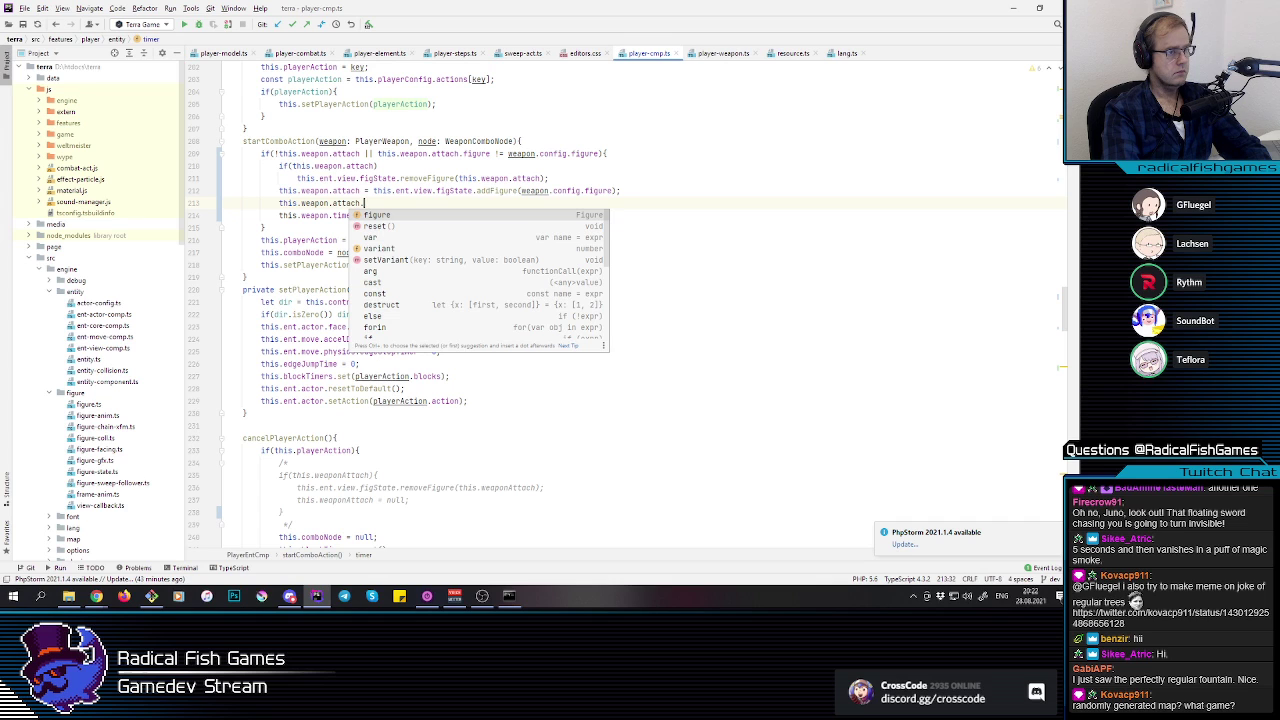
# Step: In startComboAction, complete the line after addFigure as a setVariant call on this.weapon.attach with arguments "flash" and true
pyautogui.write('setVariant("')
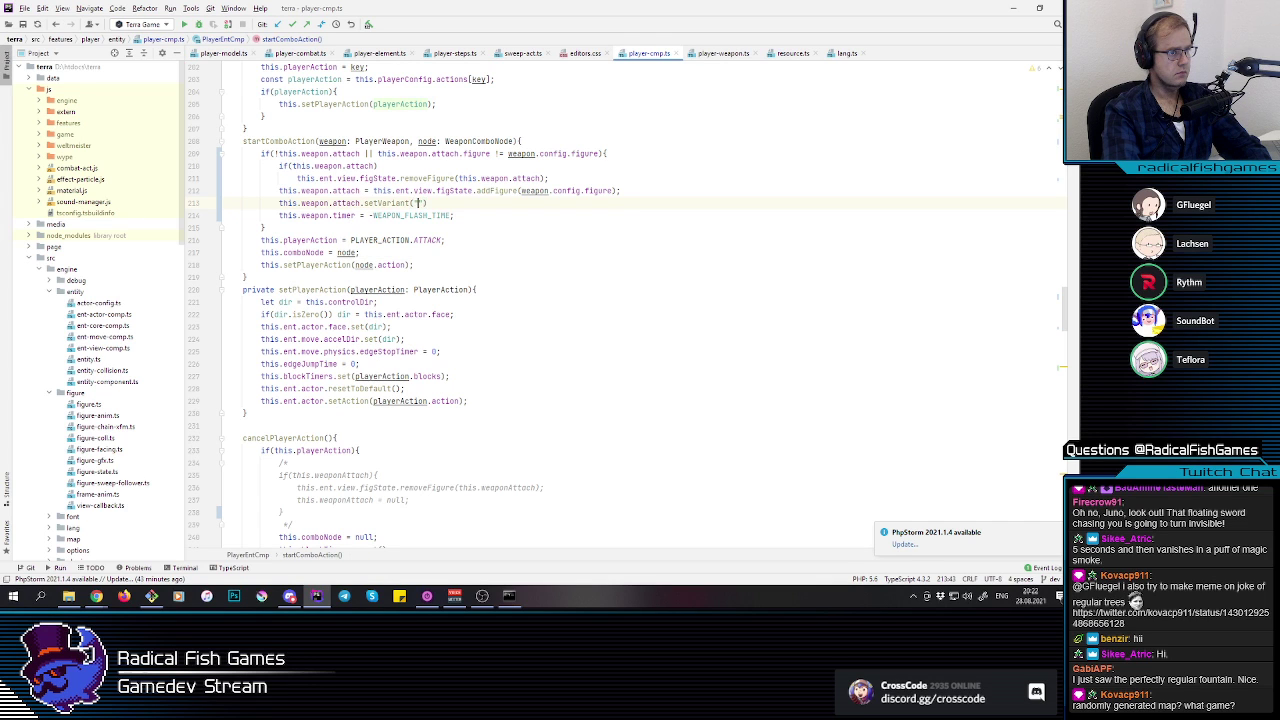
pyautogui.hotkey('alt', 'Tab')
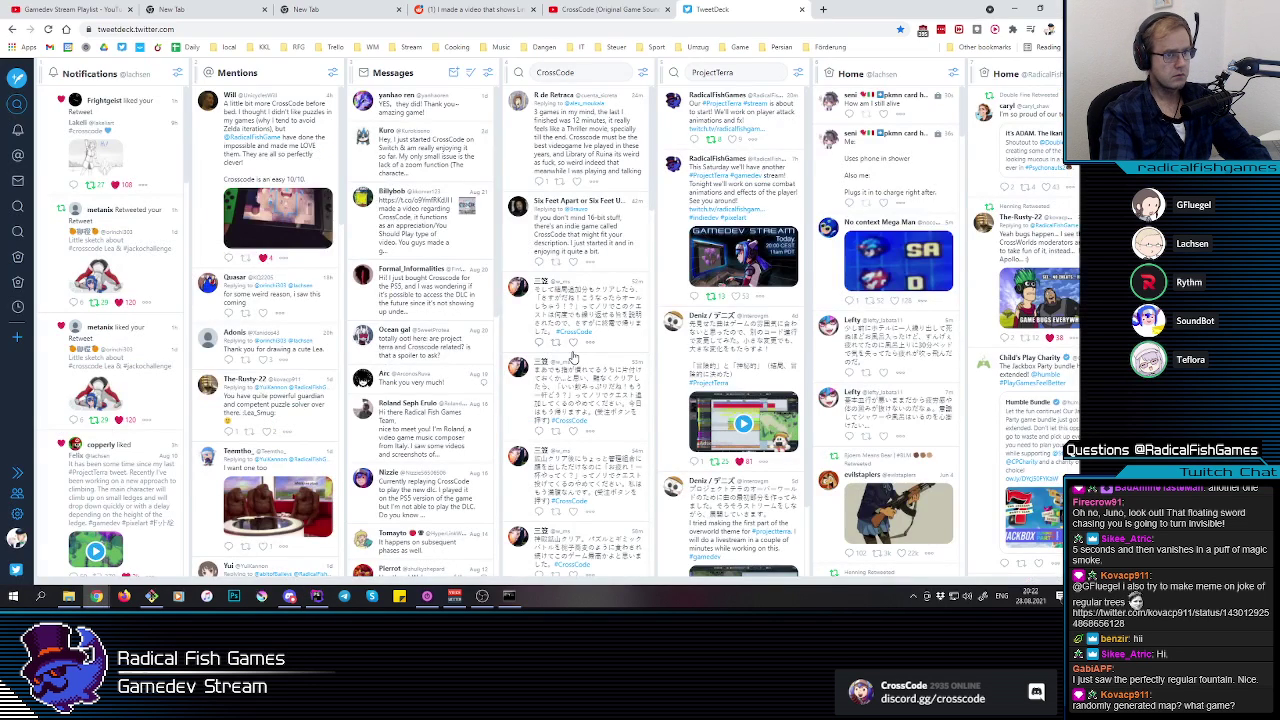
pyautogui.hotkey('alt', 'Tab')
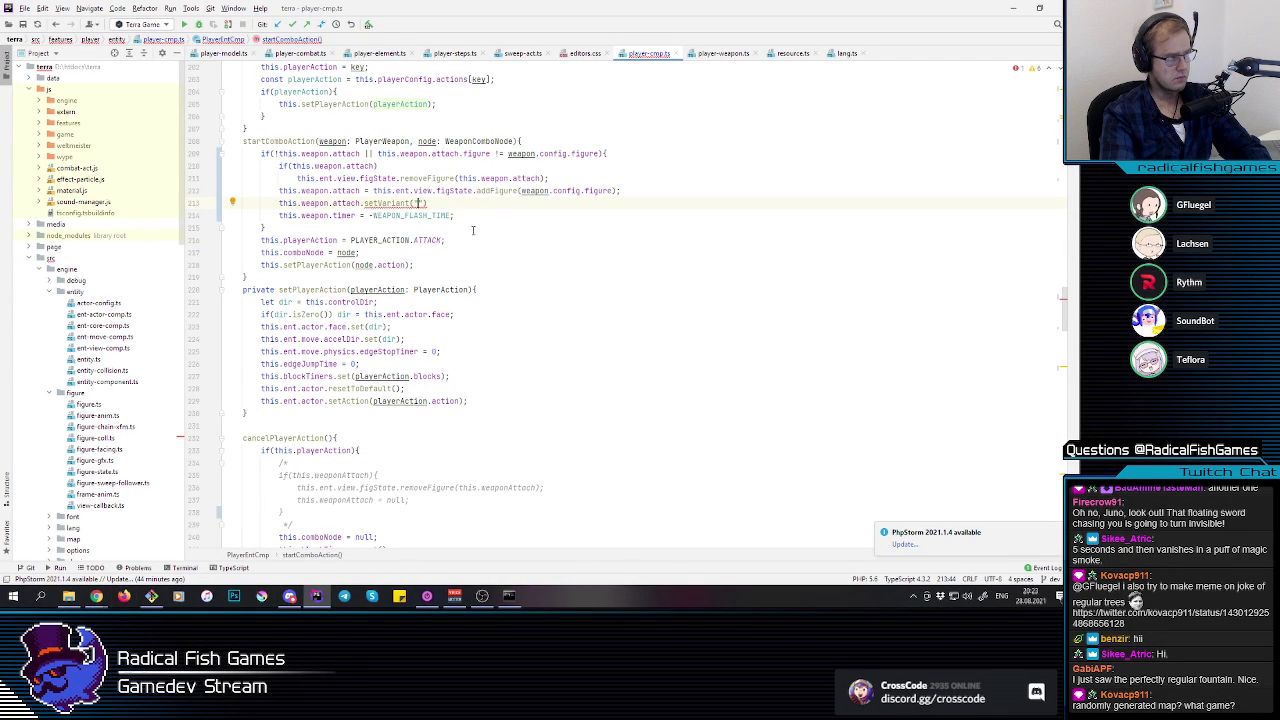
pyautogui.click(419, 203)
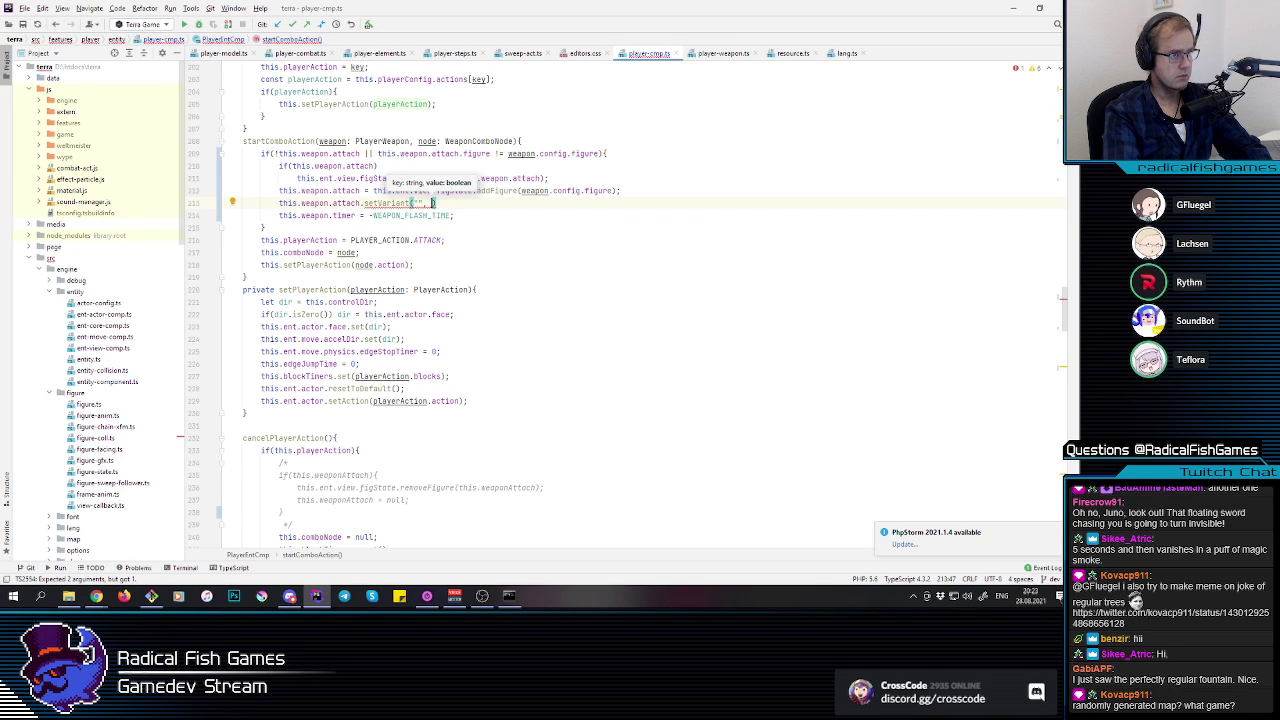
pyautogui.write('true')
pyautogui.press('Left')
pyautogui.press('Left')
pyautogui.press('Left')
pyautogui.press('Left')
pyautogui.press('Left')
pyautogui.press('Left')
pyautogui.press('Left')
pyautogui.write('flash')
# Step: Switch the run configuration to Terra WM and launch the Weltmeister editor
pyautogui.click(130, 23)
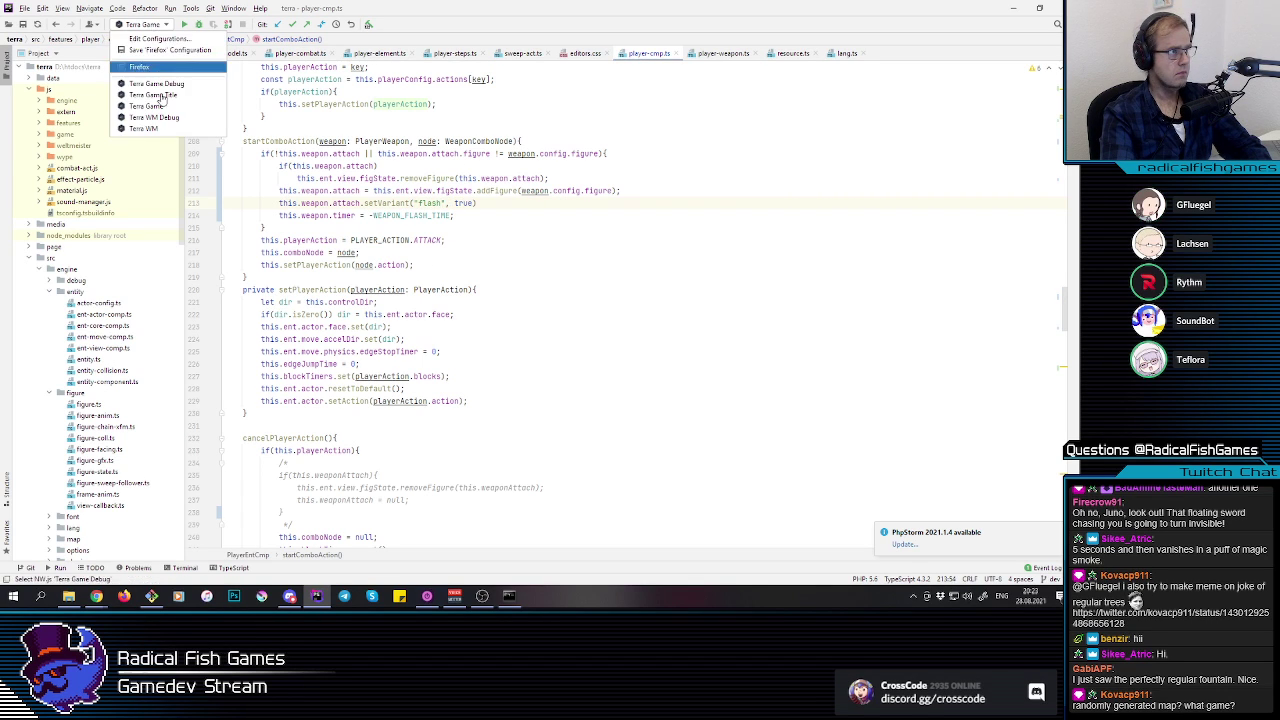
pyautogui.click(143, 128)
pyautogui.click(509, 178)
pyautogui.click(519, 201)
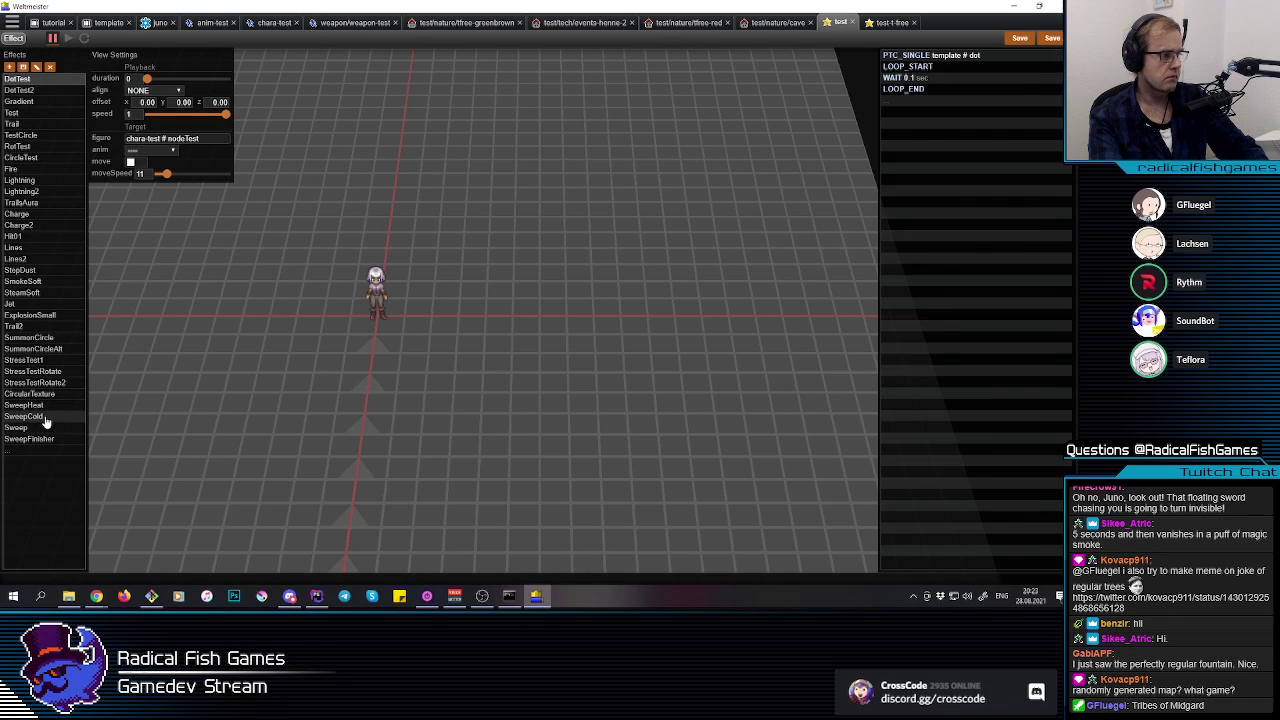
# Step: Preview the Sweep effect in the test effect file with the figure's animation set to attack
pyautogui.click(37, 428)
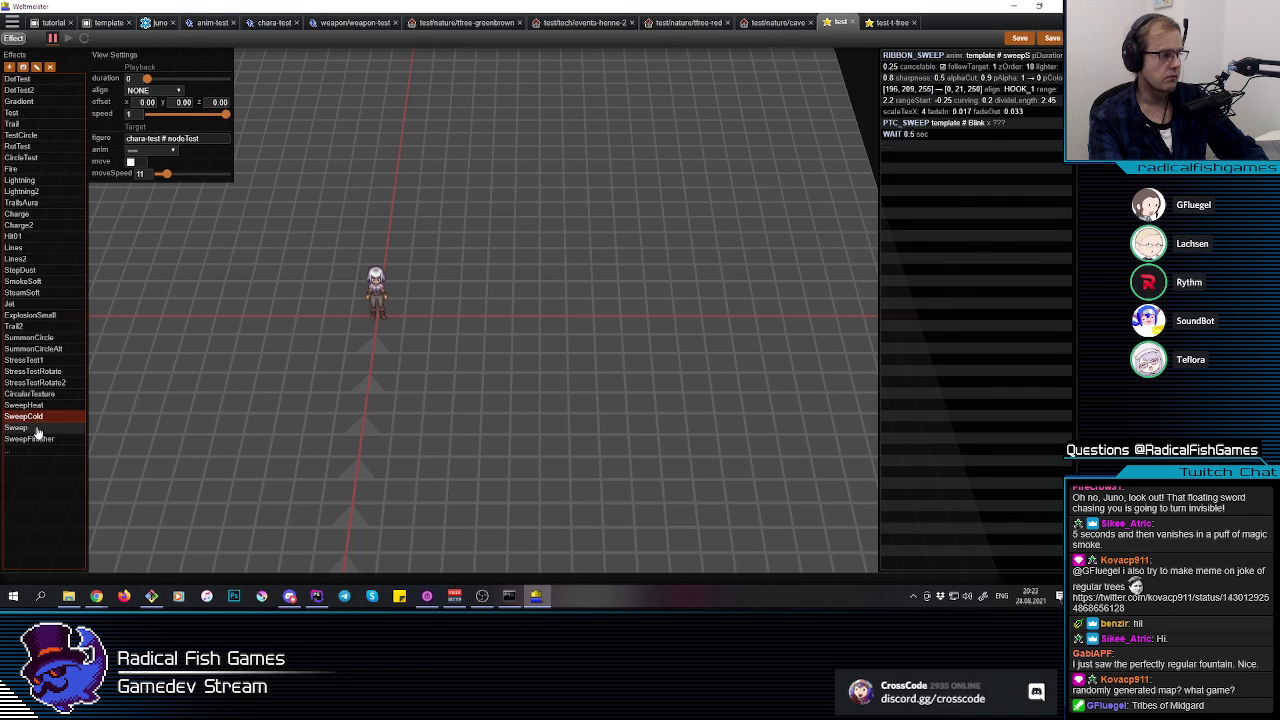
pyautogui.click(173, 150)
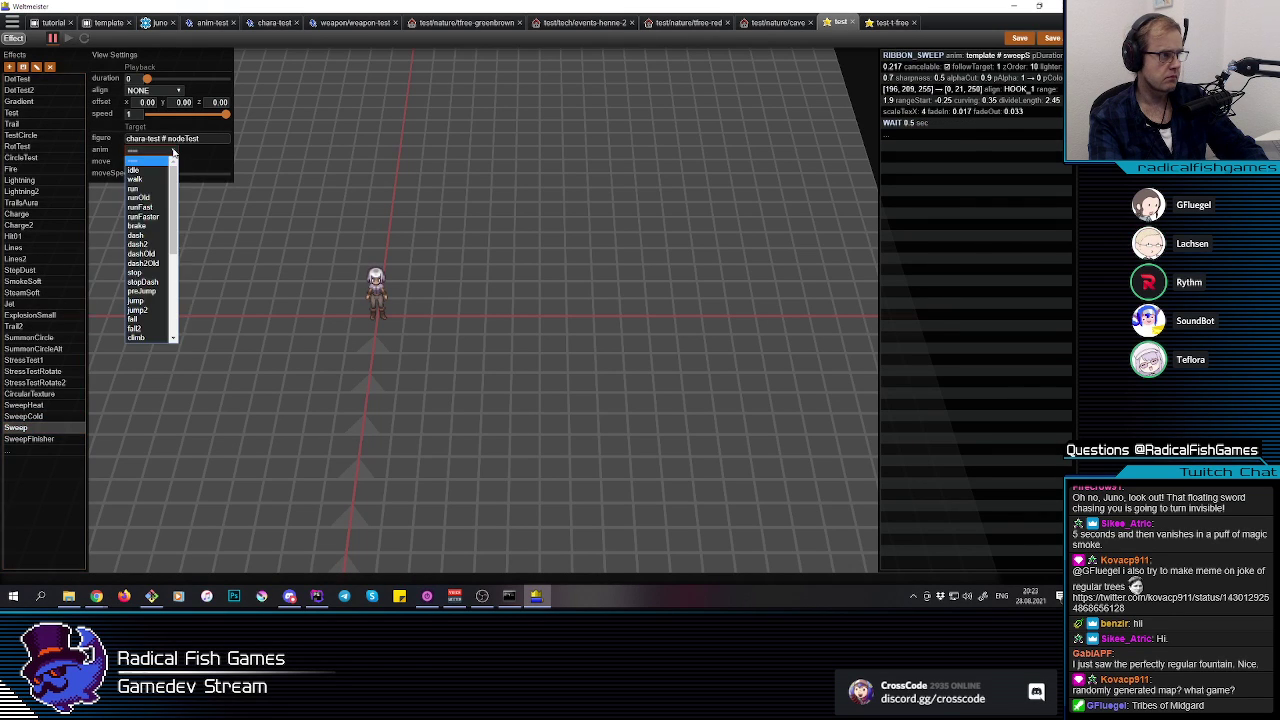
pyautogui.click(150, 235)
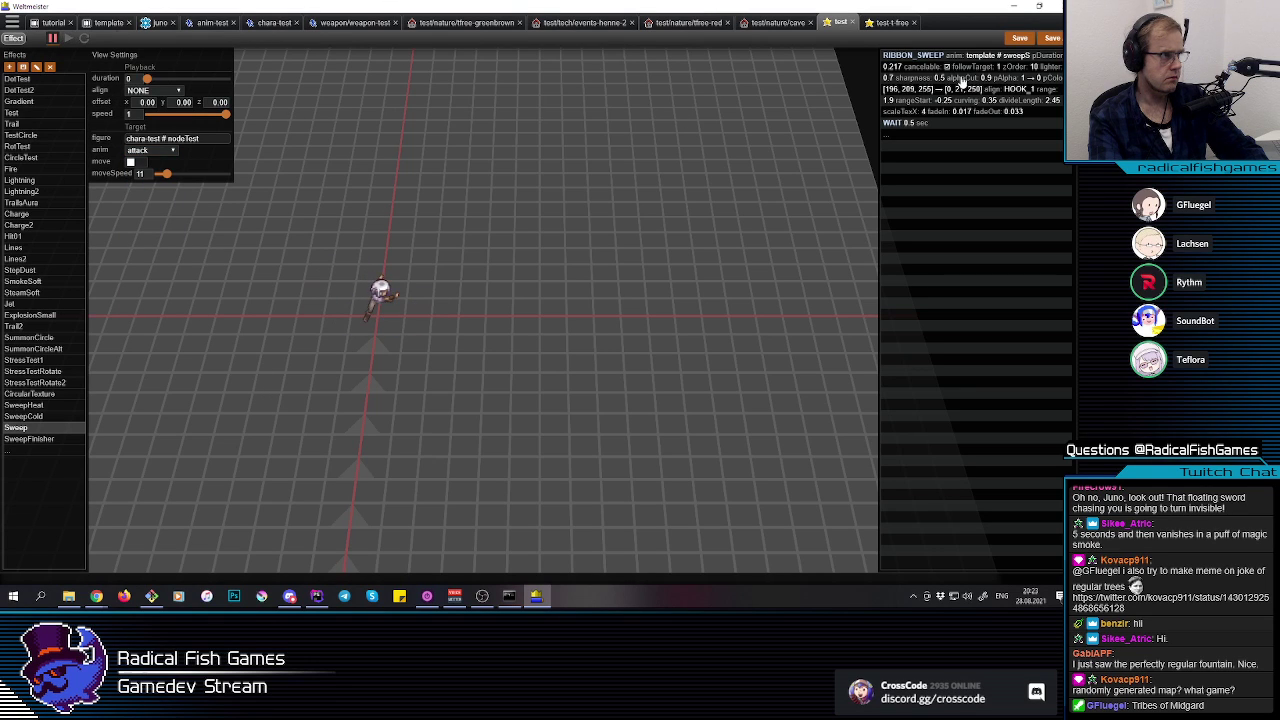
# Step: Look through the open anim-test, juno and chara-test files for the weapon's figure settings
pyautogui.click(212, 23)
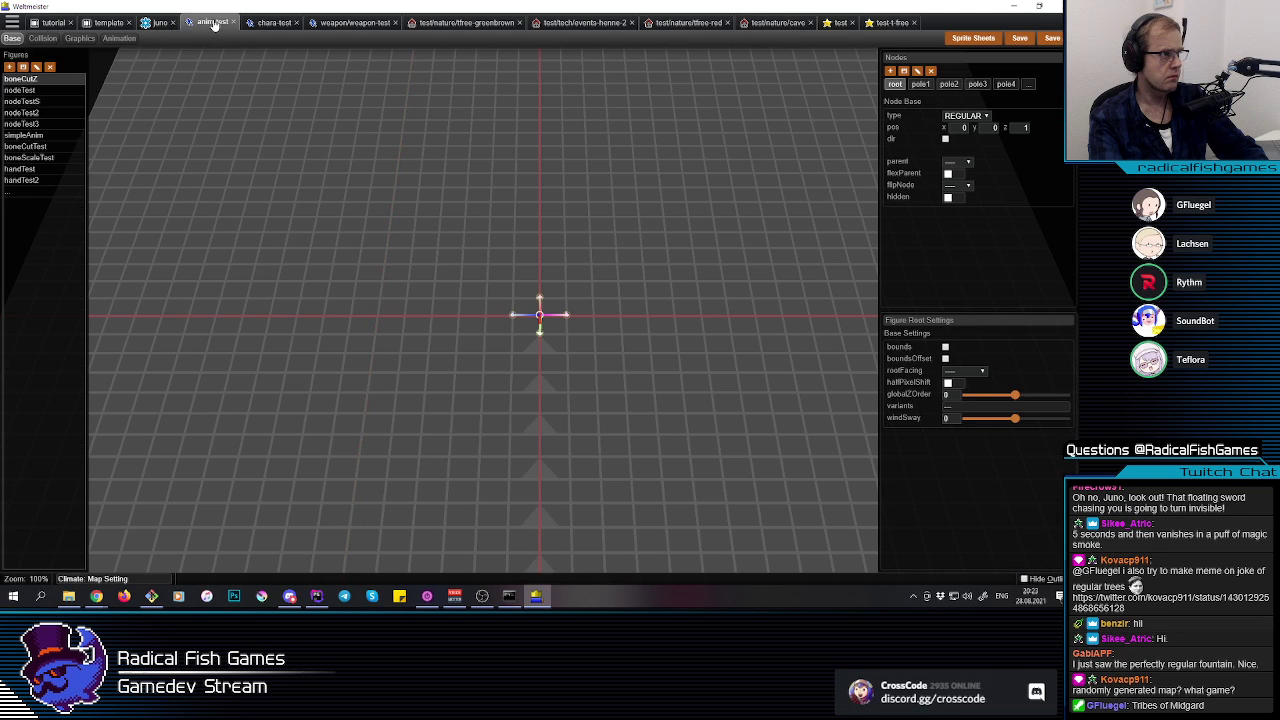
pyautogui.click(155, 23)
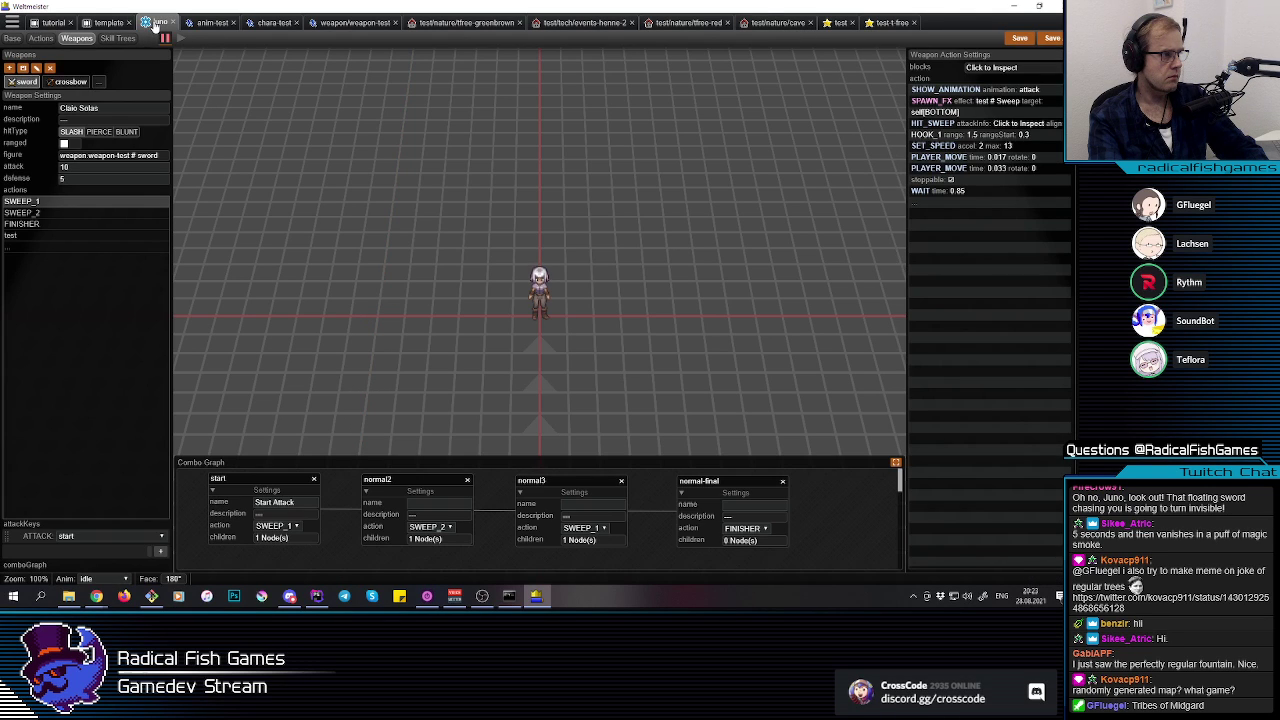
pyautogui.click(212, 22)
pyautogui.click(272, 22)
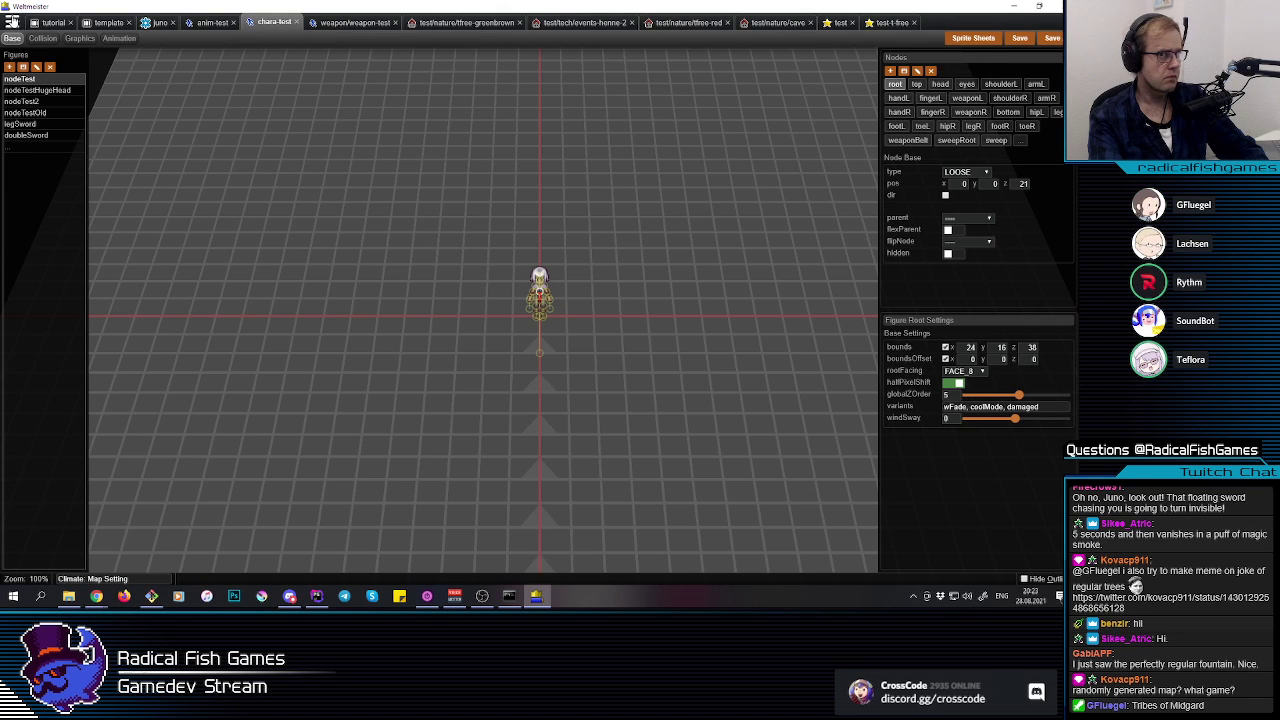
# Step: Open weapon-test.json from the weapon figure folder and inspect the sword figure's variants list
pyautogui.click(12, 22)
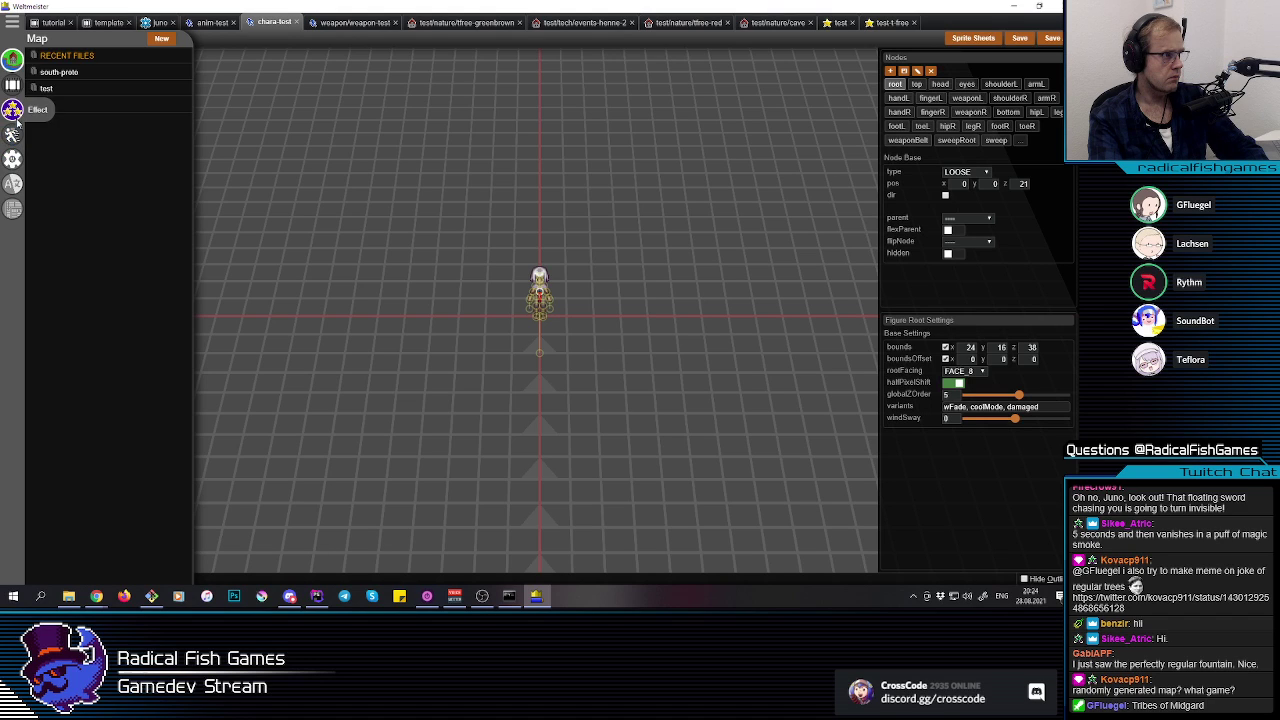
pyautogui.click(12, 84)
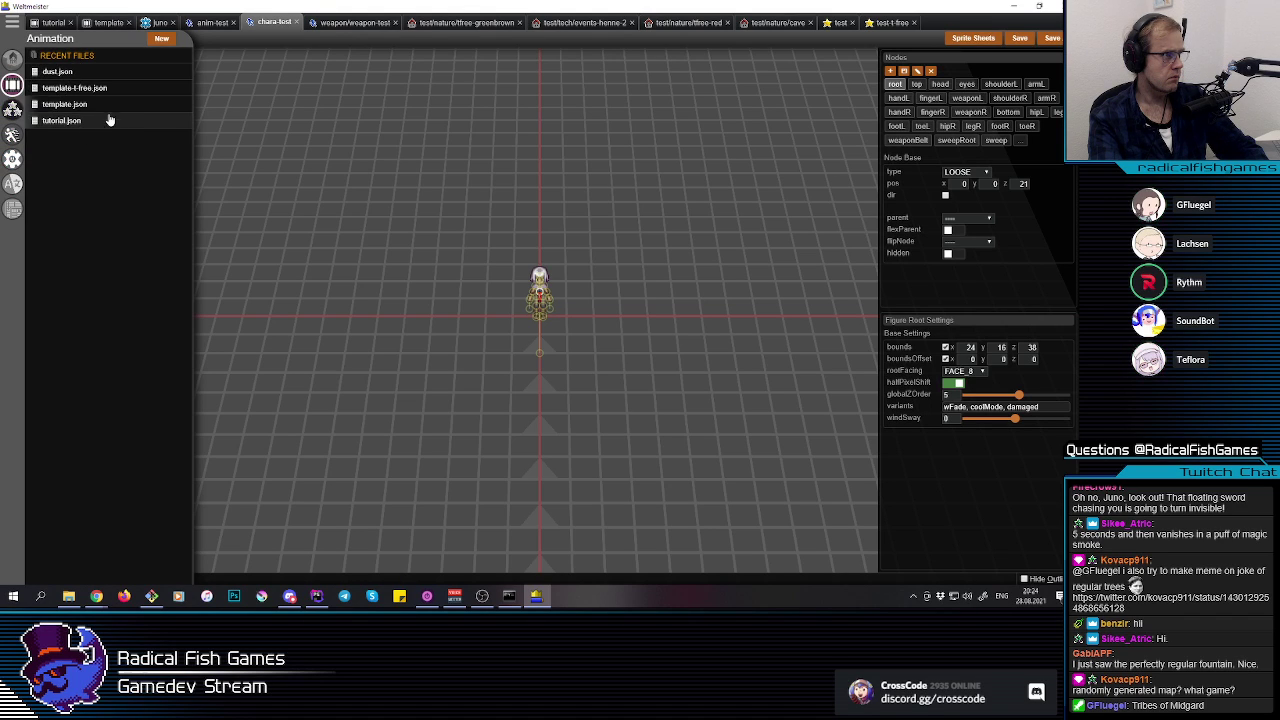
pyautogui.click(12, 136)
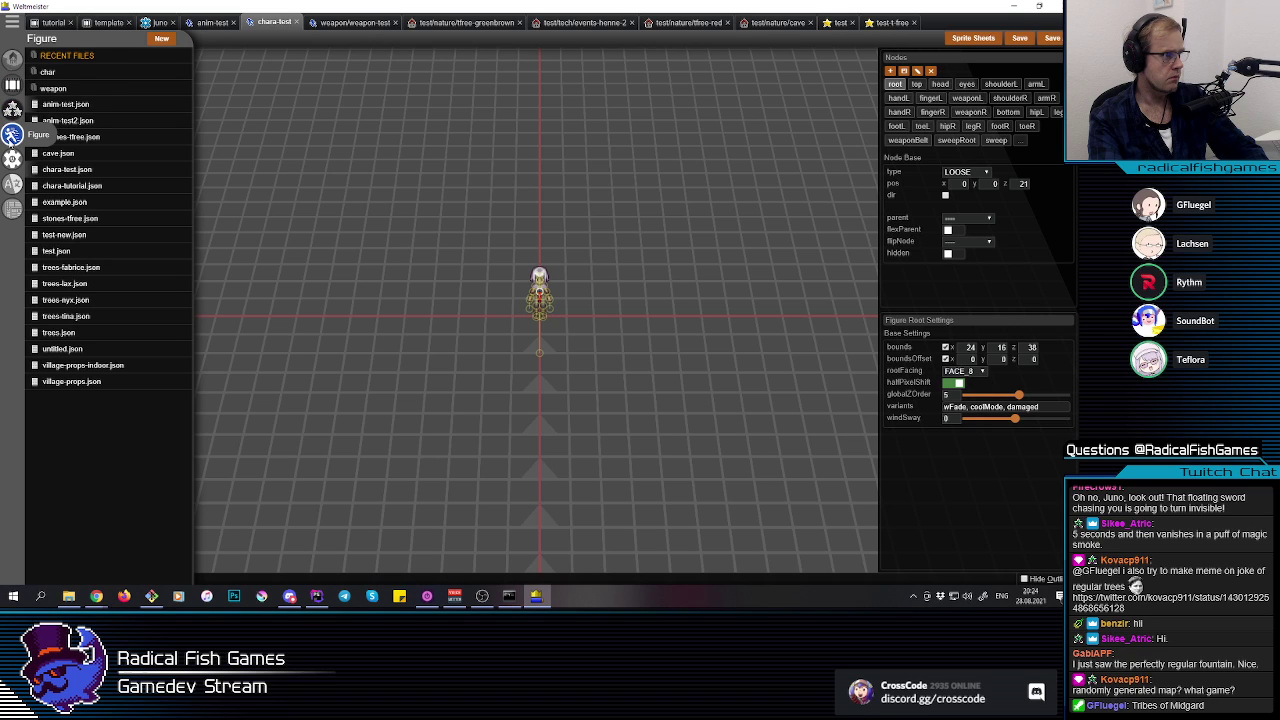
pyautogui.click(54, 88)
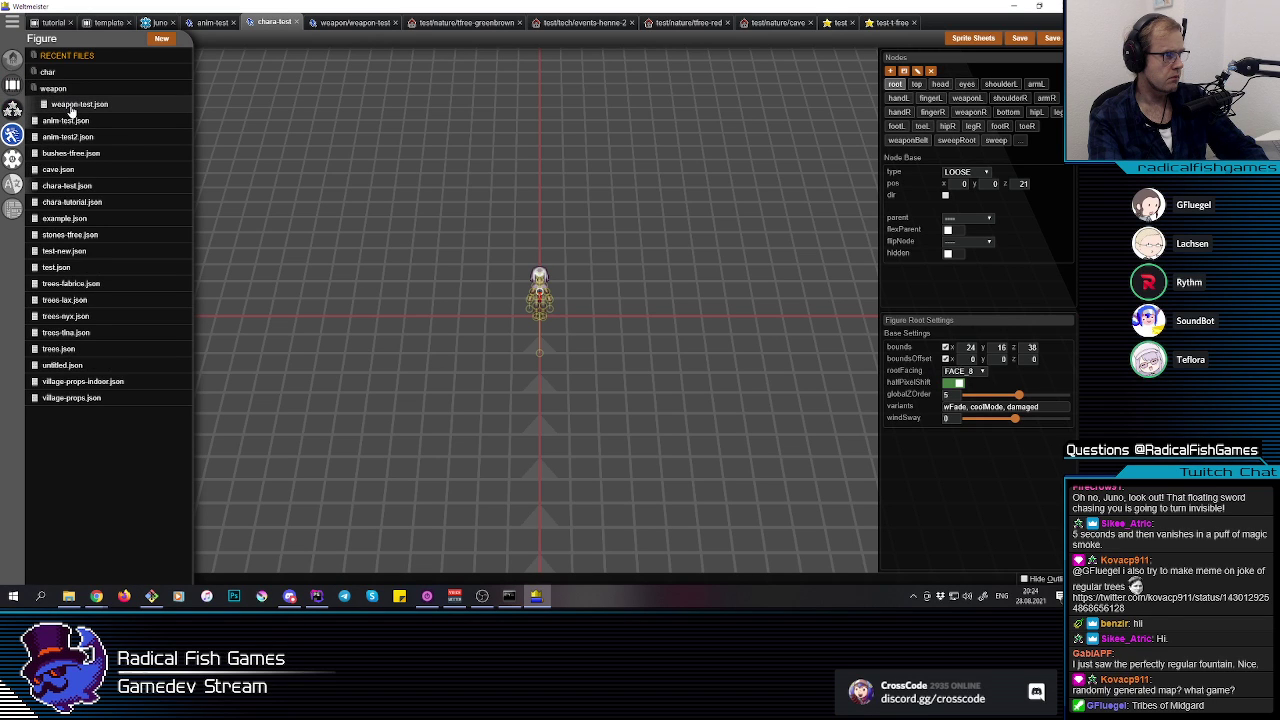
pyautogui.click(71, 105)
pyautogui.click(51, 81)
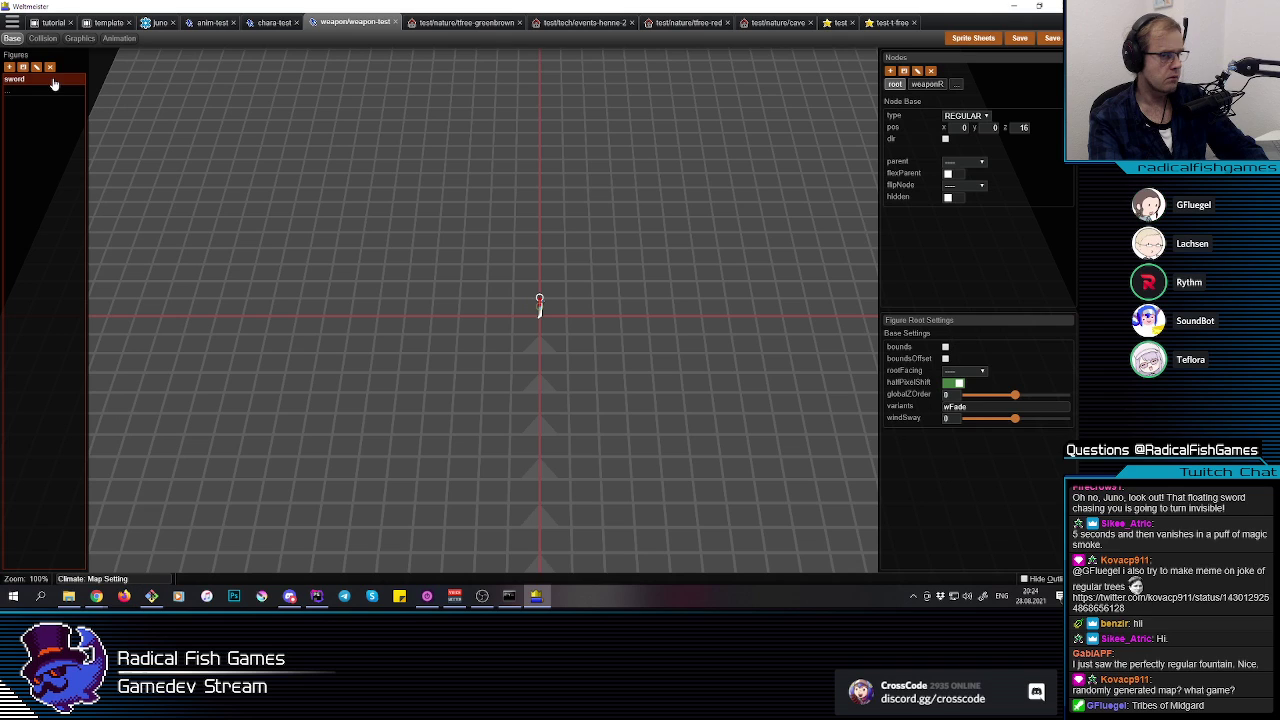
pyautogui.click(950, 407)
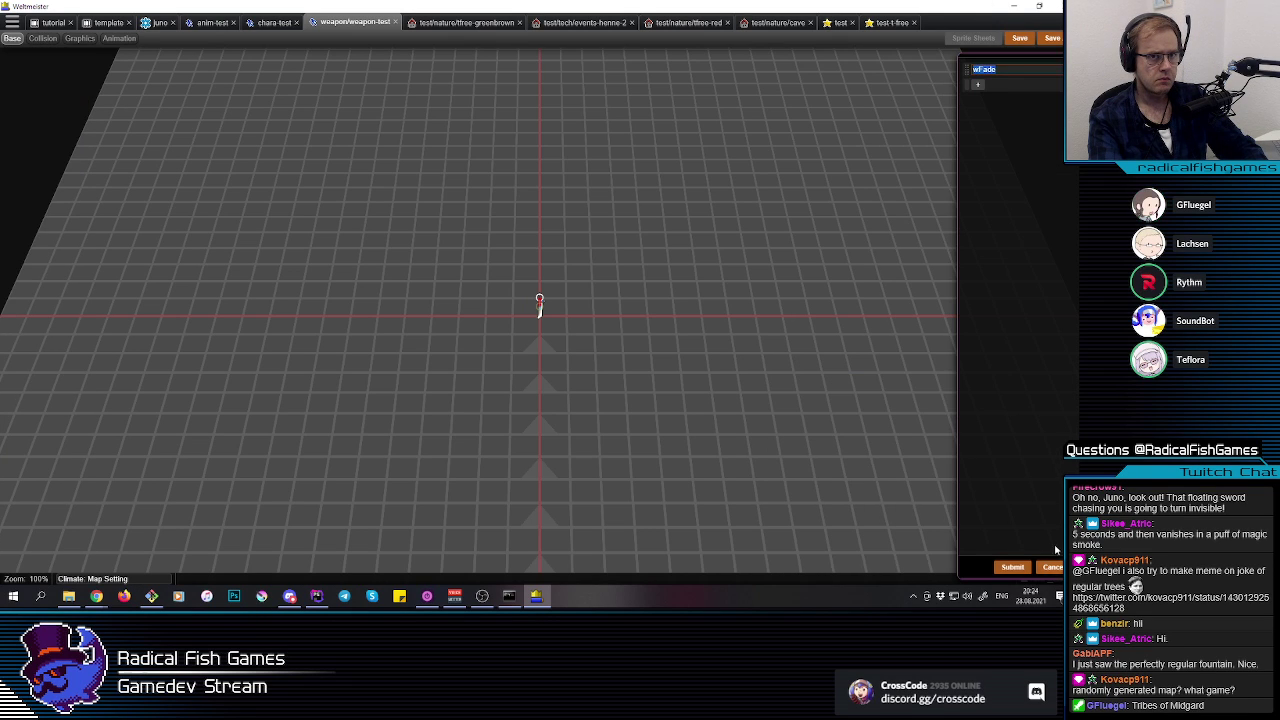
pyautogui.click(1054, 565)
# Step: Switch back to PhpStorm and change the variant name in the setVariant call to "wFade"
pyautogui.hotkey('alt', 'Tab')
pyautogui.doubleClick(428, 203)
pyautogui.write('wFade')
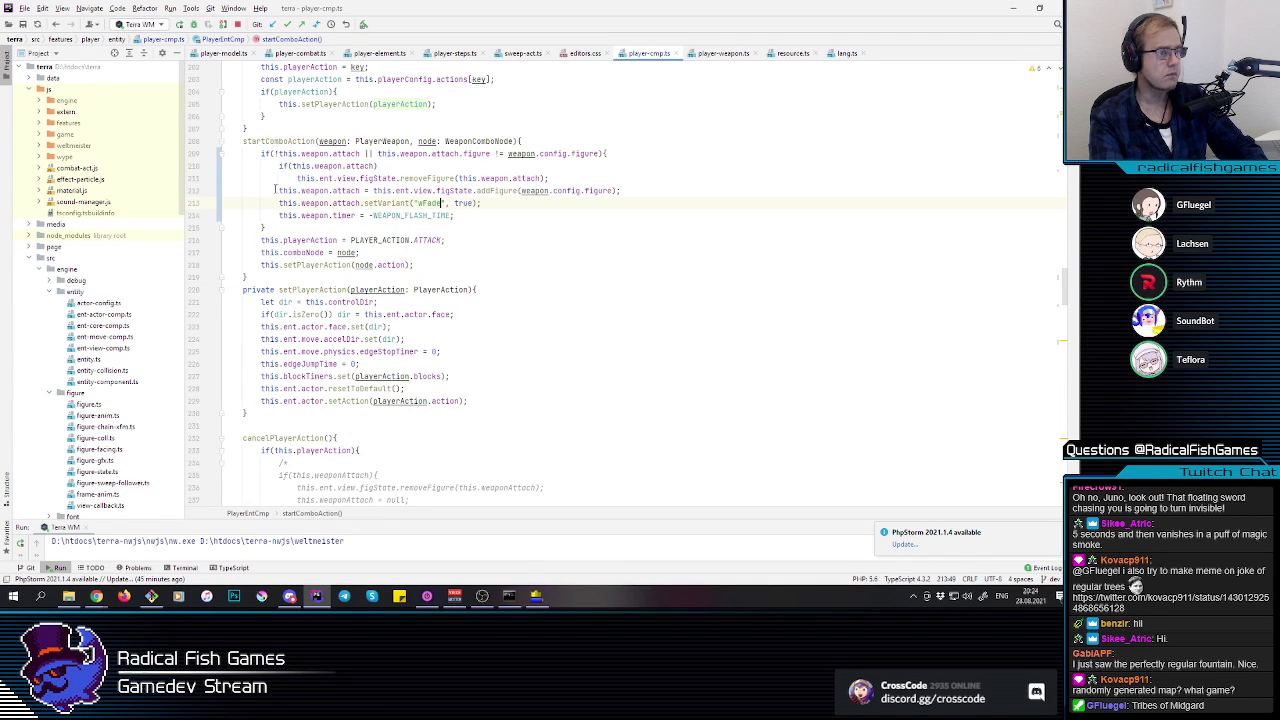
# Step: Go to the weapon timing constants and set WEAPON_HIDE_DURATION to 5
pyautogui.keyDown('ctrl'); pyautogui.click(410, 215); pyautogui.keyUp('ctrl')
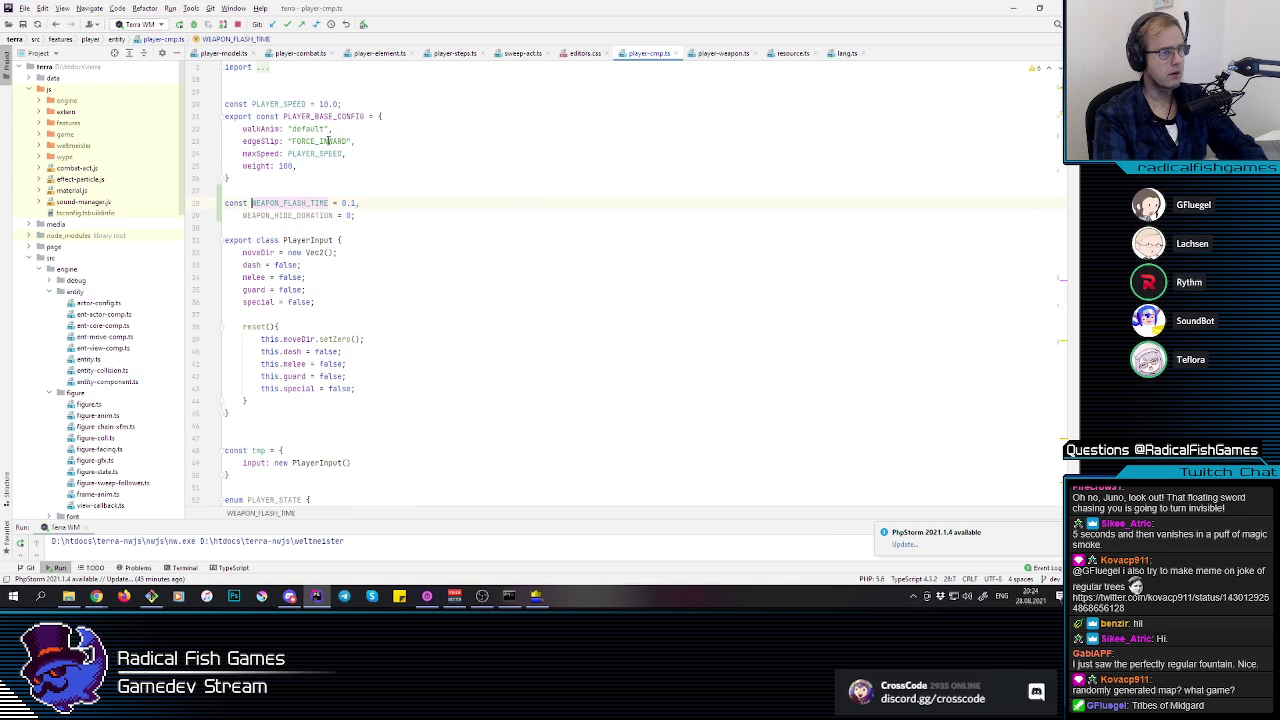
pyautogui.doubleClick(311, 204)
pyautogui.click(351, 216)
pyautogui.press('BackSpace')
pyautogui.write('5;')
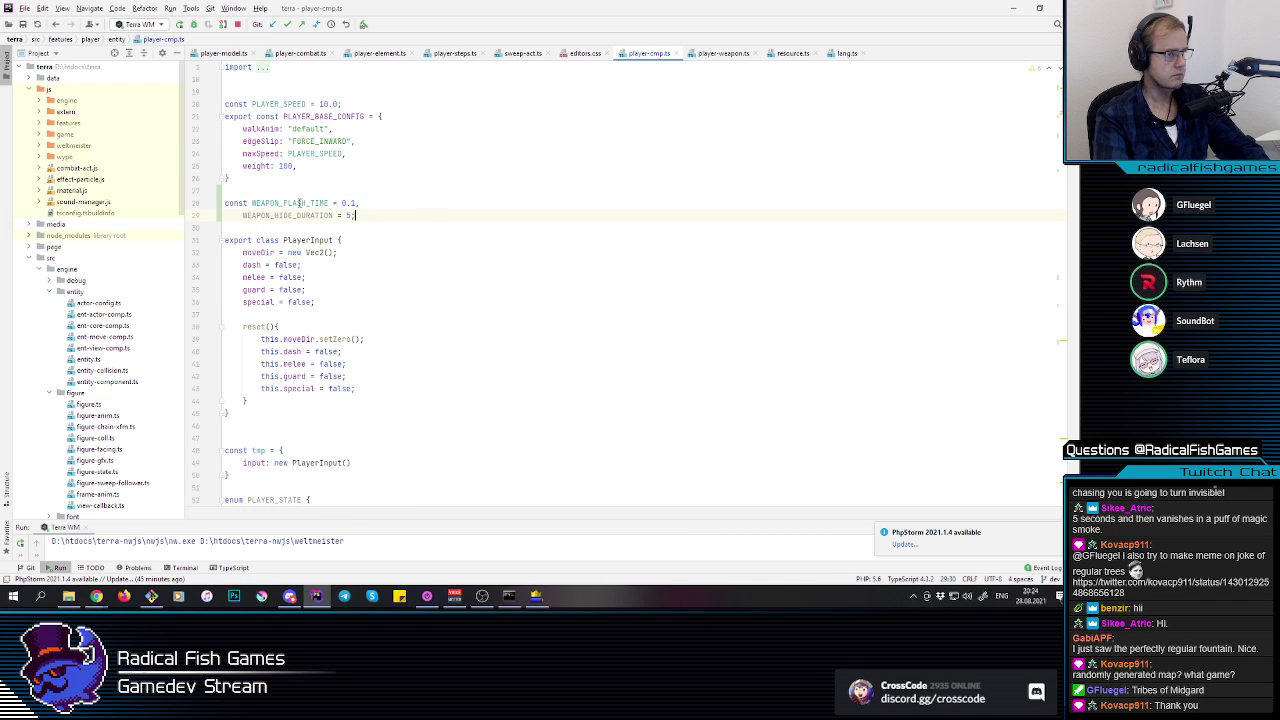
# Step: Return to startComboAction and review the lines that attach the weapon figure, set its variant and start its timer
pyautogui.keyDown('ctrl'); pyautogui.click(298, 203); pyautogui.keyUp('ctrl')
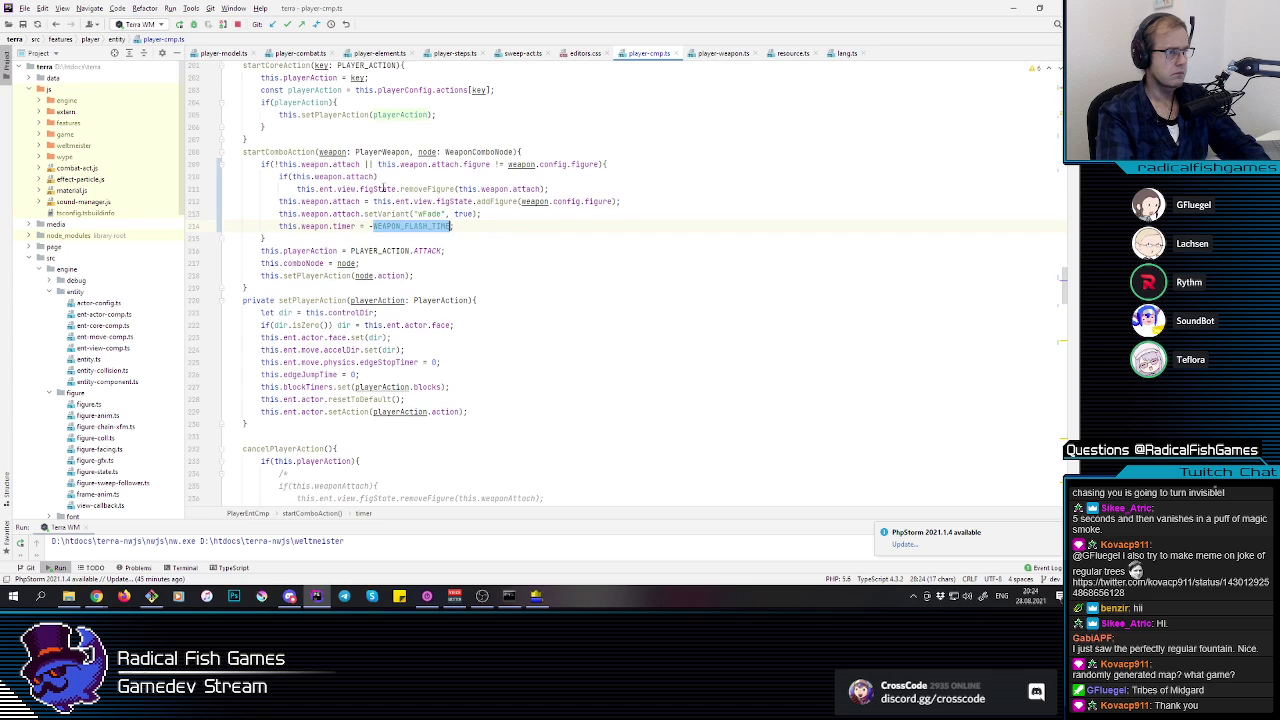
pyautogui.doubleClick(294, 226)
pyautogui.keyDown('shift'); pyautogui.click(333, 226); pyautogui.keyUp('shift')
pyautogui.click(463, 226)
pyautogui.moveTo(280, 213); pyautogui.dragTo(551, 213)
pyautogui.click(316, 201)
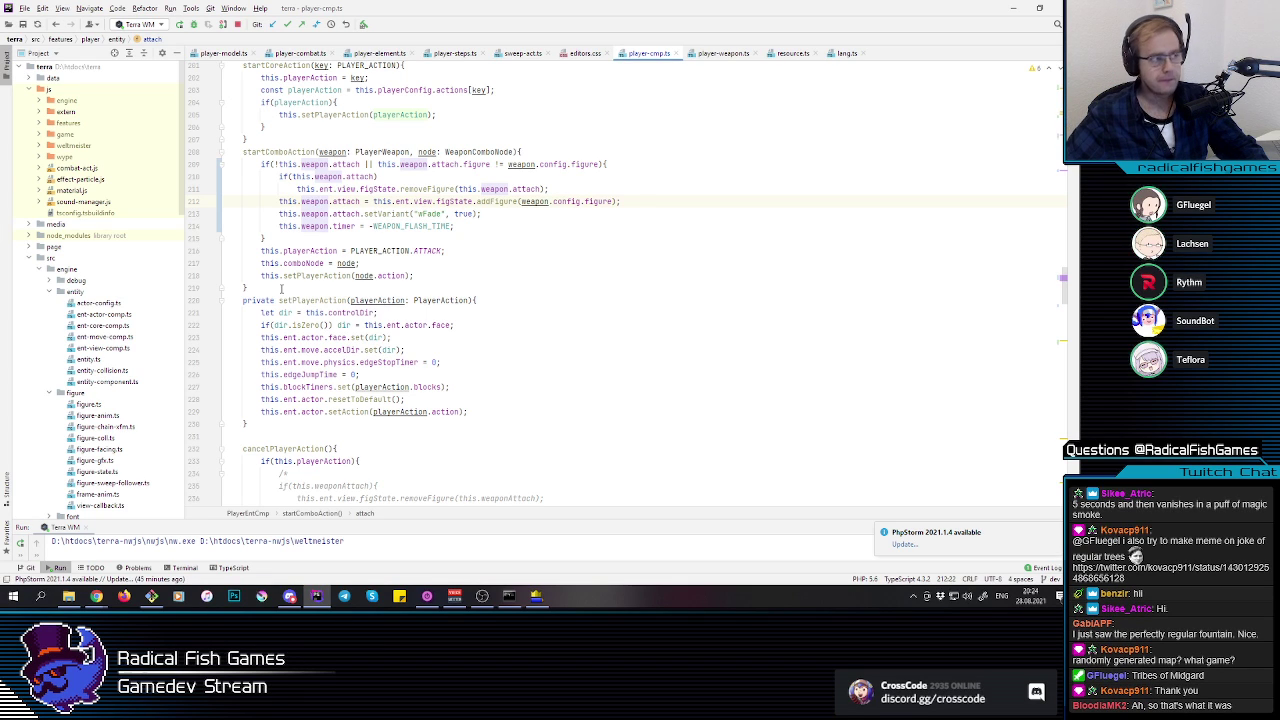
pyautogui.doubleClick(288, 214)
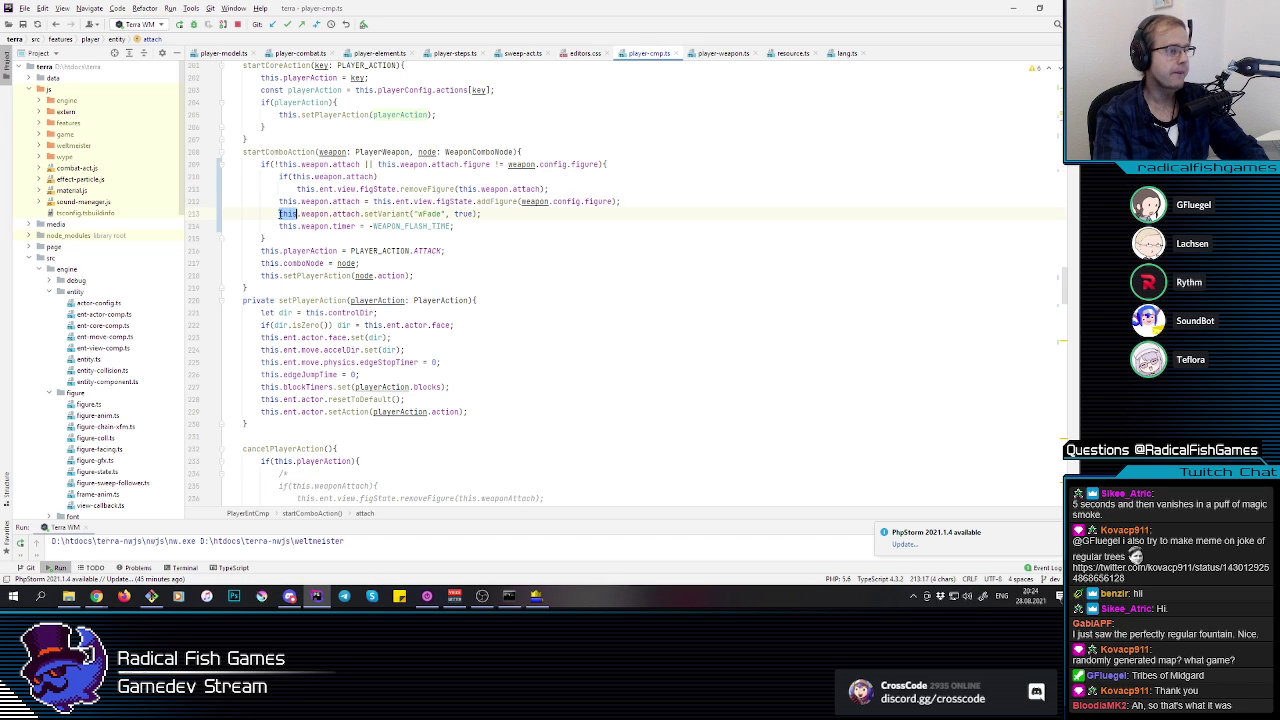
pyautogui.keyDown('shift'); pyautogui.click(517, 212); pyautogui.keyUp('shift')
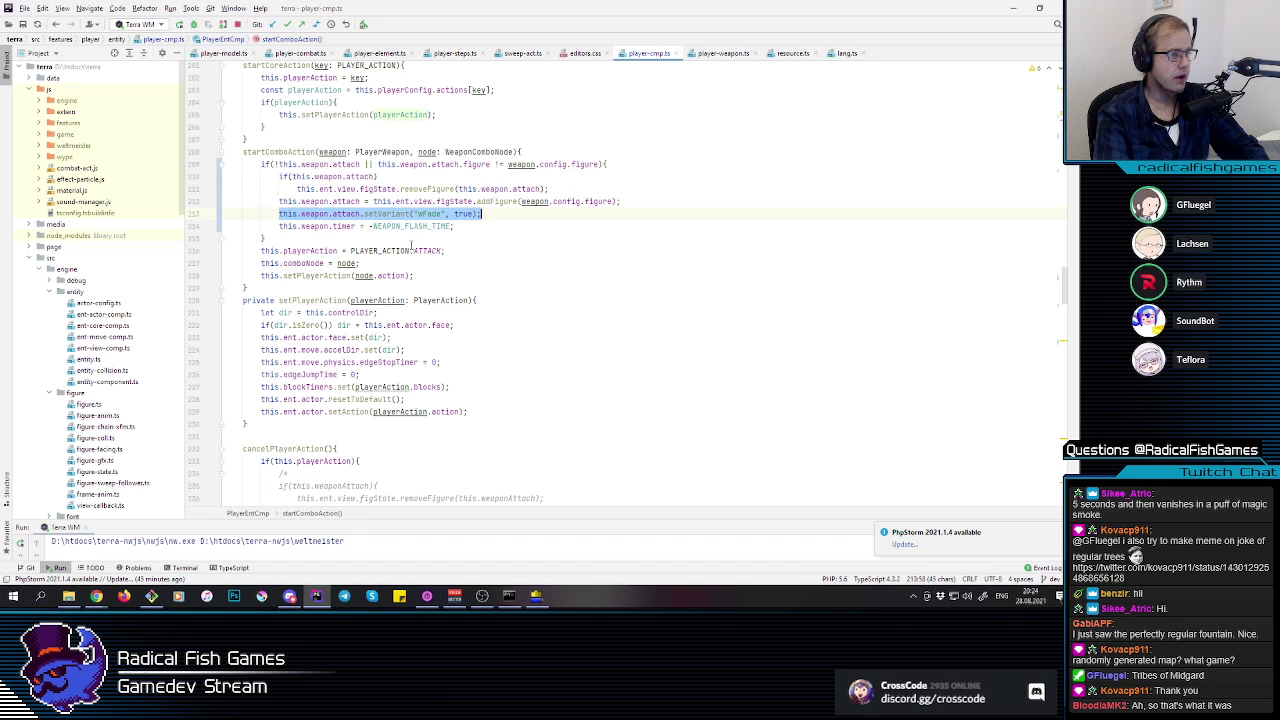
# Step: Examine the cancelPlayerAction method and where onJump calls it
pyautogui.scroll(-10, 347, 307)
pyautogui.scroll(12, 347, 307)
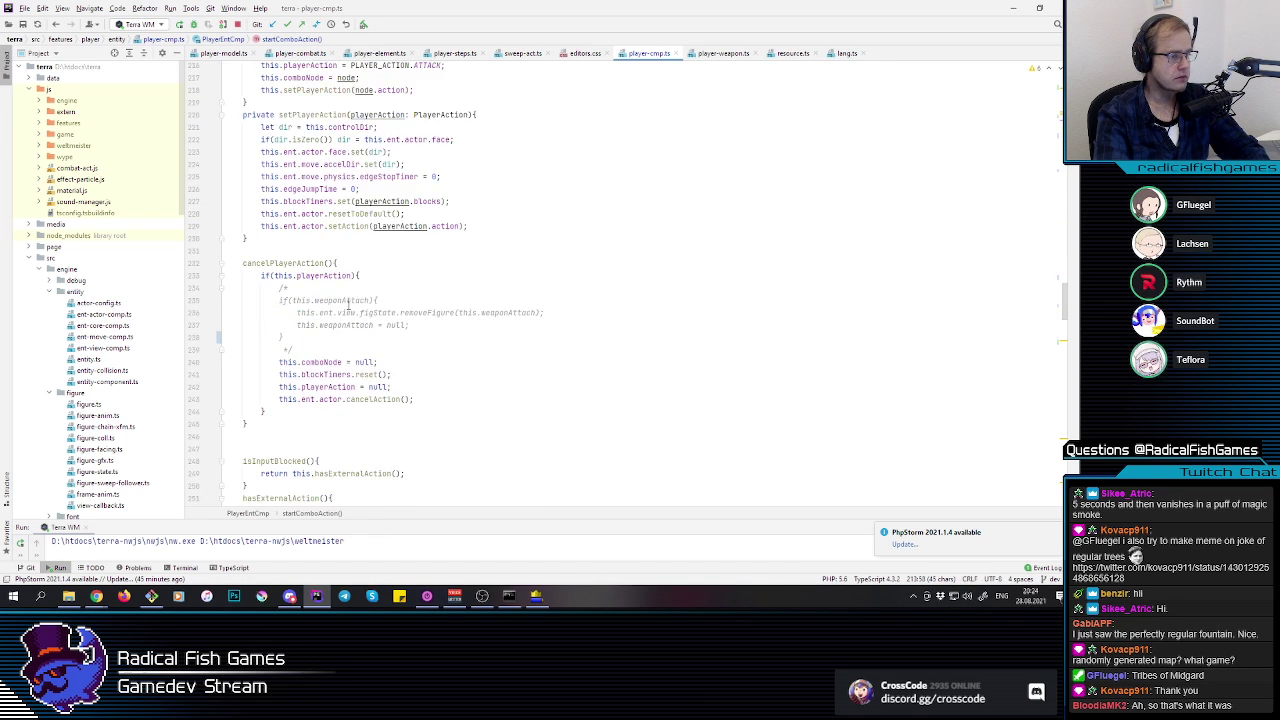
pyautogui.scroll(-7, 323, 275)
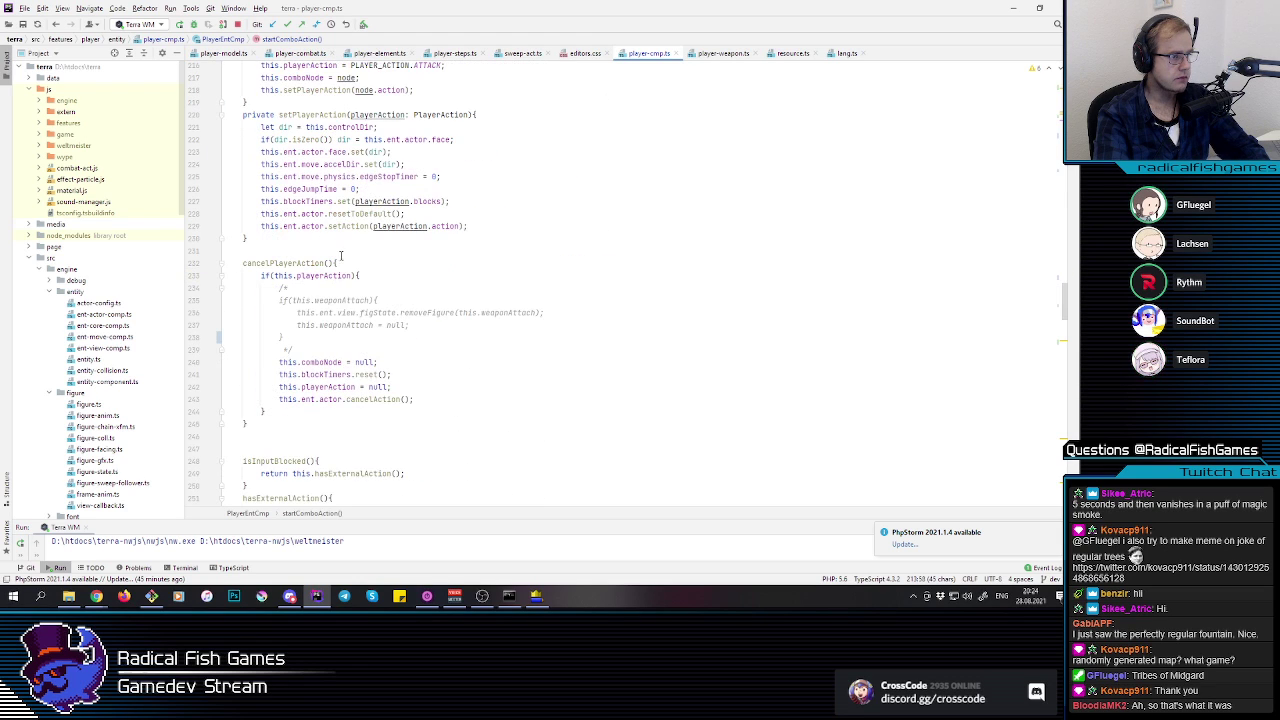
pyautogui.click(348, 277)
pyautogui.click(361, 277)
pyautogui.click(430, 408)
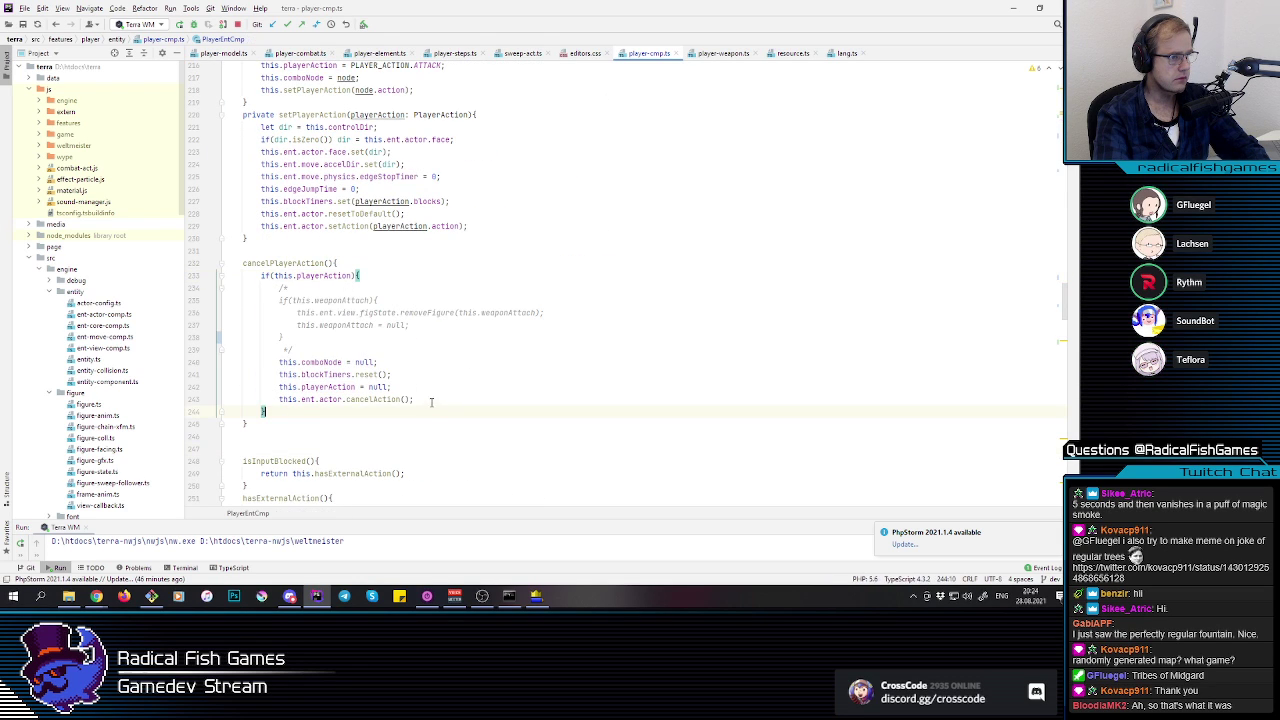
pyautogui.doubleClick(305, 262)
pyautogui.scroll(-5, 329, 425)
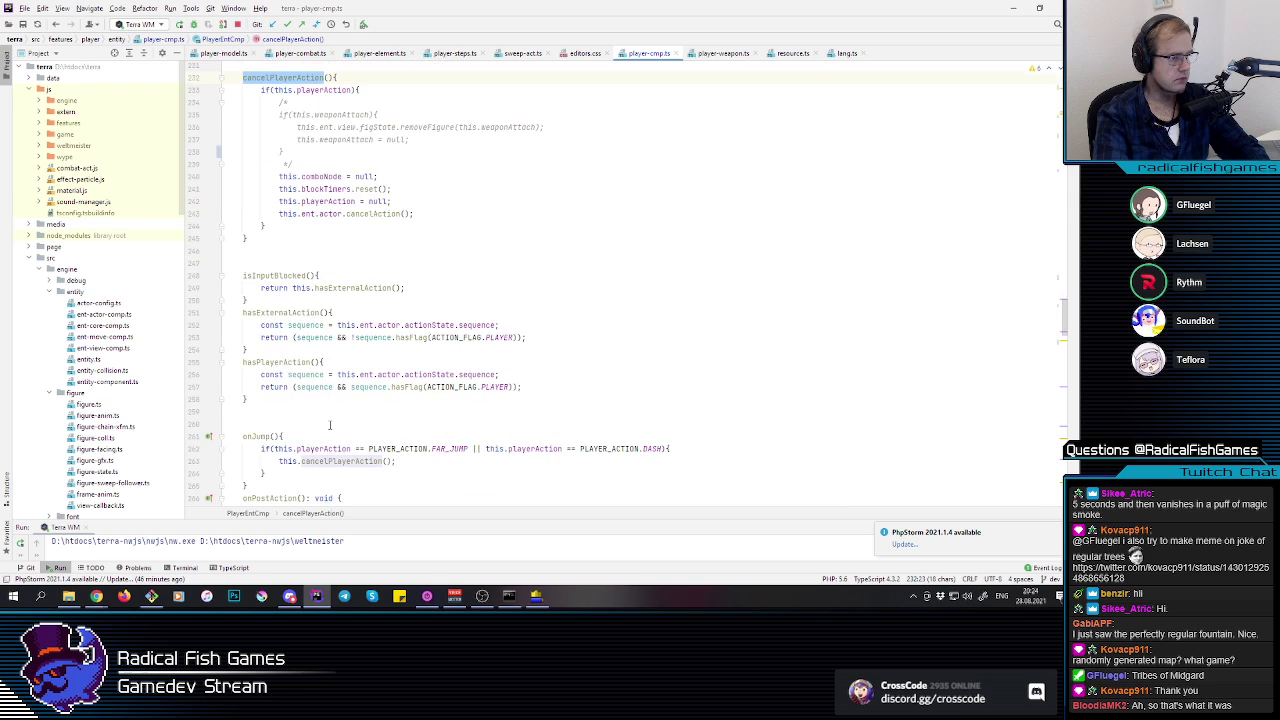
pyautogui.doubleClick(360, 462)
pyautogui.click(345, 412)
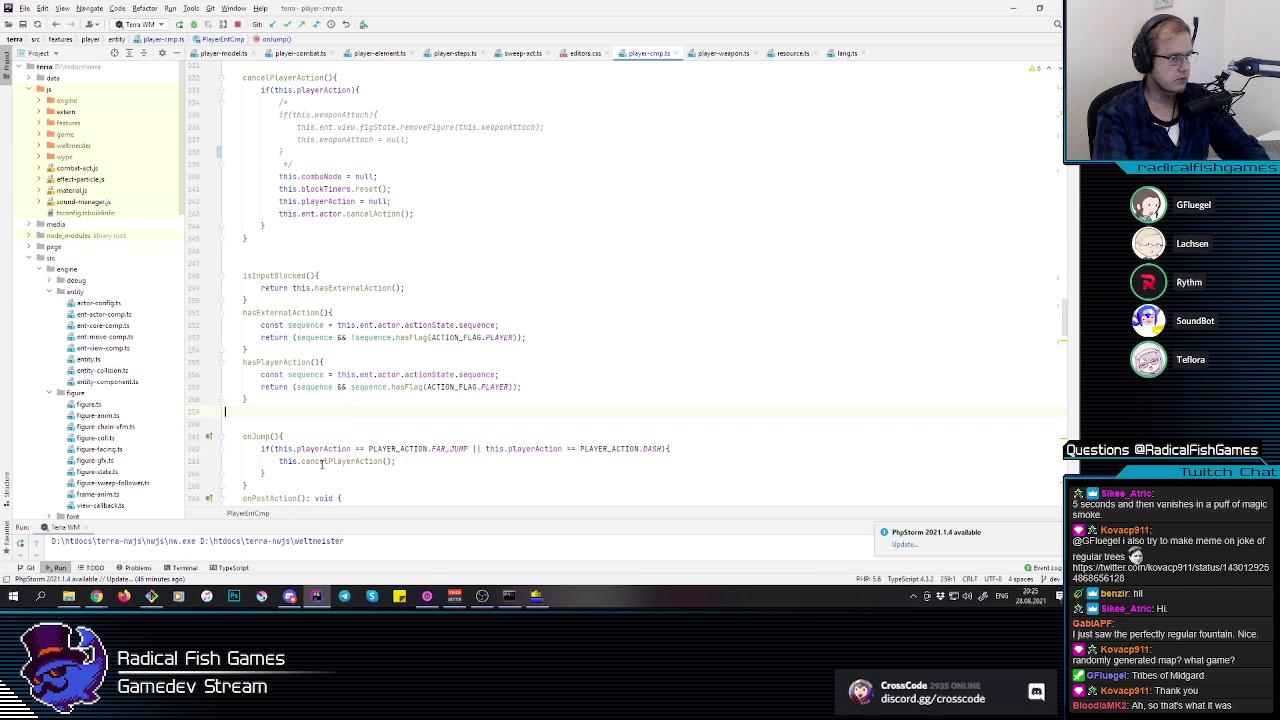
# Step: Add a this.resetWeapon(); call above cancelPlayerAction inside the if block of onJump
pyautogui.click(775, 448)
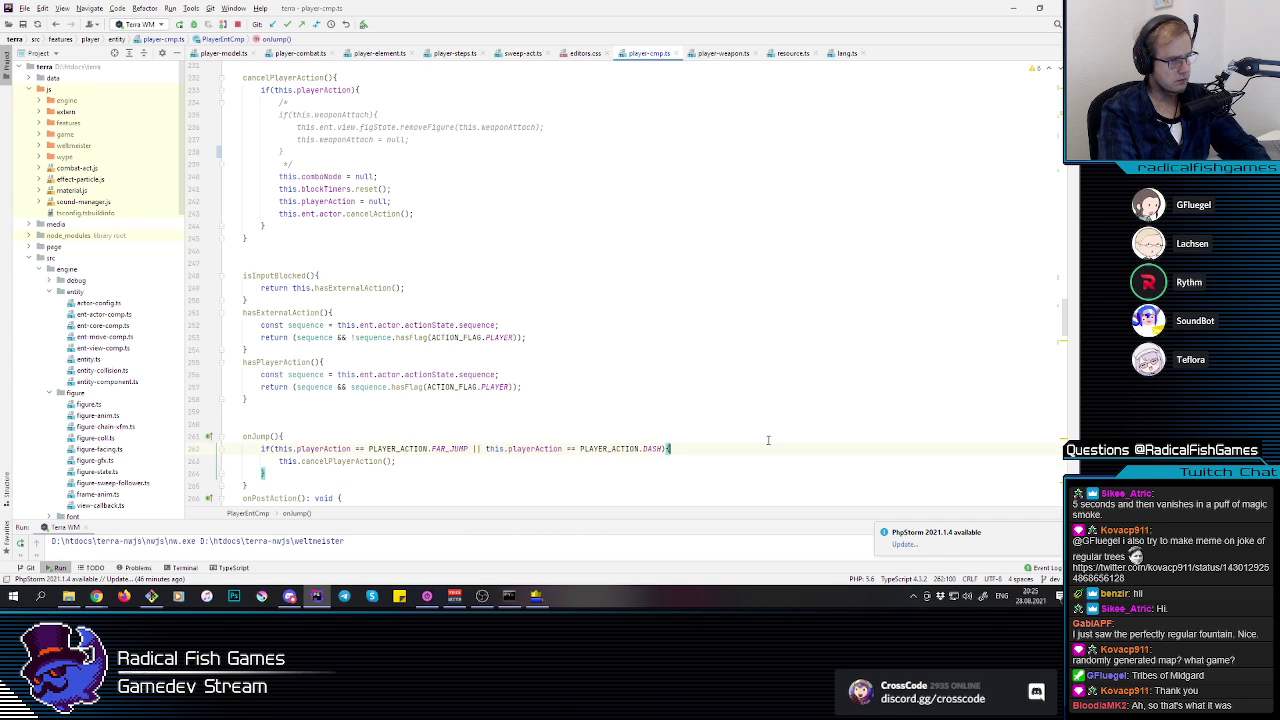
pyautogui.press('Return')
pyautogui.write('this.can')
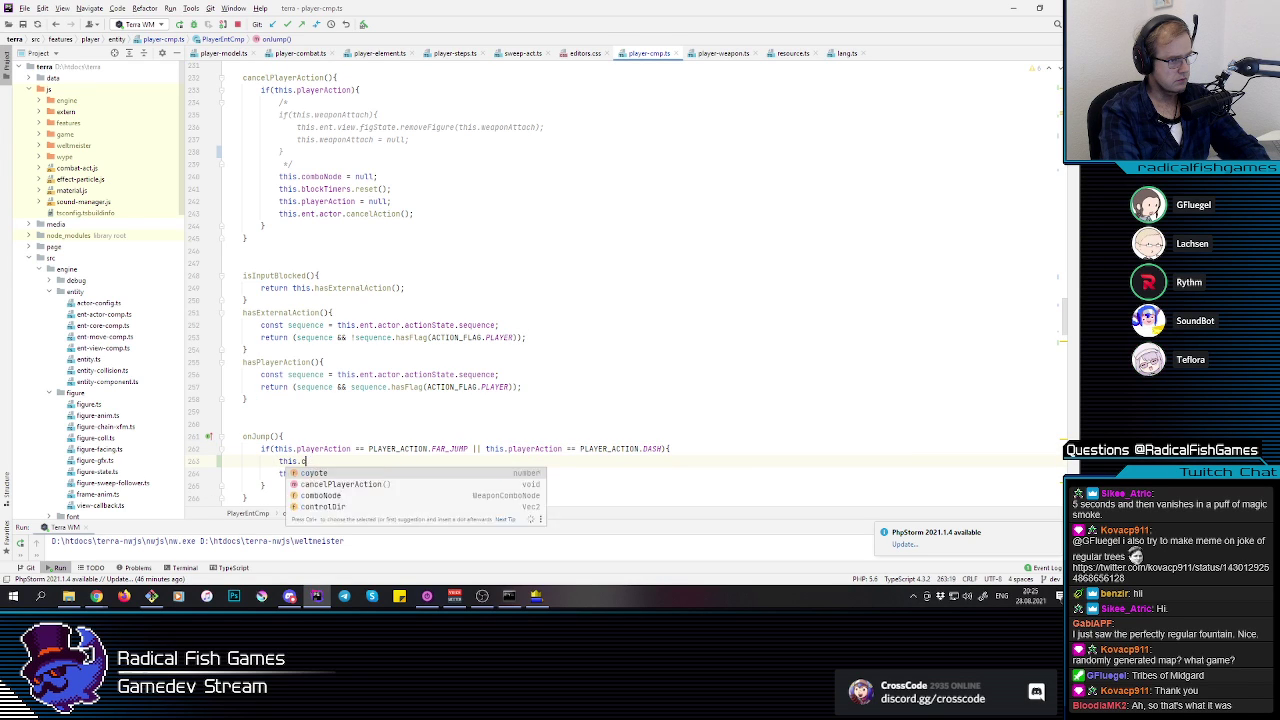
pyautogui.press('BackSpace')
pyautogui.press('BackSpace')
pyautogui.press('BackSpace')
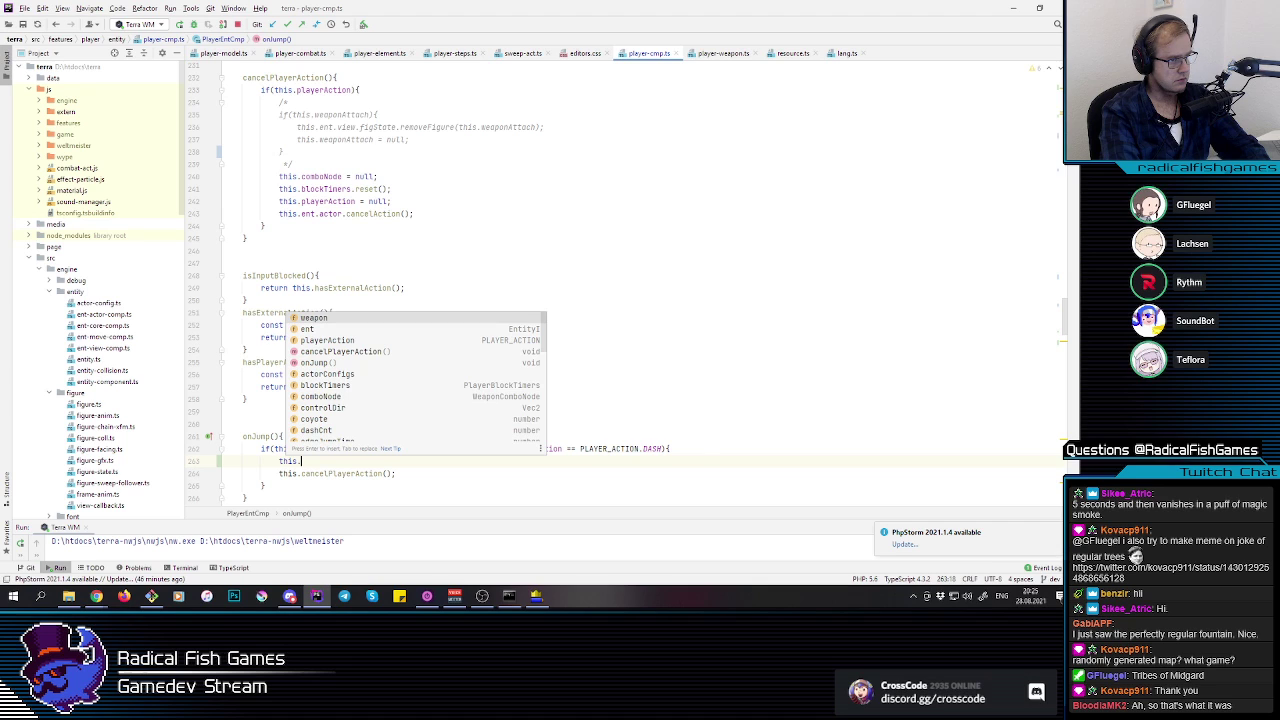
pyautogui.write('ca')
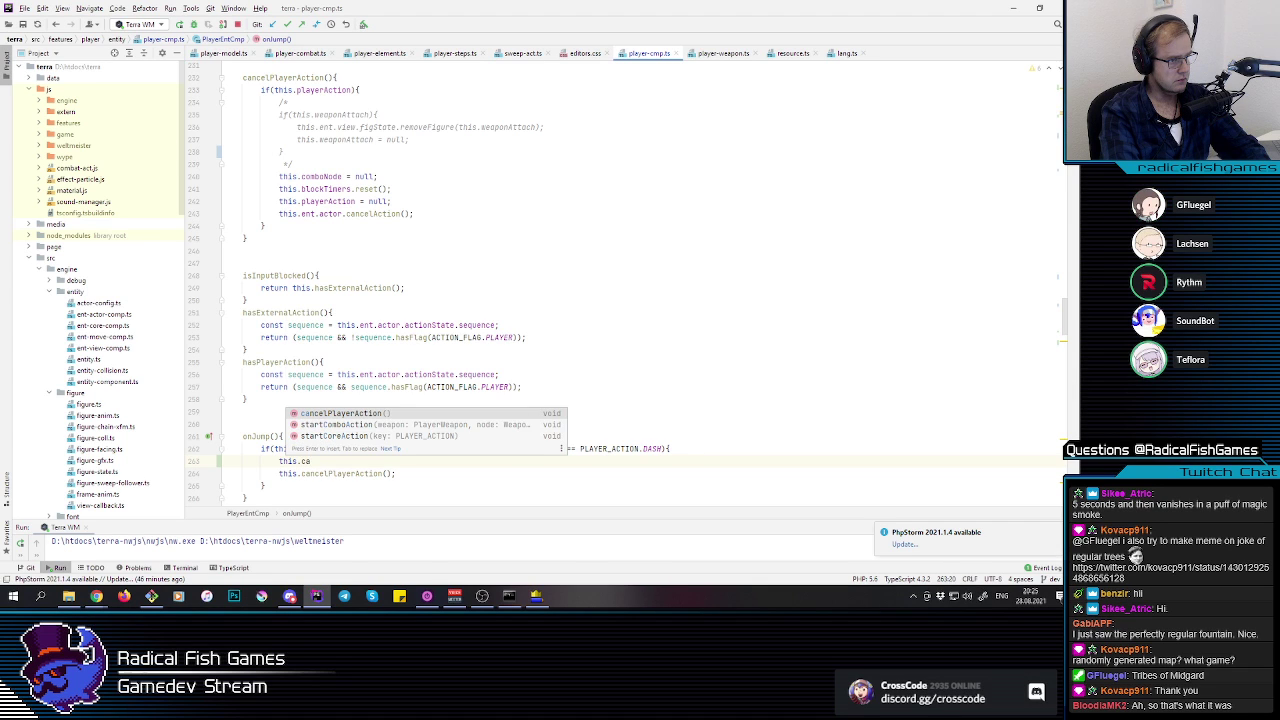
pyautogui.write('n')
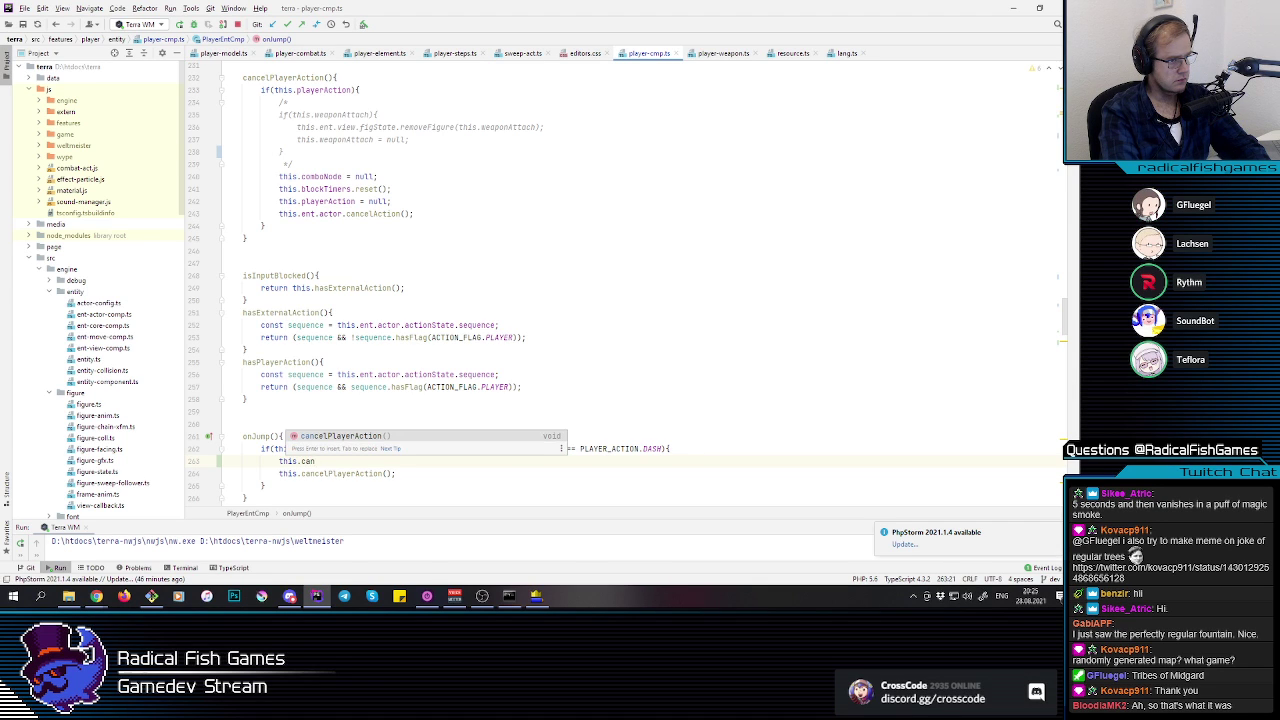
pyautogui.press('BackSpace')
pyautogui.press('BackSpace')
pyautogui.press('BackSpace')
pyautogui.press('BackSpace')
pyautogui.press('BackSpace')
pyautogui.write('s')
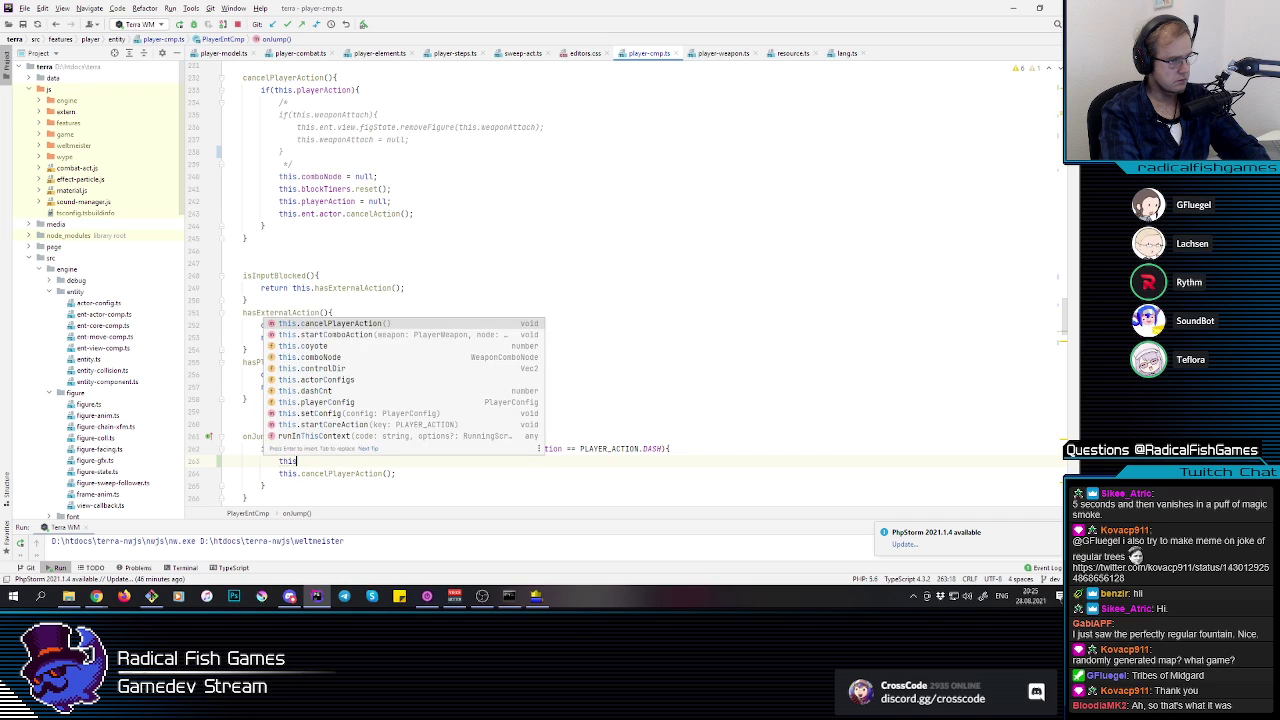
pyautogui.write('.can')
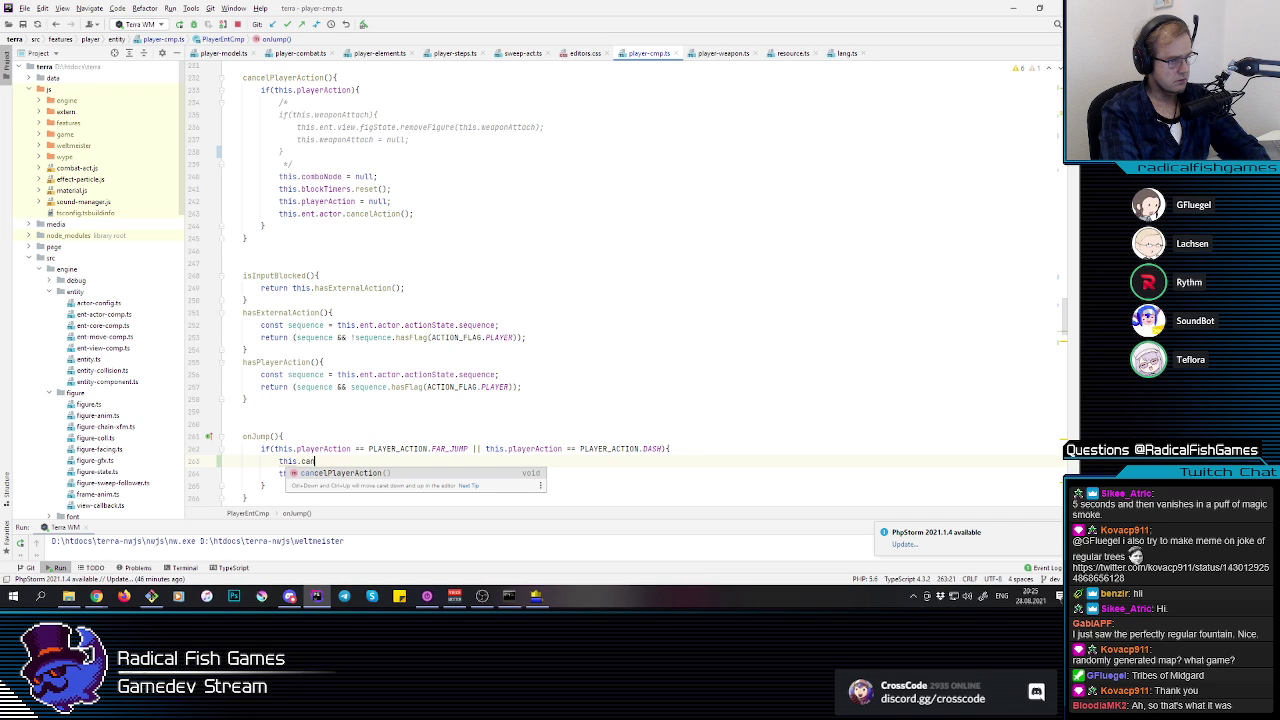
pyautogui.press('BackSpace')
pyautogui.press('BackSpace')
pyautogui.press('BackSpace')
pyautogui.write('resetWeapon();')
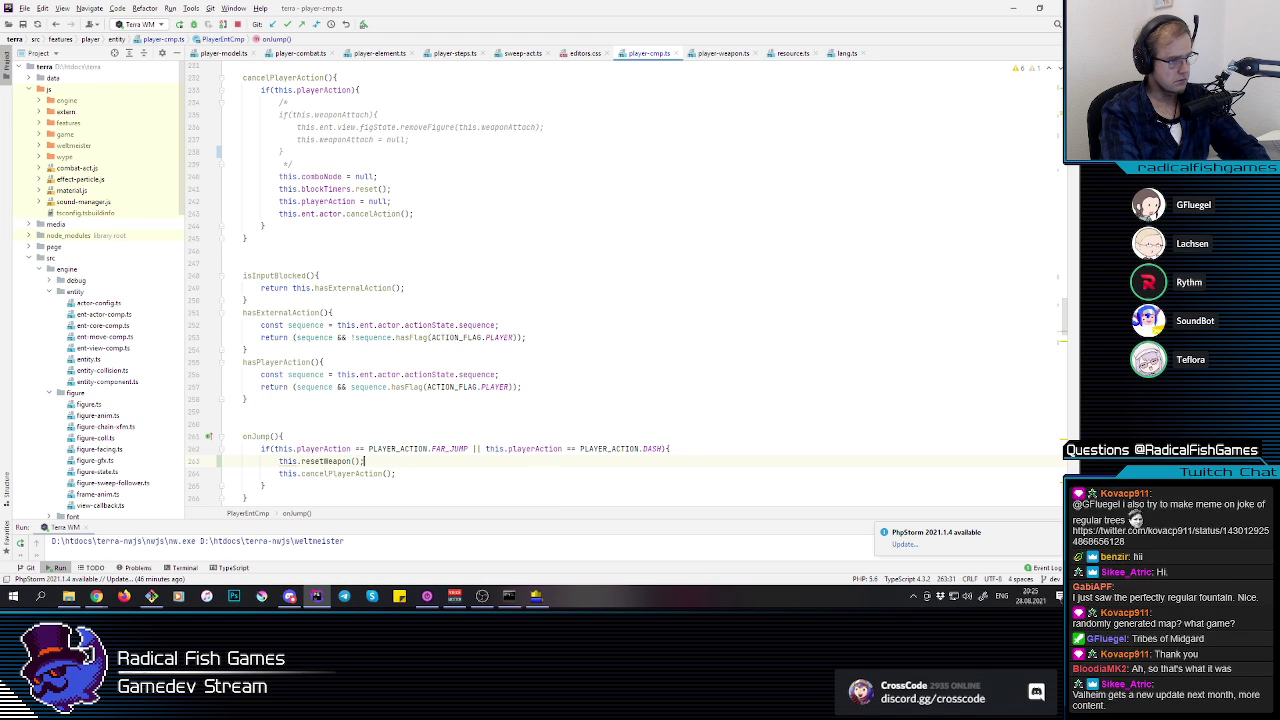
# Step: Generate the missing resetWeapon method and start an if condition in it that checks this.weapon.attach
pyautogui.hotkey('alt', 'Return')
pyautogui.press('Return')
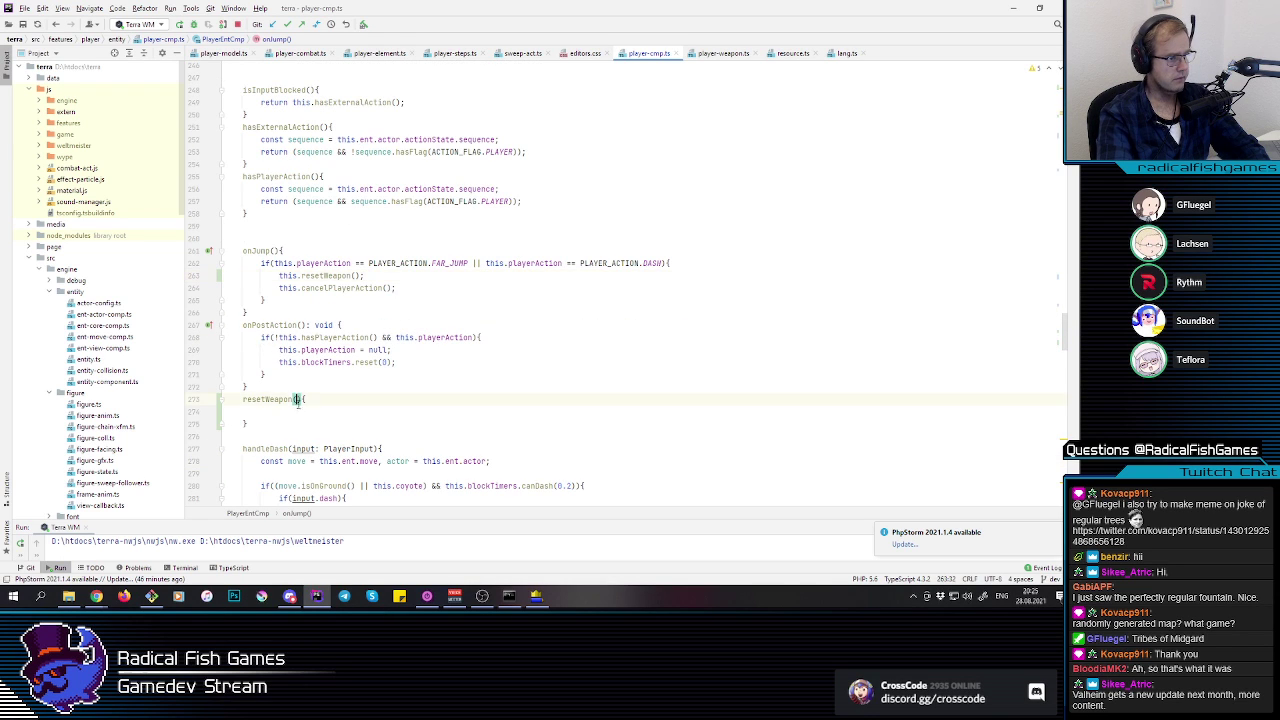
pyautogui.write('if(this.')
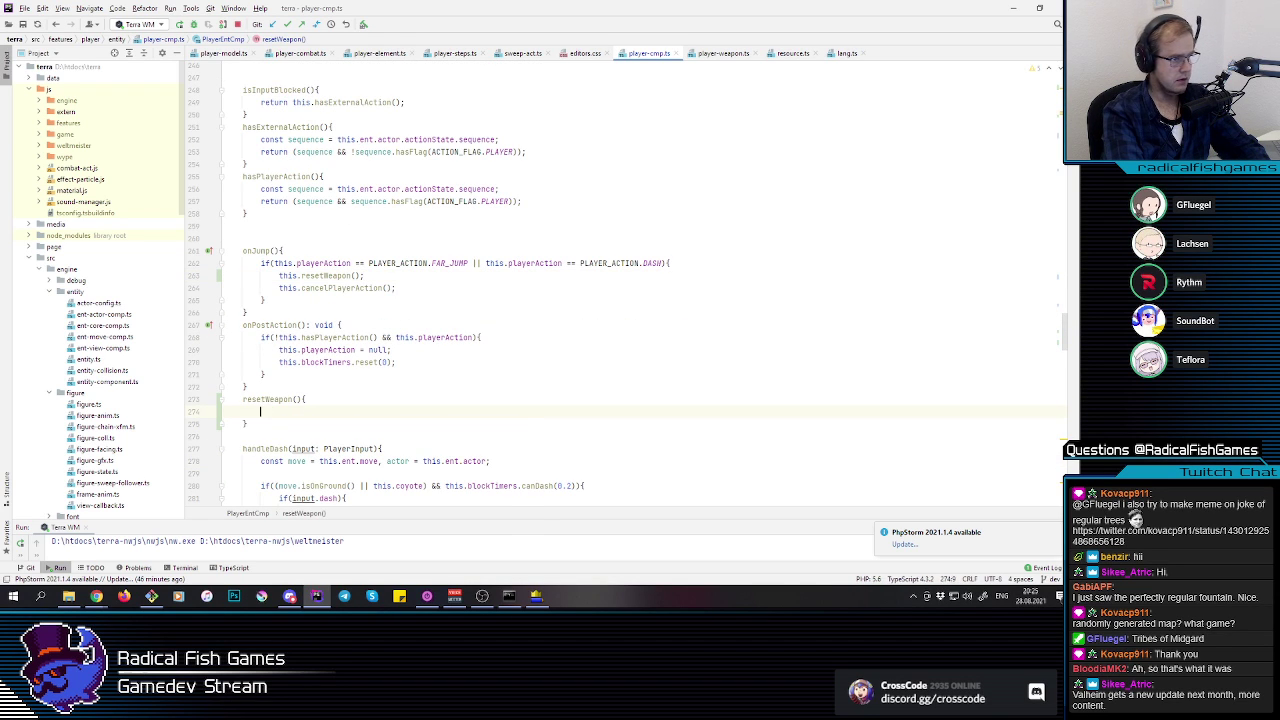
pyautogui.write('re')
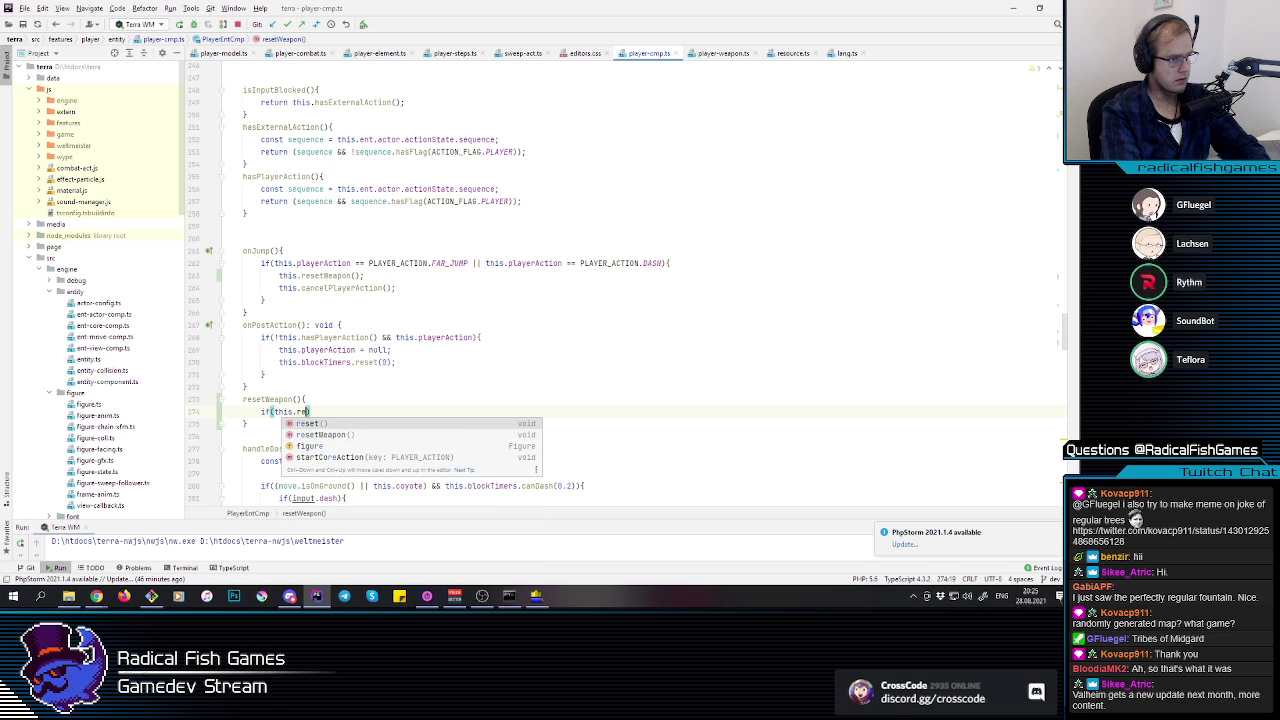
pyautogui.press('Down')
pyautogui.press('BackSpace')
pyautogui.press('BackSpace')
pyautogui.write('weapon')
pyautogui.press('Return')
pyautogui.write('&')
pyautogui.press('BackSpace')
pyautogui.press('BackSpace')
pyautogui.press('BackSpace')
pyautogui.press('BackSpace')
pyautogui.press('BackSpace')
pyautogui.press('BackSpace')
pyautogui.press('BackSpace')
pyautogui.press('BackSpace')
pyautogui.press('BackSpace')
pyautogui.press('BackSpace')
pyautogui.press('BackSpace')
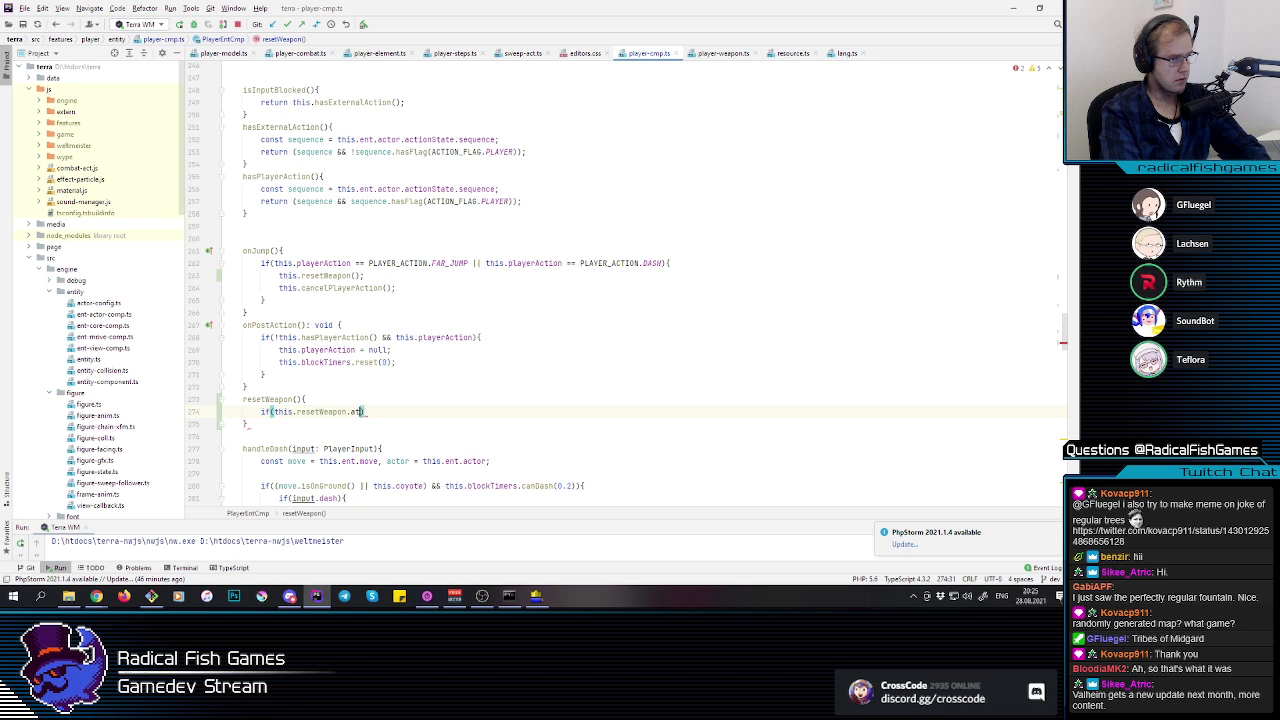
pyautogui.press('BackSpace')
pyautogui.press('BackSpace')
pyautogui.press('BackSpace')
pyautogui.write('eapo')
pyautogui.write('n.attach ')
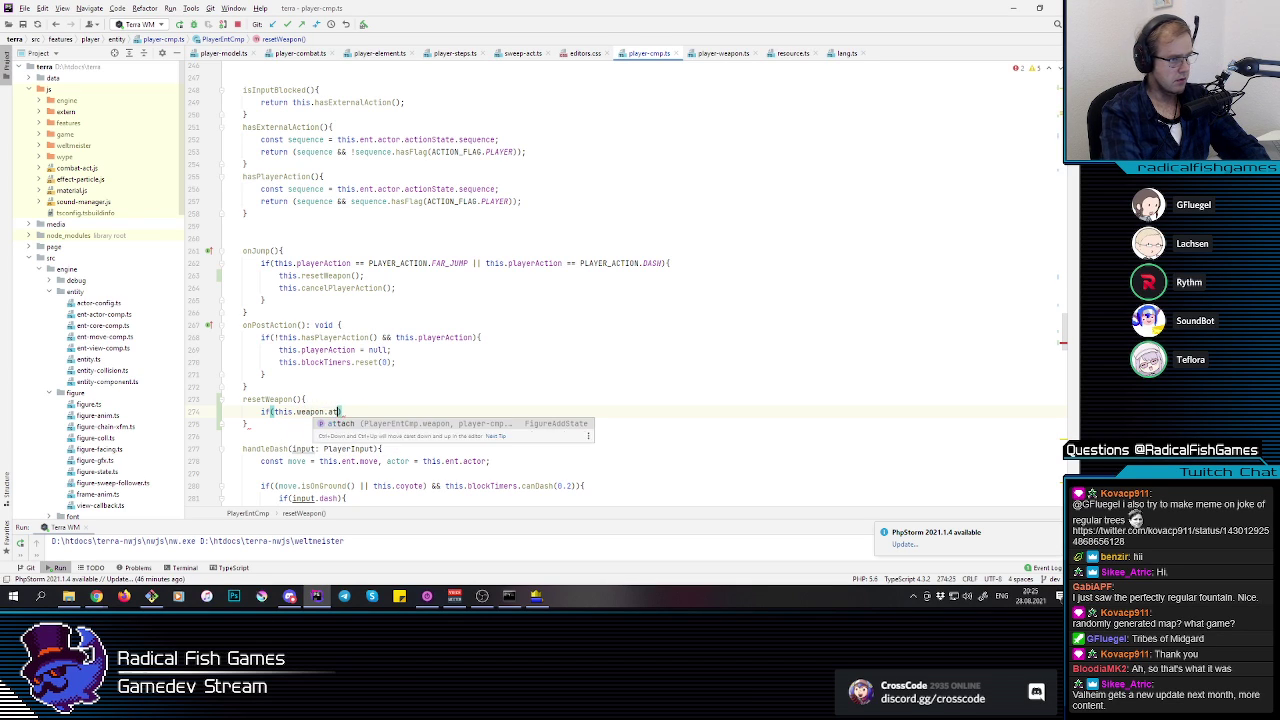
# Step: Extend the resetWeapon condition with && this.weapon.timer >= 2 and open its block
pyautogui.write('&& ')
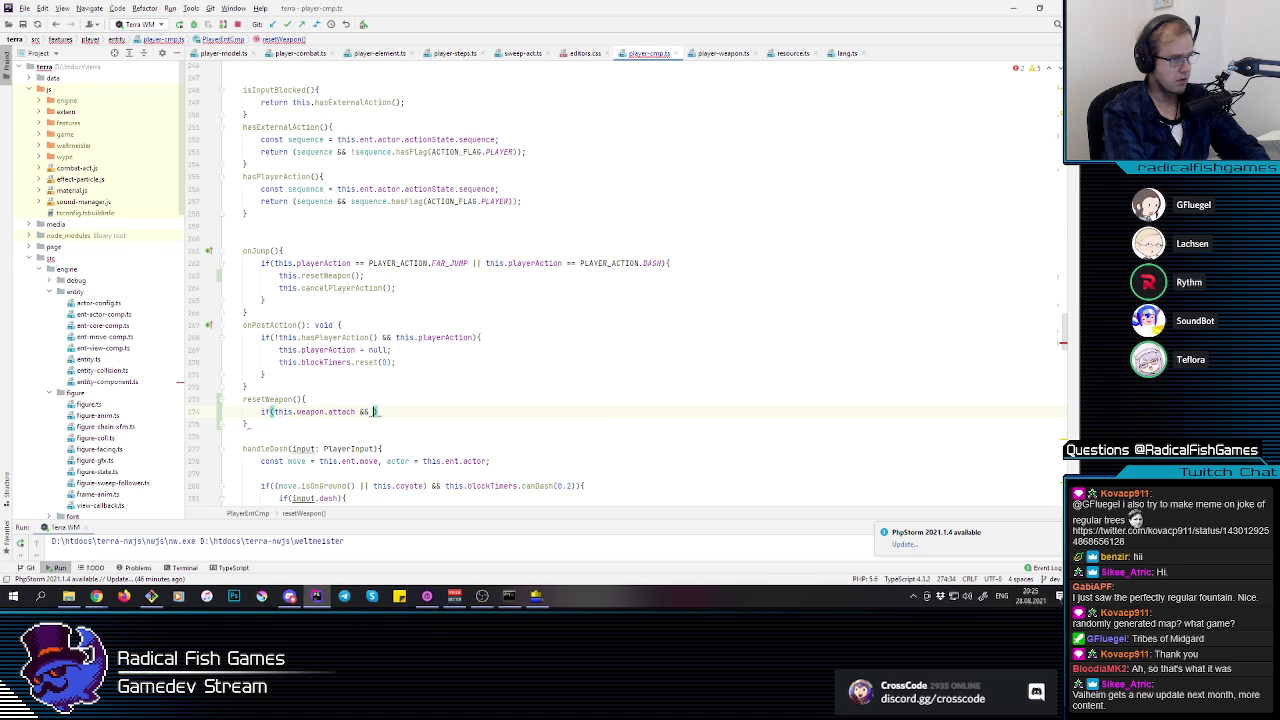
pyautogui.write('this.weapon')
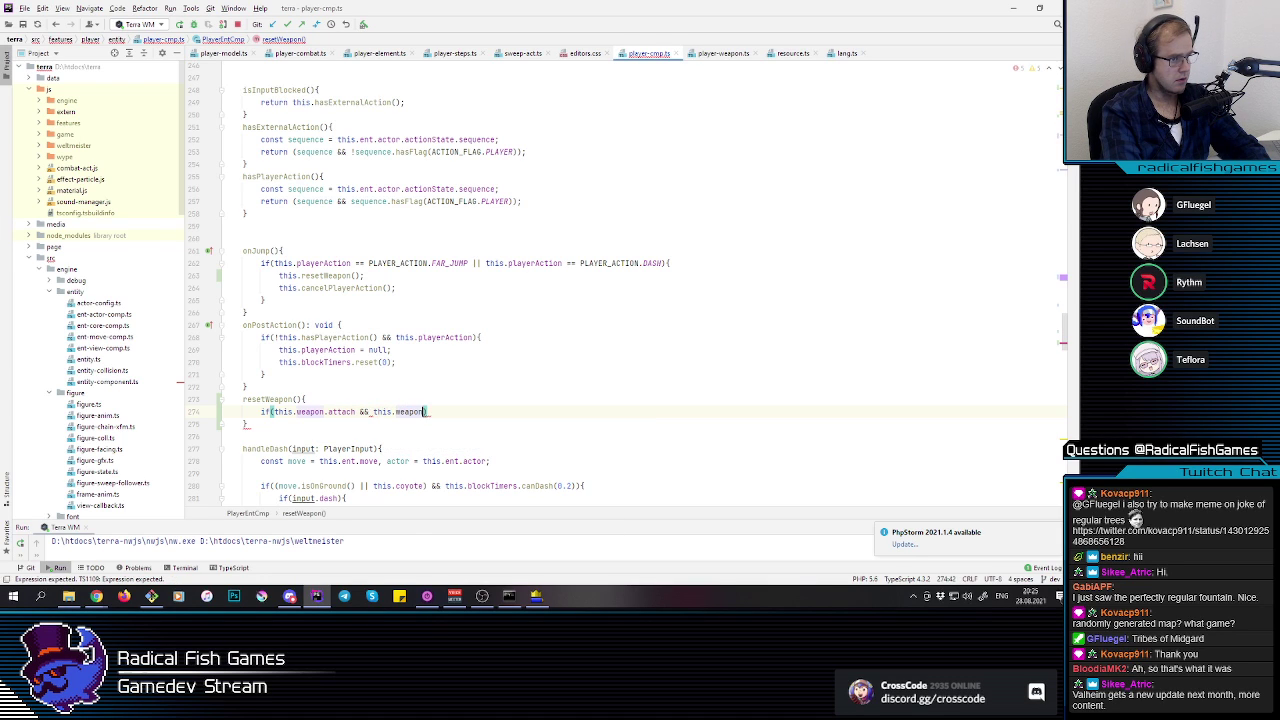
pyautogui.write('.')
pyautogui.press('Escape')
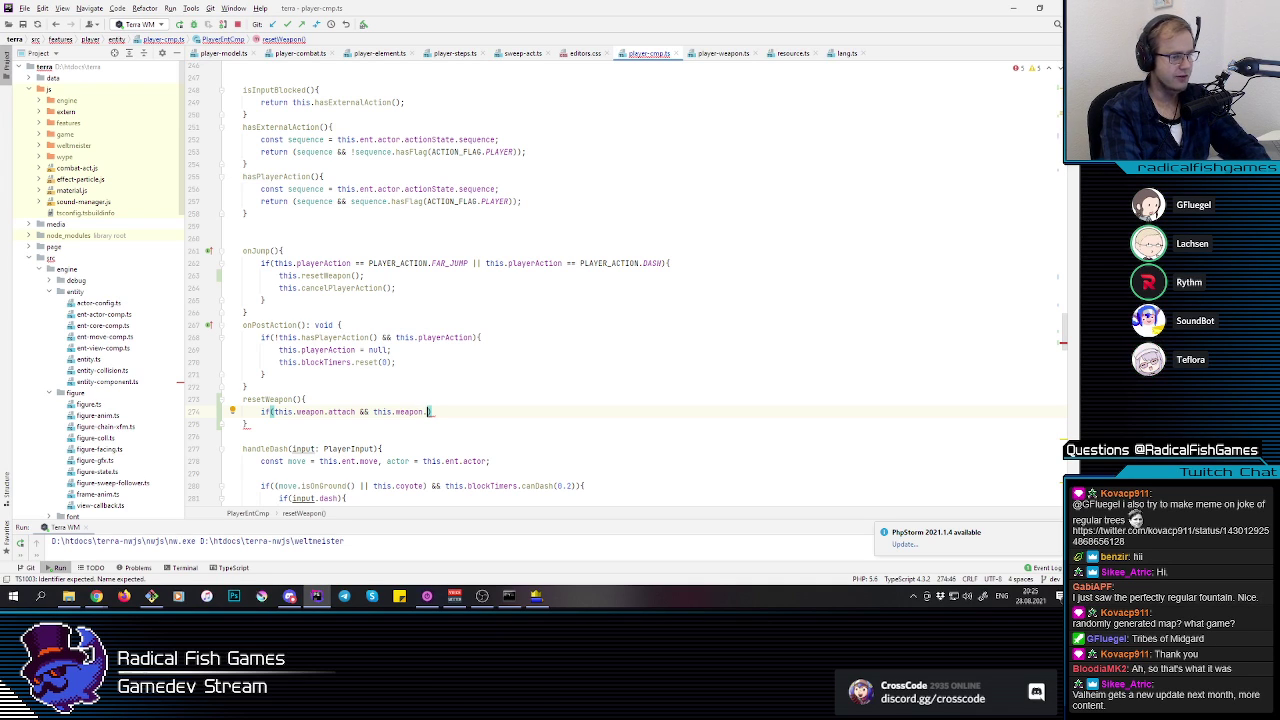
pyautogui.hotkey('ctrl', 'space')
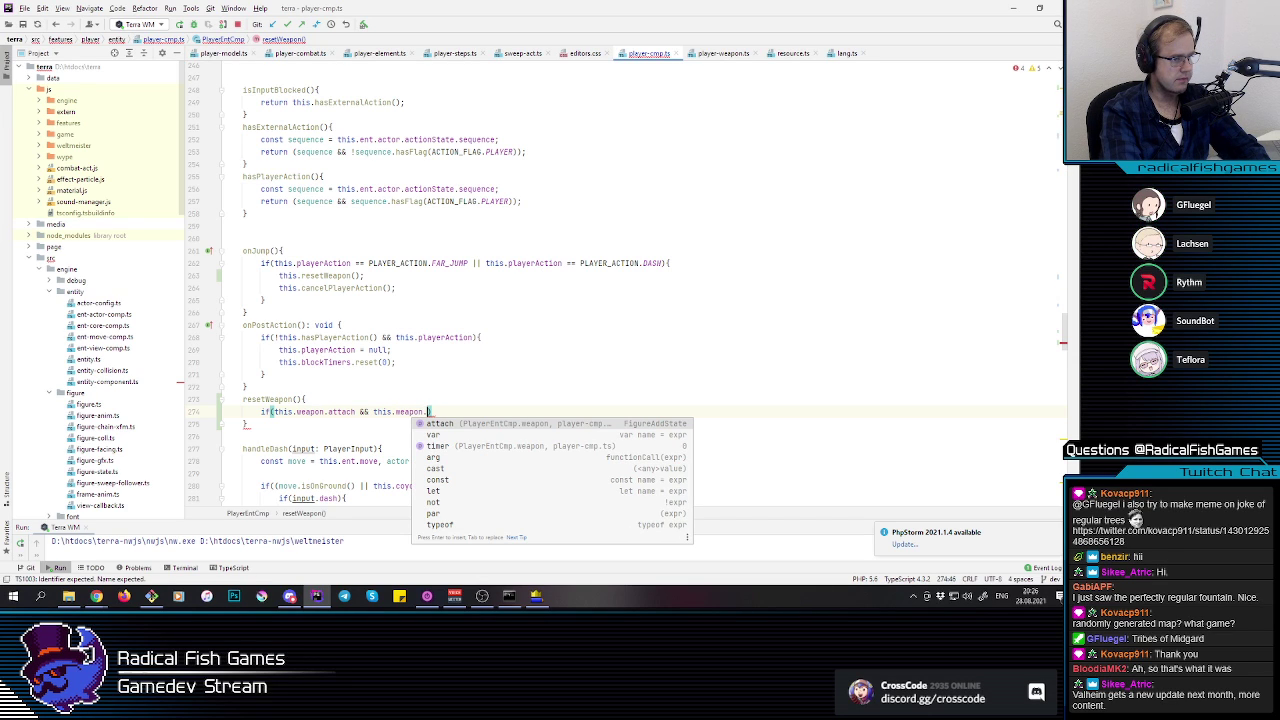
pyautogui.press('Escape')
pyautogui.press('BackSpace')
pyautogui.press('BackSpace')
pyautogui.press('BackSpace')
pyautogui.press('BackSpace')
pyautogui.press('BackSpace')
pyautogui.press('BackSpace')
pyautogui.press('BackSpace')
pyautogui.press('BackSpace')
pyautogui.press('BackSpace')
pyautogui.press('BackSpace')
pyautogui.press('BackSpace')
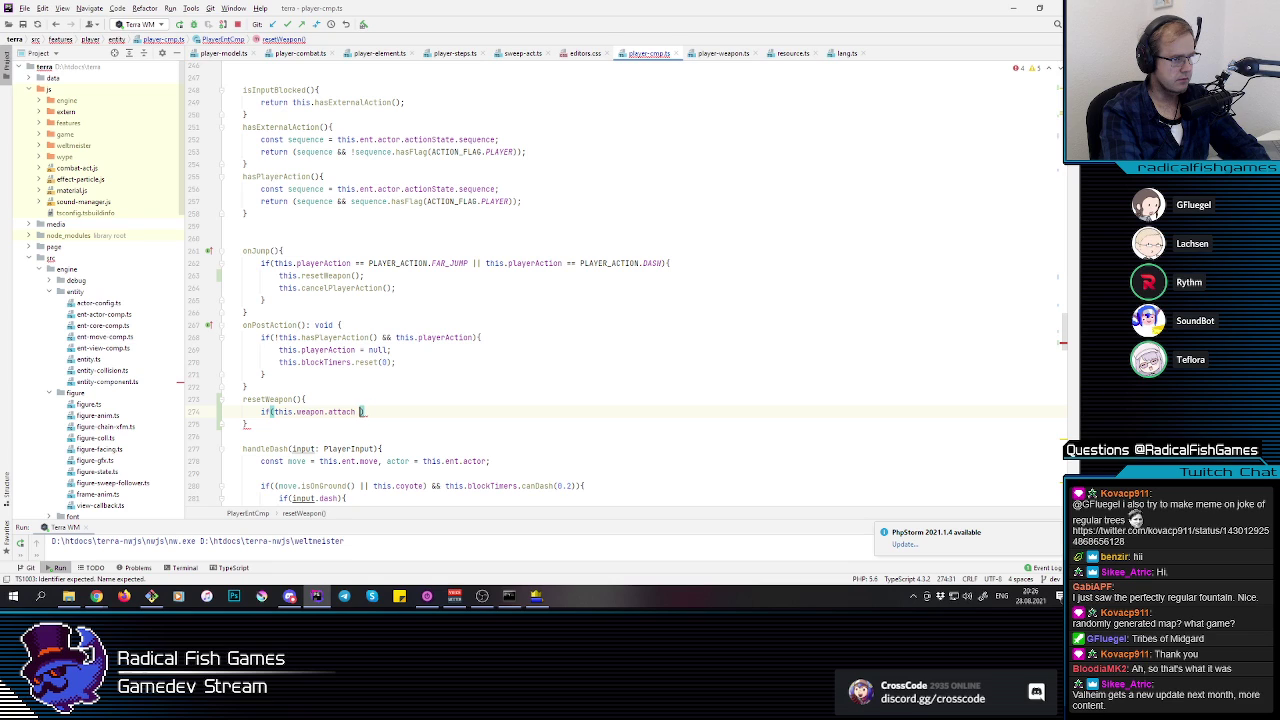
pyautogui.write('&& this.weapon.t')
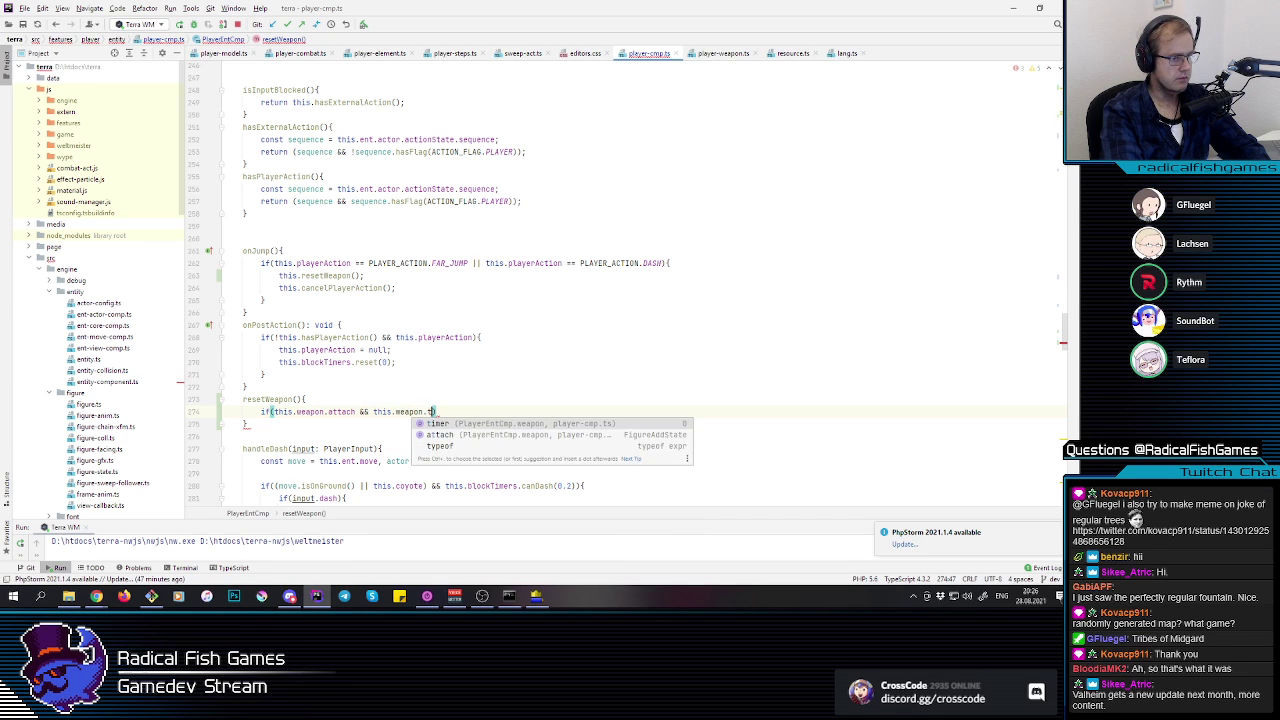
pyautogui.write('imer >= 2){')
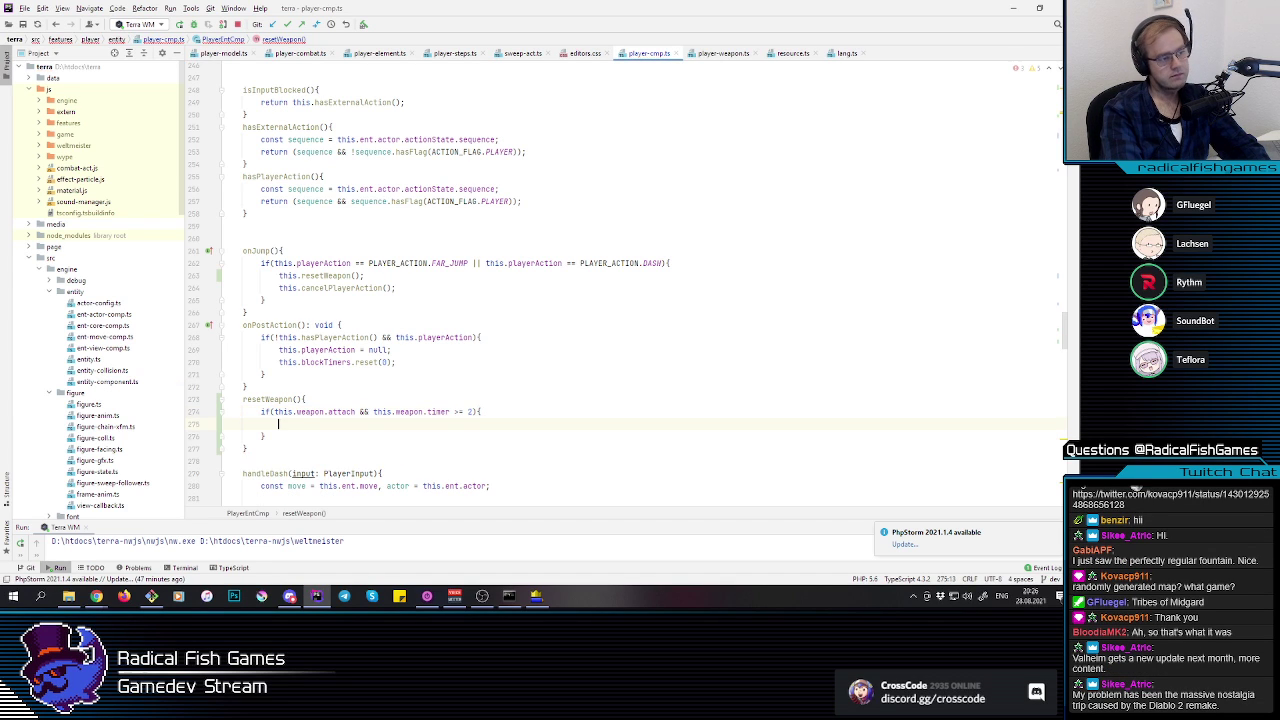
# Step: Change the timer comparison in the resetWeapon condition to <= 0
pyautogui.doubleClick(471, 411)
pyautogui.write('1')
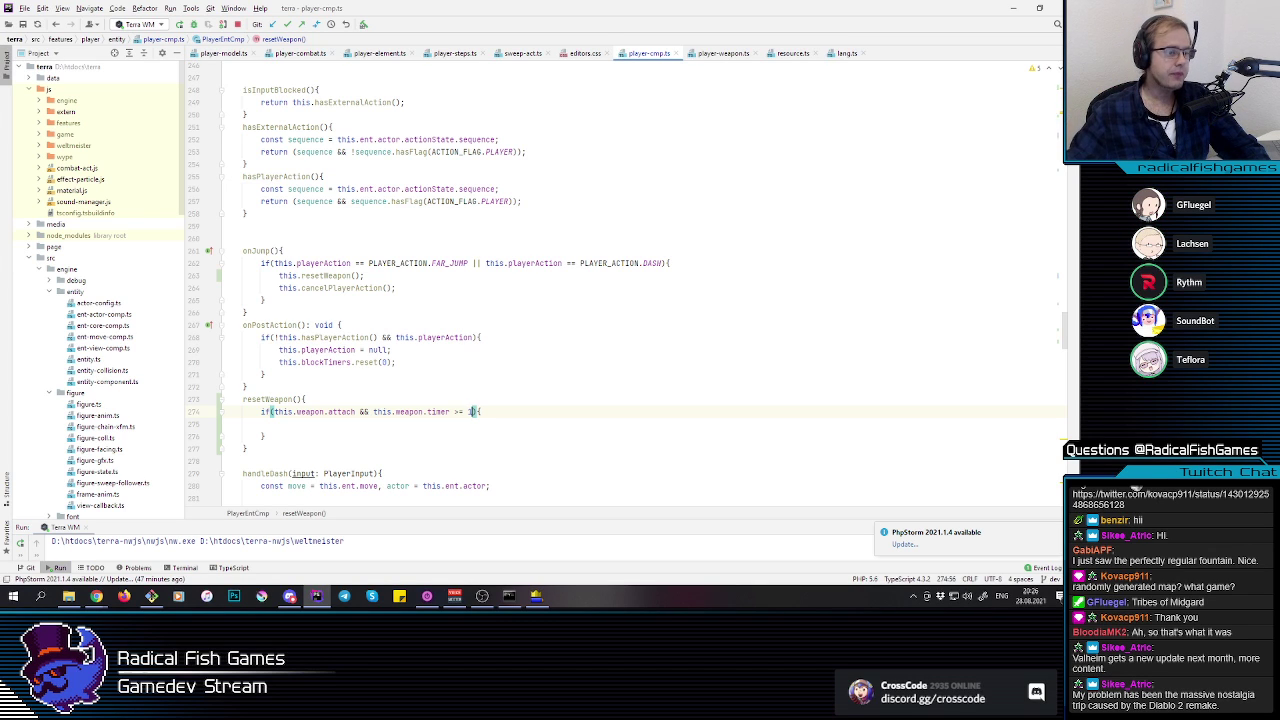
pyautogui.press('BackSpace')
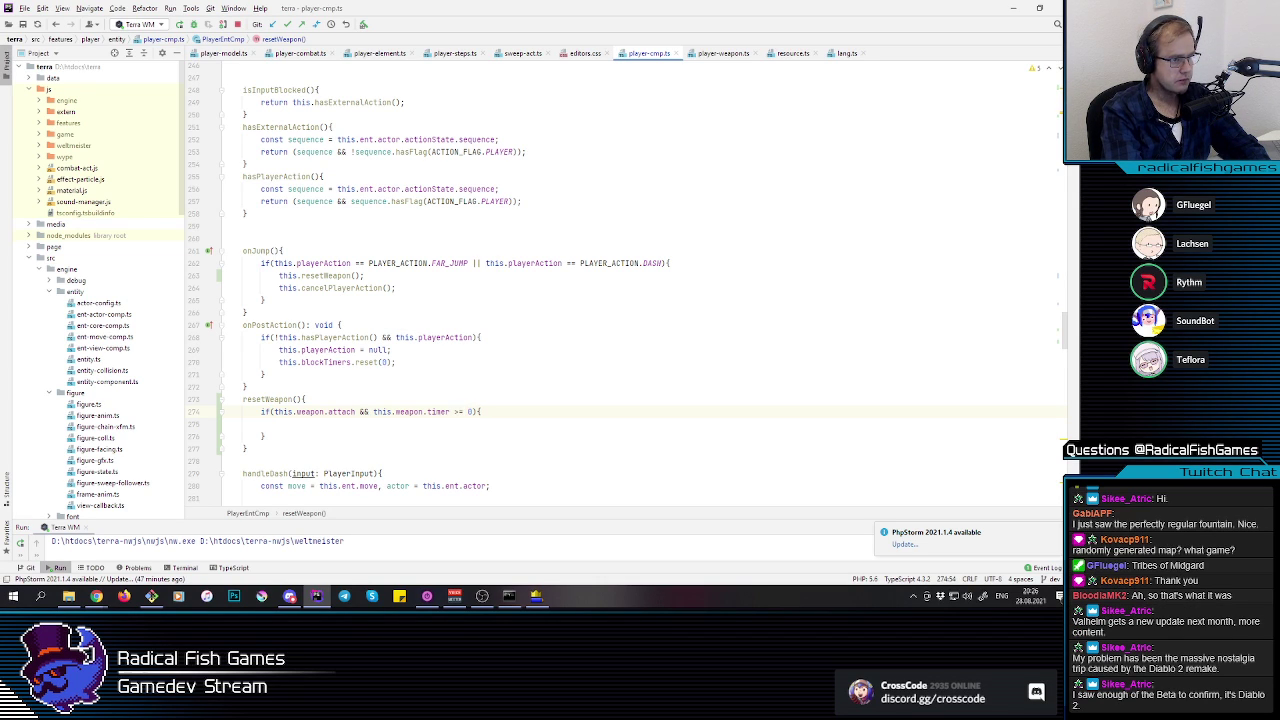
pyautogui.write('=')
pyautogui.press('Down')
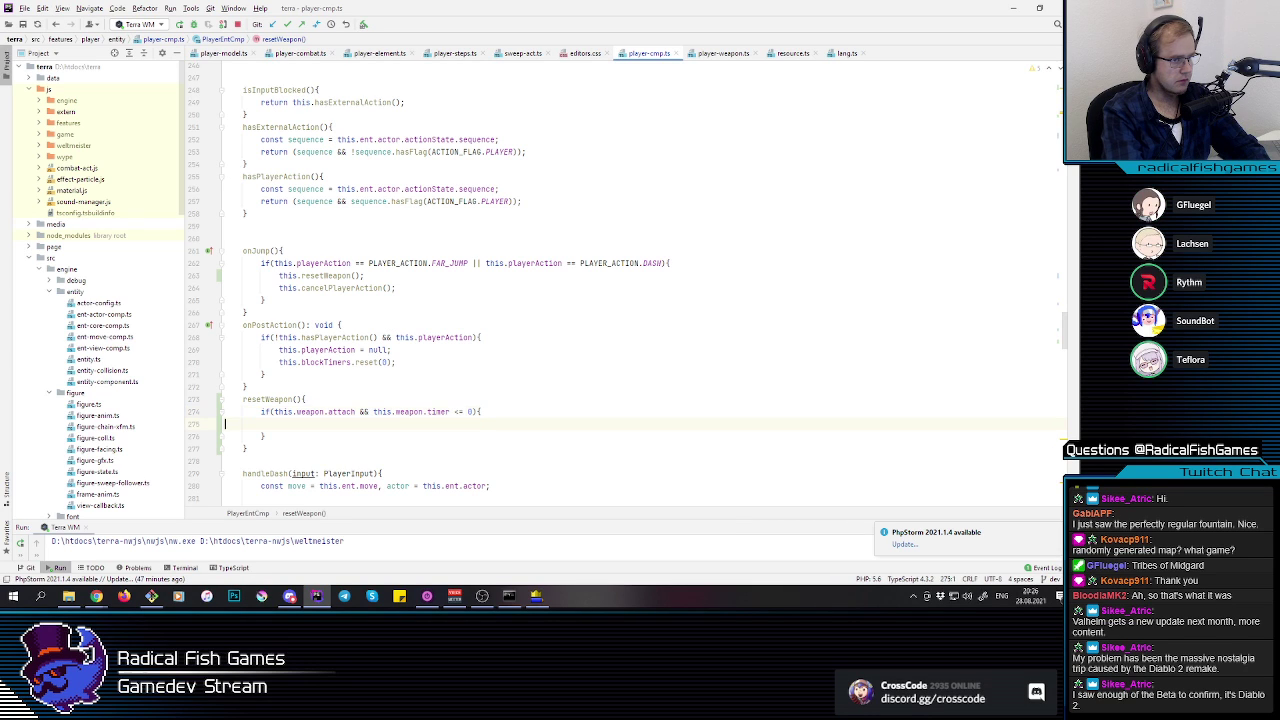
# Step: Inside the resetWeapon if block, assign WEAPON_HIDE_DURATION to this.weapon.timer
pyautogui.press('Tab')
pyautogui.write('this.weapon')
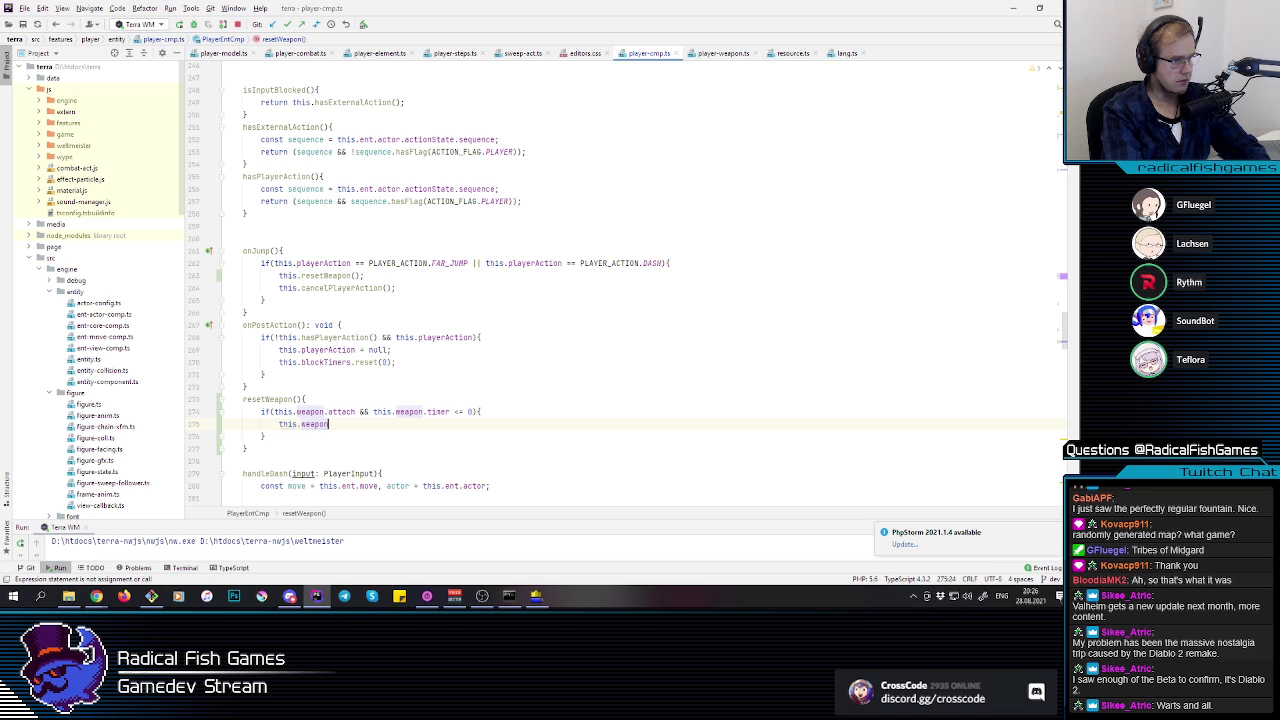
pyautogui.write('.timer = 1')
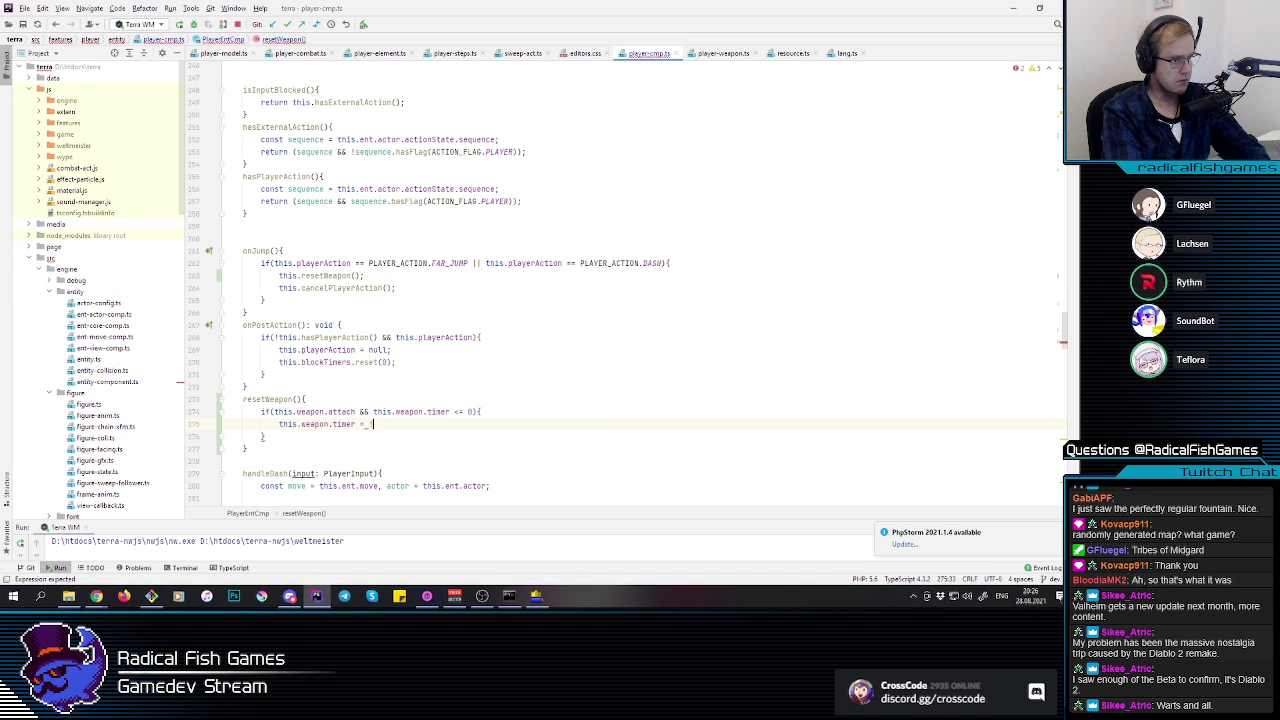
pyautogui.press('BackSpace')
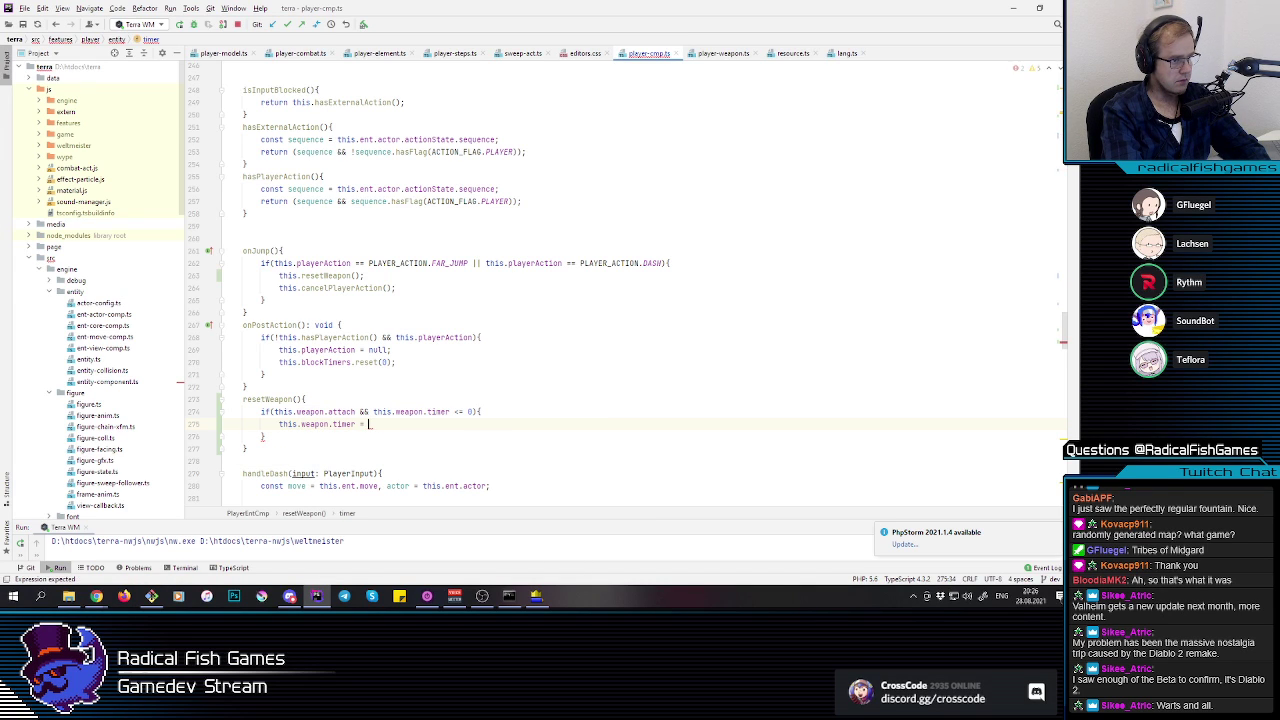
pyautogui.write('1.0')
pyautogui.press('BackSpace')
pyautogui.press('BackSpace')
pyautogui.press('BackSpace')
pyautogui.write('WEA')
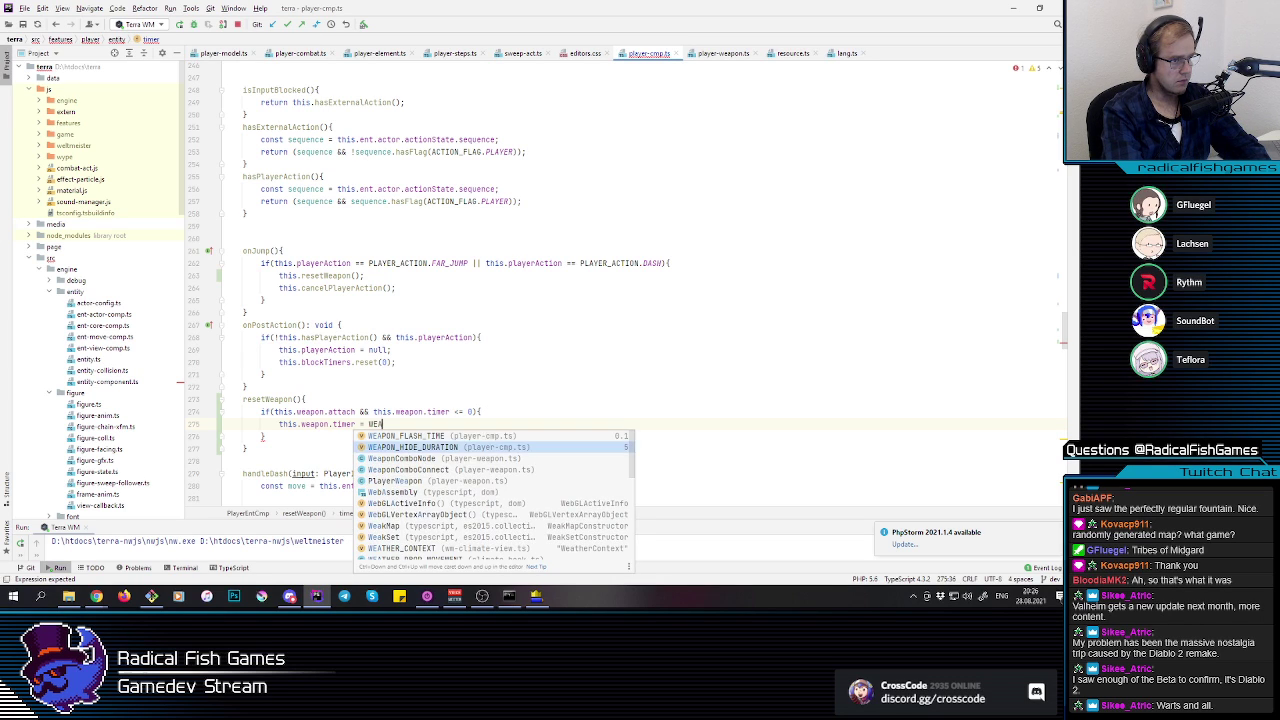
pyautogui.press('Return')
pyautogui.write(';')
# Step: Below the timer assignment, add this.weapon.attach.setVariant("wFade", true); to the if block
pyautogui.press('Return')
pyautogui.write('this.')
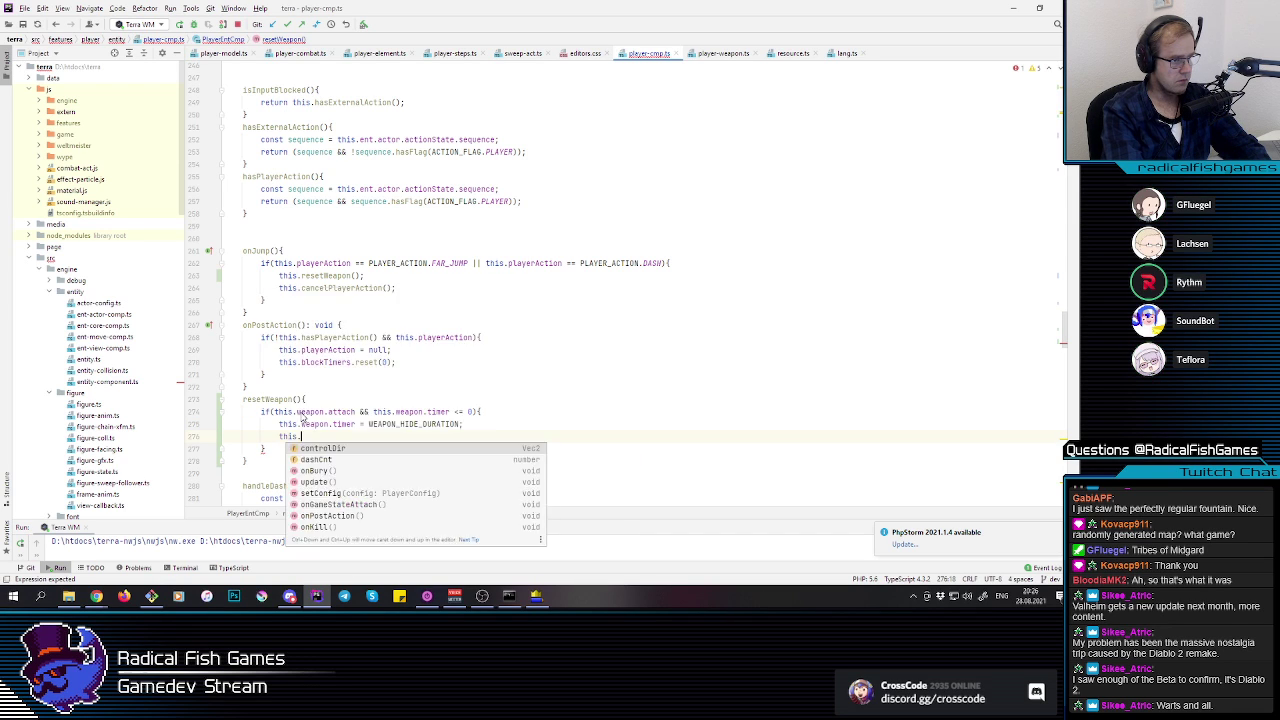
pyautogui.write('weapon.attach')
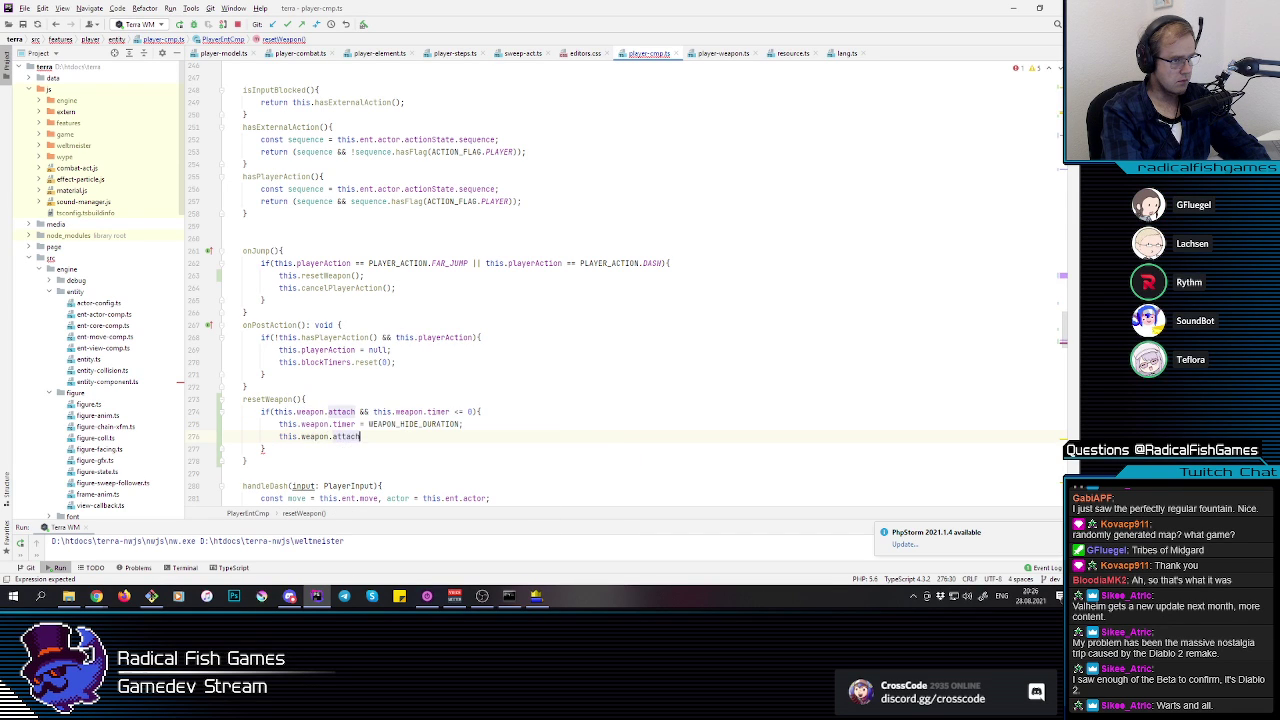
pyautogui.write('.set')
pyautogui.press('Return')
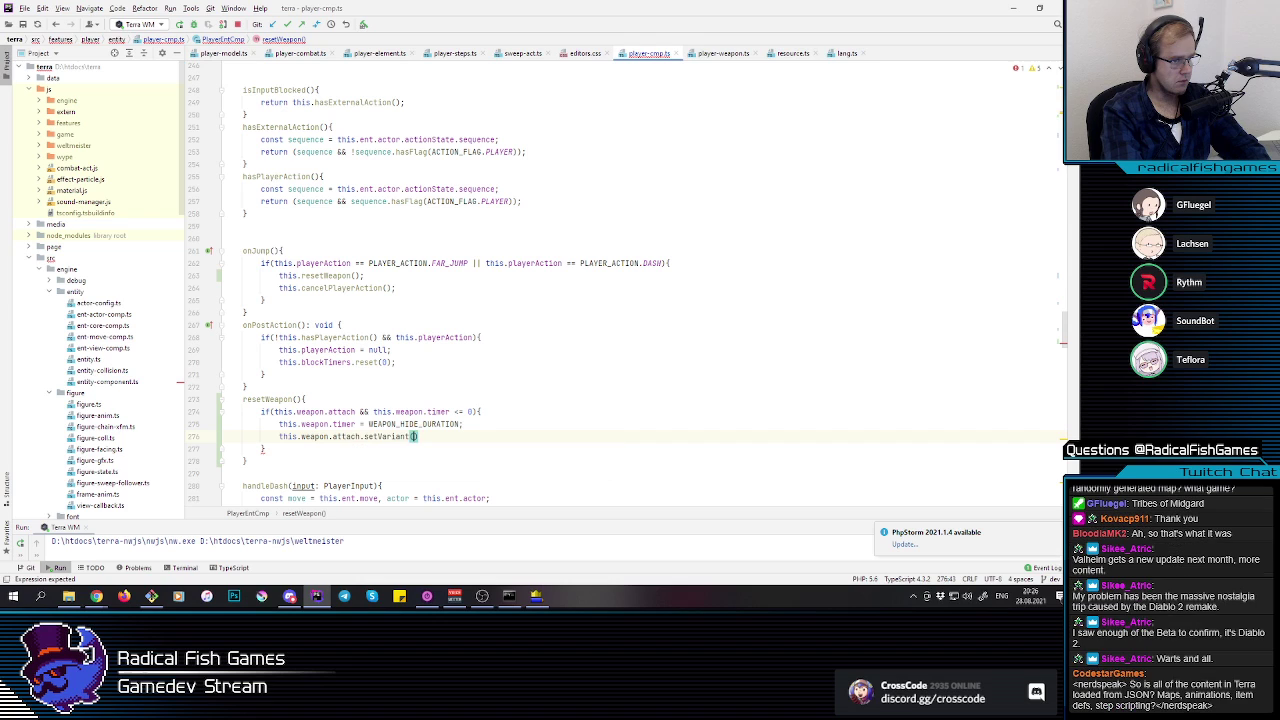
pyautogui.write('"wFade", ')
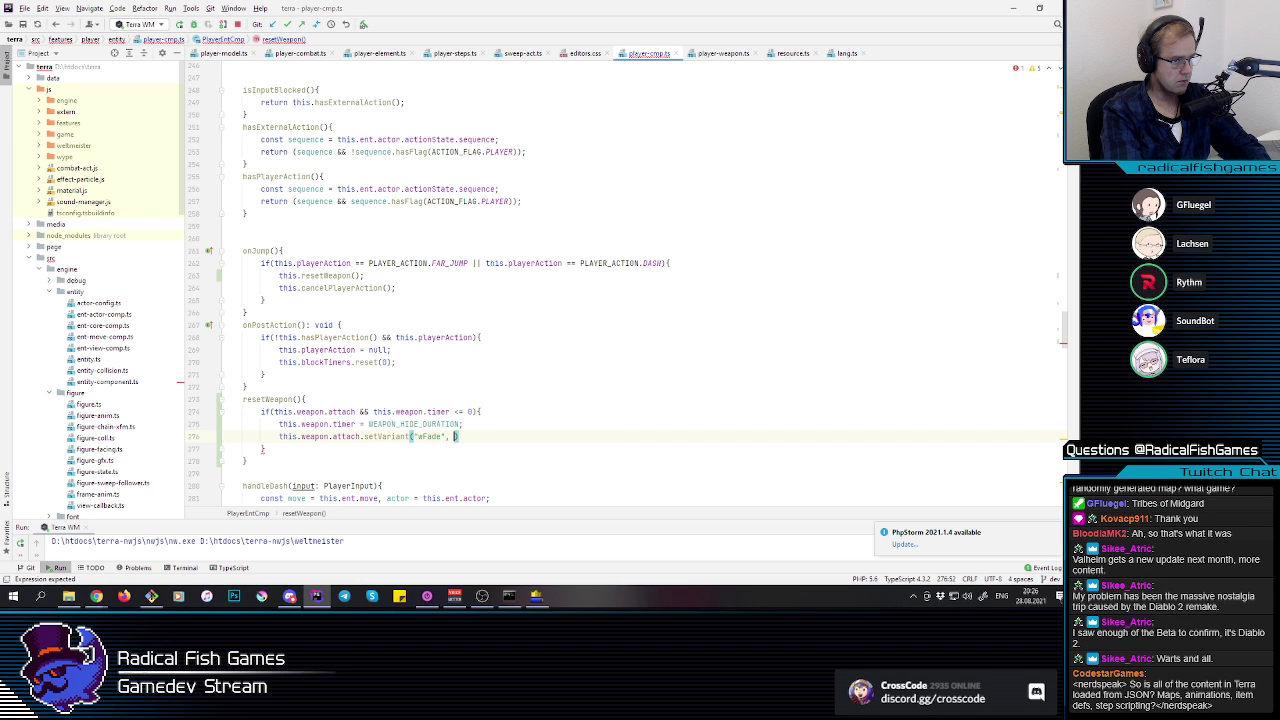
pyautogui.write('1')
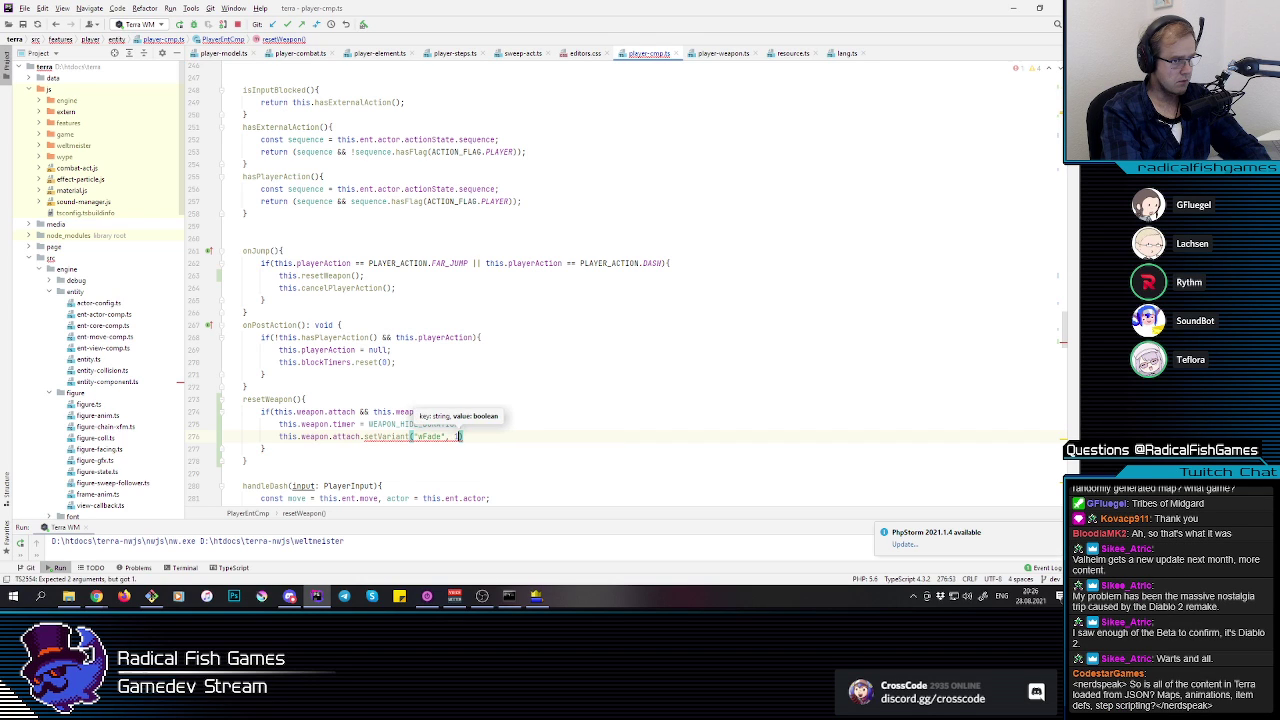
pyautogui.press('BackSpace')
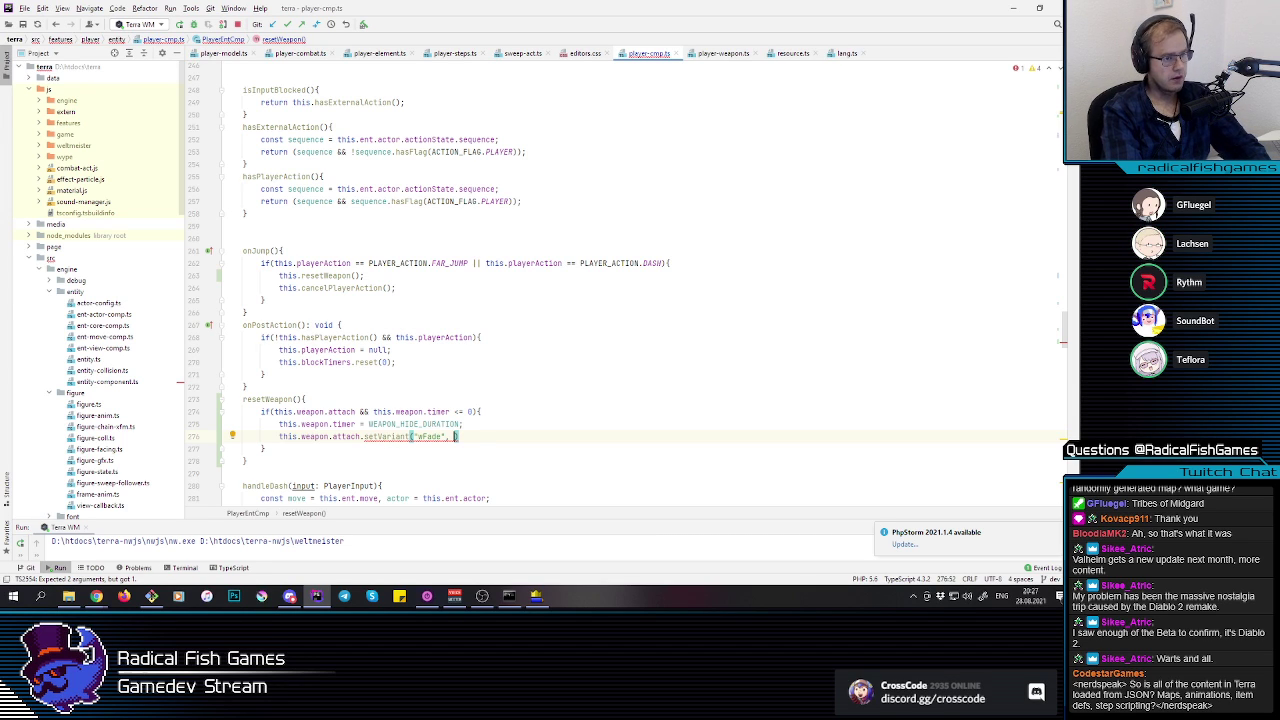
pyautogui.write('tr')
pyautogui.press('BackSpace')
pyautogui.press('BackSpace')
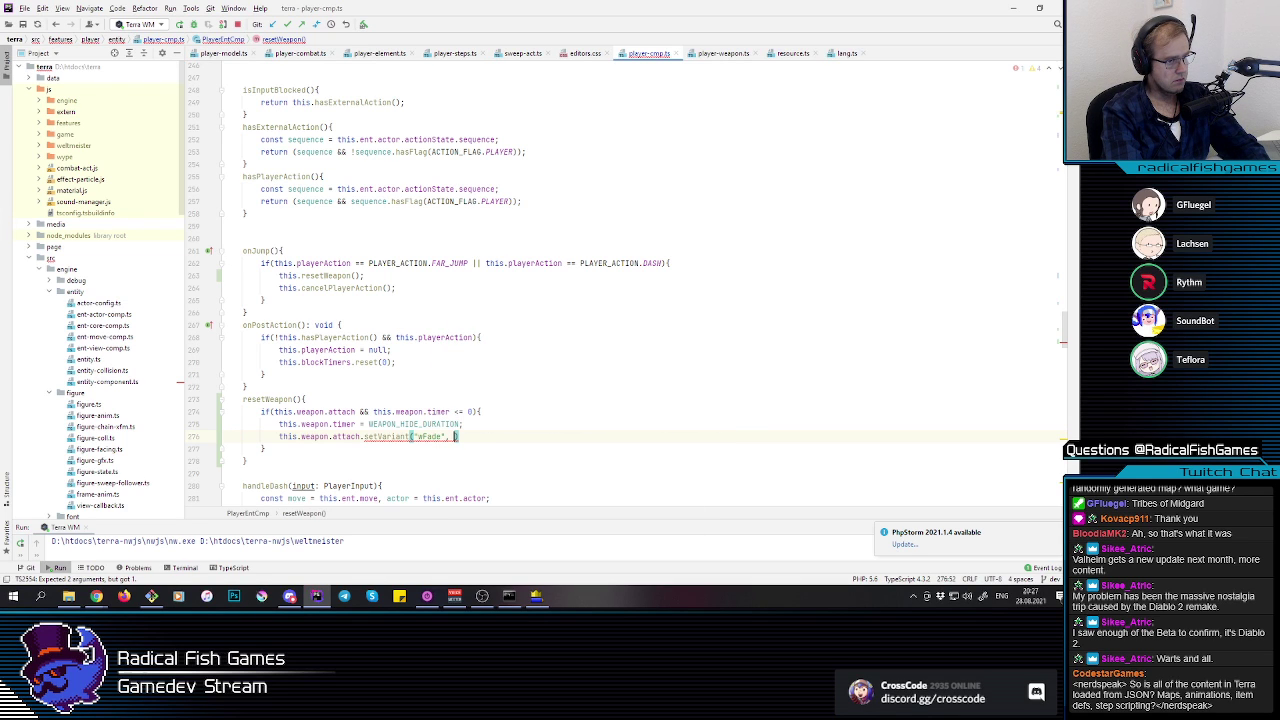
pyautogui.write('true);')
pyautogui.press('Home')
pyautogui.press('Home')
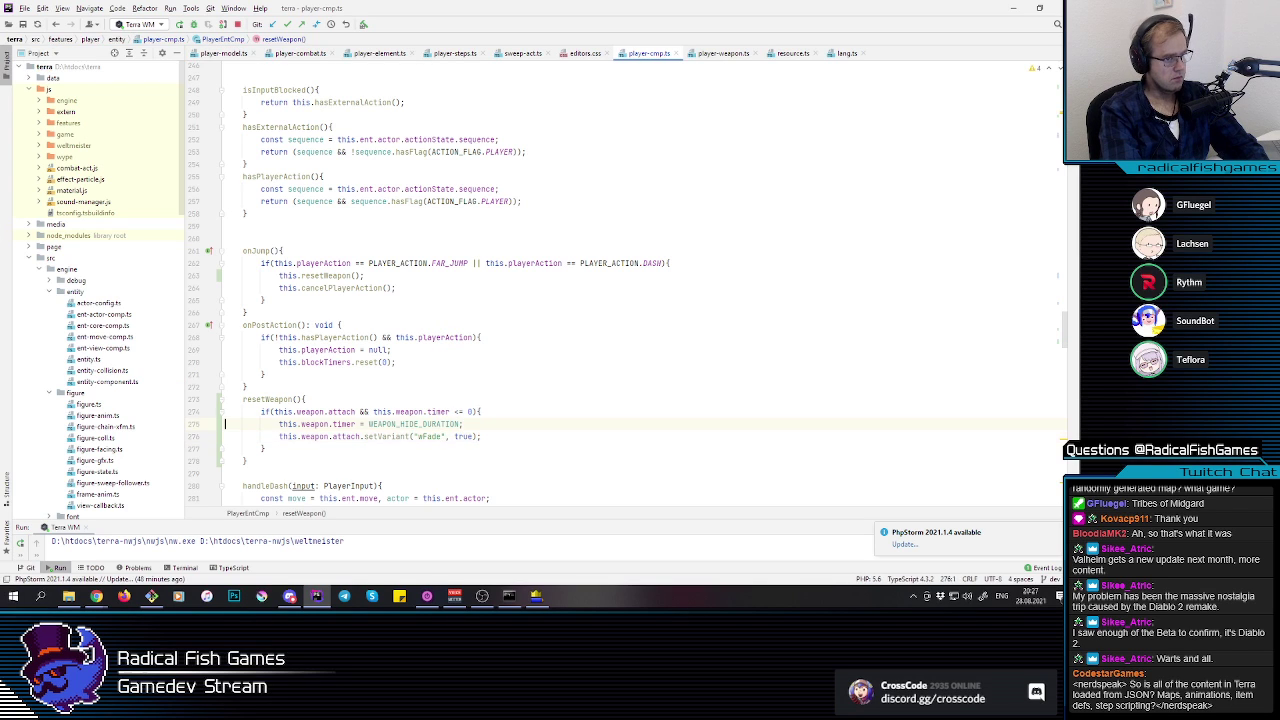
# Step: Copy the resetWeapon condition if(this.weapon.attach && this.weapon.timer <= 0) onto a new line at the start of the update() method
pyautogui.press('Up')
pyautogui.hotkey('shift', 'End')
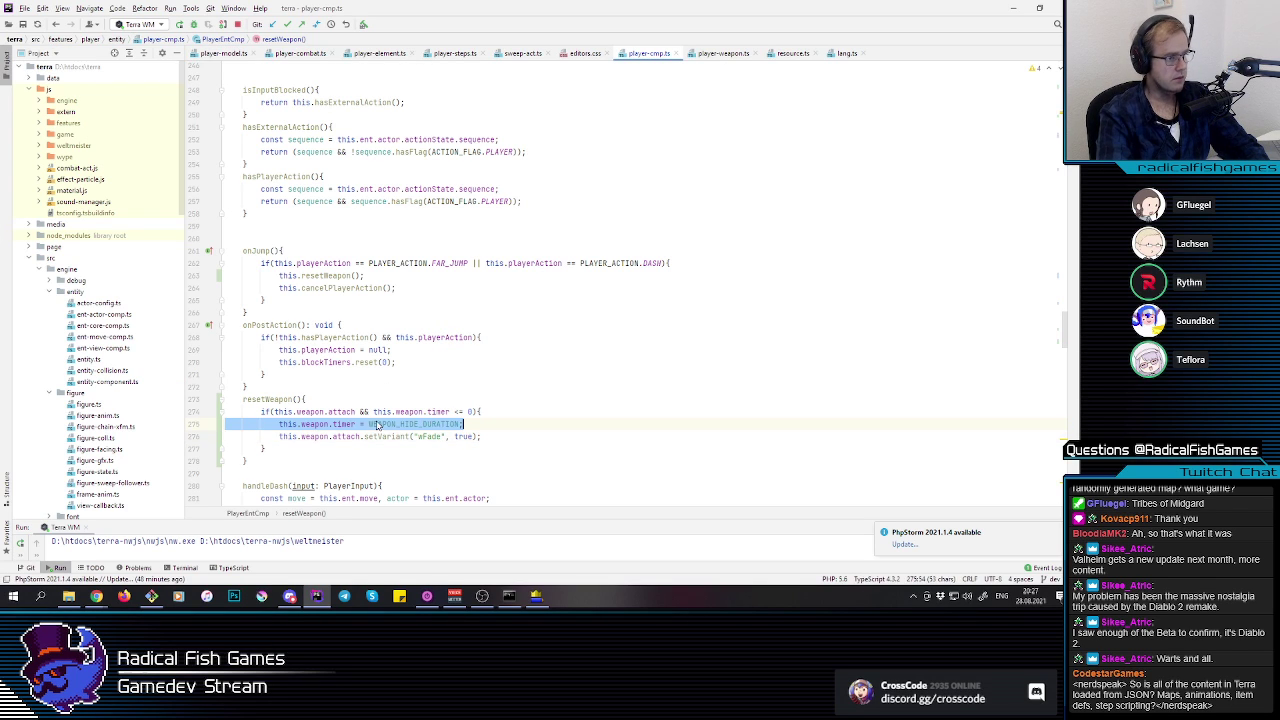
pyautogui.click(277, 411)
pyautogui.hotkey('ctrl', 'w')
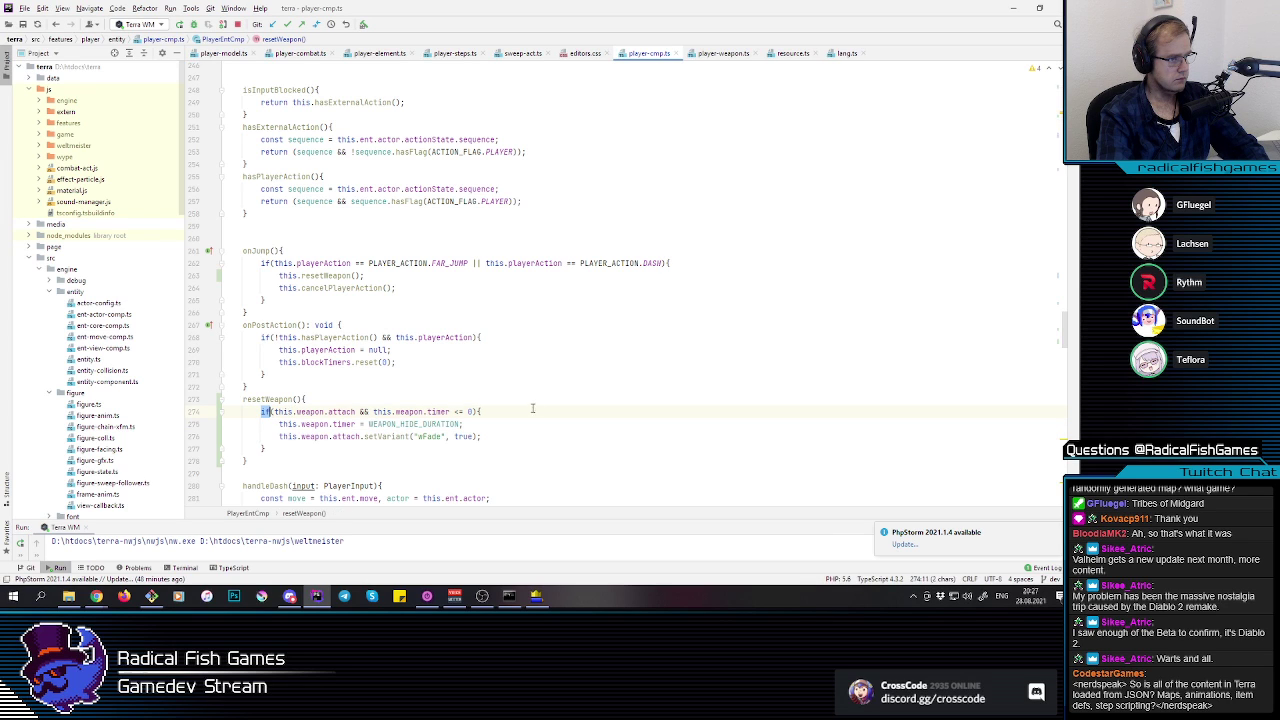
pyautogui.keyDown('shift'); pyautogui.click(478, 411); pyautogui.keyUp('shift')
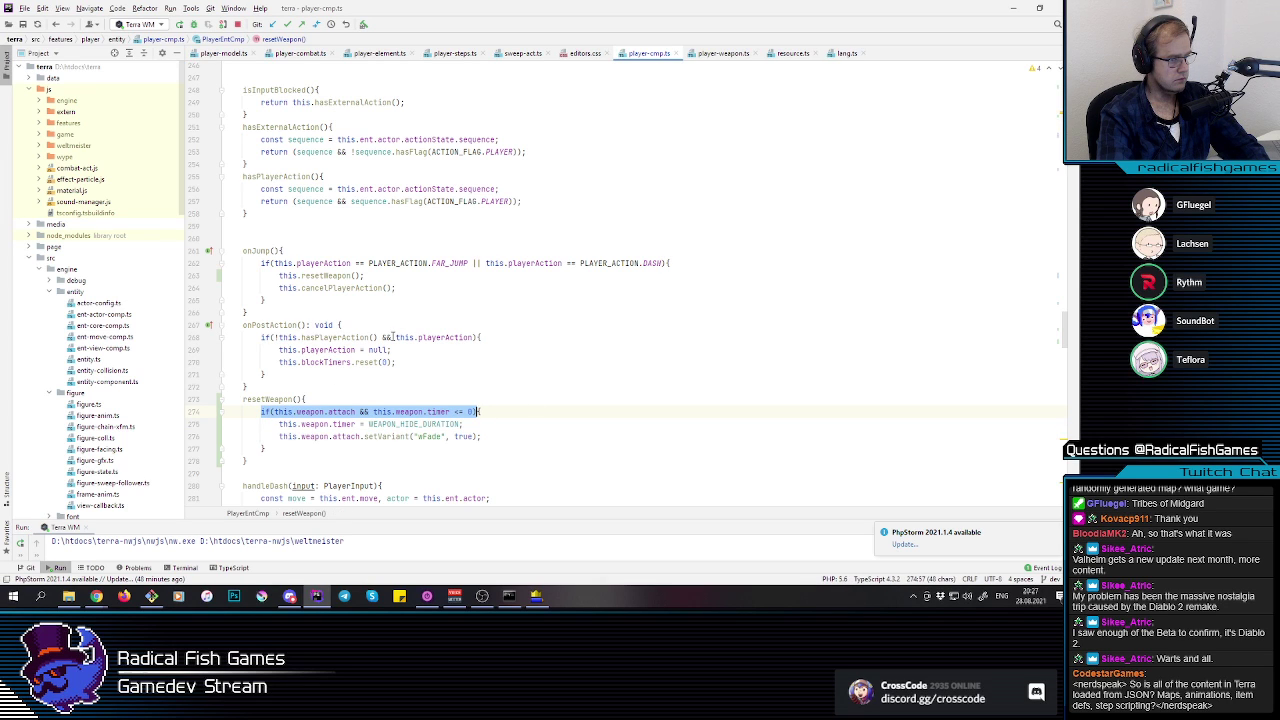
pyautogui.scroll(20, 343, 320)
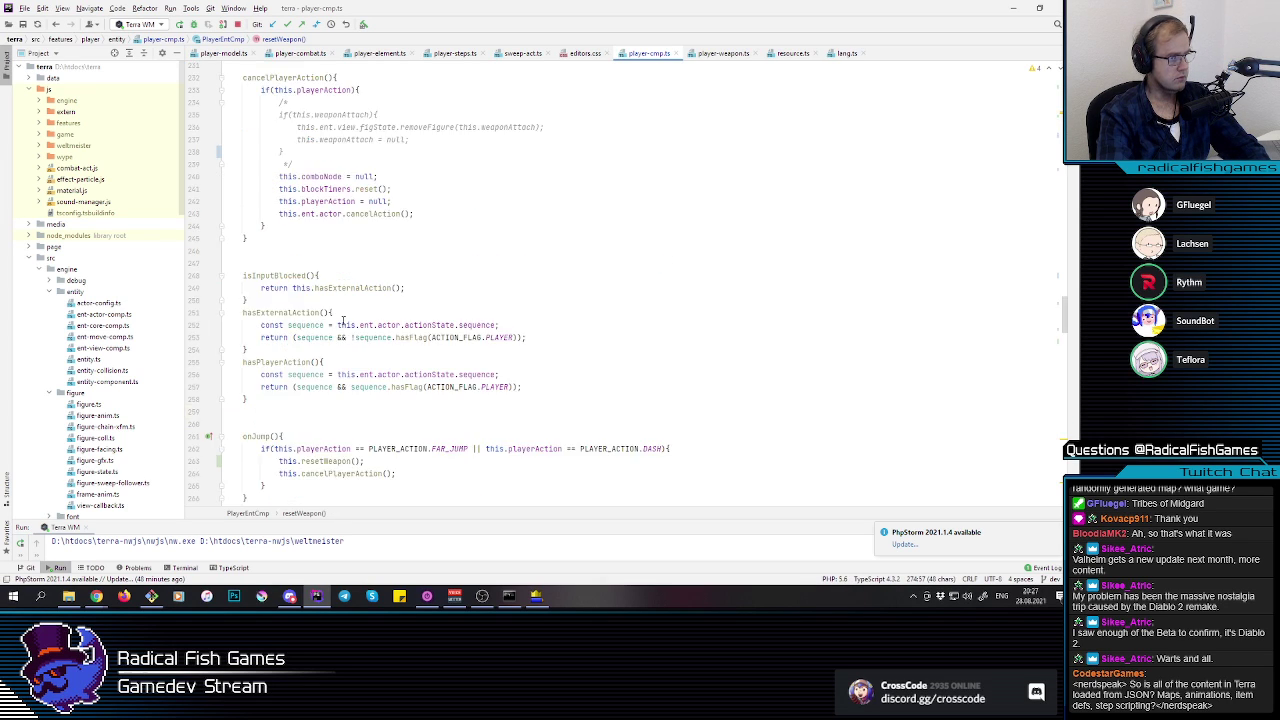
pyautogui.scroll(8, 343, 322)
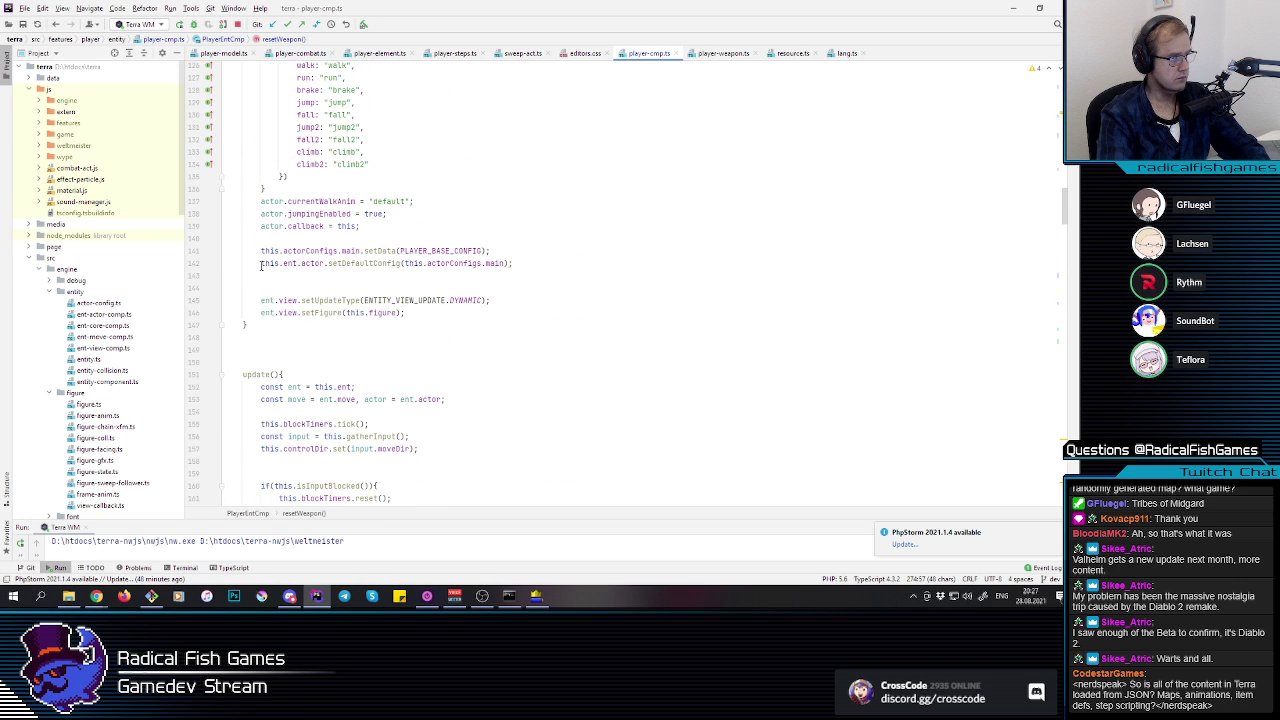
pyautogui.click(346, 375)
pyautogui.press('Return')
pyautogui.press('Return')
pyautogui.press('Return')
pyautogui.press('Up')
pyautogui.write('if(this.weapon.attach && this.weapon.timer <= 0)')
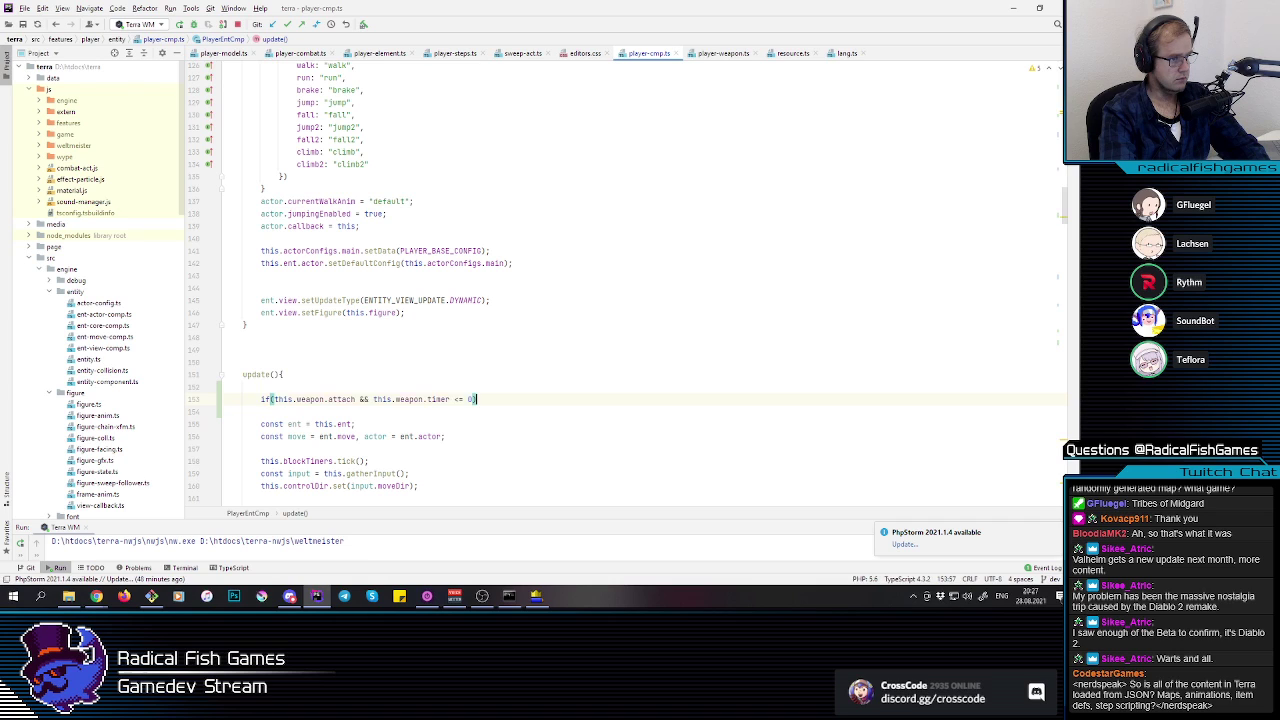
# Step: Above the copied condition in update(), add a block with if(this.weapon.attach && this.weapon.timer){
pyautogui.press('Home')
pyautogui.press('Return')
pyautogui.press('Up')
pyautogui.write('if(this.w')
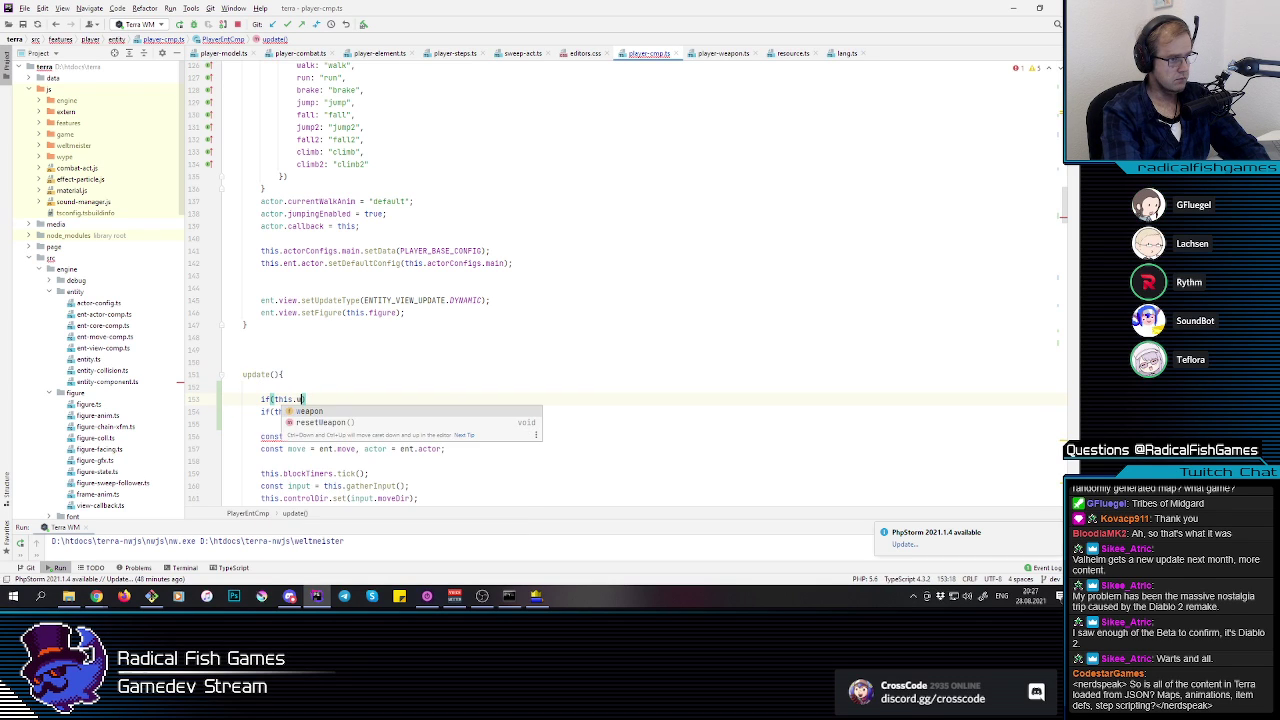
pyautogui.write('eapon.attach')
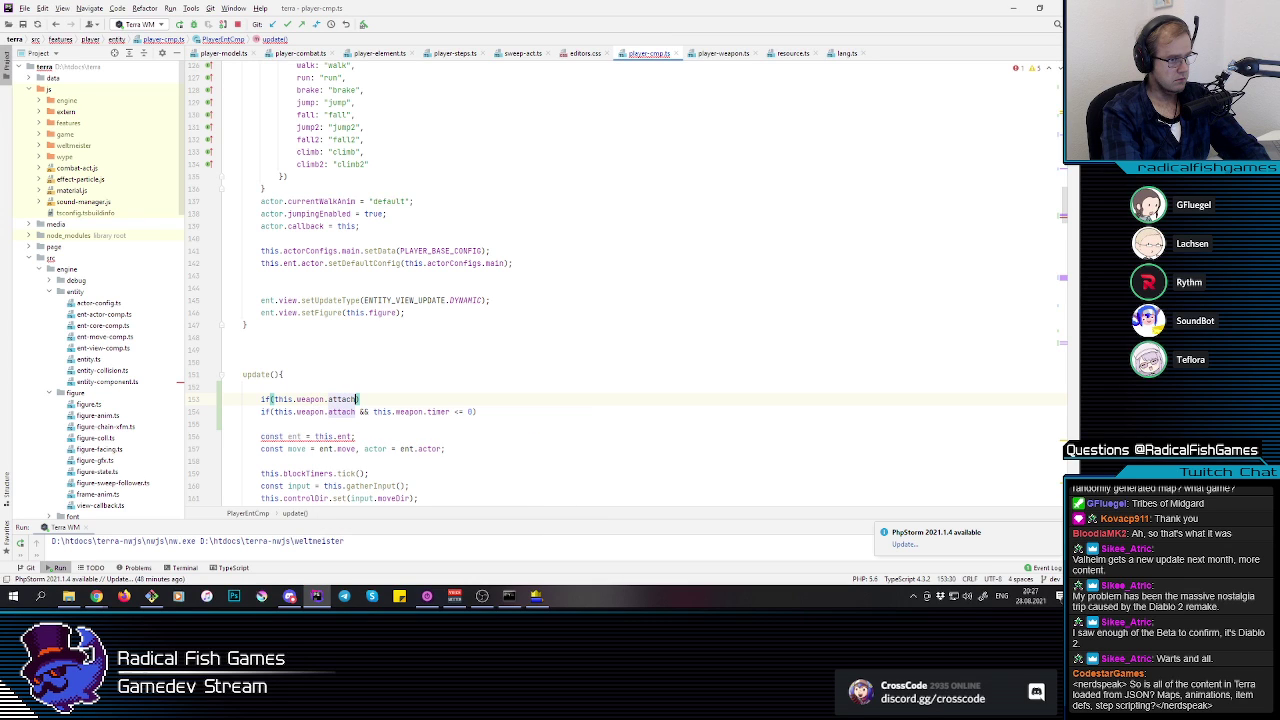
pyautogui.write(' && ')
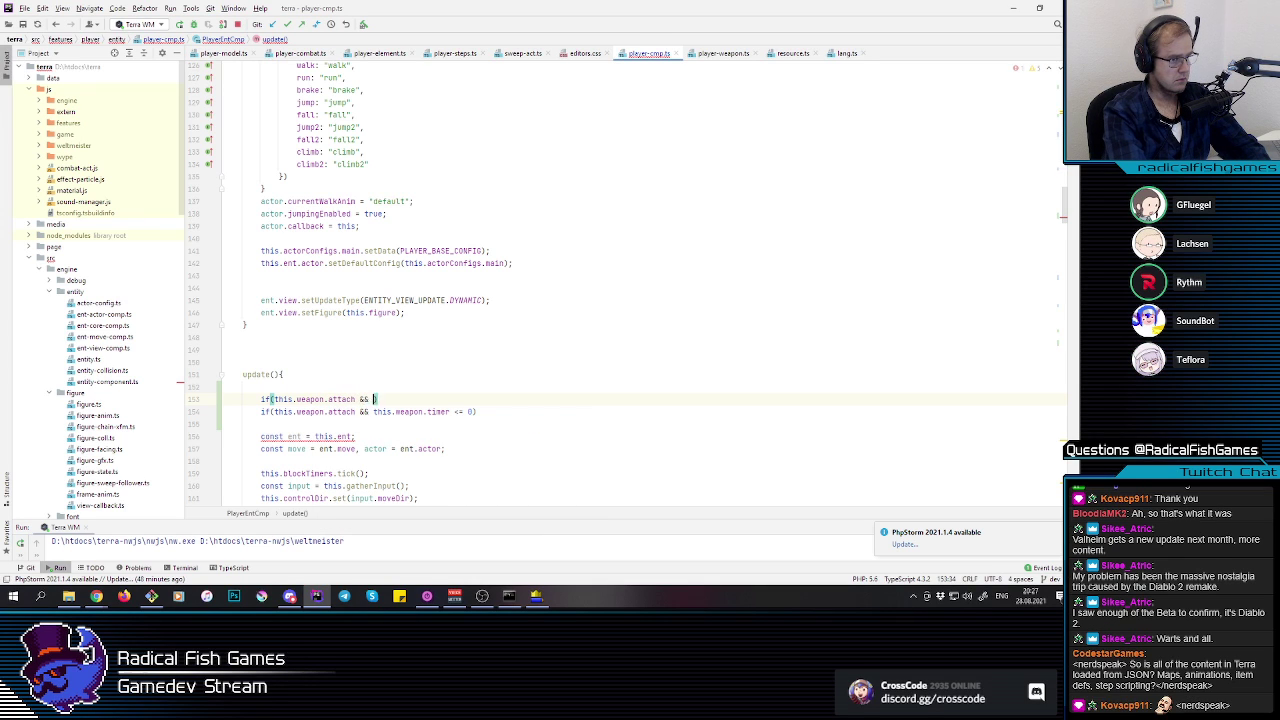
pyautogui.write('this.weapon')
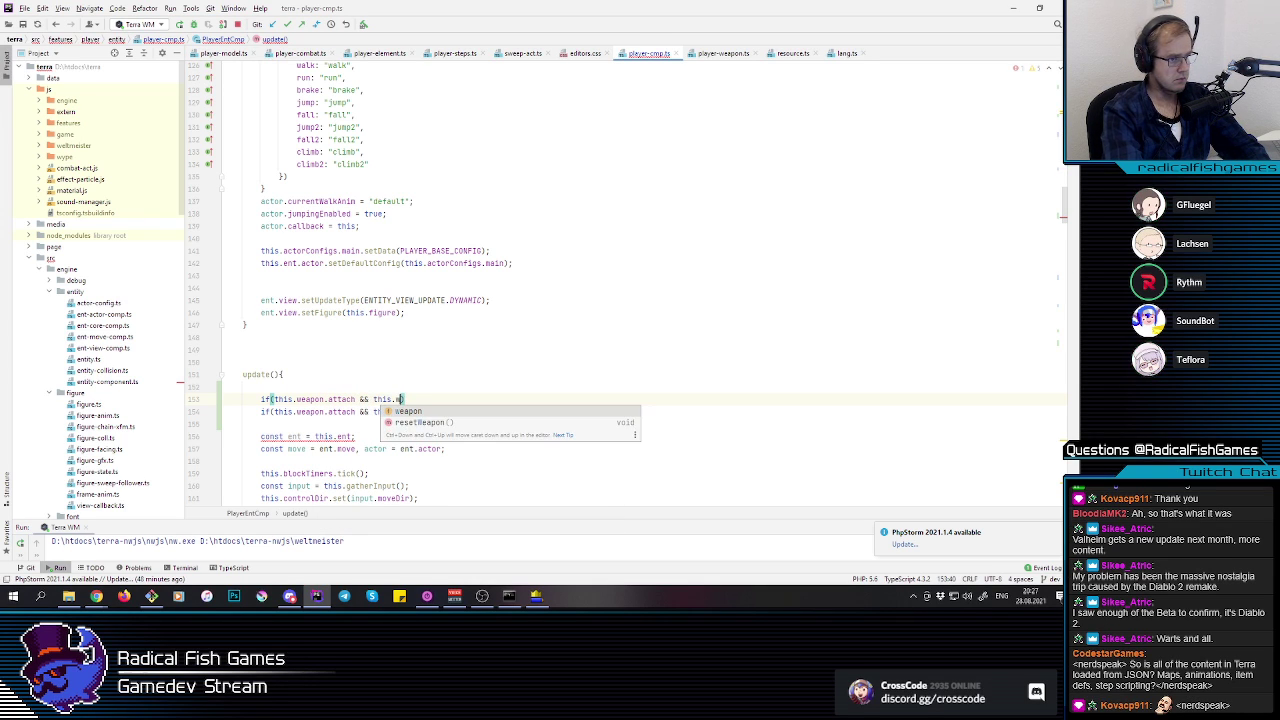
pyautogui.write('.timer')
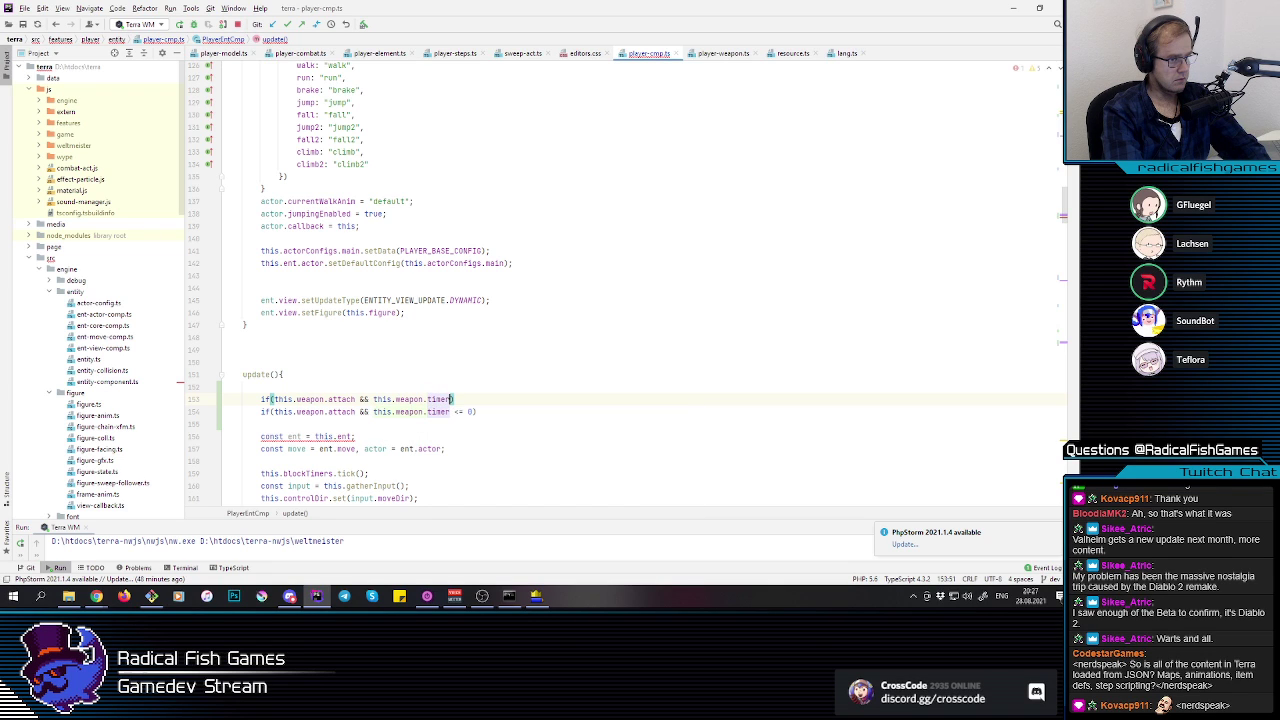
pyautogui.write('){')
pyautogui.press('Return')
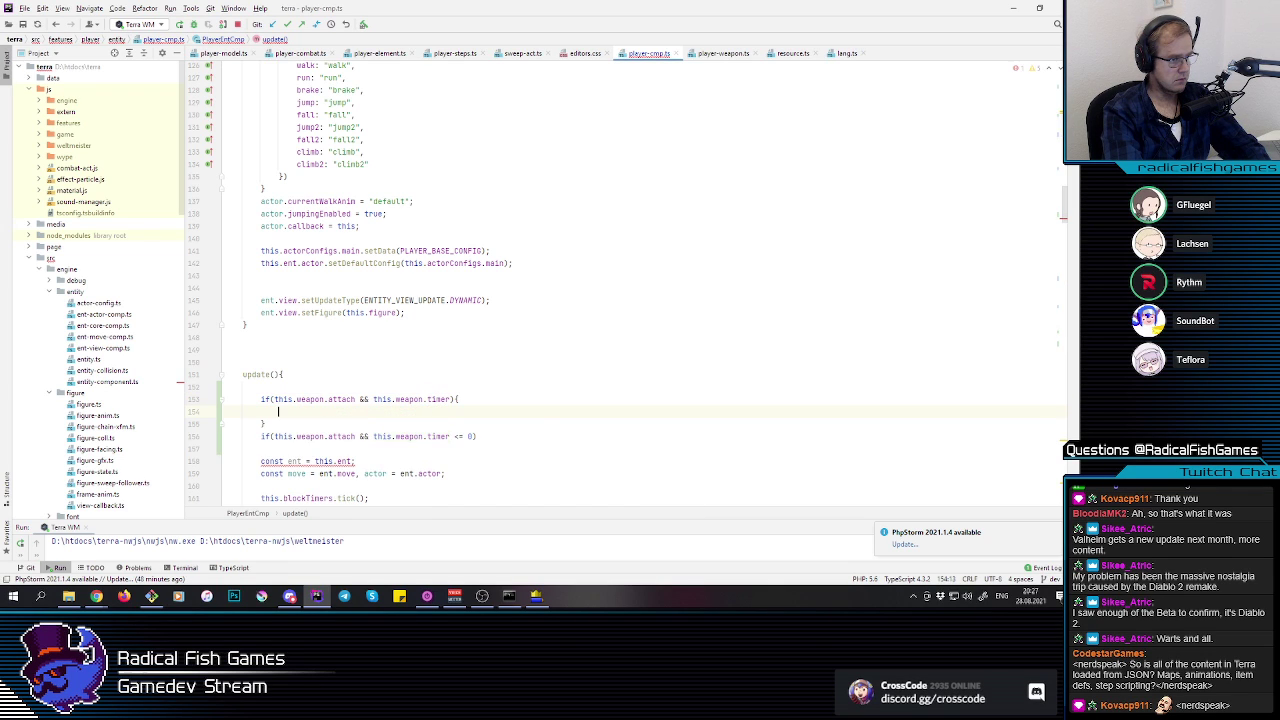
# Step: Inside the new block in update(), open a nested condition block if(this.weapon.timer < 0){
pyautogui.write('if(this.tim')
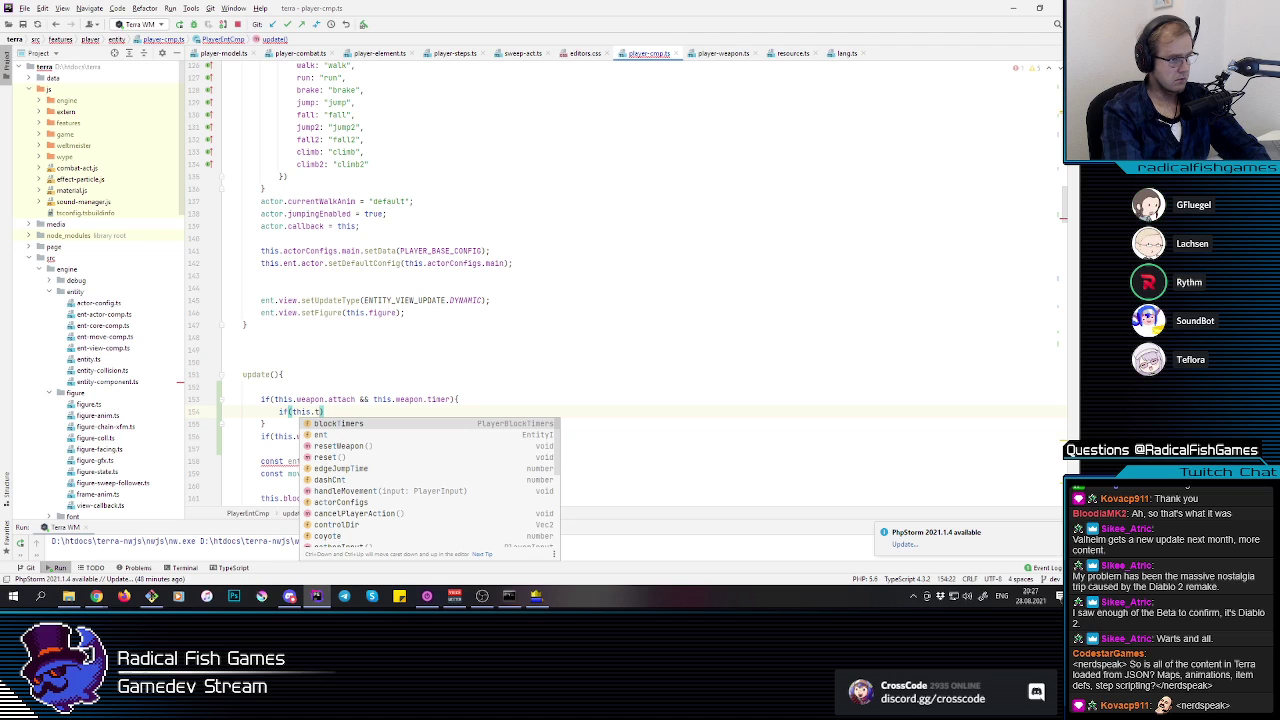
pyautogui.write('er')
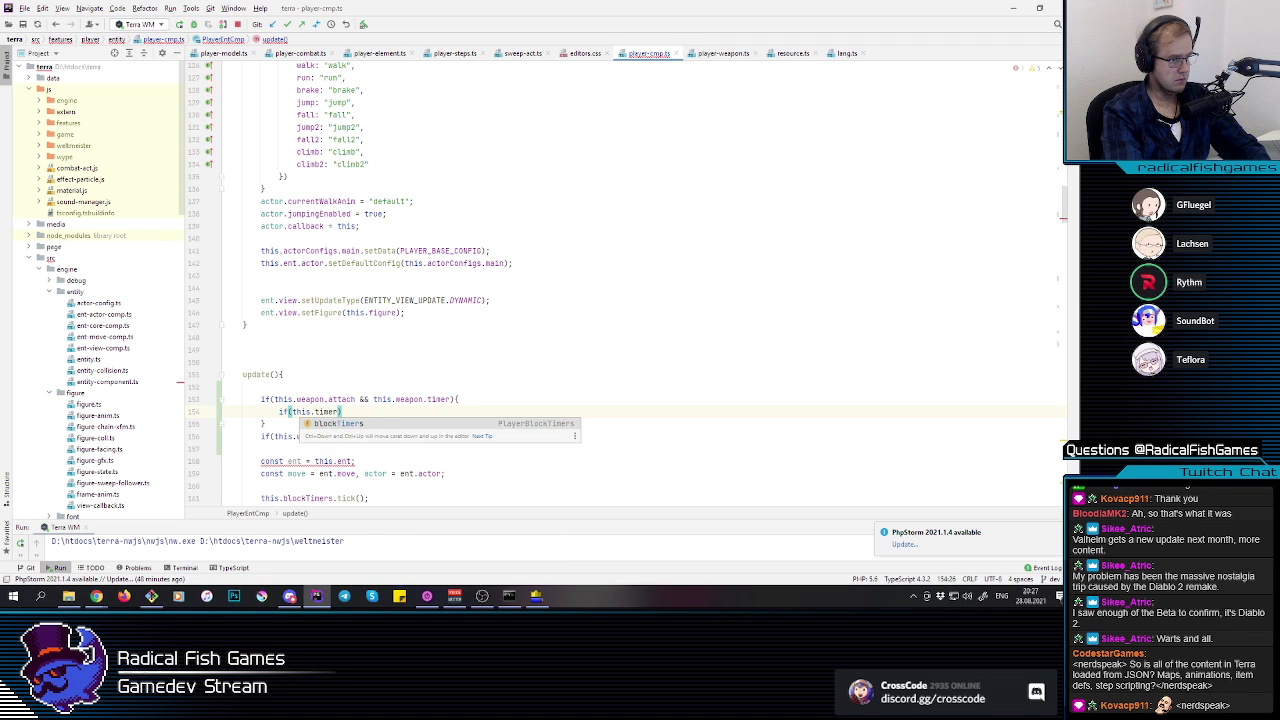
pyautogui.press('Escape')
pyautogui.press('BackSpace')
pyautogui.press('BackSpace')
pyautogui.press('BackSpace')
pyautogui.press('BackSpace')
pyautogui.press('BackSpace')
pyautogui.write('weapon.timer <=0){')
pyautogui.press('Return')
# Step: In the nested timer < 0 block, add the statement this.weapon.timer += g_tick.entity;
pyautogui.write('this.weapon.timer ')
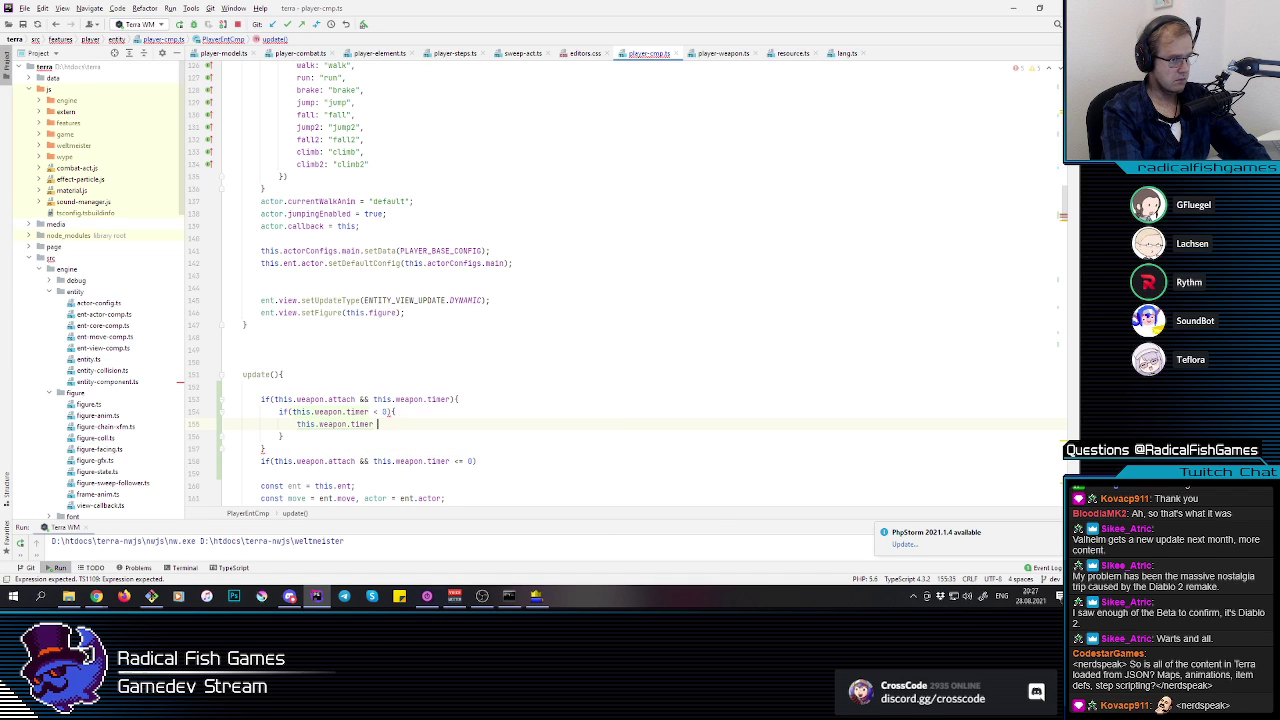
pyautogui.write('+=')
pyautogui.hotkey('alt', 'Tab')
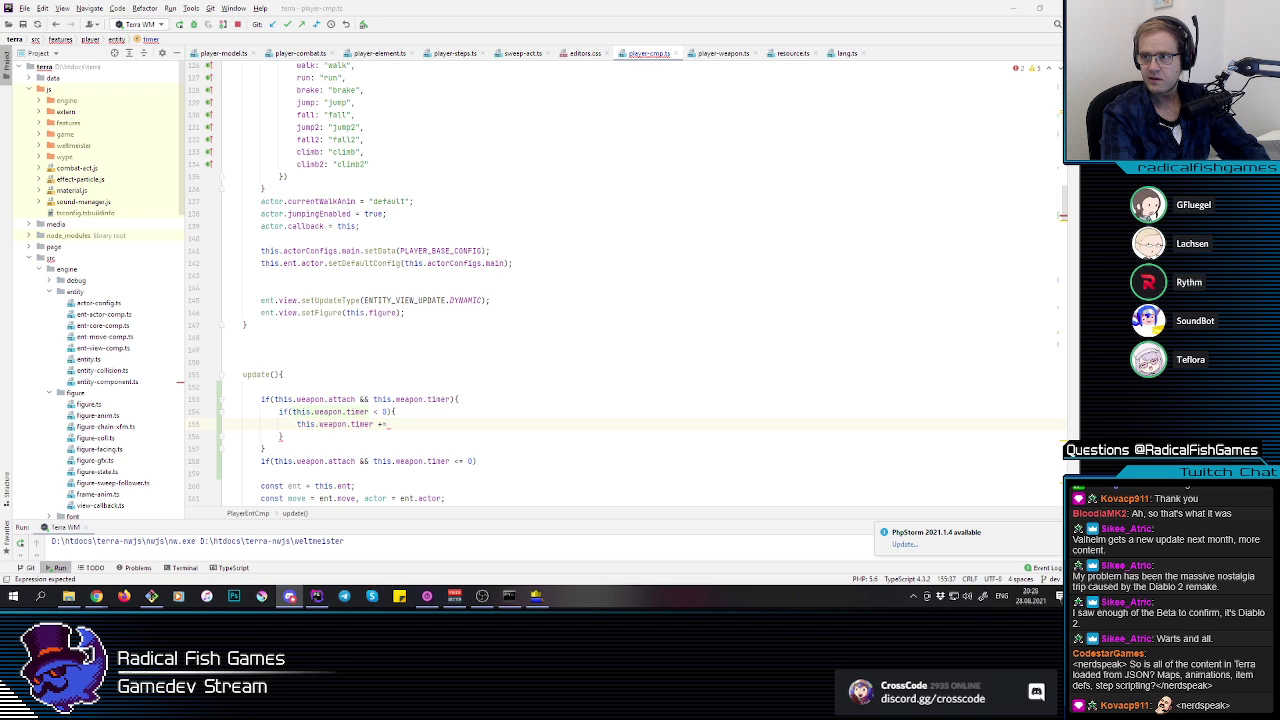
pyautogui.click(442, 428)
pyautogui.write('+= g_t')
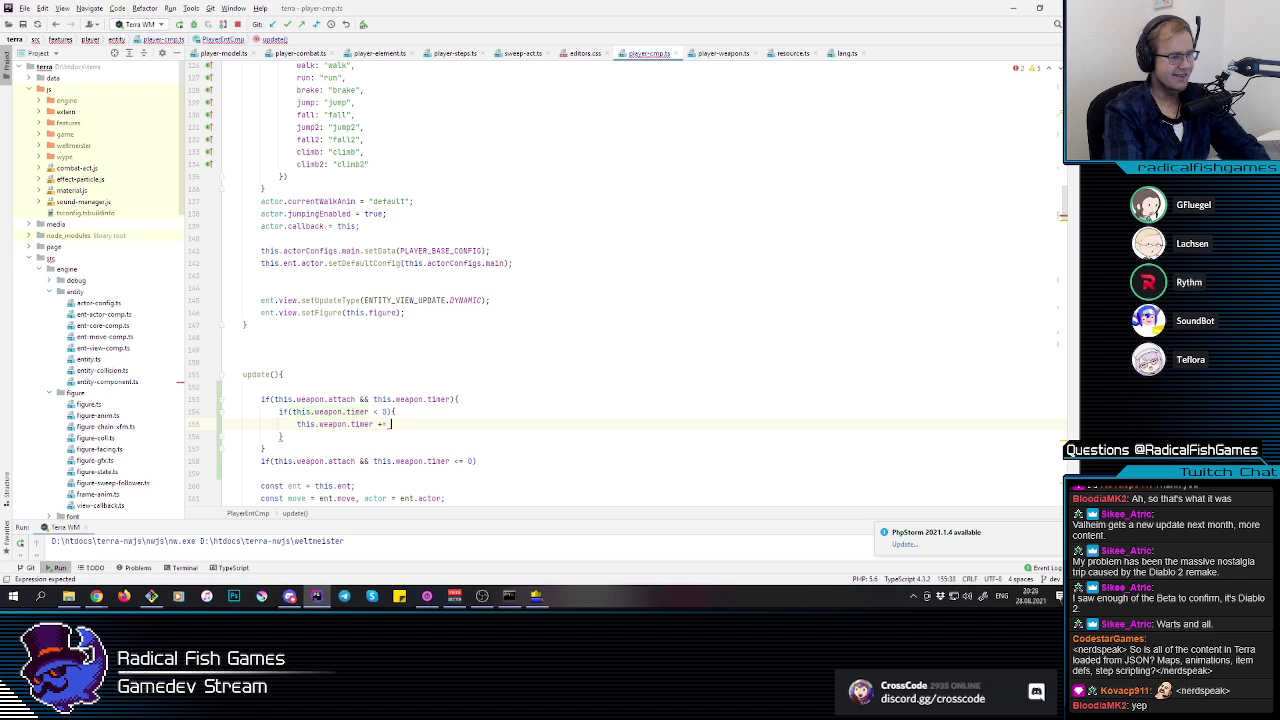
pyautogui.write('ick.entity;')
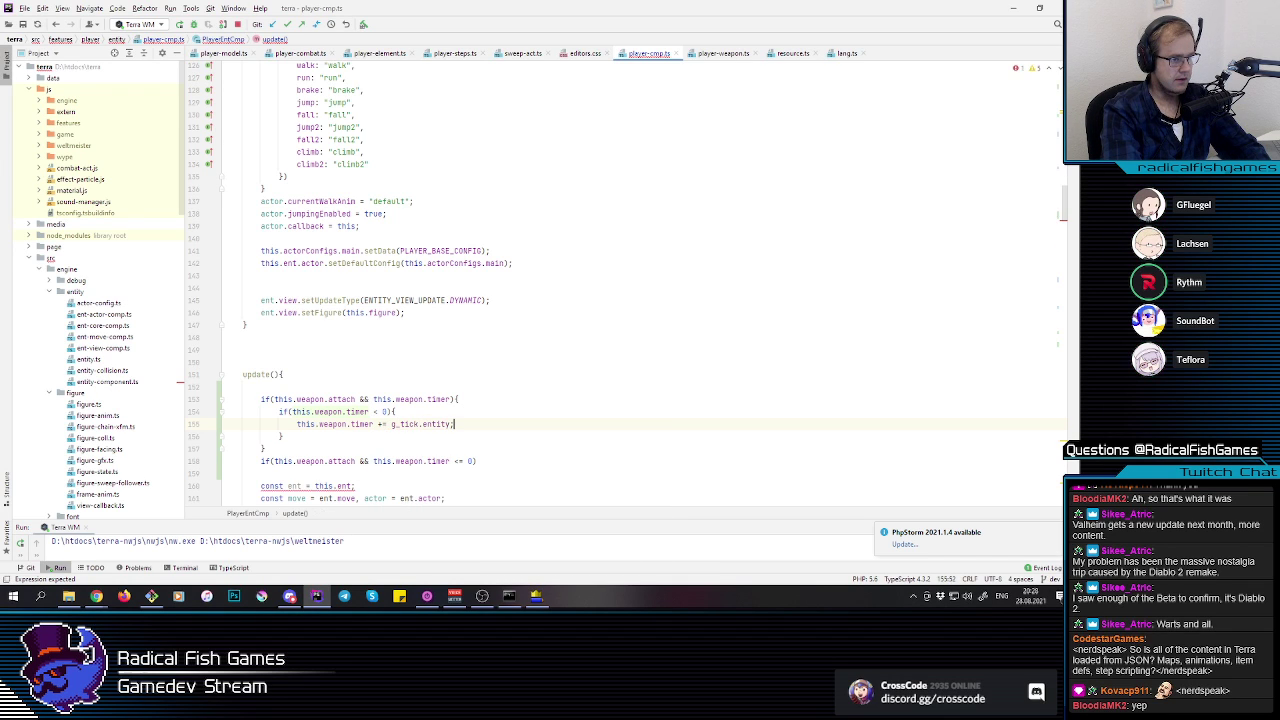
# Step: Below the timer increment, add if(this.weapon.timer >= 0){ with this.weapon.timer = 0; in its body
pyautogui.press('Return')
pyautogui.write('f')
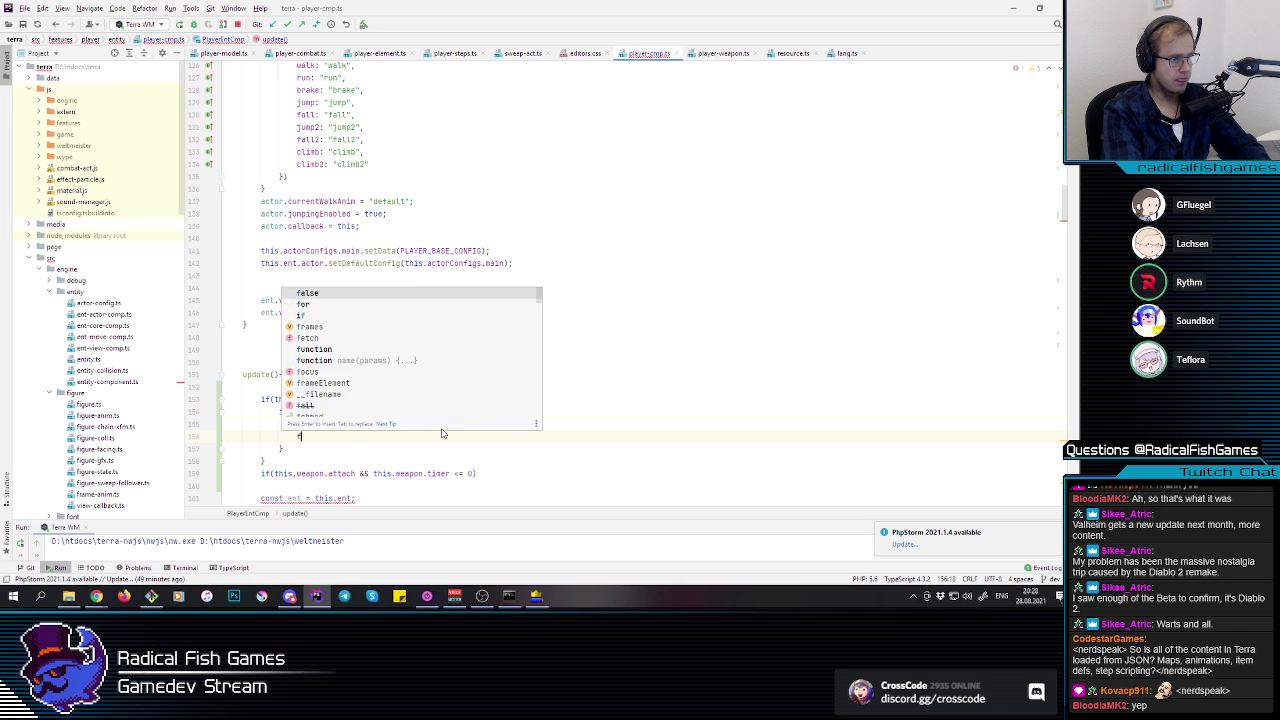
pyautogui.write('(this.wea')
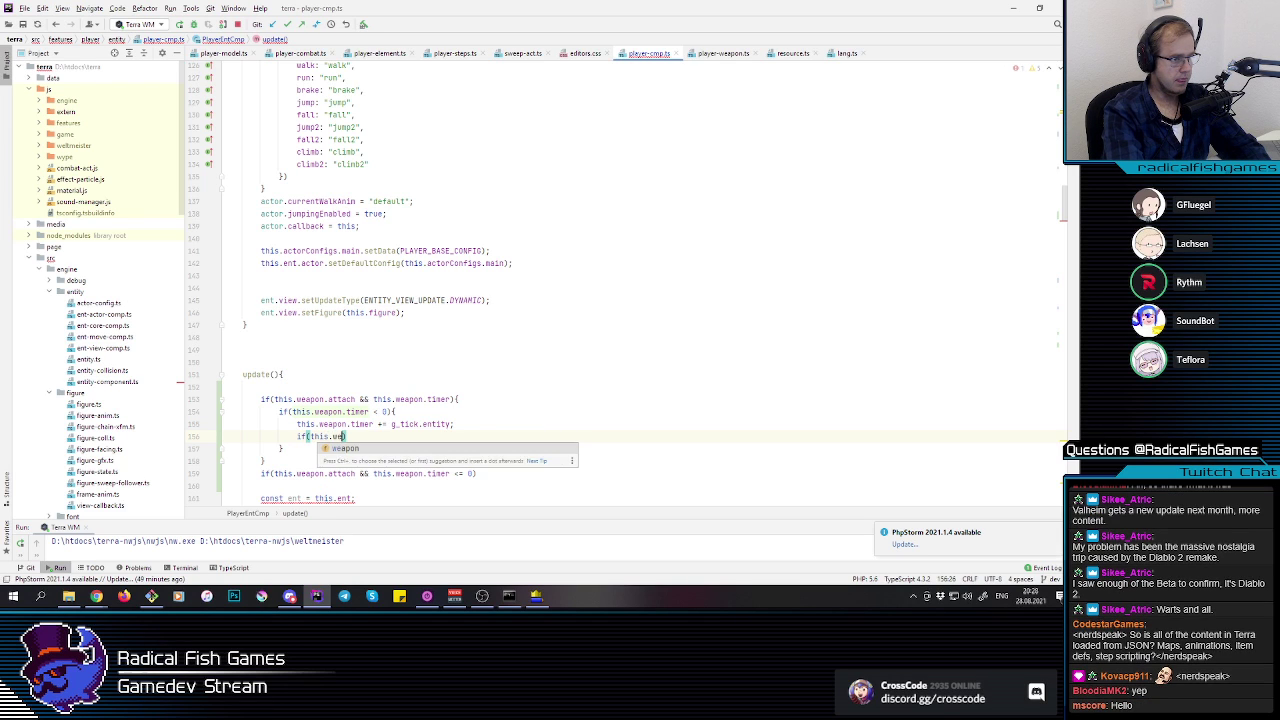
pyautogui.write('pon.timer >= 0')
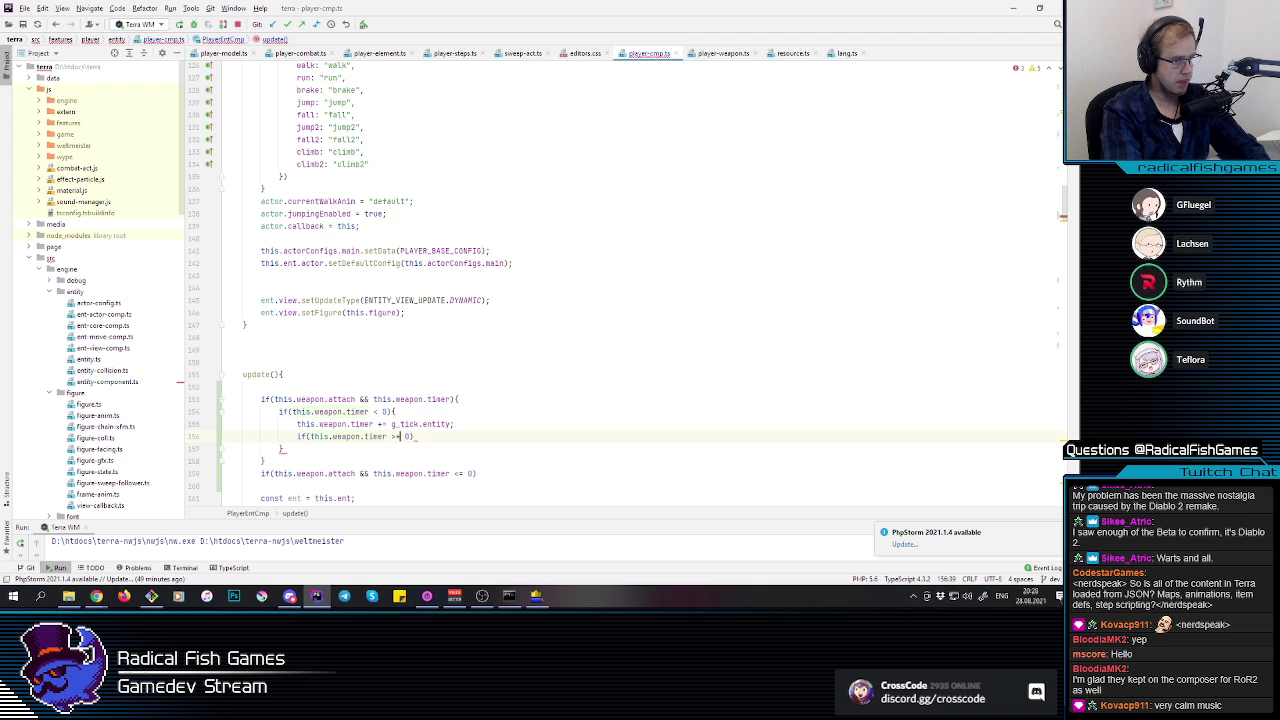
pyautogui.write('){')
pyautogui.press('Return')
pyautogui.write('this.weapon.ti')
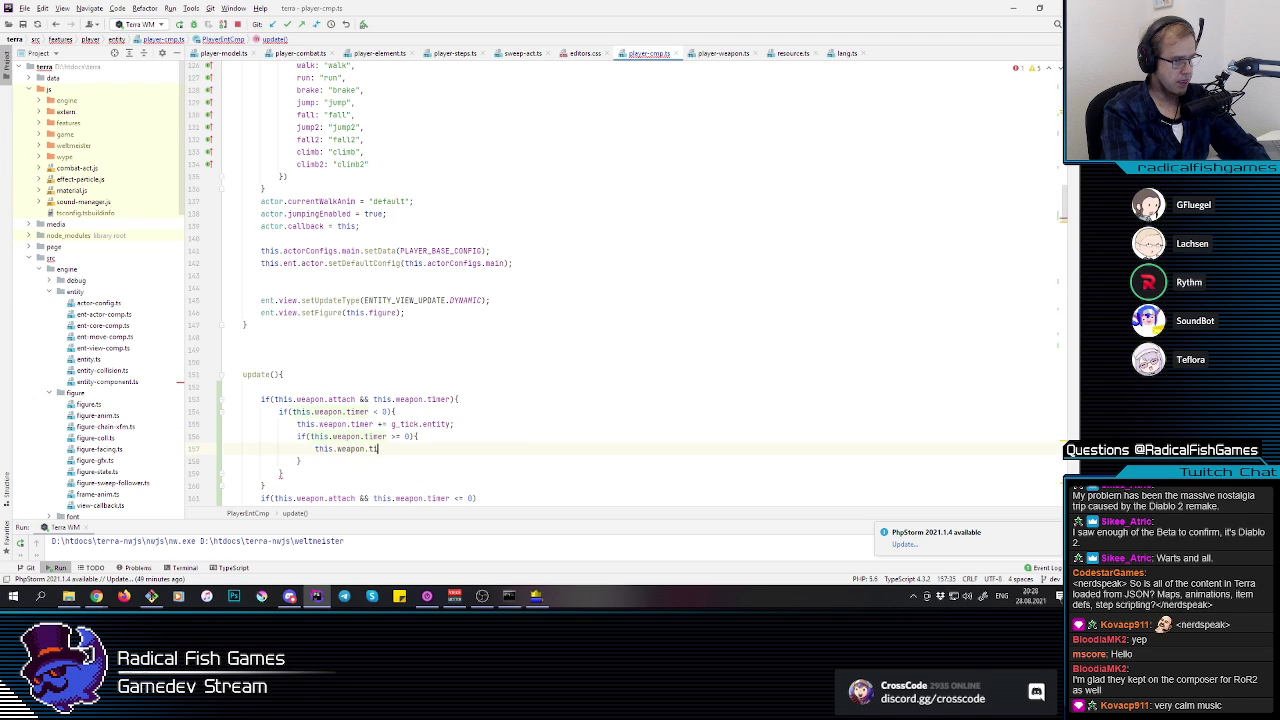
pyautogui.write('mer = 0;')
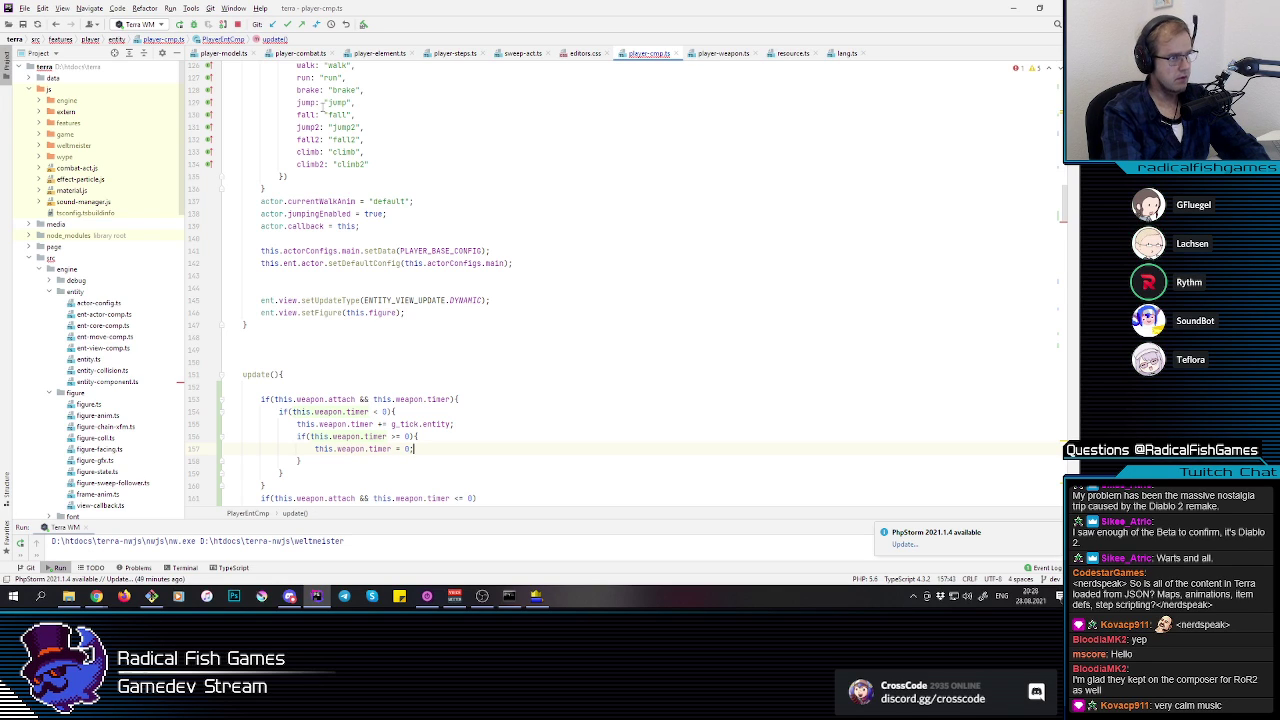
# Step: Add a flashTimer: 0 property after timer in the weapon object of PlayerEntCmp
pyautogui.scroll(18, 336, 227)
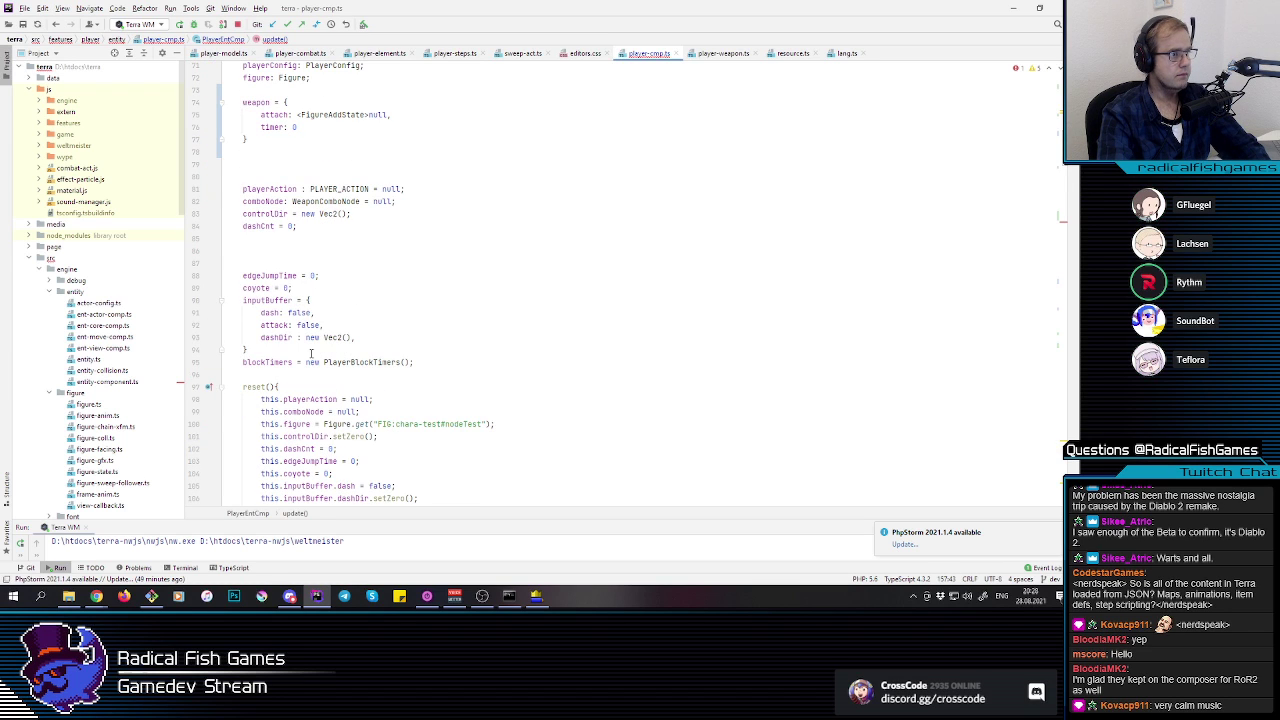
pyautogui.scroll(7, 311, 349)
pyautogui.click(275, 363)
pyautogui.click(327, 376)
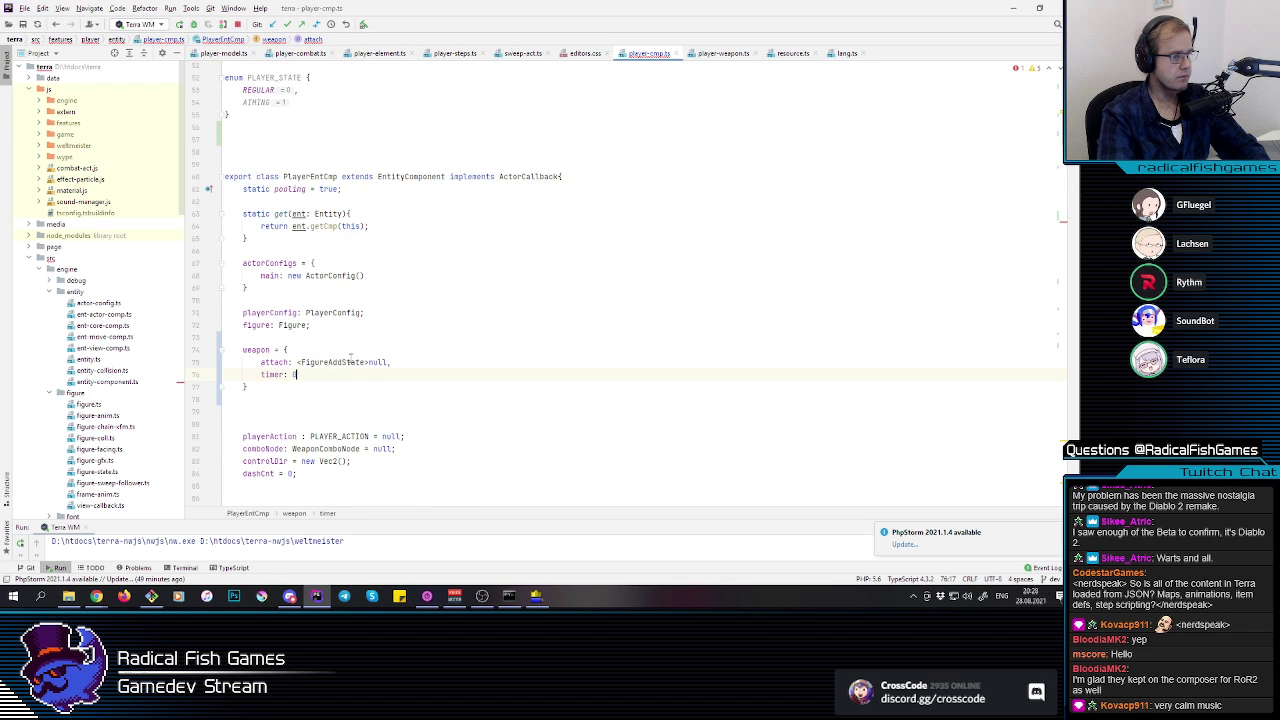
pyautogui.write(',')
pyautogui.press('Return')
pyautogui.write('flashTi')
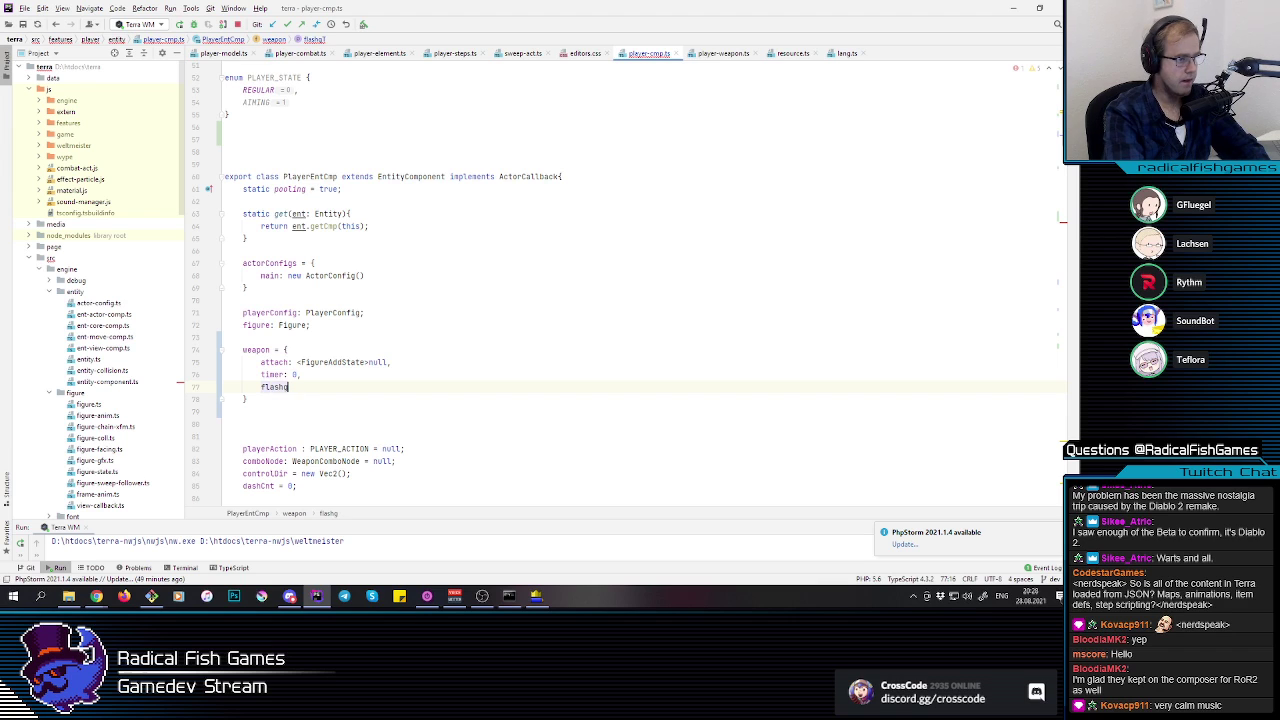
pyautogui.write('mer: 0')
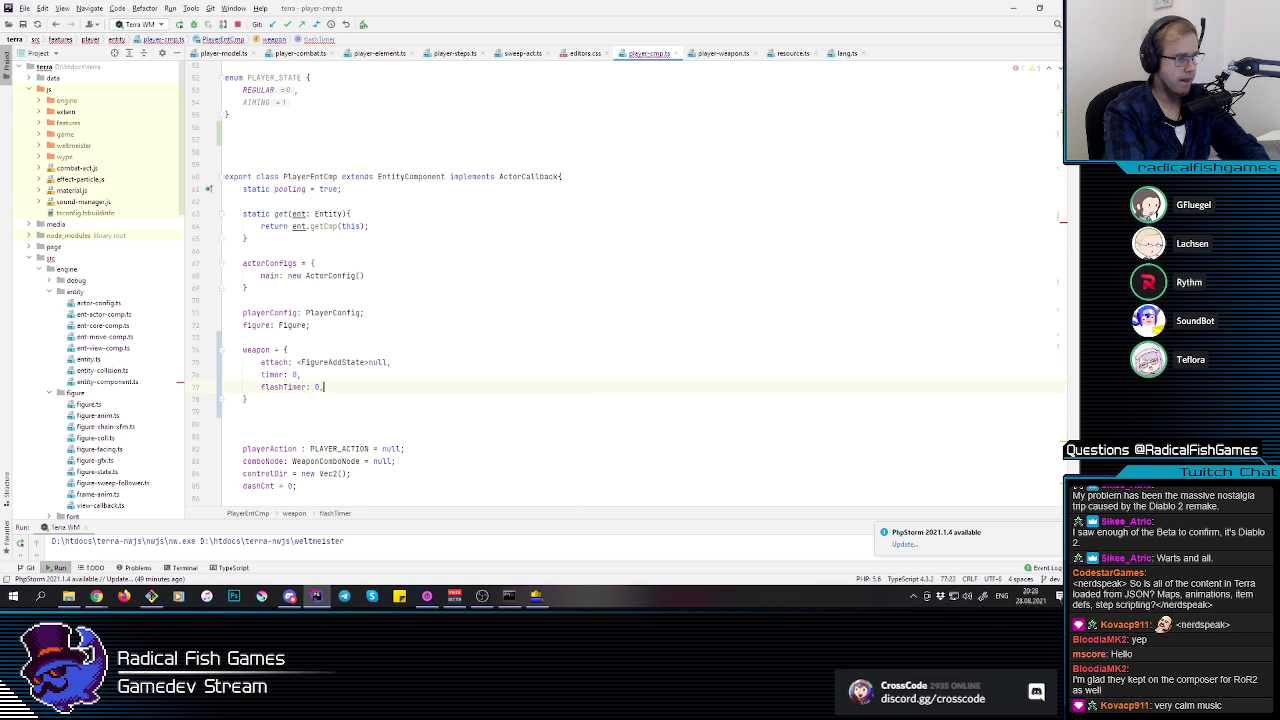
# Step: Remove && this.weapon.timer from the outer condition in update(), leaving only if(this.weapon.attach)
pyautogui.scroll(-20, 350, 349)
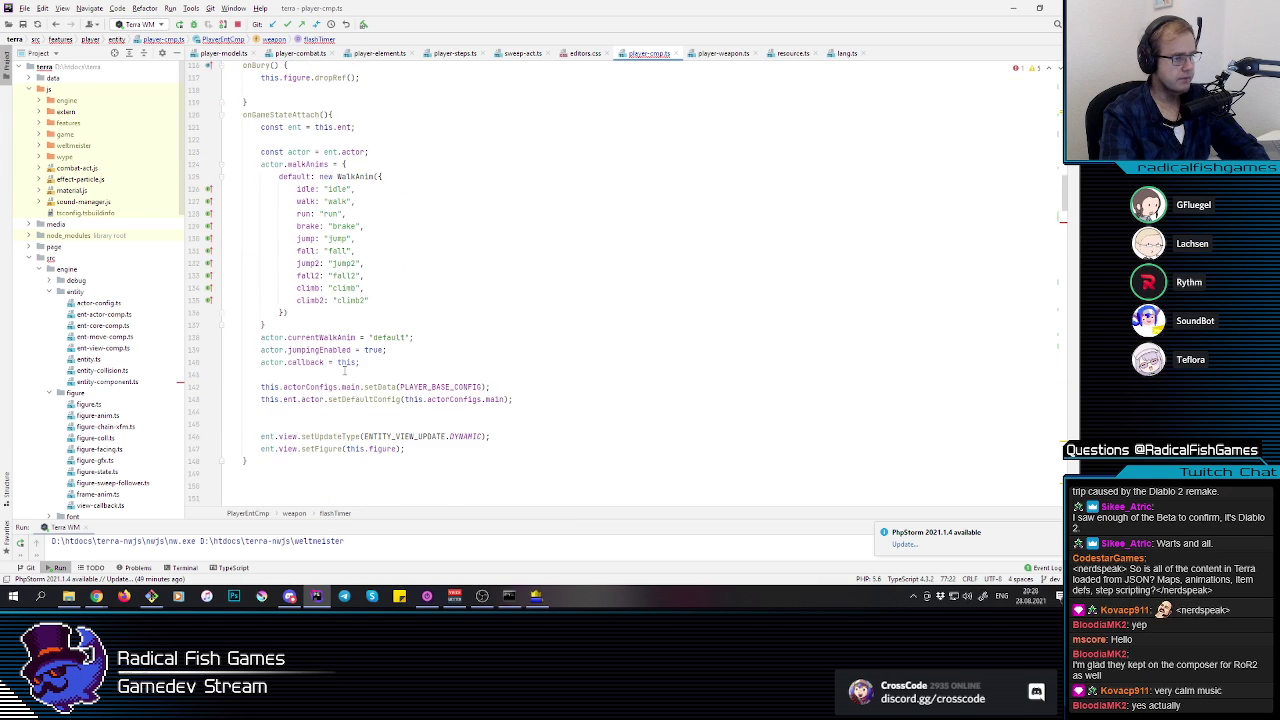
pyautogui.scroll(-5, 350, 349)
pyautogui.doubleClick(380, 226)
pyautogui.hotkey('ctrl', 'w')
pyautogui.hotkey('ctrl', 'w')
pyautogui.press('Delete')
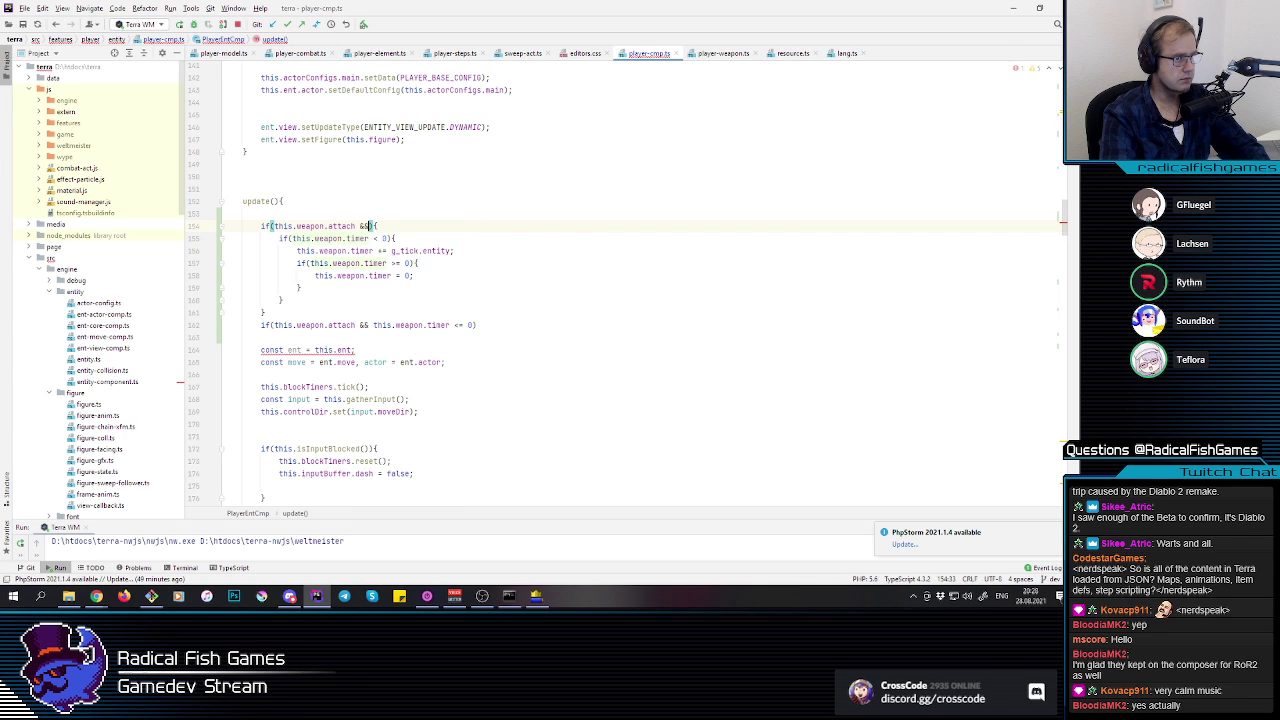
pyautogui.press('BackSpace')
pyautogui.press('BackSpace')
pyautogui.press('BackSpace')
# Step: At the start of the weapon.attach block in update(), add a nested if(this.weapon.flashTimer){ block
pyautogui.press('End')
pyautogui.press('Return')
pyautogui.write('if(this.weapon.flashTimer){')
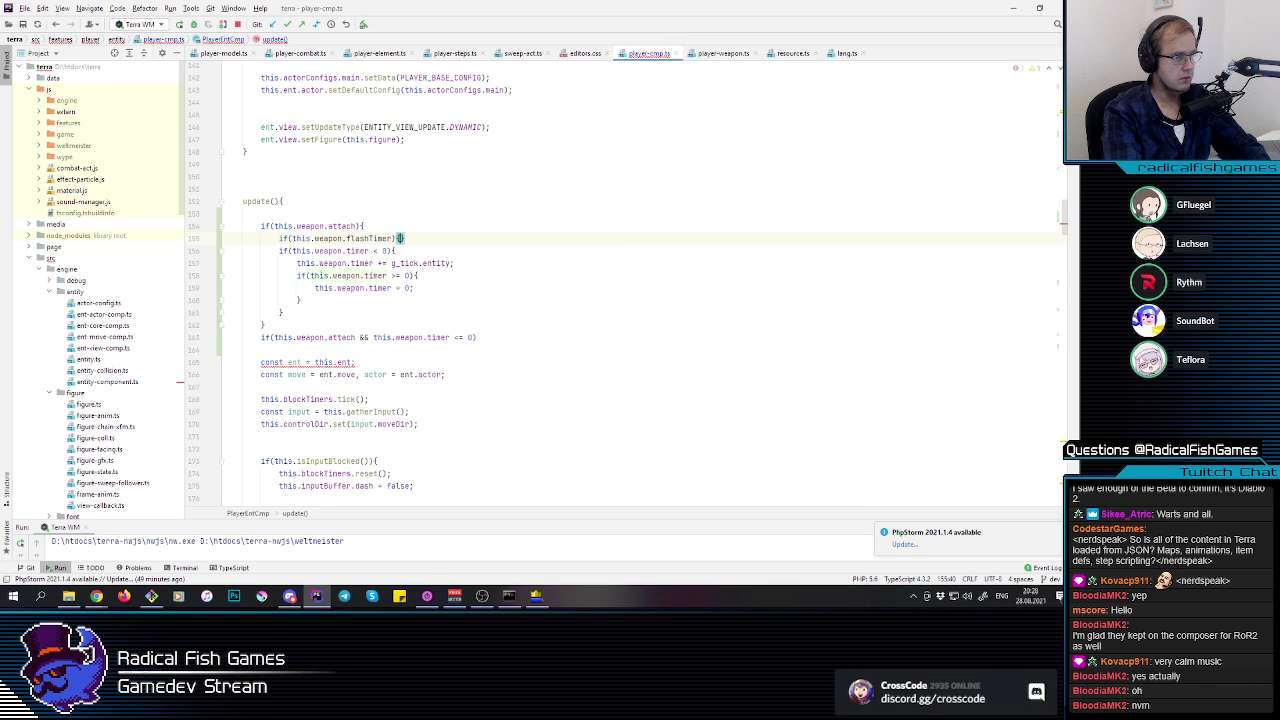
pyautogui.press('Return')
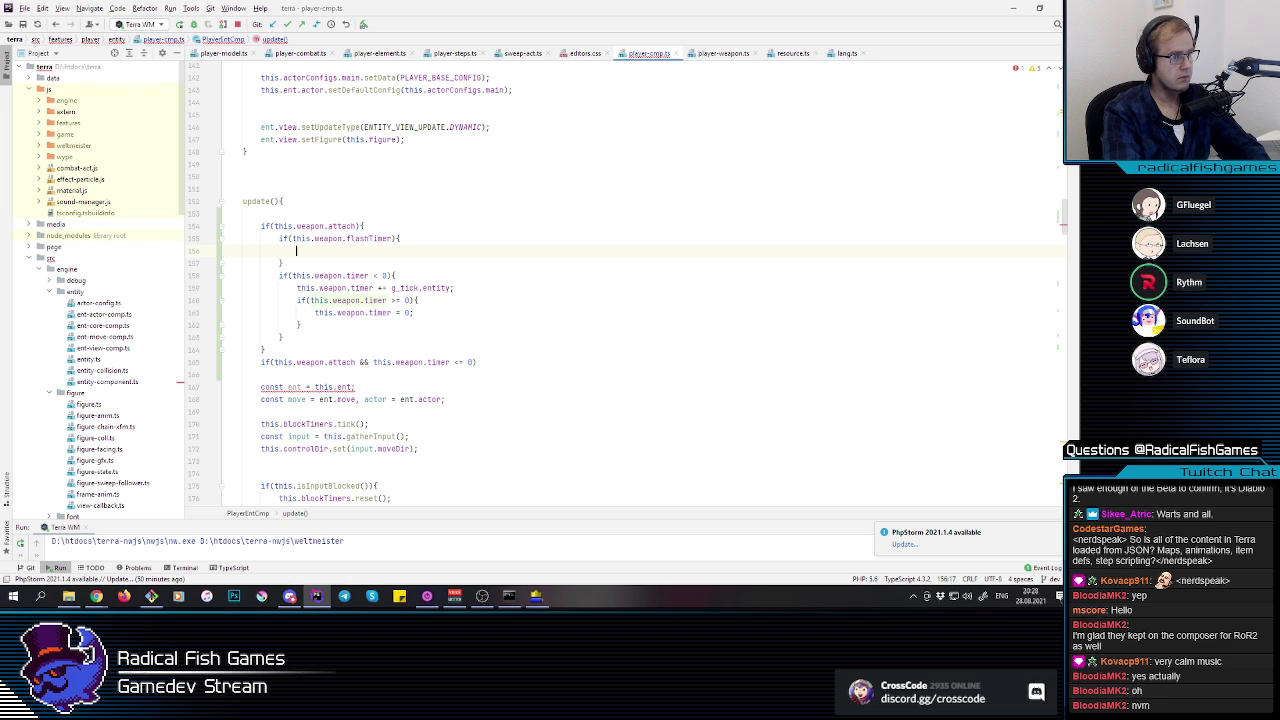
# Step: In the flashTimer block, add this.weapon.flashTimer -= g_tick.entity; and start a new line below it
pyautogui.write('this.weapon.flas')
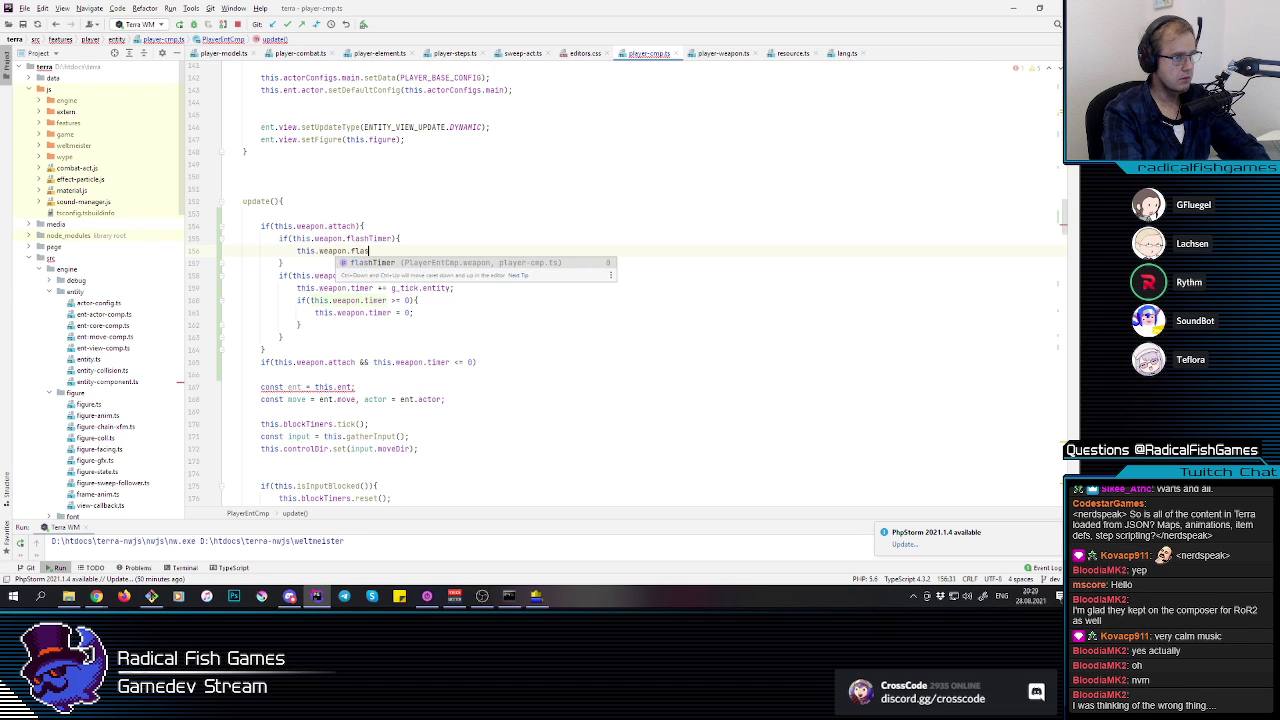
pyautogui.press('Return')
pyautogui.write('<')
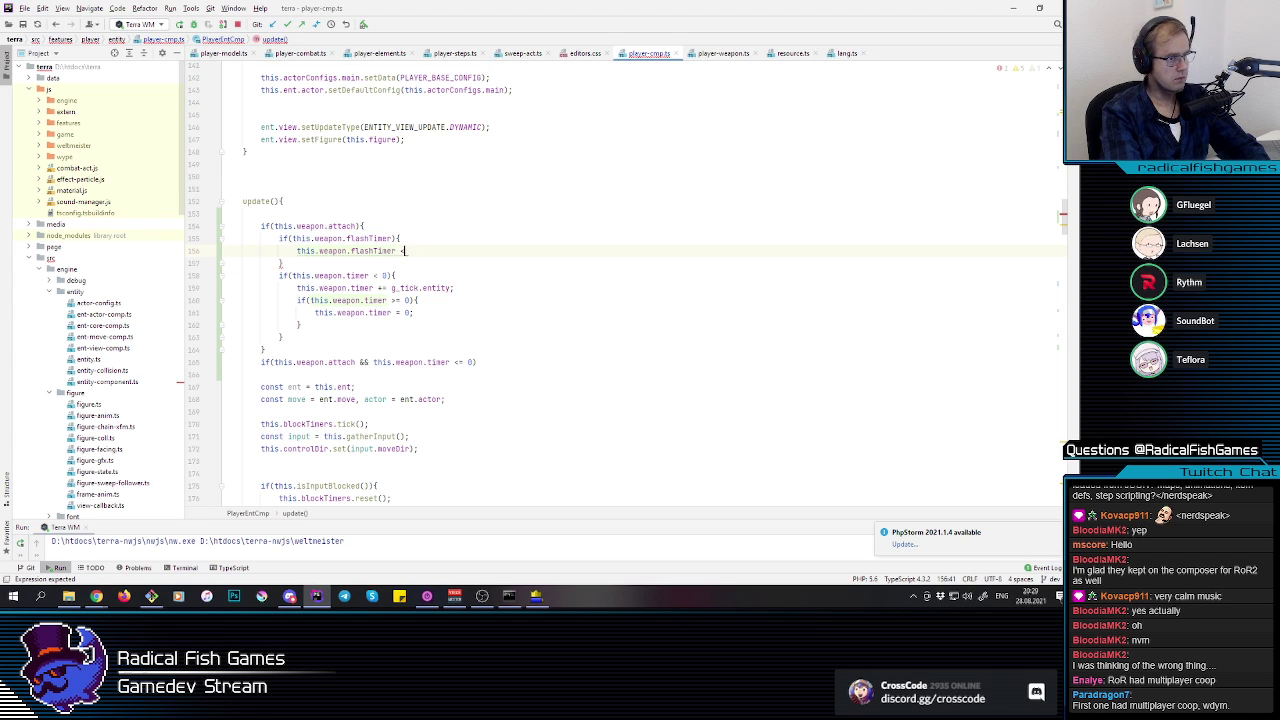
pyautogui.write('g_')
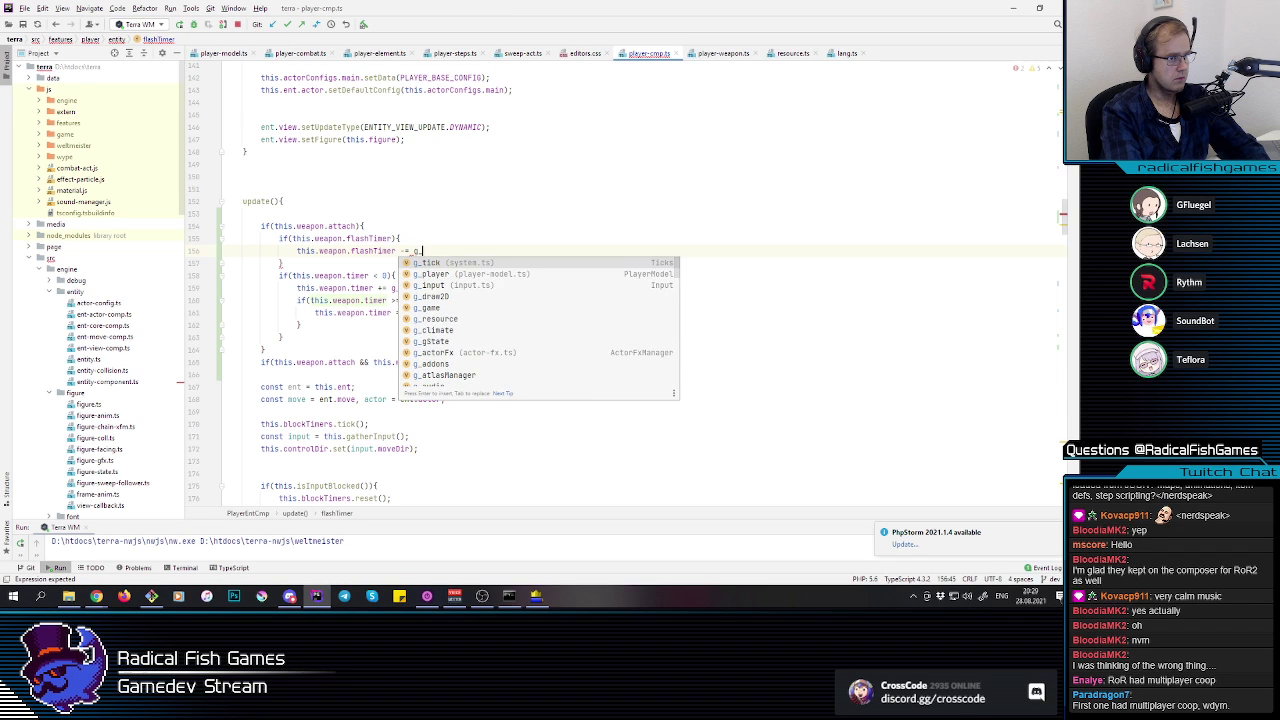
pyautogui.press('Return')
pyautogui.write('.entity;')
pyautogui.press('Return')
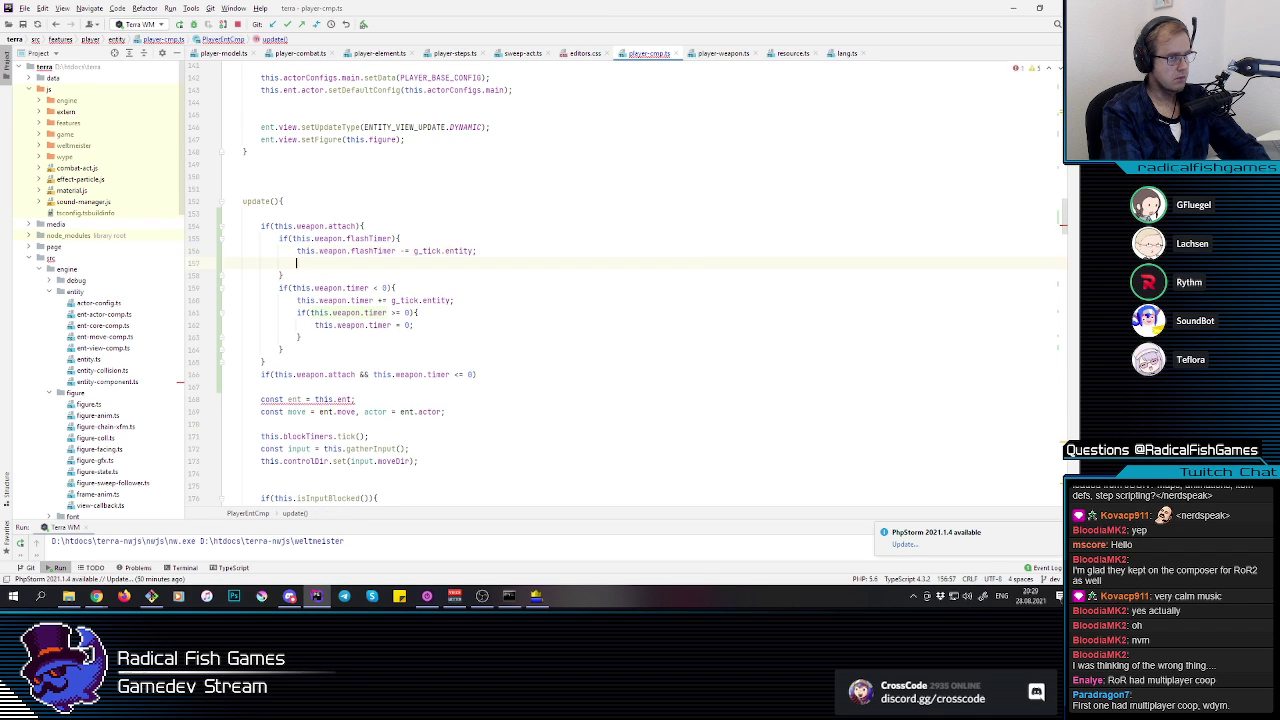
# Step: In the flashTimer block, add if(this.weapon.flashTimer <= 0){ containing this.weapon.flashTimer = 0; and start a this.weapon.attach line below it
pyautogui.write('if(this.weapon')
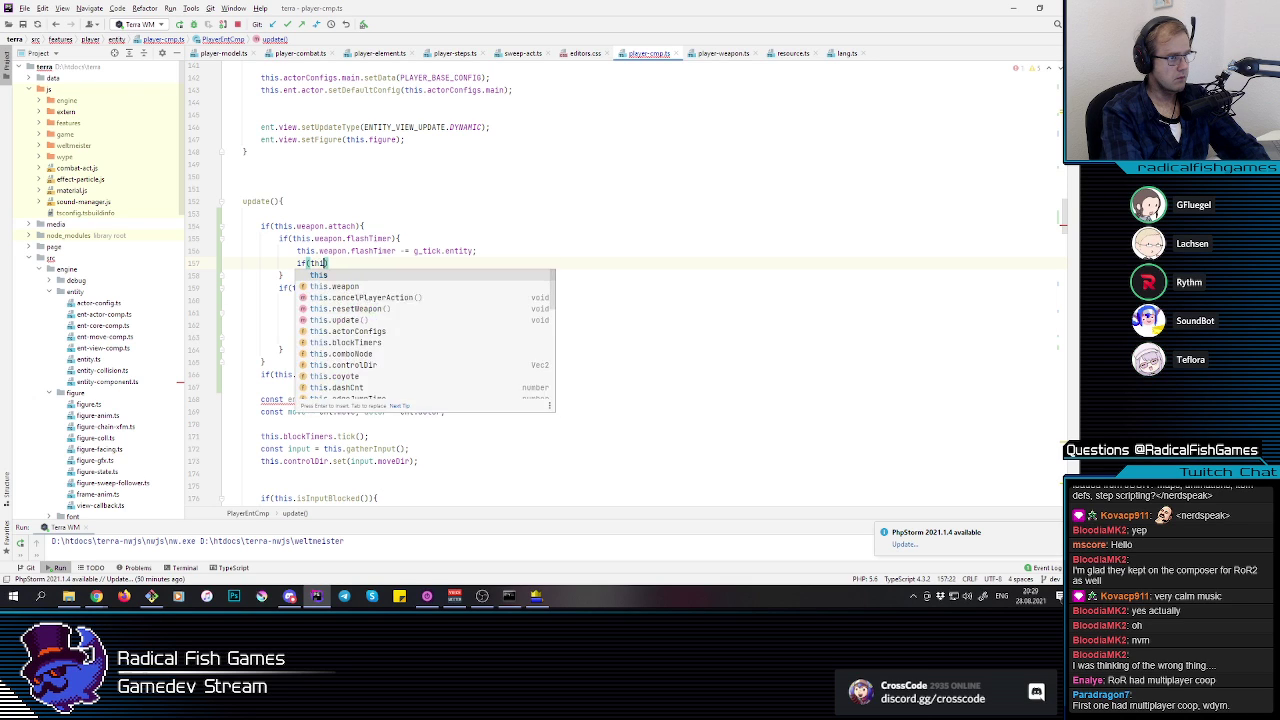
pyautogui.write('.flashT')
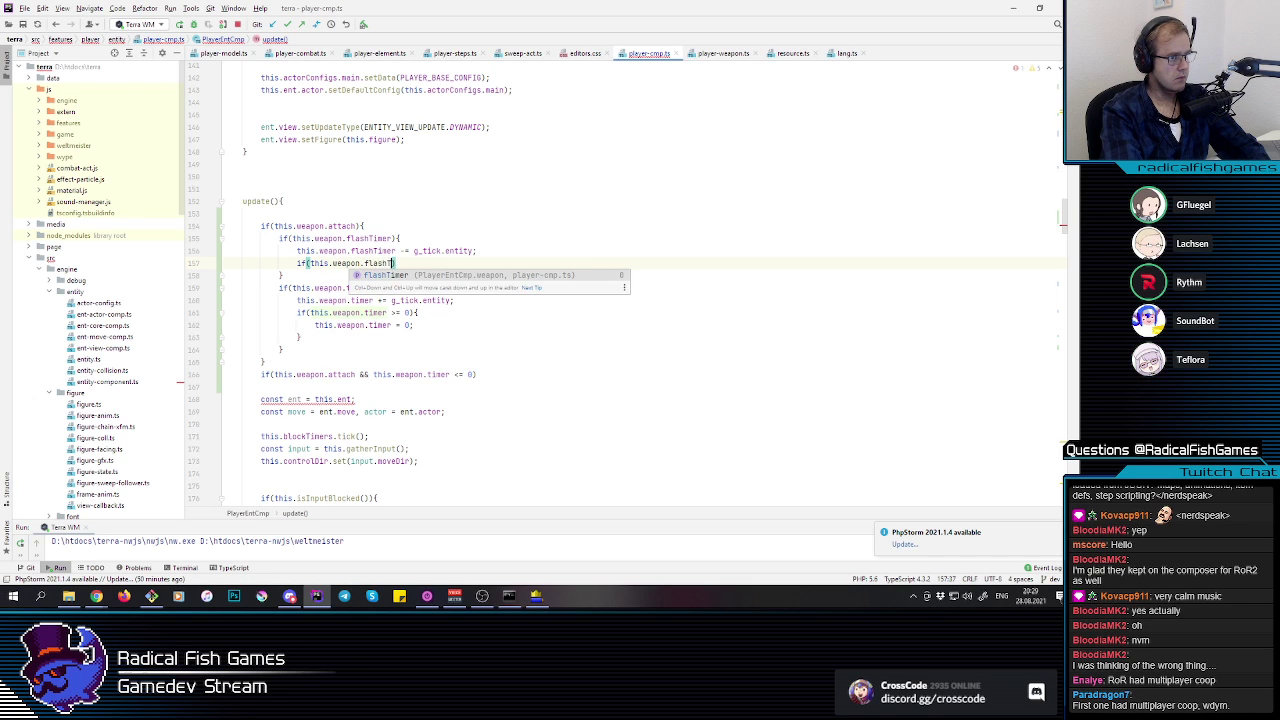
pyautogui.write('imer >=')
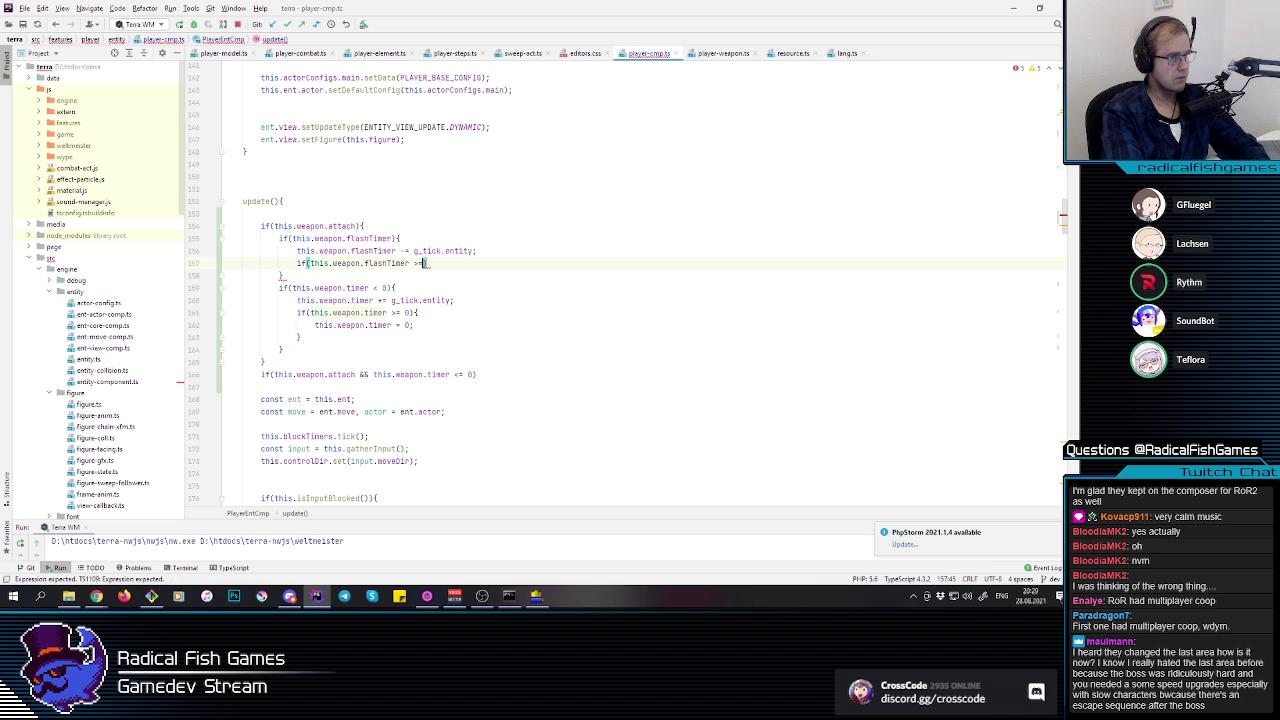
pyautogui.write('<= 0){')
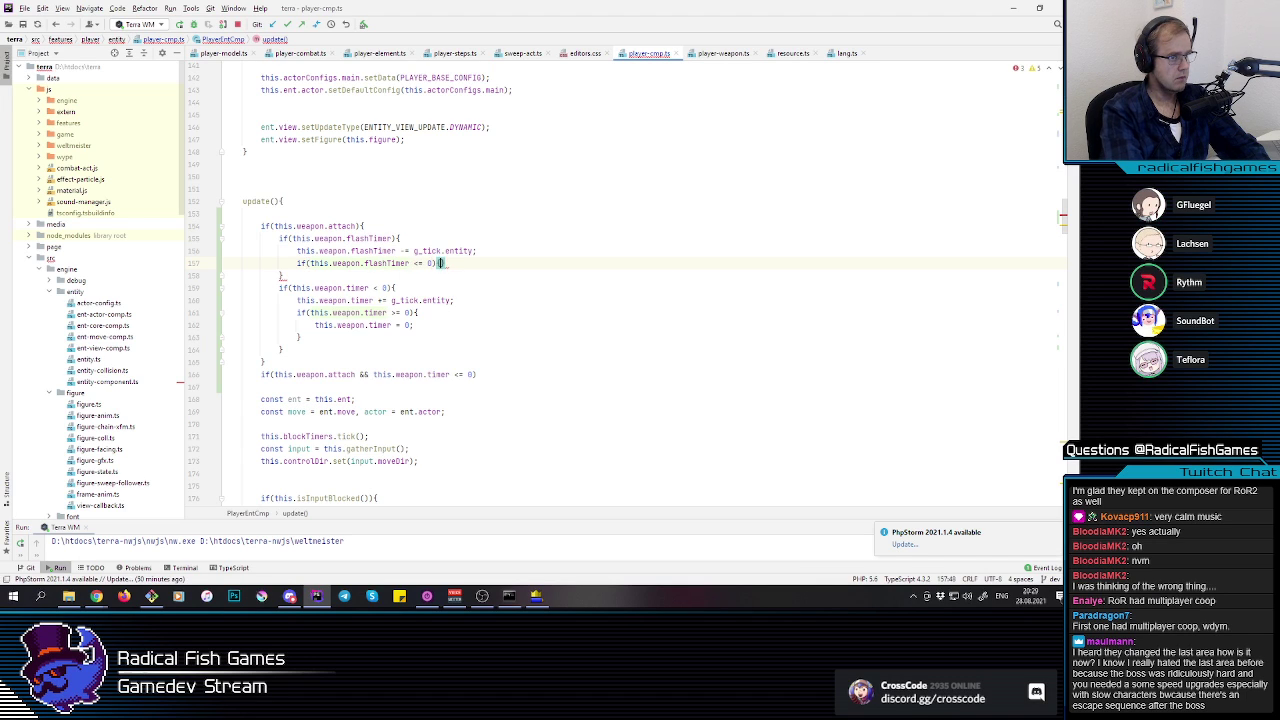
pyautogui.press('Return')
pyautogui.write('this.wea')
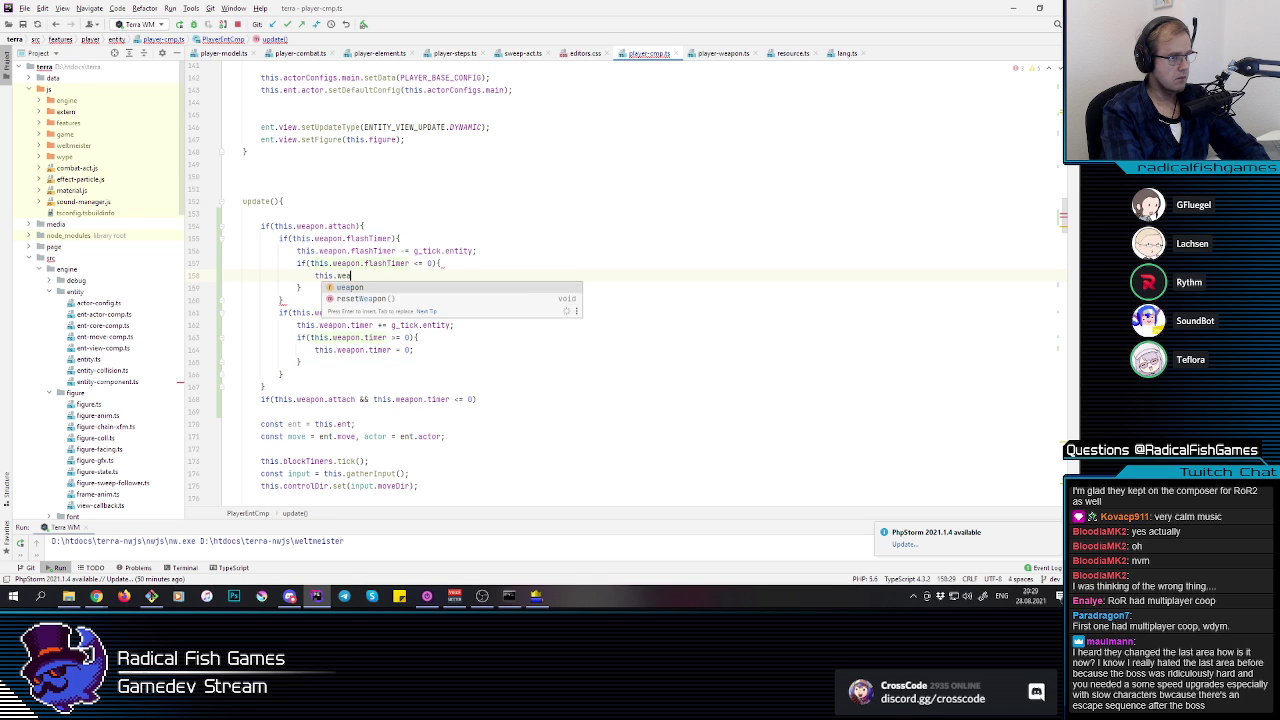
pyautogui.write('pon.flashTimer = 0;')
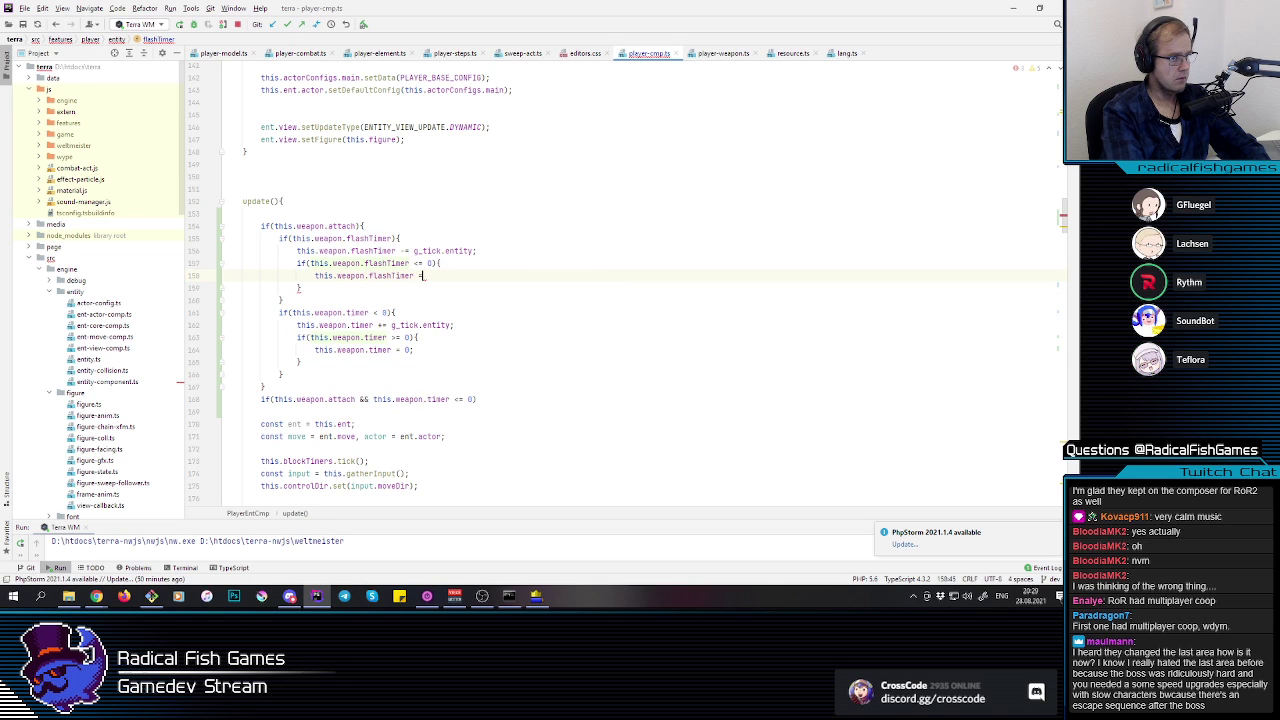
pyautogui.press('Return')
pyautogui.write('this.')
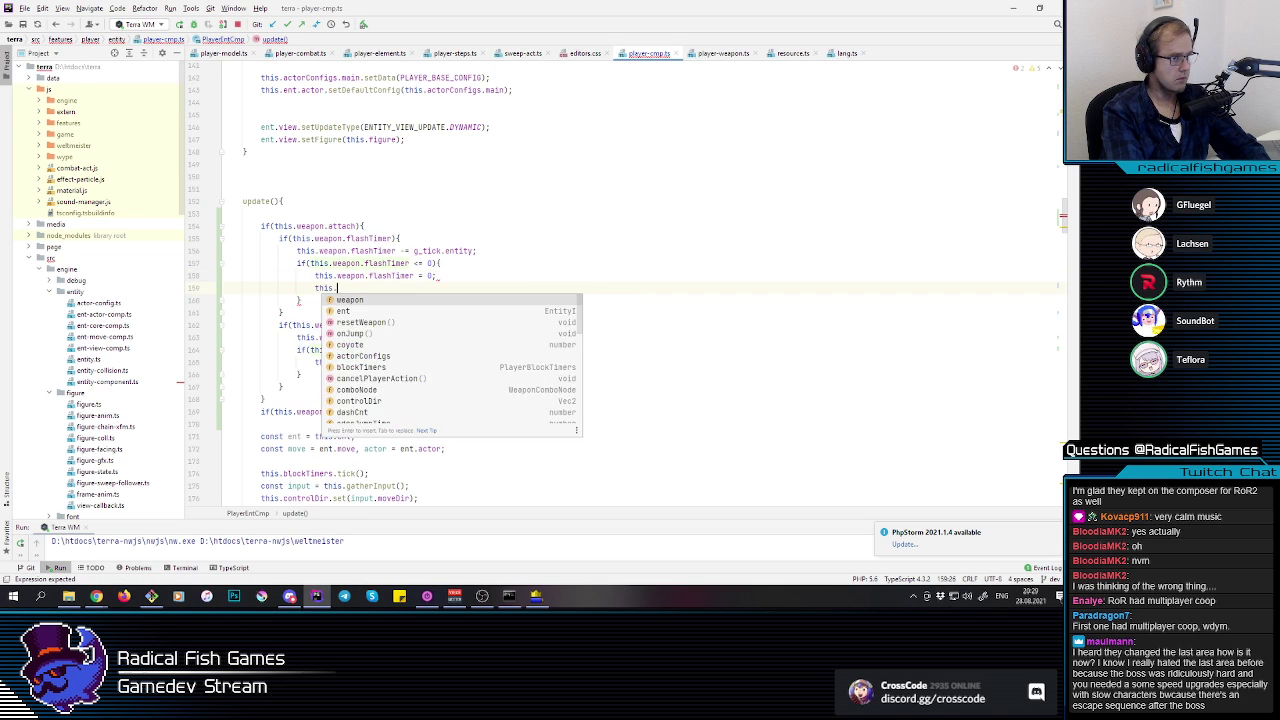
pyautogui.write('weapon.attach =')
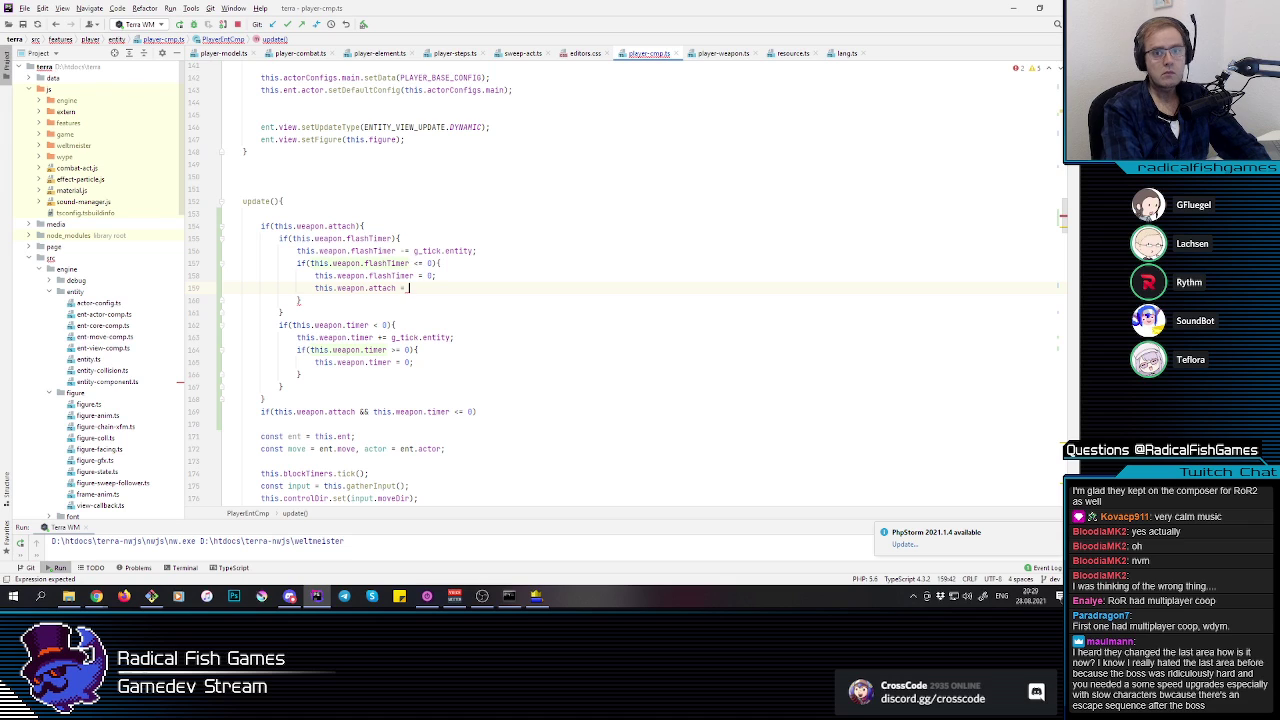
pyautogui.write('w')
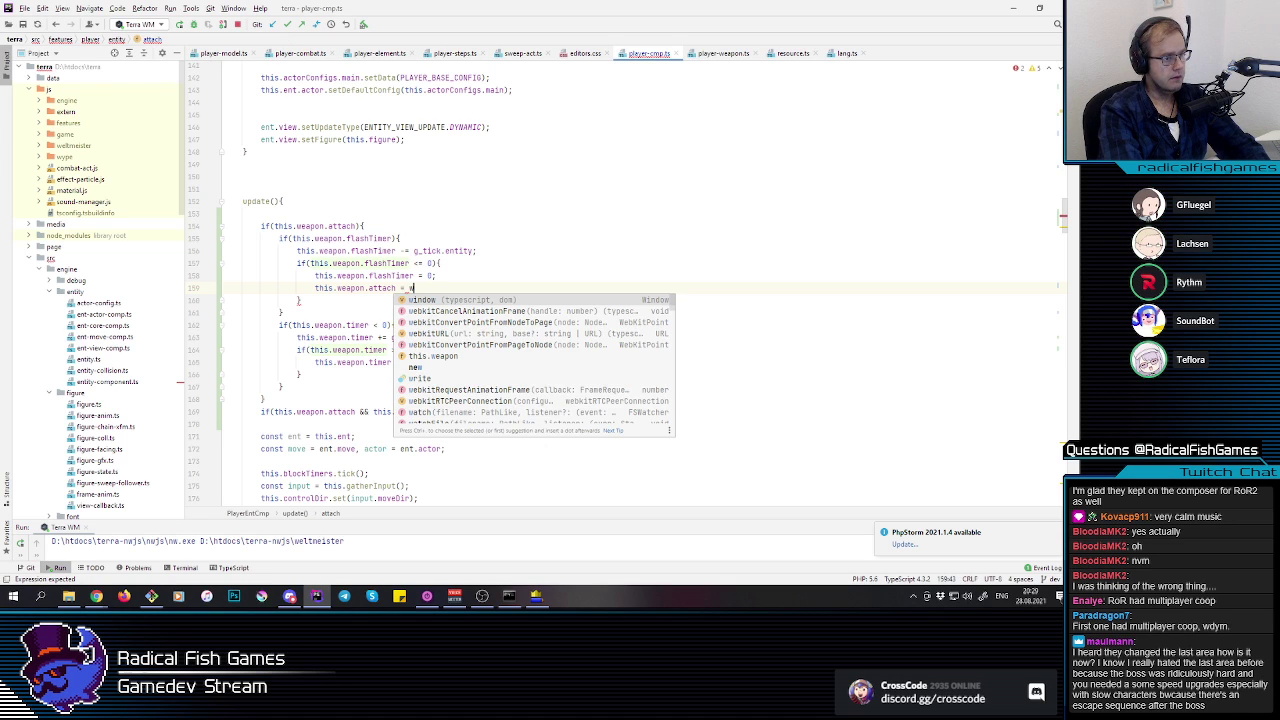
pyautogui.press('BackSpace')
pyautogui.write('g')
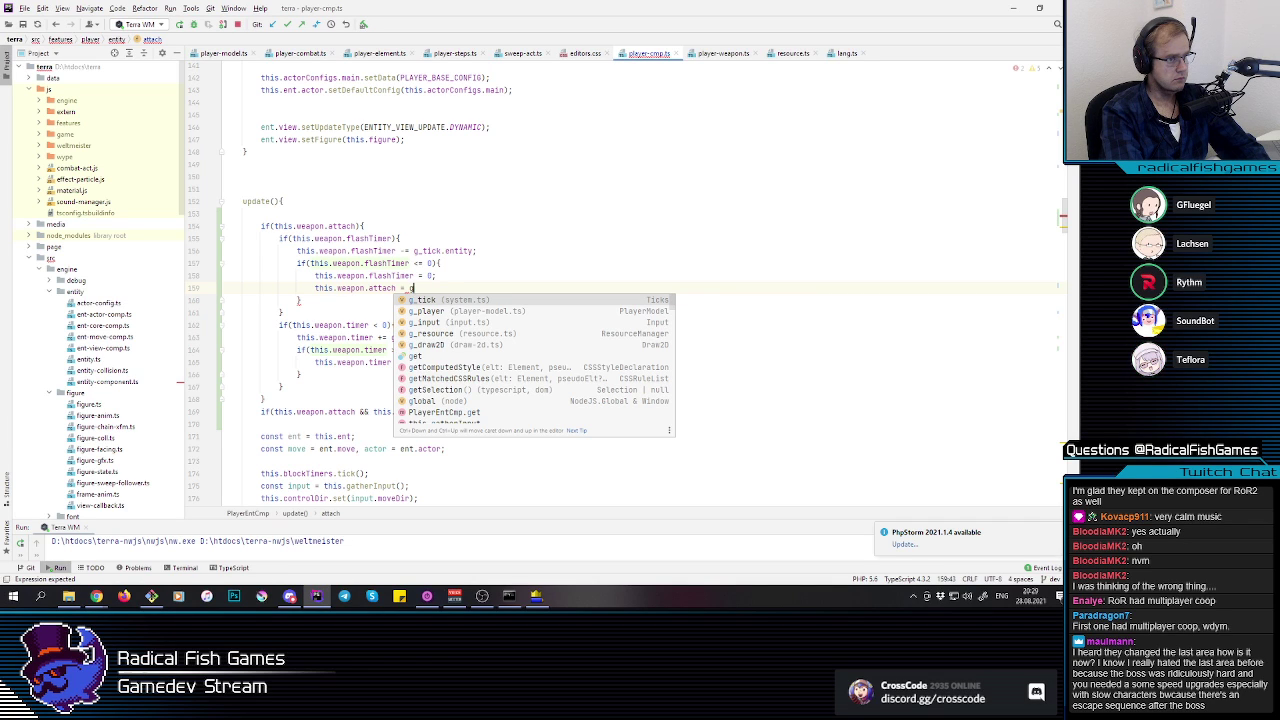
pyautogui.press('BackSpace')
pyautogui.write('g_t')
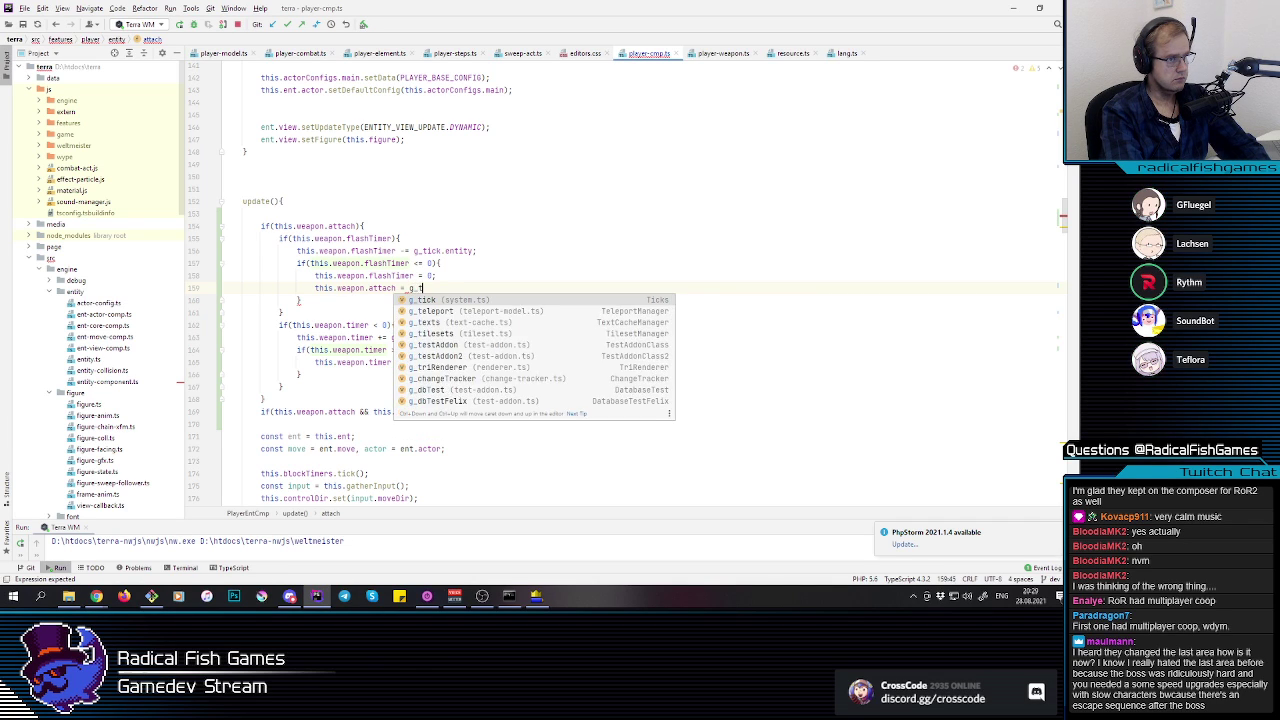
pyautogui.press('BackSpace')
pyautogui.press('BackSpace')
pyautogui.press('BackSpace')
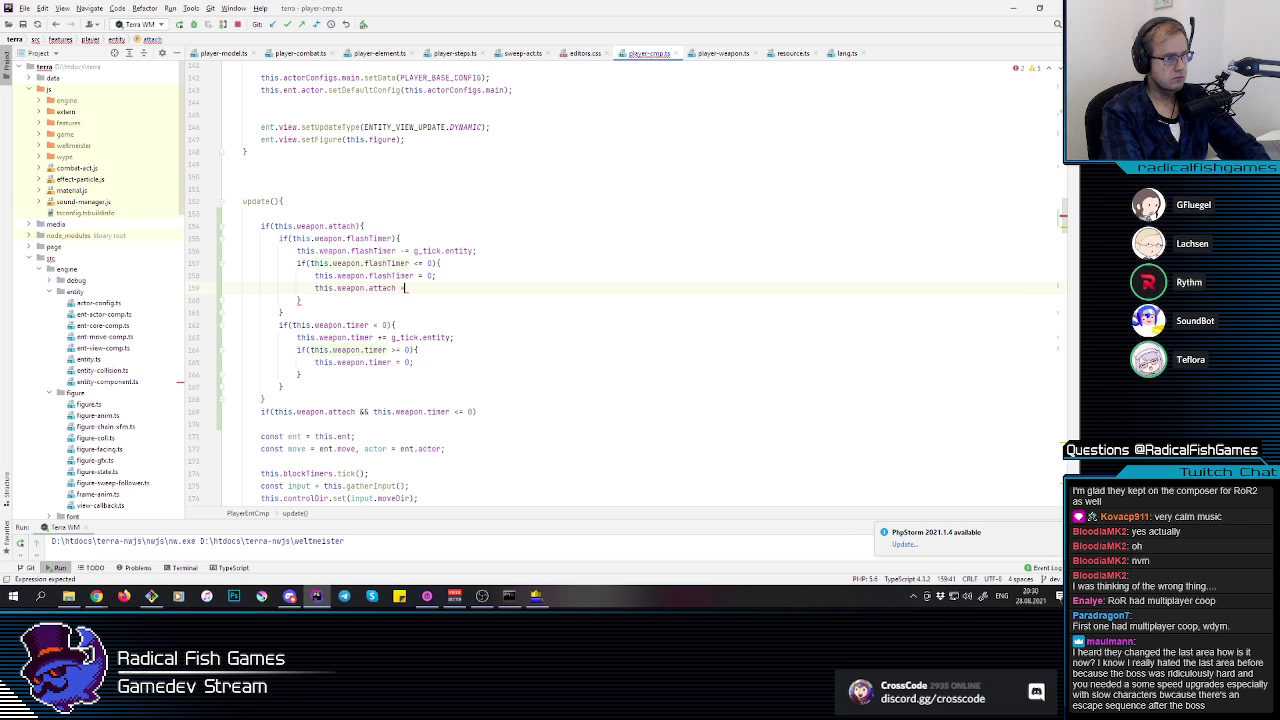
# Step: Turn the unfinished this.weapon.attach assignment into the call this.weapon.attach.setVariant("wFade", false);
pyautogui.press('BackSpace')
pyautogui.press('BackSpace')
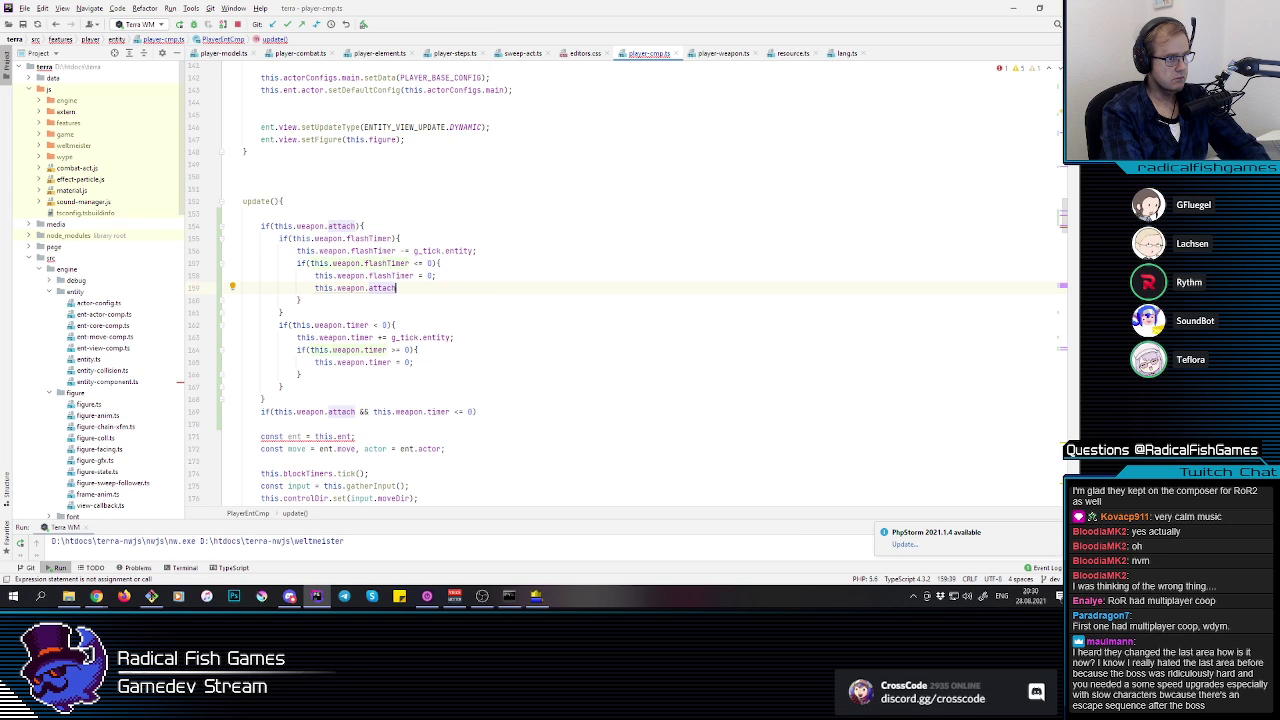
pyautogui.write('.setVariant("w')
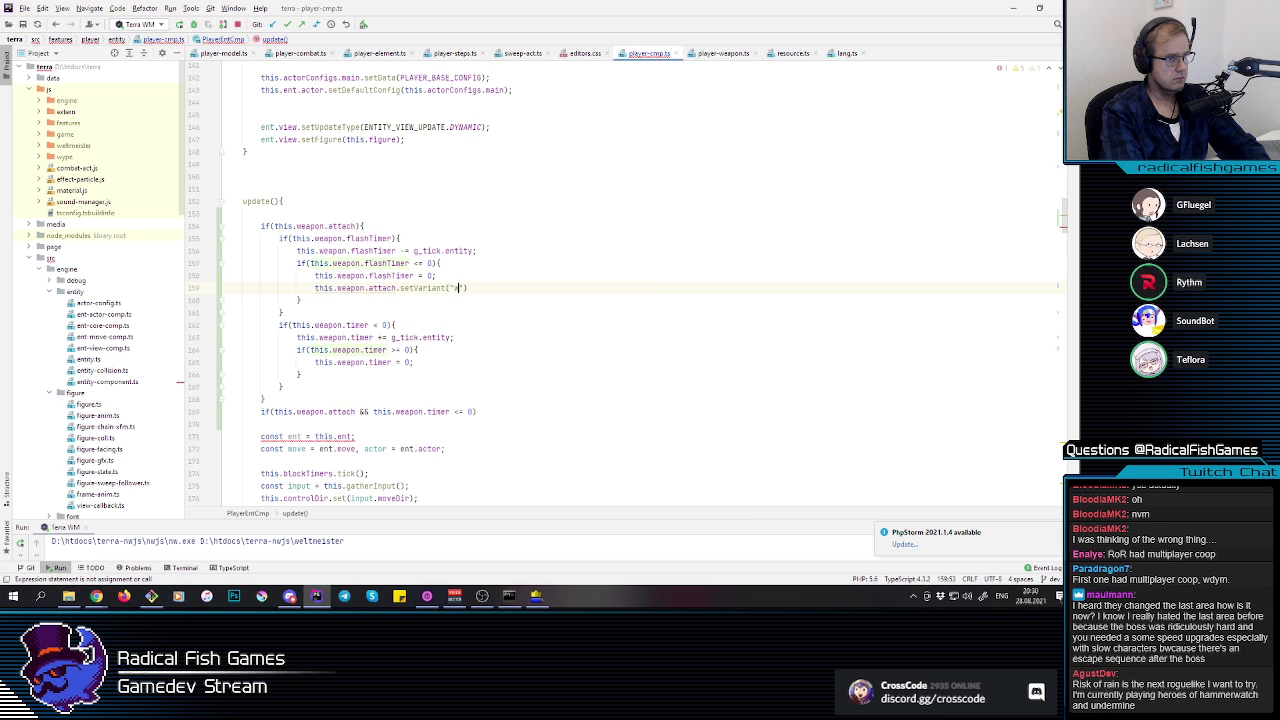
pyautogui.write('wFade", false')
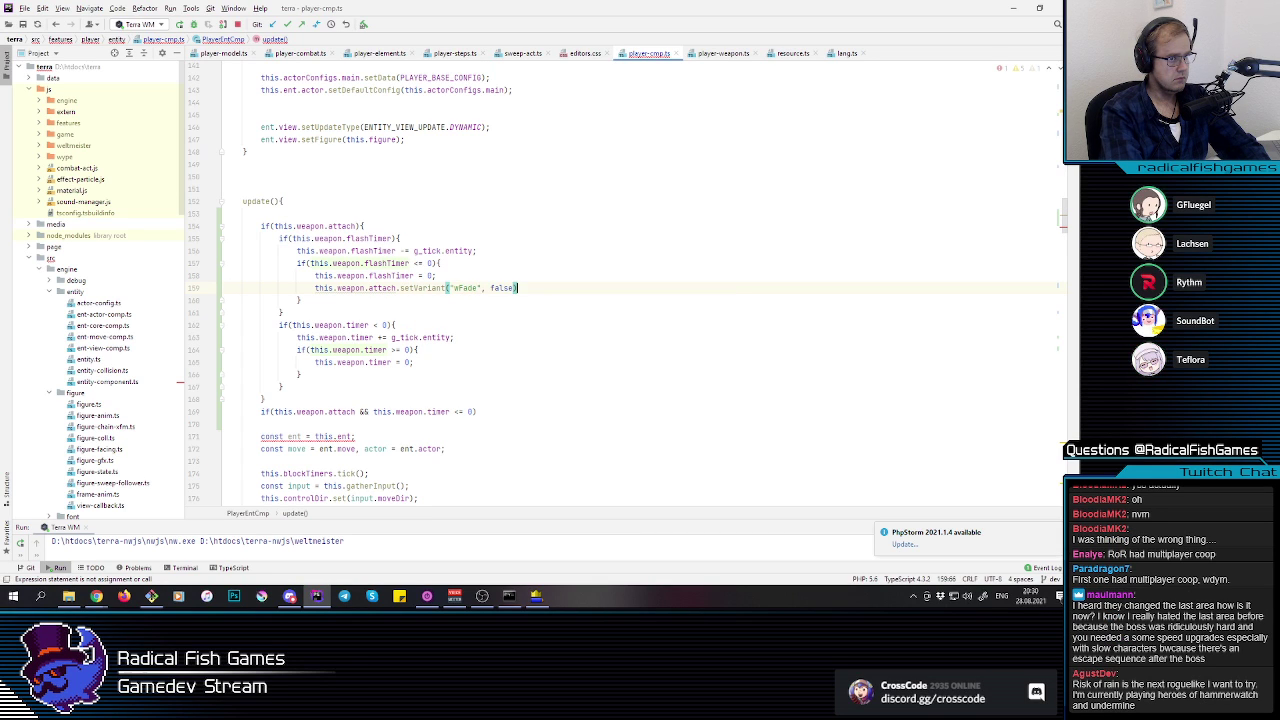
# Step: Remove the < 0 comparison from the weapon timer condition, leaving if(this.weapon.timer){
pyautogui.press('Down')
pyautogui.press('Down')
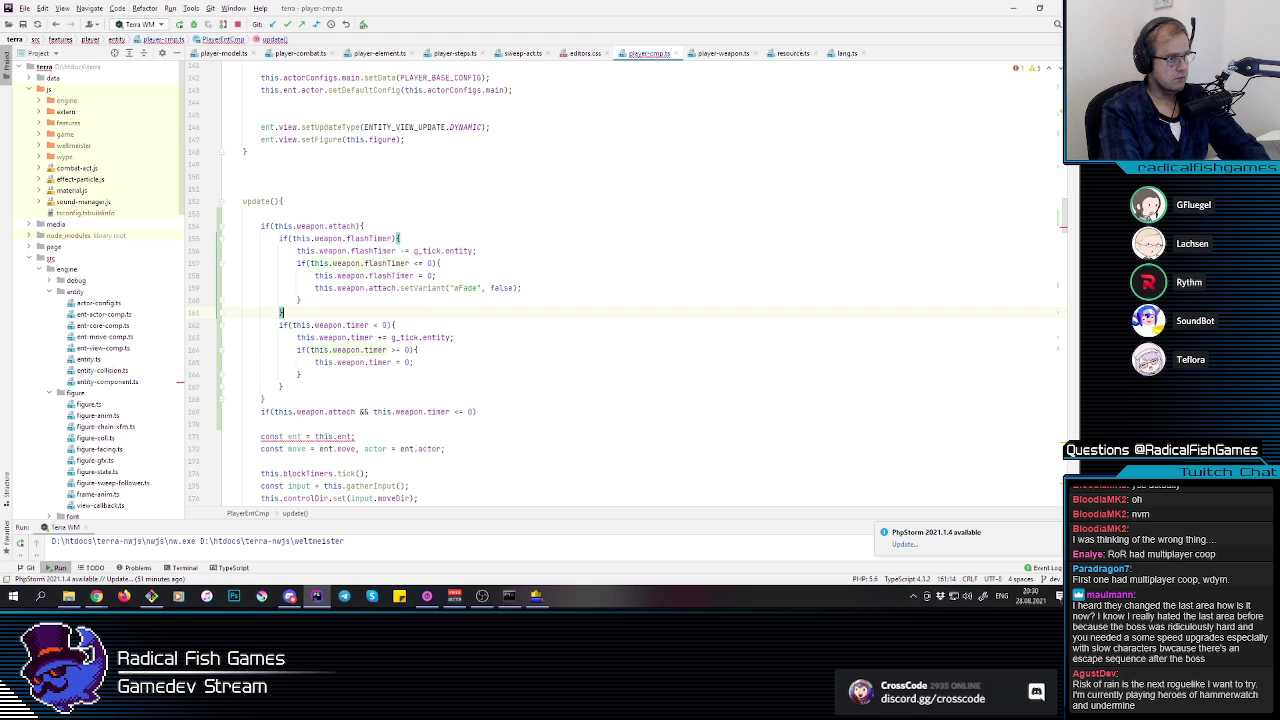
pyautogui.press('End')
pyautogui.press('Left')
pyautogui.press('Left')
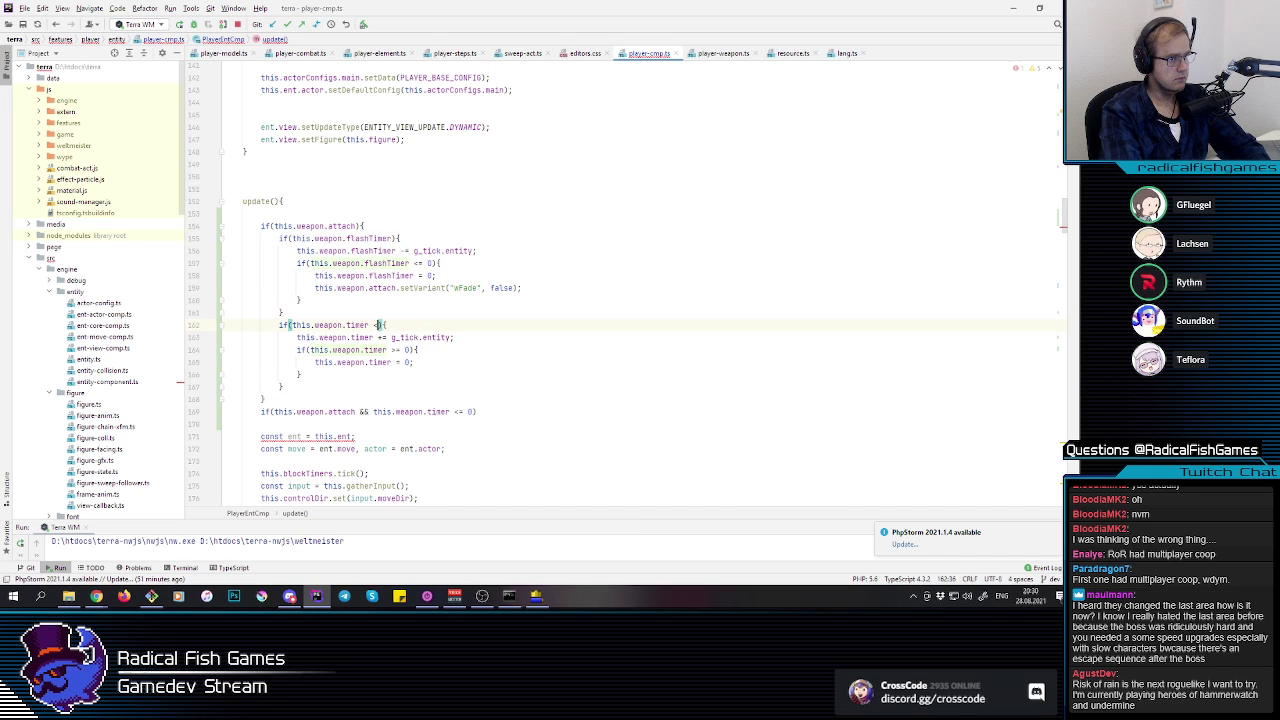
pyautogui.press('BackSpace')
pyautogui.press('BackSpace')
pyautogui.press('BackSpace')
# Step: Change the timer update to subtract the tick: this.weapon.timer -= g_tick.entity;
pyautogui.press('Down')
pyautogui.press('End')
pyautogui.hotkey('ctrl', 'Left')
pyautogui.hotkey('ctrl', 'Left')
pyautogui.hotkey('ctrl', 'Left')
pyautogui.hotkey('ctrl', 'Left')
pyautogui.hotkey('ctrl', 'Left')
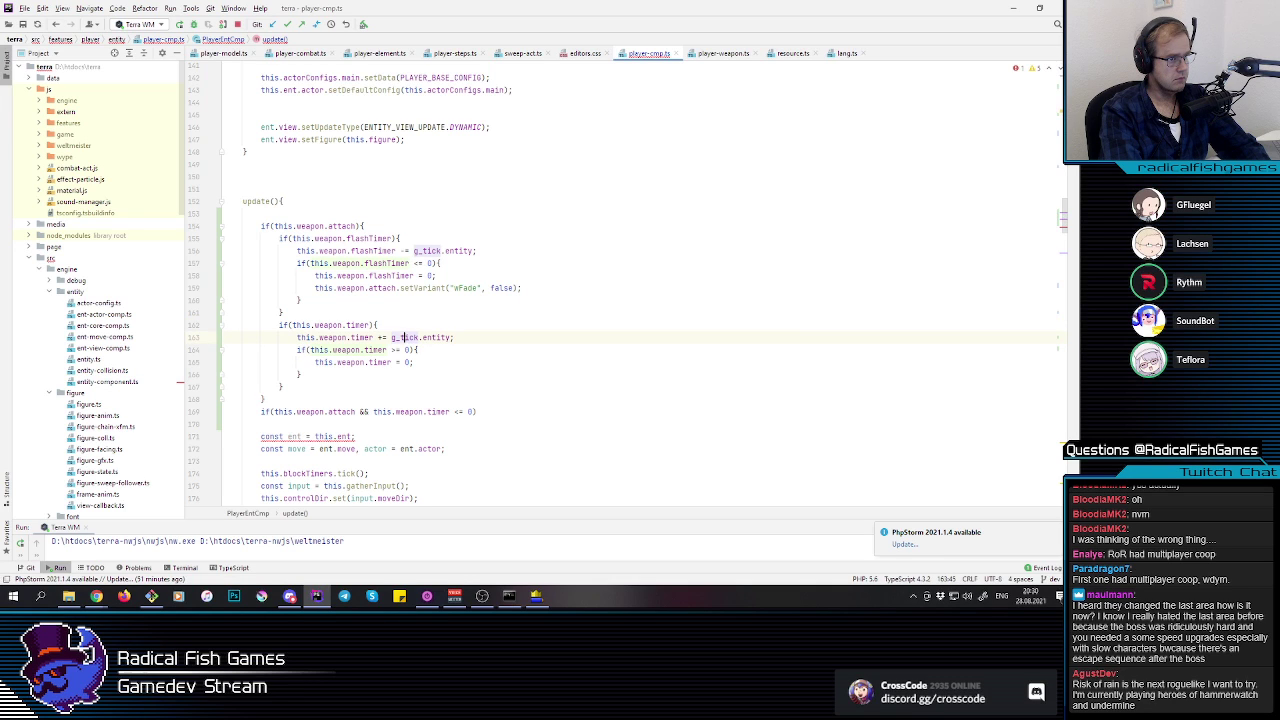
pyautogui.press('Delete')
pyautogui.write('-')
# Step: Change the inner timer condition to if(this.weapon.timer <= 0) and insert an empty line after this.weapon.timer = 0;
pyautogui.press('Down')
pyautogui.hotkey('ctrl', 'Right')
pyautogui.hotkey('ctrl', 'Right')
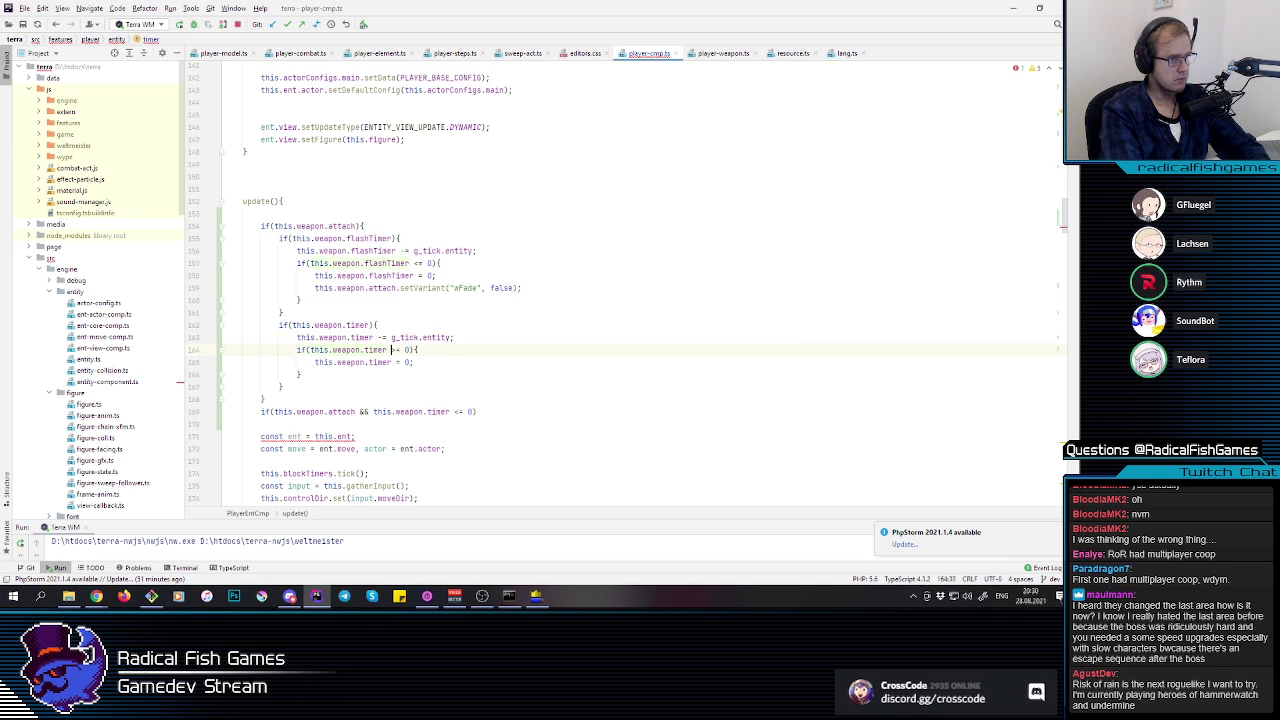
pyautogui.press('Left')
pyautogui.press('BackSpace')
pyautogui.write('<')
pyautogui.press('Up')
pyautogui.press('Escape')
pyautogui.press('Down')
pyautogui.press('End')
pyautogui.press('Return')
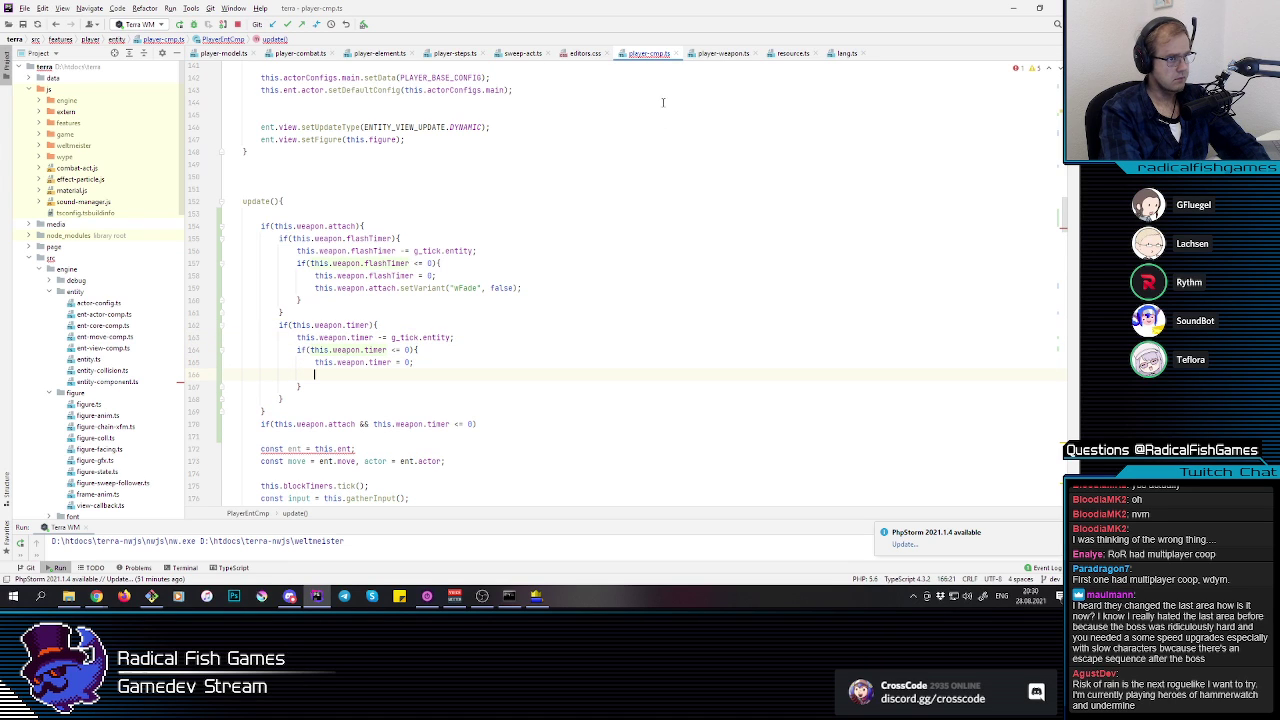
# Step: Copy the setVariant("wFade", false) line from the flashTimer block into the timer <= 0 block
pyautogui.moveTo(316, 288); pyautogui.dragTo(524, 289)
pyautogui.hotkey('ctrl', 'c')
pyautogui.click(380, 374)
pyautogui.hotkey('ctrl', 'v')
pyautogui.doubleClick(444, 376)
pyautogui.press('Up')
pyautogui.press('Up')
pyautogui.press('Down')
pyautogui.doubleClick(404, 376)
pyautogui.doubleClick(395, 374)
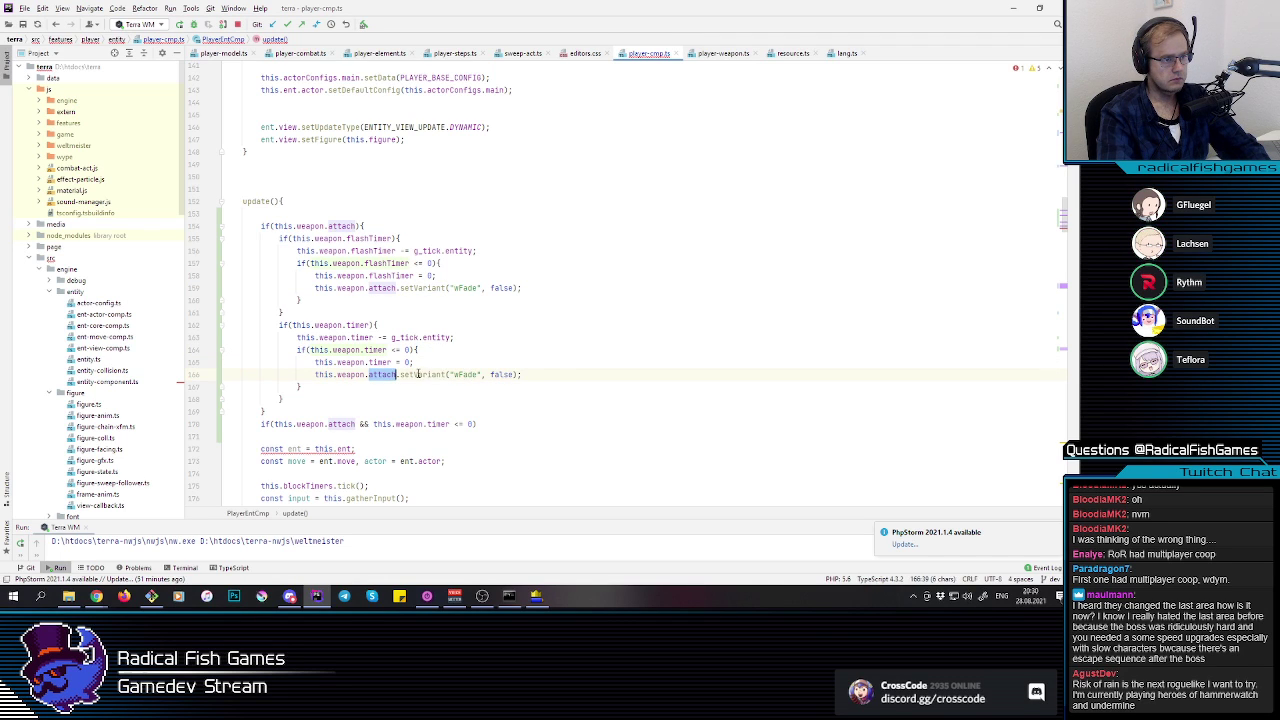
pyautogui.doubleClick(420, 374)
pyautogui.click(416, 362)
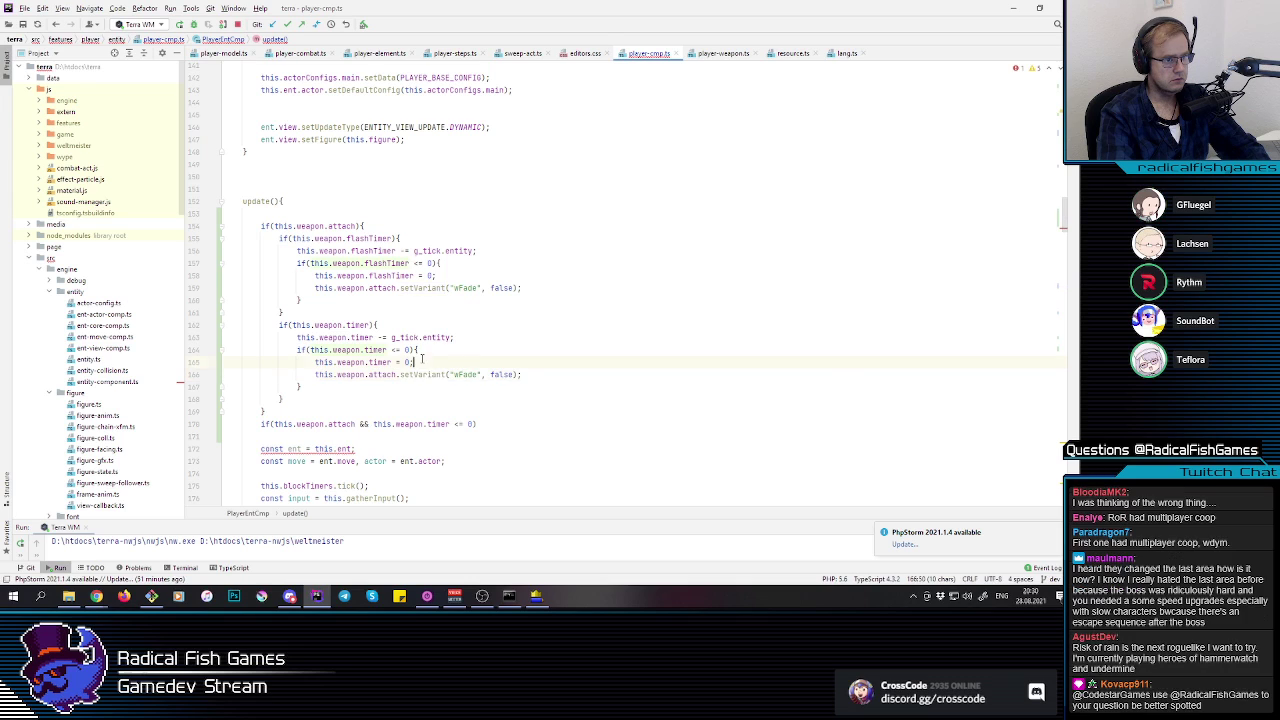
pyautogui.doubleClick(324, 372)
pyautogui.moveTo(299, 350); pyautogui.dragTo(443, 347)
pyautogui.click(447, 347)
# Step: Below the timer decrement, add an if(this.weapon.timer <= WEAPON_FLASH_TIME){ block with an empty line inside
pyautogui.click(476, 336)
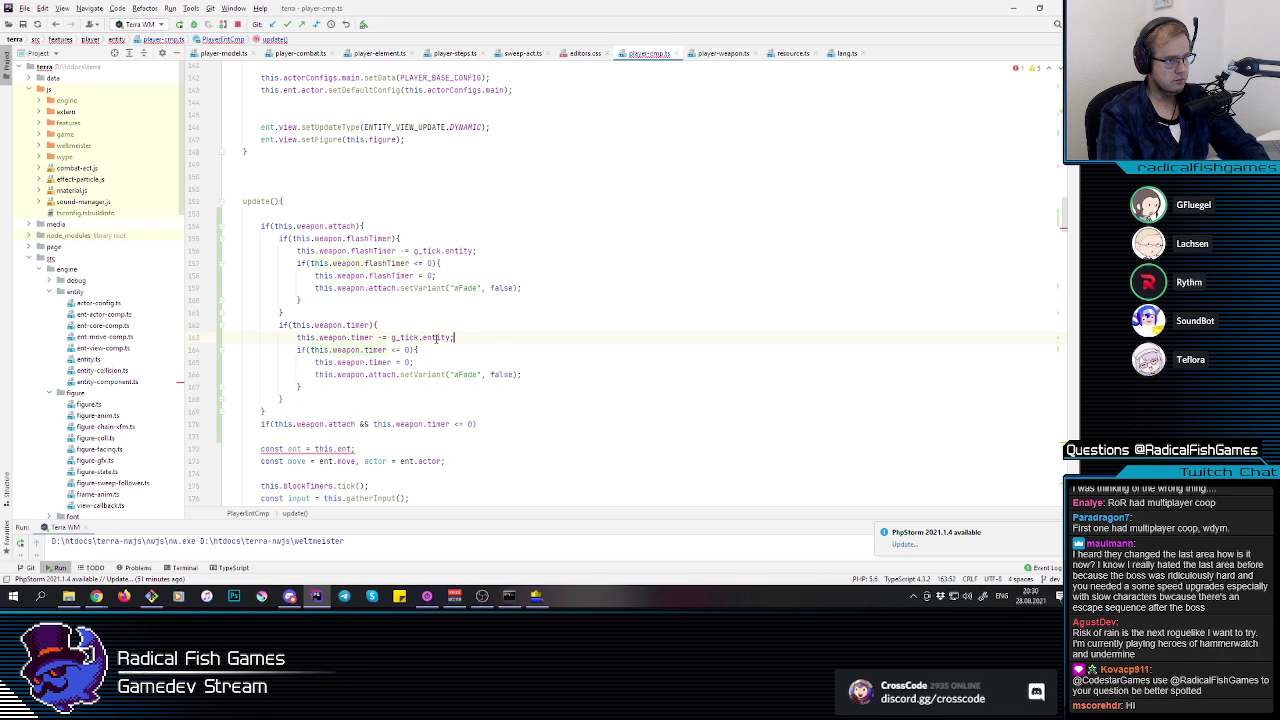
pyautogui.press('Return')
pyautogui.write('if(th')
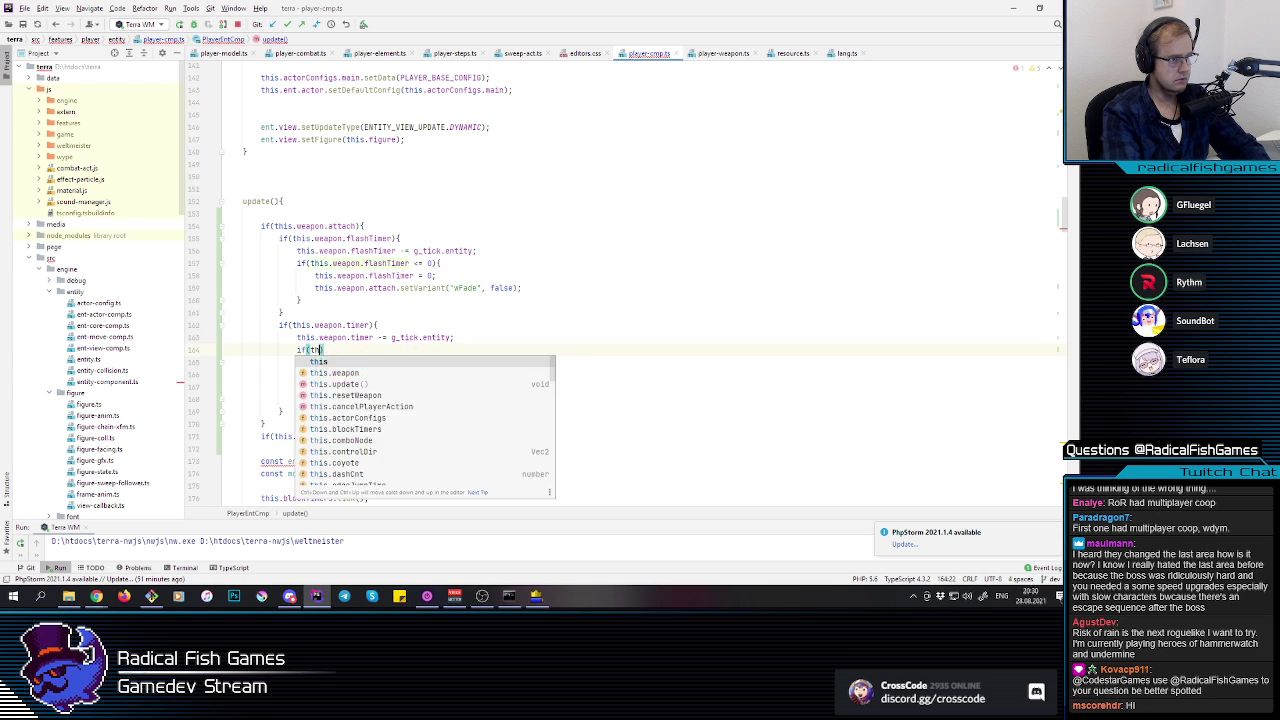
pyautogui.write('is.weapon.ti')
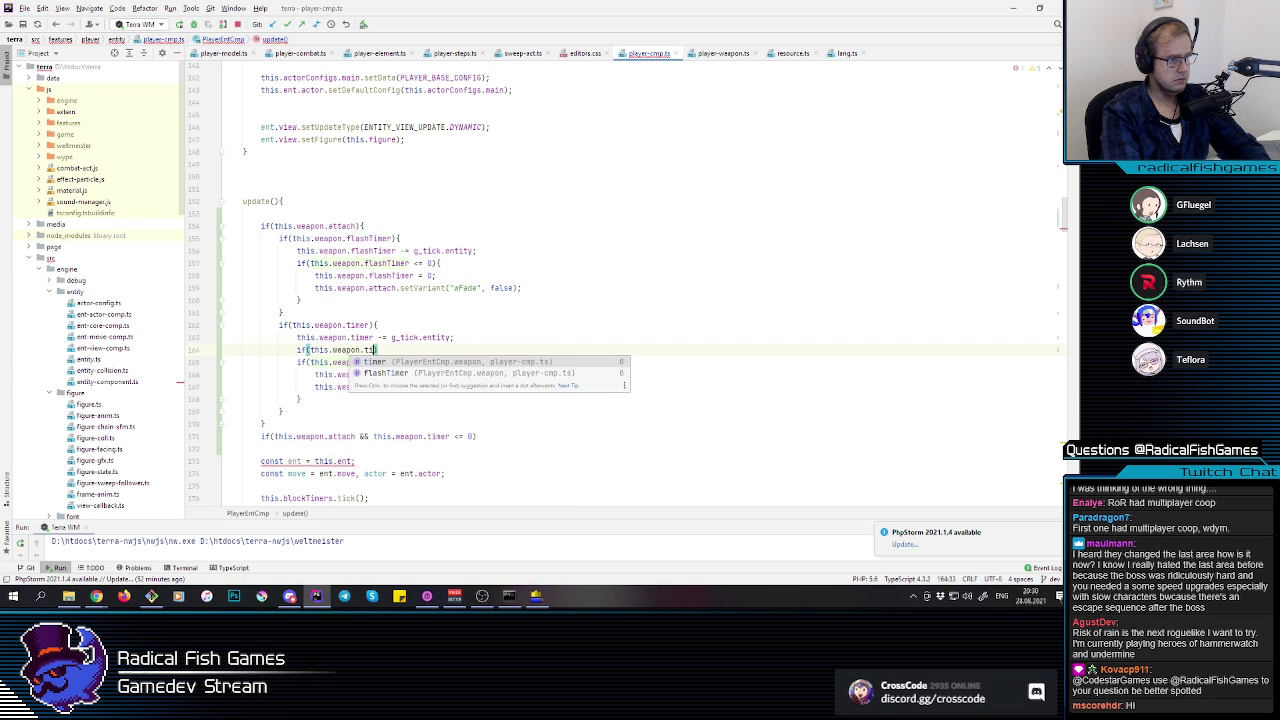
pyautogui.write('mer <=')
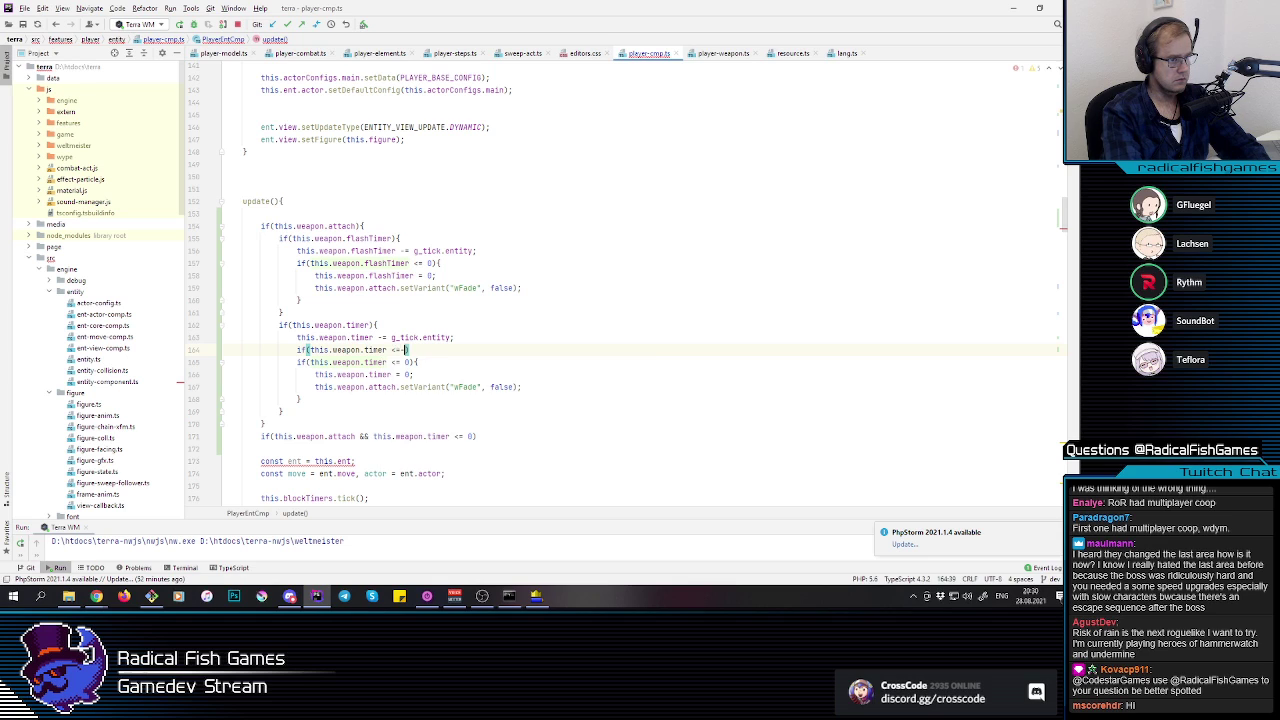
pyautogui.write(' WEAP')
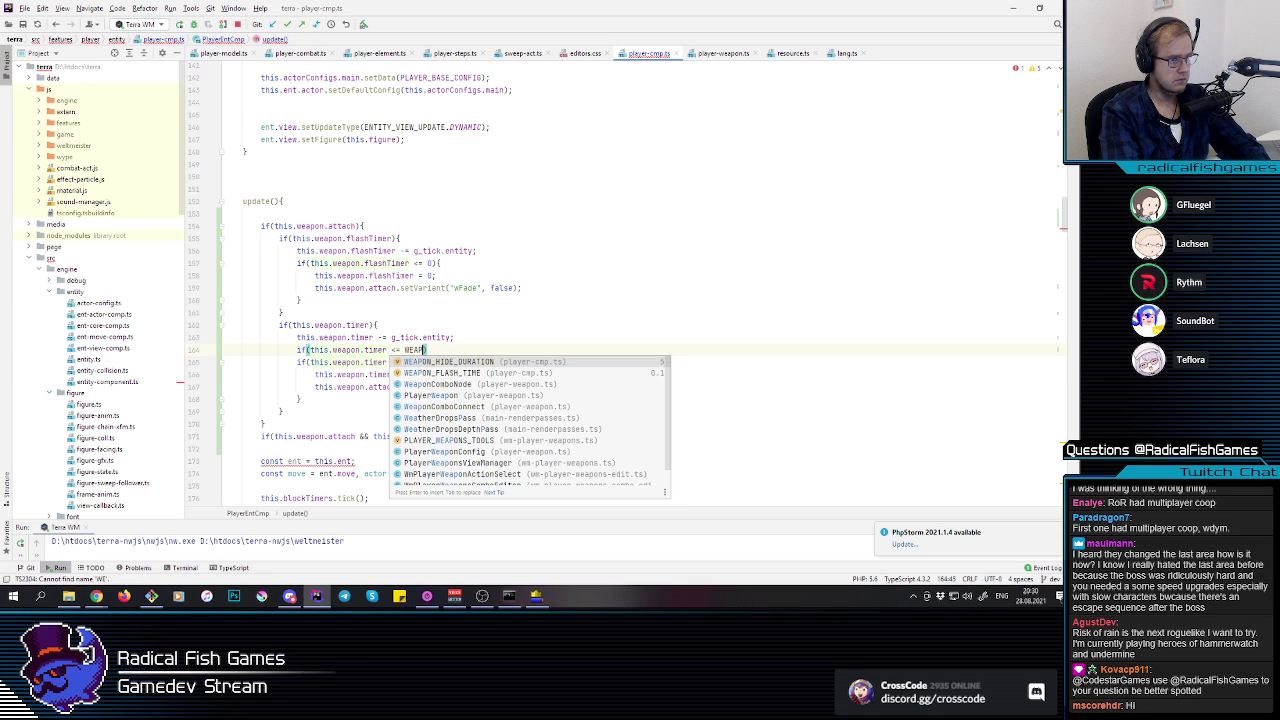
pyautogui.press('Down')
pyautogui.press('Return')
pyautogui.press('Down')
pyautogui.press('Up')
pyautogui.press('End')
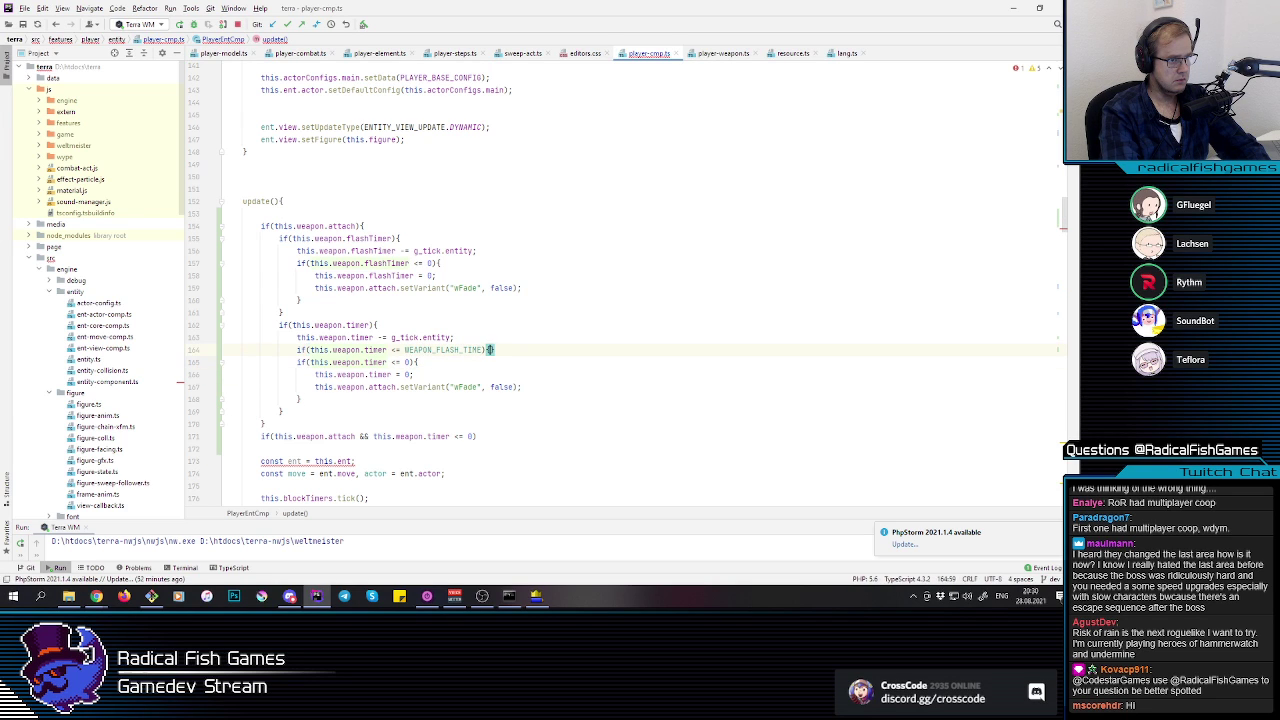
pyautogui.write('{')
pyautogui.press('Return')
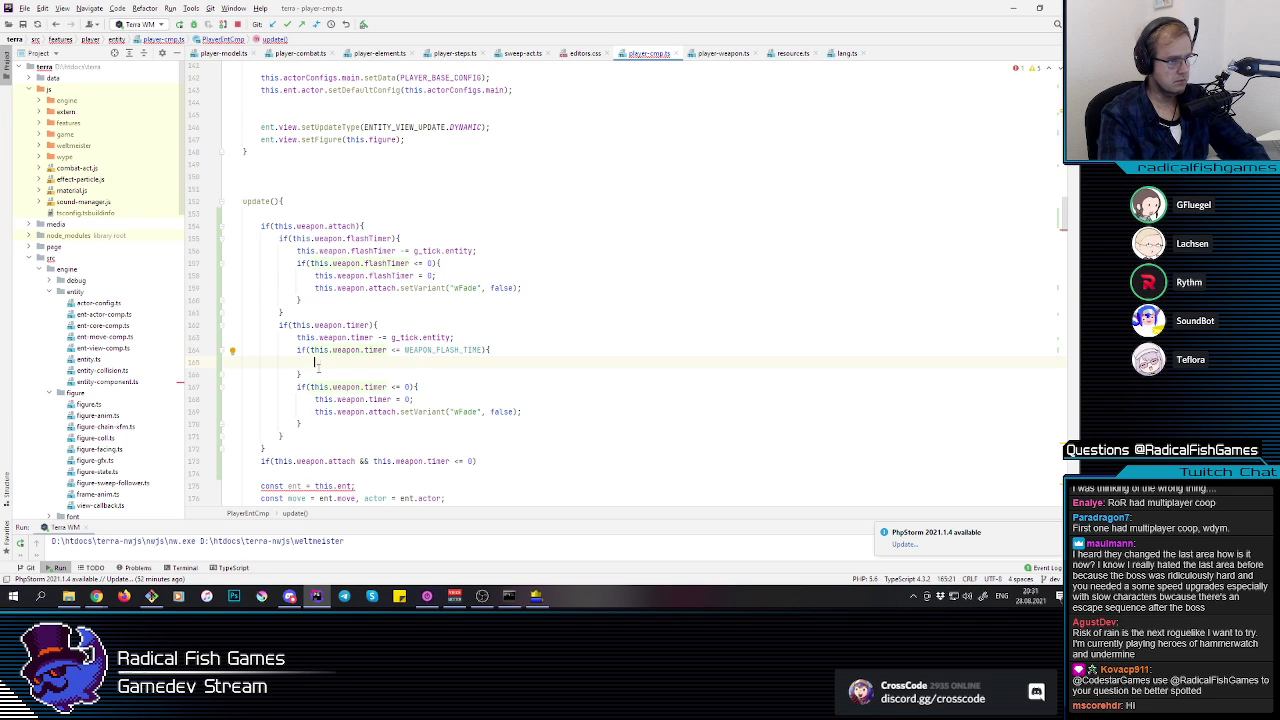
# Step: Copy the wFade setVariant call into the WEAPON_FLASH_TIME block and change its second argument to true
pyautogui.click(327, 275)
pyautogui.doubleClick(323, 399)
pyautogui.doubleClick(326, 288)
pyautogui.keyDown('shift'); pyautogui.click(588, 288); pyautogui.keyUp('shift')
pyautogui.hotkey('ctrl', 'c')
pyautogui.hotkey('ctrl', 'c')
pyautogui.click(404, 361)
pyautogui.hotkey('ctrl', 'v')
pyautogui.doubleClick(502, 362)
pyautogui.write('true')
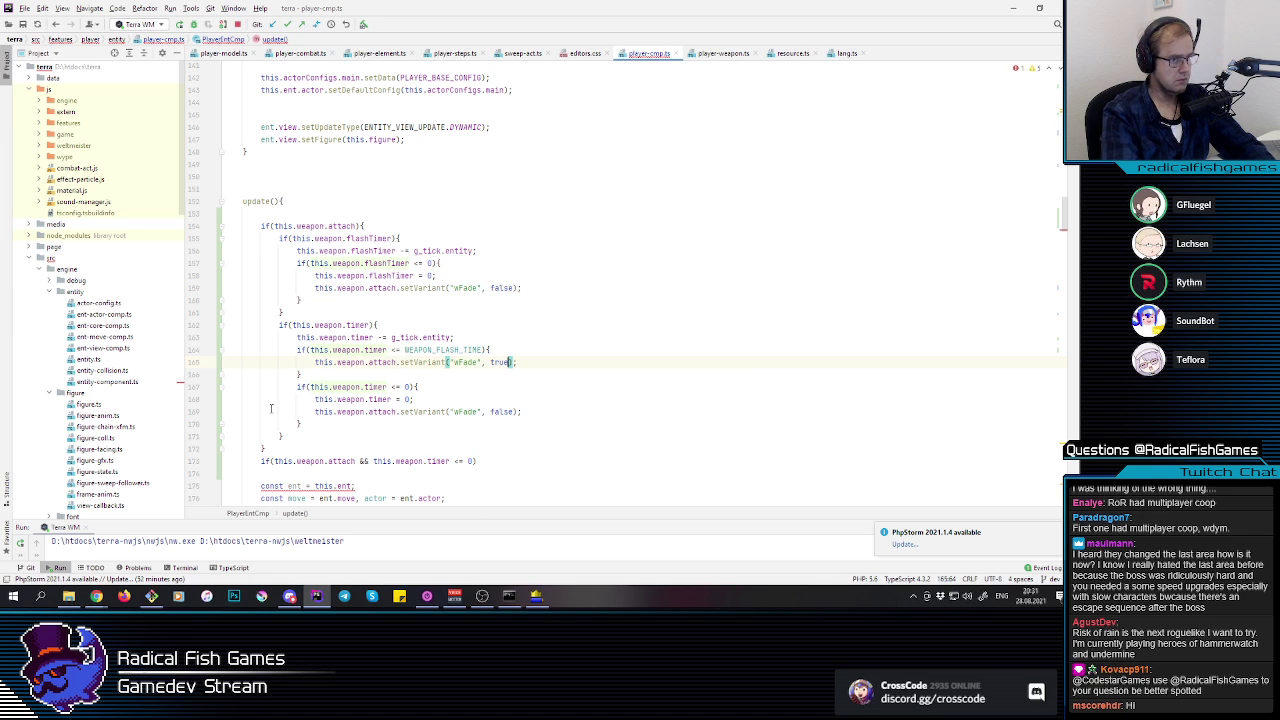
# Step: Replace the setVariant call in the timer <= 0 block with the start of a new statement, this
pyautogui.doubleClick(324, 412)
pyautogui.hotkey('shift', 'End')
pyautogui.write('this.')
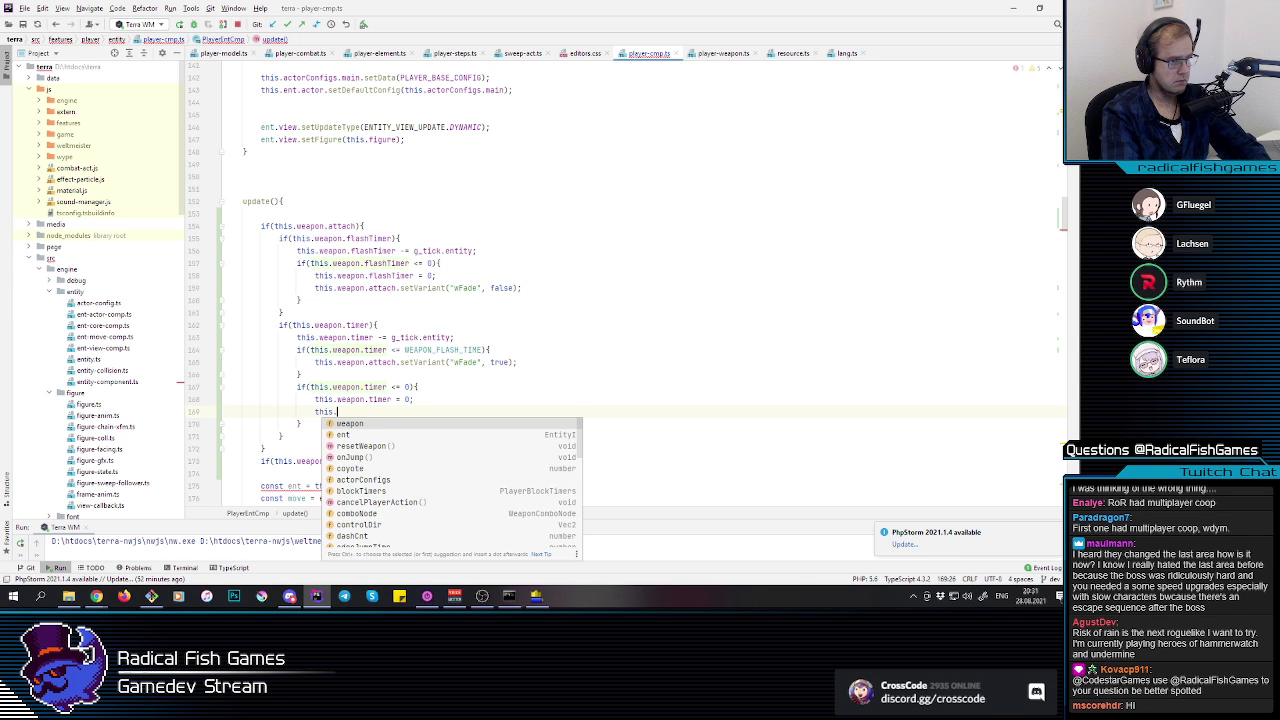
# Step: Copy the commented removeFigure and weaponAttach = null lines from cancelPlayerAction() over the unfinished this. statement in update()'s timer <= 0 block
pyautogui.scroll(-20, 375, 325)
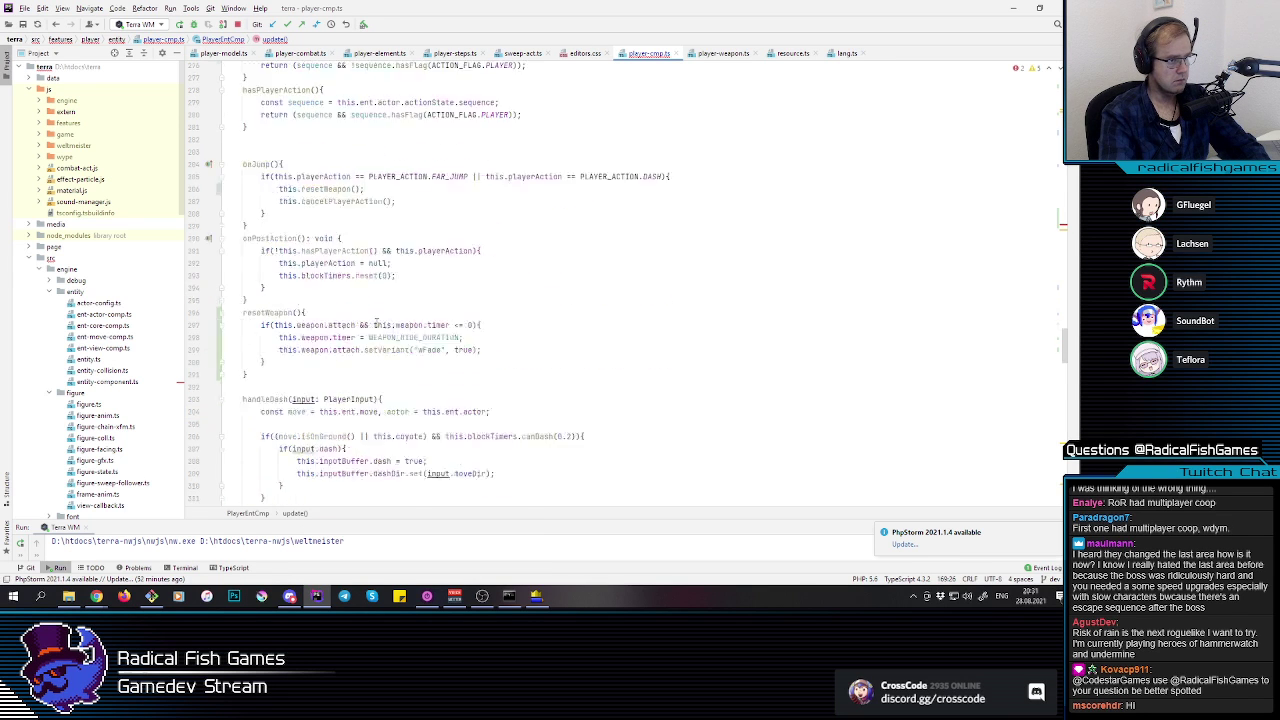
pyautogui.scroll(-20, 375, 325)
pyautogui.scroll(20, 370, 290)
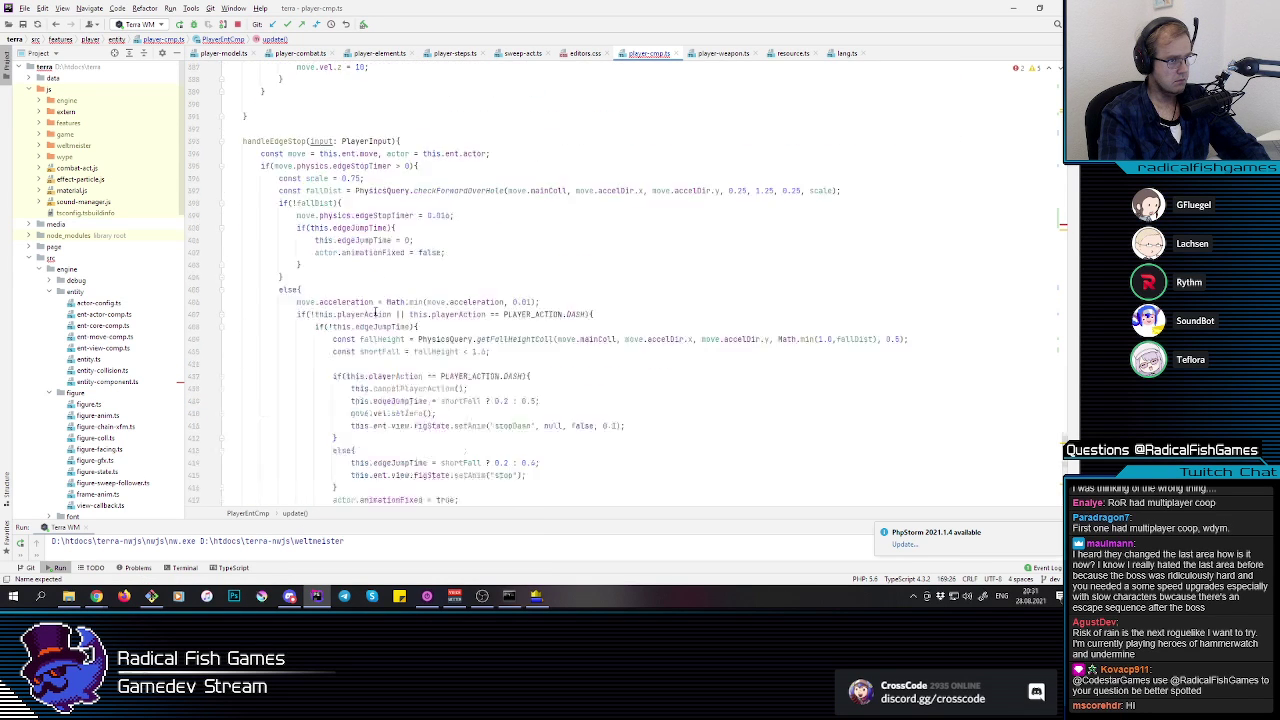
pyautogui.scroll(20, 370, 282)
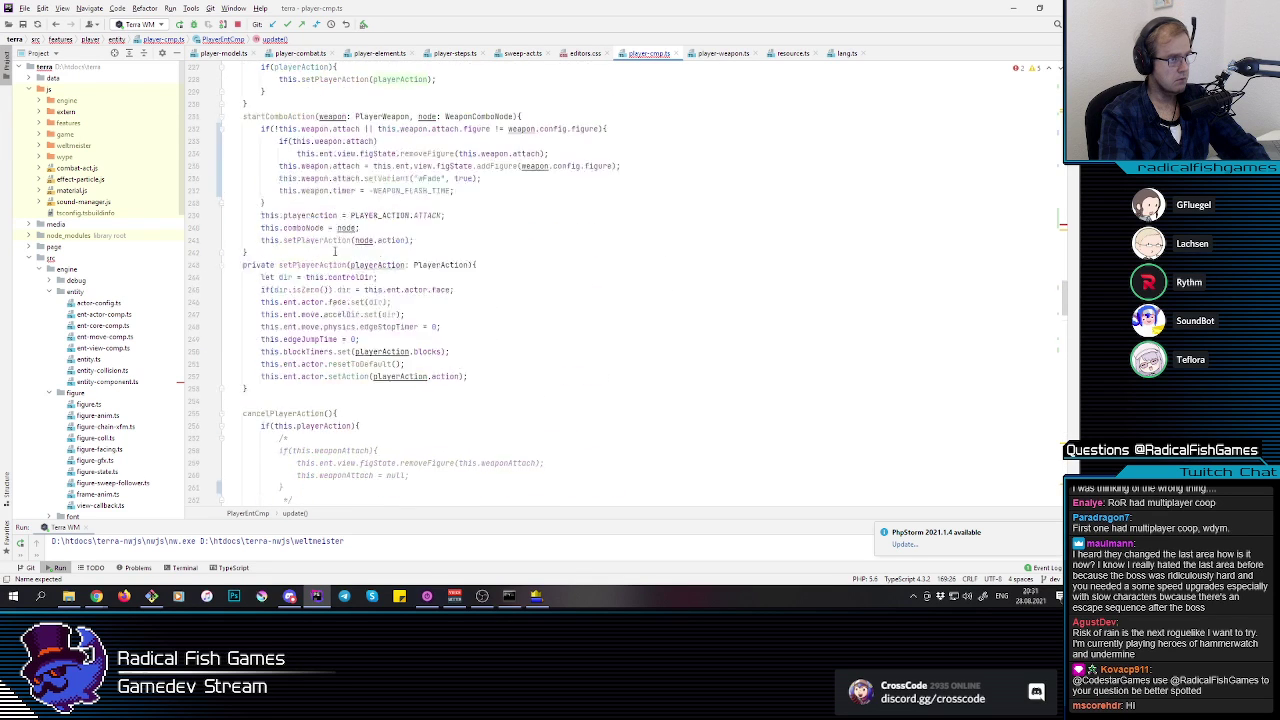
pyautogui.moveTo(296, 153); pyautogui.dragTo(568, 166)
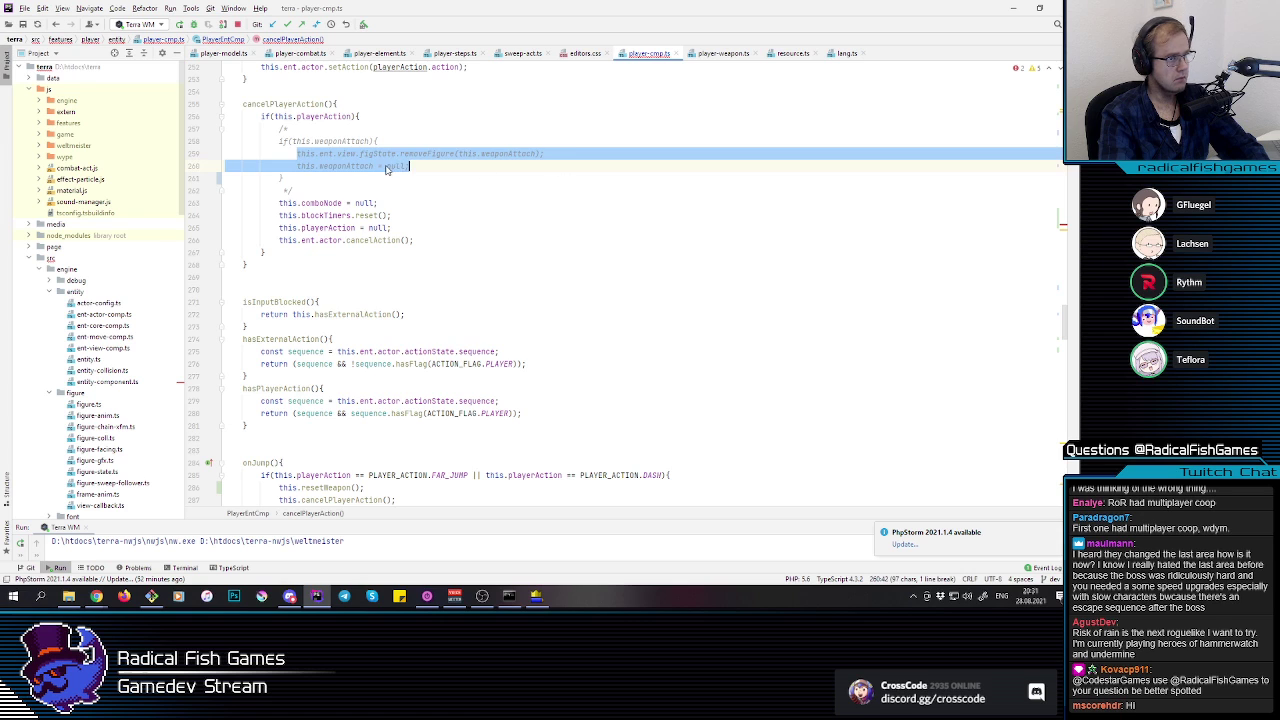
pyautogui.scroll(20, 386, 168)
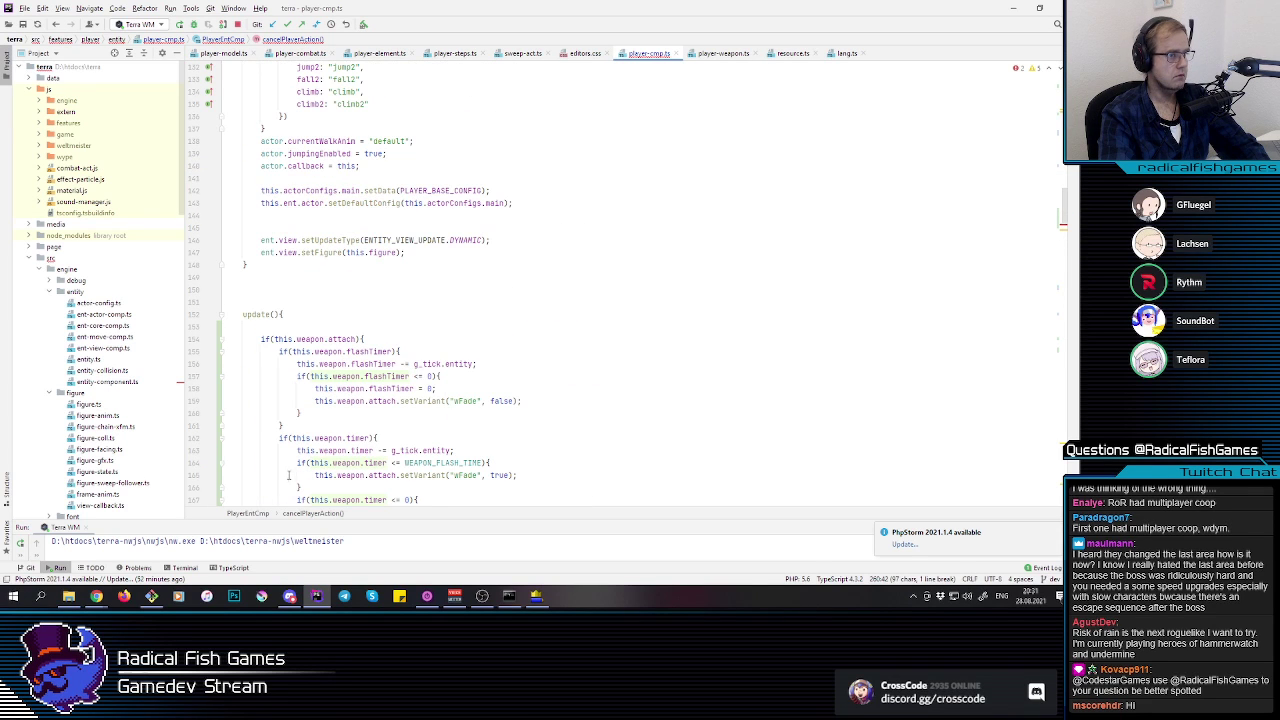
pyautogui.scroll(-5, 448, 286)
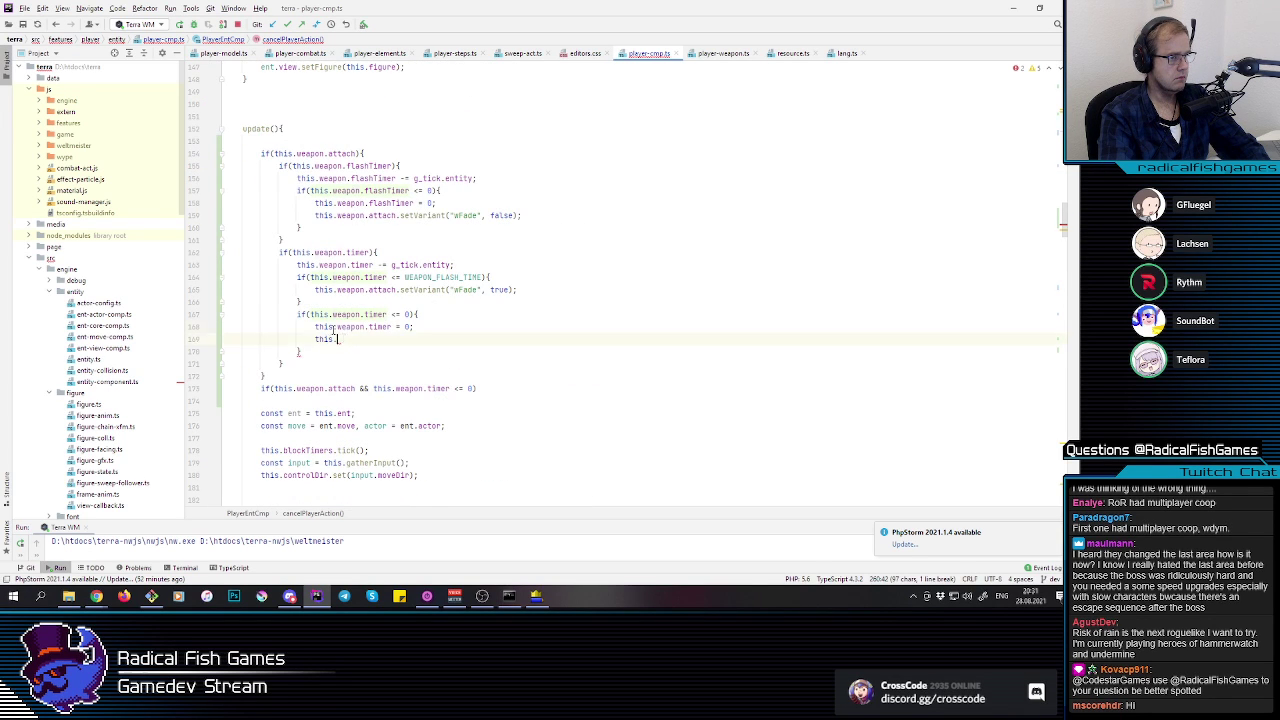
pyautogui.moveTo(343, 339); pyautogui.dragTo(315, 338)
pyautogui.hotkey('ctrl', 'v')
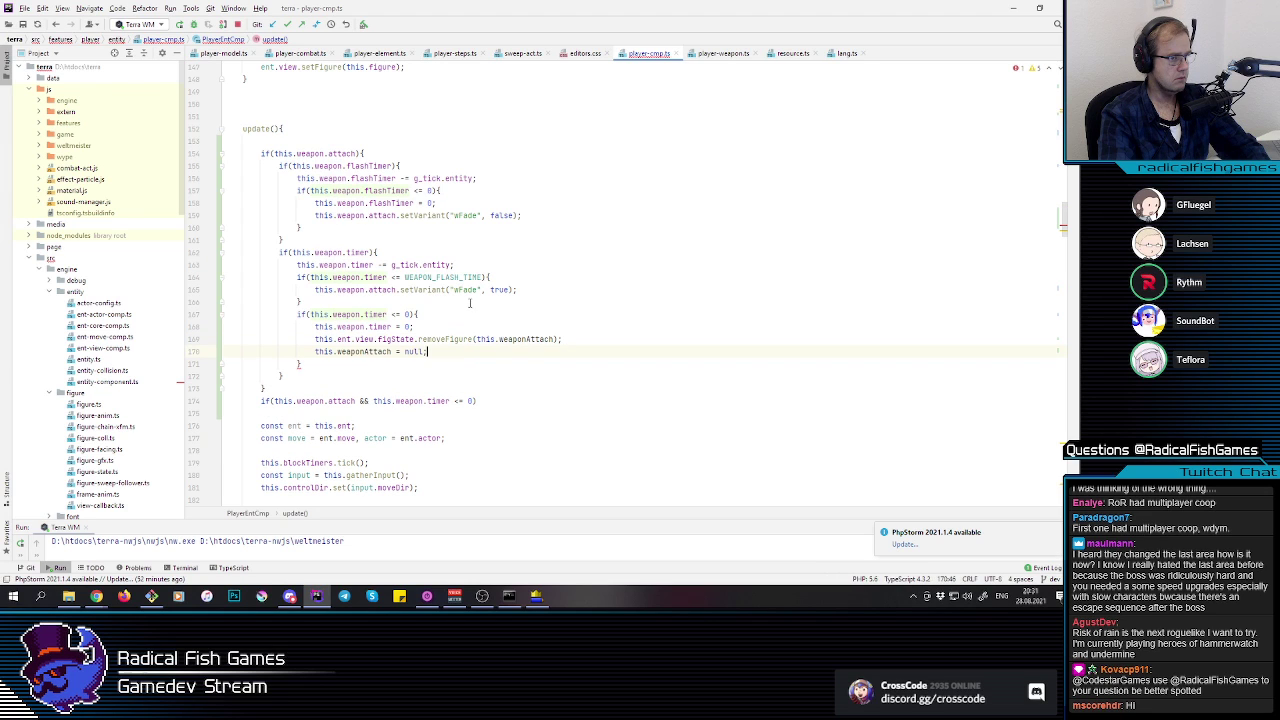
# Step: Change weaponAttach to weapon.attach in both the removeFigure call and the null assignment of the timer <= 0 block
pyautogui.click(467, 340)
pyautogui.doubleClick(347, 328)
pyautogui.hotkey('ctrl', 'c')
pyautogui.doubleClick(547, 341)
pyautogui.hotkey('ctrl', 'v')
pyautogui.write('.attach')
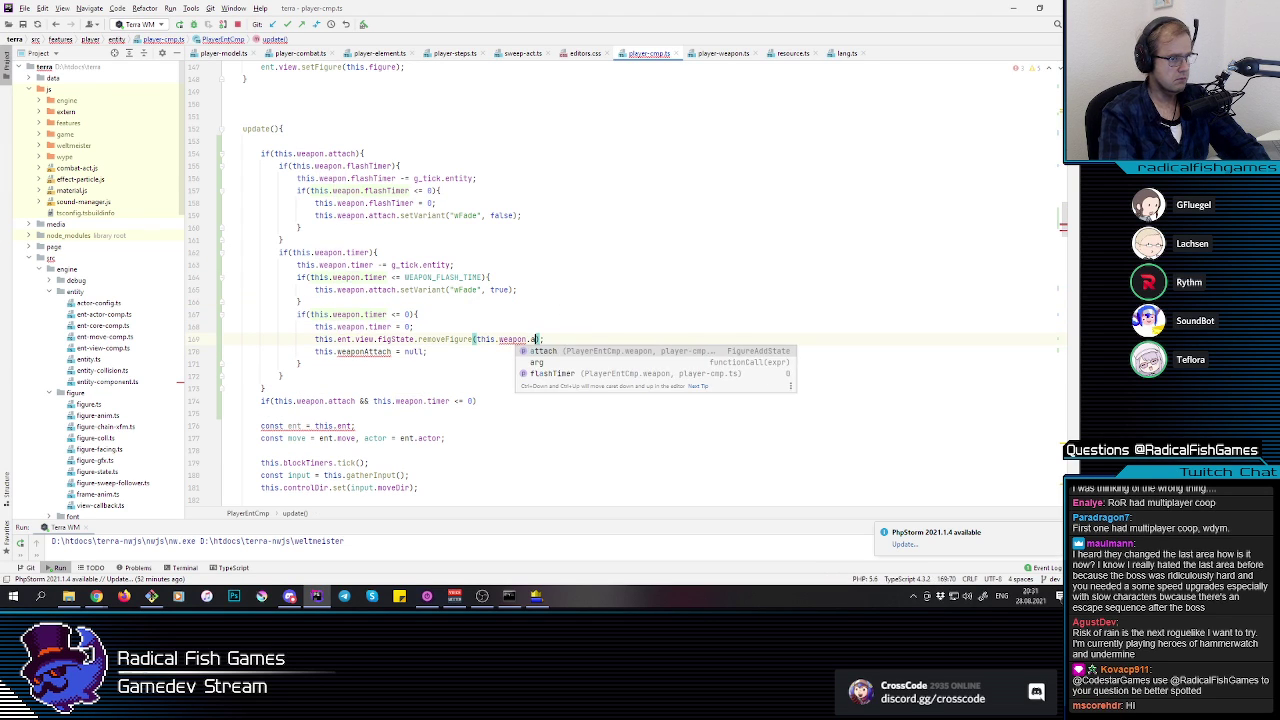
pyautogui.keyDown('shift'); pyautogui.click(499, 340); pyautogui.keyUp('shift')
pyautogui.hotkey('ctrl', 'c')
pyautogui.doubleClick(364, 351)
pyautogui.hotkey('ctrl', 'v')
pyautogui.click(494, 346)
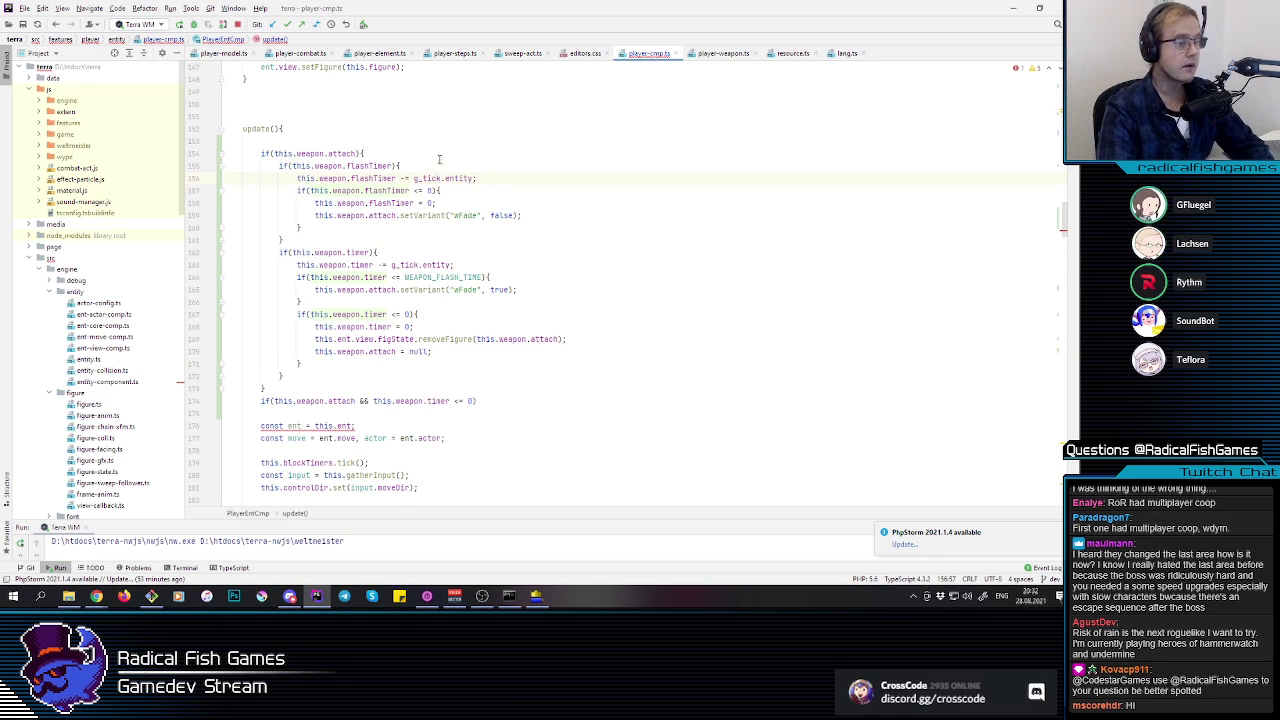
# Step: Examine the attach, flashTimer and timer blocks in update(), checking their closing braces and the uses of weapon.attach
pyautogui.click(464, 230)
pyautogui.scroll(-2, 464, 230)
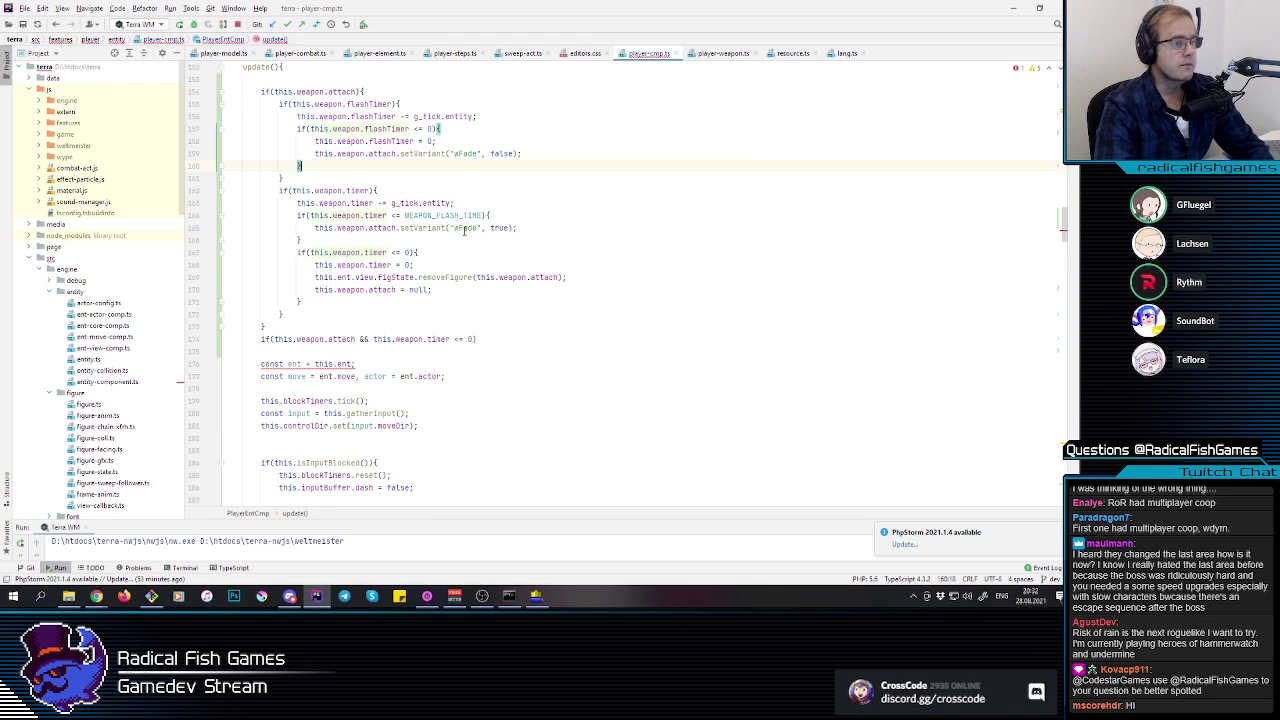
pyautogui.click(376, 365)
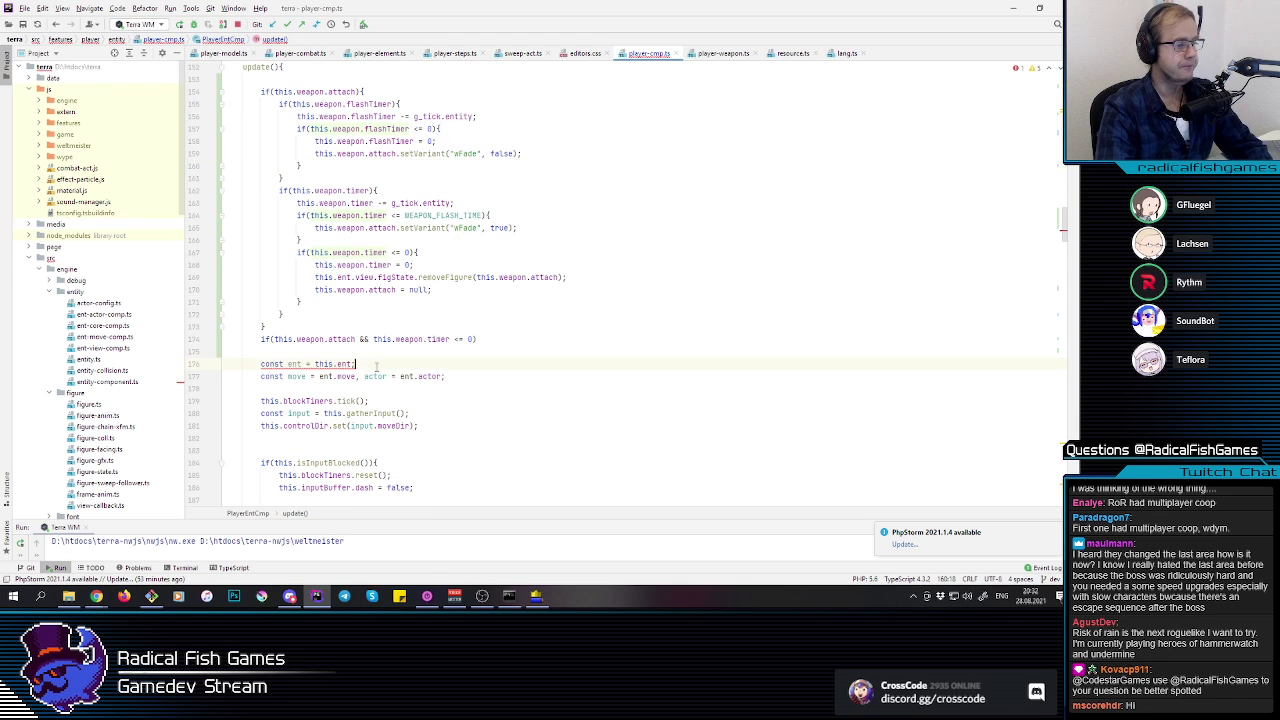
pyautogui.doubleClick(335, 92)
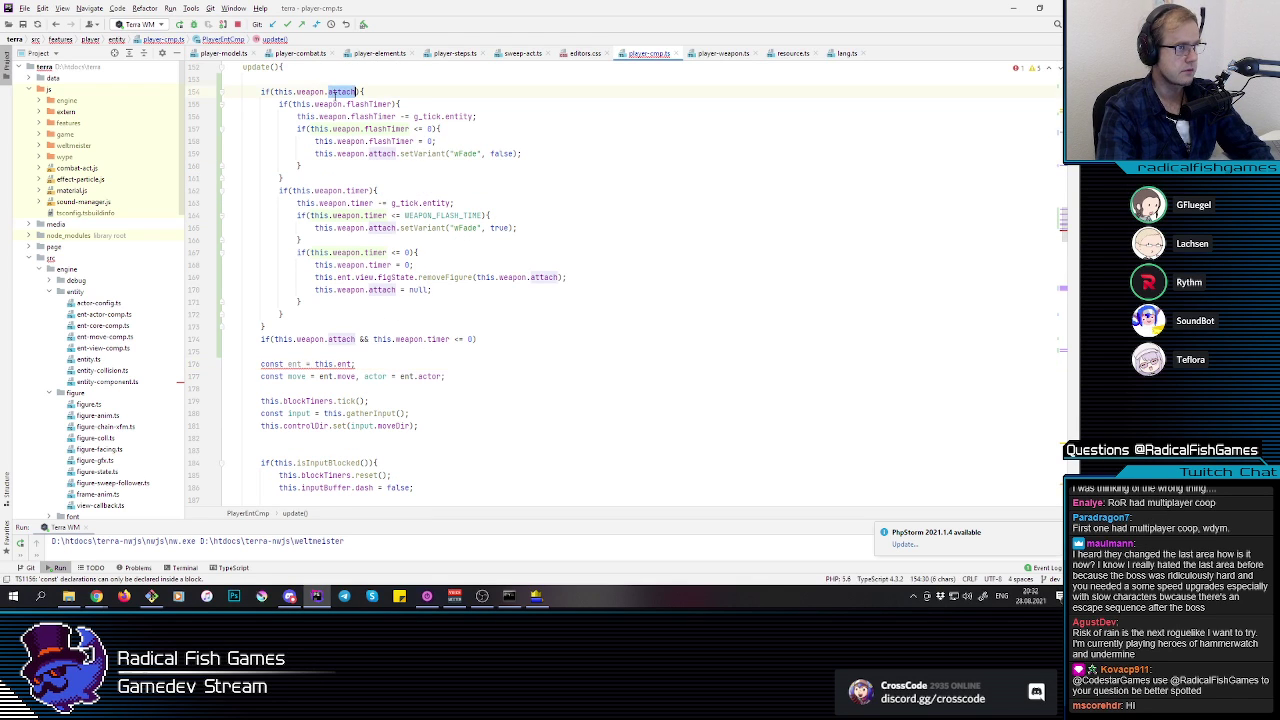
pyautogui.doubleClick(377, 290)
pyautogui.press('Escape')
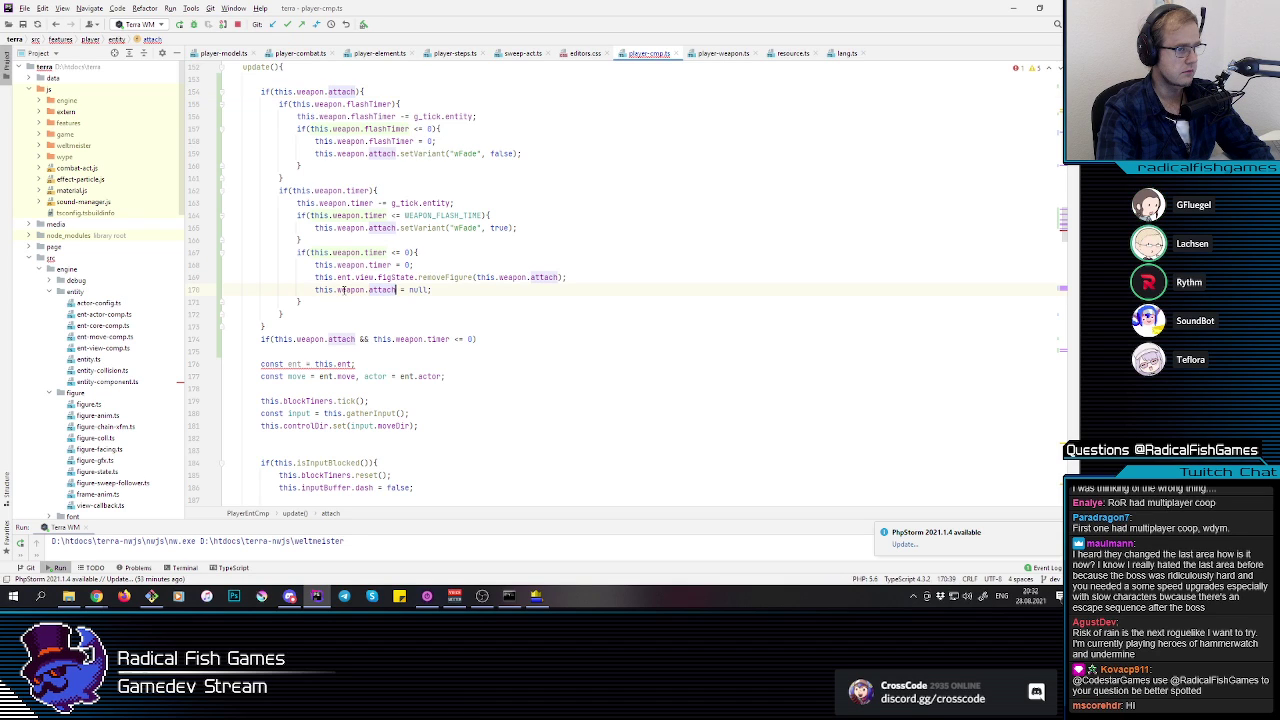
pyautogui.press('Down')
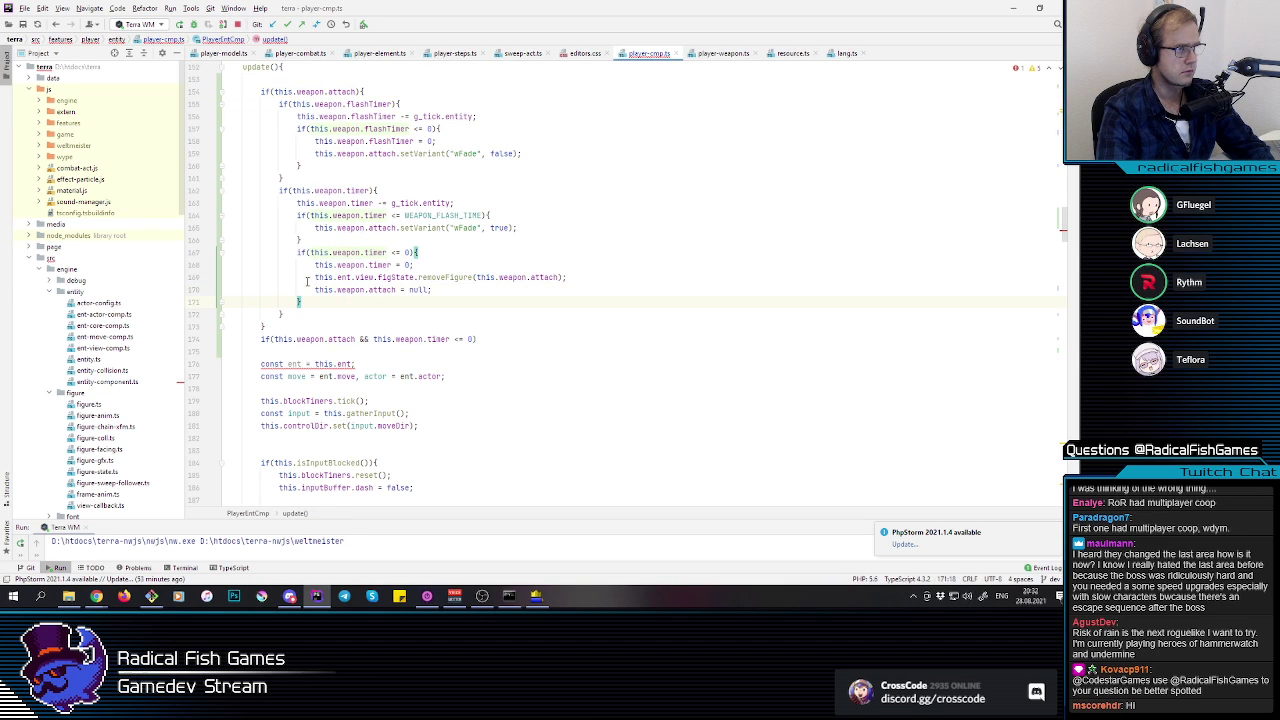
pyautogui.click(422, 190)
pyautogui.click(303, 313)
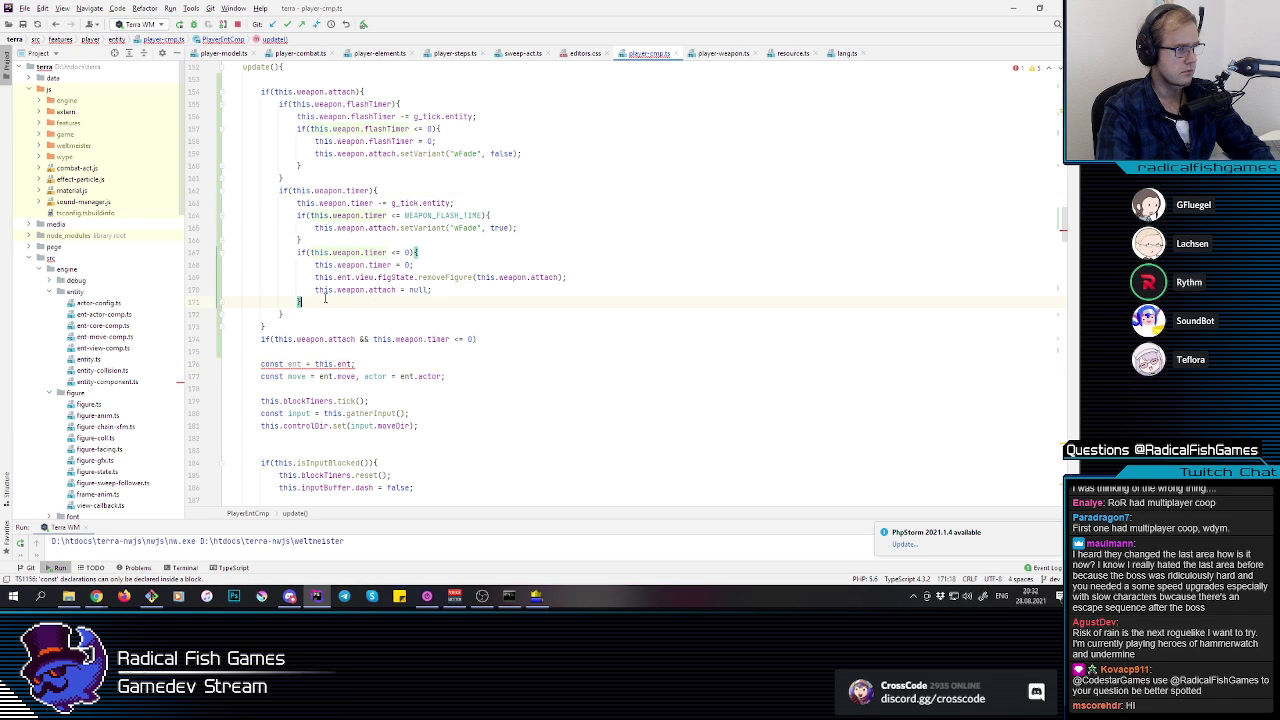
pyautogui.click(281, 327)
pyautogui.click(353, 173)
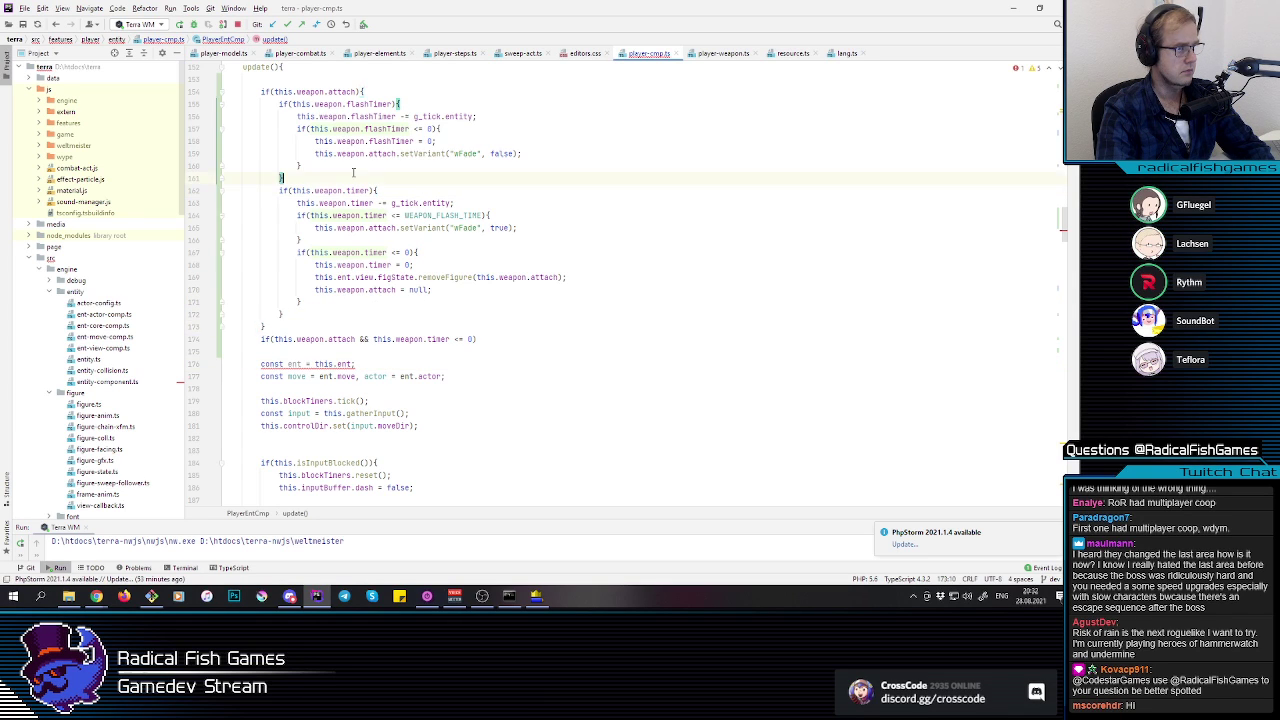
pyautogui.click(295, 364)
pyautogui.click(331, 339)
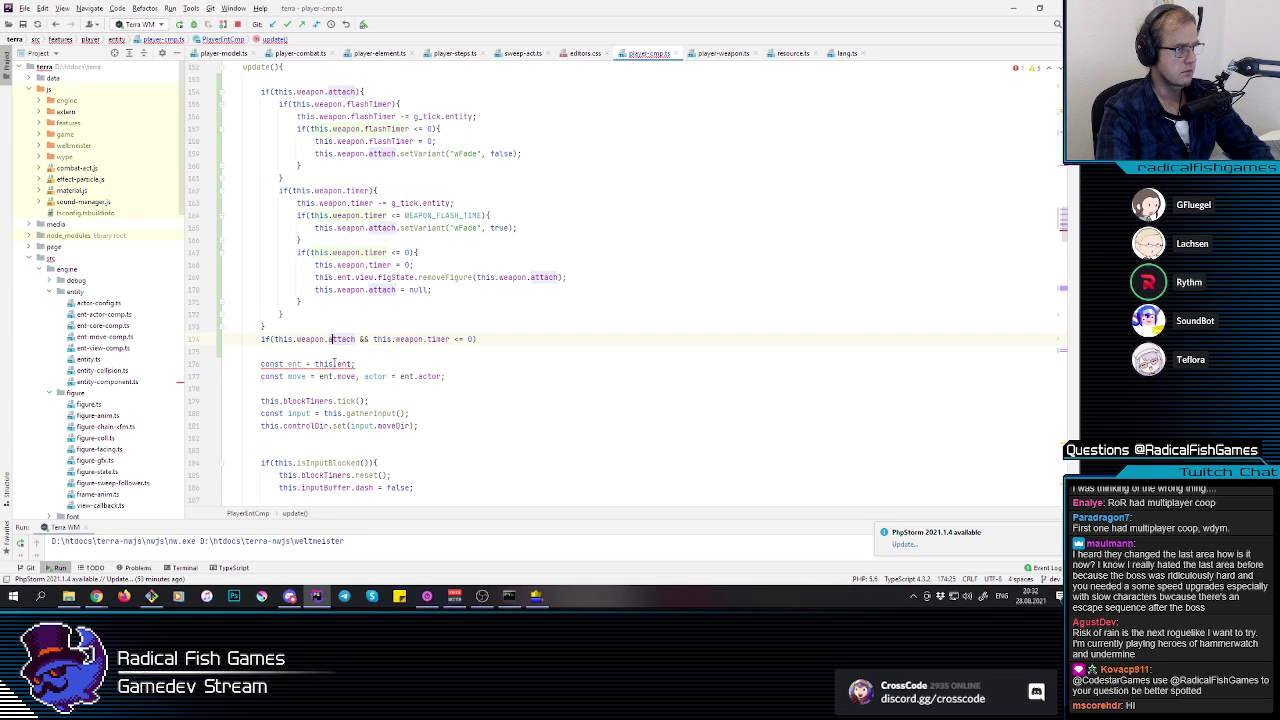
# Step: Delete the leftover if(this.weapon.attach && this.weapon.timer <= 0) line below the weapon attach block in update()
pyautogui.moveTo(476, 339); pyautogui.dragTo(123, 345)
pyautogui.press('BackSpace')
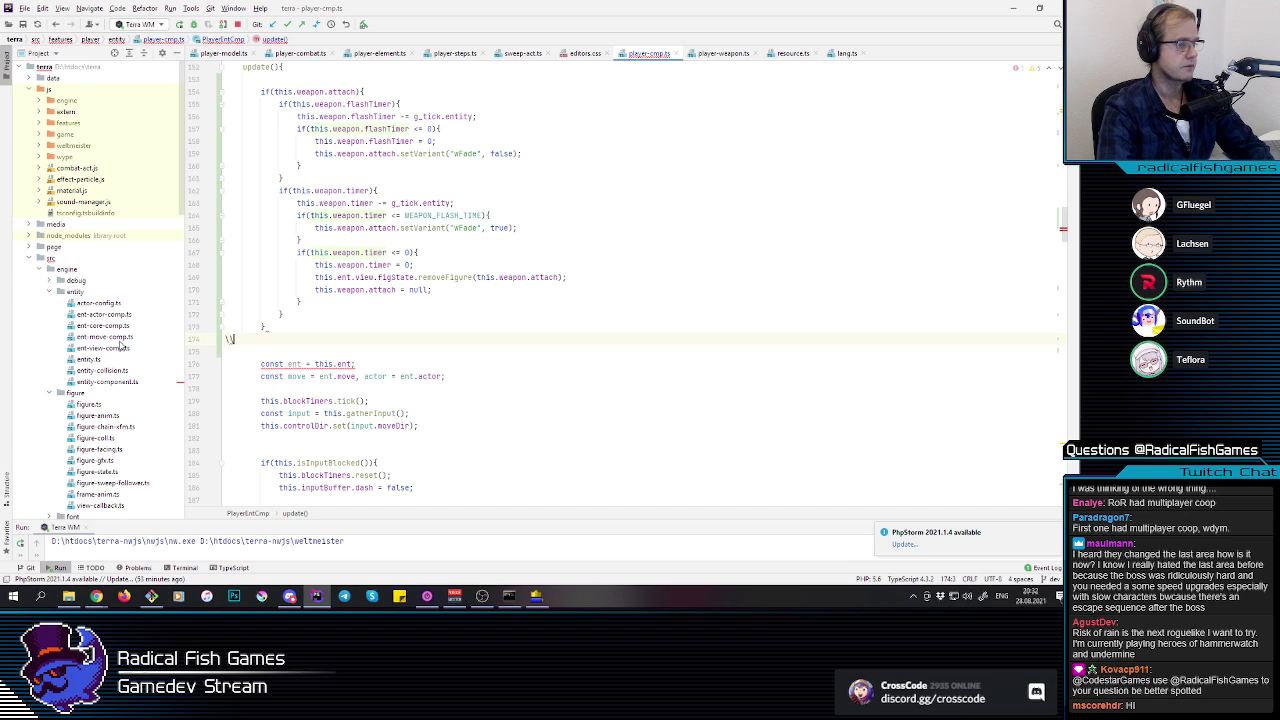
pyautogui.press('BackSpace')
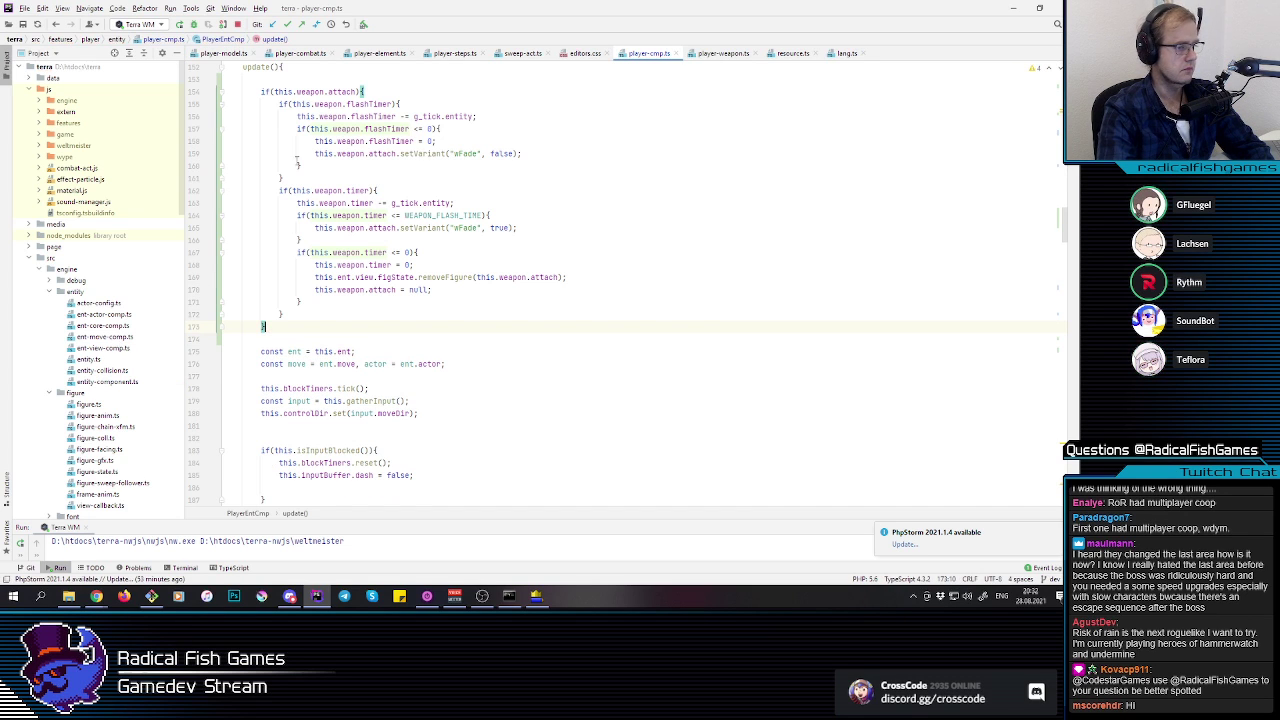
# Step: Trace the usages of weapon.timer to startComboAction and change the assignment there to this.weapon.flashTimer = WEAPON_FLASH_TIME;
pyautogui.scroll(-2, 380, 203)
pyautogui.click(530, 206)
pyautogui.doubleClick(440, 153)
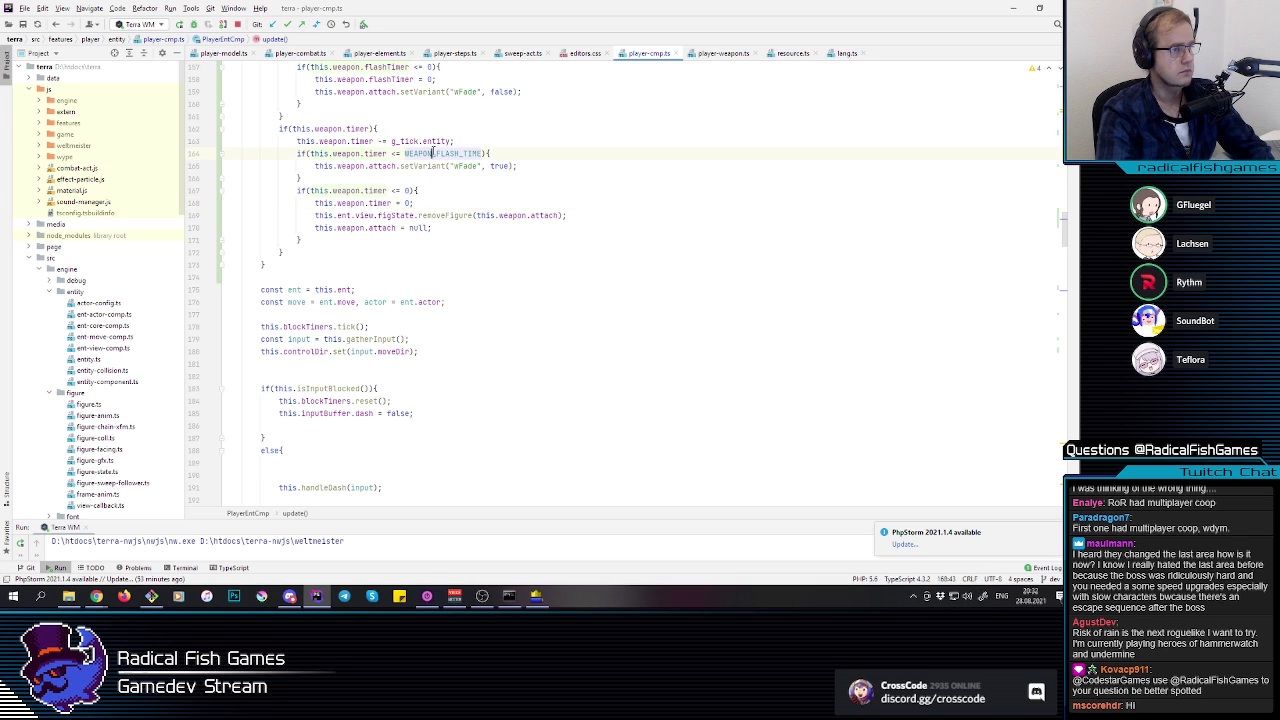
pyautogui.doubleClick(361, 154)
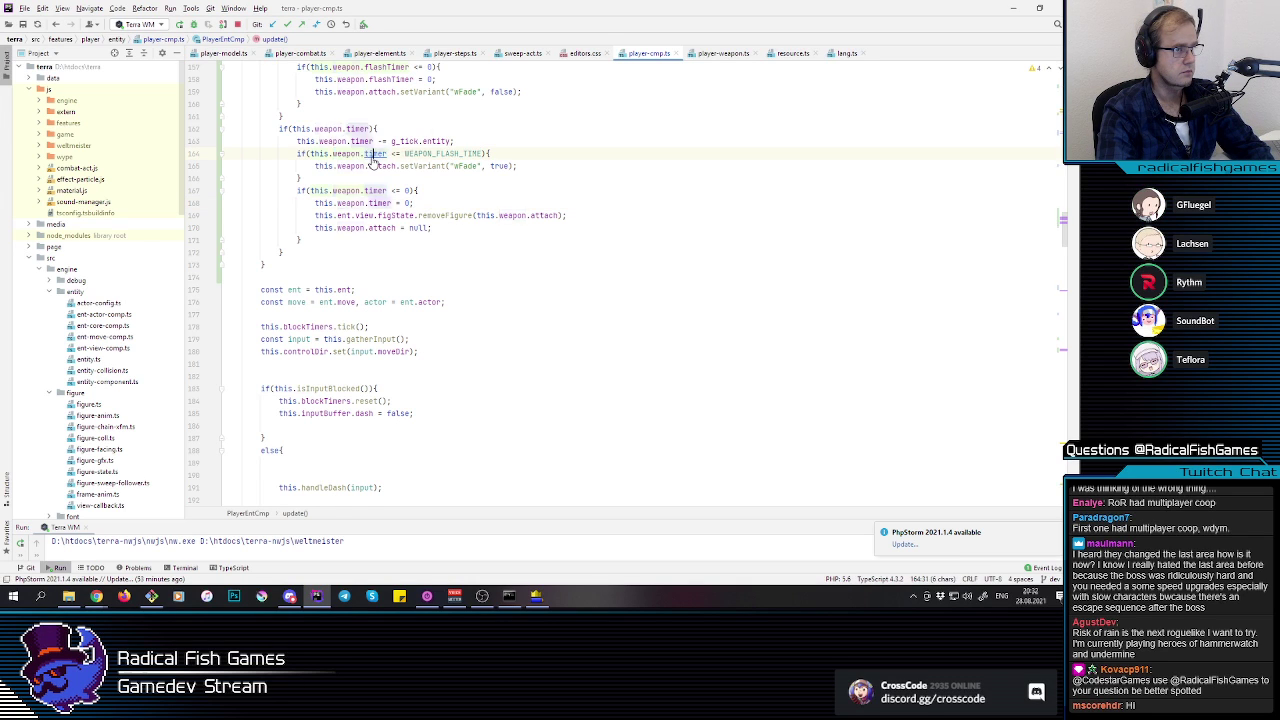
pyautogui.keyDown('ctrl'); pyautogui.click(372, 155); pyautogui.keyUp('ctrl')
pyautogui.keyDown('ctrl'); pyautogui.click(273, 215); pyautogui.keyUp('ctrl')
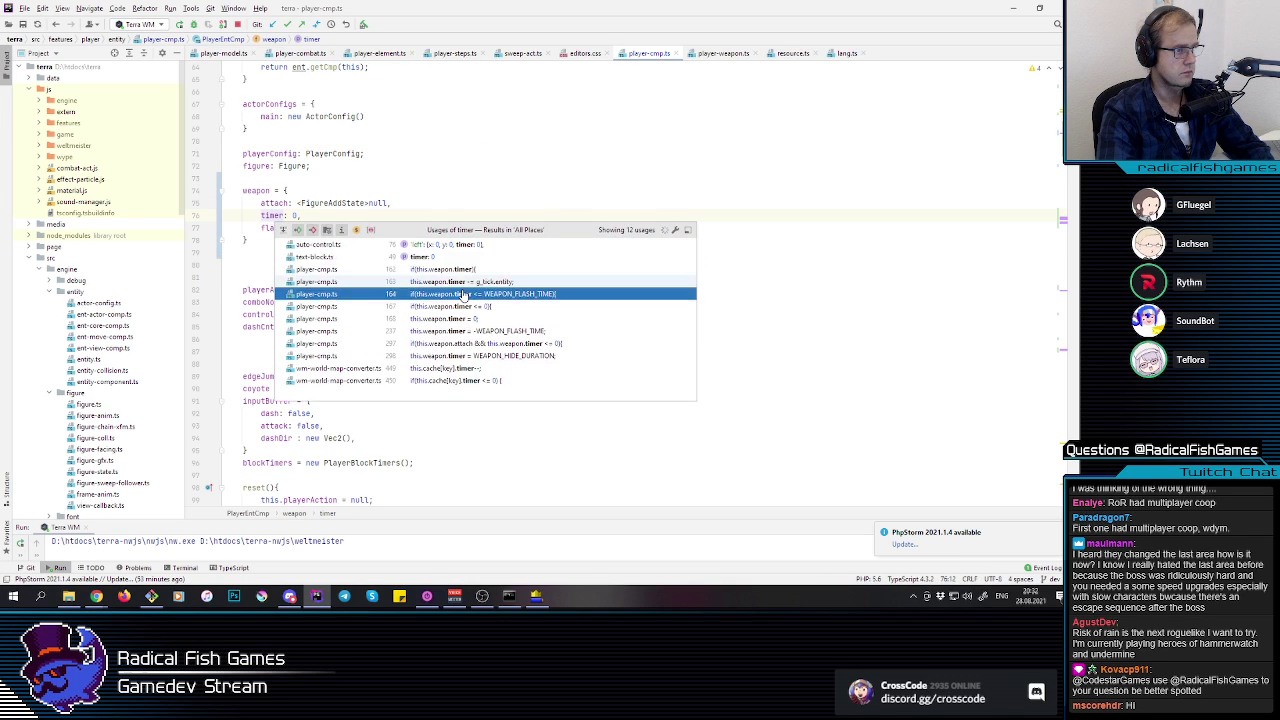
pyautogui.click(549, 343)
pyautogui.hotkey('shift', 'End')
pyautogui.press('BackSpace')
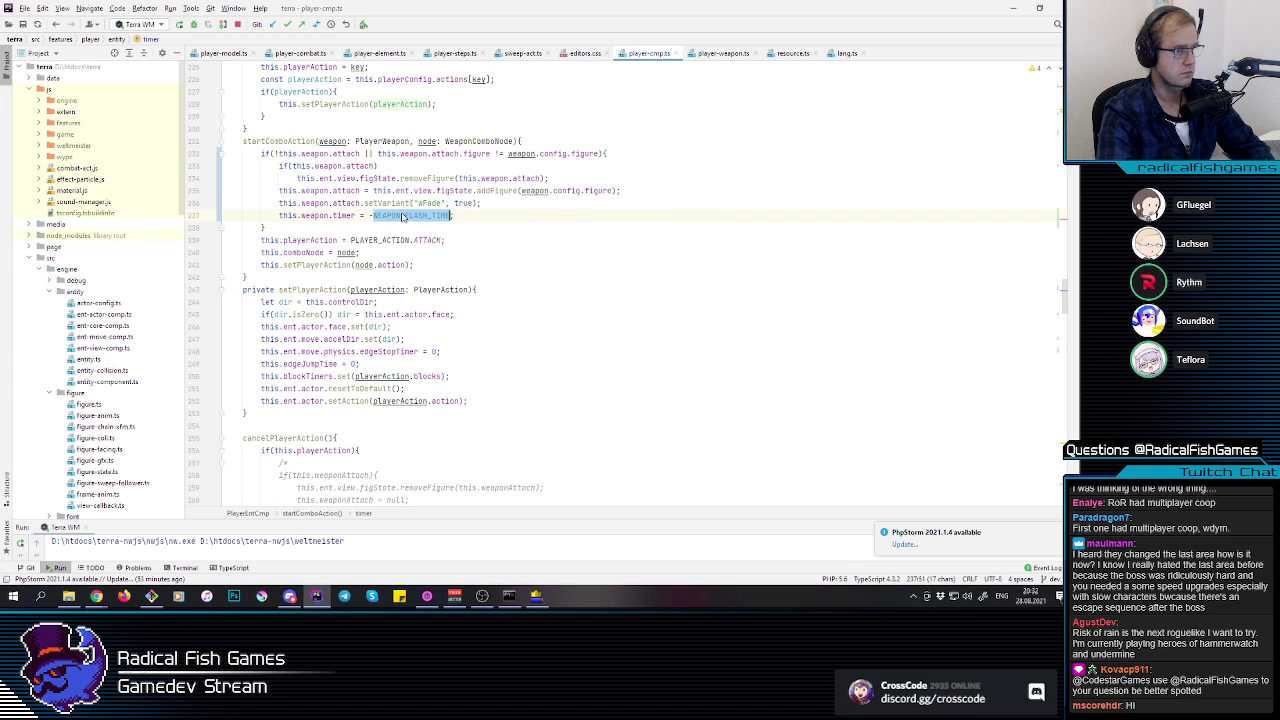
pyautogui.write('WE')
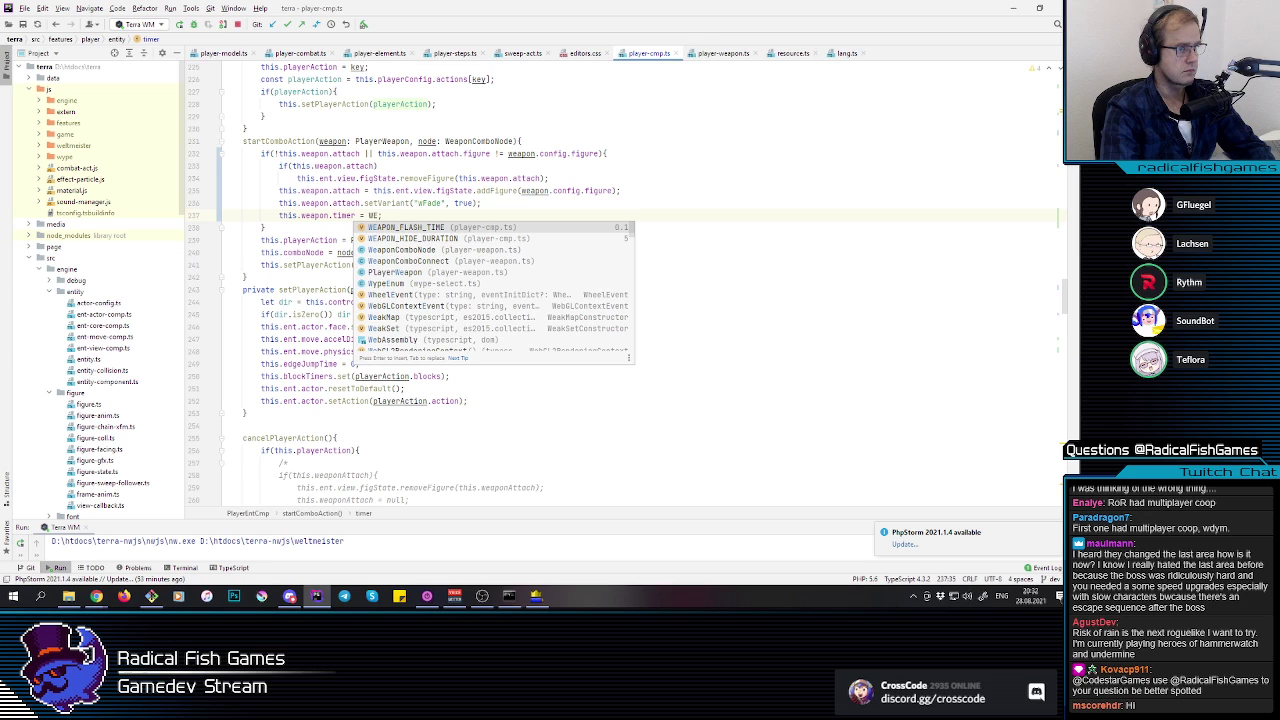
pyautogui.press('Return')
pyautogui.doubleClick(343, 215)
pyautogui.write('flashTimer')
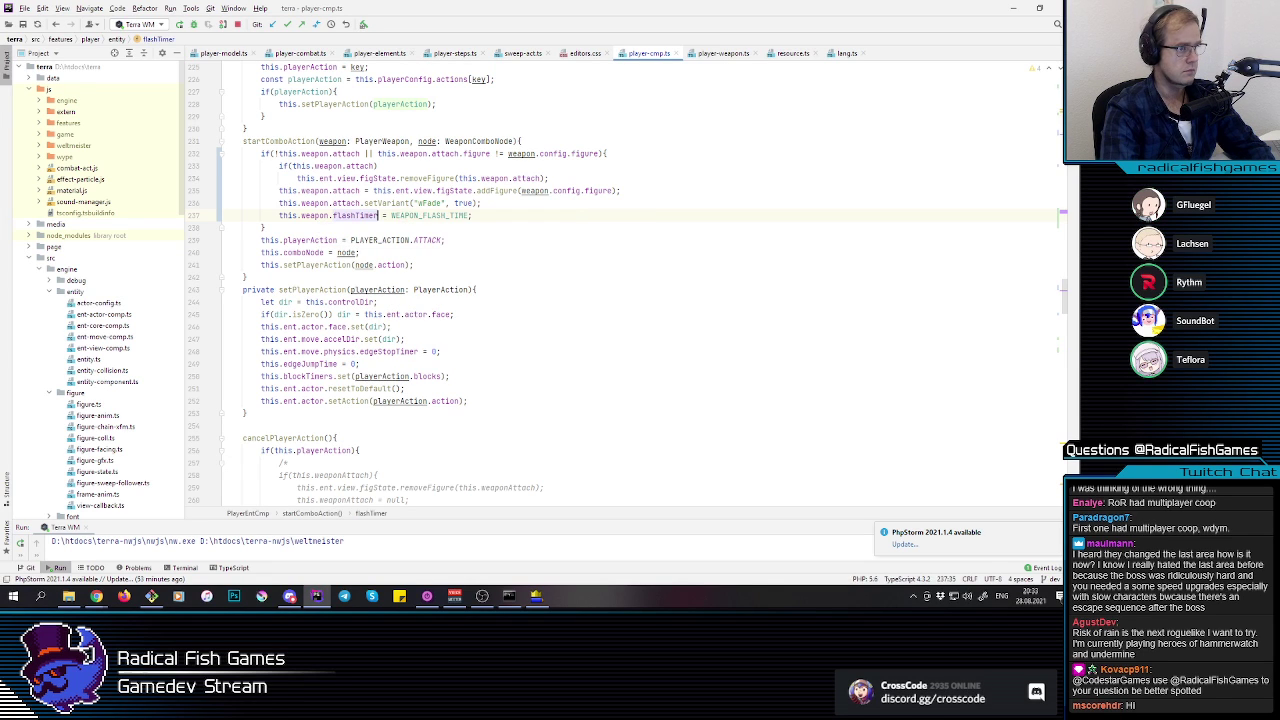
# Step: Add the line this.weapon.timer = 0; below the flashTimer assignment in startComboAction
pyautogui.moveTo(279, 215); pyautogui.dragTo(538, 221)
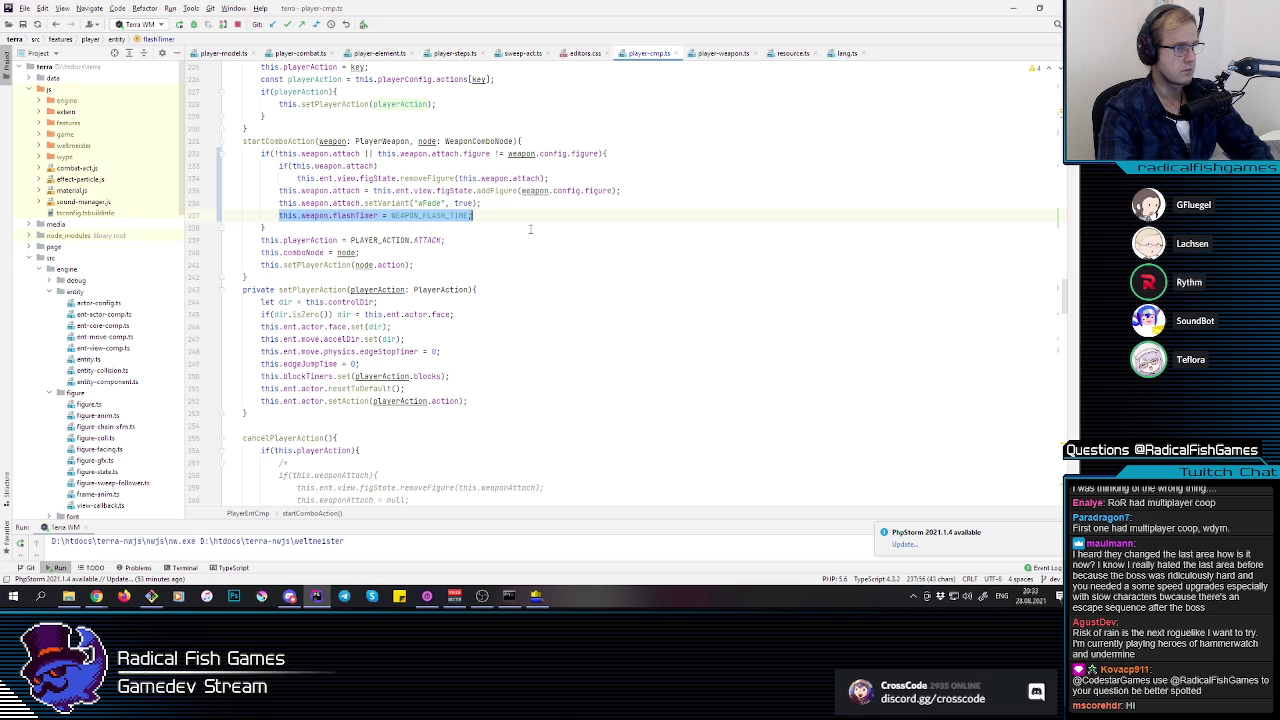
pyautogui.click(486, 216)
pyautogui.press('Return')
pyautogui.write('this.weapon.')
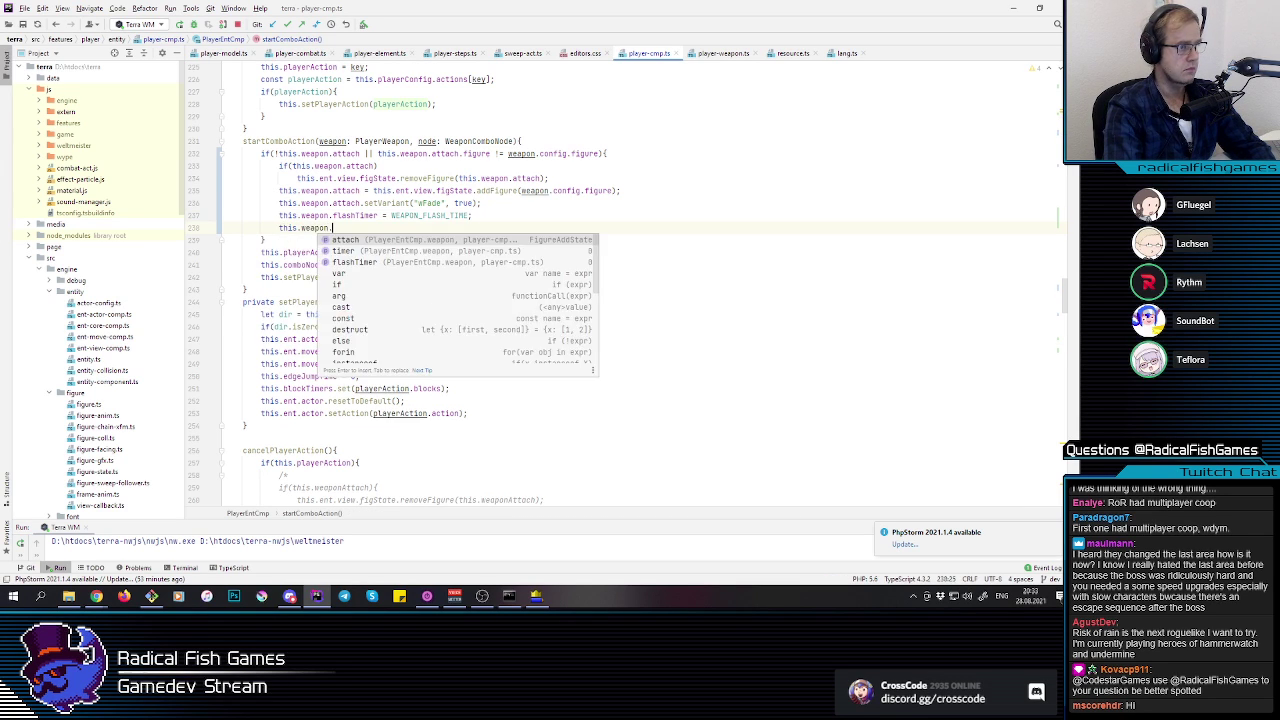
pyautogui.write('timer = 0;')
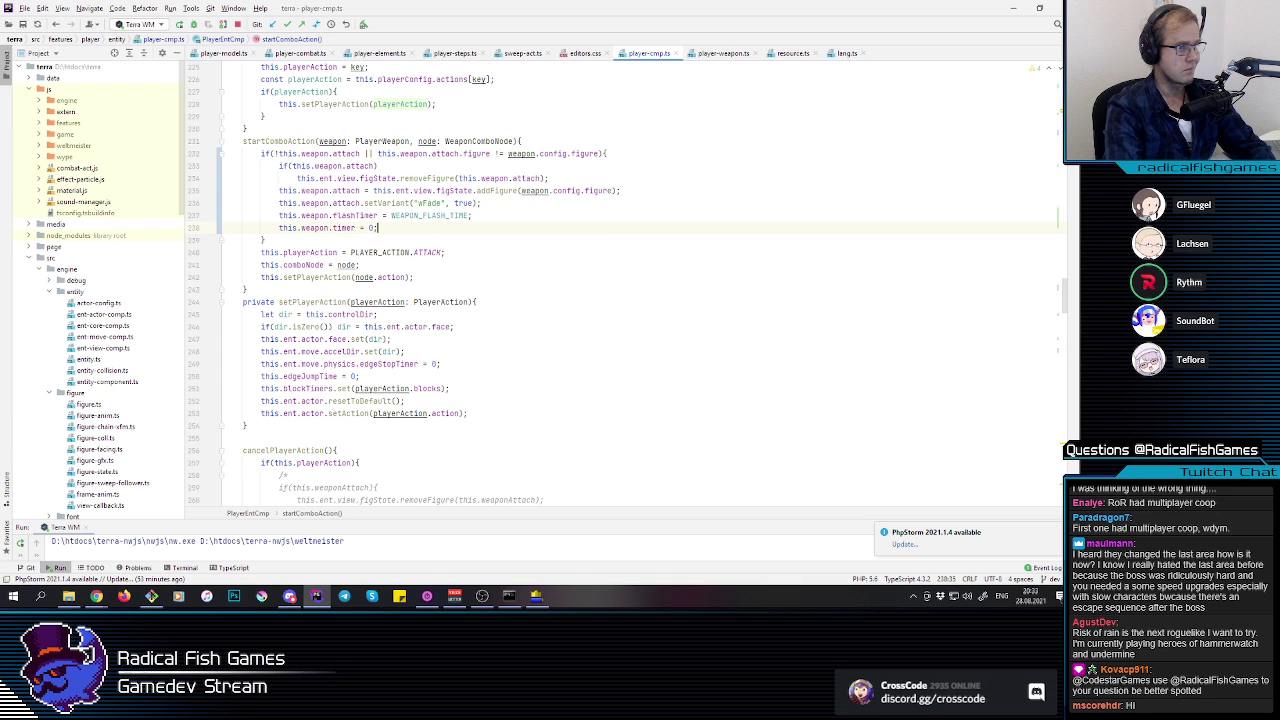
# Step: Review the attach condition, the wFade variant call and the two timer assignments in startComboAction
pyautogui.moveTo(280, 215); pyautogui.dragTo(557, 214)
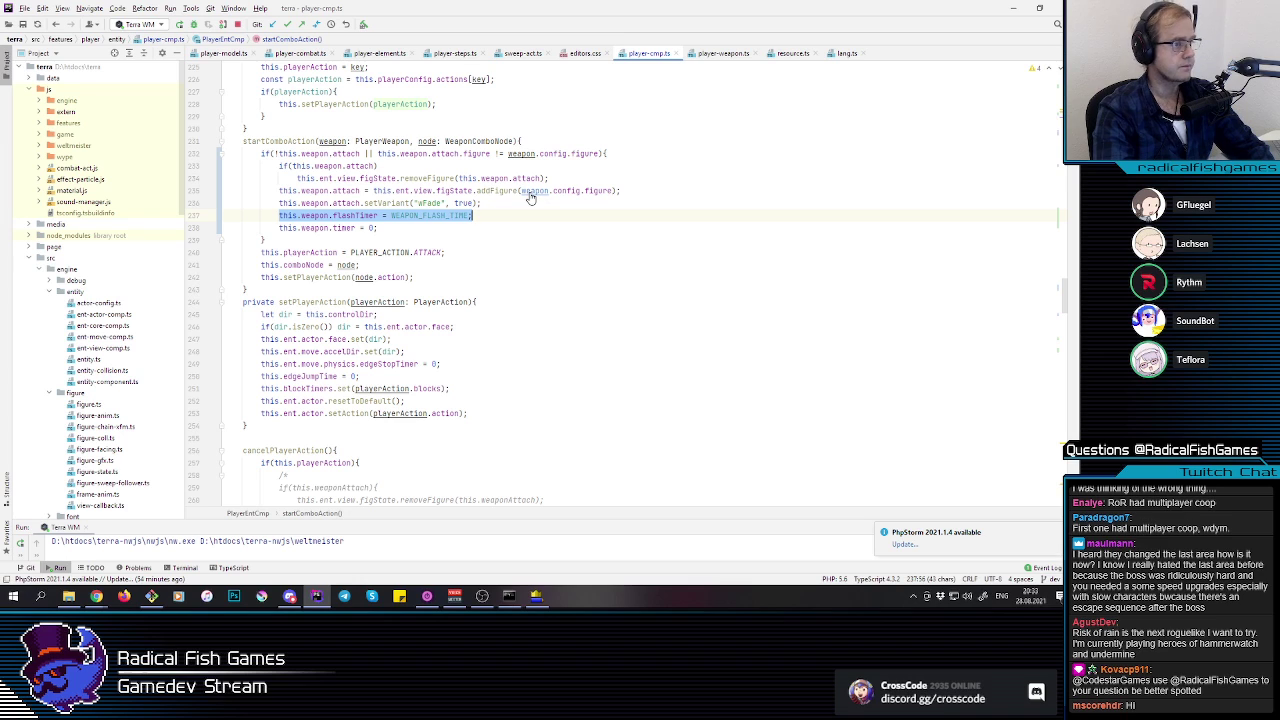
pyautogui.doubleClick(285, 231)
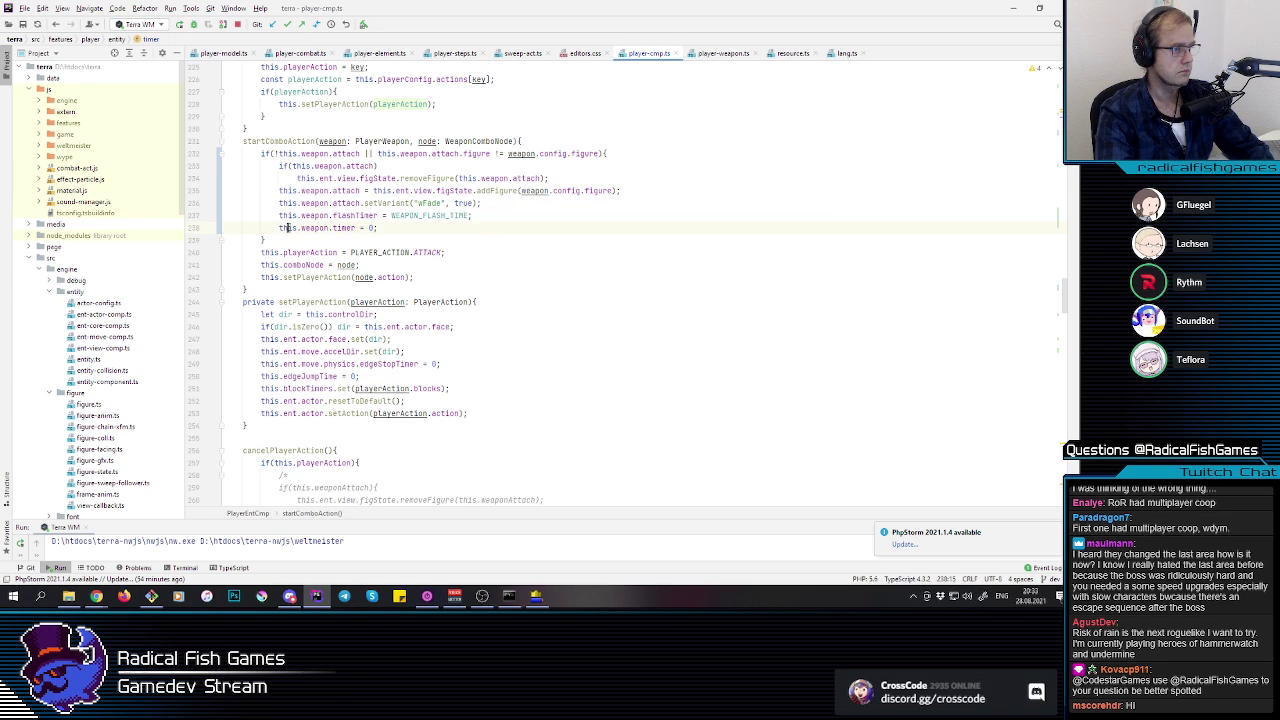
pyautogui.keyDown('shift'); pyautogui.click(359, 228); pyautogui.keyUp('shift')
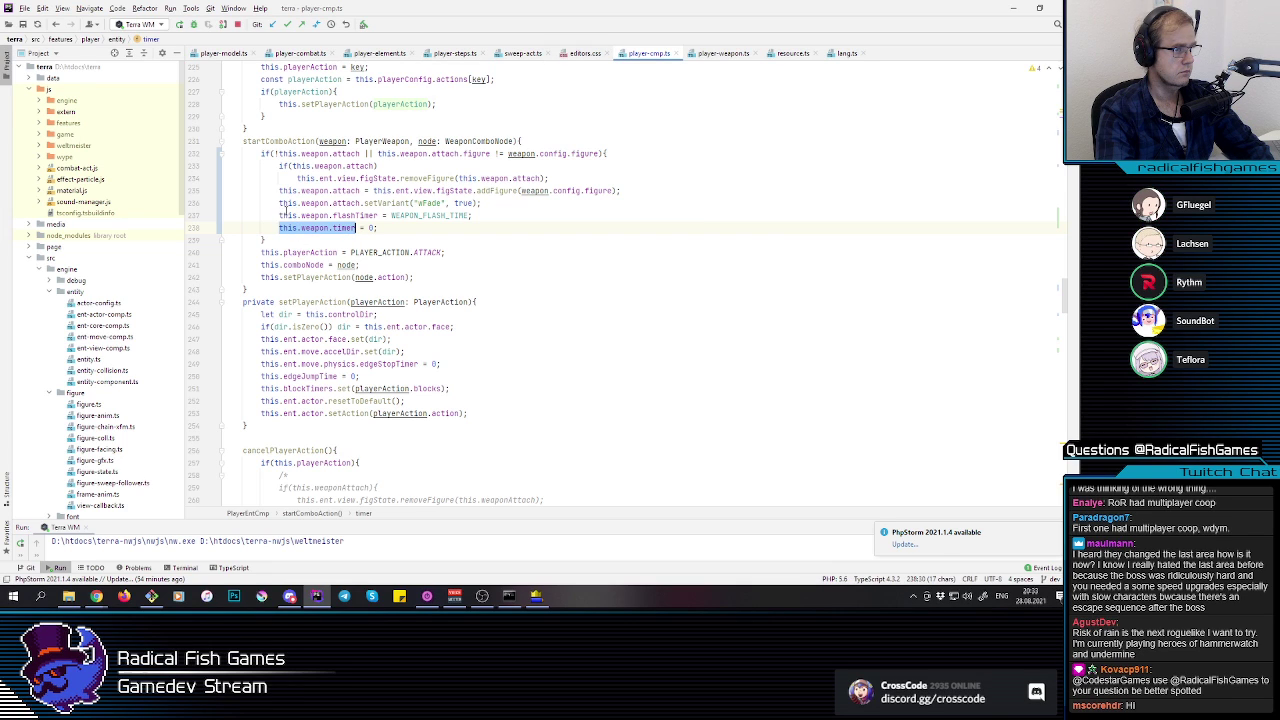
pyautogui.doubleClick(468, 216)
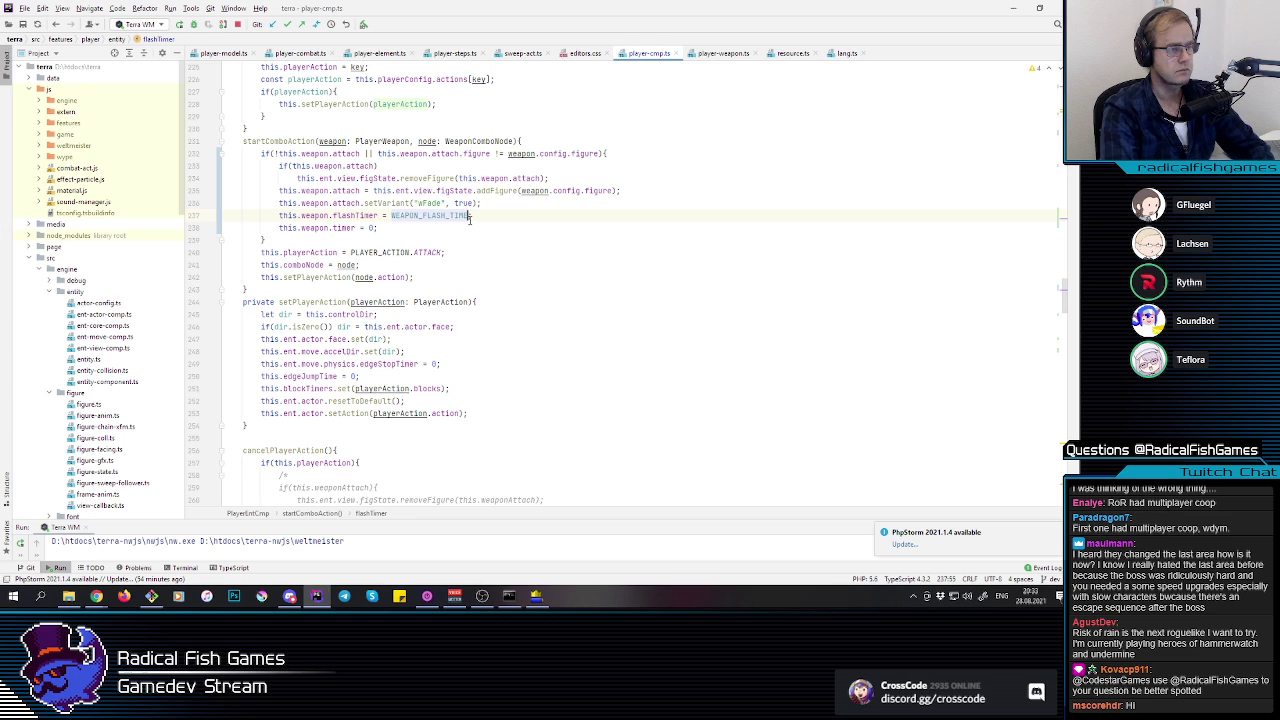
pyautogui.moveTo(378, 228); pyautogui.dragTo(280, 191)
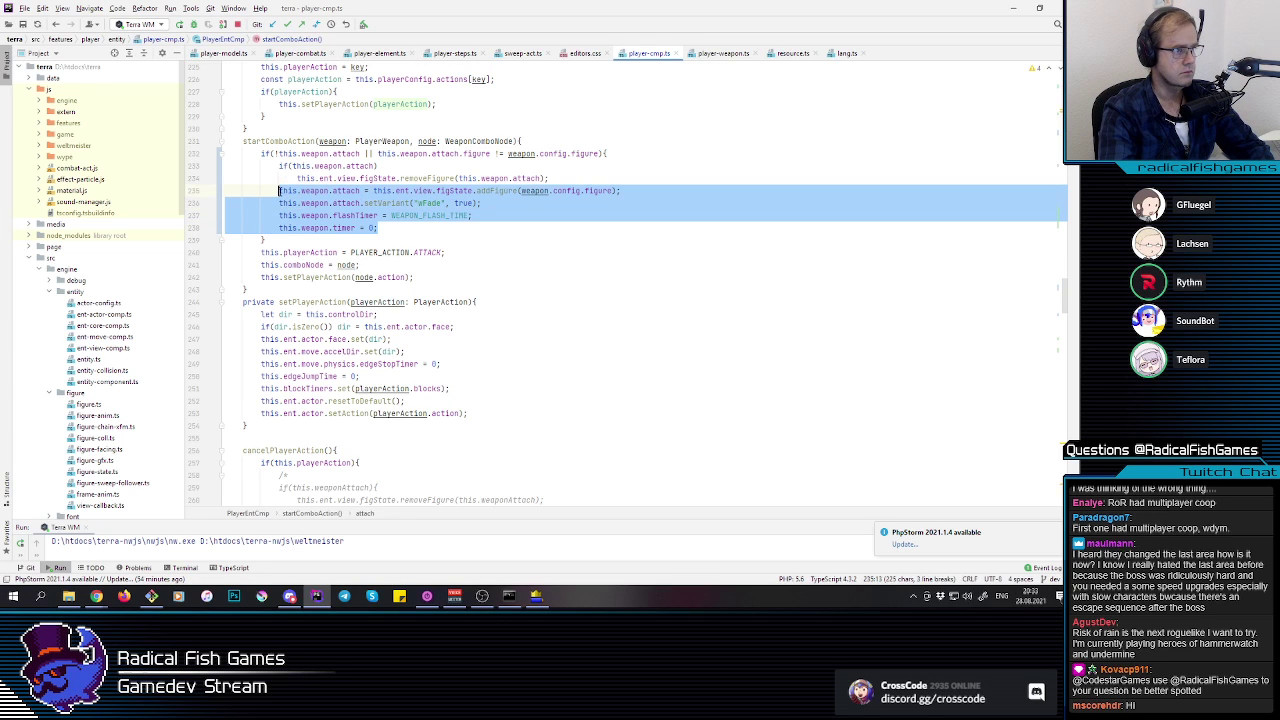
pyautogui.click(411, 216)
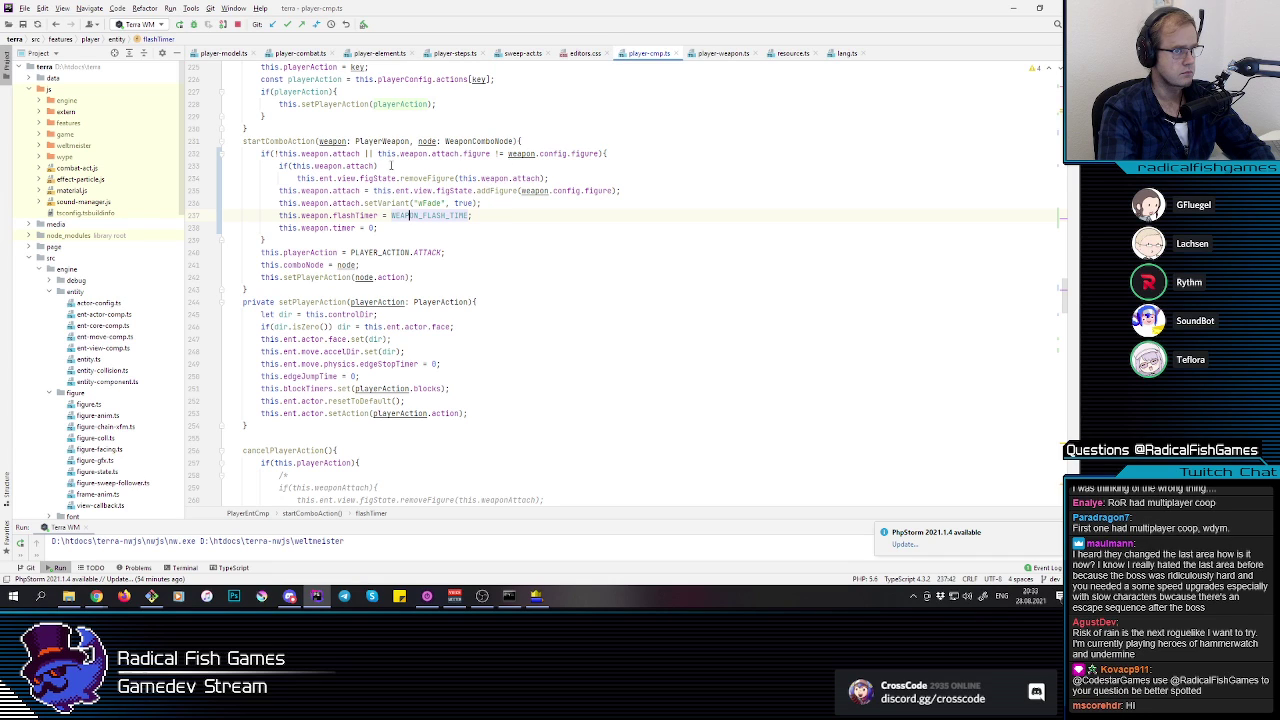
pyautogui.click(603, 153)
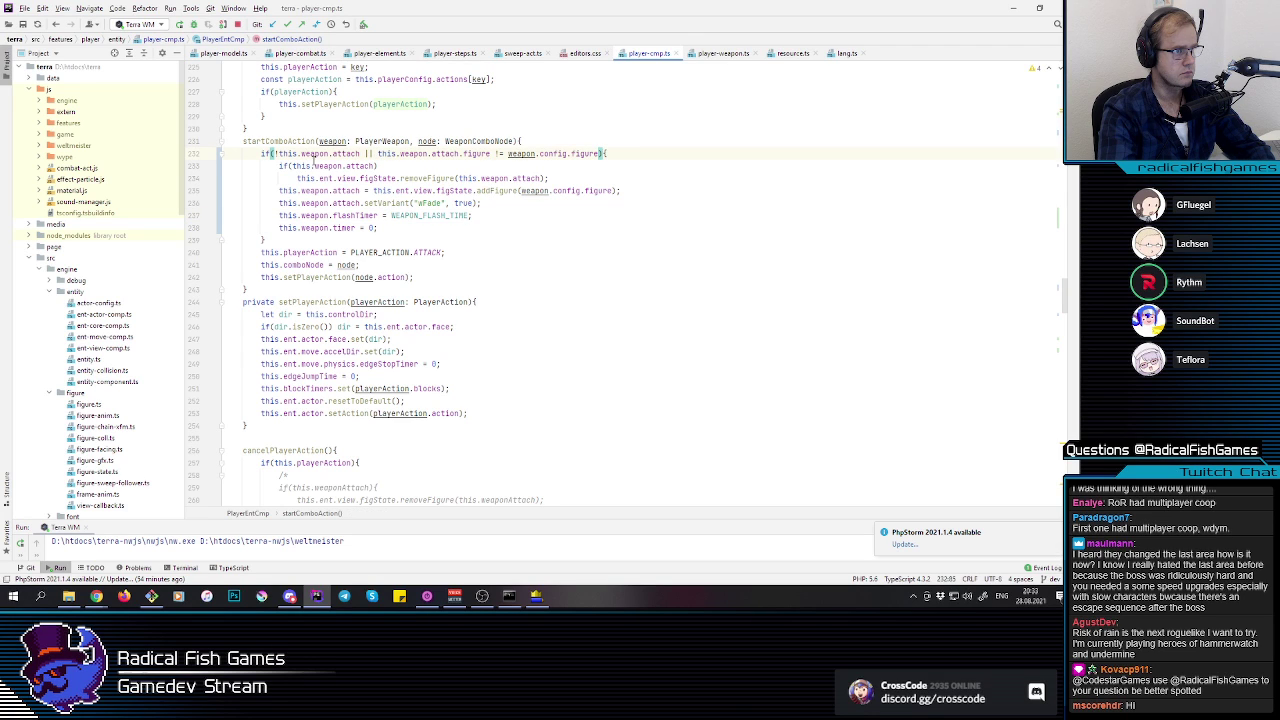
# Step: Declare let swapped = false; at the start of startComboAction and set swapped = true; directly below the addFigure assignment
pyautogui.click(563, 131)
pyautogui.click(563, 143)
pyautogui.press('Return')
pyautogui.write('let swapped = false;')
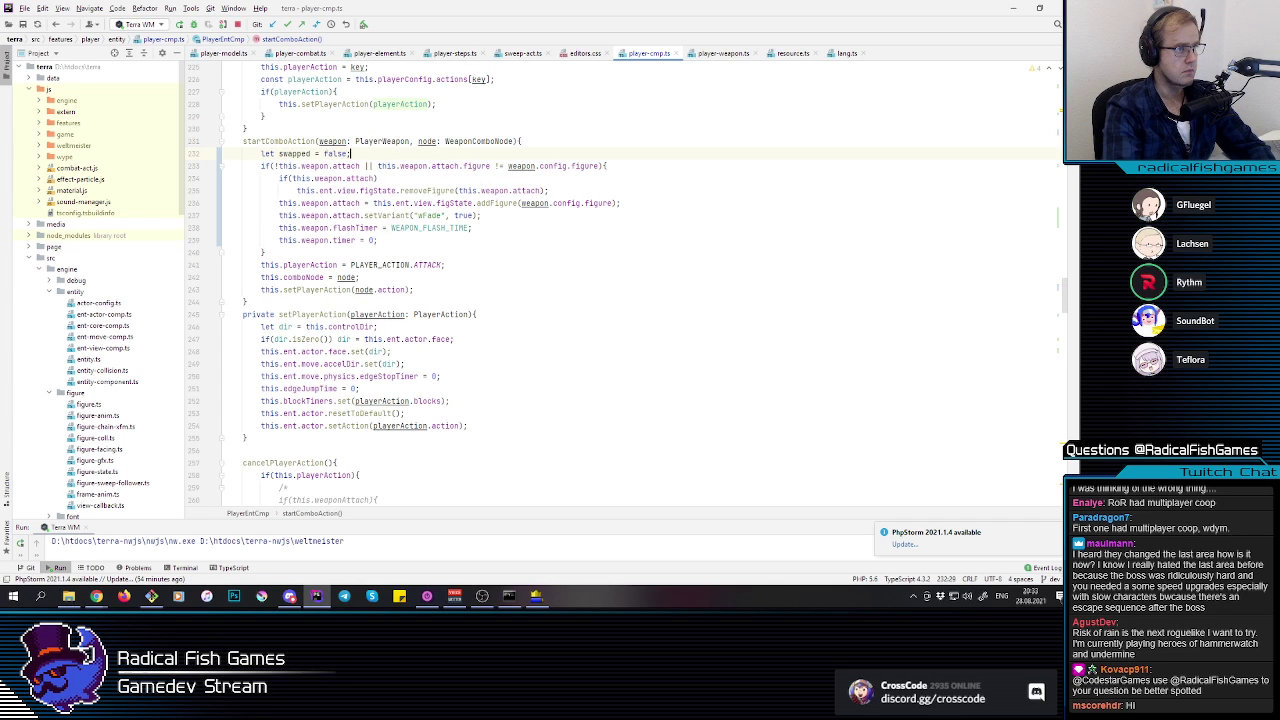
pyautogui.click(686, 202)
pyautogui.press('Return')
pyautogui.write('swapped = true;')
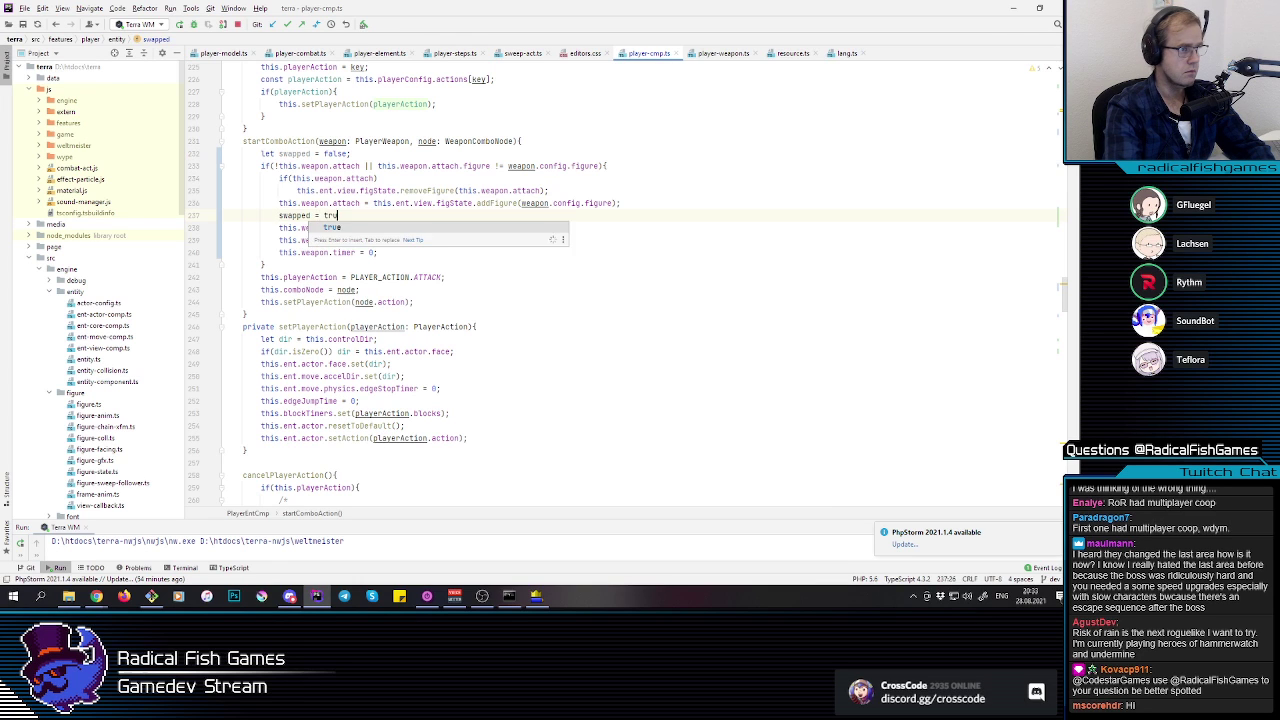
# Step: Add an if(swapped || this.weapon.timer > 0){ } block below the weapon attach block in startComboAction
pyautogui.press('Down')
pyautogui.press('Down')
pyautogui.press('Down')
pyautogui.press('Down')
pyautogui.press('Return')
pyautogui.write('f(swa')
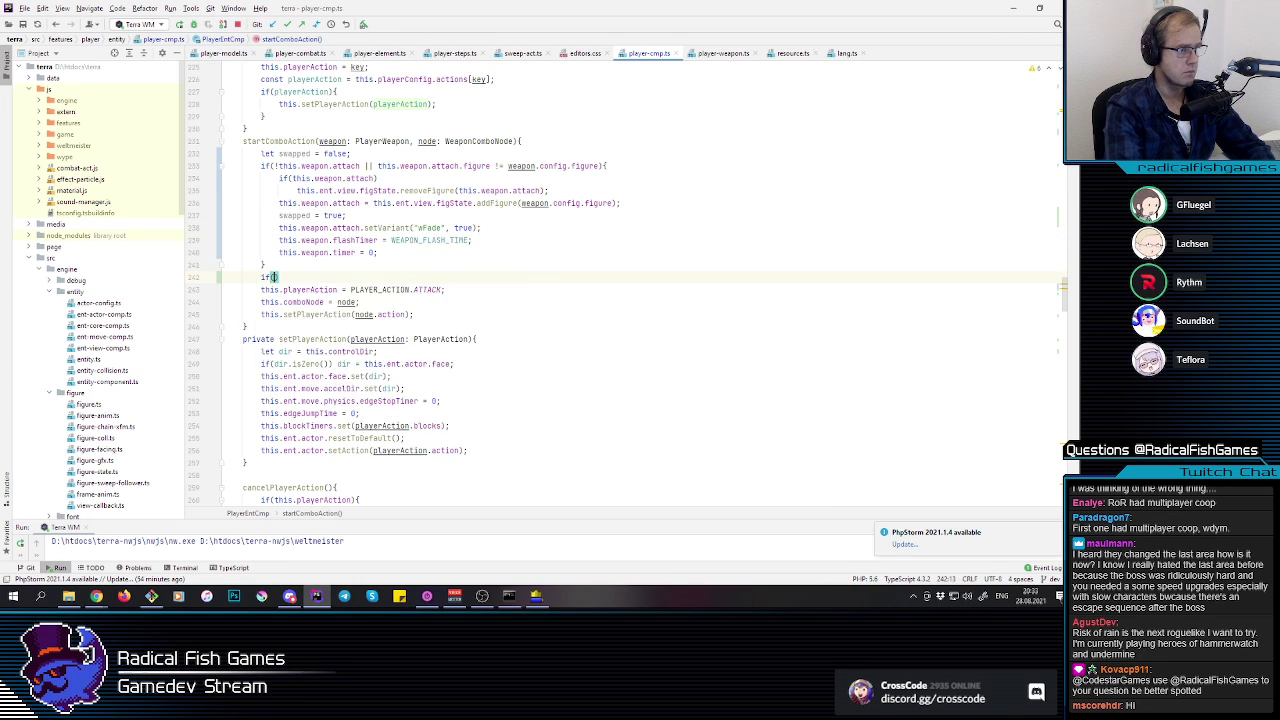
pyautogui.write('p')
pyautogui.press('Return')
pyautogui.write('|| ')
pyautogui.write('this.weapon.timer')
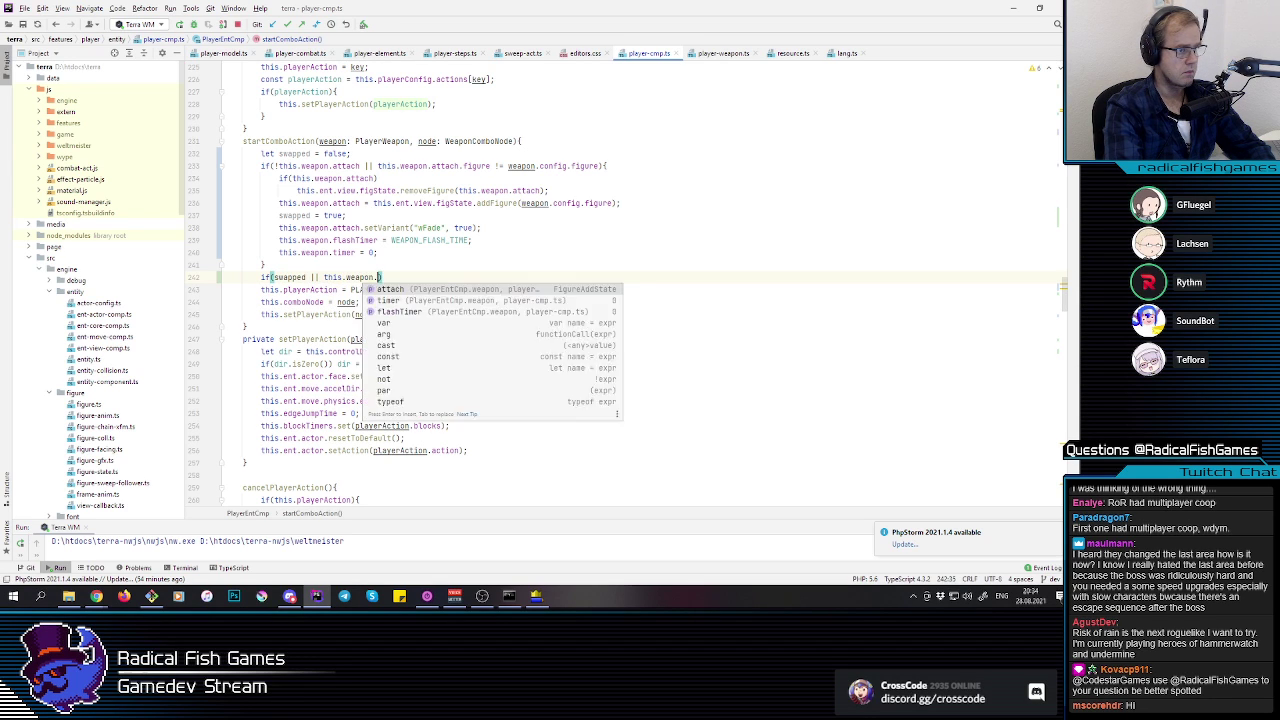
pyautogui.write(' >')
pyautogui.press('BackSpace')
pyautogui.press('BackSpace')
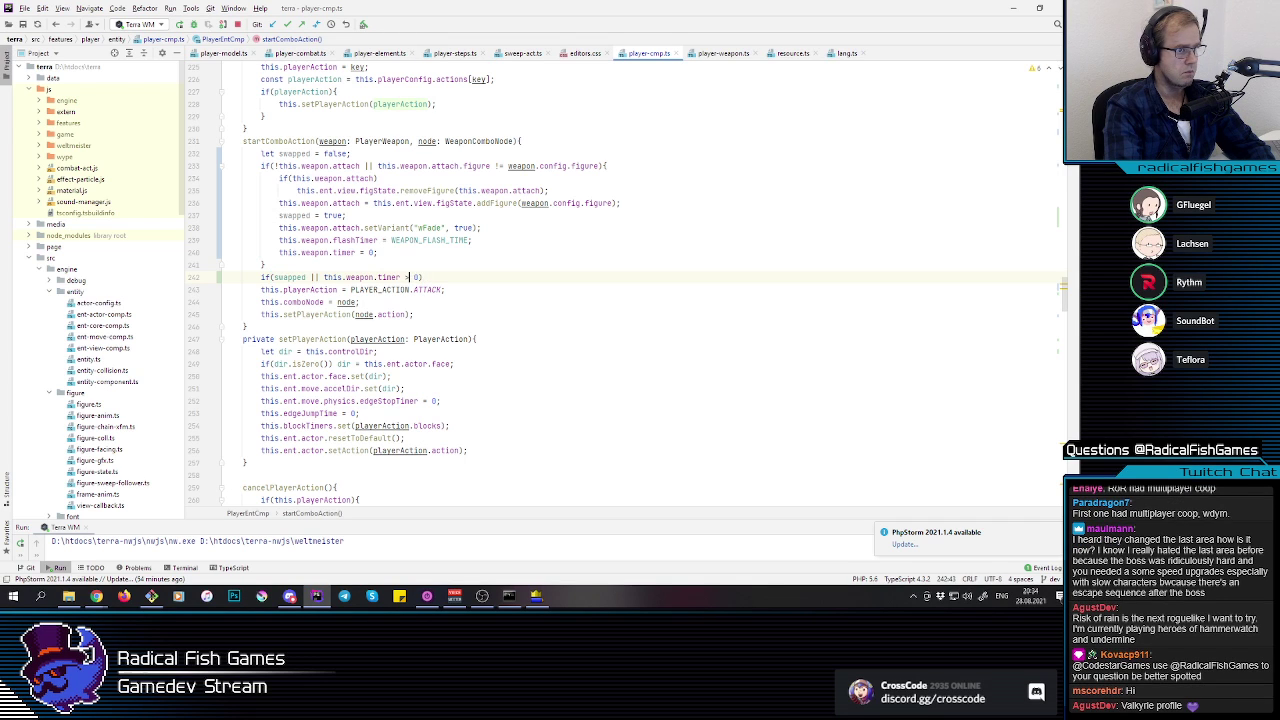
pyautogui.write('{')
pyautogui.press('Return')
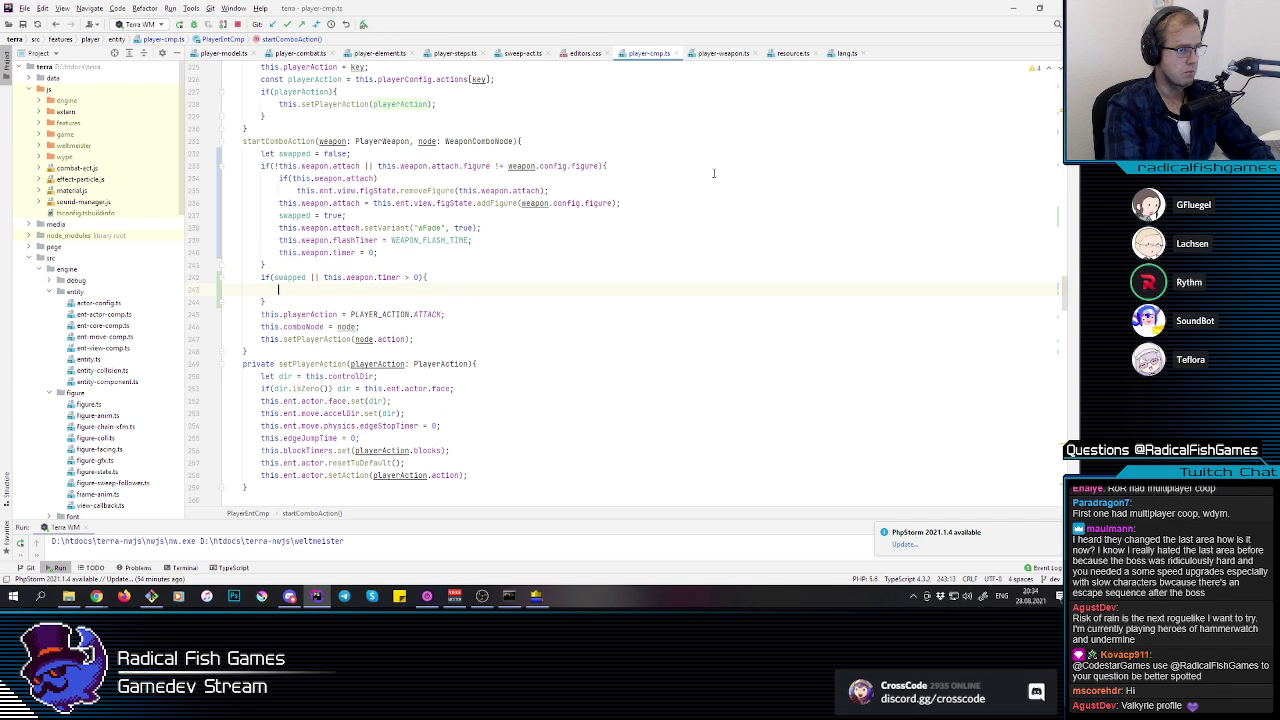
# Step: Move the wFade setVariant call and the flashTimer and timer assignments into the new if(swapped || this.weapon.timer > 0) block
pyautogui.moveTo(278, 228); pyautogui.dragTo(376, 253)
pyautogui.hotkey('ctrl', 'x')
pyautogui.click(340, 265)
pyautogui.hotkey('ctrl', 'v')
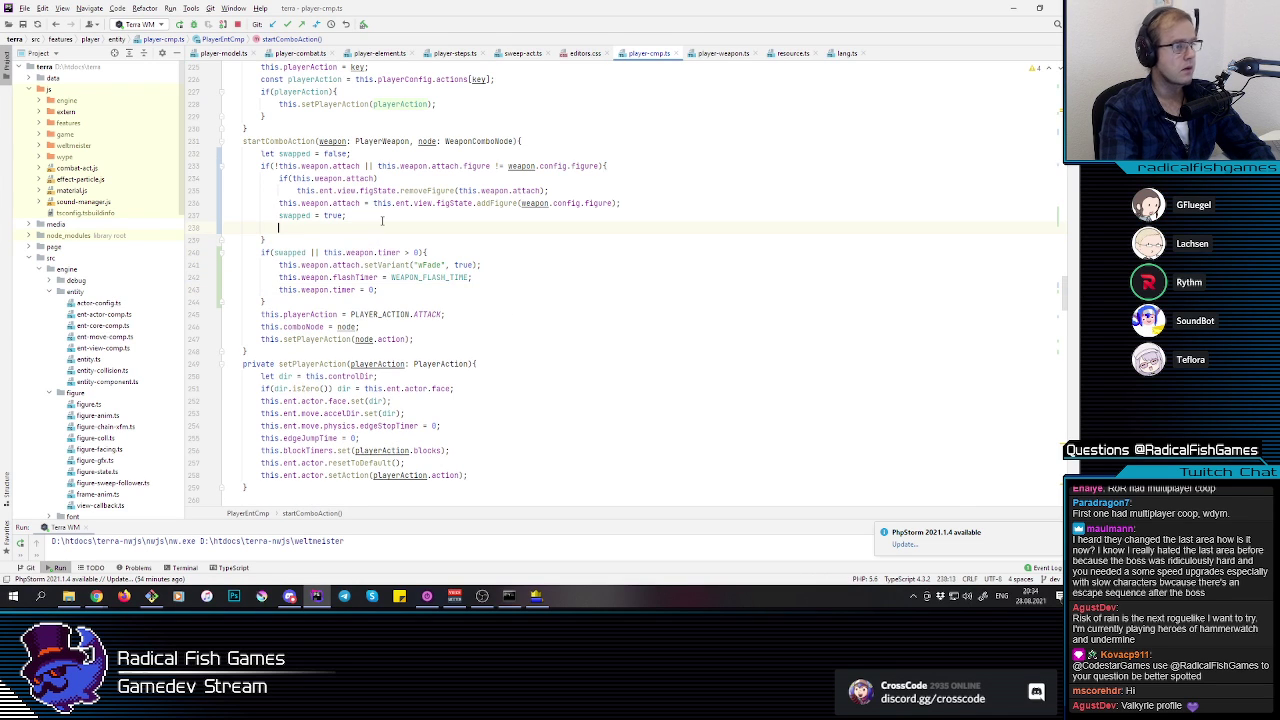
# Step: Change the condition in resetWeapon to if(this.weapon.attach && !this.weapon.timer)
pyautogui.scroll(-10, 339, 243)
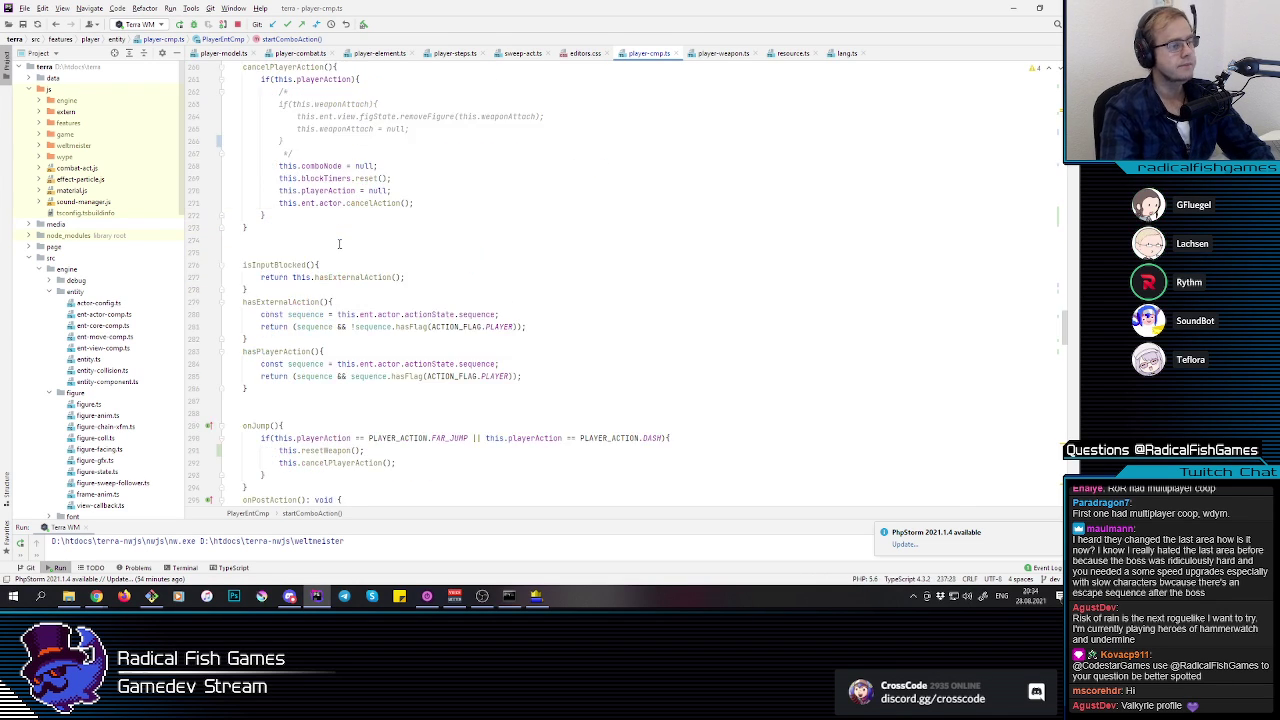
pyautogui.scroll(-10, 339, 243)
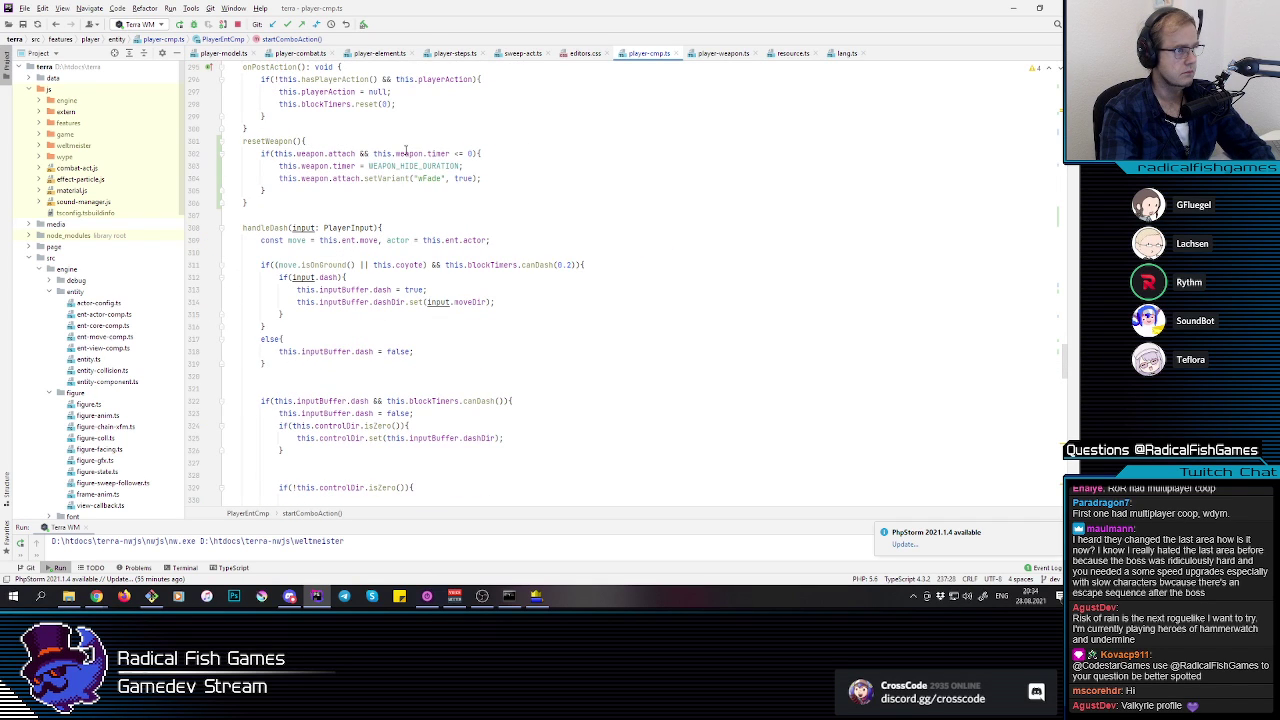
pyautogui.click(471, 153)
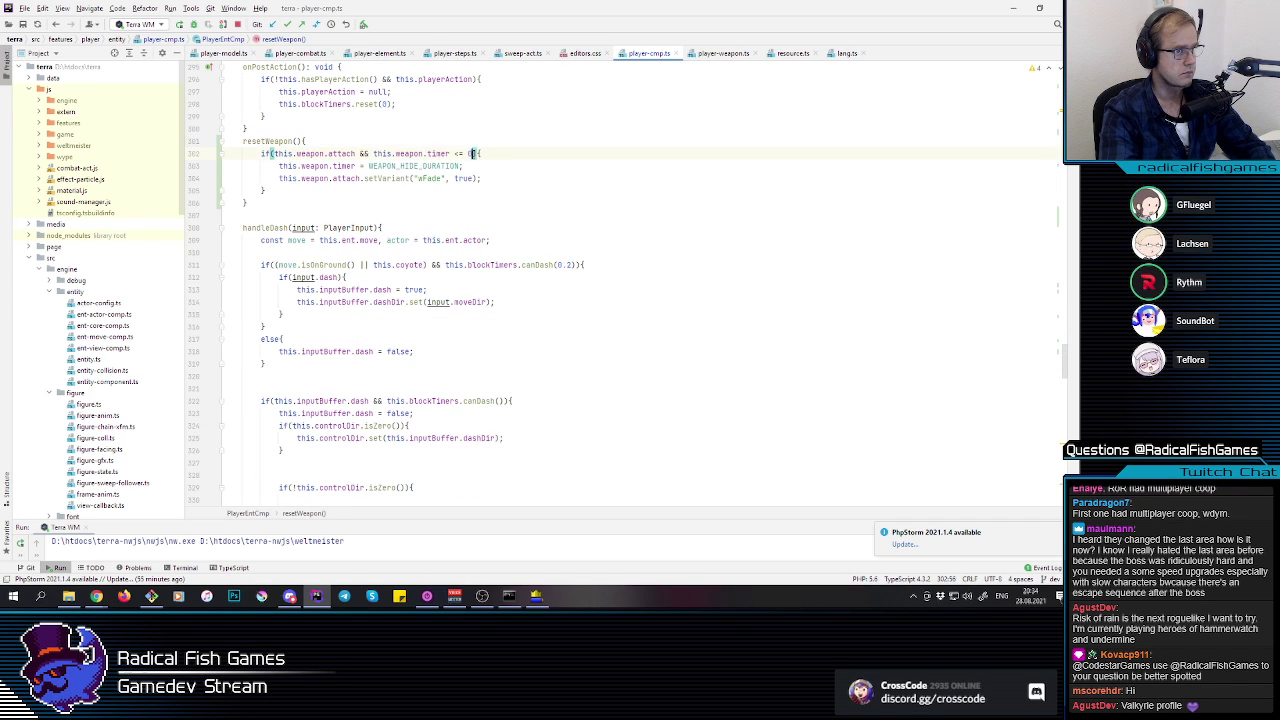
pyautogui.moveTo(471, 153); pyautogui.dragTo(368, 153)
pyautogui.click(458, 153)
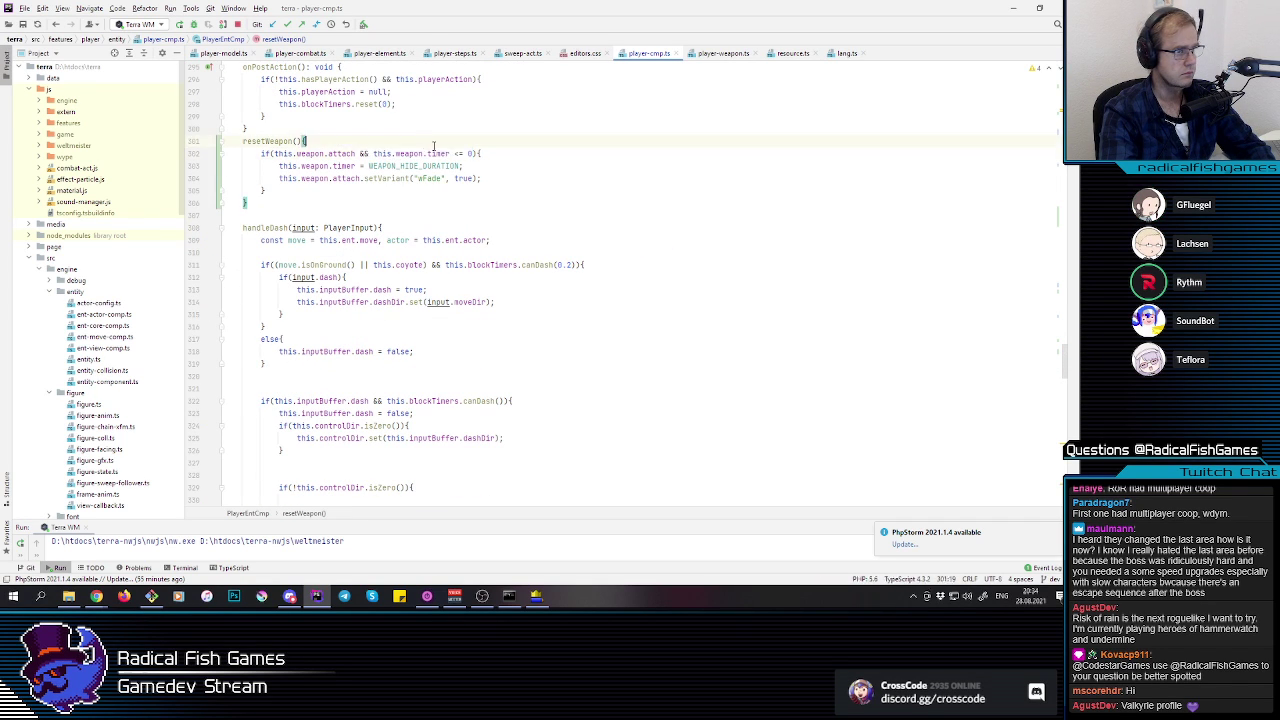
pyautogui.press('Delete')
pyautogui.press('Delete')
pyautogui.press('Delete')
pyautogui.press('Delete')
pyautogui.press('BackSpace')
pyautogui.click(373, 153)
pyautogui.write('!')
# Step: Add the line this.weapon.flashTimer = WEAPON_FLASH_TIME; below the WEAPON_HIDE_DURATION assignment in resetWeapon
pyautogui.click(225, 166)
pyautogui.press('End')
pyautogui.press('Return')
pyautogui.write('this.wea')
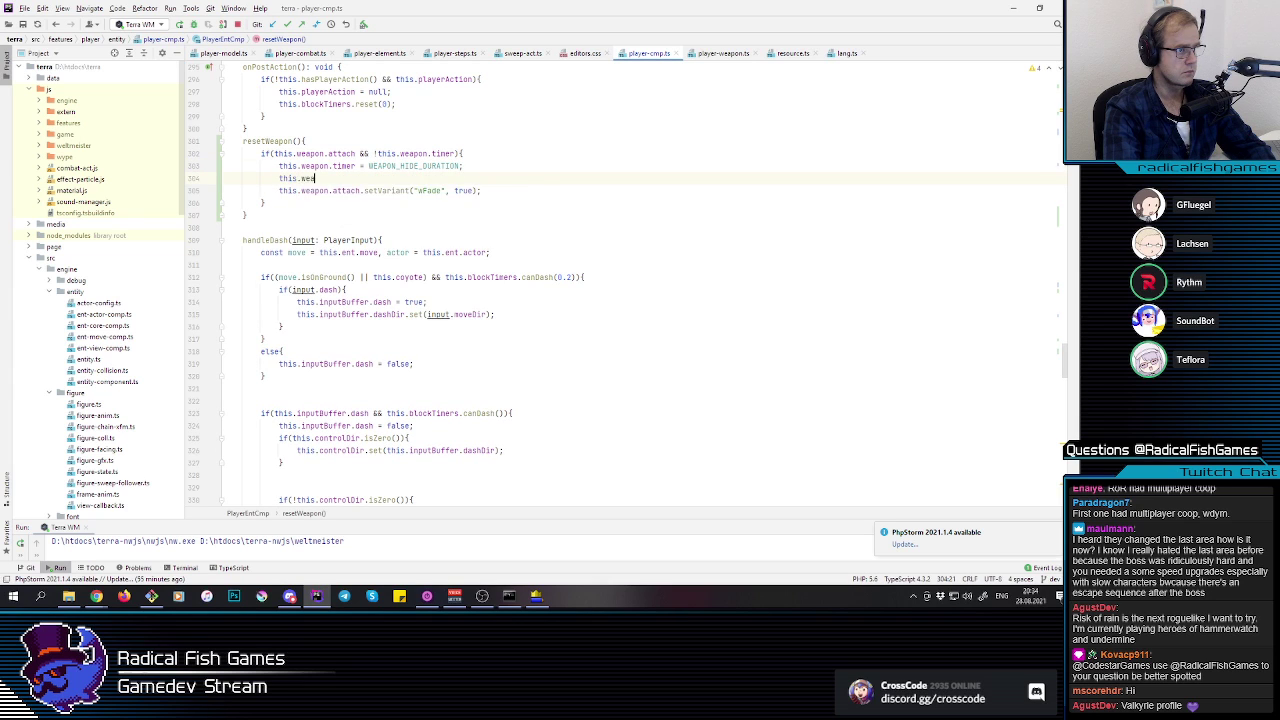
pyautogui.write('pon.flashTimer =')
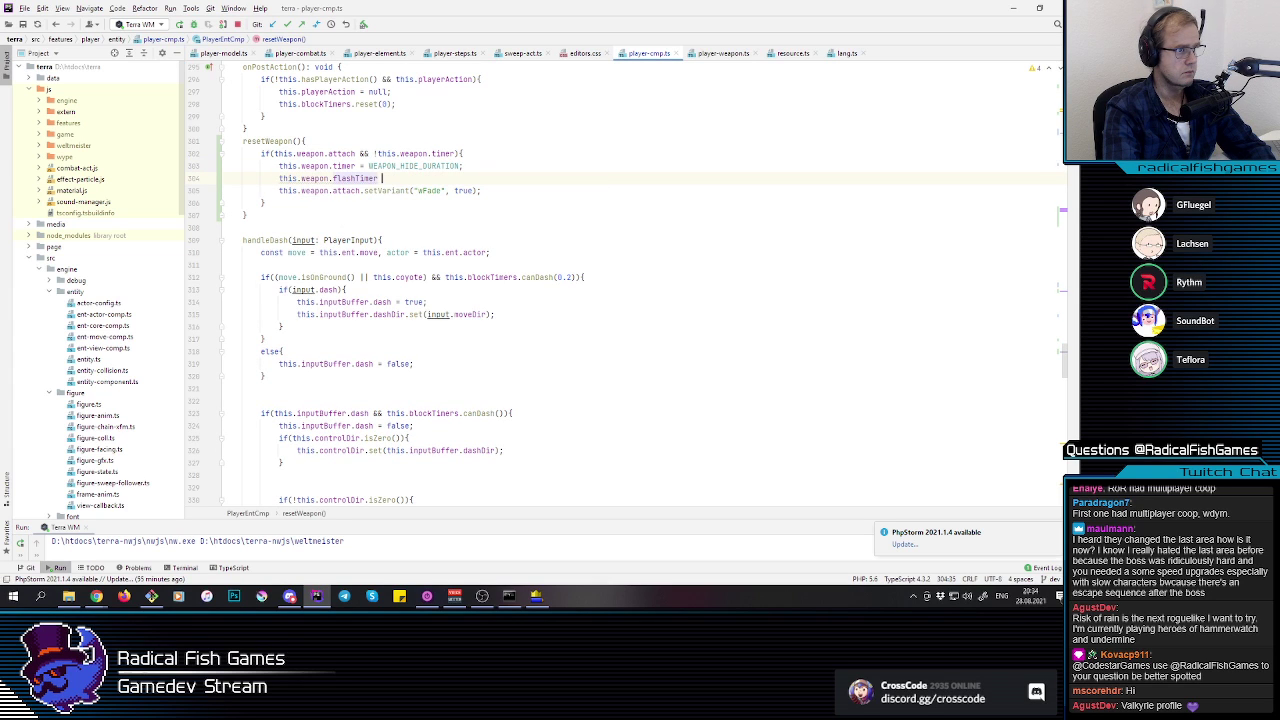
pyautogui.write(' WEAP')
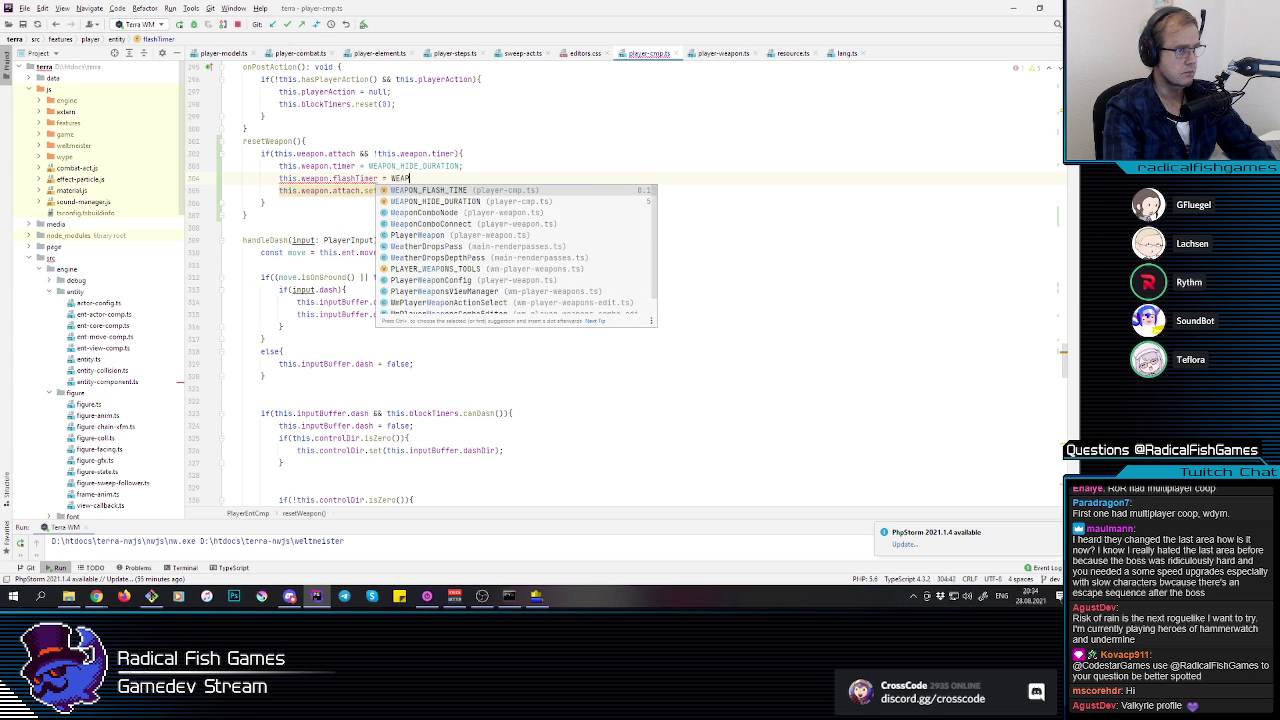
pyautogui.press('Up')
pyautogui.press('Return')
pyautogui.write(';')
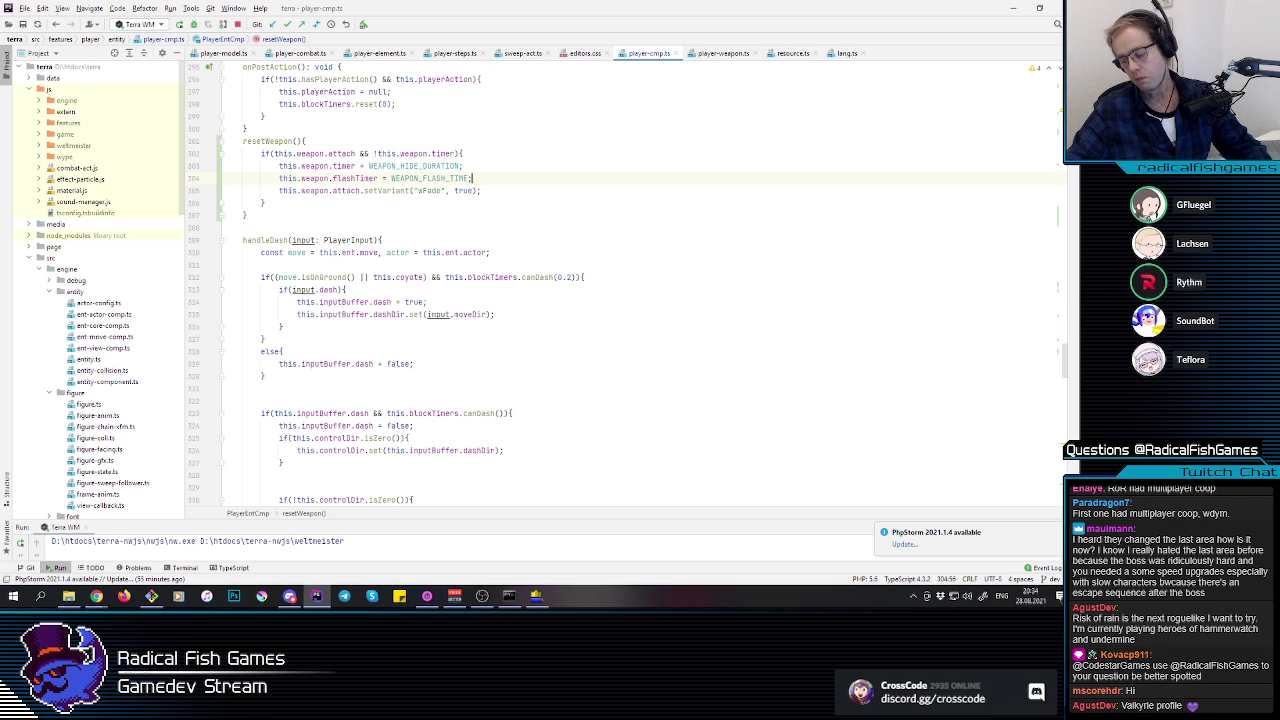
# Step: Review the attach and timer condition, both timer assignments and the wFade setVariant call in resetWeapon
pyautogui.doubleClick(355, 178)
pyautogui.click(348, 154)
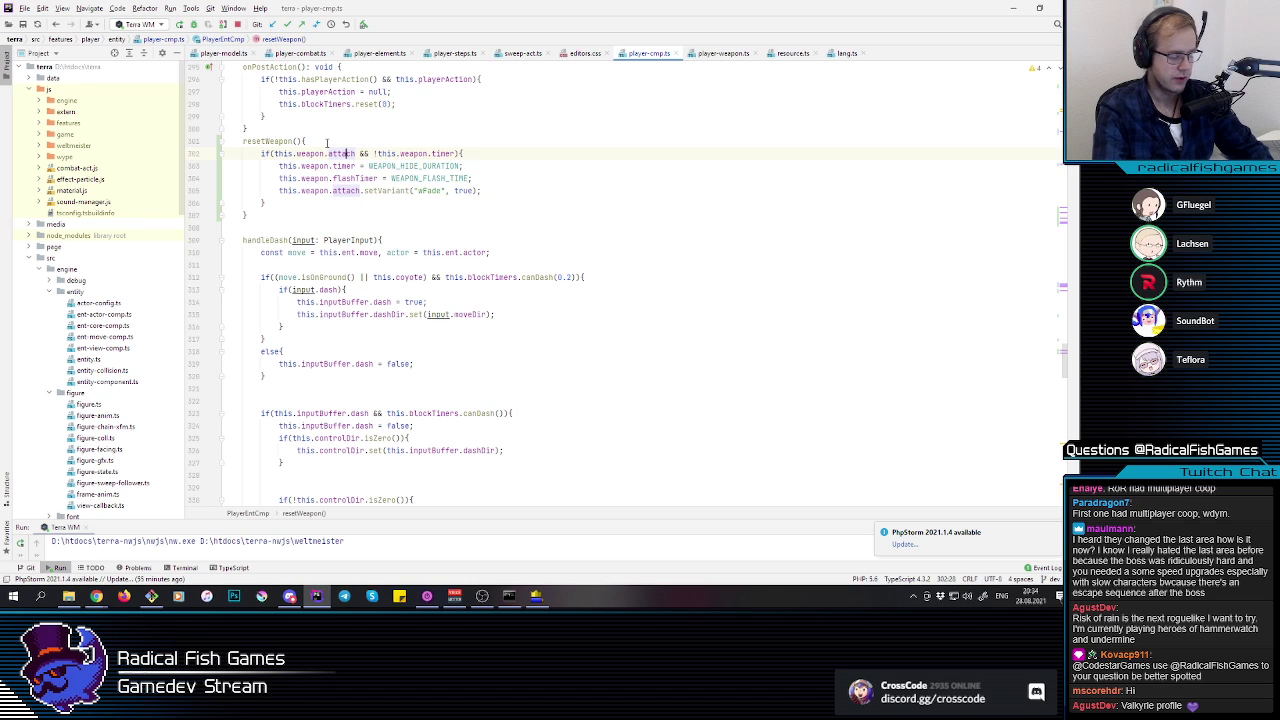
pyautogui.click(386, 146)
pyautogui.doubleClick(347, 190)
pyautogui.doubleClick(355, 178)
pyautogui.click(351, 166)
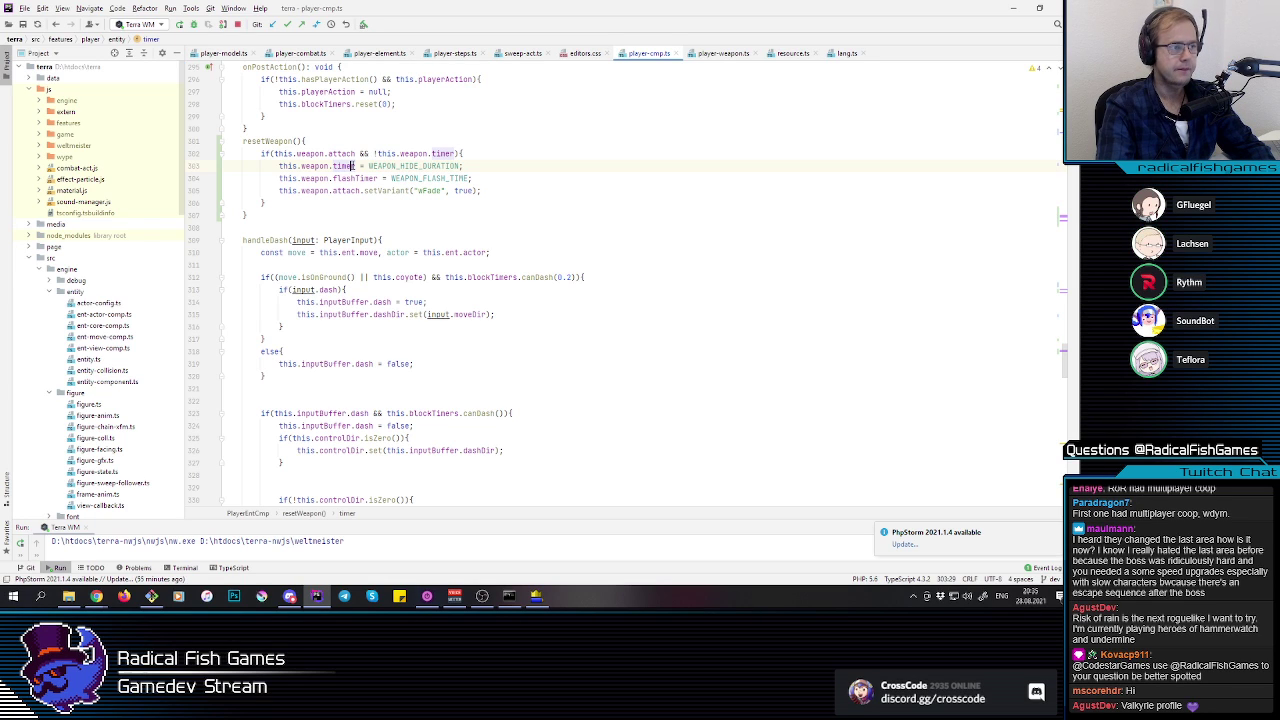
pyautogui.doubleClick(344, 178)
pyautogui.doubleClick(346, 190)
pyautogui.doubleClick(351, 178)
pyautogui.doubleClick(352, 165)
pyautogui.doubleClick(358, 178)
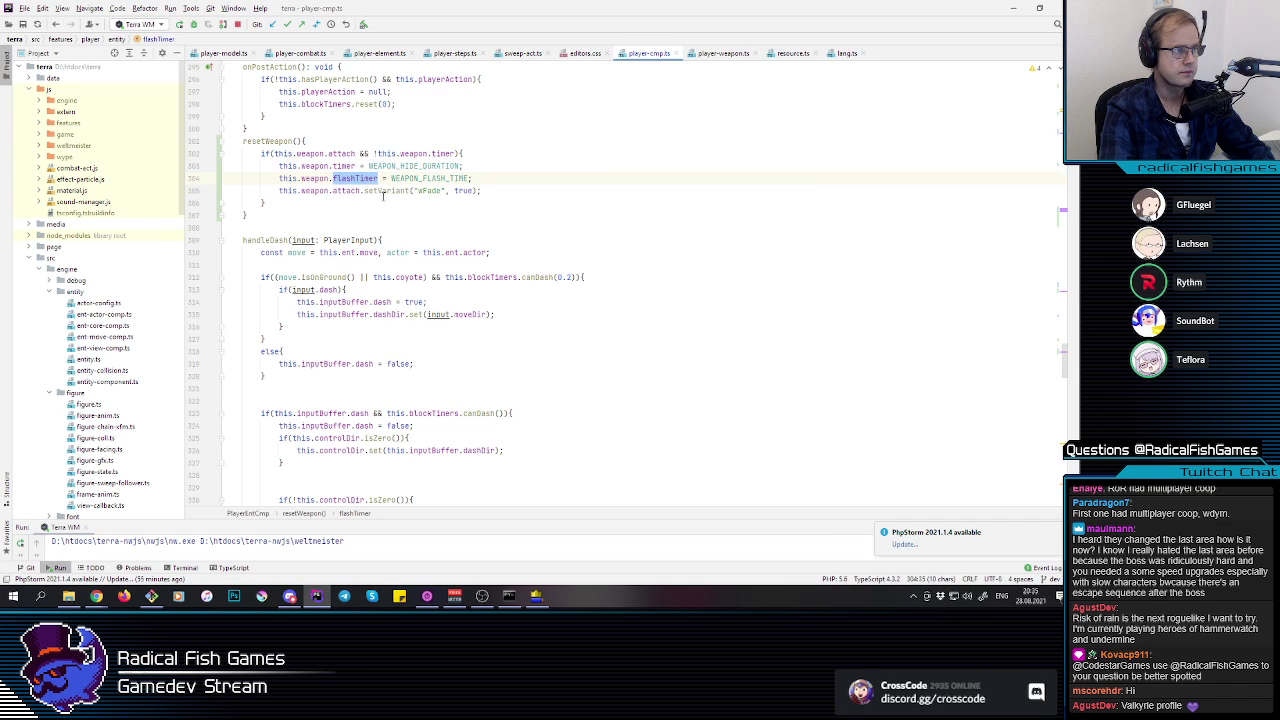
pyautogui.doubleClick(345, 190)
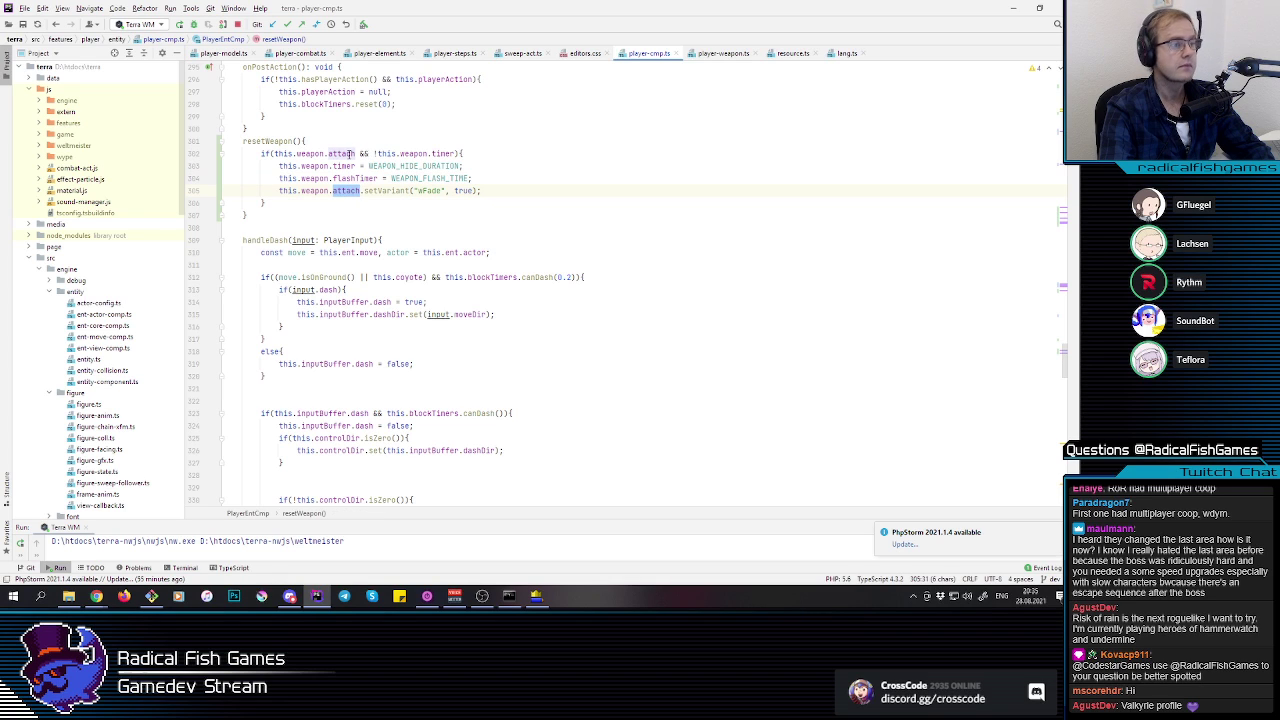
pyautogui.doubleClick(400, 165)
pyautogui.doubleClick(355, 178)
pyautogui.doubleClick(385, 190)
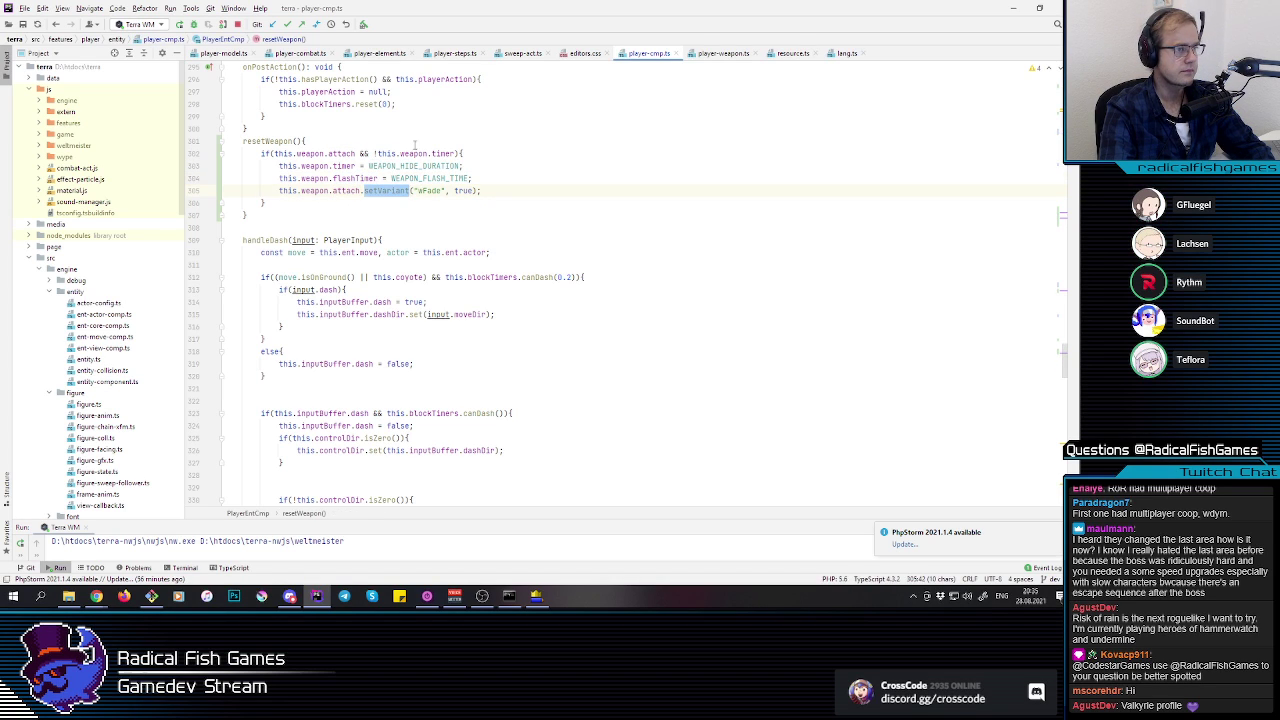
pyautogui.doubleClick(412, 153)
pyautogui.doubleClick(356, 178)
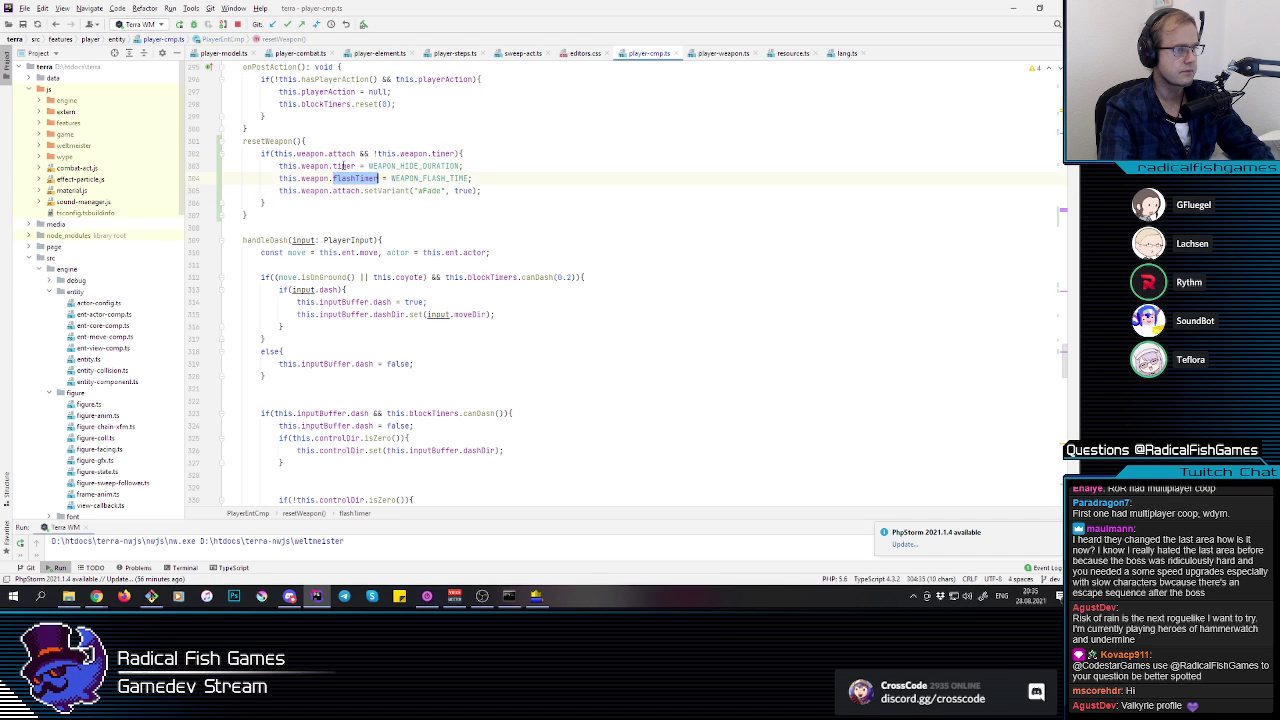
pyautogui.tripleClick(345, 178)
pyautogui.click(345, 178)
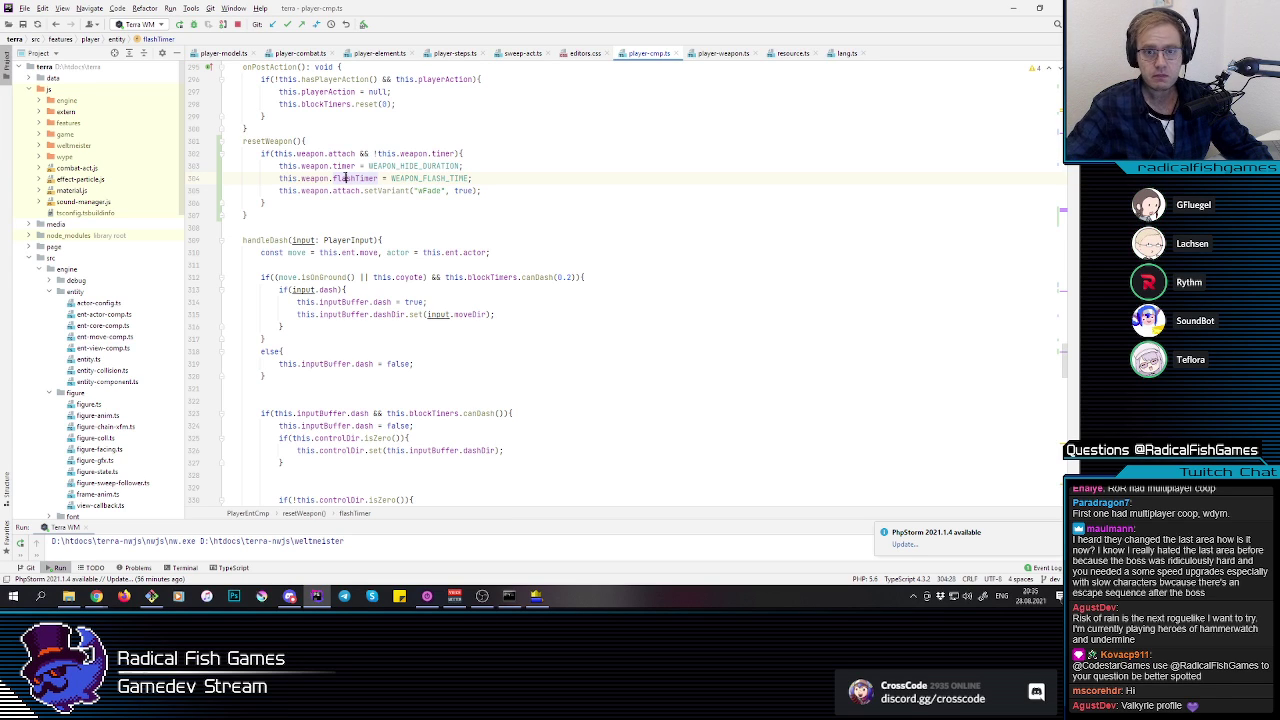
pyautogui.click(369, 165)
pyautogui.click(357, 176)
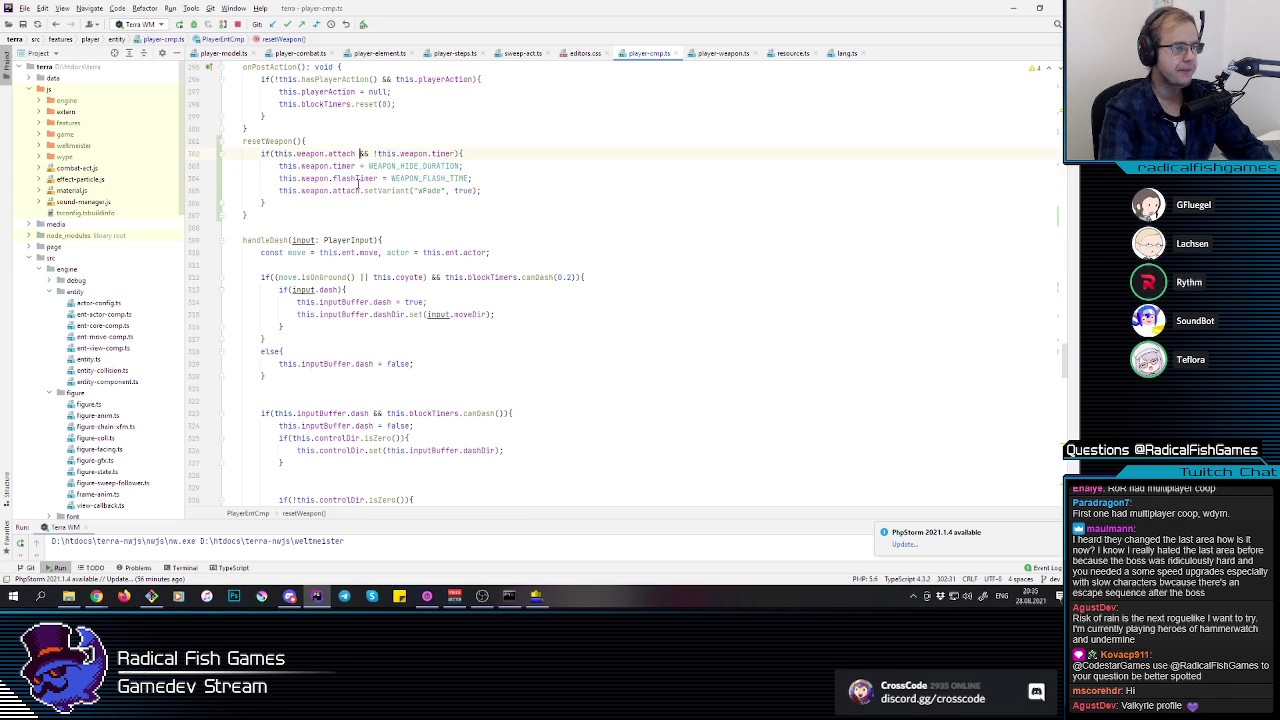
pyautogui.click(360, 166)
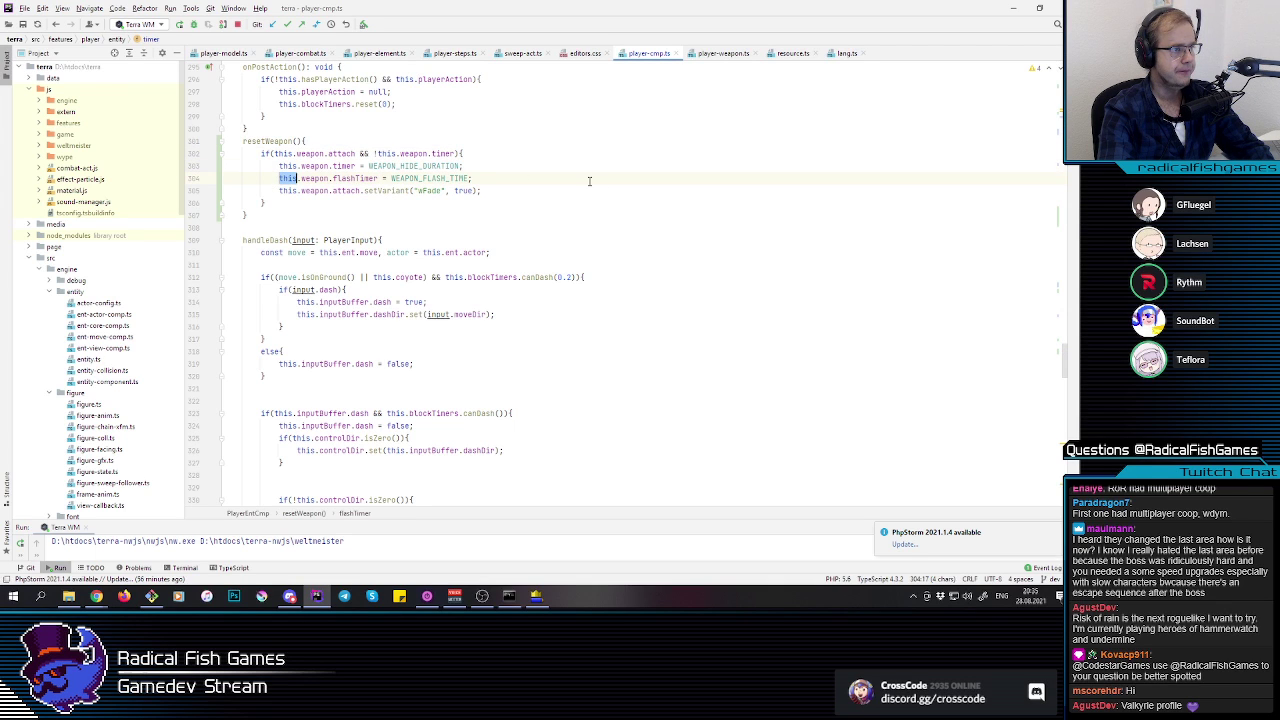
pyautogui.doubleClick(383, 190)
pyautogui.click(481, 190)
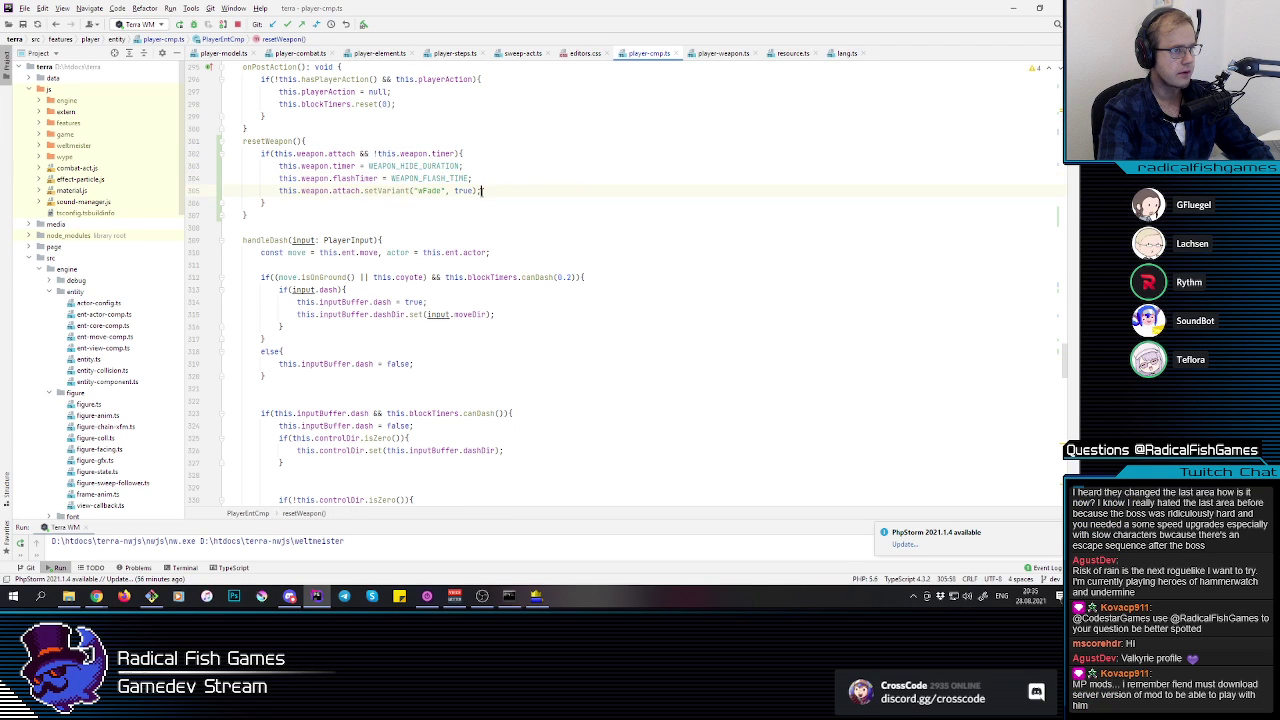
# Step: Look over the code surrounding resetWeapon, including onJump, onPostAction and the dash handling
pyautogui.scroll(3, 436, 185)
pyautogui.click(469, 281)
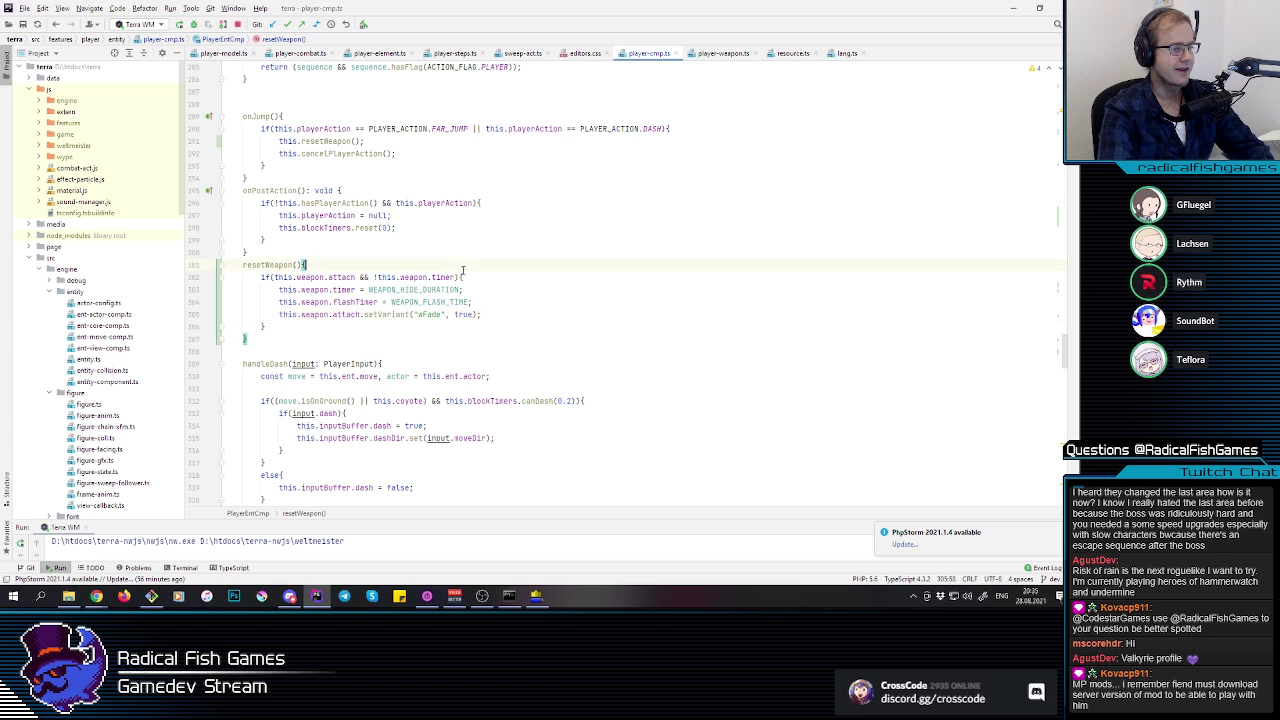
pyautogui.scroll(-3, 403, 265)
pyautogui.doubleClick(310, 153)
pyautogui.scroll(6, 418, 245)
pyautogui.scroll(-10, 418, 245)
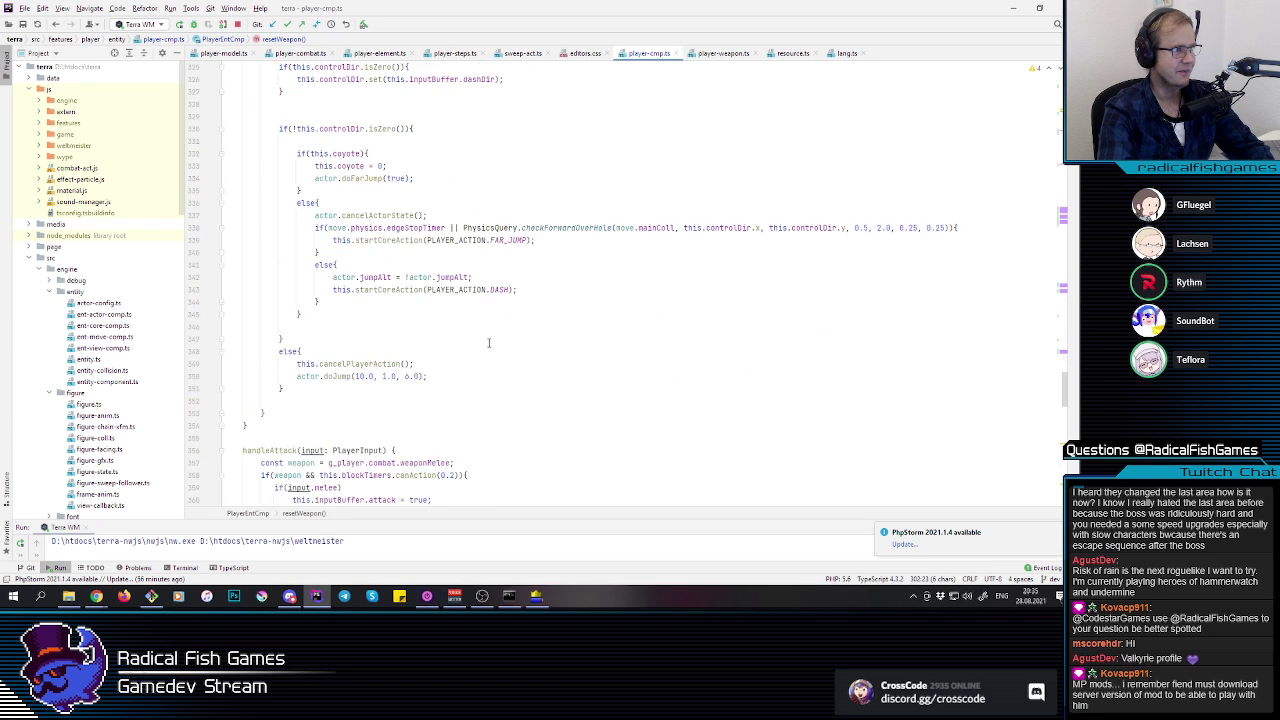
# Step: Close the running Weltmeister editor and relaunch it with the Terra WM run configuration
pyautogui.click(536, 596)
pyautogui.hotkey('alt', 'Tab')
pyautogui.hotkey('alt', 'Tab')
pyautogui.click(1020, 39)
pyautogui.hotkey('alt', 'Tab')
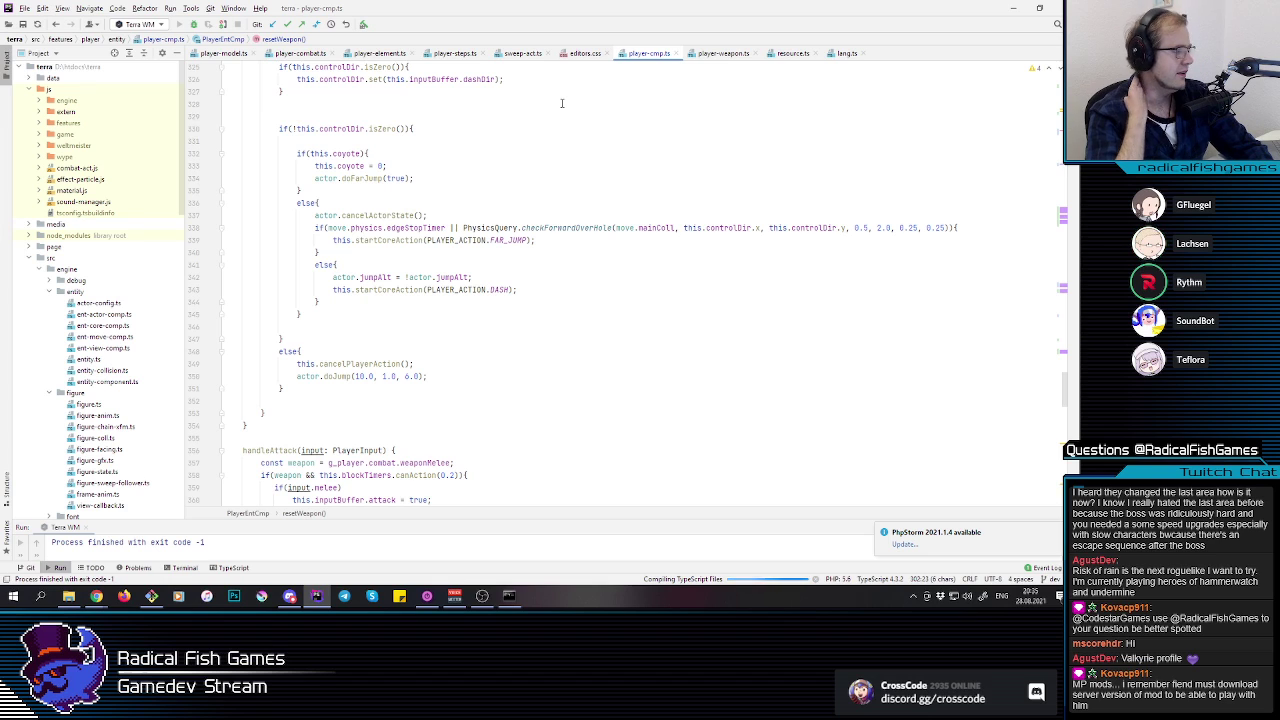
pyautogui.hotkey('shift', 'F10')
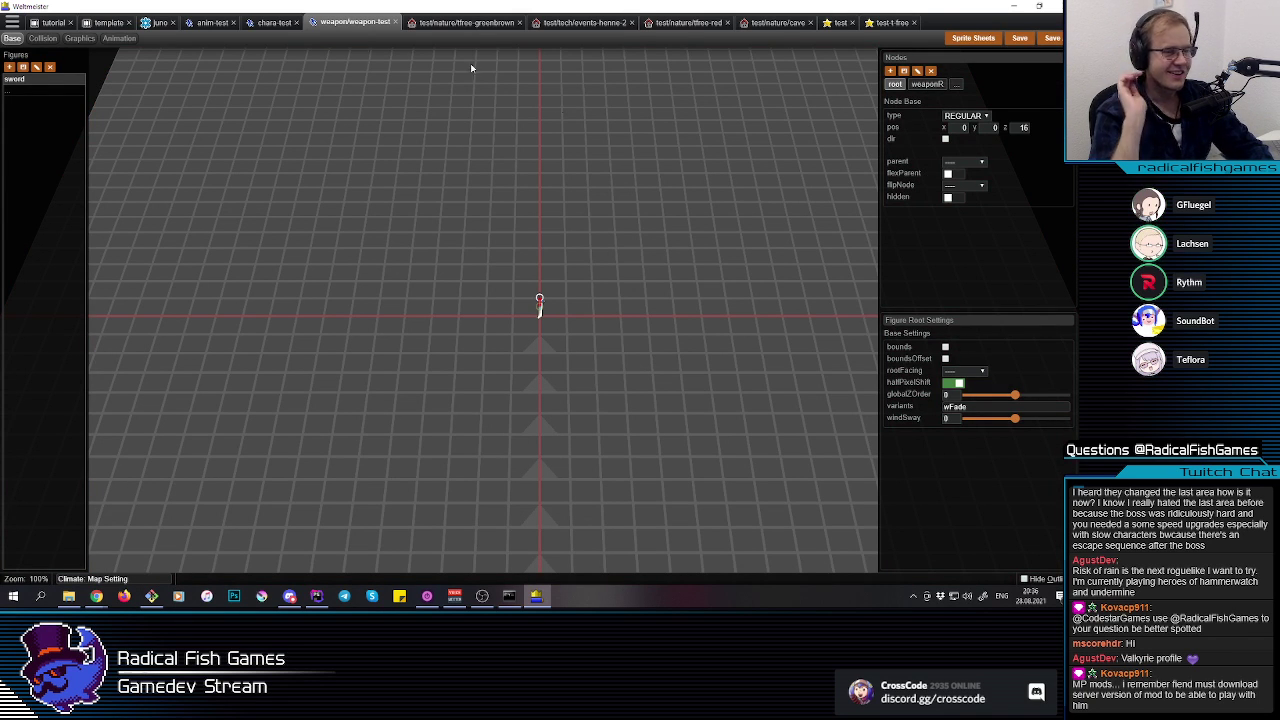
# Step: Switch back to PhpStorm, select the Terra Game run configuration, close the Weltmeister window and run the game
pyautogui.click(316, 596)
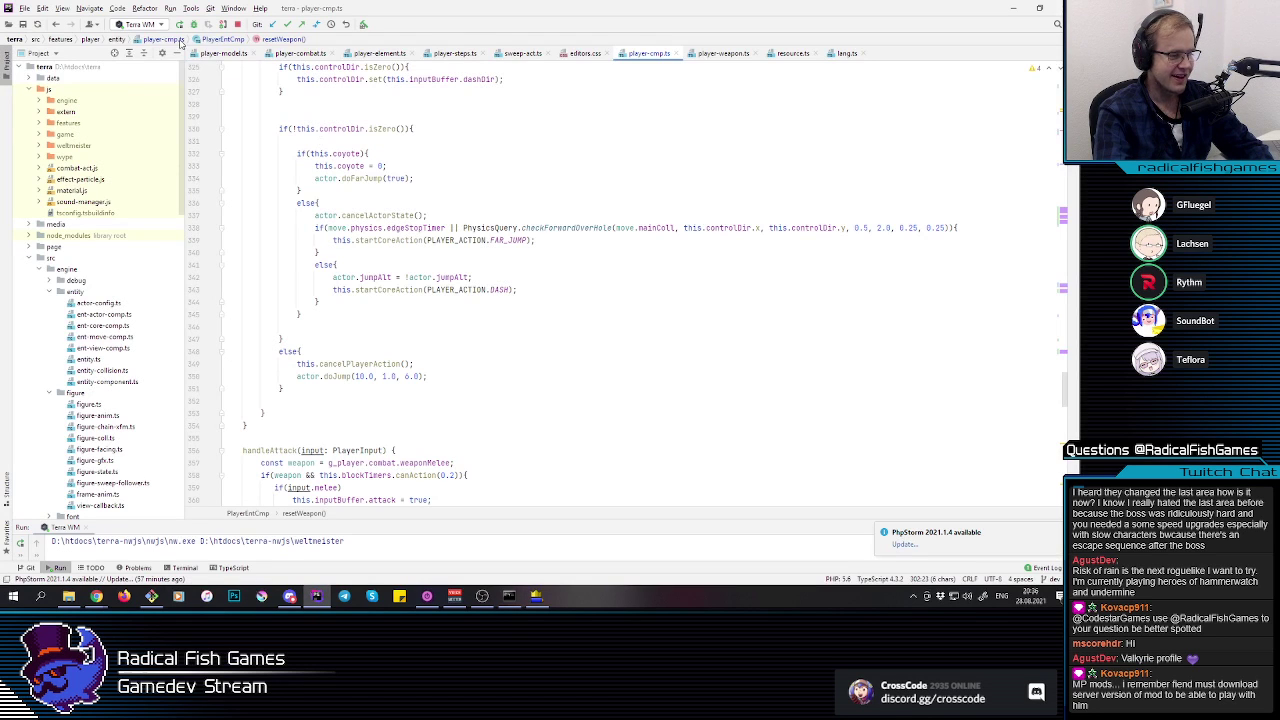
pyautogui.click(160, 25)
pyautogui.click(178, 109)
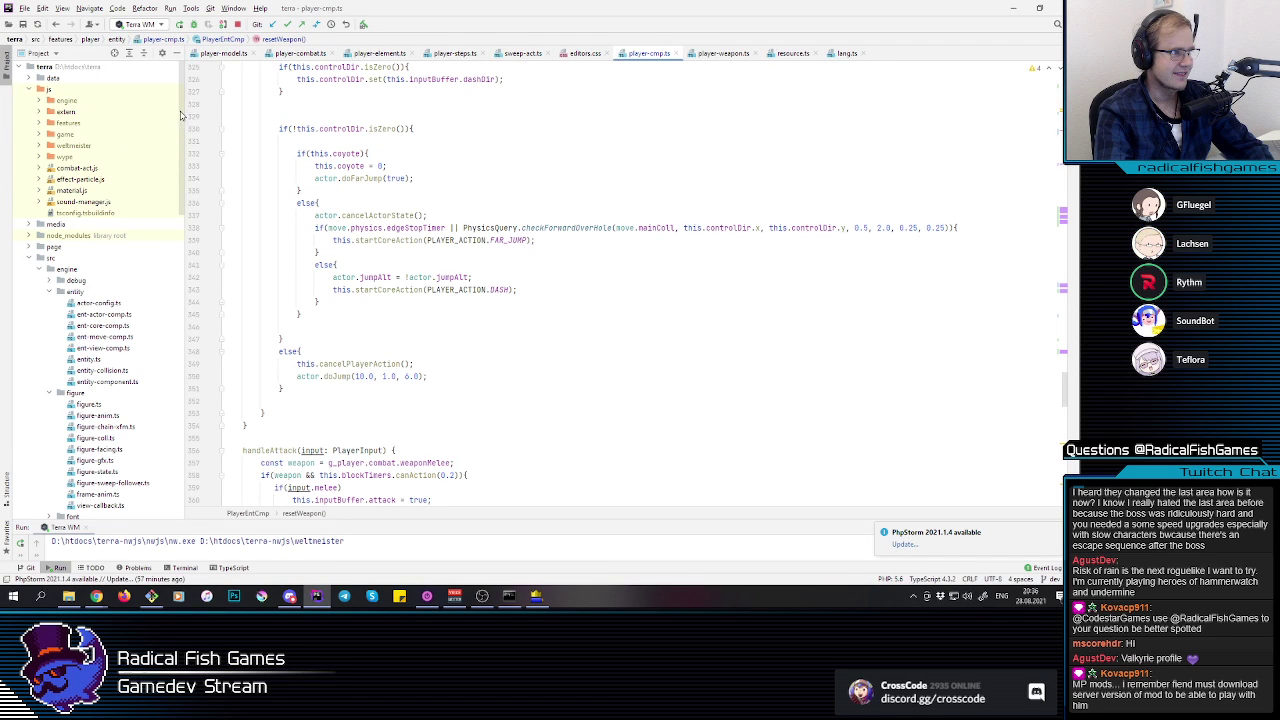
pyautogui.click(536, 596)
pyautogui.click(1058, 7)
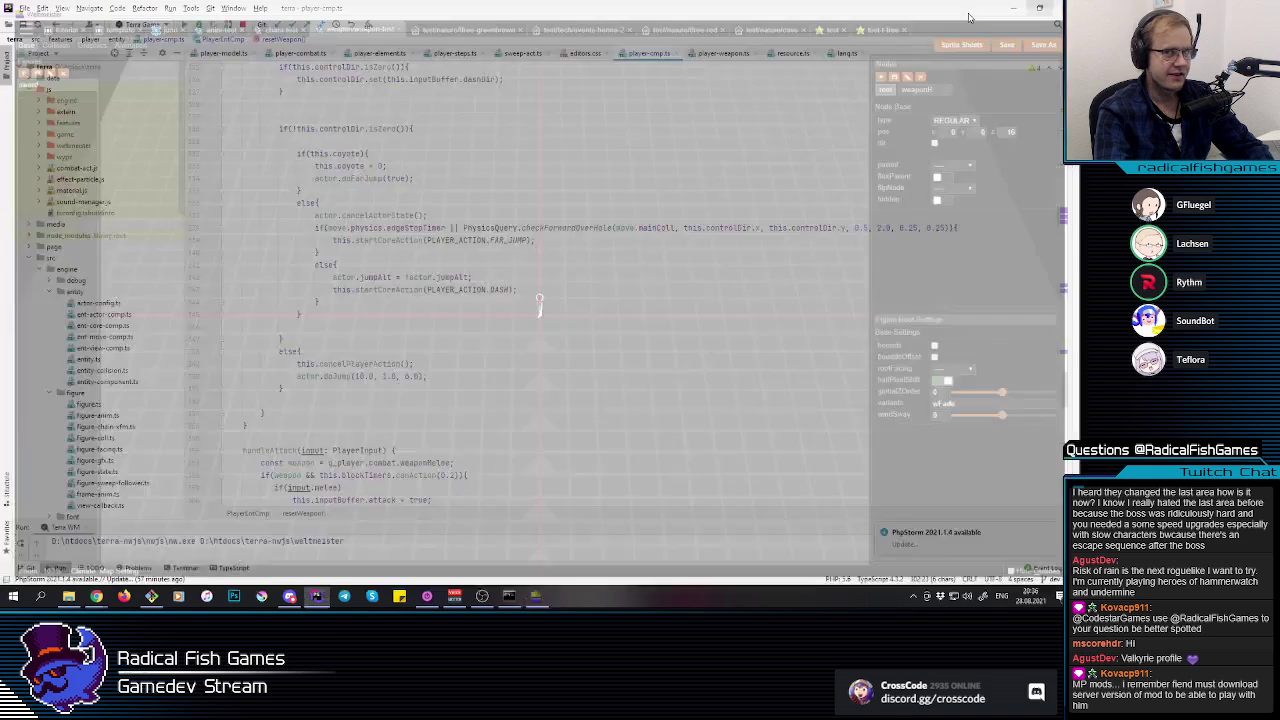
pyautogui.click(196, 23)
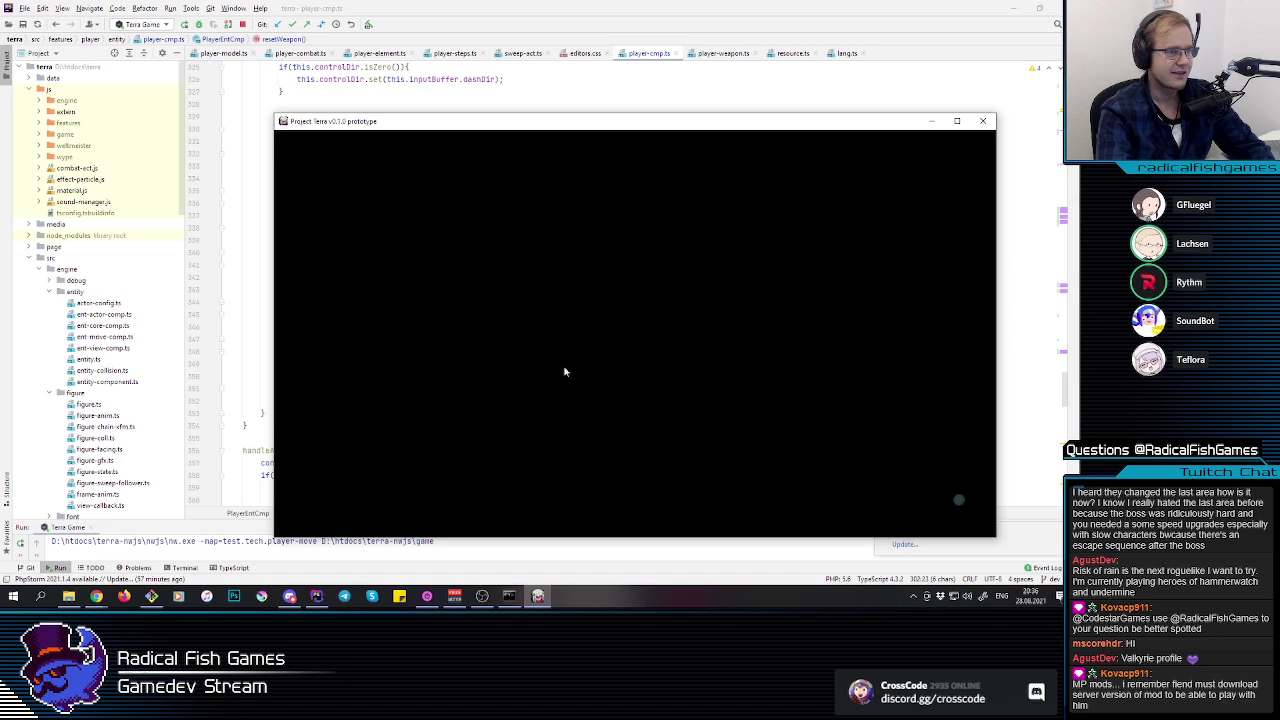
# Step: Move the player around the test map and attack to check how the weapon displays, and open the developer tools
pyautogui.press('w')
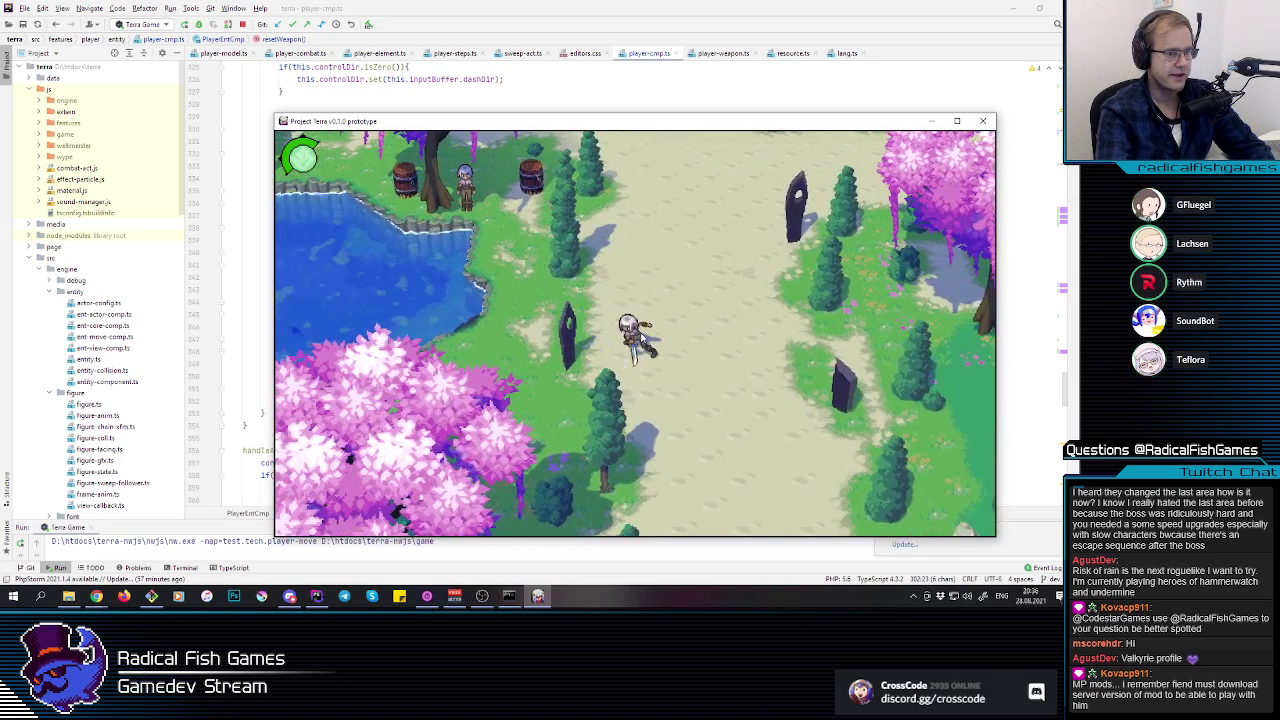
pyautogui.press('w')
pyautogui.press('a')
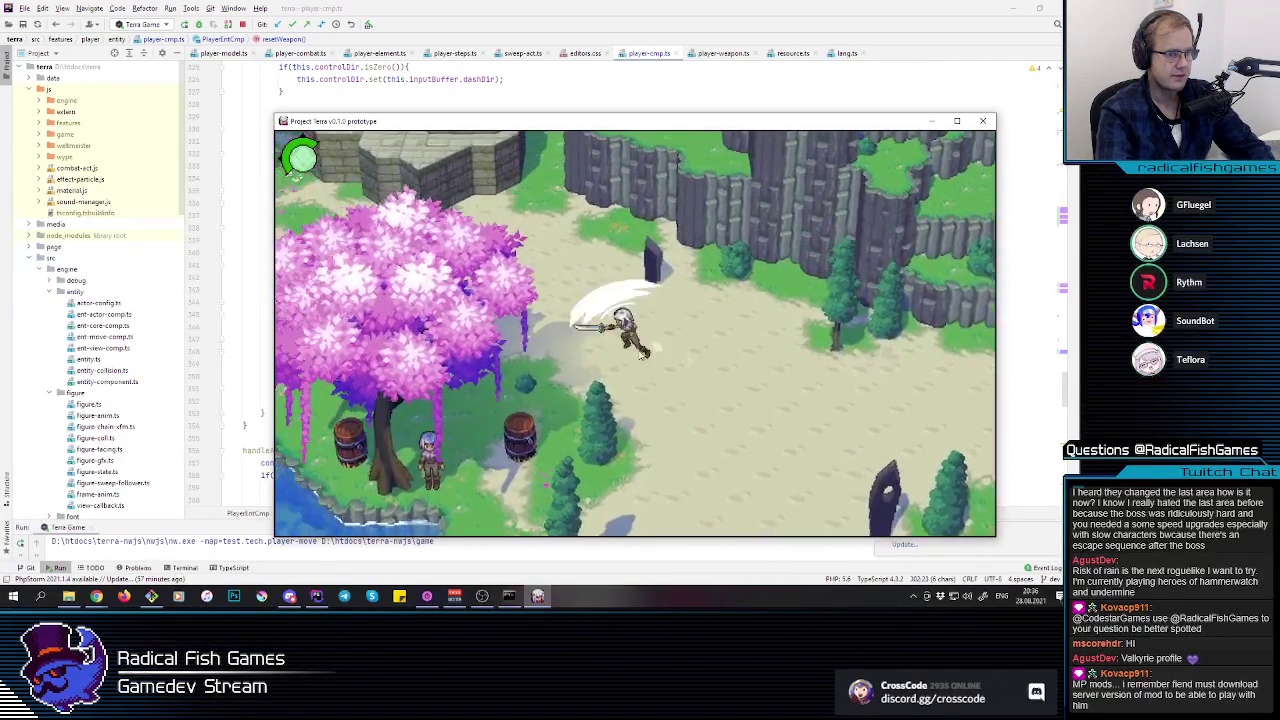
pyautogui.press('w')
pyautogui.press('a')
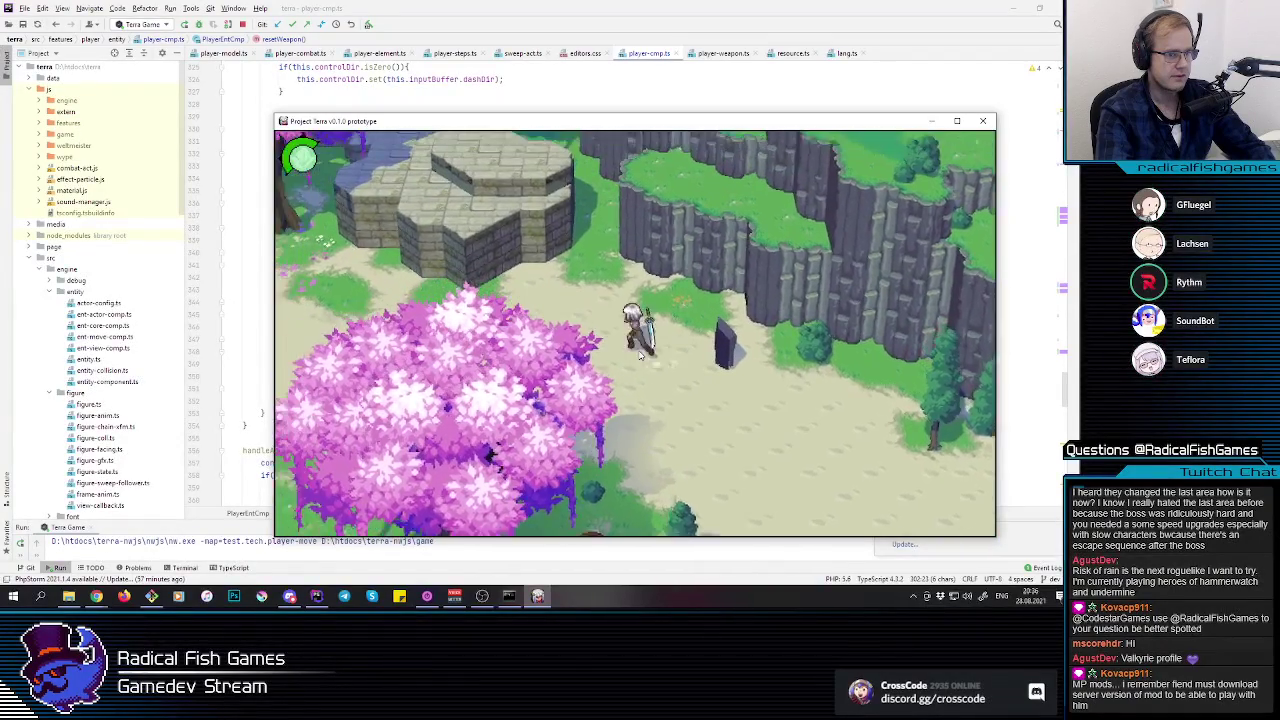
pyautogui.press('a')
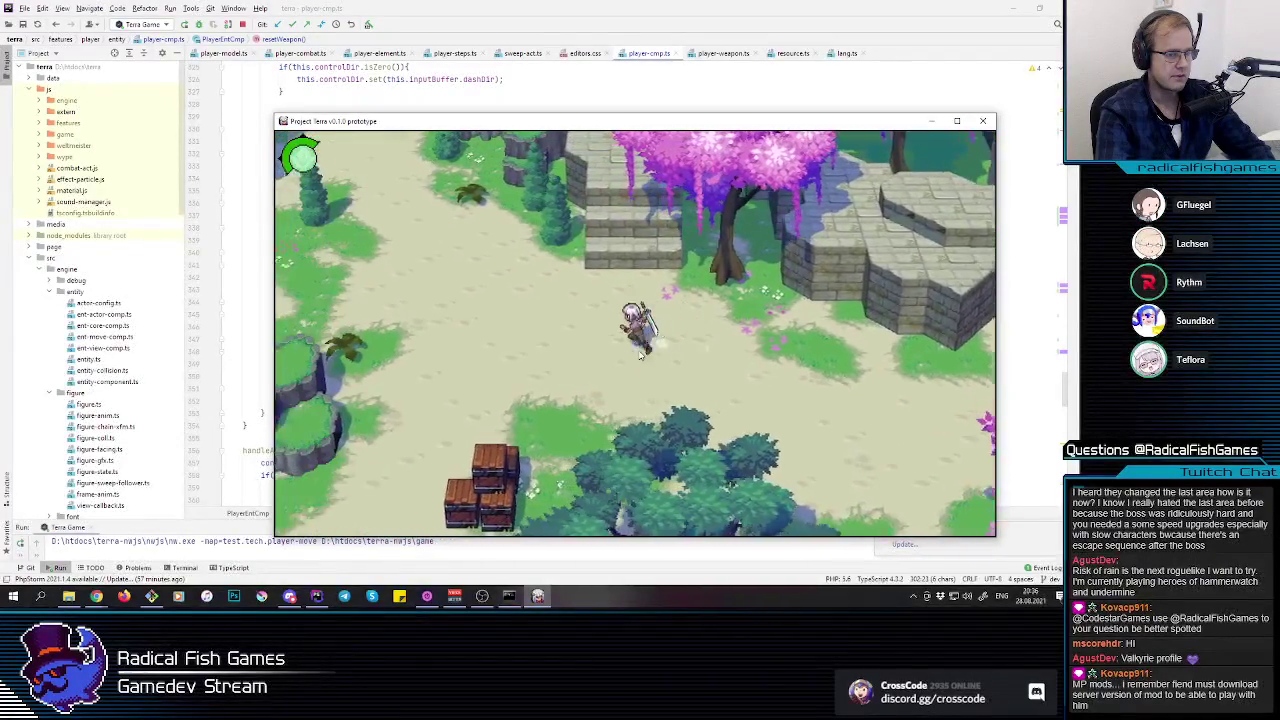
pyautogui.press('w')
pyautogui.press('a')
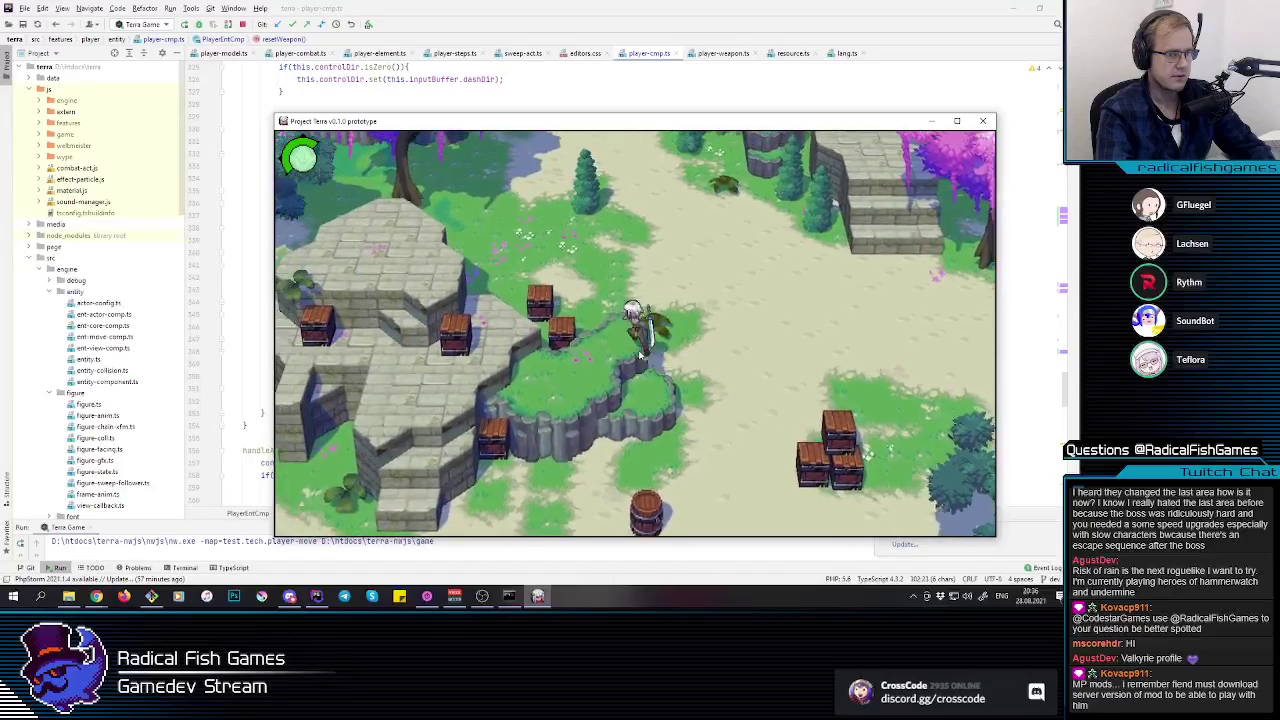
pyautogui.press('d')
pyautogui.press('s')
pyautogui.press('a')
pyautogui.press('a')
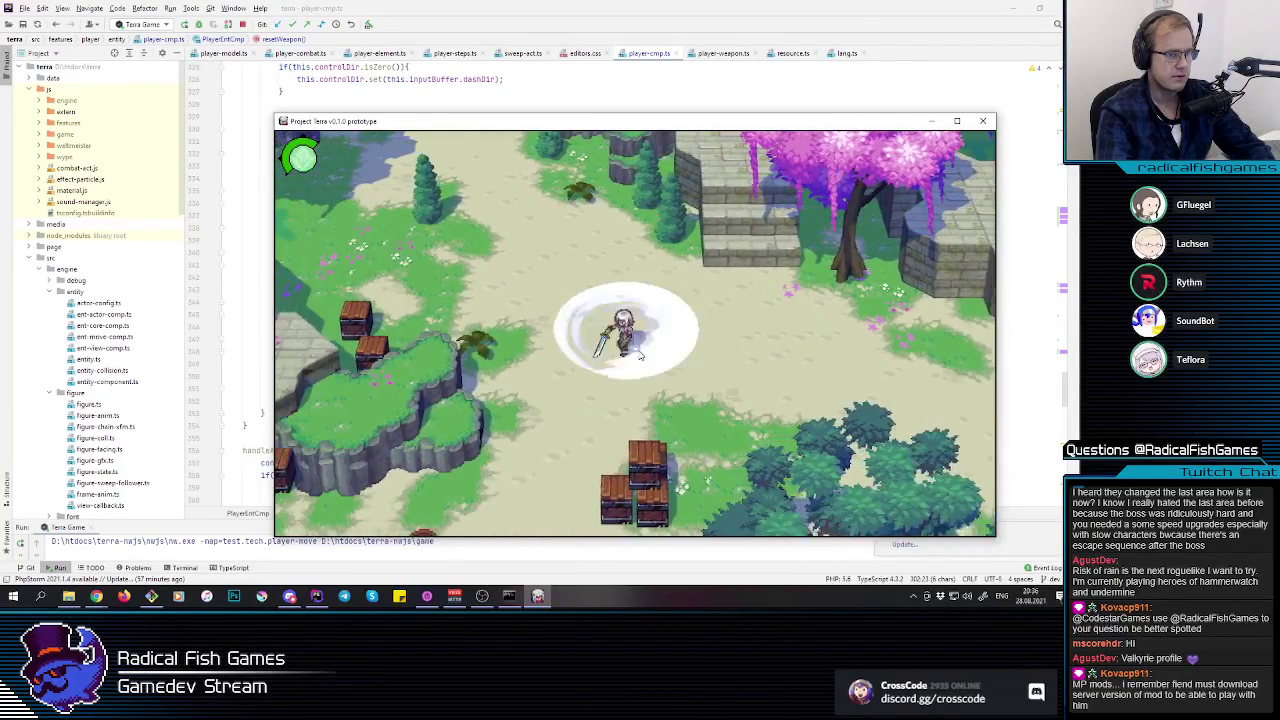
pyautogui.press('F12')
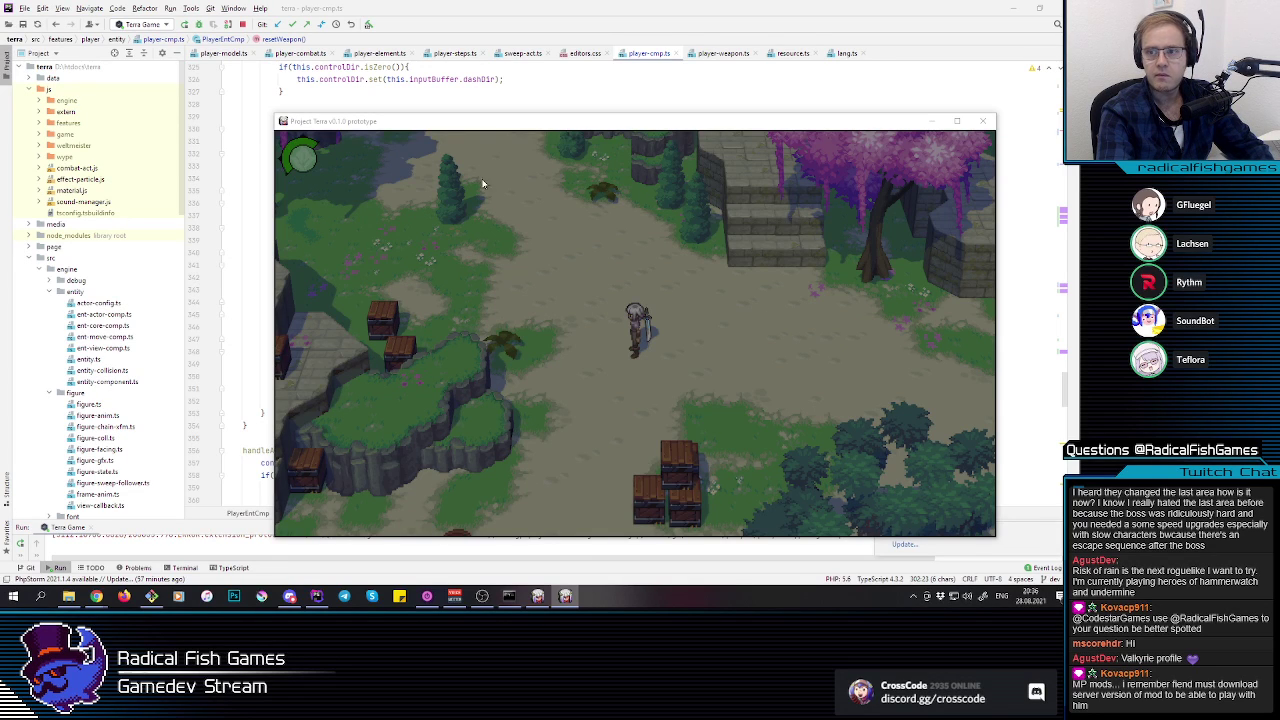
# Step: Switch back to PhpStorm and search player-cmp.ts for resetWeapon, looking over its call in onJump and its definition
pyautogui.click(386, 87)
pyautogui.click(470, 147)
pyautogui.hotkey('ctrl', 'f')
pyautogui.write('rs')
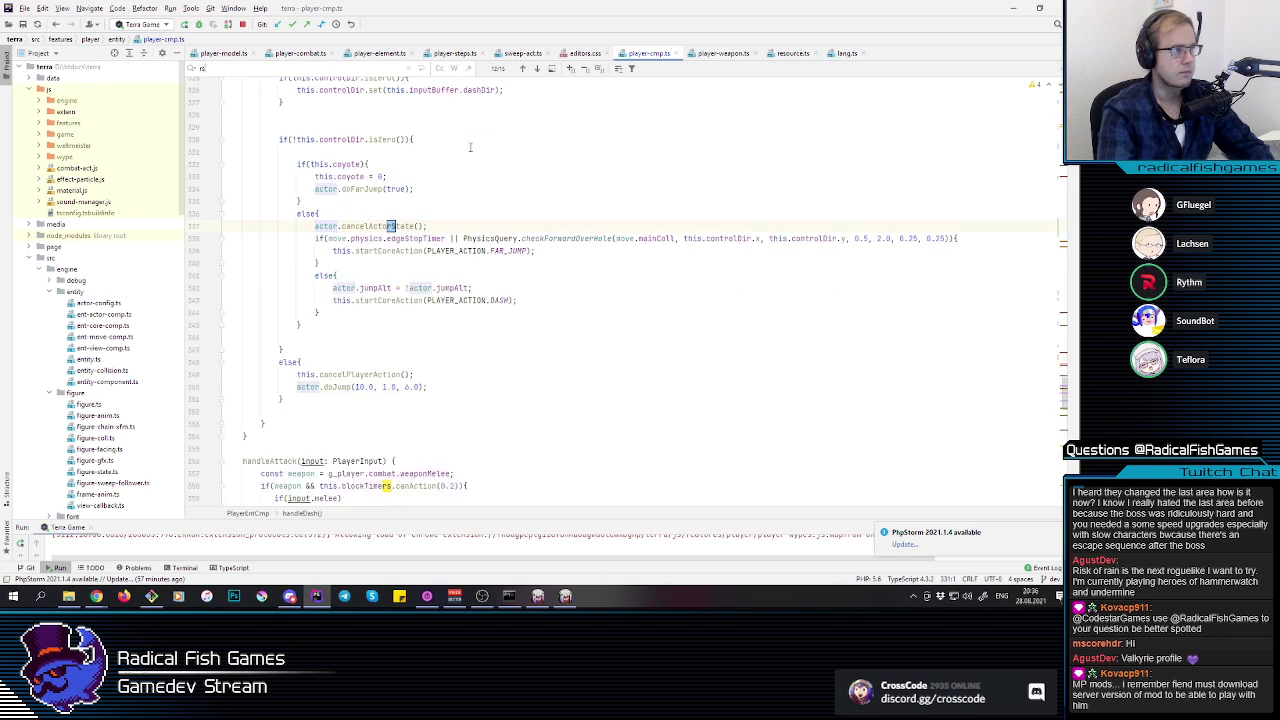
pyautogui.press('BackSpace')
pyautogui.write('esset')
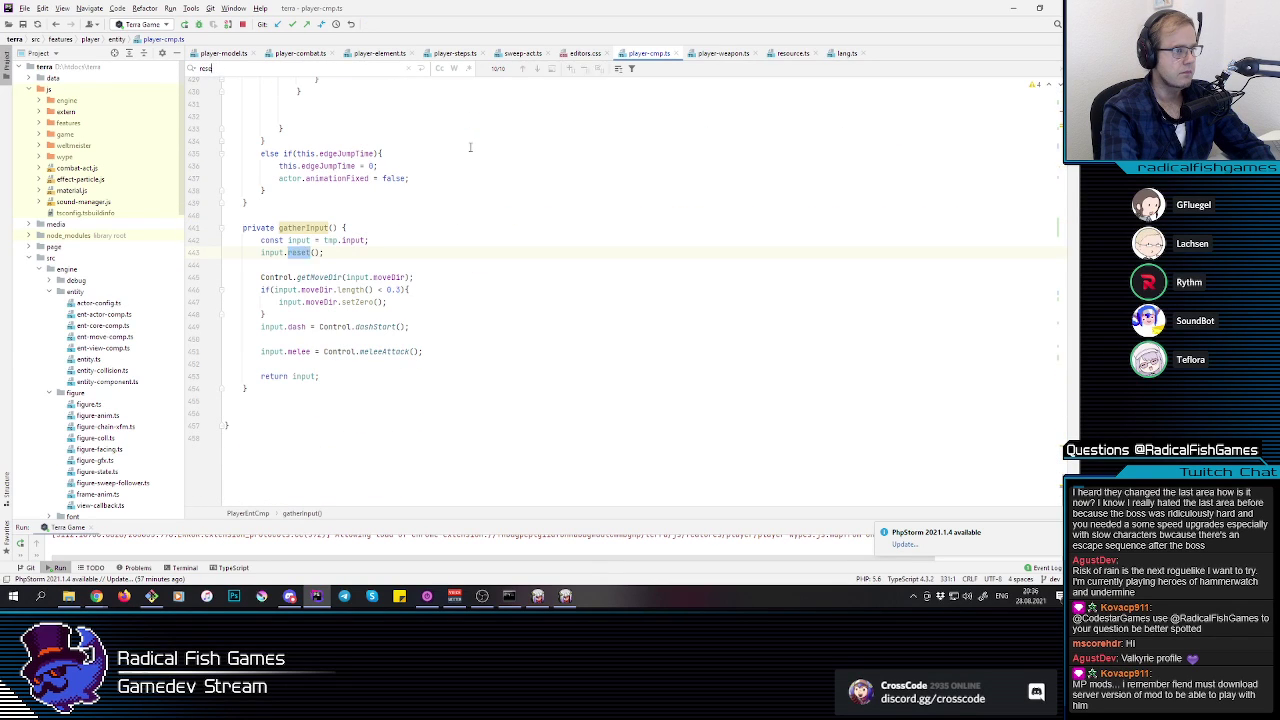
pyautogui.write('Wea')
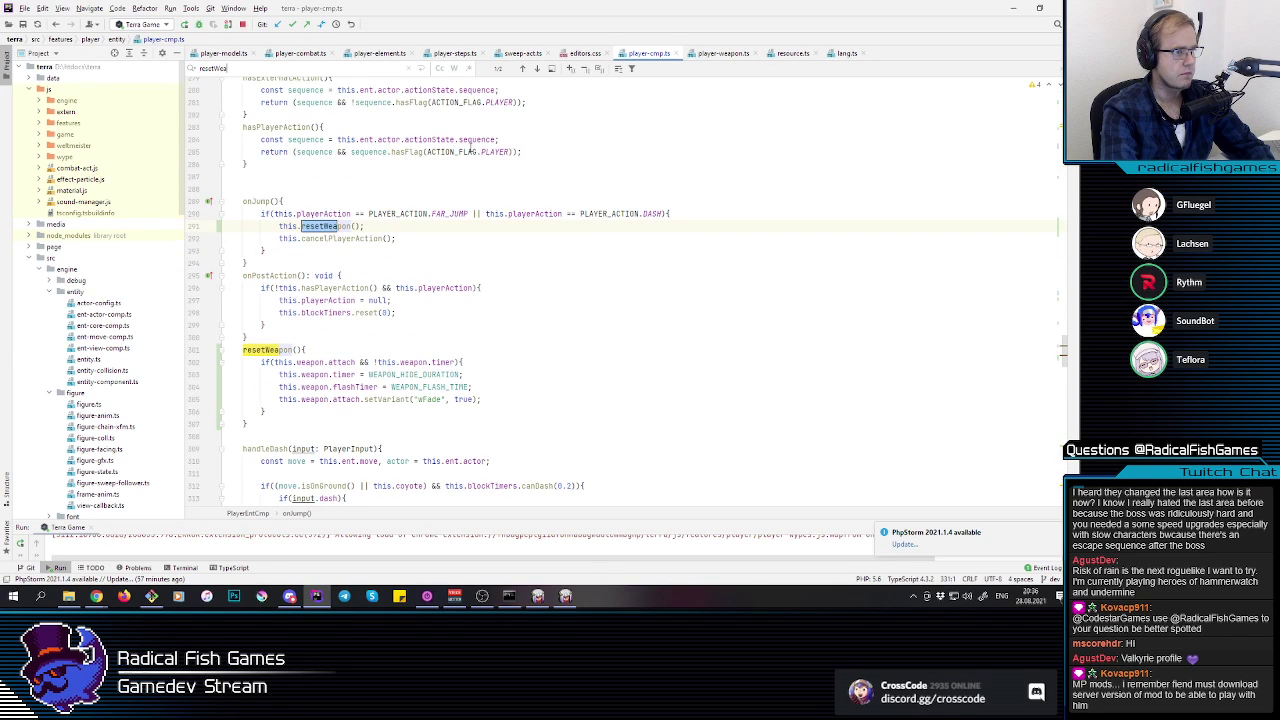
pyautogui.write('pon')
pyautogui.scroll(-3, 470, 147)
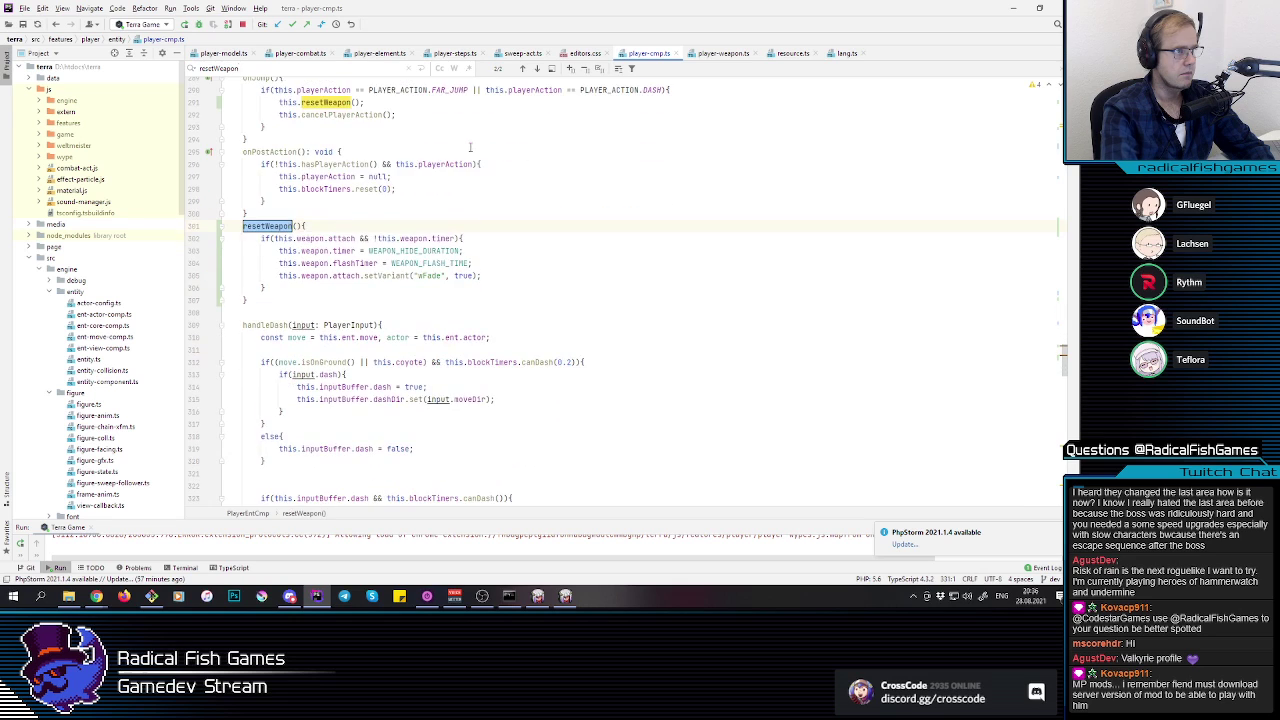
pyautogui.scroll(3, 470, 147)
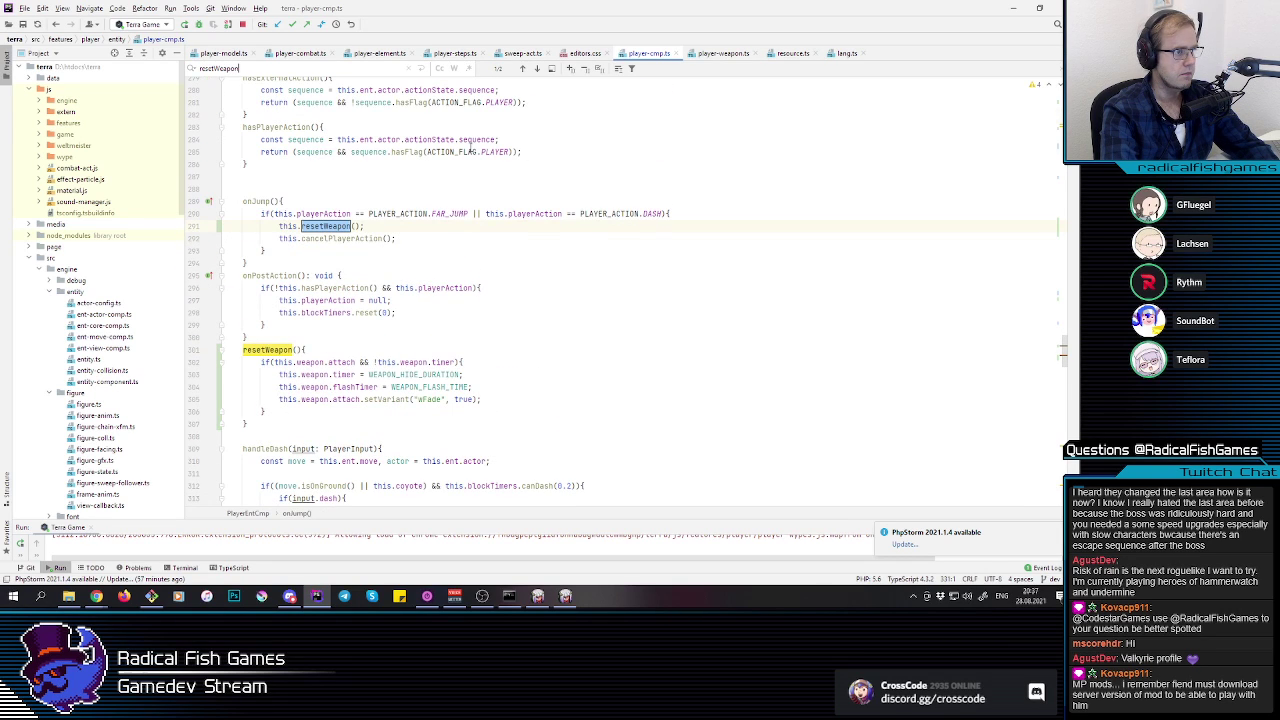
pyautogui.press('Escape')
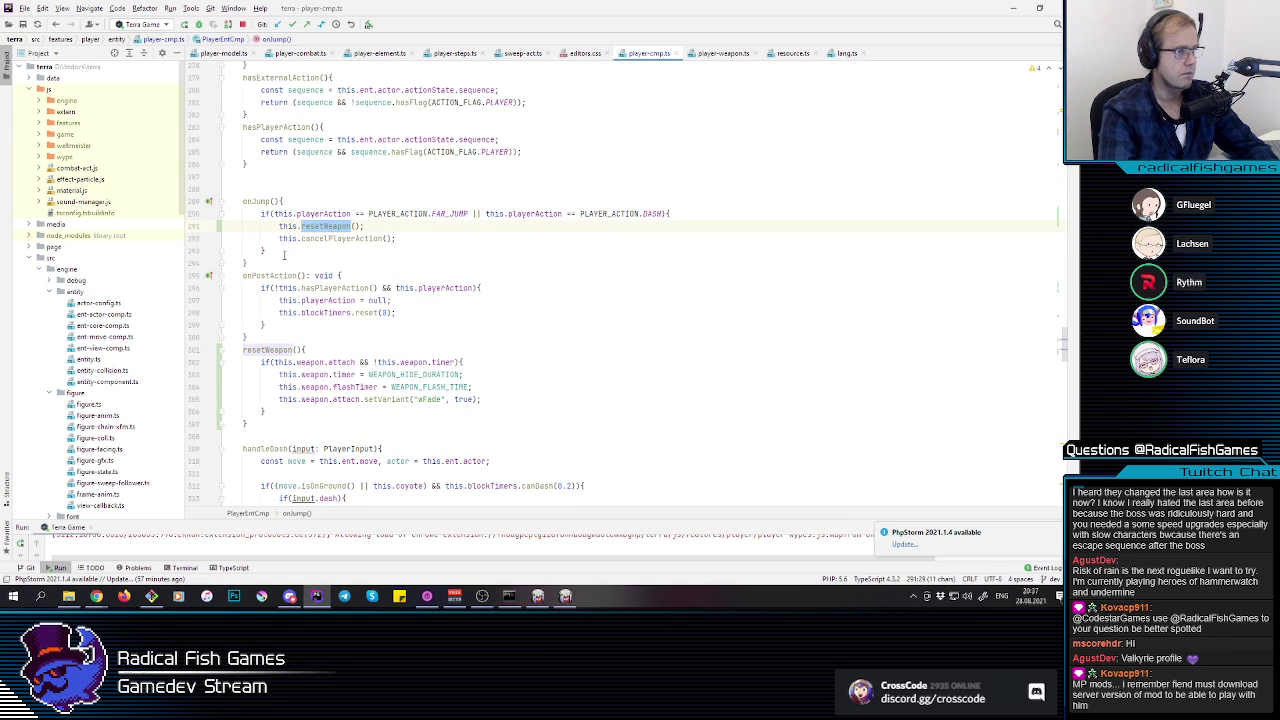
# Step: Inspect the resetWeapon call in onJump, plus the definition of cancelPlayerAction and its list of usages
pyautogui.doubleClick(290, 226)
pyautogui.keyDown('shift'); pyautogui.click(431, 226); pyautogui.keyUp('shift')
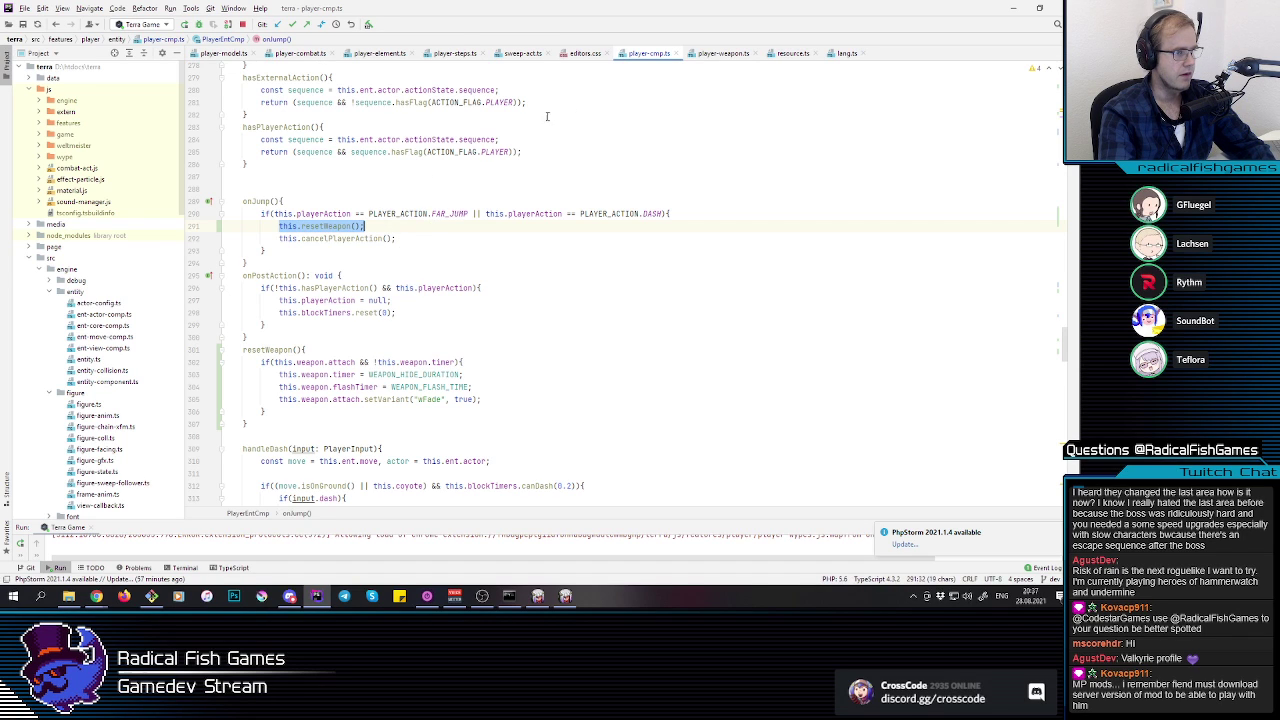
pyautogui.doubleClick(347, 240)
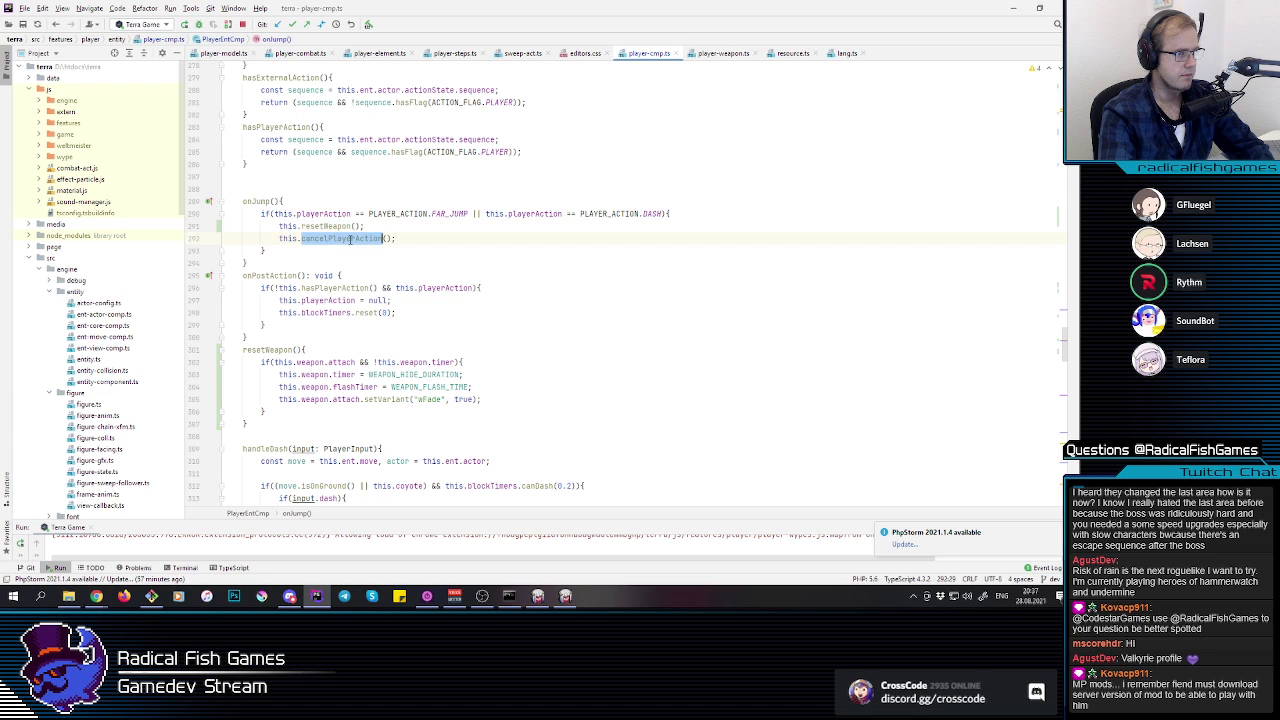
pyautogui.keyDown('ctrl'); pyautogui.click(347, 240); pyautogui.keyUp('ctrl')
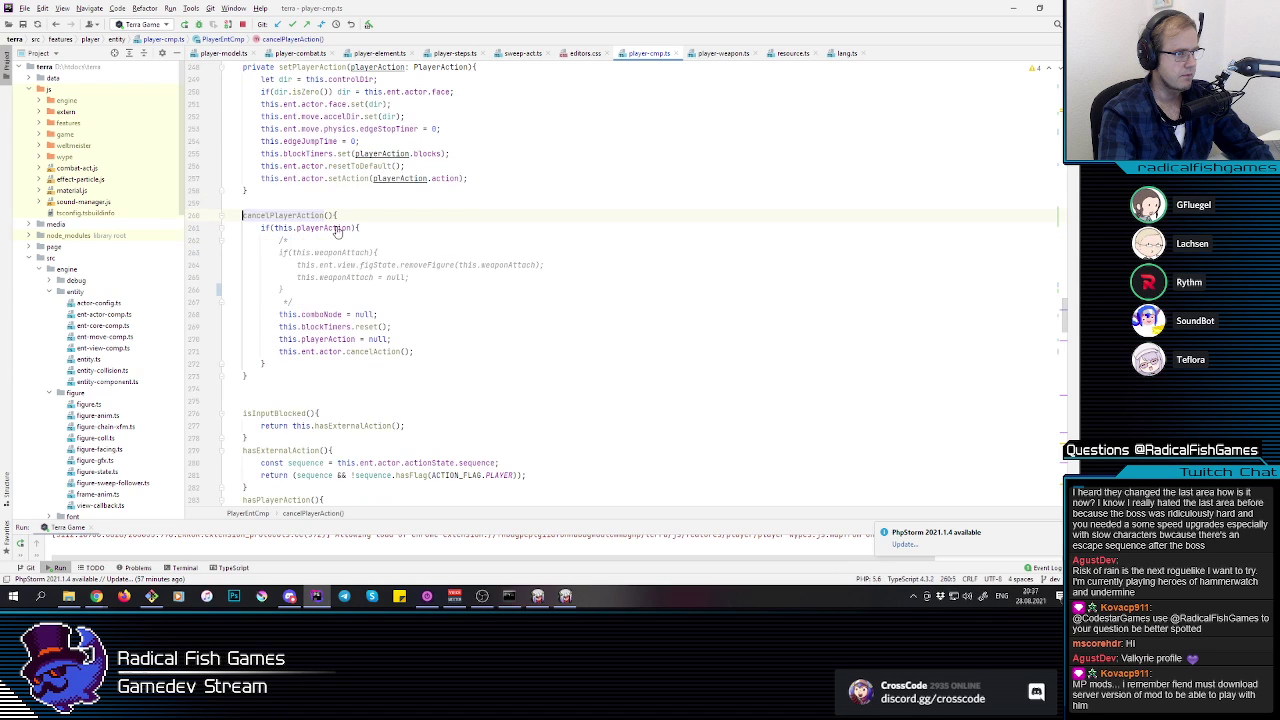
pyautogui.keyDown('ctrl'); pyautogui.click(293, 215); pyautogui.keyUp('ctrl')
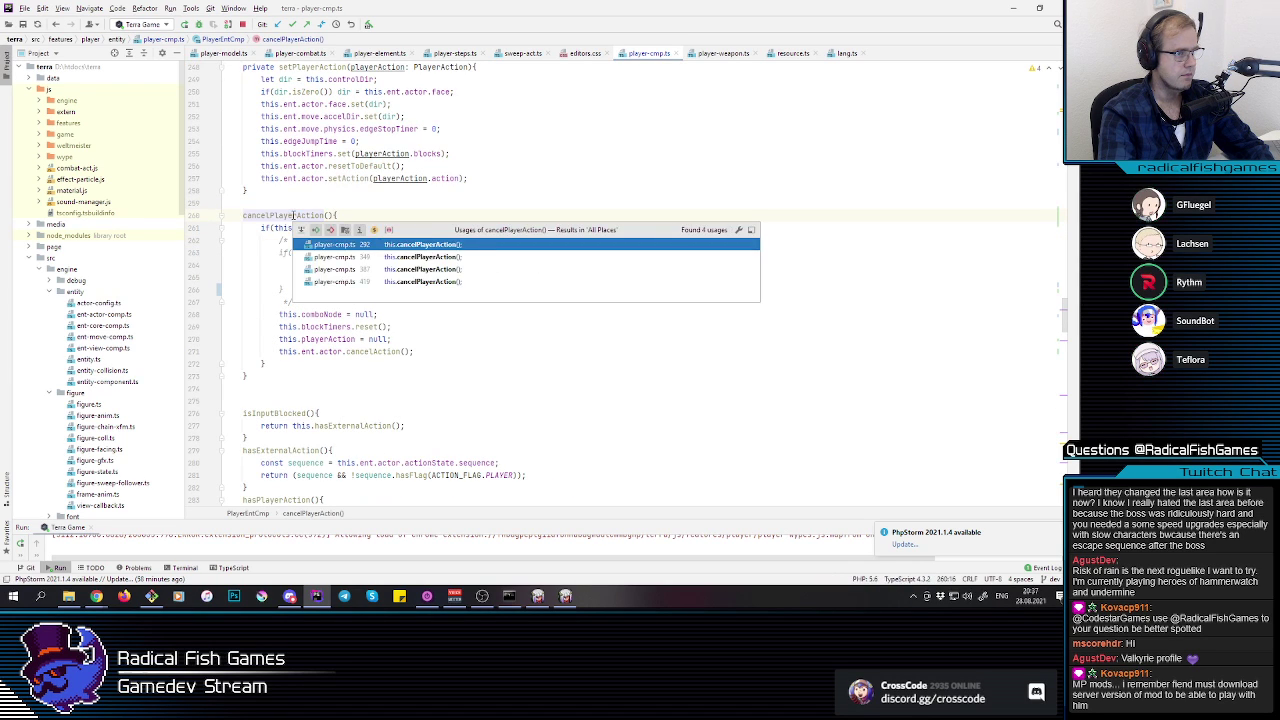
pyautogui.click(423, 245)
# Step: Search player-cmp.ts for cancelPlayerAction and examine each call in the dash, movement and edge-stop handlers
pyautogui.doubleClick(328, 216)
pyautogui.hotkey('ctrl', 'f')
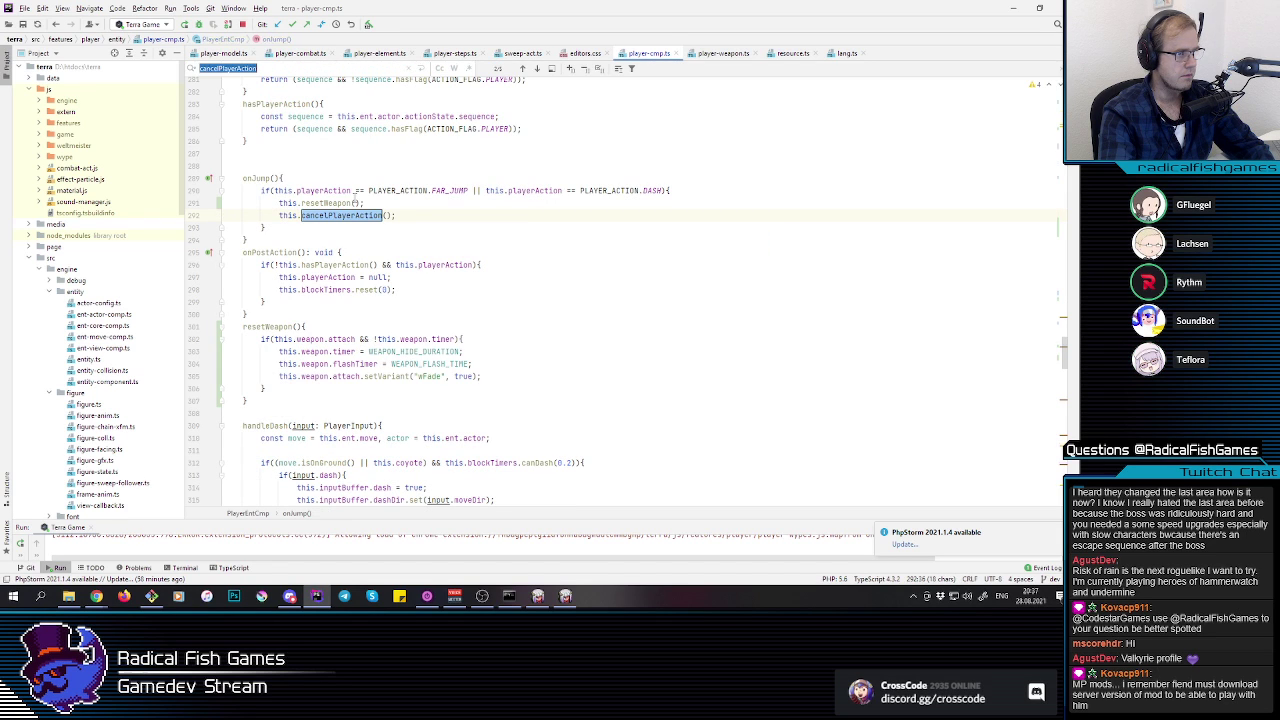
pyautogui.press('Return')
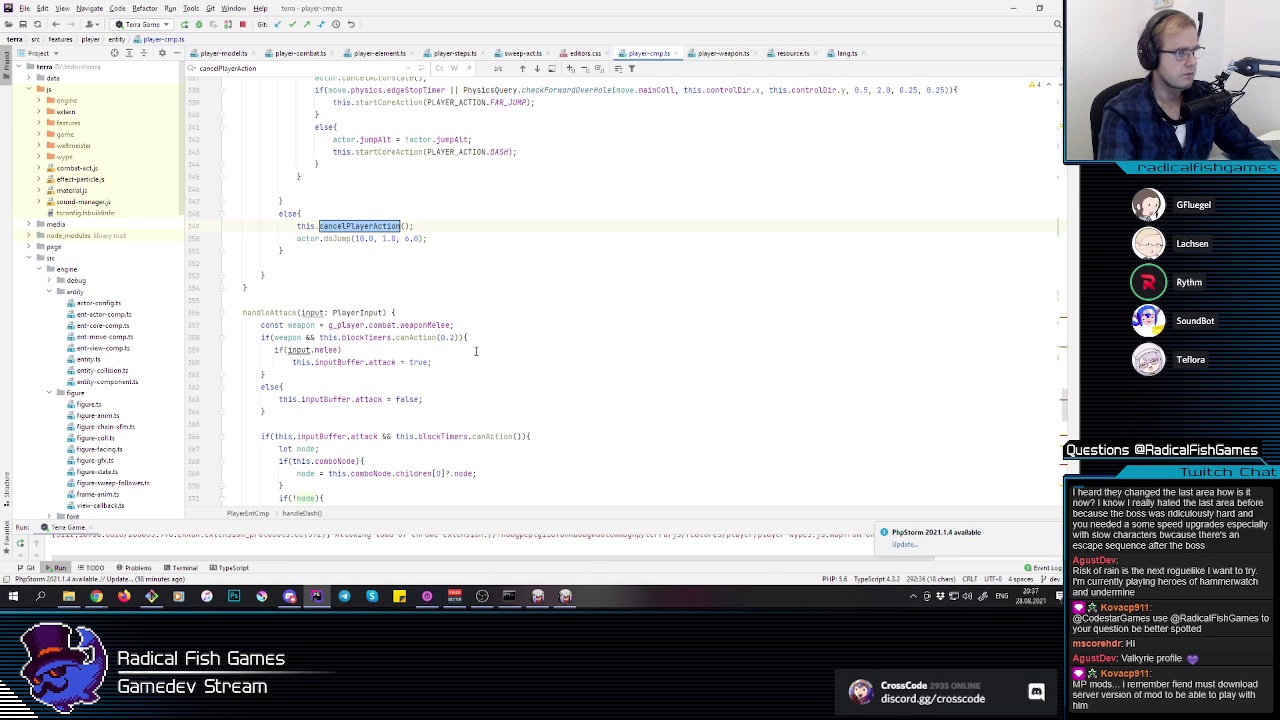
pyautogui.press('Return')
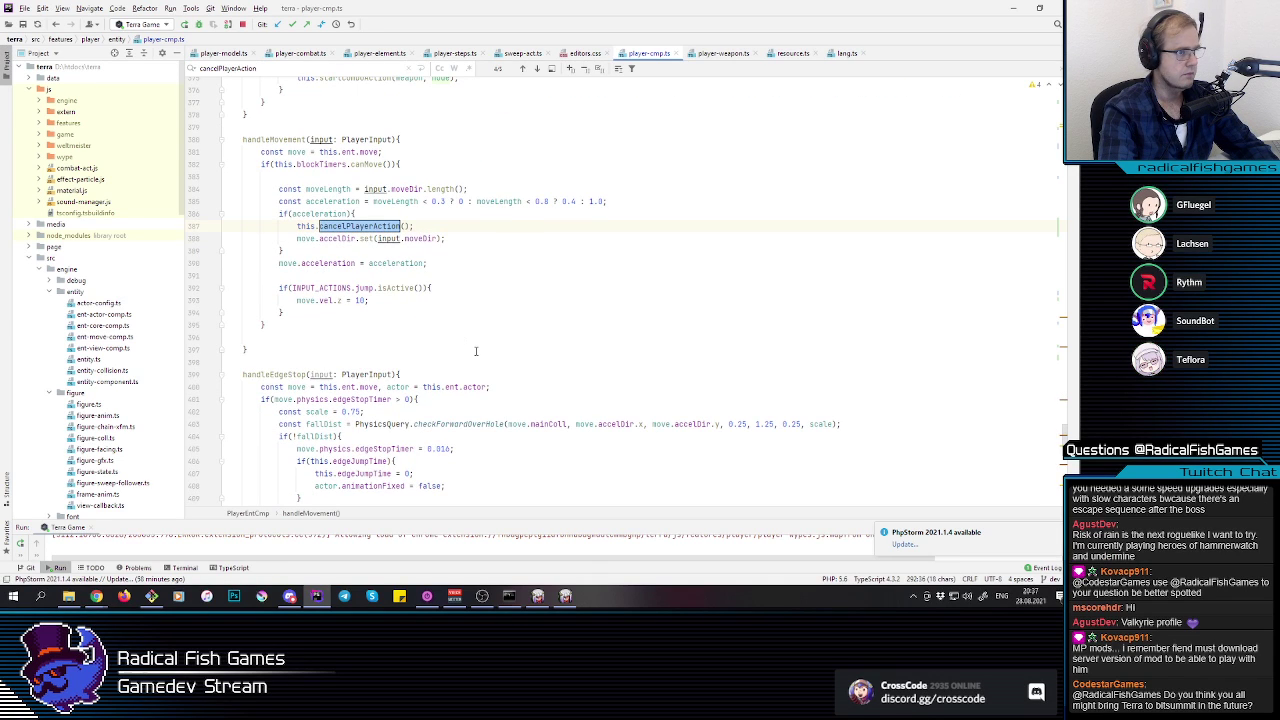
pyautogui.press('Return')
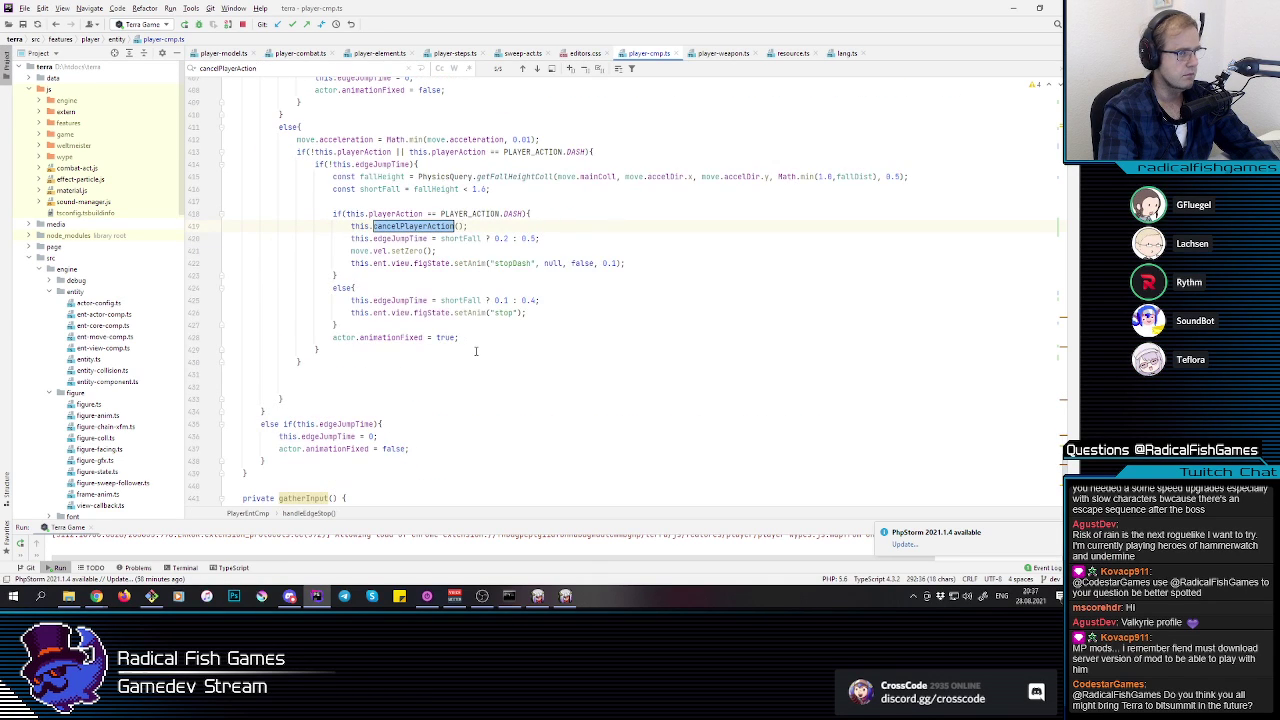
pyautogui.scroll(3, 489, 330)
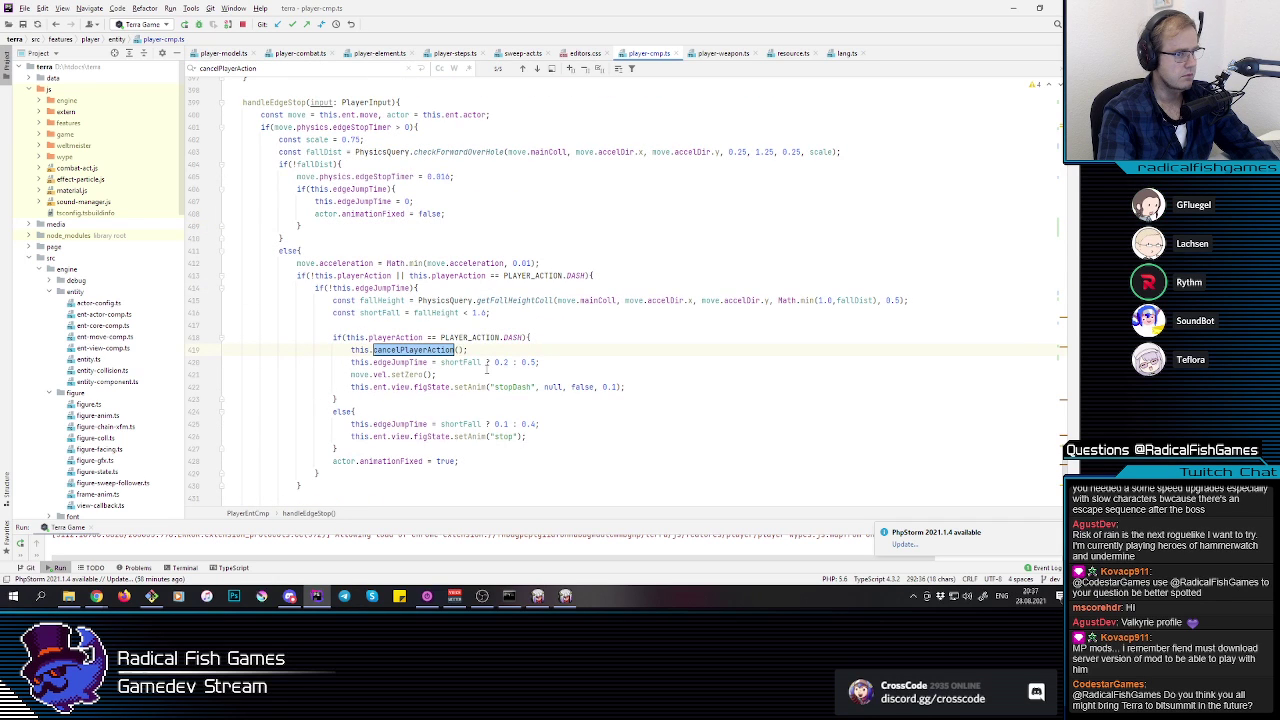
pyautogui.press('Return')
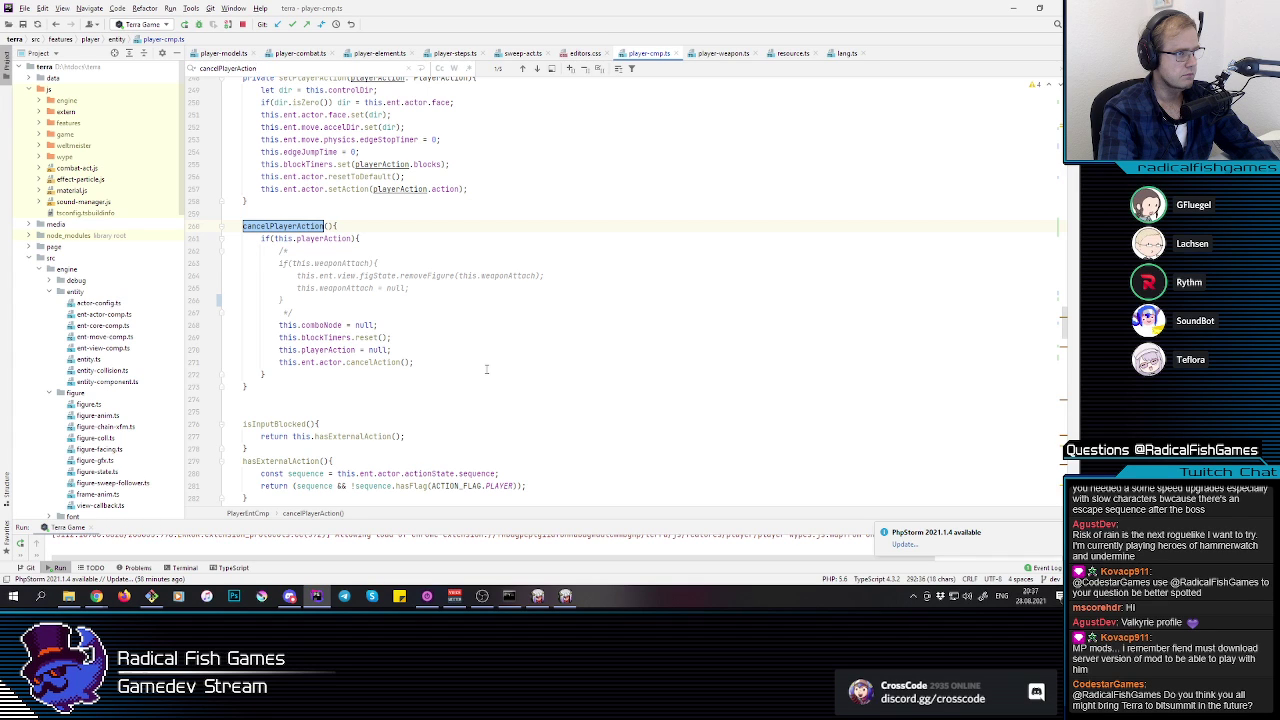
# Step: Add a this.resetWeapon(); call as the first line of cancelPlayerAction, before the playerAction check
pyautogui.scroll(2, 368, 281)
pyautogui.click(362, 291)
pyautogui.press('Return')
pyautogui.write('this.res')
pyautogui.press('Return')
pyautogui.write(';')
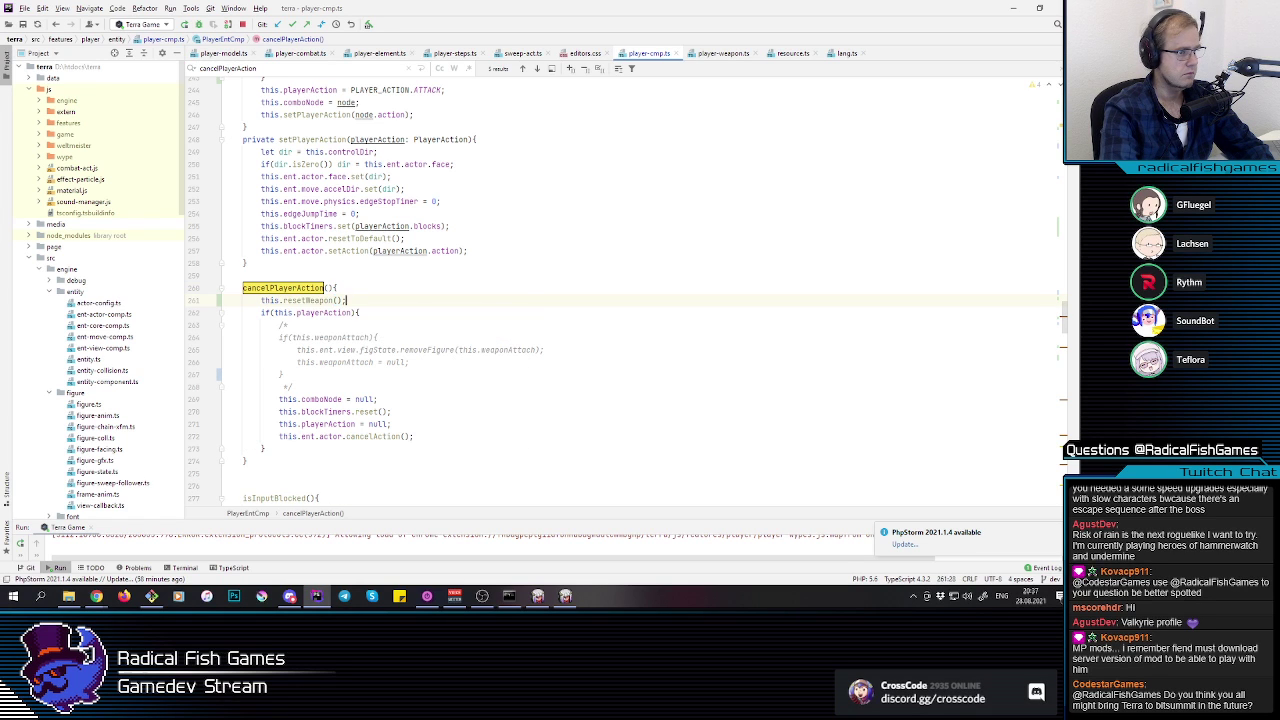
# Step: Find the this.resetWeapon(); line in onJump and delete it, keeping the cancelPlayerAction call
pyautogui.doubleClick(312, 303)
pyautogui.scroll(-2, 421, 274)
pyautogui.hotkey('ctrl', 'f')
pyautogui.press('Return')
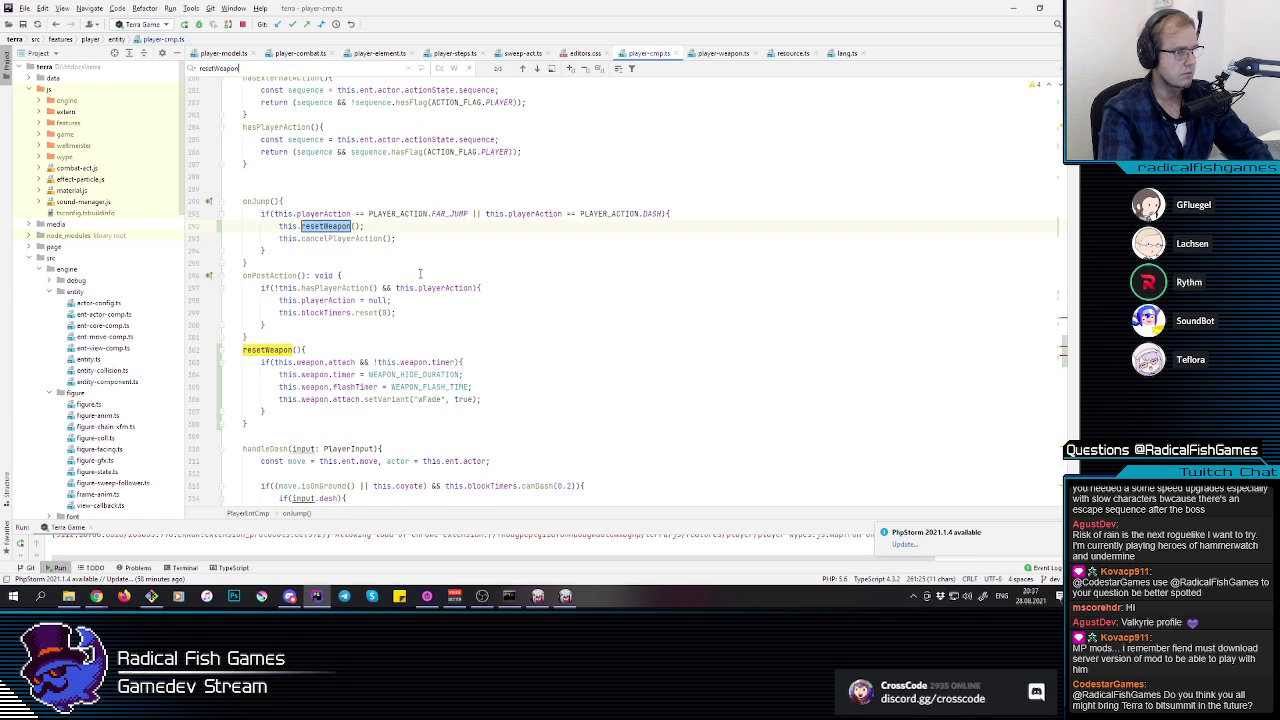
pyautogui.press('Escape')
pyautogui.press('Up')
pyautogui.press('Home')
pyautogui.press('Home')
pyautogui.press('Down')
pyautogui.hotkey('shift', 'Down')
pyautogui.hotkey('shift', 'Left')
pyautogui.hotkey('ctrl', 'y')
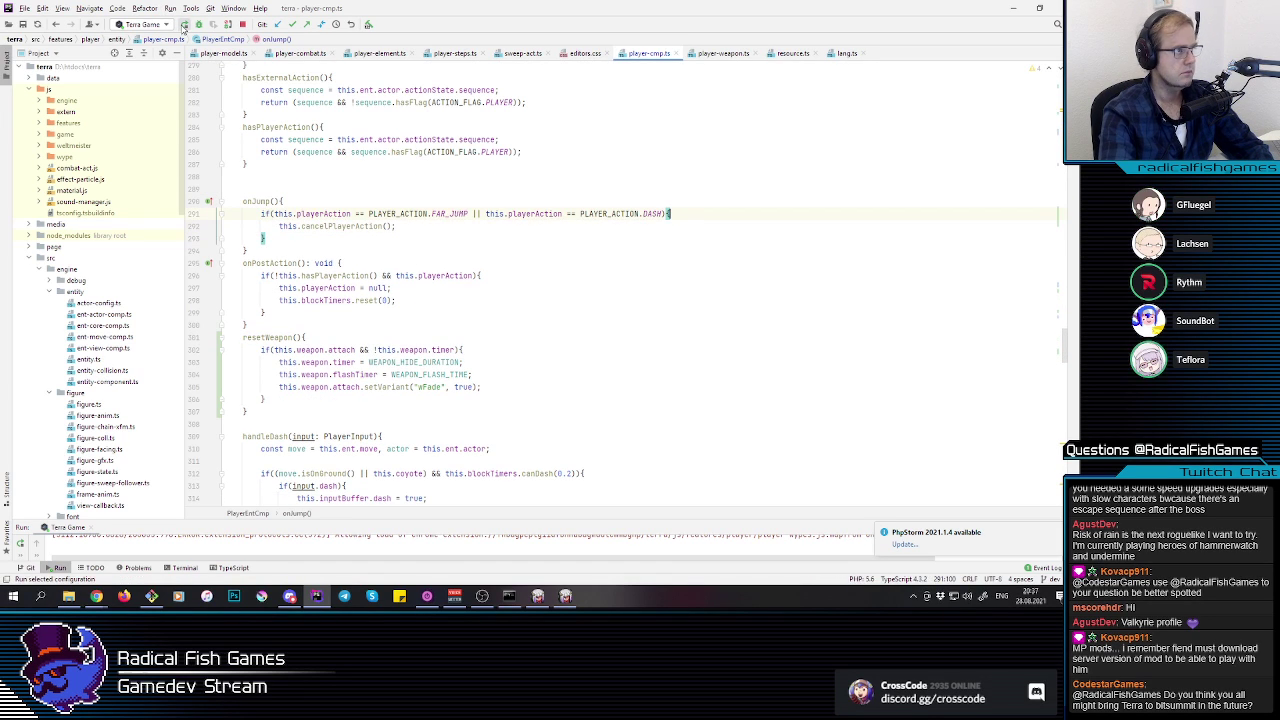
# Step: Rerun the Terra Game configuration and test the weapon's reset by attacking and moving the player around the map
pyautogui.click(183, 25)
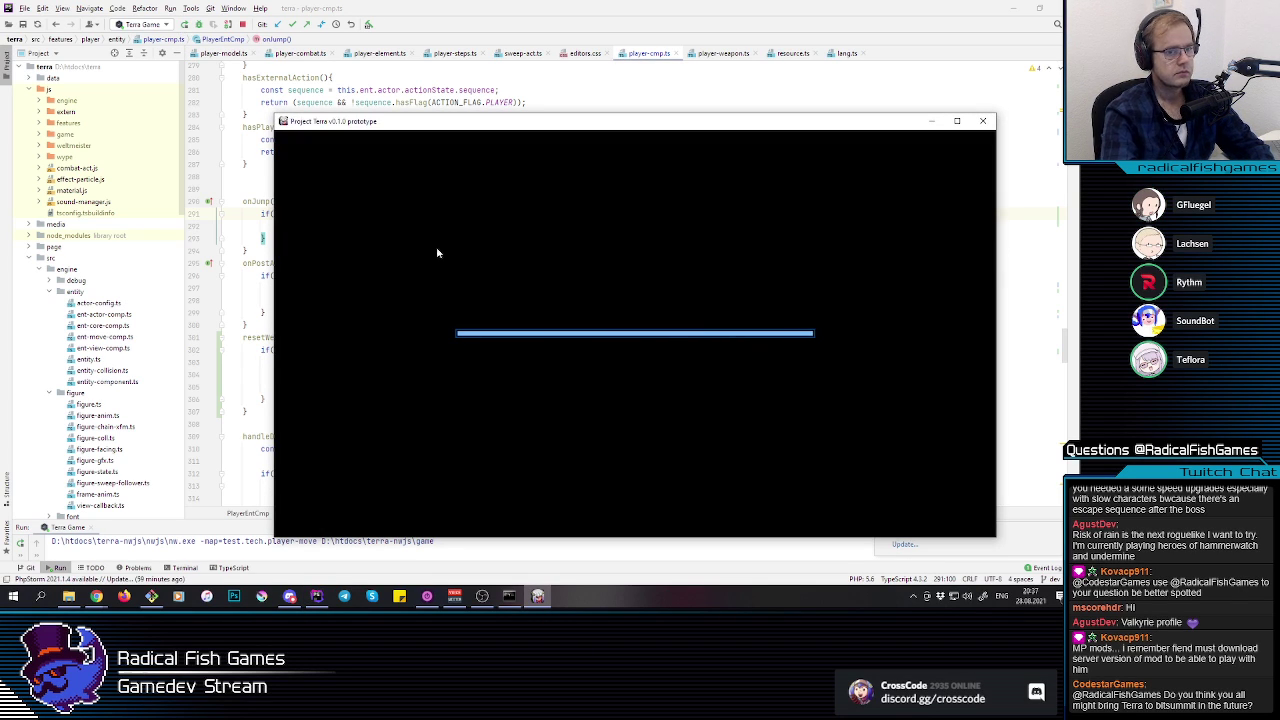
pyautogui.press('a')
pyautogui.press('s')
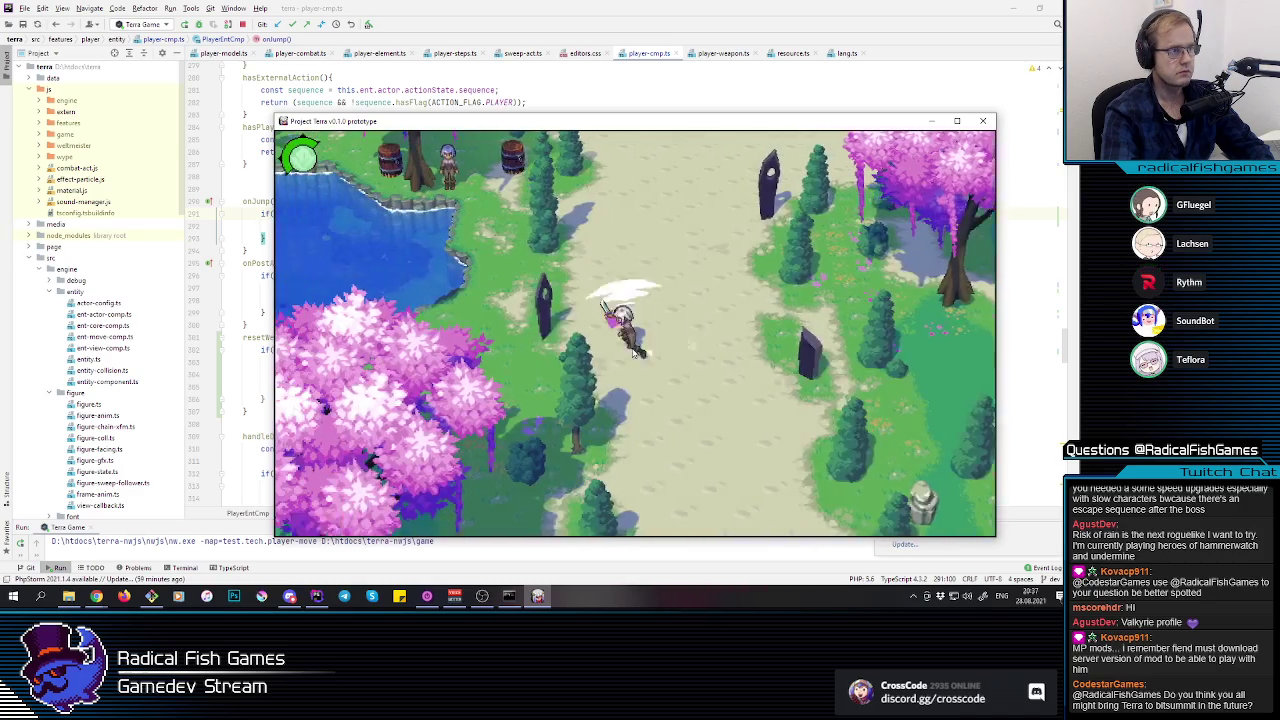
pyautogui.press('w')
pyautogui.press('w')
pyautogui.press('d')
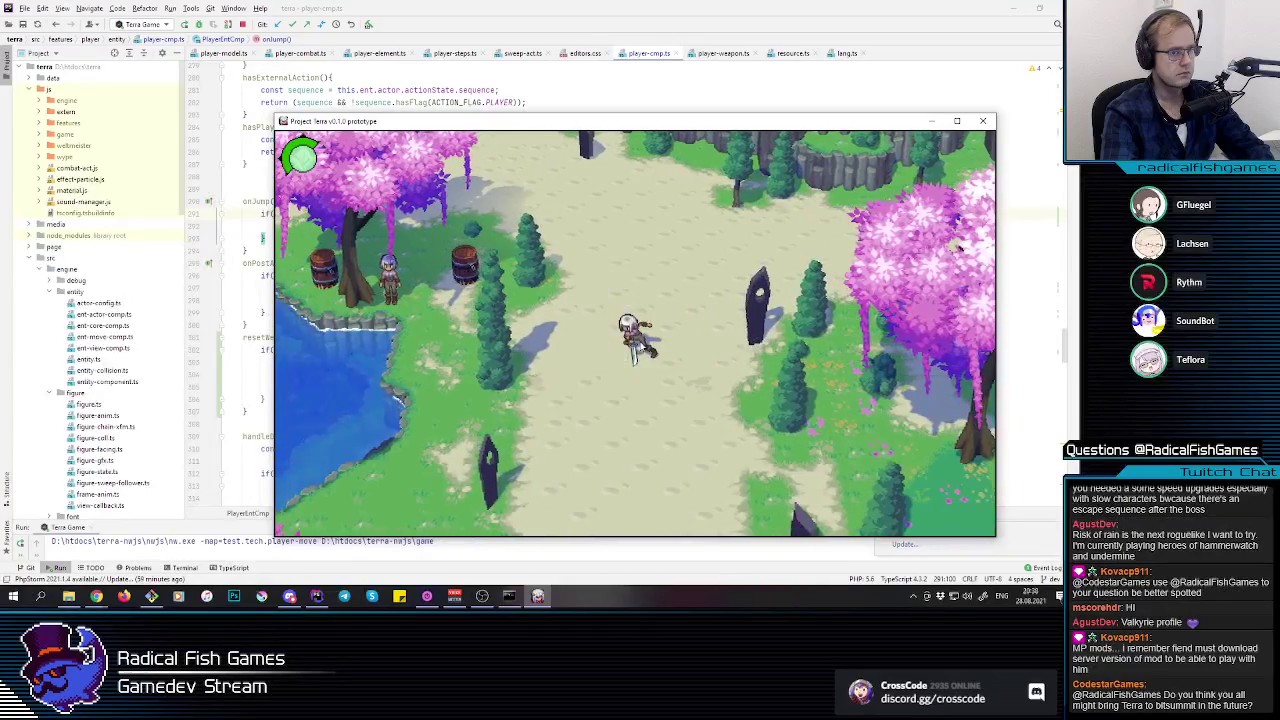
pyautogui.click(612, 380)
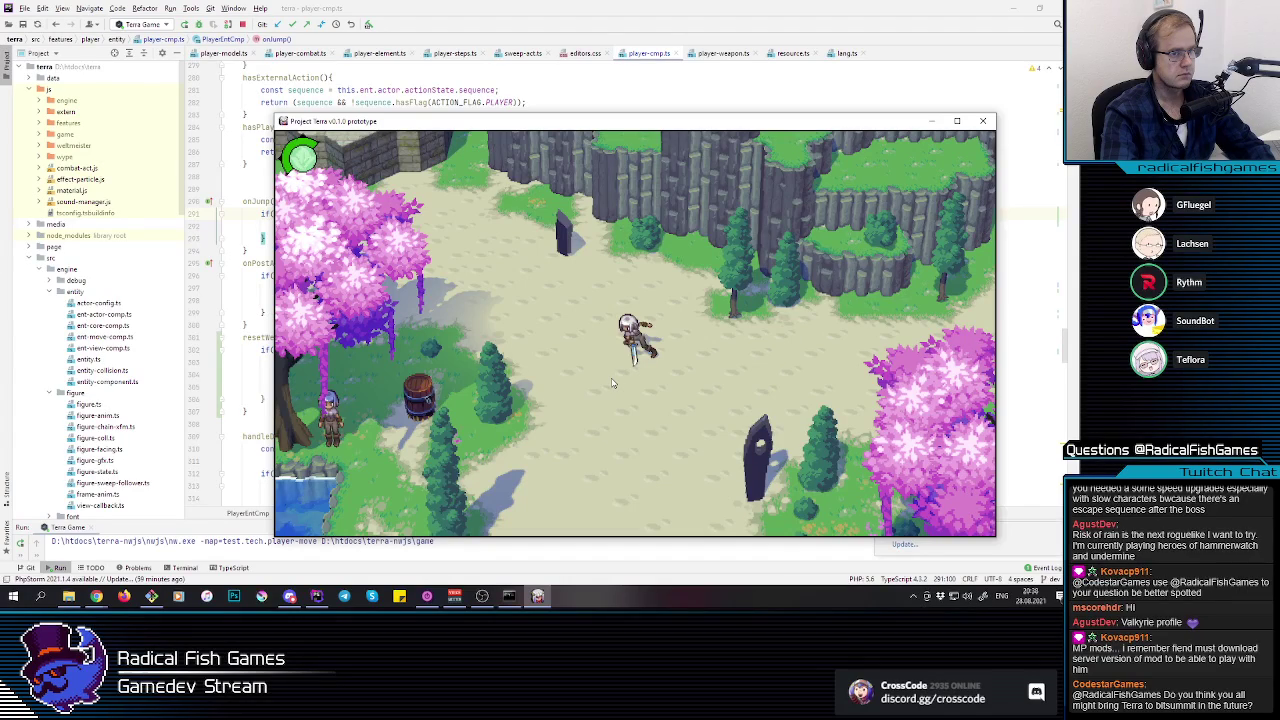
pyautogui.click(612, 383)
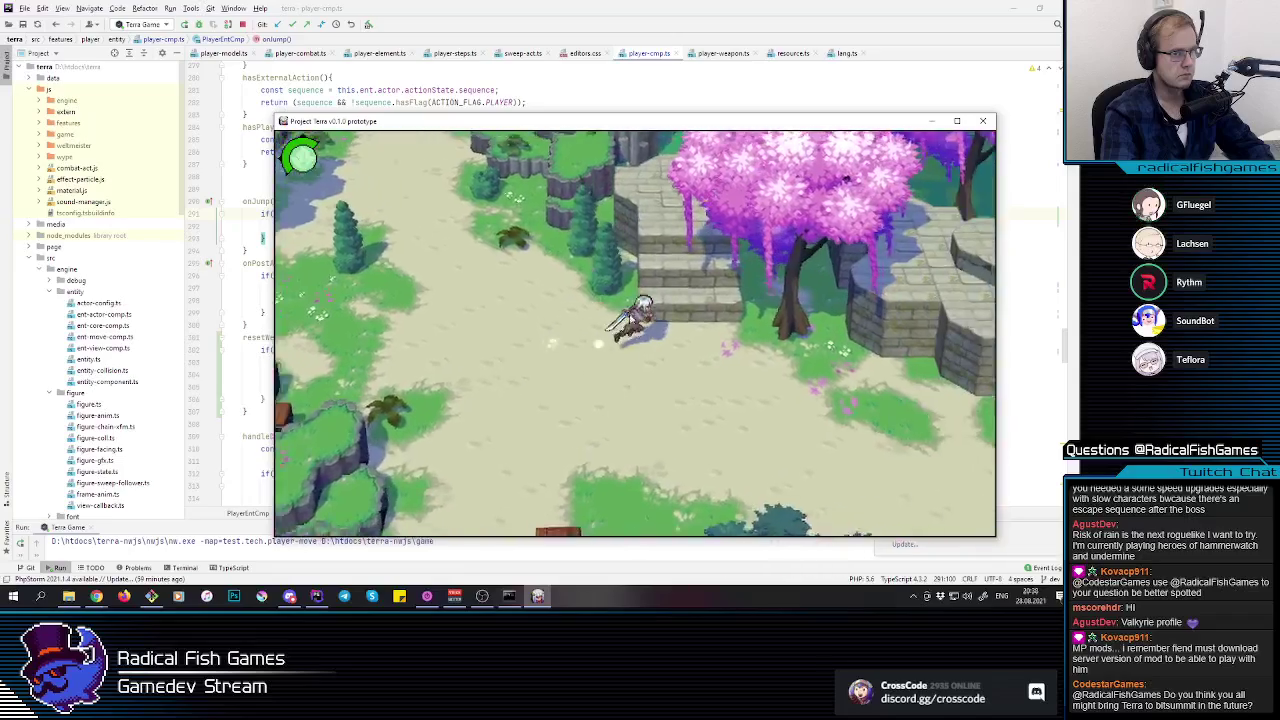
pyautogui.press('a')
pyautogui.click(806, 276)
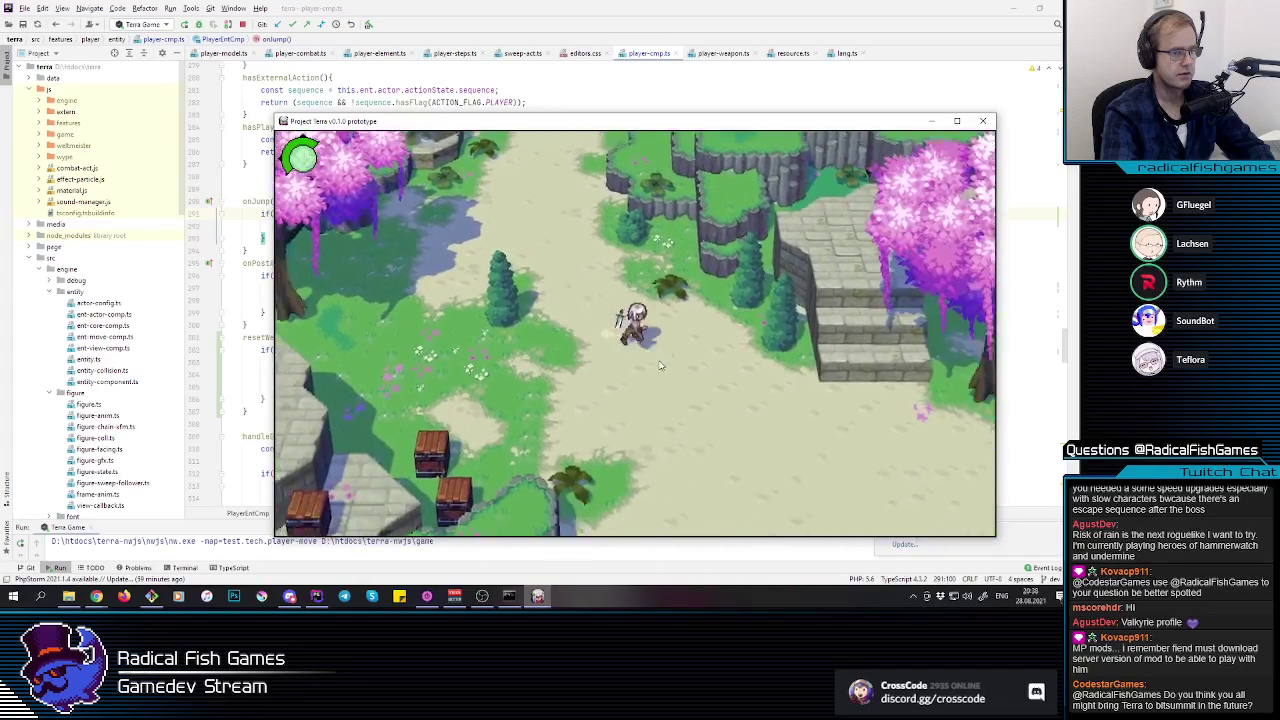
# Step: Close the game window, select the Terra WM run configuration and launch the Weltmeister editor
pyautogui.click(983, 121)
pyautogui.click(141, 24)
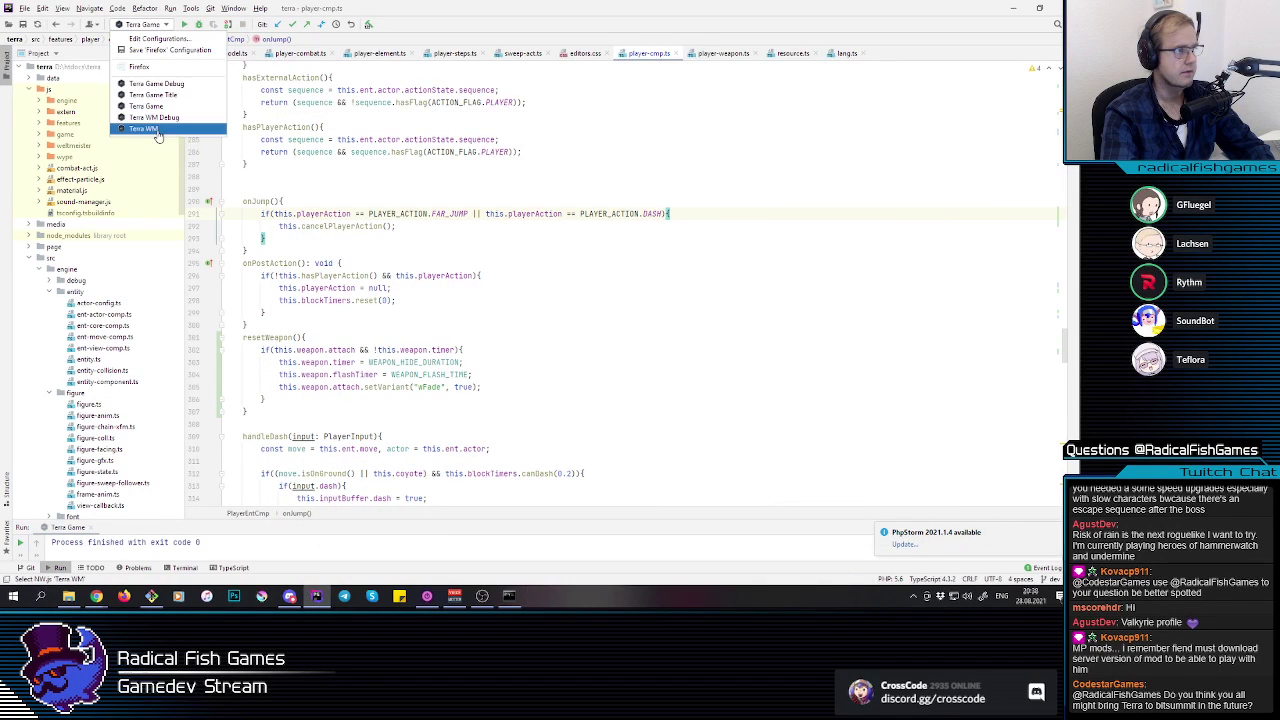
pyautogui.click(157, 129)
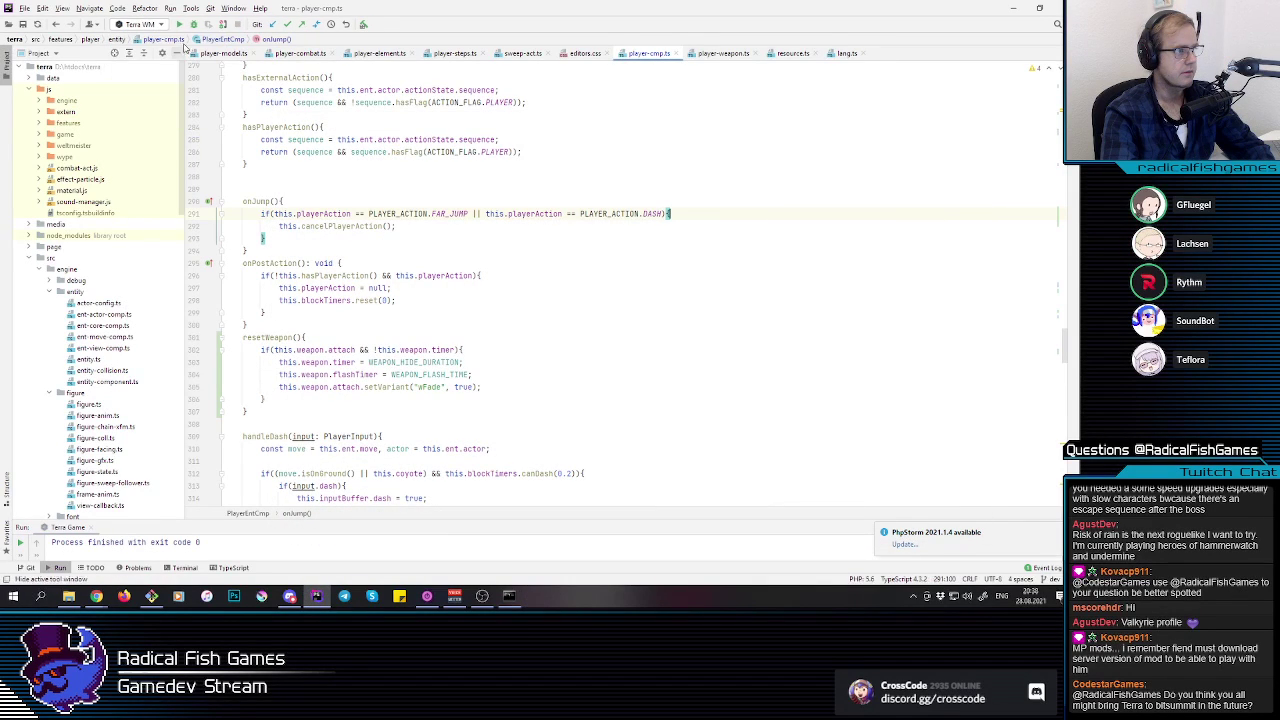
pyautogui.click(178, 24)
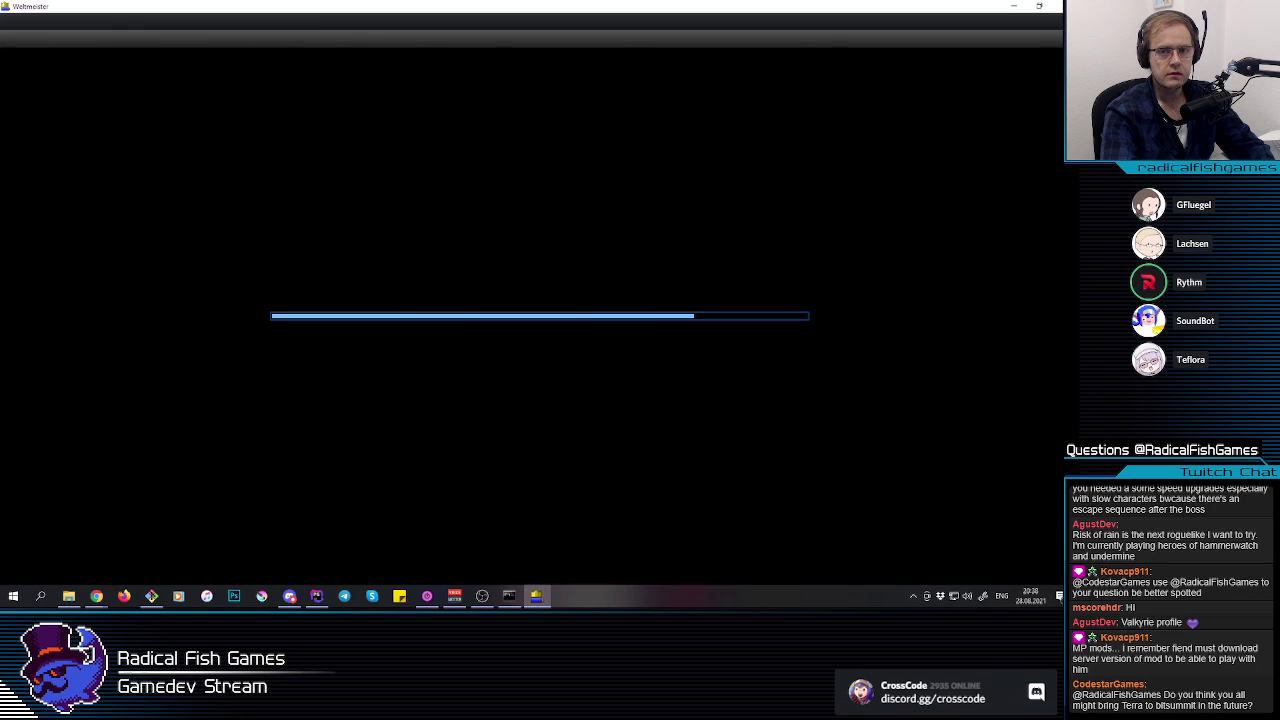
# Step: Select the weaponR node of the sword figure in Weltmeister and open the multi texture of graphics entry 0
pyautogui.hotkey('alt', 'Tab')
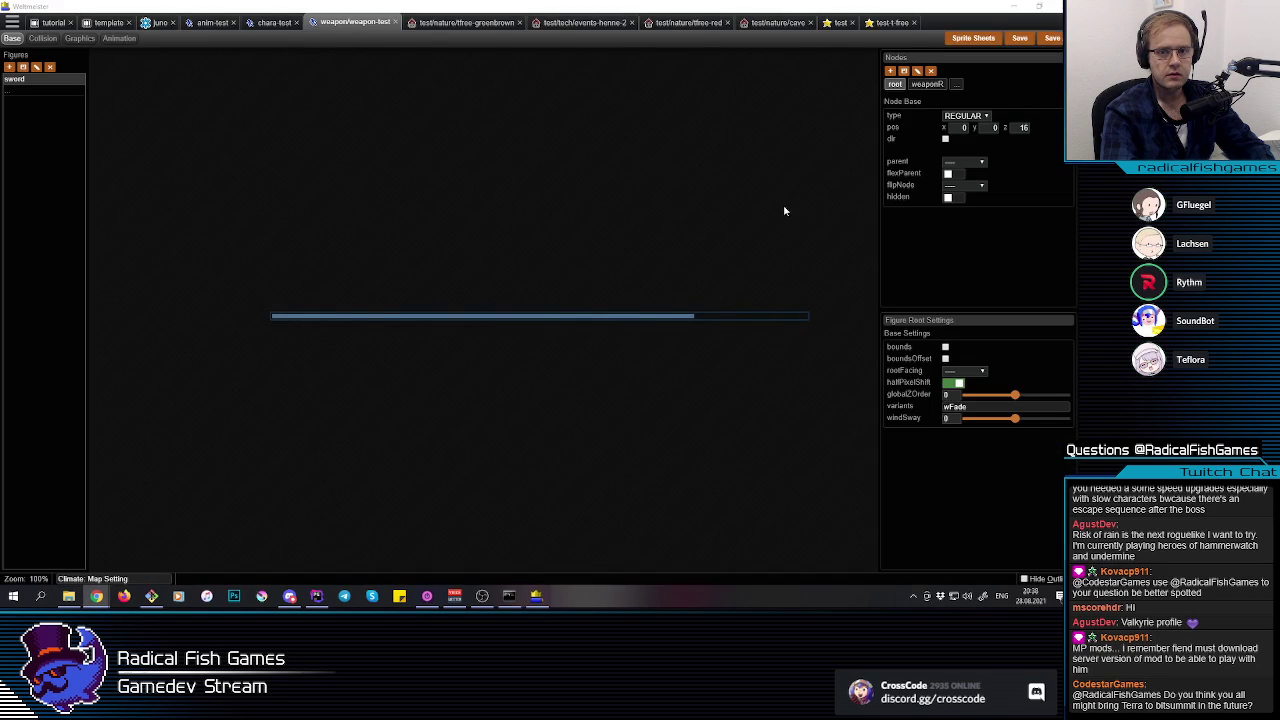
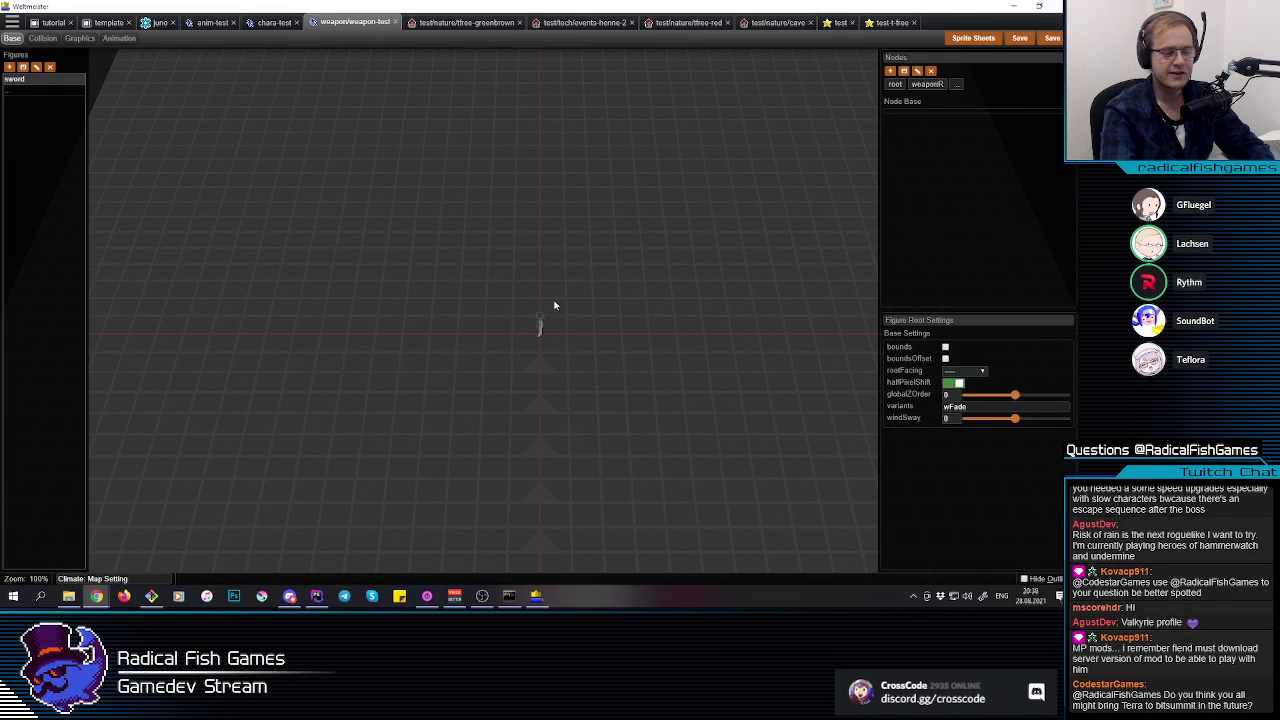
pyautogui.scroll(1, 548, 346)
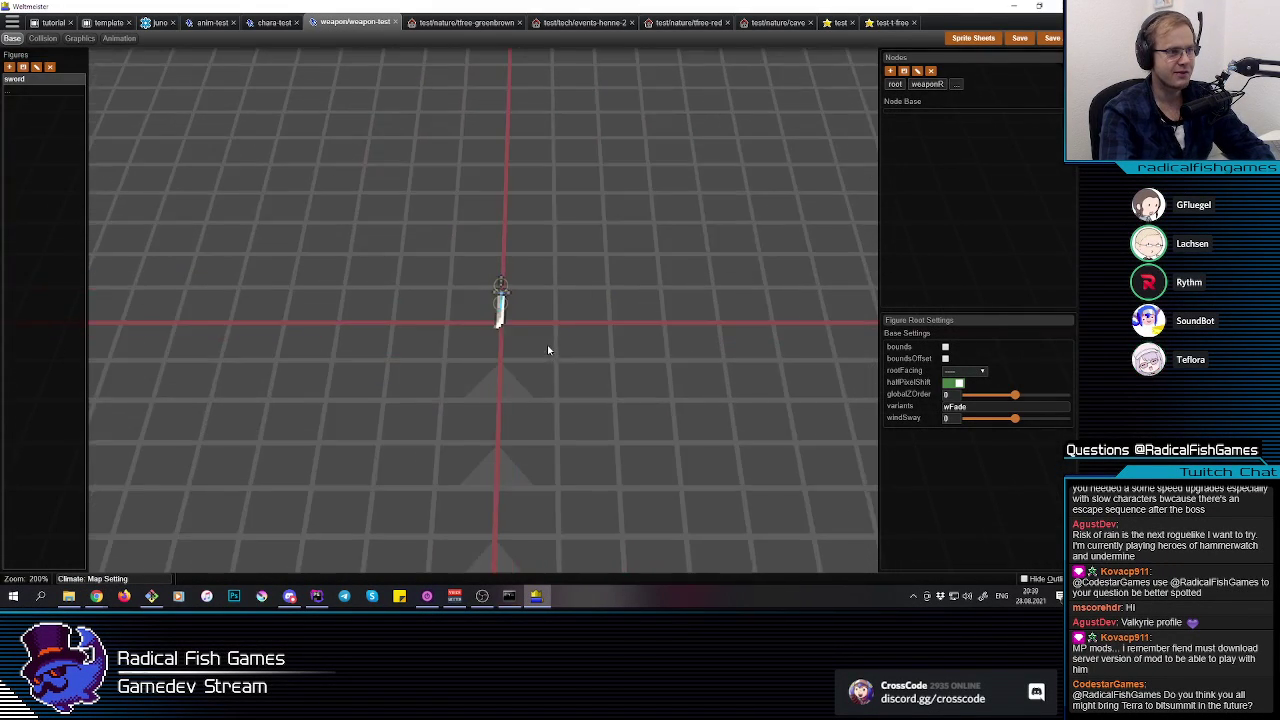
pyautogui.press('q')
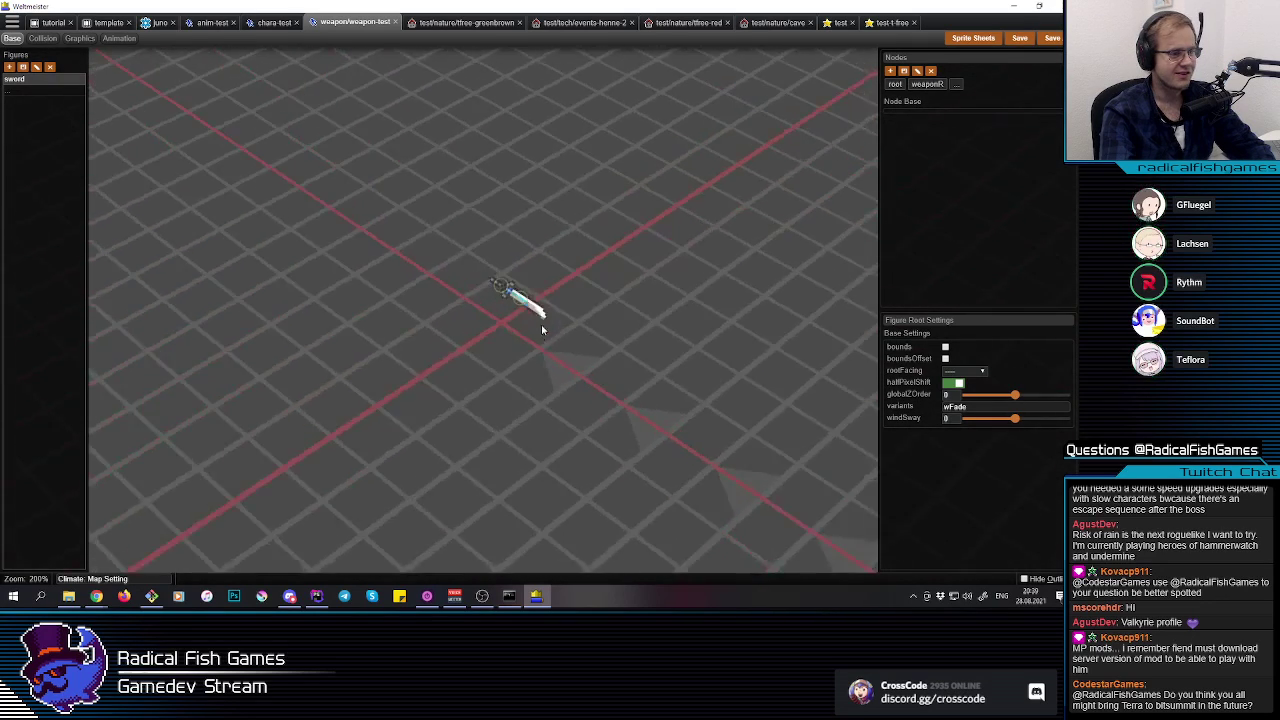
pyautogui.click(500, 310)
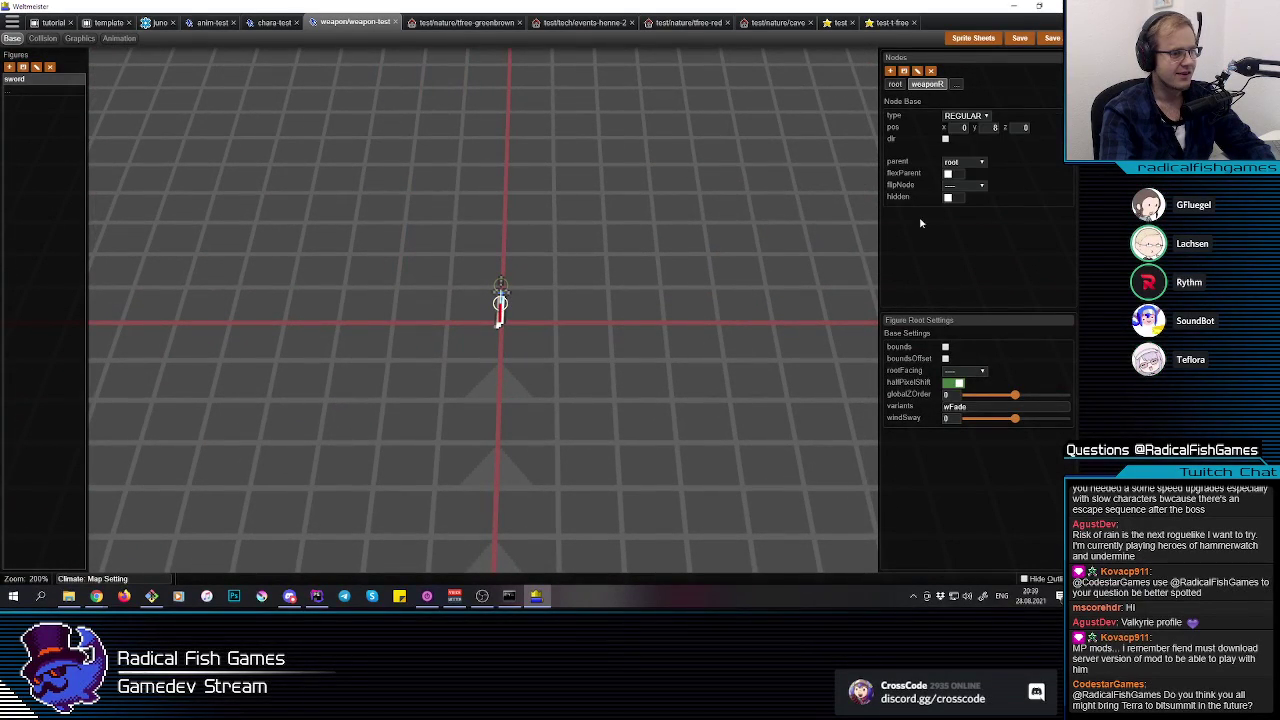
pyautogui.click(894, 129)
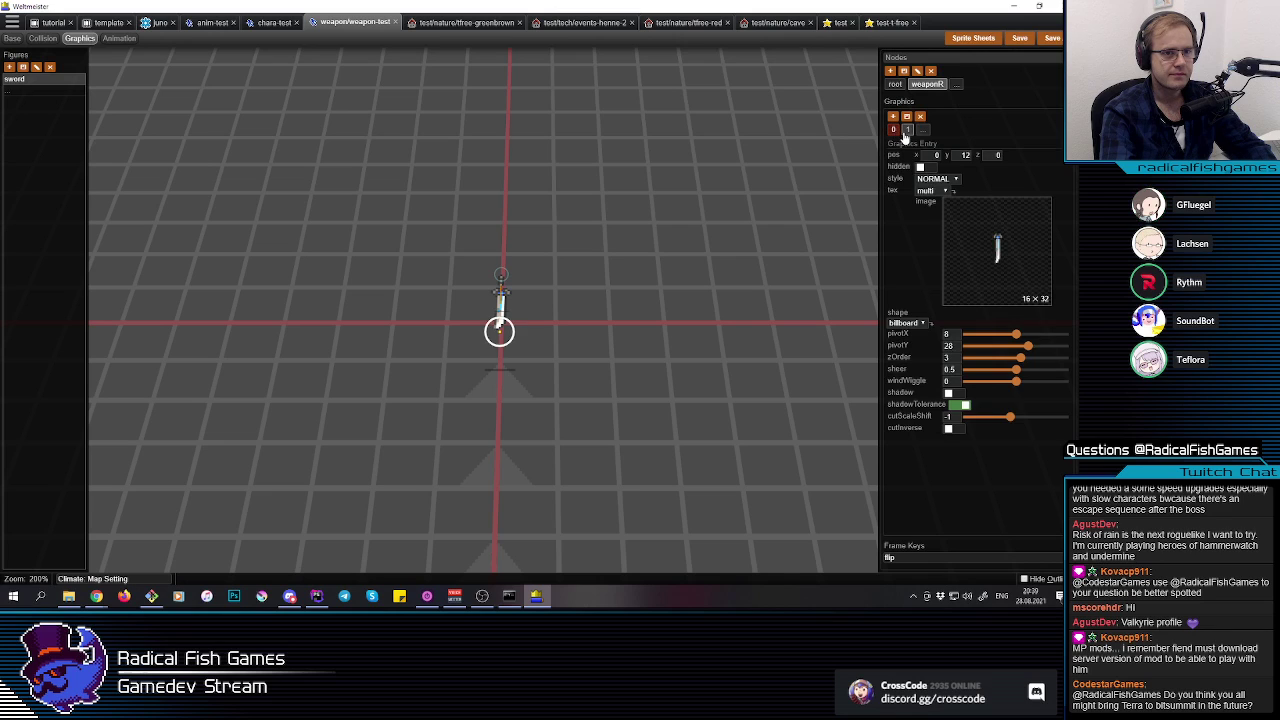
pyautogui.click(984, 253)
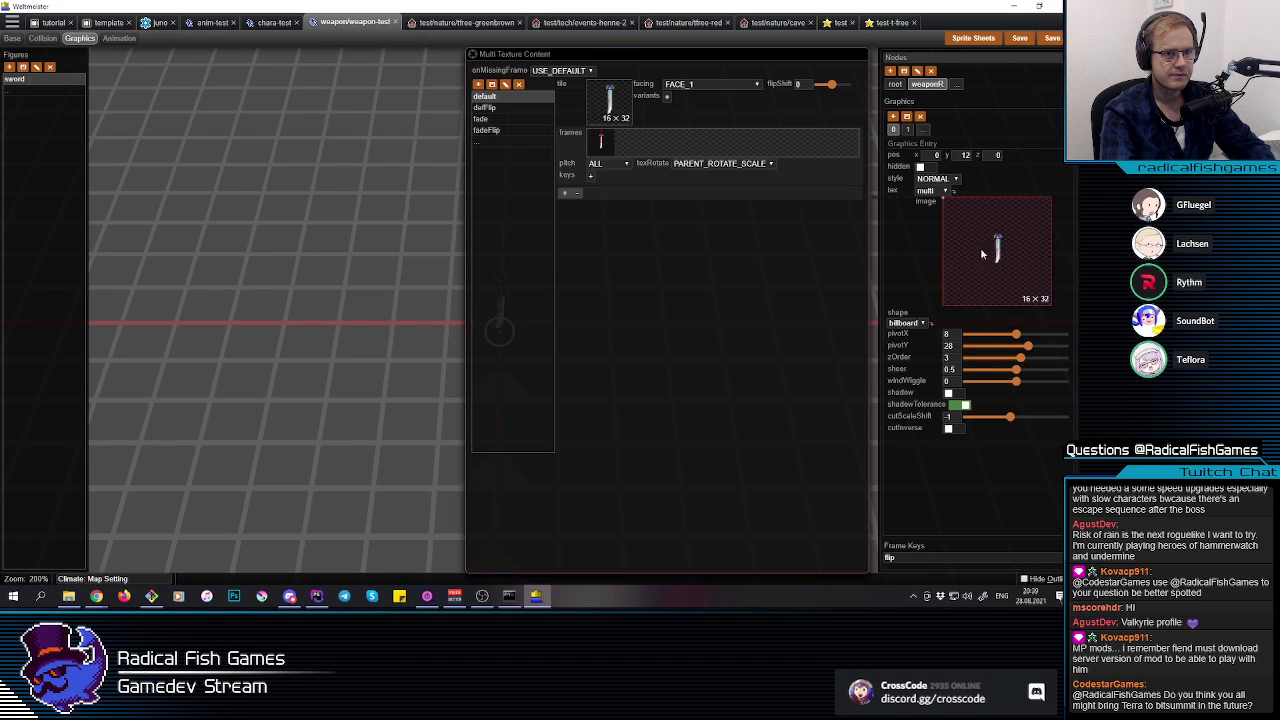
# Step: Examine the tiles, variants and frame keys of the defFlip, fade and fadeFlip textures in graphics entry 0
pyautogui.click(490, 109)
pyautogui.click(490, 120)
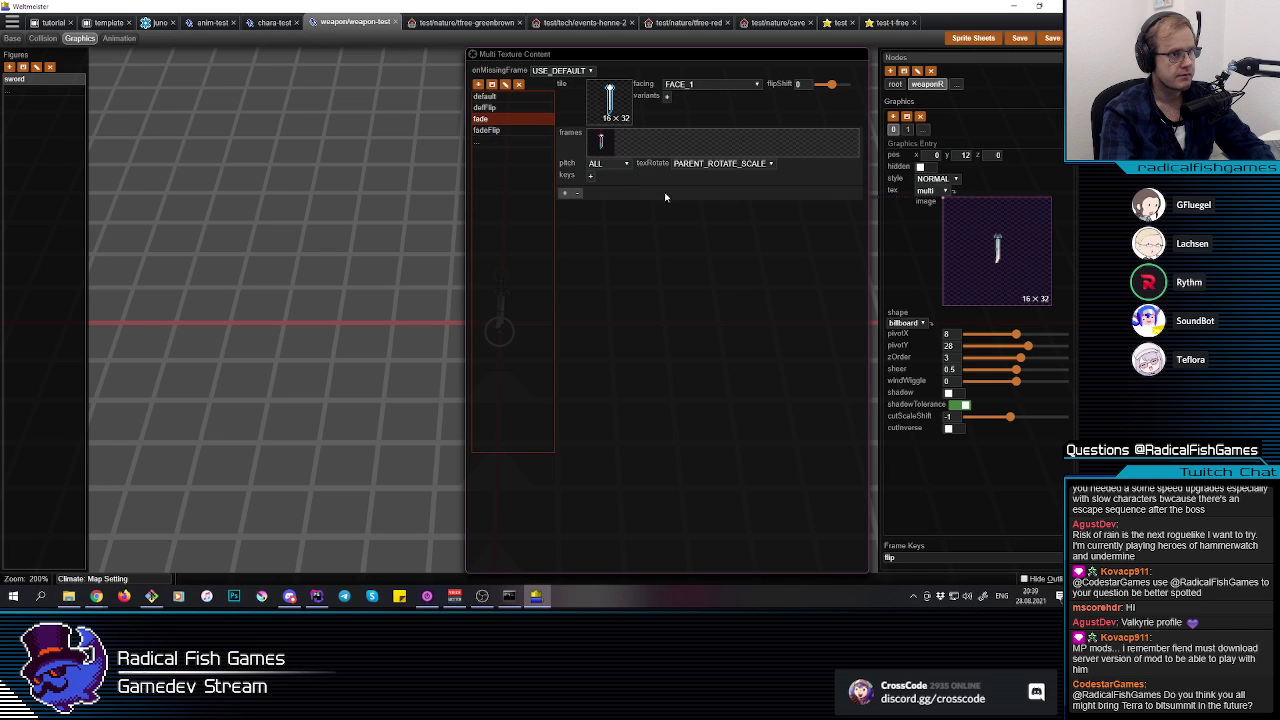
pyautogui.click(590, 177)
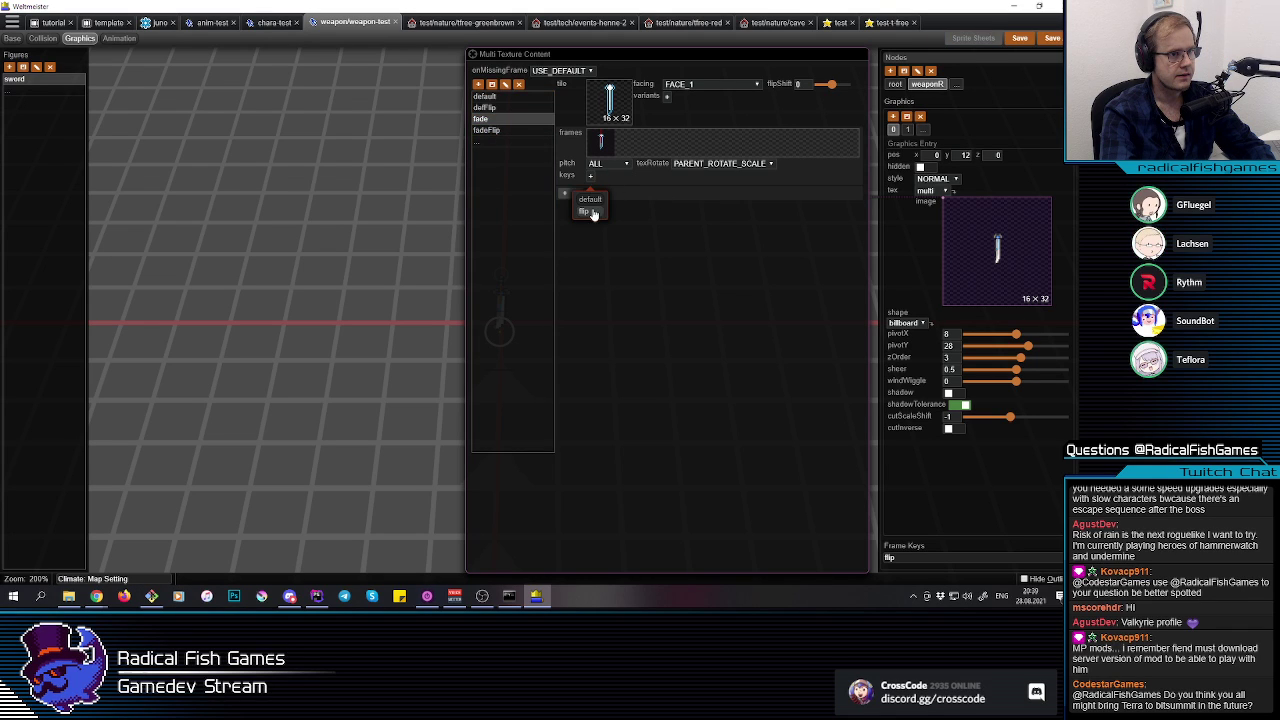
pyautogui.click(591, 200)
pyautogui.click(484, 132)
pyautogui.click(485, 120)
pyautogui.click(486, 110)
pyautogui.click(487, 121)
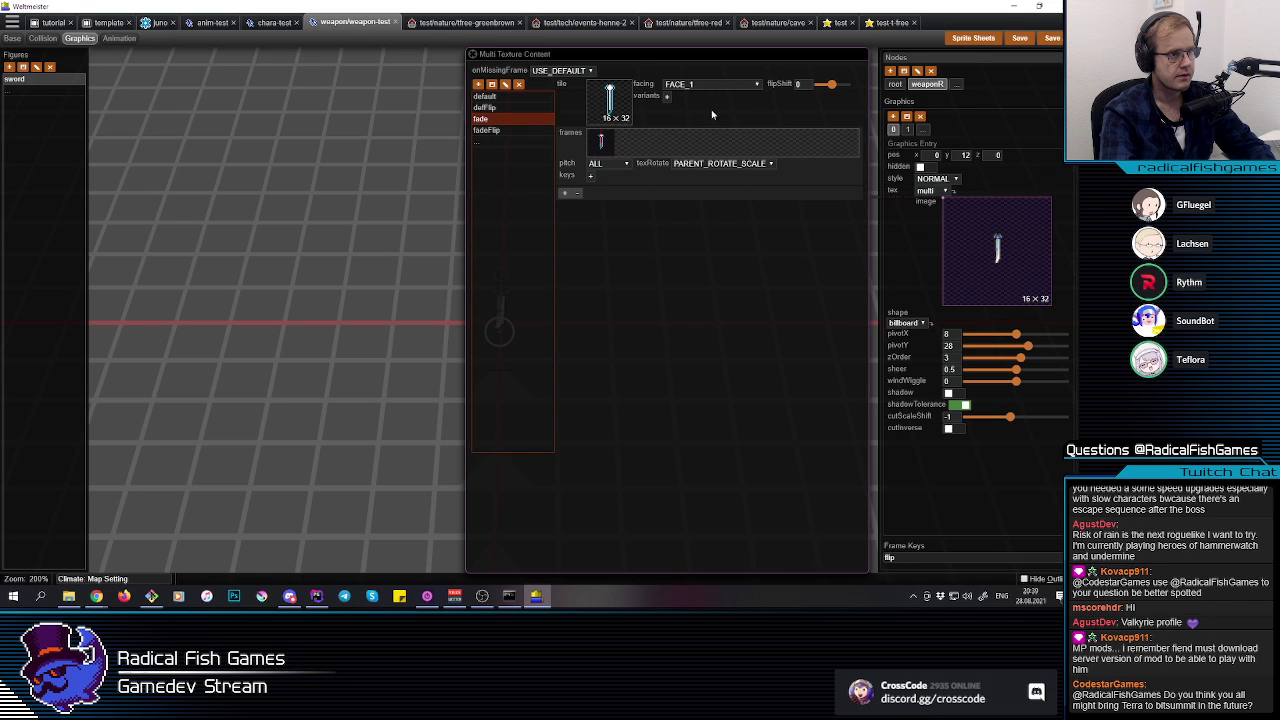
# Step: Assign the wFade variant to the fade and fadeFlip textures of graphics entry 0, check the other textures and close the texture editor
pyautogui.click(667, 99)
pyautogui.click(667, 121)
pyautogui.click(504, 132)
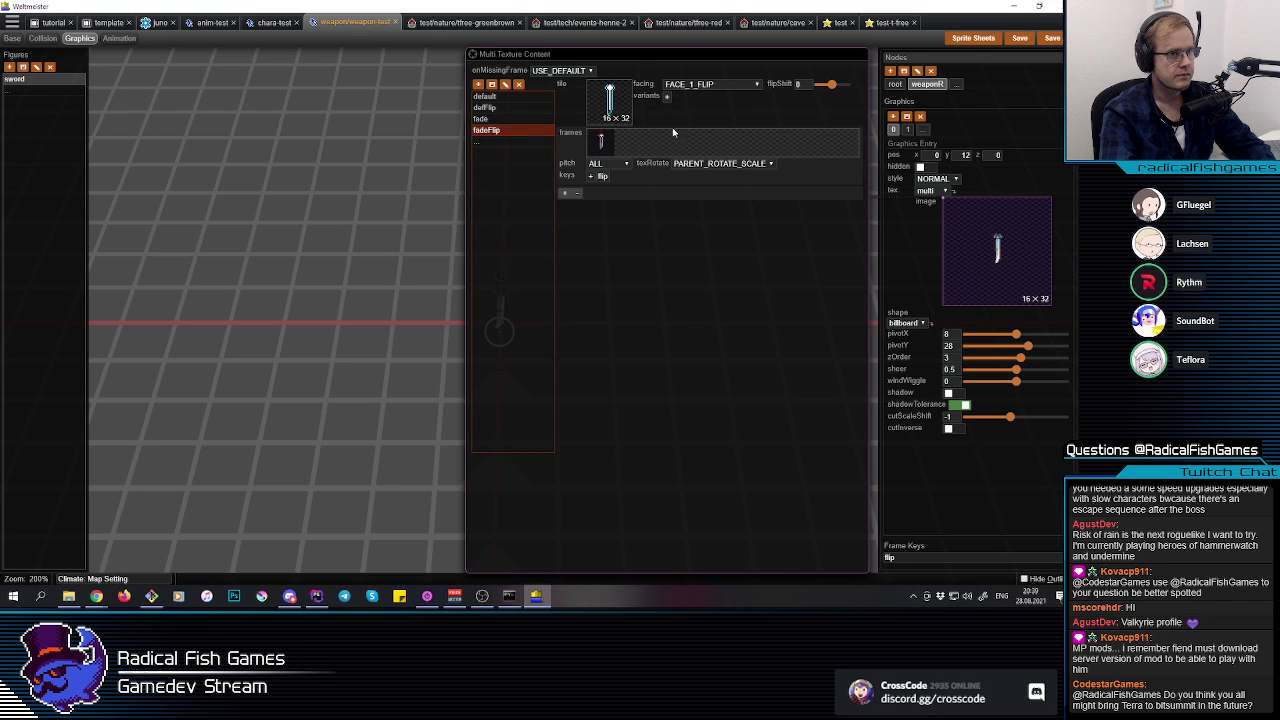
pyautogui.click(668, 100)
pyautogui.click(668, 118)
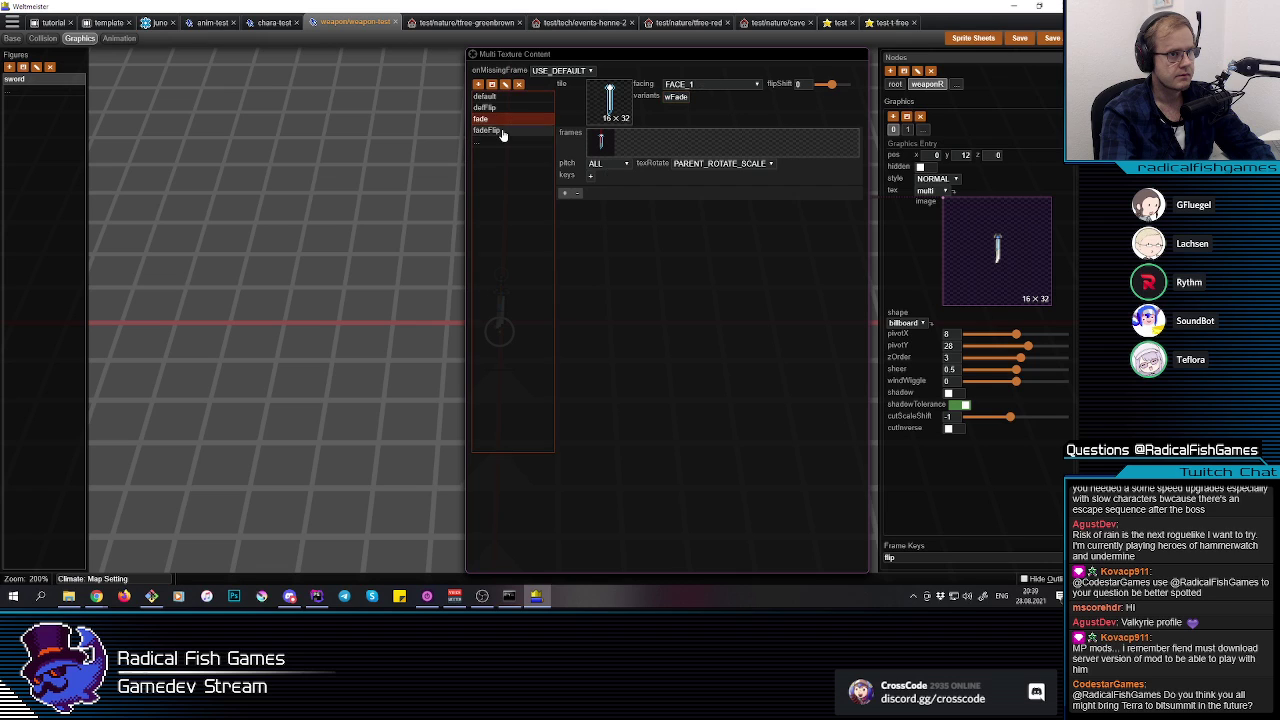
pyautogui.click(504, 120)
pyautogui.click(507, 108)
pyautogui.click(507, 99)
pyautogui.click(1035, 209)
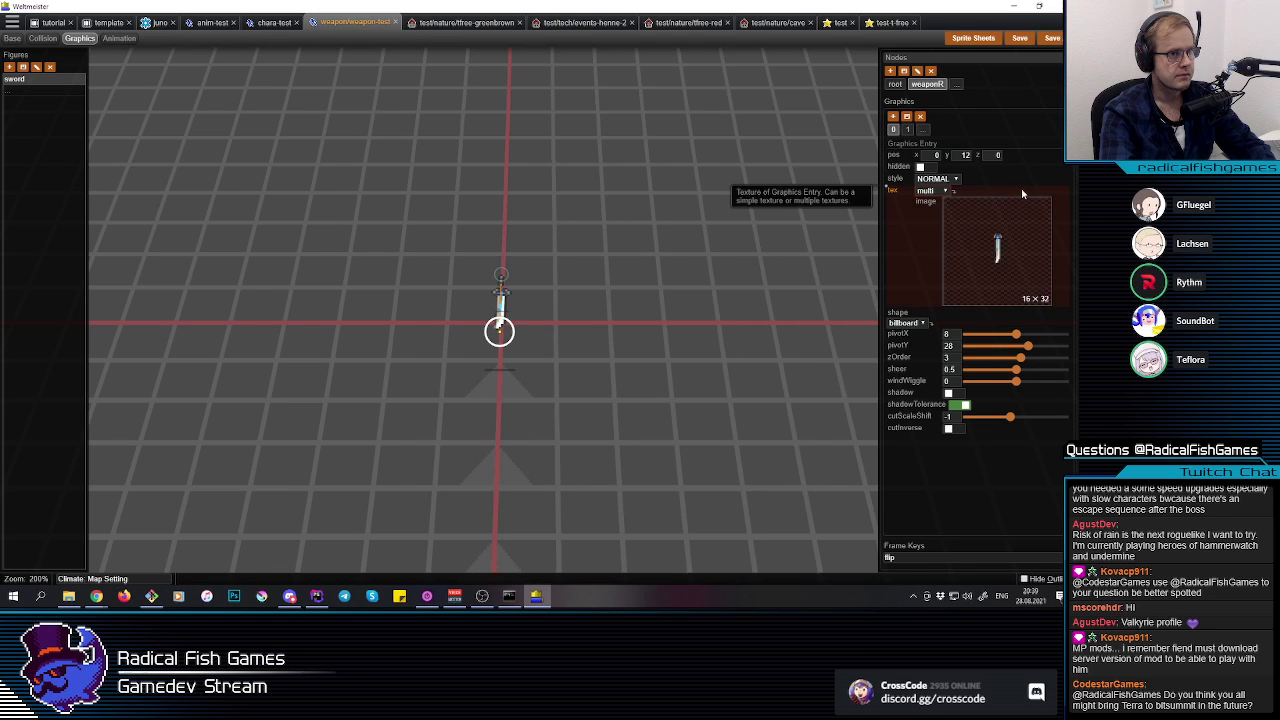
# Step: Open the multi texture of graphics entry 1 and pick the blue 16 × 8 tile from the weapon sheet for its fade texture
pyautogui.click(908, 131)
pyautogui.click(971, 226)
pyautogui.click(488, 108)
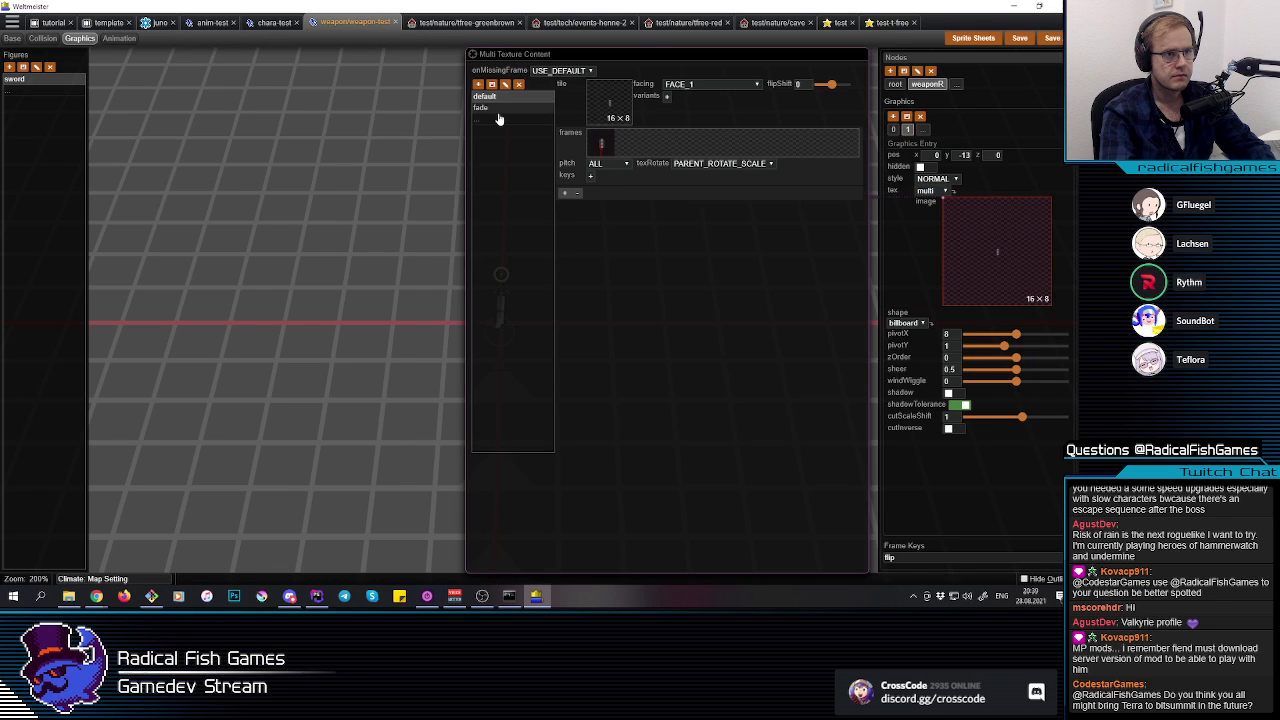
pyautogui.click(611, 105)
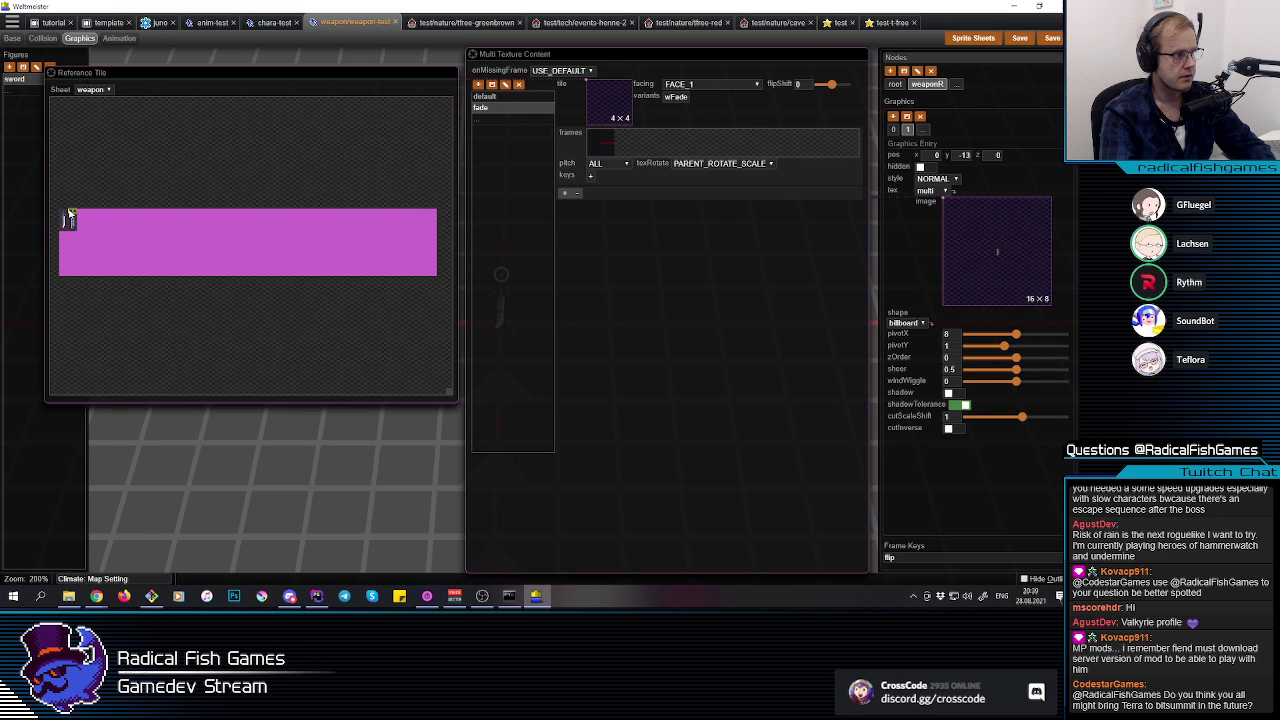
pyautogui.click(683, 238)
# Step: Compare the default and fade textures of graphics entry 1 by switching between them repeatedly
pyautogui.click(509, 98)
pyautogui.click(503, 109)
pyautogui.click(486, 96)
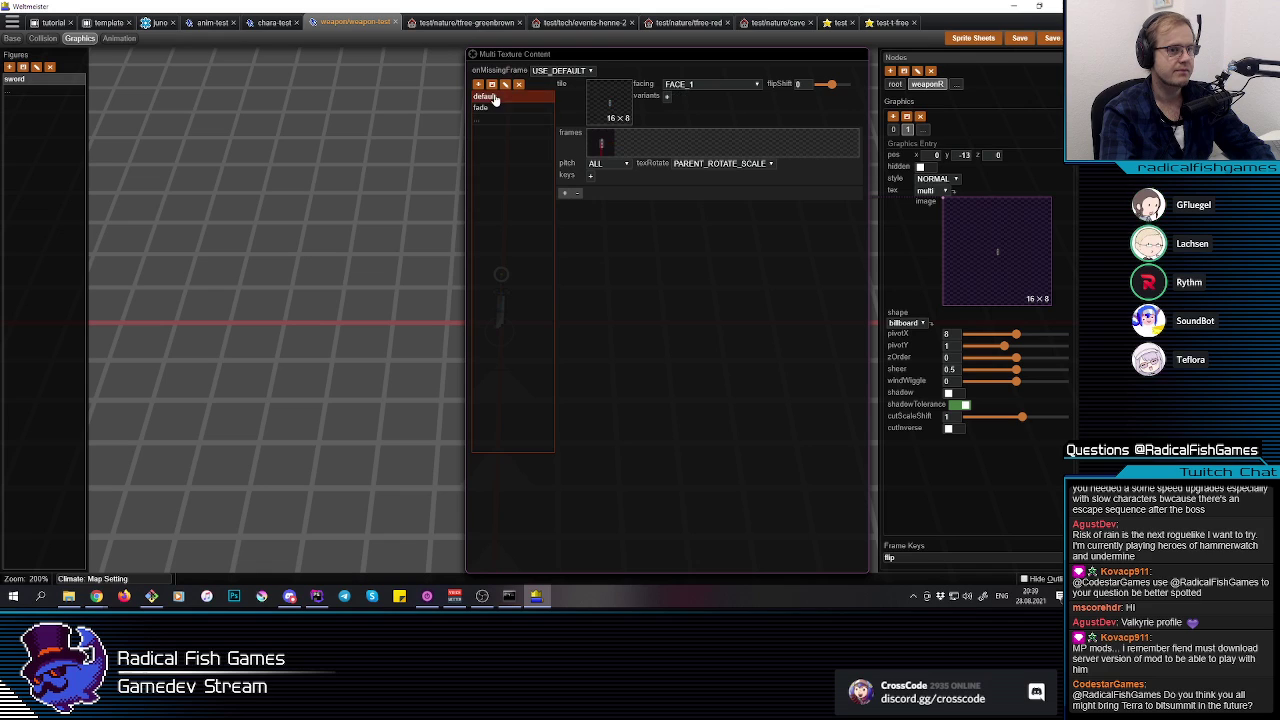
pyautogui.click(492, 109)
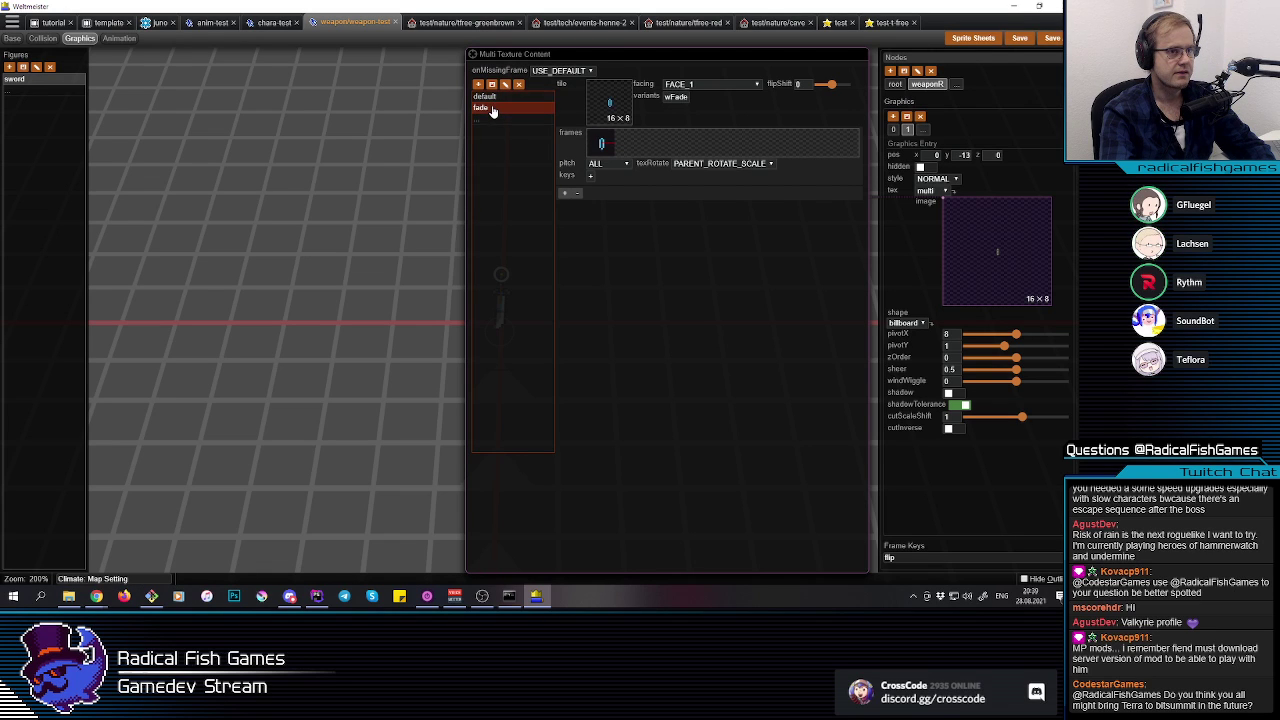
pyautogui.click(490, 98)
pyautogui.click(490, 108)
pyautogui.click(490, 98)
pyautogui.click(490, 109)
pyautogui.click(490, 98)
pyautogui.click(491, 107)
pyautogui.click(491, 98)
pyautogui.click(491, 105)
pyautogui.click(486, 96)
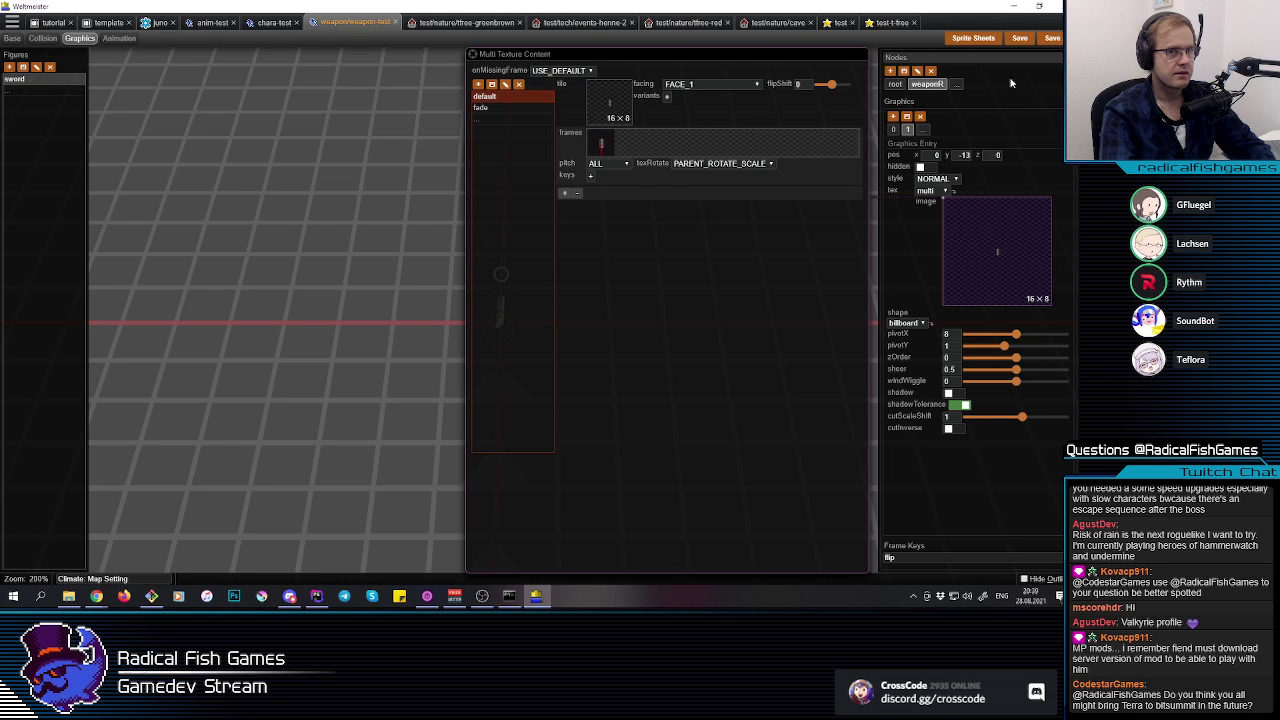
# Step: Save the weapon-test figure and recheck the default and fade textures of graphics entry 1
pyautogui.click(1010, 82)
pyautogui.click(1022, 40)
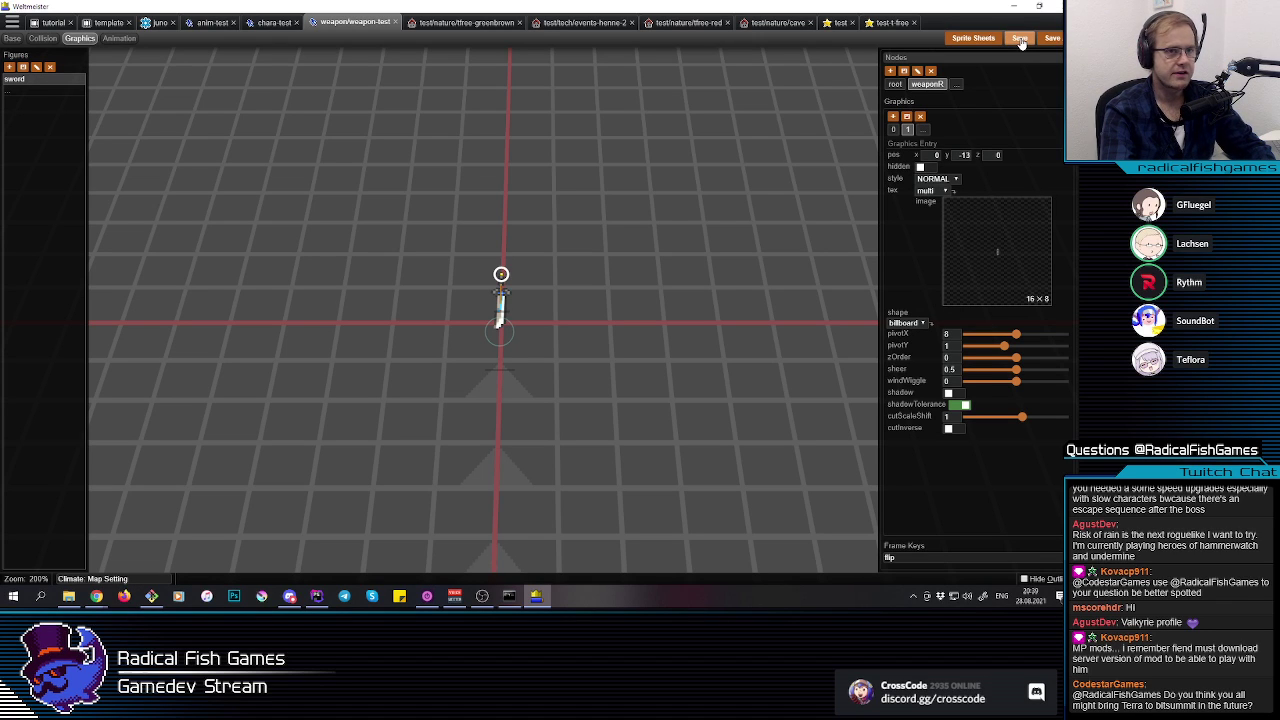
pyautogui.click(981, 267)
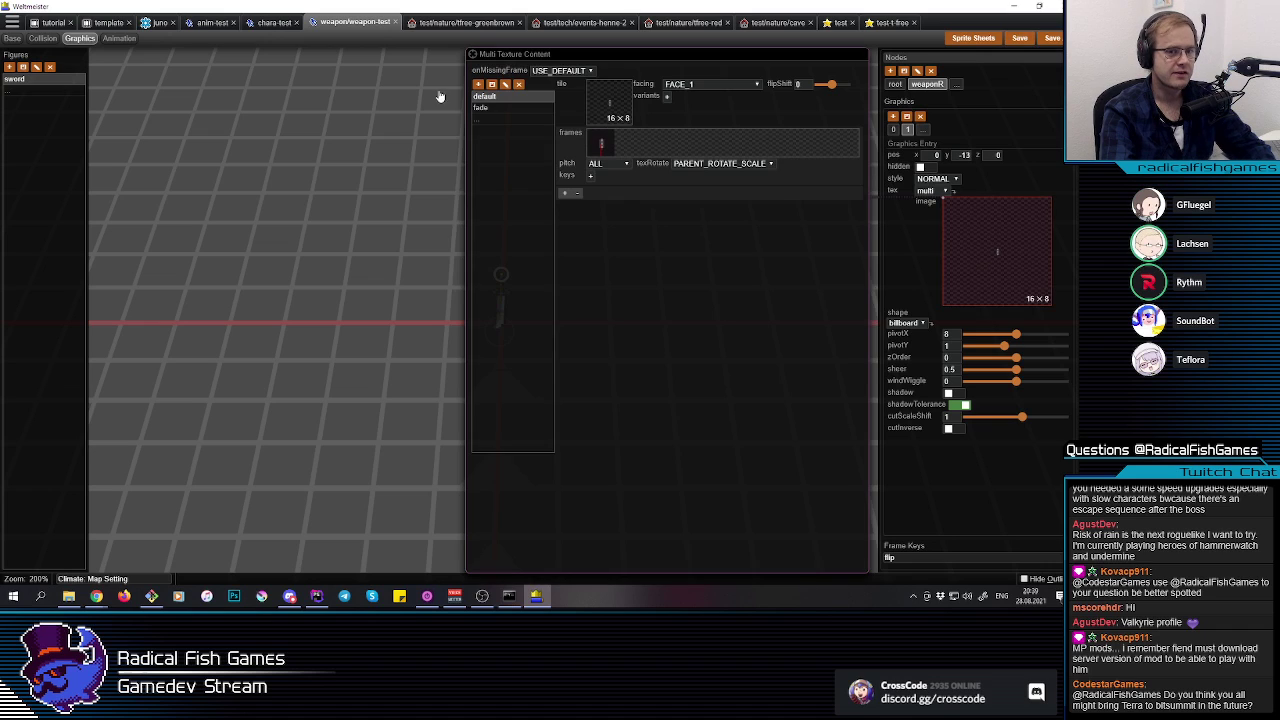
pyautogui.click(484, 107)
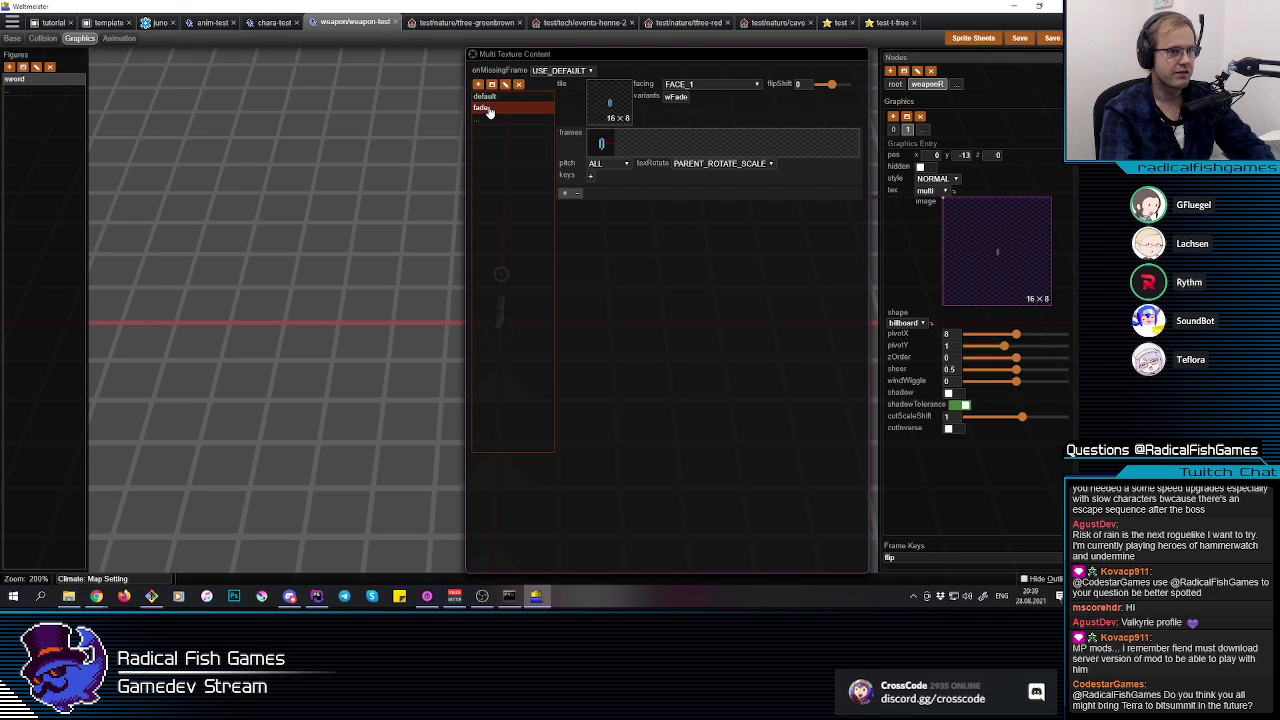
pyautogui.click(487, 98)
pyautogui.click(490, 109)
pyautogui.click(1023, 89)
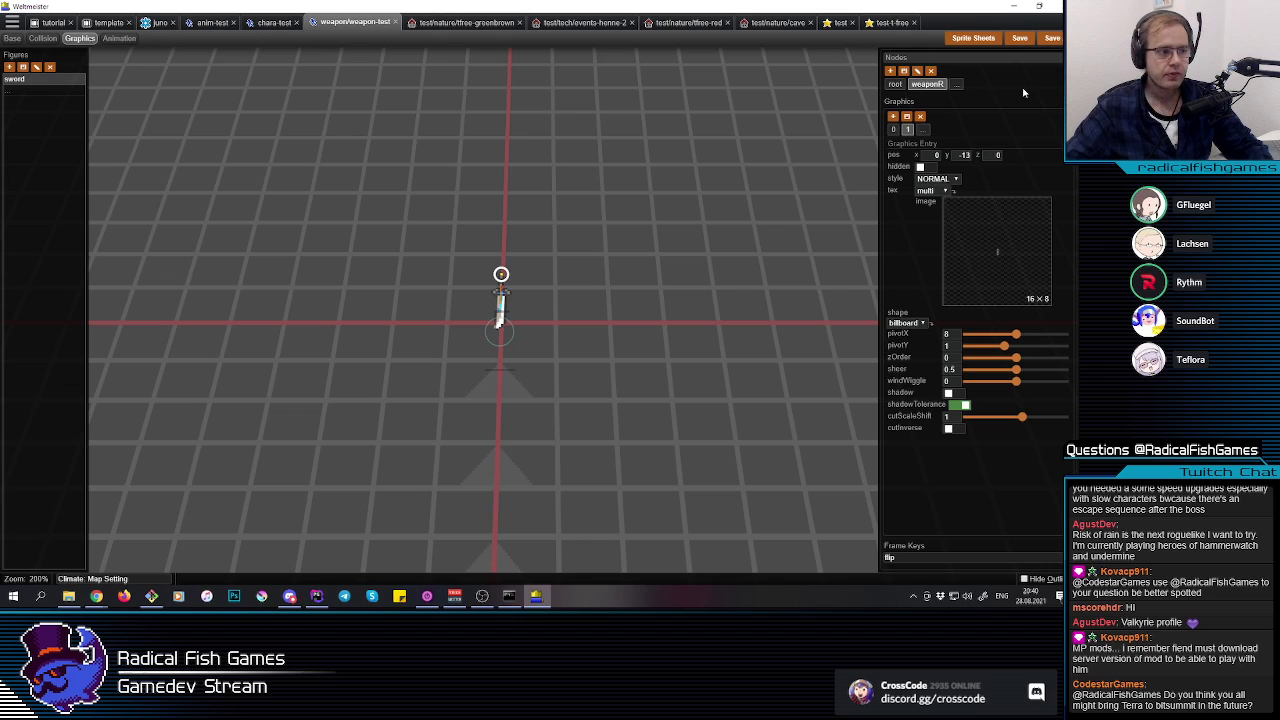
# Step: Review the fade texture of graphics entry 1 once more and save the weapon-test figure again
pyautogui.click(1012, 242)
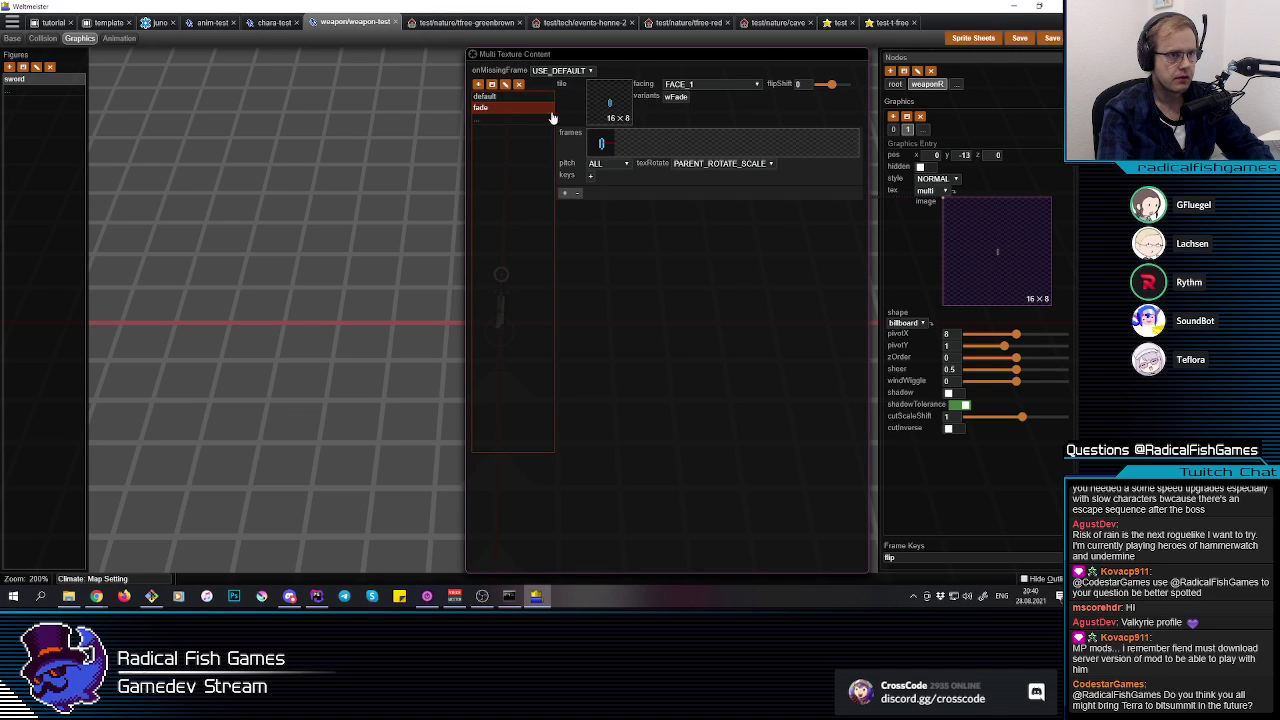
pyautogui.click(1008, 91)
pyautogui.click(1017, 40)
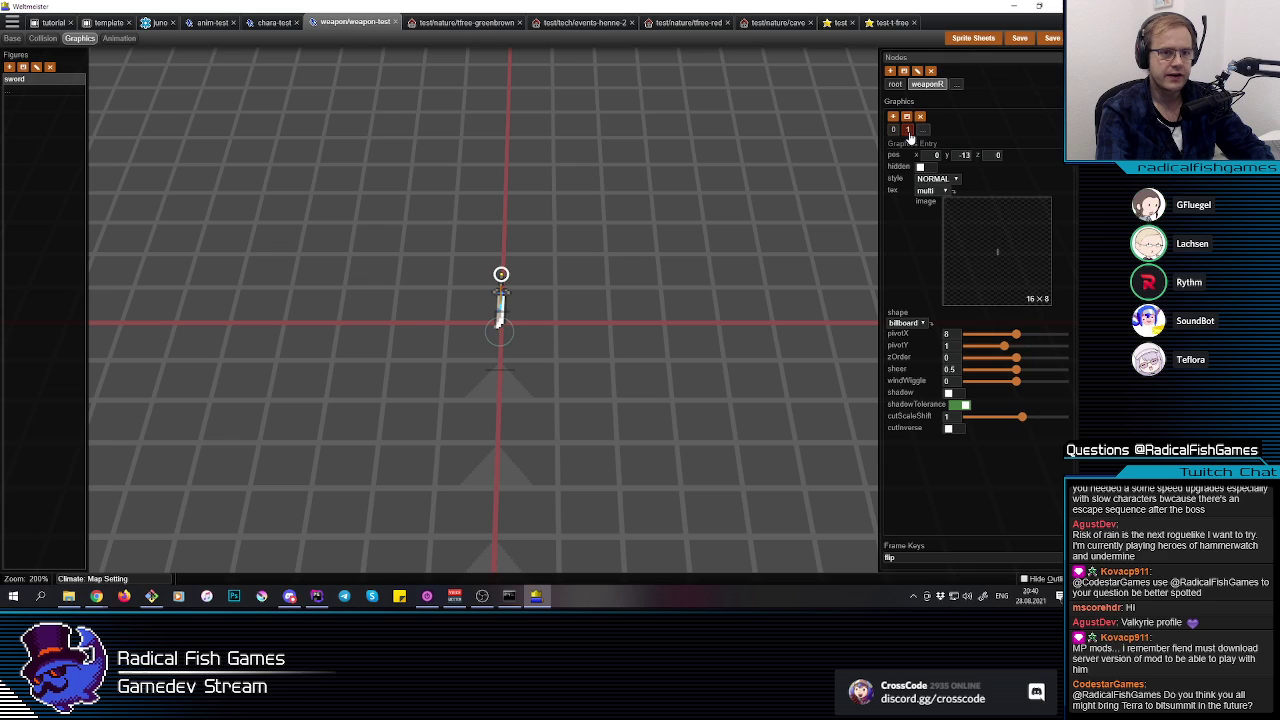
pyautogui.click(895, 130)
pyautogui.click(908, 133)
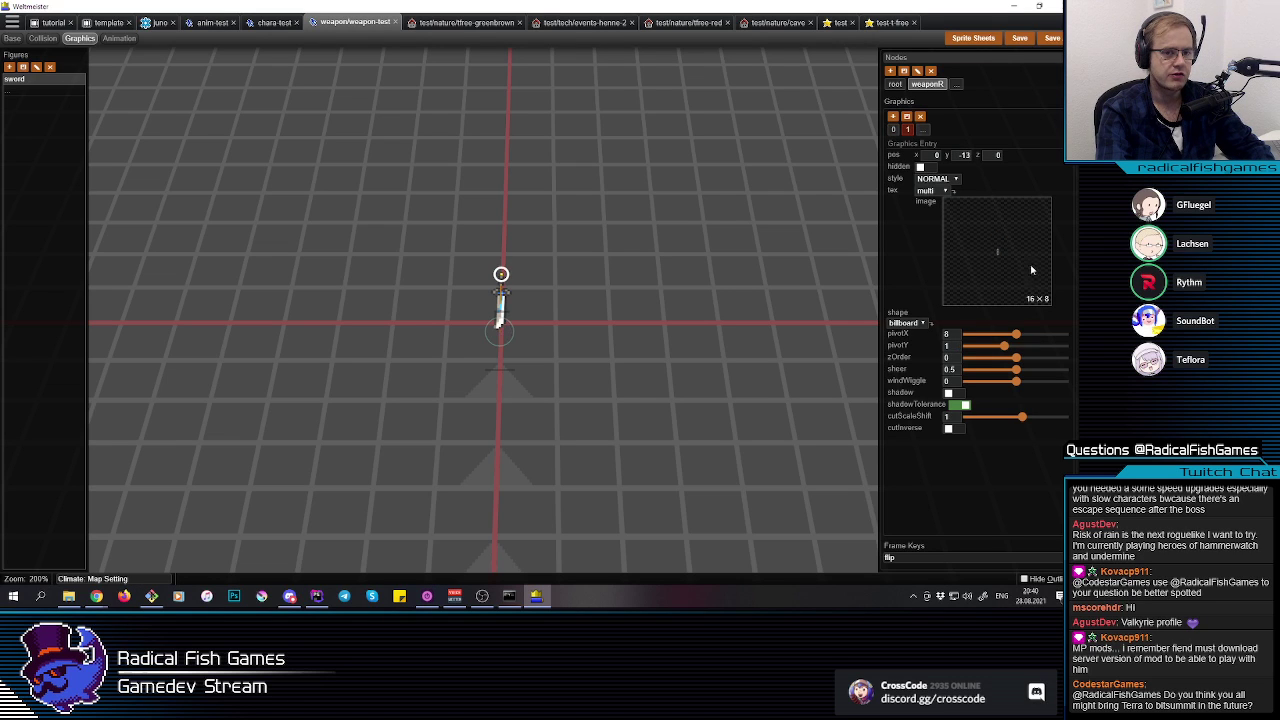
pyautogui.click(1033, 271)
pyautogui.click(540, 108)
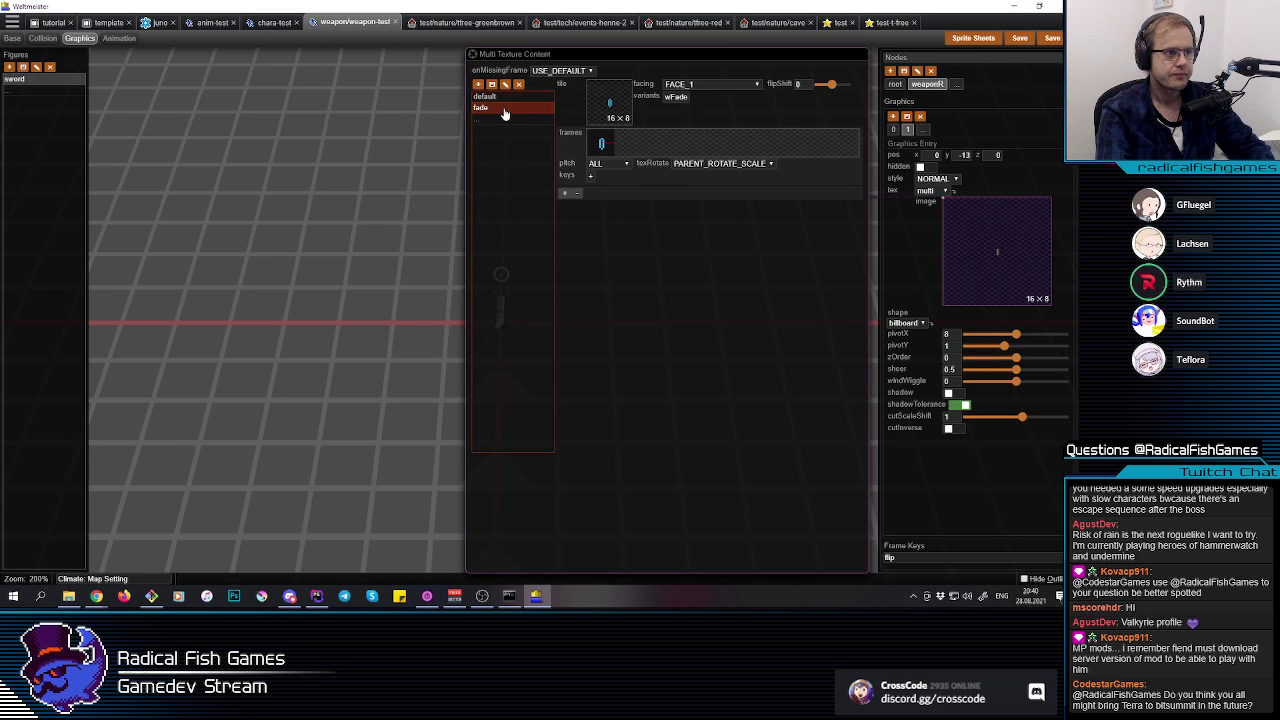
pyautogui.click(1035, 115)
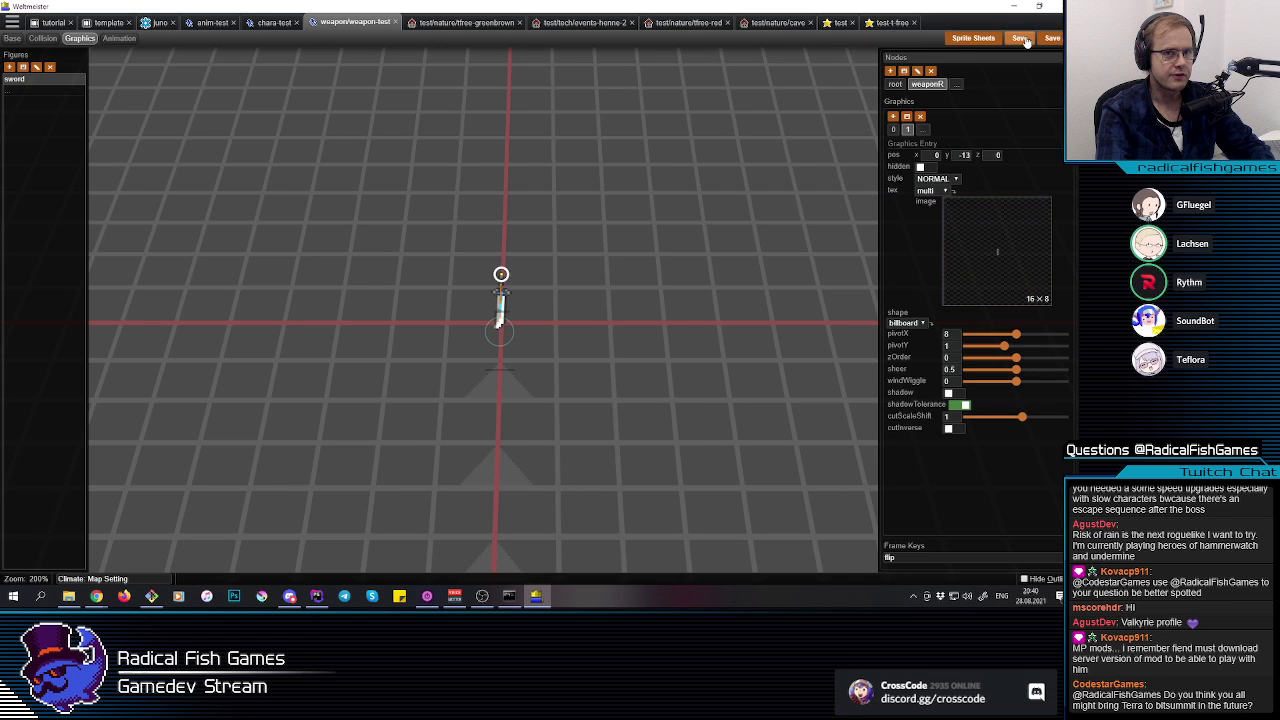
# Step: Switch from Weltmeister to player-cmp.ts in PhpStorm
pyautogui.hotkey('alt', 'Tab')
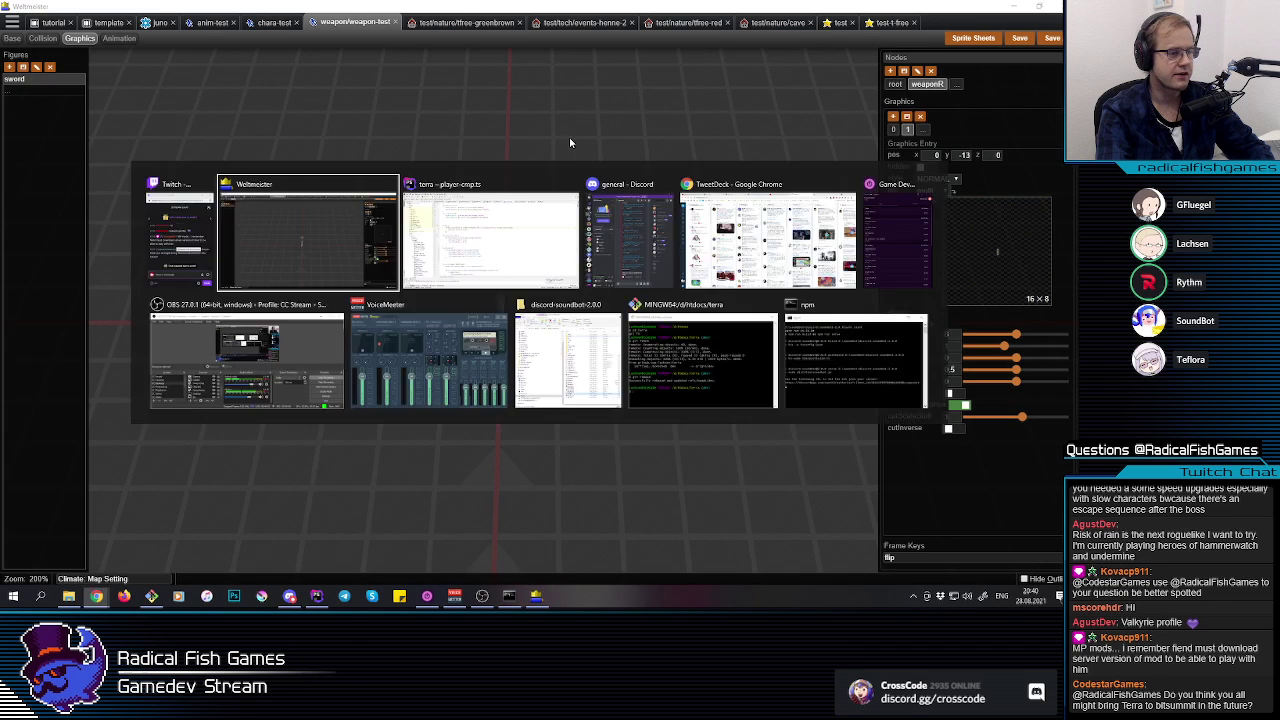
pyautogui.hotkey('alt', 'Tab')
pyautogui.press('Tab')
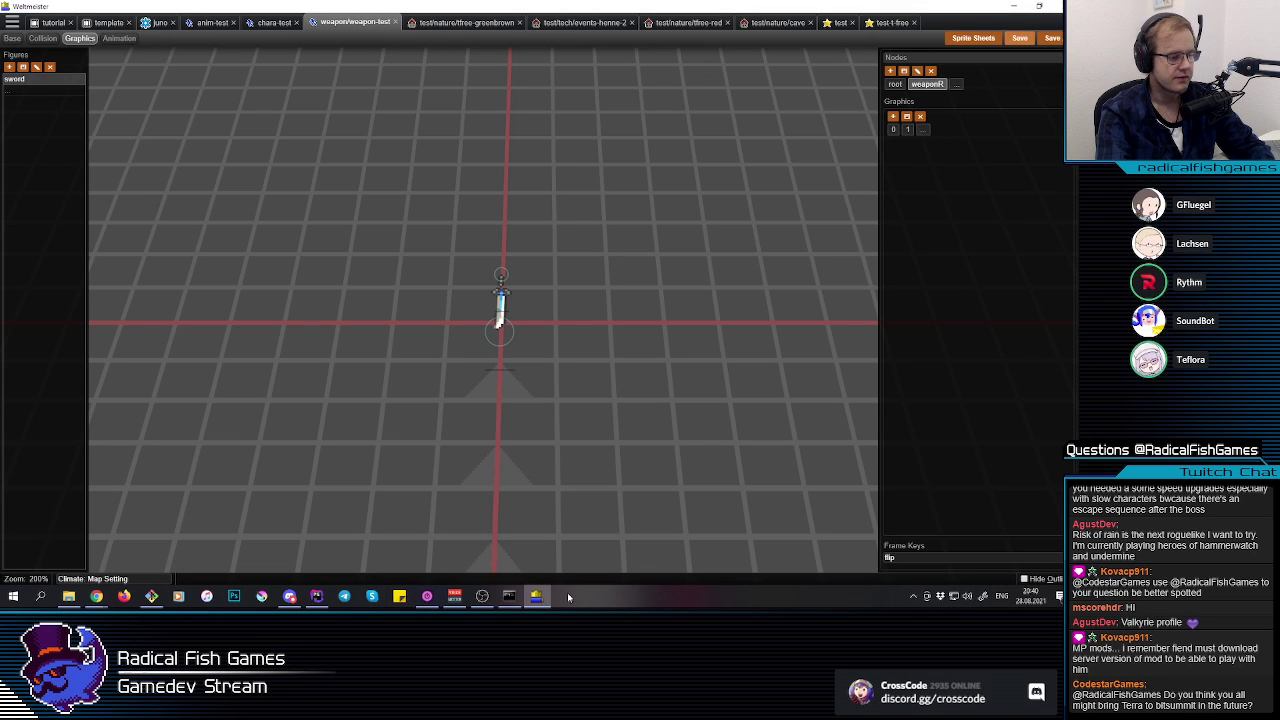
pyautogui.click(315, 596)
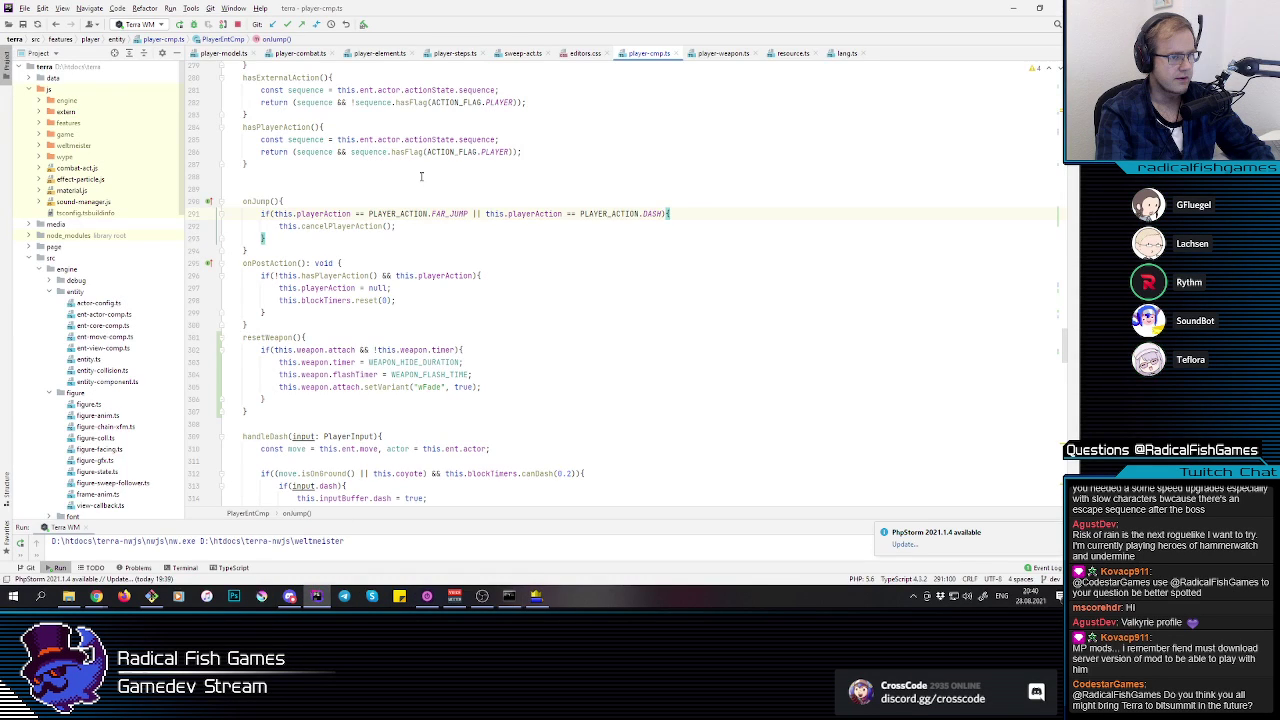
pyautogui.click(536, 596)
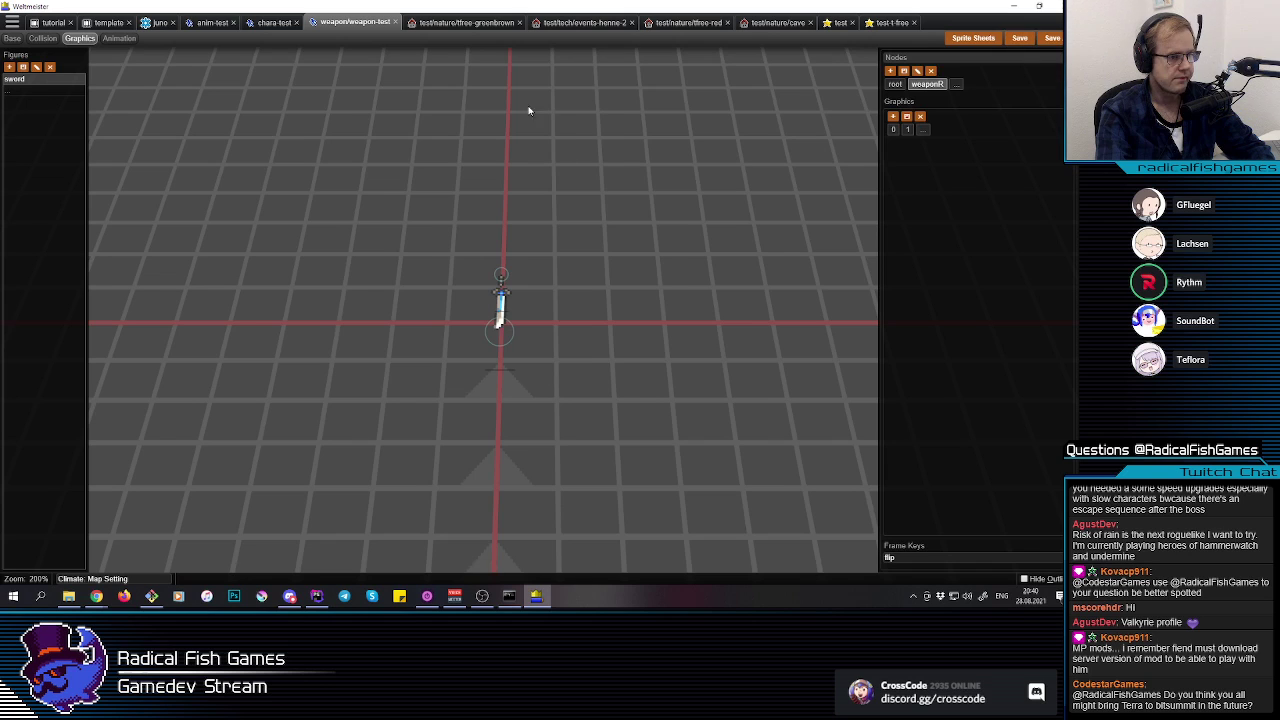
pyautogui.hotkey('alt', 'Tab')
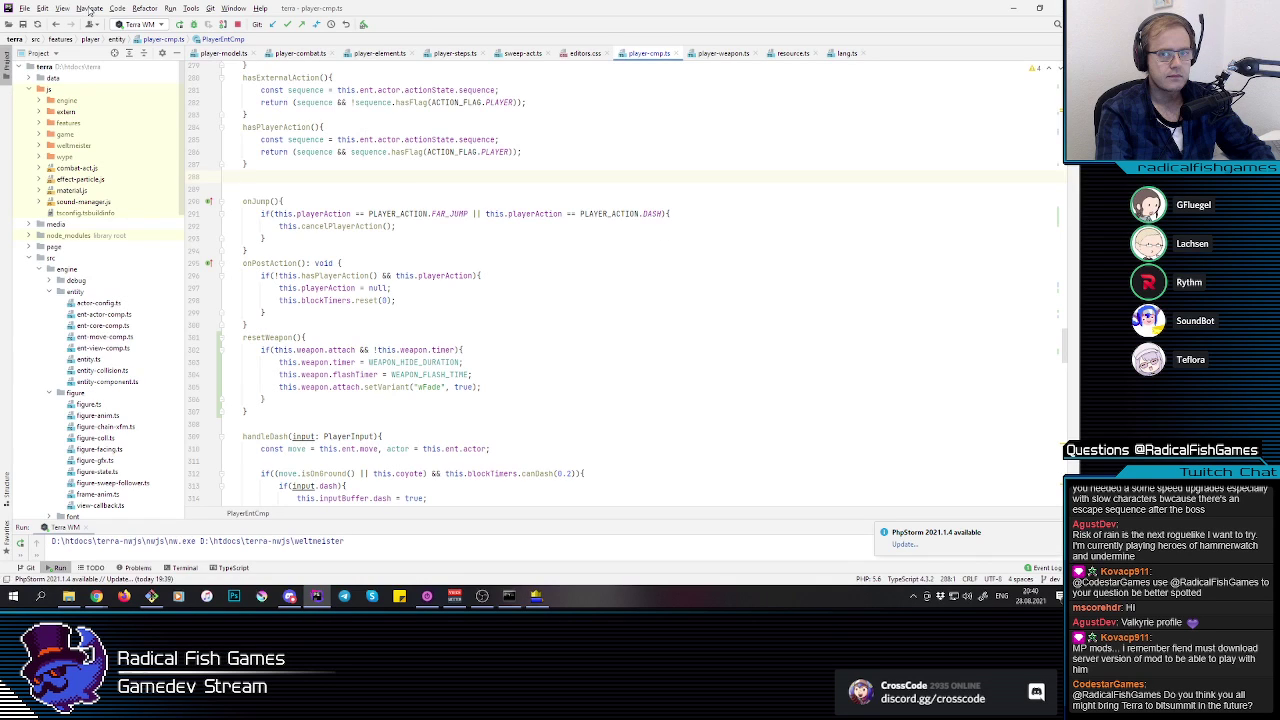
# Step: Close the relaunched Weltmeister editor, select the Terra Game run configuration and launch the game
pyautogui.click(179, 24)
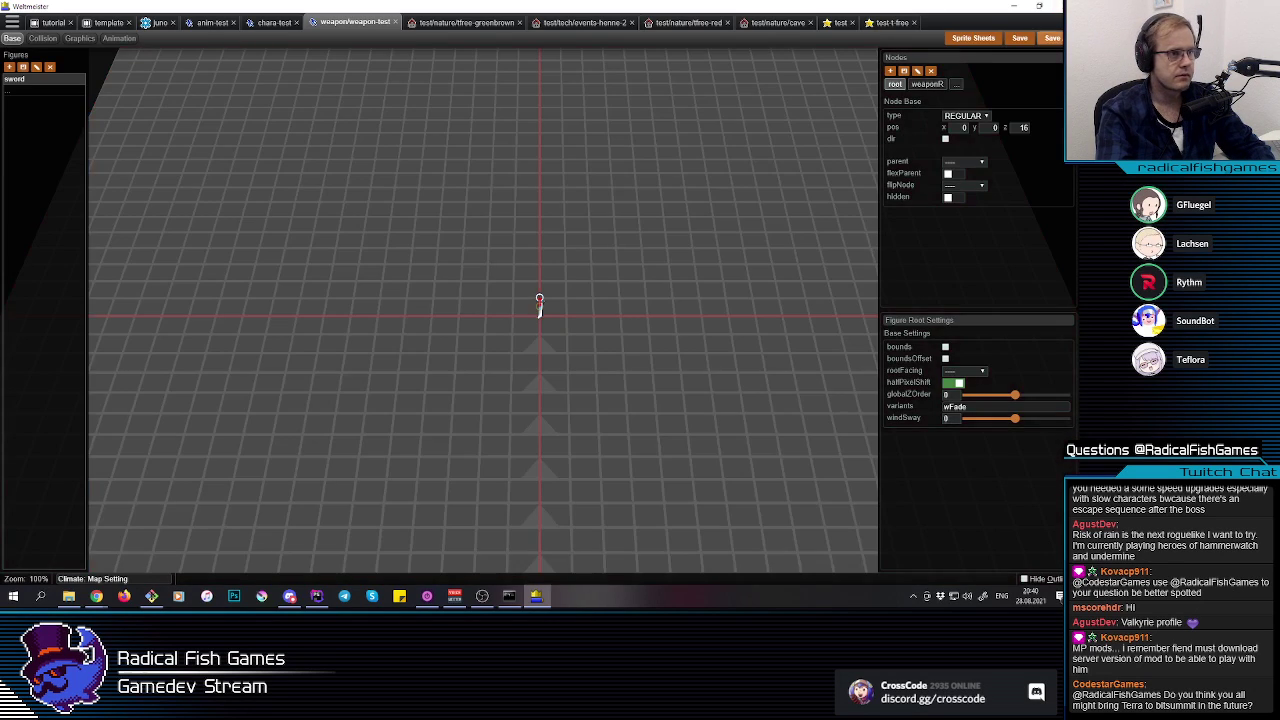
pyautogui.click(1061, 6)
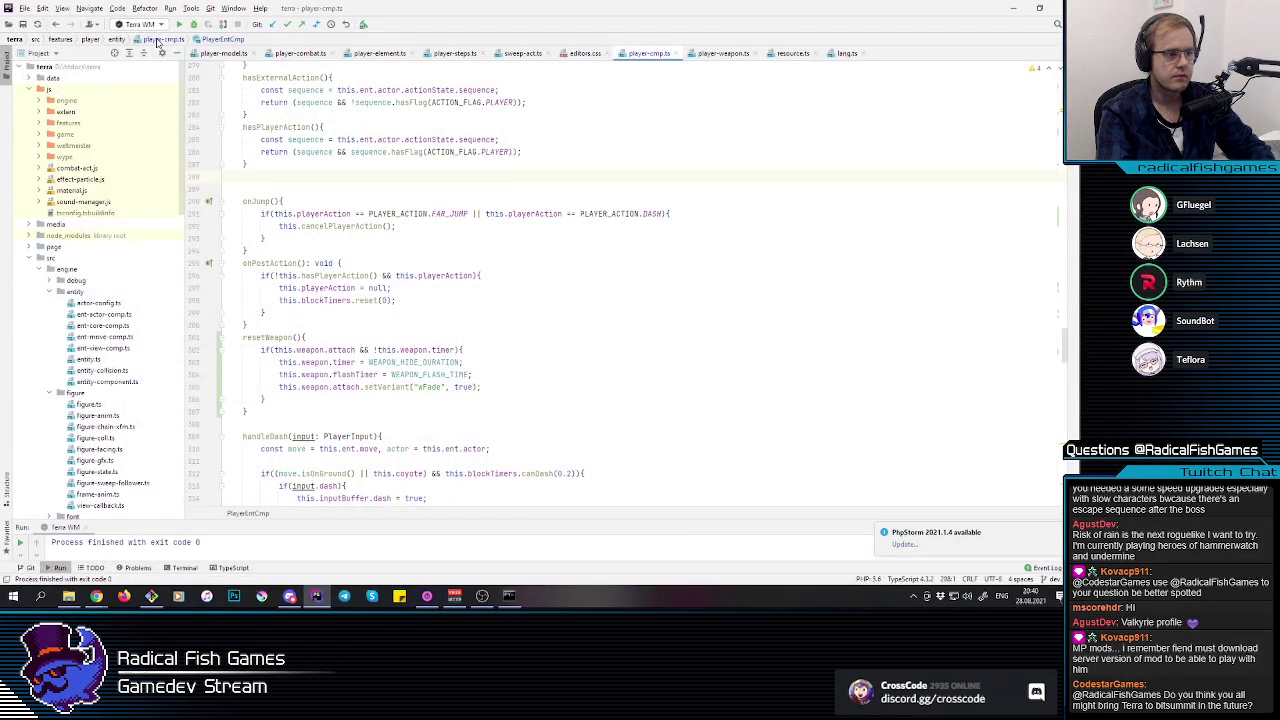
pyautogui.click(145, 24)
pyautogui.click(143, 108)
pyautogui.click(197, 24)
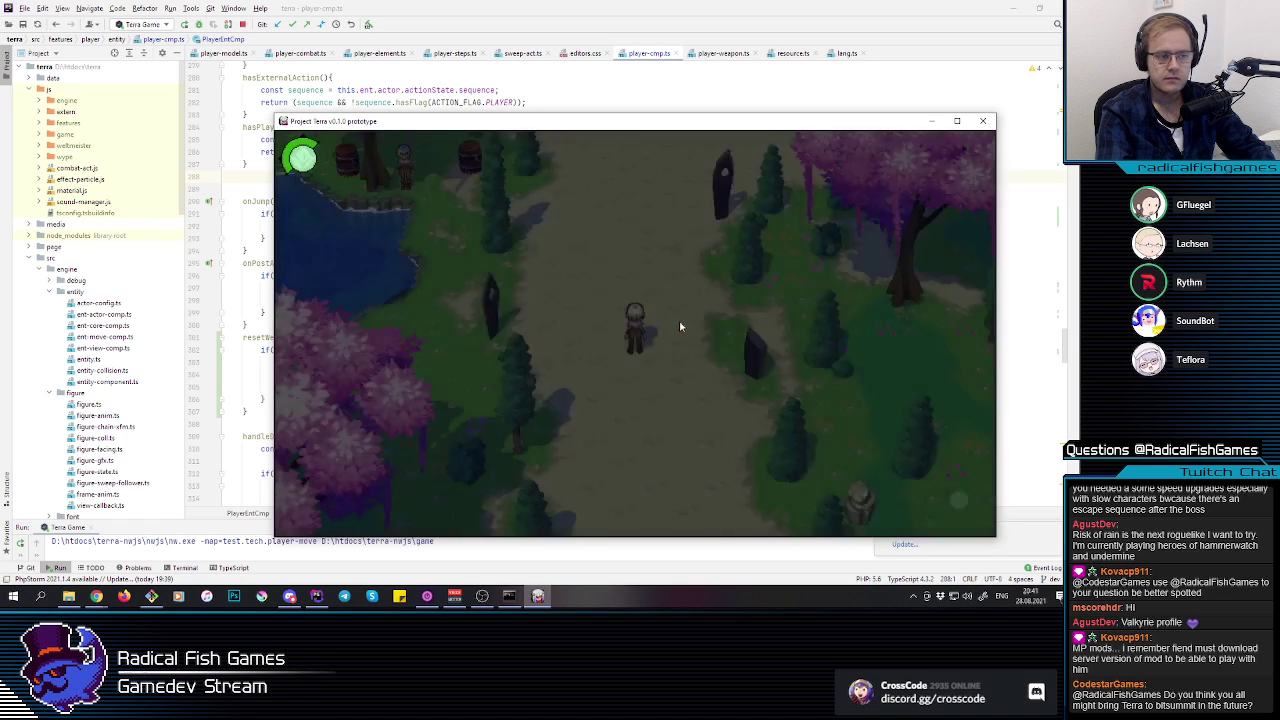
# Step: Run the character around the test map and swing the sword several times to check the weapon's fade flash and hiding
pyautogui.press('s')
pyautogui.click(656, 354)
pyautogui.press('s')
pyautogui.press('d')
pyautogui.press('w')
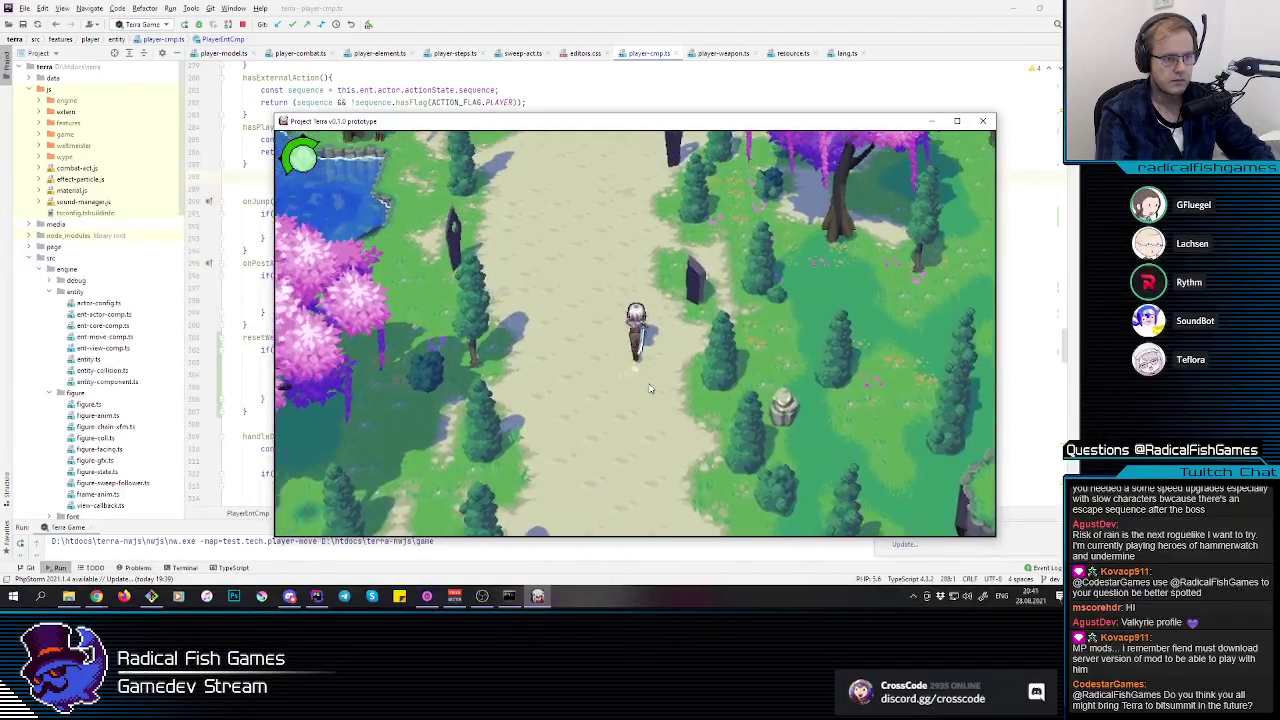
pyautogui.press('w')
pyautogui.press('w')
pyautogui.press('a')
pyautogui.press('a')
pyautogui.press('a')
pyautogui.press('w')
pyautogui.press('d')
pyautogui.click(682, 338)
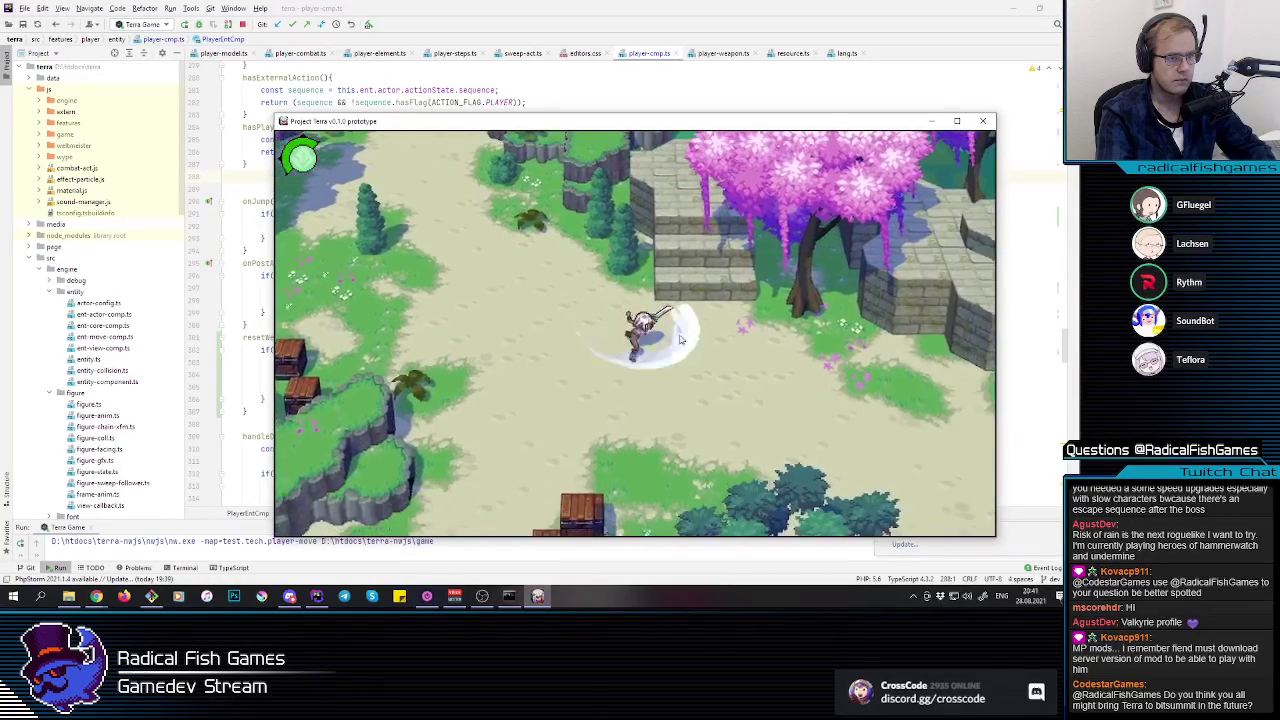
pyautogui.press('d')
pyautogui.press('s')
pyautogui.press('a')
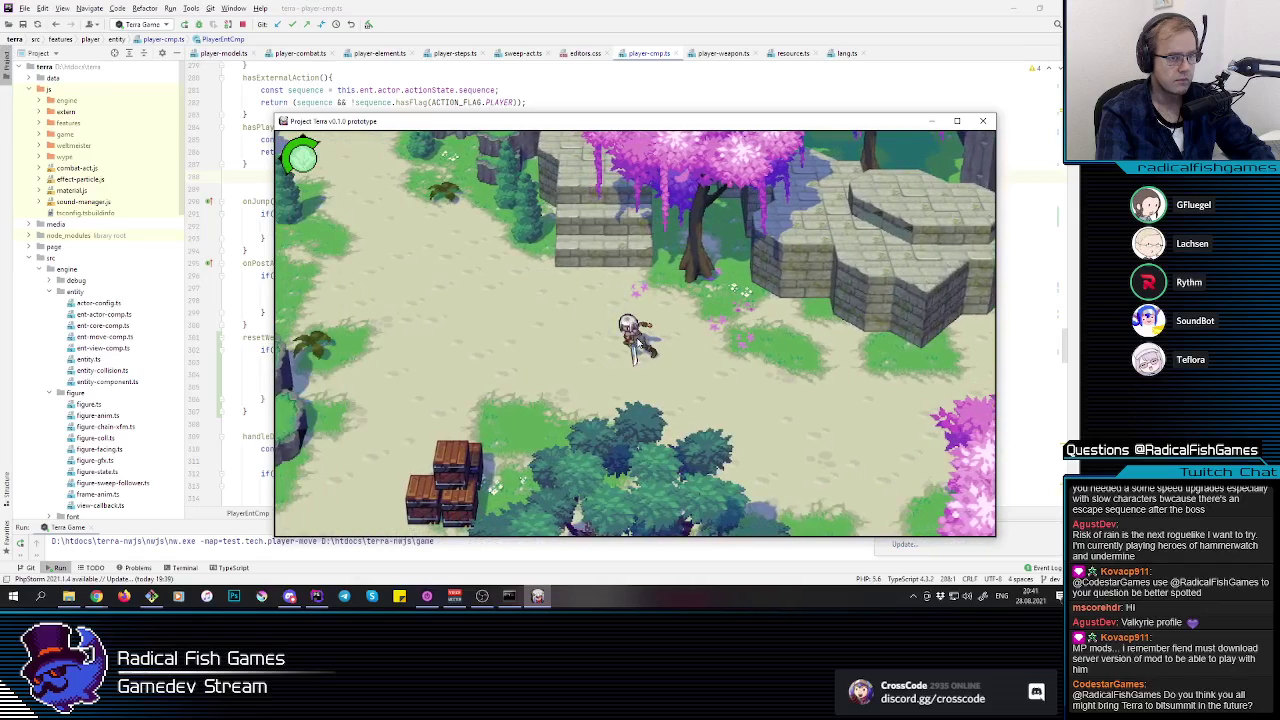
pyautogui.press('a')
pyautogui.press('w')
pyautogui.press('a')
pyautogui.click(606, 372)
pyautogui.press('a')
# Step: Return to PhpStorm, select the Terra WM run configuration and launch Weltmeister
pyautogui.hotkey('alt', 'Tab')
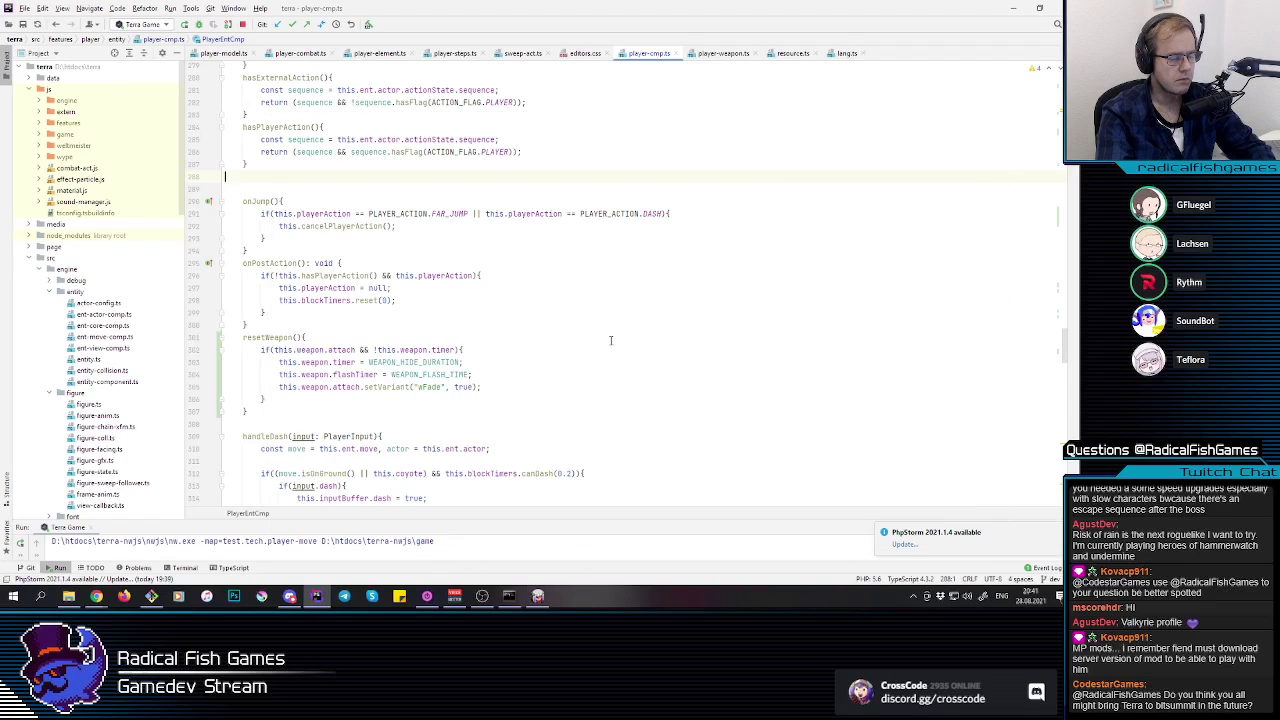
pyautogui.hotkey('alt', 'Tab')
pyautogui.hotkey('alt', 'Tab')
pyautogui.hotkey('alt', 'Tab')
pyautogui.hotkey('alt', 'Tab')
pyautogui.hotkey('alt', 'Tab')
pyautogui.hotkey('alt', 'Tab')
pyautogui.hotkey('alt', 'shift', 'Tab')
pyautogui.hotkey('alt', 'shift', 'Tab')
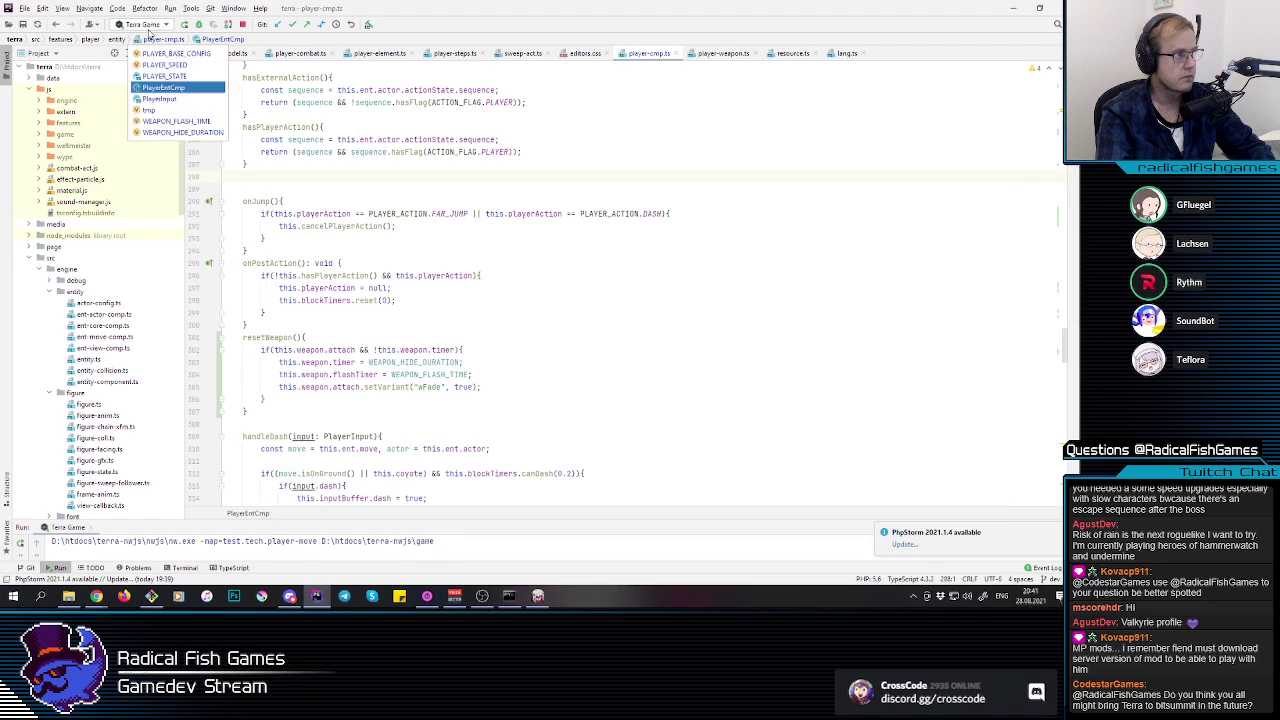
pyautogui.click(145, 24)
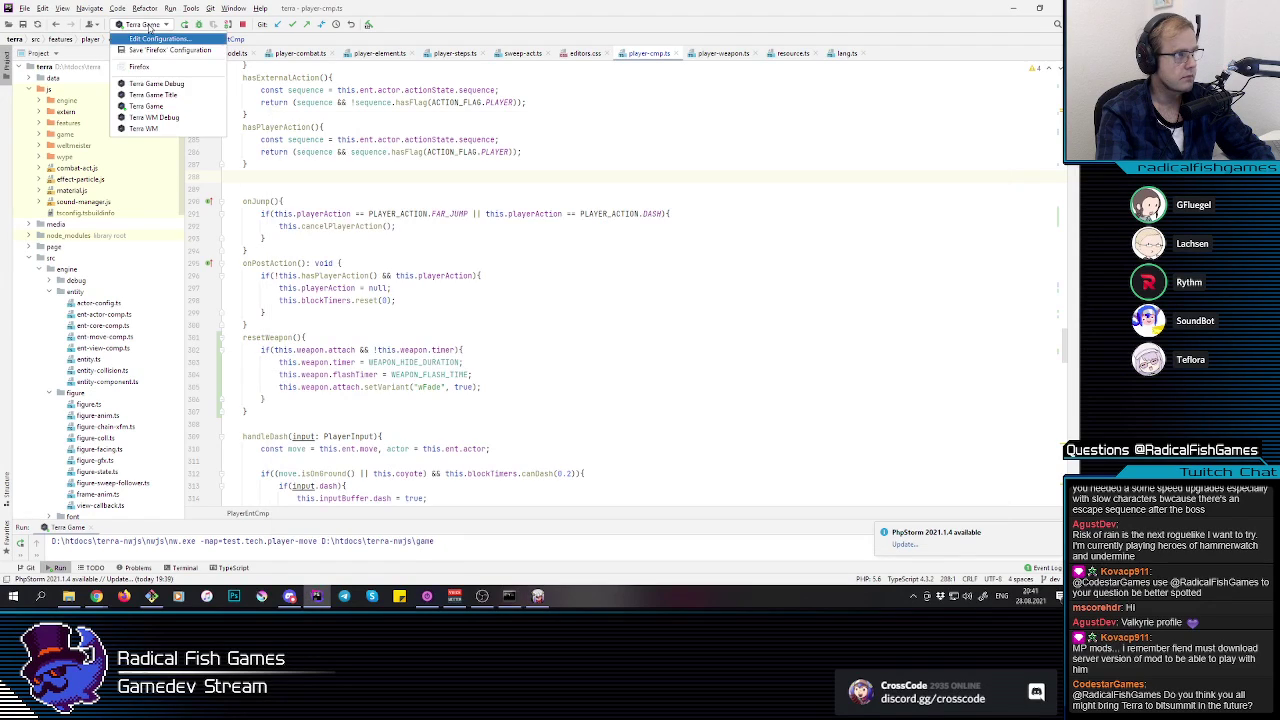
pyautogui.click(143, 128)
pyautogui.click(179, 24)
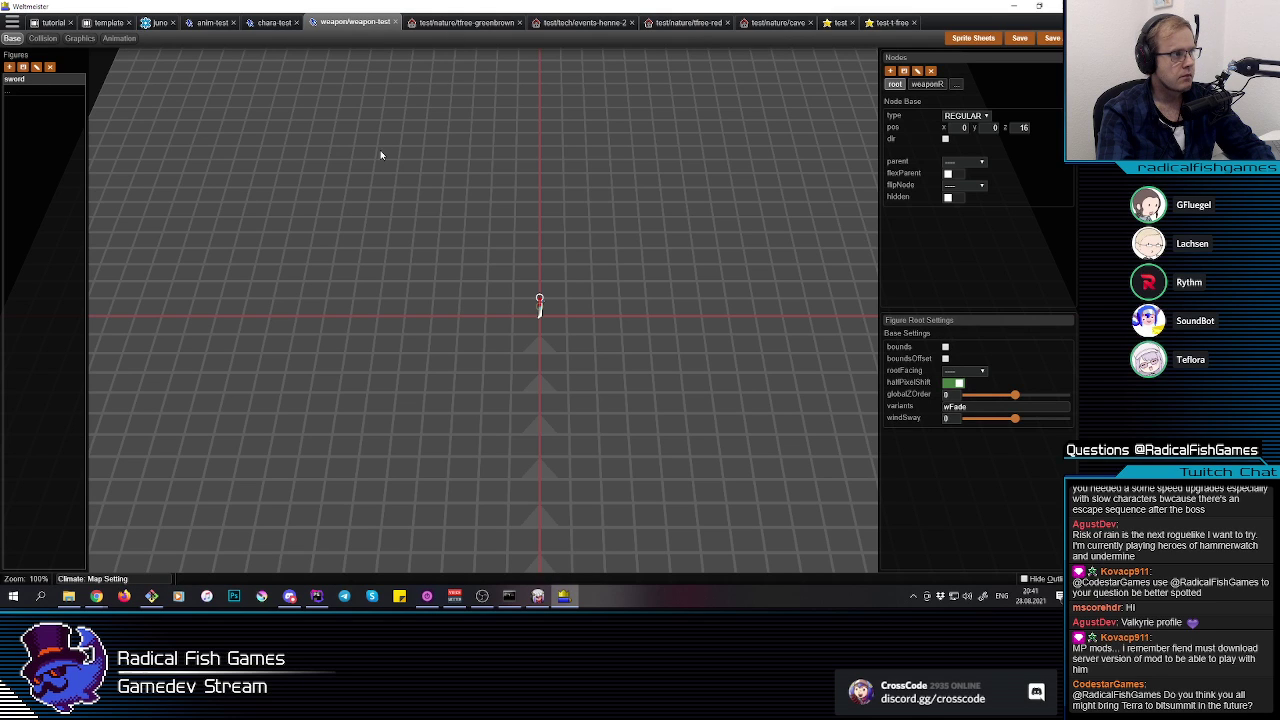
# Step: In graphics entry 1 of the weaponR node, set the rotation reference line pointing down on the fade and default texture frames
pyautogui.click(539, 305)
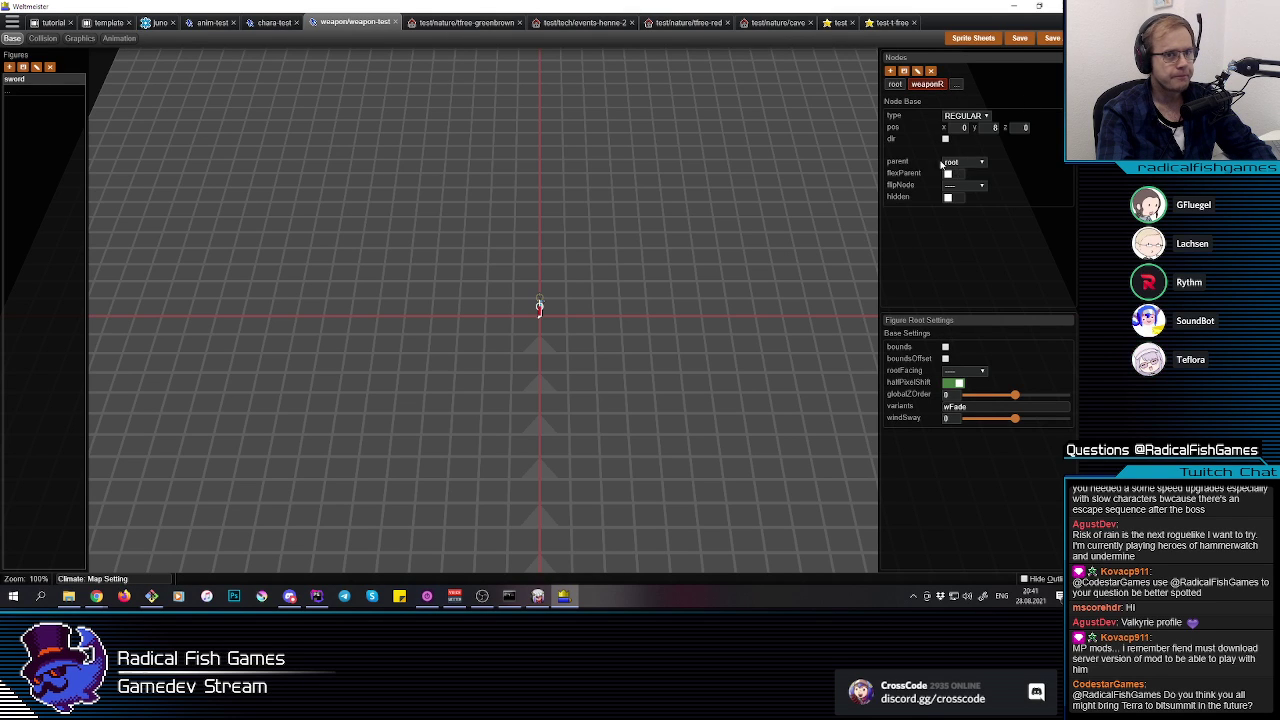
pyautogui.press('3')
pyautogui.click(545, 321)
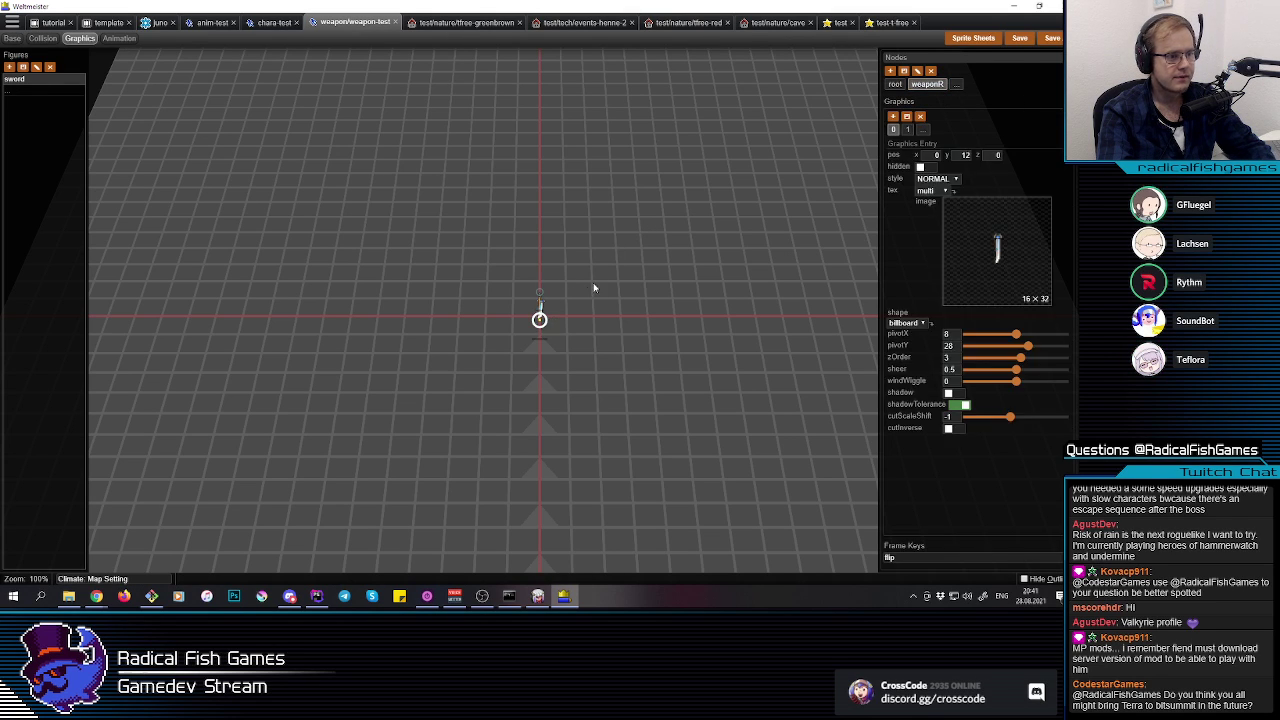
pyautogui.scroll(1, 593, 288)
pyautogui.click(908, 130)
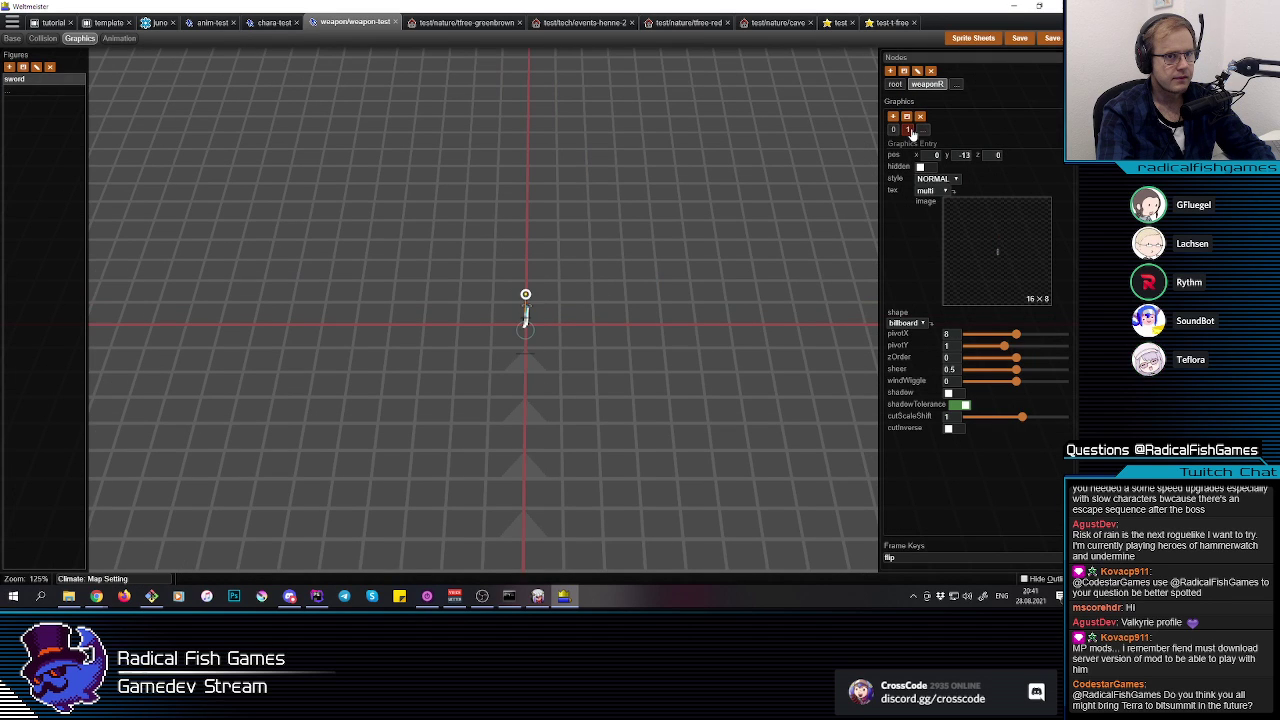
pyautogui.click(981, 238)
pyautogui.click(500, 107)
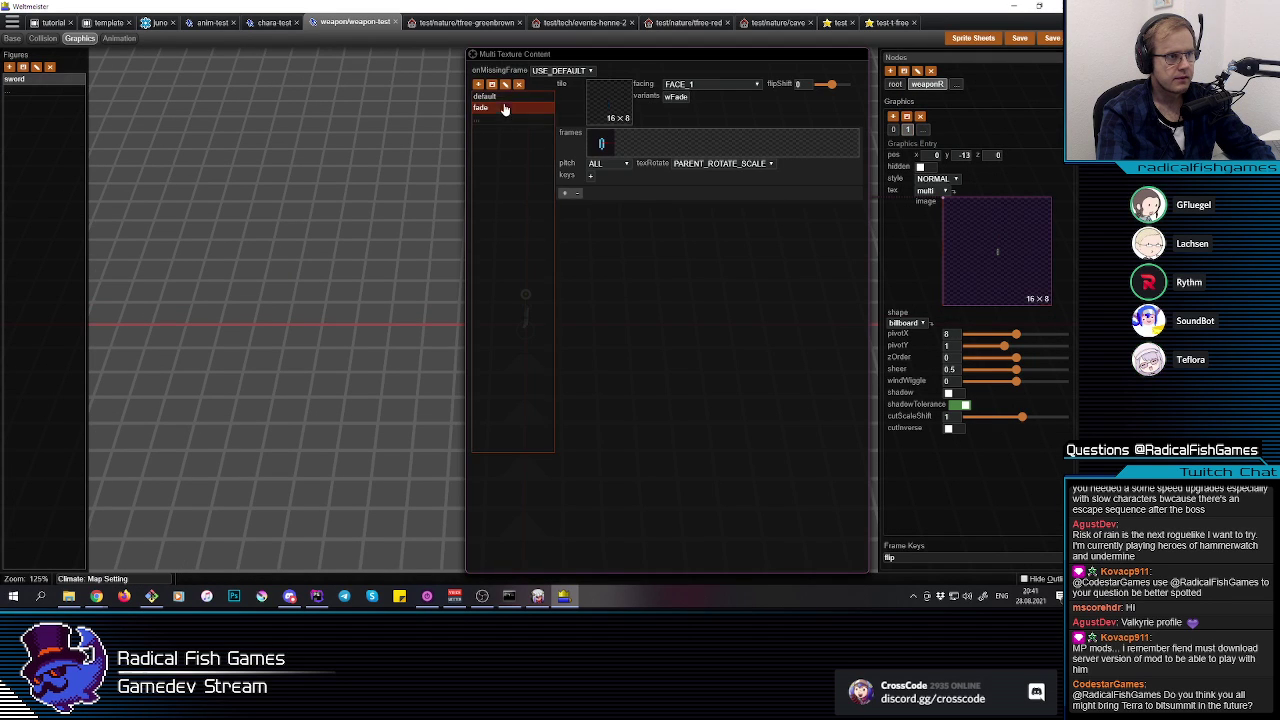
pyautogui.click(600, 154)
pyautogui.click(490, 97)
pyautogui.click(605, 156)
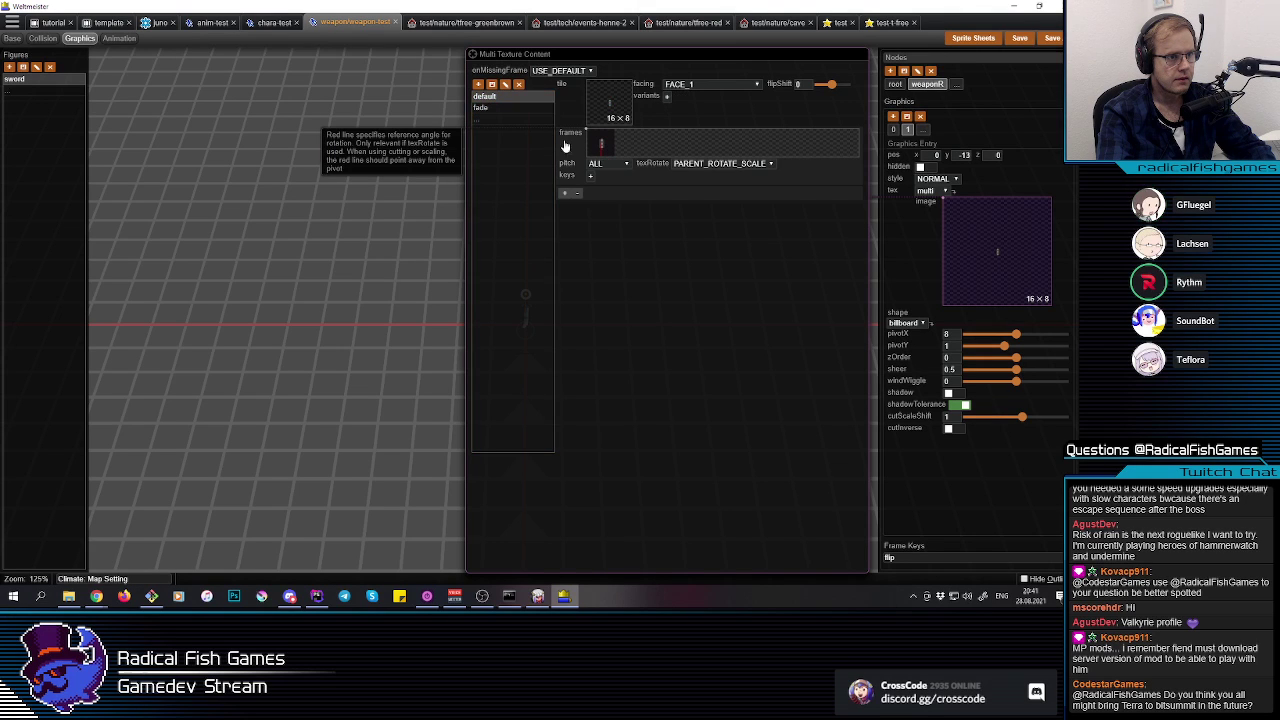
# Step: Compare the fade and default textures of graphics entry 1 and save the weapon-test figure
pyautogui.click(493, 108)
pyautogui.click(494, 98)
pyautogui.click(493, 109)
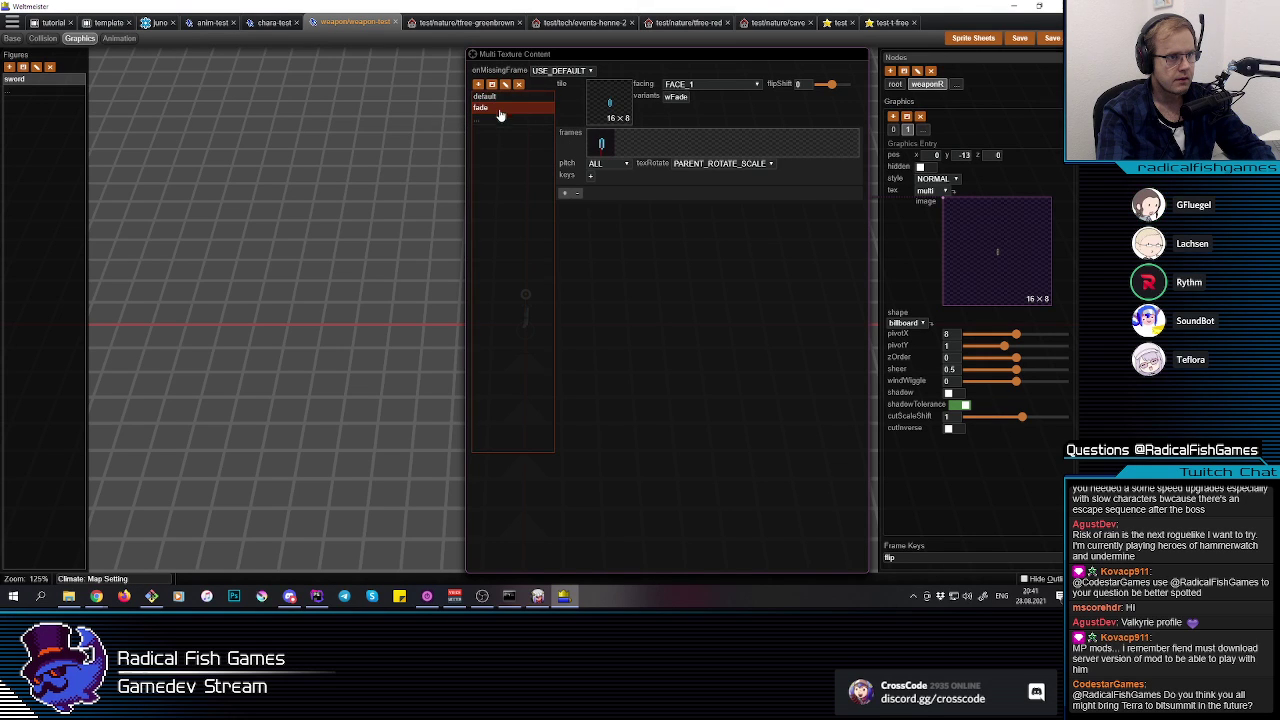
pyautogui.click(1013, 122)
pyautogui.click(1020, 41)
# Step: Switch to the running game and swing the sword repeatedly in different directions to check the weapon's appearance
pyautogui.hotkey('alt', 'Tab')
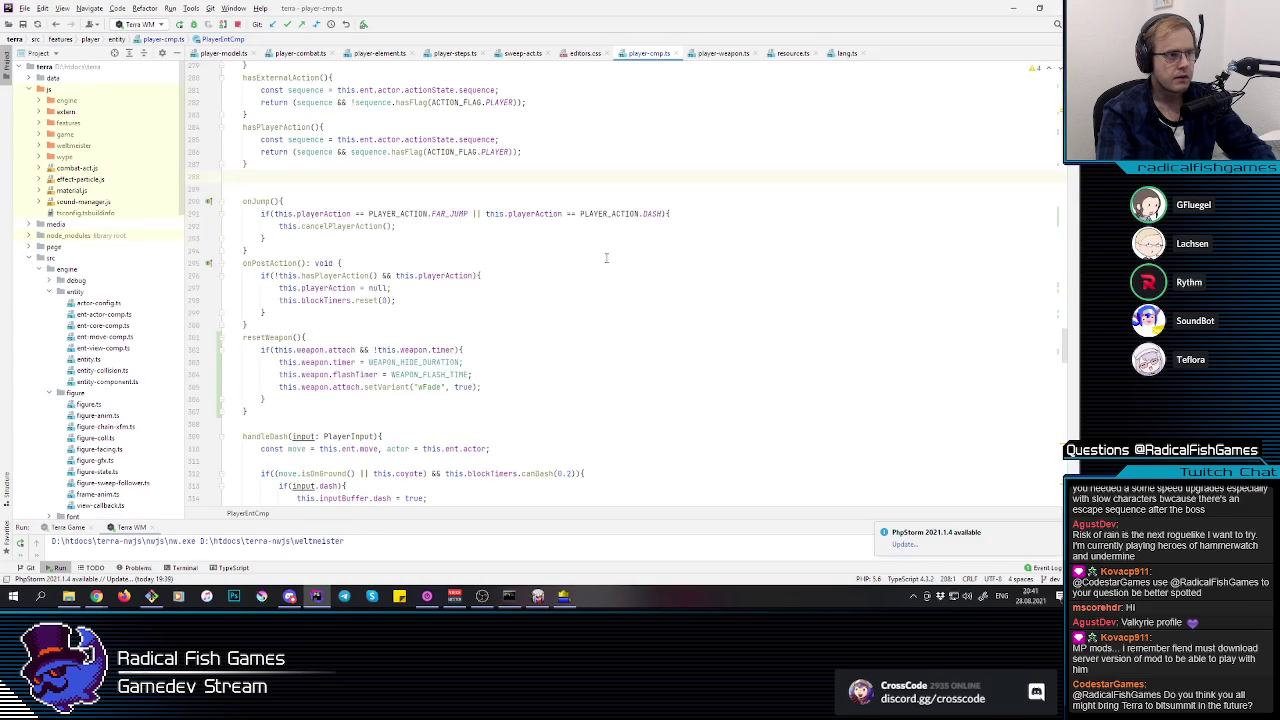
pyautogui.hotkey('alt', 'Tab')
pyautogui.hotkey('alt', 'Tab')
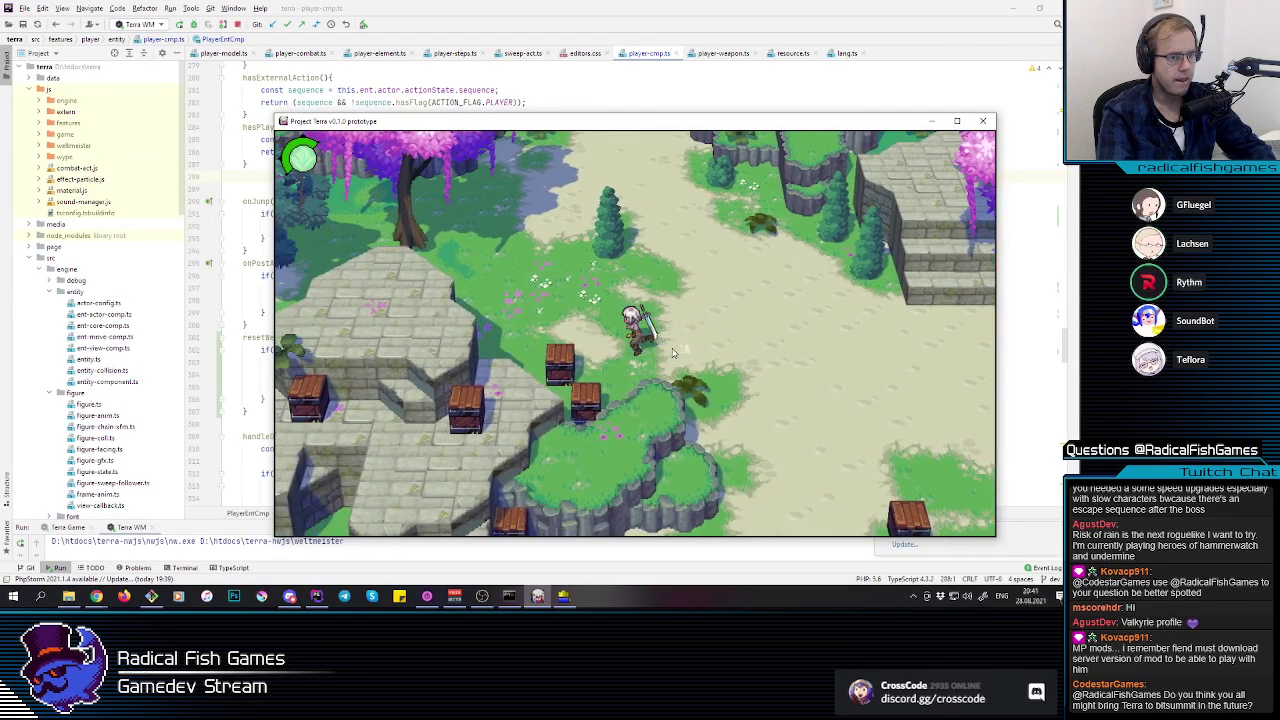
pyautogui.press('d')
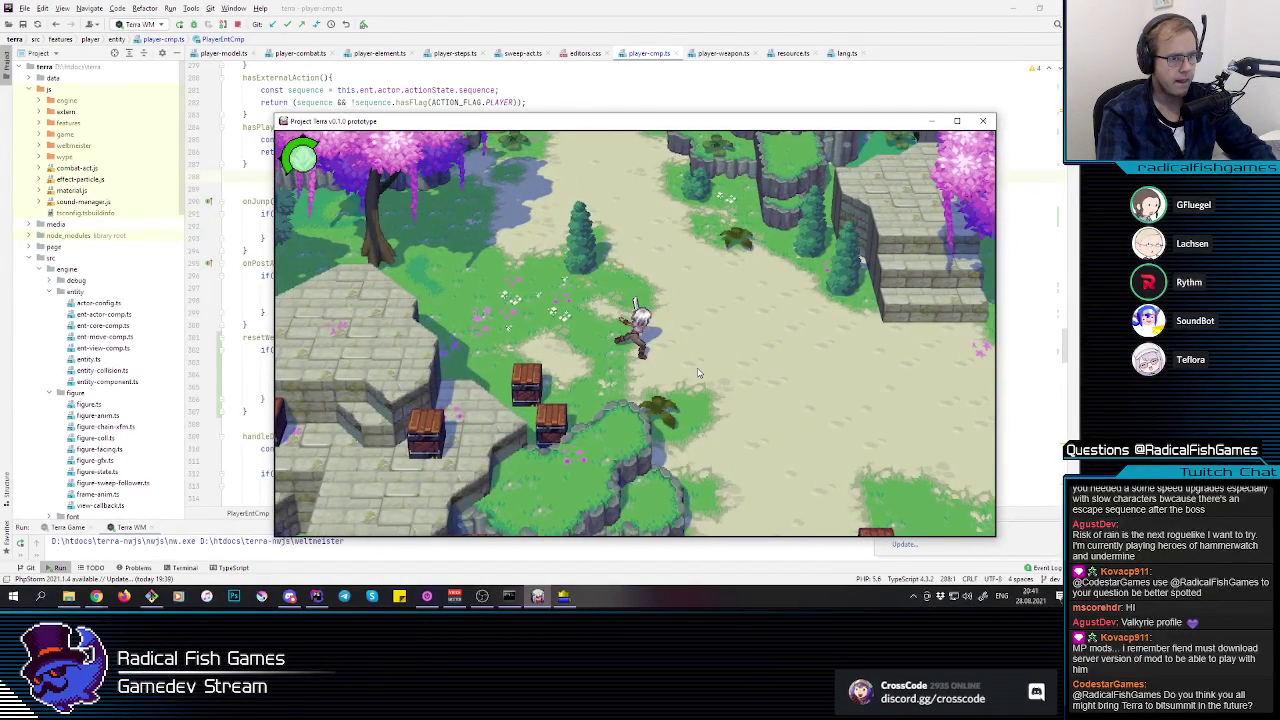
pyautogui.click(622, 346)
pyautogui.click(622, 343)
pyautogui.press('s')
pyautogui.press('d')
pyautogui.press('a')
pyautogui.press('w')
pyautogui.click(640, 348)
pyautogui.click(636, 347)
pyautogui.press('d')
pyautogui.click(652, 344)
pyautogui.press('s')
pyautogui.click(655, 343)
pyautogui.click(655, 344)
pyautogui.press('a')
pyautogui.press('w')
pyautogui.click(652, 355)
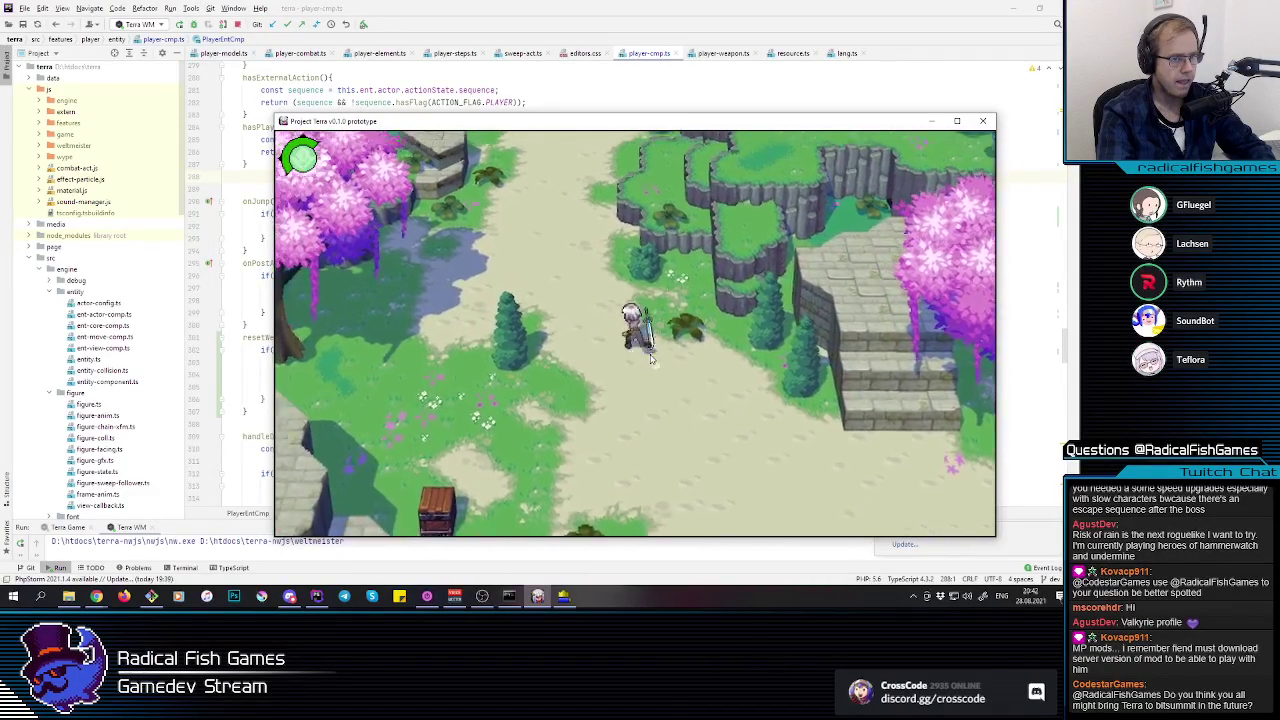
pyautogui.press('s')
pyautogui.click(643, 354)
pyautogui.press('d')
pyautogui.click(641, 349)
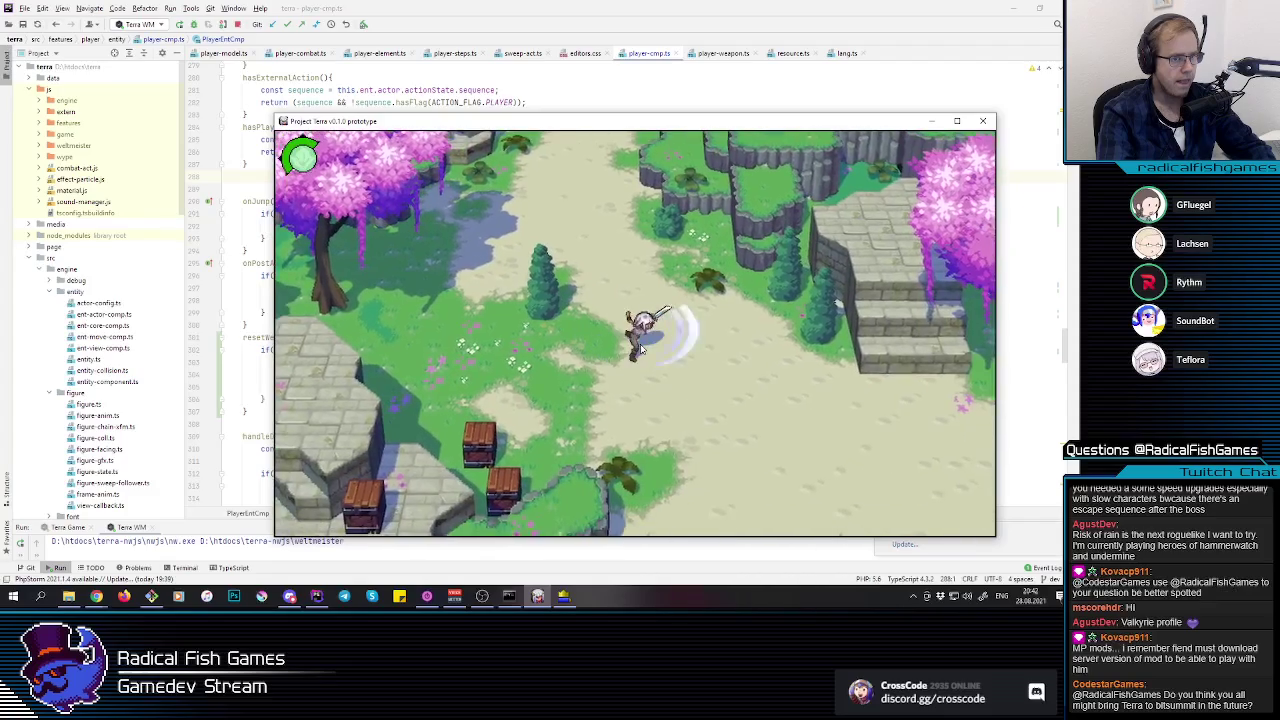
pyautogui.press('d')
pyautogui.press('s')
pyautogui.click(641, 349)
pyautogui.click(641, 349)
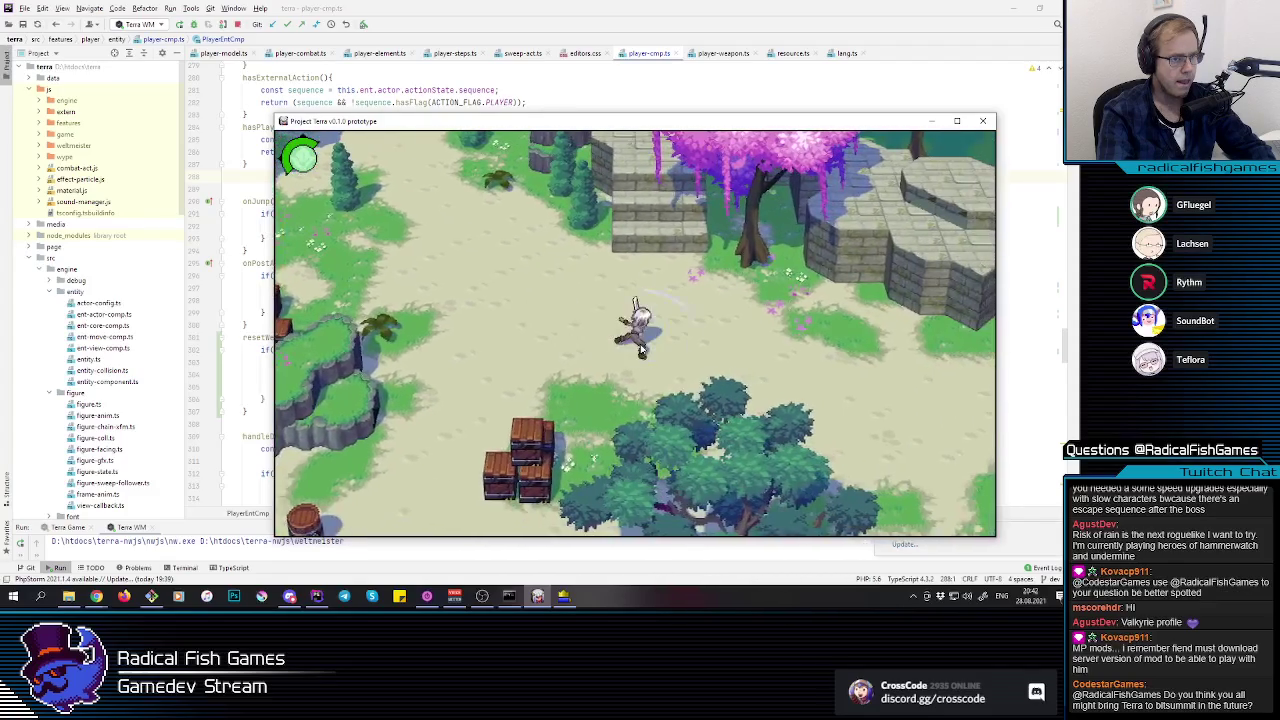
# Step: Run the character across the map without attacking to observe how long the sword stays before hiding
pyautogui.press('d')
pyautogui.press('w')
pyautogui.press('s')
pyautogui.press('s')
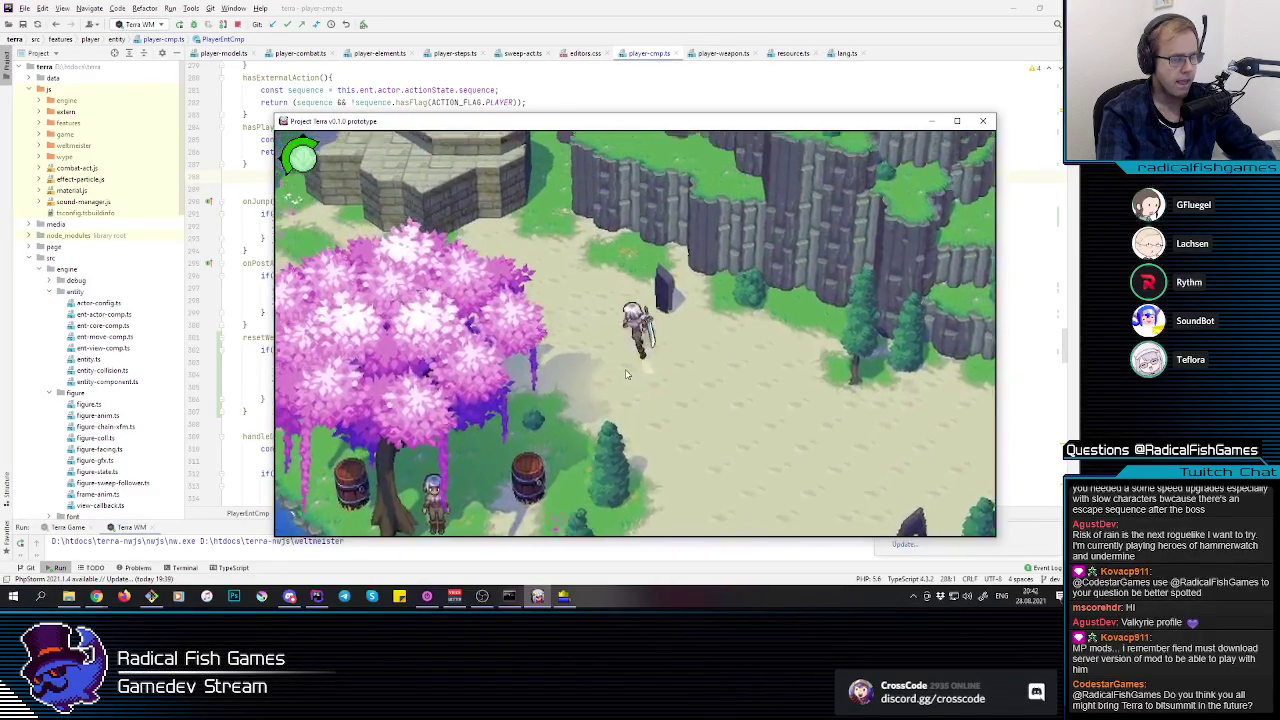
pyautogui.press('a')
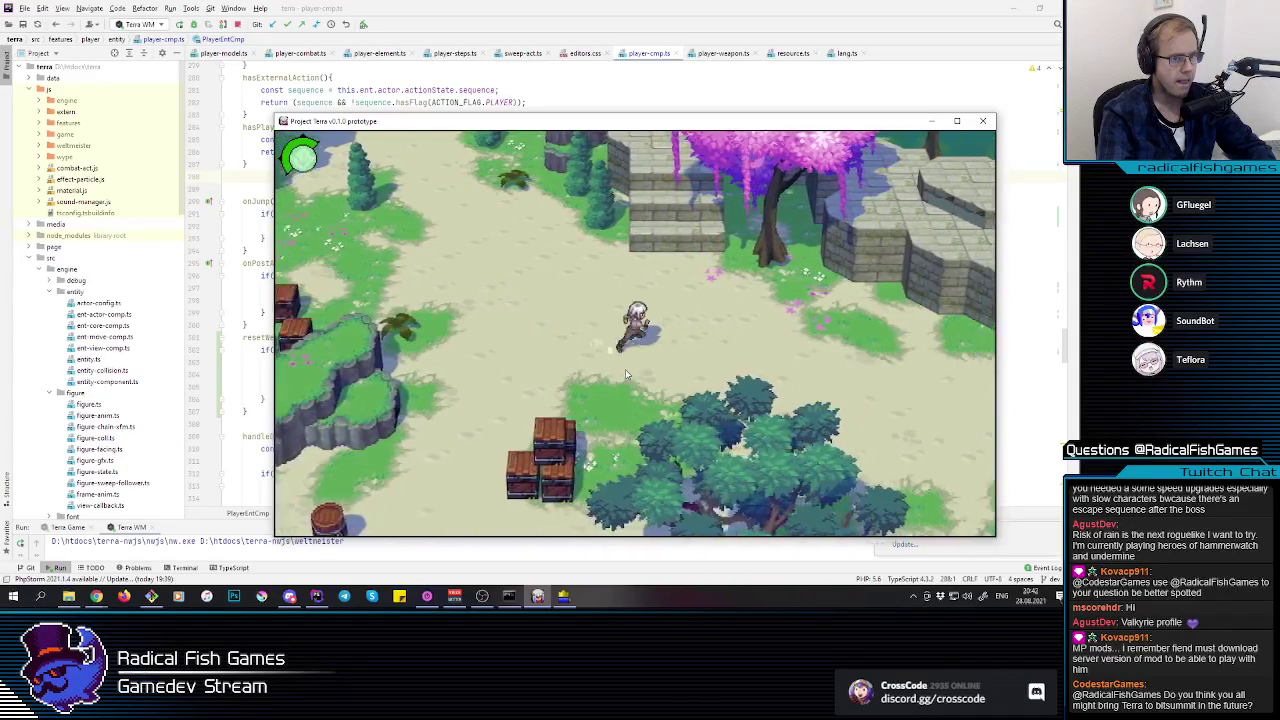
pyautogui.press('a')
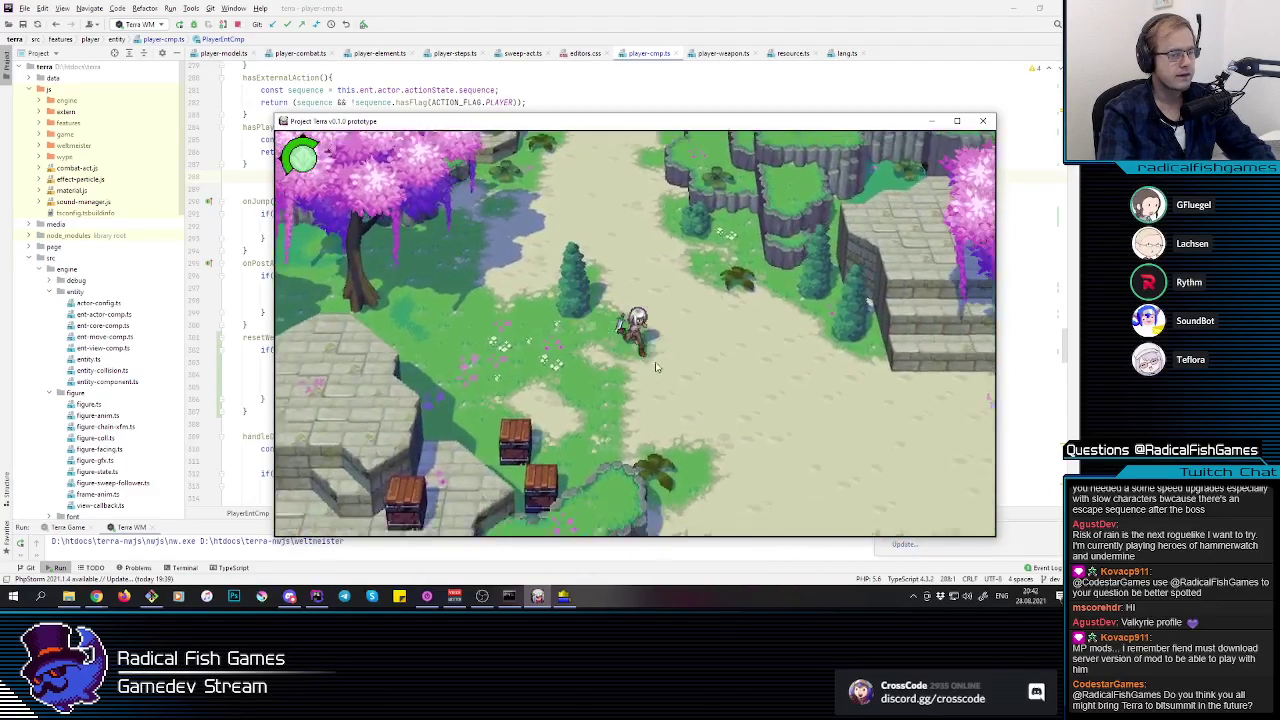
# Step: Set the WEAPON_HIDE_DURATION constant to 2 in player-cmp.ts
pyautogui.click(337, 6)
pyautogui.scroll(20, 444, 264)
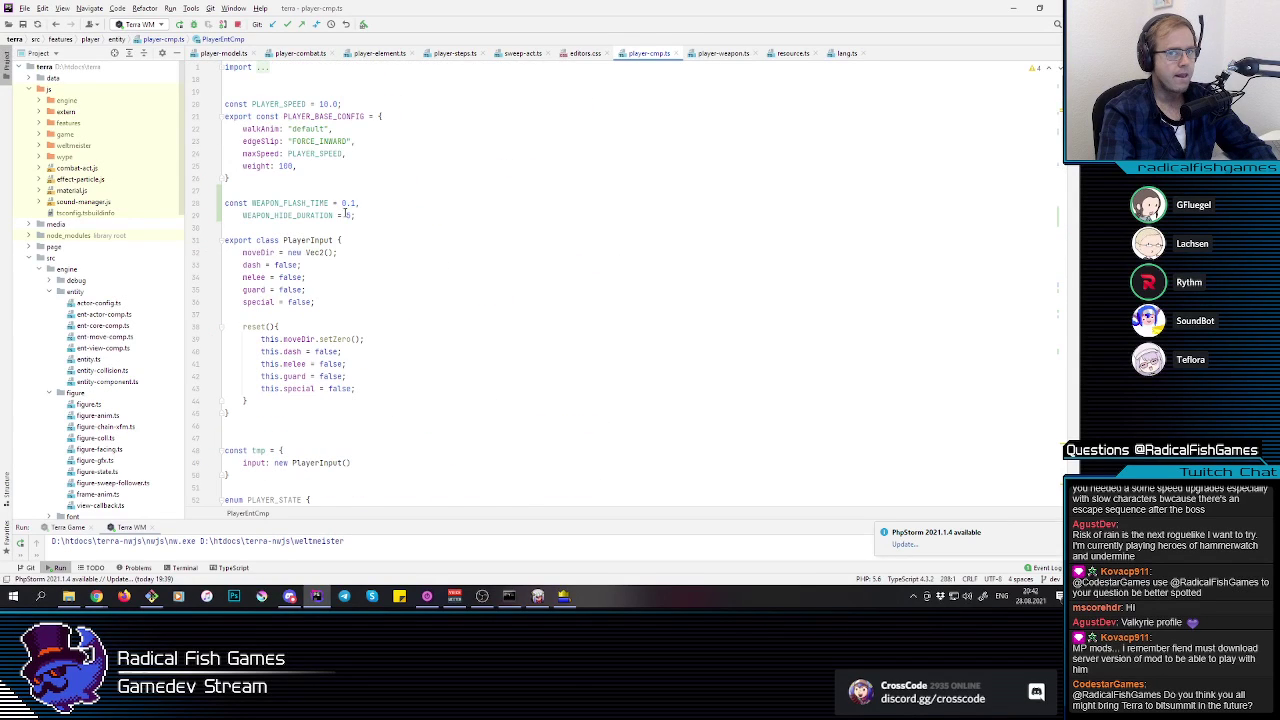
pyautogui.click(350, 216)
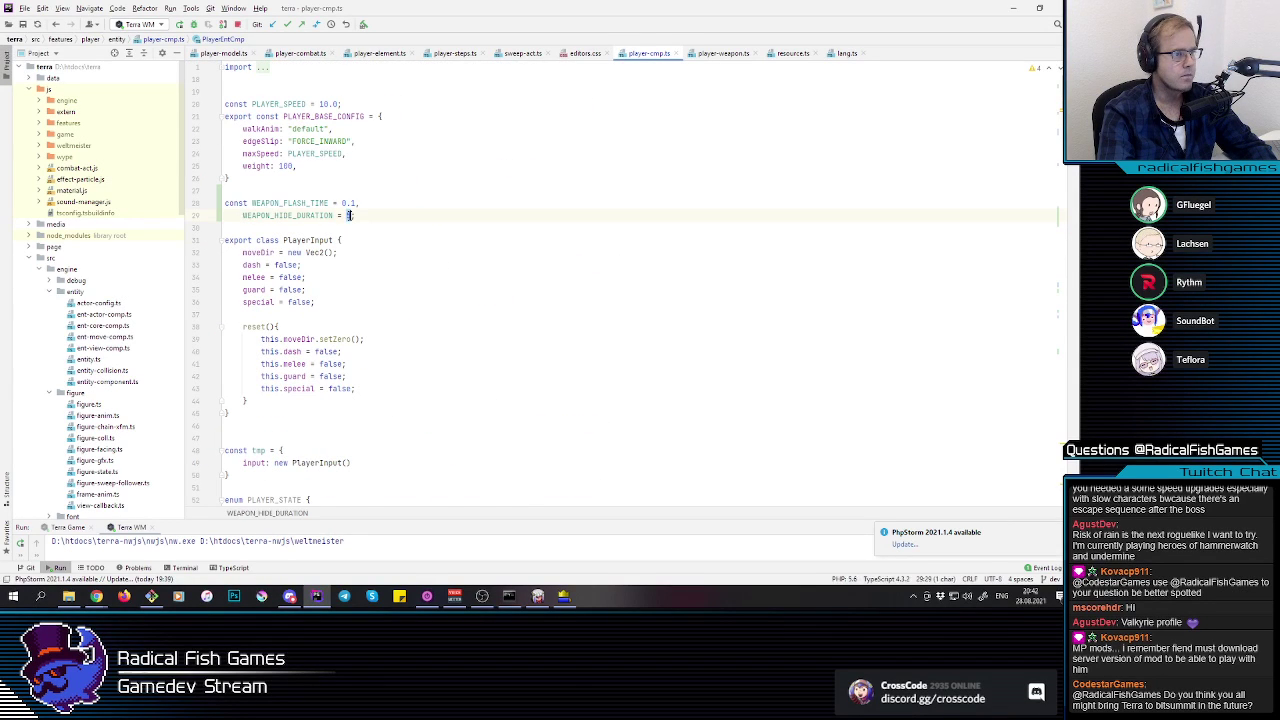
# Step: Relaunch Weltmeister, select the Terra Game run configuration and launch the game
pyautogui.click(180, 24)
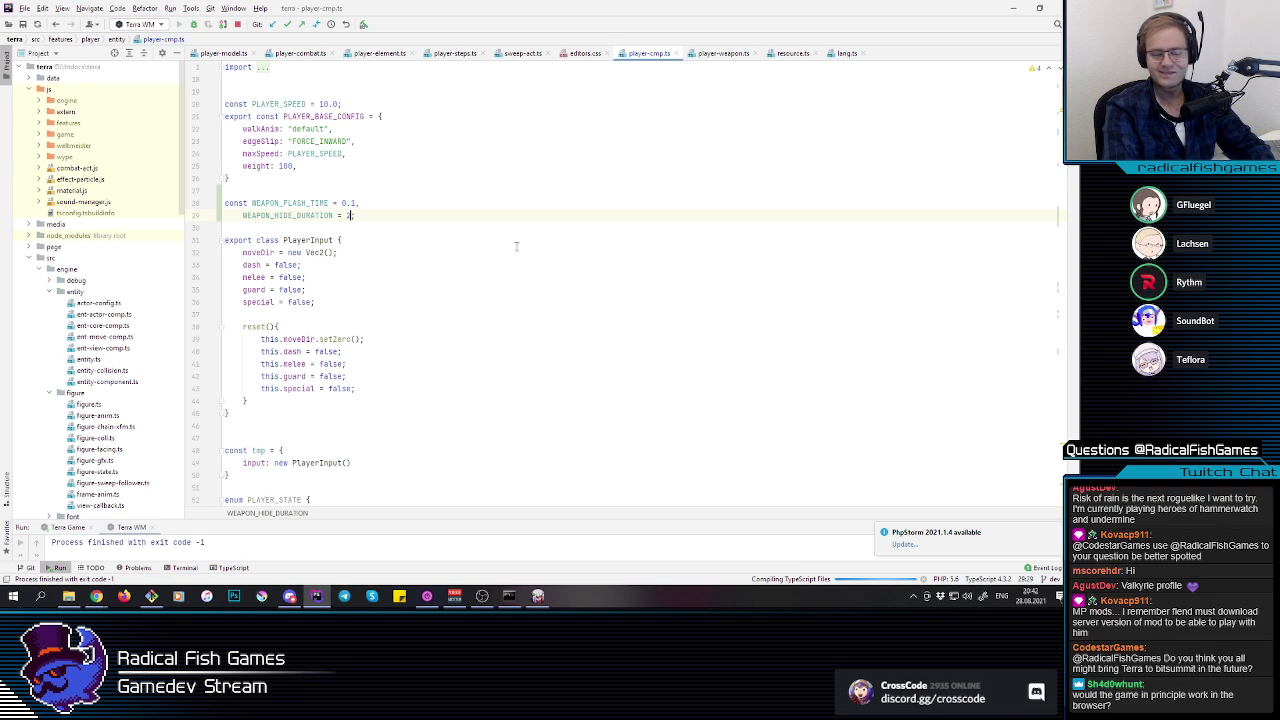
pyautogui.hotkey('shift', 'F10')
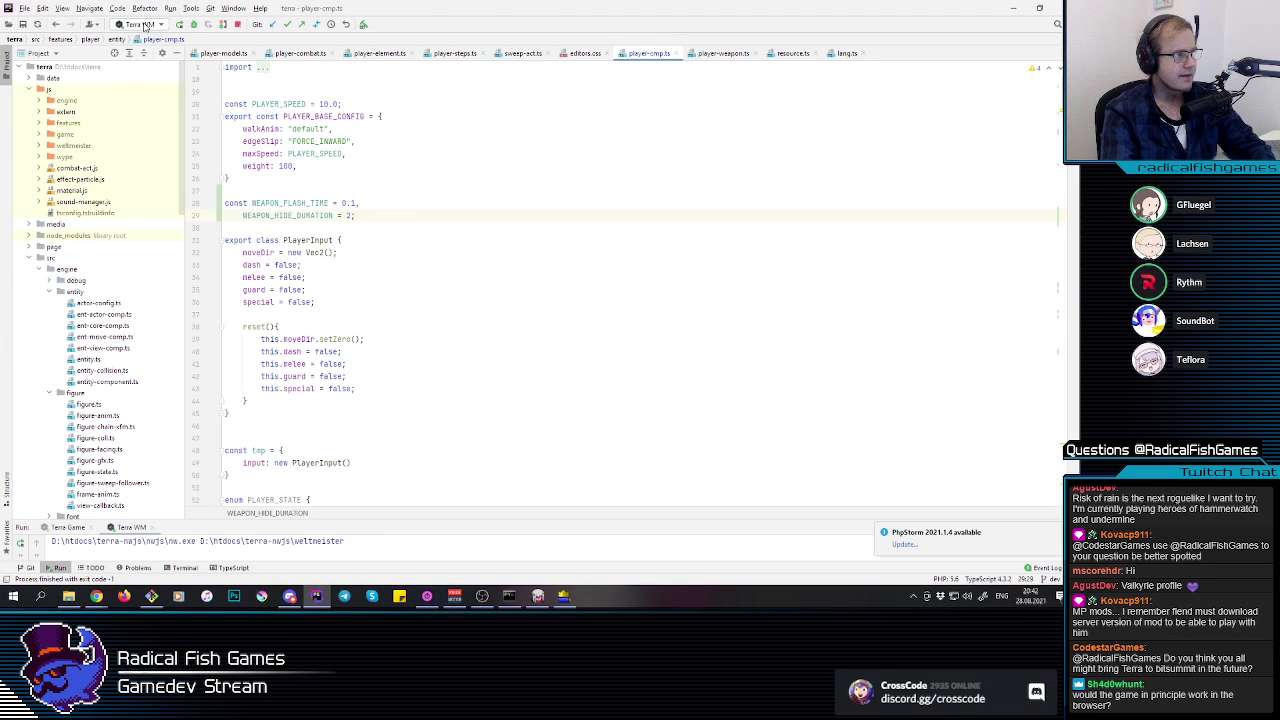
pyautogui.click(140, 24)
pyautogui.click(168, 106)
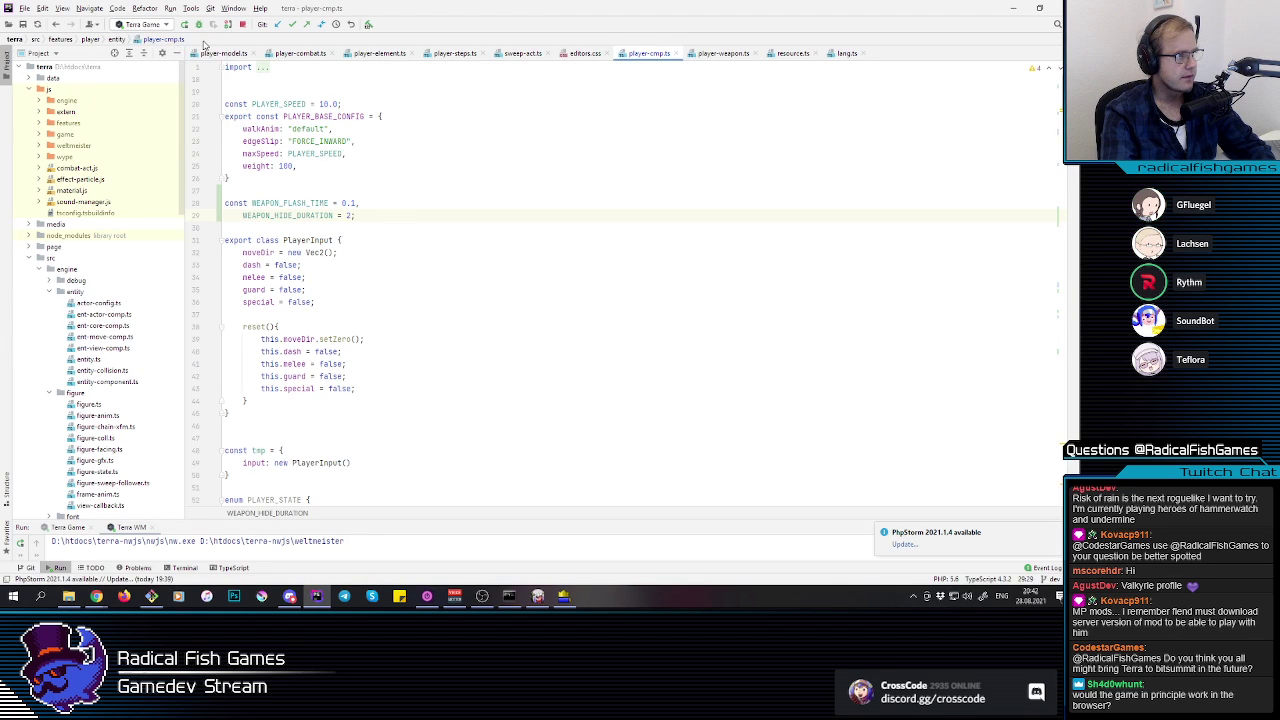
pyautogui.click(184, 24)
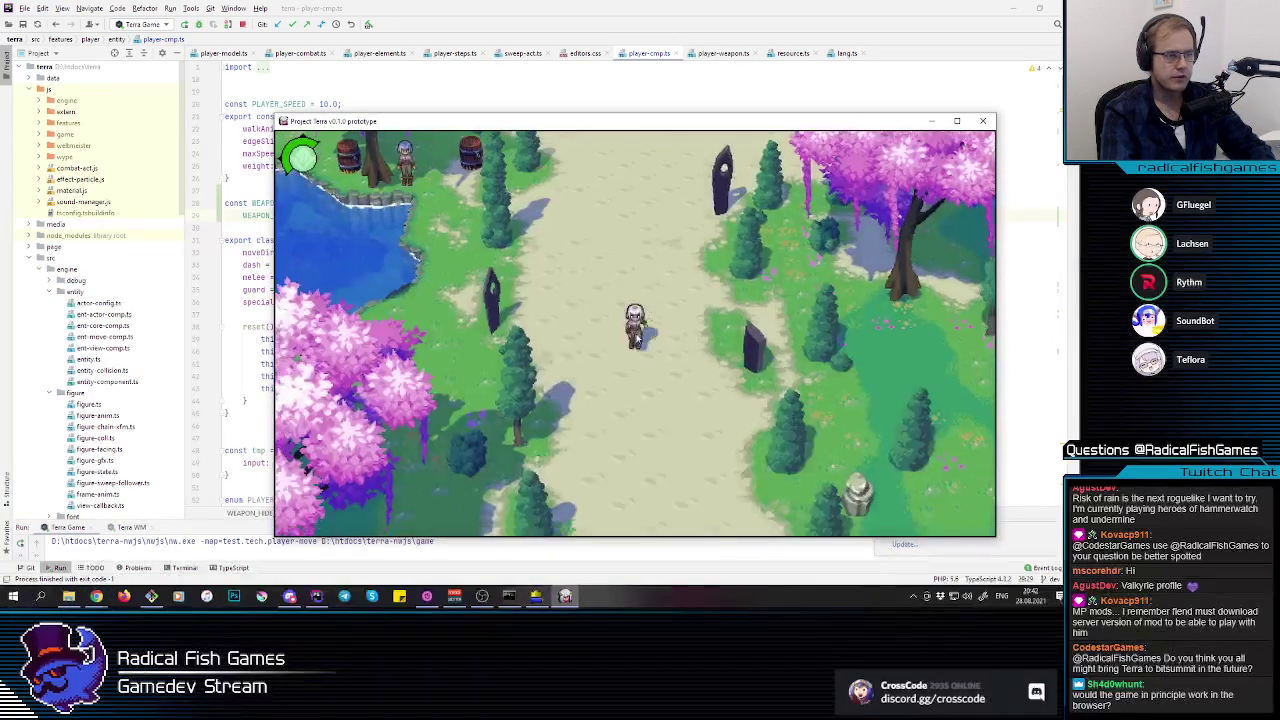
# Step: Run up the path in the relaunched game with occasional sword swings to test the hide duration of 2
pyautogui.press('s')
pyautogui.press('d')
pyautogui.press('w')
pyautogui.press('a')
pyautogui.click(637, 336)
pyautogui.press('w')
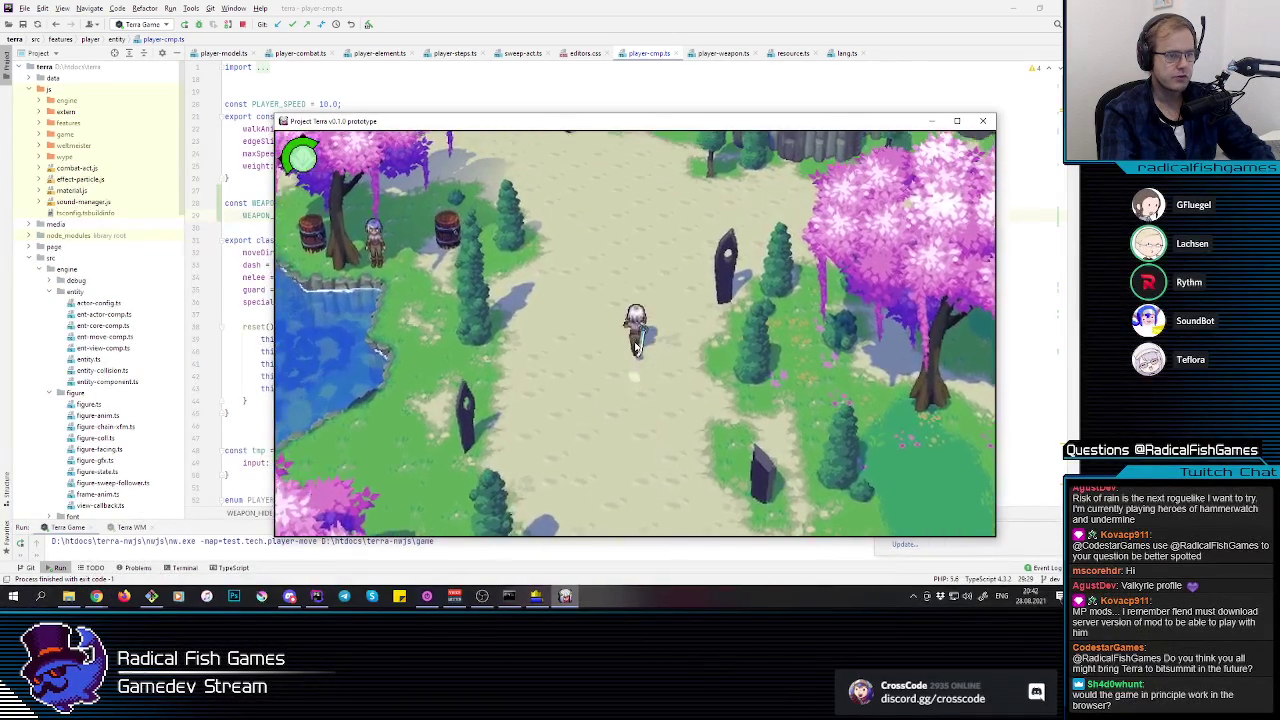
pyautogui.press('w')
pyautogui.press('a')
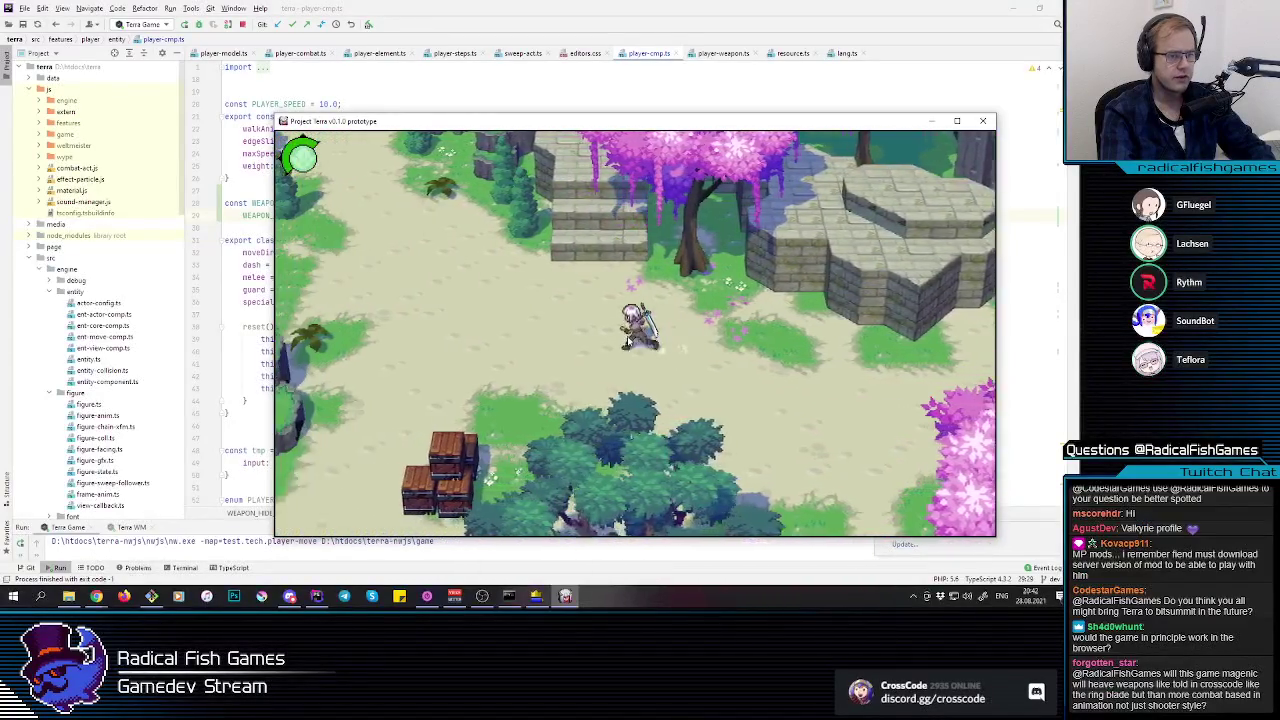
pyautogui.click(628, 347)
pyautogui.press('w')
pyautogui.press('a')
pyautogui.press('w')
pyautogui.press('a')
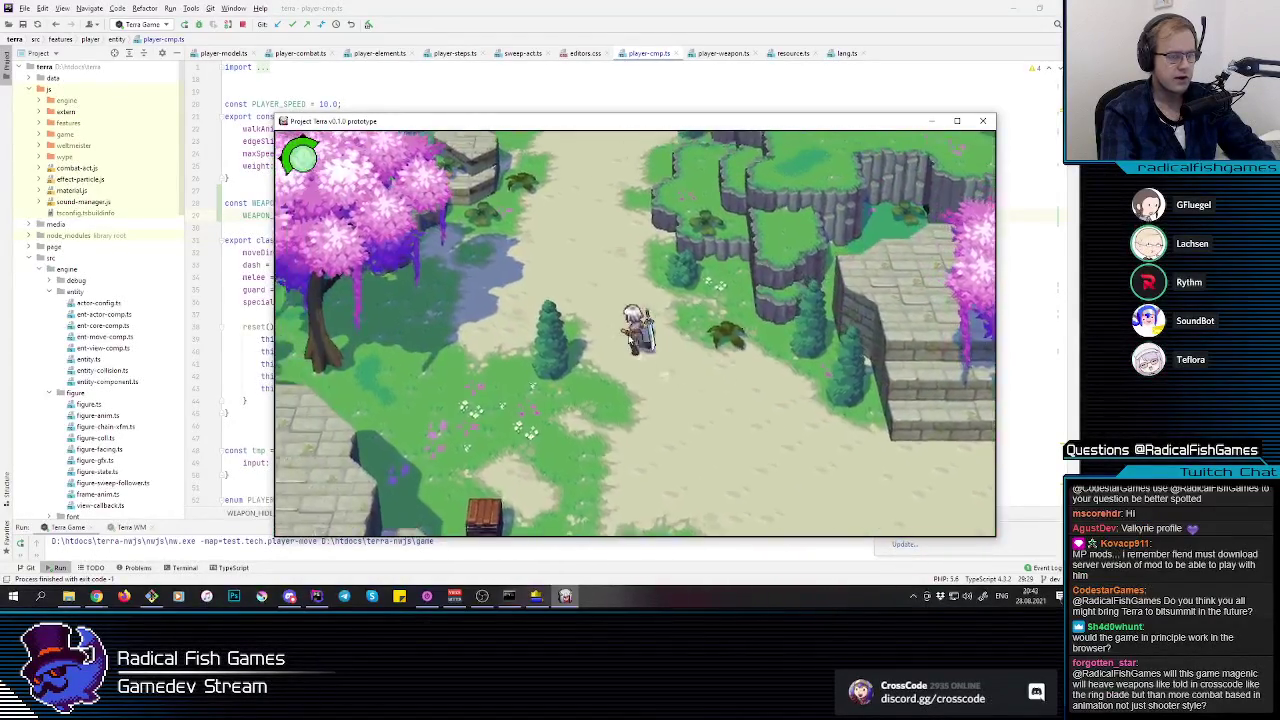
# Step: Chain sword attacks, run past the stone ruins and back, and watch the sword flash and hide after each attack
pyautogui.press('w')
pyautogui.press('s')
pyautogui.press('d')
pyautogui.click(629, 339)
pyautogui.click(629, 339)
pyautogui.click(629, 339)
pyautogui.press('s')
pyautogui.press('d')
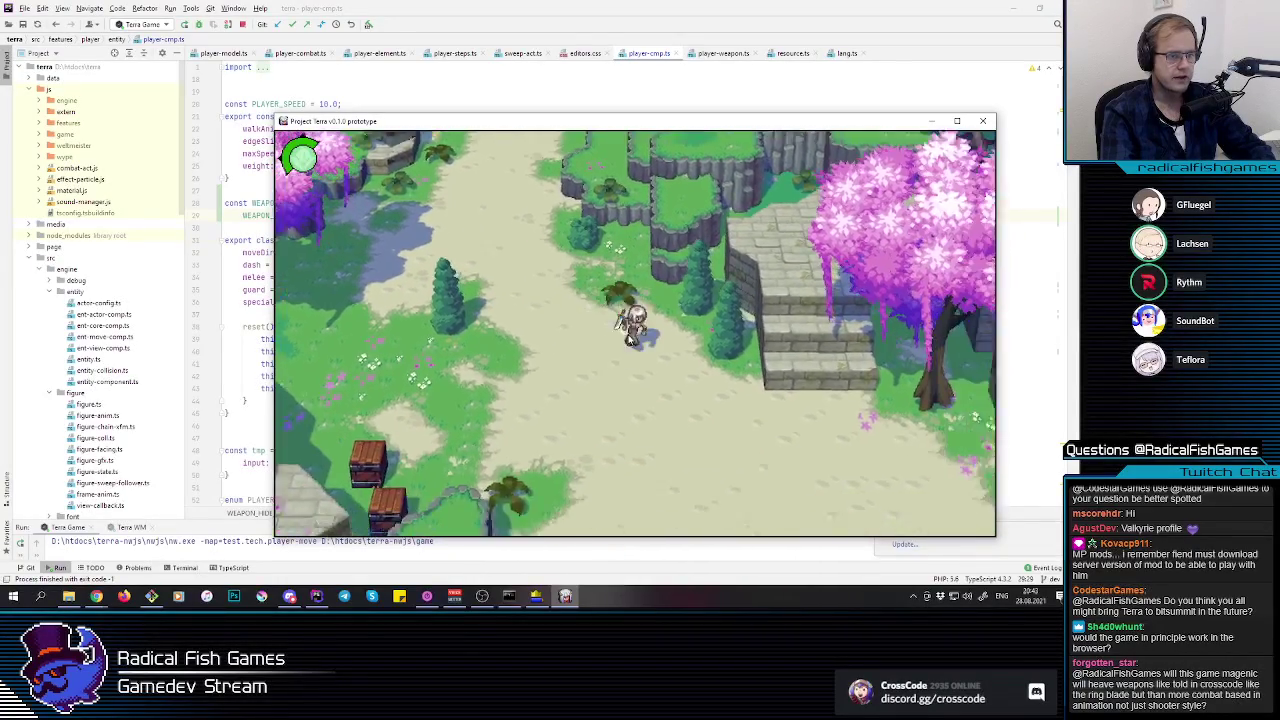
pyautogui.press('d')
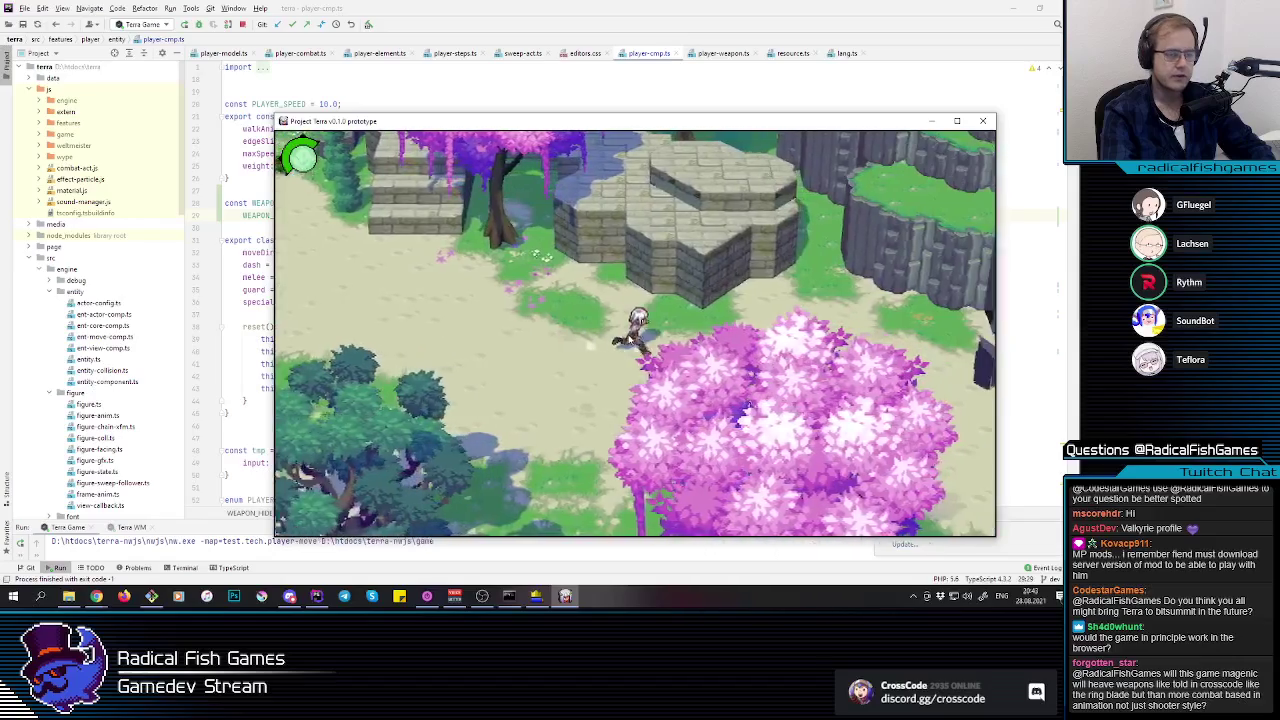
pyautogui.press('s')
pyautogui.click(632, 338)
pyautogui.press('w')
pyautogui.press('a')
pyautogui.press('w')
pyautogui.press('a')
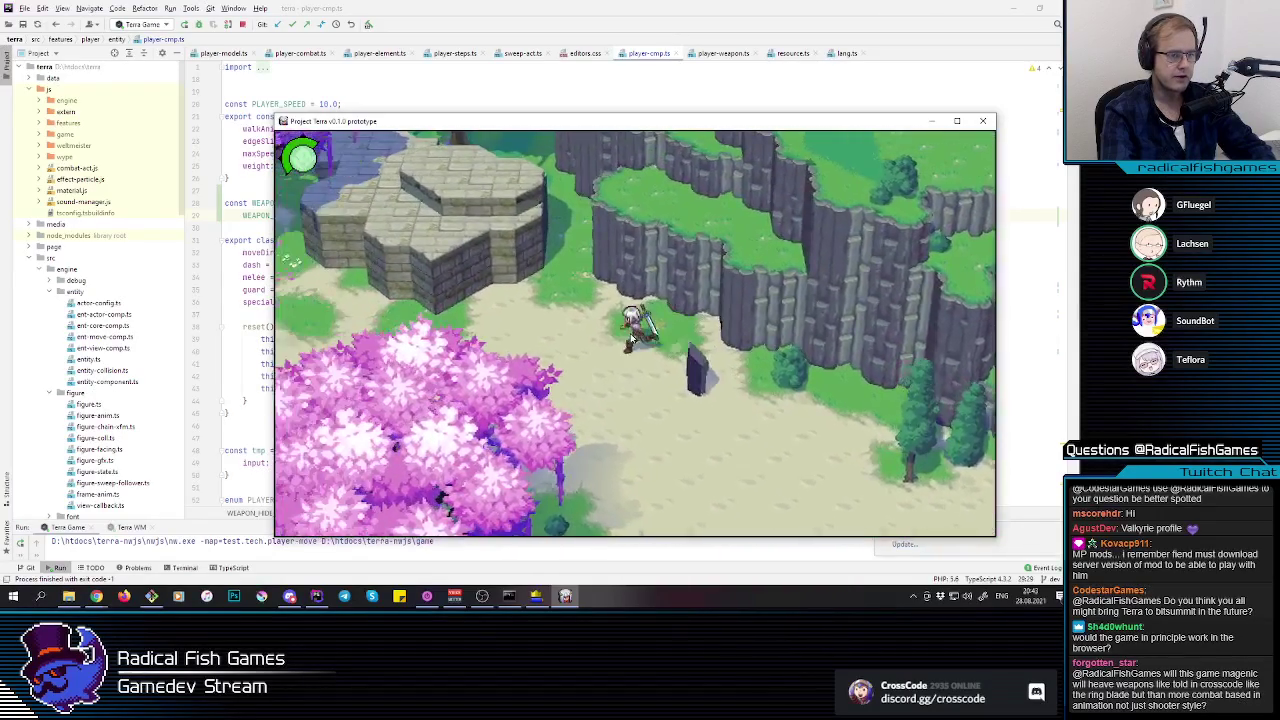
pyautogui.click(631, 340)
pyautogui.press('a')
pyautogui.press('d')
pyautogui.press('a')
pyautogui.press('w')
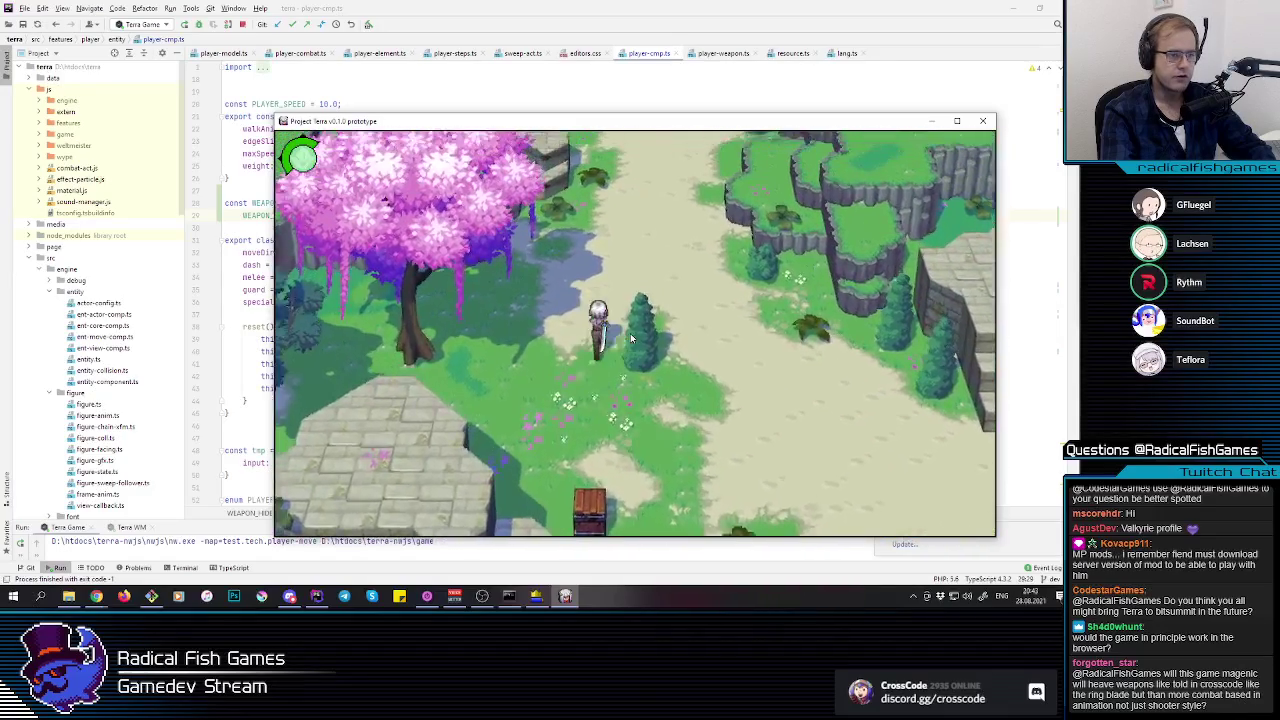
# Step: Run up the path onto the grassy cliff ledge, swing the sword there several times and drop down toward the stone steps
pyautogui.press('w')
pyautogui.press('d')
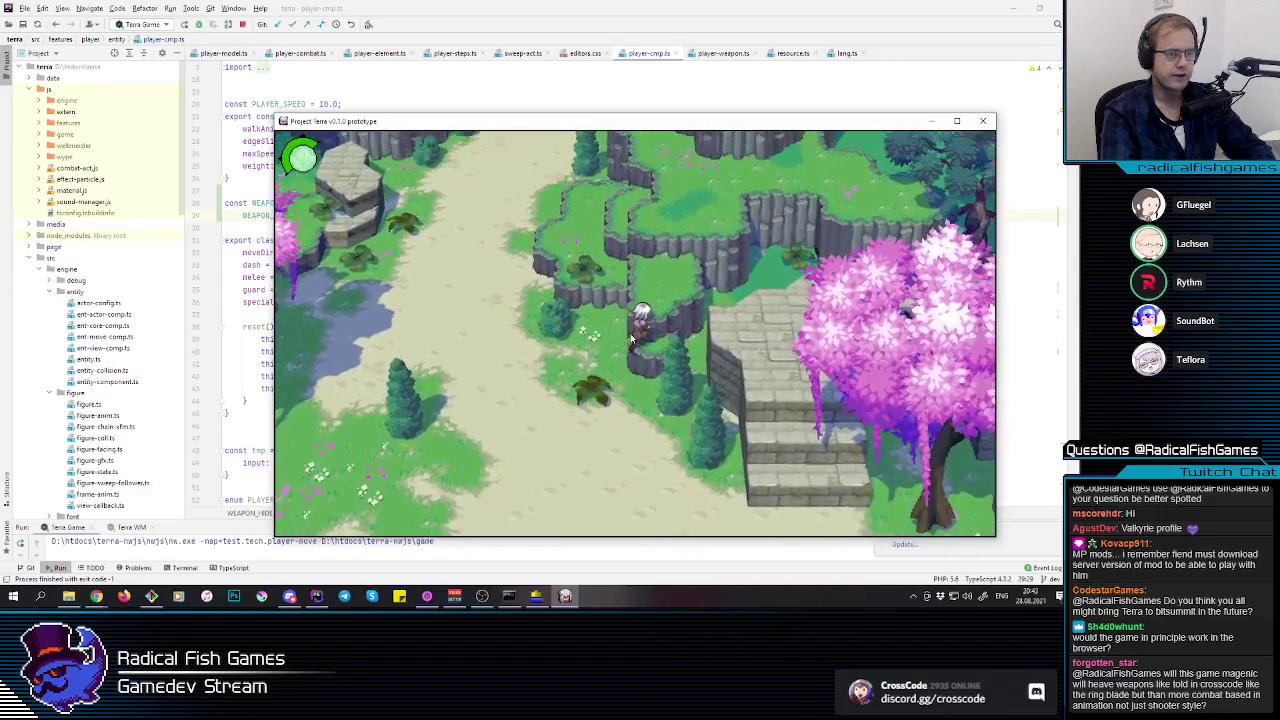
pyautogui.click(640, 275)
pyautogui.press('d')
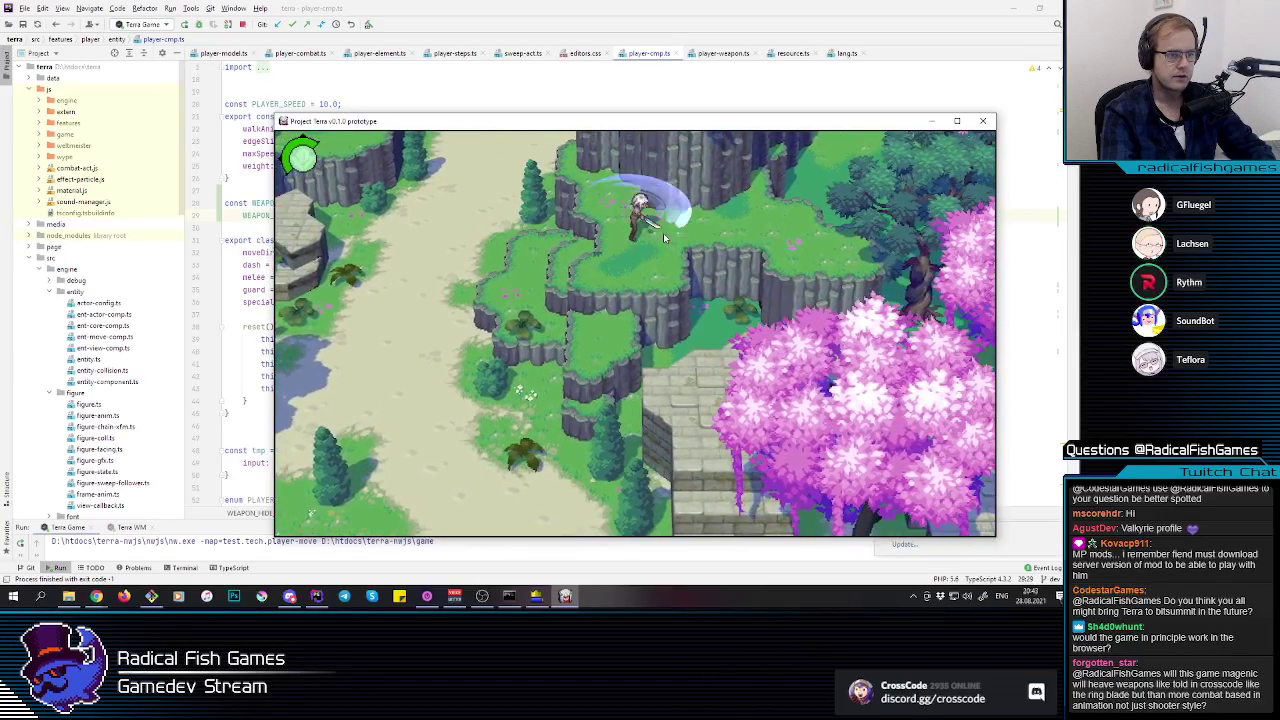
pyautogui.press('s')
pyautogui.click(663, 236)
pyautogui.press('a')
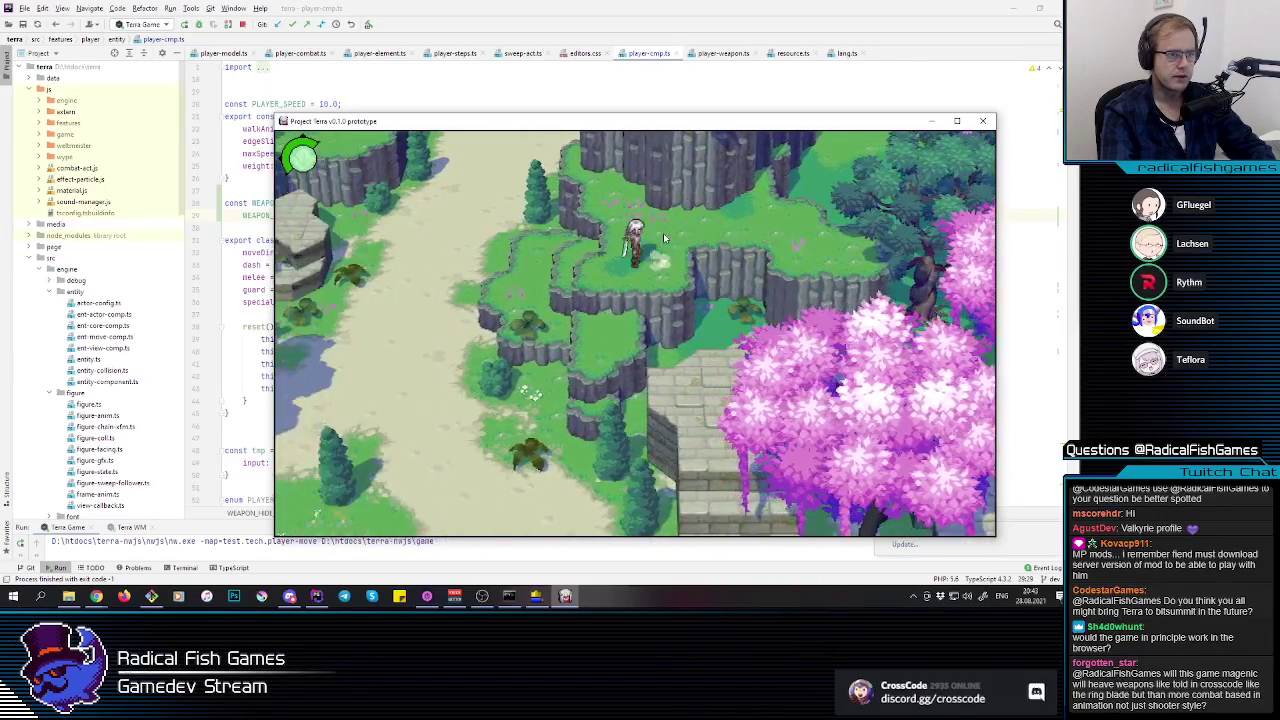
pyautogui.press('d')
pyautogui.click(664, 238)
pyautogui.press('a')
pyautogui.press('s')
pyautogui.press('d')
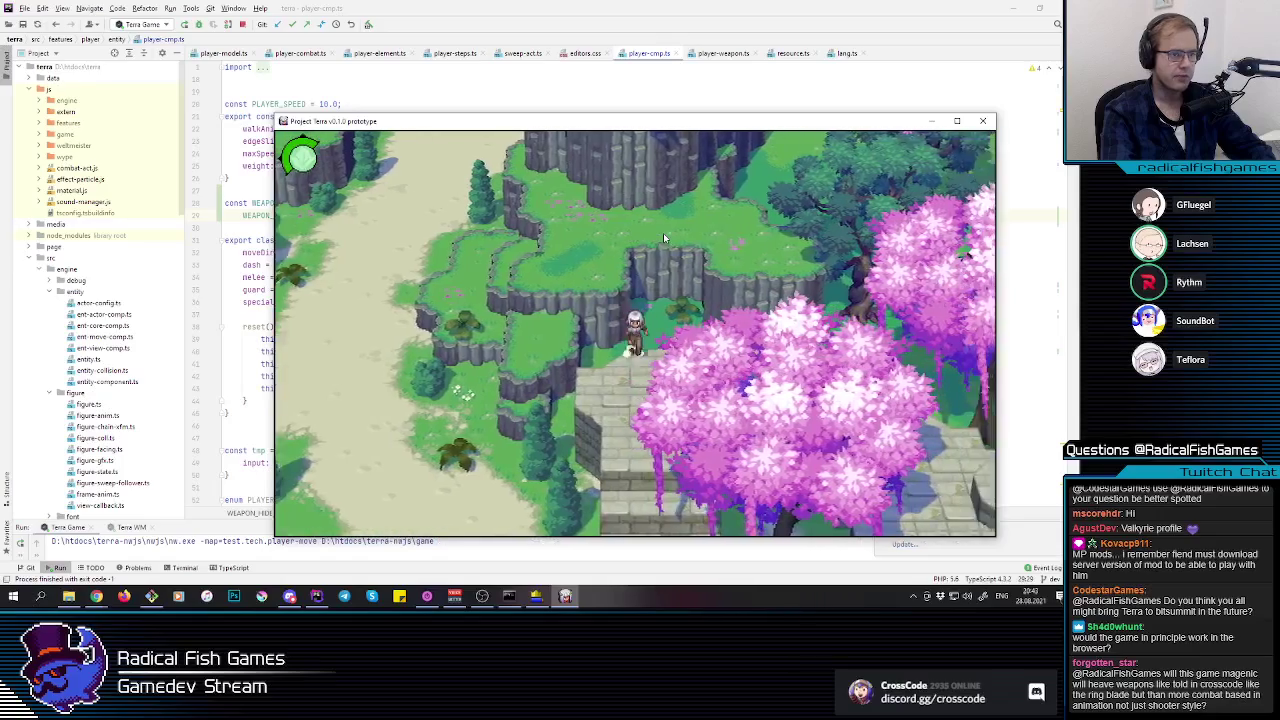
# Step: Cross to the raised stone platform, attack there, and return along the path to the crates with another swing
pyautogui.press('d')
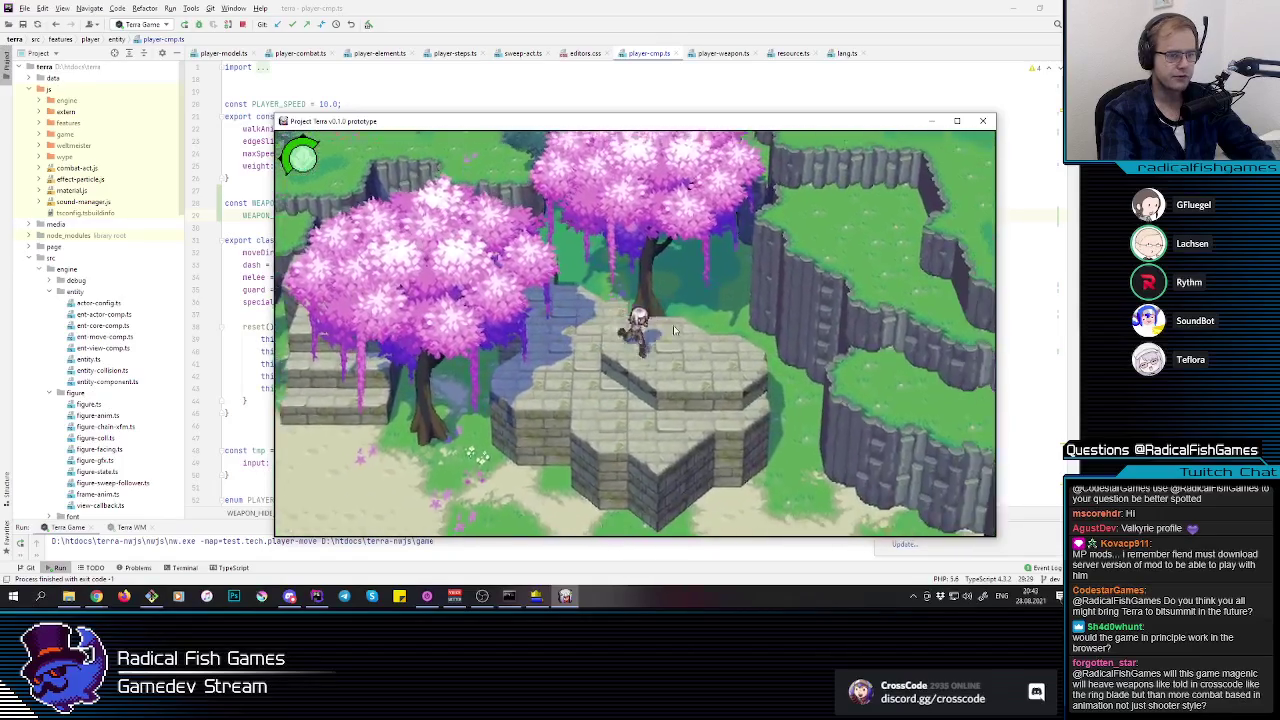
pyautogui.click(662, 322)
pyautogui.press('a')
pyautogui.press('s')
pyautogui.press('a')
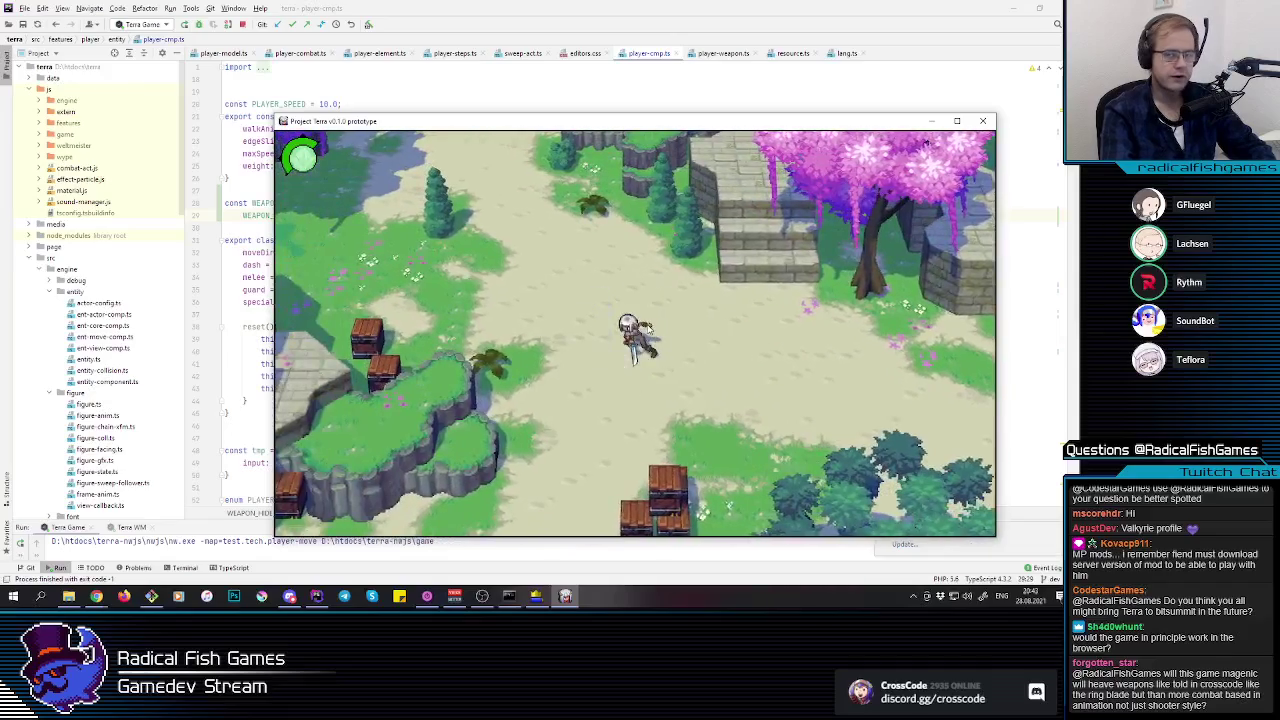
pyautogui.press('w')
pyautogui.click(648, 331)
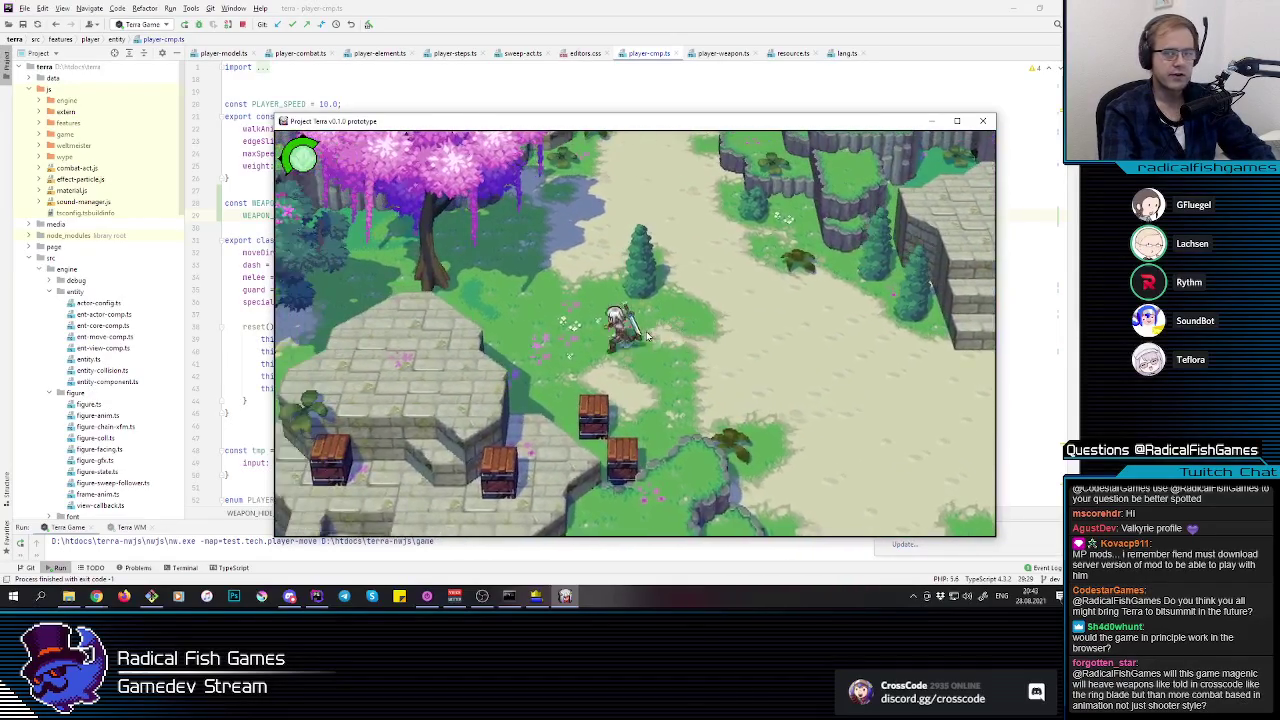
# Step: Run past the stone platform toward the cliffs while attacking, then head back up to the path
pyautogui.press('d')
pyautogui.press('s')
pyautogui.press('d')
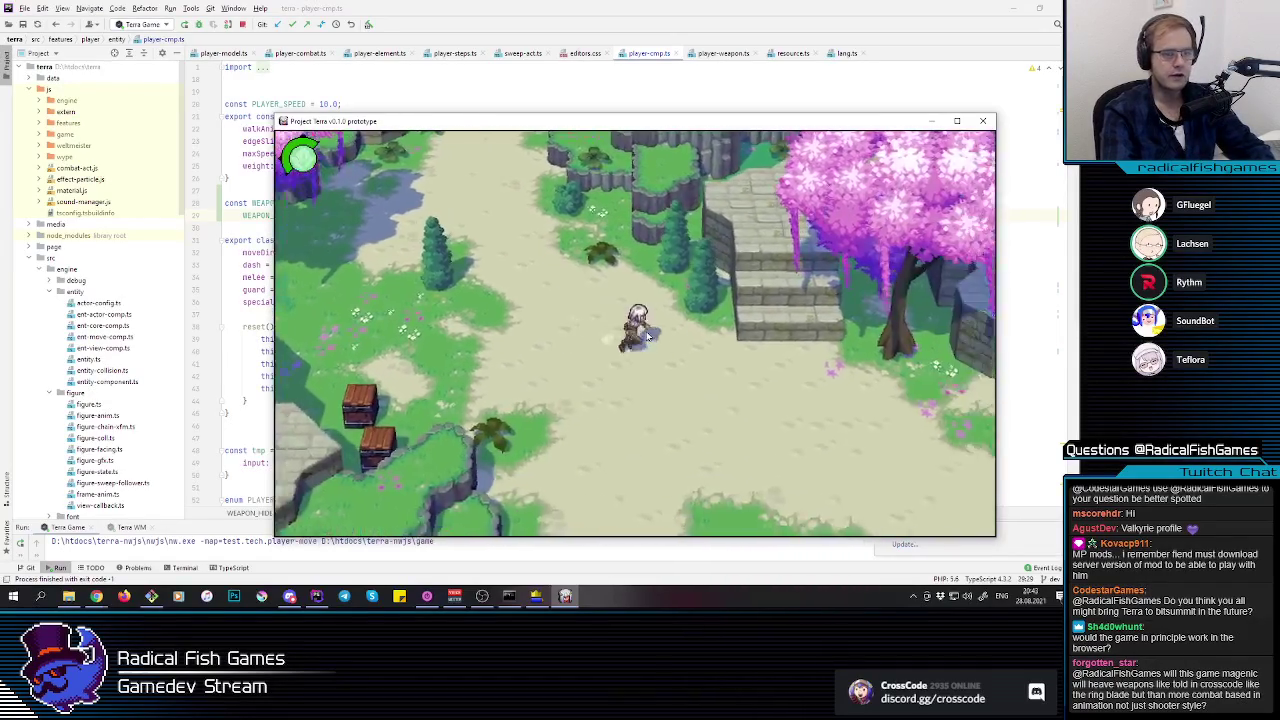
pyautogui.press('s')
pyautogui.click(647, 343)
pyautogui.press('d')
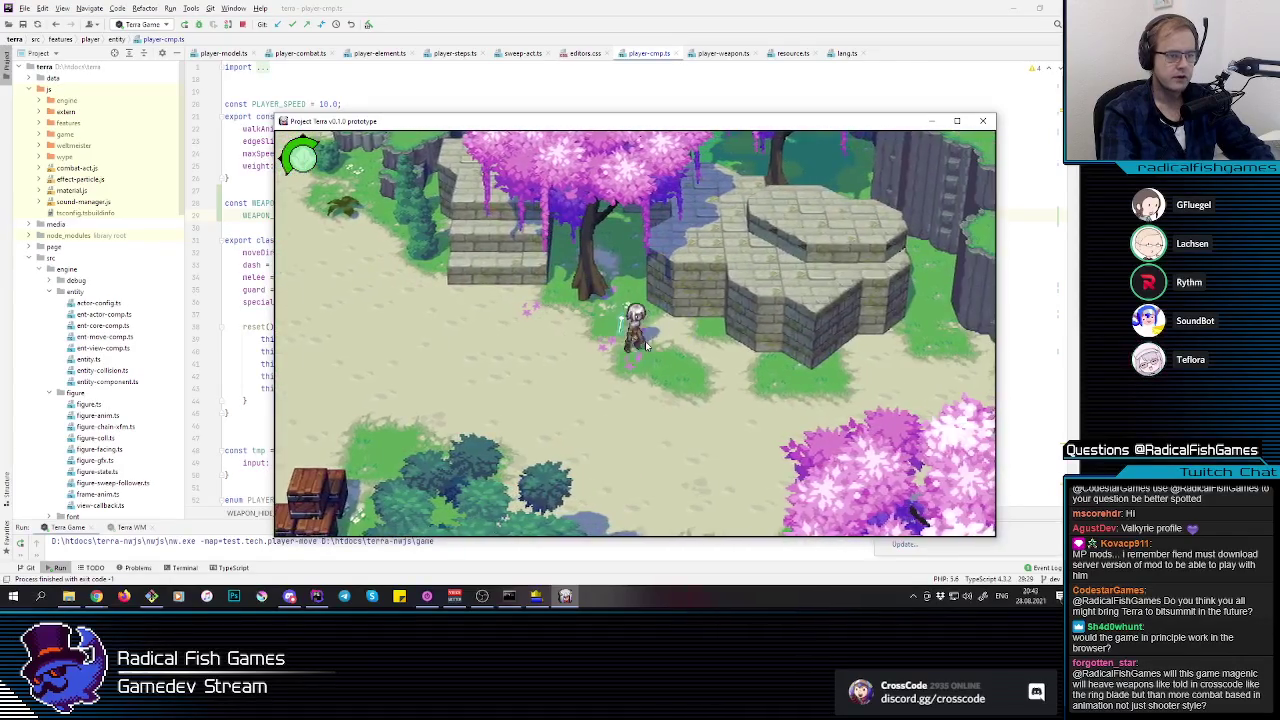
pyautogui.press('s')
pyautogui.press('s')
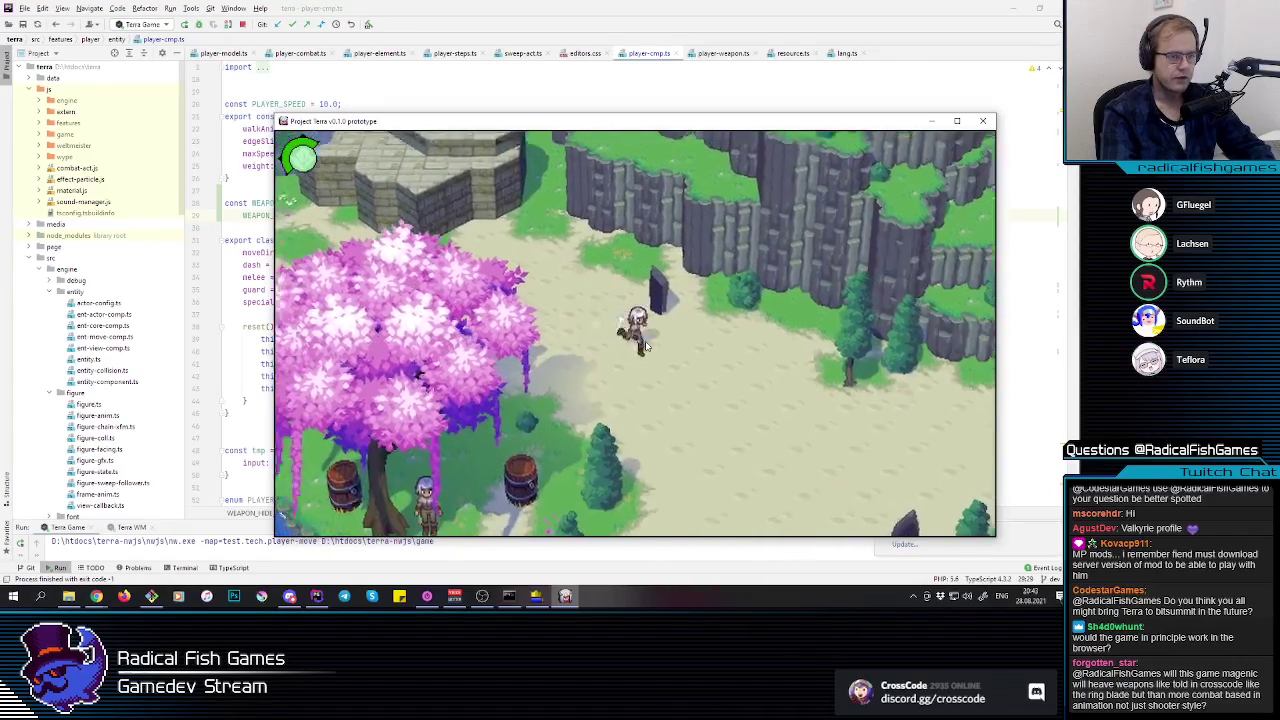
pyautogui.click(640, 345)
pyautogui.press('a')
pyautogui.press('w')
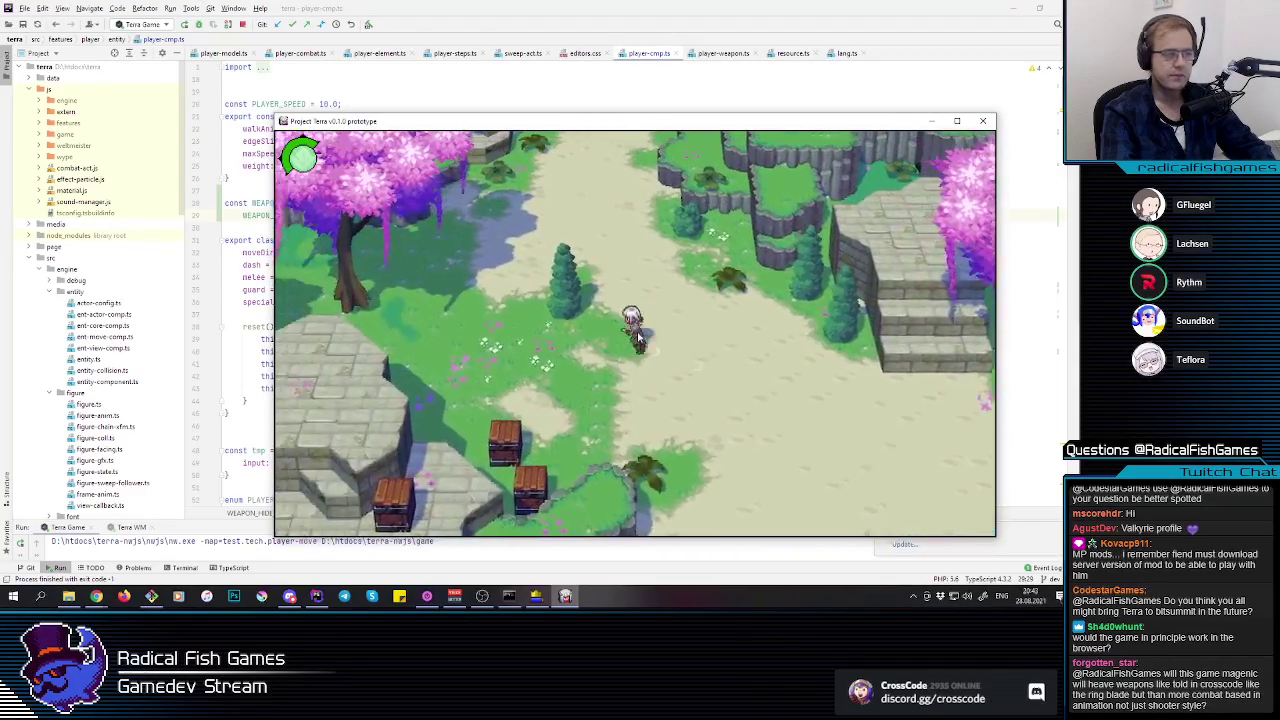
# Step: Run between the path and the stone ruins with spaced sword swings to check when the sword hides
pyautogui.press('d')
pyautogui.click(657, 366)
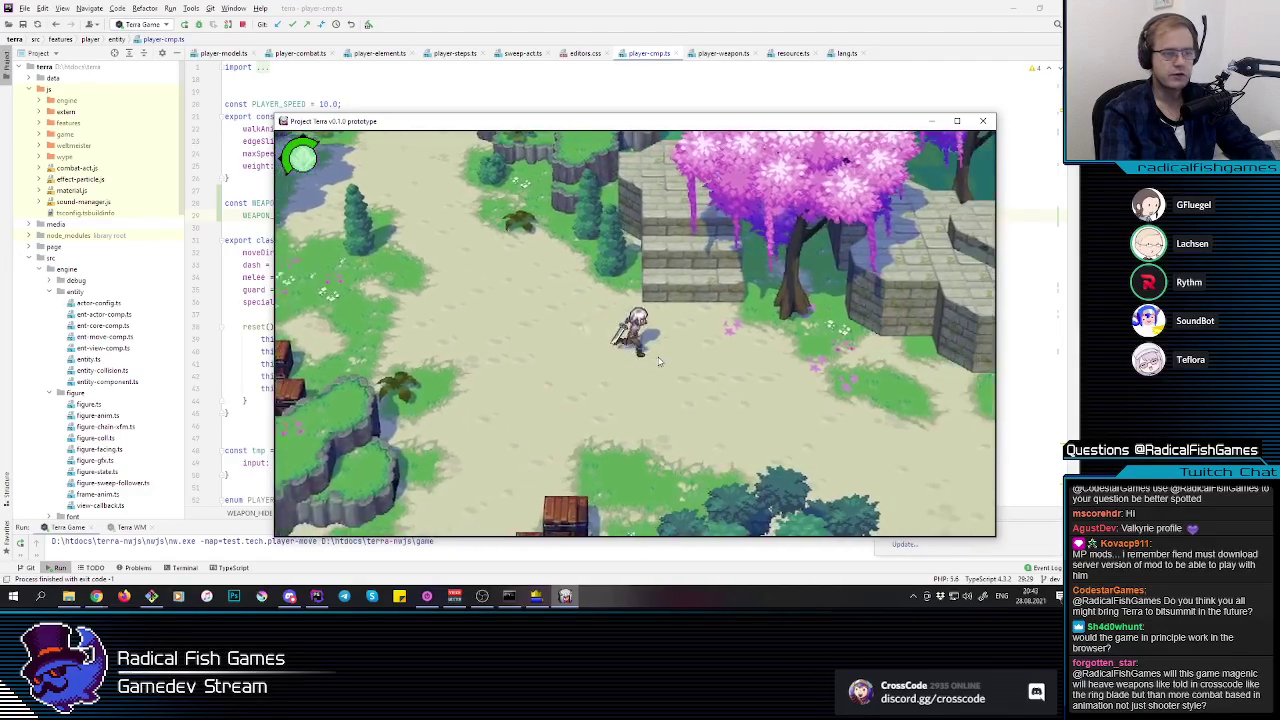
pyautogui.press('d')
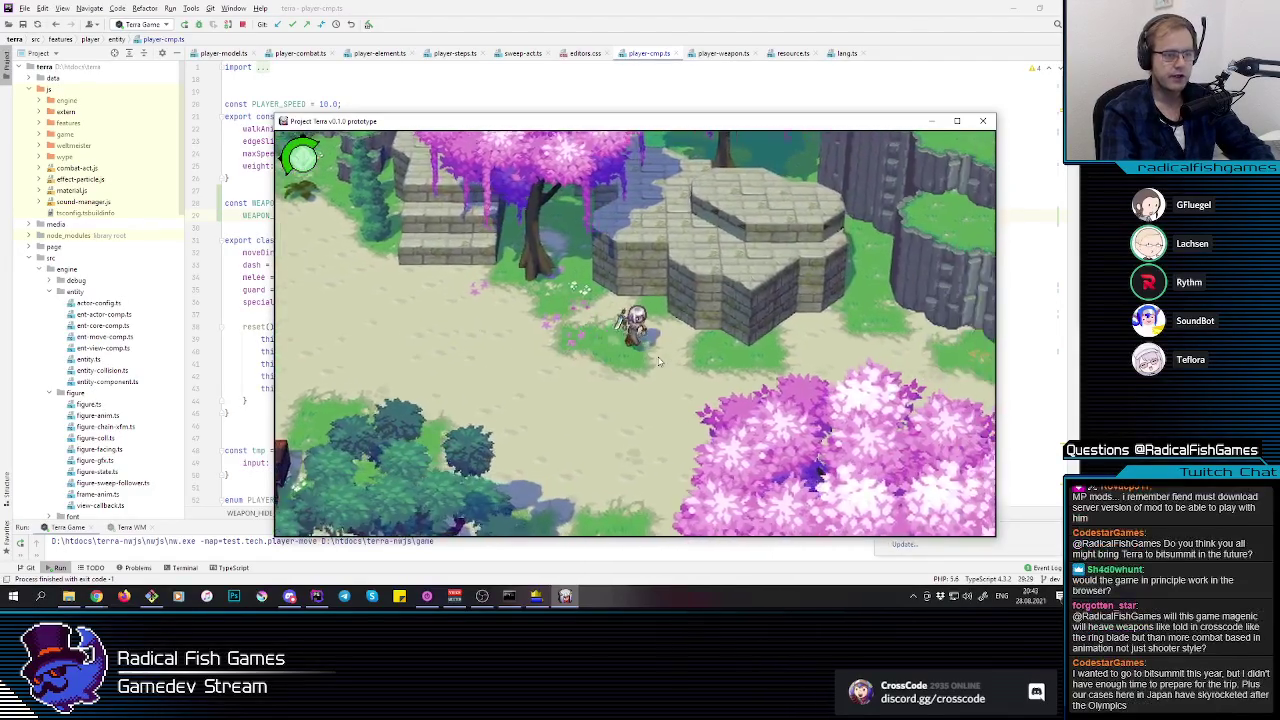
pyautogui.press('d')
pyautogui.press('a')
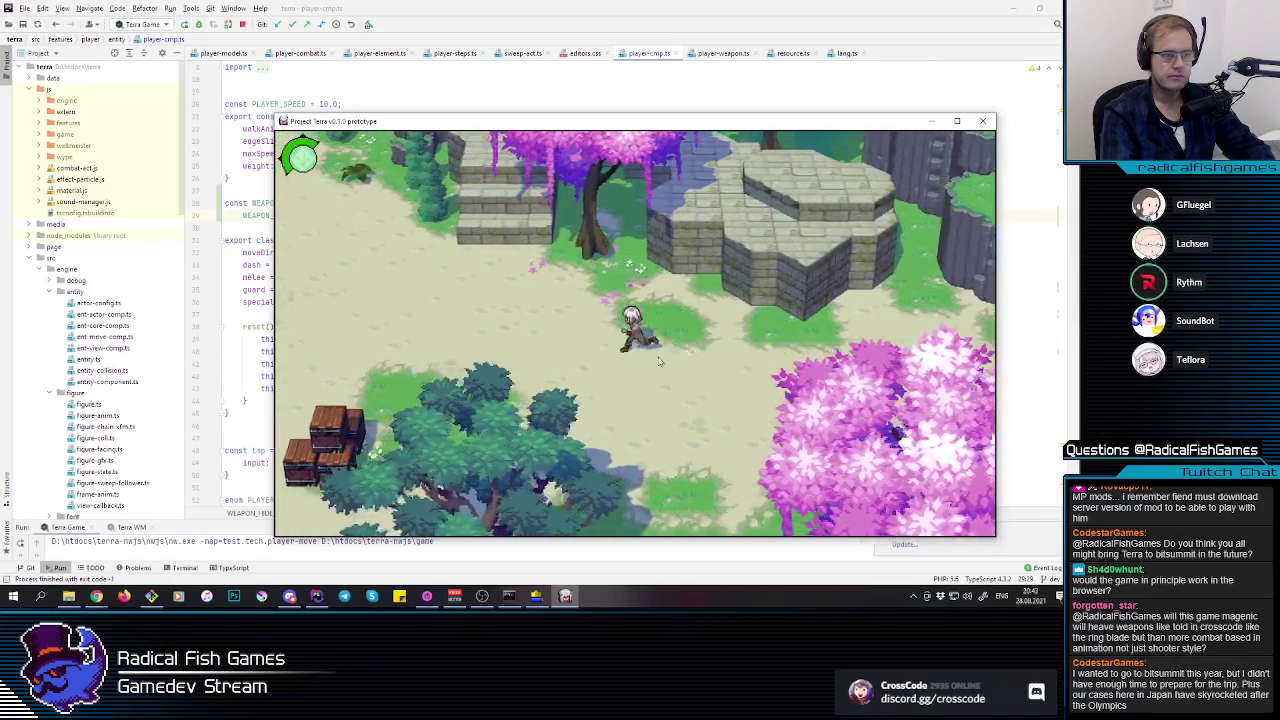
pyautogui.press('a')
pyautogui.press('w')
pyautogui.click(668, 327)
pyautogui.press('a')
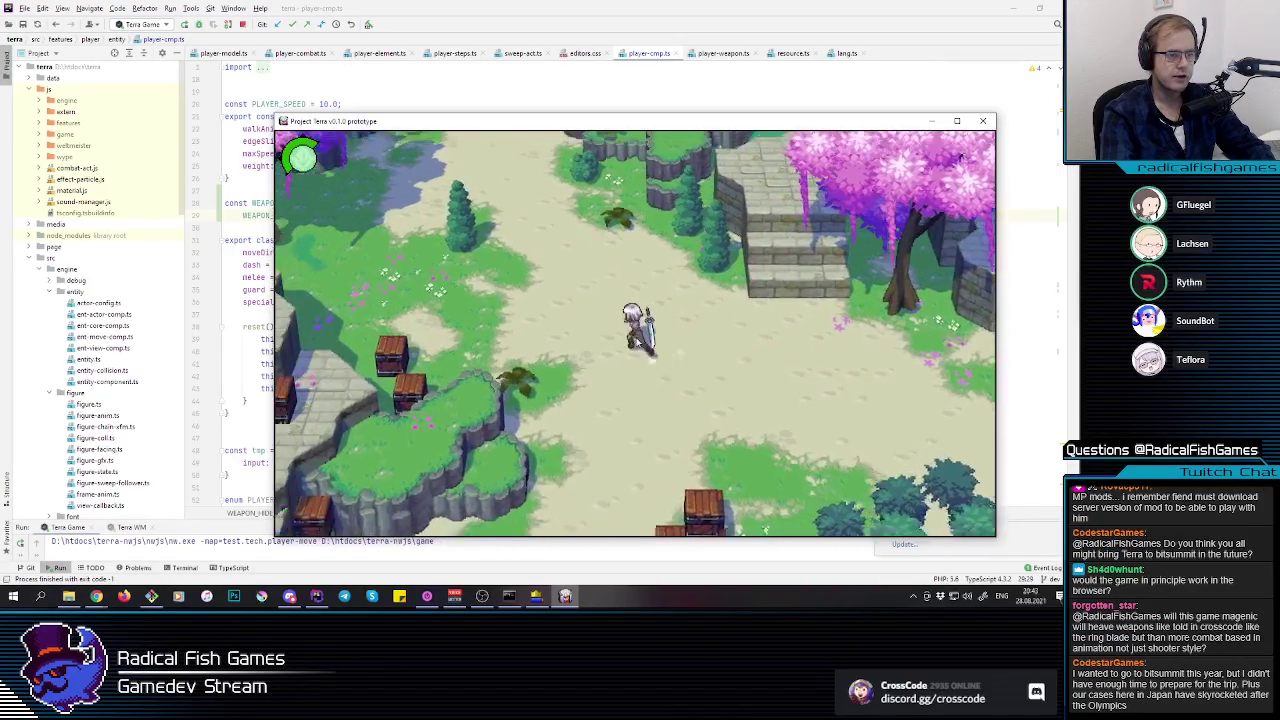
pyautogui.press('d')
pyautogui.click(683, 334)
pyautogui.press('s')
pyautogui.press('d')
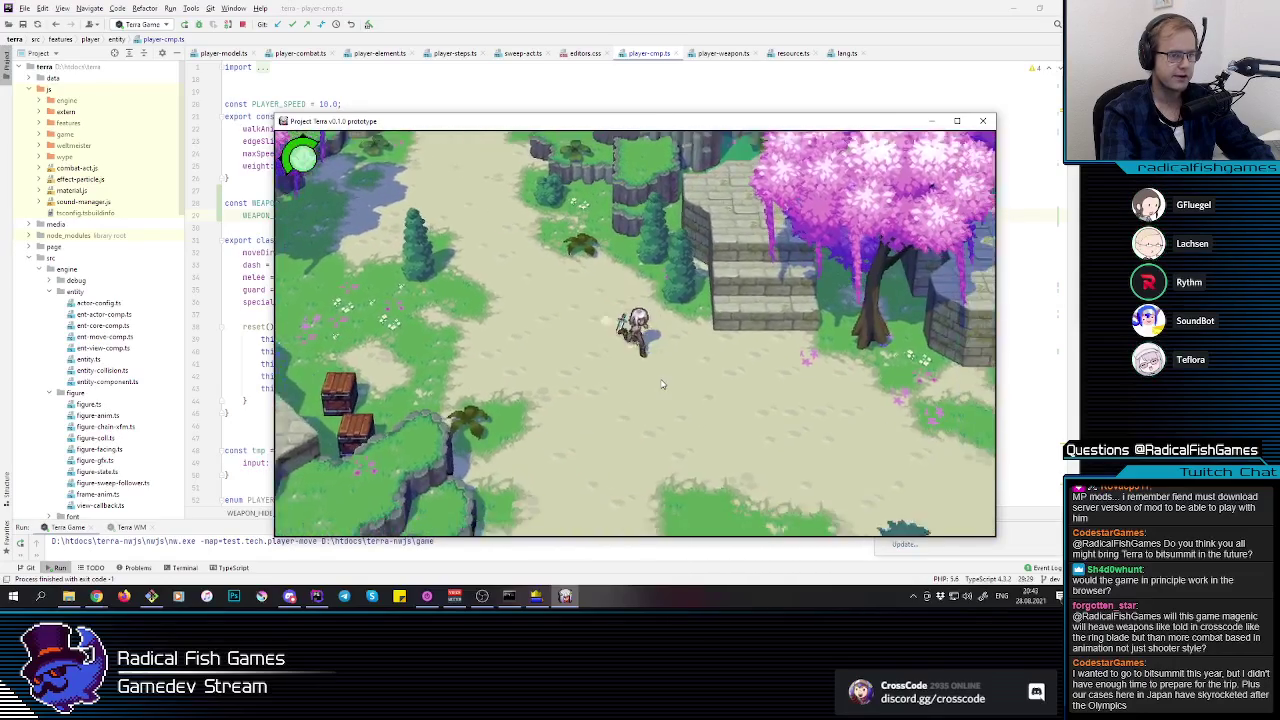
# Step: Change direction repeatedly on the open path while attacking, and watch how the sword behaves during the run
pyautogui.press('s')
pyautogui.press('d')
pyautogui.press('a')
pyautogui.press('w')
pyautogui.press('s')
pyautogui.click(635, 319)
pyautogui.press('s')
pyautogui.press('d')
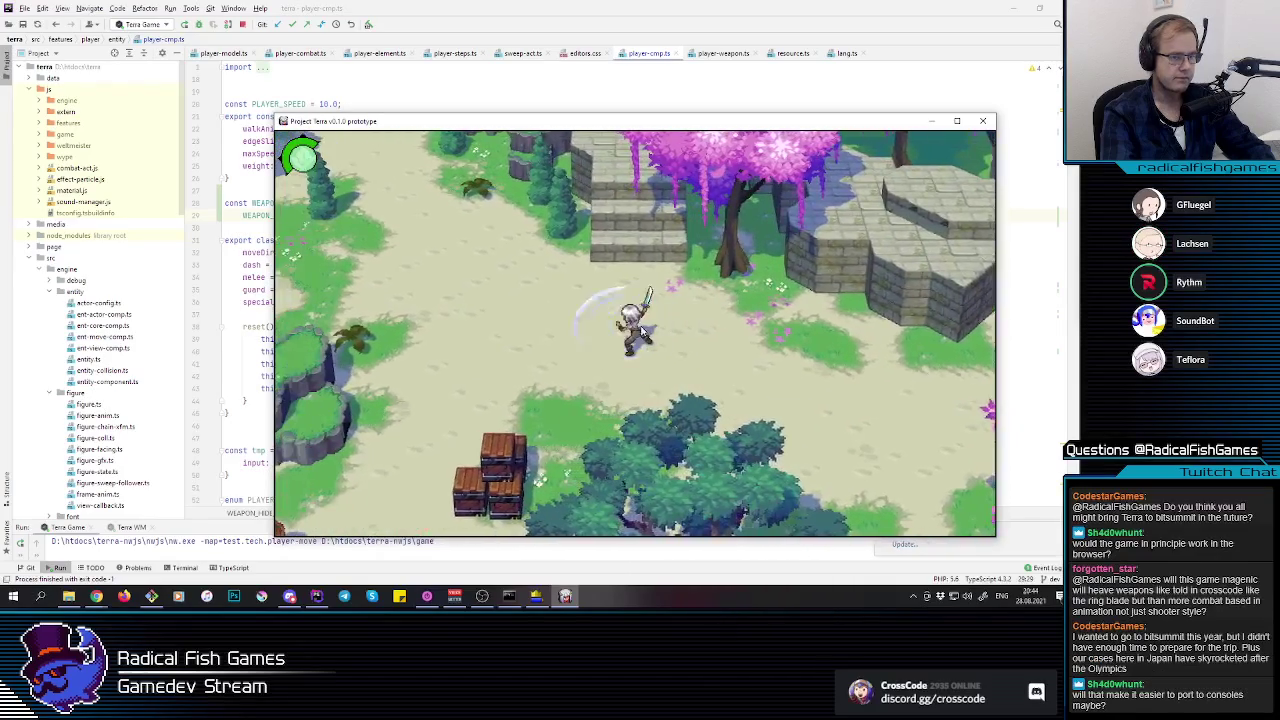
pyautogui.press('a')
pyautogui.click(629, 340)
pyautogui.press('w')
pyautogui.press('a')
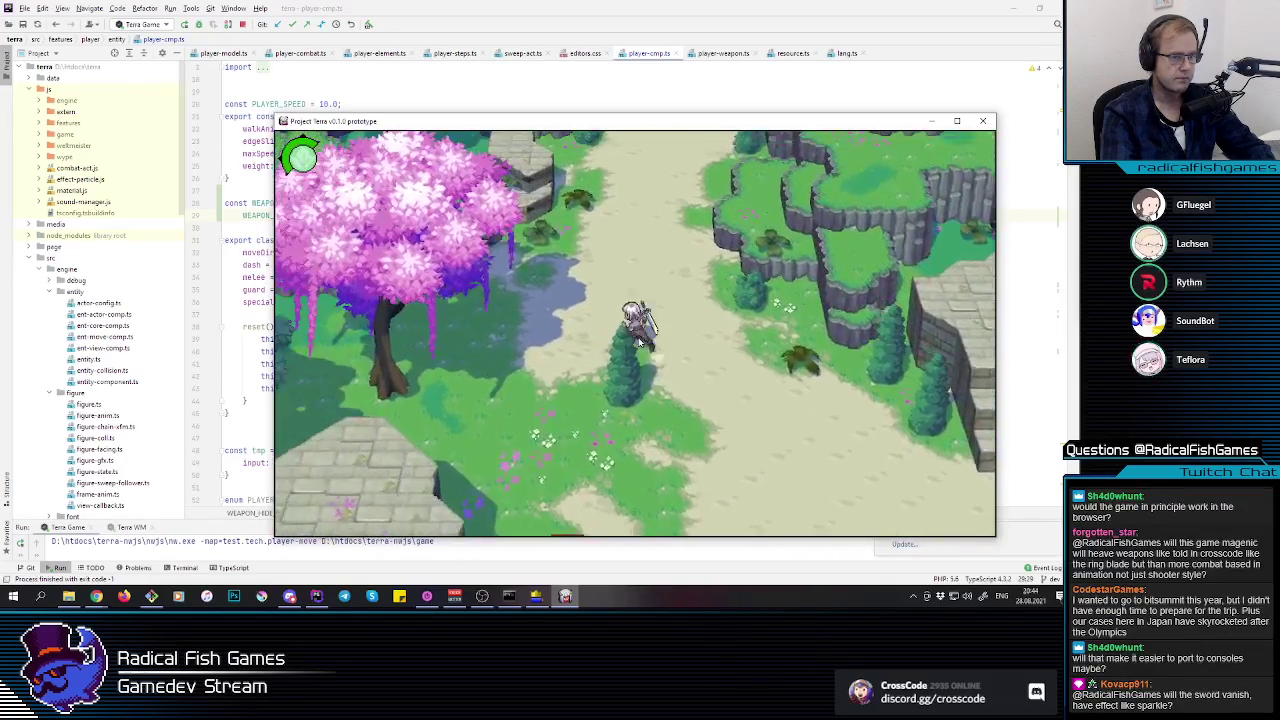
# Step: Run down and back up the path, chain two sword attacks, and run down to the large green tree
pyautogui.press('s')
pyautogui.press('d')
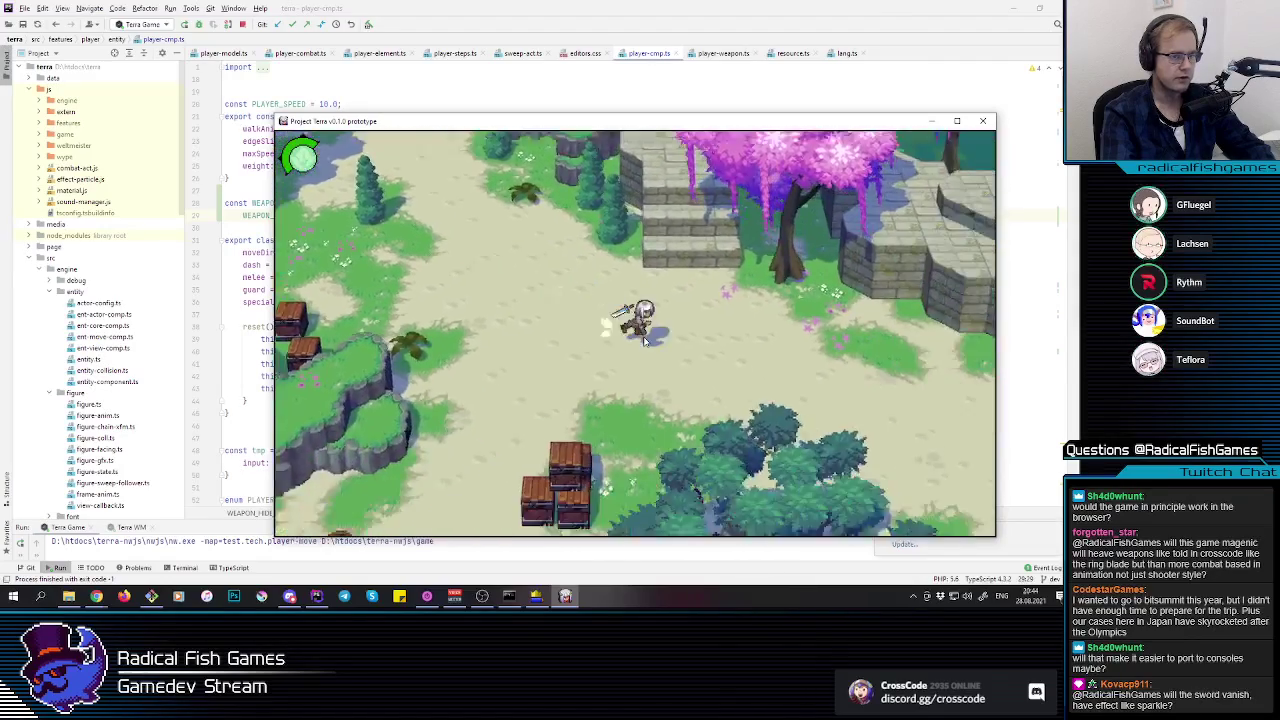
pyautogui.press('w')
pyautogui.press('a')
pyautogui.click(644, 341)
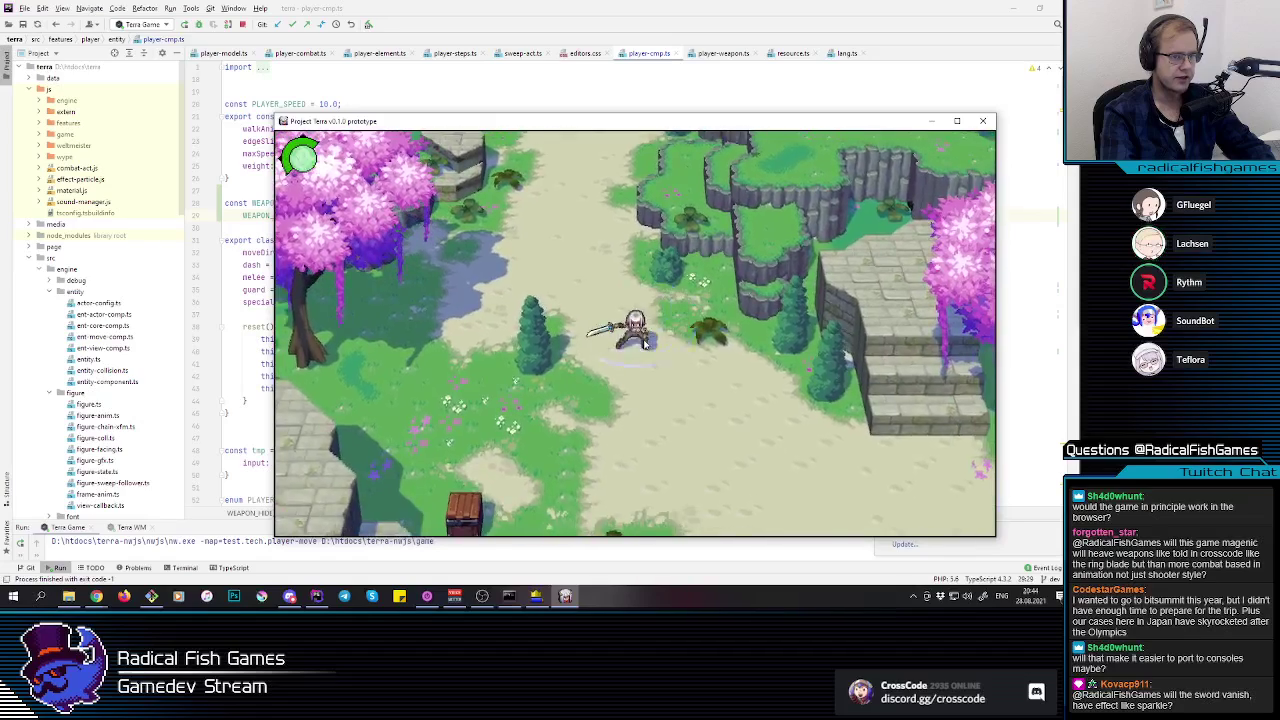
pyautogui.click(645, 344)
pyautogui.press('s')
pyautogui.press('d')
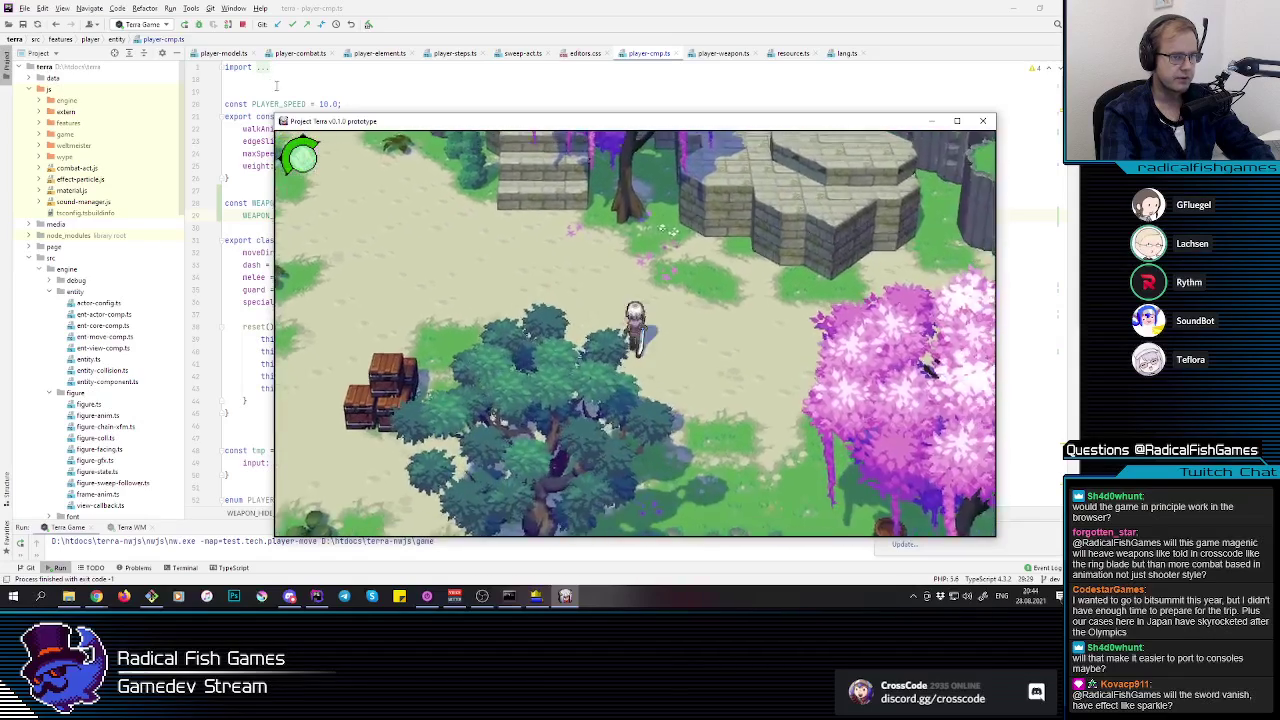
# Step: Return to player-cmp.ts, search for "dash" and look through the code down to startComboAction
pyautogui.click(270, 84)
pyautogui.click(523, 240)
pyautogui.hotkey('ctrl', 'f')
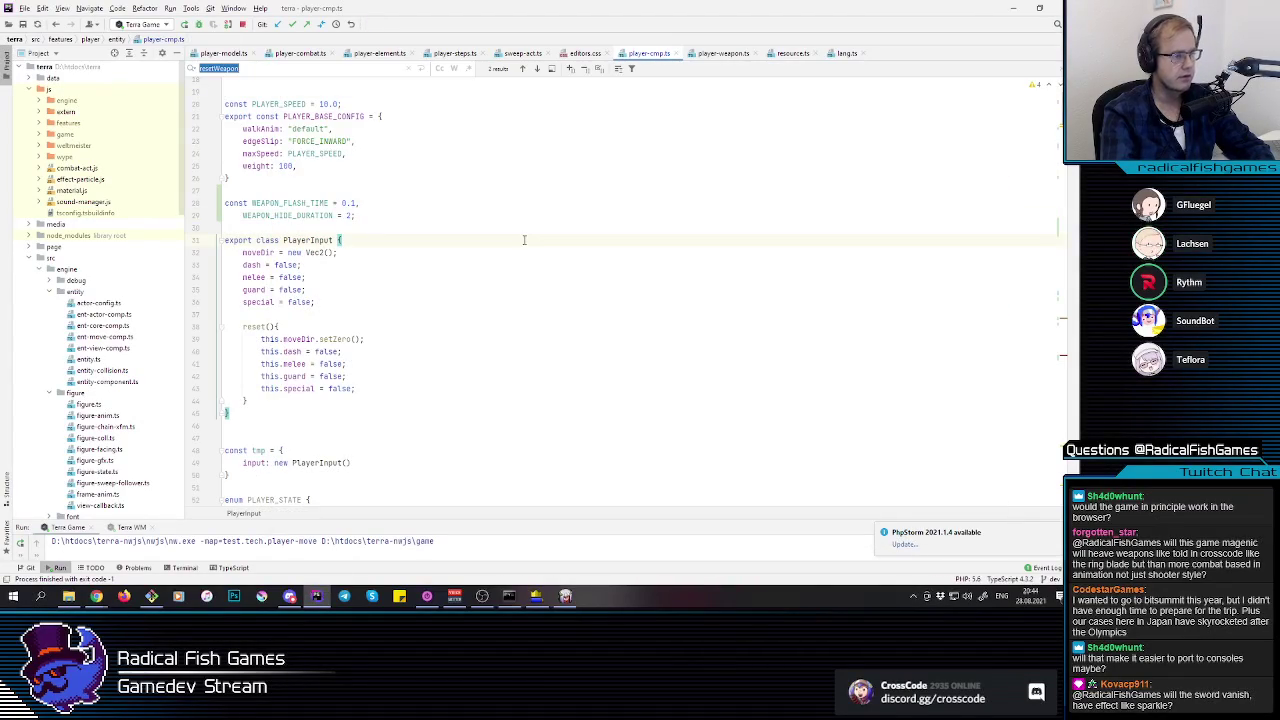
pyautogui.write('dash')
pyautogui.write('oc')
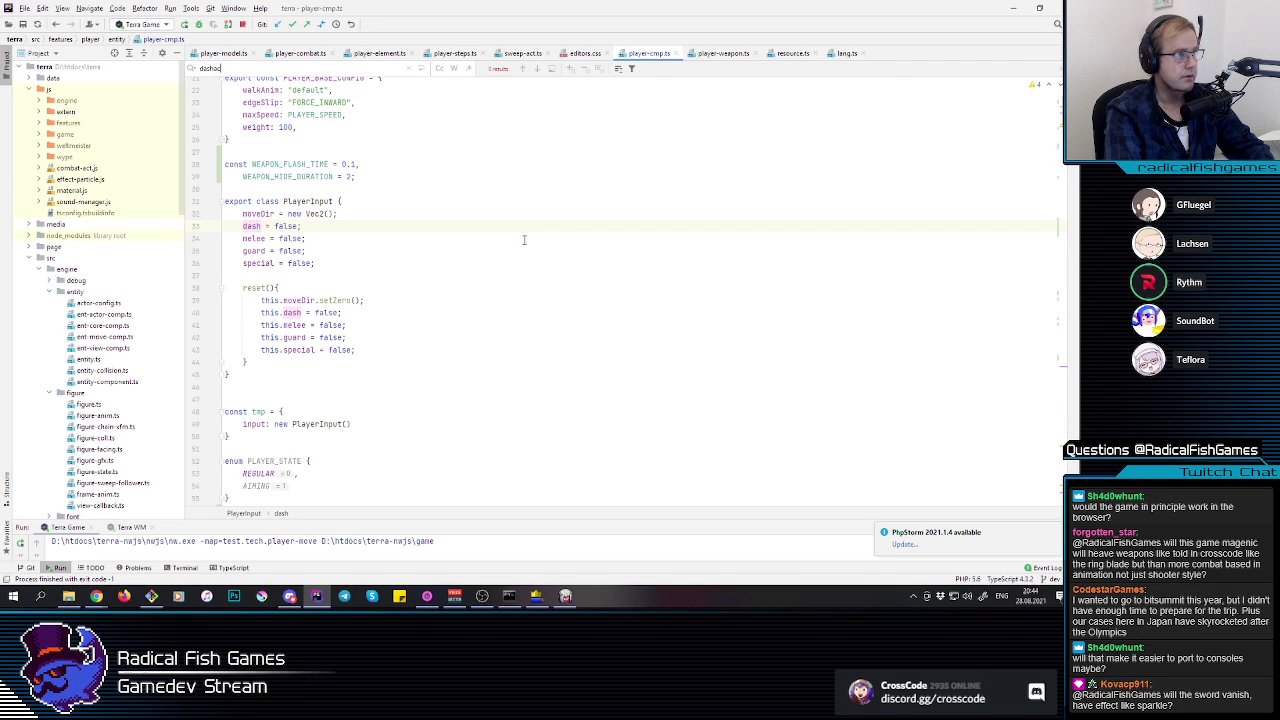
pyautogui.press('Escape')
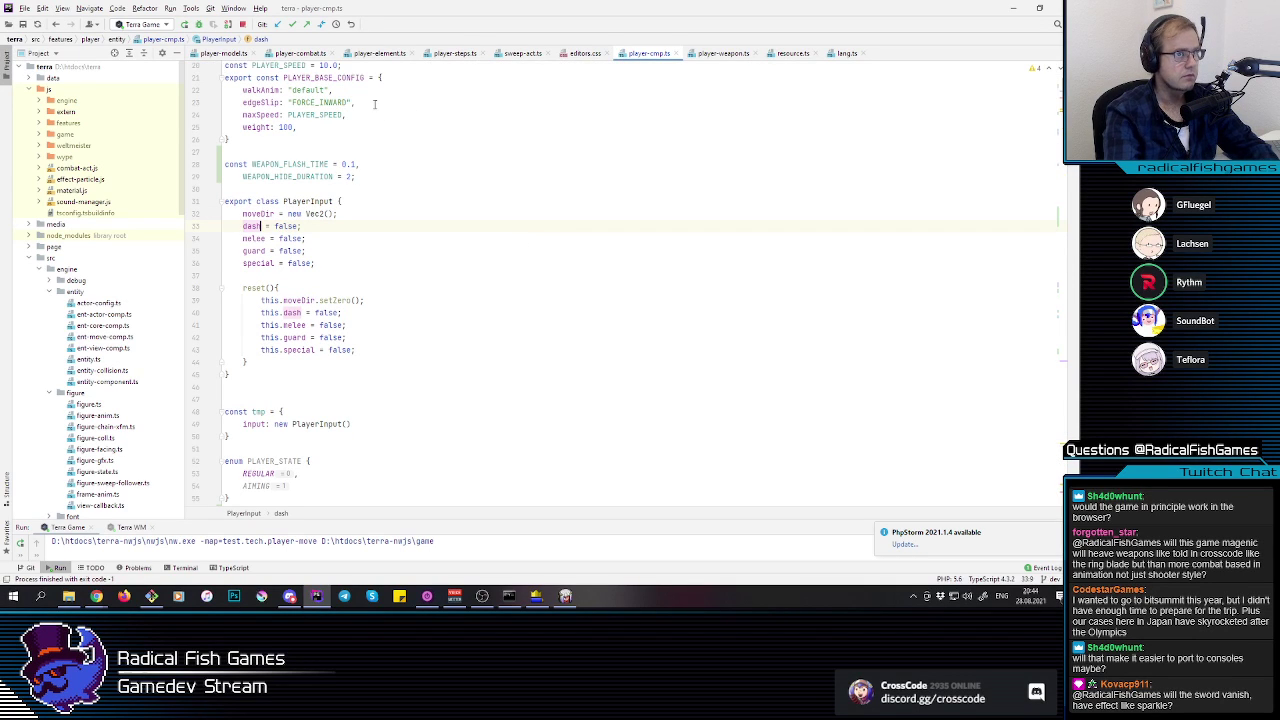
pyautogui.scroll(-15, 450, 250)
pyautogui.scroll(-10, 429, 255)
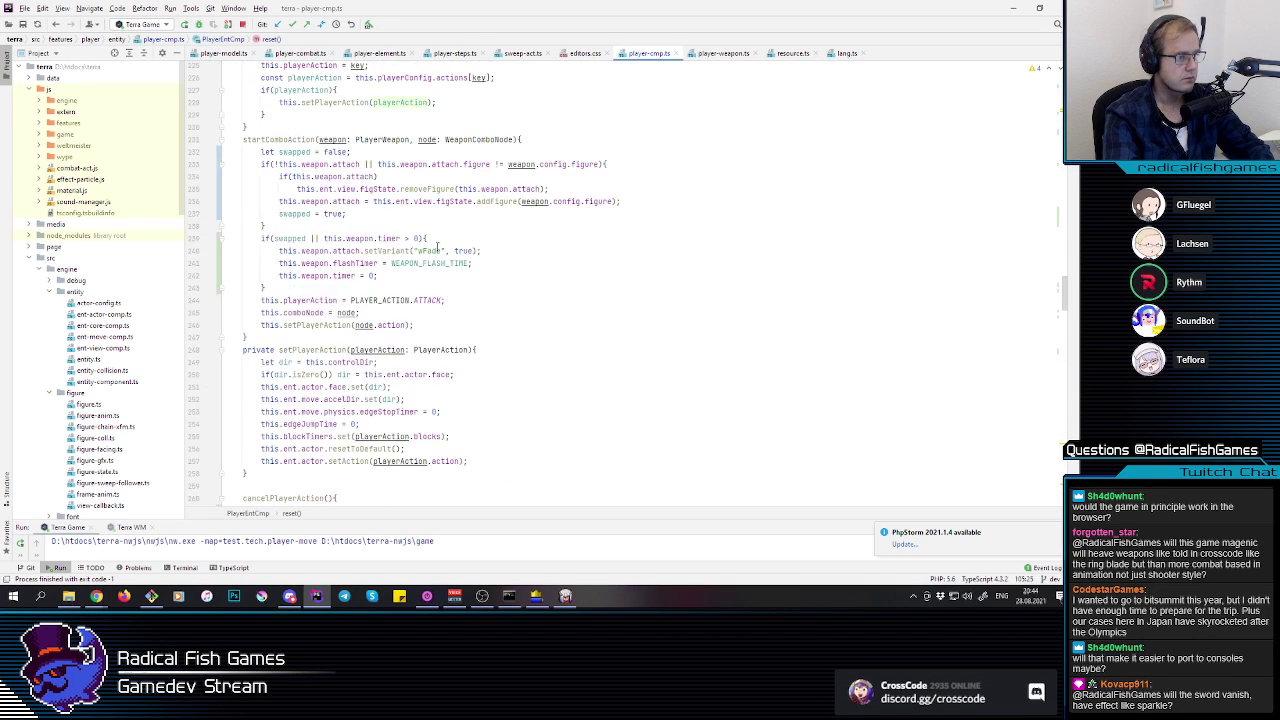
# Step: Search player-cmp.ts for cancelPlayerAction and go through its occurrences to the call in handleDash
pyautogui.hotkey('ctrl', 'f')
pyautogui.write('cancelPlayer')
pyautogui.press('Escape')
pyautogui.hotkey('ctrl', 'shift', 'Right')
pyautogui.scroll(10, 523, 216)
pyautogui.scroll(-8, 547, 229)
pyautogui.hotkey('ctrl', 'f')
pyautogui.press('Return')
pyautogui.press('Return')
pyautogui.press('Return')
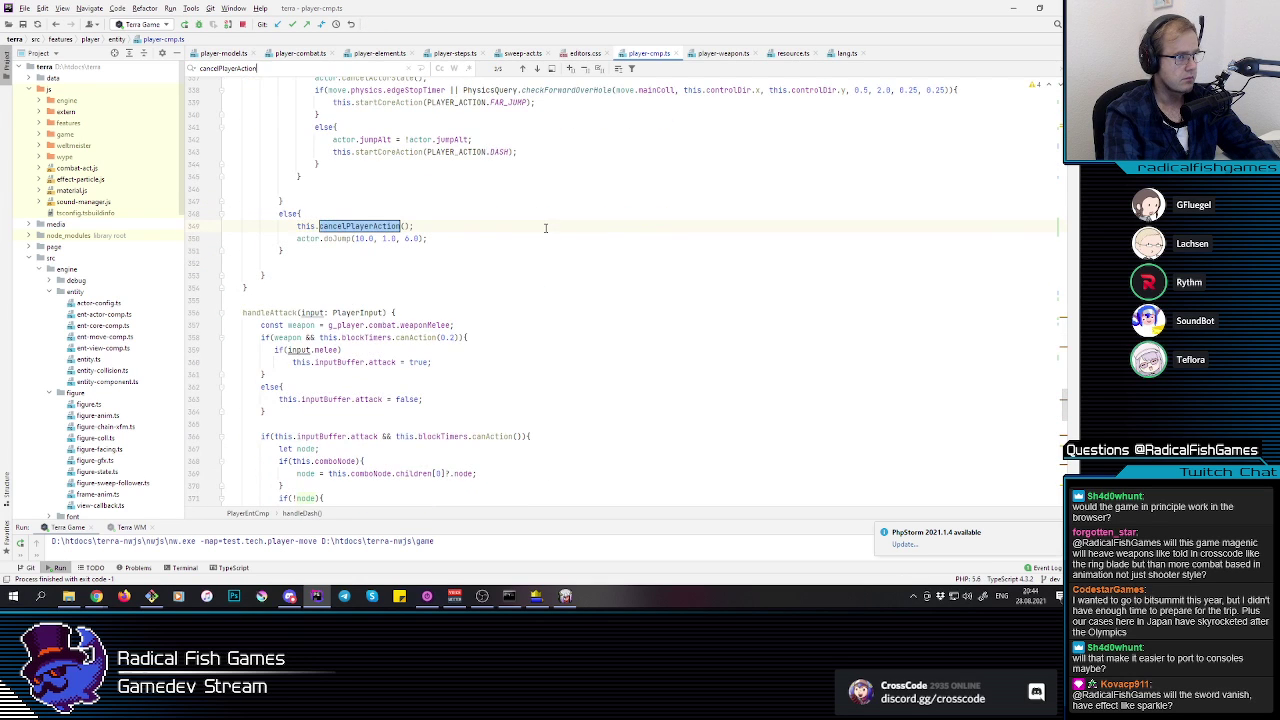
# Step: Review the dash branches of handleDash and select the this.cancelPlayerAction(); statement in the final else block
pyautogui.press('Escape')
pyautogui.scroll(7, 418, 362)
pyautogui.scroll(-3, 378, 339)
pyautogui.click(298, 351)
pyautogui.hotkey('ctrl', 'shift', 'Right')
pyautogui.moveTo(474, 340); pyautogui.dragTo(472, 341)
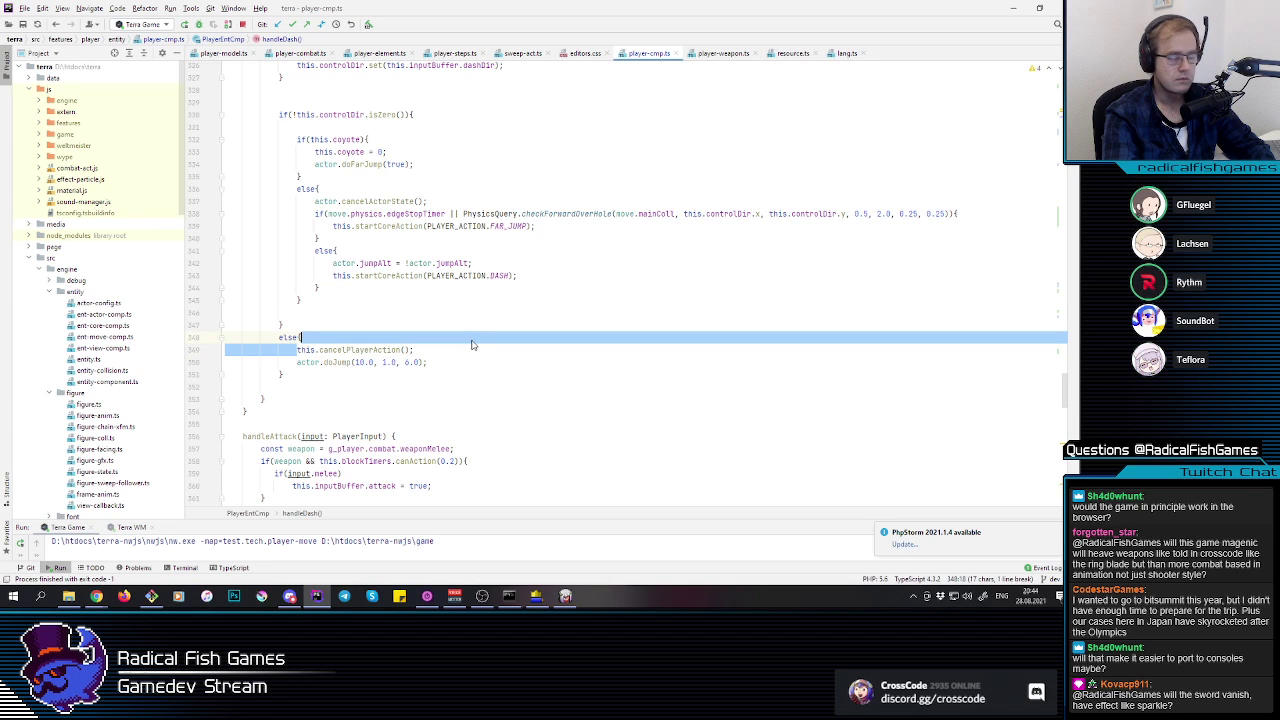
pyautogui.keyDown('shift'); pyautogui.click(414, 350); pyautogui.keyUp('shift')
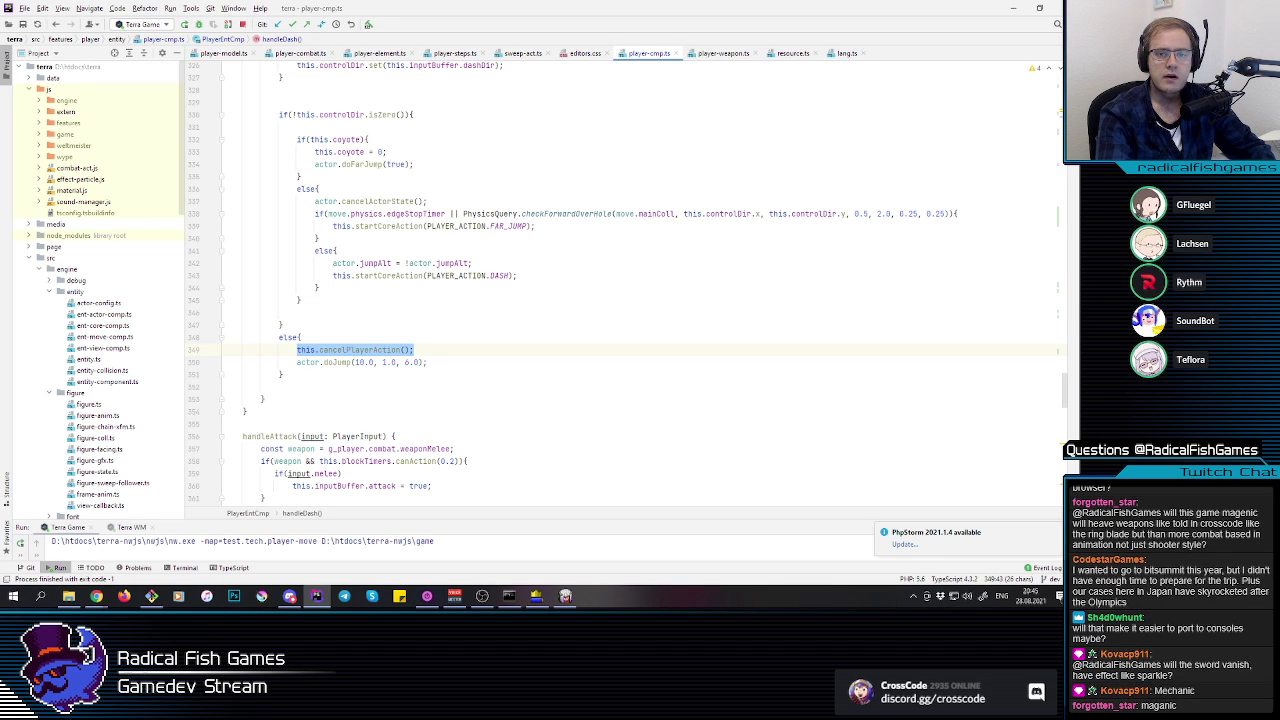
# Step: Switch to the running Project Terra game and test sword attacks while moving up and down the path
pyautogui.hotkey('alt', 'Tab')
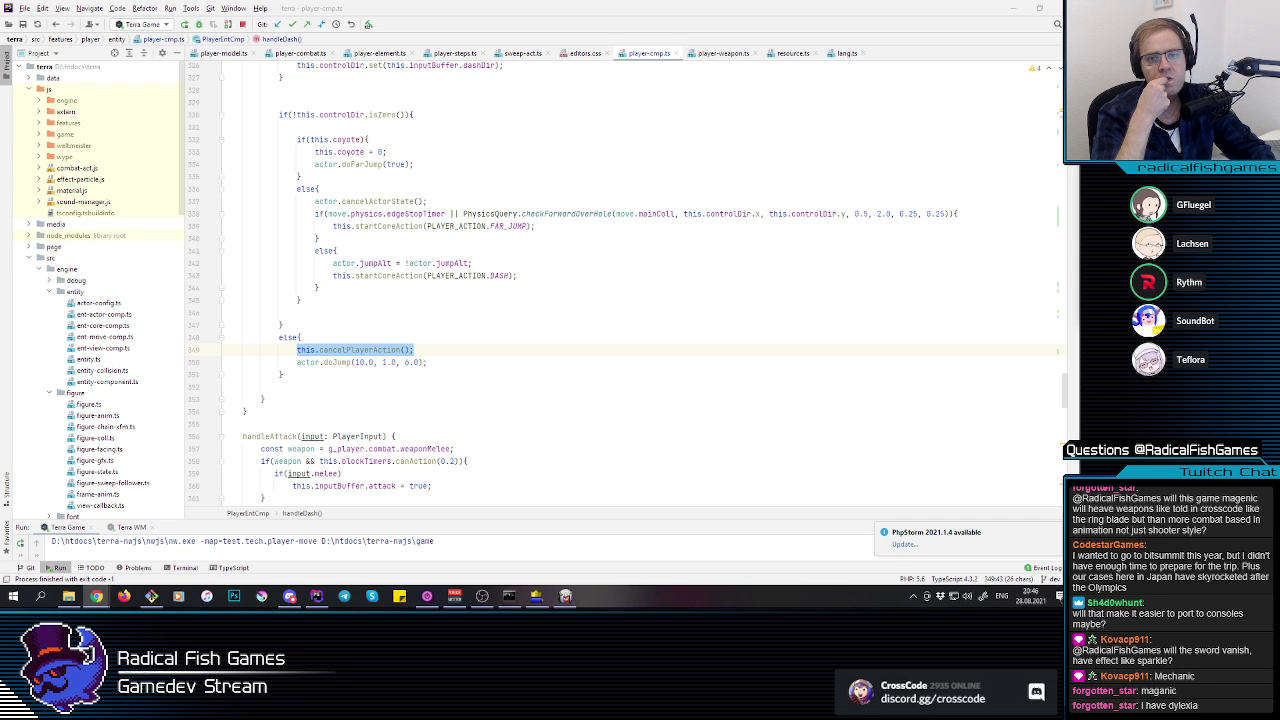
pyautogui.hotkey('alt', 'Tab')
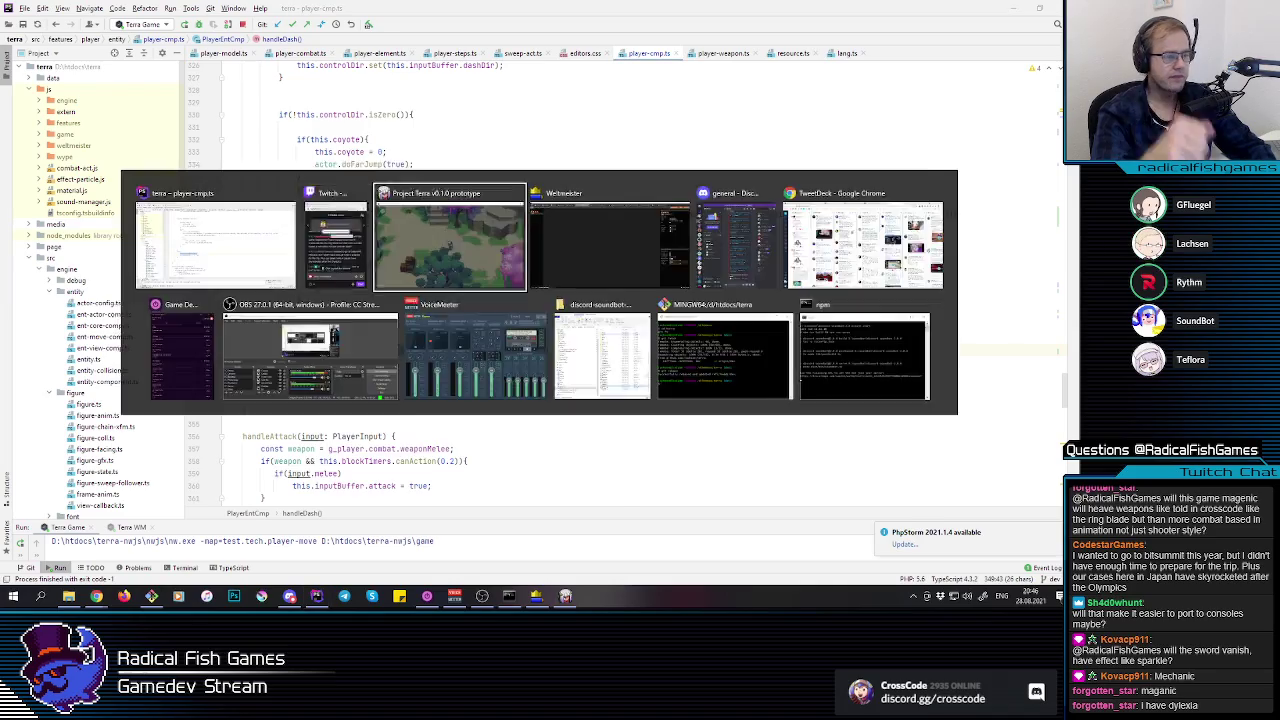
pyautogui.press('Left')
pyautogui.press('Up')
pyautogui.press('a')
pyautogui.press('w')
pyautogui.click(640, 346)
pyautogui.click(640, 346)
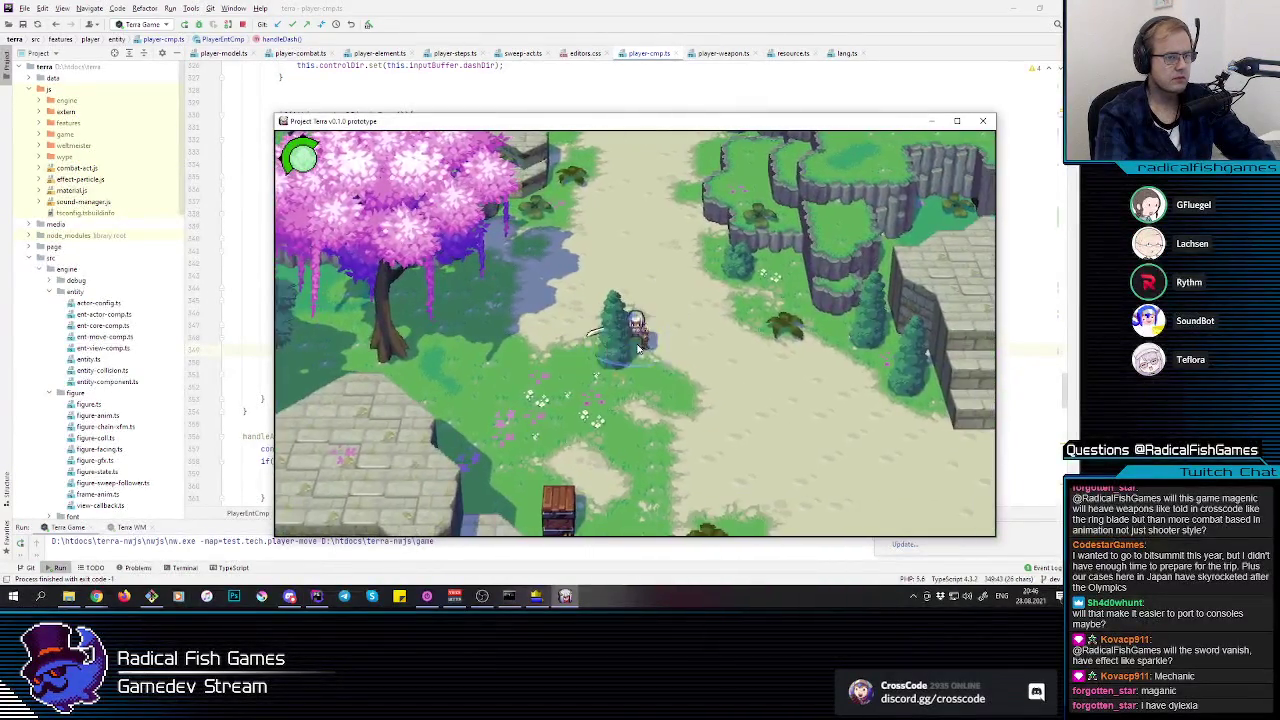
pyautogui.press('d')
pyautogui.click(638, 348)
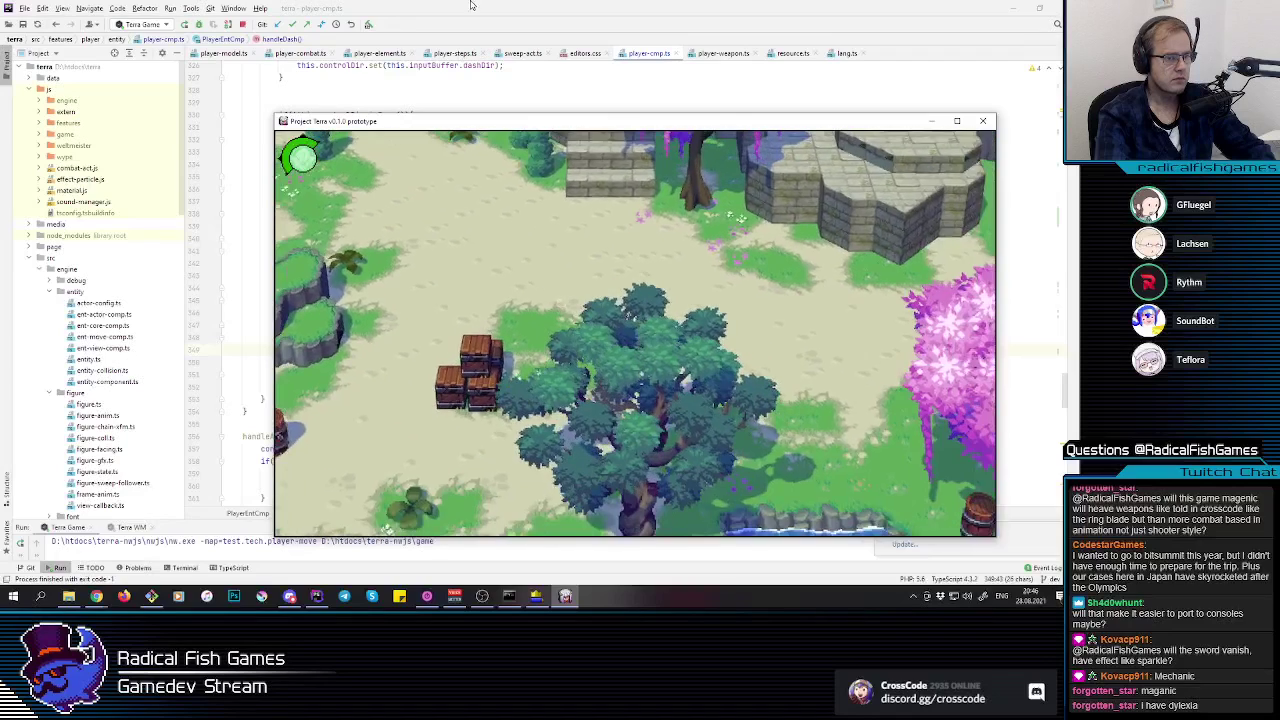
# Step: Return to player-cmp.ts and add this.cancelPlayerAction(); at the start of the if(!this.controlDir.isZero()) block in handleDash
pyautogui.click(507, 95)
pyautogui.scroll(-2, 341, 307)
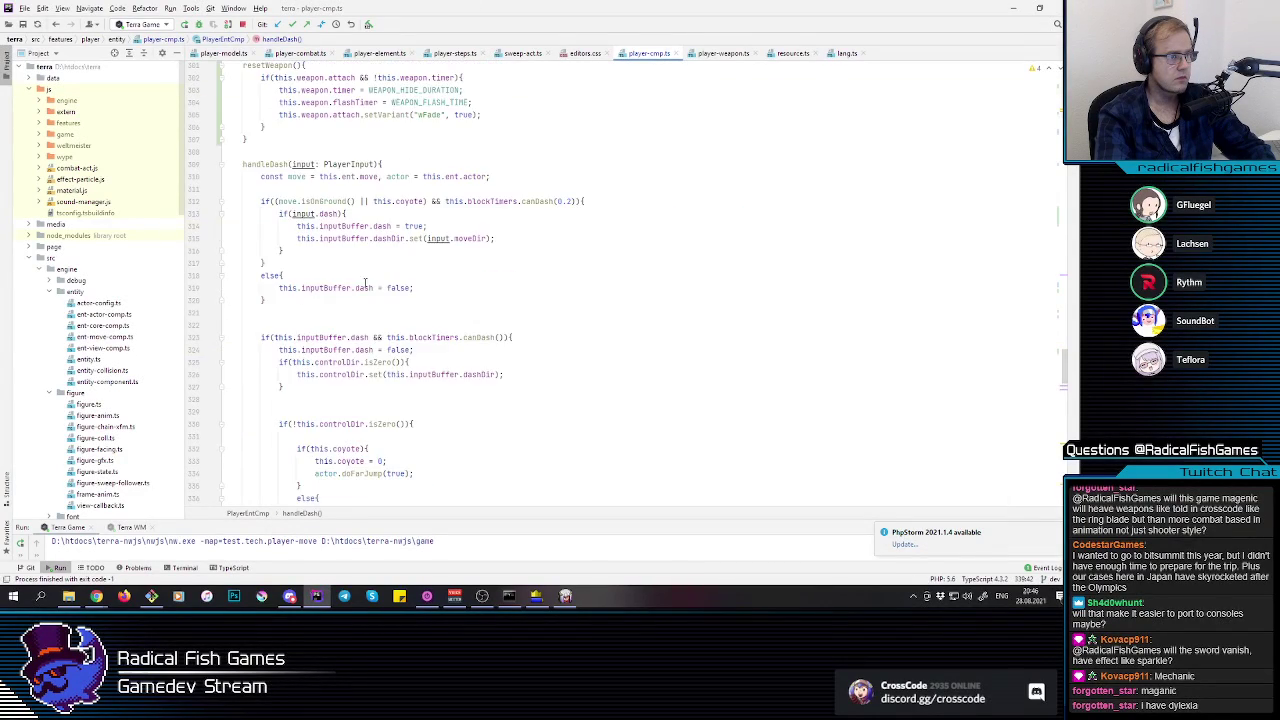
pyautogui.doubleClick(312, 288)
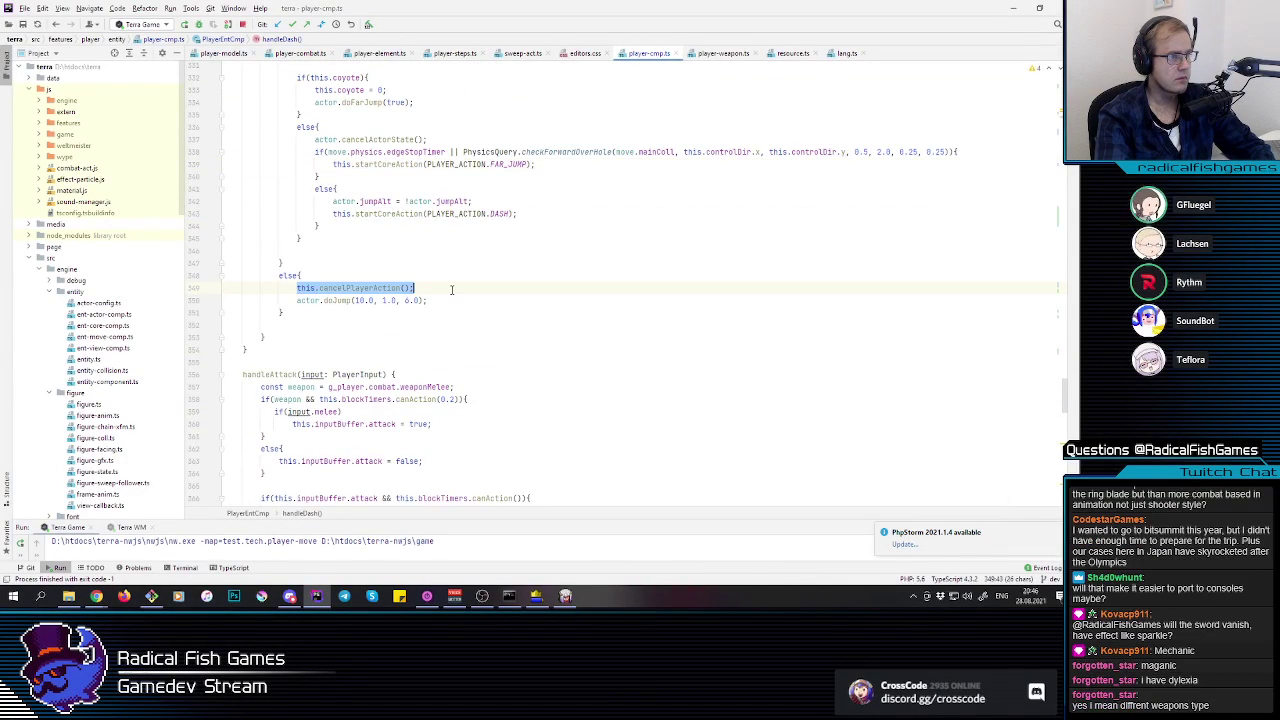
pyautogui.scroll(5, 432, 215)
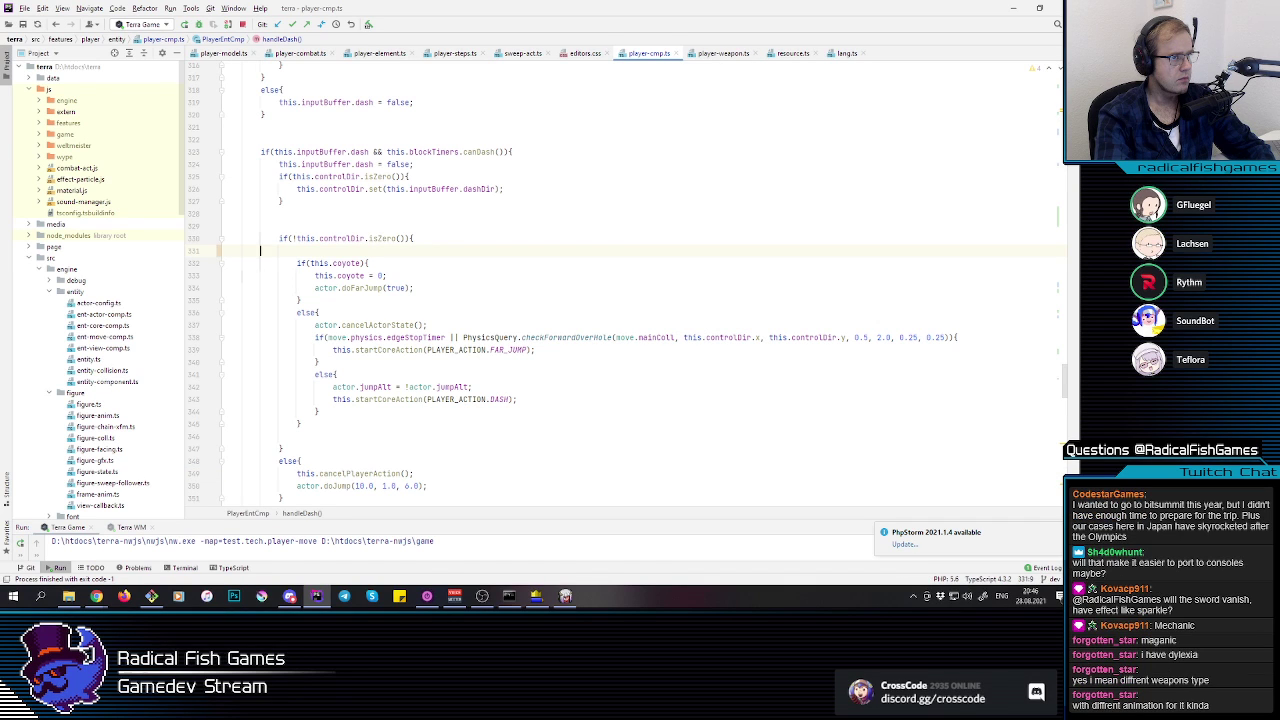
pyautogui.scroll(5, 425, 250)
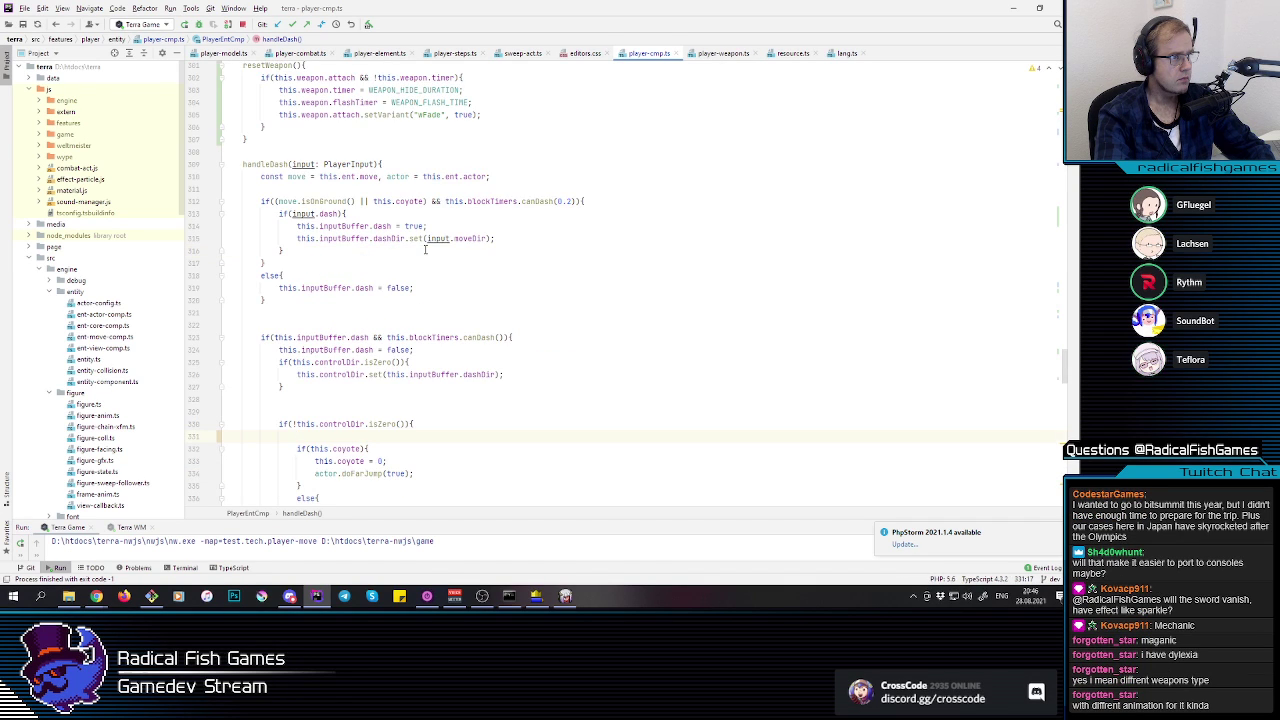
pyautogui.scroll(-8, 425, 250)
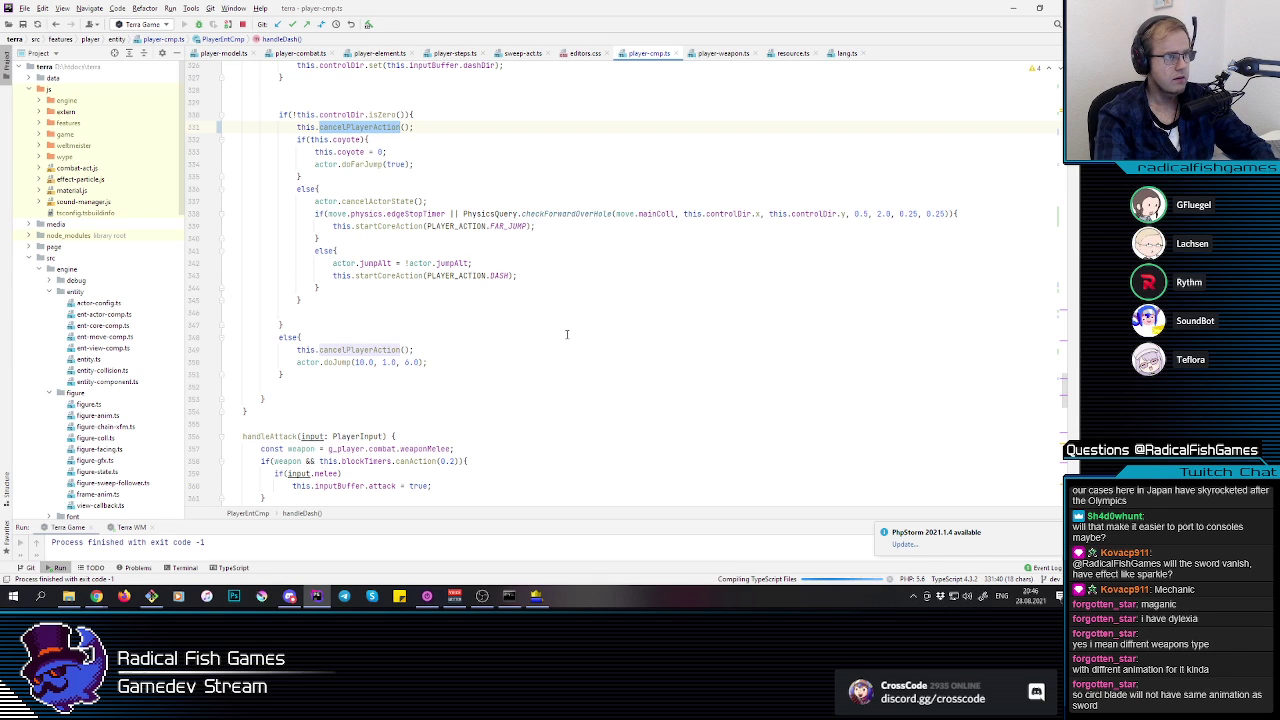
# Step: Rerun the Terra Game configuration and bring the restarted game in front of the Weltmeister editor
pyautogui.hotkey('shift', 'F10')
pyautogui.hotkey('alt', 'Tab')
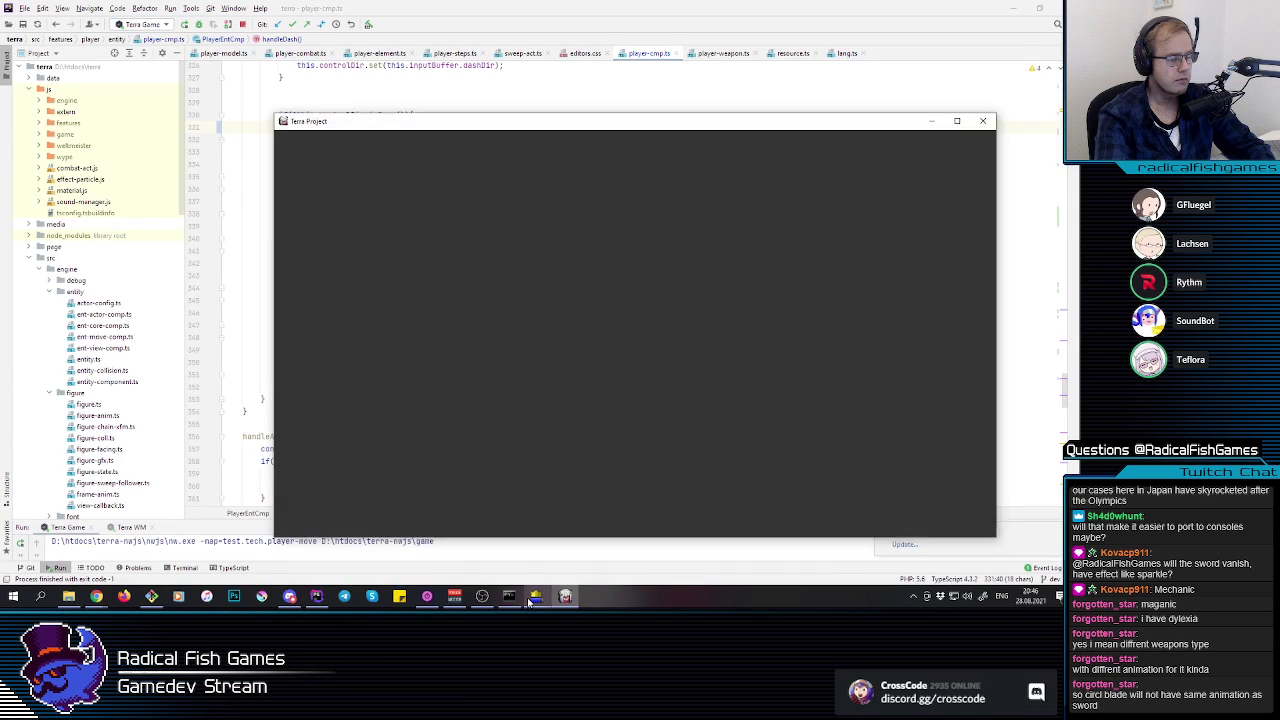
pyautogui.click(535, 598)
pyautogui.click(562, 598)
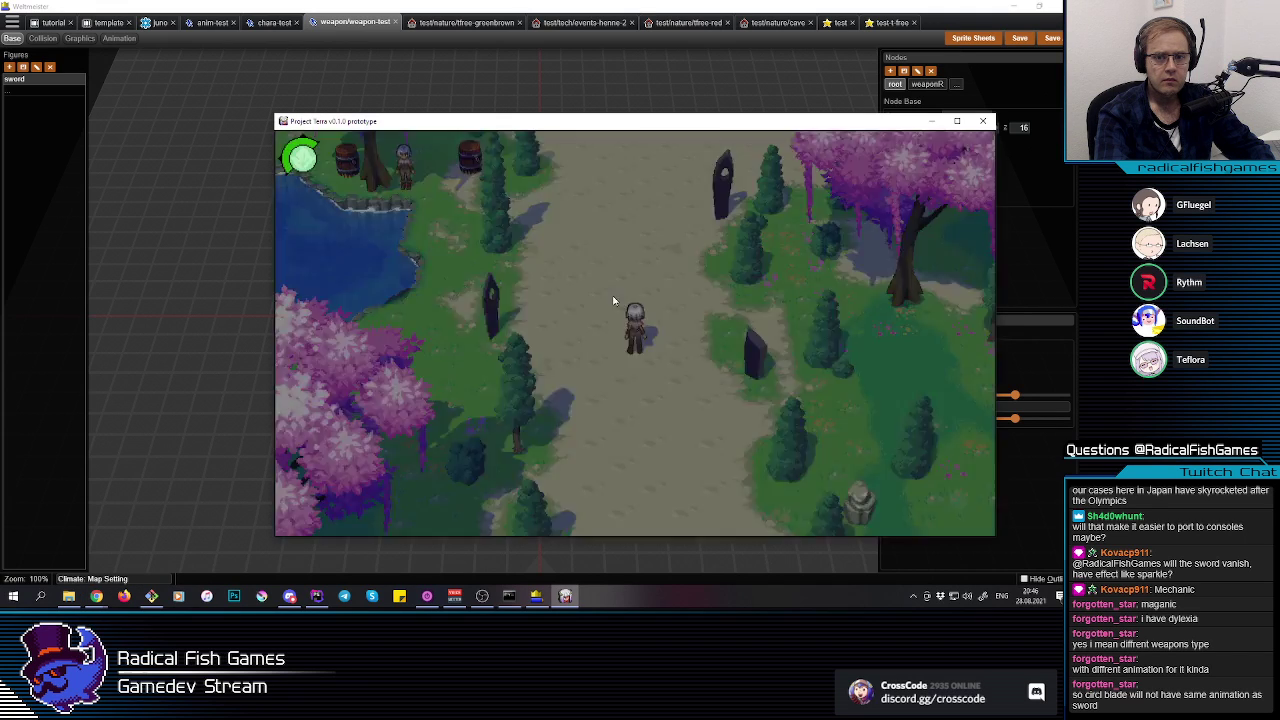
# Step: Test repeated sword attacks on the path, including while moving up and left to the clearing beside the stone steps
pyautogui.click(614, 302)
pyautogui.click(658, 328)
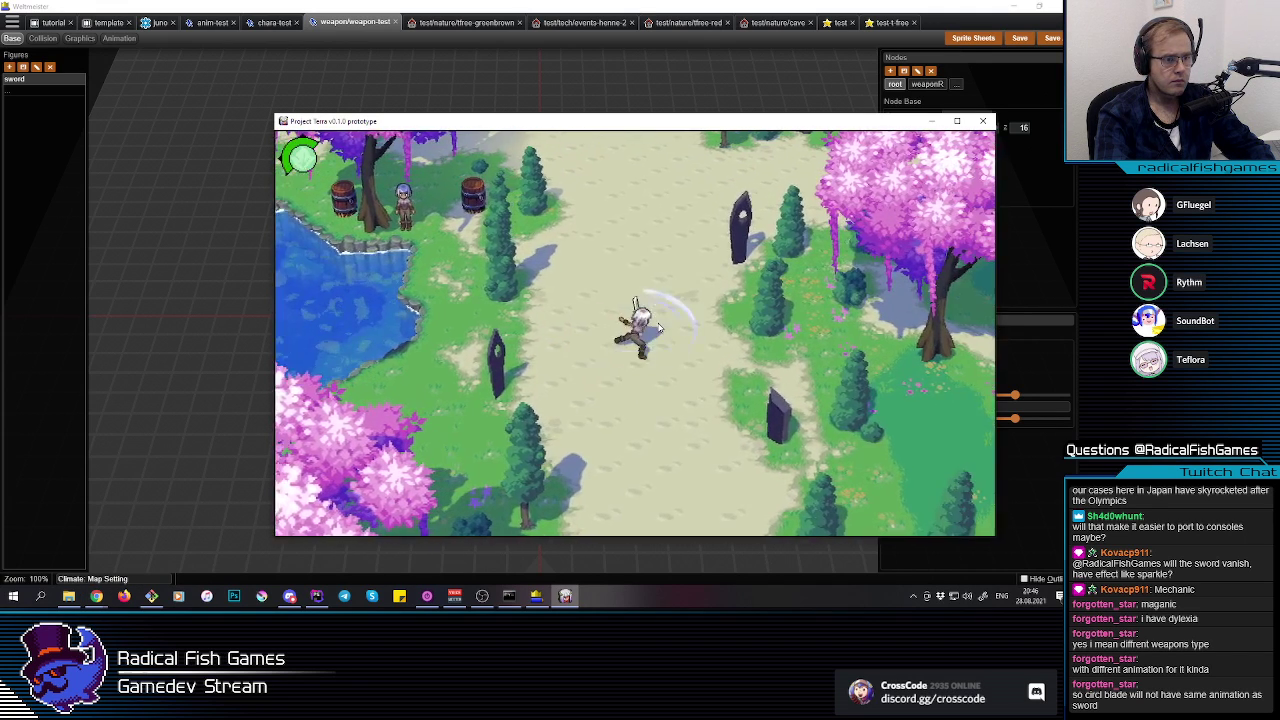
pyautogui.click(660, 328)
pyautogui.click(660, 328)
pyautogui.press('a')
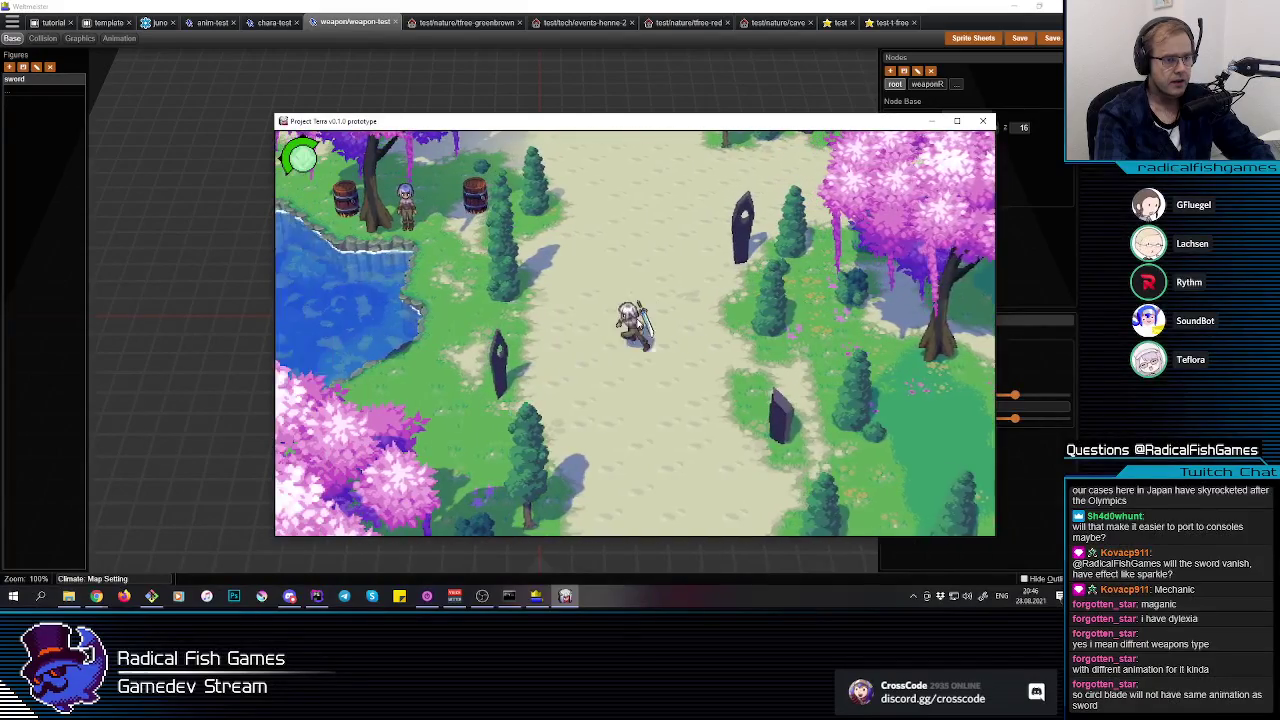
pyautogui.click(650, 326)
pyautogui.press('w')
pyautogui.press('a')
pyautogui.click(648, 322)
pyautogui.click(648, 322)
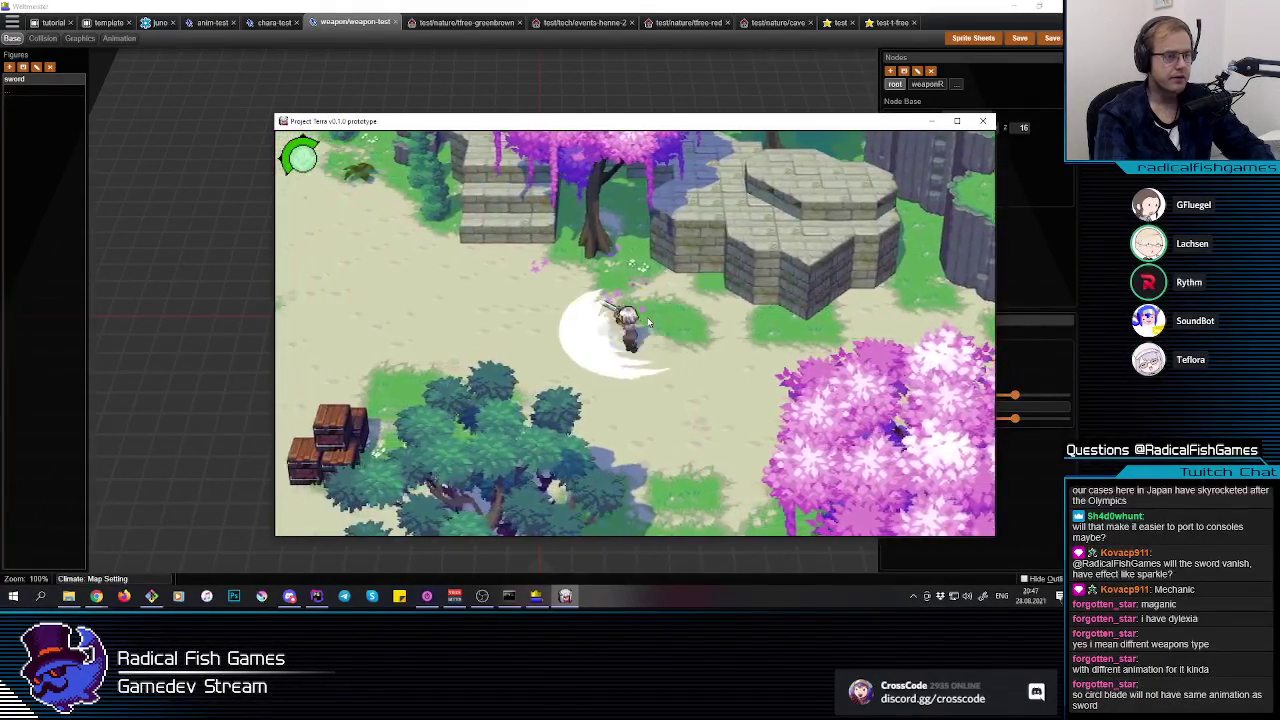
# Step: Test sword attacks combined with movement around the mossy rocks and crates and down to the stone ruins
pyautogui.press('a')
pyautogui.press('s')
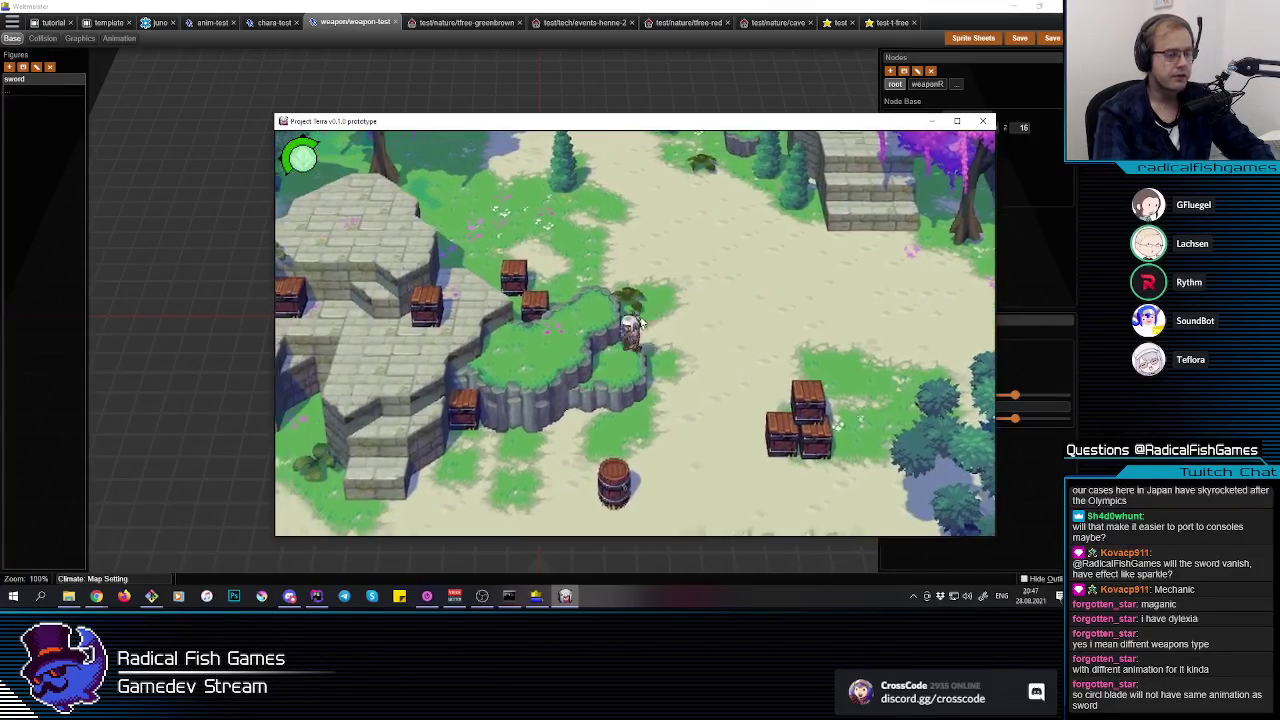
pyautogui.press('w')
pyautogui.press('a')
pyautogui.click(641, 322)
pyautogui.press('s')
pyautogui.click(631, 347)
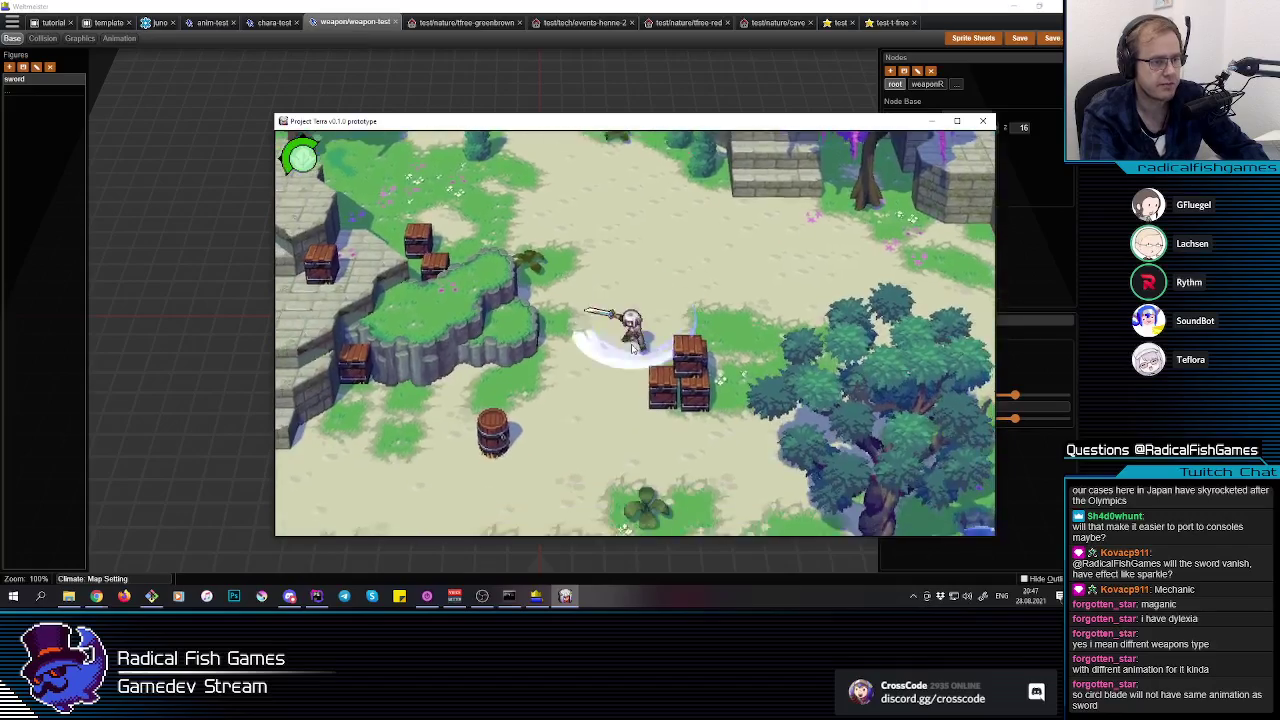
pyautogui.press('s')
pyautogui.click(633, 350)
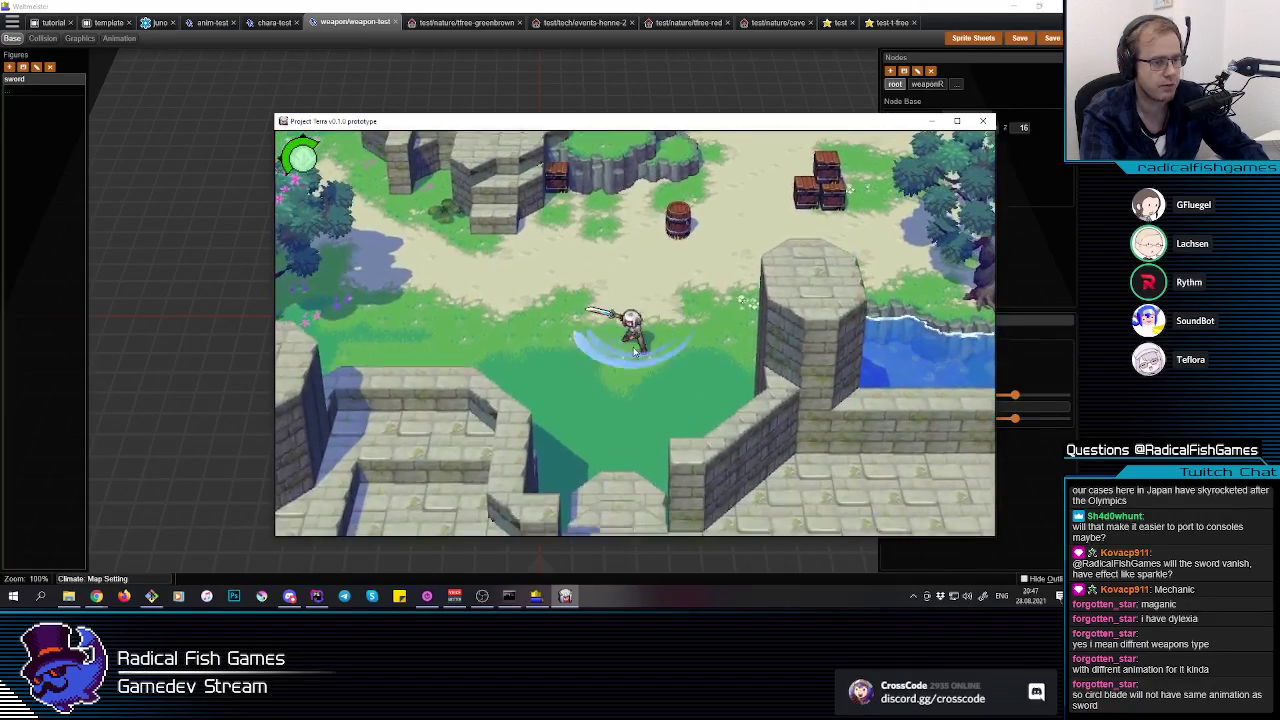
pyautogui.press('s')
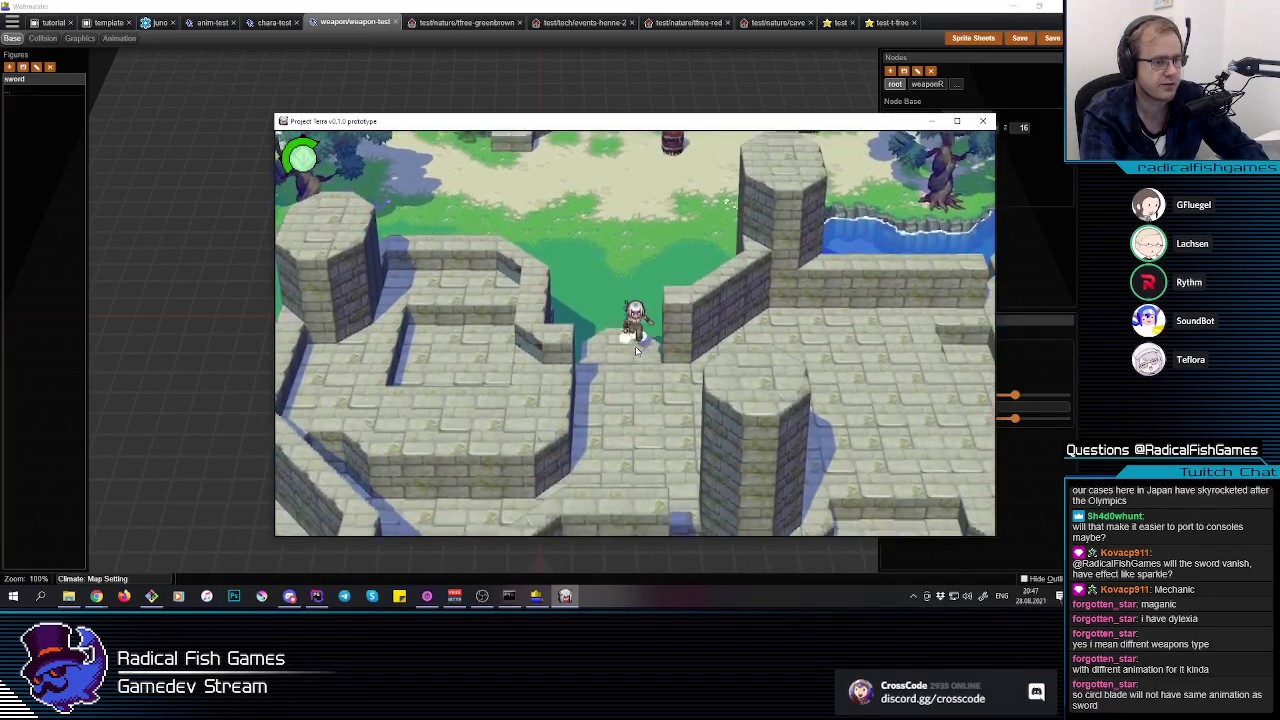
pyautogui.press('s')
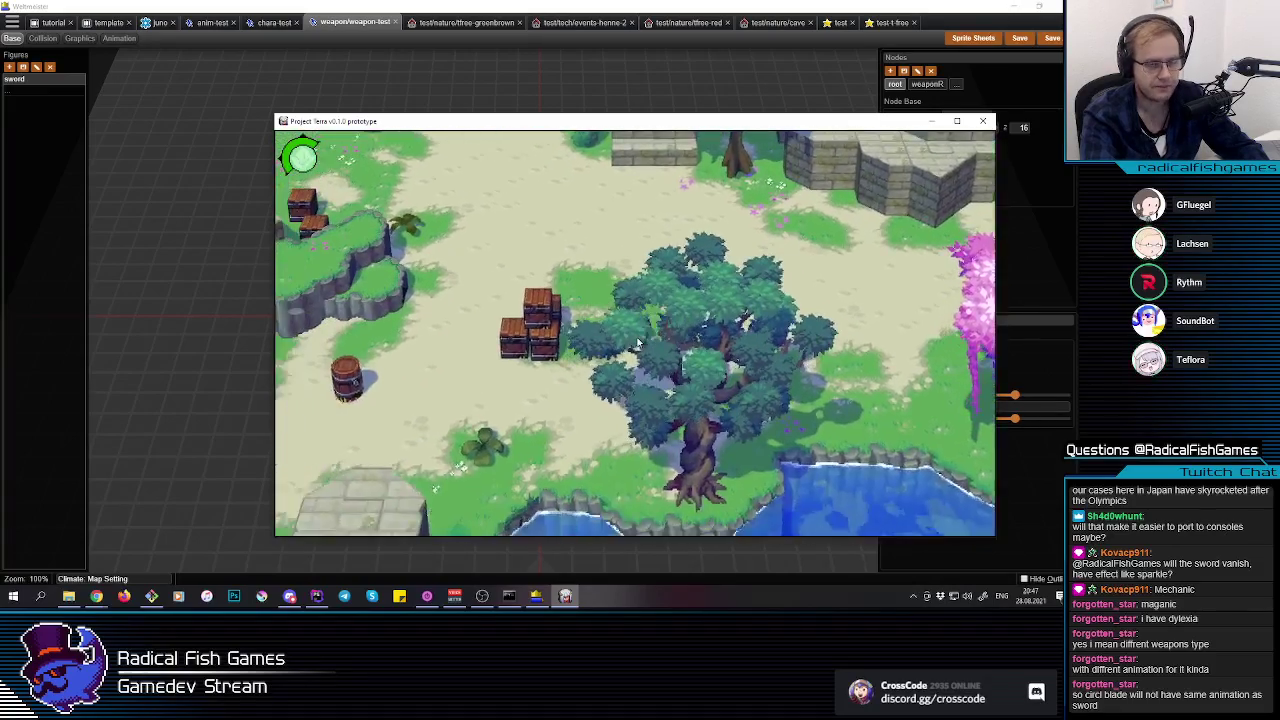
# Step: Move the character around the clearing above the stacked crates and test another sword attack while changing direction
pyautogui.press('d')
pyautogui.press('s')
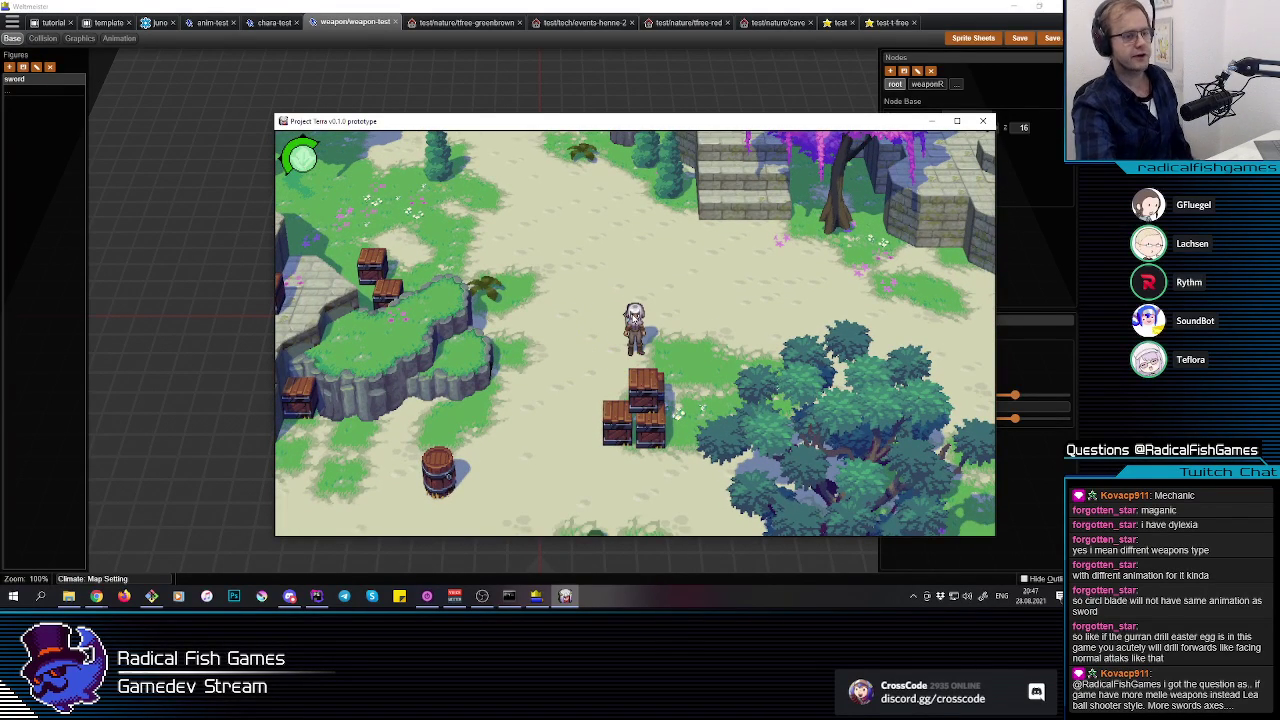
pyautogui.click(652, 311)
pyautogui.press('w')
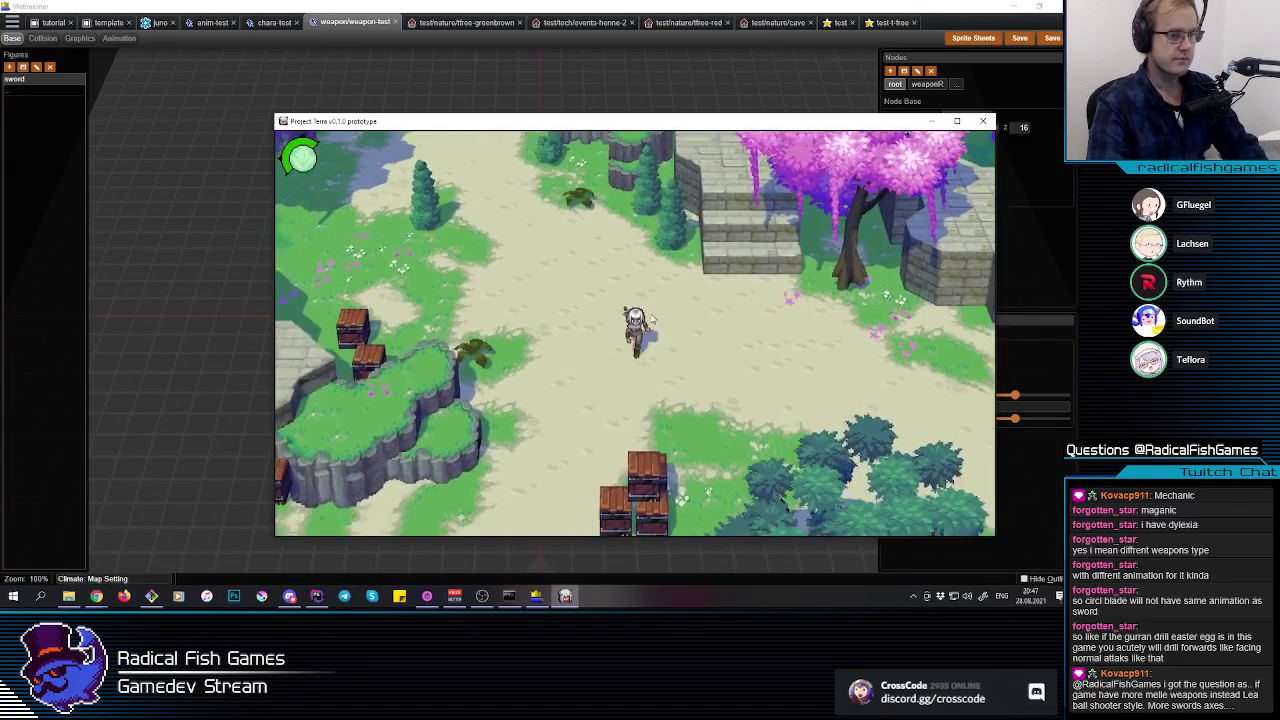
pyautogui.press('s')
pyautogui.click(652, 318)
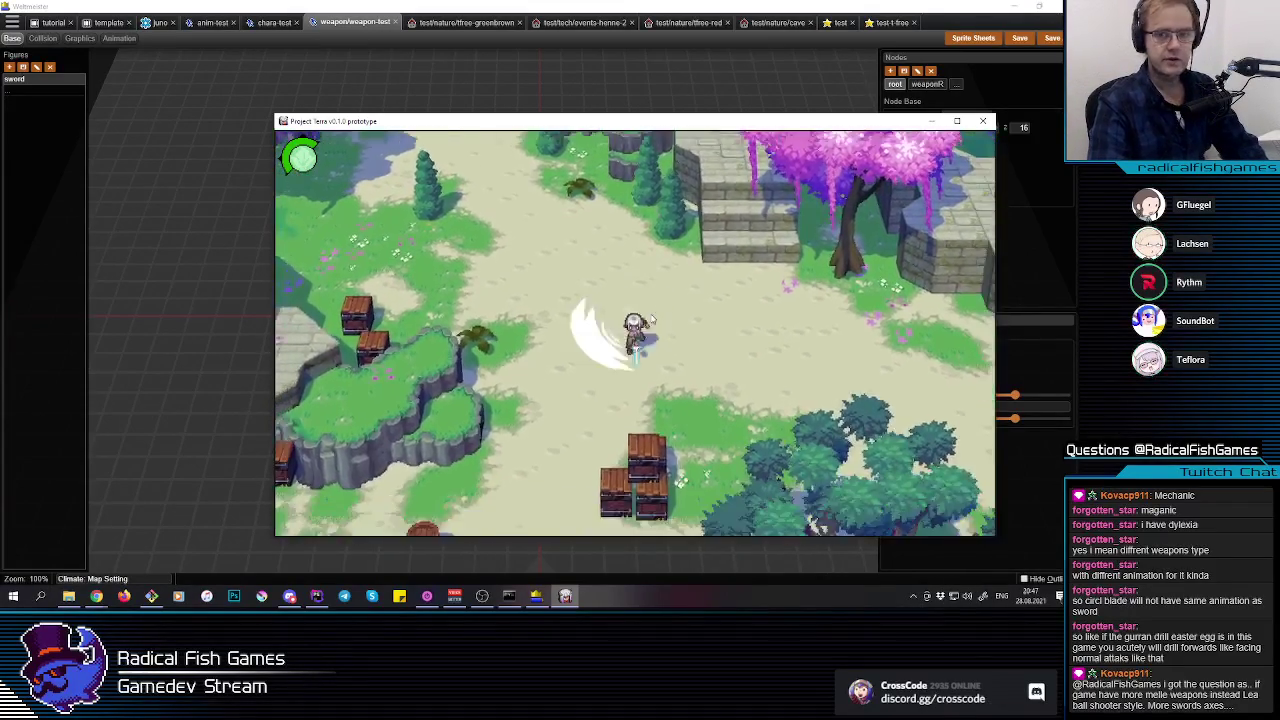
# Step: Try sword swings in the Project Terra prototype while running the character east to the large teal tree
pyautogui.click(652, 318)
pyautogui.press('d')
pyautogui.click(652, 318)
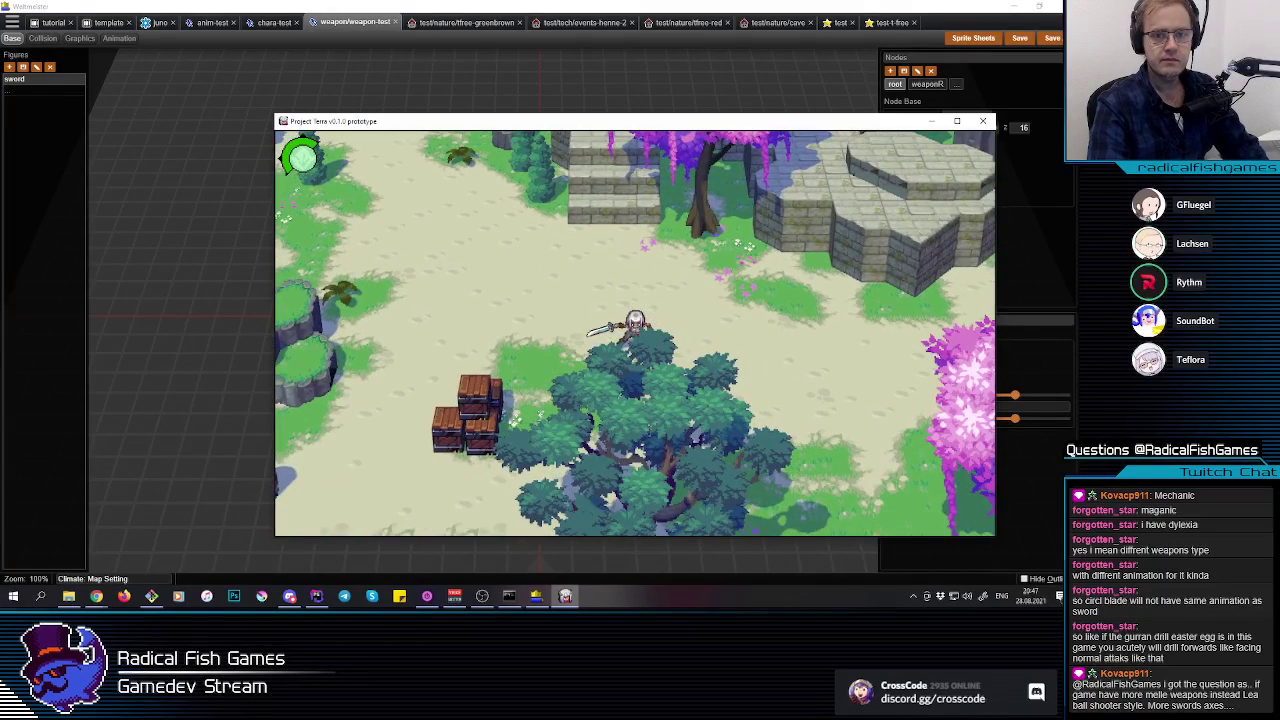
pyautogui.hotkey('alt', 'Tab')
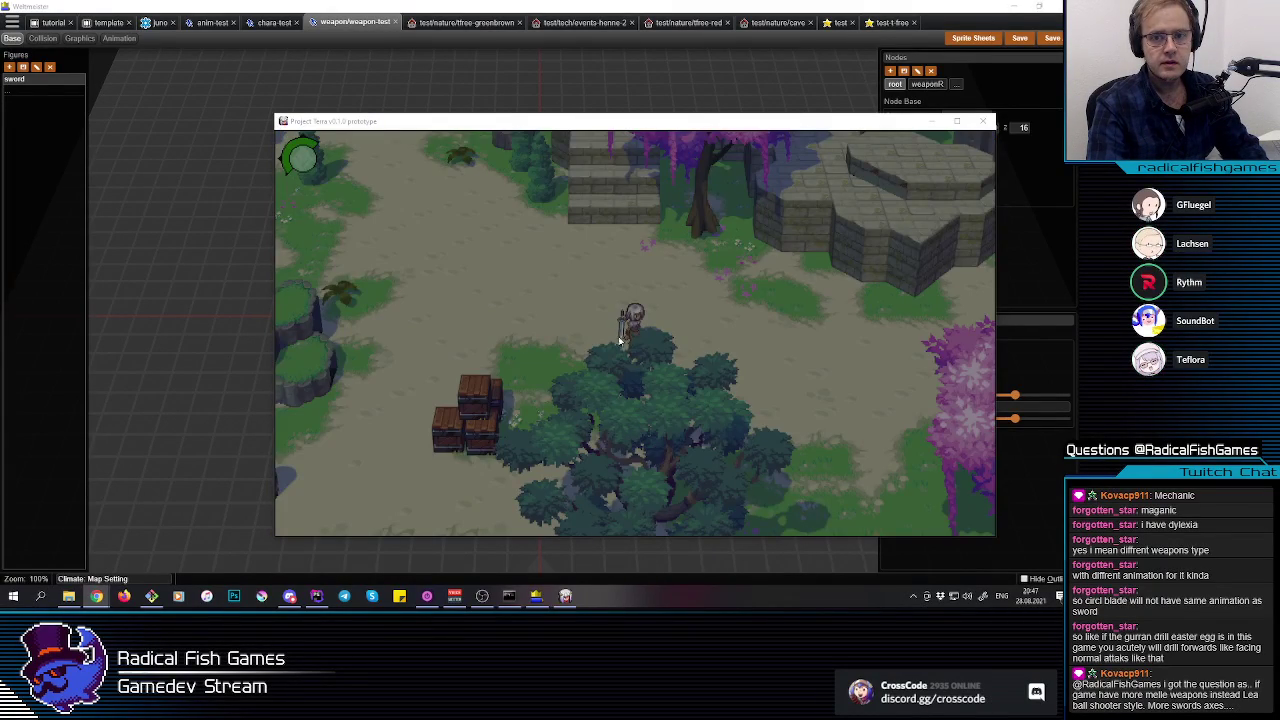
# Step: Resume the playtest and test sword slashes in several directions on the path around the stacked crates
pyautogui.click(624, 342)
pyautogui.press('a')
pyautogui.press('w')
pyautogui.click(602, 313)
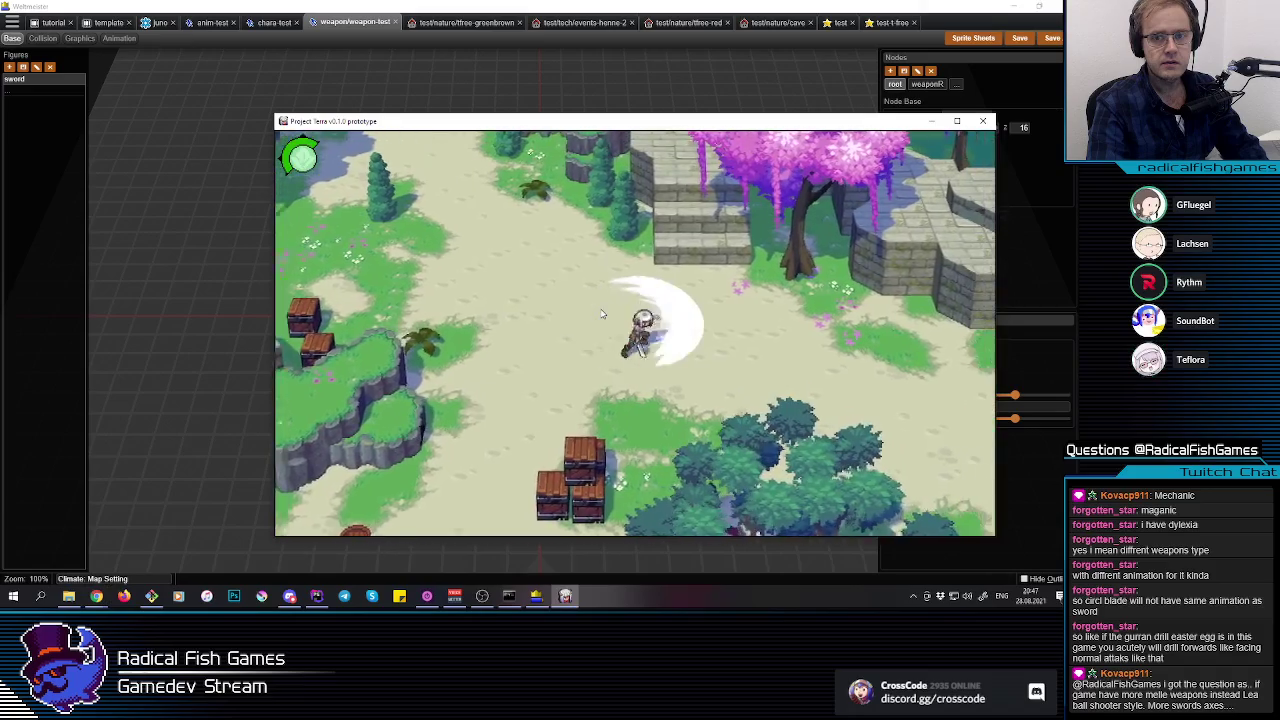
pyautogui.press('s')
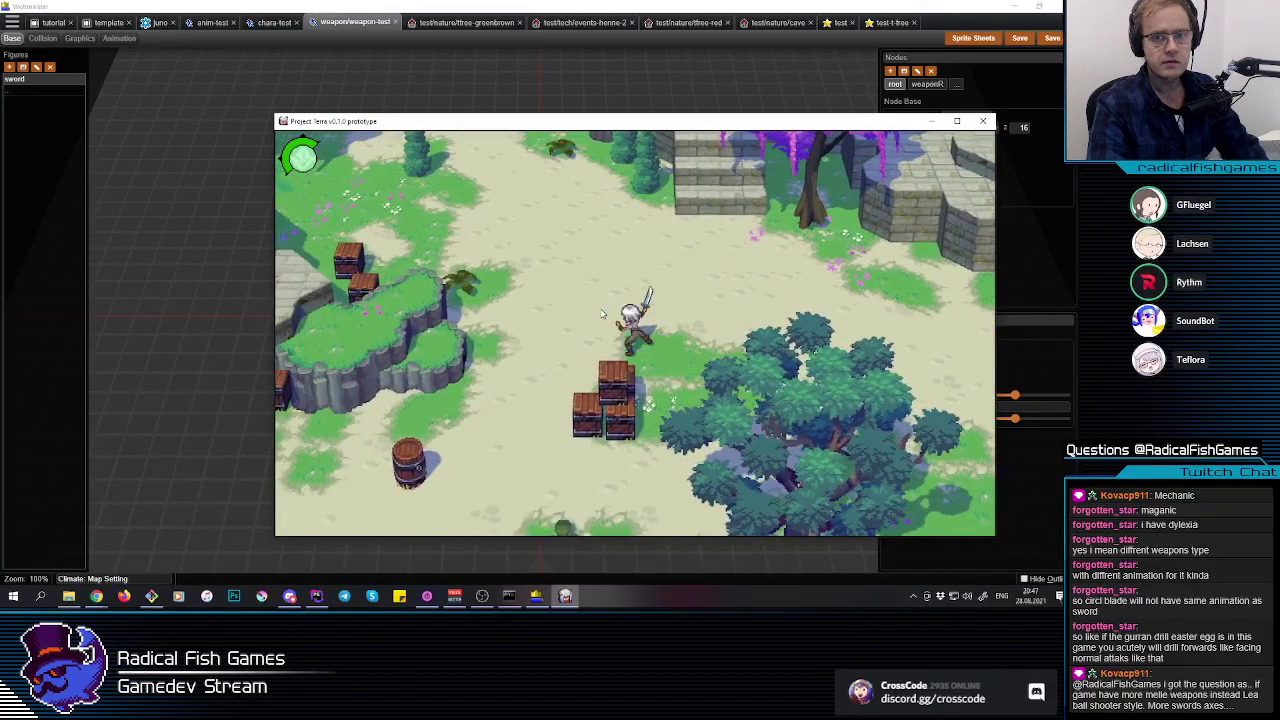
pyautogui.press('d')
pyautogui.press('a')
pyautogui.click(606, 324)
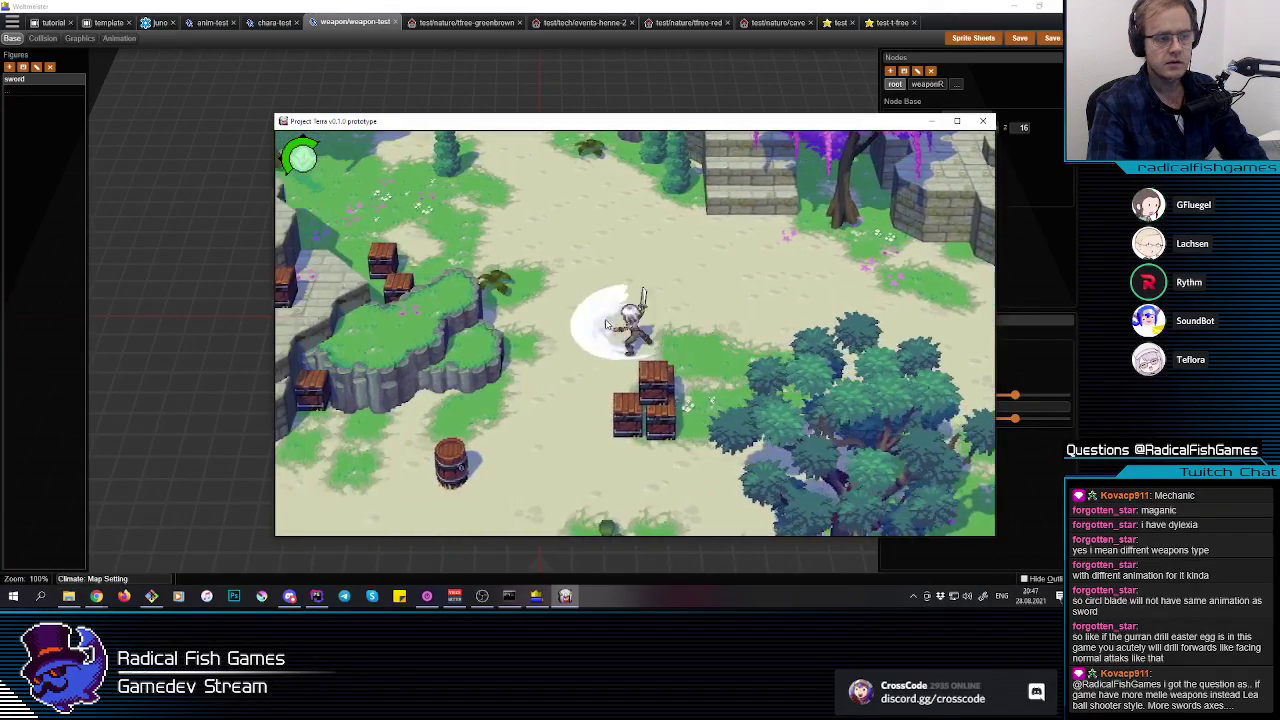
# Step: Run the character north along the path to the stone stairs, testing sword slashes on the way
pyautogui.press('a')
pyautogui.click(605, 320)
pyautogui.press('d')
pyautogui.press('w')
pyautogui.click(624, 324)
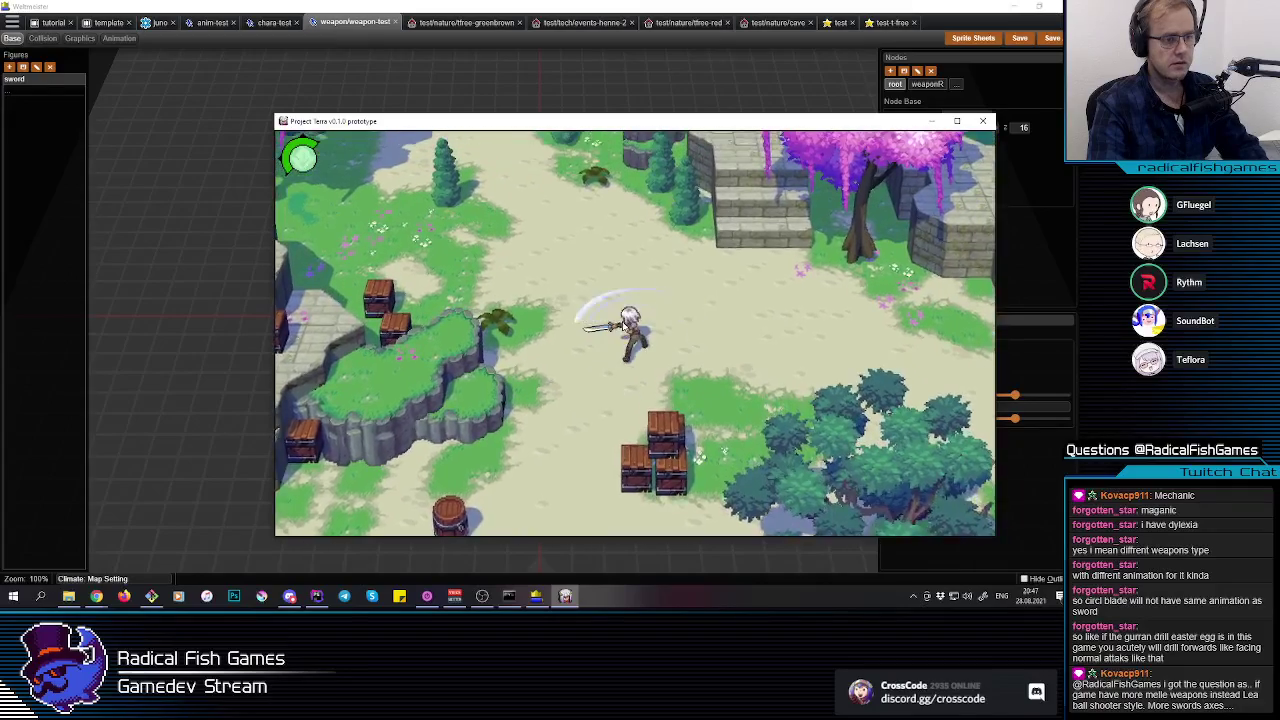
pyautogui.press('w')
pyautogui.press('a')
pyautogui.press('d')
pyautogui.click(638, 328)
pyautogui.press('s')
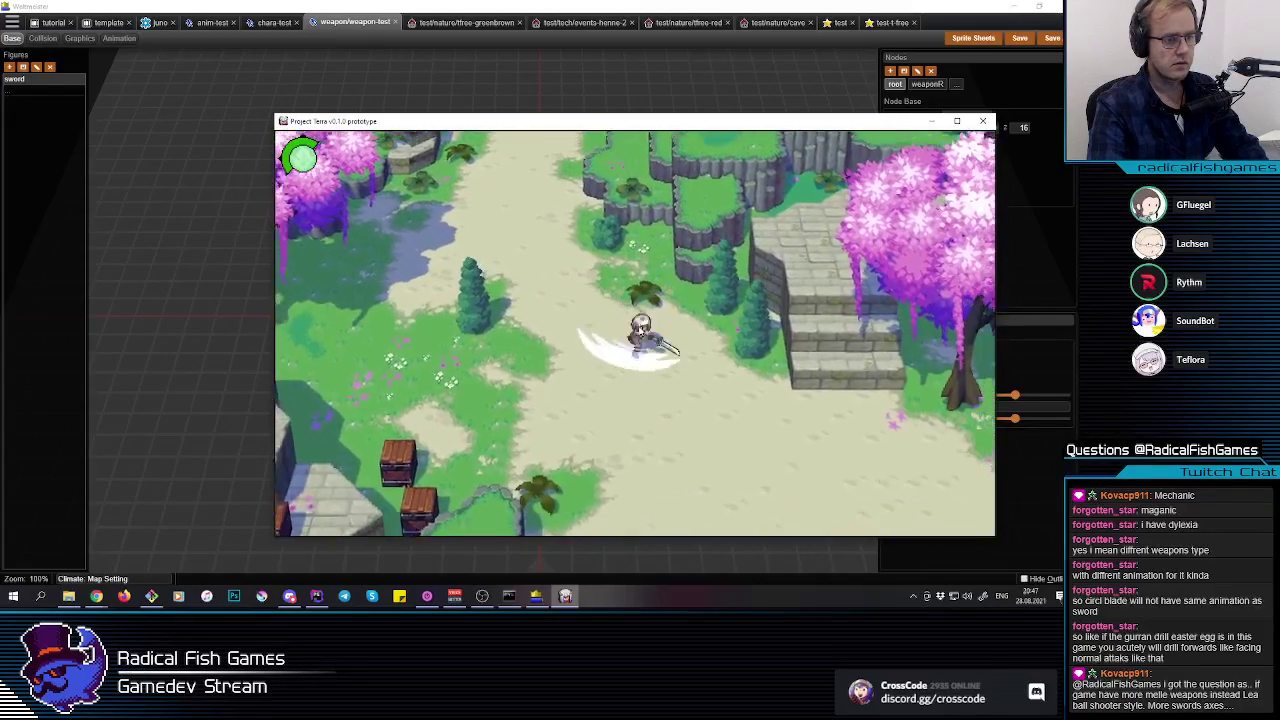
# Step: Attack beside the stone stairs and run the character east past the stone platform with repeated sword swings
pyautogui.click(638, 333)
pyautogui.press('w')
pyautogui.press('d')
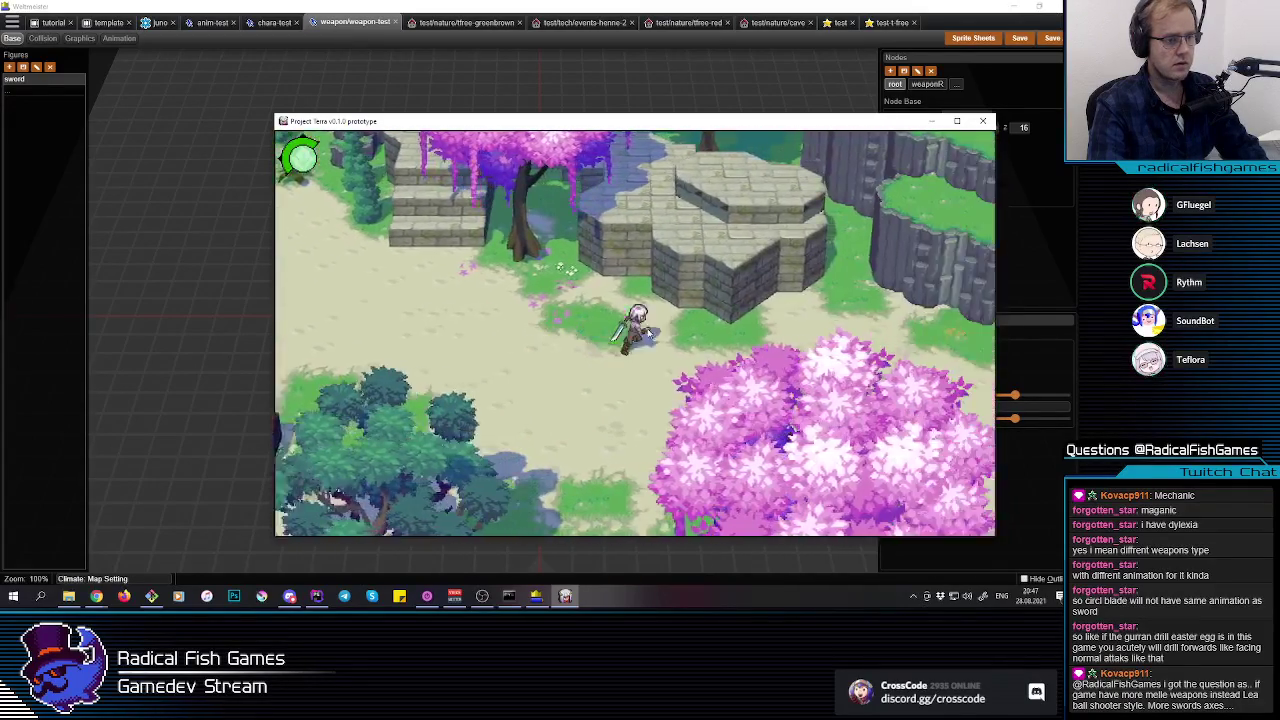
pyautogui.click(649, 333)
pyautogui.click(649, 333)
# Step: Circle the character back west to the foot of the stone stairs, attacking once on the way
pyautogui.press('s')
pyautogui.press('d')
pyautogui.press('s')
pyautogui.press('a')
pyautogui.press('w')
pyautogui.press('a')
pyautogui.click(649, 333)
pyautogui.press('w')
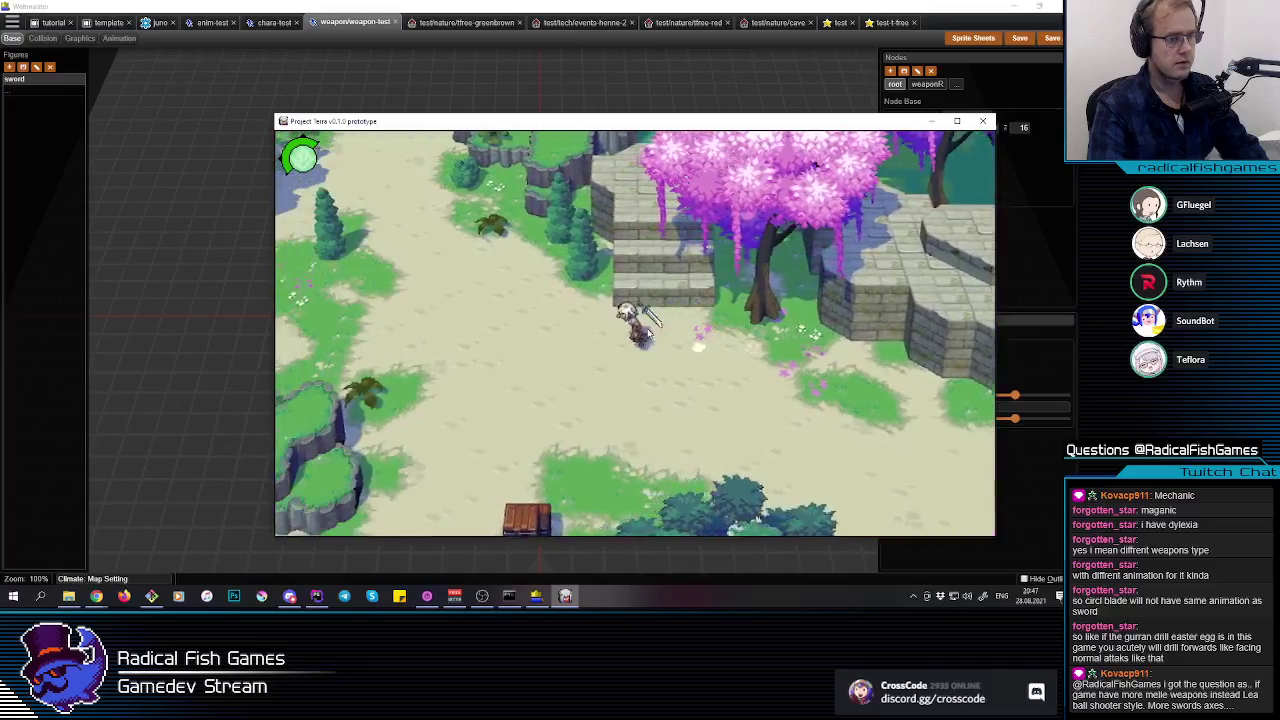
# Step: Run the character southeast to the clearing below the cliffs and chain sword attacks into a full spin slash
pyautogui.press('s')
pyautogui.press('d')
pyautogui.click(648, 332)
pyautogui.click(648, 332)
pyautogui.click(648, 332)
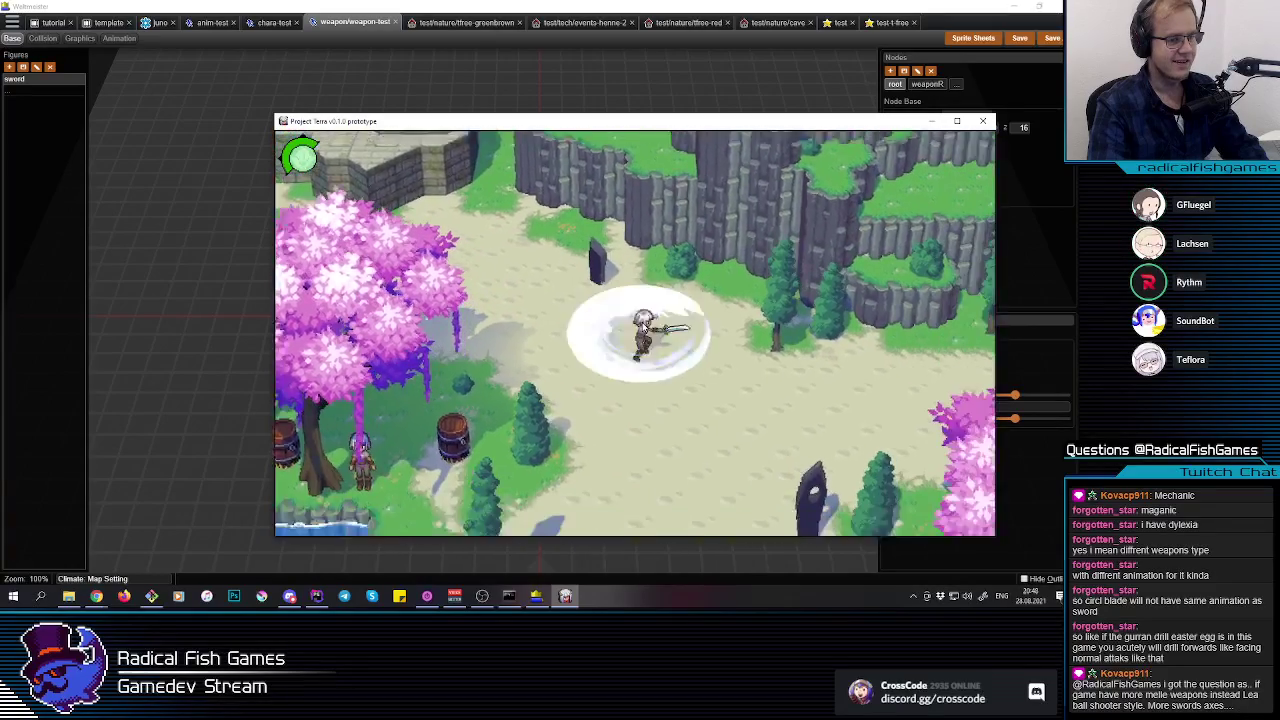
pyautogui.click(647, 327)
pyautogui.click(647, 327)
# Step: Bring the character back west to the dirt path near the stairs and test two more sword swings
pyautogui.press('w')
pyautogui.press('a')
pyautogui.press('s')
pyautogui.press('a')
pyautogui.click(645, 327)
pyautogui.click(643, 327)
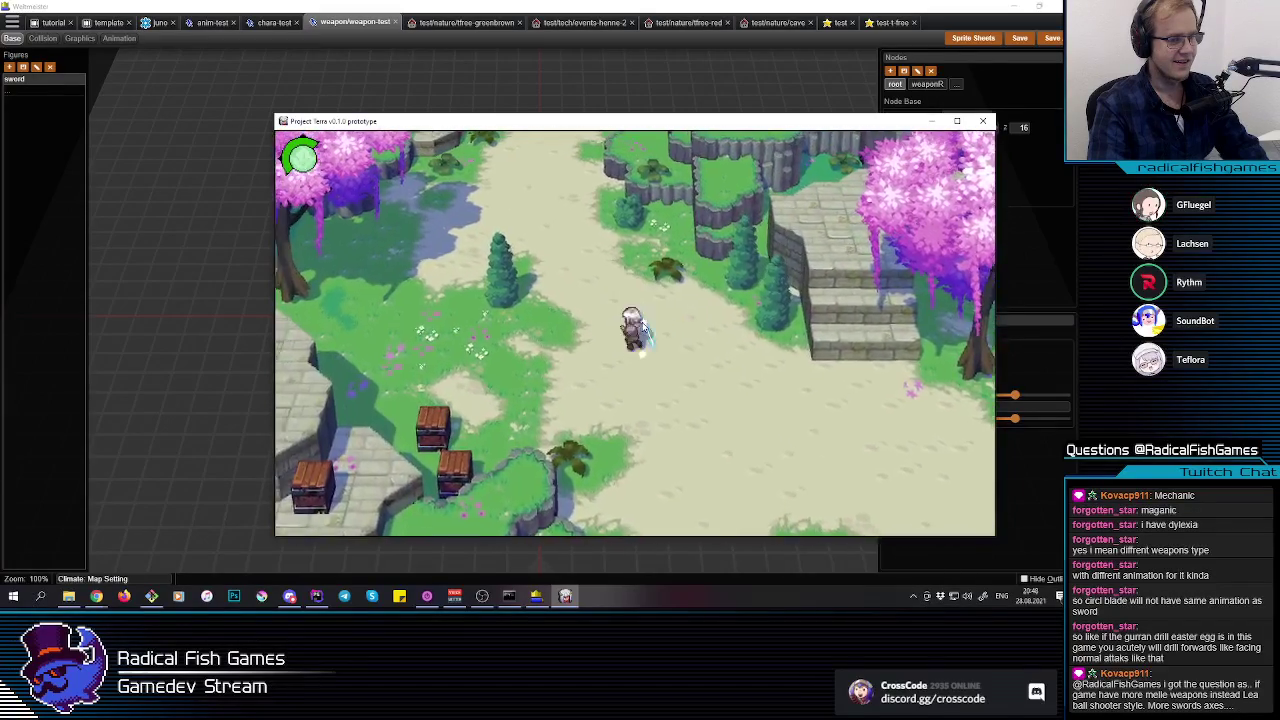
# Step: Move the character up the northern path and onto the grassy ledge beside the cliffs
pyautogui.press('w')
pyautogui.press('a')
pyautogui.press('s')
pyautogui.press('d')
pyautogui.press('w')
pyautogui.press('a')
pyautogui.press('w')
pyautogui.press('d')
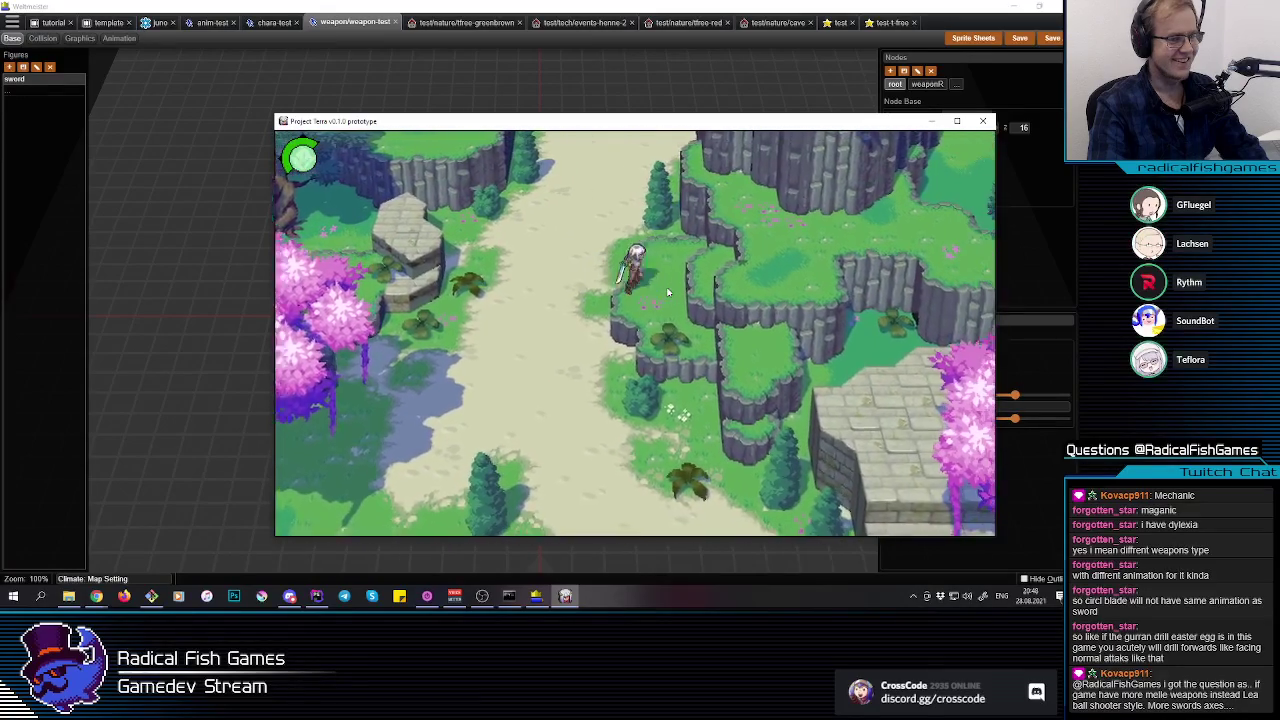
# Step: Test repeated sword attacks on the grassy ledge and return the character south to the teal tree
pyautogui.click(657, 239)
pyautogui.press('d')
pyautogui.click(657, 239)
pyautogui.click(656, 236)
pyautogui.click(654, 234)
pyautogui.press('a')
pyautogui.press('a')
pyautogui.press('s')
pyautogui.press('d')
pyautogui.press('s')
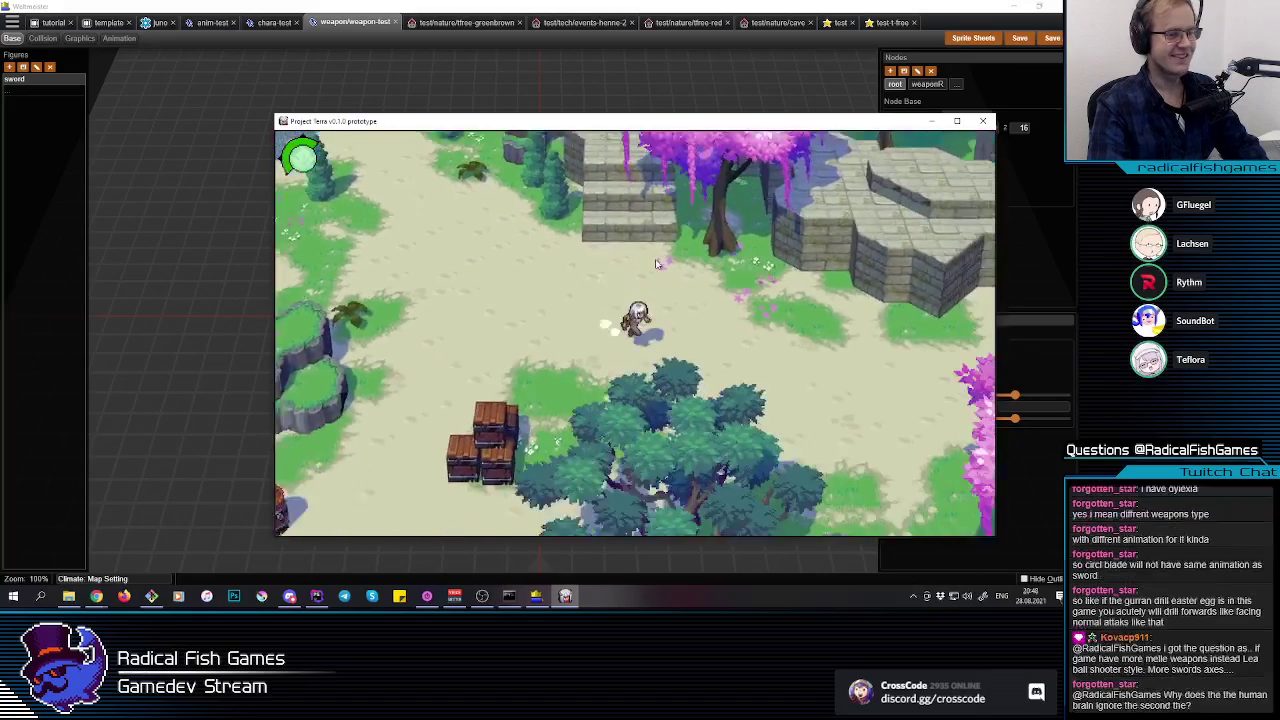
# Step: Run the character east and down to the trees near the standing figure beside the lake
pyautogui.press('w')
pyautogui.press('d')
pyautogui.press('s')
pyautogui.press('a')
pyautogui.press('s')
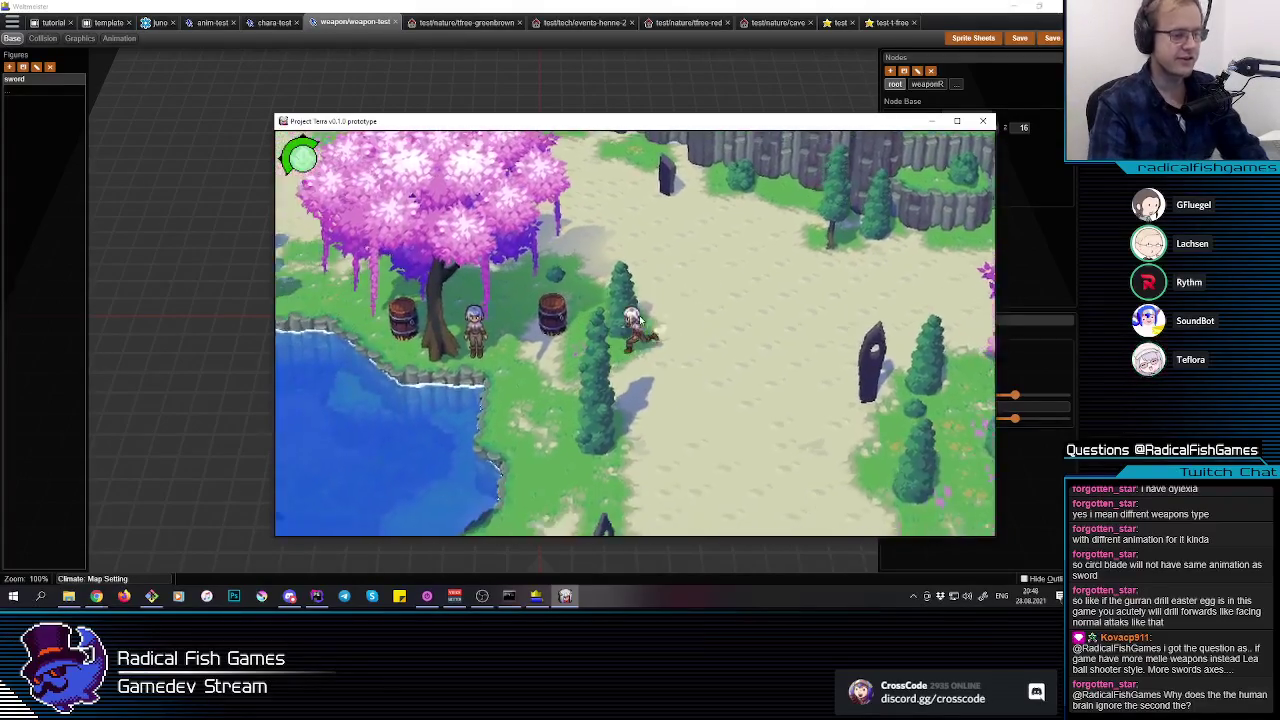
# Step: Run the character west past the teal tree to the crates by the stone ruins, swinging the sword once
pyautogui.press('a')
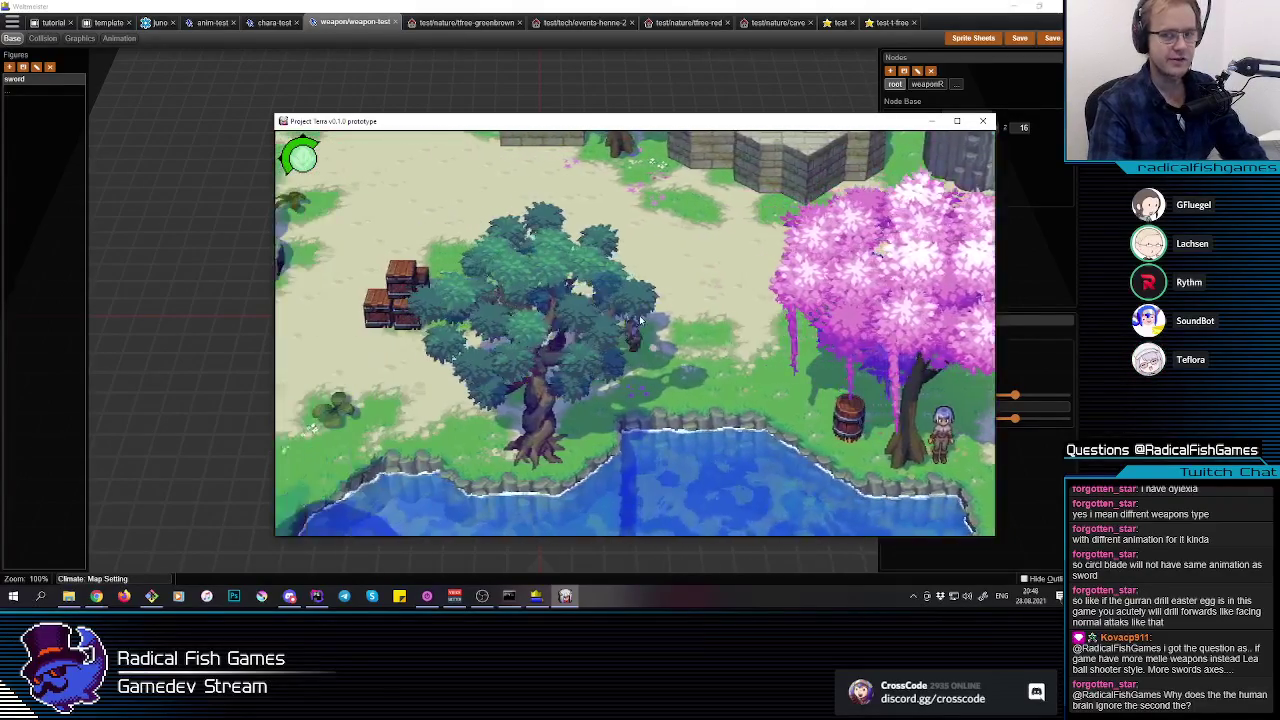
pyautogui.press('w')
pyautogui.click(641, 320)
pyautogui.press('a')
pyautogui.press('w')
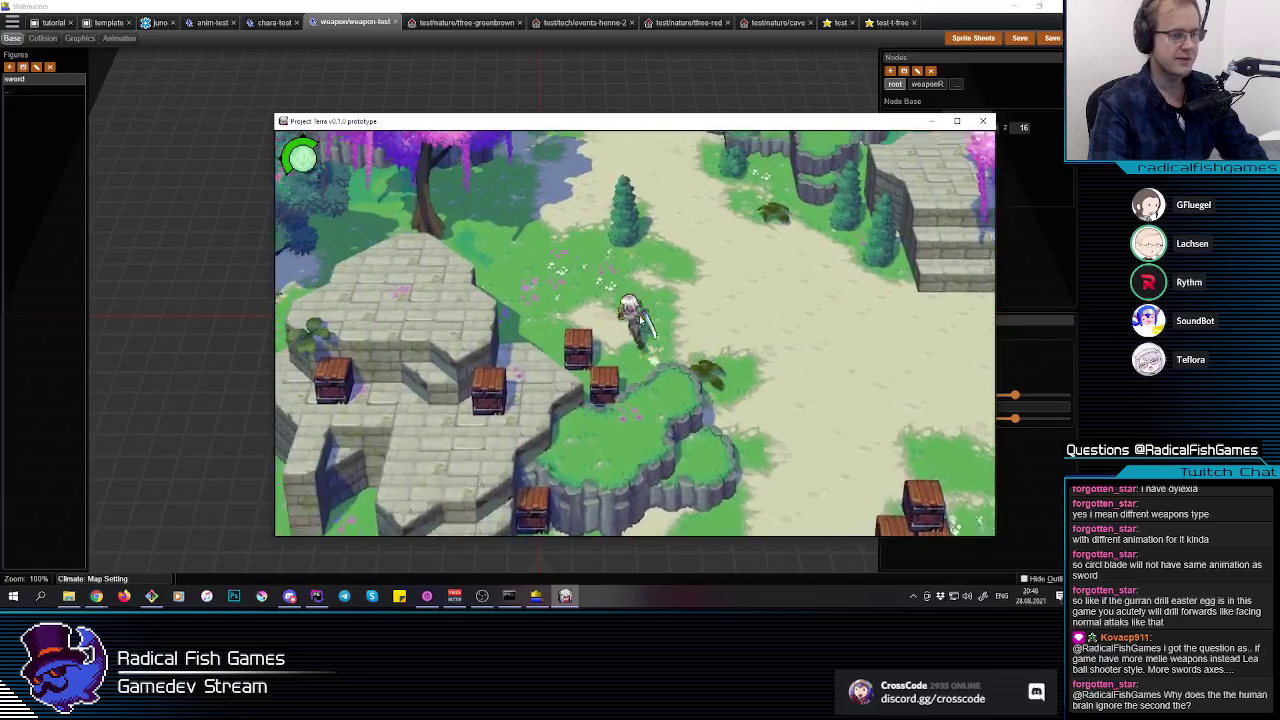
# Step: Test a double sword attack facing east on the path beside the ruins
pyautogui.press('d')
pyautogui.click(641, 321)
pyautogui.click(641, 321)
pyautogui.press('d')
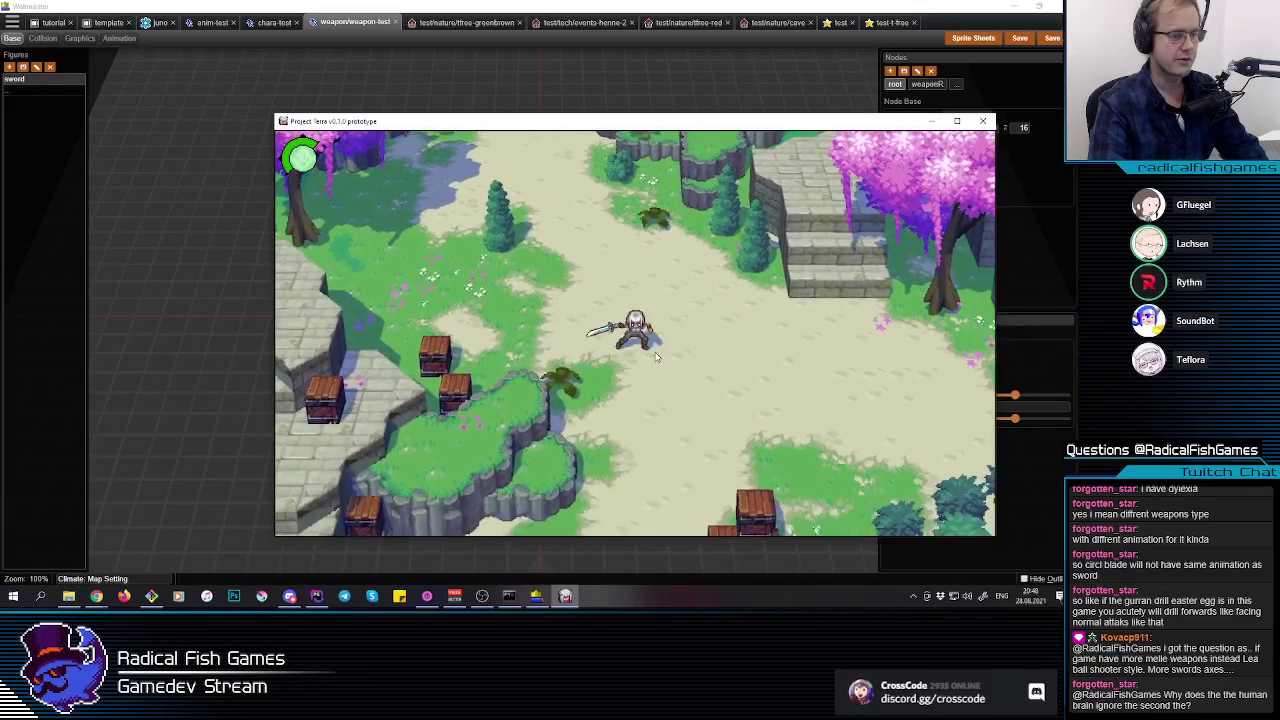
# Step: Run the character to the dark standing stone and back to the stacked crates, and leave the game window
pyautogui.press('s')
pyautogui.press('d')
pyautogui.press('w')
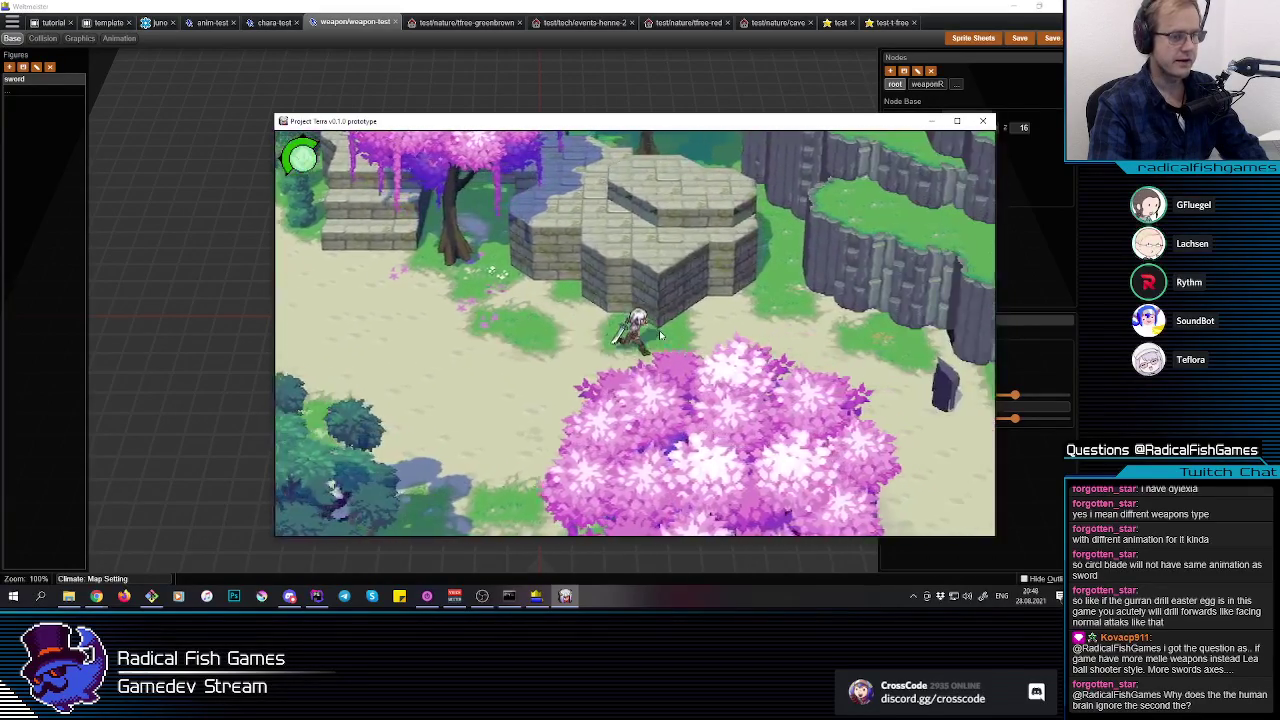
pyautogui.press('a')
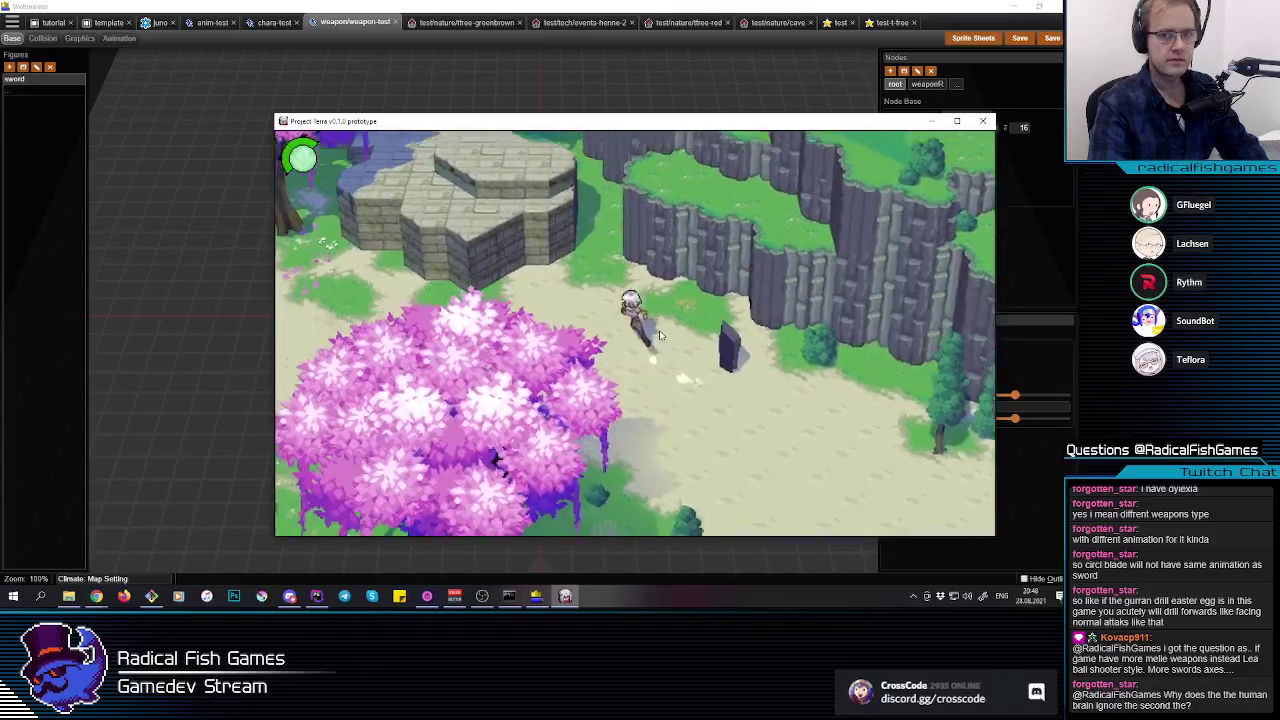
pyautogui.press('s')
pyautogui.press('a')
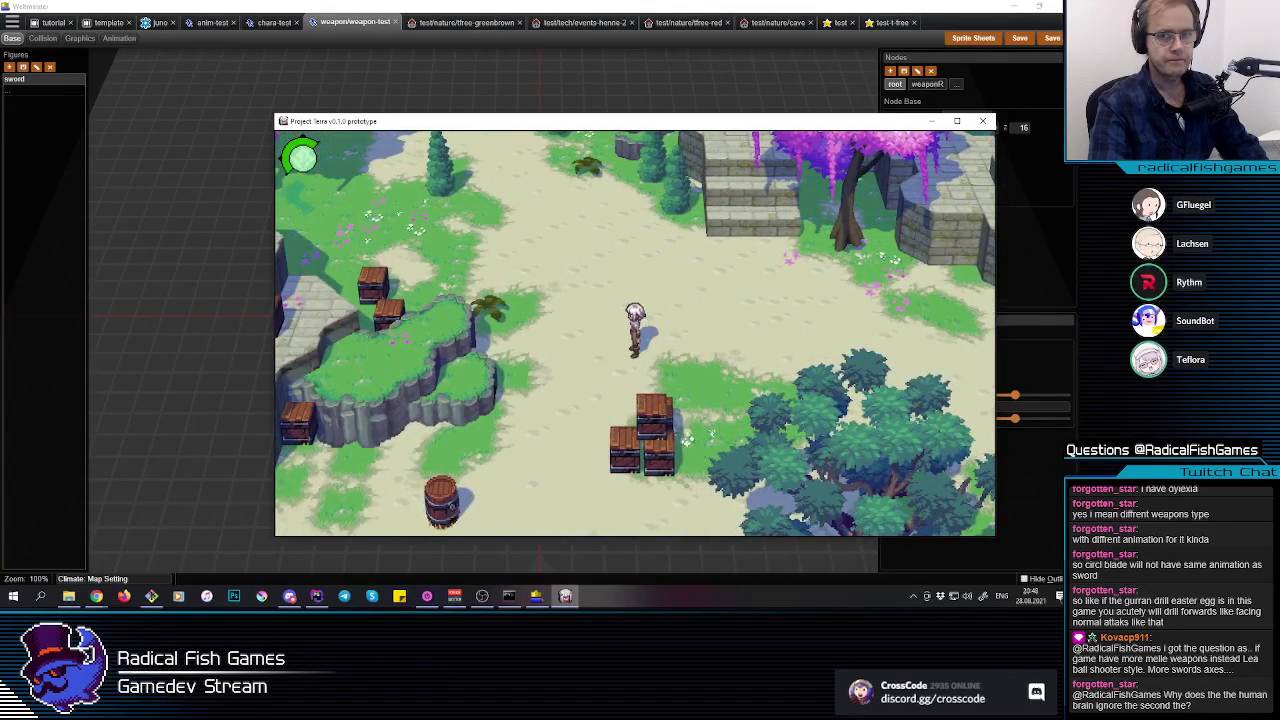
pyautogui.hotkey('alt', 'Tab')
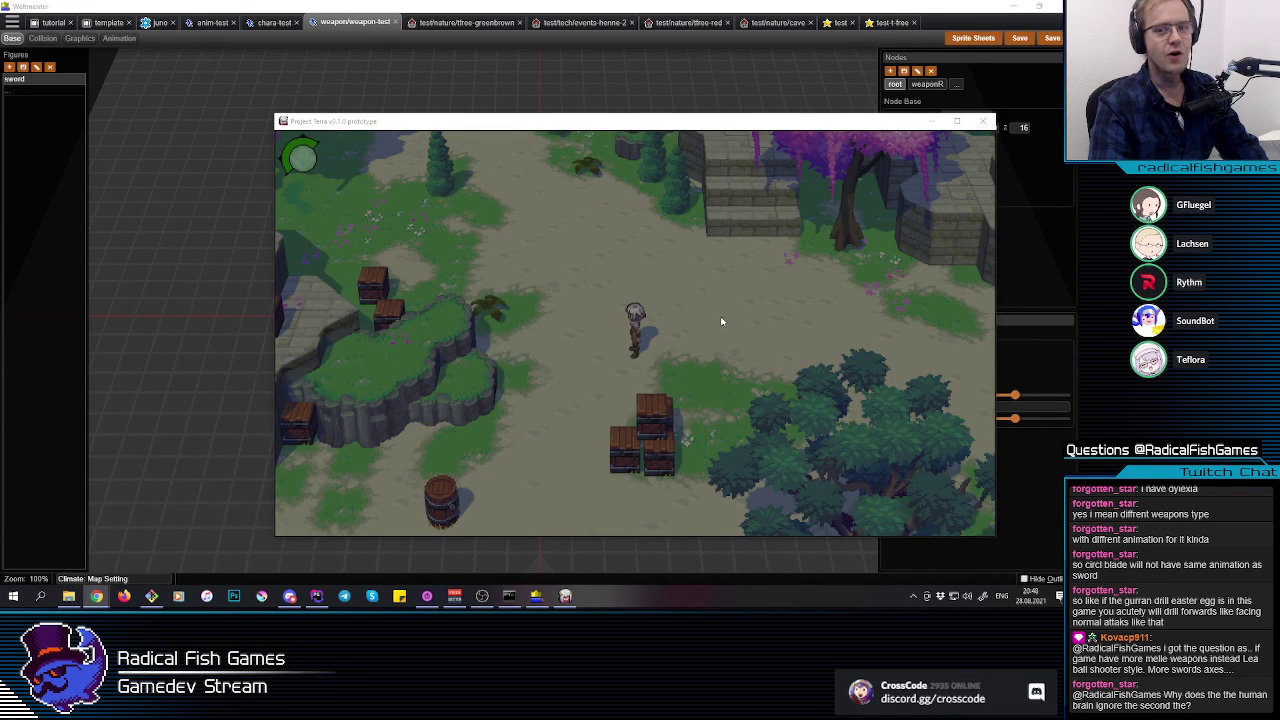
# Step: Resume the playtest and run the character in circles on the open path below the stone stairs
pyautogui.click(722, 321)
pyautogui.press('w')
pyautogui.press('d')
pyautogui.press('s')
pyautogui.press('w')
pyautogui.press('a')
pyautogui.press('s')
pyautogui.press('d')
pyautogui.press('w')
pyautogui.press('a')
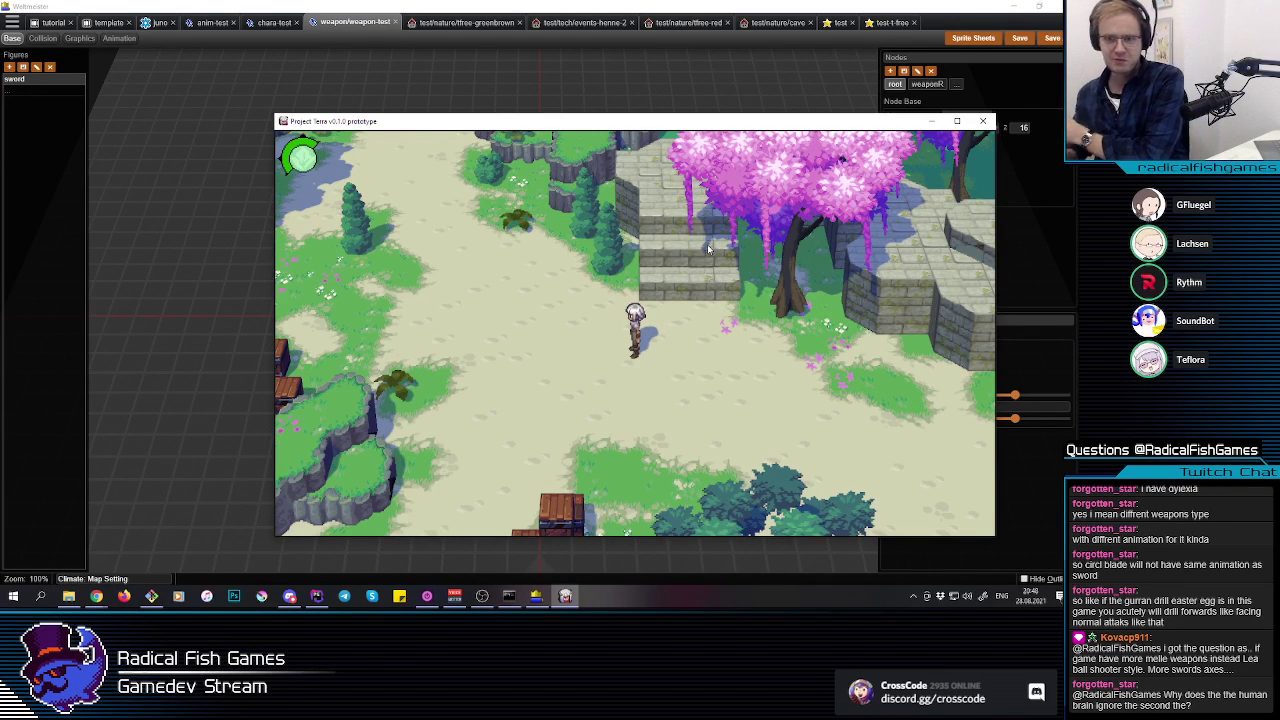
pyautogui.press('d')
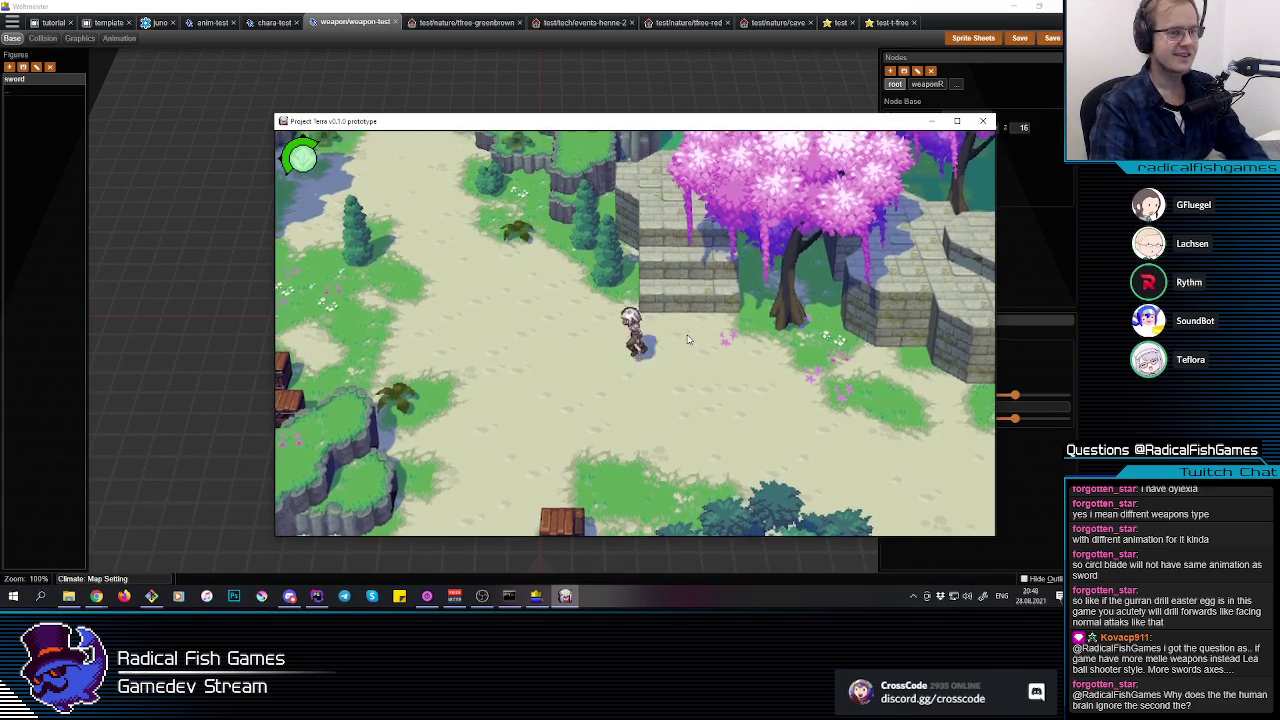
# Step: Run the character between the pink tree and the rock ledge, testing a slash near the teal tree
pyautogui.press('d')
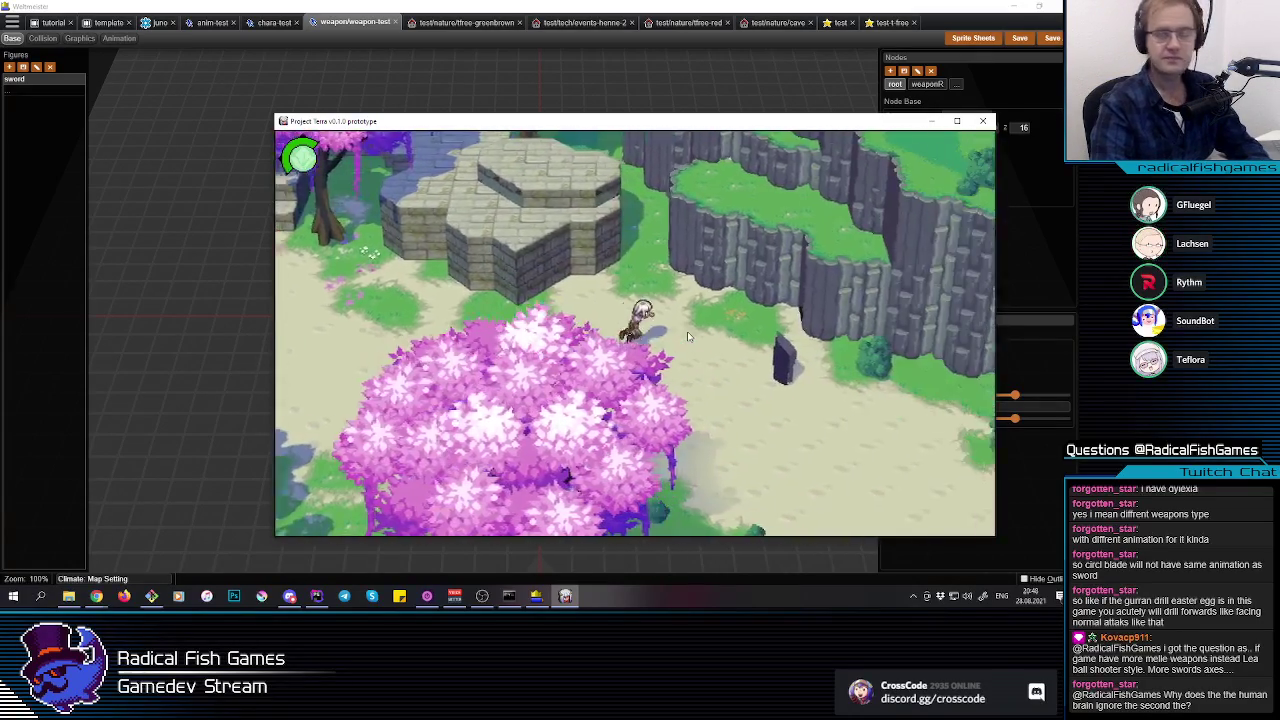
pyautogui.press('a')
pyautogui.press('a')
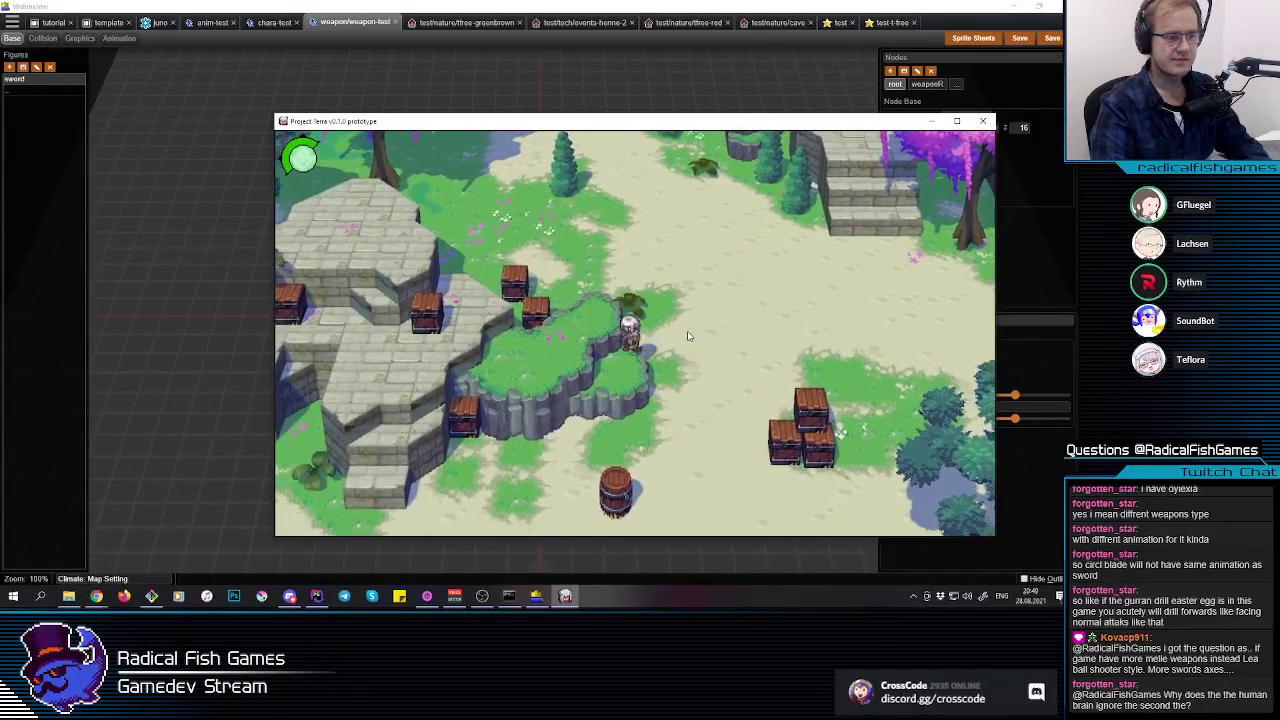
pyautogui.press('d')
pyautogui.press('s')
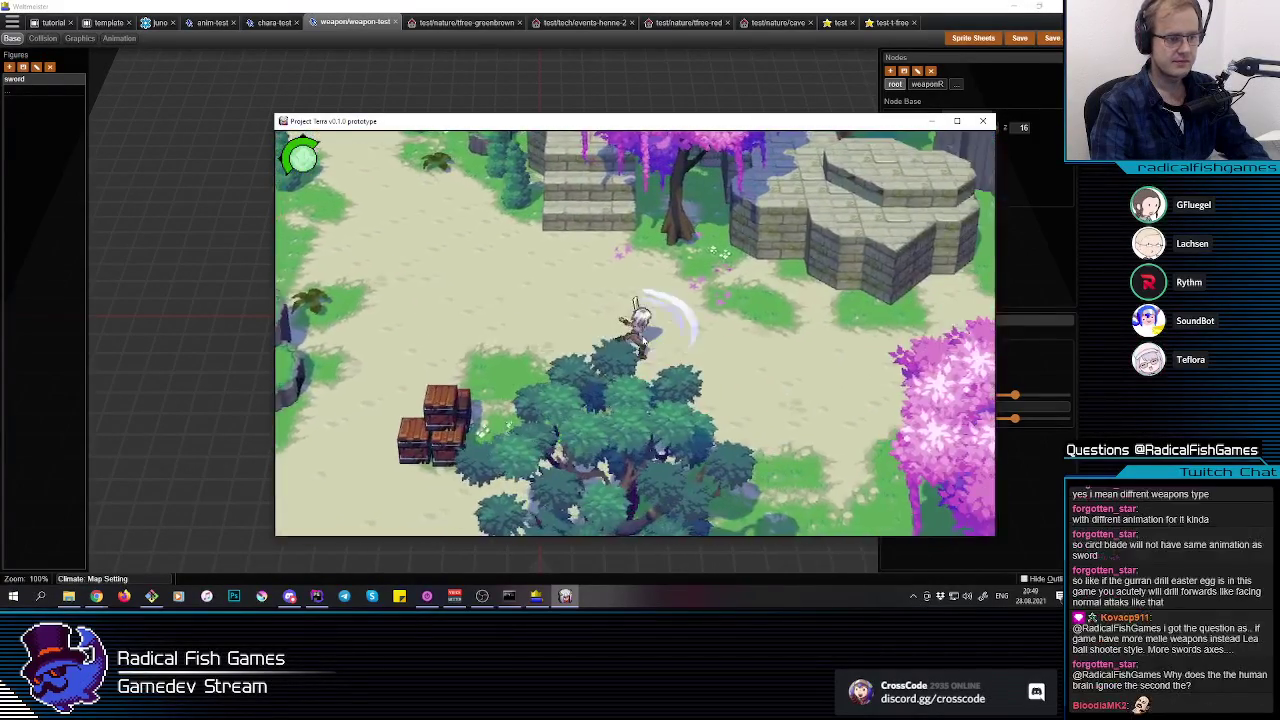
pyautogui.press('d')
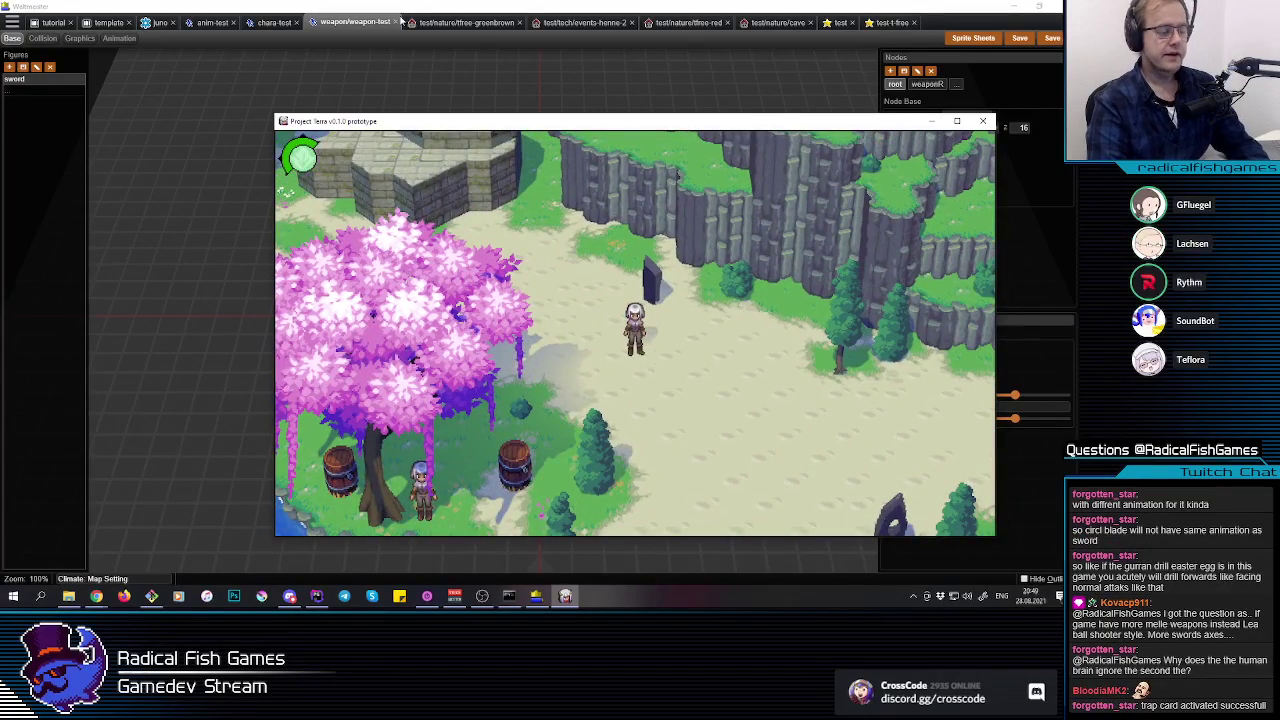
# Step: Bring up the anim-test figure file in the Weltmeister editor
pyautogui.click(196, 24)
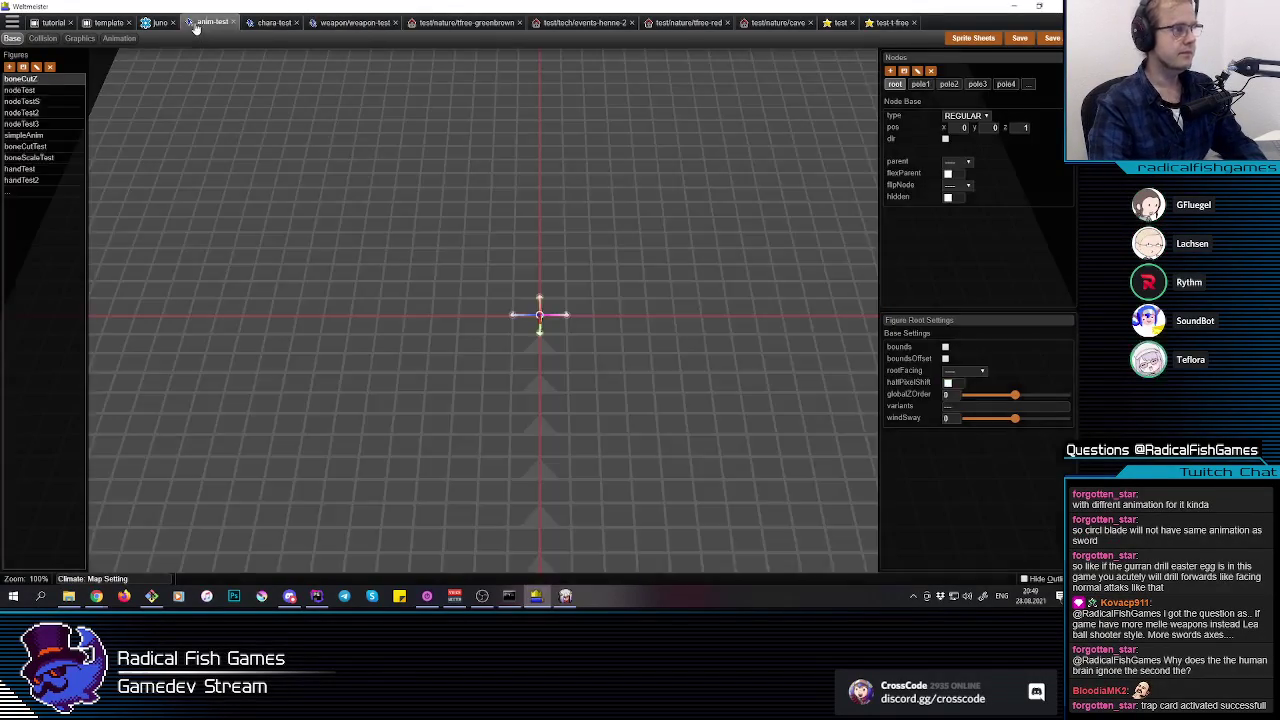
# Step: Switch back to the game, run the character south among the standing stones and test three sword attacks
pyautogui.hotkey('alt', 'Tab')
pyautogui.press('s')
pyautogui.press('s')
pyautogui.press('d')
pyautogui.press('a')
pyautogui.press('w')
pyautogui.press('d')
pyautogui.press('s')
pyautogui.press('a')
pyautogui.click(654, 347)
pyautogui.click(652, 350)
pyautogui.click(651, 352)
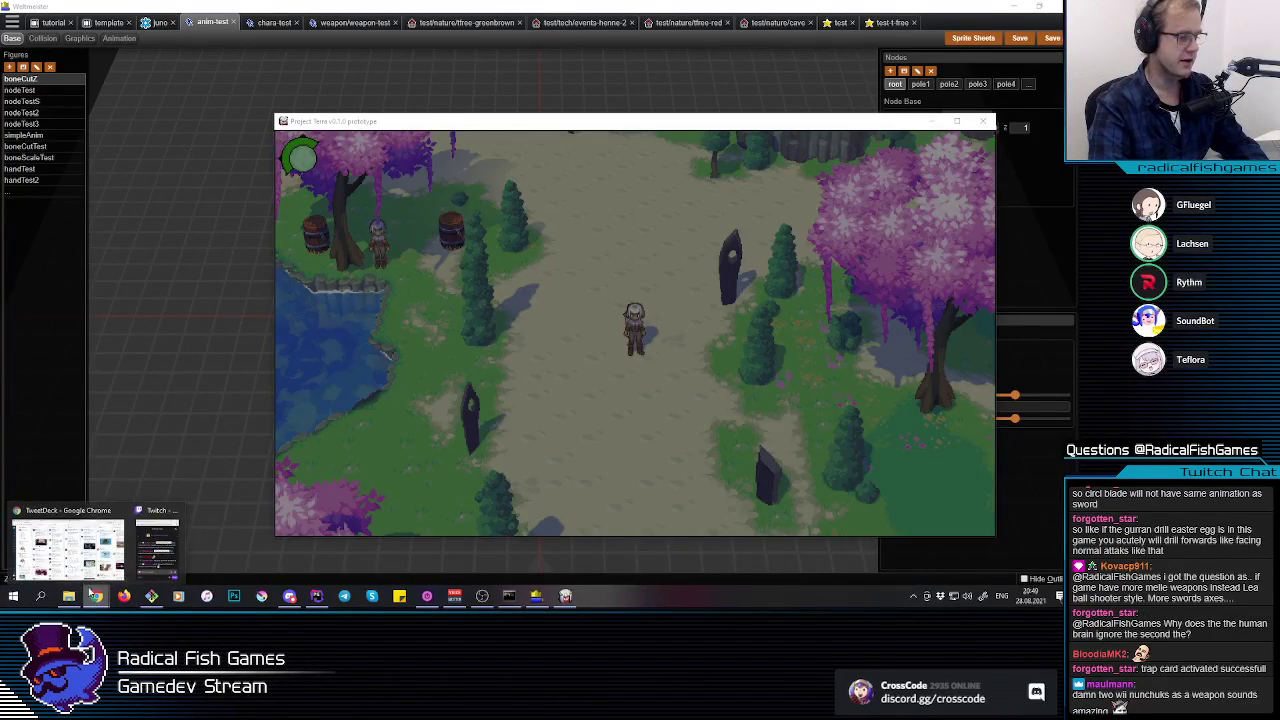
# Step: Switch to Chrome, search for "Breath of the wild attack animations" and view the Reddit post with the melee weapon animations video
pyautogui.click(96, 596)
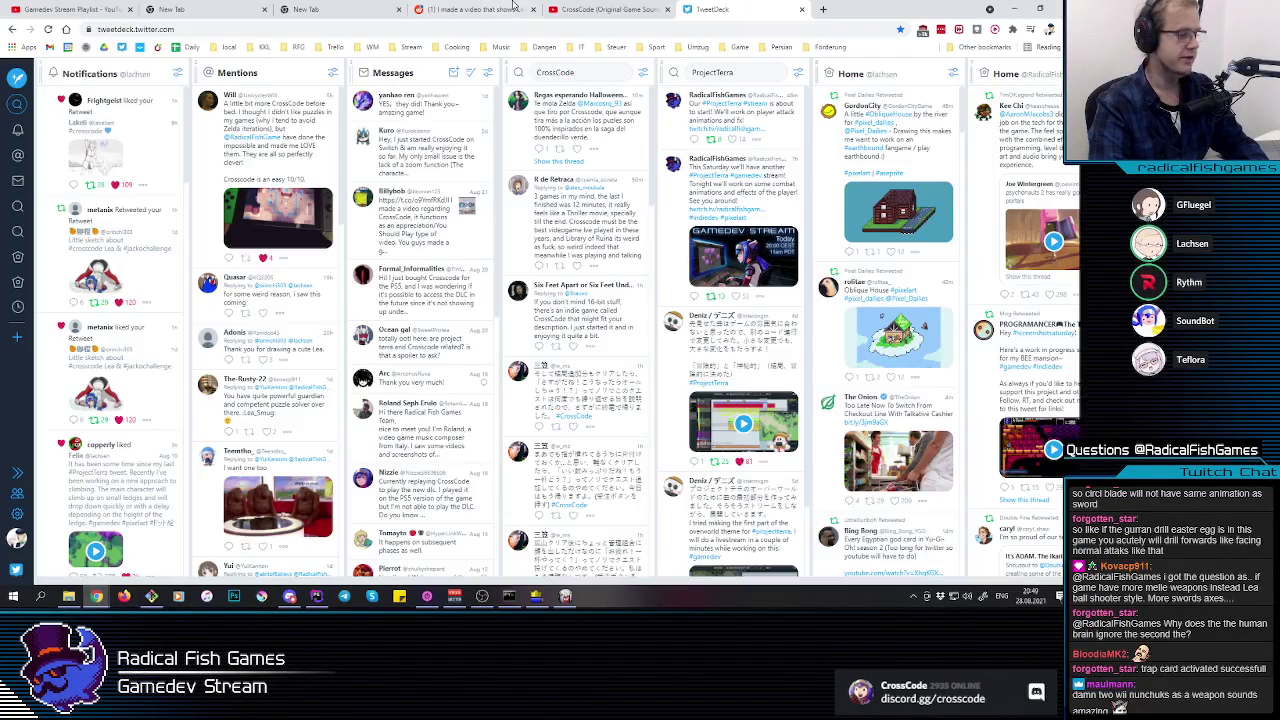
pyautogui.click(824, 9)
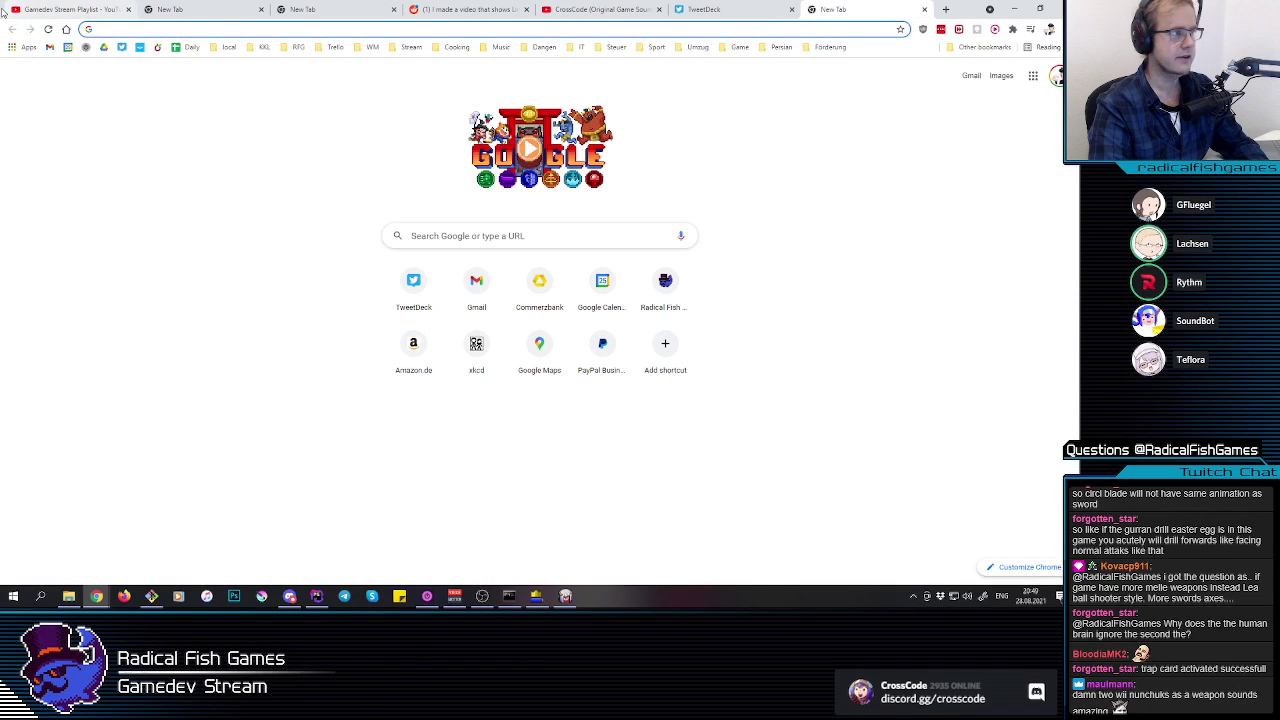
pyautogui.write('Breath o')
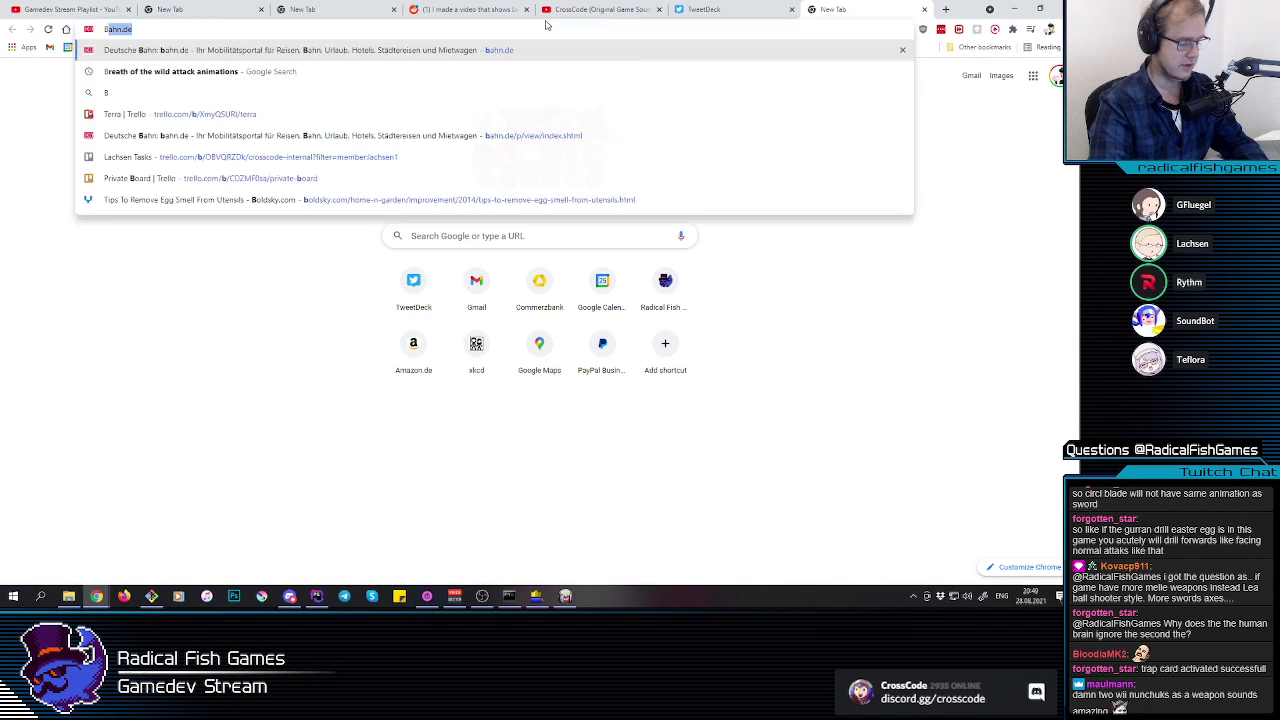
pyautogui.write('f')
pyautogui.press('Return')
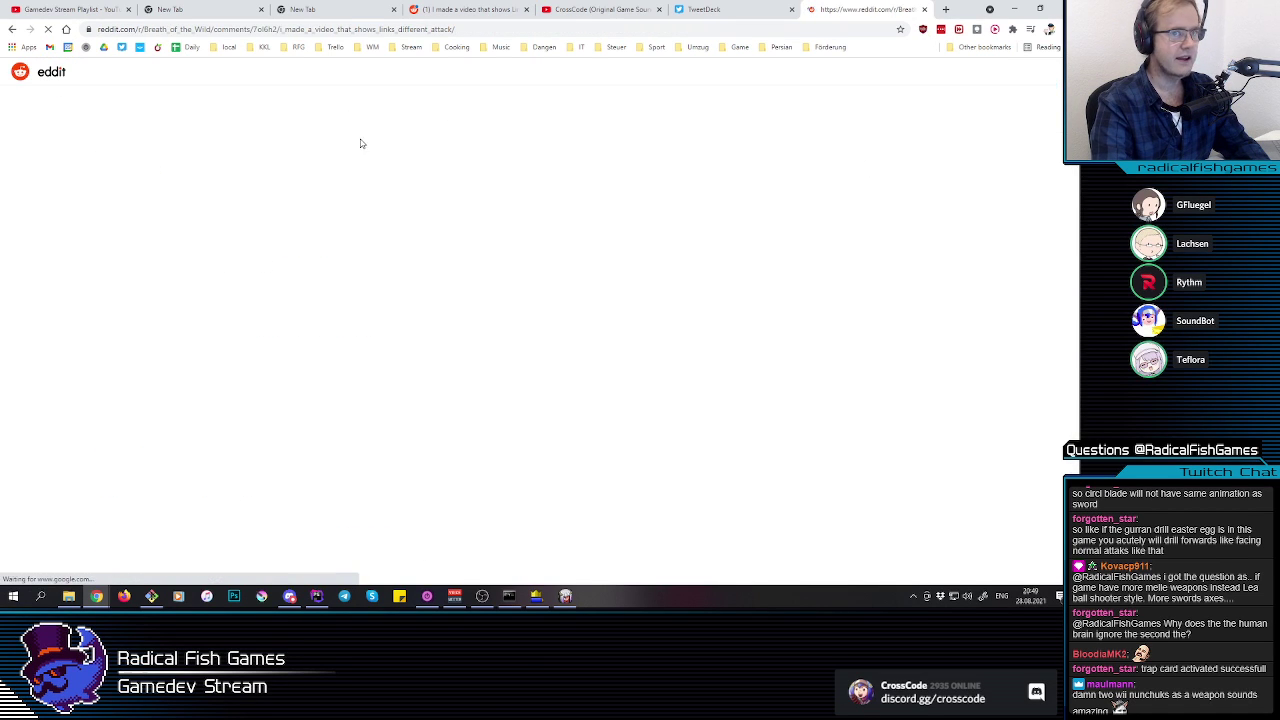
pyautogui.scroll(-1, 416, 364)
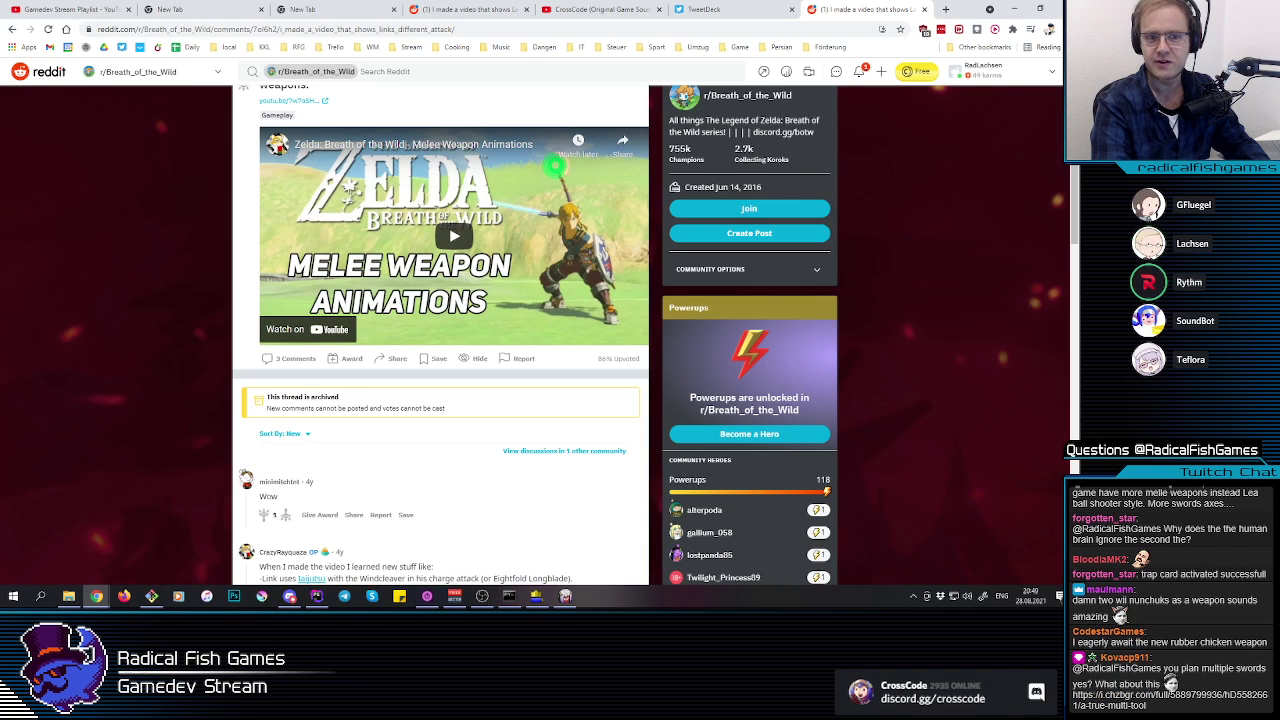
pyautogui.hotkey('alt', 'Tab')
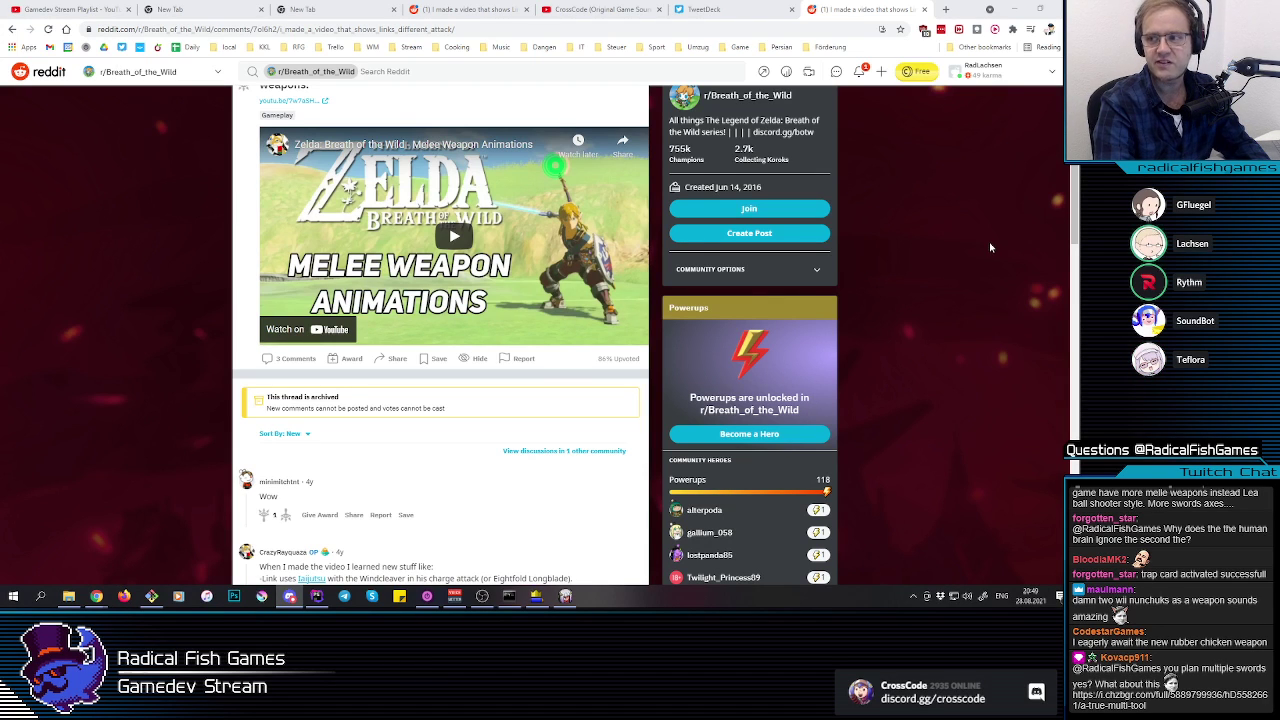
# Step: Play the melee weapon animations video and repeatedly pause and replay the opening Master Sword swing within its first two seconds
pyautogui.click(438, 228)
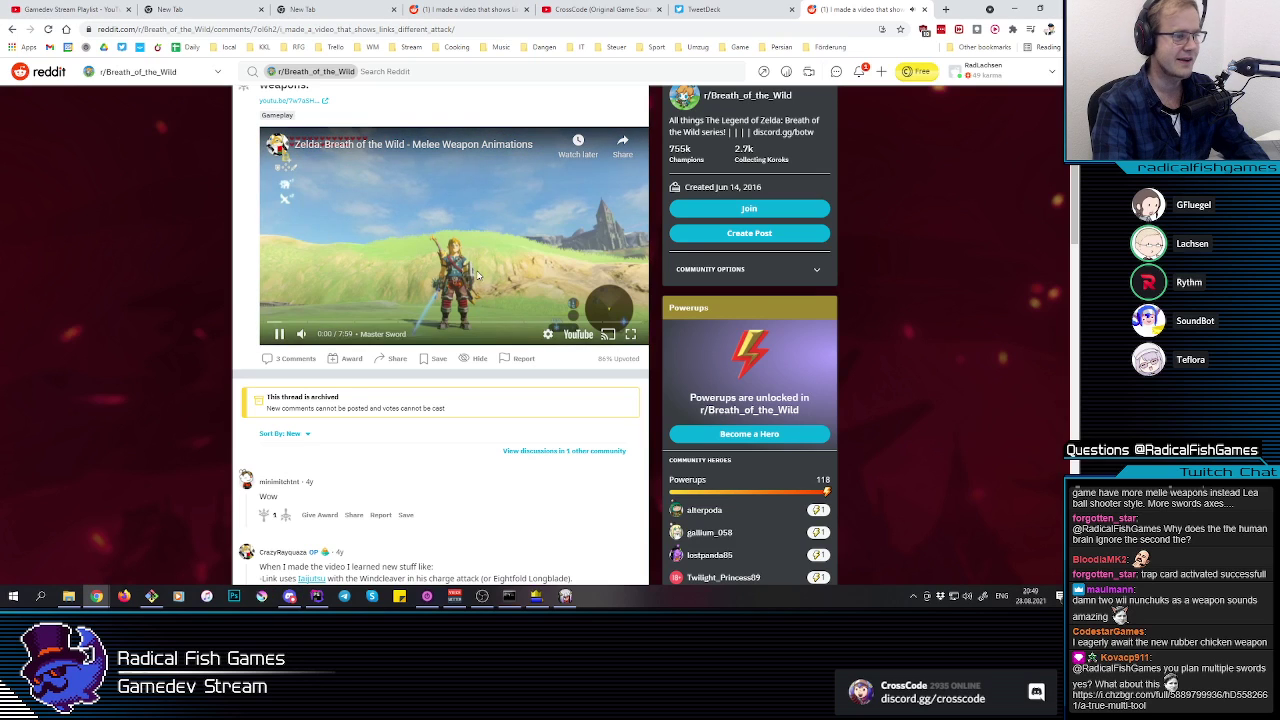
pyautogui.click(277, 335)
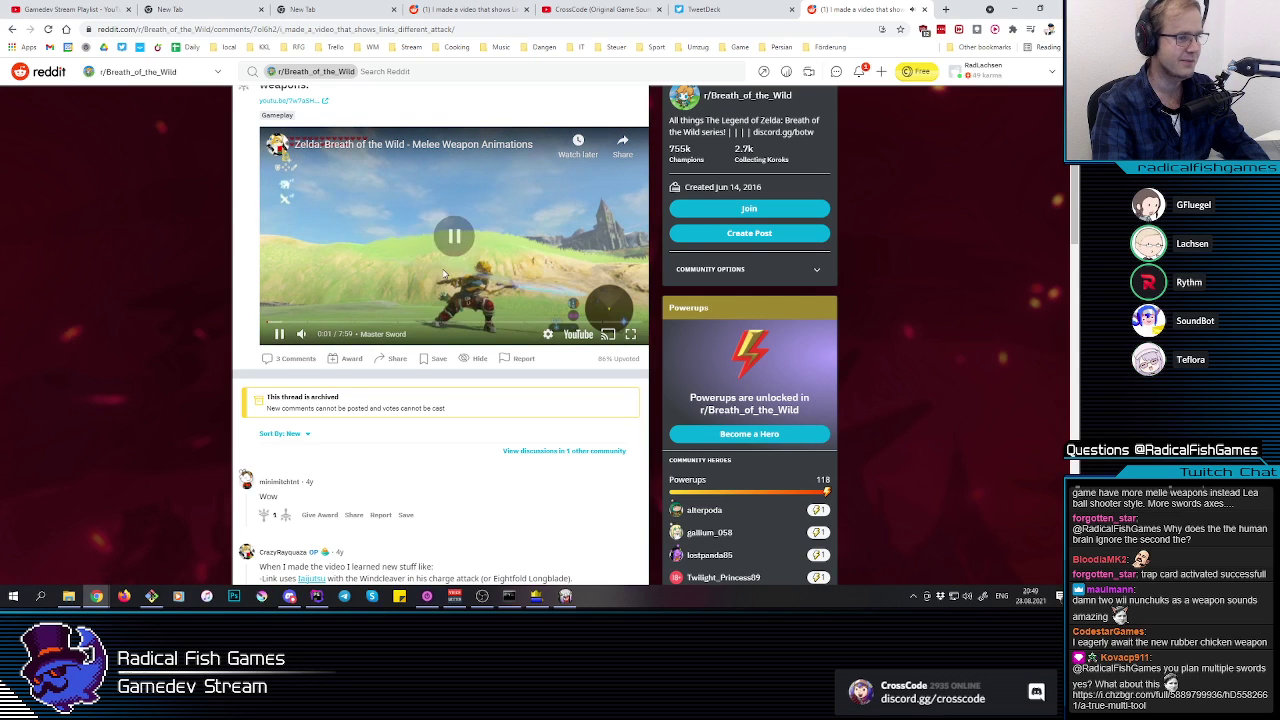
pyautogui.click(278, 335)
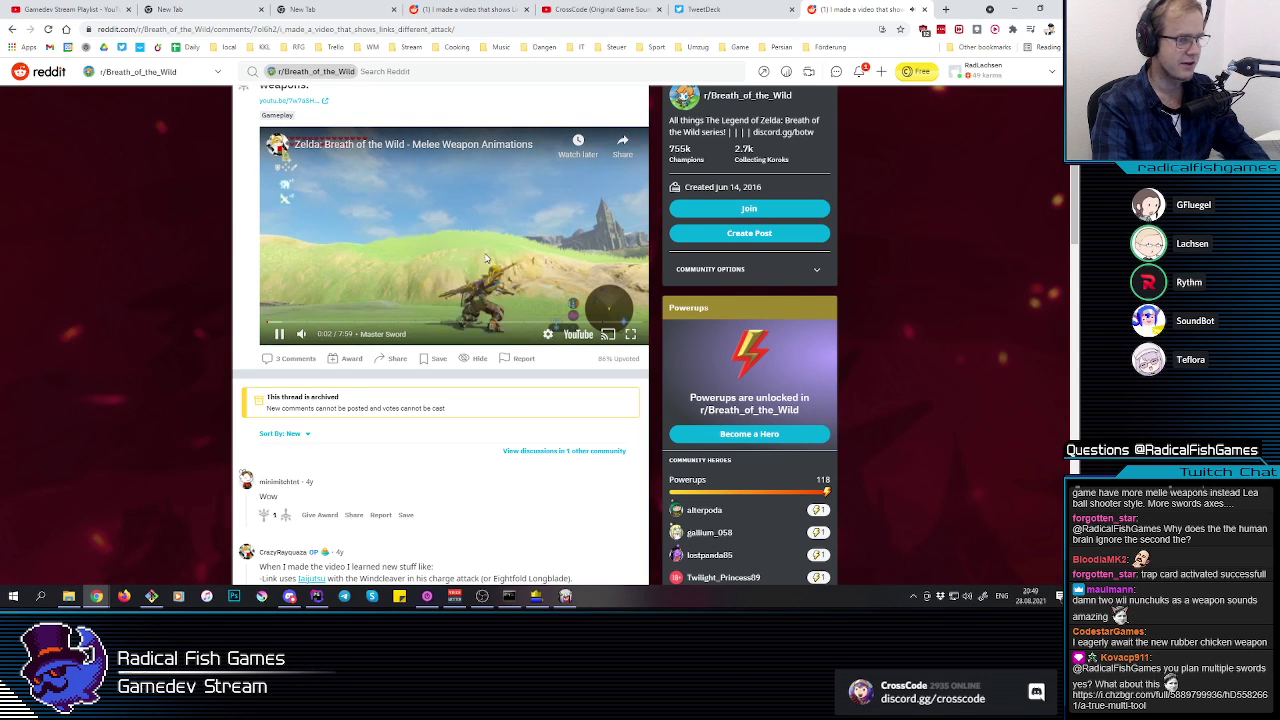
pyautogui.click(280, 335)
pyautogui.click(280, 335)
pyautogui.click(296, 322)
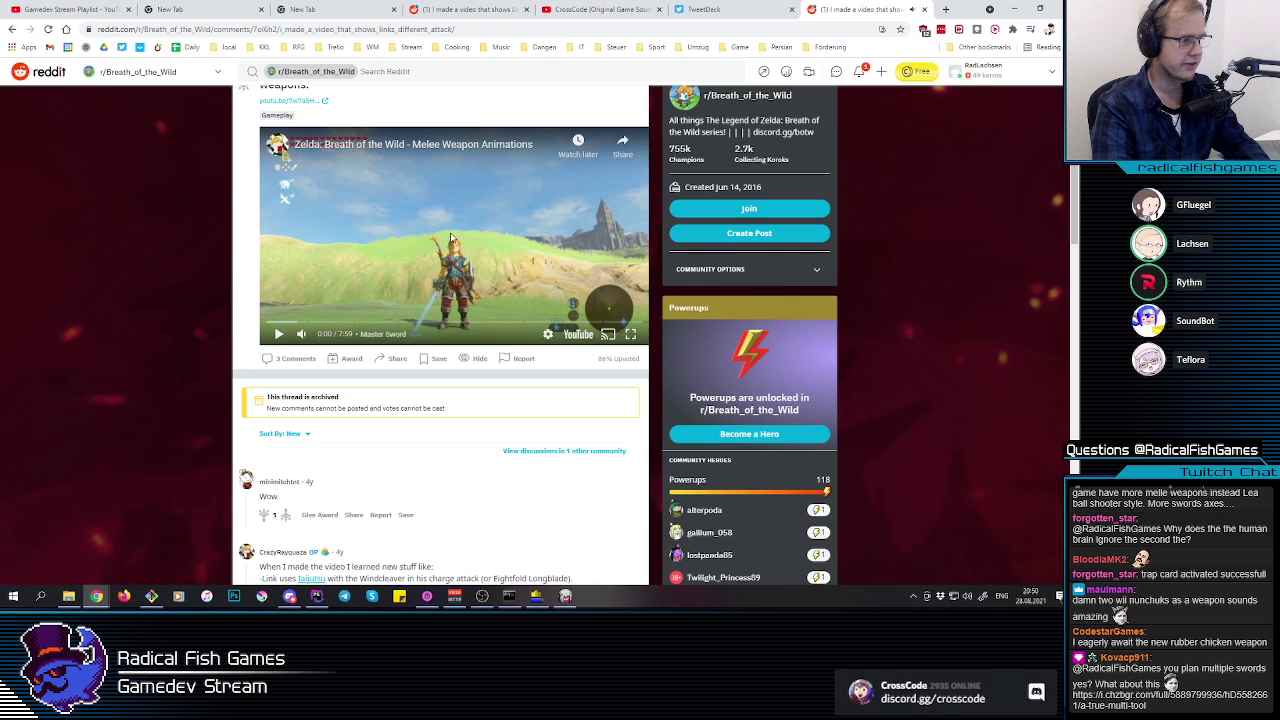
pyautogui.click(383, 248)
pyautogui.click(268, 322)
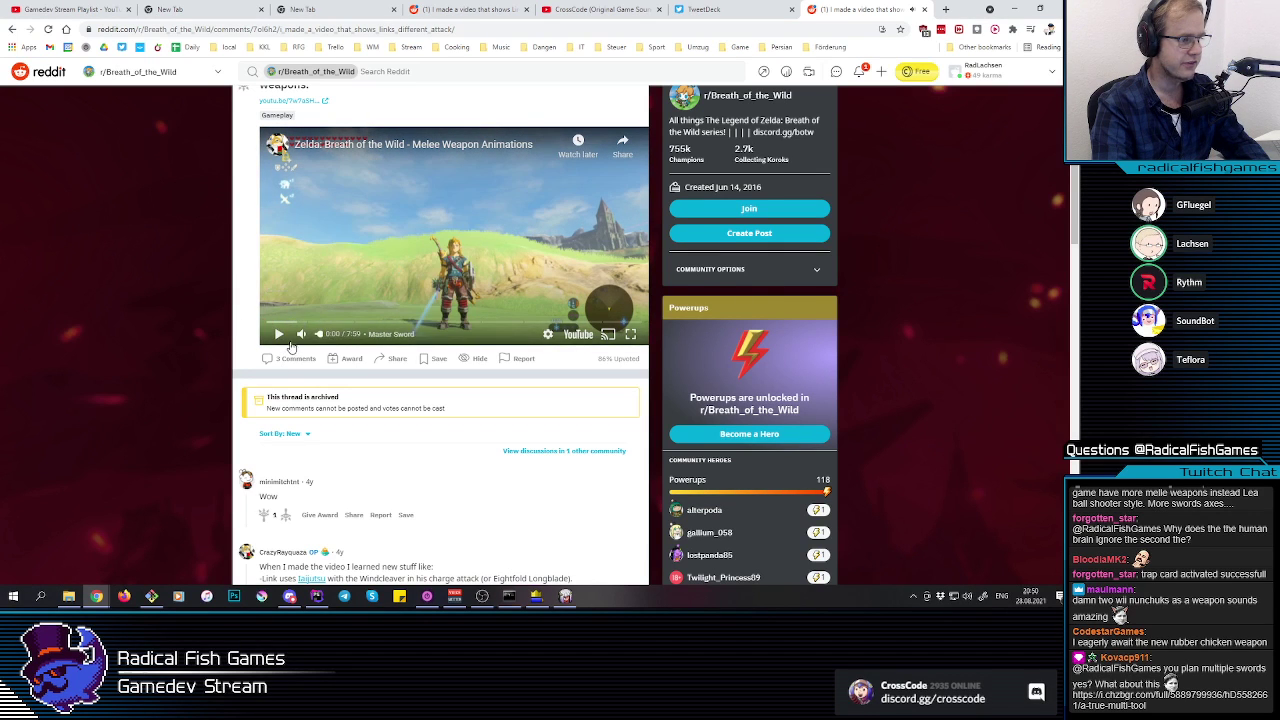
pyautogui.click(474, 285)
pyautogui.click(474, 285)
pyautogui.click(474, 285)
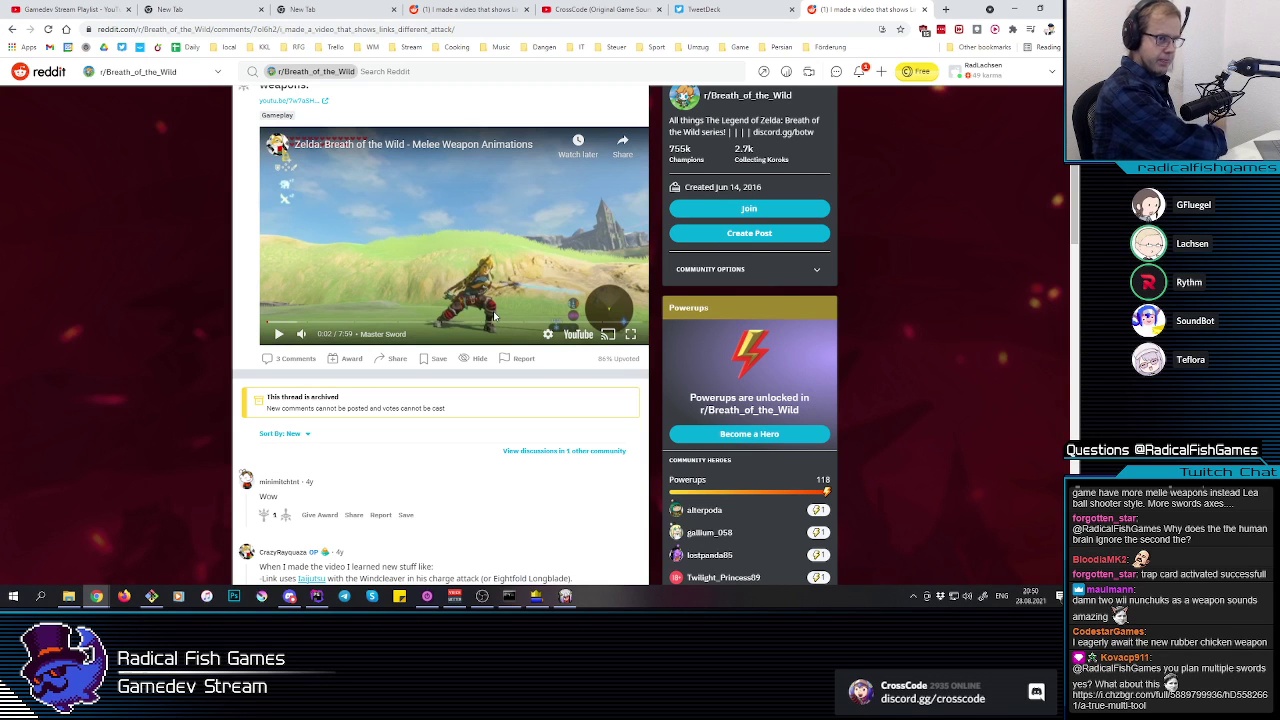
pyautogui.hotkey('alt', 'Tab')
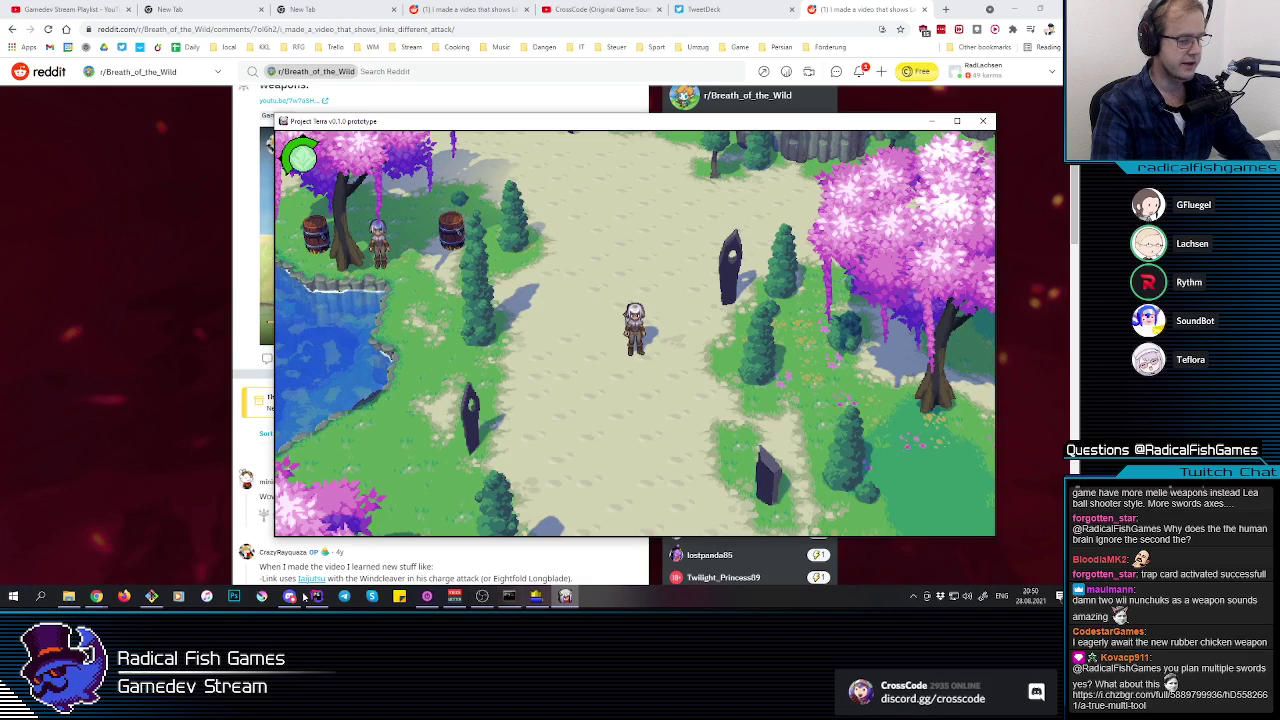
pyautogui.click(141, 138)
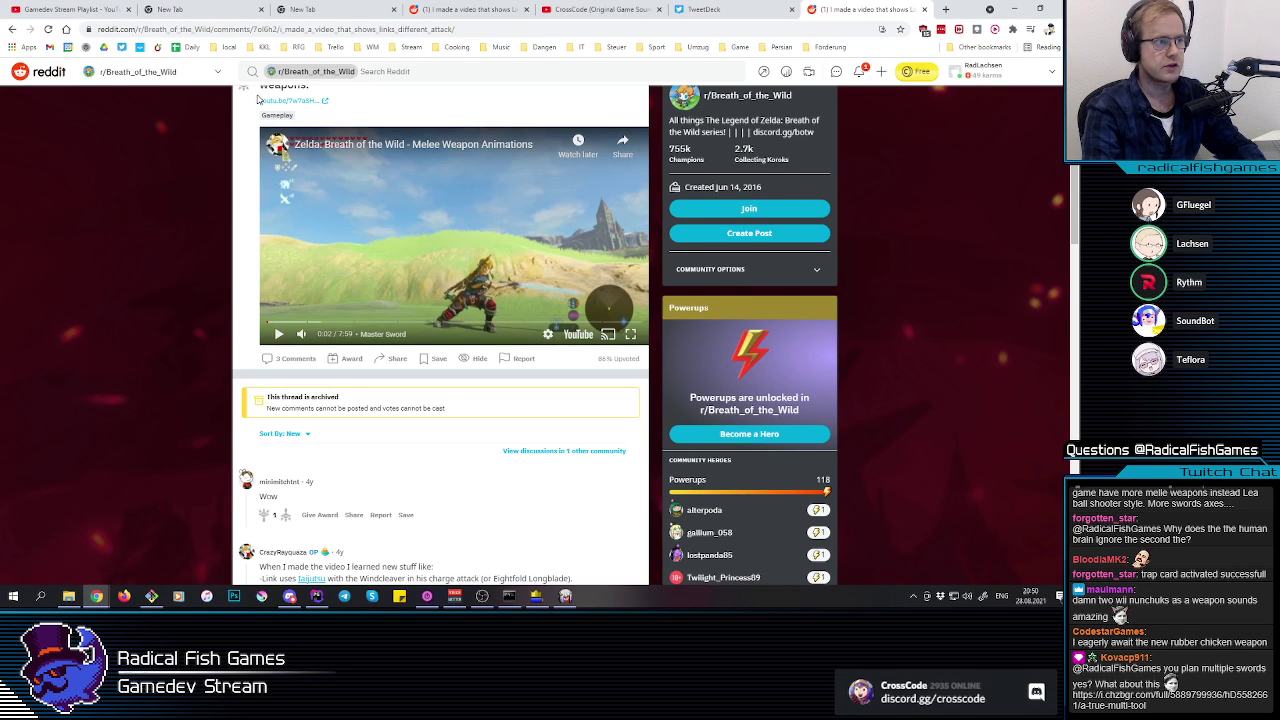
pyautogui.click(536, 597)
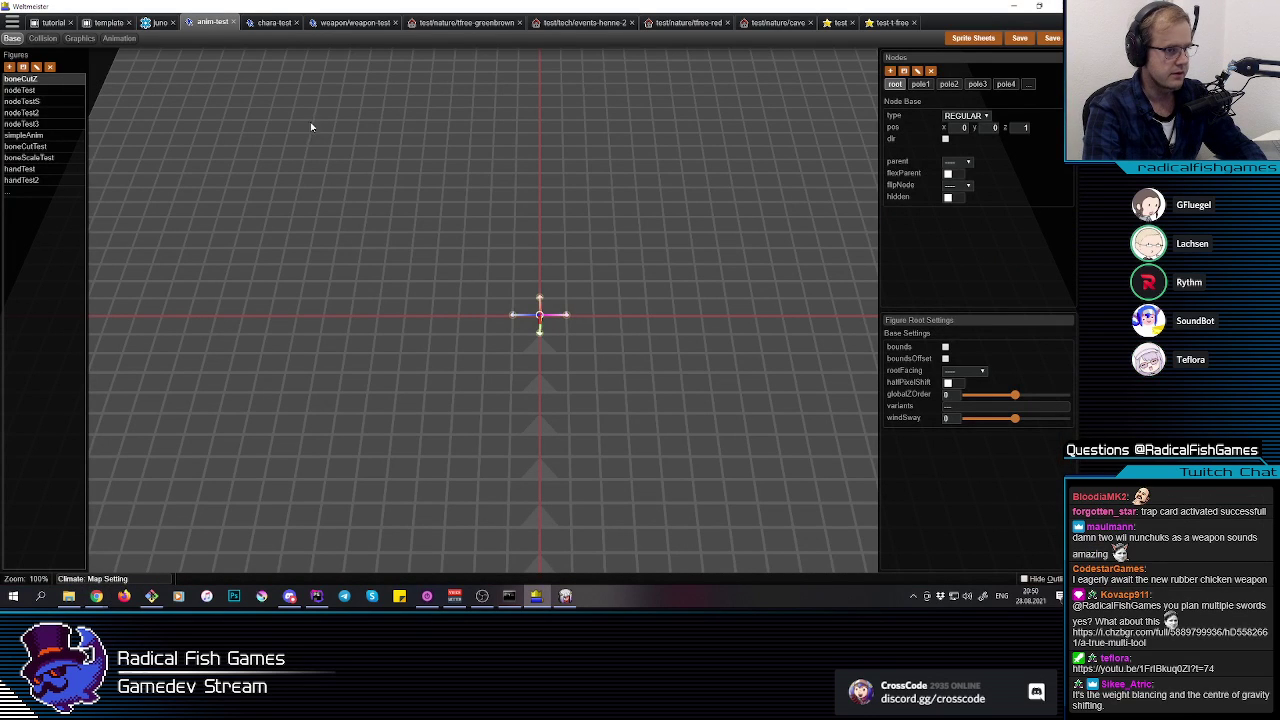
# Step: Switch to the YouTube video "Making an Animation for my 3D Pixel Art Game" and examine Link's sword swings frame by frame from 1:25, pausing at 1:37
pyautogui.hotkey('alt', 'Tab')
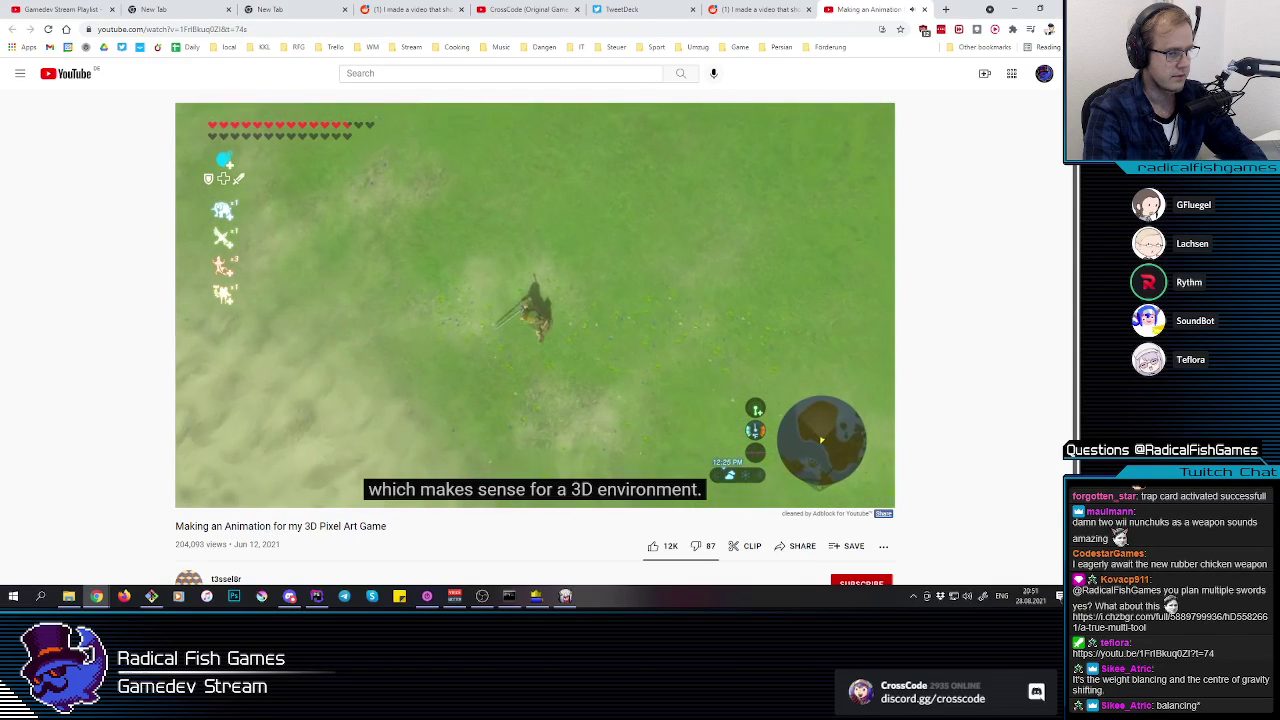
pyautogui.click(587, 335)
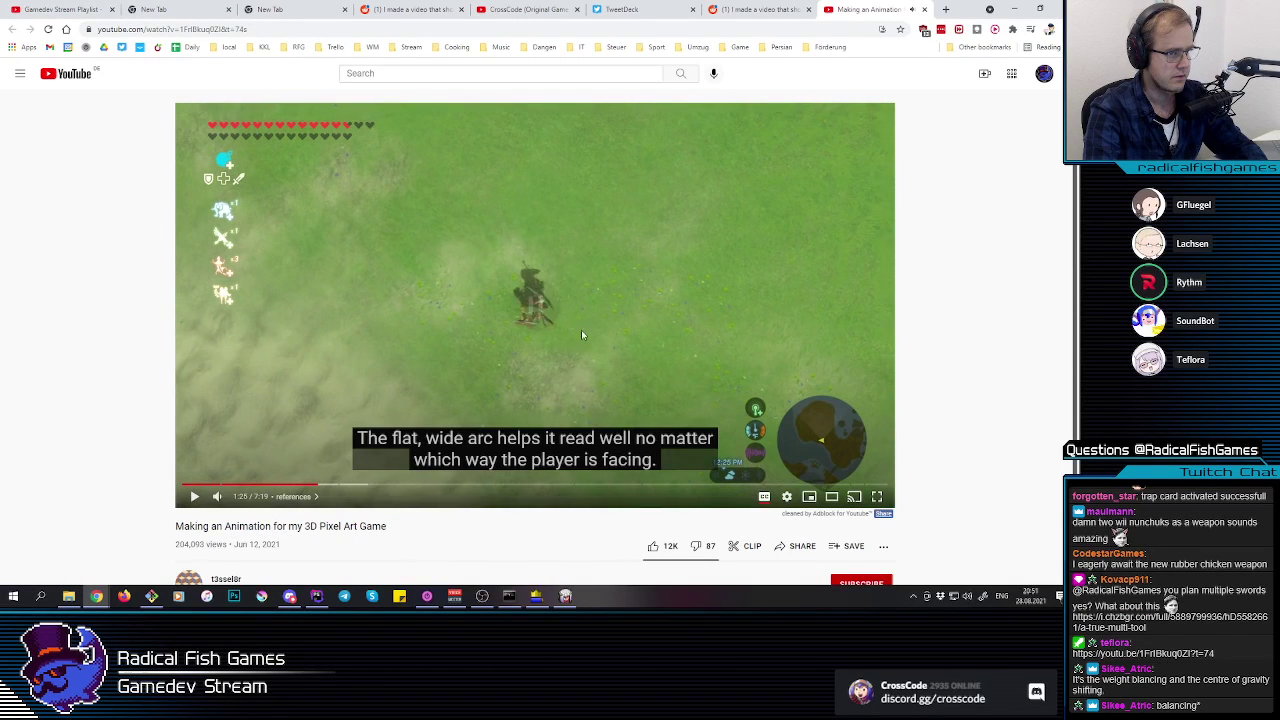
pyautogui.press('.')
pyautogui.press('.')
pyautogui.press('.')
pyautogui.press('.')
pyautogui.press('.')
pyautogui.press('.')
pyautogui.press('.')
pyautogui.press('.')
pyautogui.press('.')
pyautogui.press('.')
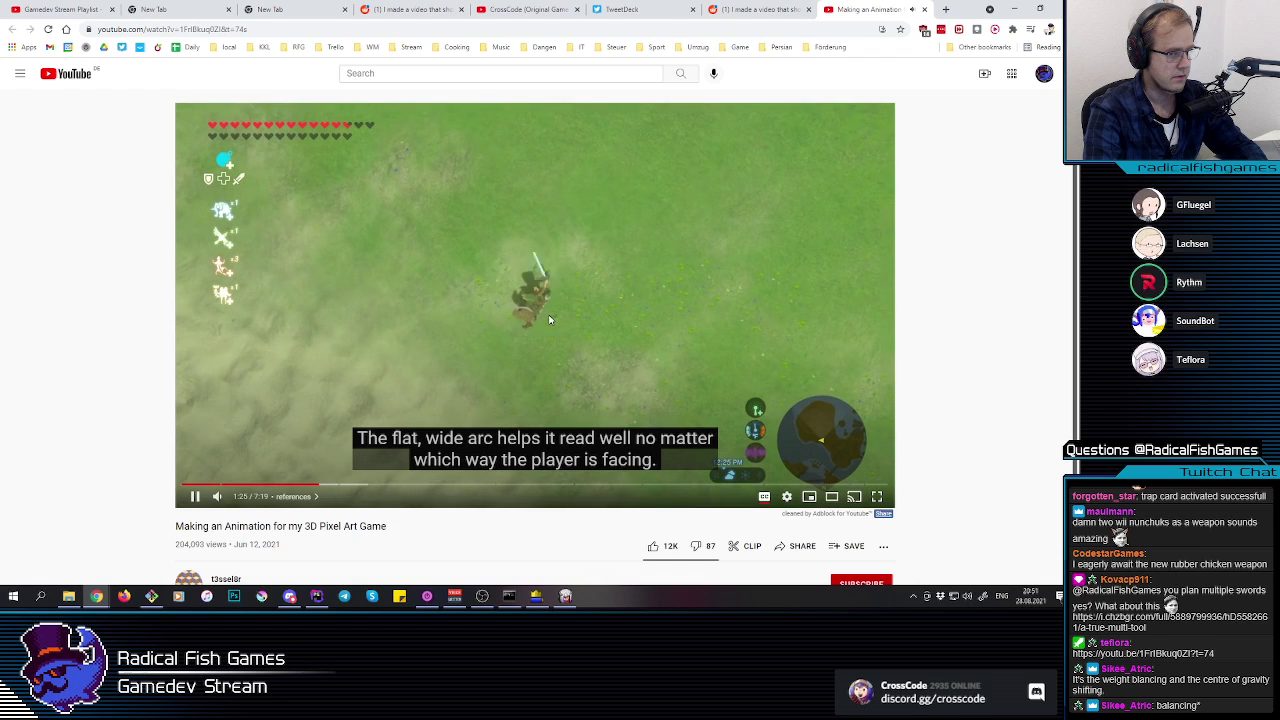
pyautogui.press('.')
pyautogui.press('.')
pyautogui.press('.')
pyautogui.press('.')
pyautogui.press('.')
pyautogui.press('.')
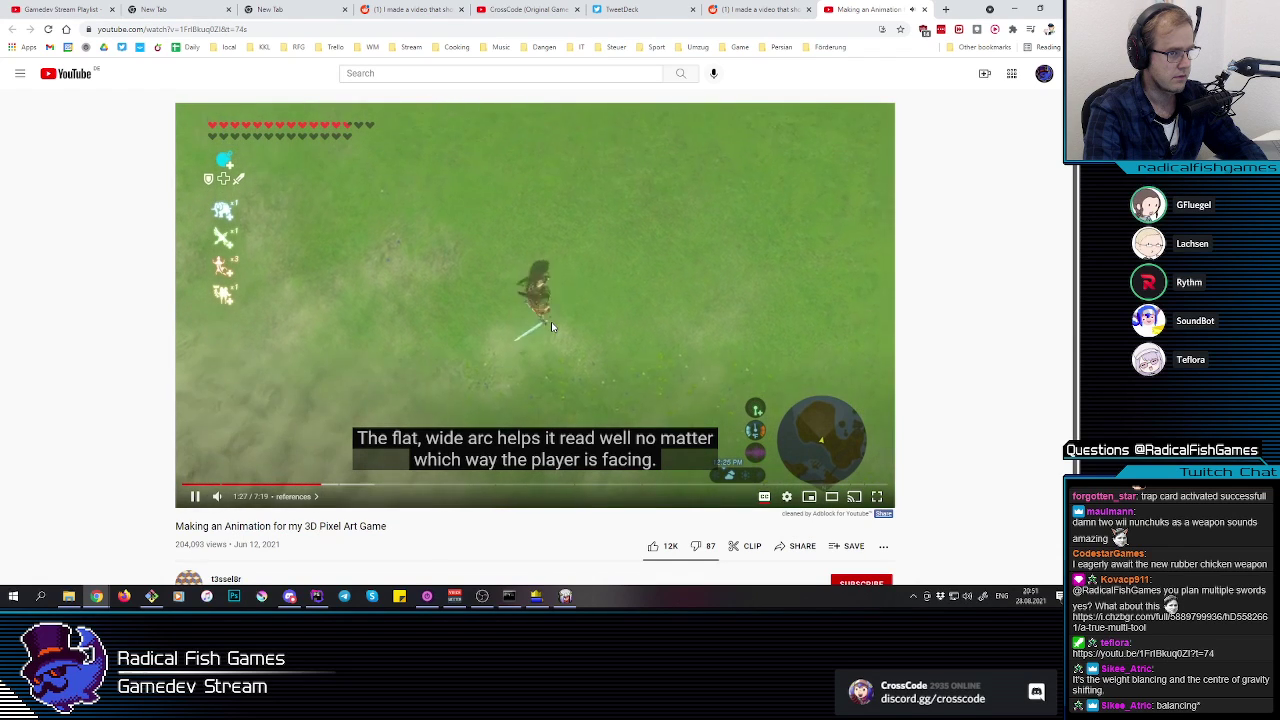
pyautogui.press('.')
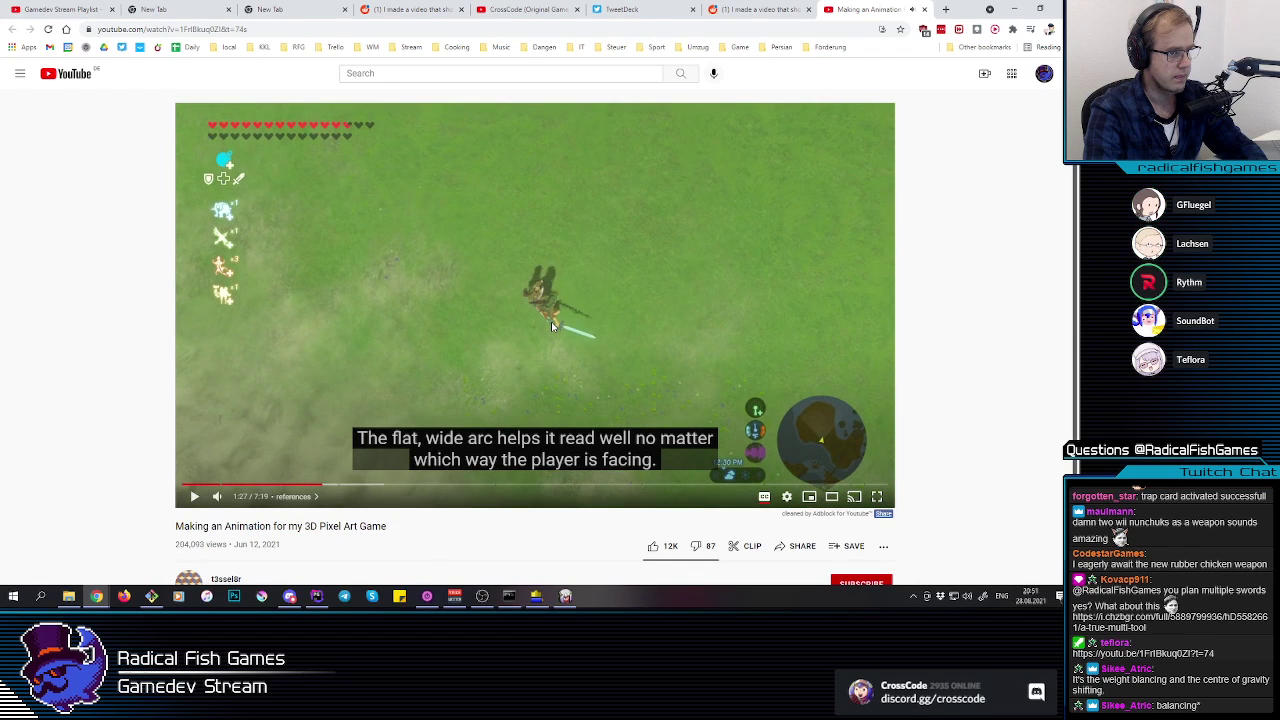
pyautogui.press('space')
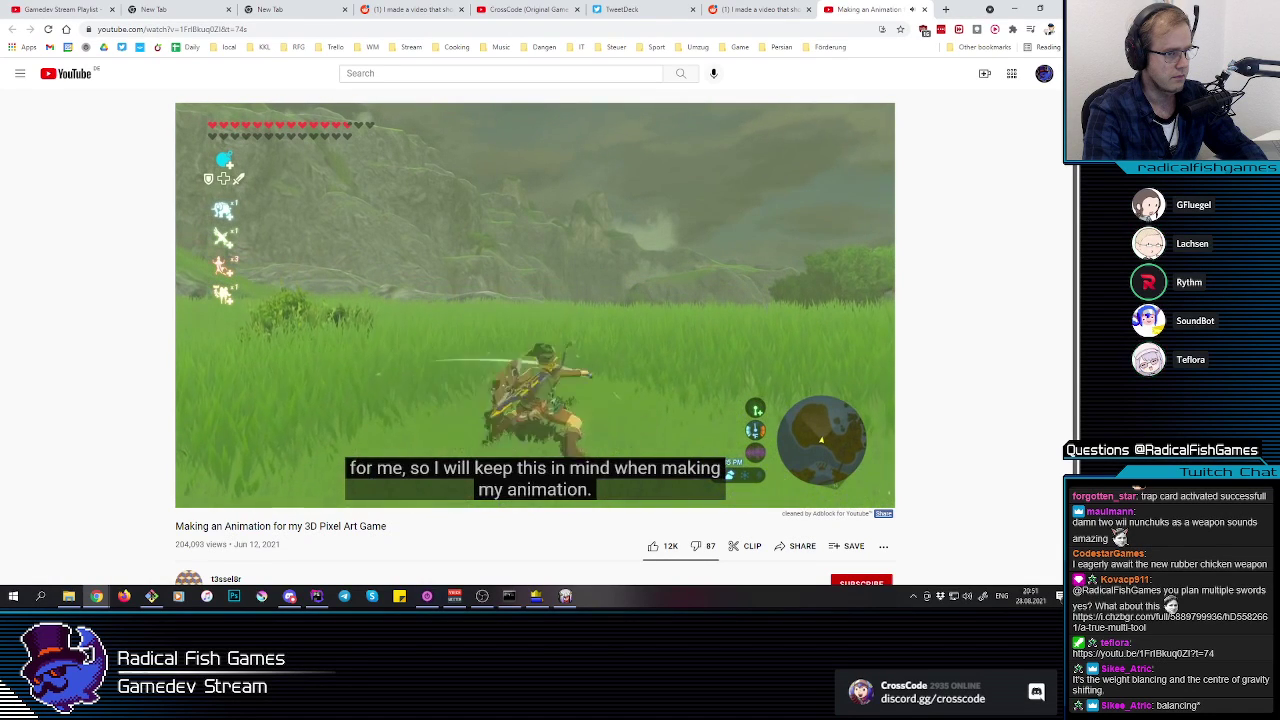
pyautogui.click(511, 370)
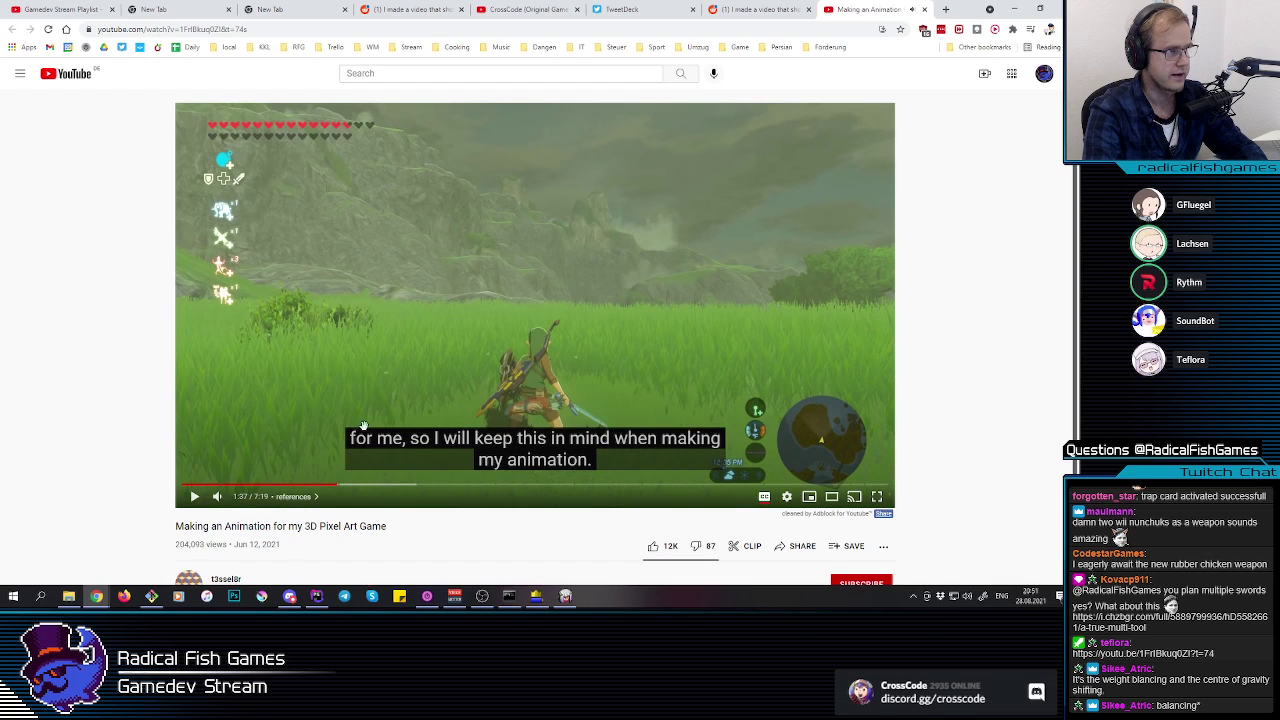
# Step: Switch to the Project Terra game and run the character south along the path, testing repeated sword attacks
pyautogui.click(626, 9)
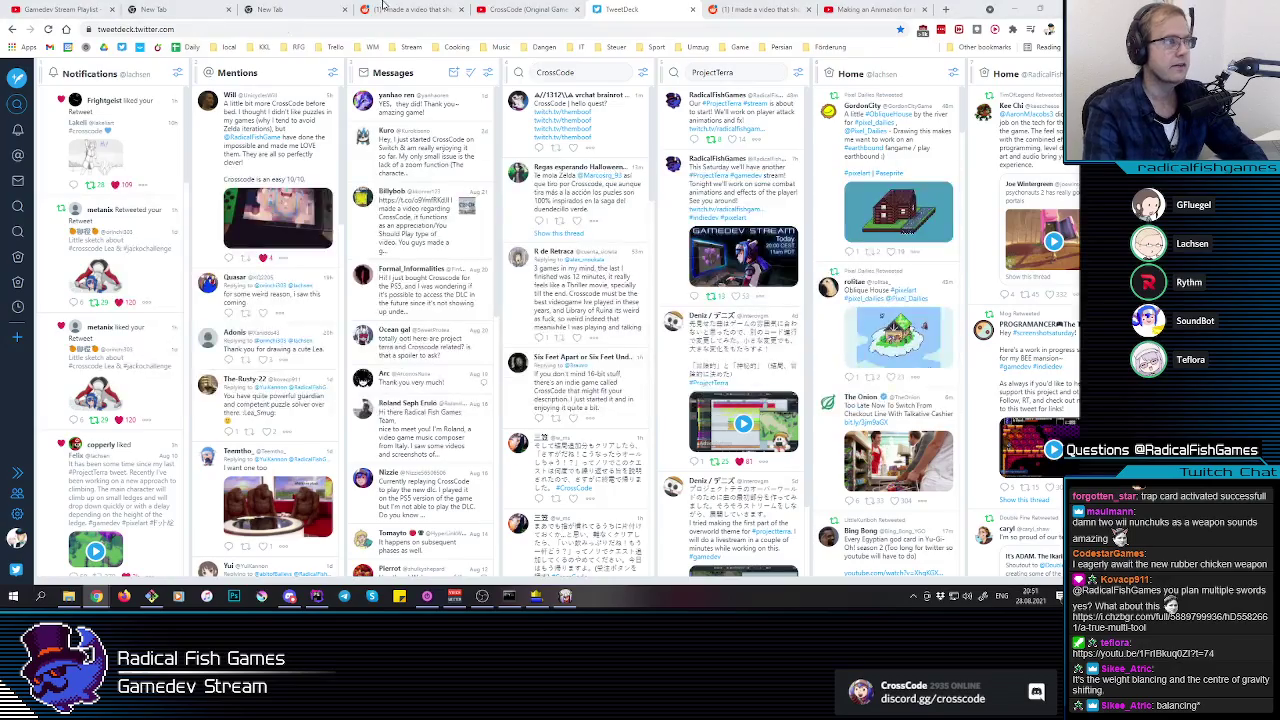
pyautogui.hotkey('alt', 'Tab')
pyautogui.hotkey('alt', 'Tab')
pyautogui.hotkey('alt', 'Tab')
pyautogui.hotkey('alt', 'Tab')
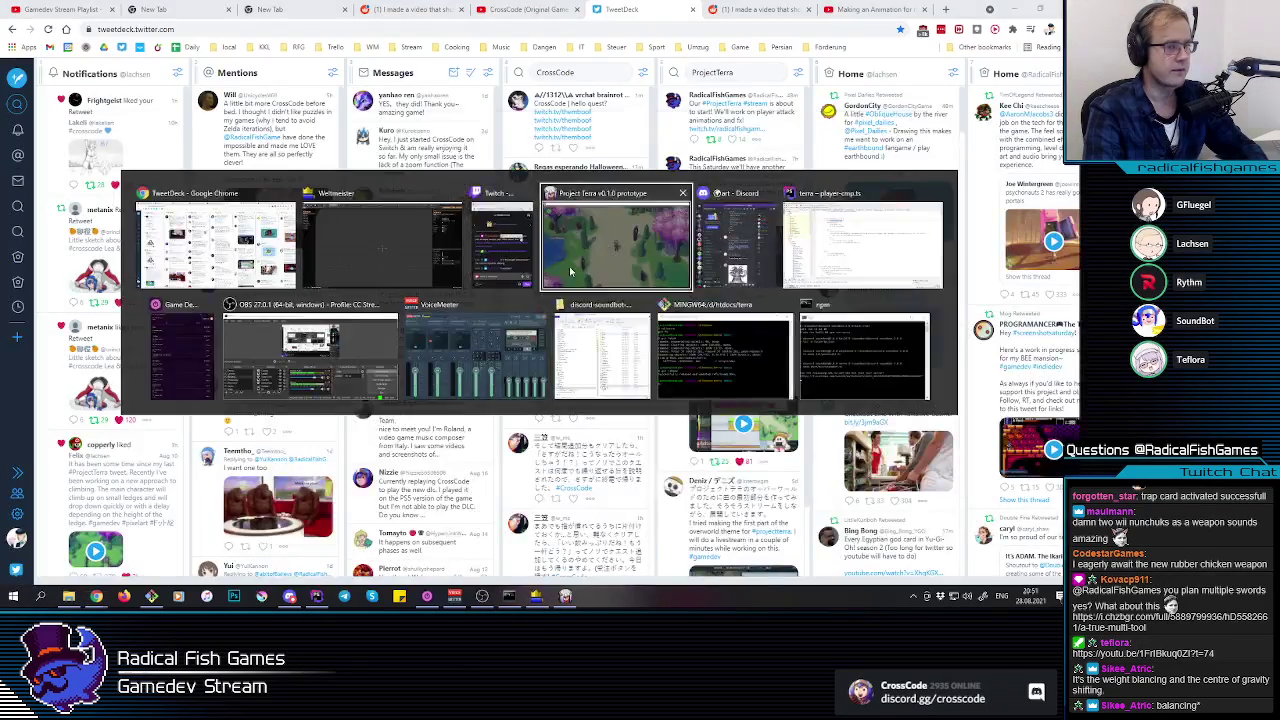
pyautogui.press('s')
pyautogui.click(659, 352)
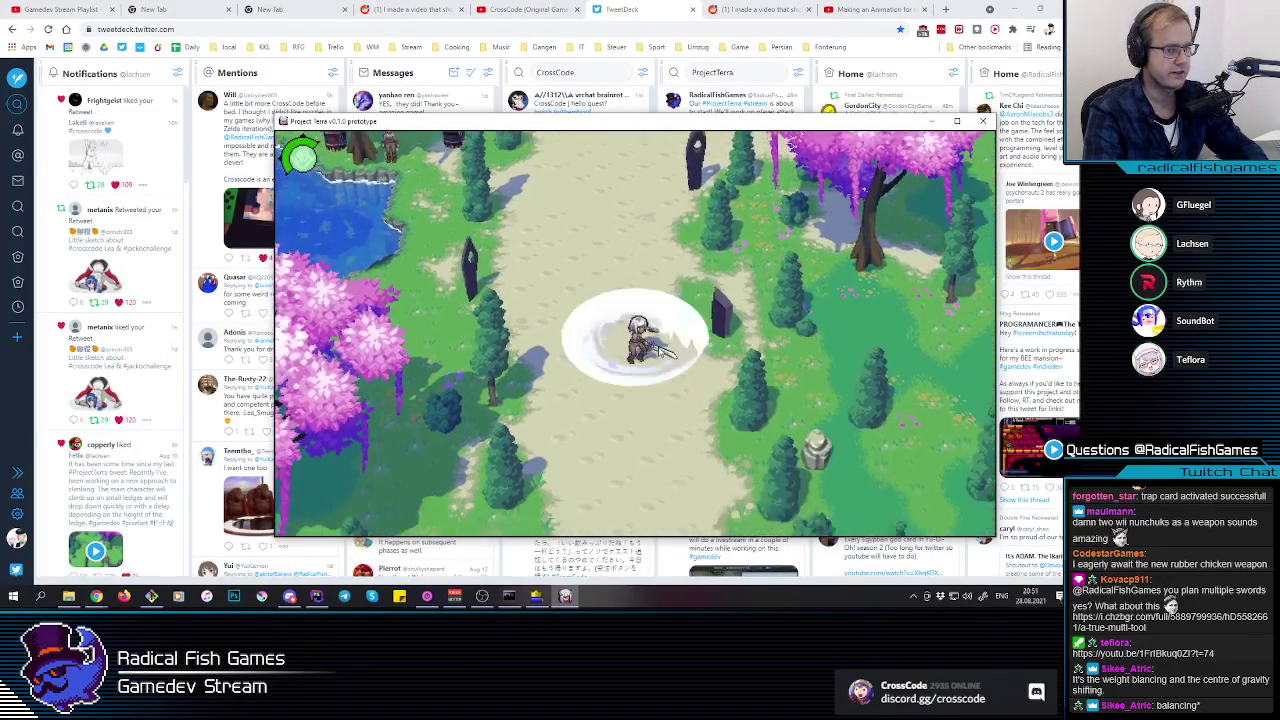
pyautogui.click(659, 352)
pyautogui.click(659, 352)
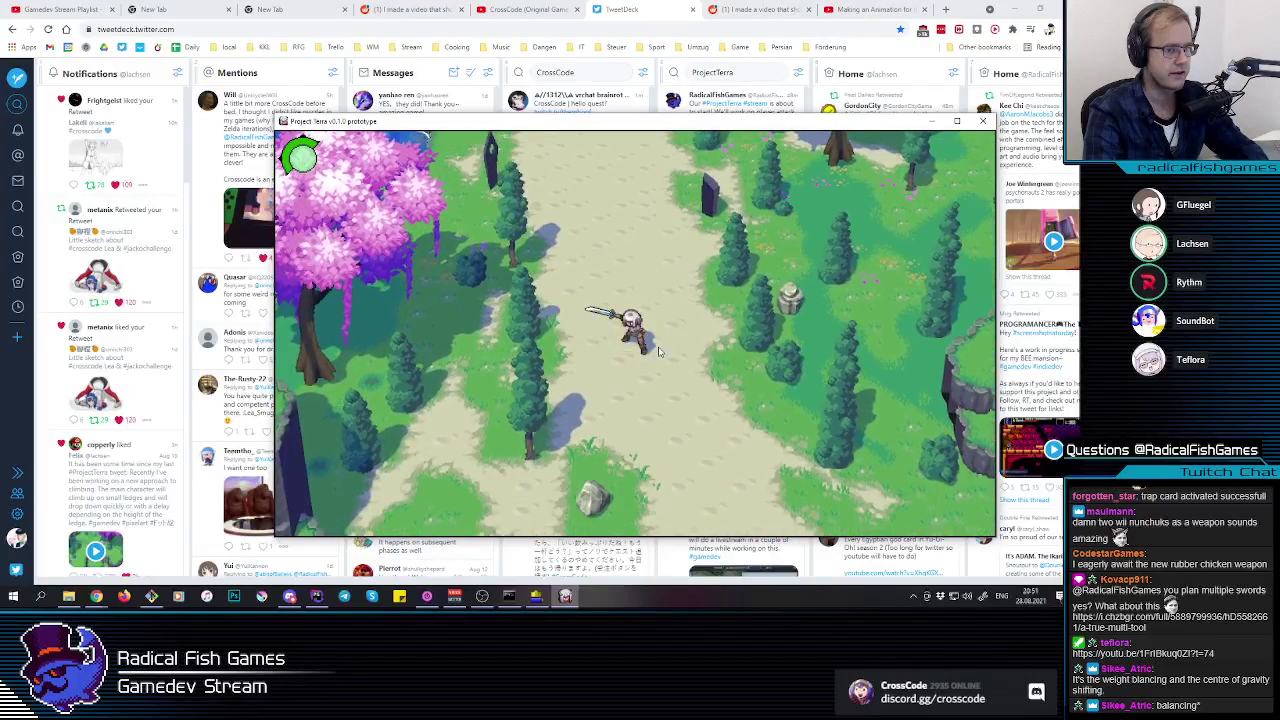
pyautogui.click(659, 352)
pyautogui.click(659, 352)
pyautogui.click(659, 352)
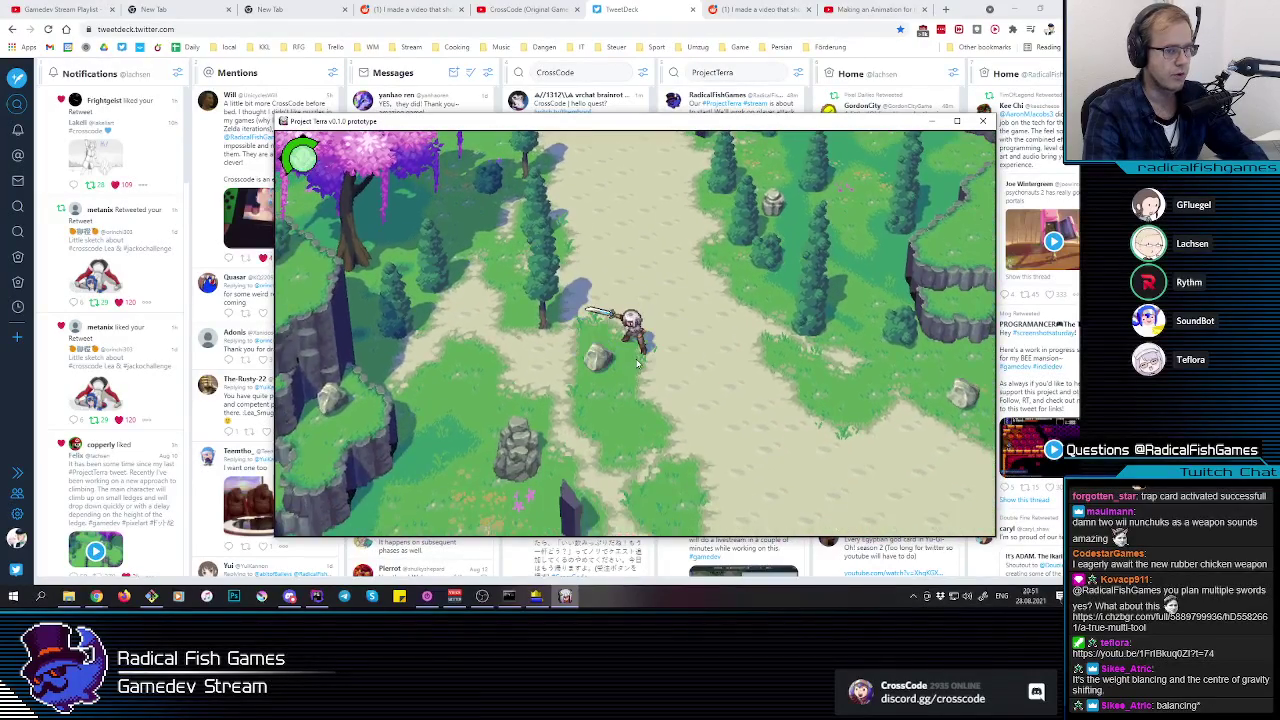
# Step: Move the character east and back north up the path, testing further sword attacks
pyautogui.press('d')
pyautogui.click(637, 364)
pyautogui.press('w')
pyautogui.click(638, 364)
pyautogui.click(640, 363)
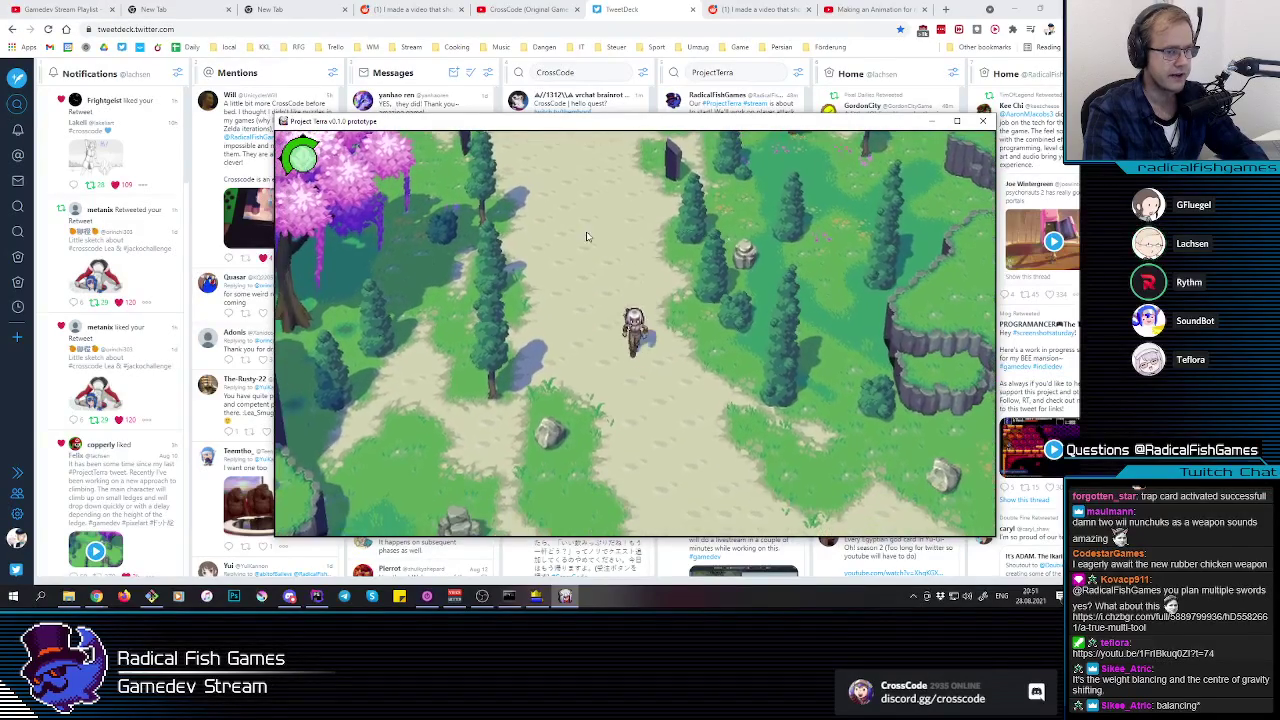
# Step: Return to the YouTube animation video, rewind it to about 1:16 and pause through Link's flat sword swing up to 1:20
pyautogui.click(846, 9)
pyautogui.click(612, 328)
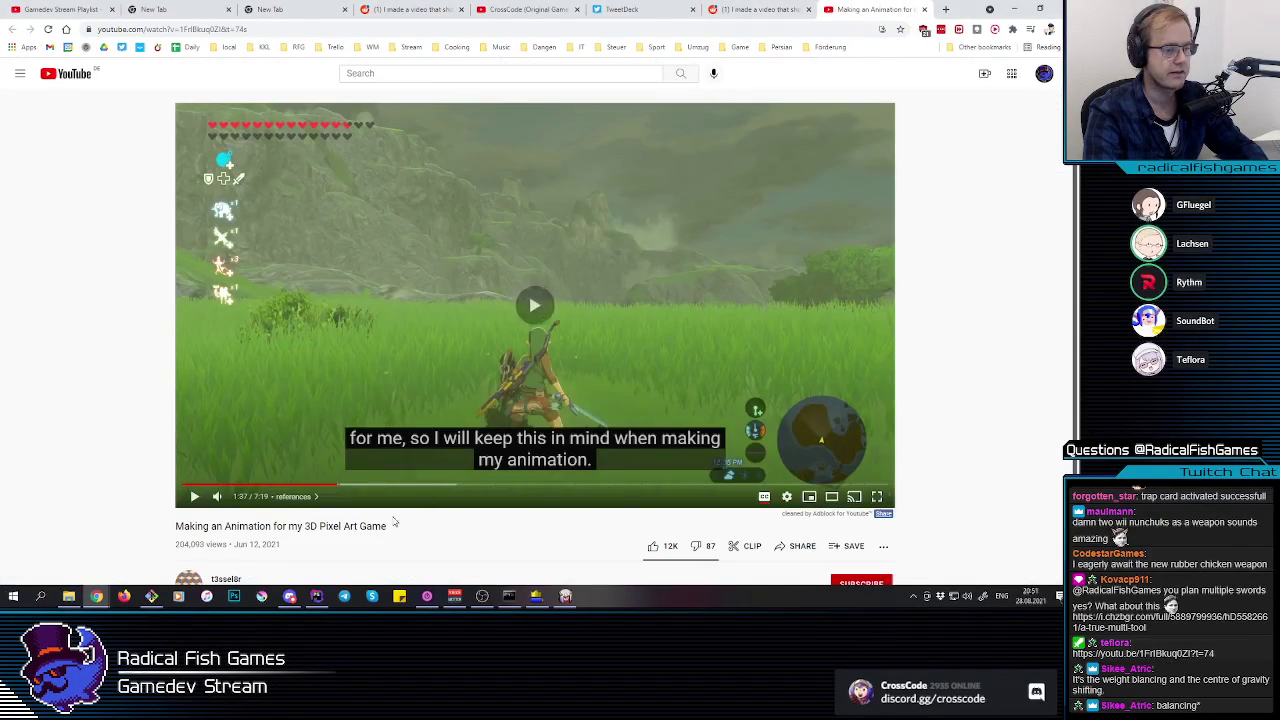
pyautogui.moveTo(350, 485); pyautogui.dragTo(294, 486)
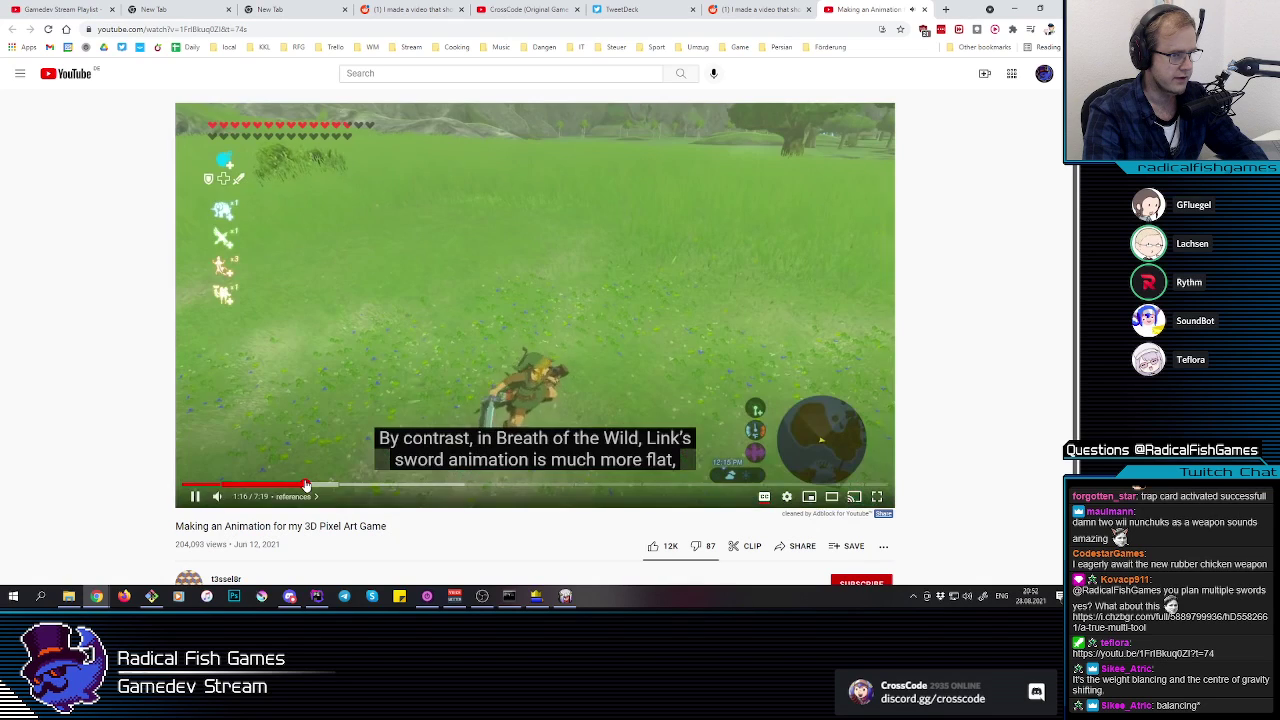
pyautogui.click(594, 260)
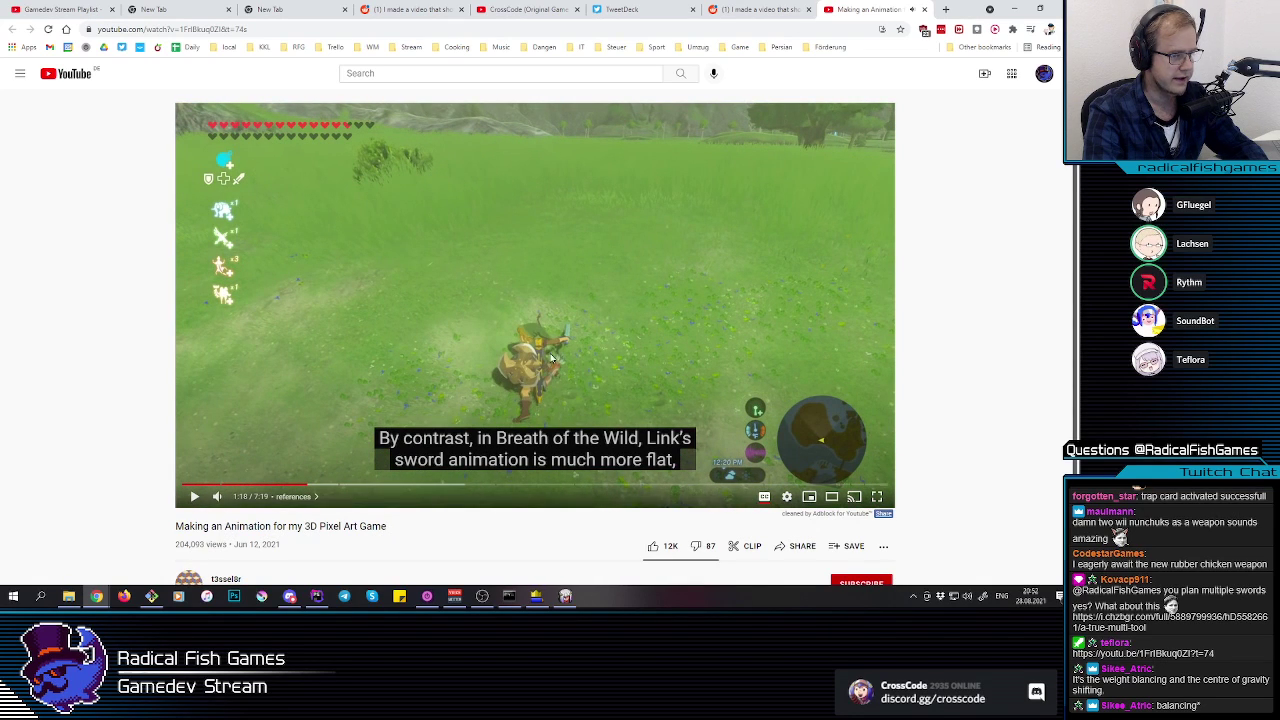
pyautogui.click(358, 326)
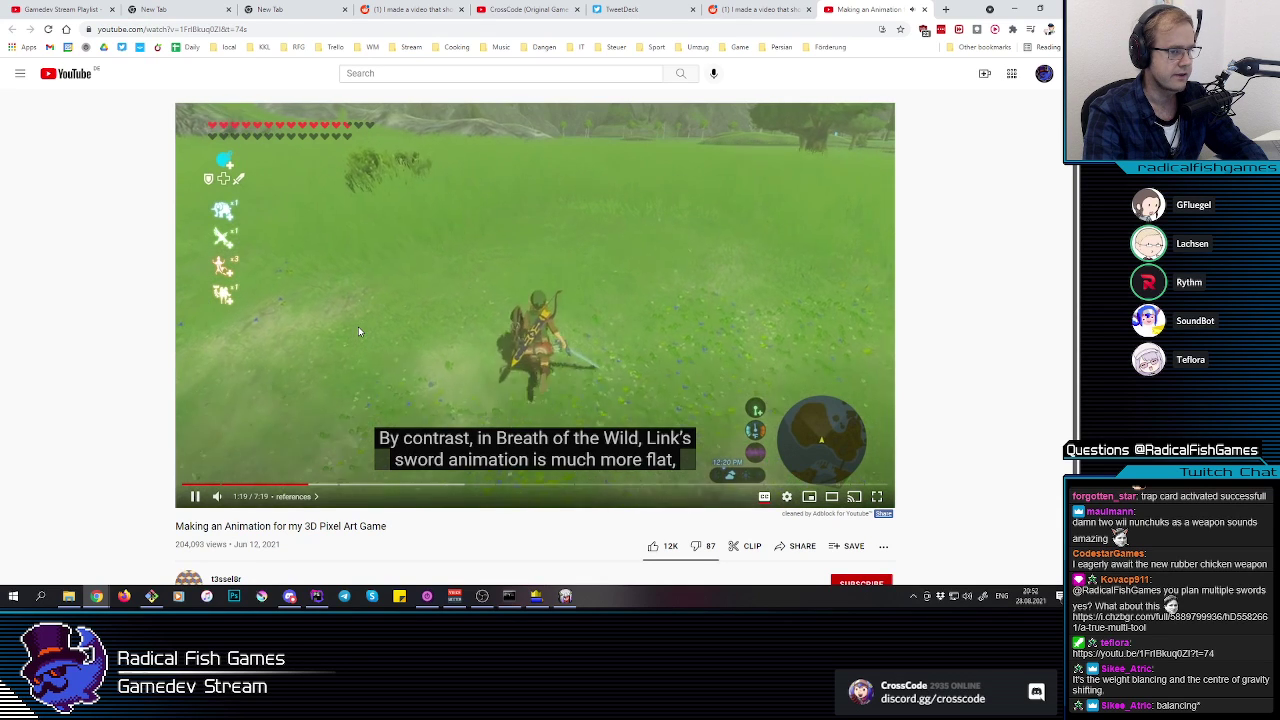
pyautogui.click(540, 398)
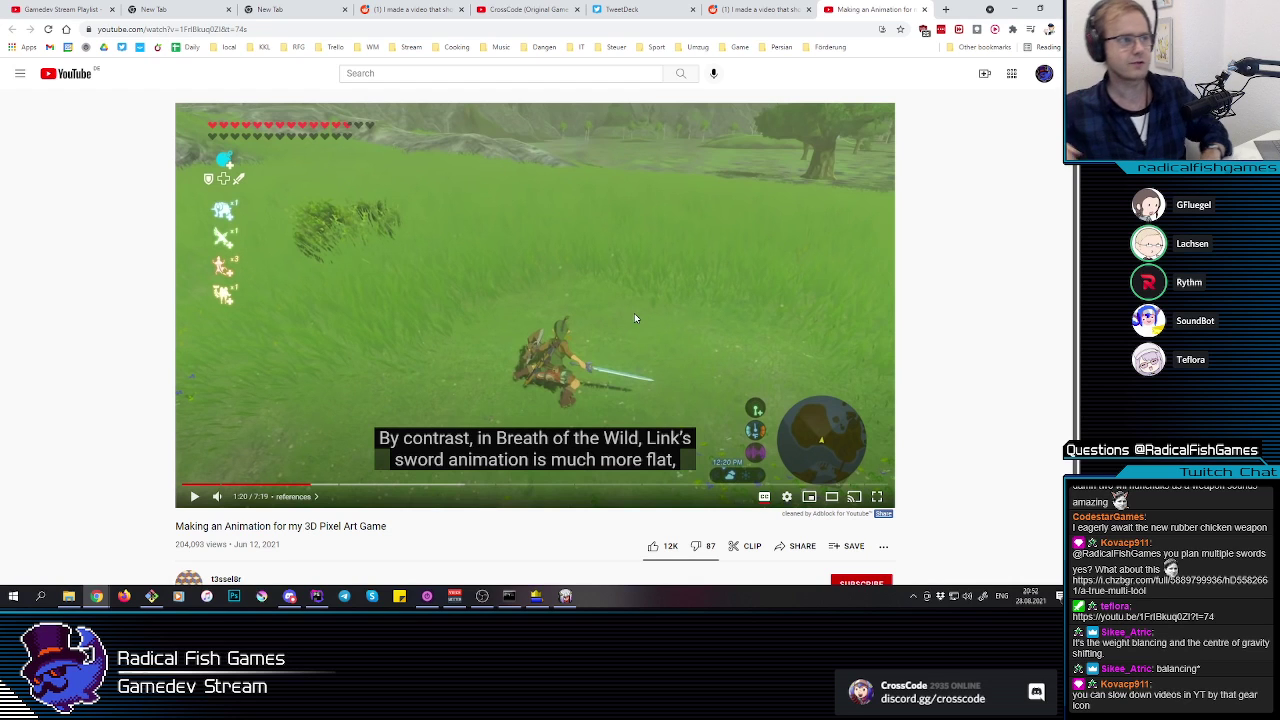
# Step: Switch to the Weltmeister editor and open the attack animation of the chara-test figure
pyautogui.click(566, 596)
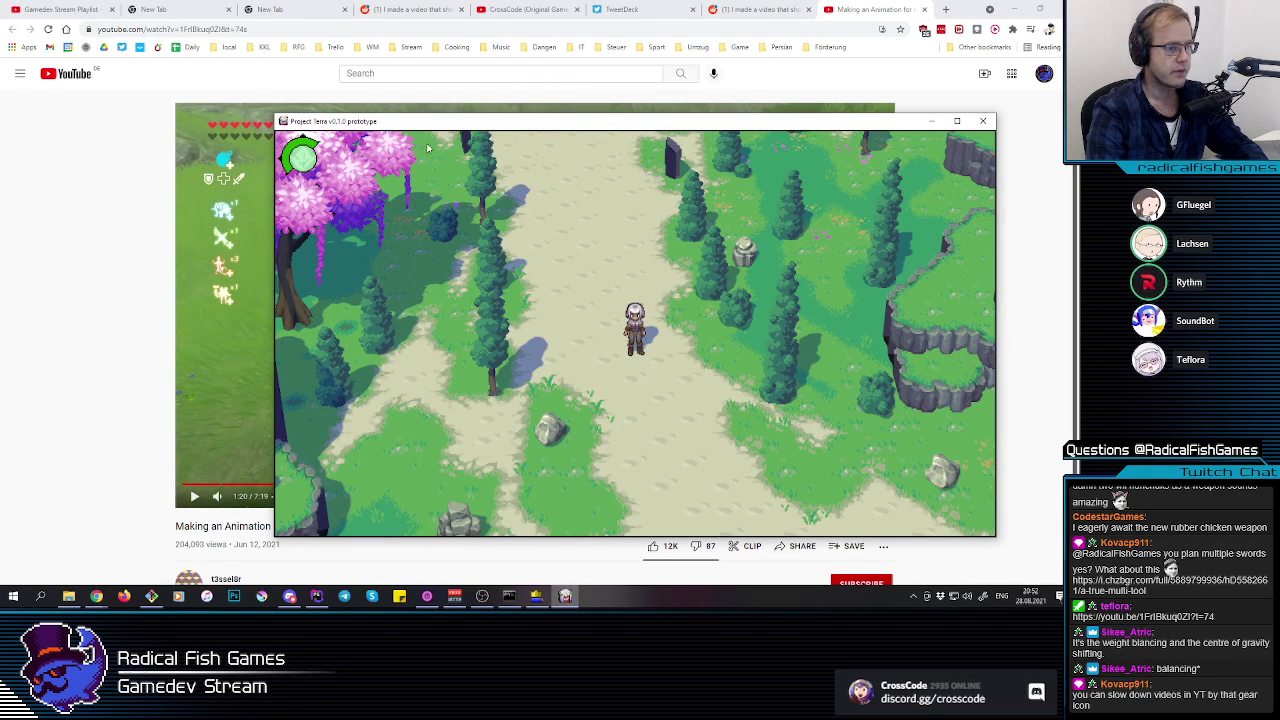
pyautogui.click(533, 597)
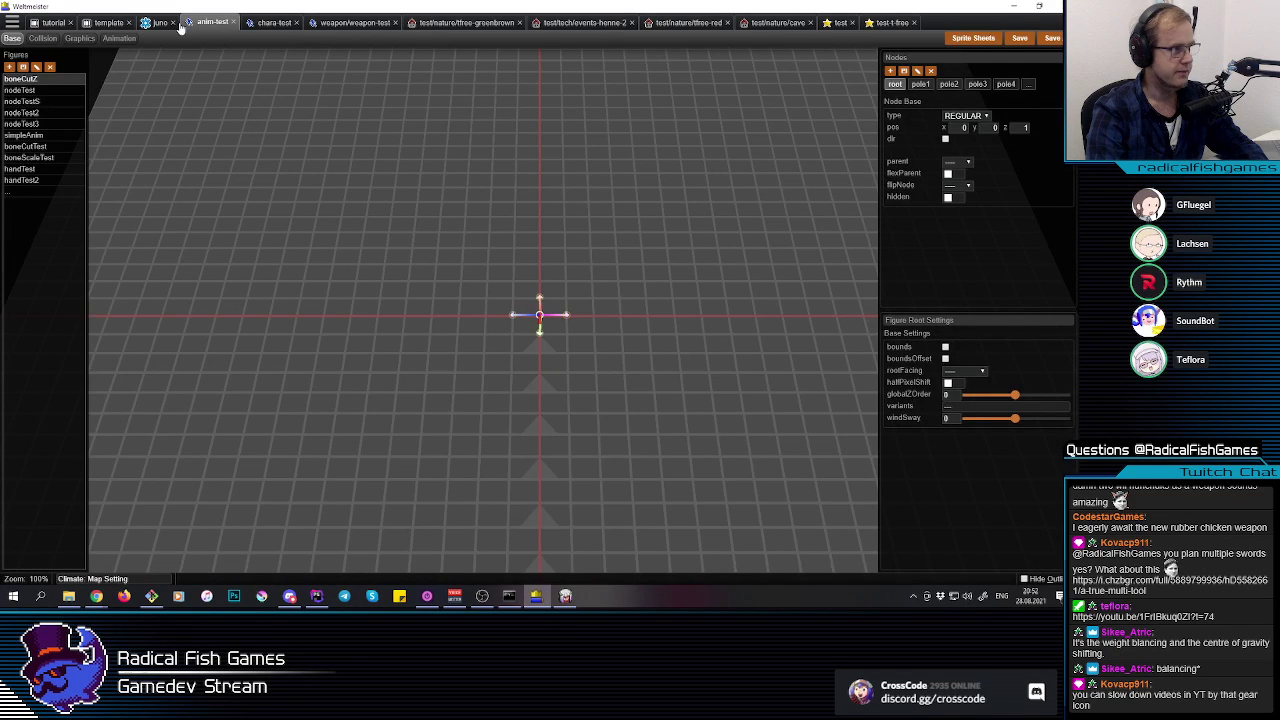
pyautogui.click(275, 22)
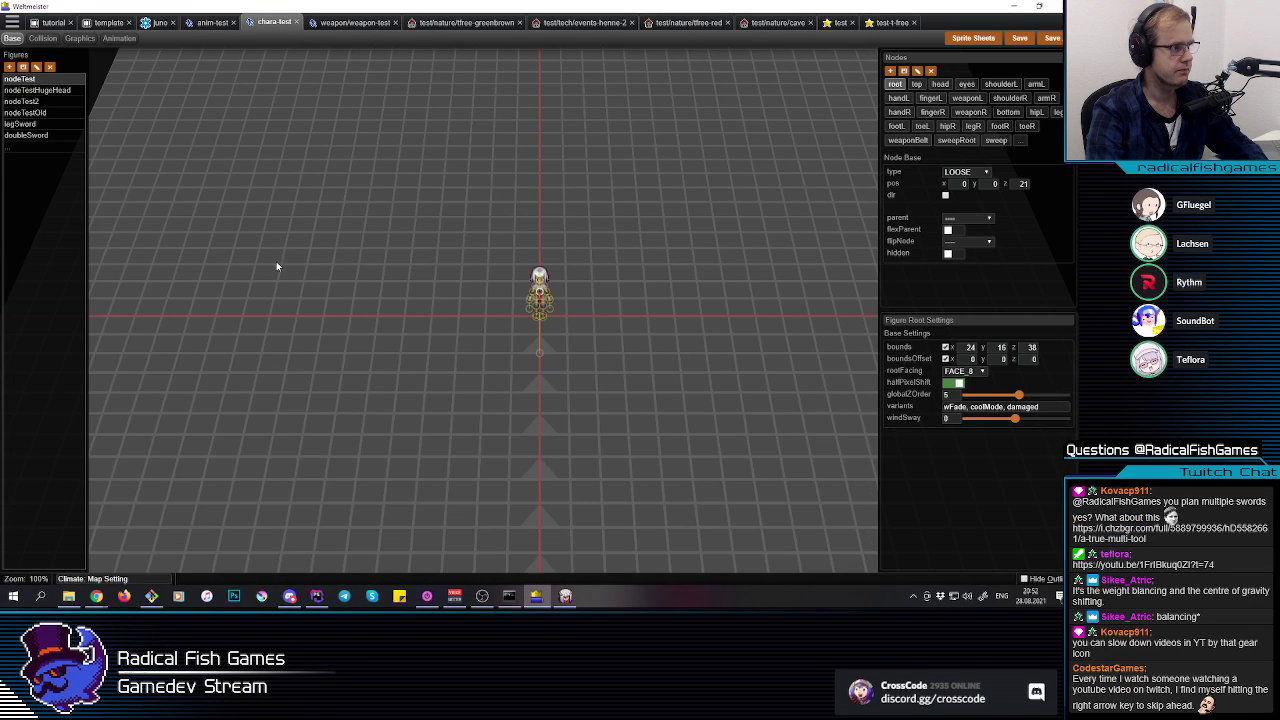
pyautogui.click(119, 38)
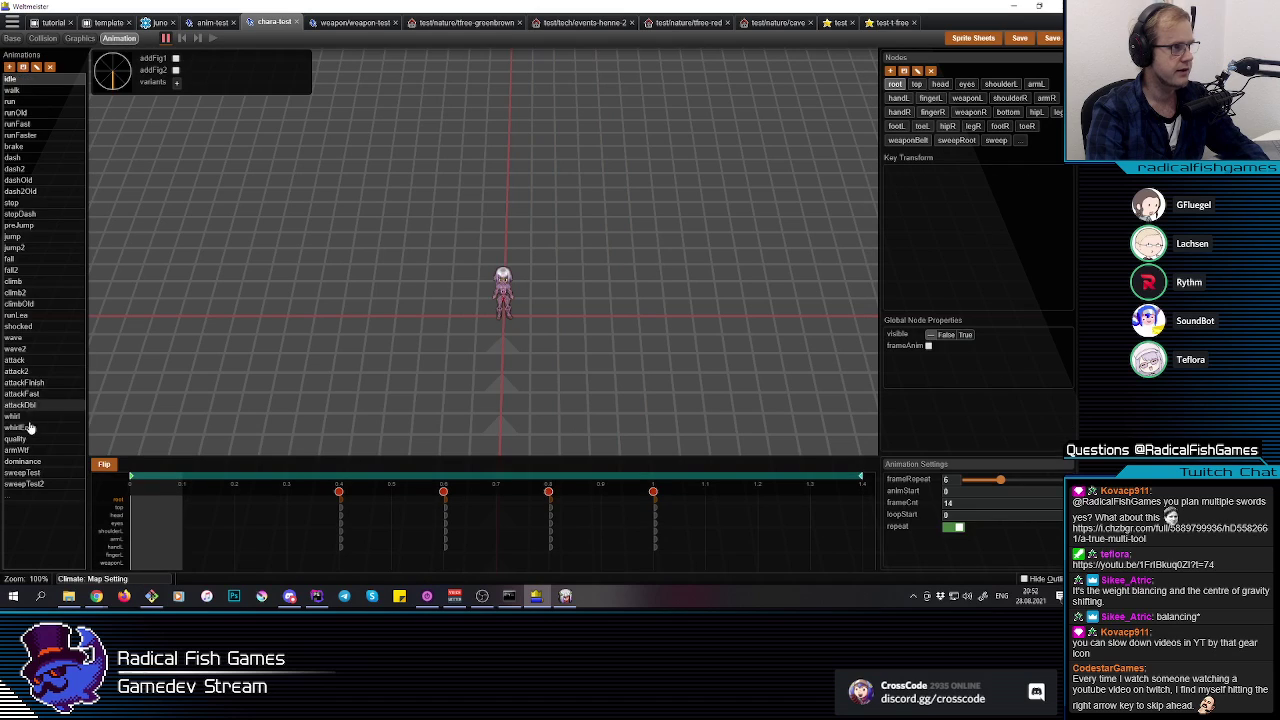
pyautogui.click(34, 362)
pyautogui.click(533, 361)
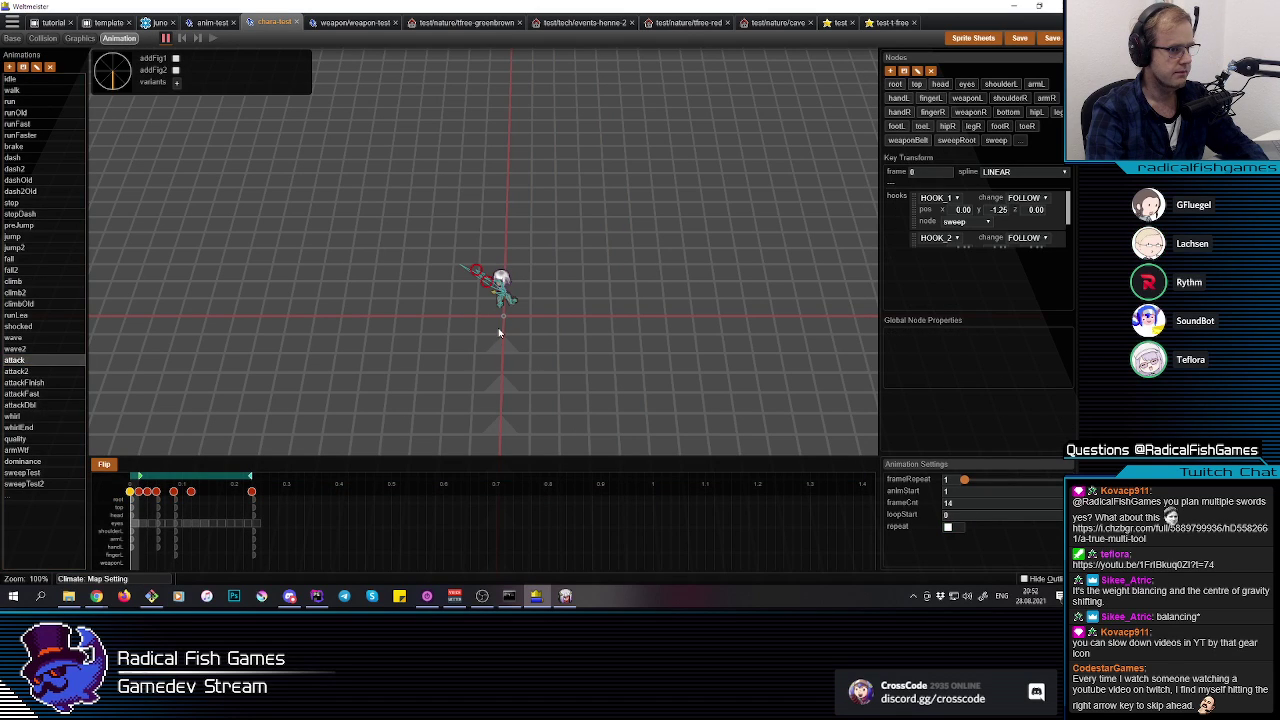
# Step: Scrub back and forth through the attack animation's frames and examine the character's sword pose close up from a rotated angle
pyautogui.scroll(3, 496, 332)
pyautogui.keyDown('shift'); pyautogui.scroll(5, 498, 332); pyautogui.keyUp('shift')
pyautogui.keyDown('shift'); pyautogui.scroll(-3, 499, 332); pyautogui.keyUp('shift')
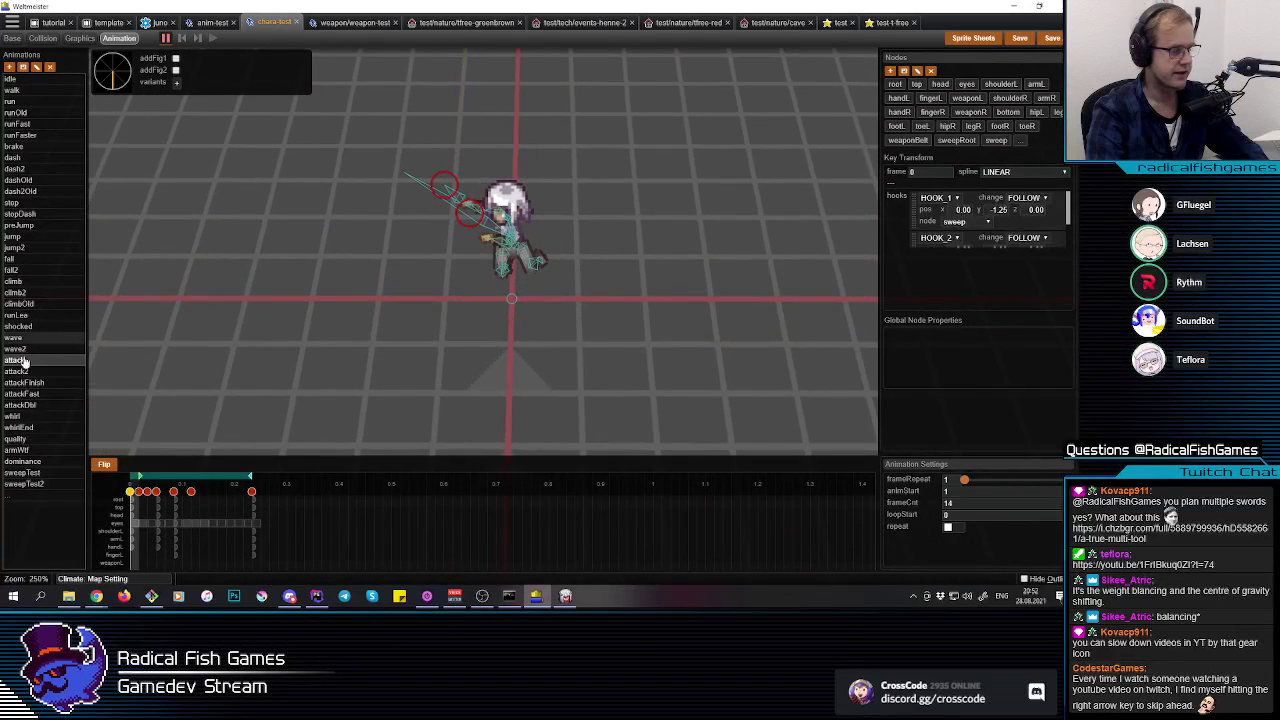
pyautogui.moveTo(138, 520); pyautogui.dragTo(275, 517)
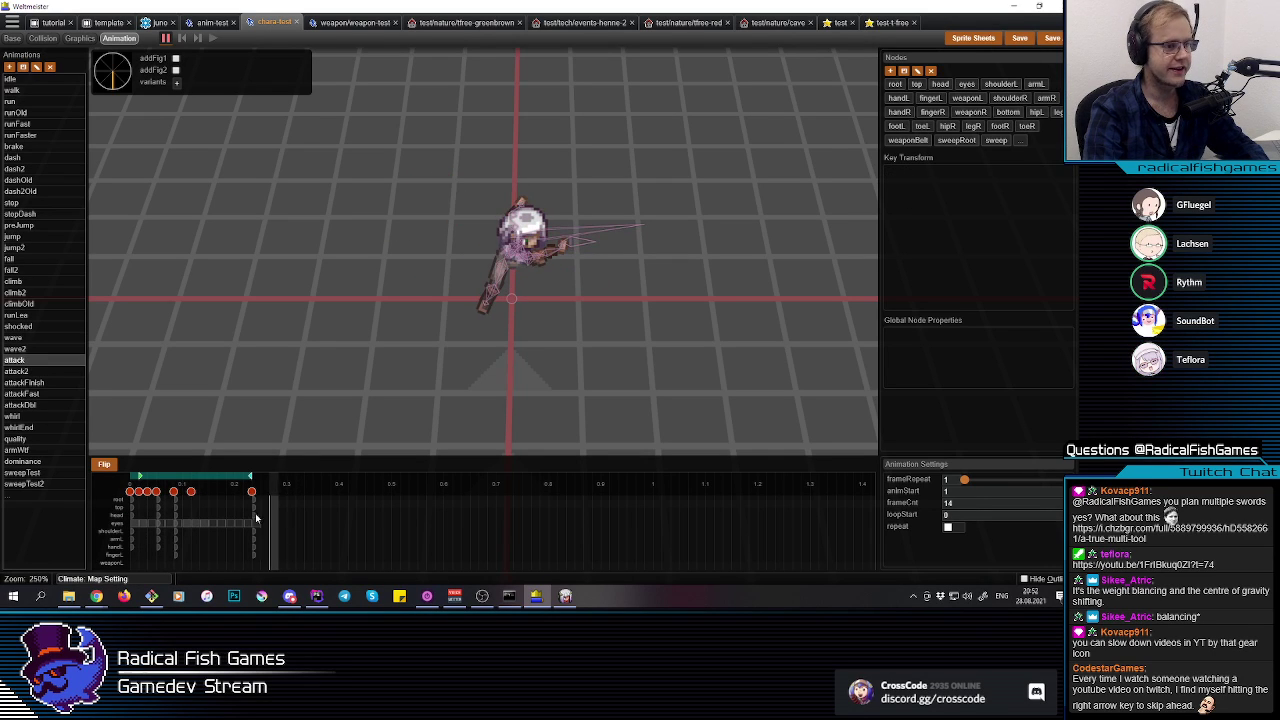
pyautogui.moveTo(261, 521); pyautogui.dragTo(118, 514)
pyautogui.press('q')
pyautogui.moveTo(578, 266); pyautogui.dragTo(778, 424)
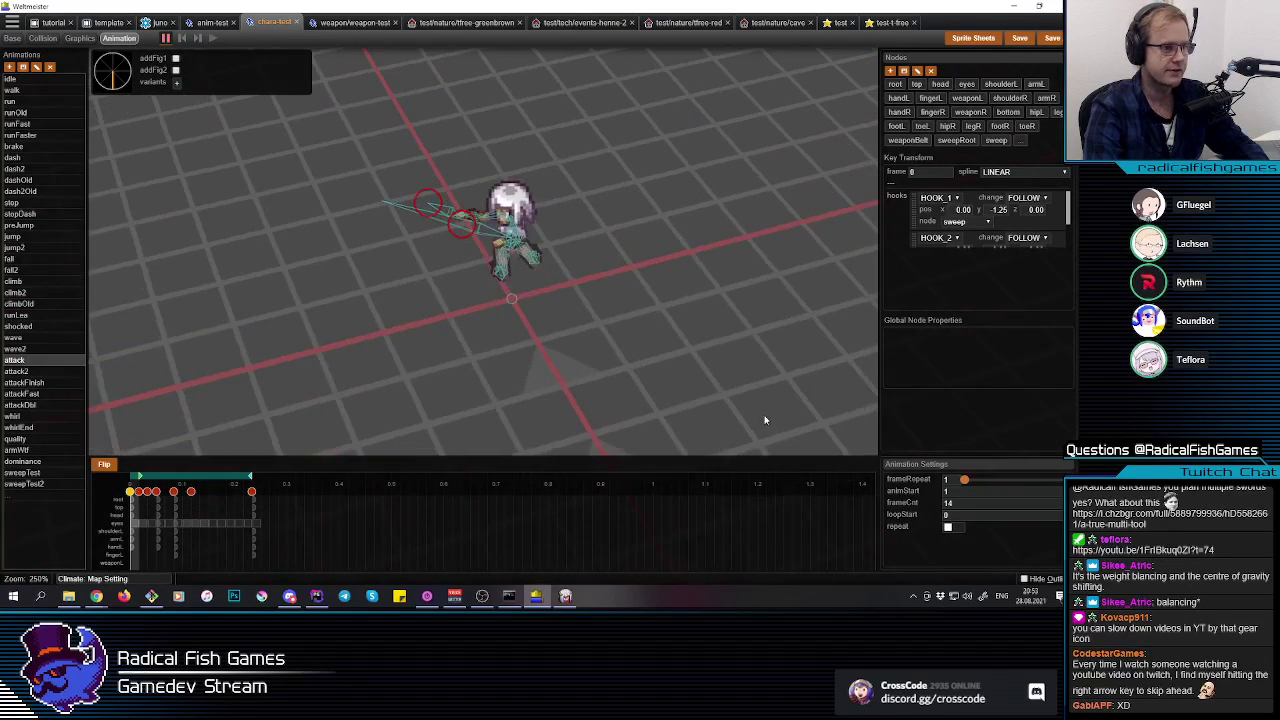
# Step: Hide the figure's node outlines and attach the sword from weapon.weapon-test as the first additional figure
pyautogui.press('h')
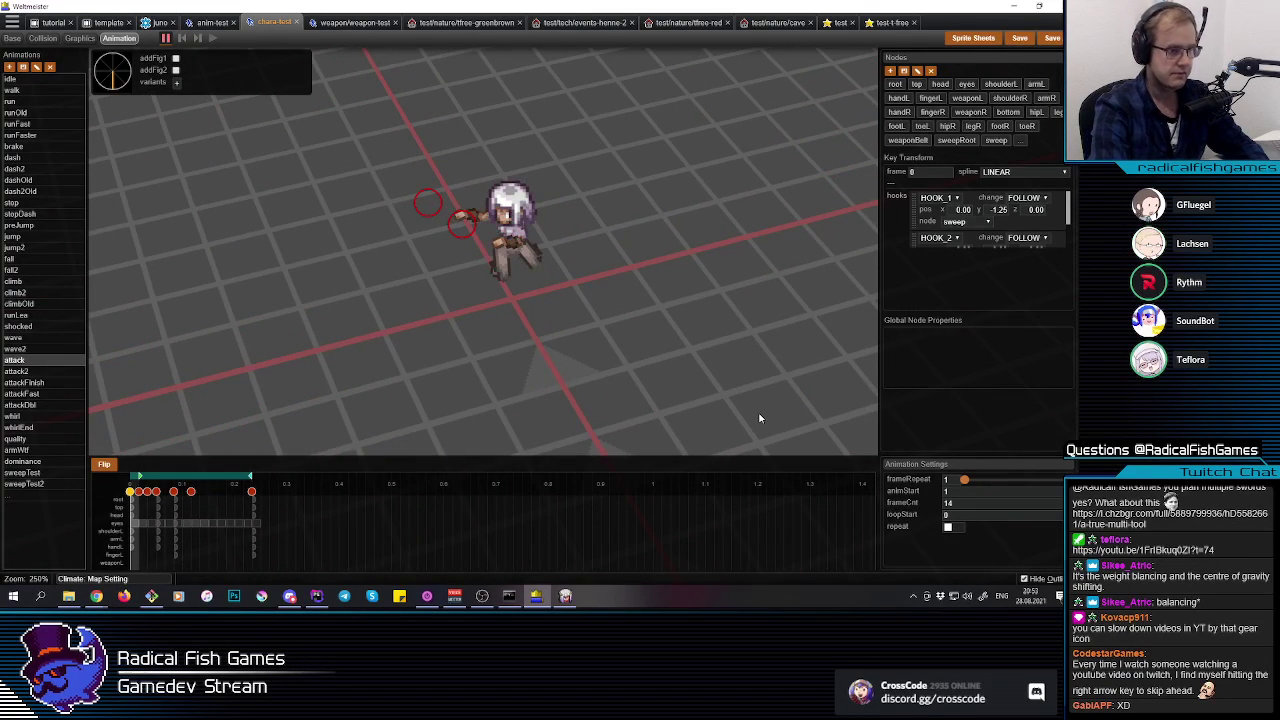
pyautogui.press('e')
pyautogui.press('e')
pyautogui.click(176, 59)
pyautogui.click(196, 62)
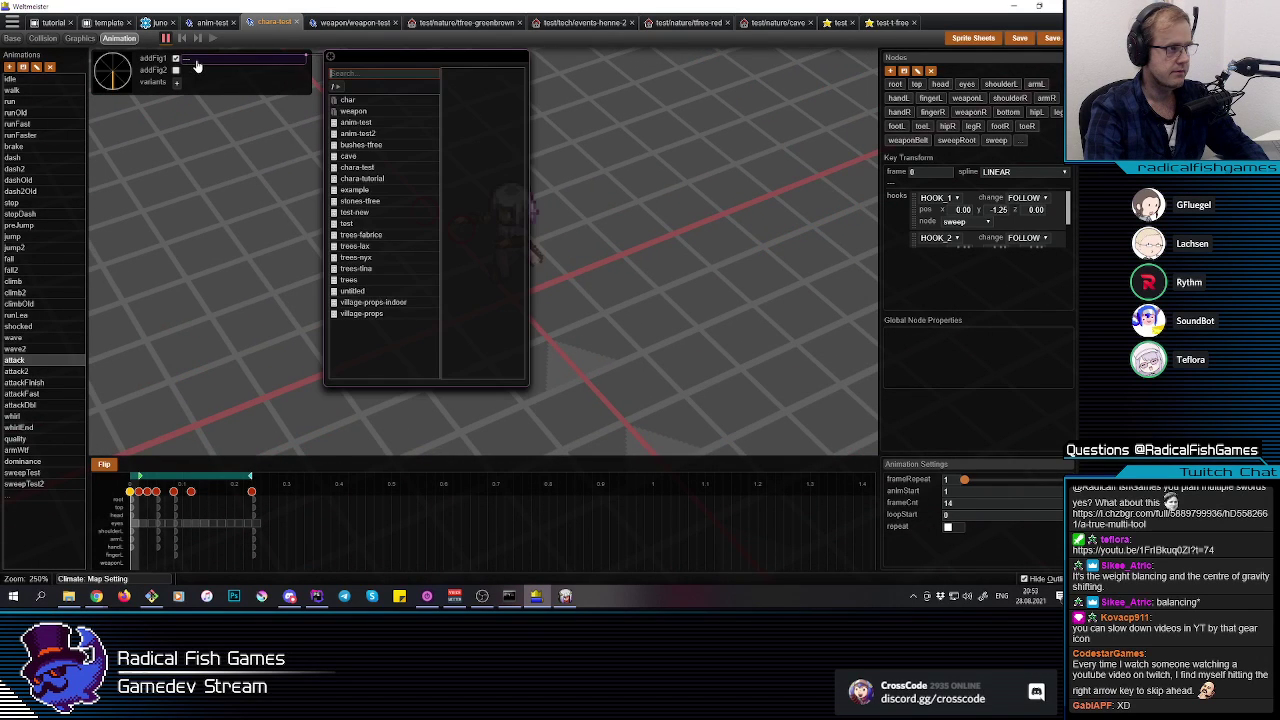
pyautogui.click(355, 111)
pyautogui.click(420, 112)
pyautogui.click(470, 74)
pyautogui.click(663, 190)
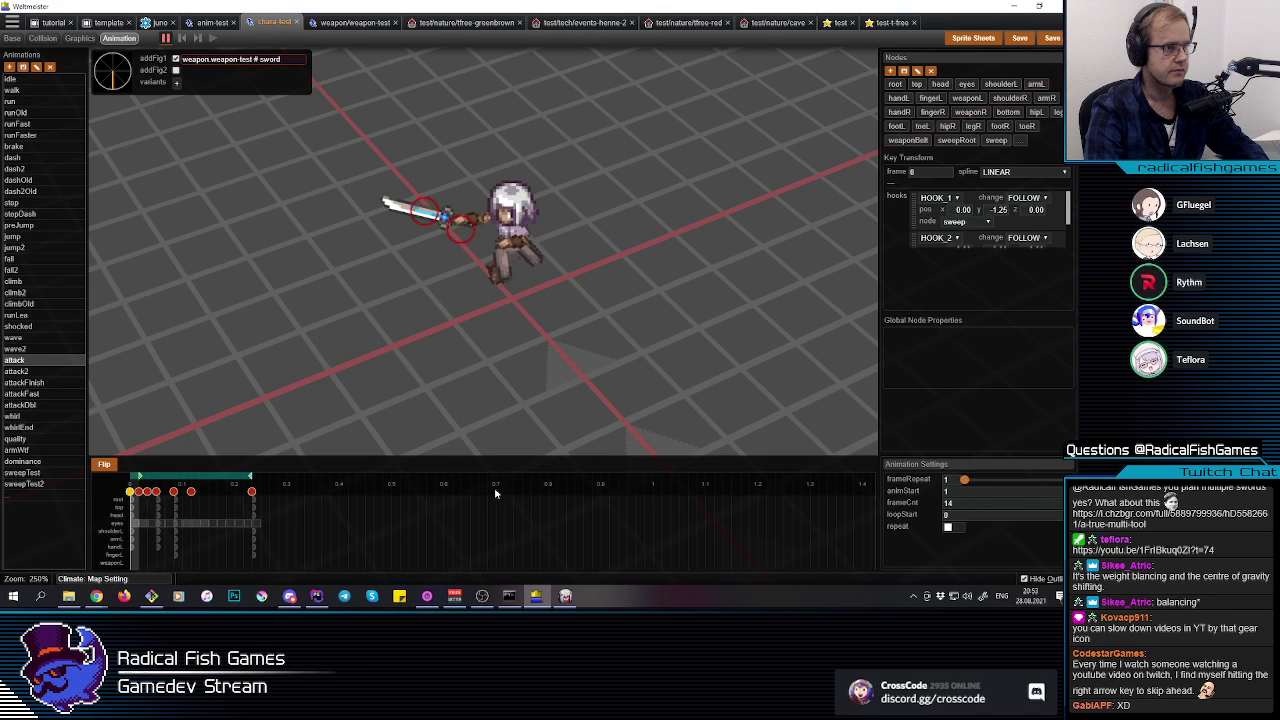
# Step: Switch to the YouTube animation video and step frame by frame through Link's flat sword swings from 1:20 to 1:21
pyautogui.hotkey('alt', 'Tab')
pyautogui.hotkey('alt', 'Tab')
pyautogui.hotkey('alt', 'Tab')
pyautogui.press('Tab')
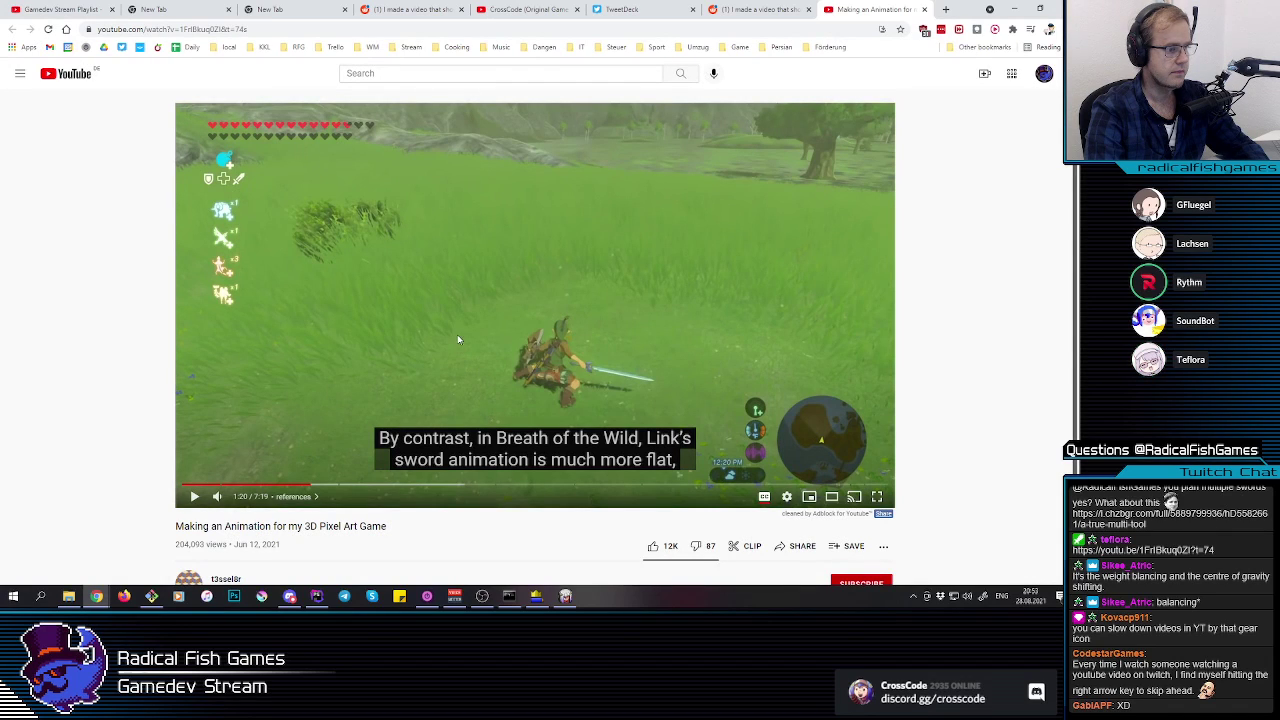
pyautogui.click(593, 345)
pyautogui.click(564, 366)
pyautogui.press('.')
pyautogui.press('.')
pyautogui.press('.')
pyautogui.press('.')
pyautogui.press('.')
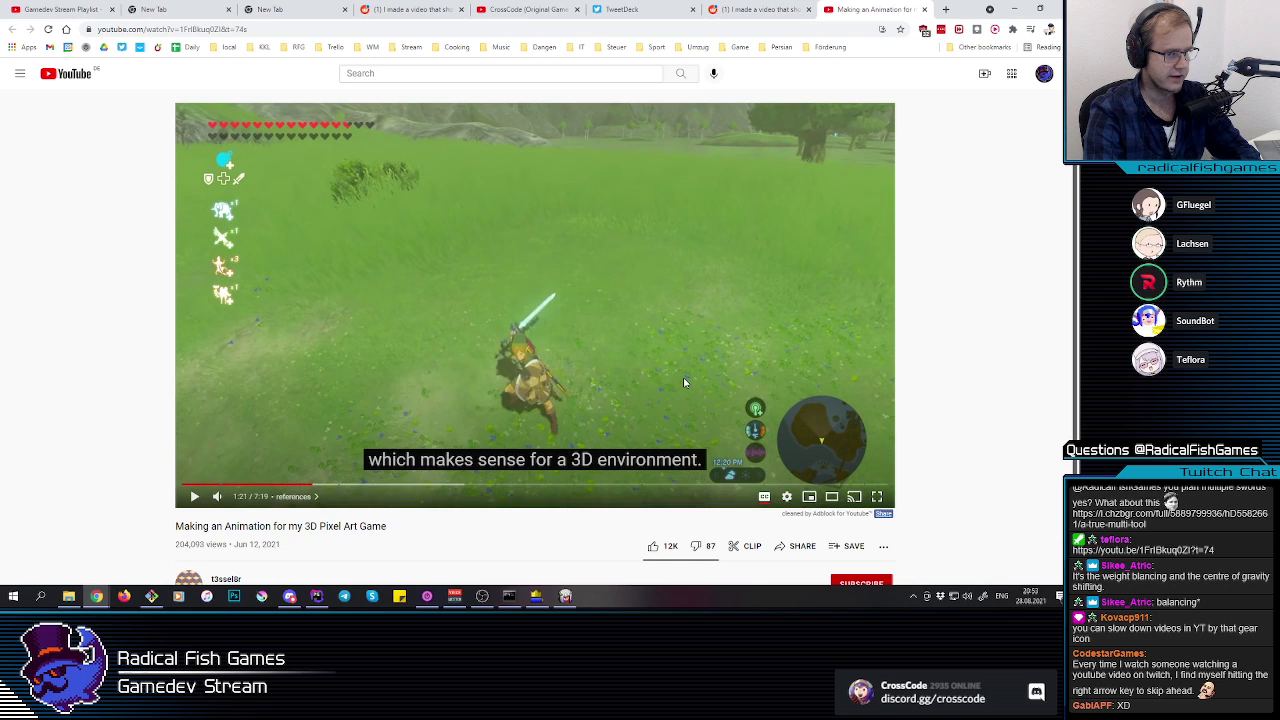
pyautogui.press('.')
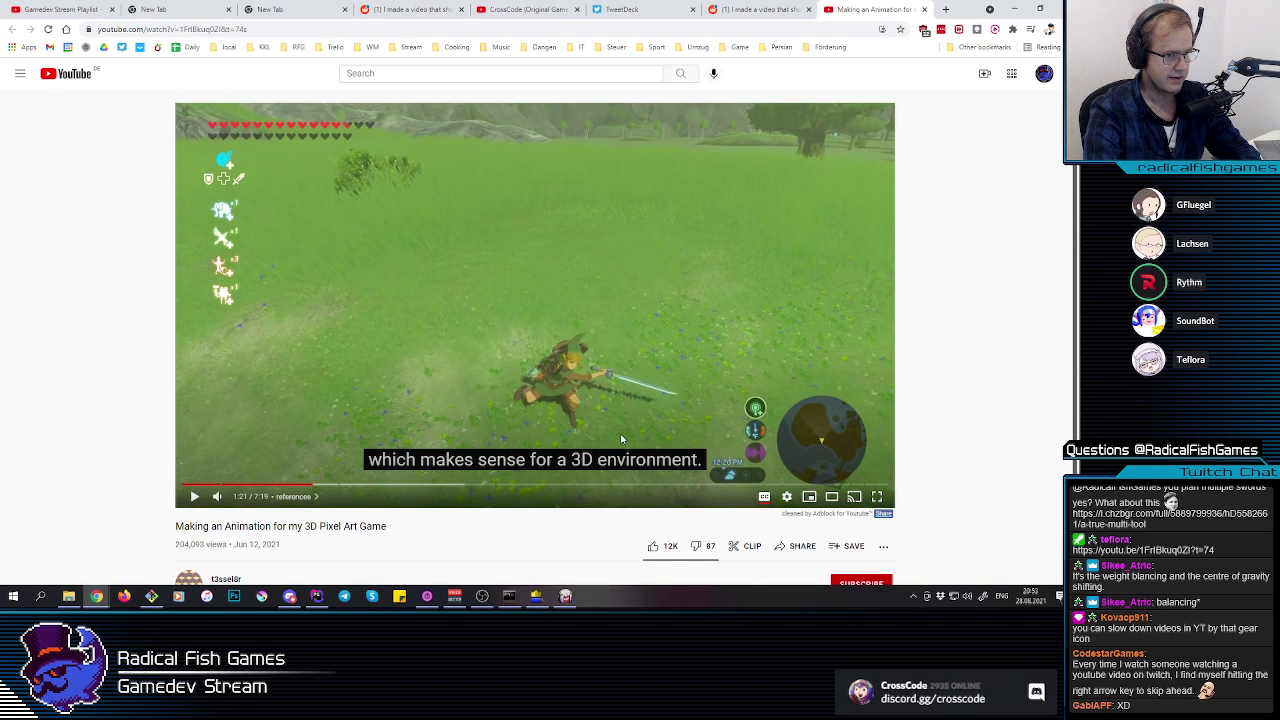
pyautogui.press('.')
pyautogui.press('.')
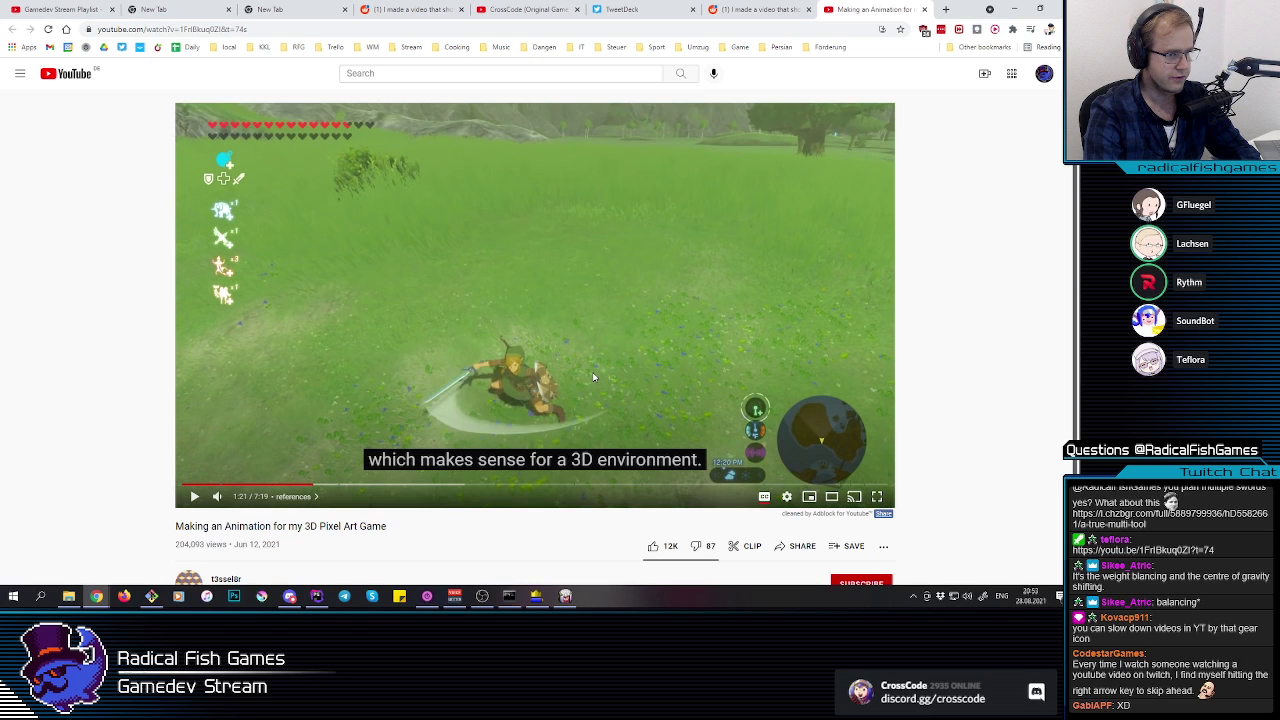
pyautogui.press('.')
pyautogui.press('.')
pyautogui.press('.')
pyautogui.press('.')
pyautogui.press('.')
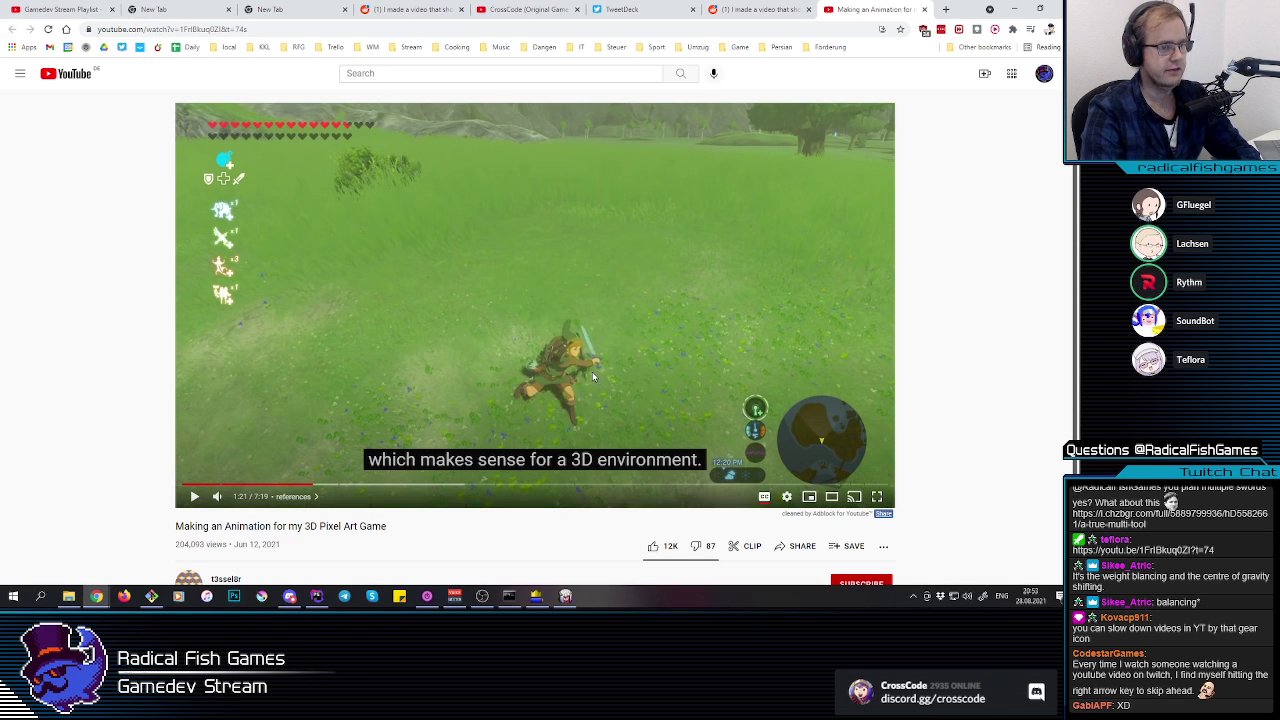
pyautogui.press('.')
pyautogui.press('.')
pyautogui.press('.')
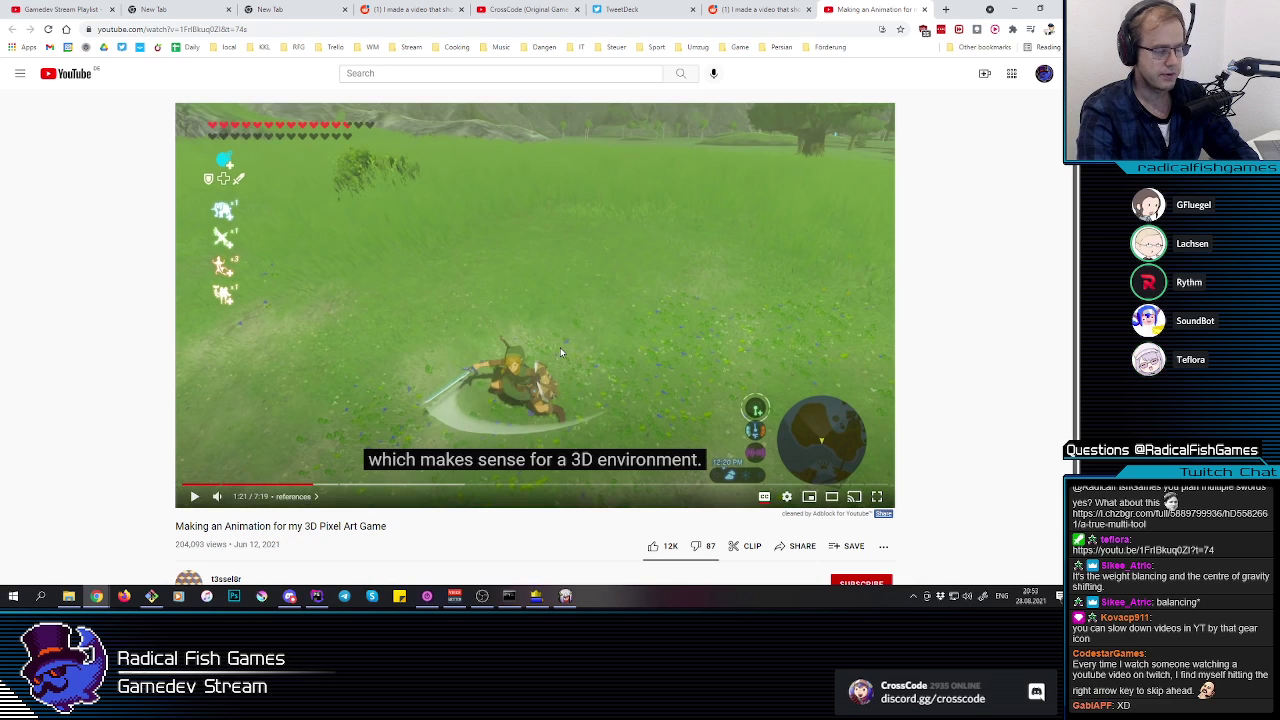
pyautogui.press('.')
pyautogui.press('.')
pyautogui.press('.')
# Step: Return to the Weltmeister editor, duplicate the idle animation and place the copy directly below attack2
pyautogui.hotkey('alt', 'Tab')
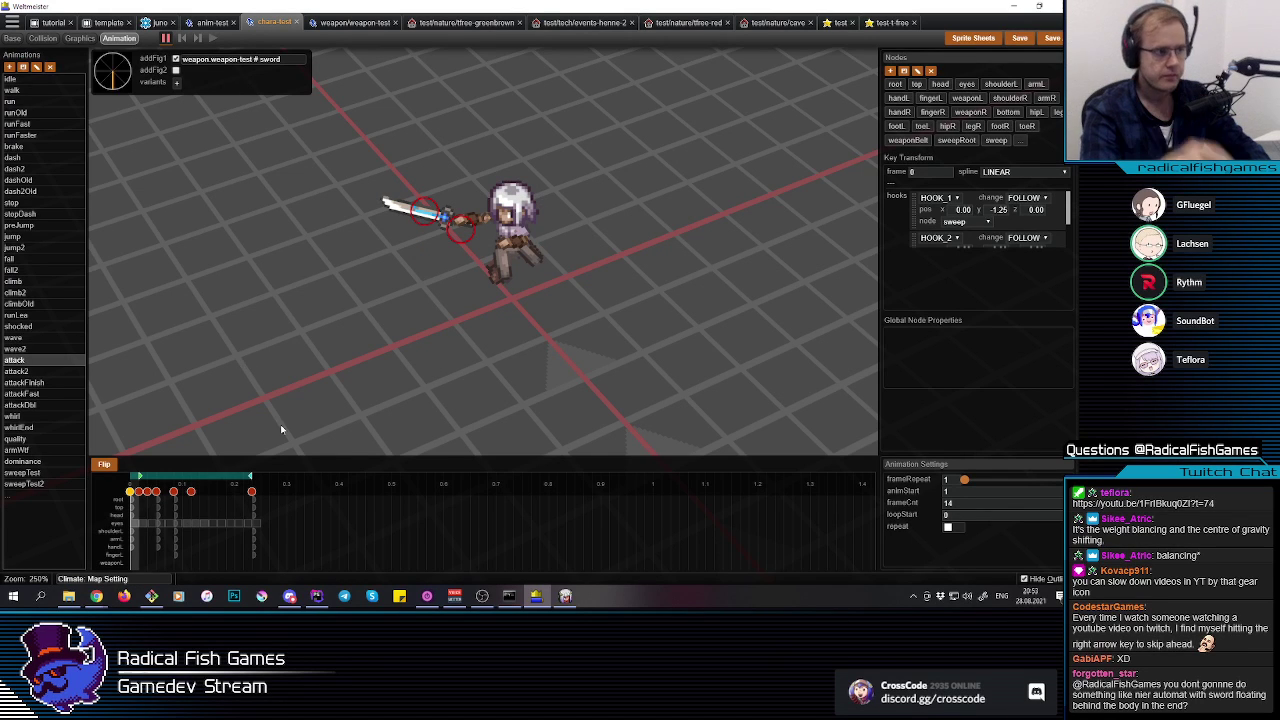
pyautogui.press('e')
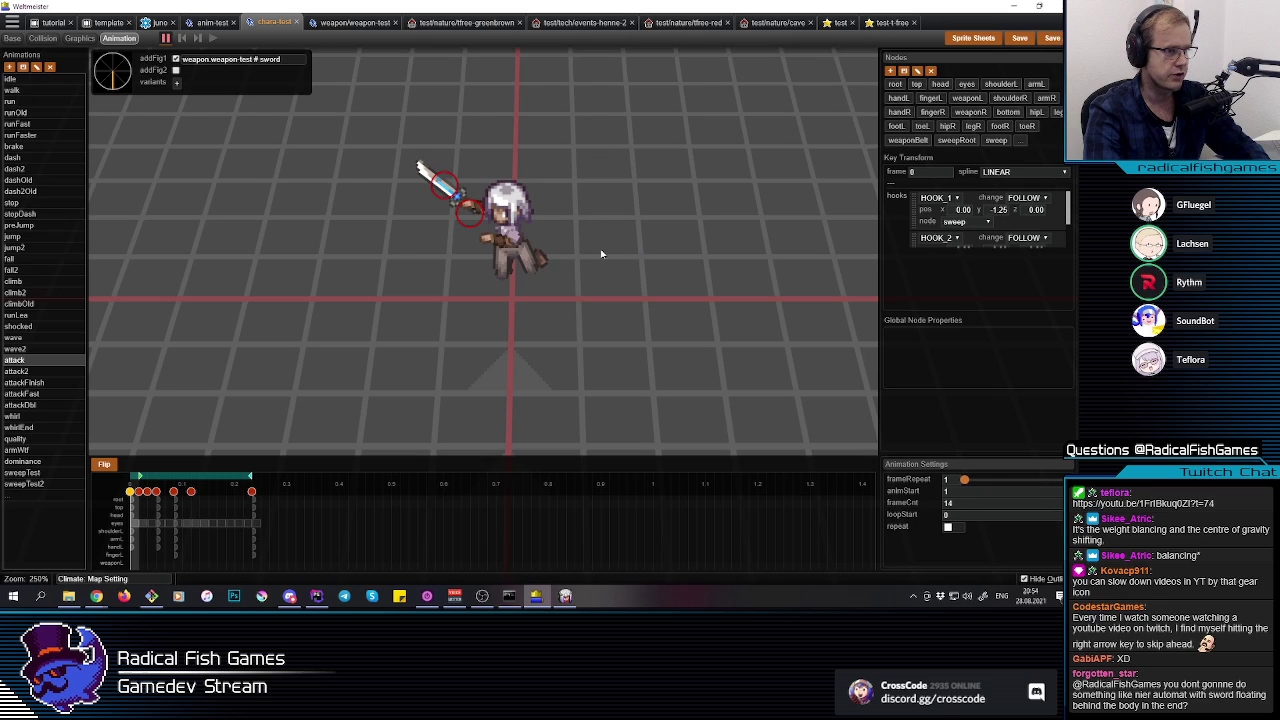
pyautogui.click(18, 361)
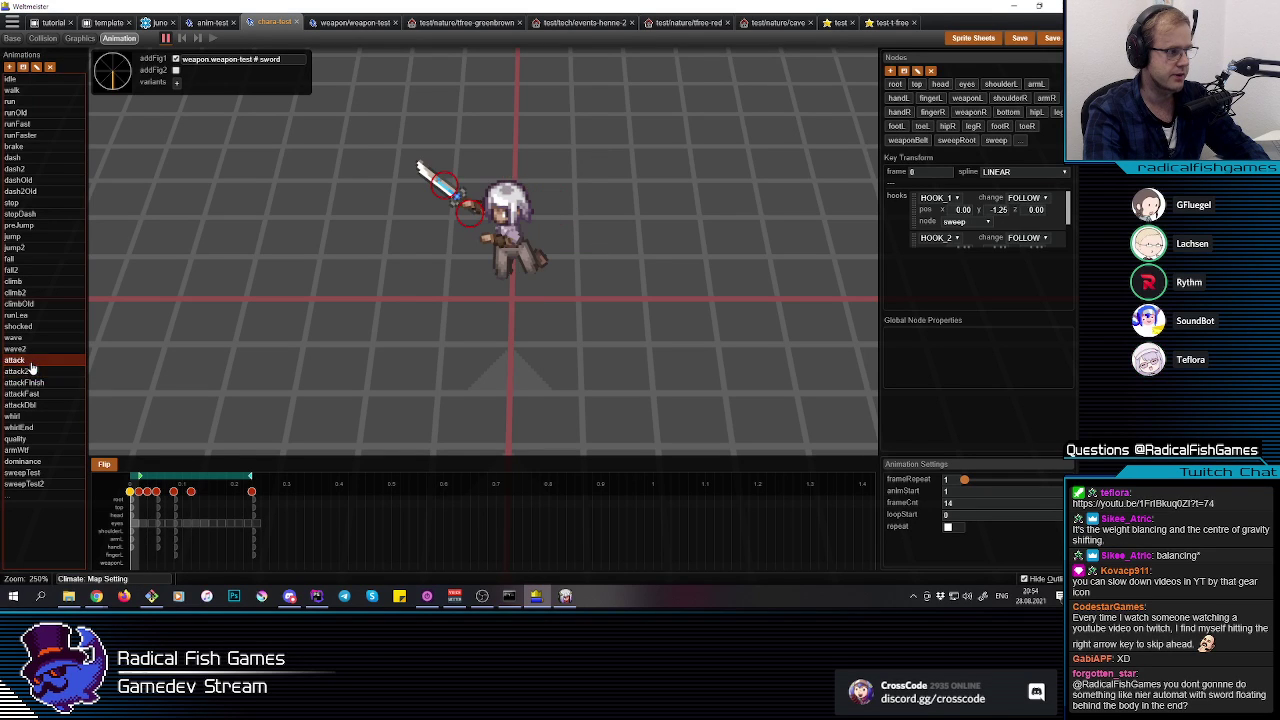
pyautogui.click(24, 383)
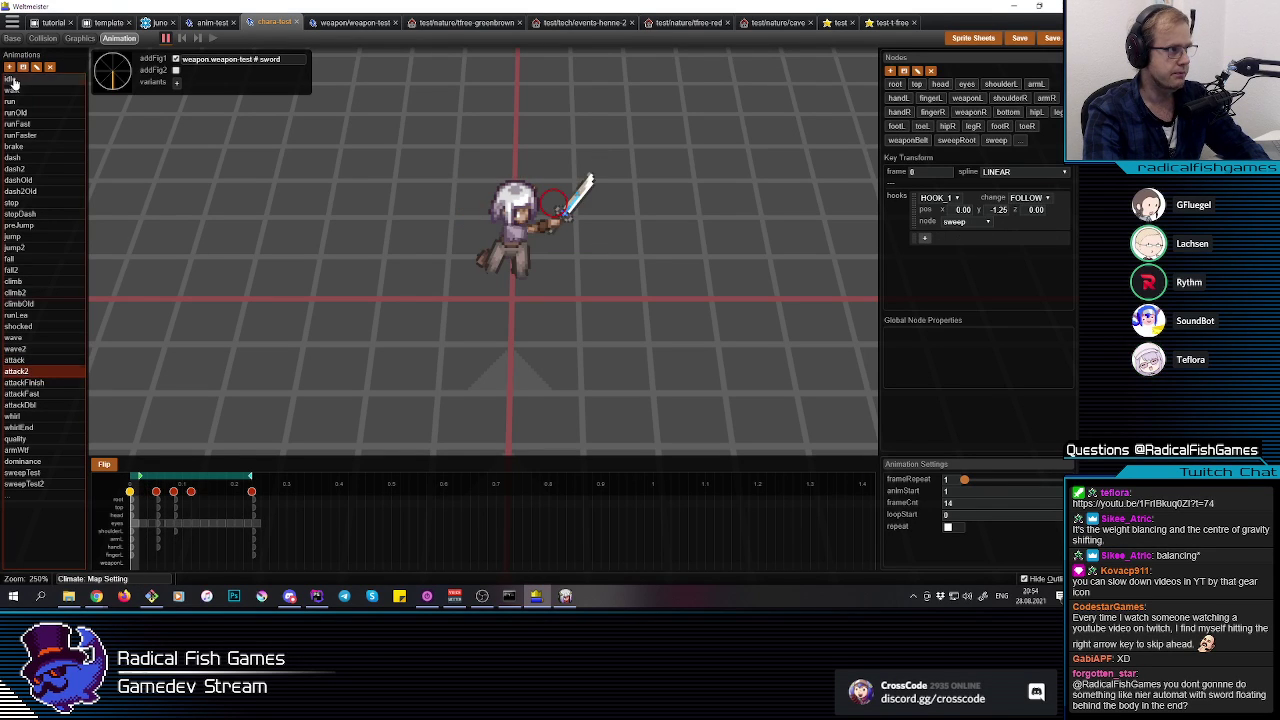
pyautogui.click(12, 80)
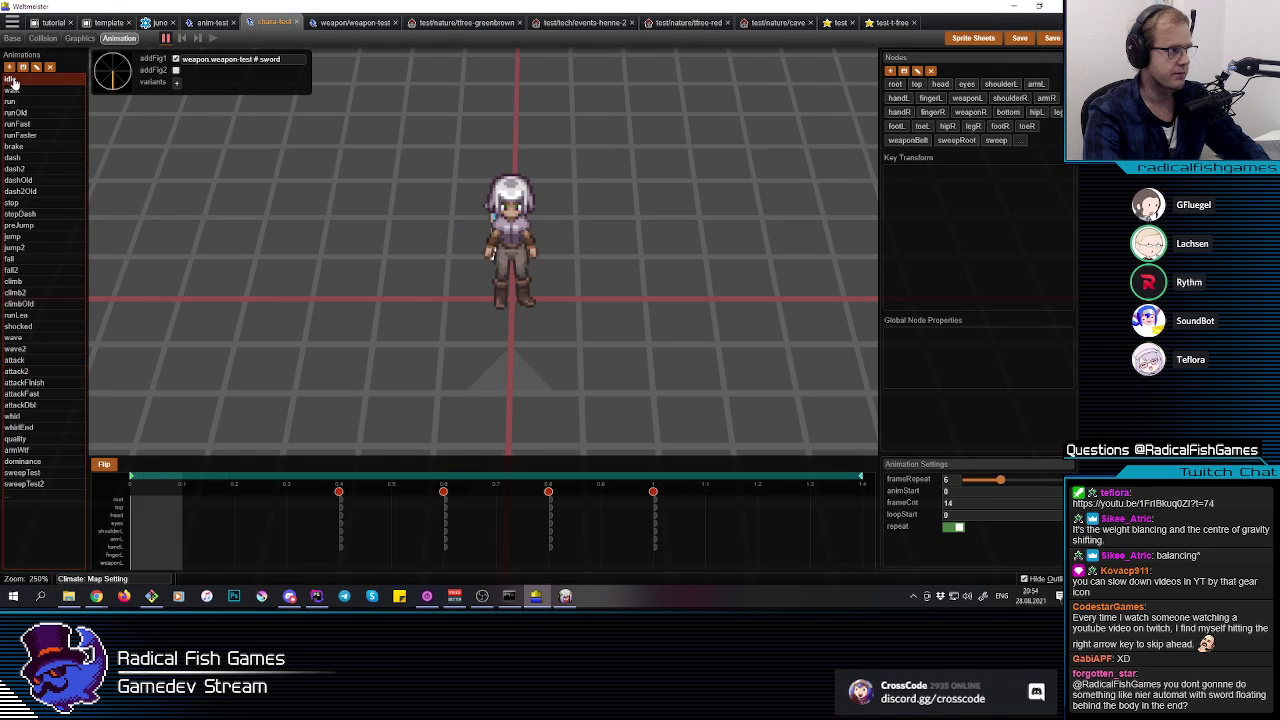
pyautogui.click(20, 362)
pyautogui.hotkey('ctrl', 'v')
pyautogui.moveTo(23, 376); pyautogui.dragTo(26, 392)
# Step: Rename the copied idle animation to attackNew1
pyautogui.doubleClick(20, 384)
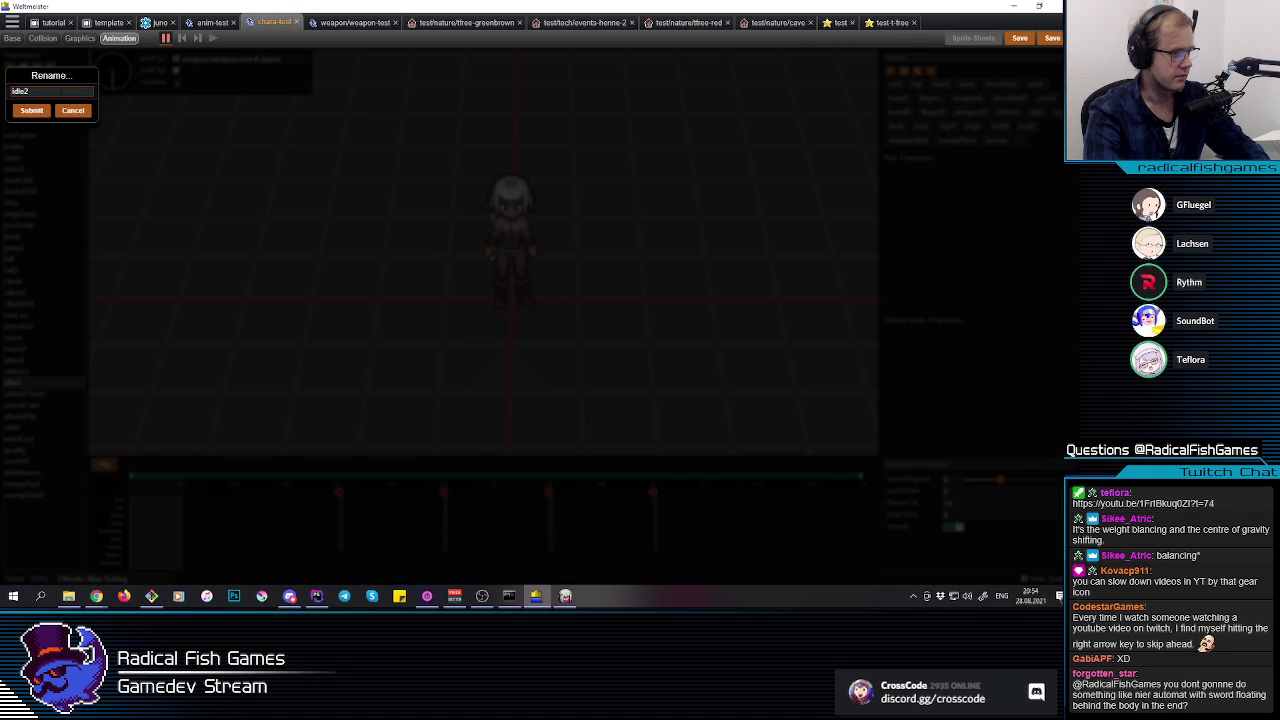
pyautogui.write('attack')
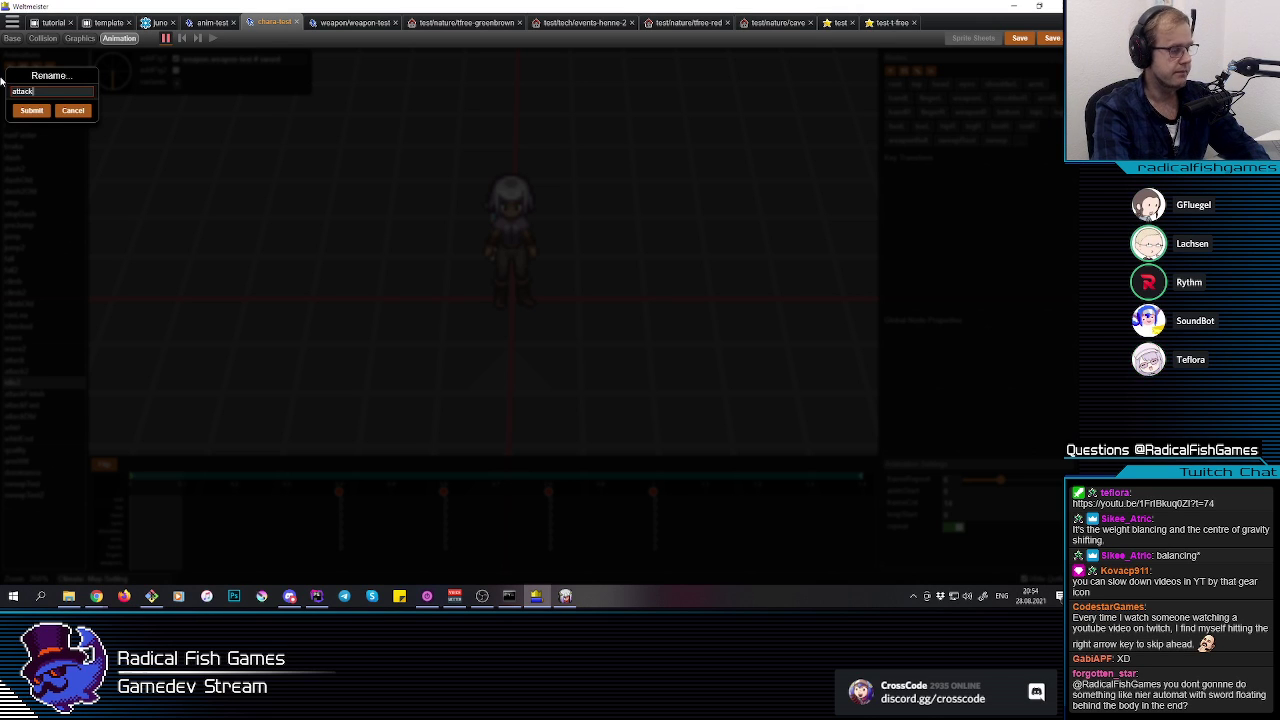
pyautogui.write('New1')
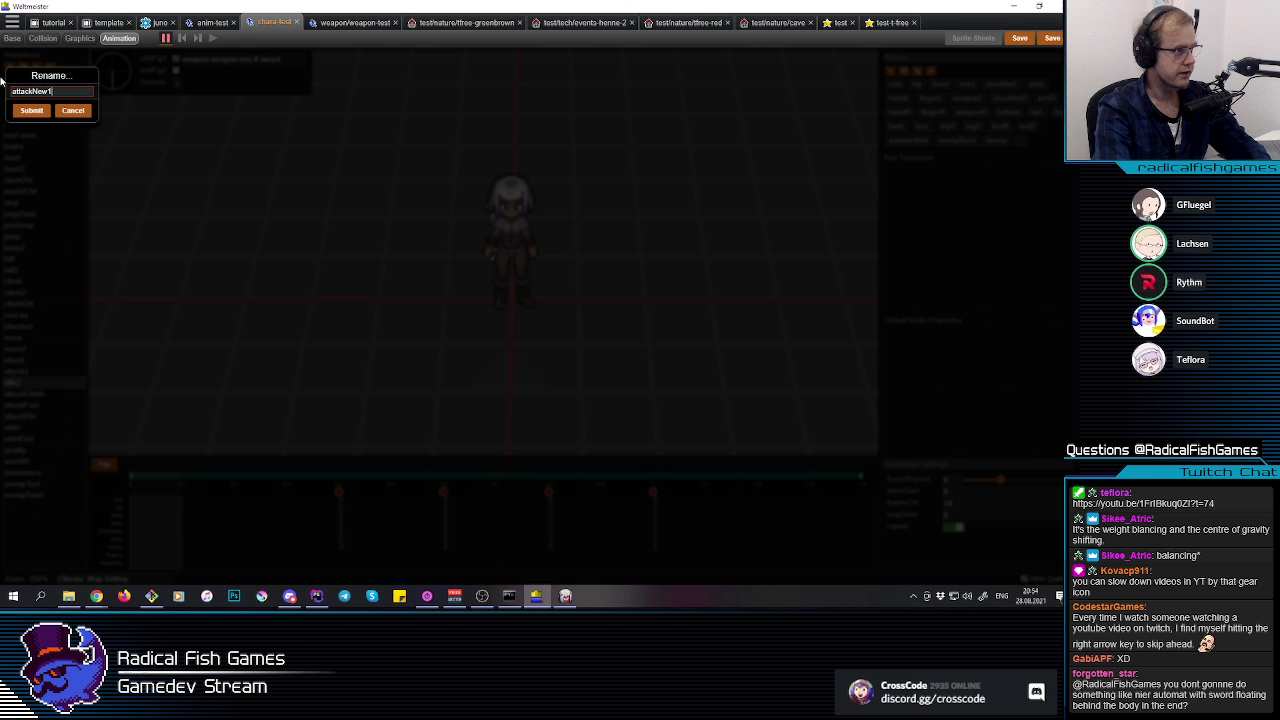
pyautogui.press('Return')
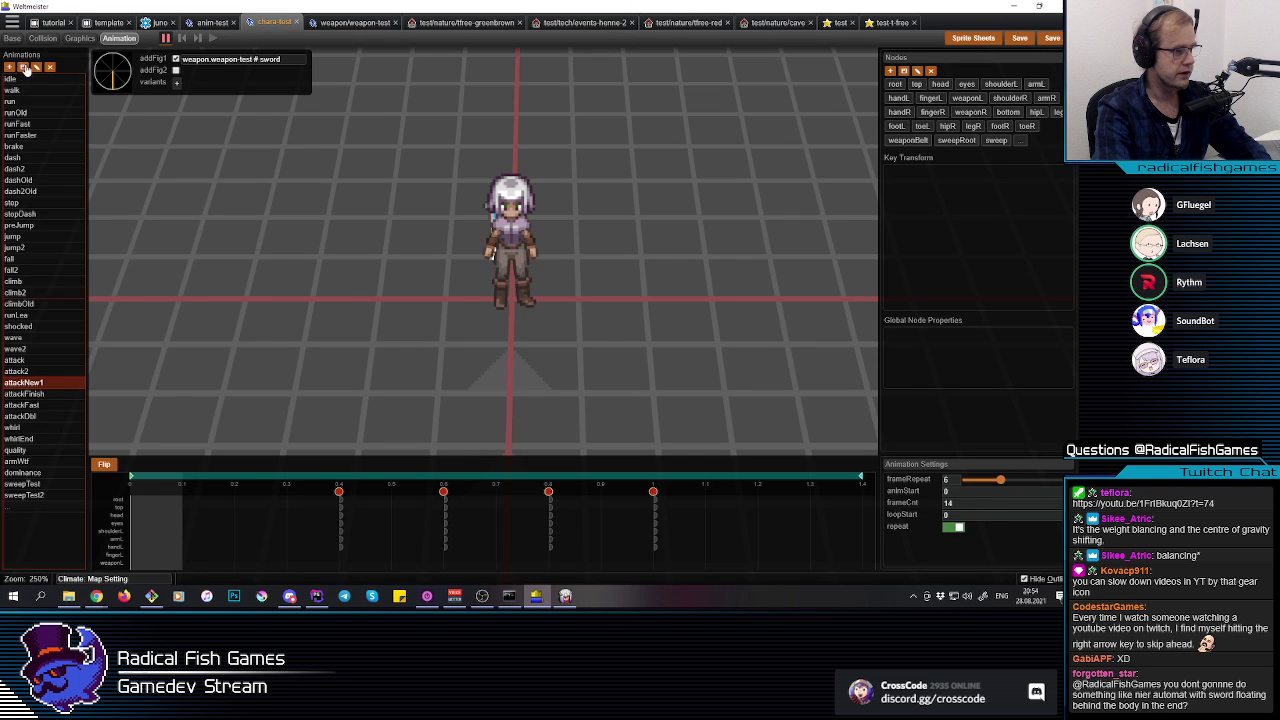
# Step: Inspect the weaponR node's parent setting in the figure's base data, then return to the attackNew1 animation
pyautogui.moveTo(617, 390); pyautogui.dragTo(490, 212, button='middle')
pyautogui.moveTo(490, 212); pyautogui.dragTo(477, 217)
pyautogui.click(477, 217)
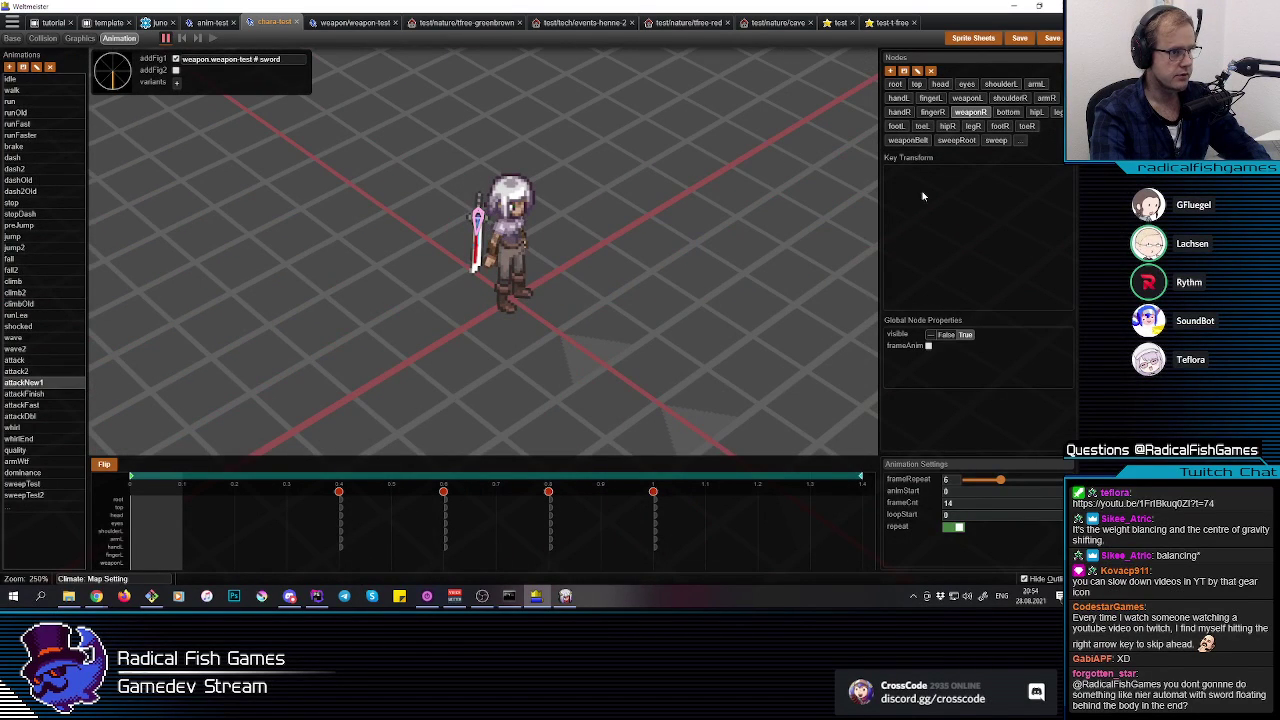
pyautogui.press('1')
pyautogui.press('3')
pyautogui.press('1')
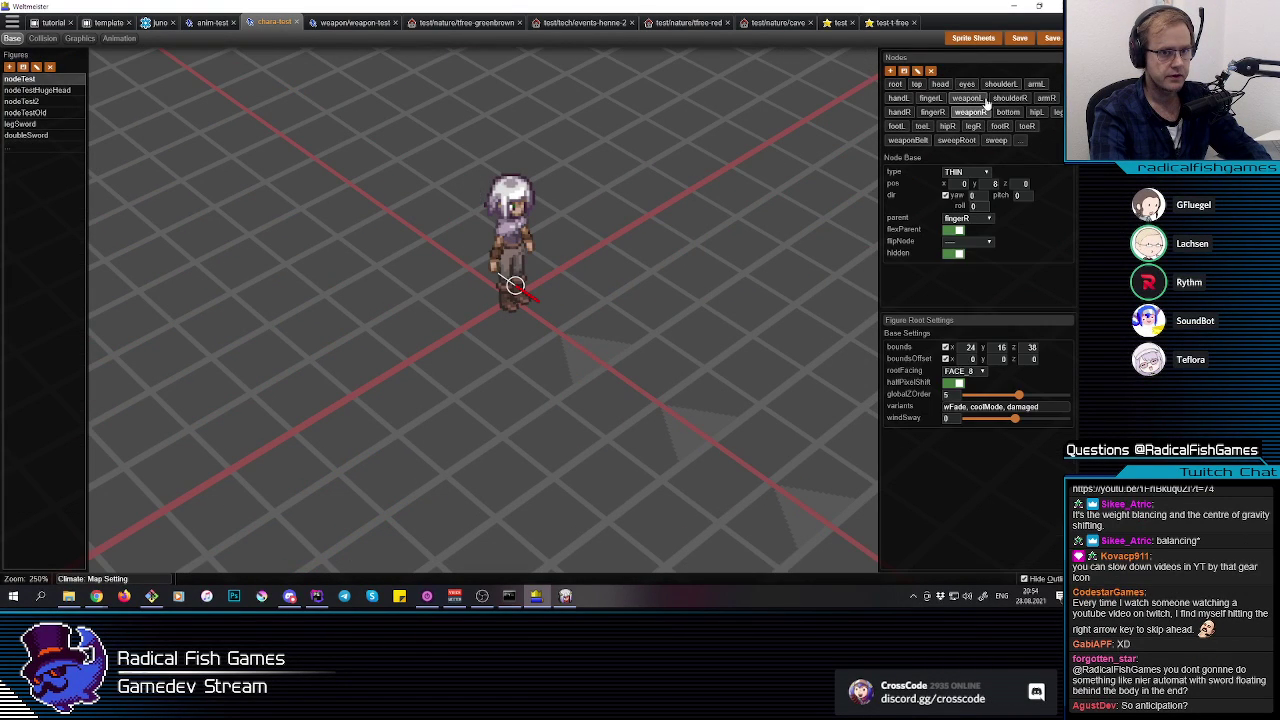
pyautogui.click(955, 218)
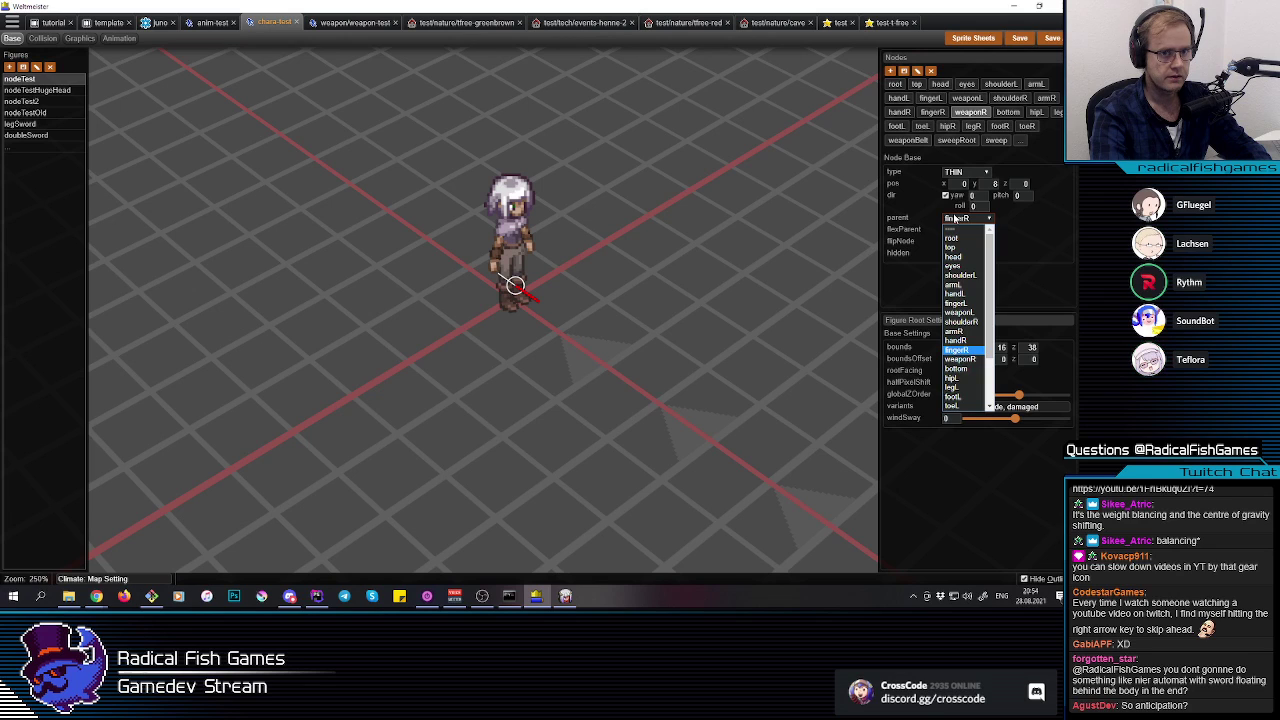
pyautogui.click(871, 215)
pyautogui.press('2')
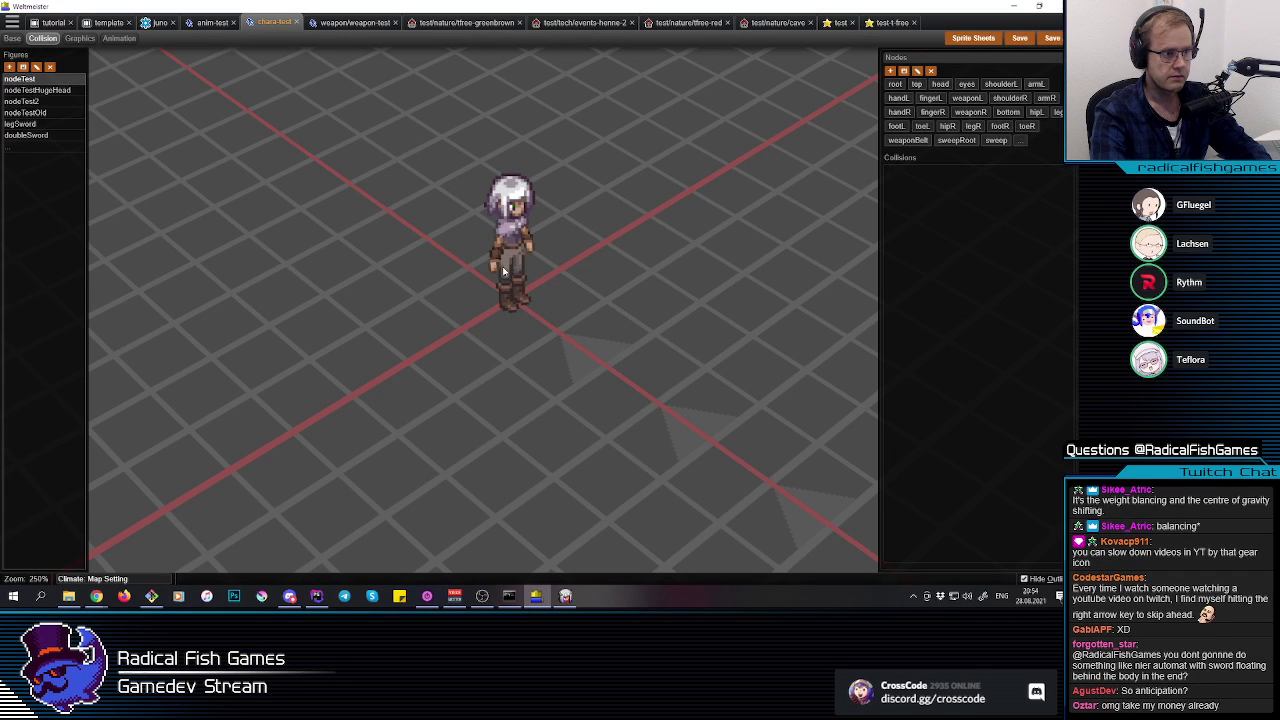
pyautogui.press('4')
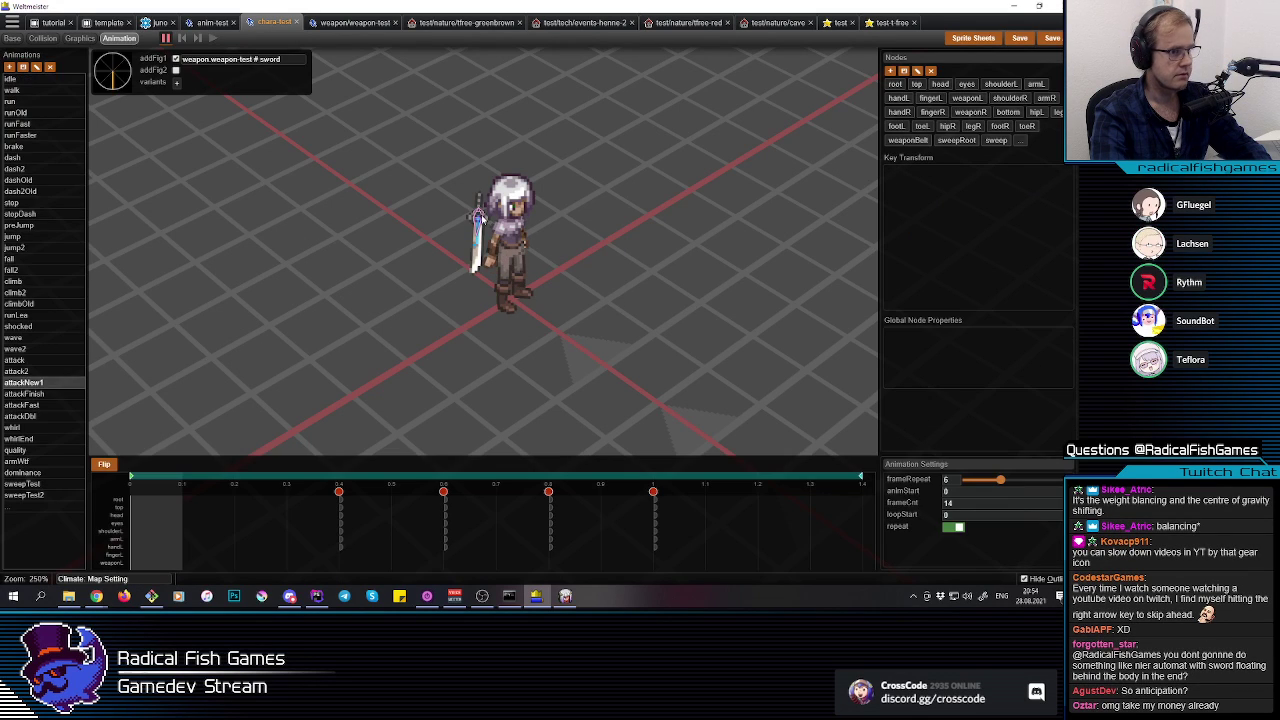
# Step: Clear the weaponBelt parent of the weaponR node in the key at frame 4
pyautogui.click(480, 219)
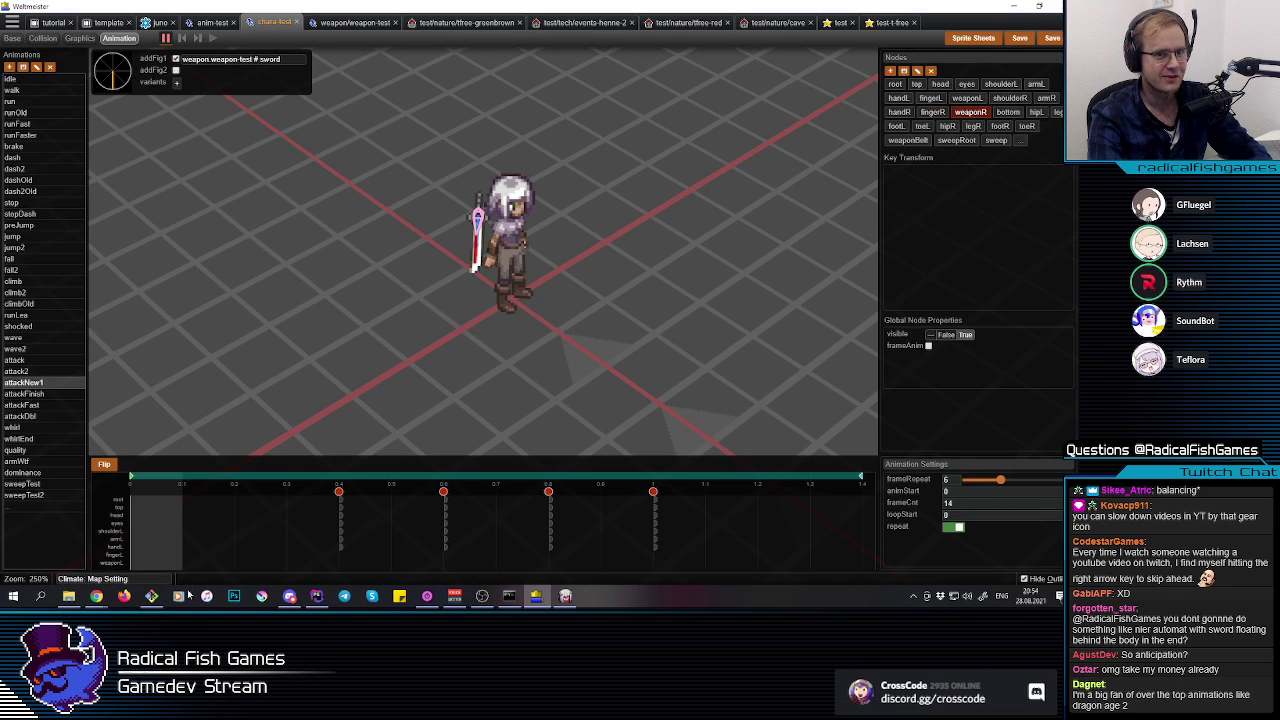
pyautogui.click(268, 518)
pyautogui.click(357, 525)
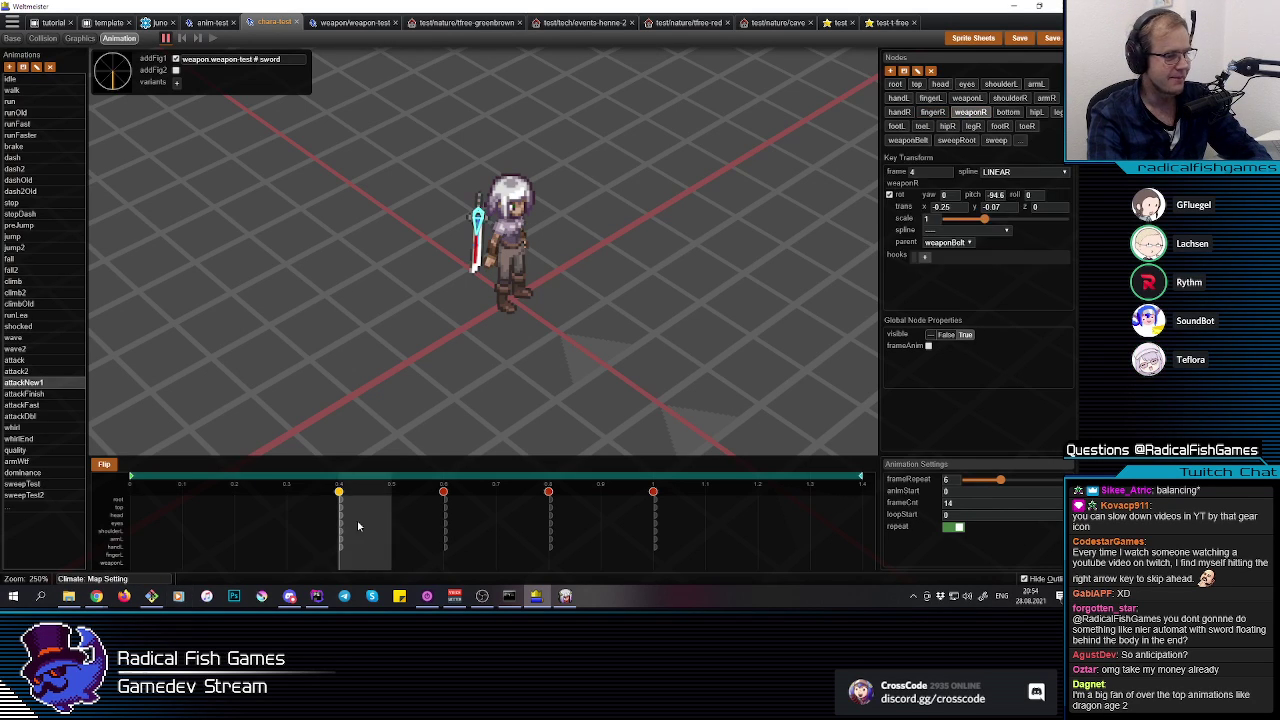
pyautogui.click(975, 246)
pyautogui.click(945, 251)
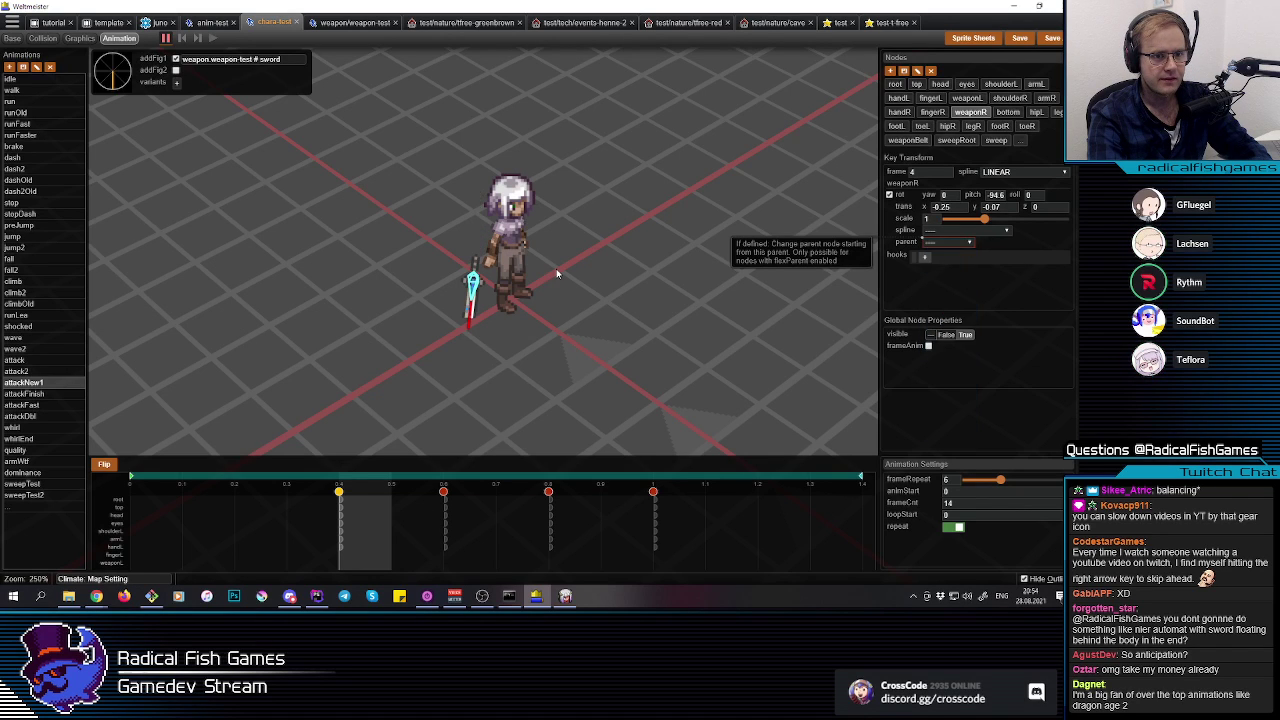
pyautogui.click(667, 247)
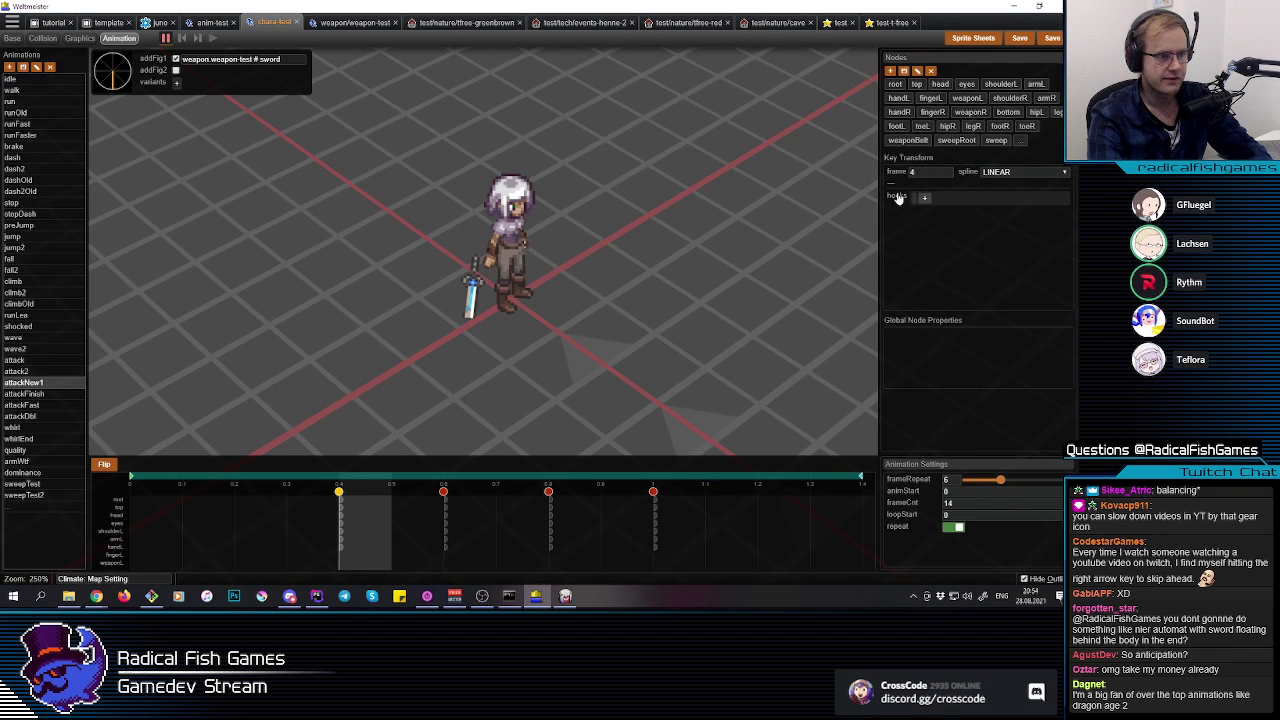
# Step: Set the weaponR node's x and y translation and its pitch to 0 in the key at frame 4
pyautogui.click(473, 284)
pyautogui.moveTo(475, 284); pyautogui.dragTo(540, 288, button='middle')
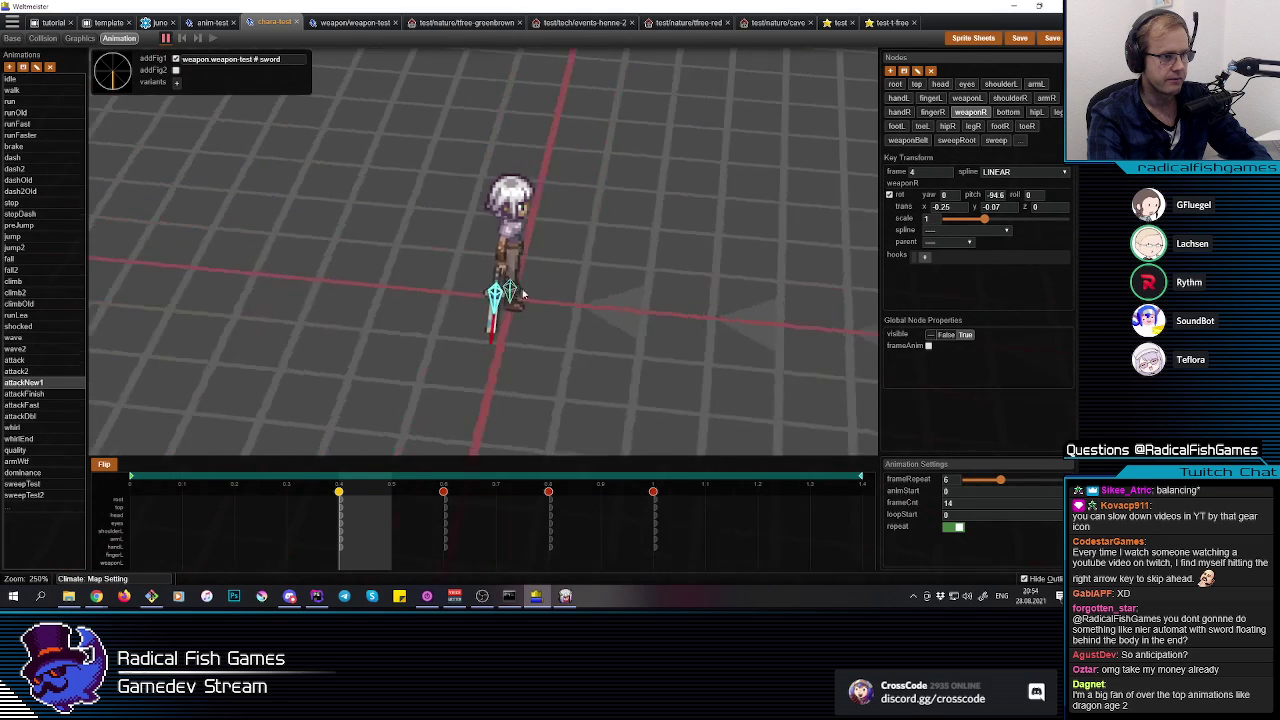
pyautogui.write('0')
pyautogui.press('Tab')
pyautogui.write('0')
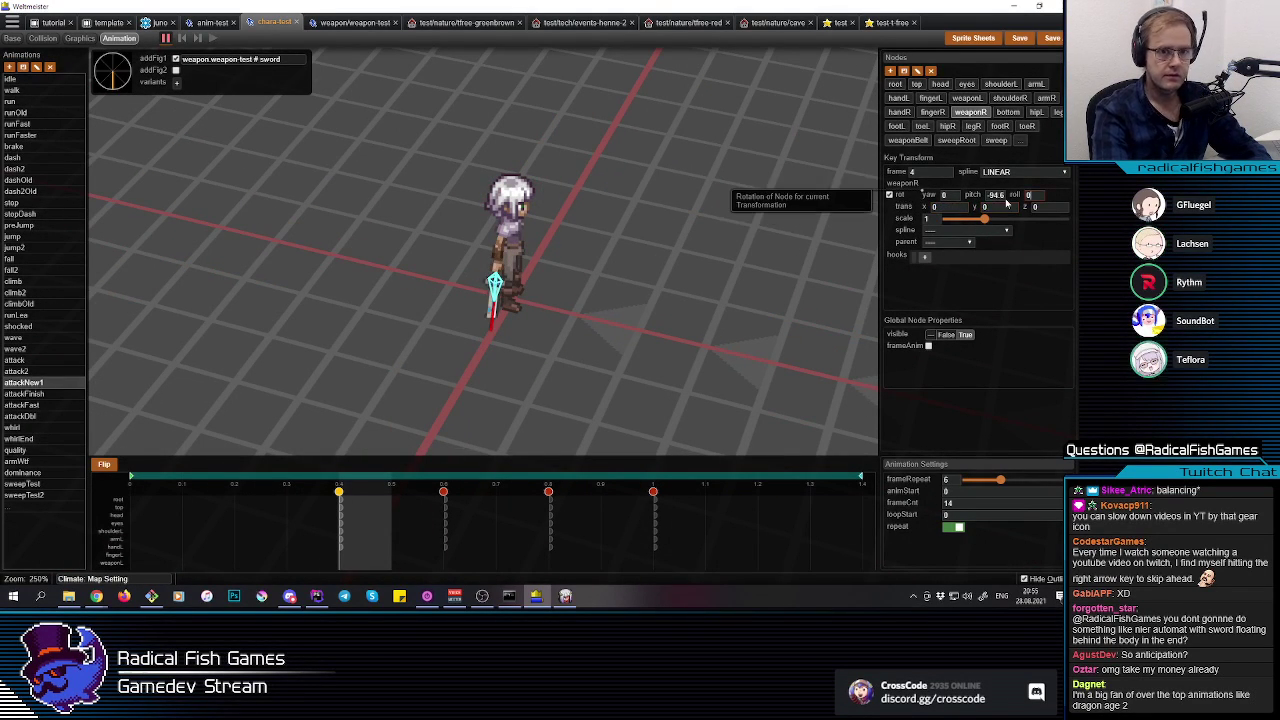
pyautogui.write('0')
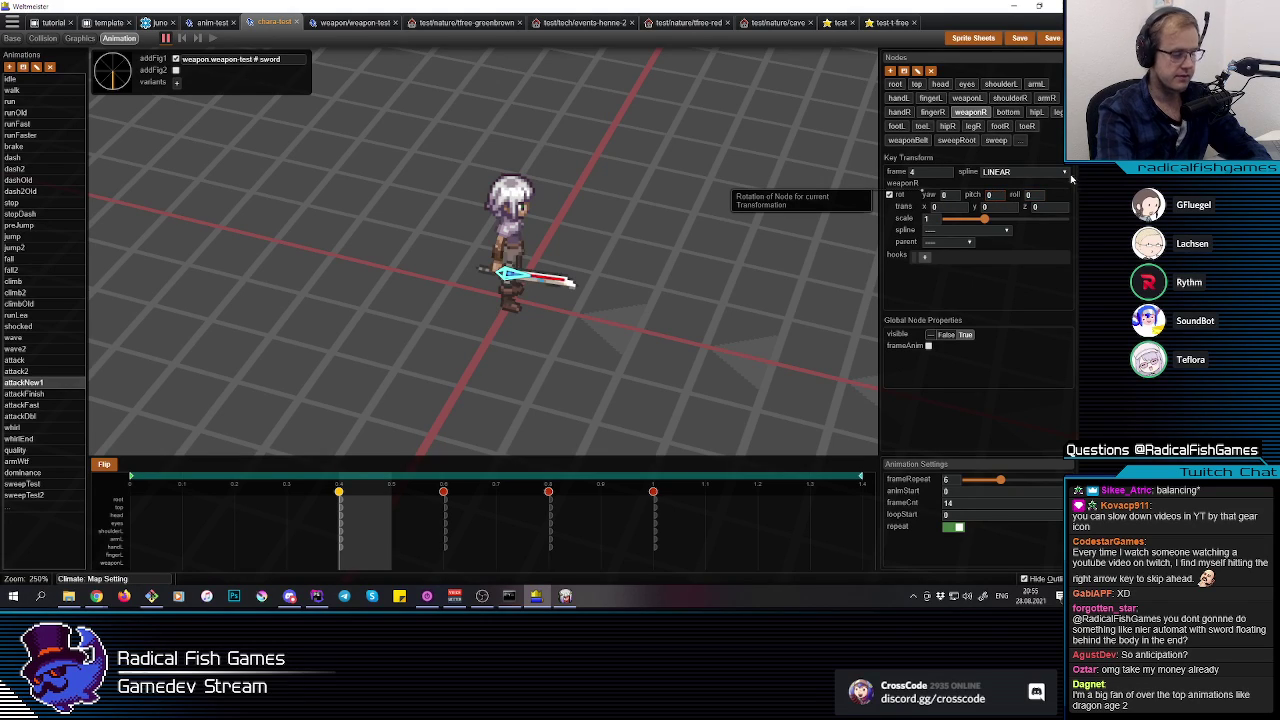
# Step: Rotate the weaponR node slightly in the frame 4 key to about yaw 9.85, pitch -1.13 and roll -1.39
pyautogui.click(657, 328)
pyautogui.moveTo(657, 328); pyautogui.dragTo(651, 331, button='middle')
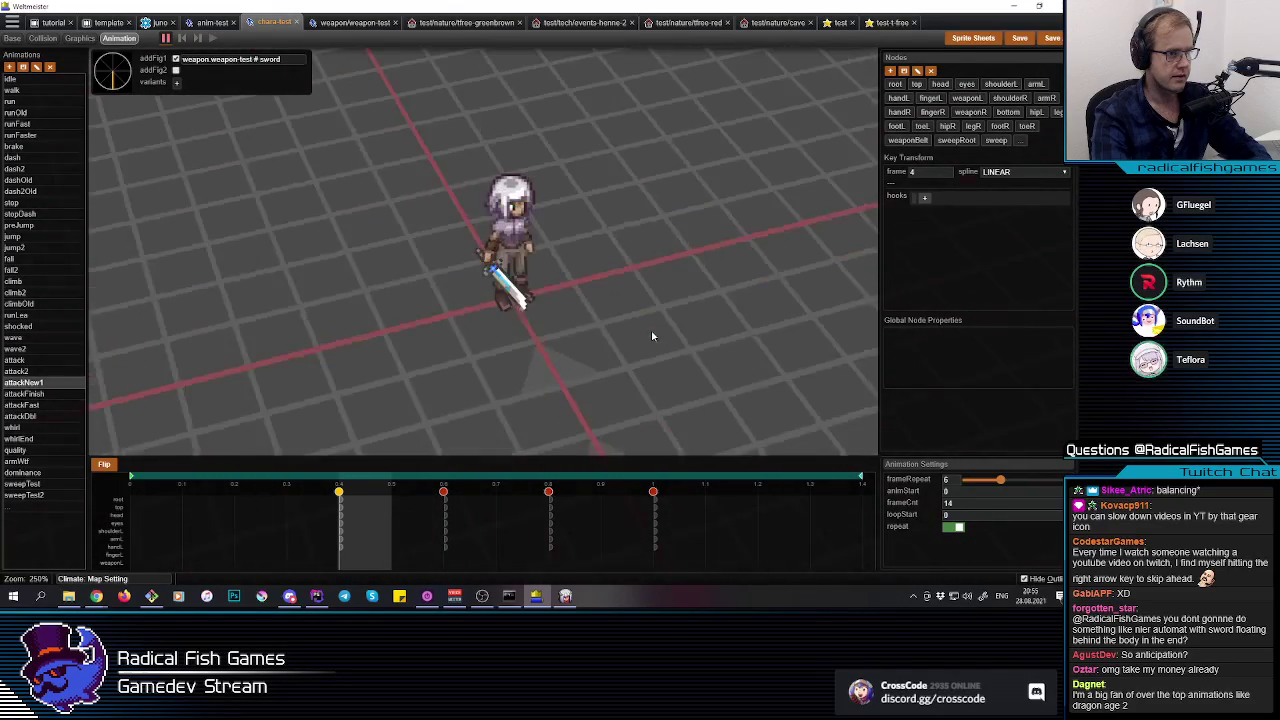
pyautogui.click(489, 264)
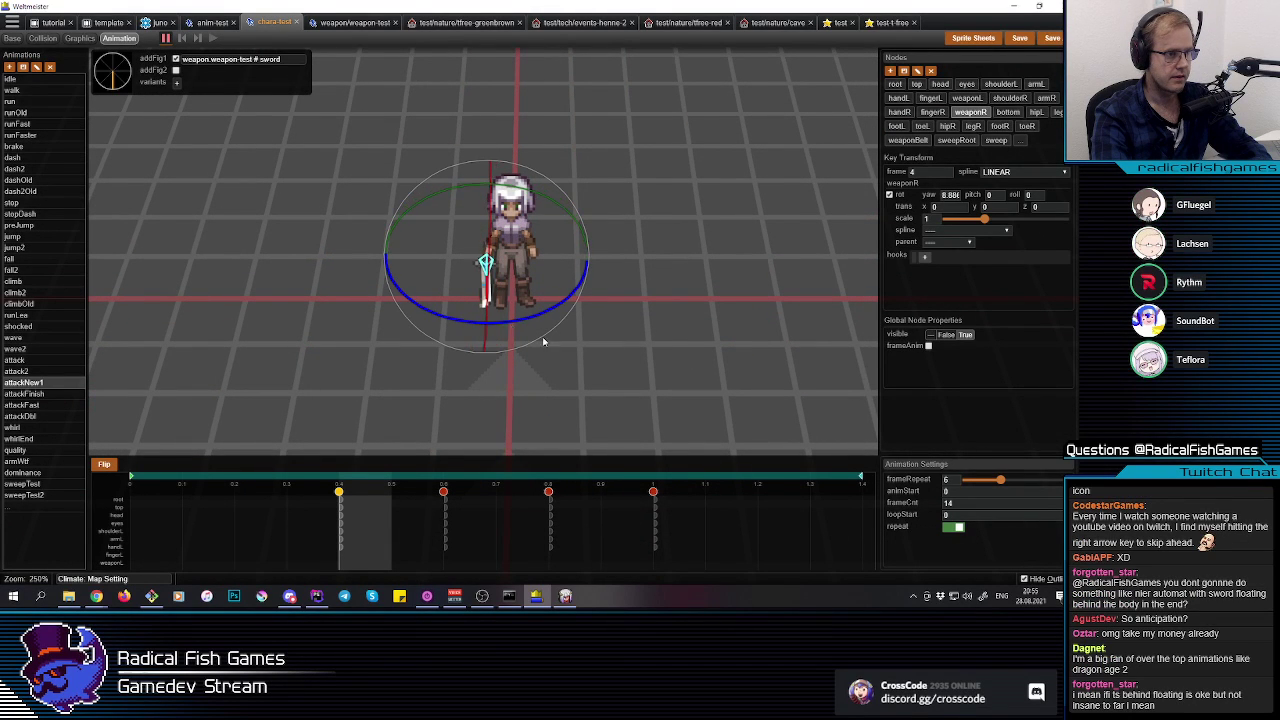
pyautogui.click(633, 341)
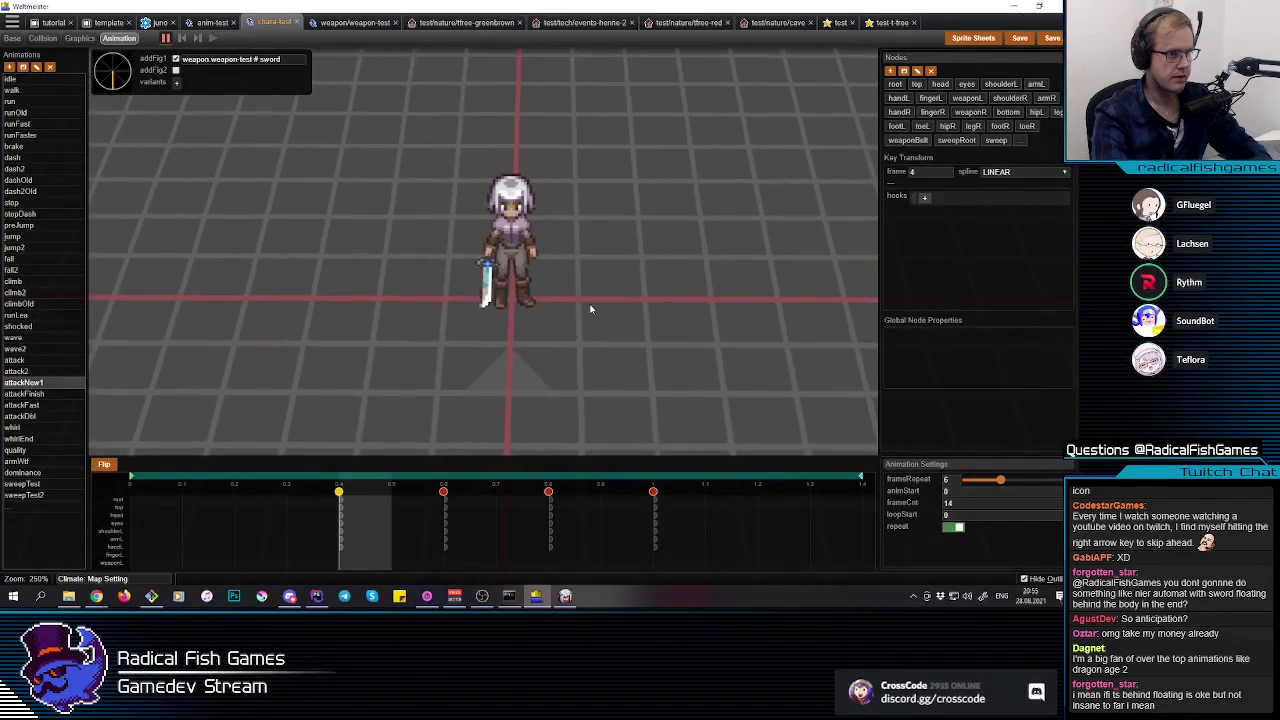
pyautogui.scroll(-2, 590, 306)
pyautogui.click(534, 285)
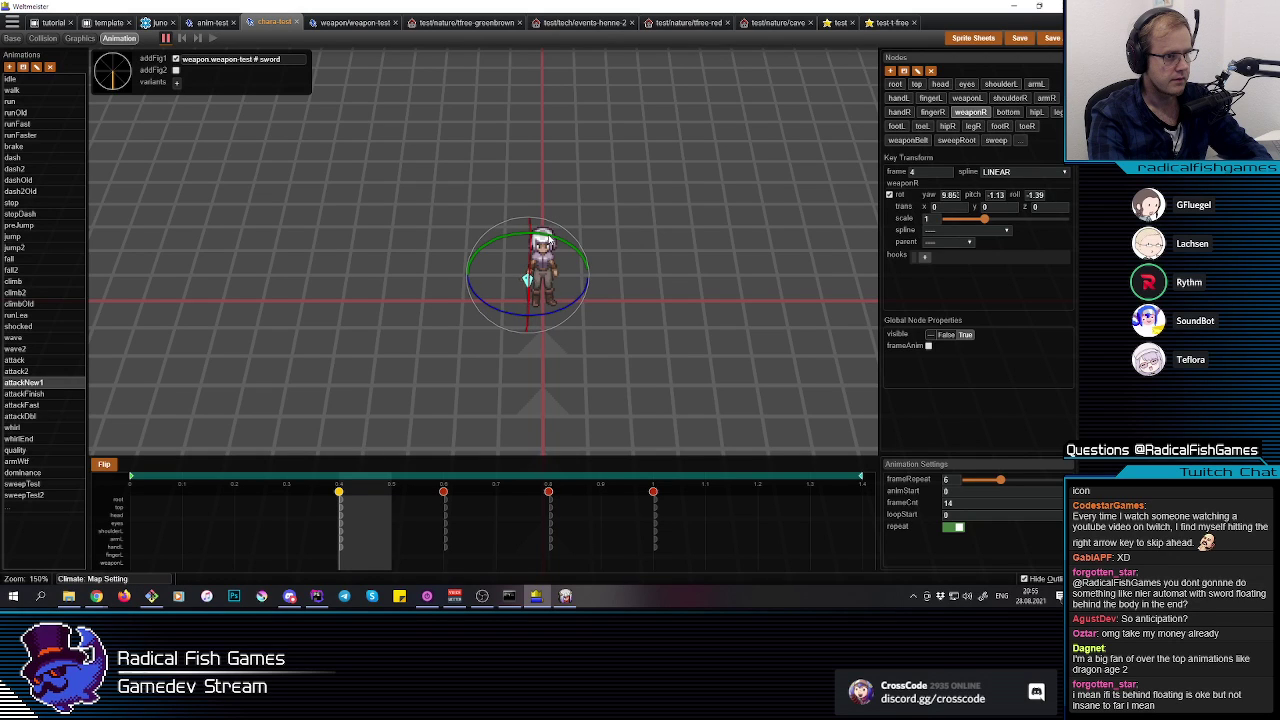
pyautogui.click(617, 289)
pyautogui.press('e')
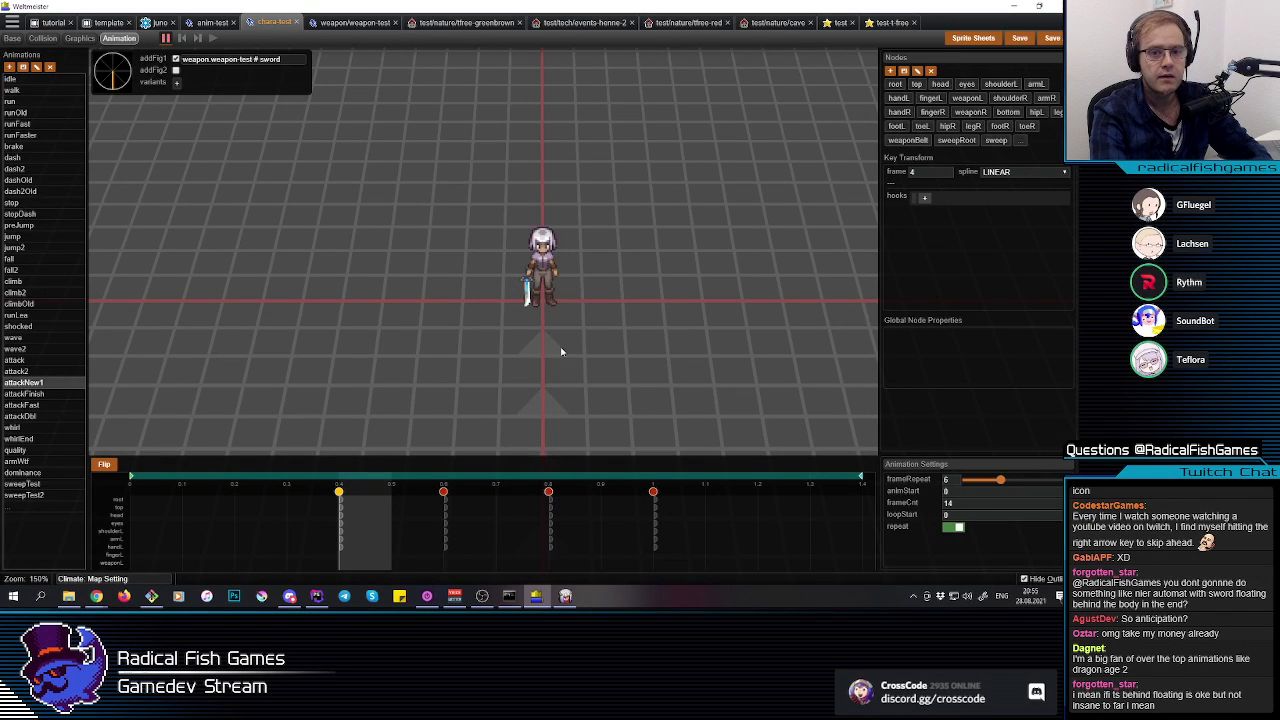
# Step: Rotate the weaponR node to about pitch -17.1 and roll -5.74 in the key at frame 4
pyautogui.click(529, 293)
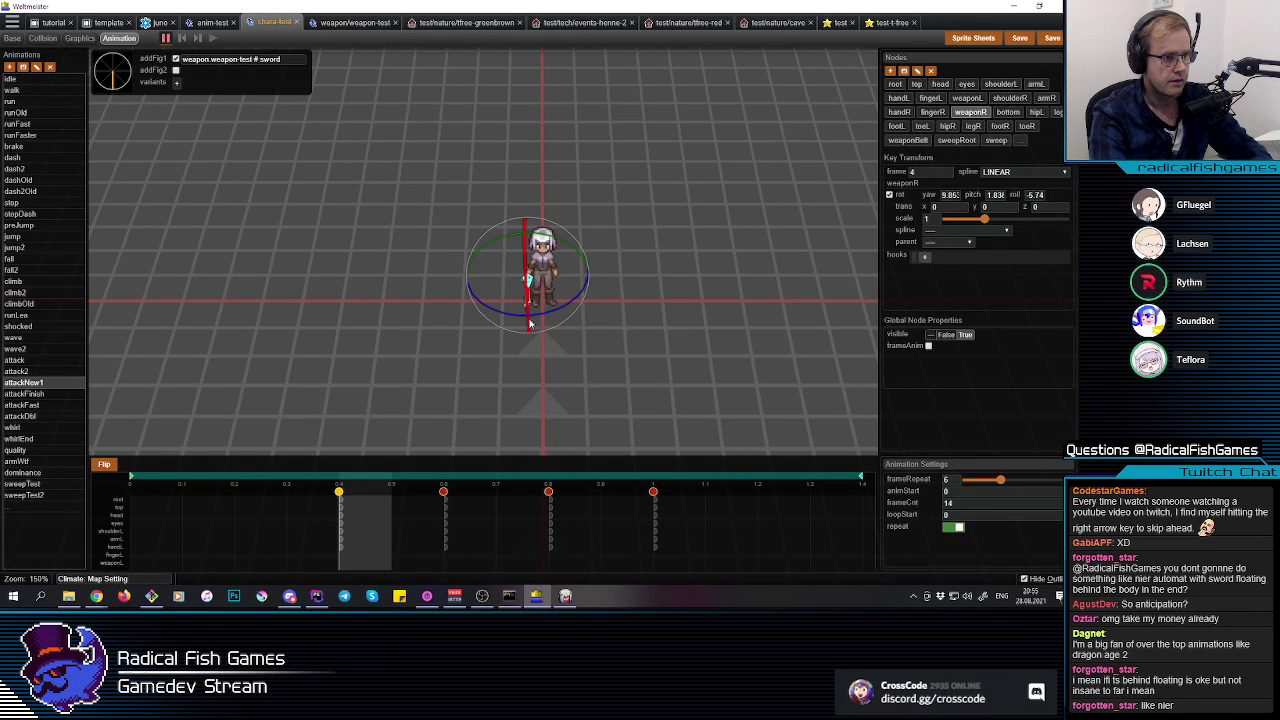
pyautogui.click(624, 340)
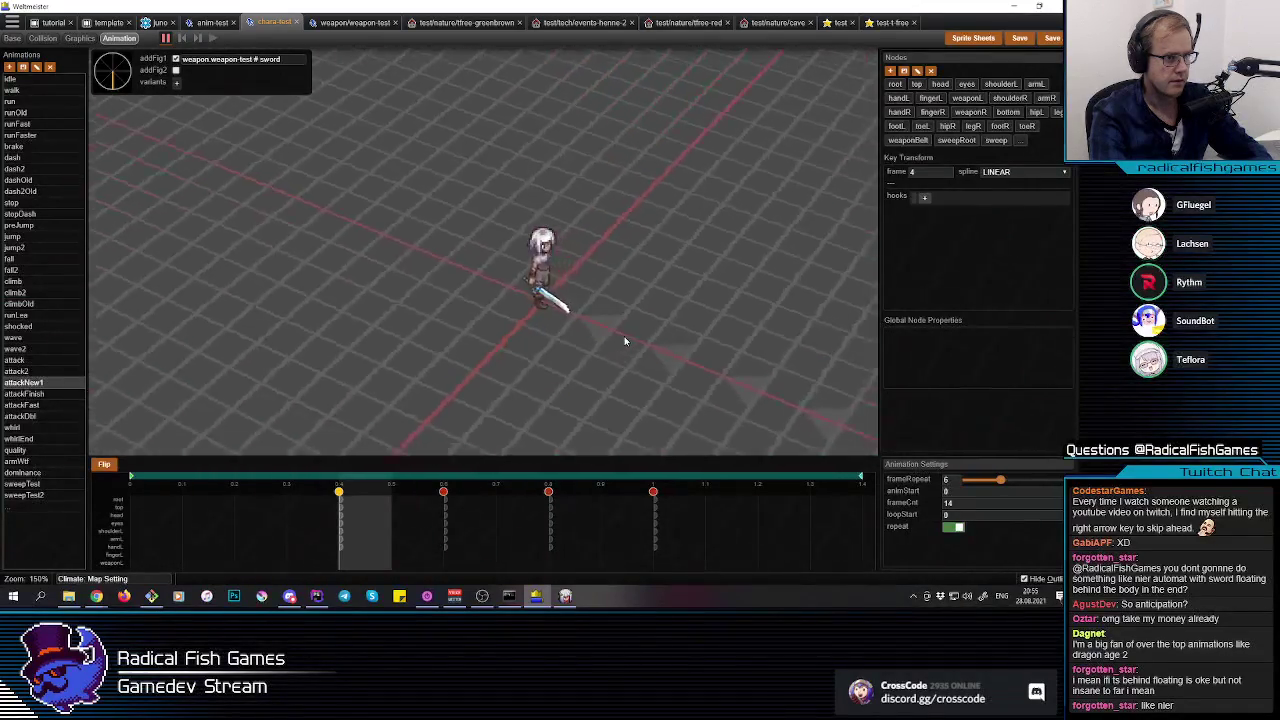
pyautogui.click(527, 298)
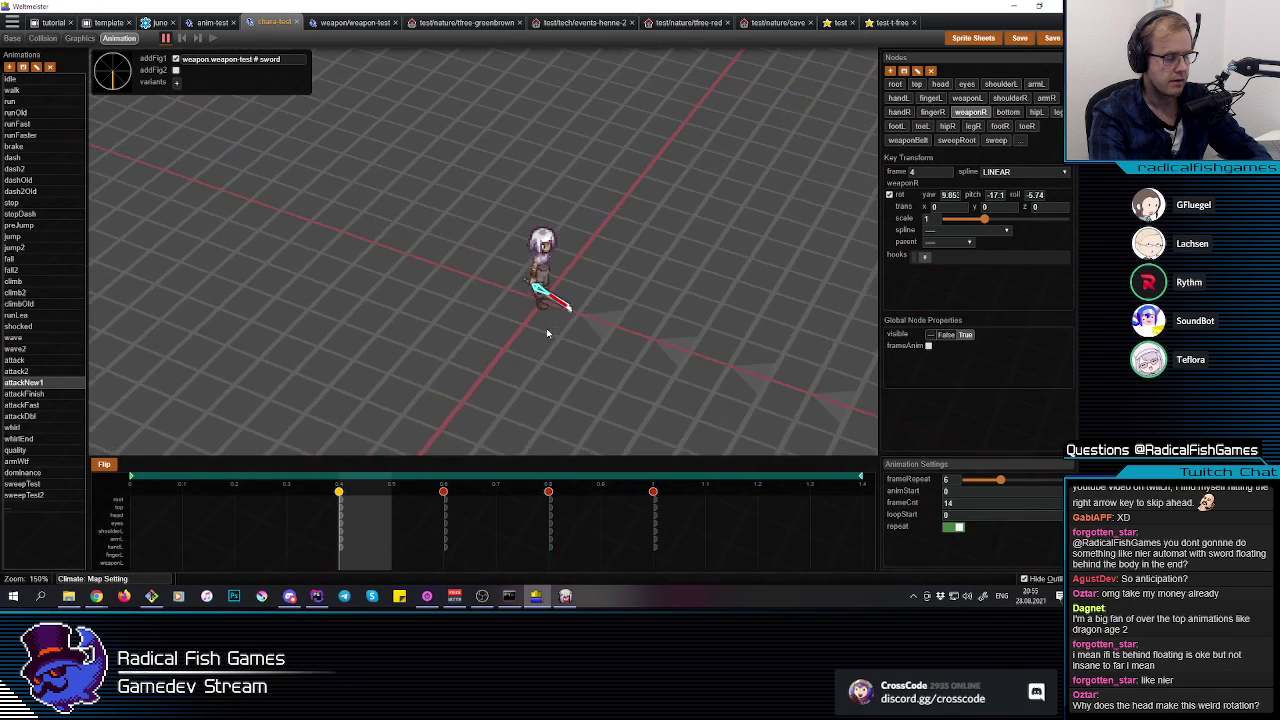
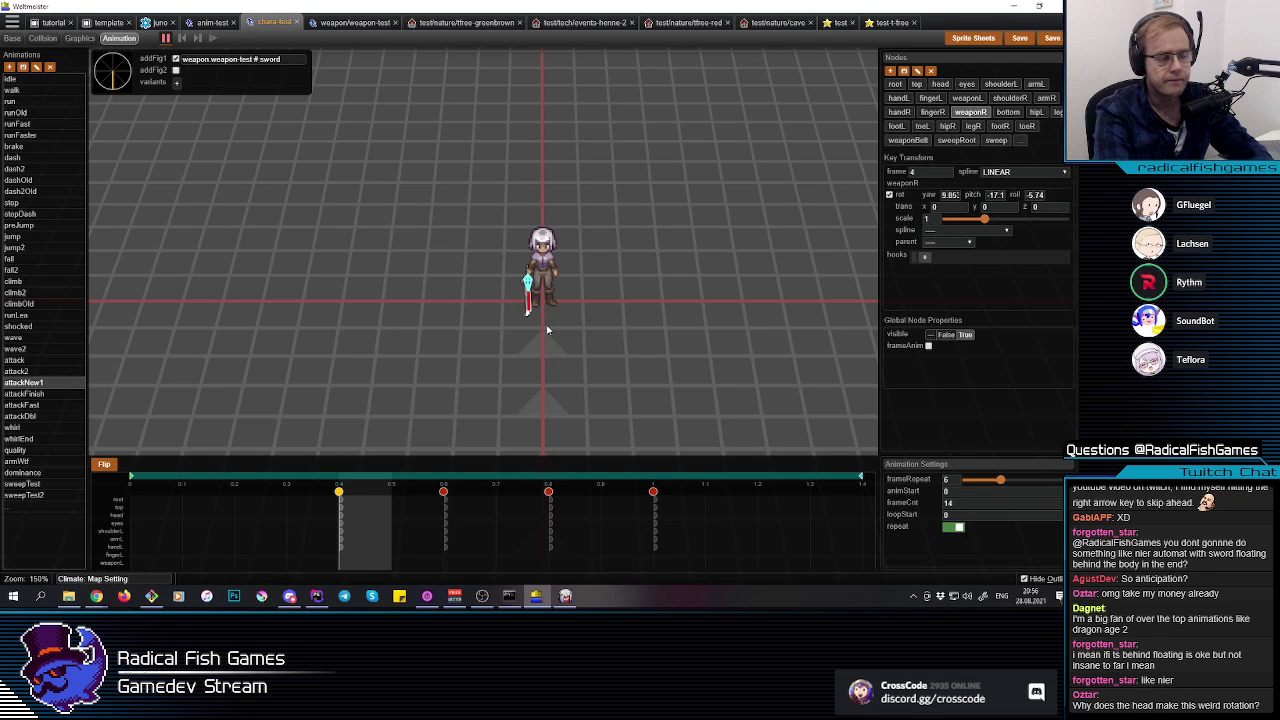
pyautogui.click(549, 333)
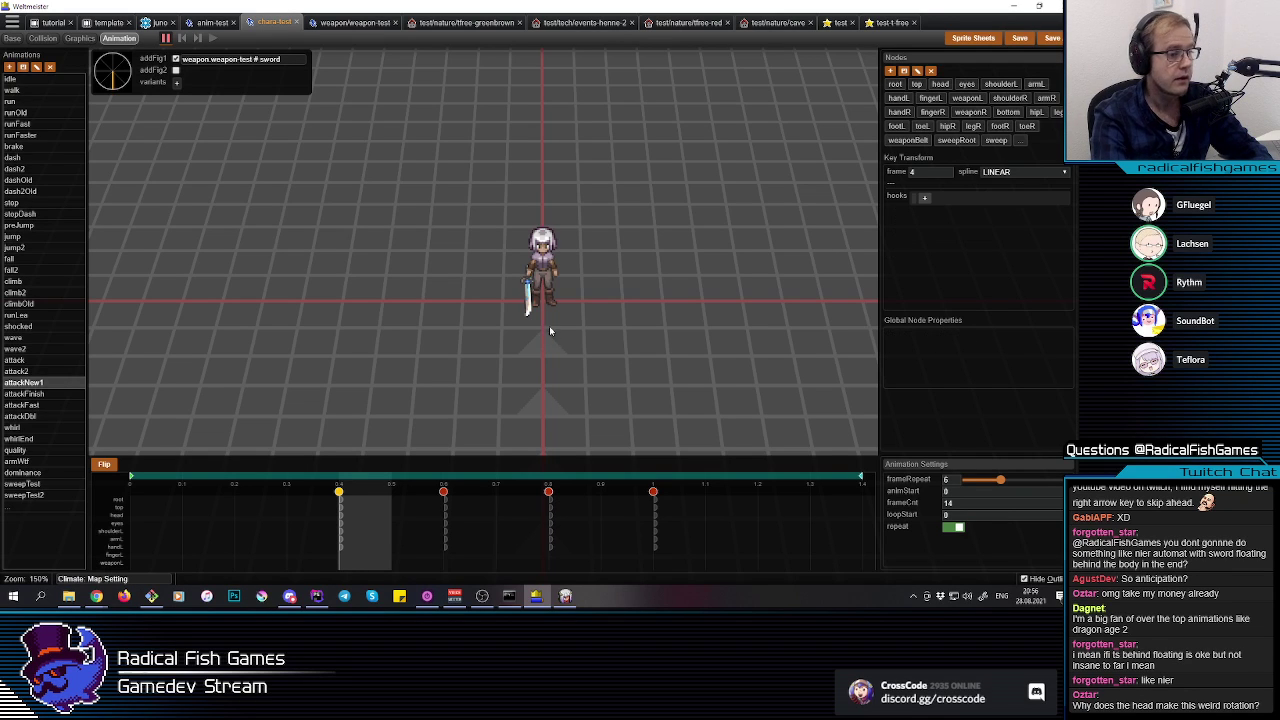
# Step: Lower the figure by setting the root node's z translation to about -0.11 in the frame 4 key
pyautogui.click(544, 272)
pyautogui.click(543, 265)
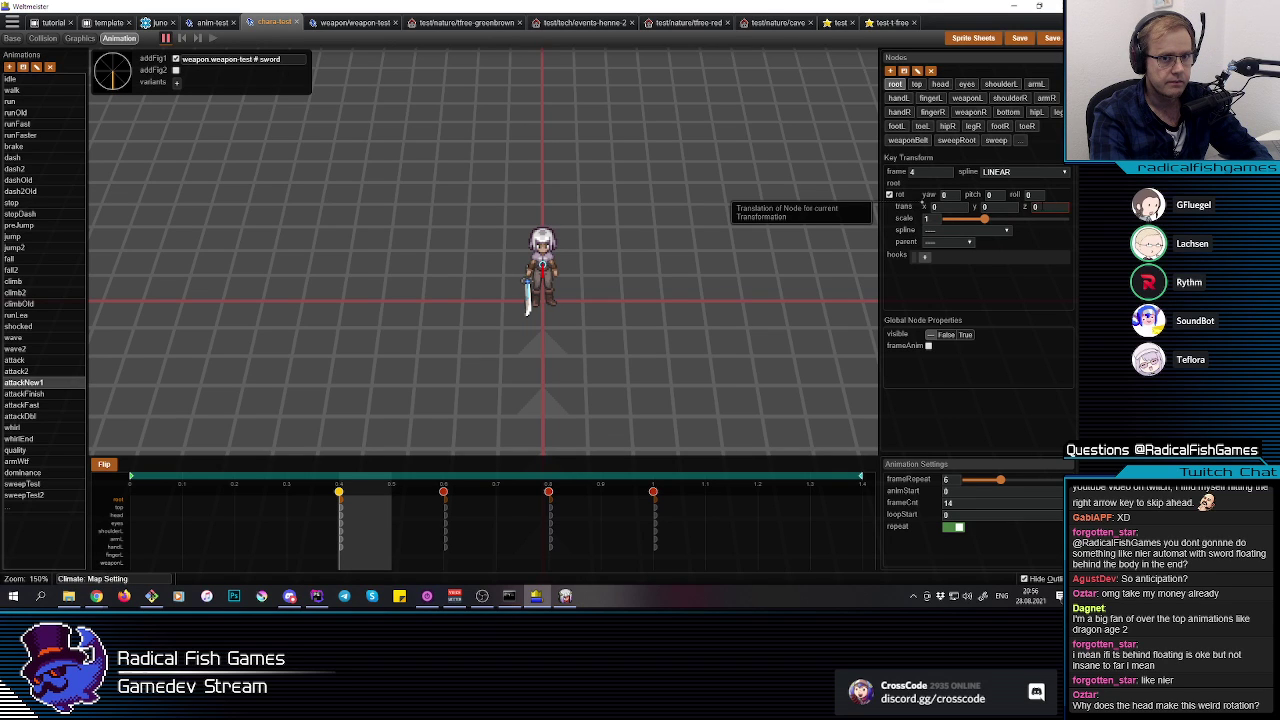
pyautogui.press('Down')
pyautogui.press('Down')
pyautogui.press('Down')
pyautogui.press('Down')
pyautogui.press('Down')
pyautogui.press('Down')
pyautogui.press('Down')
pyautogui.press('Down')
pyautogui.press('Down')
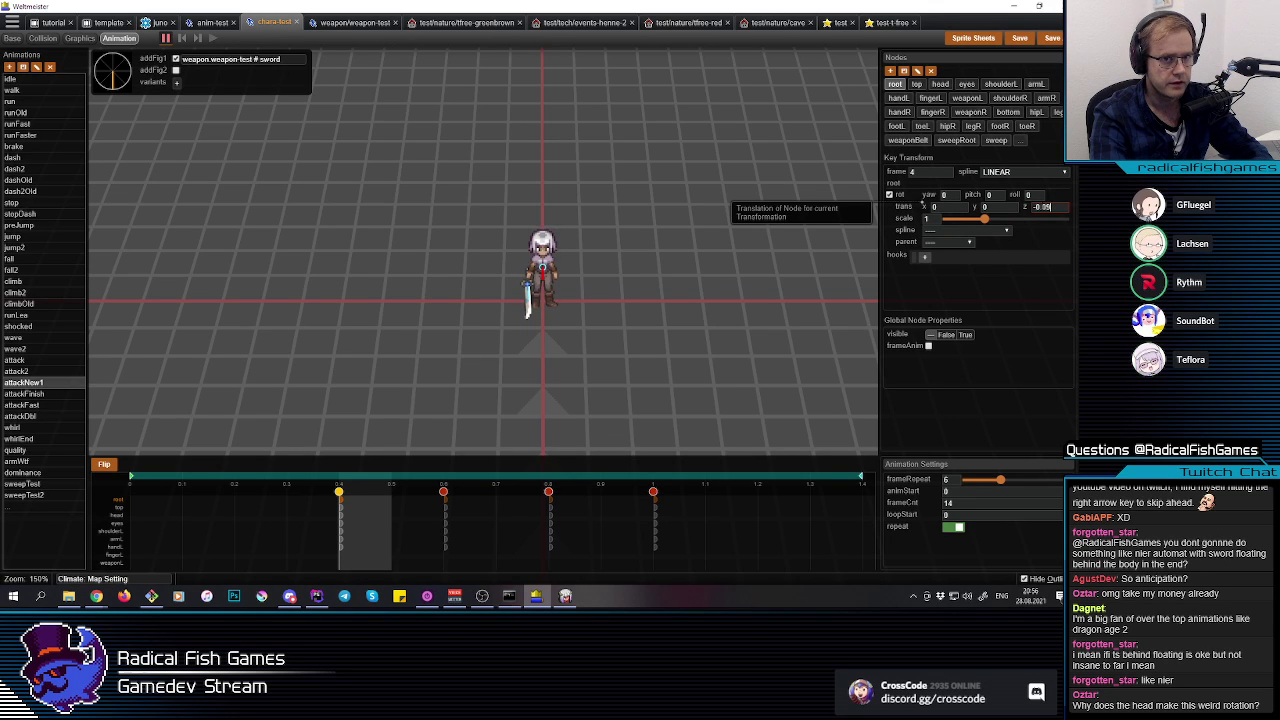
pyautogui.press('Down')
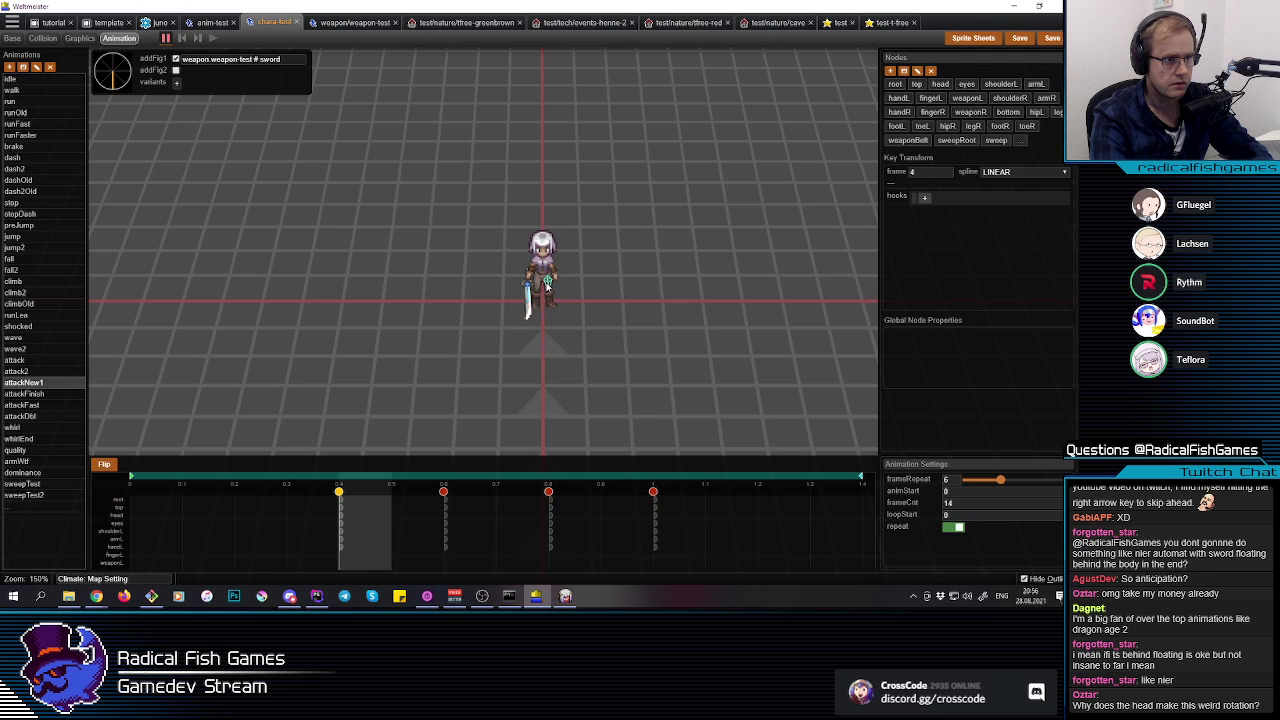
# Step: Rotate the legR node to about yaw 41.3, pitch 16.4 and roll 1.66 in the frame 4 key
pyautogui.click(541, 282)
pyautogui.press('r')
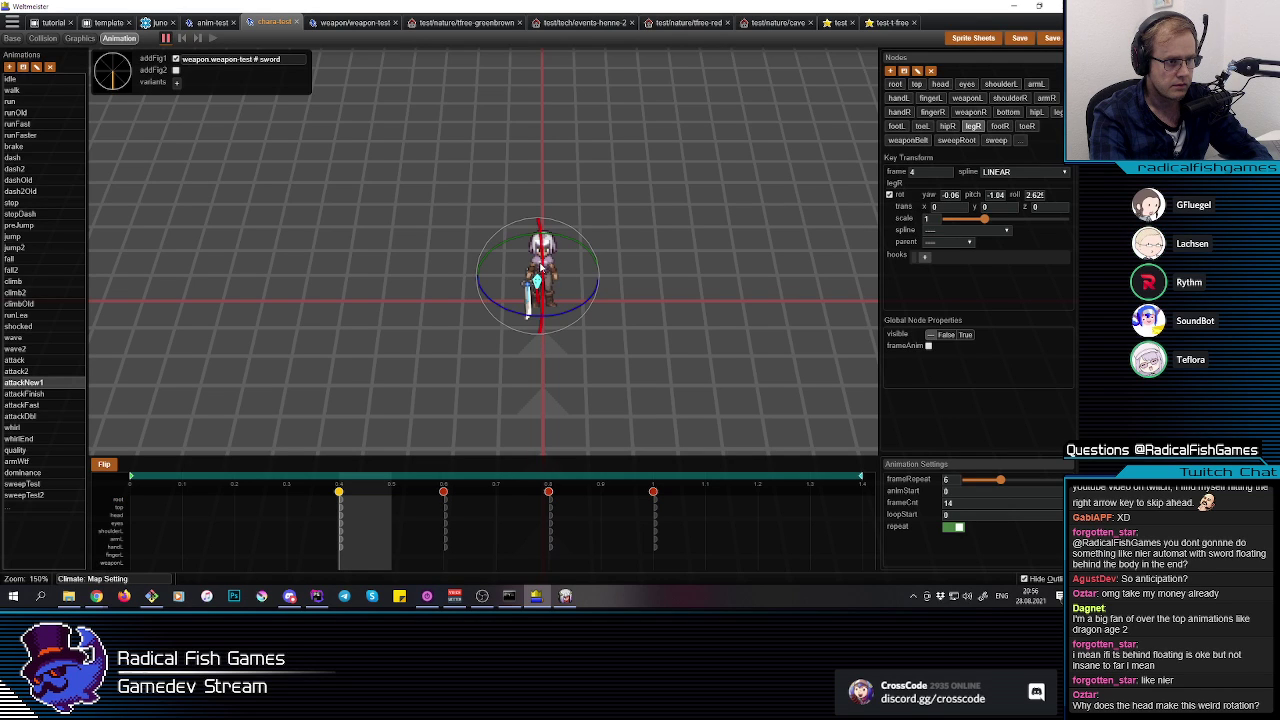
pyautogui.moveTo(541, 254); pyautogui.dragTo(543, 249)
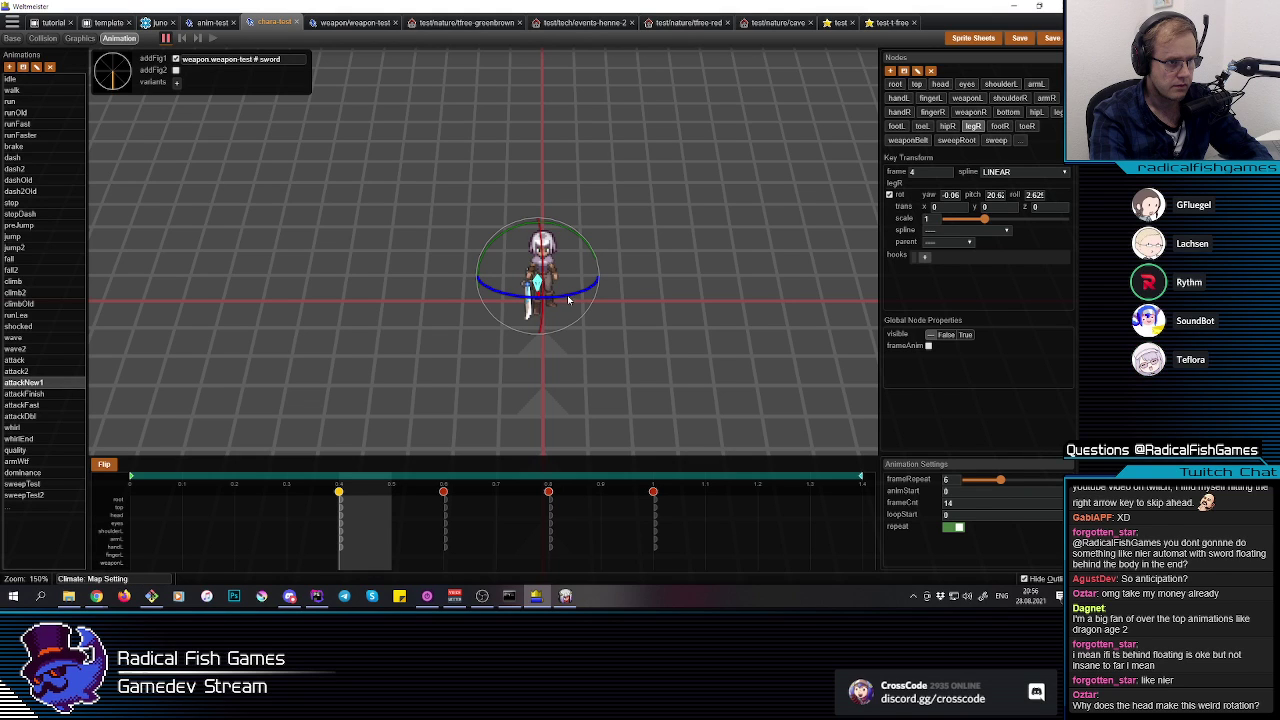
pyautogui.moveTo(567, 299); pyautogui.dragTo(551, 302)
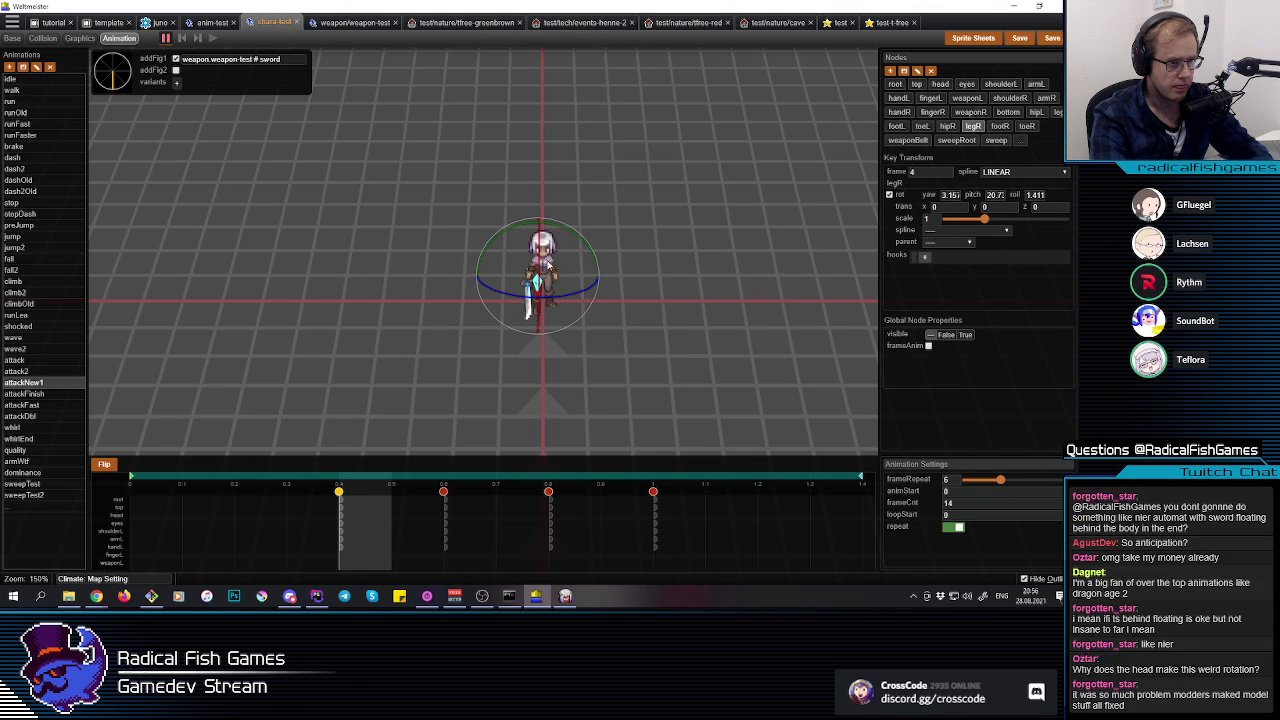
pyautogui.moveTo(540, 263); pyautogui.dragTo(540, 274)
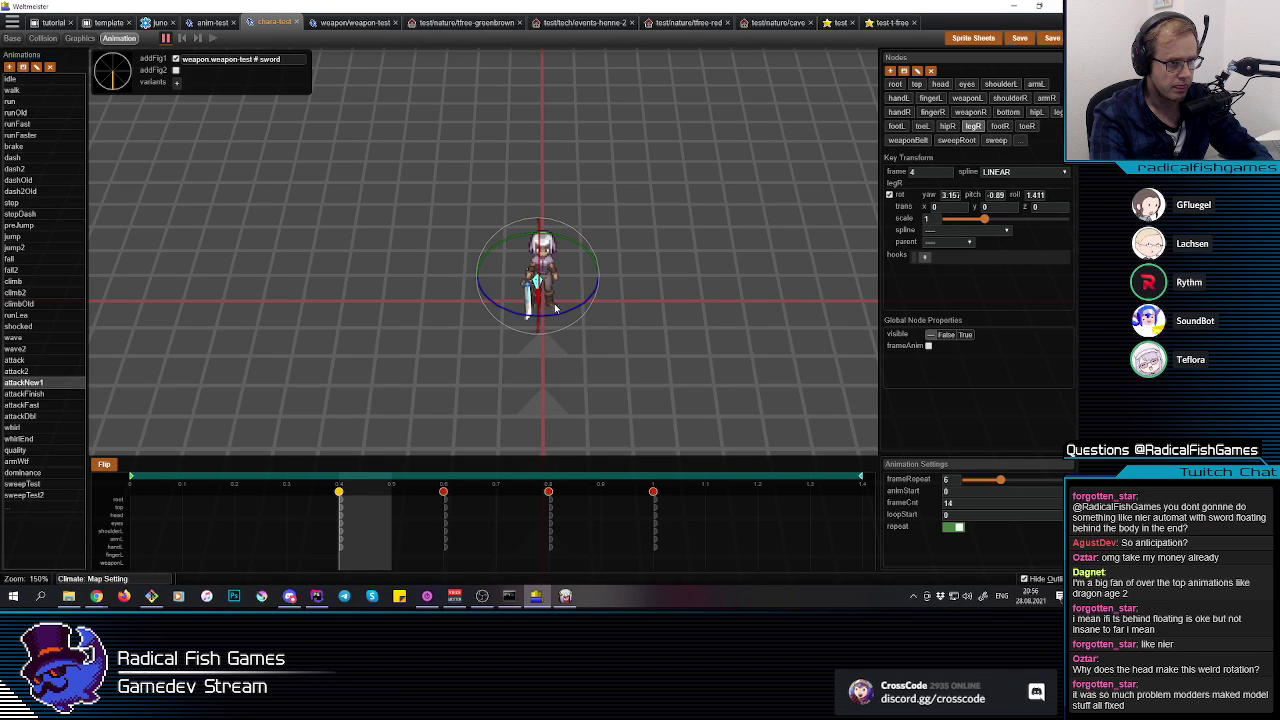
pyautogui.moveTo(559, 316); pyautogui.dragTo(541, 318)
pyautogui.moveTo(508, 277); pyautogui.dragTo(514, 268)
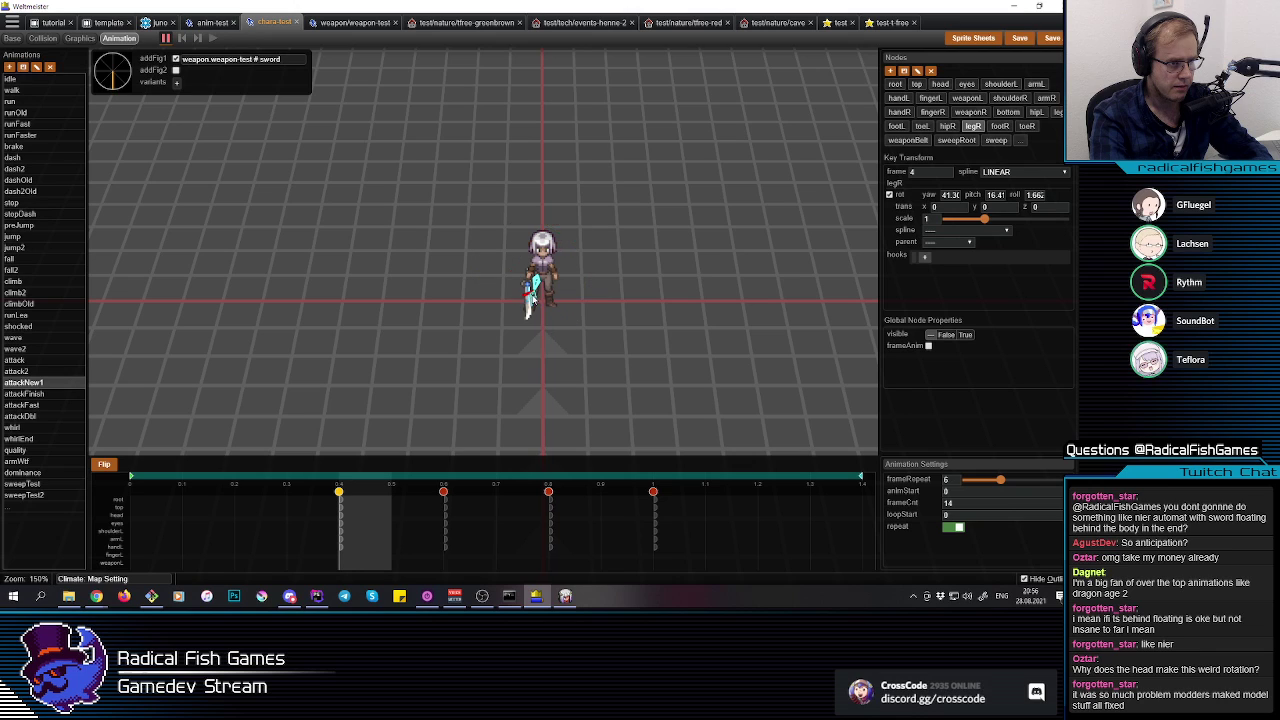
# Step: Bend the figure's right foot and increase the legR node's pitch to about 30 in the frame 4 key
pyautogui.click(534, 304)
pyautogui.moveTo(531, 296); pyautogui.dragTo(530, 272)
pyautogui.click(534, 290)
pyautogui.press('w')
pyautogui.click(541, 275)
pyautogui.press('Right')
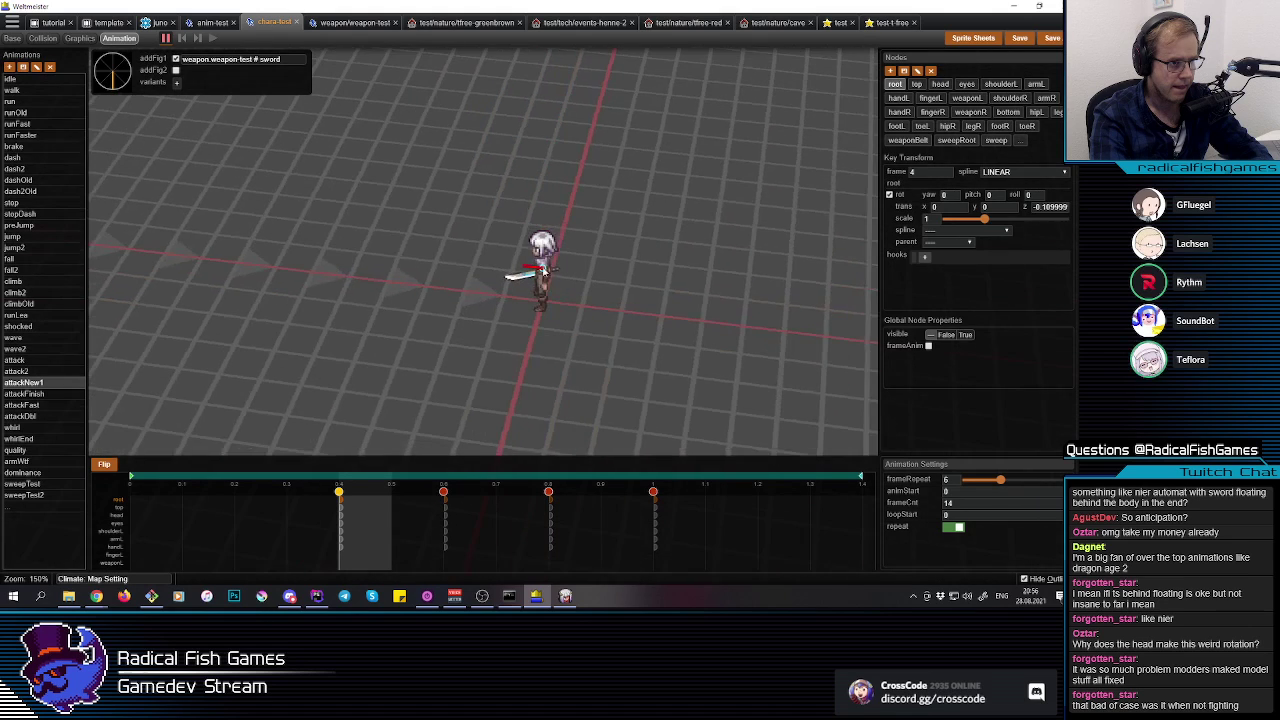
pyautogui.press('e')
pyautogui.moveTo(557, 233); pyautogui.dragTo(552, 233)
pyautogui.press('Left')
# Step: Turn the legL node outward to about yaw -31.4, pitch 27.2 and roll 3.60 in the frame 4 key
pyautogui.click(553, 283)
pyautogui.press('e')
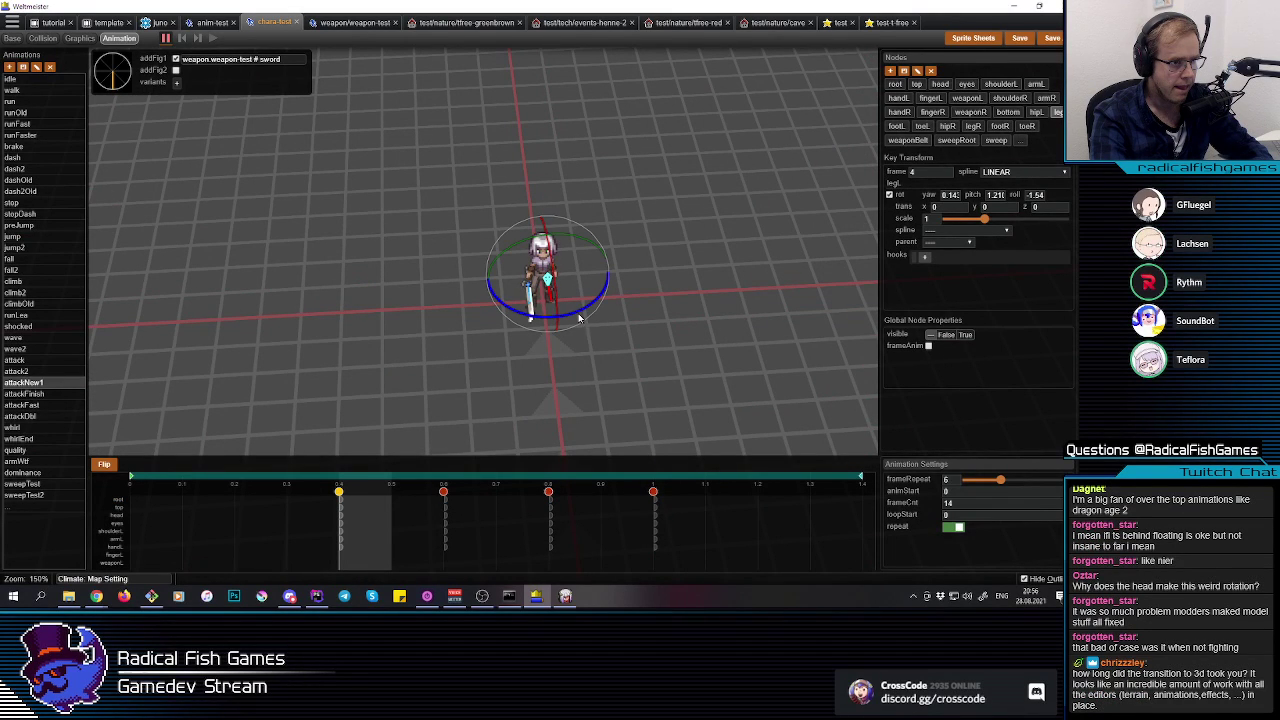
pyautogui.moveTo(585, 314); pyautogui.dragTo(563, 284)
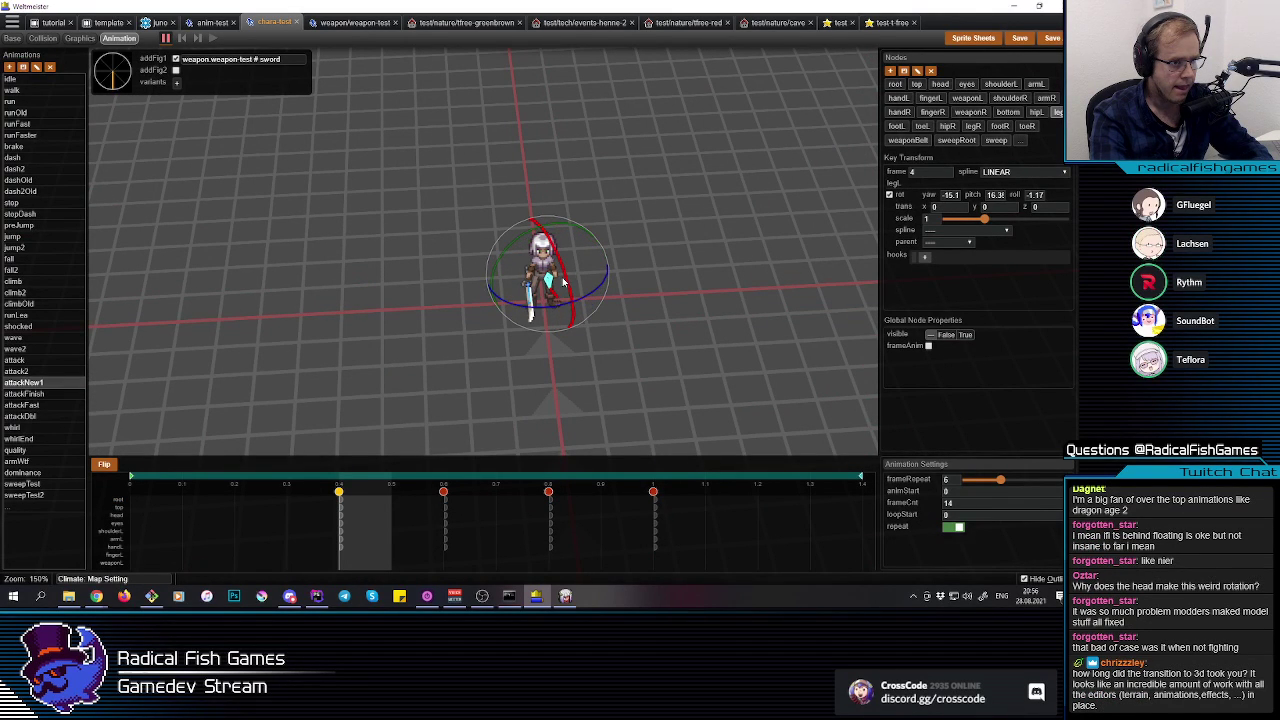
pyautogui.click(549, 296)
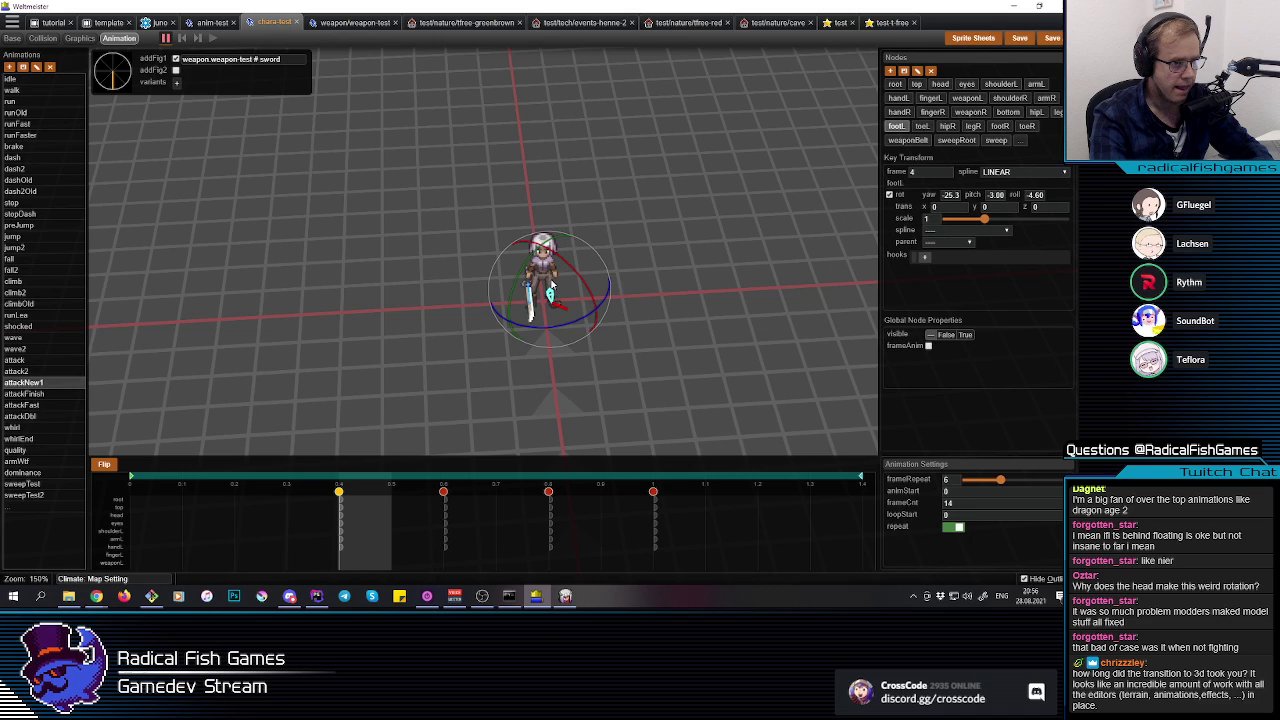
pyautogui.click(547, 284)
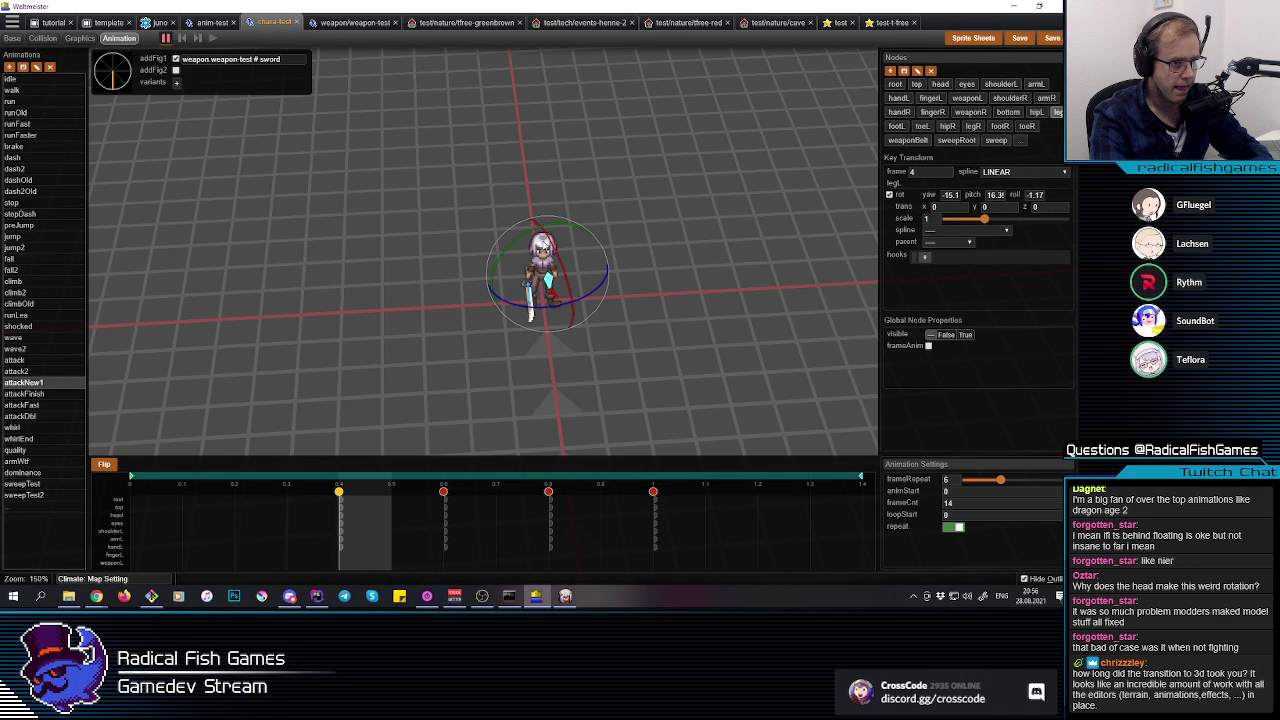
pyautogui.moveTo(565, 249); pyautogui.dragTo(584, 272)
# Step: Bend the footL node to about pitch -23.9 in the frame 4 key and check the stance from the front
pyautogui.click(562, 287)
pyautogui.moveTo(580, 269); pyautogui.dragTo(577, 328, button='middle')
pyautogui.click(544, 295)
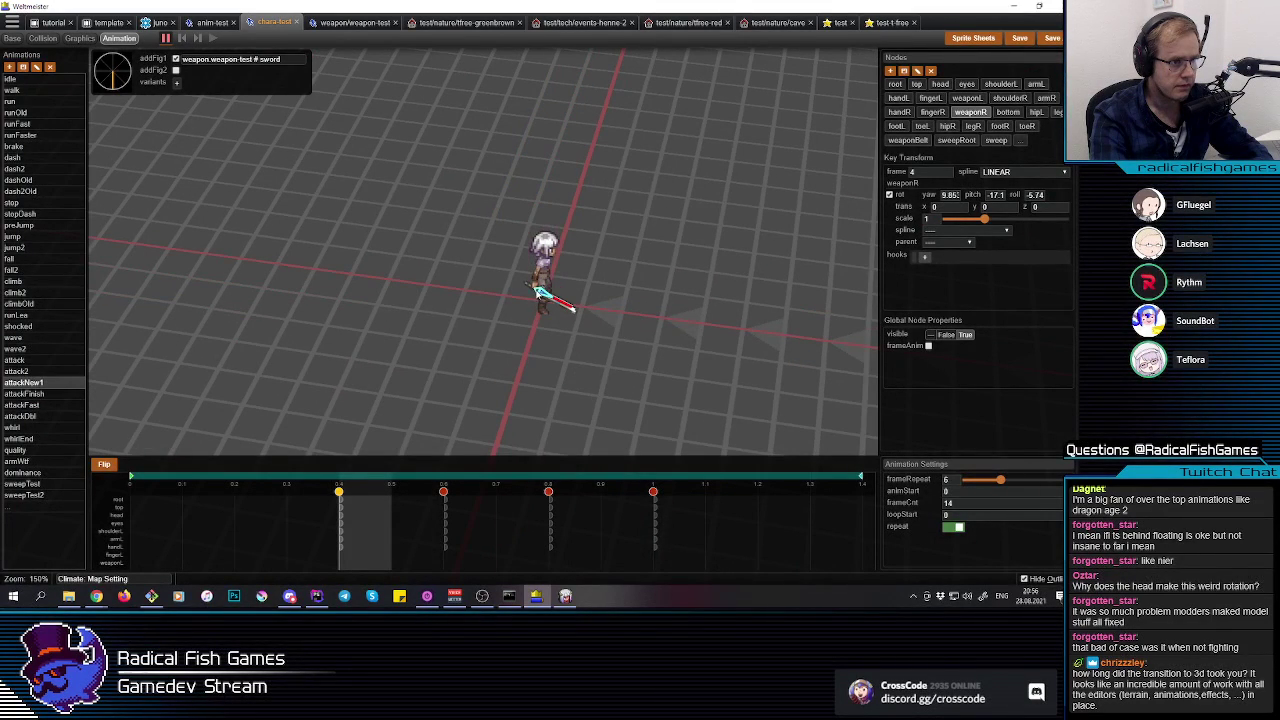
pyautogui.moveTo(576, 264); pyautogui.dragTo(568, 260)
pyautogui.click(597, 325)
pyautogui.moveTo(597, 325); pyautogui.dragTo(577, 320, button='middle')
pyautogui.scroll(2, 560, 308)
pyautogui.moveTo(534, 278)
pyautogui.mouseDown(button='middle')
pyautogui.moveTo(541, 286)
pyautogui.moveTo(542, 266)
pyautogui.moveTo(538, 282)
pyautogui.moveTo(522, 273)
pyautogui.moveTo(536, 269)
pyautogui.mouseUp(button='middle')
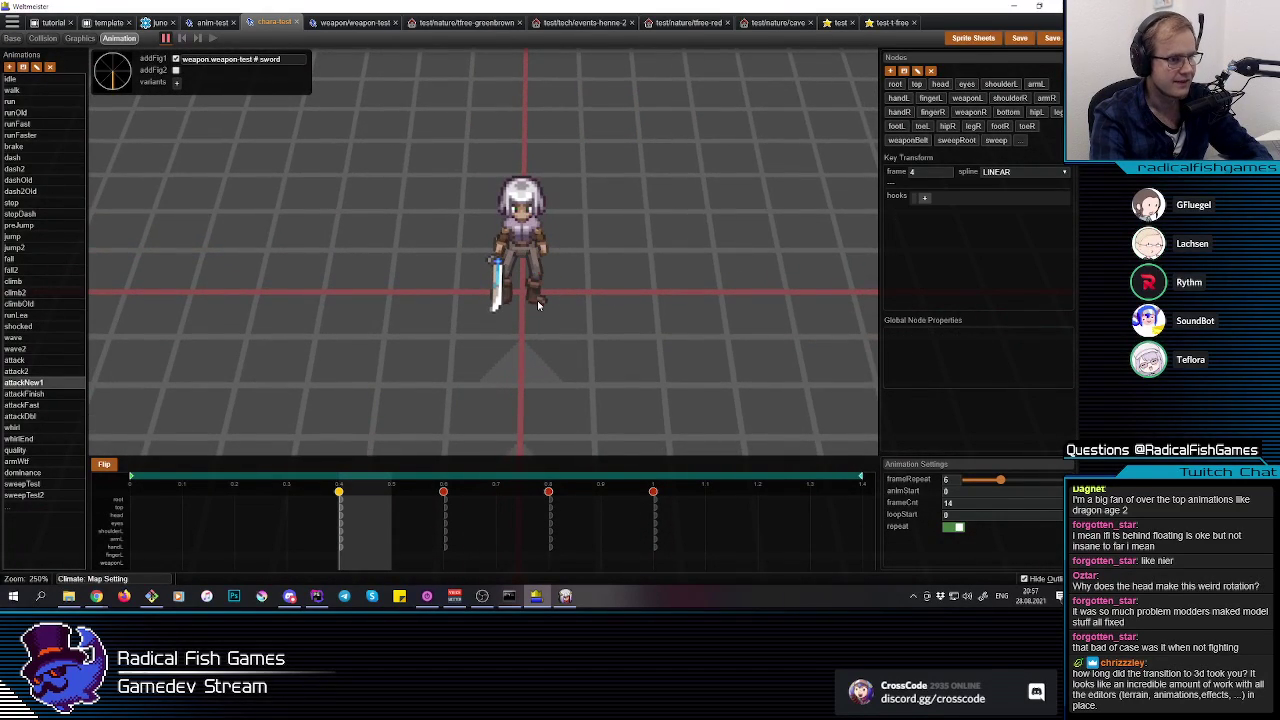
# Step: Increase the legL node's pitch to about 38.8 and bend the footL node further in the frame 4 key
pyautogui.click(538, 266)
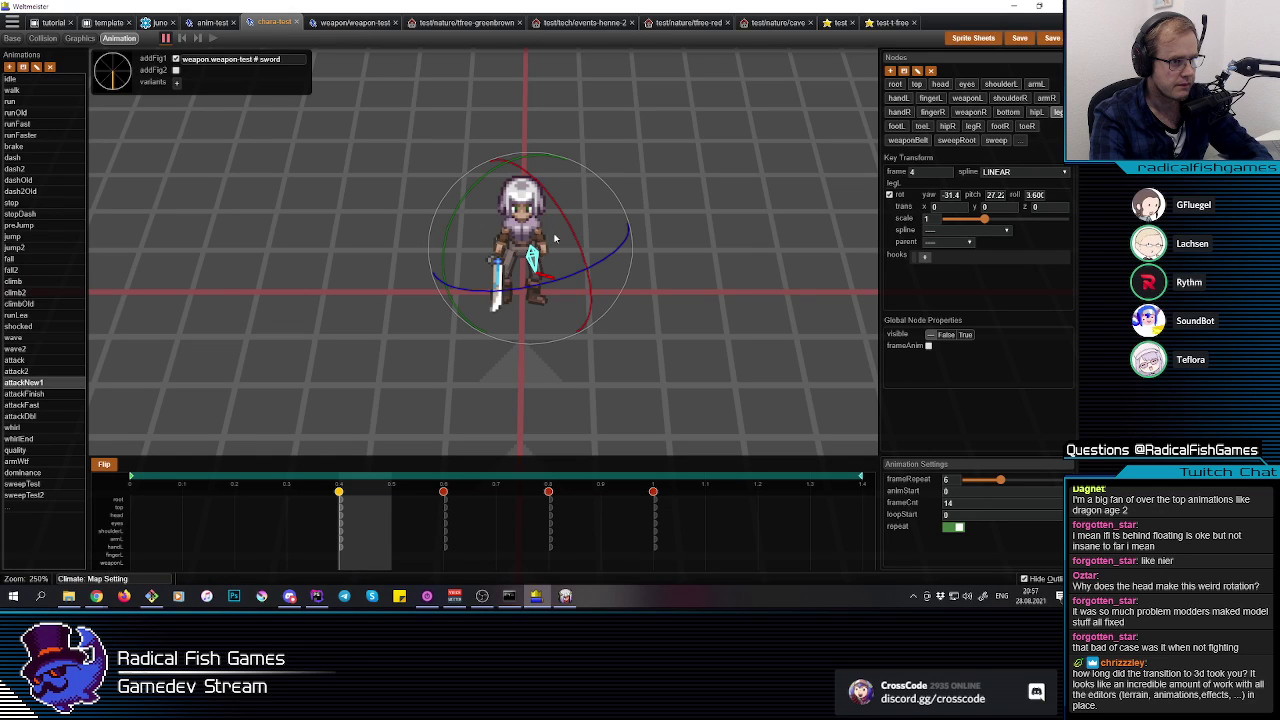
pyautogui.click(545, 250)
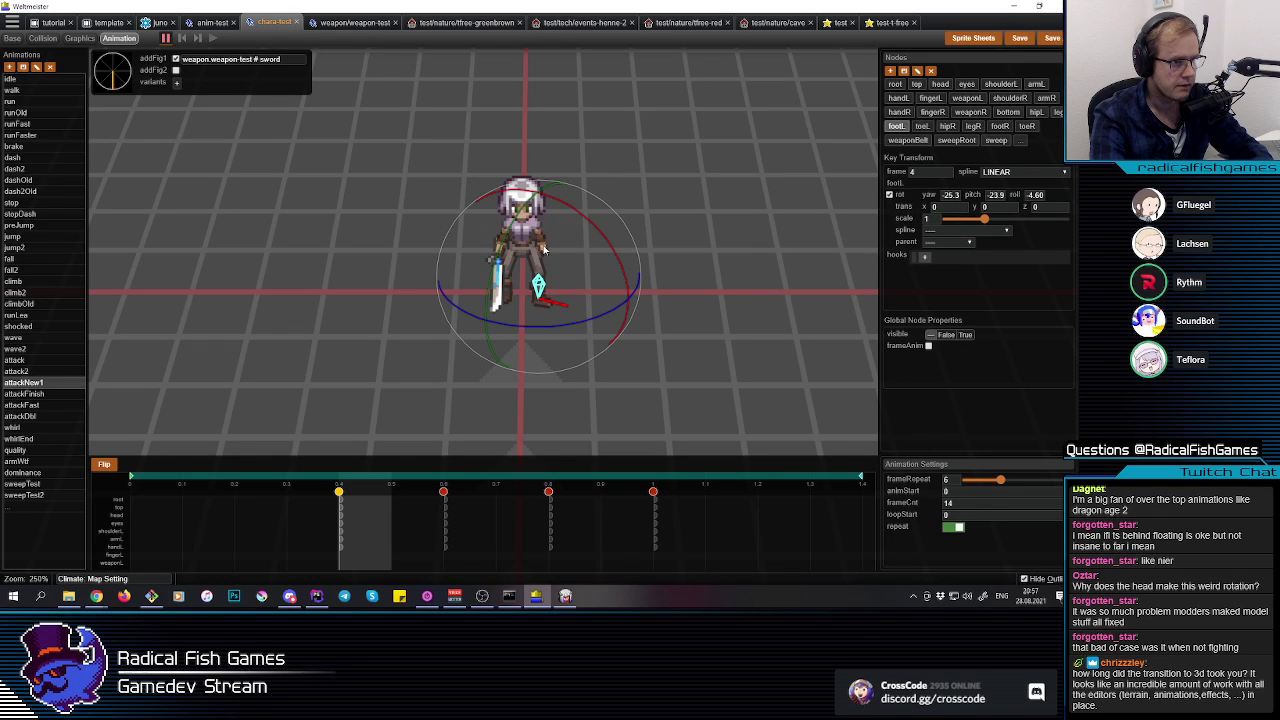
pyautogui.moveTo(583, 218); pyautogui.dragTo(566, 213)
pyautogui.click(545, 261)
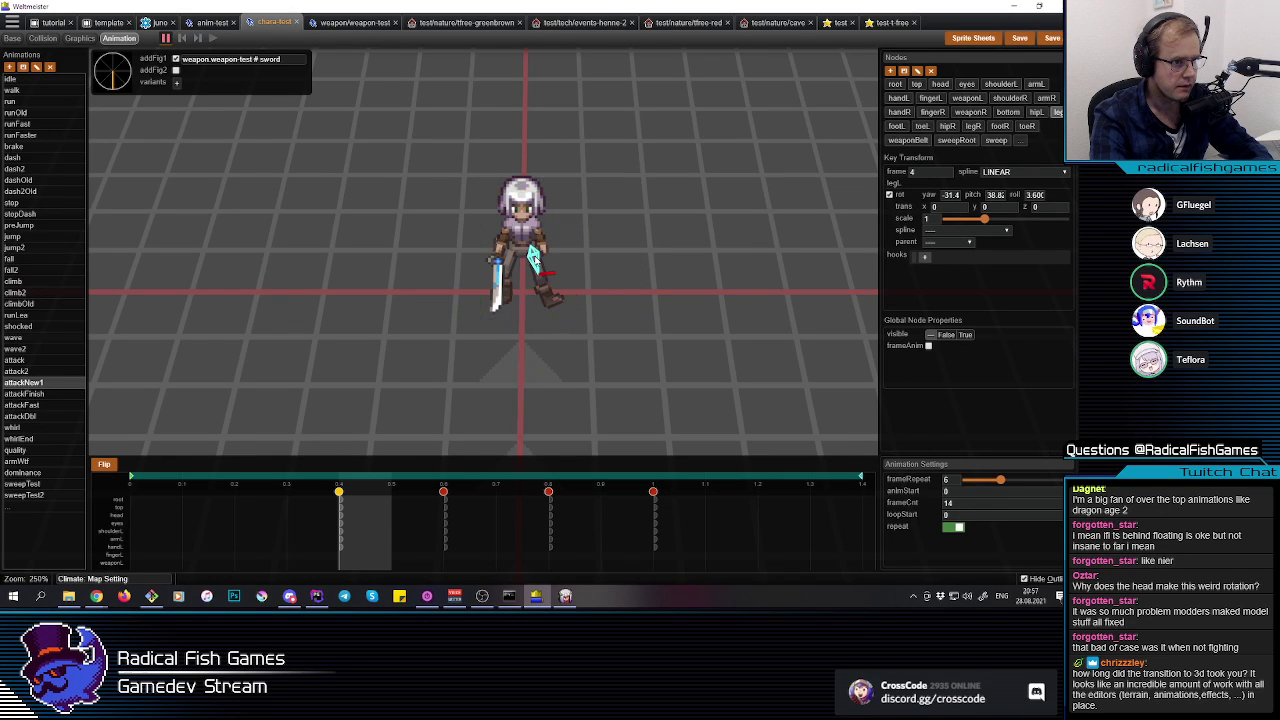
# Step: Rotate the toeL node so the left foot rests flat on the ground in the frame 4 key
pyautogui.click(557, 304)
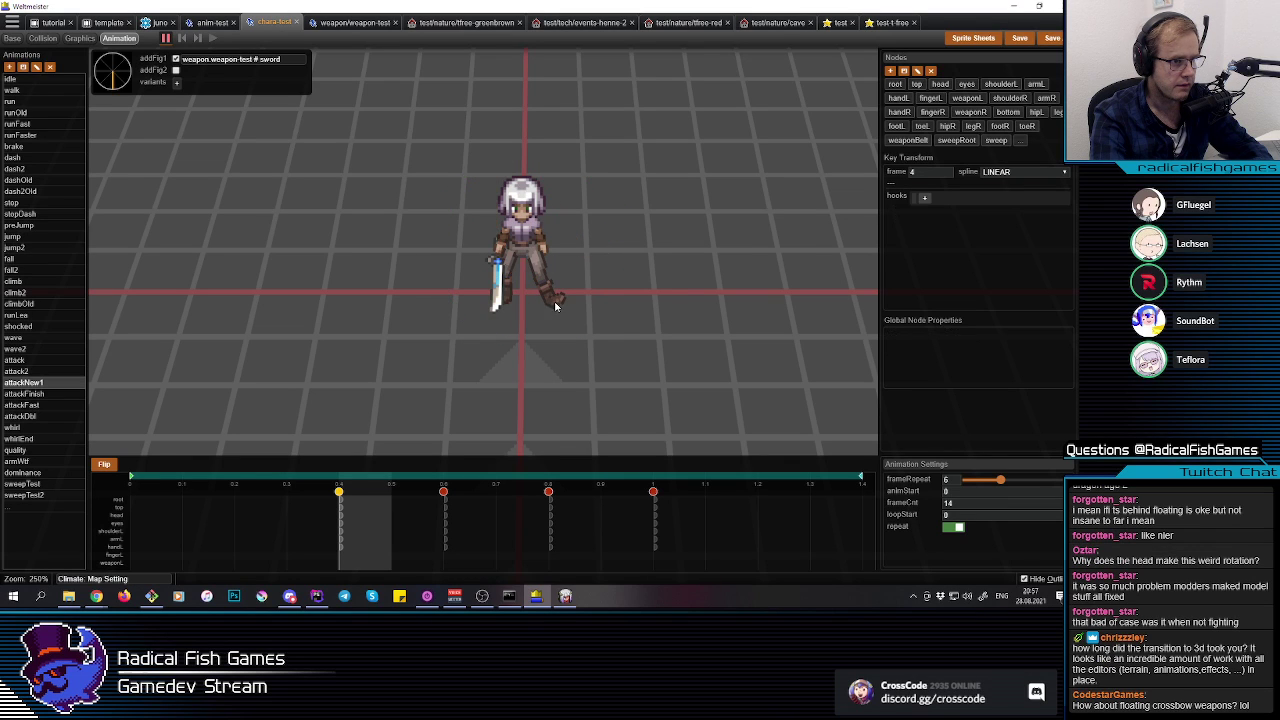
pyautogui.moveTo(590, 285); pyautogui.dragTo(598, 297)
pyautogui.moveTo(584, 348); pyautogui.dragTo(569, 351)
# Step: Rotate the legR node to about pitch 45.4 and the footR node to about pitch -62.4 in the frame 4 key
pyautogui.click(507, 261)
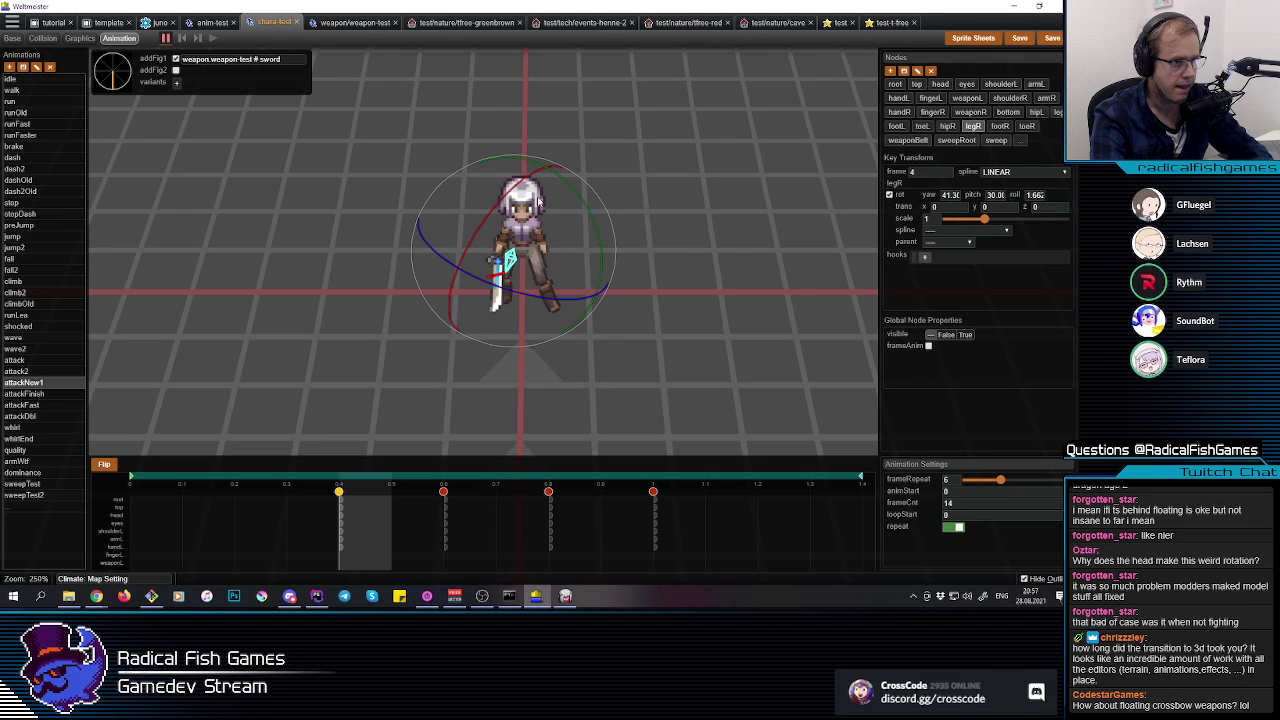
pyautogui.moveTo(532, 180); pyautogui.dragTo(513, 193)
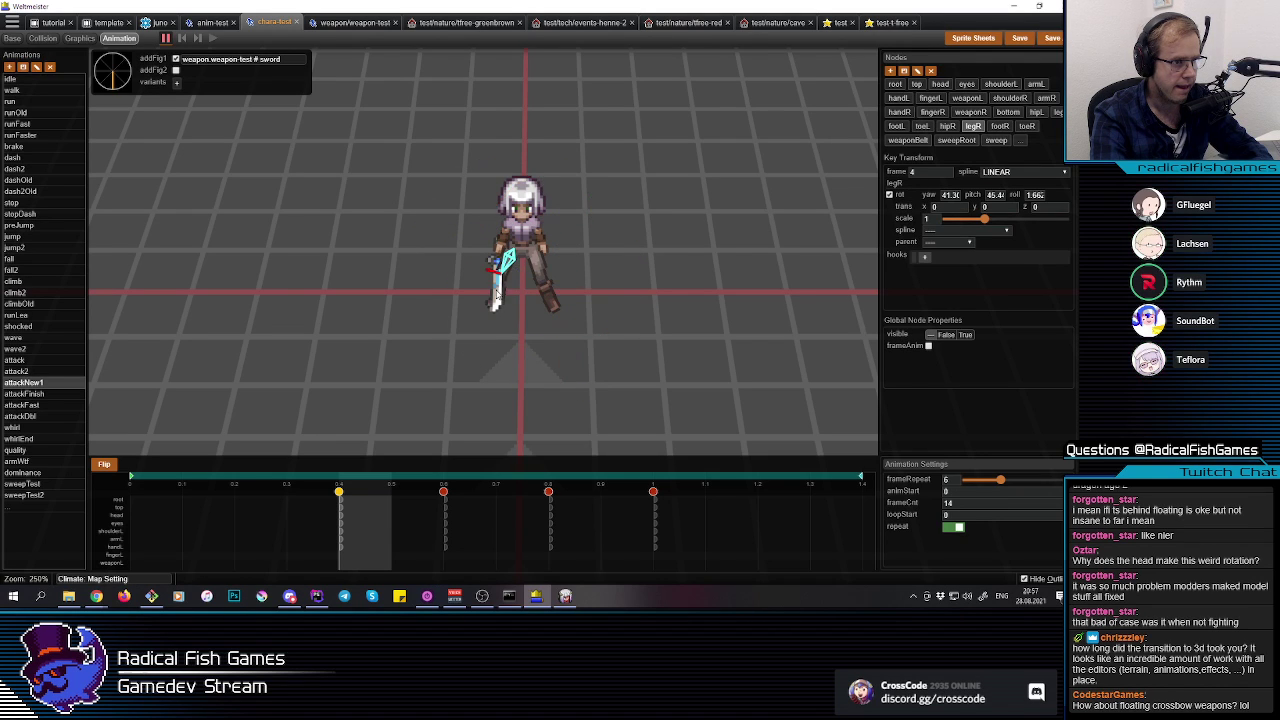
pyautogui.click(499, 286)
pyautogui.press('r')
pyautogui.moveTo(476, 255); pyautogui.dragTo(472, 271)
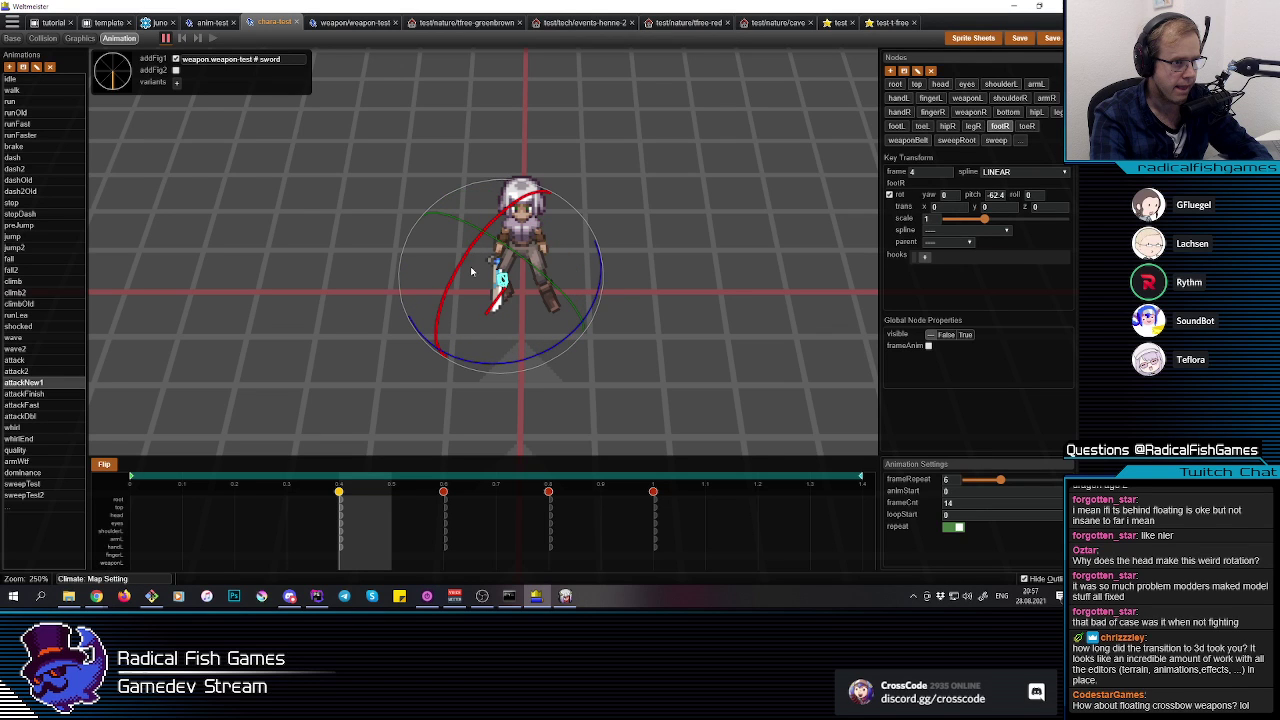
# Step: Readjust the legL node to about yaw -41.3, pitch 36.7 and roll -2.71 in the frame 4 key
pyautogui.click(533, 258)
pyautogui.click(533, 258)
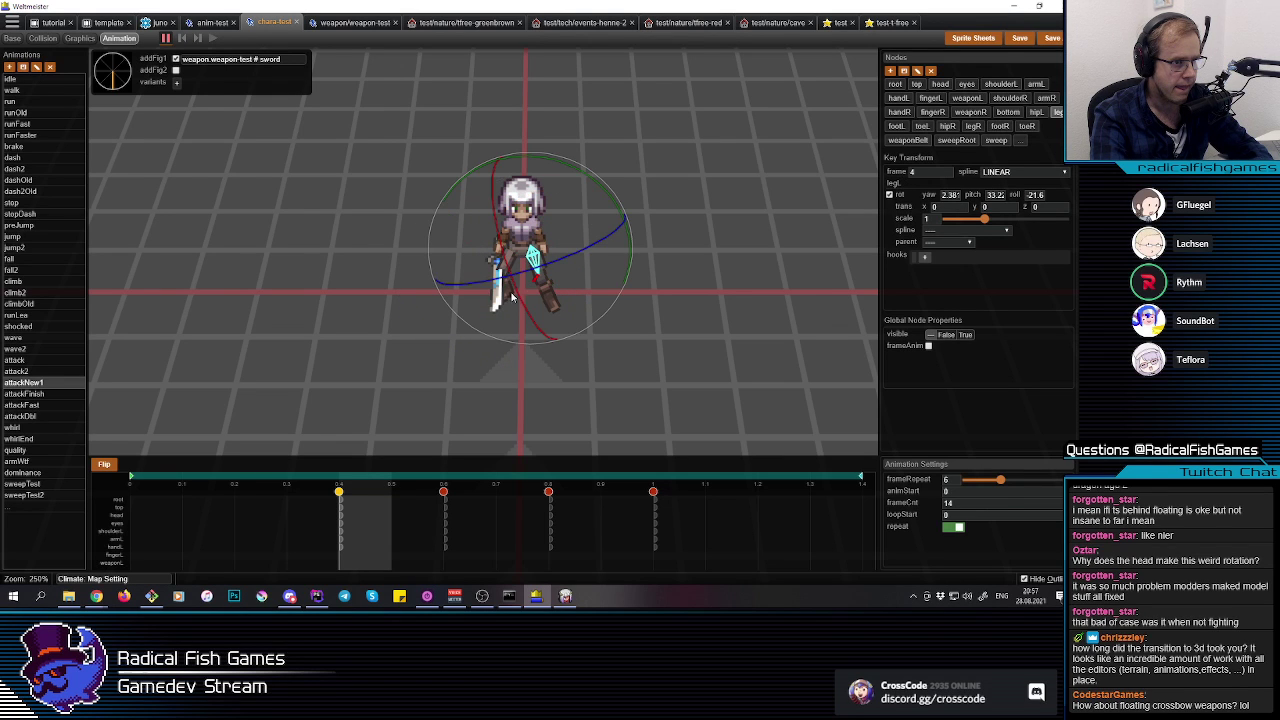
pyautogui.moveTo(538, 271); pyautogui.dragTo(549, 267)
pyautogui.moveTo(548, 269); pyautogui.dragTo(522, 289, button='middle')
pyautogui.moveTo(490, 188); pyautogui.dragTo(481, 201)
pyautogui.moveTo(522, 297); pyautogui.dragTo(536, 299)
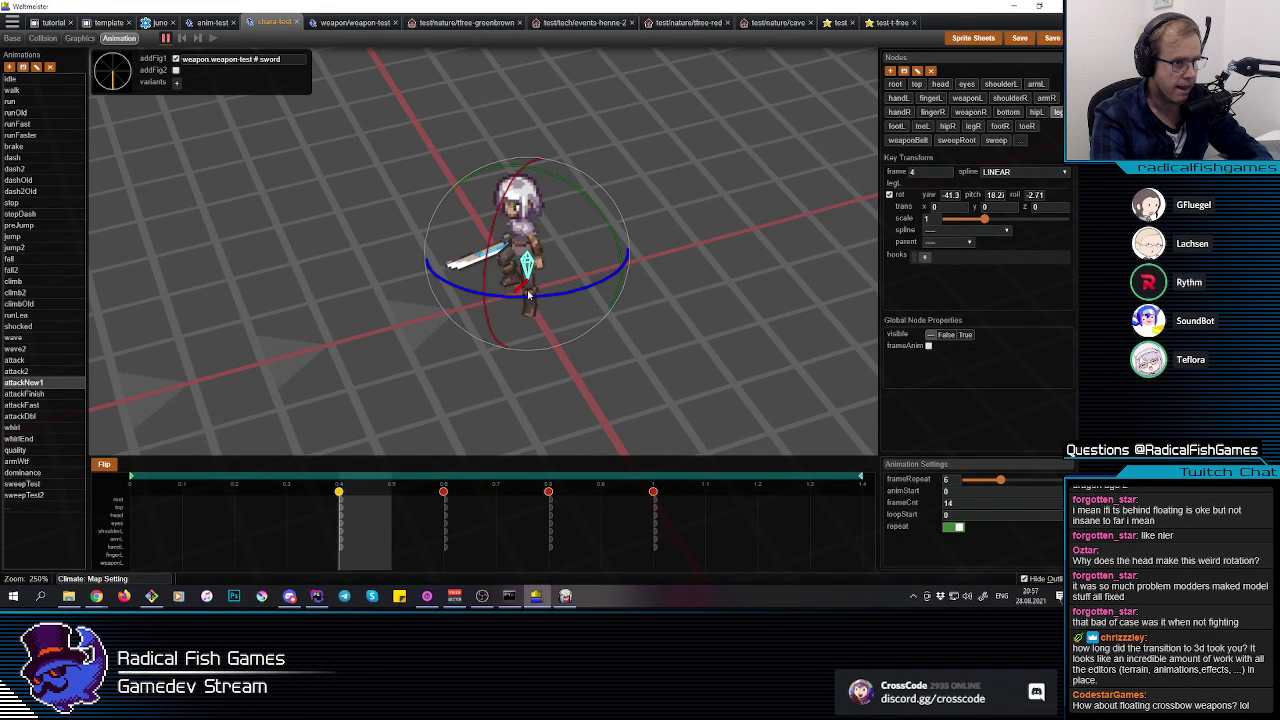
pyautogui.click(521, 312)
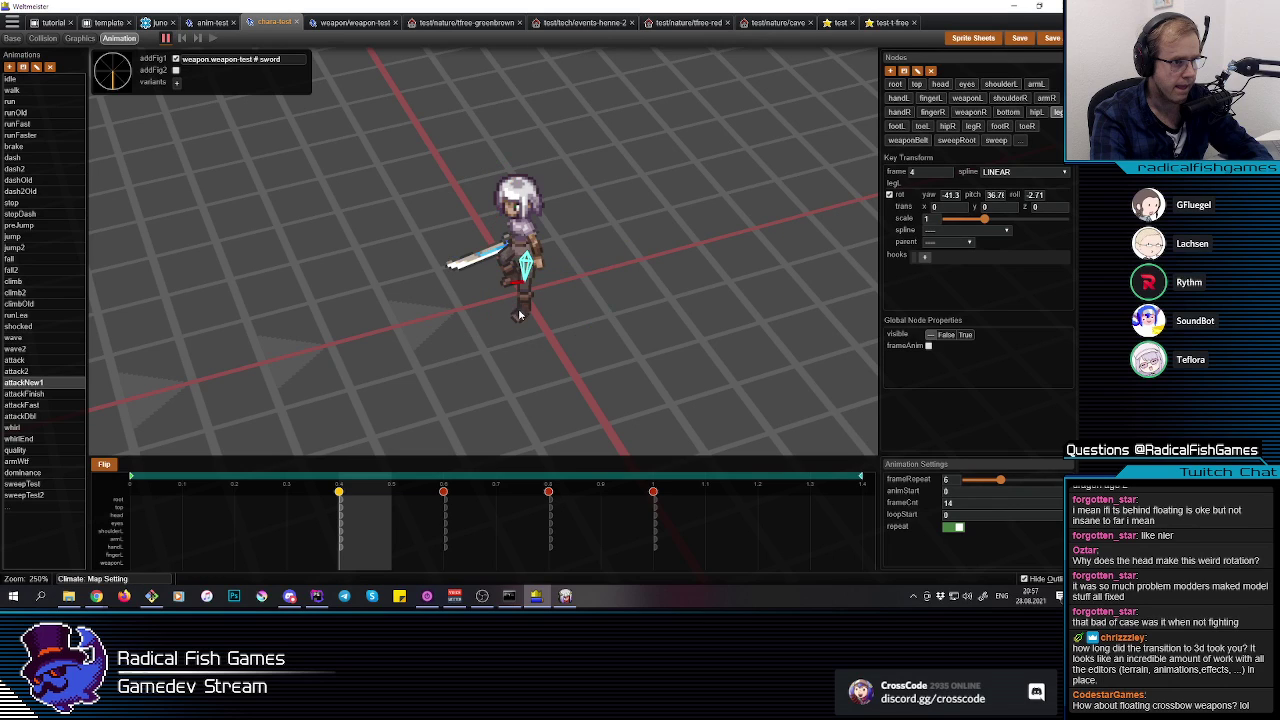
# Step: Fine-tune the toeL node's rotation to match the readjusted left leg in the frame 4 key
pyautogui.click(521, 314)
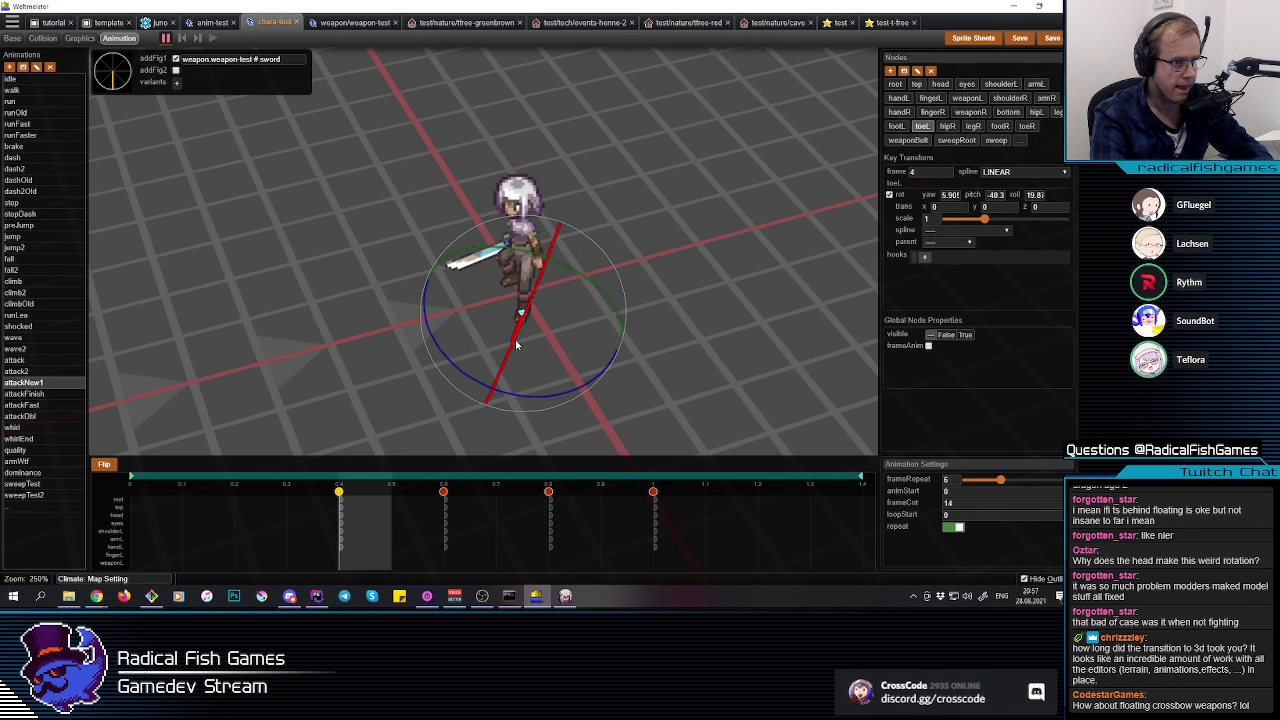
pyautogui.moveTo(604, 291)
pyautogui.mouseDown()
pyautogui.moveTo(586, 286)
pyautogui.moveTo(601, 292)
pyautogui.mouseUp()
pyautogui.moveTo(613, 363); pyautogui.dragTo(603, 354)
pyautogui.moveTo(653, 329); pyautogui.dragTo(543, 310, button='middle')
# Step: Swing the figure's right arm outward, away from the body, in the frame 4 key
pyautogui.click(505, 240)
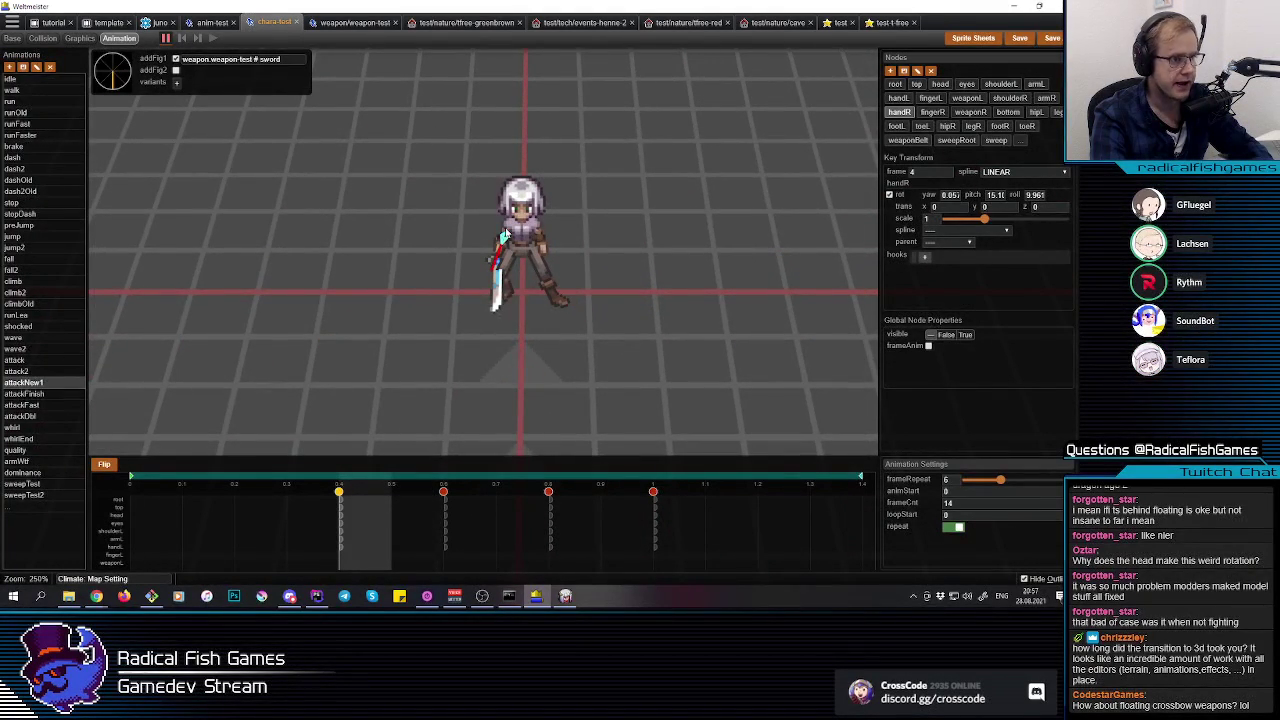
pyautogui.click(506, 232)
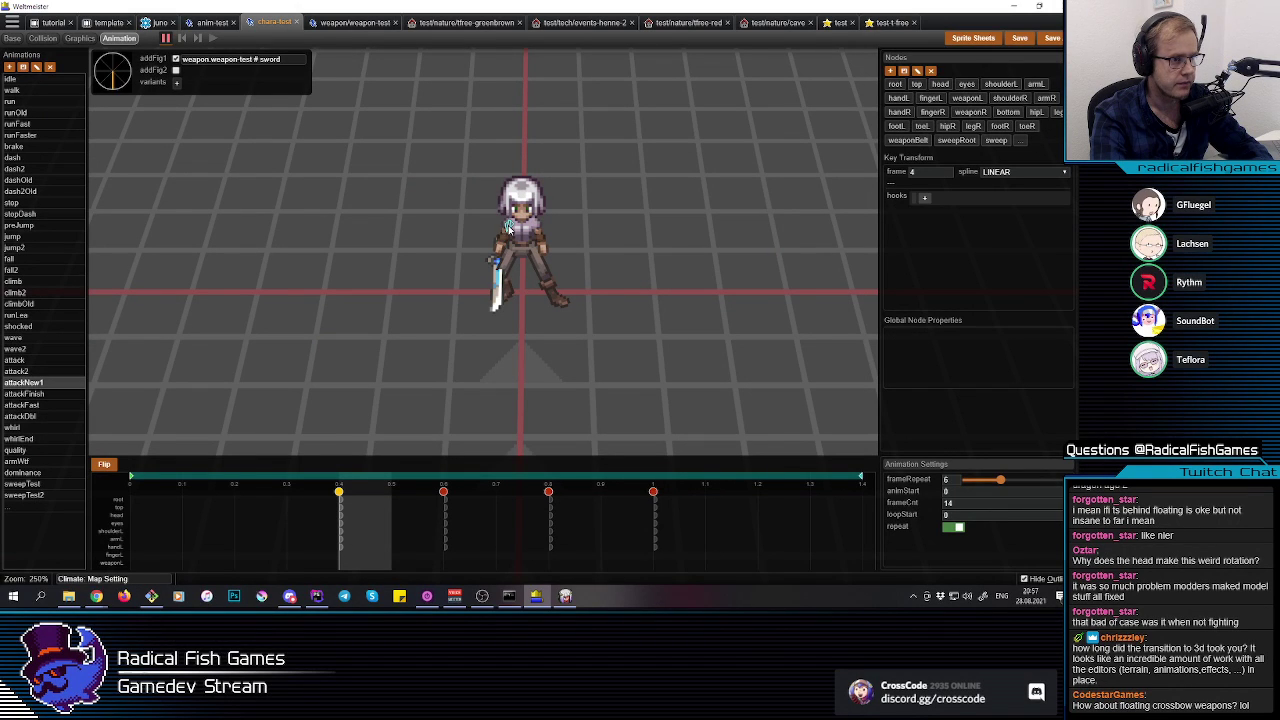
pyautogui.click(508, 228)
pyautogui.moveTo(525, 181); pyautogui.dragTo(550, 183)
pyautogui.moveTo(546, 240)
pyautogui.mouseDown(button='middle')
pyautogui.moveTo(582, 261)
pyautogui.moveTo(510, 244)
pyautogui.moveTo(530, 232)
pyautogui.mouseUp(button='middle')
# Step: Twist the upper body by rotating the top node to about yaw 28.4 in the frame 4 key
pyautogui.click(520, 222)
pyautogui.press('Home')
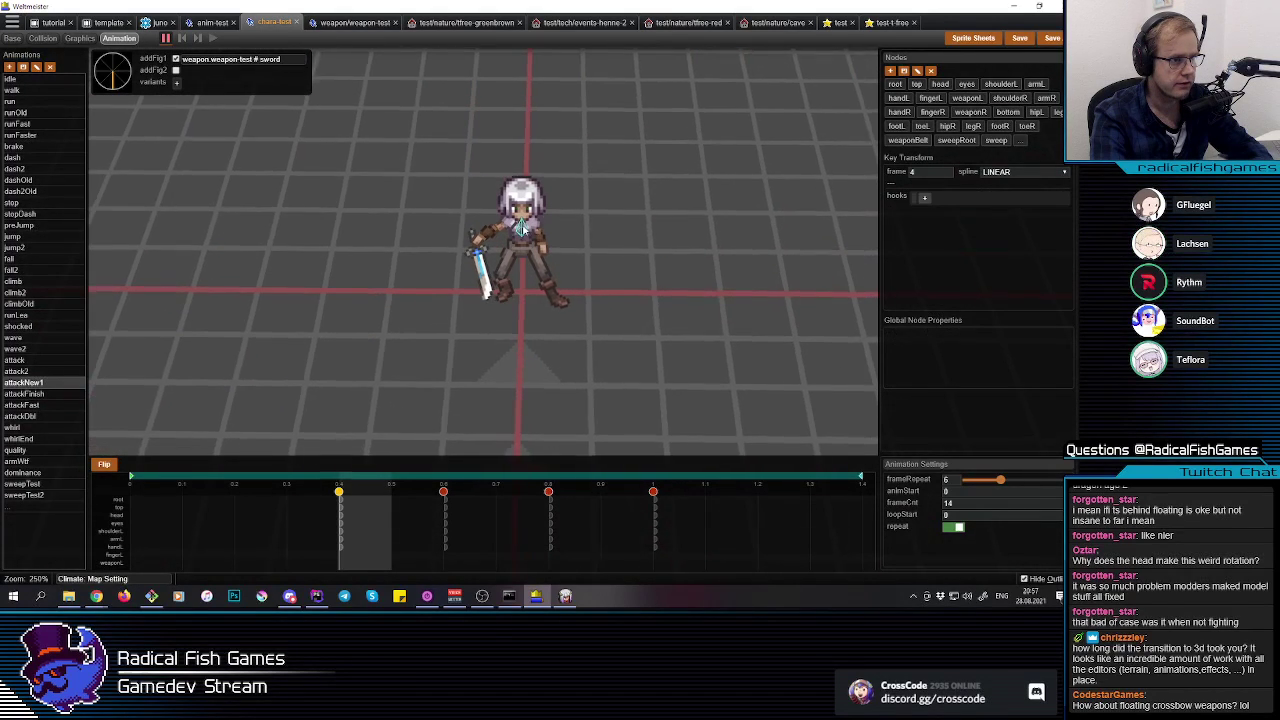
pyautogui.click(521, 226)
pyautogui.moveTo(531, 314); pyautogui.dragTo(514, 309)
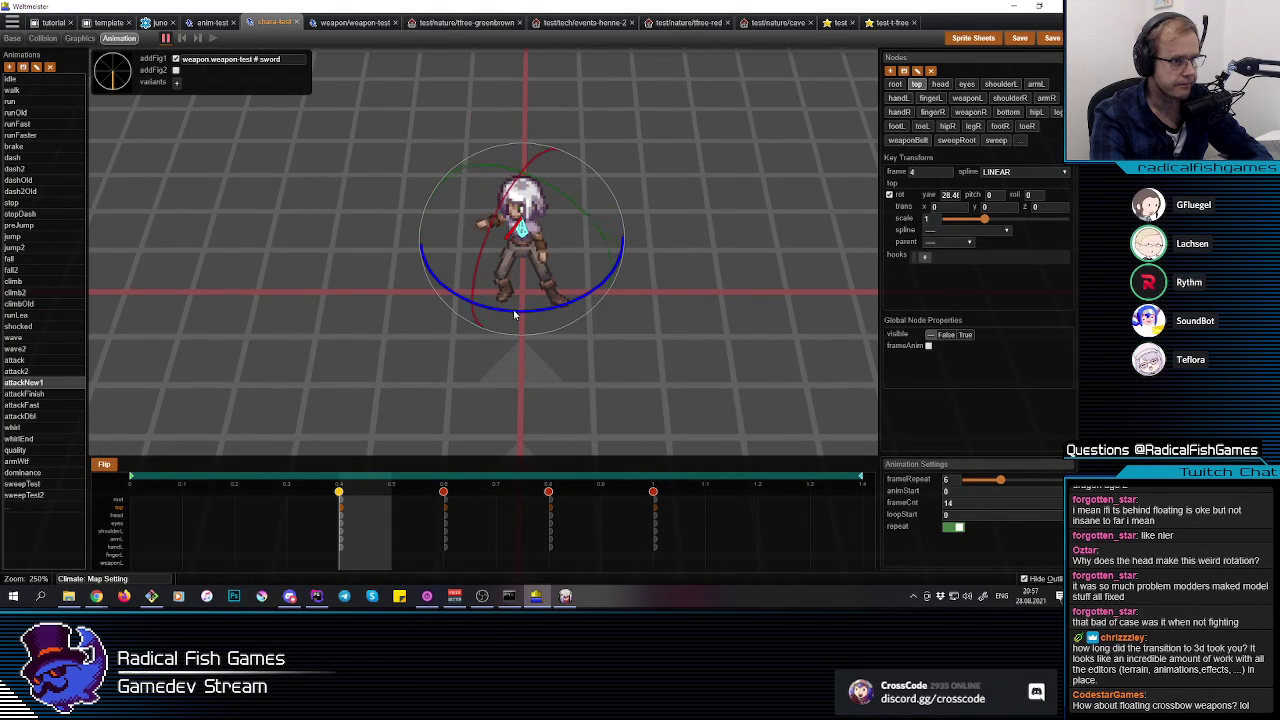
# Step: Pose the figure's left arm in the frame 4 key by rotating the armL and handL nodes
pyautogui.click(532, 231)
pyautogui.click(519, 212)
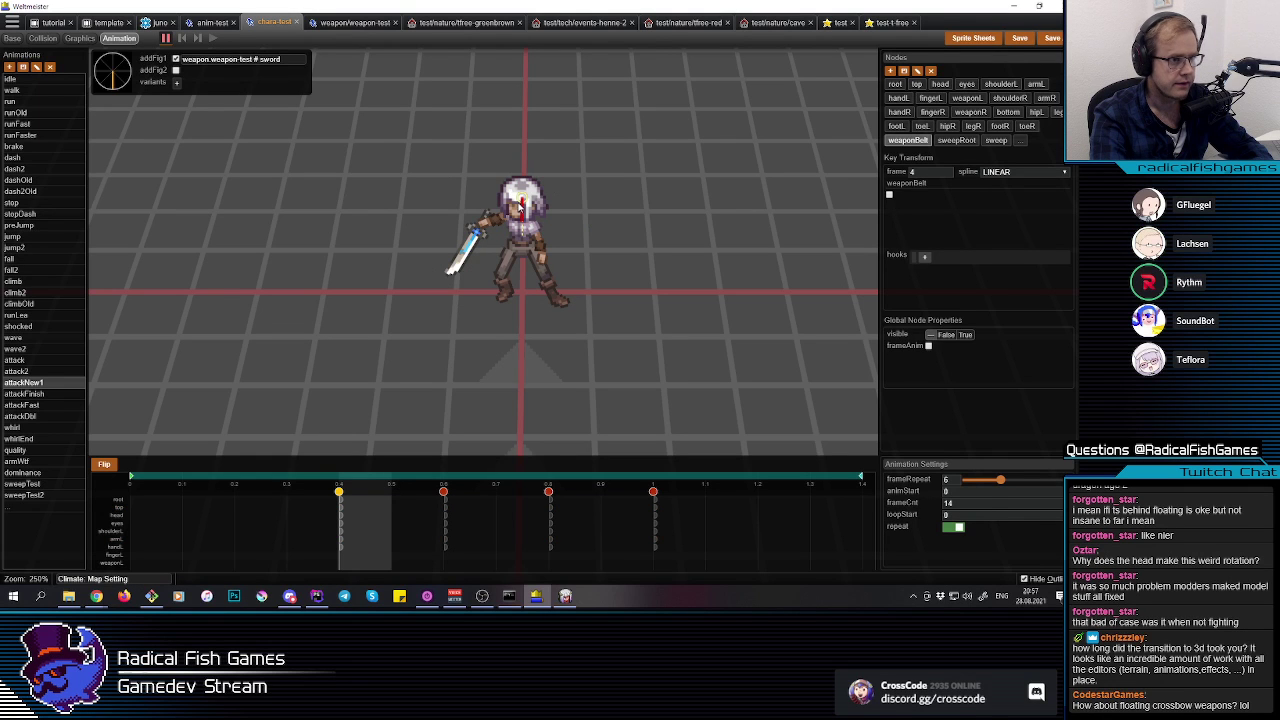
pyautogui.moveTo(520, 214); pyautogui.dragTo(527, 210, button='middle')
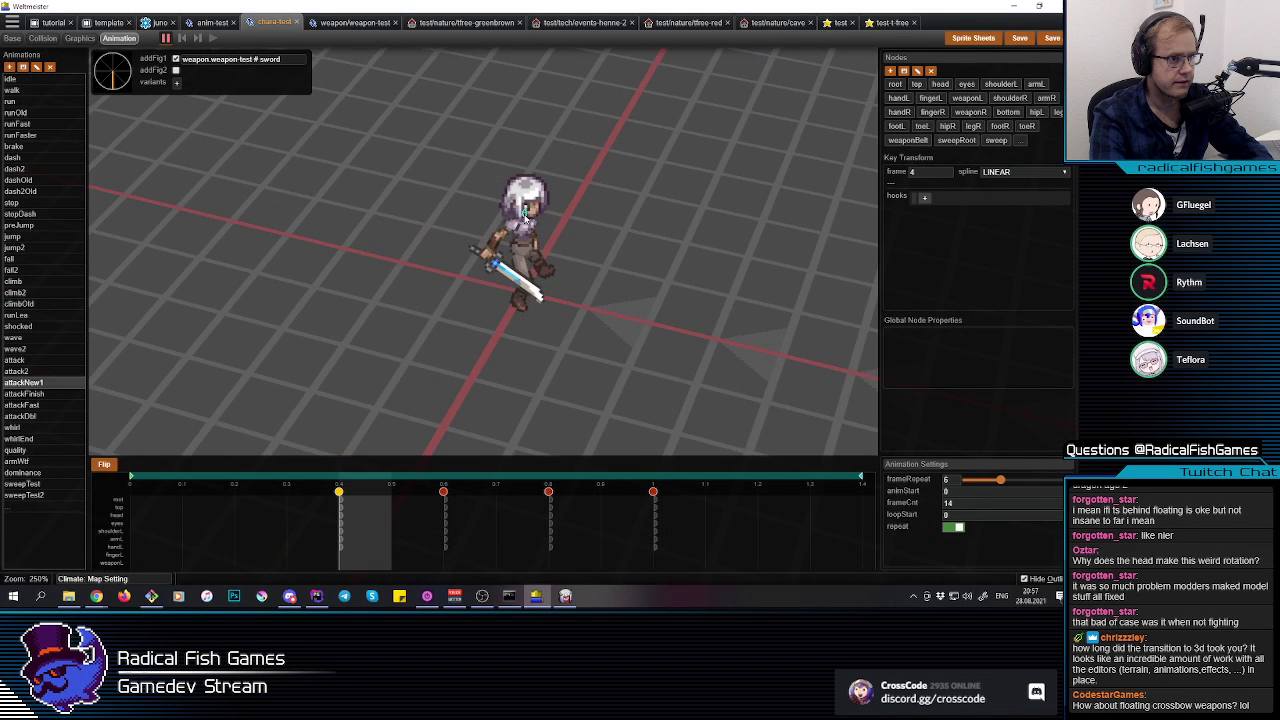
pyautogui.click(525, 215)
pyautogui.press('1')
pyautogui.press('r')
pyautogui.click(537, 243)
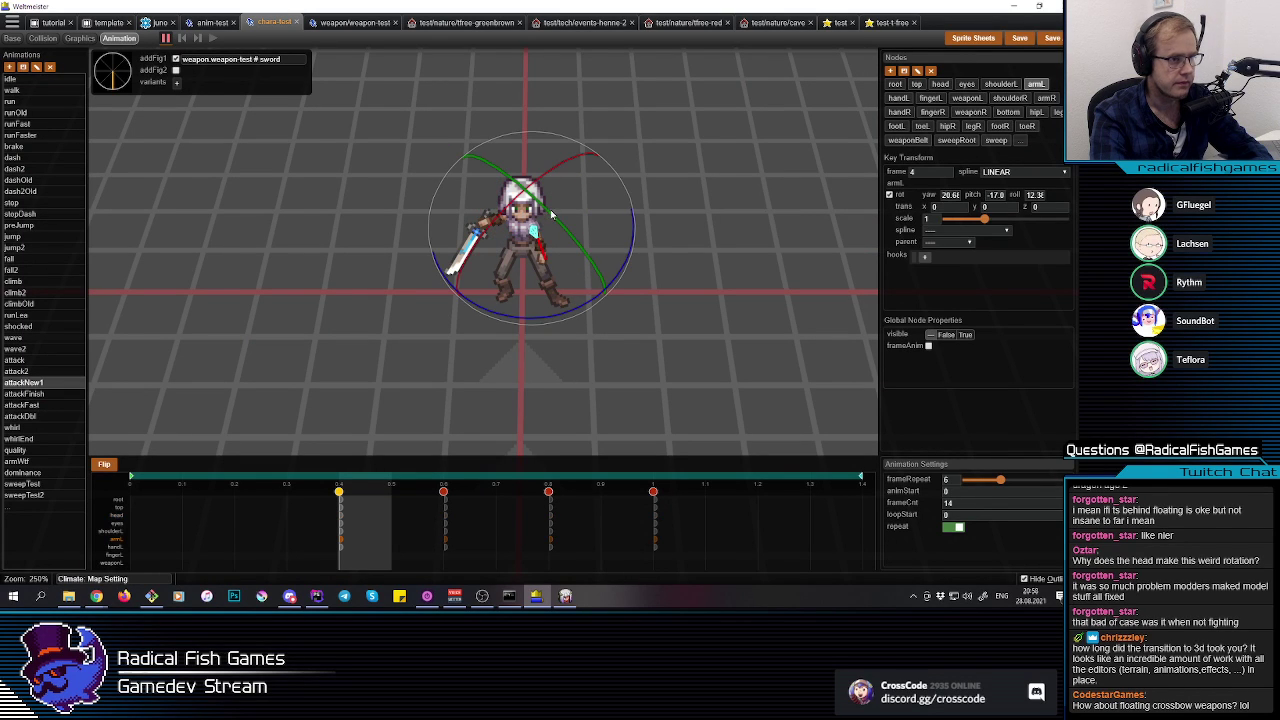
pyautogui.click(550, 248)
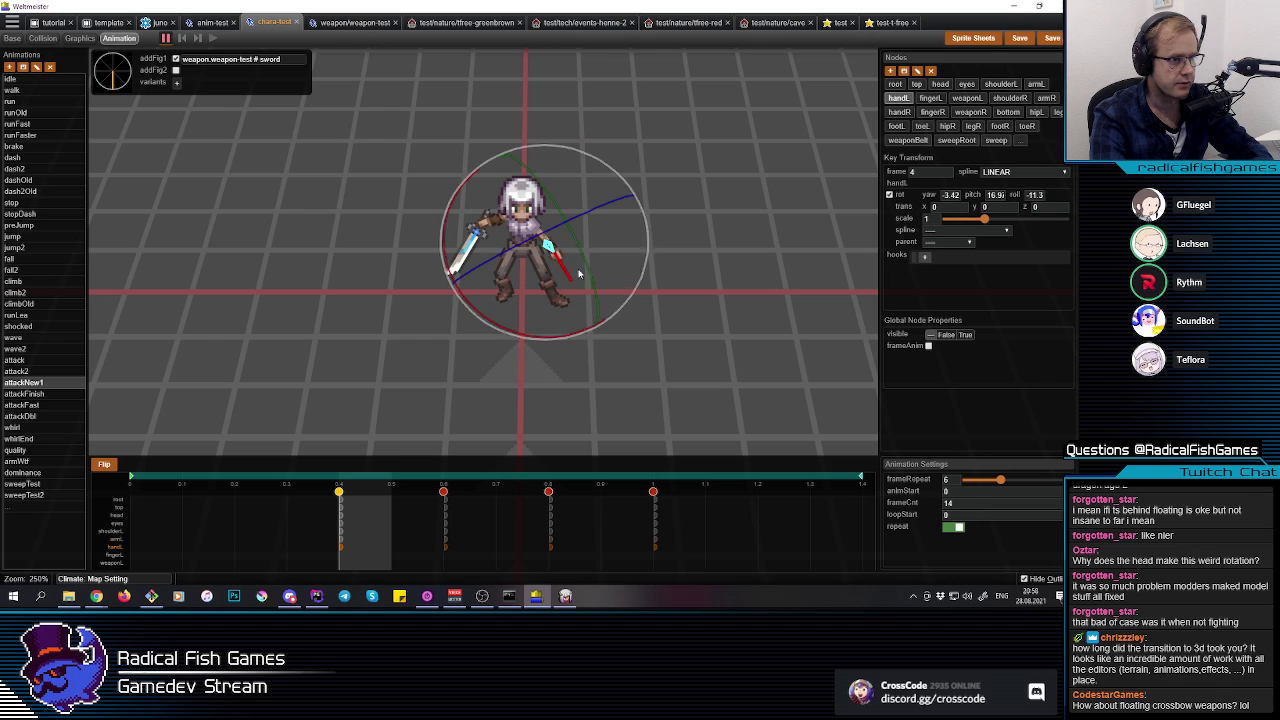
pyautogui.moveTo(563, 233); pyautogui.dragTo(531, 324)
# Step: Turn the figure's head by rotating the head node horizontally in the frame 4 key
pyautogui.moveTo(640, 290); pyautogui.dragTo(536, 286, button='middle')
pyautogui.click(580, 264)
pyautogui.moveTo(505, 224); pyautogui.dragTo(519, 210, button='middle')
pyautogui.click(522, 224)
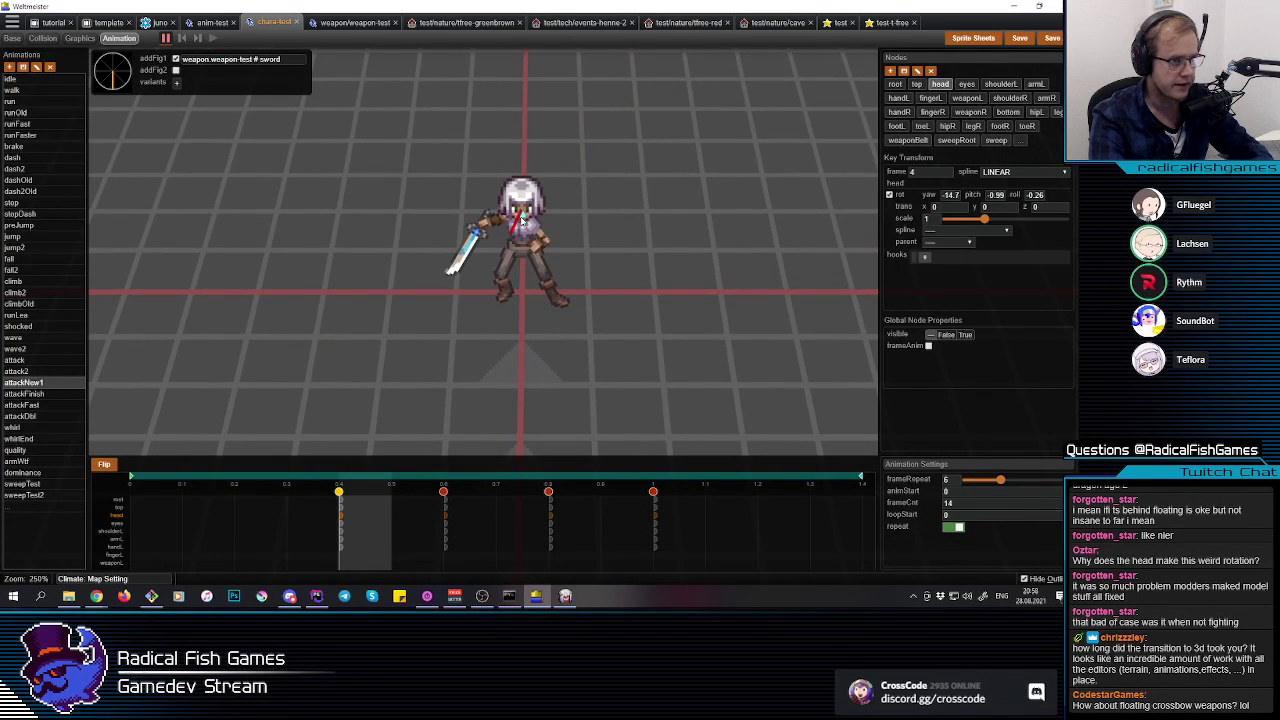
pyautogui.moveTo(524, 289); pyautogui.dragTo(575, 285)
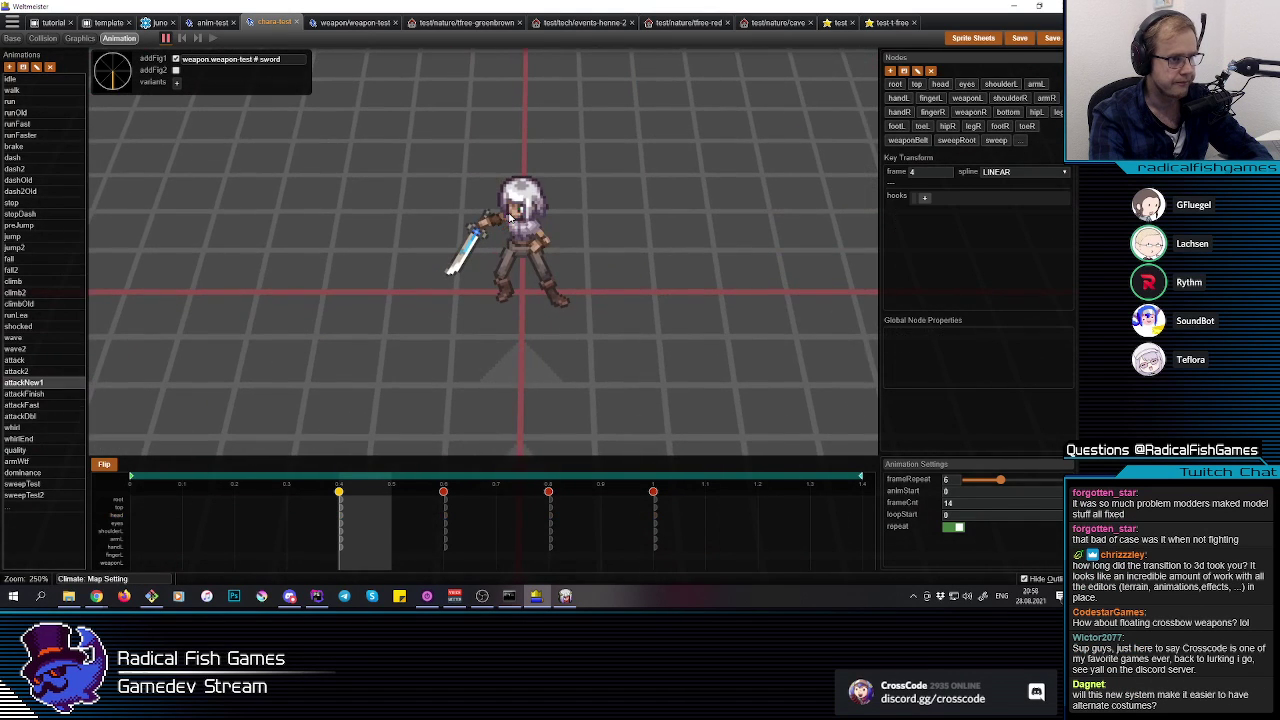
# Step: Try a different armR node rotation for the sword arm in the frame 4 key
pyautogui.click(547, 198)
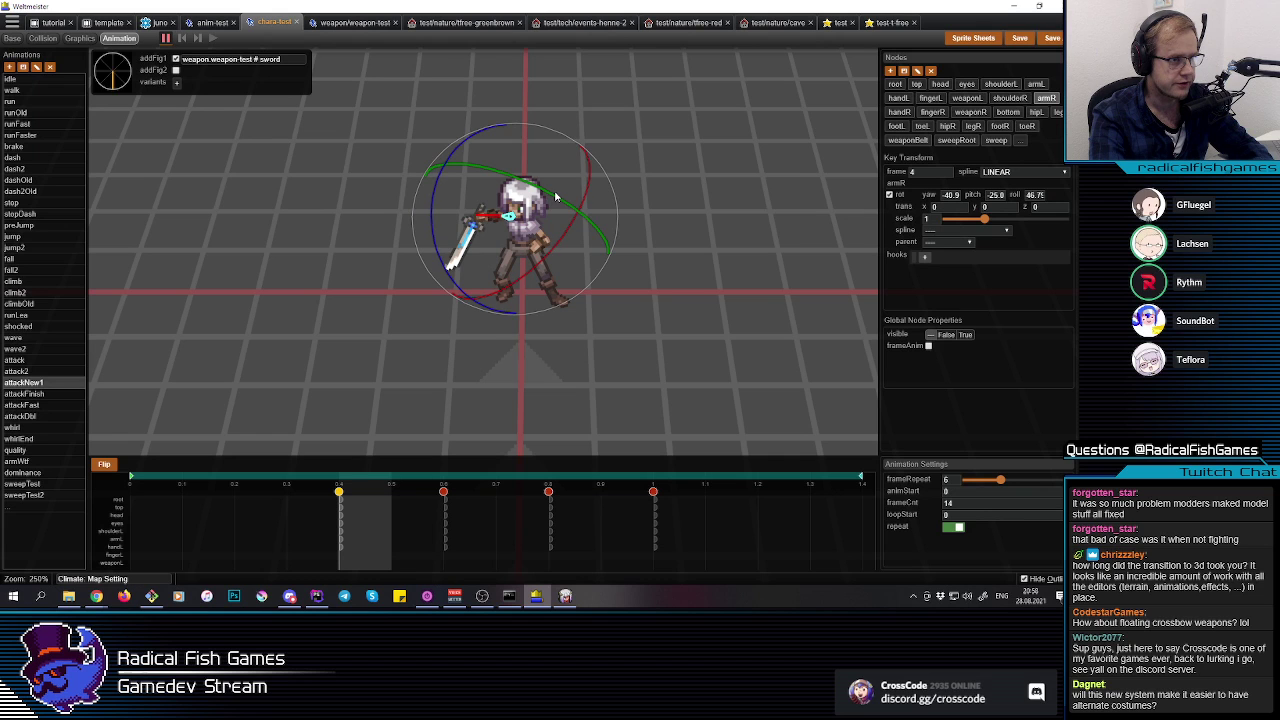
pyautogui.click(481, 221)
pyautogui.click(494, 221)
pyautogui.click(509, 220)
pyautogui.moveTo(513, 222); pyautogui.dragTo(594, 261, button='middle')
pyautogui.click(571, 245)
pyautogui.moveTo(593, 258); pyautogui.dragTo(510, 311)
# Step: Try rotating the handR node to about yaw 0.06, pitch -7.68 and roll 9.96, then tweak the right arm's pitch
pyautogui.click(483, 218)
pyautogui.press('r')
pyautogui.moveTo(528, 277); pyautogui.dragTo(521, 283)
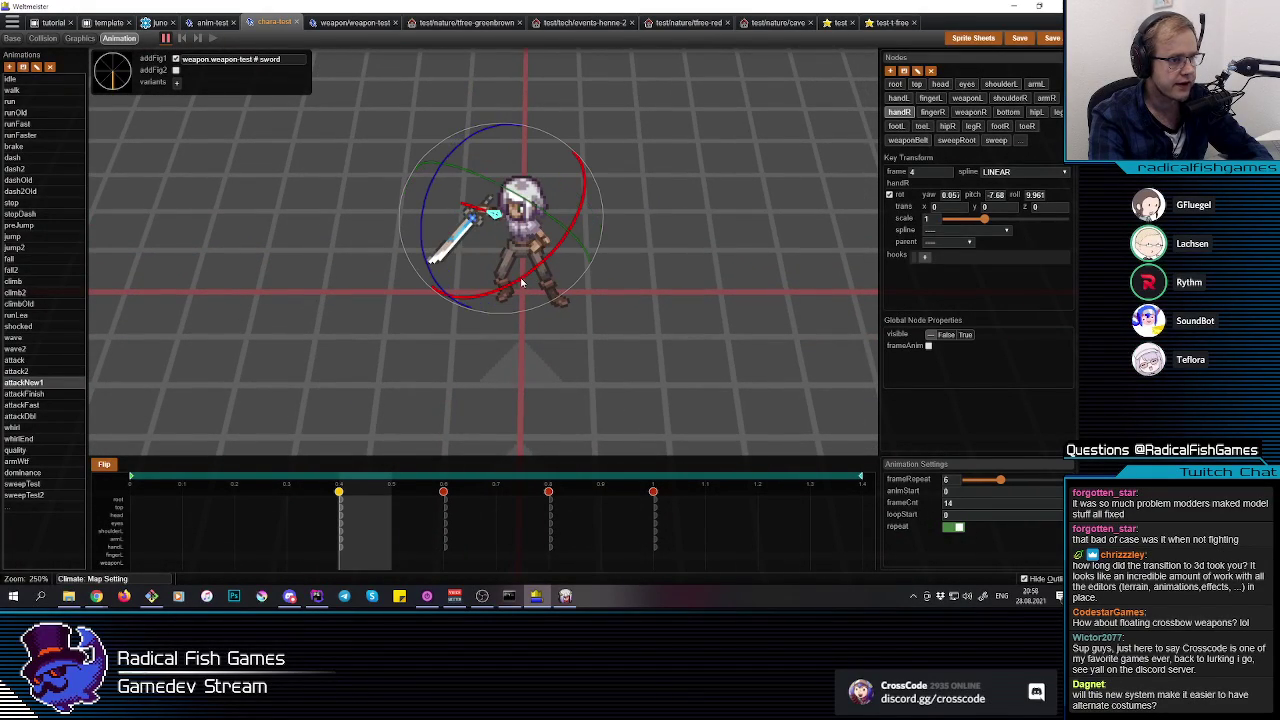
pyautogui.press('r')
pyautogui.click(507, 214)
pyautogui.click(508, 215)
pyautogui.press('r')
pyautogui.moveTo(529, 273); pyautogui.dragTo(517, 284)
pyautogui.press('r')
# Step: Try swinging the sword outward by rotating the weaponR node to about yaw 46.6, pitch -3.94 and roll -4.22
pyautogui.click(483, 204)
pyautogui.press('r')
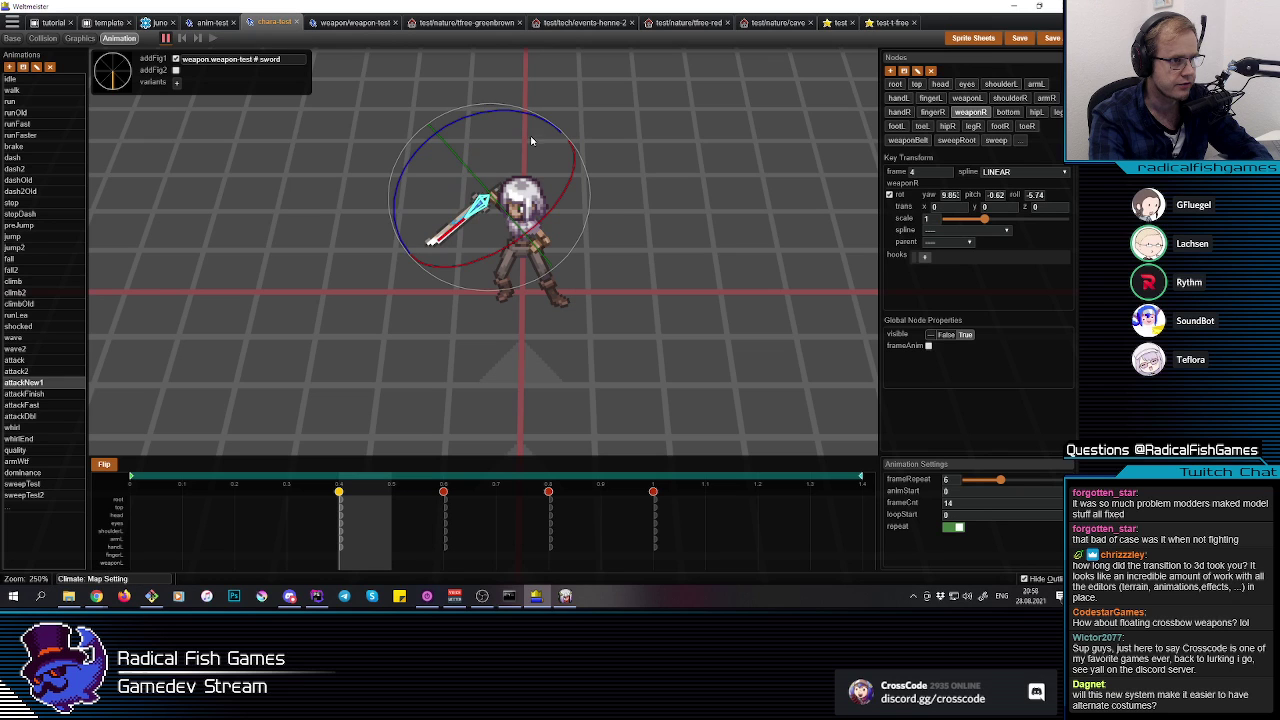
pyautogui.moveTo(508, 112); pyautogui.dragTo(526, 115)
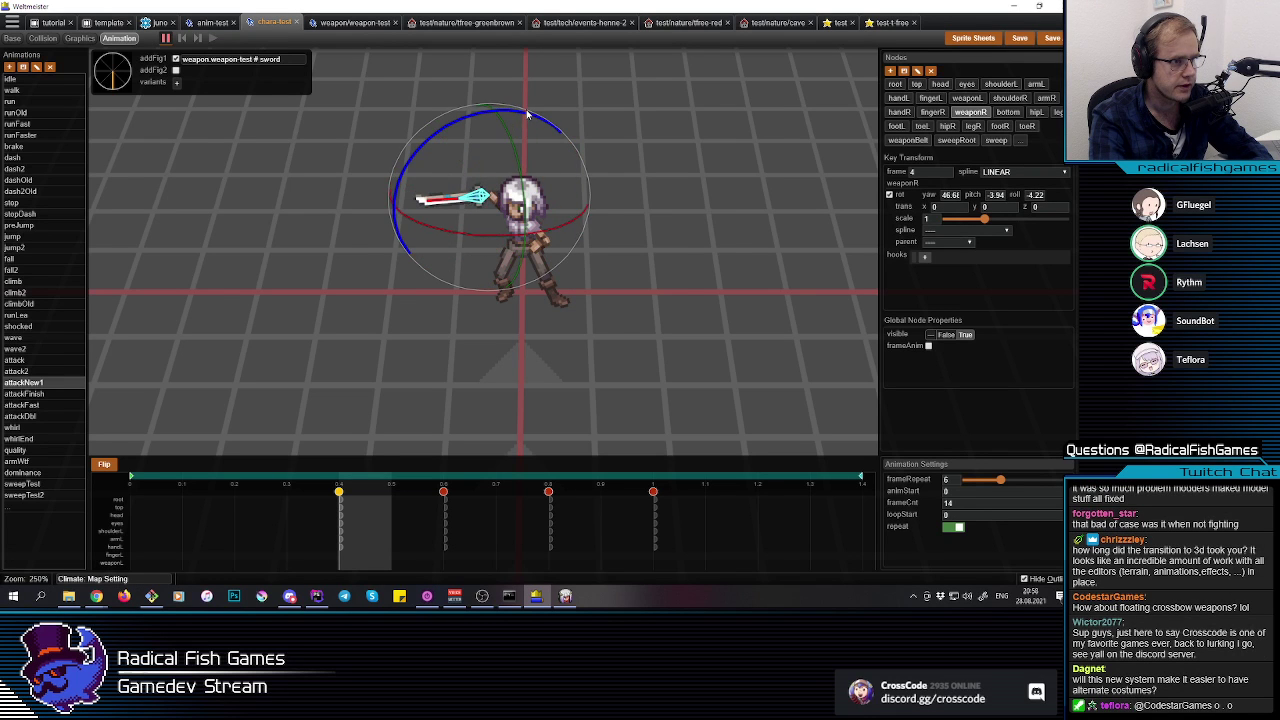
pyautogui.press('r')
pyautogui.click(587, 319)
pyautogui.press('e')
pyautogui.click(478, 221)
pyautogui.press('q')
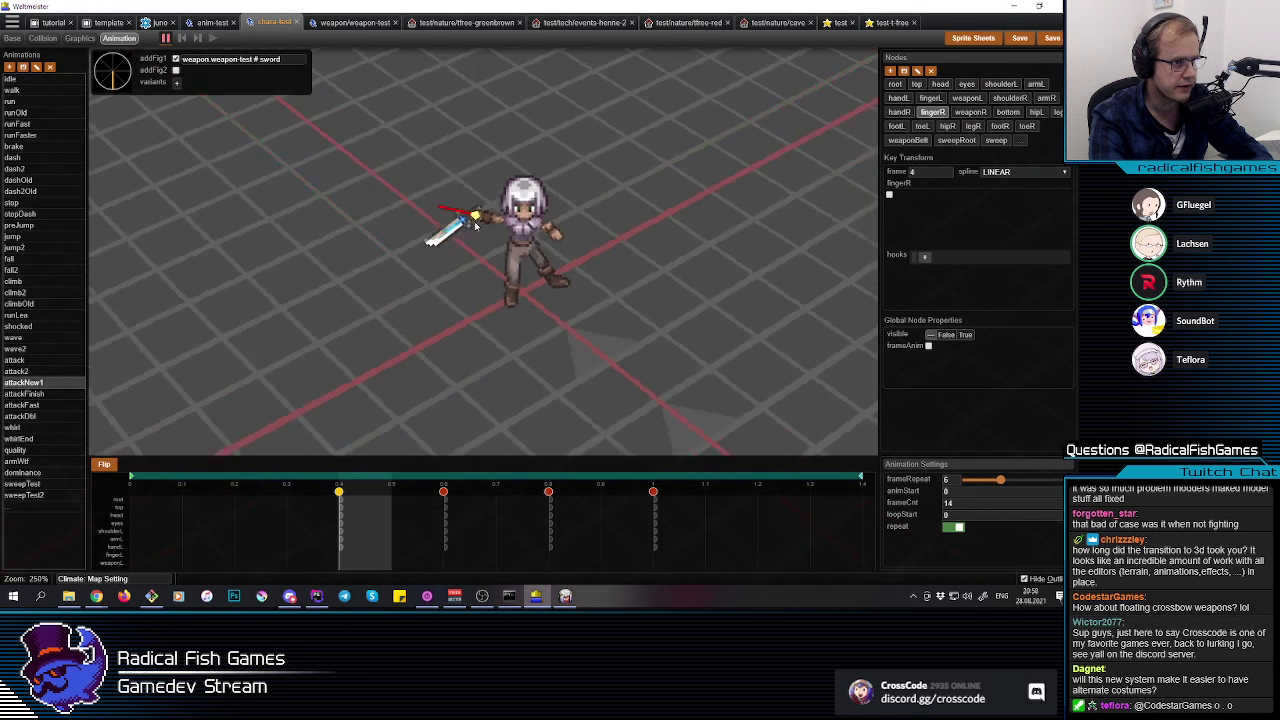
pyautogui.press('r')
pyautogui.press('r')
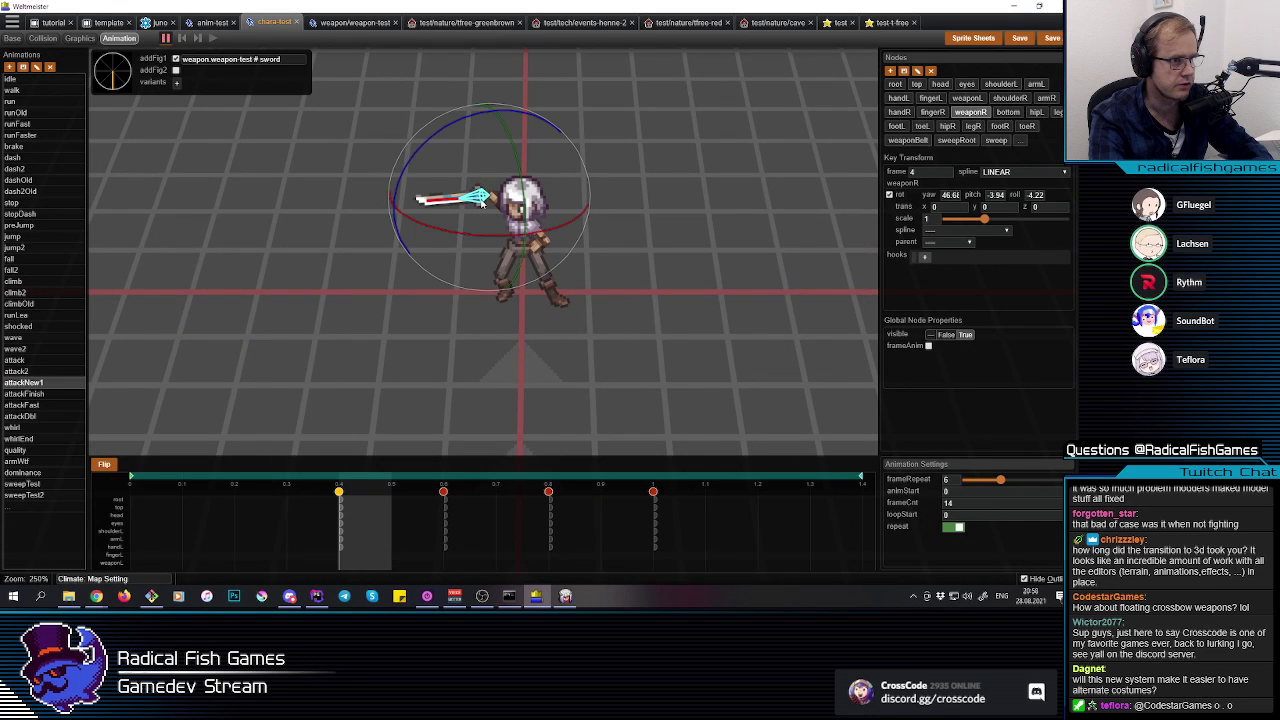
# Step: Try angling the sword blade upward with further right-hand and weaponR rotations, checking the pose from several sides
pyautogui.press('r')
pyautogui.moveTo(541, 246); pyautogui.dragTo(517, 259)
pyautogui.click(487, 195)
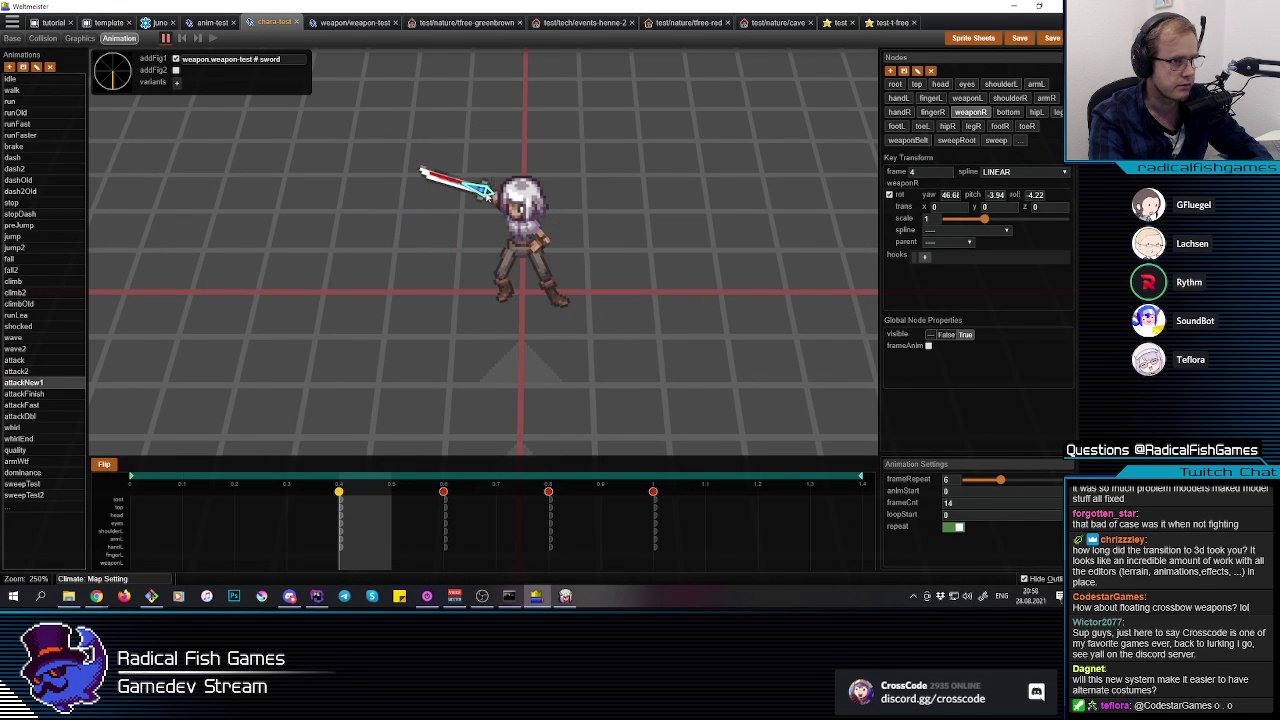
pyautogui.moveTo(568, 164); pyautogui.dragTo(538, 146)
pyautogui.click(735, 284)
pyautogui.moveTo(735, 284); pyautogui.dragTo(532, 245, button='middle')
pyautogui.press('q')
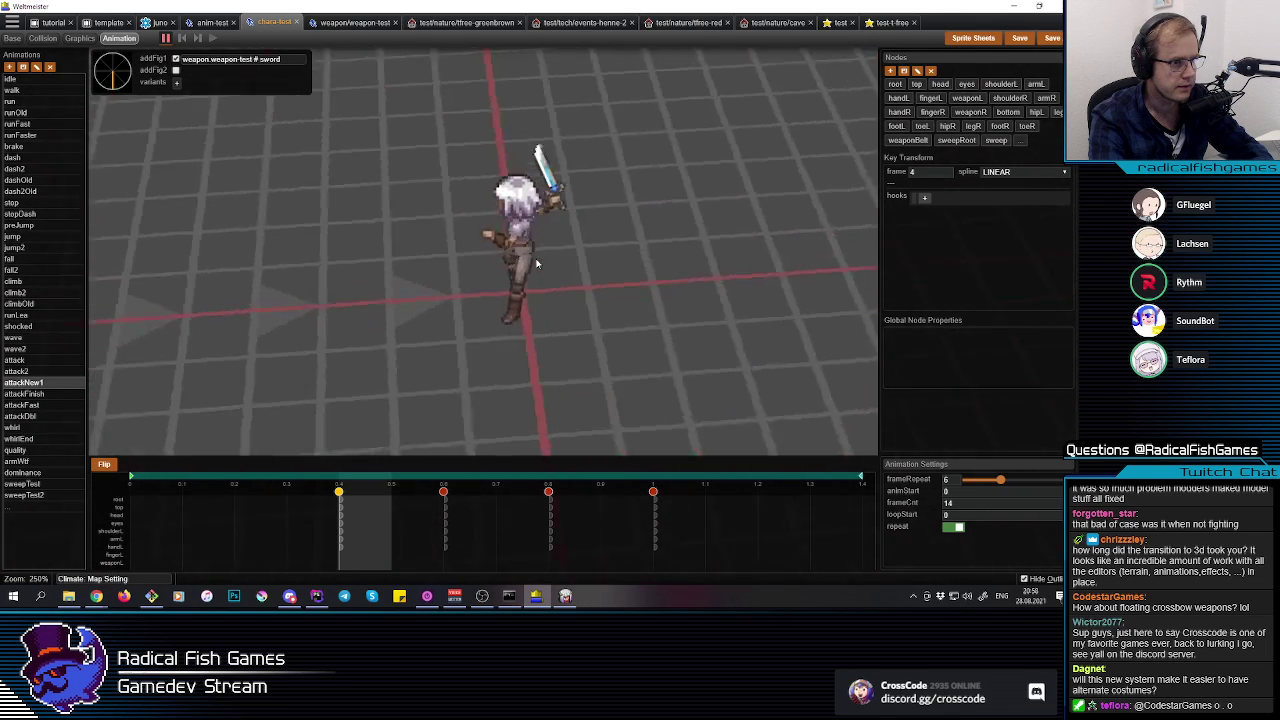
pyautogui.press('q')
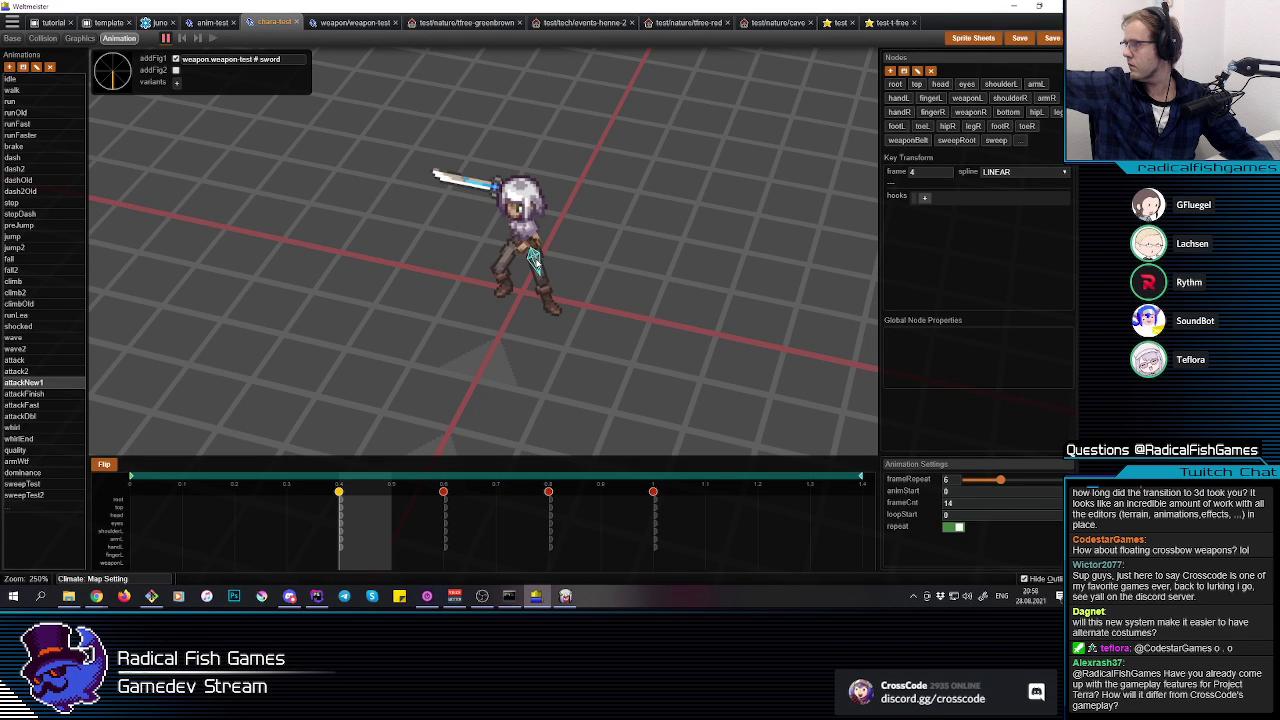
pyautogui.press('q')
pyautogui.press('e')
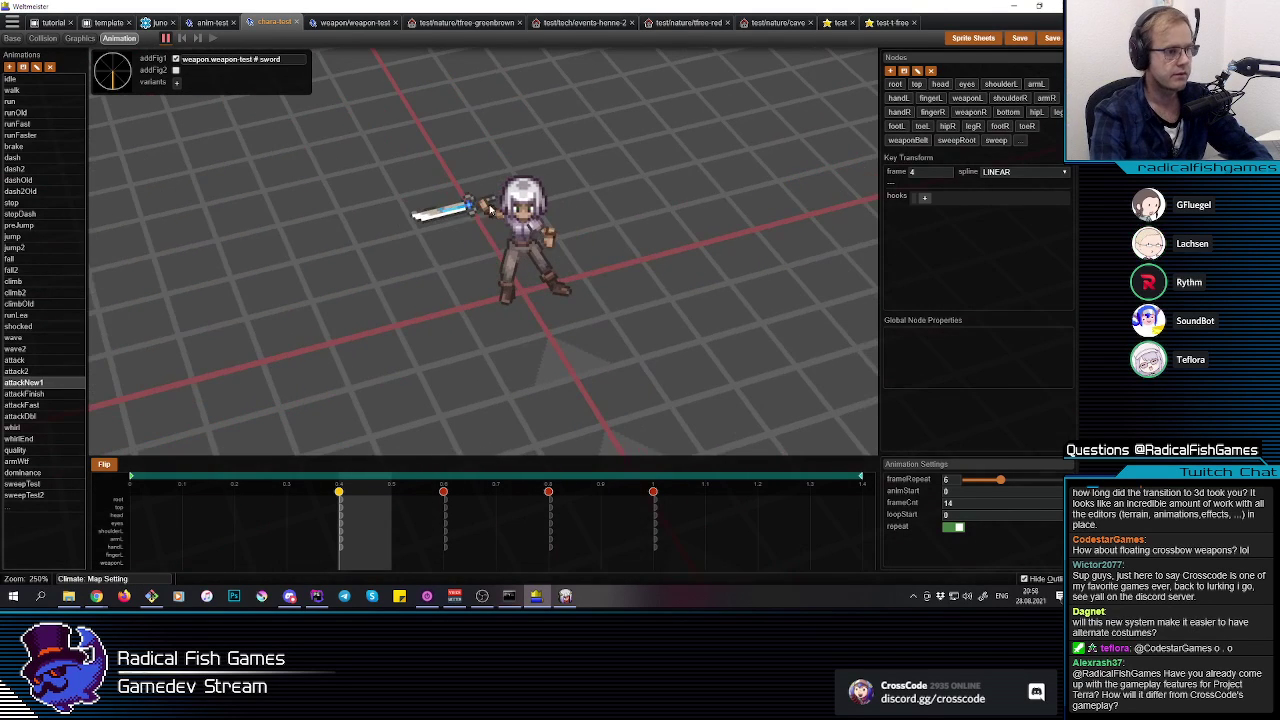
# Step: Try rotating the fingerR node to about pitch 65.9 in the frame 4 key
pyautogui.click(490, 224)
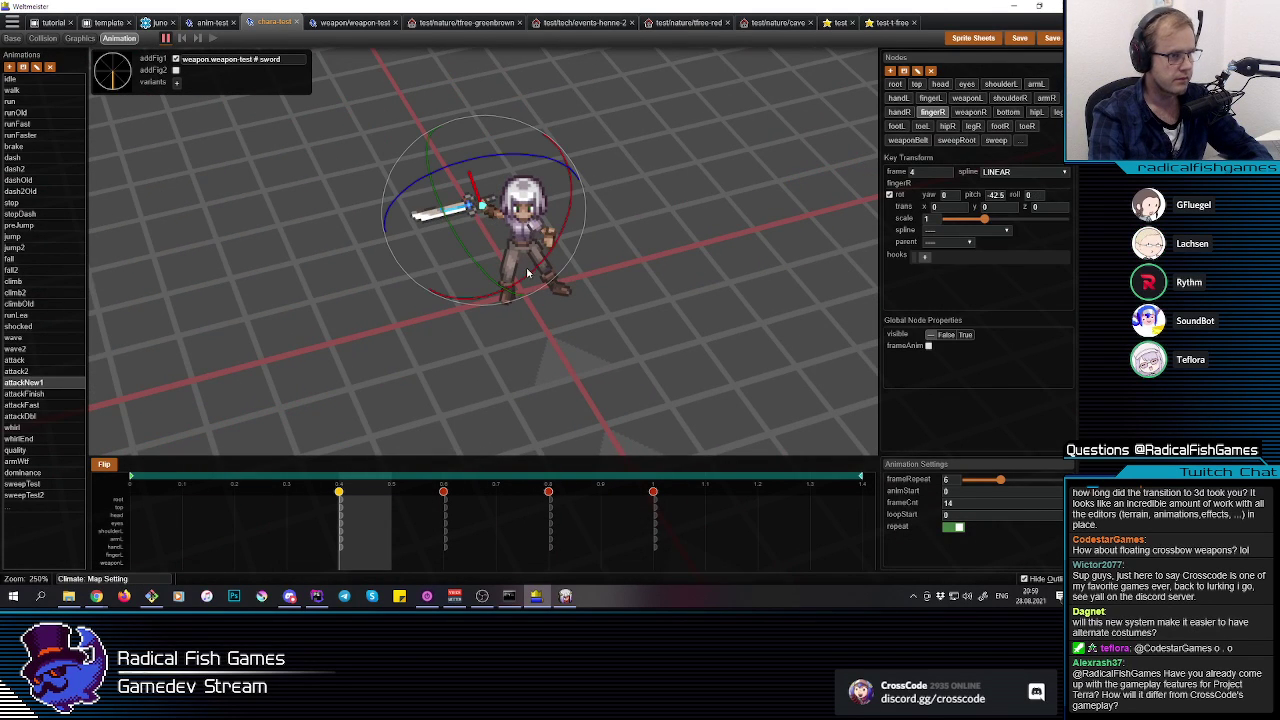
pyautogui.moveTo(535, 275); pyautogui.dragTo(591, 238)
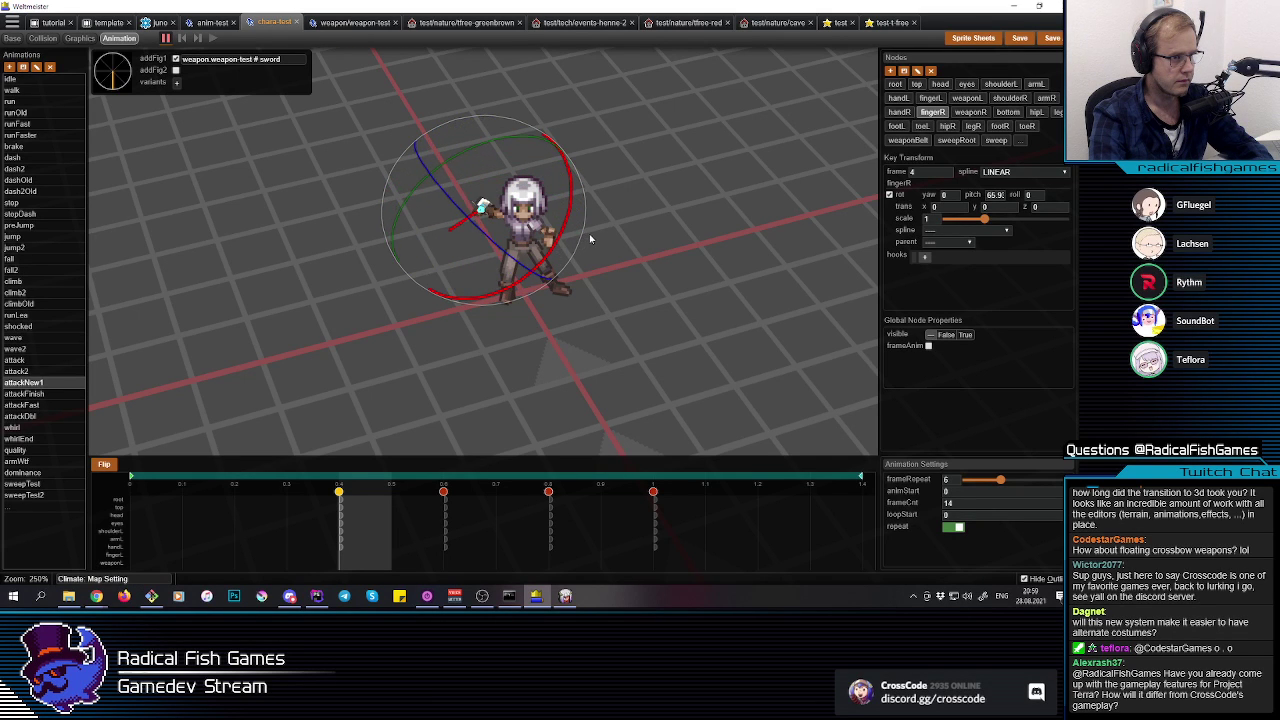
pyautogui.press('e')
pyautogui.press('q')
pyautogui.press('q')
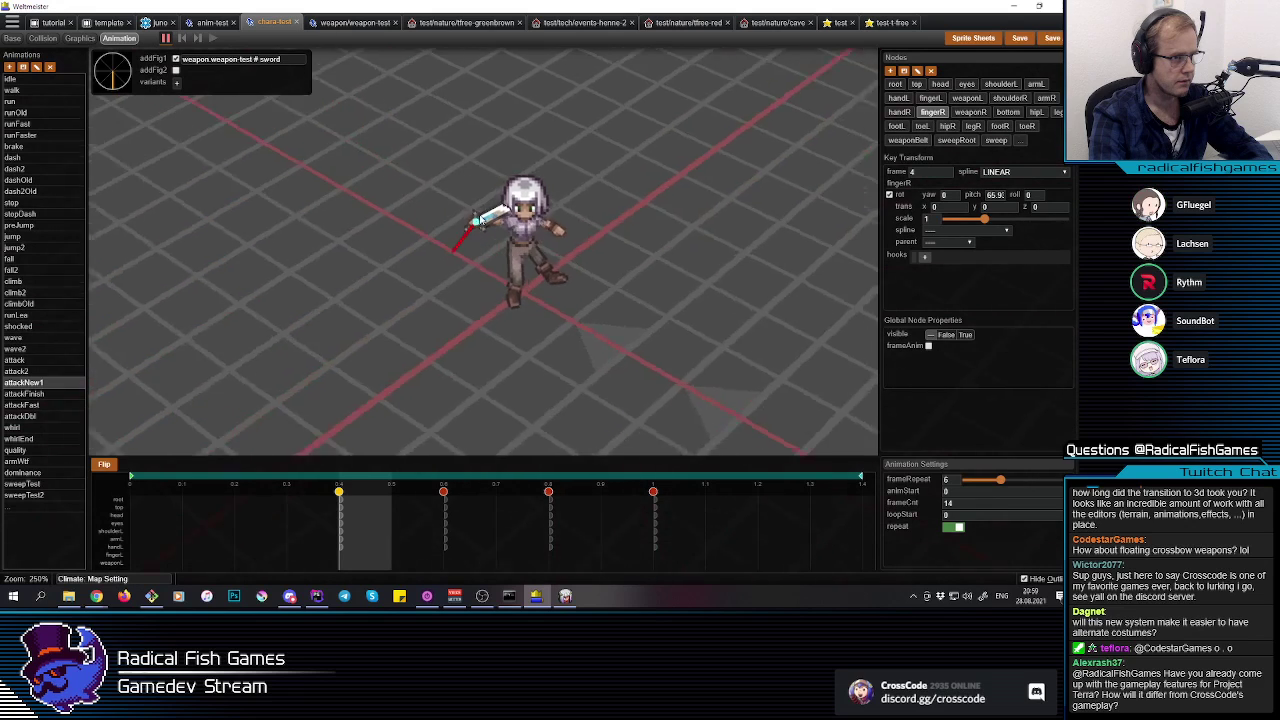
pyautogui.click(486, 234)
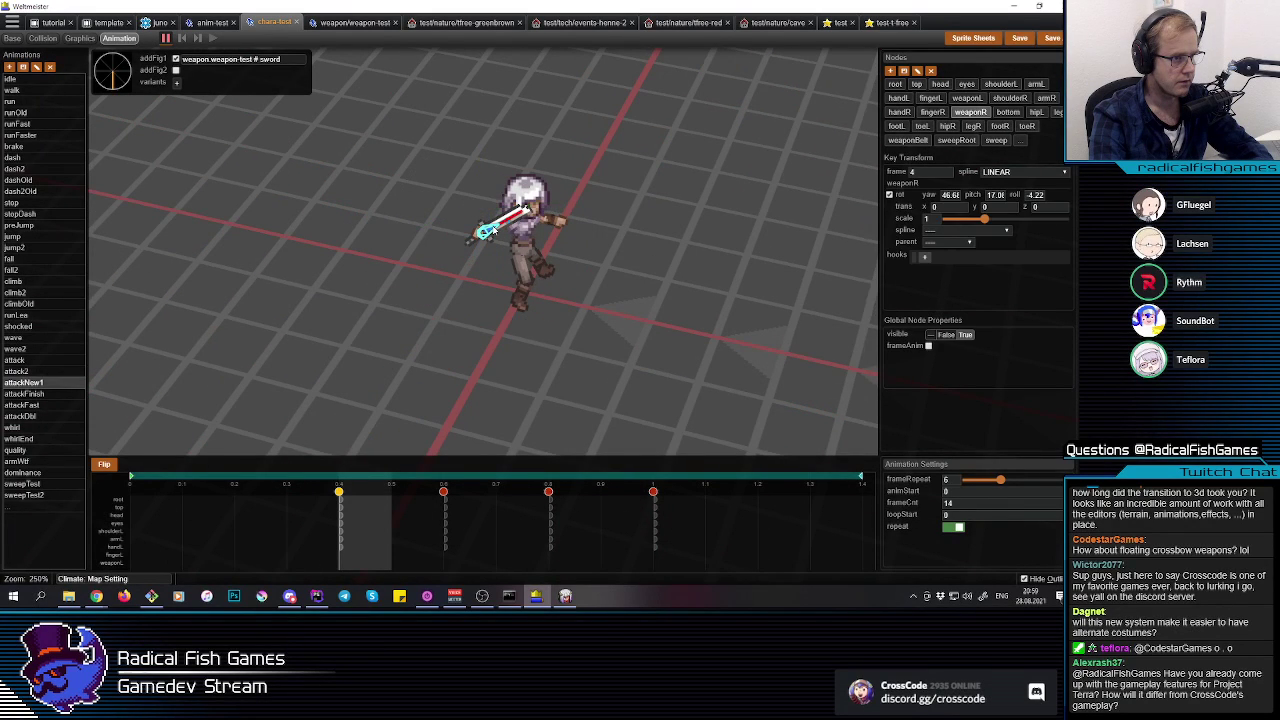
# Step: Undo the trial rotations of the right finger, weapon, hand and arm nodes in the frame 4 key
pyautogui.hotkey('ctrl', 'z')
pyautogui.hotkey('ctrl', 'z')
pyautogui.hotkey('ctrl', 'z')
pyautogui.hotkey('ctrl', 'z')
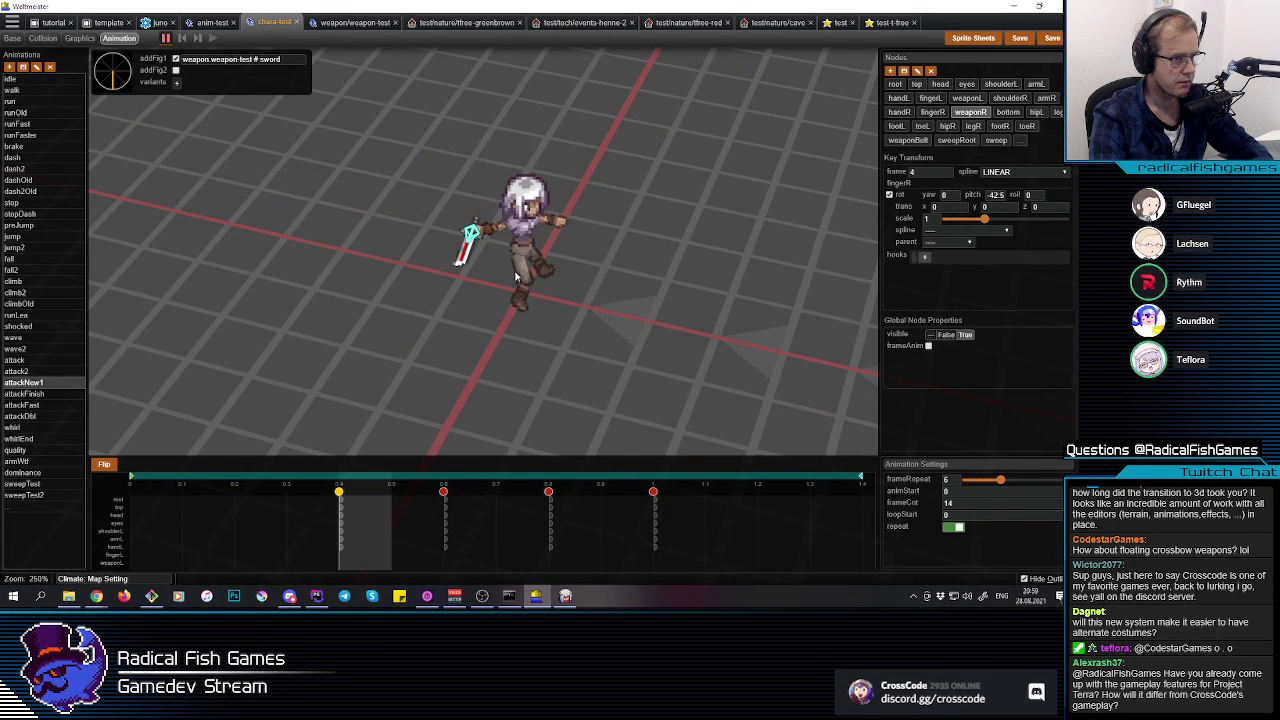
pyautogui.click(516, 278)
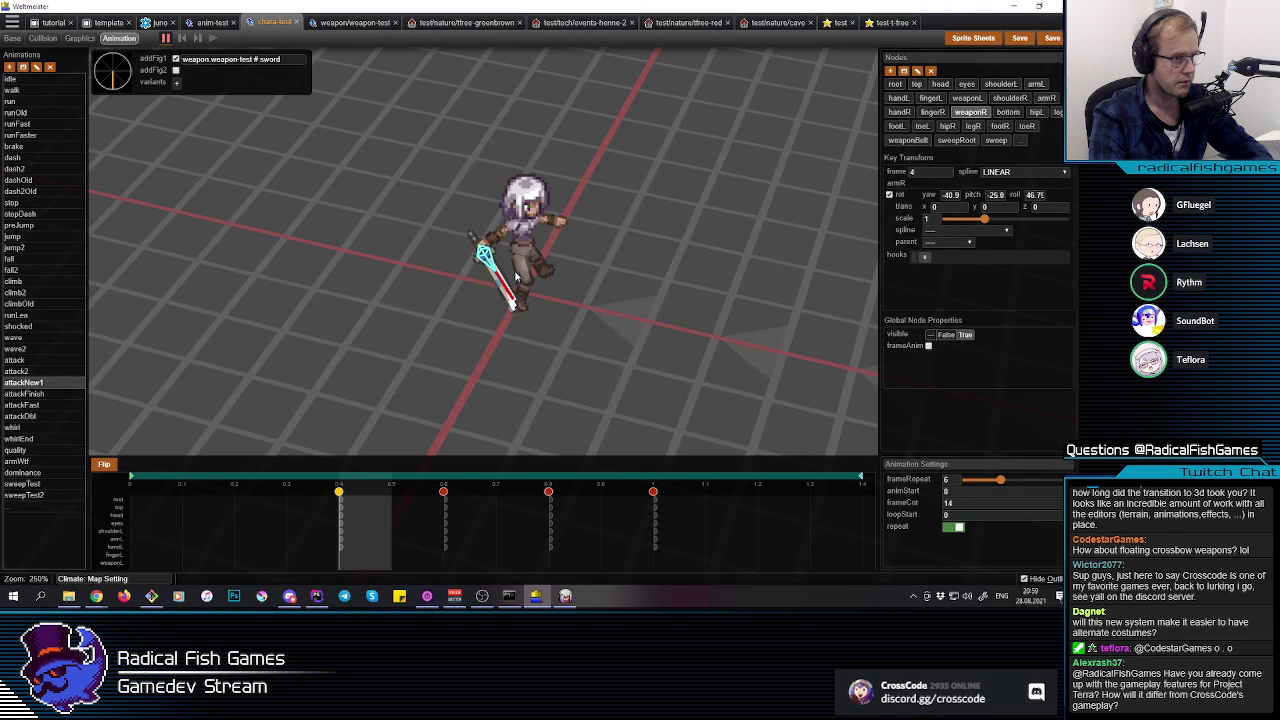
# Step: Rotate the fingerR node to about yaw 177, pitch -69.6 and roll 8.88 in the frame 4 key
pyautogui.moveTo(516, 278); pyautogui.dragTo(472, 262, button='middle')
pyautogui.click(472, 242)
pyautogui.click(472, 238)
pyautogui.click(474, 231)
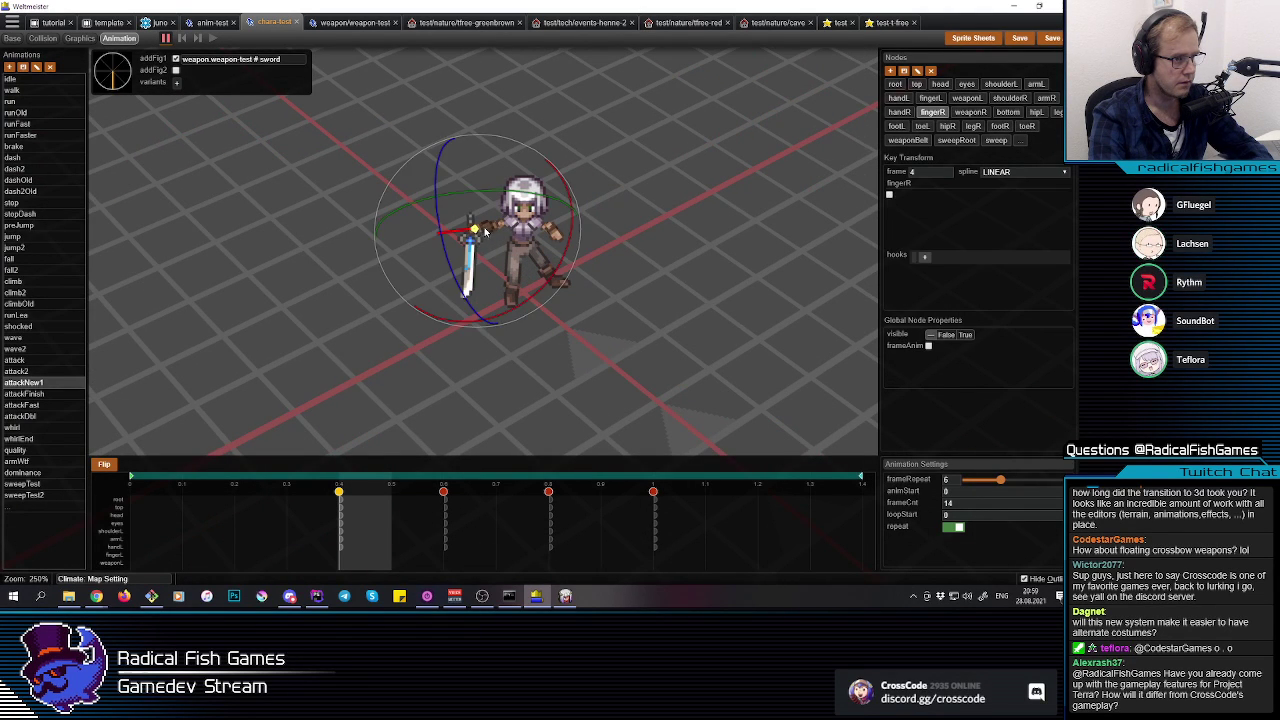
pyautogui.click(486, 229)
pyautogui.click(479, 226)
pyautogui.moveTo(432, 205); pyautogui.dragTo(552, 262)
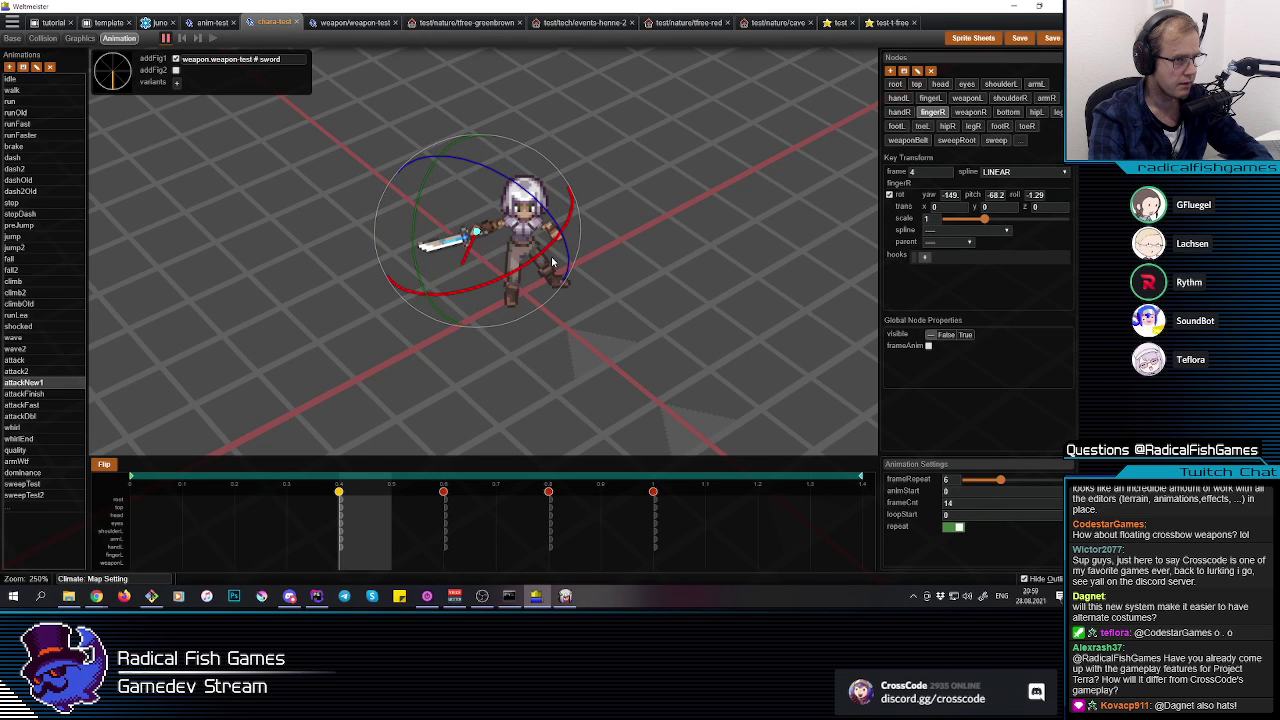
pyautogui.moveTo(545, 210); pyautogui.dragTo(429, 303)
pyautogui.moveTo(437, 224); pyautogui.dragTo(433, 237)
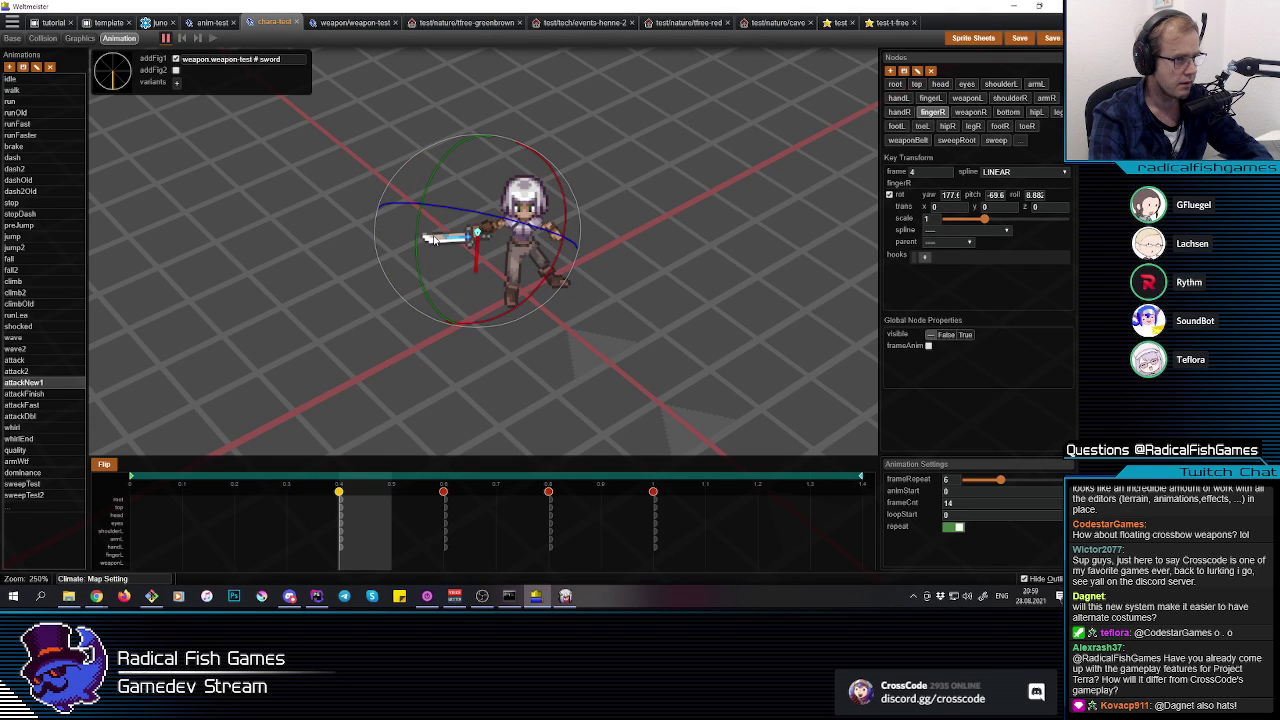
# Step: Adjust the sword's direction by rotating the weaponR node in the frame 4 key
pyautogui.click(635, 234)
pyautogui.moveTo(635, 234); pyautogui.dragTo(578, 262, button='middle')
pyautogui.moveTo(578, 261); pyautogui.dragTo(470, 250)
pyautogui.click(481, 238)
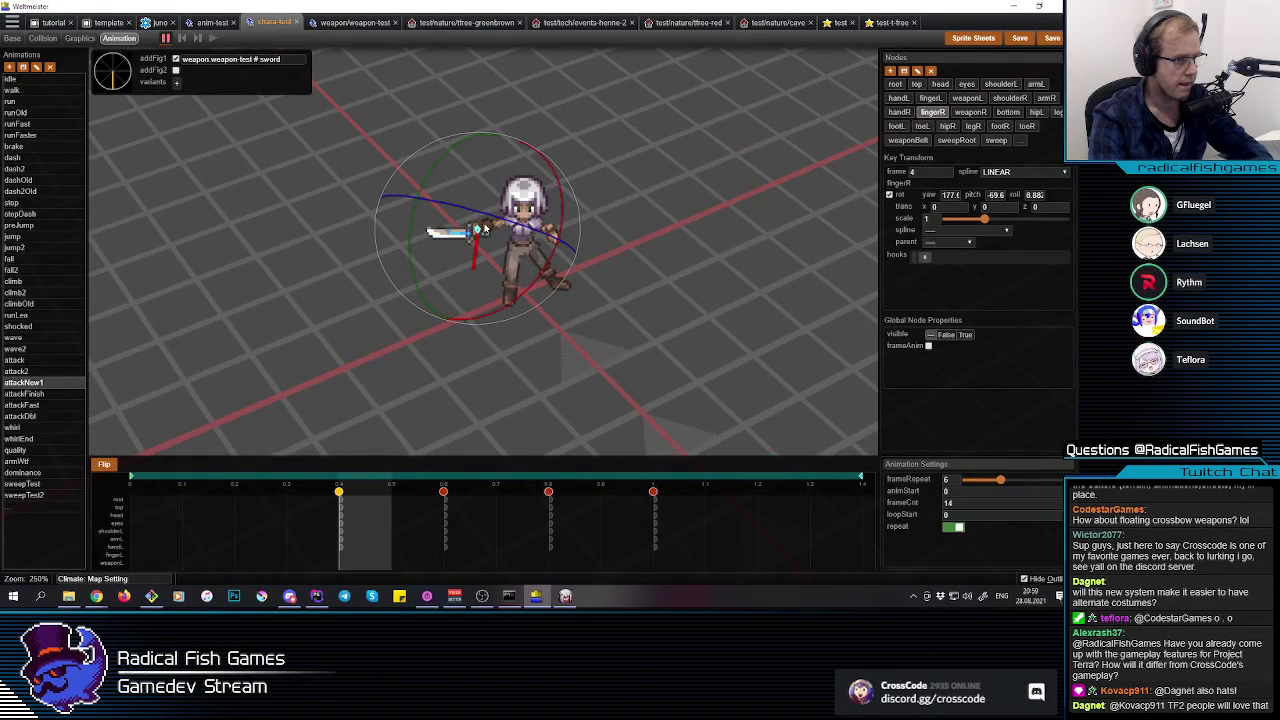
pyautogui.click(463, 240)
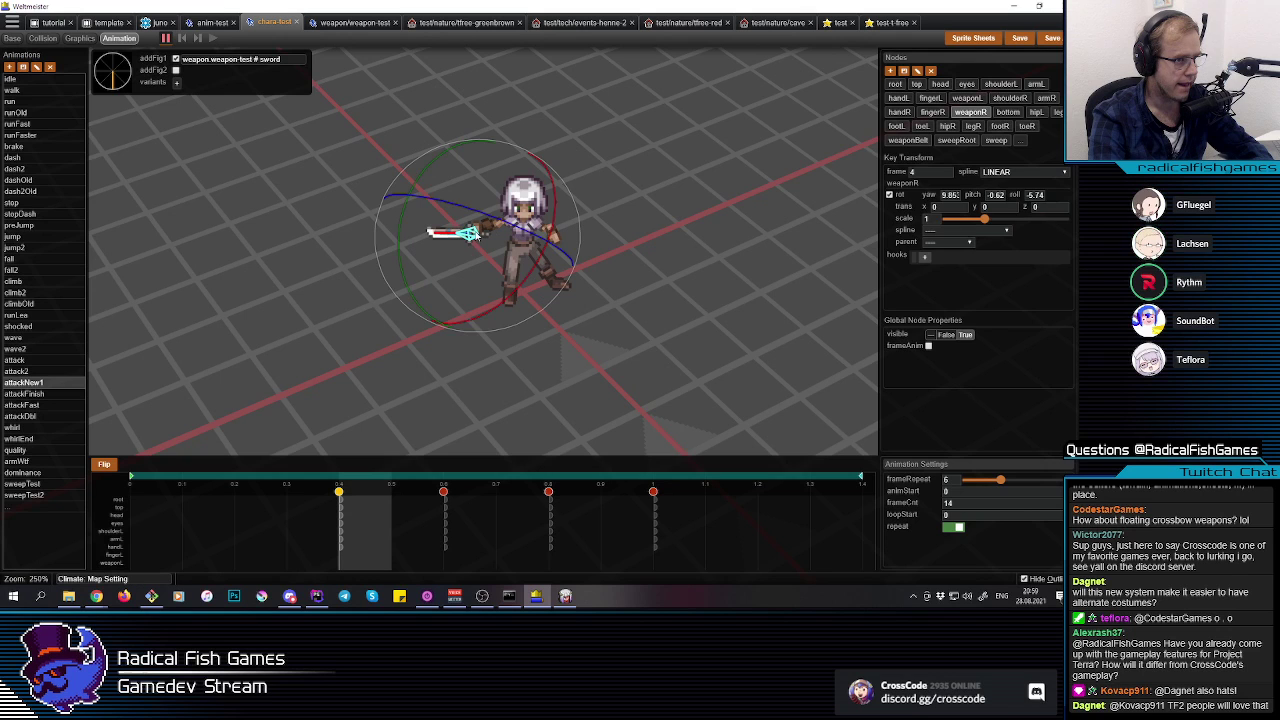
pyautogui.moveTo(539, 233); pyautogui.dragTo(565, 244)
pyautogui.moveTo(566, 244)
pyautogui.mouseDown(button='middle')
pyautogui.moveTo(563, 220)
pyautogui.moveTo(560, 256)
pyautogui.moveTo(522, 228)
pyautogui.moveTo(545, 238)
pyautogui.mouseUp(button='middle')
# Step: Rotate the figure's right arm to raise the sword in the frame 4 key
pyautogui.click(488, 217)
pyautogui.click(509, 228)
pyautogui.click(502, 221)
pyautogui.moveTo(556, 304); pyautogui.dragTo(546, 309)
# Step: Turn the head node to about yaw -31.4, pitch -0.87 and roll -0.53 in the frame 4 key
pyautogui.moveTo(572, 238); pyautogui.dragTo(546, 226, button='middle')
pyautogui.click(535, 242)
pyautogui.moveTo(549, 290); pyautogui.dragTo(570, 288)
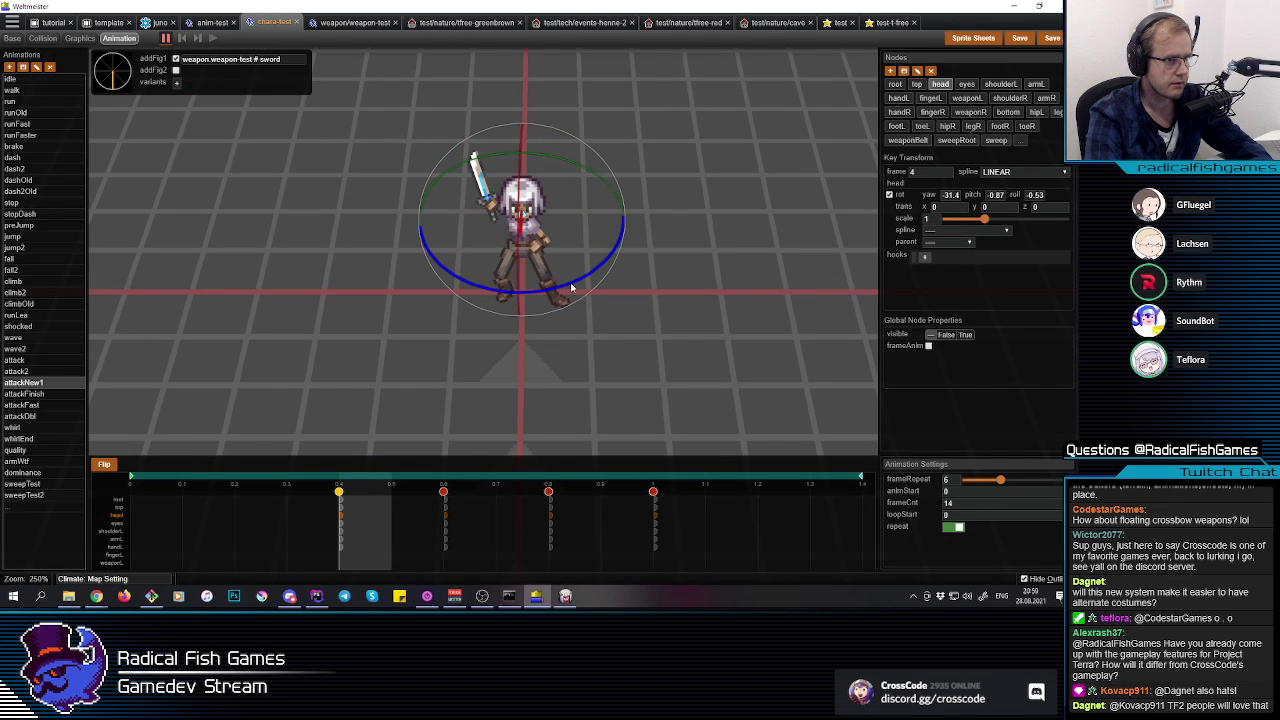
pyautogui.moveTo(521, 229)
pyautogui.mouseDown()
pyautogui.moveTo(522, 246)
pyautogui.moveTo(522, 232)
pyautogui.mouseUp()
# Step: Bend the lower right leg by rotating the footR node to about pitch -88.2 in the frame 4 key
pyautogui.click(506, 278)
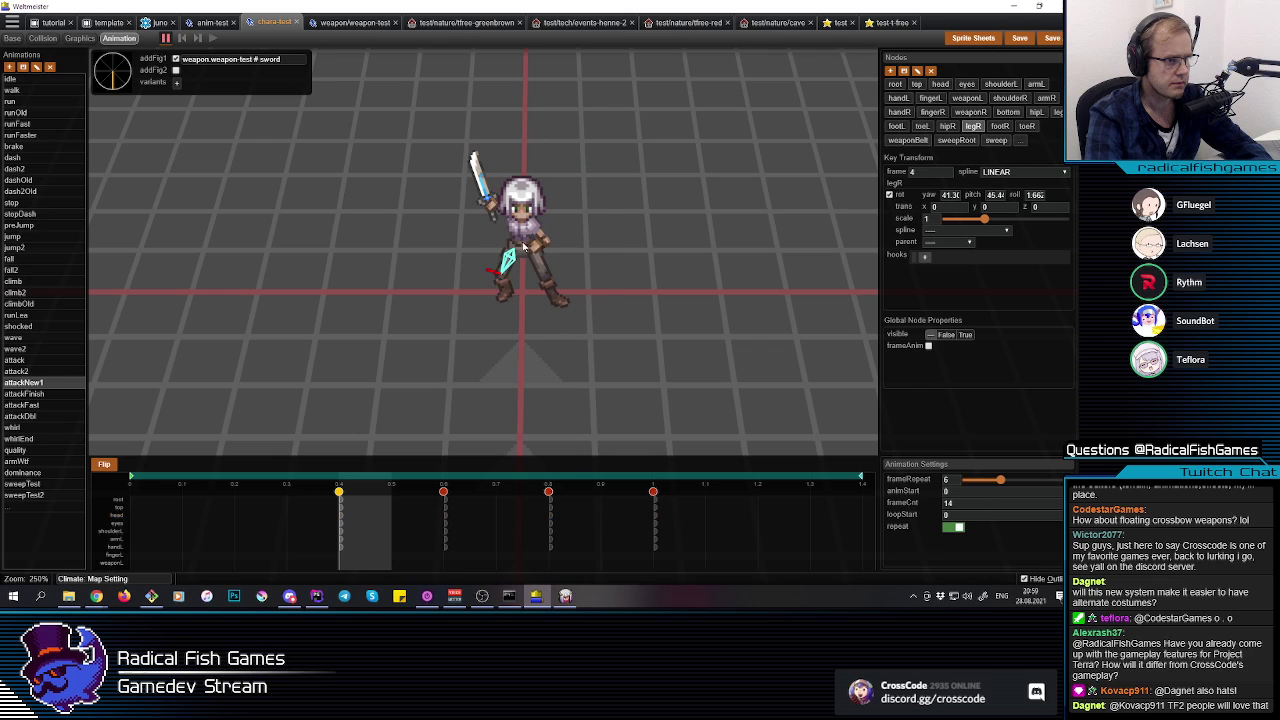
pyautogui.click(497, 283)
pyautogui.moveTo(491, 218); pyautogui.dragTo(487, 235)
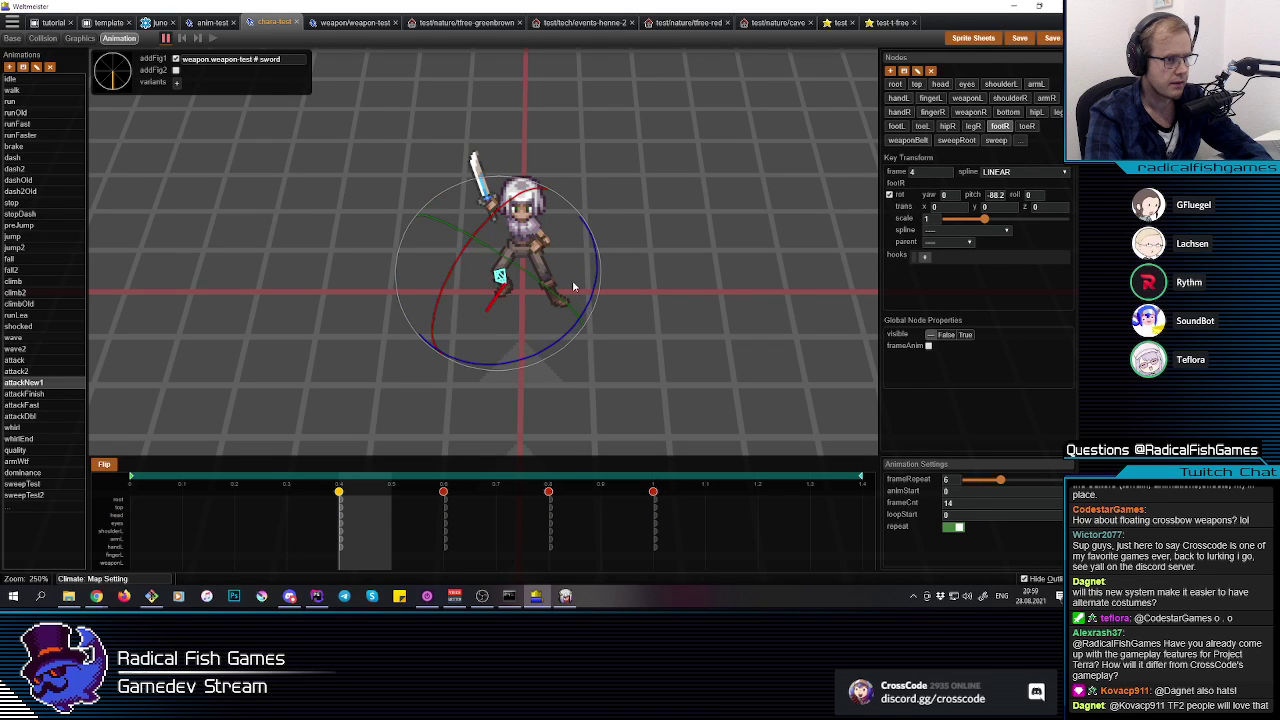
pyautogui.click(502, 279)
# Step: Readjust the left leg by rotating the legL node to about yaw -41.3, pitch 28.7 and roll -2.71
pyautogui.moveTo(502, 282)
pyautogui.mouseDown(button='middle')
pyautogui.moveTo(557, 303)
pyautogui.moveTo(536, 294)
pyautogui.moveTo(535, 268)
pyautogui.moveTo(519, 289)
pyautogui.mouseUp(button='middle')
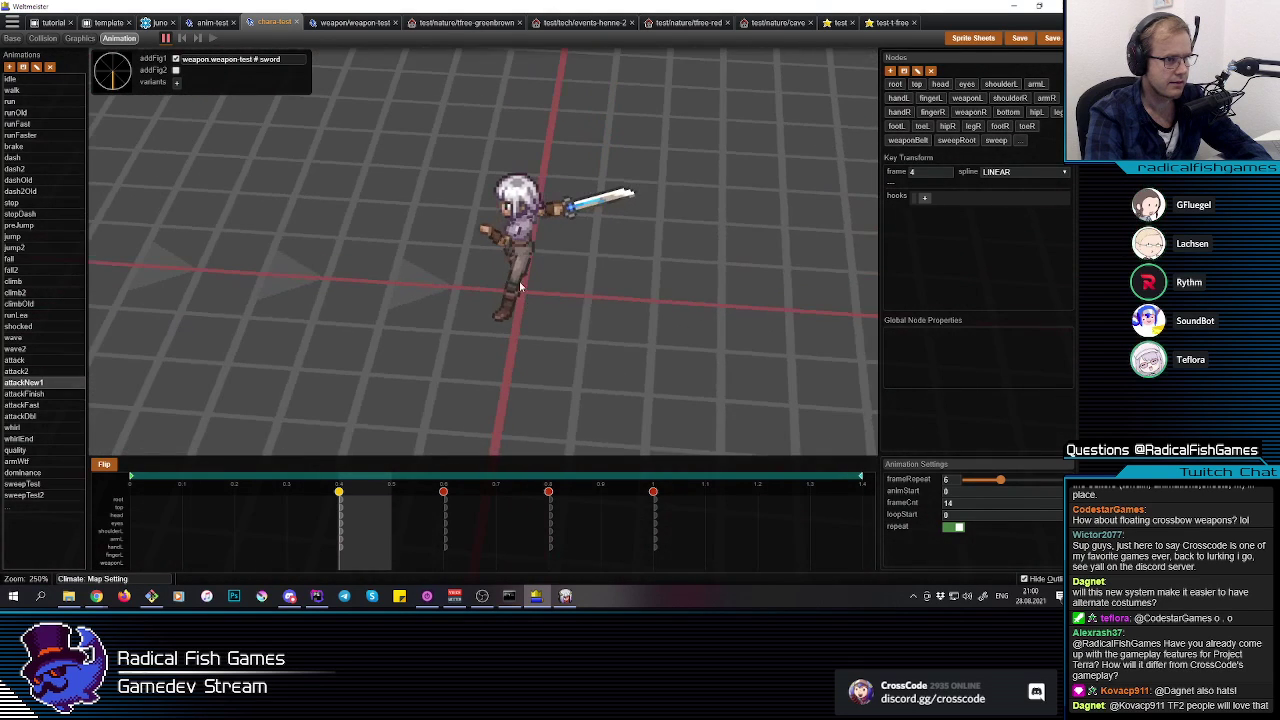
pyautogui.click(519, 289)
pyautogui.moveTo(465, 222); pyautogui.dragTo(460, 230)
pyautogui.moveTo(470, 257); pyautogui.dragTo(541, 309, button='middle')
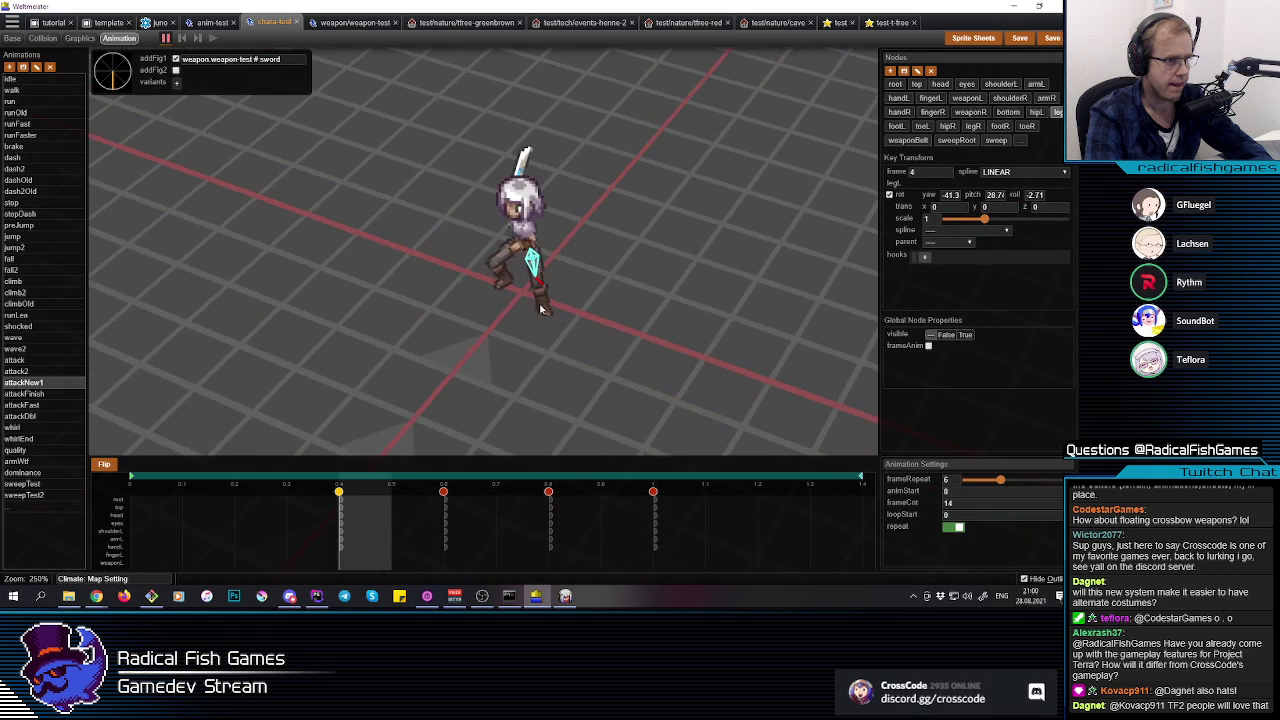
pyautogui.moveTo(573, 255); pyautogui.dragTo(458, 292)
pyautogui.moveTo(458, 292); pyautogui.dragTo(525, 335, button='middle')
# Step: Tilt the upper body by rotating the top node to about yaw 32.9, pitch -9.84 and roll 8.19
pyautogui.click(522, 228)
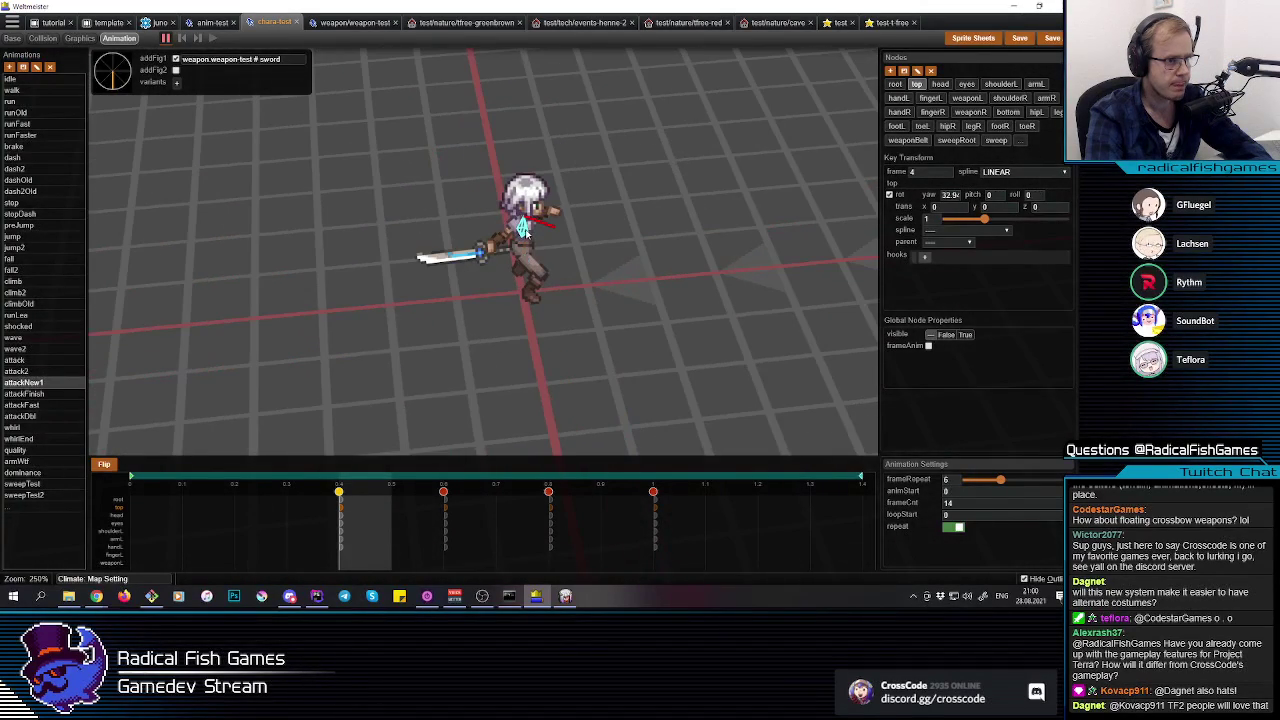
pyautogui.moveTo(560, 179); pyautogui.dragTo(558, 178)
pyautogui.moveTo(558, 195); pyautogui.dragTo(595, 232, button='middle')
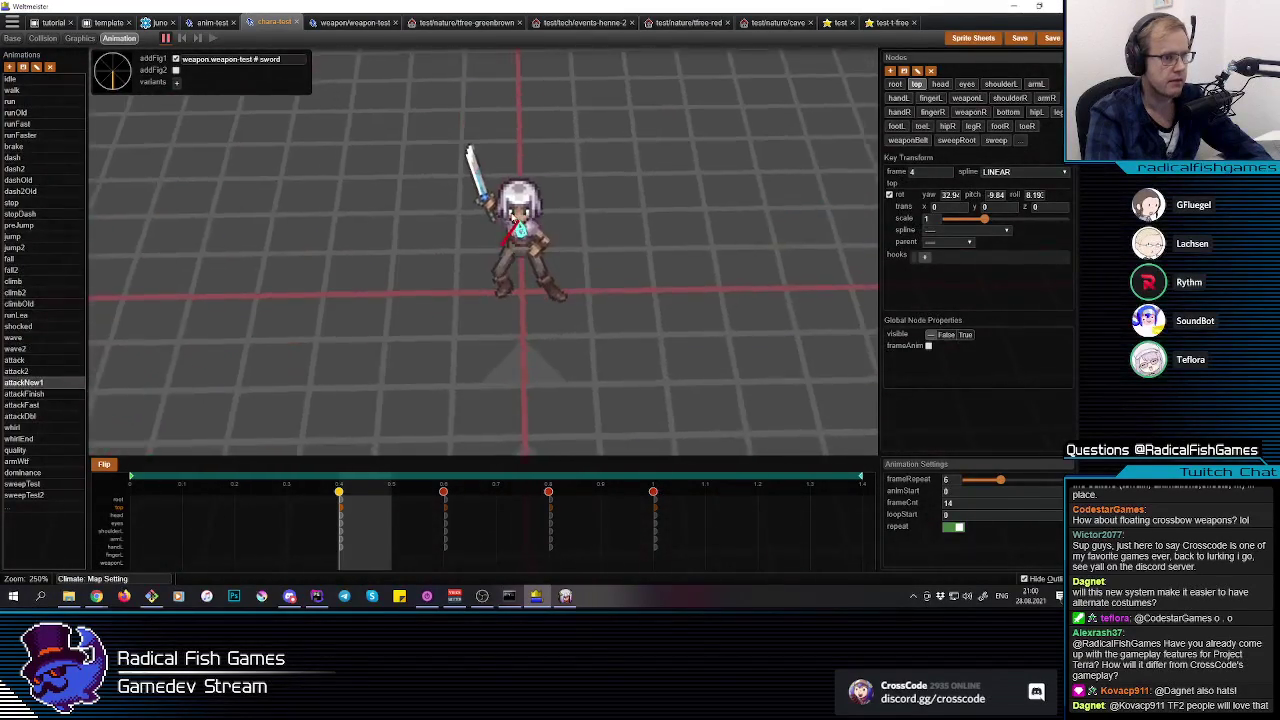
pyautogui.click(523, 208)
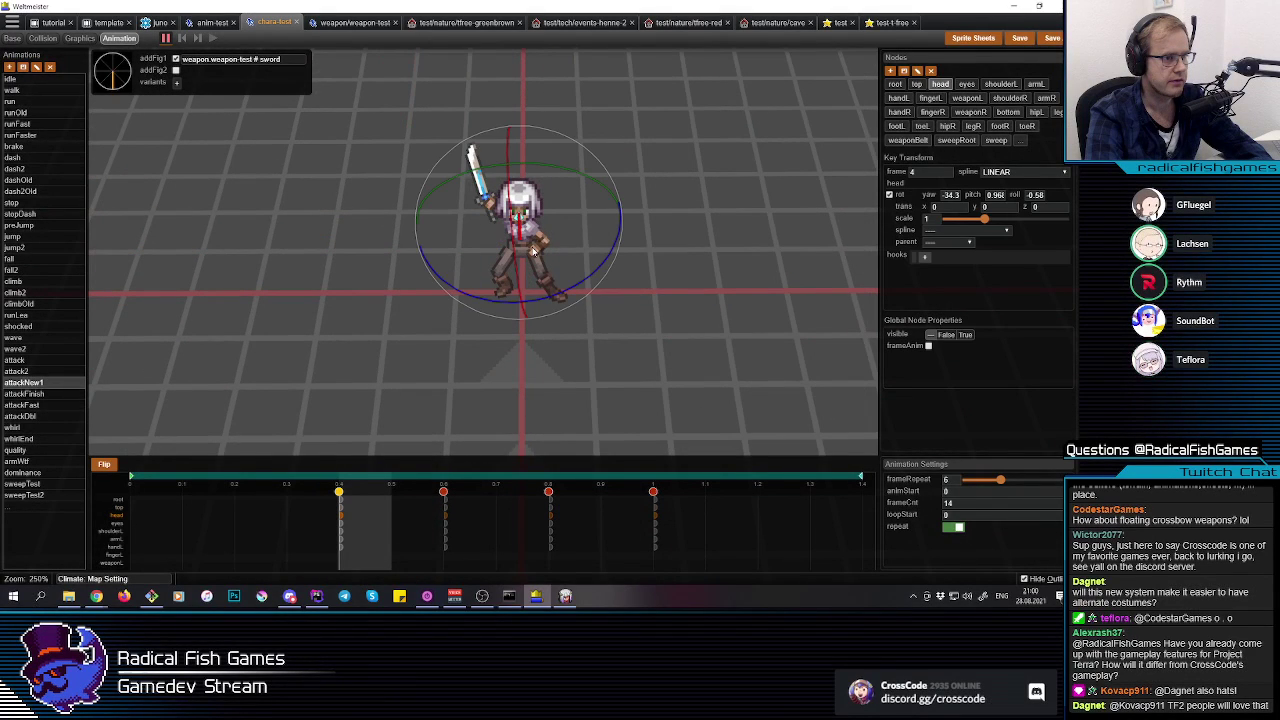
# Step: Rotate the head node to about yaw 1.31, pitch 12.1 and roll -1.03 in the frame 4 key
pyautogui.moveTo(548, 299); pyautogui.dragTo(518, 287)
pyautogui.moveTo(476, 215); pyautogui.dragTo(477, 208)
pyautogui.moveTo(546, 266)
pyautogui.mouseDown(button='middle')
pyautogui.moveTo(430, 268)
pyautogui.moveTo(549, 270)
pyautogui.mouseUp(button='middle')
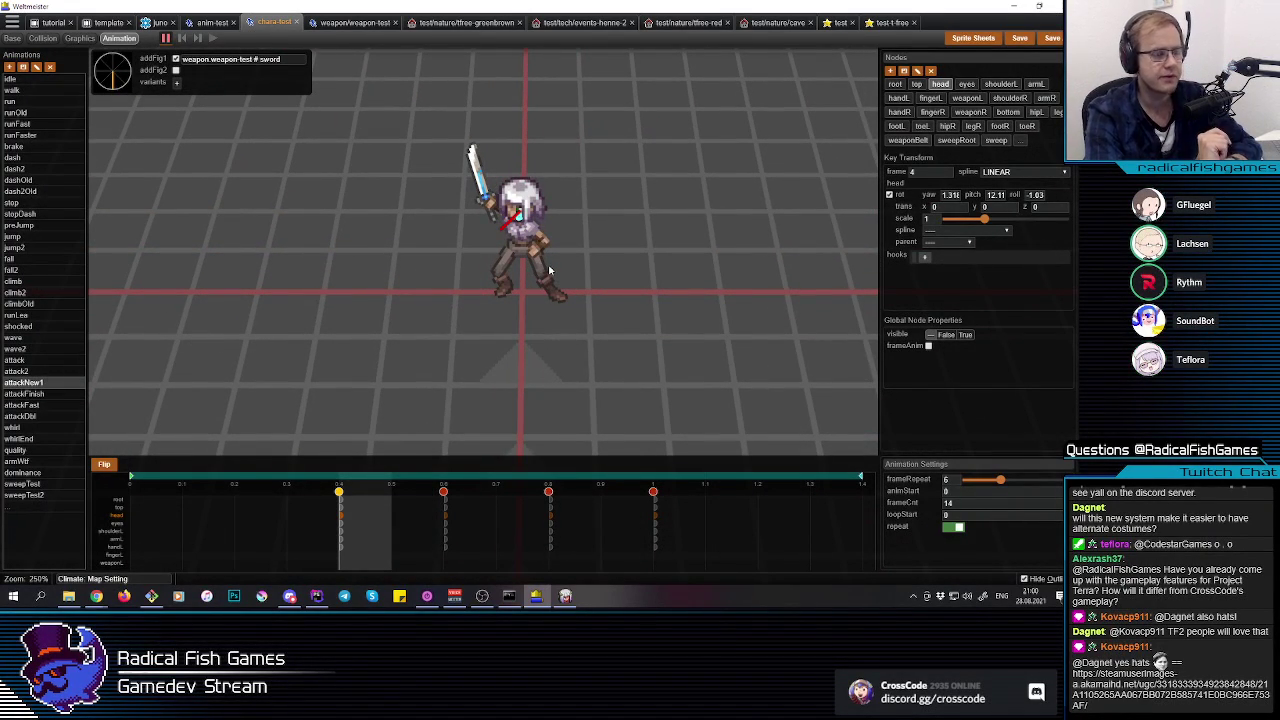
pyautogui.moveTo(549, 270); pyautogui.dragTo(486, 243, button='middle')
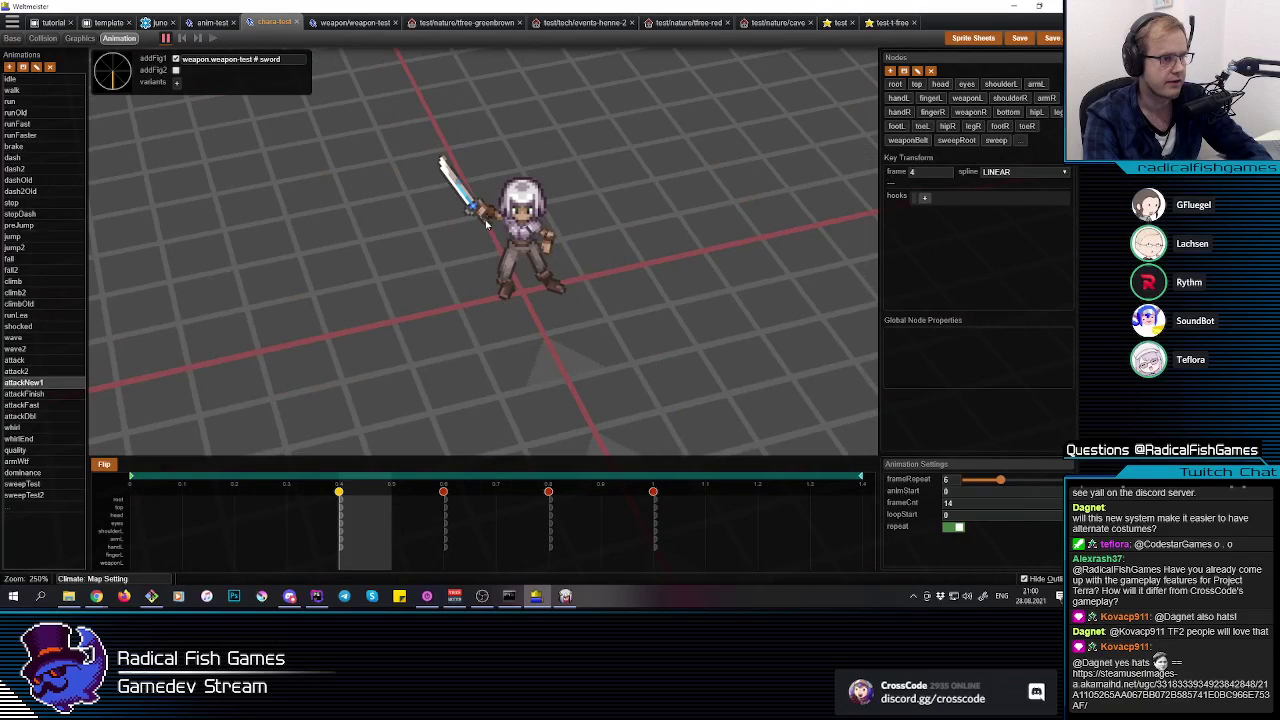
# Step: Shift the root node's x translation to about -0.1 in the frame 4 key
pyautogui.click(523, 230)
pyautogui.click(522, 232)
pyautogui.click(521, 240)
pyautogui.press('r')
pyautogui.moveTo(521, 243); pyautogui.dragTo(527, 243, button='middle')
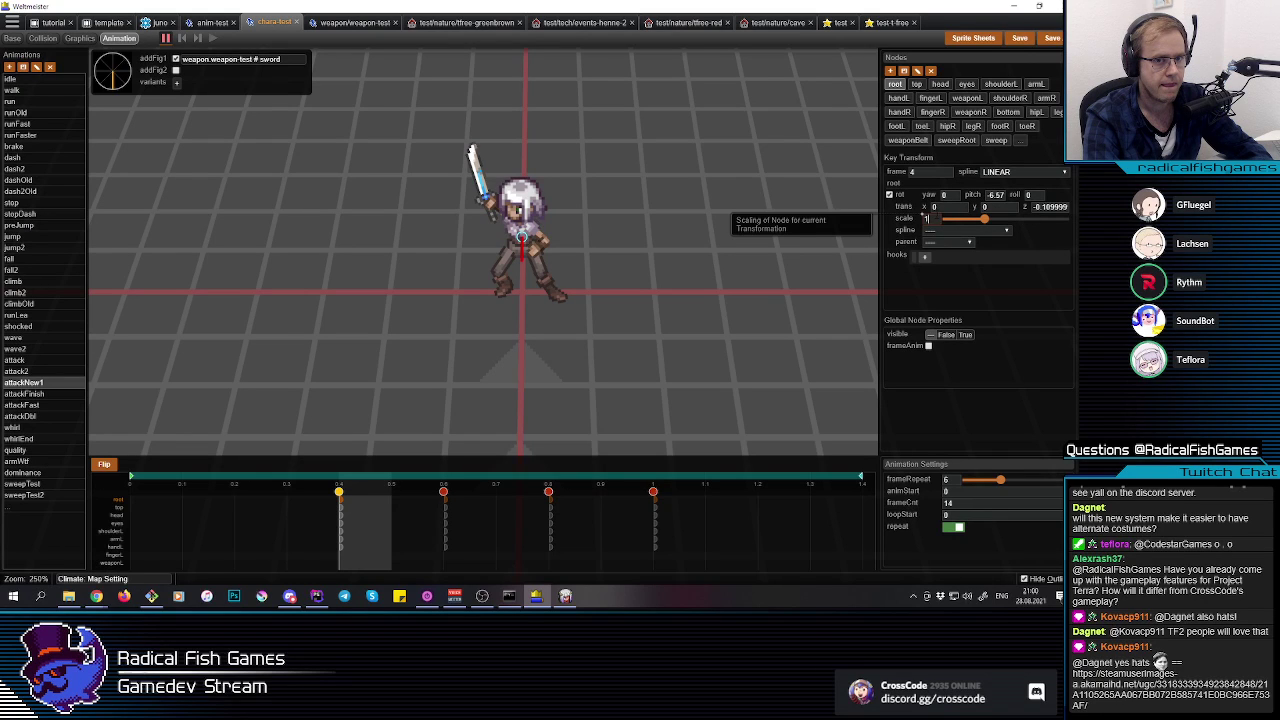
pyautogui.moveTo(926, 206); pyautogui.dragTo(921, 205)
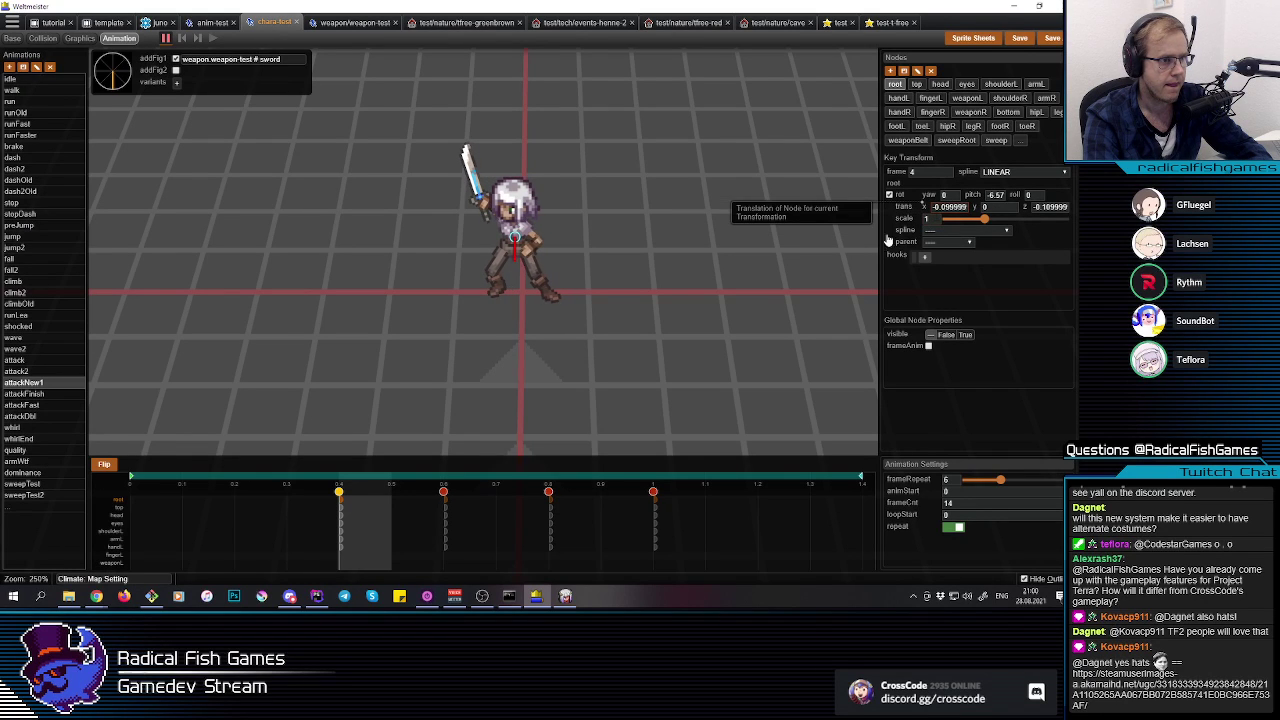
# Step: Readjust the upper body's lean by rotating the top node in the frame 4 key
pyautogui.click(513, 249)
pyautogui.click(519, 228)
pyautogui.click(520, 226)
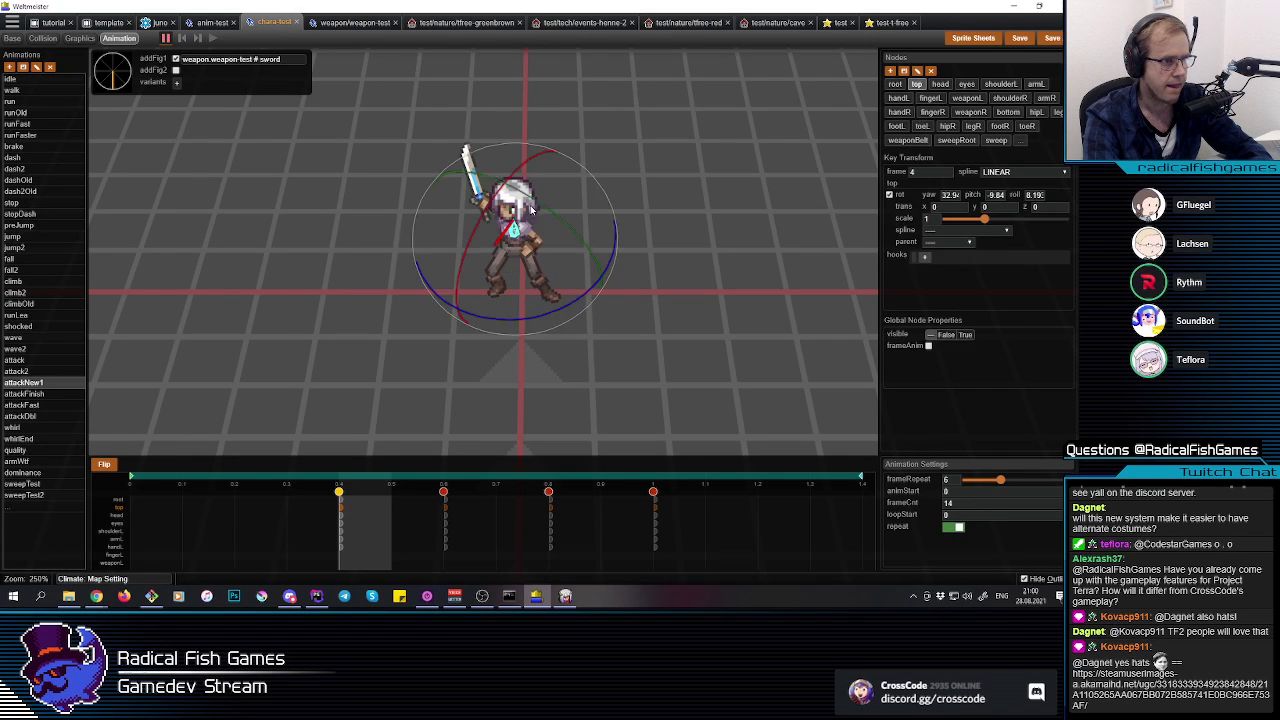
pyautogui.press('r')
pyautogui.click(253, 244)
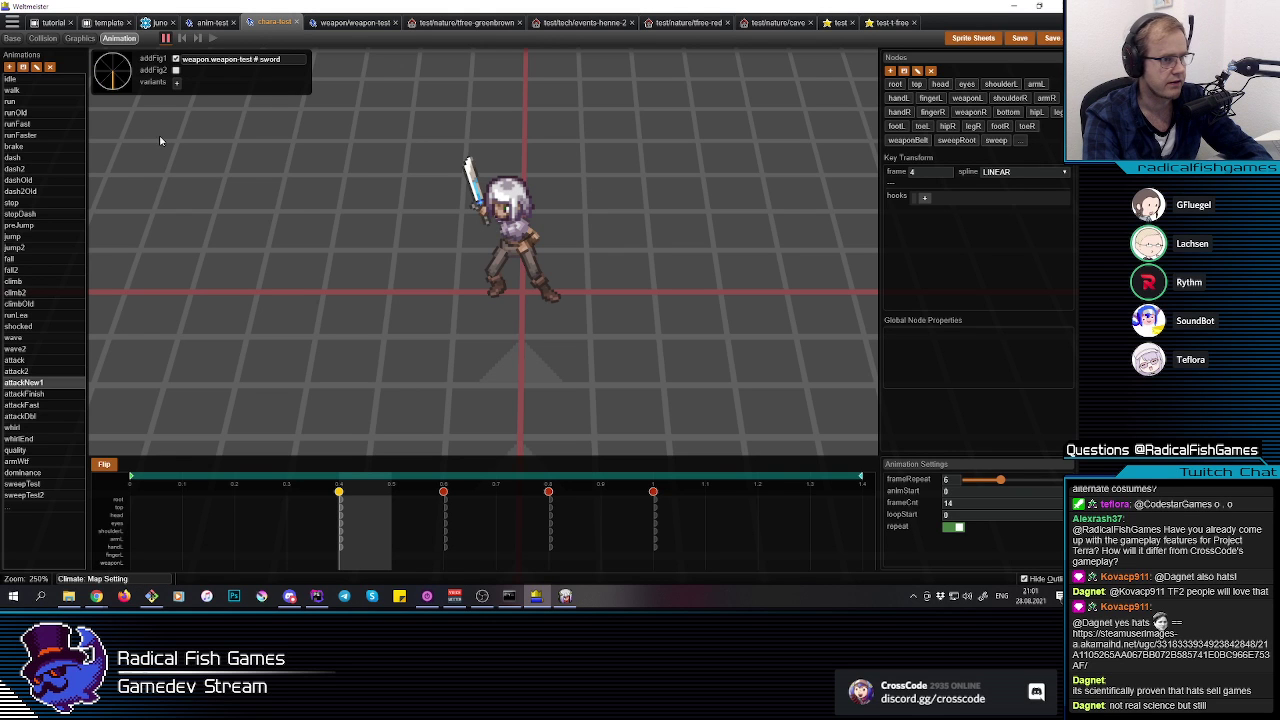
# Step: Rotate the legL node to about yaw -46.0, pitch 29.3 and roll -11.1 in the frame 4 key
pyautogui.click(548, 288)
pyautogui.moveTo(548, 288); pyautogui.dragTo(522, 250, button='middle')
pyautogui.click(522, 250)
pyautogui.click(524, 256)
pyautogui.moveTo(443, 241); pyautogui.dragTo(444, 246)
# Step: Rotate the footL node to about yaw -25.3, pitch 2.3 and roll -5.52 in the frame 4 key
pyautogui.click(522, 293)
pyautogui.click(545, 280)
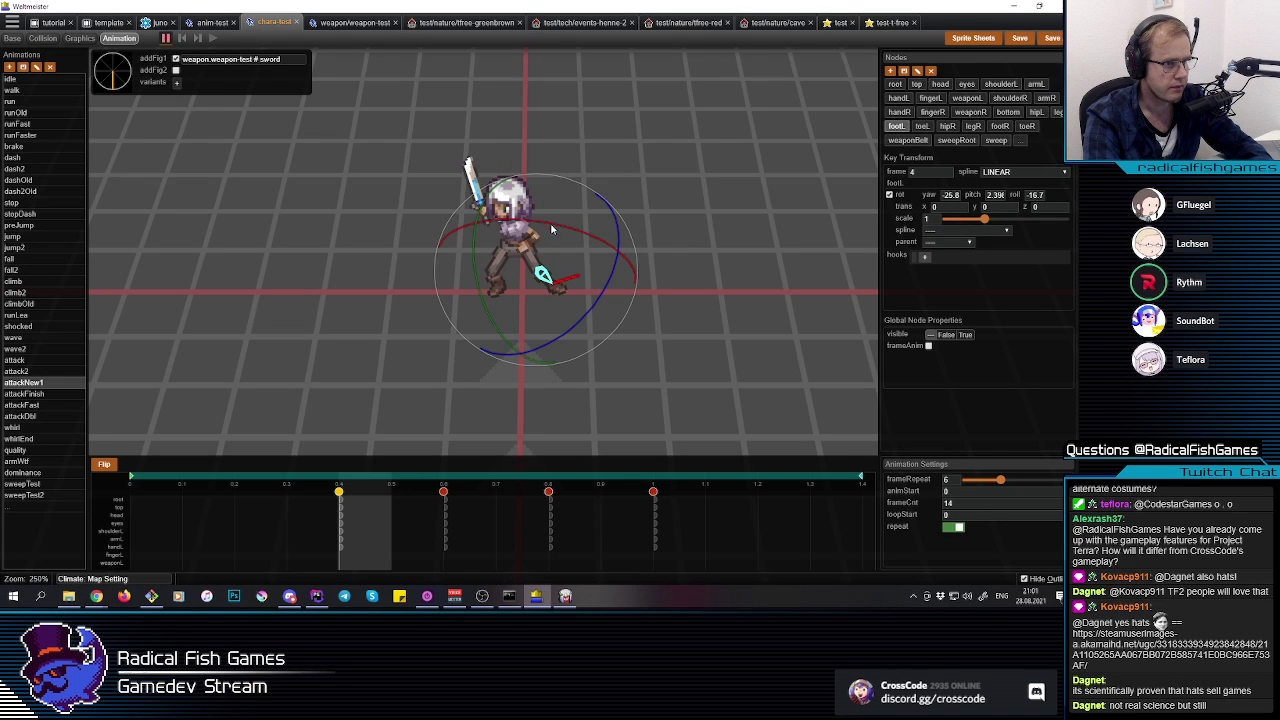
pyautogui.moveTo(485, 215); pyautogui.dragTo(483, 210)
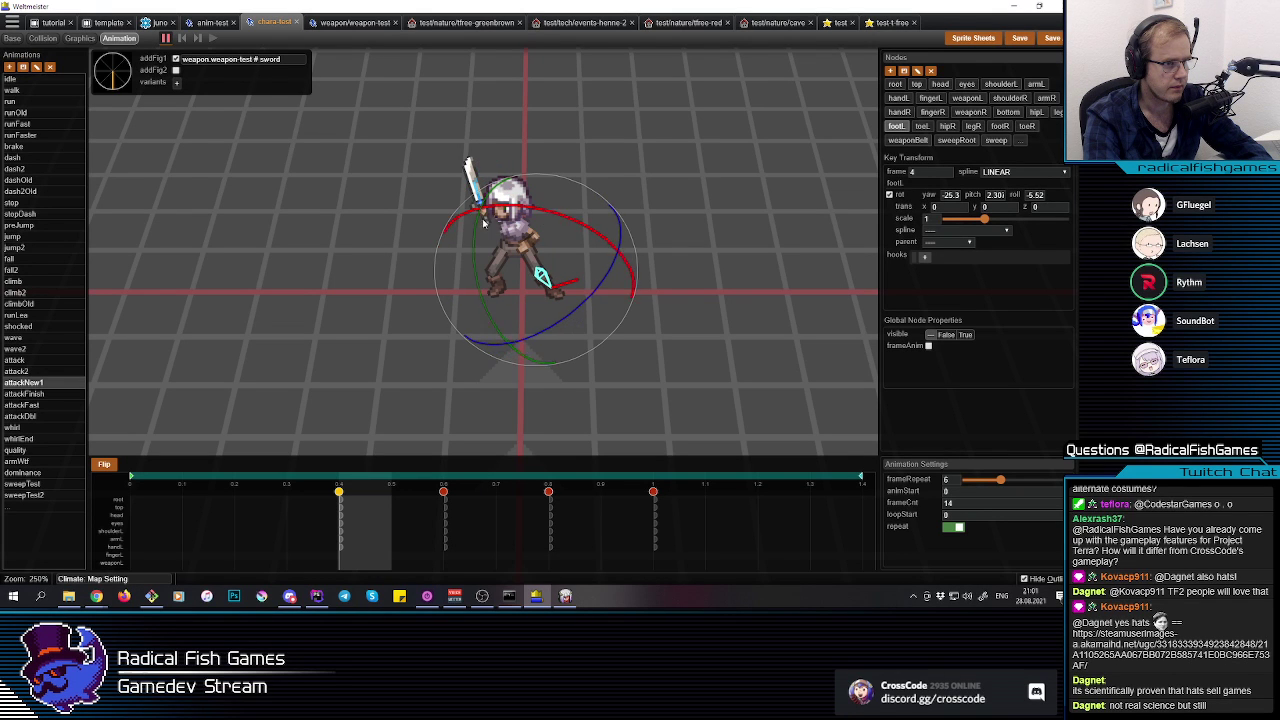
pyautogui.click(518, 348)
pyautogui.press('Left')
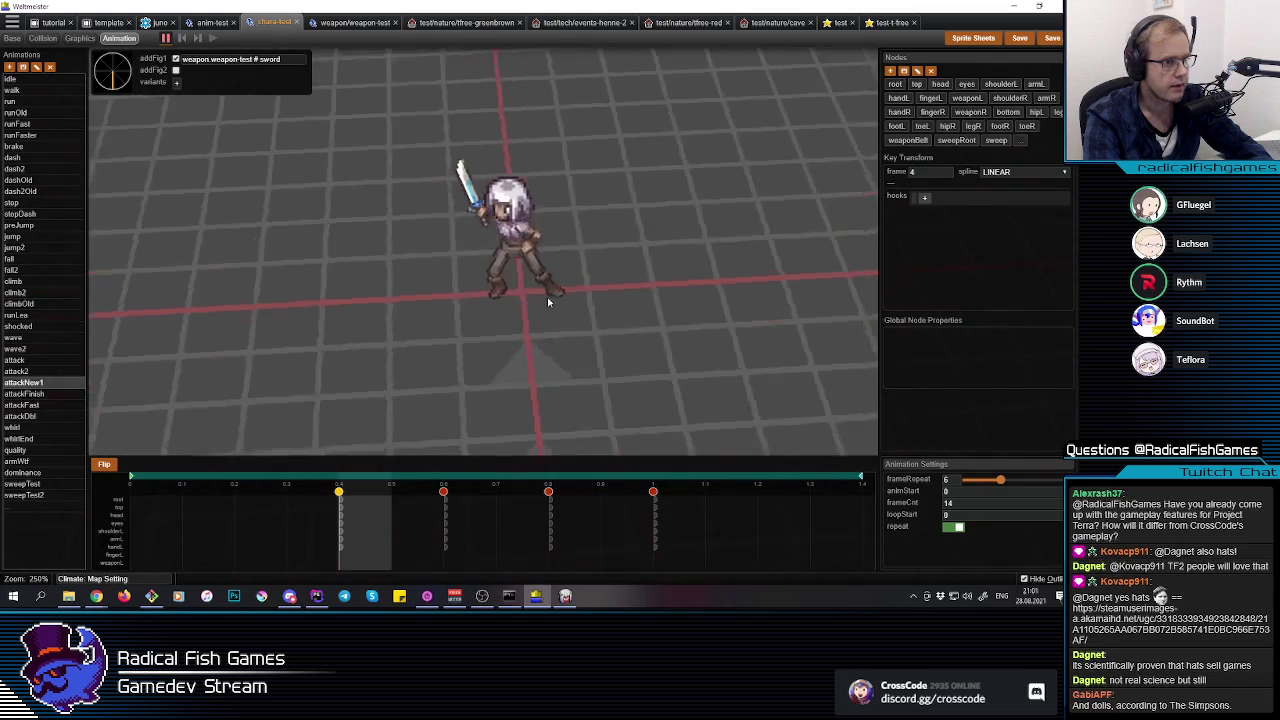
# Step: Swing the left leg by rotating the legL node to about yaw -47.7, pitch 7.94 and roll -22.8
pyautogui.click(526, 264)
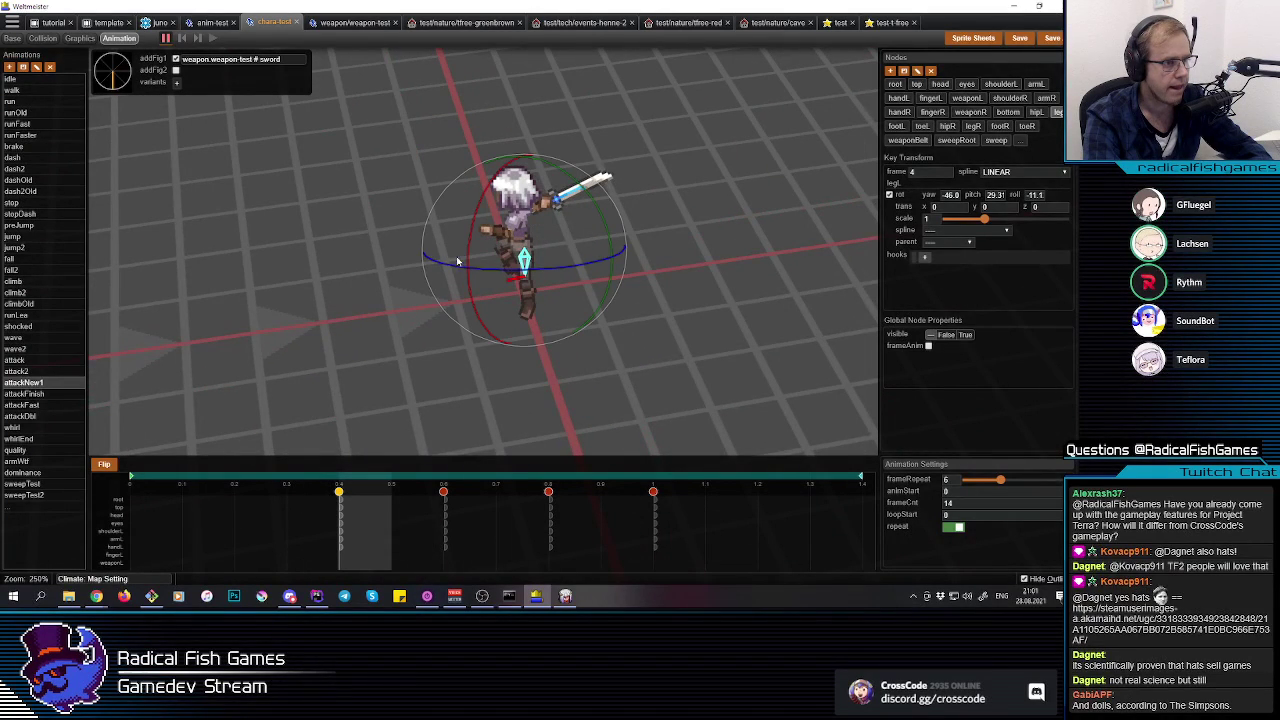
pyautogui.moveTo(469, 252); pyautogui.dragTo(467, 266)
pyautogui.click(526, 261)
pyautogui.press('Left')
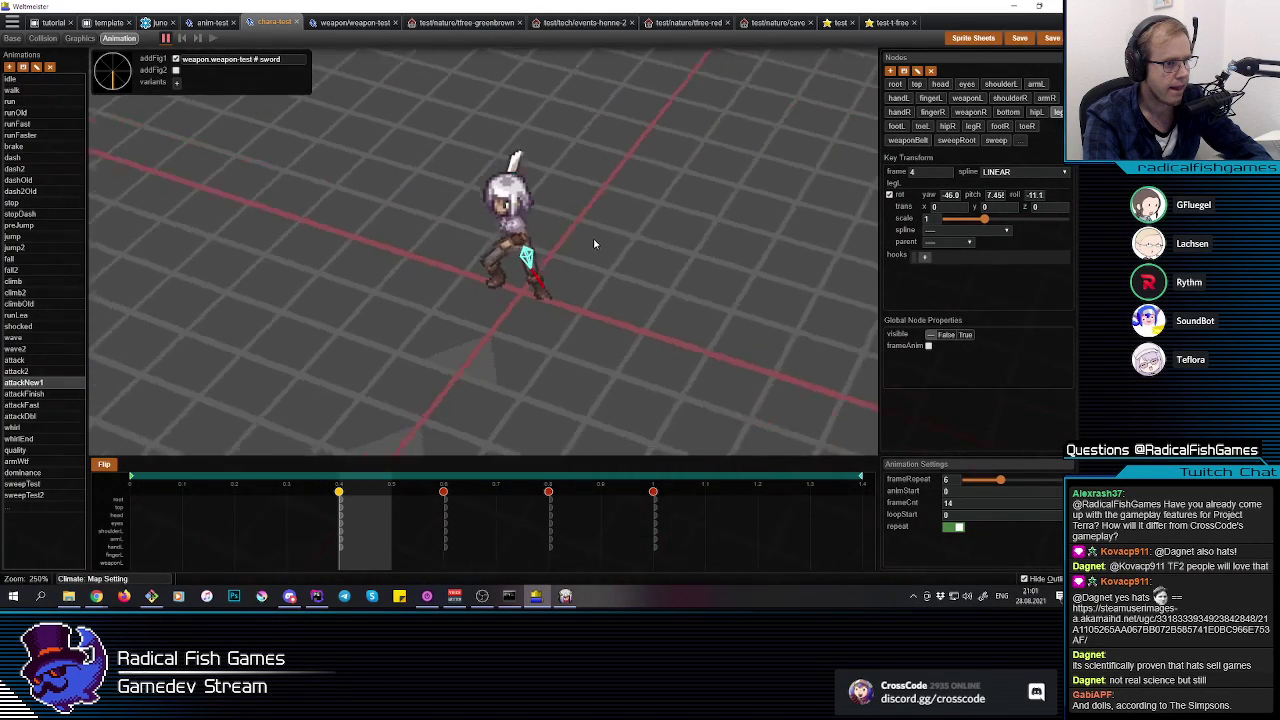
pyautogui.press('r')
pyautogui.moveTo(541, 171); pyautogui.dragTo(535, 174)
pyautogui.moveTo(630, 306); pyautogui.dragTo(571, 376, button='middle')
pyautogui.press('Left')
pyautogui.press('Right')
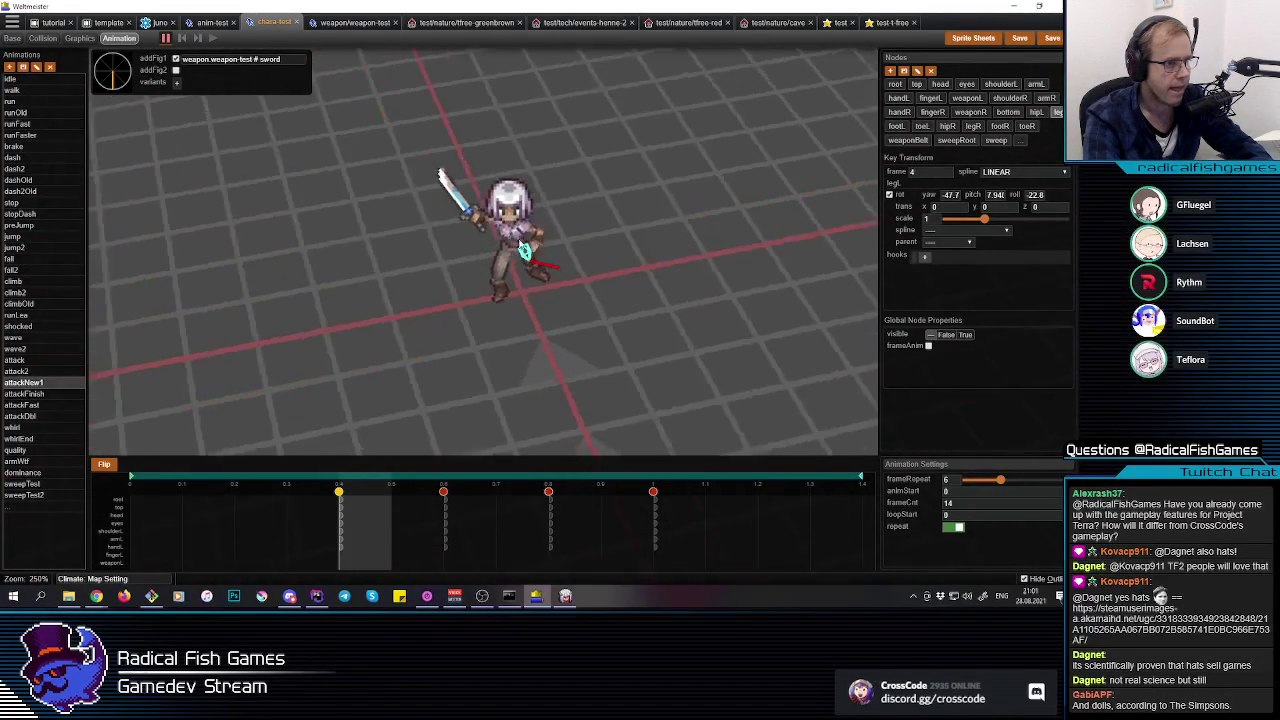
# Step: Turn the head node to about yaw -33.4, pitch 10.5 and roll 4.95 in the frame 4 key
pyautogui.click(505, 213)
pyautogui.click(507, 212)
pyautogui.moveTo(546, 280); pyautogui.dragTo(553, 280)
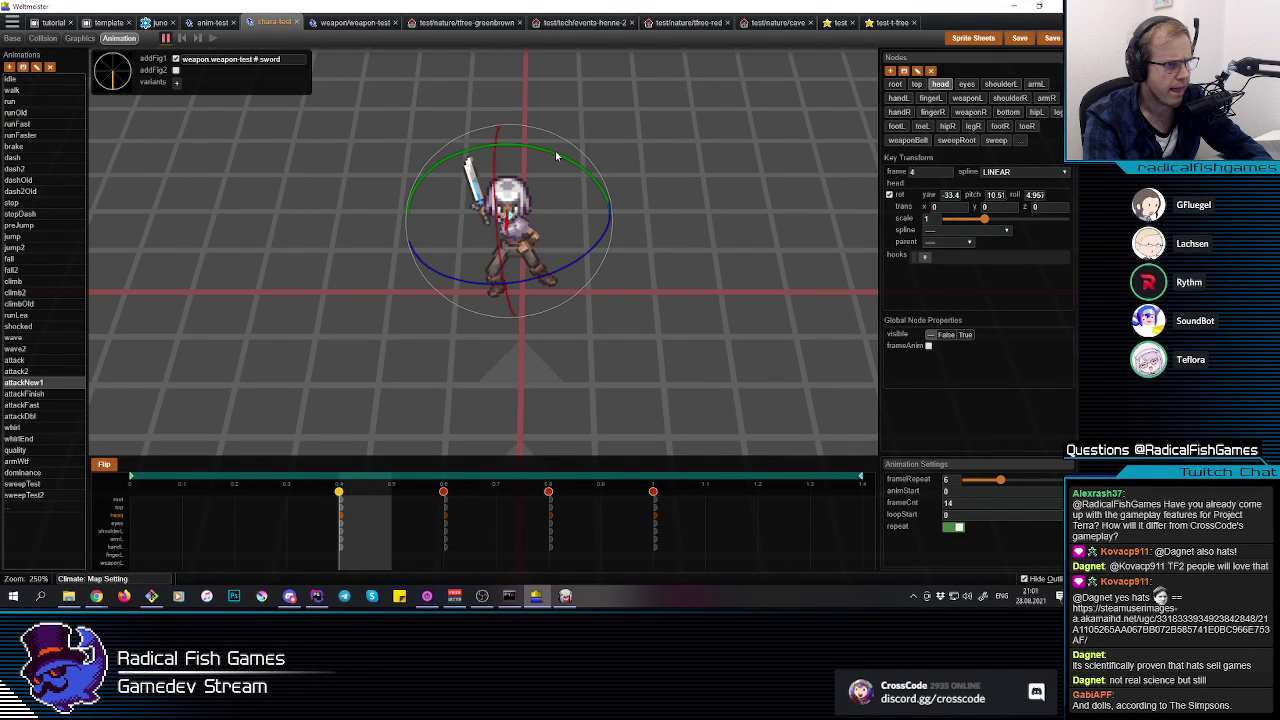
pyautogui.moveTo(710, 275); pyautogui.dragTo(652, 297)
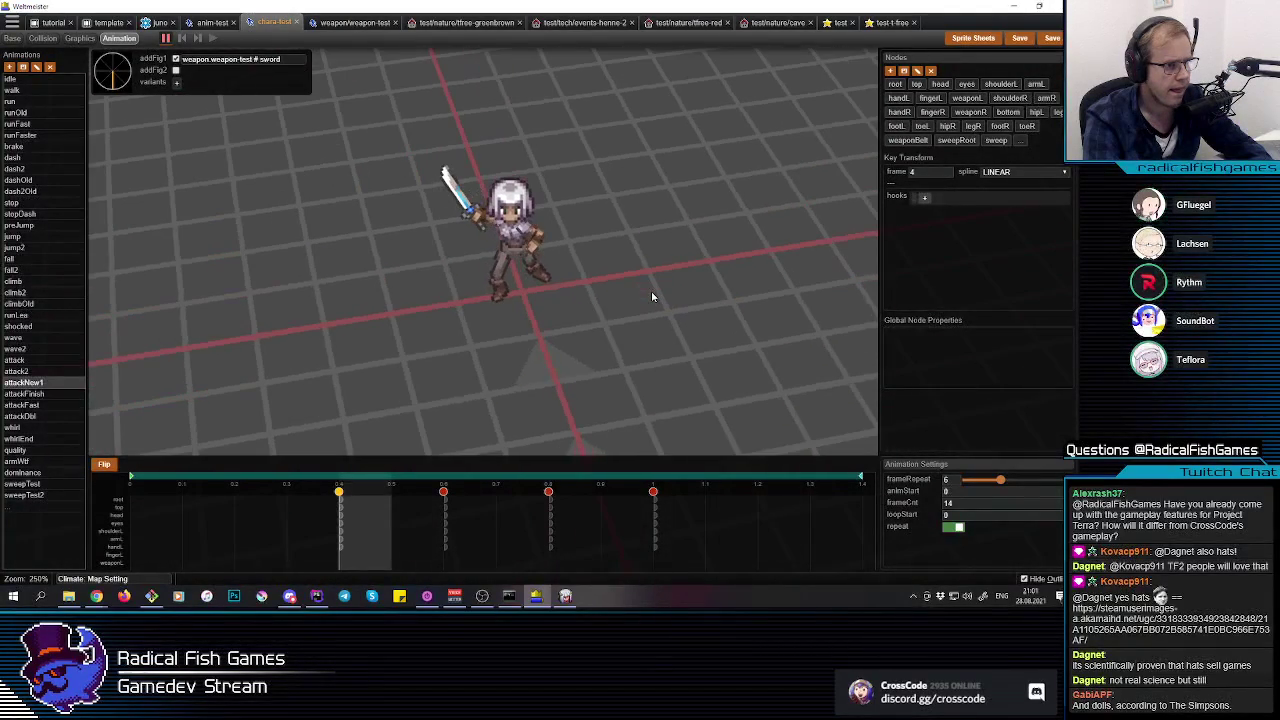
# Step: Move the frame 4 key of attackNew1 to frame 1
pyautogui.moveTo(338, 505); pyautogui.dragTo(160, 507)
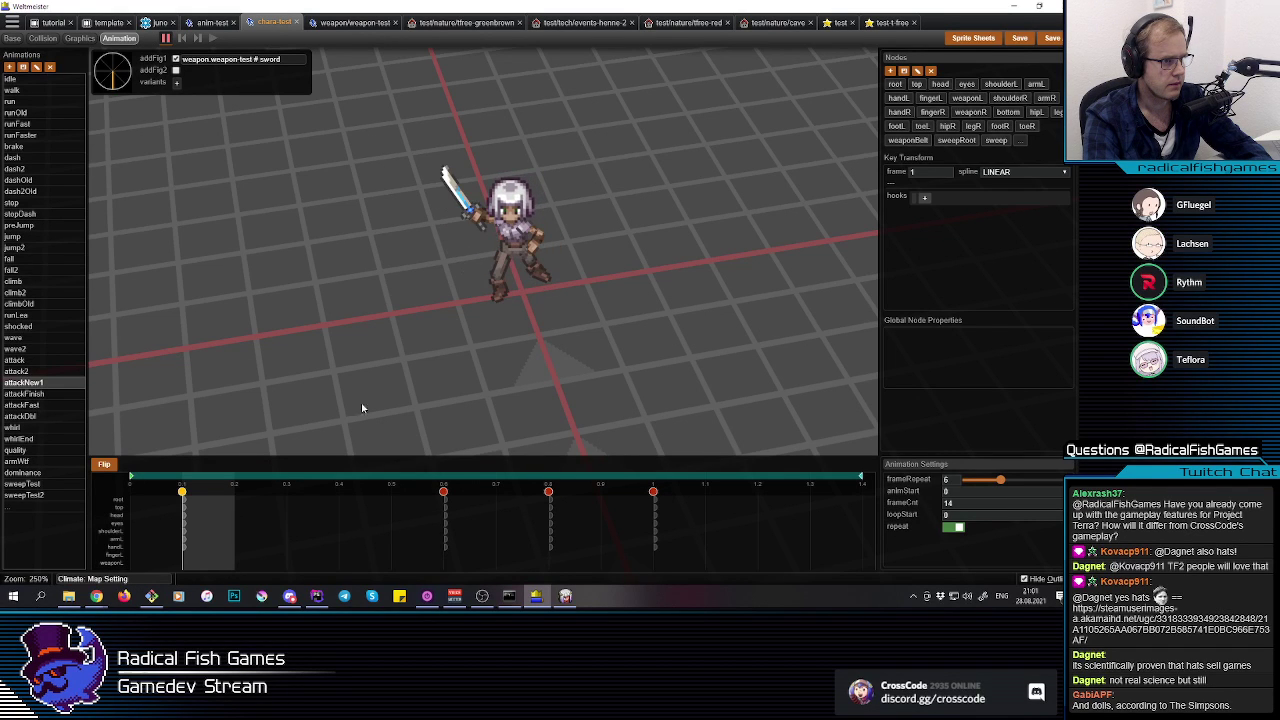
pyautogui.moveTo(282, 466); pyautogui.dragTo(511, 234, button='middle')
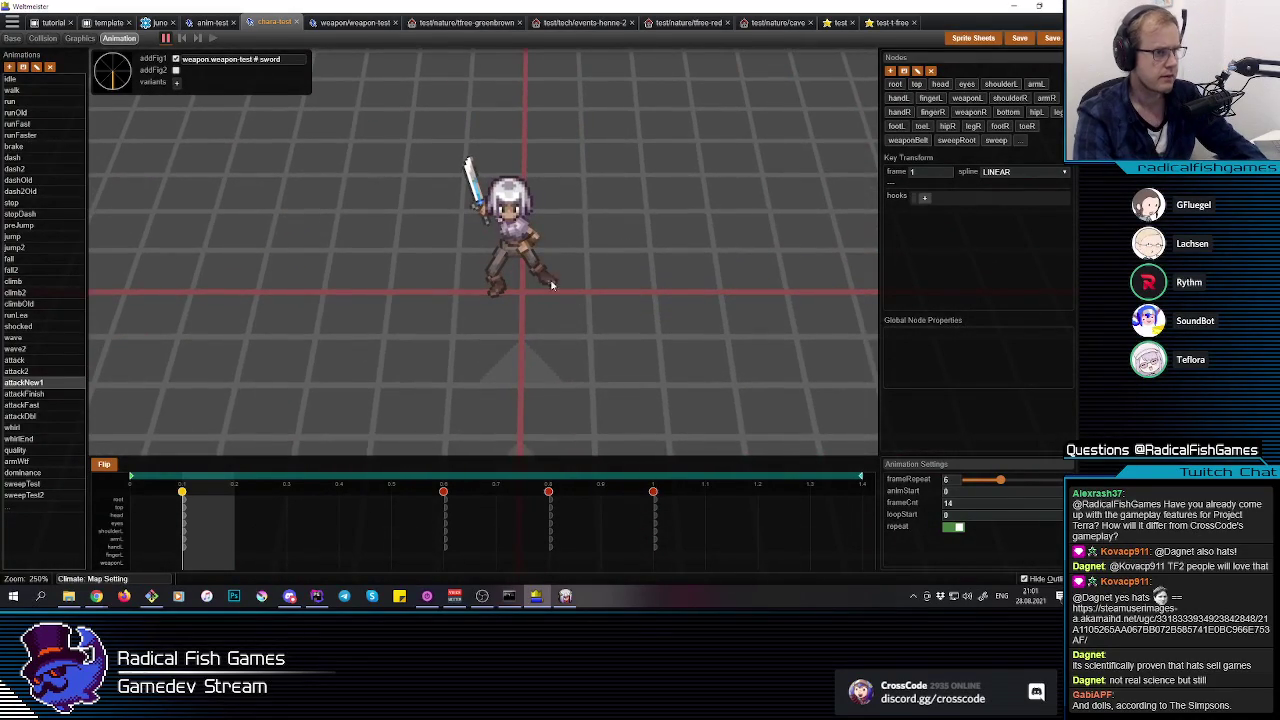
# Step: Inspect the feet in the frame 1 pose and the toeR node in the nodeTest figure's base settings
pyautogui.click(550, 283)
pyautogui.click(591, 331)
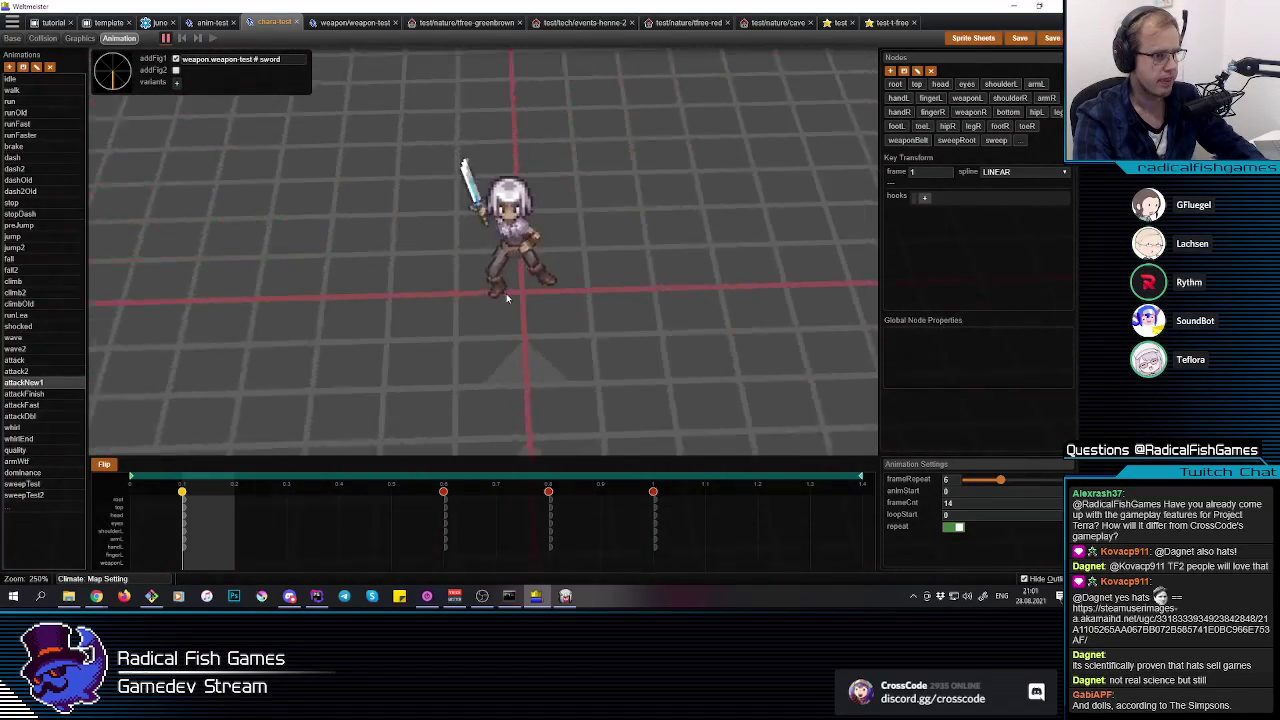
pyautogui.click(506, 297)
pyautogui.click(561, 323)
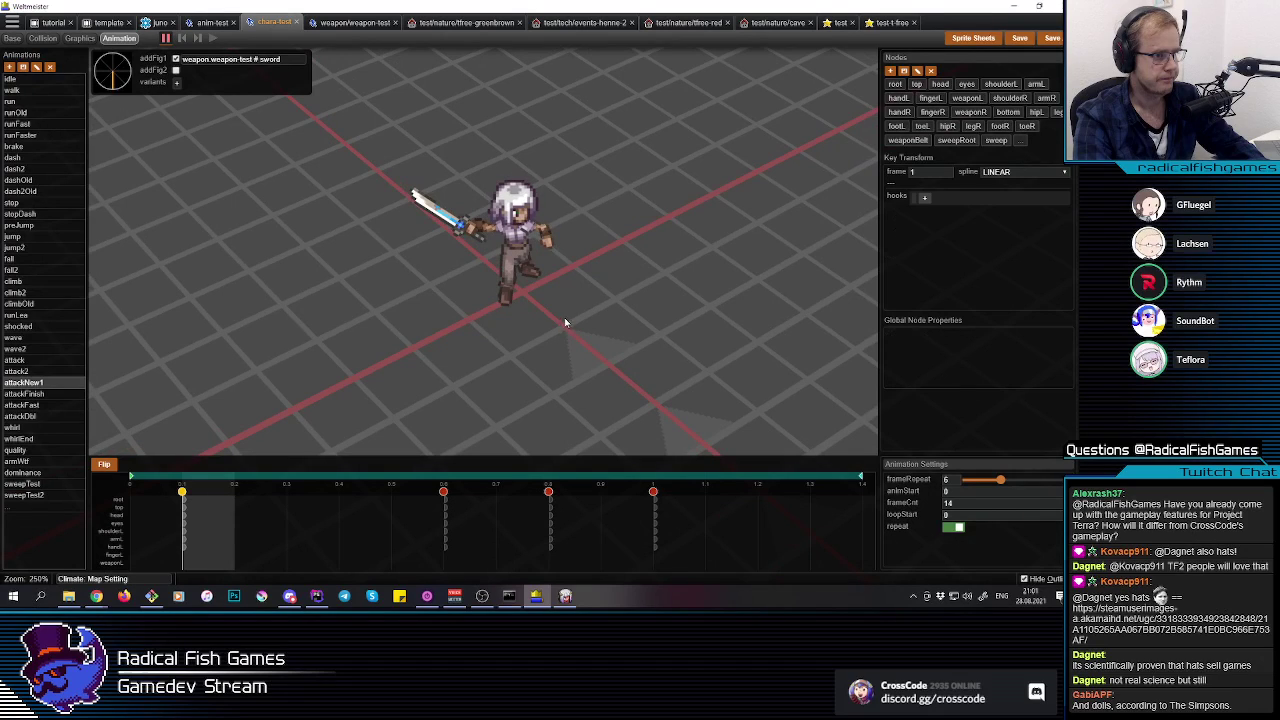
pyautogui.press('1')
pyautogui.click(515, 292)
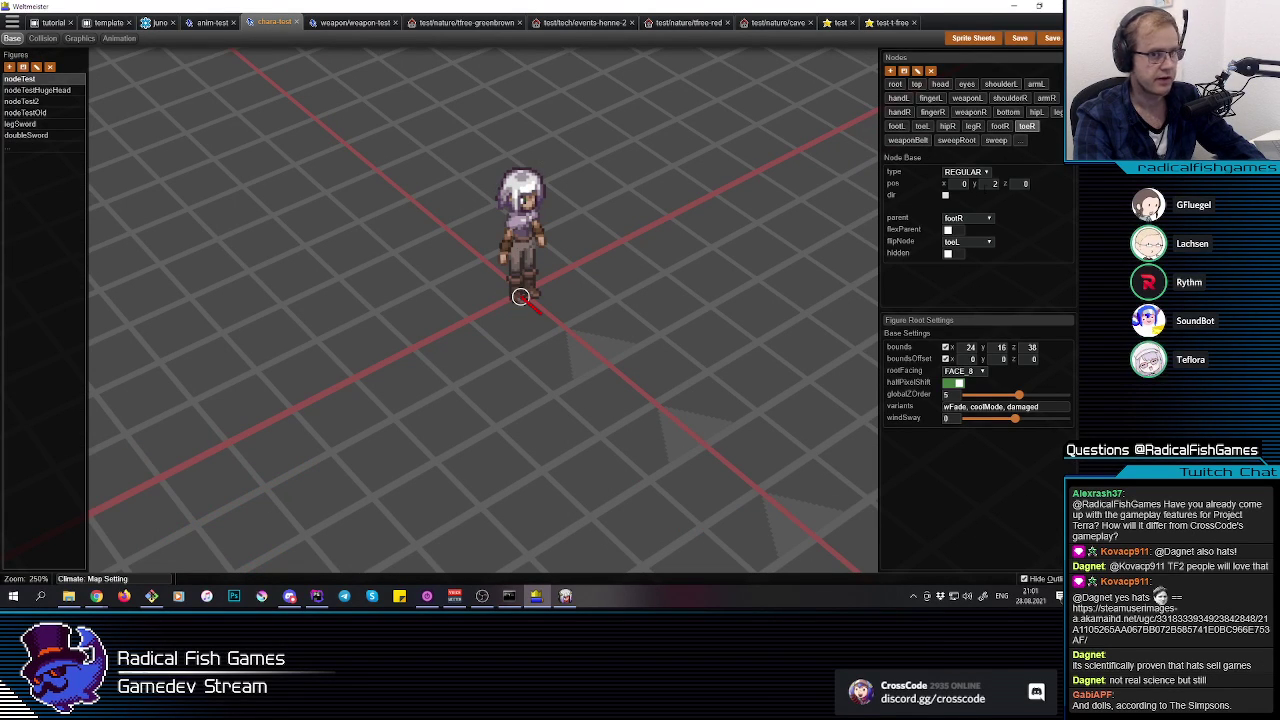
# Step: Examine the toeR node's multi texture frames in the nodeTest graphics from different viewing directions
pyautogui.press('3')
pyautogui.click(519, 298)
pyautogui.click(521, 303)
pyautogui.scroll(2, 521, 303)
pyautogui.click(515, 290)
pyautogui.click(955, 281)
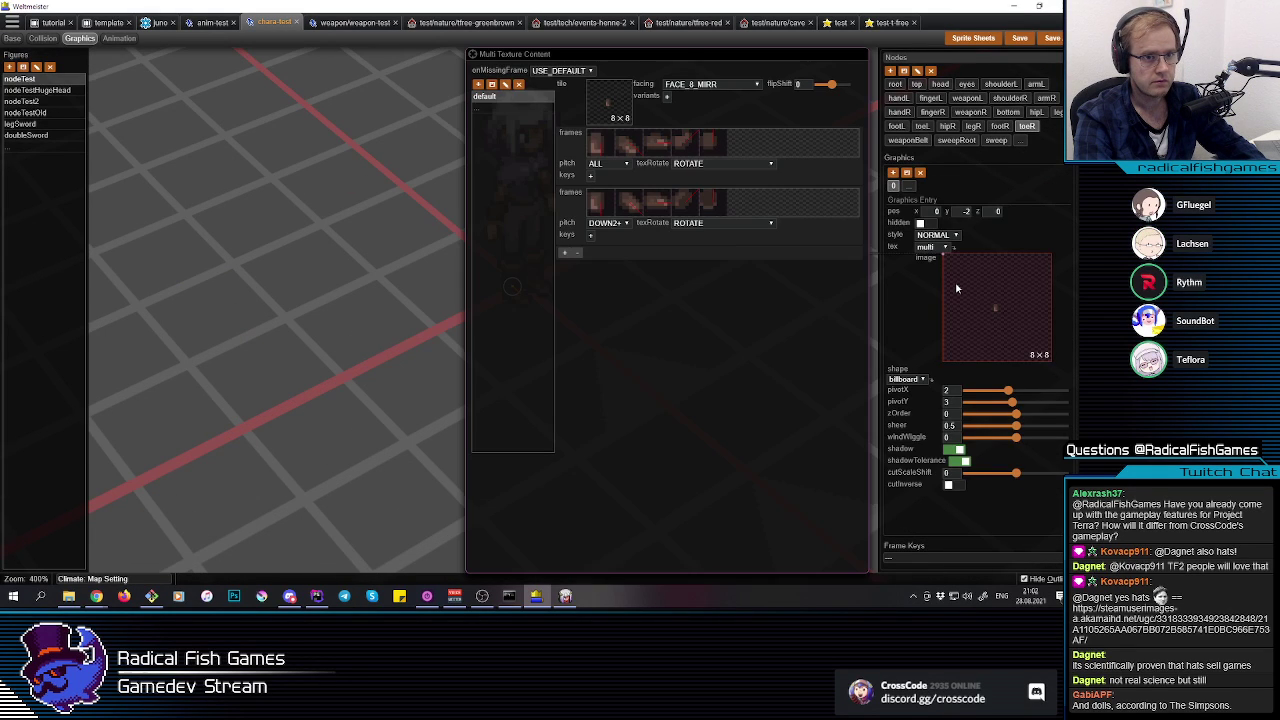
pyautogui.click(361, 281)
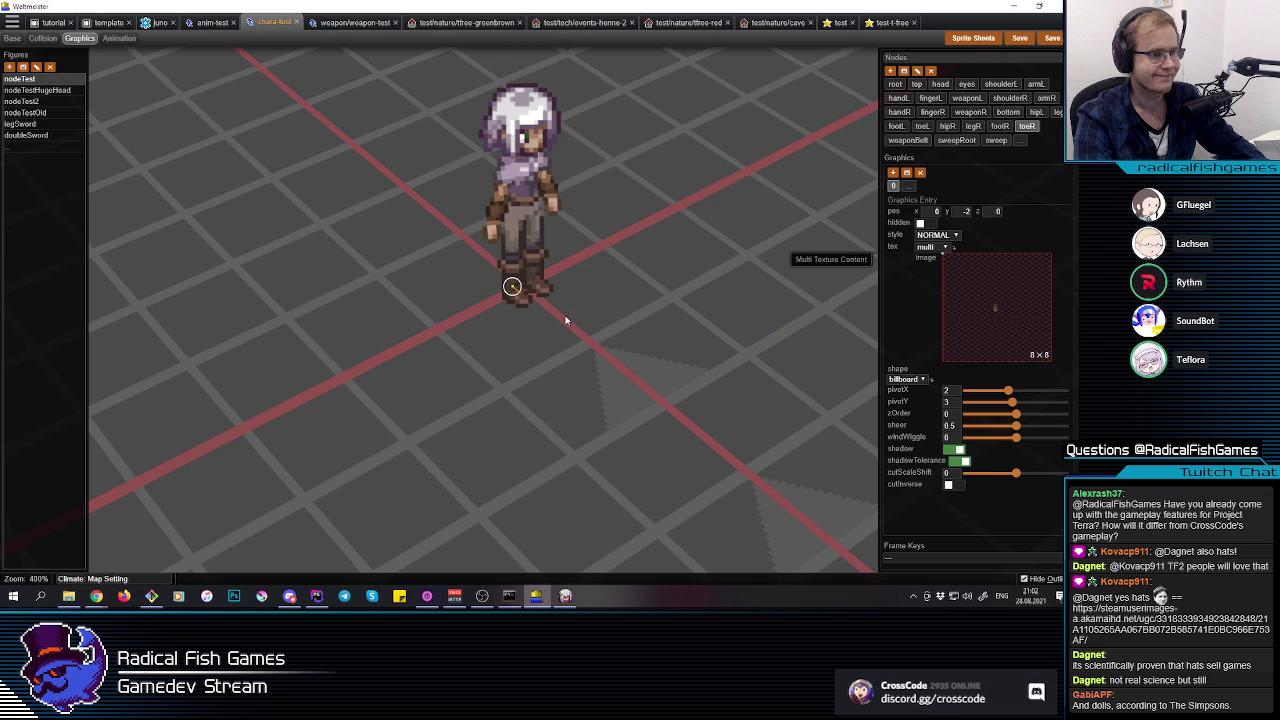
pyautogui.click(551, 307)
pyautogui.press('e')
pyautogui.click(528, 289)
pyautogui.press('q')
pyautogui.press('q')
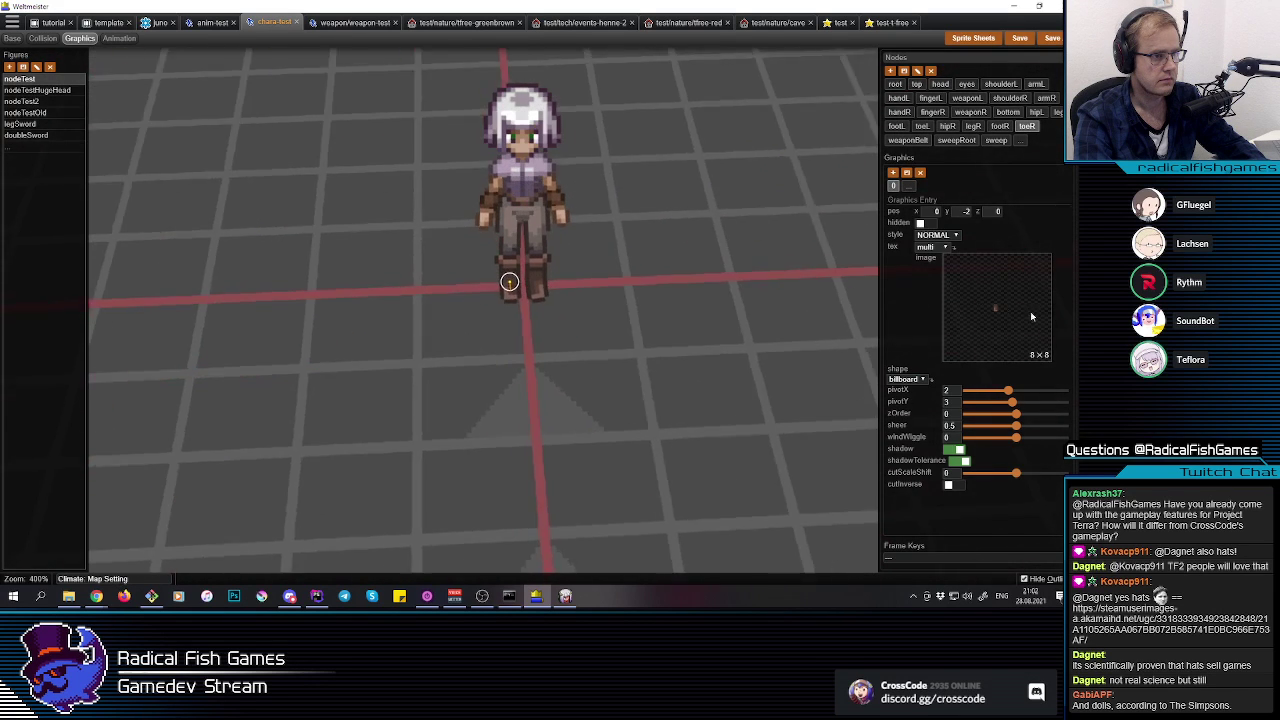
pyautogui.click(1005, 296)
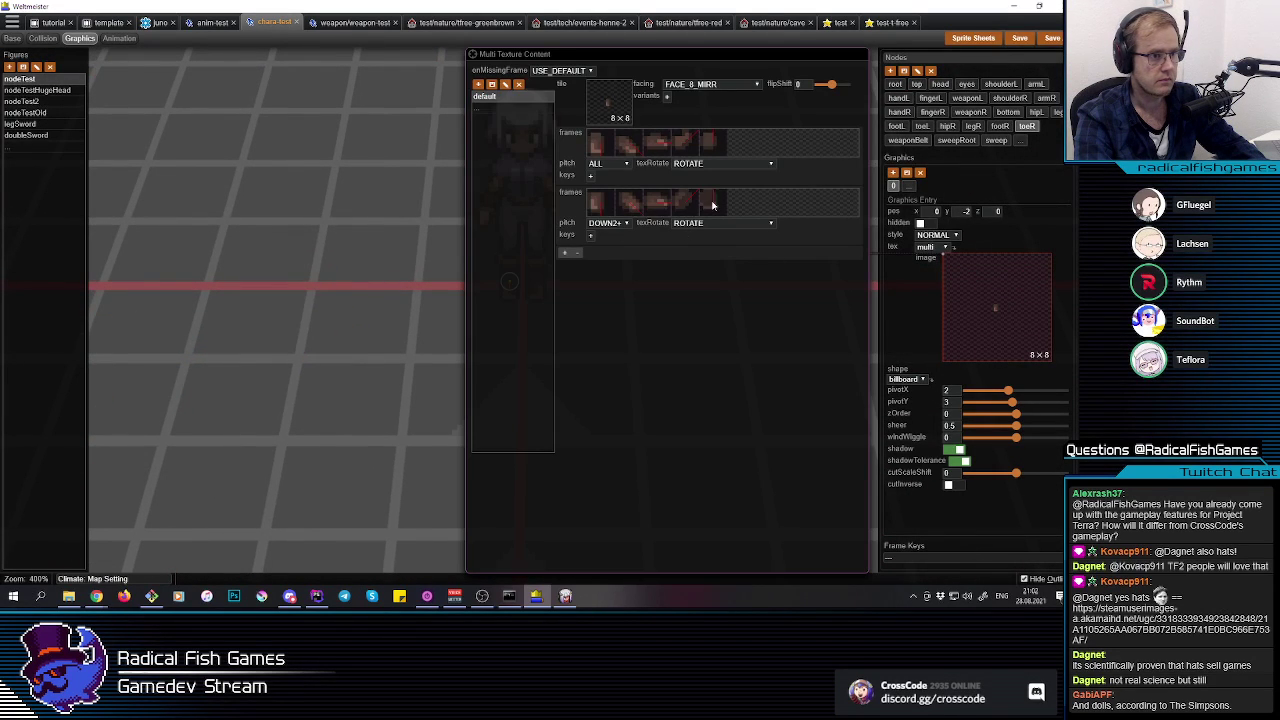
pyautogui.click(338, 293)
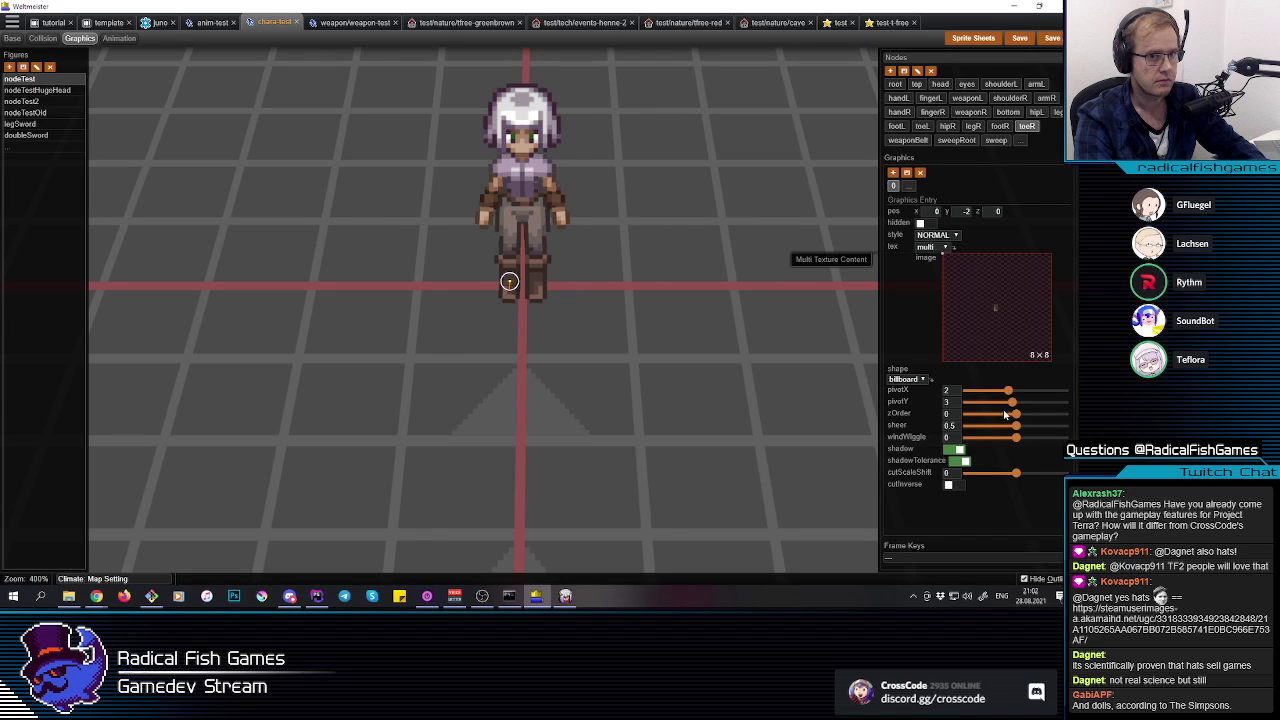
# Step: Set the zOrder of the footR node's graphic to 3
pyautogui.click(578, 326)
pyautogui.click(509, 277)
pyautogui.click(509, 274)
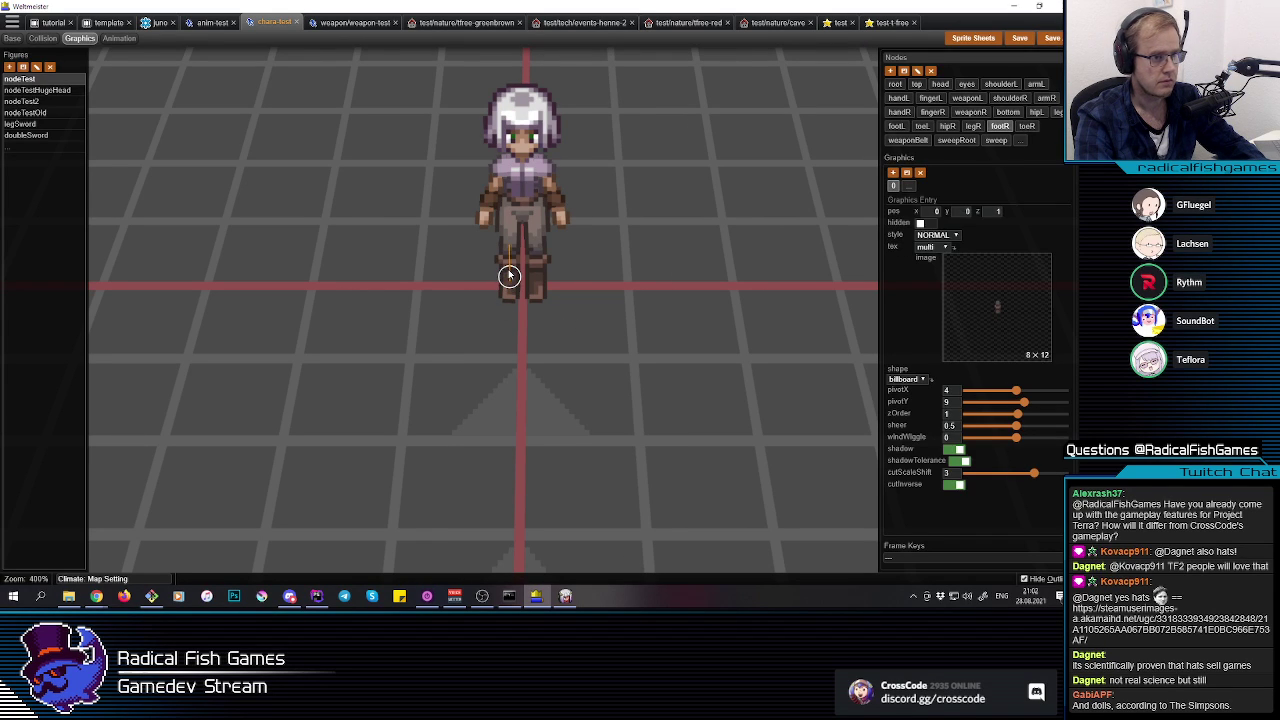
pyautogui.moveTo(1026, 421); pyautogui.dragTo(1032, 420)
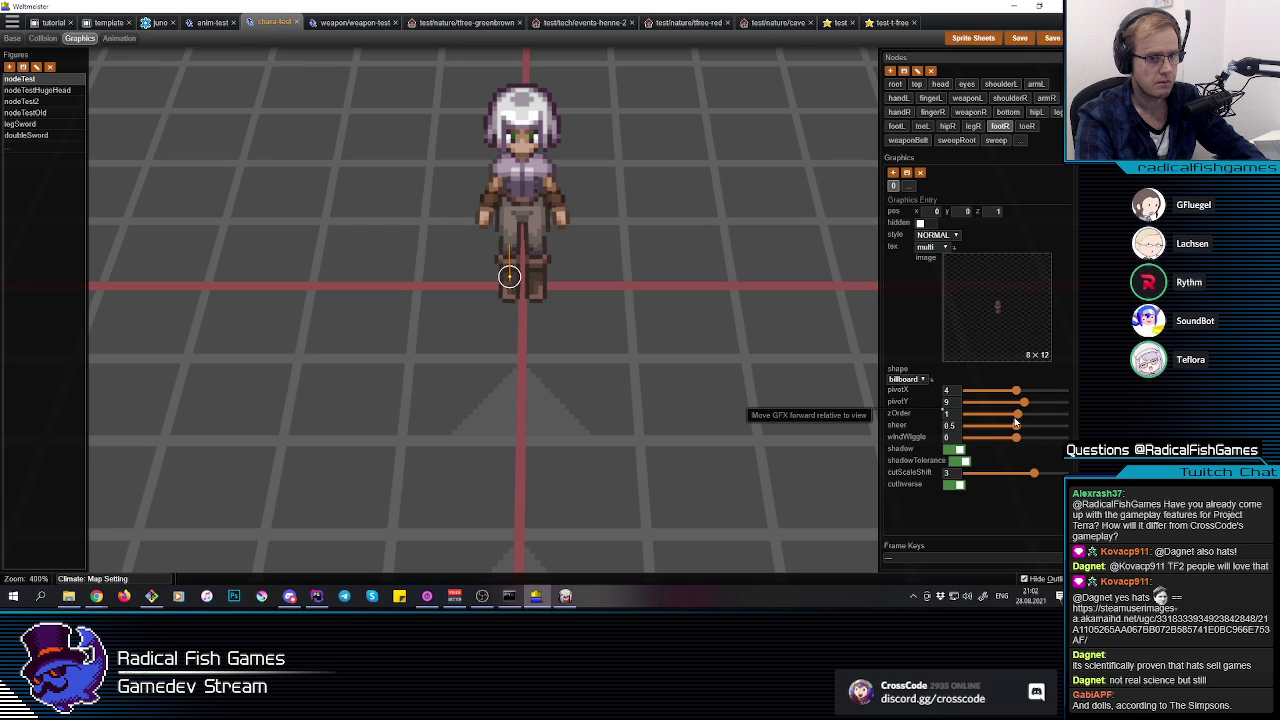
pyautogui.moveTo(1018, 413); pyautogui.dragTo(1021, 413)
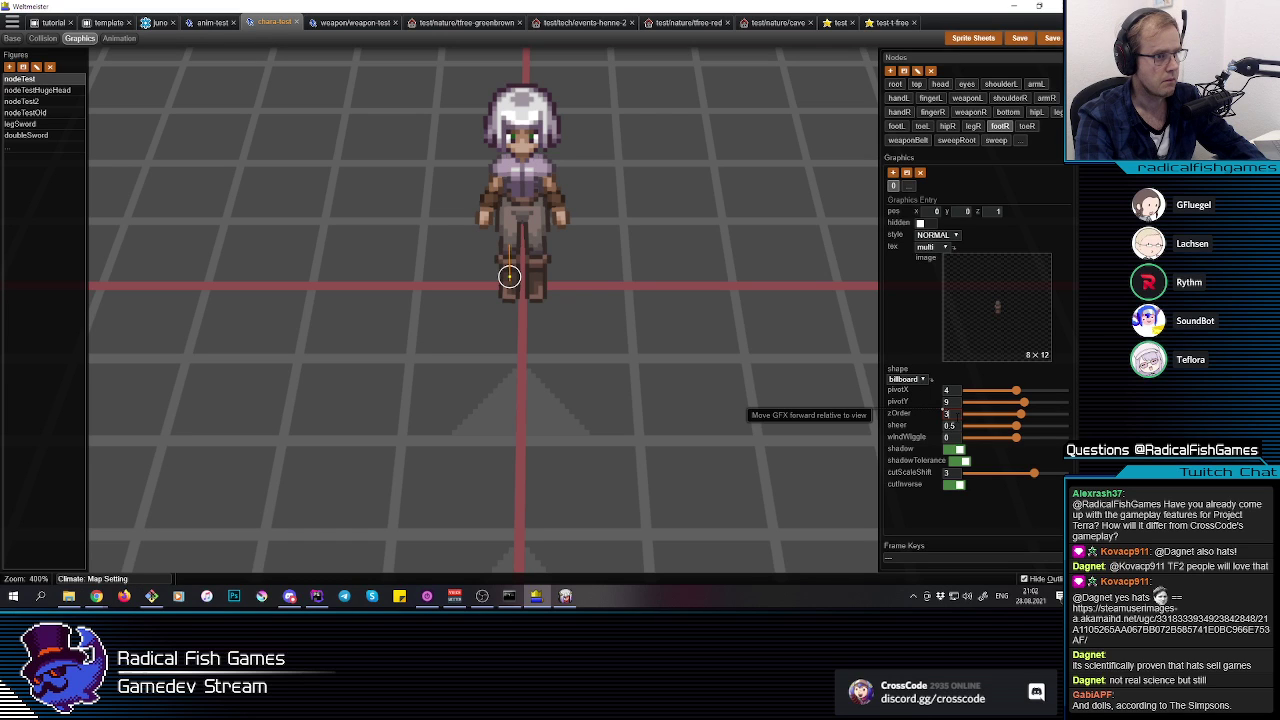
pyautogui.moveTo(1017, 413); pyautogui.dragTo(1020, 413)
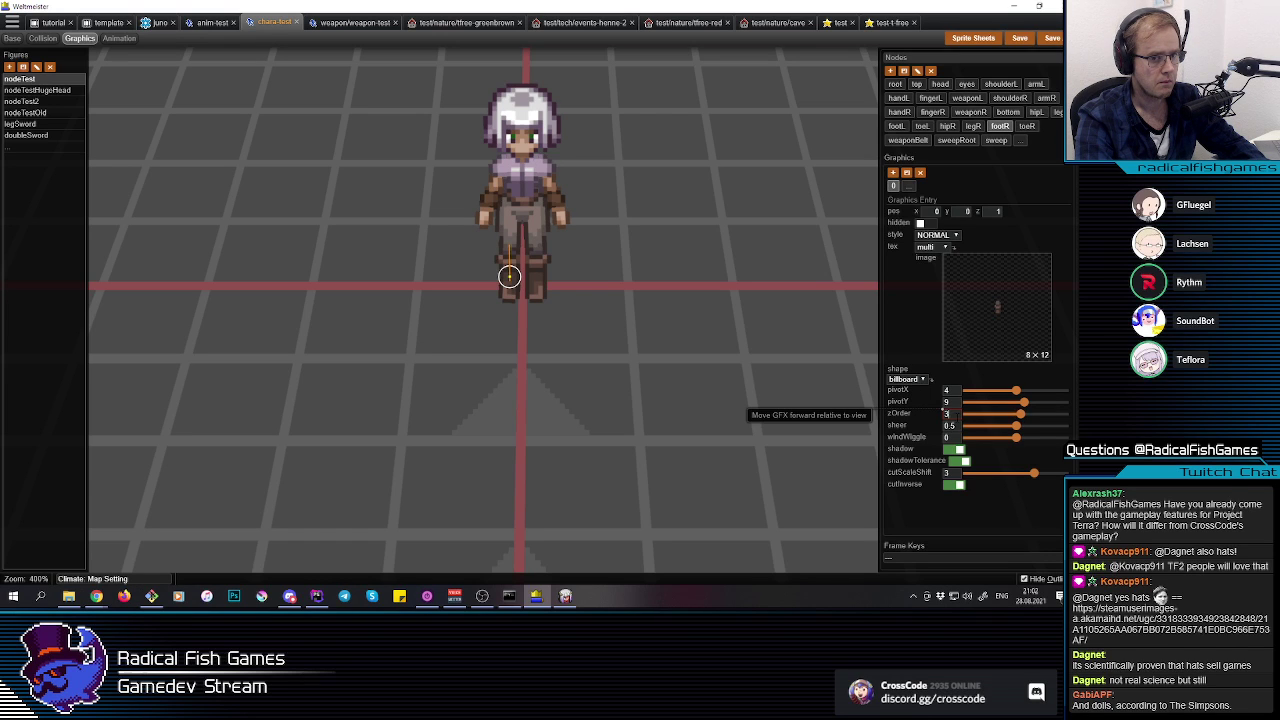
# Step: Check the feet from several viewing directions and raise the footR graphic's zOrder to 5
pyautogui.click(536, 281)
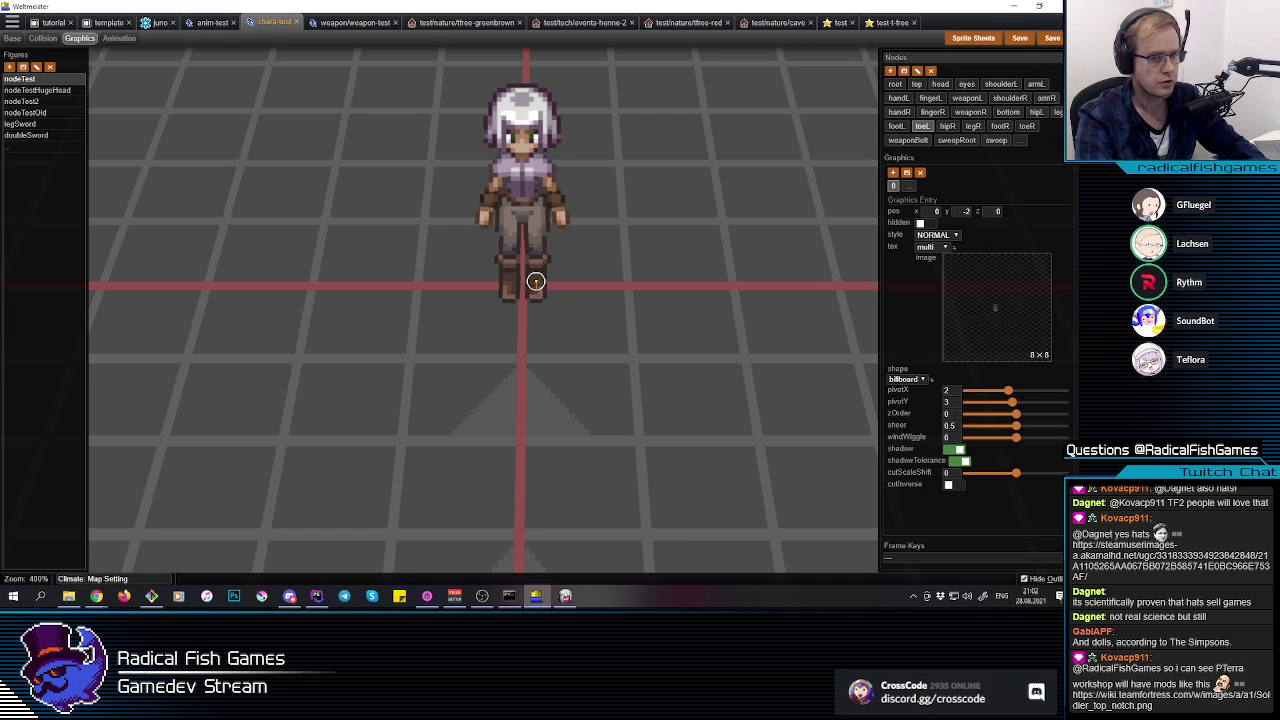
pyautogui.click(561, 369)
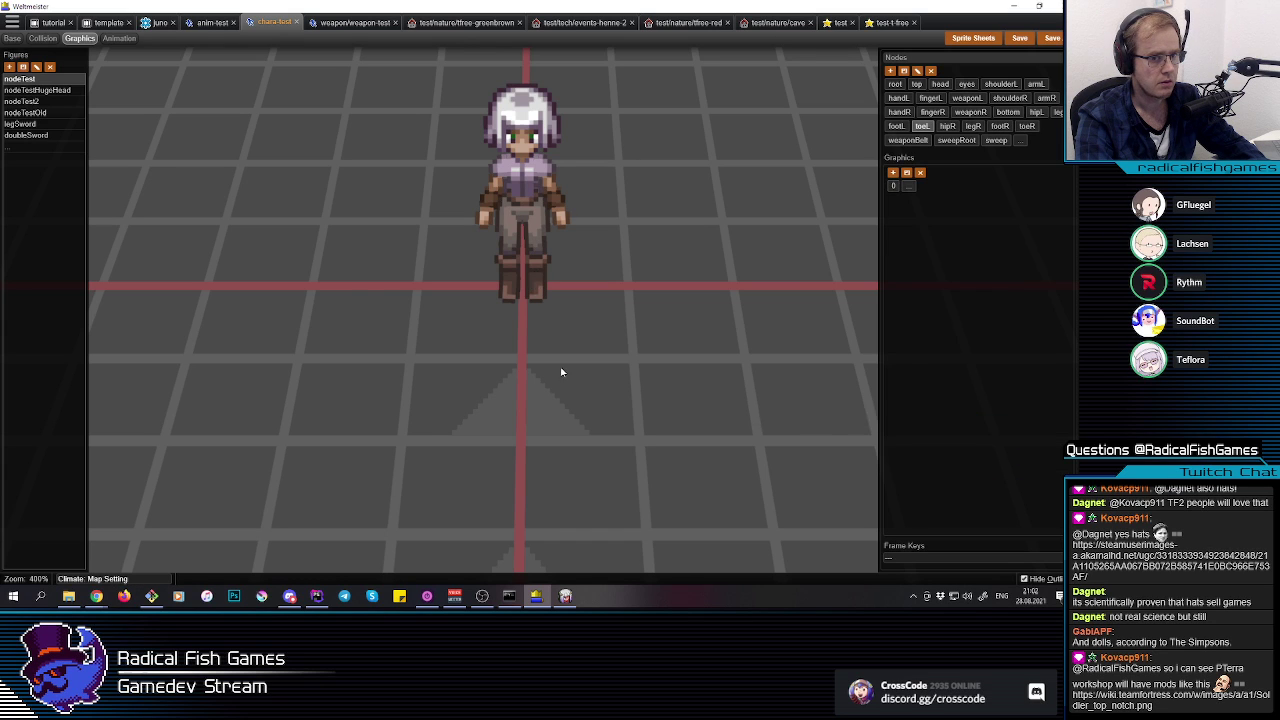
pyautogui.press('q')
pyautogui.press('e')
pyautogui.press('e')
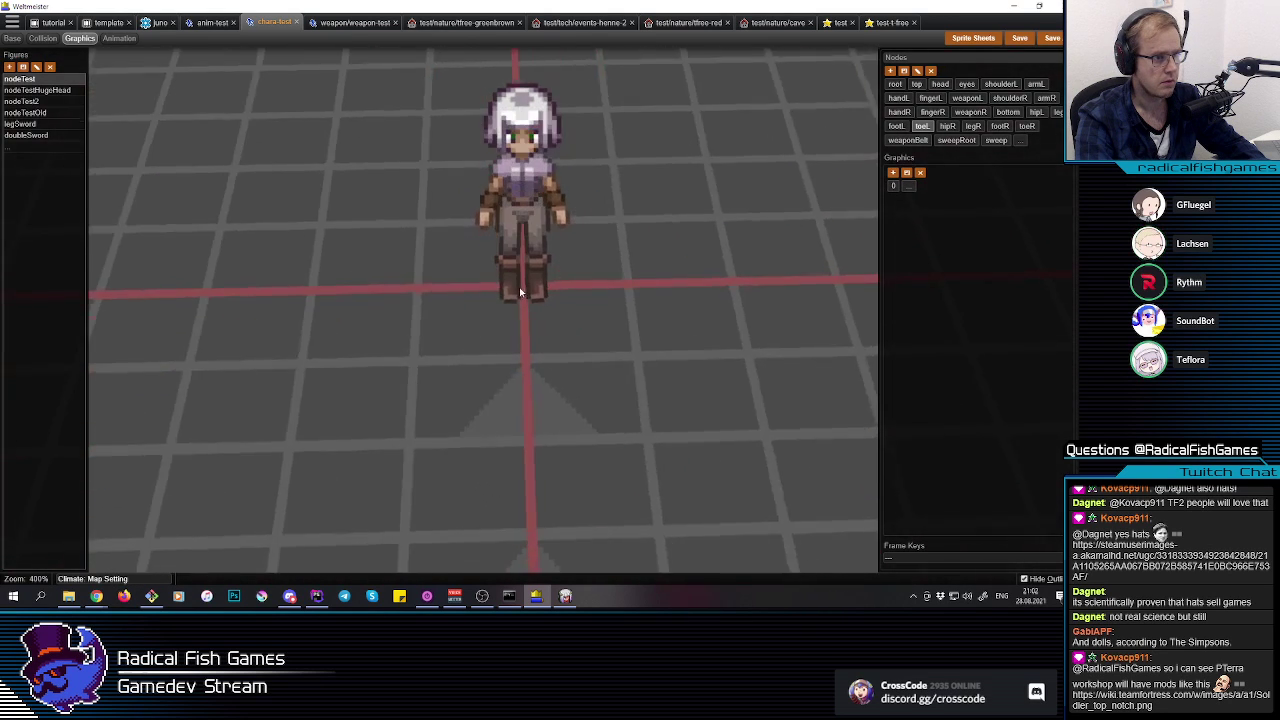
pyautogui.press('q')
pyautogui.click(519, 278)
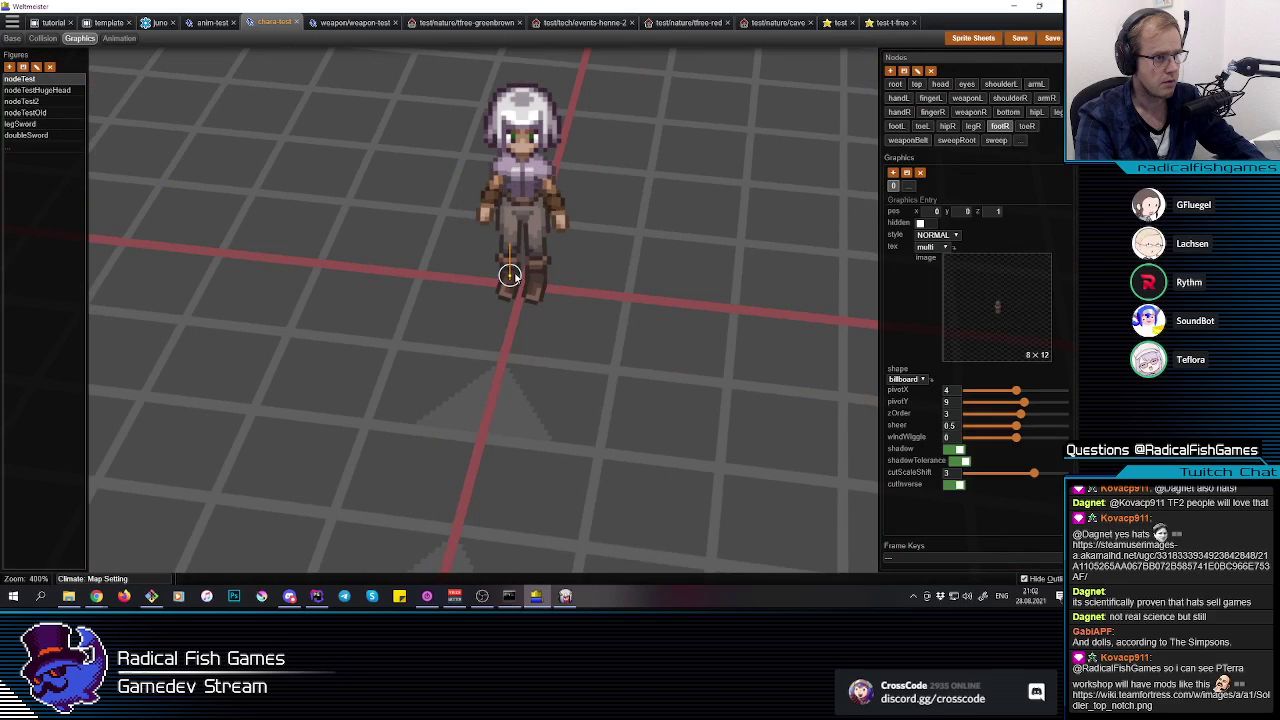
pyautogui.press('q')
pyautogui.click(512, 287)
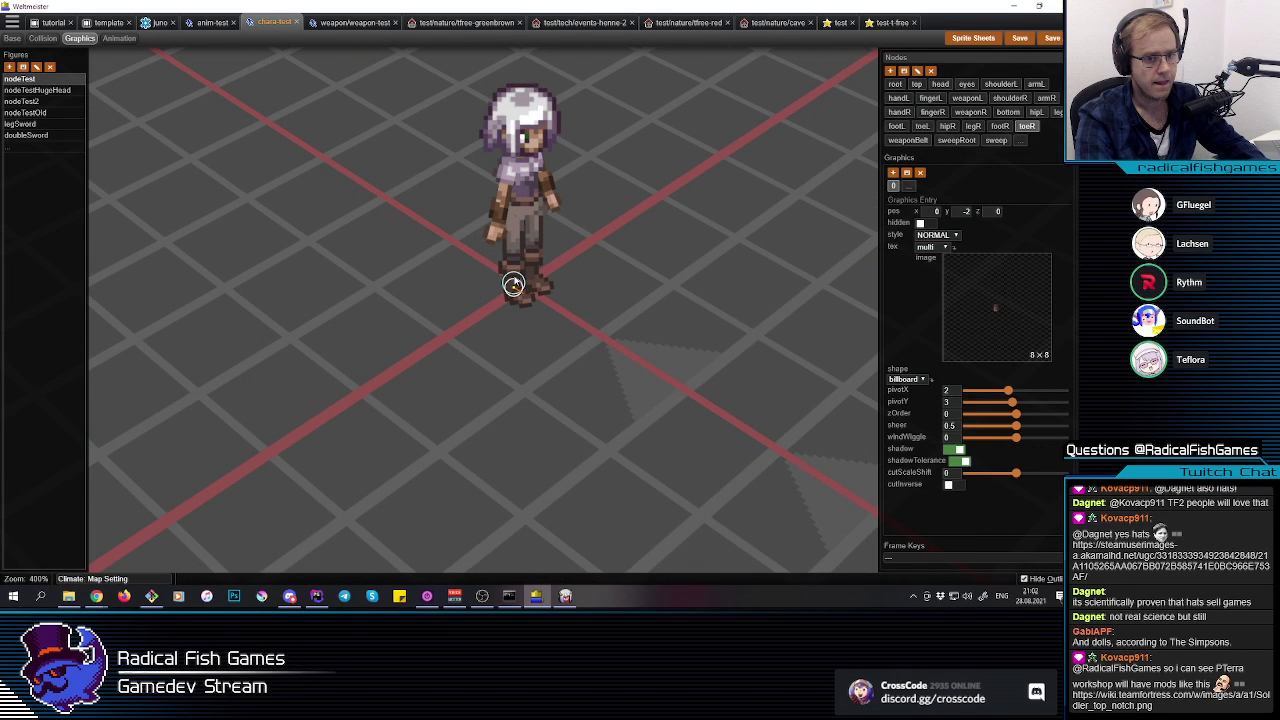
pyautogui.click(513, 282)
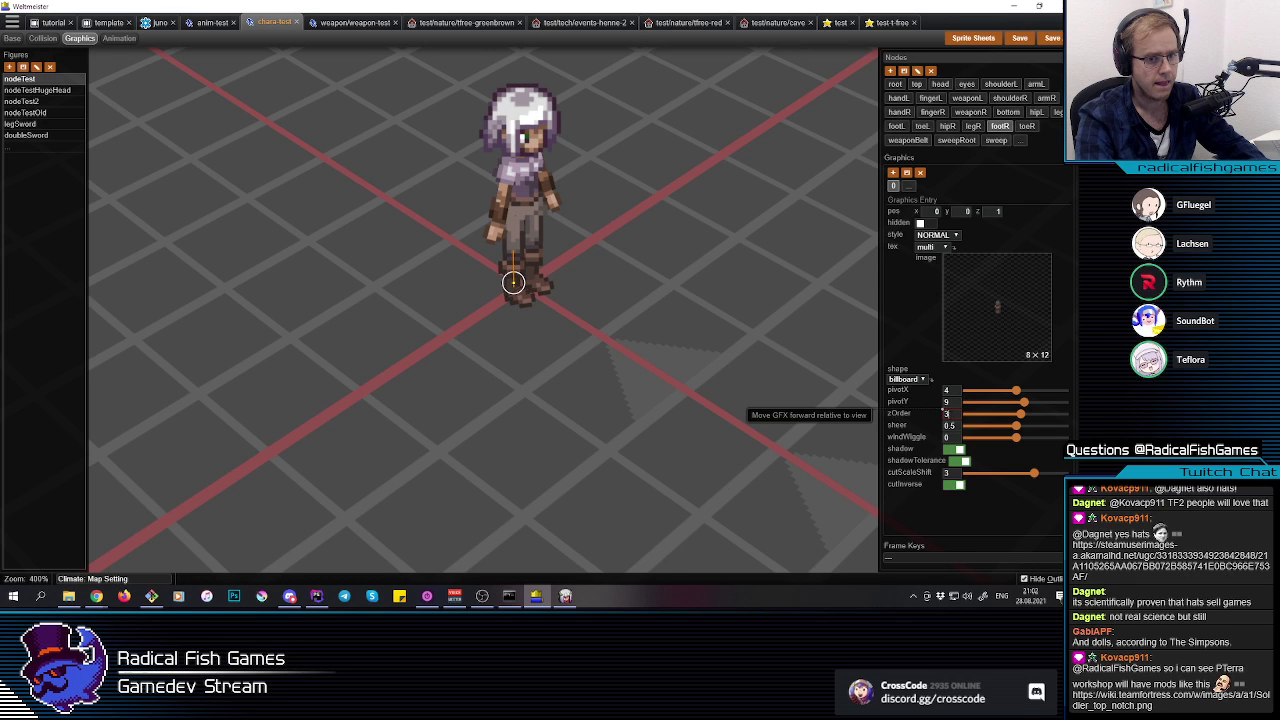
pyautogui.press('Up')
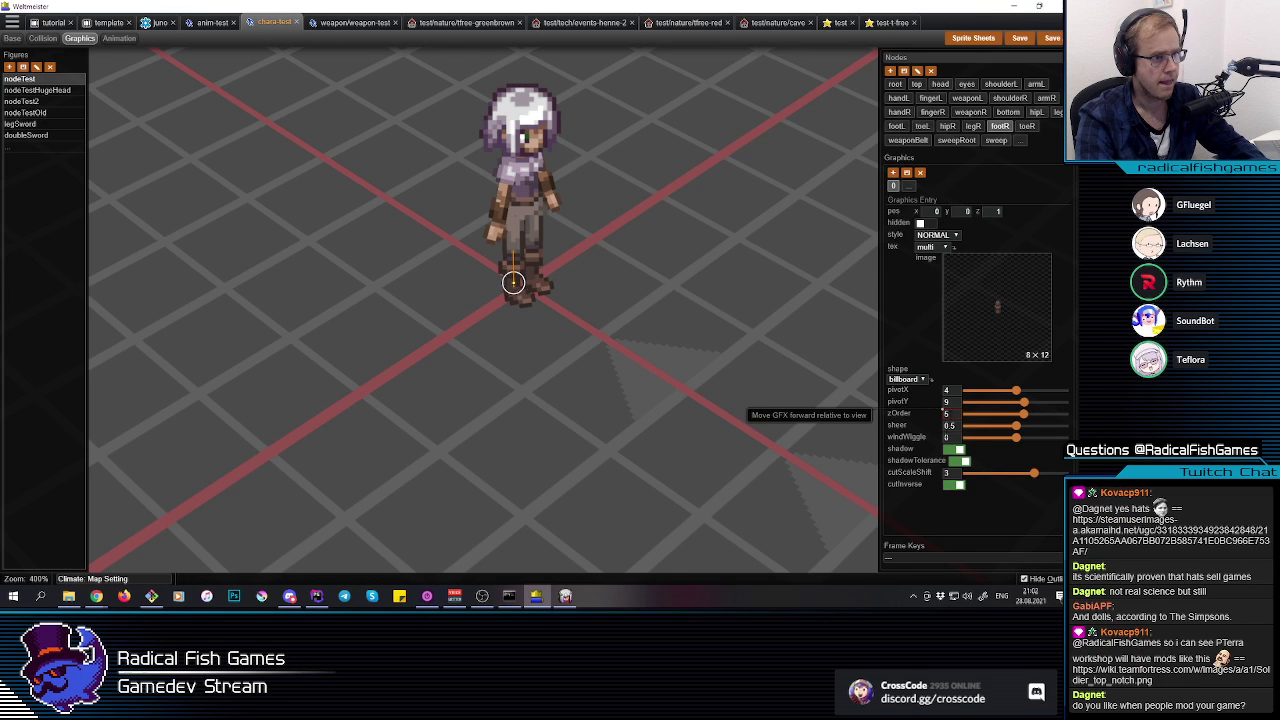
# Step: Face the figure to the front and set the zOrder of the footL node's graphic to 5
pyautogui.click(543, 352)
pyautogui.press('e')
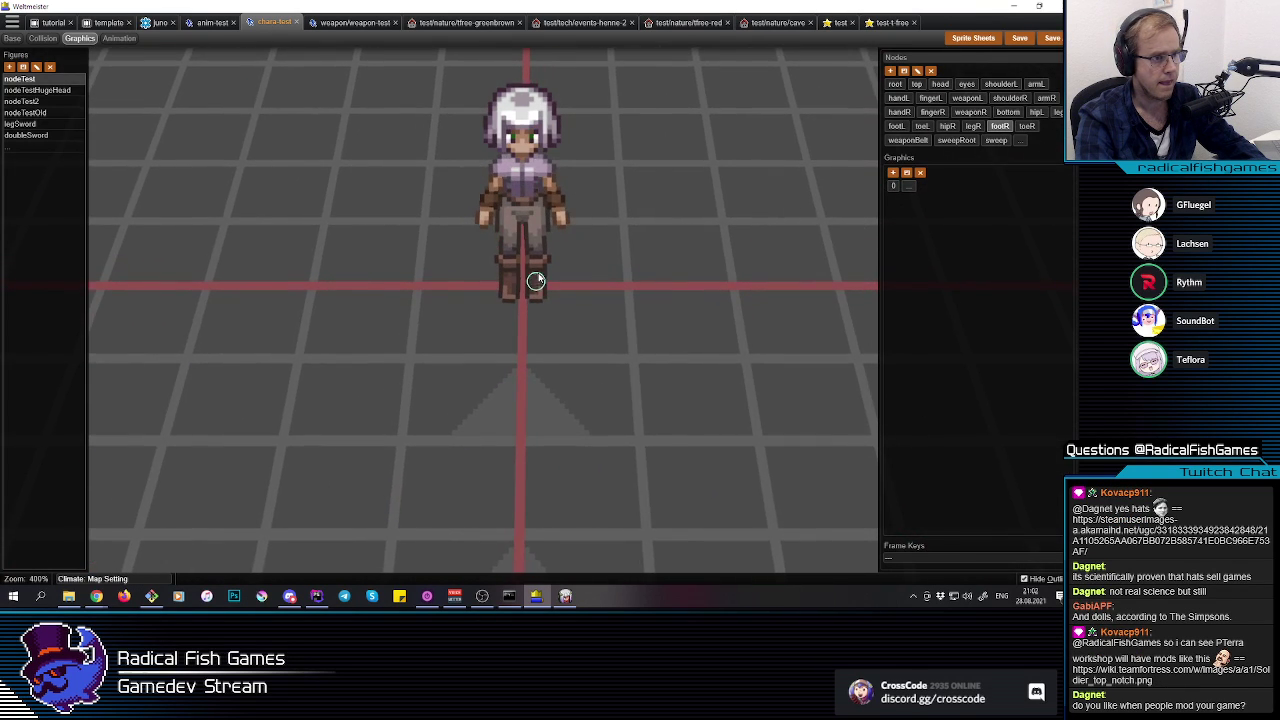
pyautogui.click(537, 261)
pyautogui.click(536, 277)
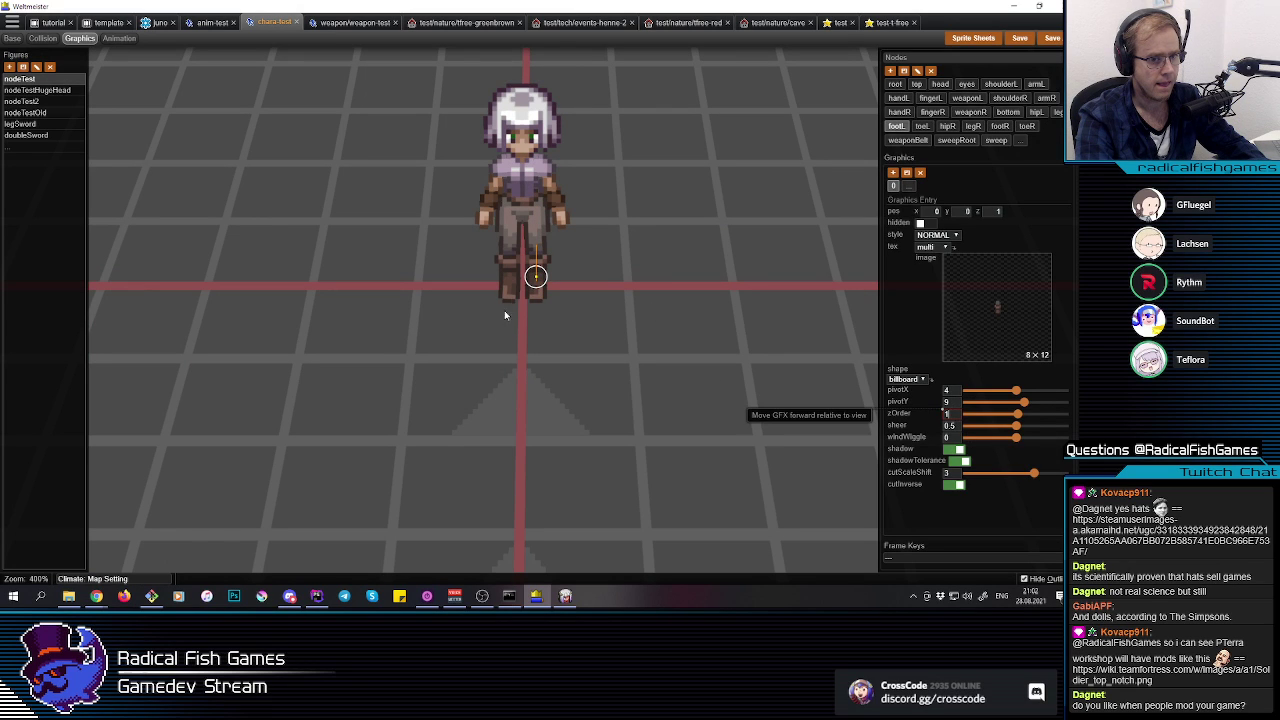
pyautogui.click(537, 277)
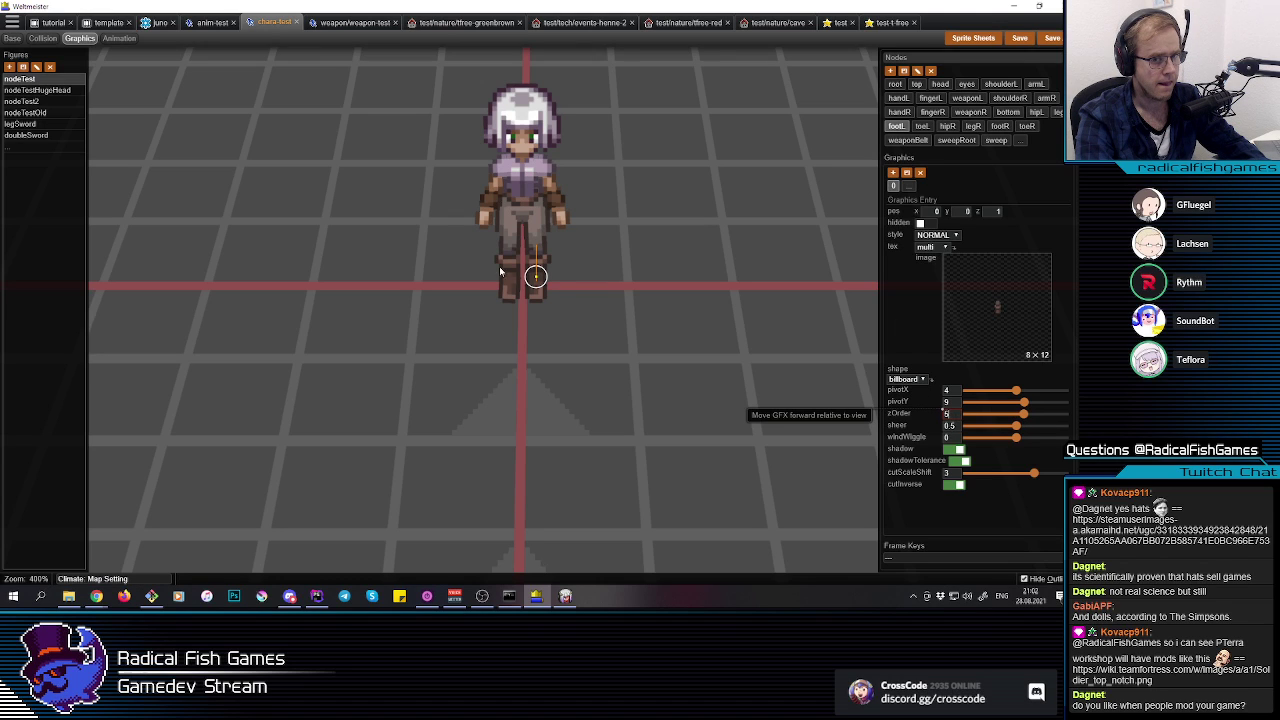
# Step: Compare the zOrder settings of the toe and leg node graphics on both sides of the nodeTest figure
pyautogui.click(537, 284)
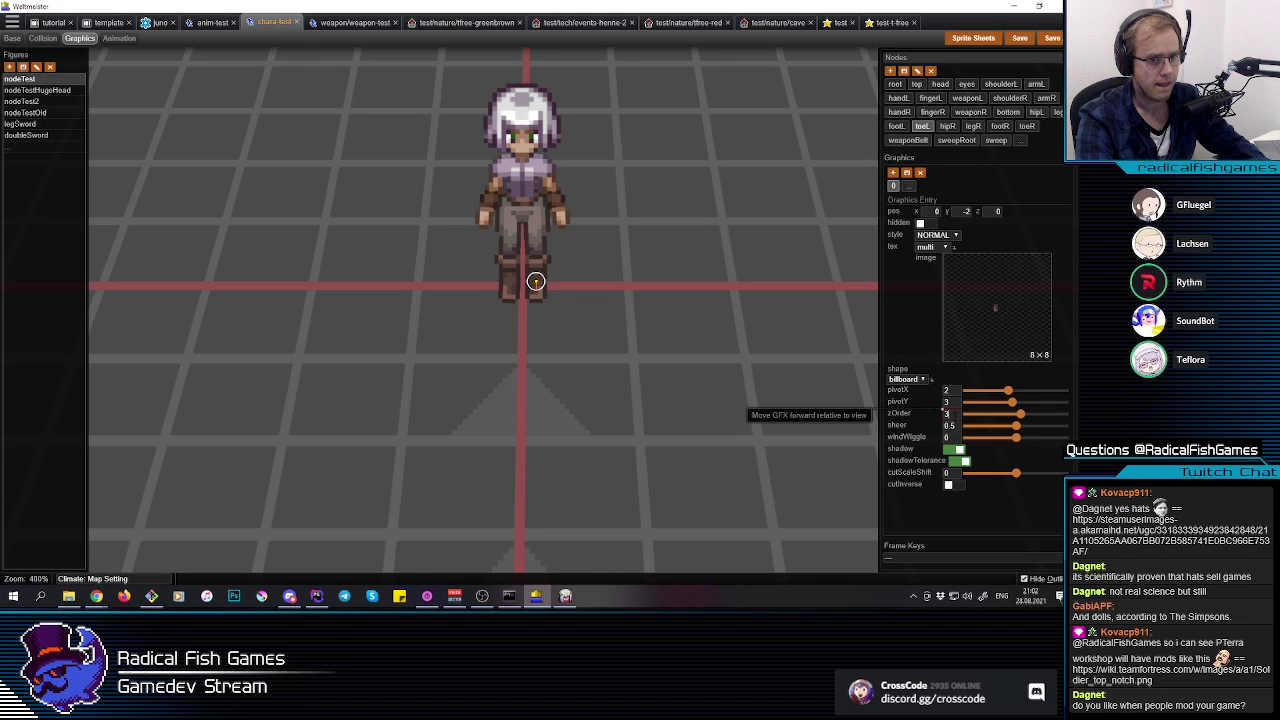
pyautogui.click(480, 312)
pyautogui.click(510, 287)
pyautogui.moveTo(512, 289); pyautogui.dragTo(475, 264, button='middle')
pyautogui.click(512, 264)
pyautogui.click(534, 260)
pyautogui.click(536, 247)
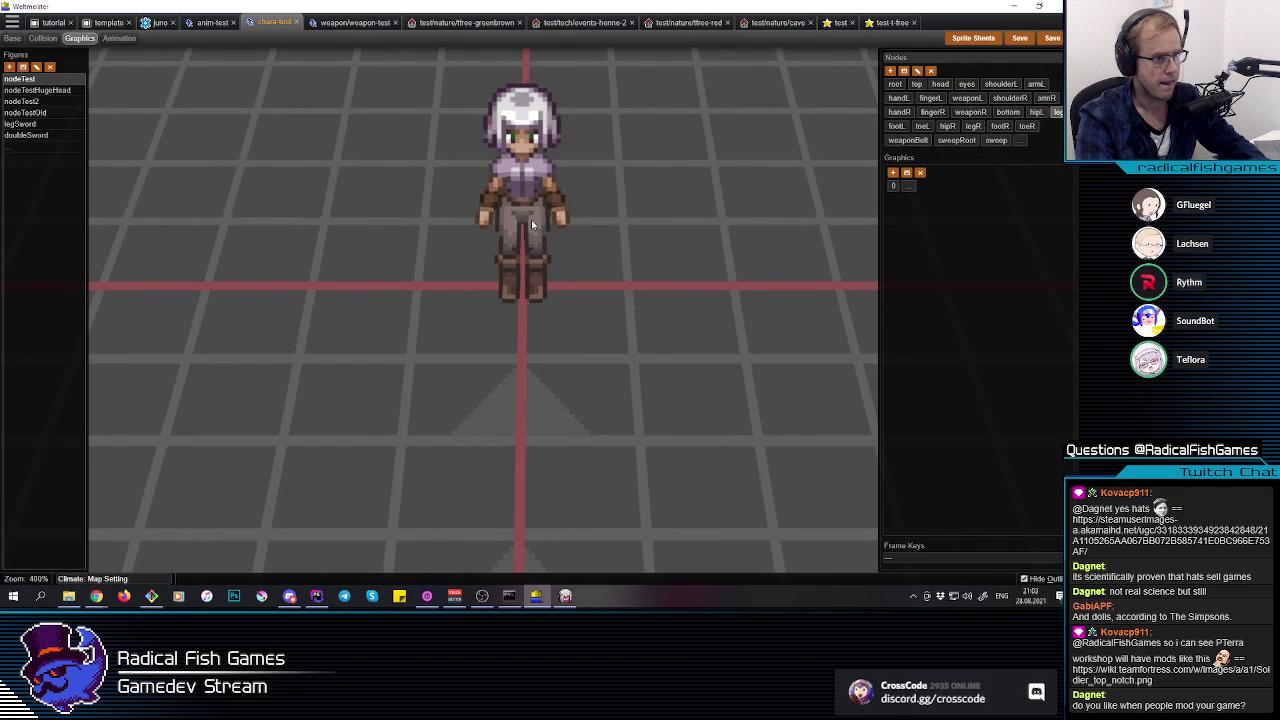
pyautogui.click(535, 257)
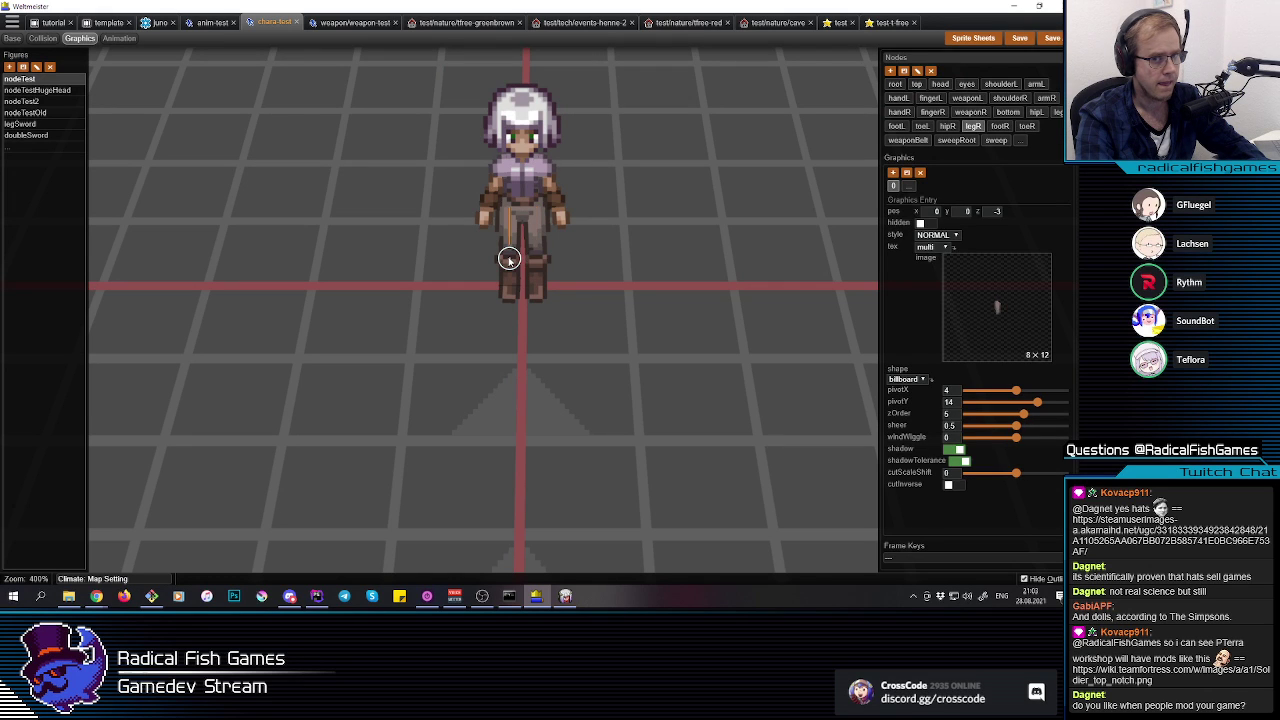
pyautogui.click(536, 258)
pyautogui.click(510, 258)
pyautogui.click(549, 260)
pyautogui.click(535, 259)
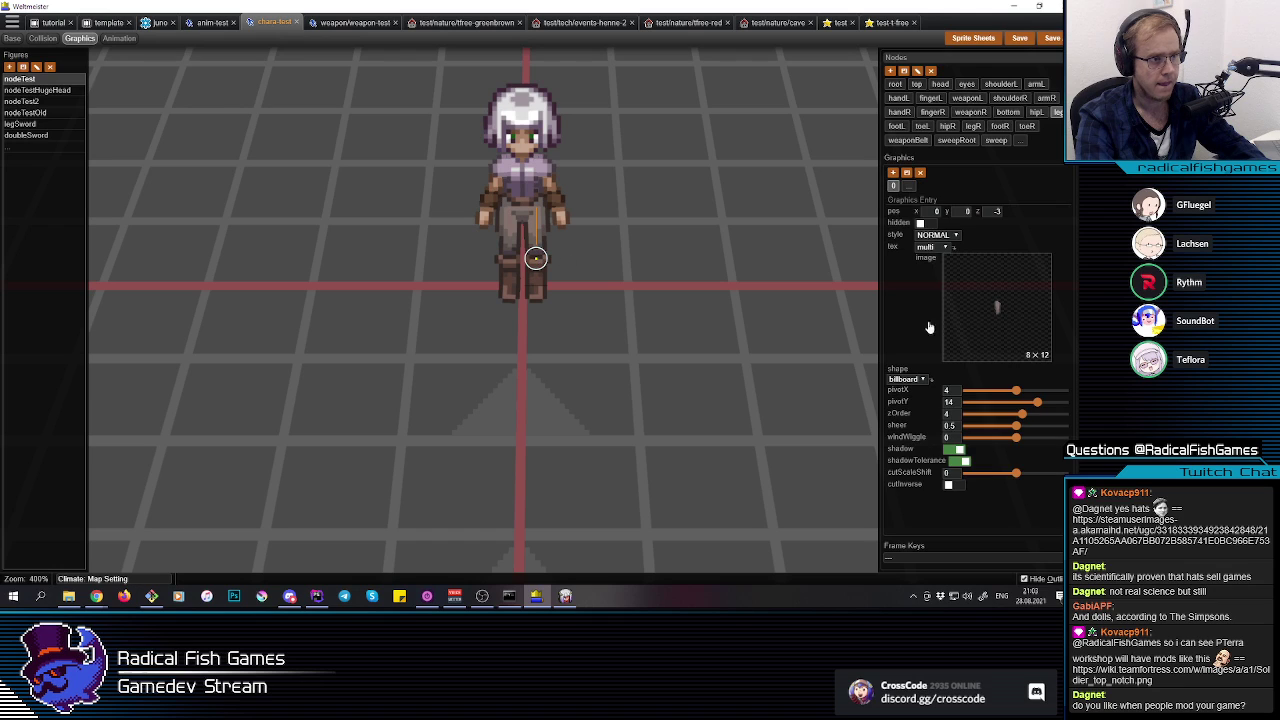
pyautogui.click(770, 385)
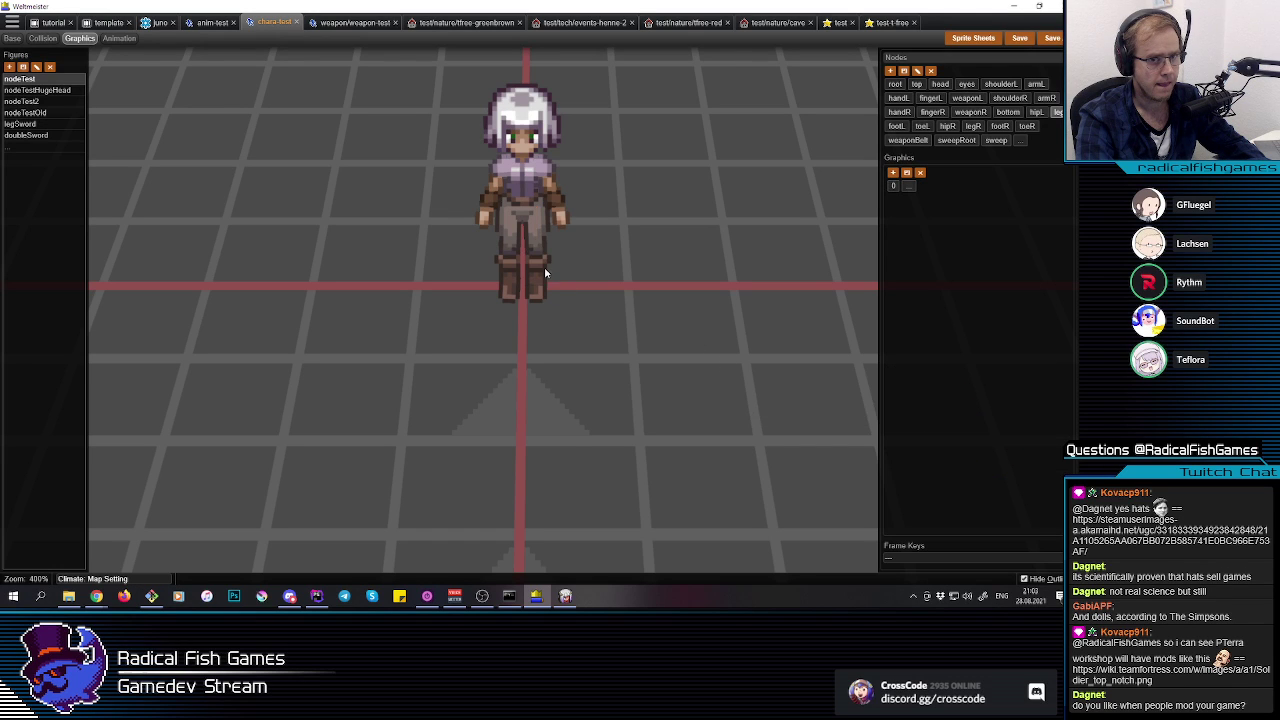
# Step: Recheck the footL and footR graphics from a turned view and save the chara-test figure
pyautogui.click(536, 282)
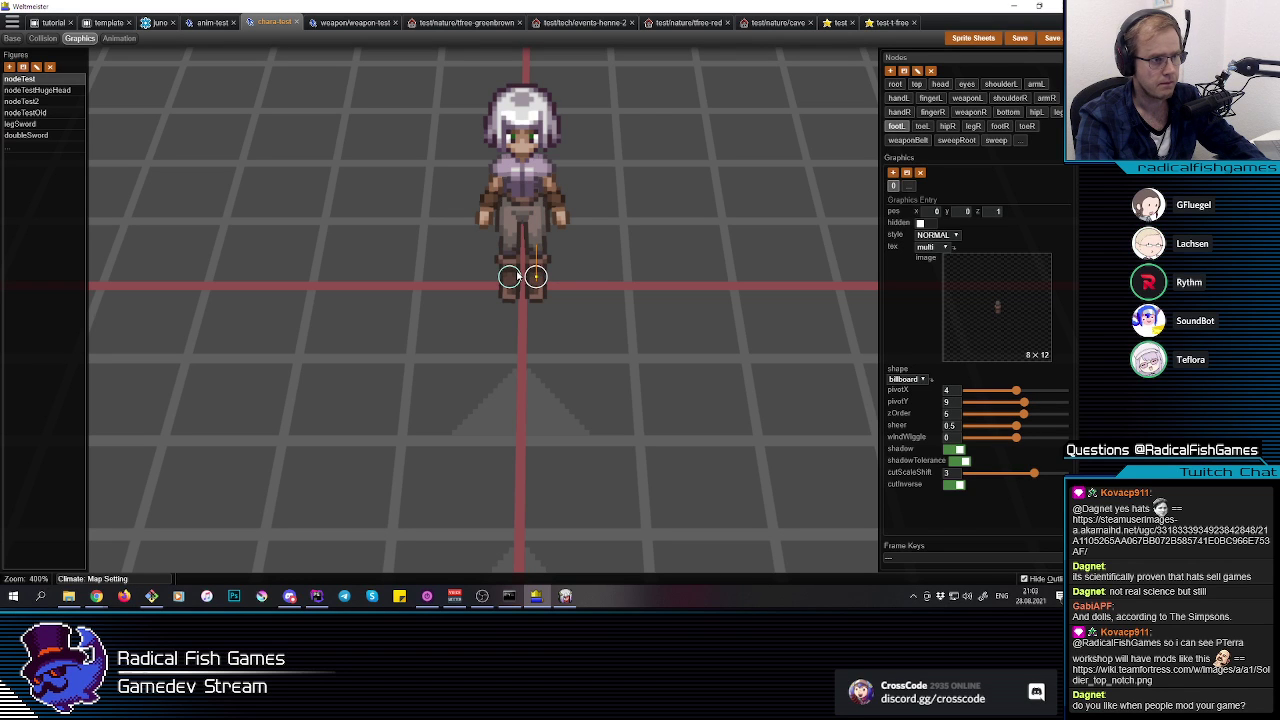
pyautogui.click(706, 285)
pyautogui.press('q')
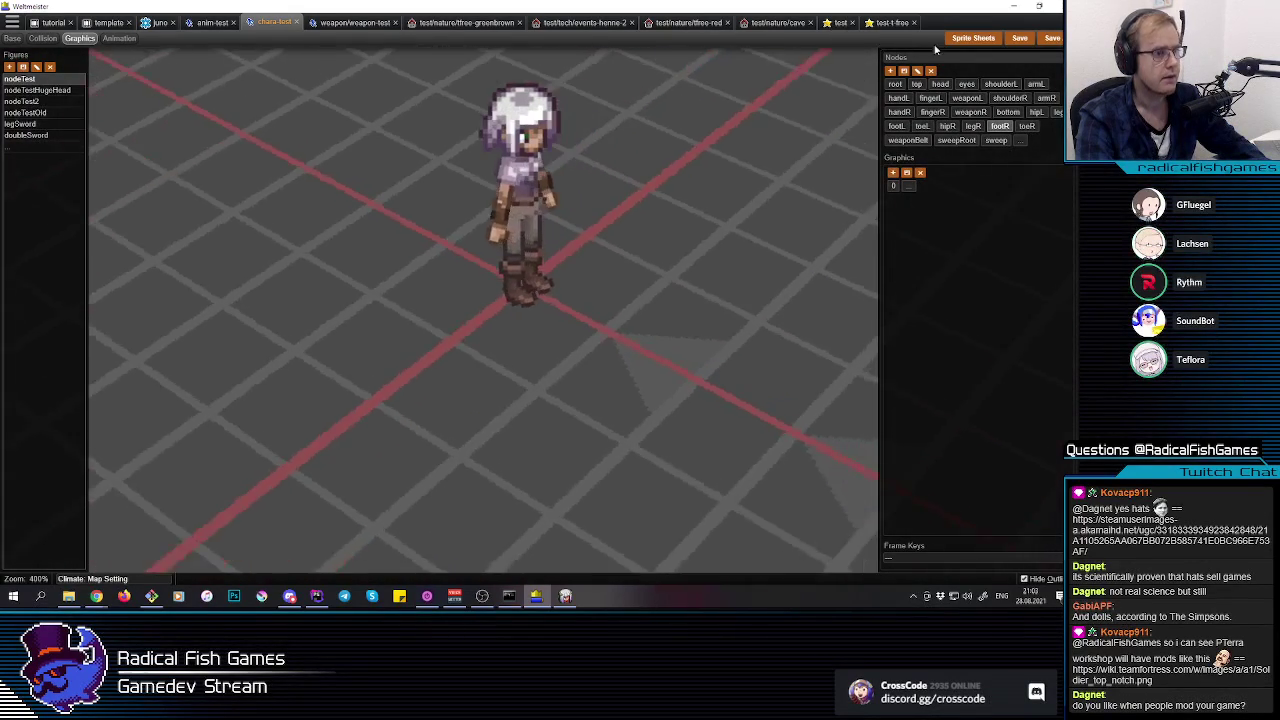
pyautogui.click(1026, 41)
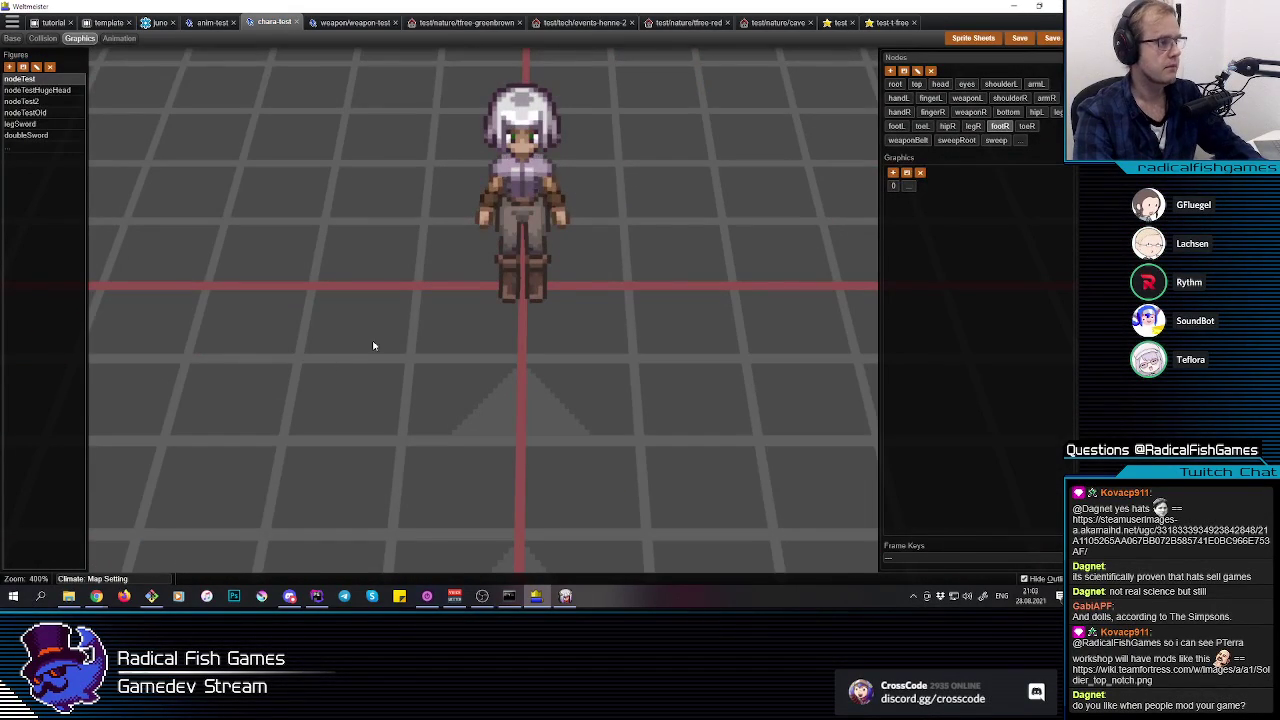
# Step: Check the feet in the attackNew1 frame 1 pose and lower the footR graphic's zOrder to 4
pyautogui.click(562, 336)
pyautogui.press('q')
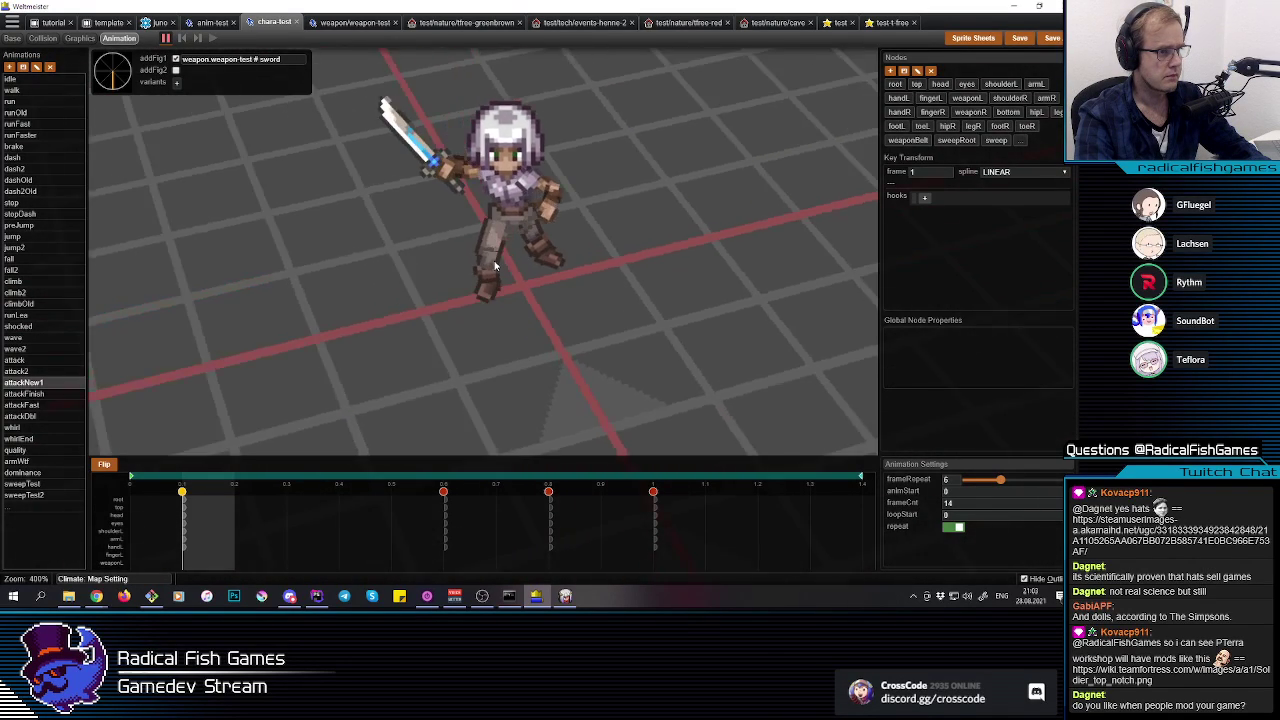
pyautogui.press('1')
pyautogui.click(510, 276)
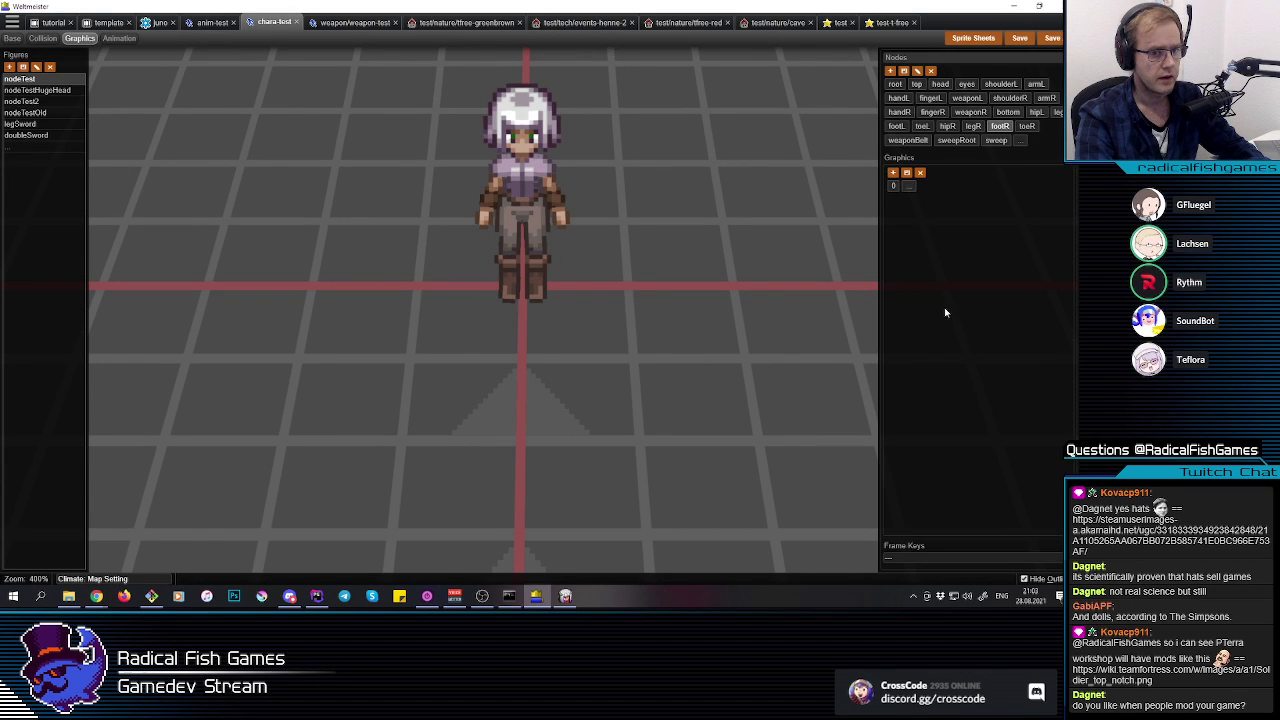
pyautogui.press('4')
pyautogui.press('3')
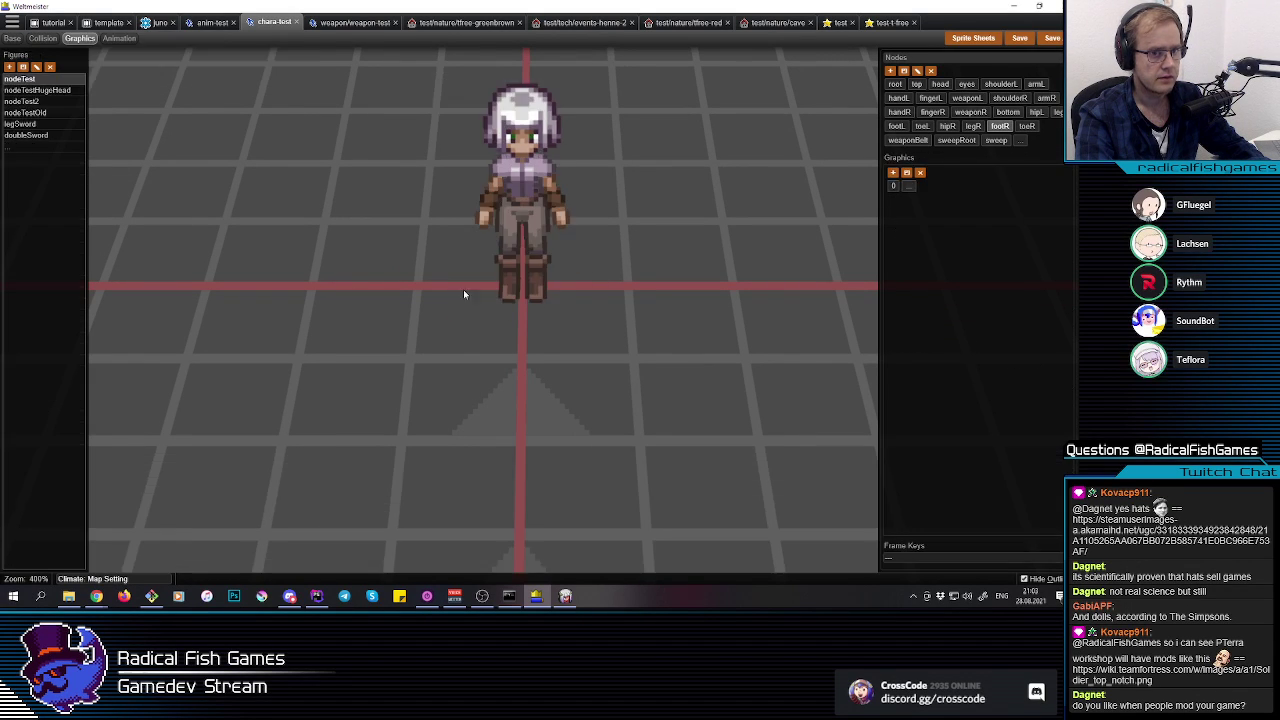
pyautogui.click(509, 276)
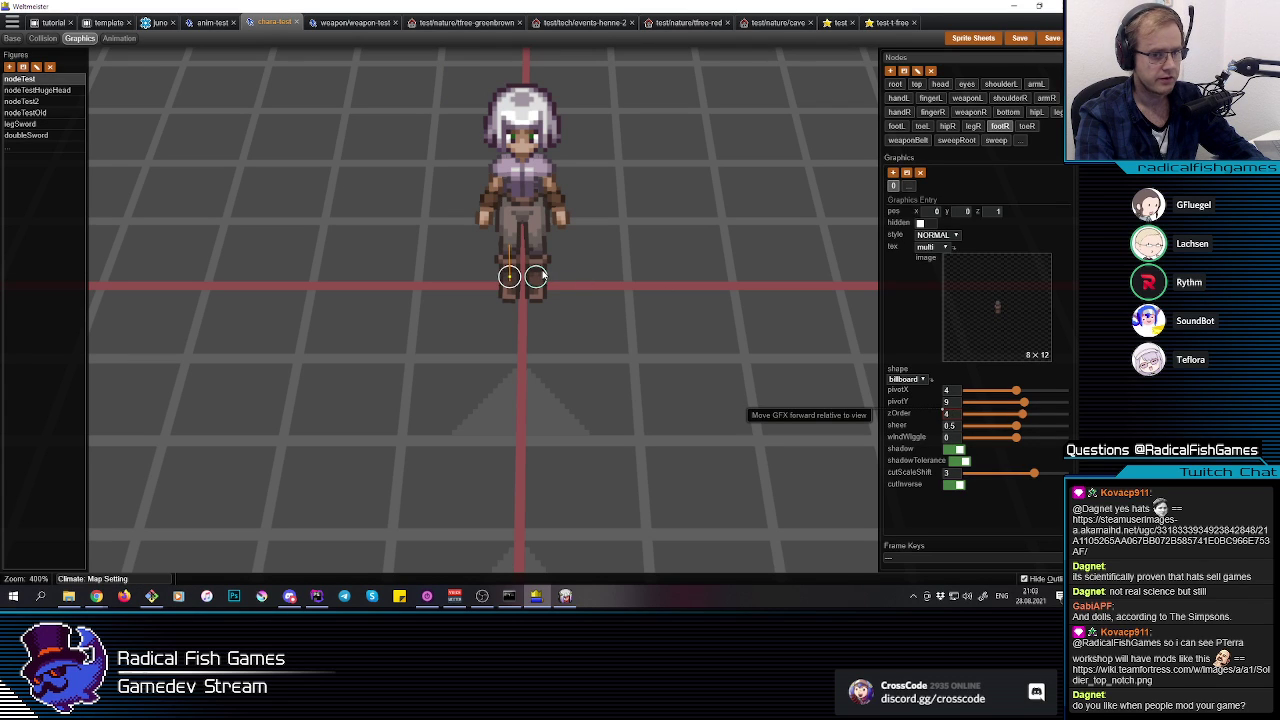
pyautogui.click(563, 376)
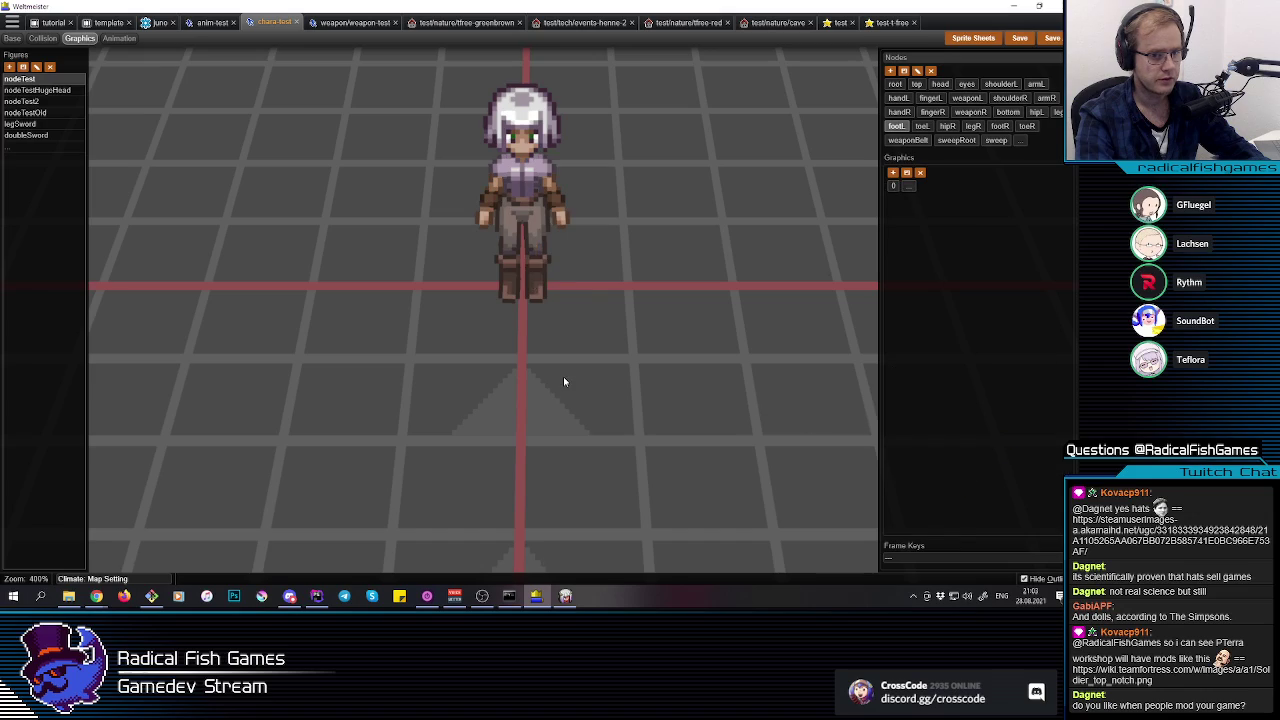
# Step: Check the feet's draw order in the attackNew1 frame 1 pose from several viewing directions
pyautogui.press('4')
pyautogui.click(509, 298)
pyautogui.moveTo(509, 298); pyautogui.dragTo(570, 346, button='middle')
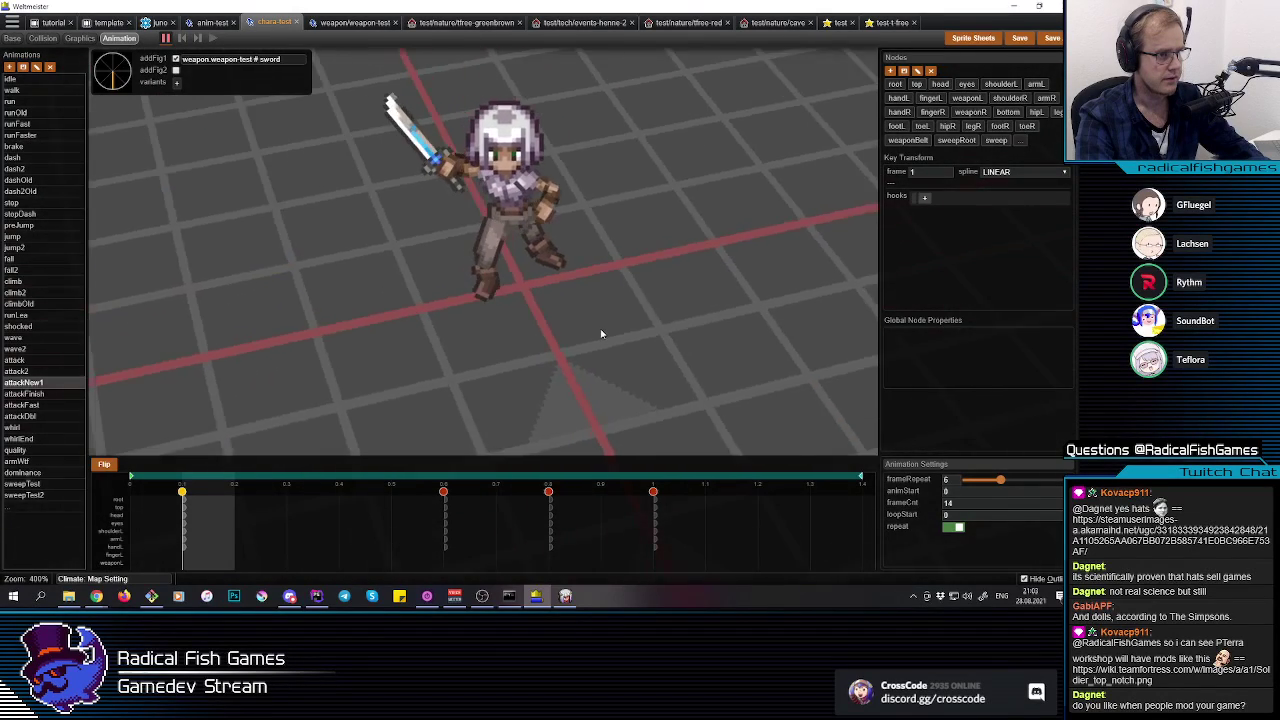
pyautogui.scroll(-2, 580, 311)
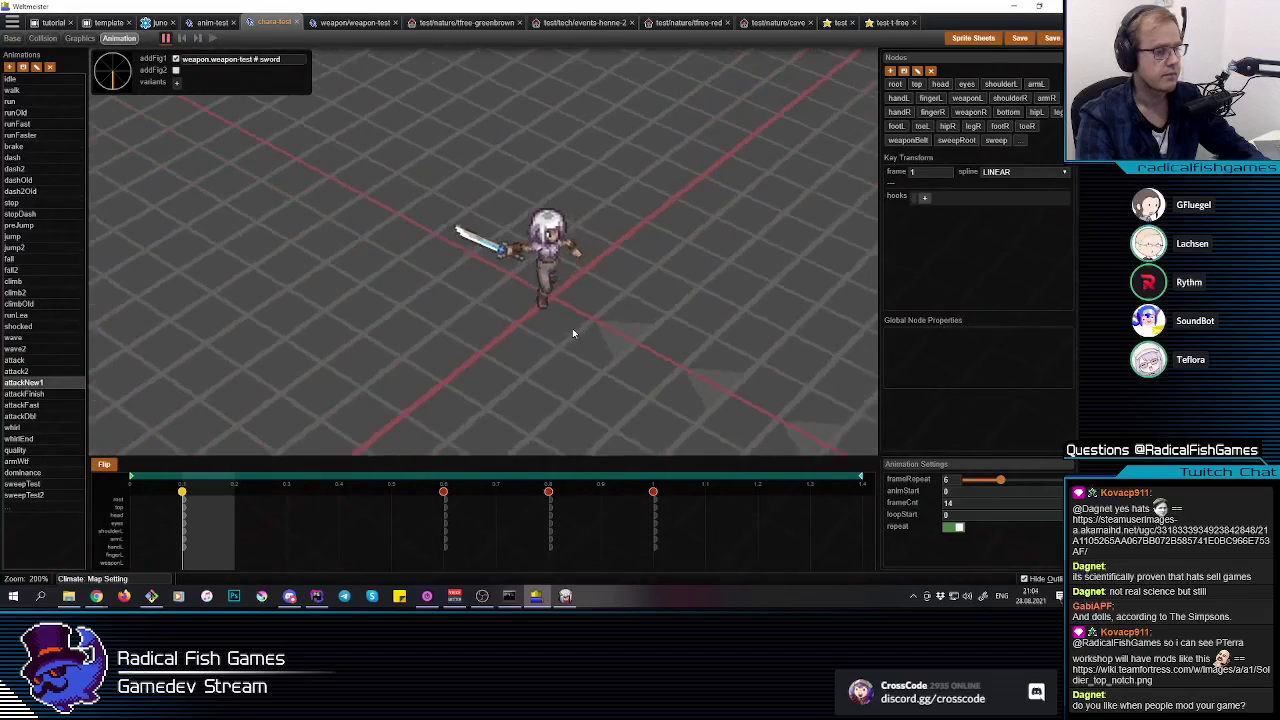
# Step: Inspect the legR node and the toe nodes in the nodeTest figure's base settings
pyautogui.press('1')
pyautogui.scroll(2, 550, 290)
pyautogui.click(541, 264)
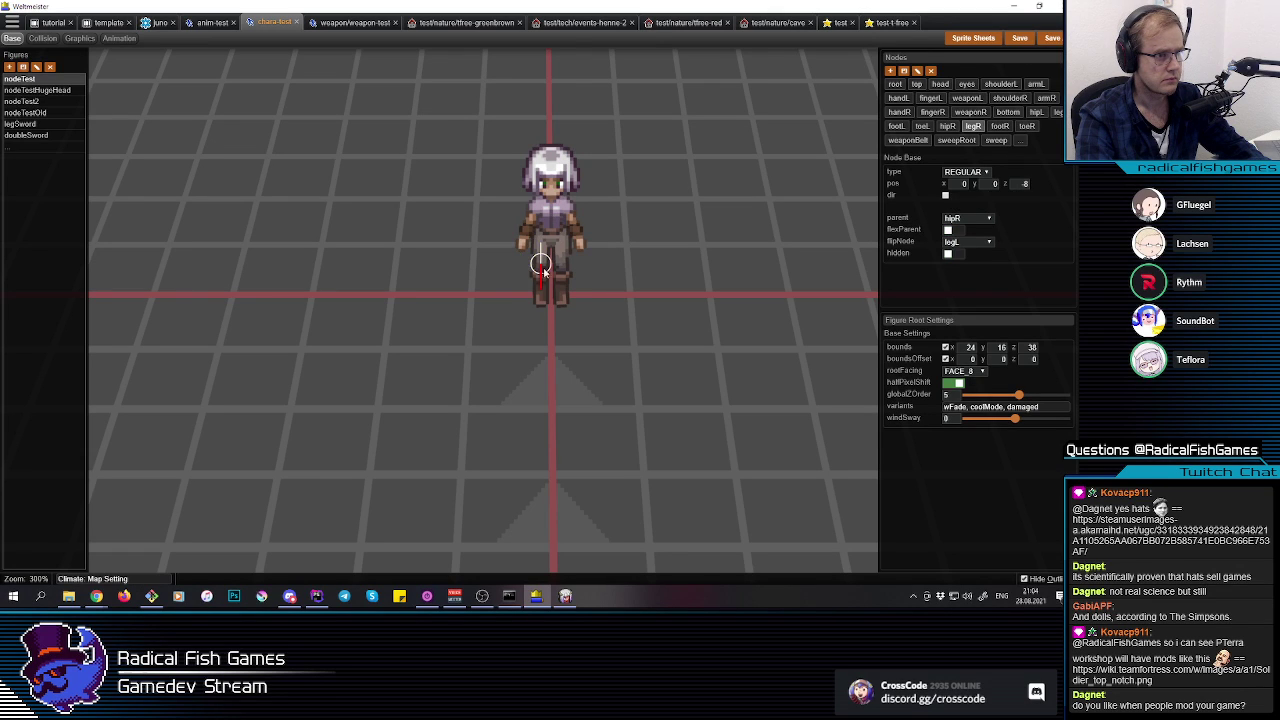
pyautogui.click(561, 290)
pyautogui.moveTo(562, 302)
pyautogui.mouseDown(button='middle')
pyautogui.moveTo(580, 330)
pyautogui.moveTo(800, 322)
pyautogui.moveTo(931, 334)
pyautogui.moveTo(606, 357)
pyautogui.moveTo(562, 306)
pyautogui.mouseUp(button='middle')
pyautogui.click(560, 303)
# Step: Review the toeR node's graphic from a turned view and save the chara-test figure
pyautogui.press('3')
pyautogui.click(545, 302)
pyautogui.click(545, 302)
pyautogui.scroll(1, 564, 328)
pyautogui.moveTo(700, 350); pyautogui.dragTo(1020, 35, button='middle')
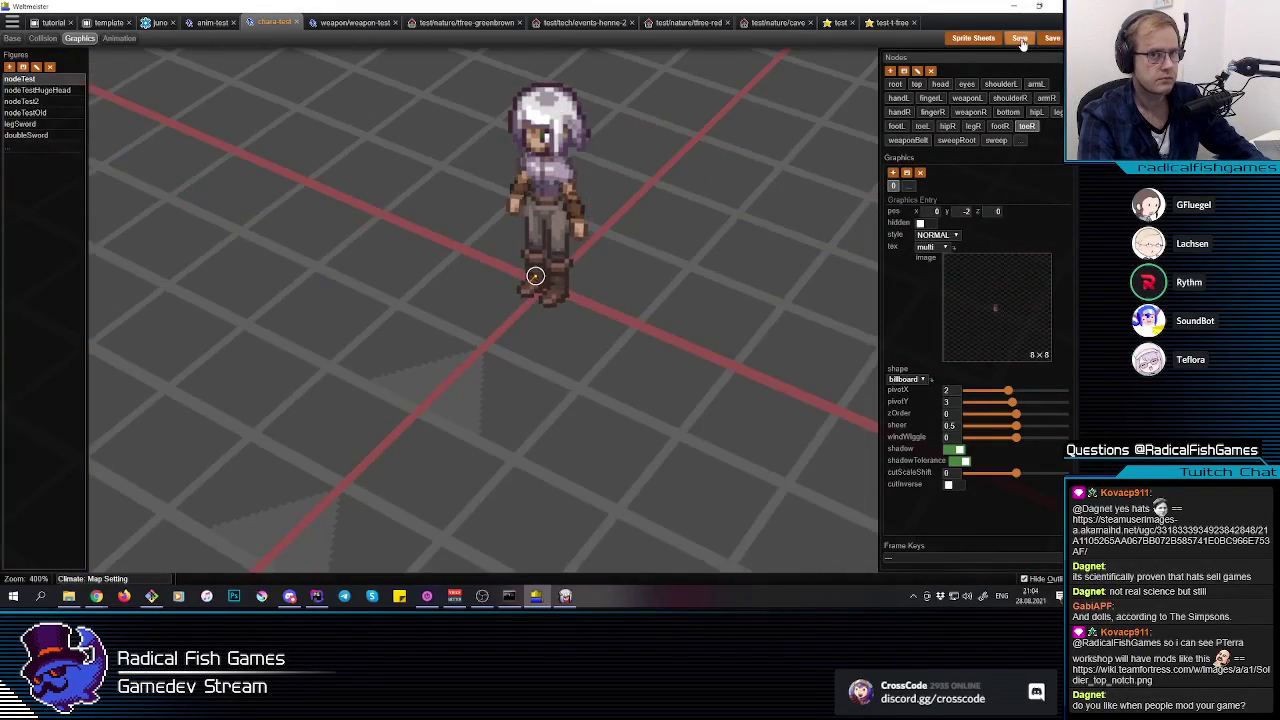
# Step: Examine the toeL node's graphic and compare the feet with the attackNew1 frame 1 pose
pyautogui.click(672, 316)
pyautogui.moveTo(672, 316); pyautogui.dragTo(576, 321, button='middle')
pyautogui.click(559, 286)
pyautogui.click(604, 326)
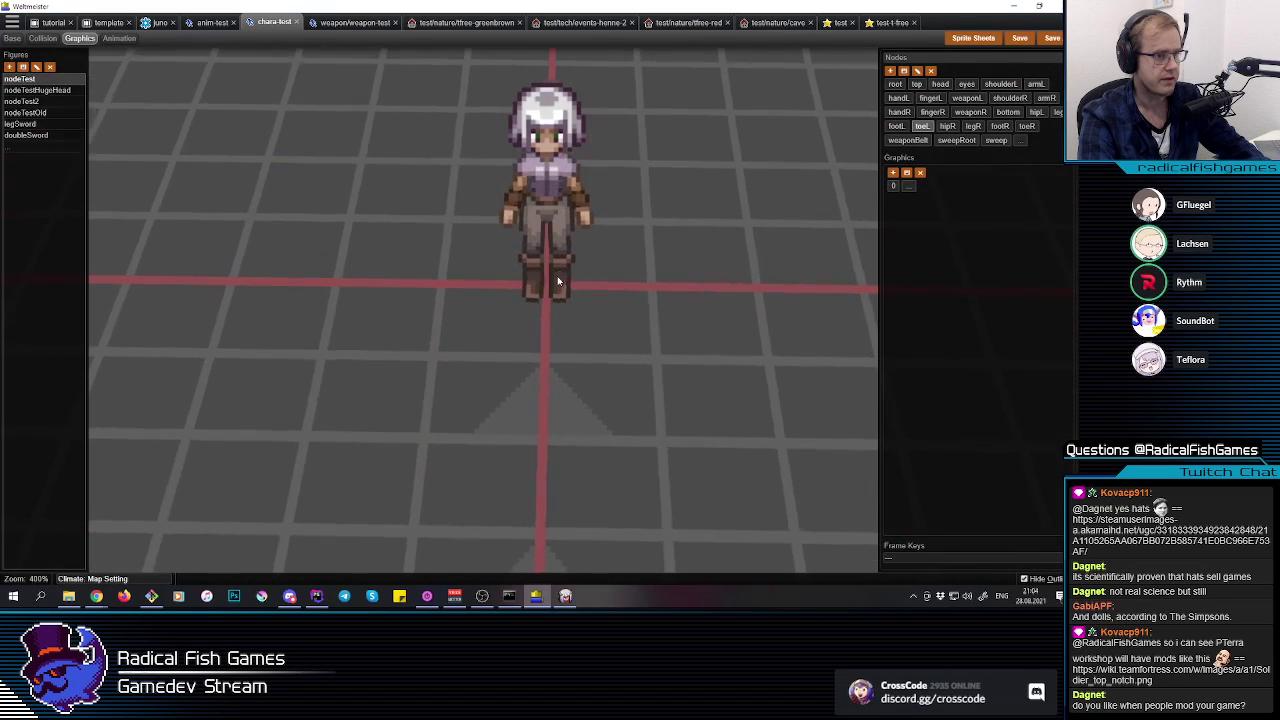
pyautogui.press('Tab')
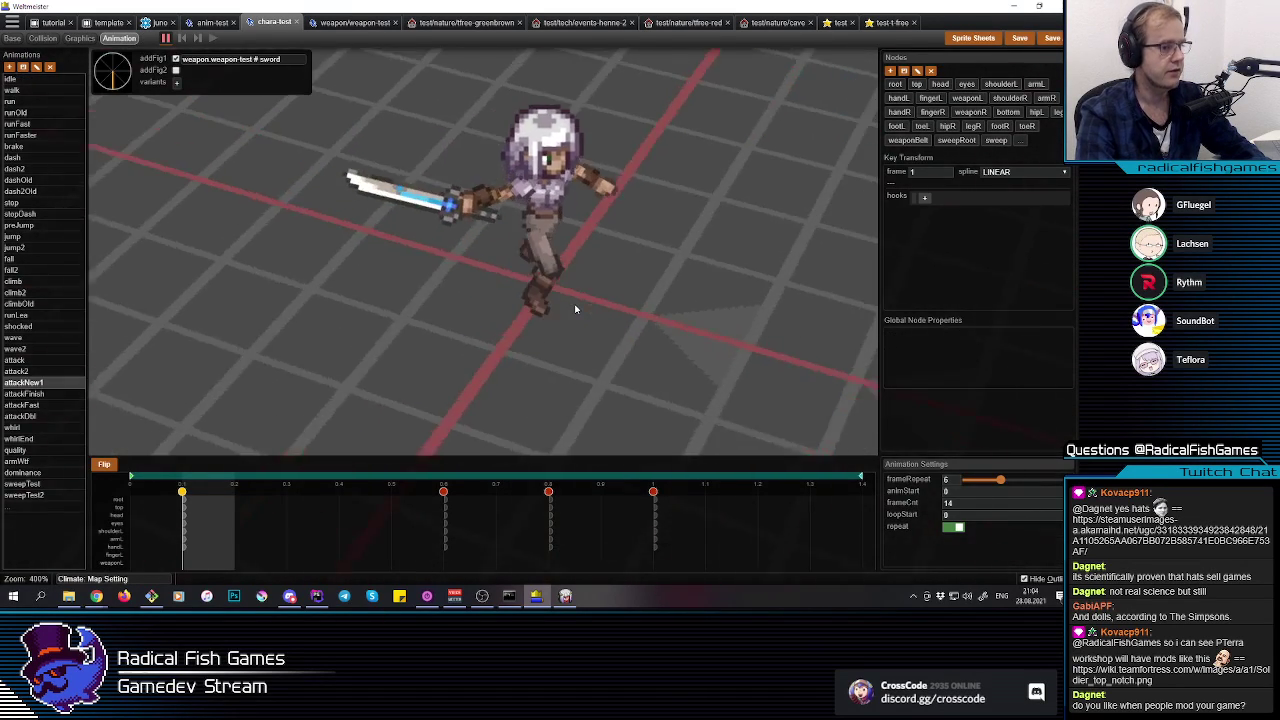
# Step: Check the footR node's base and graphics settings and set the footL graphic's zOrder to 3
pyautogui.press('1')
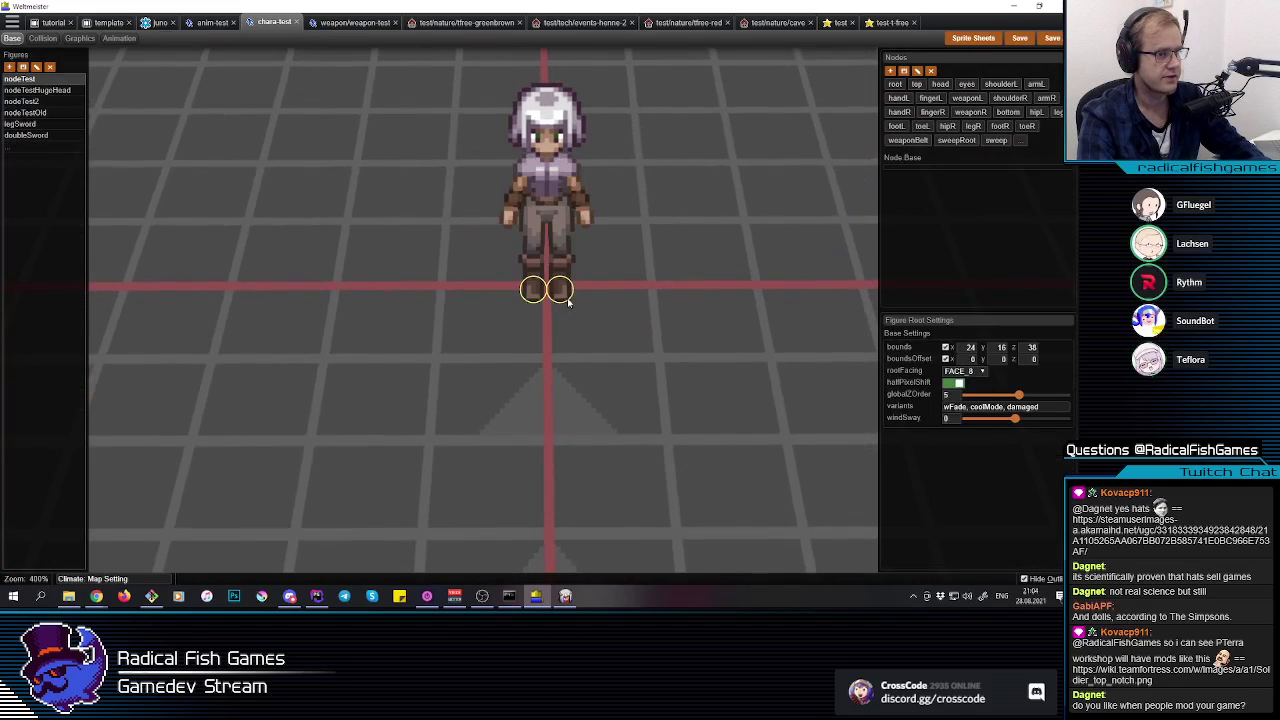
pyautogui.click(537, 262)
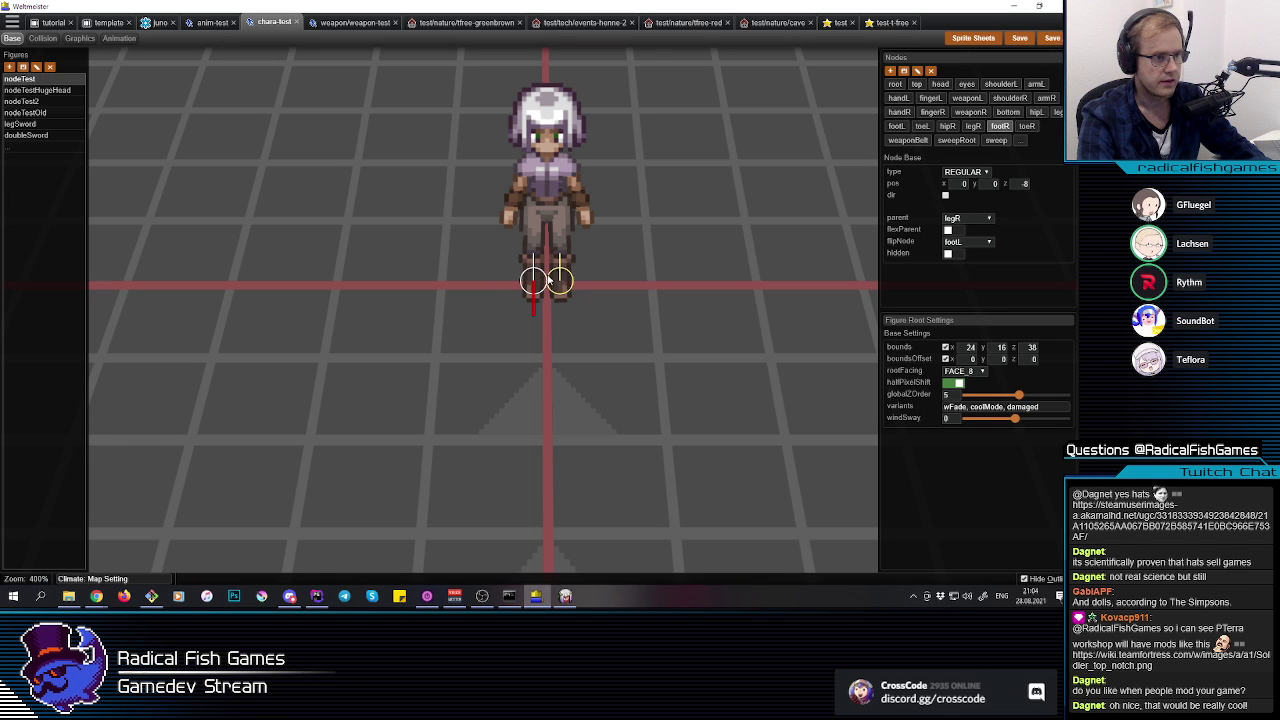
pyautogui.press('3')
pyautogui.click(536, 283)
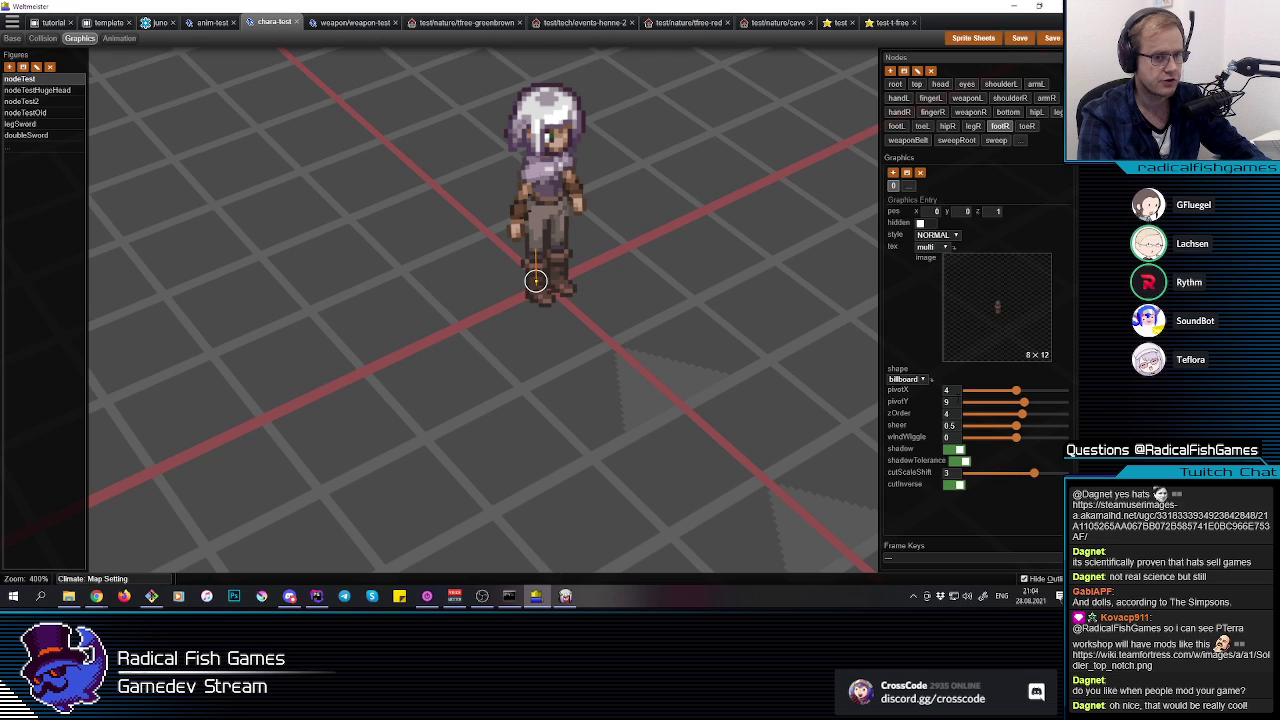
pyautogui.click(557, 275)
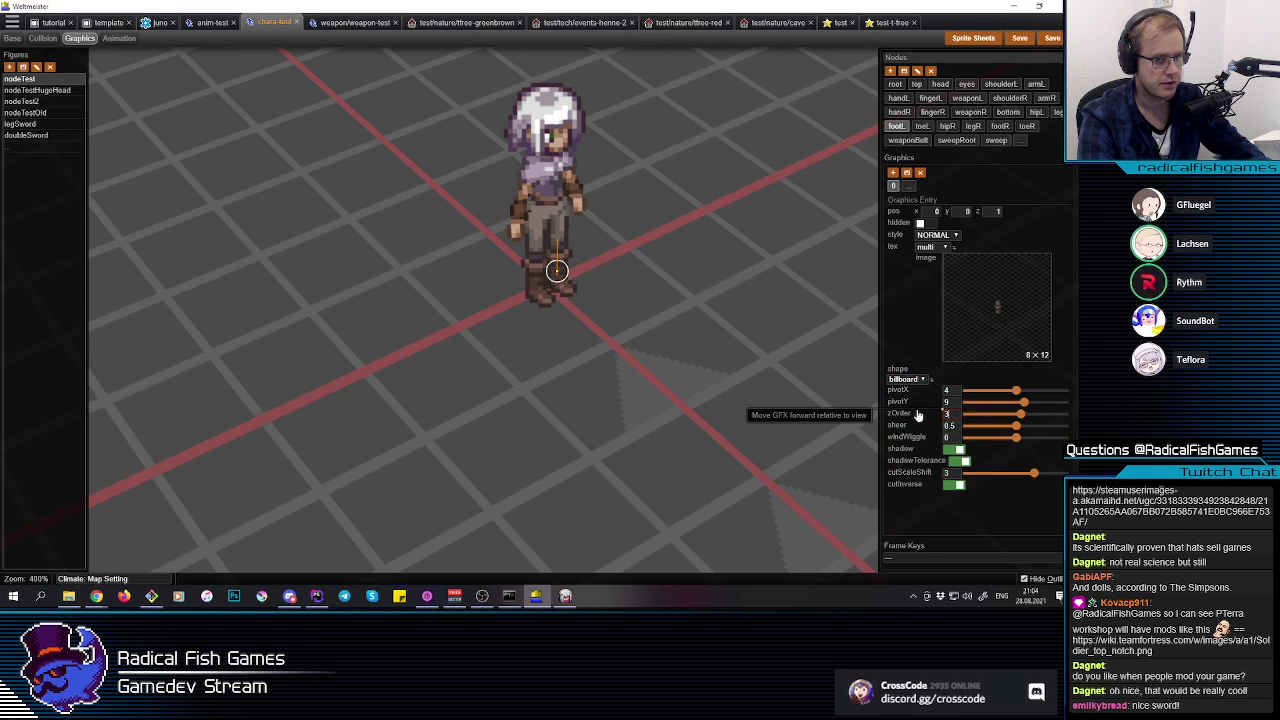
pyautogui.click(643, 315)
# Step: Examine the attackNew1 frame 1 pose from all sides at different zoom levels, checking the legs and feet
pyautogui.press('4')
pyautogui.moveTo(593, 304); pyautogui.dragTo(587, 349, button='middle')
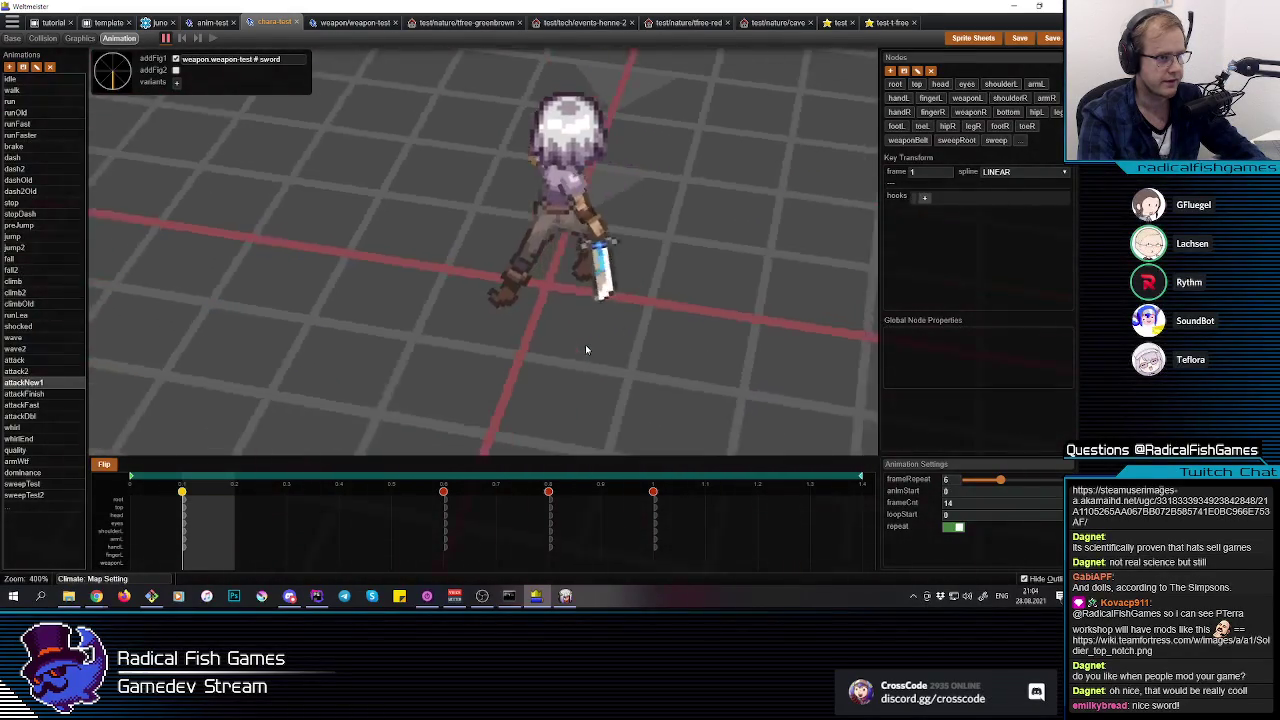
pyautogui.scroll(-5, 632, 300)
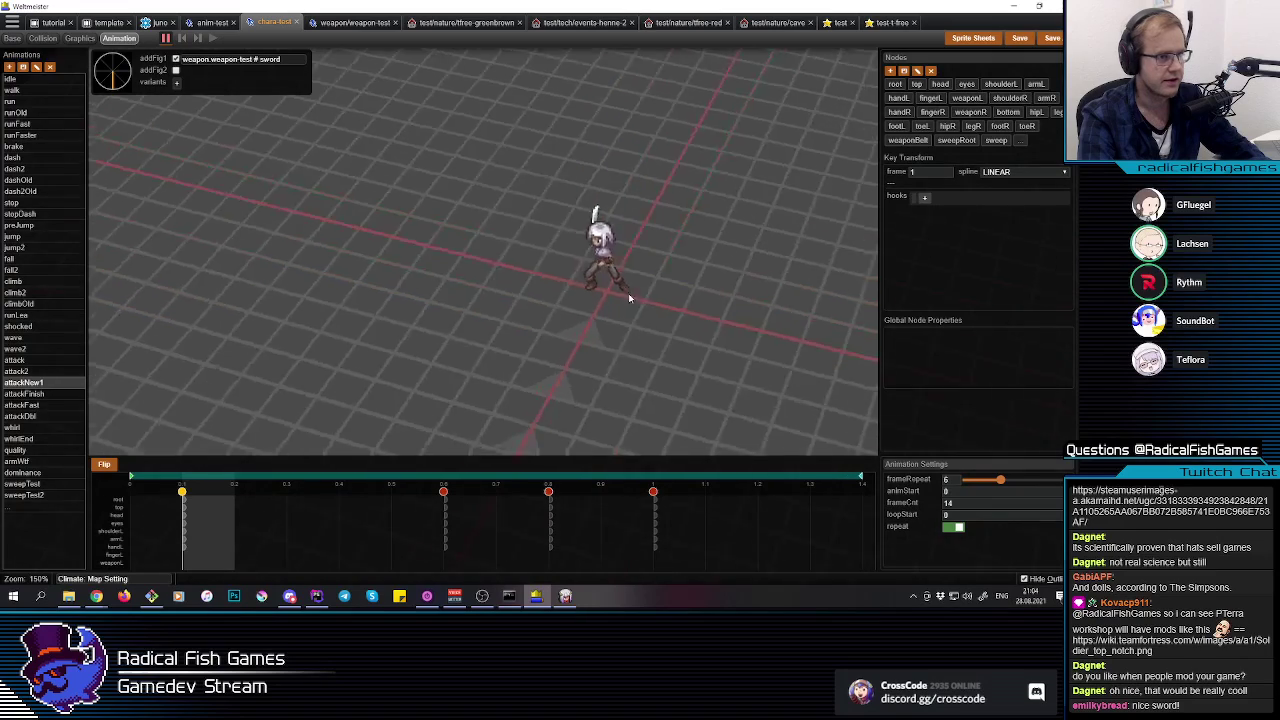
pyautogui.scroll(3, 621, 294)
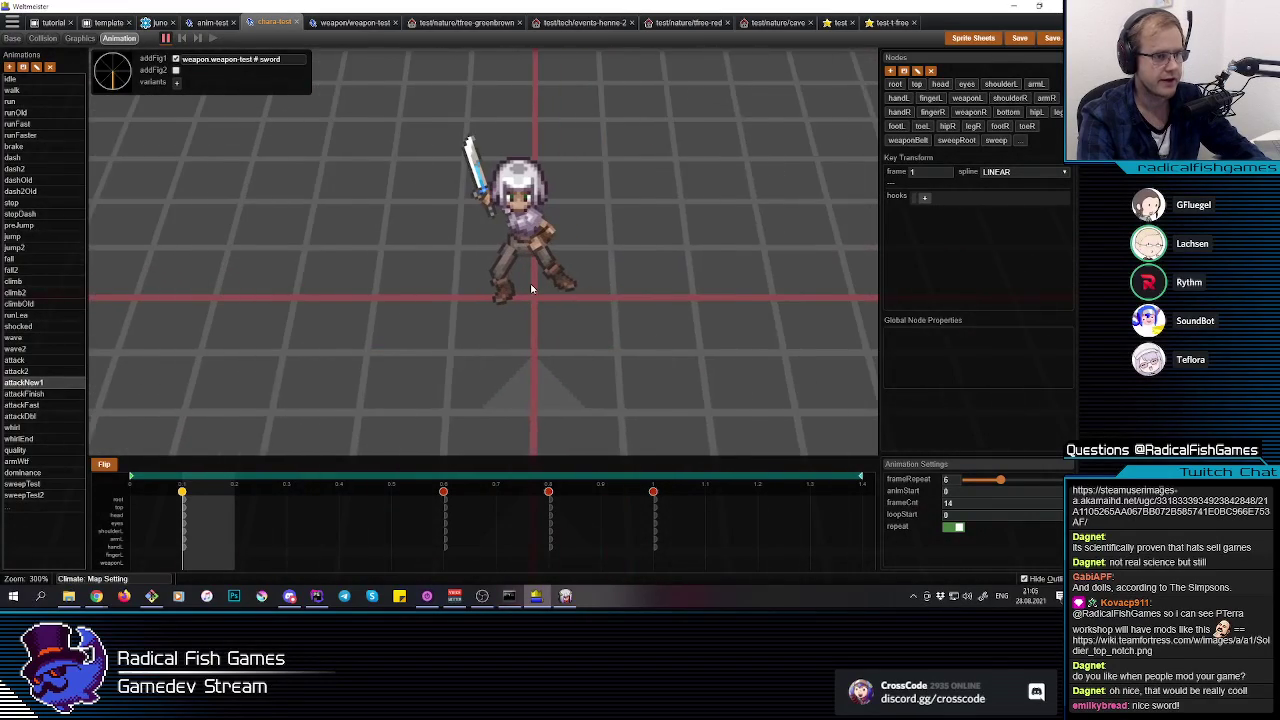
pyautogui.scroll(2, 531, 289)
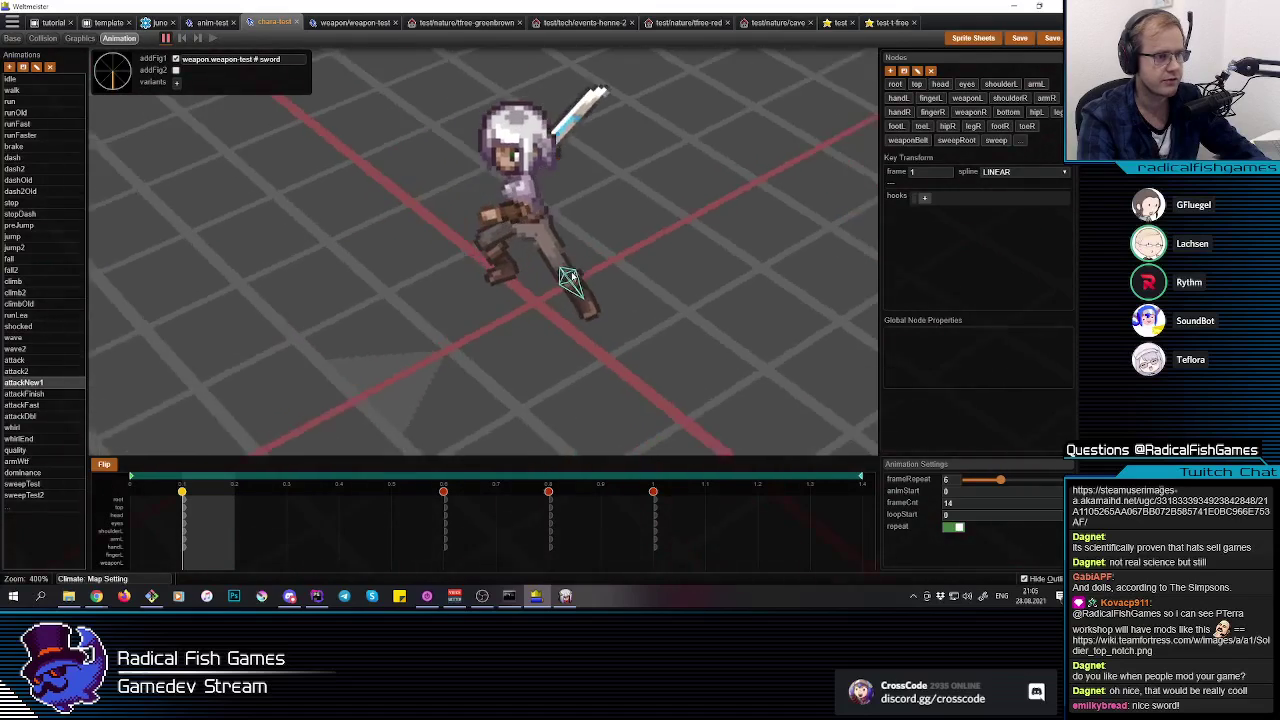
pyautogui.scroll(-4, 617, 286)
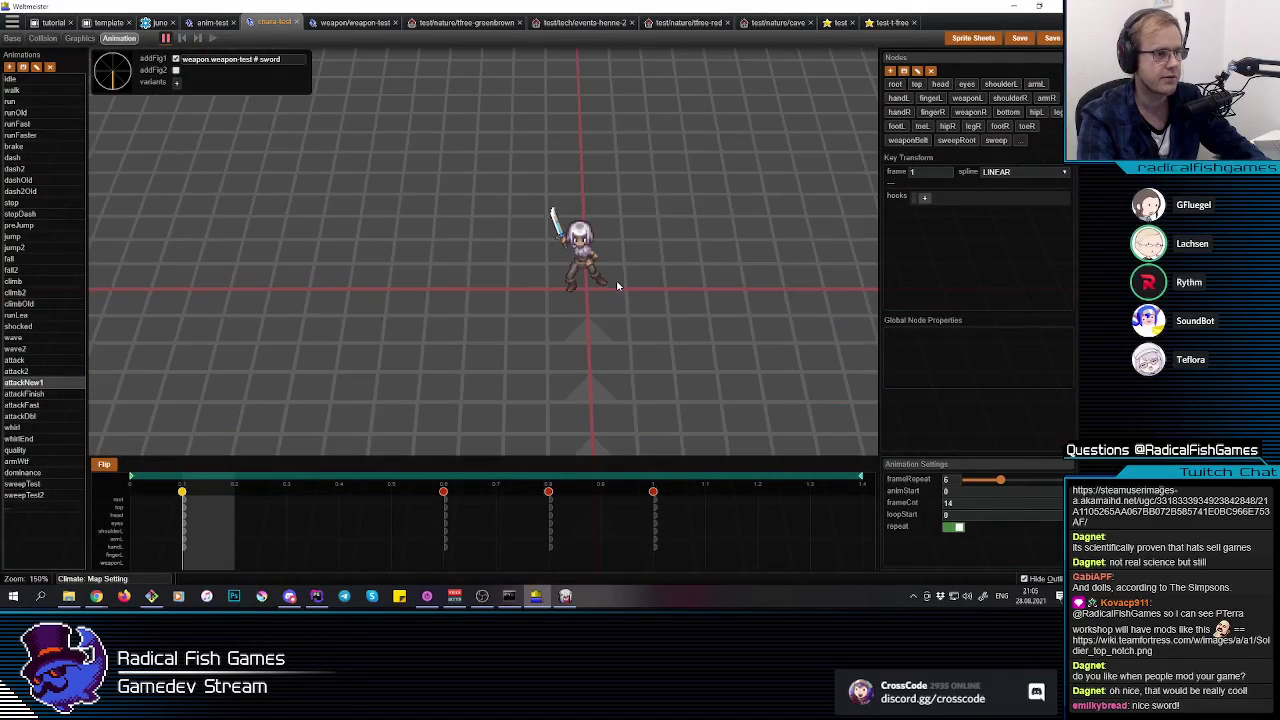
pyautogui.scroll(-1, 554, 297)
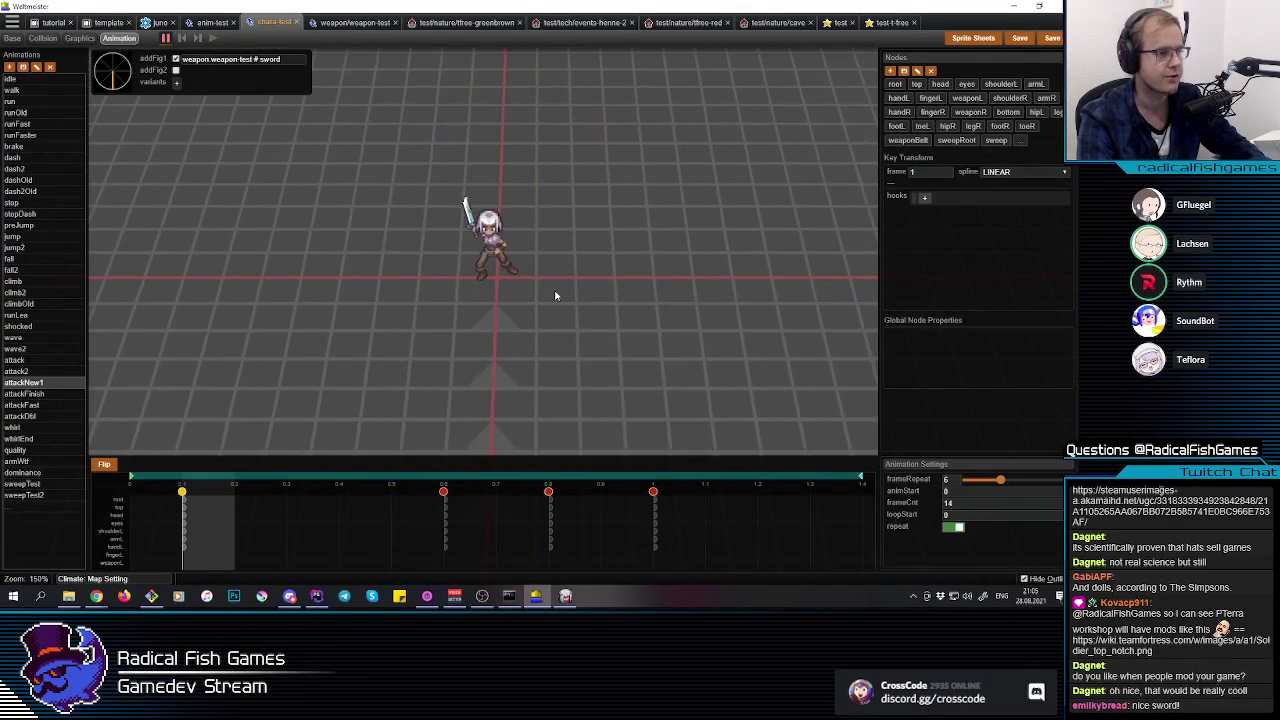
pyautogui.scroll(3, 555, 296)
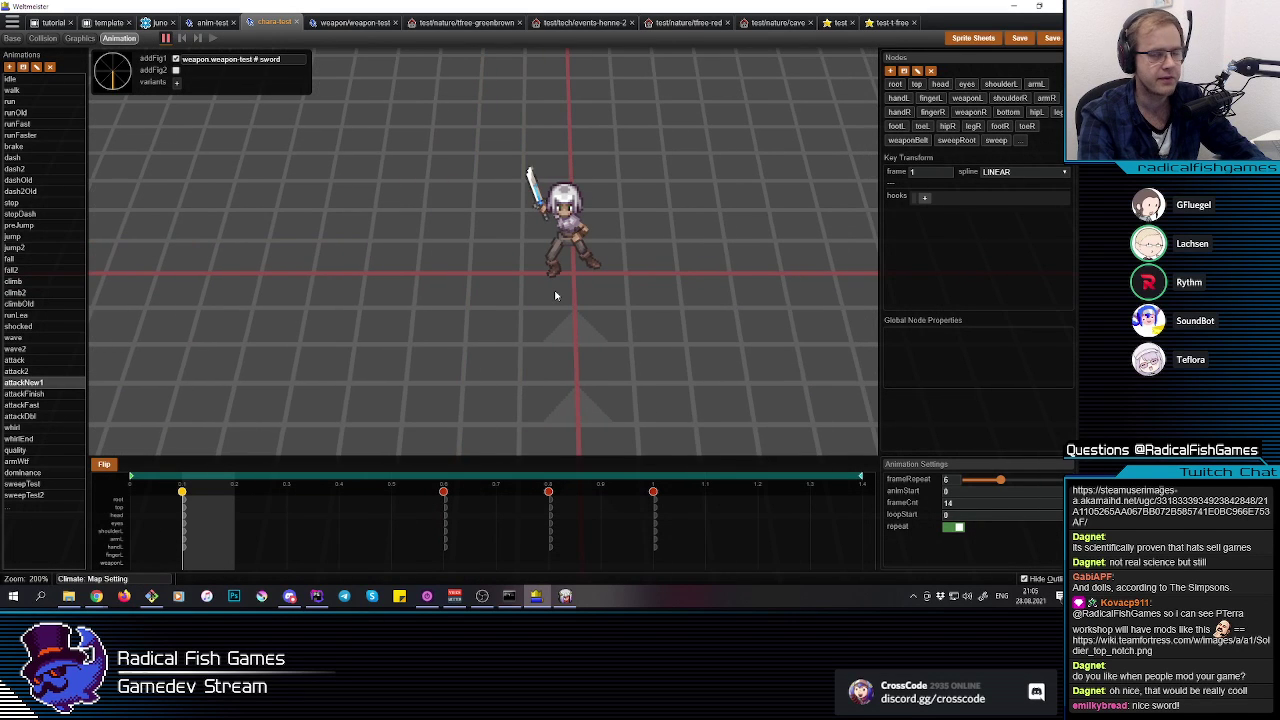
pyautogui.scroll(2, 523, 256)
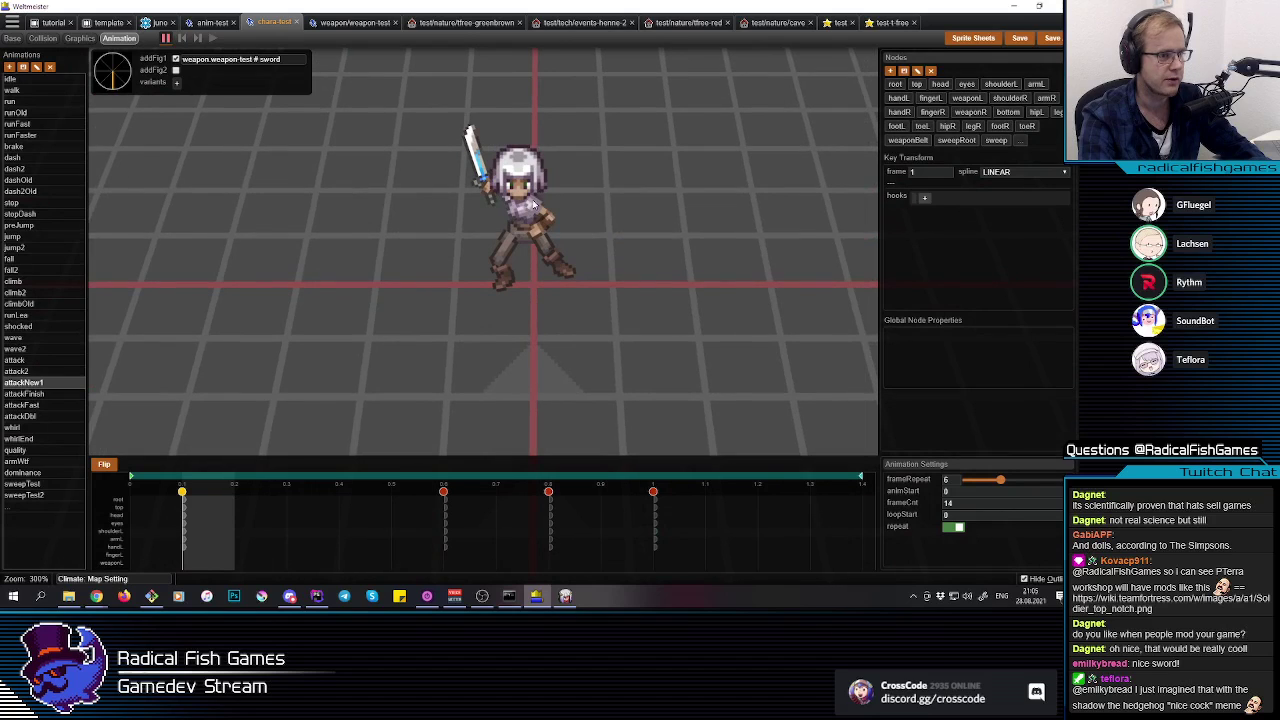
# Step: Examine the attackNew1 frame 1 pose from the front and both turned views, checking the root, sword arm and legs
pyautogui.click(538, 210)
pyautogui.moveTo(526, 196)
pyautogui.mouseDown()
pyautogui.moveTo(536, 206)
pyautogui.moveTo(521, 210)
pyautogui.mouseUp()
pyautogui.moveTo(521, 212); pyautogui.dragTo(518, 216, button='middle')
pyautogui.click(518, 216)
pyautogui.click(521, 217)
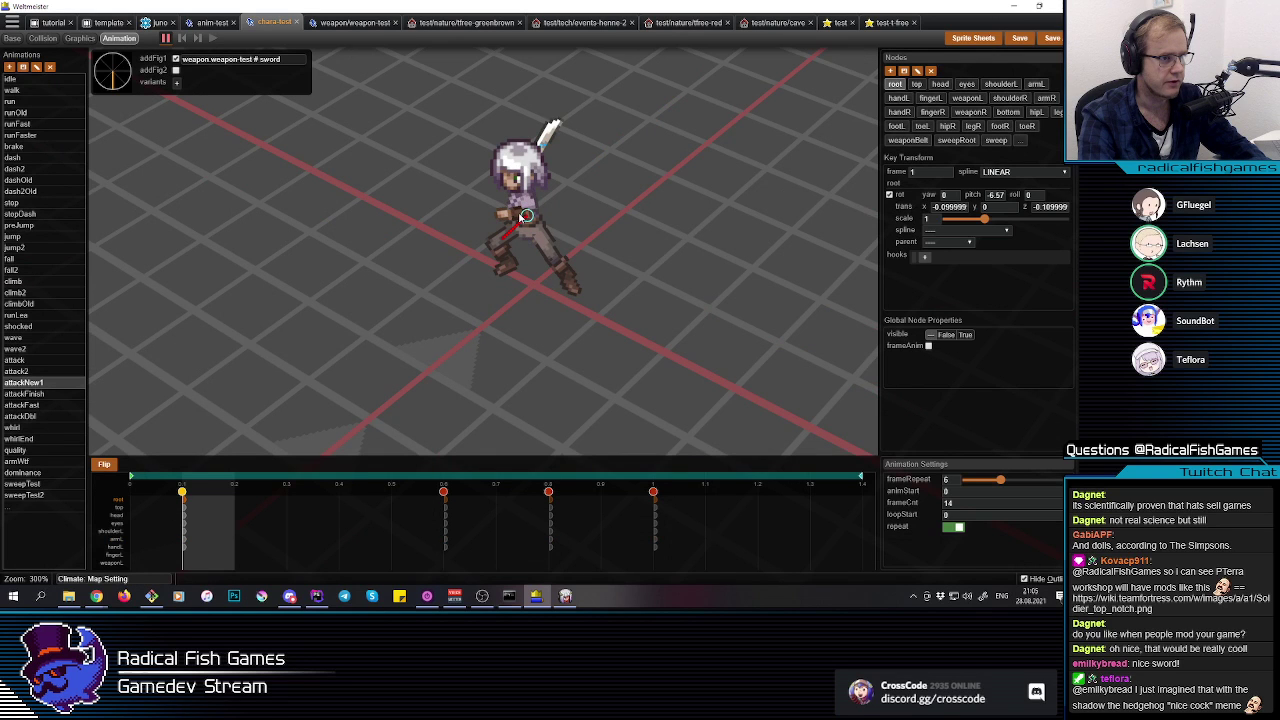
pyautogui.click(519, 226)
pyautogui.click(517, 222)
pyautogui.moveTo(518, 221); pyautogui.dragTo(596, 192, button='middle')
pyautogui.moveTo(595, 194); pyautogui.dragTo(598, 207)
pyautogui.click(671, 246)
pyautogui.moveTo(671, 246); pyautogui.dragTo(540, 222, button='middle')
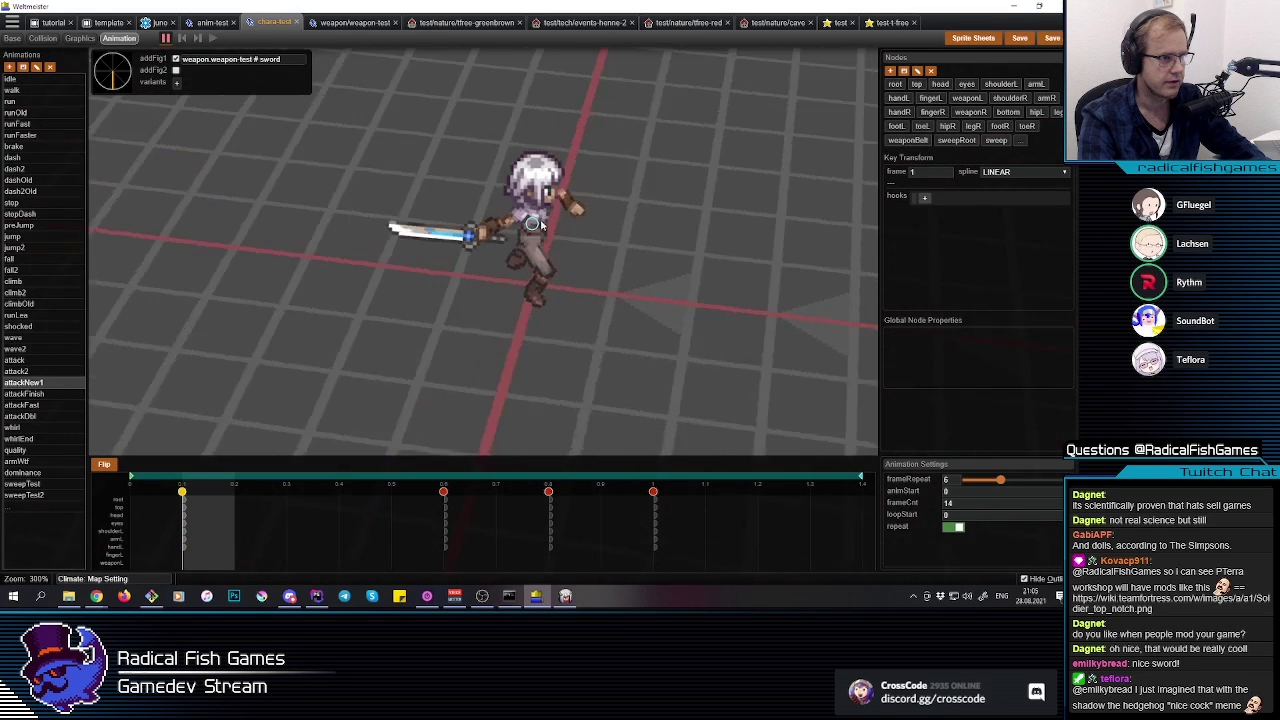
pyautogui.moveTo(540, 224); pyautogui.dragTo(541, 219)
pyautogui.click(538, 213)
pyautogui.moveTo(535, 218); pyautogui.dragTo(517, 207, button='middle')
pyautogui.click(517, 207)
pyautogui.click(519, 208)
pyautogui.moveTo(532, 302); pyautogui.dragTo(520, 294)
# Step: Rotate the armR node outward in frame 1 and tilt the weaponR node to a pitch of about -17.8
pyautogui.click(508, 206)
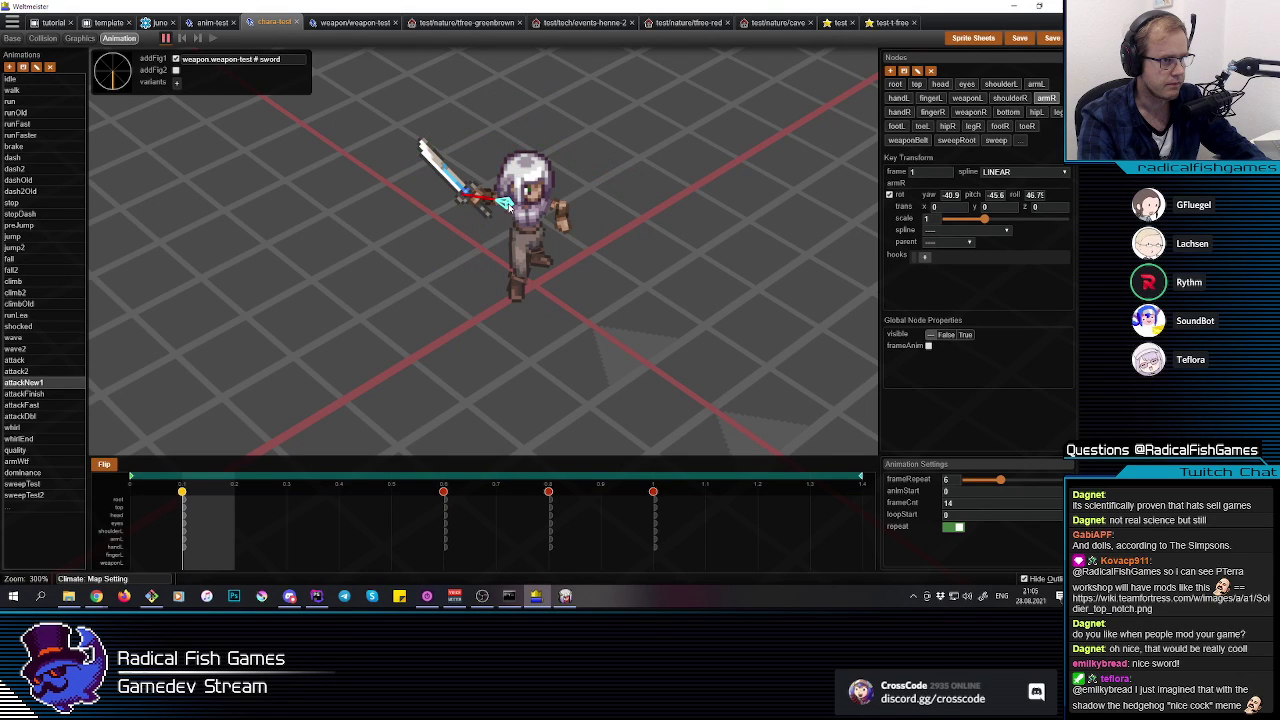
pyautogui.moveTo(498, 202); pyautogui.dragTo(454, 221)
pyautogui.moveTo(456, 222); pyautogui.dragTo(484, 231, button='middle')
pyautogui.press('r')
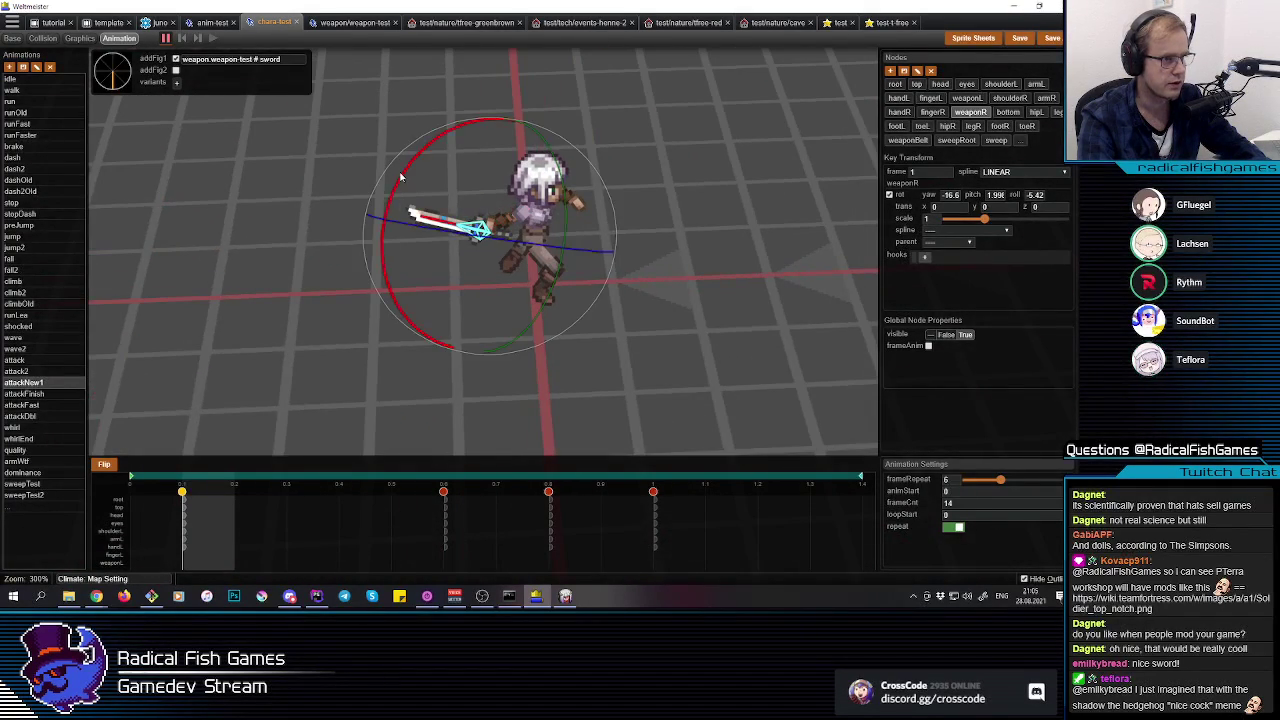
pyautogui.moveTo(404, 184); pyautogui.dragTo(398, 192)
pyautogui.click(300, 266)
pyautogui.press('Right')
pyautogui.press('Left')
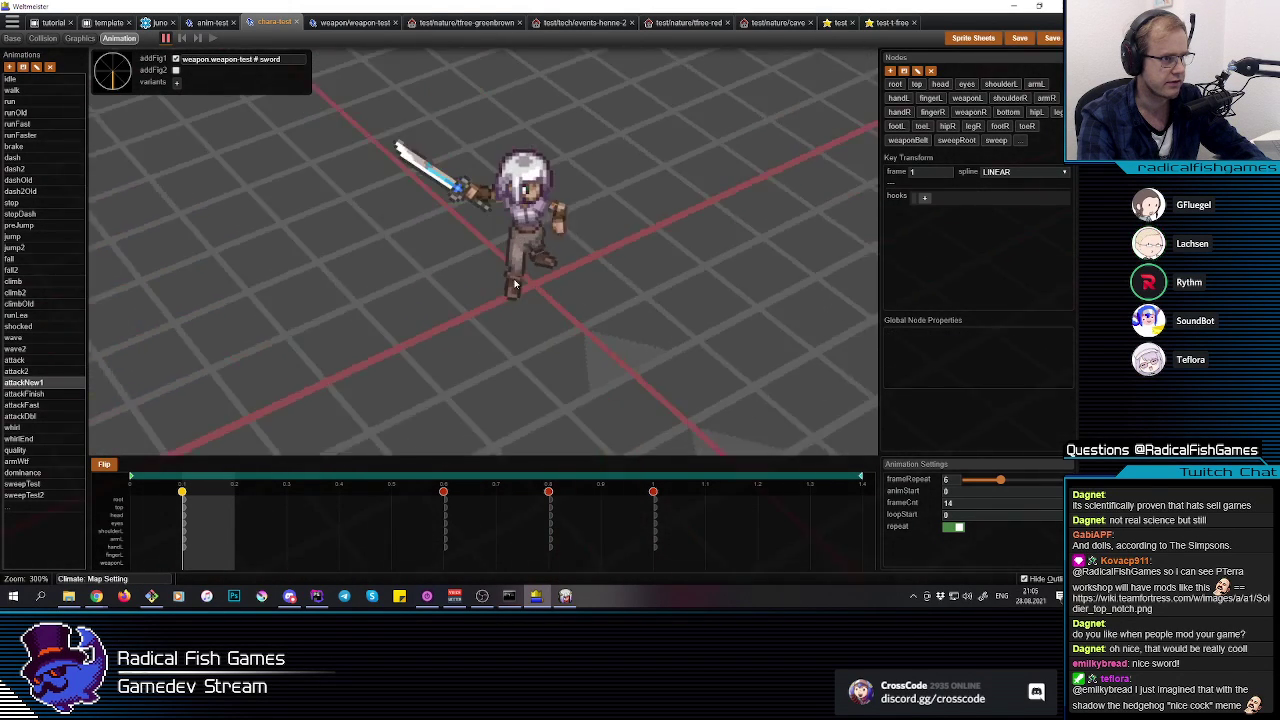
pyautogui.click(485, 238)
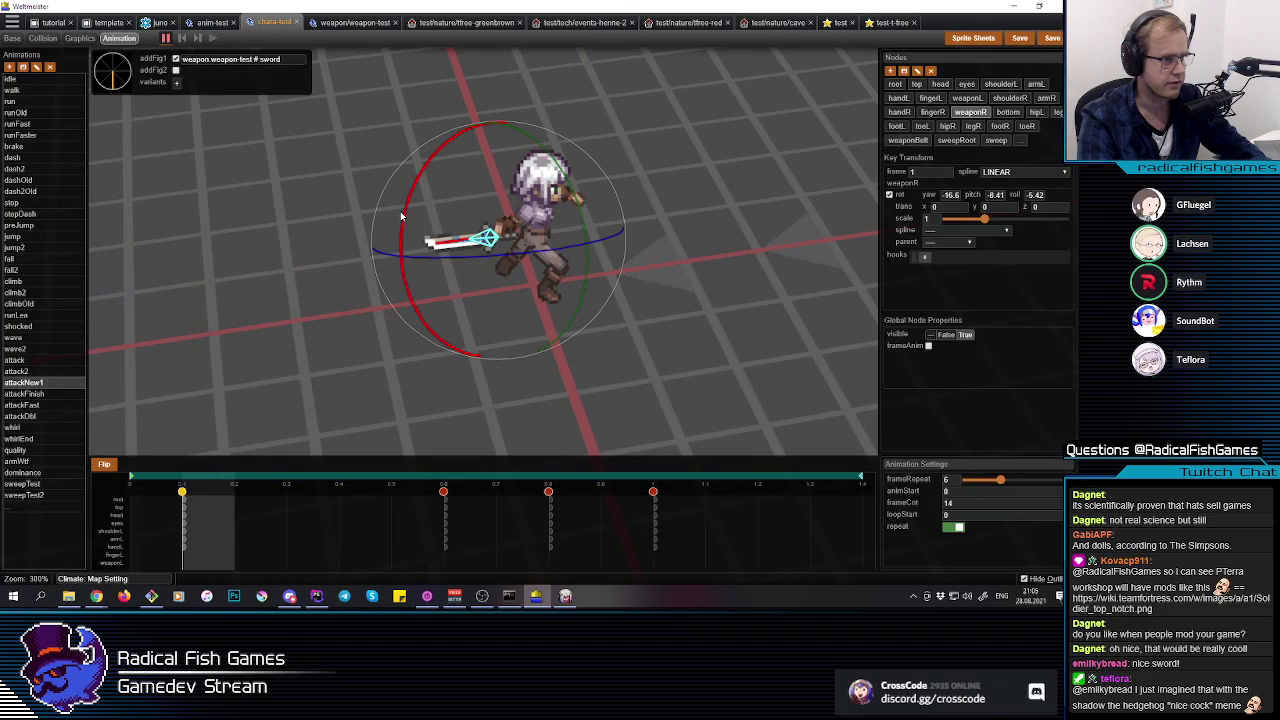
pyautogui.moveTo(403, 222); pyautogui.dragTo(403, 224)
pyautogui.click(318, 269)
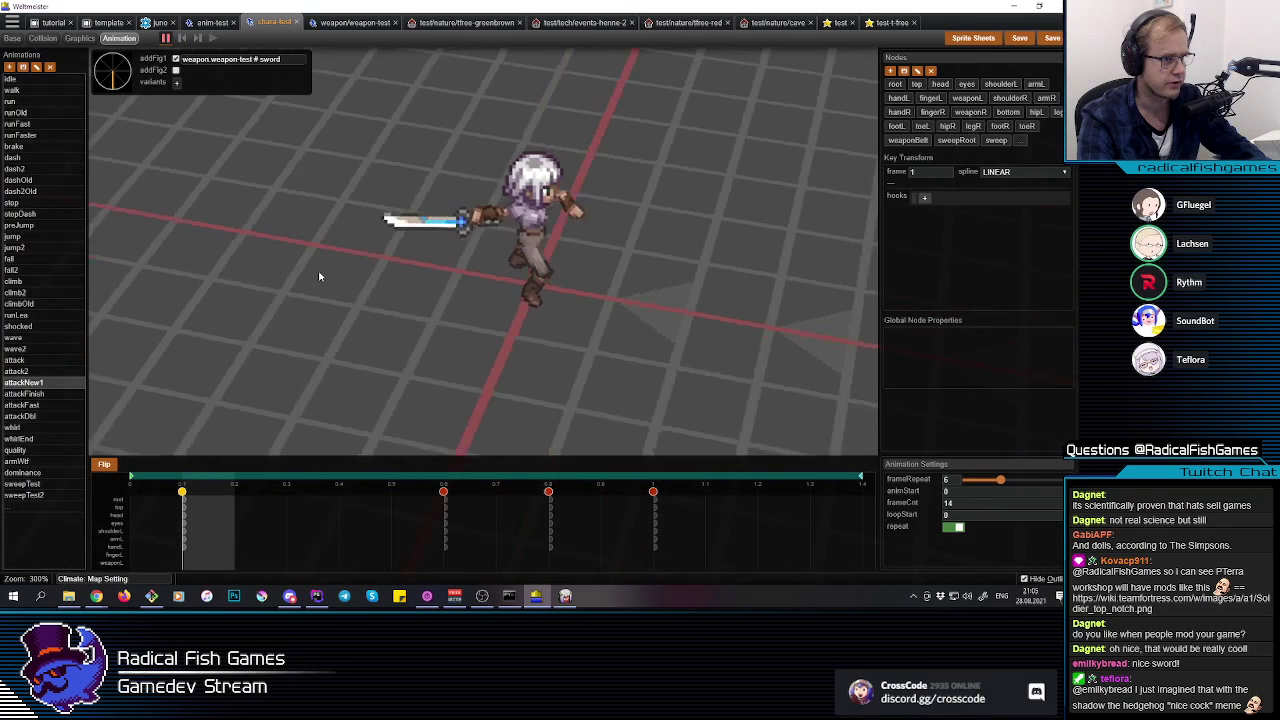
# Step: Compare the sword in frames 1 and 2, and rotate weaponR in frame 1 to a pitch of about -22.2
pyautogui.moveTo(490, 227); pyautogui.dragTo(424, 187, button='middle')
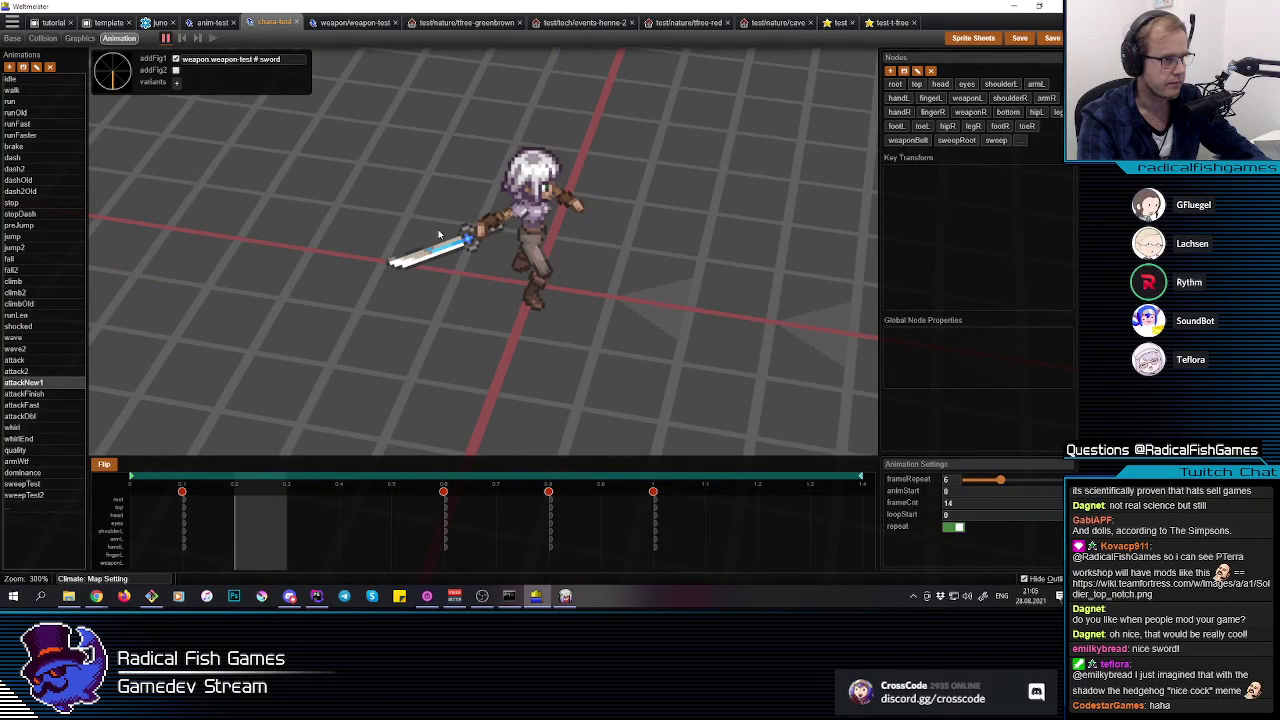
pyautogui.click(195, 530)
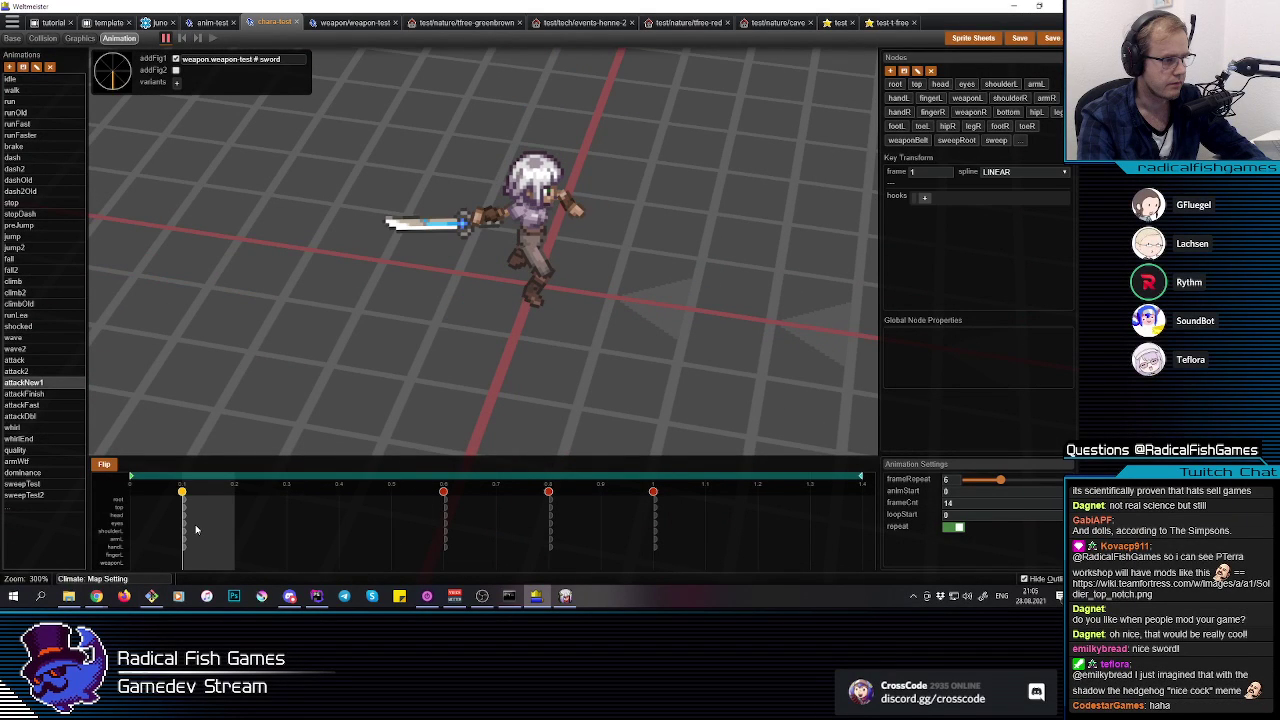
pyautogui.click(462, 224)
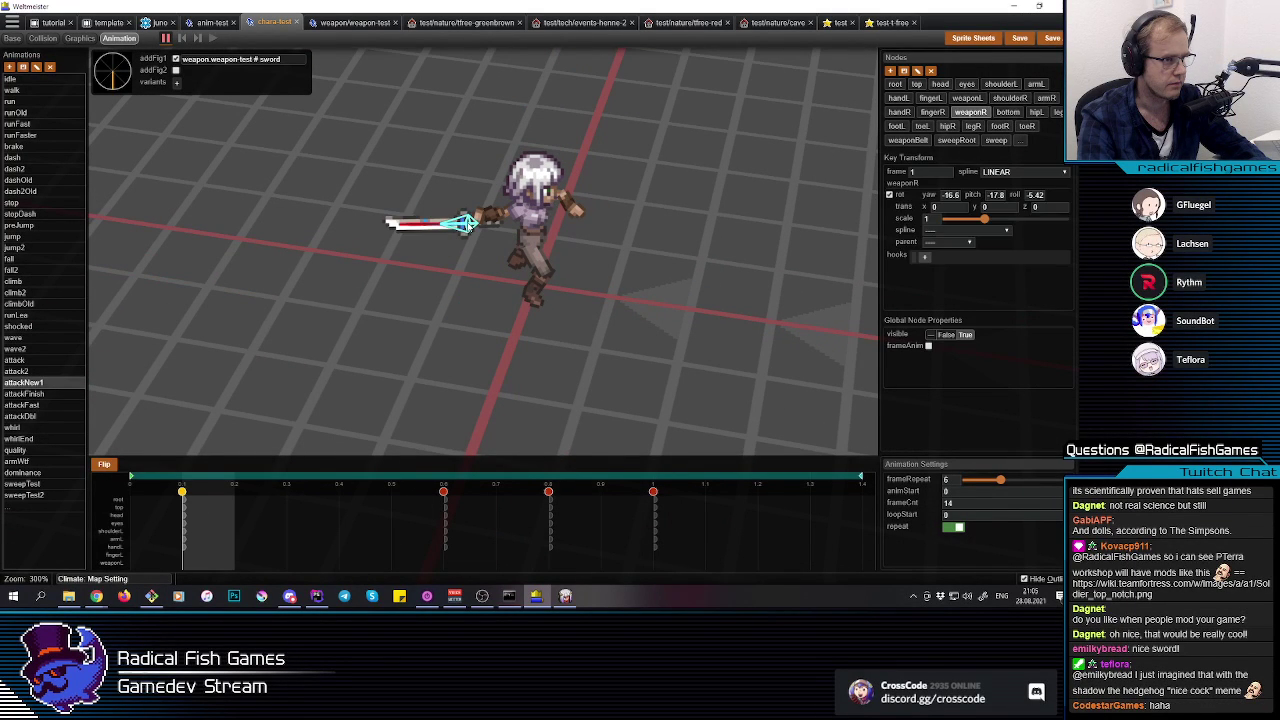
pyautogui.moveTo(200, 530)
pyautogui.mouseDown()
pyautogui.moveTo(177, 517)
pyautogui.moveTo(187, 514)
pyautogui.mouseUp()
pyautogui.click(455, 223)
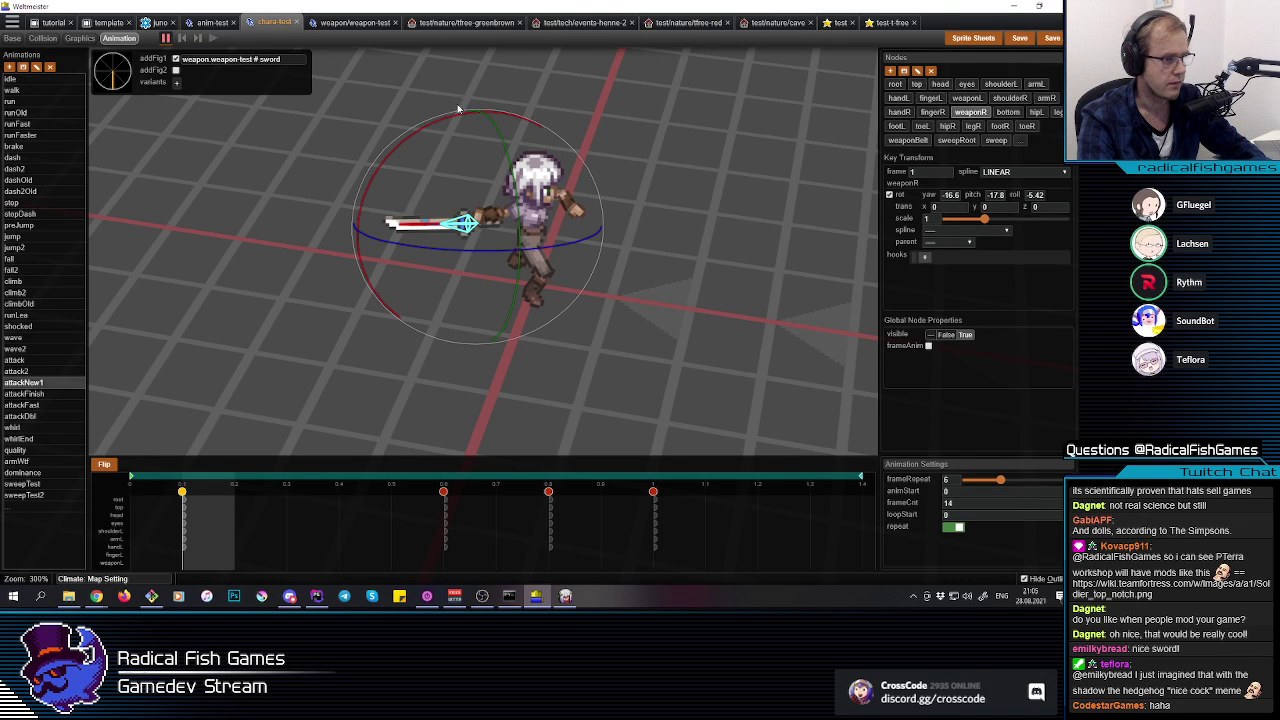
pyautogui.moveTo(431, 128); pyautogui.dragTo(428, 128)
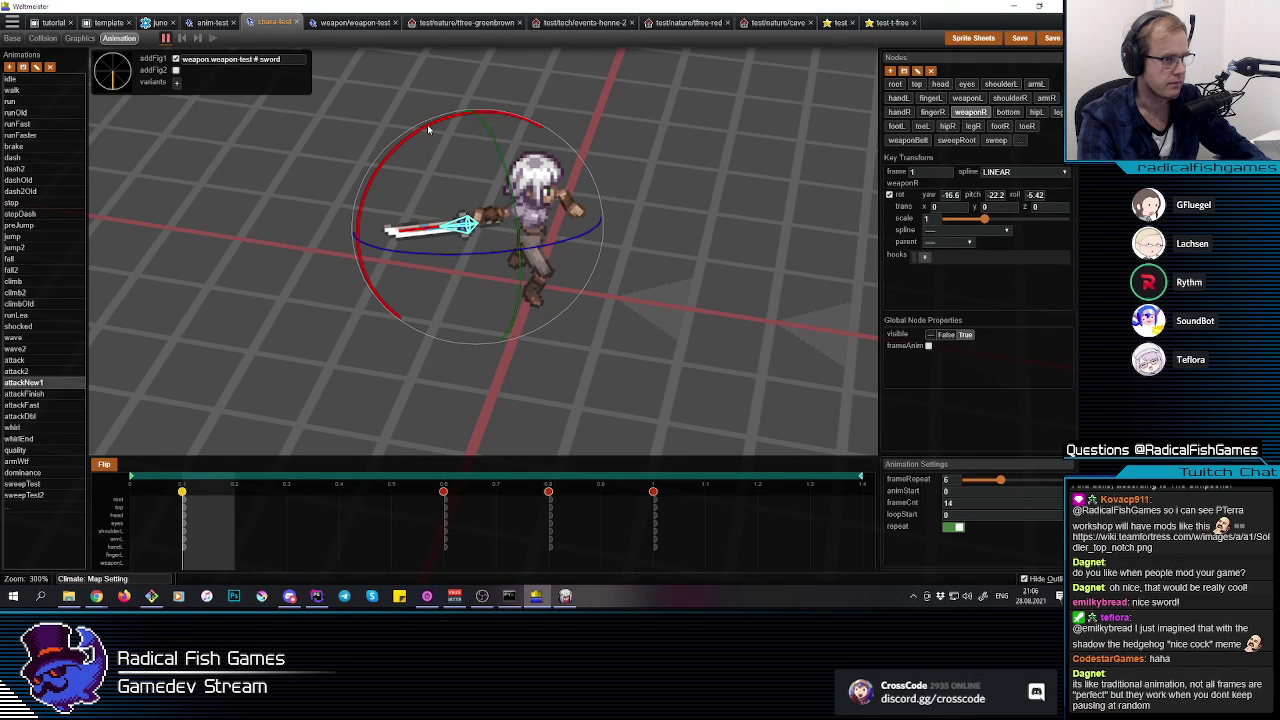
pyautogui.click(314, 294)
# Step: Copy the frame 1 pose keys of attackNew1 and paste them at frame 5
pyautogui.press('Home')
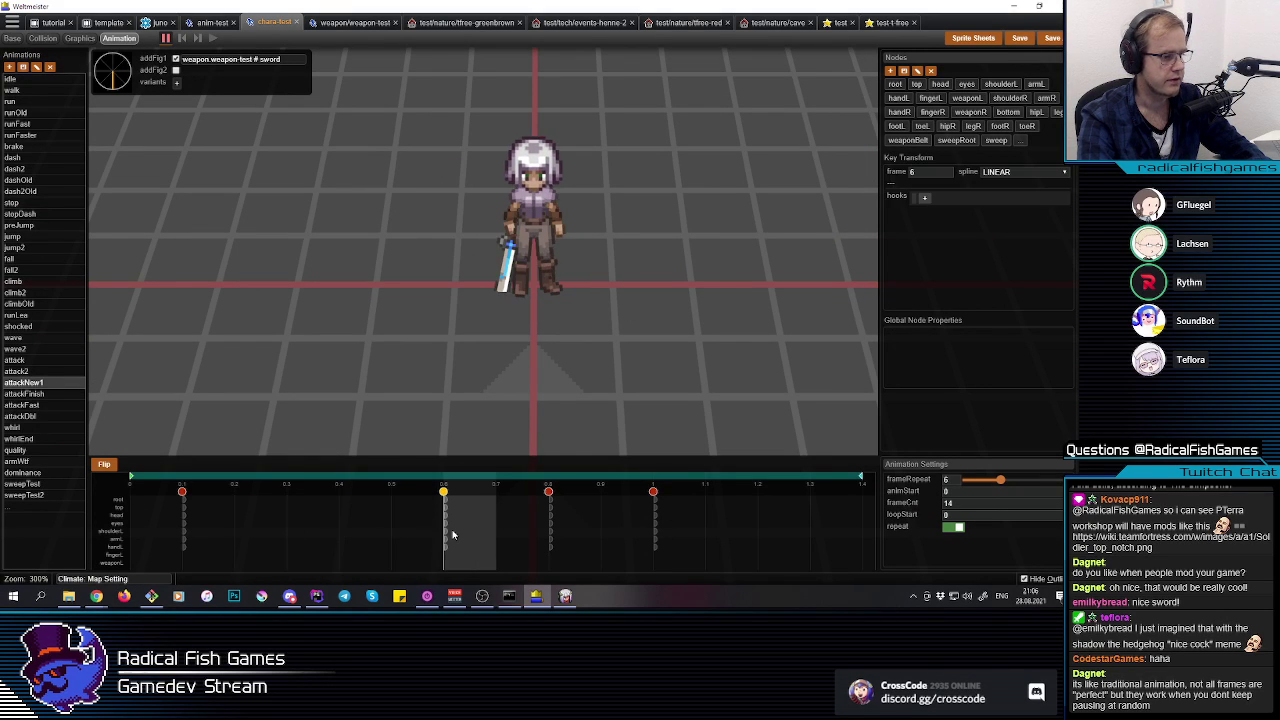
pyautogui.click(173, 534)
pyautogui.click(199, 530)
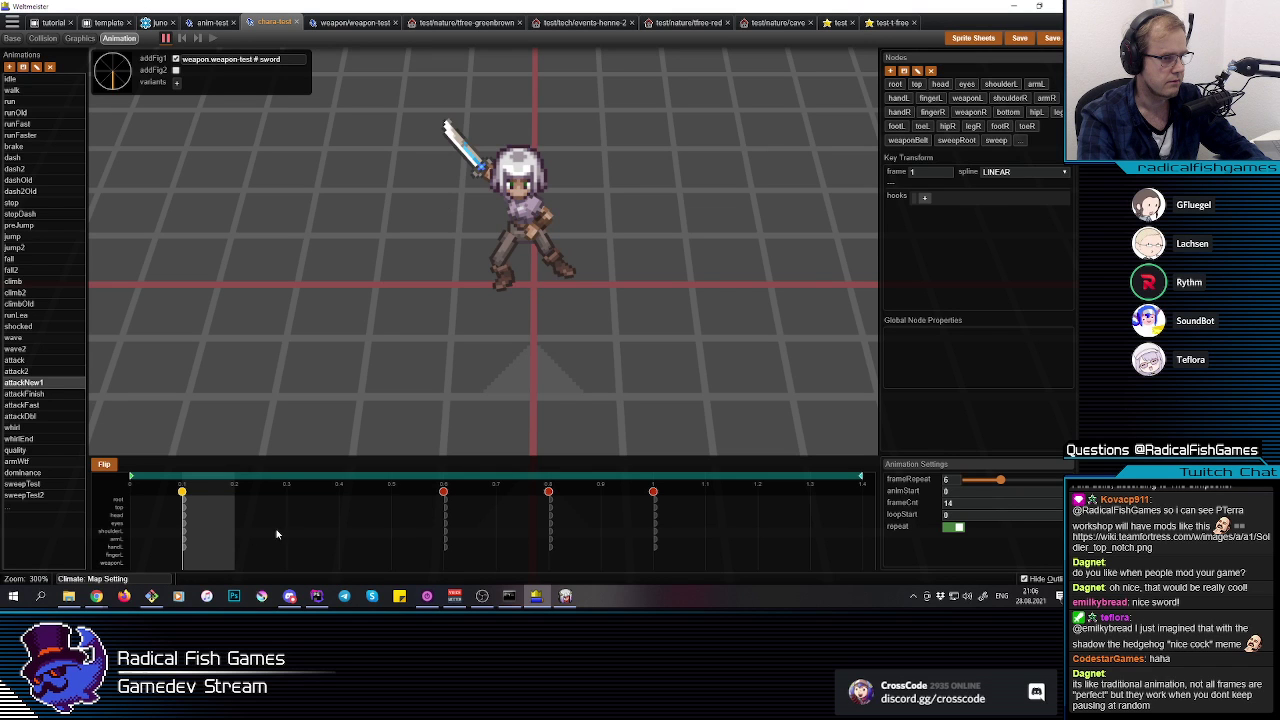
pyautogui.click(389, 526)
pyautogui.click(392, 533)
pyautogui.hotkey('ctrl', 'v')
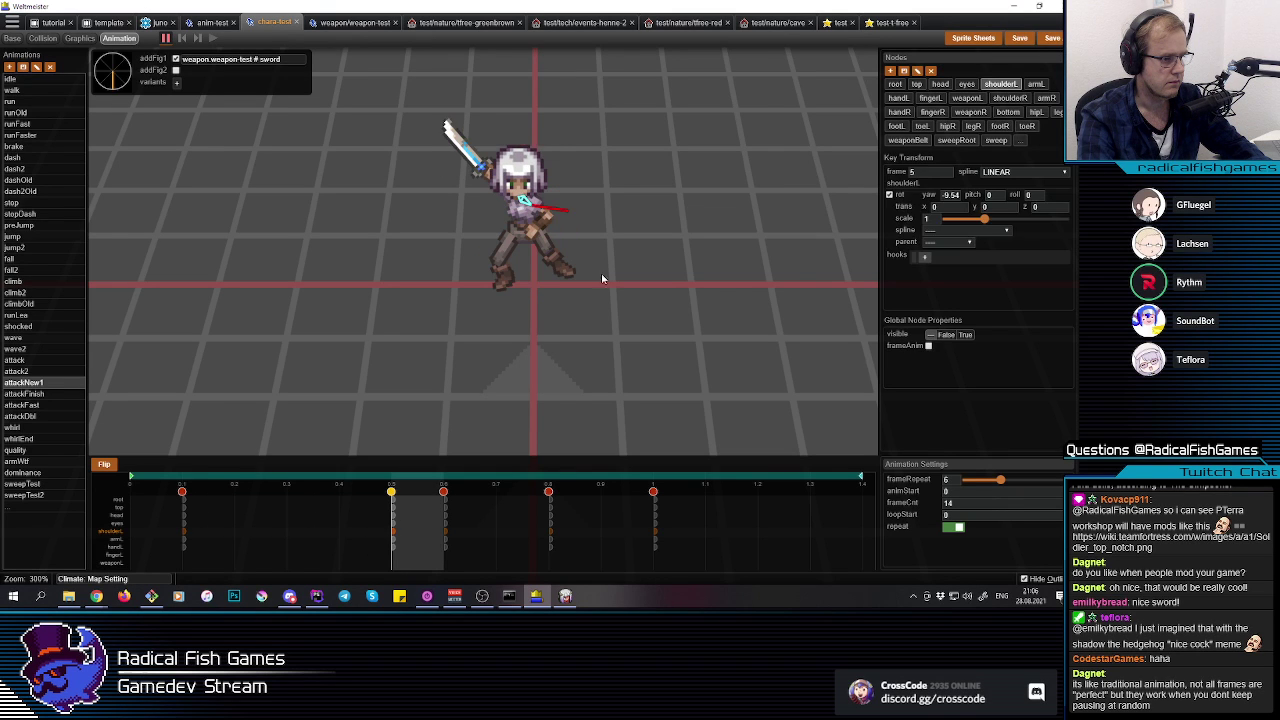
# Step: Examine the leg and foot nodes' rotations in the frame 5 pose
pyautogui.click(558, 312)
pyautogui.click(523, 214)
pyautogui.click(523, 214)
pyautogui.moveTo(523, 214); pyautogui.dragTo(541, 240, button='middle')
pyautogui.click(539, 238)
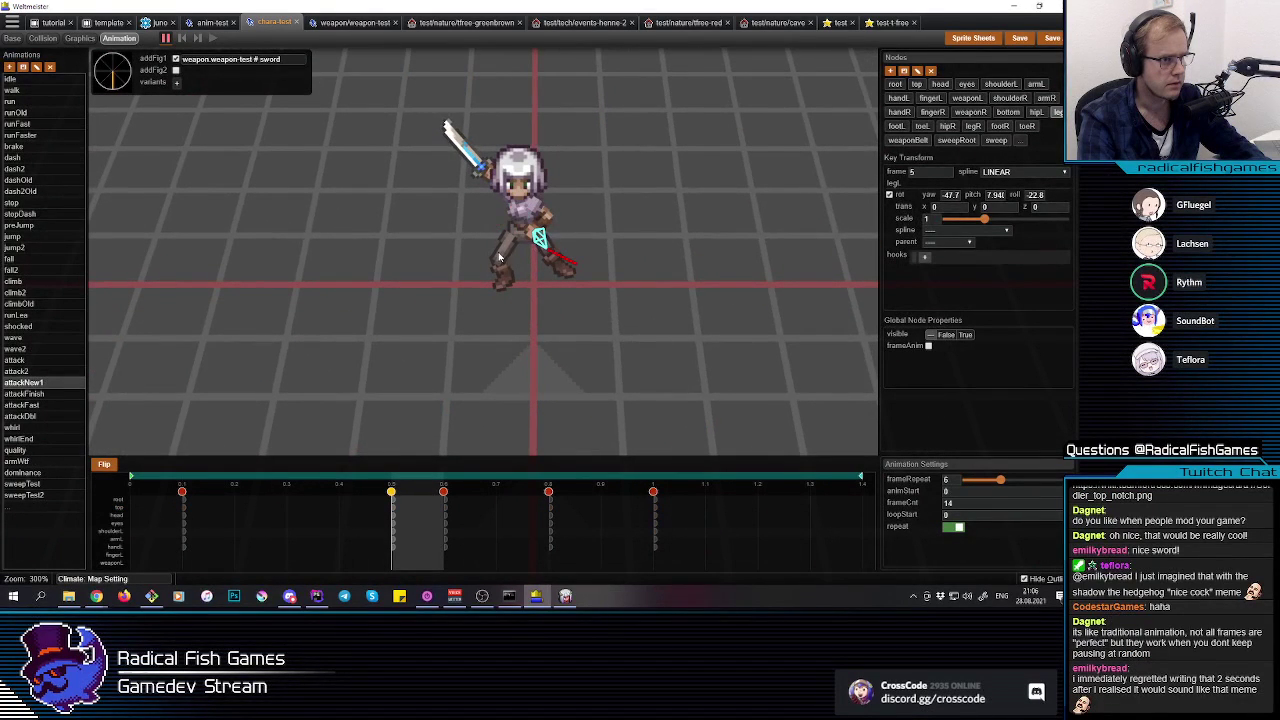
pyautogui.click(509, 250)
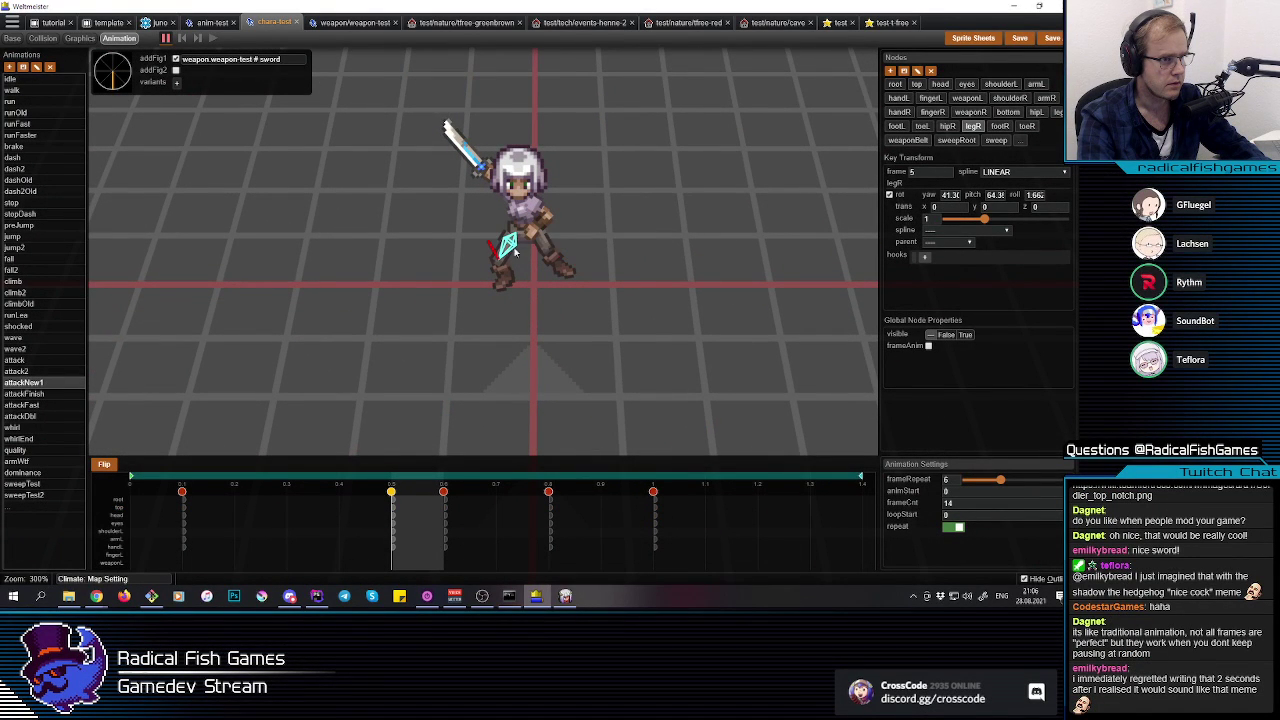
pyautogui.click(544, 243)
pyautogui.click(549, 260)
pyautogui.click(544, 246)
pyautogui.press('r')
pyautogui.press('r')
pyautogui.click(509, 245)
pyautogui.click(504, 268)
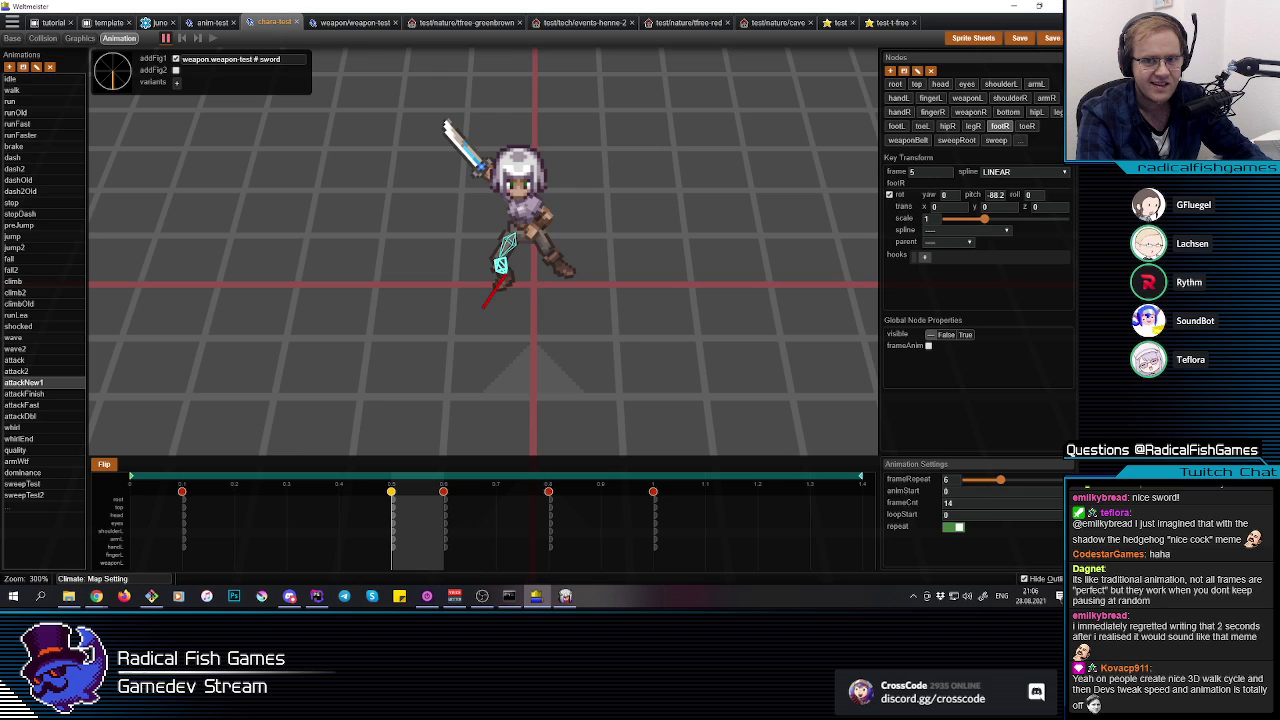
# Step: Try to flip the frame 5 pose with only the footR node selected
pyautogui.moveTo(393, 534)
pyautogui.mouseDown()
pyautogui.moveTo(166, 530)
pyautogui.moveTo(414, 524)
pyautogui.mouseUp()
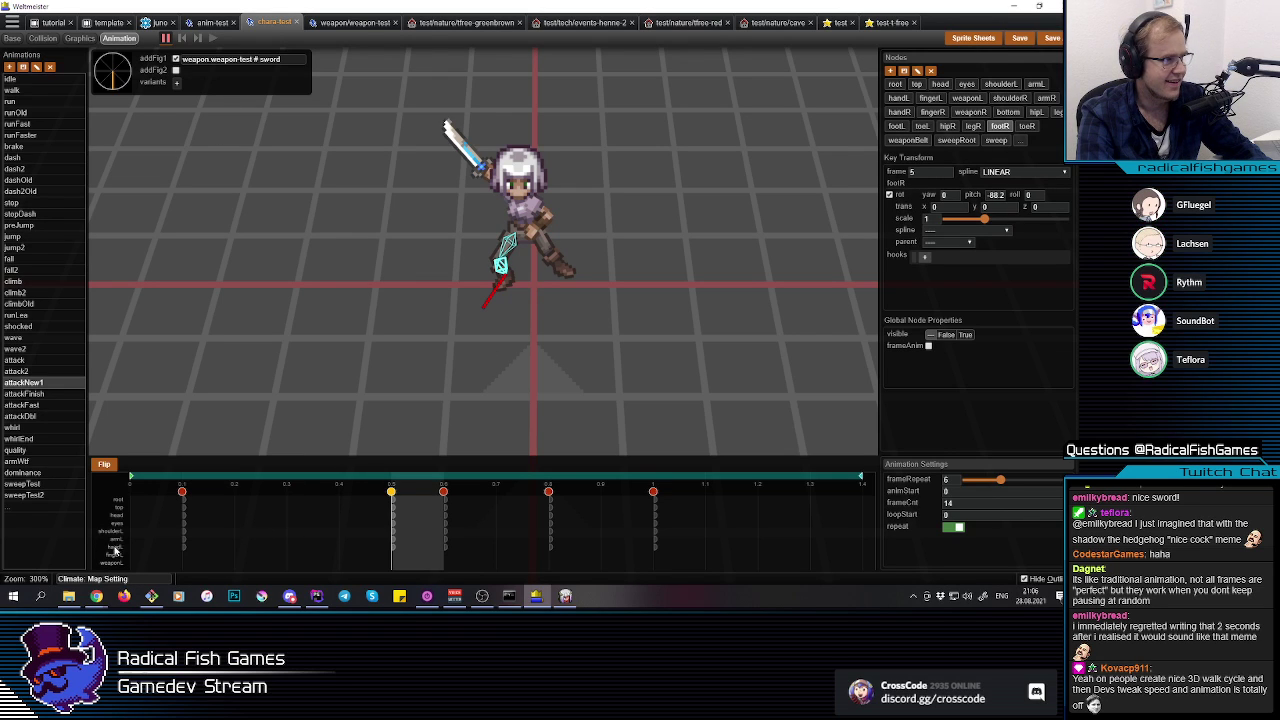
pyautogui.click(111, 468)
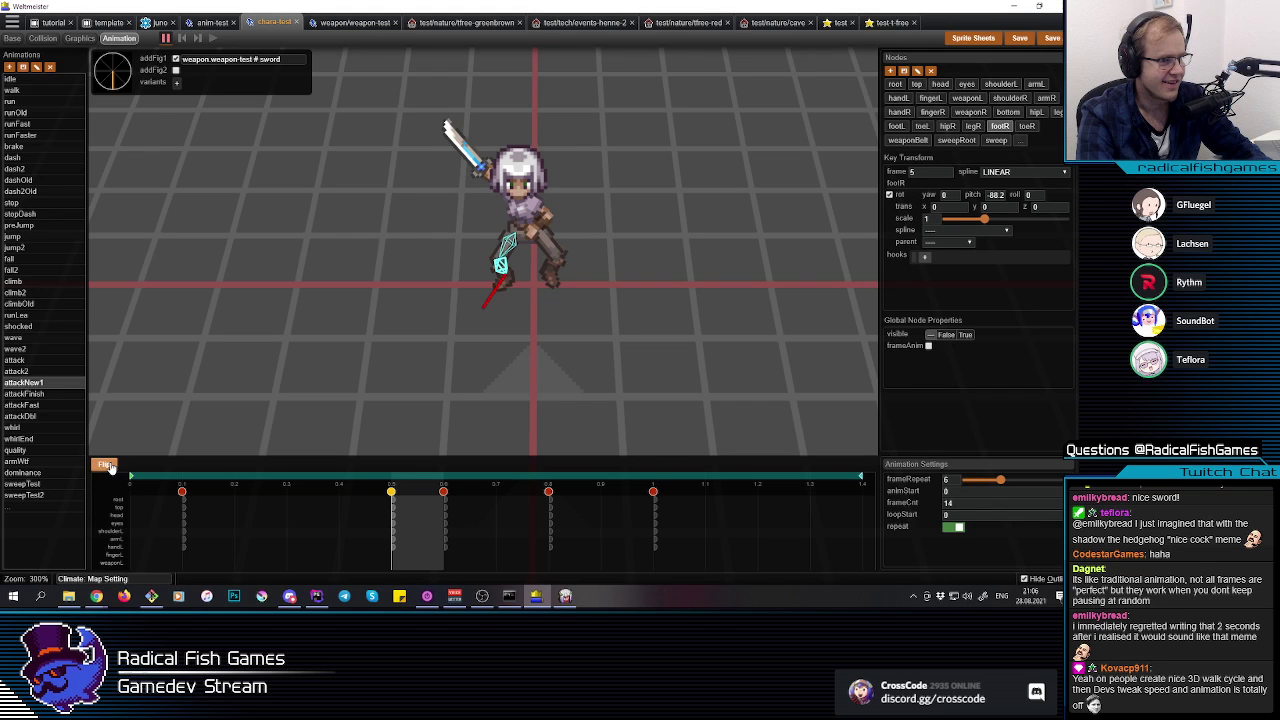
pyautogui.click(593, 325)
pyautogui.click(505, 247)
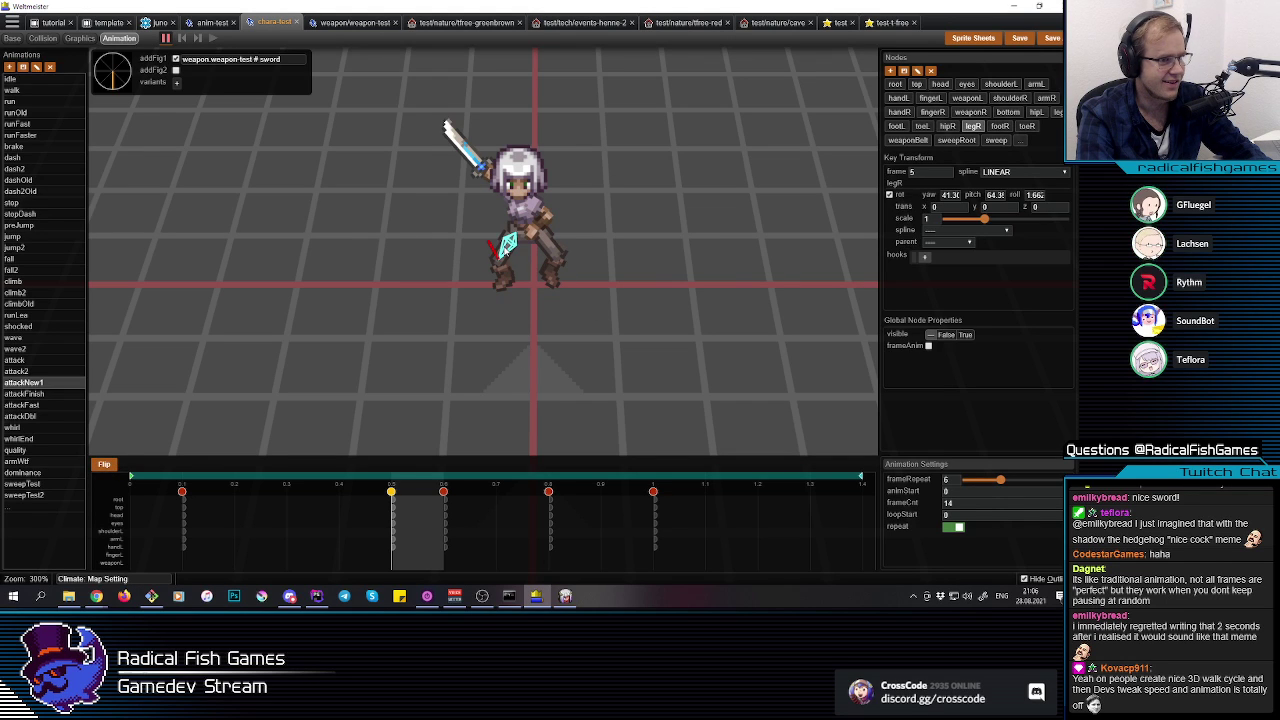
pyautogui.click(610, 338)
# Step: Flip the whole frame 5 pose with all nodes selected and check the mirrored arms and legs from several sides
pyautogui.moveTo(684, 384); pyautogui.dragTo(443, 100)
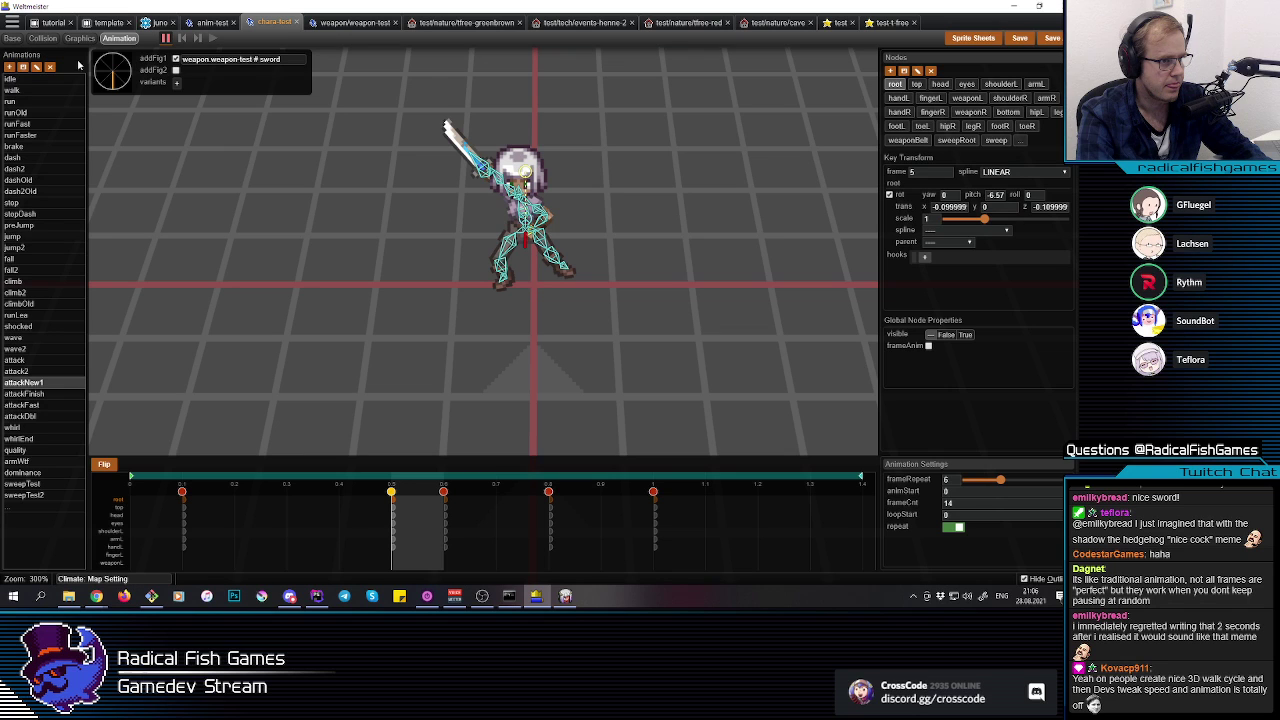
pyautogui.click(110, 467)
pyautogui.click(626, 252)
pyautogui.press('q')
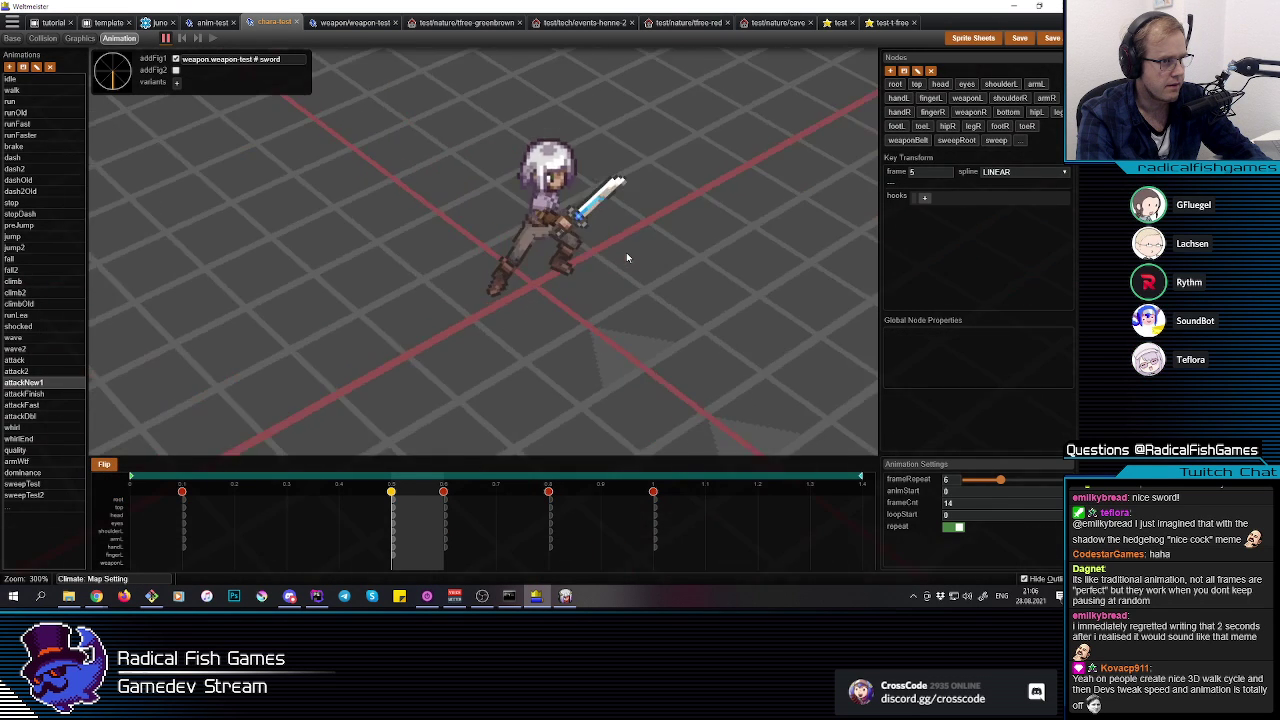
pyautogui.press('e')
pyautogui.click(527, 210)
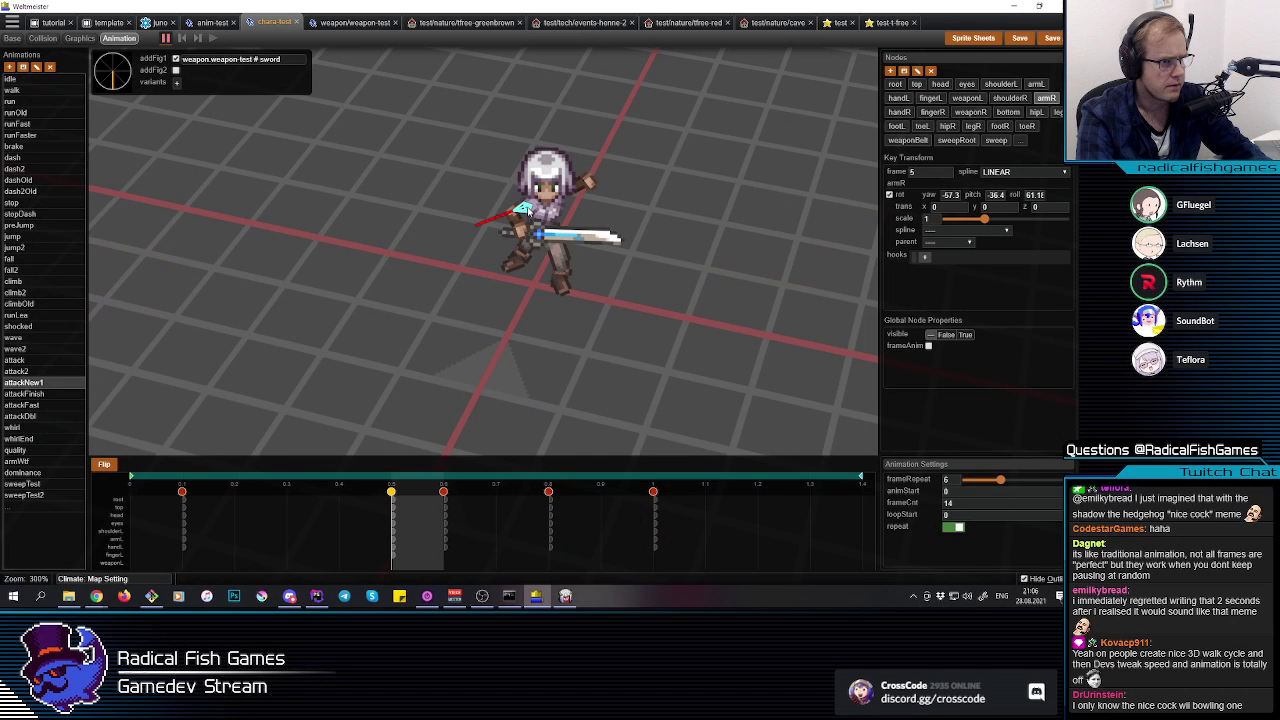
pyautogui.moveTo(578, 338); pyautogui.dragTo(593, 301, button='middle')
pyautogui.click(563, 245)
pyautogui.moveTo(356, 532); pyautogui.dragTo(429, 535)
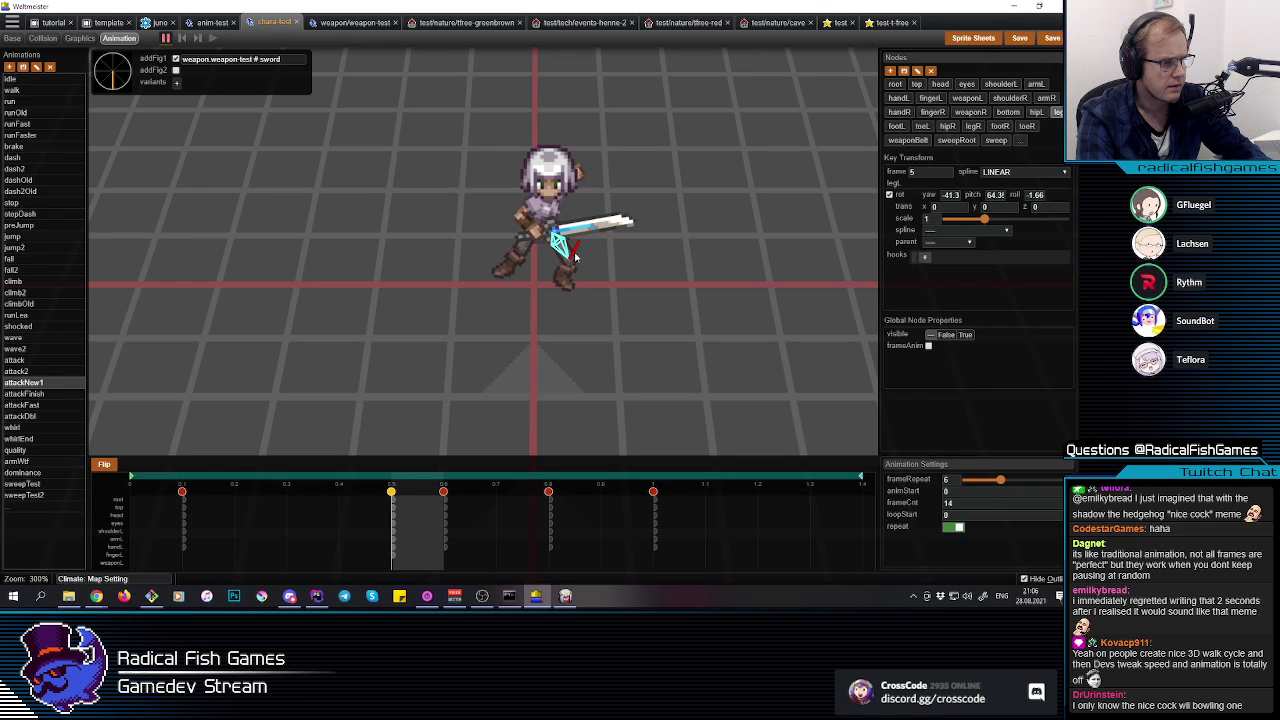
# Step: Reset the handR node's rotation in frame 5 to yaw 0, pitch 0 and roll 0
pyautogui.click(553, 208)
pyautogui.click(534, 213)
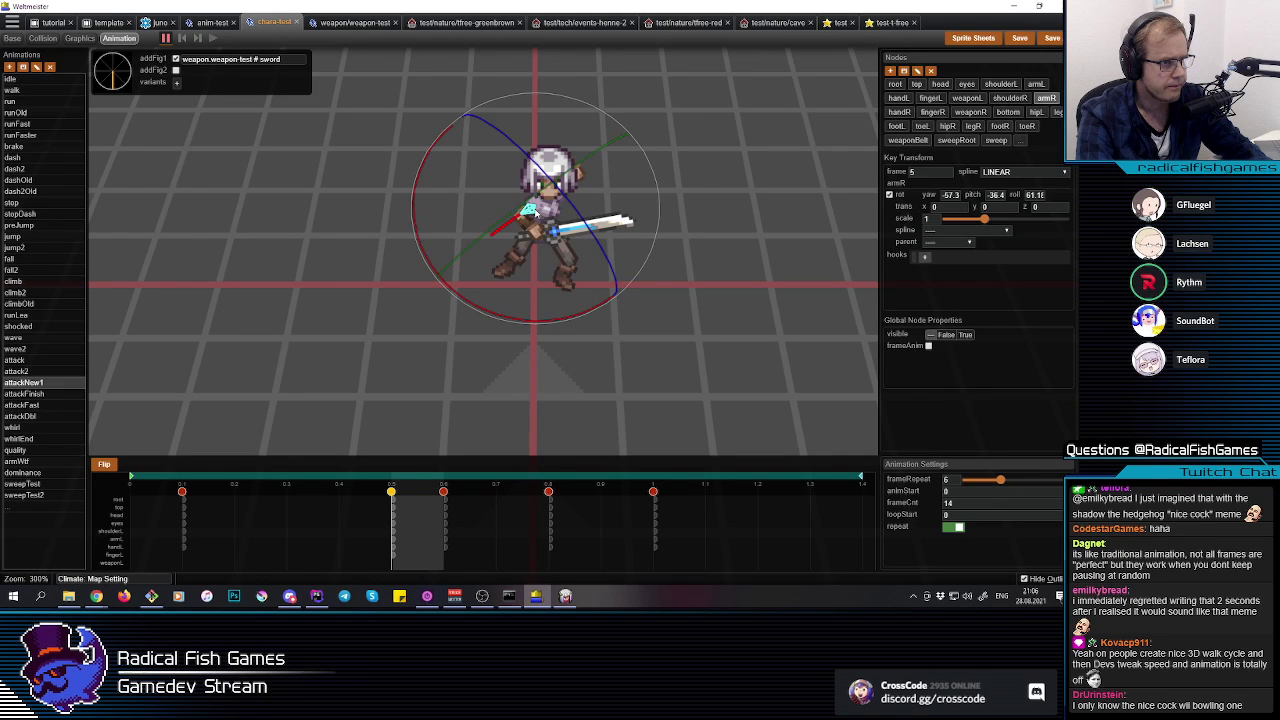
pyautogui.click(531, 227)
pyautogui.click(529, 223)
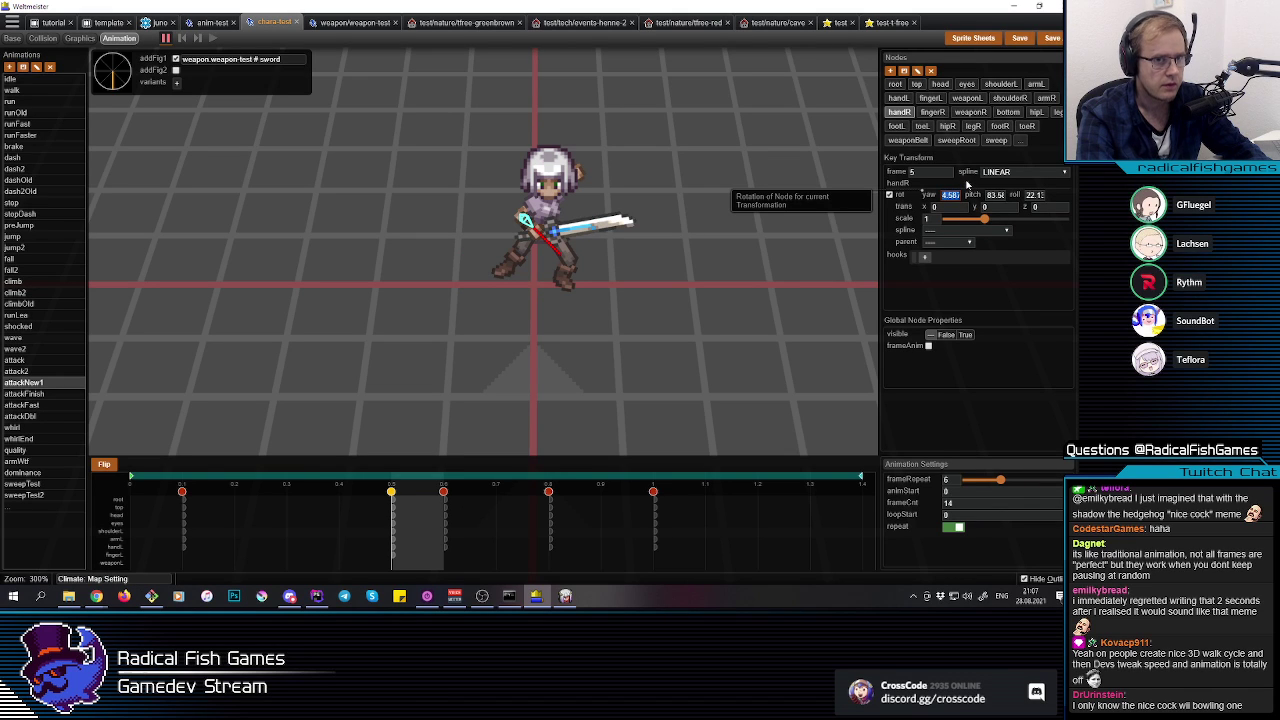
pyautogui.write('0')
pyautogui.press('Tab')
pyautogui.write('0')
pyautogui.press('Tab')
pyautogui.write('0')
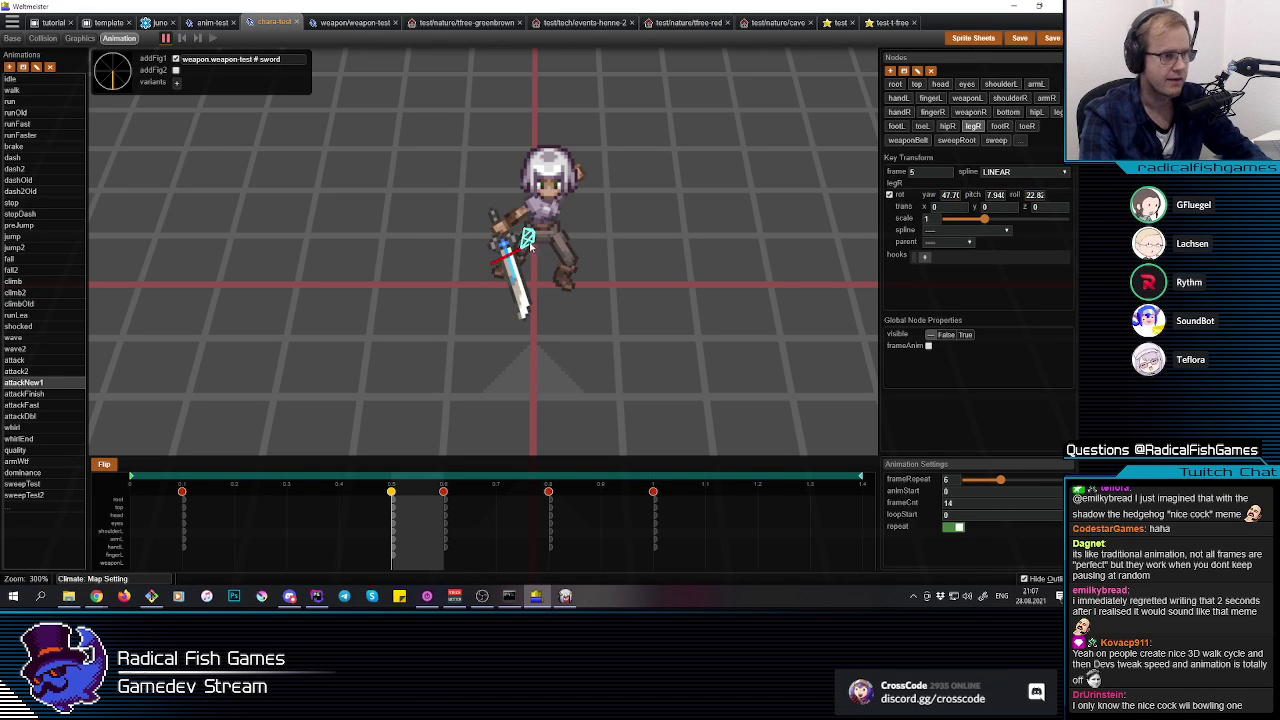
# Step: Rotate armR across the front of the body in frame 5 and turn weaponR so the sword points horizontally sideways
pyautogui.click(1046, 98)
pyautogui.moveTo(557, 323); pyautogui.dragTo(627, 311)
pyautogui.click(582, 212)
pyautogui.click(580, 213)
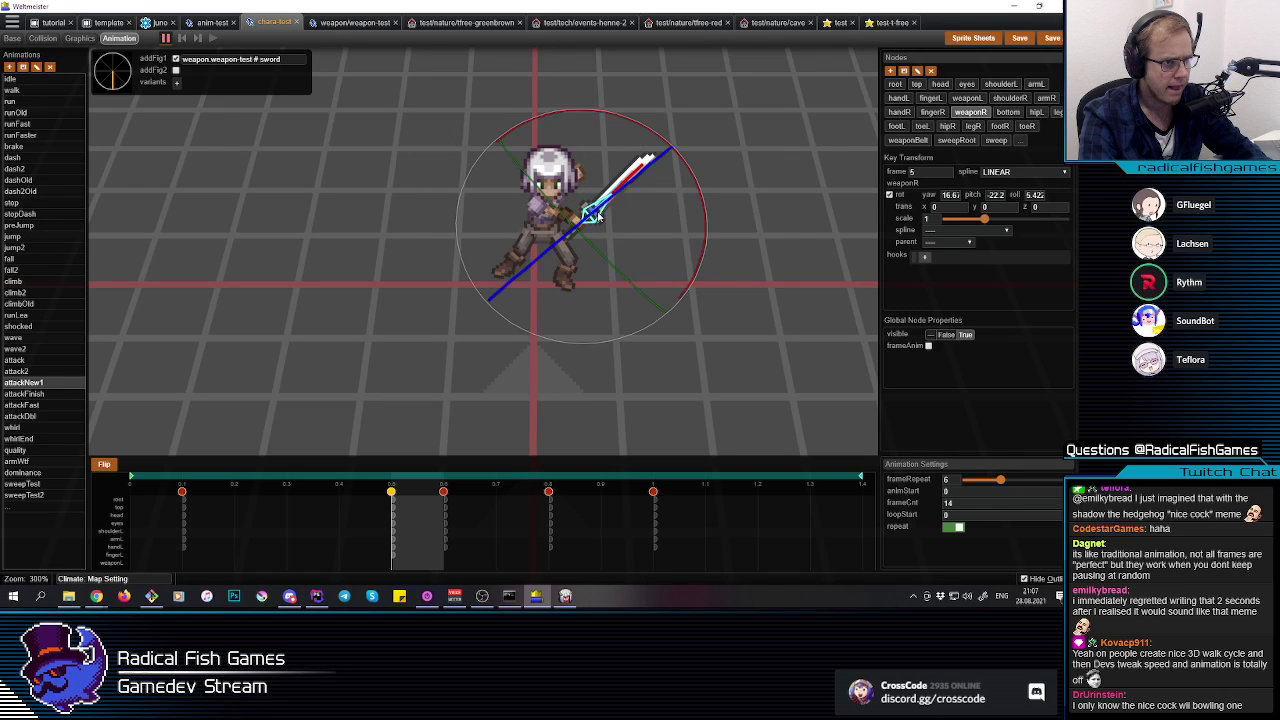
pyautogui.moveTo(702, 248); pyautogui.dragTo(703, 271)
pyautogui.click(658, 299)
# Step: Rotate the top node slightly in frame 5 to adjust the torso, and check the pose and root from a turned view
pyautogui.moveTo(658, 299); pyautogui.dragTo(571, 222, button='middle')
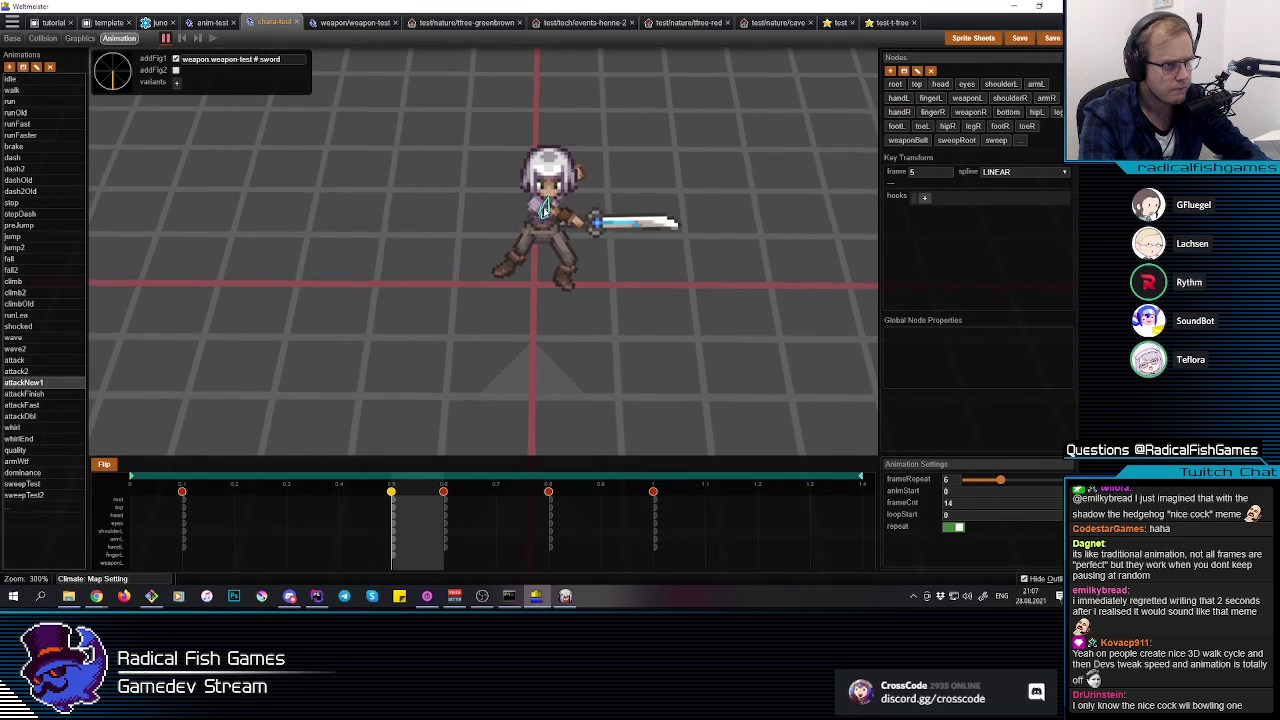
pyautogui.click(578, 193)
pyautogui.moveTo(590, 187); pyautogui.dragTo(547, 248)
pyautogui.moveTo(547, 248); pyautogui.dragTo(625, 228, button='middle')
pyautogui.click(538, 218)
pyautogui.click(534, 225)
pyautogui.click(538, 215)
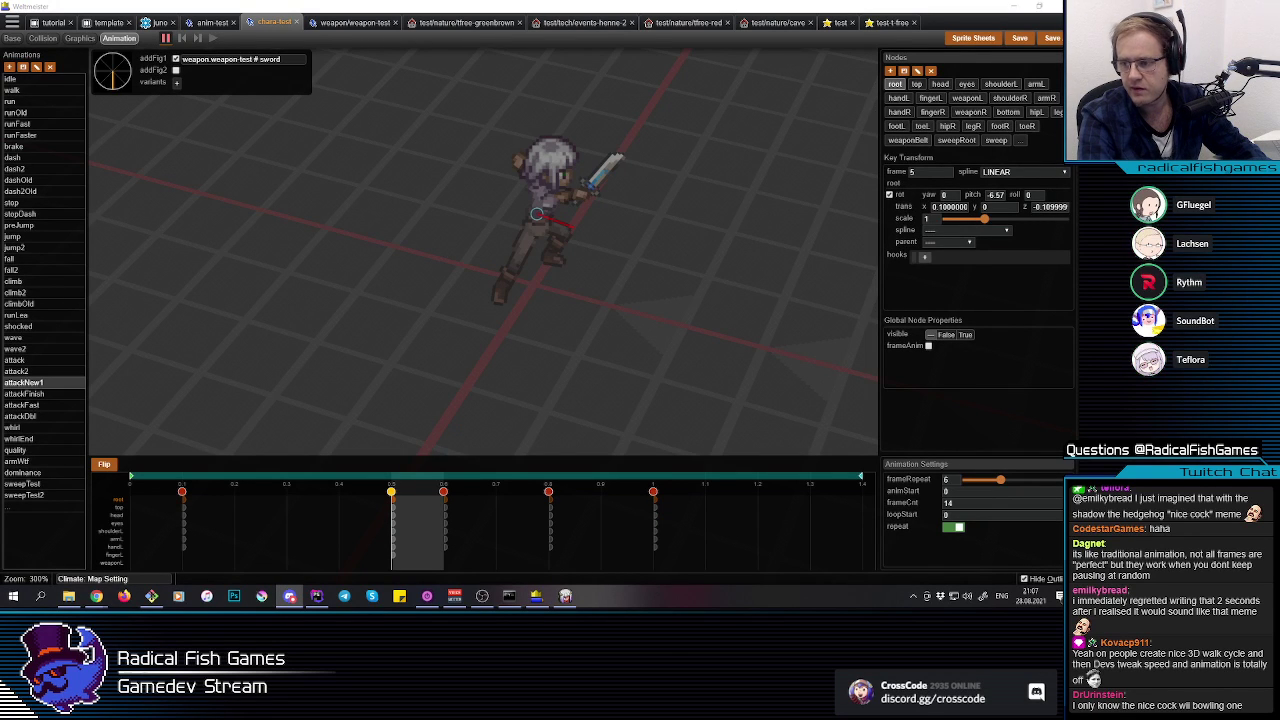
# Step: Reset the fingerL node's rotation in frame 5 to yaw 0, pitch 0 and roll 0
pyautogui.moveTo(368, 182); pyautogui.dragTo(590, 249)
pyautogui.click(589, 216)
pyautogui.click(595, 211)
pyautogui.click(592, 214)
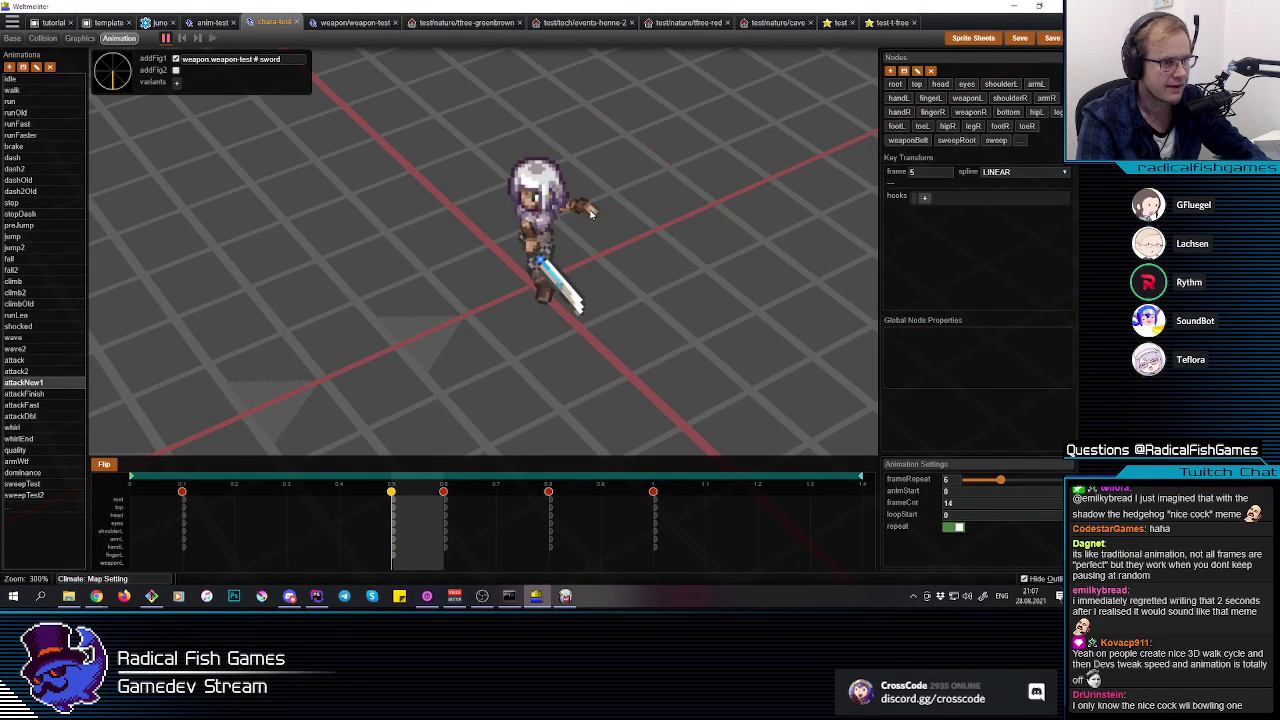
pyautogui.click(590, 213)
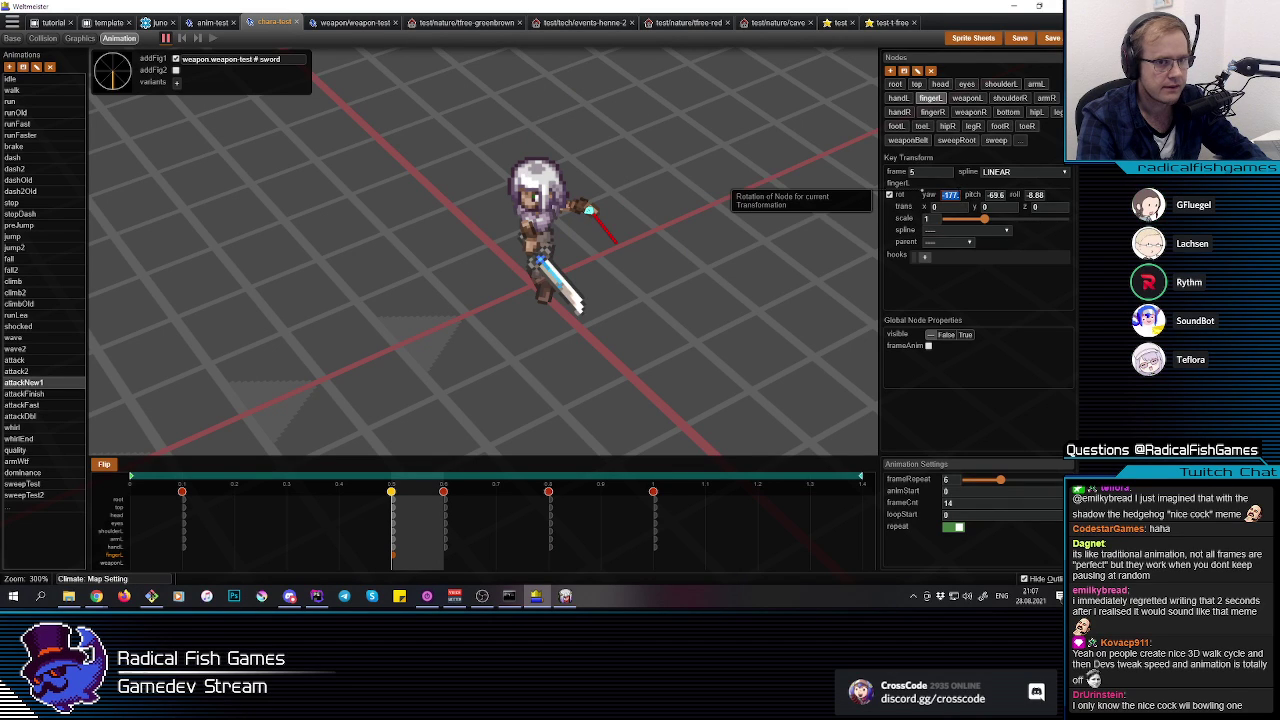
pyautogui.write('0')
pyautogui.press('Tab')
pyautogui.write('0')
pyautogui.press('Tab')
pyautogui.write('0')
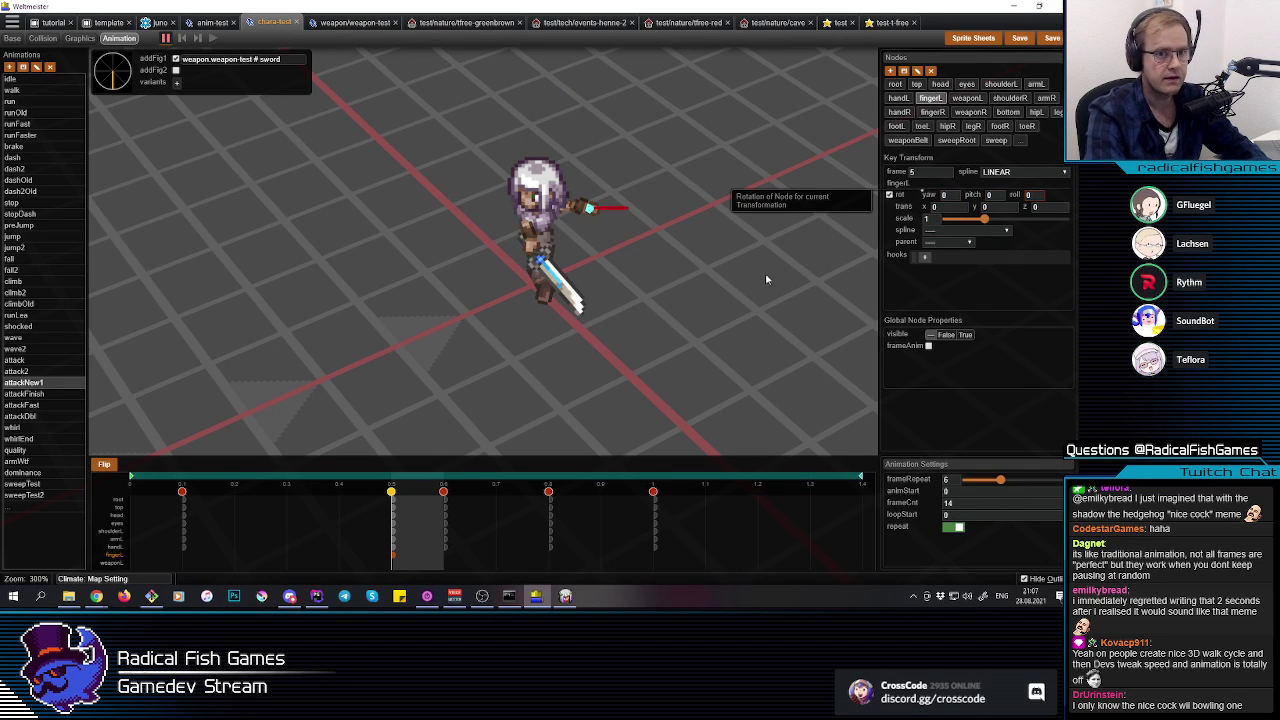
pyautogui.click(808, 262)
# Step: Rotate the top node in frame 5 to refine the torso's turn and lean
pyautogui.click(593, 217)
pyautogui.moveTo(593, 218); pyautogui.dragTo(562, 223, button='middle')
pyautogui.click(555, 207)
pyautogui.press('r')
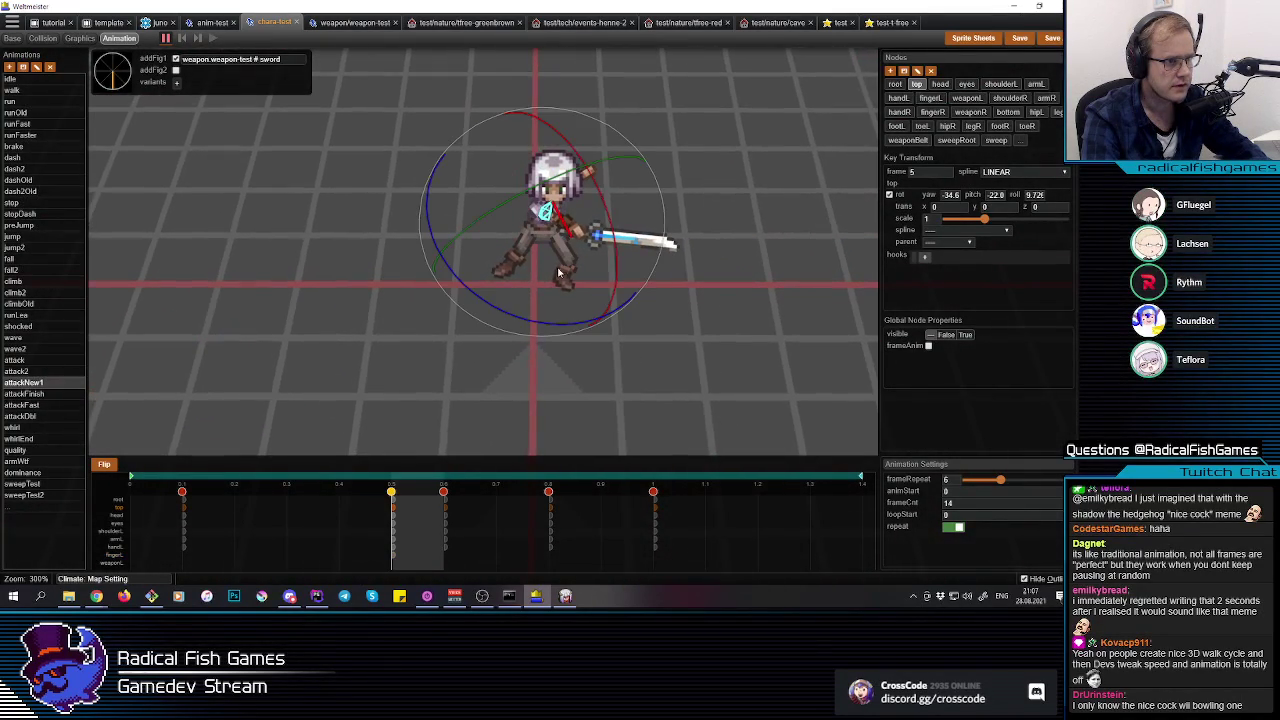
pyautogui.moveTo(550, 312); pyautogui.dragTo(566, 318)
# Step: Rotate armR in frame 5 about several axes so the right arm reaches across the body with the sword pointing sideways
pyautogui.click(563, 218)
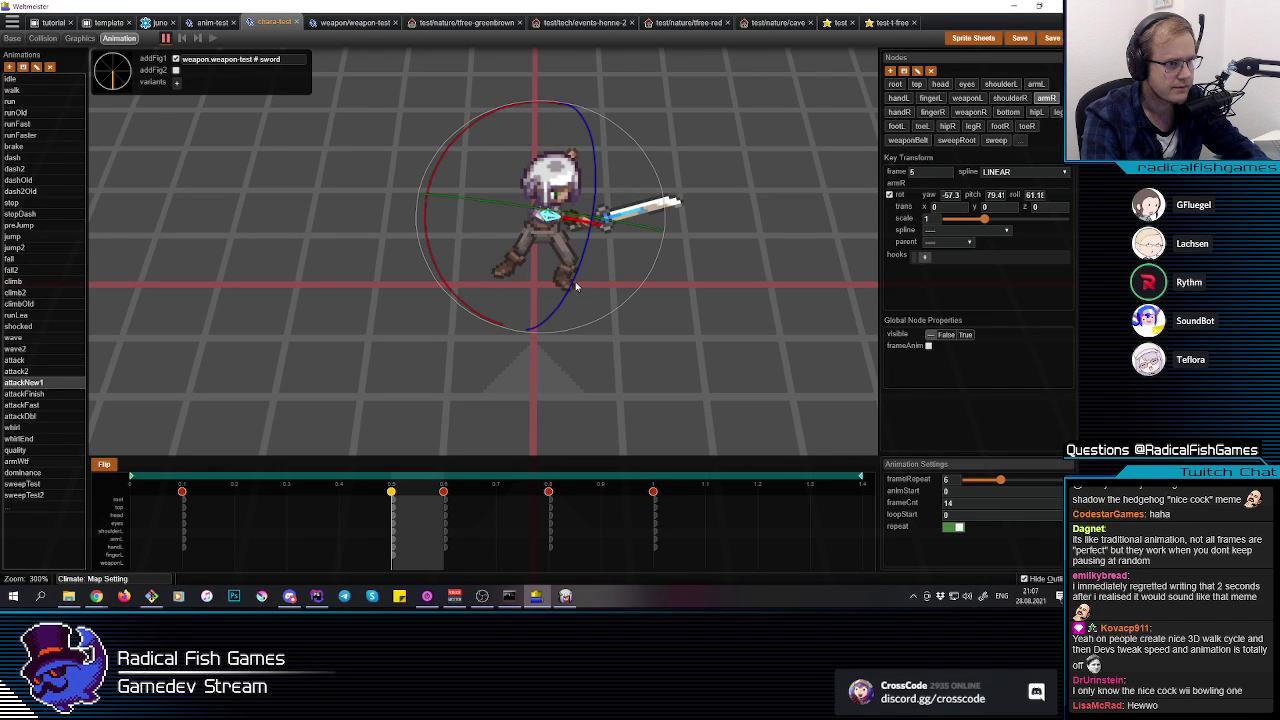
pyautogui.moveTo(575, 275); pyautogui.dragTo(586, 214)
pyautogui.moveTo(583, 268)
pyautogui.mouseDown(button='middle')
pyautogui.moveTo(594, 275)
pyautogui.moveTo(572, 272)
pyautogui.mouseUp(button='middle')
pyautogui.moveTo(571, 271); pyautogui.dragTo(592, 205)
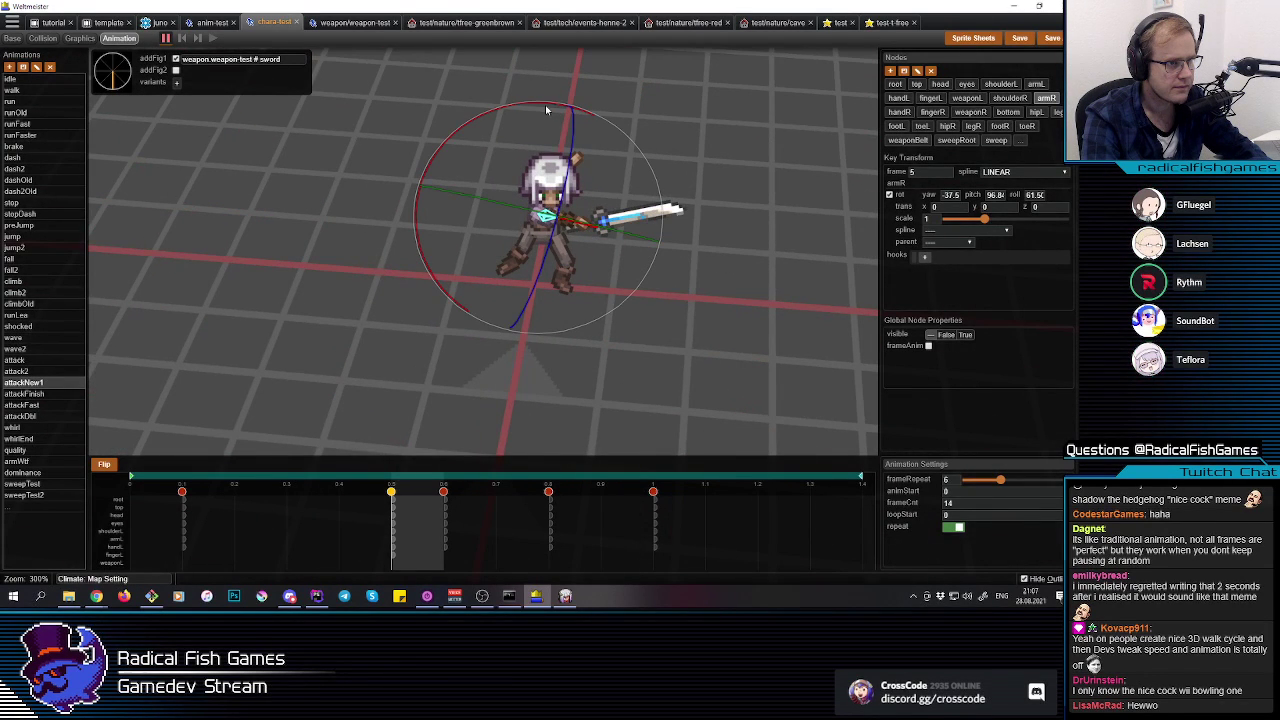
pyautogui.moveTo(546, 106); pyautogui.dragTo(550, 106)
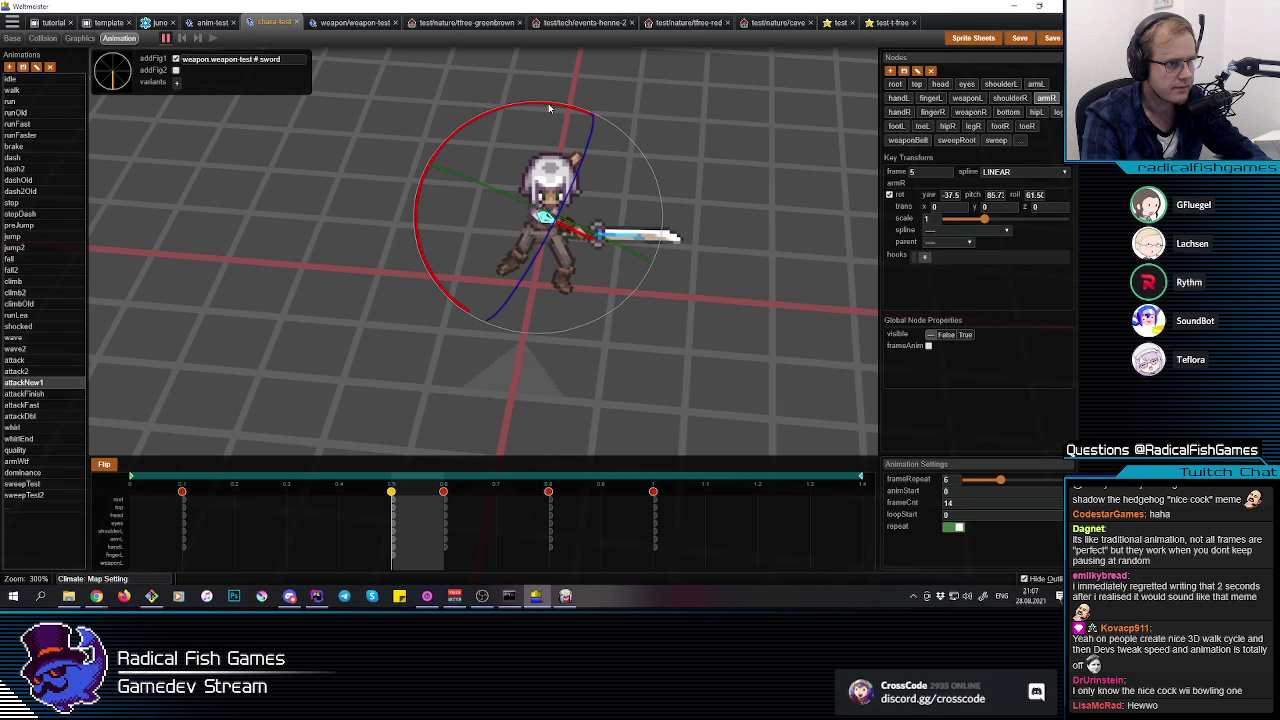
pyautogui.moveTo(565, 211); pyautogui.dragTo(562, 206)
pyautogui.moveTo(599, 252); pyautogui.dragTo(583, 305, button='middle')
# Step: Rotate handR in frame 5 to about yaw -1.8, pitch 18.3 and roll -10.7 so the sword tilts upward
pyautogui.click(578, 222)
pyautogui.click(578, 223)
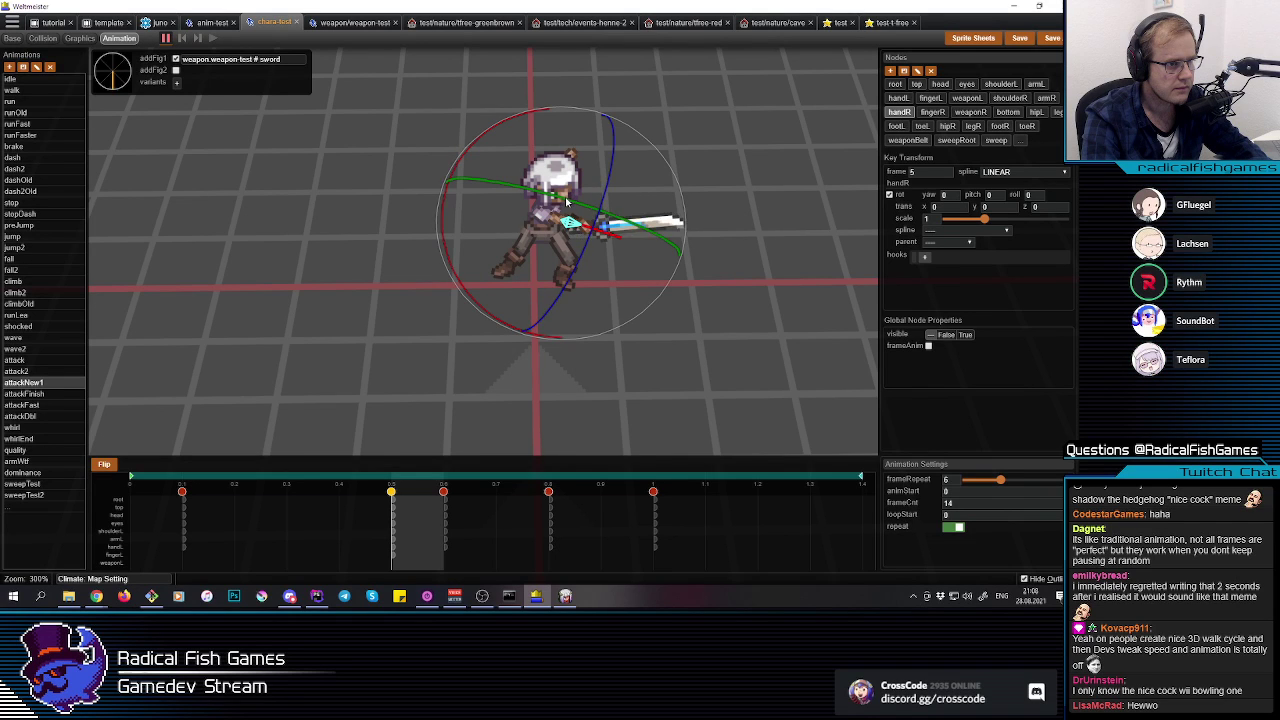
pyautogui.moveTo(574, 203); pyautogui.dragTo(573, 202)
pyautogui.moveTo(453, 217); pyautogui.dragTo(453, 229)
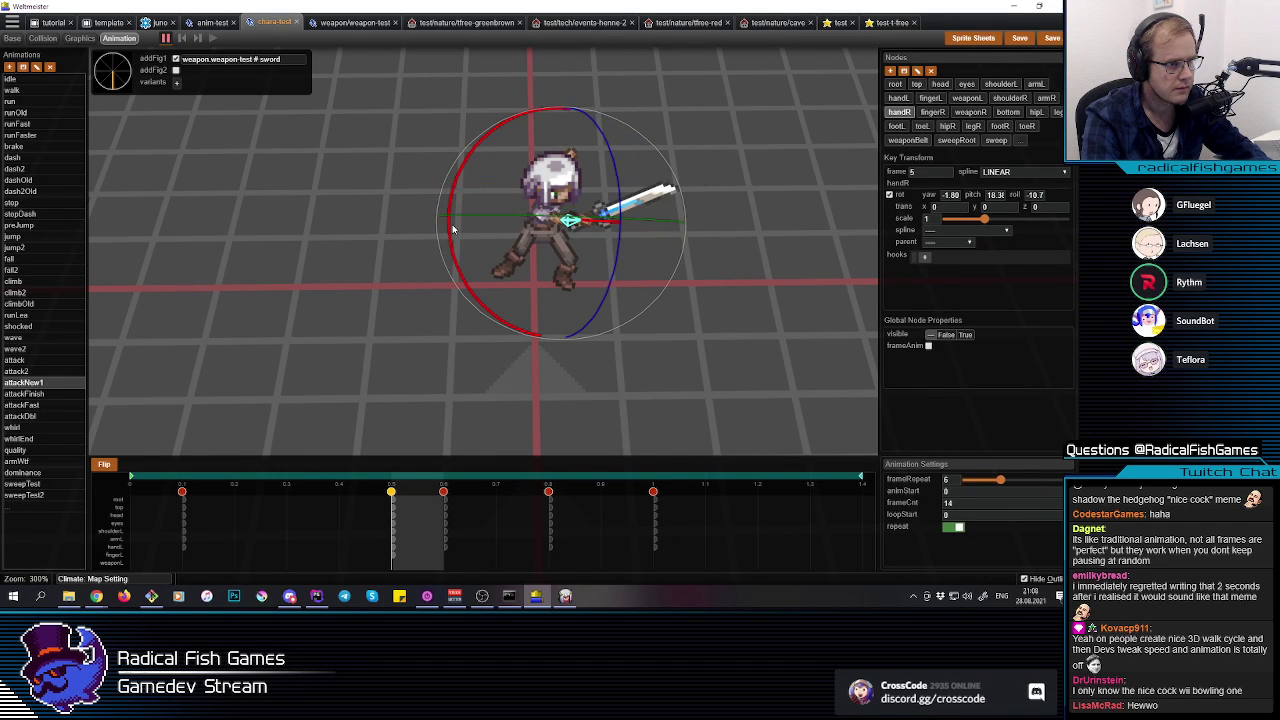
# Step: Turn the head node in frame 5 to about yaw 46.6, pitch 7.5 and roll -13.8, and compare the pose with earlier frames
pyautogui.moveTo(535, 207)
pyautogui.mouseDown(button='middle')
pyautogui.moveTo(595, 205)
pyautogui.moveTo(558, 198)
pyautogui.mouseUp(button='middle')
pyautogui.click(558, 201)
pyautogui.click(558, 201)
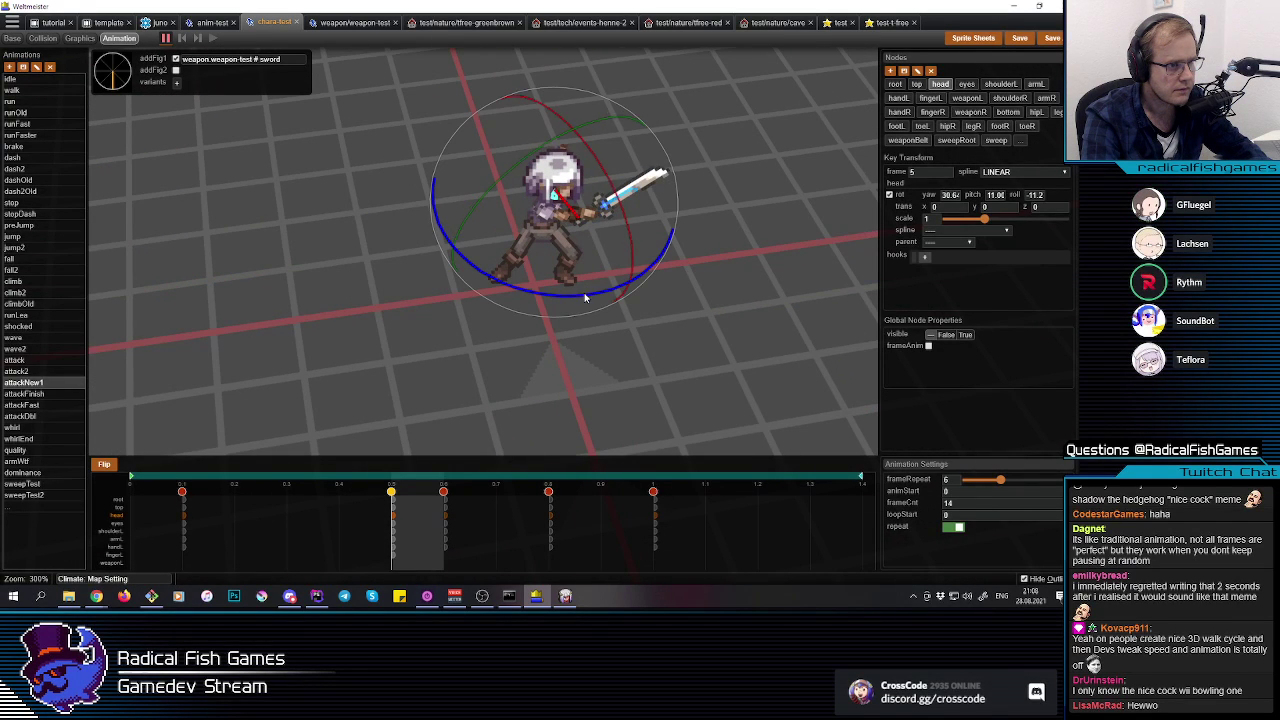
pyautogui.moveTo(570, 296); pyautogui.dragTo(574, 294)
pyautogui.moveTo(574, 294); pyautogui.dragTo(549, 306, button='middle')
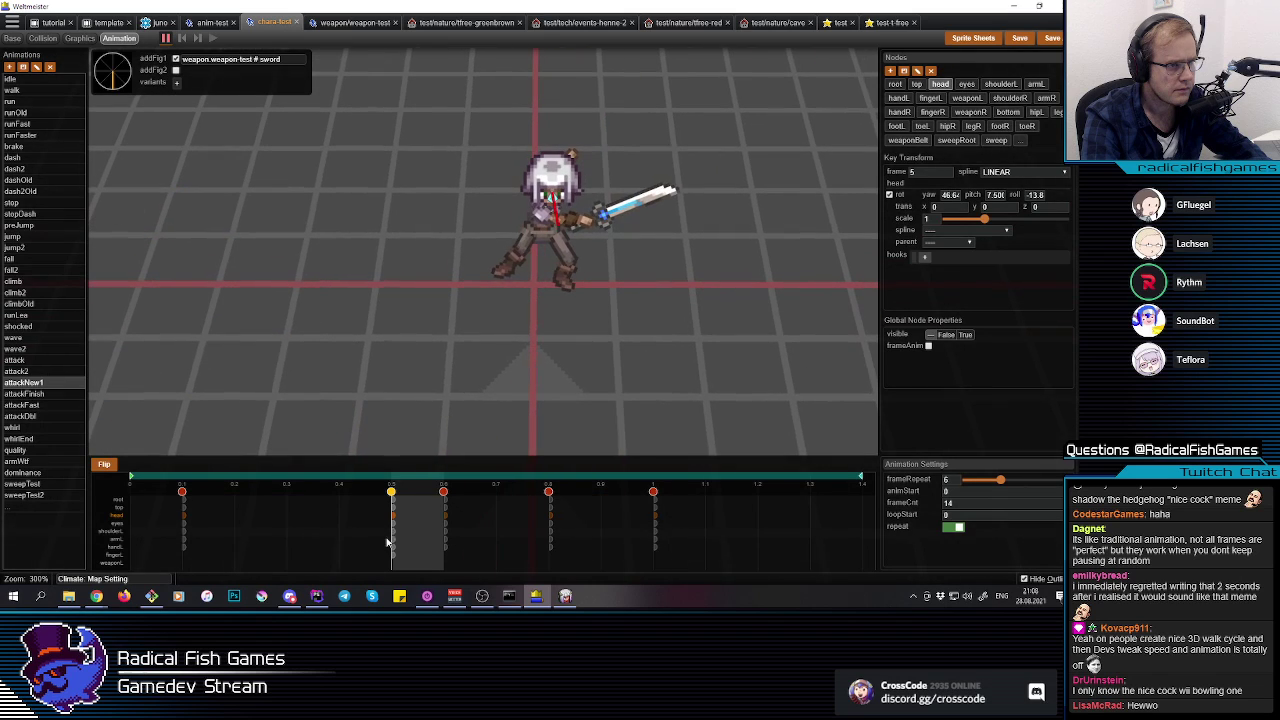
pyautogui.moveTo(389, 543); pyautogui.dragTo(253, 535)
pyautogui.click(419, 532)
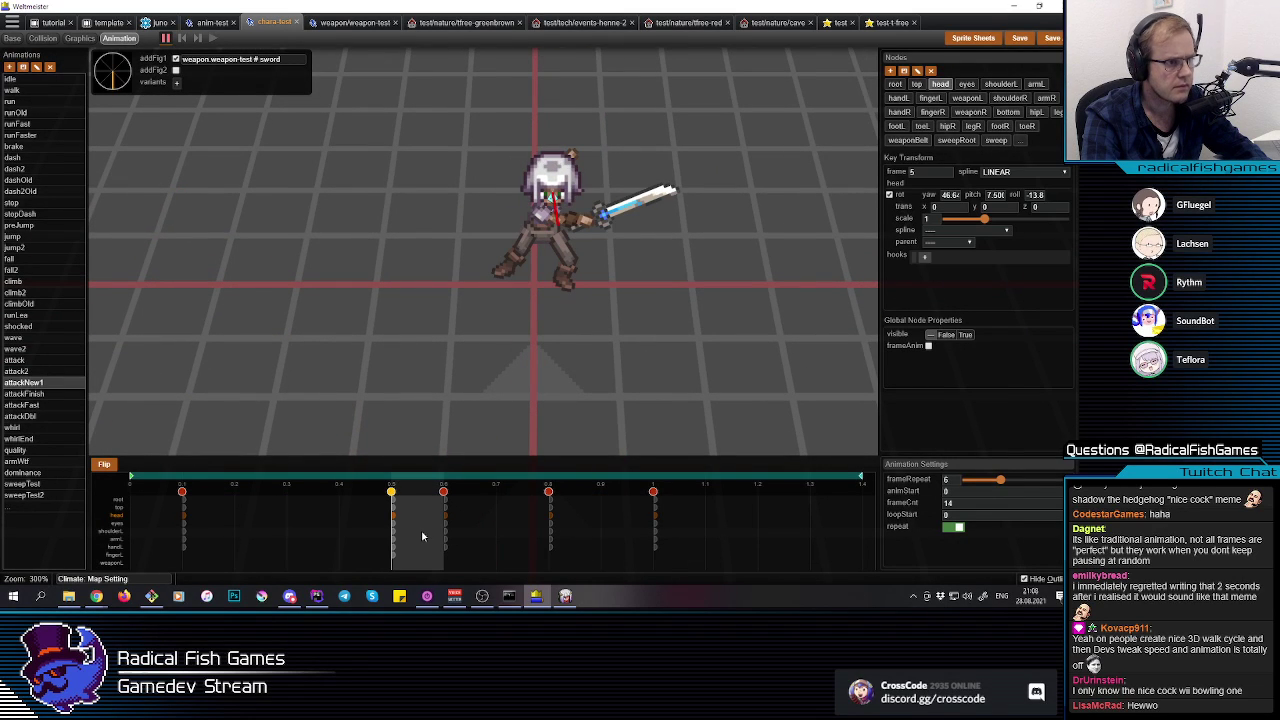
# Step: Rotate legL in frame 5 to adjust the left leg, and set the root node's x translation to 0.17
pyautogui.click(558, 248)
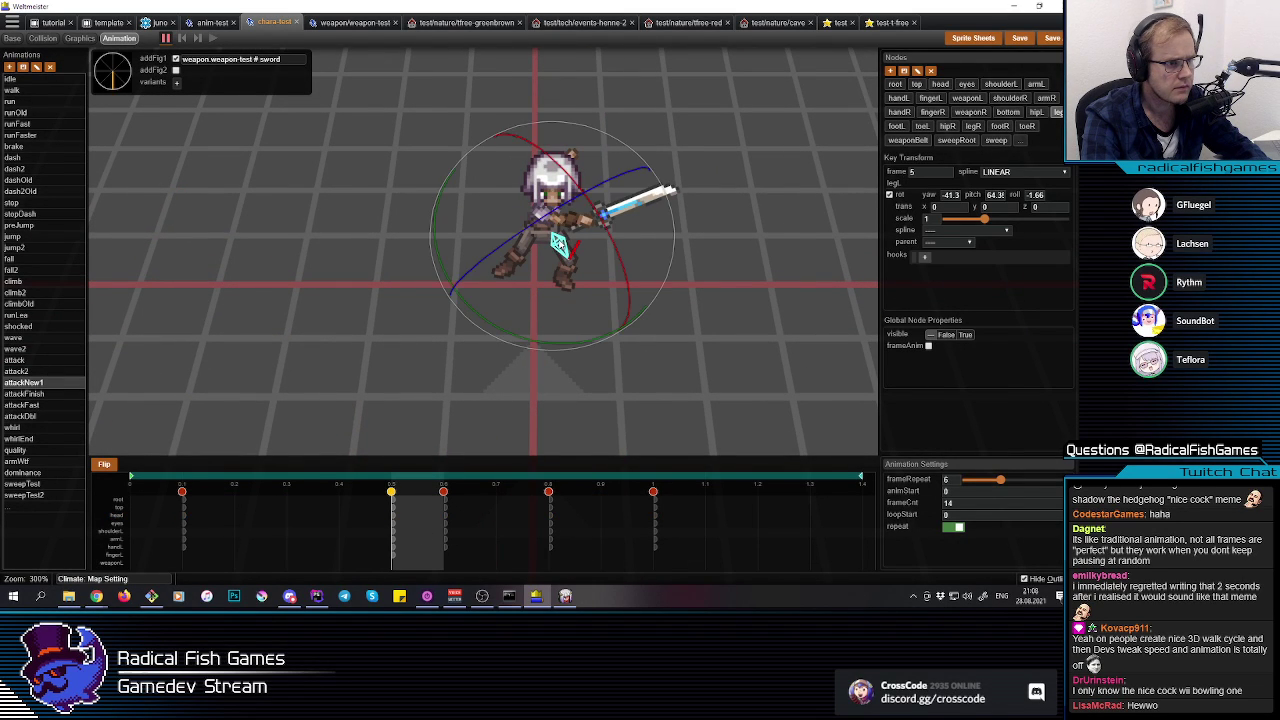
pyautogui.moveTo(571, 180); pyautogui.dragTo(553, 157)
pyautogui.click(569, 260)
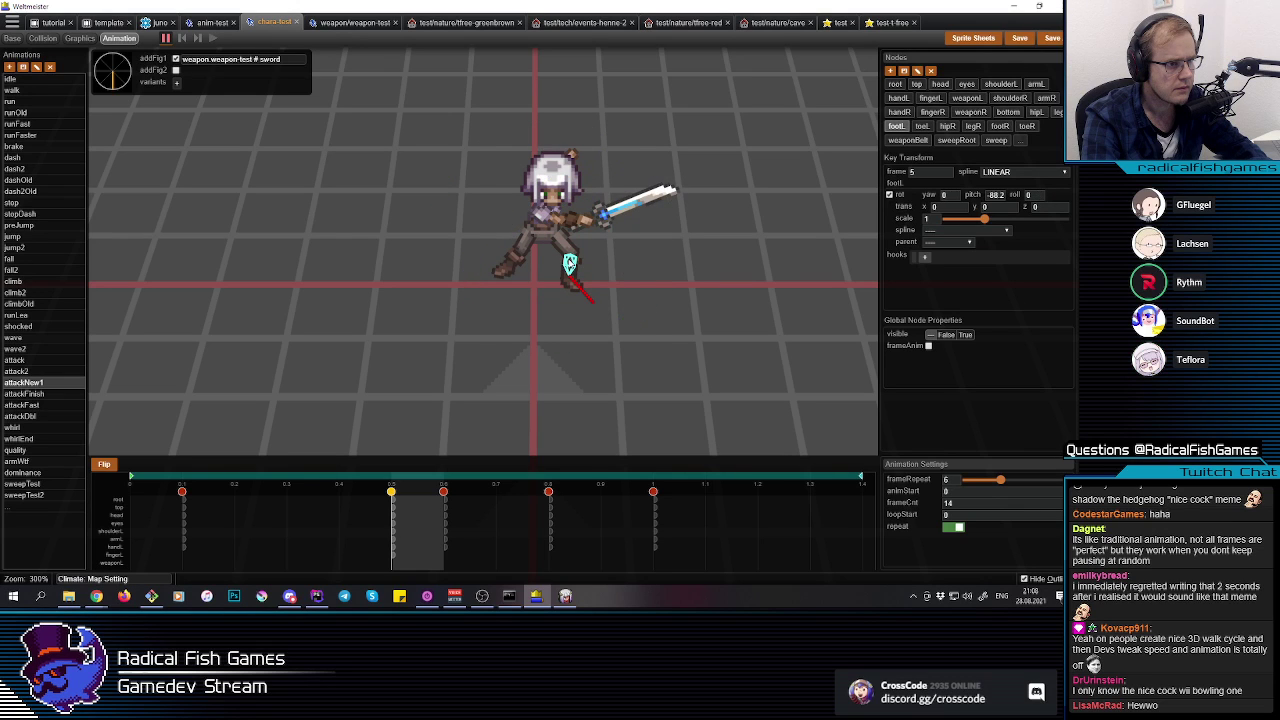
pyautogui.click(541, 222)
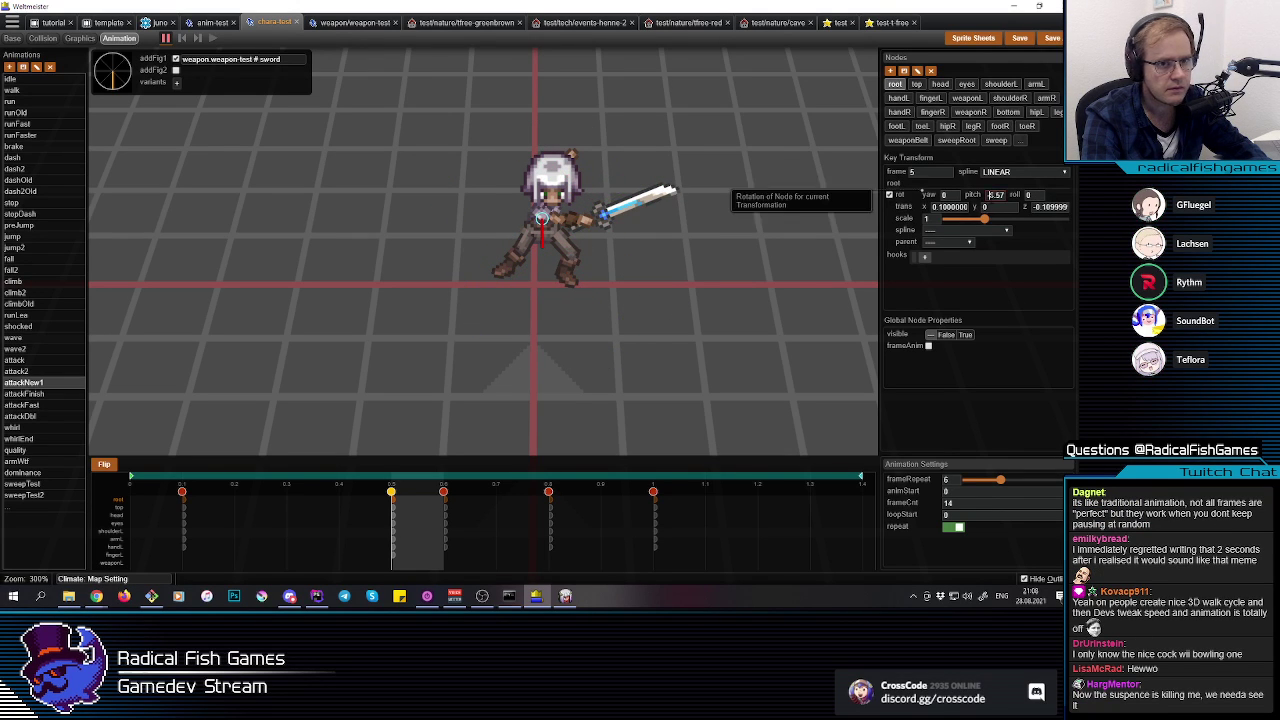
pyautogui.scroll(7, 957, 208)
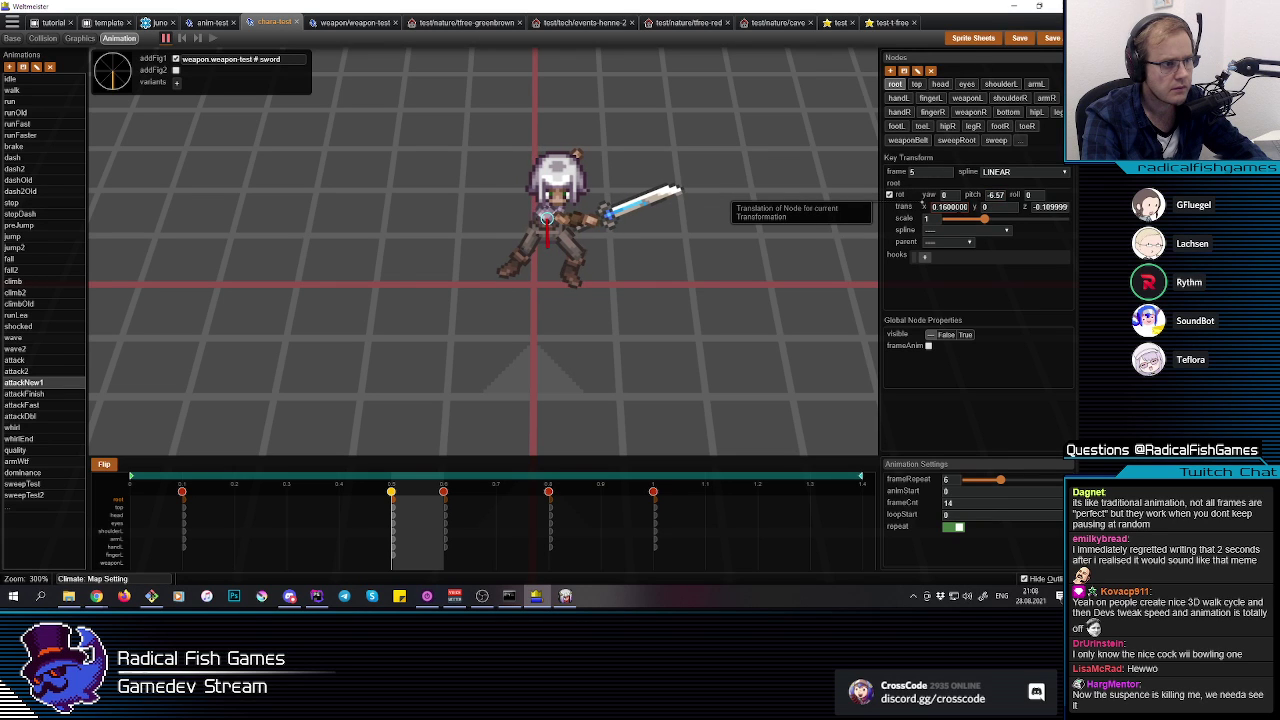
# Step: Adjust legR slightly in frame 5 and rotate footR to about yaw 23, pitch 8.6 and roll -9.6
pyautogui.click(535, 238)
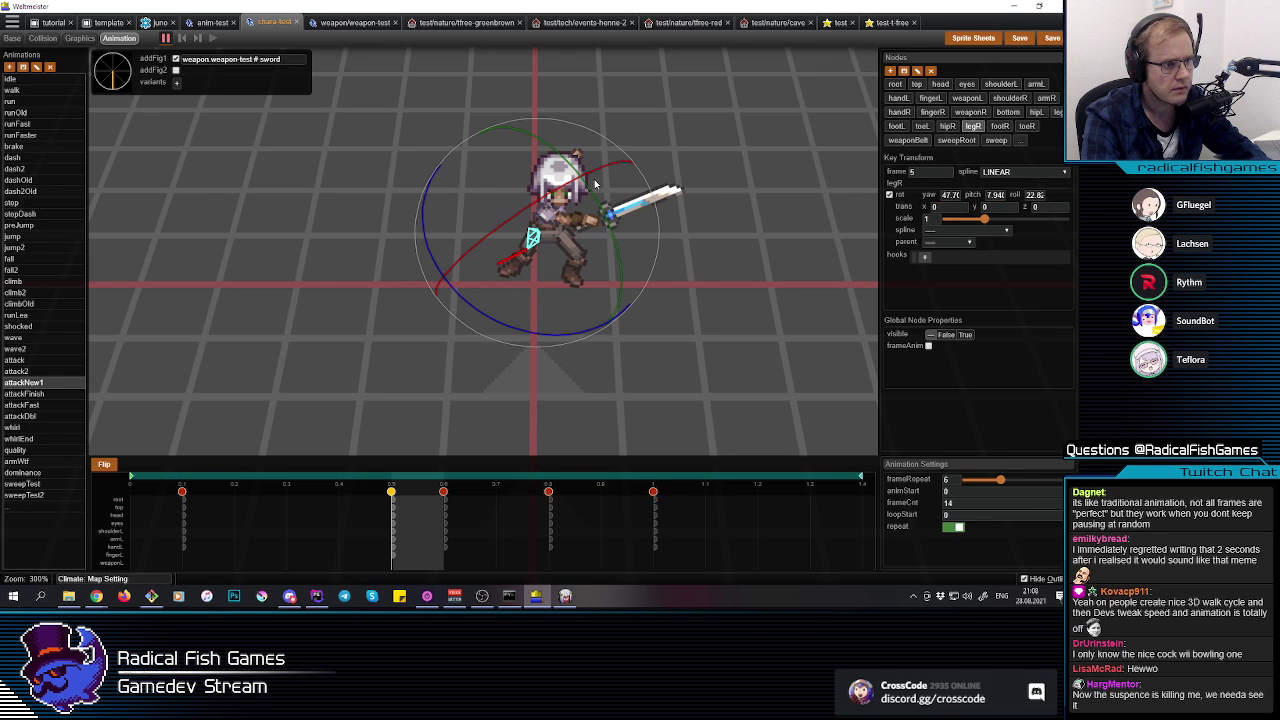
pyautogui.click(530, 237)
pyautogui.moveTo(566, 214); pyautogui.dragTo(571, 213)
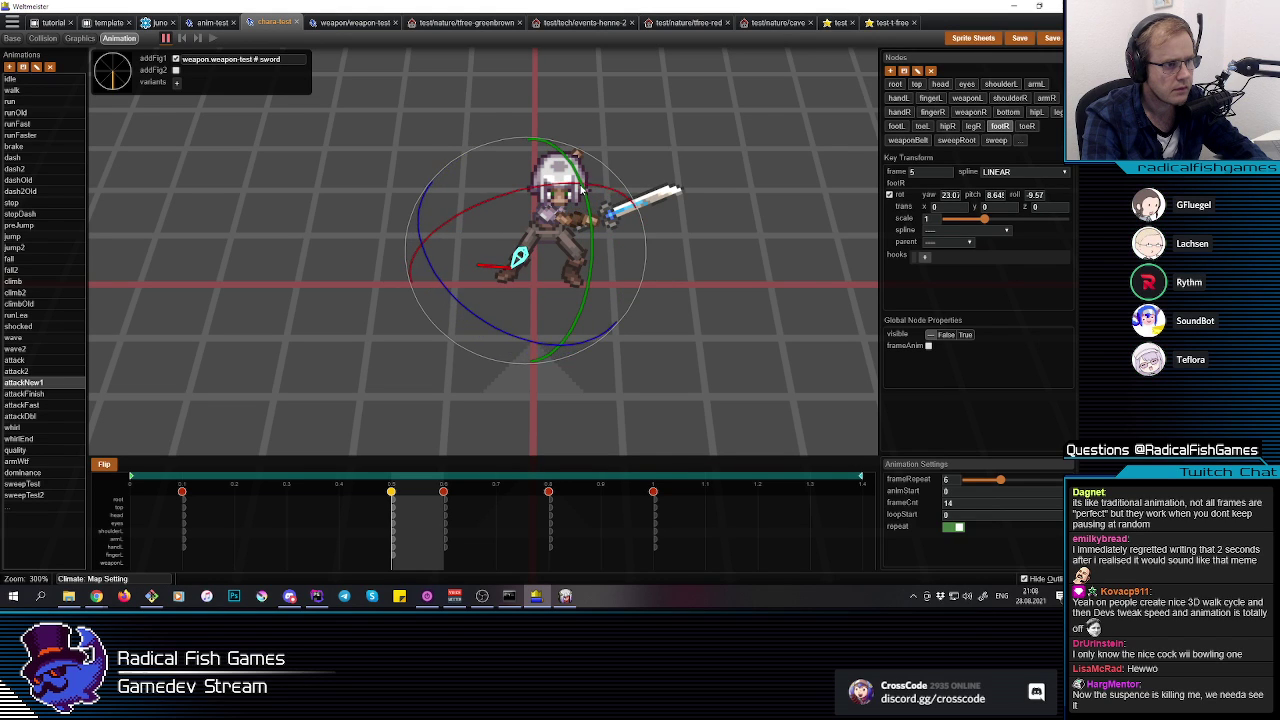
pyautogui.click(533, 240)
# Step: Set legR's pitch to about 17.8 and footR's pitch to about -2.4 in frame 5, working from a side view
pyautogui.moveTo(553, 251); pyautogui.dragTo(524, 276, button='middle')
pyautogui.click(547, 283)
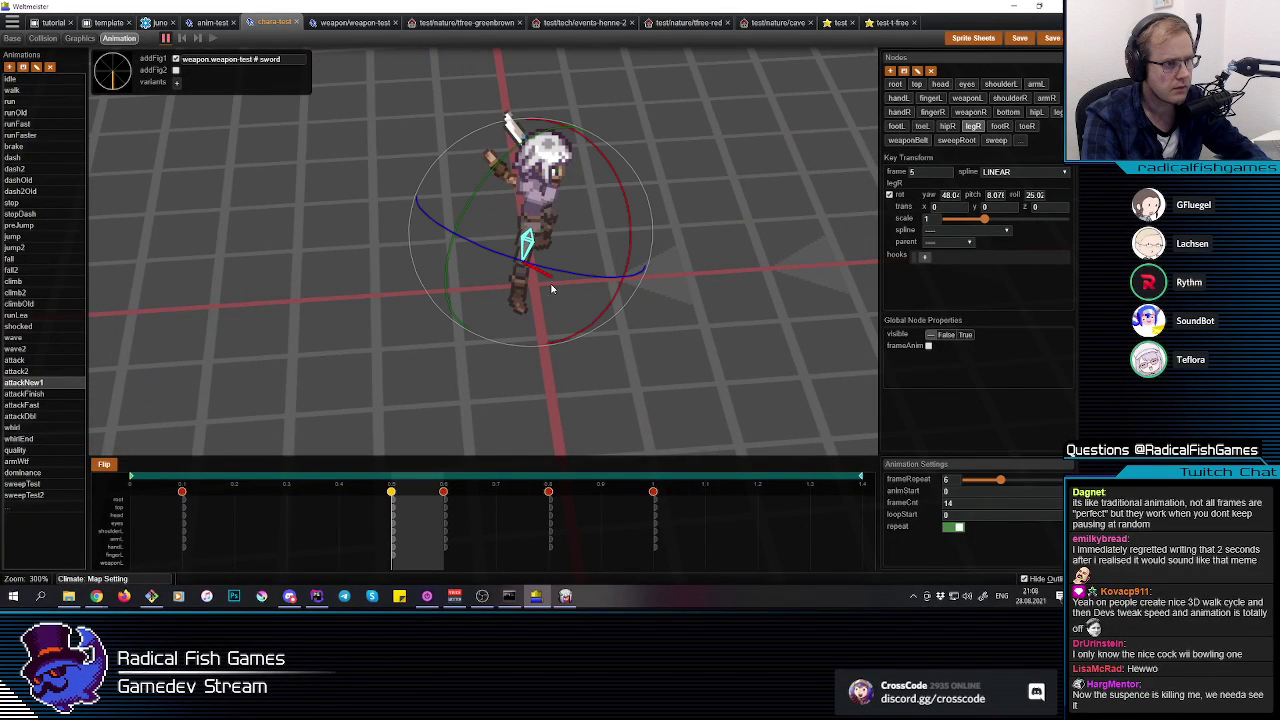
pyautogui.click(527, 280)
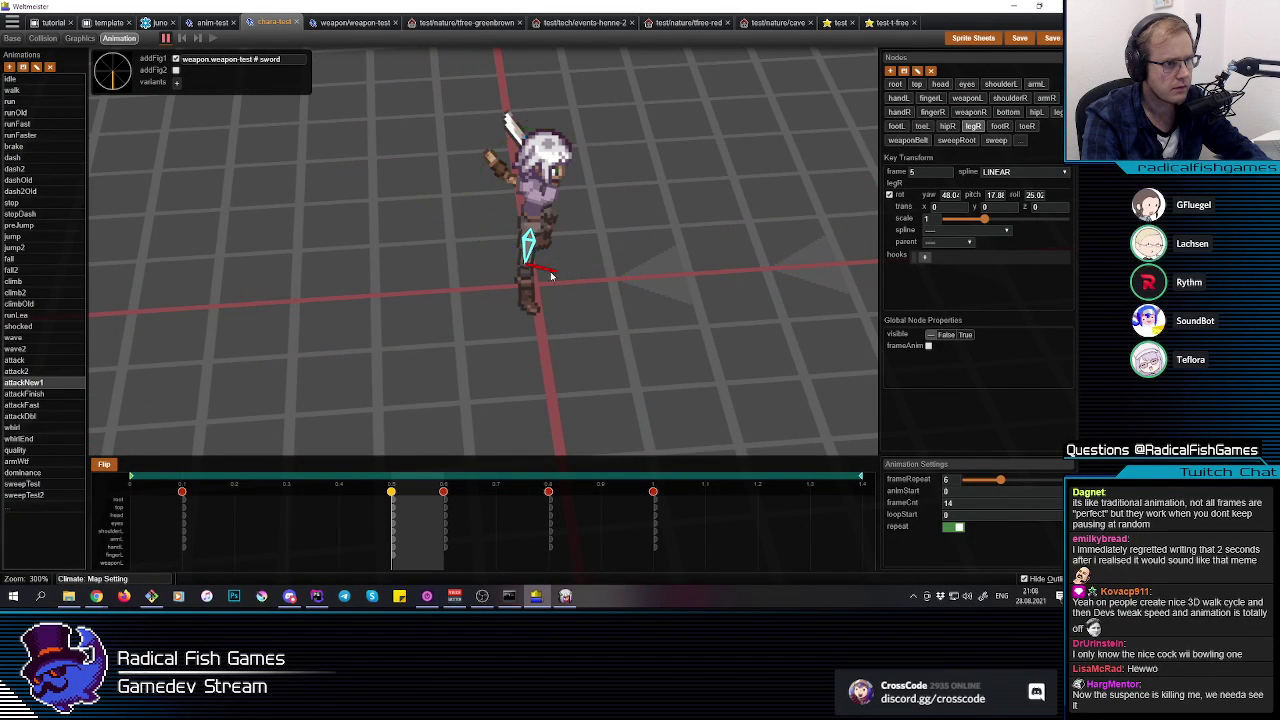
pyautogui.press('r')
pyautogui.moveTo(577, 228); pyautogui.dragTo(581, 233)
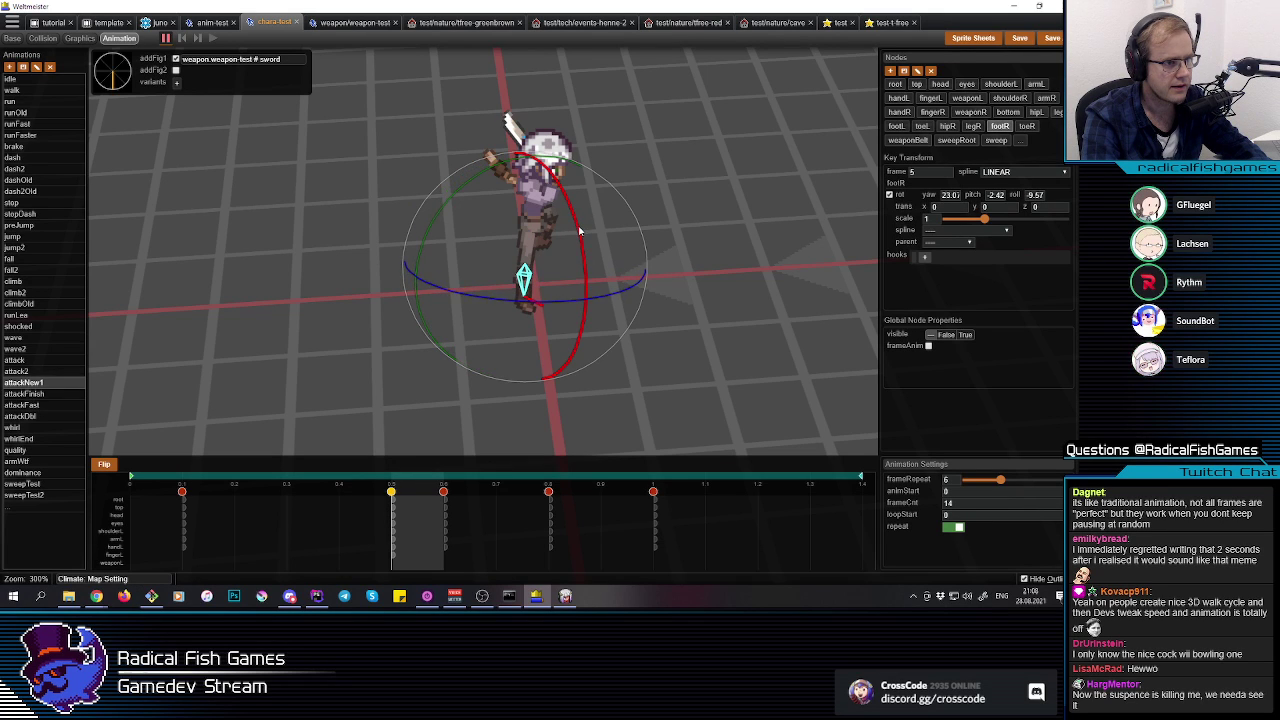
# Step: Switch to the Chrome browser, close the logo image page, and return to the Weltmeister animation editor
pyautogui.hotkey('alt', 'Tab')
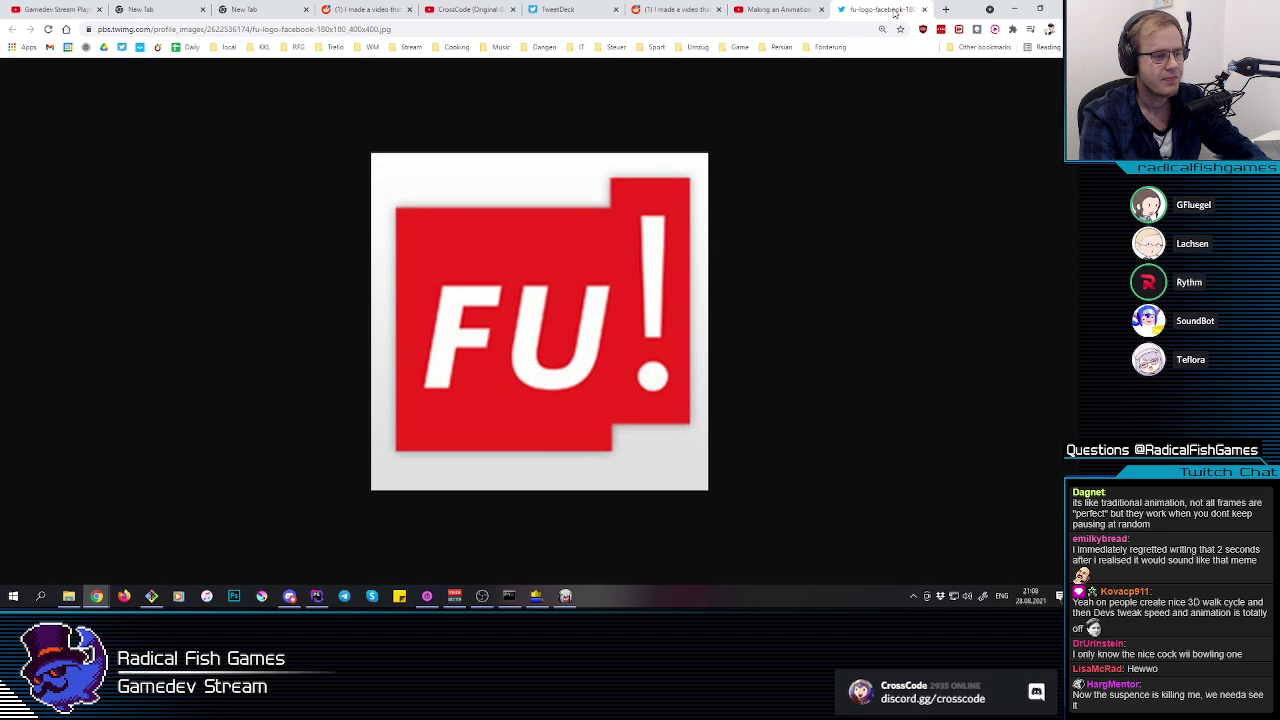
pyautogui.click(926, 10)
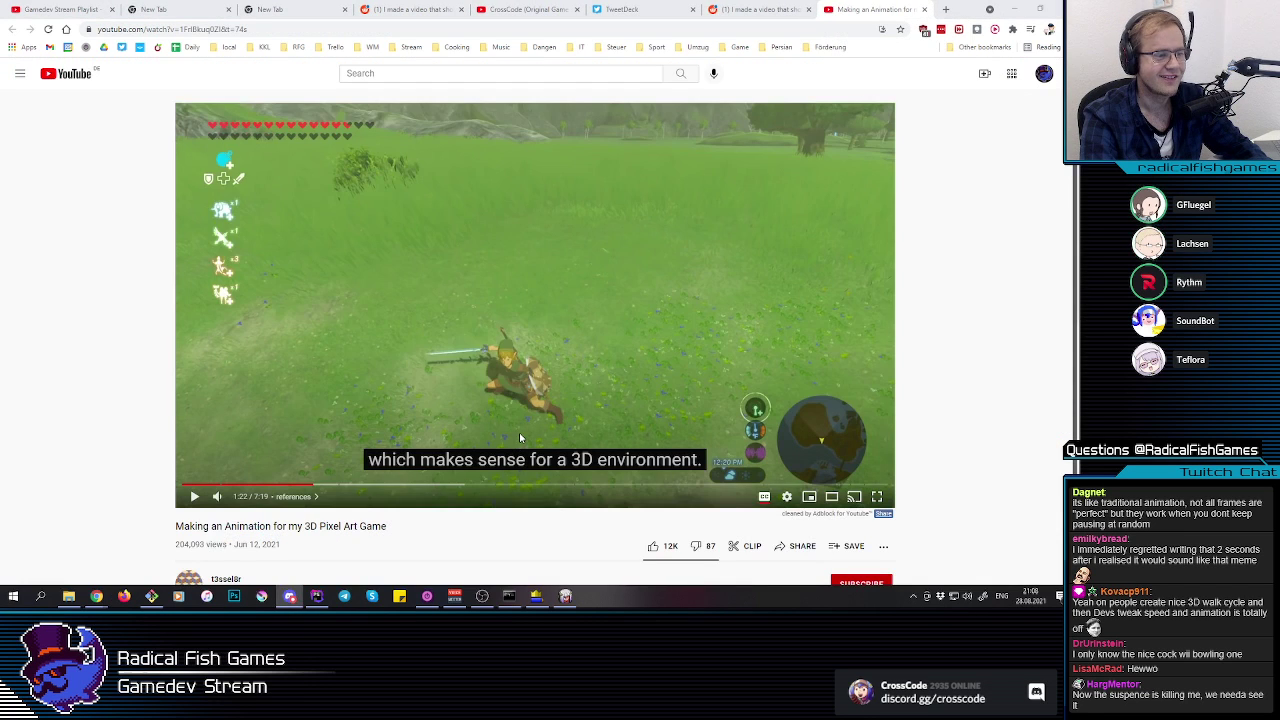
pyautogui.hotkey('alt', 'Tab')
pyautogui.press('Tab')
pyautogui.press('Tab')
pyautogui.click(698, 299)
# Step: Tilt the root node in frame 5 to a pitch of about -19.2 from a side view
pyautogui.moveTo(668, 306); pyautogui.dragTo(537, 216, button='middle')
pyautogui.click(534, 211)
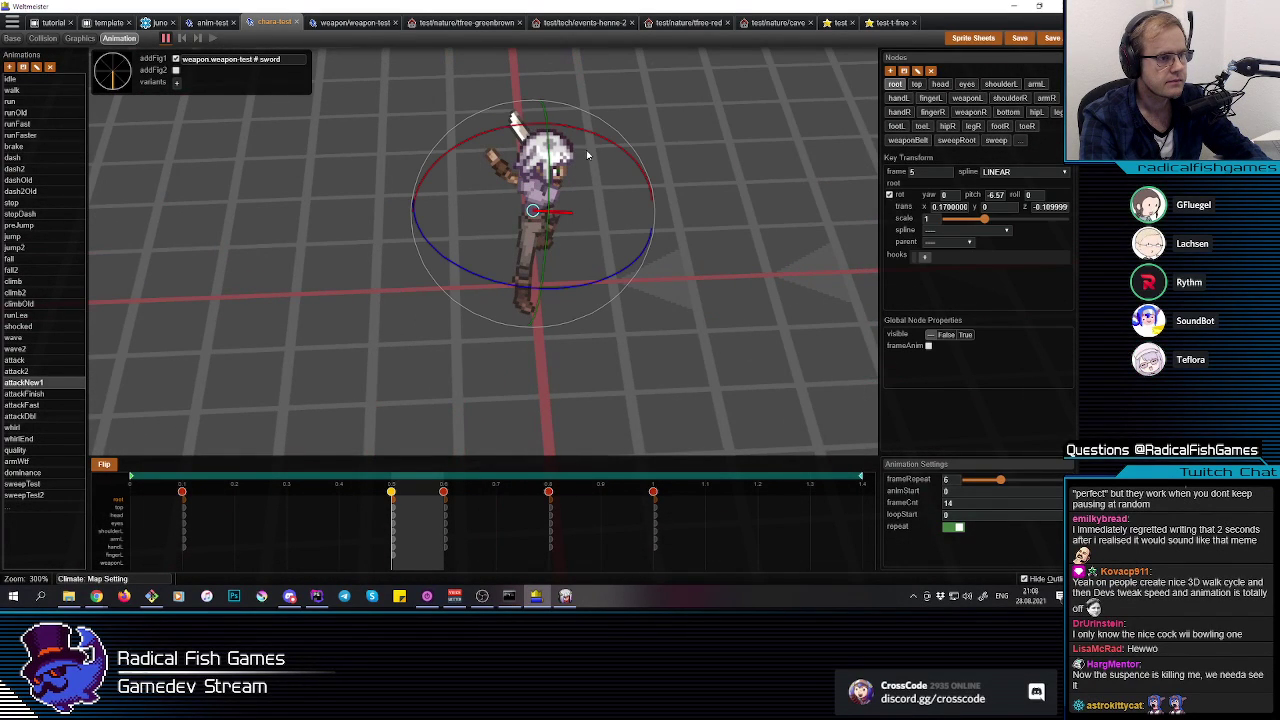
pyautogui.moveTo(597, 137); pyautogui.dragTo(609, 141)
pyautogui.middleClick(614, 306)
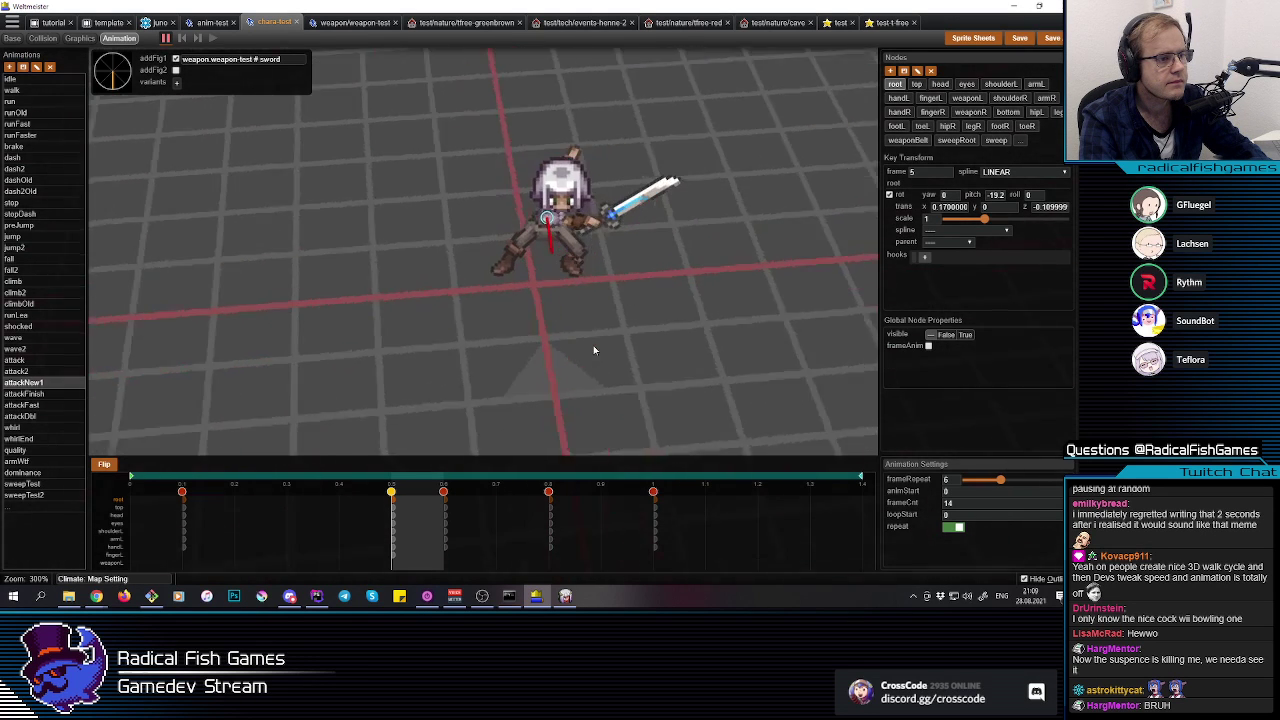
# Step: Rotate the right leg and footR in frame 5 to refine the wide stance for the tilted root
pyautogui.click(515, 255)
pyautogui.moveTo(516, 256)
pyautogui.mouseDown(button='middle')
pyautogui.moveTo(591, 235)
pyautogui.moveTo(551, 305)
pyautogui.moveTo(512, 262)
pyautogui.mouseUp(button='middle')
pyautogui.click(510, 262)
pyautogui.click(515, 257)
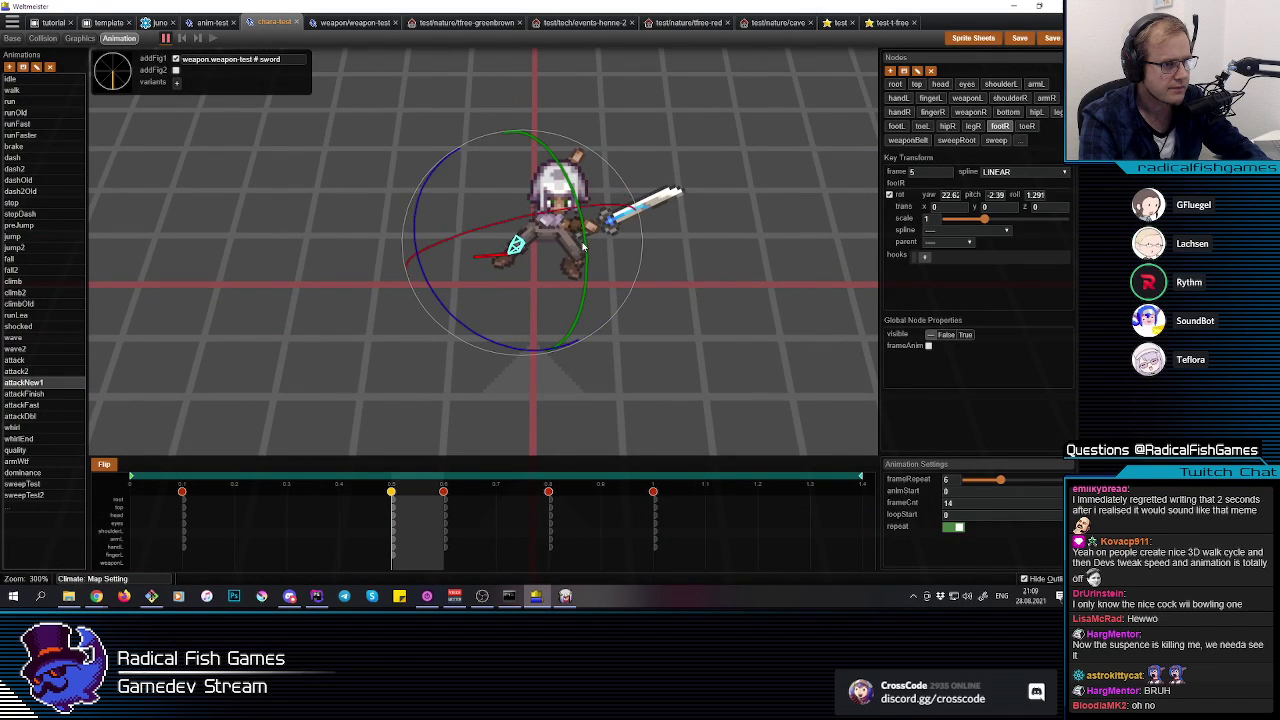
pyautogui.moveTo(514, 306); pyautogui.dragTo(532, 308)
pyautogui.click(531, 309)
pyautogui.moveTo(593, 263); pyautogui.dragTo(576, 276)
pyautogui.moveTo(576, 276); pyautogui.dragTo(577, 280, button='middle')
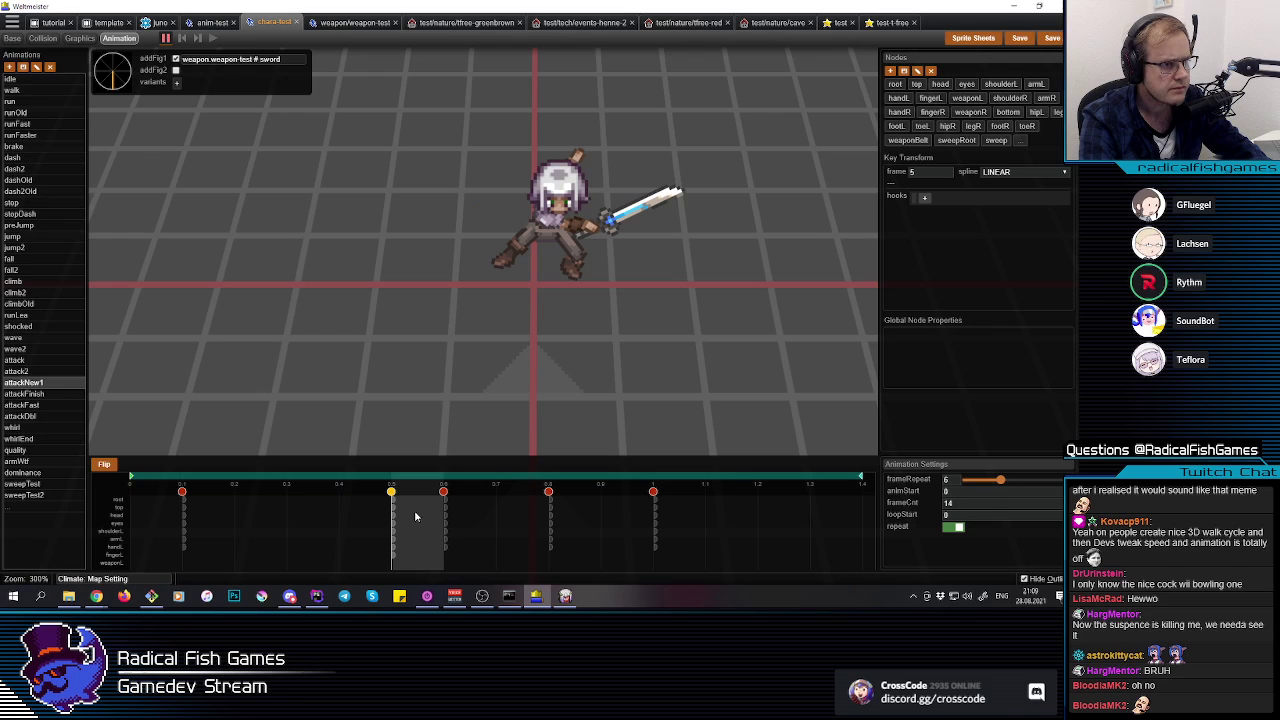
# Step: Rotate weaponR in frame 5 so the sword points horizontally sideways, and compare the pose with frame 1
pyautogui.click(607, 225)
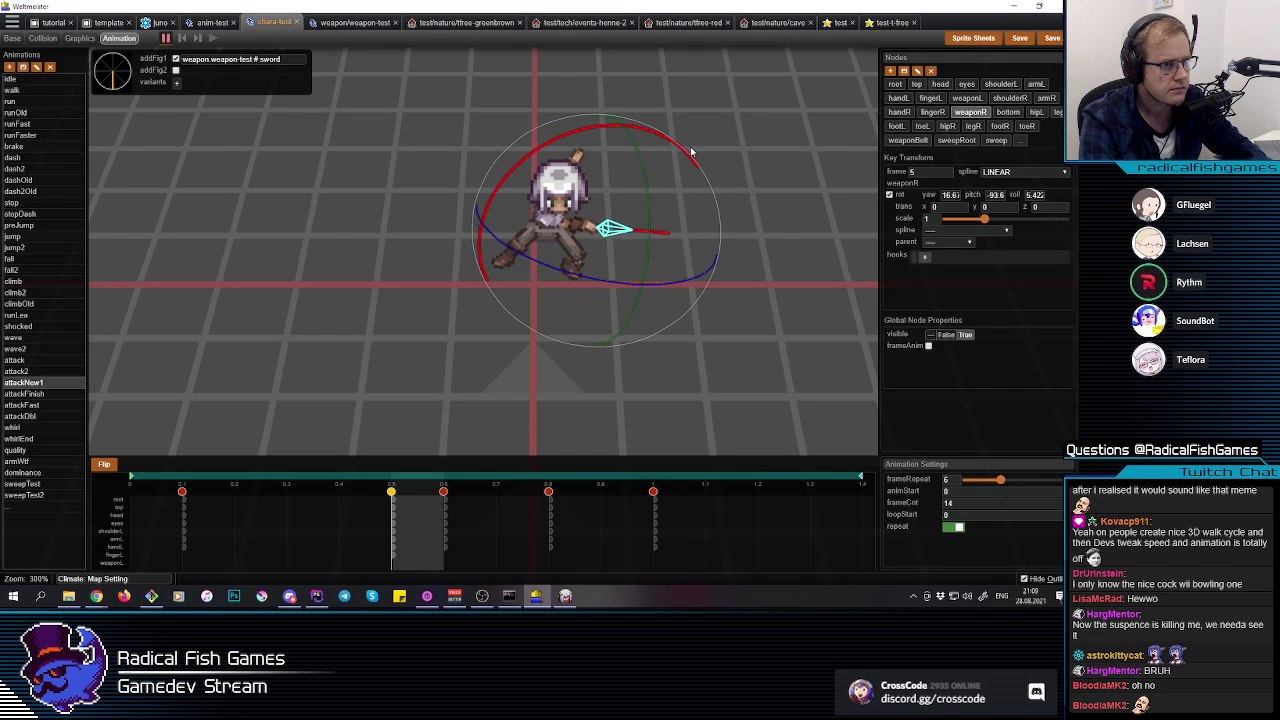
pyautogui.click(799, 318)
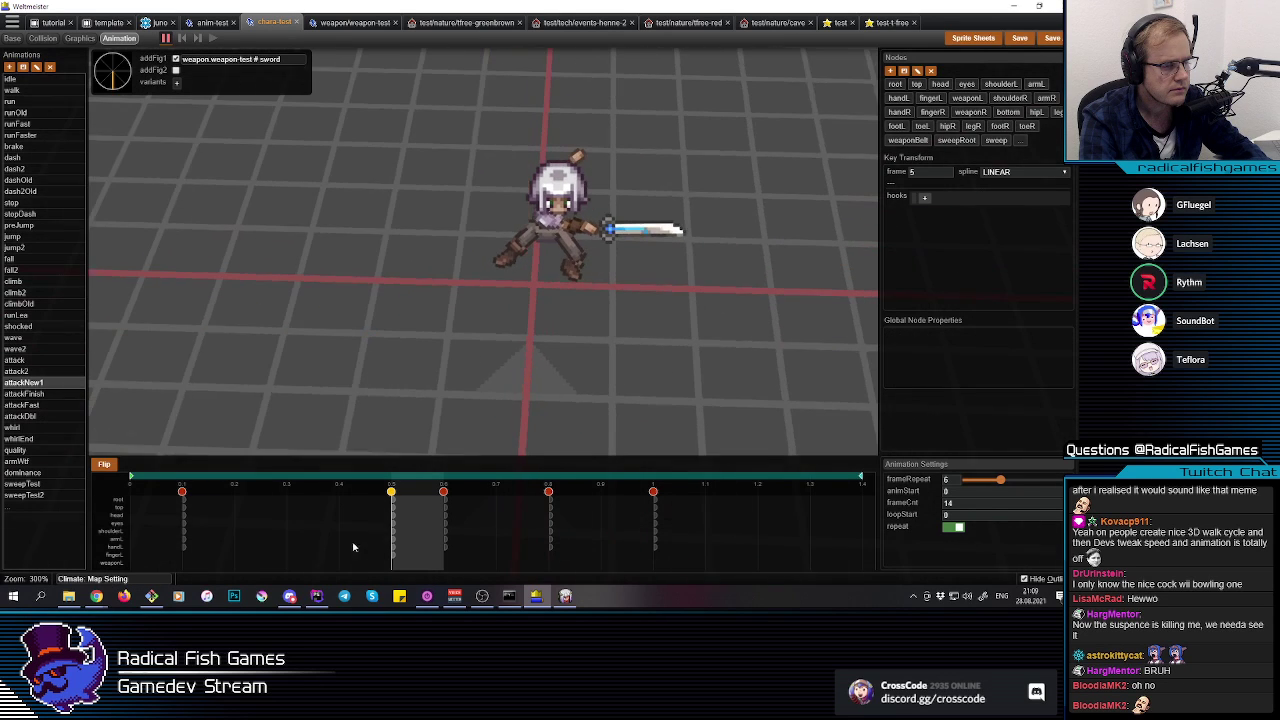
pyautogui.click(373, 535)
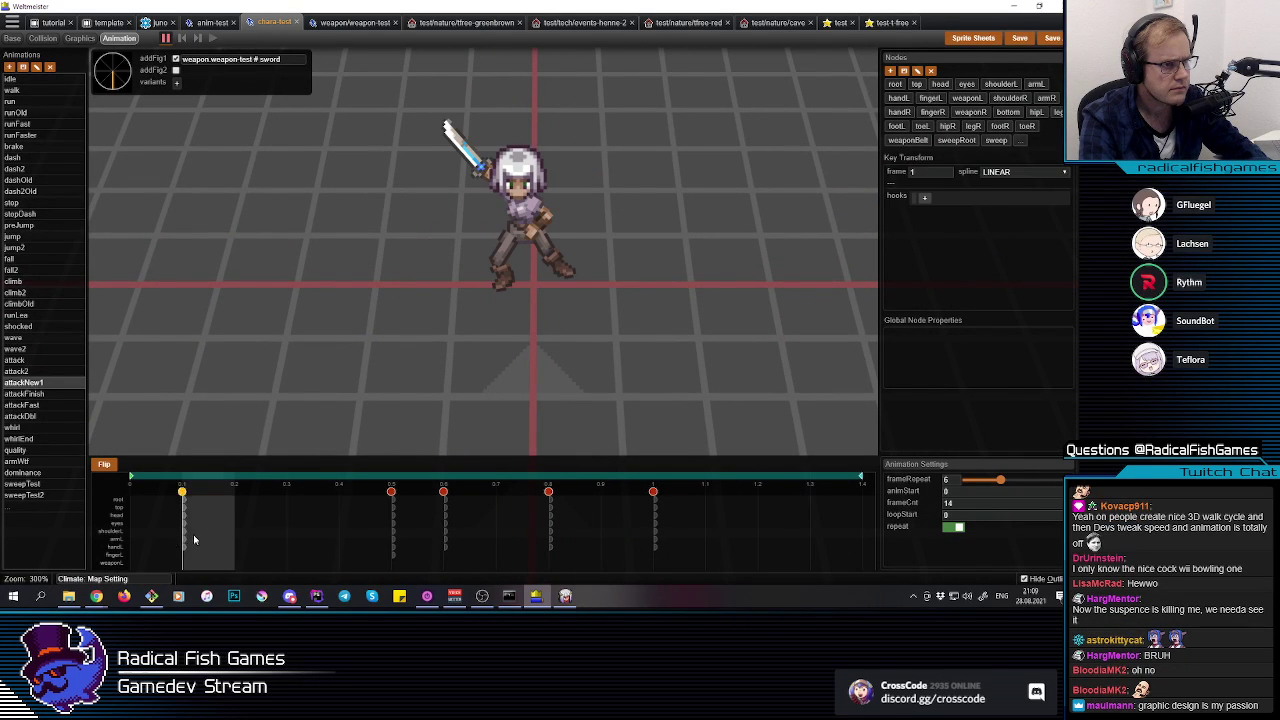
# Step: Rotate weaponR in frame 1 to a pitch of about -44.5 and check the sword from the side
pyautogui.click(481, 168)
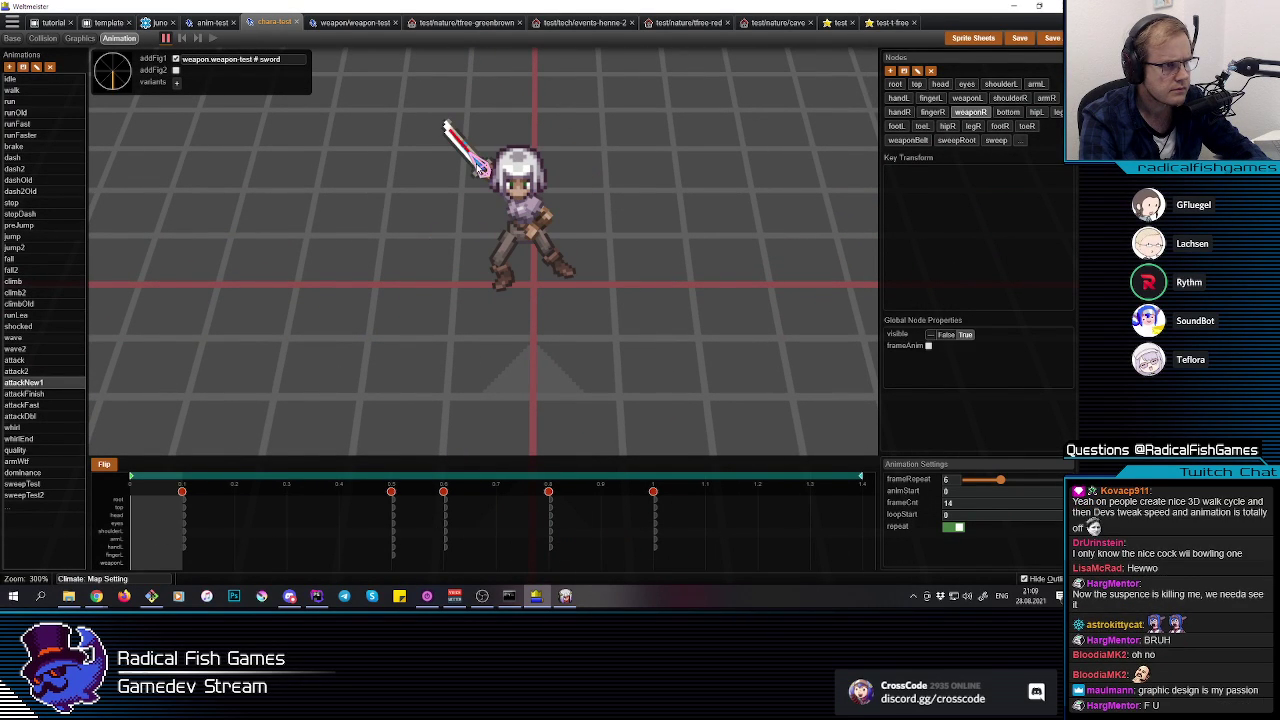
pyautogui.click(201, 522)
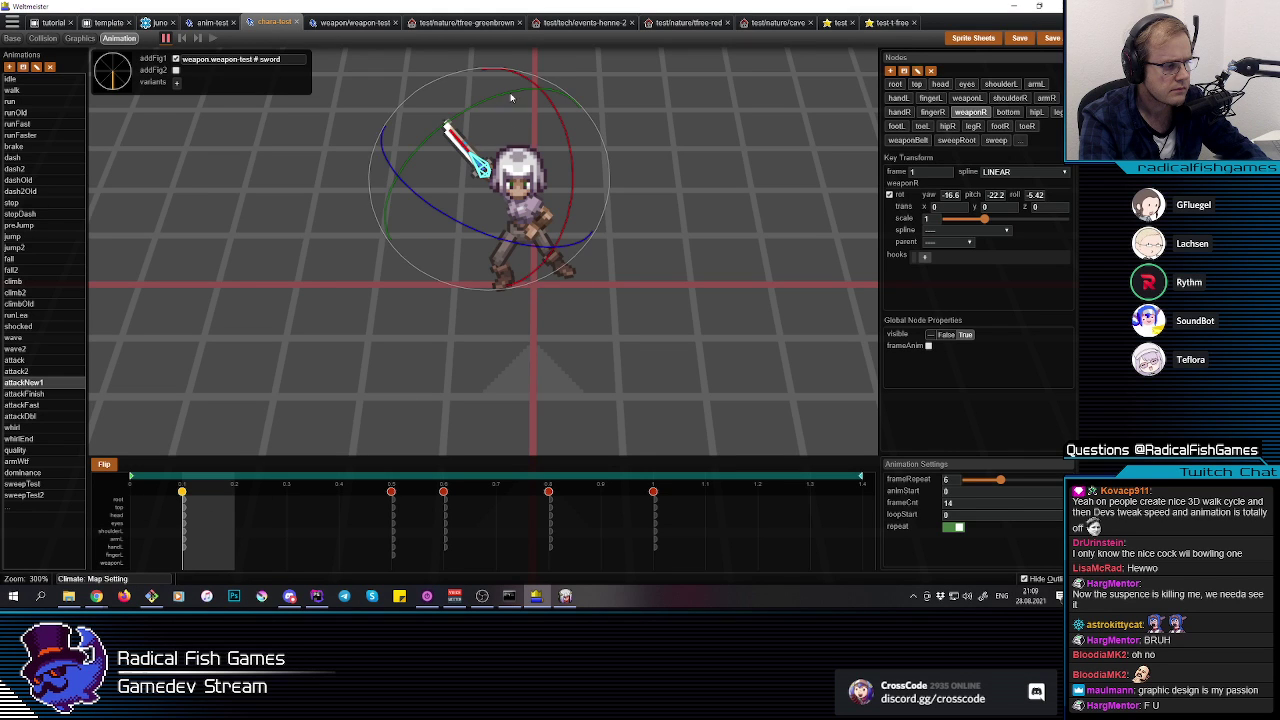
pyautogui.moveTo(557, 161)
pyautogui.mouseDown()
pyautogui.moveTo(572, 157)
pyautogui.moveTo(565, 145)
pyautogui.moveTo(563, 161)
pyautogui.mouseUp()
pyautogui.moveTo(578, 321); pyautogui.dragTo(531, 291, button='middle')
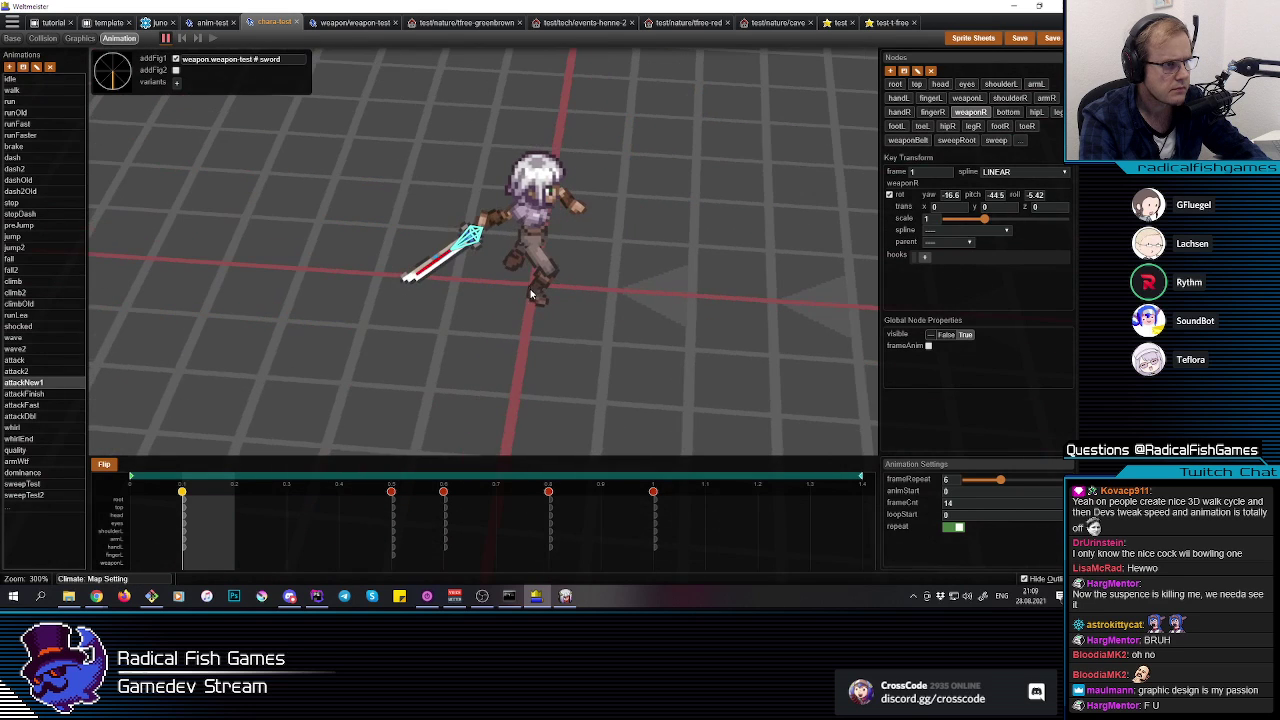
# Step: Rotate armL to a pitch of about -56 and handL to a pitch of about 25.6 in frame 5
pyautogui.click(409, 522)
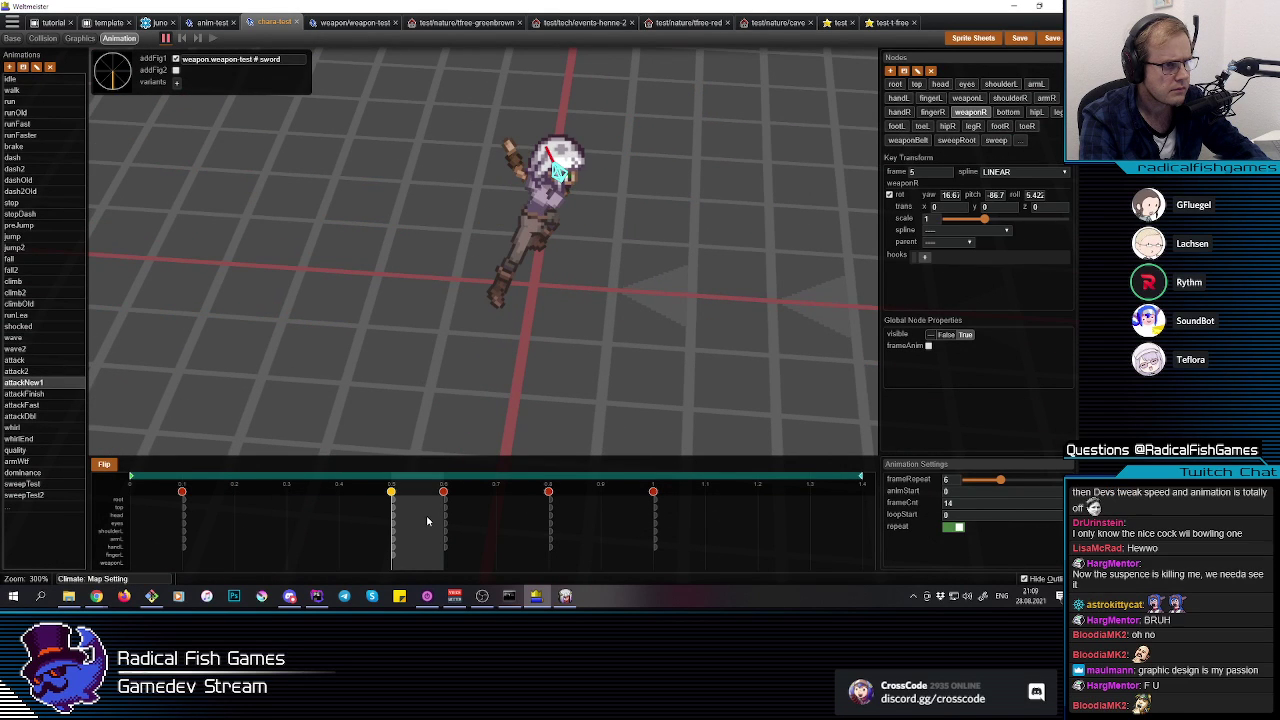
pyautogui.moveTo(800, 170); pyautogui.dragTo(548, 208, button='middle')
pyautogui.click(548, 208)
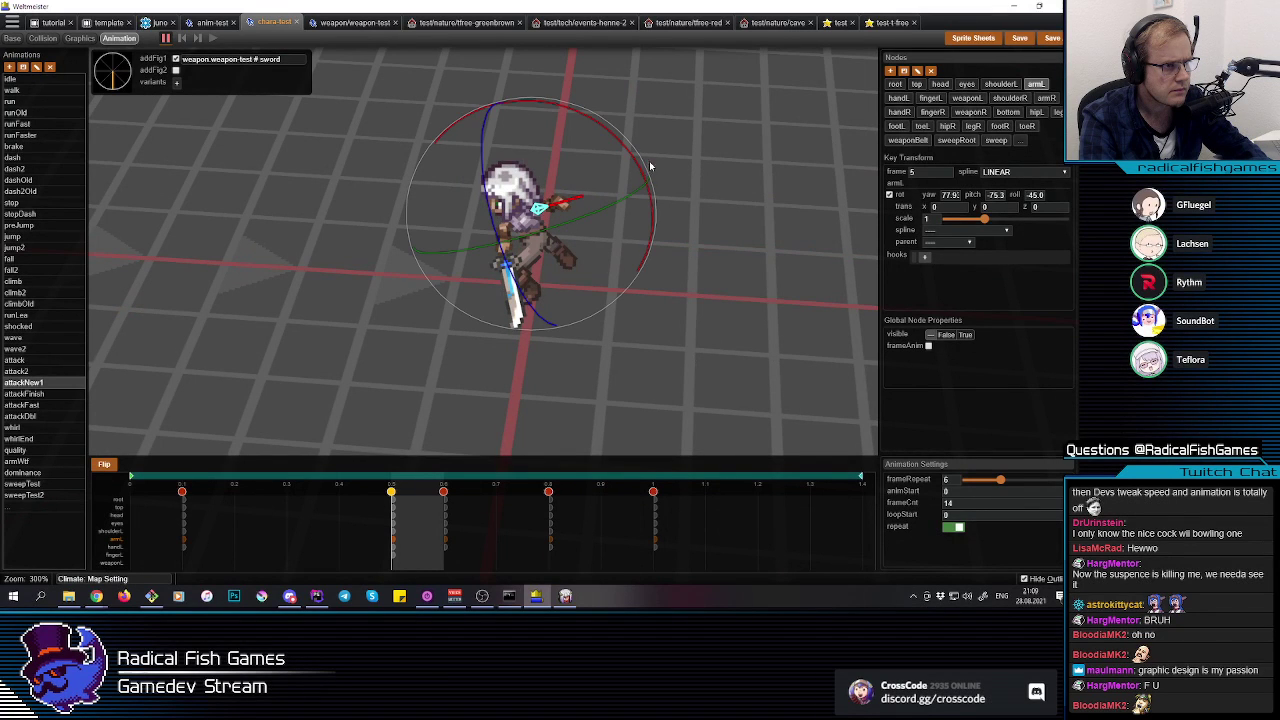
pyautogui.moveTo(640, 173); pyautogui.dragTo(563, 216)
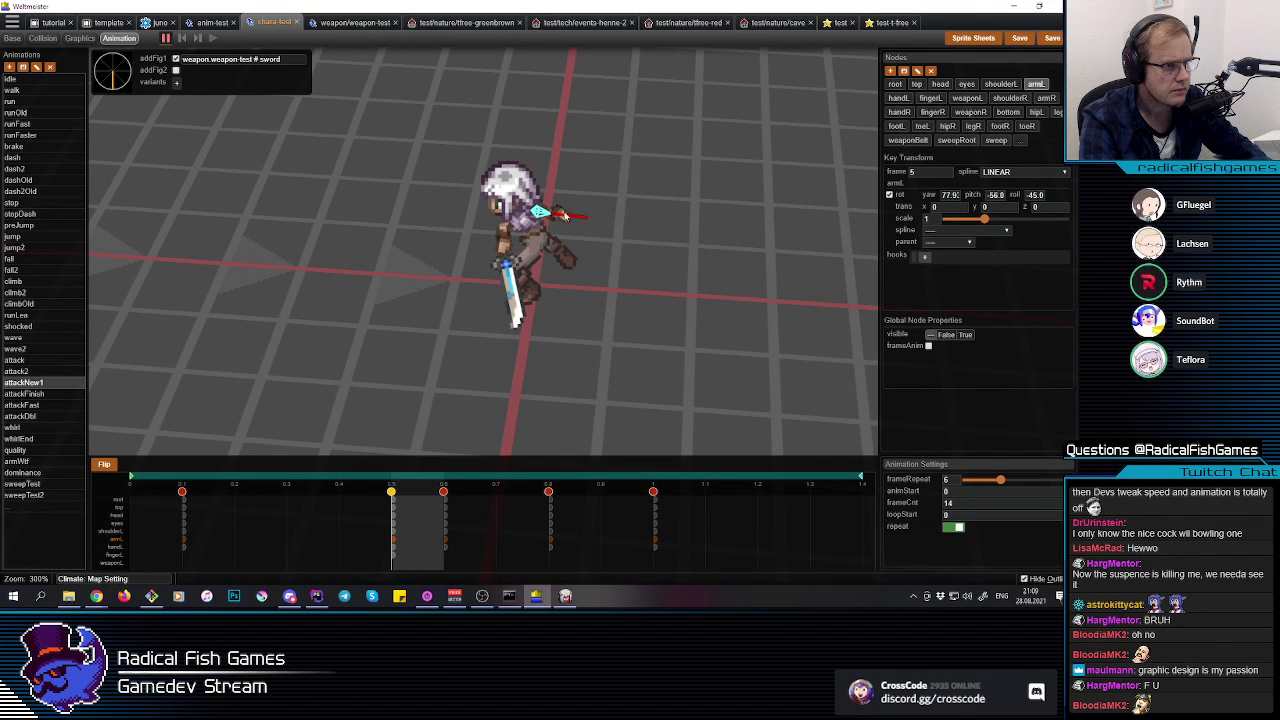
pyautogui.moveTo(555, 215); pyautogui.dragTo(666, 140, button='middle')
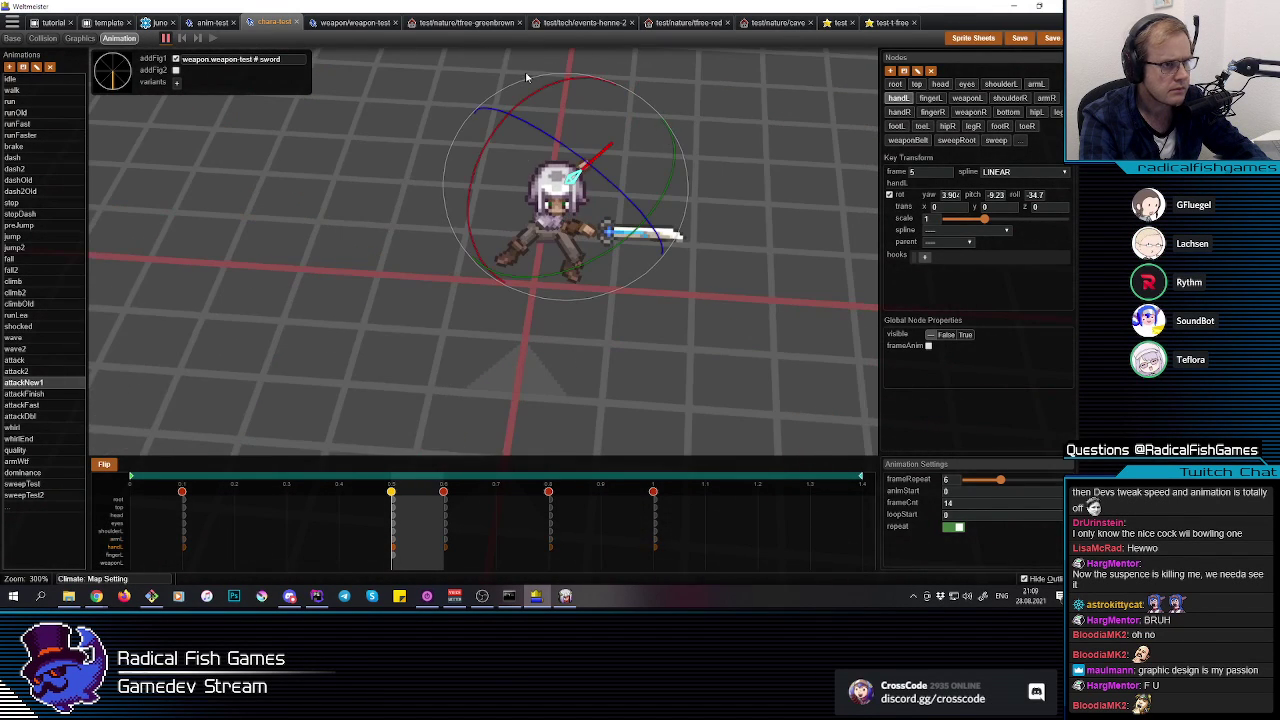
pyautogui.moveTo(549, 90); pyautogui.dragTo(573, 90)
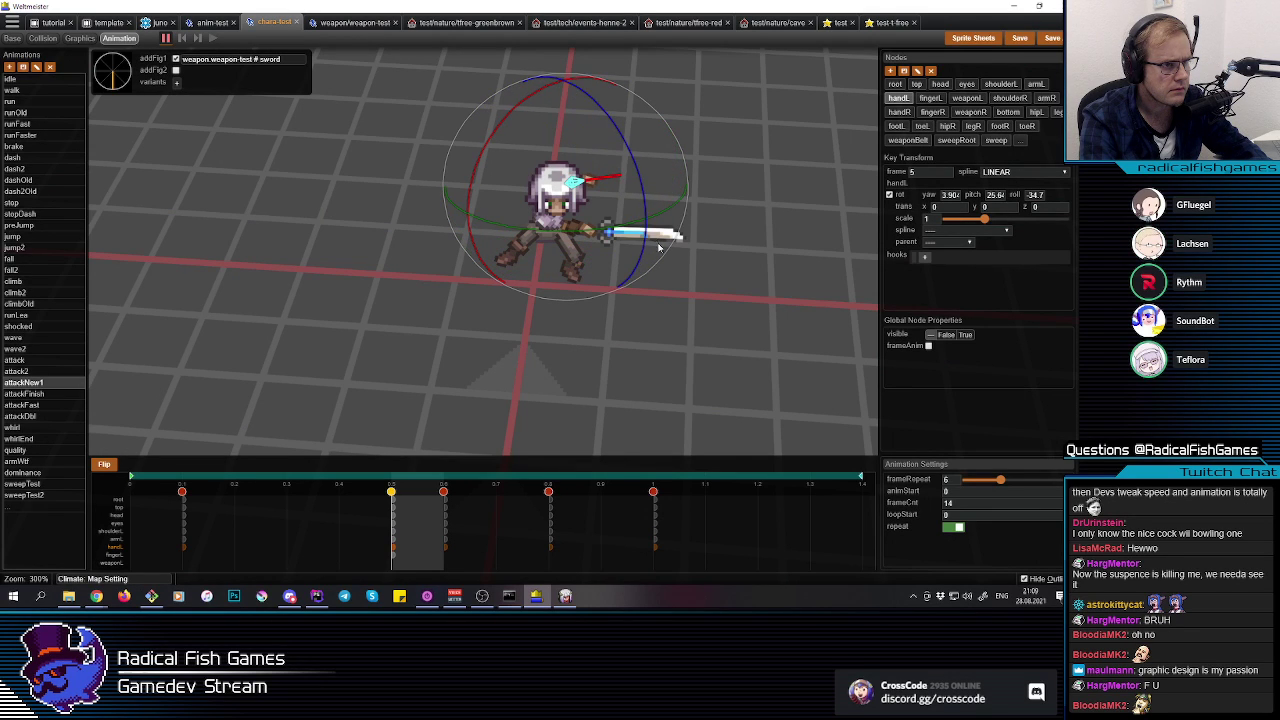
# Step: Fine-tune handL in frame 5 and rotate armR to a yaw of about 29.8, pitch 134.5 and roll 46.9
pyautogui.moveTo(657, 217); pyautogui.dragTo(612, 226)
pyautogui.moveTo(525, 378); pyautogui.dragTo(576, 258, button='middle')
pyautogui.click(538, 194)
pyautogui.click(537, 190)
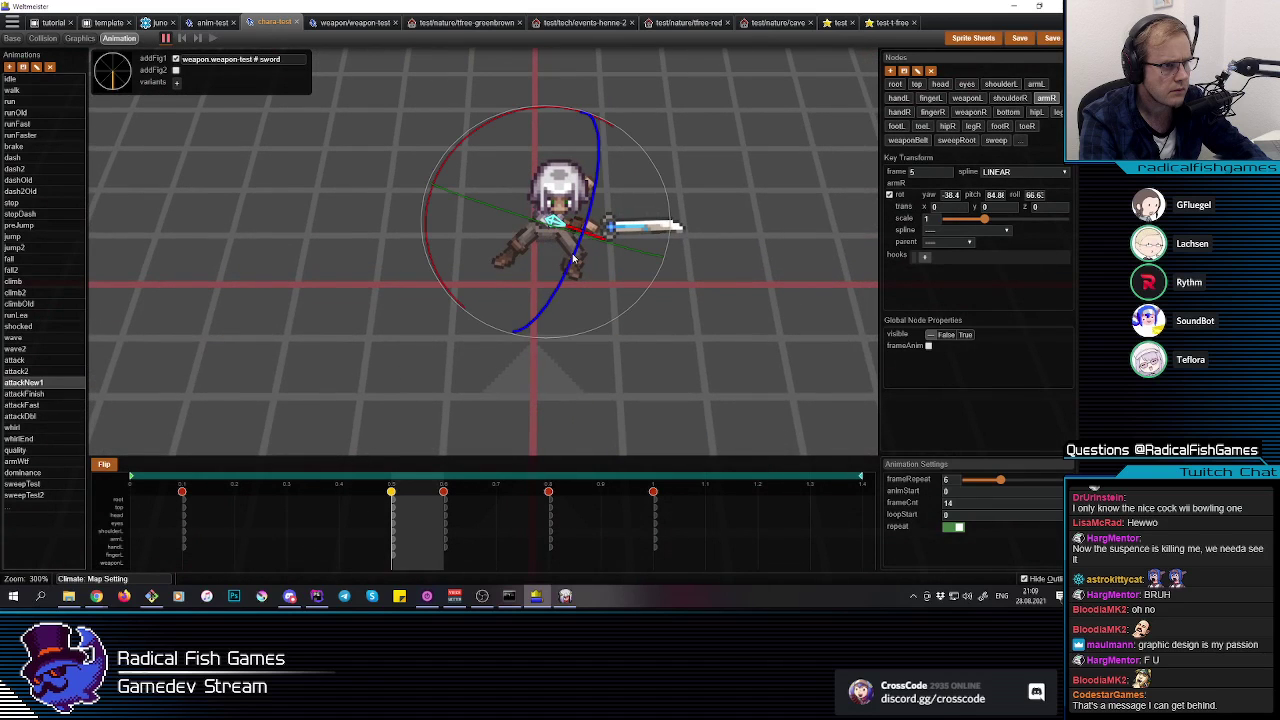
pyautogui.moveTo(590, 238); pyautogui.dragTo(579, 237)
pyautogui.moveTo(588, 286); pyautogui.dragTo(570, 308, button='middle')
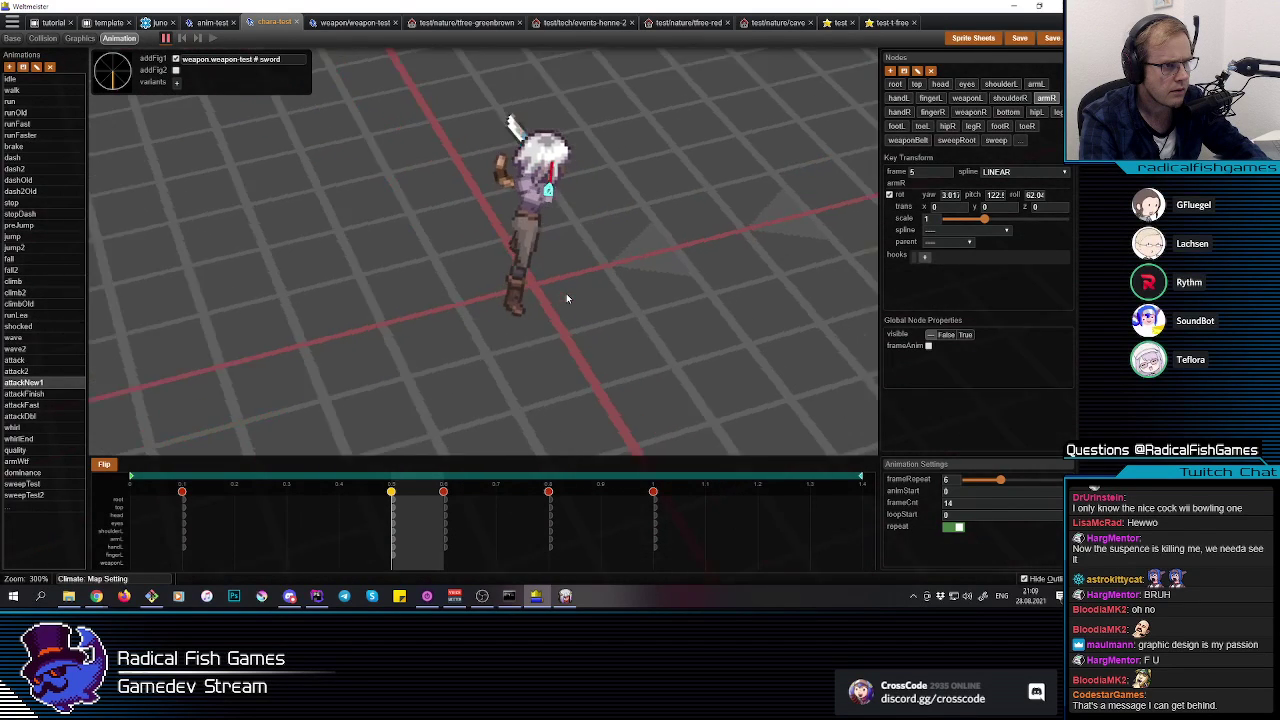
pyautogui.click(556, 224)
pyautogui.moveTo(556, 226)
pyautogui.mouseDown()
pyautogui.moveTo(594, 242)
pyautogui.moveTo(576, 240)
pyautogui.mouseUp()
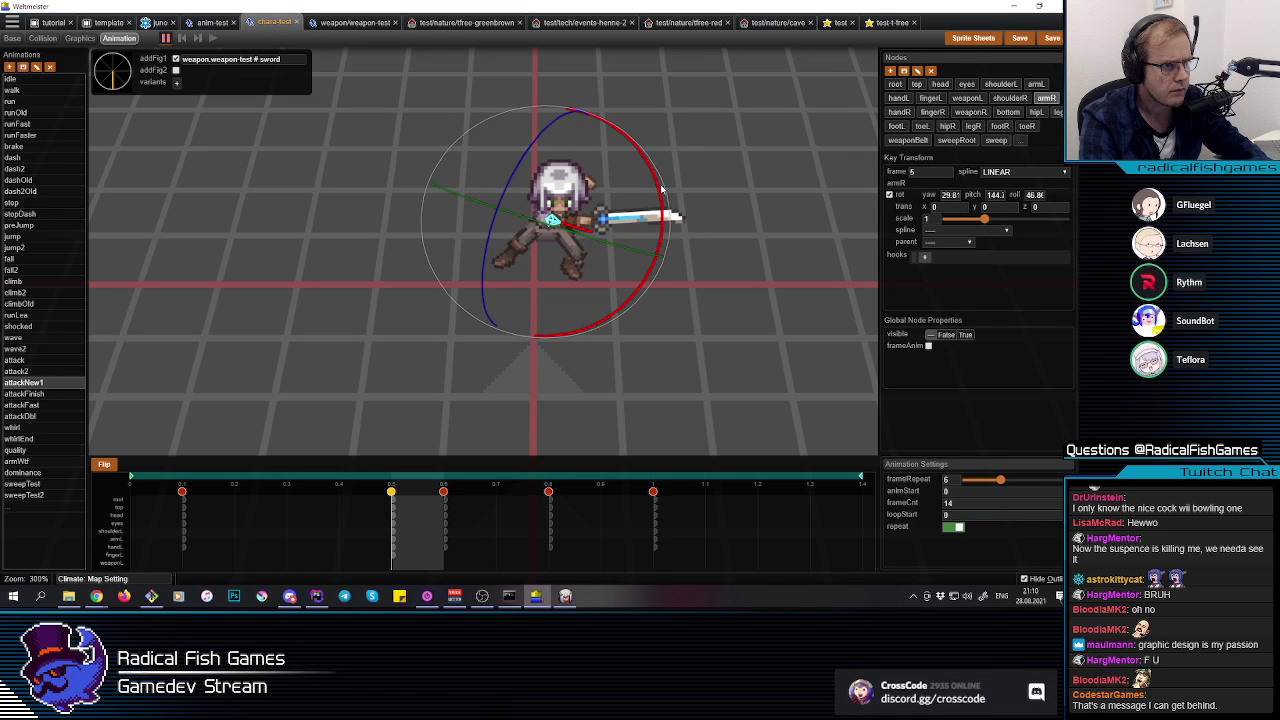
pyautogui.moveTo(659, 190); pyautogui.dragTo(563, 205)
# Step: Rotate handR in frame 5 to a pitch of about 36.9 and check the sword from another angle
pyautogui.click(570, 232)
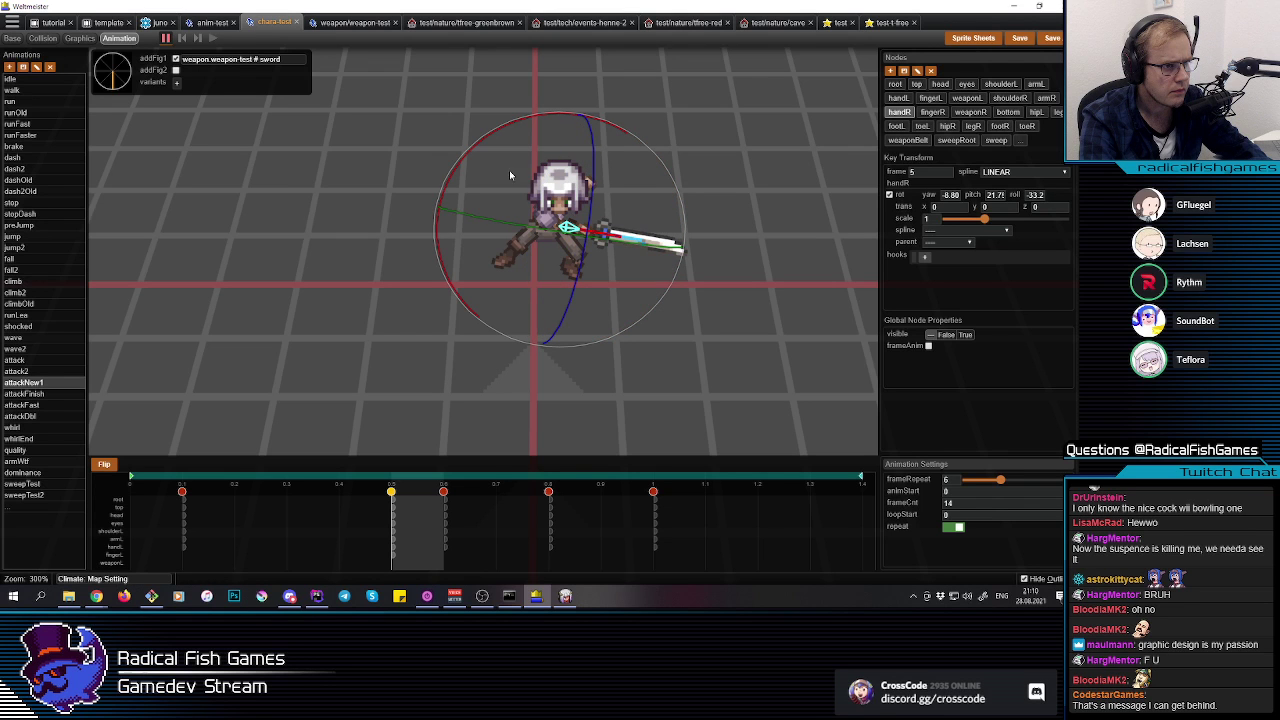
pyautogui.moveTo(469, 157); pyautogui.dragTo(470, 179)
pyautogui.click(489, 195)
pyautogui.click(771, 348)
pyautogui.press('e')
pyautogui.press('e')
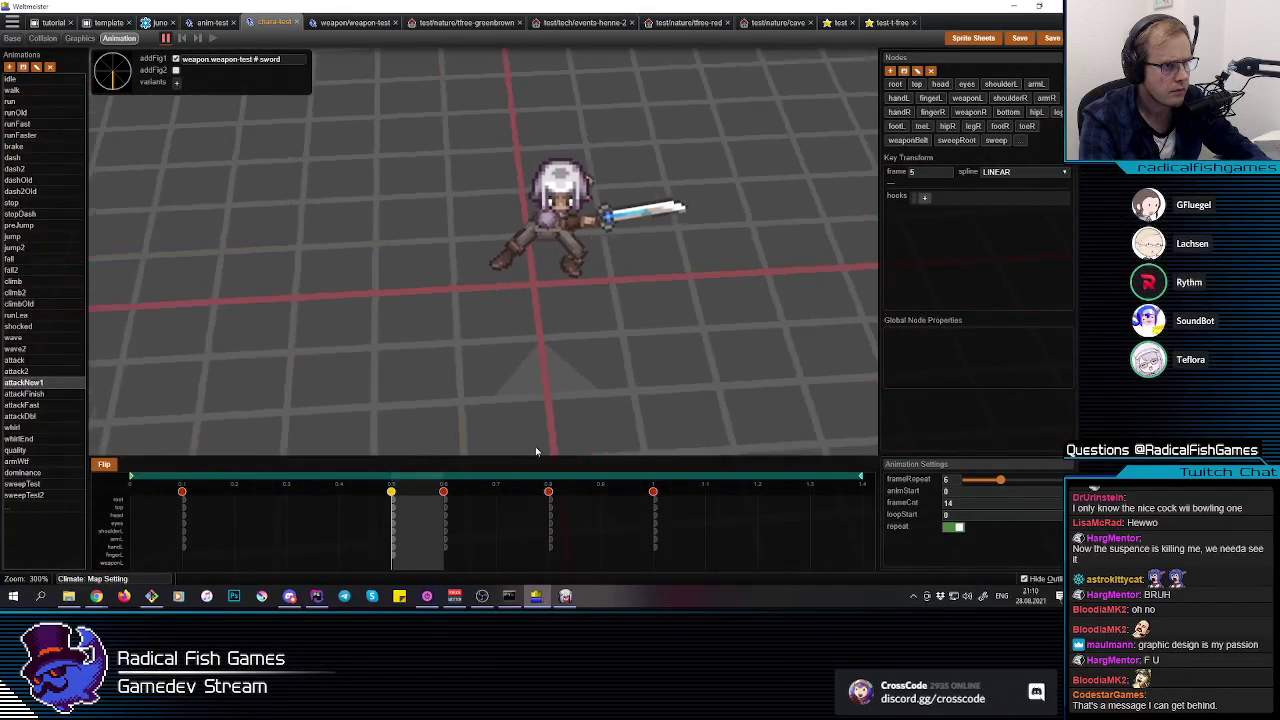
# Step: Rotate legR in frame 5 to a yaw of about 43.4, pitch 34.1 and roll 18.9
pyautogui.moveTo(391, 519); pyautogui.dragTo(421, 519)
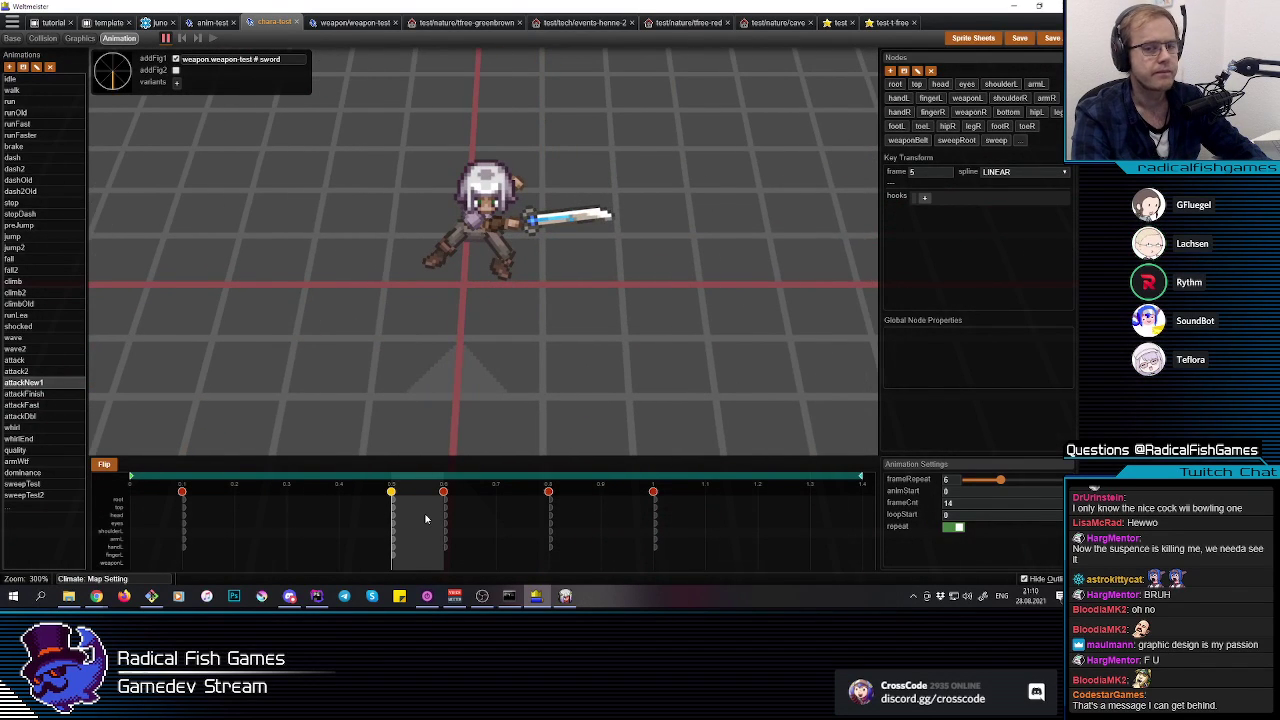
pyautogui.moveTo(422, 521); pyautogui.dragTo(402, 540)
pyautogui.moveTo(430, 241); pyautogui.dragTo(465, 241, button='middle')
pyautogui.moveTo(465, 240)
pyautogui.mouseDown()
pyautogui.moveTo(440, 250)
pyautogui.moveTo(470, 248)
pyautogui.moveTo(450, 245)
pyautogui.mouseUp()
pyautogui.click(450, 245)
pyautogui.moveTo(445, 245); pyautogui.dragTo(372, 187, button='middle')
pyautogui.press('r')
pyautogui.moveTo(347, 191); pyautogui.dragTo(347, 205)
pyautogui.moveTo(398, 303); pyautogui.dragTo(355, 309, button='middle')
pyautogui.moveTo(355, 309); pyautogui.dragTo(295, 491)
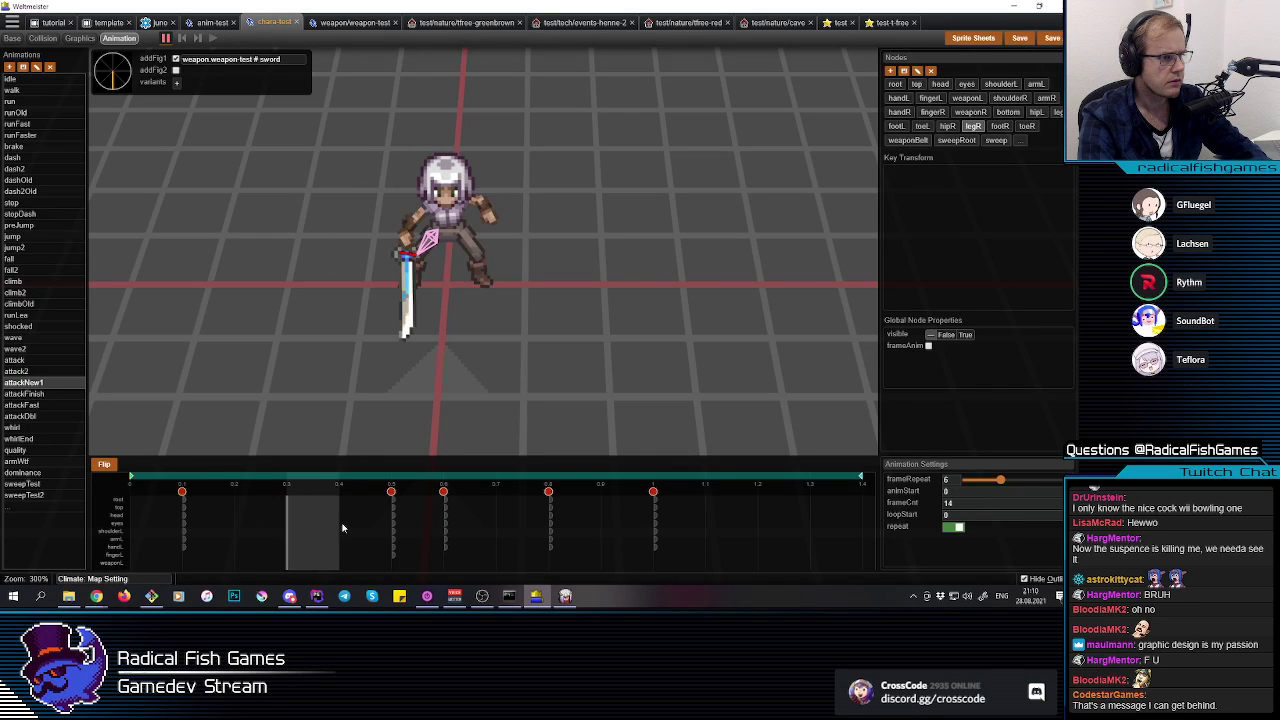
pyautogui.click(392, 530)
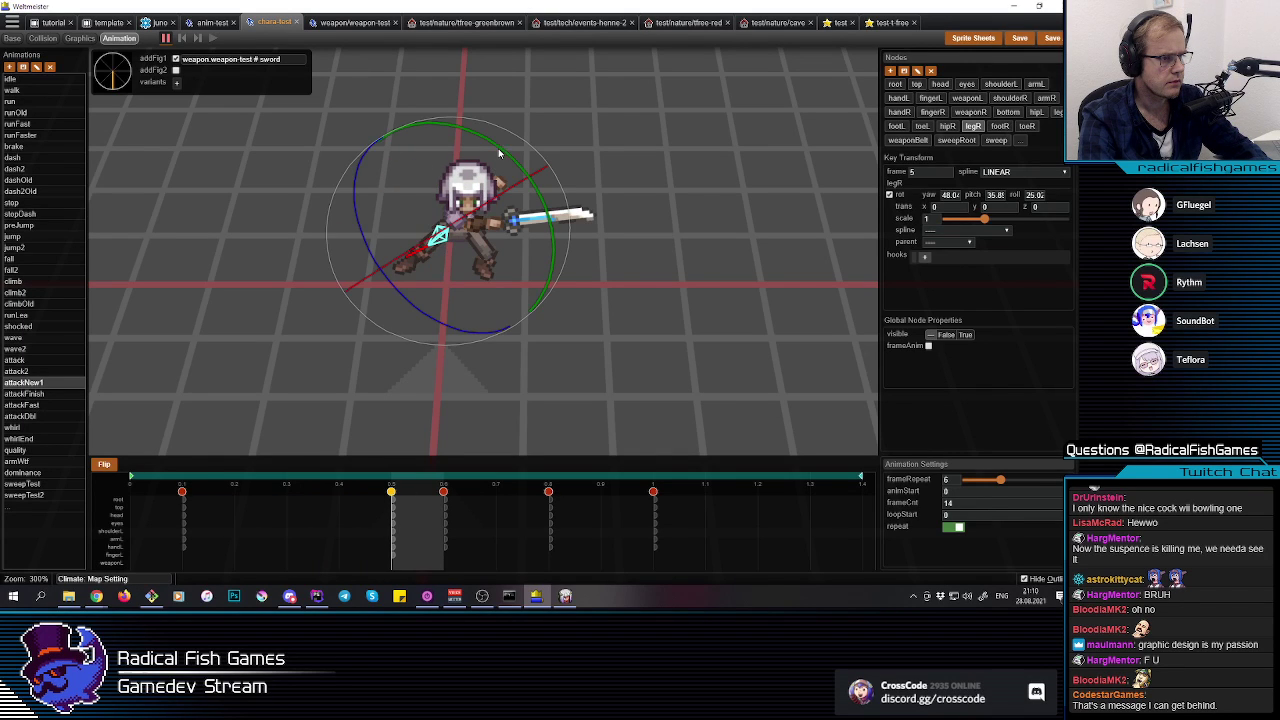
pyautogui.moveTo(495, 146); pyautogui.dragTo(481, 307)
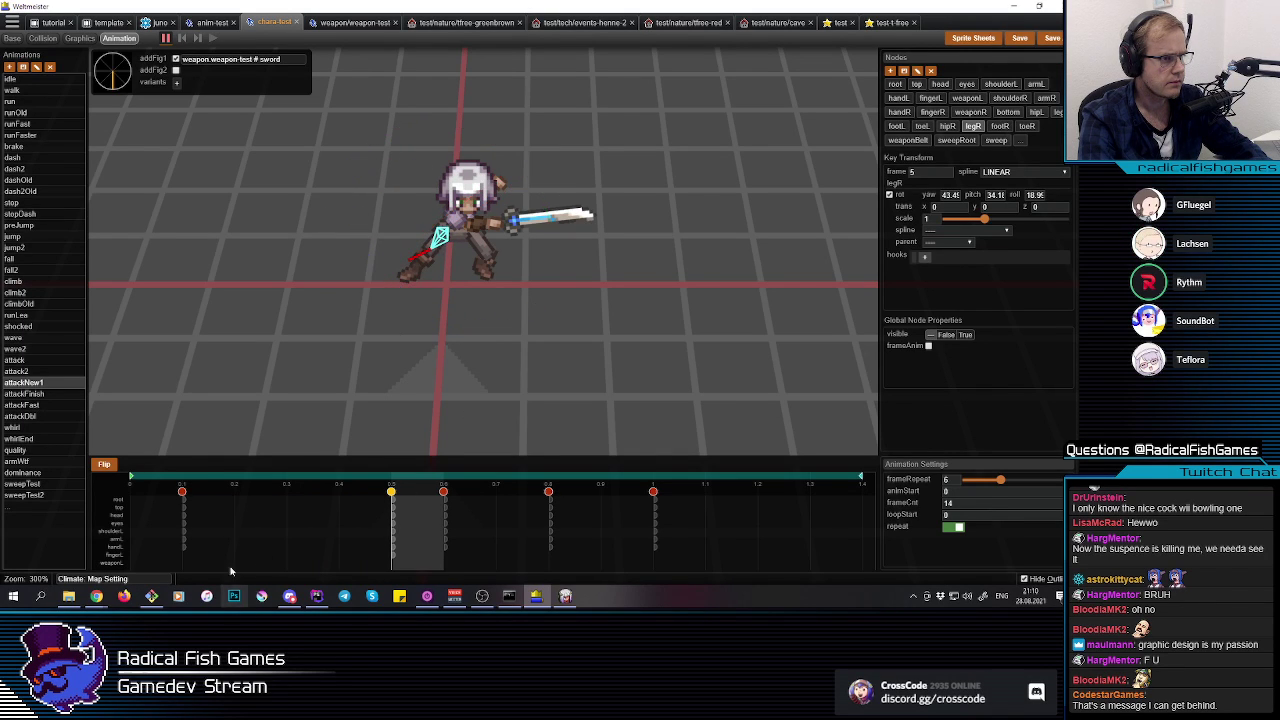
# Step: Scrub between frames 1 and 5 to check the stance, and adjust toeL's rotation in frame 5
pyautogui.click(271, 505)
pyautogui.click(231, 507)
pyautogui.press('r')
pyautogui.moveTo(457, 345); pyautogui.dragTo(400, 344)
pyautogui.moveTo(211, 533); pyautogui.dragTo(425, 516)
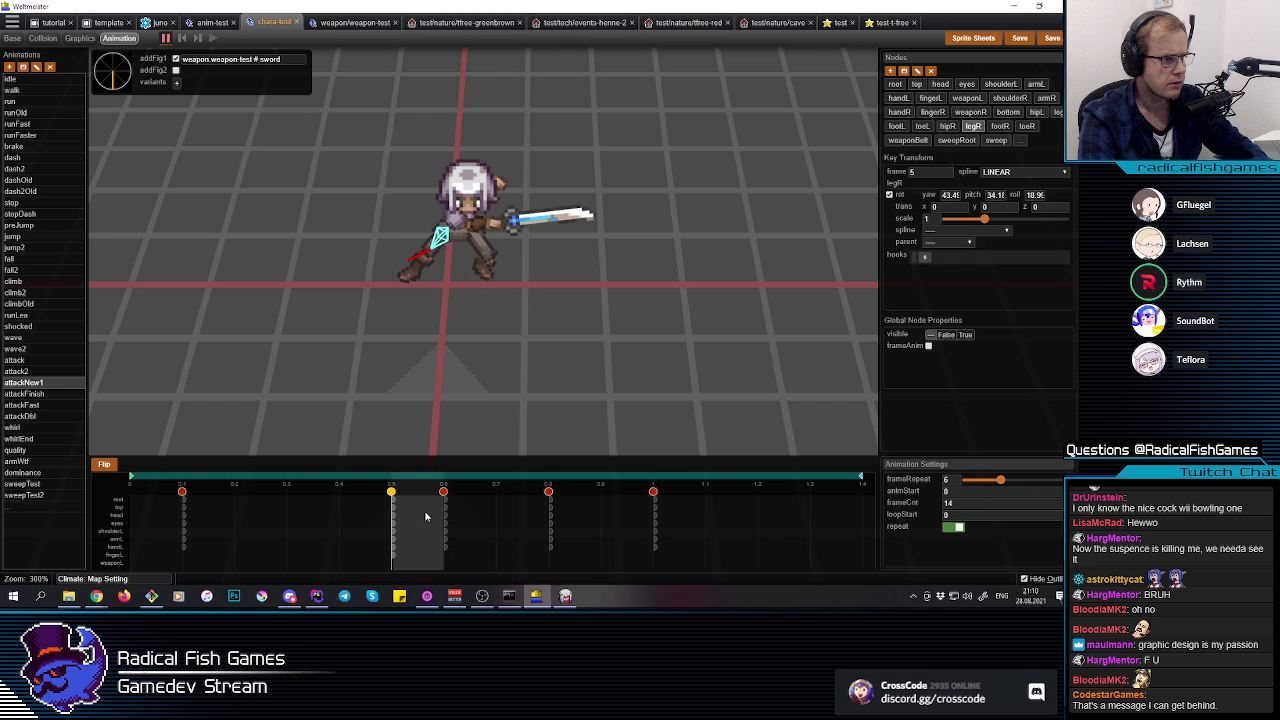
pyautogui.moveTo(450, 270); pyautogui.dragTo(429, 297, button='middle')
pyautogui.click(476, 243)
pyautogui.click(428, 297)
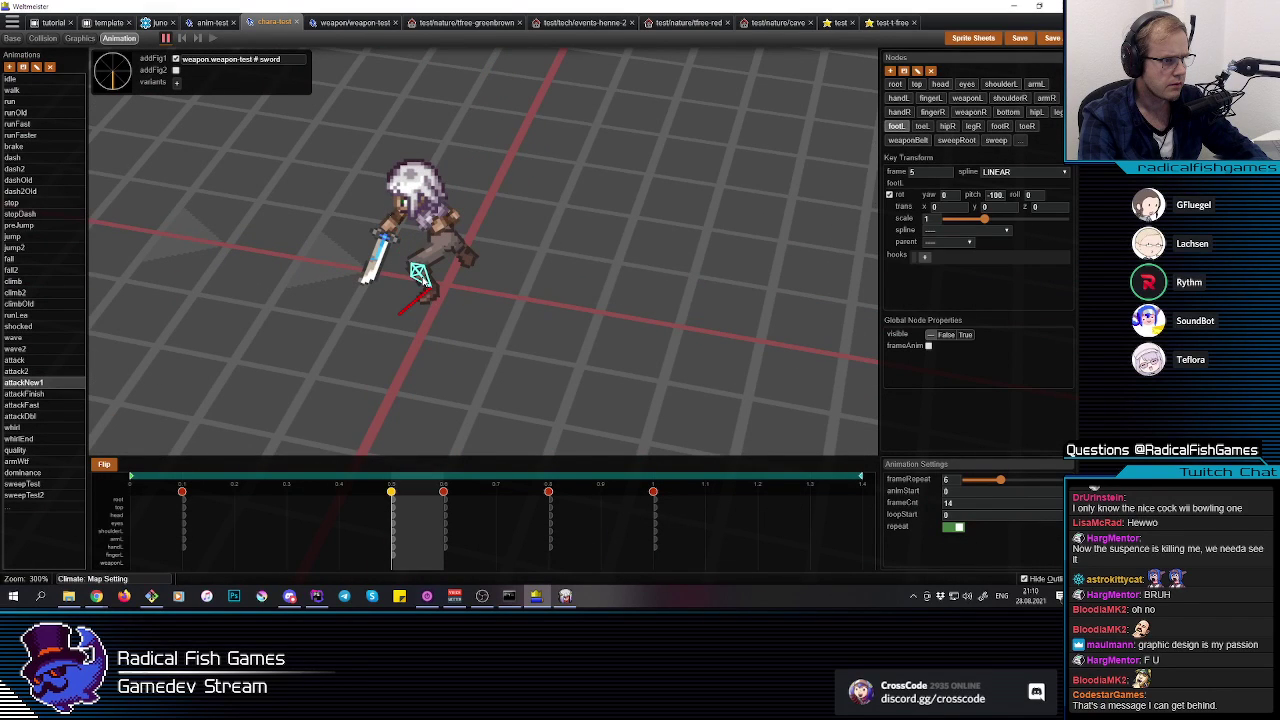
pyautogui.click(428, 295)
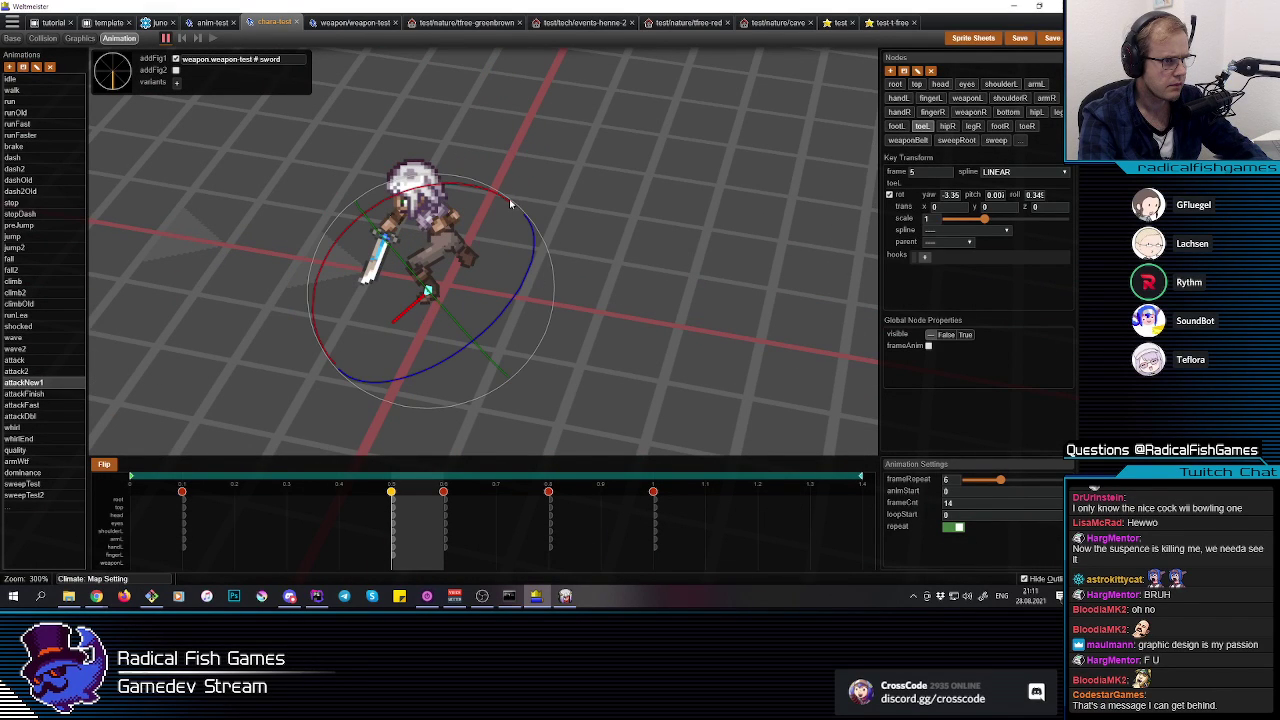
pyautogui.moveTo(511, 204); pyautogui.dragTo(514, 204)
pyautogui.moveTo(491, 334); pyautogui.dragTo(491, 337)
pyautogui.moveTo(491, 337)
pyautogui.mouseDown(button='middle')
pyautogui.moveTo(541, 375)
pyautogui.moveTo(362, 464)
pyautogui.mouseUp(button='middle')
# Step: Review the swing leading into frame 5, and rotate fingerR there to a roll of about -71.2
pyautogui.moveTo(432, 524)
pyautogui.mouseDown()
pyautogui.moveTo(163, 537)
pyautogui.moveTo(297, 523)
pyautogui.mouseUp()
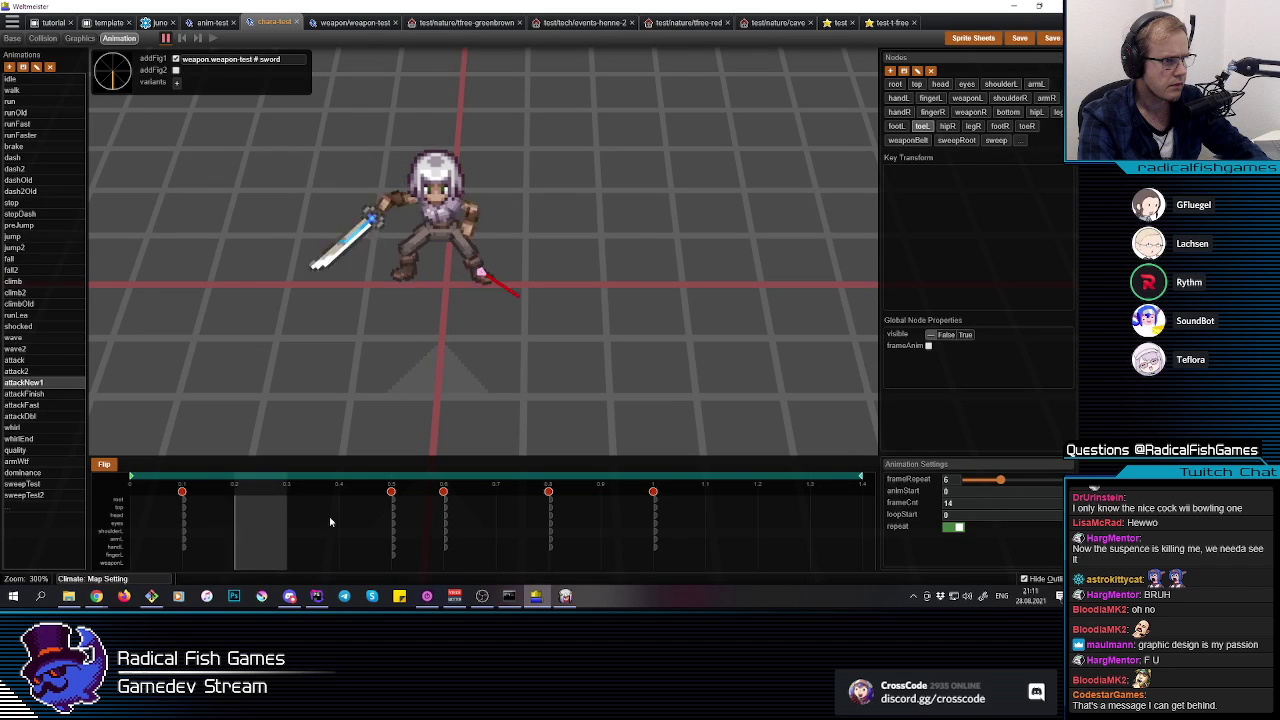
pyautogui.click(403, 515)
pyautogui.moveTo(403, 515); pyautogui.dragTo(310, 525)
pyautogui.moveTo(445, 216)
pyautogui.mouseDown(button='middle')
pyautogui.moveTo(484, 292)
pyautogui.moveTo(502, 297)
pyautogui.moveTo(446, 224)
pyautogui.mouseUp(button='middle')
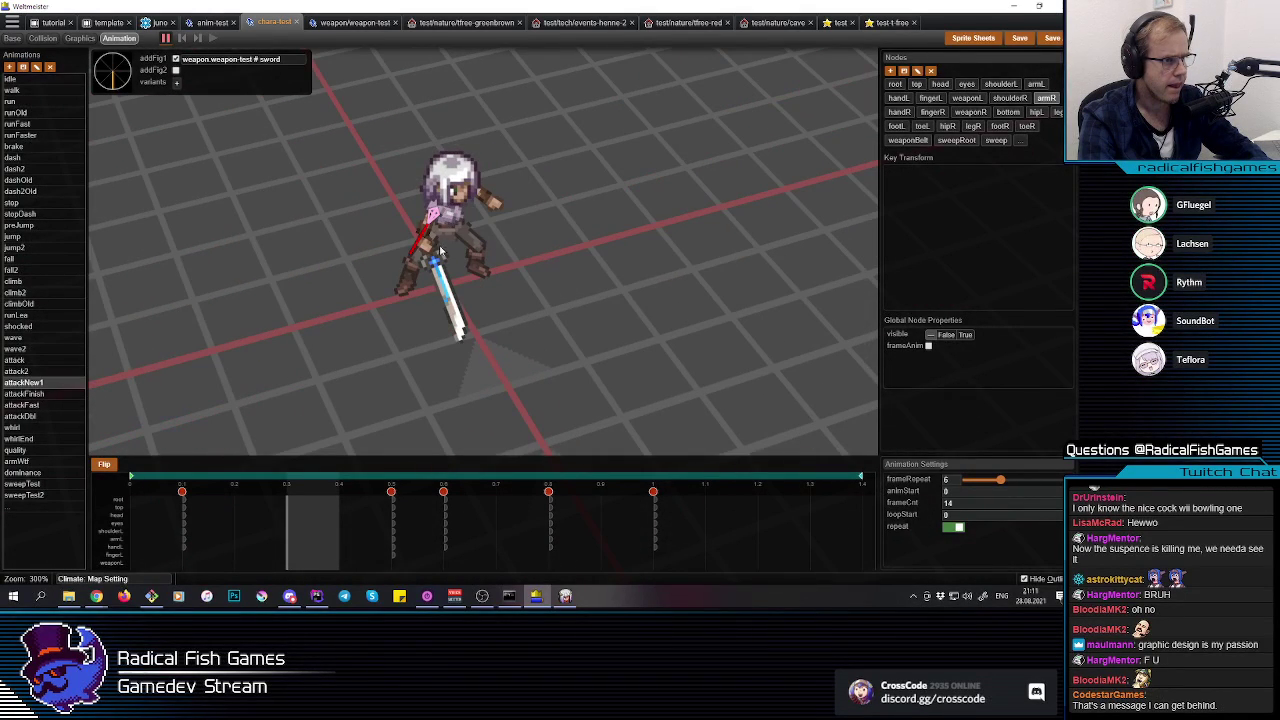
pyautogui.moveTo(271, 540); pyautogui.dragTo(441, 519)
pyautogui.moveTo(620, 203); pyautogui.dragTo(410, 350, button='middle')
pyautogui.click(502, 226)
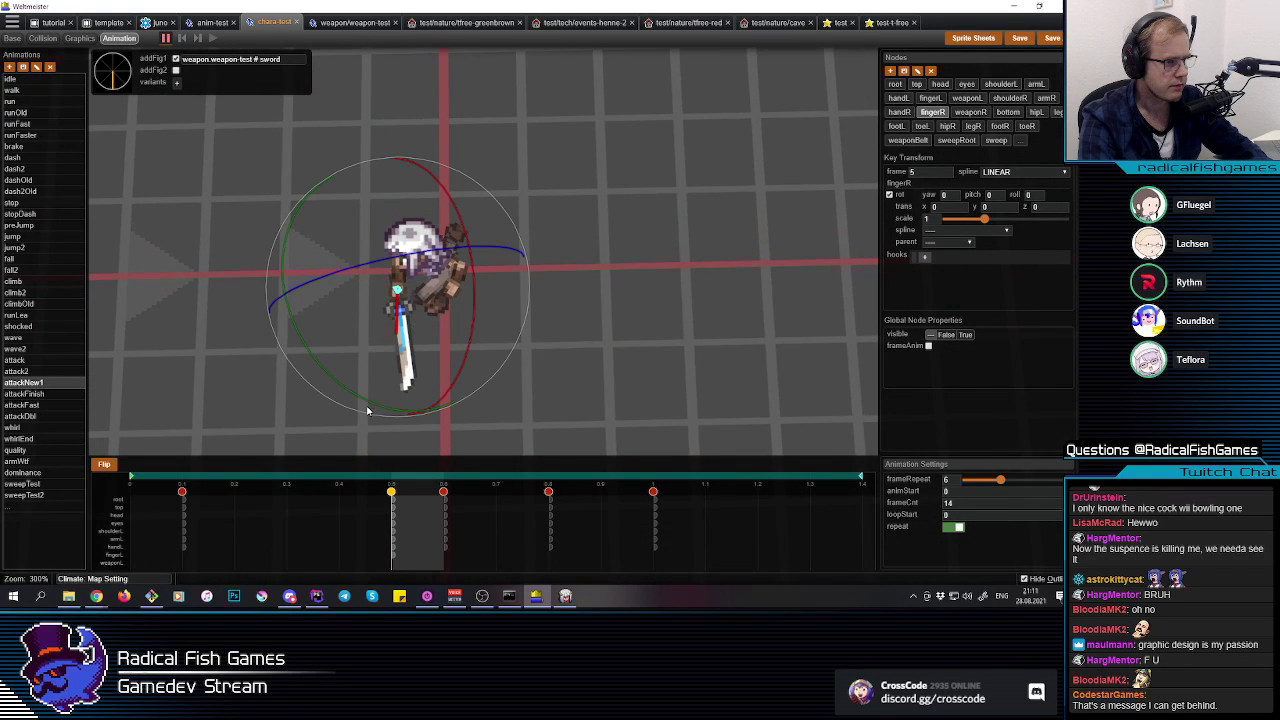
pyautogui.moveTo(372, 406); pyautogui.dragTo(421, 394)
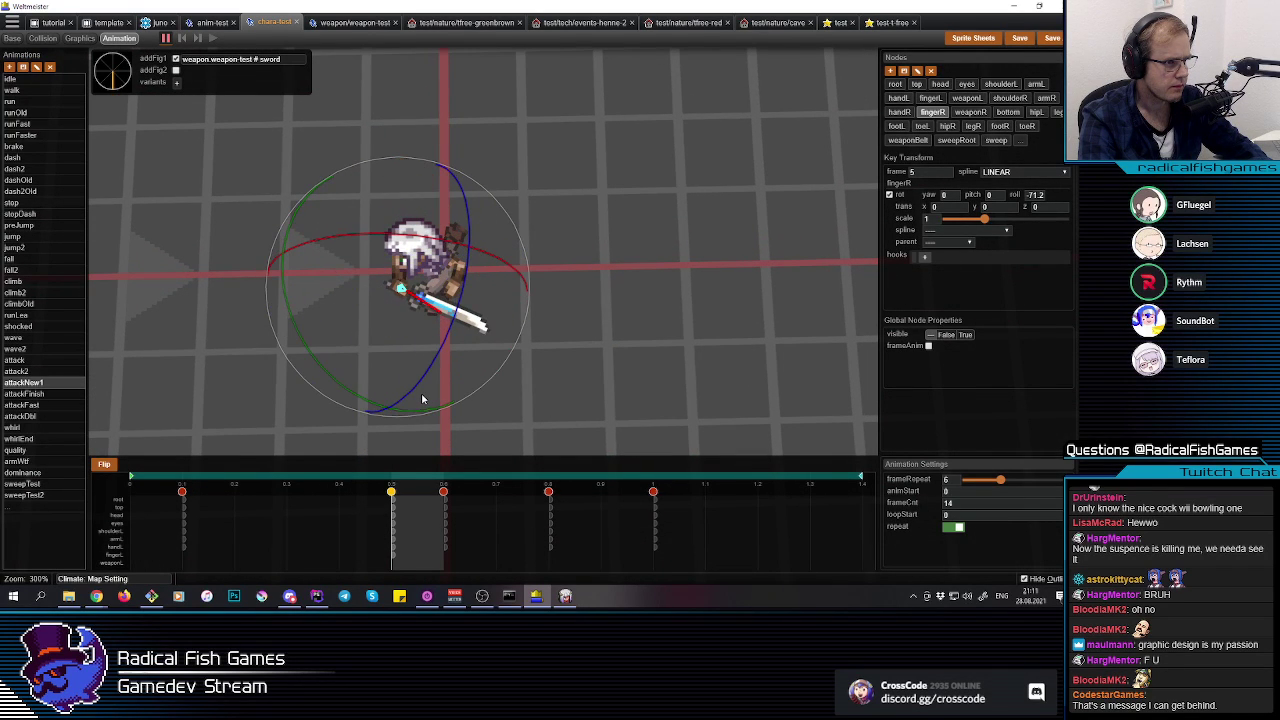
pyautogui.press('r')
# Step: Rotate armR in frame 5 to a yaw of about 158, pitch -69.7 and roll 78.9
pyautogui.click(400, 281)
pyautogui.moveTo(402, 284); pyautogui.dragTo(509, 262, button='middle')
pyautogui.press('r')
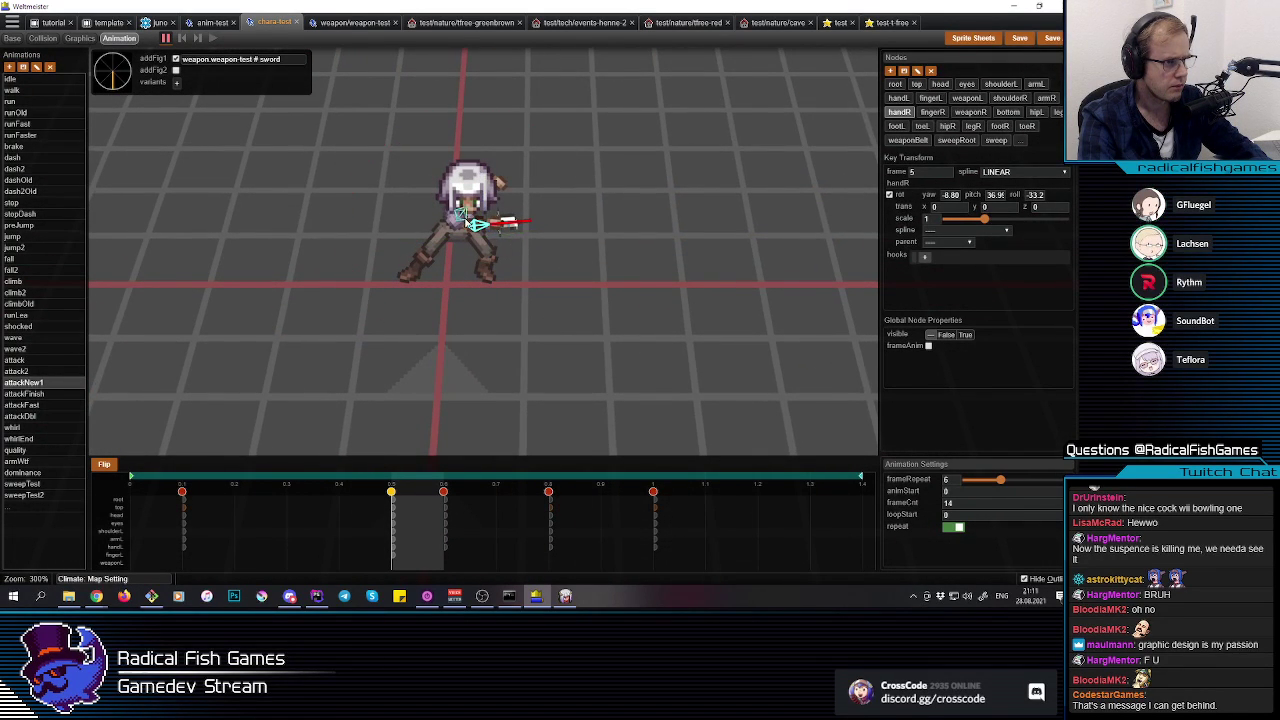
pyautogui.click(465, 226)
pyautogui.moveTo(426, 296); pyautogui.dragTo(385, 314, button='middle')
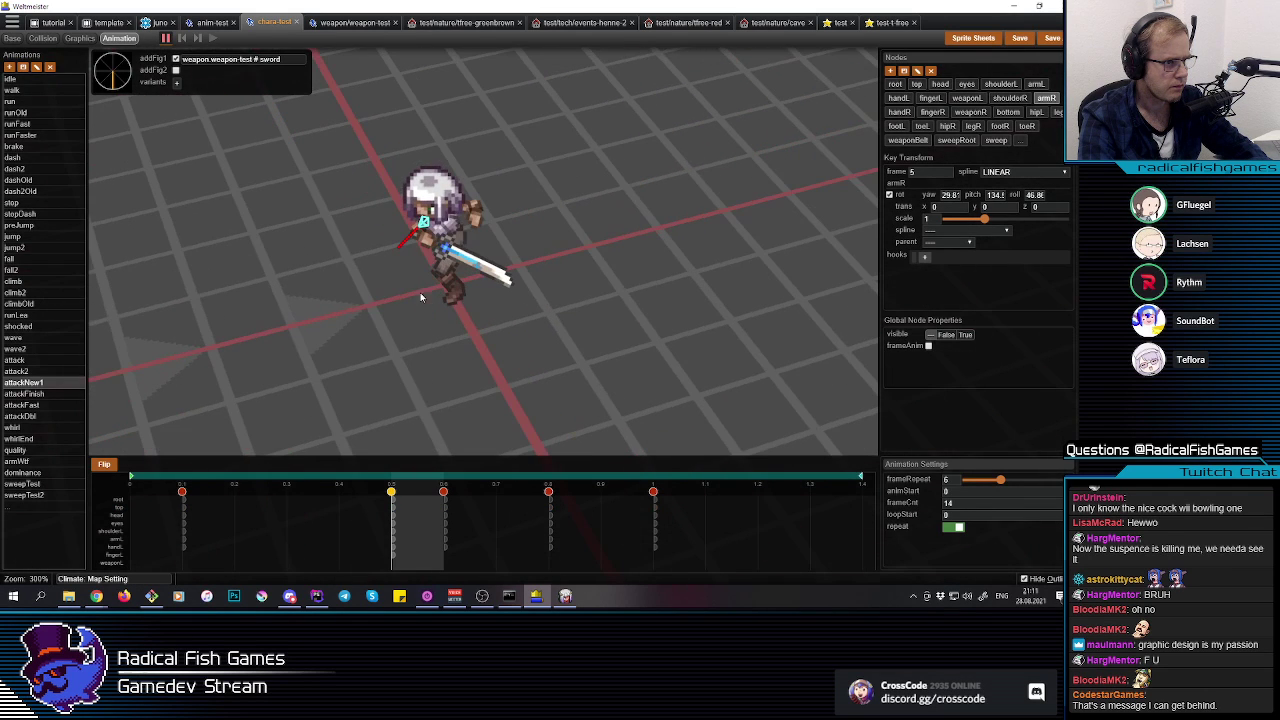
pyautogui.moveTo(409, 298); pyautogui.dragTo(435, 292)
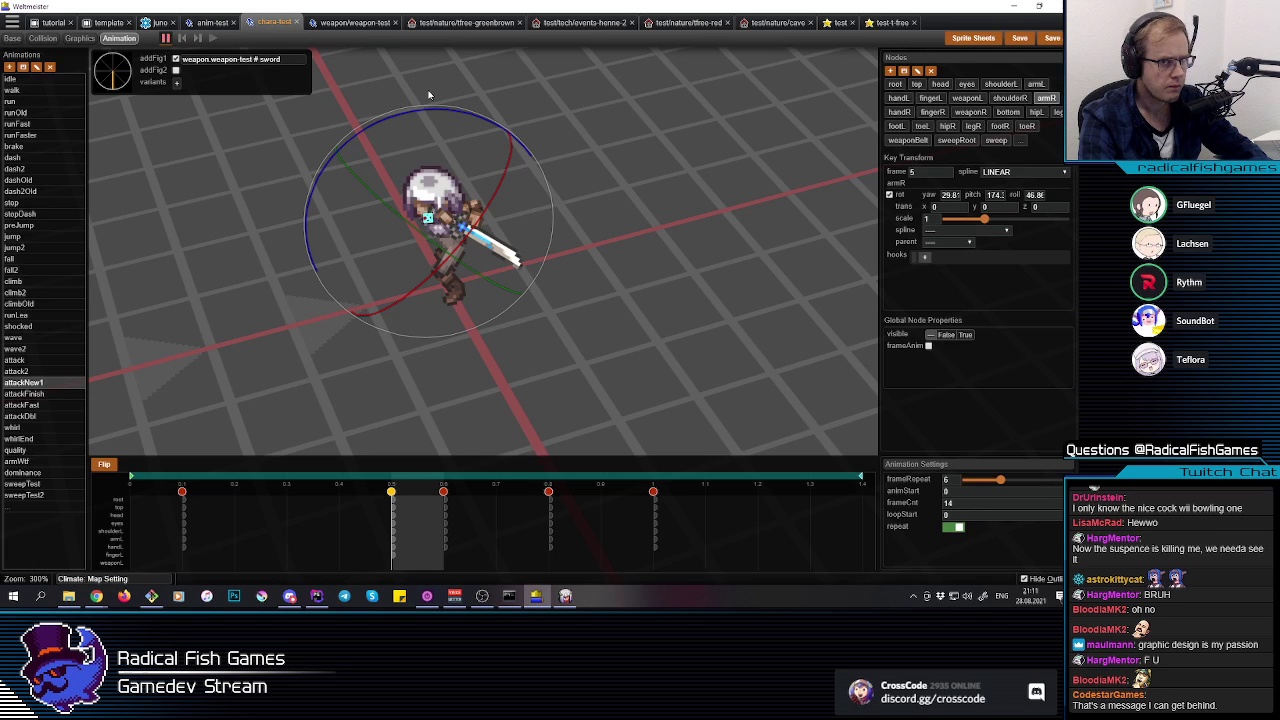
pyautogui.moveTo(425, 116); pyautogui.dragTo(457, 277)
# Step: Rotate weaponR in frame 5 to a yaw of about 147.4, pitch 28 and roll 29.3
pyautogui.moveTo(455, 312); pyautogui.dragTo(452, 286, button='middle')
pyautogui.moveTo(449, 264); pyautogui.dragTo(415, 264)
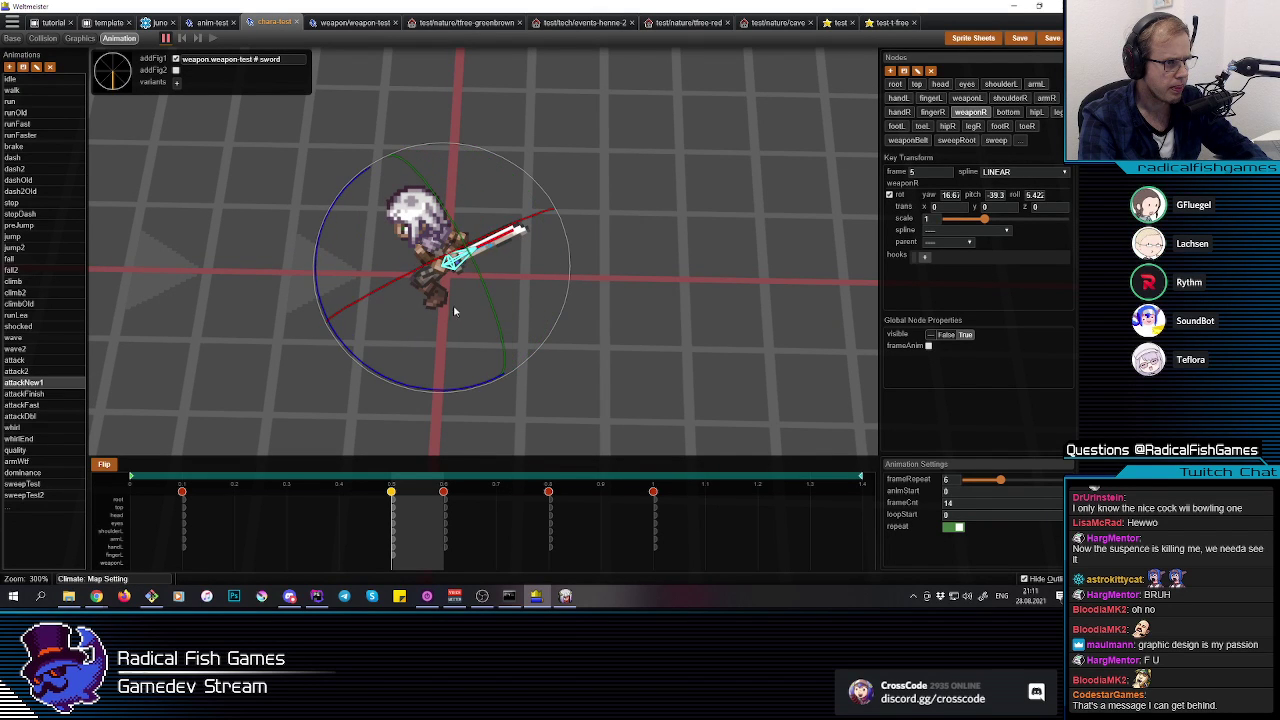
pyautogui.moveTo(453, 389); pyautogui.dragTo(380, 358)
pyautogui.moveTo(380, 358); pyautogui.dragTo(438, 233, button='middle')
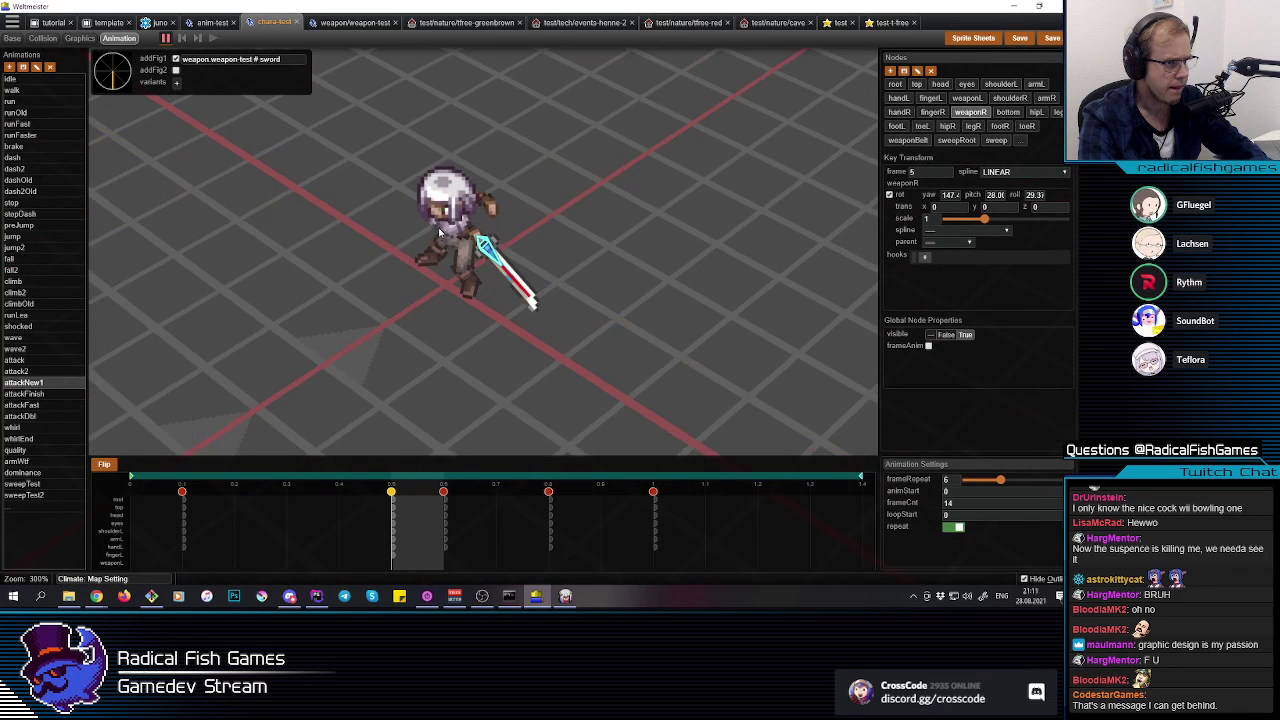
# Step: Rotate armR in frame 5 to a pitch of about -87.8 and fine-tune handR's rotation to match
pyautogui.click(476, 278)
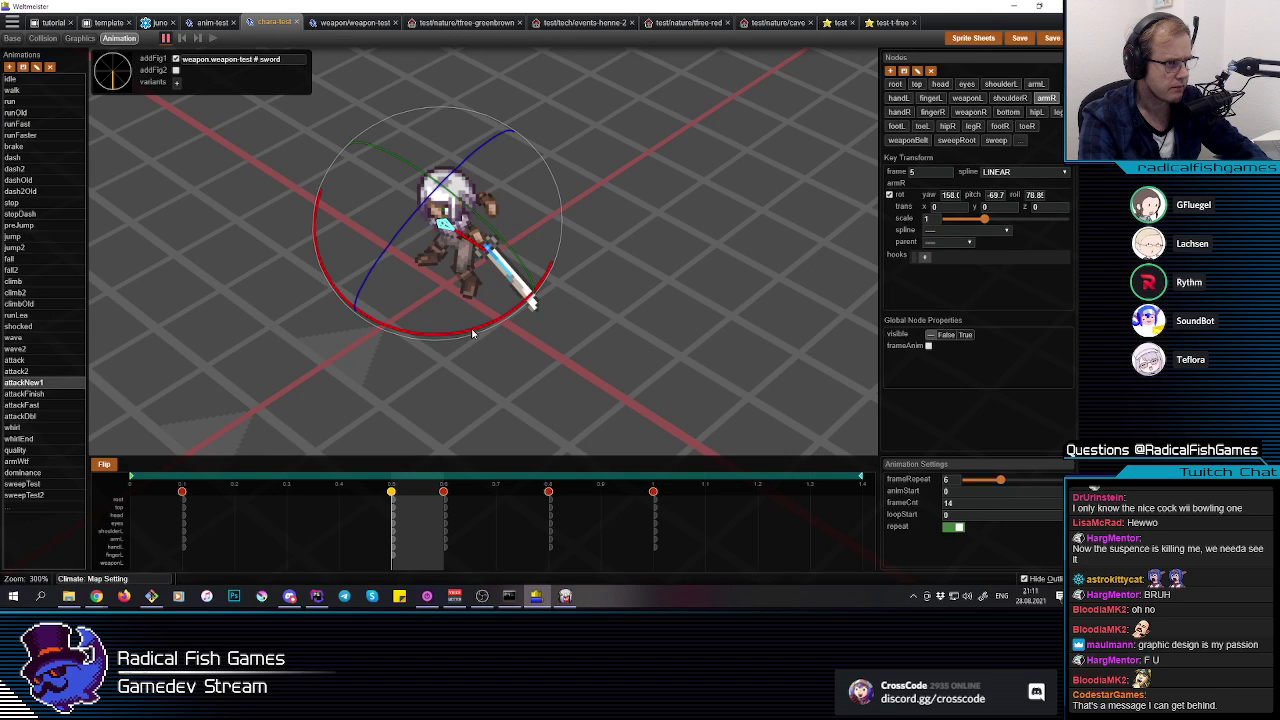
pyautogui.moveTo(452, 338); pyautogui.dragTo(465, 327)
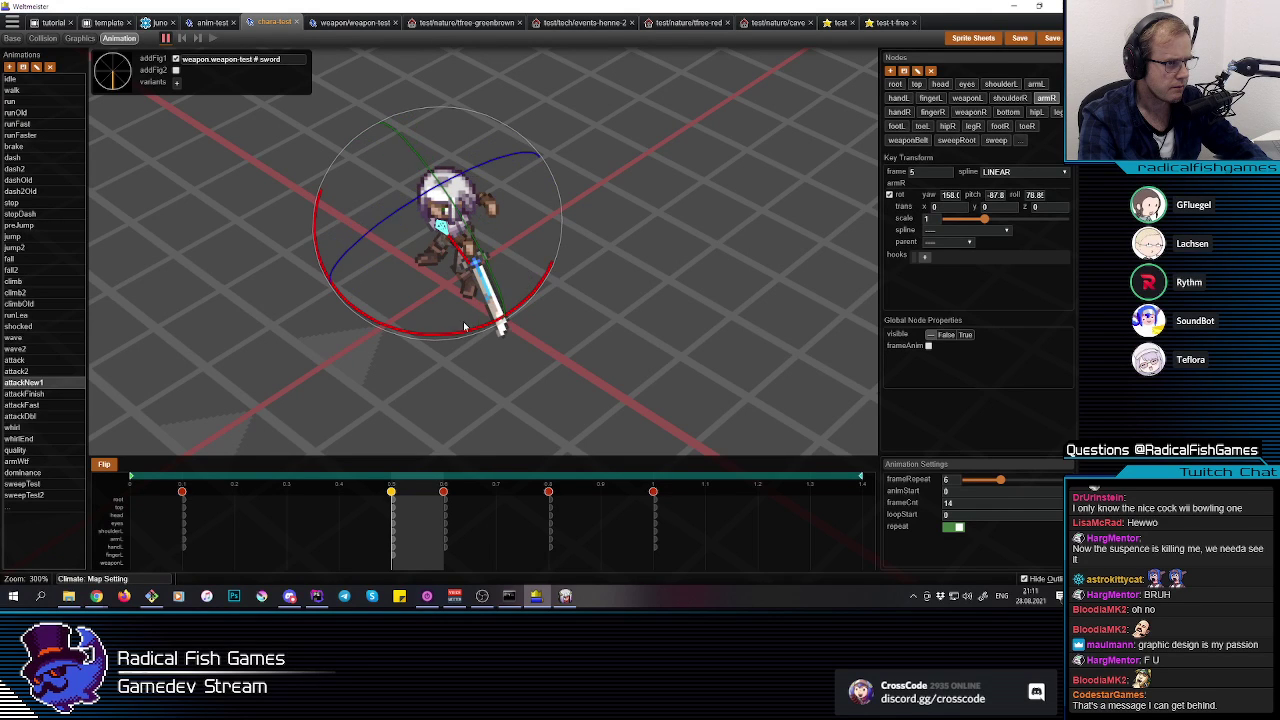
pyautogui.click(455, 237)
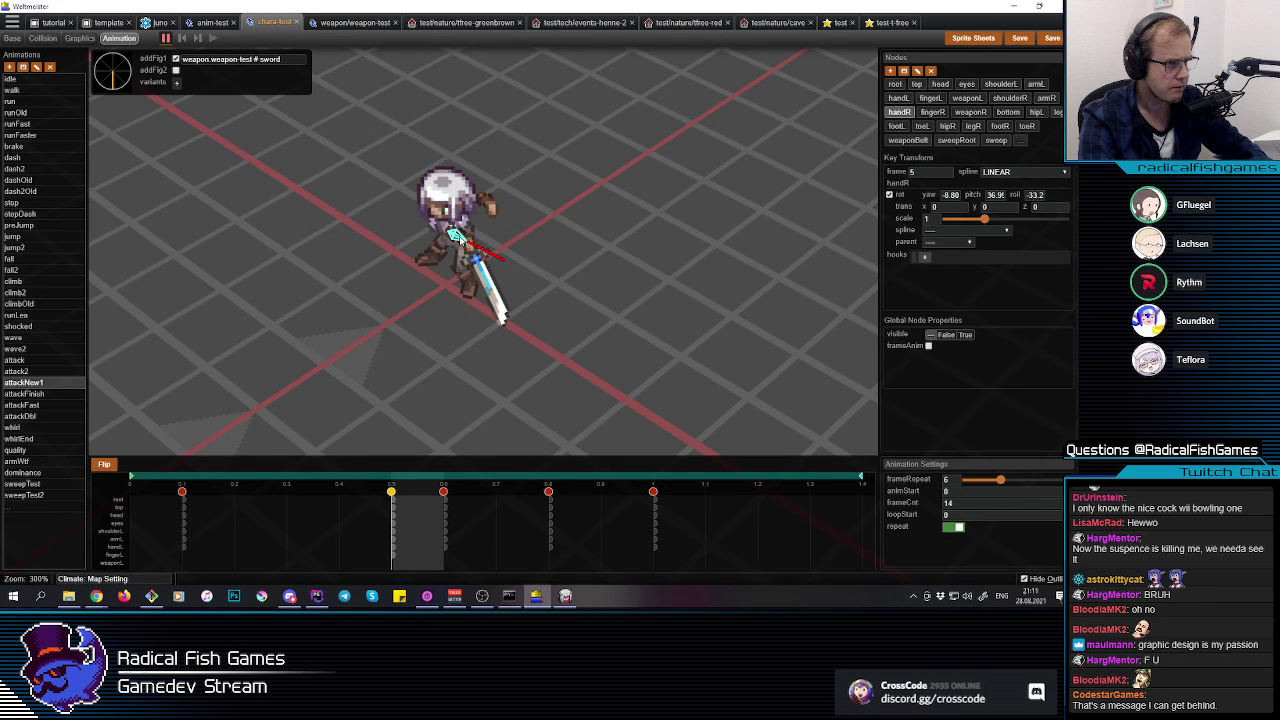
pyautogui.press('r')
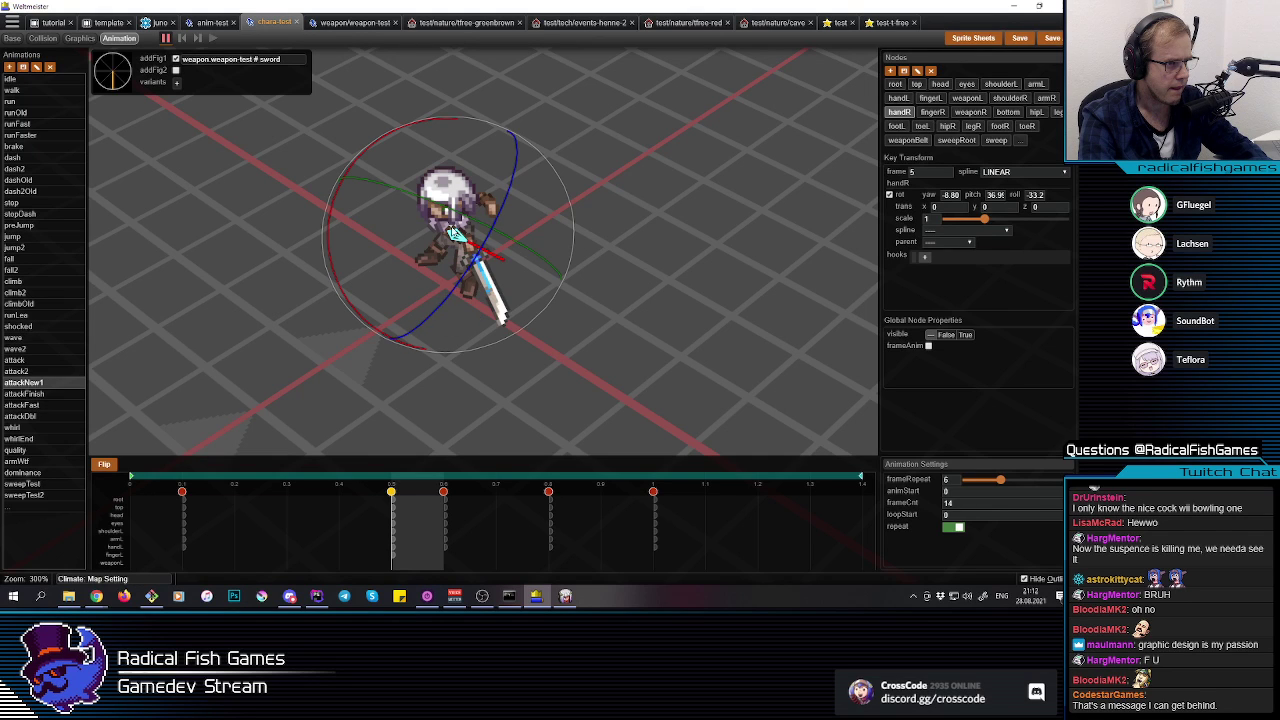
pyautogui.moveTo(462, 212); pyautogui.dragTo(459, 213)
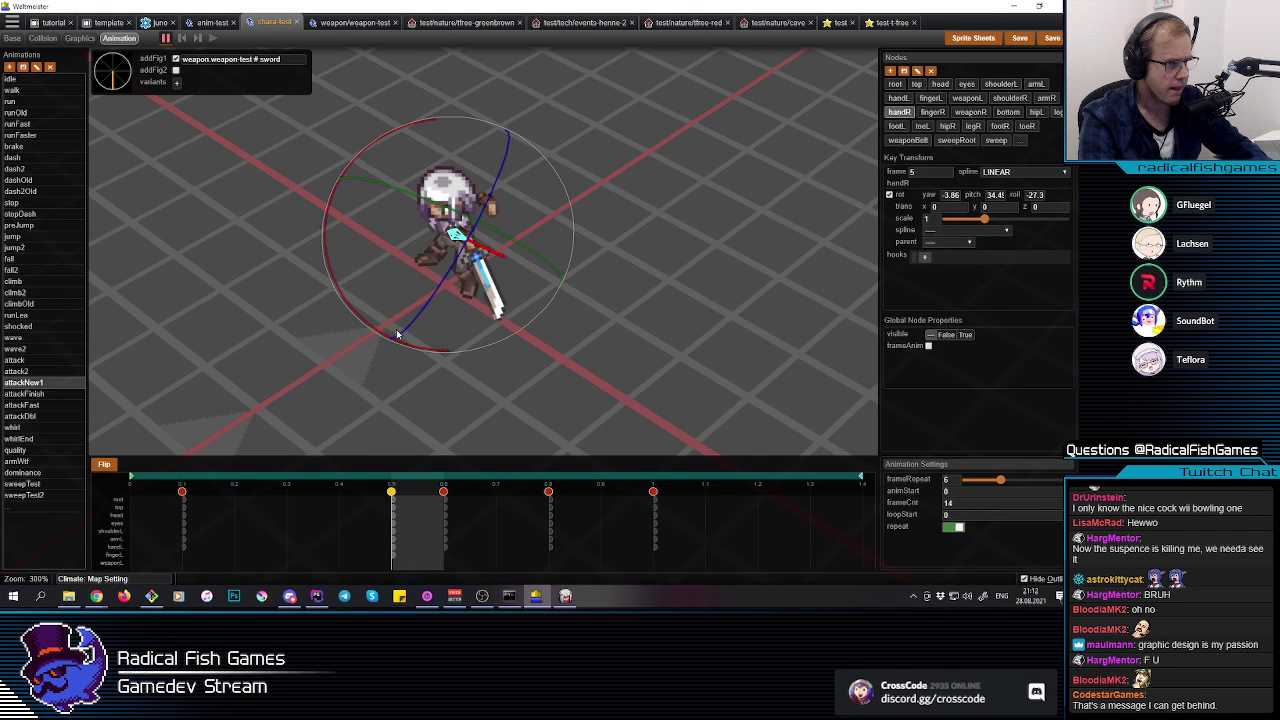
pyautogui.moveTo(405, 335)
pyautogui.mouseDown()
pyautogui.moveTo(415, 325)
pyautogui.moveTo(408, 335)
pyautogui.mouseUp()
pyautogui.press('r')
# Step: Rotate armR in frame 5 to a yaw of about 111.5, pitch -155 and roll 74.6, lowering the sword tip
pyautogui.moveTo(397, 335); pyautogui.dragTo(469, 290, button='middle')
pyautogui.click(498, 259)
pyautogui.click(456, 225)
pyautogui.click(447, 233)
pyautogui.click(469, 295)
pyautogui.click(458, 225)
pyautogui.click(470, 220)
pyautogui.click(472, 224)
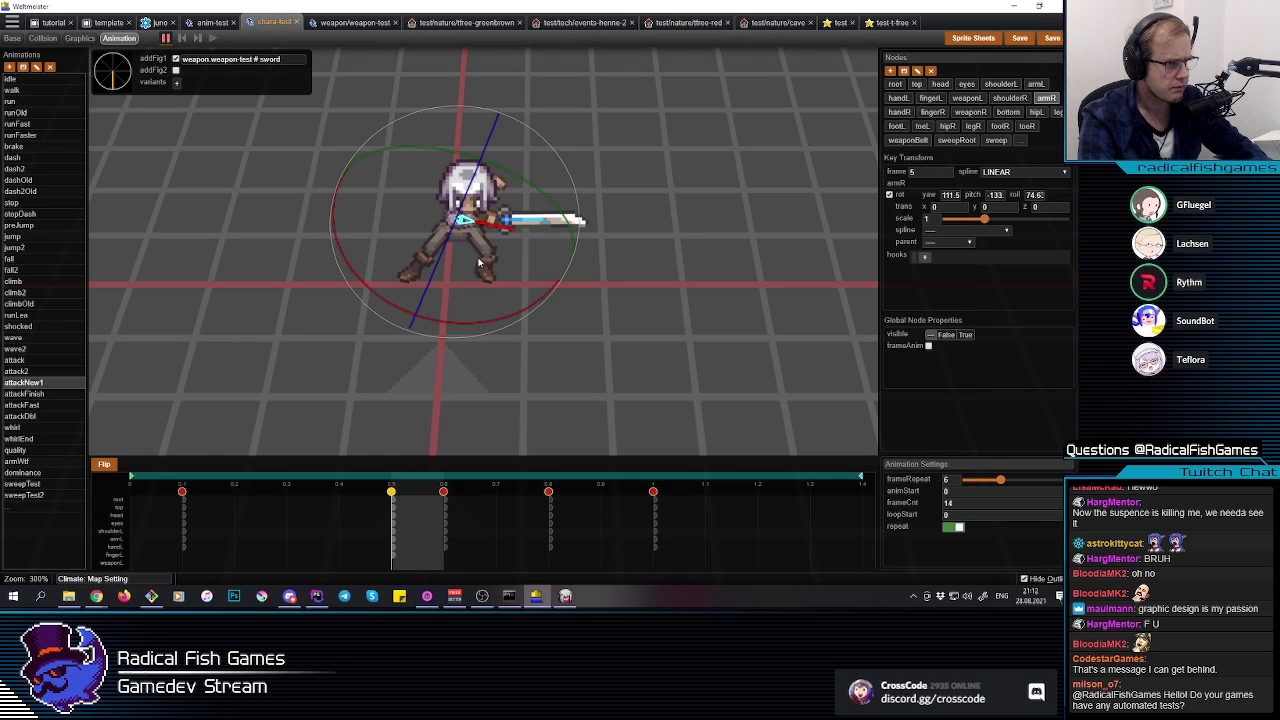
pyautogui.moveTo(467, 326); pyautogui.dragTo(459, 326)
pyautogui.click(488, 244)
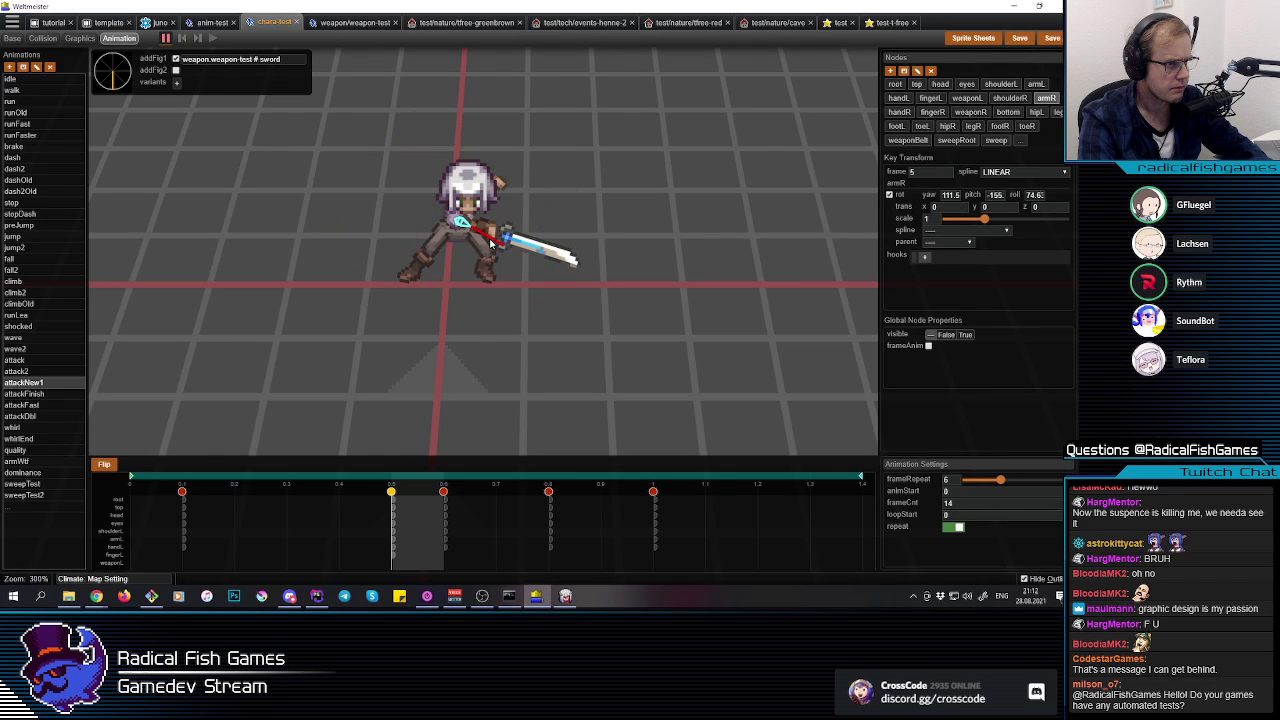
# Step: Rotate handR to a pitch of about 64.2 and fingerR to a yaw of about -7.3 and pitch 34.9 in frame 5
pyautogui.click(474, 234)
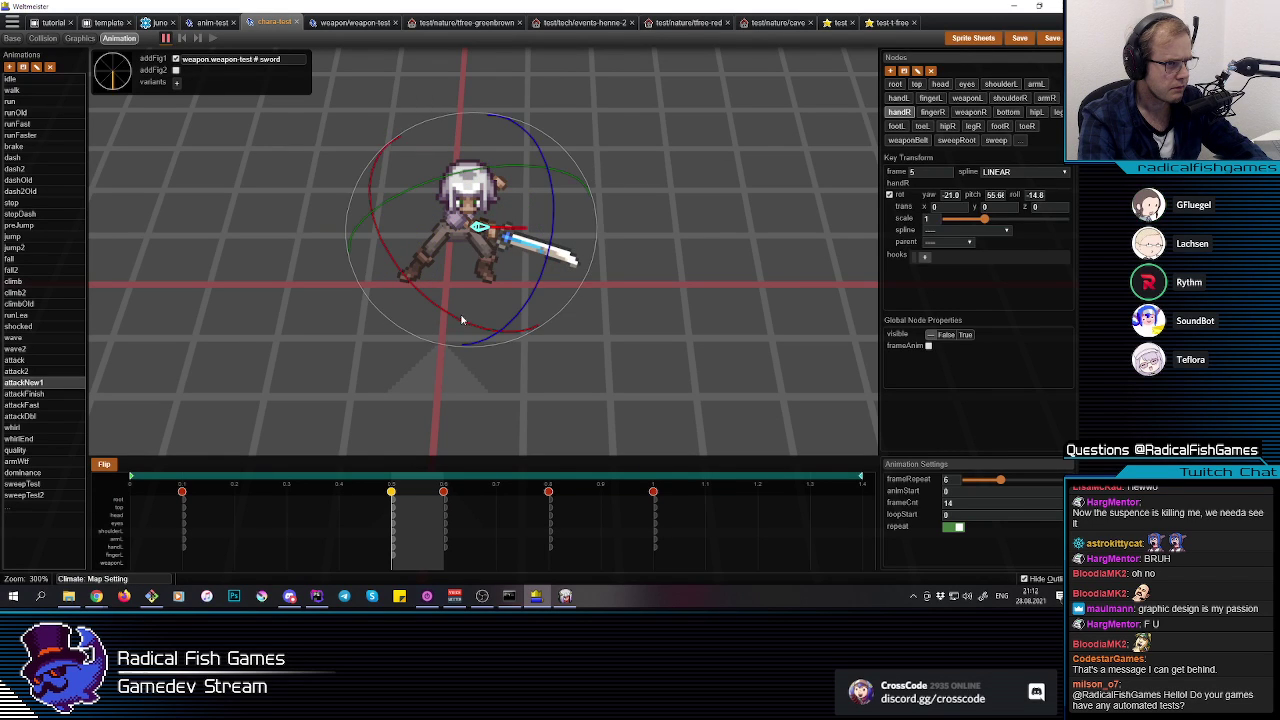
pyautogui.moveTo(465, 325)
pyautogui.mouseDown()
pyautogui.moveTo(484, 323)
pyautogui.moveTo(469, 317)
pyautogui.mouseUp()
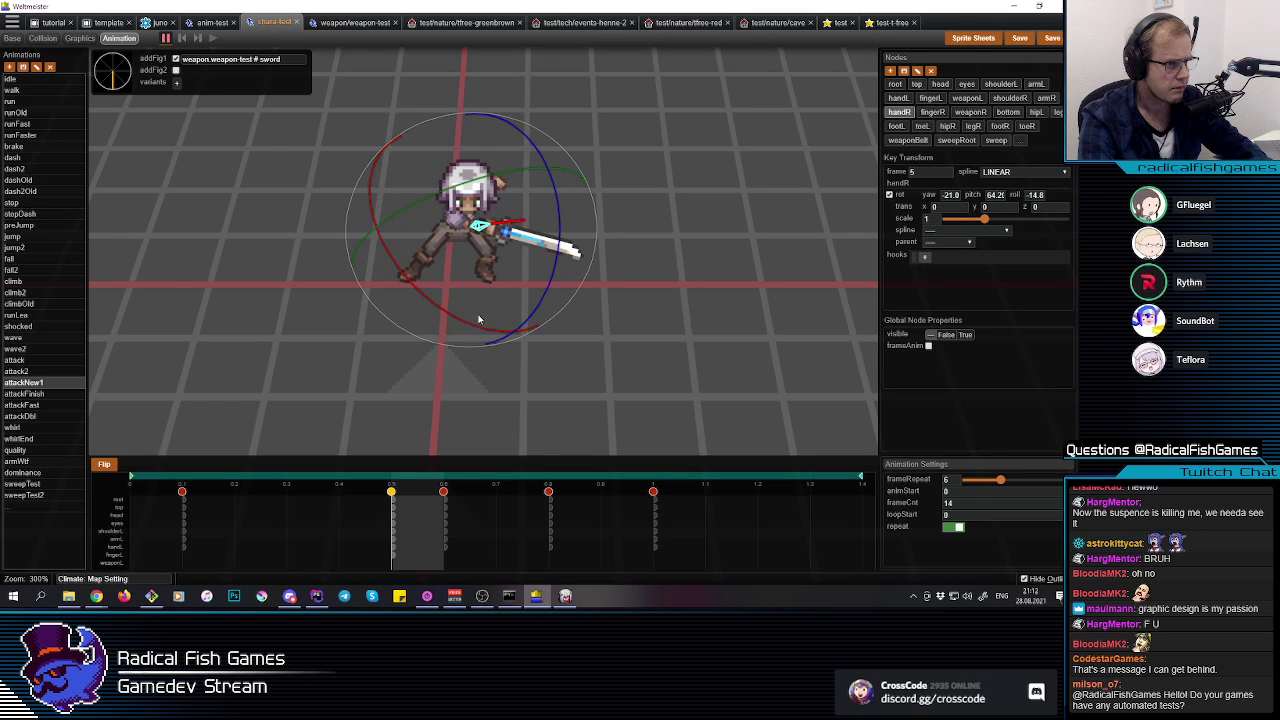
pyautogui.click(404, 187)
pyautogui.click(491, 233)
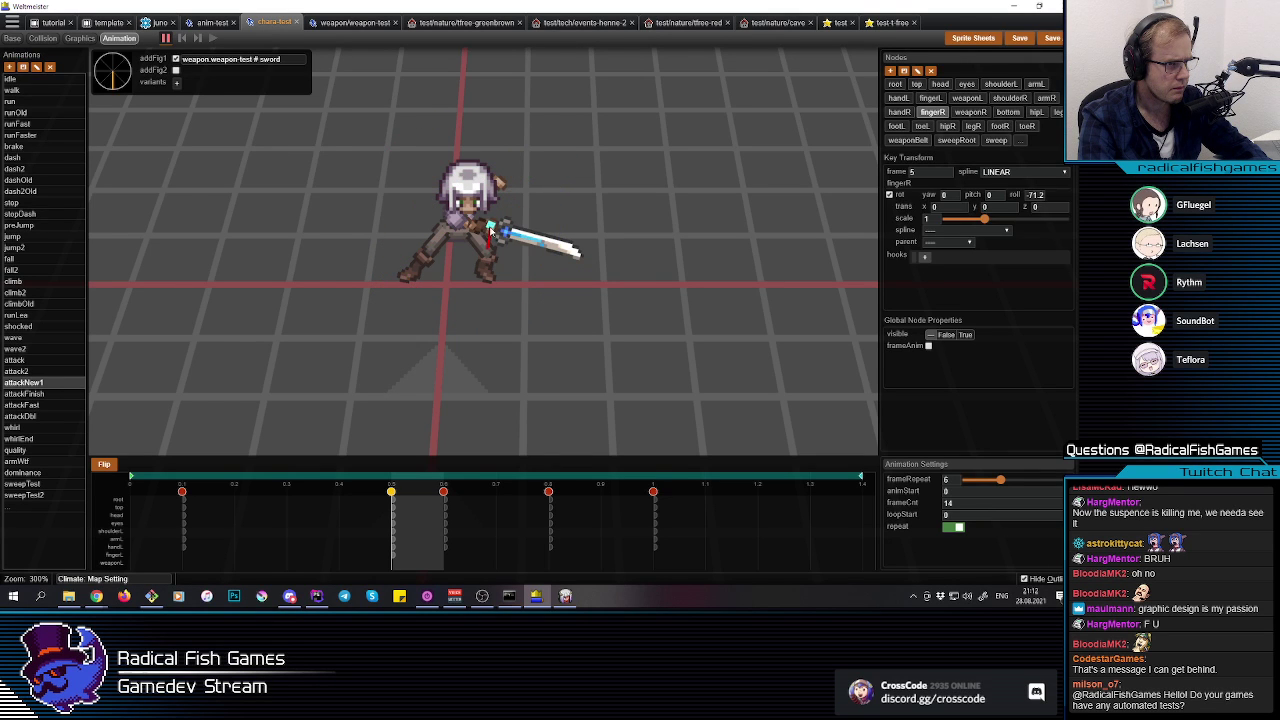
pyautogui.moveTo(503, 247); pyautogui.dragTo(481, 241, button='middle')
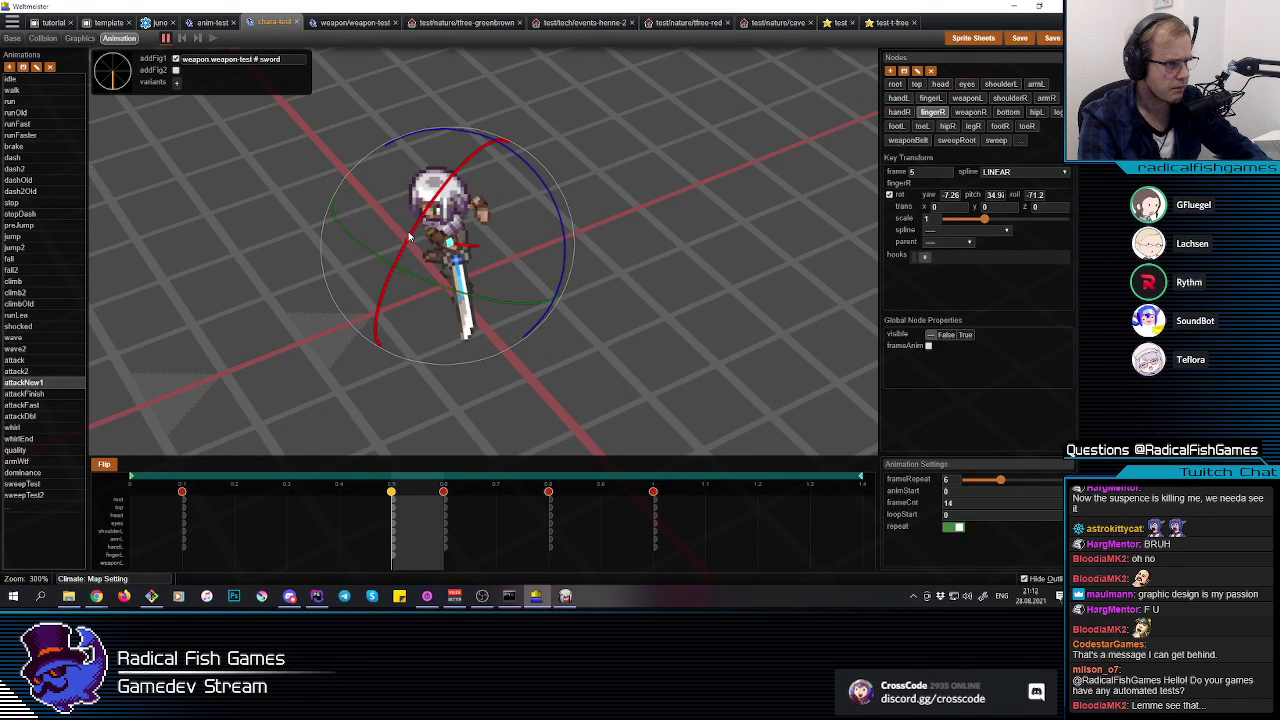
# Step: Rotate weaponR in frame 5 to re-aim the sword, and compare its direction with the frame 1 pose
pyautogui.click(456, 252)
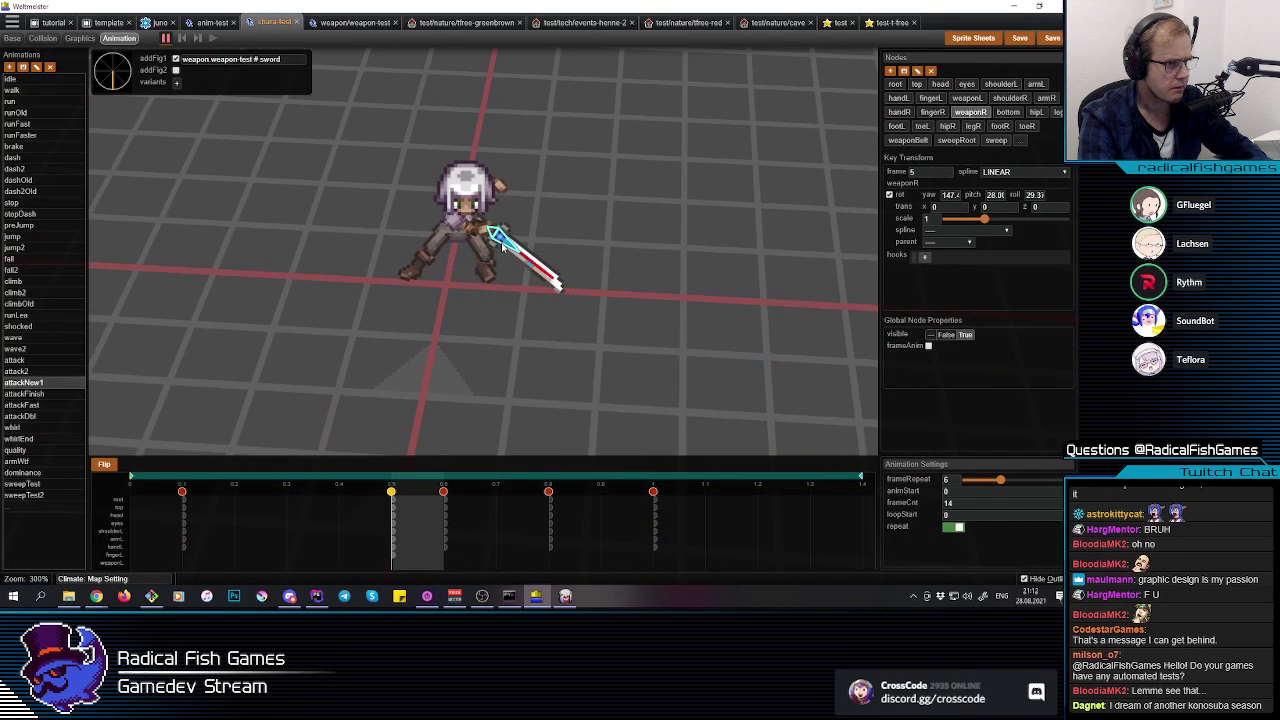
pyautogui.moveTo(571, 195); pyautogui.dragTo(557, 187)
pyautogui.moveTo(500, 300); pyautogui.dragTo(427, 560, button='middle')
pyautogui.moveTo(420, 556); pyautogui.dragTo(206, 531)
pyautogui.moveTo(368, 165)
pyautogui.mouseDown(button='middle')
pyautogui.moveTo(406, 235)
pyautogui.moveTo(374, 156)
pyautogui.mouseUp(button='middle')
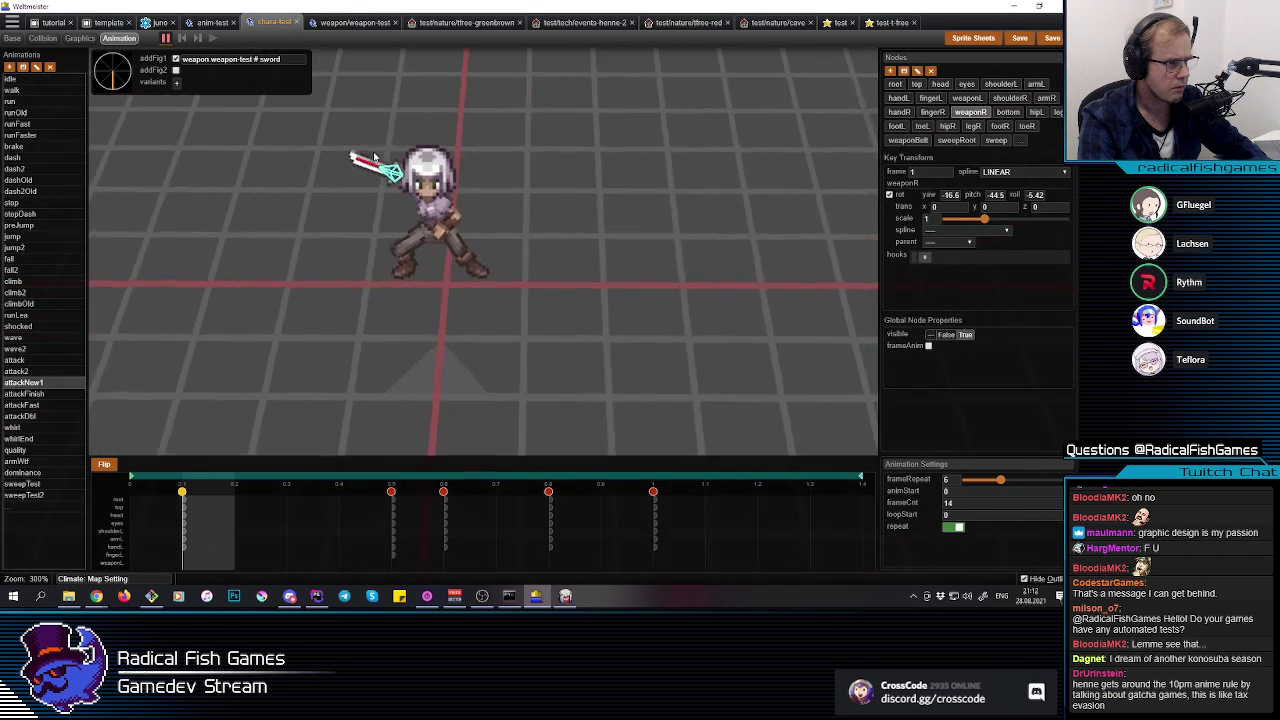
pyautogui.moveTo(205, 534); pyautogui.dragTo(173, 537)
pyautogui.click(182, 537)
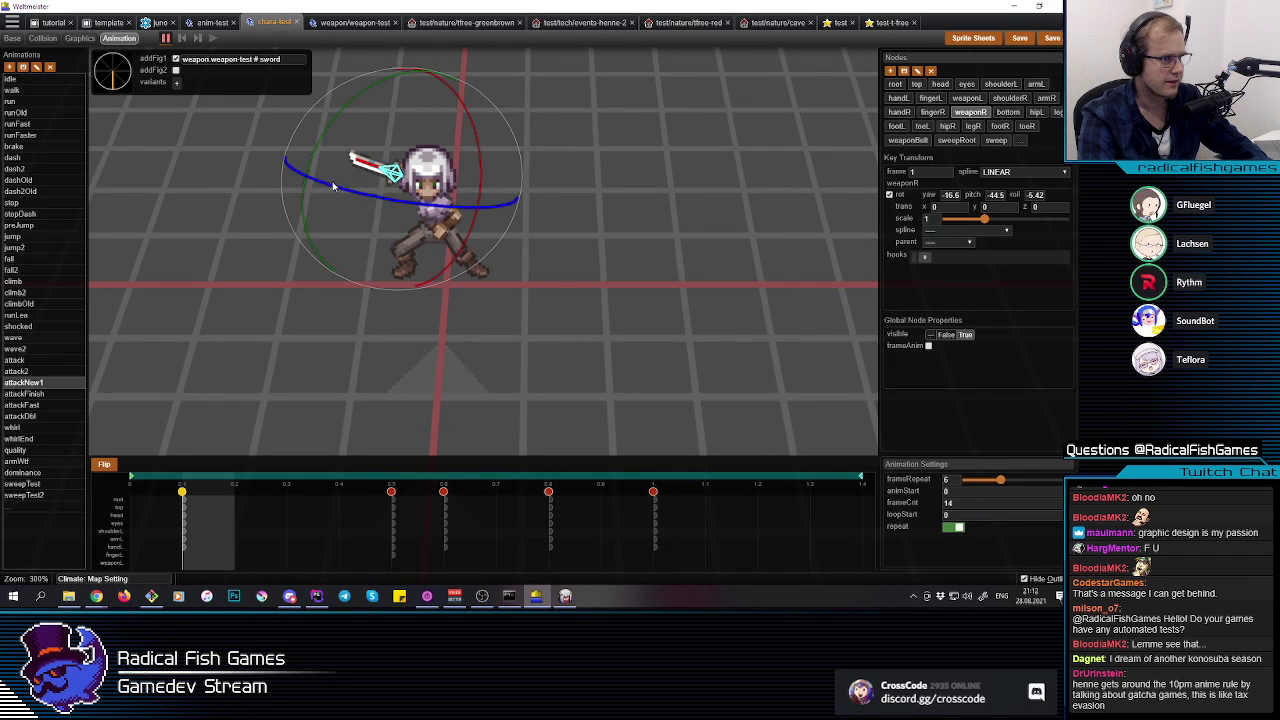
# Step: Rotate weaponR in frame 1 to a yaw of about -31.7, pitch -45.1 and roll 12.5
pyautogui.moveTo(308, 175); pyautogui.dragTo(308, 188)
pyautogui.moveTo(379, 239); pyautogui.dragTo(386, 239)
pyautogui.moveTo(368, 240); pyautogui.dragTo(366, 240)
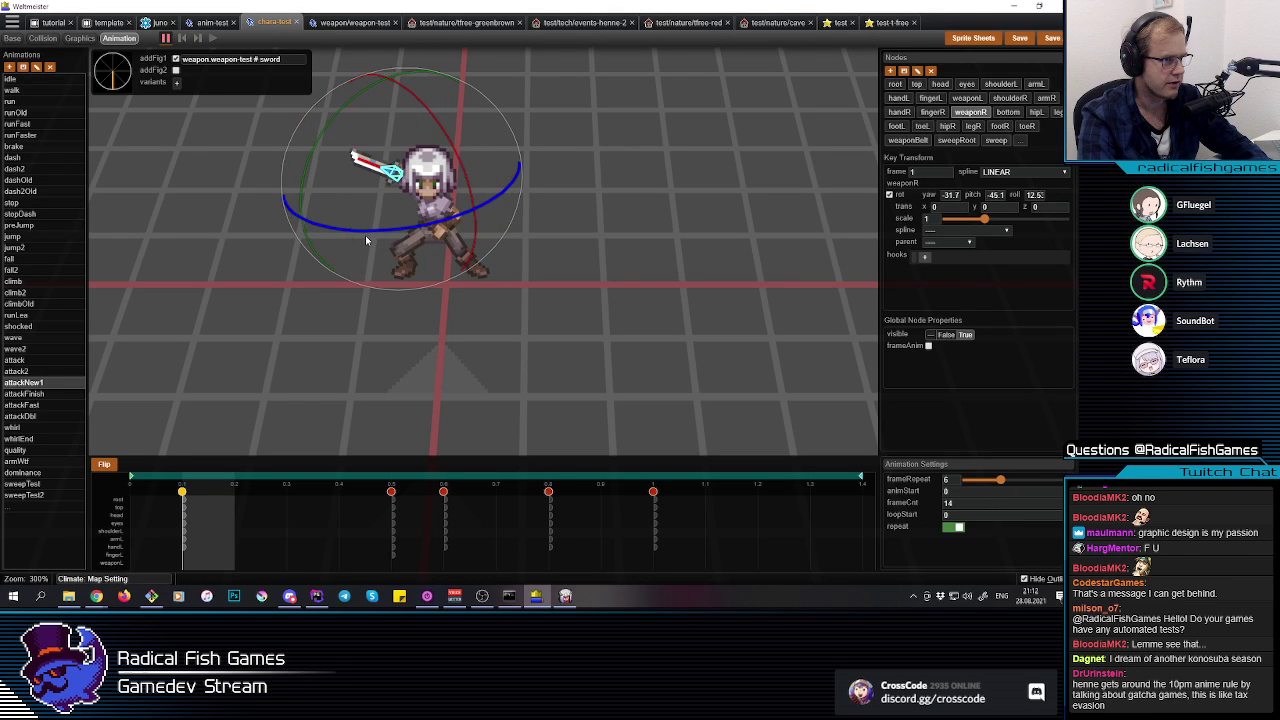
# Step: Delete the keyframes at frames 6, 8 and 10, and move the frame 5 keyframe to frame 8
pyautogui.moveTo(225, 518); pyautogui.dragTo(314, 531)
pyautogui.click(444, 492)
pyautogui.press('Delete')
pyautogui.click(549, 491)
pyautogui.press('Delete')
pyautogui.click(654, 491)
pyautogui.press('Delete')
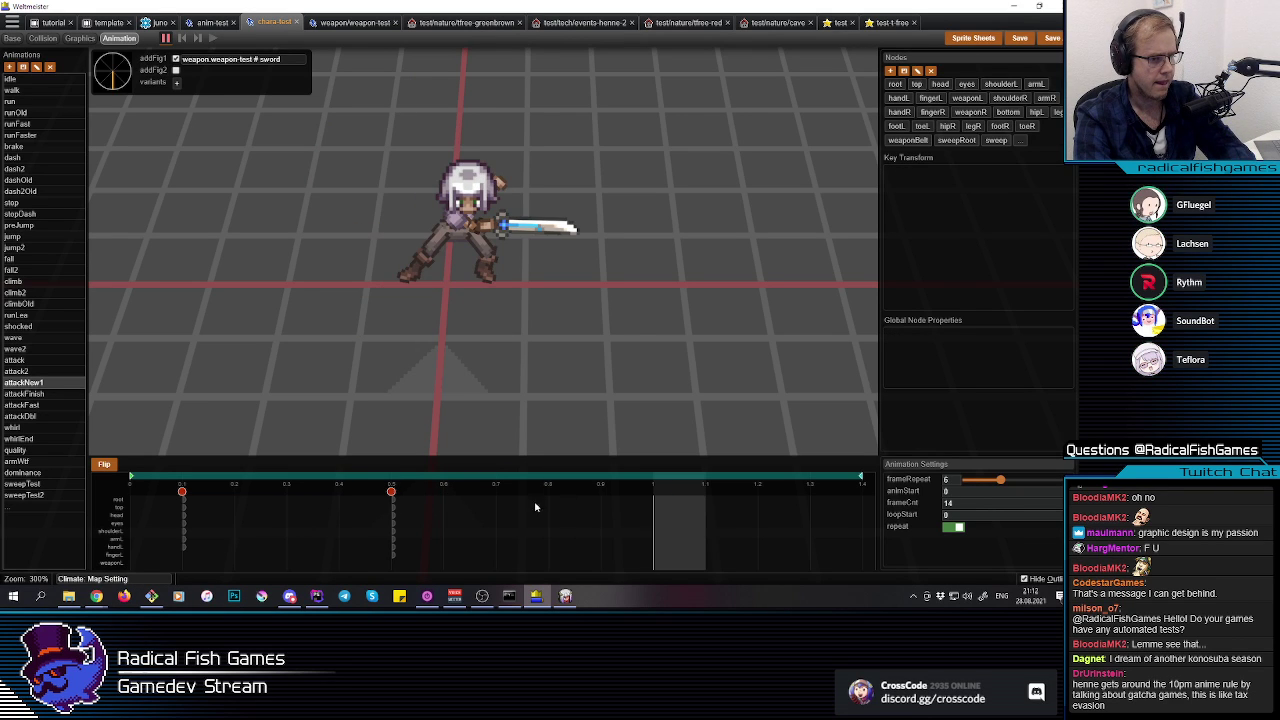
pyautogui.moveTo(393, 494); pyautogui.dragTo(548, 491)
# Step: Rotate legR in frame 8 to a yaw of about 43.4, pitch 20.0 and roll 18.9
pyautogui.moveTo(487, 371); pyautogui.dragTo(438, 219, button='middle')
pyautogui.click(440, 213)
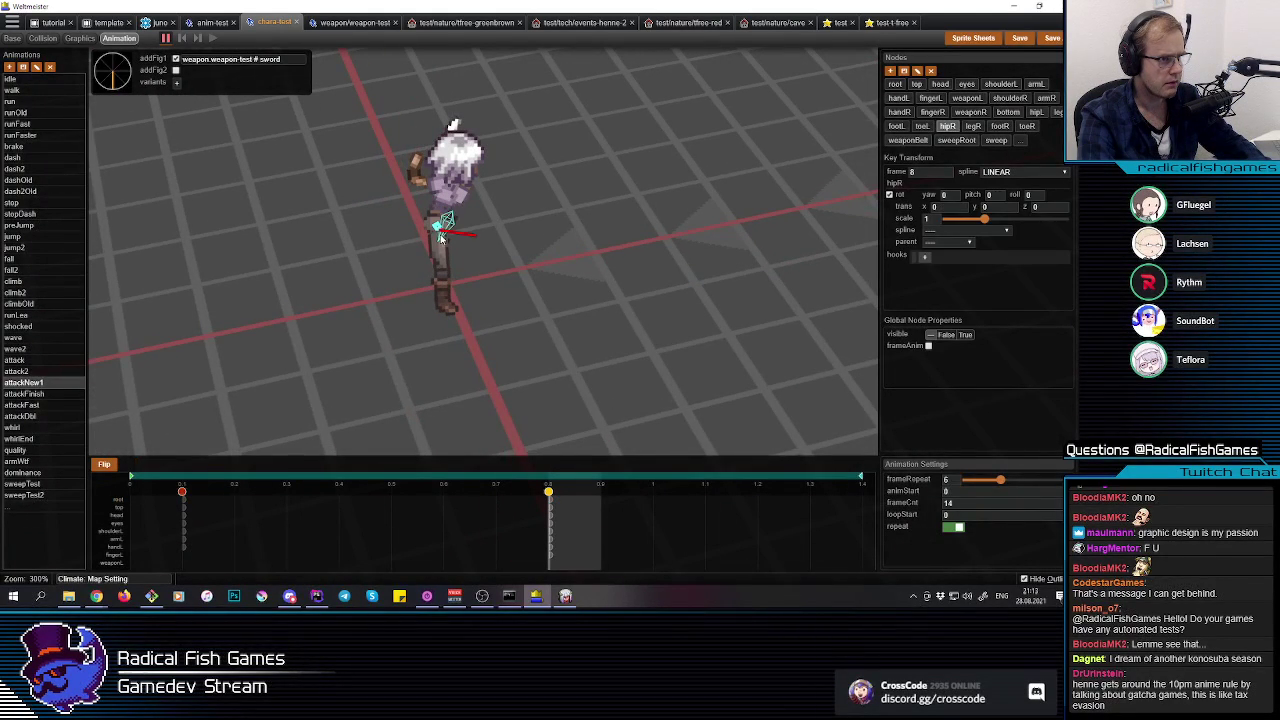
pyautogui.click(440, 242)
pyautogui.moveTo(510, 143); pyautogui.dragTo(522, 150)
pyautogui.moveTo(511, 179)
pyautogui.mouseDown(button='middle')
pyautogui.moveTo(148, 537)
pyautogui.moveTo(208, 470)
pyautogui.moveTo(348, 385)
pyautogui.moveTo(724, 194)
pyautogui.moveTo(697, 204)
pyautogui.moveTo(515, 171)
pyautogui.mouseUp(button='middle')
pyautogui.moveTo(380, 178); pyautogui.dragTo(516, 301, button='middle')
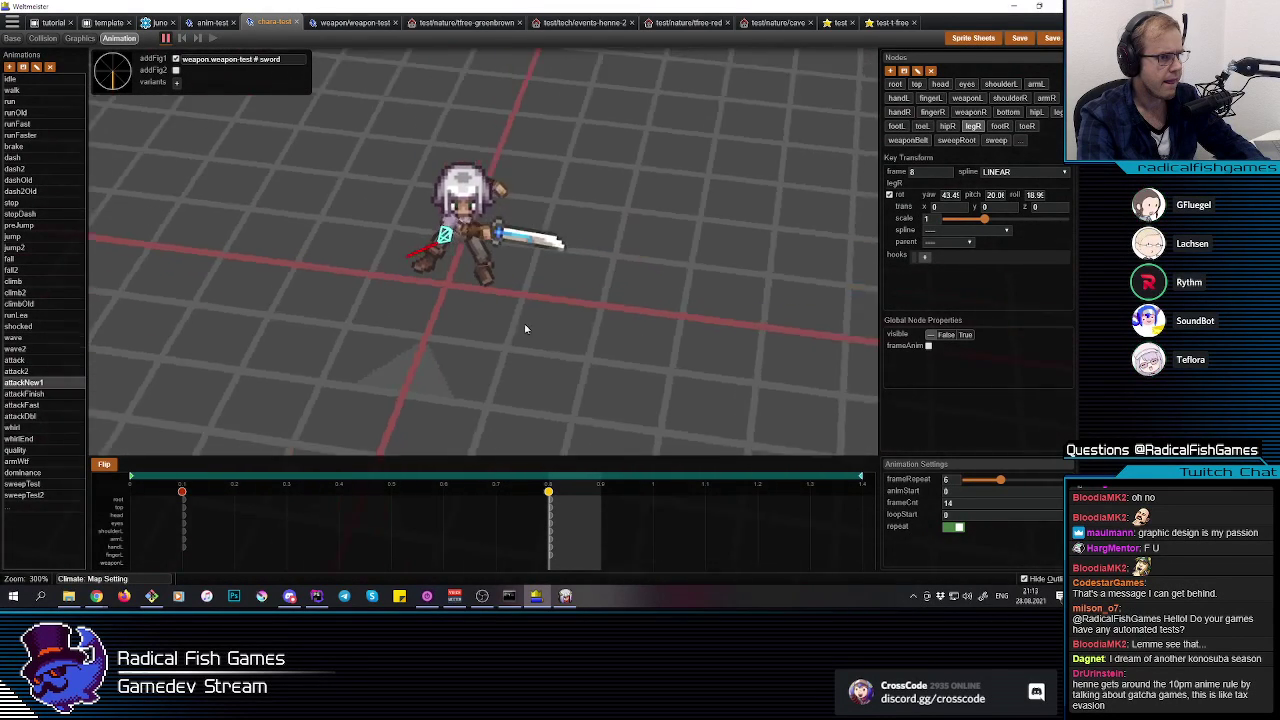
# Step: Scrub and play back attackNew1 between frames 1 and 8 to check the swing from start to end pose
pyautogui.moveTo(202, 523); pyautogui.dragTo(120, 522)
pyautogui.click(550, 520)
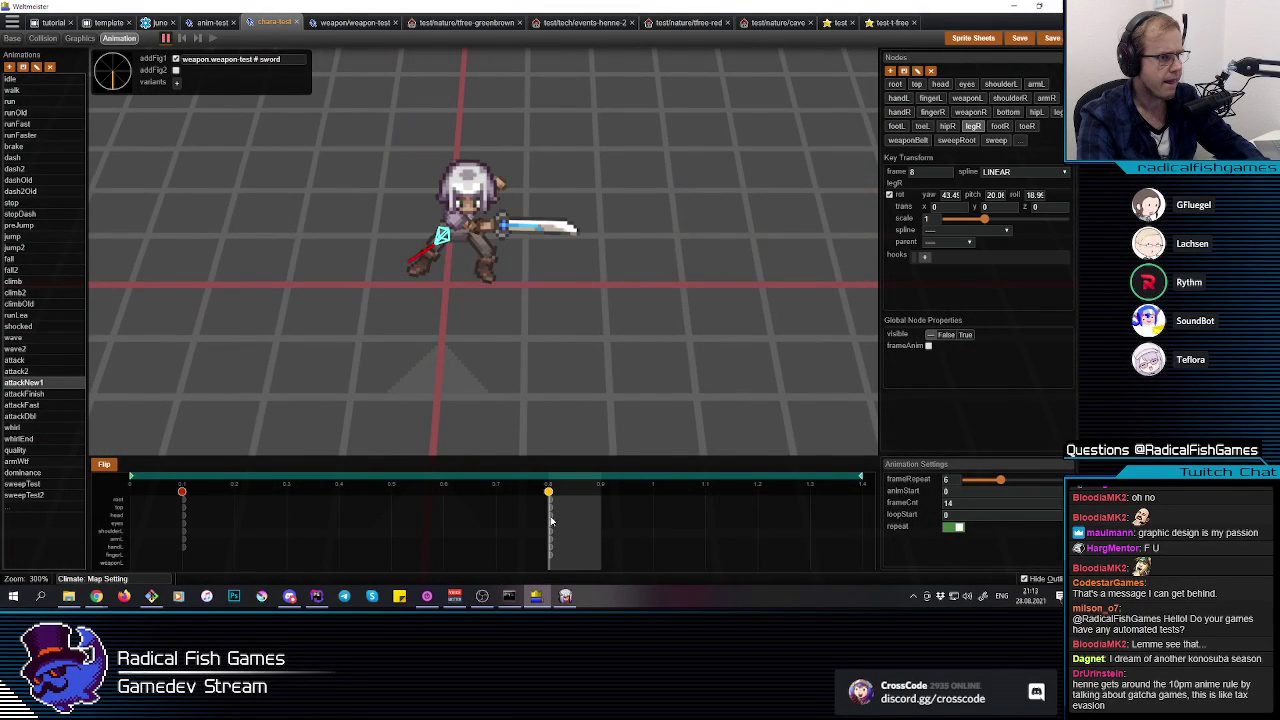
pyautogui.press('space')
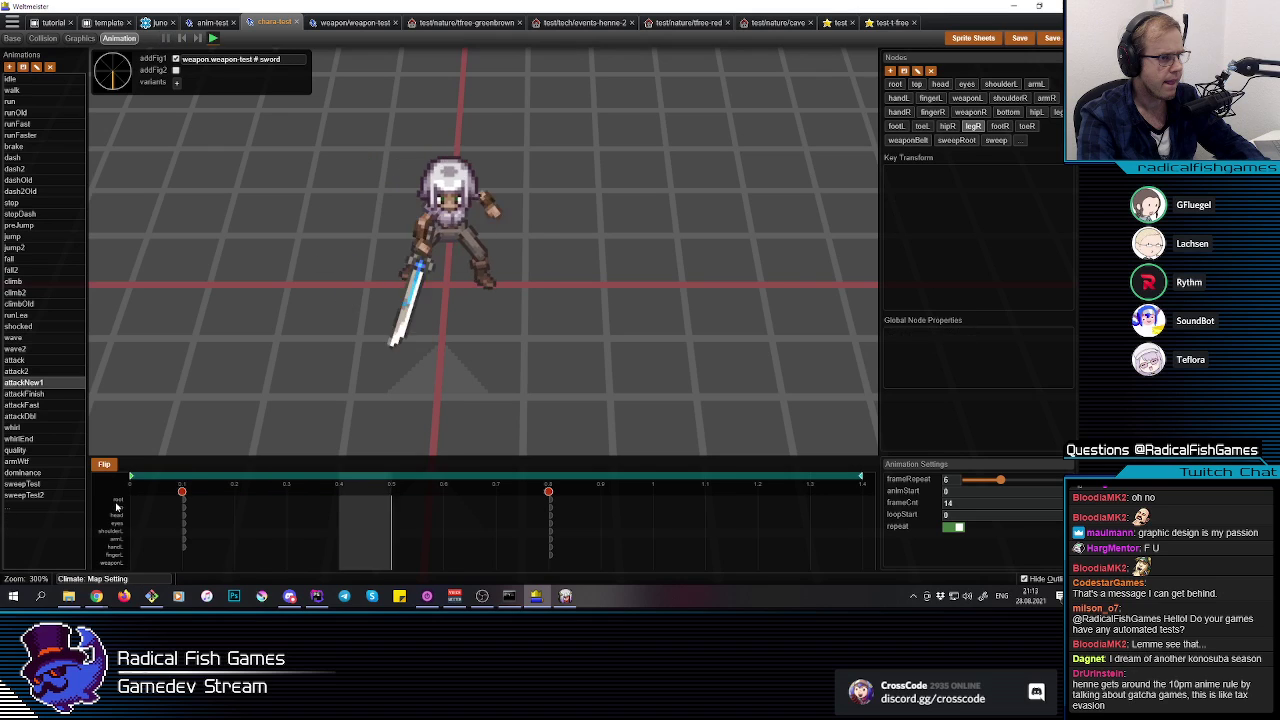
pyautogui.click(165, 503)
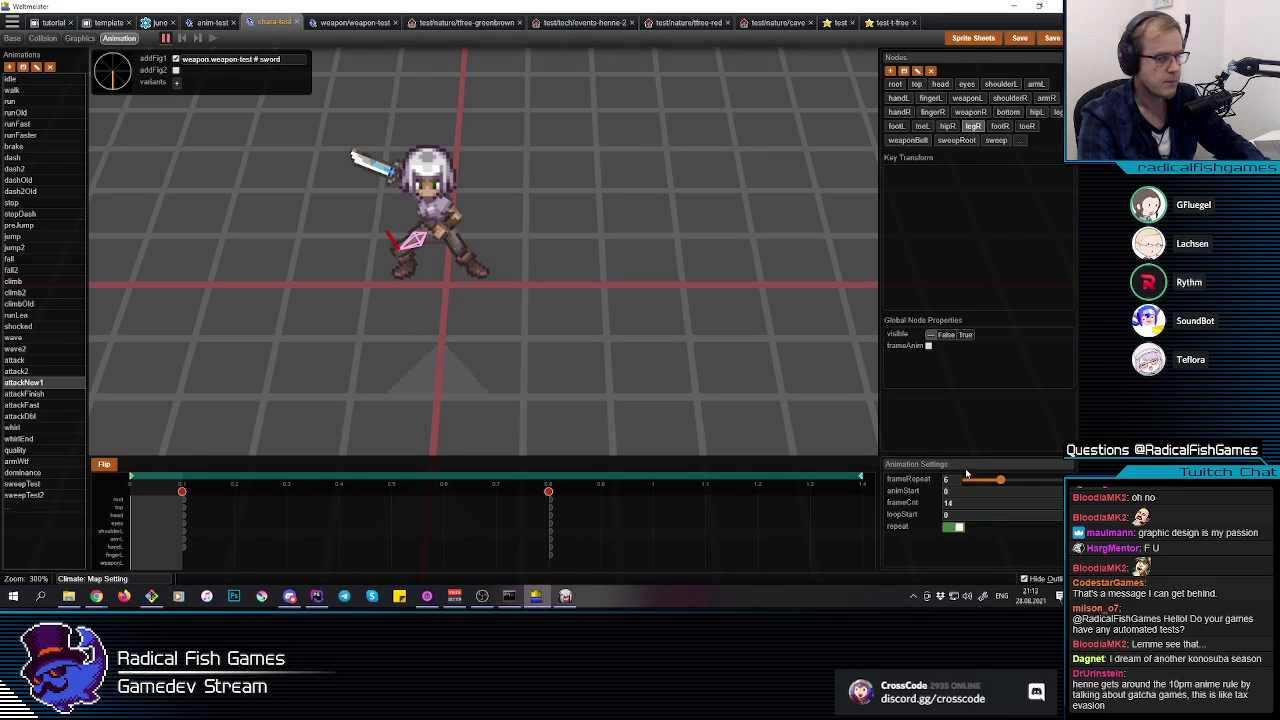
# Step: Set attackNew1's frame repeat to 1 and compare it with the attack animation
pyautogui.press('Down')
pyautogui.press('Down')
pyautogui.press('Down')
pyautogui.press('Down')
pyautogui.press('Down')
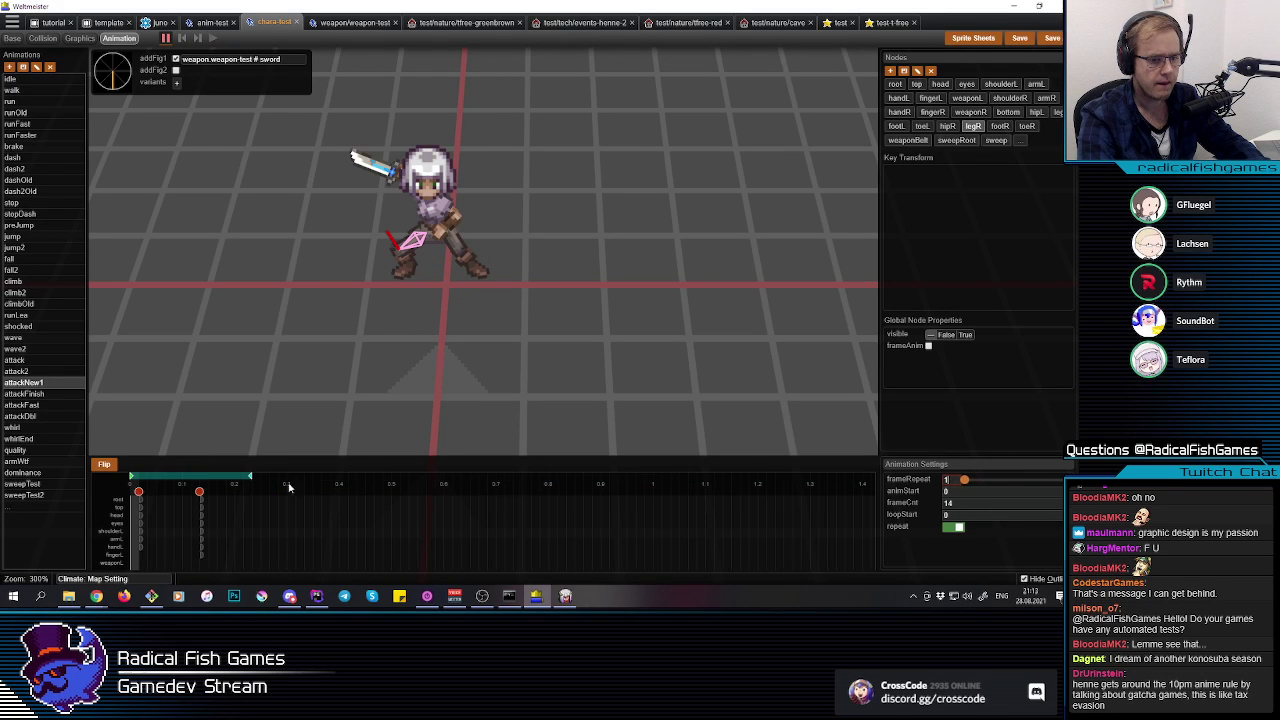
pyautogui.click(18, 361)
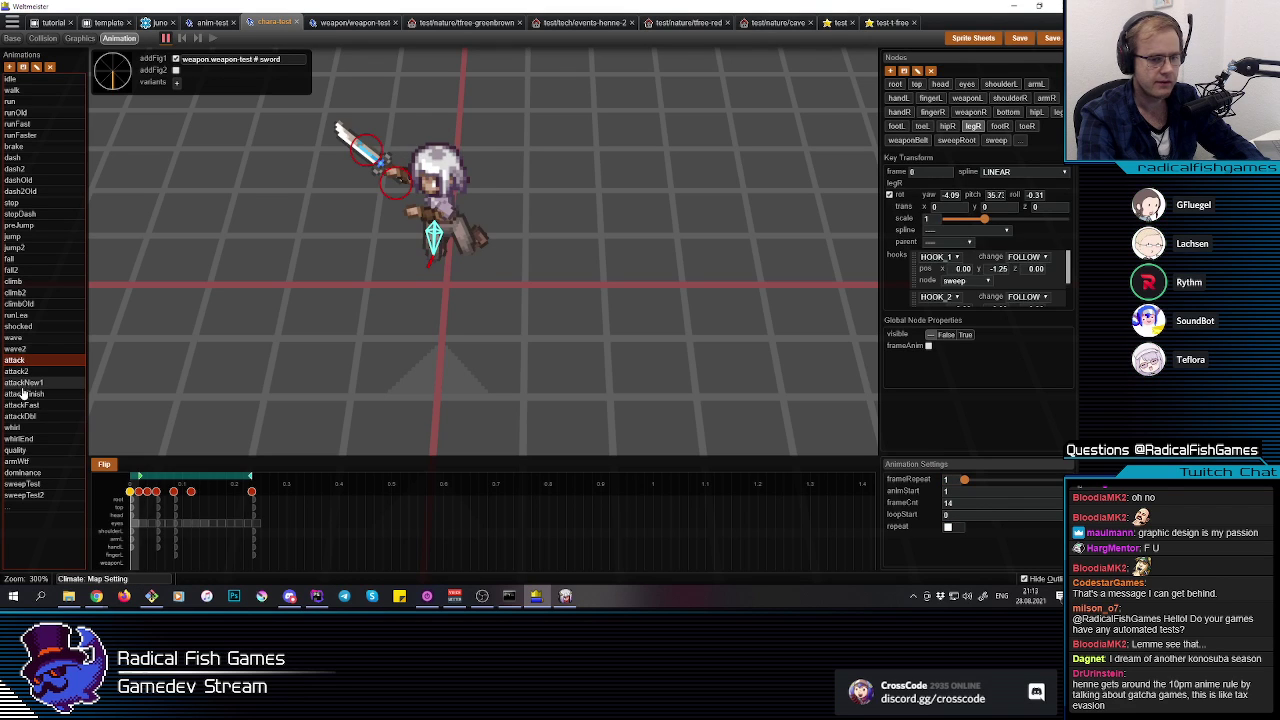
pyautogui.click(23, 383)
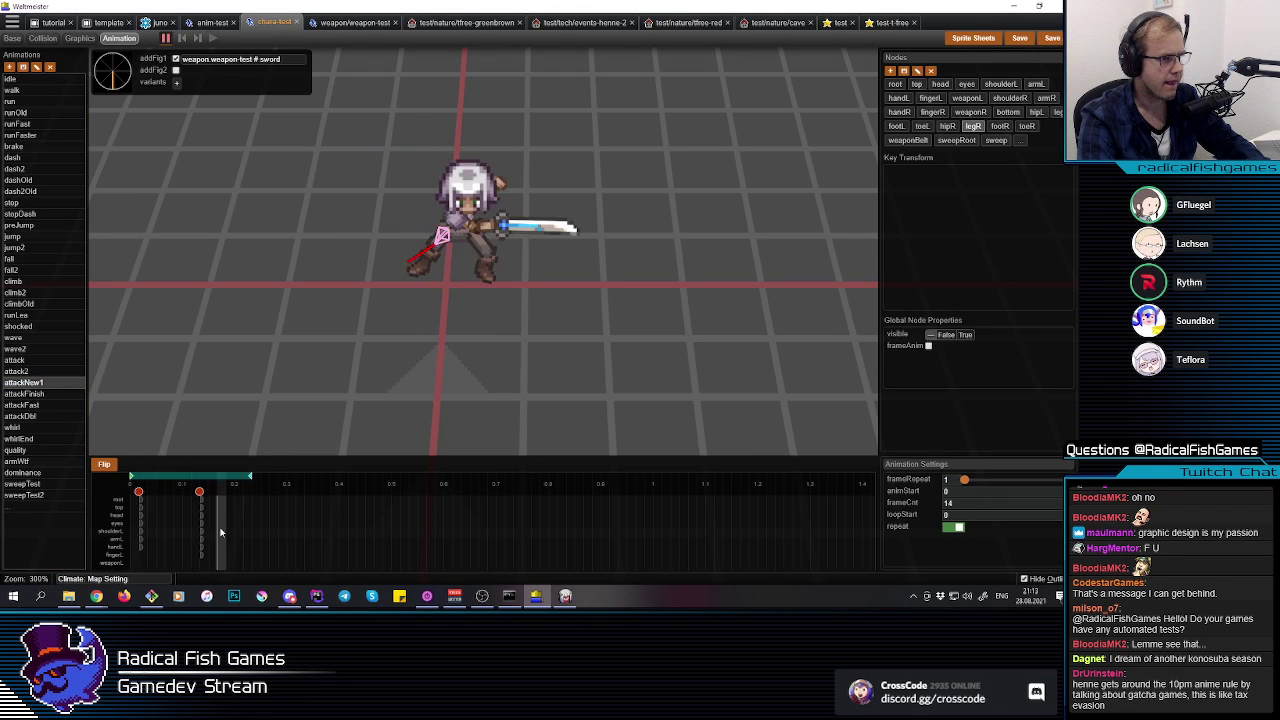
# Step: Set the attackNew1 animation's length to 11 frames and move its second keyframe to frame 5
pyautogui.moveTo(545, 234); pyautogui.dragTo(467, 225, button='middle')
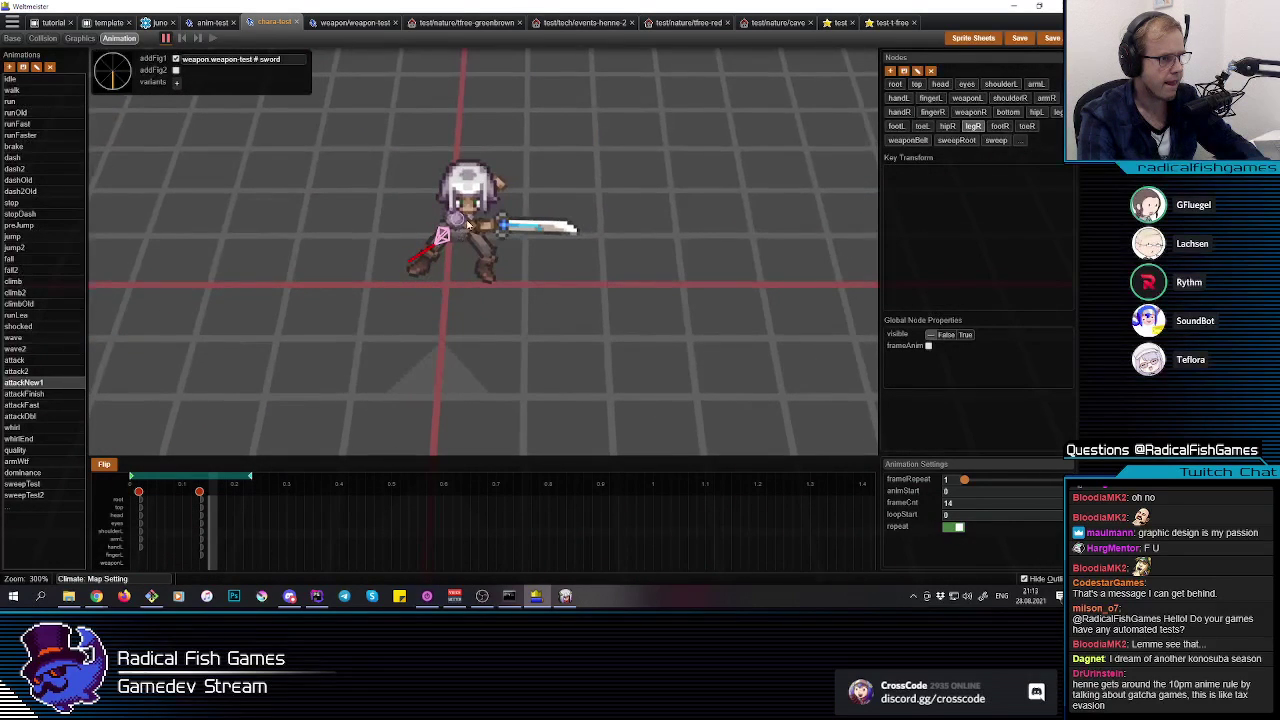
pyautogui.click(201, 525)
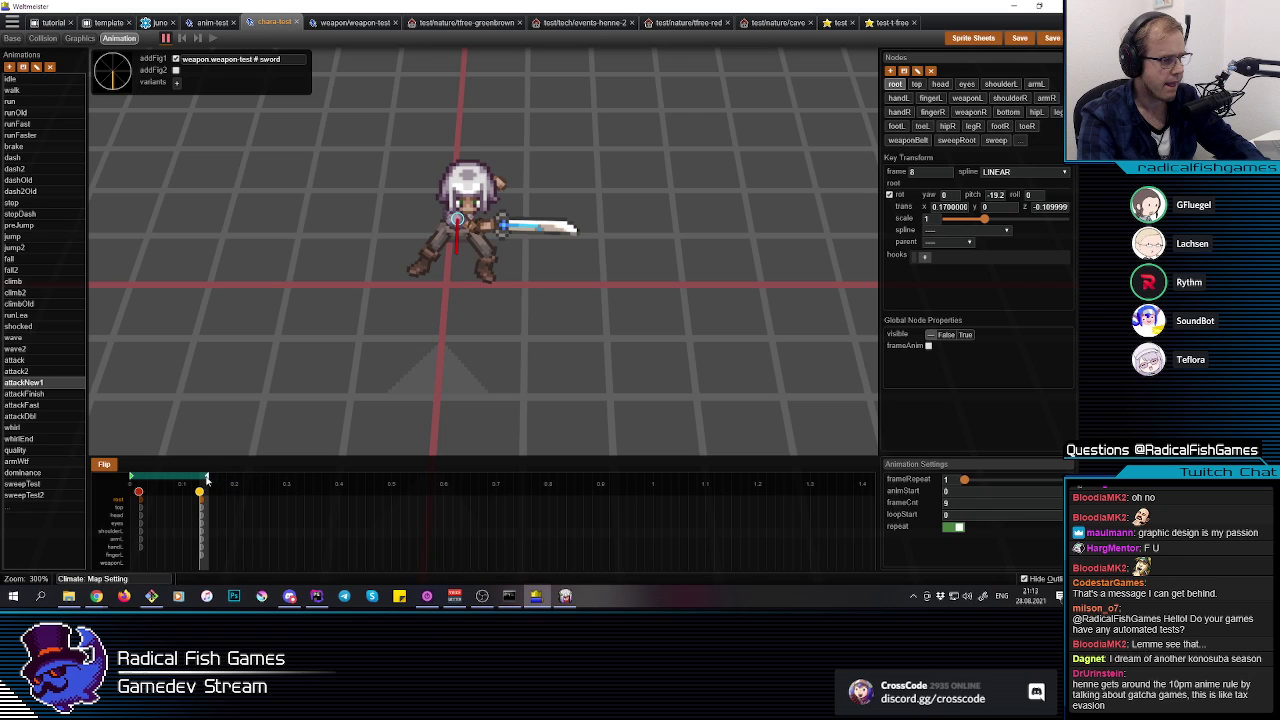
pyautogui.moveTo(198, 493)
pyautogui.mouseDown()
pyautogui.moveTo(170, 495)
pyautogui.moveTo(225, 479)
pyautogui.mouseUp()
pyautogui.click(156, 519)
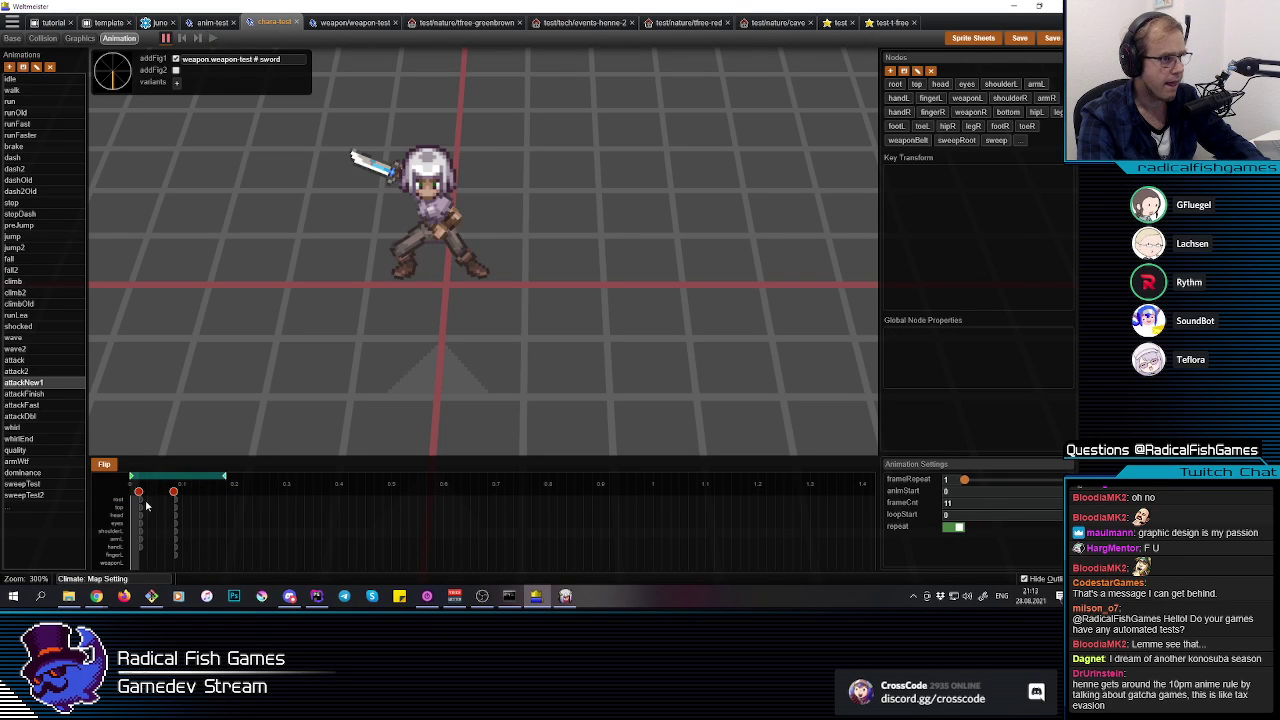
pyautogui.click(179, 517)
# Step: Rotate the weaponR node slightly upward at the frame 5 keyframe of attackNew1
pyautogui.click(462, 229)
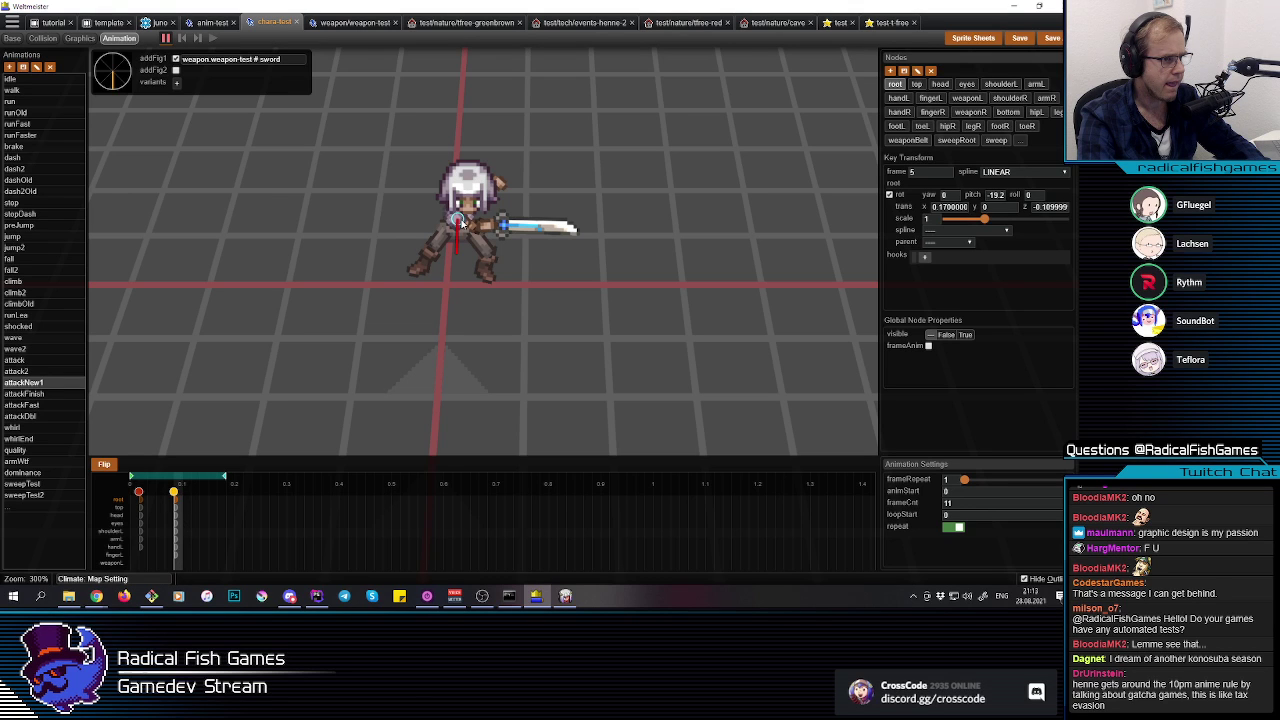
pyautogui.press('r')
pyautogui.moveTo(485, 163); pyautogui.dragTo(569, 169)
pyautogui.click(540, 245)
pyautogui.click(510, 214)
pyautogui.press('r')
pyautogui.press('r')
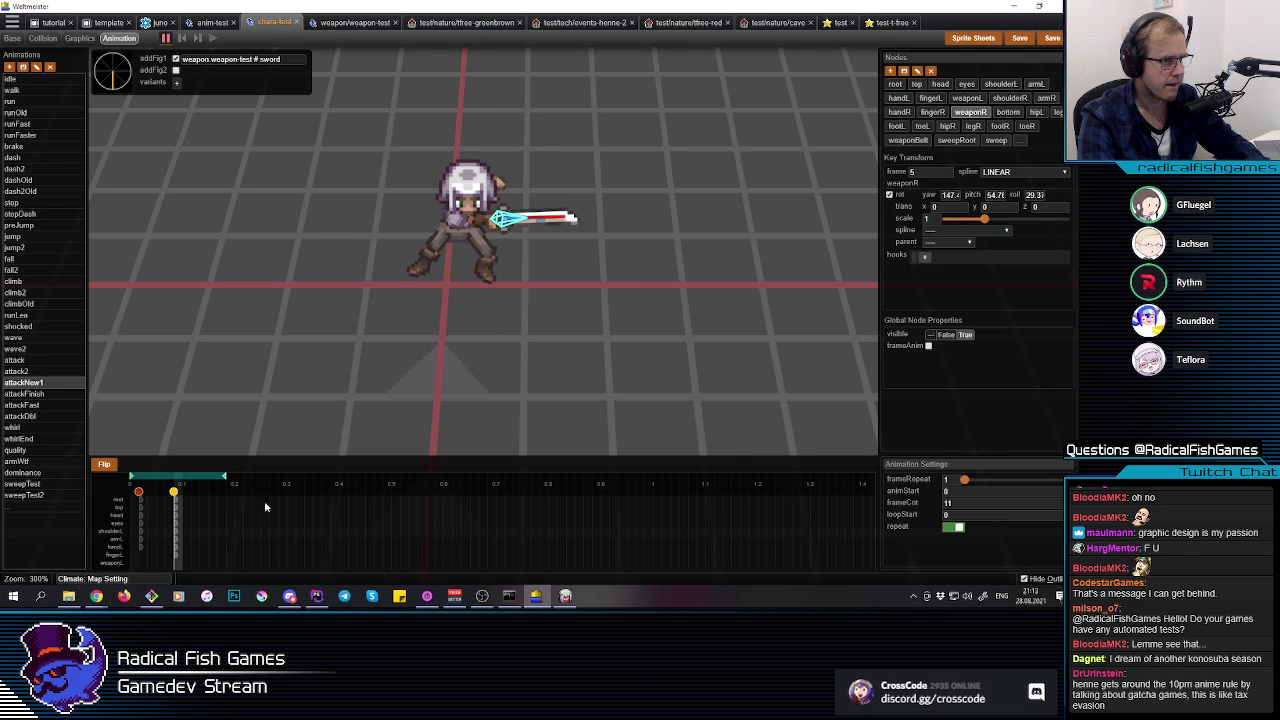
# Step: Move attackNew1's second keyframe to frame 8 and turn off the animation's repeat
pyautogui.click(177, 520)
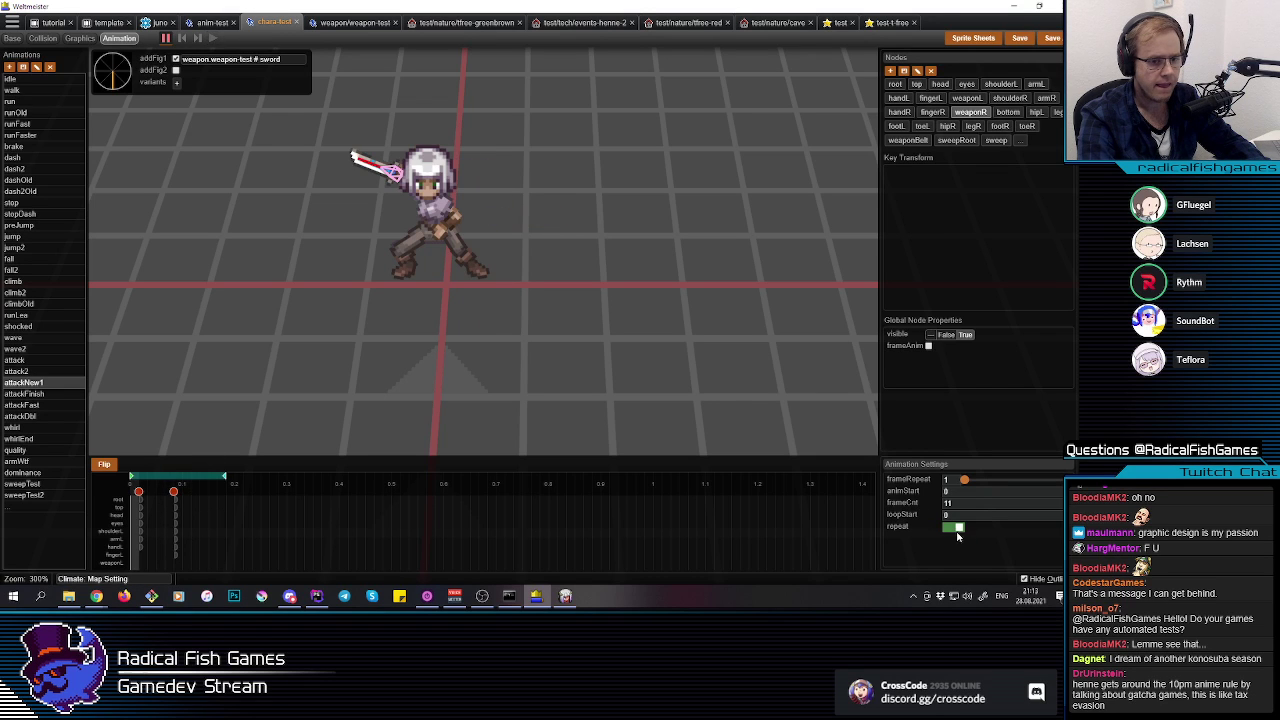
pyautogui.moveTo(175, 493); pyautogui.dragTo(203, 495)
pyautogui.click(186, 510)
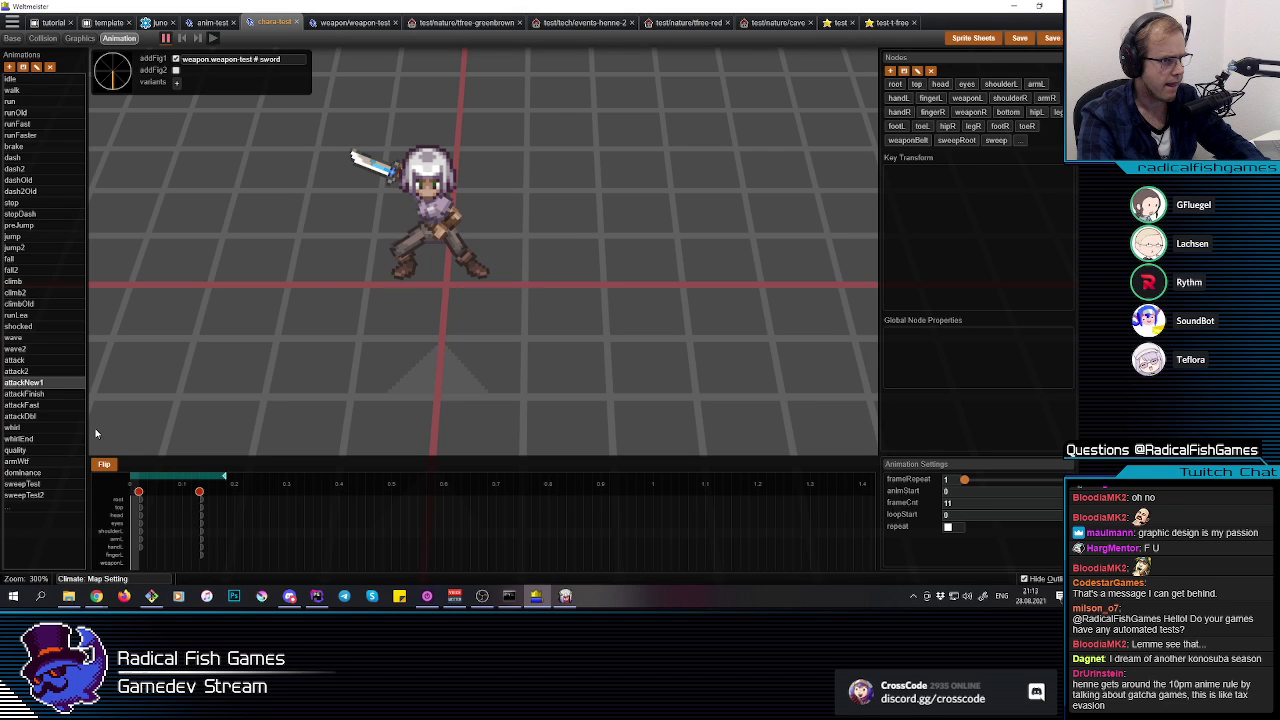
# Step: Scrub through the attack animation to examine its poses and return to attackNew1
pyautogui.click(22, 362)
pyautogui.moveTo(138, 511); pyautogui.dragTo(226, 510)
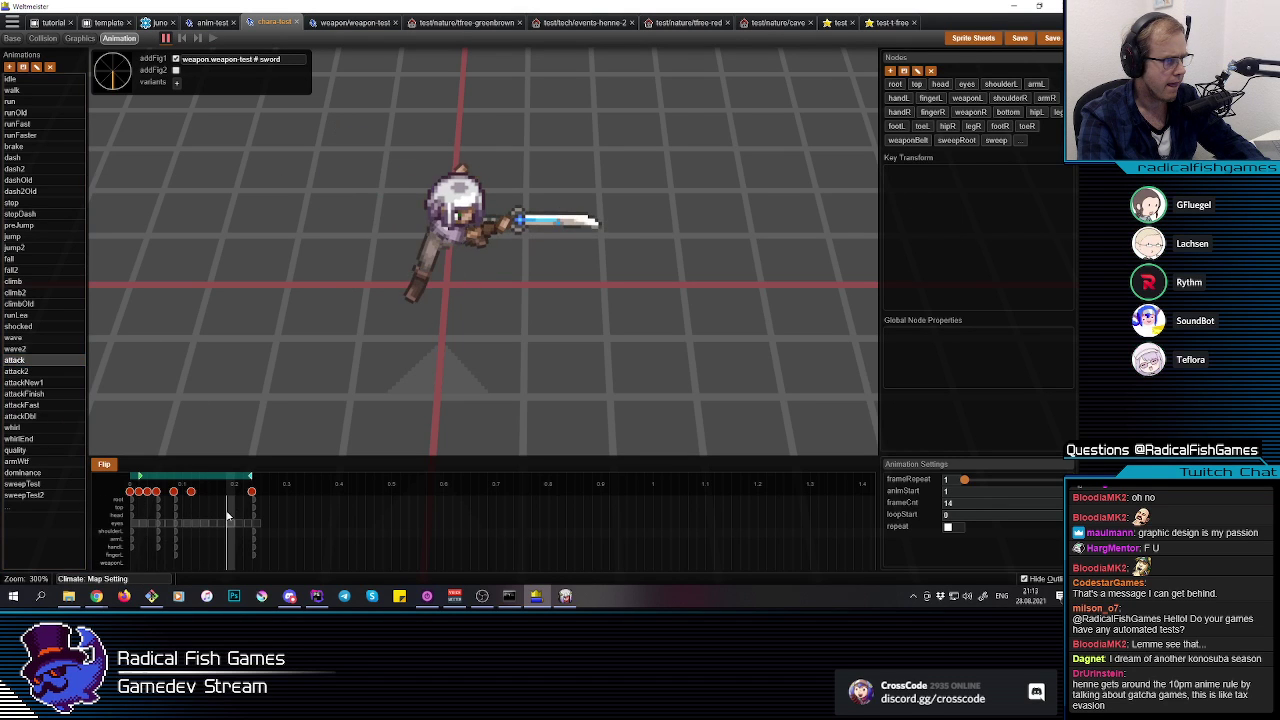
pyautogui.click(33, 386)
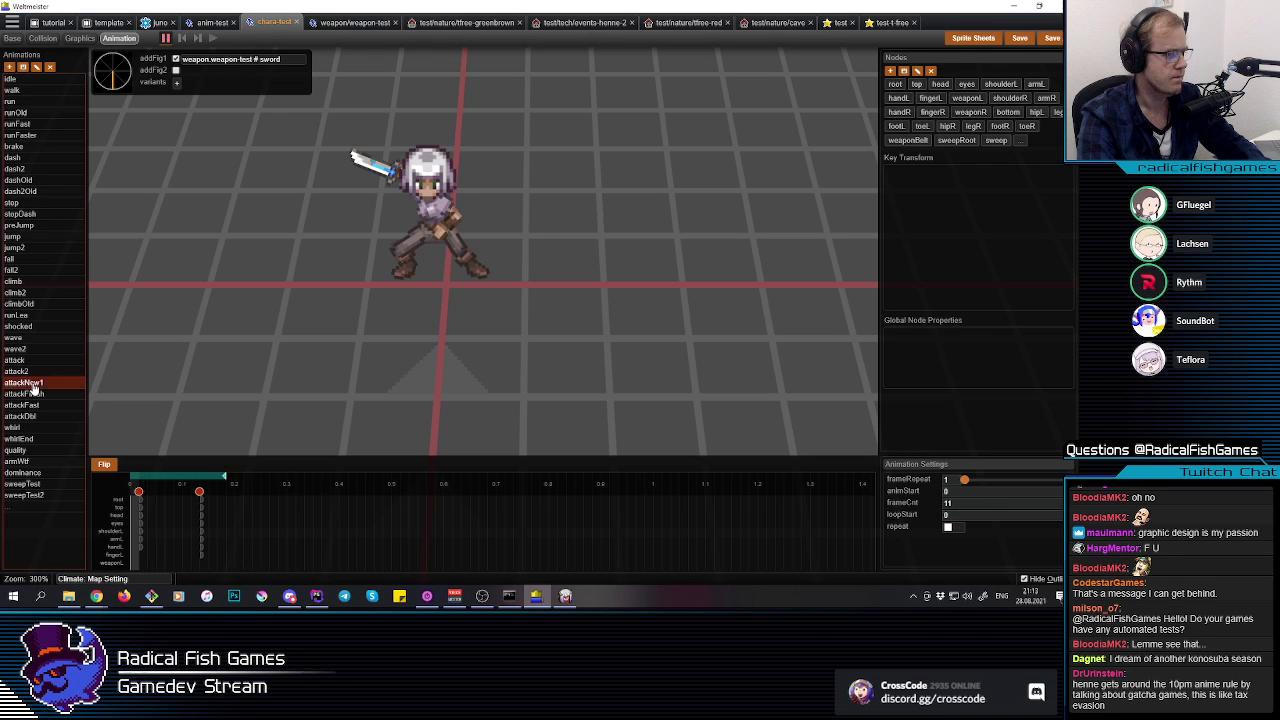
# Step: Rotate the head node at the frame 8 keyframe so the face turns toward the sword
pyautogui.click(206, 543)
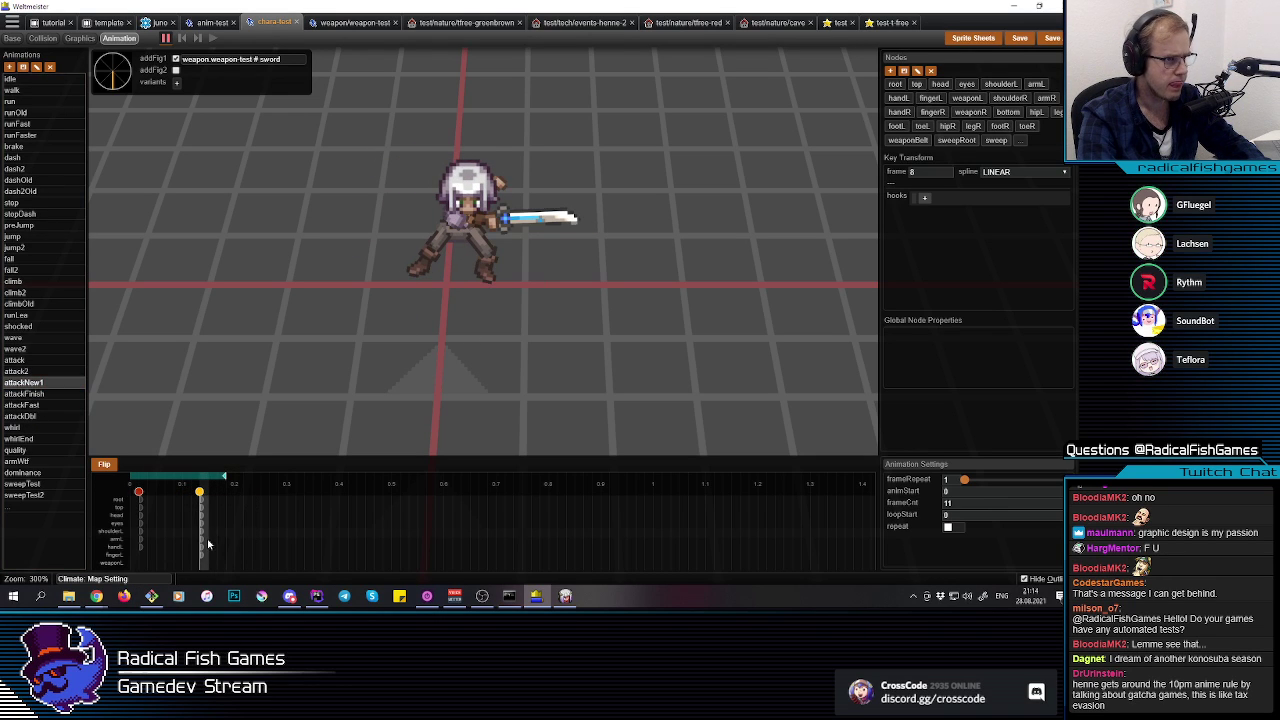
pyautogui.click(468, 205)
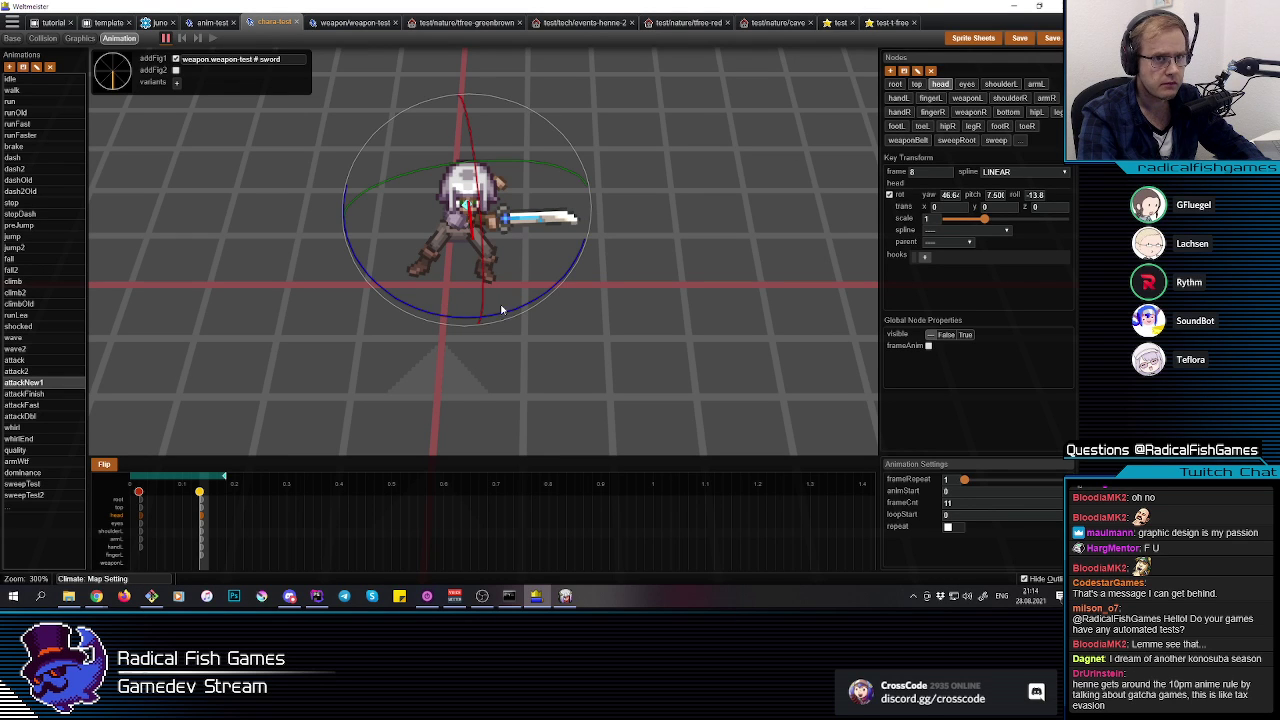
pyautogui.moveTo(511, 314); pyautogui.dragTo(513, 196)
pyautogui.click(606, 382)
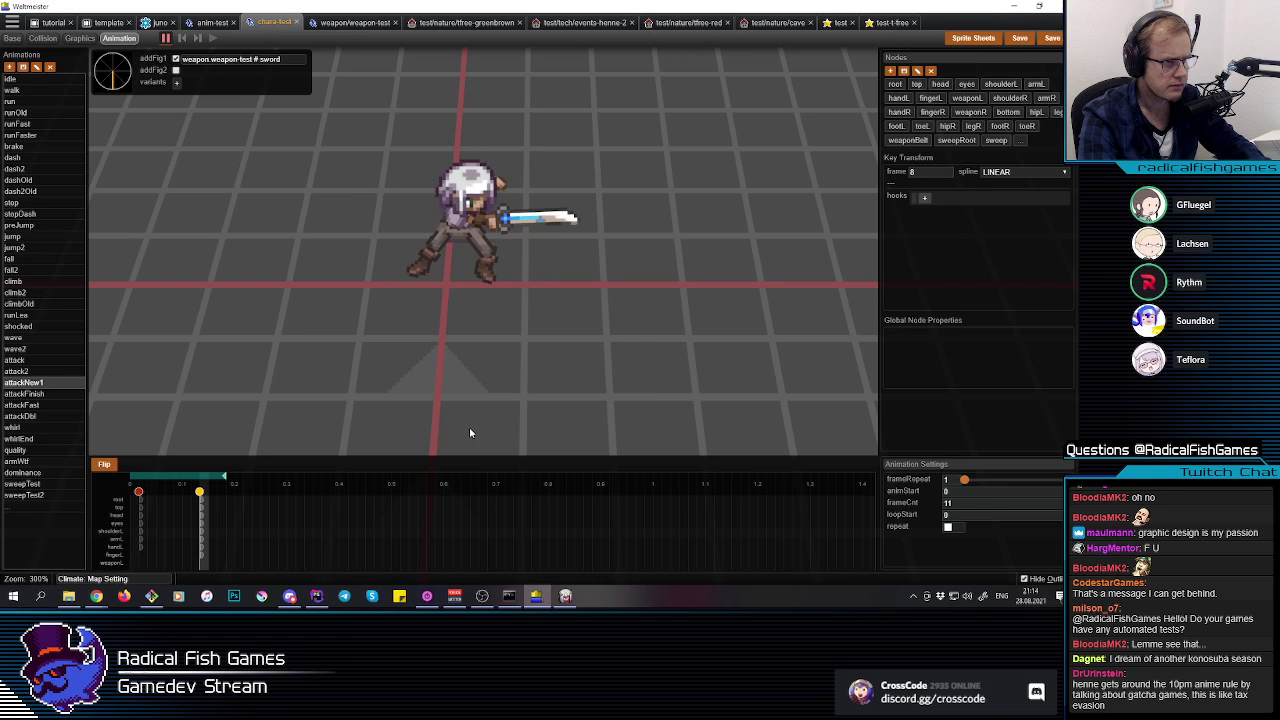
# Step: Rotate the weaponR node at frame 8 to about yaw 126, pitch 27 and roll 42
pyautogui.moveTo(440, 452); pyautogui.dragTo(508, 391, button='middle')
pyautogui.press('q')
pyautogui.press('e')
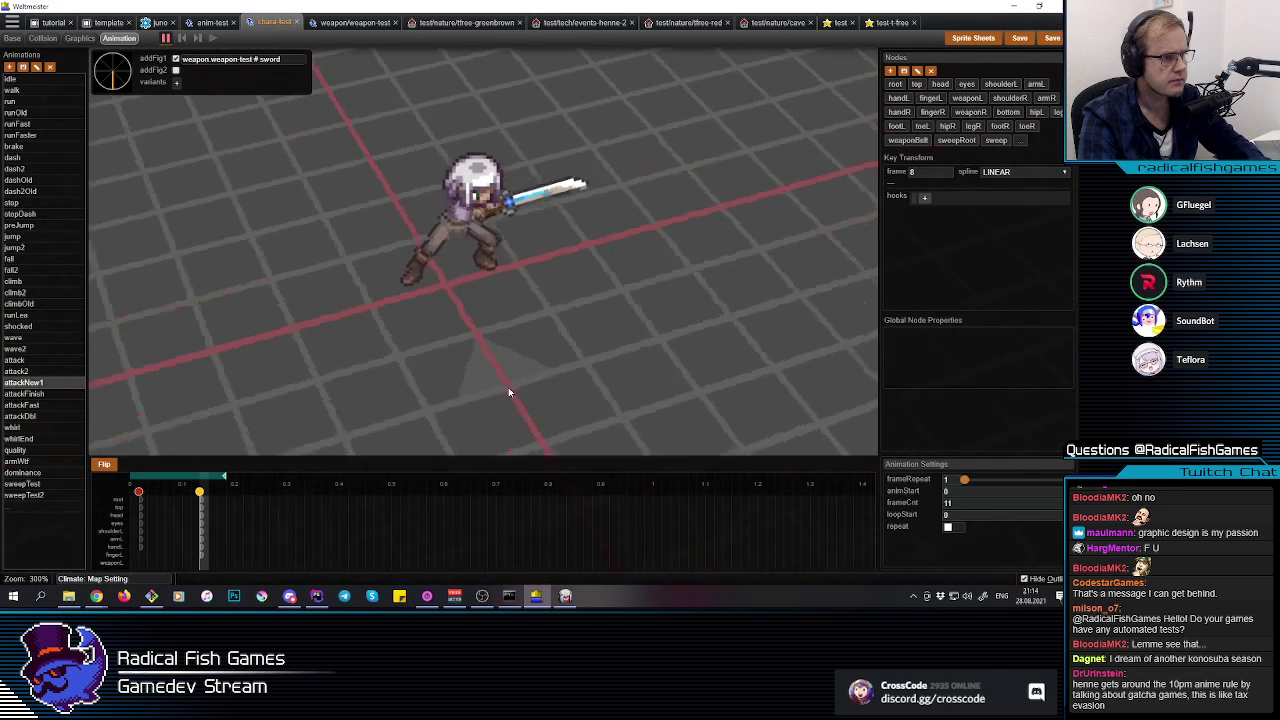
pyautogui.click(492, 221)
pyautogui.press('q')
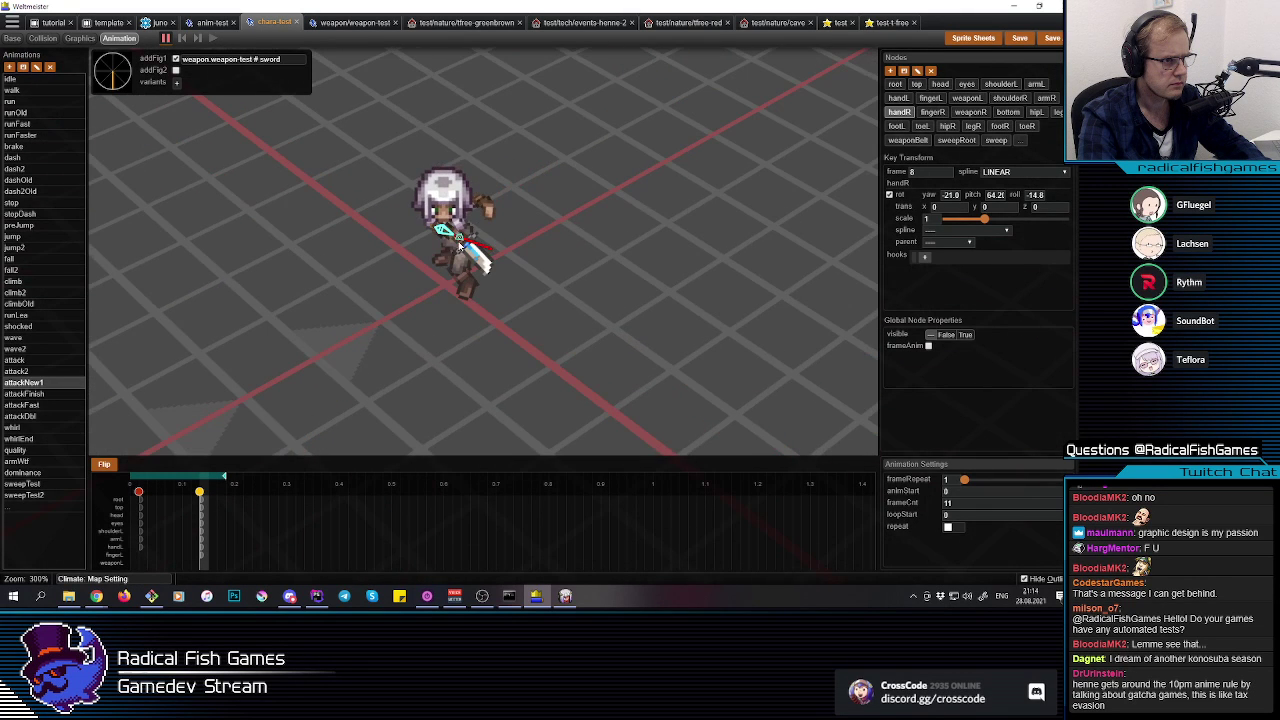
pyautogui.click(460, 244)
pyautogui.press('e')
pyautogui.press('w')
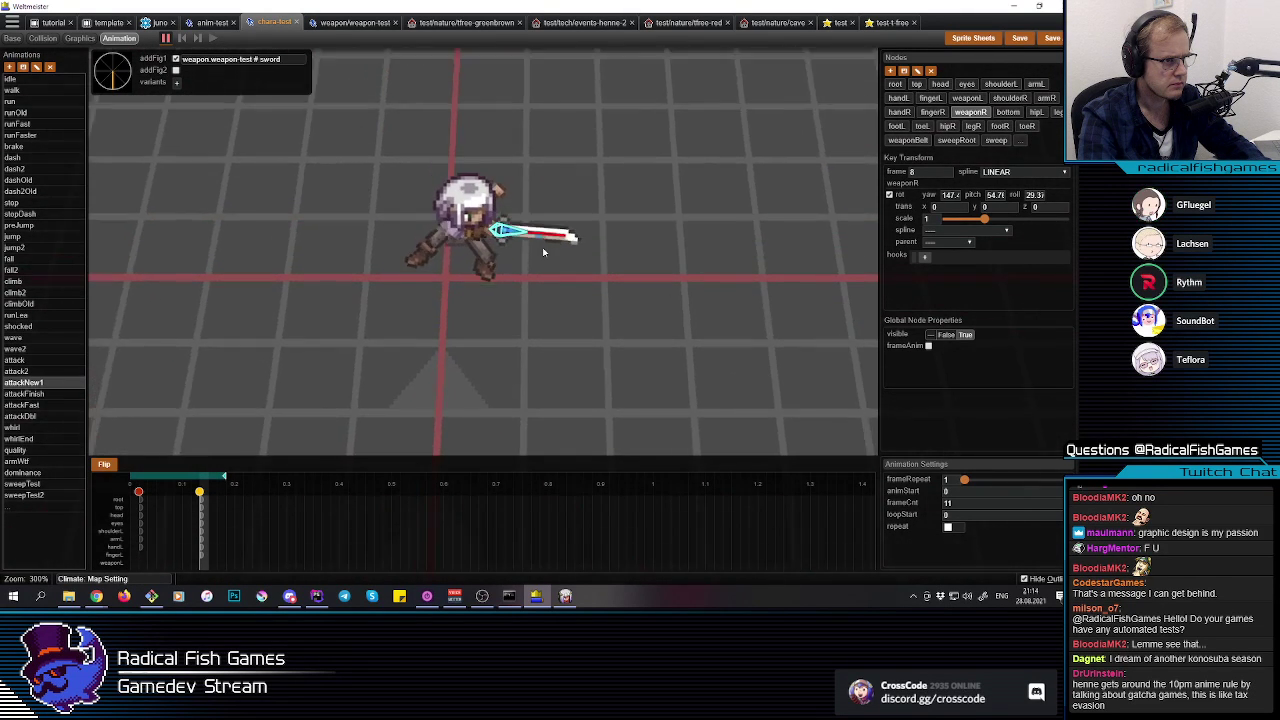
pyautogui.click(560, 308)
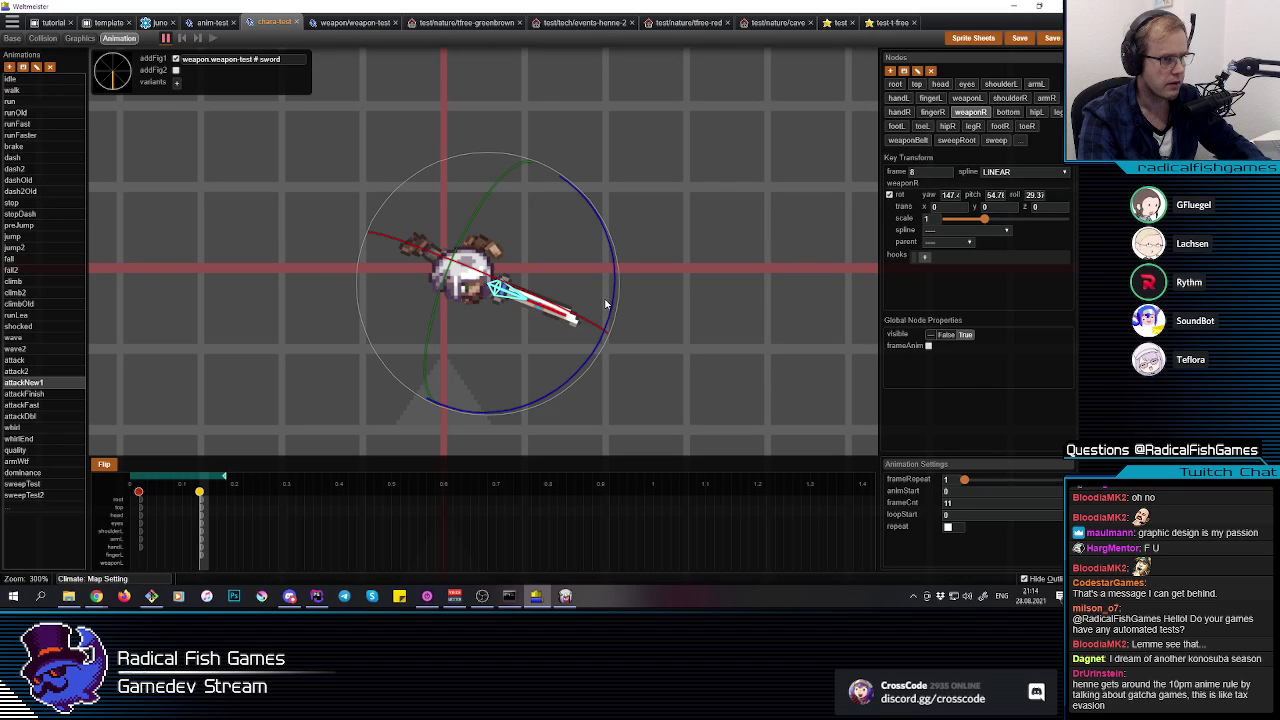
pyautogui.moveTo(605, 304); pyautogui.dragTo(615, 307)
pyautogui.moveTo(519, 282); pyautogui.dragTo(528, 284)
pyautogui.moveTo(589, 371); pyautogui.dragTo(592, 369)
pyautogui.moveTo(592, 367); pyautogui.dragTo(465, 280, button='middle')
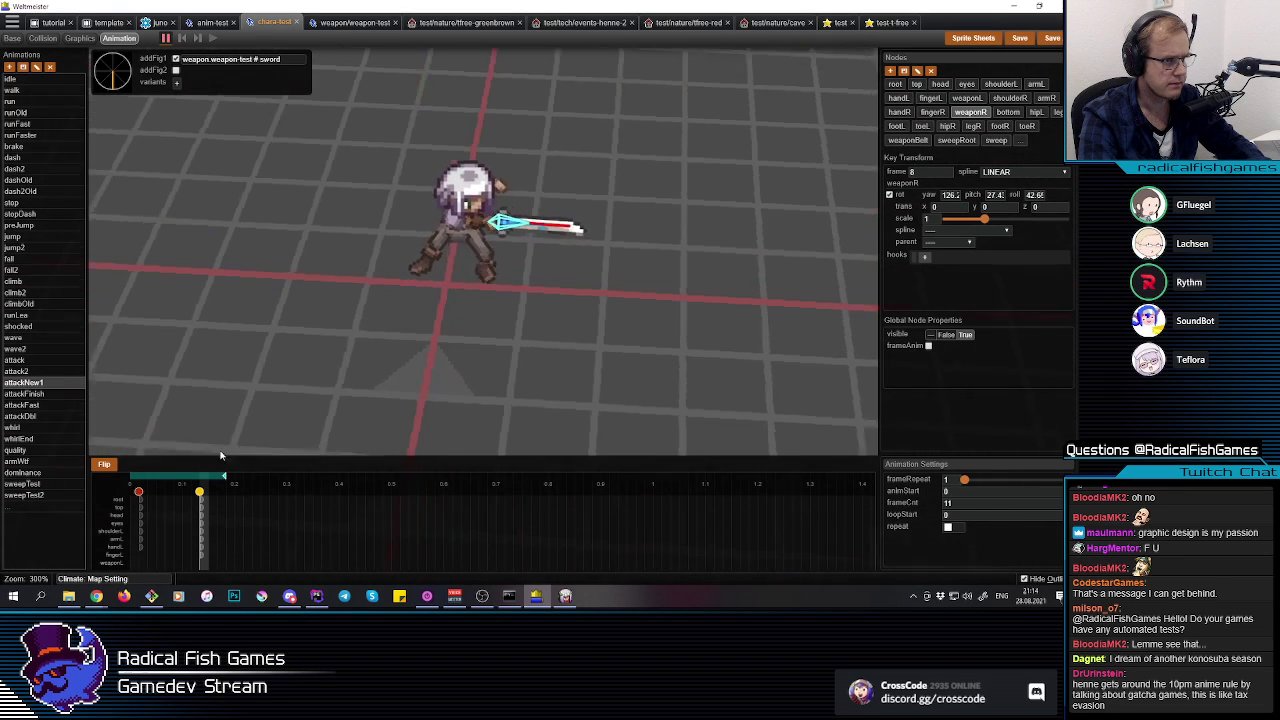
# Step: Set the root node's x translation to 0.2 at the frame 8 keyframe
pyautogui.click(245, 520)
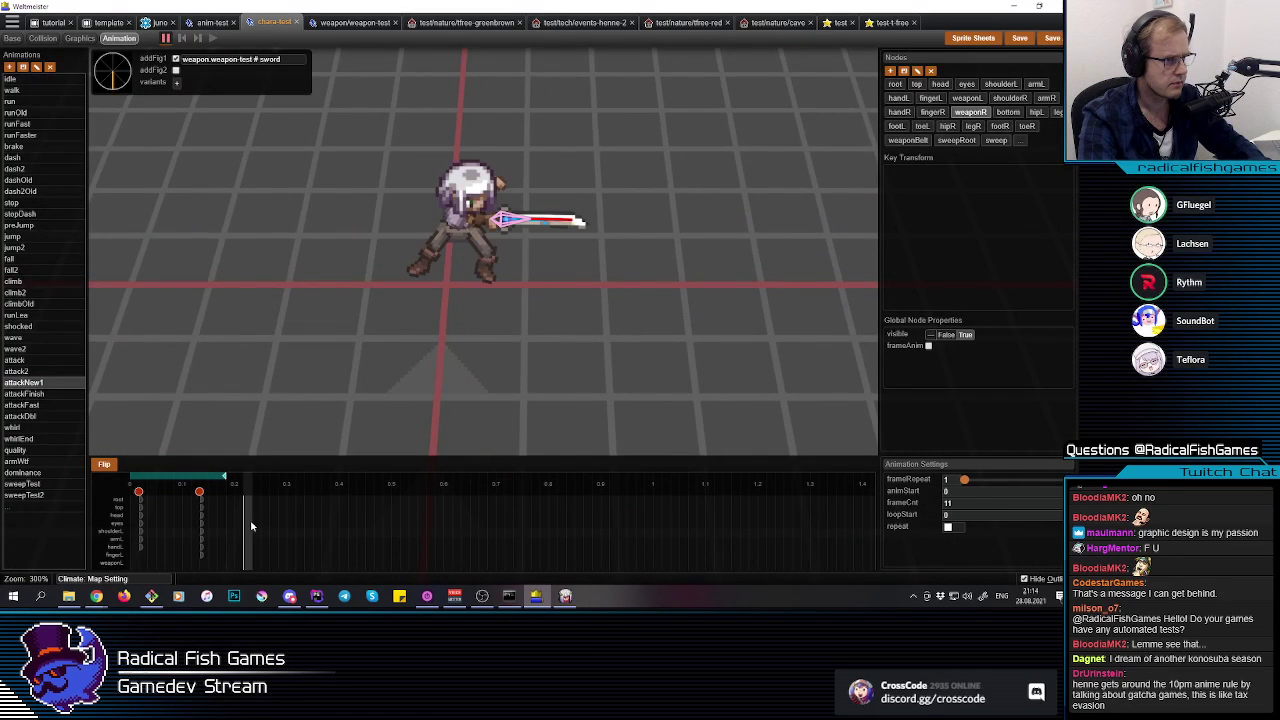
pyautogui.moveTo(475, 204); pyautogui.dragTo(457, 223, button='middle')
pyautogui.click(456, 221)
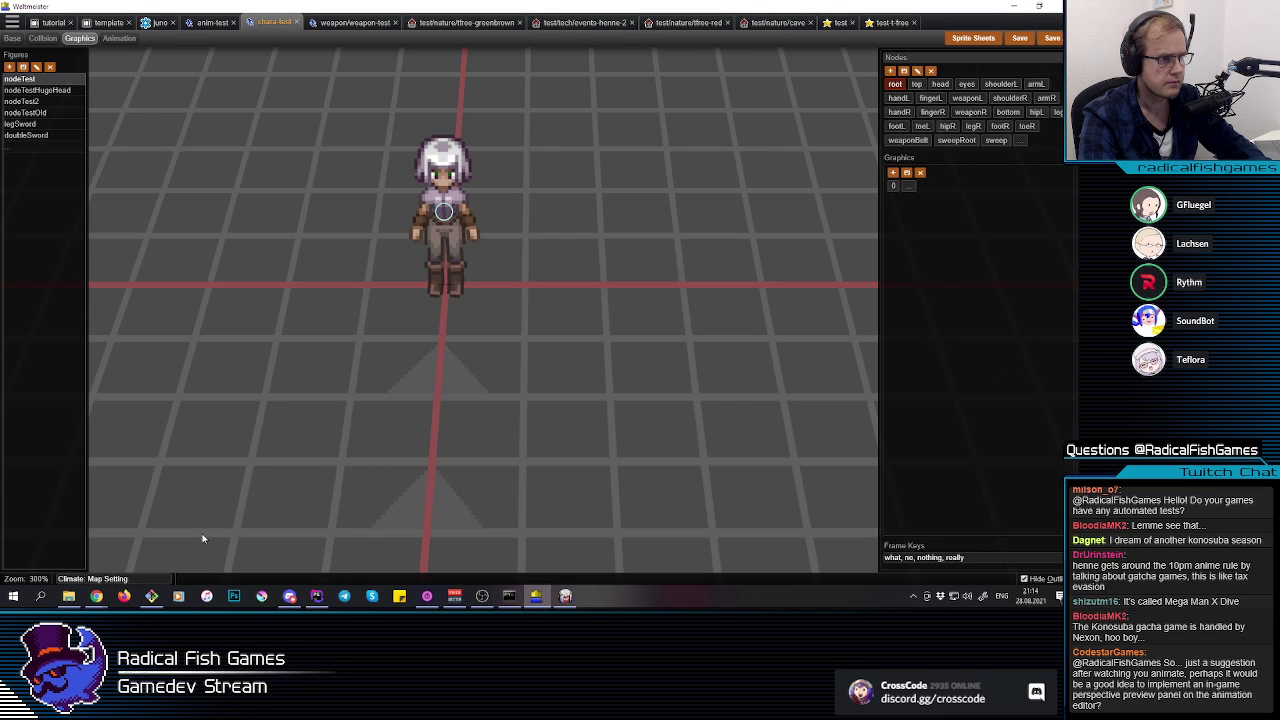
pyautogui.click(211, 540)
pyautogui.click(205, 543)
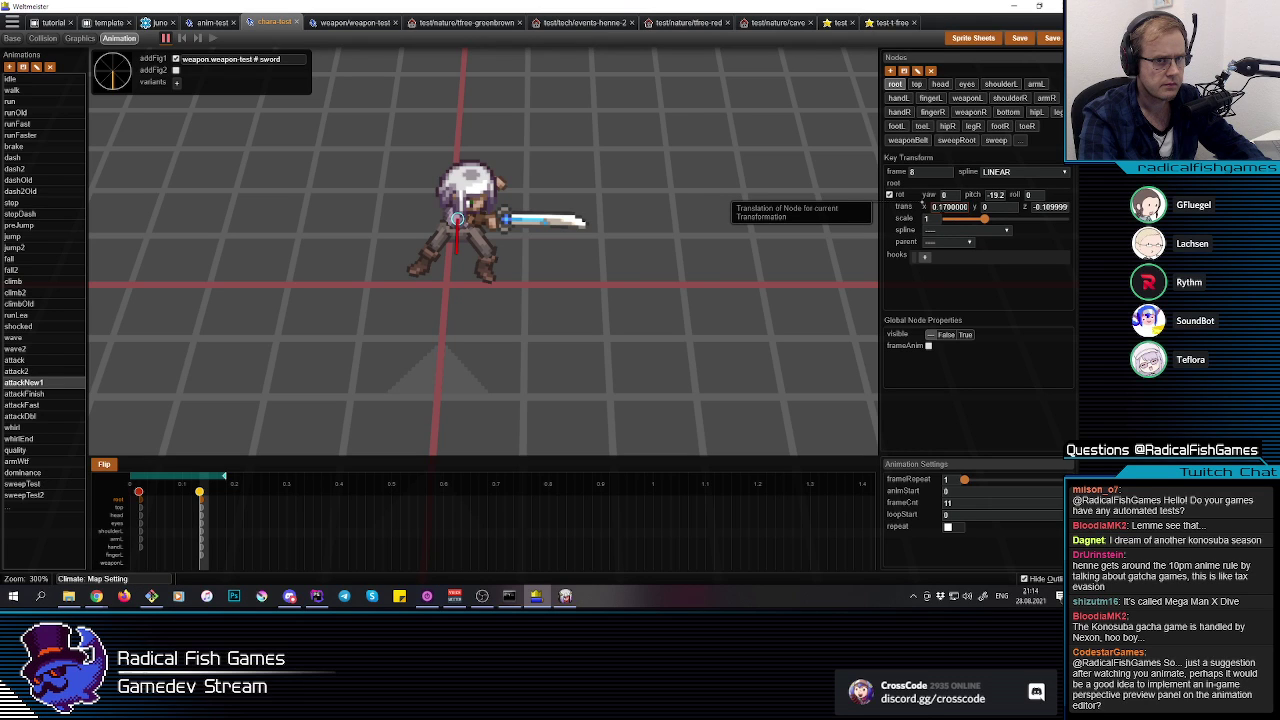
pyautogui.write('0.2')
pyautogui.click(473, 352)
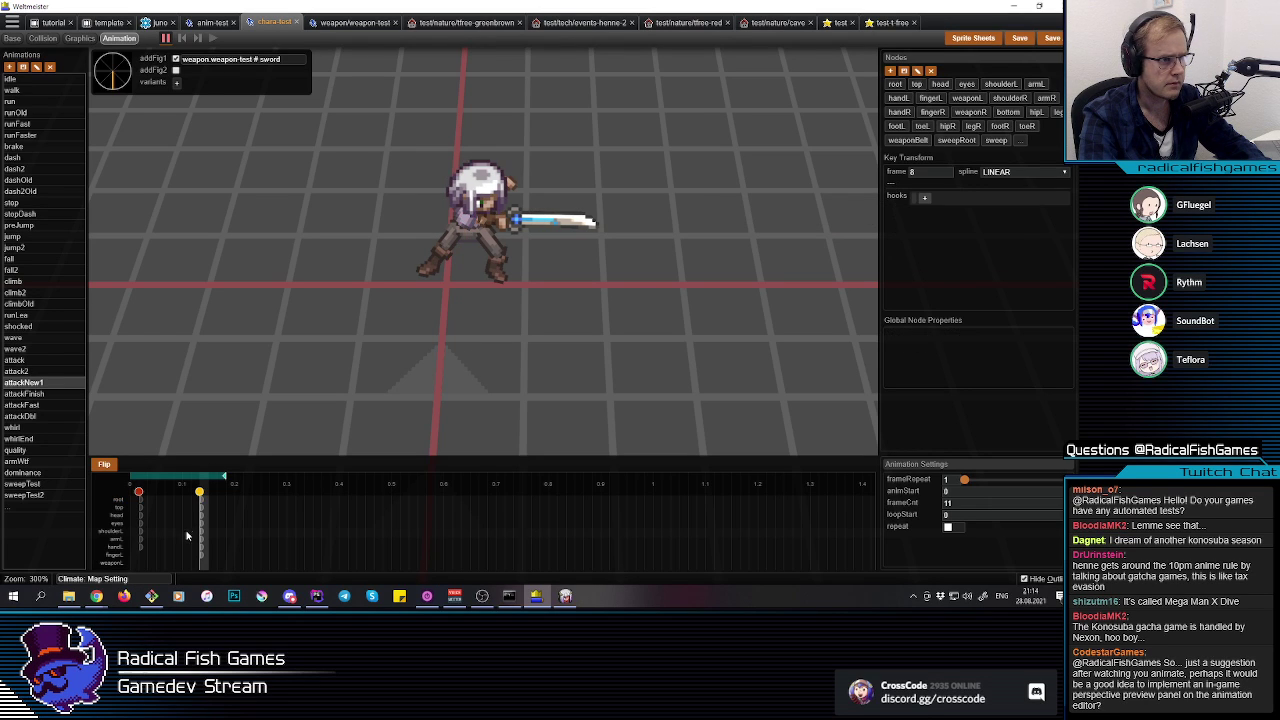
# Step: Rotate the legR node slightly outward at frame 8 and play back the attackNew1 animation
pyautogui.click(188, 536)
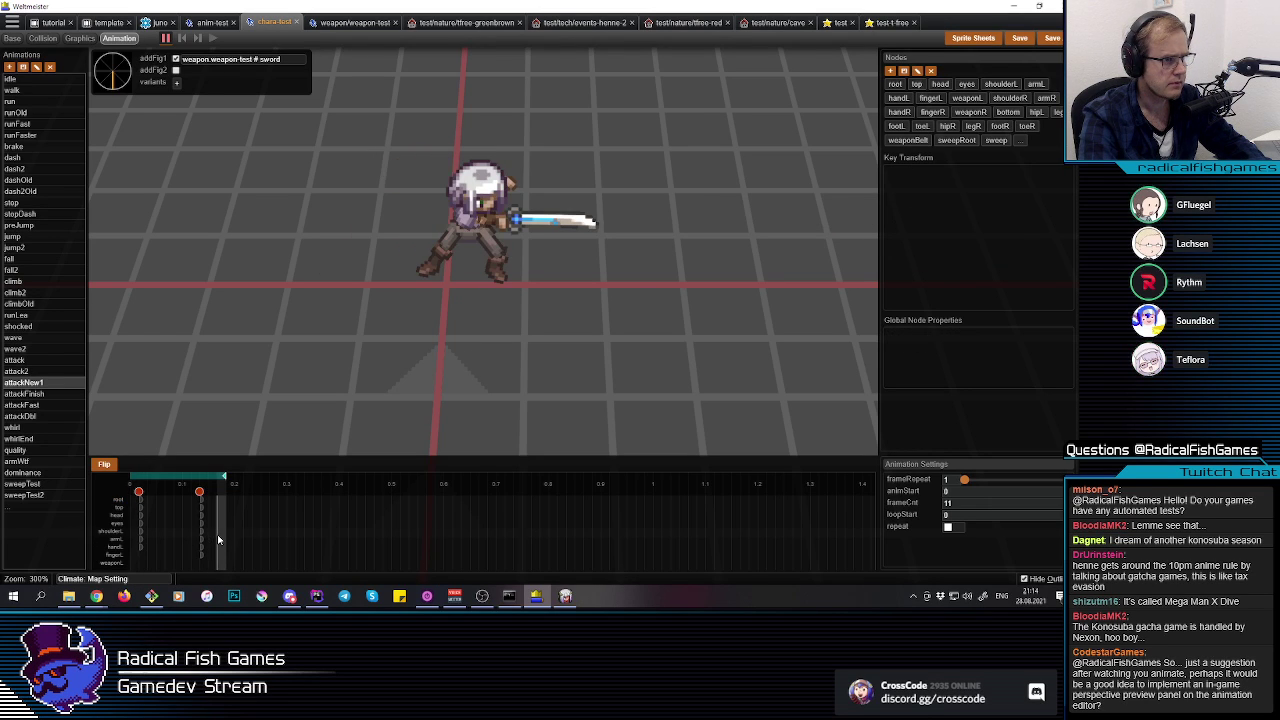
pyautogui.moveTo(218, 540); pyautogui.dragTo(210, 538)
pyautogui.moveTo(400, 290); pyautogui.dragTo(527, 312, button='middle')
pyautogui.click(450, 236)
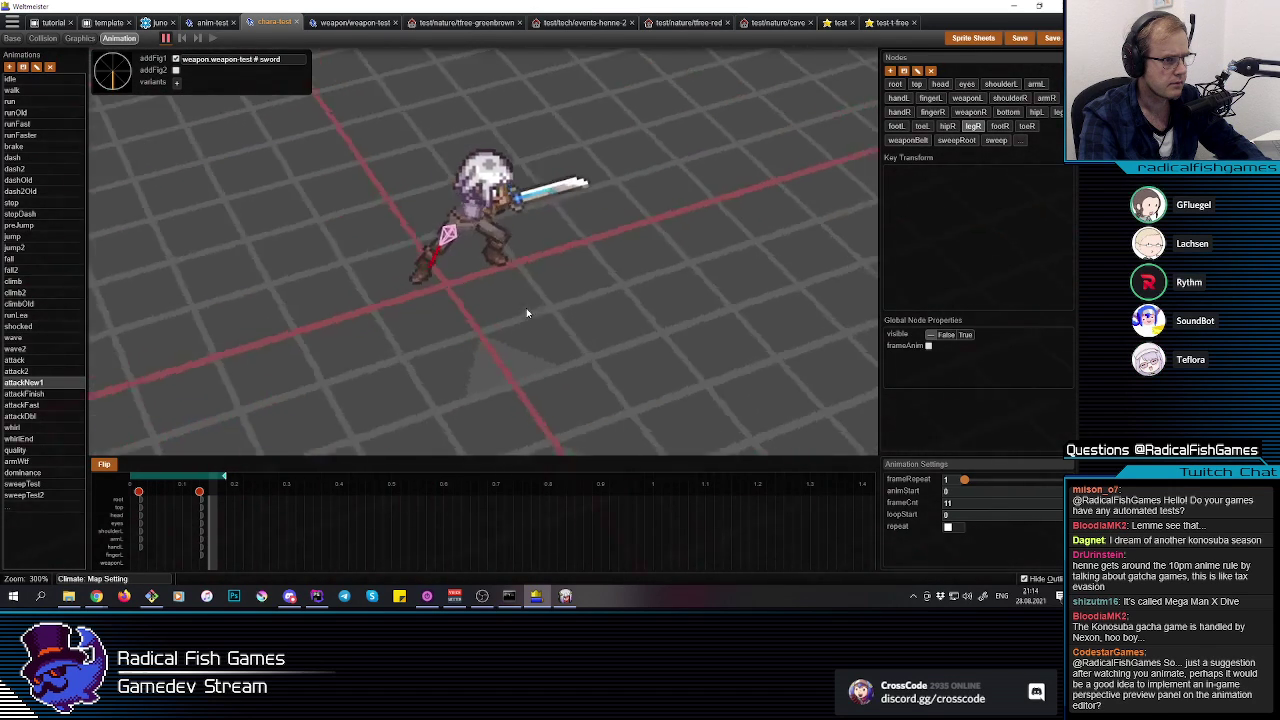
pyautogui.moveTo(527, 313); pyautogui.dragTo(518, 276)
pyautogui.click(203, 528)
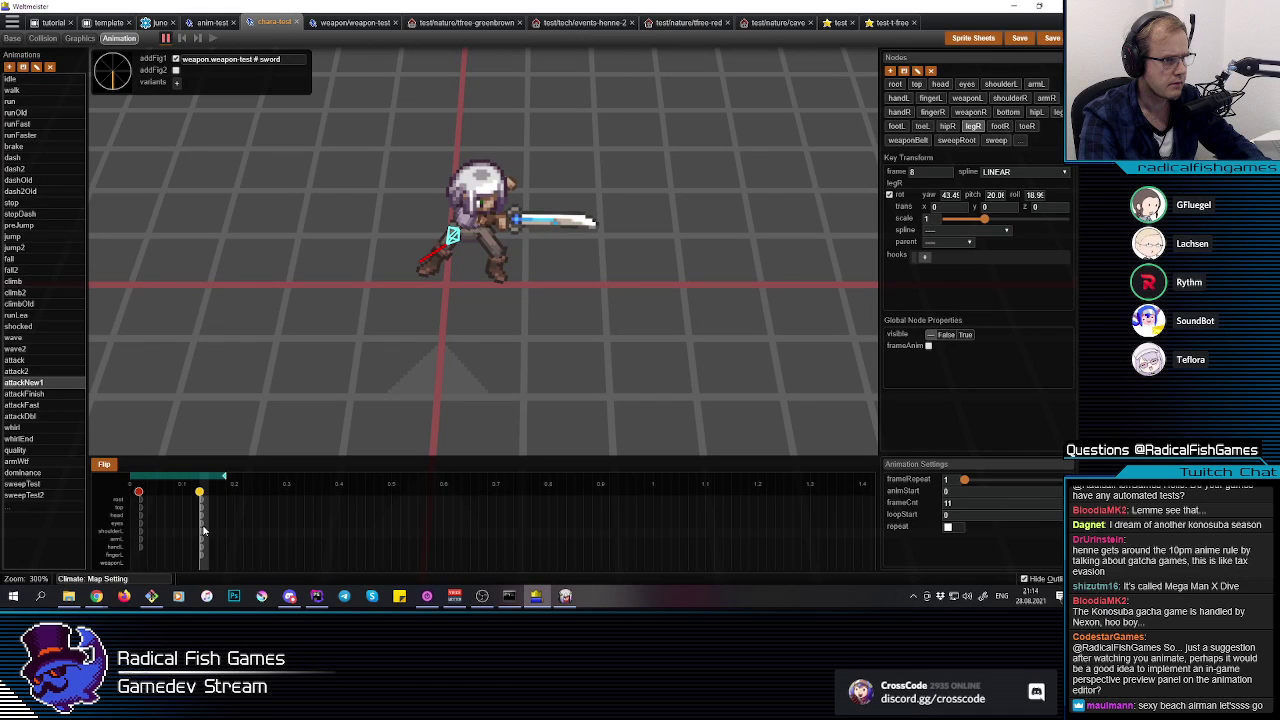
pyautogui.moveTo(509, 183); pyautogui.dragTo(521, 171)
pyautogui.moveTo(515, 330); pyautogui.dragTo(238, 533, button='middle')
pyautogui.press('space')
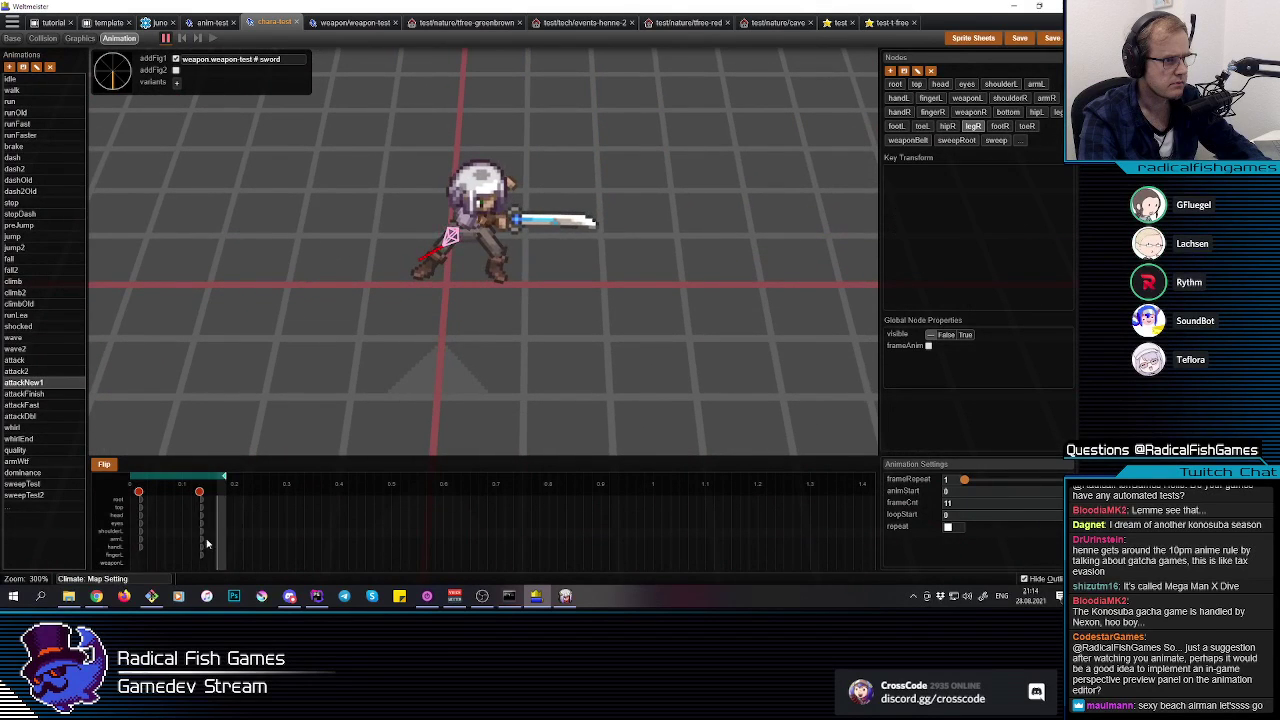
pyautogui.press('space')
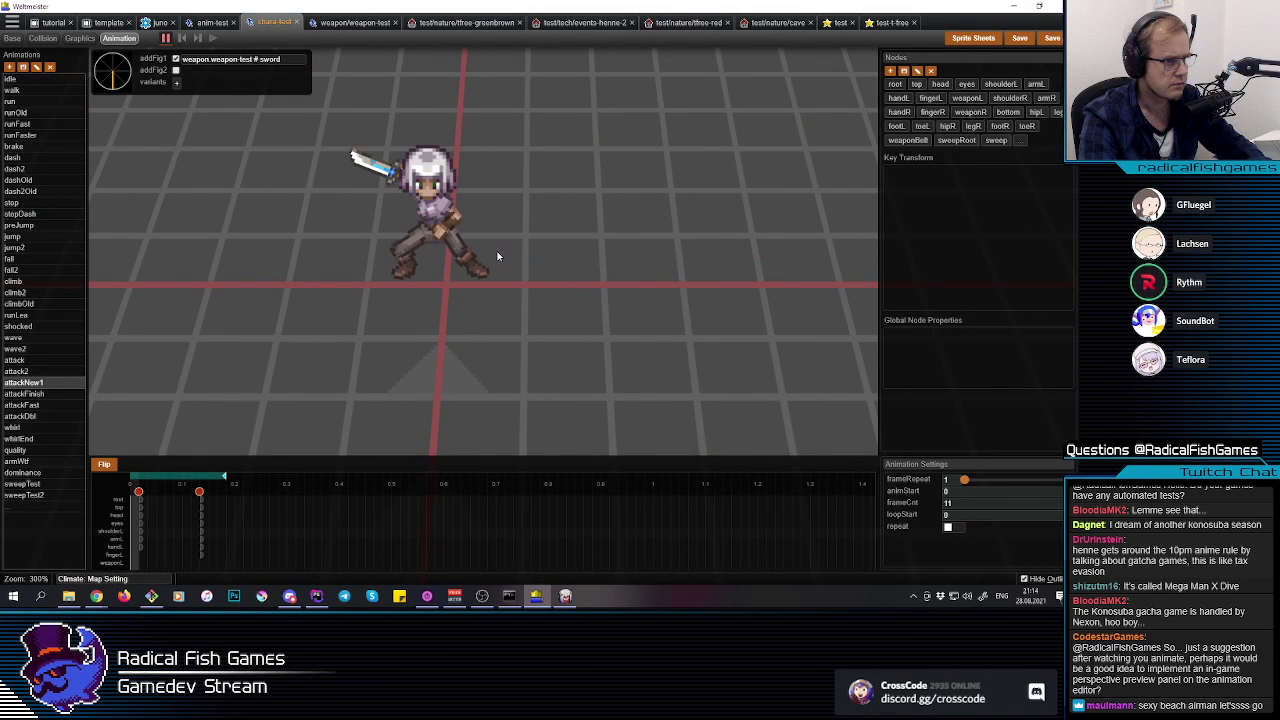
# Step: Shorten attackNew1 to 9 frames and rotate the footL node at frame 8 to a pitch of about -111
pyautogui.click(209, 510)
pyautogui.click(199, 514)
pyautogui.moveTo(600, 350); pyautogui.dragTo(590, 324, button='middle')
pyautogui.moveTo(590, 324); pyautogui.dragTo(497, 247)
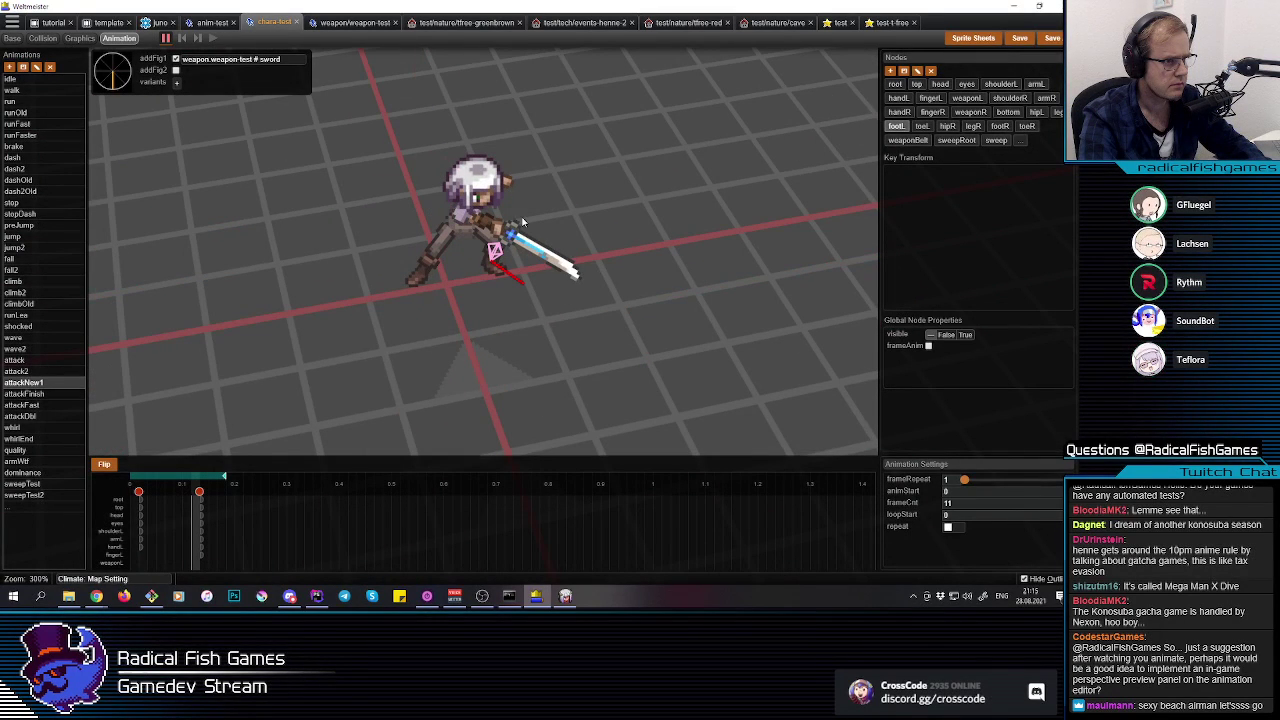
pyautogui.click(199, 492)
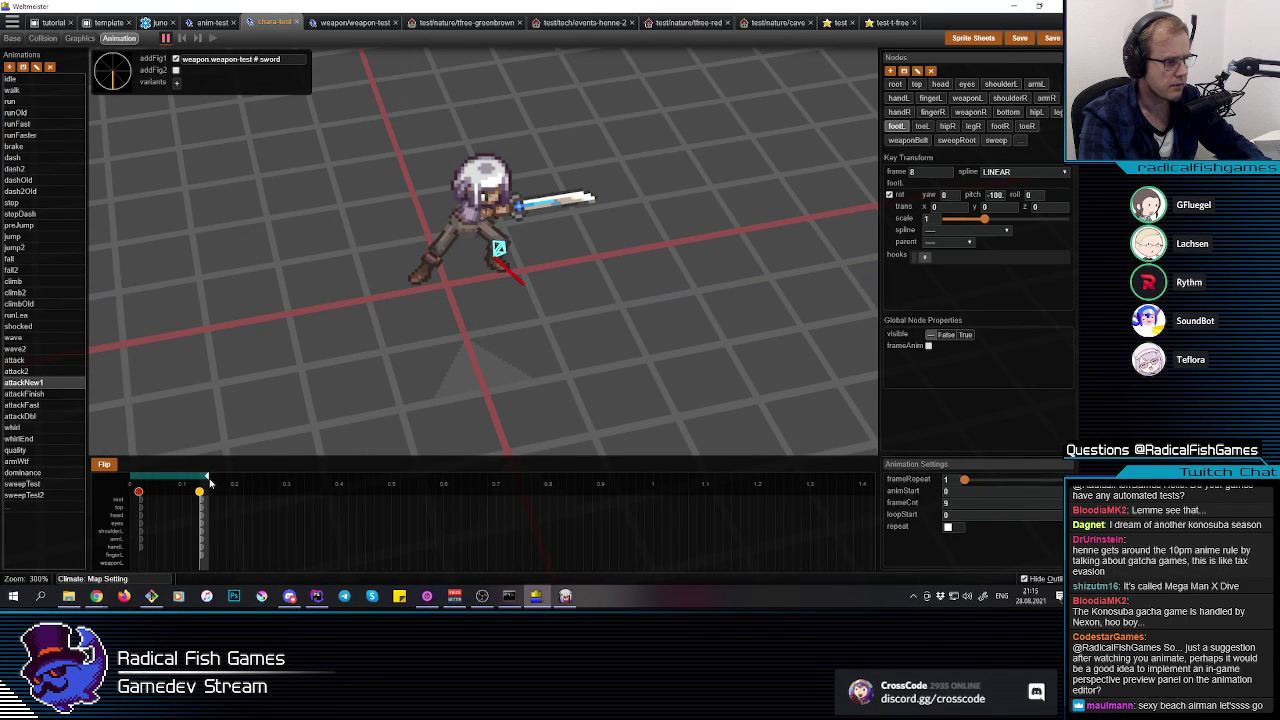
pyautogui.press('r')
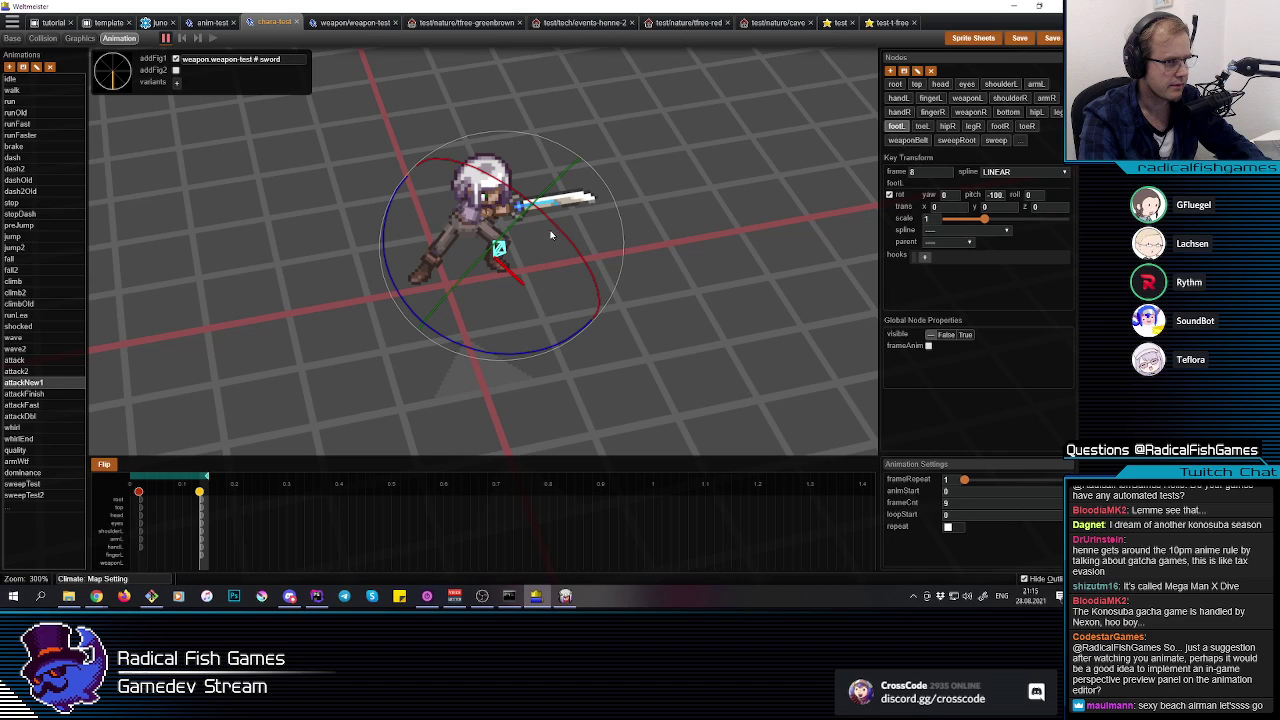
pyautogui.moveTo(559, 233); pyautogui.dragTo(555, 220)
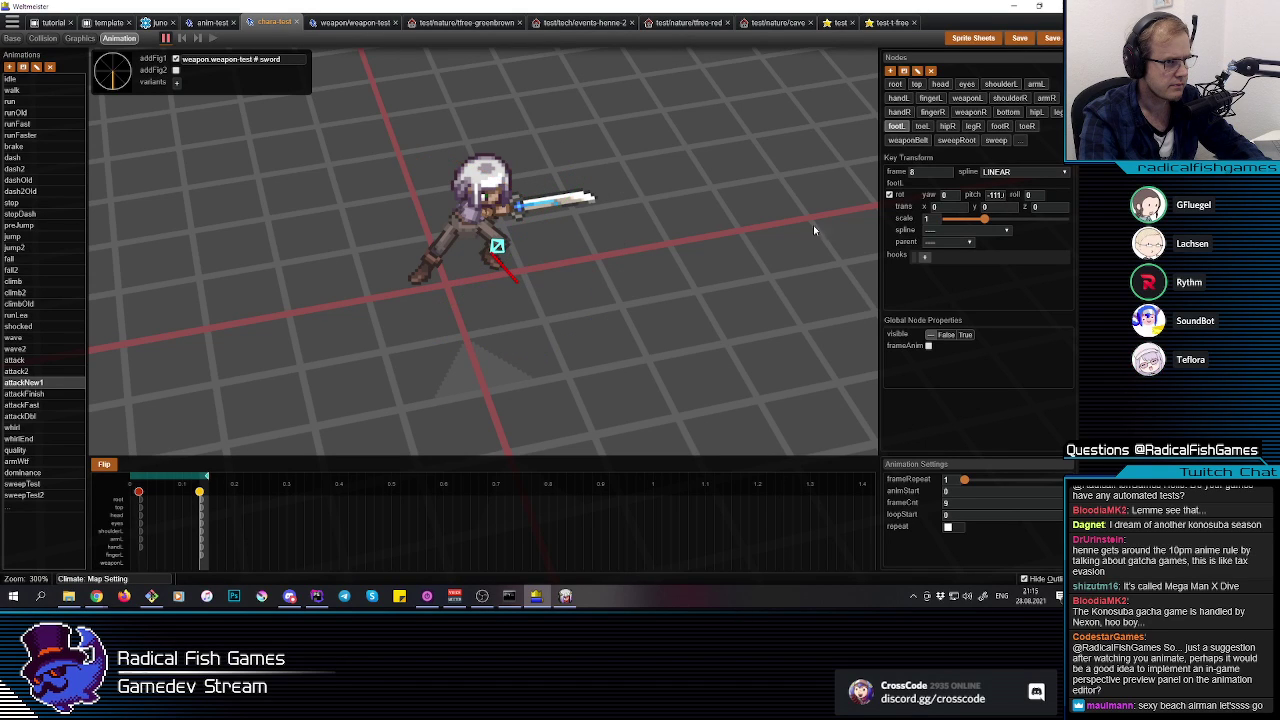
# Step: Set the frame 8 keyframe's spline to EASE_OUT and play the animation
pyautogui.click(1022, 172)
pyautogui.click(1010, 196)
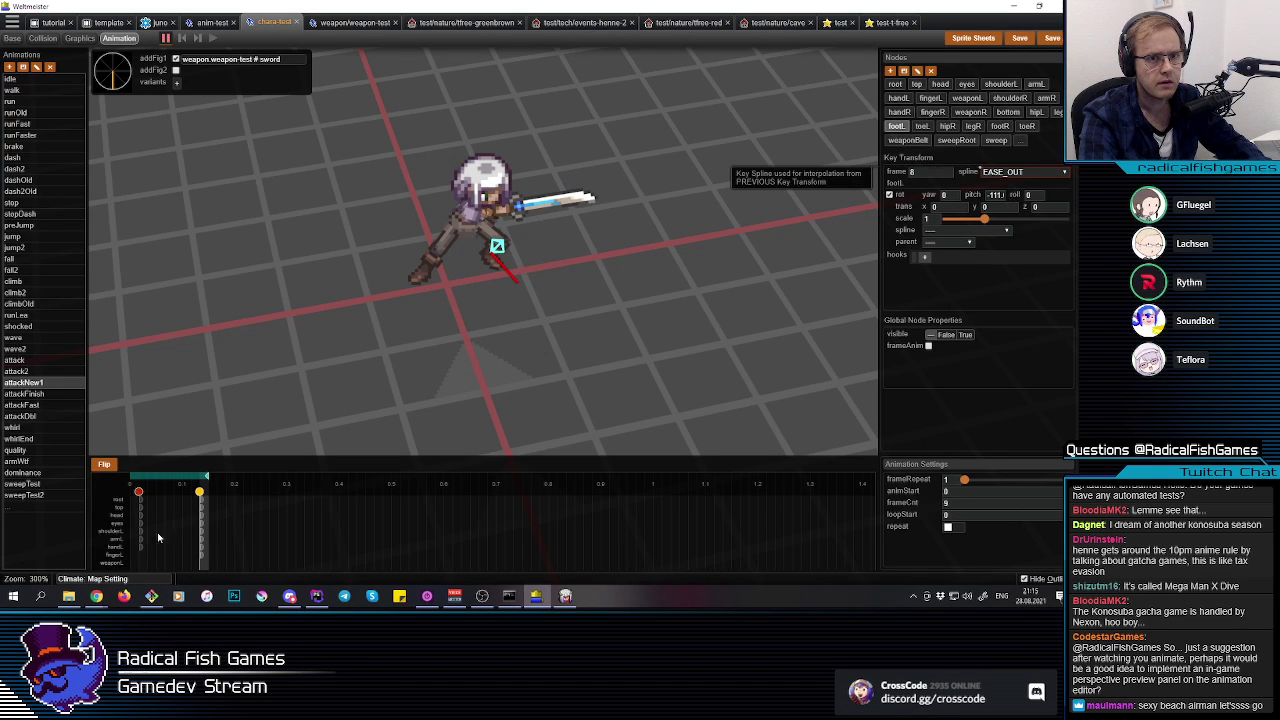
pyautogui.press('space')
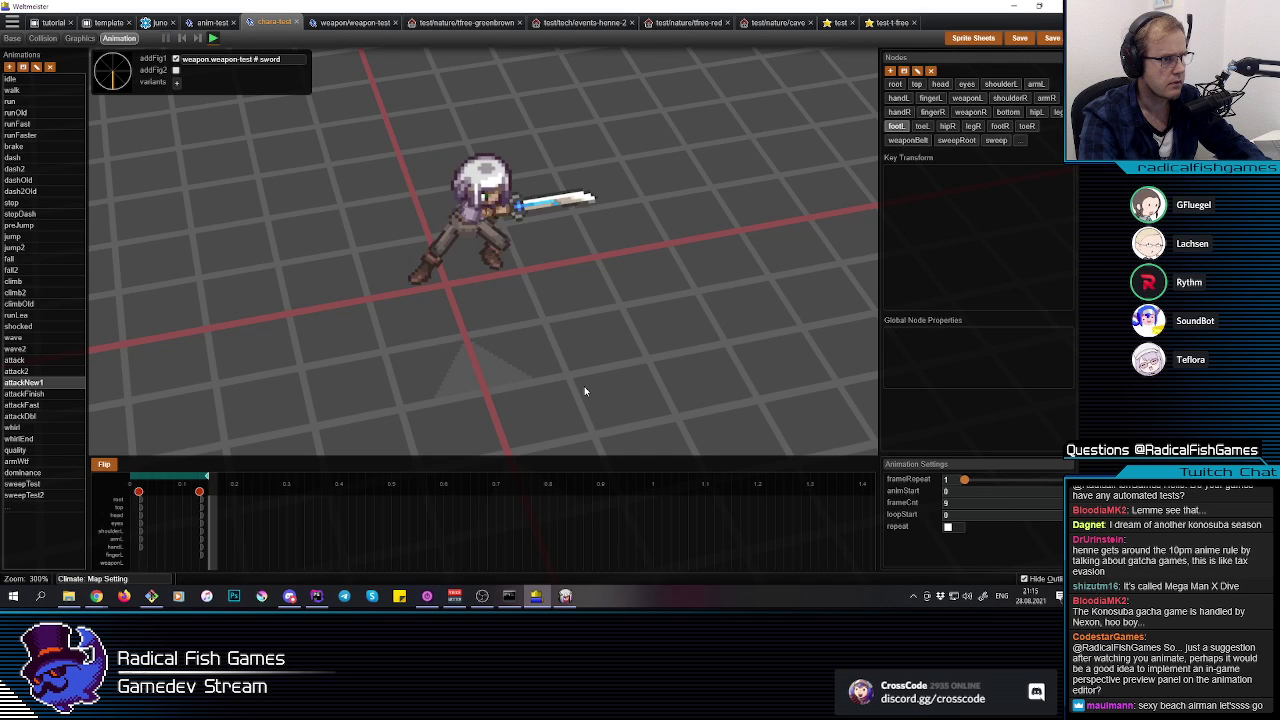
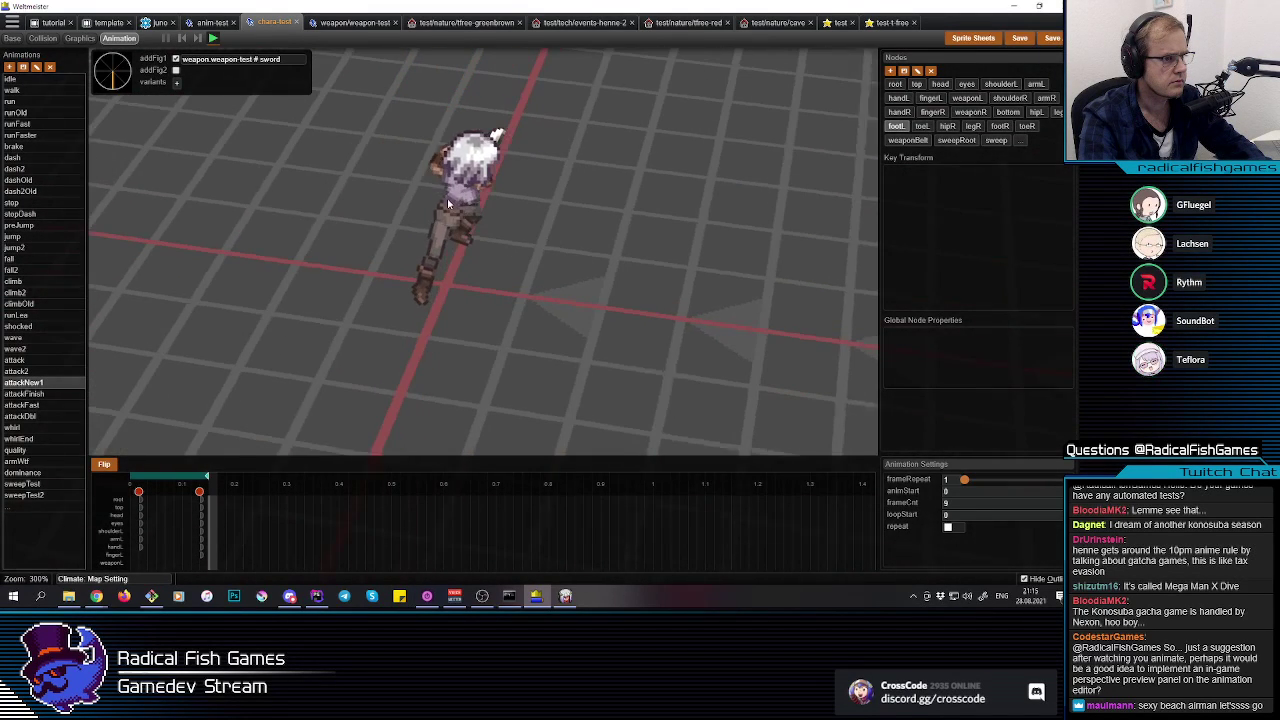
# Step: Rotate the top node at frame 8 to yaw about -61.9, pitch -24.5 and roll 11.8, and play the animation
pyautogui.click(455, 197)
pyautogui.click(205, 521)
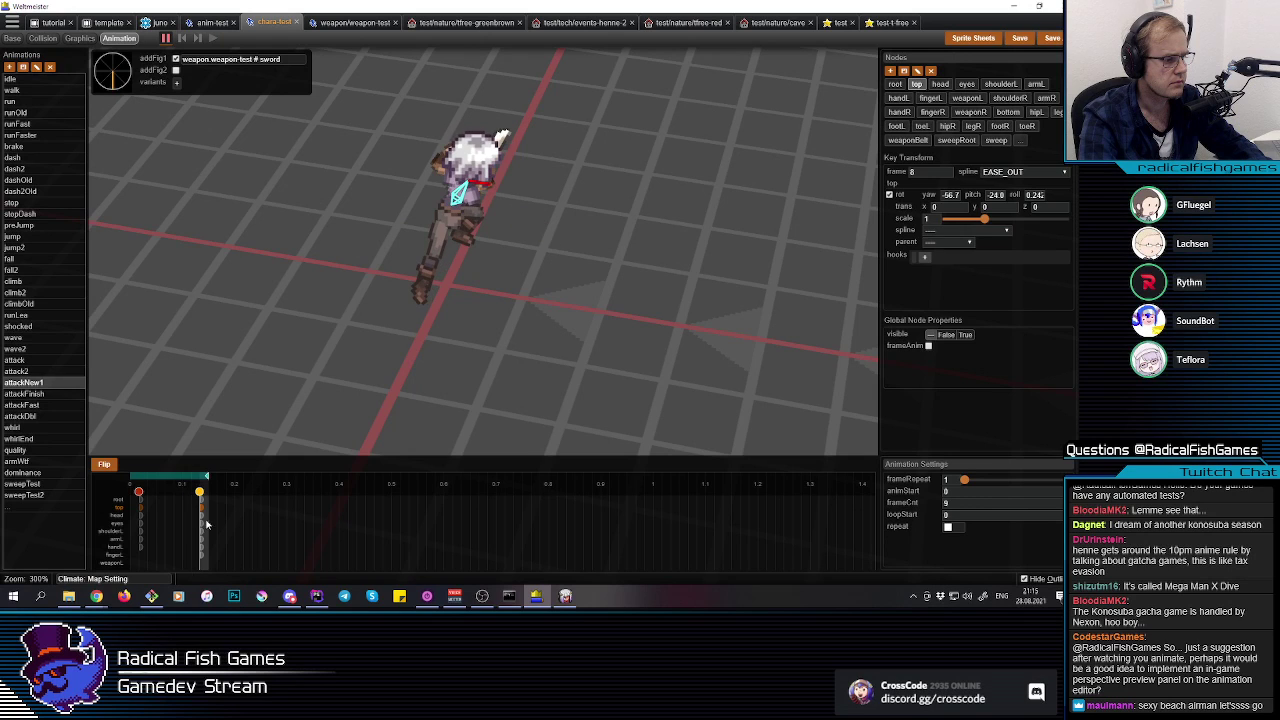
pyautogui.press('r')
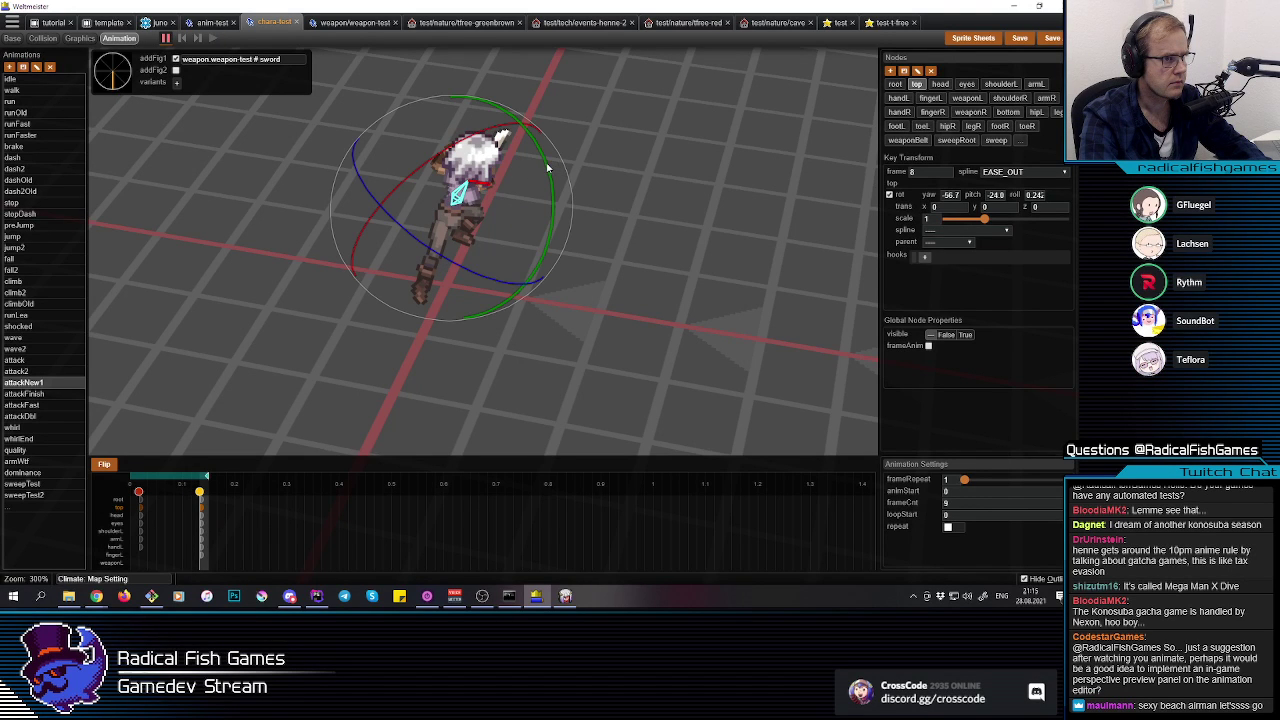
pyautogui.moveTo(547, 168); pyautogui.dragTo(540, 161)
pyautogui.press('r')
pyautogui.press('c')
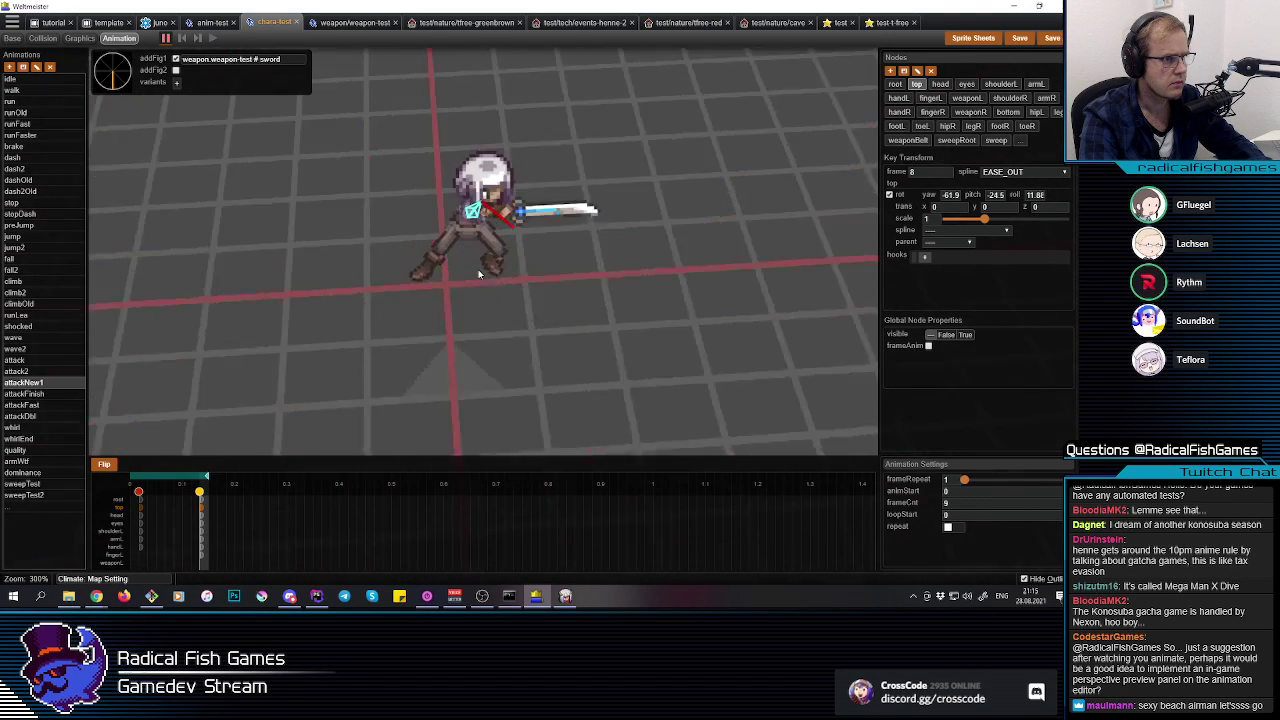
pyautogui.press('space')
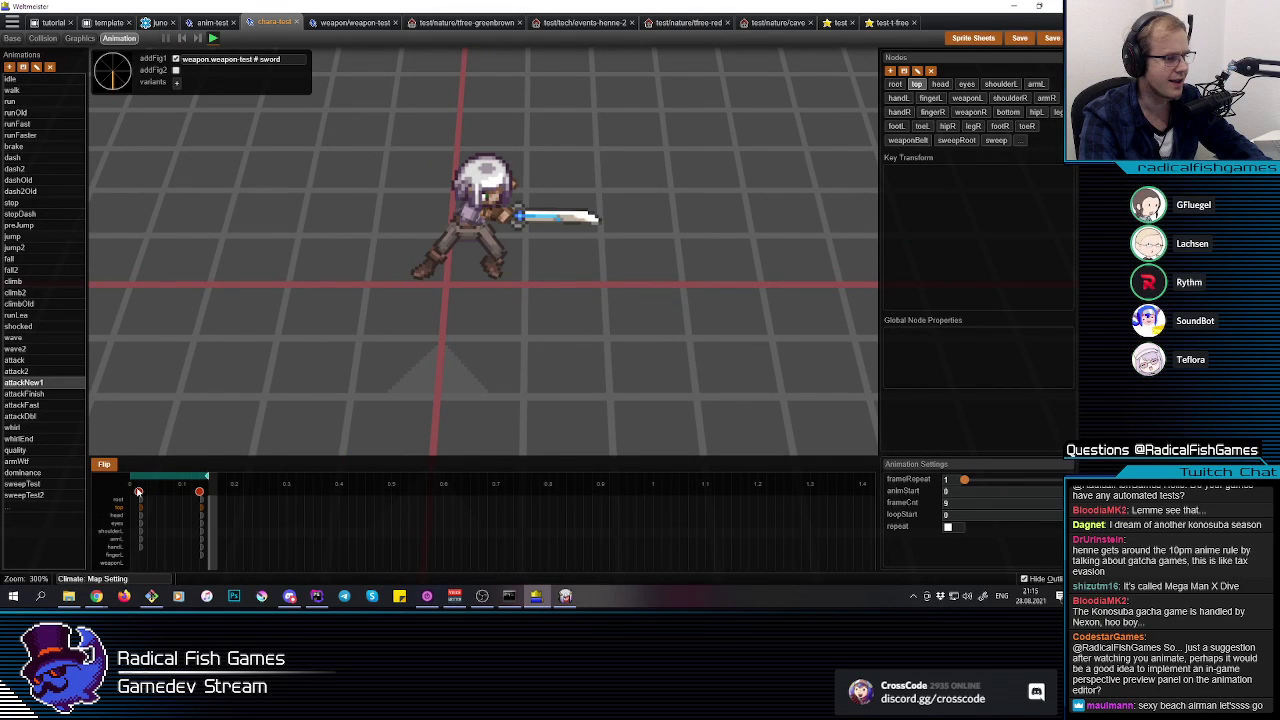
# Step: Reset the fingerR node's yaw, pitch and roll to 0 at frame 8 and rotate it to a pitch of about 44.6
pyautogui.moveTo(612, 232); pyautogui.dragTo(498, 233, button='middle')
pyautogui.click(497, 232)
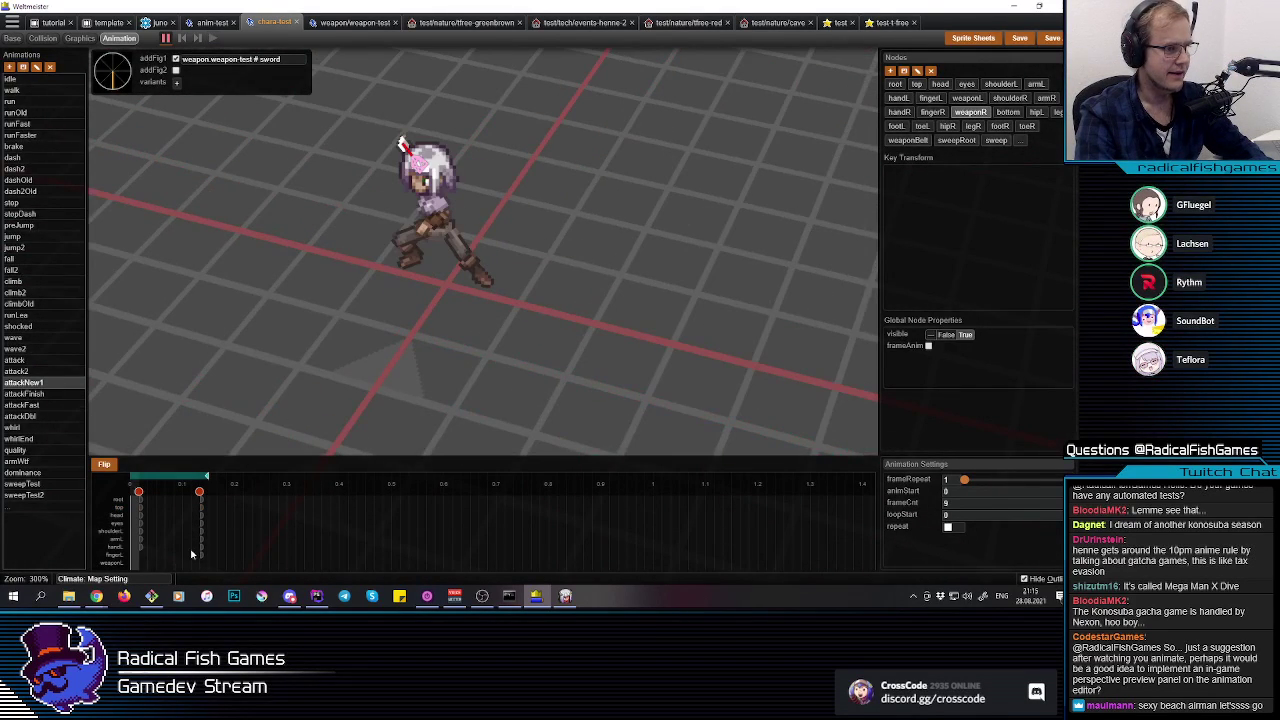
pyautogui.click(202, 552)
pyautogui.click(494, 229)
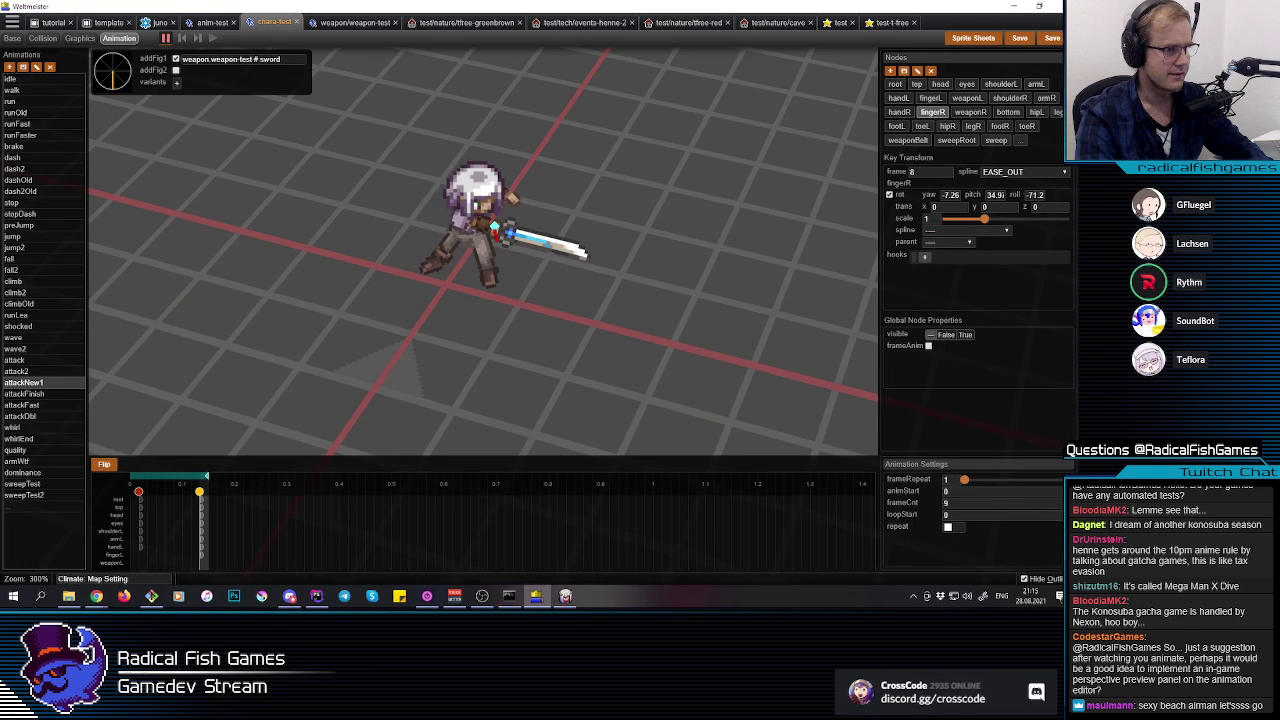
pyautogui.click(945, 194)
pyautogui.write('0')
pyautogui.press('Tab')
pyautogui.write('0')
pyautogui.press('Tab')
pyautogui.write('0')
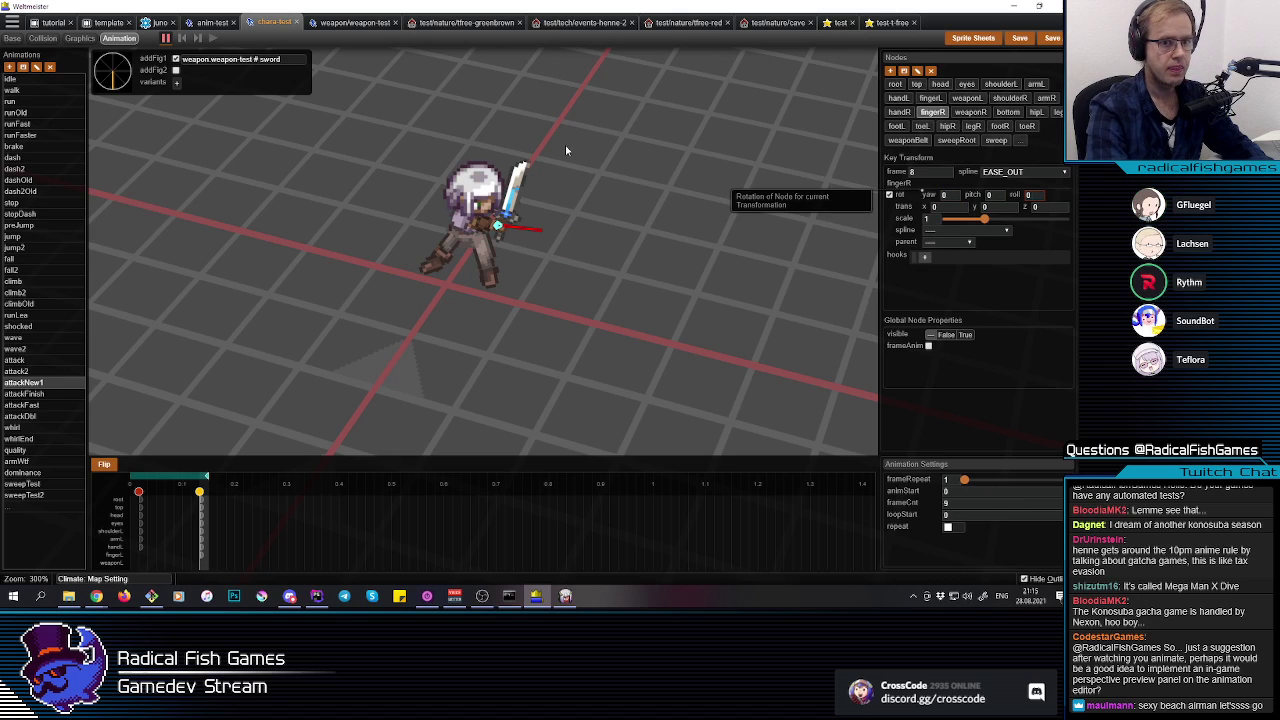
pyautogui.click(500, 229)
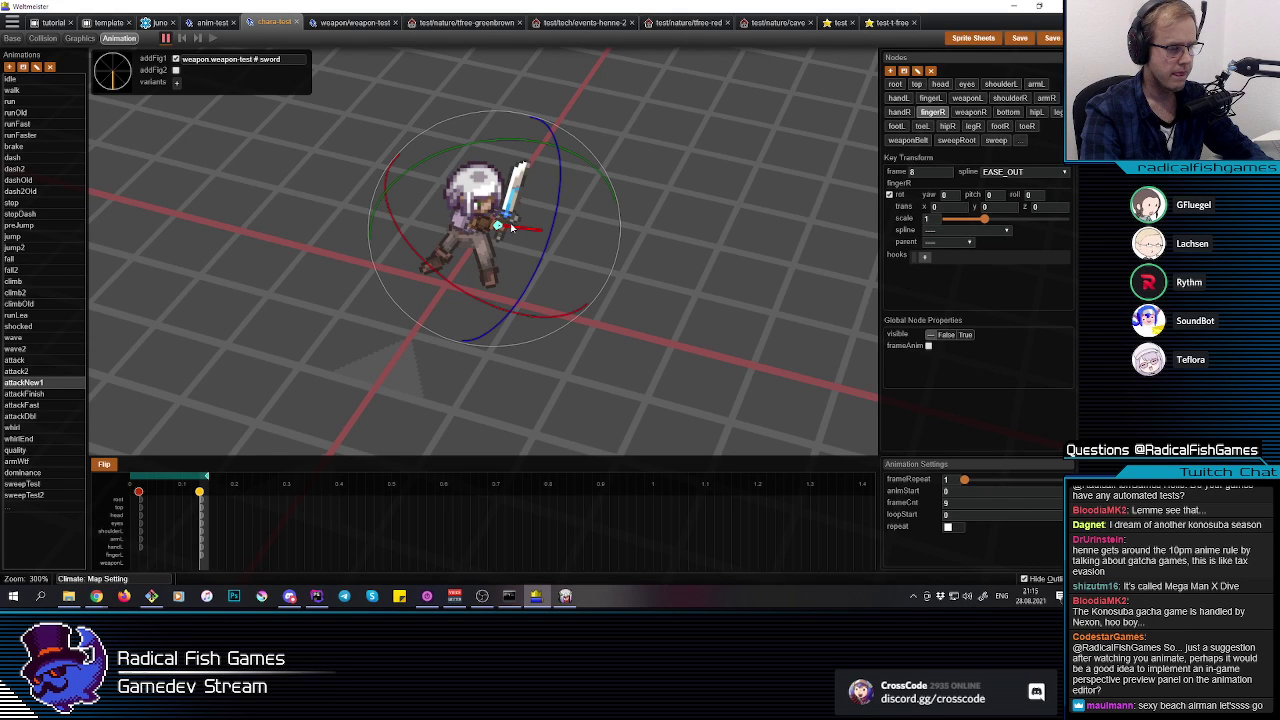
pyautogui.moveTo(455, 293); pyautogui.dragTo(491, 300)
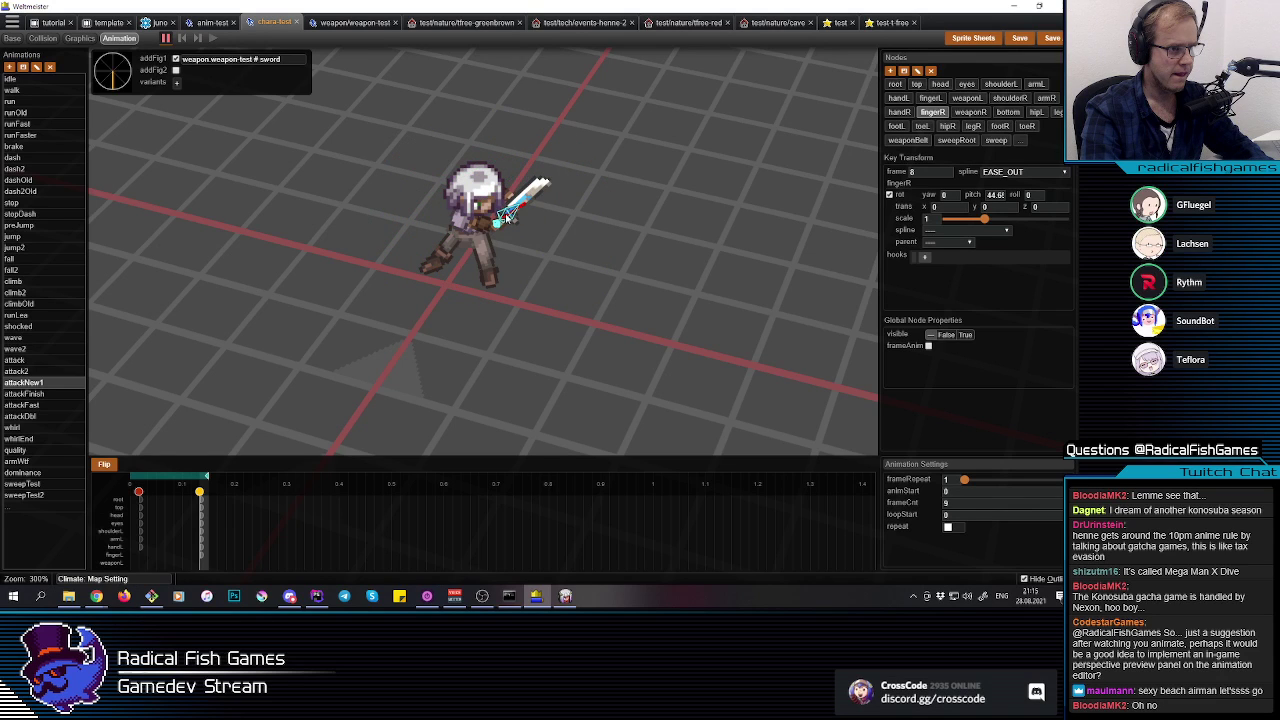
# Step: Rotate the weaponR node at frame 8 to yaw about 139, pitch -19.8 and roll 44.8 so the sword extends forward
pyautogui.click(509, 217)
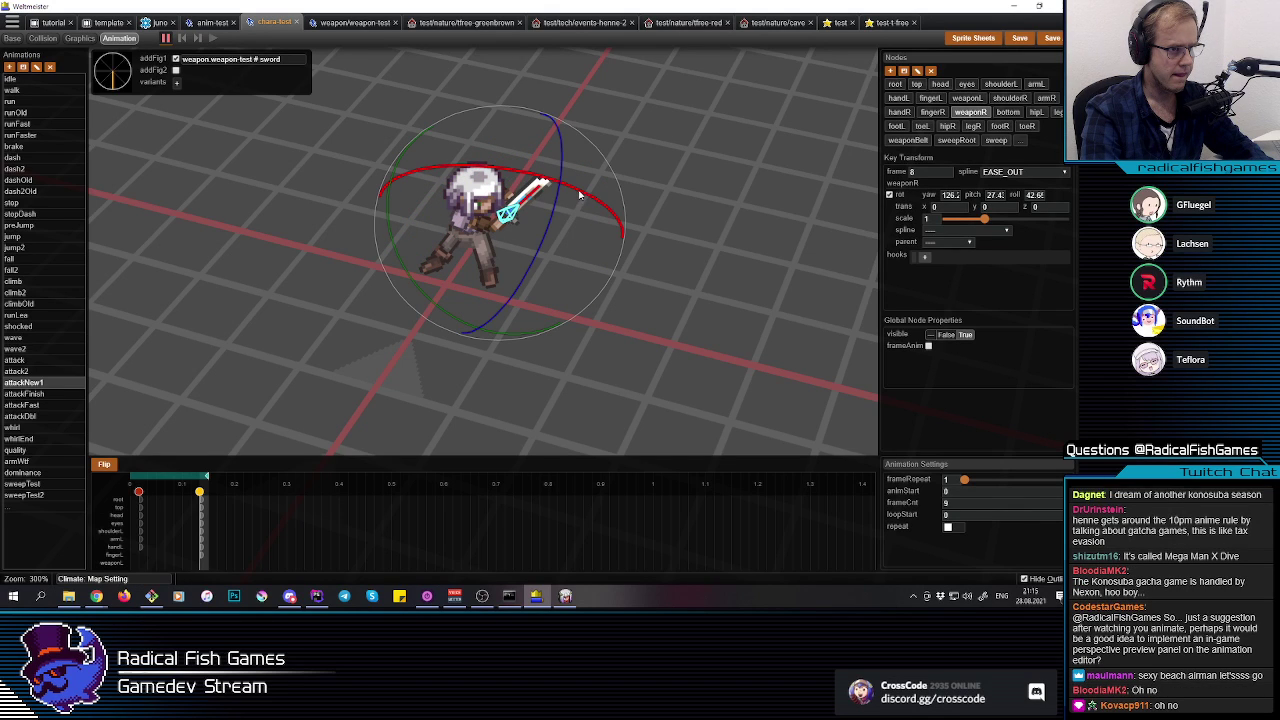
pyautogui.moveTo(578, 195); pyautogui.dragTo(608, 201)
pyautogui.moveTo(606, 266)
pyautogui.mouseDown()
pyautogui.moveTo(595, 289)
pyautogui.moveTo(608, 284)
pyautogui.mouseUp()
pyautogui.moveTo(636, 320); pyautogui.dragTo(632, 354, button='middle')
pyautogui.click(632, 354)
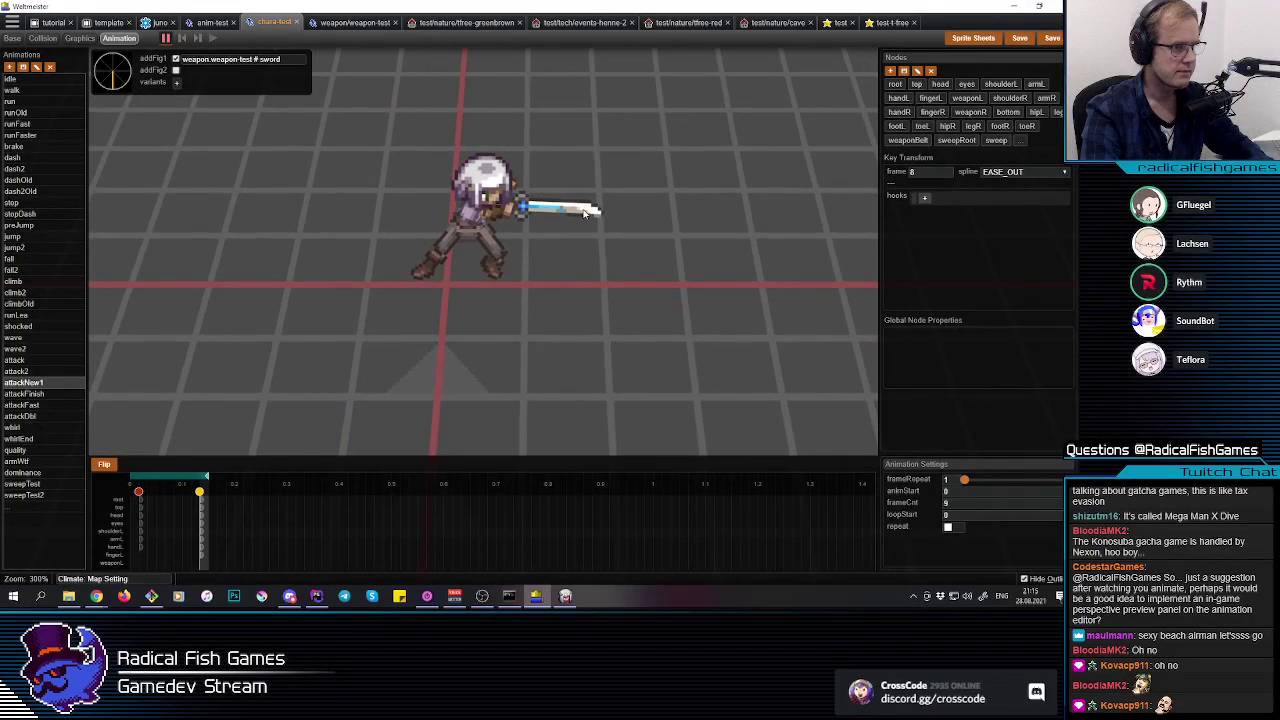
pyautogui.click(558, 211)
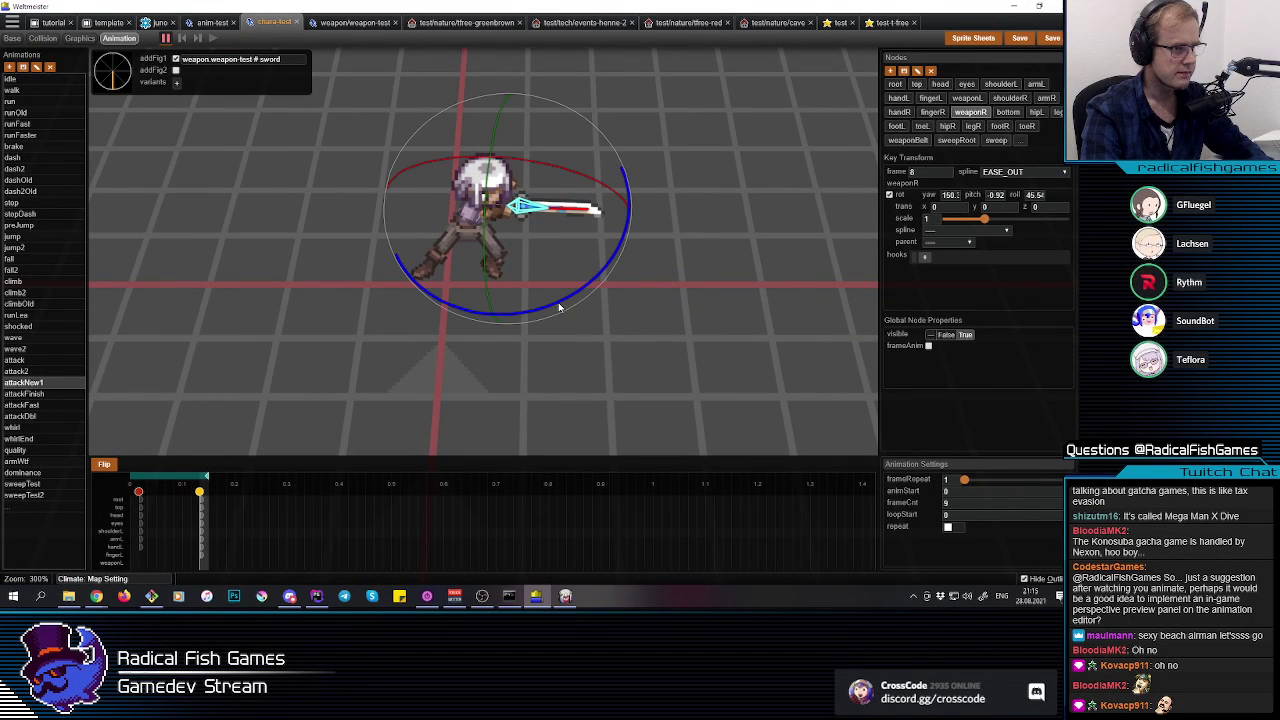
pyautogui.moveTo(569, 305); pyautogui.dragTo(575, 169)
pyautogui.moveTo(640, 228); pyautogui.dragTo(648, 268, button='middle')
# Step: Add a keyframe at frame 4 of attackNew1 and turn the head node toward the front there
pyautogui.moveTo(208, 540); pyautogui.dragTo(124, 542)
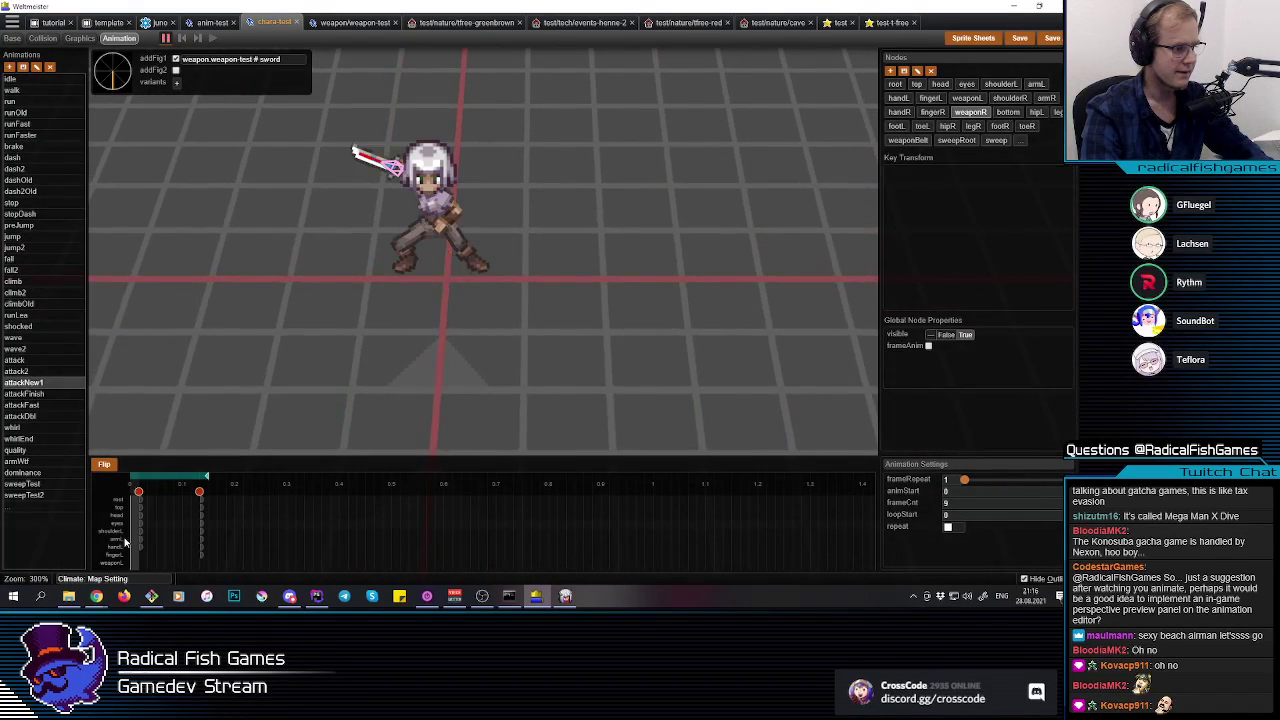
pyautogui.click(142, 519)
pyautogui.click(155, 526)
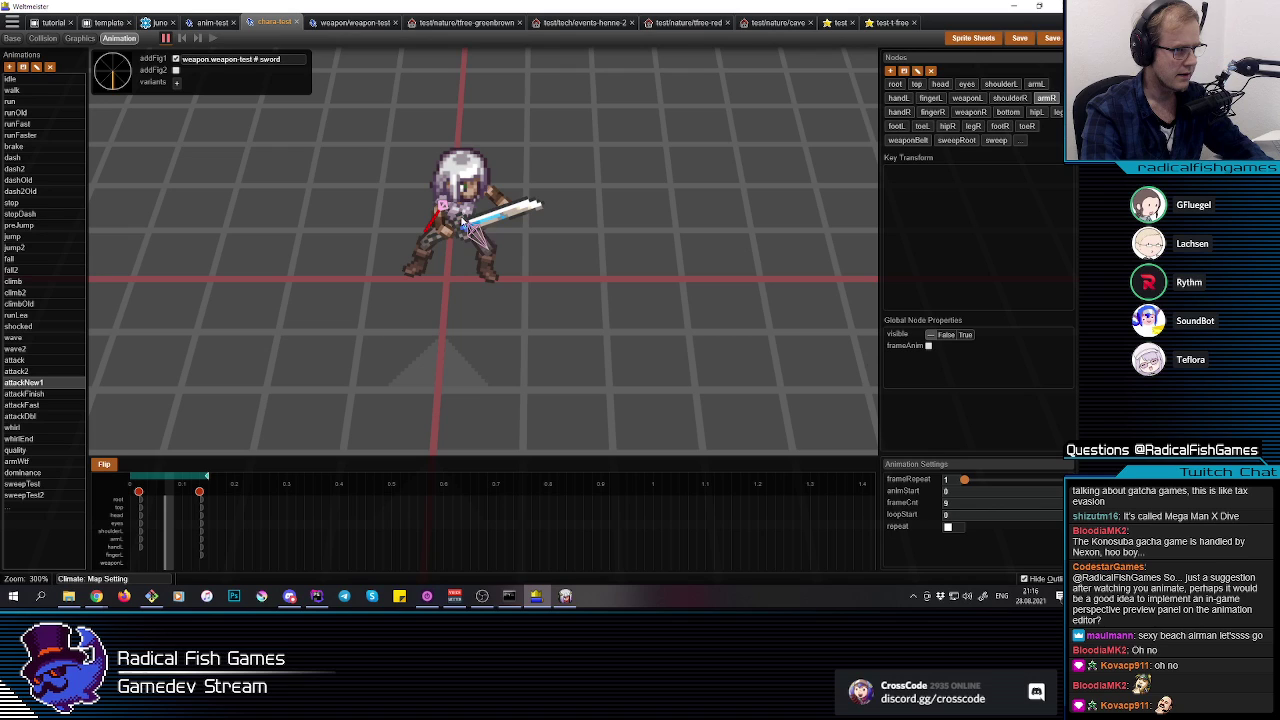
pyautogui.click(462, 196)
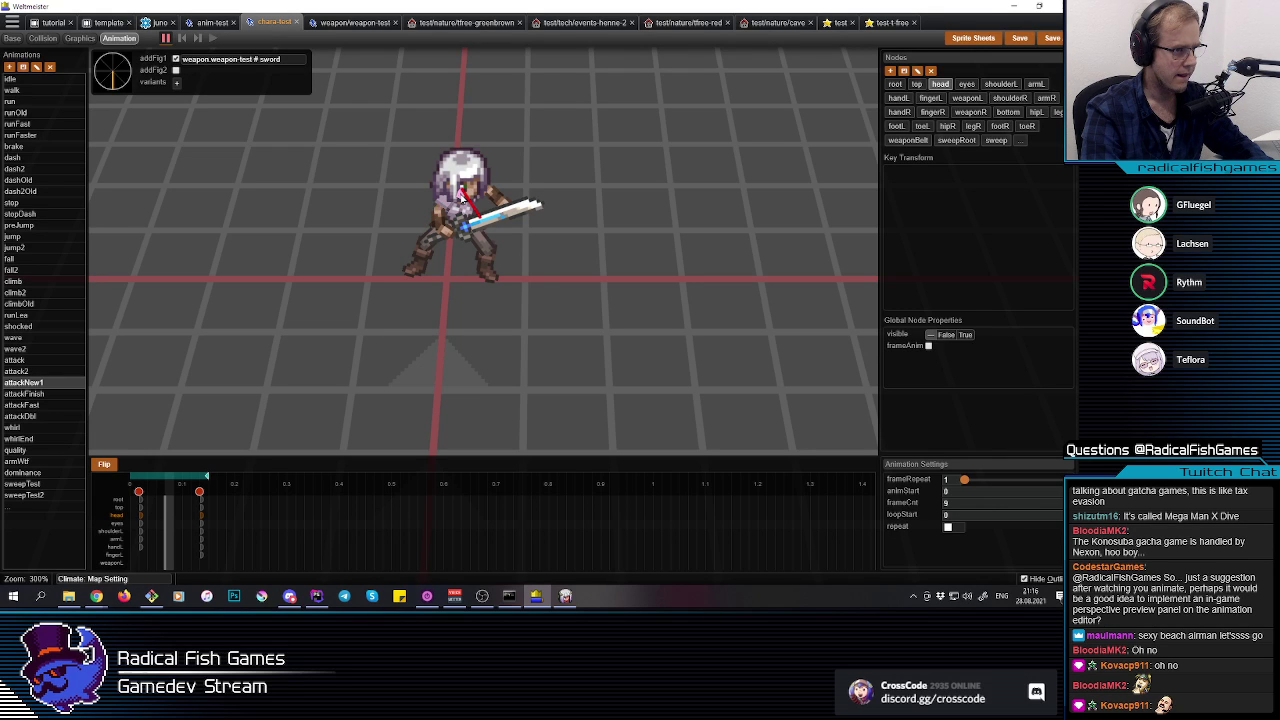
pyautogui.moveTo(642, 356); pyautogui.dragTo(278, 252)
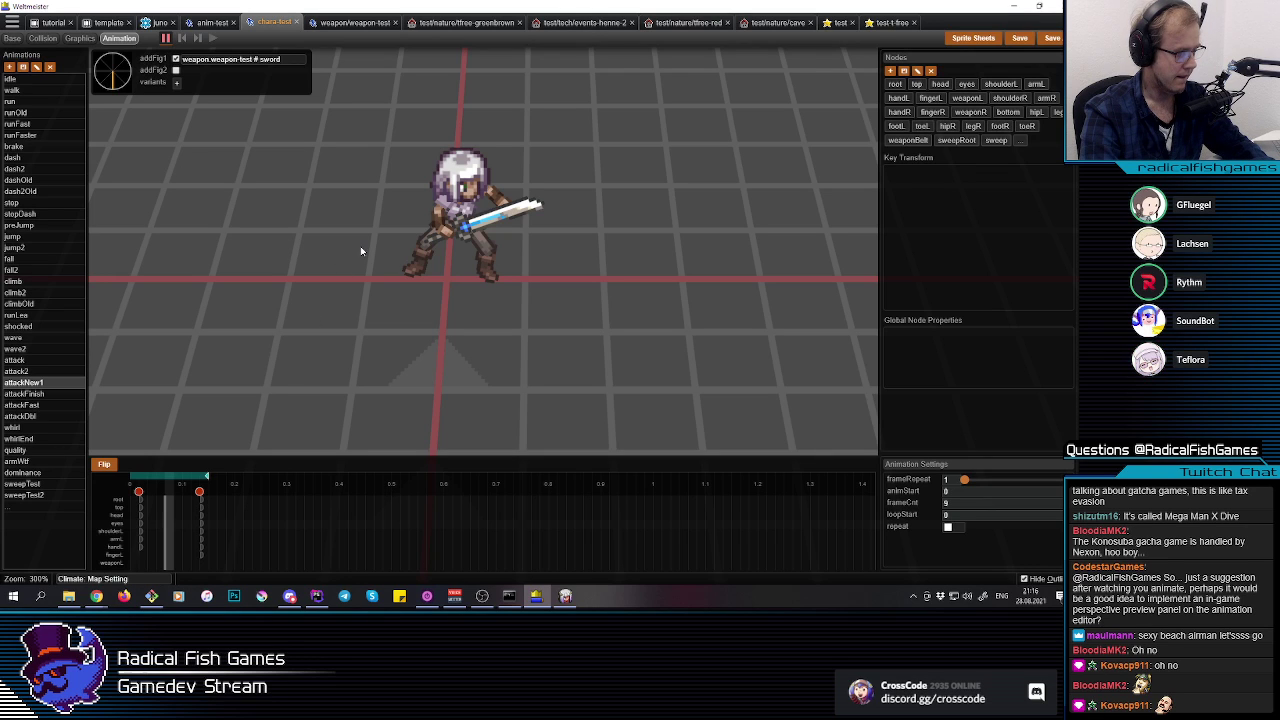
pyautogui.click(428, 246)
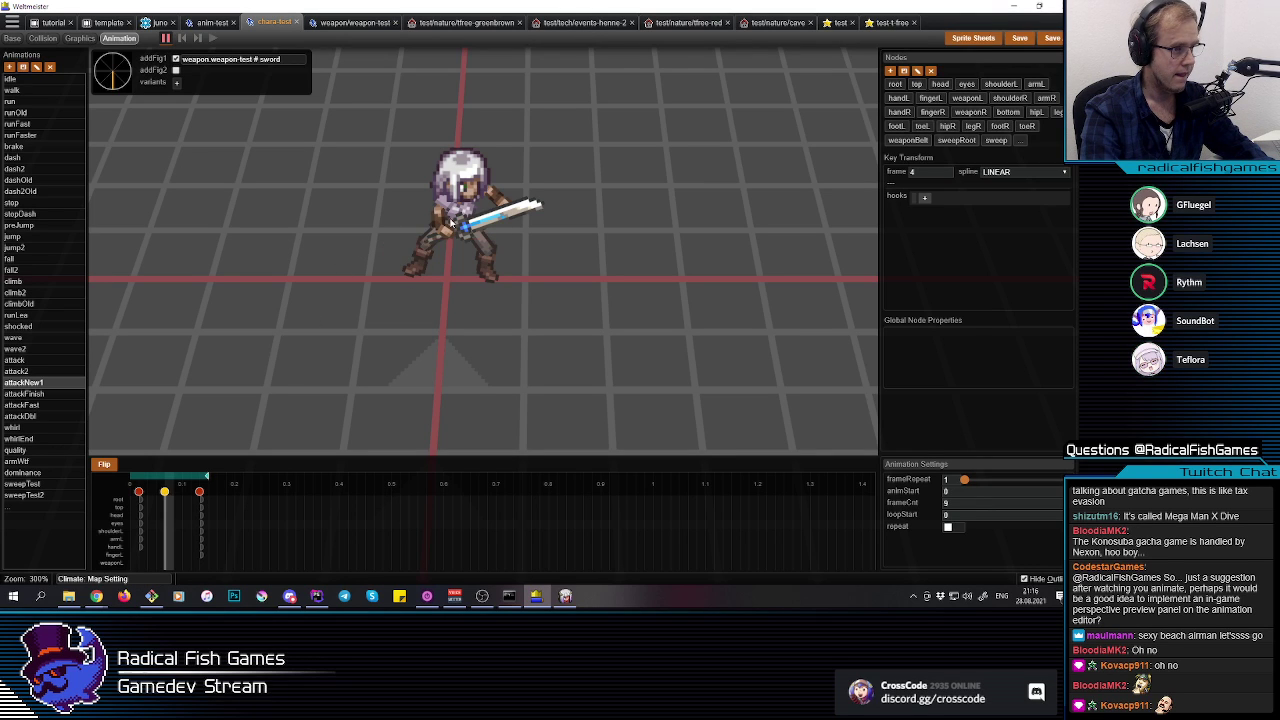
pyautogui.click(465, 190)
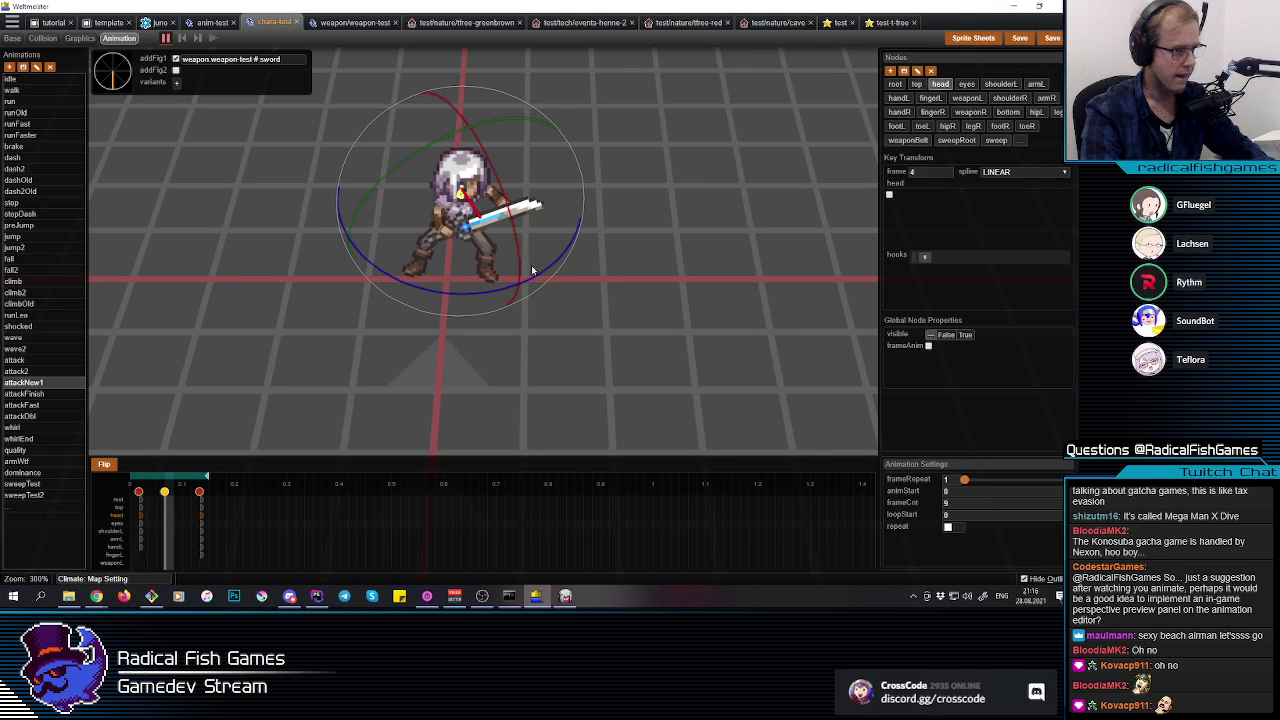
# Step: Rotate the armR node at the frame 4 keyframe to swing the sword arm outward
pyautogui.click(442, 205)
pyautogui.press('r')
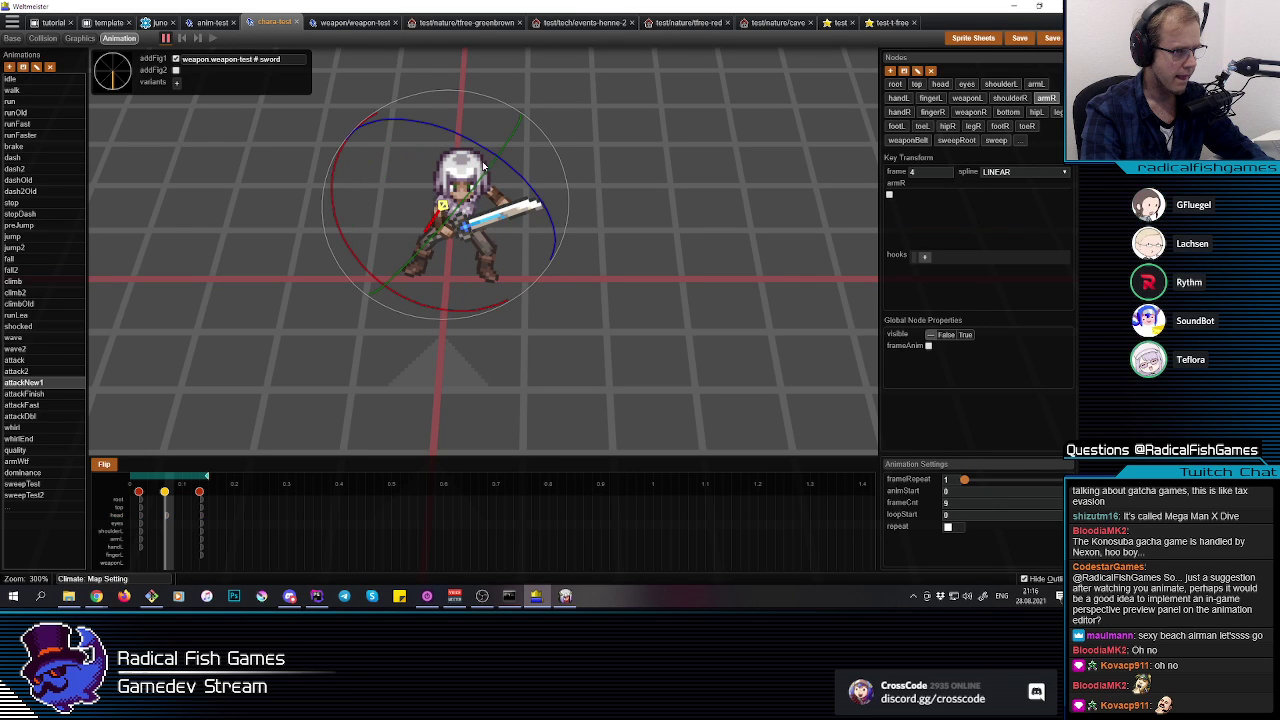
pyautogui.moveTo(483, 165); pyautogui.dragTo(458, 311)
pyautogui.click(474, 258)
pyautogui.moveTo(398, 245); pyautogui.dragTo(532, 226, button='middle')
# Step: Rotate the fingerR node at frame 4 to yaw about -57.4, pitch -12.5 and roll -38.4
pyautogui.click(499, 196)
pyautogui.press('r')
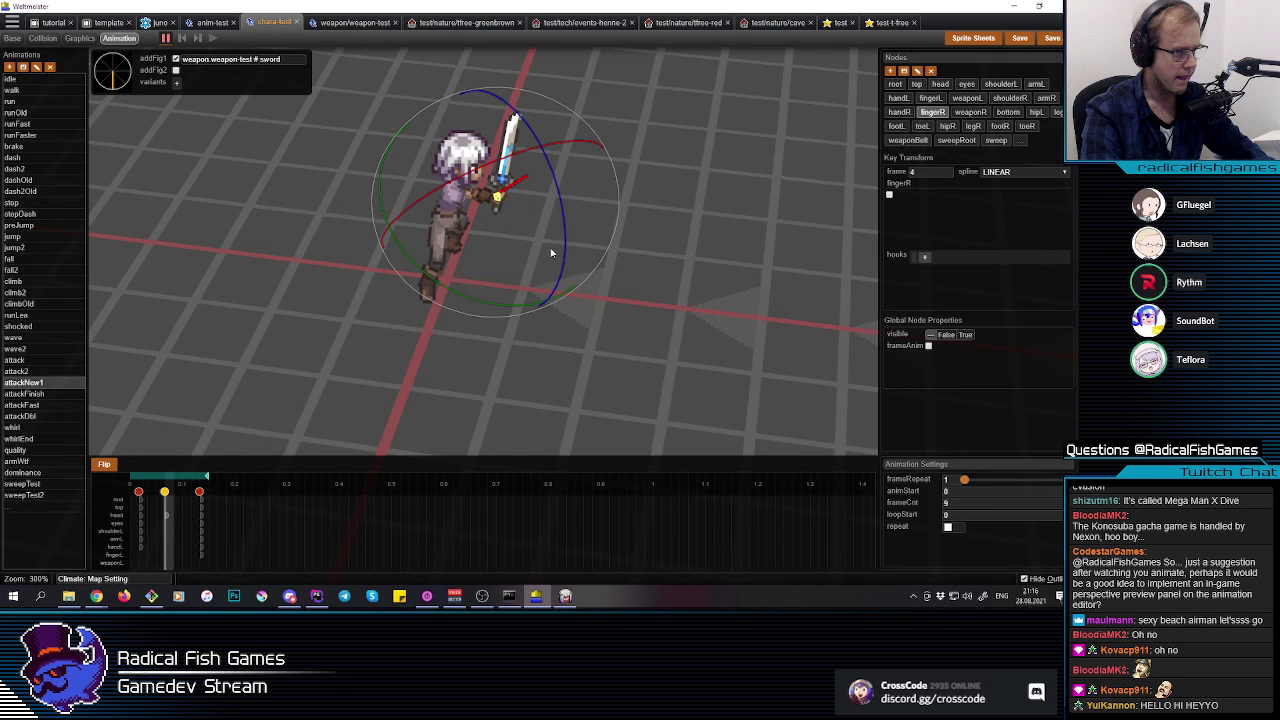
pyautogui.moveTo(522, 311); pyautogui.dragTo(440, 329)
pyautogui.click(441, 248)
pyautogui.click(439, 246)
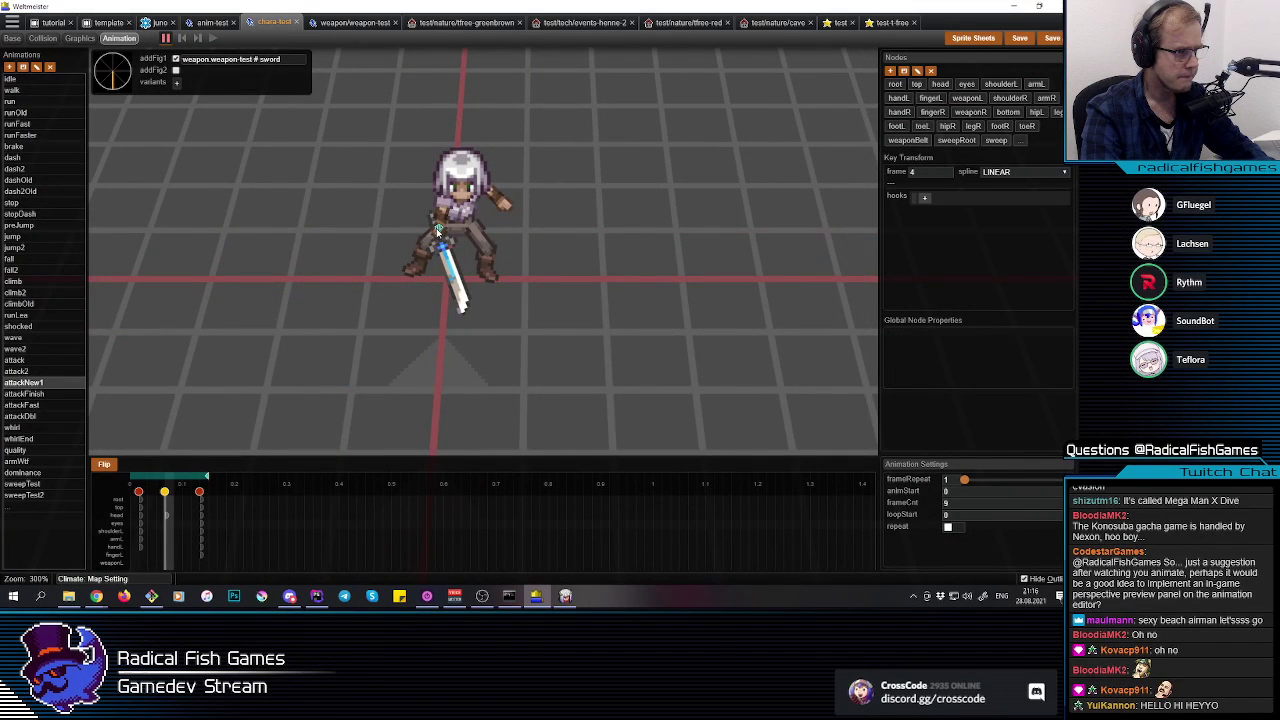
pyautogui.click(438, 234)
pyautogui.moveTo(438, 236); pyautogui.dragTo(451, 245, button='middle')
pyautogui.moveTo(449, 245); pyautogui.dragTo(500, 322)
pyautogui.moveTo(500, 322); pyautogui.dragTo(552, 276, button='middle')
pyautogui.moveTo(516, 162); pyautogui.dragTo(490, 178)
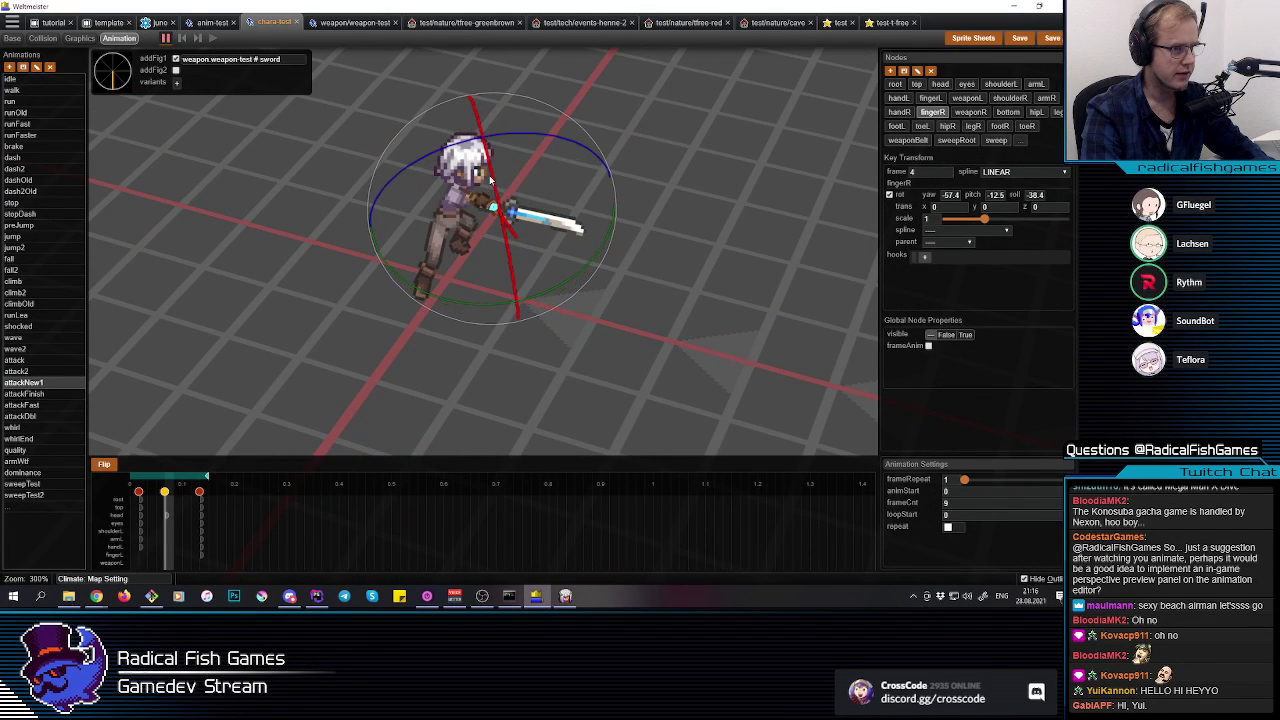
pyautogui.press('e')
pyautogui.press('q')
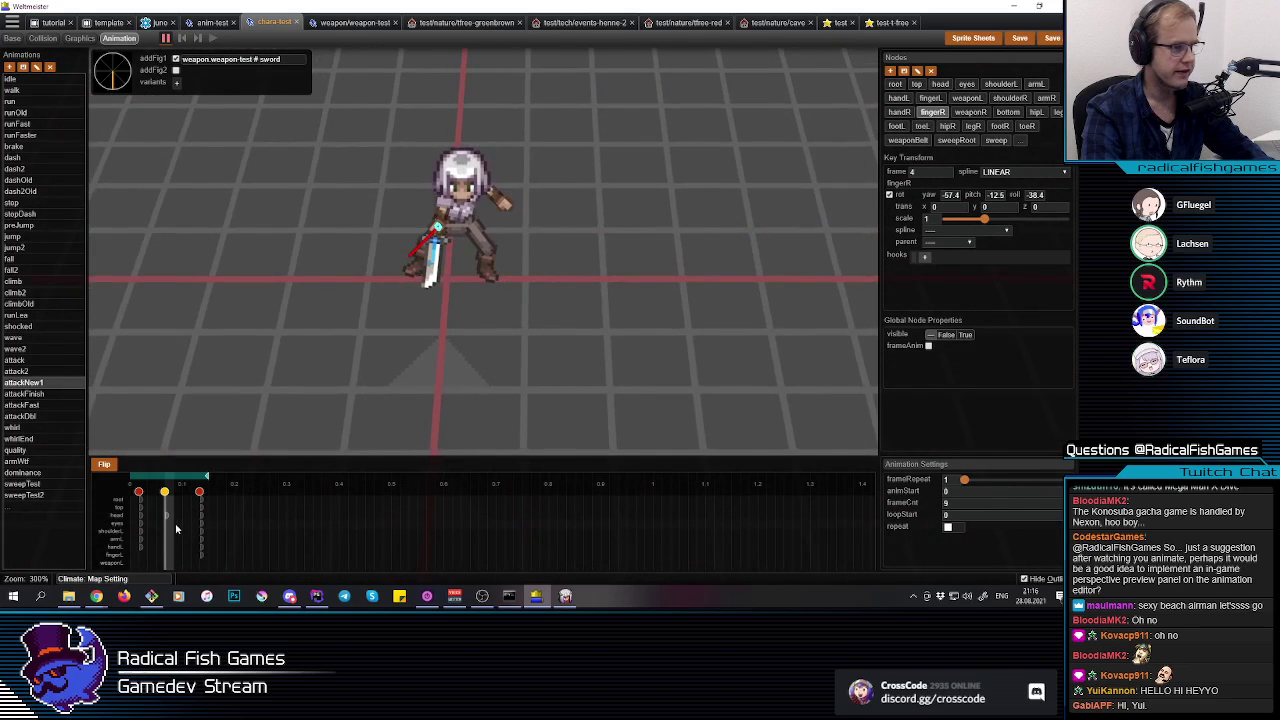
# Step: Scrub through attackNew1 and play it back repeatedly to check the sword swing
pyautogui.click(172, 530)
pyautogui.moveTo(136, 528); pyautogui.dragTo(209, 526)
pyautogui.click(171, 527)
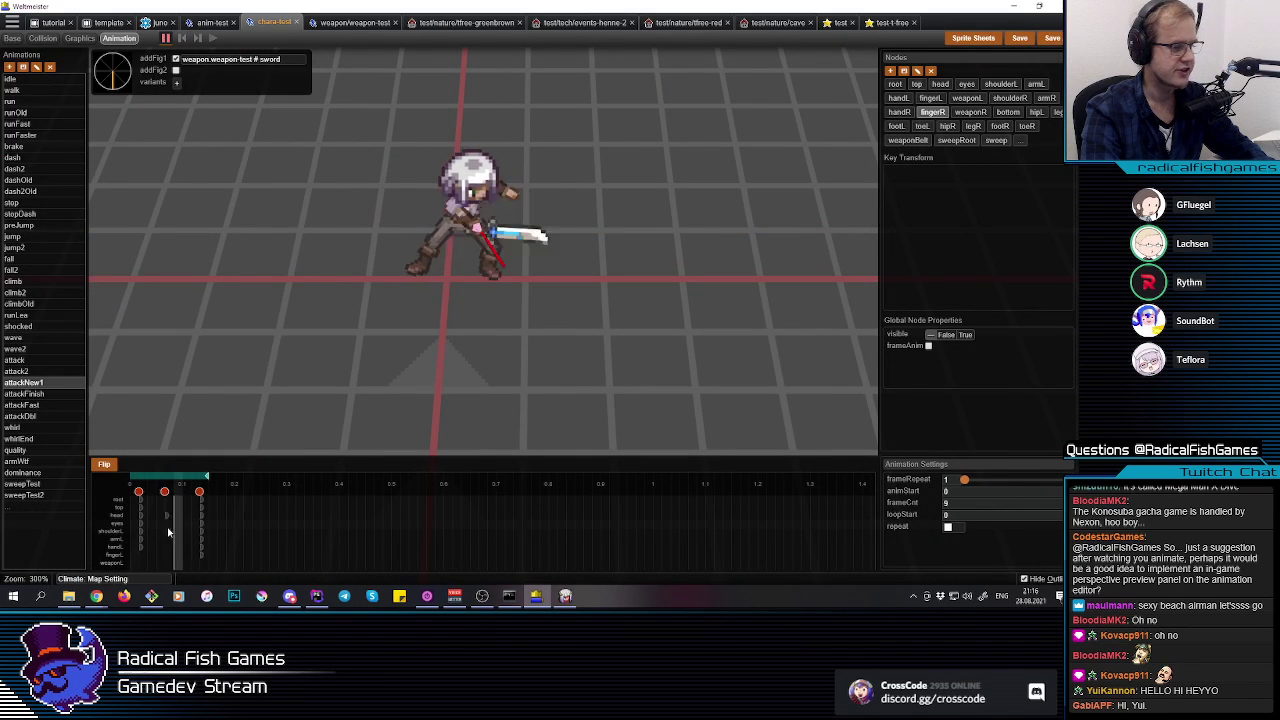
pyautogui.press('space')
pyautogui.press('space')
pyautogui.press('space')
pyautogui.press('space')
pyautogui.press('space')
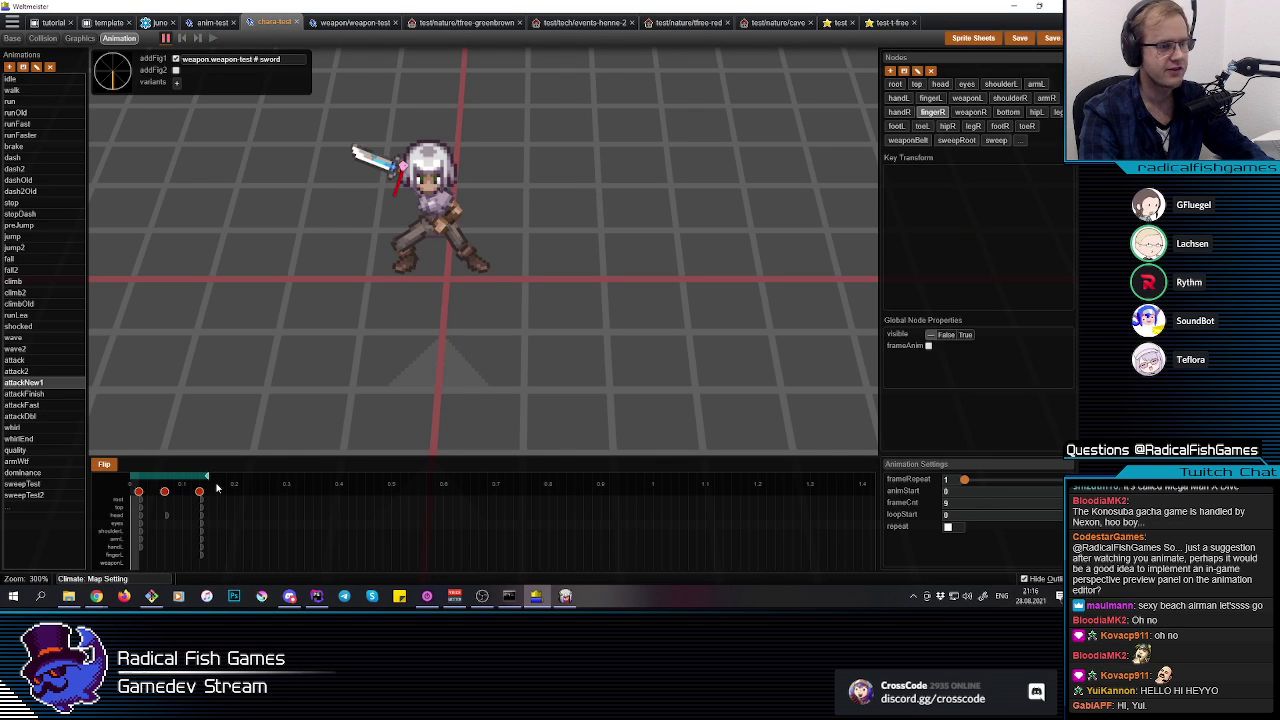
pyautogui.press('space')
pyautogui.press('space')
pyautogui.press('space')
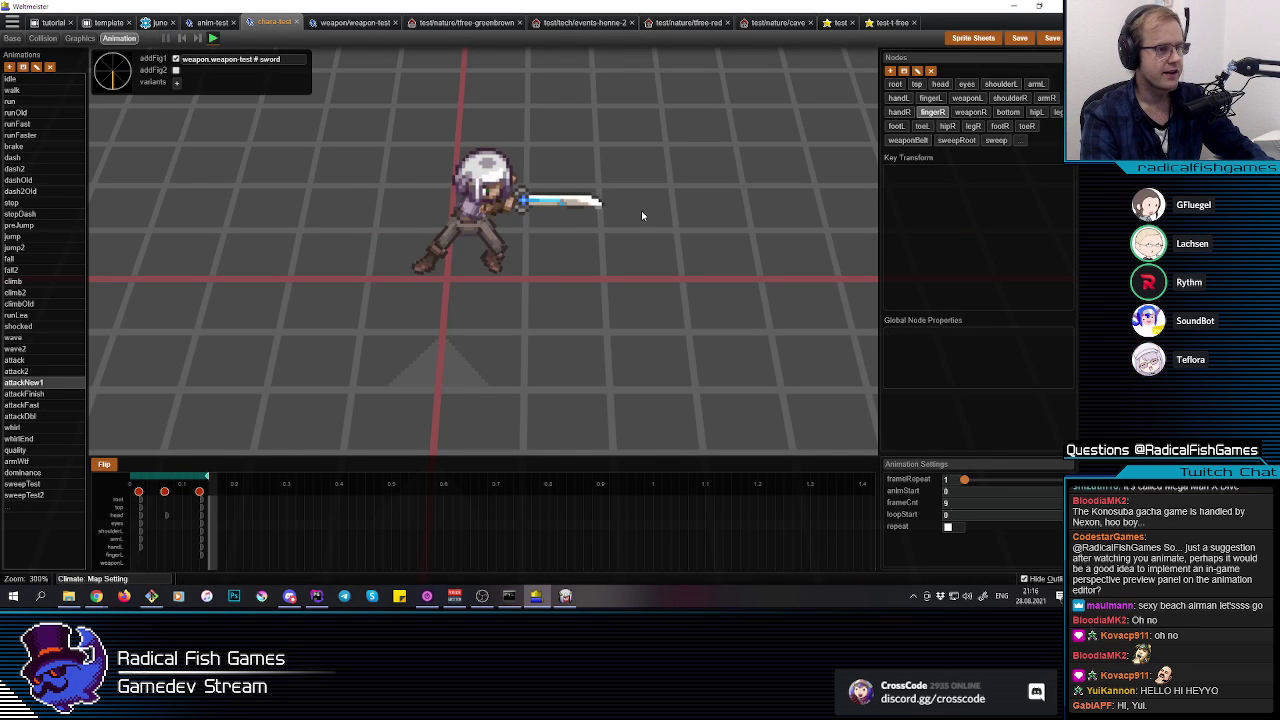
pyautogui.press('q')
pyautogui.click(629, 207)
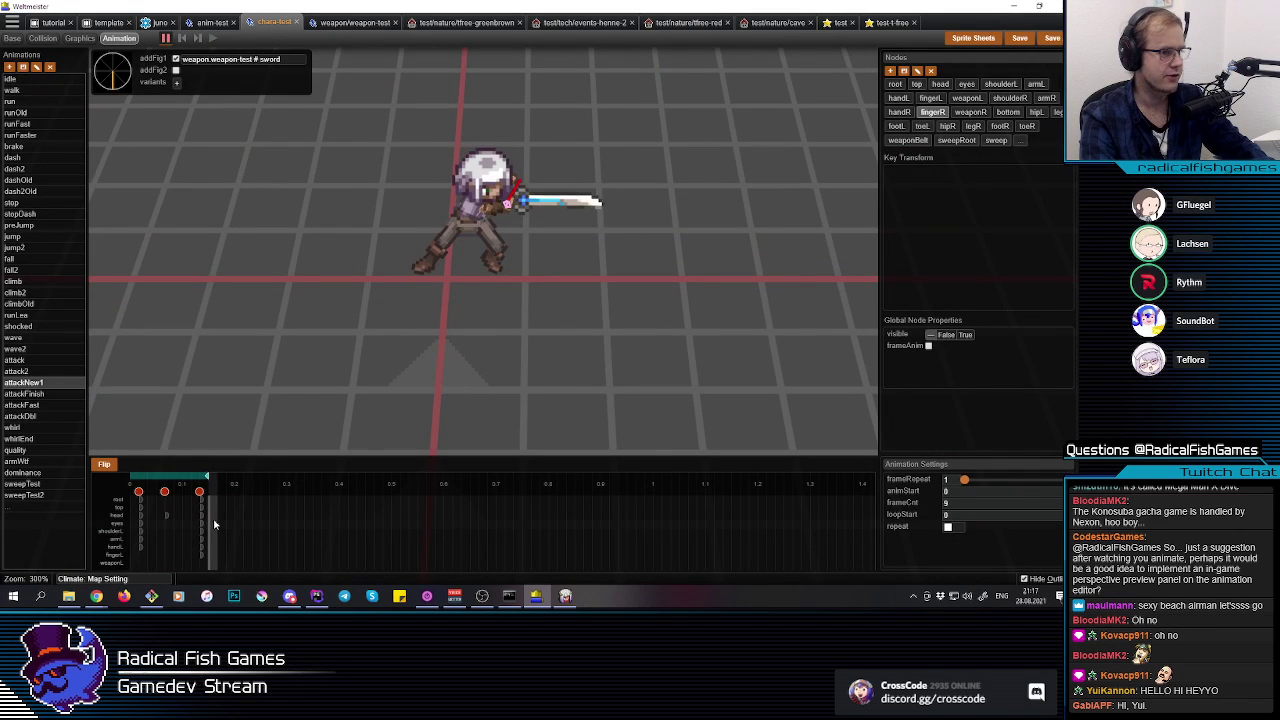
# Step: Compare the hand and sword poses across the keyframes at frames 1, 4 and 8
pyautogui.click(170, 527)
pyautogui.press('q')
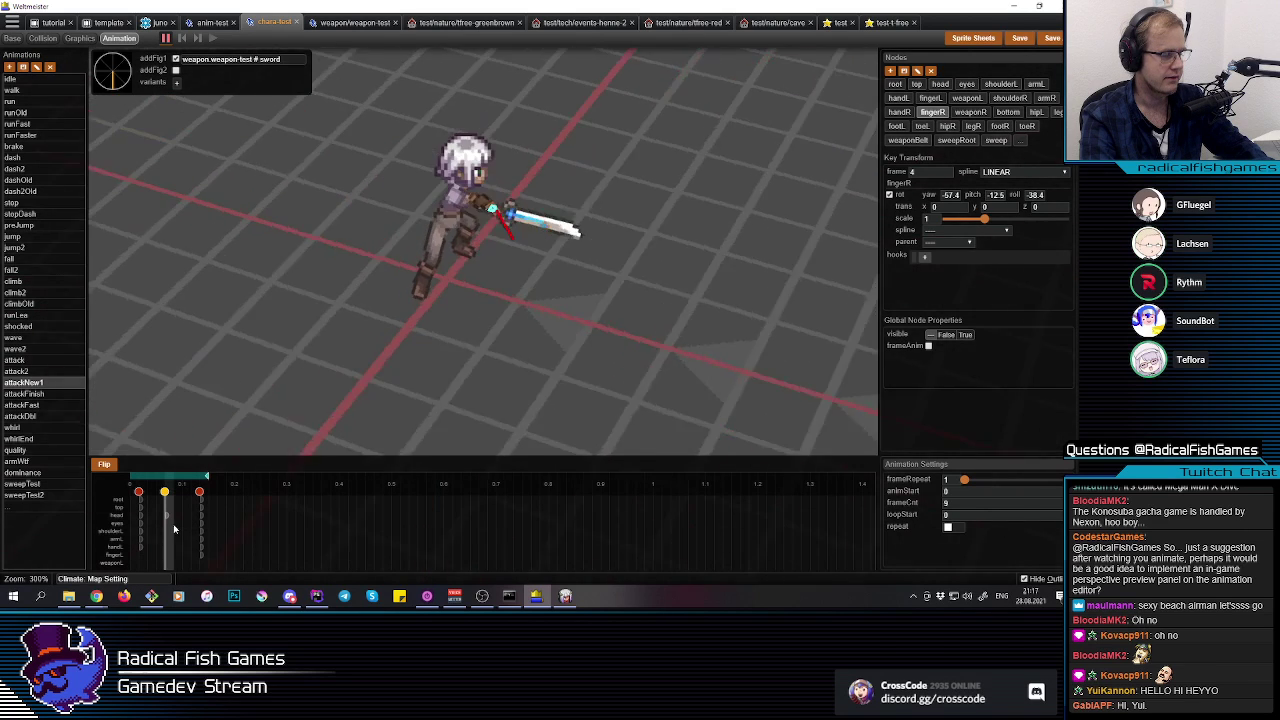
pyautogui.moveTo(174, 528)
pyautogui.mouseDown()
pyautogui.moveTo(211, 531)
pyautogui.moveTo(168, 544)
pyautogui.mouseUp()
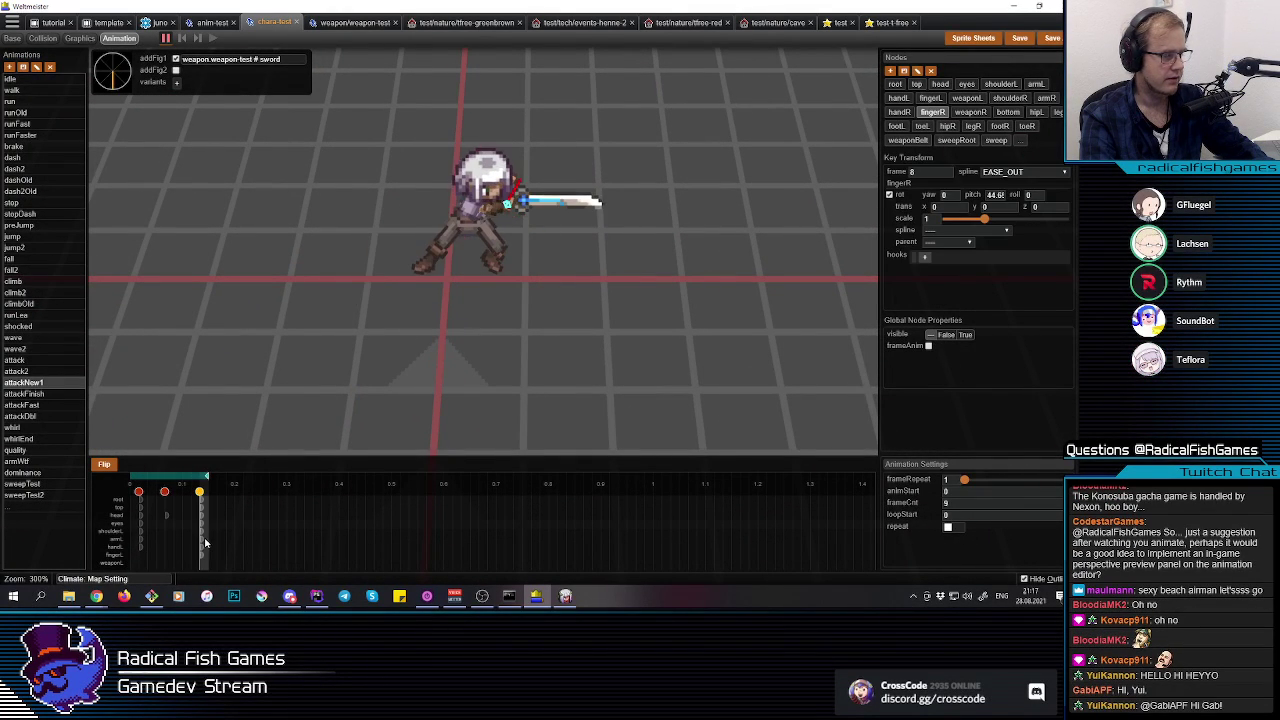
pyautogui.click(141, 551)
pyautogui.moveTo(141, 551); pyautogui.dragTo(199, 543)
pyautogui.click(667, 200)
pyautogui.click(515, 210)
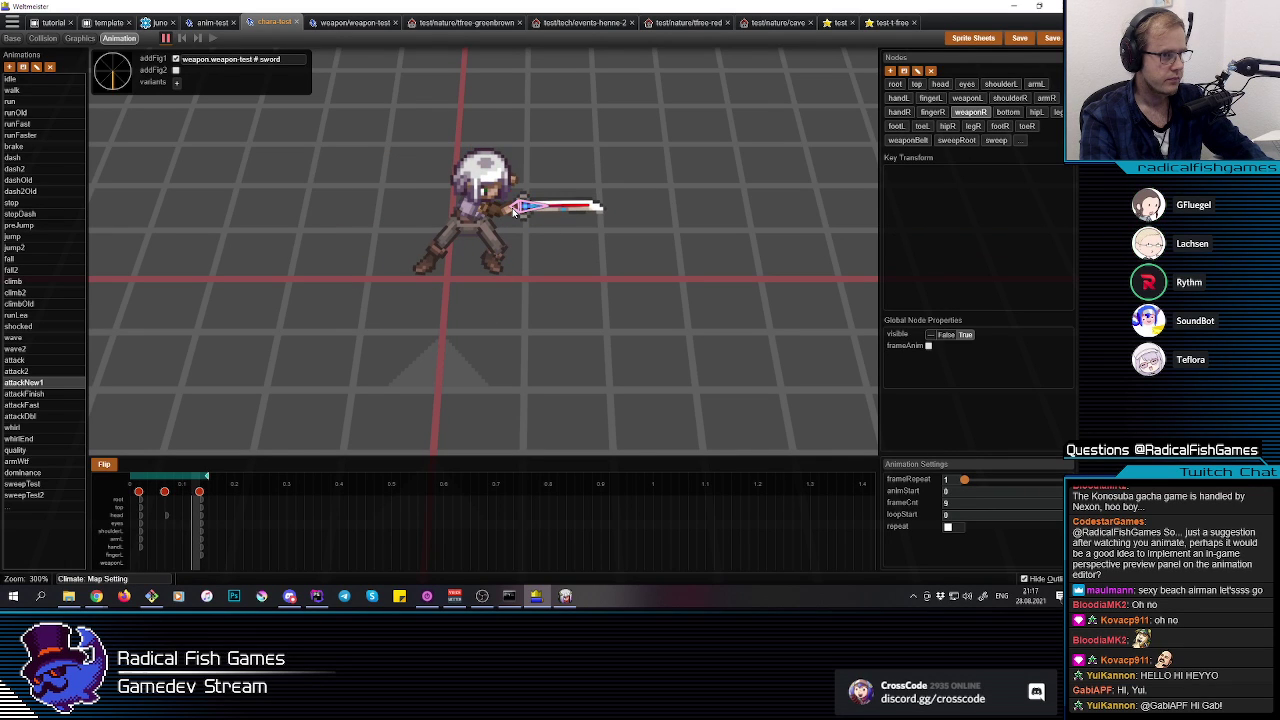
pyautogui.click(506, 211)
pyautogui.click(208, 537)
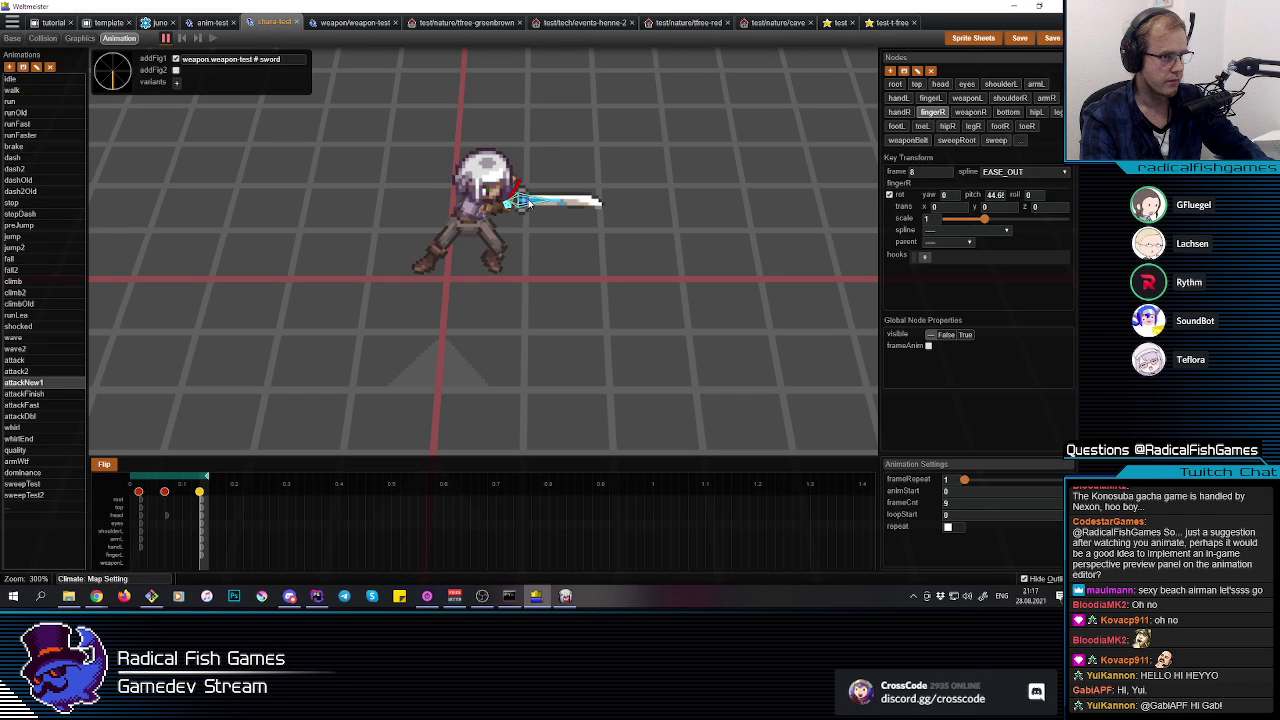
# Step: Copy the weaponR node's transform from frame 8 to the keyframes at frame 4 and frame 1
pyautogui.click(527, 204)
pyautogui.click(167, 521)
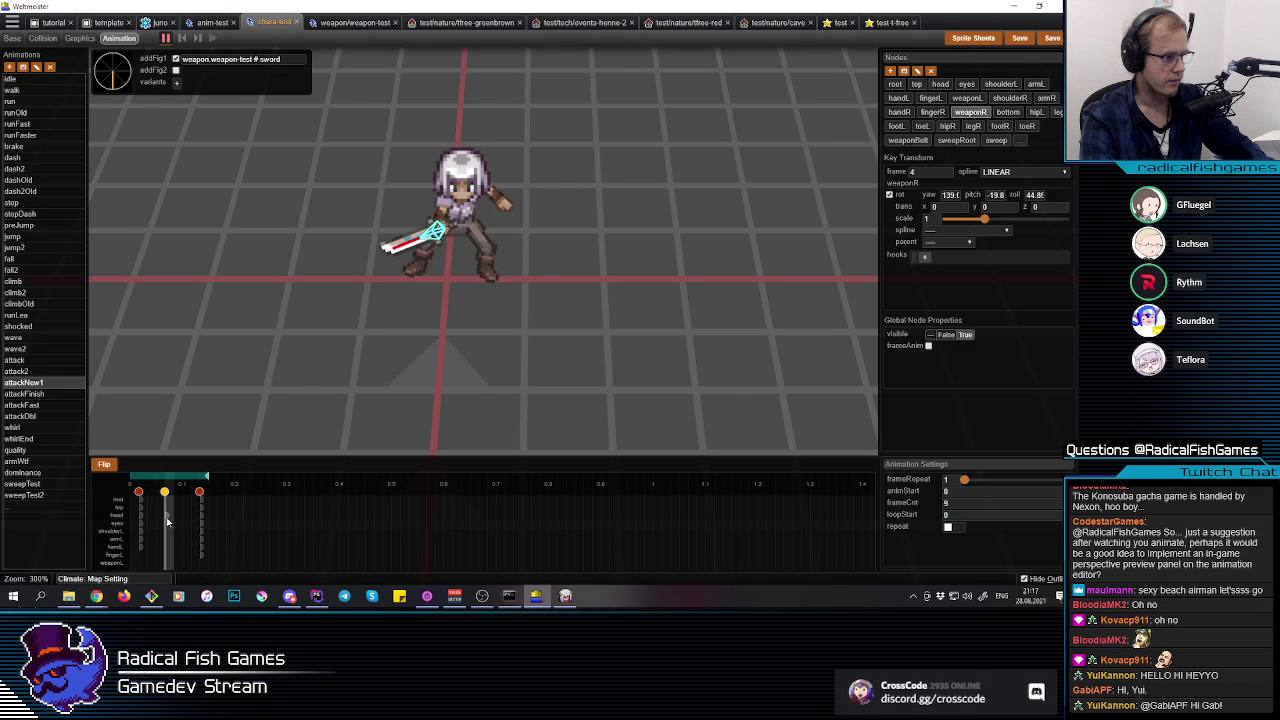
pyautogui.click(142, 528)
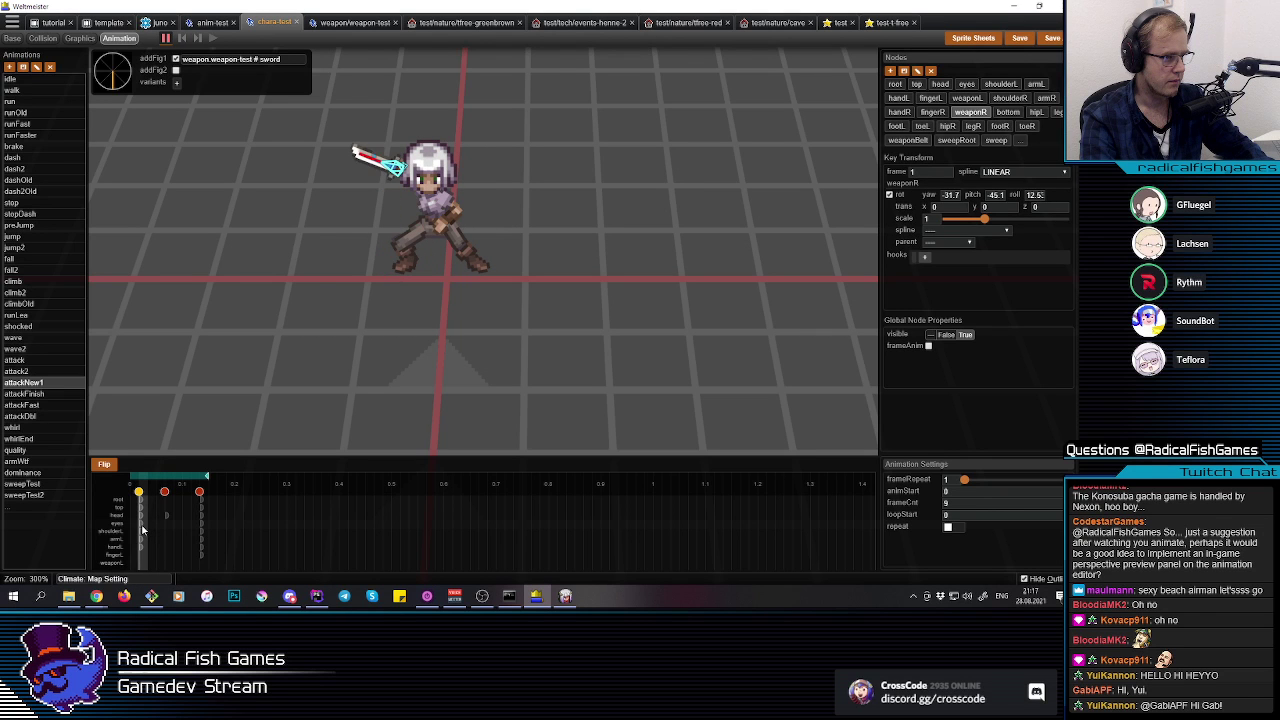
pyautogui.hotkey('ctrl', 'v')
pyautogui.moveTo(439, 268); pyautogui.dragTo(386, 166, button='middle')
pyautogui.moveTo(123, 82)
pyautogui.mouseDown()
pyautogui.moveTo(126, 62)
pyautogui.moveTo(101, 58)
pyautogui.moveTo(113, 91)
pyautogui.mouseUp()
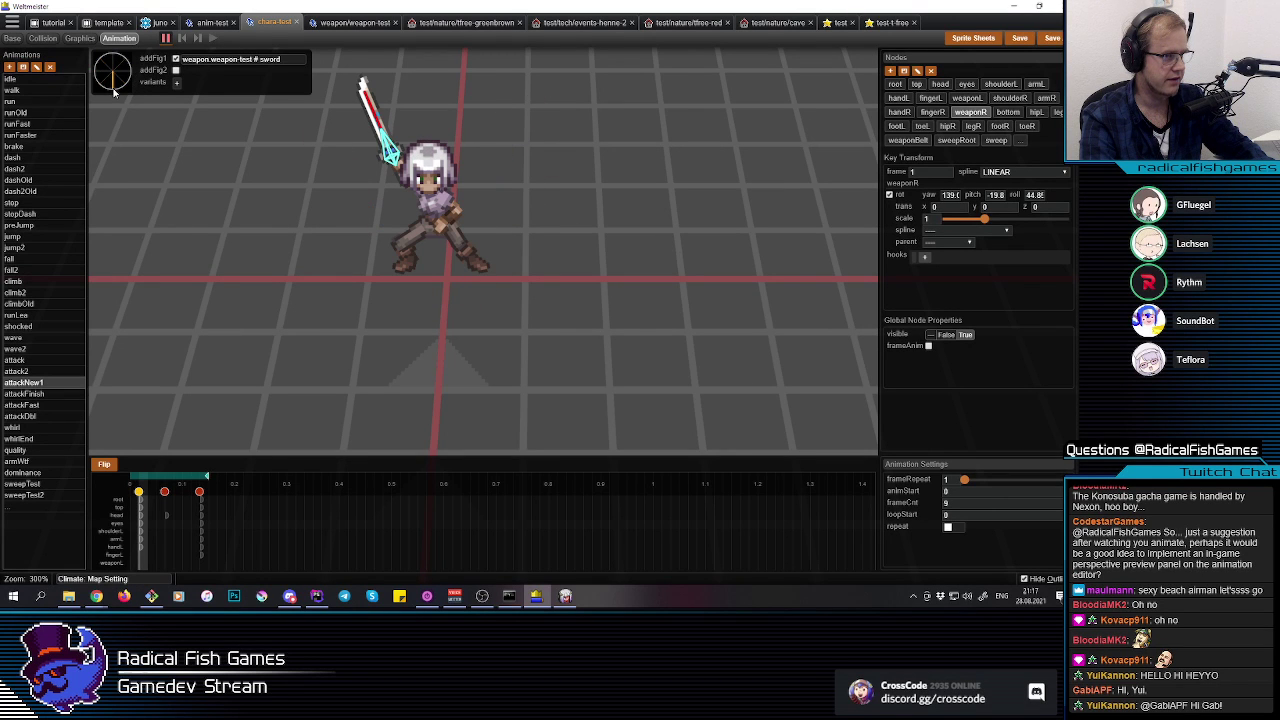
# Step: Rotate the weaponR node at frame 1 to yaw about 91.9, pitch -45.8 and roll 16.9
pyautogui.moveTo(405, 172)
pyautogui.mouseDown(button='middle')
pyautogui.moveTo(480, 176)
pyautogui.moveTo(418, 174)
pyautogui.mouseUp(button='middle')
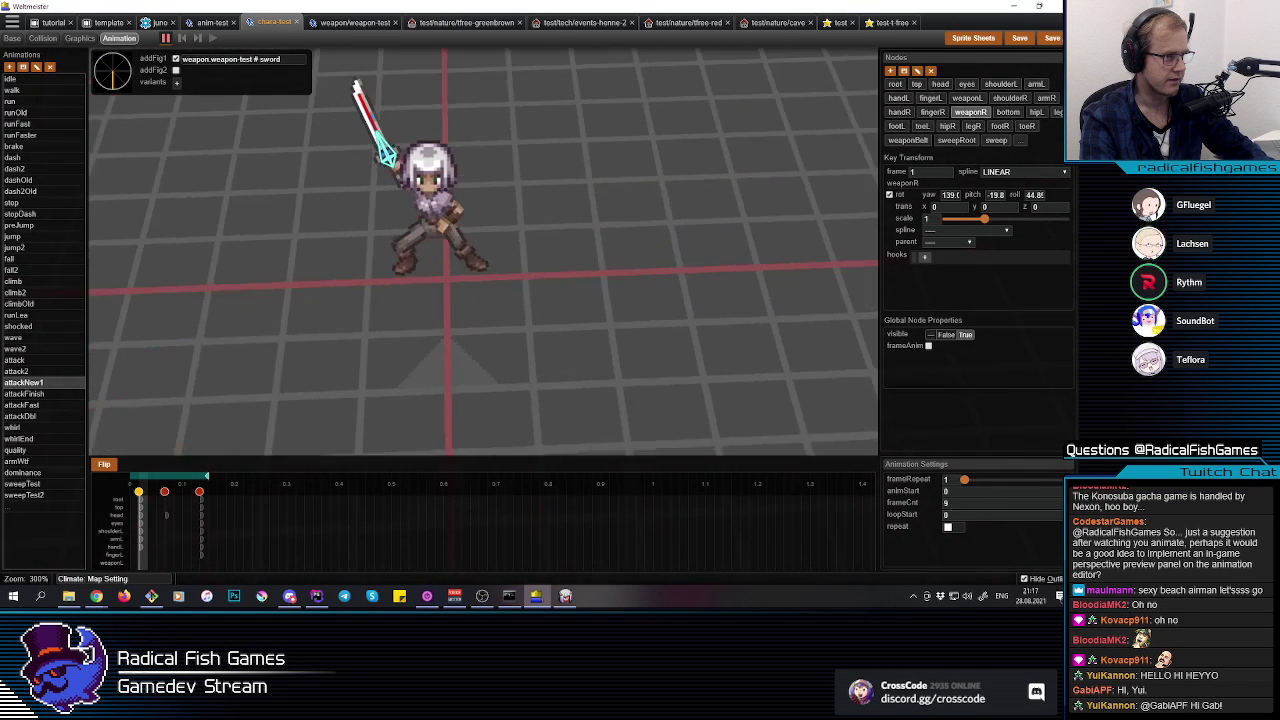
pyautogui.moveTo(112, 76); pyautogui.dragTo(112, 78)
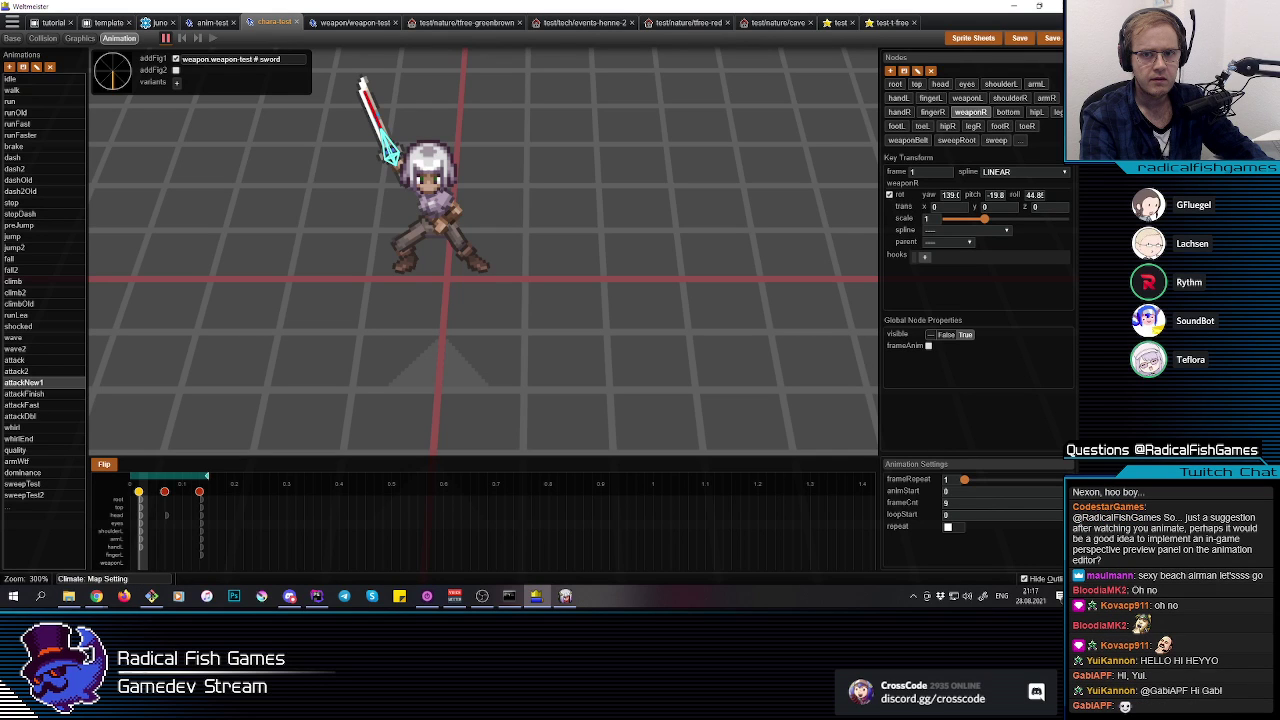
pyautogui.click(459, 340)
pyautogui.click(390, 148)
pyautogui.press('r')
pyautogui.click(505, 347)
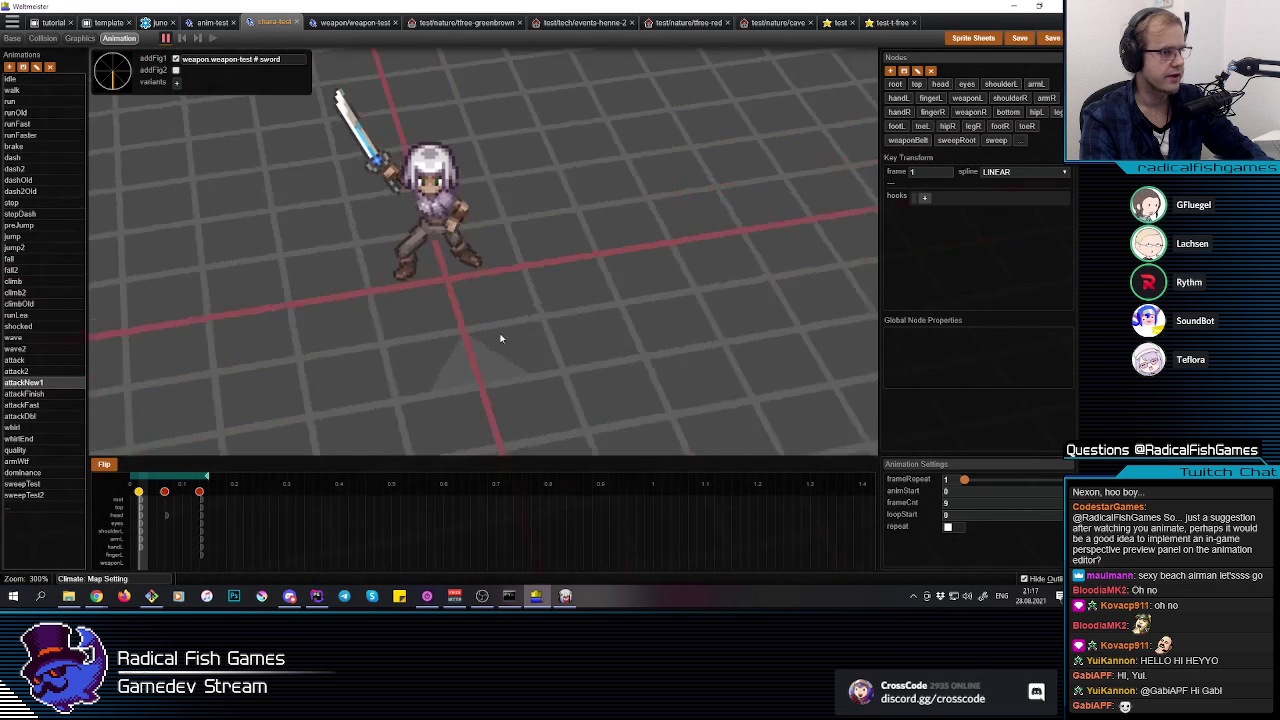
pyautogui.click(388, 154)
pyautogui.click(388, 154)
pyautogui.moveTo(508, 132); pyautogui.dragTo(482, 106)
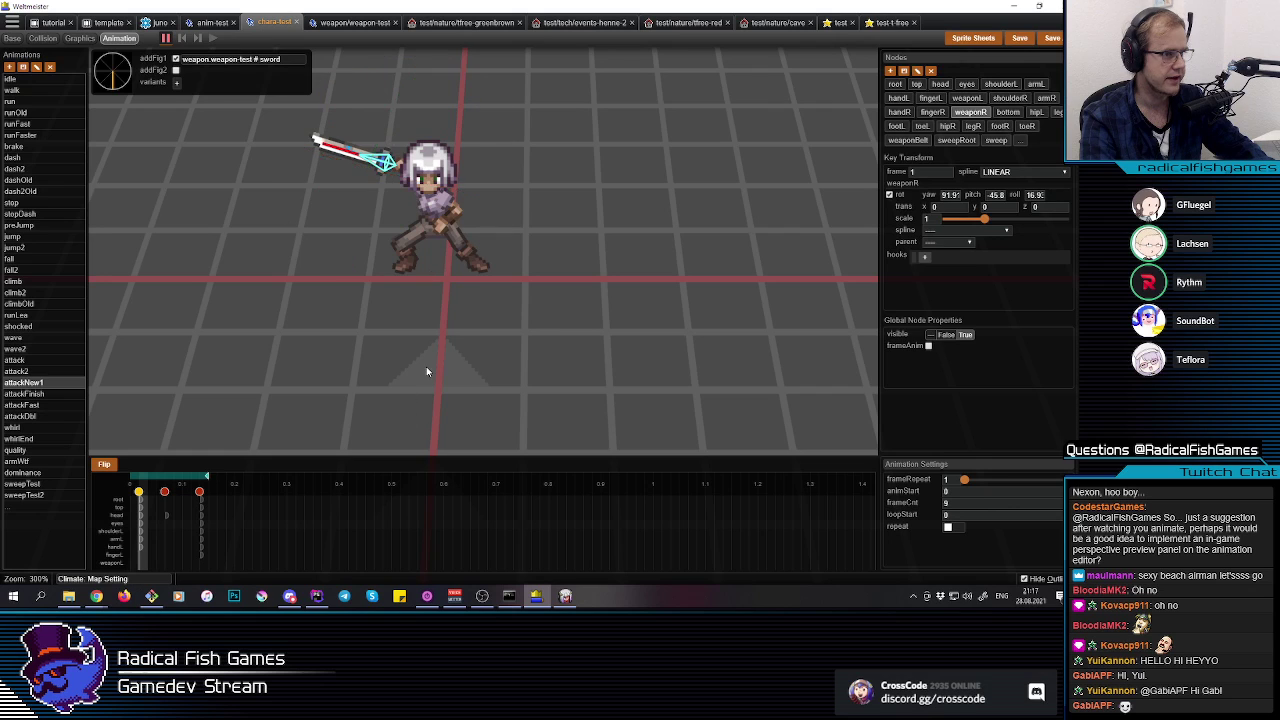
pyautogui.click(424, 368)
pyautogui.scroll(-5, 437, 316)
pyautogui.scroll(3, 436, 316)
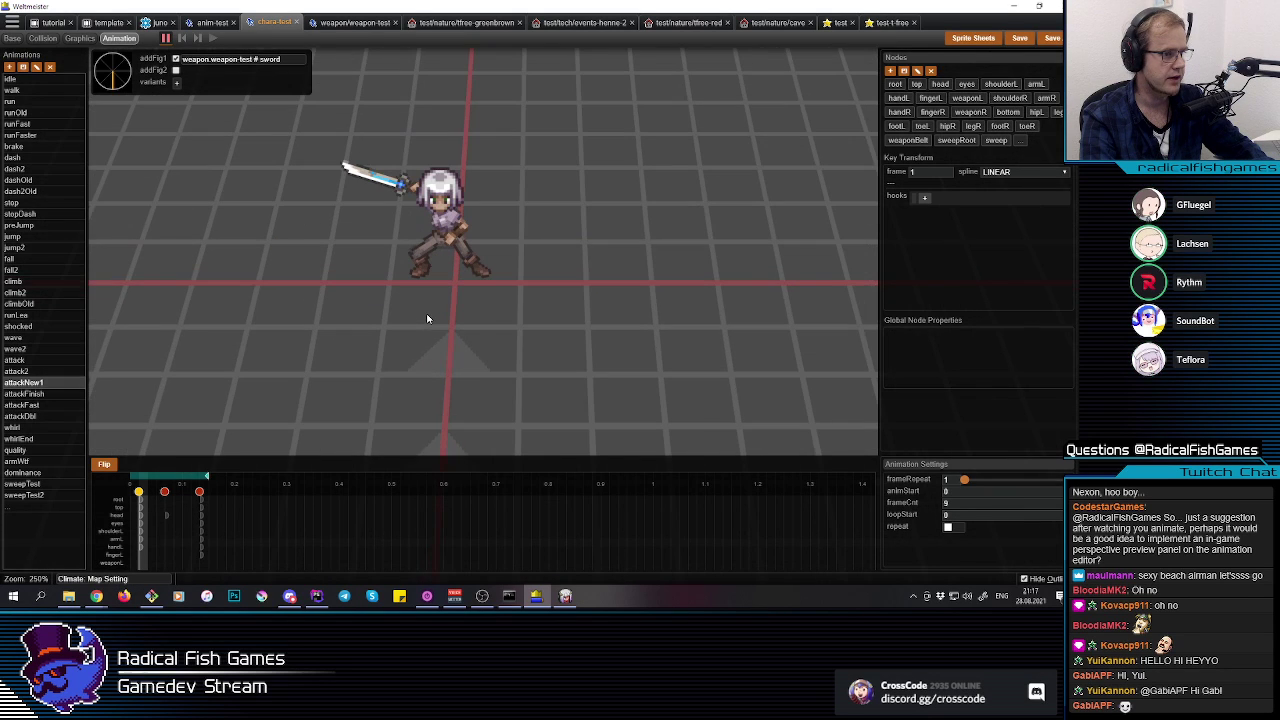
pyautogui.click(400, 192)
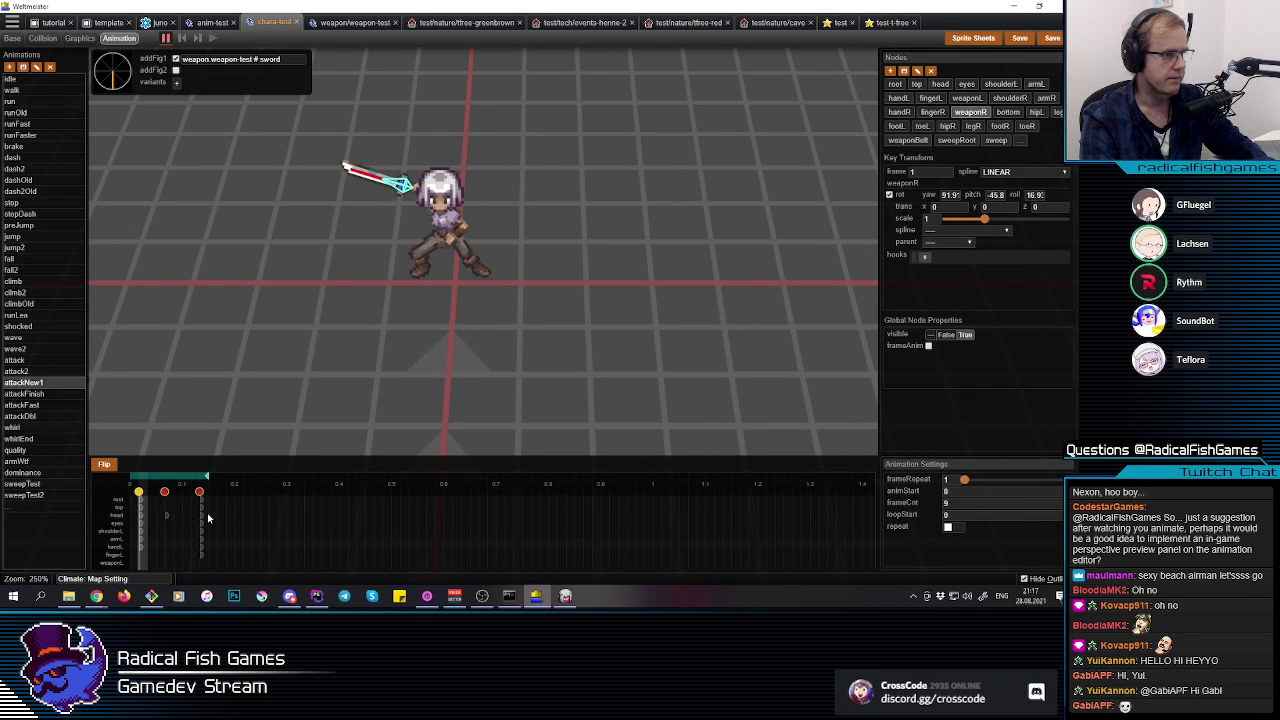
# Step: Rotate the armR node at frame 4 to yaw about 24.5, pitch 142 and roll 84.3
pyautogui.click(170, 524)
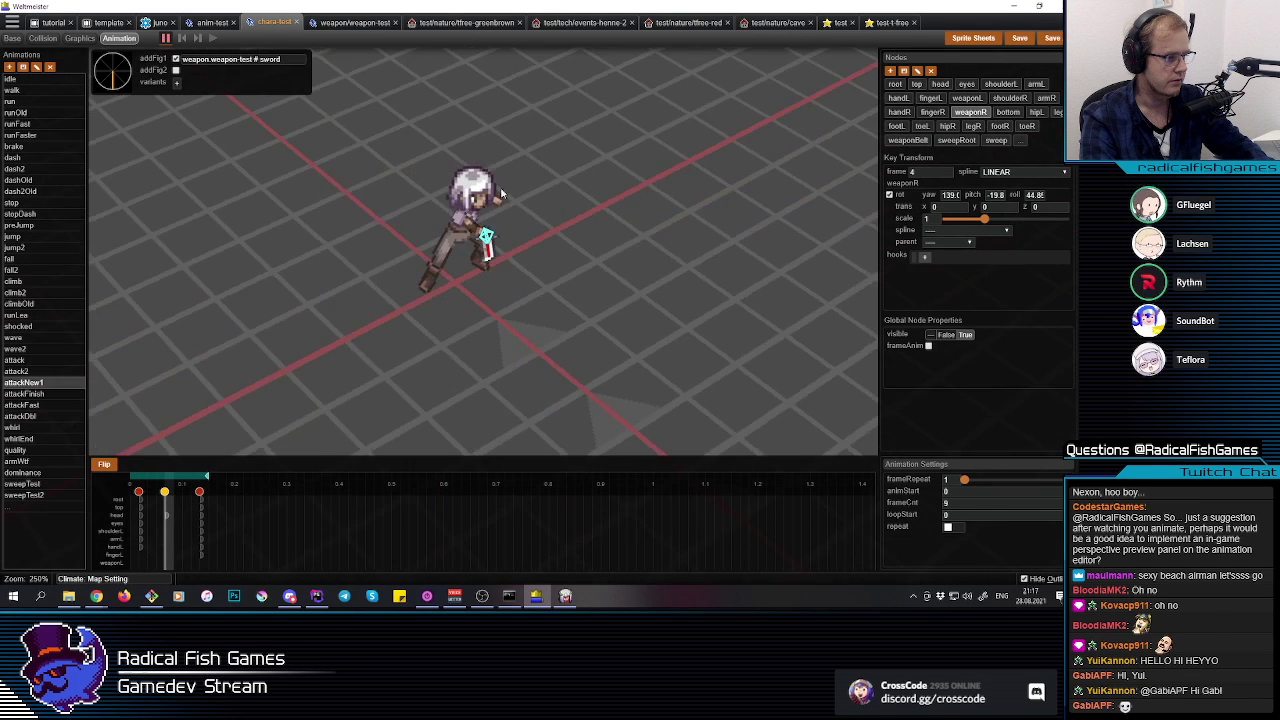
pyautogui.click(452, 243)
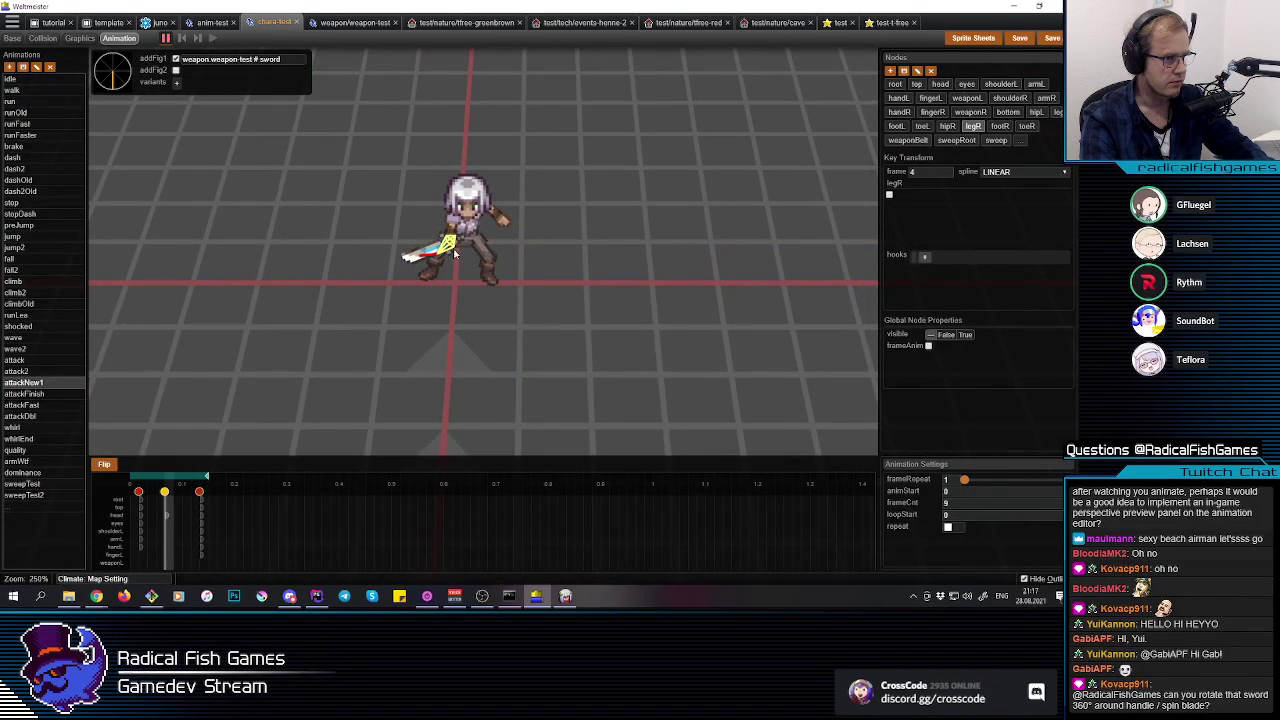
pyautogui.moveTo(455, 252); pyautogui.dragTo(462, 309, button='middle')
pyautogui.click(447, 315)
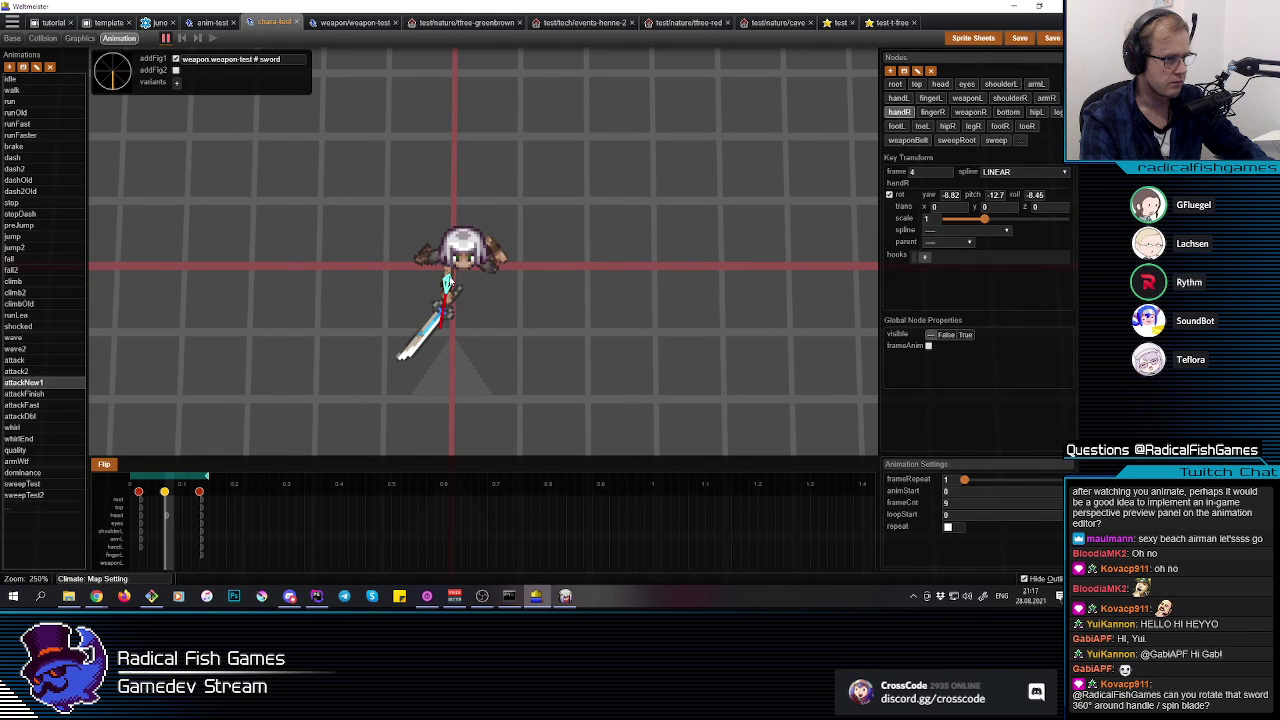
pyautogui.click(494, 262)
pyautogui.moveTo(544, 215); pyautogui.dragTo(528, 202)
pyautogui.moveTo(473, 312); pyautogui.dragTo(459, 355, button='middle')
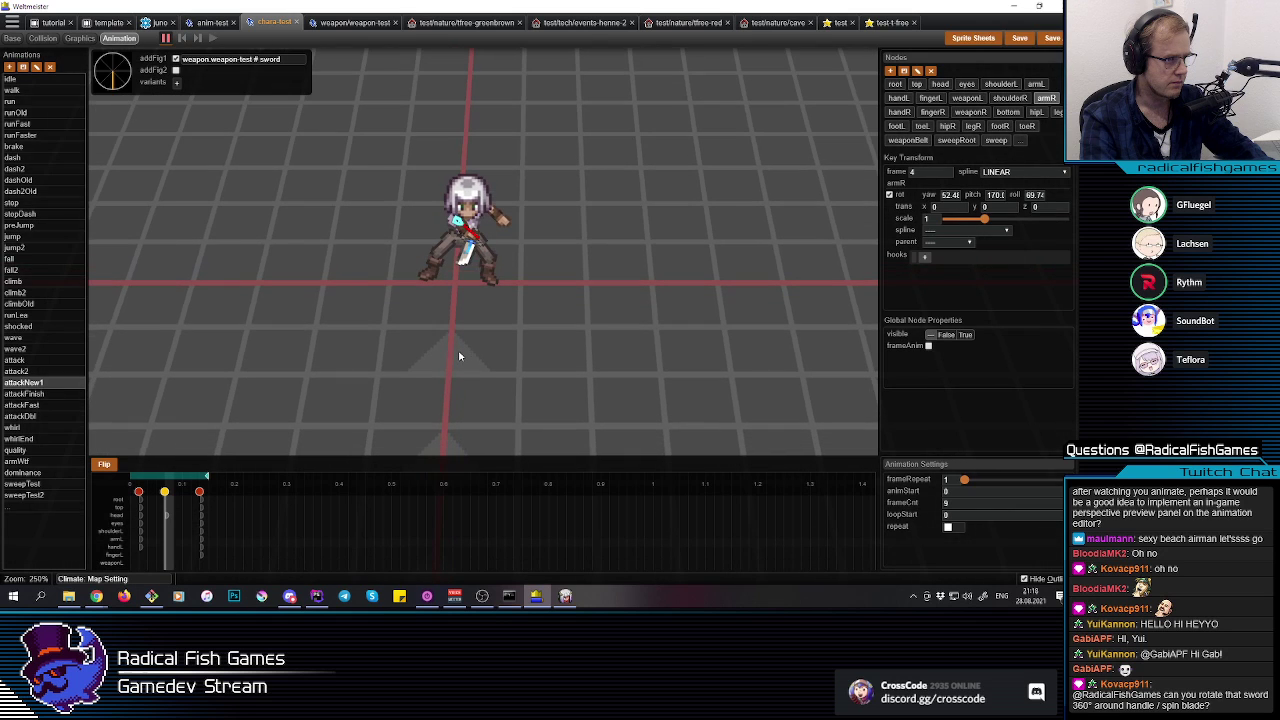
pyautogui.click(485, 207)
pyautogui.moveTo(489, 215); pyautogui.dragTo(490, 238)
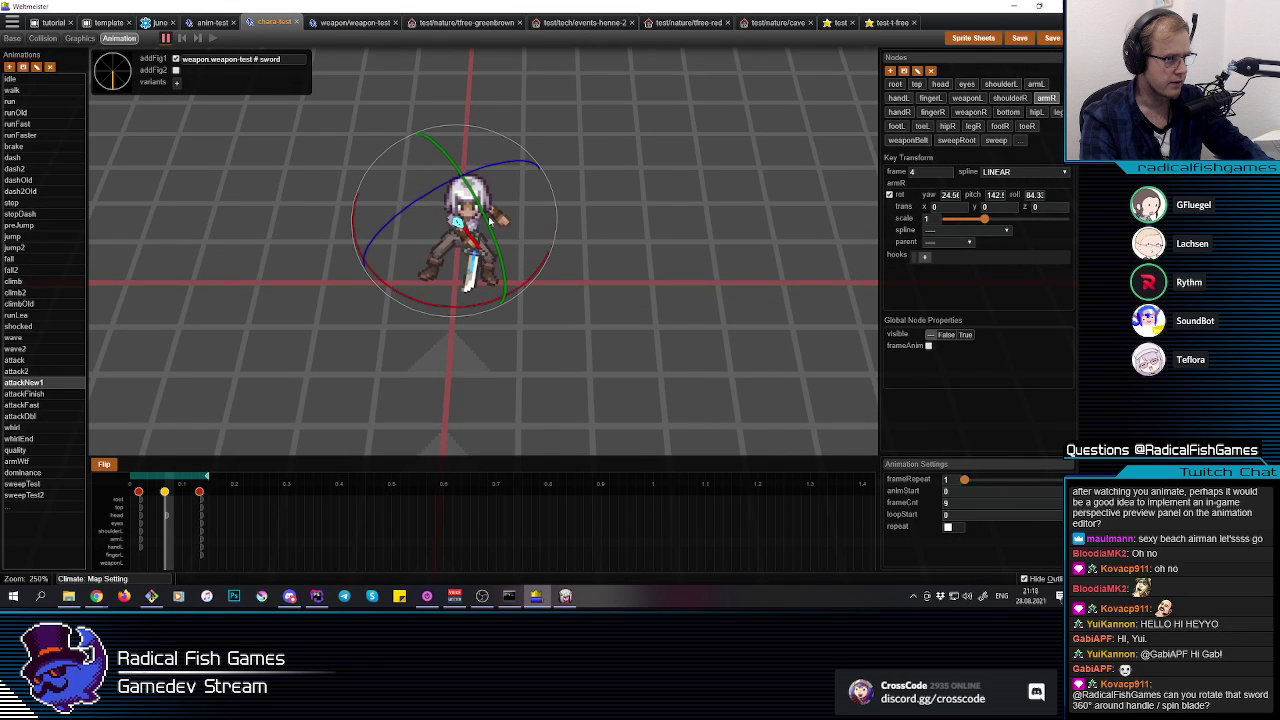
pyautogui.moveTo(492, 241); pyautogui.dragTo(417, 365, button='middle')
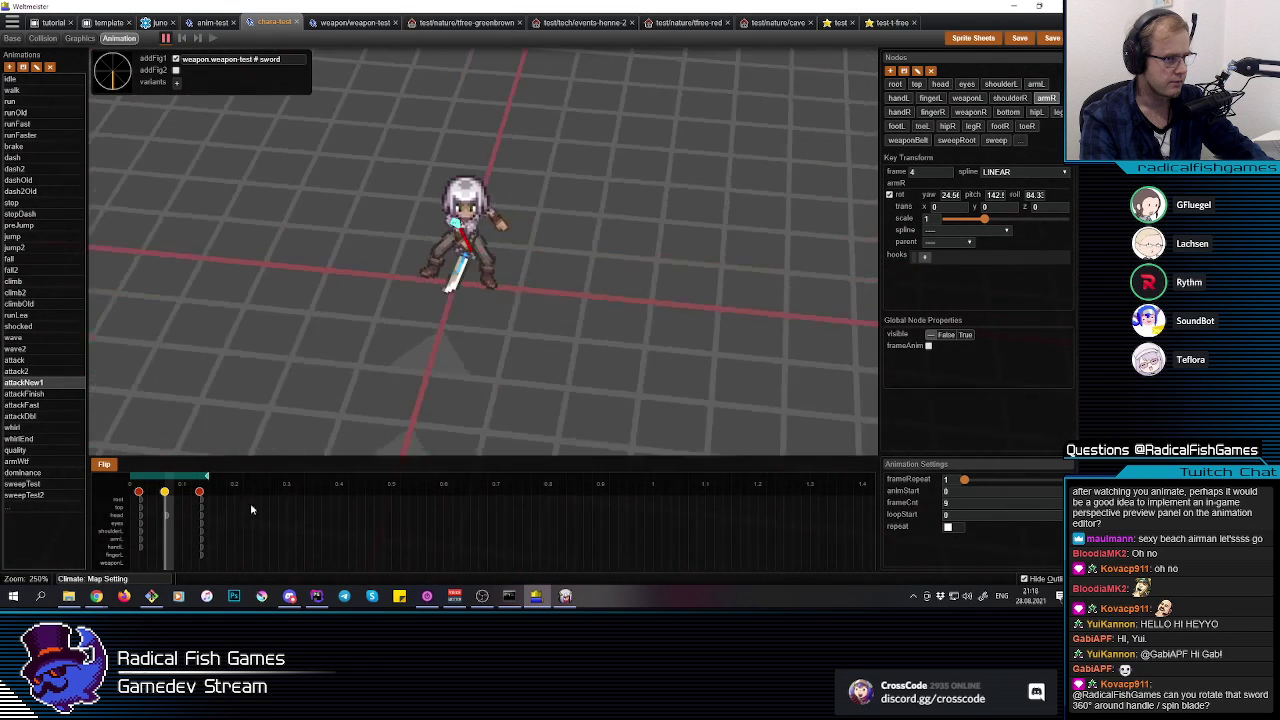
# Step: Scrub through attackNew1 from frame 1 and play it repeatedly to check the arm's swing
pyautogui.click(138, 524)
pyautogui.moveTo(143, 525); pyautogui.dragTo(212, 528)
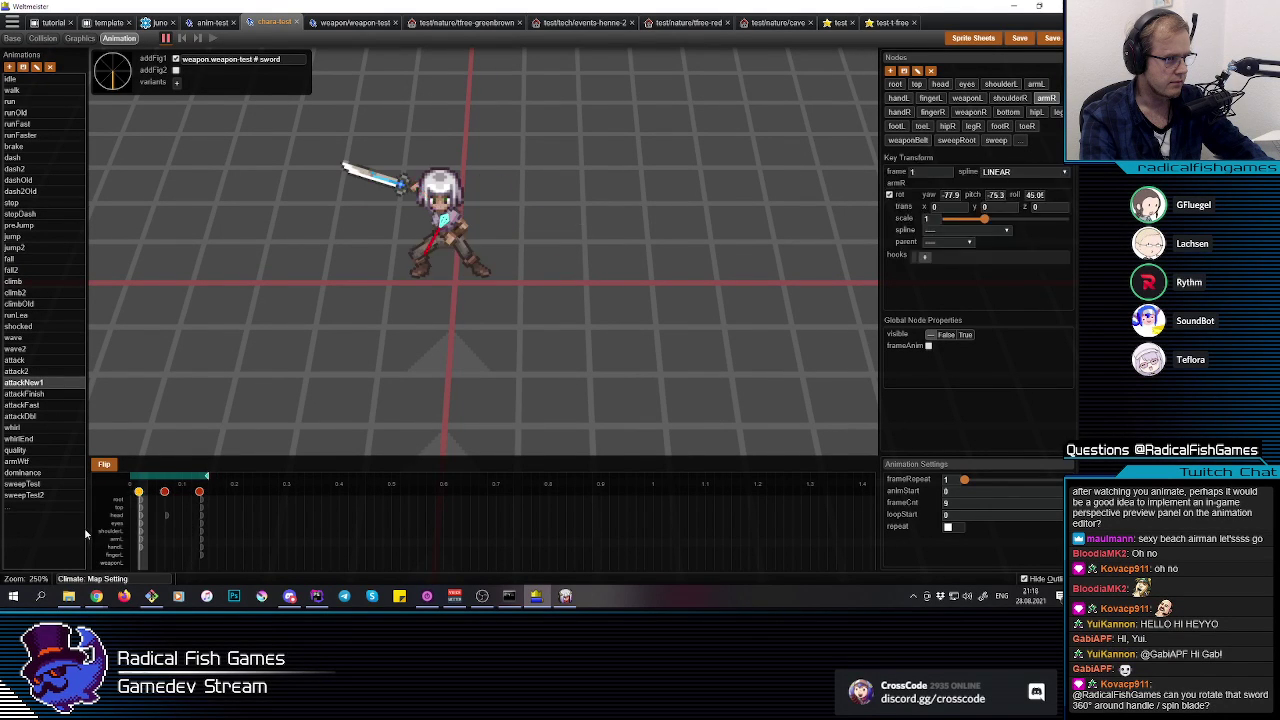
pyautogui.press('space')
pyautogui.press('space')
pyautogui.press('space')
pyautogui.press('space')
pyautogui.press('space')
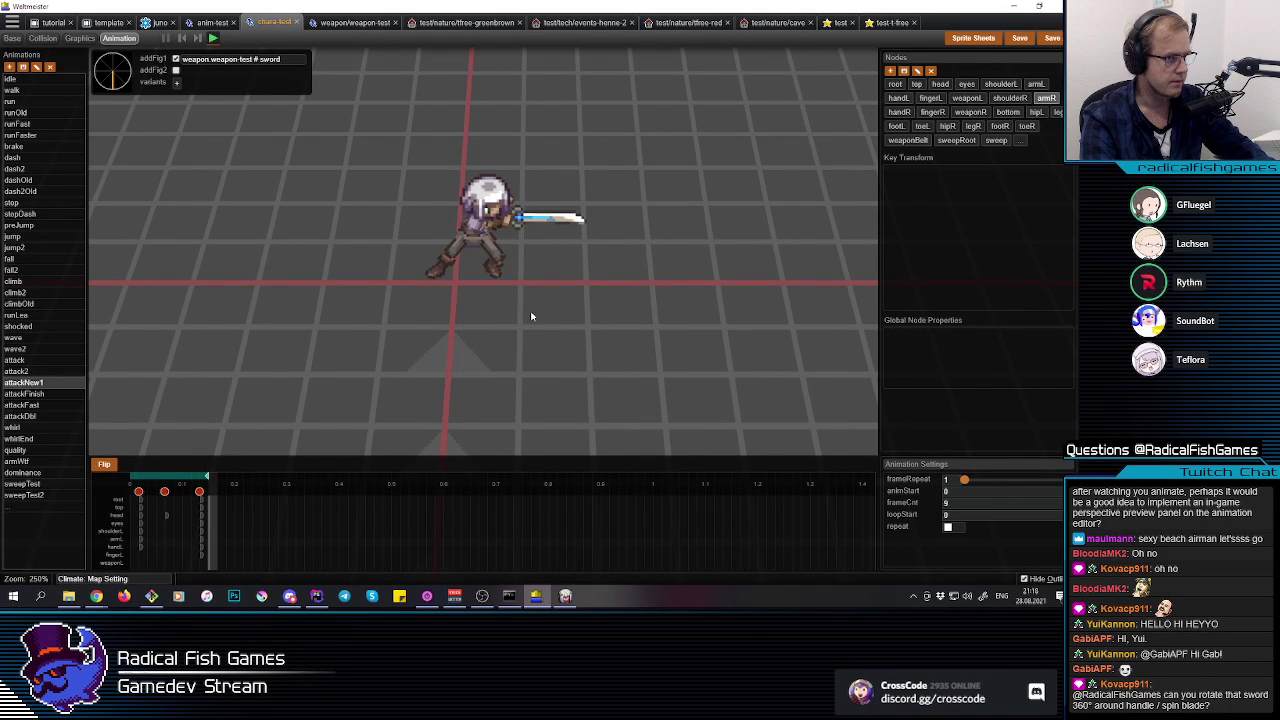
pyautogui.moveTo(501, 278)
pyautogui.mouseDown(button='middle')
pyautogui.moveTo(512, 277)
pyautogui.moveTo(495, 273)
pyautogui.mouseUp(button='middle')
pyautogui.press('space')
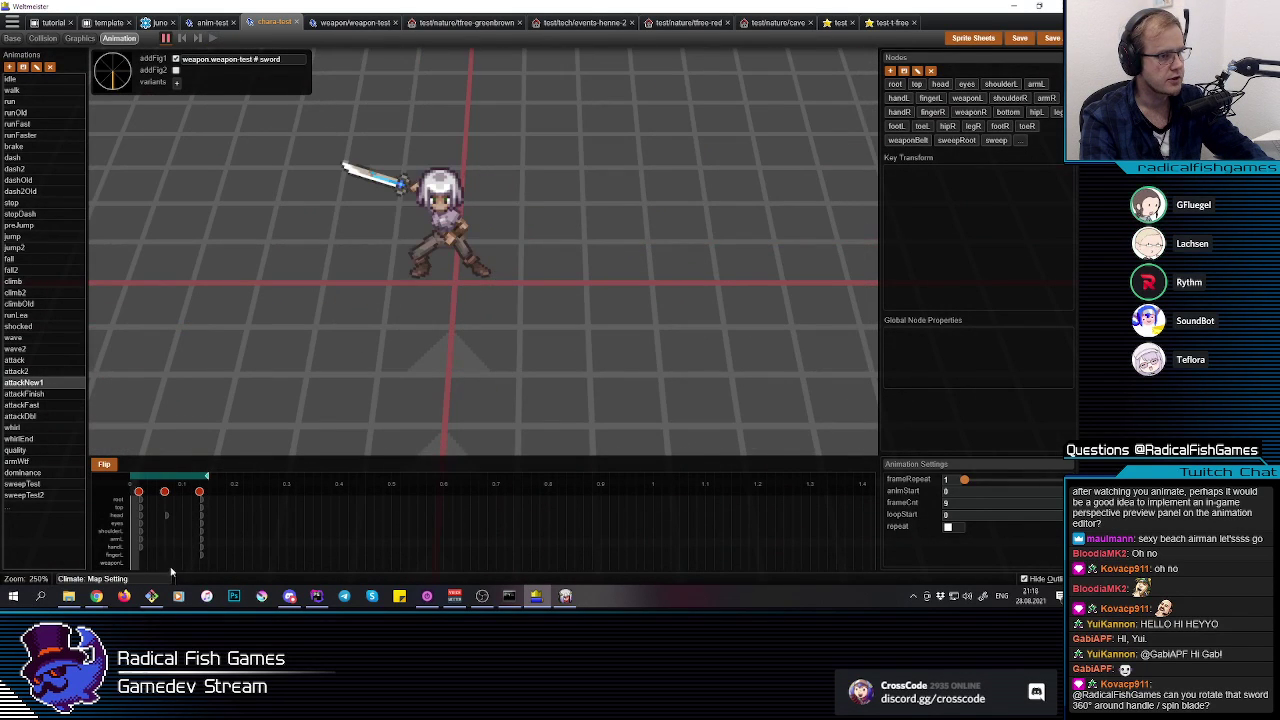
# Step: Rotate the toeL node at frame 8 to yaw about -0.4, pitch 29.3 and roll 2.9
pyautogui.click(204, 540)
pyautogui.click(493, 268)
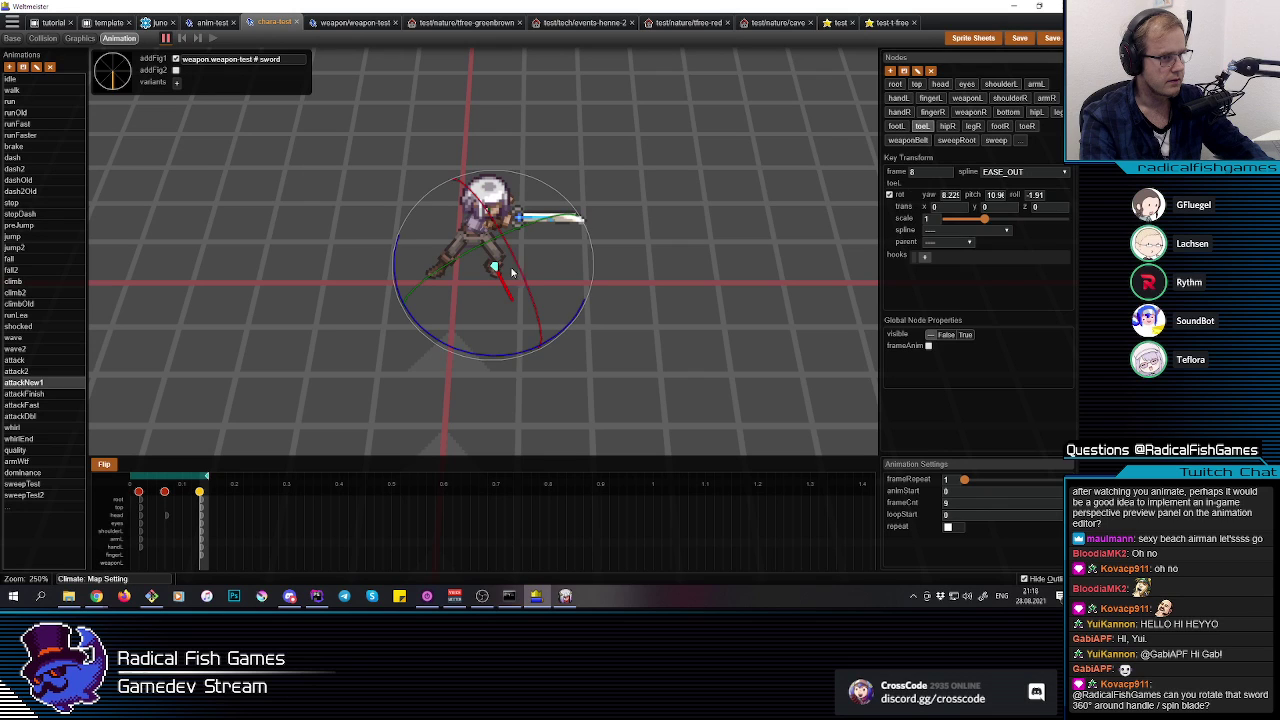
pyautogui.moveTo(517, 263); pyautogui.dragTo(511, 274)
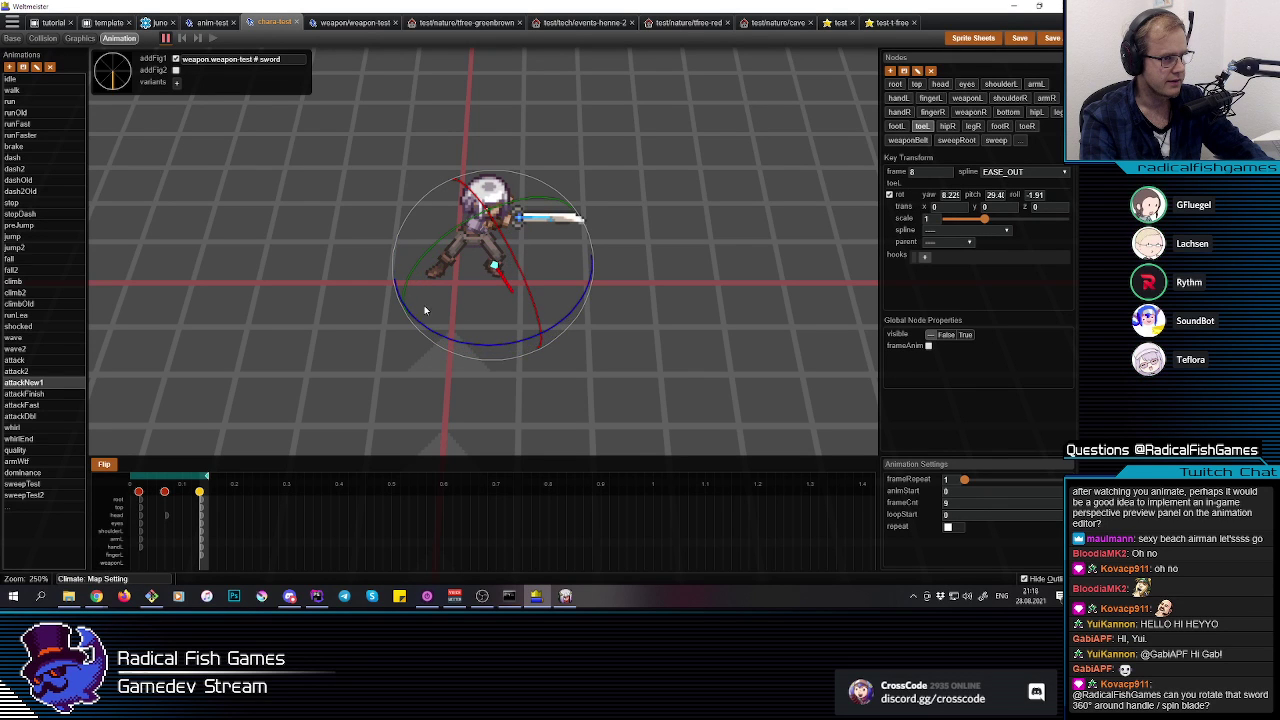
pyautogui.moveTo(435, 332); pyautogui.dragTo(446, 334)
pyautogui.moveTo(548, 306); pyautogui.dragTo(536, 298, button='middle')
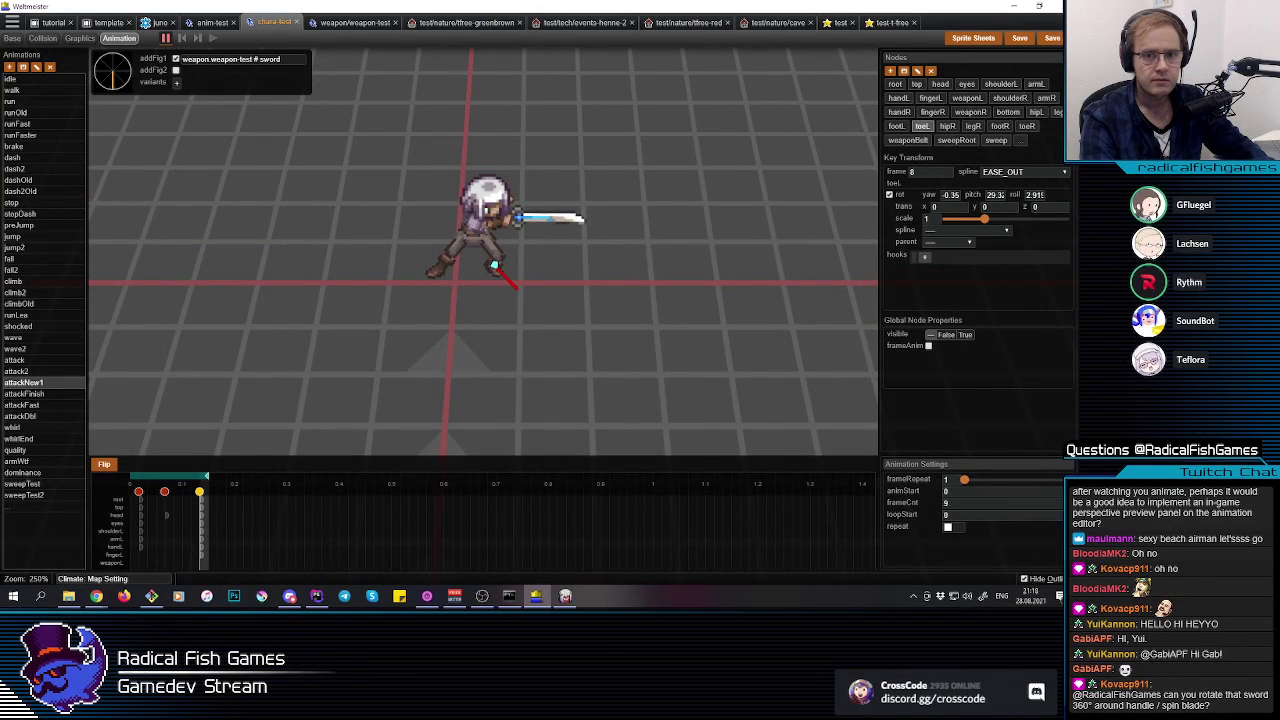
# Step: Inspect the parent setting of the weaponR node at frame 8
pyautogui.click(96, 596)
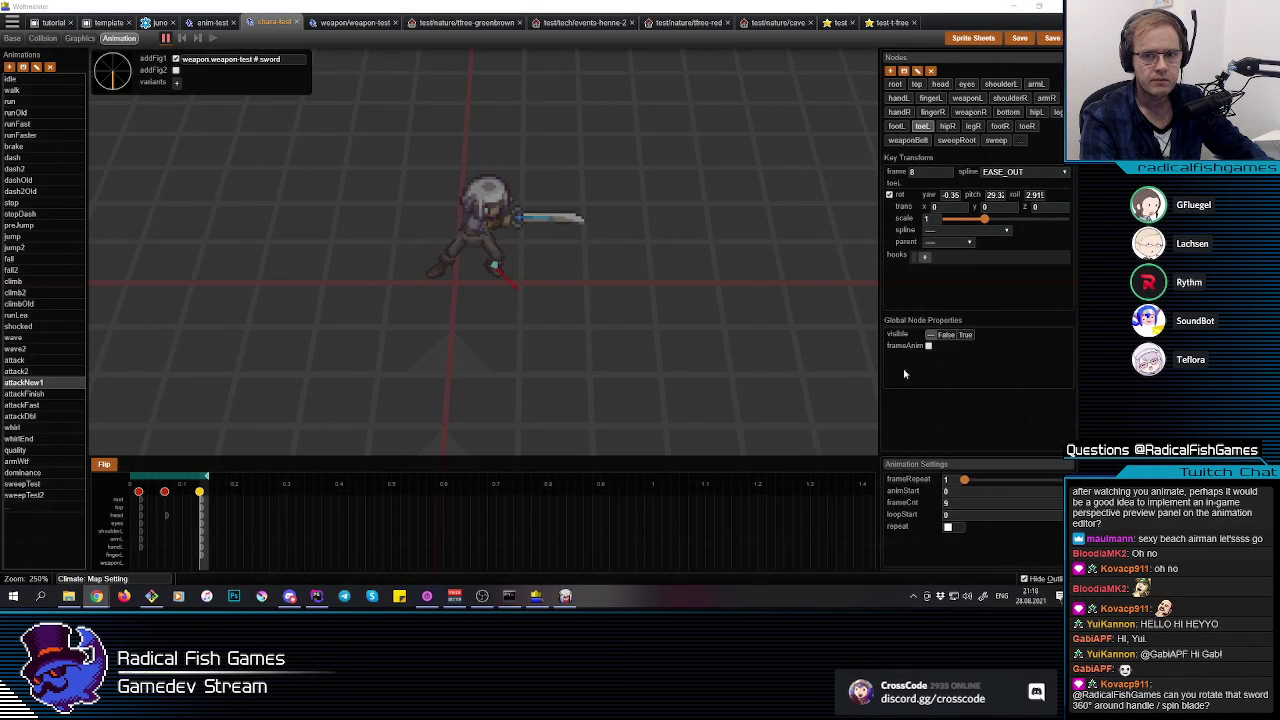
pyautogui.click(244, 555)
pyautogui.click(518, 220)
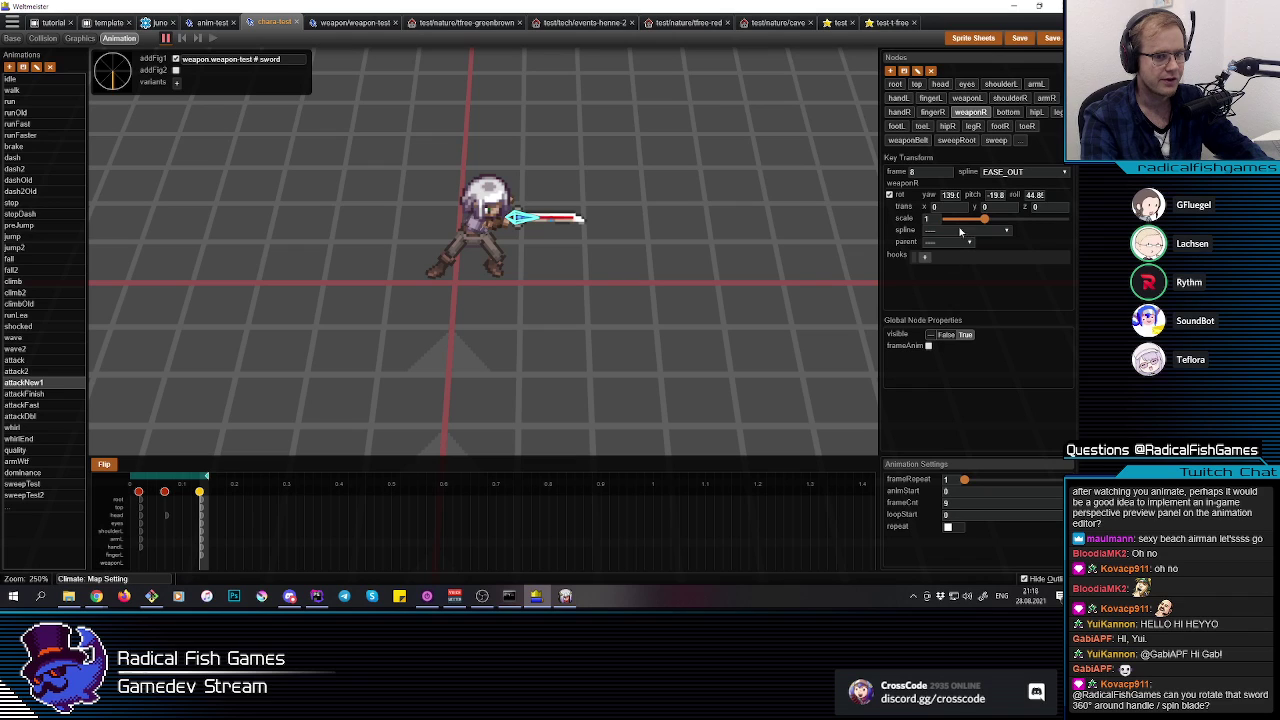
pyautogui.click(941, 244)
pyautogui.click(985, 264)
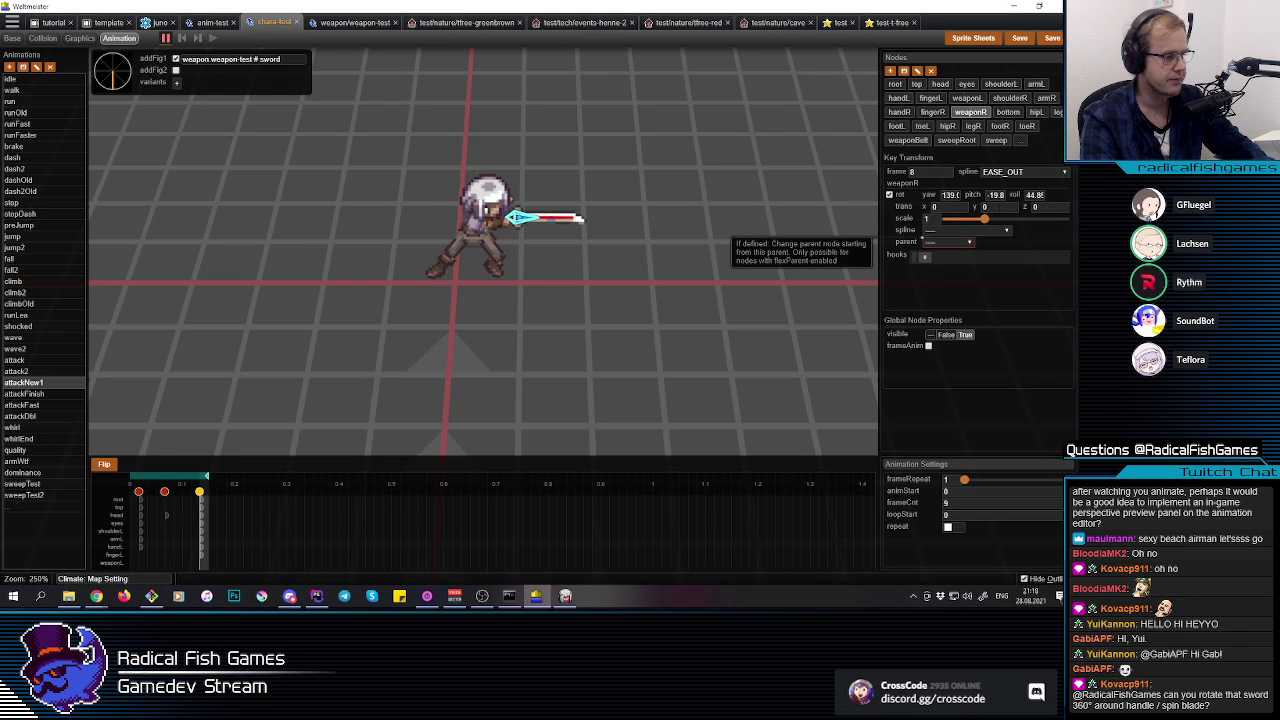
# Step: Deselect the weapon node and scrub attackNew1 from its start past the last keyframe to review the swing
pyautogui.press('space')
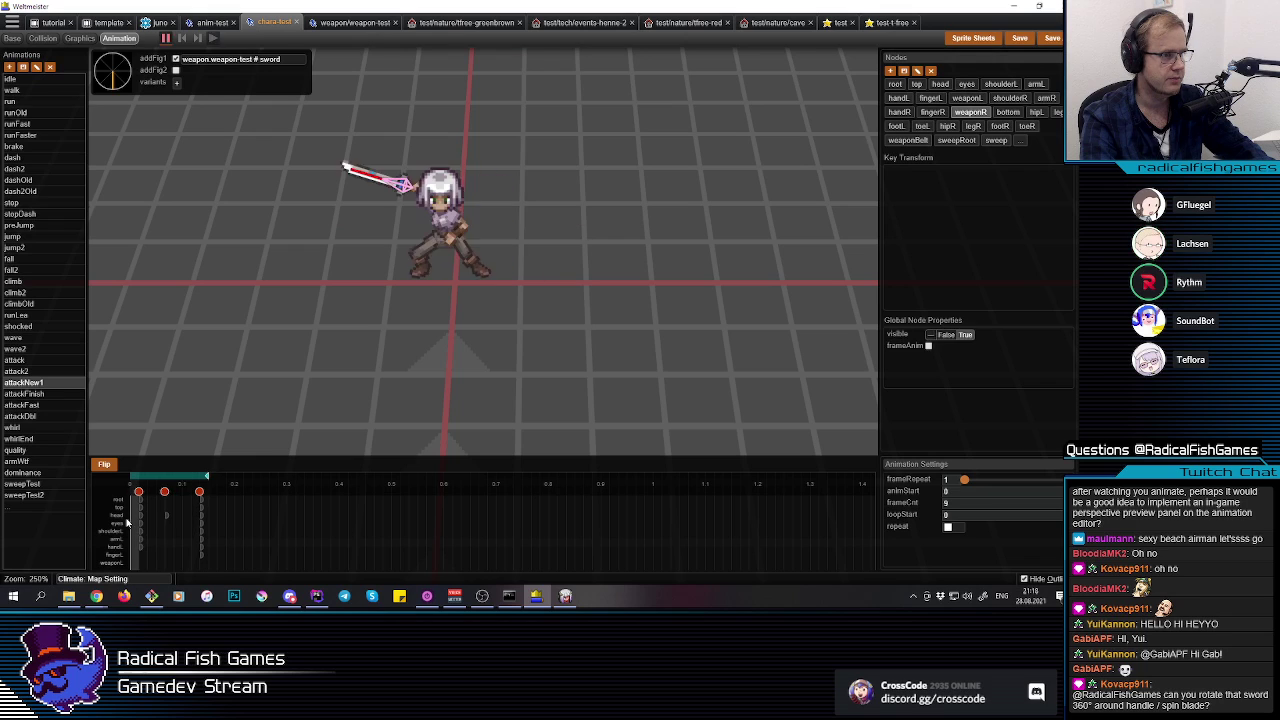
pyautogui.click(340, 219)
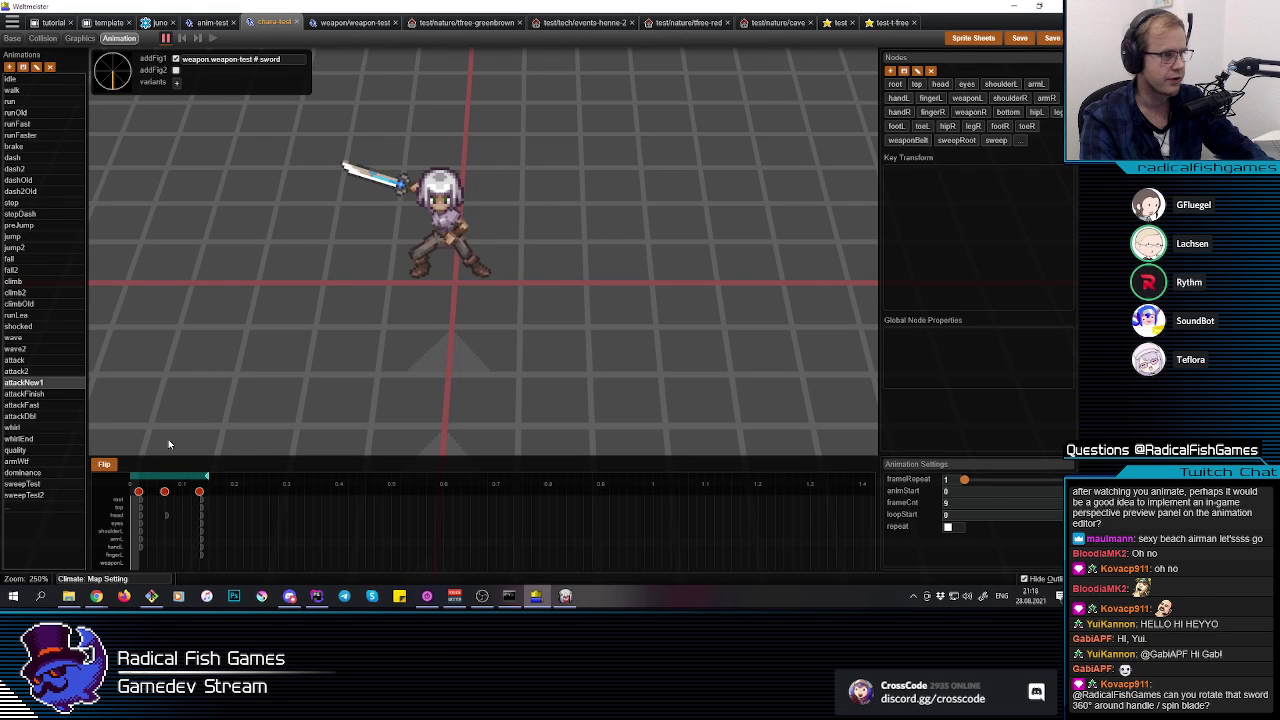
pyautogui.moveTo(133, 533); pyautogui.dragTo(231, 527)
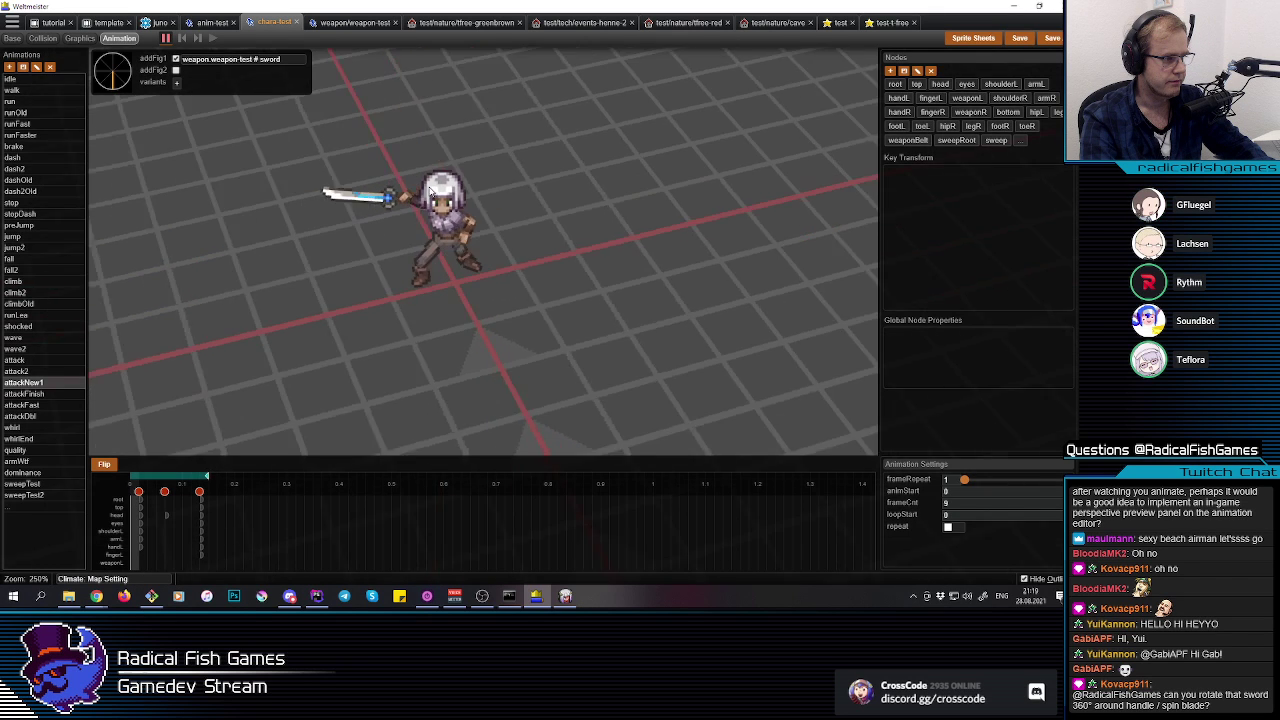
# Step: Rotate the weaponR node at frame 1 to yaw about 99.6, pitch -73 and roll 29.9
pyautogui.click(406, 185)
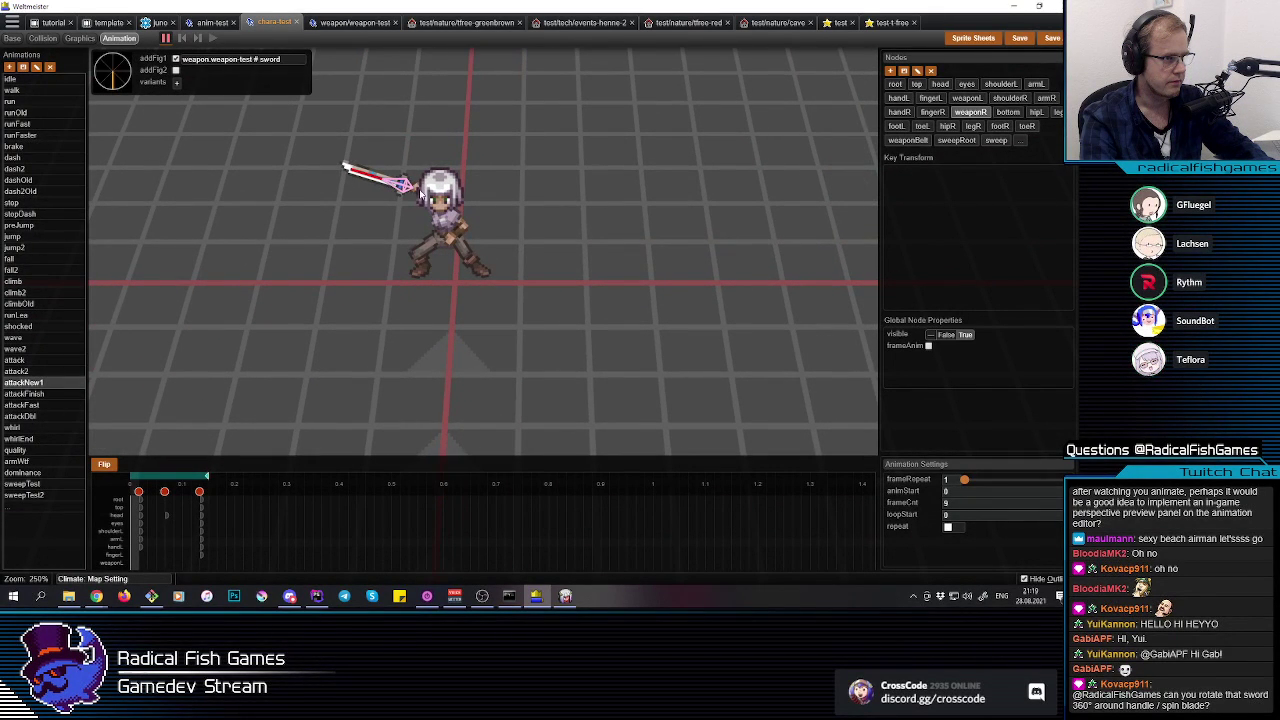
pyautogui.click(141, 538)
pyautogui.press('r')
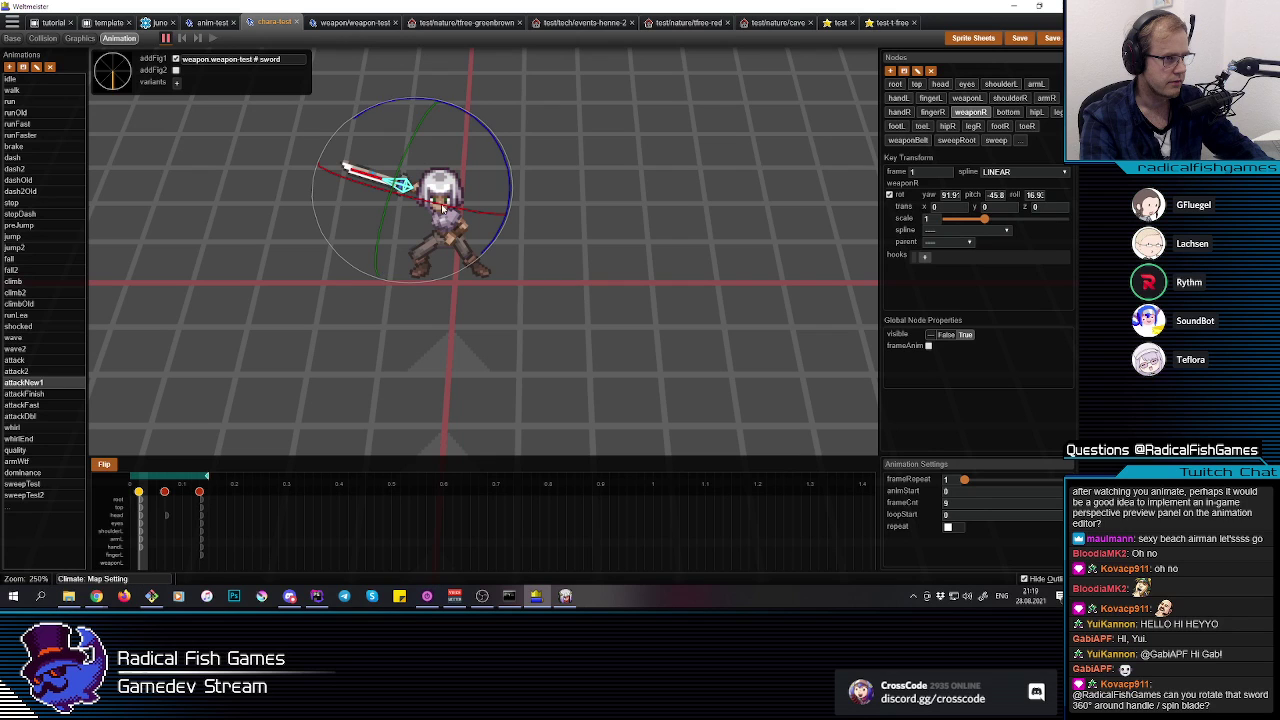
pyautogui.moveTo(443, 207); pyautogui.dragTo(451, 236)
pyautogui.moveTo(451, 236); pyautogui.dragTo(421, 215, button='middle')
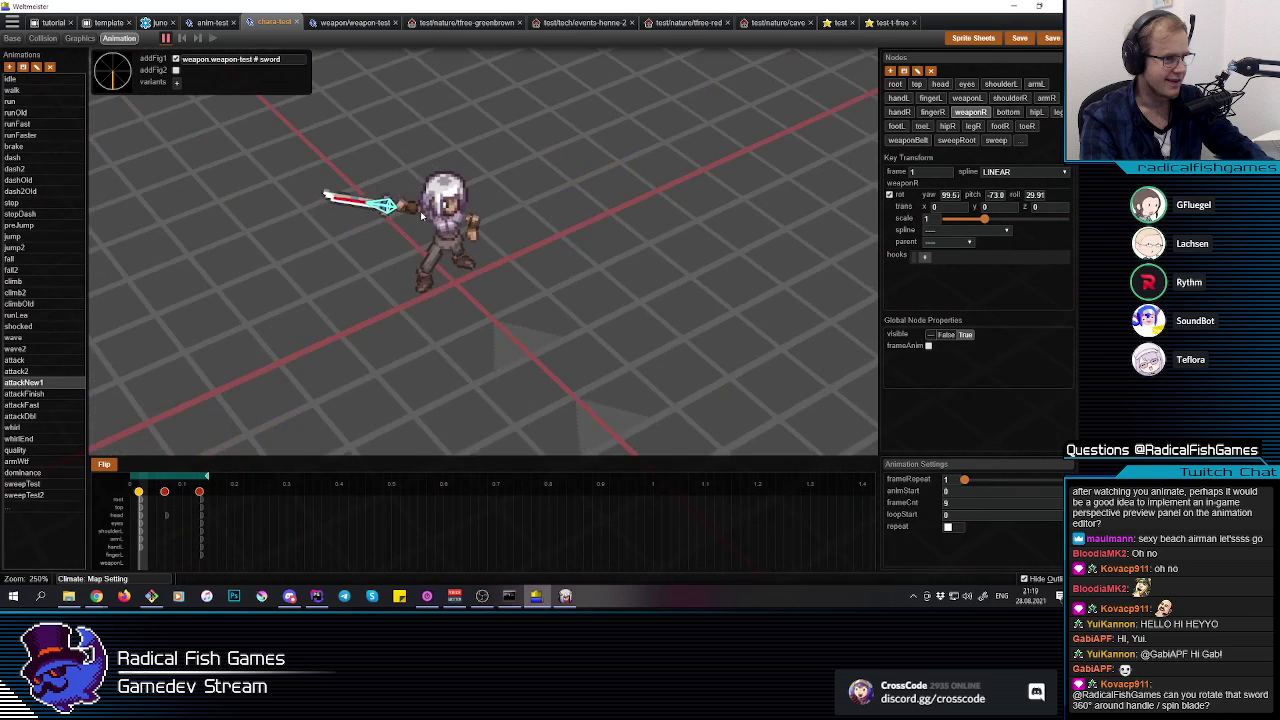
# Step: Rotate the handR node at frame 1 to yaw about 8.1, pitch -3.4 and roll 10
pyautogui.click(419, 212)
pyautogui.moveTo(470, 139); pyautogui.dragTo(471, 136)
pyautogui.moveTo(400, 268); pyautogui.dragTo(245, 478, button='middle')
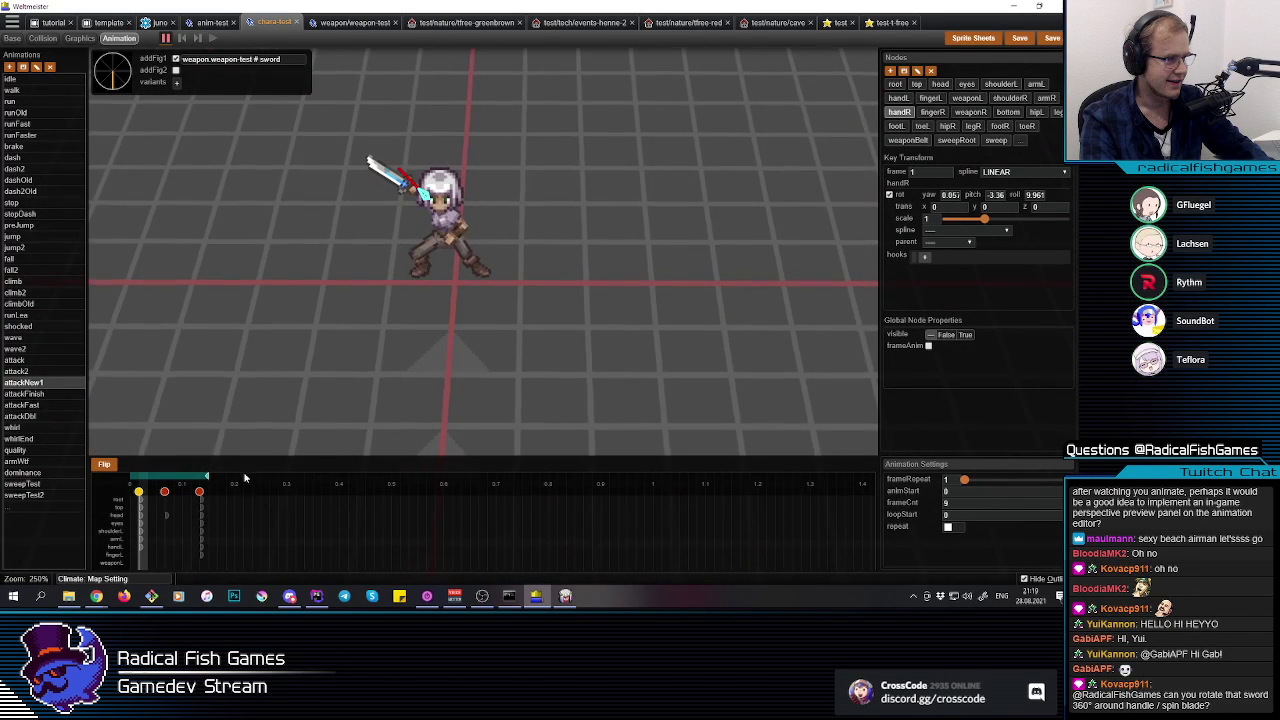
# Step: Move the first keyframe to frame 0 and the second keyframe one frame earlier, and play the retimed animation
pyautogui.click(131, 491)
pyautogui.moveTo(129, 491); pyautogui.dragTo(157, 492)
pyautogui.press('space')
pyautogui.click(126, 516)
pyautogui.press('space')
pyautogui.press('space')
pyautogui.press('space')
pyautogui.press('space')
# Step: Replay attackNew1 from several viewing angles to check the sword swing
pyautogui.moveTo(340, 371); pyautogui.dragTo(481, 372, button='middle')
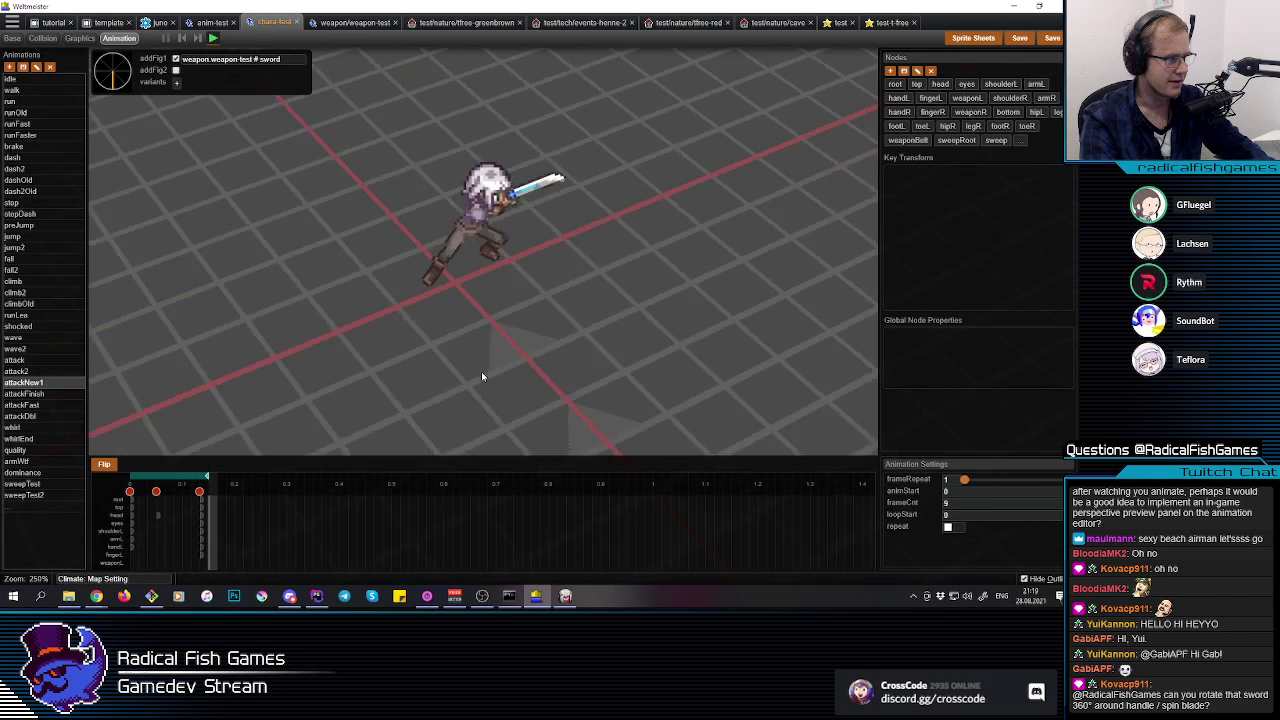
pyautogui.press('space')
pyautogui.press('space')
pyautogui.press('space')
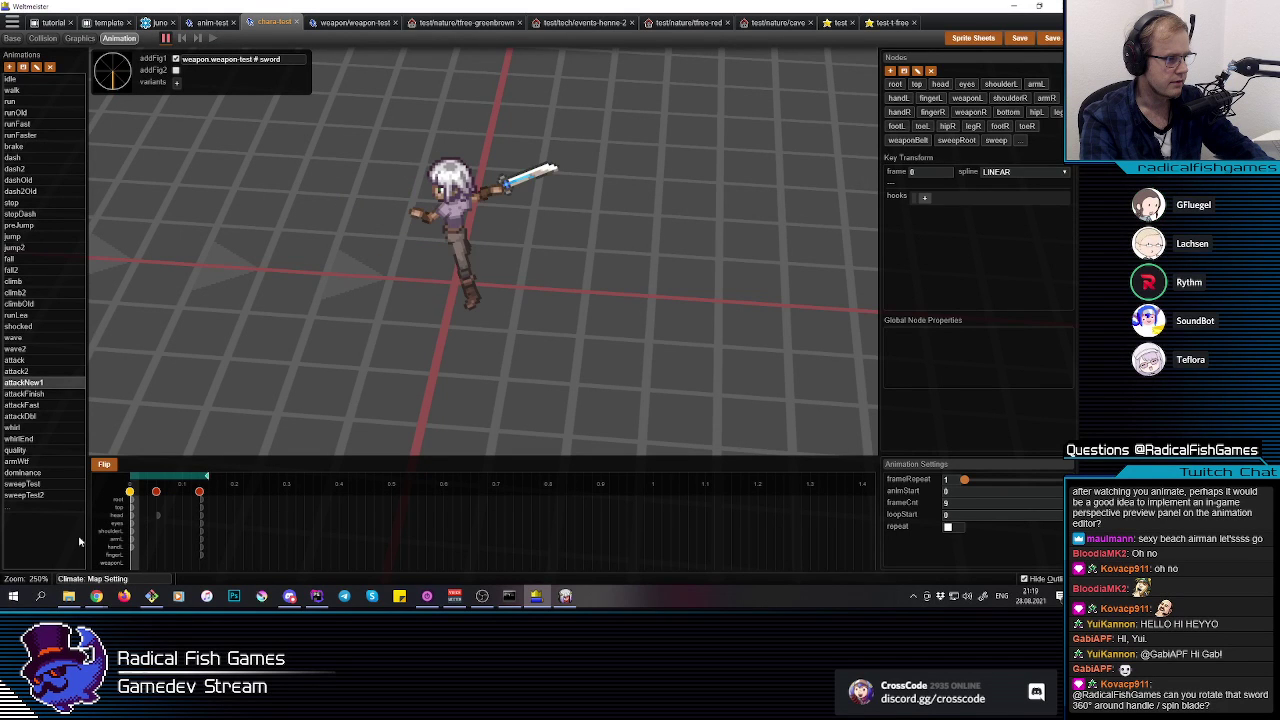
pyautogui.press('space')
# Step: Rotate the armR node at frame 0 to yaw about -117, pitch -90.3 and roll 45.1
pyautogui.moveTo(544, 283); pyautogui.dragTo(460, 280, button='middle')
pyautogui.click(444, 234)
pyautogui.press('r')
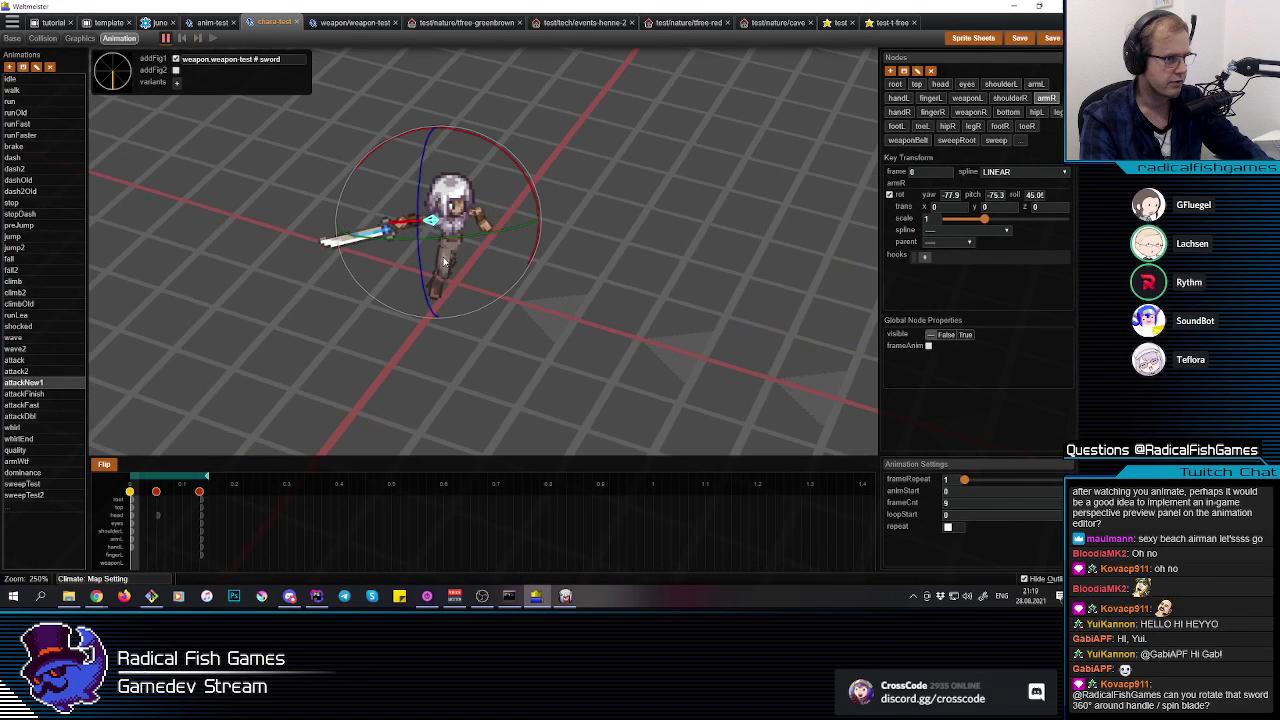
pyautogui.moveTo(450, 242); pyautogui.dragTo(443, 199)
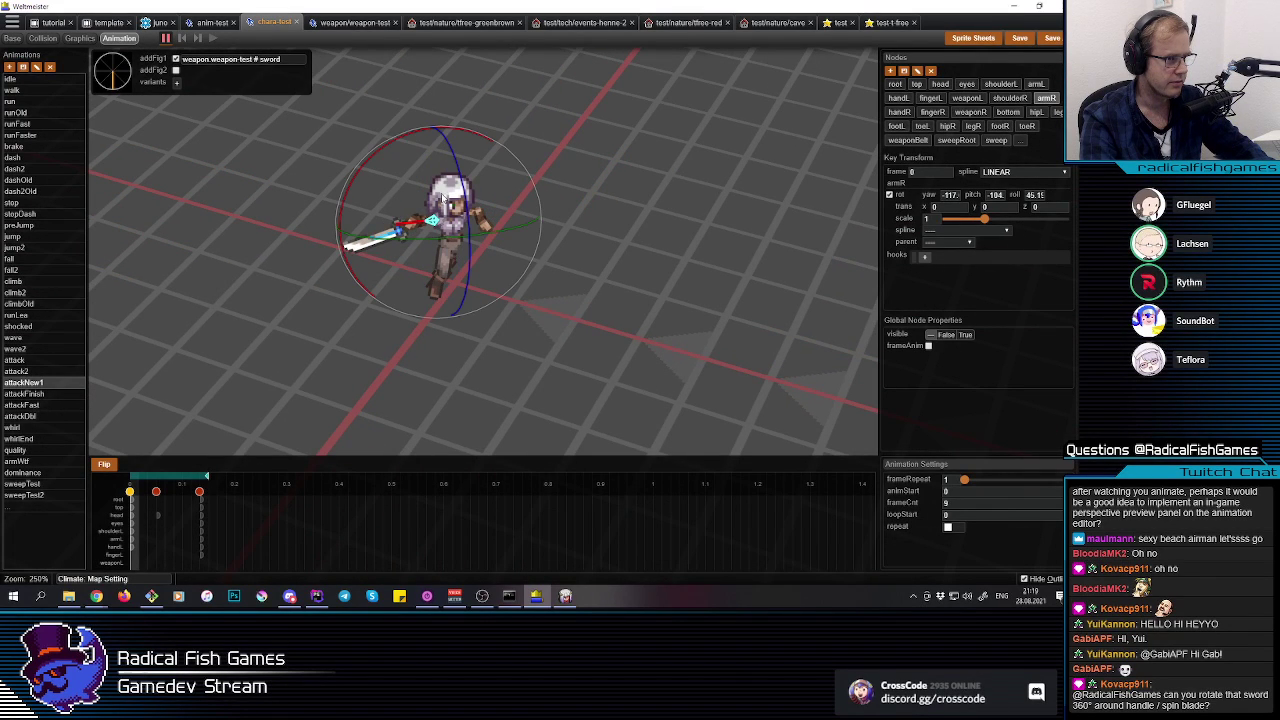
pyautogui.moveTo(387, 152); pyautogui.dragTo(380, 162)
pyautogui.press('r')
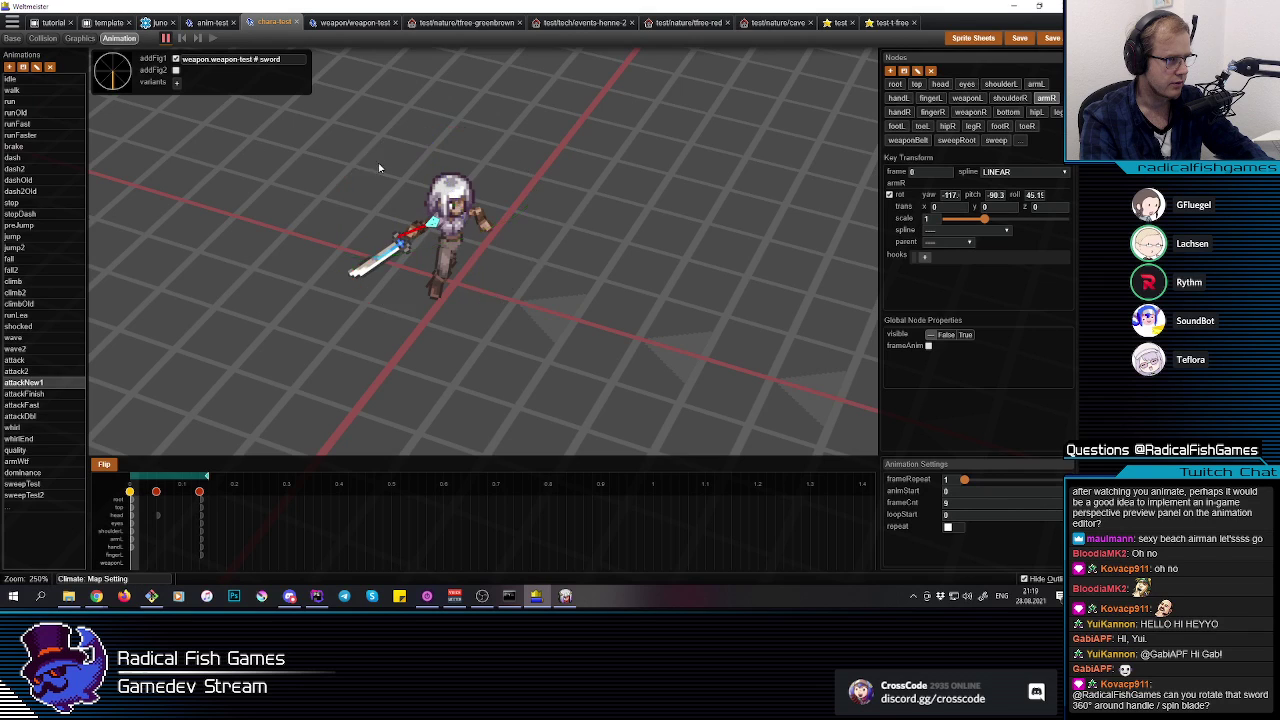
pyautogui.moveTo(380, 162); pyautogui.dragTo(413, 240, button='middle')
# Step: Adjust the left hand's rotation at frame 0 and check the pose from the side
pyautogui.moveTo(413, 240); pyautogui.dragTo(458, 245)
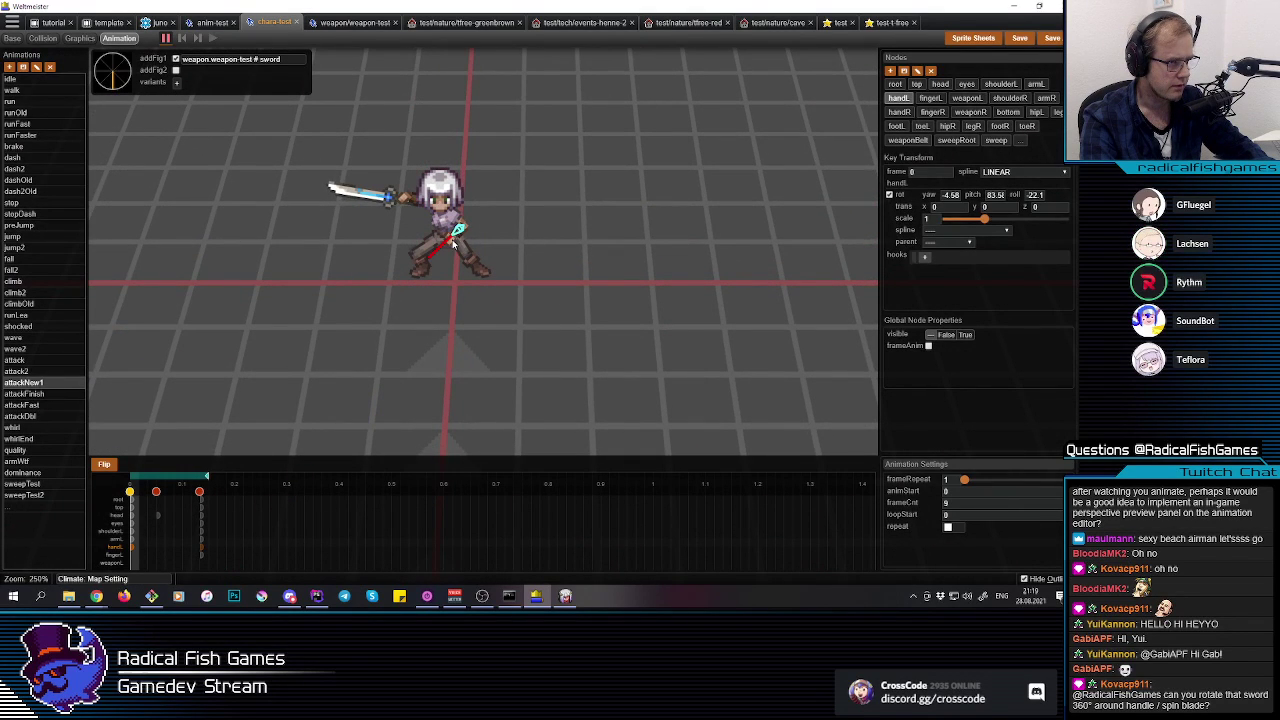
pyautogui.click(453, 243)
pyautogui.moveTo(477, 315); pyautogui.dragTo(463, 320)
pyautogui.click(387, 328)
pyautogui.moveTo(387, 328); pyautogui.dragTo(387, 329, button='middle')
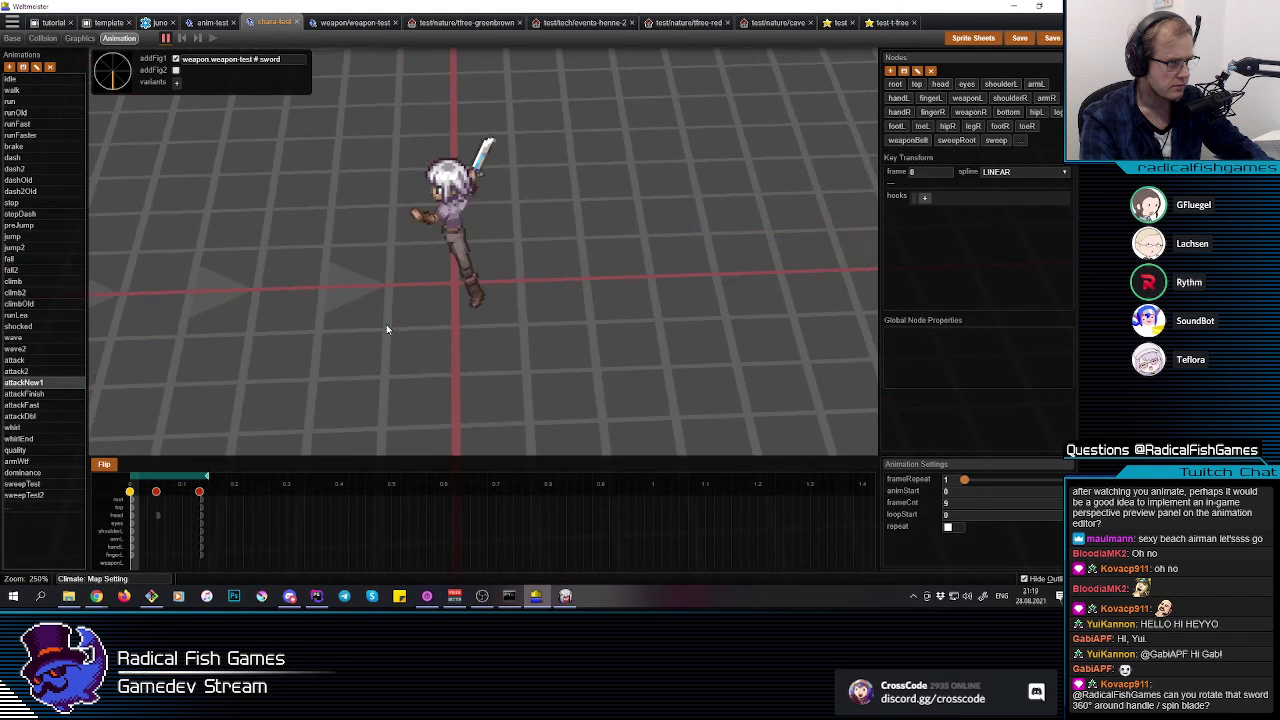
# Step: Rotate the legR node at frame 8 to about yaw 39.7, pitch 26.9 and roll 12.1, and replay the animation
pyautogui.press('space')
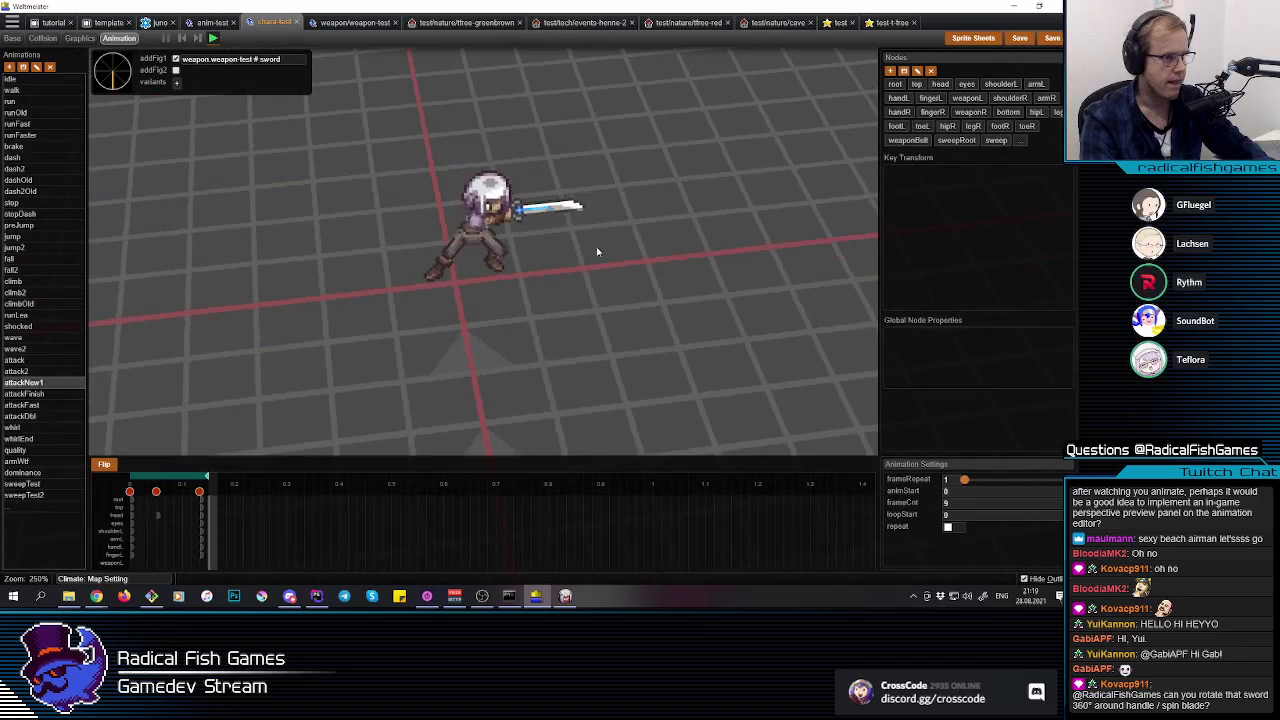
pyautogui.click(483, 259)
pyautogui.moveTo(147, 537); pyautogui.dragTo(204, 527)
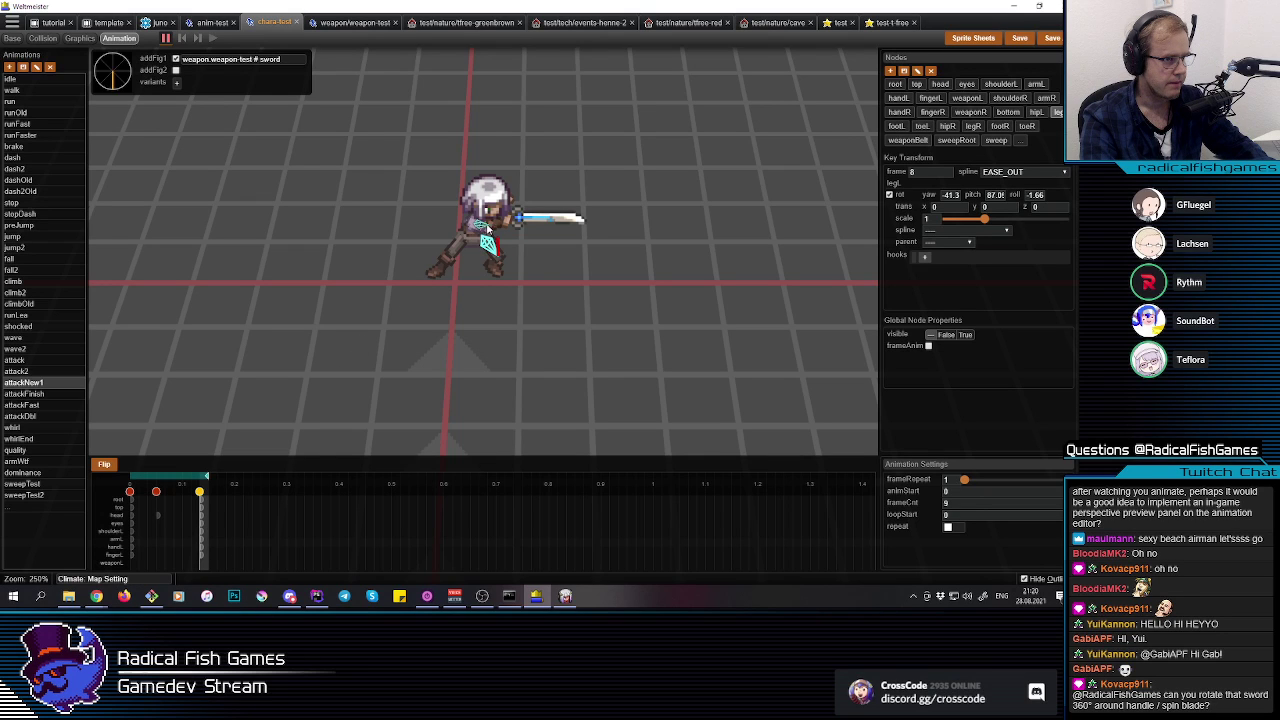
pyautogui.moveTo(512, 188)
pyautogui.mouseDown()
pyautogui.moveTo(528, 178)
pyautogui.moveTo(505, 171)
pyautogui.mouseUp()
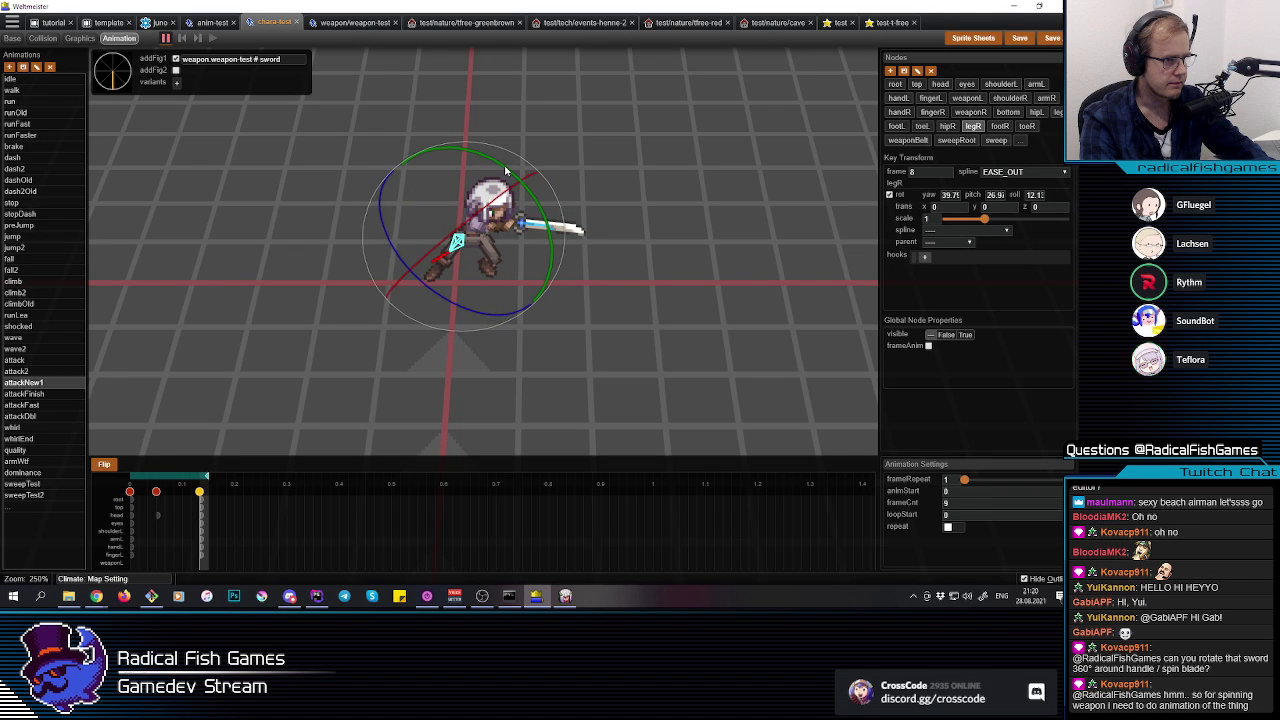
pyautogui.press('space')
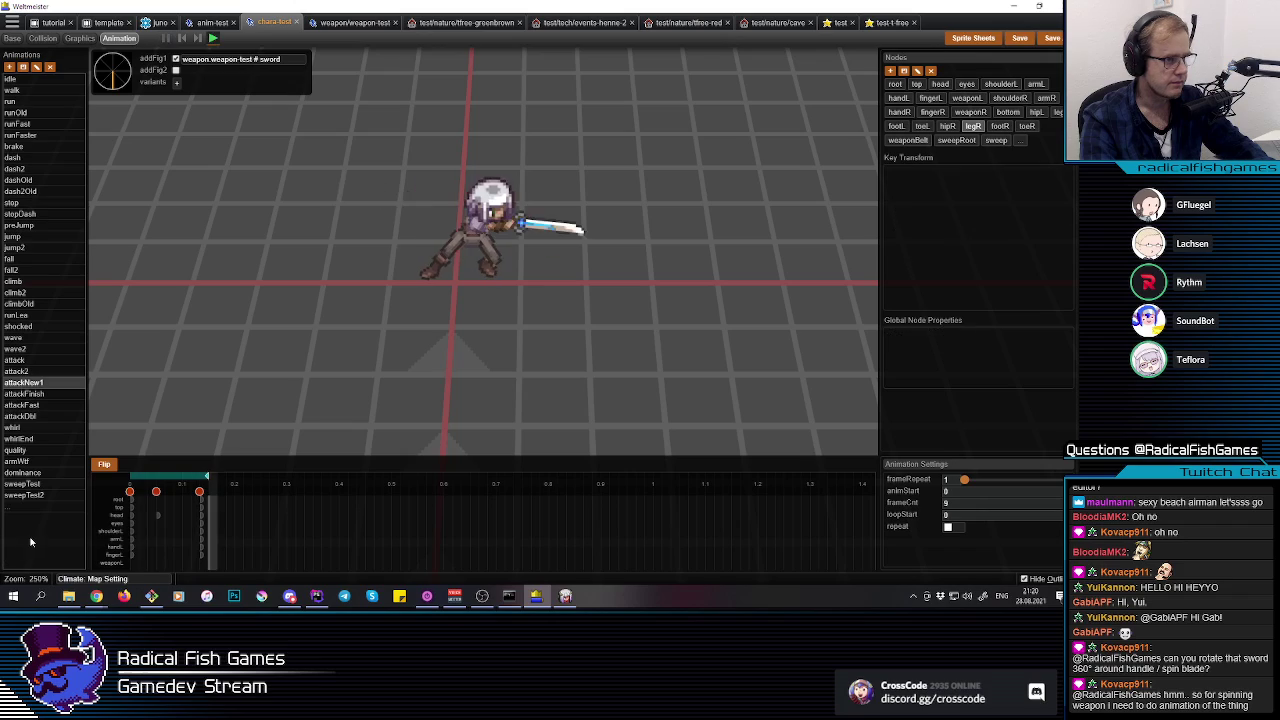
pyautogui.press('Right')
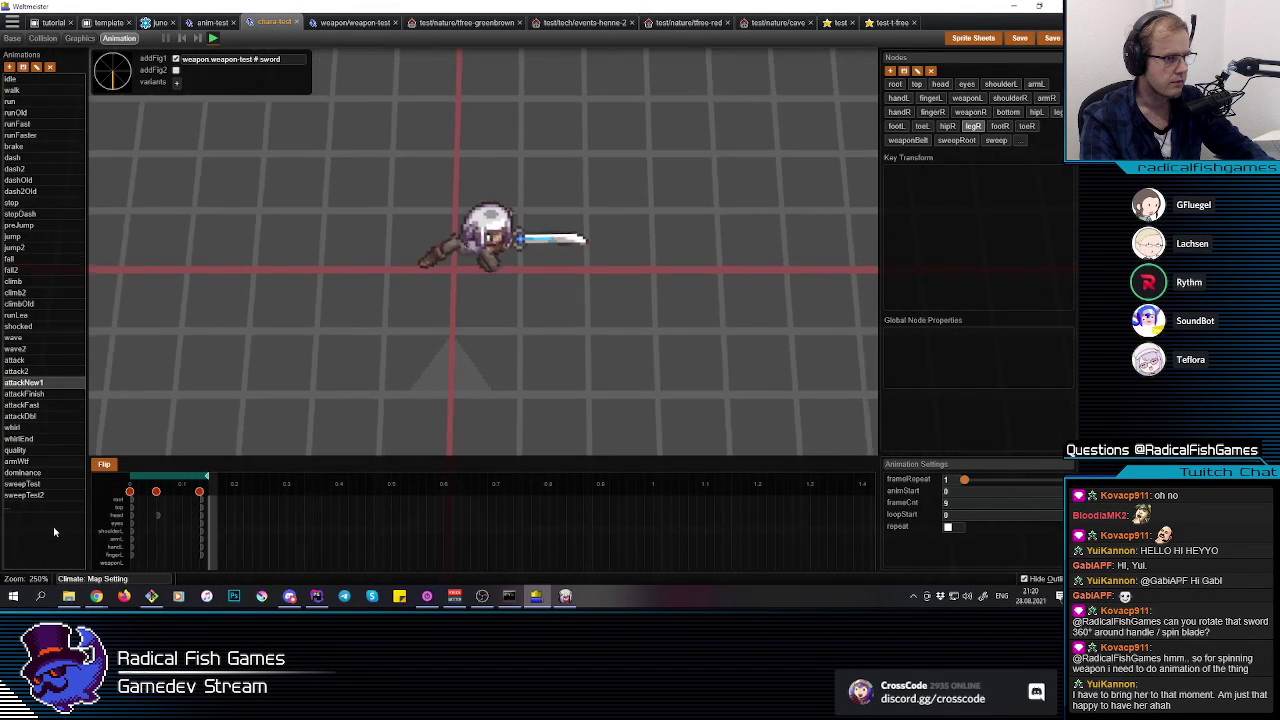
# Step: Rotate the weaponR node at frame 8 to about yaw 139, pitch -12.1 and roll 44.8
pyautogui.click(522, 224)
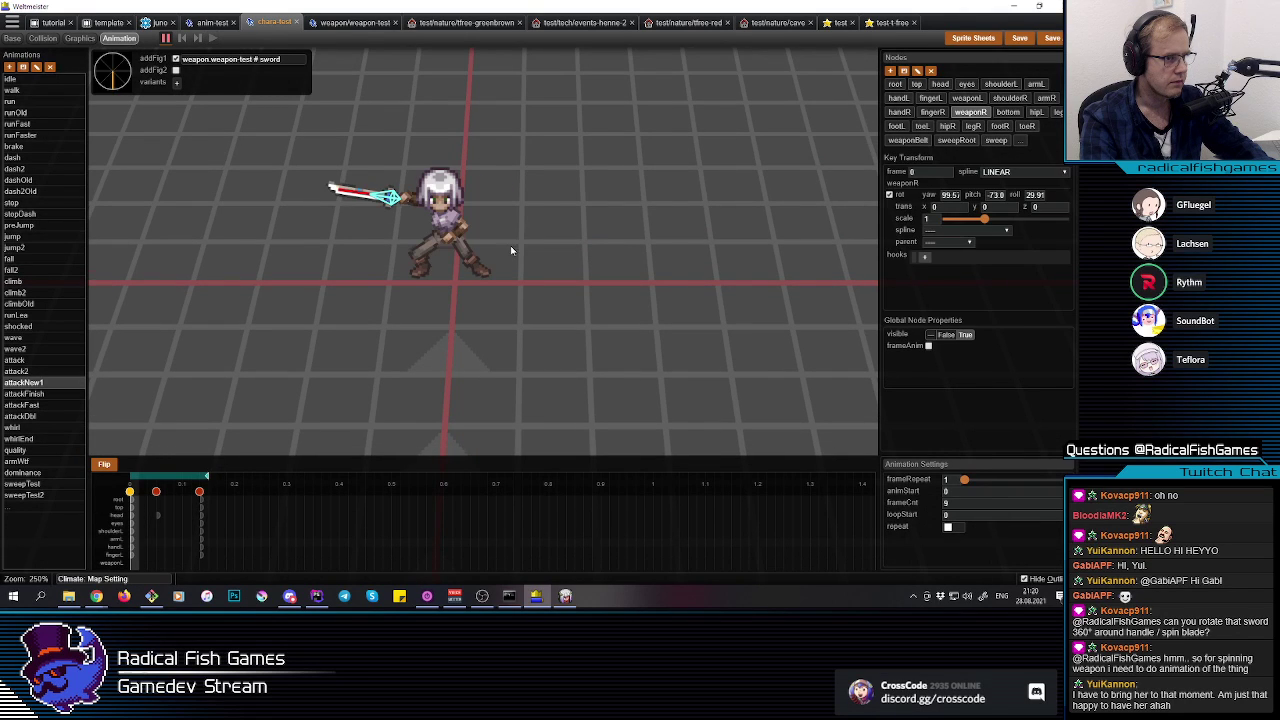
pyautogui.click(208, 527)
pyautogui.moveTo(580, 194); pyautogui.dragTo(576, 193)
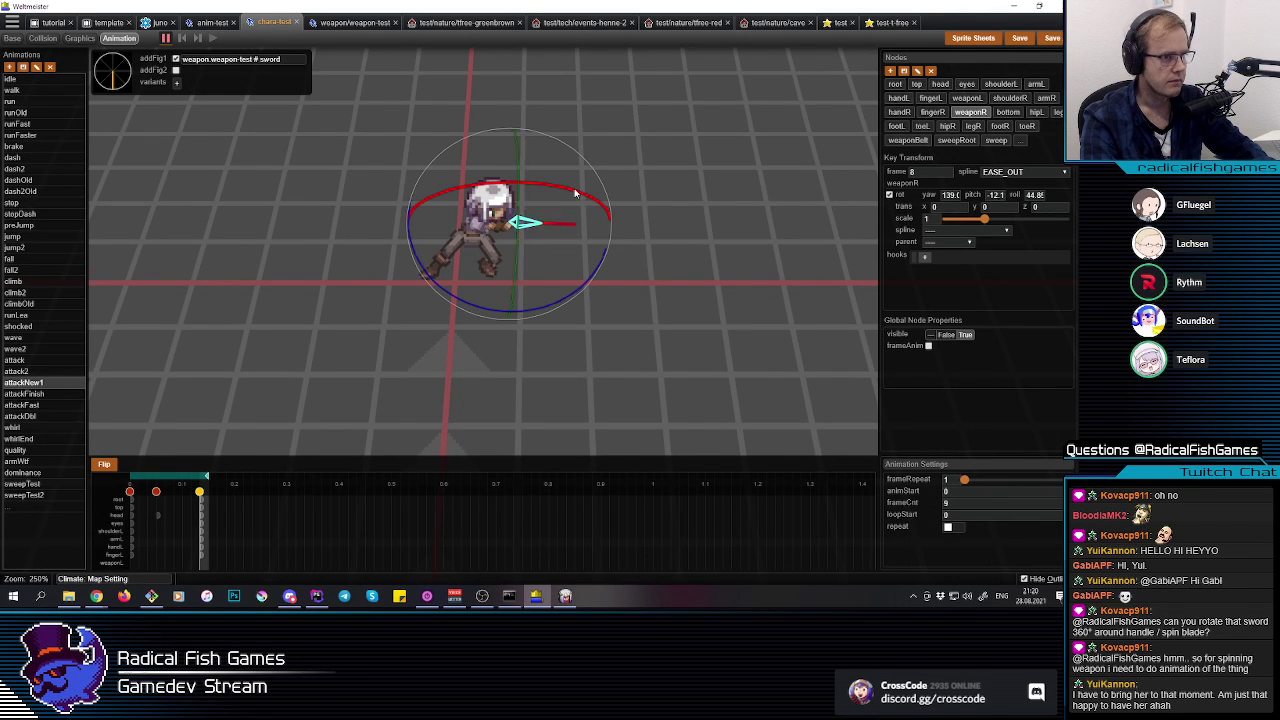
pyautogui.click(587, 316)
# Step: Replay attackNew1 from its first frame several times to check the sword's end pose
pyautogui.press('space')
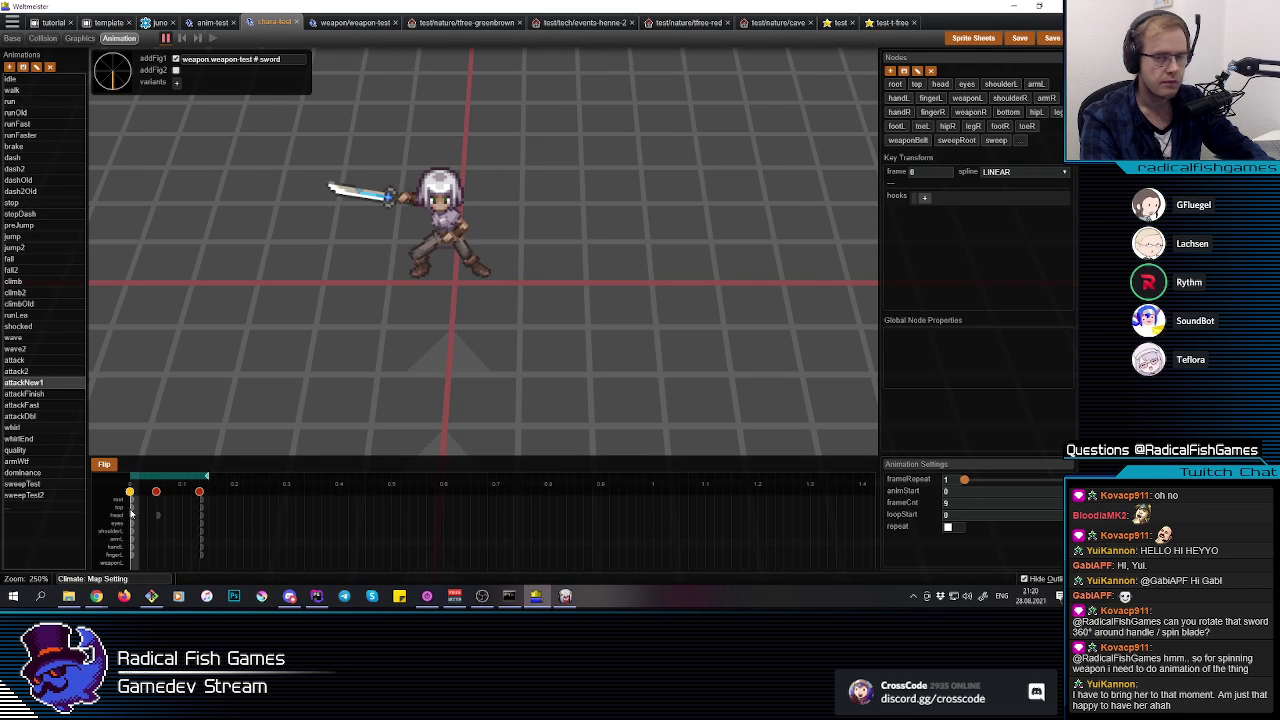
pyautogui.click(130, 512)
pyautogui.press('space')
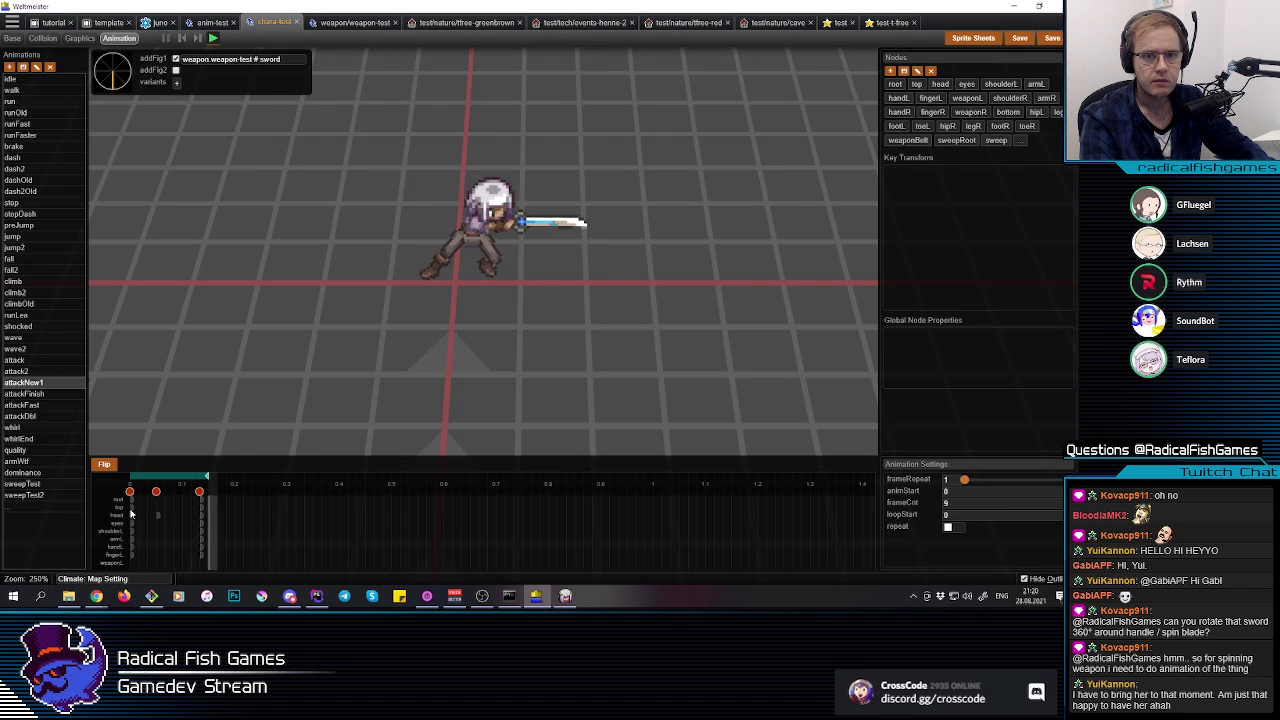
pyautogui.click(130, 512)
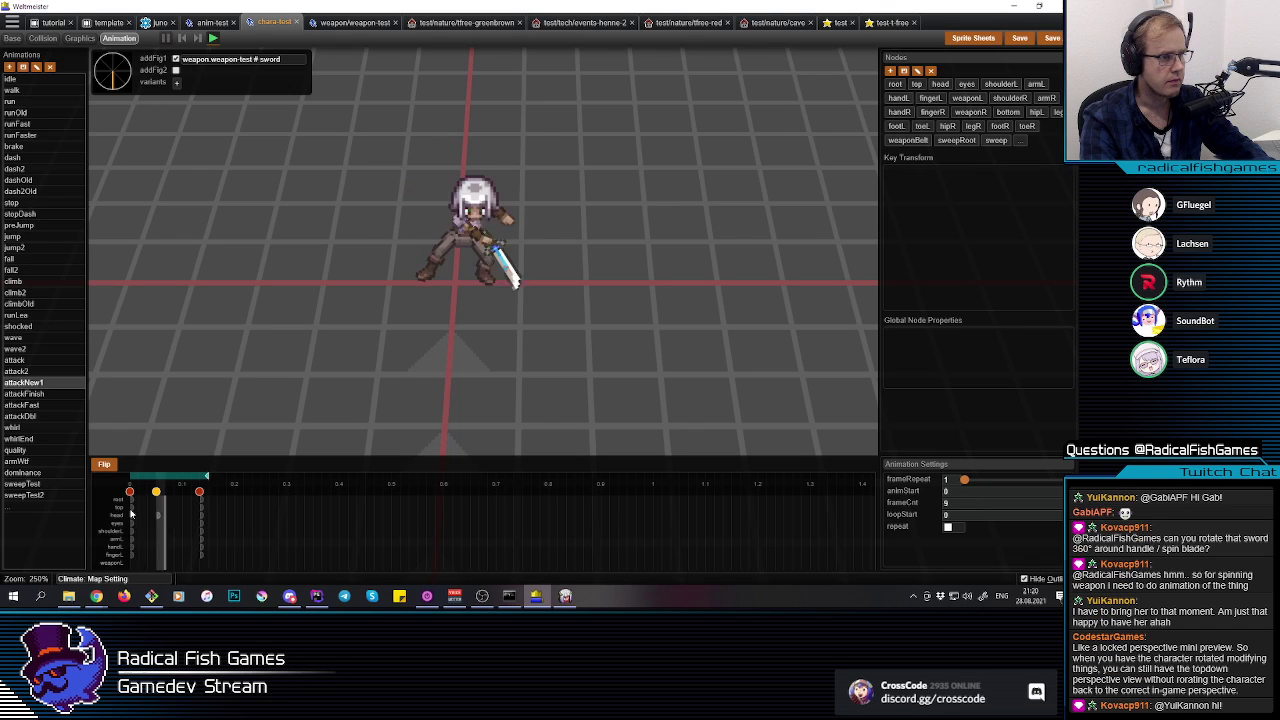
pyautogui.press('space')
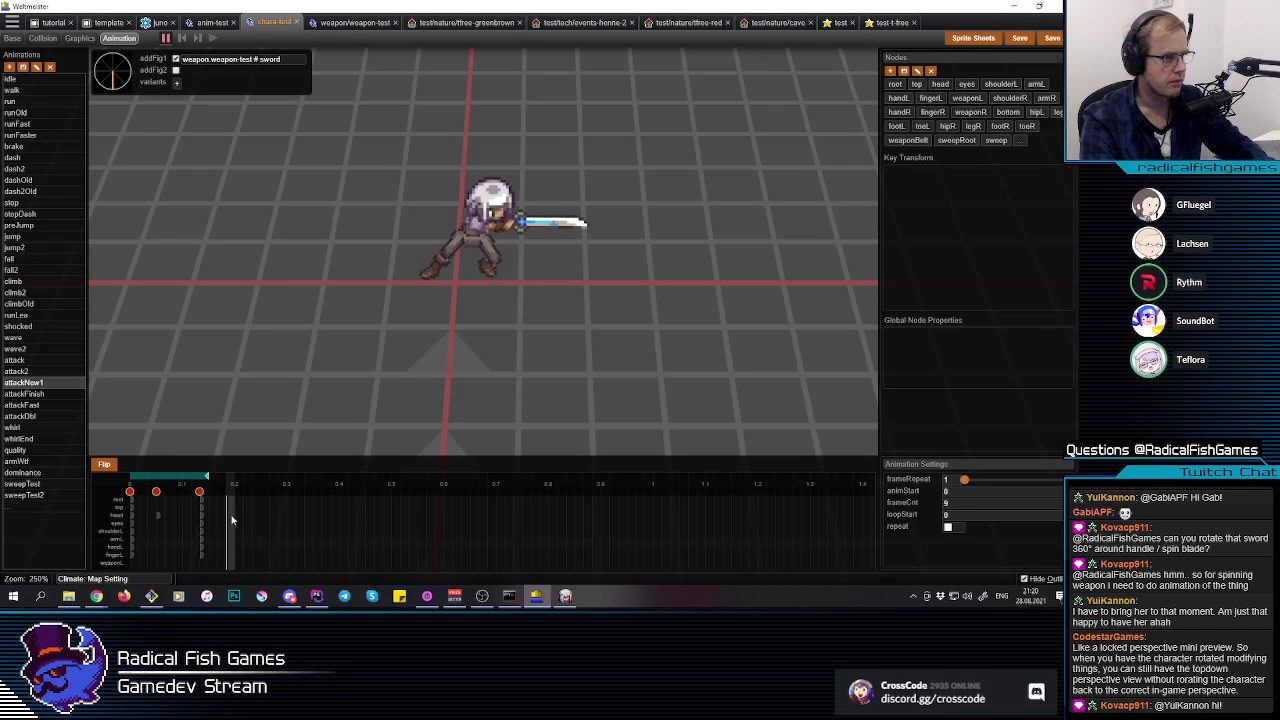
# Step: Rotate the weaponR node at frame 3 so the sword points downward in front of the character
pyautogui.click(125, 518)
pyautogui.click(157, 519)
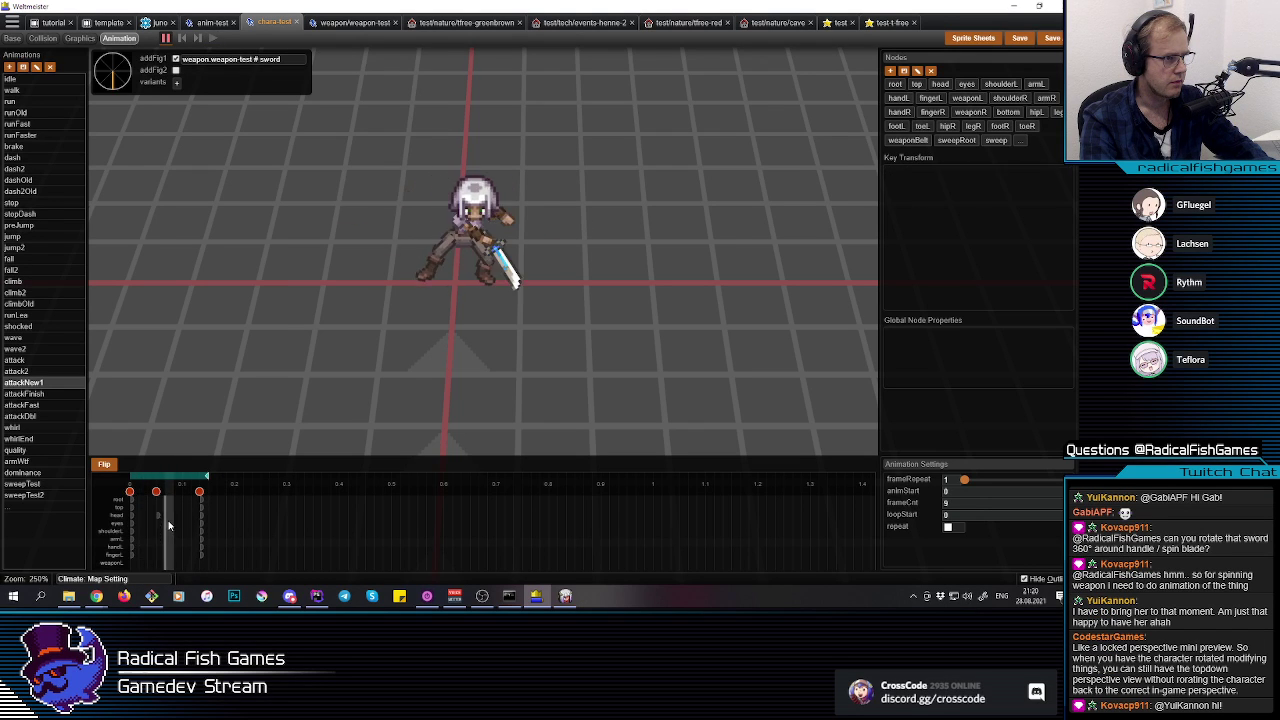
pyautogui.moveTo(463, 268)
pyautogui.mouseDown(button='middle')
pyautogui.moveTo(490, 335)
pyautogui.moveTo(468, 299)
pyautogui.moveTo(474, 276)
pyautogui.mouseUp(button='middle')
pyautogui.click(466, 322)
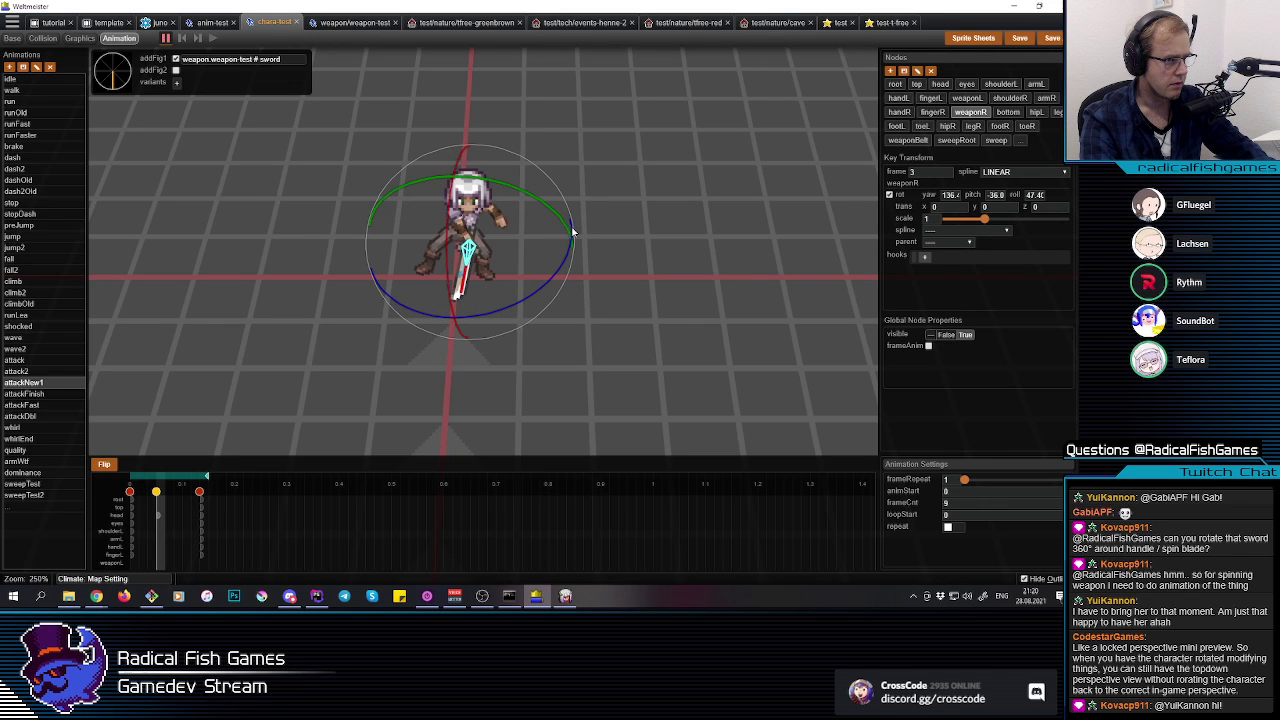
pyautogui.click(642, 260)
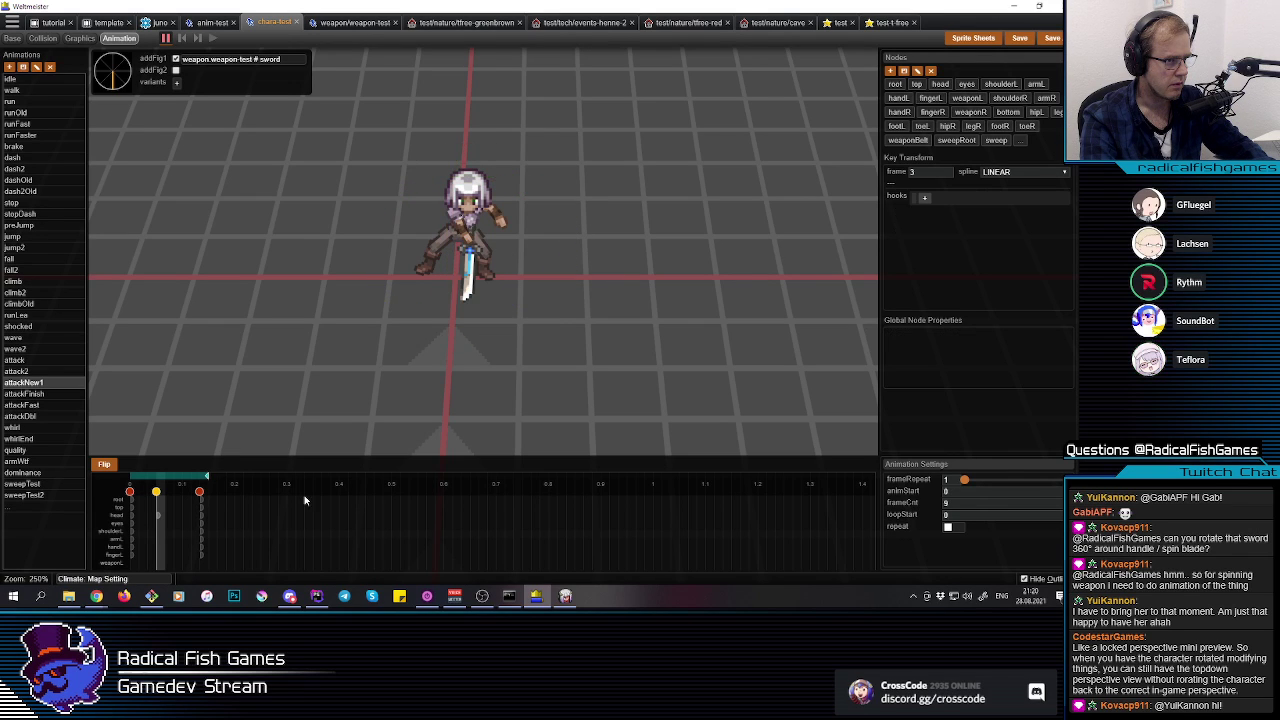
# Step: Replay attackNew1 repeatedly to check the sword swing through frame 3, and return to the starting pose
pyautogui.moveTo(158, 534); pyautogui.dragTo(90, 541)
pyautogui.press('space')
pyautogui.press('space')
pyautogui.press('space')
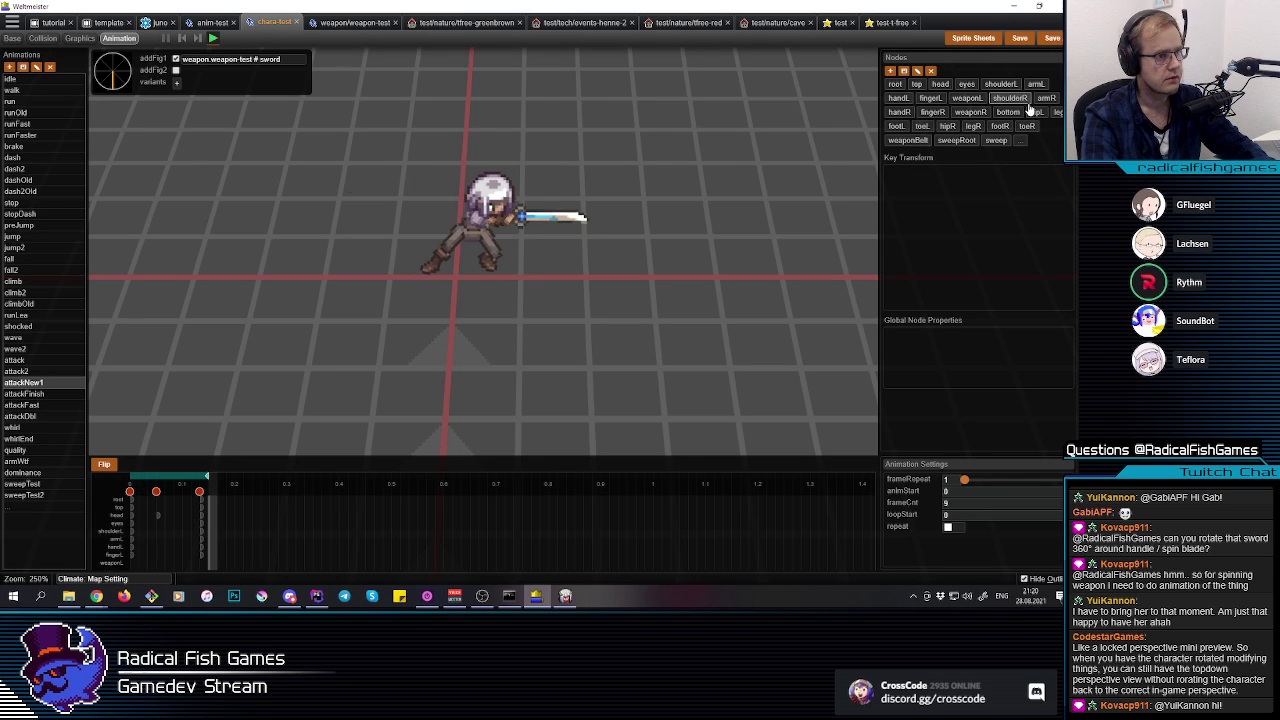
pyautogui.click(154, 542)
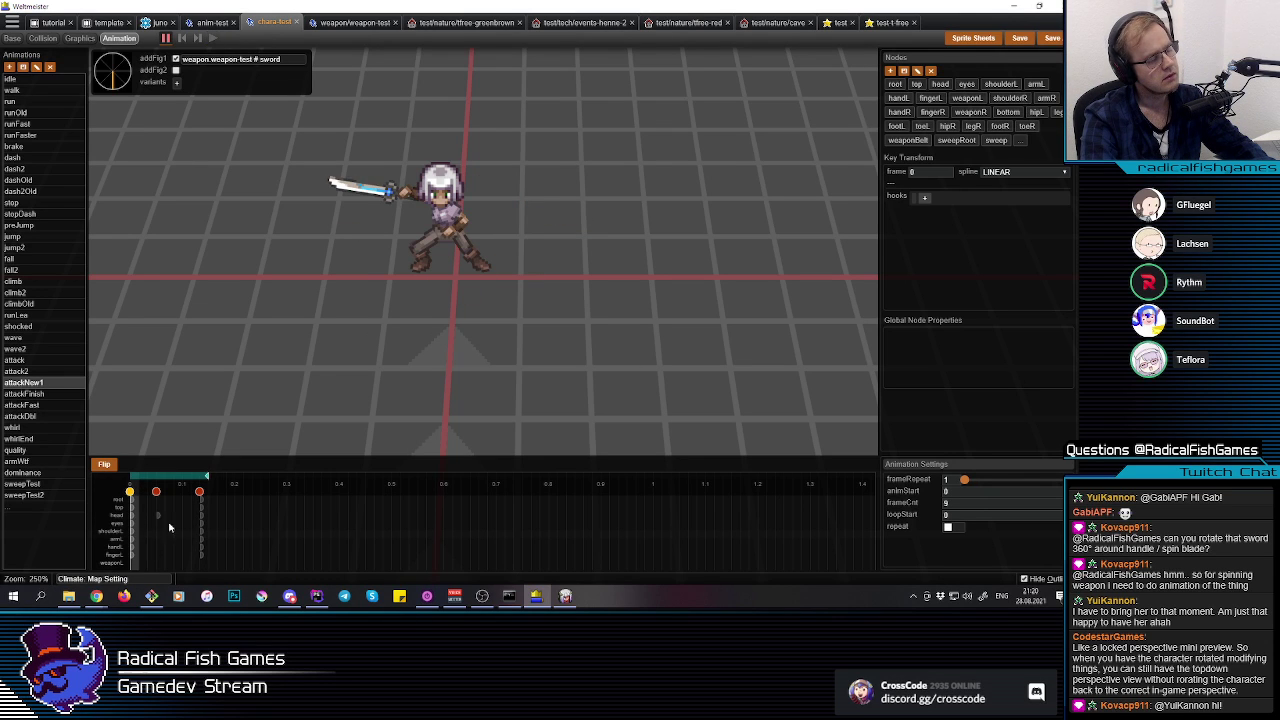
# Step: Turn the previewed character to face left, replay the attack repeatedly, and examine its frames from other angles
pyautogui.click(97, 71)
pyautogui.press('space')
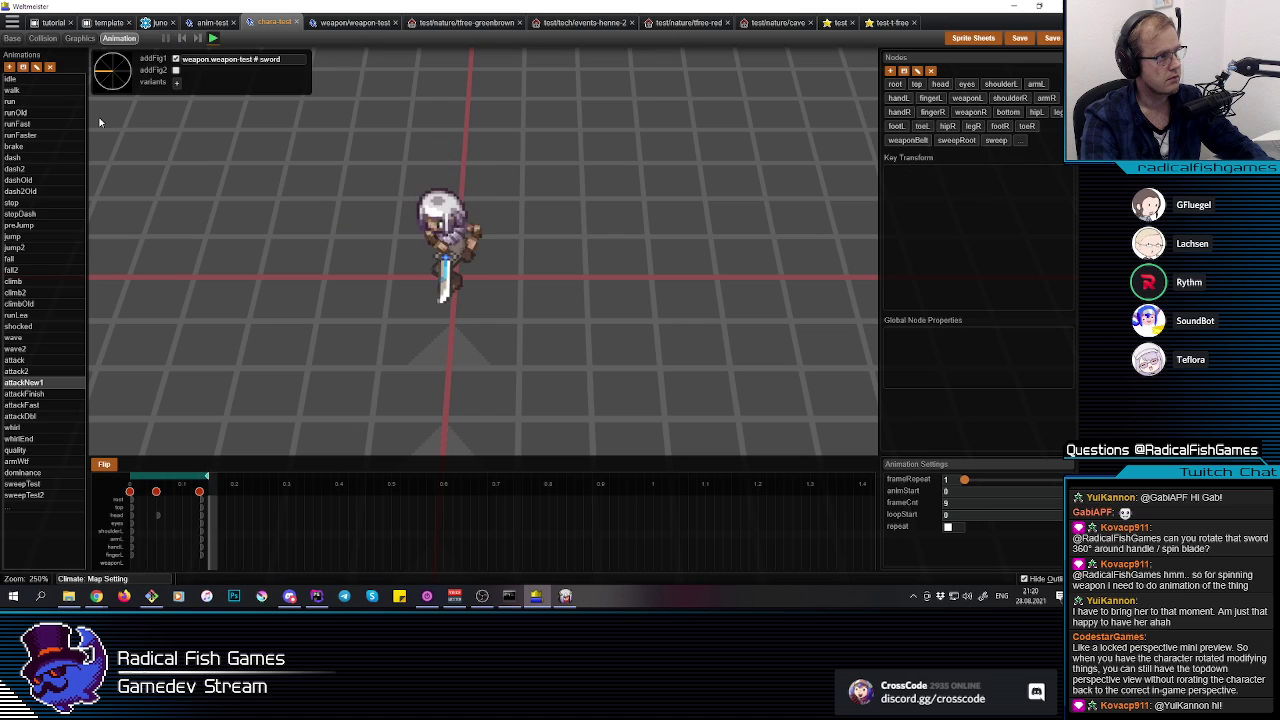
pyautogui.press('space')
pyautogui.press('space')
pyautogui.press('space')
pyautogui.press('space')
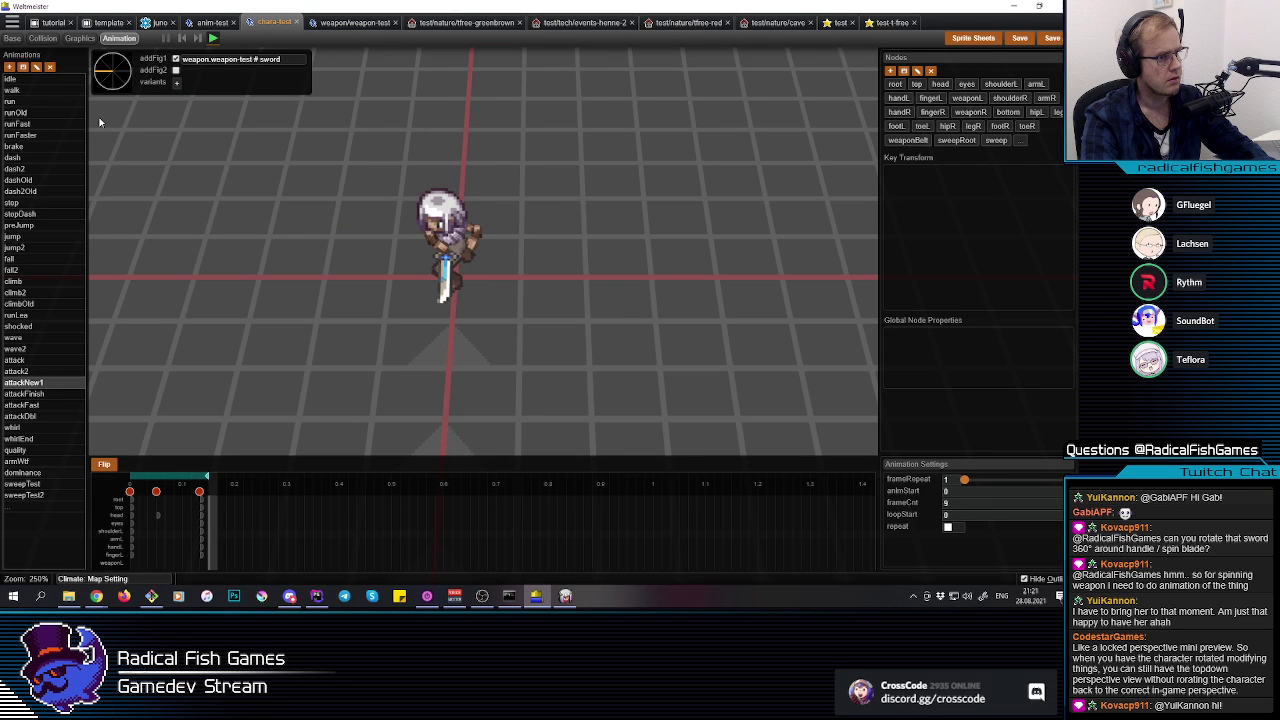
pyautogui.press('Right')
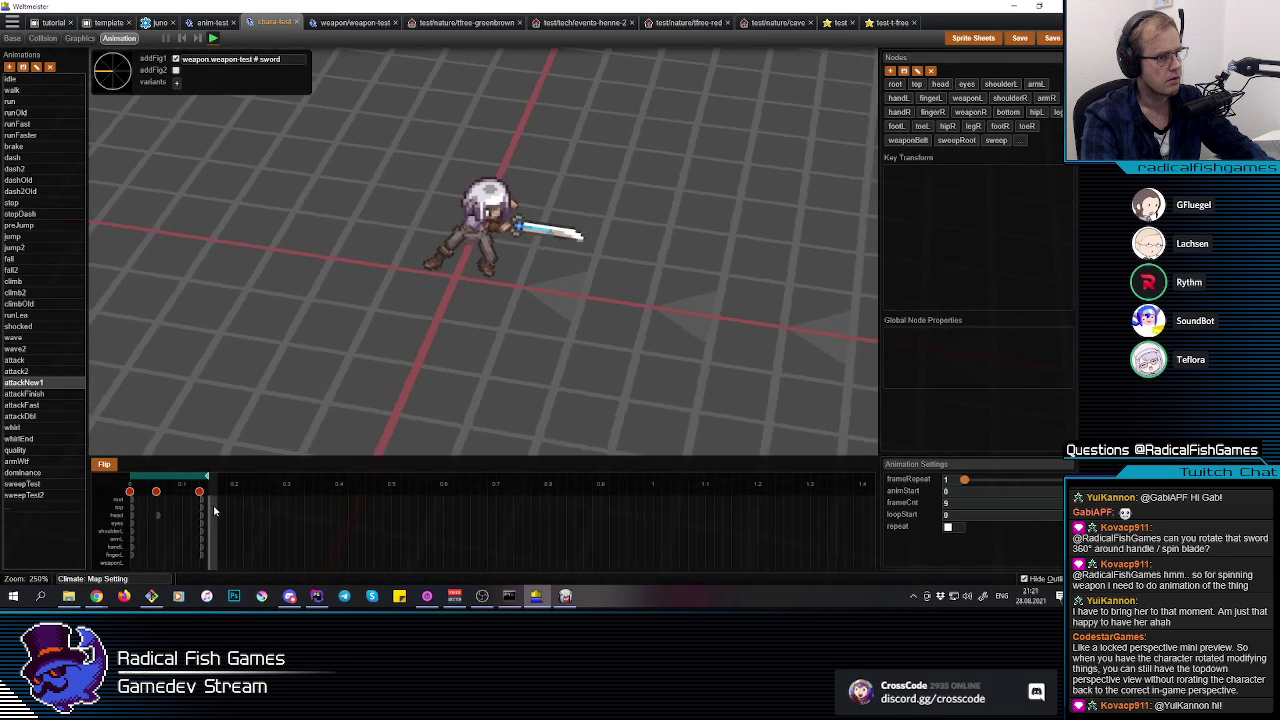
pyautogui.click(129, 492)
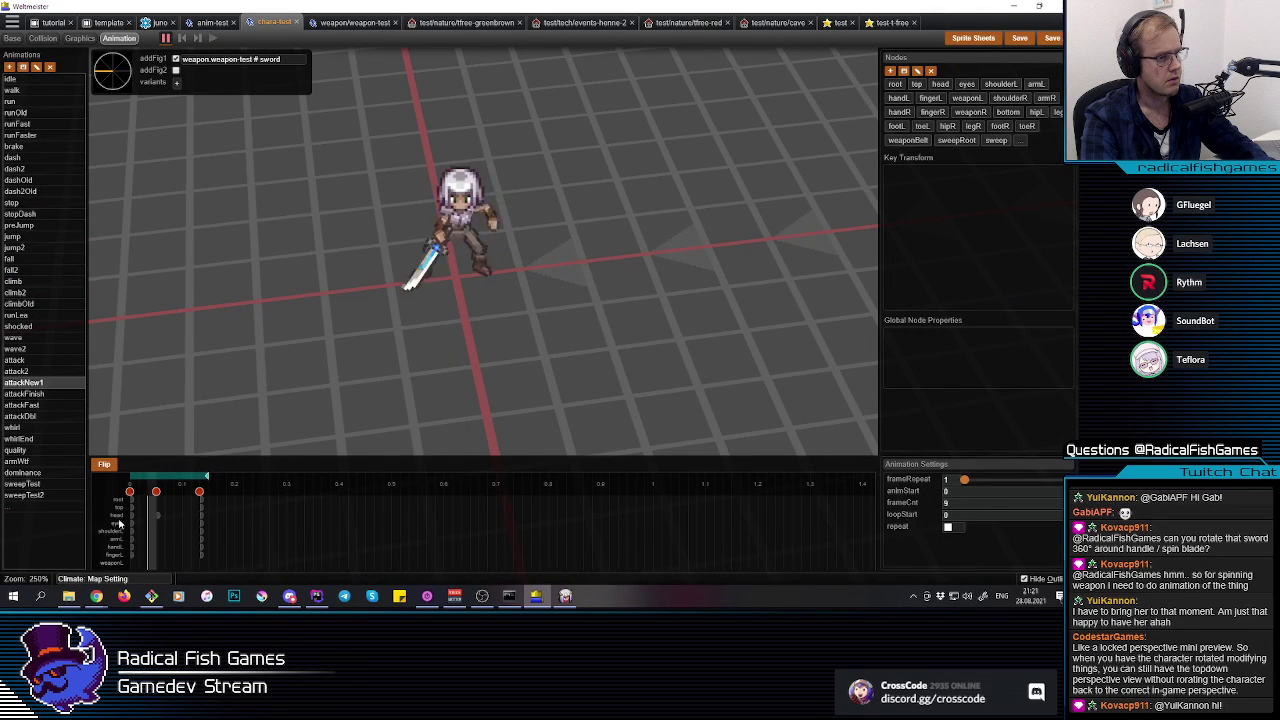
pyautogui.moveTo(106, 535)
pyautogui.mouseDown()
pyautogui.moveTo(214, 531)
pyautogui.moveTo(94, 543)
pyautogui.mouseUp()
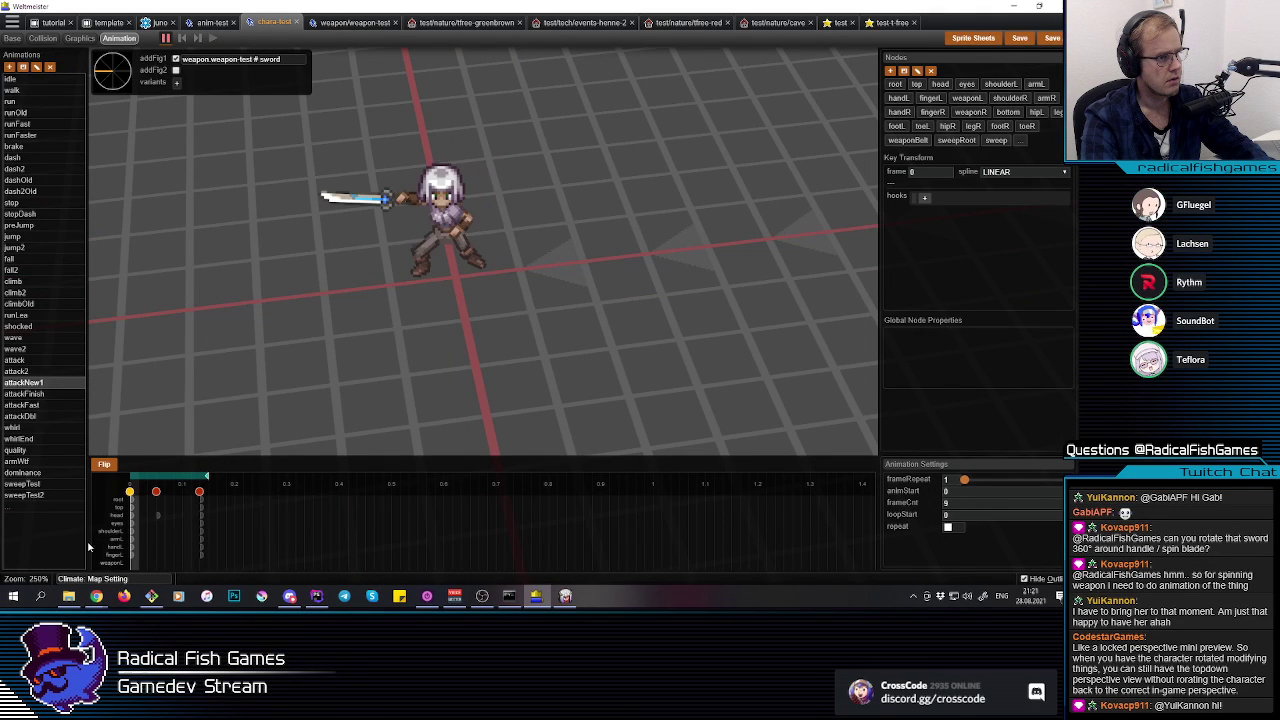
pyautogui.press('Right')
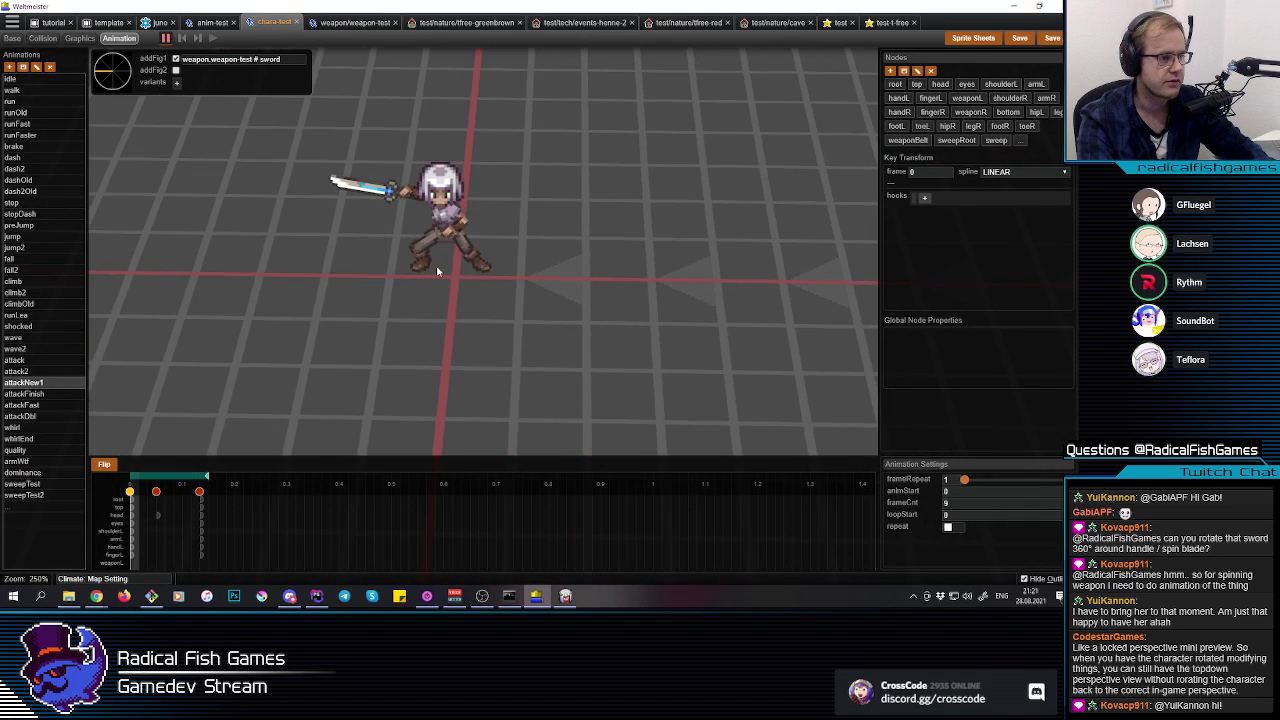
# Step: Adjust the footR node's rotation at frame 0 and rotate legL there to a pitch of about 17.2
pyautogui.click(446, 284)
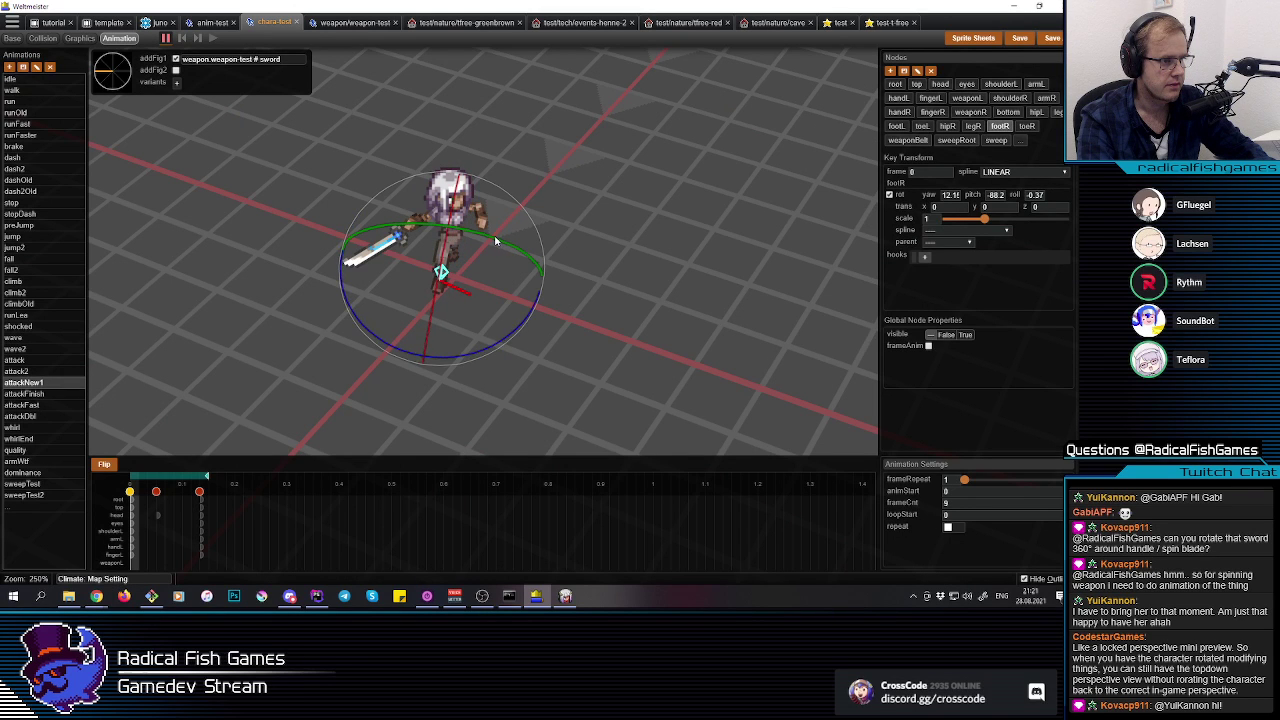
pyautogui.click(504, 268)
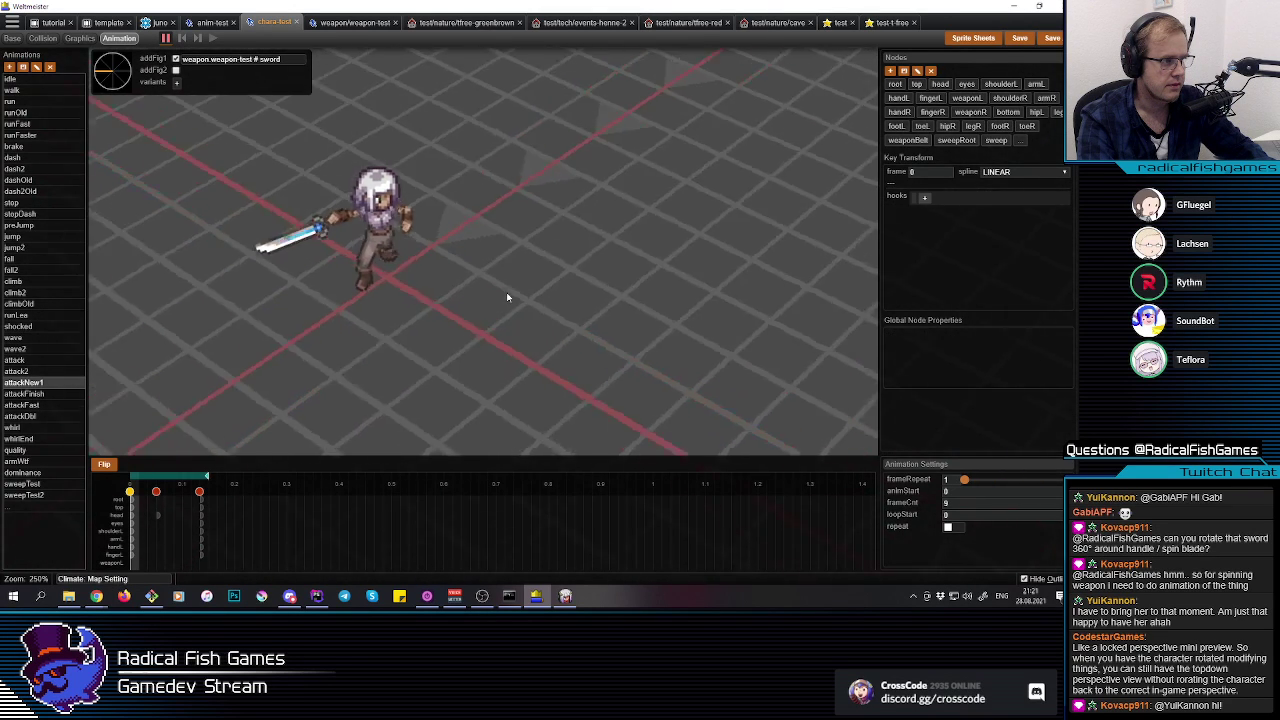
pyautogui.click(396, 233)
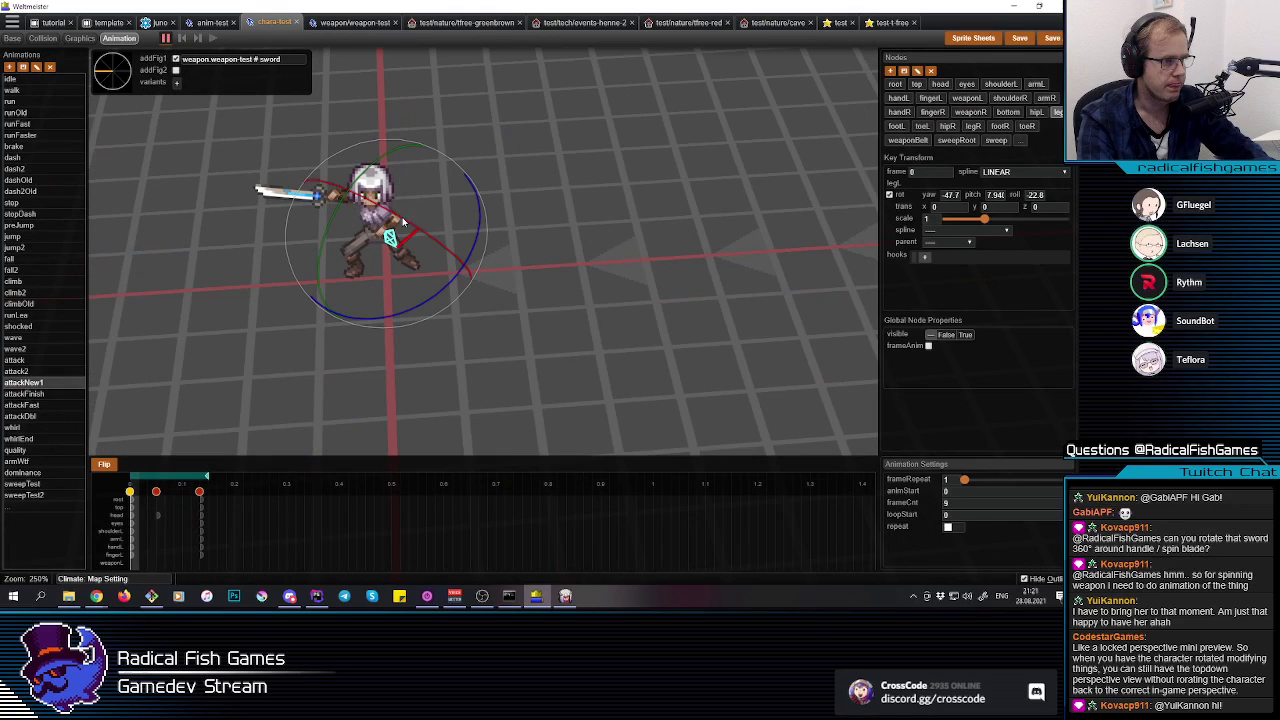
pyautogui.moveTo(416, 226); pyautogui.dragTo(421, 240)
pyautogui.moveTo(420, 274); pyautogui.dragTo(225, 519, button='middle')
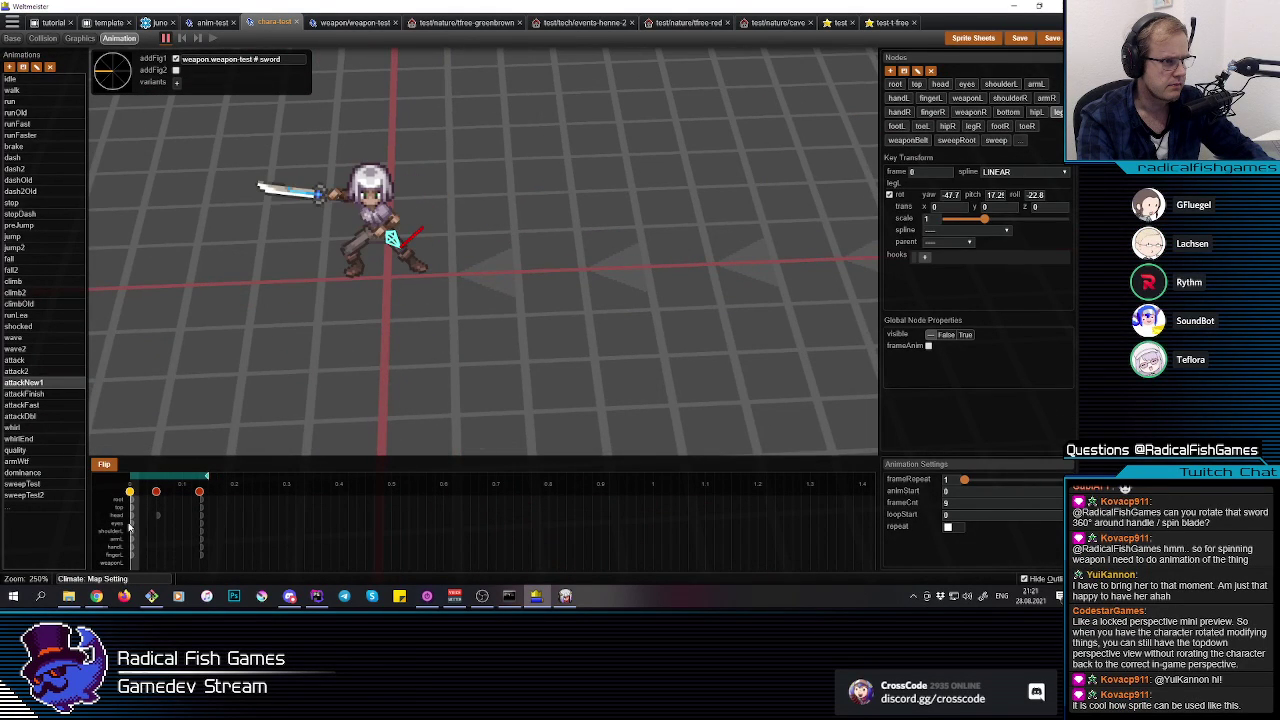
# Step: Adjust the rotation of the footL node at frame 8
pyautogui.click(405, 253)
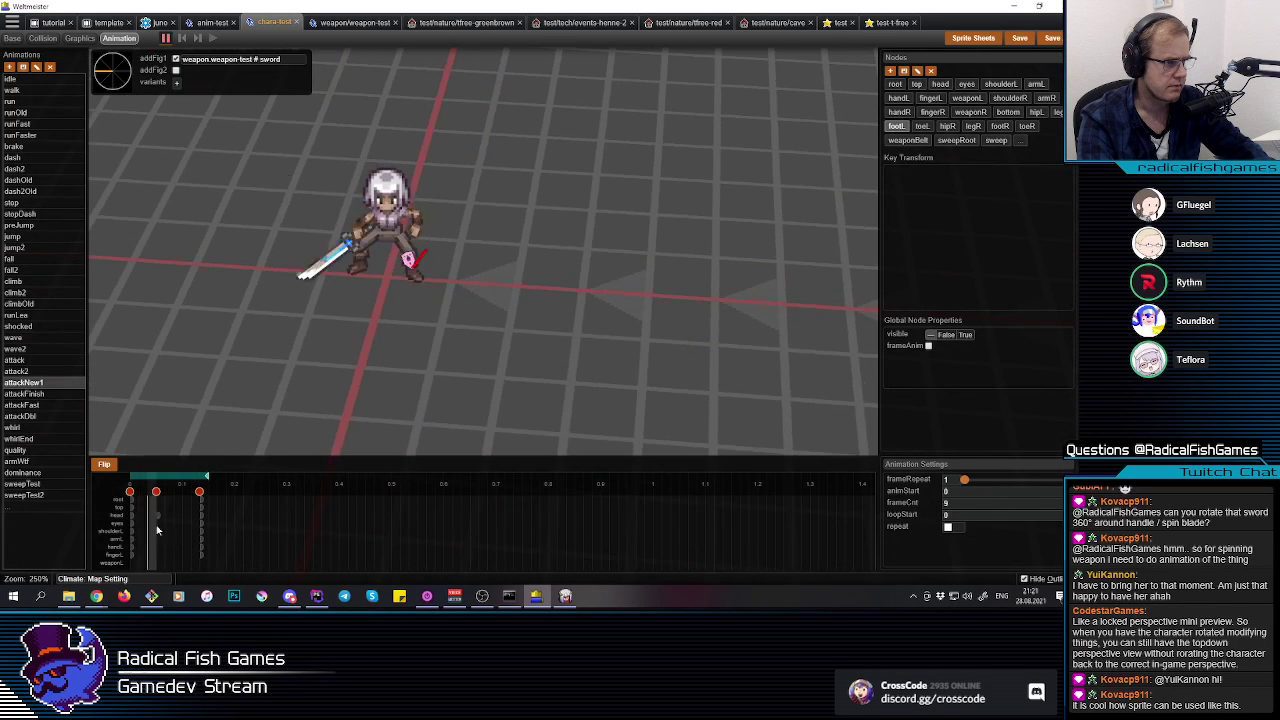
pyautogui.click(206, 517)
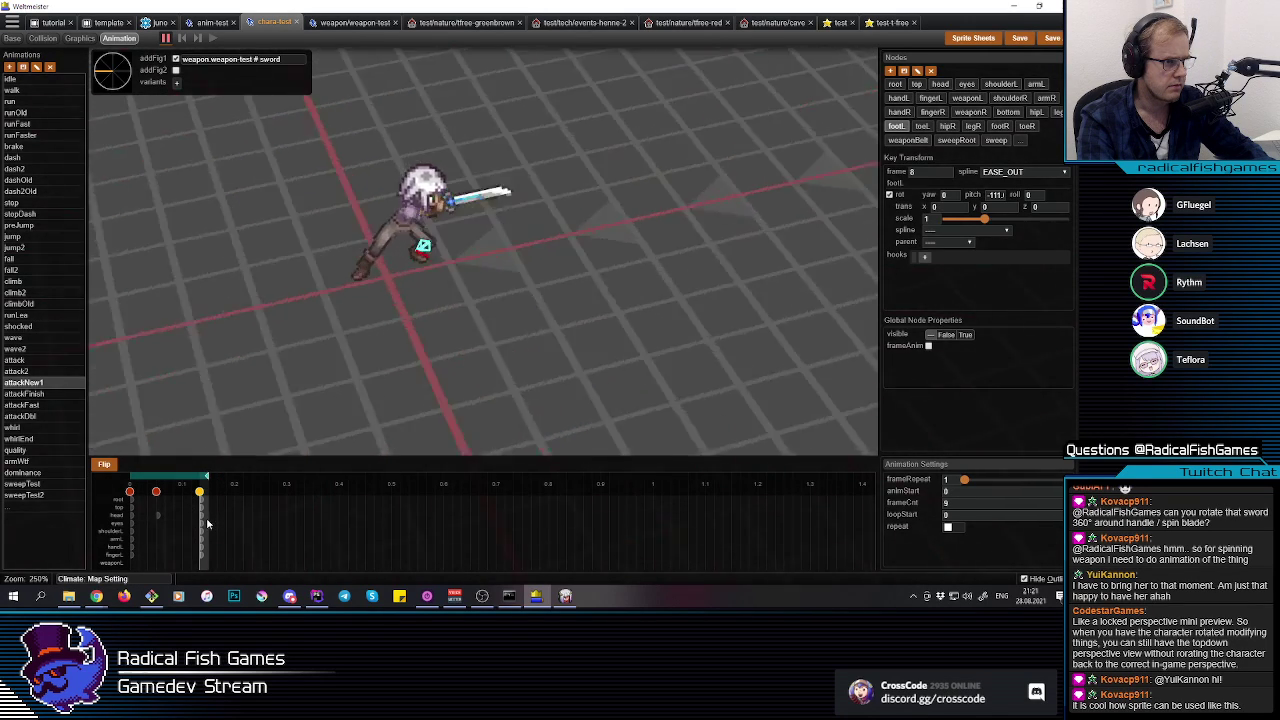
pyautogui.moveTo(504, 372); pyautogui.dragTo(493, 254, button='middle')
pyautogui.press('r')
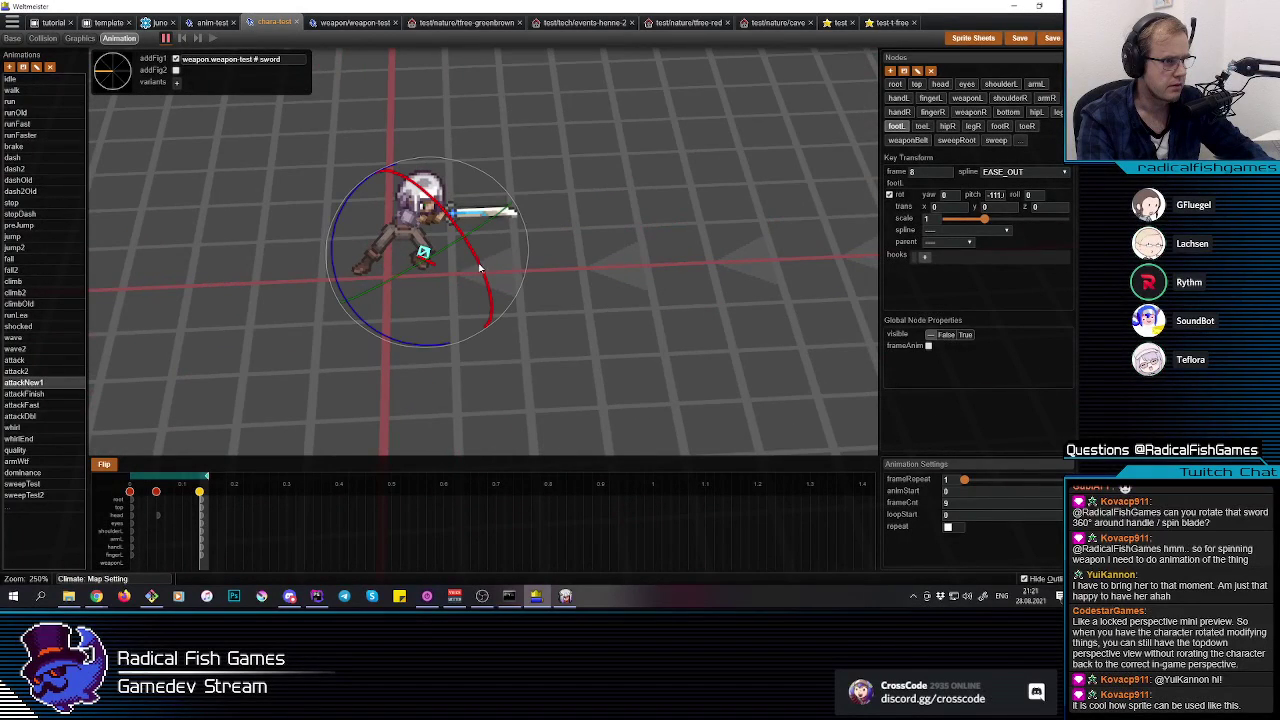
pyautogui.click(636, 340)
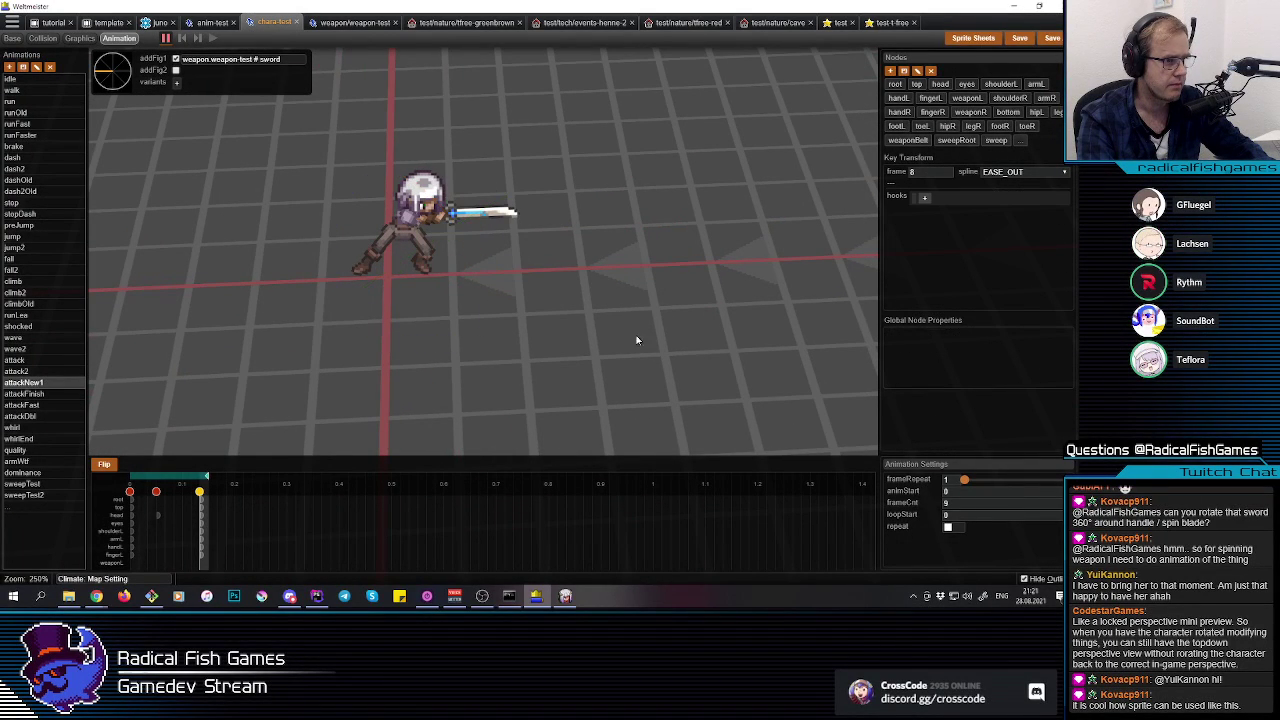
# Step: Fine-tune the legR node's rotation at frame 8 to about yaw 41, pitch 25.5 and roll 14.7
pyautogui.click(386, 238)
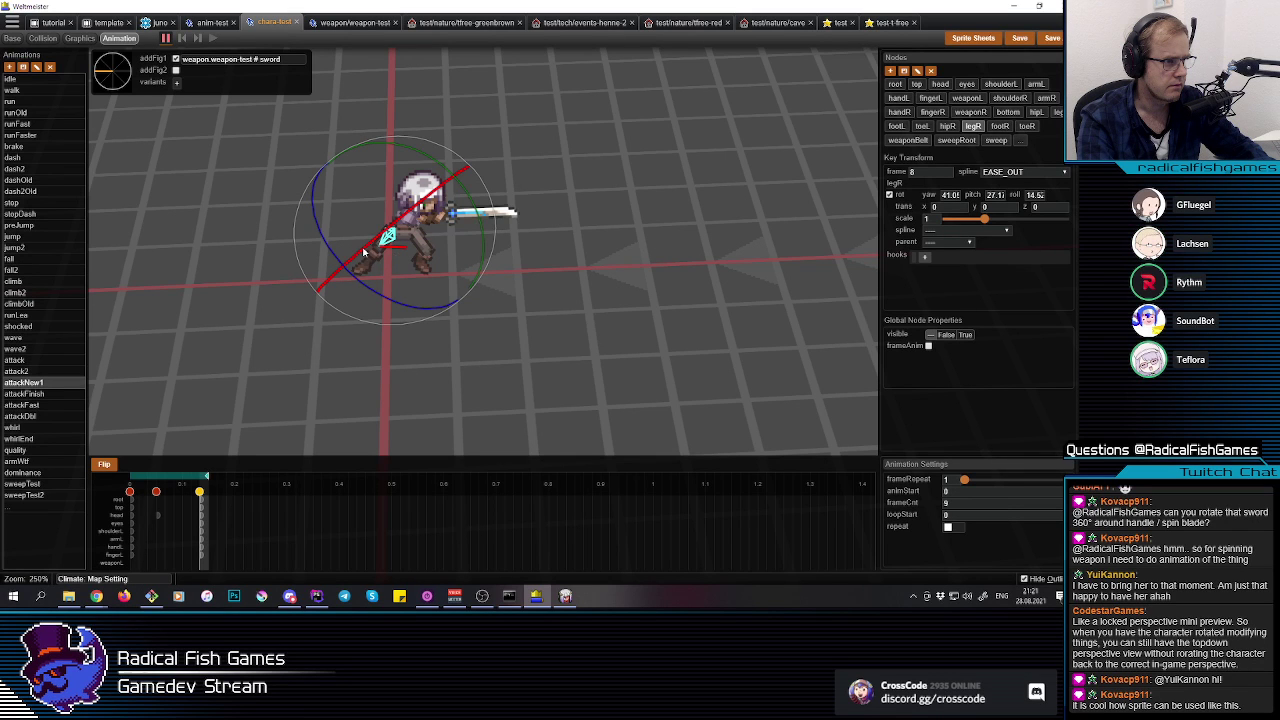
pyautogui.click(612, 290)
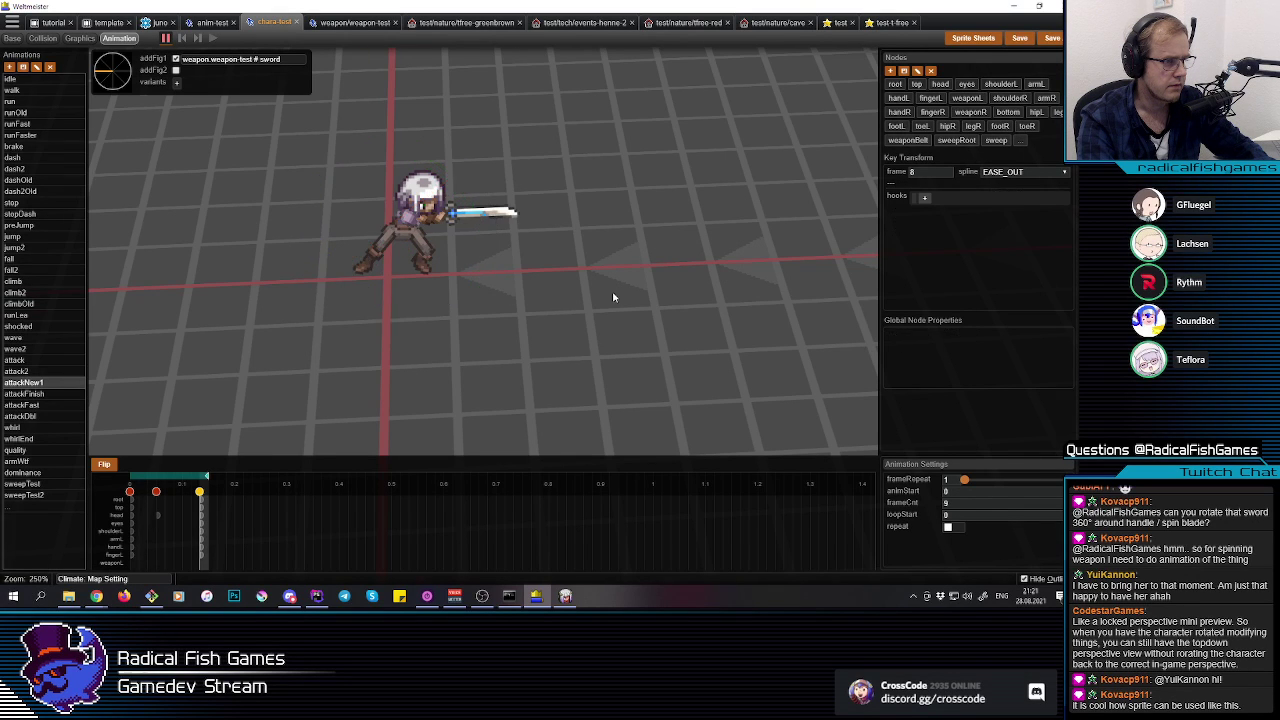
pyautogui.moveTo(323, 530); pyautogui.dragTo(415, 295, button='middle')
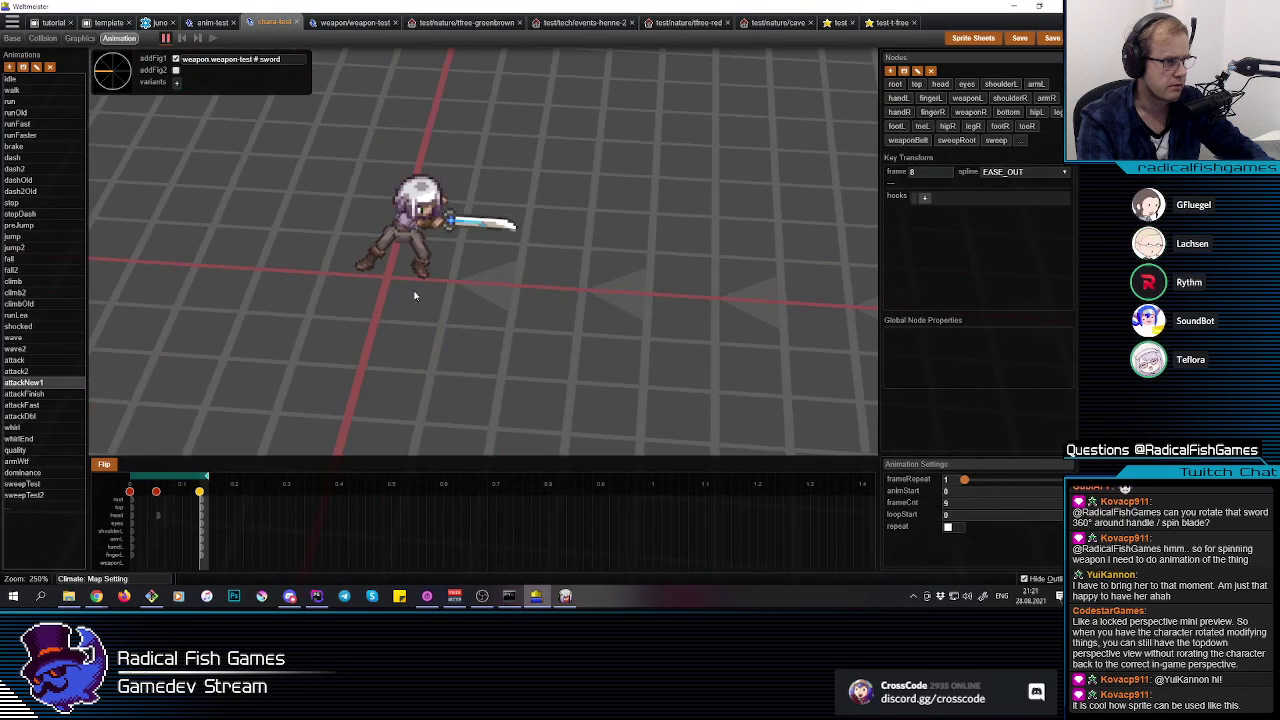
pyautogui.click(385, 233)
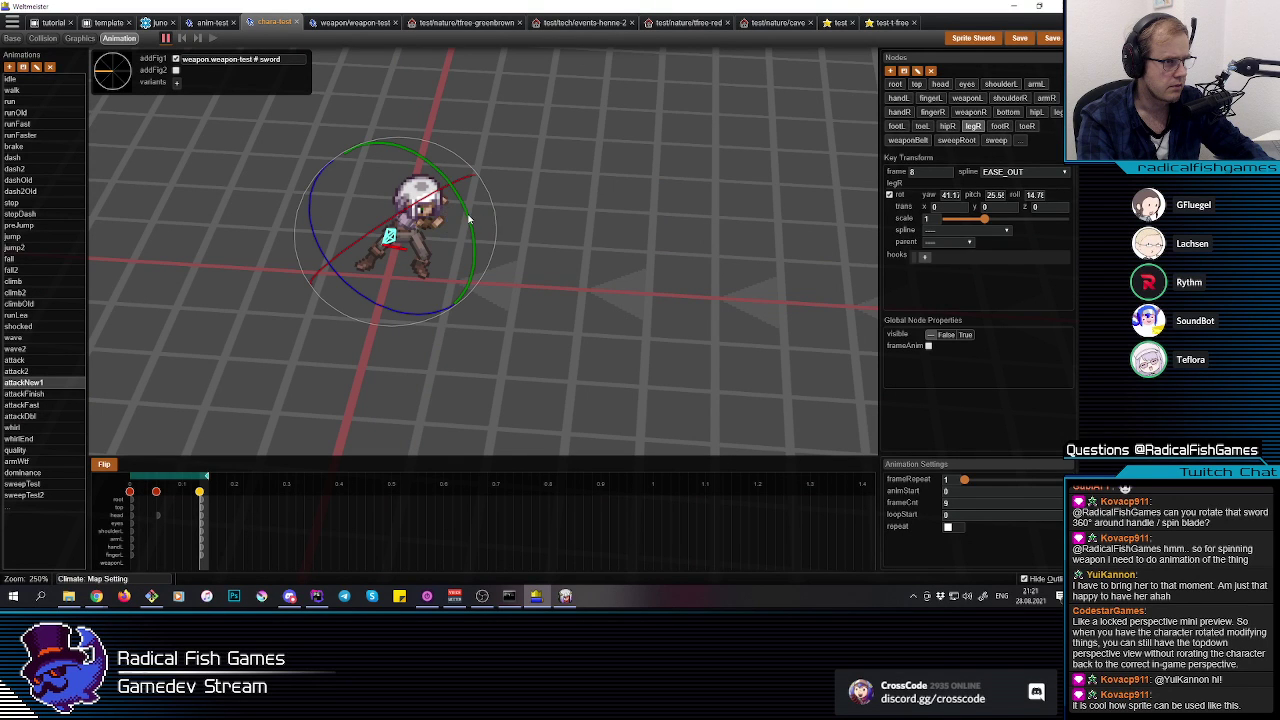
pyautogui.click(574, 288)
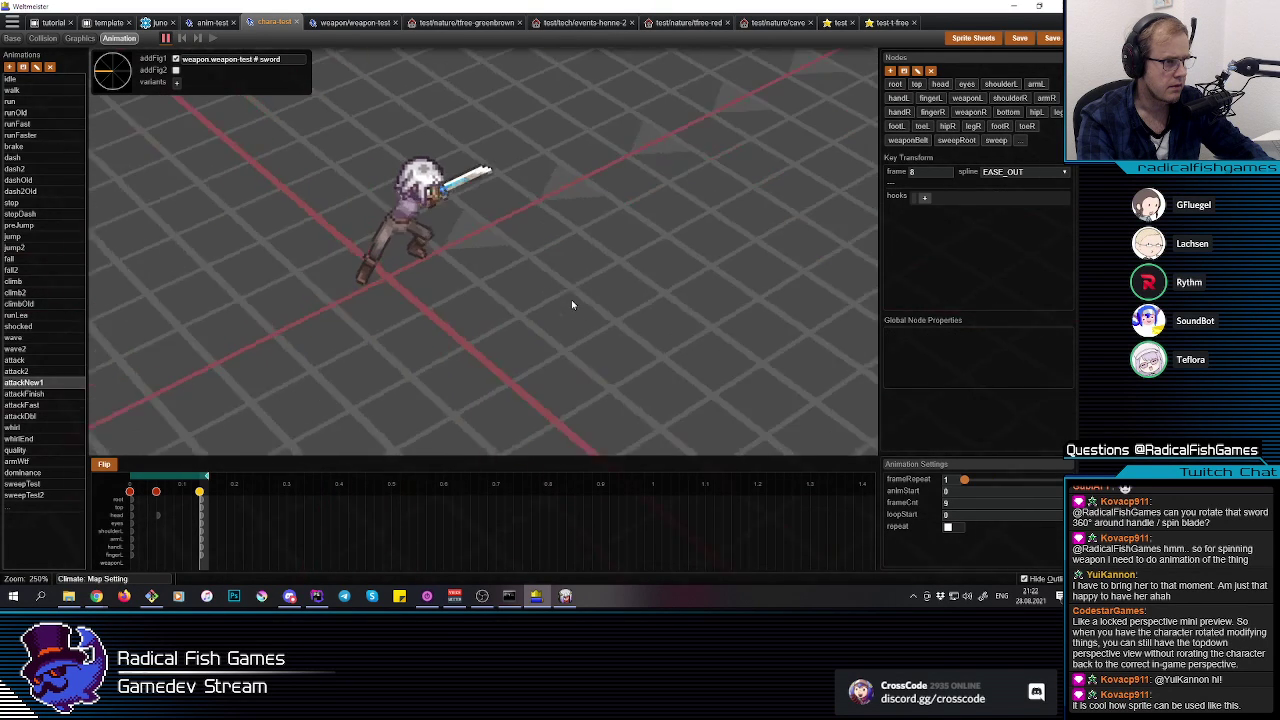
# Step: Replay attackNew1 repeatedly while turning the character and examine the sword swing from several facing directions and zoom levels
pyautogui.press('e')
pyautogui.moveTo(206, 529); pyautogui.dragTo(123, 533)
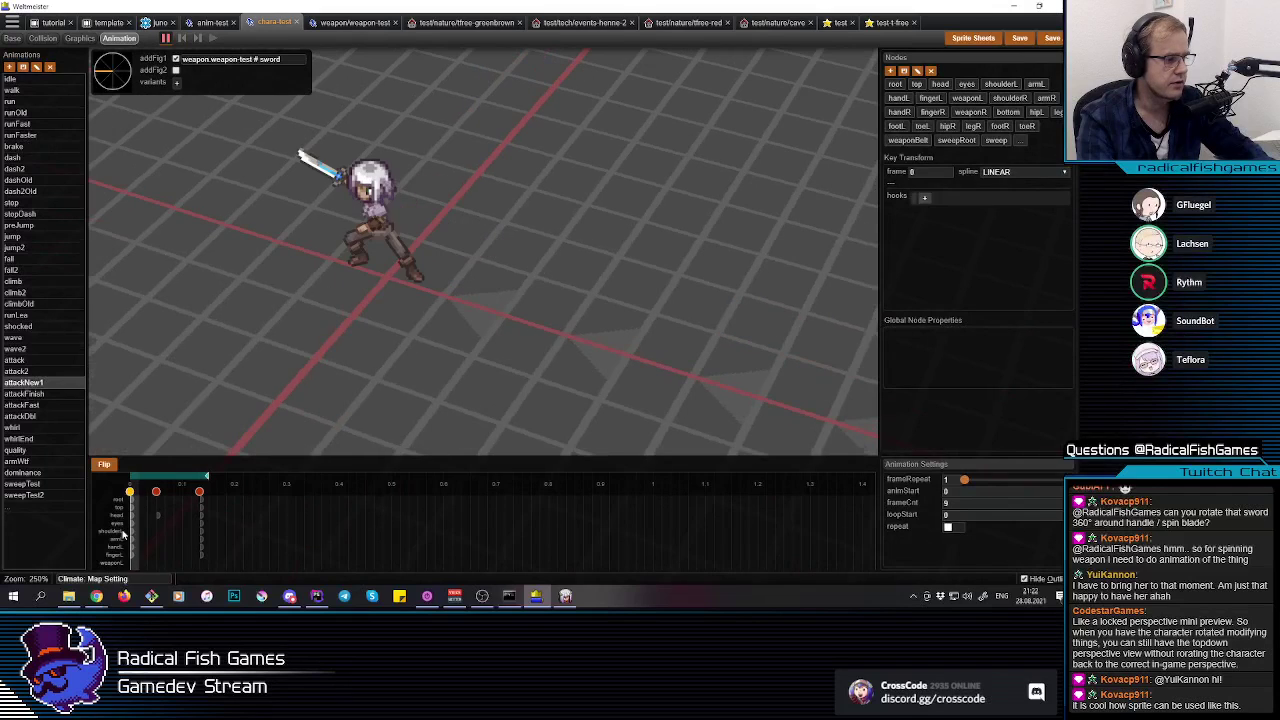
pyautogui.press('space')
pyautogui.click(136, 523)
pyautogui.press('space')
pyautogui.click(138, 523)
pyautogui.press('space')
pyautogui.click(139, 523)
pyautogui.press('space')
pyautogui.click(139, 523)
pyautogui.press('e')
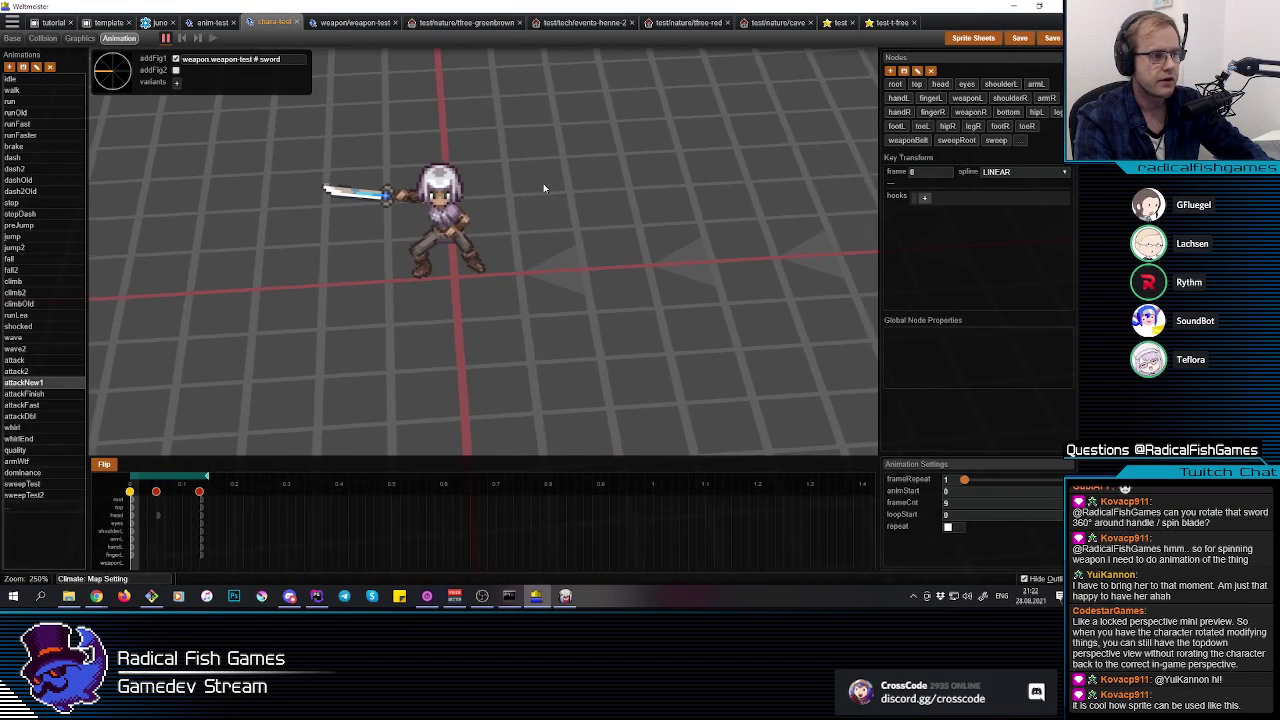
pyautogui.scroll(-3, 540, 202)
pyautogui.scroll(2, 540, 202)
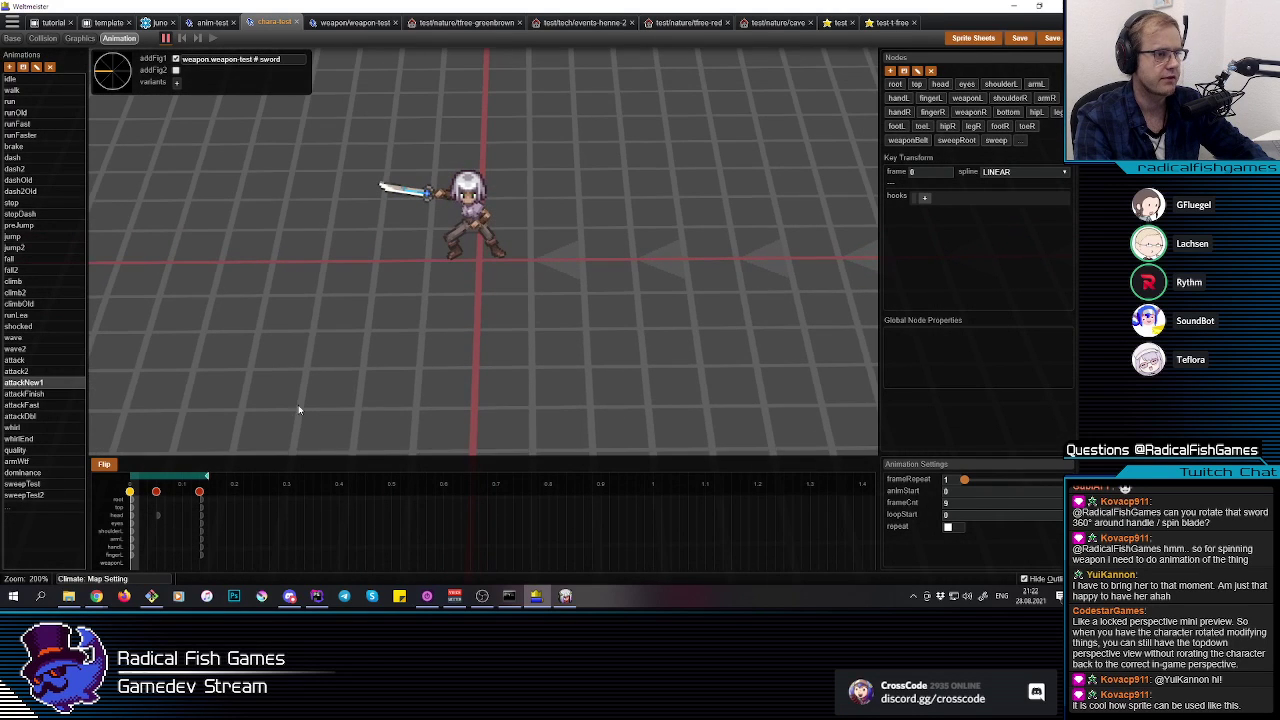
pyautogui.press('space')
pyautogui.press('space')
pyautogui.press('space')
pyautogui.press('space')
pyautogui.press('space')
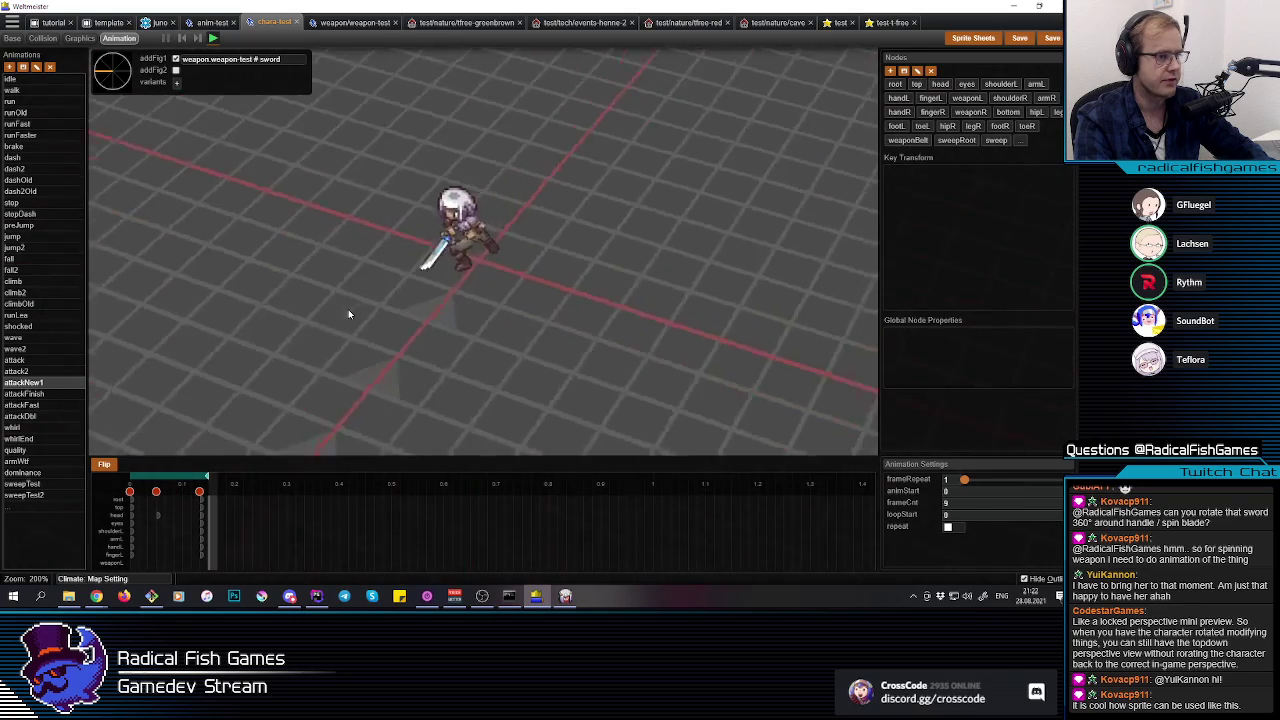
# Step: Set the root node's x translation at frame 0 to -0.2
pyautogui.moveTo(348, 314); pyautogui.dragTo(510, 205, button='middle')
pyautogui.click(140, 537)
pyautogui.click(129, 537)
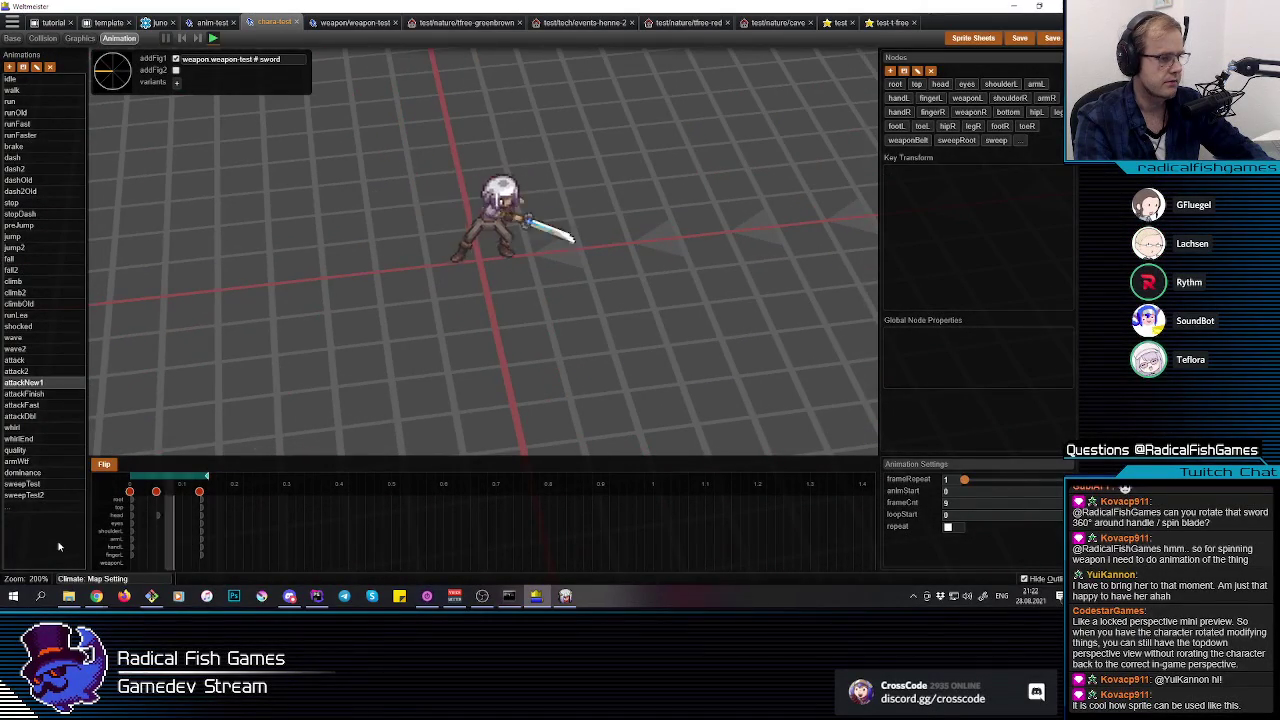
pyautogui.click(472, 224)
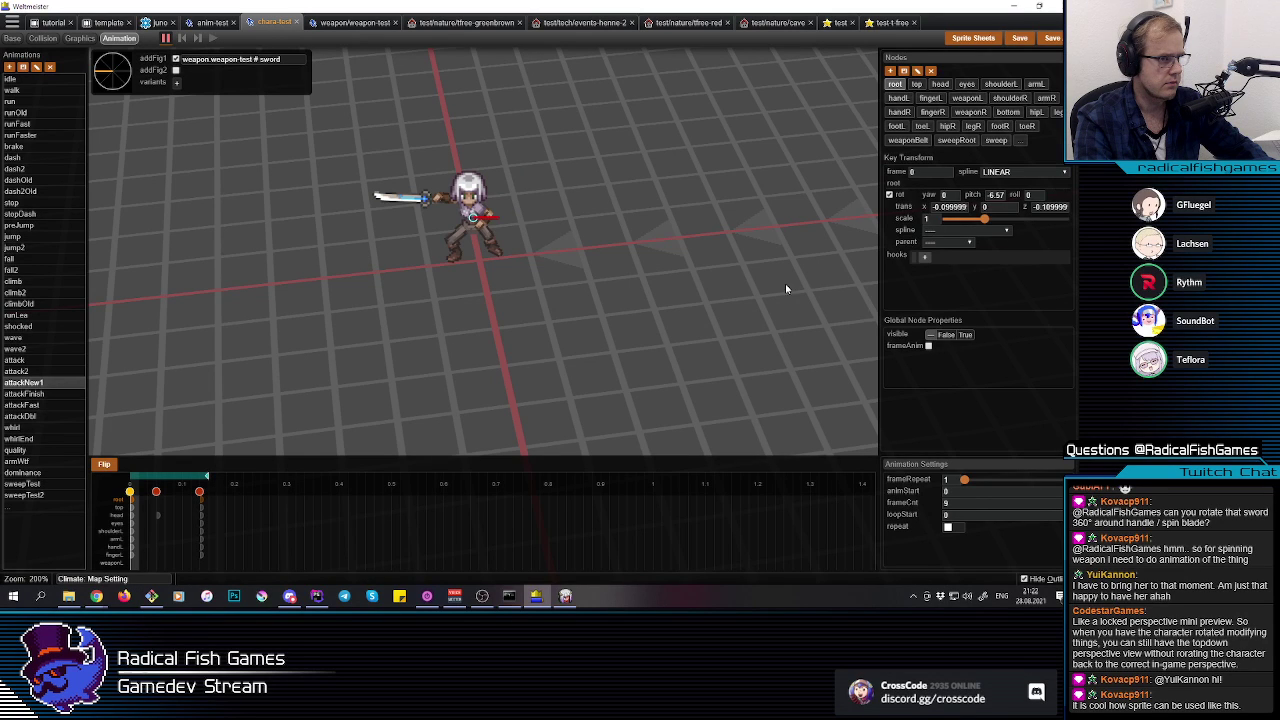
pyautogui.click(201, 540)
pyautogui.click(129, 540)
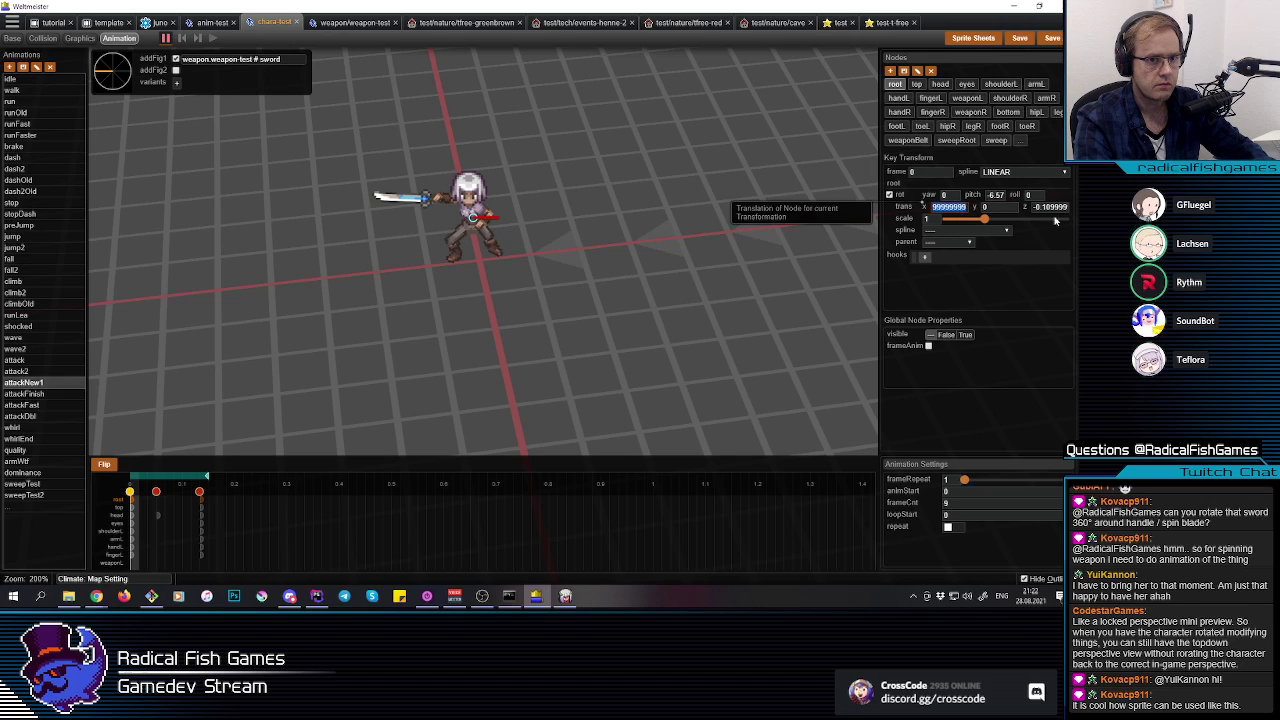
# Step: Rotate legL at frame 0 to about yaw -43.4, pitch 40.4 and roll -28, and adjust the toeL node's rotation
pyautogui.click(475, 232)
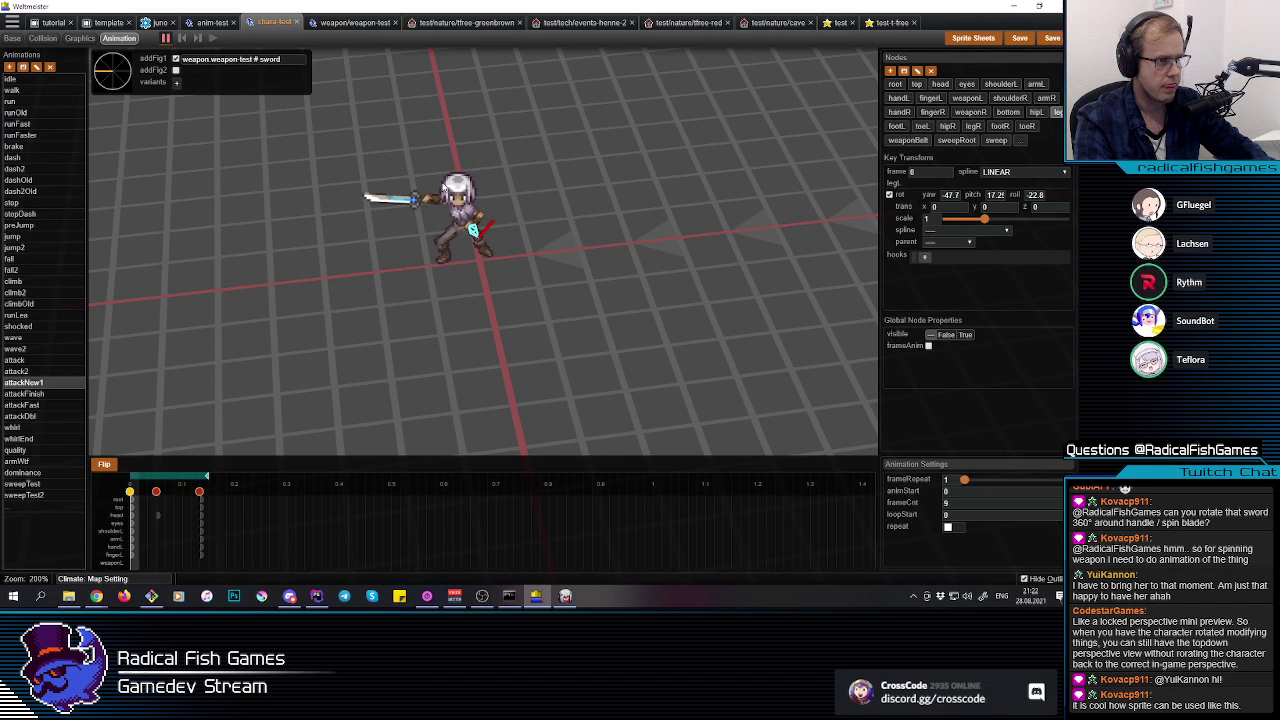
pyautogui.moveTo(445, 176); pyautogui.dragTo(436, 186)
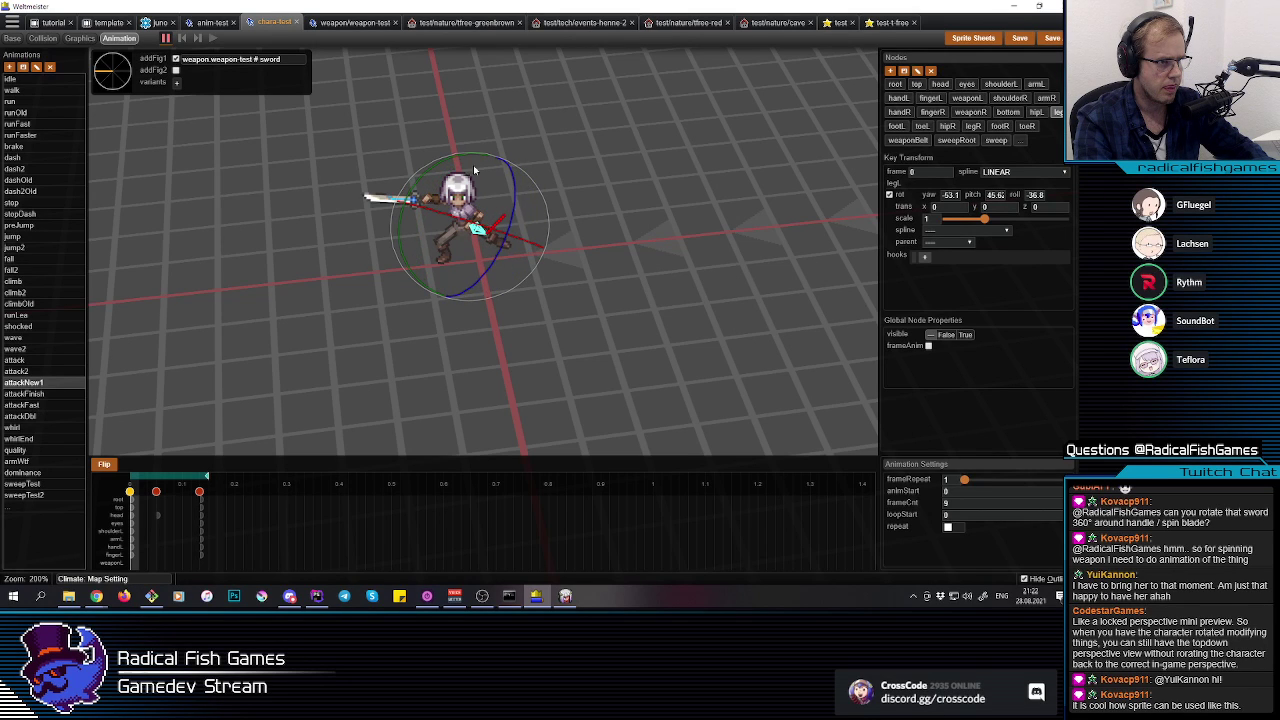
pyautogui.moveTo(451, 163); pyautogui.dragTo(458, 166)
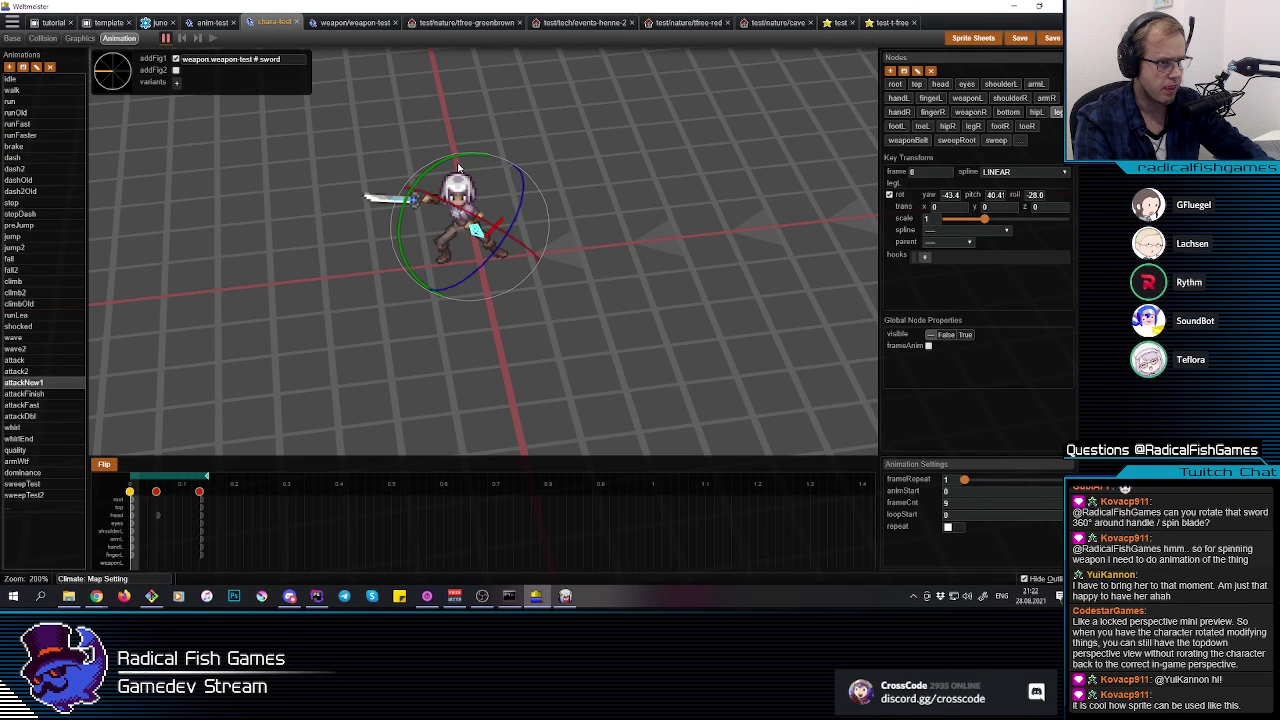
pyautogui.click(494, 237)
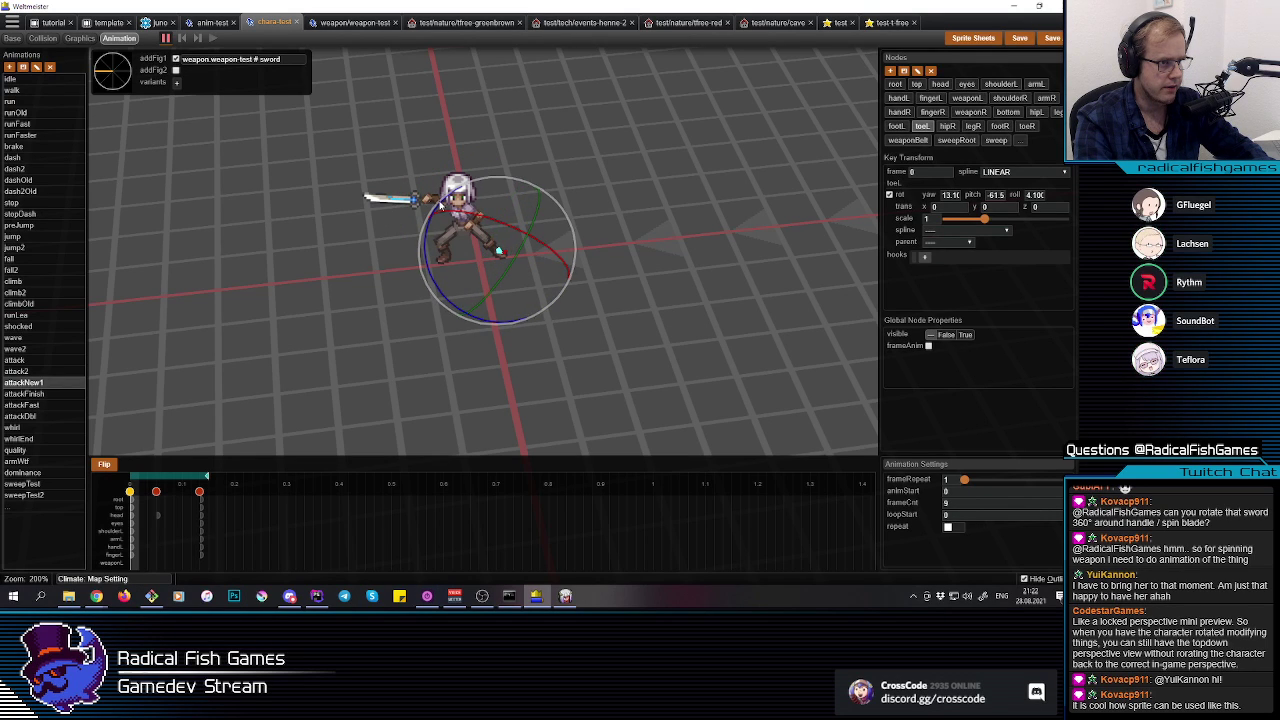
pyautogui.click(569, 282)
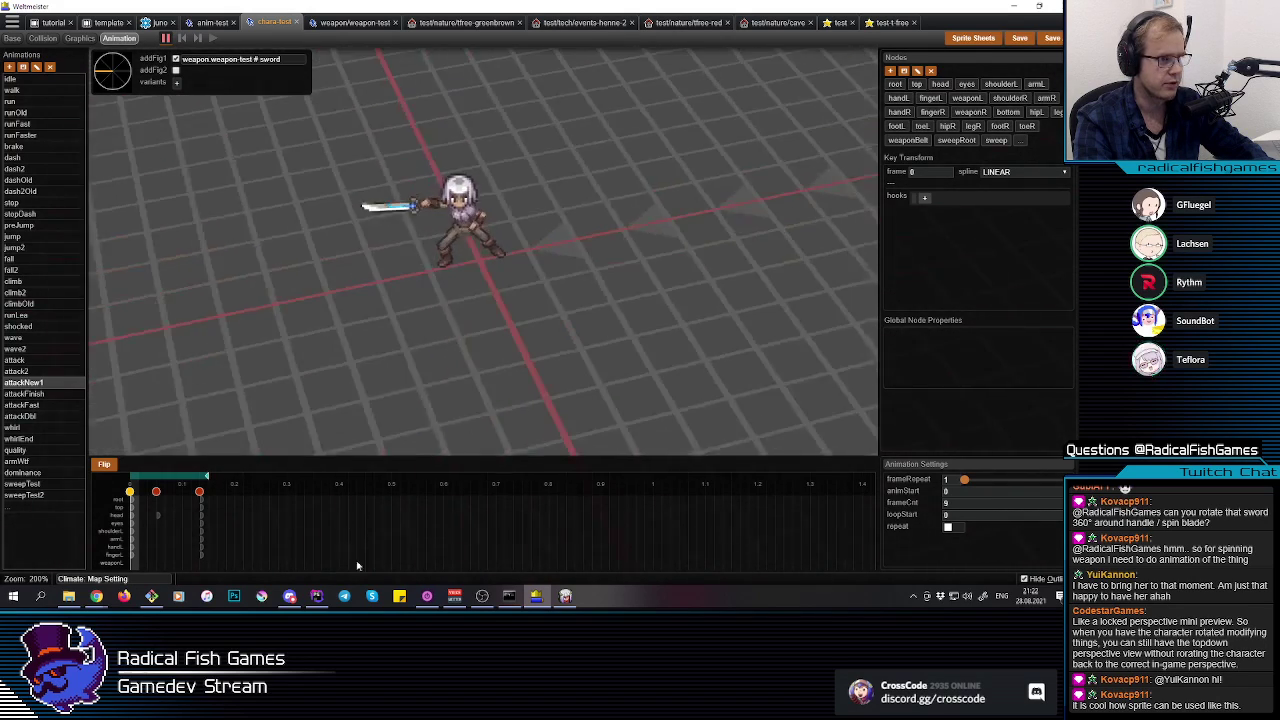
# Step: Play the attack again from varied camera angles and character directions, checking how the stance moves from start to end
pyautogui.press('space')
pyautogui.press('space')
pyautogui.press('space')
pyautogui.press('space')
pyautogui.press('space')
pyautogui.press('space')
pyautogui.moveTo(718, 281); pyautogui.dragTo(188, 452, button='middle')
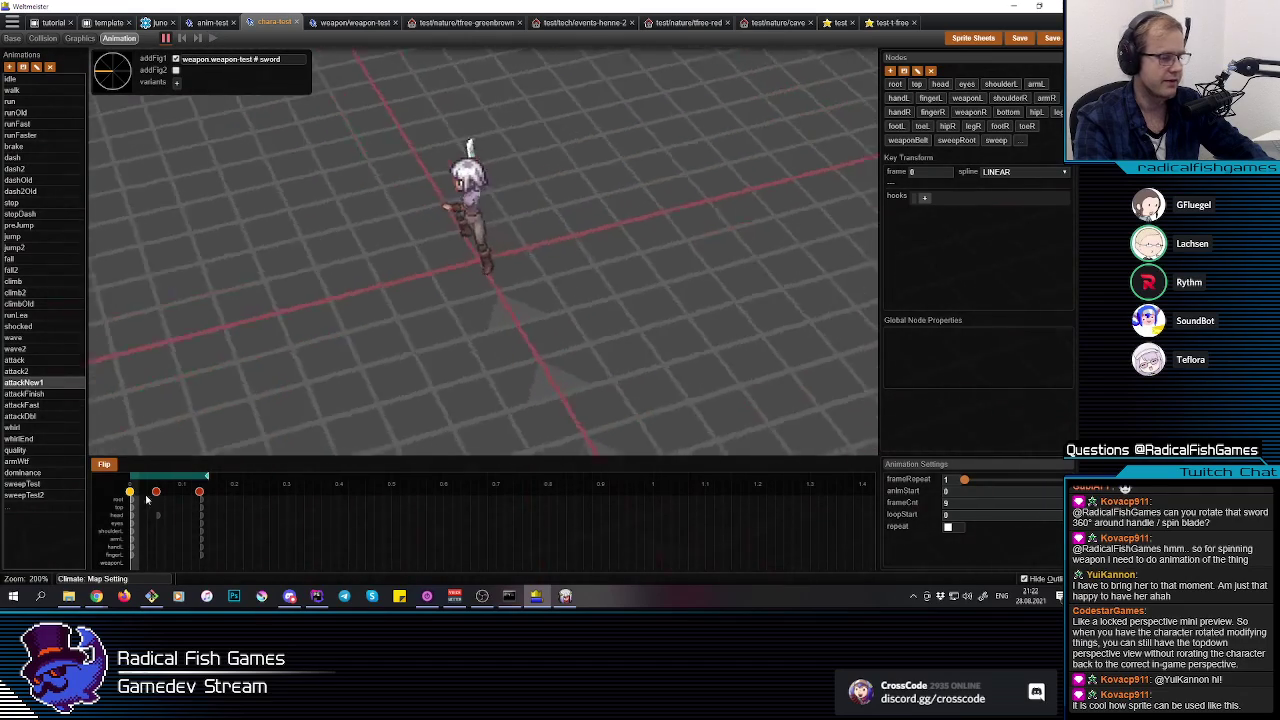
pyautogui.press('space')
pyautogui.press('space')
pyautogui.press('space')
pyautogui.press('Left')
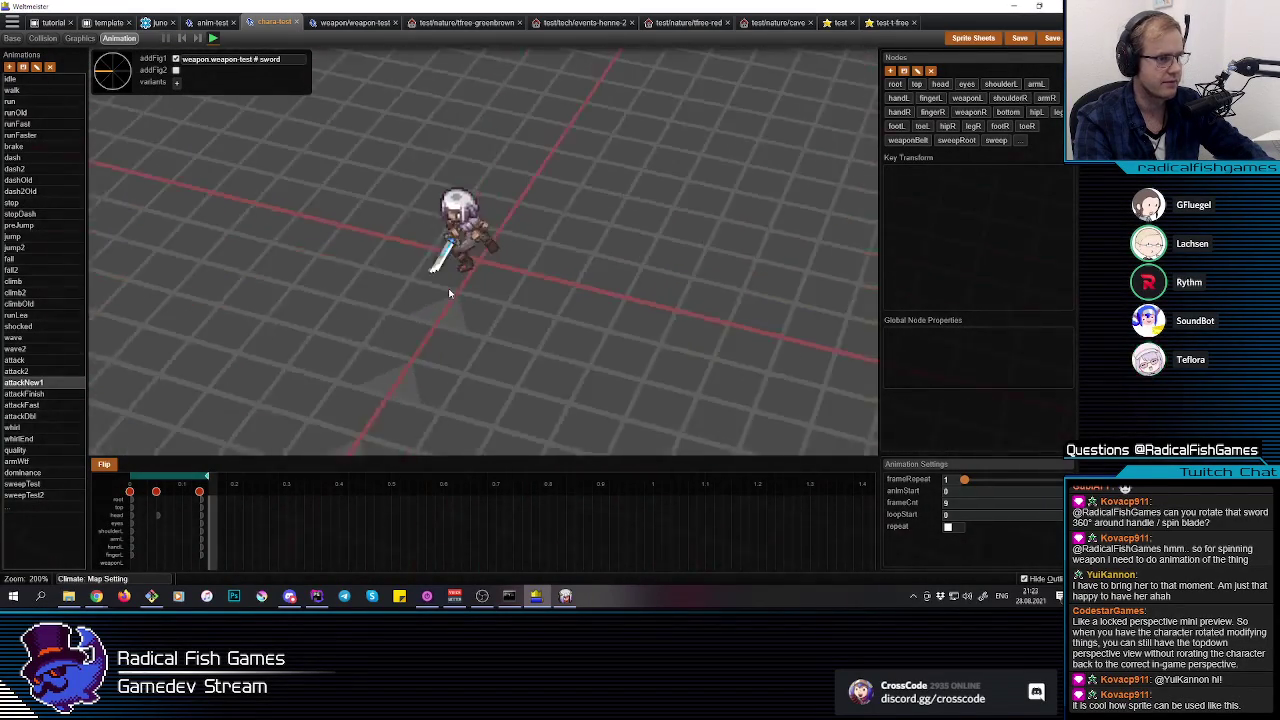
pyautogui.moveTo(668, 242); pyautogui.dragTo(514, 234, button='middle')
pyautogui.press('space')
pyautogui.press('space')
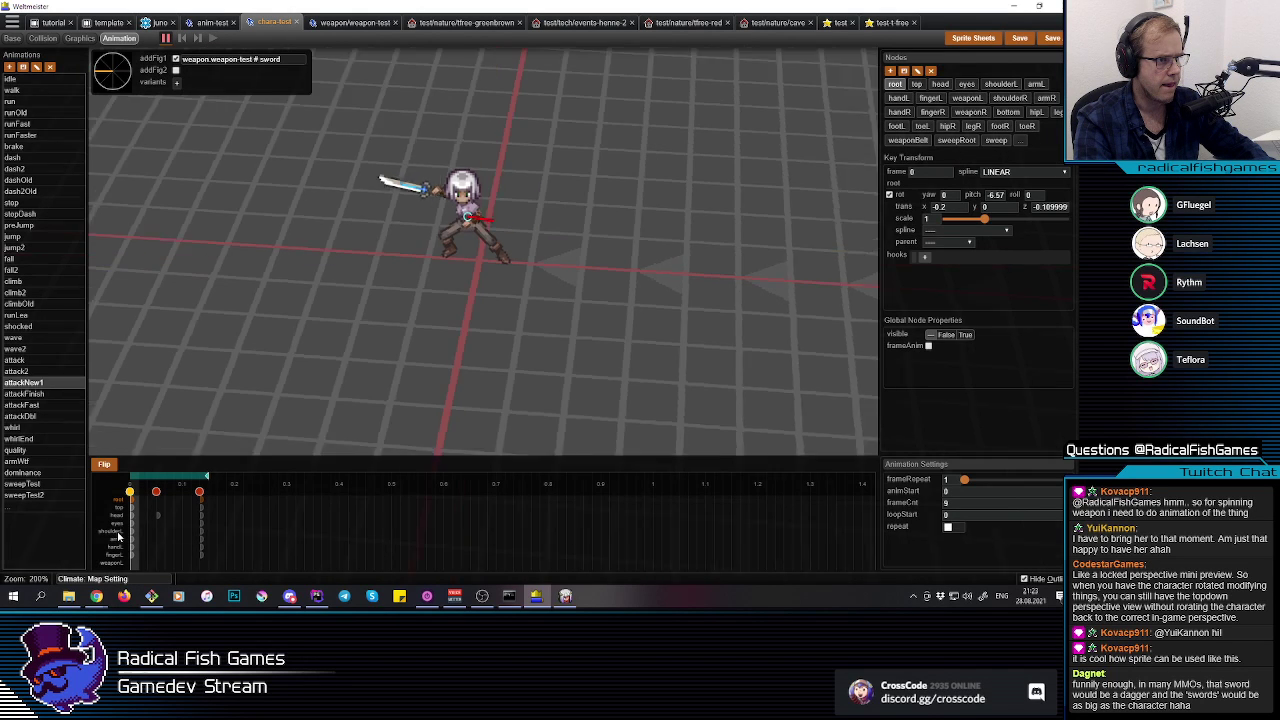
pyautogui.press('space')
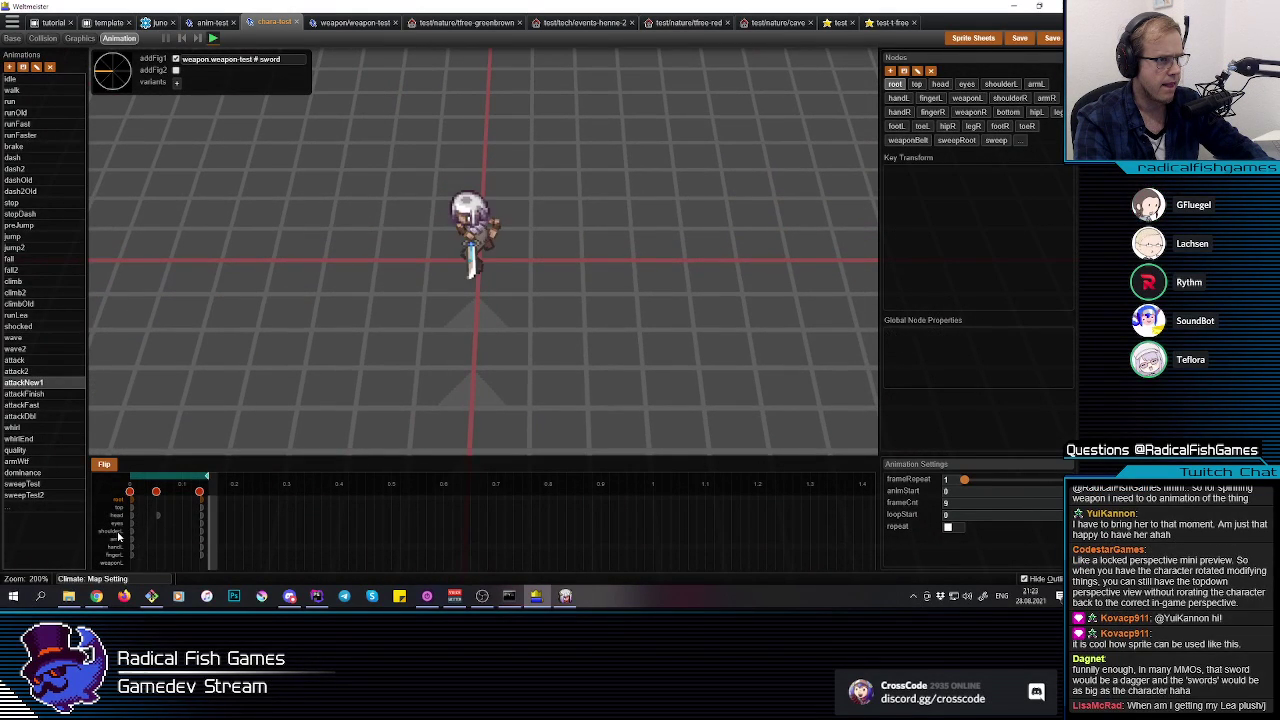
pyautogui.press('Right')
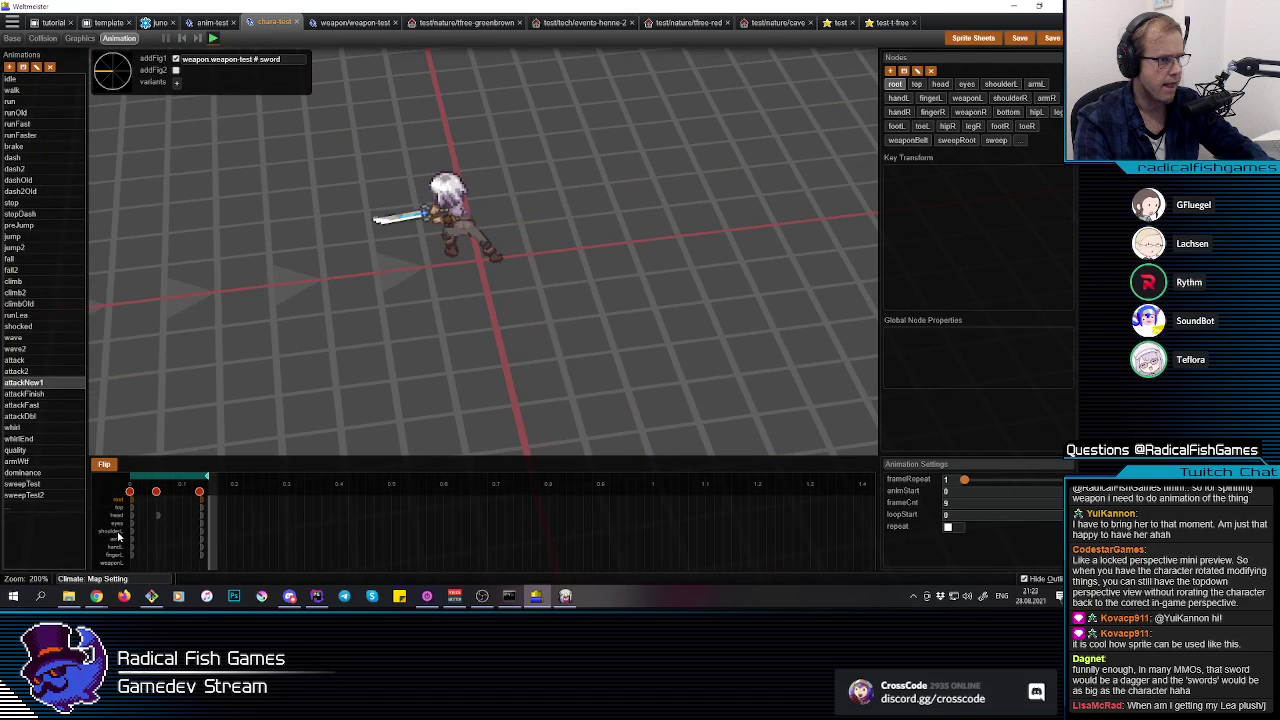
pyautogui.press('space')
pyautogui.press('space')
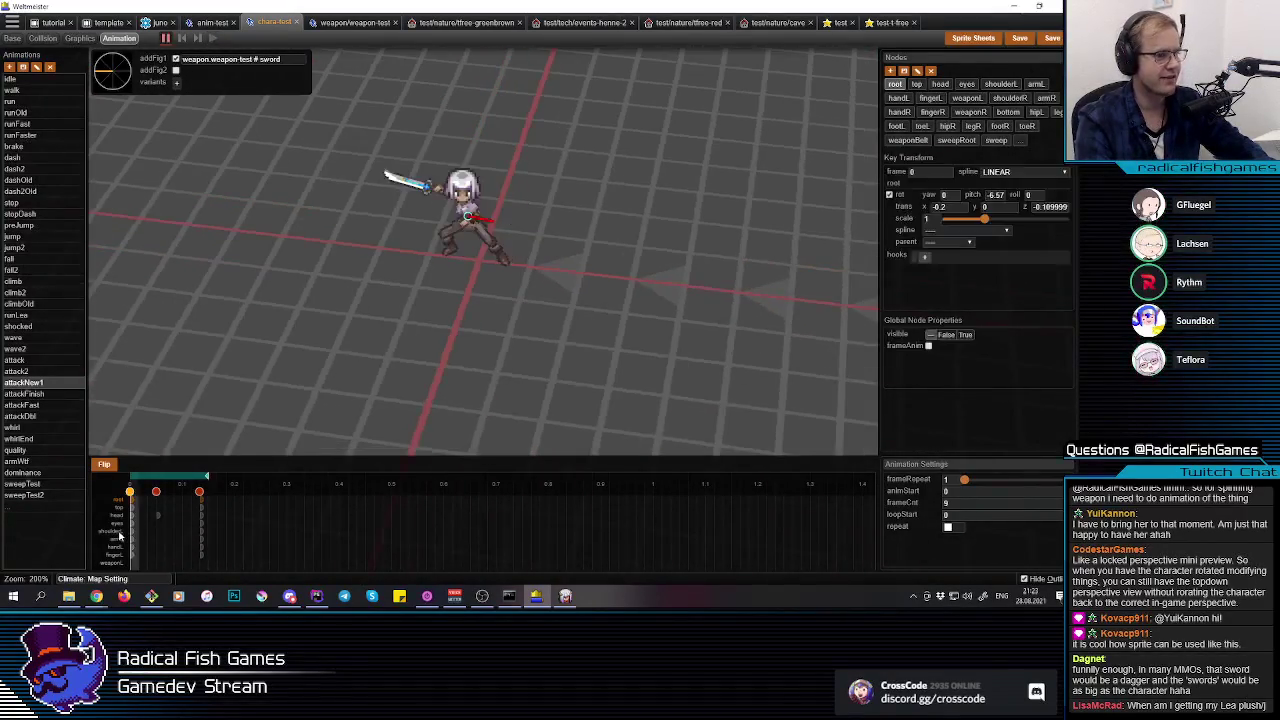
# Step: Adjust the rotation of the handR and weaponR nodes at frame 0
pyautogui.click(130, 491)
pyautogui.press('e')
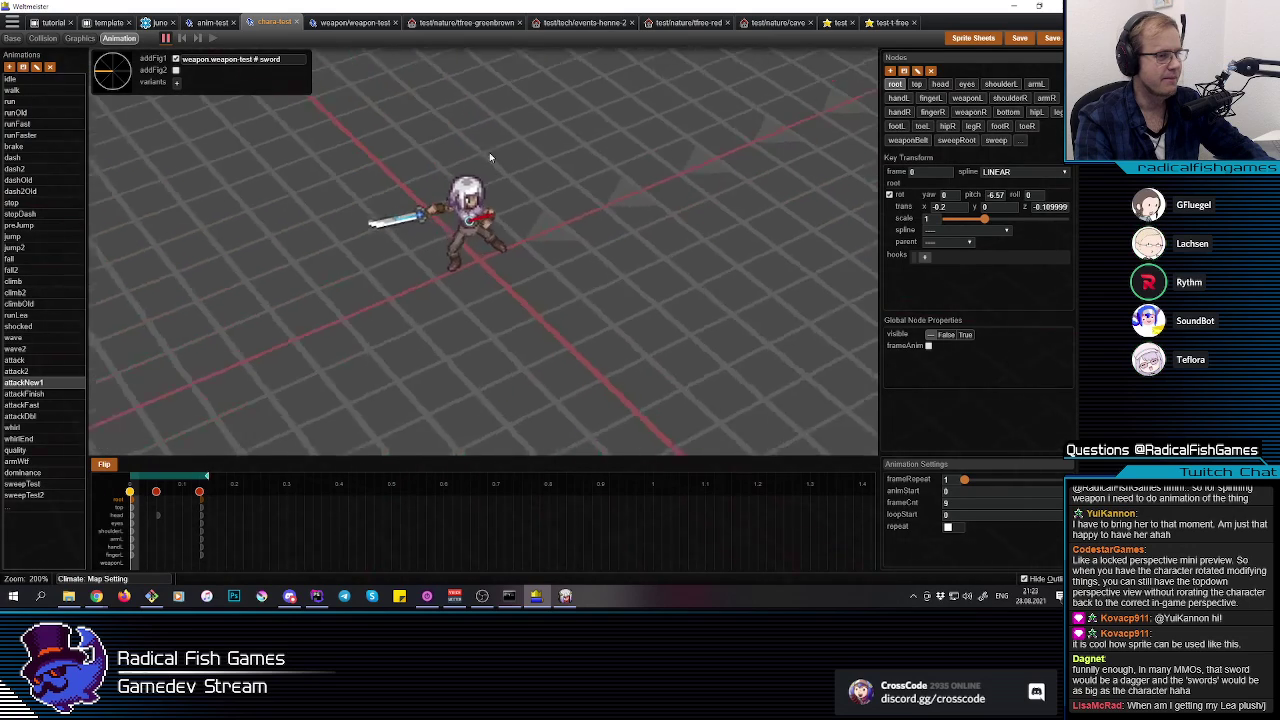
pyautogui.click(442, 210)
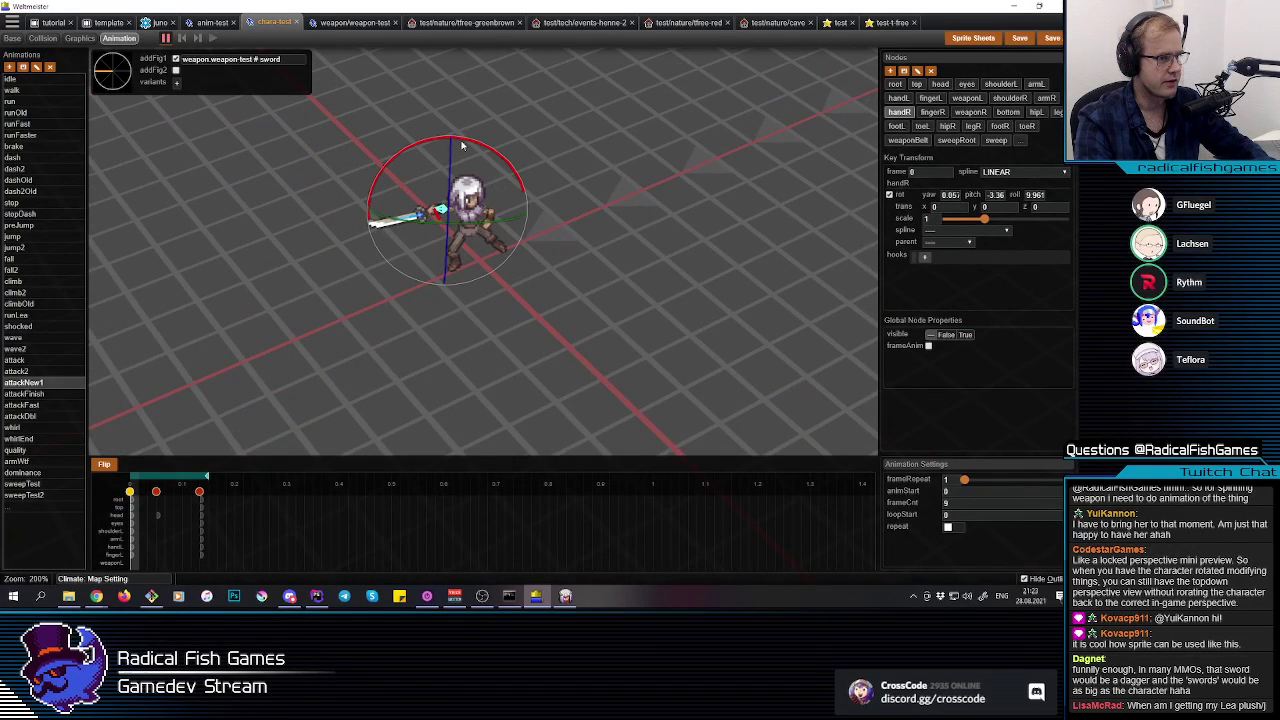
pyautogui.press('e')
pyautogui.press('q')
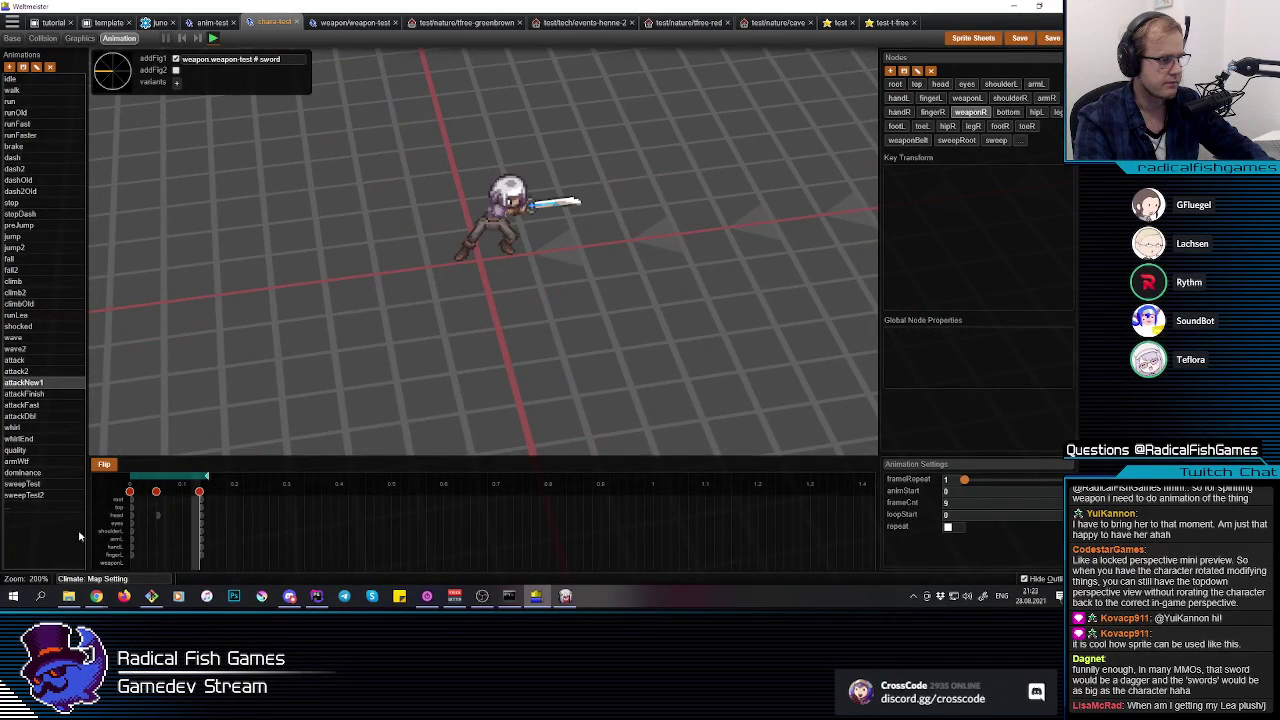
# Step: Add a sub key for armR at frame 1 and rotate the node to about yaw -79.1, pitch -61.4 and roll 43.5
pyautogui.click(454, 200)
pyautogui.moveTo(481, 230); pyautogui.dragTo(466, 229)
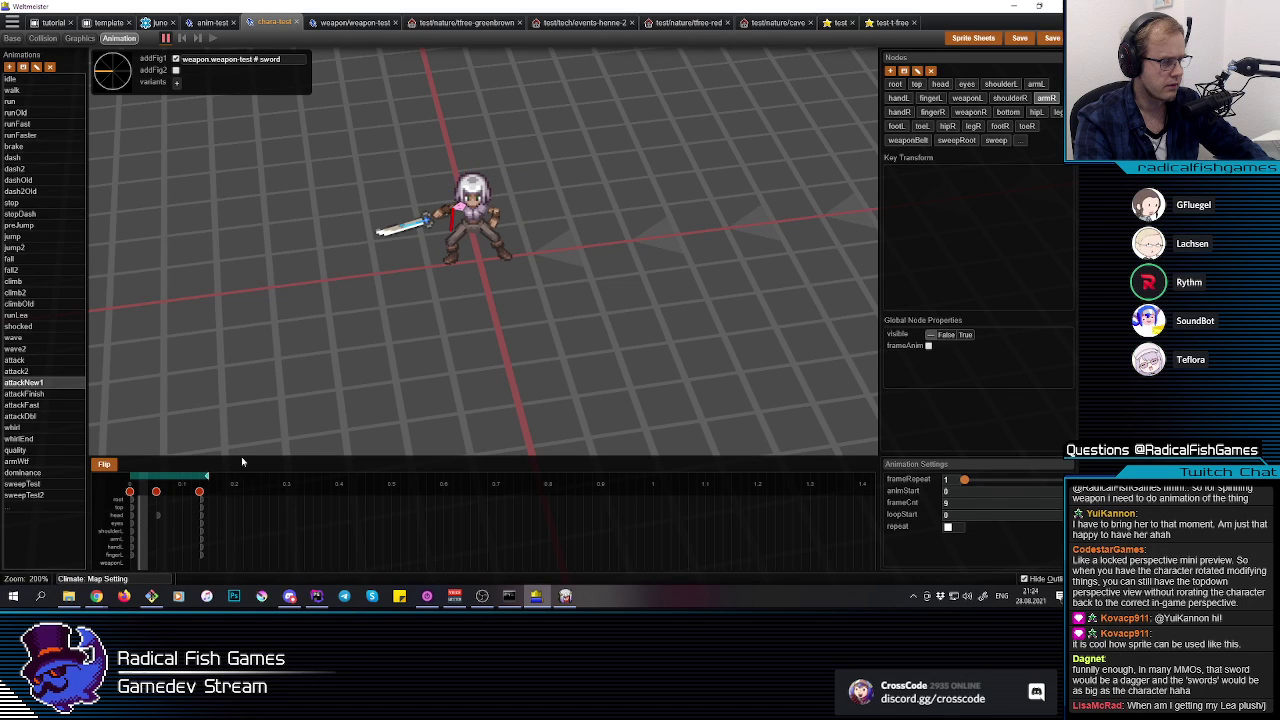
pyautogui.rightClick(502, 216)
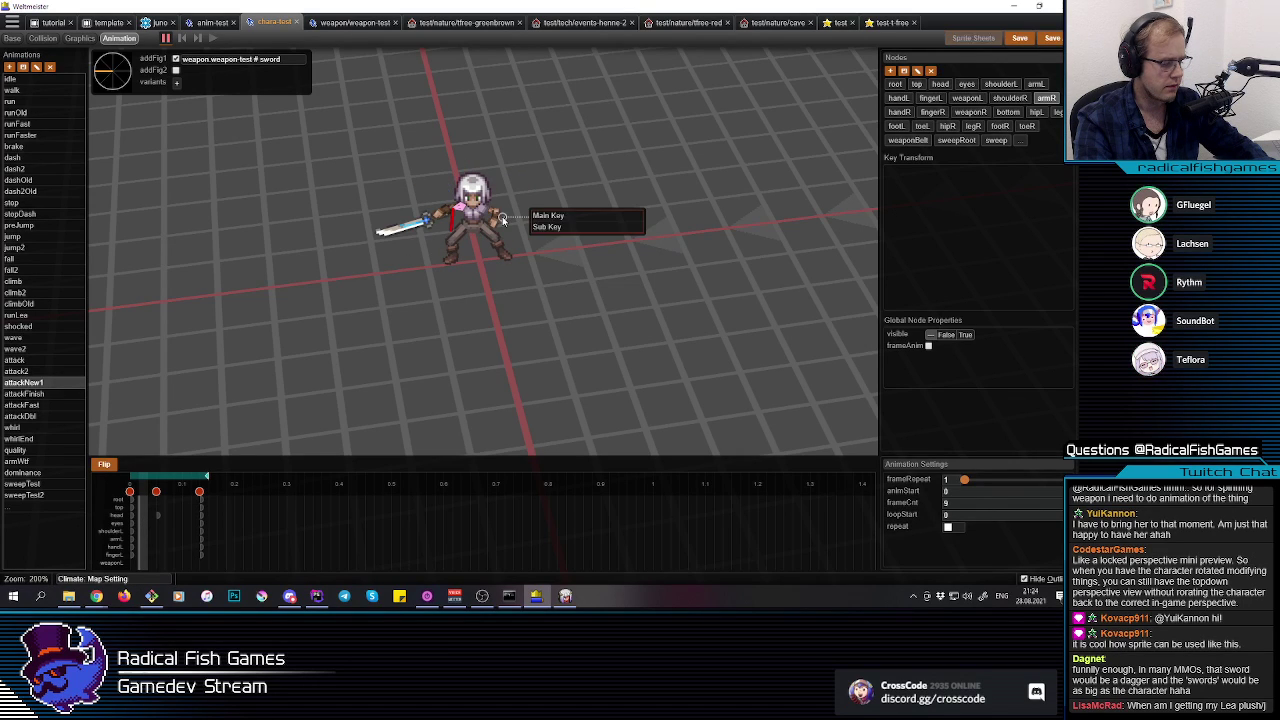
pyautogui.click(565, 226)
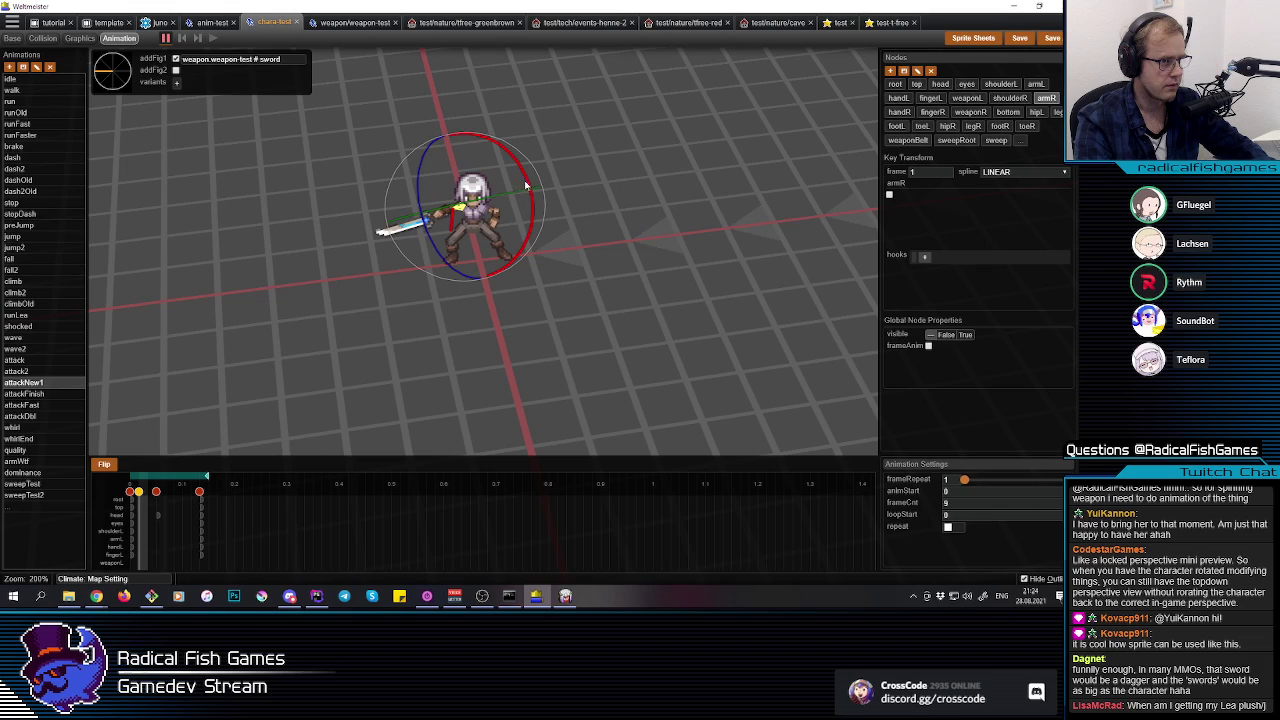
pyautogui.moveTo(490, 200)
pyautogui.mouseDown(button='middle')
pyautogui.moveTo(474, 273)
pyautogui.moveTo(477, 186)
pyautogui.mouseUp(button='middle')
pyautogui.moveTo(498, 150); pyautogui.dragTo(505, 152)
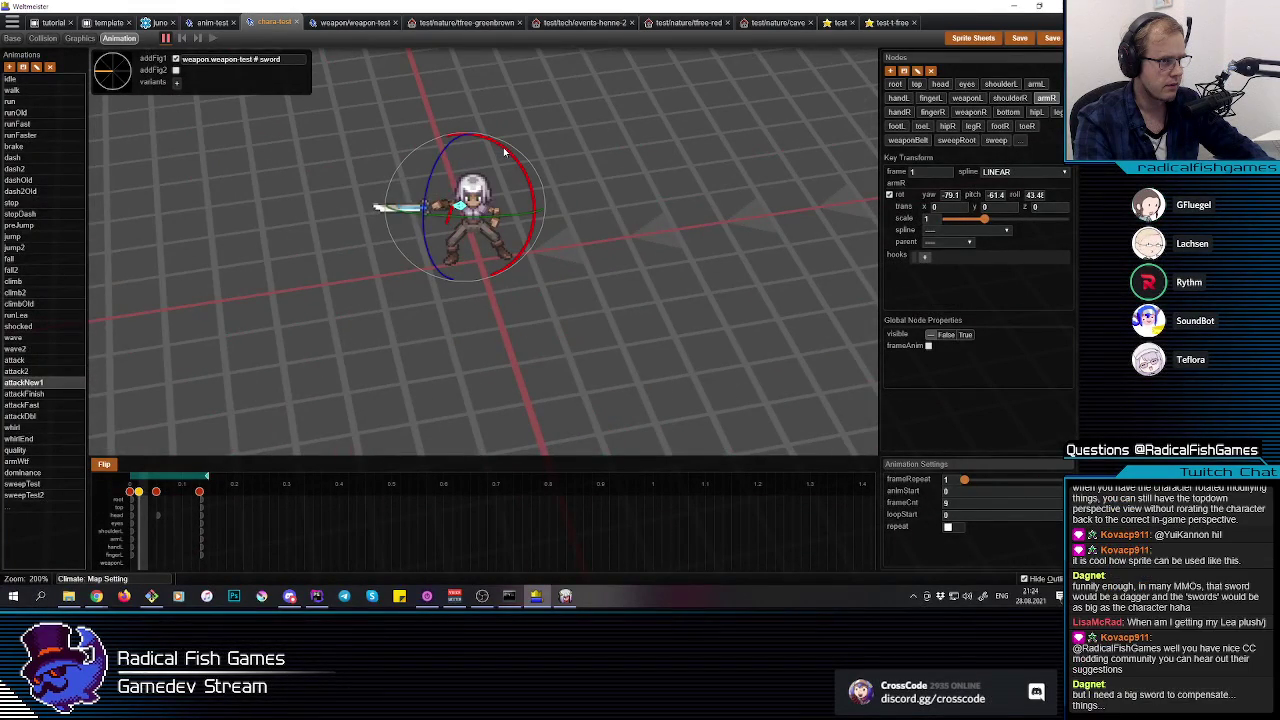
# Step: Rotate the armR node at frame 0 to about yaw -56 and roll 25.9, raising the sword arm
pyautogui.moveTo(502, 149); pyautogui.dragTo(515, 206, button='middle')
pyautogui.moveTo(489, 235); pyautogui.dragTo(484, 240)
pyautogui.press('r')
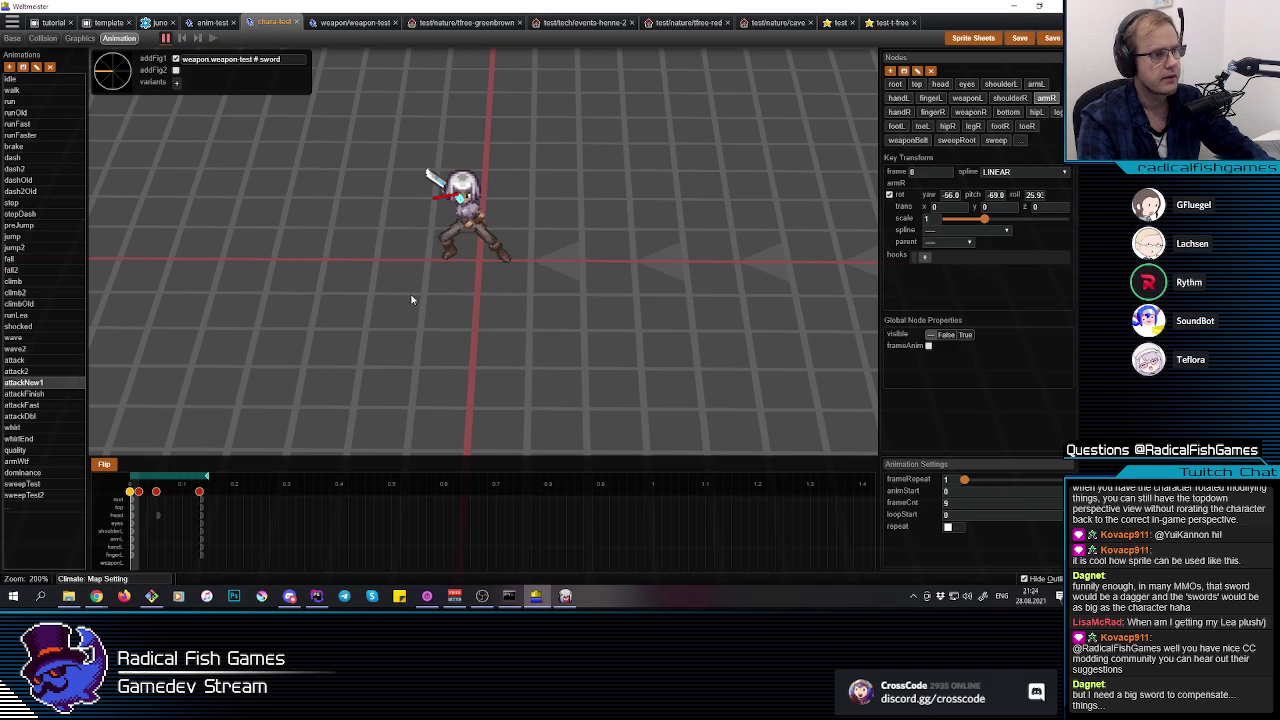
pyautogui.moveTo(467, 272); pyautogui.dragTo(526, 283, button='middle')
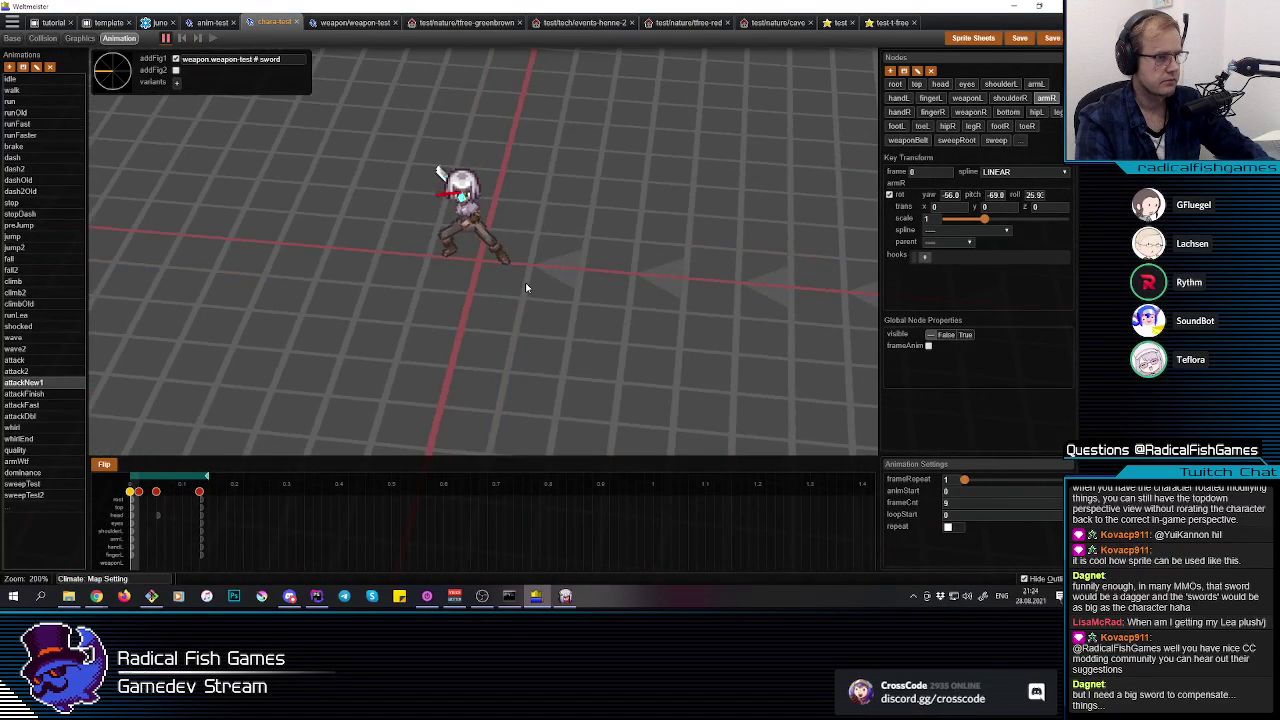
# Step: Compare the playback of attackNew1 with the existing attack, attack2 and attackFinish animations
pyautogui.scroll(-3, 525, 287)
pyautogui.press('space')
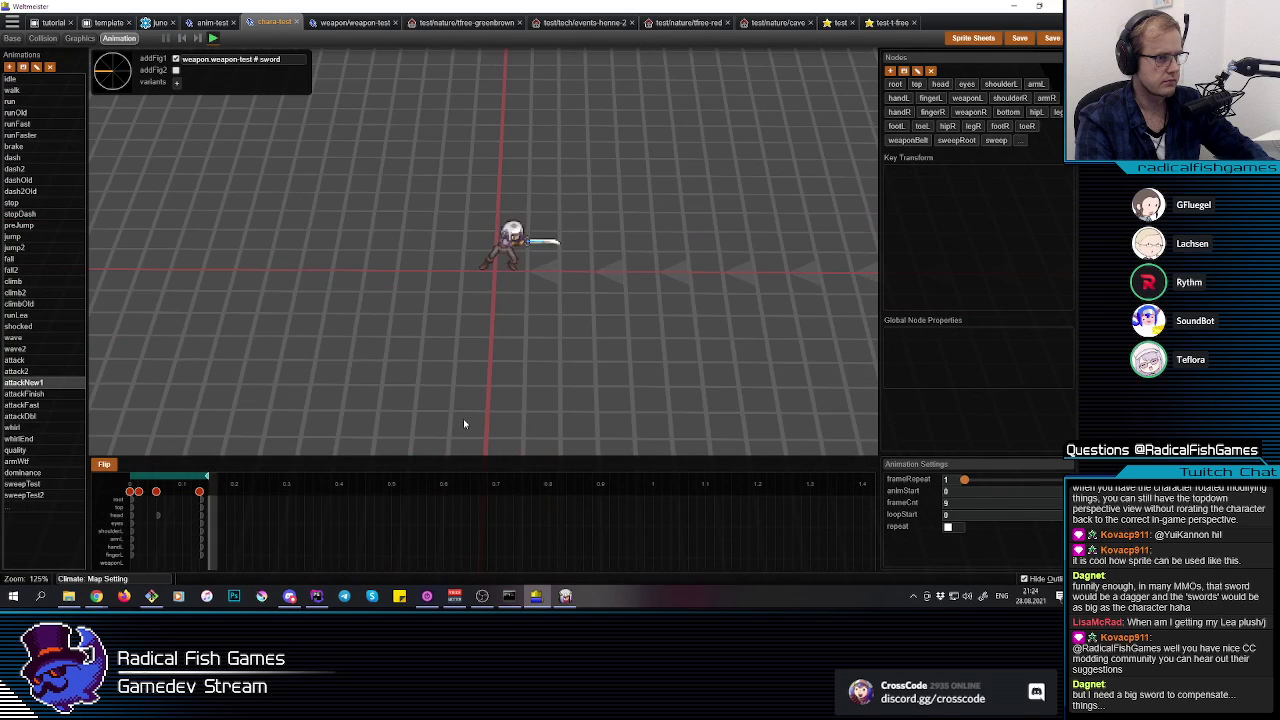
pyautogui.click(36, 362)
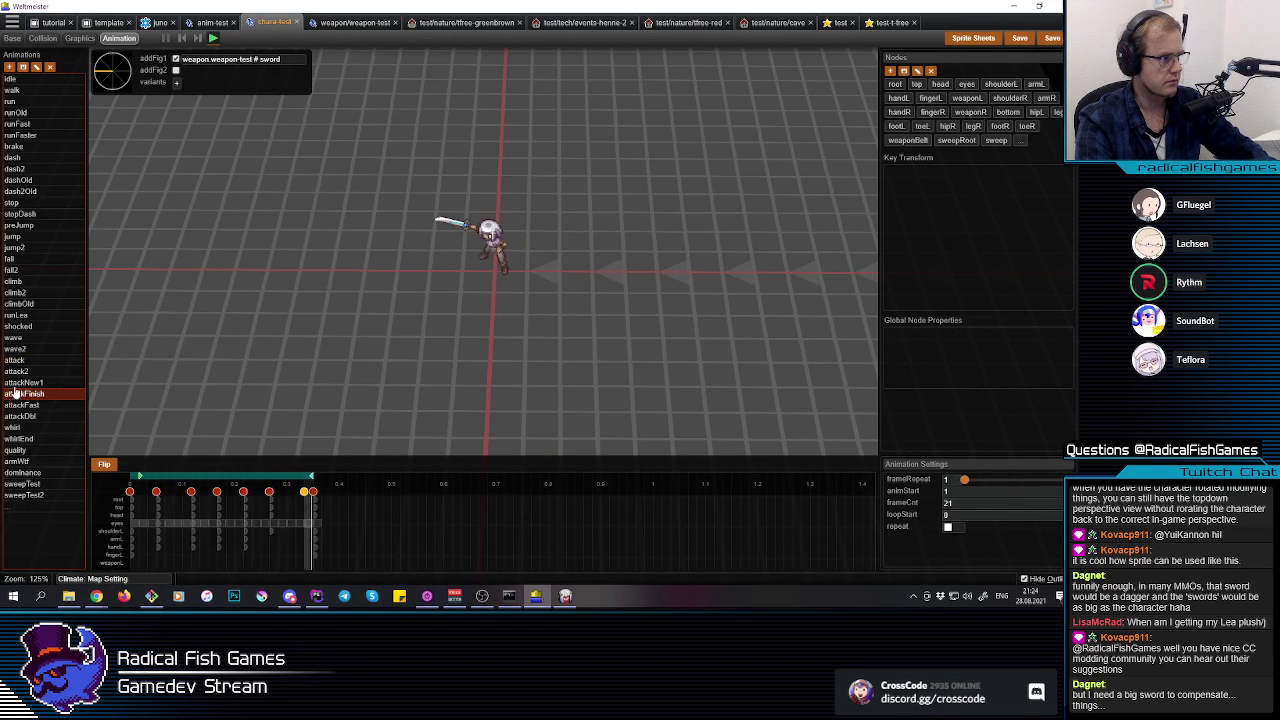
pyautogui.click(20, 384)
pyautogui.press('space')
pyautogui.press('space')
pyautogui.press('space')
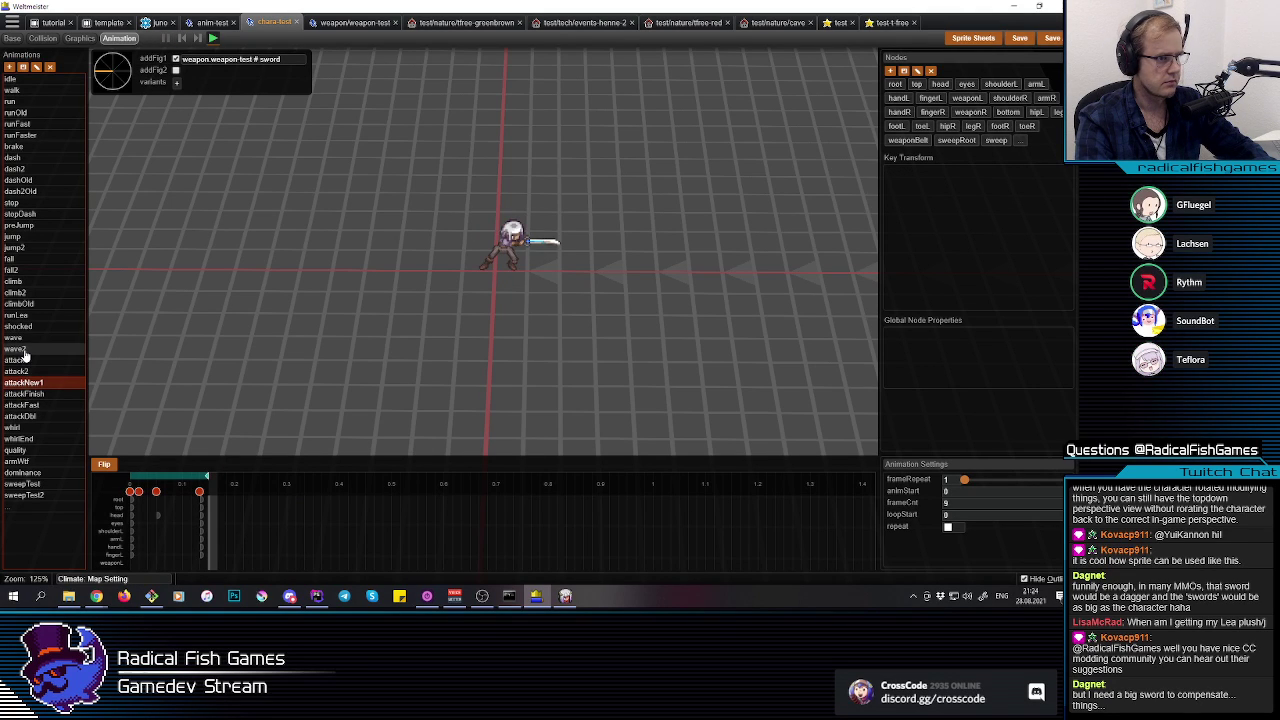
pyautogui.click(31, 362)
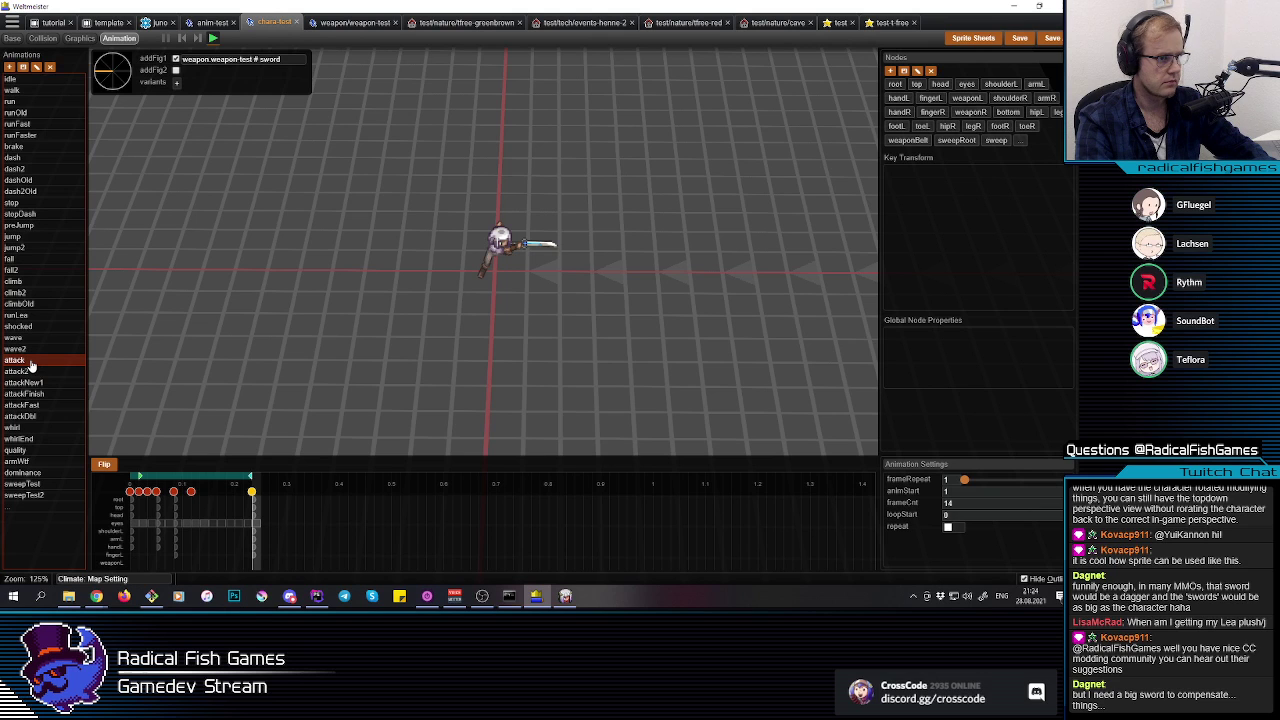
pyautogui.click(31, 372)
pyautogui.click(33, 384)
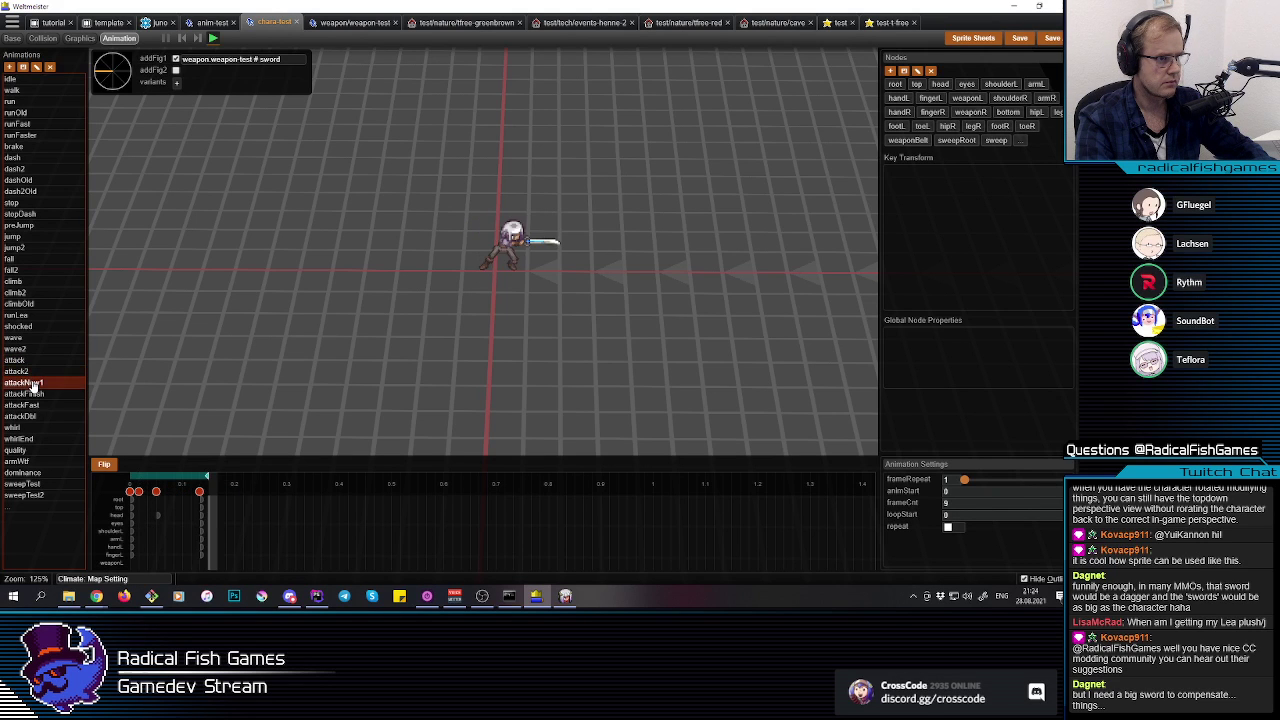
# Step: Turn the character to other facing directions and scrub attackNew1 between frames 0 and 8 to examine the poses
pyautogui.press('q')
pyautogui.press('q')
pyautogui.press('e')
pyautogui.press('e')
pyautogui.press('e')
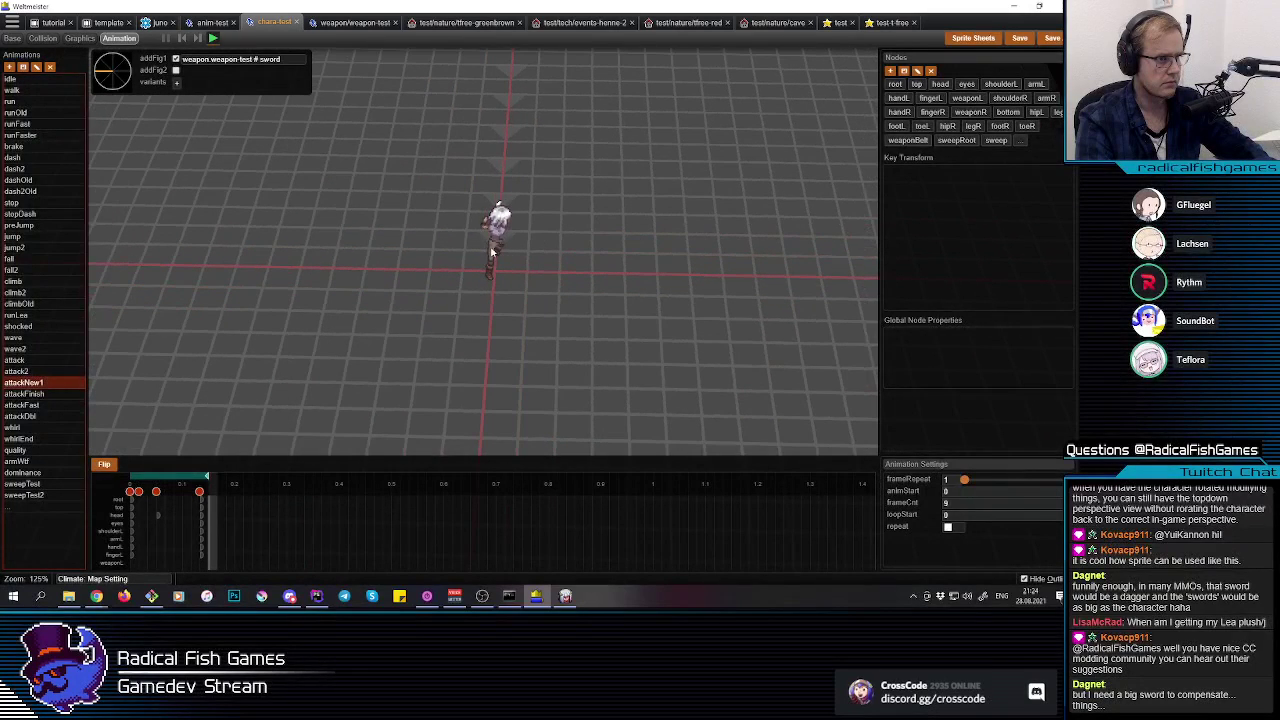
pyautogui.click(493, 257)
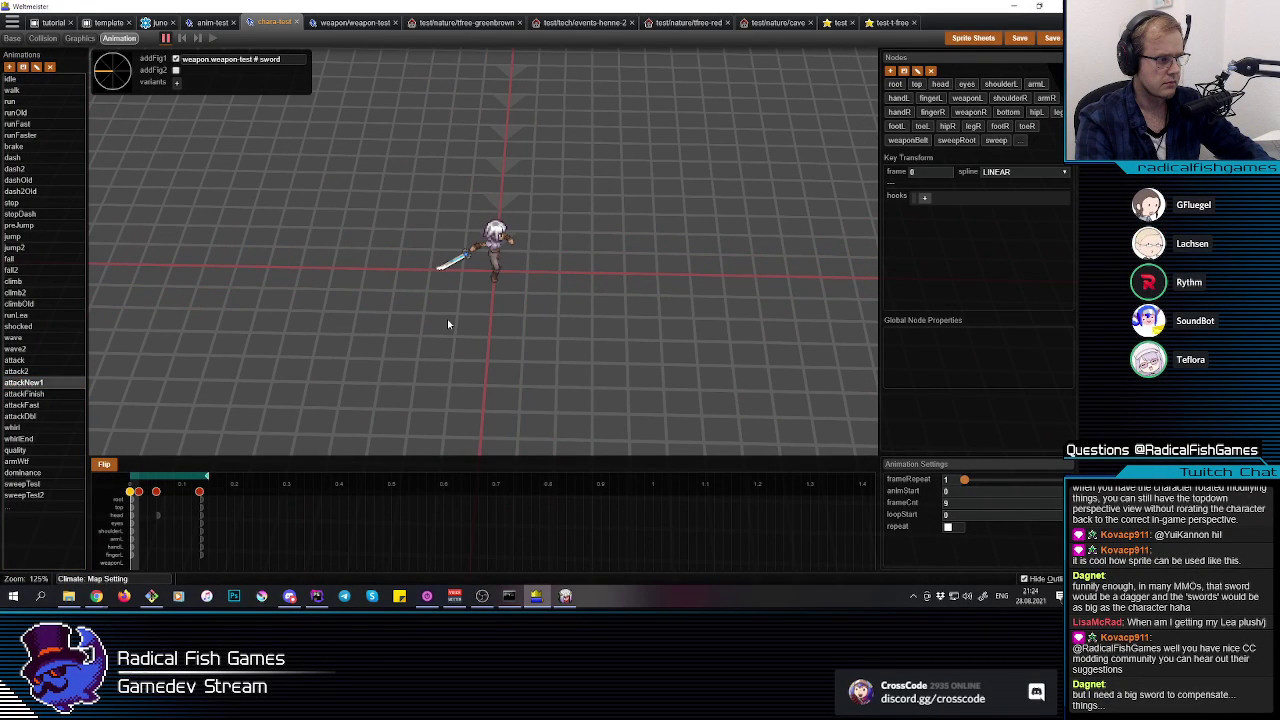
pyautogui.moveTo(210, 514); pyautogui.dragTo(72, 528)
pyautogui.press('e')
pyautogui.press('e')
pyautogui.moveTo(519, 264); pyautogui.dragTo(222, 508, button='middle')
pyautogui.click(209, 549)
pyautogui.press('e')
pyautogui.moveTo(197, 550); pyautogui.dragTo(207, 534)
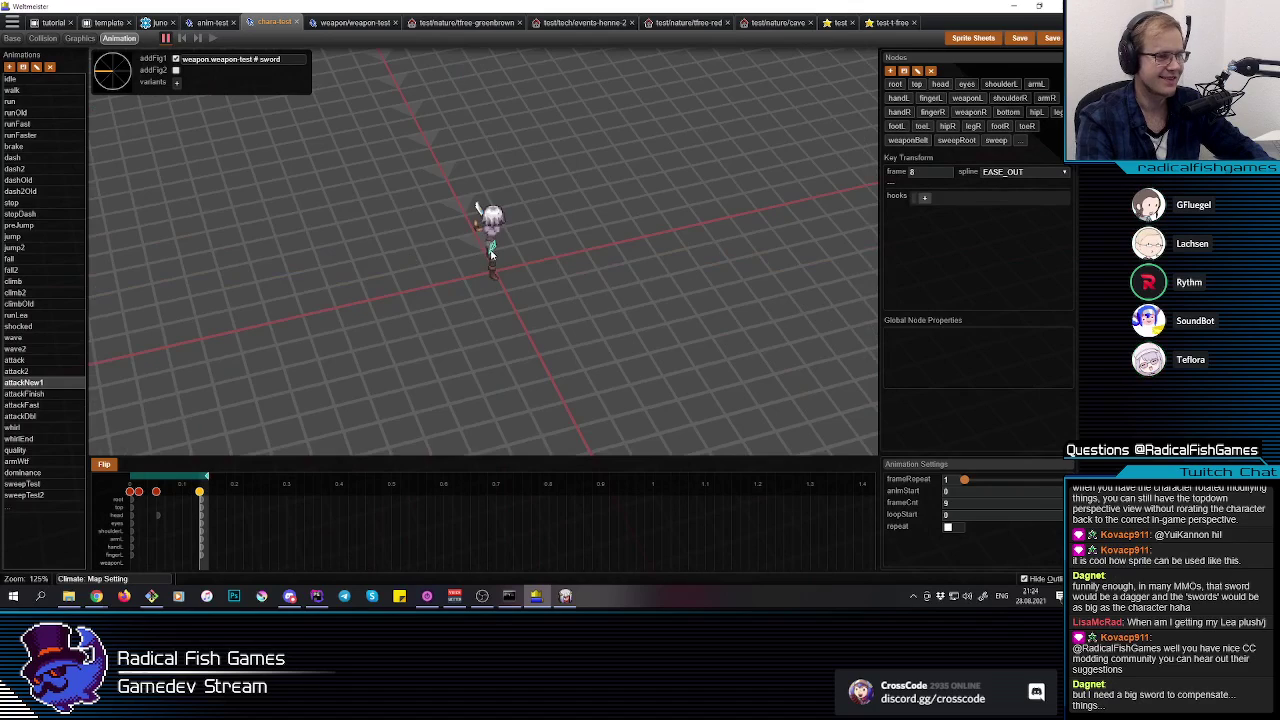
# Step: Rotate the legR node at frame 8 to about yaw 40.1, pitch 19.4 and roll 12.6
pyautogui.click(491, 253)
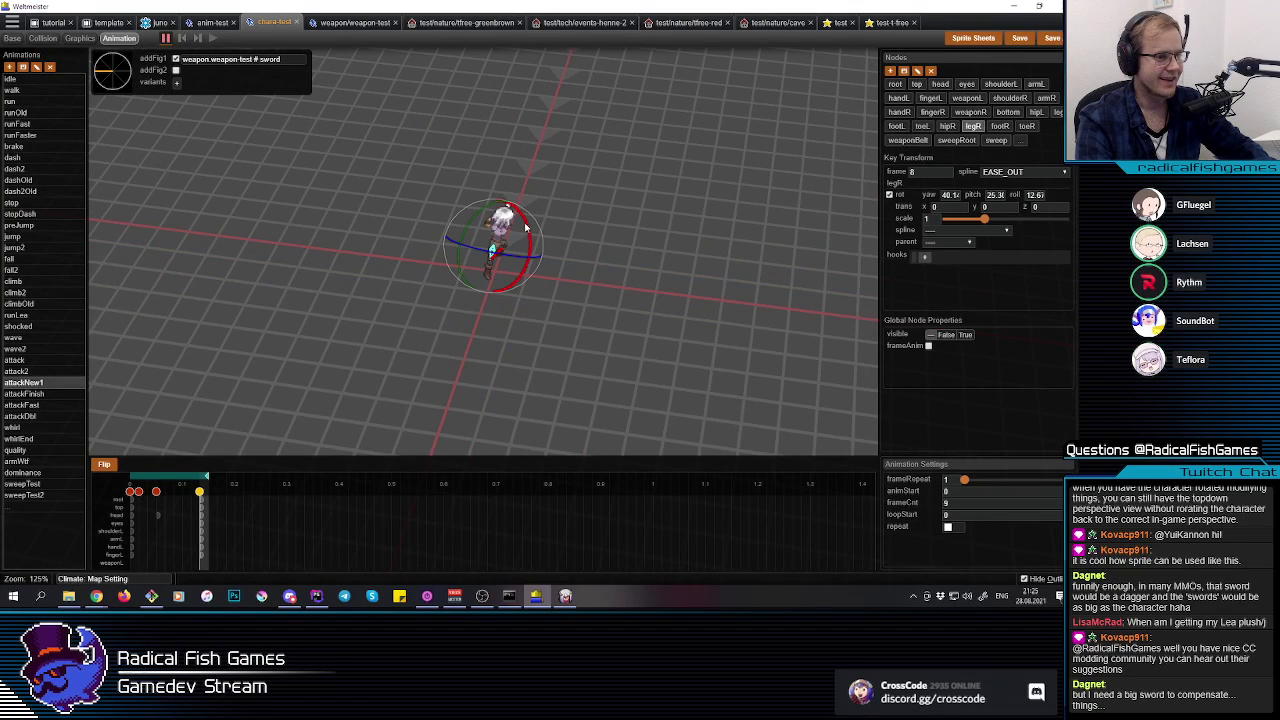
pyautogui.press('e')
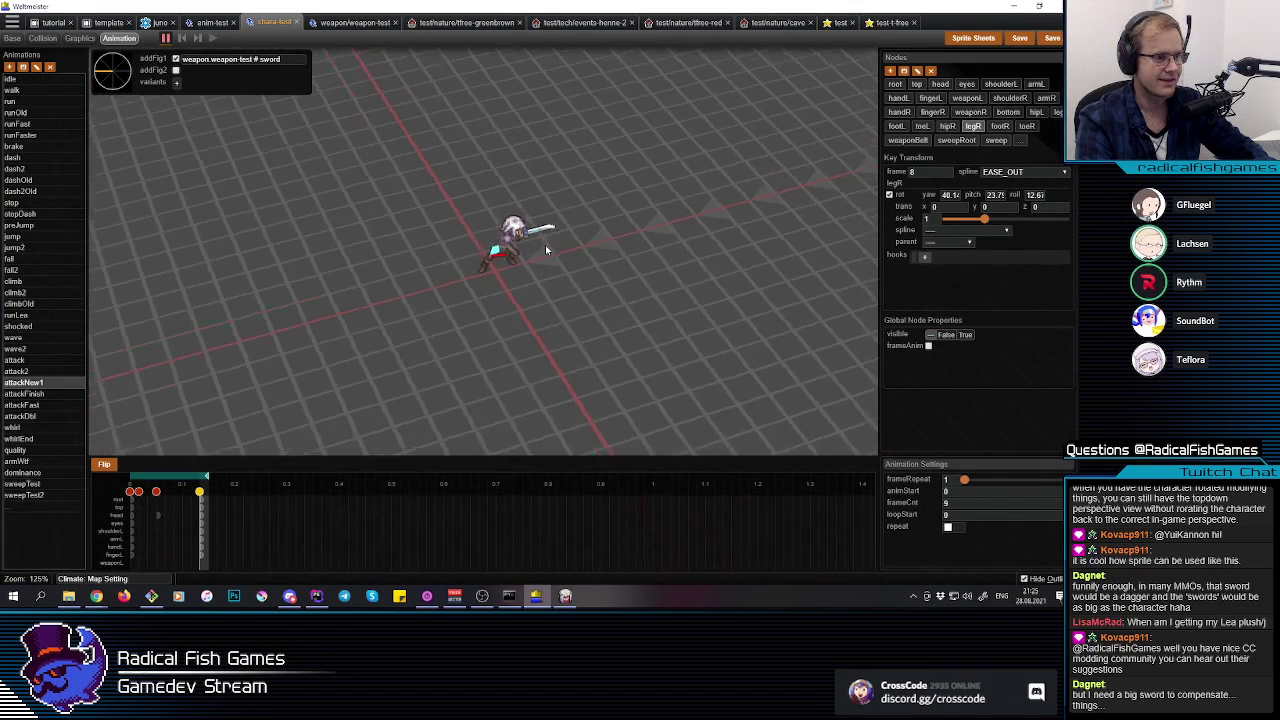
pyautogui.click(572, 286)
pyautogui.moveTo(571, 286); pyautogui.dragTo(513, 268)
pyautogui.scroll(3, 513, 270)
pyautogui.press('e')
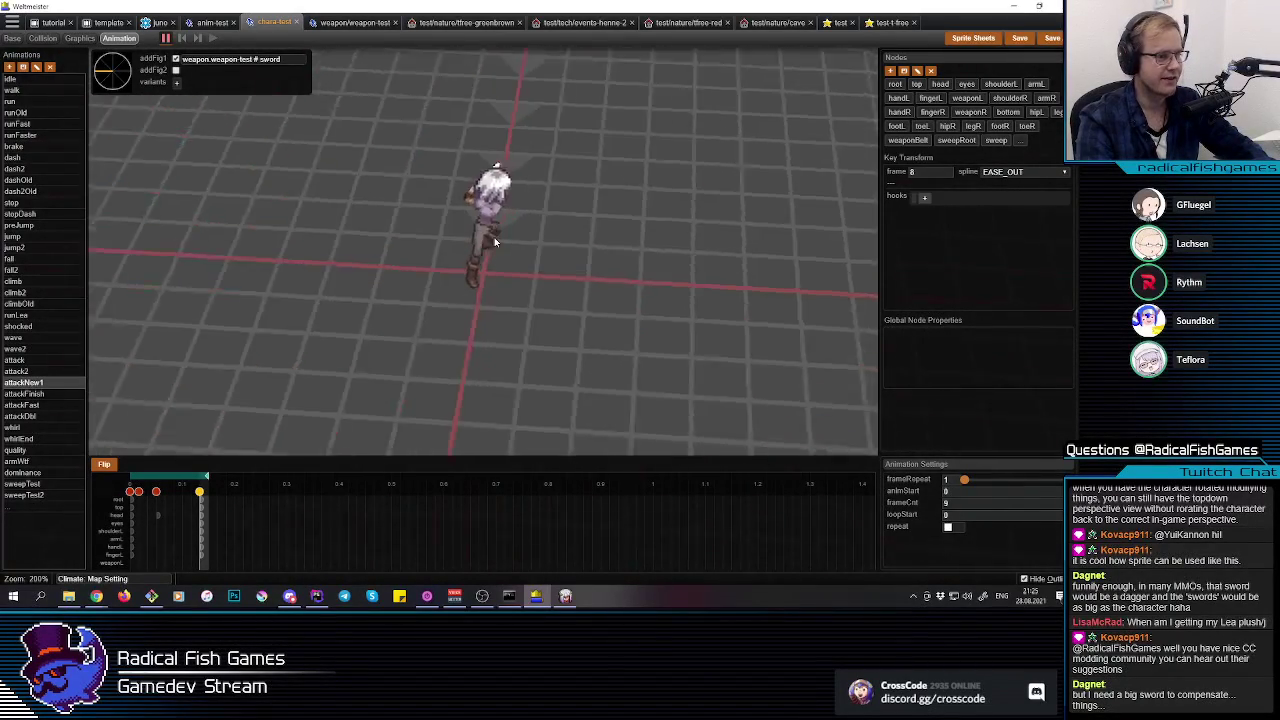
pyautogui.click(482, 240)
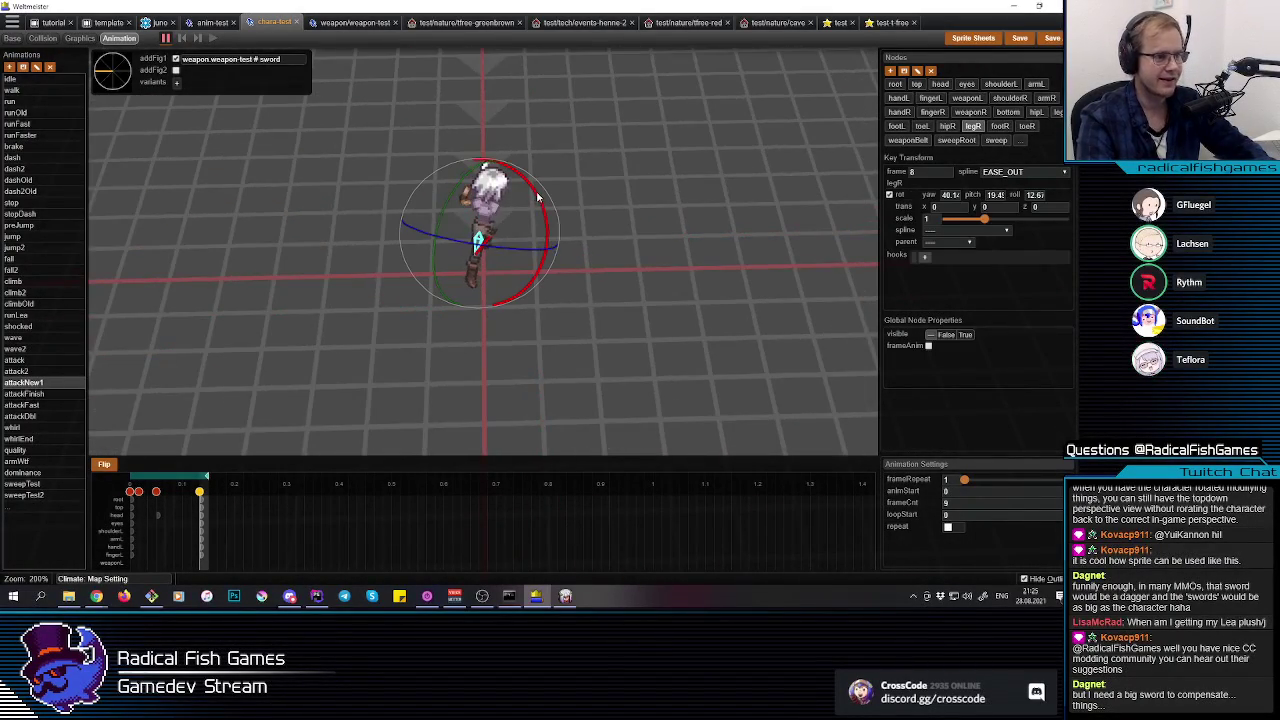
pyautogui.click(611, 200)
pyautogui.moveTo(611, 200); pyautogui.dragTo(606, 209)
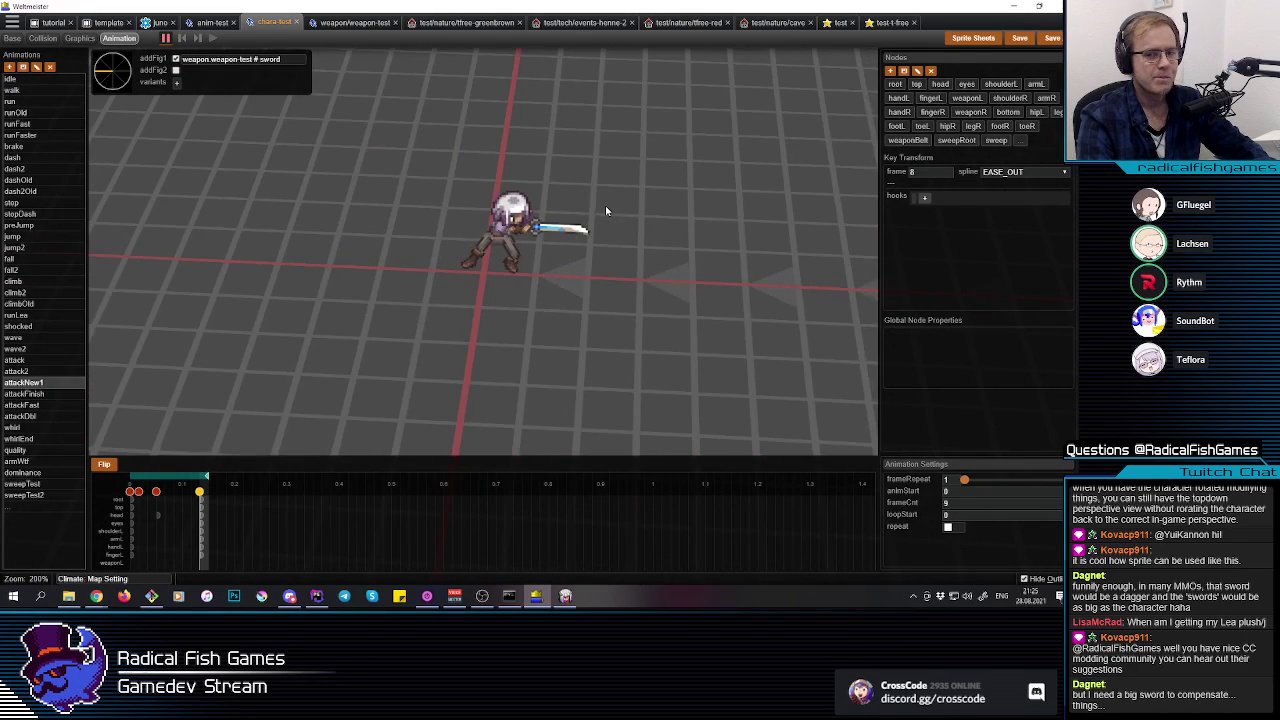
# Step: Play attackNew1 and examine its final pose at frame 8 from several viewing directions
pyautogui.press('e')
pyautogui.press('q')
pyautogui.press('e')
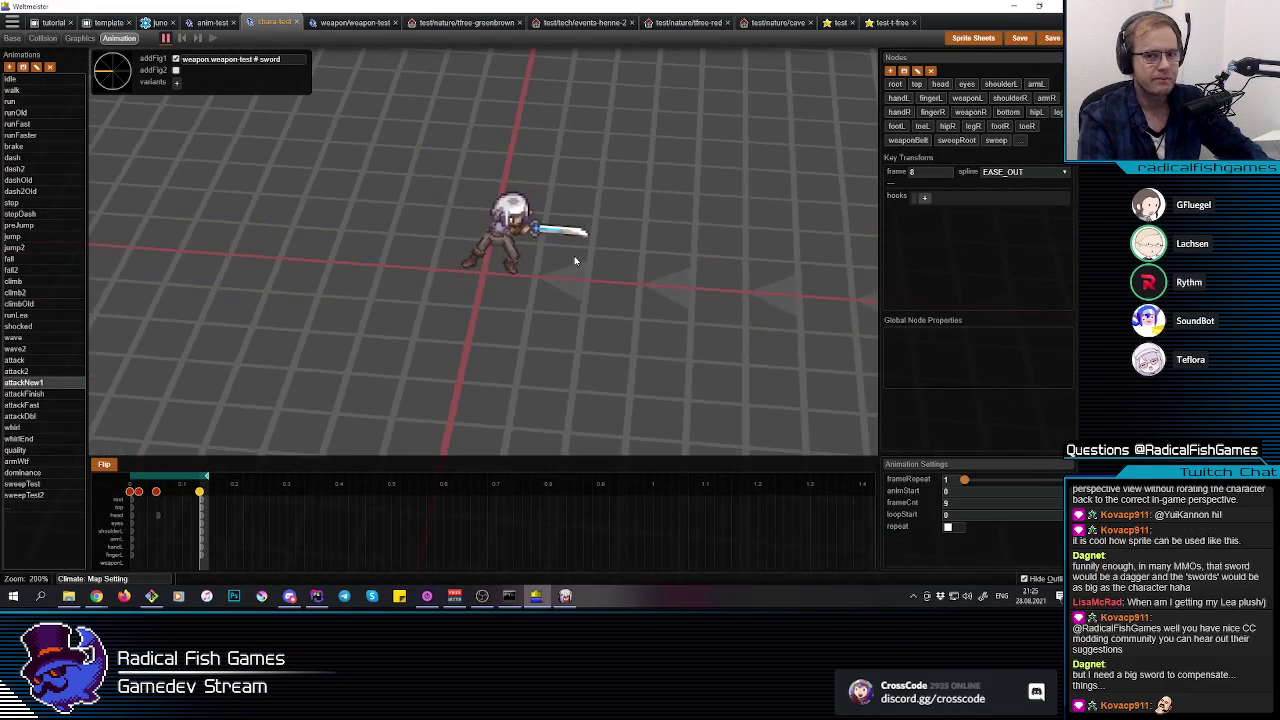
pyautogui.press('q')
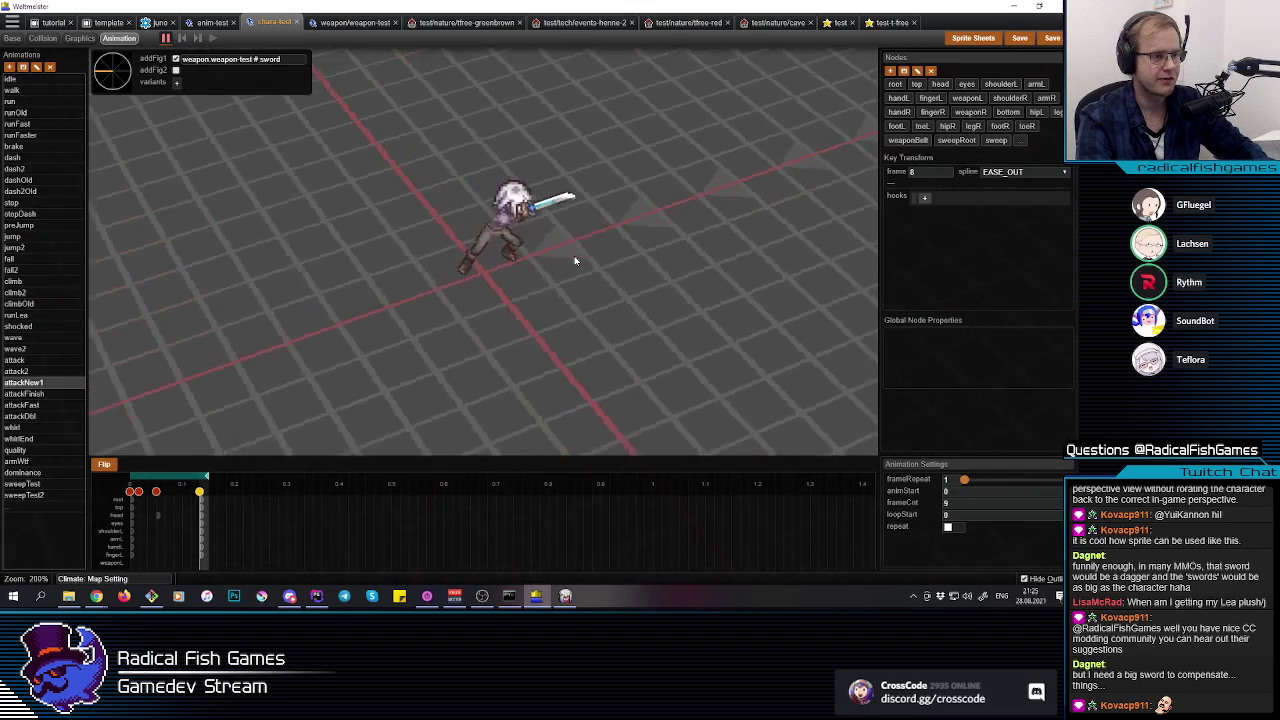
pyautogui.press('e')
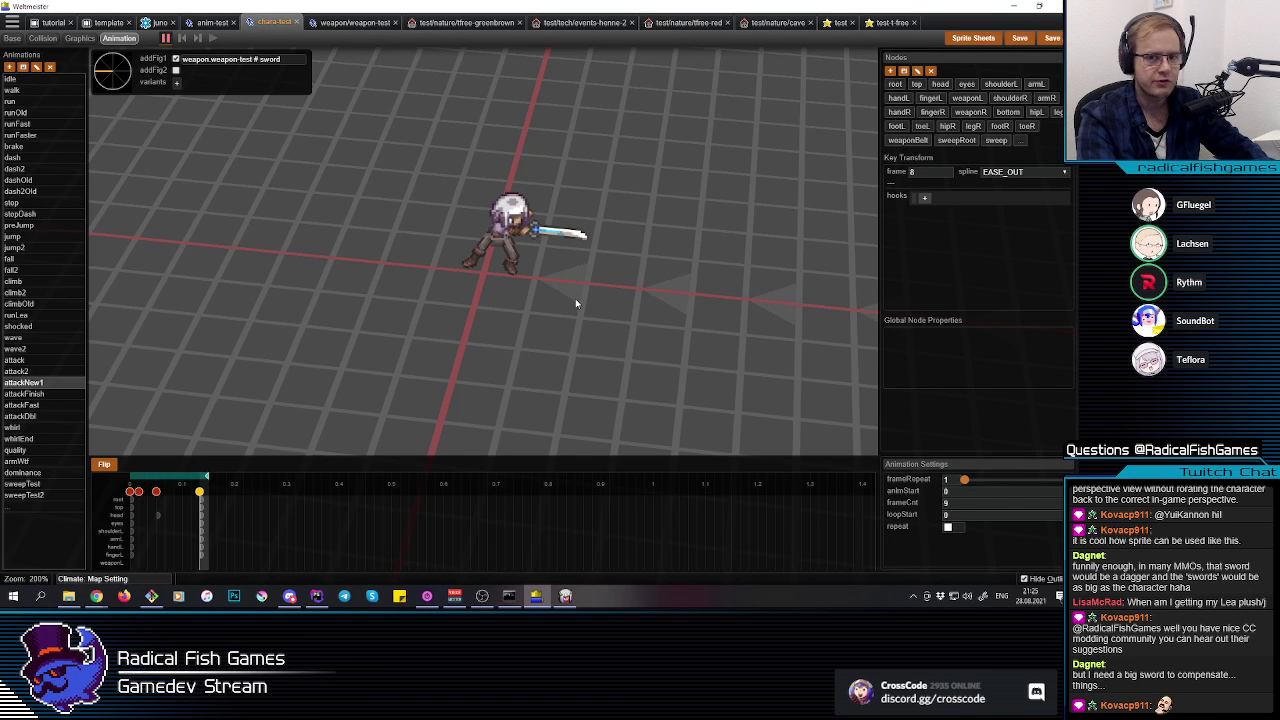
pyautogui.click(482, 231)
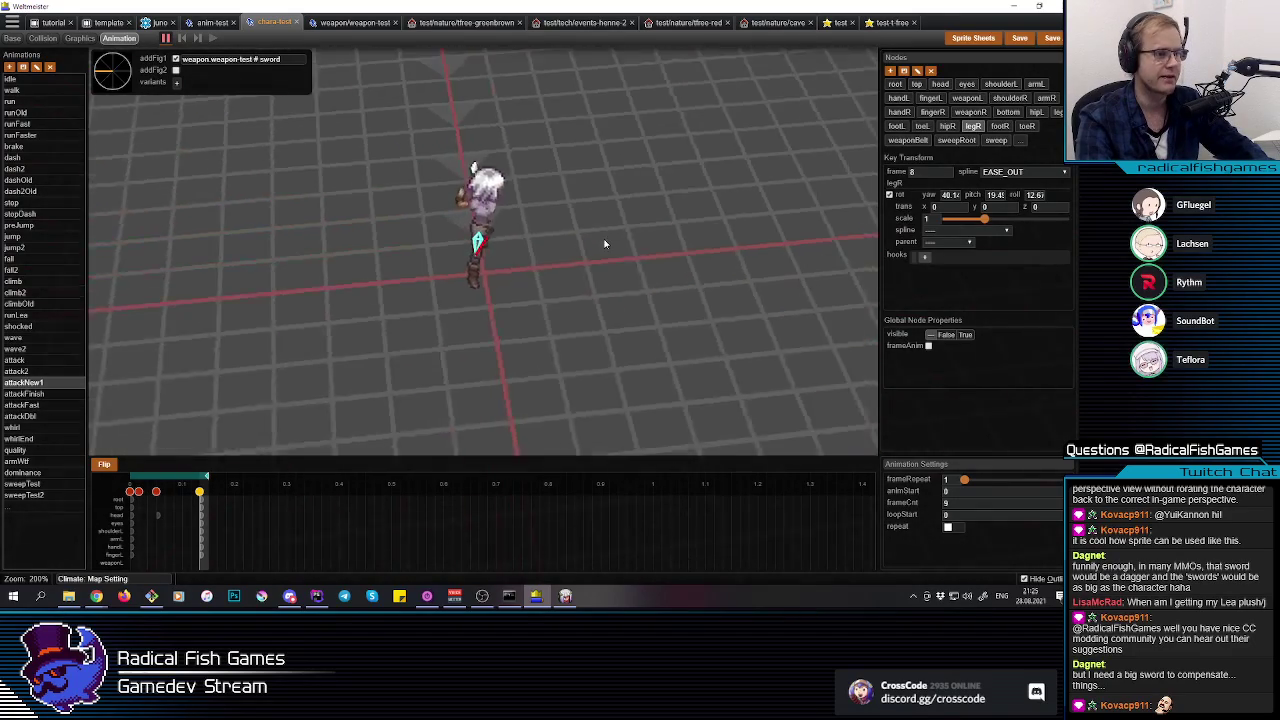
pyautogui.click(617, 290)
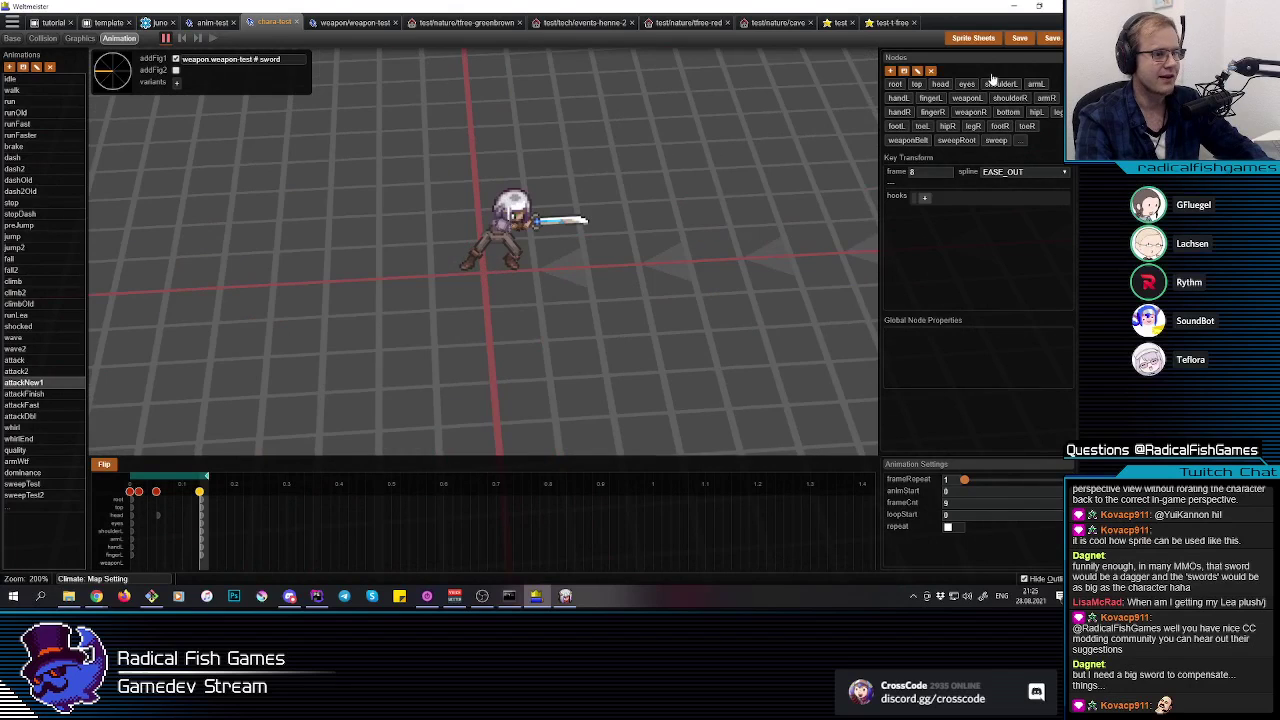
pyautogui.moveTo(654, 306); pyautogui.dragTo(636, 306, button='middle')
pyautogui.press('space')
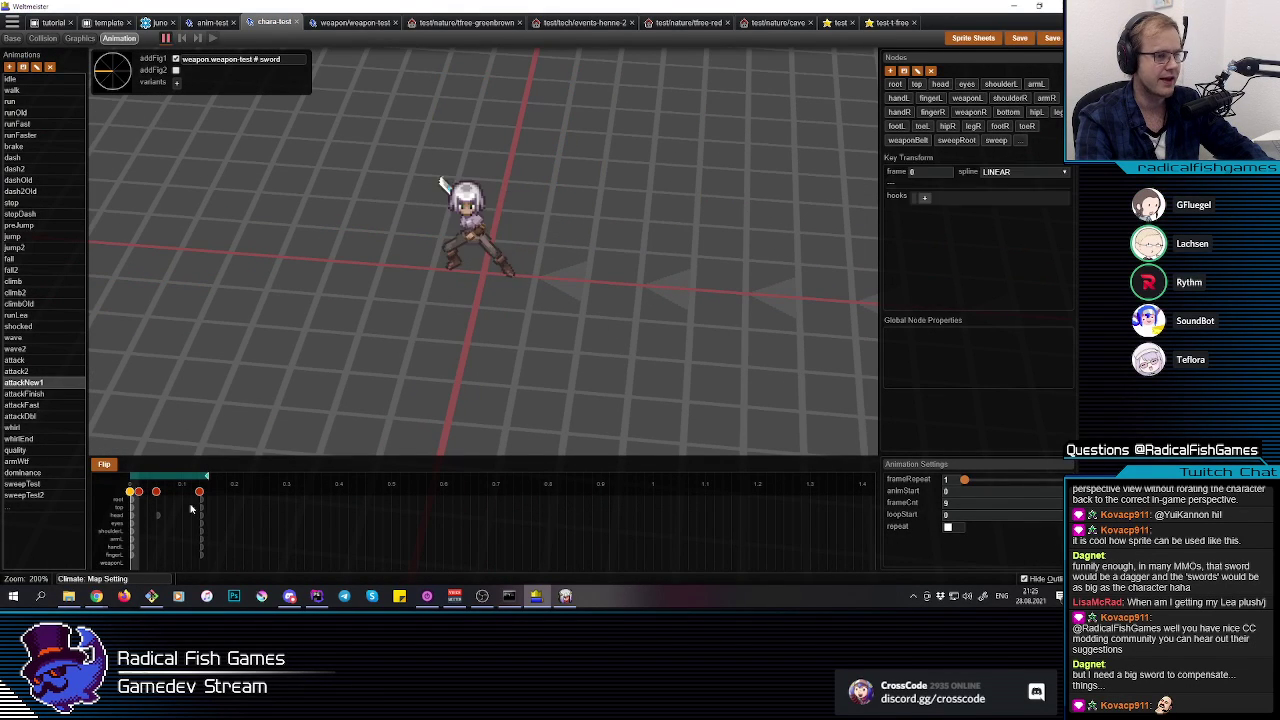
pyautogui.moveTo(687, 269); pyautogui.dragTo(540, 269, button='middle')
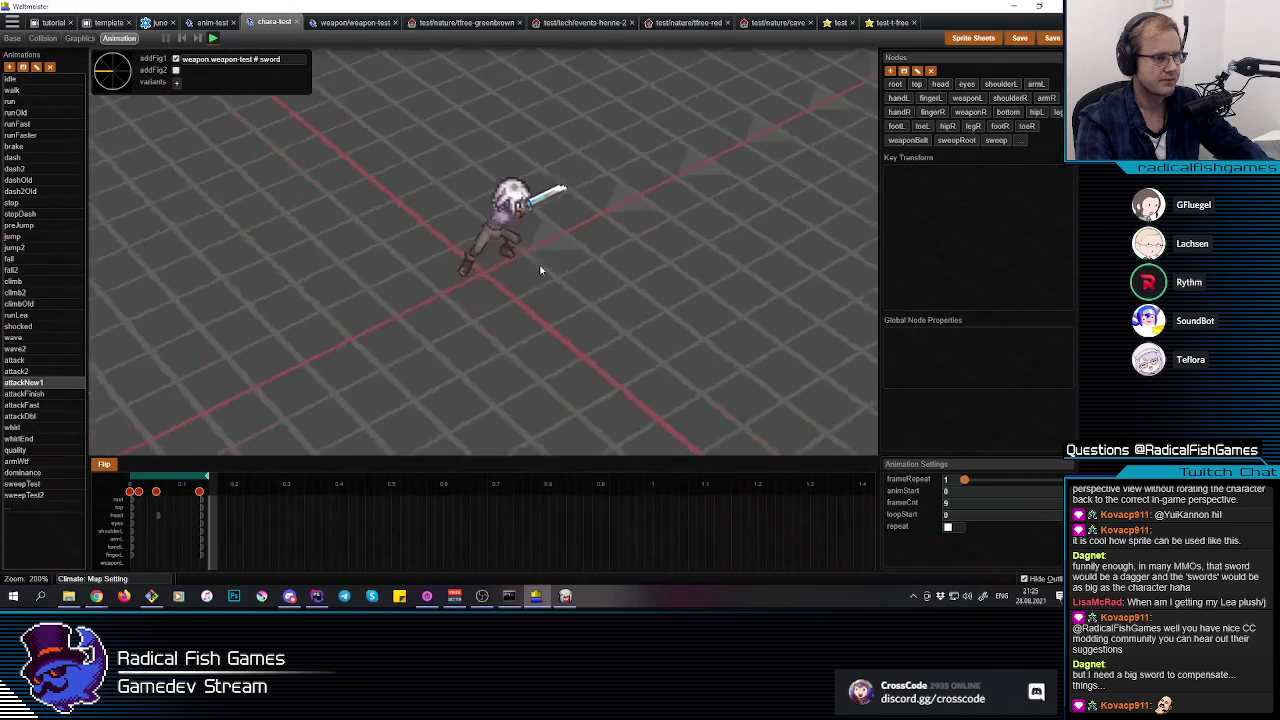
pyautogui.press('space')
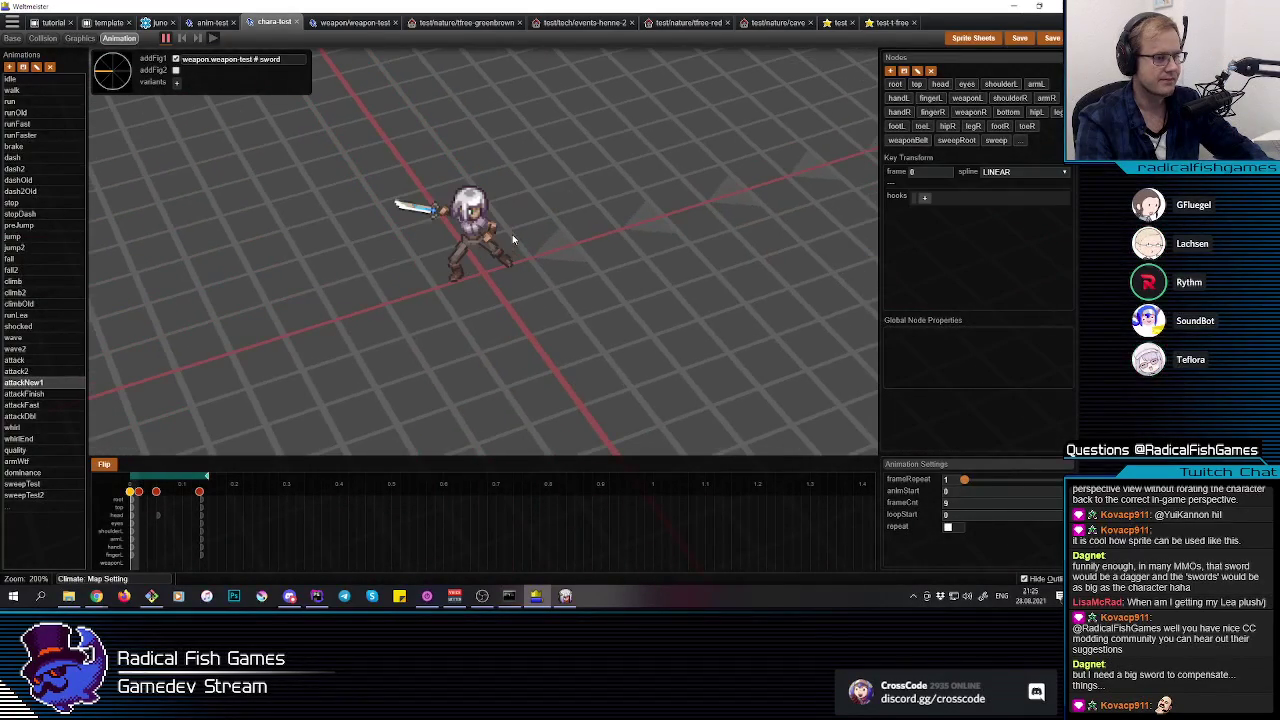
# Step: Examine the right toe and right leg nodes at frames 8 and 0 of attackNew1
pyautogui.click(201, 526)
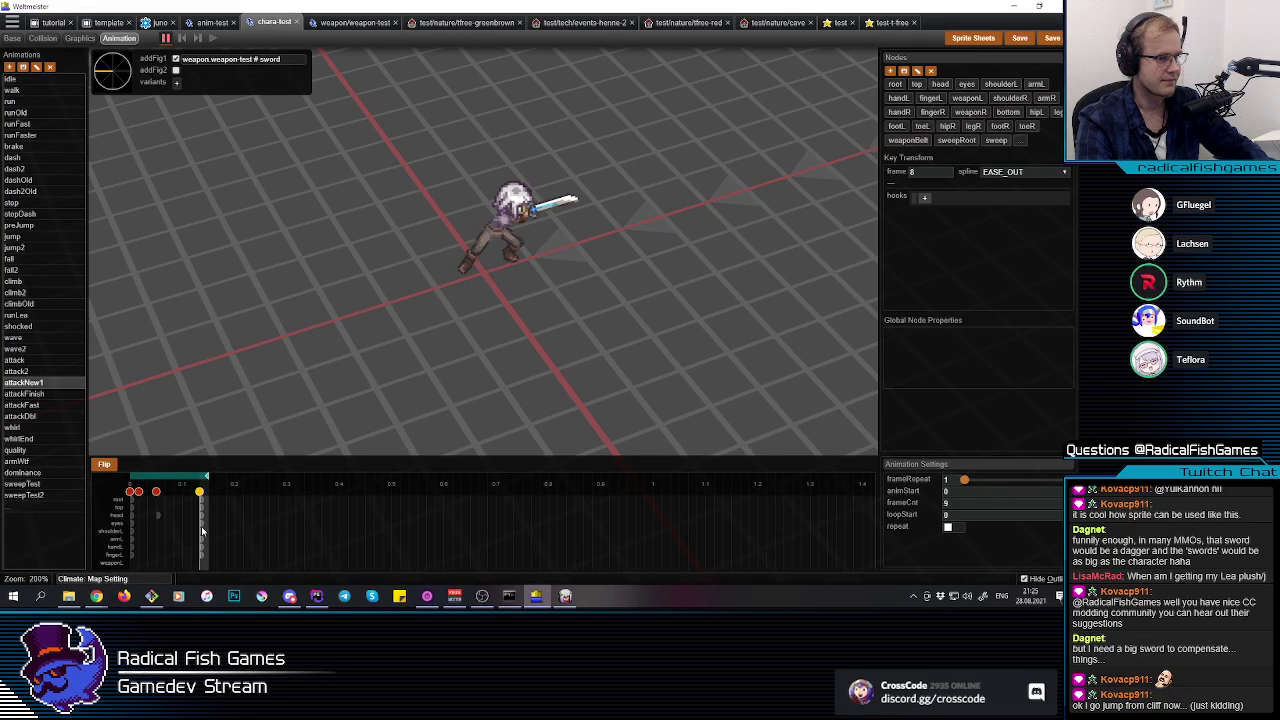
pyautogui.moveTo(498, 318); pyautogui.dragTo(466, 274)
pyautogui.click(465, 270)
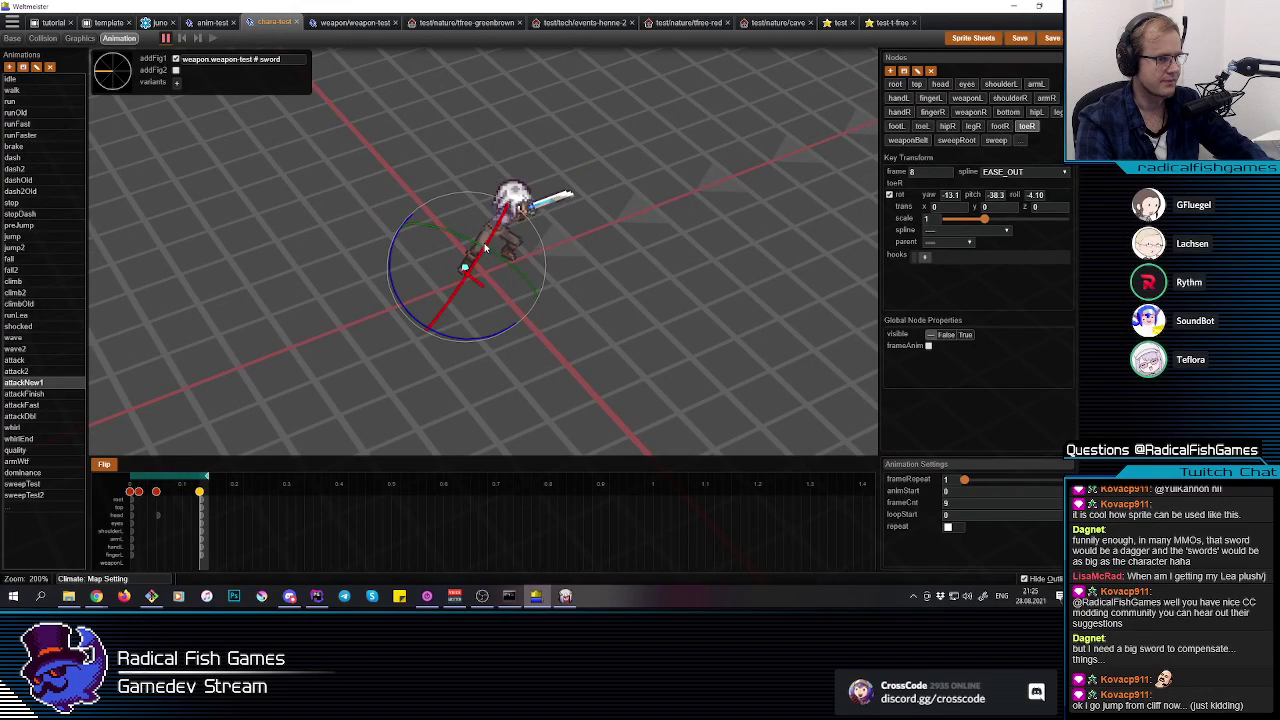
pyautogui.moveTo(485, 273); pyautogui.dragTo(54, 543)
pyautogui.press('space')
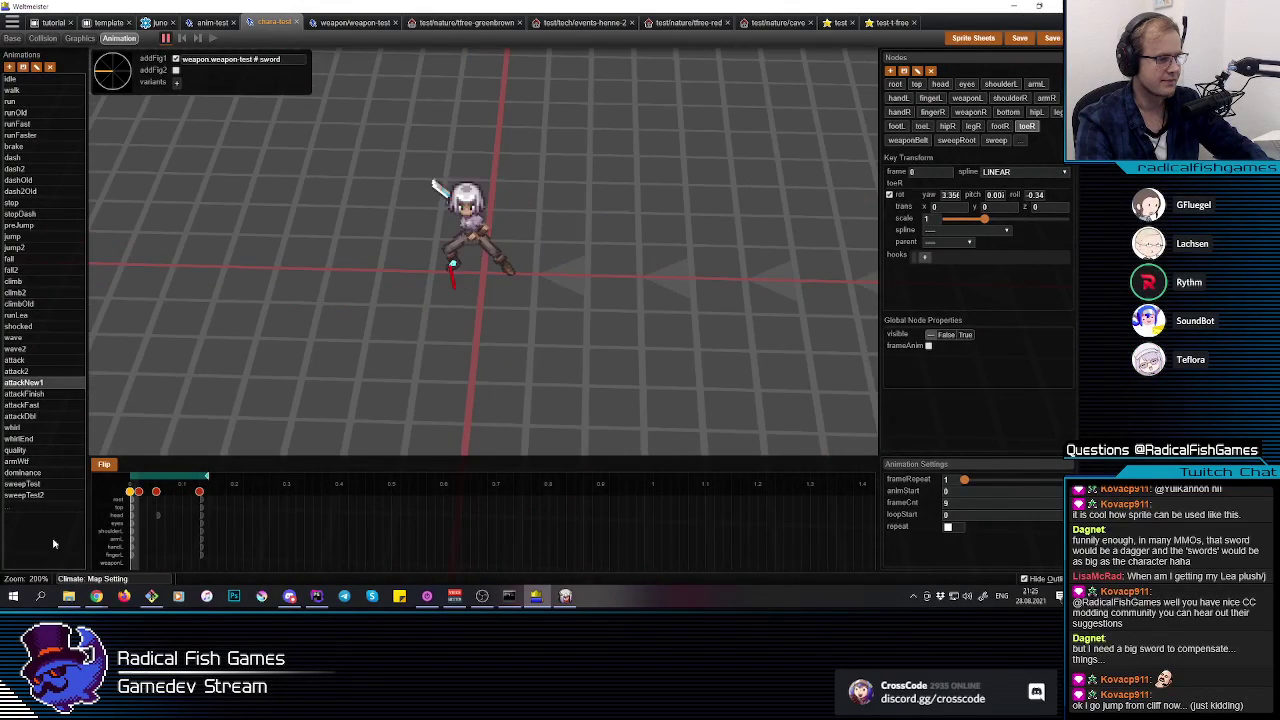
pyautogui.moveTo(478, 250)
pyautogui.mouseDown()
pyautogui.moveTo(523, 294)
pyautogui.moveTo(491, 248)
pyautogui.mouseUp()
pyautogui.click(488, 250)
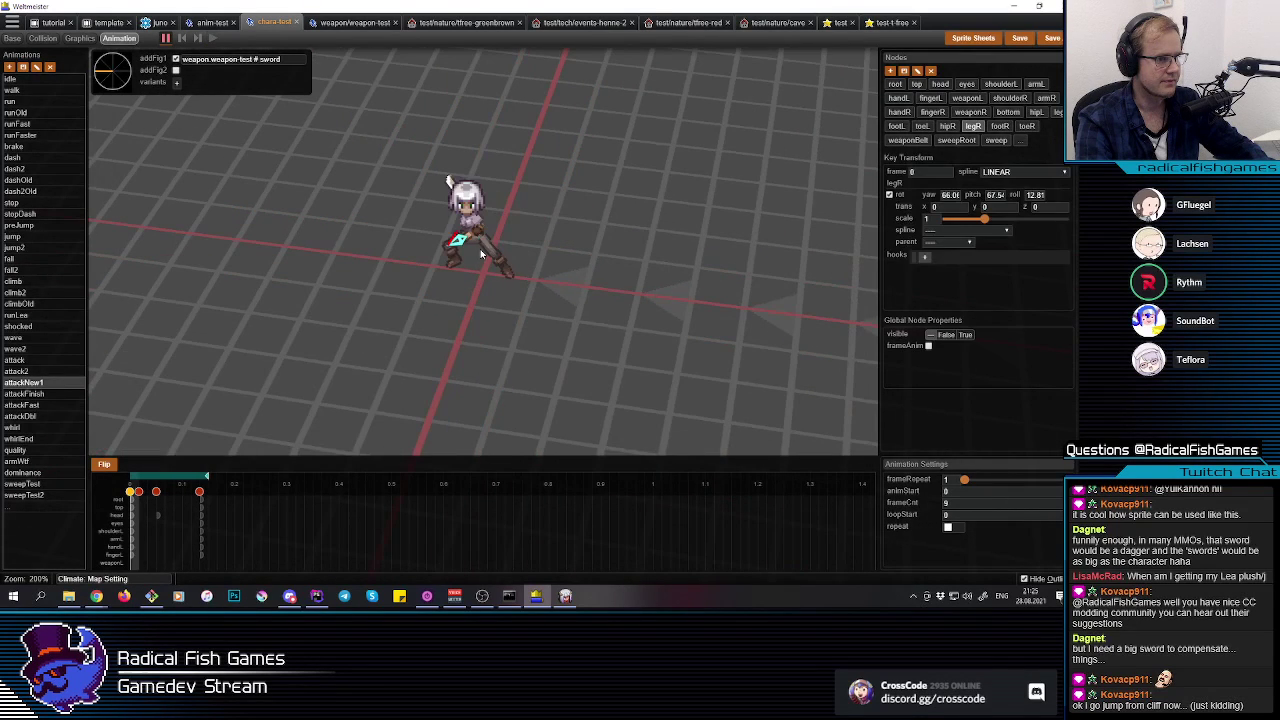
pyautogui.click(206, 536)
# Step: Rotate the footR node at frame 8 to a pitch of about -22.1
pyautogui.moveTo(430, 295); pyautogui.dragTo(513, 232, button='middle')
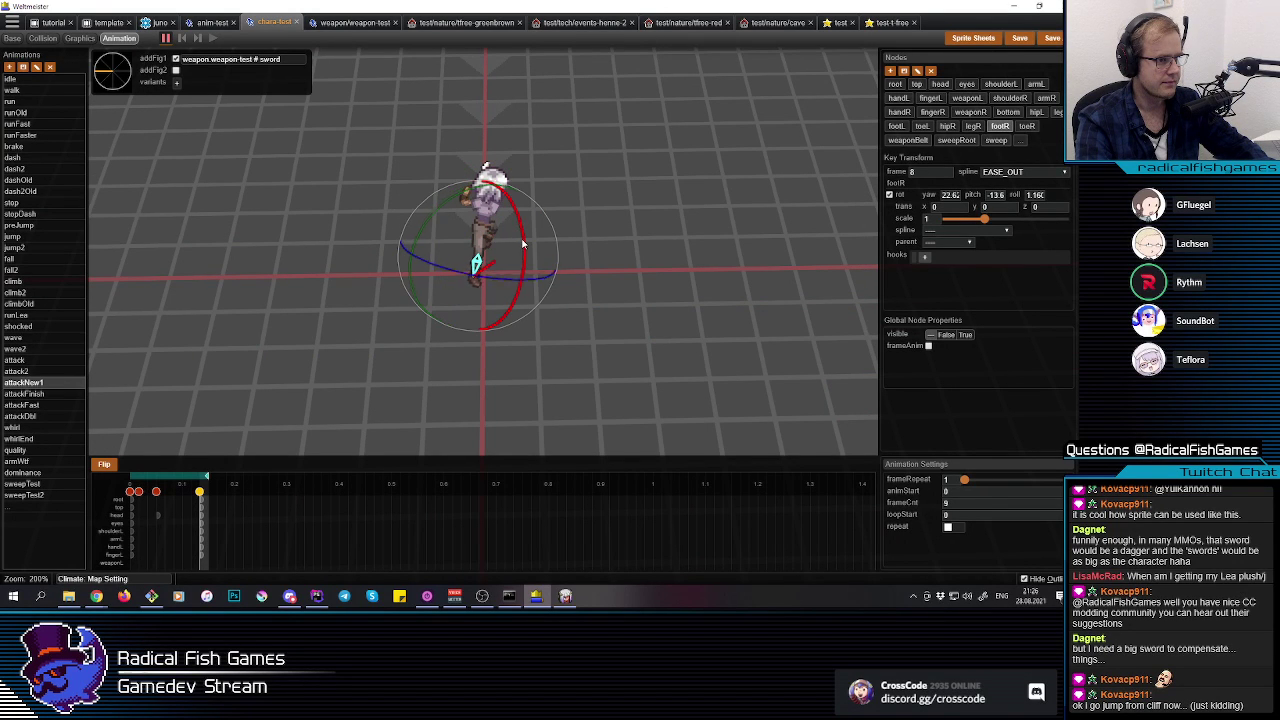
pyautogui.moveTo(522, 243); pyautogui.dragTo(524, 249)
pyautogui.moveTo(573, 216); pyautogui.dragTo(597, 240, button='middle')
pyautogui.moveTo(596, 238); pyautogui.dragTo(553, 232)
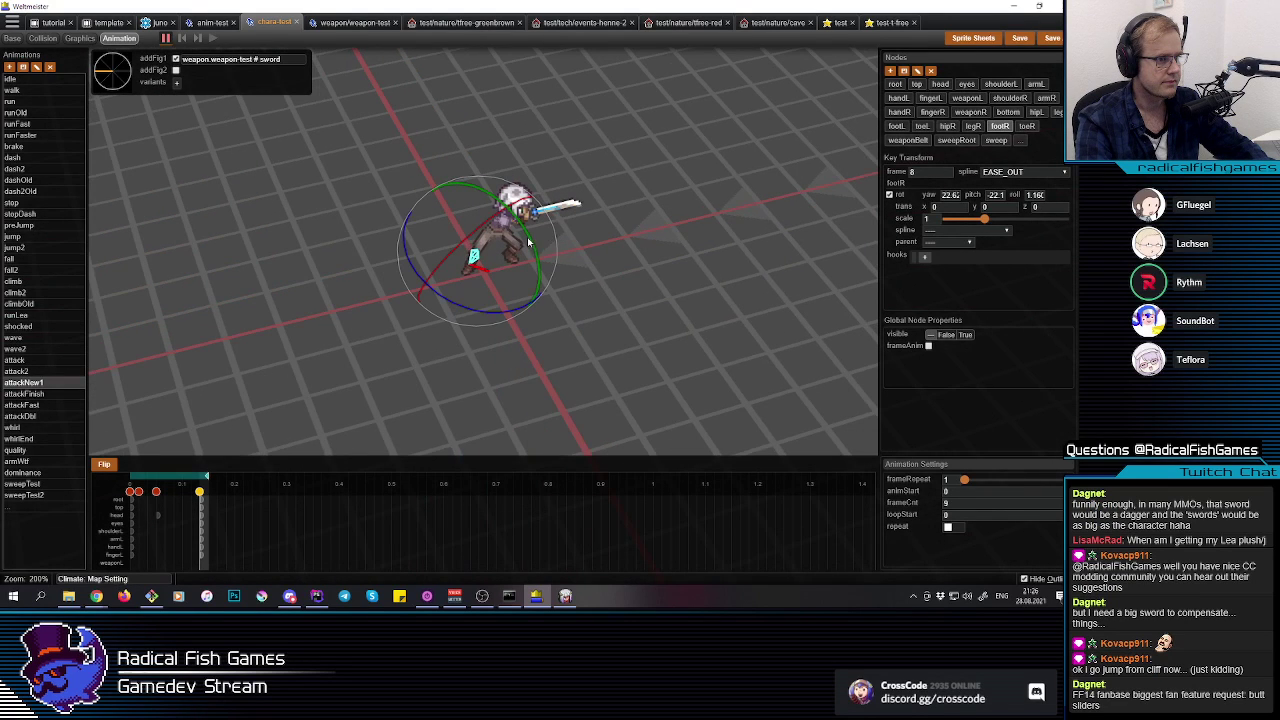
# Step: Try rotating the toeR node at frame 8 to about yaw -17.7, pitch -26.6 and roll 5.1
pyautogui.click(485, 287)
pyautogui.click(467, 267)
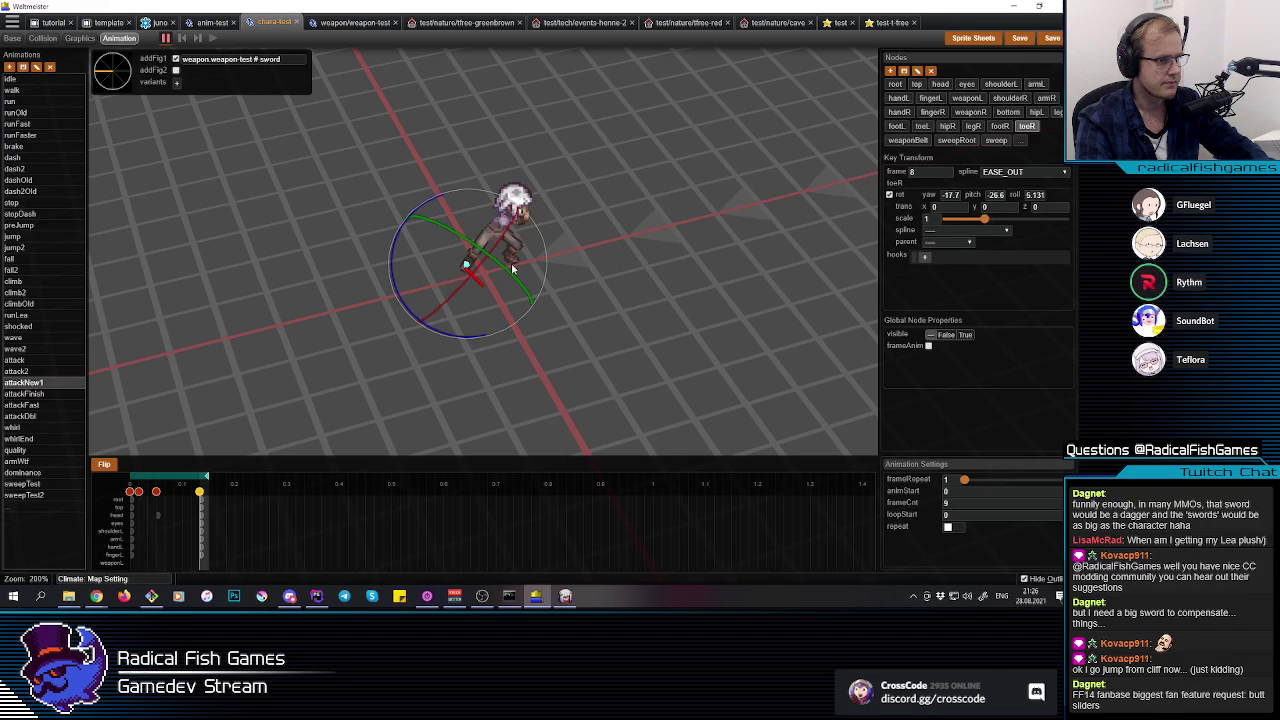
pyautogui.click(633, 288)
pyautogui.moveTo(633, 288); pyautogui.dragTo(630, 291, button='middle')
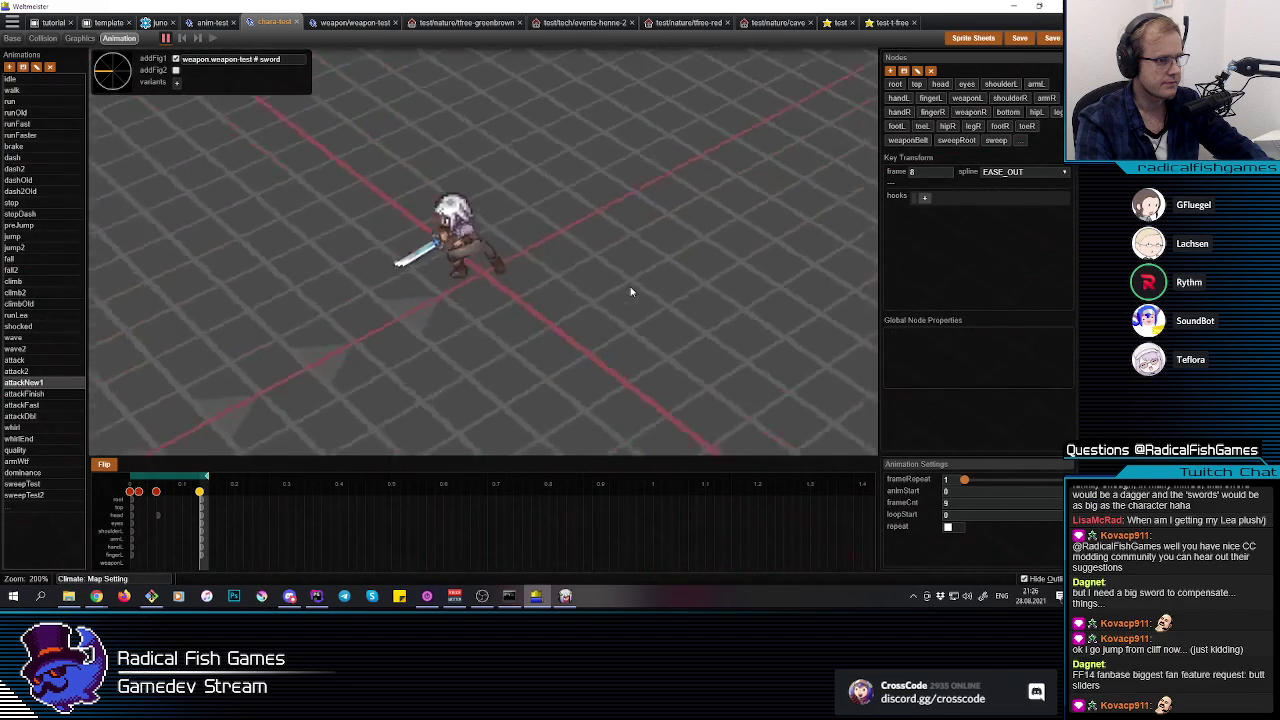
pyautogui.moveTo(630, 290); pyautogui.dragTo(630, 290, button='middle')
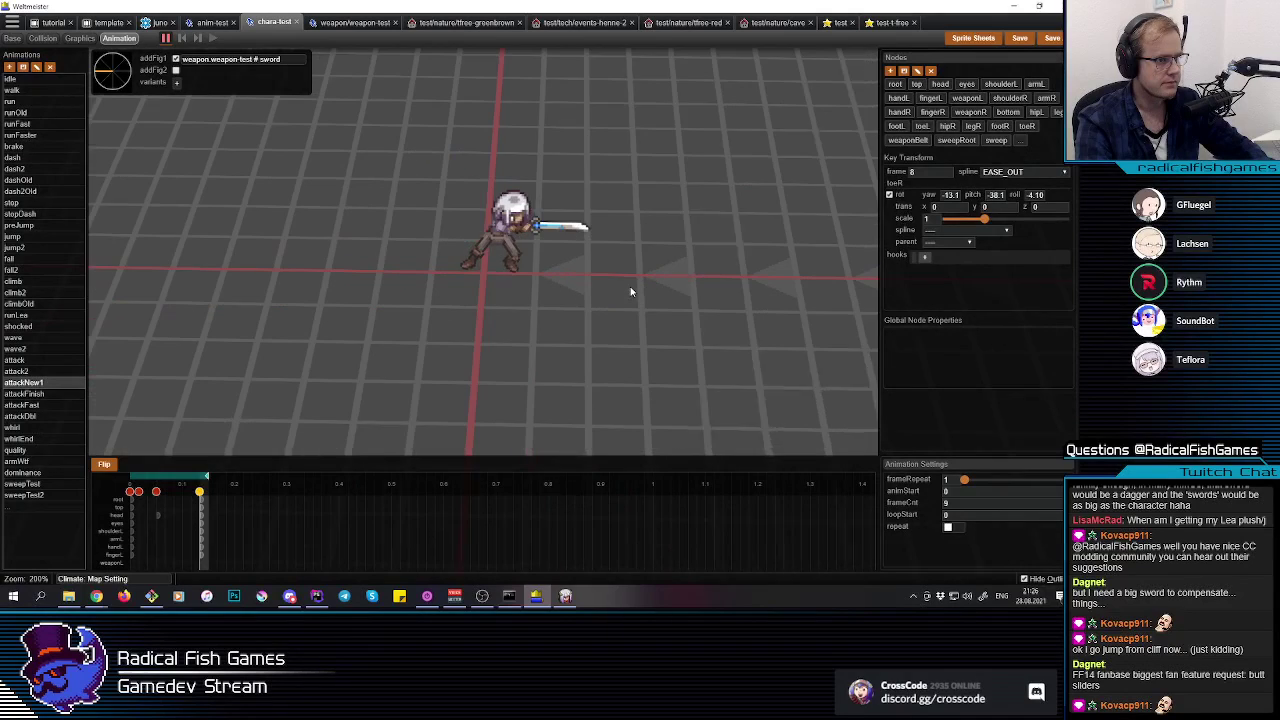
# Step: Play attackNew1 again and check the right leg's pose at frame 8 from different viewing directions
pyautogui.press('space')
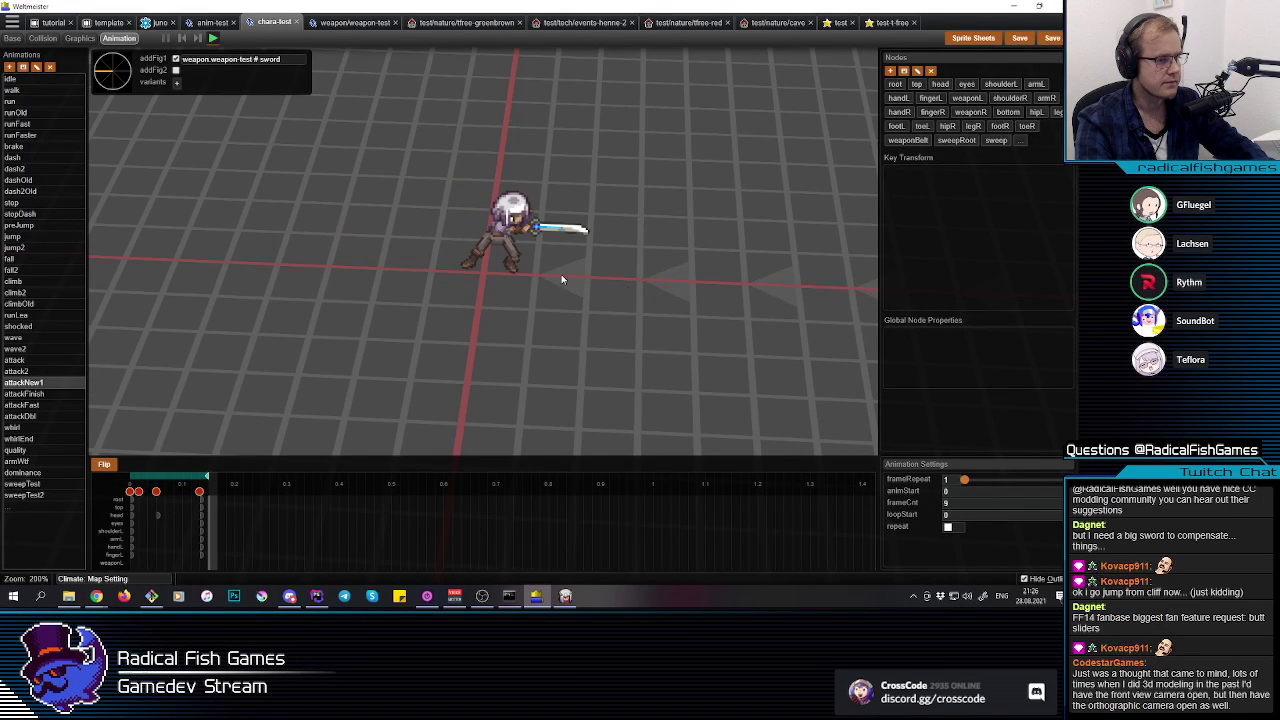
pyautogui.click(485, 246)
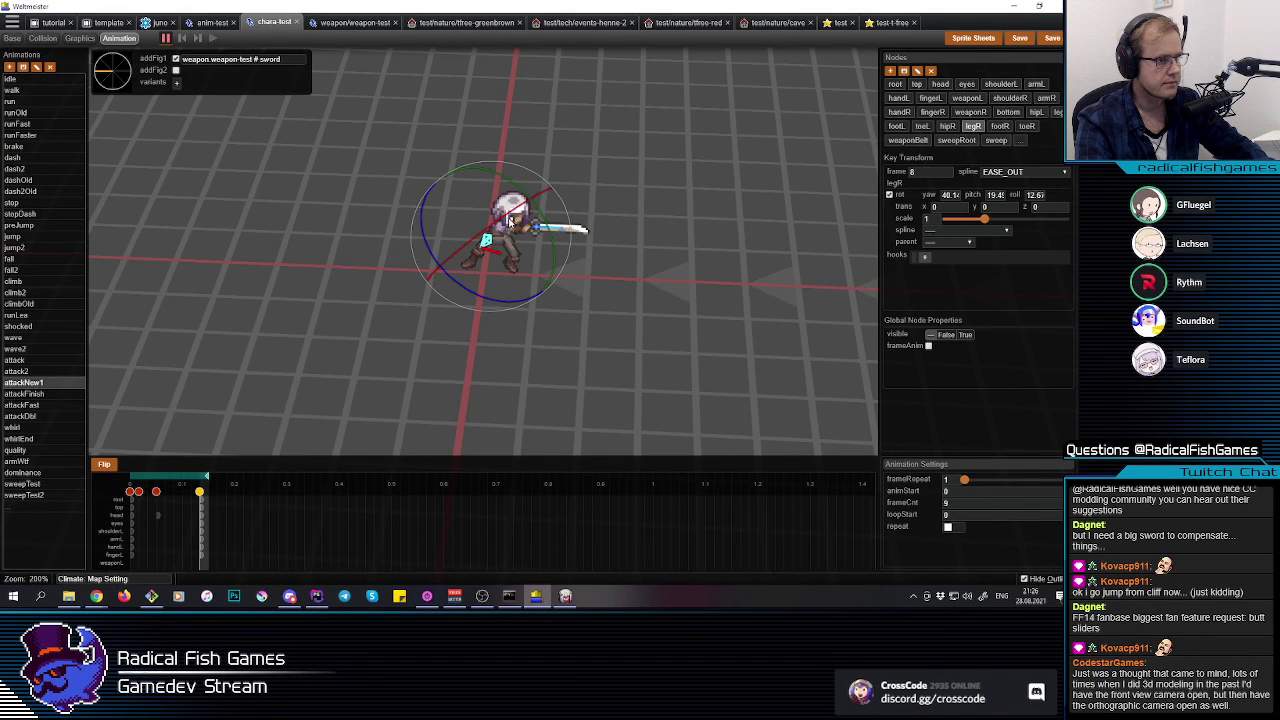
pyautogui.click(585, 340)
pyautogui.press('Left')
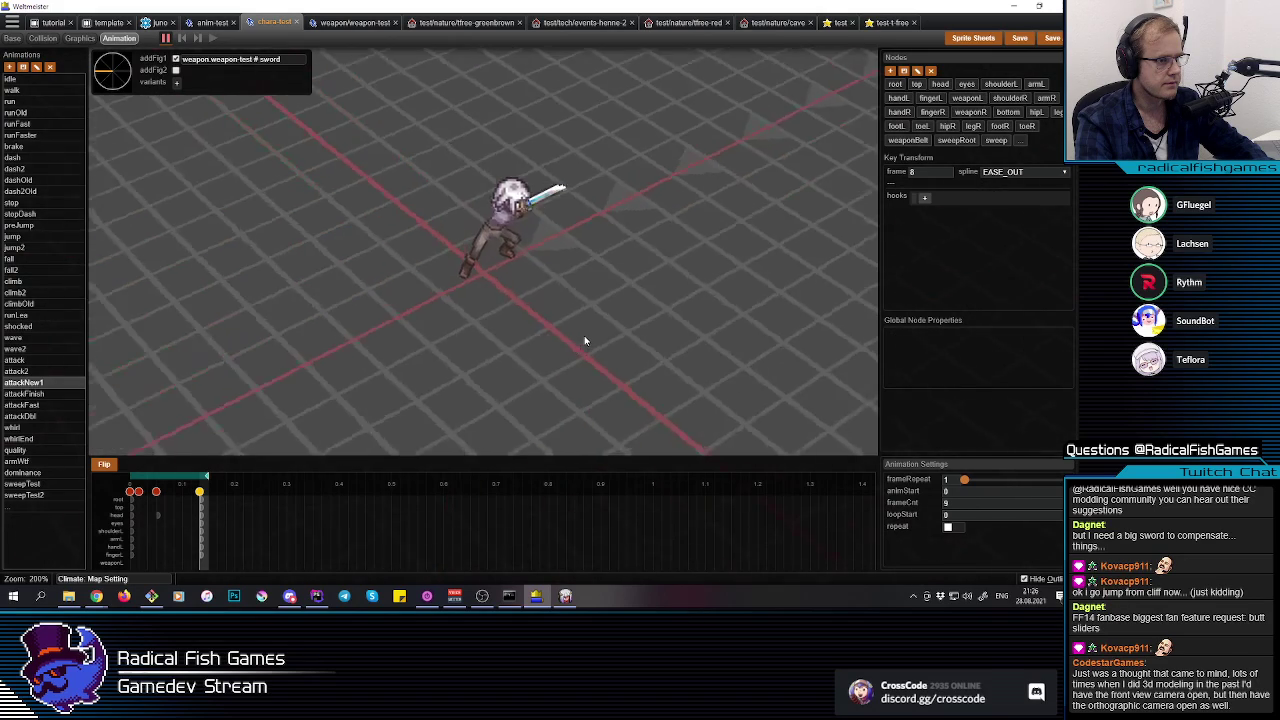
pyautogui.press('Right')
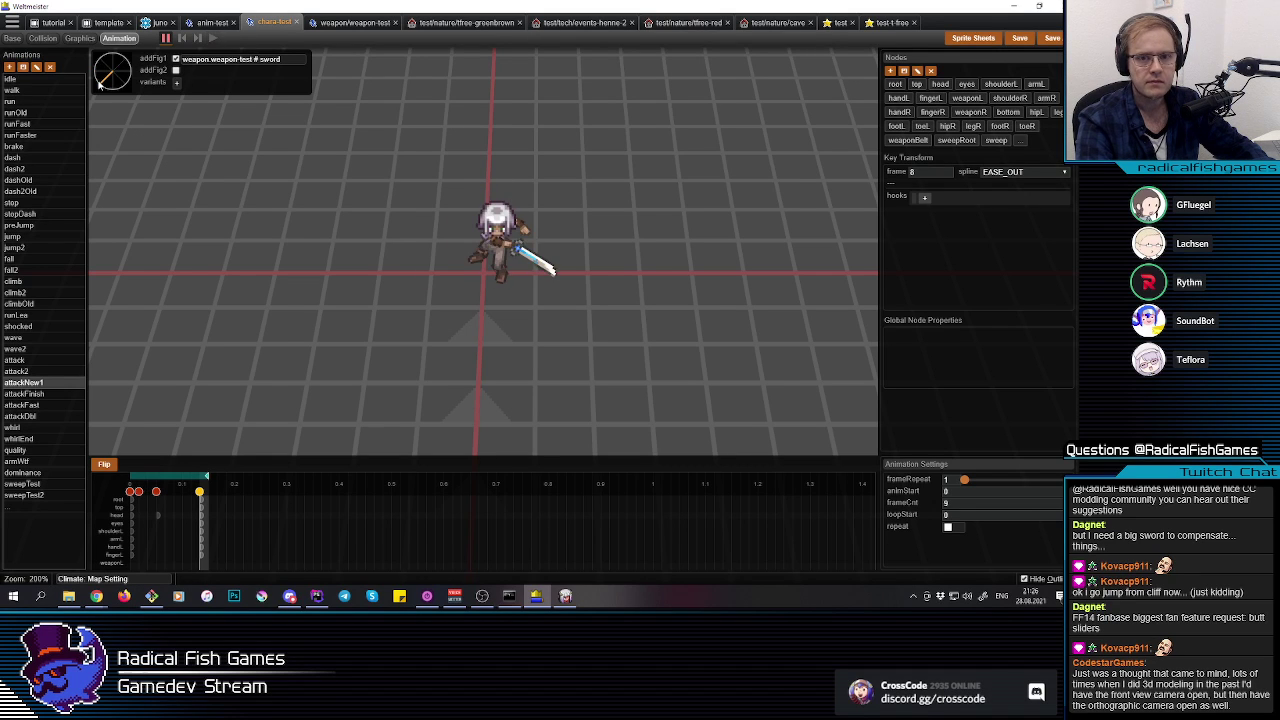
# Step: Turn the character to face the viewer, play attackNew1 and examine the head node at frame 3
pyautogui.press('space')
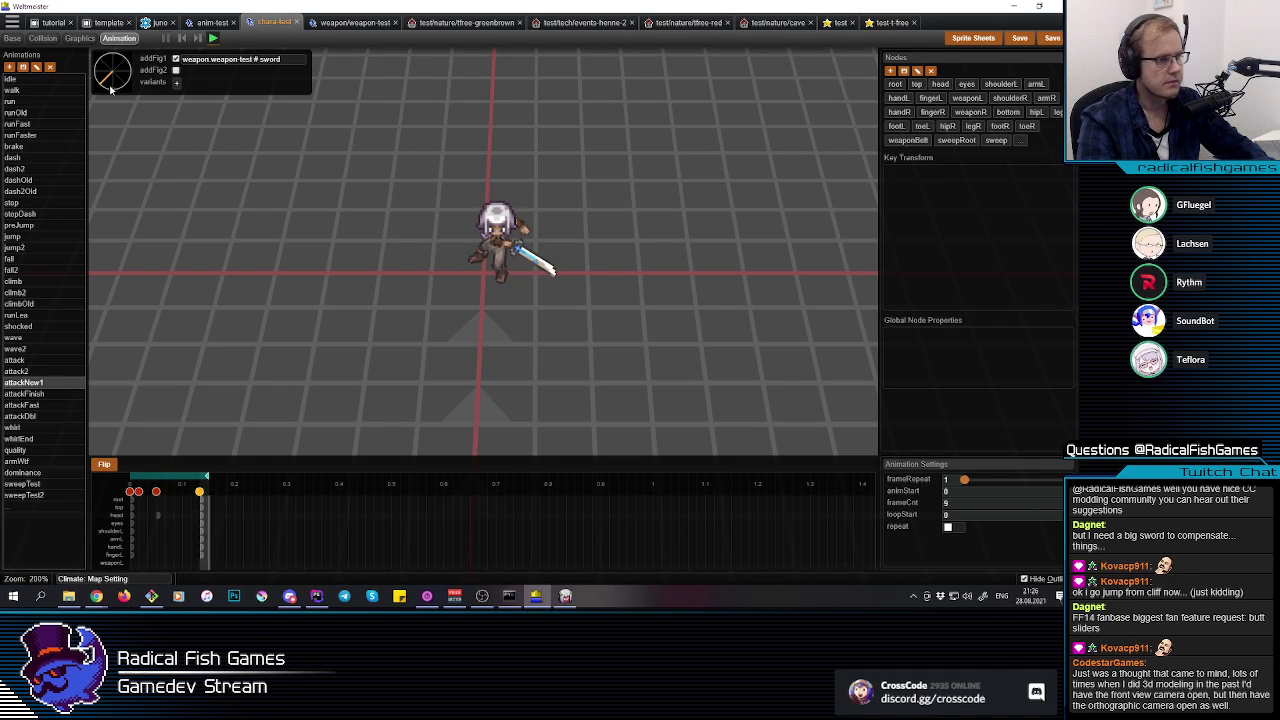
pyautogui.click(112, 89)
pyautogui.press('space')
pyautogui.press('space')
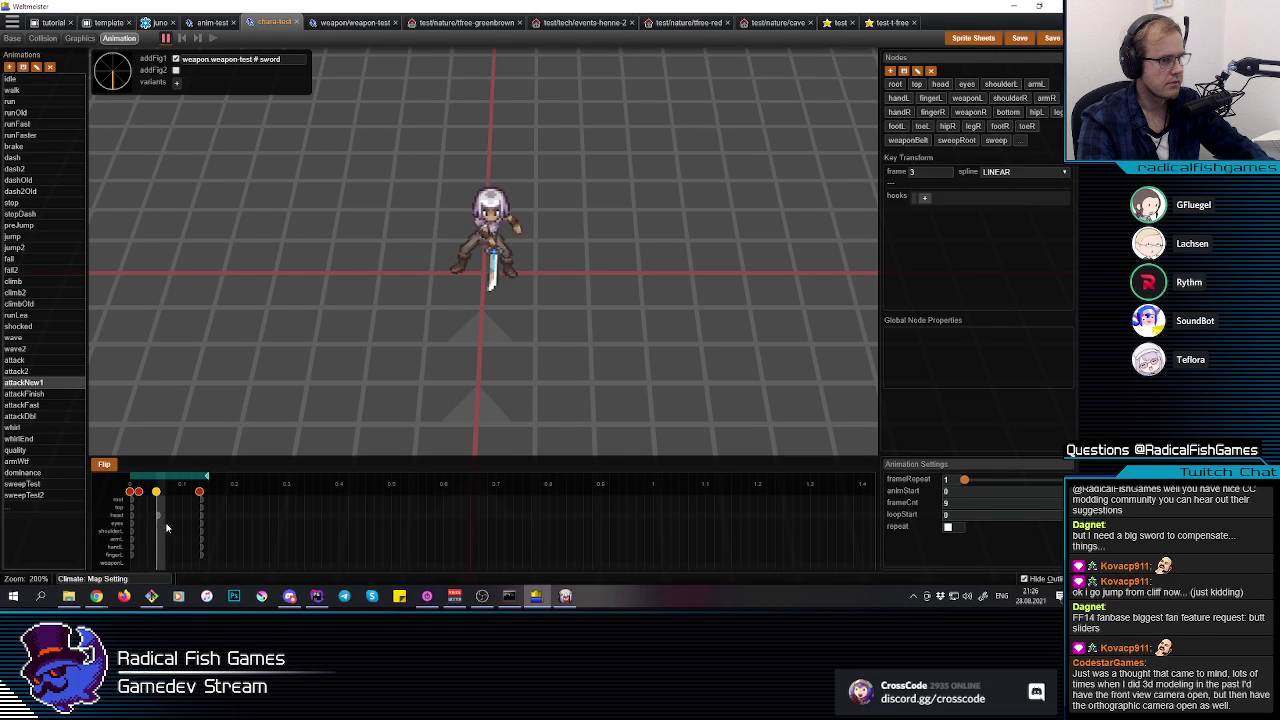
pyautogui.click(466, 213)
pyautogui.moveTo(469, 217); pyautogui.dragTo(517, 243, button='middle')
pyautogui.press('r')
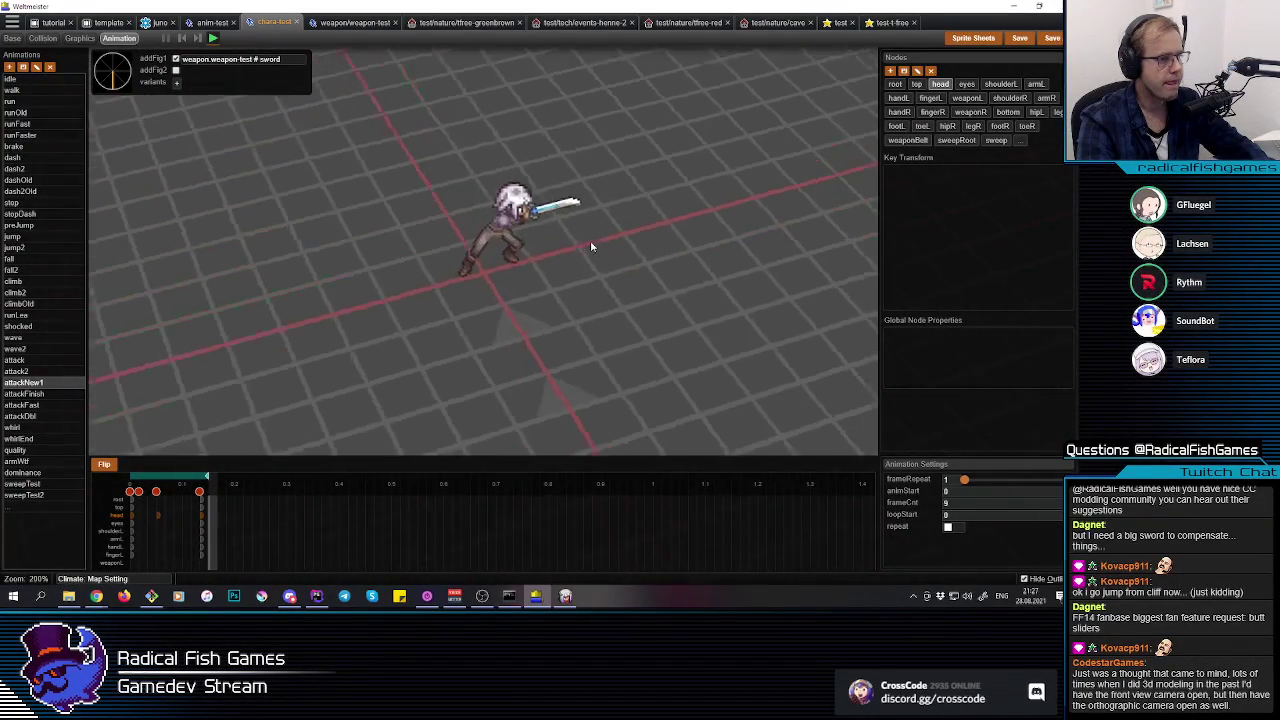
# Step: Examine the starting pose of attackNew1 at frame 0 up close from the front and neighbouring directions
pyautogui.press('space')
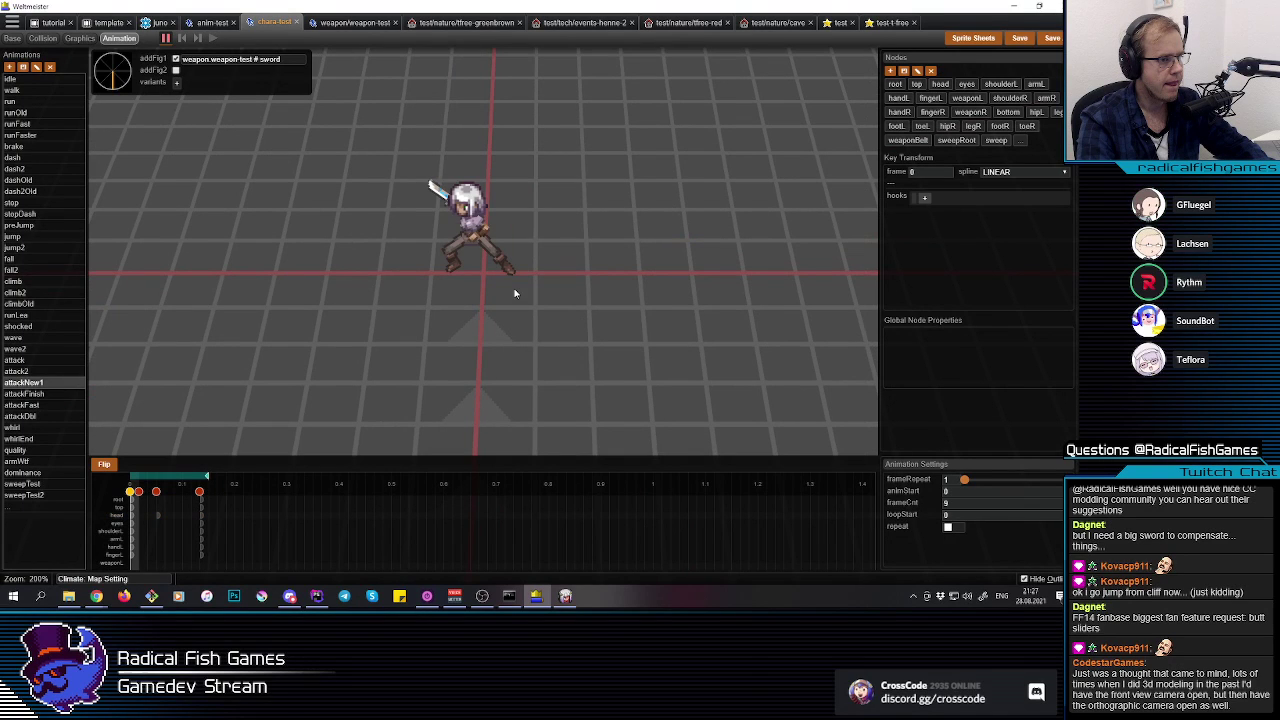
pyautogui.scroll(1, 503, 289)
pyautogui.scroll(-1, 452, 246)
pyautogui.scroll(1, 452, 246)
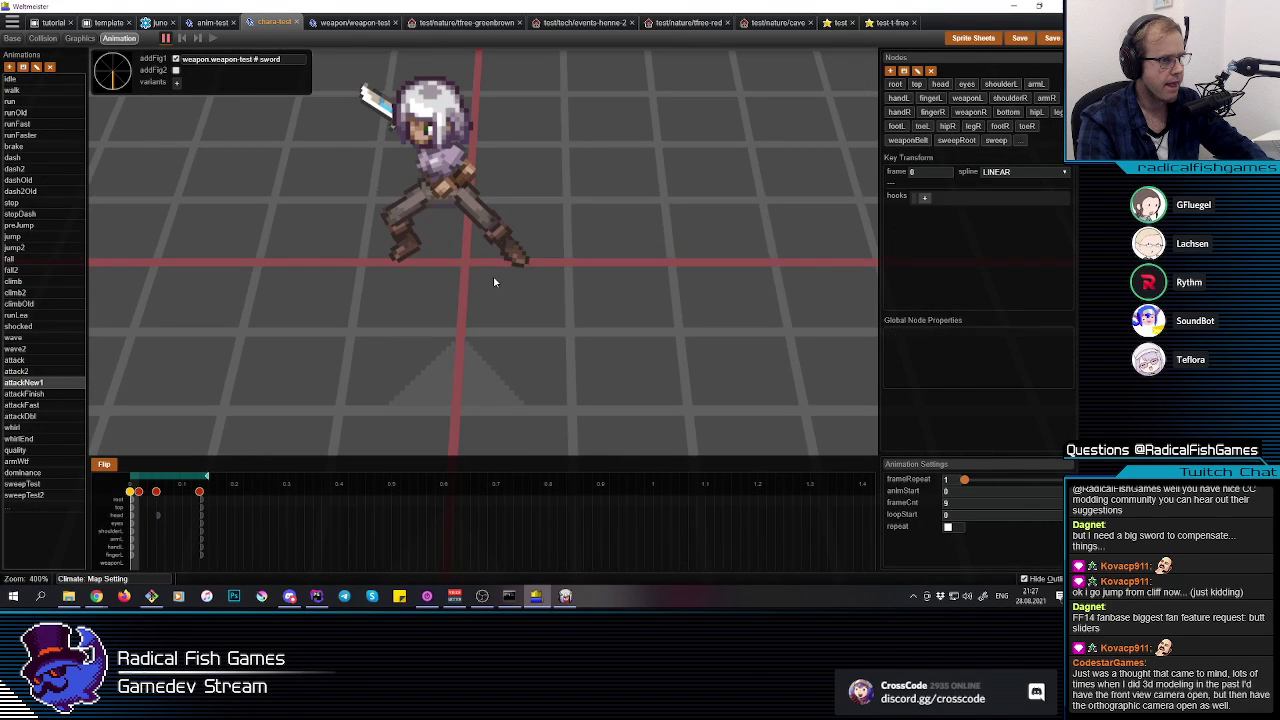
pyautogui.press('Right')
pyautogui.press('Left')
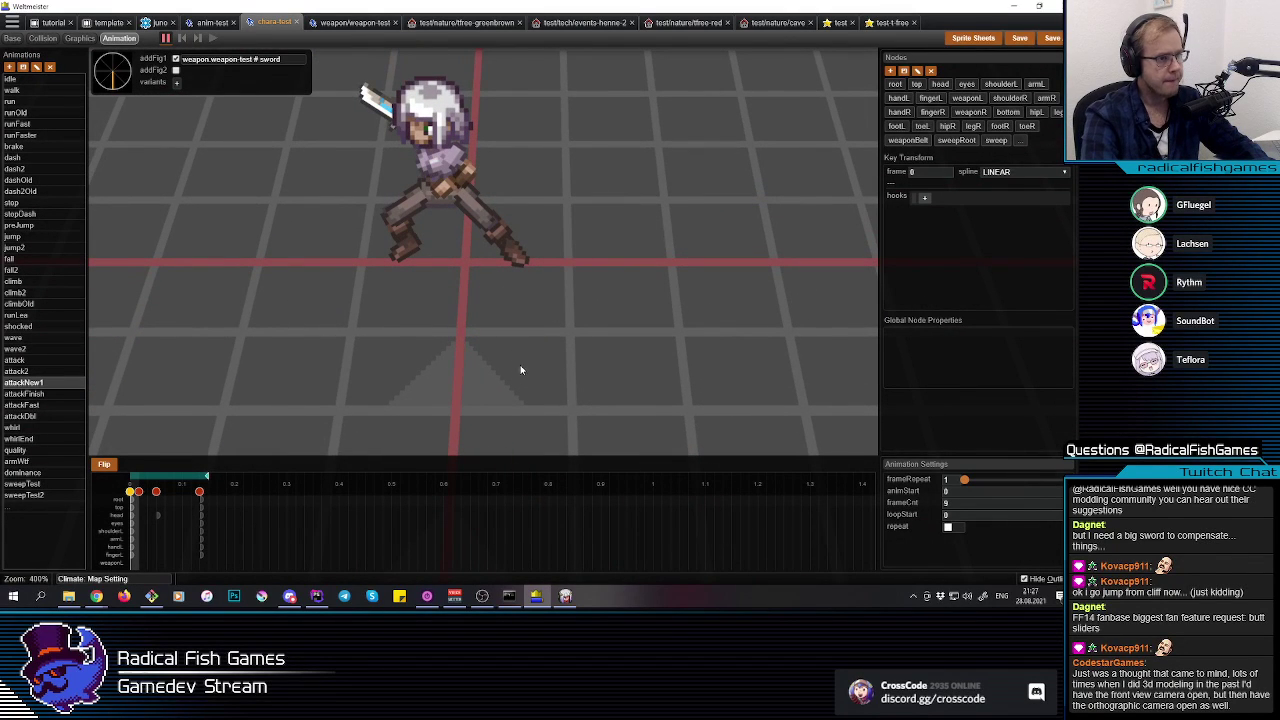
# Step: Rotate the legL node at frame 0 to about yaw -18.5, pitch 25.8 and roll -41.7, and adjust the right leg's pose
pyautogui.click(477, 218)
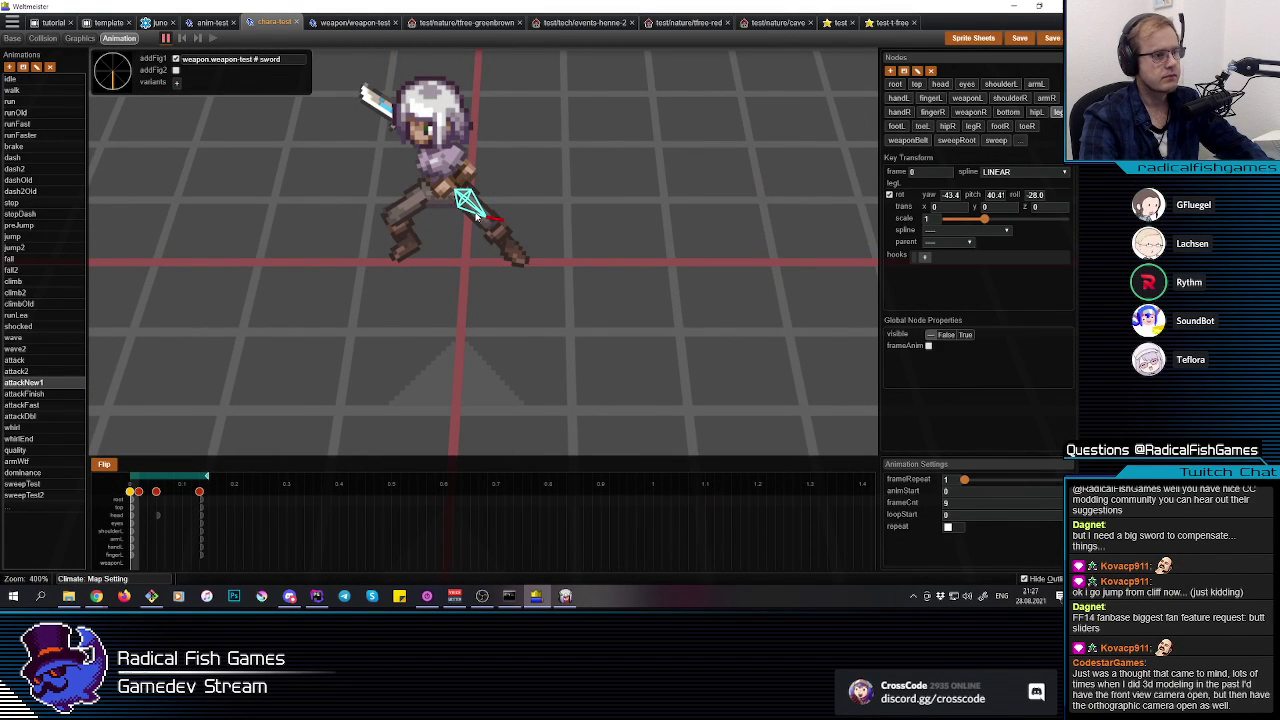
pyautogui.moveTo(528, 192); pyautogui.dragTo(521, 201)
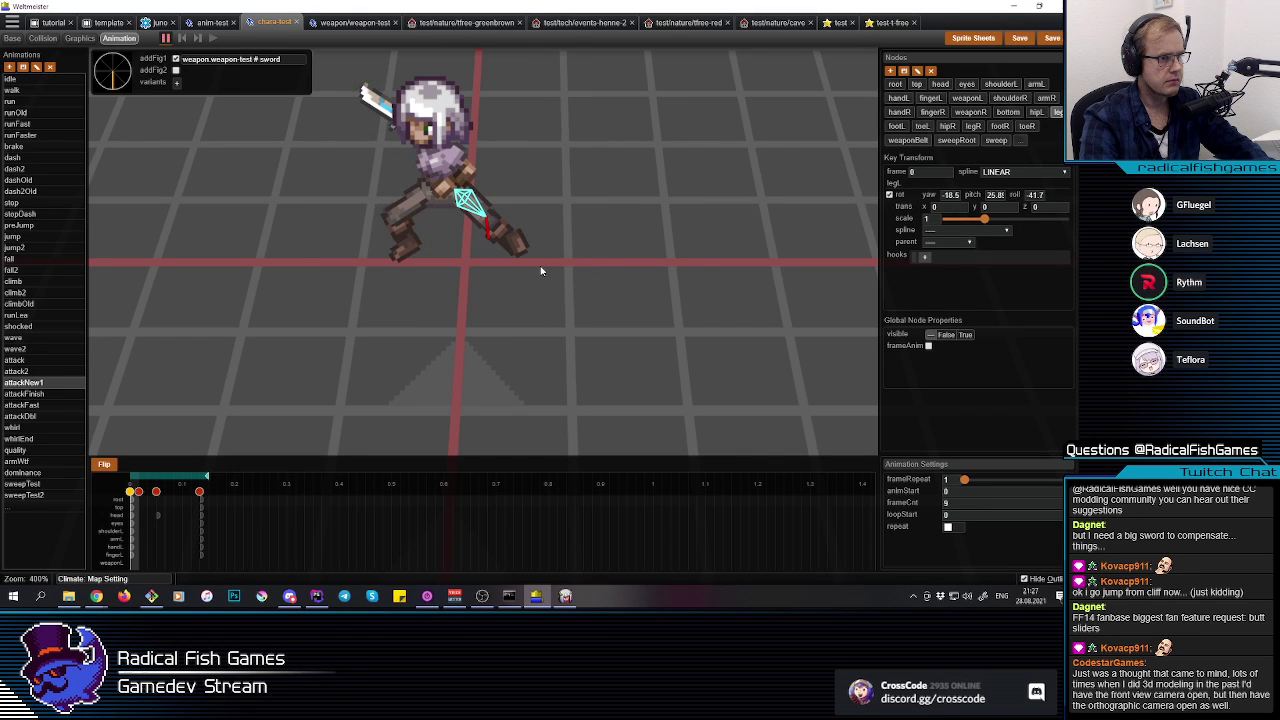
pyautogui.click(425, 205)
pyautogui.moveTo(423, 215); pyautogui.dragTo(388, 215)
pyautogui.click(391, 214)
pyautogui.click(303, 268)
pyautogui.press('Left')
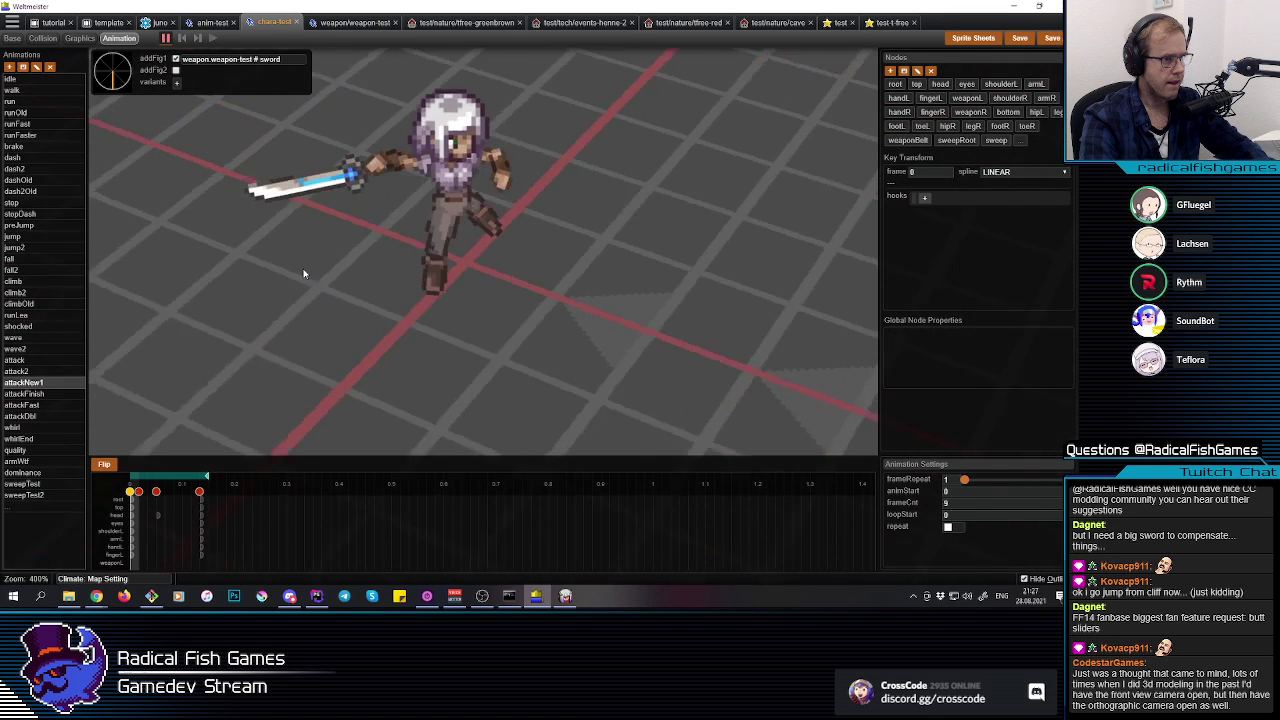
# Step: Rotate the legR node at frame 8 to about yaw -3.3, pitch 11 and roll 32.3
pyautogui.press('Right')
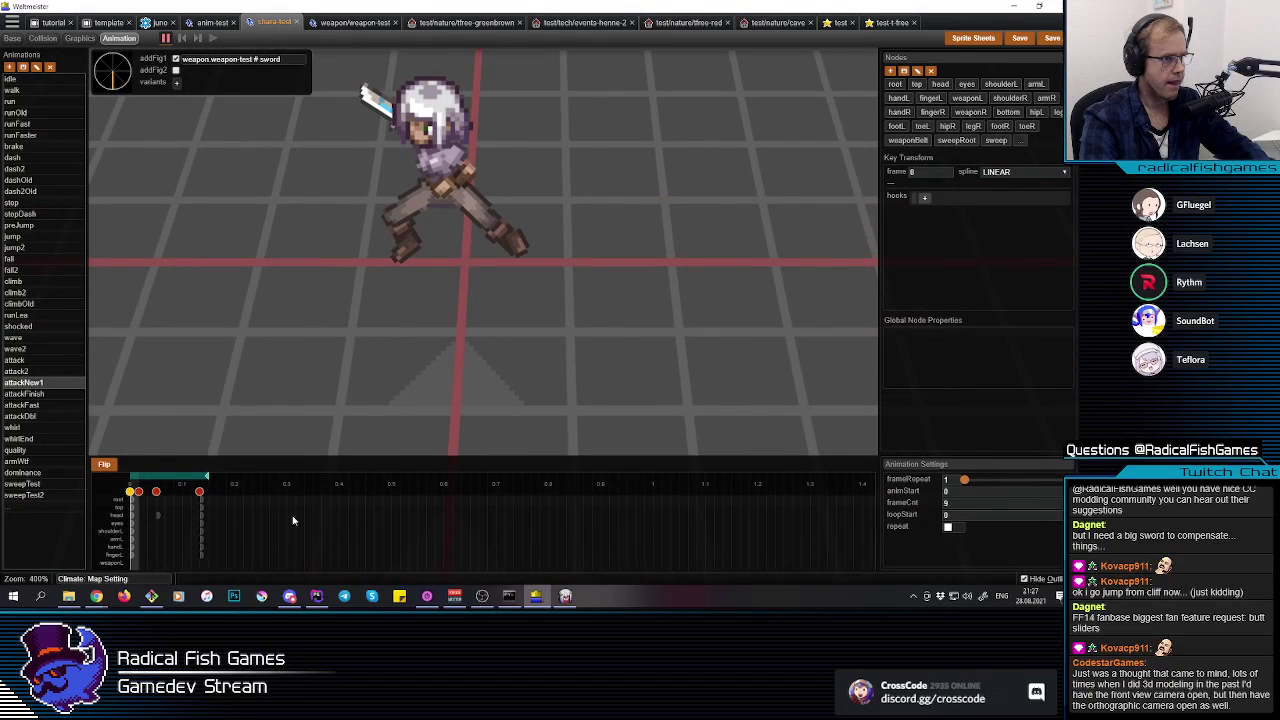
pyautogui.moveTo(152, 518); pyautogui.dragTo(206, 519)
pyautogui.click(464, 196)
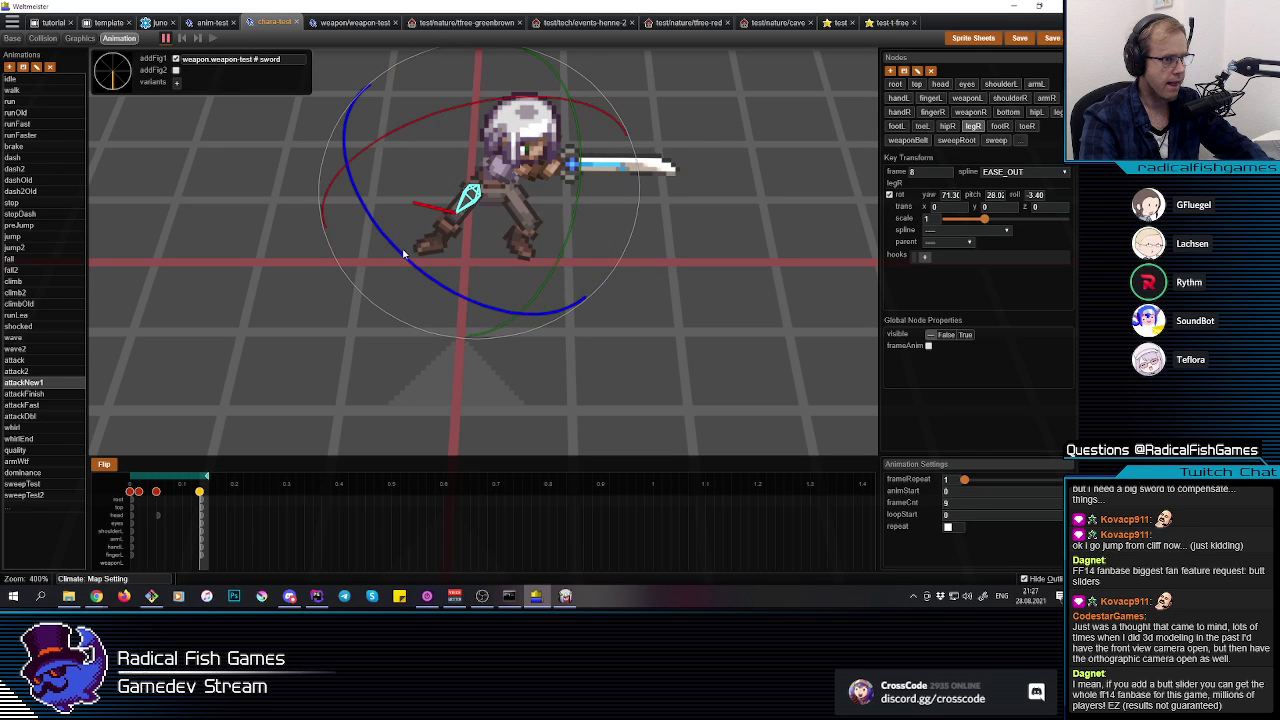
pyautogui.moveTo(415, 270); pyautogui.dragTo(480, 198)
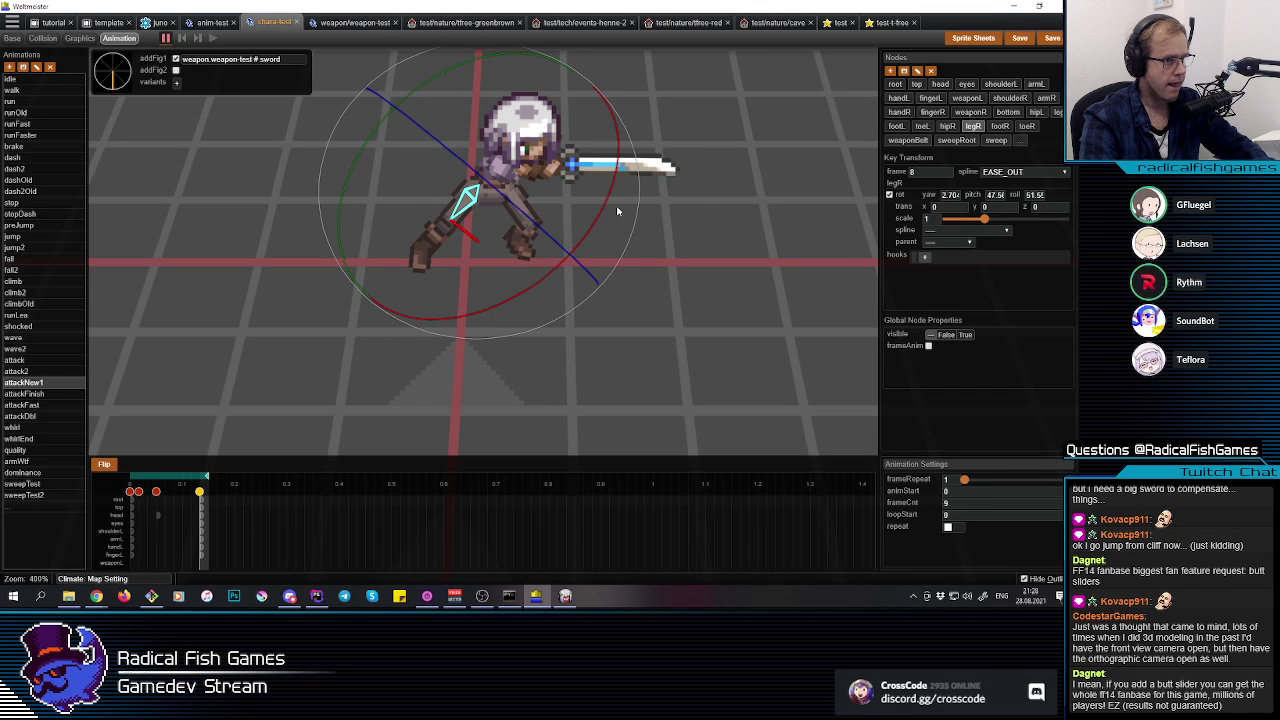
pyautogui.moveTo(600, 217); pyautogui.dragTo(527, 95)
pyautogui.moveTo(527, 95); pyautogui.dragTo(571, 174, button='middle')
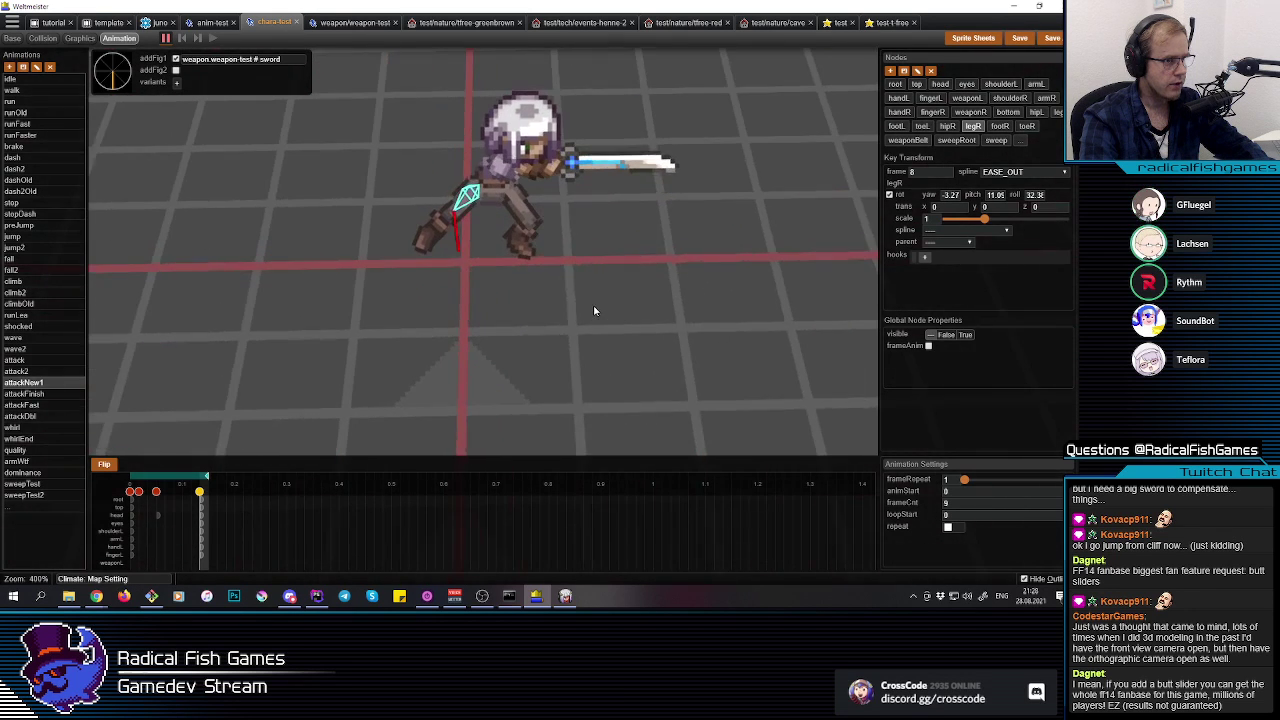
pyautogui.click(594, 310)
# Step: At frame 8, rotate legL to about yaw -38.5, pitch 85.9, roll -43.4 and footL to about yaw -39, pitch -99.9, roll -8.2
pyautogui.click(527, 208)
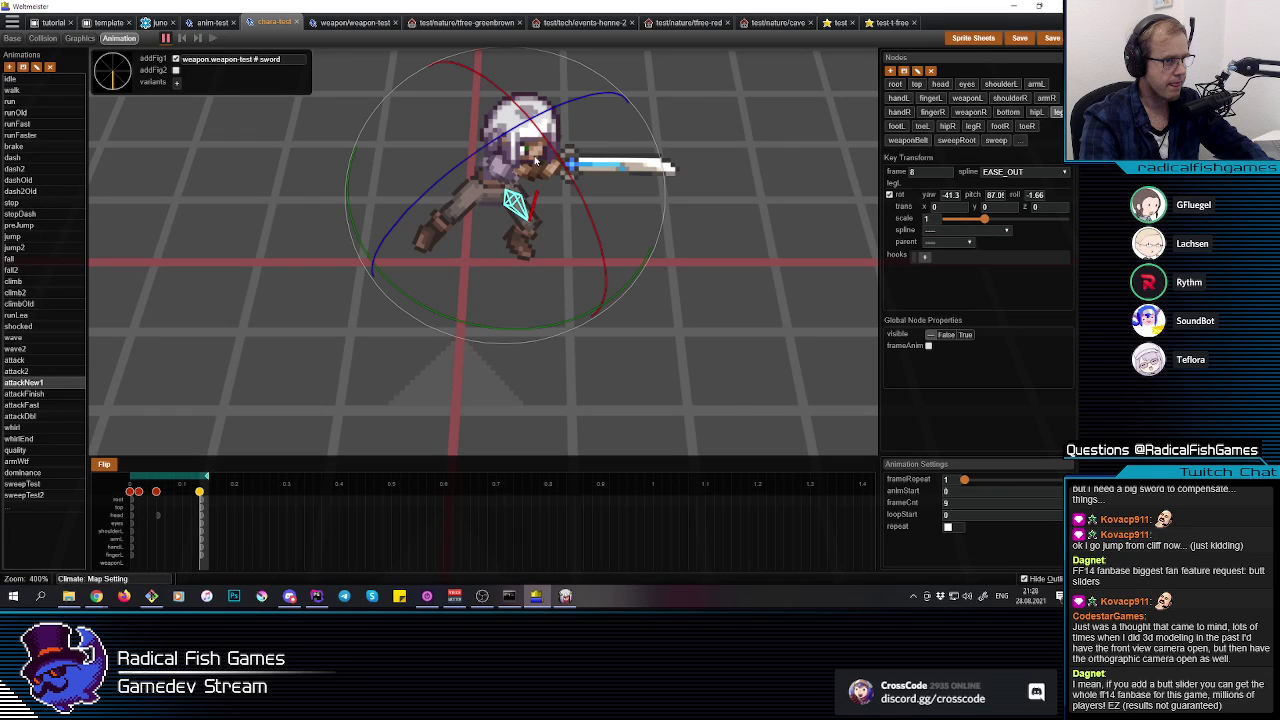
pyautogui.moveTo(500, 143); pyautogui.dragTo(482, 158)
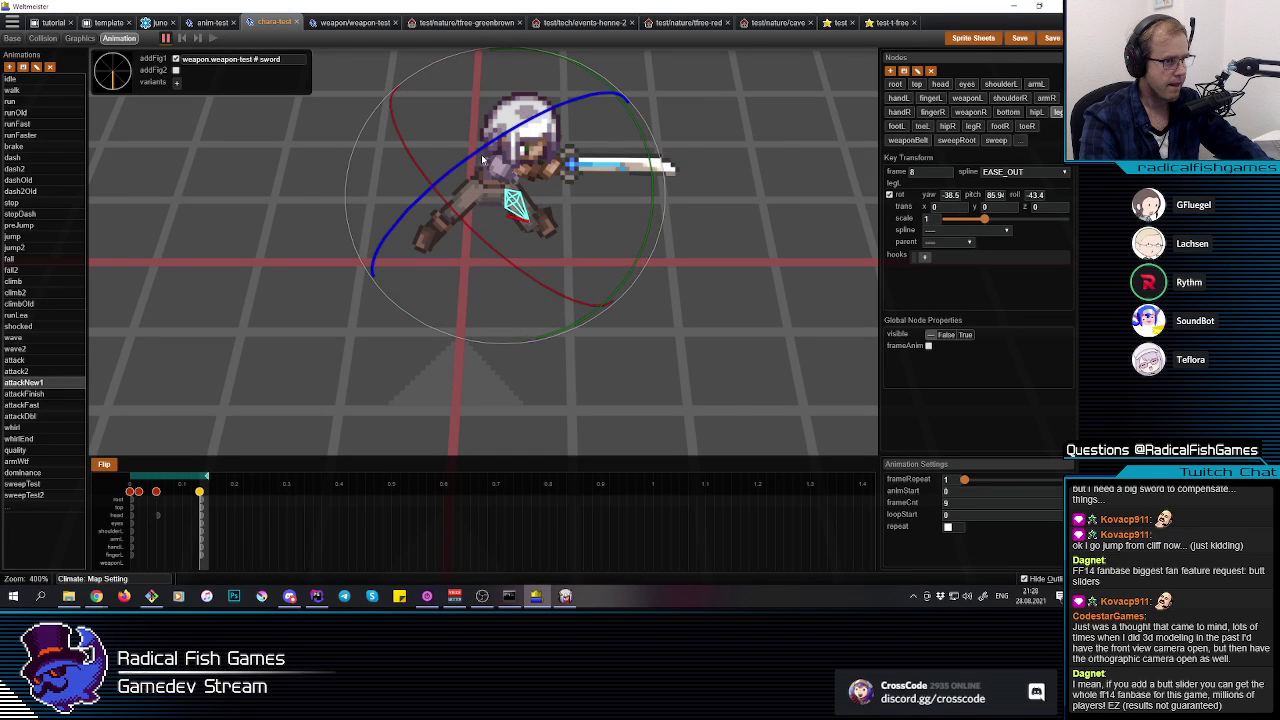
pyautogui.click(538, 214)
pyautogui.moveTo(548, 202)
pyautogui.mouseDown()
pyautogui.moveTo(566, 173)
pyautogui.moveTo(559, 184)
pyautogui.mouseUp()
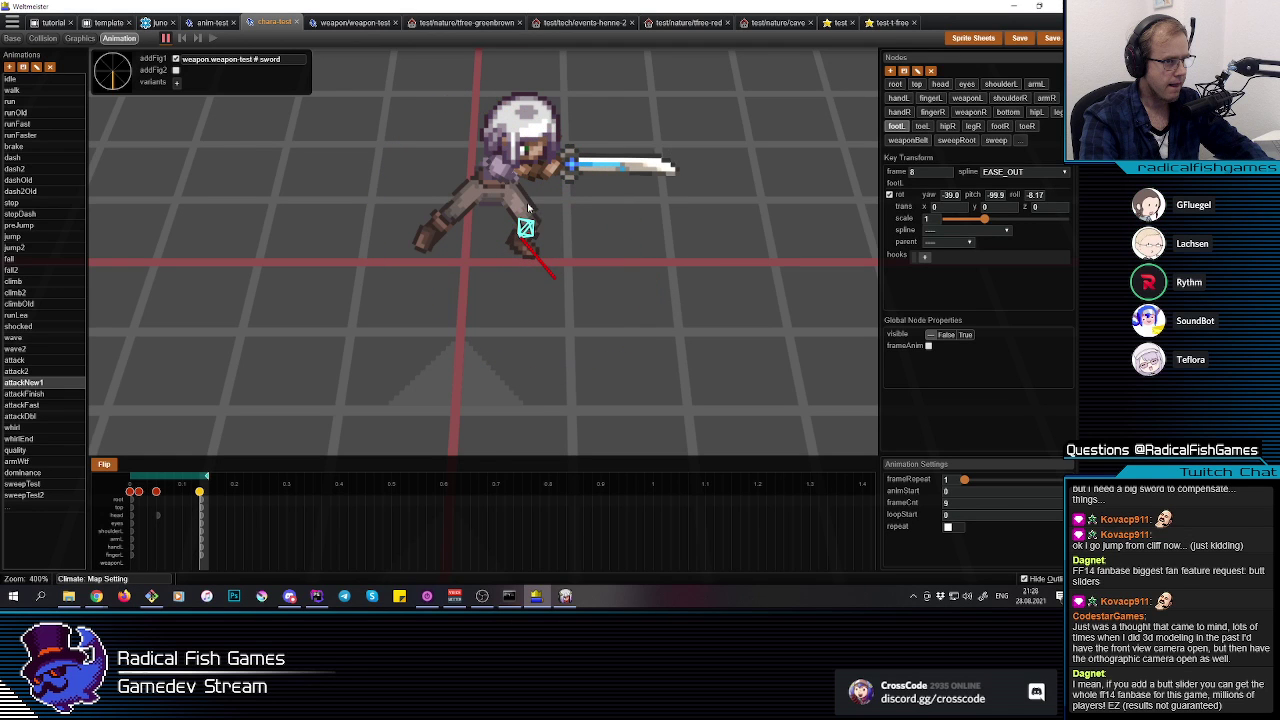
pyautogui.moveTo(574, 293); pyautogui.dragTo(574, 293, button='middle')
pyautogui.click(563, 309)
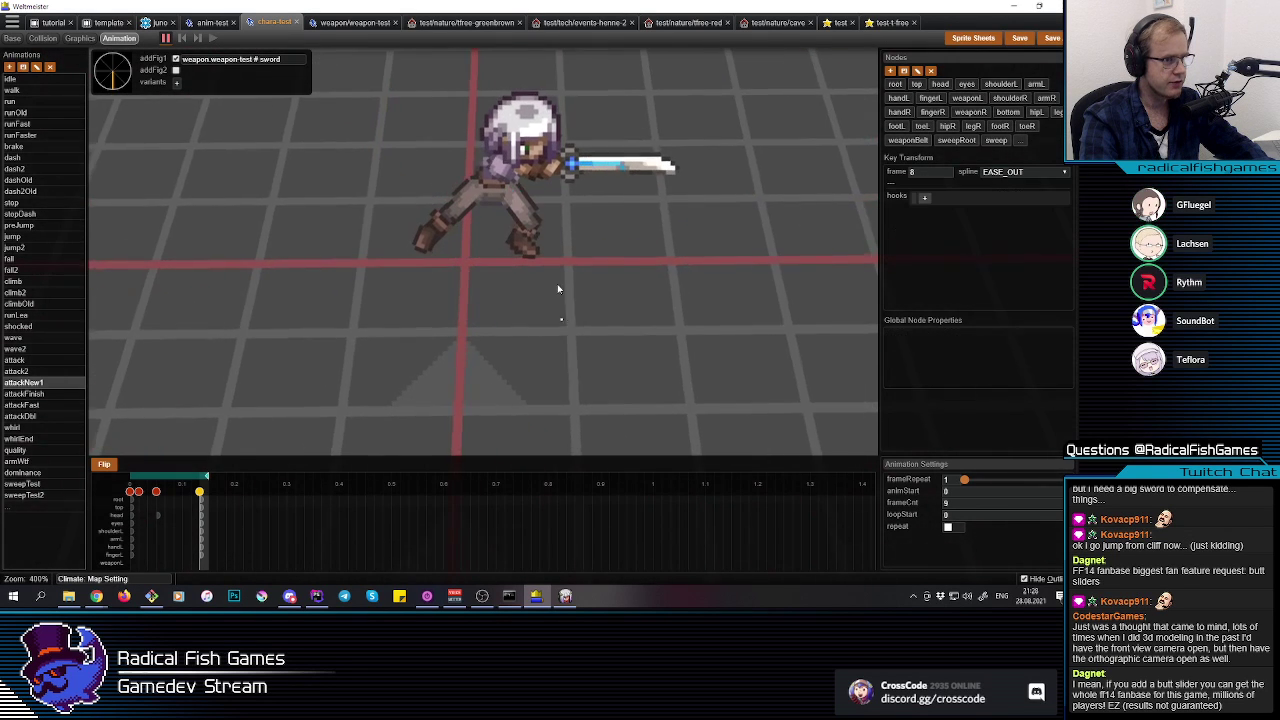
# Step: Fine-tune the legR node's pitch at frame 8 to about 8.2
pyautogui.click(472, 193)
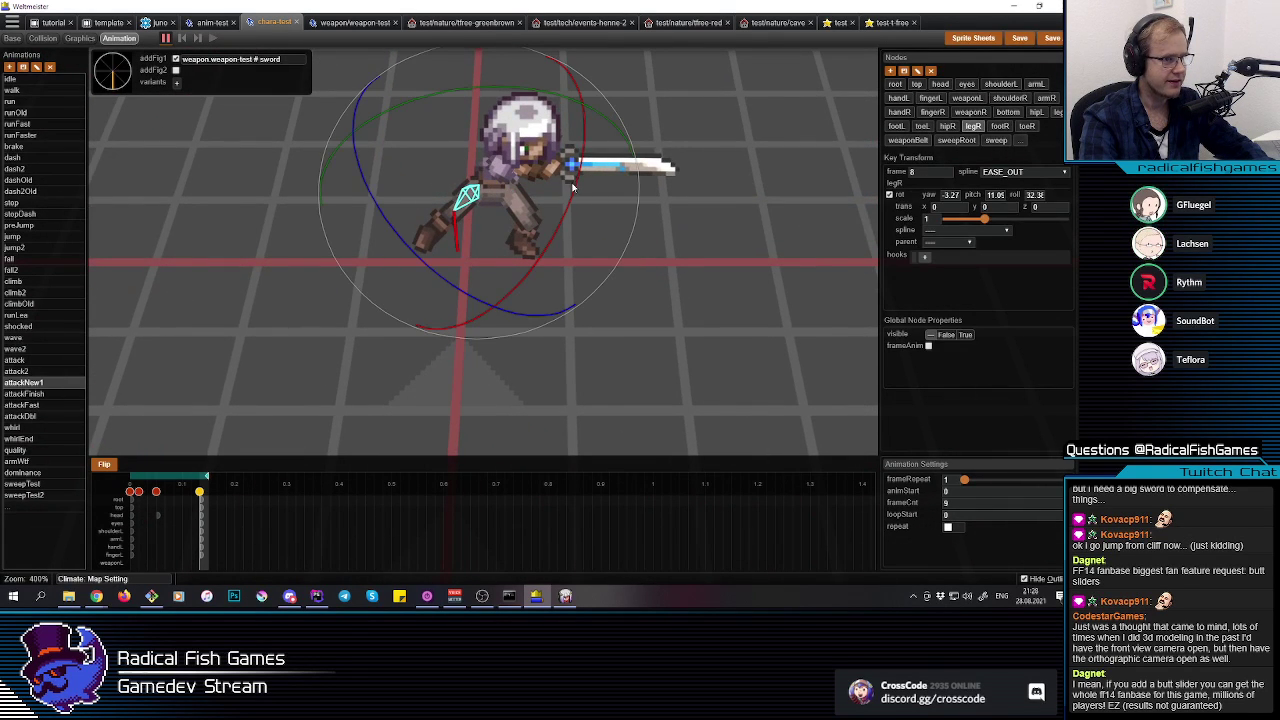
pyautogui.moveTo(573, 193); pyautogui.dragTo(574, 194)
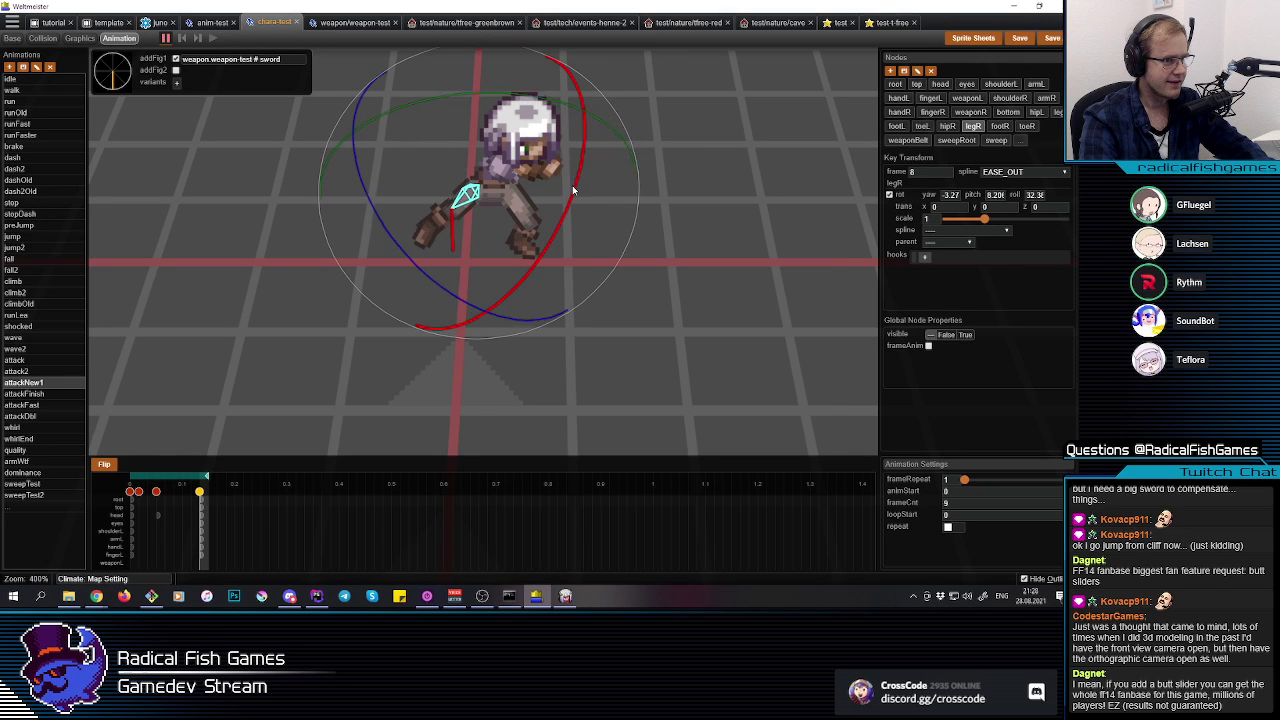
pyautogui.moveTo(722, 268); pyautogui.dragTo(403, 486, button='middle')
# Step: Scrub and play attackNew1 from different viewing directions to check the revised leg poses
pyautogui.moveTo(202, 529); pyautogui.dragTo(112, 538)
pyautogui.press('Right')
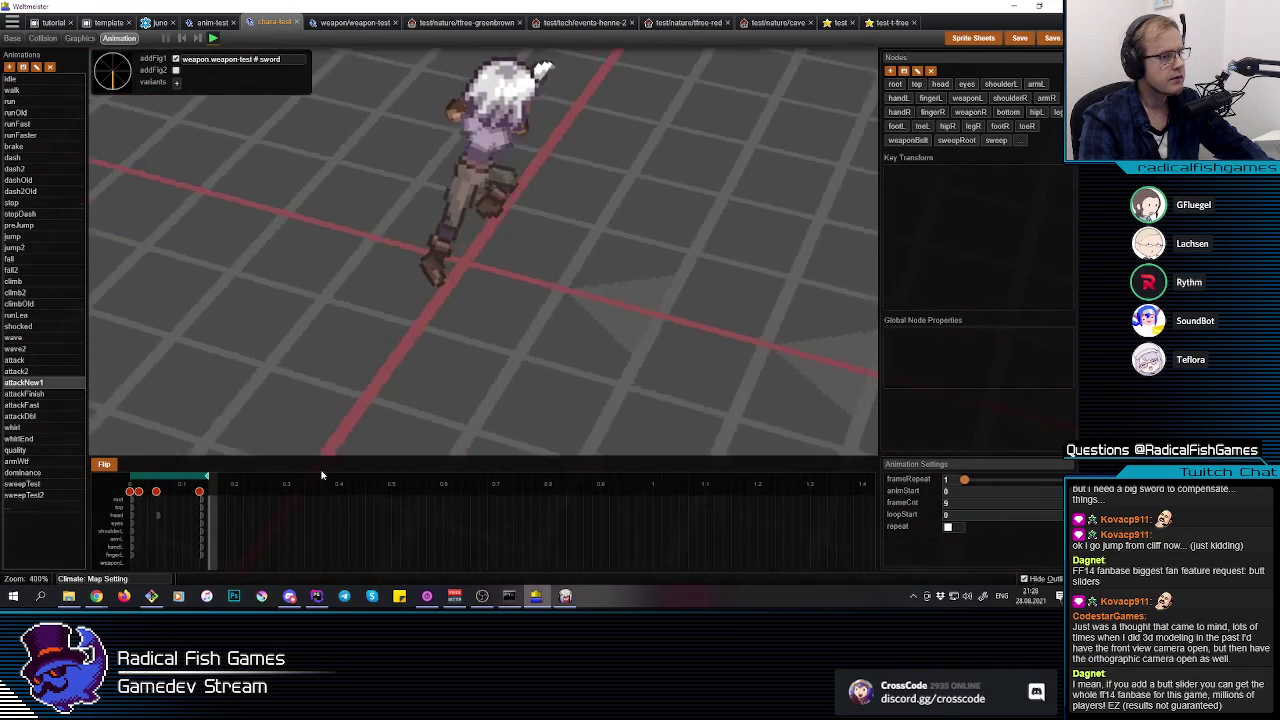
pyautogui.moveTo(207, 519); pyautogui.dragTo(85, 520)
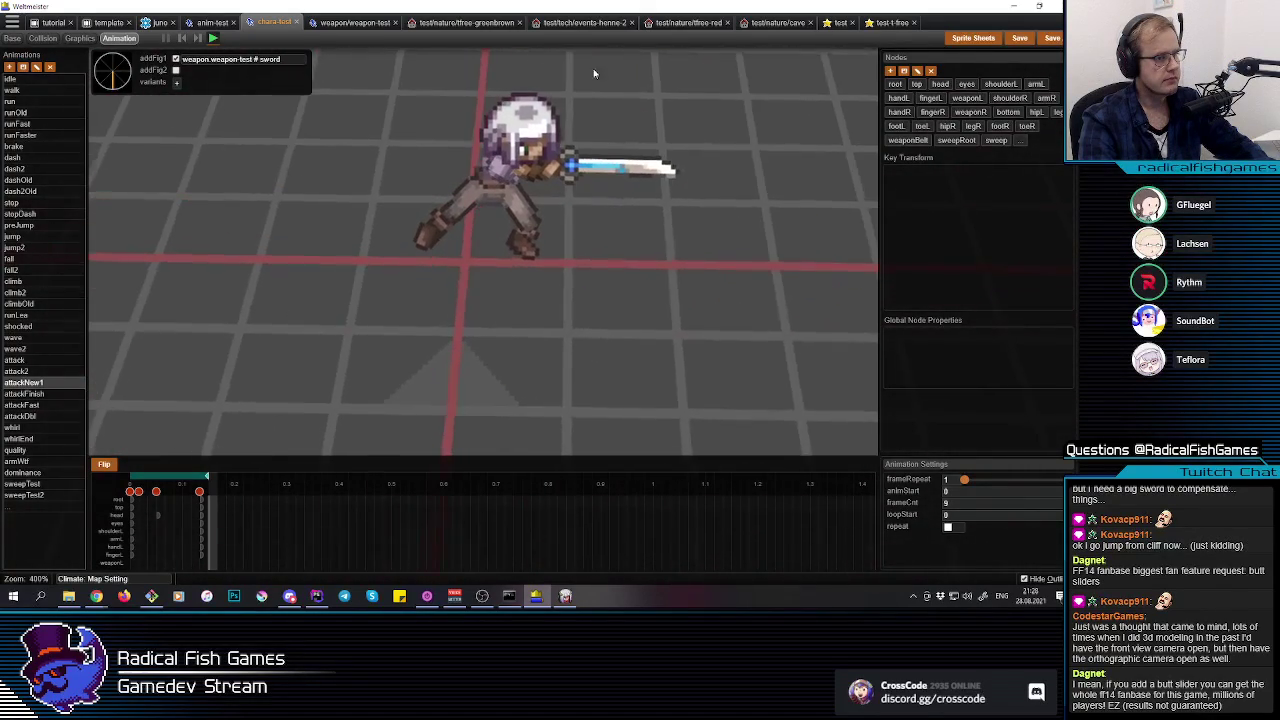
pyautogui.scroll(-2, 686, 249)
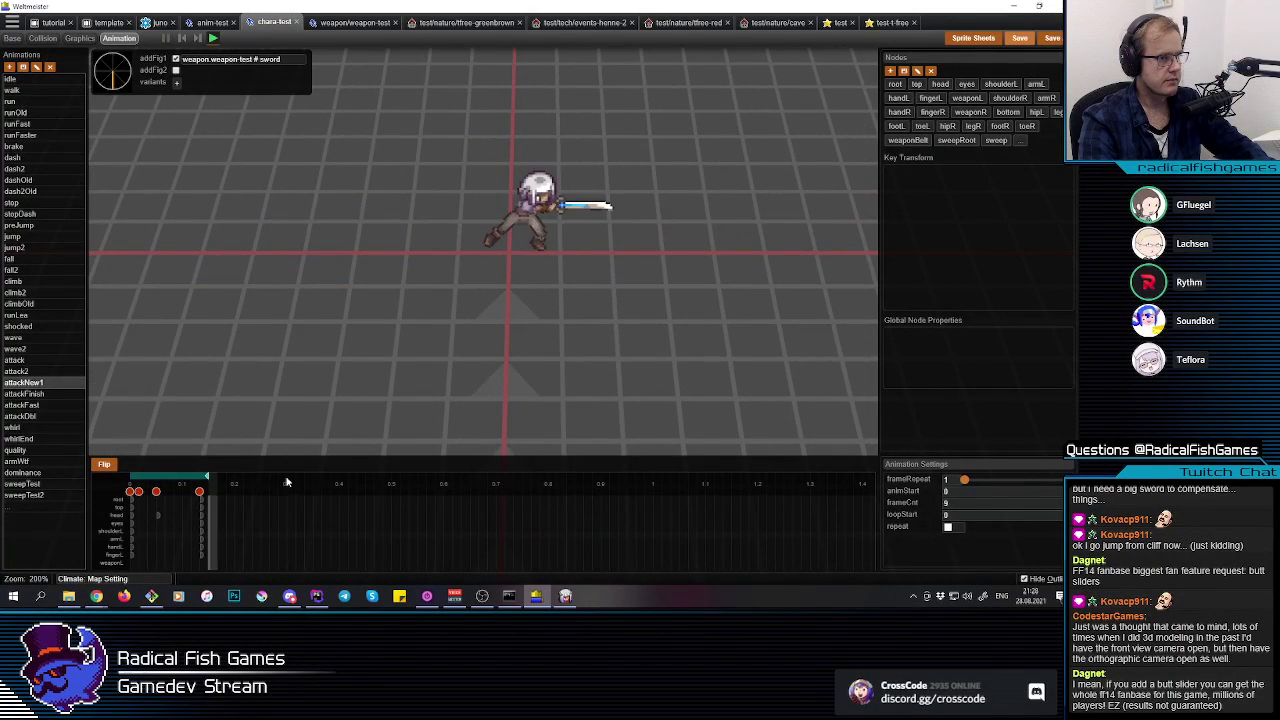
# Step: View the attack and attack2 animations for comparison and return to attackNew1
pyautogui.click(16, 360)
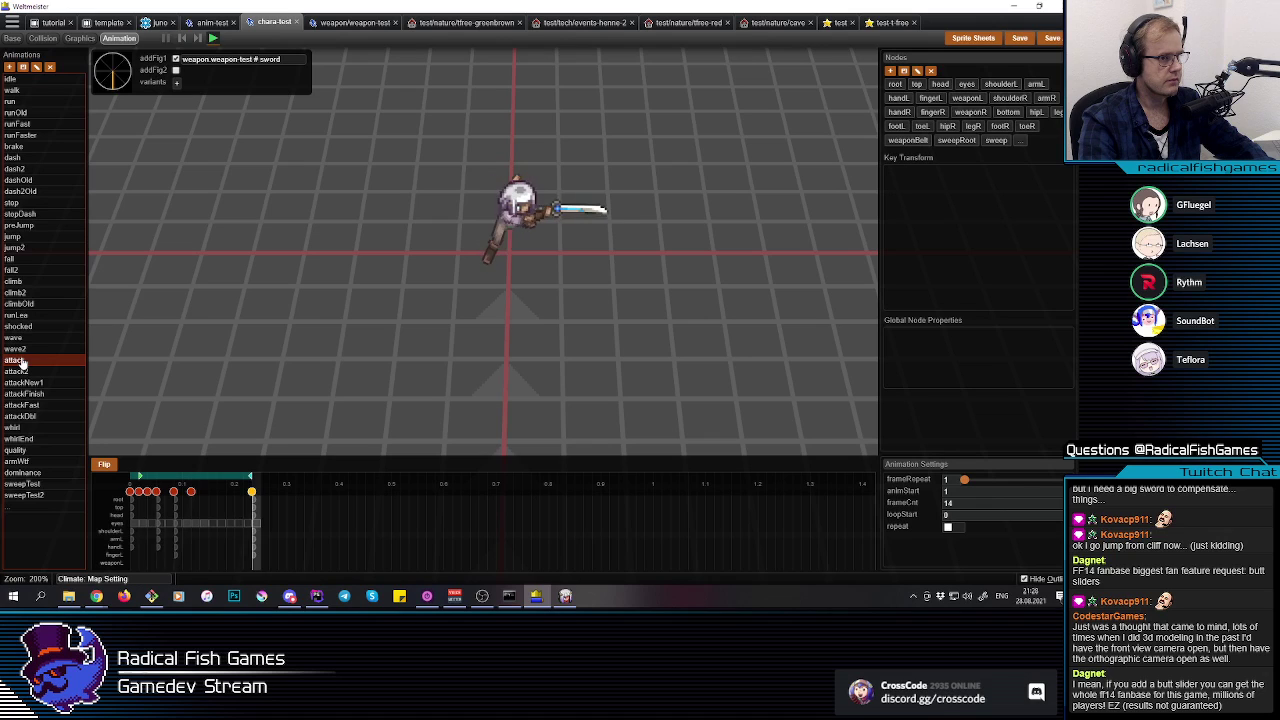
pyautogui.click(16, 371)
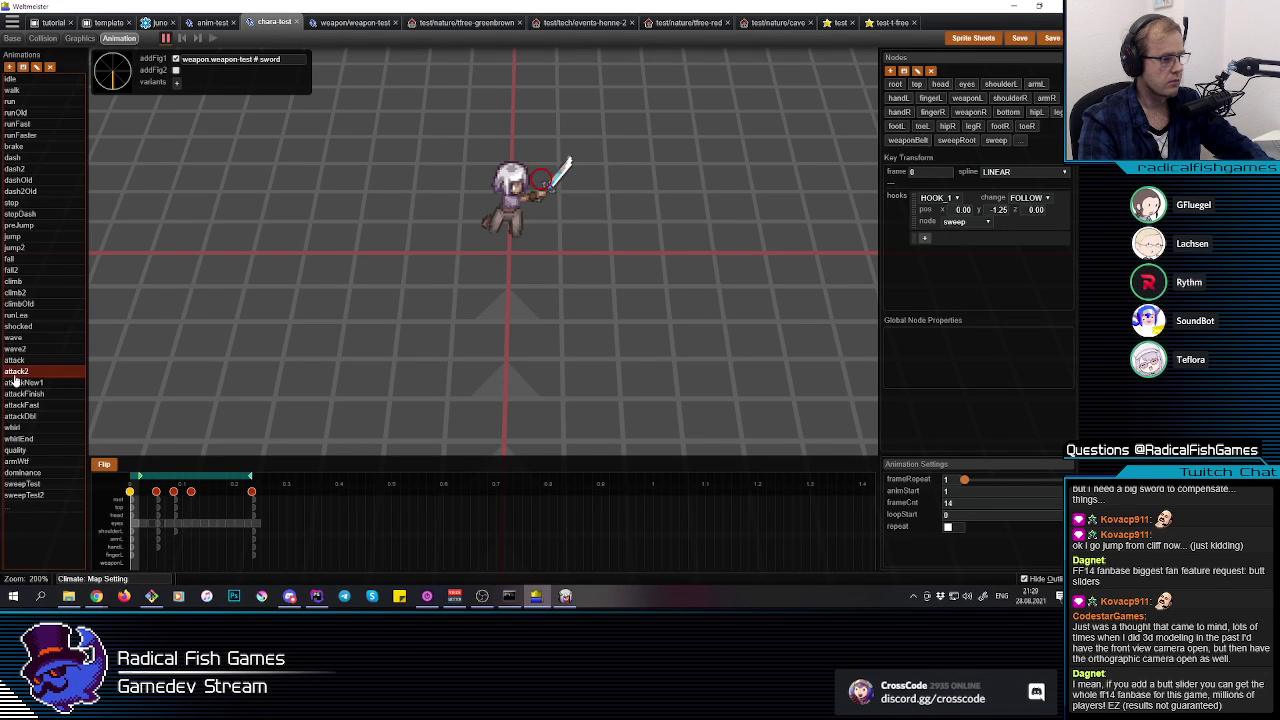
pyautogui.click(18, 385)
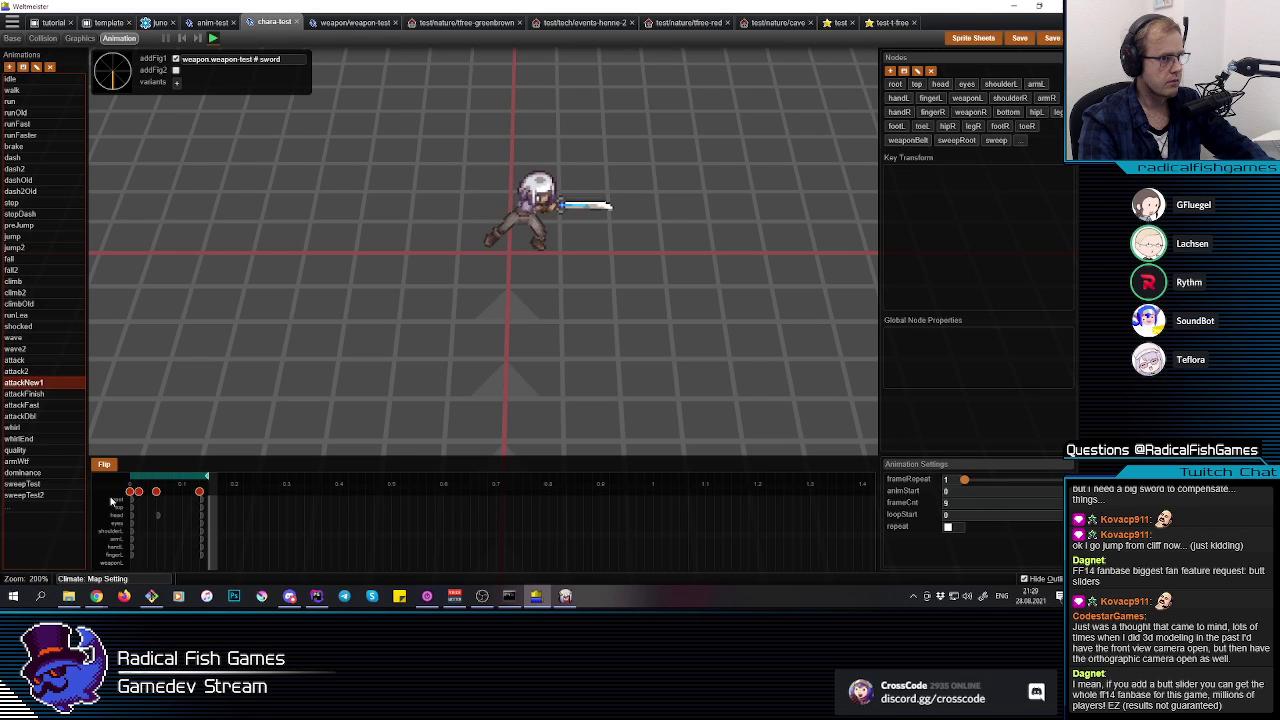
# Step: Move attackNew1's keyframe from frame 3 to frame 2
pyautogui.moveTo(132, 493); pyautogui.dragTo(139, 492)
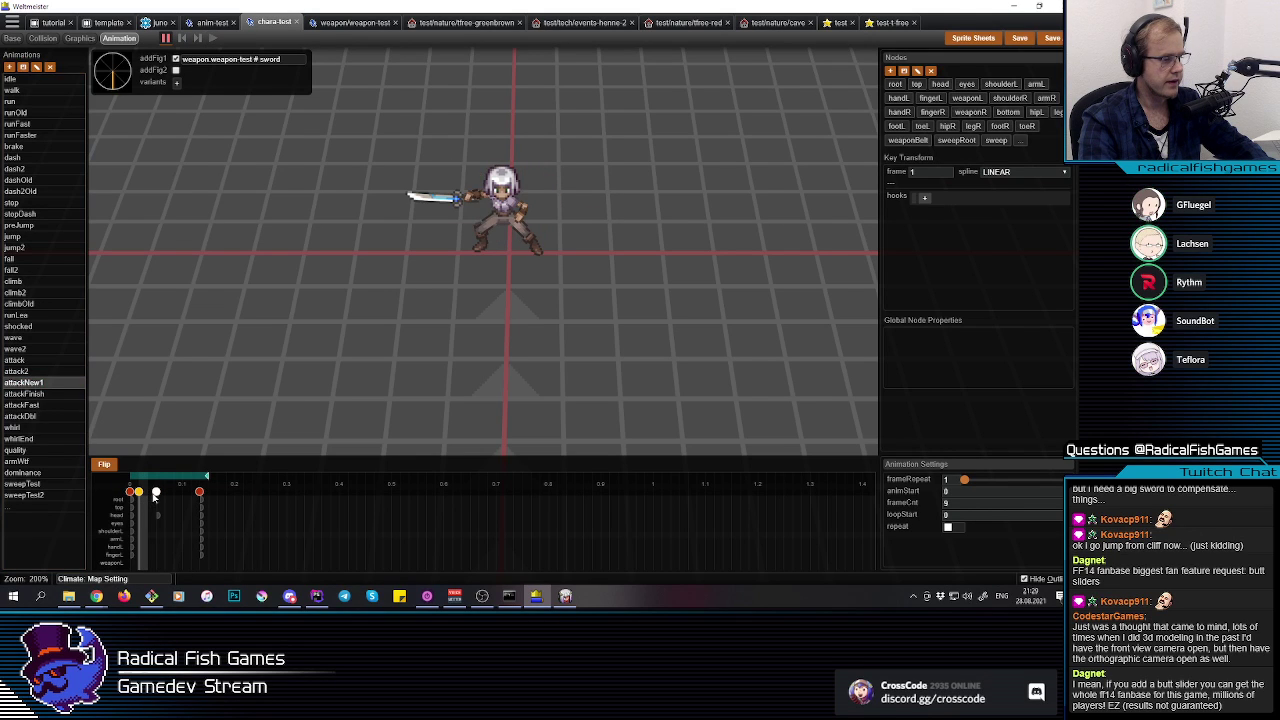
pyautogui.click(158, 503)
pyautogui.moveTo(158, 503)
pyautogui.mouseDown()
pyautogui.moveTo(169, 503)
pyautogui.moveTo(130, 503)
pyautogui.moveTo(203, 502)
pyautogui.moveTo(174, 492)
pyautogui.mouseUp()
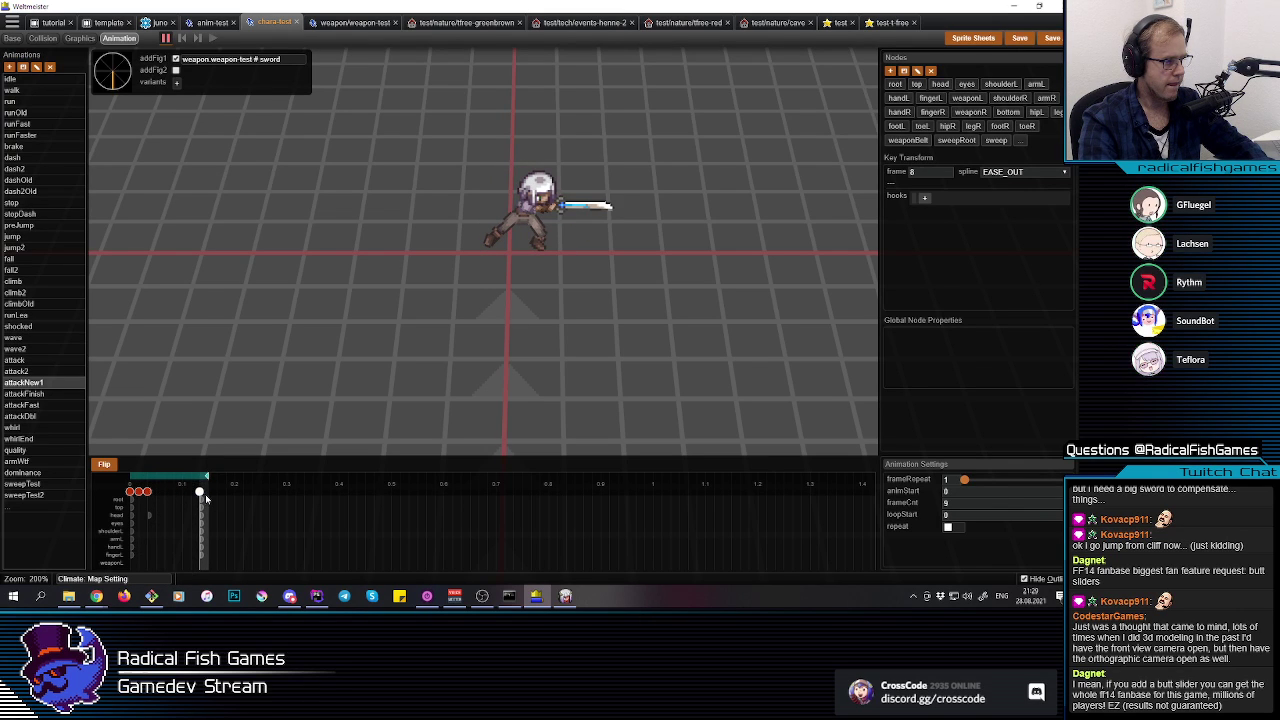
# Step: Try a copy of the frame 8 keyframe at frame 4 and delete it again
pyautogui.click(167, 506)
pyautogui.hotkey('ctrl', 'v')
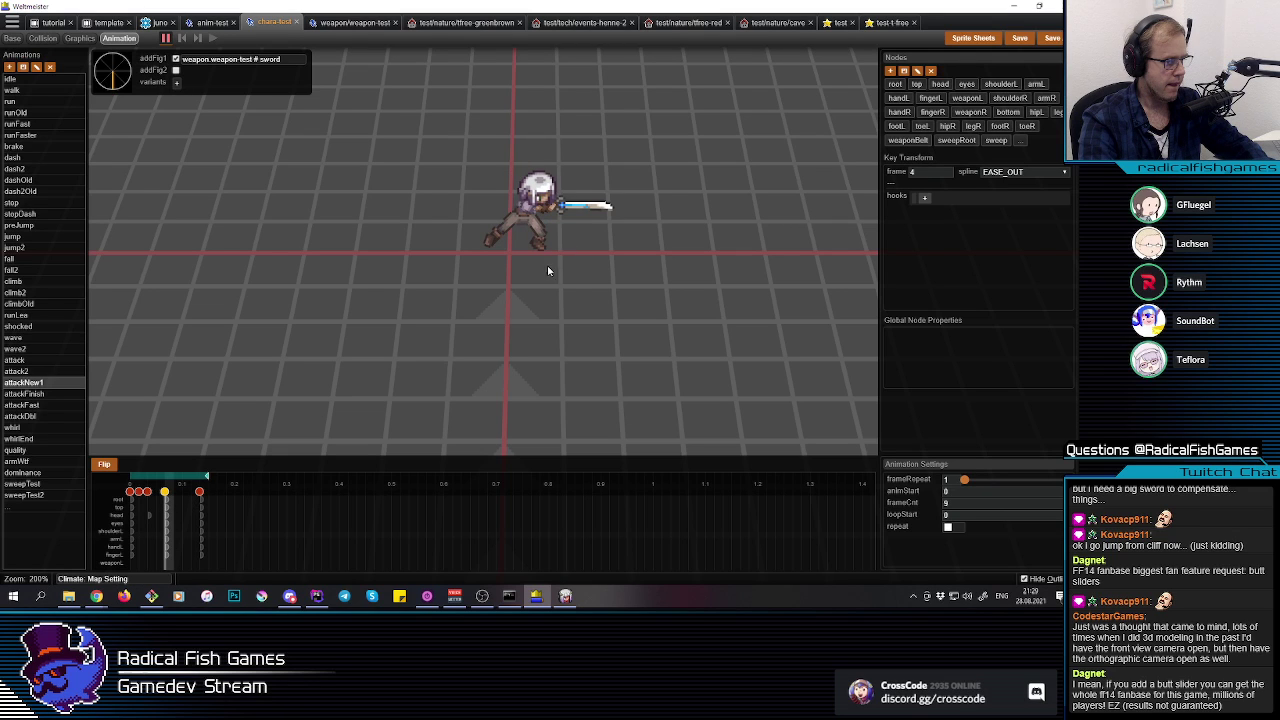
pyautogui.click(527, 214)
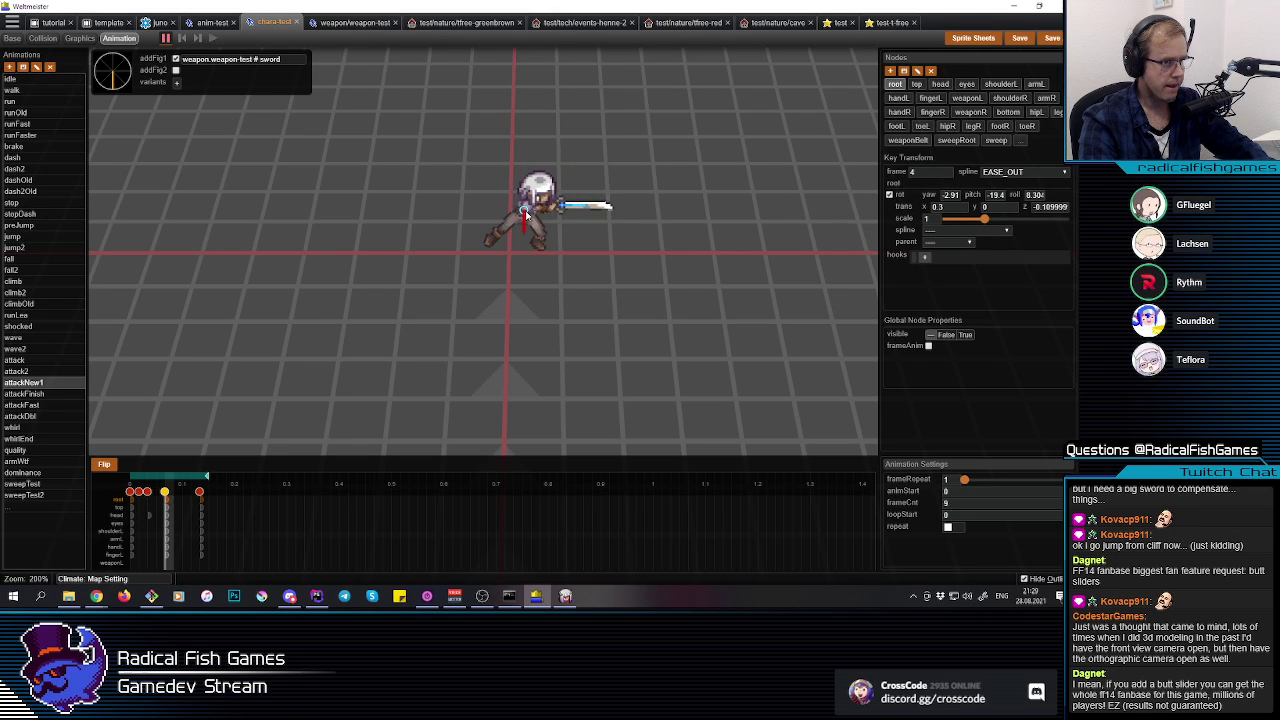
pyautogui.click(197, 502)
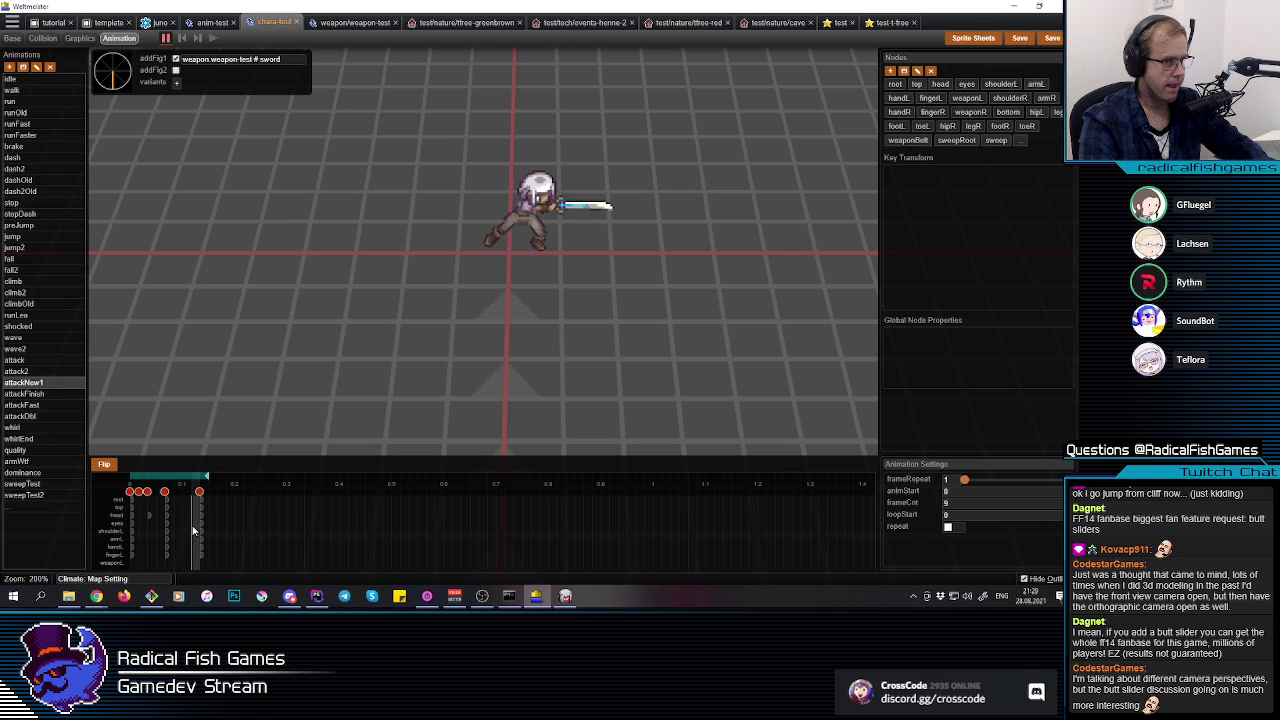
pyautogui.click(170, 530)
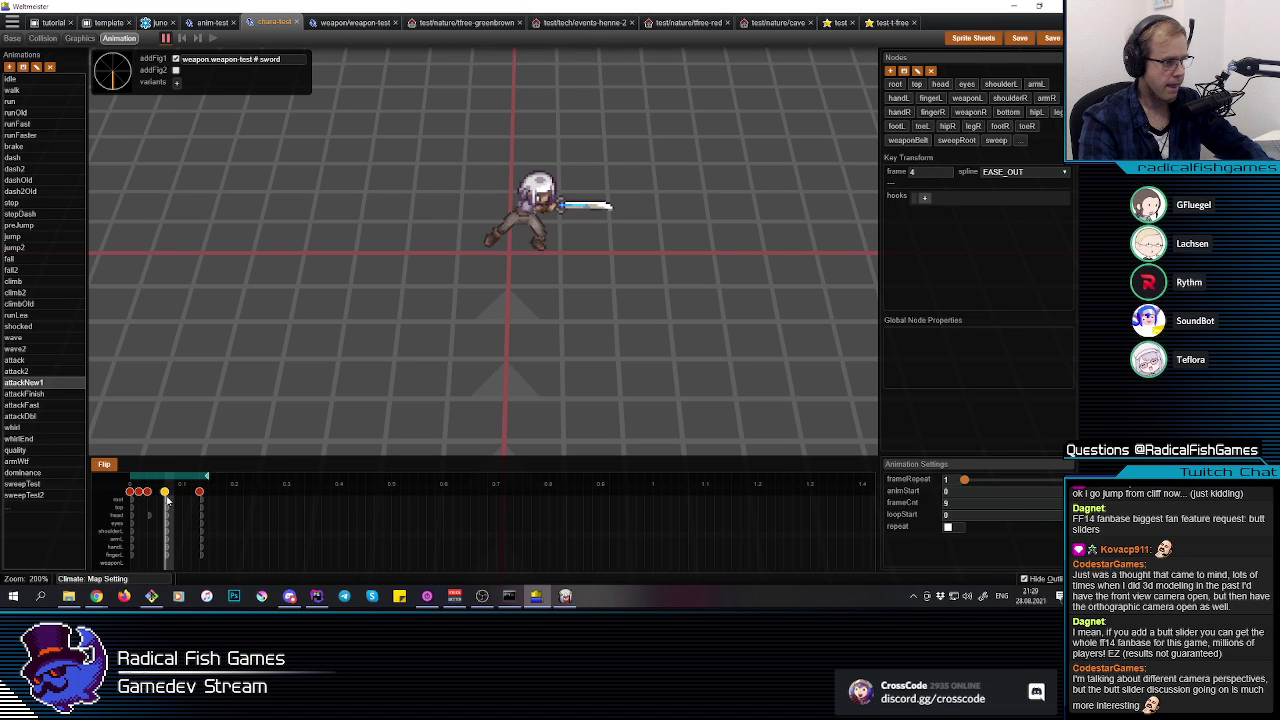
pyautogui.press('Delete')
# Step: Key all nodes in the in-between pose at frame 6 and move that new keyframe to frame 4
pyautogui.moveTo(176, 507); pyautogui.dragTo(194, 508)
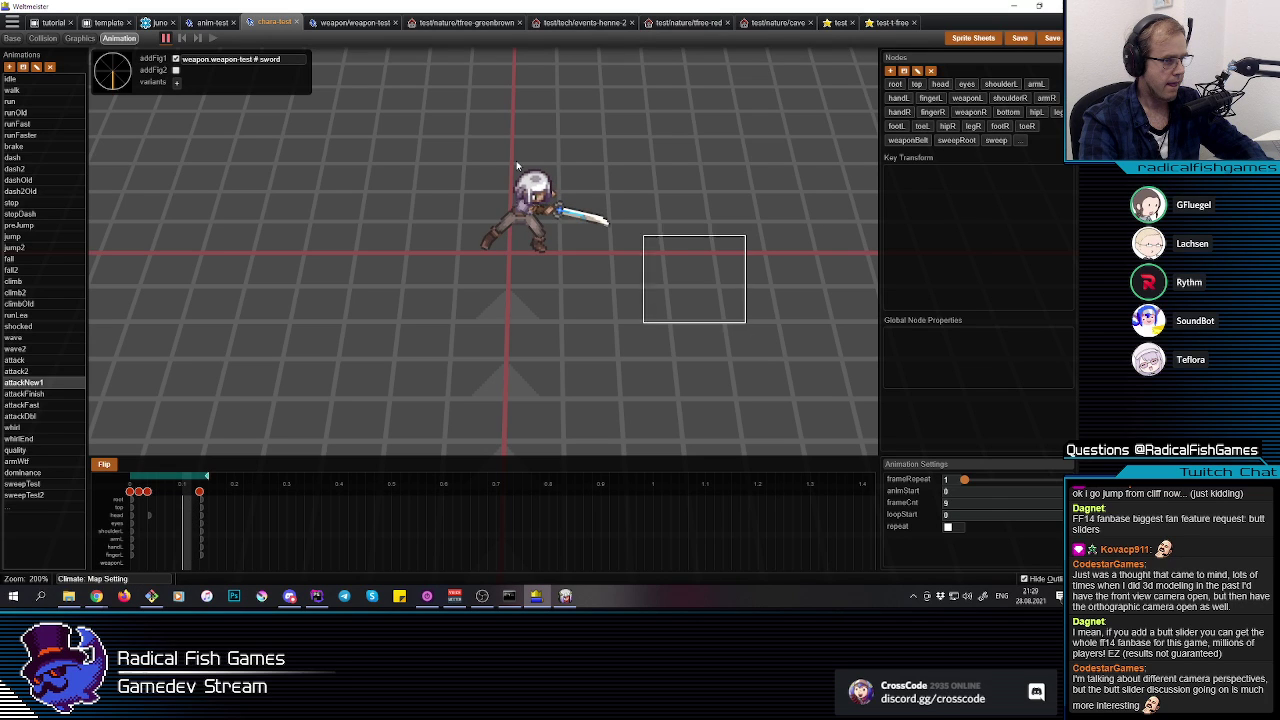
pyautogui.click(446, 126)
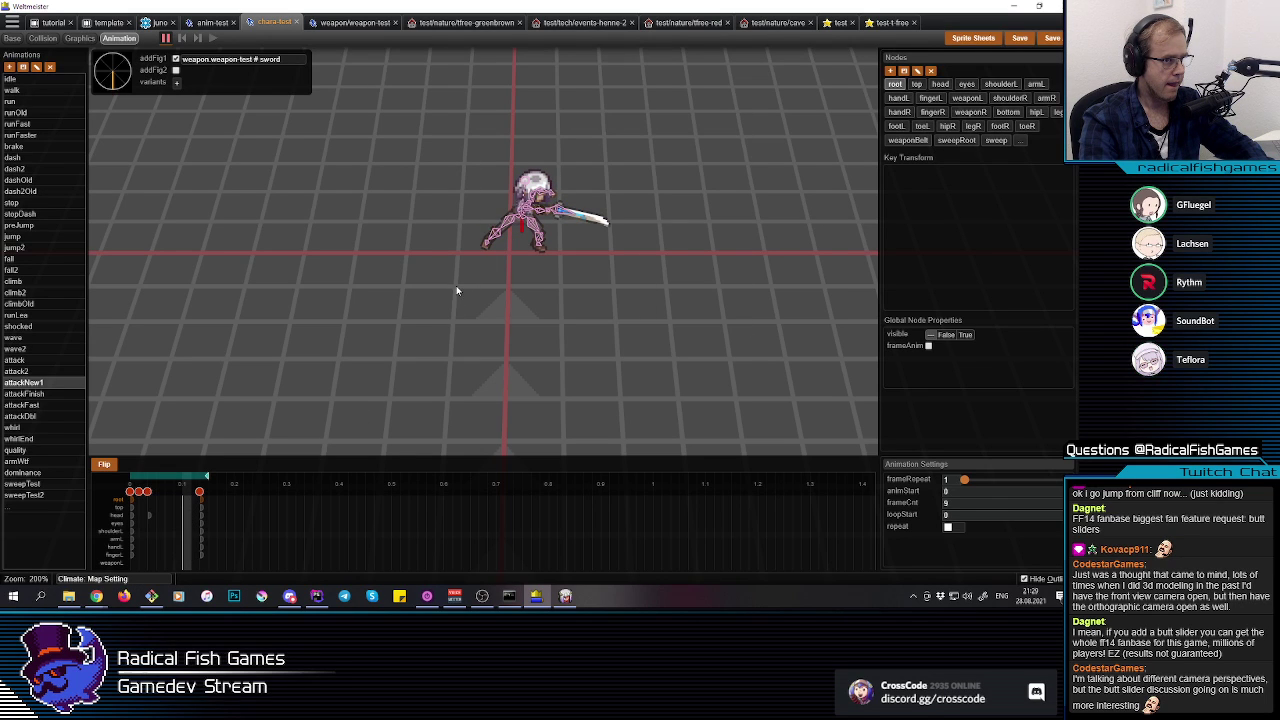
pyautogui.press('k')
pyautogui.moveTo(185, 493); pyautogui.dragTo(168, 493)
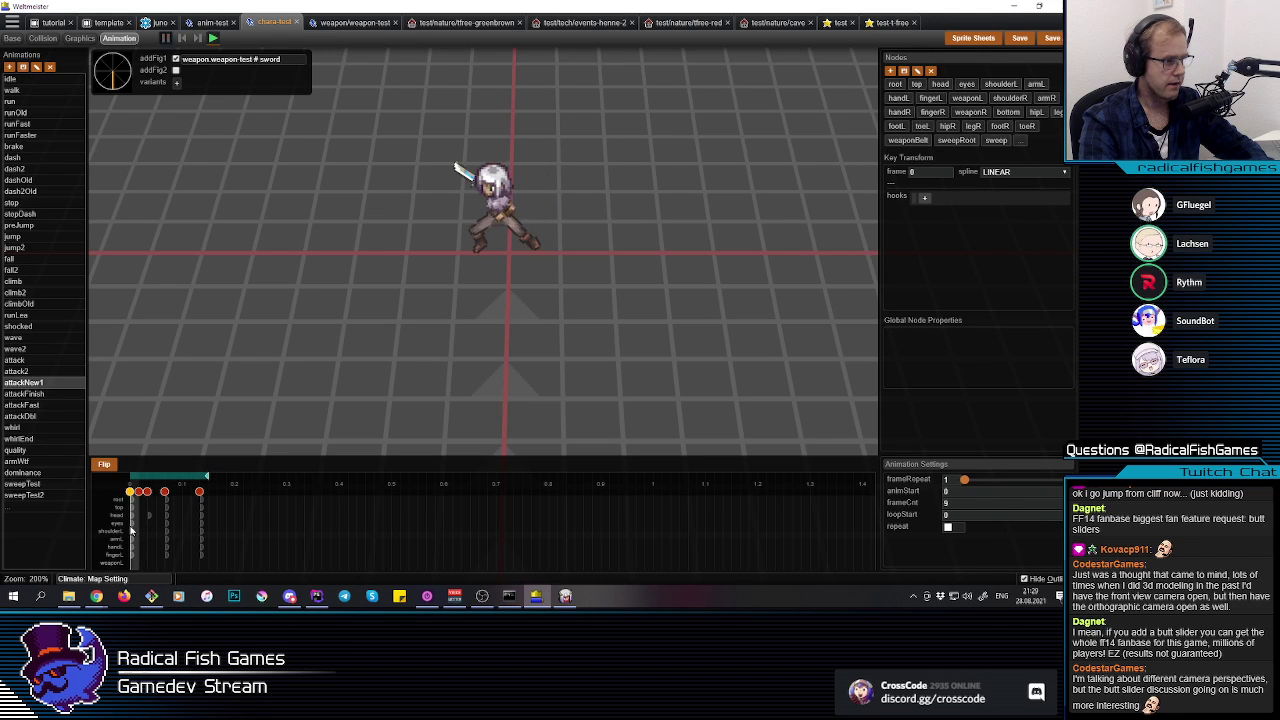
# Step: Move attackNew1's last keyframe from frame 8 to frame 13, extending the animation to 14 frames, and play it before and after
pyautogui.moveTo(154, 521); pyautogui.dragTo(206, 519)
pyautogui.press('space')
pyautogui.press('space')
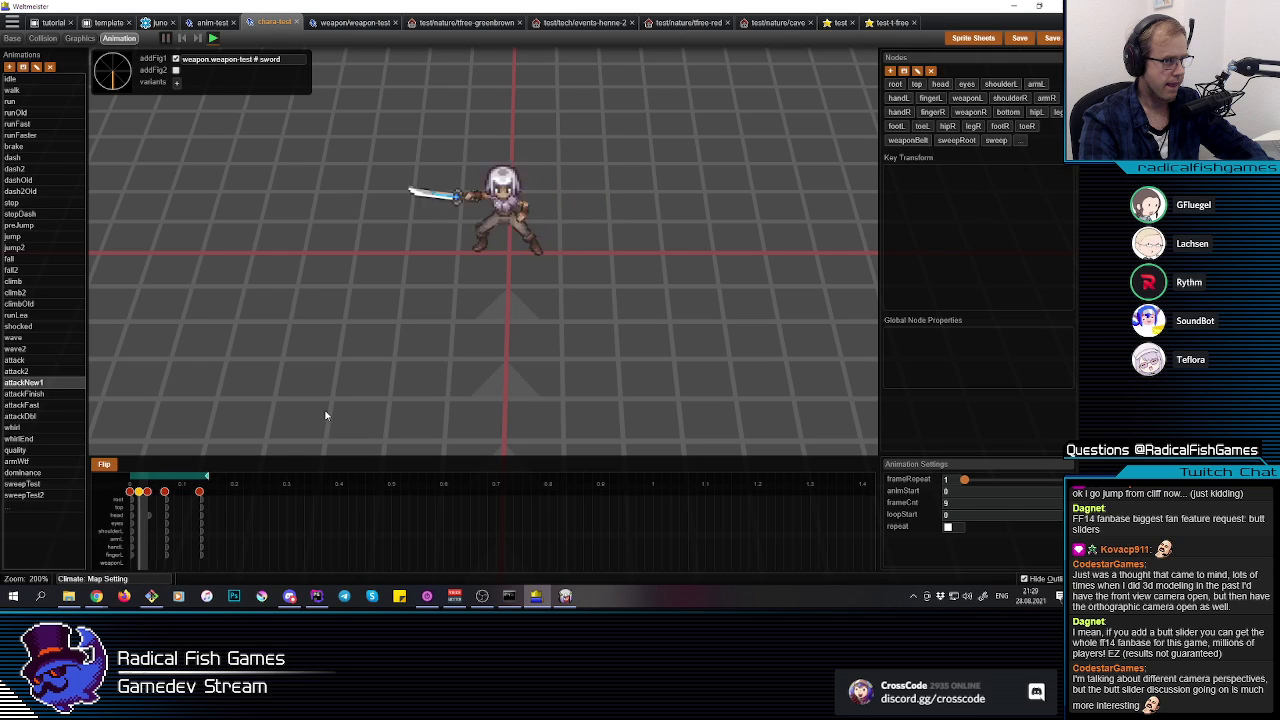
pyautogui.moveTo(199, 491); pyautogui.dragTo(243, 494)
pyautogui.press('space')
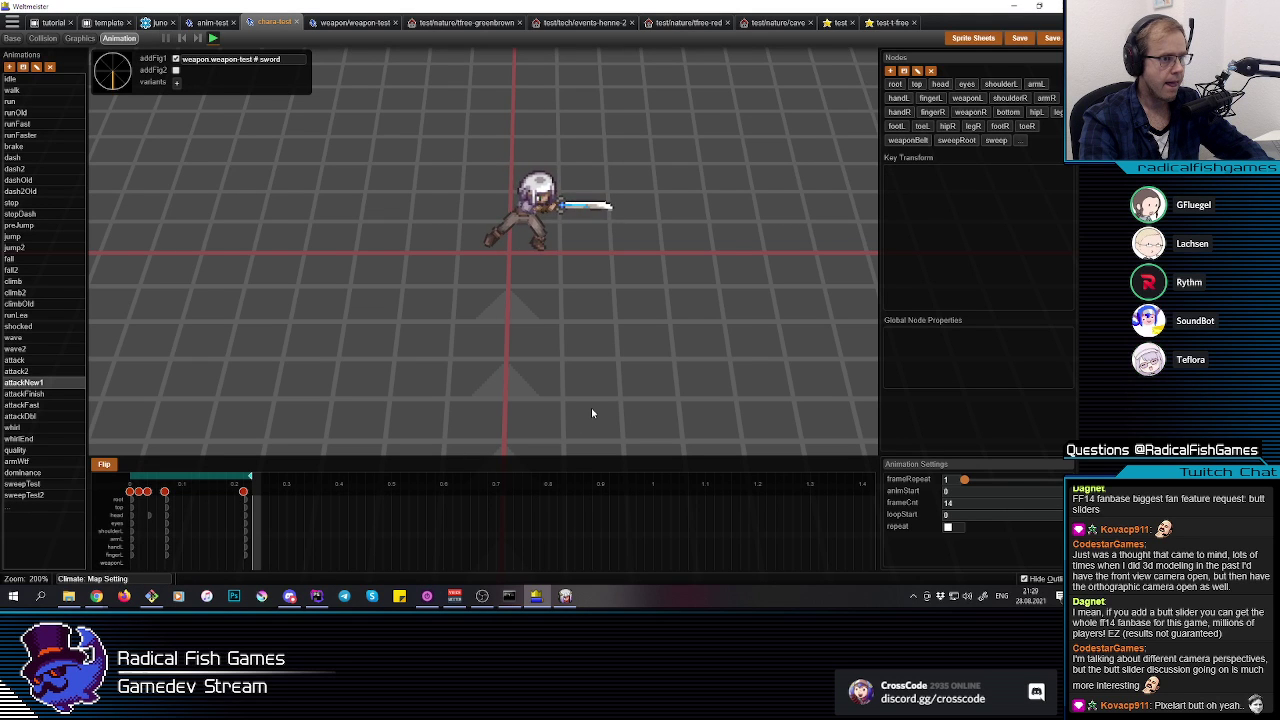
# Step: Check the extended attackNew1 from other camera angles and with the character facing different directions
pyautogui.press('q')
pyautogui.press('e')
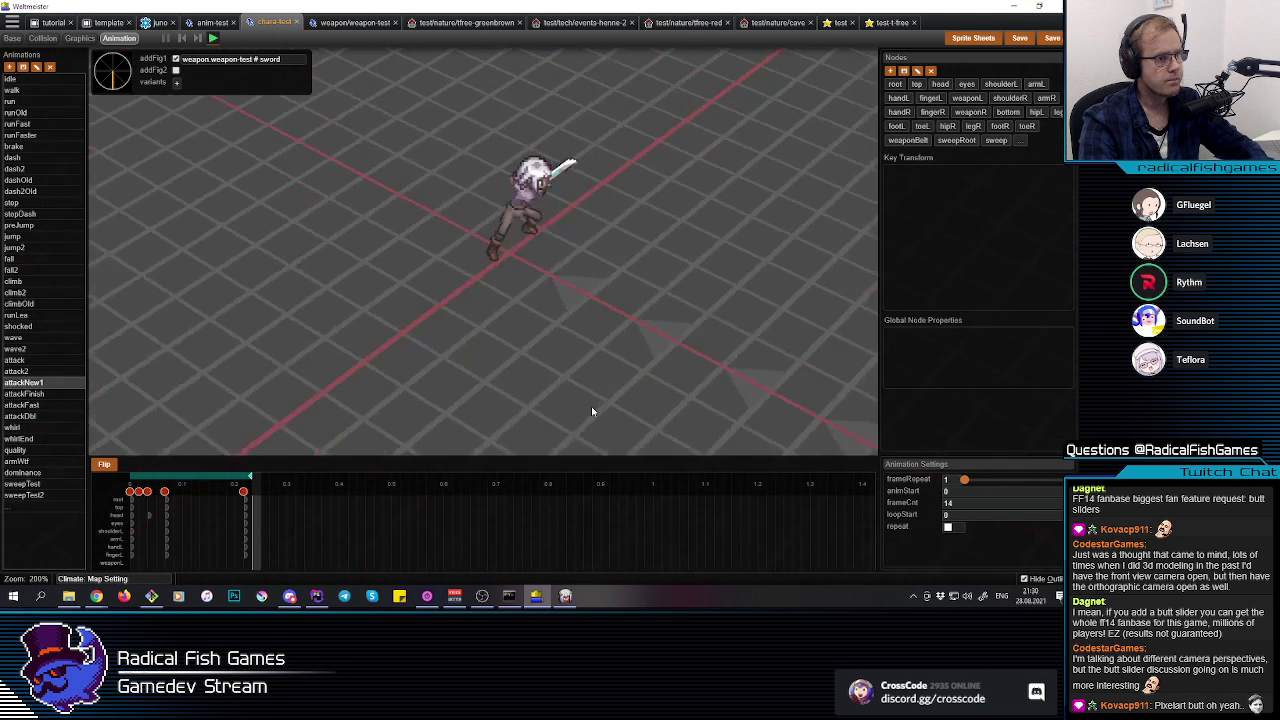
pyautogui.click(96, 75)
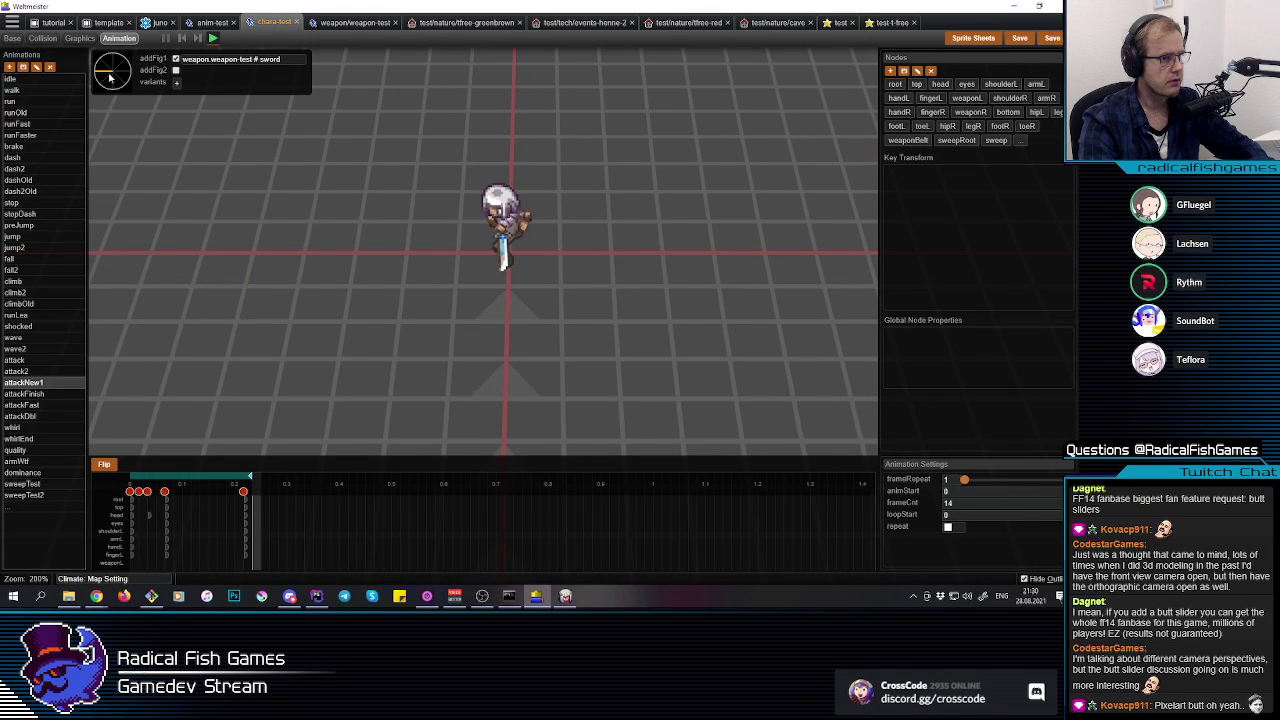
pyautogui.click(103, 82)
pyautogui.press('Left')
pyautogui.press('Right')
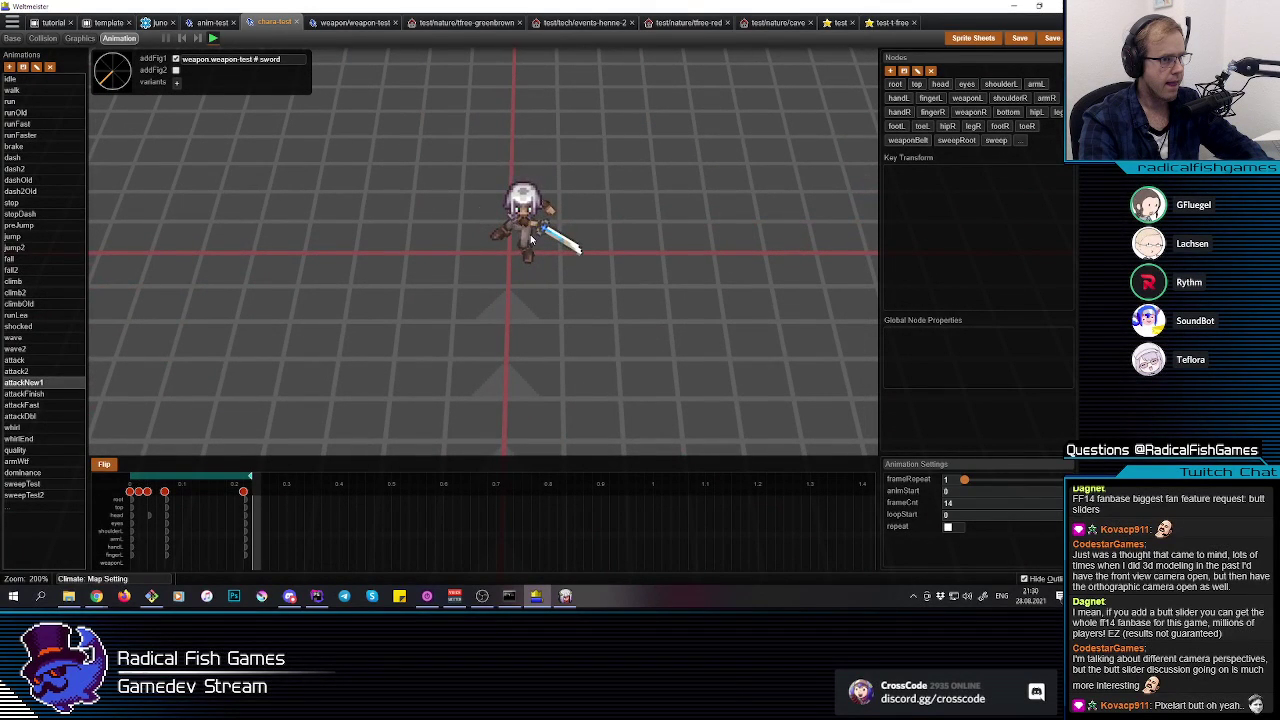
# Step: At frame 13, rotate footL to about yaw -50.6, pitch -98.1, roll -19 and legL to about yaw -51.5, pitch 94.8, roll -43.4
pyautogui.click(531, 238)
pyautogui.press('space')
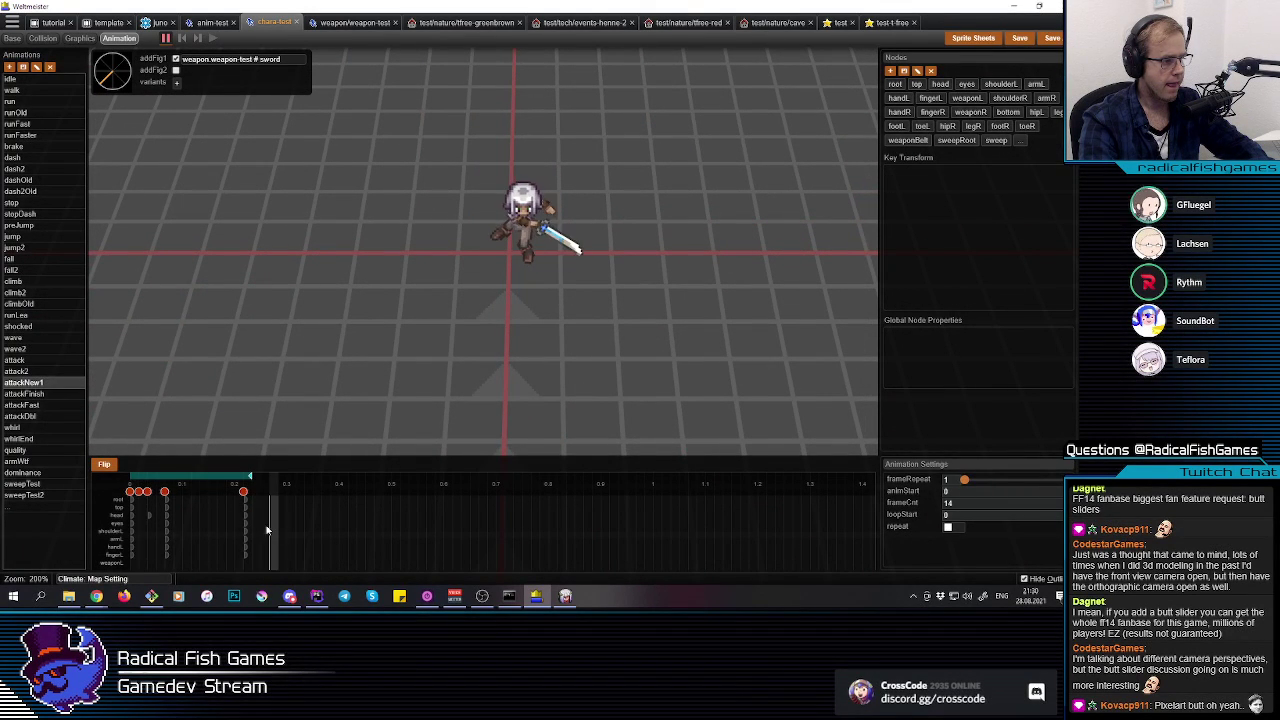
pyautogui.click(248, 533)
pyautogui.click(524, 250)
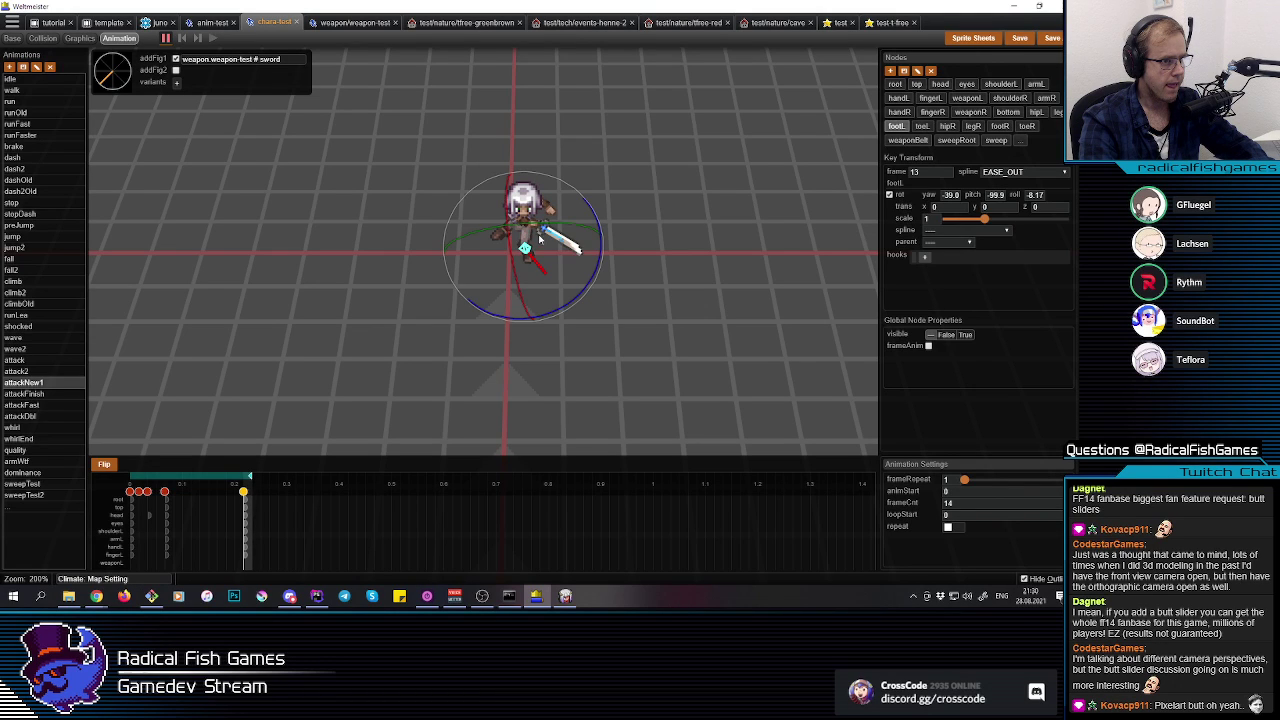
pyautogui.moveTo(548, 225); pyautogui.dragTo(555, 228)
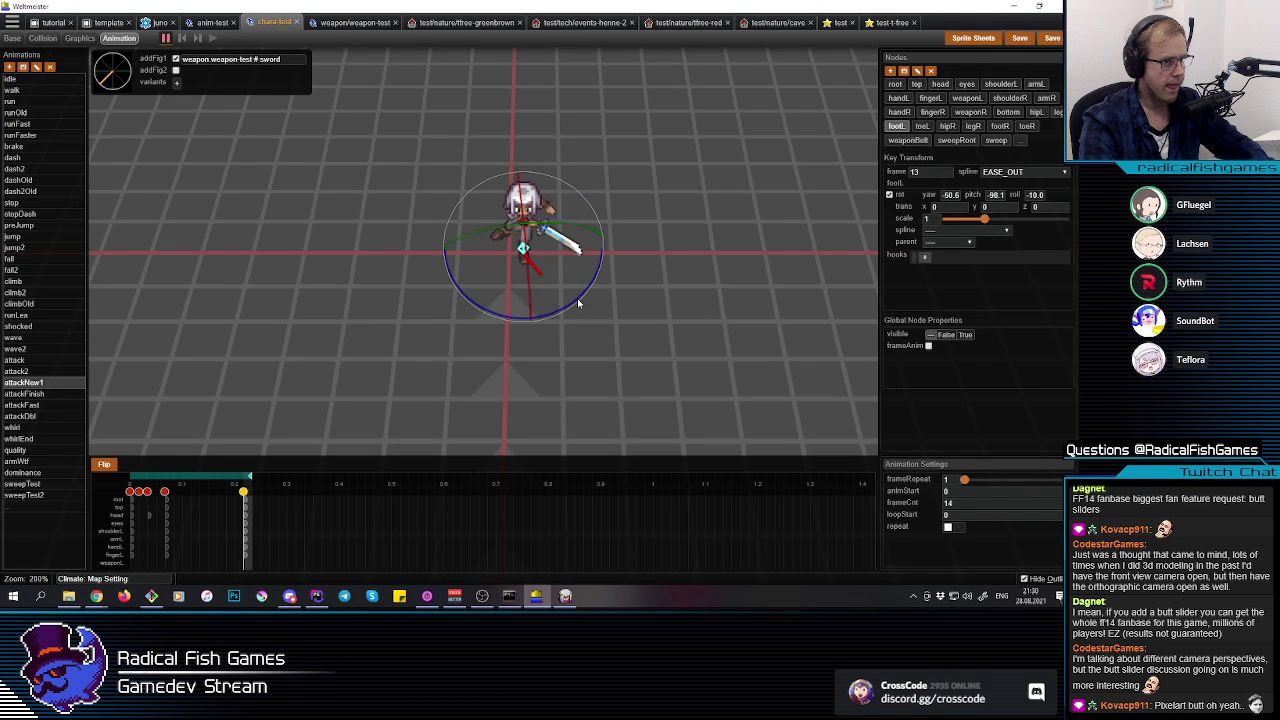
pyautogui.click(526, 236)
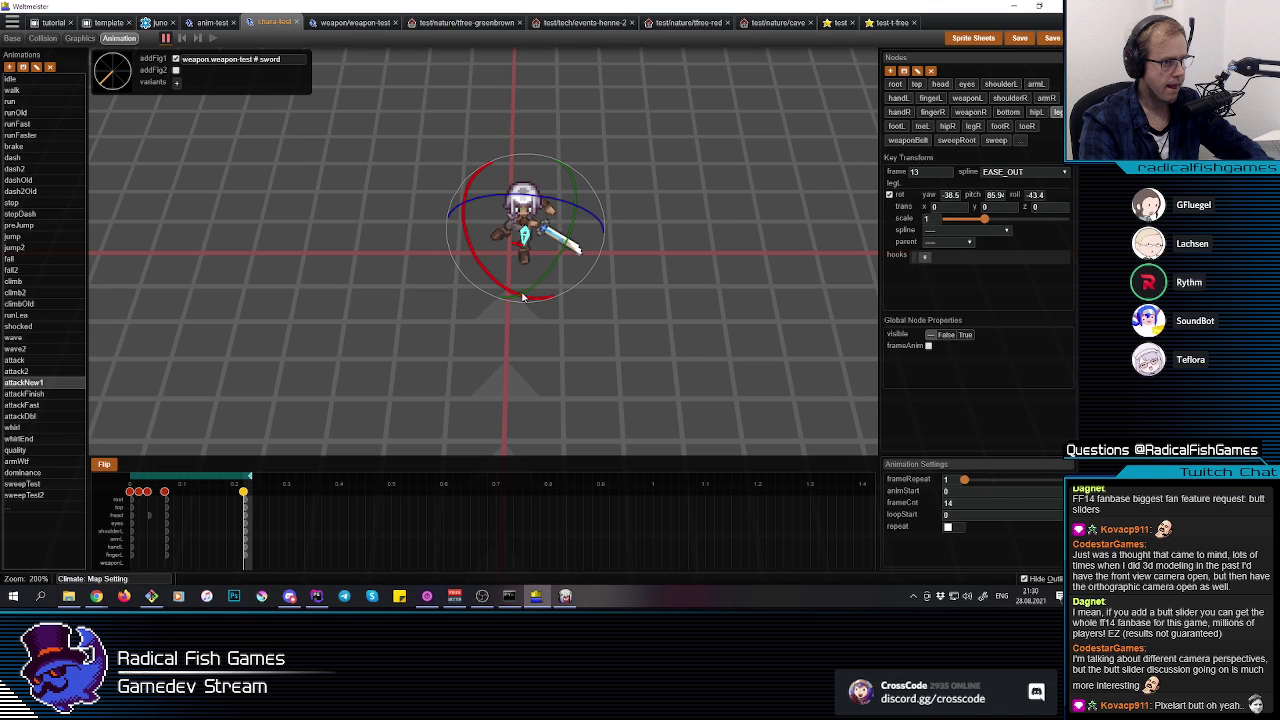
pyautogui.moveTo(529, 293); pyautogui.dragTo(533, 290)
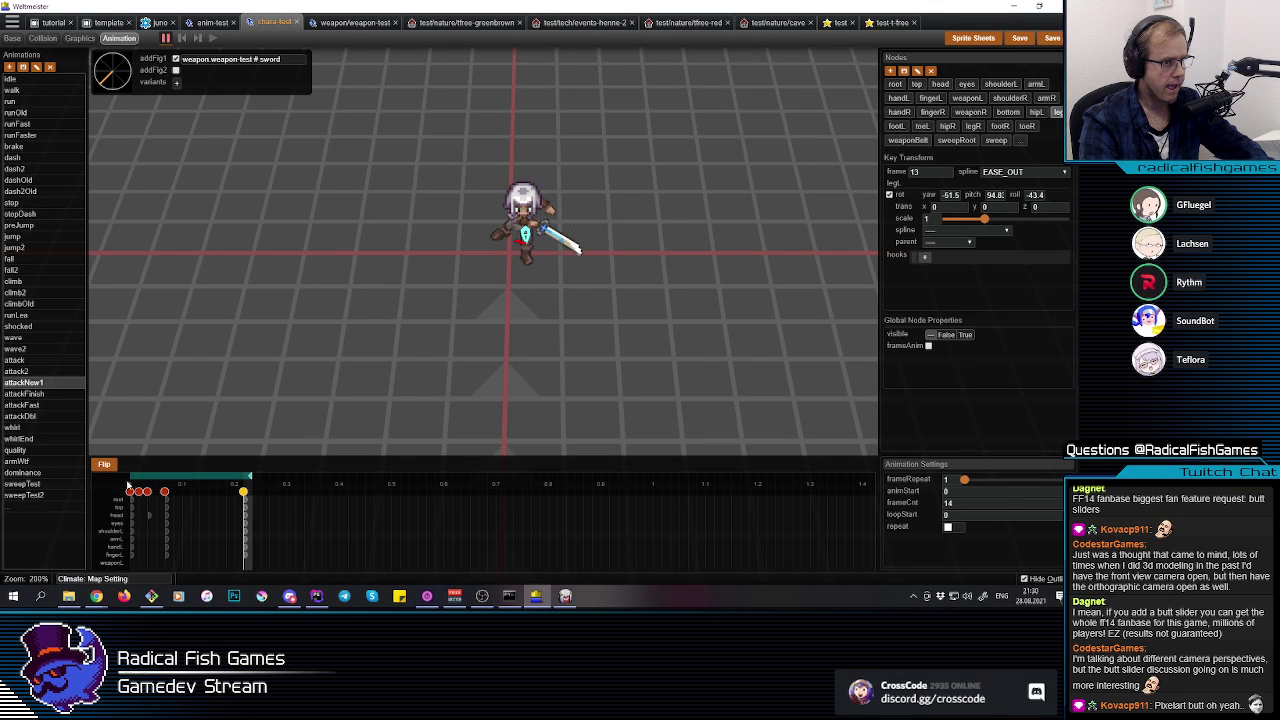
# Step: Adjust the rotation of the toeL node in attackNew1's frame 13 pose
pyautogui.moveTo(114, 91); pyautogui.dragTo(114, 91)
pyautogui.click(527, 256)
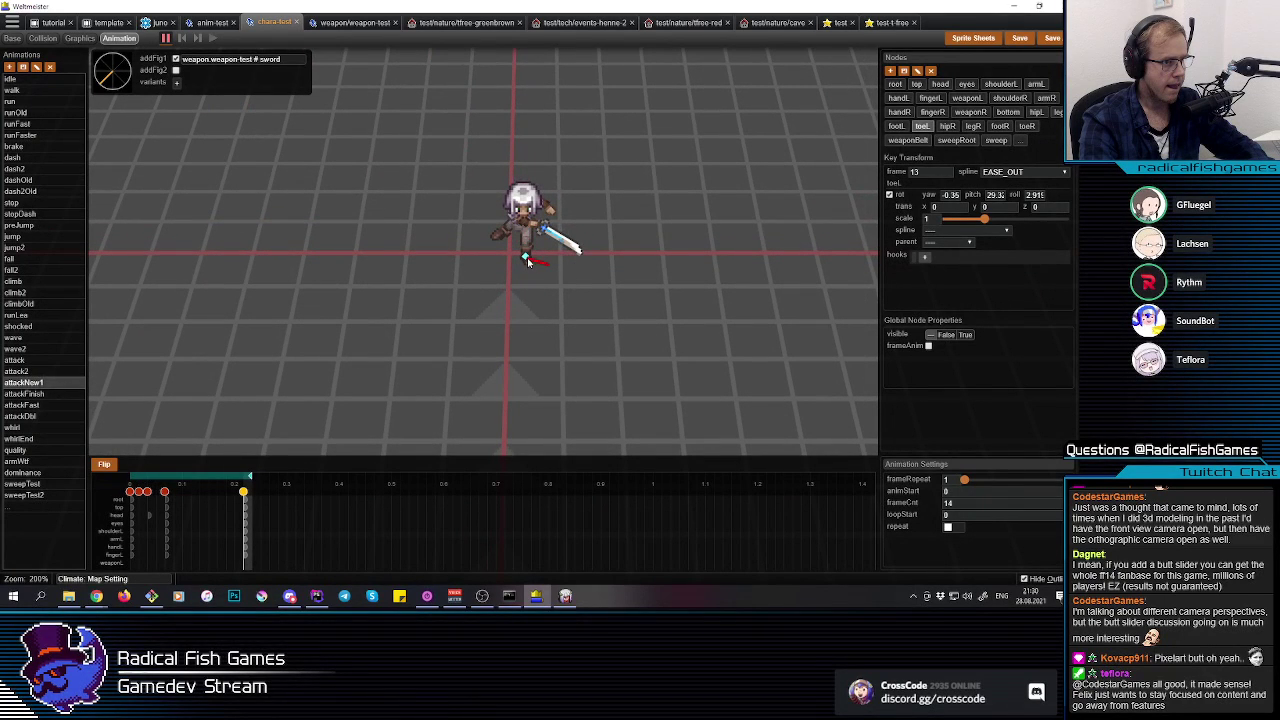
pyautogui.moveTo(547, 303)
pyautogui.mouseDown()
pyautogui.moveTo(533, 307)
pyautogui.moveTo(541, 281)
pyautogui.moveTo(549, 323)
pyautogui.mouseUp()
pyautogui.click(657, 268)
pyautogui.moveTo(657, 268); pyautogui.dragTo(647, 269, button='middle')
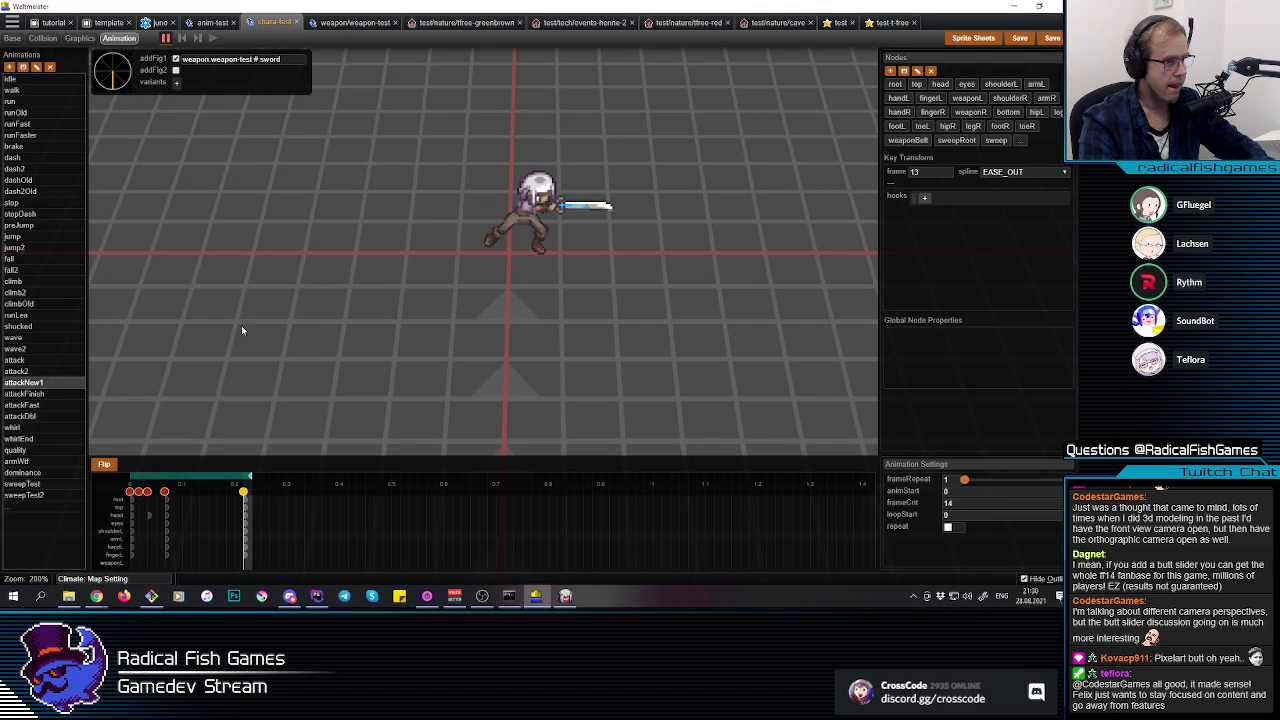
# Step: Play attackNew1 with the character facing different directions and save the character file
pyautogui.moveTo(215, 527); pyautogui.dragTo(69, 528)
pyautogui.press('space')
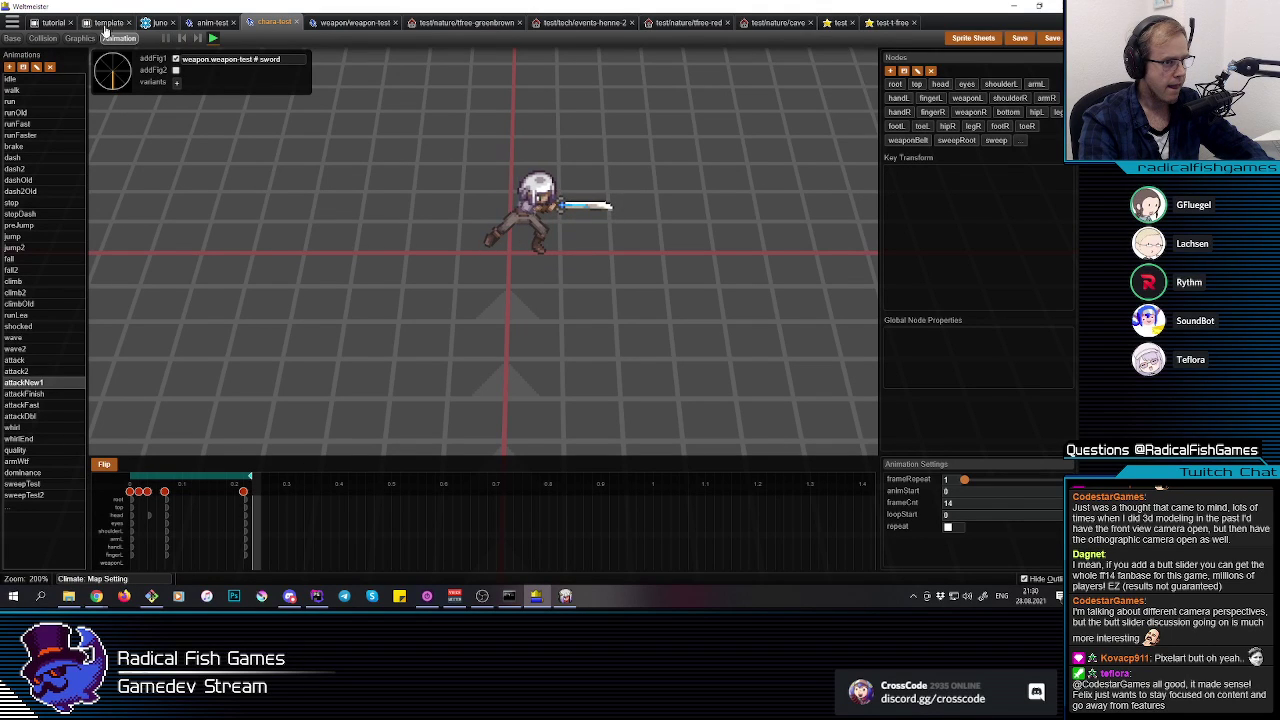
pyautogui.click(106, 83)
pyautogui.moveTo(95, 81); pyautogui.dragTo(140, 36)
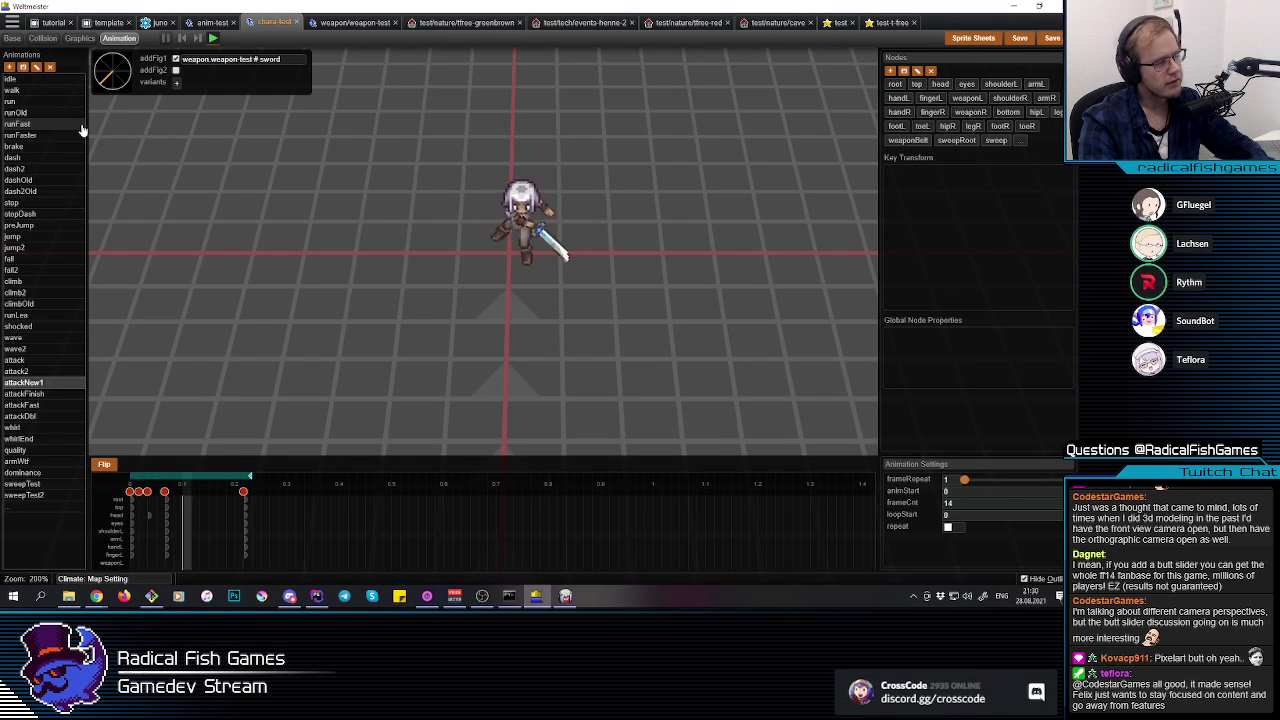
pyautogui.click(166, 38)
pyautogui.press('space')
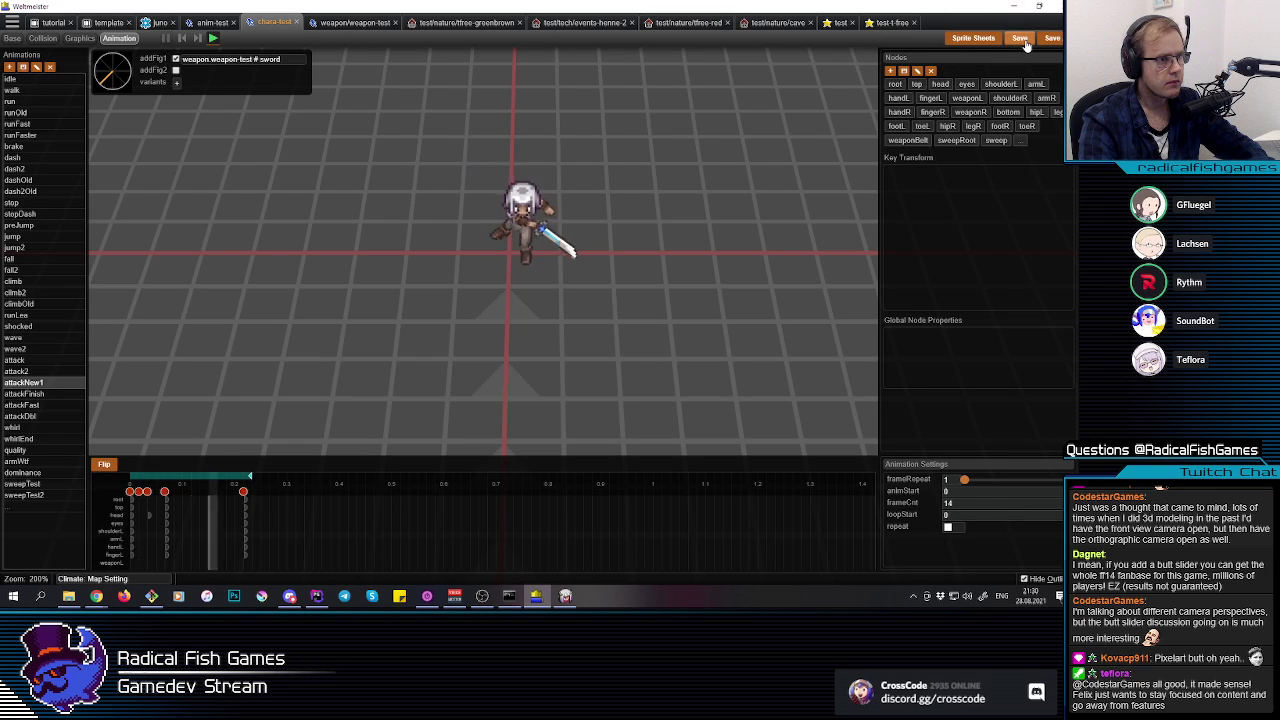
pyautogui.press('space')
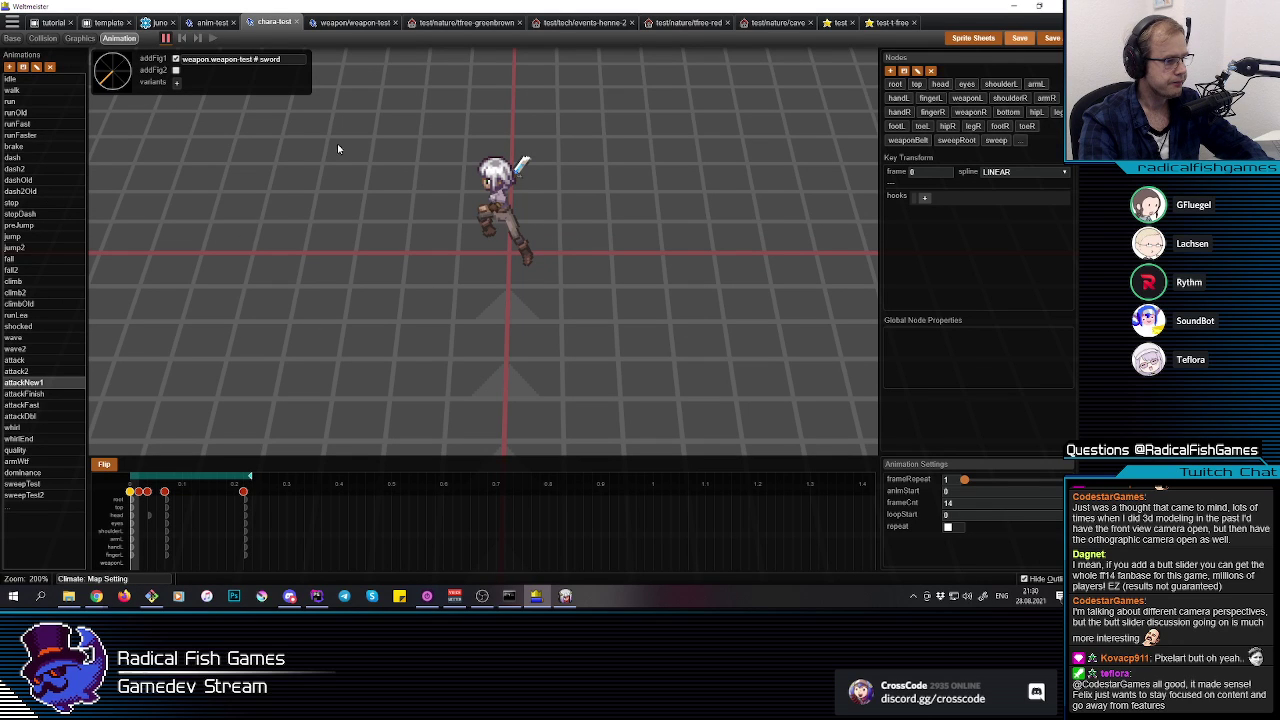
# Step: Compare attackNew1's poses at its keyframes with those of the attack and attack2 animations
pyautogui.moveTo(152, 545)
pyautogui.mouseDown()
pyautogui.moveTo(228, 543)
pyautogui.moveTo(139, 548)
pyautogui.moveTo(190, 556)
pyautogui.moveTo(170, 560)
pyautogui.mouseUp()
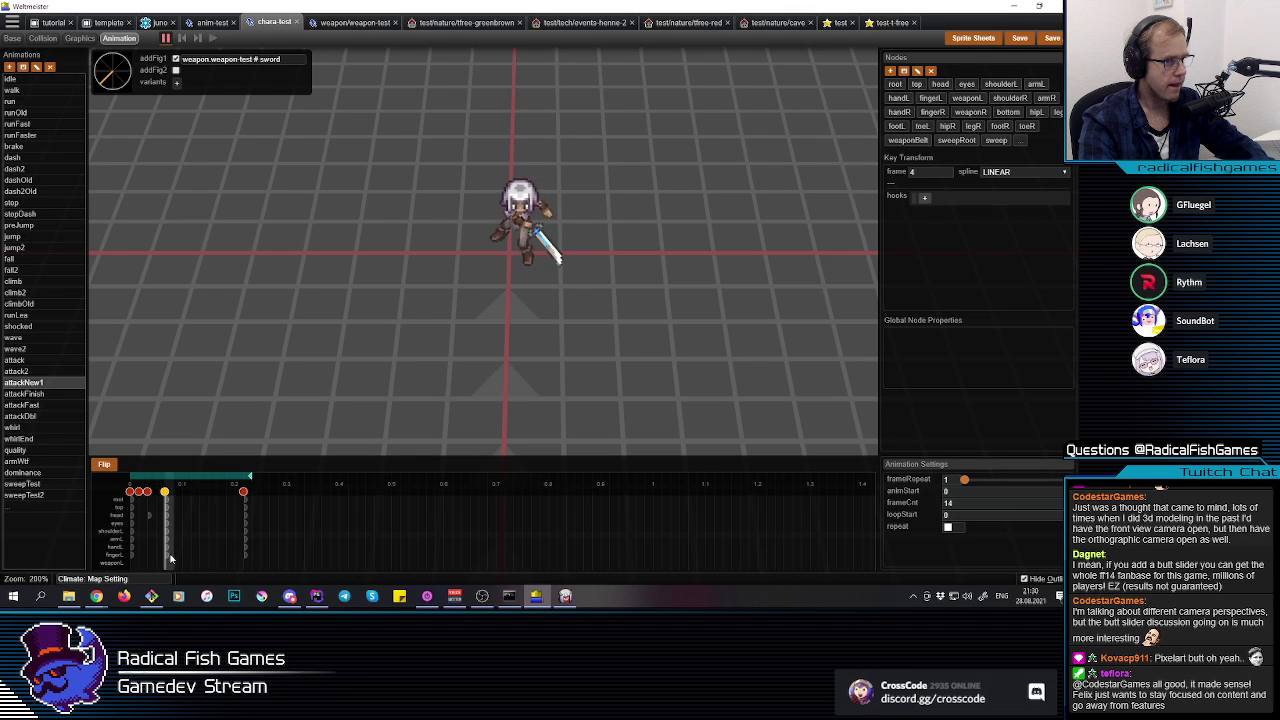
pyautogui.click(20, 360)
pyautogui.moveTo(124, 552); pyautogui.dragTo(177, 538)
pyautogui.click(20, 372)
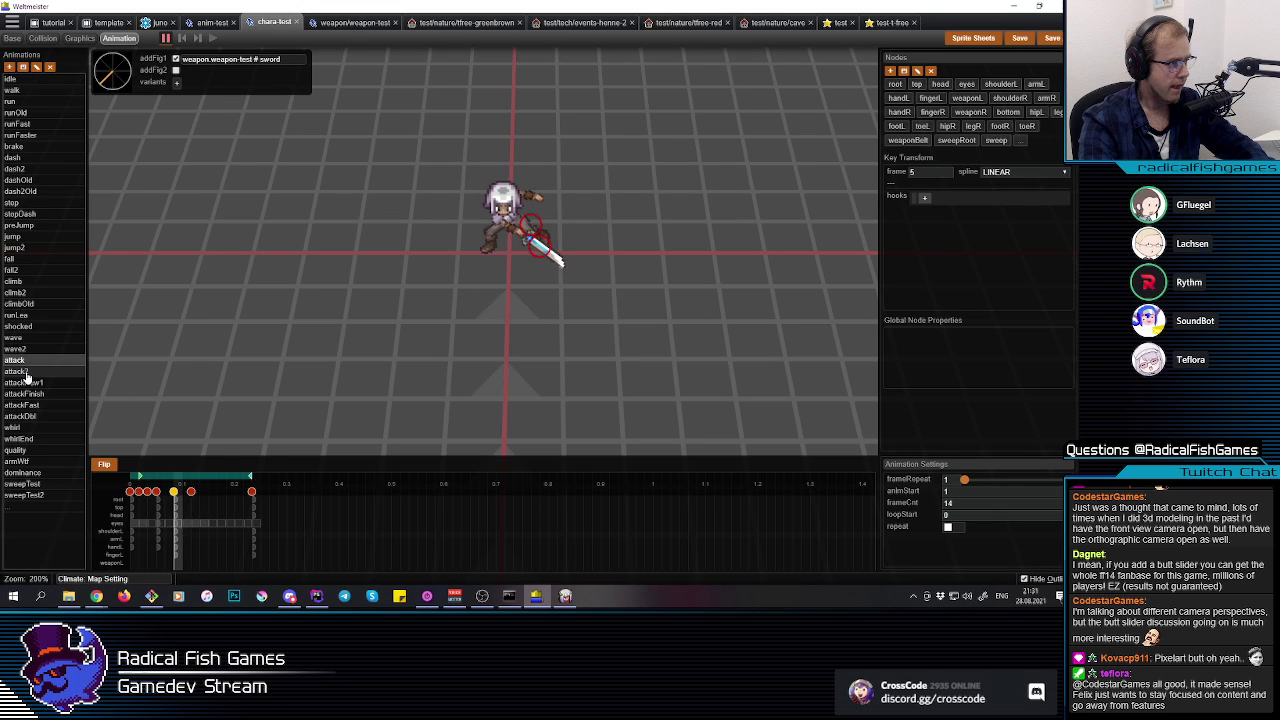
pyautogui.click(180, 541)
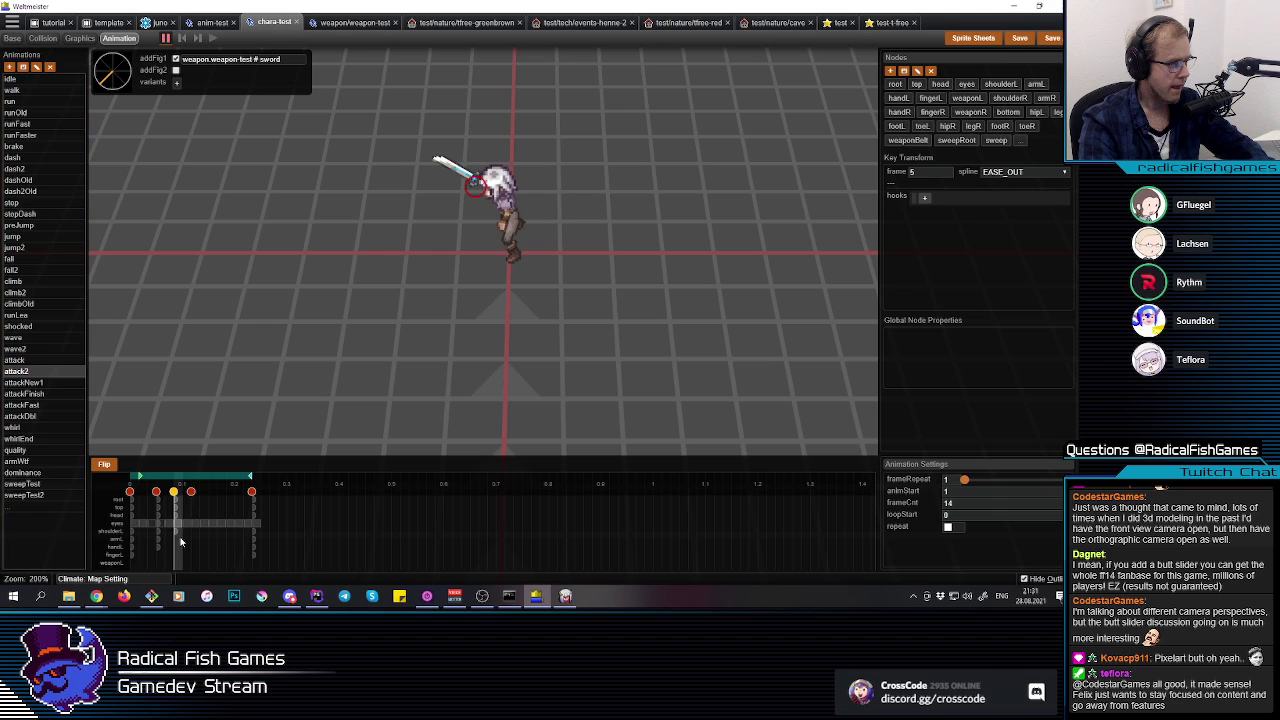
pyautogui.moveTo(181, 541); pyautogui.dragTo(108, 525)
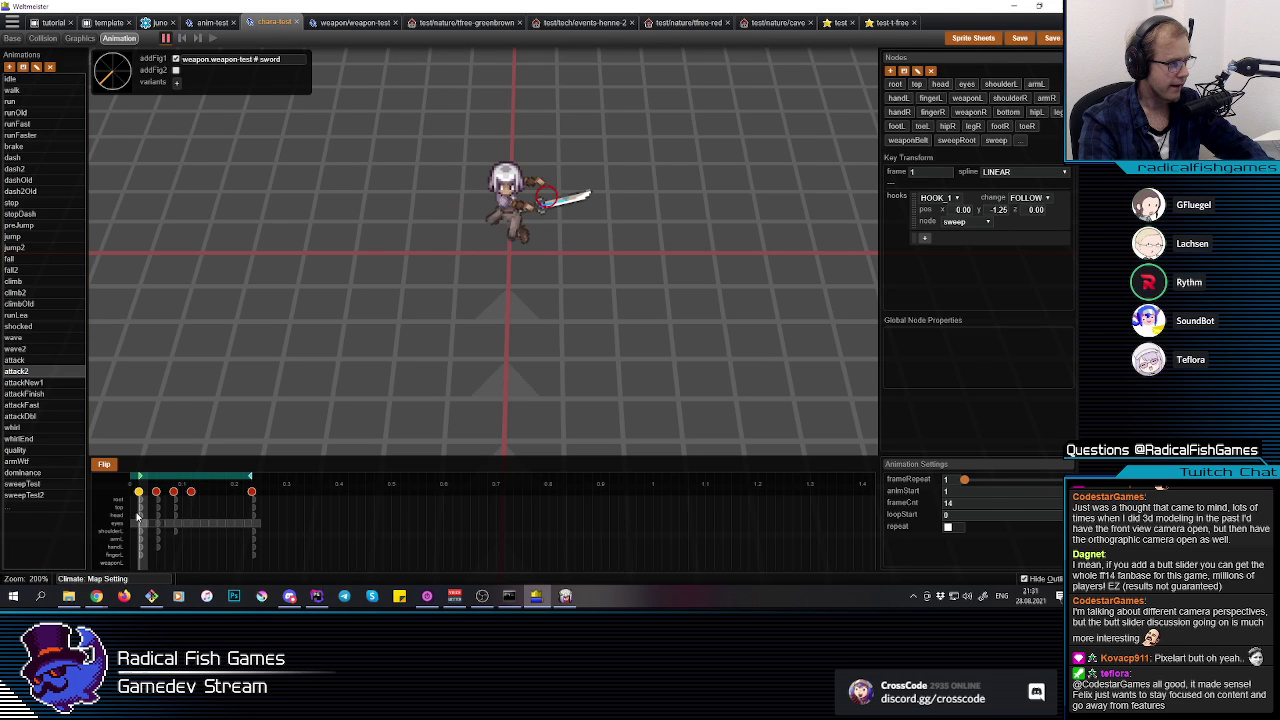
pyautogui.click(104, 522)
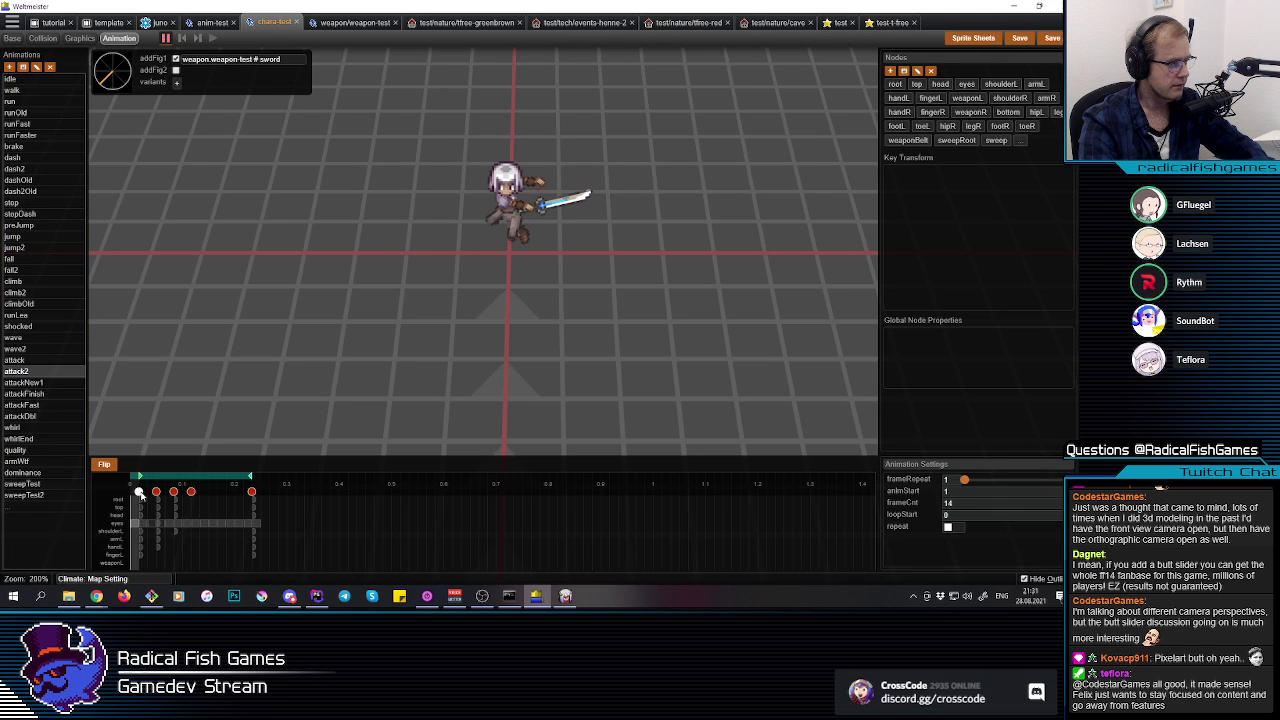
pyautogui.click(140, 492)
pyautogui.click(46, 385)
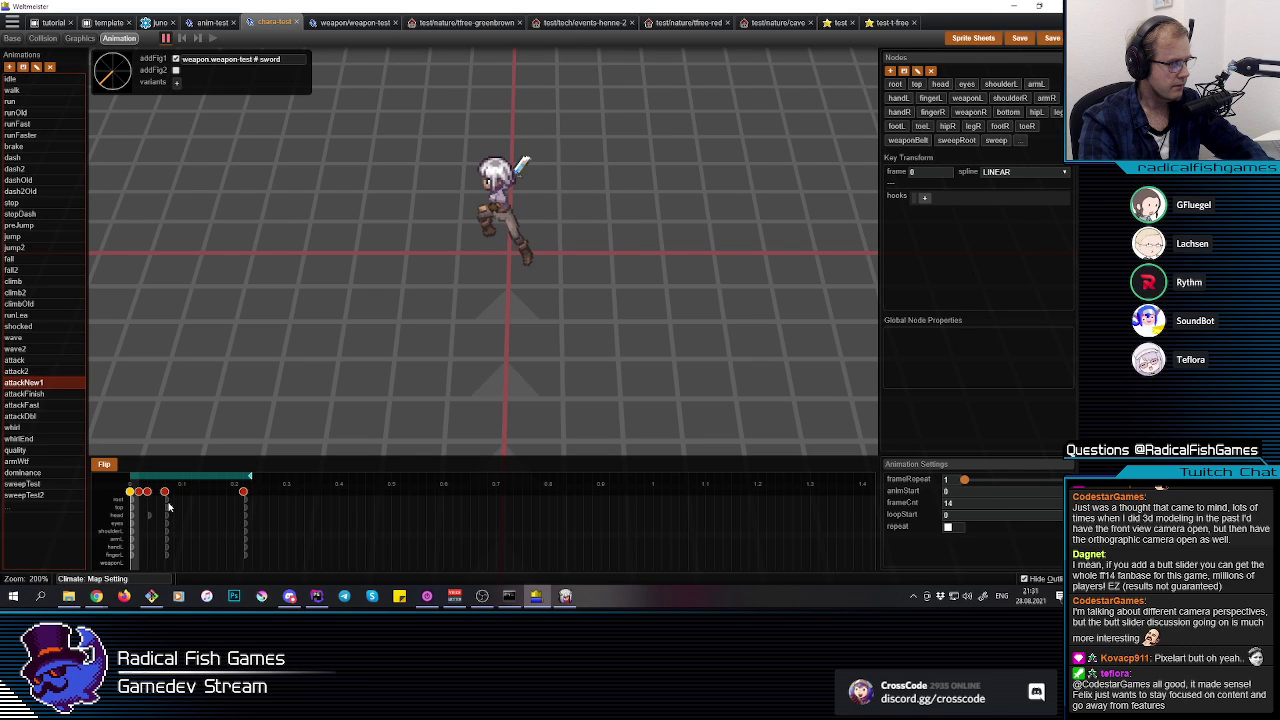
# Step: Play attackNew1 and check its starting pose from other camera angles and in another facing direction
pyautogui.moveTo(165, 492); pyautogui.dragTo(163, 496)
pyautogui.click(113, 522)
pyautogui.press('space')
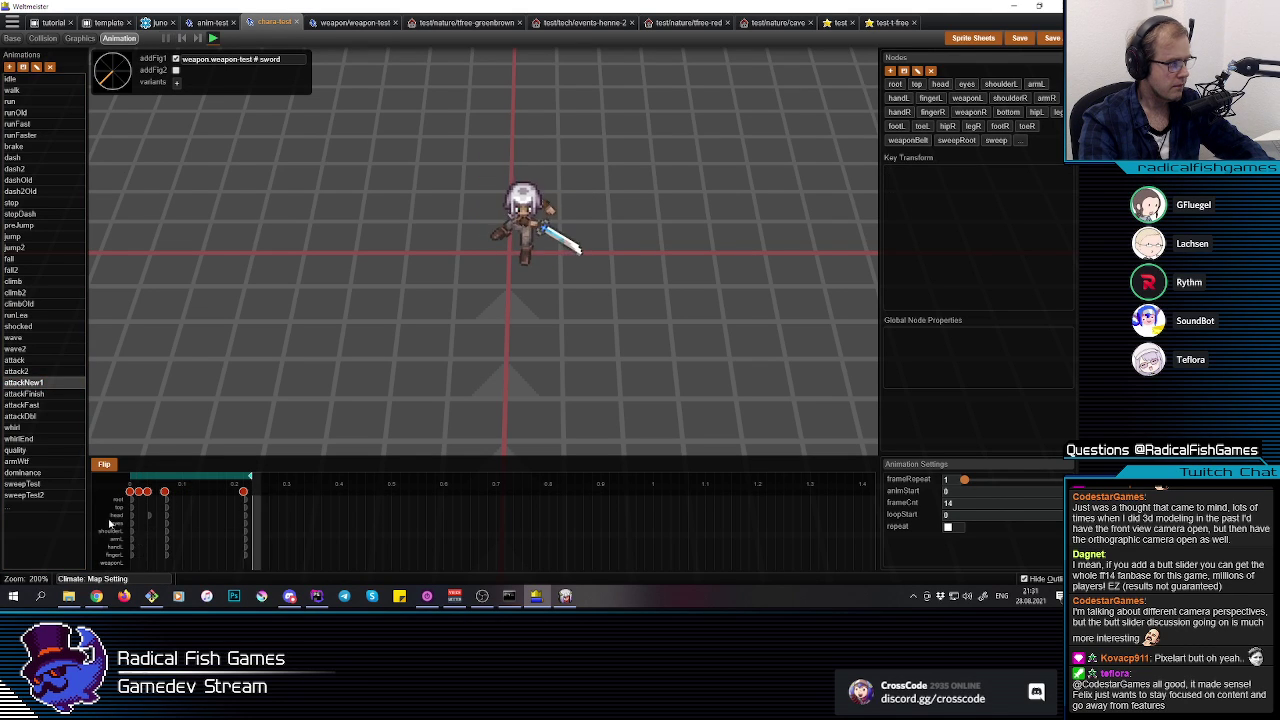
pyautogui.press('space')
pyautogui.press('q')
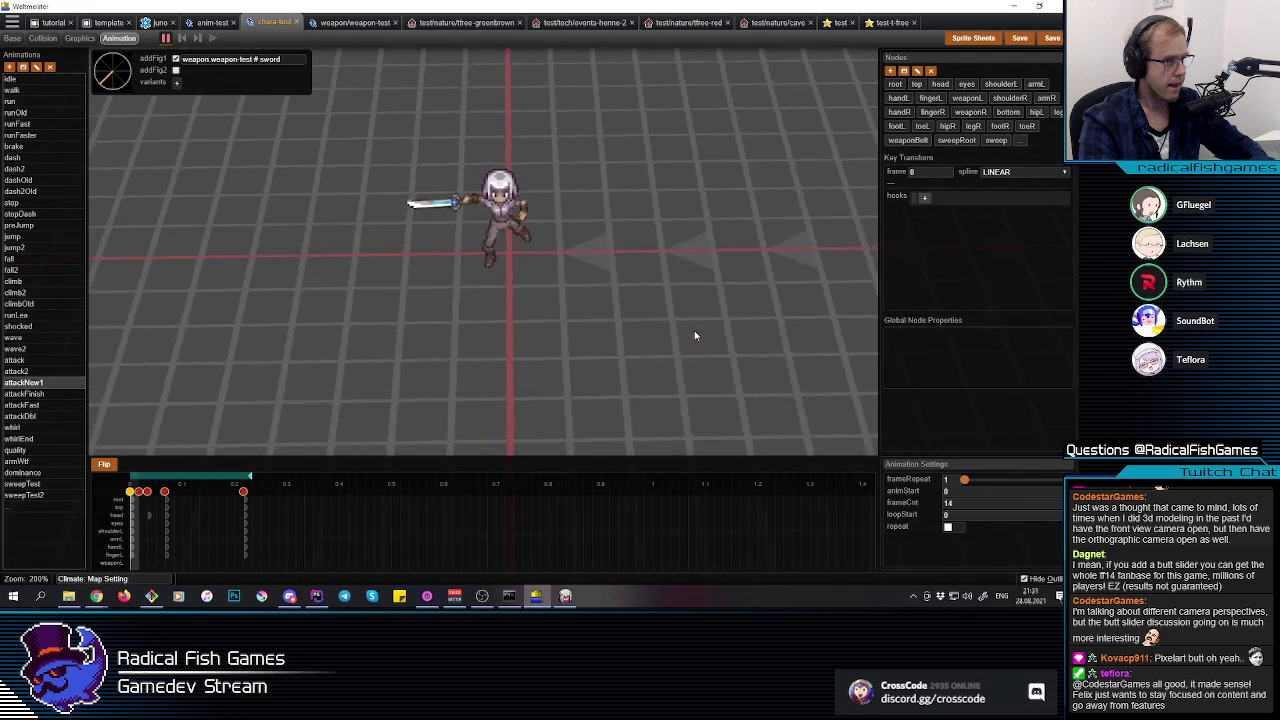
pyautogui.press('e')
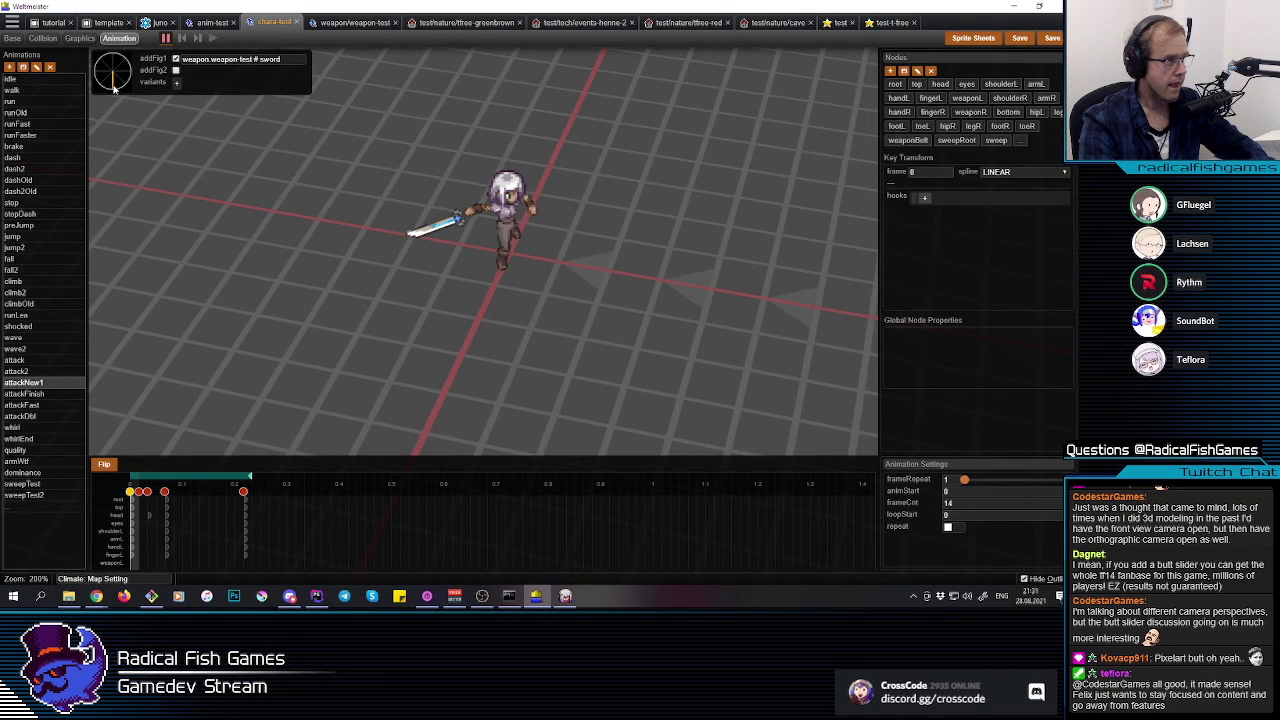
pyautogui.click(114, 88)
# Step: Scrub through attackNew1 between frames 4 and 13 to examine the motion between the two keyframes
pyautogui.click(142, 514)
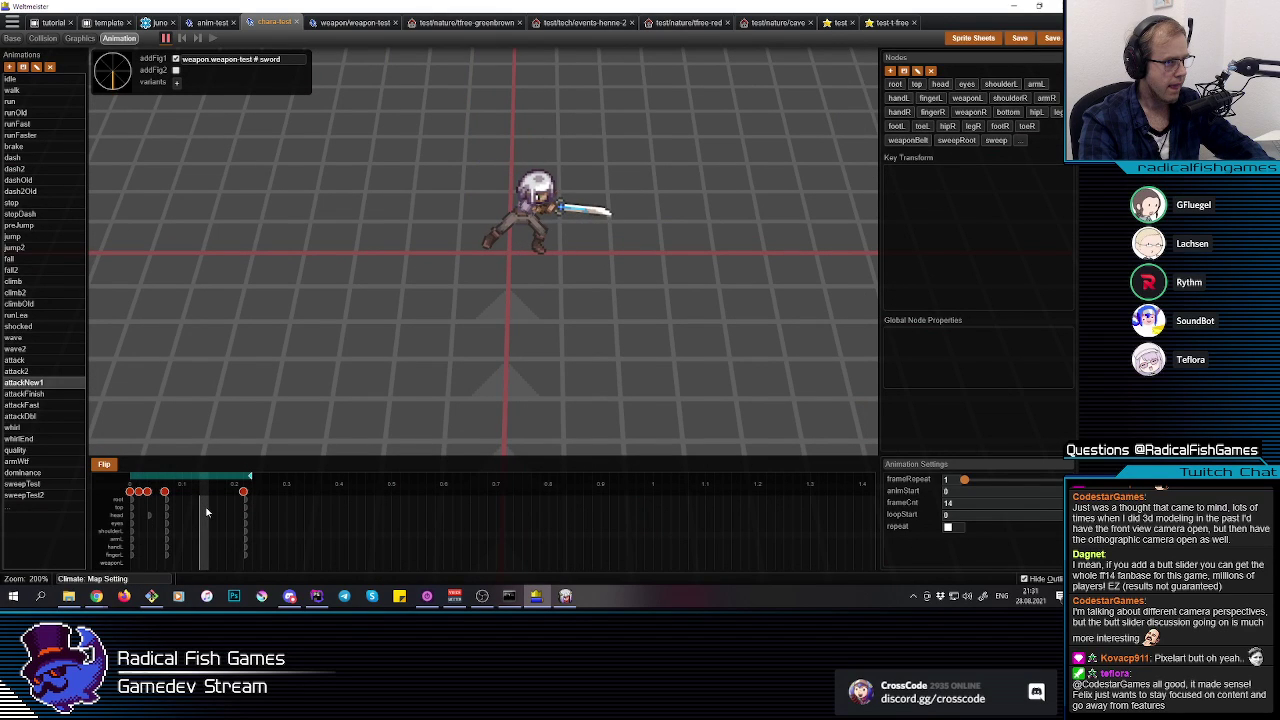
pyautogui.click(190, 523)
pyautogui.click(175, 527)
pyautogui.press('Left')
pyautogui.click(240, 531)
pyautogui.press('Right')
pyautogui.moveTo(237, 531); pyautogui.dragTo(171, 537)
# Step: At frame 4 of attackNew1, rotate the armR node so the sword tip sits slightly higher
pyautogui.press('q')
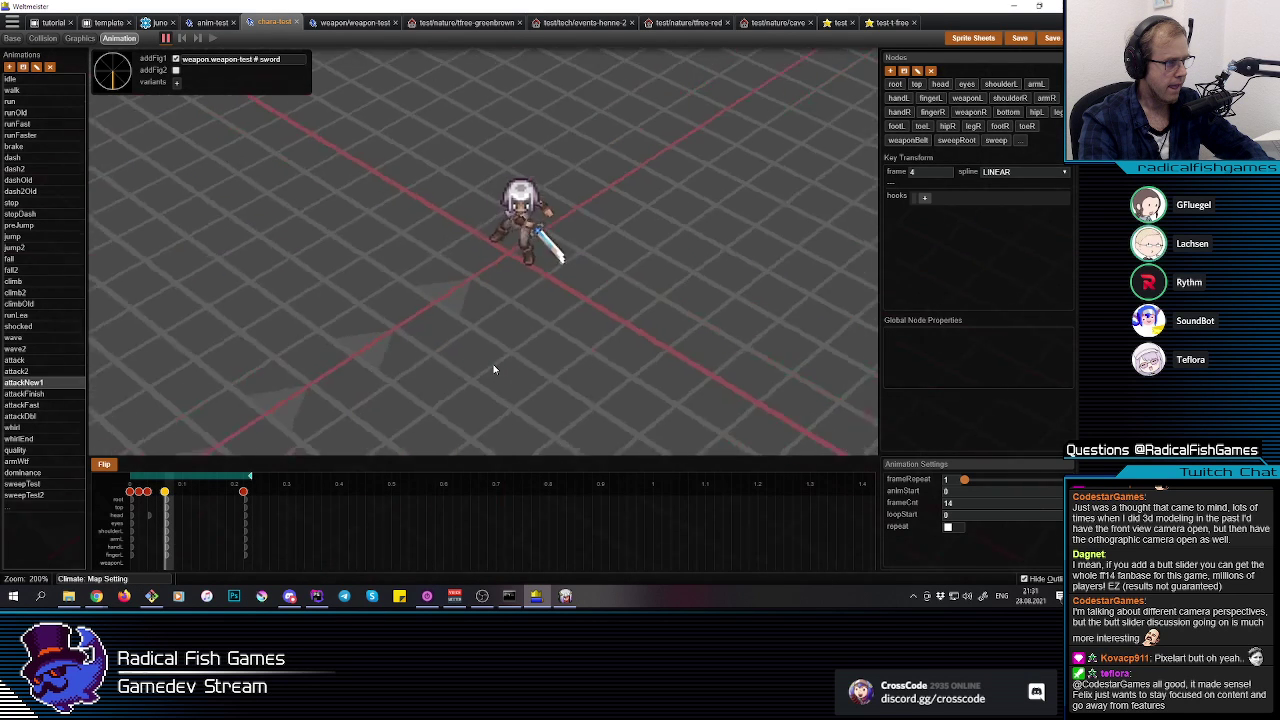
pyautogui.press('e')
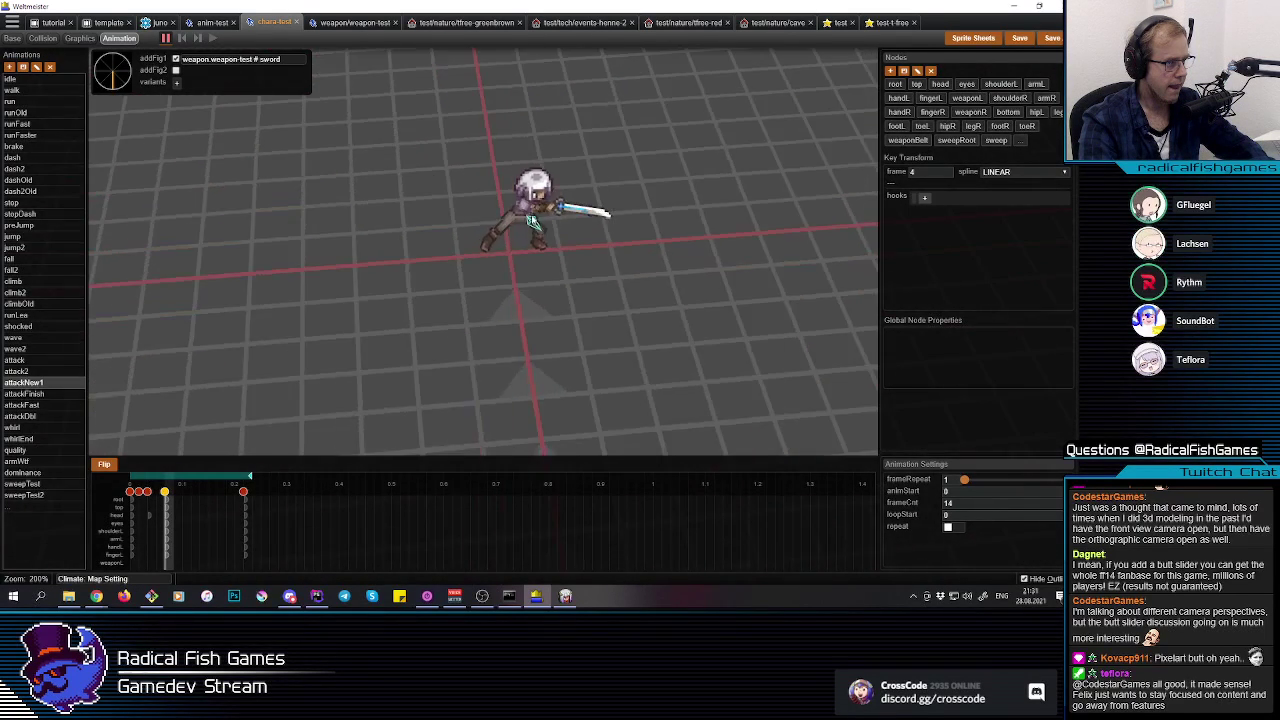
pyautogui.click(534, 212)
pyautogui.click(544, 210)
pyautogui.press('r')
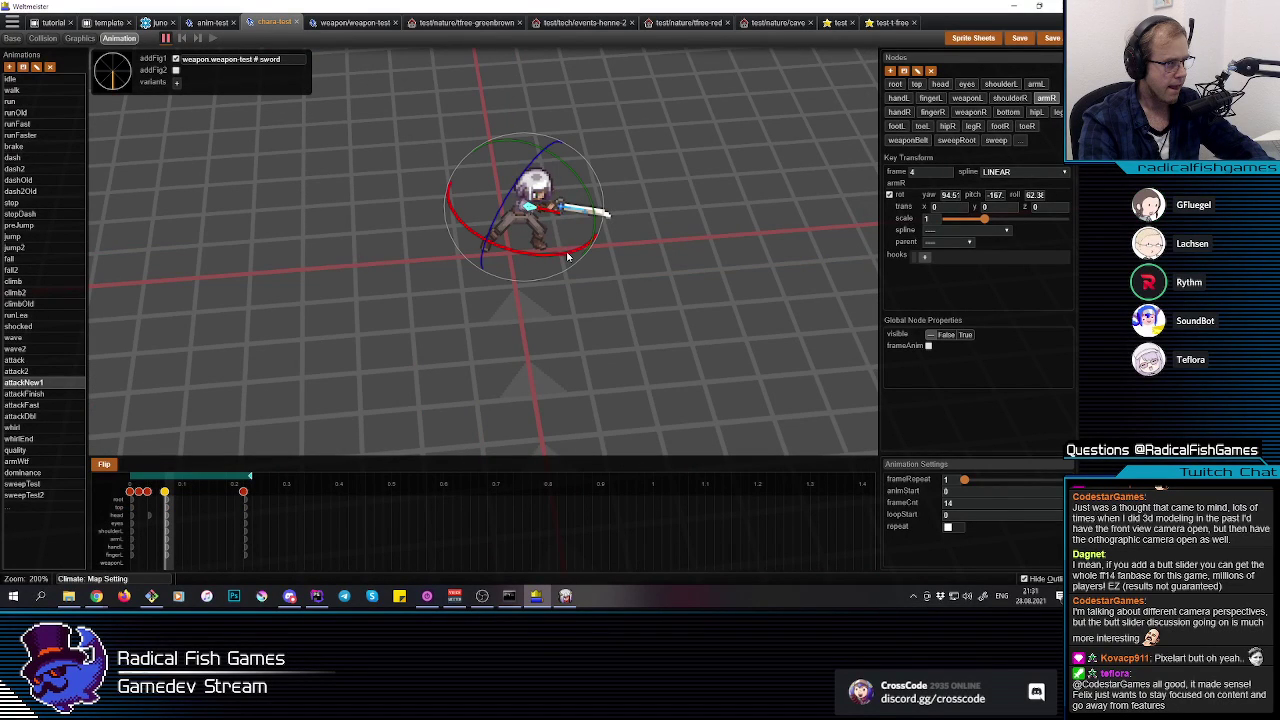
pyautogui.click(513, 318)
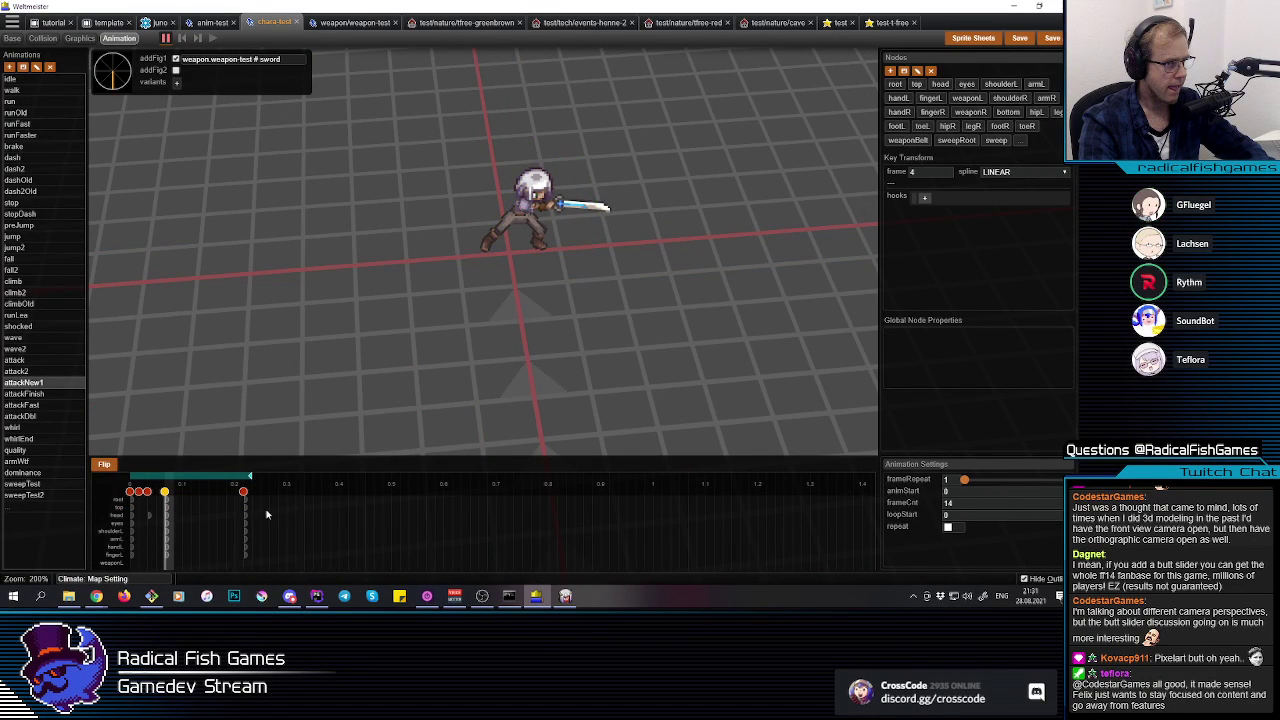
# Step: Check attackNew1's frame 13 pose, play the animation and save the character file
pyautogui.click(245, 533)
pyautogui.press('space')
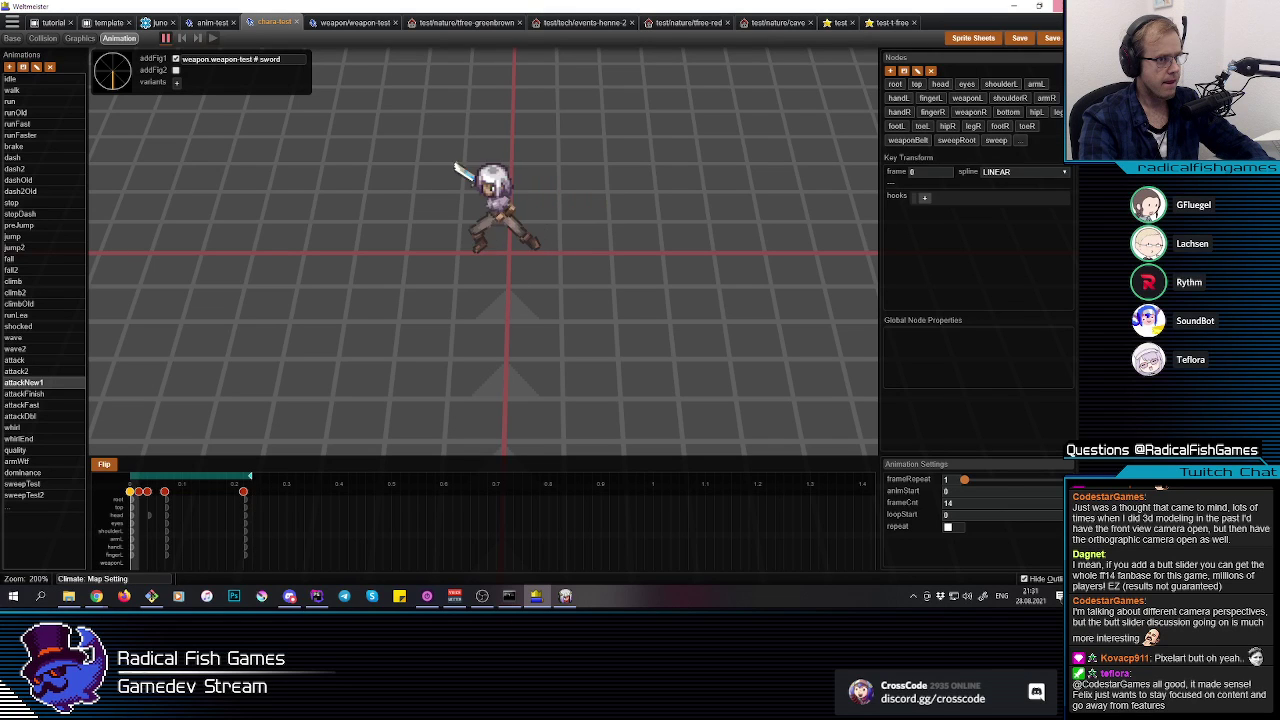
pyautogui.click(1020, 39)
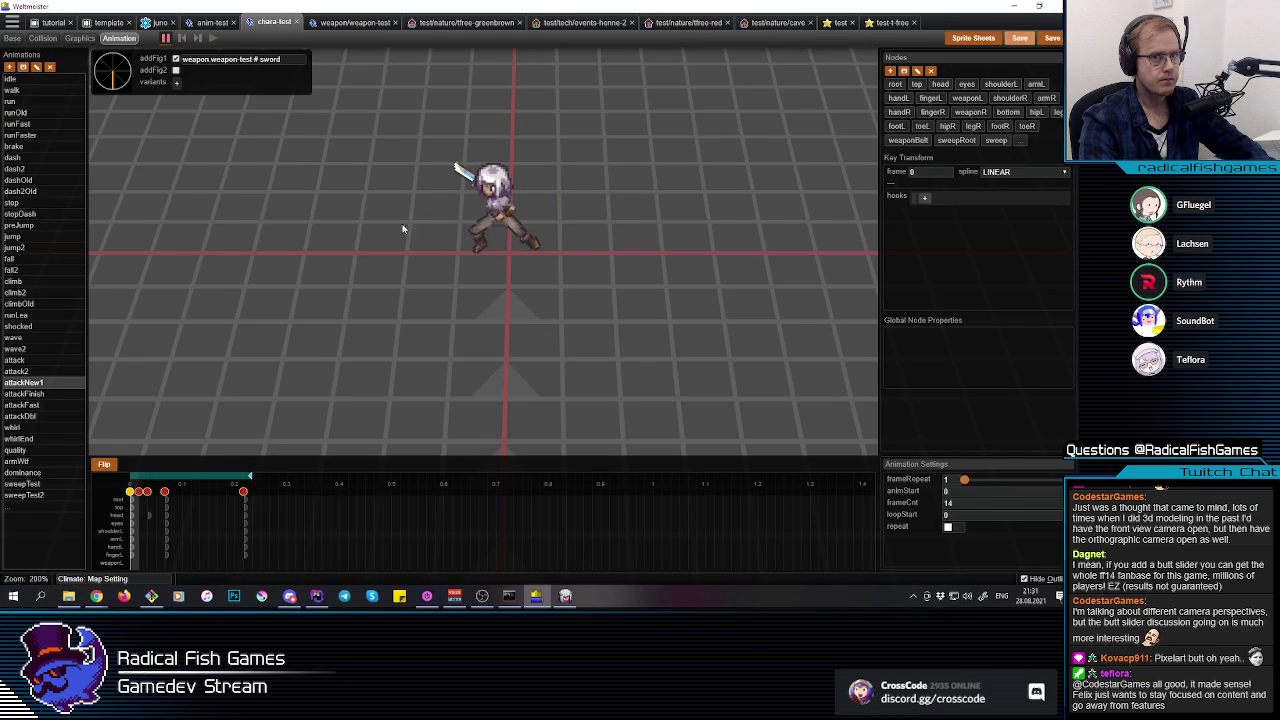
# Step: Key the sweep and sweepRoot nodes at frame 0 of attackNew1 and set the sweep node's visible property to True
pyautogui.click(30, 360)
pyautogui.click(30, 383)
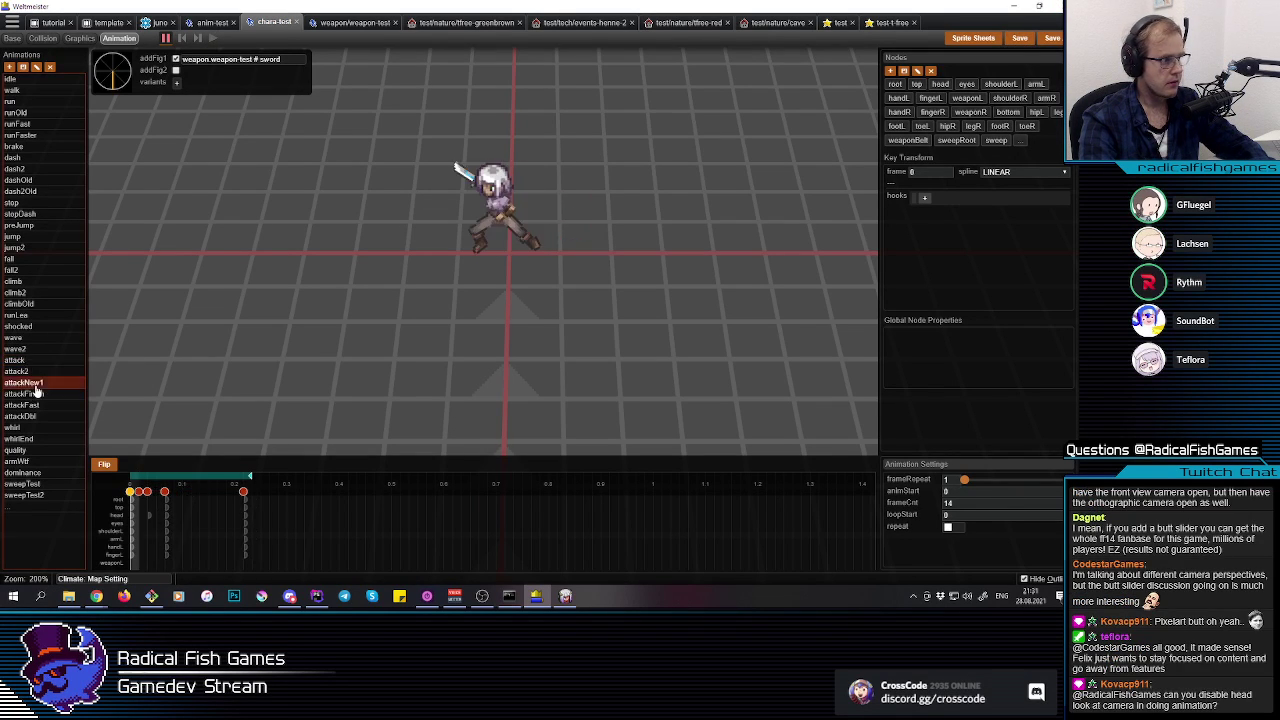
pyautogui.click(995, 140)
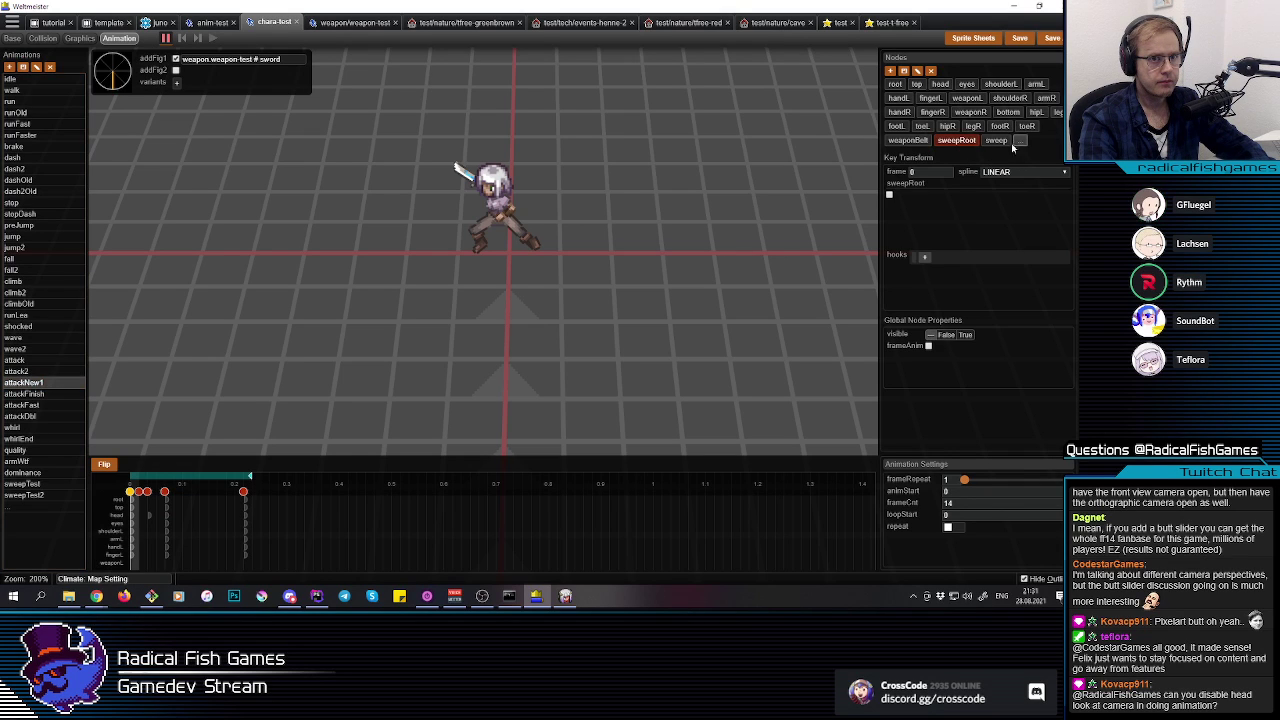
pyautogui.click(889, 195)
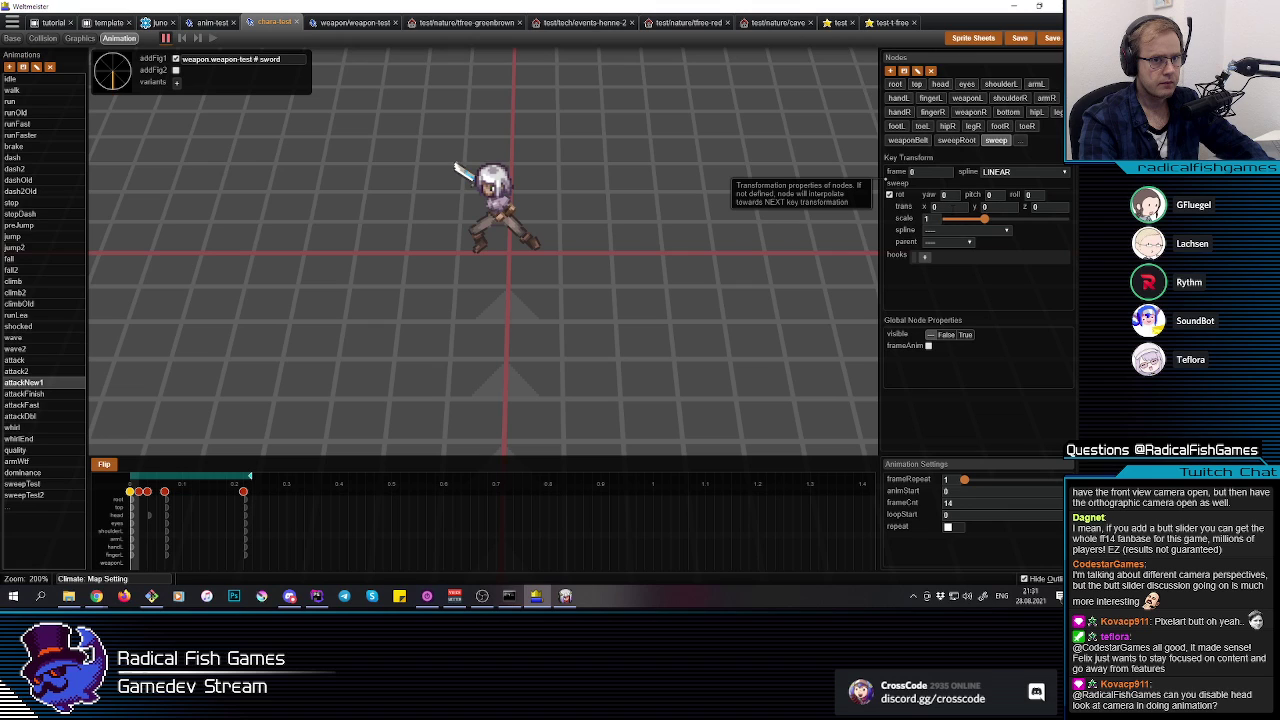
pyautogui.click(956, 140)
pyautogui.click(894, 196)
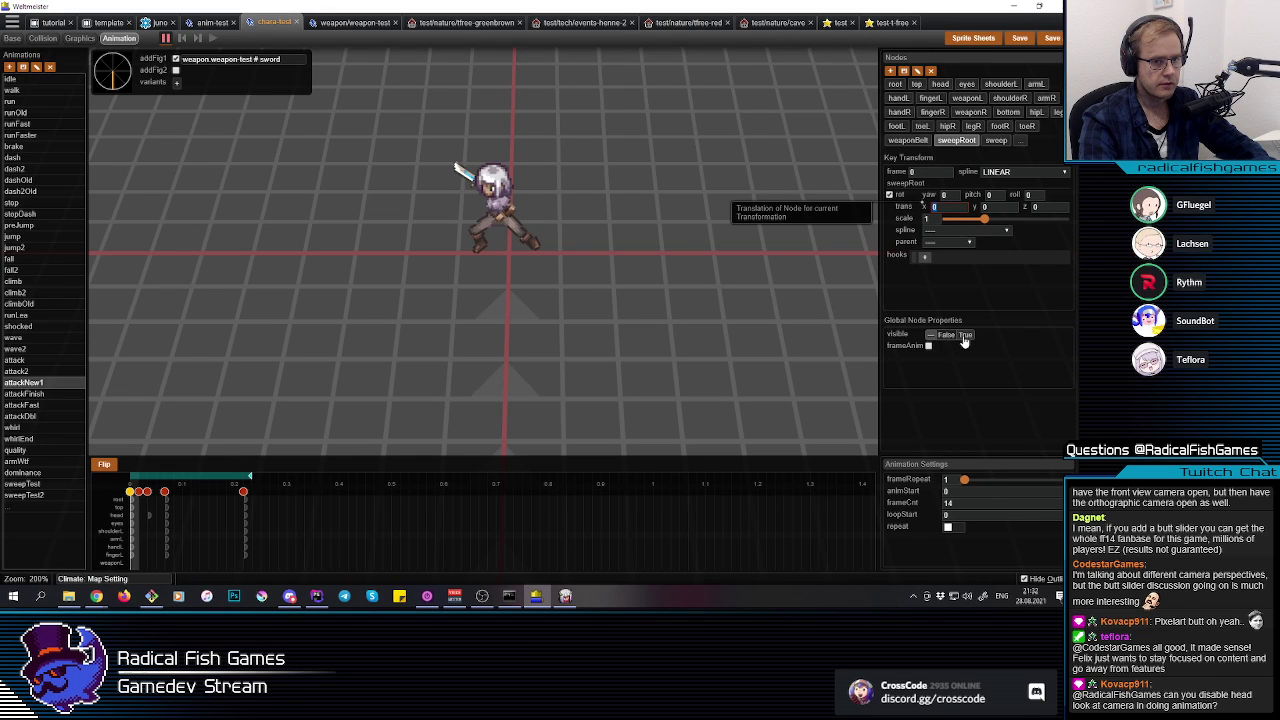
pyautogui.click(998, 140)
pyautogui.click(965, 336)
pyautogui.click(957, 141)
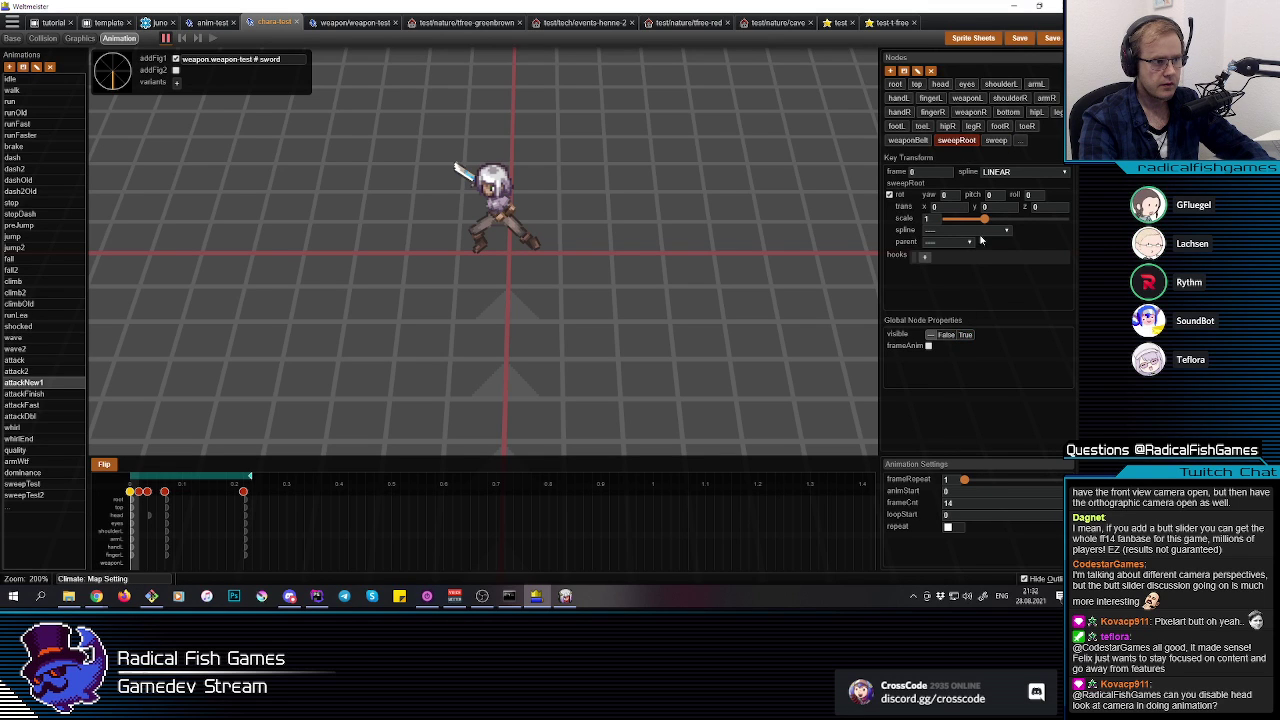
pyautogui.click(782, 425)
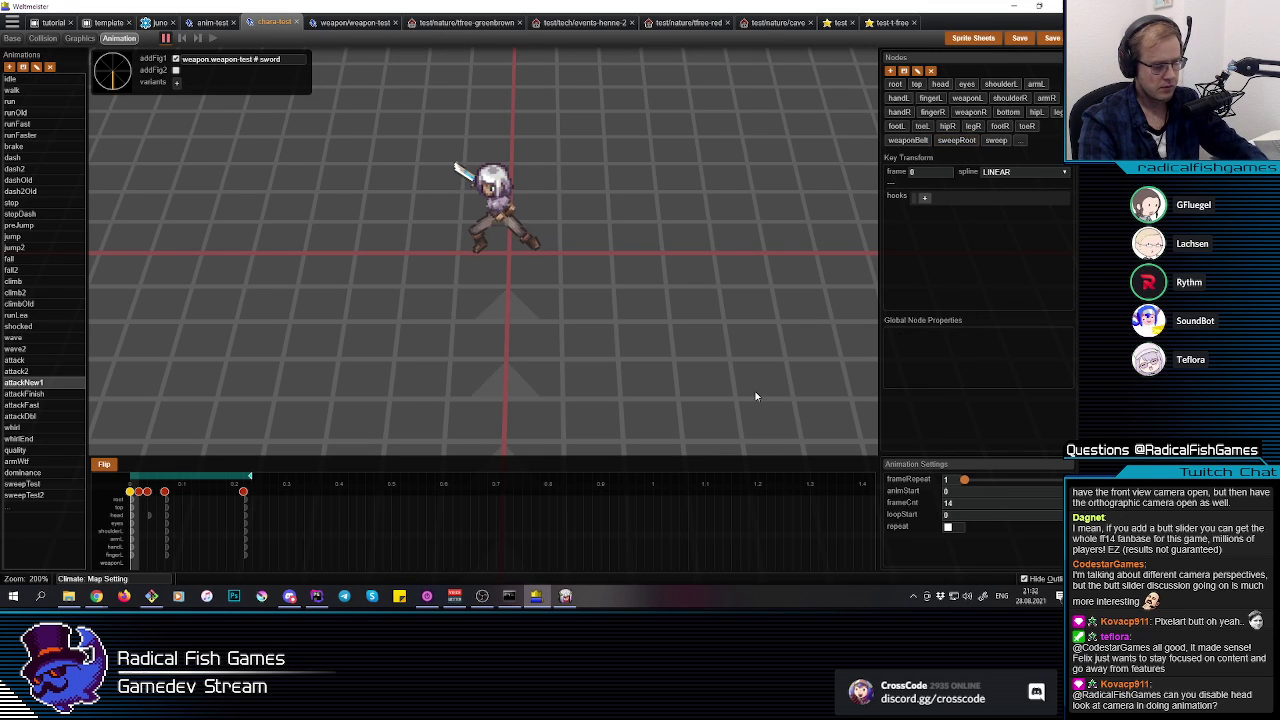
# Step: Show the node outlines and set sweepRoot's z translation to 1.5 at frame 0
pyautogui.click(966, 146)
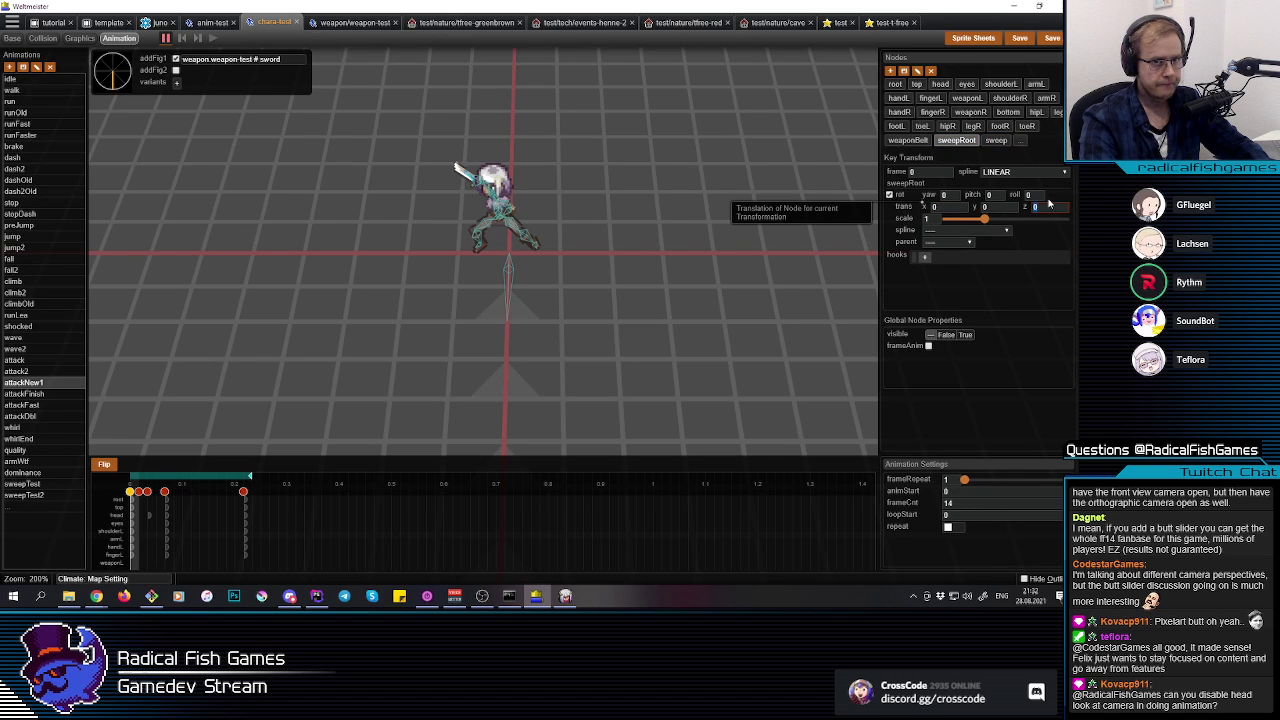
pyautogui.write('1.5')
pyautogui.click(534, 331)
# Step: At frame 0, rotate the sweep node horizontally toward the sword's side and compare its direction with the frame 1 pose
pyautogui.click(507, 219)
pyautogui.click(507, 235)
pyautogui.press('r')
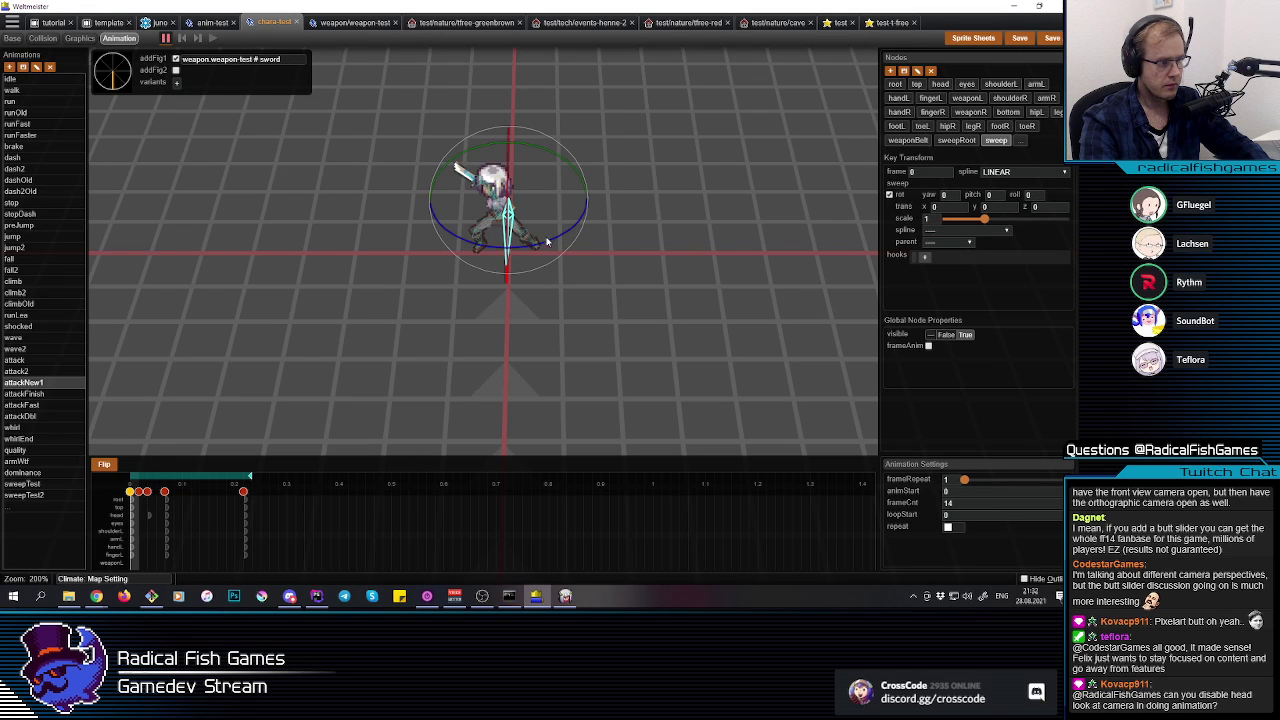
pyautogui.moveTo(543, 252); pyautogui.dragTo(488, 273)
pyautogui.click(477, 301)
pyautogui.click(144, 537)
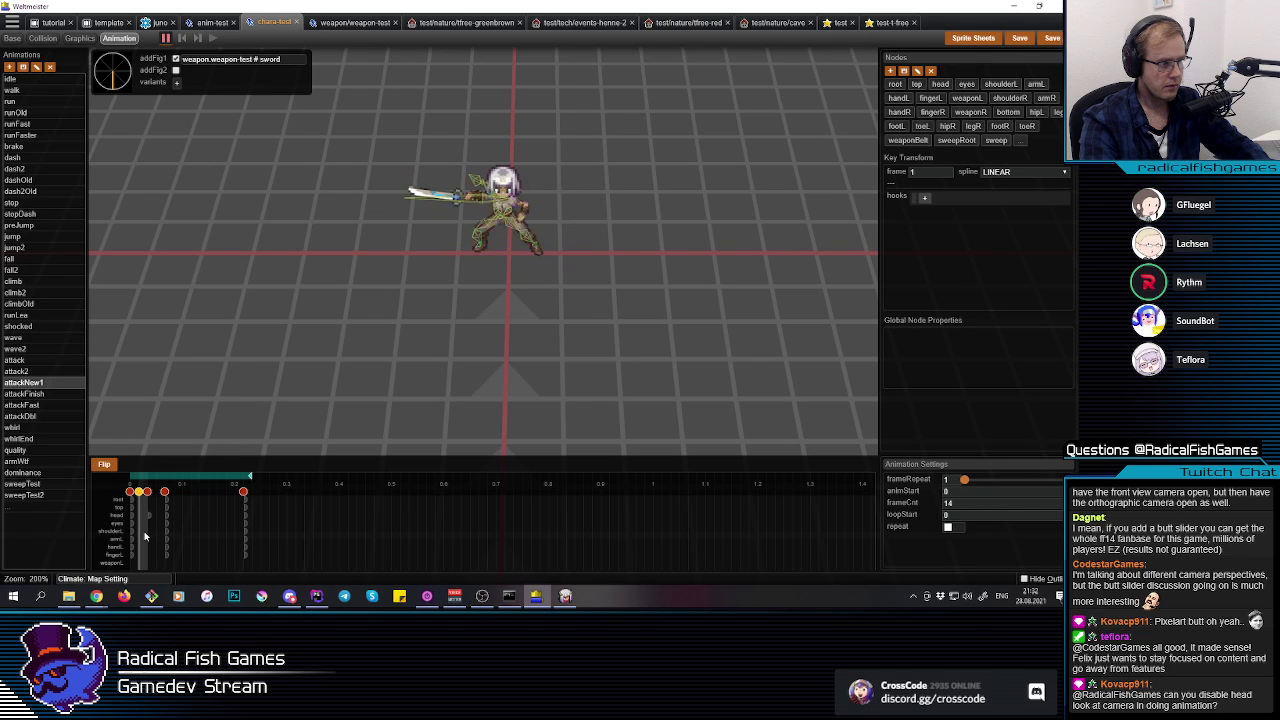
pyautogui.click(134, 527)
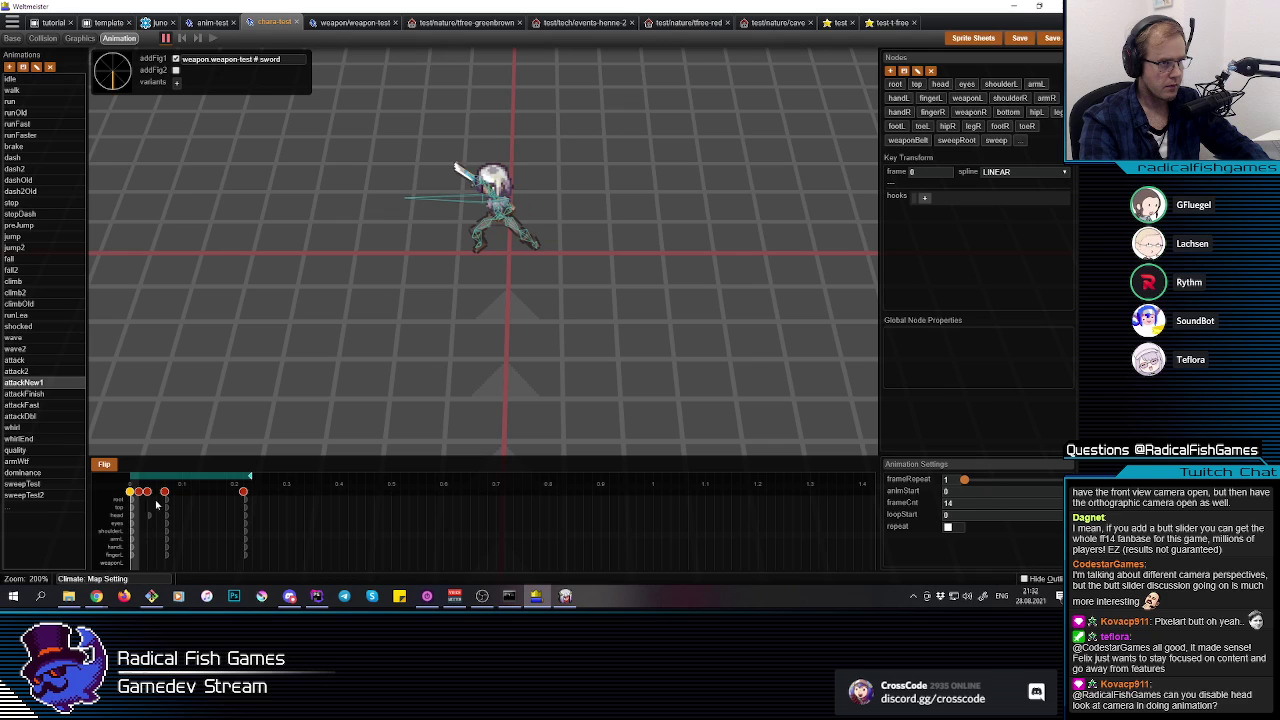
# Step: Tilt the sweep node upward at frame 0 until it lines up with the sword blade, checking from another camera angle
pyautogui.click(470, 206)
pyautogui.moveTo(490, 244); pyautogui.dragTo(479, 245)
pyautogui.click(408, 290)
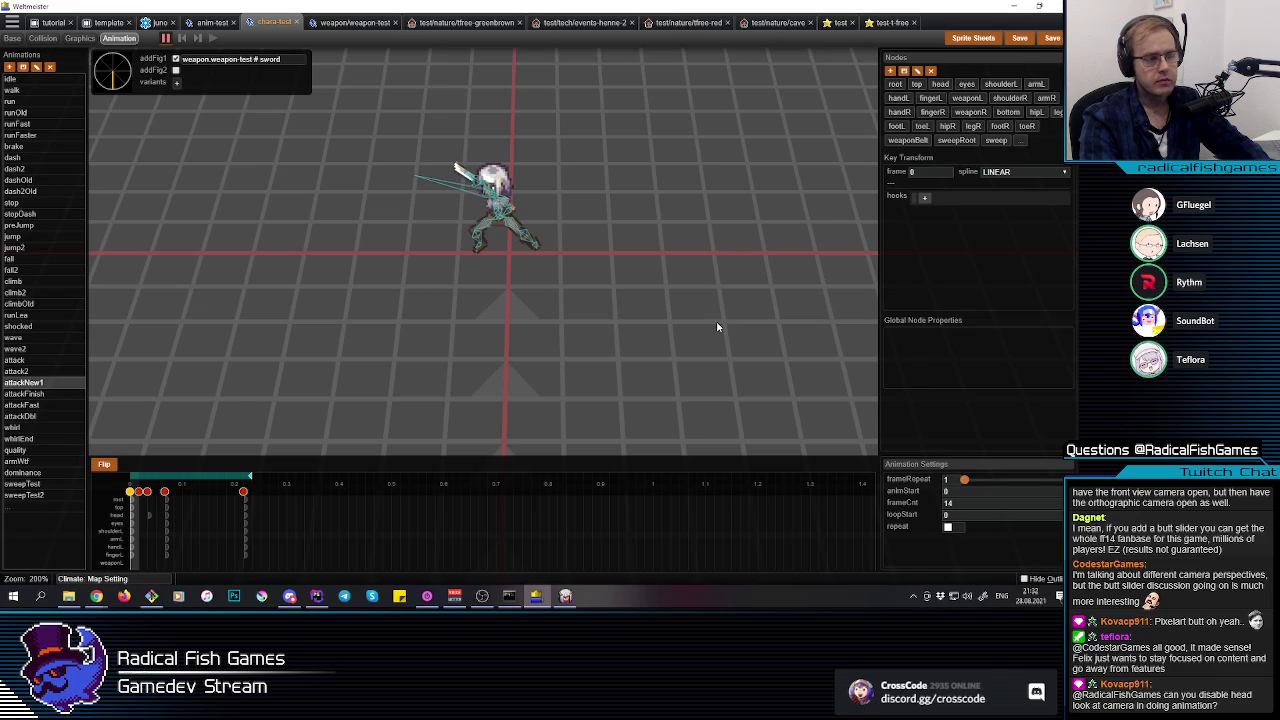
pyautogui.moveTo(717, 326); pyautogui.dragTo(617, 303, button='middle')
pyautogui.press('q')
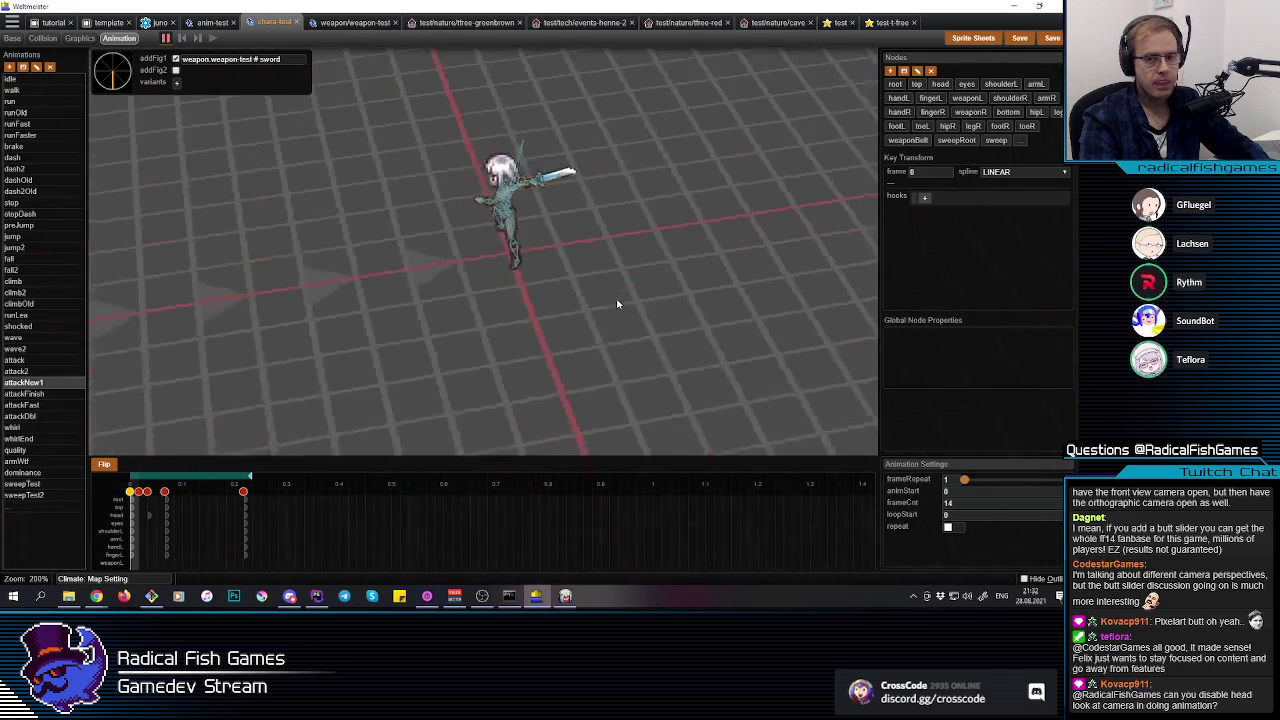
pyautogui.click(470, 196)
pyautogui.press('r')
pyautogui.moveTo(510, 246); pyautogui.dragTo(500, 240)
pyautogui.click(435, 298)
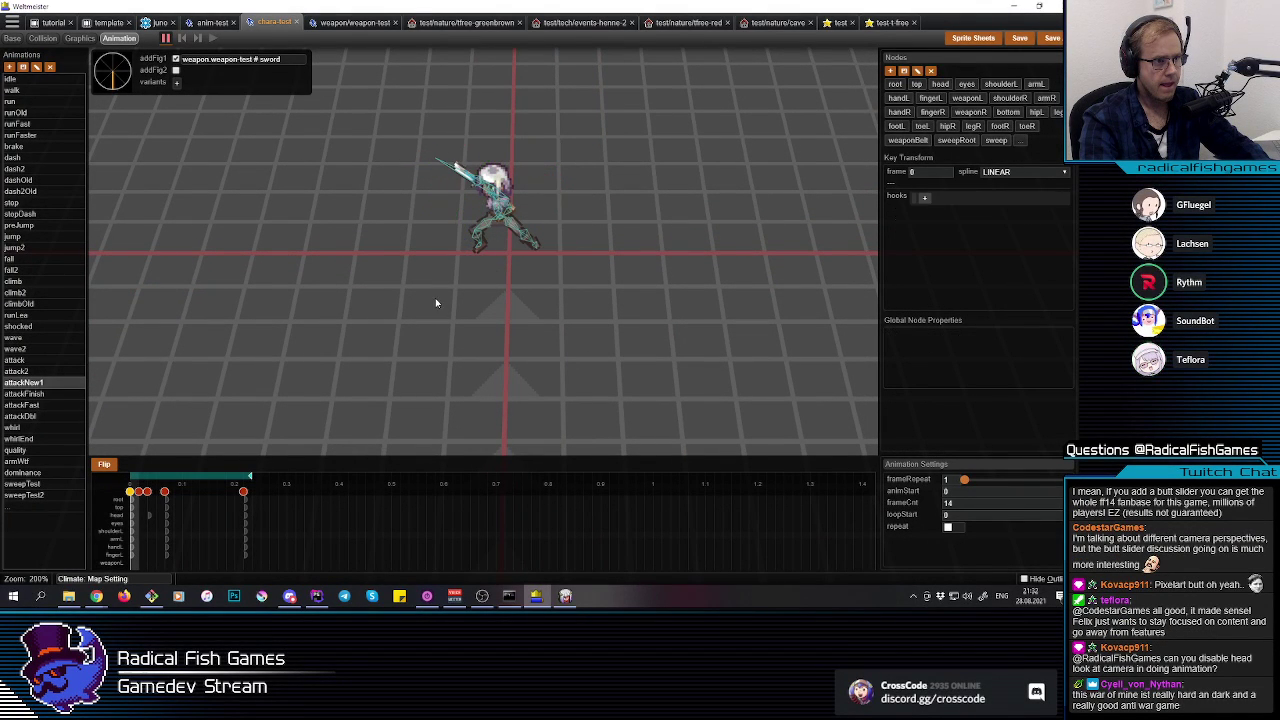
# Step: At frame 13, compare the sweep node's direction with the sword from different camera angles
pyautogui.click(165, 541)
pyautogui.click(248, 538)
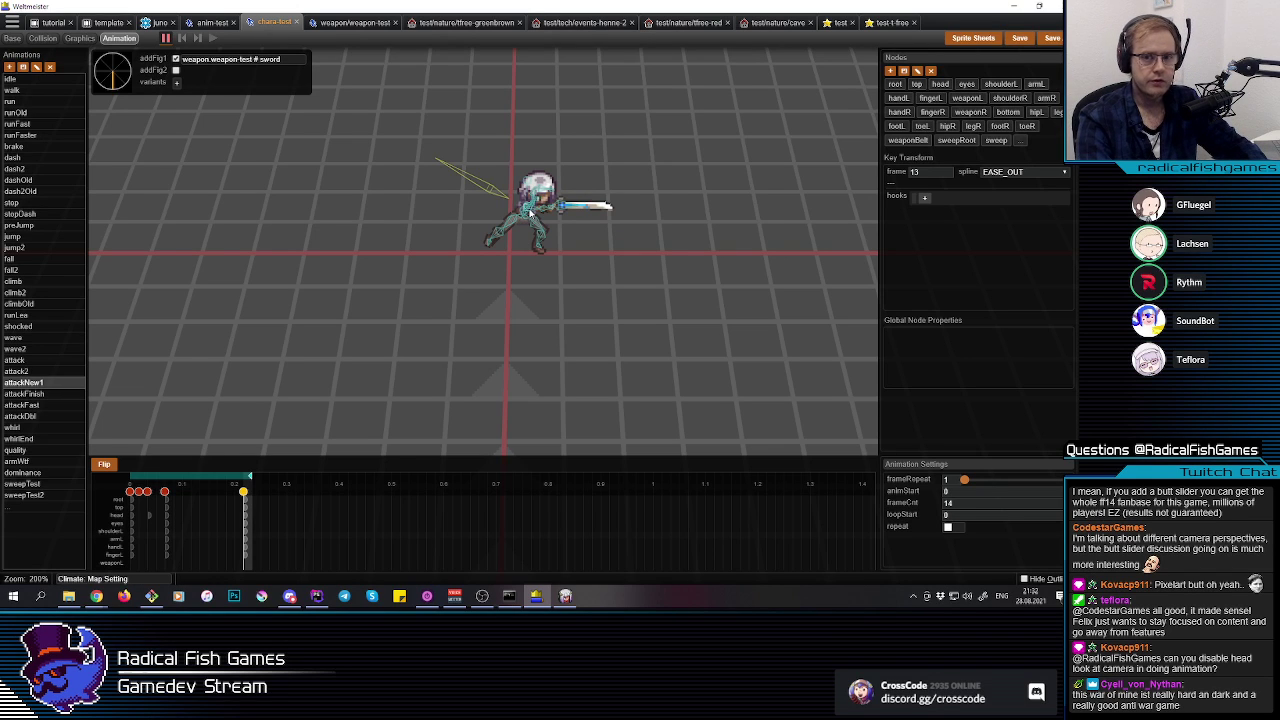
pyautogui.click(492, 190)
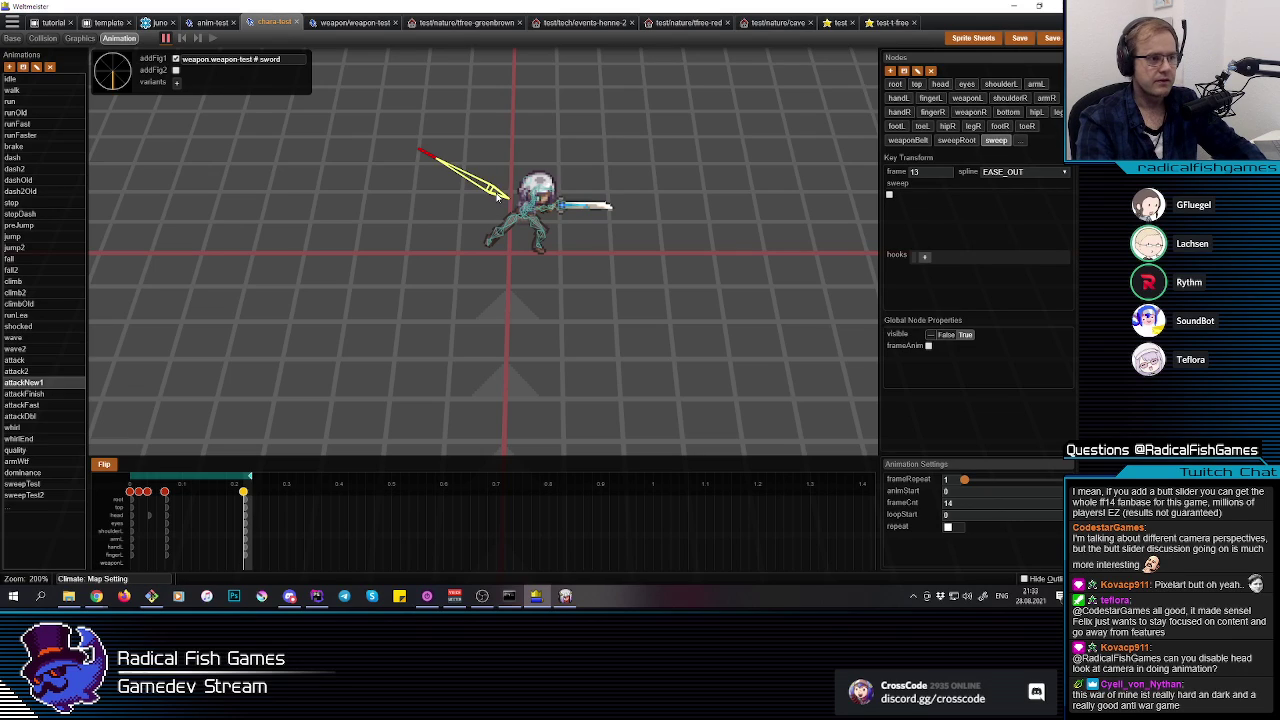
pyautogui.click(497, 305)
pyautogui.press('e')
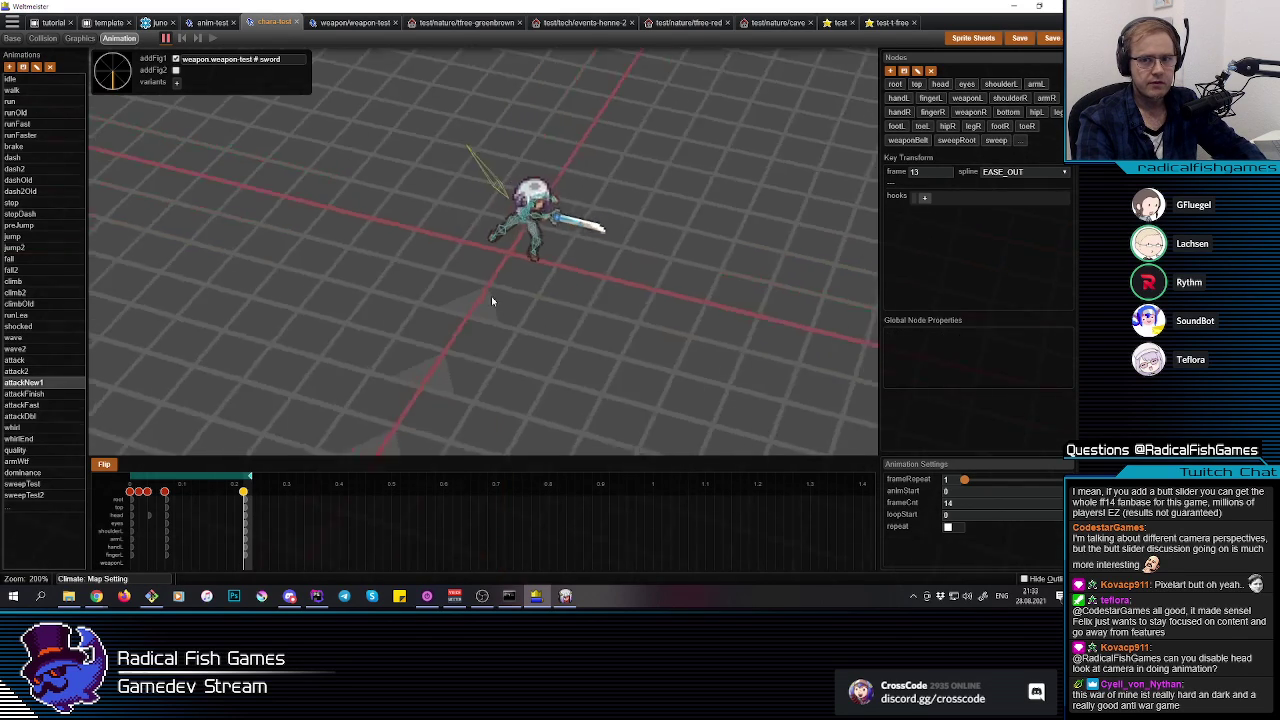
pyautogui.moveTo(498, 162); pyautogui.dragTo(505, 205)
pyautogui.moveTo(505, 205); pyautogui.dragTo(538, 201, button='middle')
pyautogui.click(537, 201)
# Step: Try rotating the head node at frame 13 to turn the face toward the camera
pyautogui.click(938, 85)
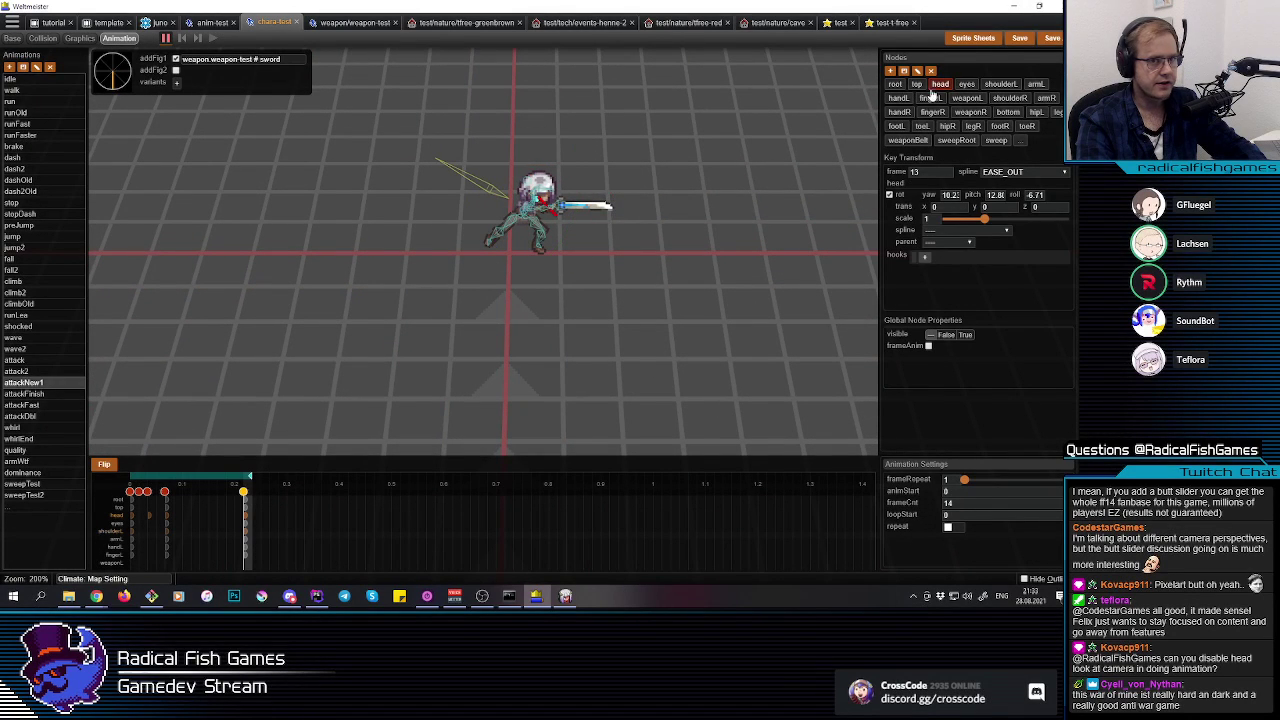
pyautogui.moveTo(634, 251); pyautogui.dragTo(515, 258)
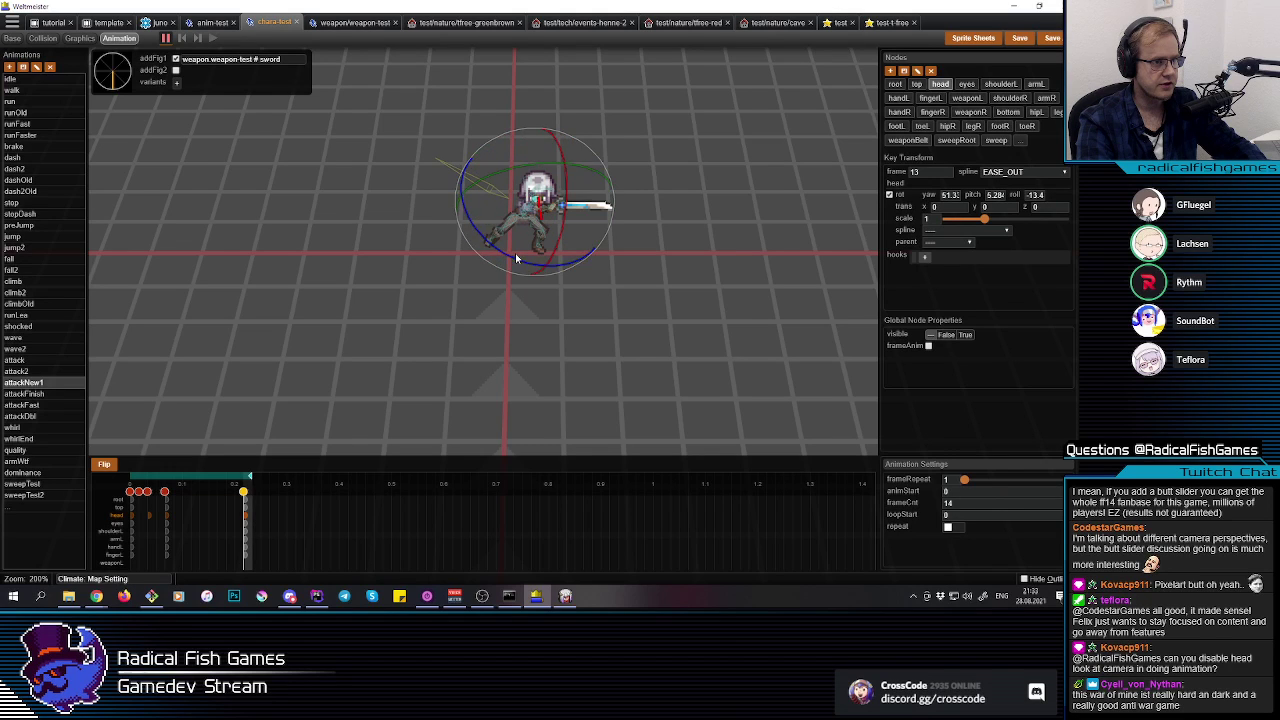
pyautogui.click(555, 292)
# Step: Key the sweep node at frame 13 and rotate it horizontally toward the sword
pyautogui.click(487, 187)
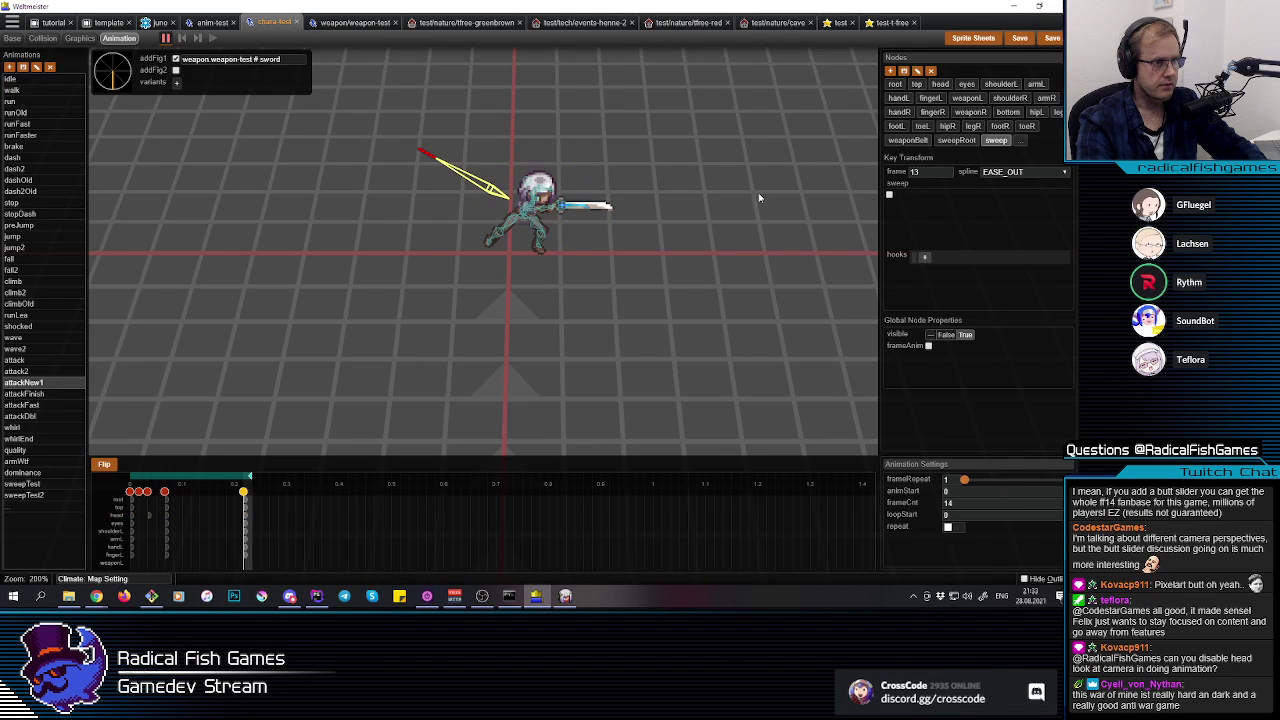
pyautogui.click(548, 301)
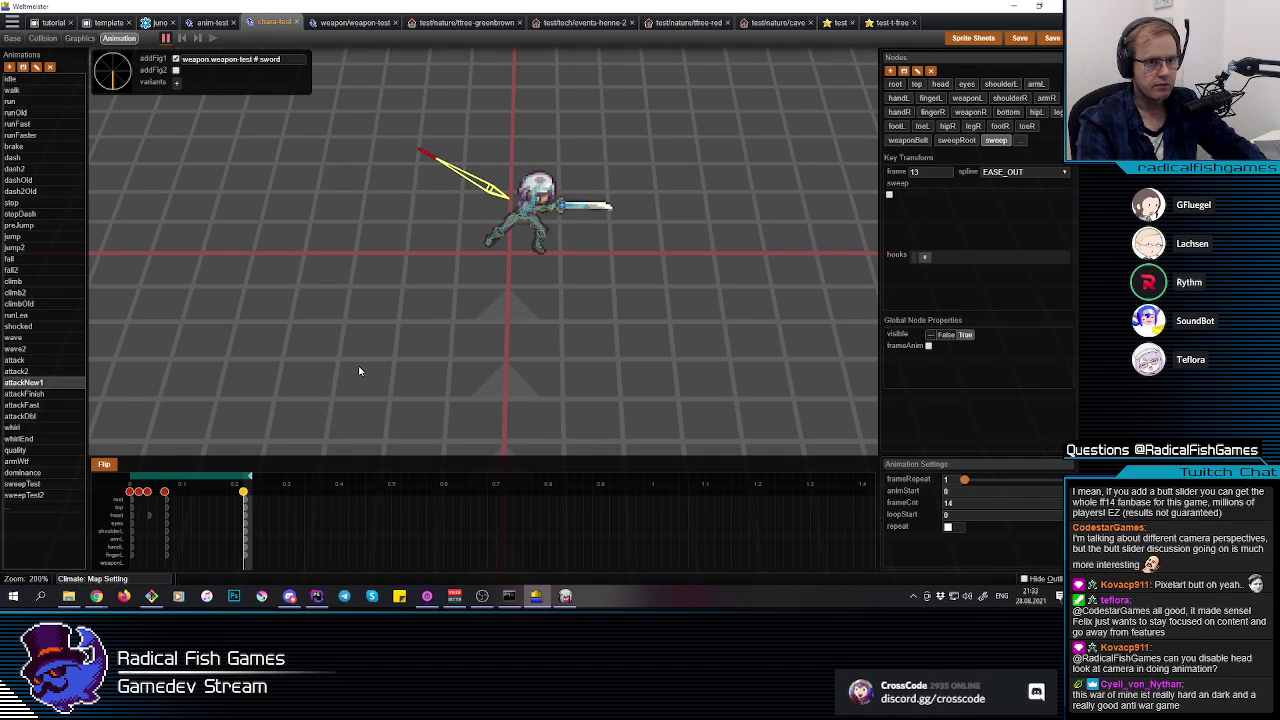
pyautogui.moveTo(207, 515); pyautogui.dragTo(110, 530)
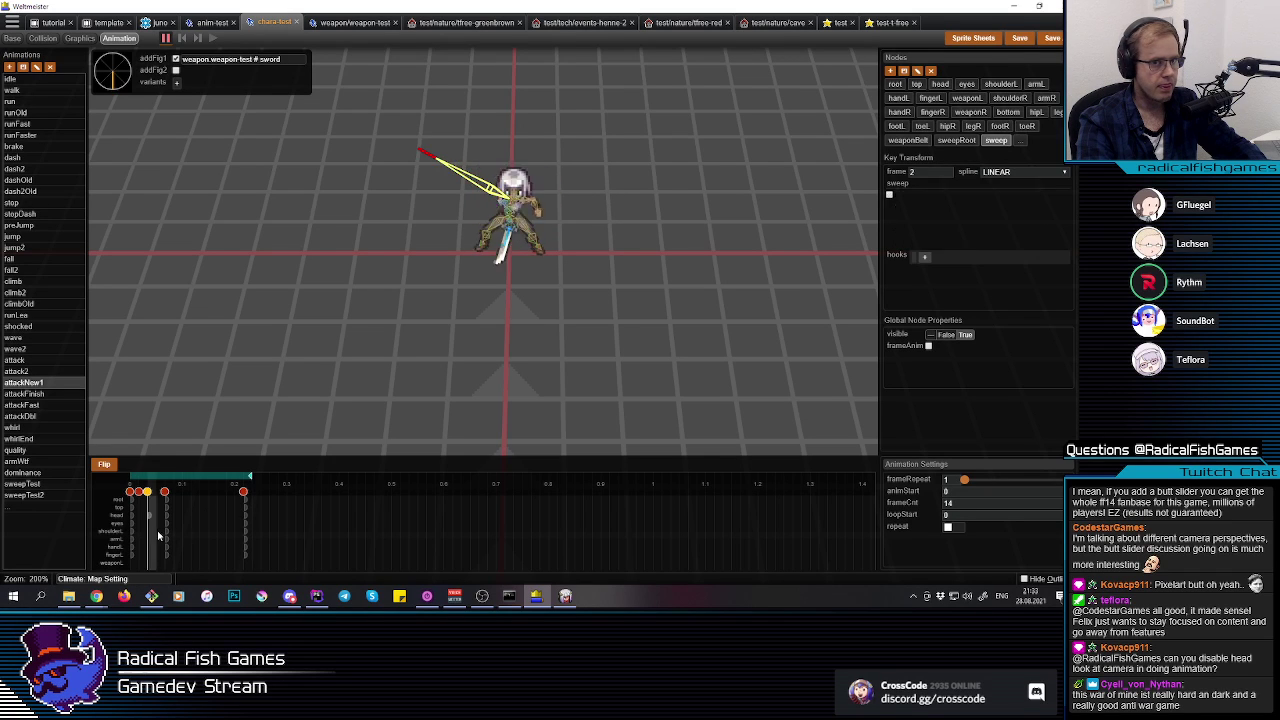
pyautogui.click(243, 491)
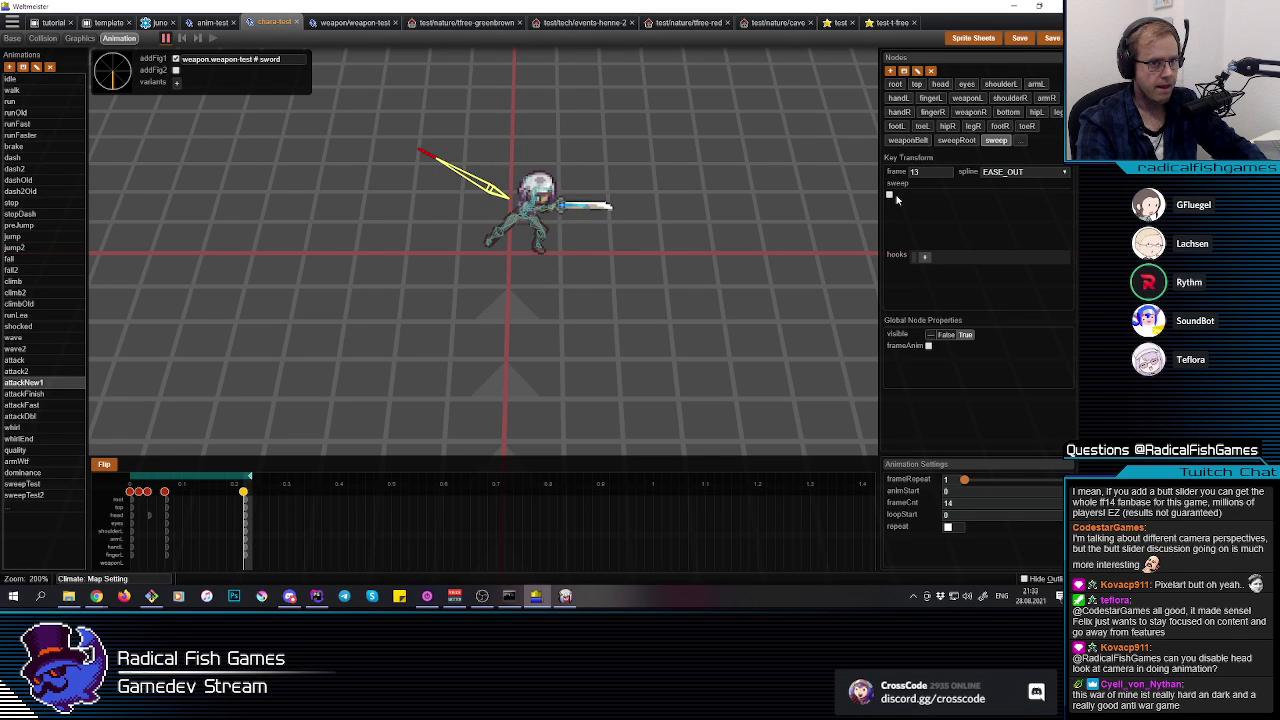
pyautogui.click(890, 196)
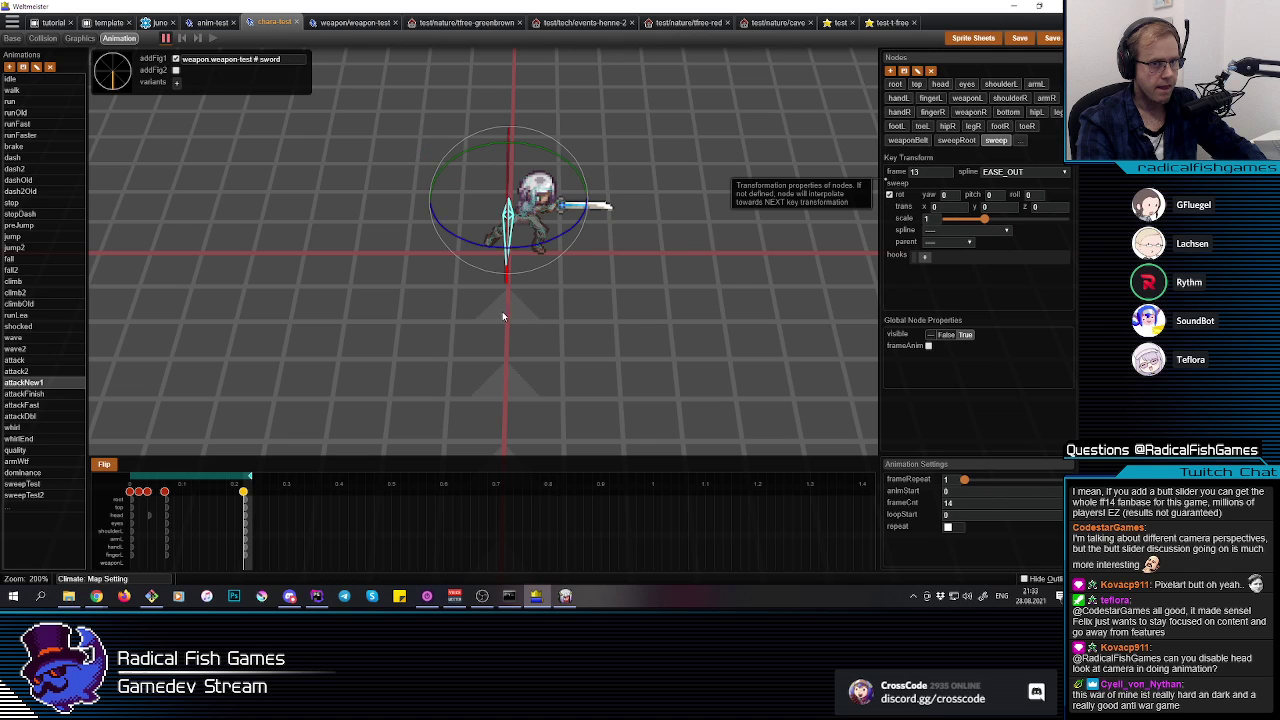
pyautogui.moveTo(533, 254); pyautogui.dragTo(594, 235)
# Step: Key the sweep node at frame 4 and rotate it horizontally so it lines up with the sword blade
pyautogui.click(167, 541)
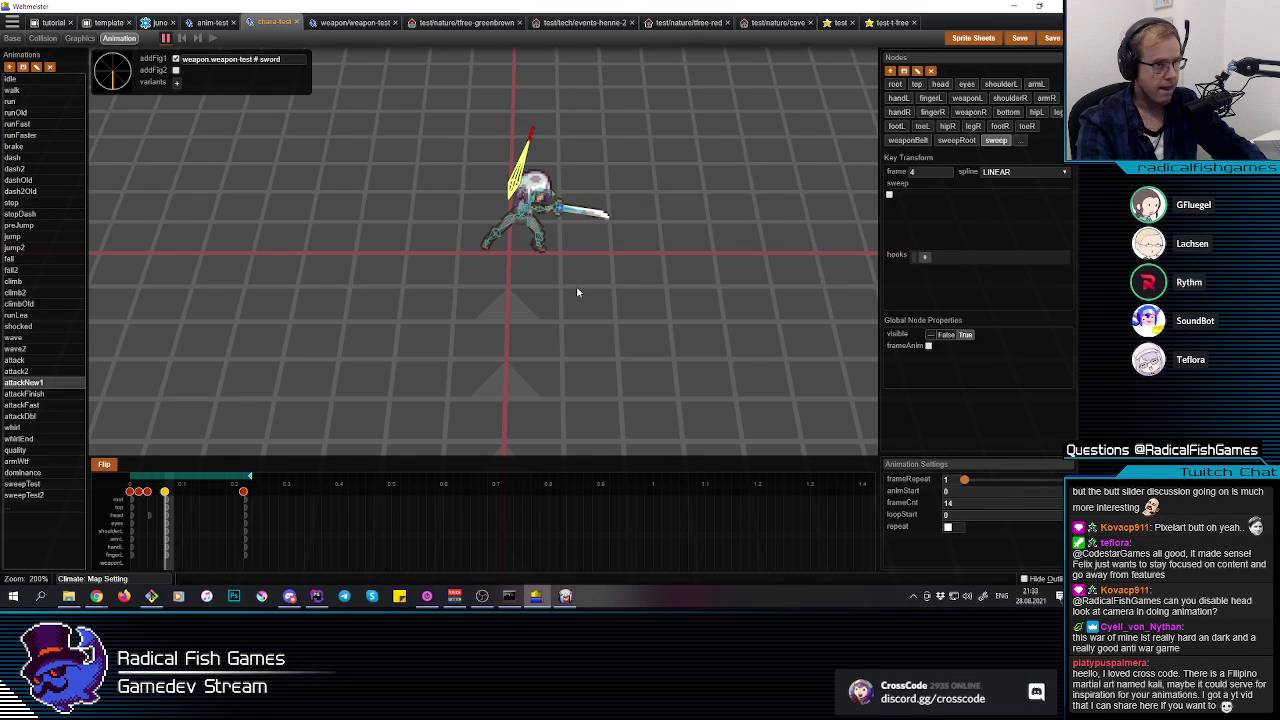
pyautogui.click(519, 178)
pyautogui.click(519, 178)
pyautogui.click(519, 178)
pyautogui.moveTo(552, 248); pyautogui.dragTo(493, 247)
# Step: Key the sweep node at frame 2 and rotate it to a yaw of about 5.43 along the sword
pyautogui.click(149, 533)
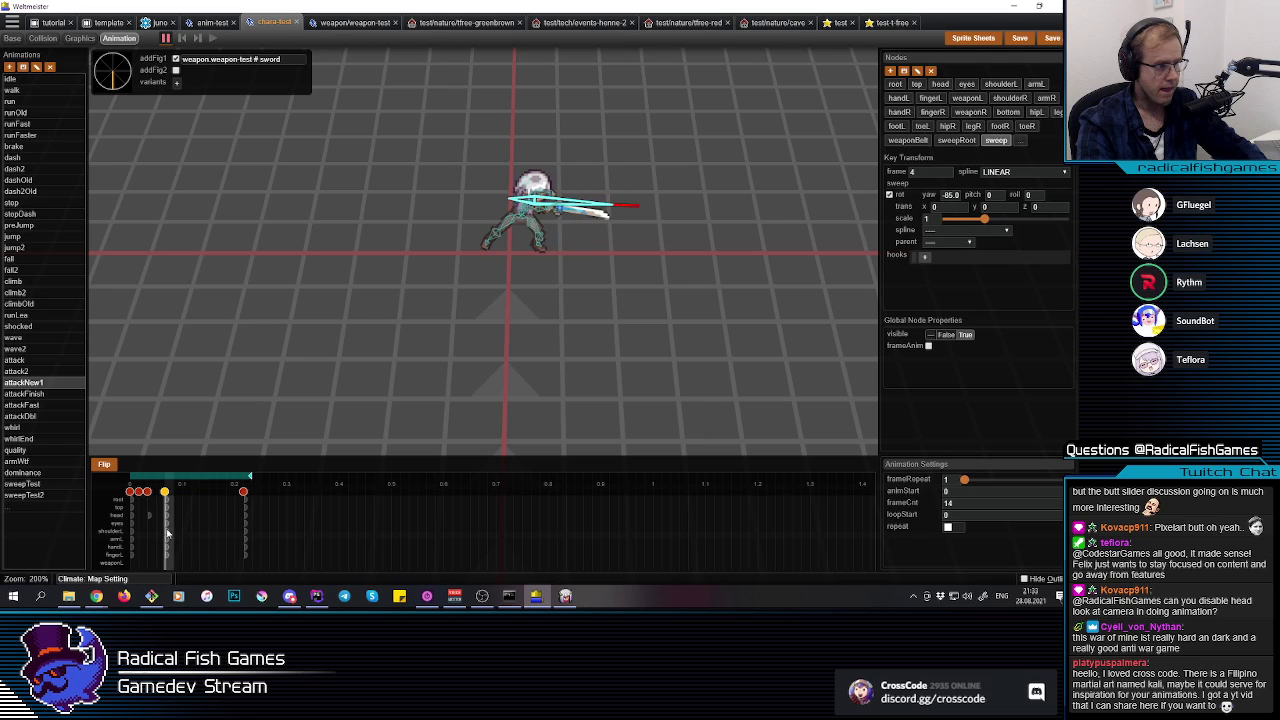
pyautogui.press('r')
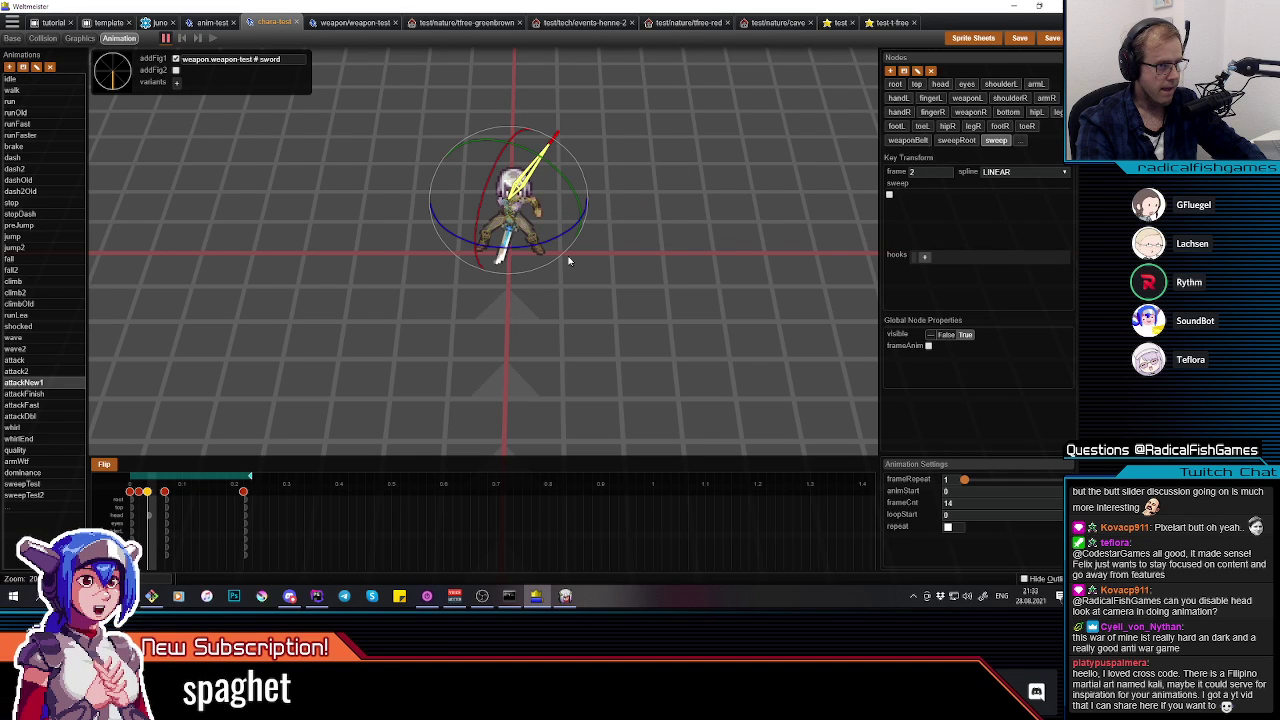
pyautogui.moveTo(537, 249); pyautogui.dragTo(440, 258)
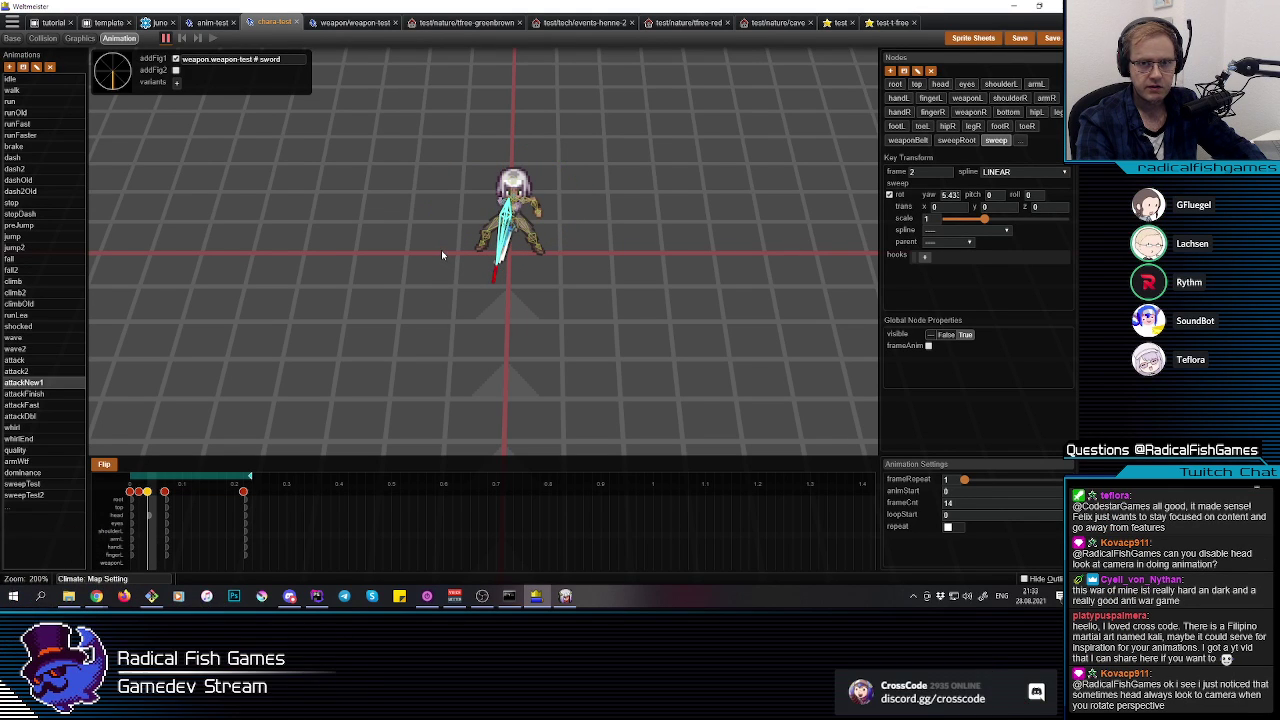
# Step: Scrub through and play back attackNew1 to check that the sweep node follows the sword
pyautogui.click(133, 531)
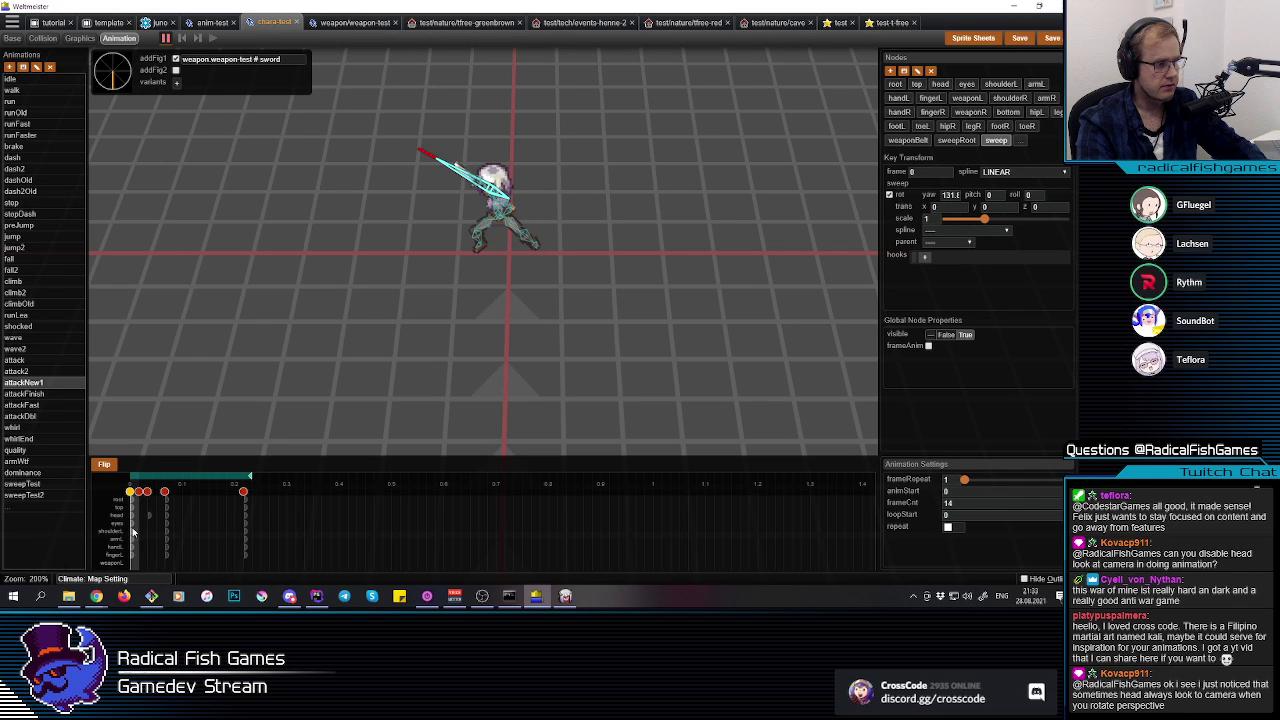
pyautogui.moveTo(150, 531); pyautogui.dragTo(80, 537)
pyautogui.press('space')
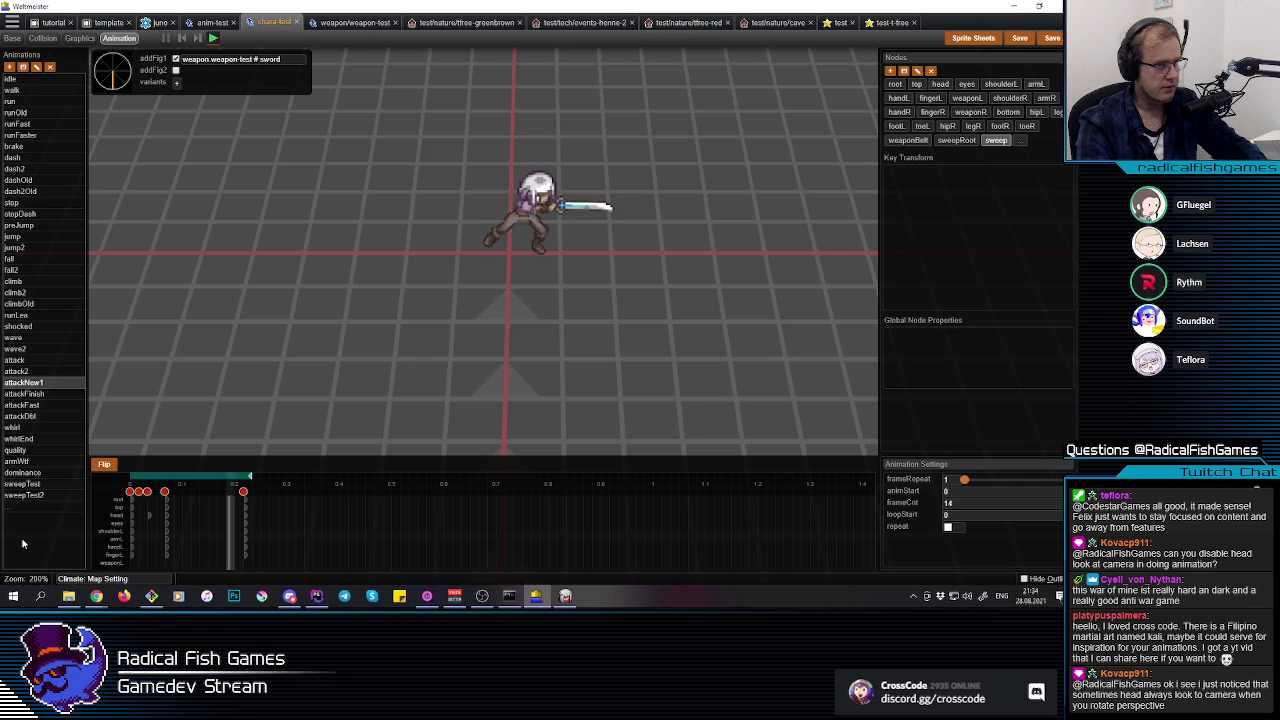
pyautogui.press('space')
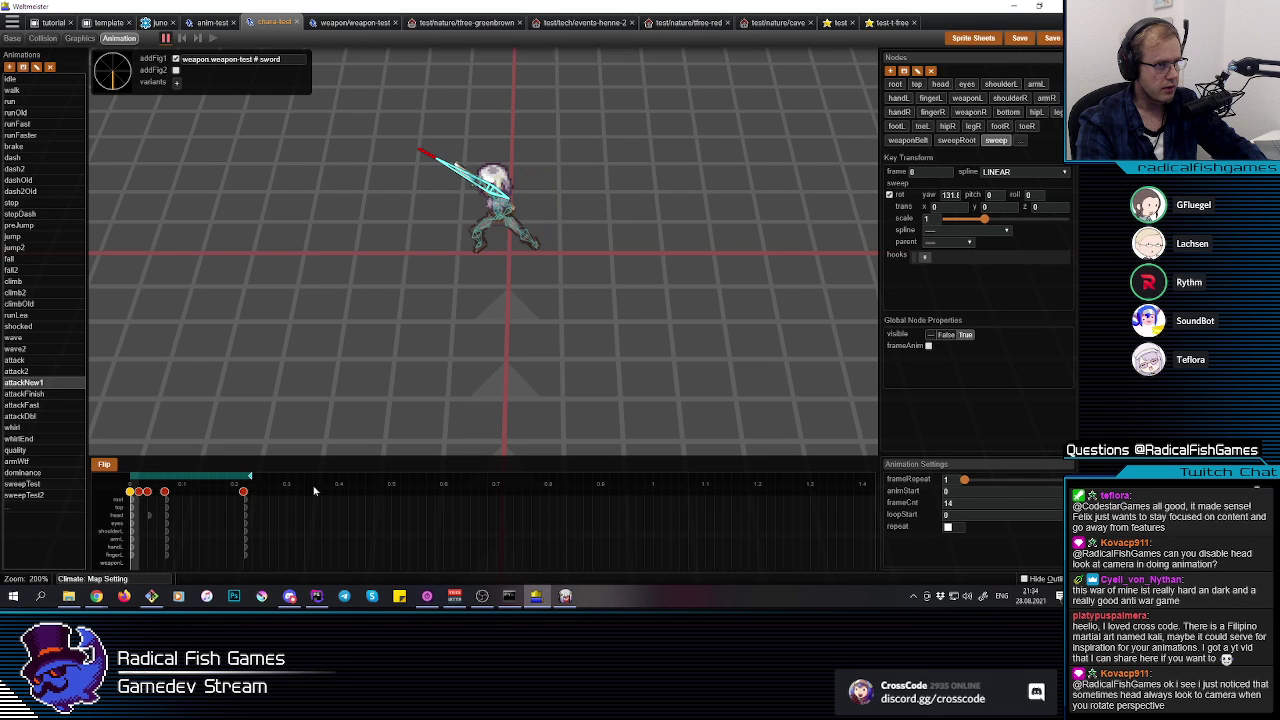
pyautogui.moveTo(151, 538)
pyautogui.mouseDown()
pyautogui.moveTo(165, 531)
pyautogui.moveTo(152, 537)
pyautogui.mouseUp()
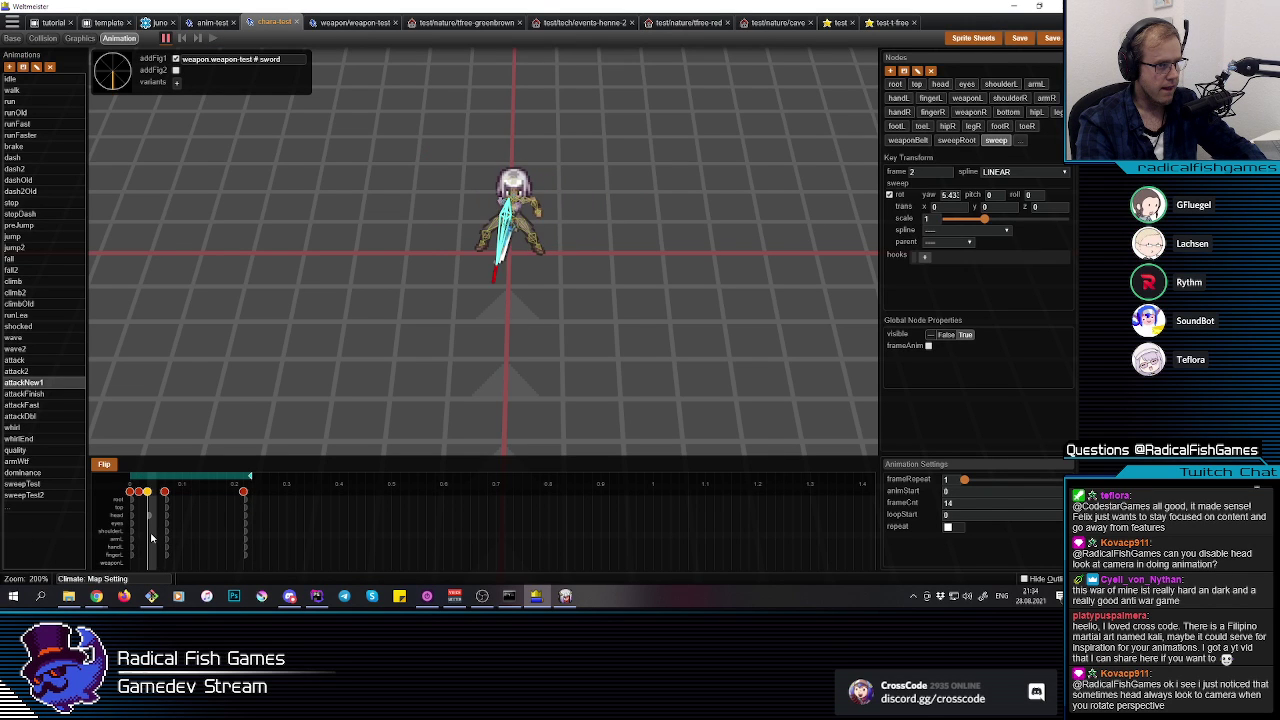
pyautogui.press('e')
pyautogui.press('e')
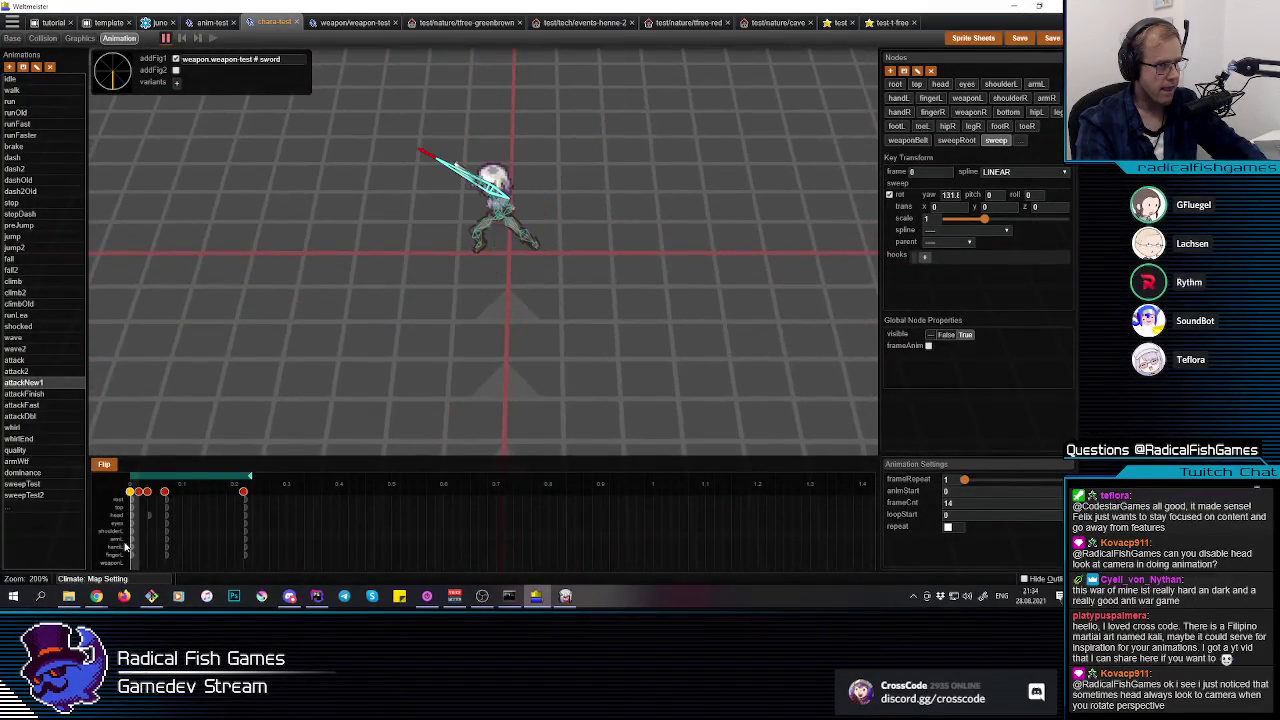
pyautogui.moveTo(138, 545); pyautogui.dragTo(202, 545)
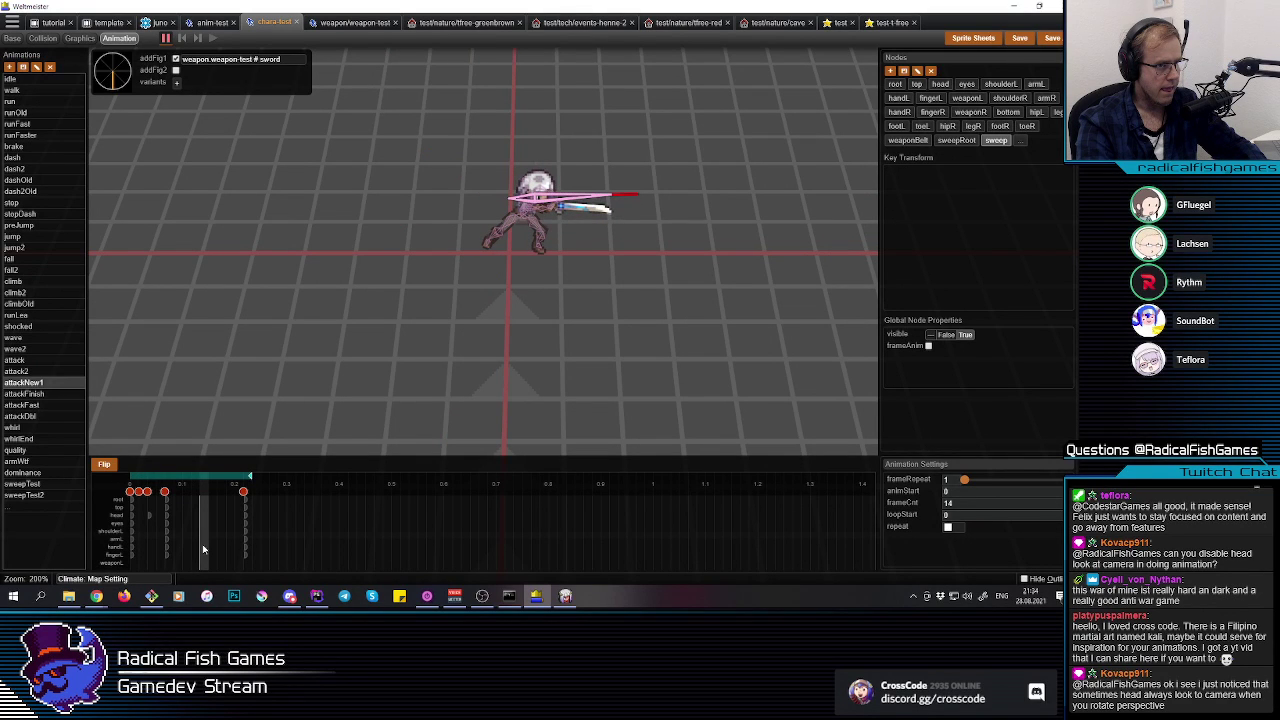
pyautogui.click(112, 562)
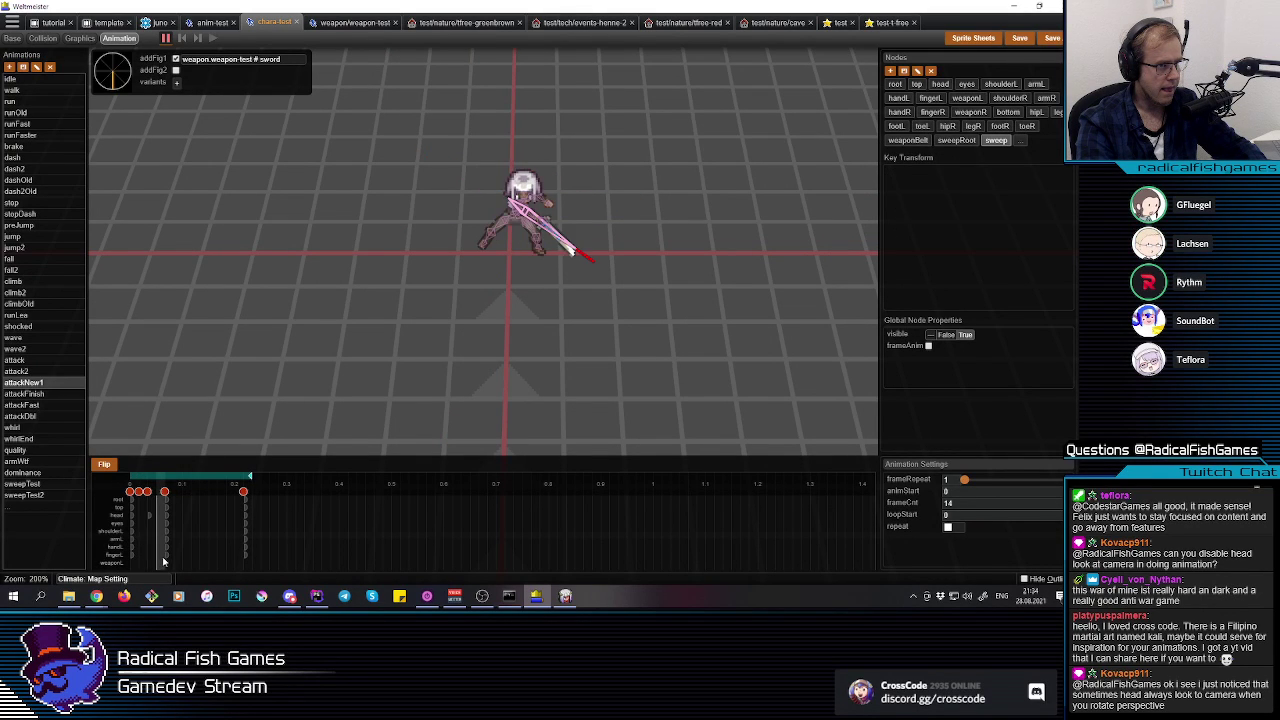
# Step: Compare the sweep and sword alignment at frames 0 to 2 from several camera angles
pyautogui.click(151, 562)
pyautogui.press('e')
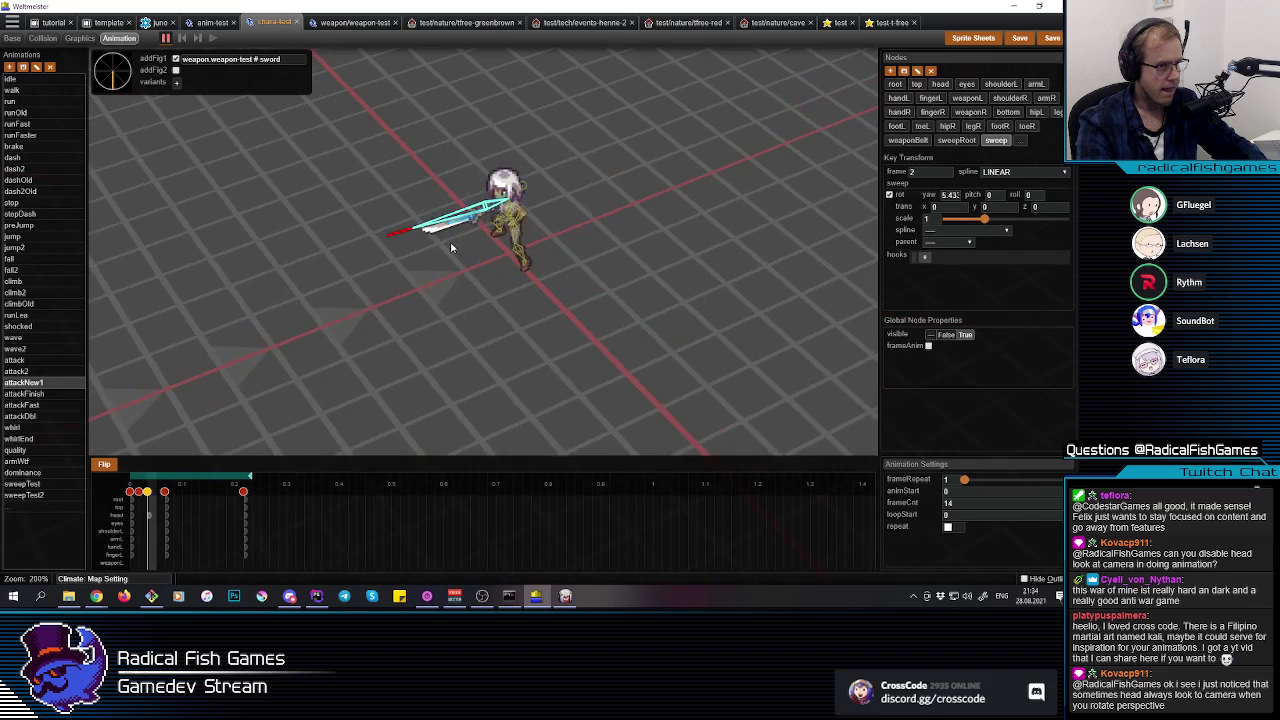
pyautogui.click(446, 233)
pyautogui.press('e')
pyautogui.press('e')
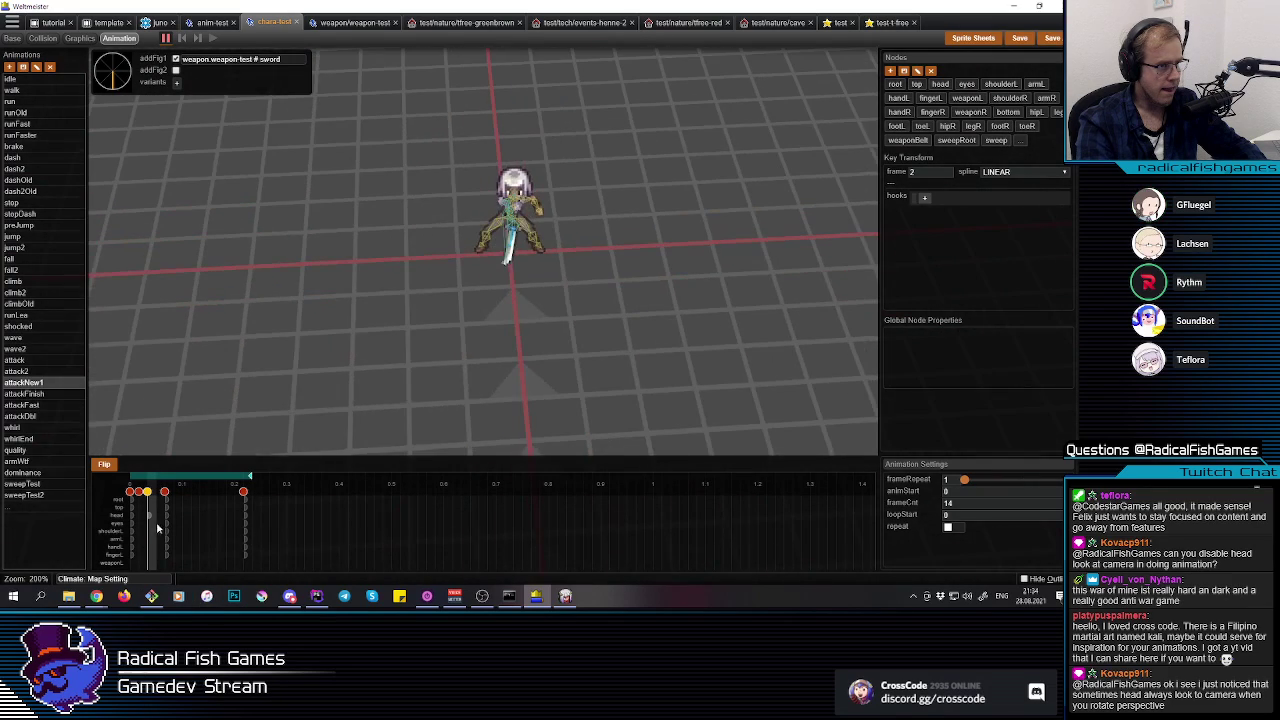
pyautogui.moveTo(154, 528); pyautogui.dragTo(115, 535)
pyautogui.press('e')
pyautogui.press('q')
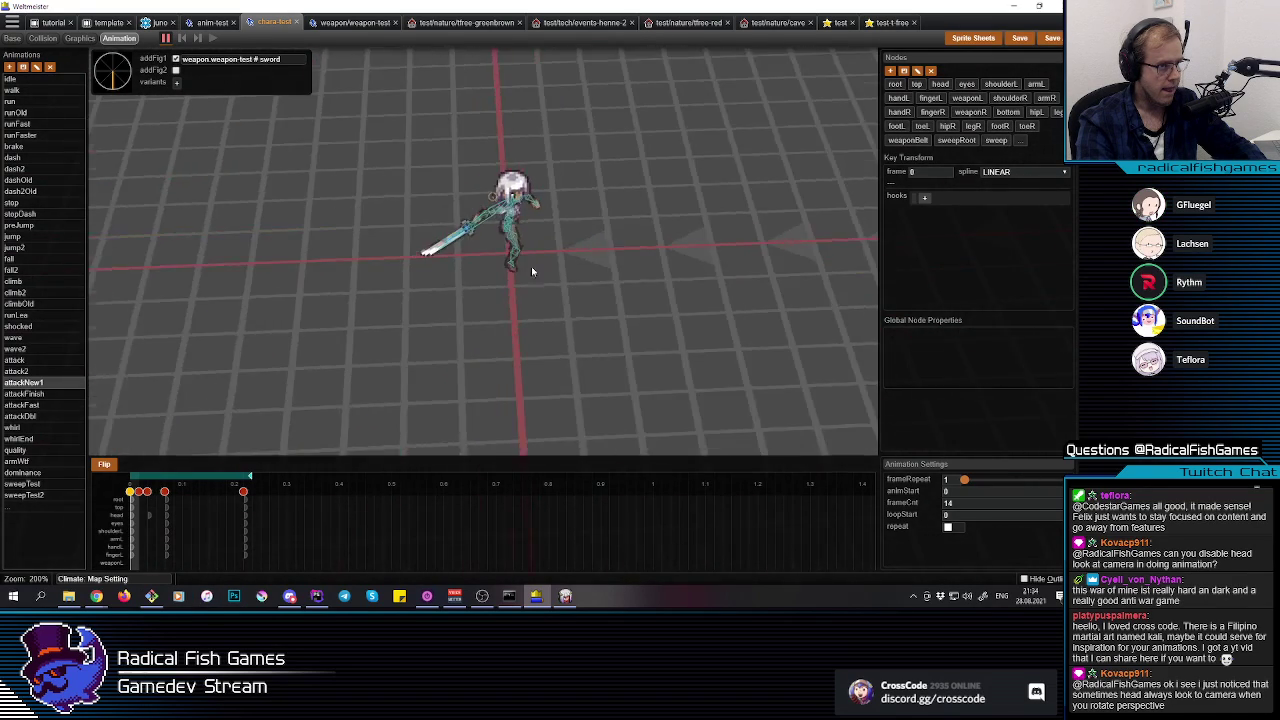
pyautogui.press('e')
pyautogui.moveTo(456, 264); pyautogui.dragTo(532, 244)
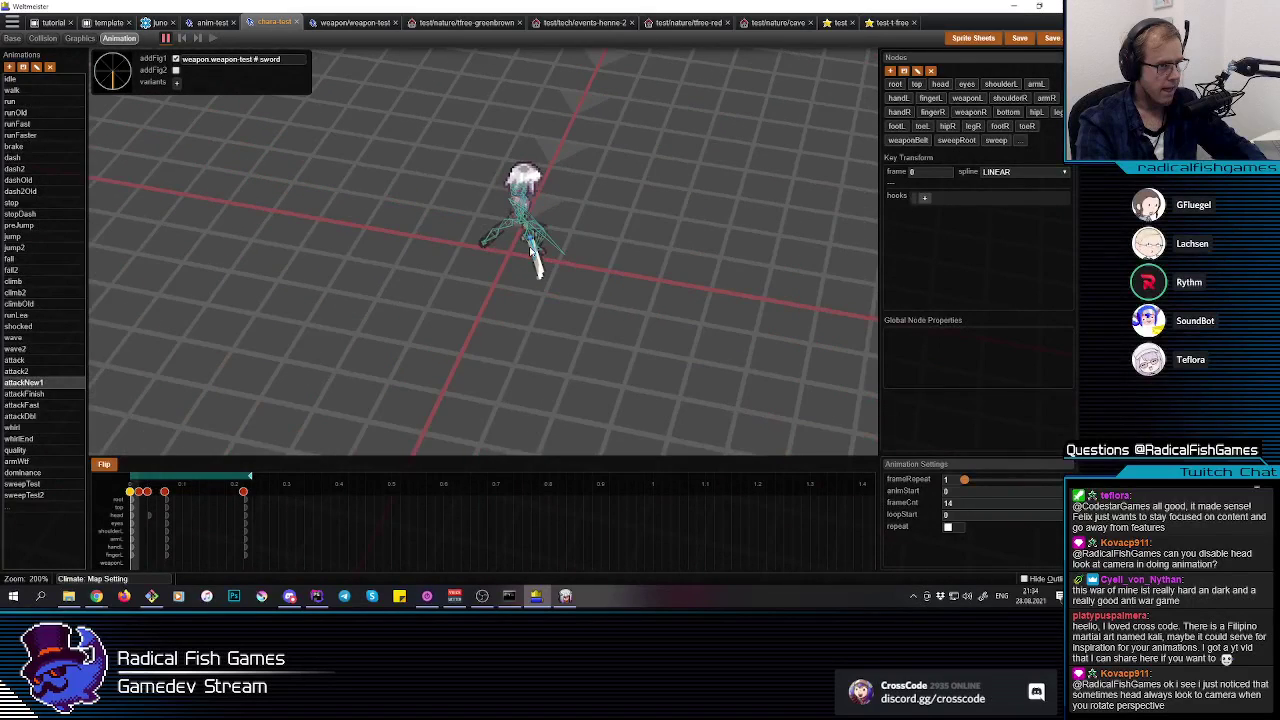
pyautogui.click(533, 248)
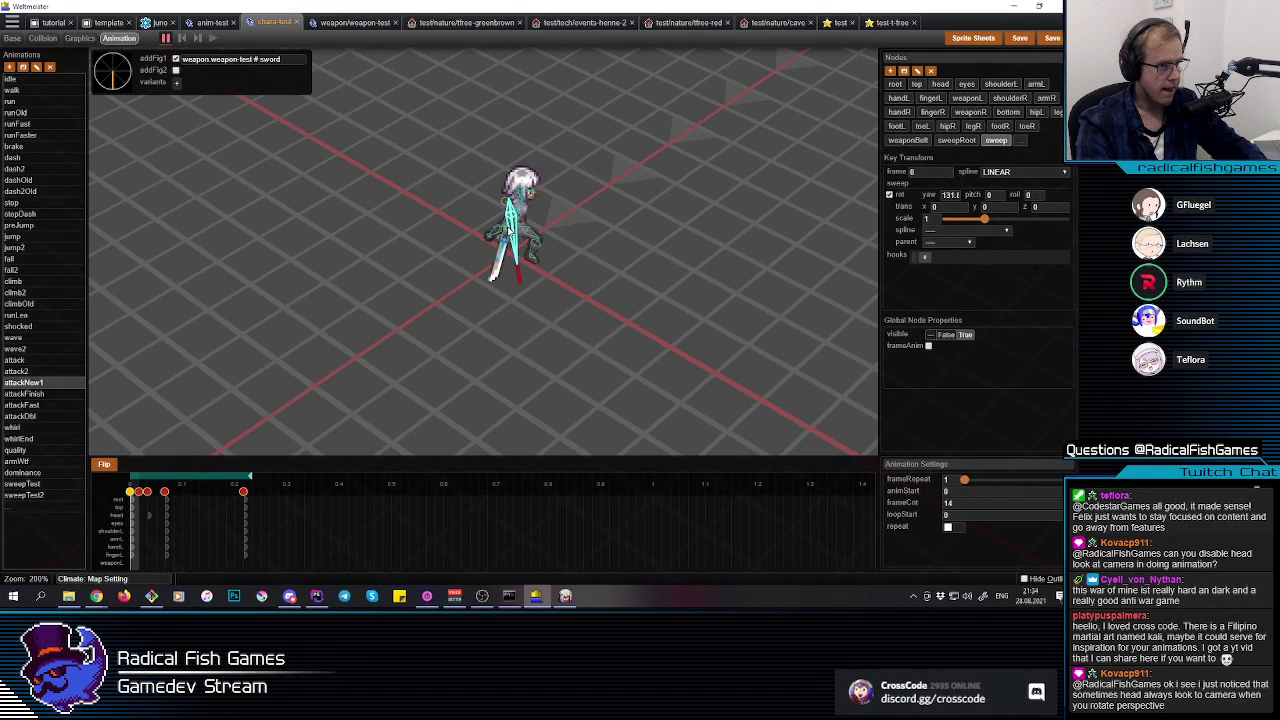
pyautogui.click(507, 232)
pyautogui.click(150, 519)
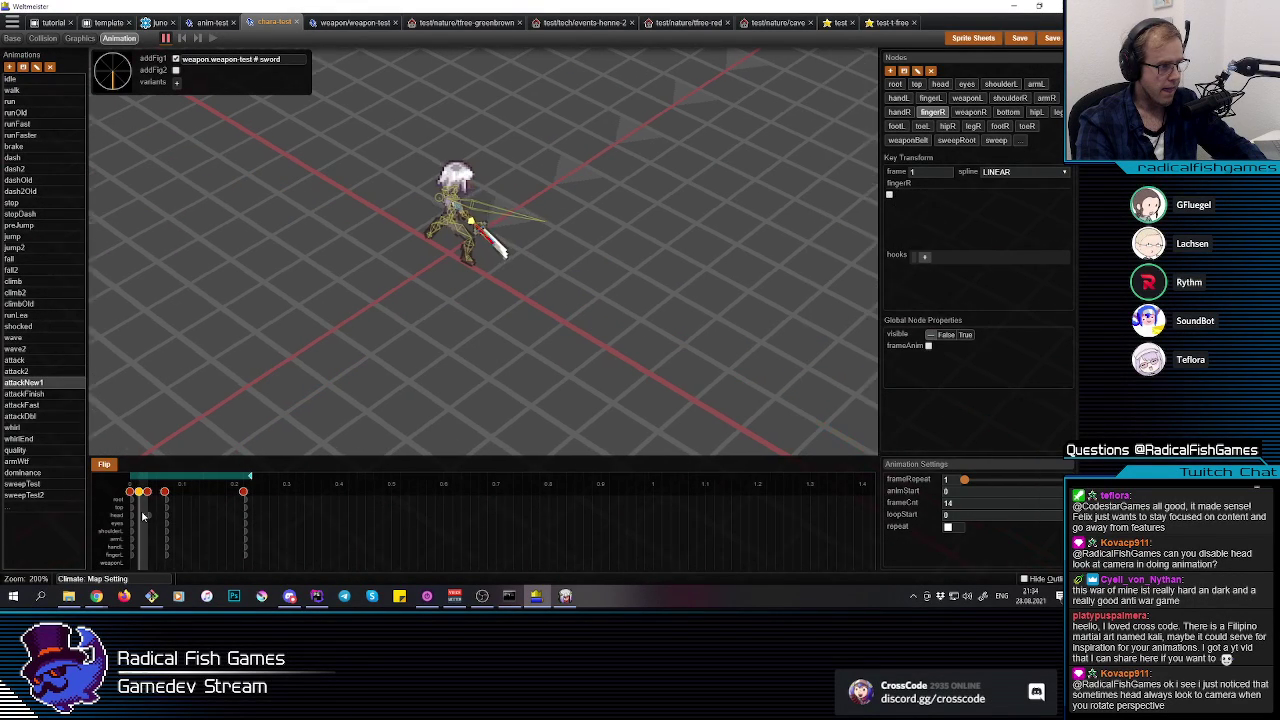
pyautogui.moveTo(157, 523); pyautogui.dragTo(93, 527)
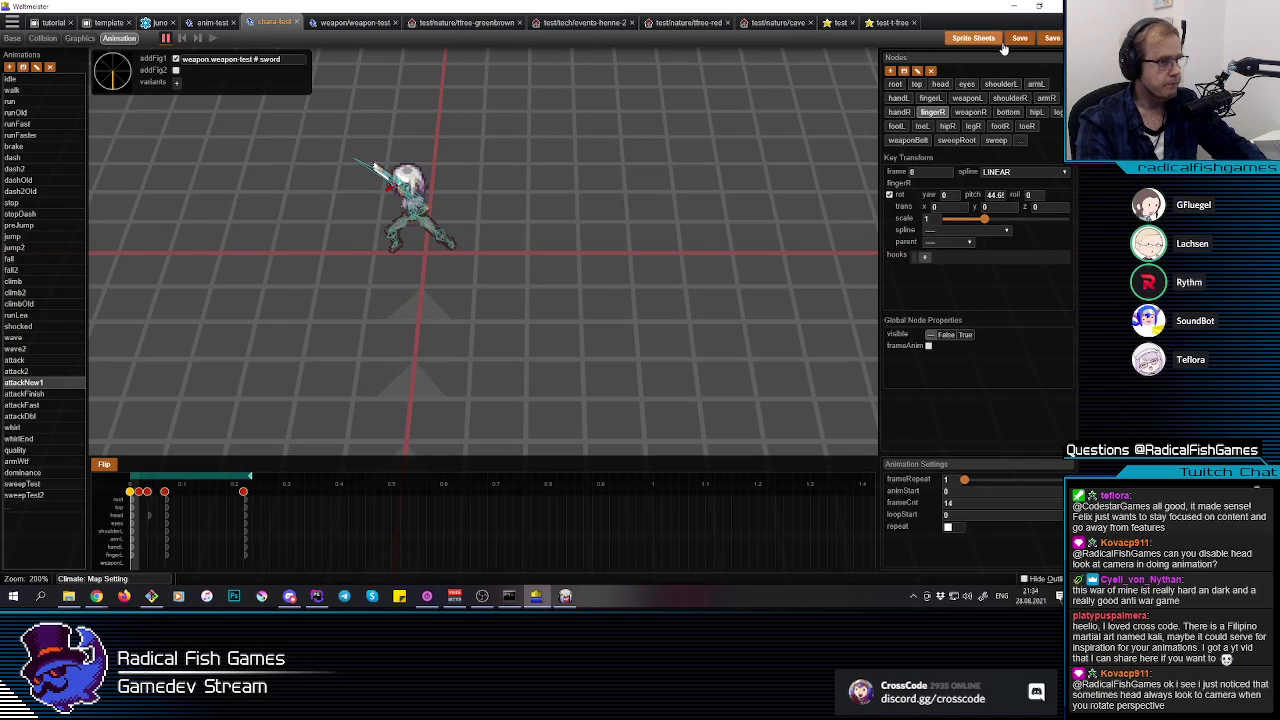
pyautogui.press('space')
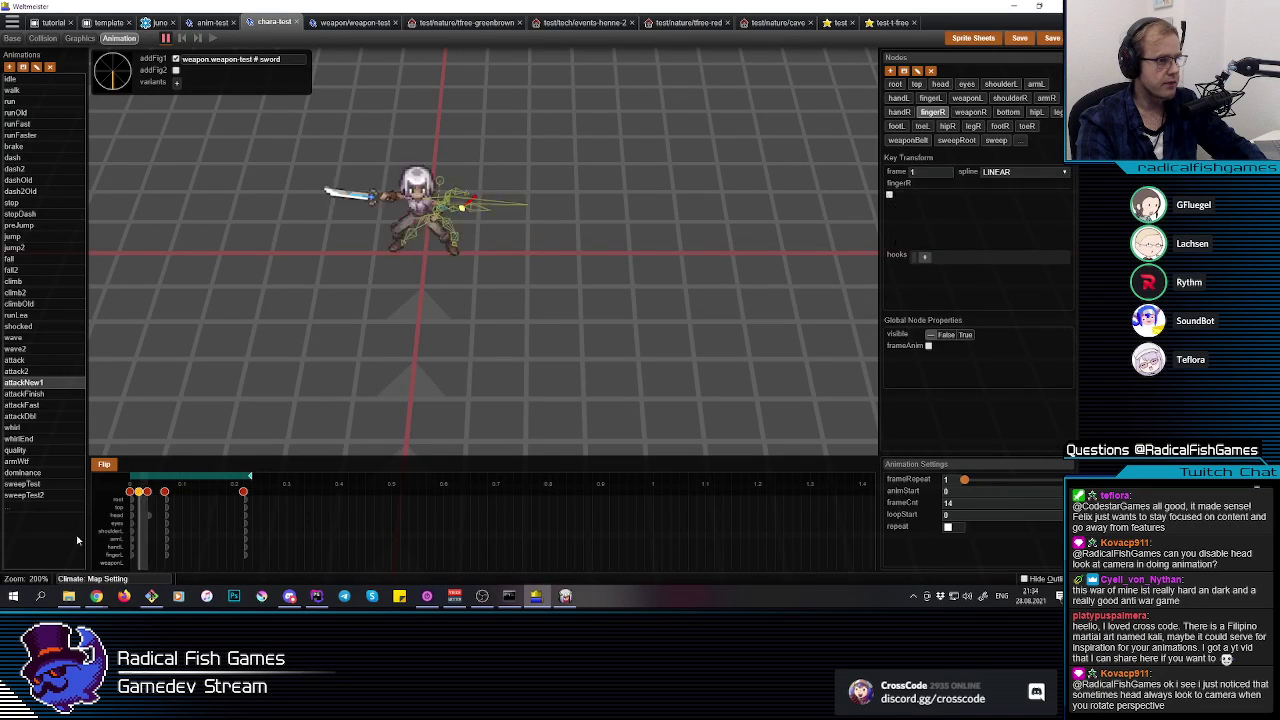
# Step: Switch to juno's weapon settings and try out the current sword attack in the game window
pyautogui.click(158, 22)
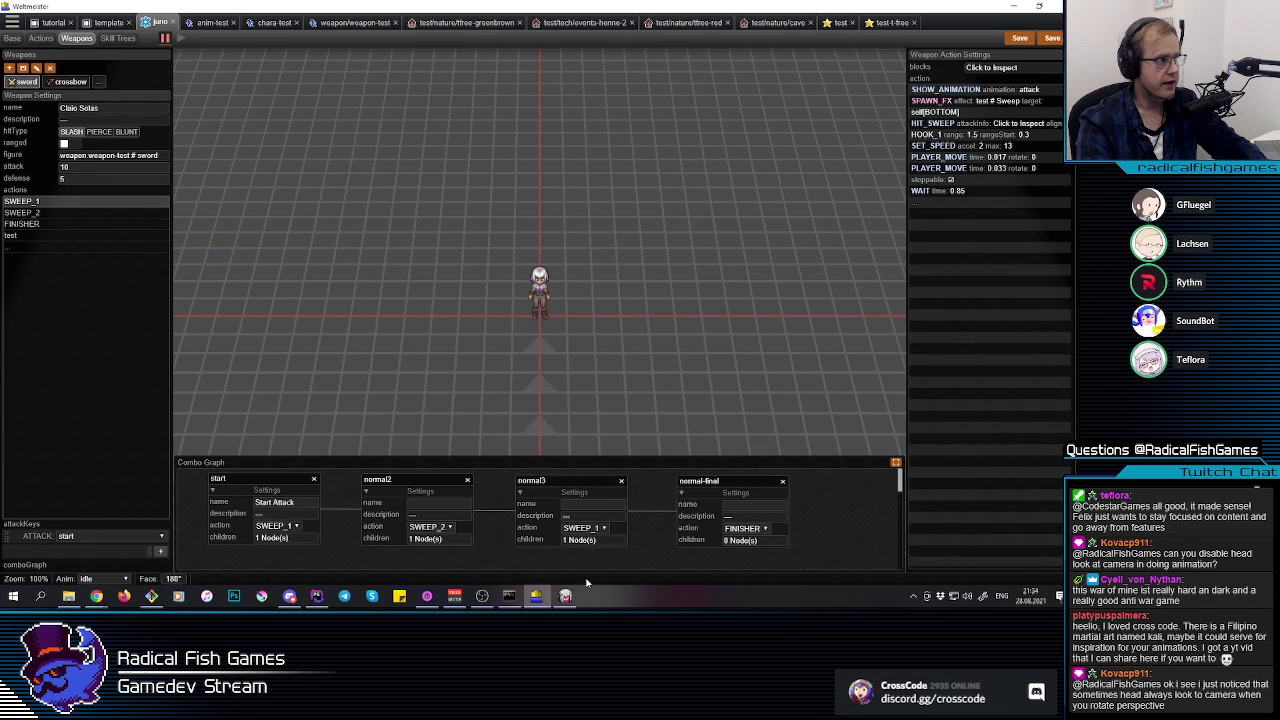
pyautogui.click(565, 596)
pyautogui.click(654, 357)
pyautogui.click(654, 357)
pyautogui.click(654, 357)
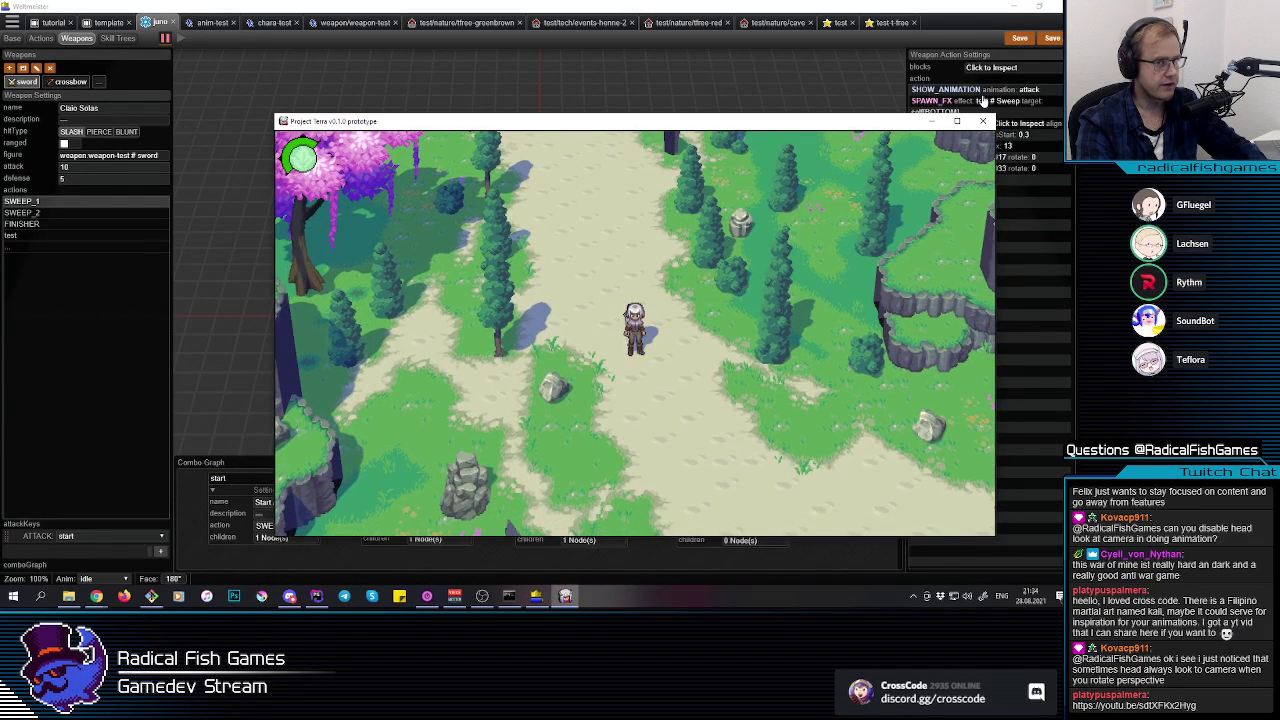
# Step: Set the SHOW_ANIMATION action of the sword's SWEEP_1 attack to attackNew1
pyautogui.click(983, 120)
pyautogui.click(987, 108)
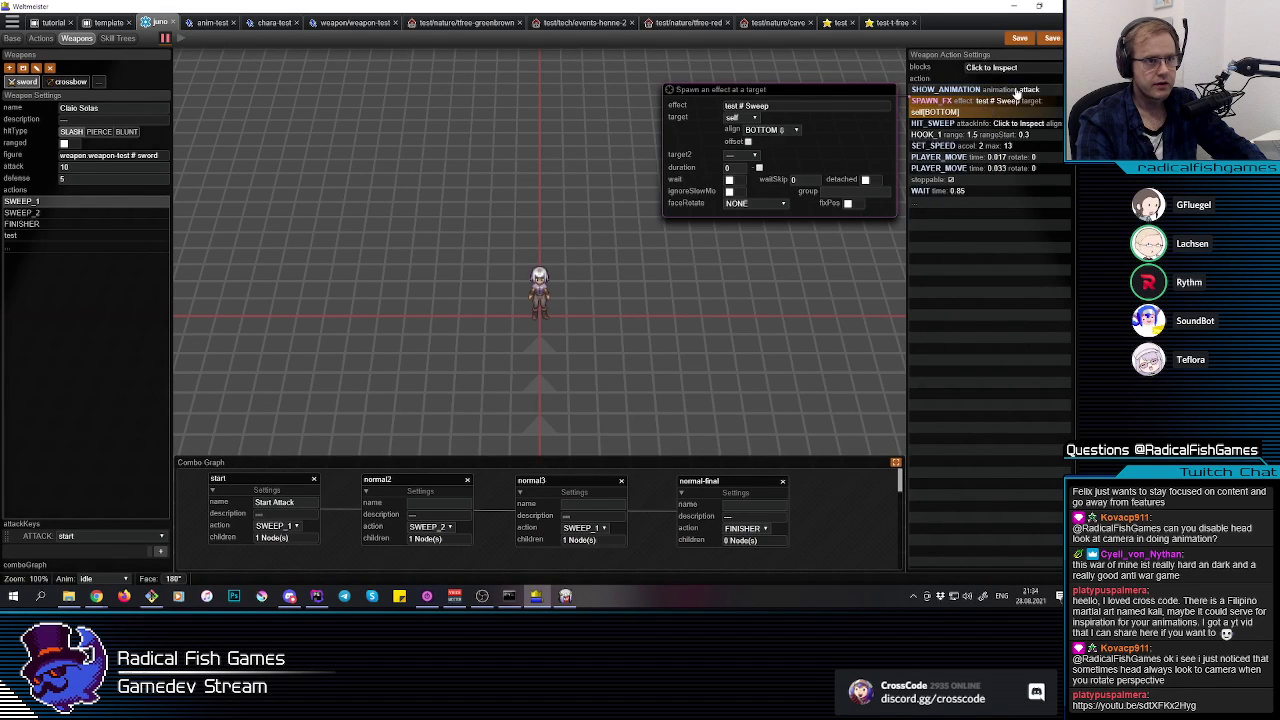
pyautogui.click(1018, 92)
pyautogui.click(845, 94)
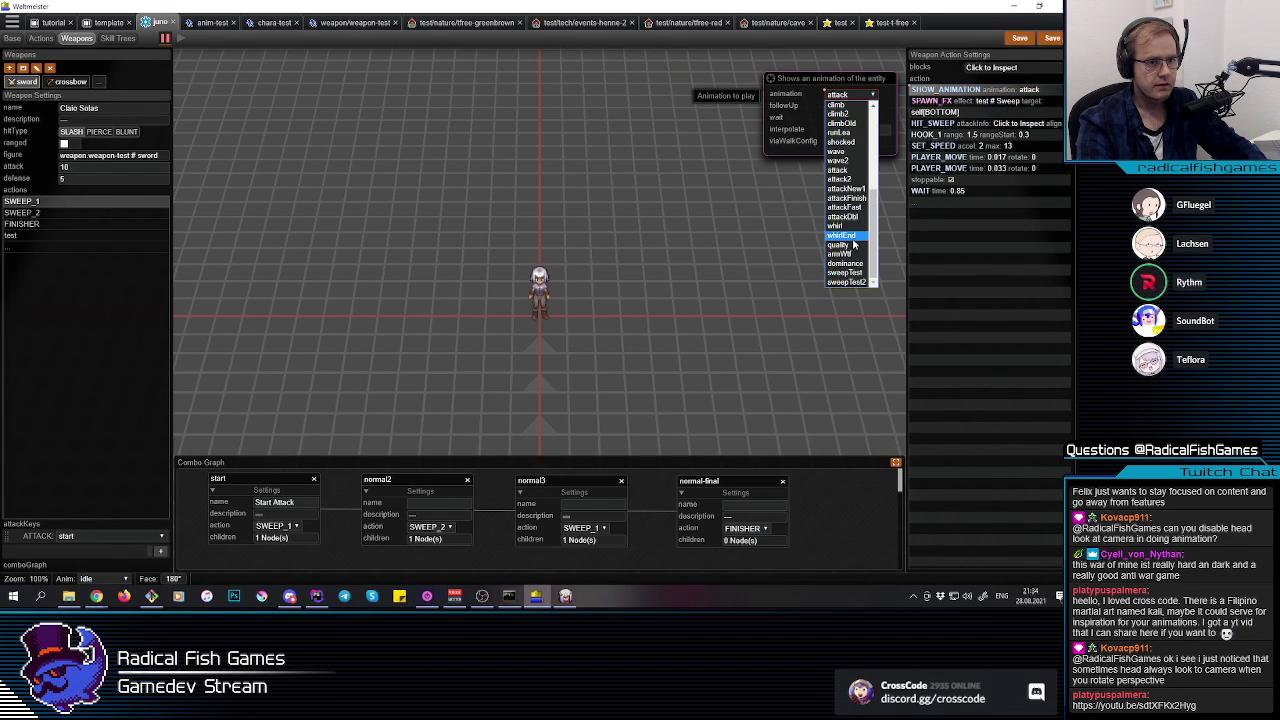
pyautogui.click(845, 188)
# Step: Save the weapon settings and test the changed sword attack in the game window
pyautogui.click(960, 101)
pyautogui.click(1020, 39)
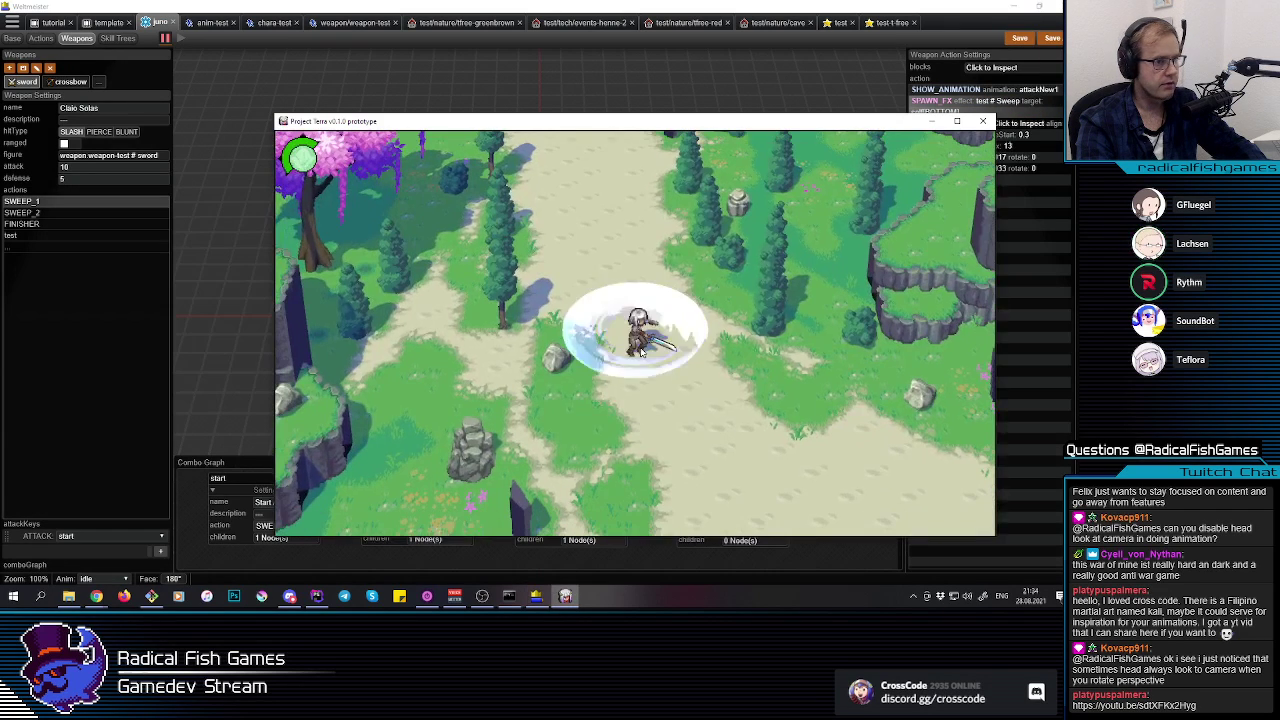
pyautogui.press('s')
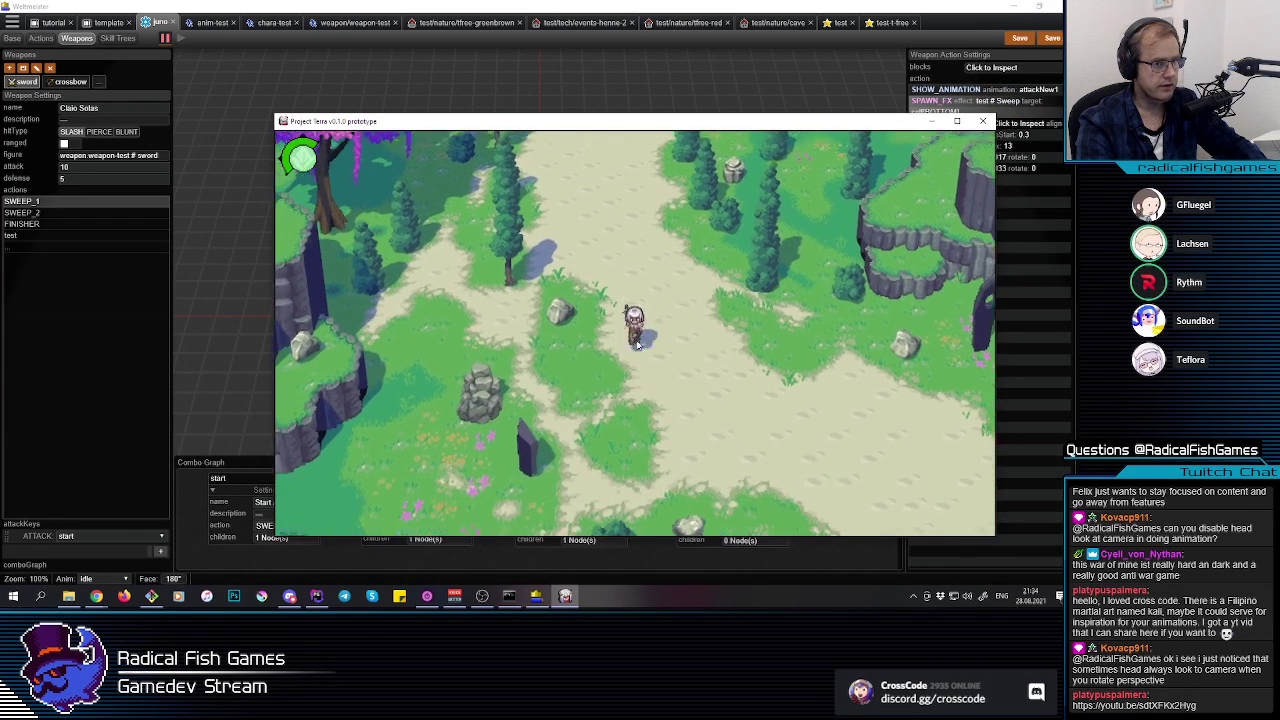
# Step: Try out the sword attack in several directions in the game window and return to the weapon settings
pyautogui.click(641, 344)
pyautogui.press('d')
pyautogui.press('w')
pyautogui.press('s')
pyautogui.click(644, 340)
pyautogui.click(645, 340)
pyautogui.click(646, 340)
pyautogui.click(729, 6)
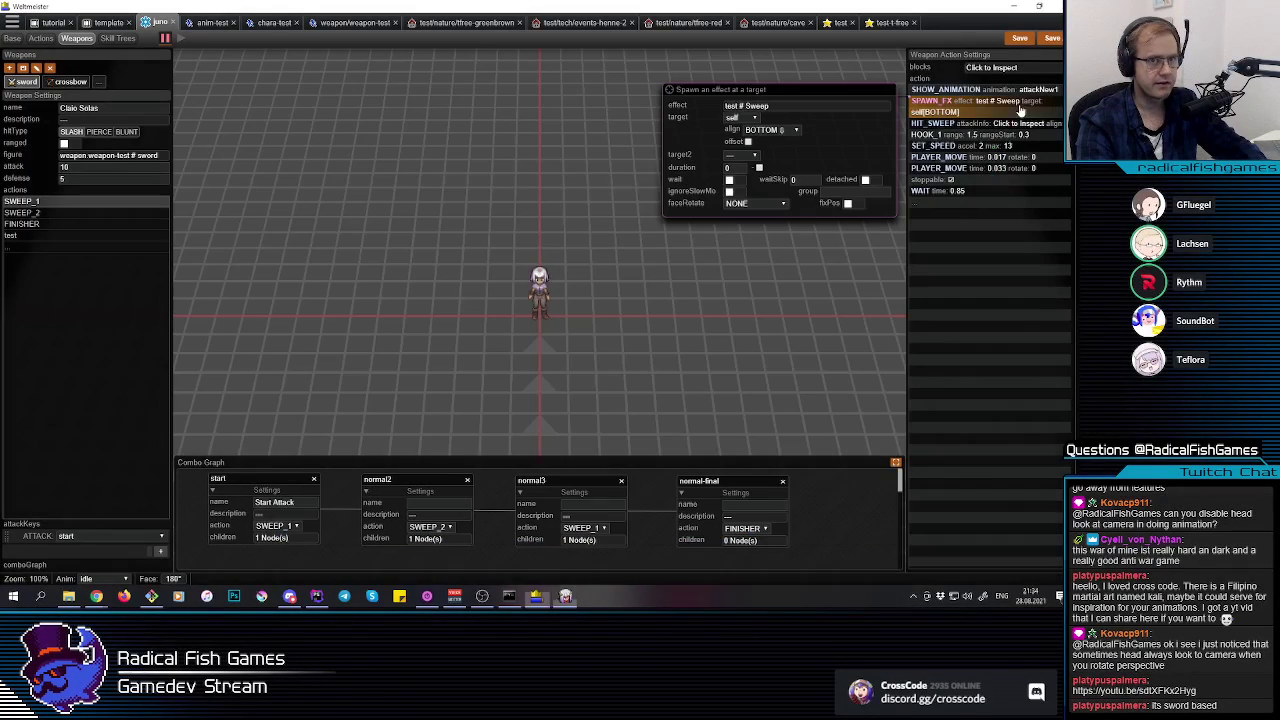
# Step: Compare the sweep node with the sword at frames 0 and 1 of attackNew1 in chara-test from different camera angles
pyautogui.hotkey('alt', 'Tab')
pyautogui.hotkey('alt', 'Tab')
pyautogui.click(273, 22)
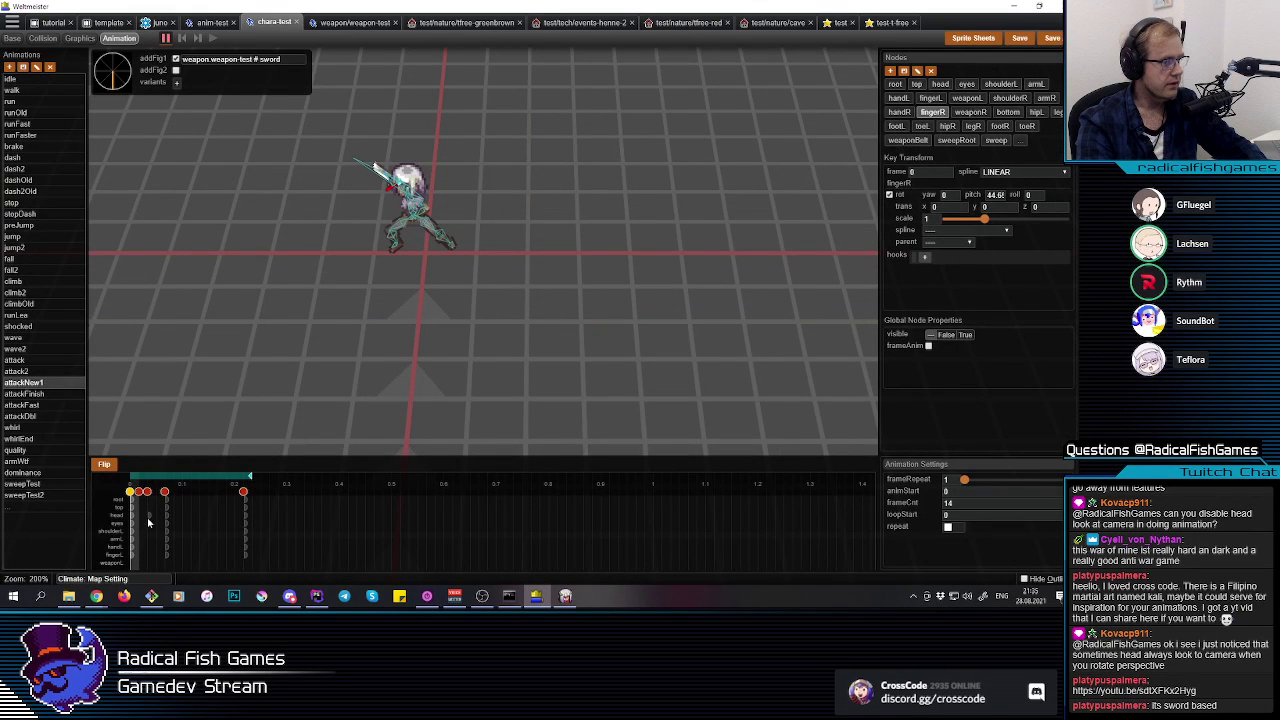
pyautogui.click(385, 183)
pyautogui.moveTo(385, 183); pyautogui.dragTo(446, 245, button='middle')
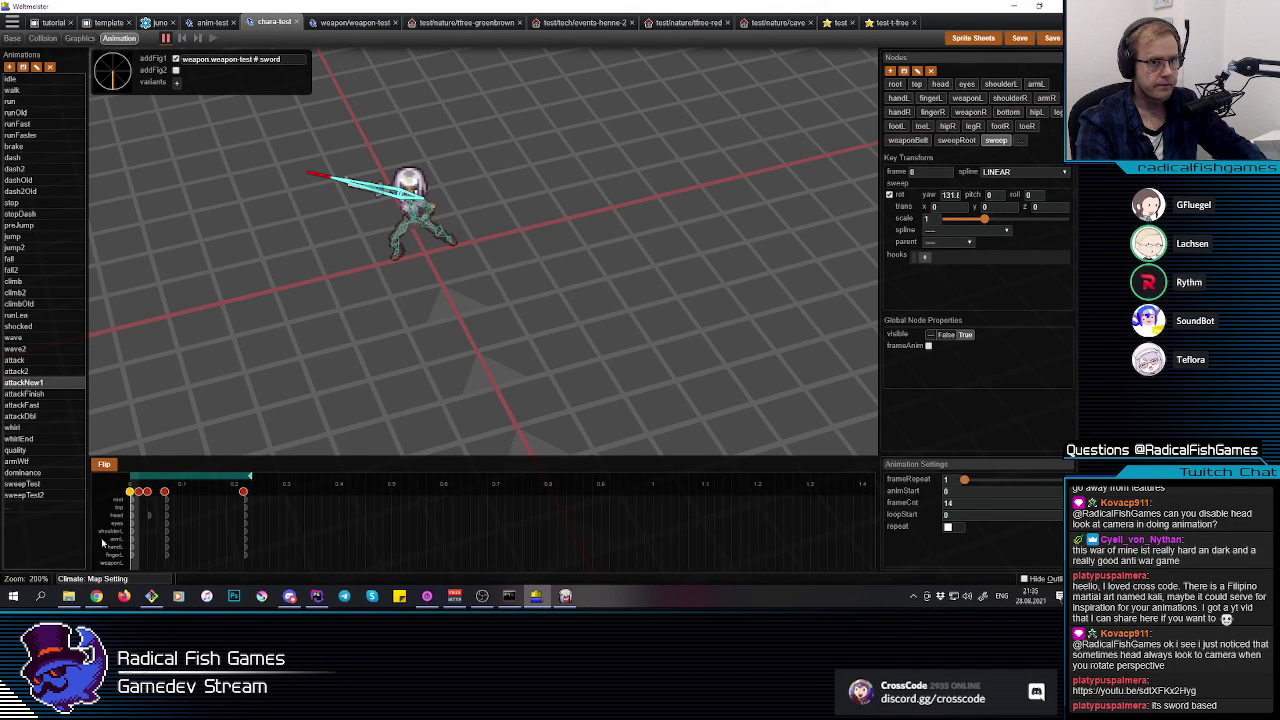
pyautogui.click(145, 532)
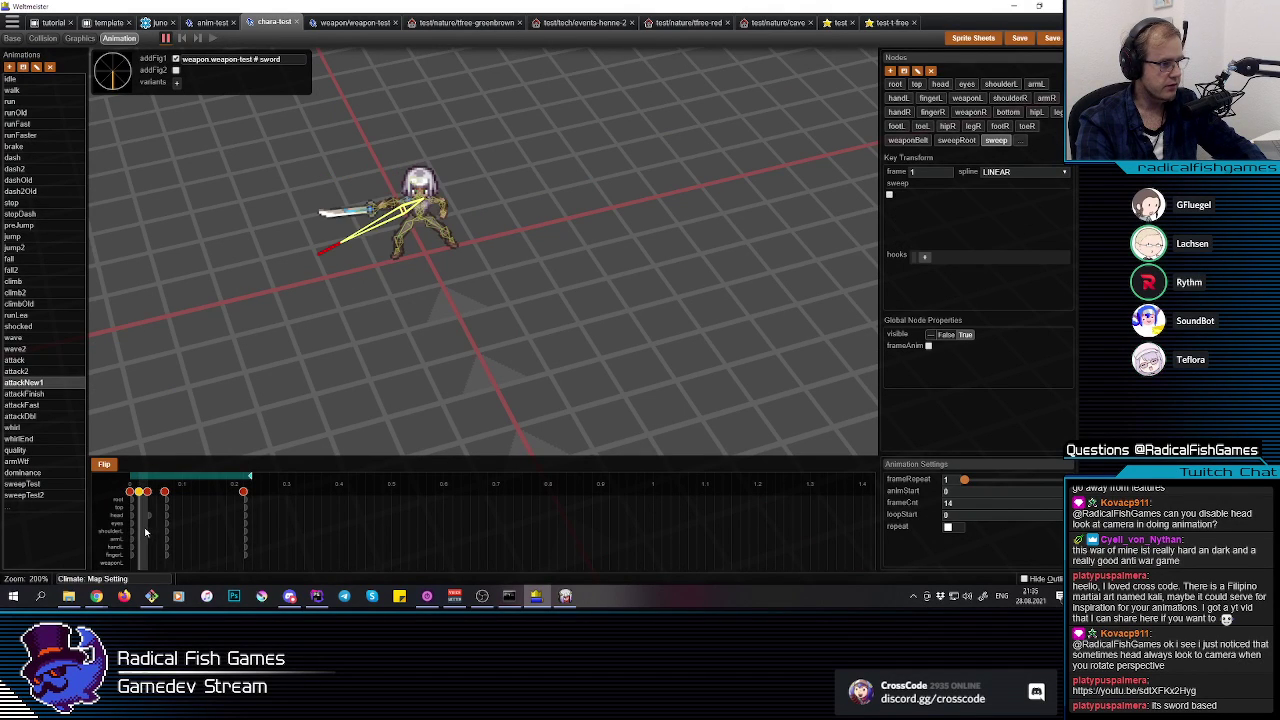
pyautogui.click(129, 532)
pyautogui.click(141, 532)
pyautogui.click(134, 532)
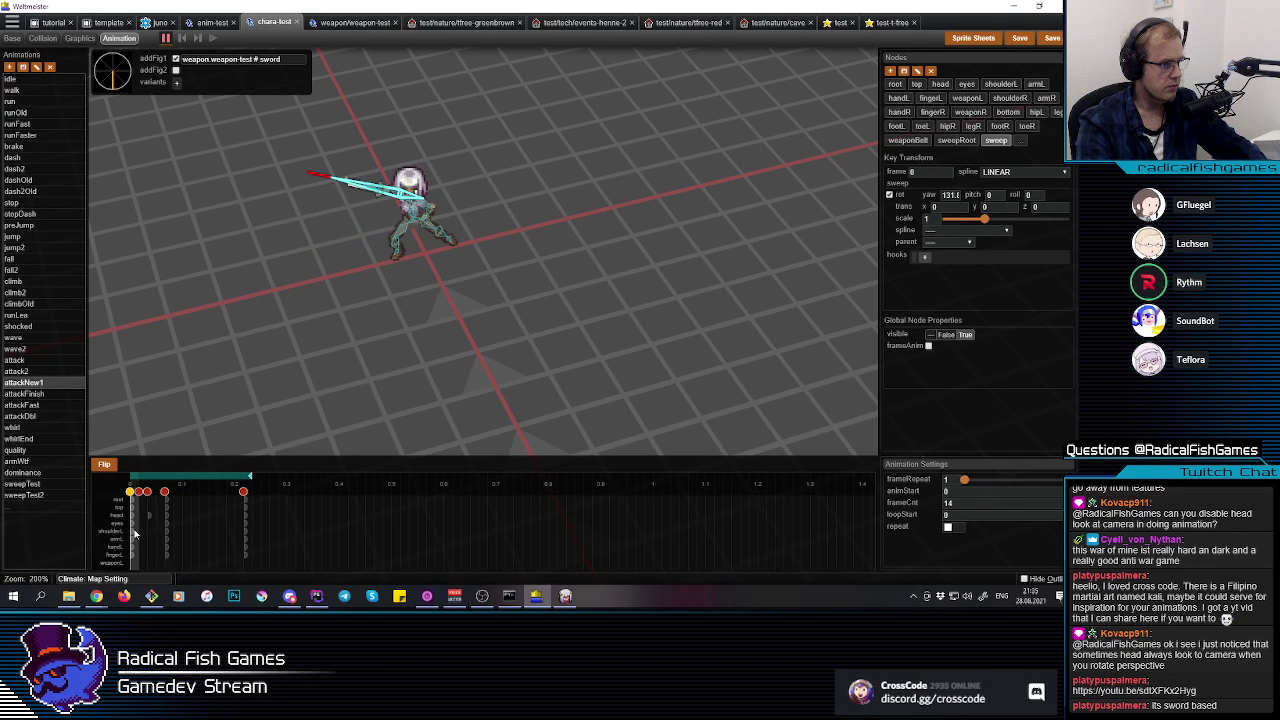
pyautogui.click(141, 533)
pyautogui.press('q')
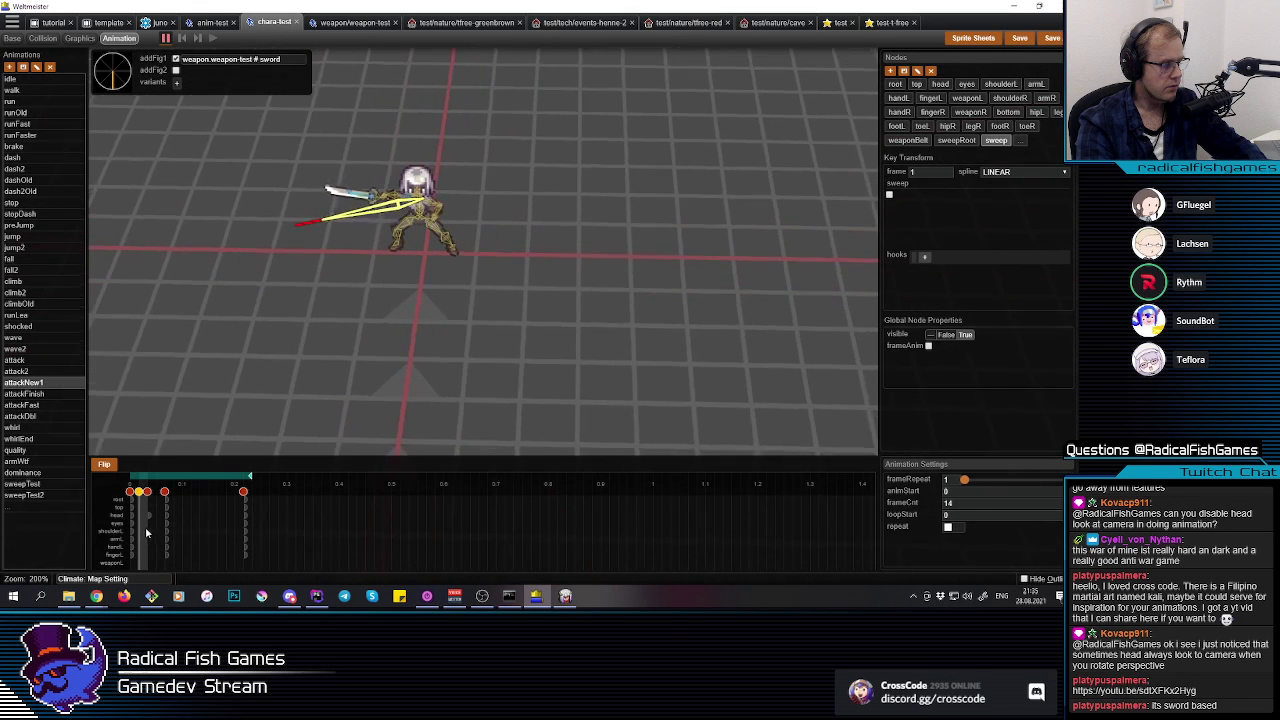
pyautogui.click(134, 532)
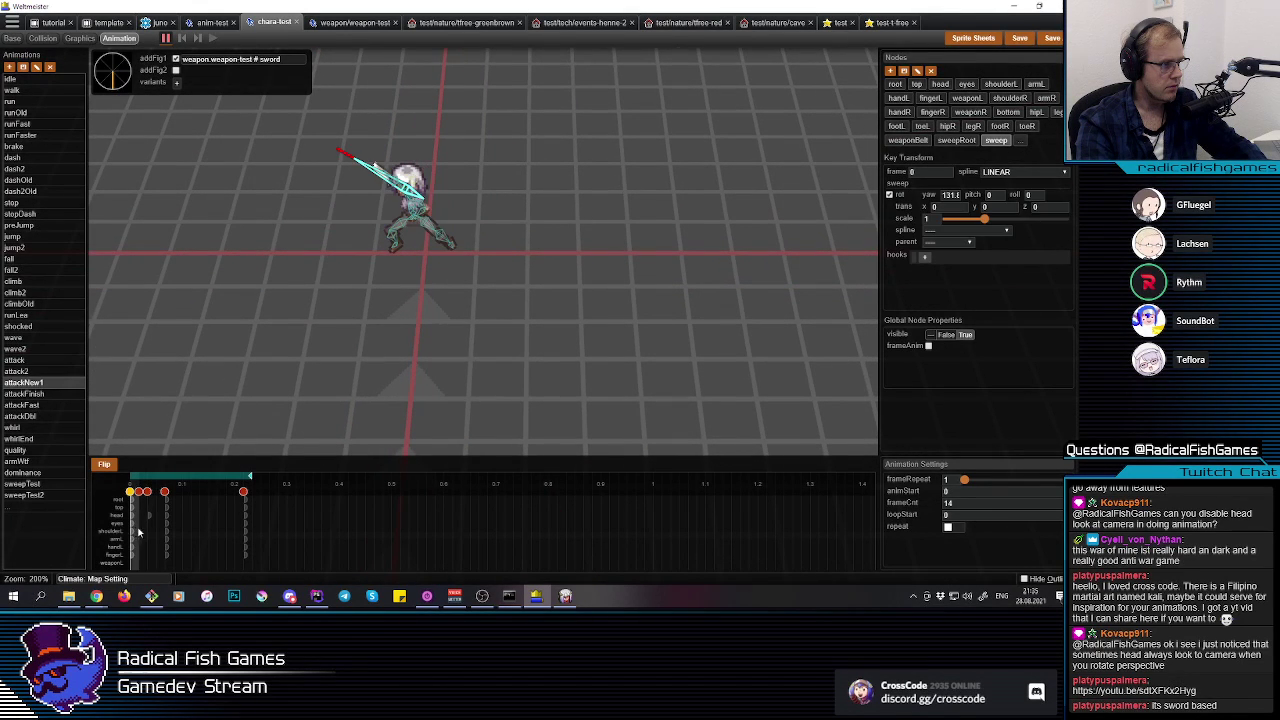
# Step: Add a HOOK_1 entry to the frame 0 key of attackNew1 with change FOLLOW and node sweep
pyautogui.click(925, 257)
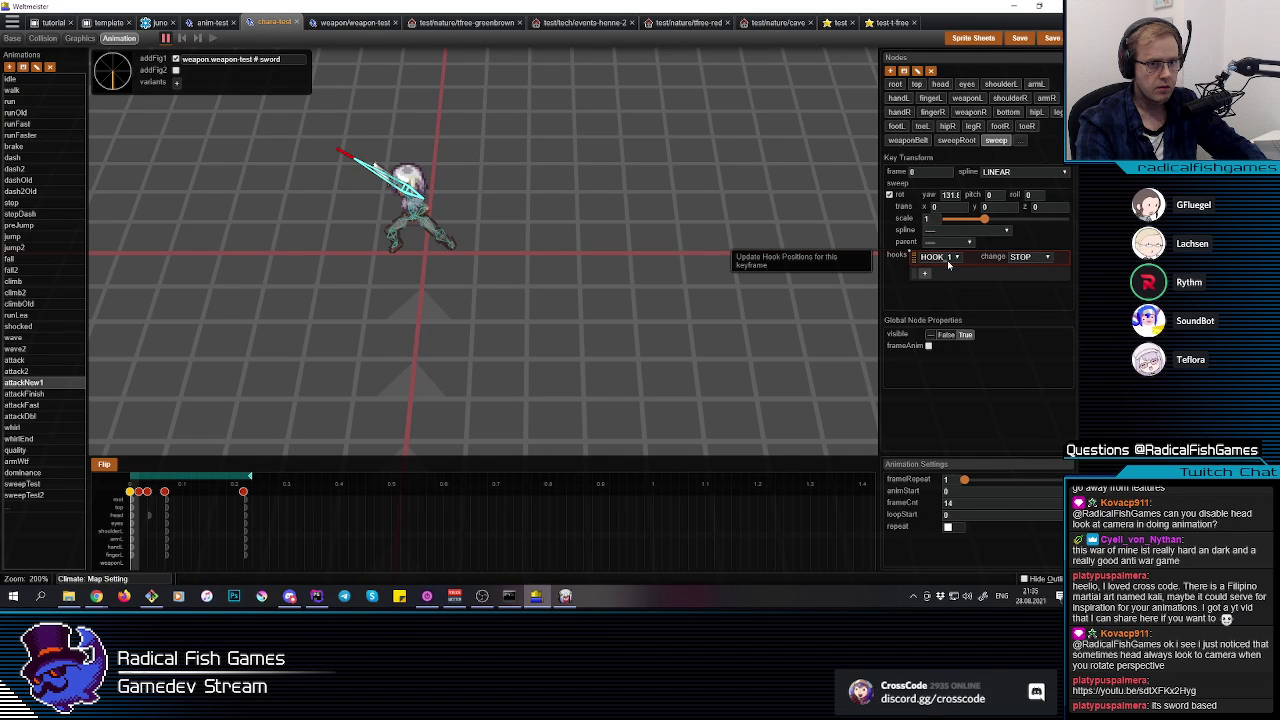
pyautogui.click(1018, 257)
pyautogui.click(1022, 276)
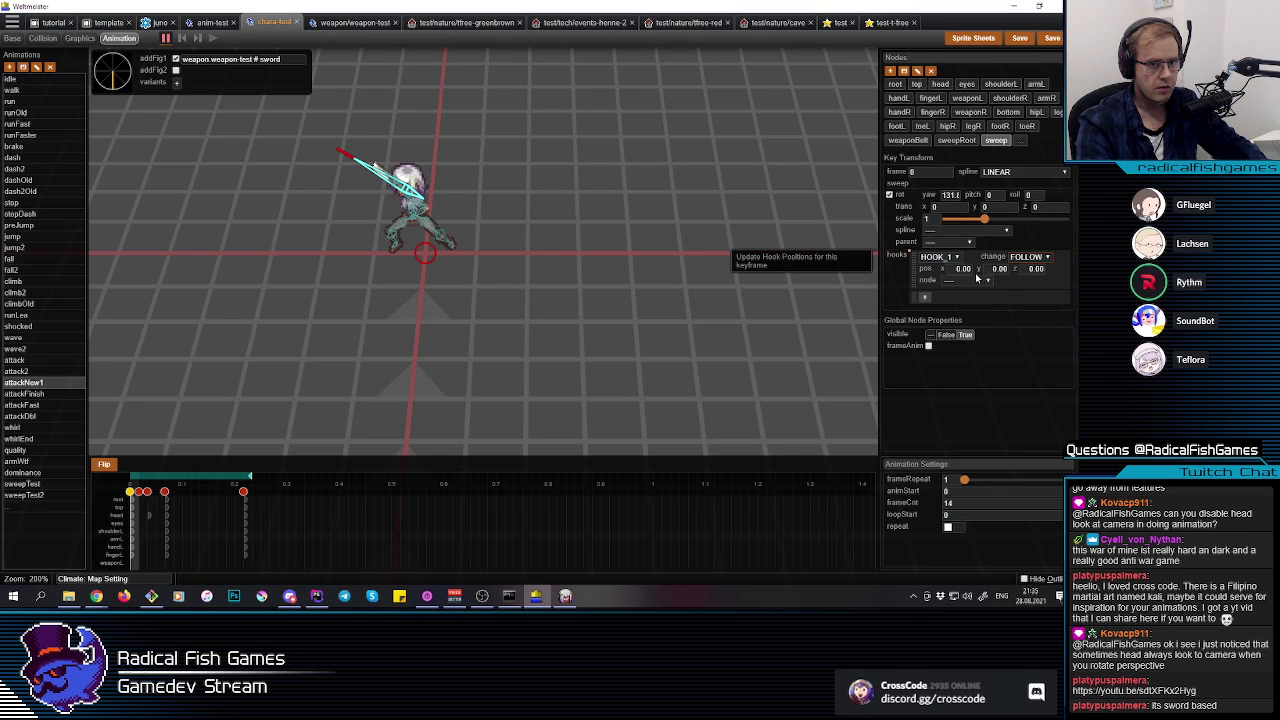
pyautogui.click(975, 281)
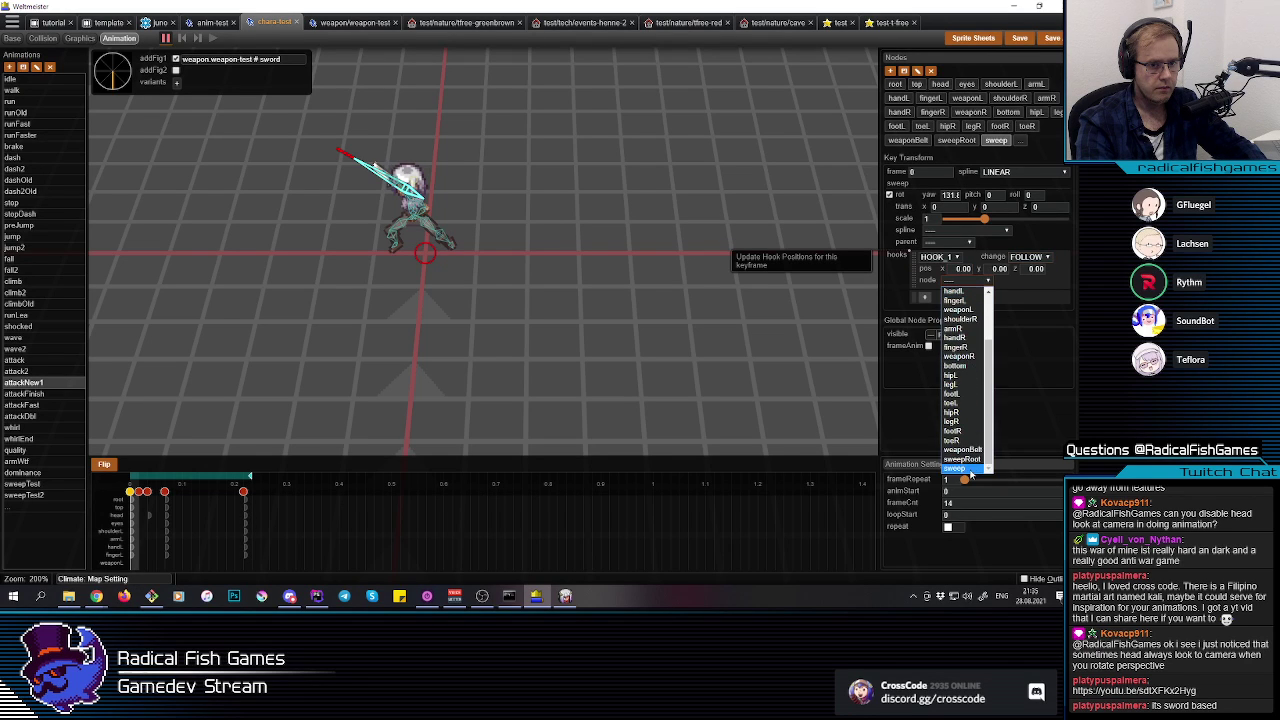
pyautogui.click(963, 468)
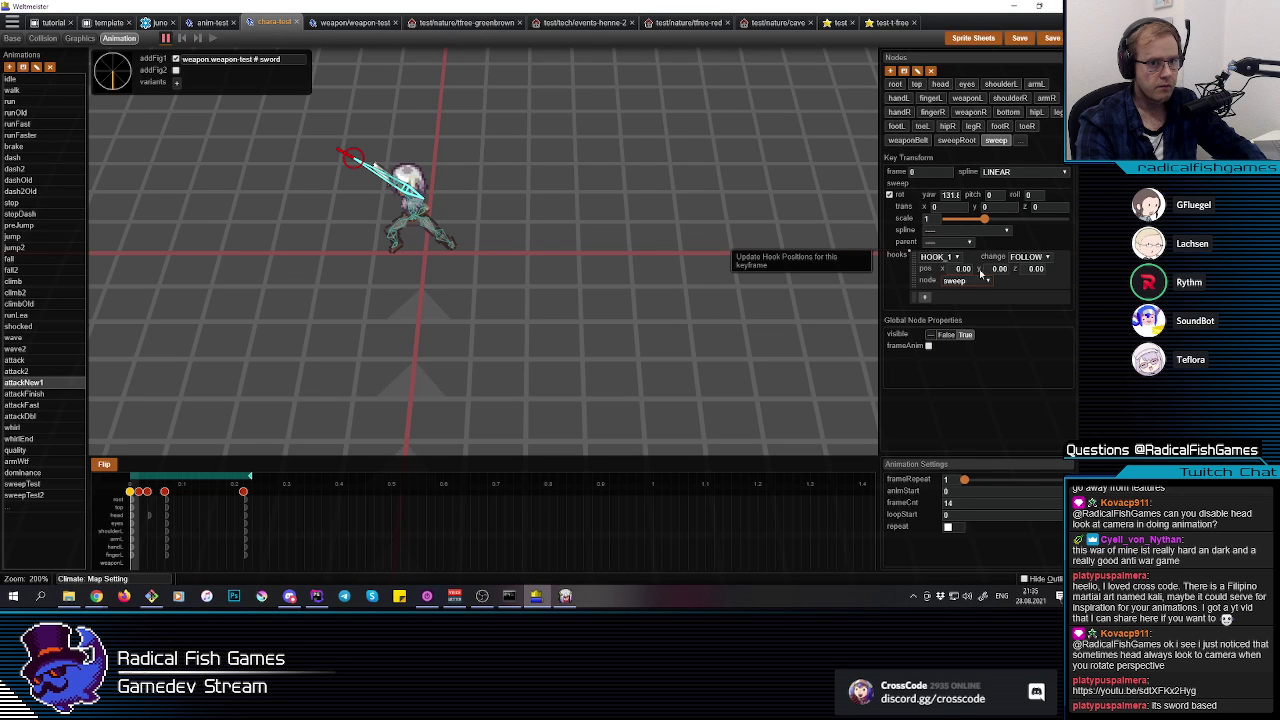
# Step: Set the y position of frame 0's HOOK_1 to -1.00
pyautogui.scroll(-9, 1000, 269)
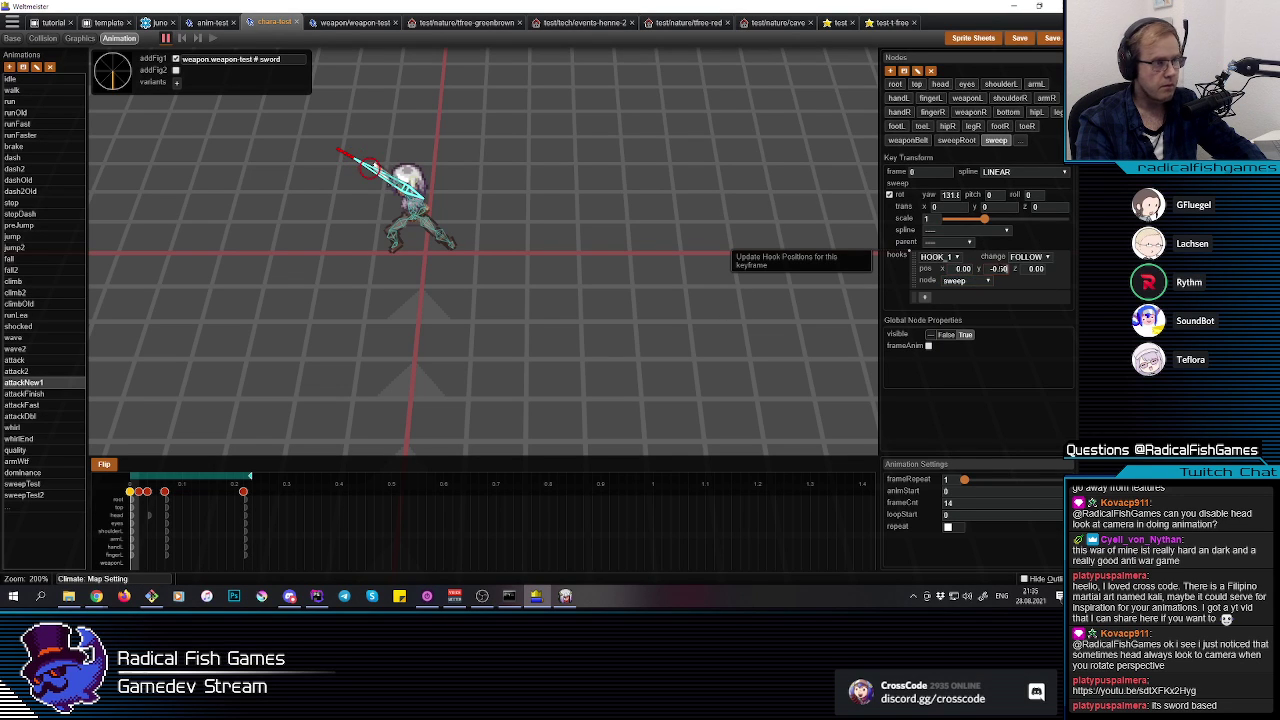
pyautogui.moveTo(628, 322); pyautogui.dragTo(965, 253)
pyautogui.click(999, 210)
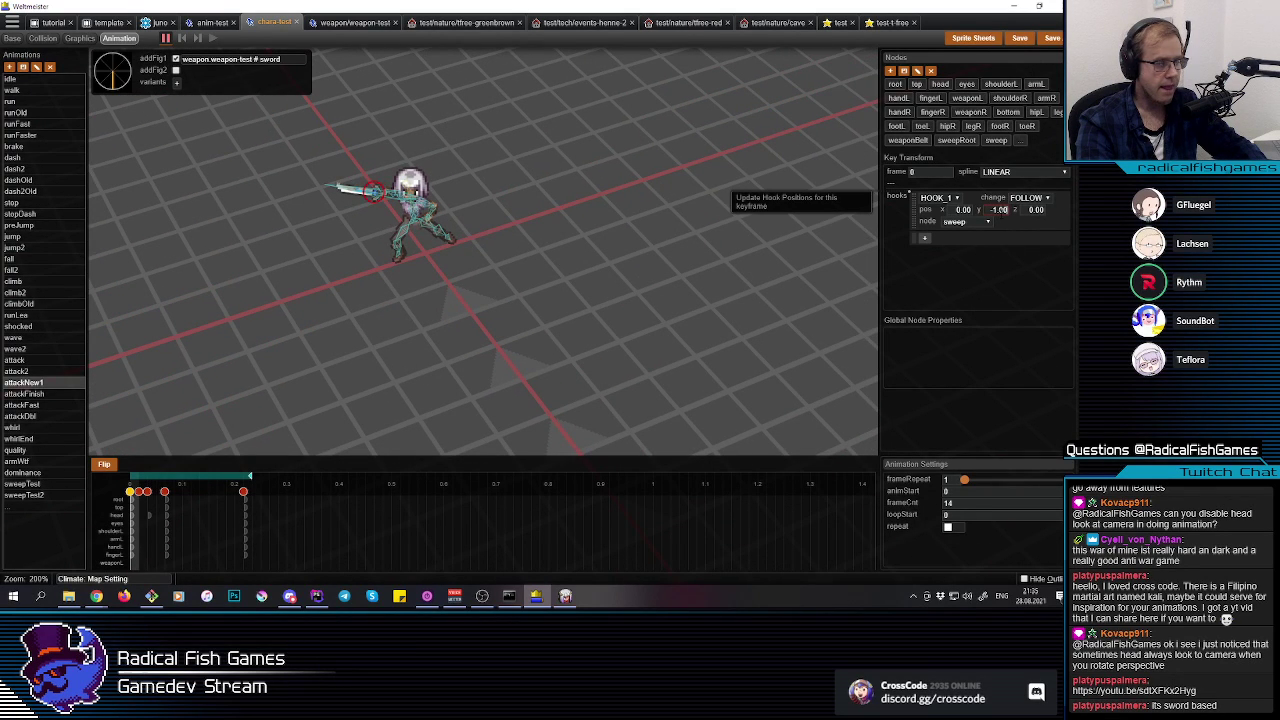
# Step: Insert a main key at frame 6 of attackNew1 with a HOOK_1 entry set to STOP, and scrub the surrounding frames
pyautogui.click(176, 525)
pyautogui.moveTo(176, 529)
pyautogui.mouseDown()
pyautogui.moveTo(136, 536)
pyautogui.moveTo(185, 540)
pyautogui.mouseUp()
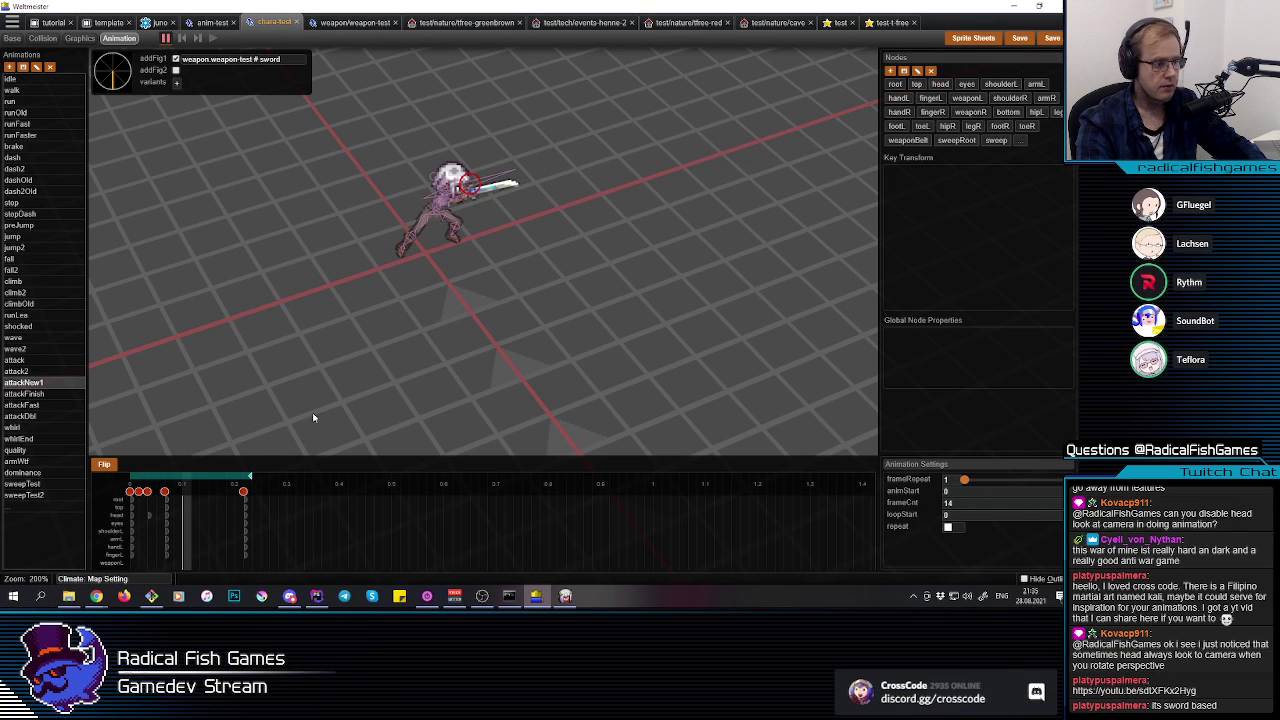
pyautogui.rightClick(518, 285)
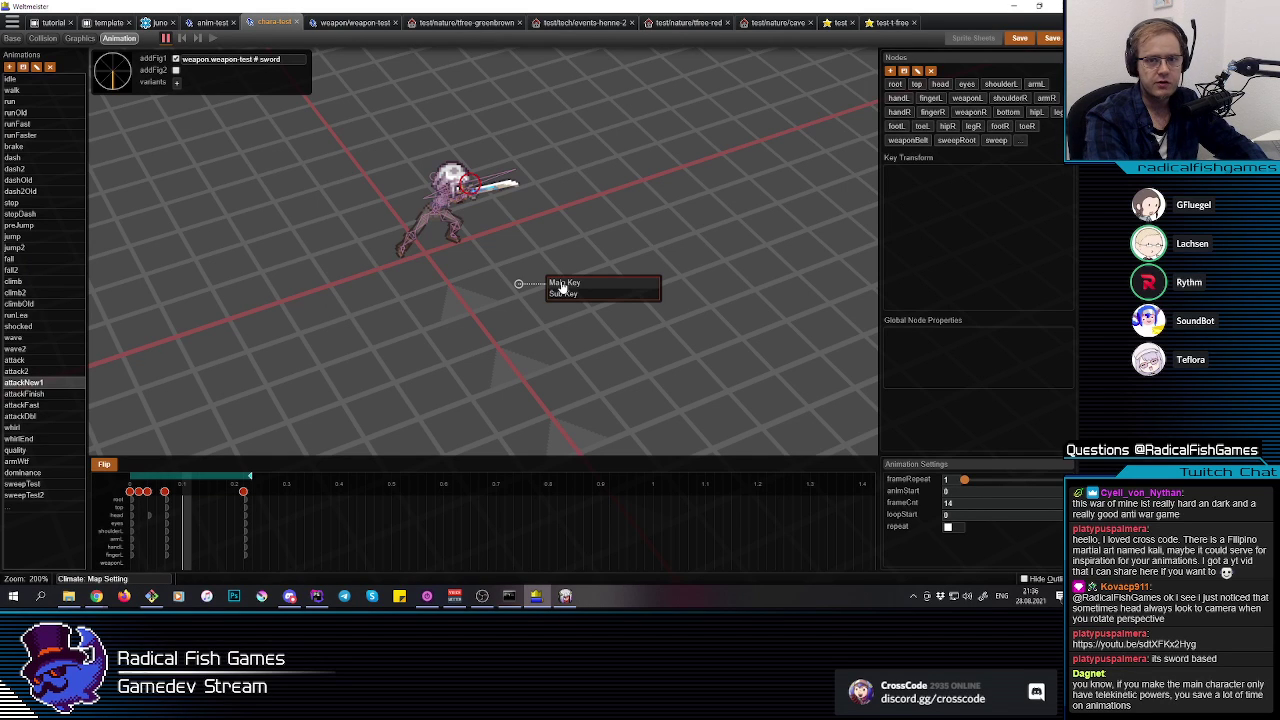
pyautogui.click(566, 284)
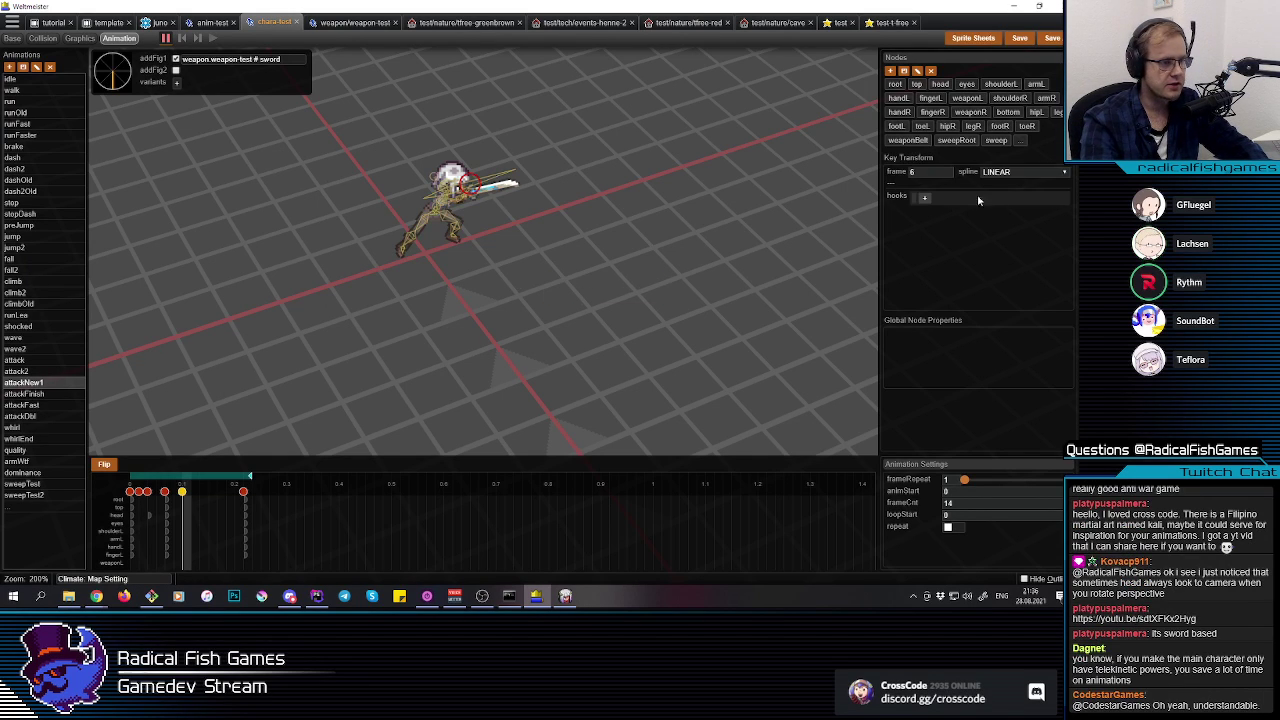
pyautogui.click(924, 197)
pyautogui.click(938, 198)
pyautogui.click(938, 206)
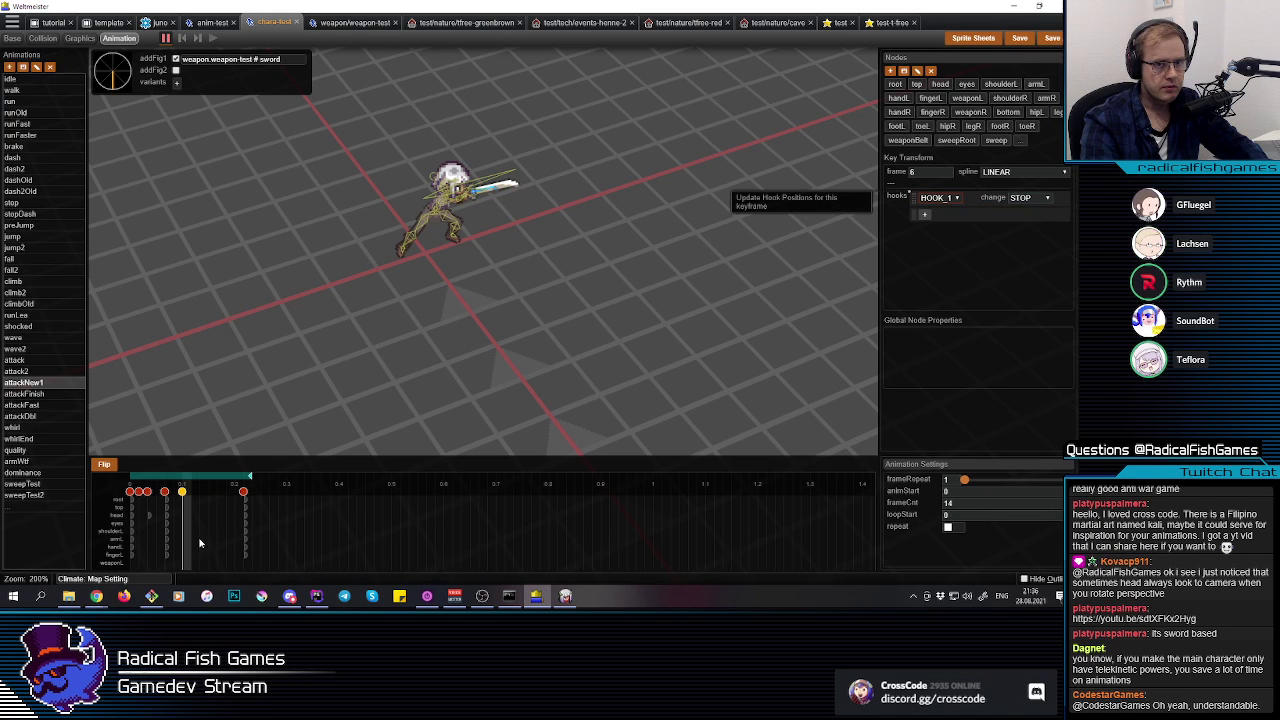
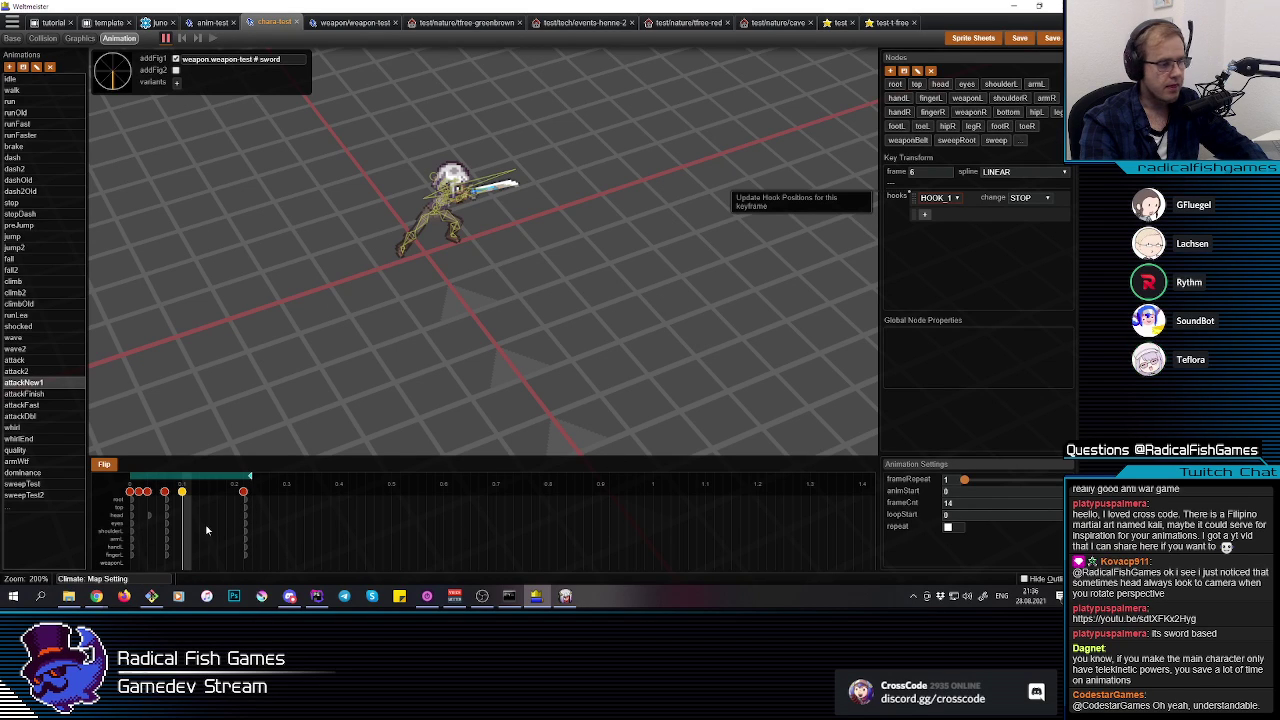
pyautogui.moveTo(165, 531); pyautogui.dragTo(209, 543)
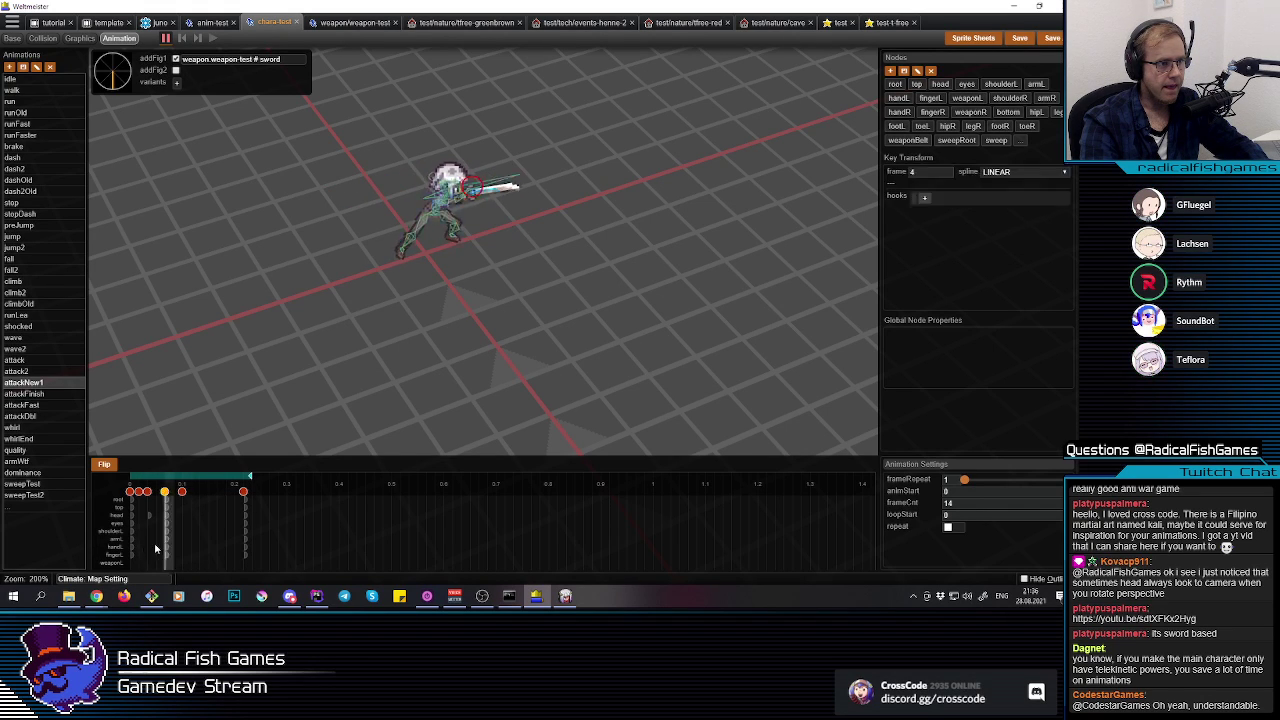
# Step: Save the animation changes and test the sword attack repeatedly in several directions in the game window
pyautogui.click(1017, 40)
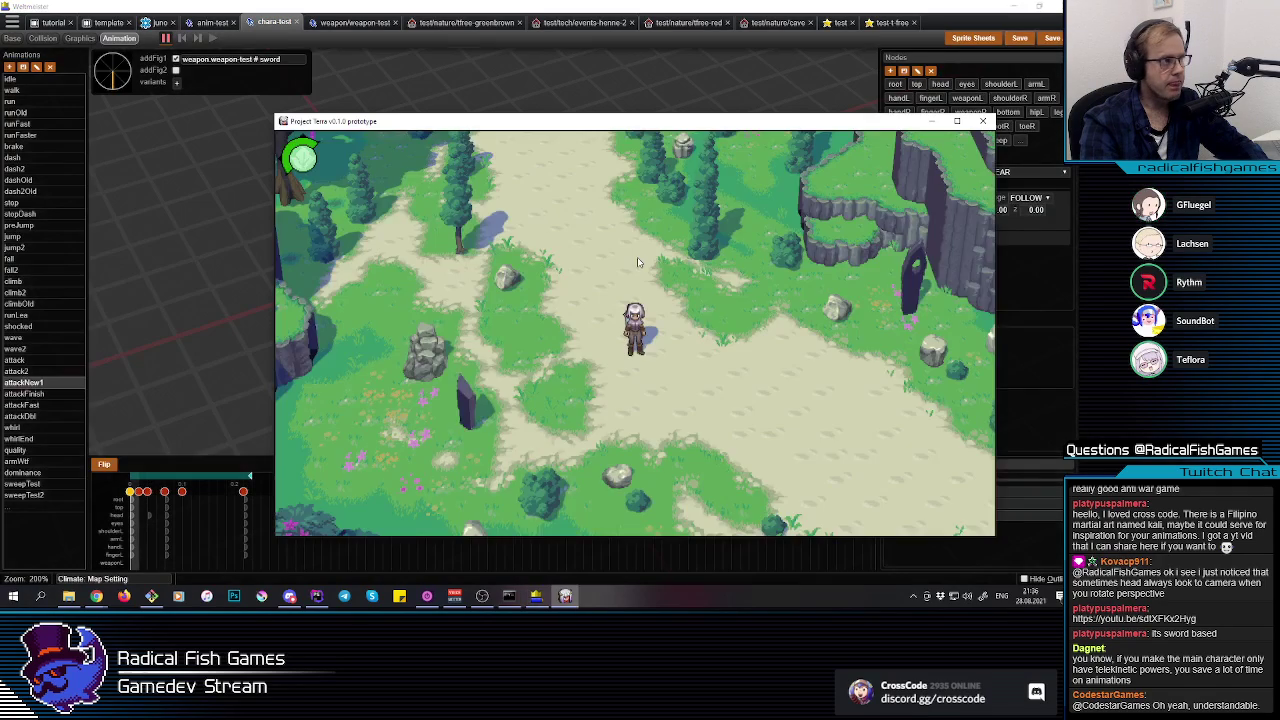
pyautogui.click(657, 341)
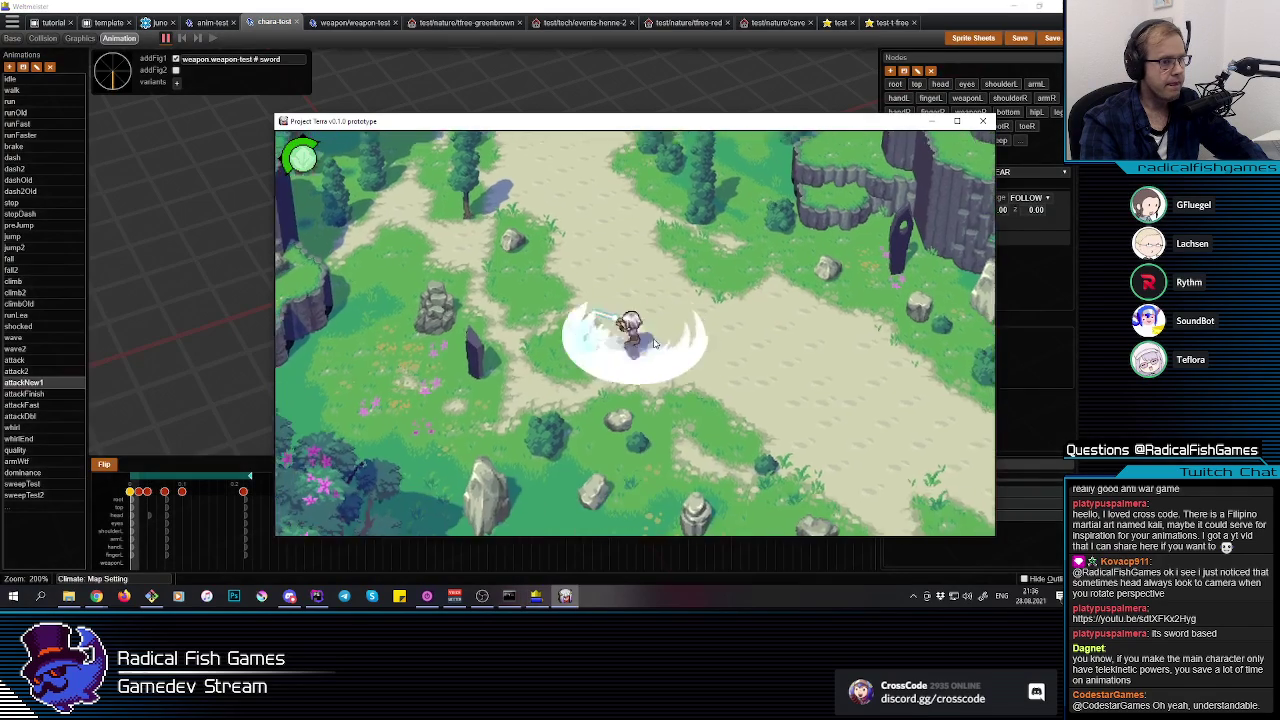
pyautogui.click(655, 342)
pyautogui.click(647, 343)
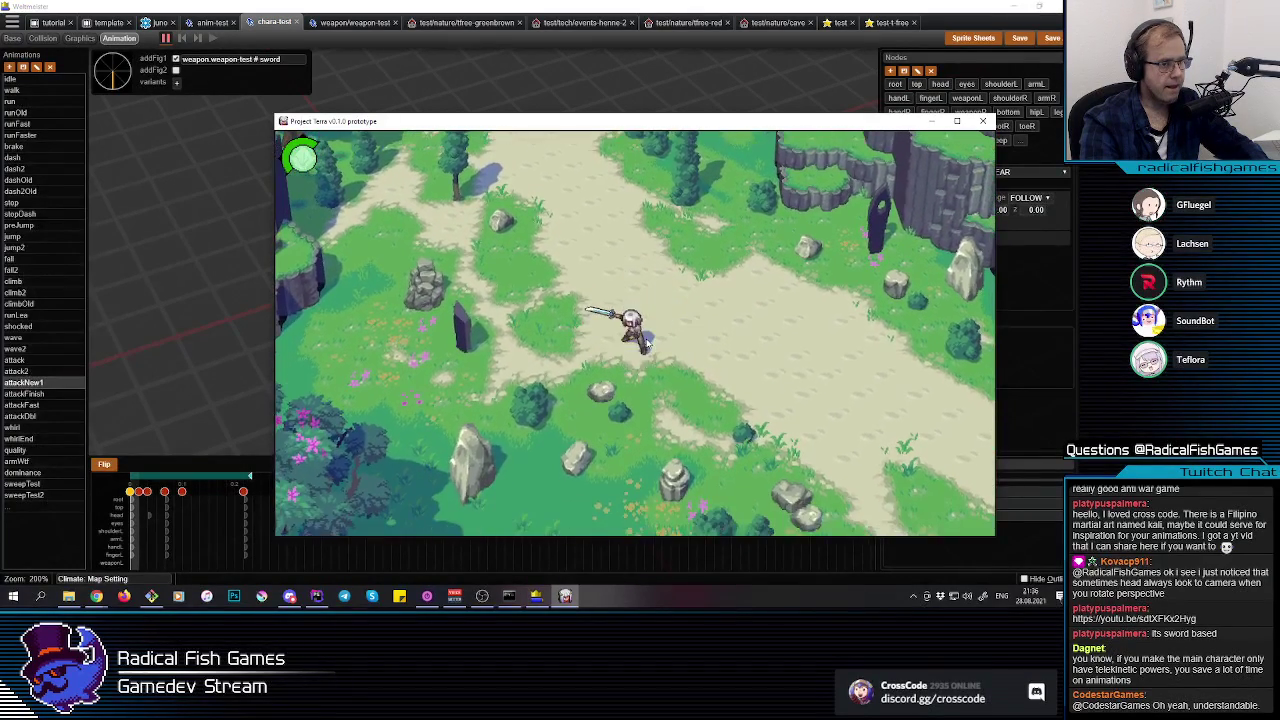
pyautogui.click(647, 343)
pyautogui.press('w')
pyautogui.click(649, 345)
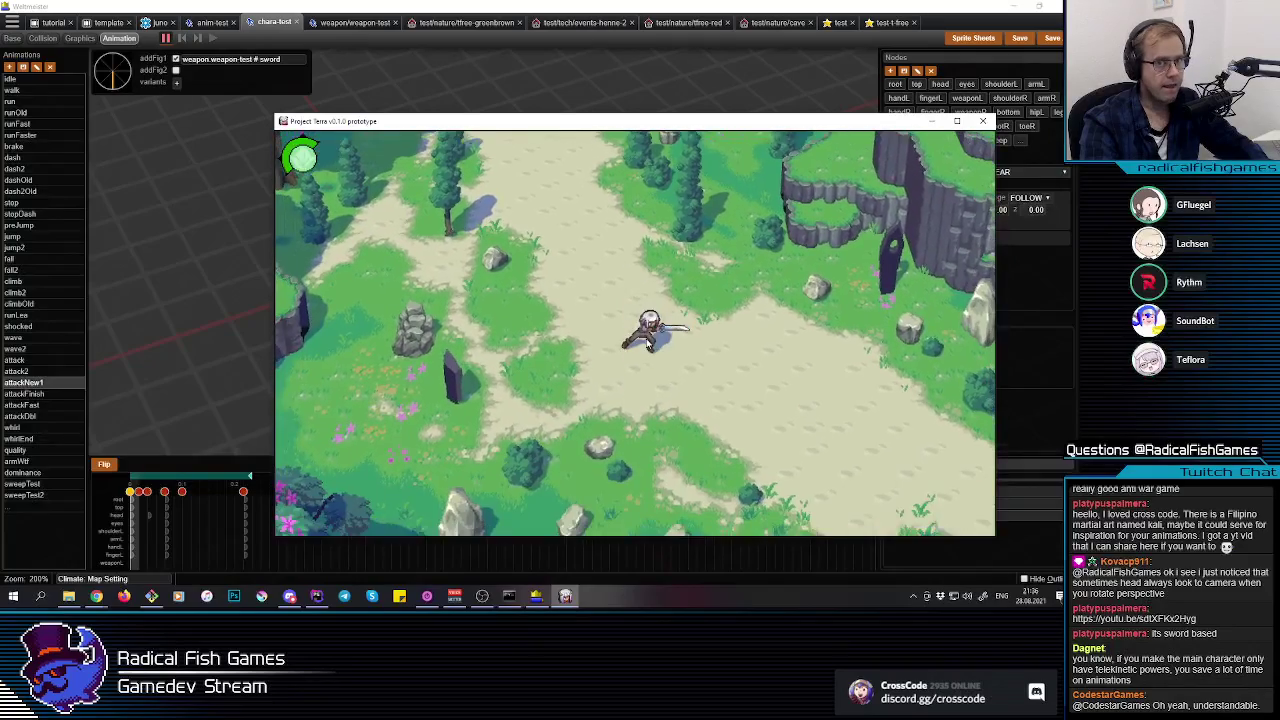
pyautogui.click(650, 345)
pyautogui.click(648, 343)
pyautogui.click(647, 341)
pyautogui.press('s')
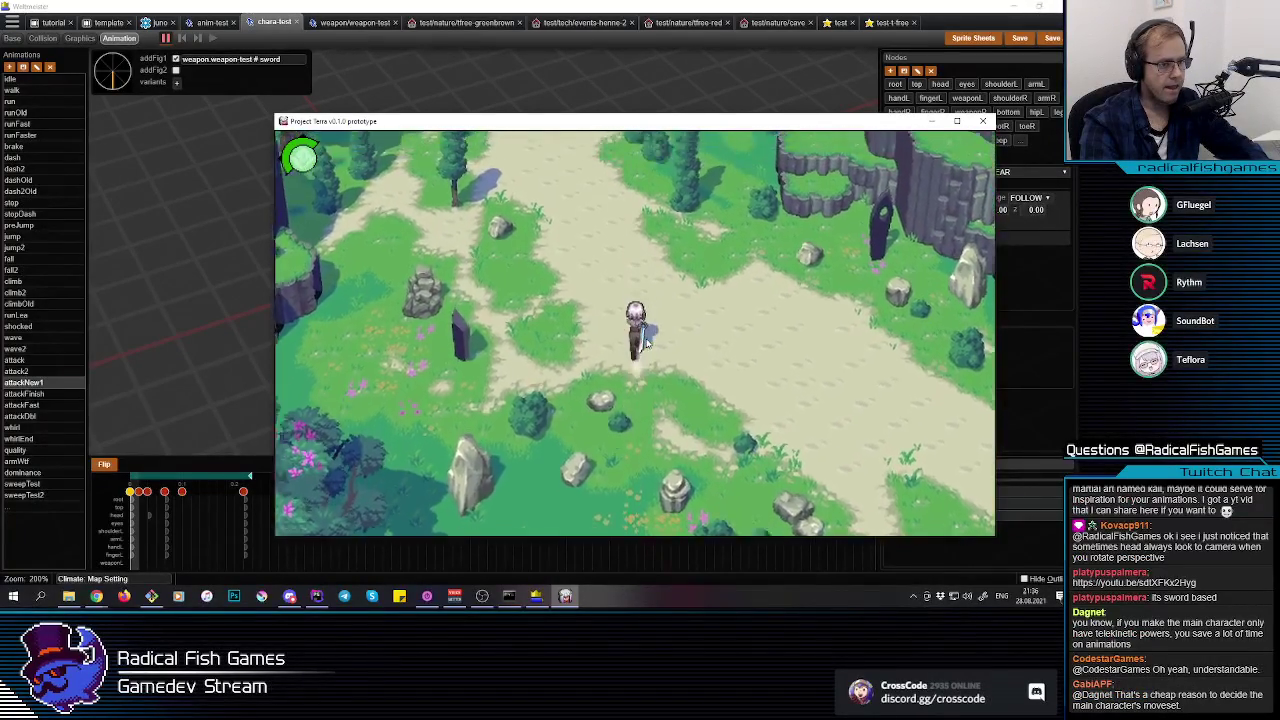
pyautogui.click(647, 341)
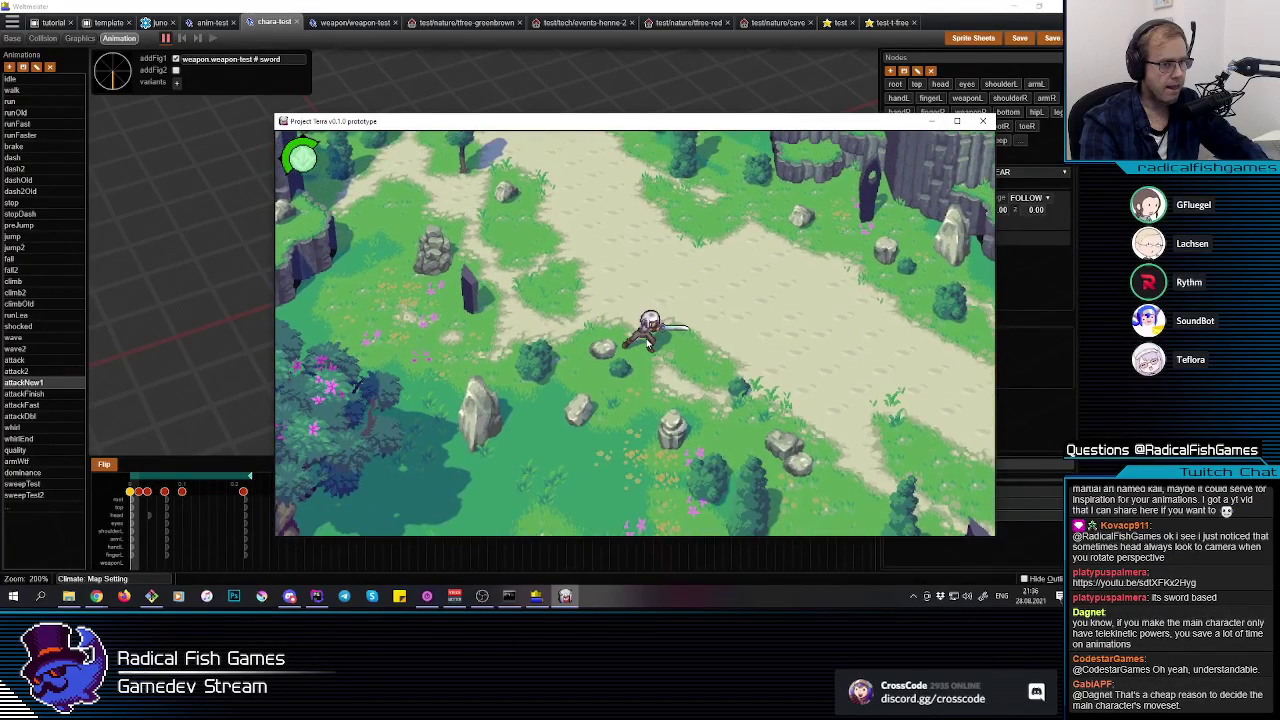
pyautogui.press('w')
pyautogui.click(648, 343)
pyautogui.click(648, 343)
pyautogui.click(648, 343)
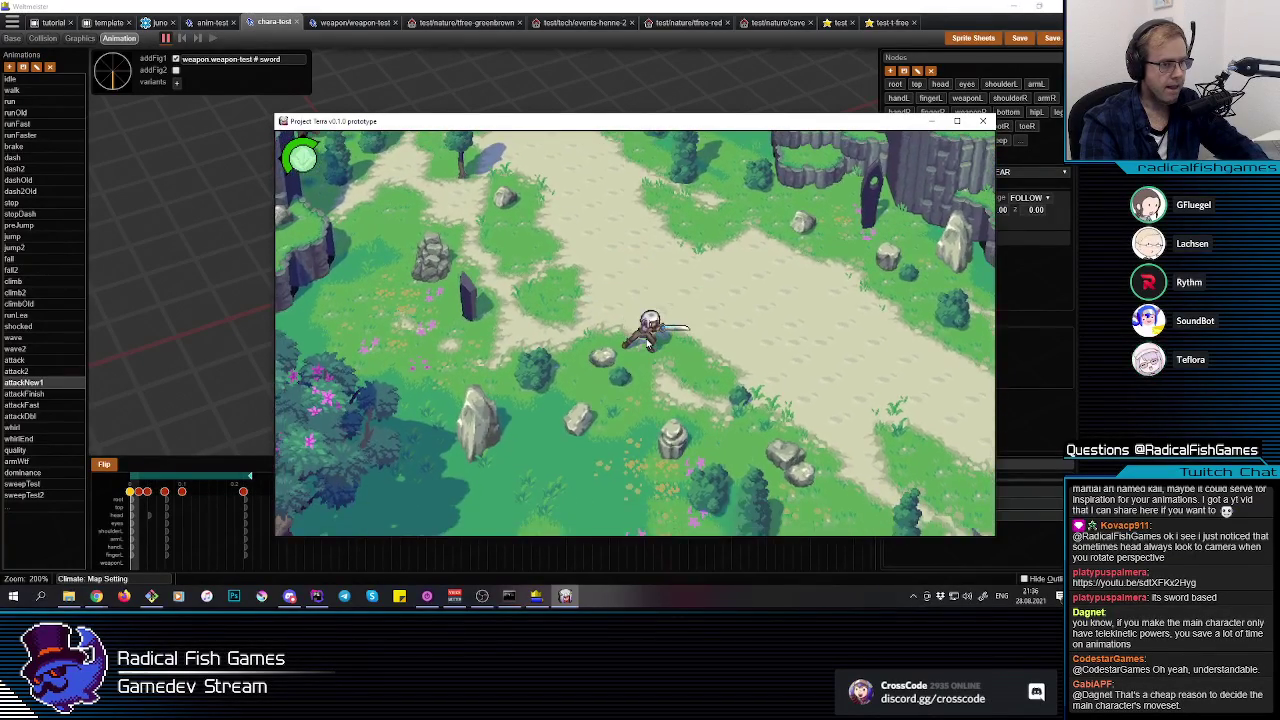
pyautogui.press('w')
pyautogui.click(647, 341)
pyautogui.press('d')
pyautogui.click(647, 342)
pyautogui.click(648, 343)
pyautogui.click(648, 343)
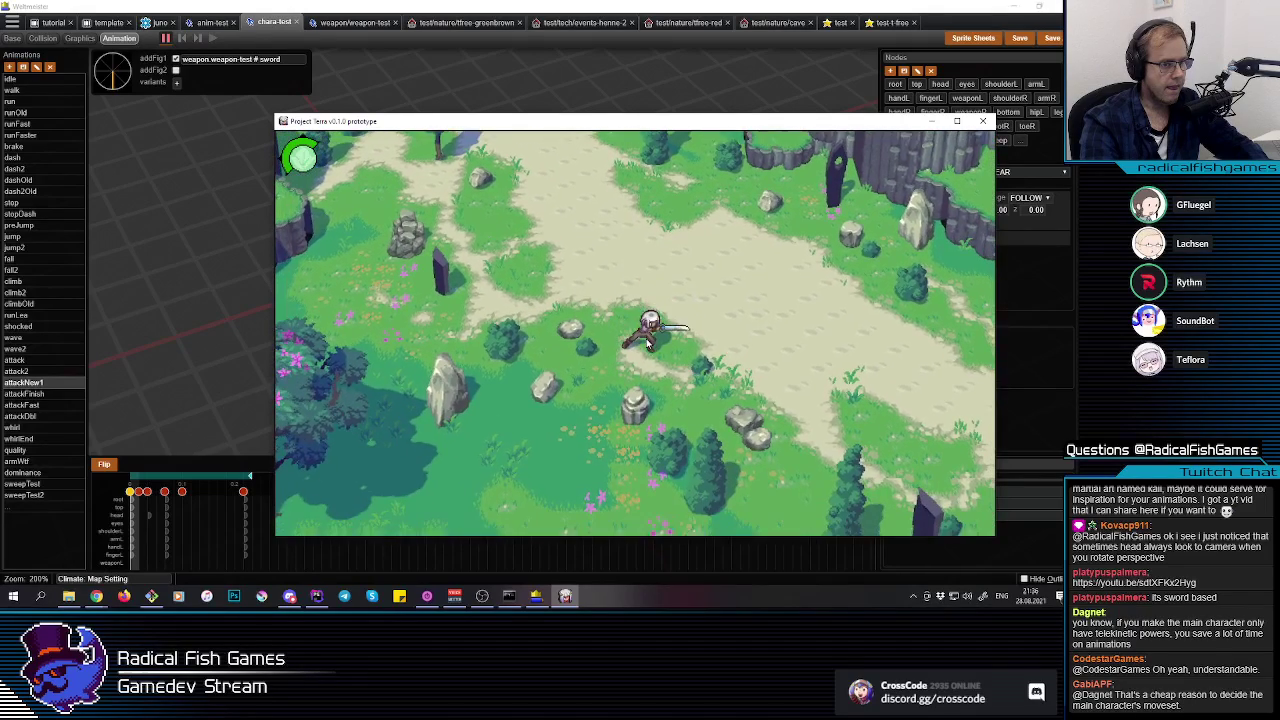
pyautogui.click(648, 343)
pyautogui.click(648, 343)
pyautogui.press('w')
pyautogui.click(648, 343)
pyautogui.click(648, 343)
pyautogui.press('w')
pyautogui.press('s')
# Step: Examine the hook settings at frame 0 of the attack and attack2 animations and compare them with attackNew1
pyautogui.click(745, 5)
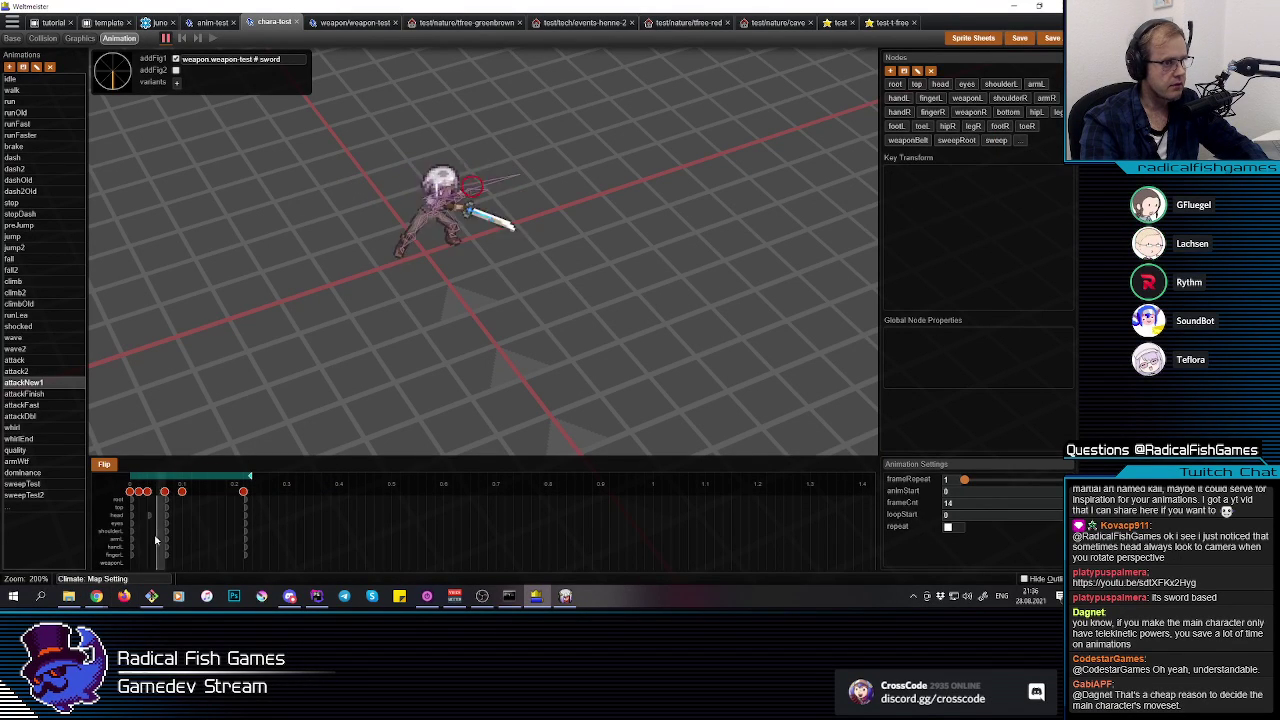
pyautogui.click(68, 360)
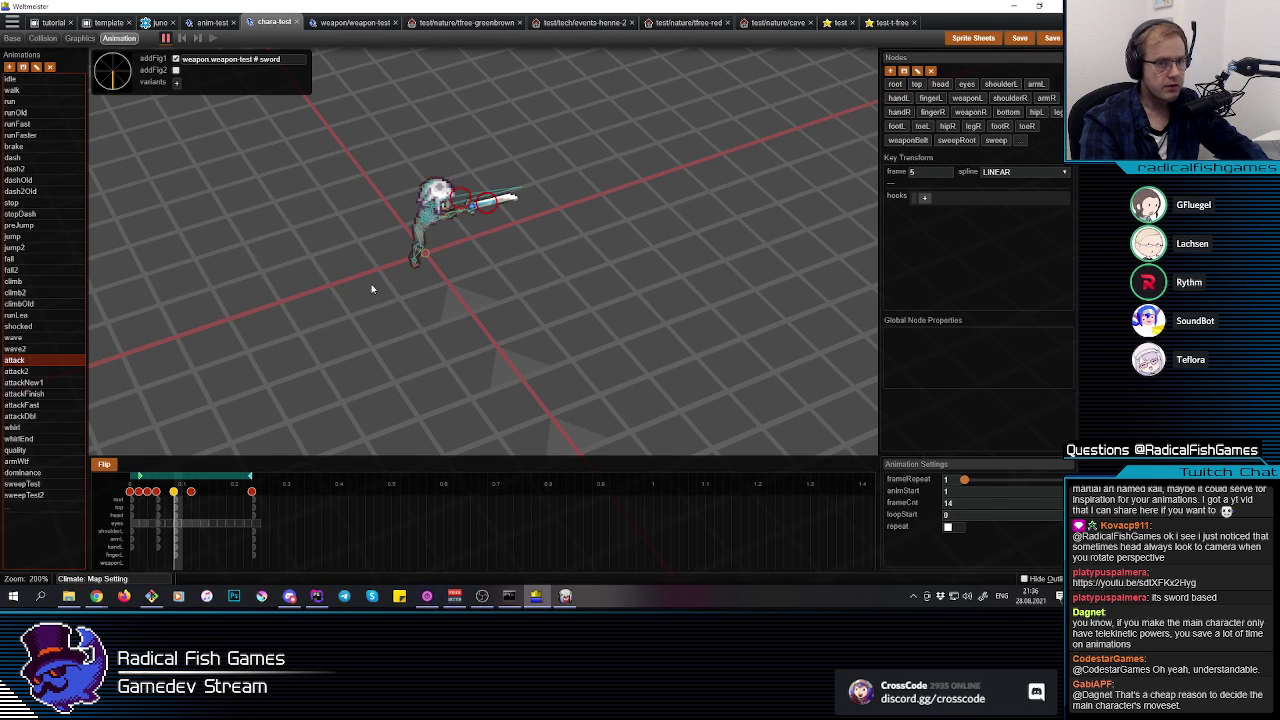
pyautogui.click(130, 522)
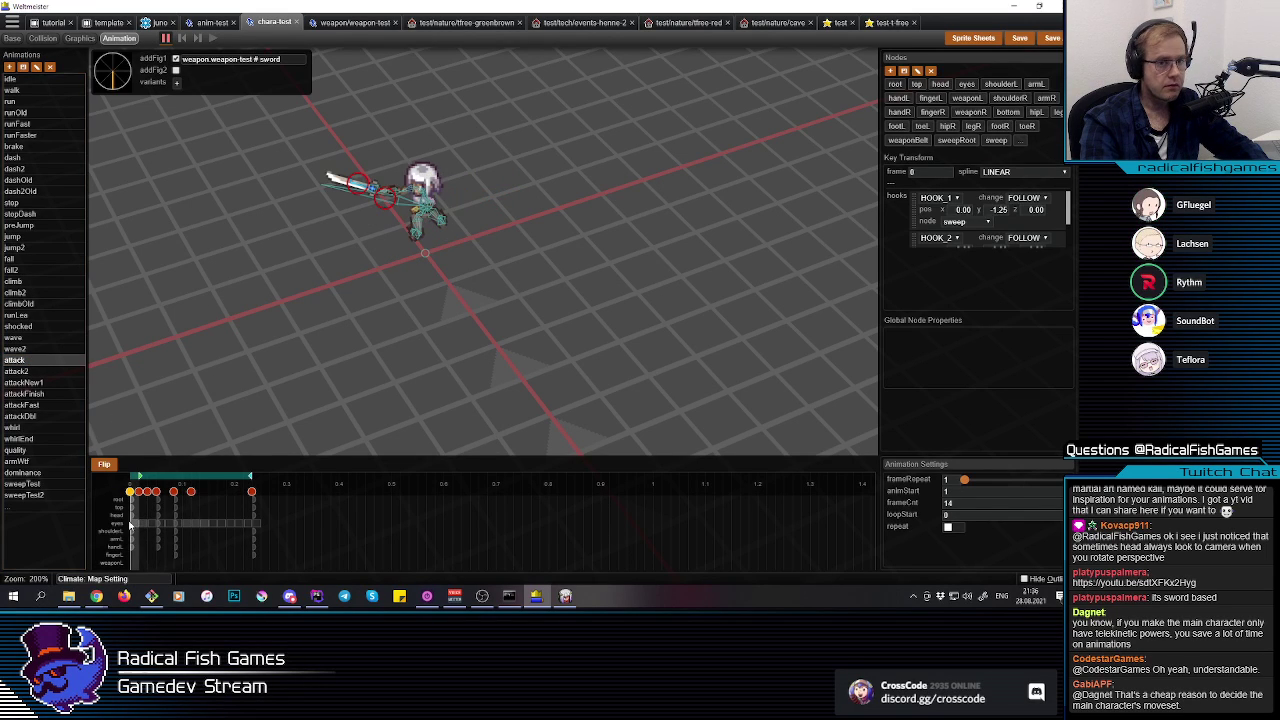
pyautogui.scroll(-1, 995, 230)
pyautogui.scroll(1, 995, 230)
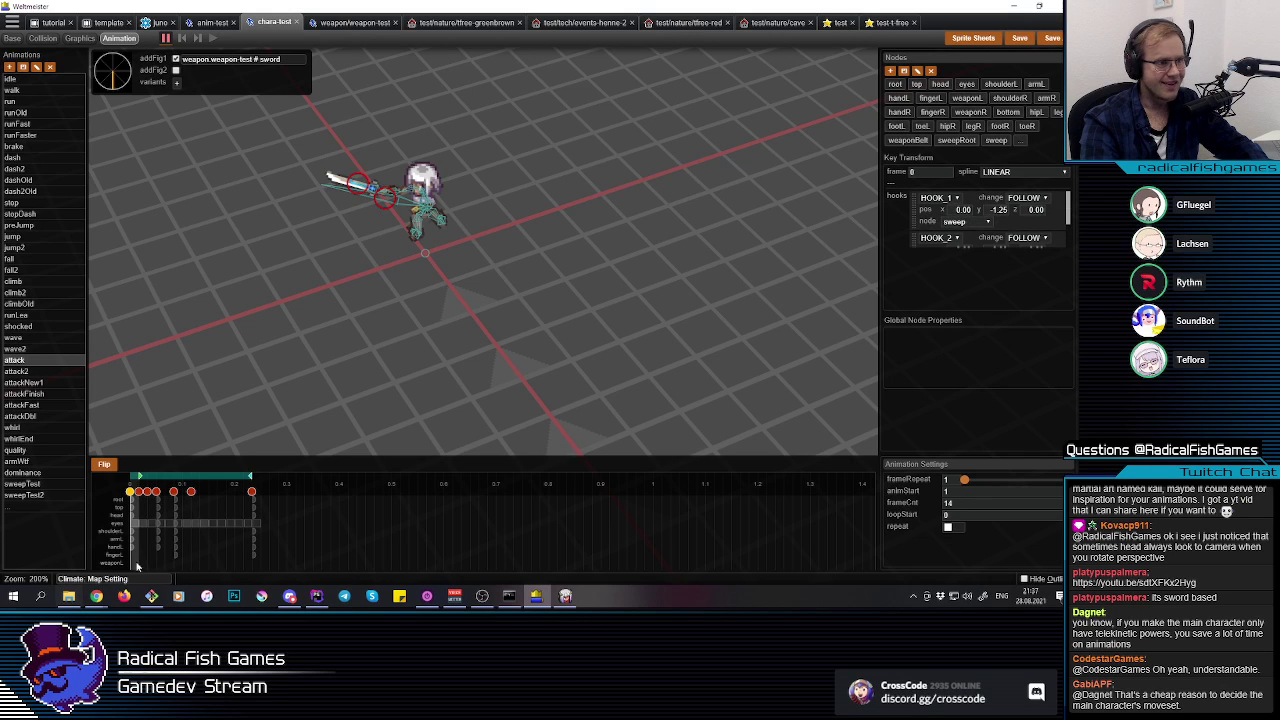
pyautogui.click(20, 372)
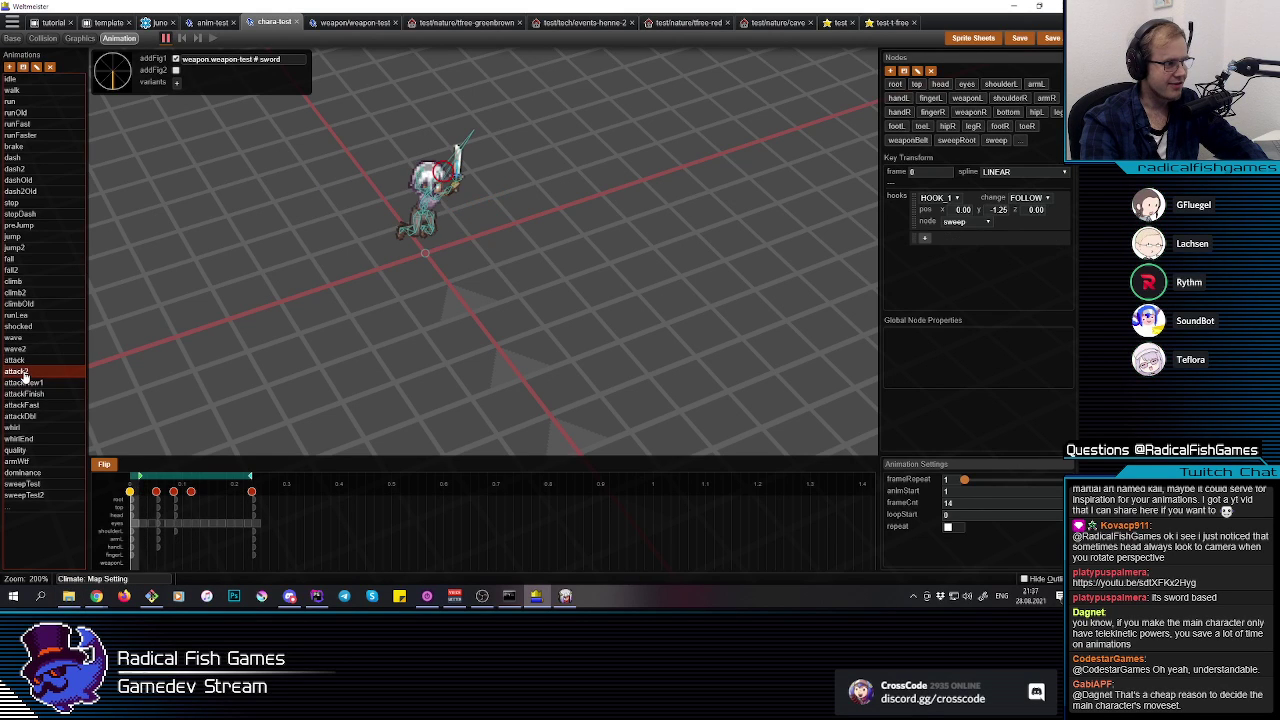
pyautogui.click(40, 383)
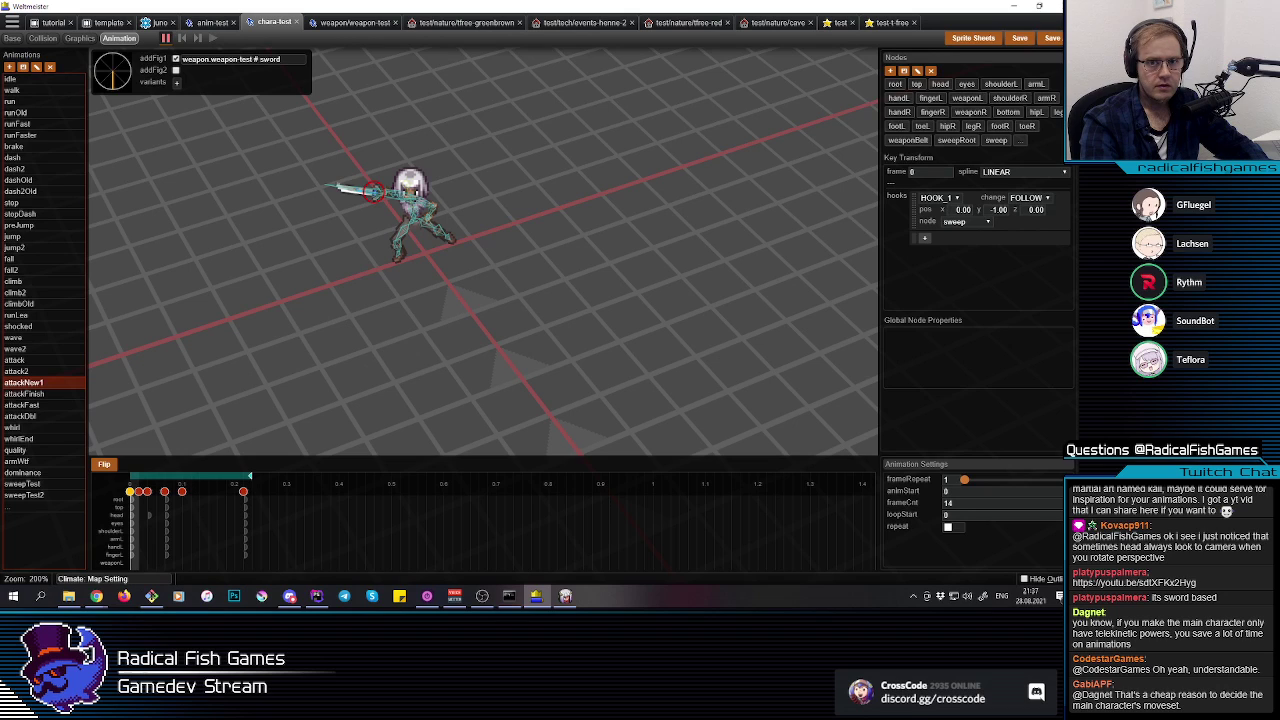
# Step: Switch to Chrome, glance at the Balintawak seminar video, close its tab and return to Weltmeister
pyautogui.hotkey('alt', 'Tab')
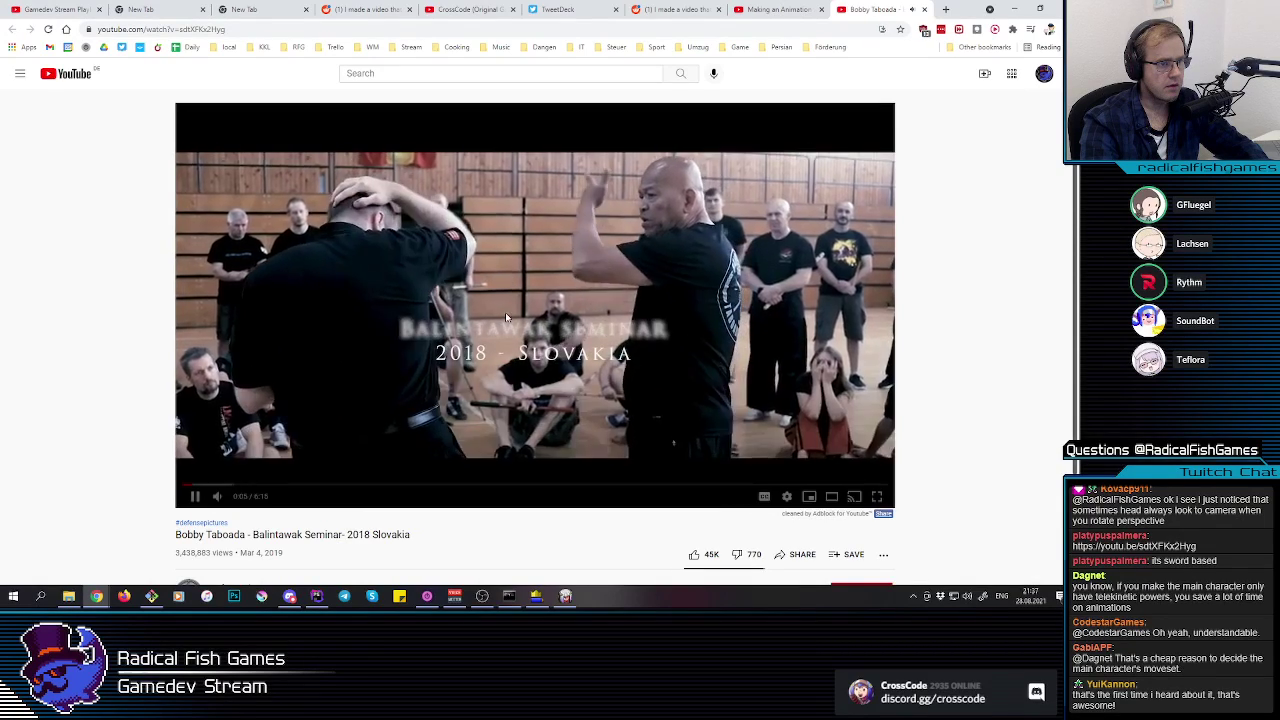
pyautogui.click(493, 325)
pyautogui.click(593, 231)
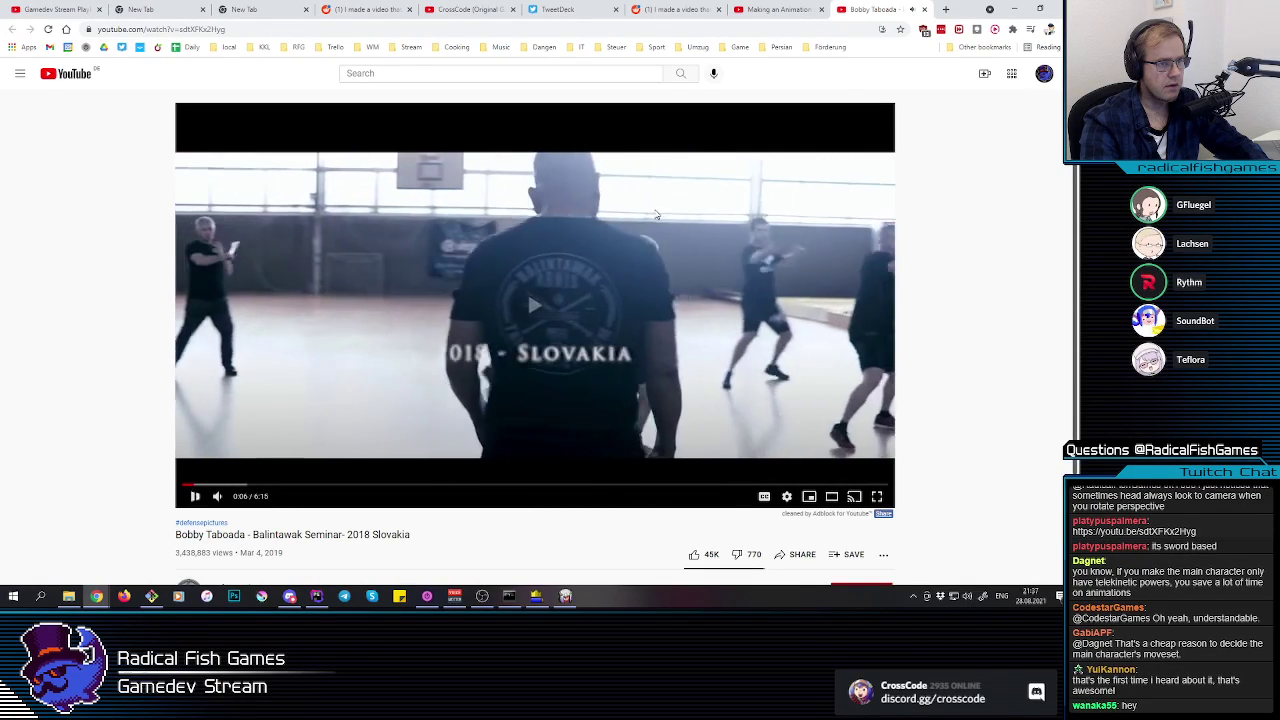
pyautogui.click(924, 9)
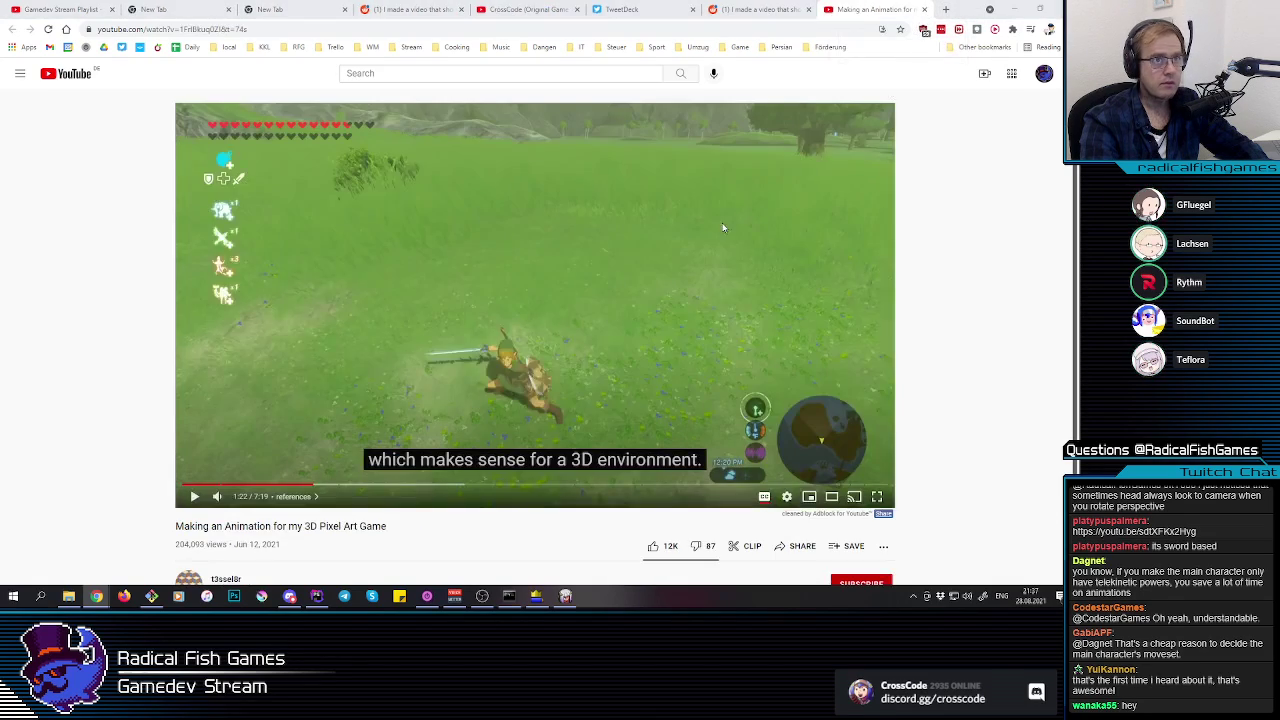
pyautogui.hotkey('alt', 'Tab')
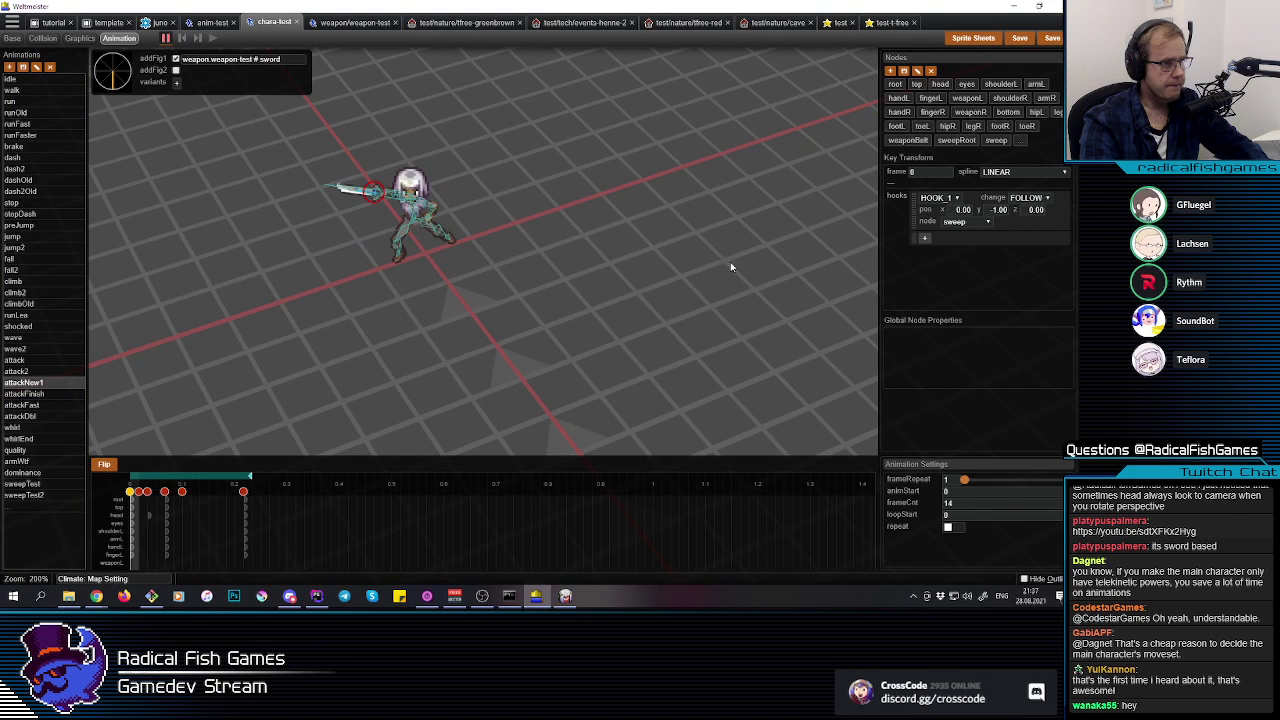
# Step: Check the attackNew1 pose and HOOK_1 settings at the frame 6 and frame 0 keys with the camera rotated
pyautogui.press('q')
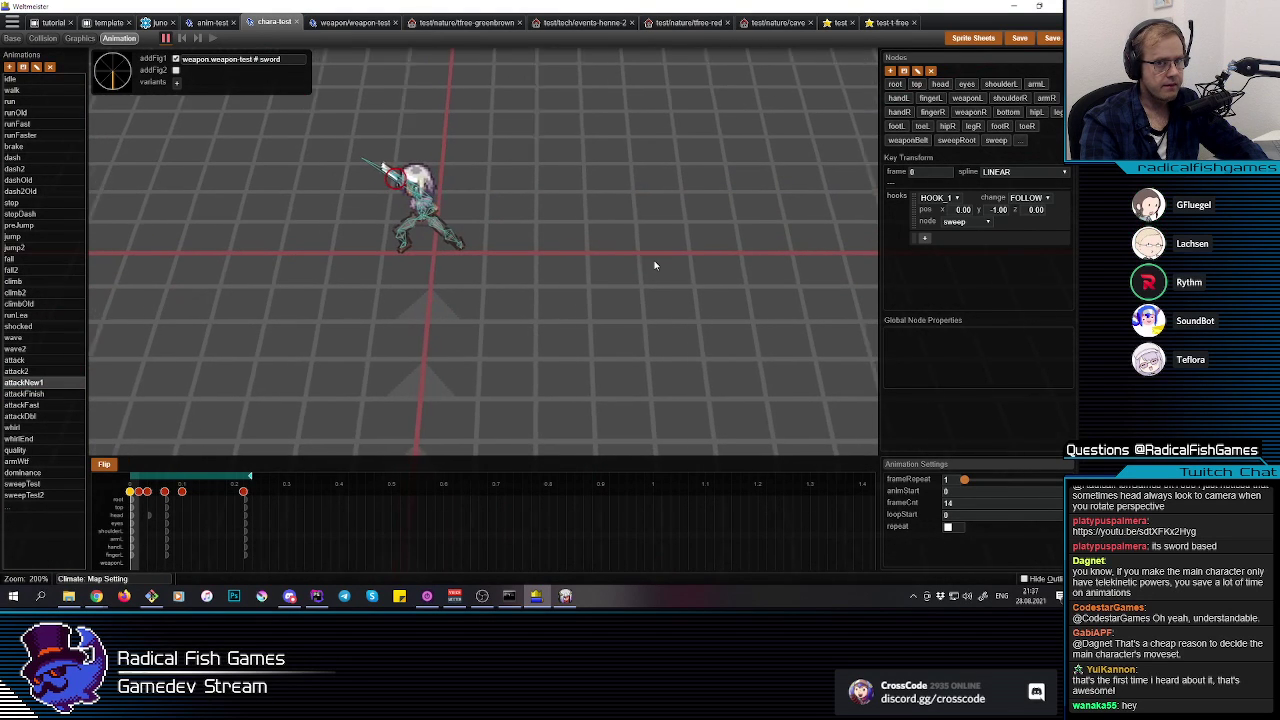
pyautogui.click(166, 516)
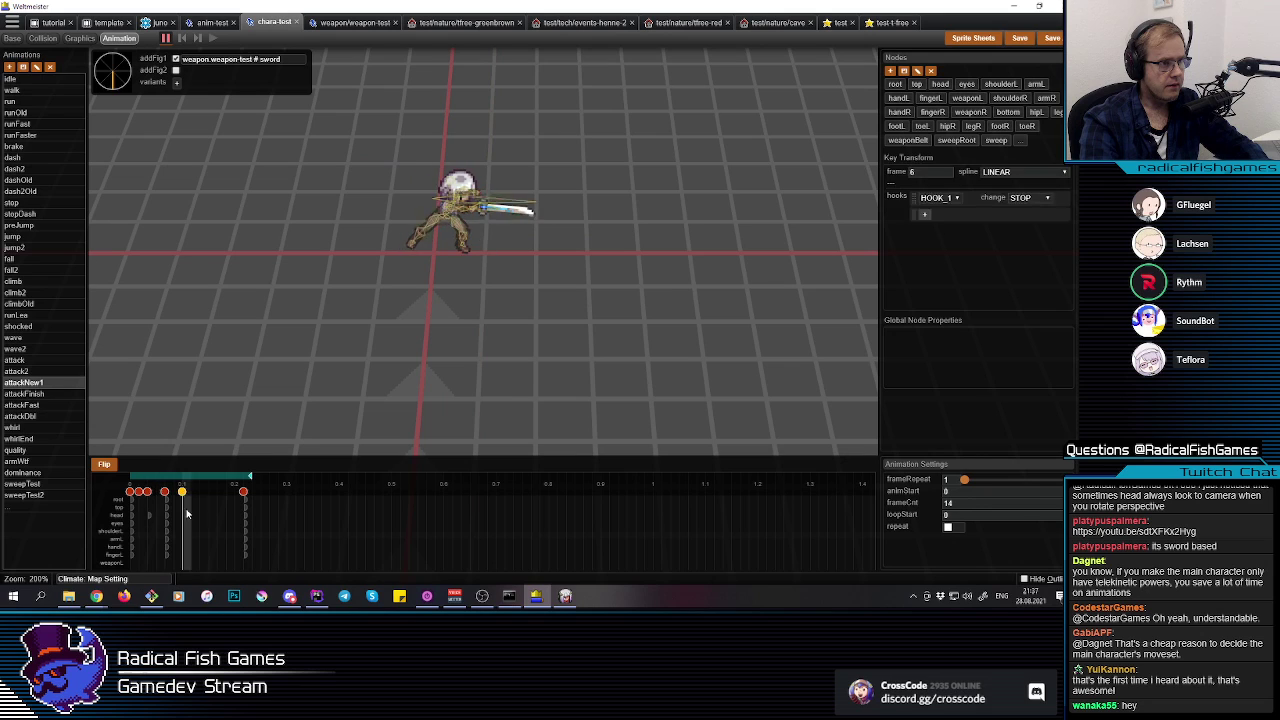
pyautogui.click(130, 517)
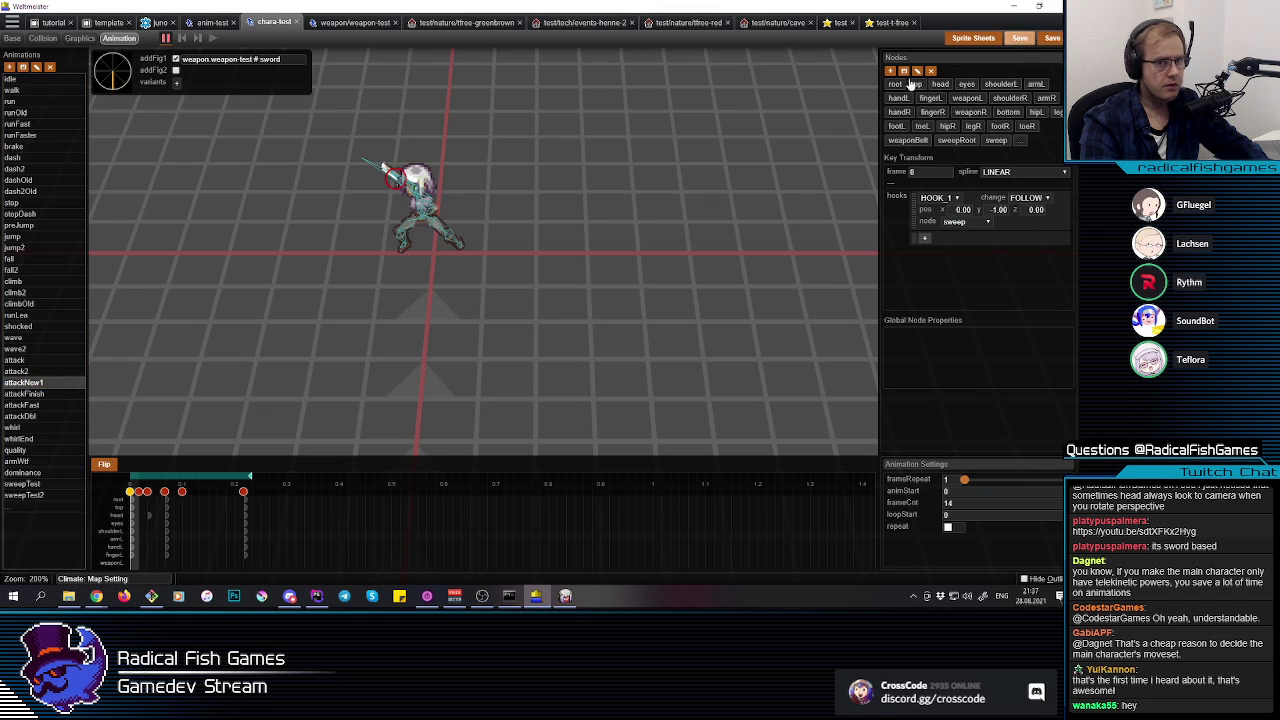
# Step: Compare the starting keyframe's hook settings in the attack animation with those of attackNew1
pyautogui.click(150, 523)
pyautogui.click(141, 525)
pyautogui.moveTo(148, 524)
pyautogui.mouseDown()
pyautogui.moveTo(196, 524)
pyautogui.moveTo(110, 530)
pyautogui.moveTo(206, 532)
pyautogui.moveTo(130, 540)
pyautogui.mouseUp()
pyautogui.click(12, 360)
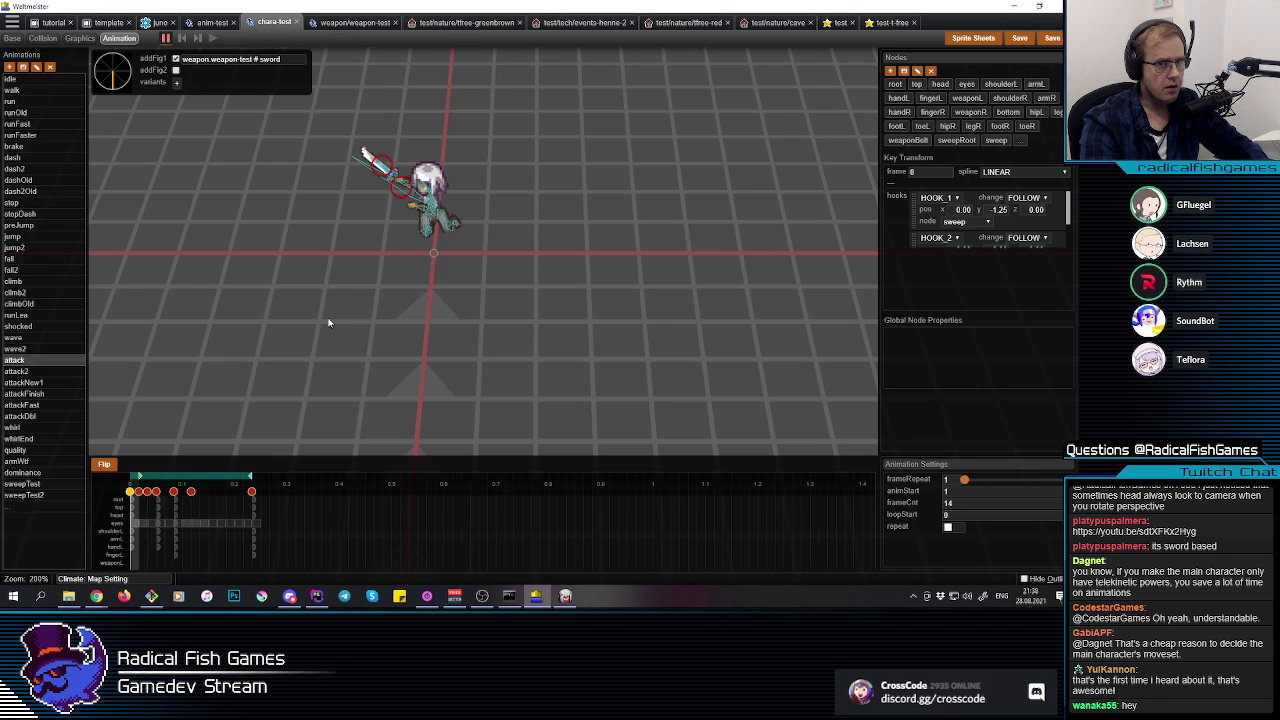
pyautogui.click(998, 209)
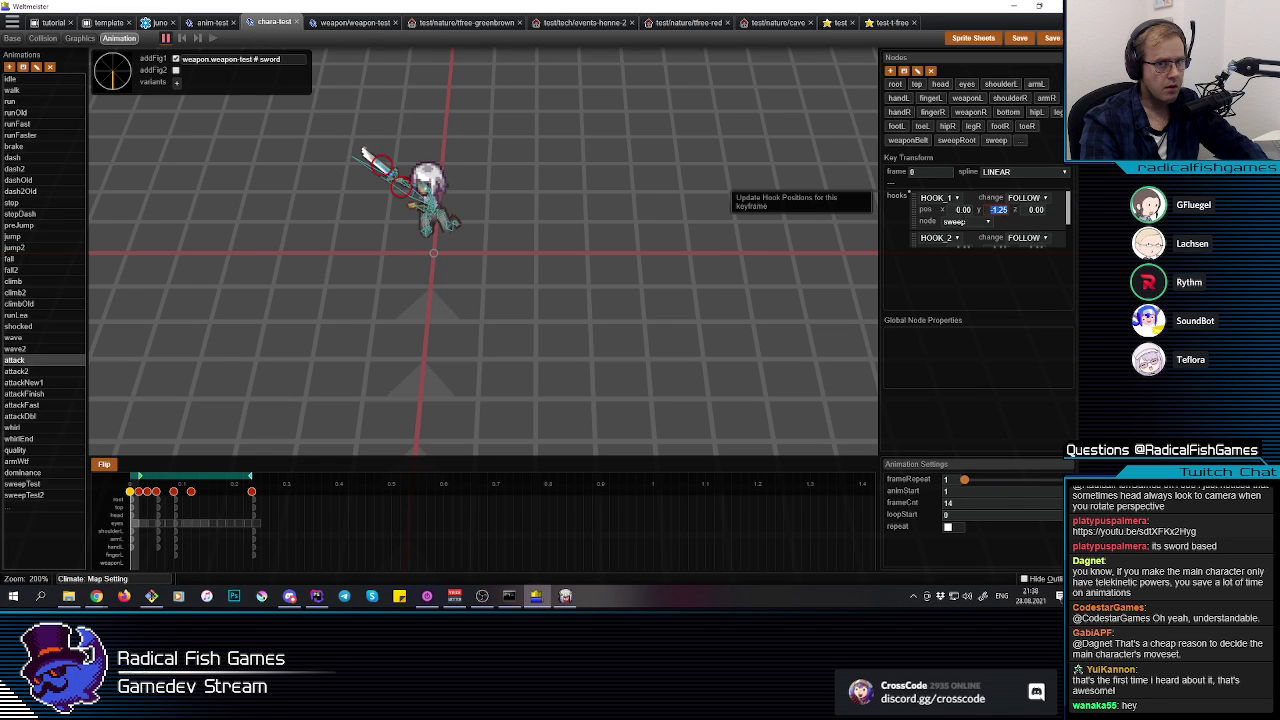
pyautogui.click(30, 372)
pyautogui.click(30, 383)
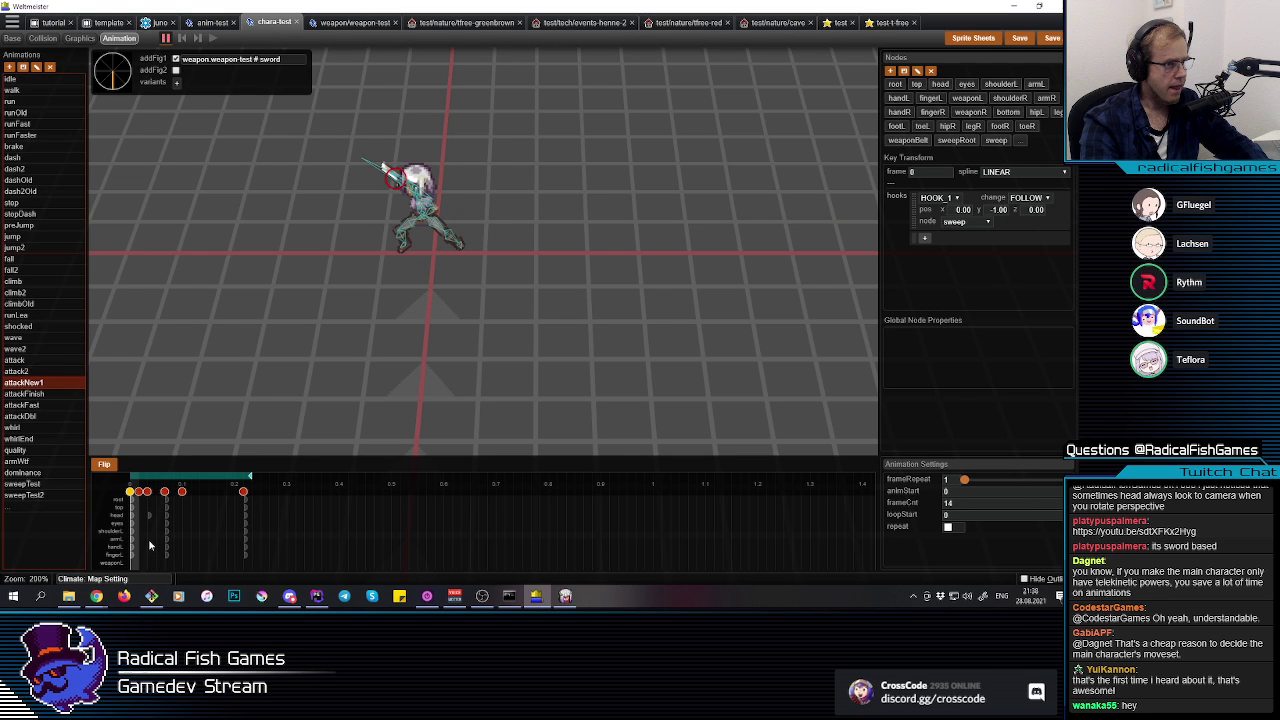
# Step: Rotate the right arm (armR) at frame 1 of attackNew1 to about yaw -128, pitch -77 and roll 20
pyautogui.click(146, 544)
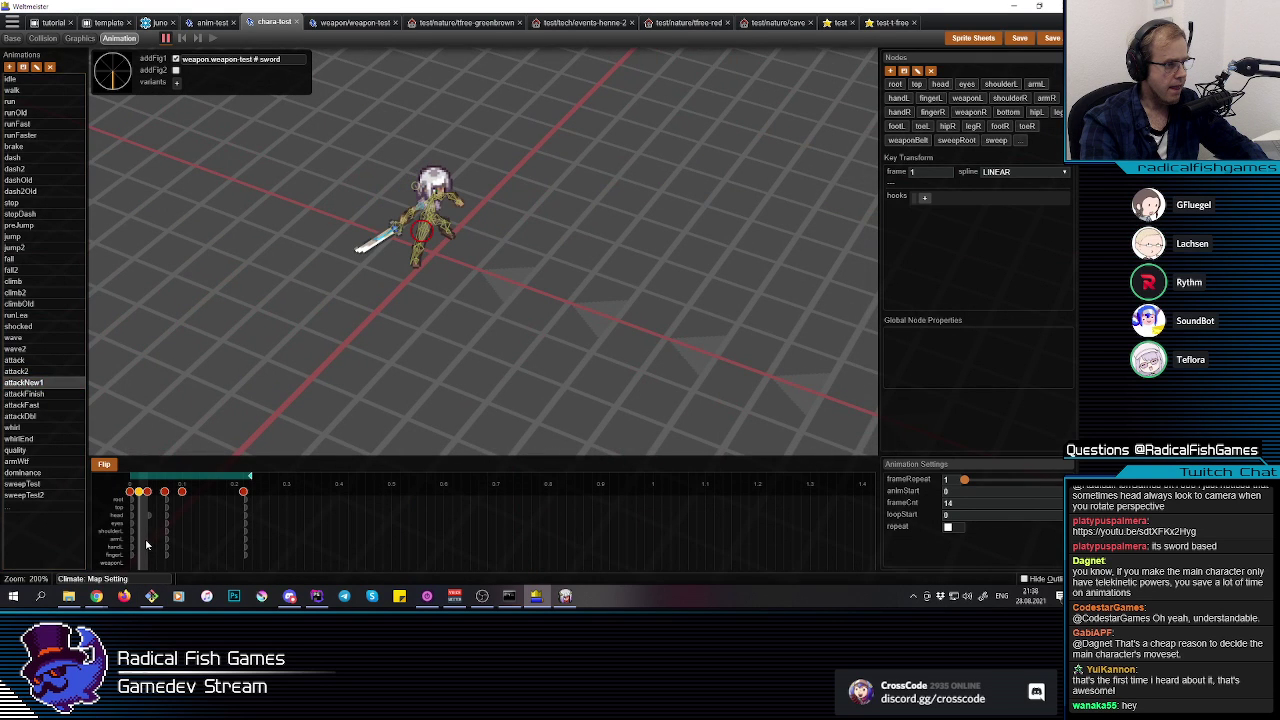
pyautogui.click(133, 545)
pyautogui.click(146, 545)
pyautogui.moveTo(370, 230); pyautogui.dragTo(425, 230, button='middle')
pyautogui.click(413, 205)
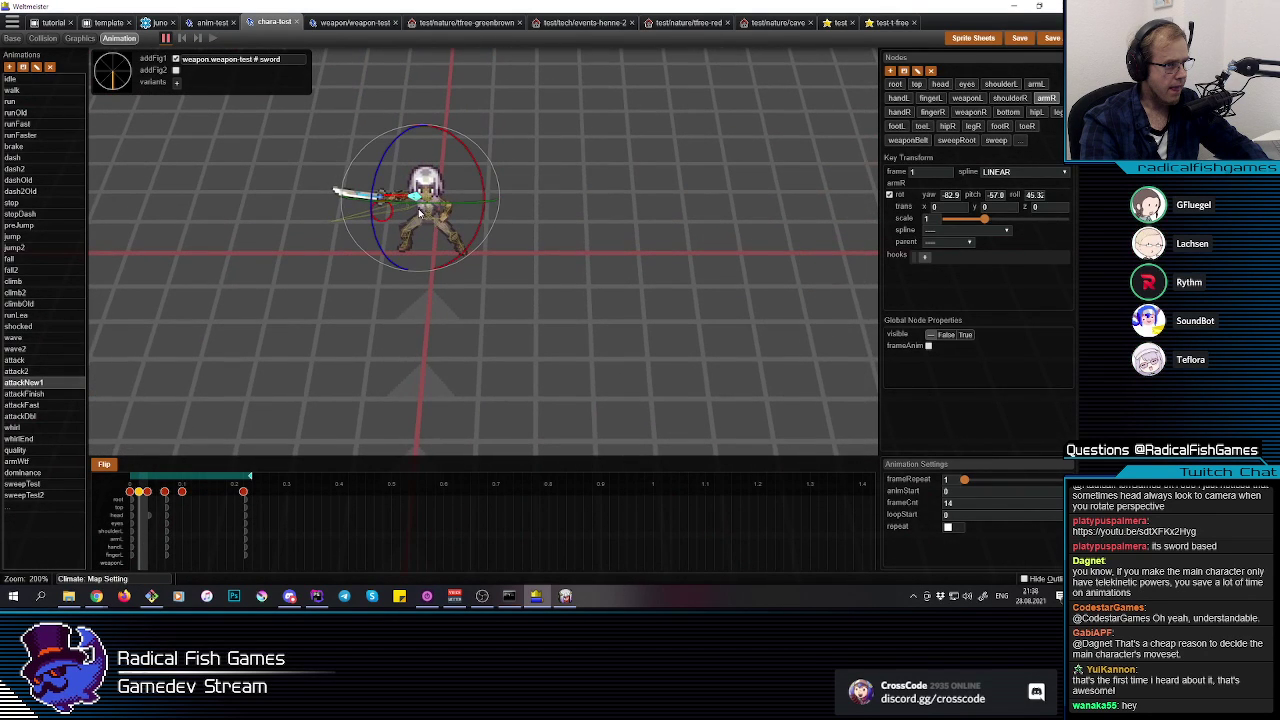
pyautogui.moveTo(421, 208); pyautogui.dragTo(437, 241)
pyautogui.moveTo(442, 236); pyautogui.dragTo(482, 232, button='middle')
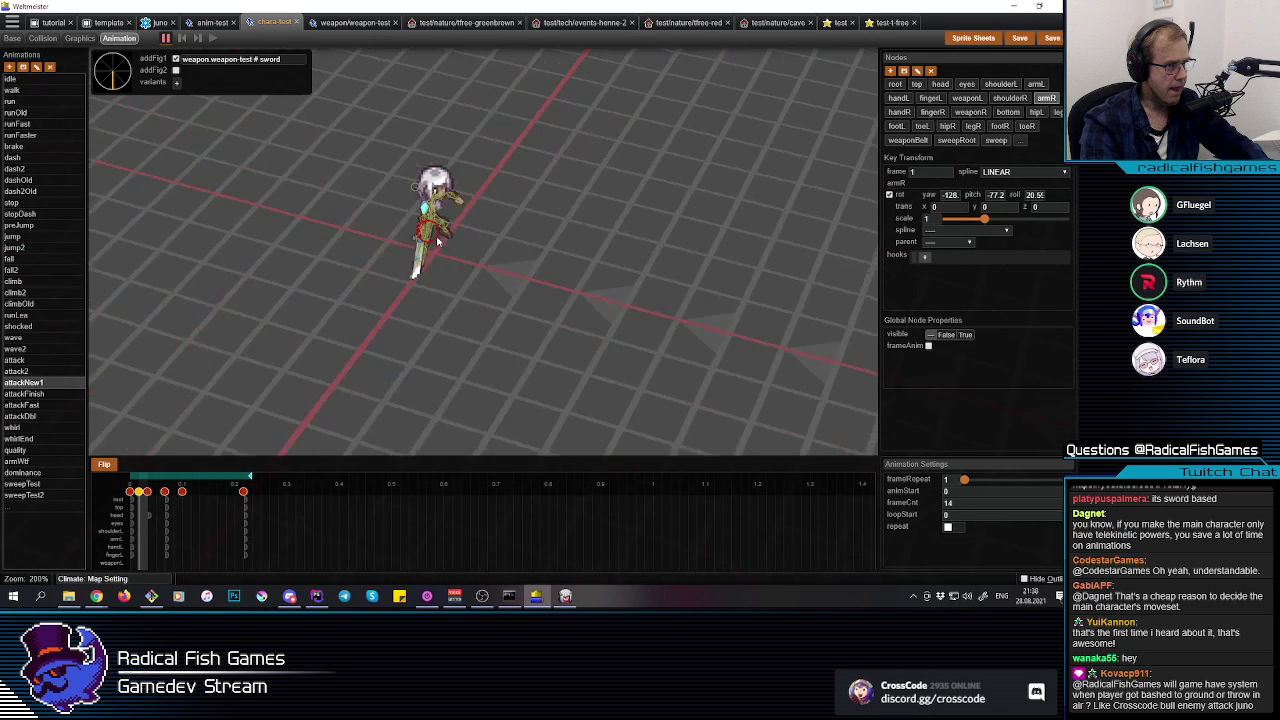
pyautogui.moveTo(390, 216); pyautogui.dragTo(391, 209)
# Step: Play the attackNew1 animation repeatedly from its start to review the sword swing with the adjusted arm
pyautogui.moveTo(391, 209); pyautogui.dragTo(266, 477, button='middle')
pyautogui.moveTo(178, 520); pyautogui.dragTo(95, 522)
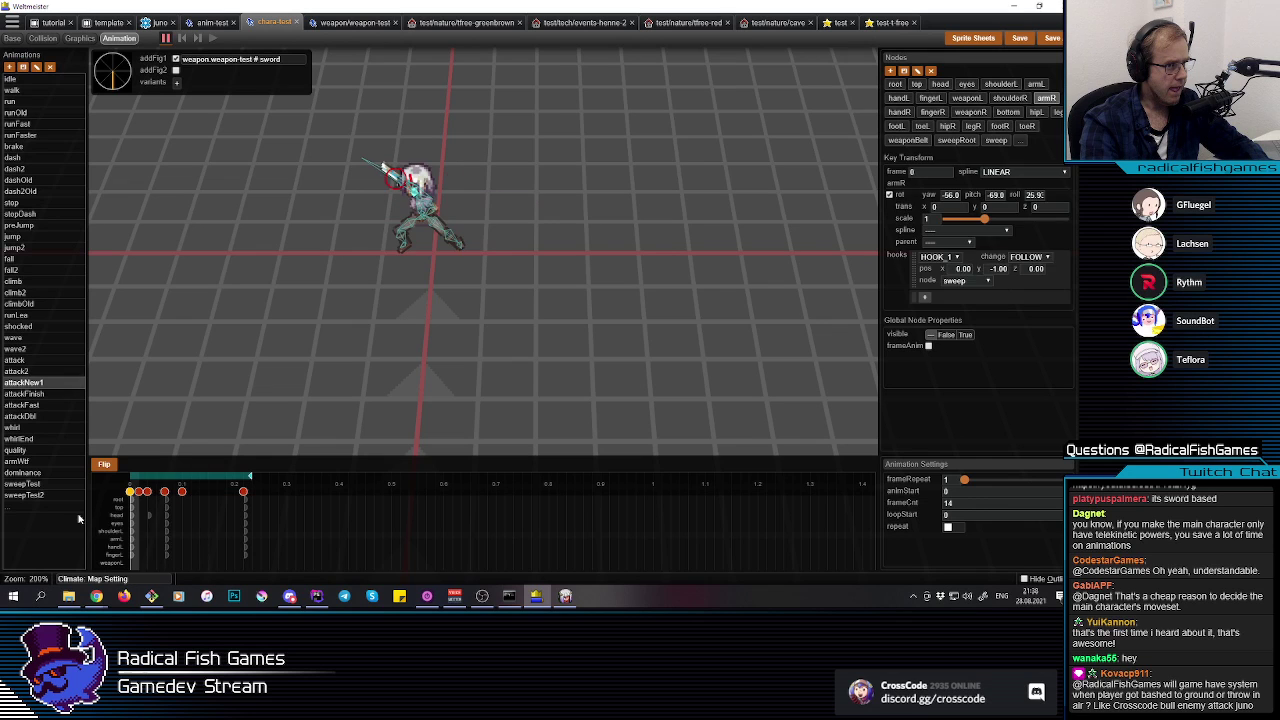
pyautogui.press('space')
pyautogui.press('space')
pyautogui.press('space')
pyautogui.press('space')
pyautogui.press('space')
pyautogui.press('space')
pyautogui.press('space')
pyautogui.press('space')
pyautogui.press('space')
pyautogui.press('e')
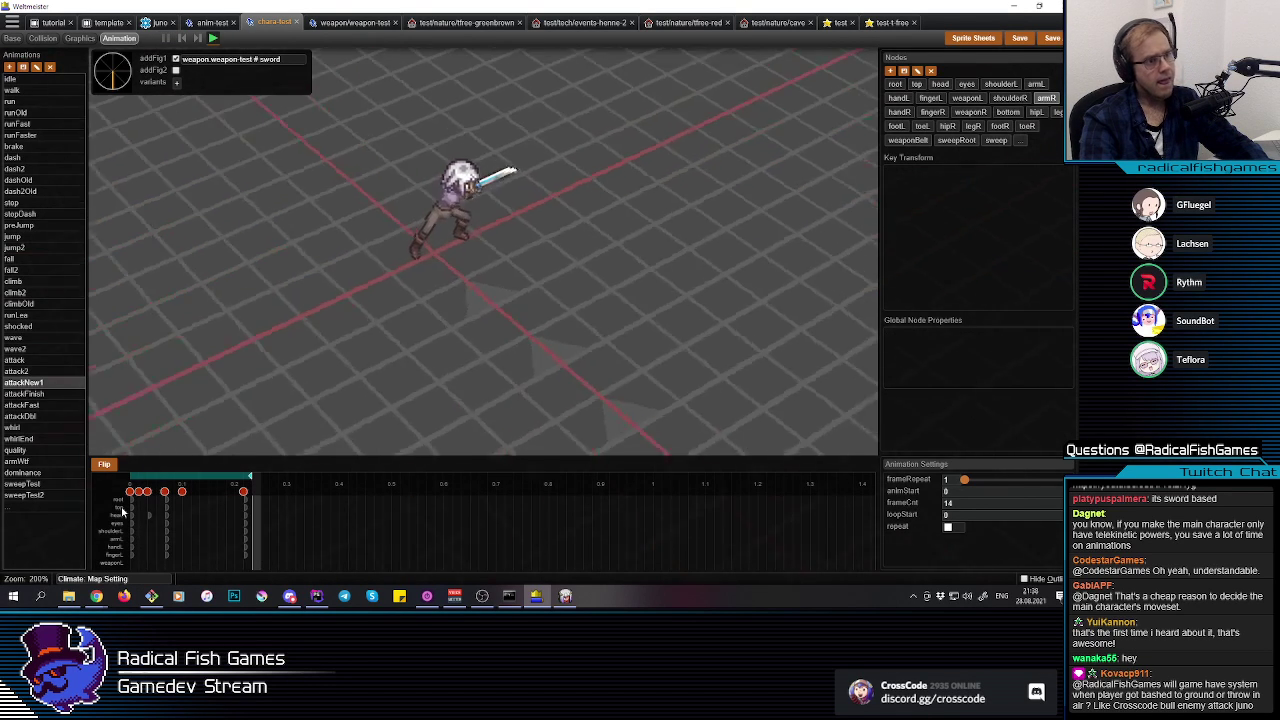
# Step: Review the poses of attackNew1 around its middle keyframes, replay the animation and save the chara-test file
pyautogui.moveTo(180, 541); pyautogui.dragTo(135, 535)
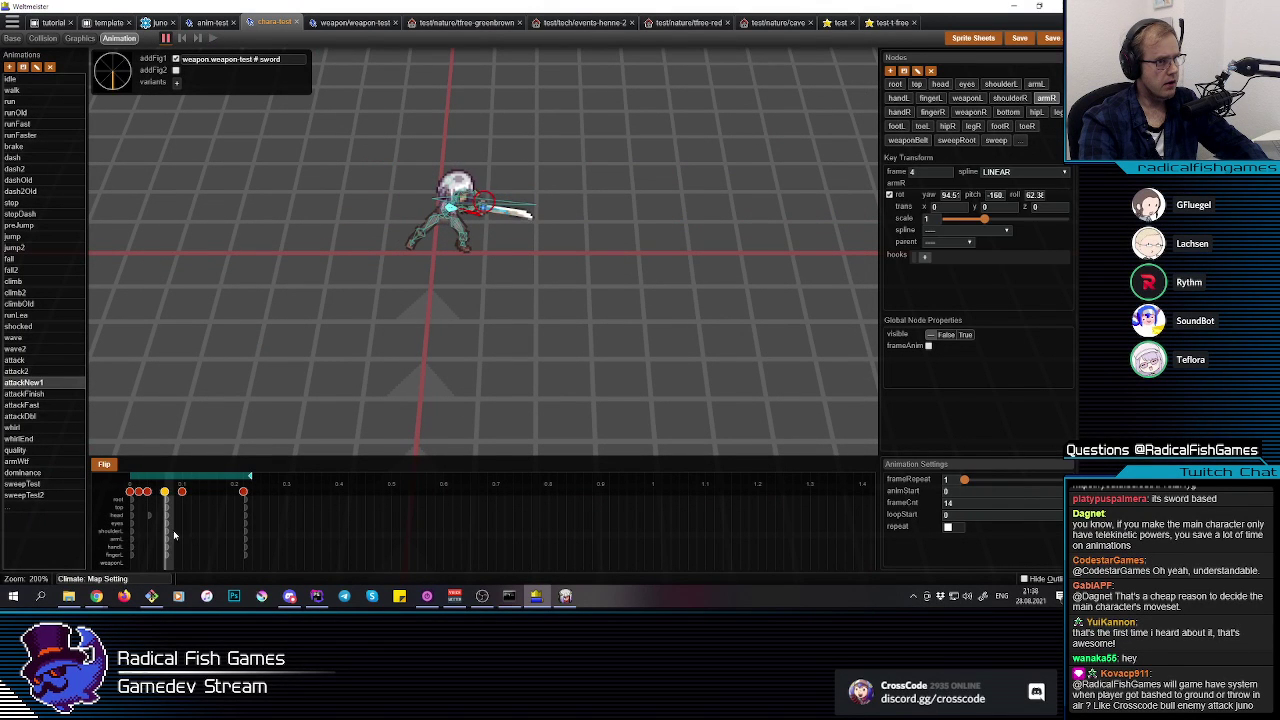
pyautogui.click(177, 535)
pyautogui.press('c')
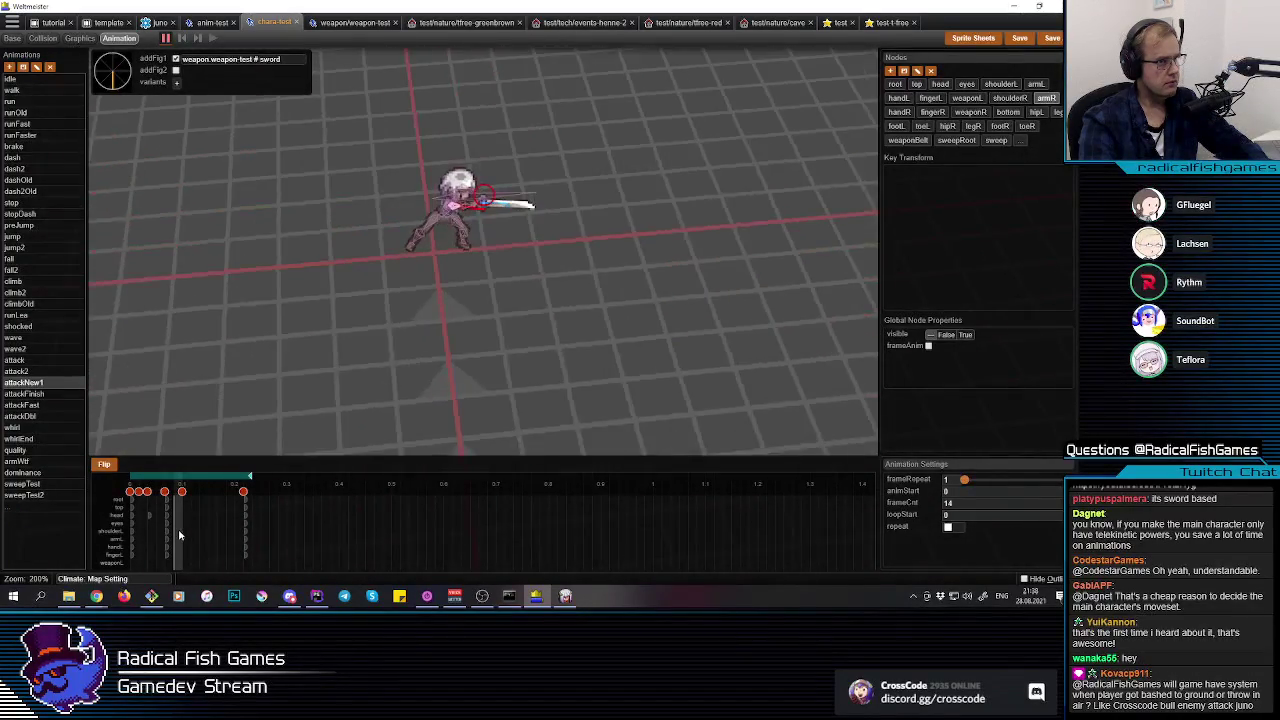
pyautogui.moveTo(182, 532)
pyautogui.mouseDown()
pyautogui.moveTo(248, 528)
pyautogui.moveTo(194, 526)
pyautogui.mouseUp()
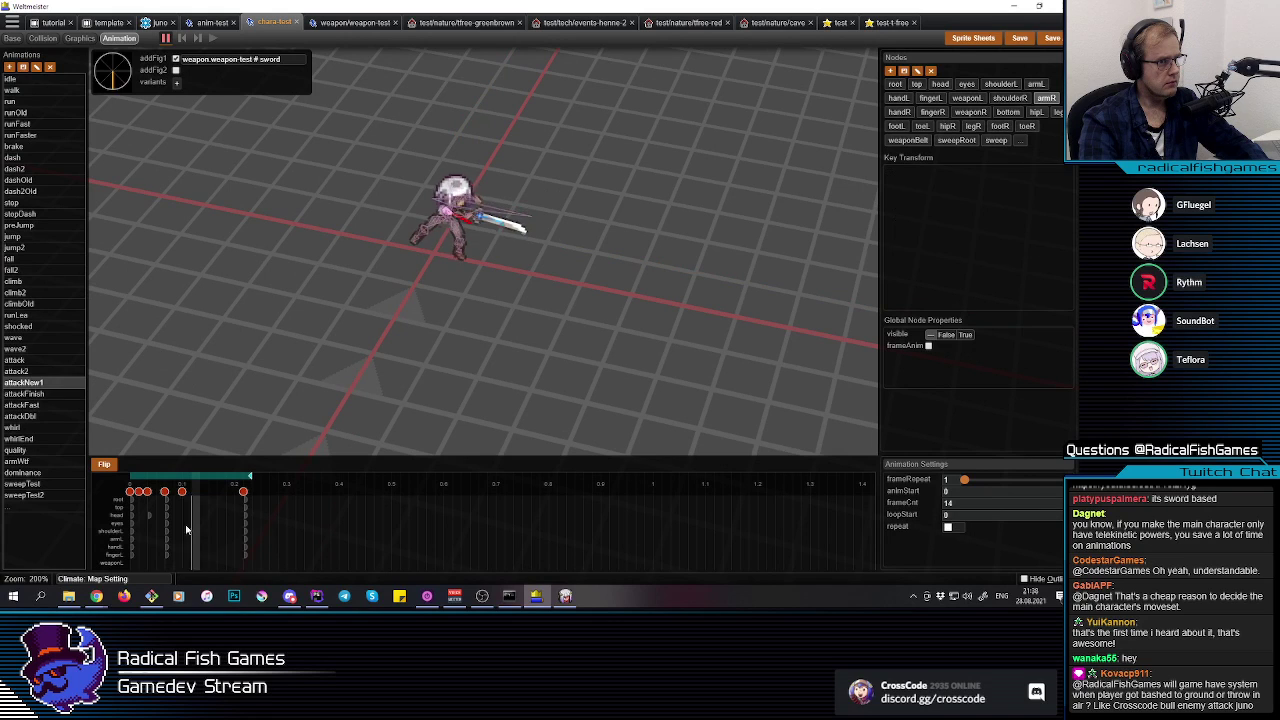
pyautogui.click(131, 532)
pyautogui.press('space')
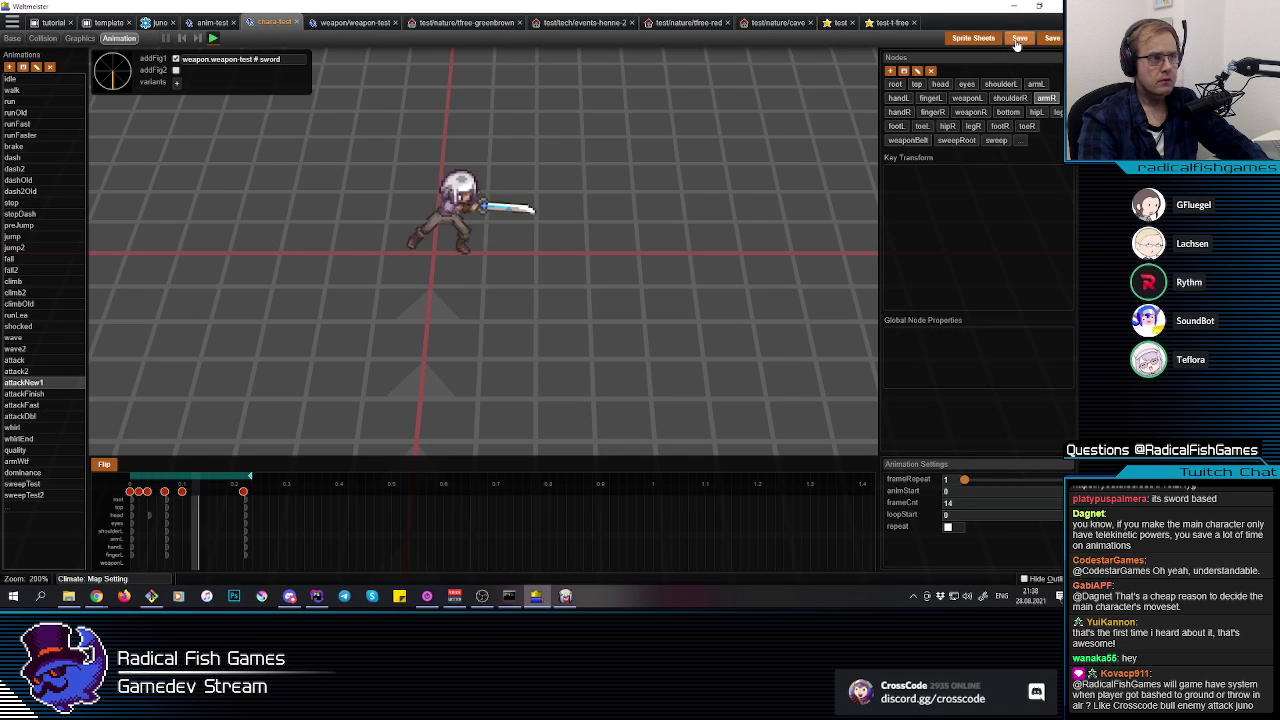
pyautogui.press('space')
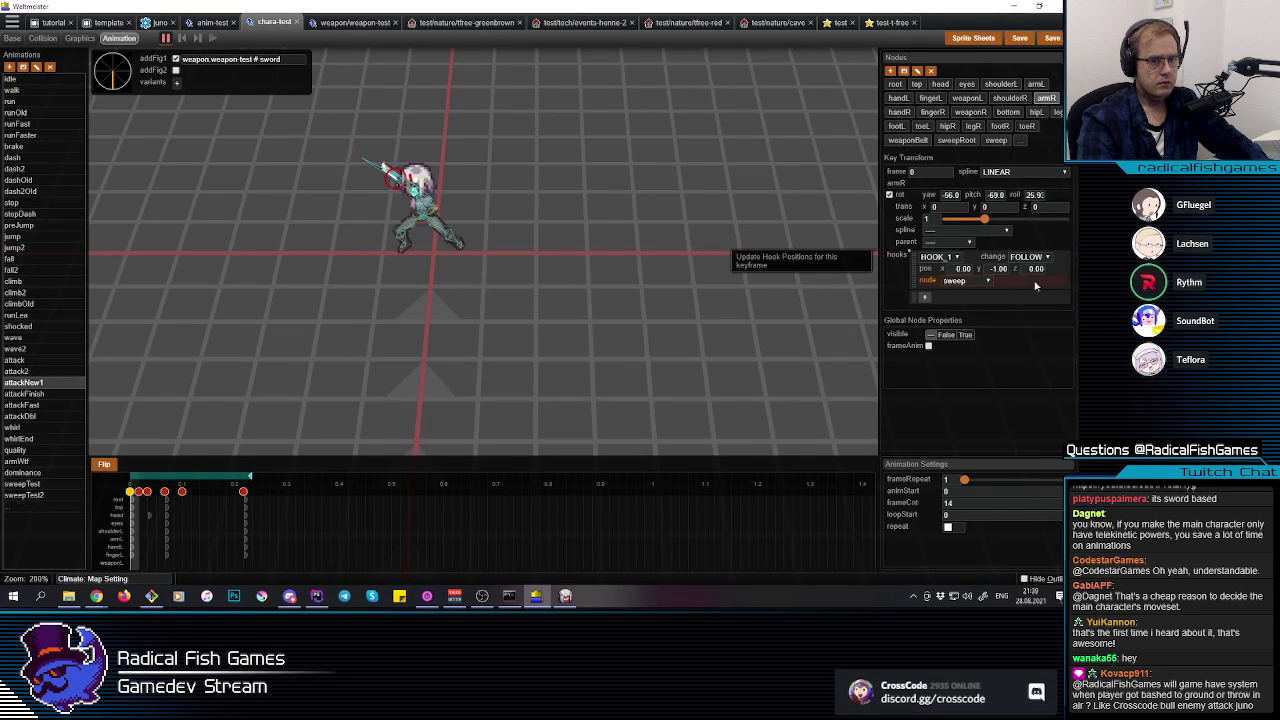
# Step: Inspect the sweepRoot node at frame 0, switch to the Project Terra prototype and test the sword attack in several directions
pyautogui.click(998, 141)
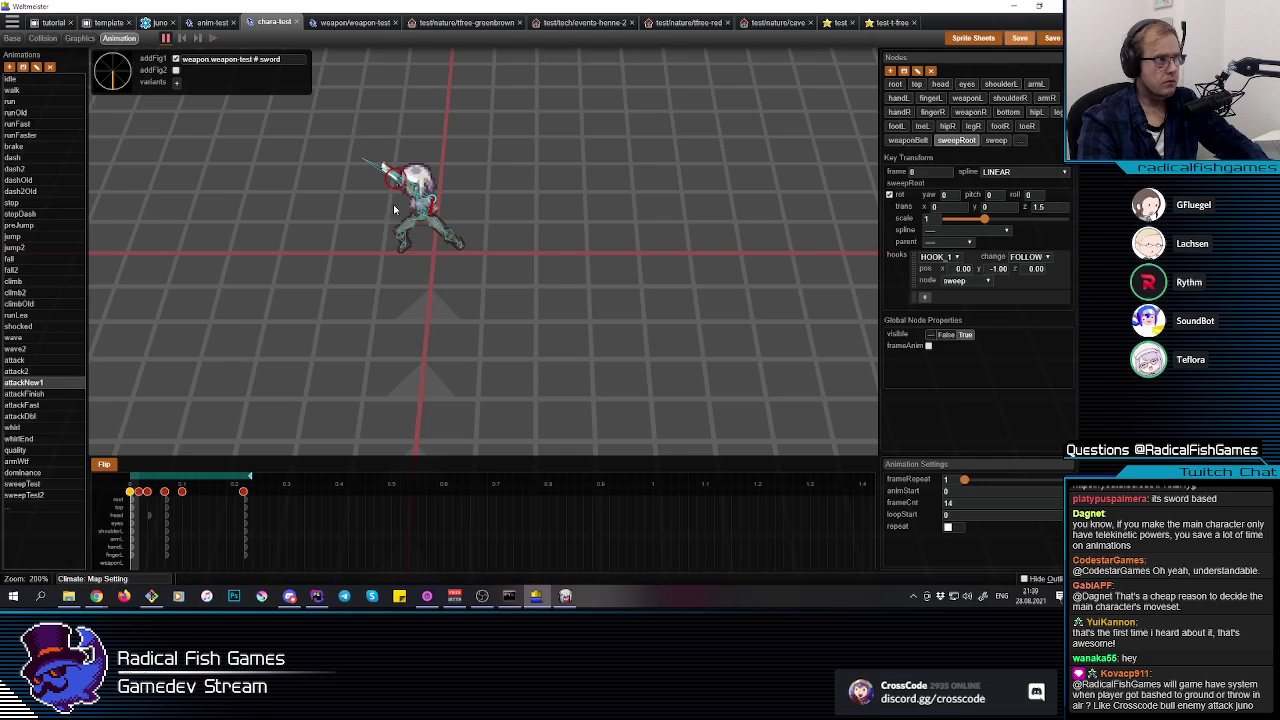
pyautogui.hotkey('alt', 'Tab')
pyautogui.click(513, 299)
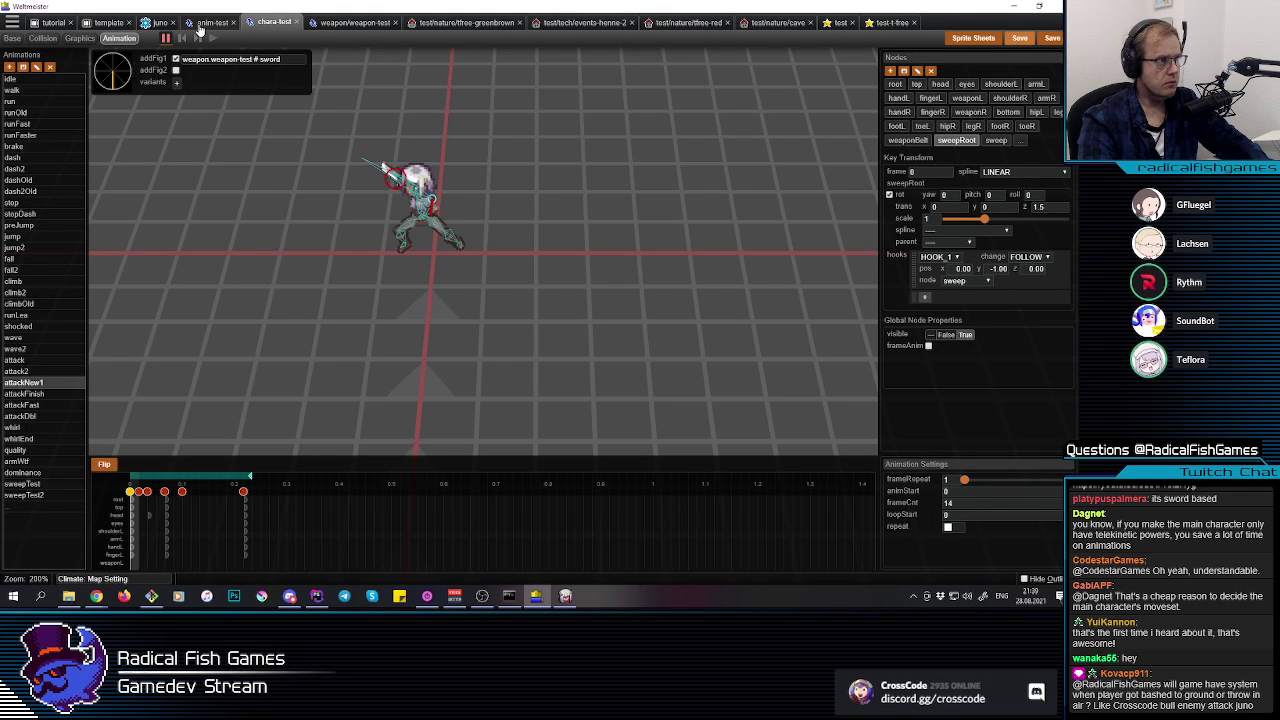
pyautogui.hotkey('alt', 'Tab')
pyautogui.hotkey('alt', 'Tab')
pyautogui.click(680, 334)
pyautogui.click(678, 335)
pyautogui.press('w')
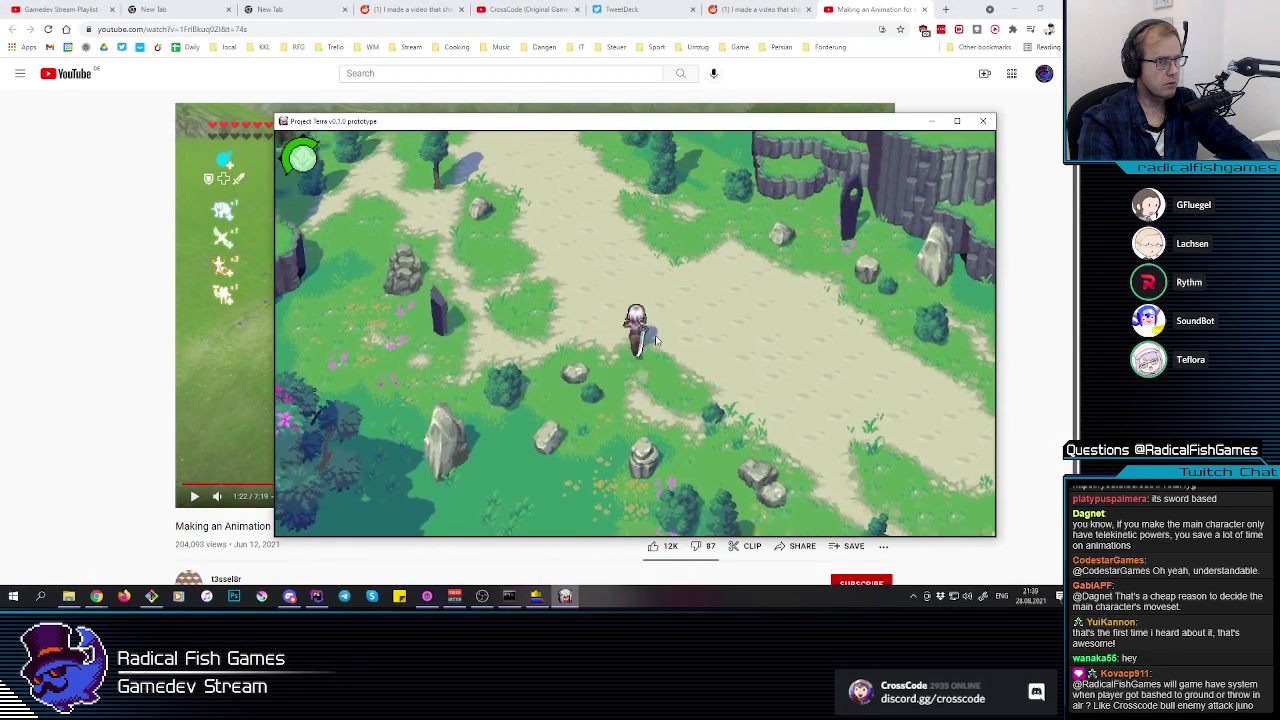
pyautogui.press('s')
pyautogui.click(656, 340)
pyautogui.click(656, 340)
pyautogui.click(656, 340)
pyautogui.press('w')
pyautogui.press('s')
pyautogui.click(652, 336)
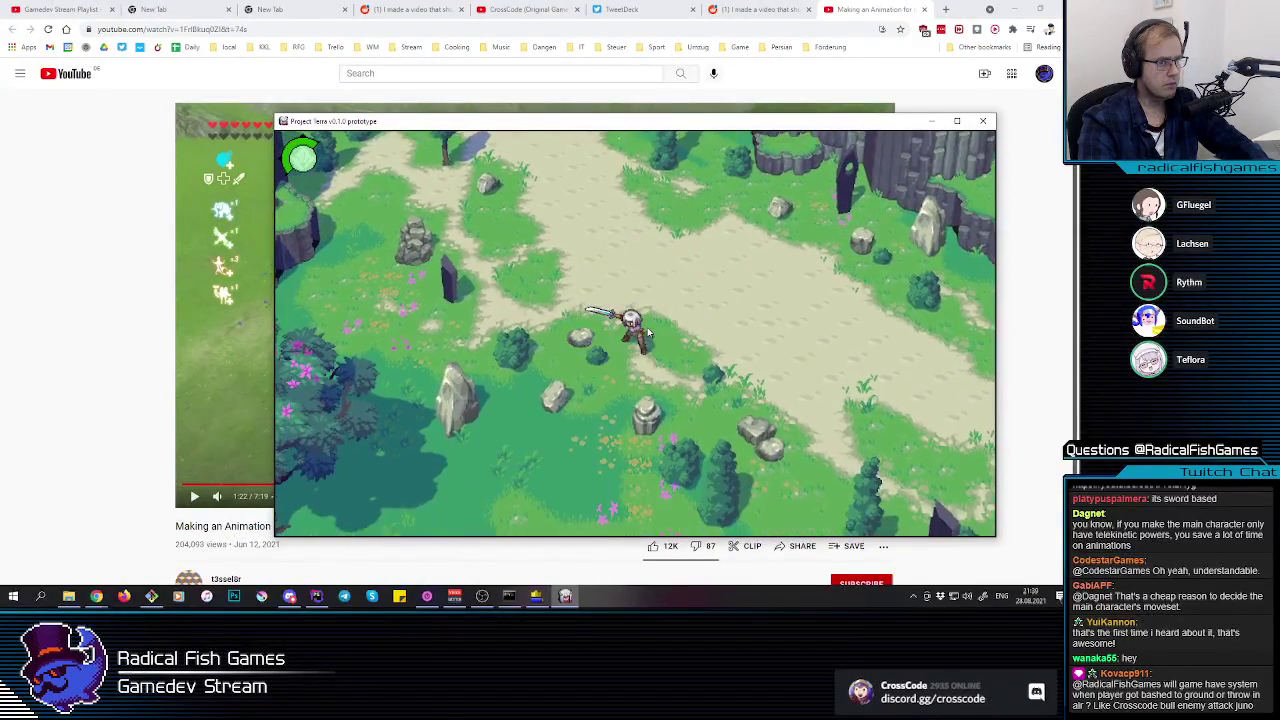
# Step: Return to the animation editor and examine the HOOK_1 and HOOK_2 settings of the attack animation against attackNew1
pyautogui.hotkey('alt', 'Tab')
pyautogui.hotkey('alt', 'Tab')
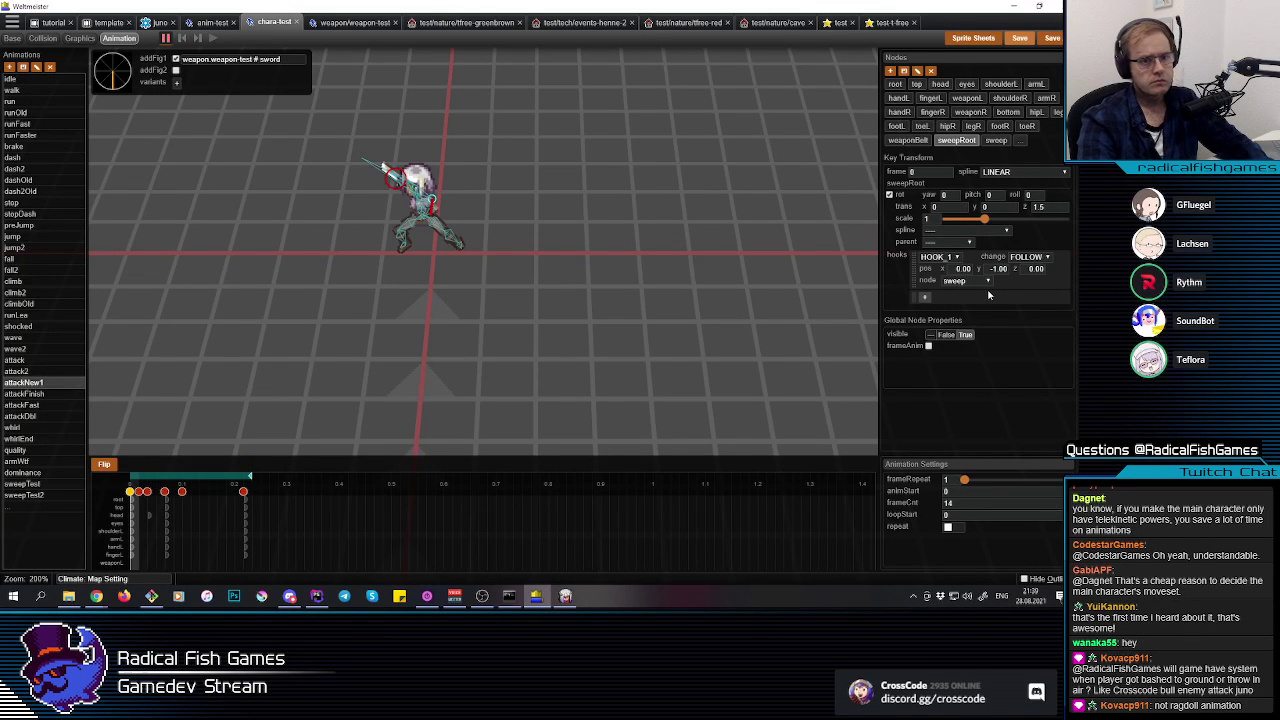
pyautogui.click(33, 361)
pyautogui.scroll(-2, 1026, 287)
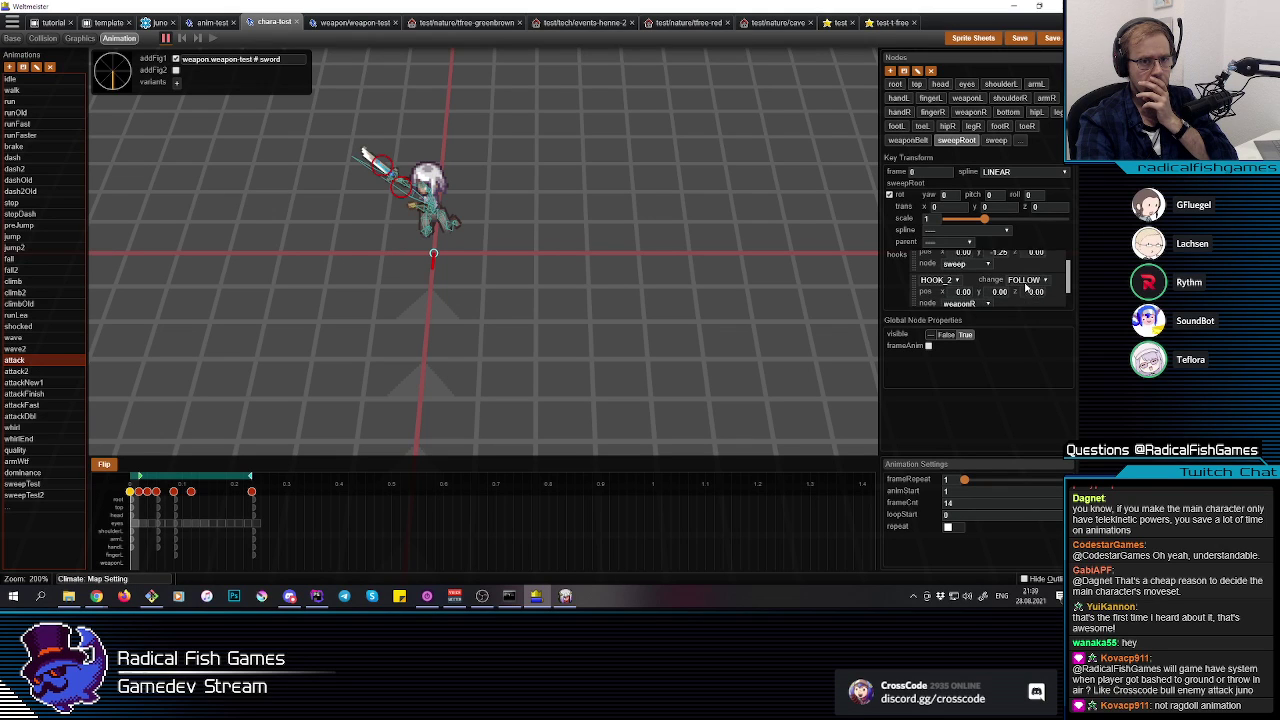
pyautogui.scroll(1, 1026, 287)
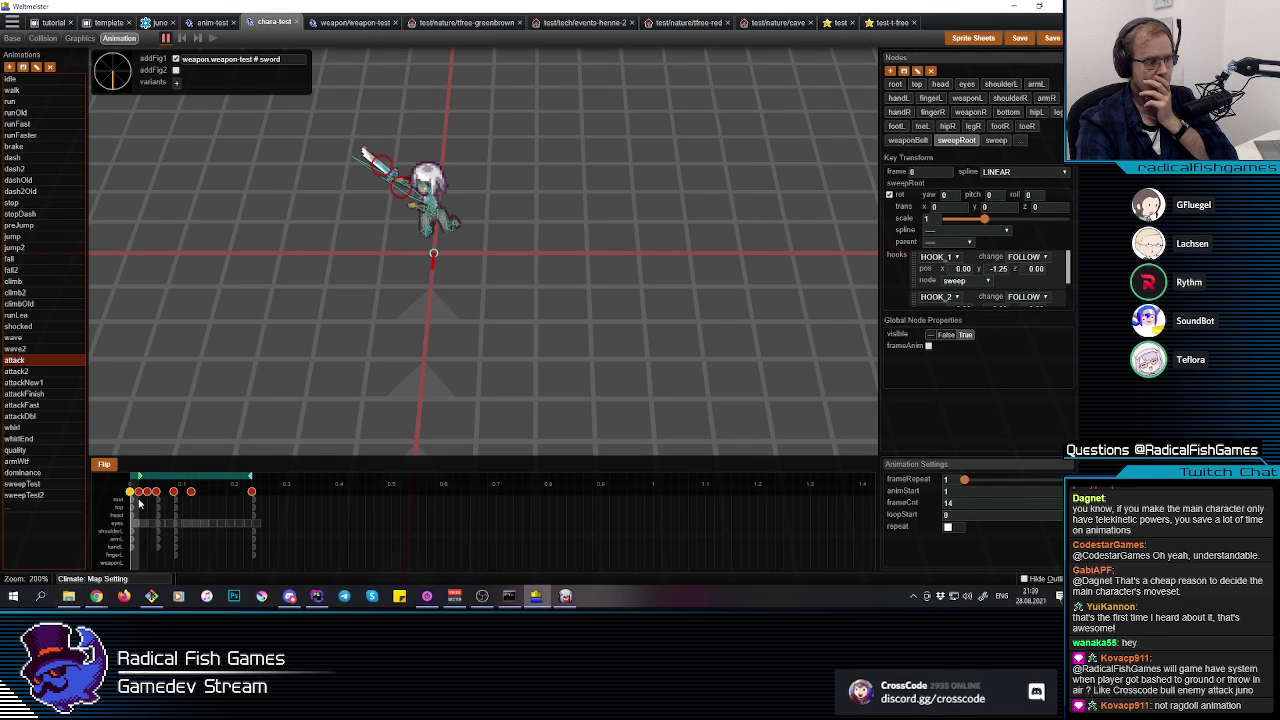
pyautogui.click(30, 382)
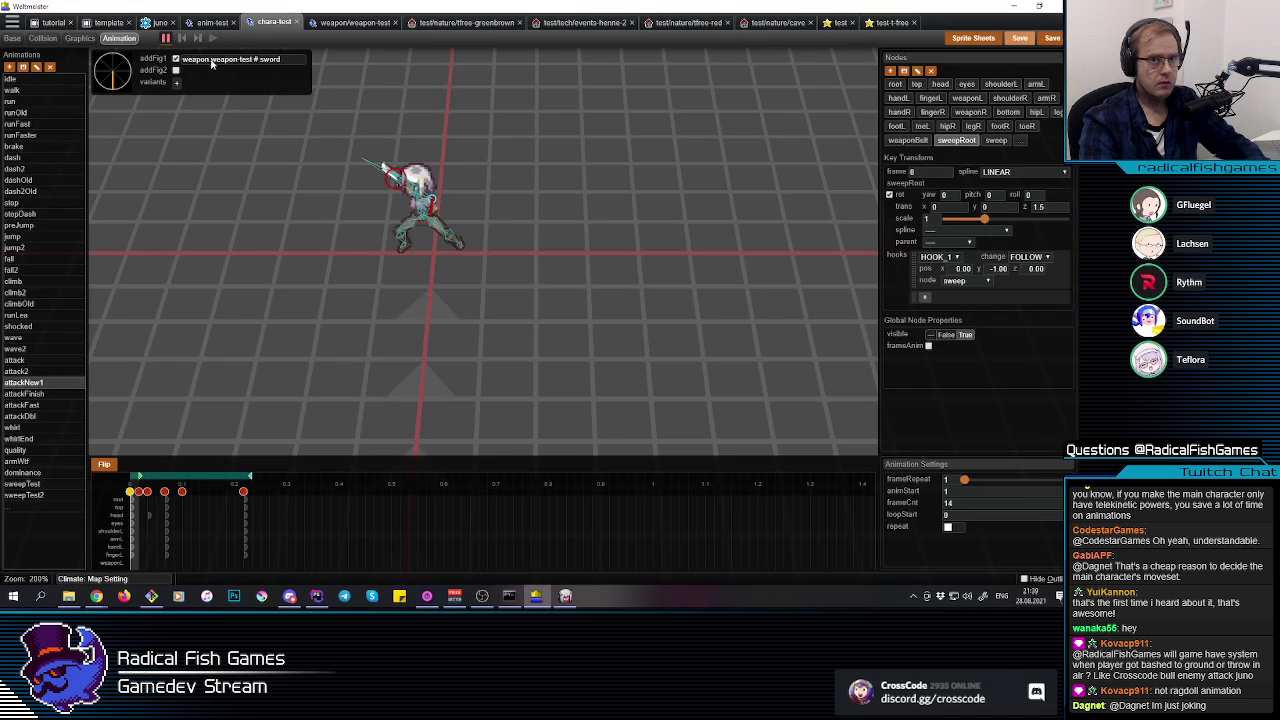
pyautogui.hotkey('alt', 'Tab')
pyautogui.hotkey('alt', 'Tab')
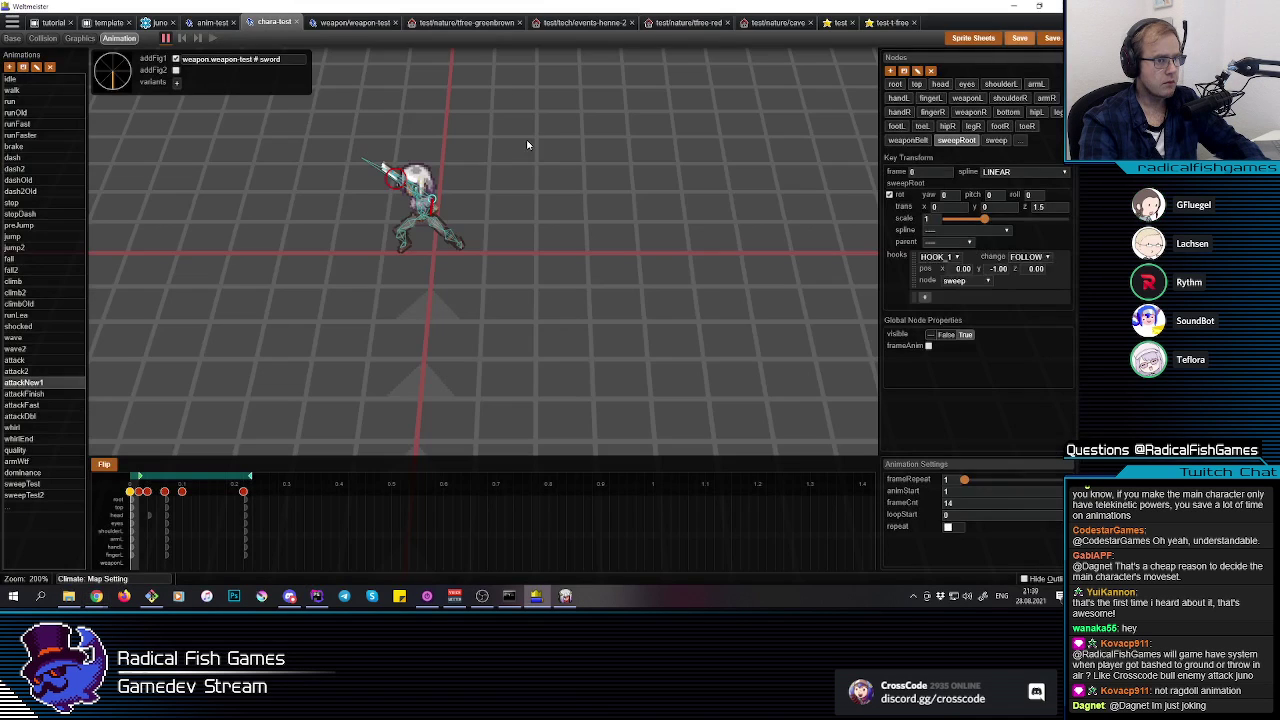
pyautogui.click(350, 22)
pyautogui.click(280, 24)
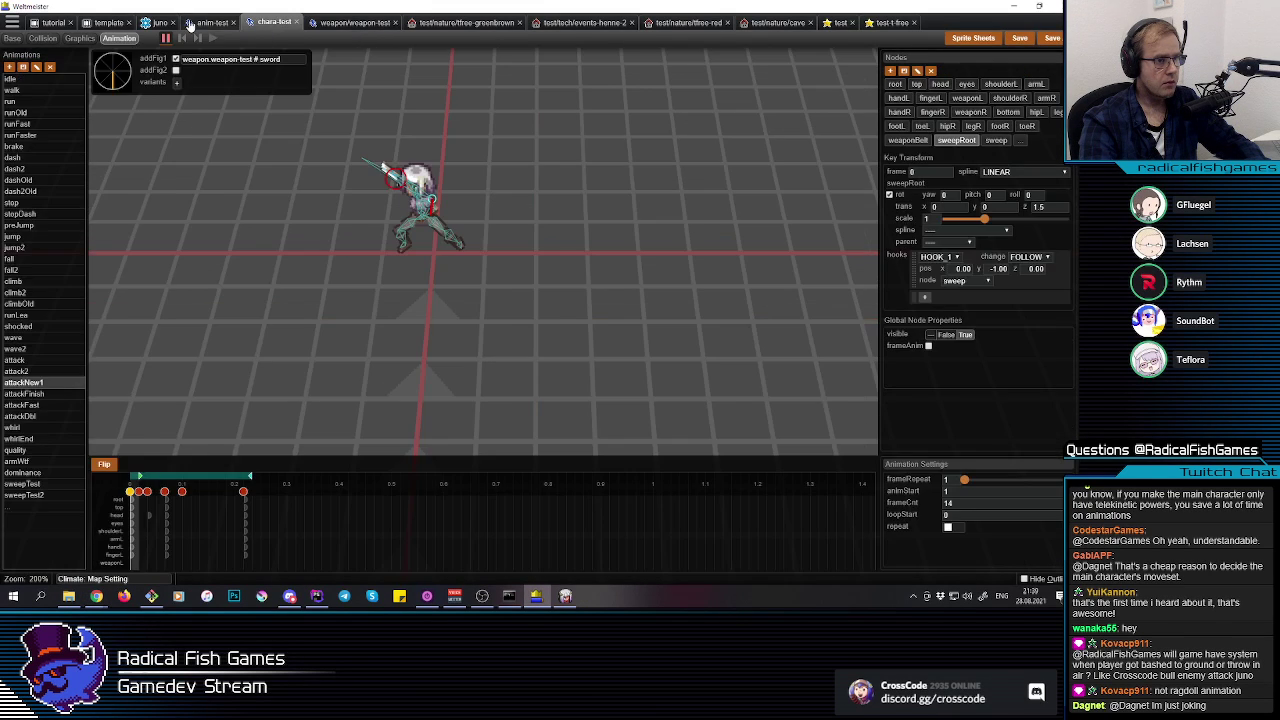
pyautogui.click(202, 24)
pyautogui.click(270, 22)
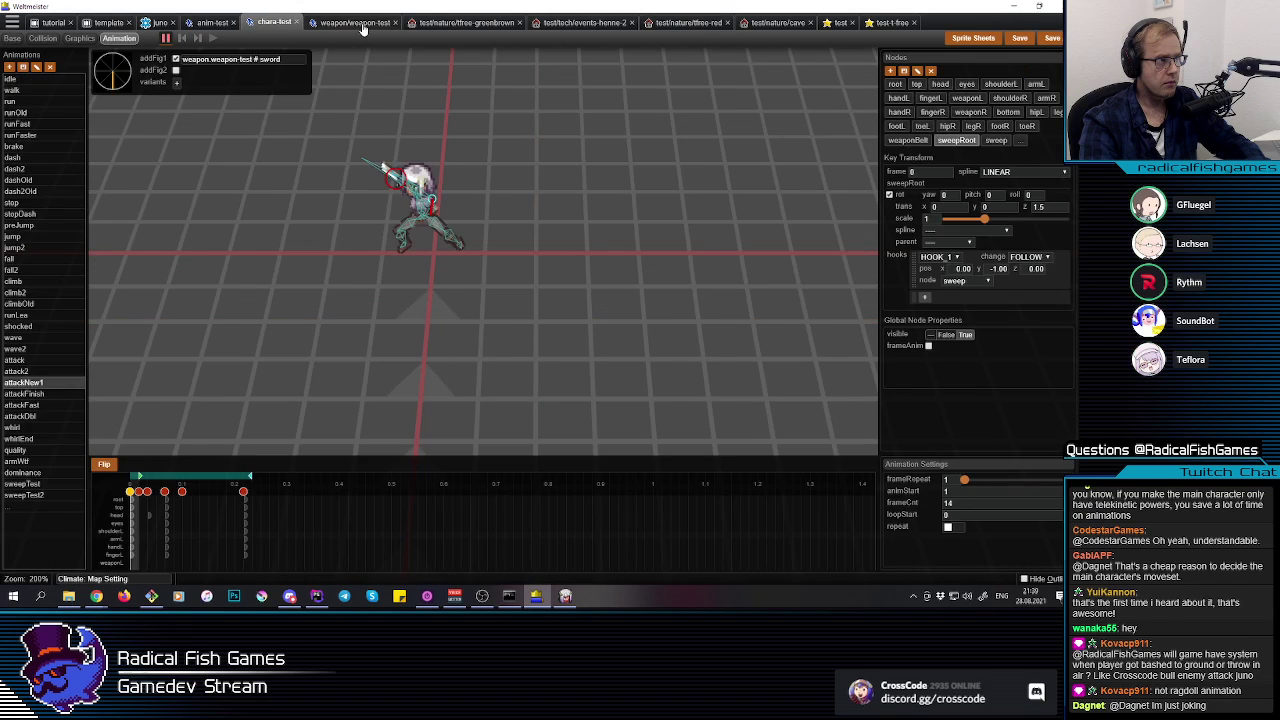
pyautogui.click(360, 22)
# Step: Switch back to the Project Terra prototype and playtest repeated sword swings while running in different directions across the map
pyautogui.hotkey('alt', 'Tab')
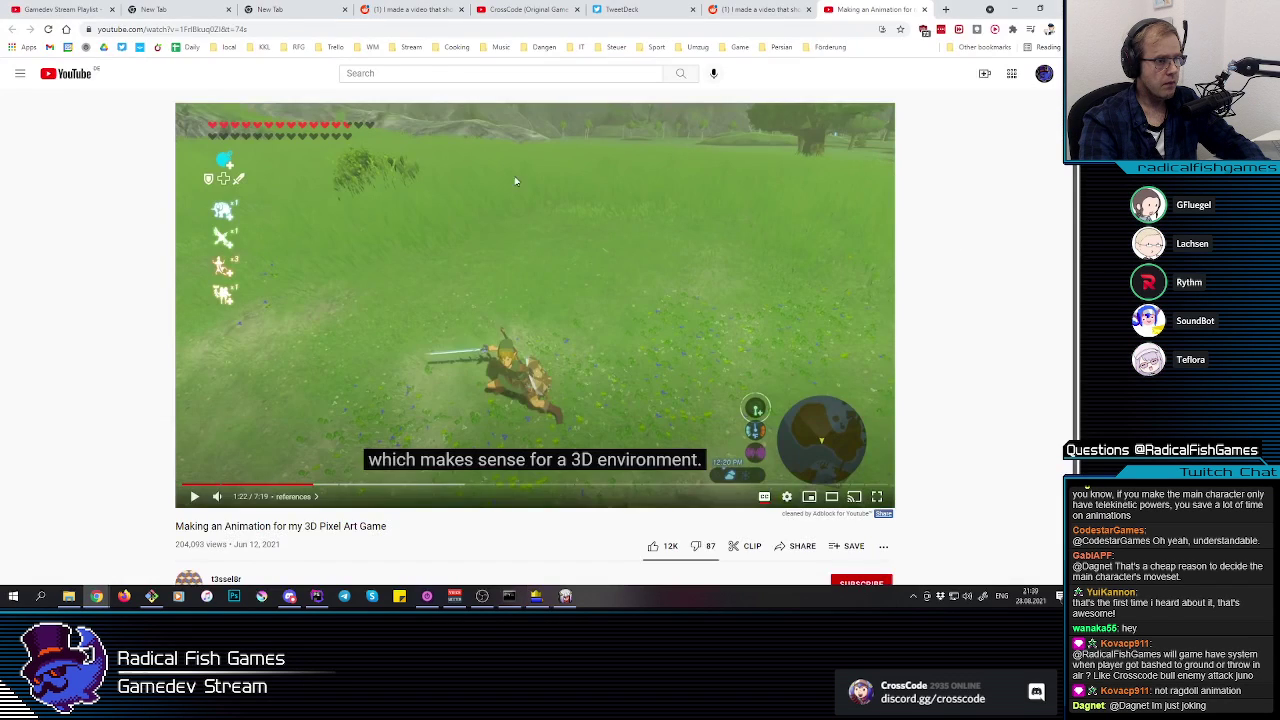
pyautogui.hotkey('alt', 'Tab')
pyautogui.hotkey('alt', 'Tab')
pyautogui.press('Tab')
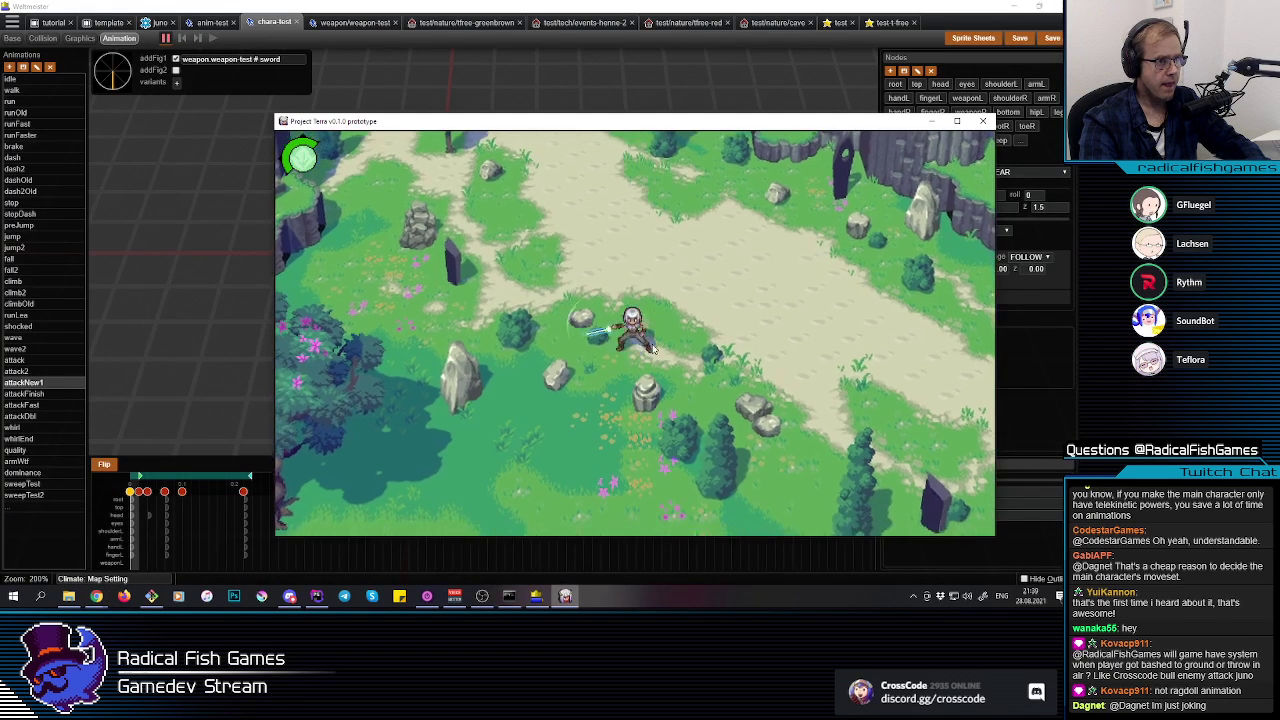
pyautogui.click(653, 349)
pyautogui.click(653, 349)
pyautogui.press('w')
pyautogui.click(648, 336)
pyautogui.press('d')
pyautogui.click(650, 338)
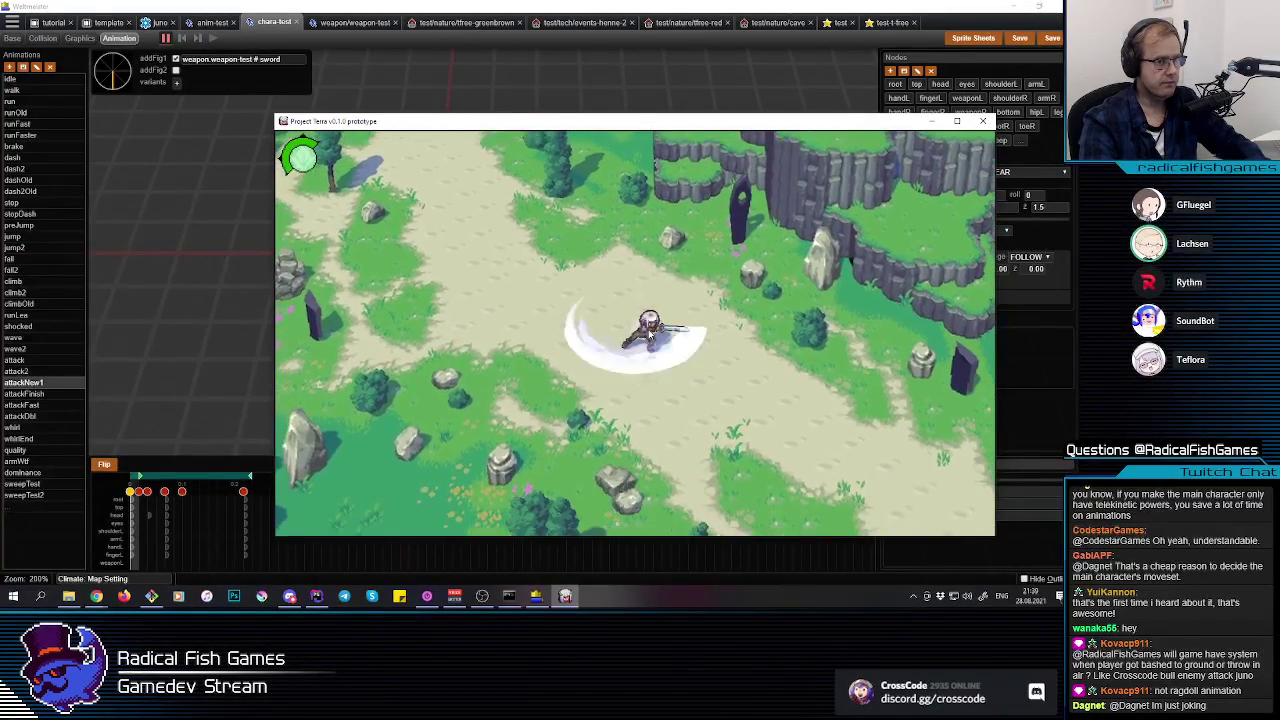
pyautogui.click(650, 335)
pyautogui.press('d')
pyautogui.press('s')
pyautogui.click(650, 336)
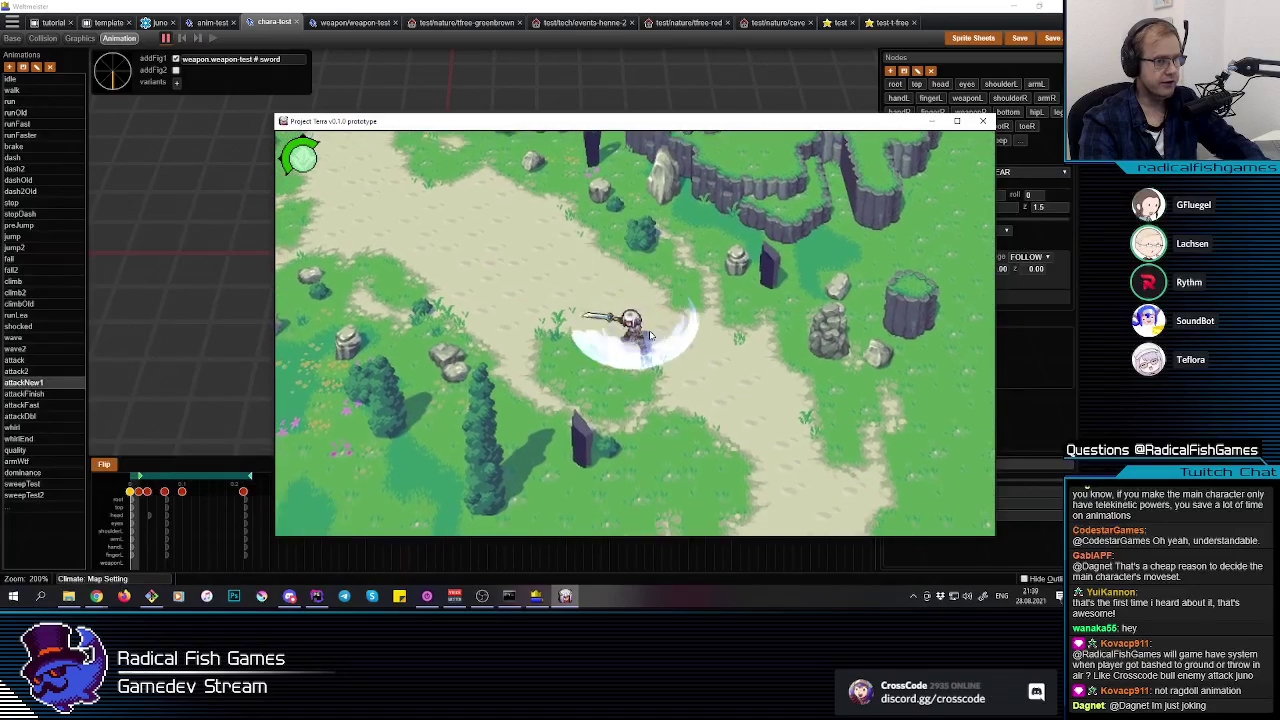
pyautogui.click(650, 336)
pyautogui.press('w')
pyautogui.click(652, 332)
pyautogui.click(652, 333)
pyautogui.press('s')
pyautogui.click(652, 335)
pyautogui.press('w')
pyautogui.press('a')
pyautogui.click(653, 337)
pyautogui.click(652, 336)
pyautogui.press('a')
pyautogui.press('s')
pyautogui.press('w')
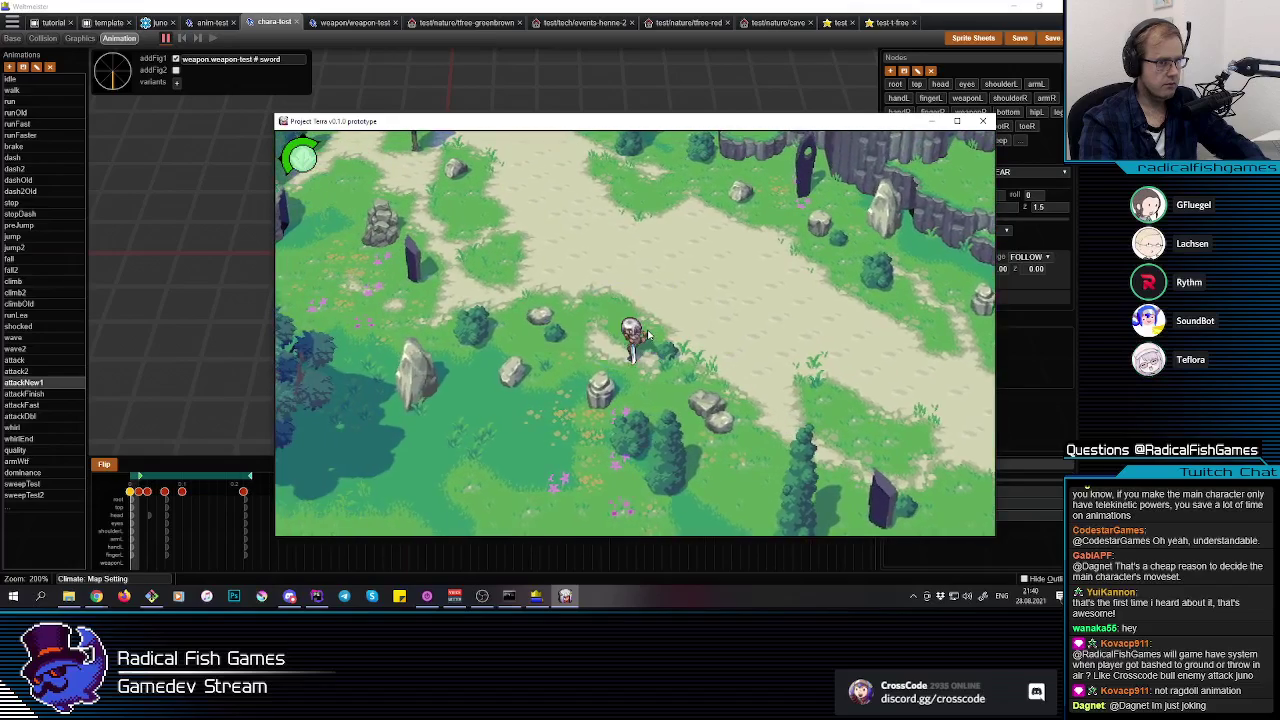
pyautogui.click(648, 336)
pyautogui.click(628, 338)
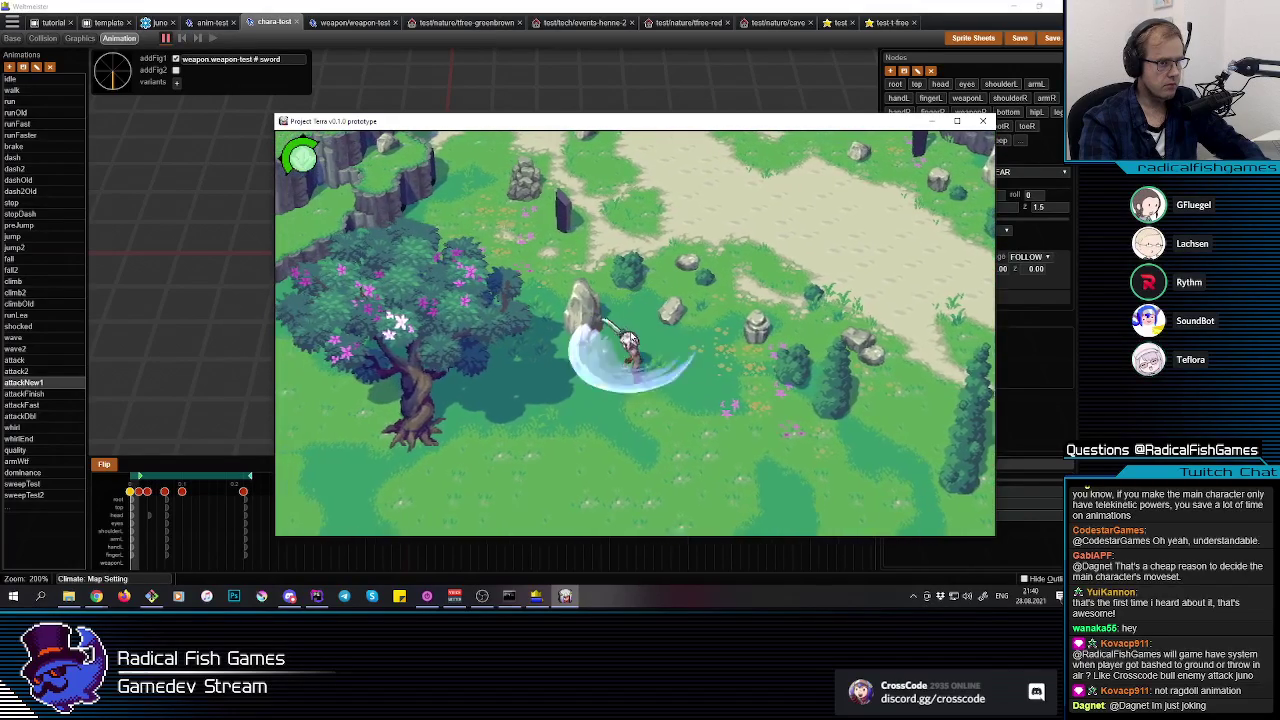
pyautogui.press('a')
pyautogui.press('w')
pyautogui.press('d')
pyautogui.click(656, 334)
pyautogui.click(655, 329)
pyautogui.press('w')
pyautogui.press('d')
pyautogui.click(659, 334)
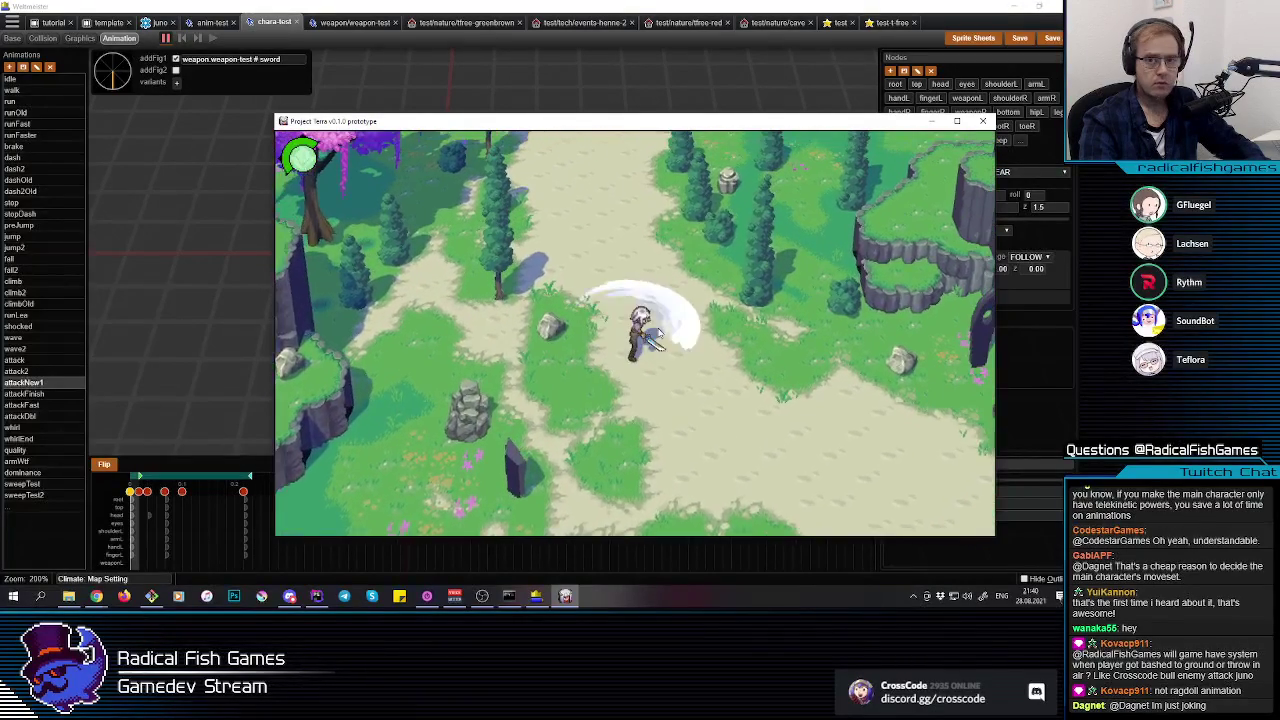
pyautogui.click(659, 334)
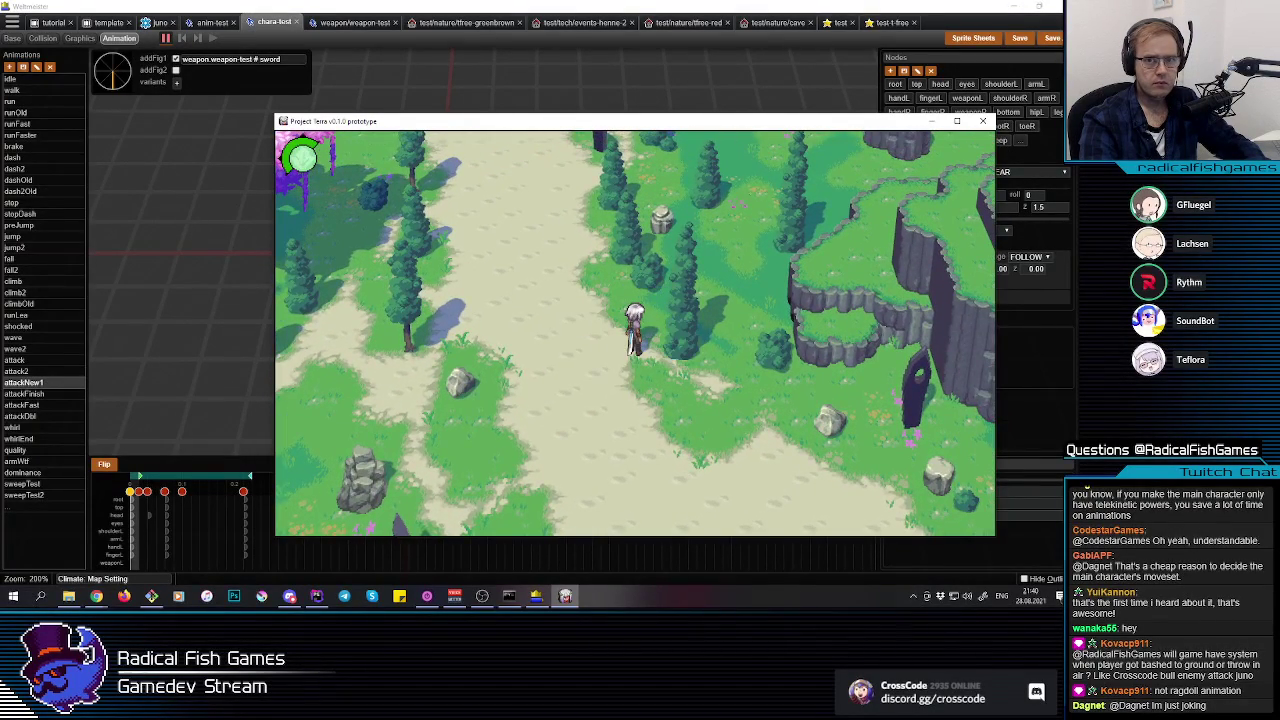
pyautogui.hotkey('alt', 'Tab')
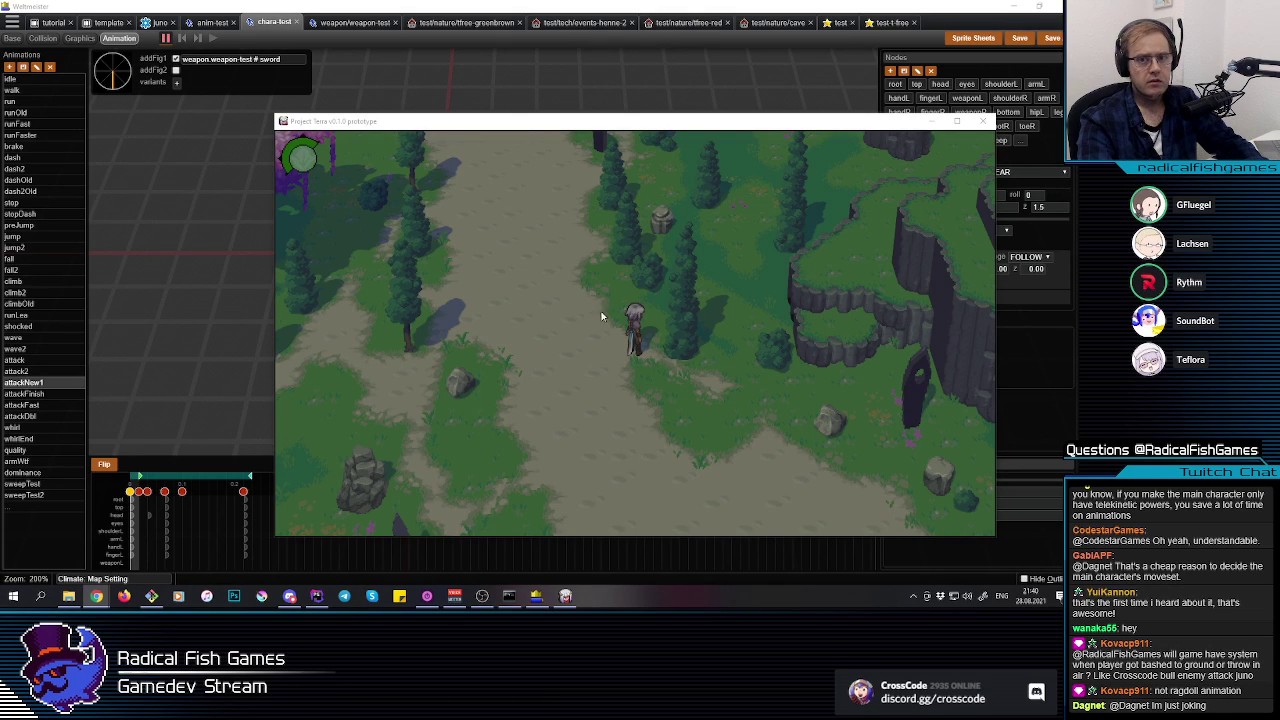
pyautogui.click(597, 346)
pyautogui.press('a')
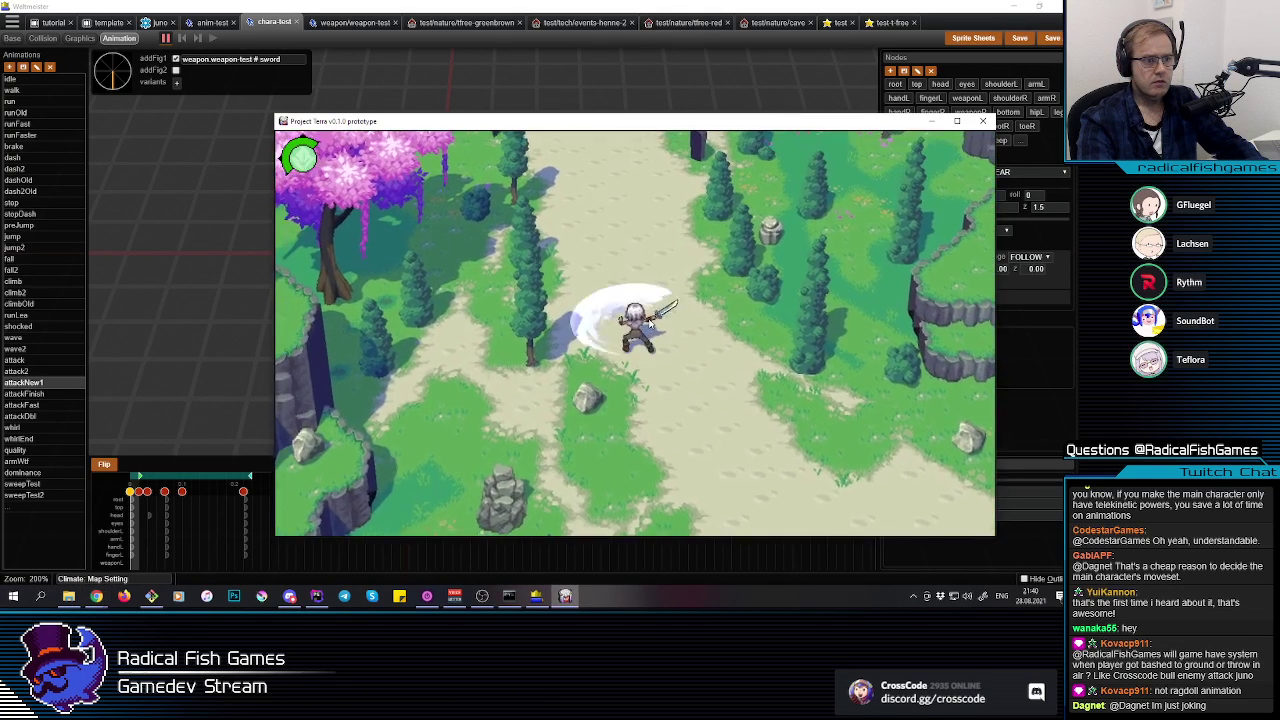
pyautogui.click(650, 323)
pyautogui.press('w')
pyautogui.press('d')
pyautogui.click(650, 323)
pyautogui.click(650, 323)
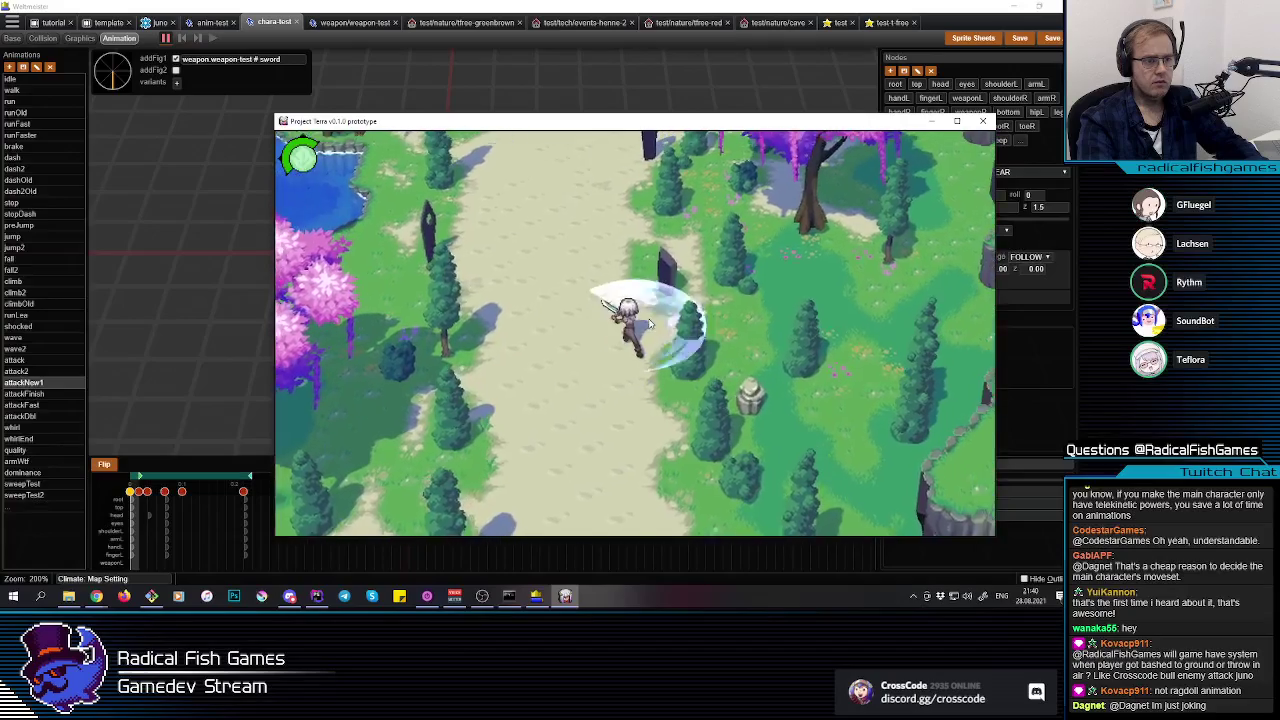
# Step: Playtest repeated sword swings in the prototype while running down the dirt path to the fork and back up toward the lake
pyautogui.click(650, 323)
pyautogui.press('a')
pyautogui.press('s')
pyautogui.click(650, 323)
pyautogui.click(650, 323)
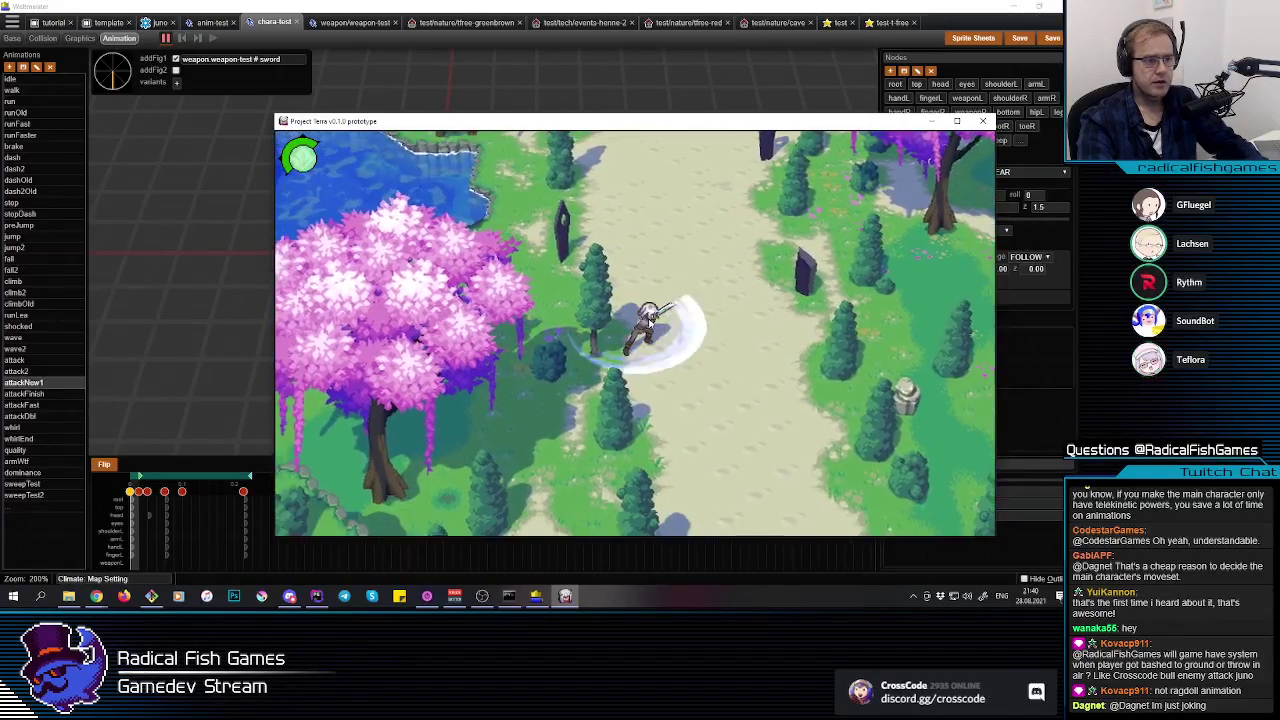
pyautogui.press('d')
pyautogui.click(650, 323)
pyautogui.press('s')
pyautogui.click(649, 324)
pyautogui.click(649, 330)
pyautogui.press('a')
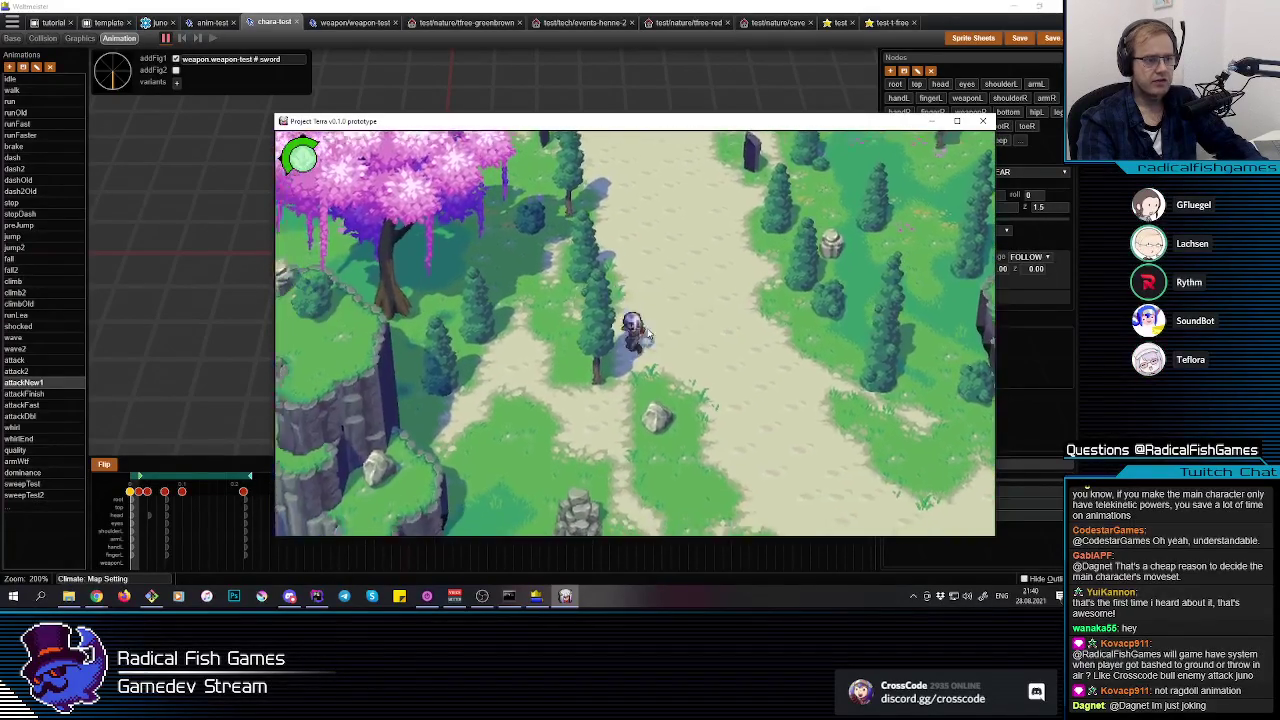
pyautogui.press('d')
pyautogui.click(649, 338)
pyautogui.press('w')
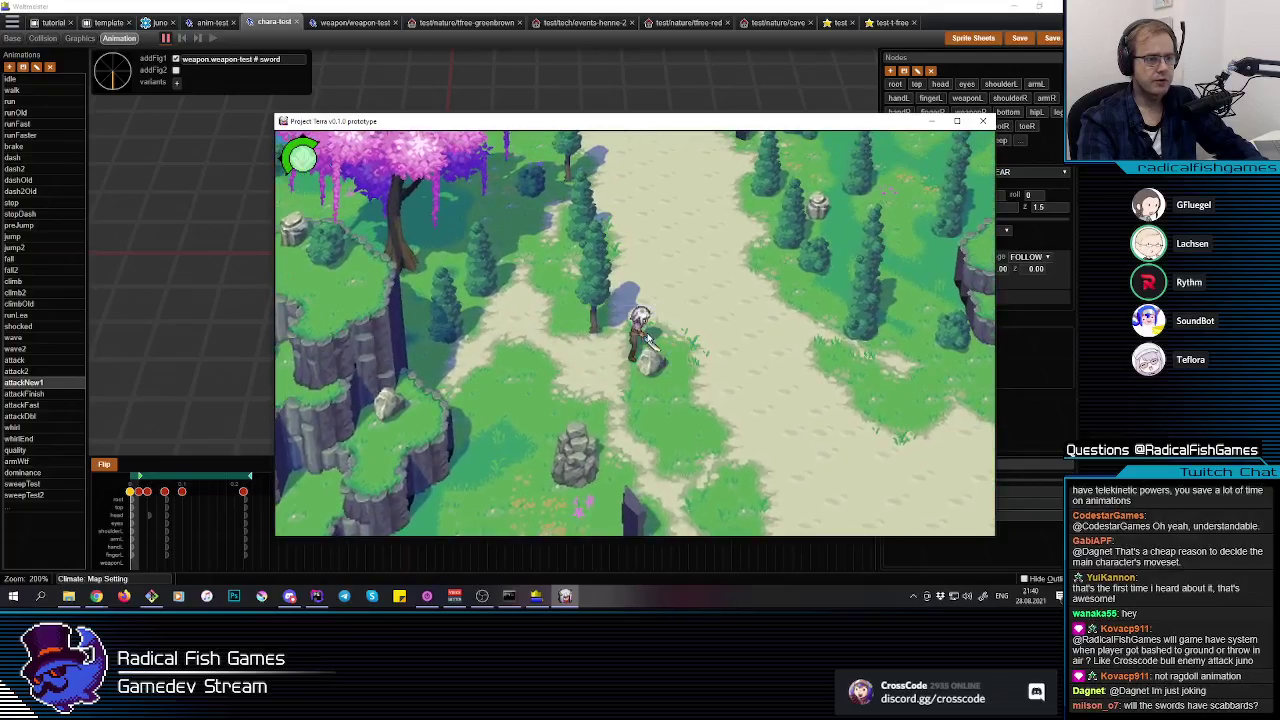
pyautogui.click(649, 338)
pyautogui.click(649, 338)
pyautogui.click(649, 338)
pyautogui.press('w')
pyautogui.click(647, 338)
pyautogui.click(646, 340)
pyautogui.click(646, 340)
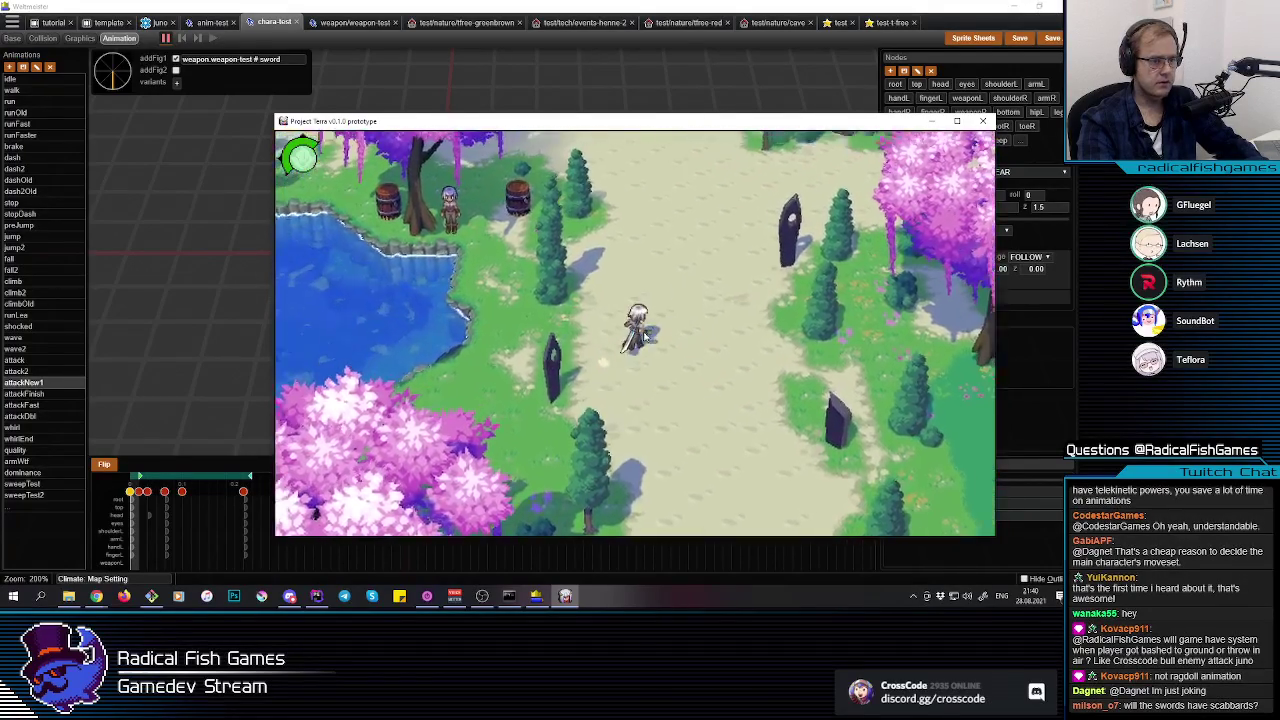
pyautogui.click(644, 339)
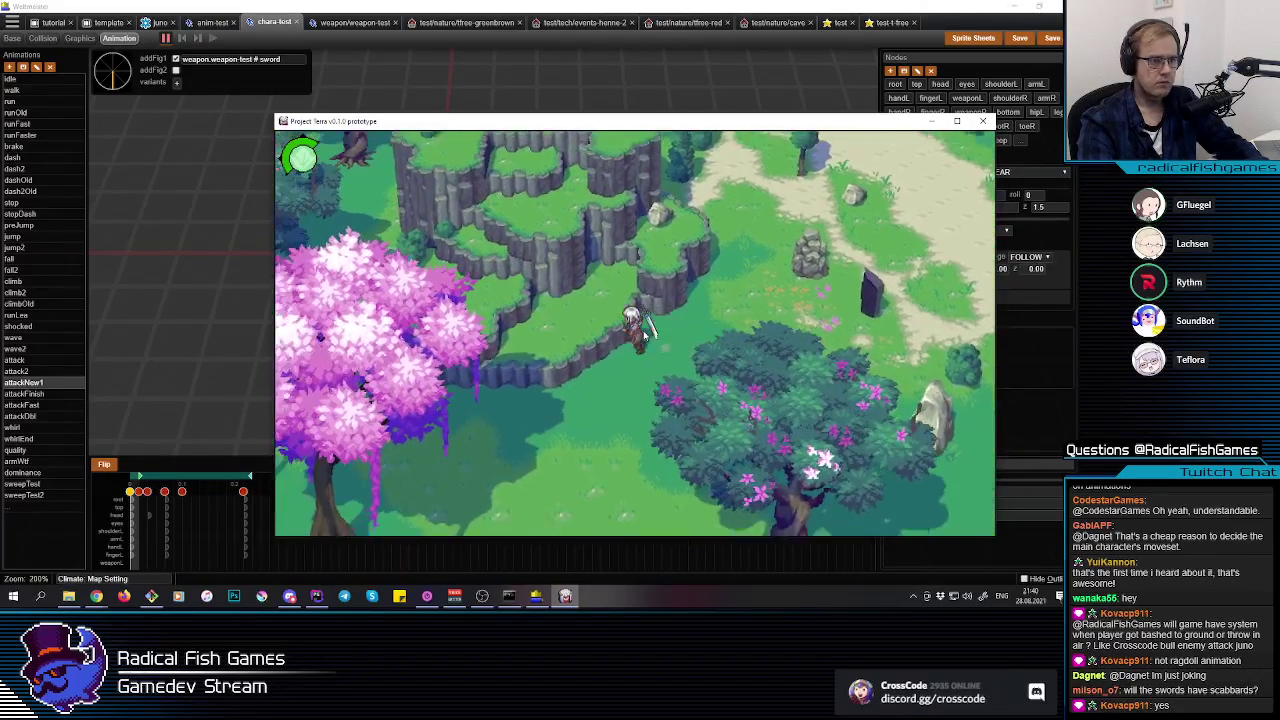
# Step: Run the character up the grassy cliff terraces and back down onto the dirt path
pyautogui.press('w')
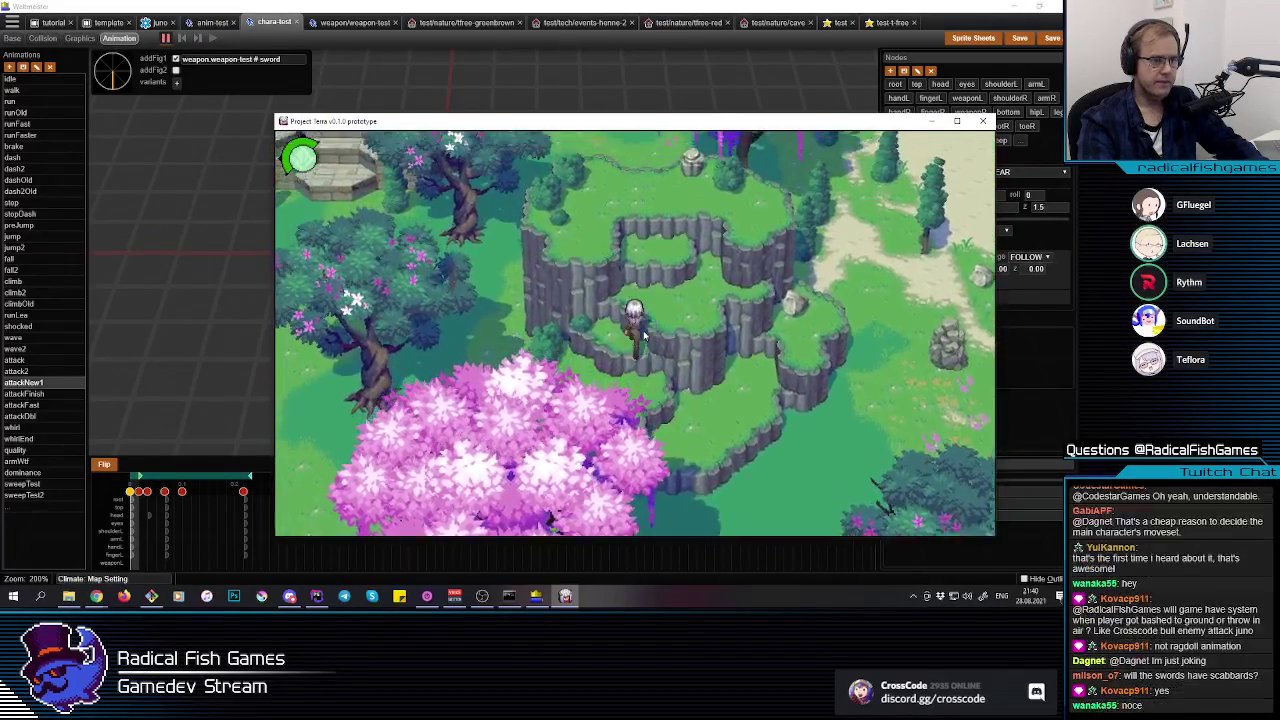
pyautogui.press('w')
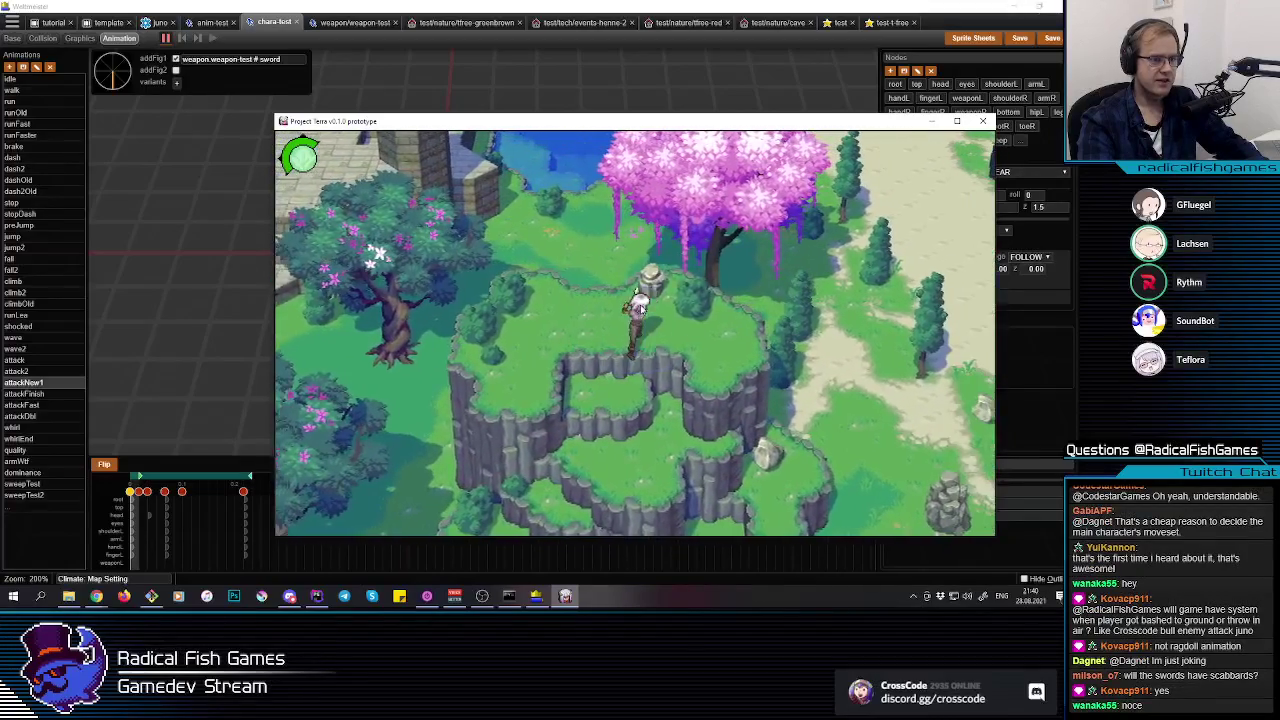
pyautogui.press('d')
pyautogui.press('s')
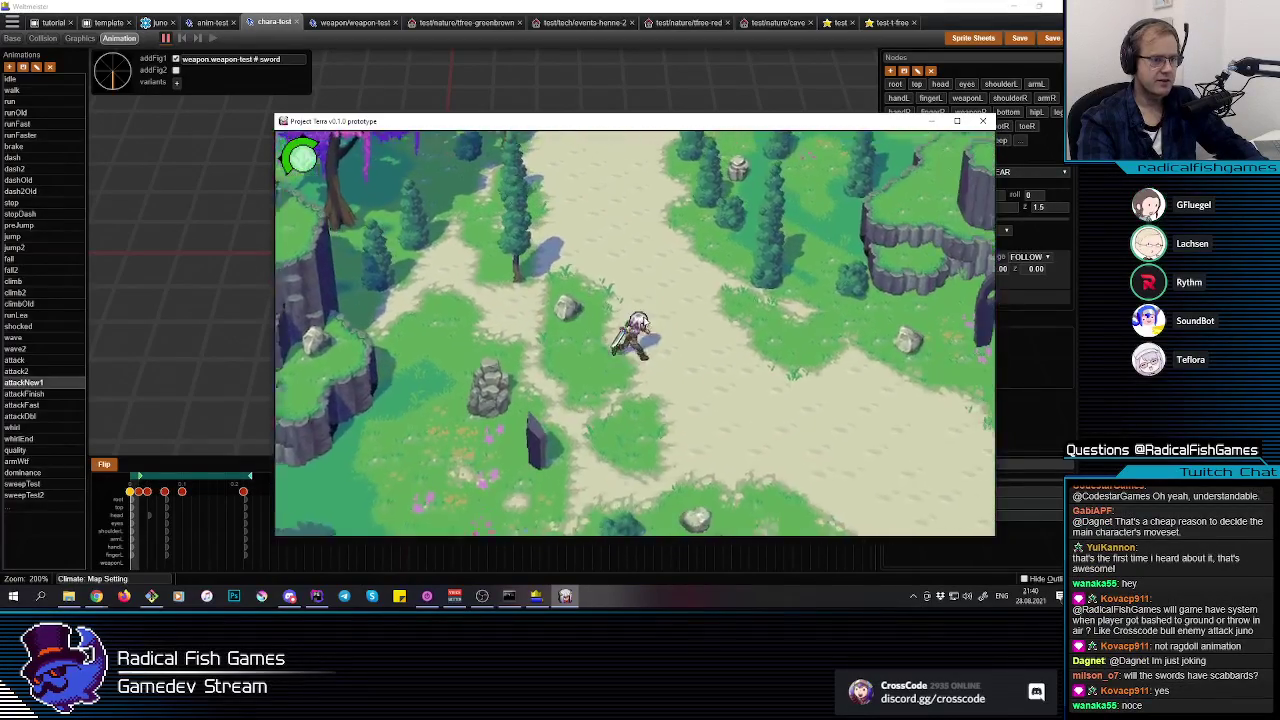
# Step: Test the sword attack around the path fork, changing the running direction between swings
pyautogui.press('a')
pyautogui.click(641, 332)
pyautogui.click(641, 332)
pyautogui.press('w')
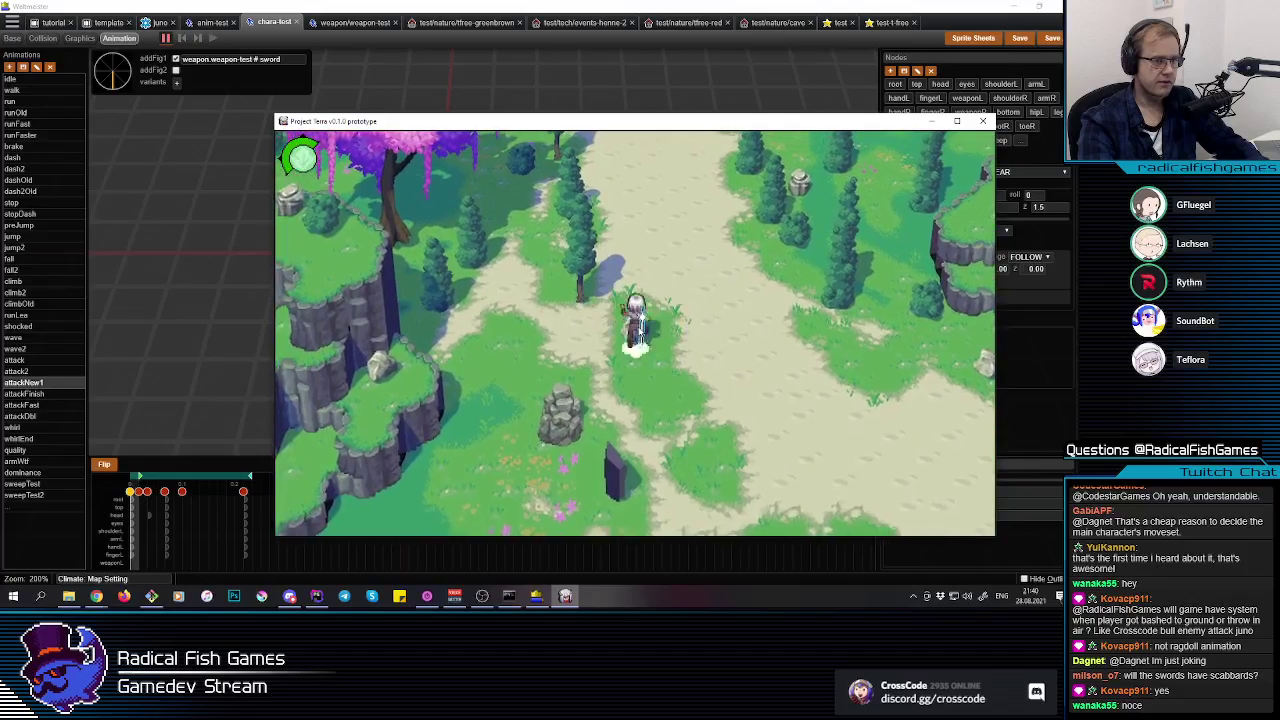
pyautogui.press('w')
pyautogui.press('d')
pyautogui.click(640, 332)
pyautogui.click(640, 332)
pyautogui.press('s')
pyautogui.click(641, 332)
pyautogui.press('a')
pyautogui.press('w')
pyautogui.click(641, 332)
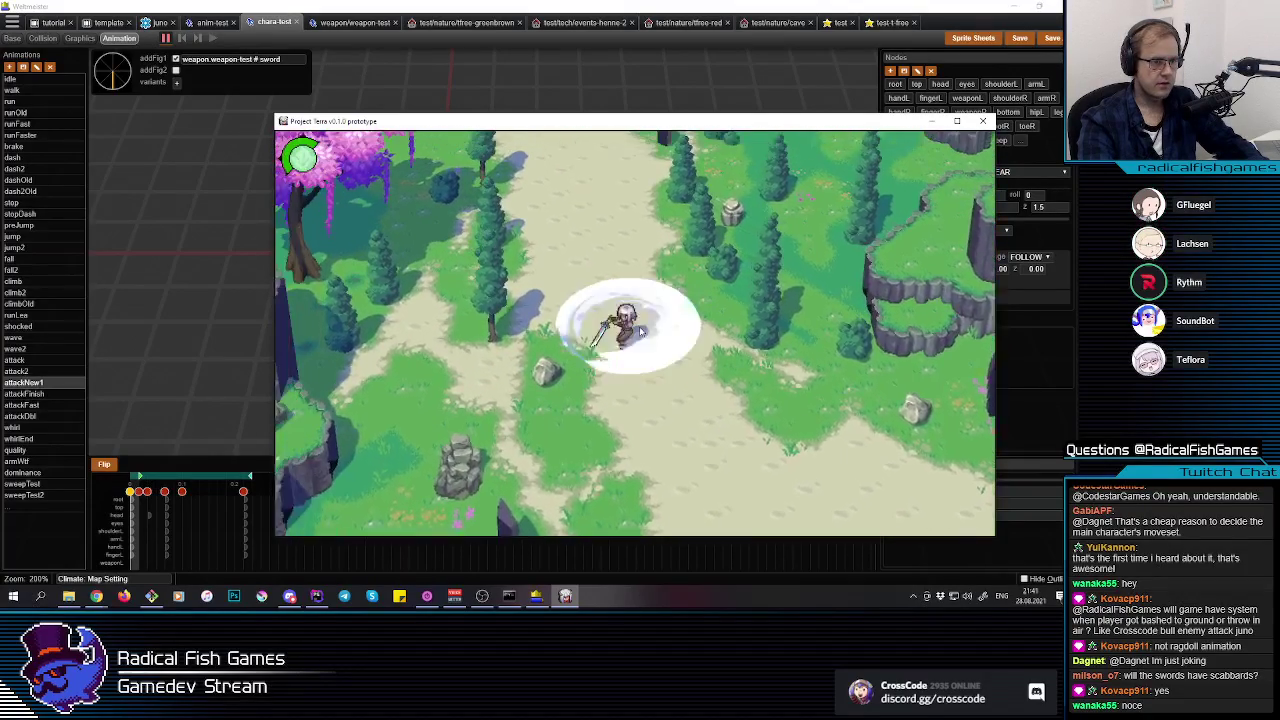
pyautogui.press('w')
pyautogui.click(641, 332)
pyautogui.click(641, 332)
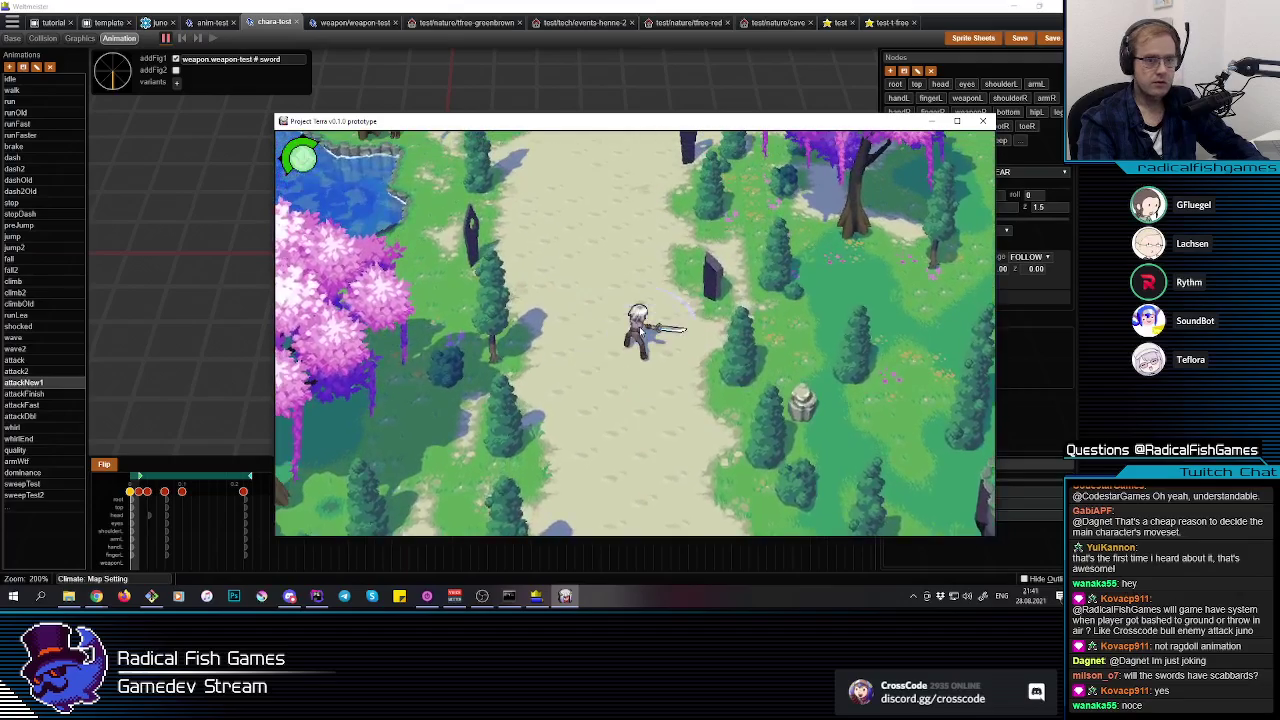
# Step: Test consecutive sword swings in alternating directions on the stretch of path beside the lake
pyautogui.click(641, 332)
pyautogui.press('s')
pyautogui.press('w')
pyautogui.click(641, 331)
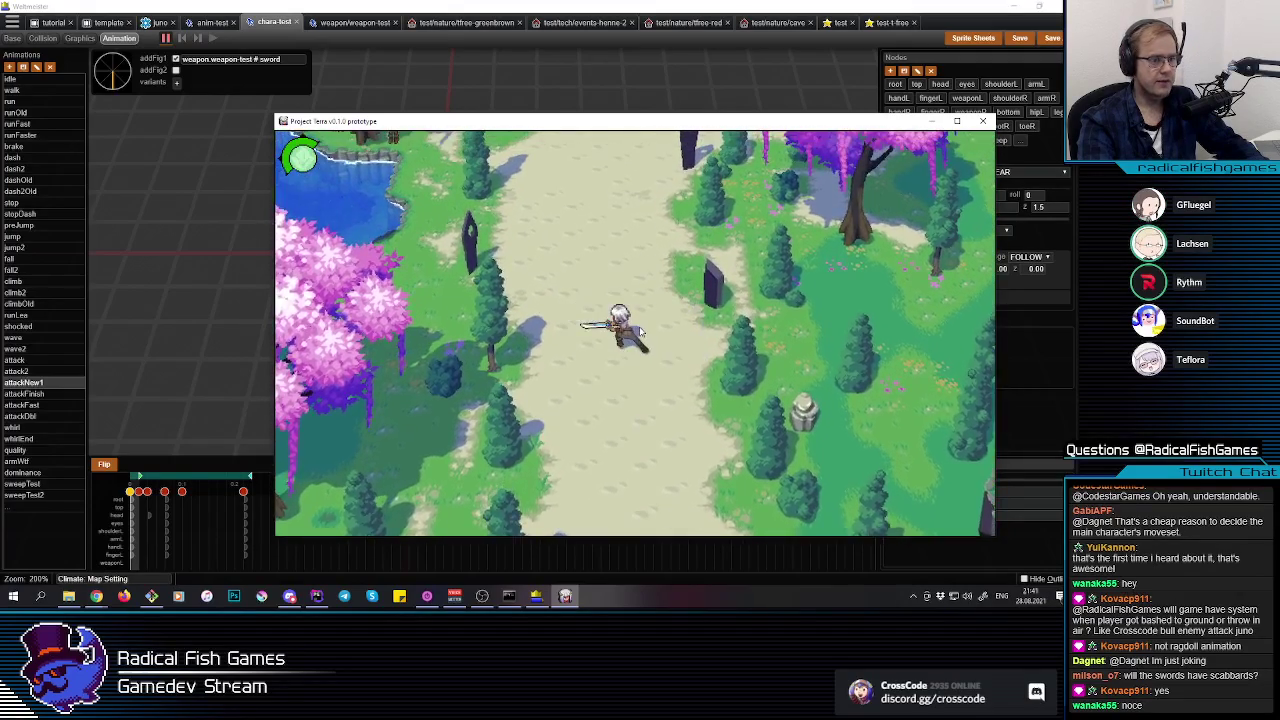
pyautogui.click(641, 331)
pyautogui.click(641, 331)
pyautogui.press('w')
pyautogui.press('space')
pyautogui.click(641, 331)
pyautogui.press('s')
pyautogui.click(641, 331)
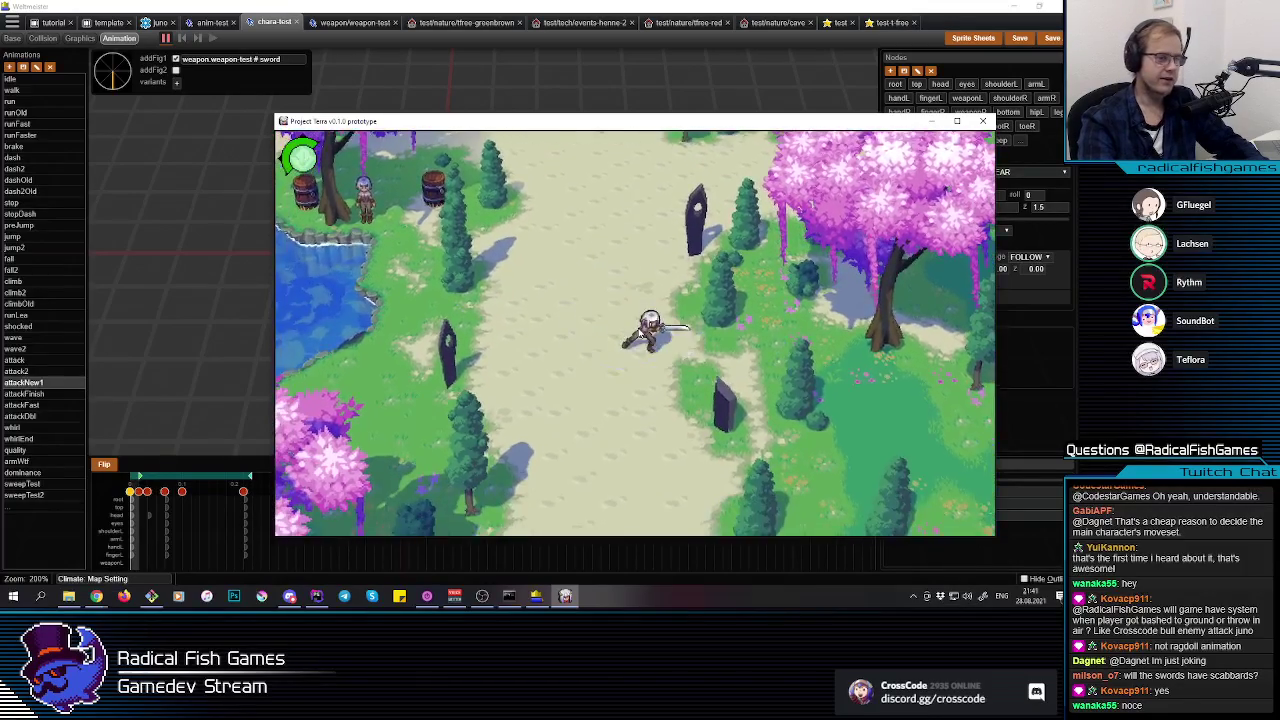
pyautogui.click(641, 331)
pyautogui.click(641, 331)
pyautogui.click(640, 333)
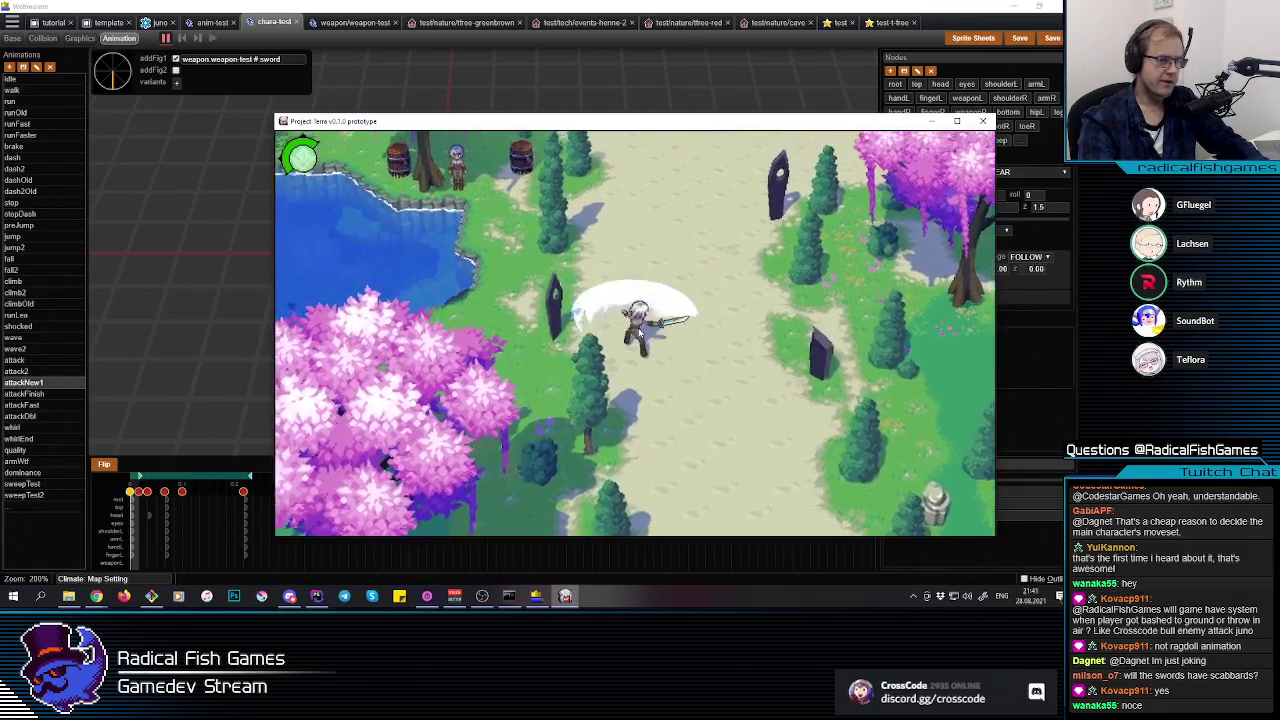
pyautogui.click(640, 333)
pyautogui.click(641, 343)
pyautogui.click(640, 333)
pyautogui.click(639, 322)
# Step: Run to the clearing below the cliffs and check the sword swing there in several directions
pyautogui.press('w')
pyautogui.press('d')
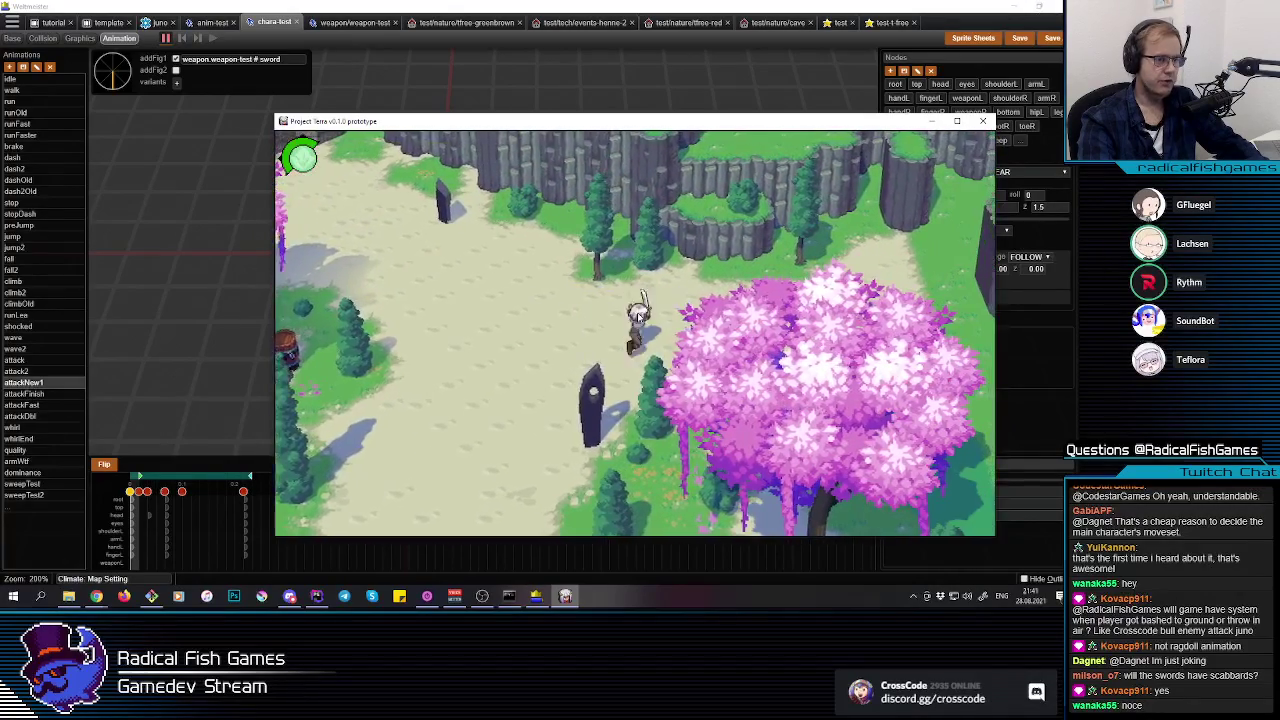
pyautogui.press('a')
pyautogui.click(639, 317)
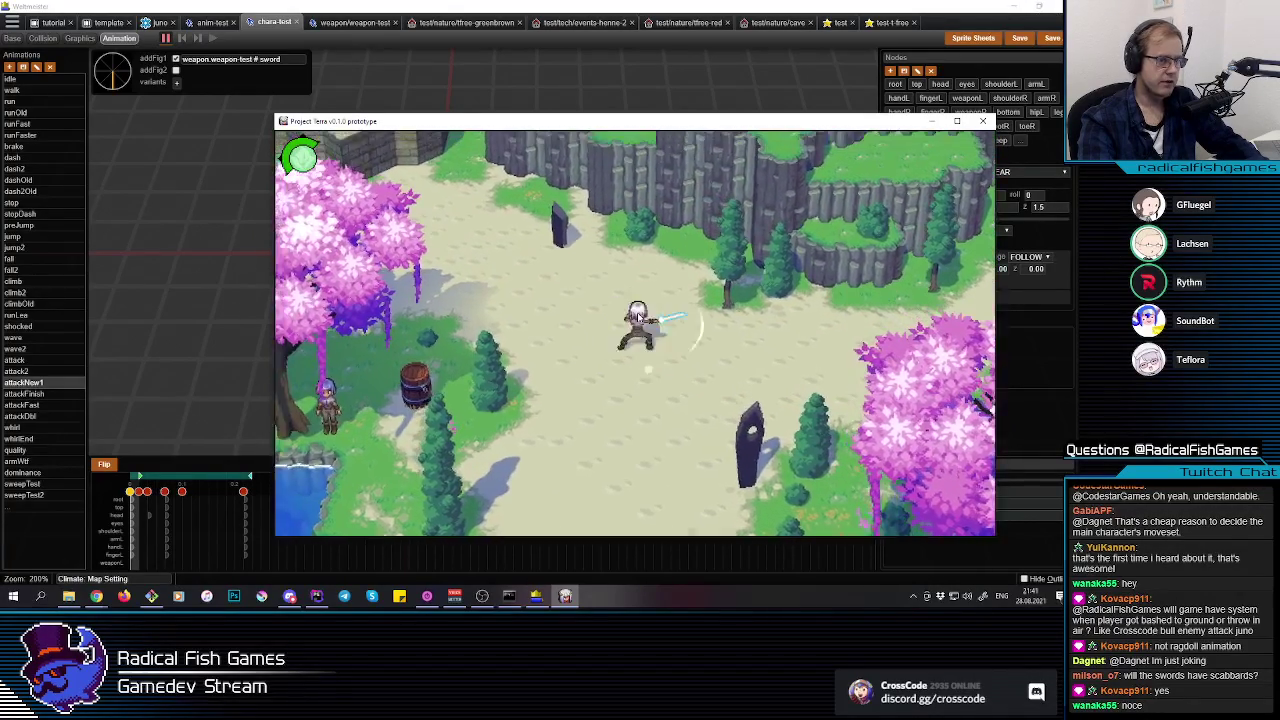
pyautogui.press('w')
pyautogui.click(639, 317)
pyautogui.click(639, 317)
pyautogui.press('s')
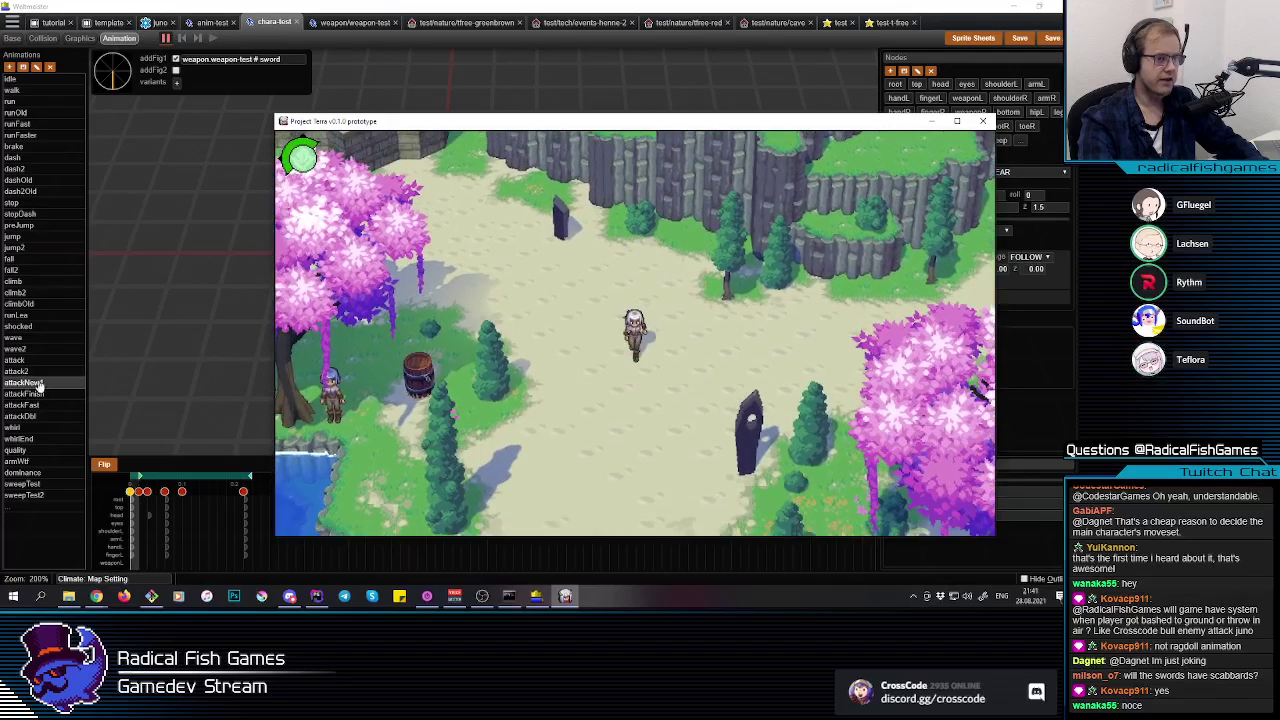
# Step: Return to the animation editor and duplicate attackNew1 as a new animation named attackNew2
pyautogui.click(43, 395)
pyautogui.click(44, 384)
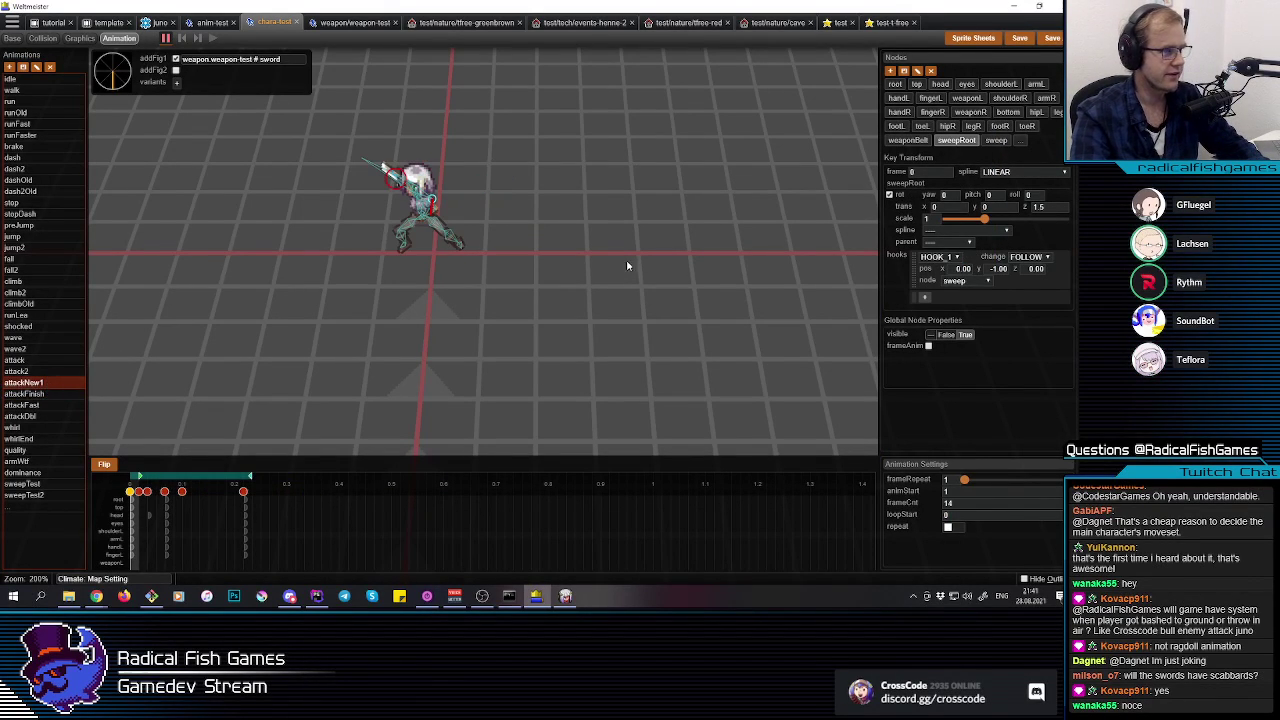
pyautogui.click(36, 396)
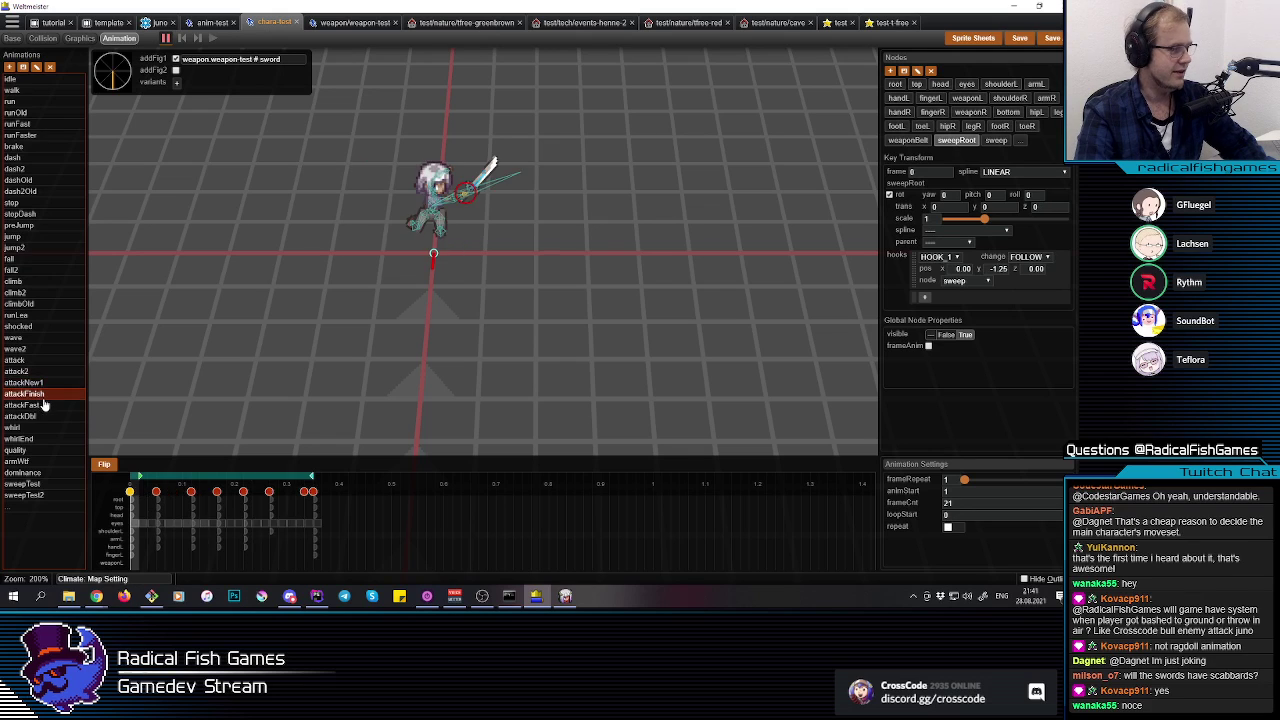
pyautogui.hotkey('ctrl', 'v')
pyautogui.click(42, 398)
pyautogui.click(42, 407)
pyautogui.moveTo(35, 403); pyautogui.dragTo(41, 398)
# Step: Copy the last keyframe of attackNew2, at frame 13, onto its keyframe at frame 0
pyautogui.moveTo(184, 531)
pyautogui.mouseDown()
pyautogui.moveTo(164, 537)
pyautogui.moveTo(252, 531)
pyautogui.moveTo(238, 540)
pyautogui.mouseUp()
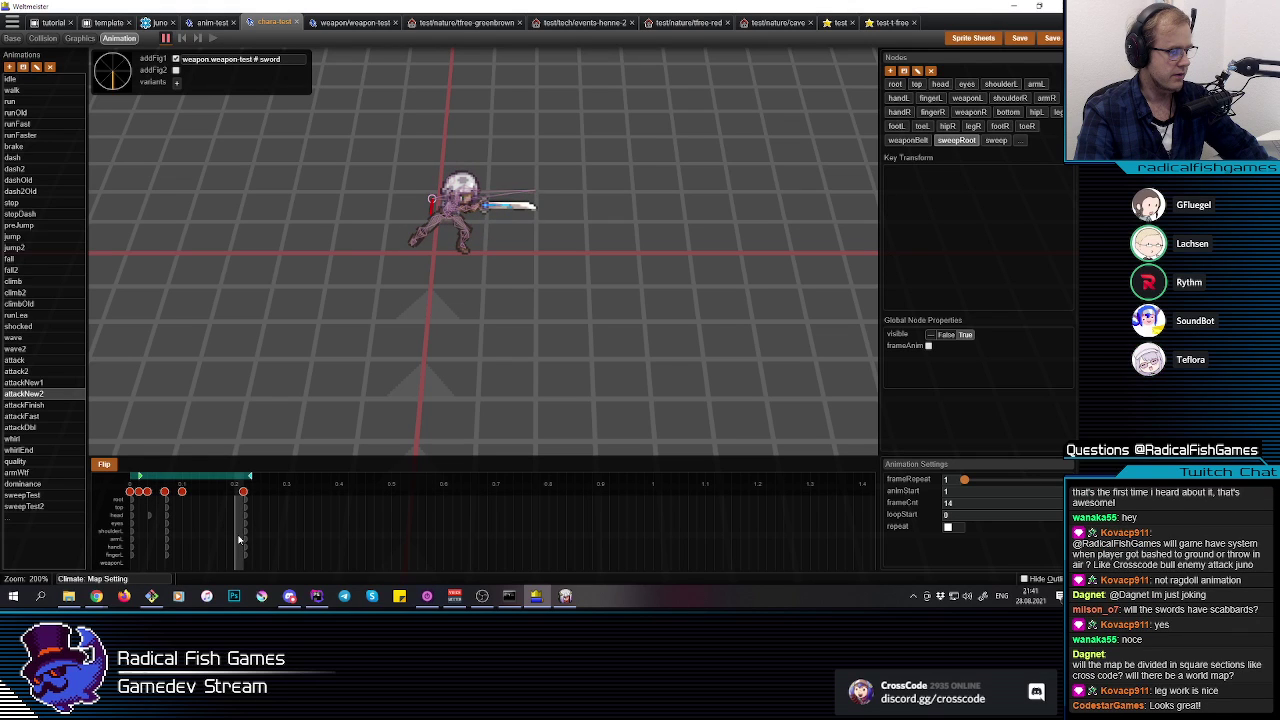
pyautogui.click(245, 540)
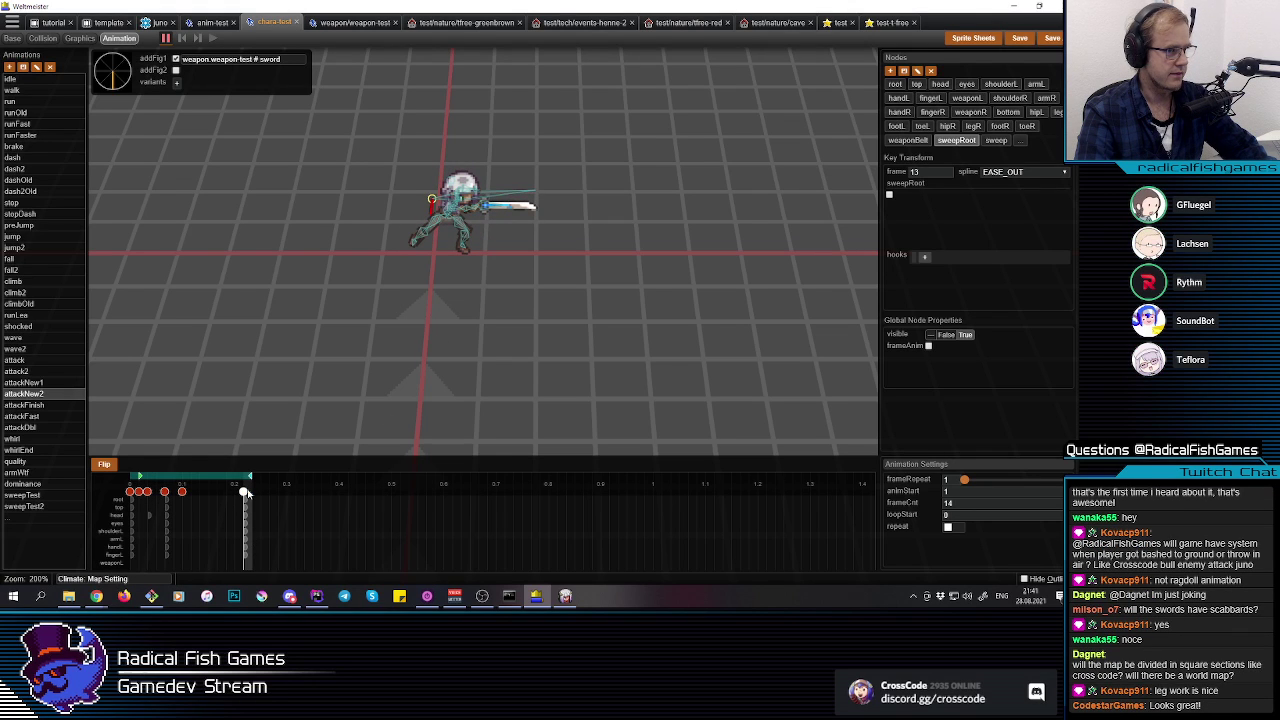
pyautogui.click(246, 492)
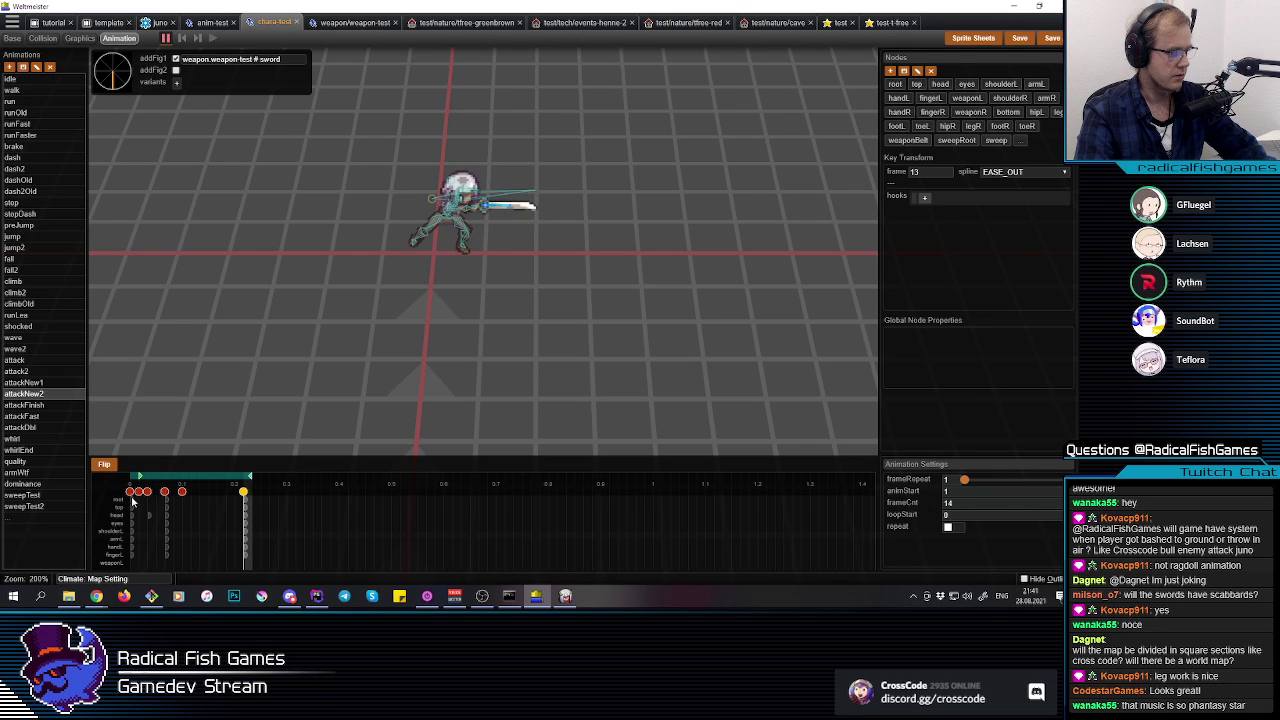
pyautogui.click(128, 513)
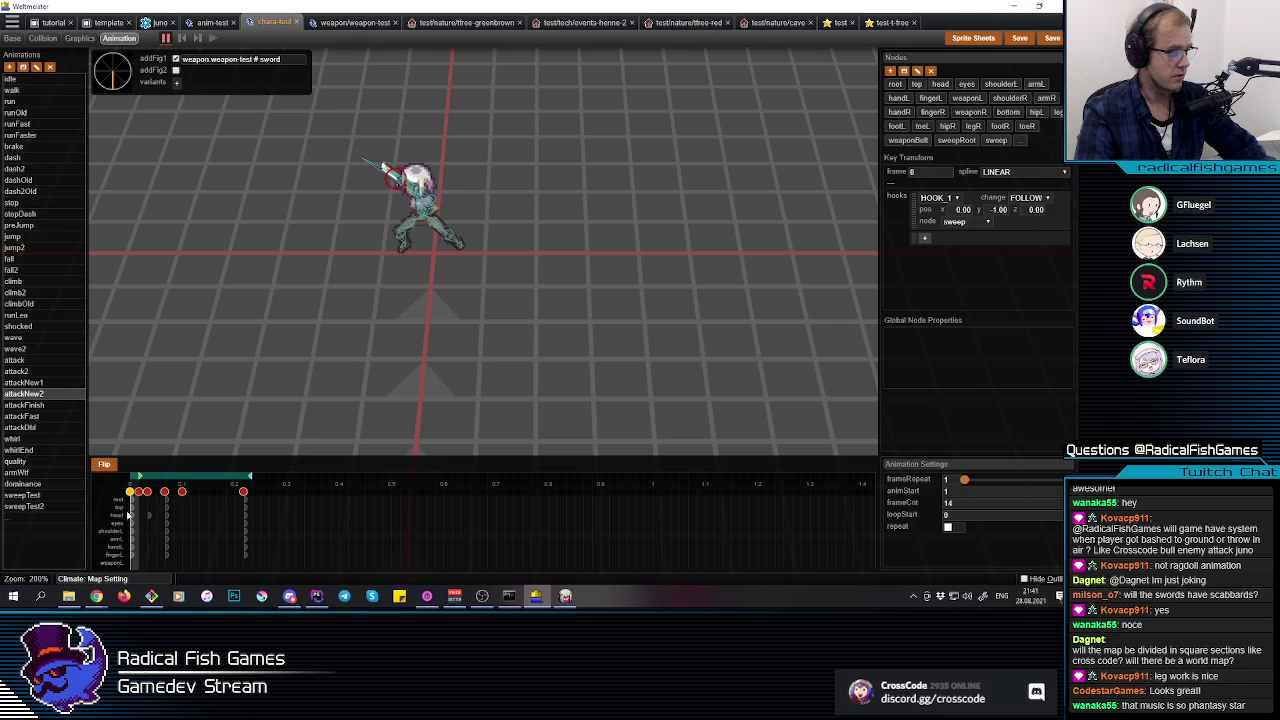
pyautogui.hotkey('ctrl', 'v')
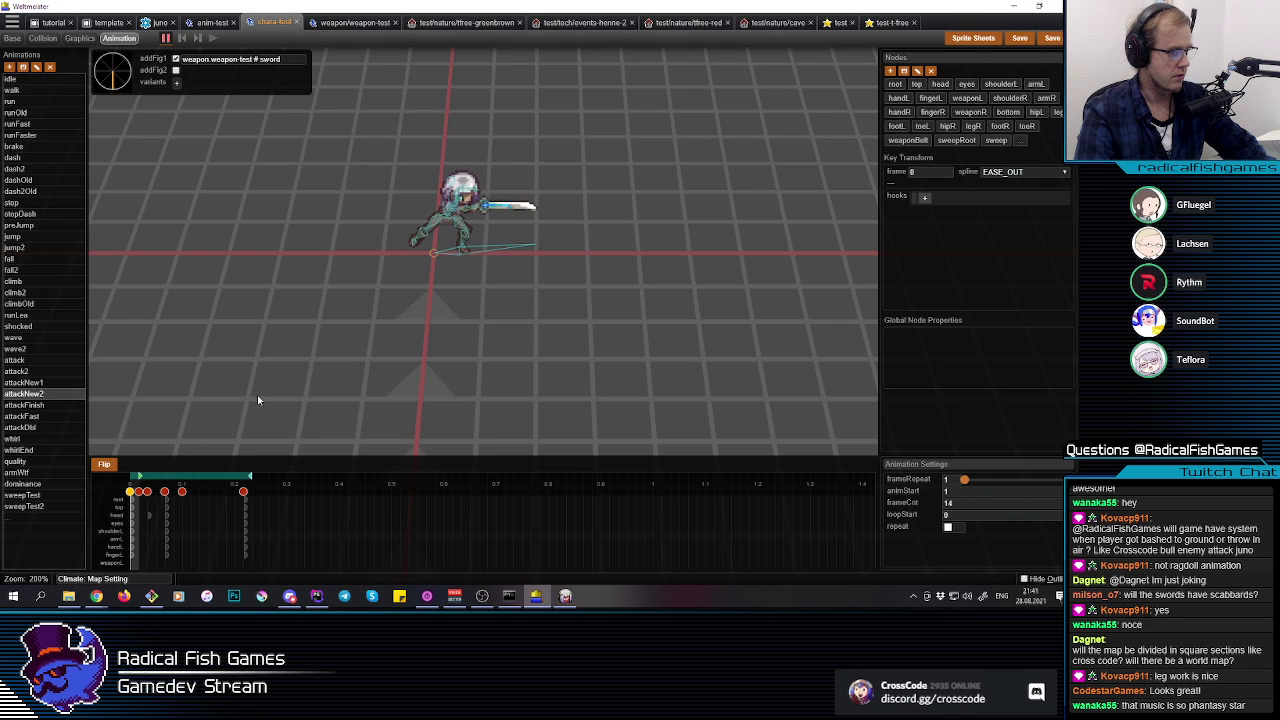
pyautogui.click(434, 253)
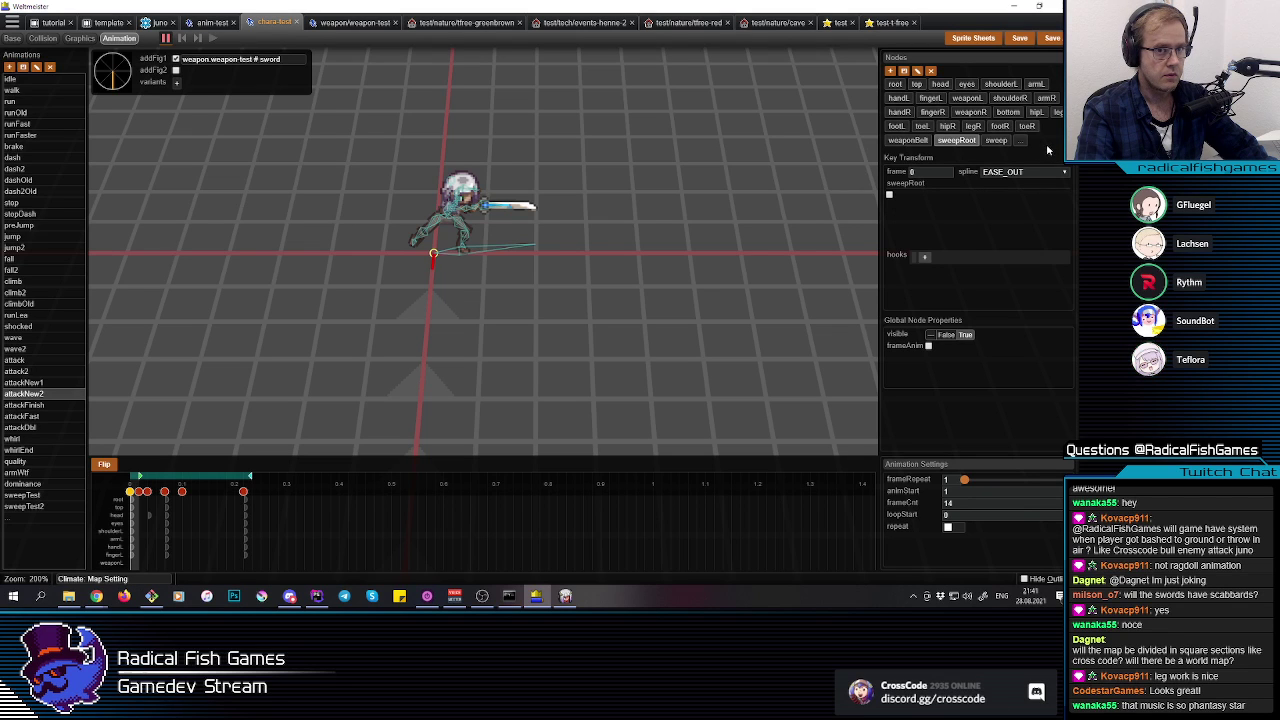
pyautogui.click(998, 141)
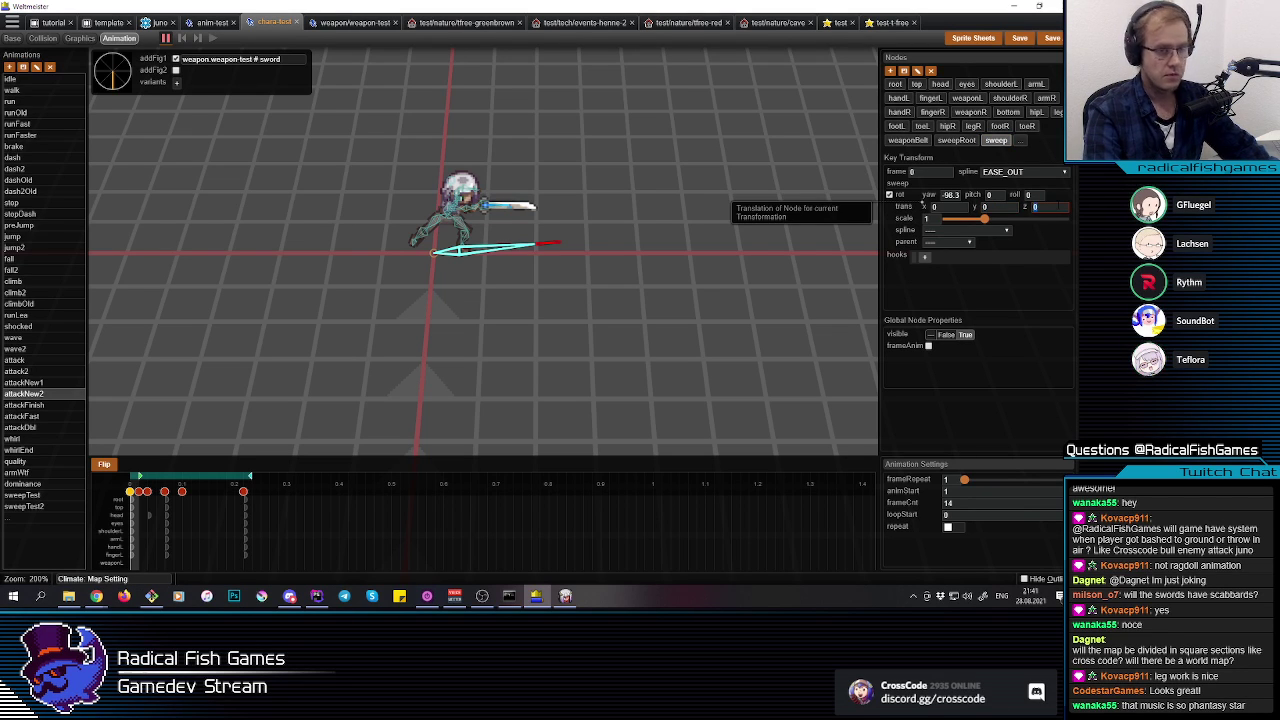
pyautogui.write('1')
pyautogui.press('BackSpace')
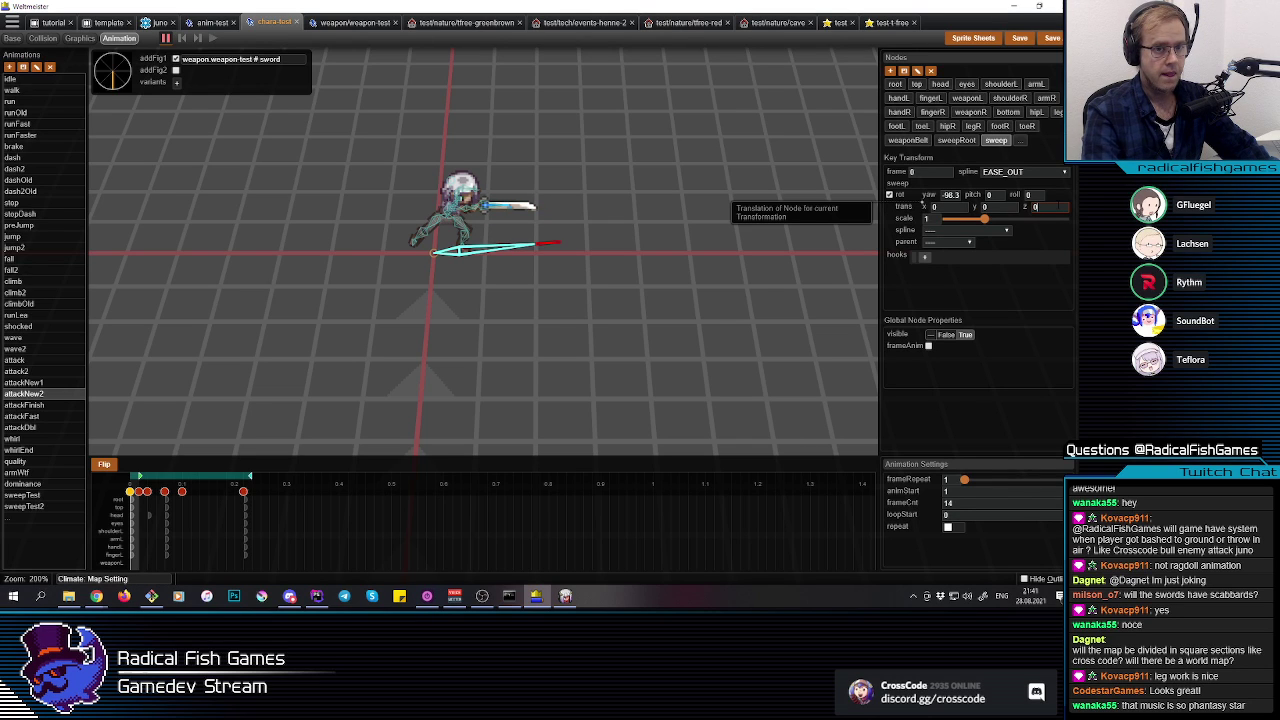
# Step: Enable the sweepRoot transform at frame 0 of attackNew2 and set its z translation to 1.5
pyautogui.click(966, 142)
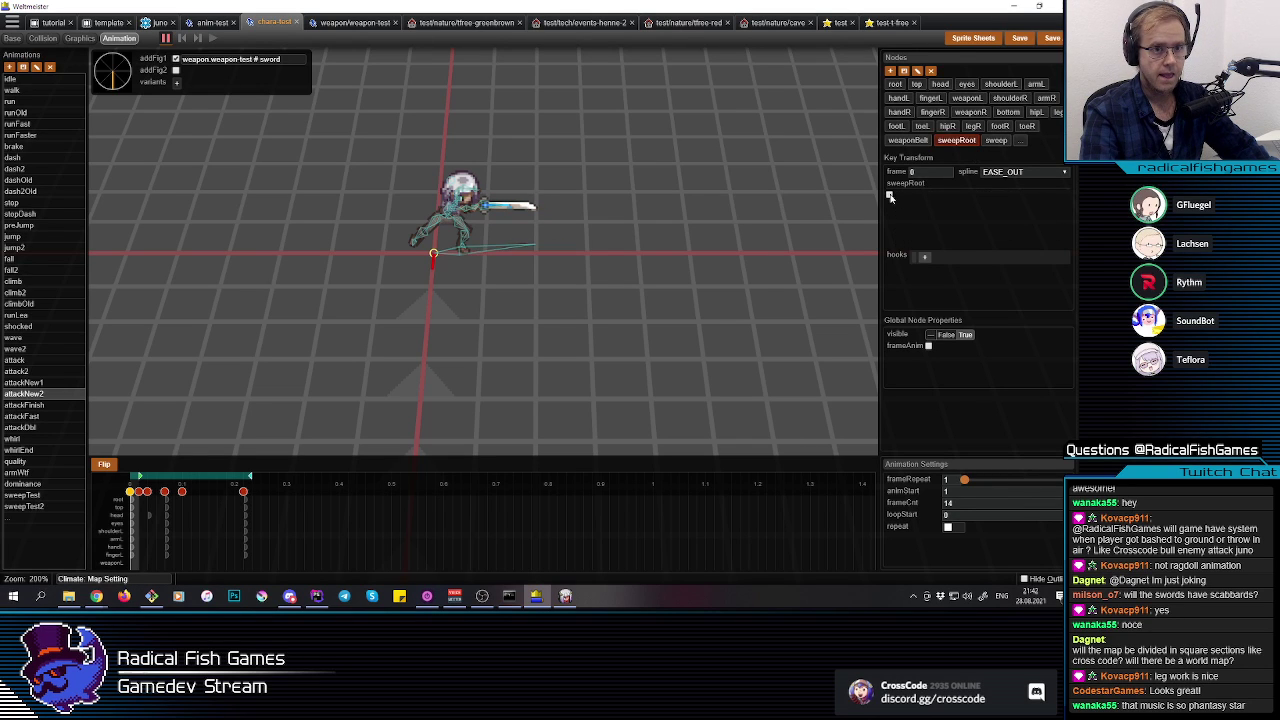
pyautogui.click(890, 196)
pyautogui.click(923, 205)
pyautogui.press('Tab')
pyautogui.press('Tab')
pyautogui.write('1.5')
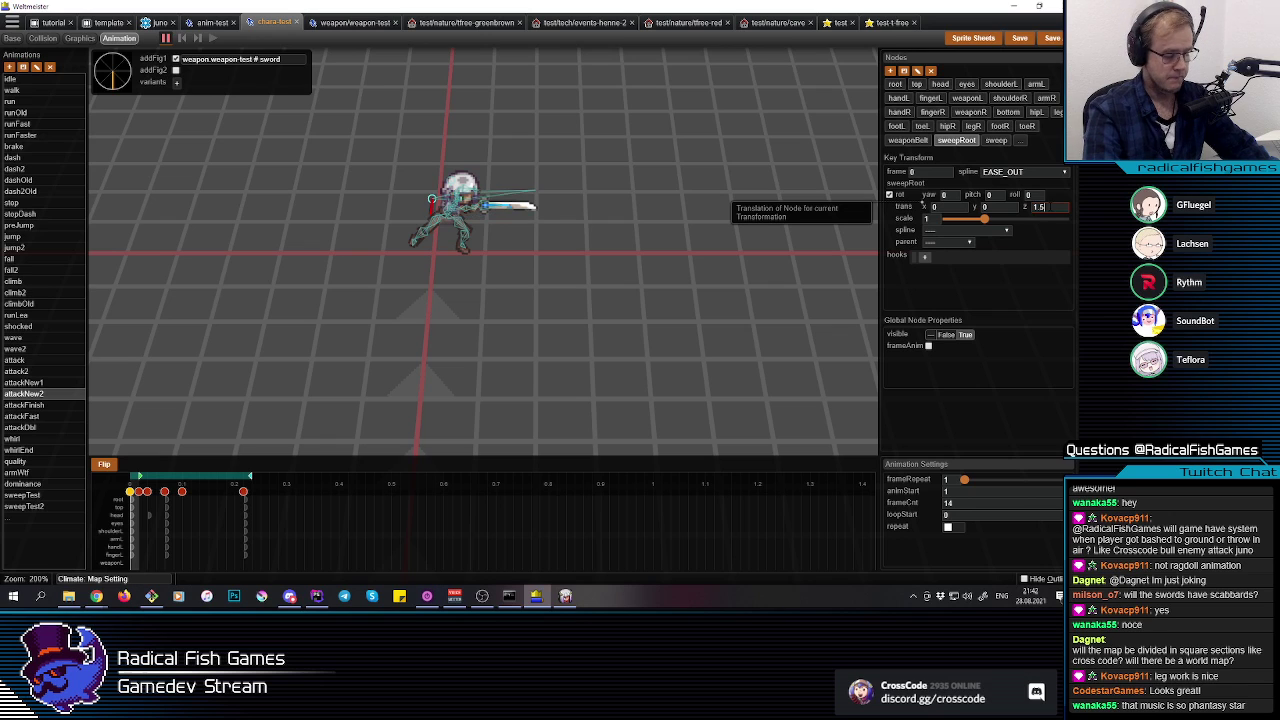
# Step: Compare the start, middle and end keyframe poses of attackNew2 with those of attackNew1
pyautogui.moveTo(156, 534)
pyautogui.mouseDown()
pyautogui.moveTo(263, 533)
pyautogui.moveTo(113, 537)
pyautogui.moveTo(146, 540)
pyautogui.mouseUp()
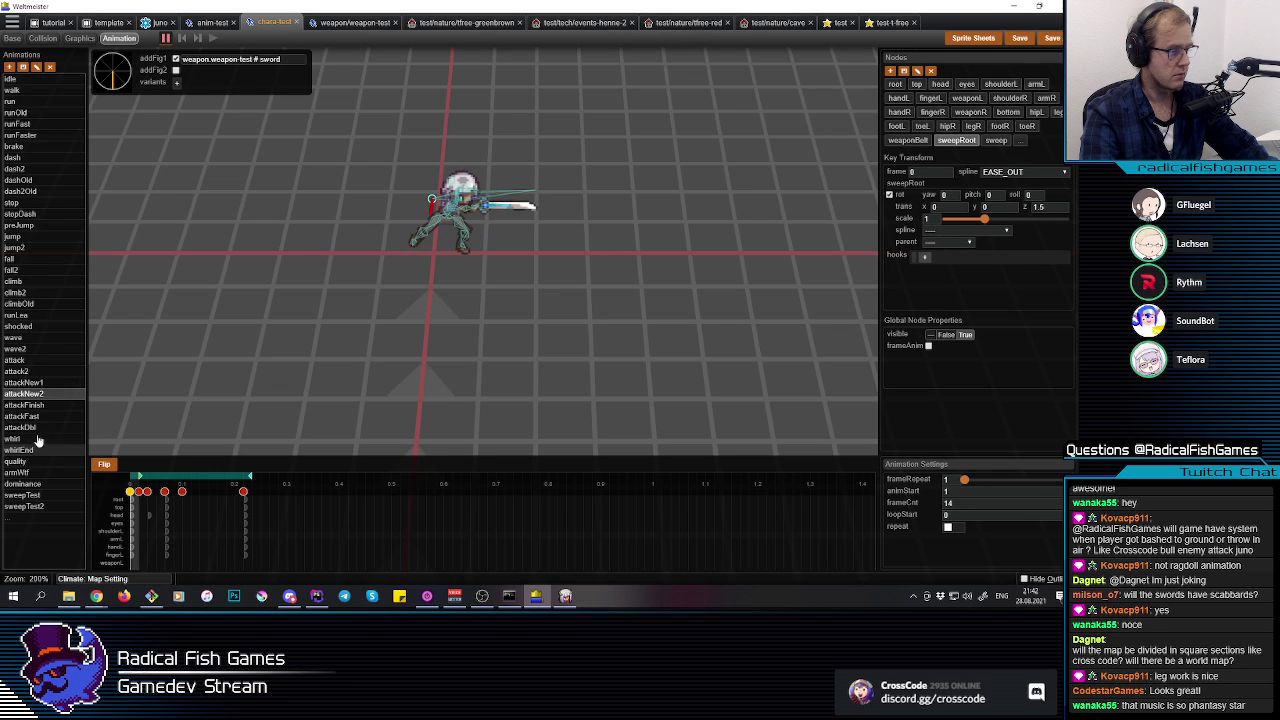
pyautogui.click(169, 543)
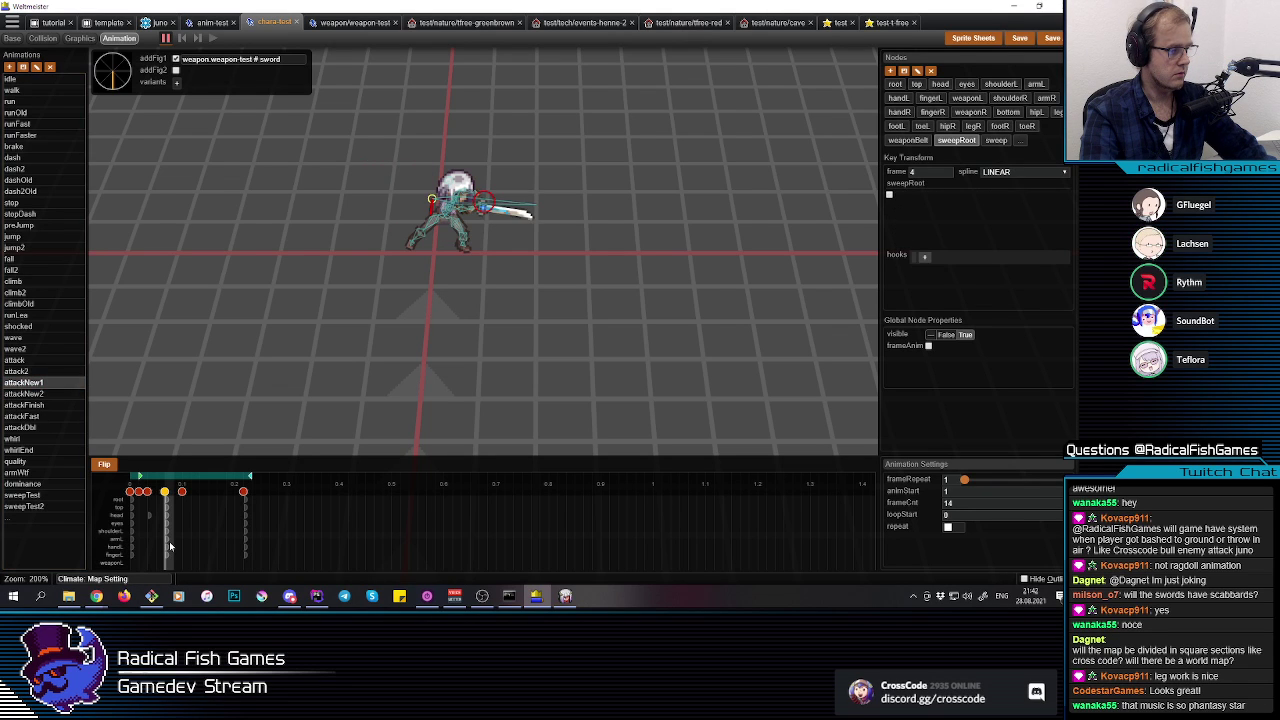
pyautogui.click(129, 535)
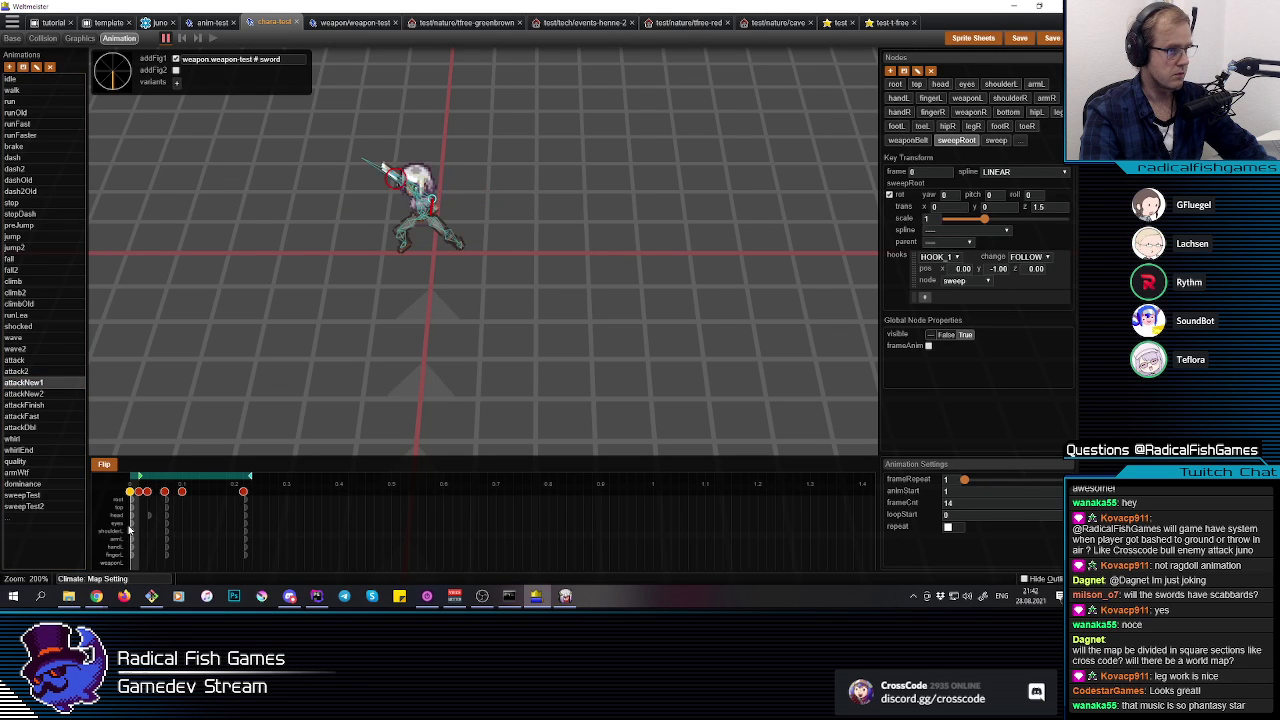
pyautogui.click(48, 395)
pyautogui.click(168, 519)
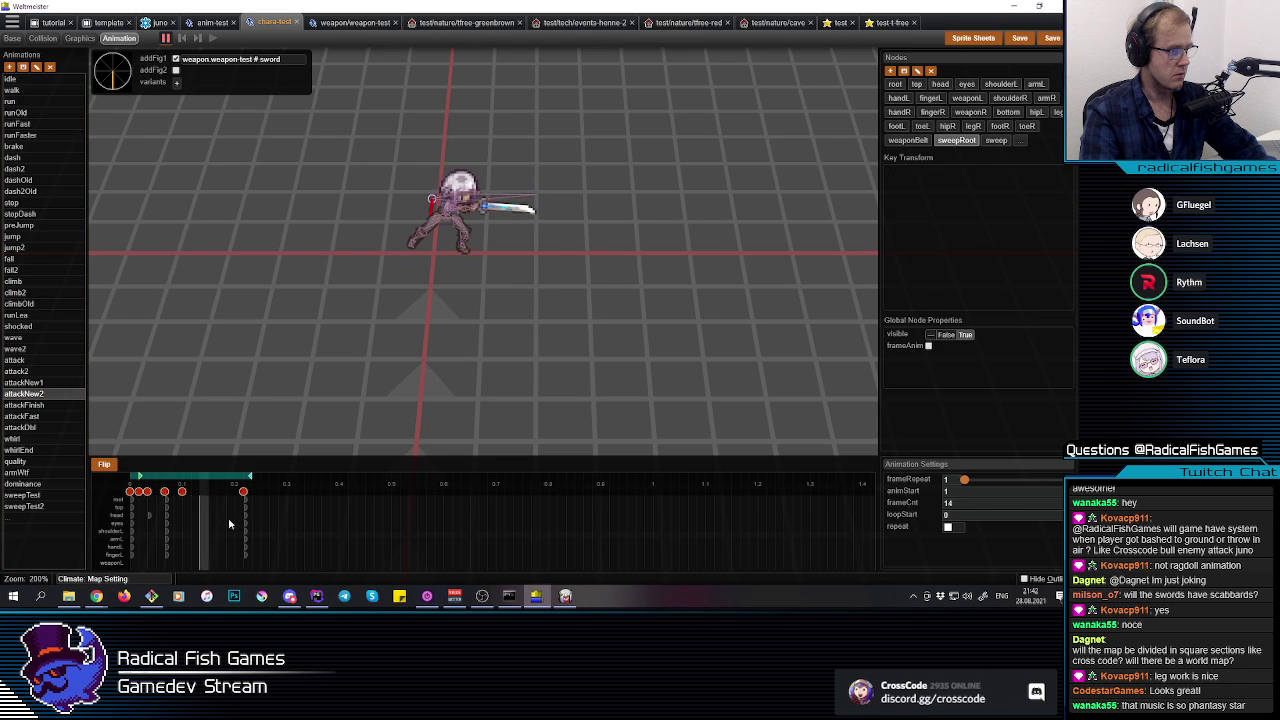
pyautogui.click(244, 520)
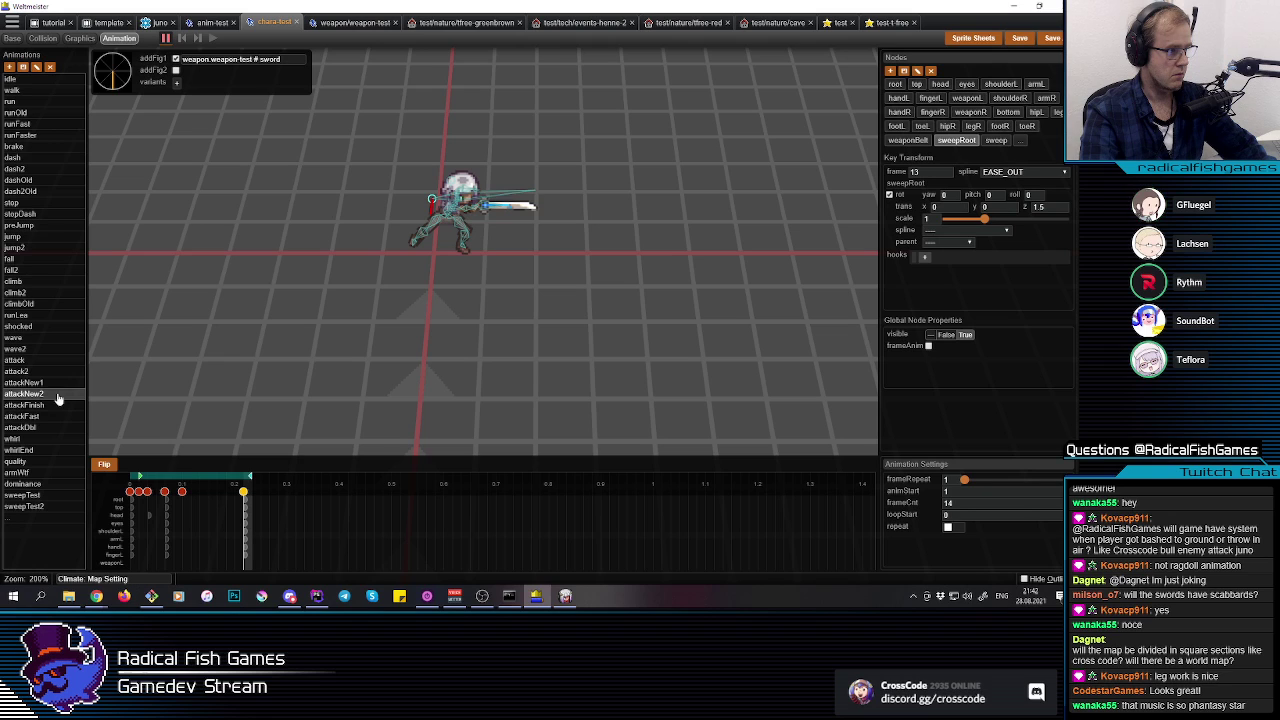
pyautogui.click(49, 384)
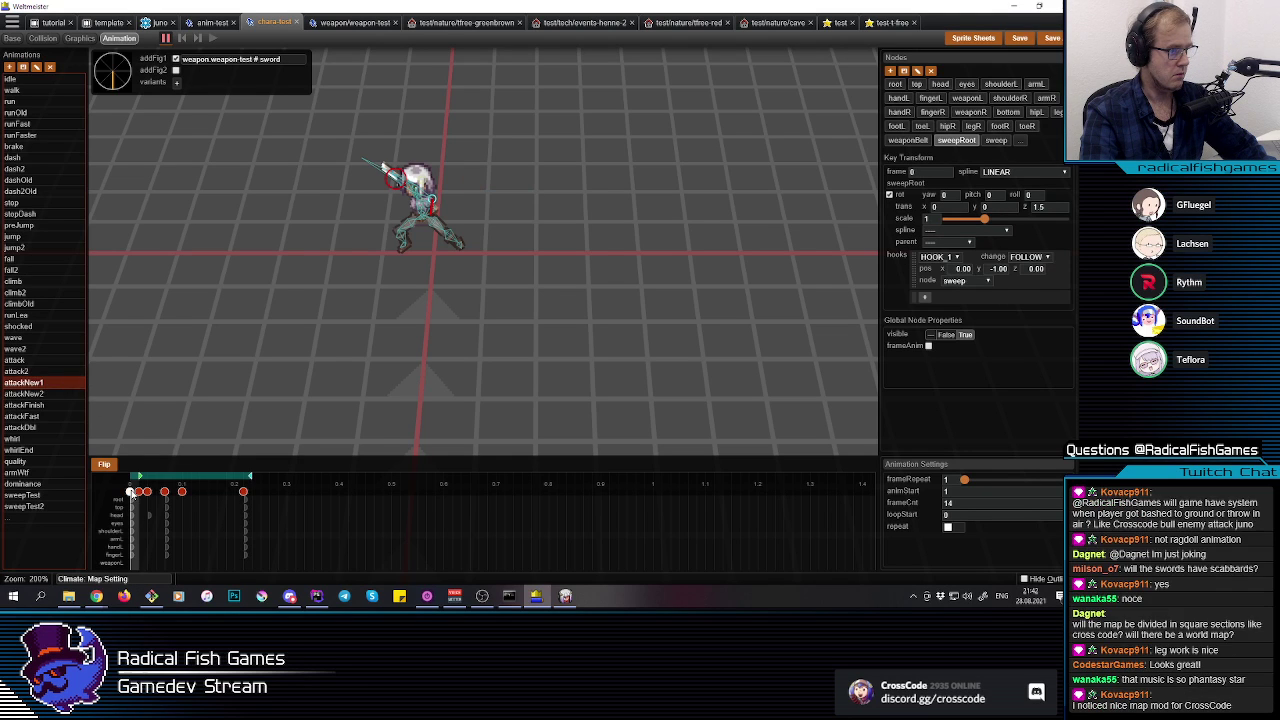
# Step: Paste the frame 0 keyframe of attackNew1 onto the last keyframe of attackNew2, at frame 13
pyautogui.click(40, 394)
pyautogui.click(244, 513)
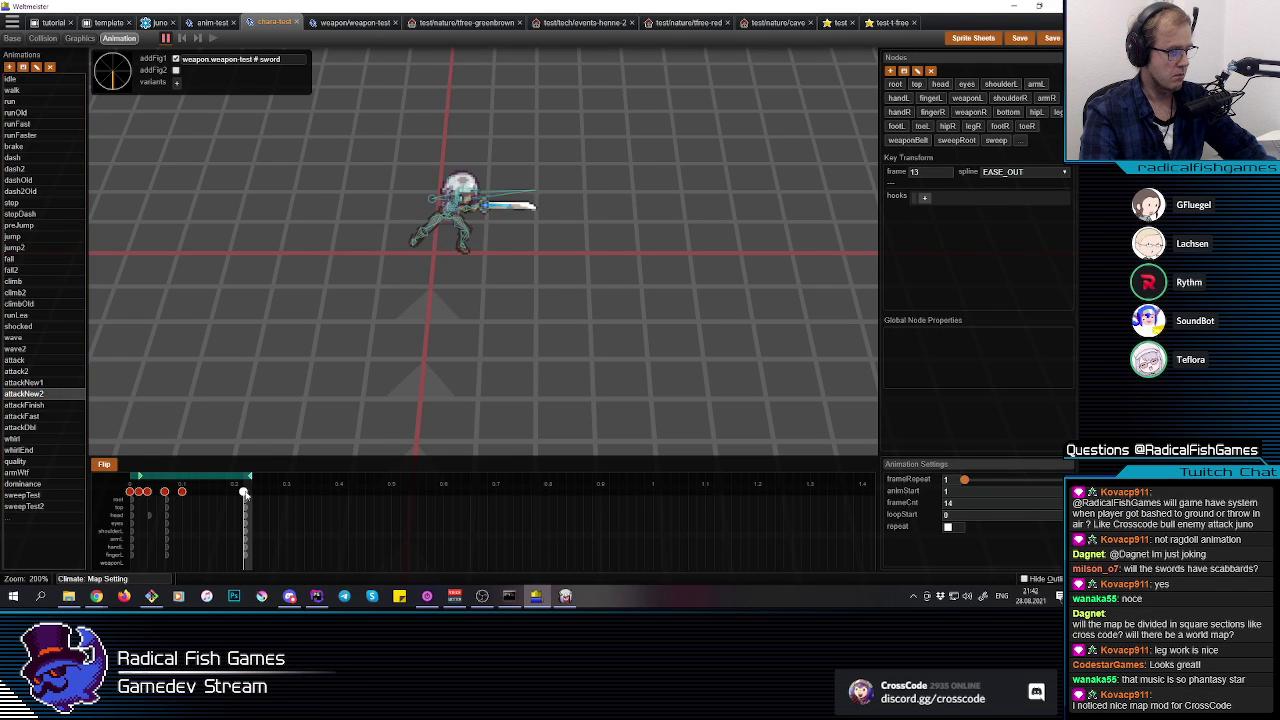
pyautogui.click(244, 493)
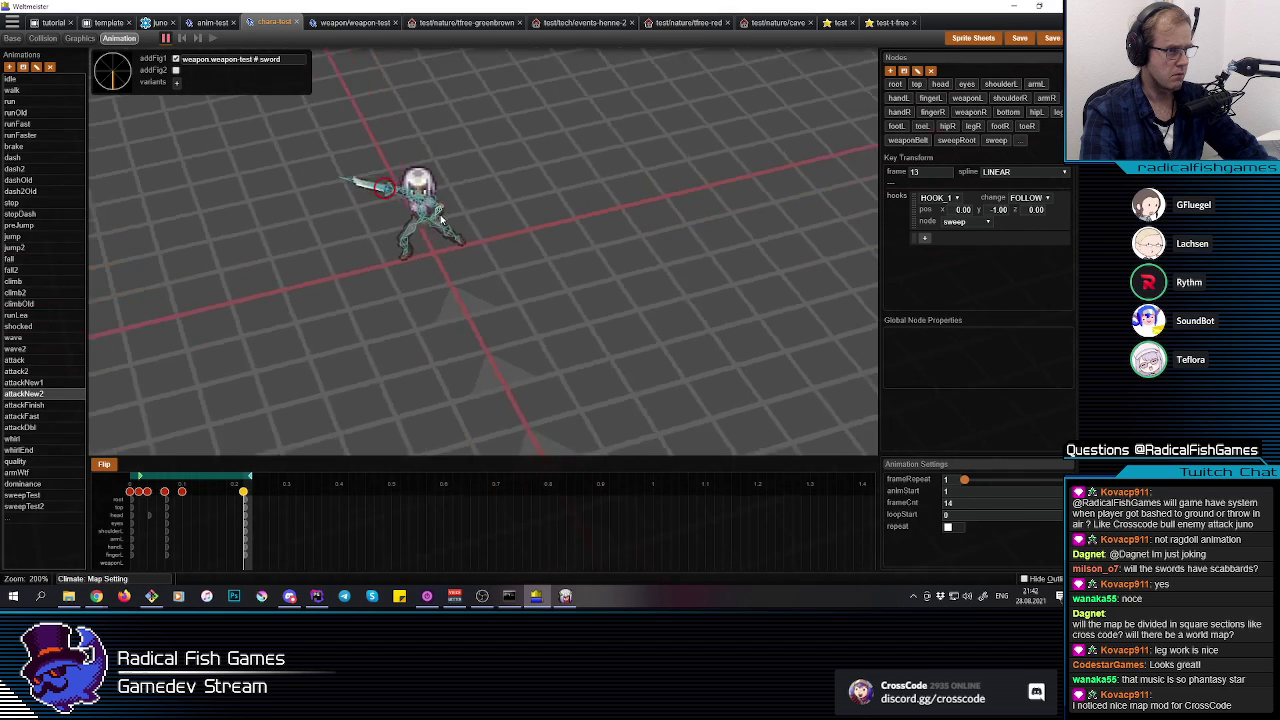
# Step: Rotate the handR node at frame 13 of attackNew2 to about yaw 0.46, pitch 3.51 and roll 16.47
pyautogui.click(405, 191)
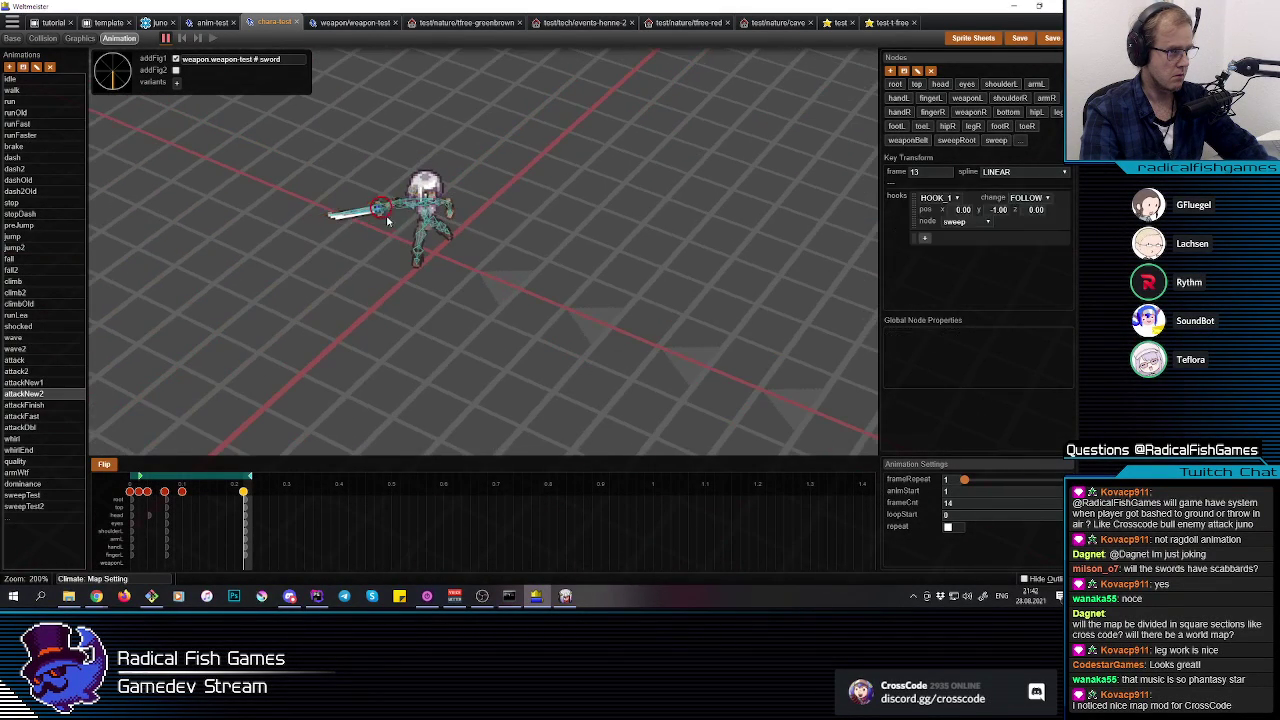
pyautogui.click(395, 209)
pyautogui.moveTo(407, 236); pyautogui.dragTo(383, 212, button='middle')
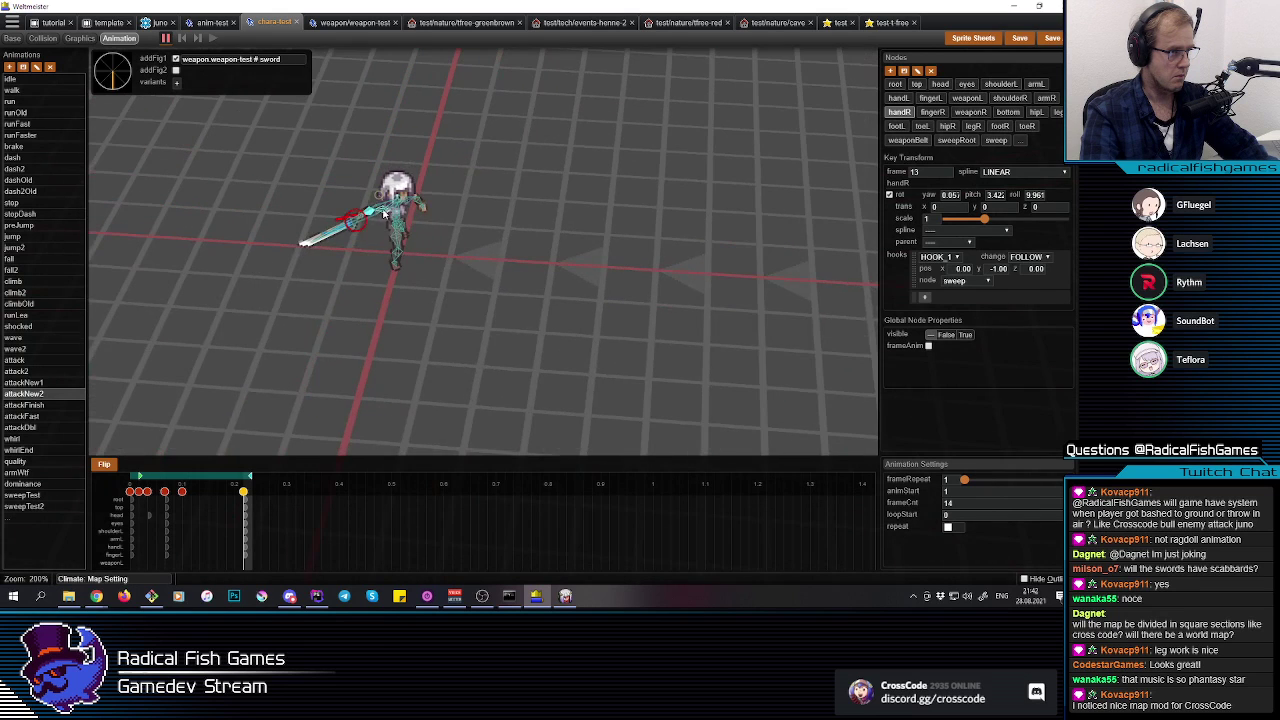
pyautogui.click(383, 212)
pyautogui.click(393, 228)
pyautogui.moveTo(399, 242); pyautogui.dragTo(430, 236)
pyautogui.moveTo(404, 237); pyautogui.dragTo(363, 207, button='middle')
pyautogui.click(364, 208)
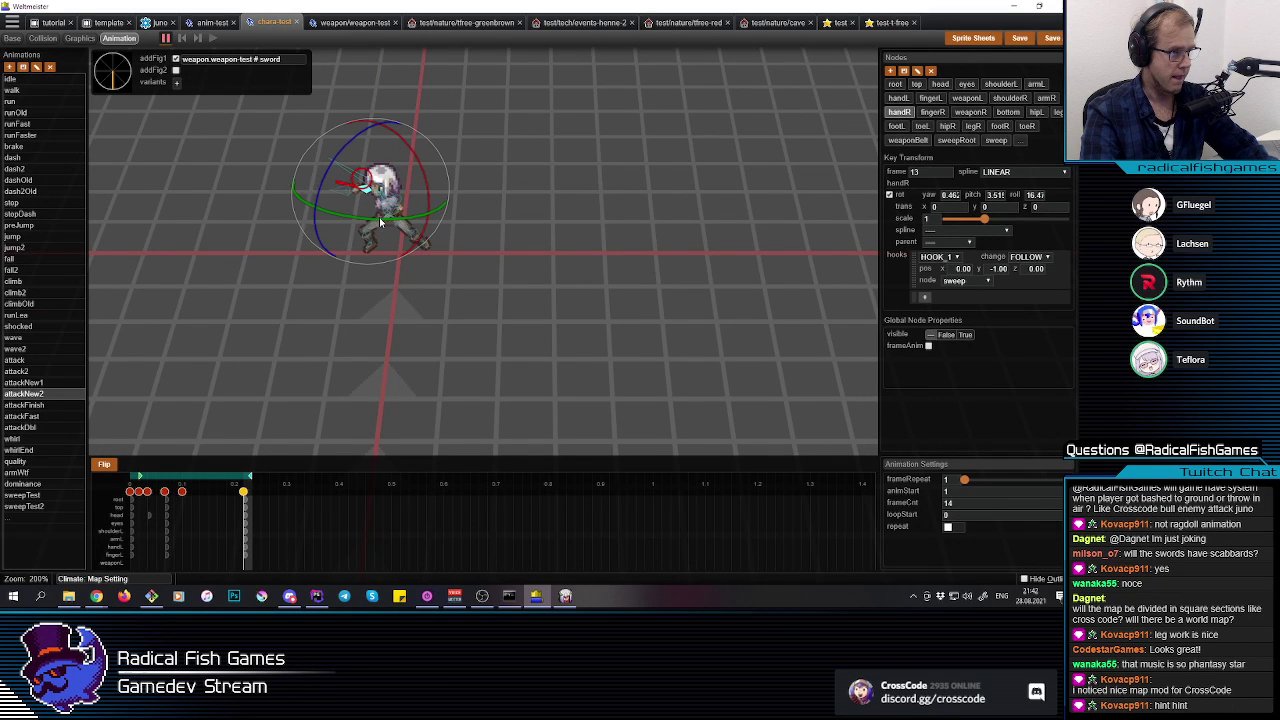
# Step: Rotate the top node at frame 13 to about yaw 34.6, pitch -23.5 and roll -9.72
pyautogui.moveTo(379, 222); pyautogui.dragTo(384, 200, button='middle')
pyautogui.click(384, 200)
pyautogui.click(387, 209)
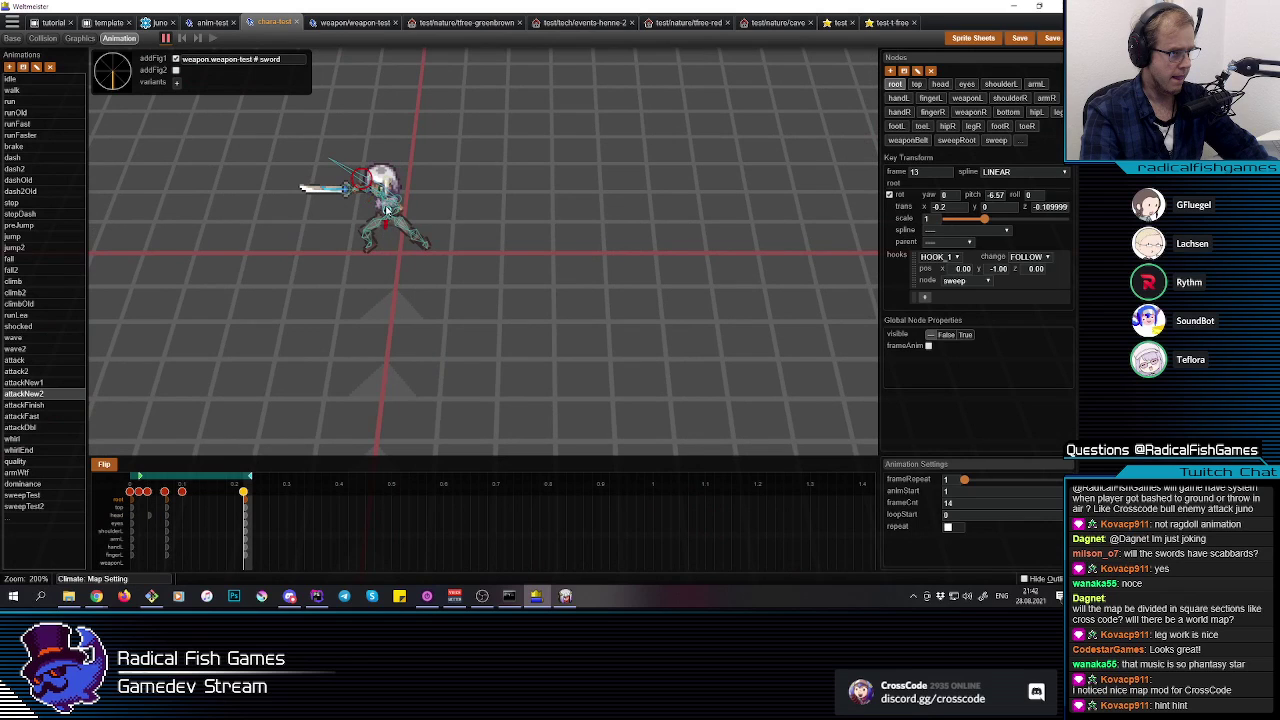
pyautogui.moveTo(391, 213)
pyautogui.mouseDown(button='middle')
pyautogui.moveTo(434, 234)
pyautogui.moveTo(400, 217)
pyautogui.mouseUp(button='middle')
pyautogui.click(398, 217)
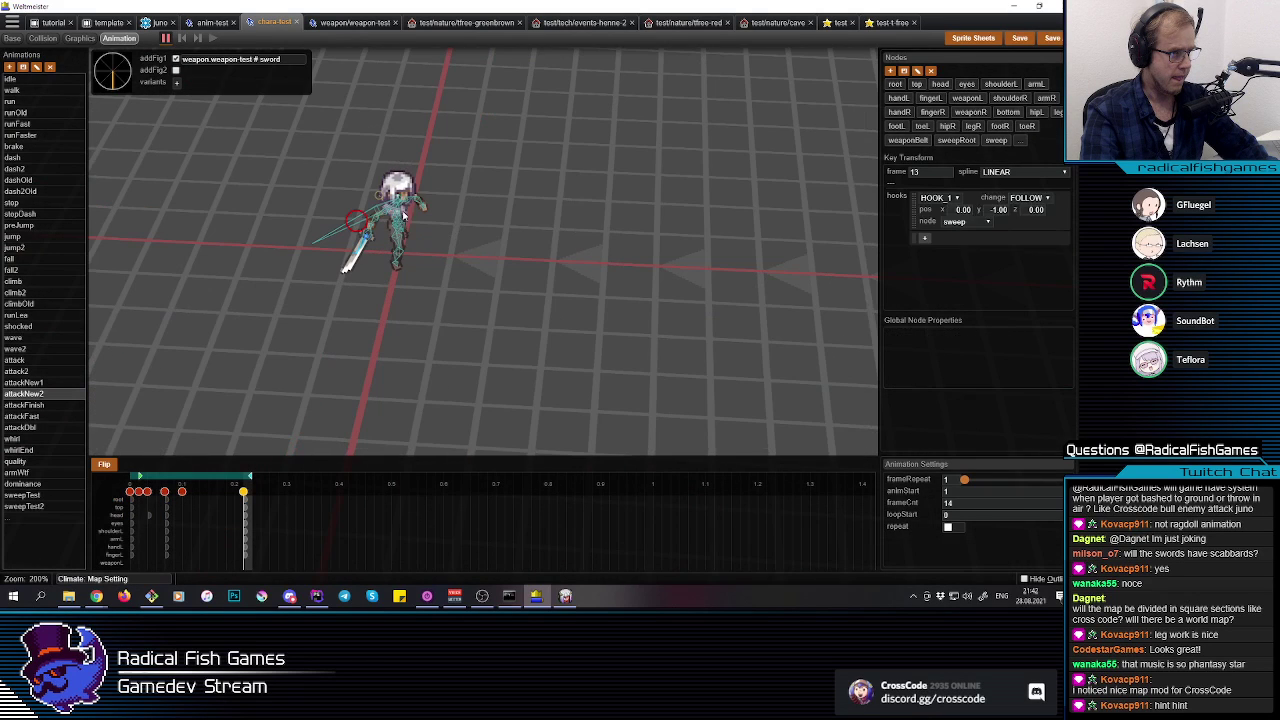
pyautogui.click(400, 215)
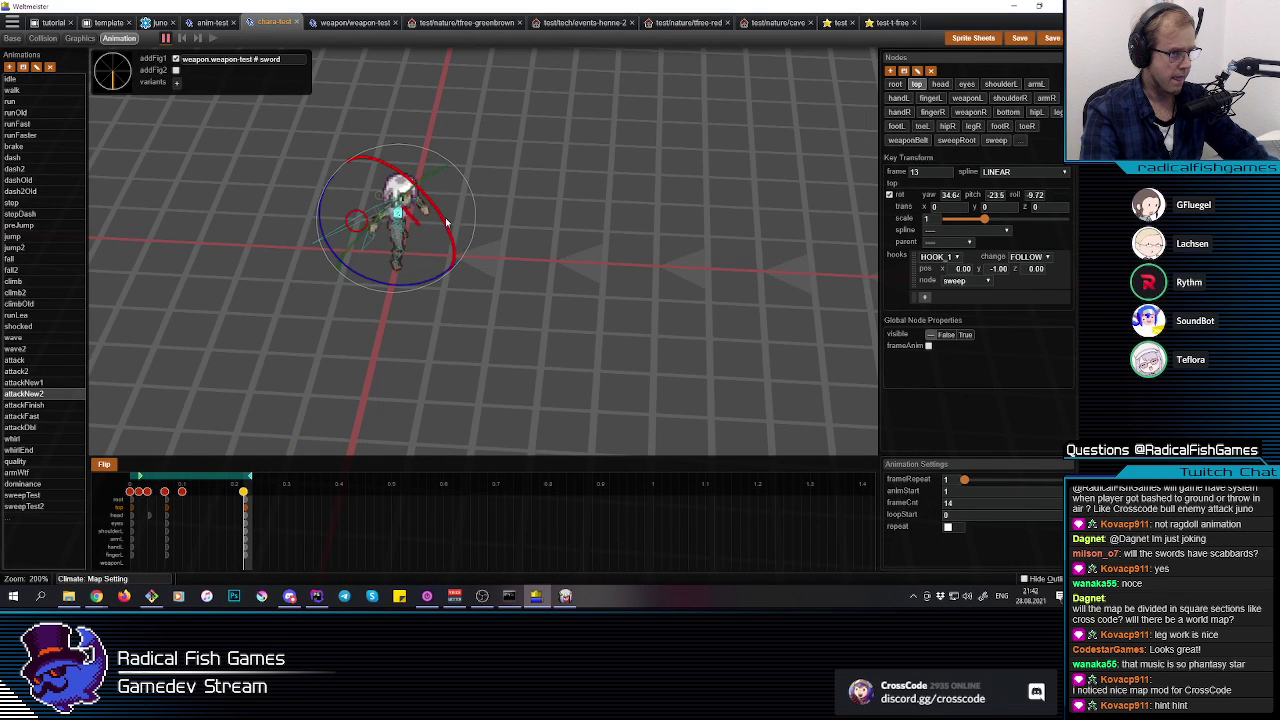
# Step: Turn the head node at frame 13 to about yaw -3.01, pitch 14.9 and roll 4.84
pyautogui.moveTo(447, 222); pyautogui.dragTo(380, 201, button='middle')
pyautogui.click(378, 200)
pyautogui.click(380, 203)
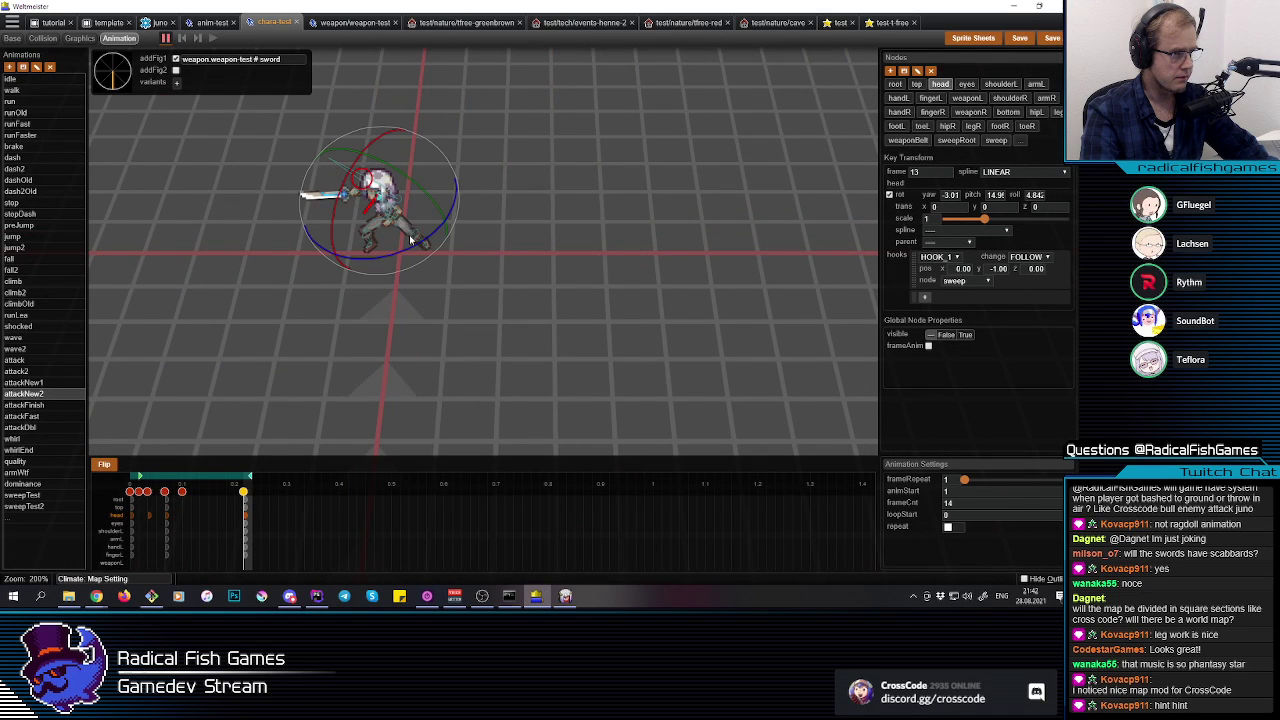
pyautogui.moveTo(386, 230); pyautogui.dragTo(381, 218, button='middle')
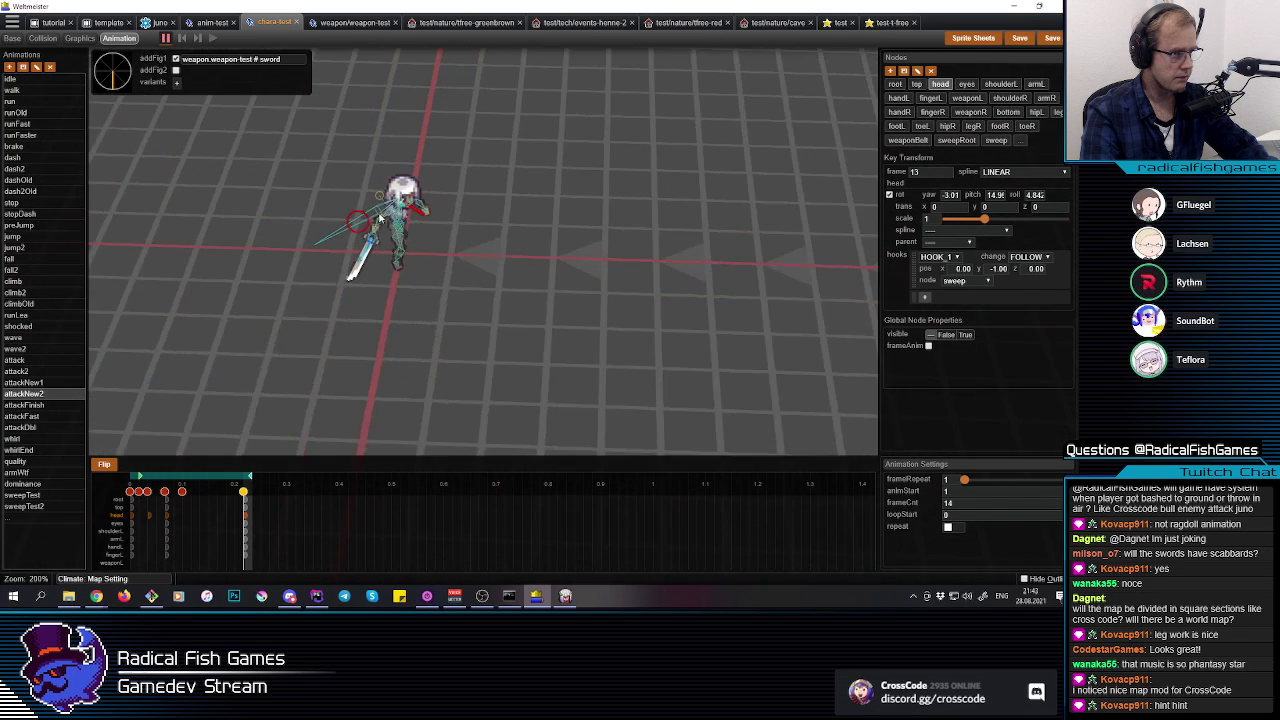
# Step: Align the sweep node with the sword at frame 13, at a yaw of about 108.2
pyautogui.click(381, 218)
pyautogui.moveTo(380, 250); pyautogui.dragTo(397, 256)
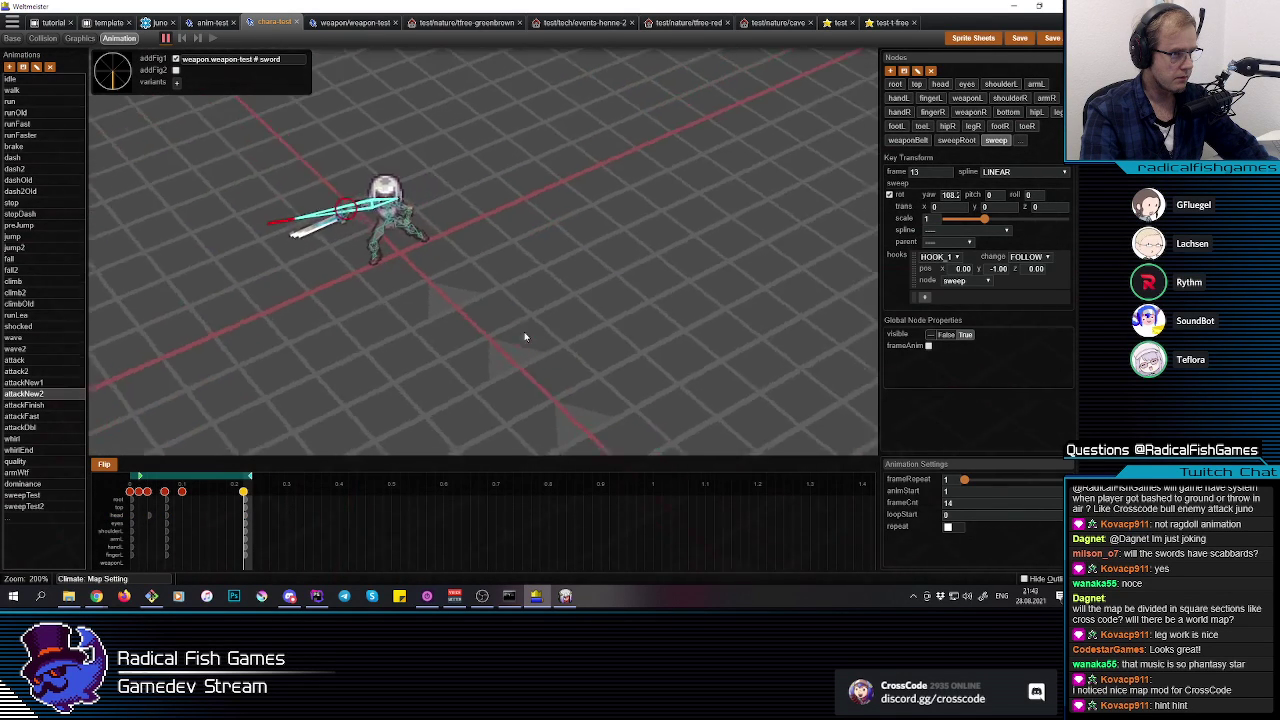
pyautogui.click(525, 336)
pyautogui.moveTo(419, 281); pyautogui.dragTo(431, 277, button='middle')
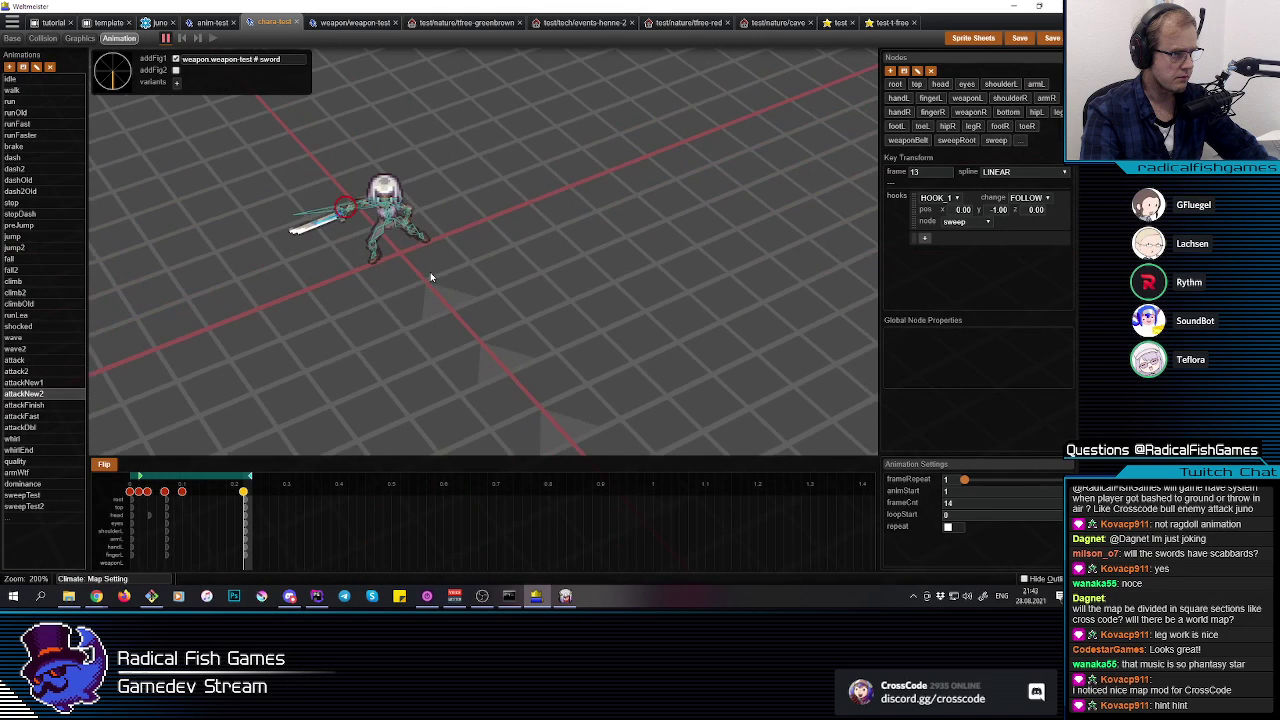
# Step: Delete the attackNew2 keyframe just before the 0.1 s mark and return to the keyframe at frame 13
pyautogui.moveTo(172, 521); pyautogui.dragTo(245, 527)
pyautogui.click(165, 491)
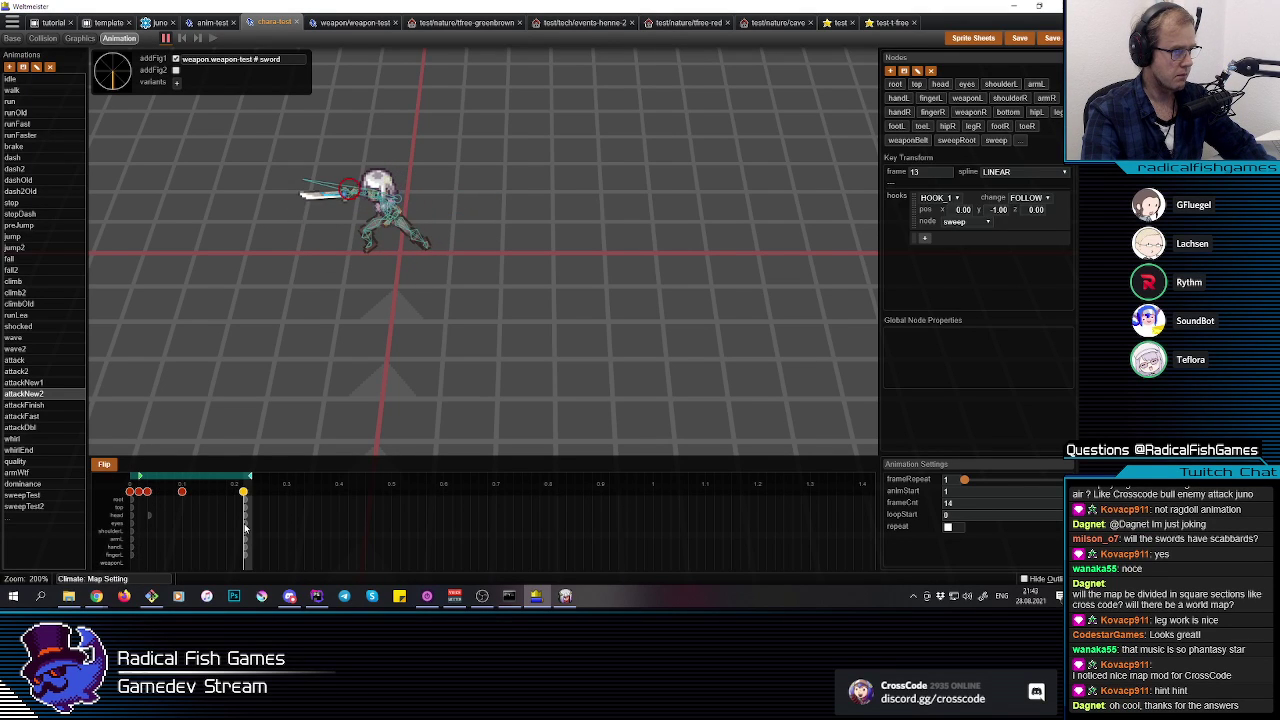
pyautogui.click(240, 510)
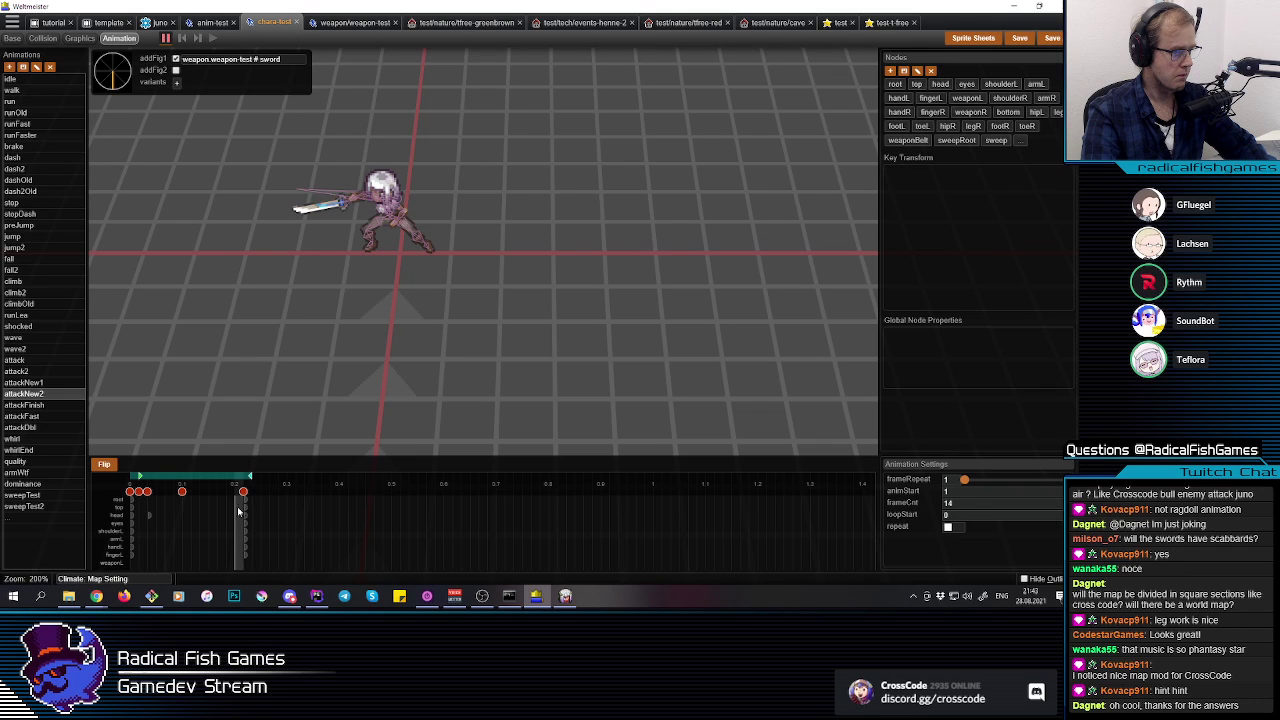
pyautogui.click(244, 512)
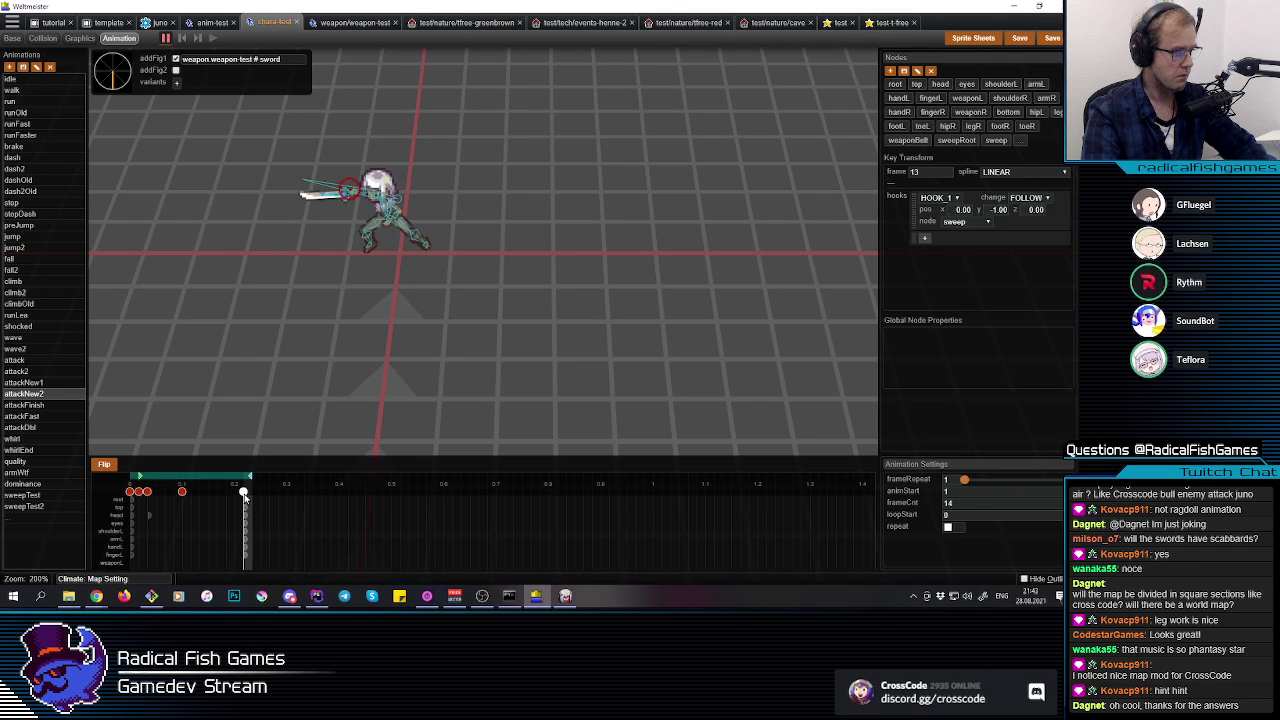
pyautogui.moveTo(224, 521); pyautogui.dragTo(243, 515)
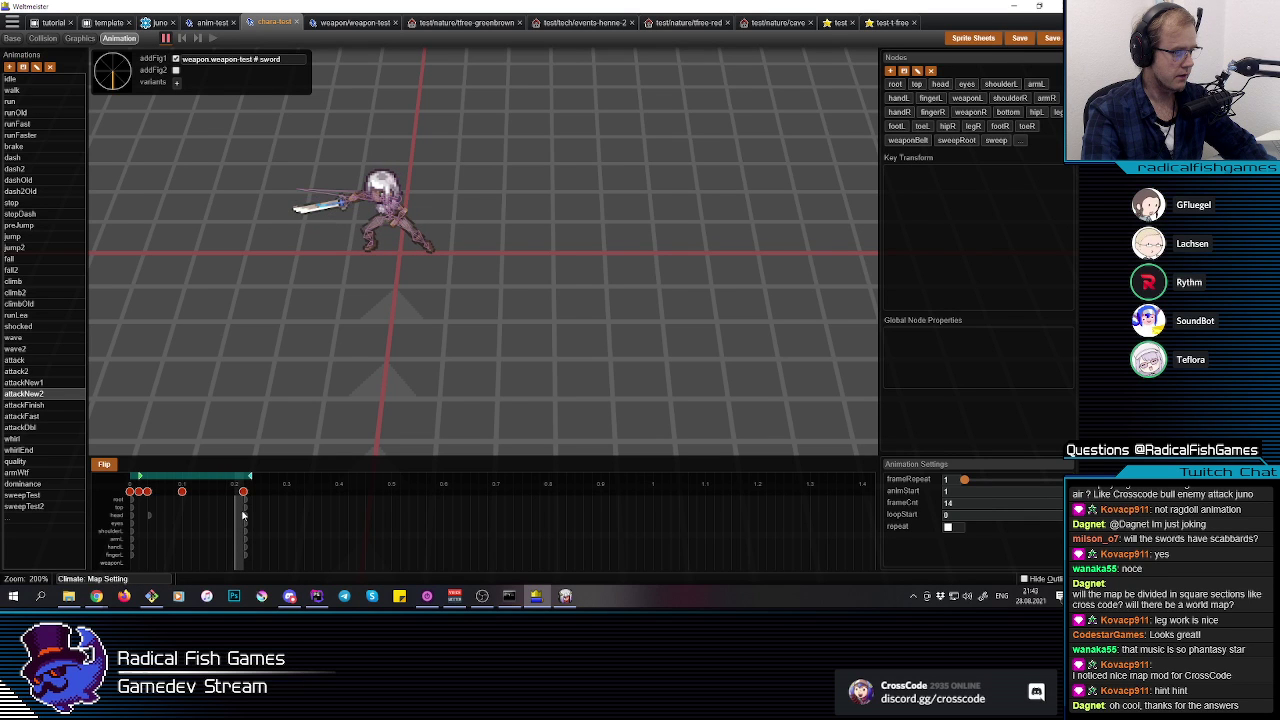
pyautogui.click(243, 491)
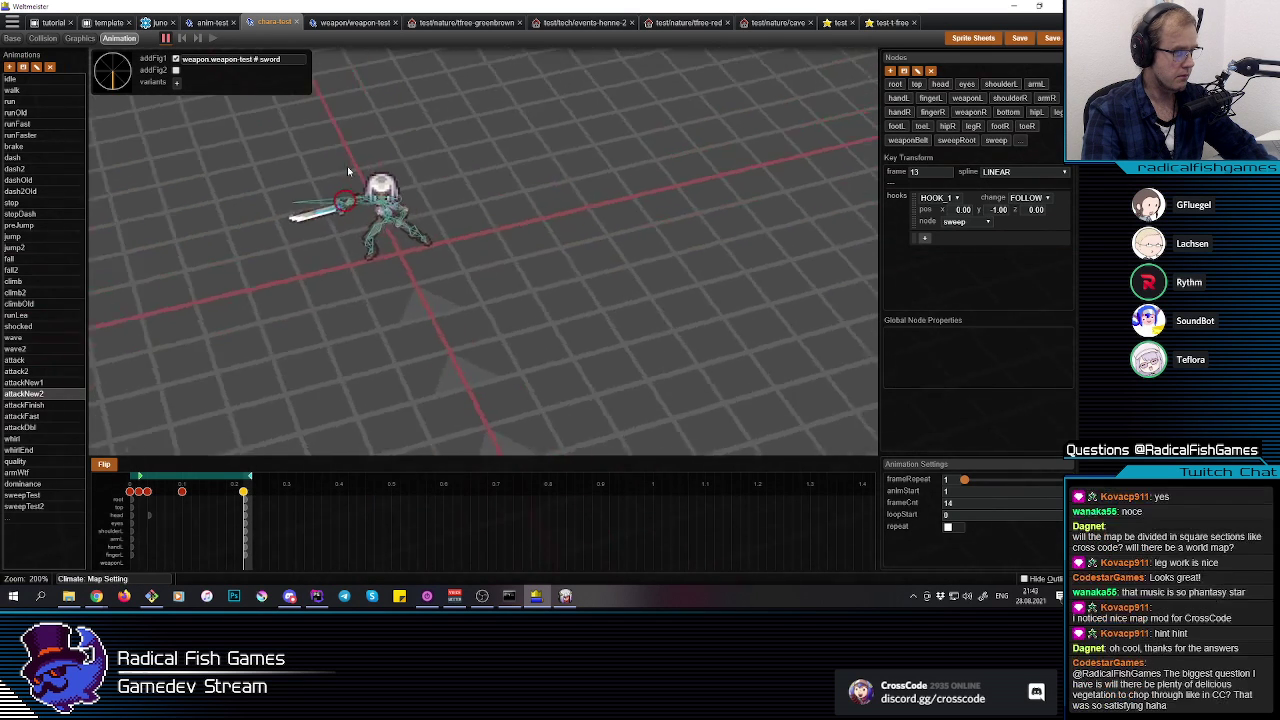
# Step: Rotate handR at frame 13 to a pitch of about -4.43 and armR to about yaw -74.4, pitch -69.2, roll 27.02
pyautogui.click(352, 211)
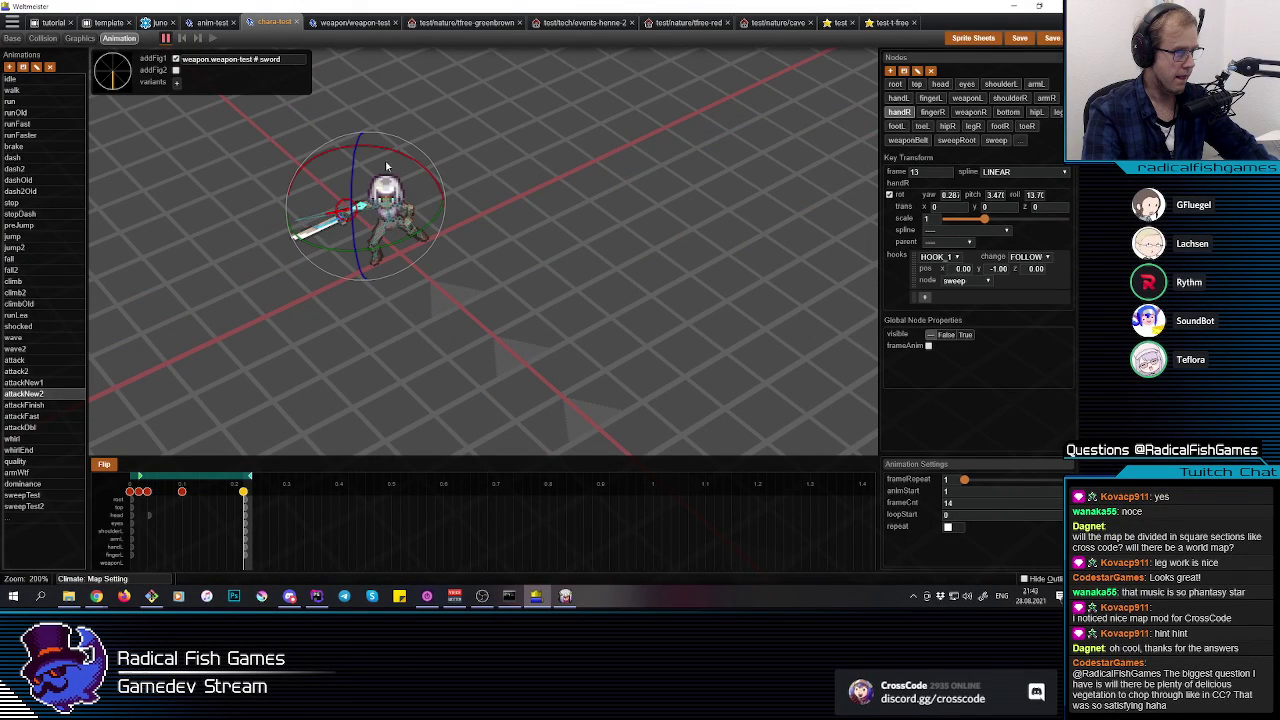
pyautogui.click(372, 212)
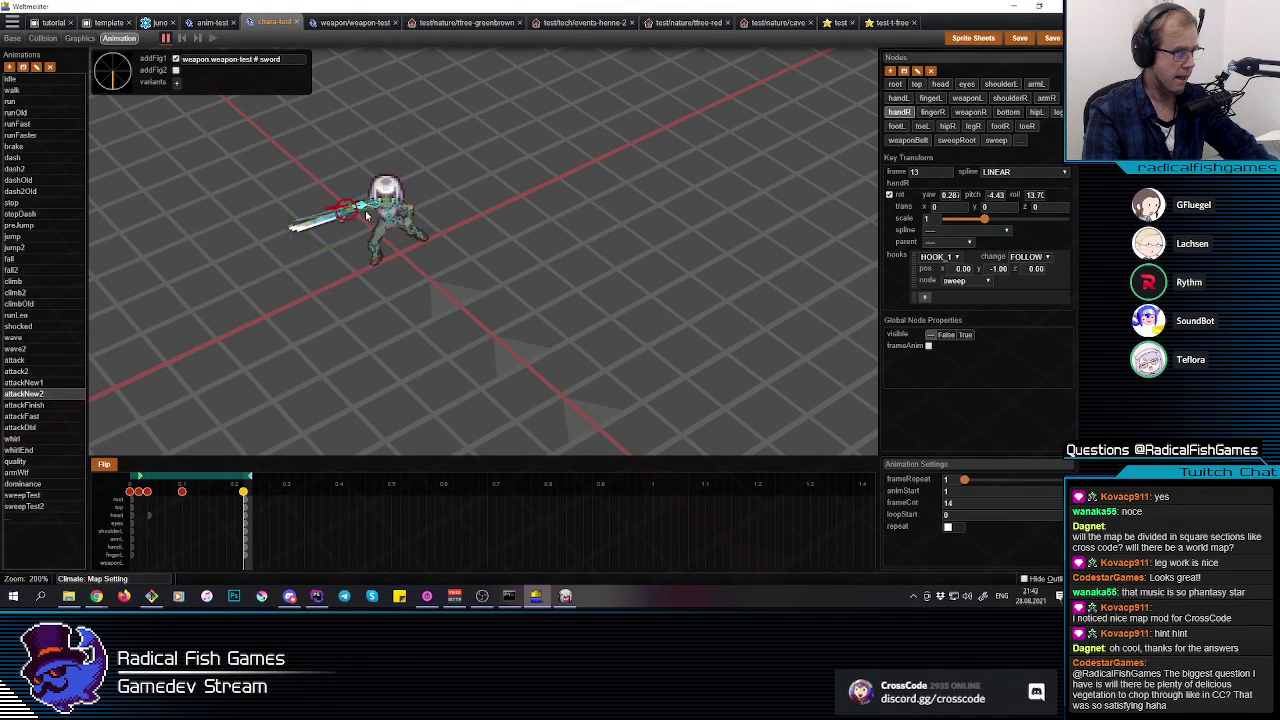
pyautogui.click(375, 213)
pyautogui.moveTo(381, 252); pyautogui.dragTo(367, 252)
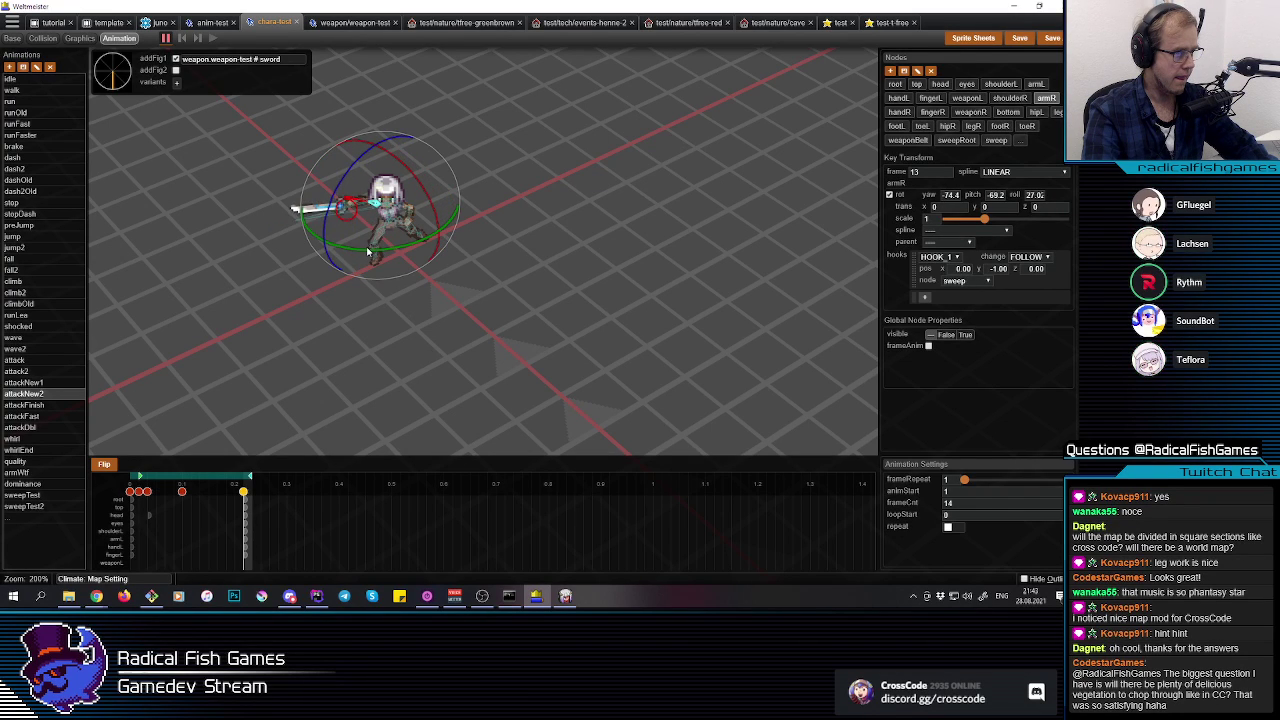
# Step: Rotate the weaponR node at frame 13 to about yaw 99.57, pitch -33.3 and roll 29.91
pyautogui.click(359, 231)
pyautogui.moveTo(368, 238); pyautogui.dragTo(386, 229)
pyautogui.moveTo(393, 294); pyautogui.dragTo(365, 307, button='middle')
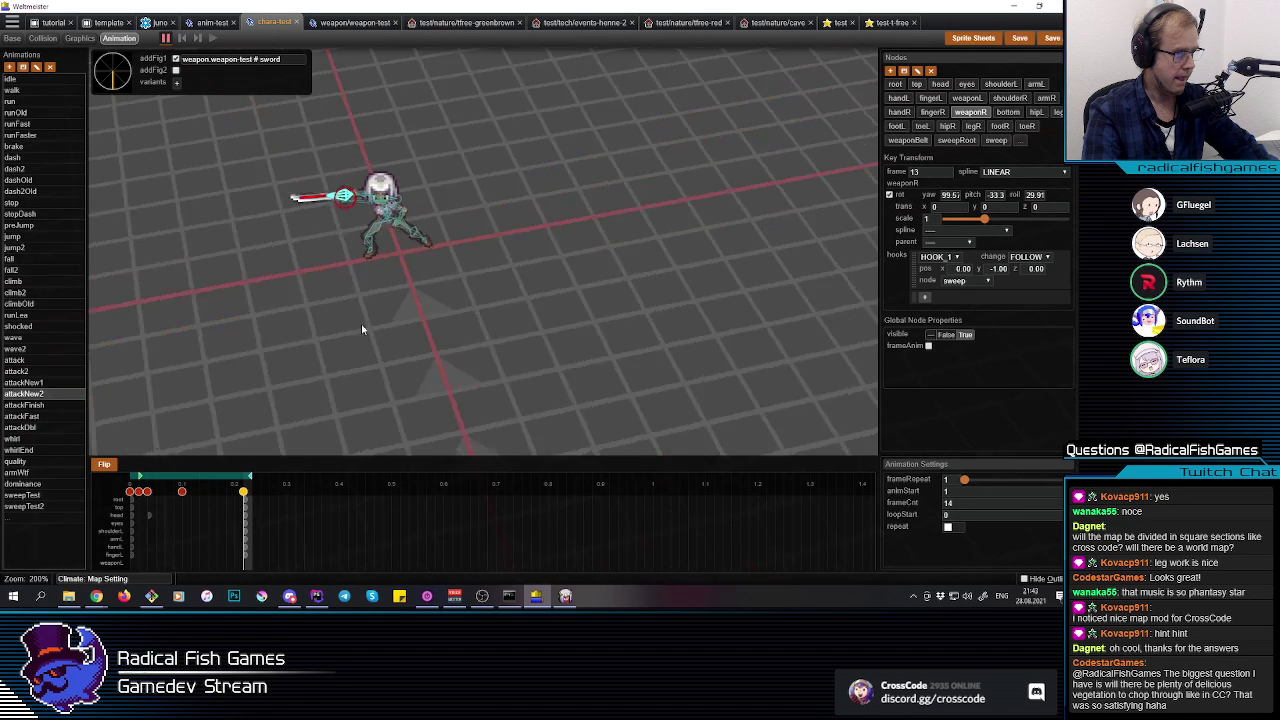
pyautogui.moveTo(364, 307); pyautogui.dragTo(343, 409)
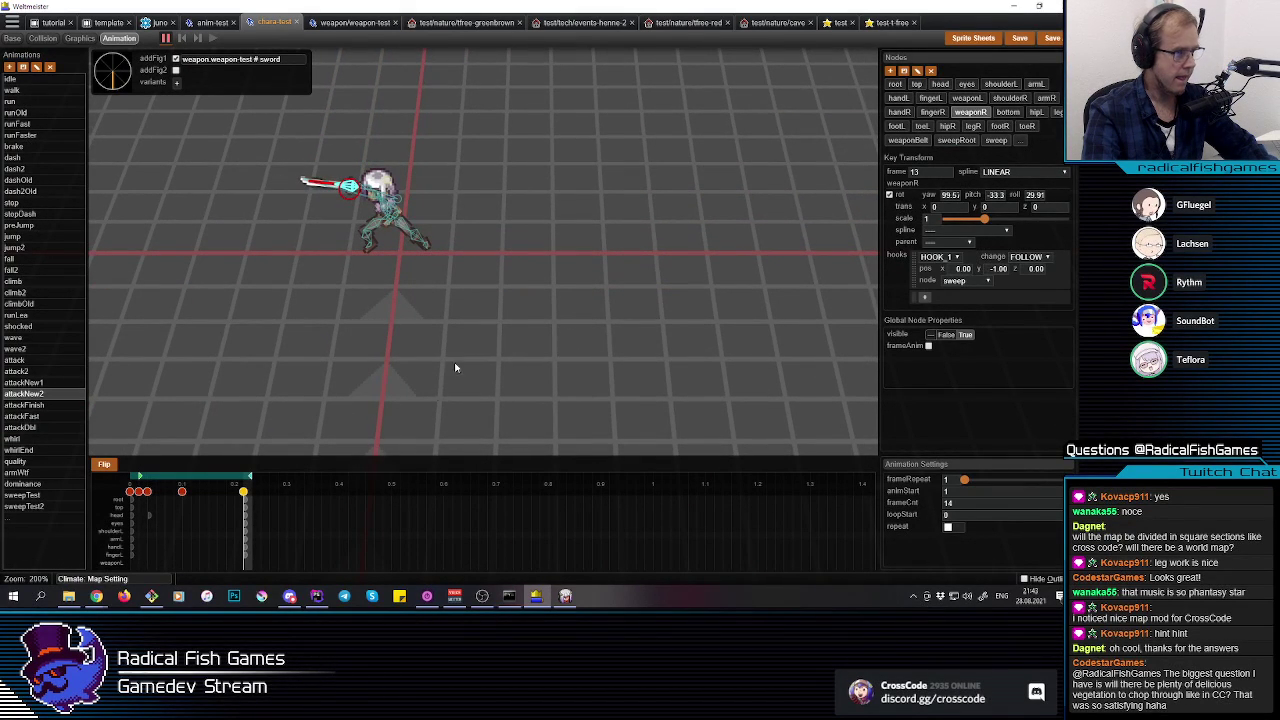
pyautogui.click(472, 329)
# Step: Repose armL and handL at frame 13, rotating handL to about yaw -19.4, pitch 107 and roll -22.9
pyautogui.moveTo(401, 282); pyautogui.dragTo(398, 212)
pyautogui.click(397, 208)
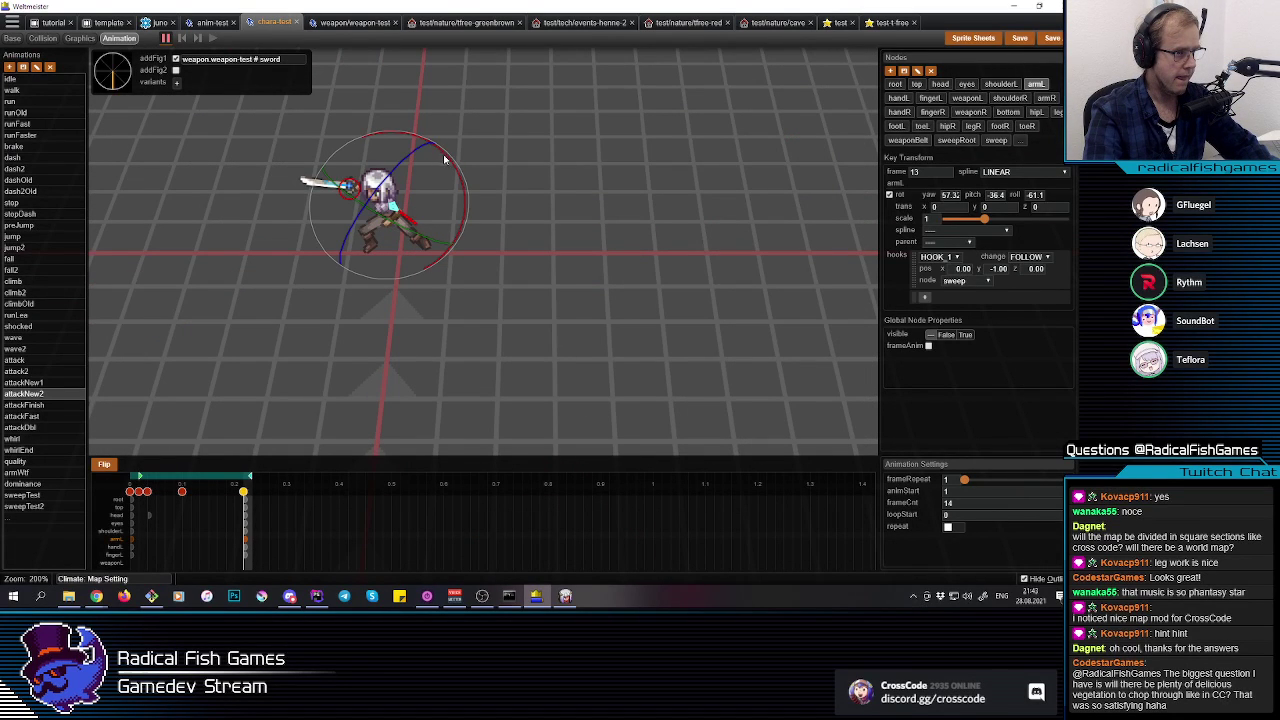
pyautogui.moveTo(443, 153); pyautogui.dragTo(436, 143)
pyautogui.click(398, 213)
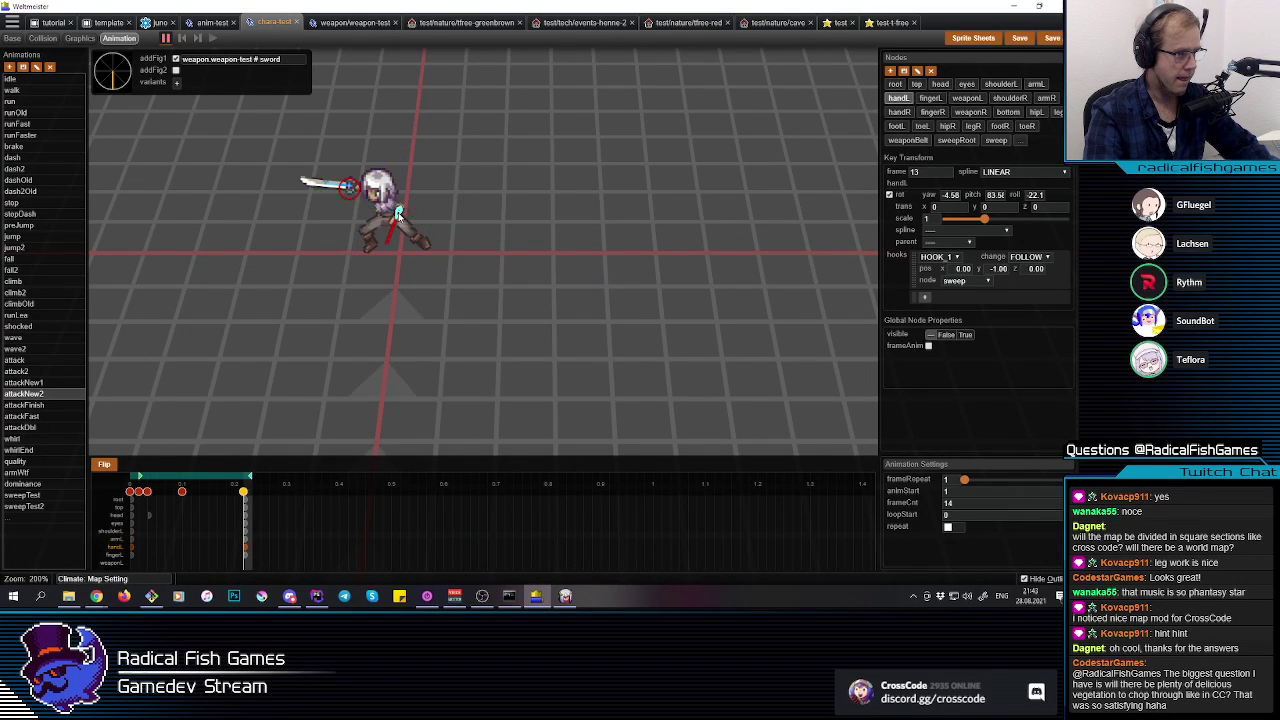
pyautogui.moveTo(372, 187); pyautogui.dragTo(366, 177)
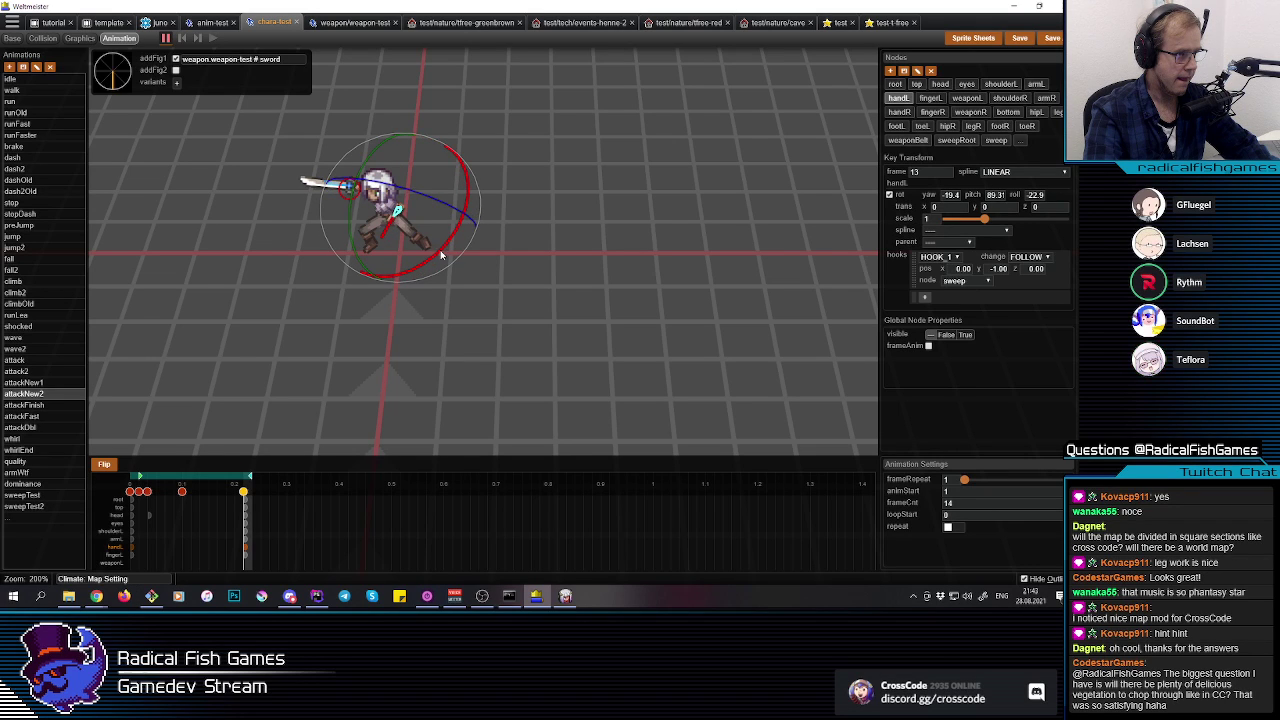
pyautogui.click(136, 546)
pyautogui.moveTo(136, 546); pyautogui.dragTo(295, 532)
pyautogui.click(248, 545)
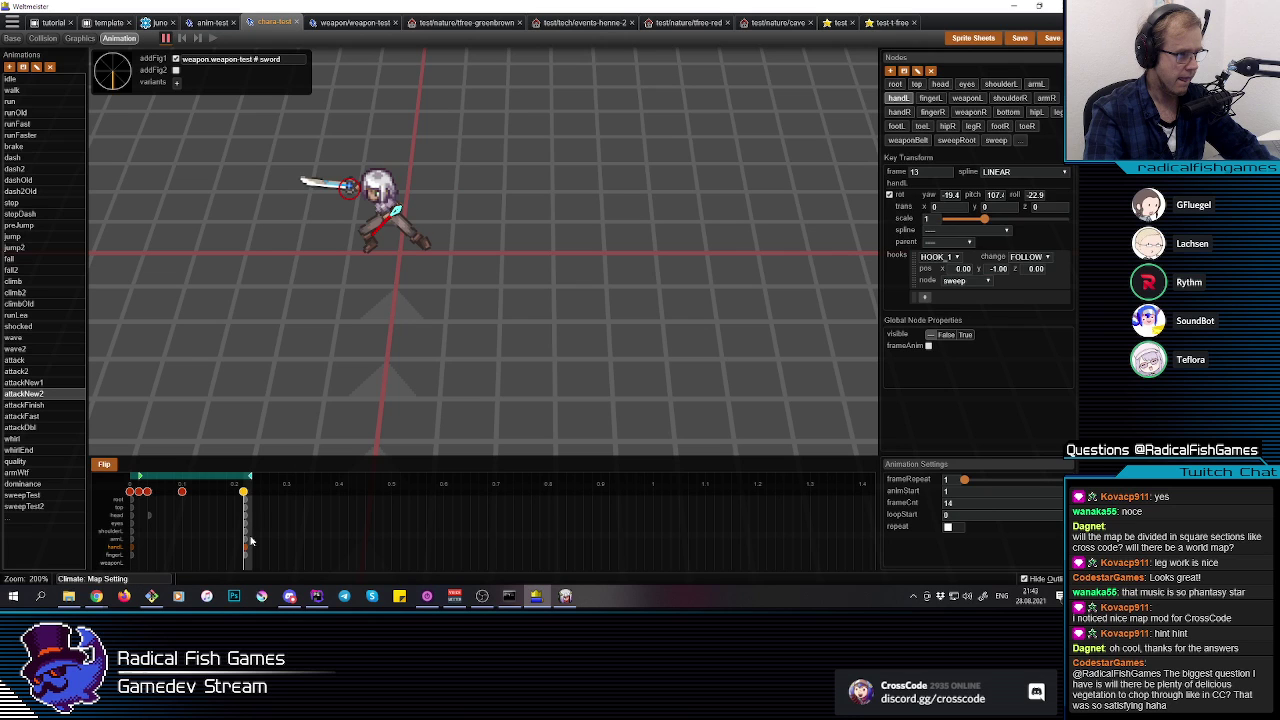
pyautogui.click(368, 247)
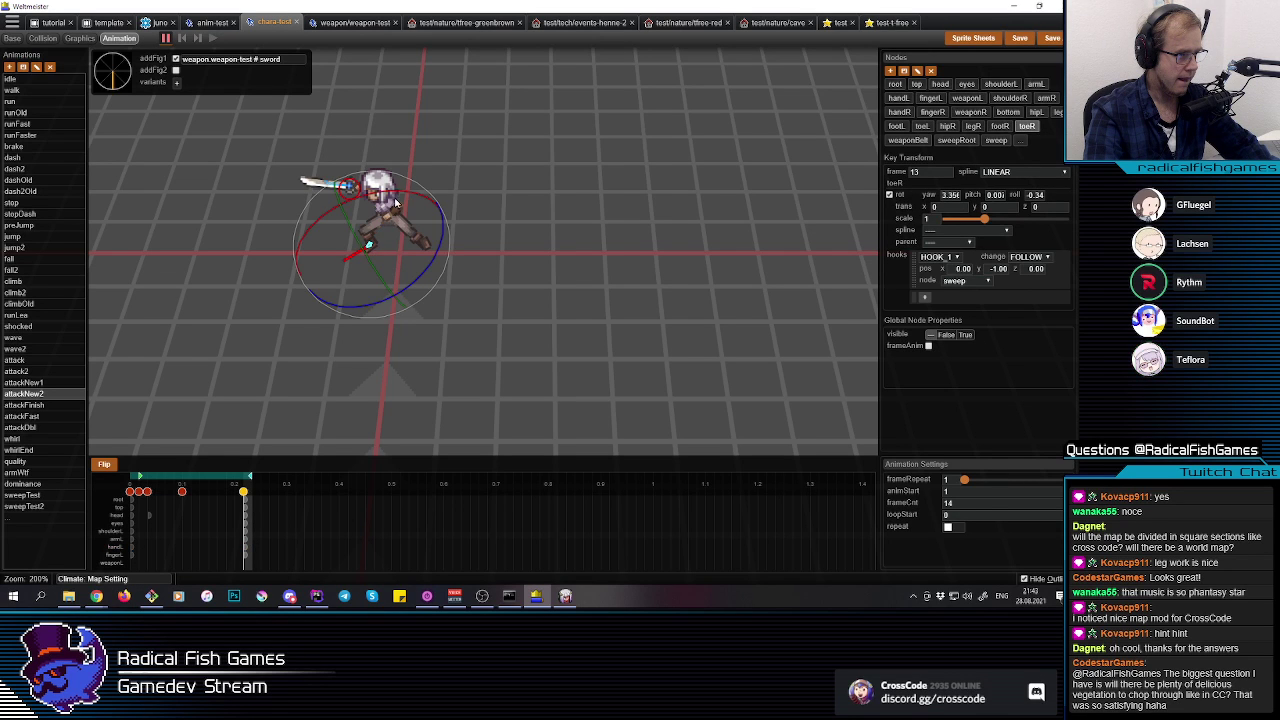
pyautogui.moveTo(512, 330); pyautogui.dragTo(404, 322)
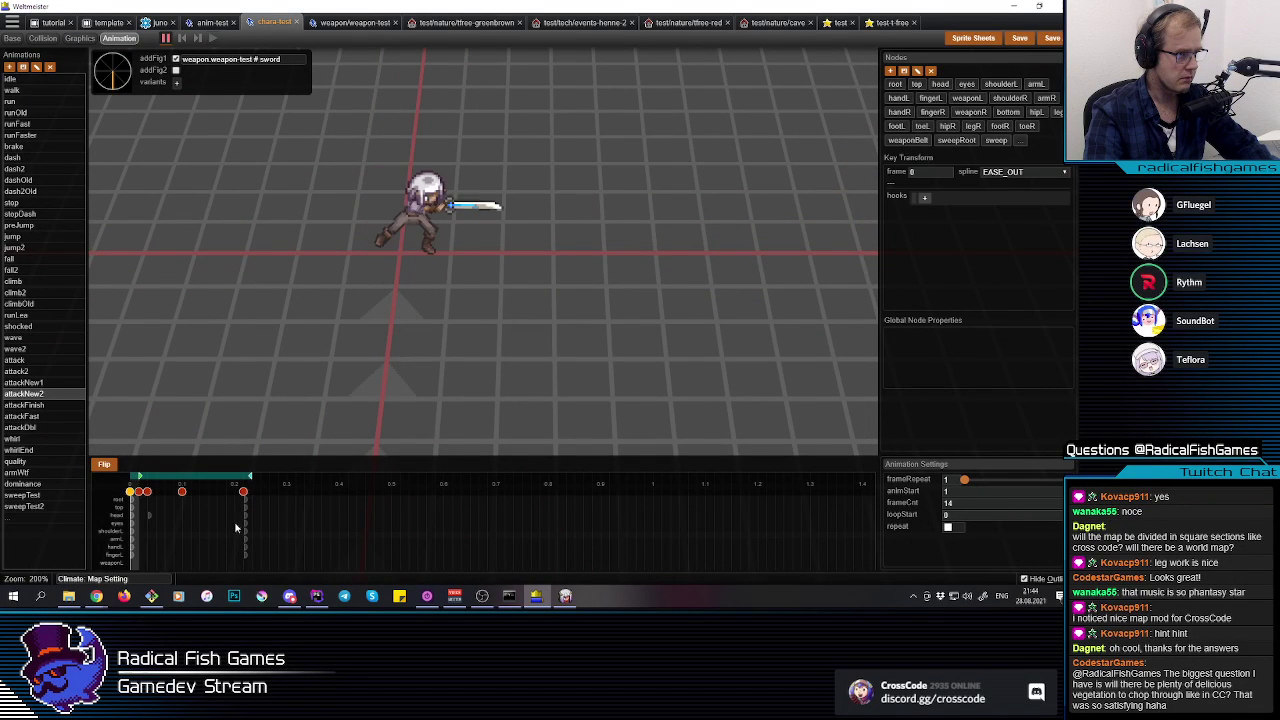
# Step: Tilt the sword slightly upward in the frame 0 pose of attackNew2
pyautogui.click(443, 208)
pyautogui.moveTo(445, 256); pyautogui.dragTo(461, 233)
pyautogui.click(461, 233)
pyautogui.click(443, 208)
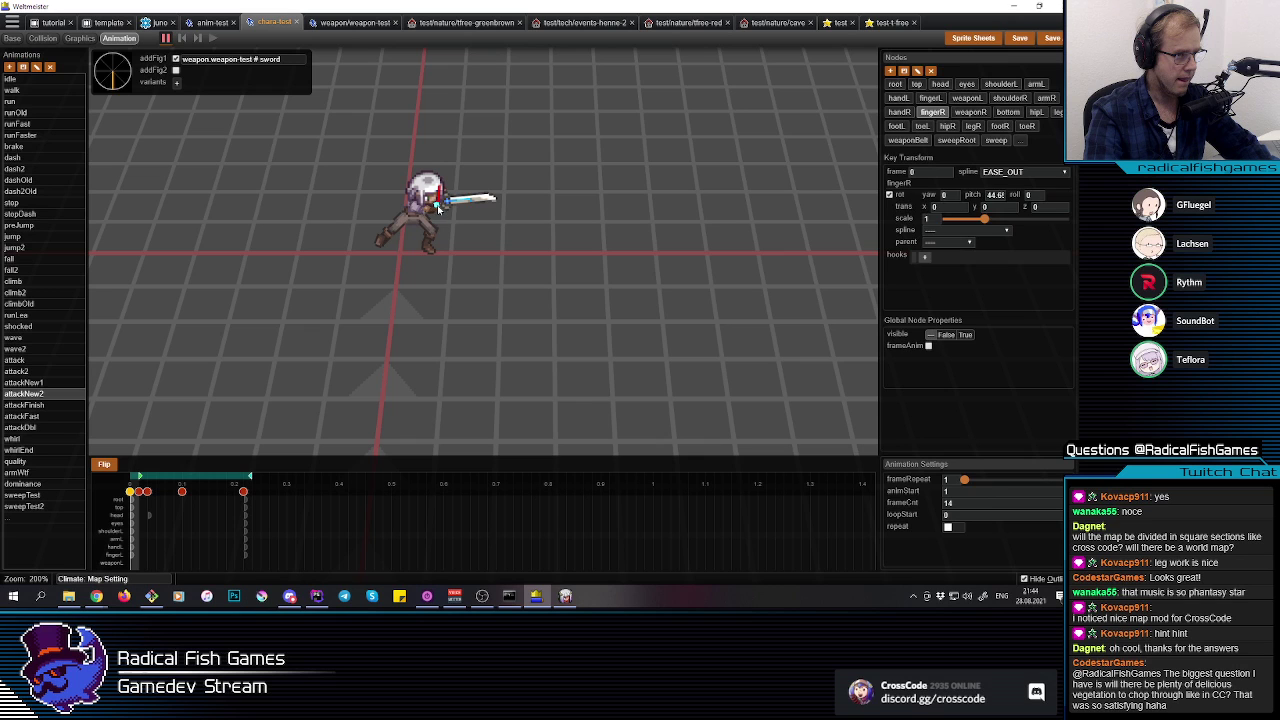
# Step: Compare the end pose at frame 13 of attackNew2 with its start pose at frame 0
pyautogui.click(250, 512)
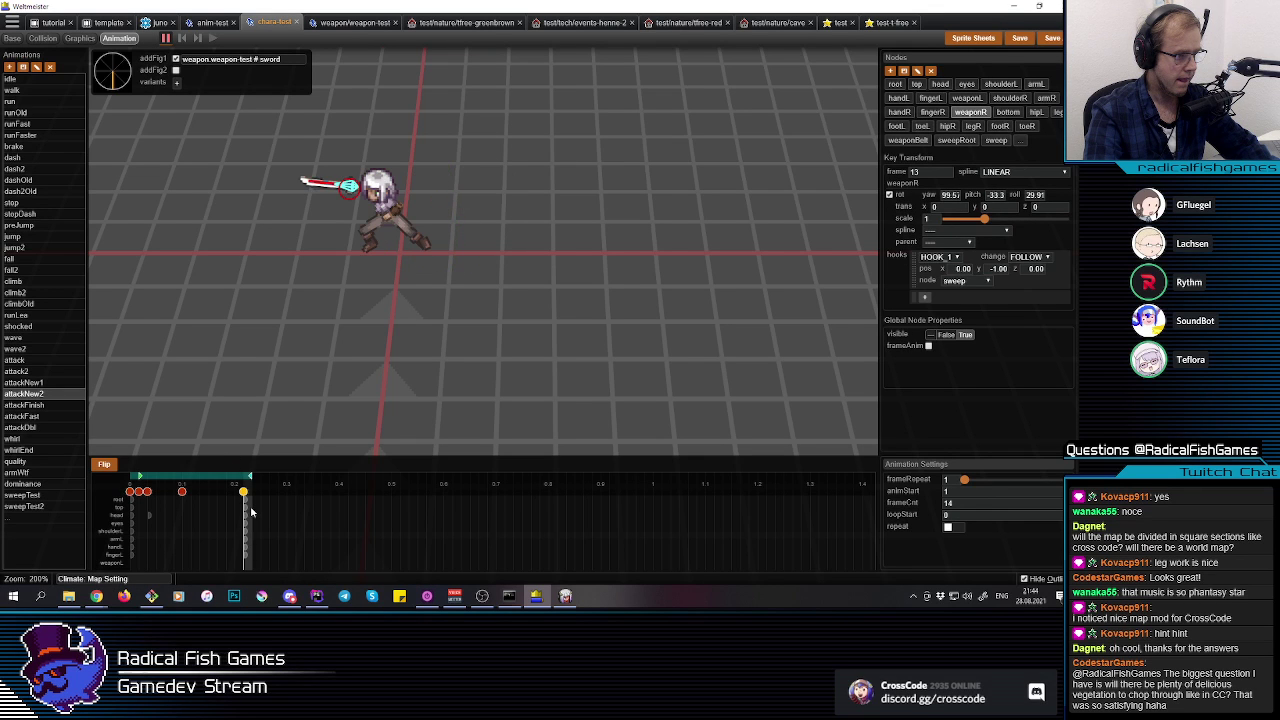
pyautogui.moveTo(390, 204); pyautogui.dragTo(392, 248, button='middle')
pyautogui.moveTo(455, 241); pyautogui.dragTo(357, 232, button='right')
pyautogui.press('q')
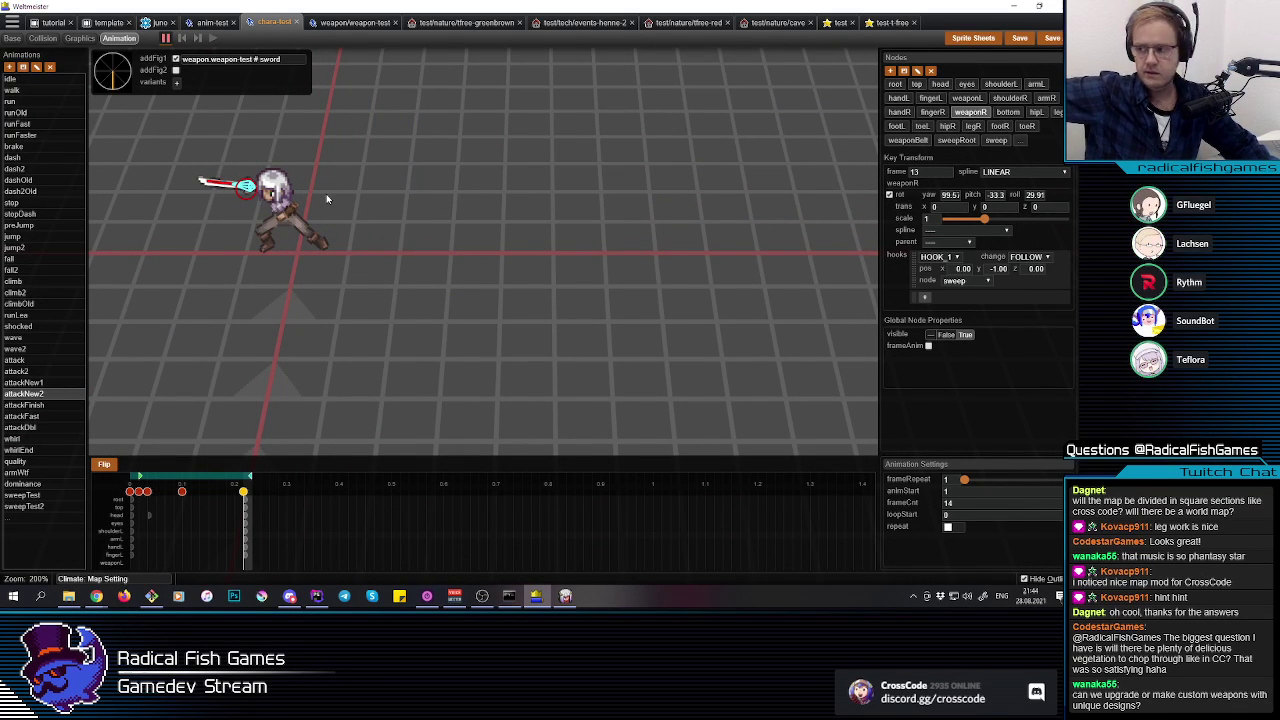
pyautogui.press('e')
pyautogui.moveTo(329, 200); pyautogui.dragTo(449, 114, button='right')
pyautogui.press('q')
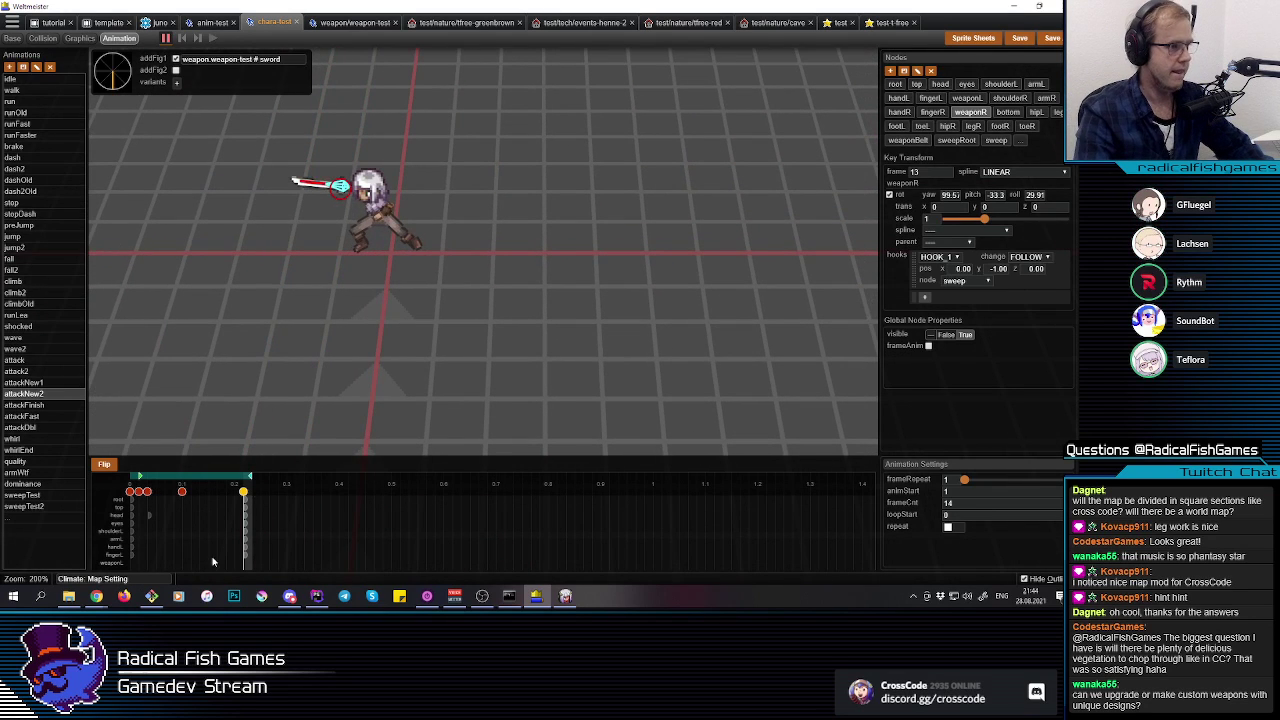
pyautogui.click(132, 548)
pyautogui.moveTo(89, 542)
pyautogui.mouseDown()
pyautogui.moveTo(206, 528)
pyautogui.moveTo(194, 524)
pyautogui.moveTo(269, 529)
pyautogui.moveTo(120, 518)
pyautogui.mouseUp()
pyautogui.click(595, 283)
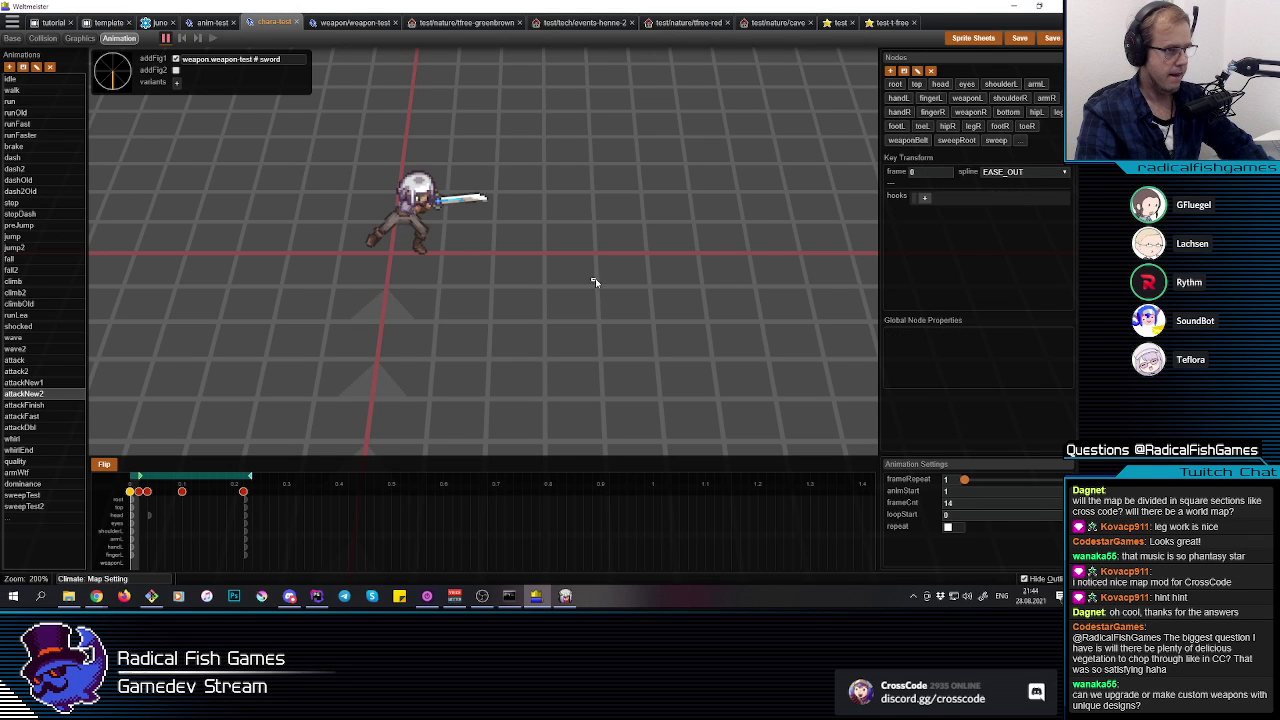
# Step: Rotate the handR node slightly in the frame 0 pose of attackNew2
pyautogui.click(451, 198)
pyautogui.click(451, 199)
pyautogui.moveTo(451, 200); pyautogui.dragTo(468, 221, button='middle')
pyautogui.click(421, 210)
pyautogui.press('r')
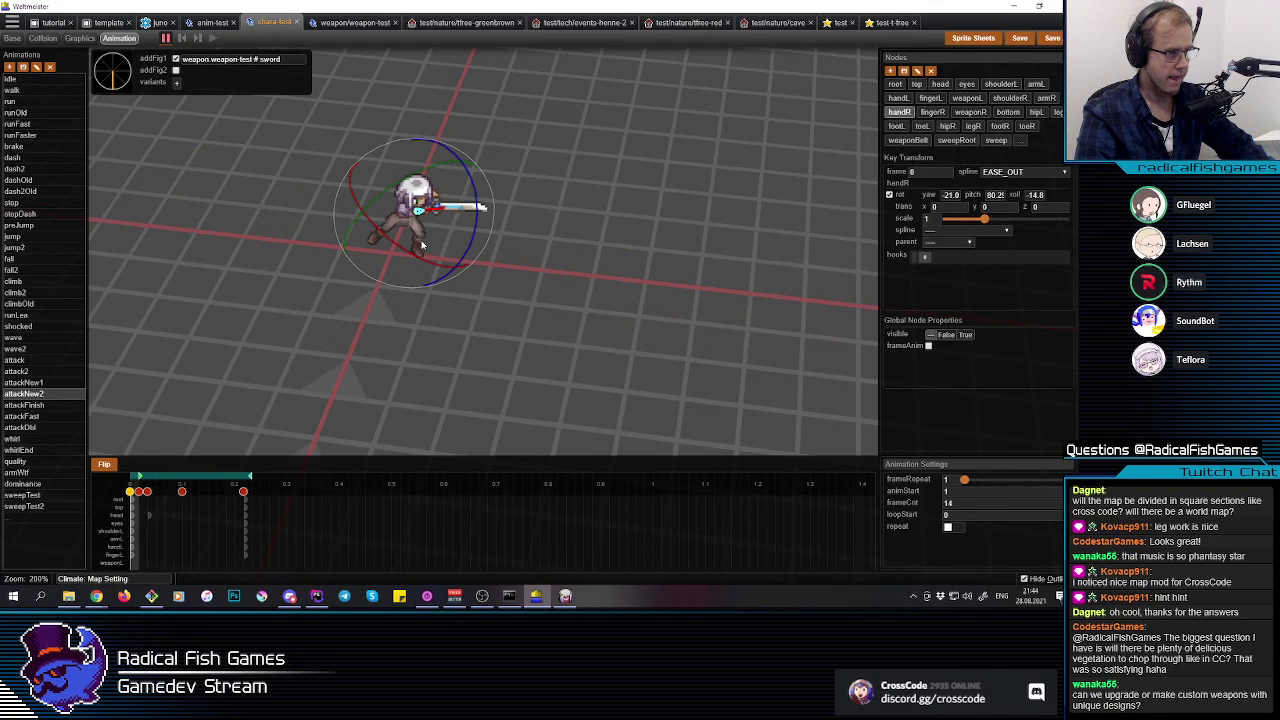
pyautogui.moveTo(417, 253); pyautogui.dragTo(421, 254)
pyautogui.press('r')
# Step: Rotate the weaponR node at frame 0 to about yaw 171.7, pitch 24 and roll 70.5
pyautogui.moveTo(450, 219); pyautogui.dragTo(491, 261, button='middle')
pyautogui.moveTo(491, 265); pyautogui.dragTo(438, 206)
pyautogui.click(450, 216)
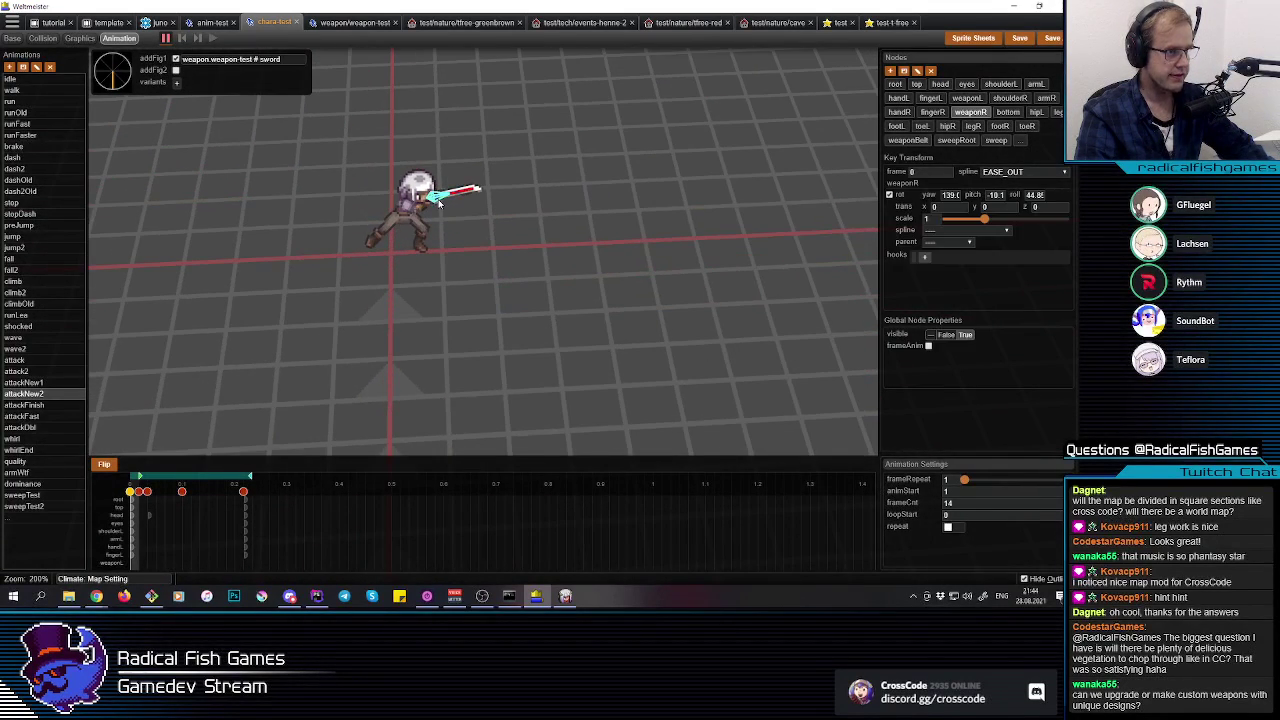
pyautogui.moveTo(427, 272); pyautogui.dragTo(452, 157)
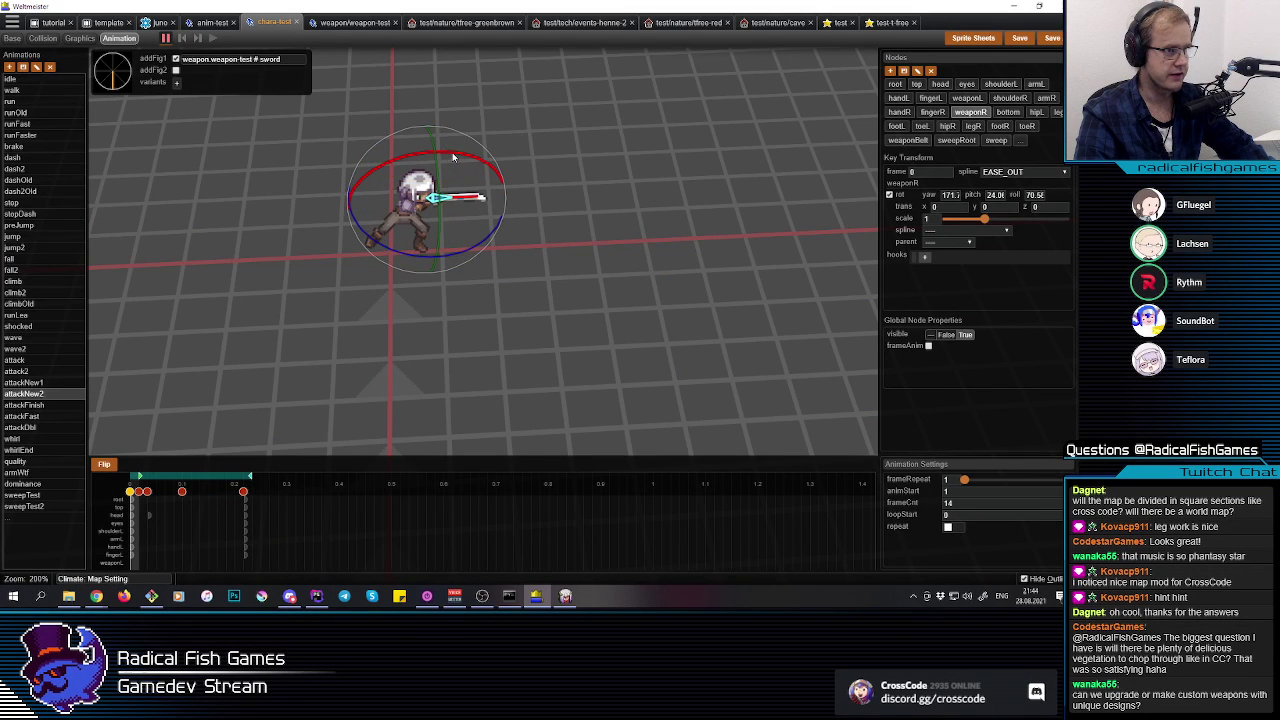
# Step: Rotate the handL node slightly in the frame 0 pose
pyautogui.moveTo(566, 258); pyautogui.dragTo(404, 233)
pyautogui.click(388, 217)
pyautogui.moveTo(426, 165); pyautogui.dragTo(417, 161)
pyautogui.click(391, 222)
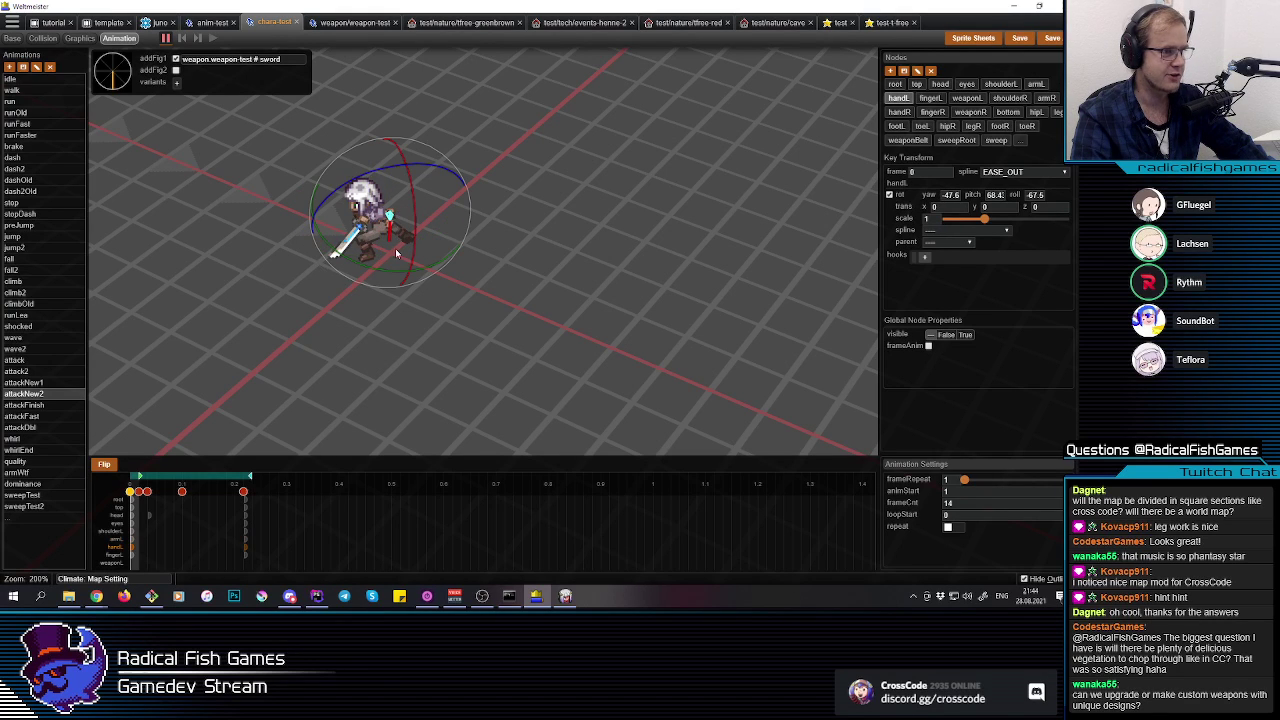
pyautogui.moveTo(396, 278); pyautogui.dragTo(390, 278)
pyautogui.click(542, 294)
pyautogui.moveTo(542, 294); pyautogui.dragTo(469, 371, button='middle')
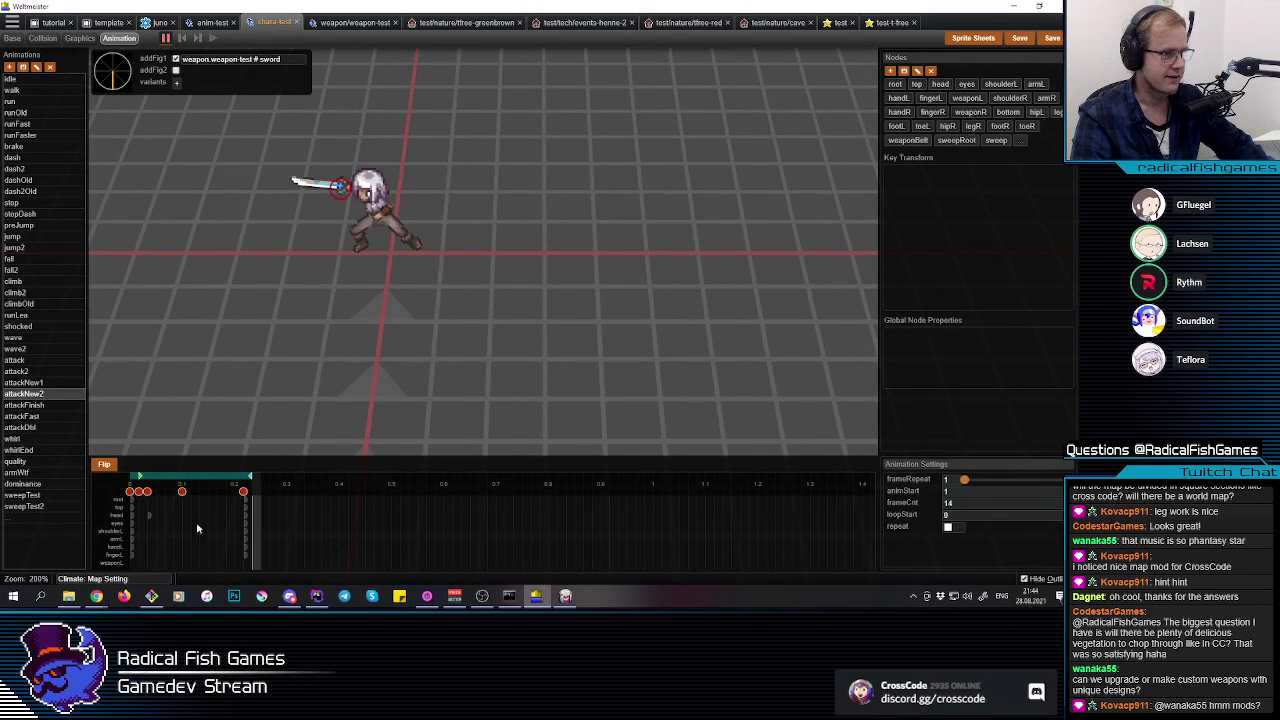
# Step: Angle the sword upward at frame 0 by rotating weaponR to about yaw 76.7, pitch -62.5 and roll 49.1
pyautogui.click(433, 200)
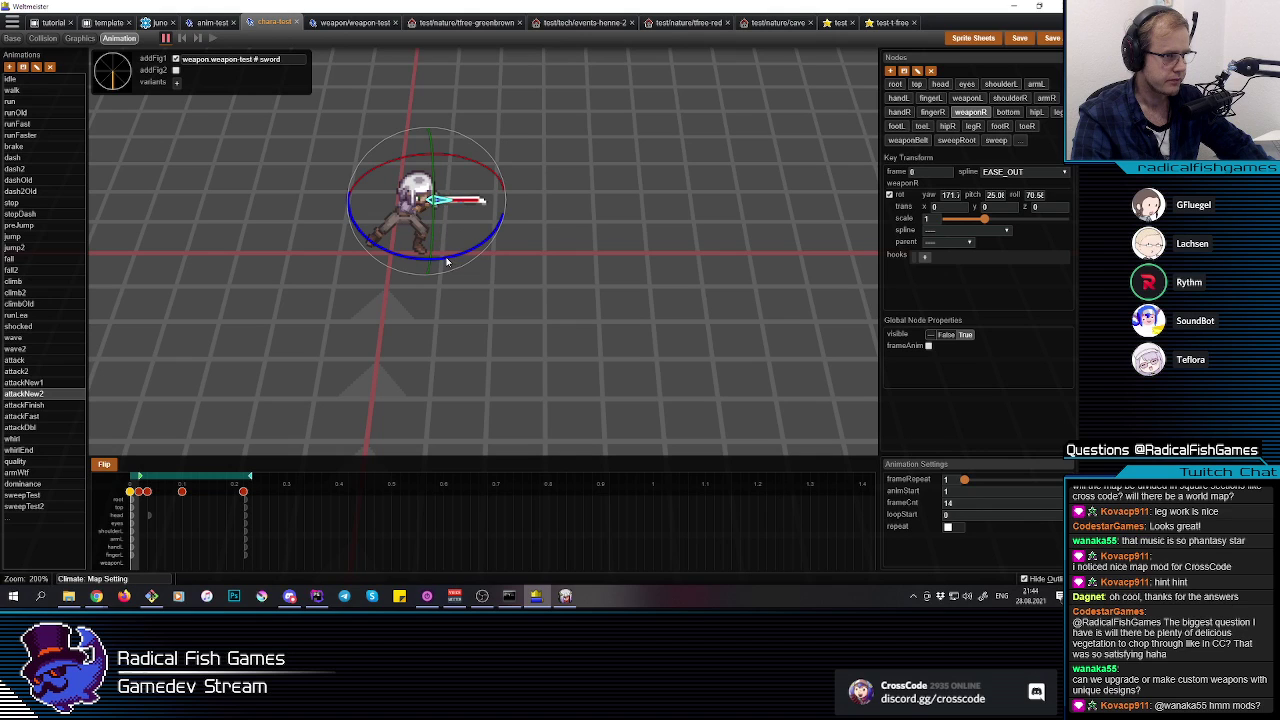
pyautogui.moveTo(474, 250); pyautogui.dragTo(476, 257)
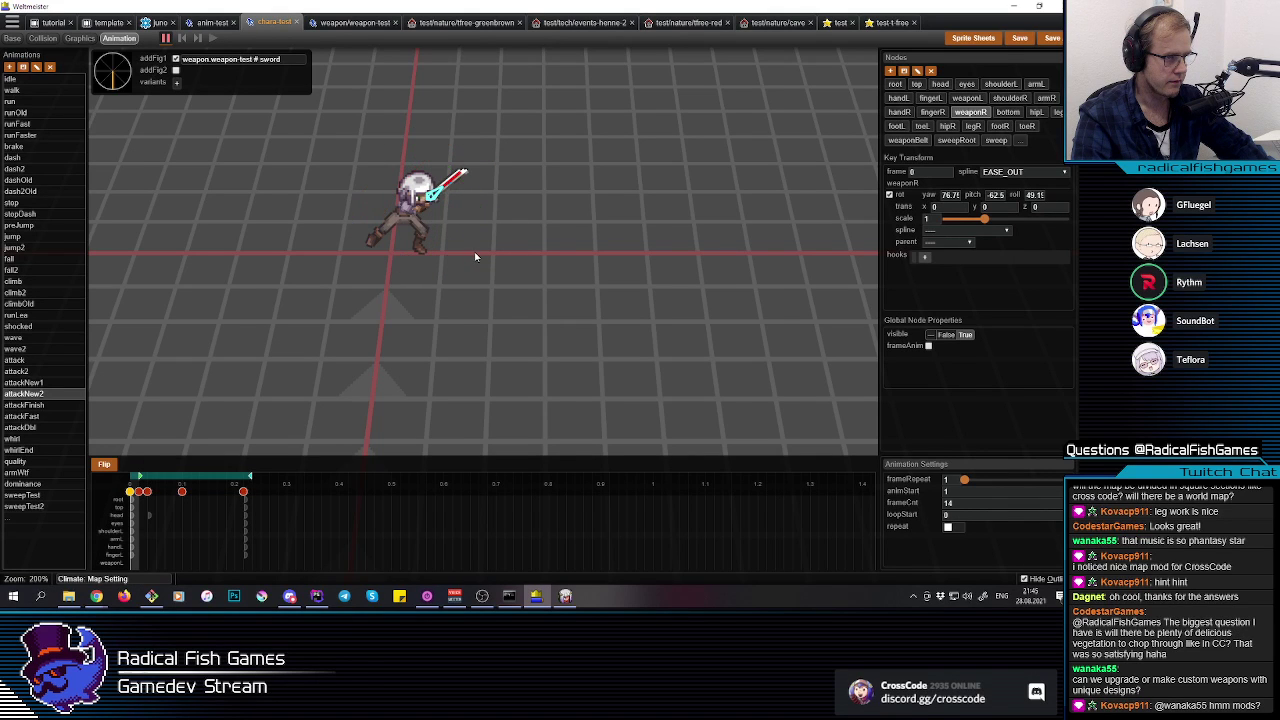
pyautogui.click(469, 251)
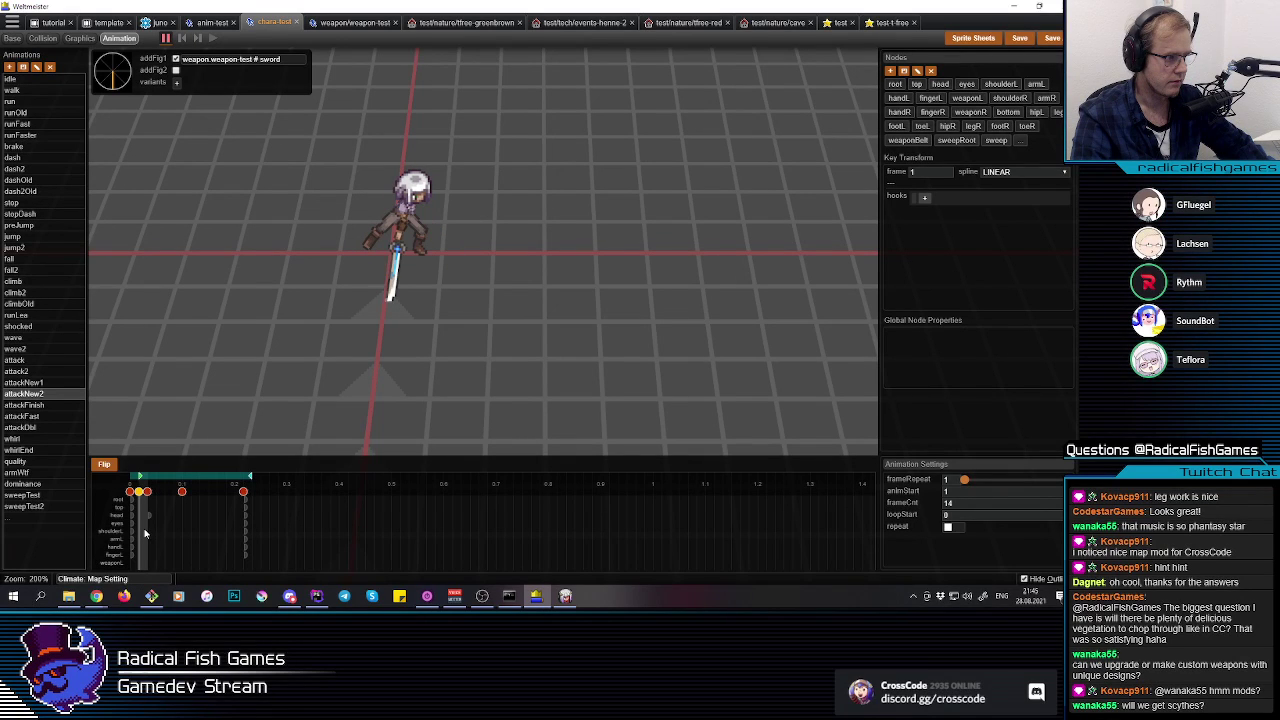
# Step: Delete the keyframes at frames 1 and 2 of attackNew2
pyautogui.click(400, 224)
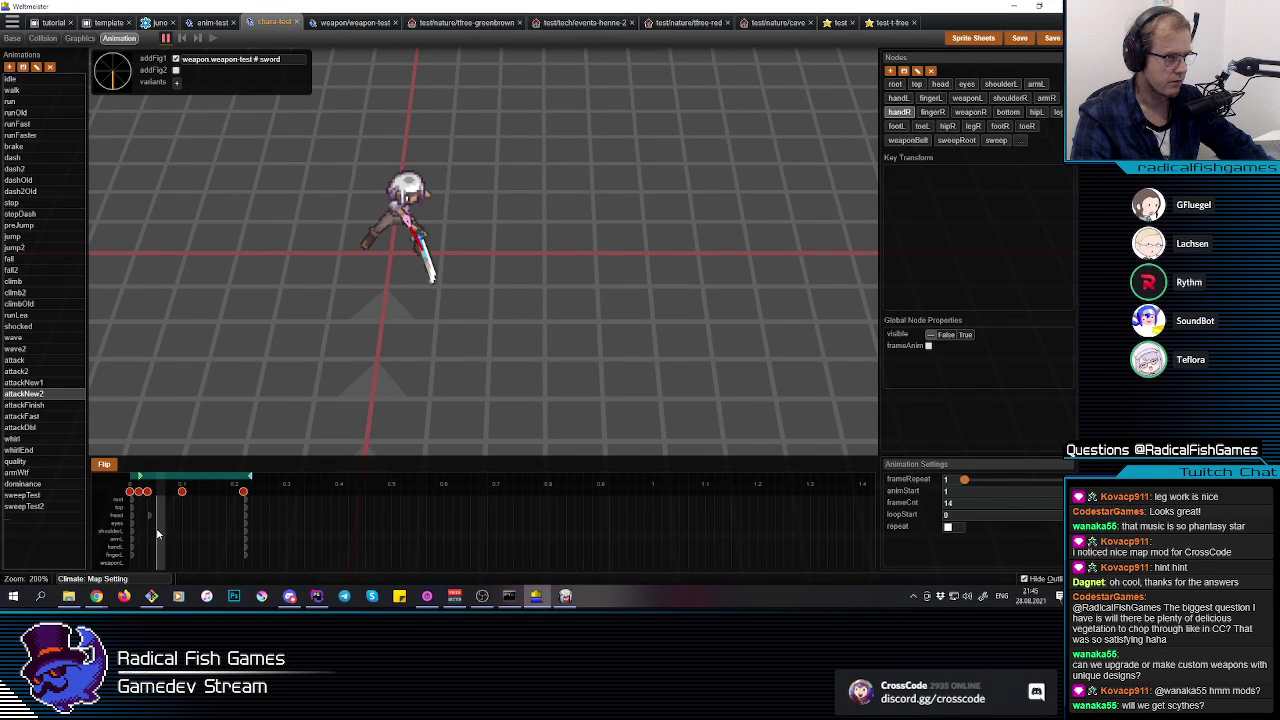
pyautogui.press('Delete')
pyautogui.click(147, 492)
pyautogui.press('Delete')
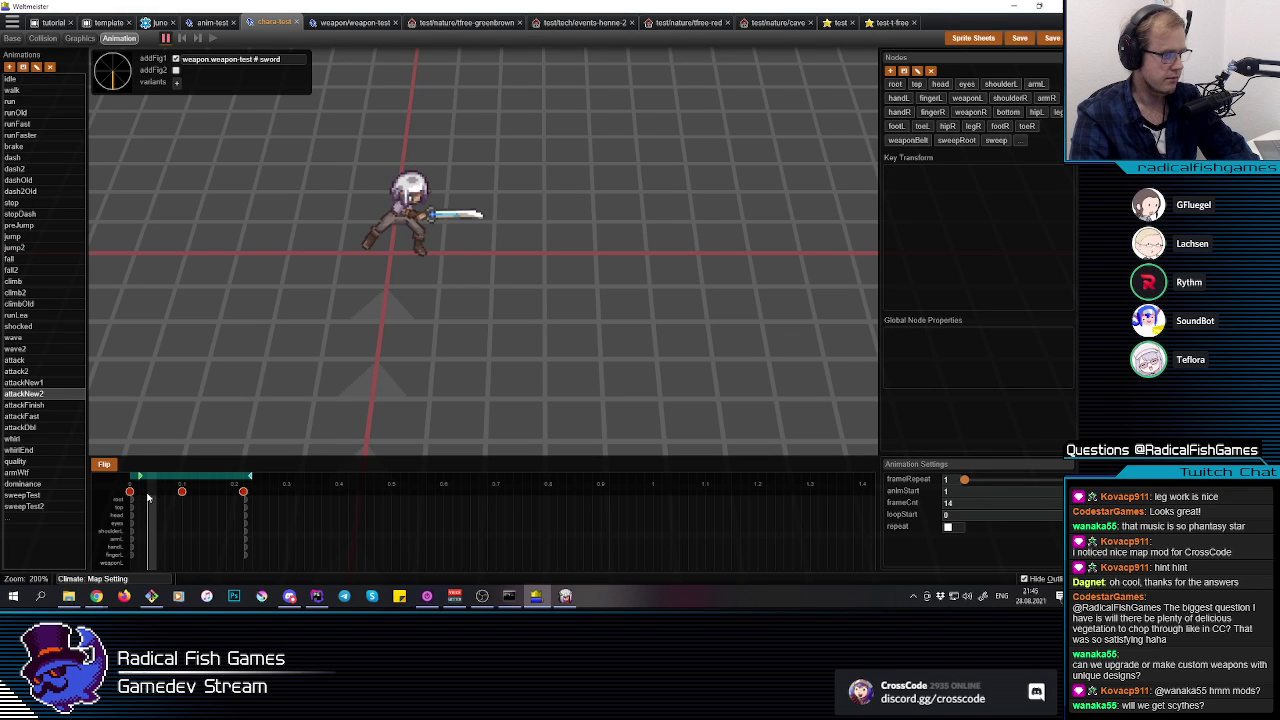
# Step: Add a sub key at frame 1 of attackNew2
pyautogui.click(129, 491)
pyautogui.click(146, 521)
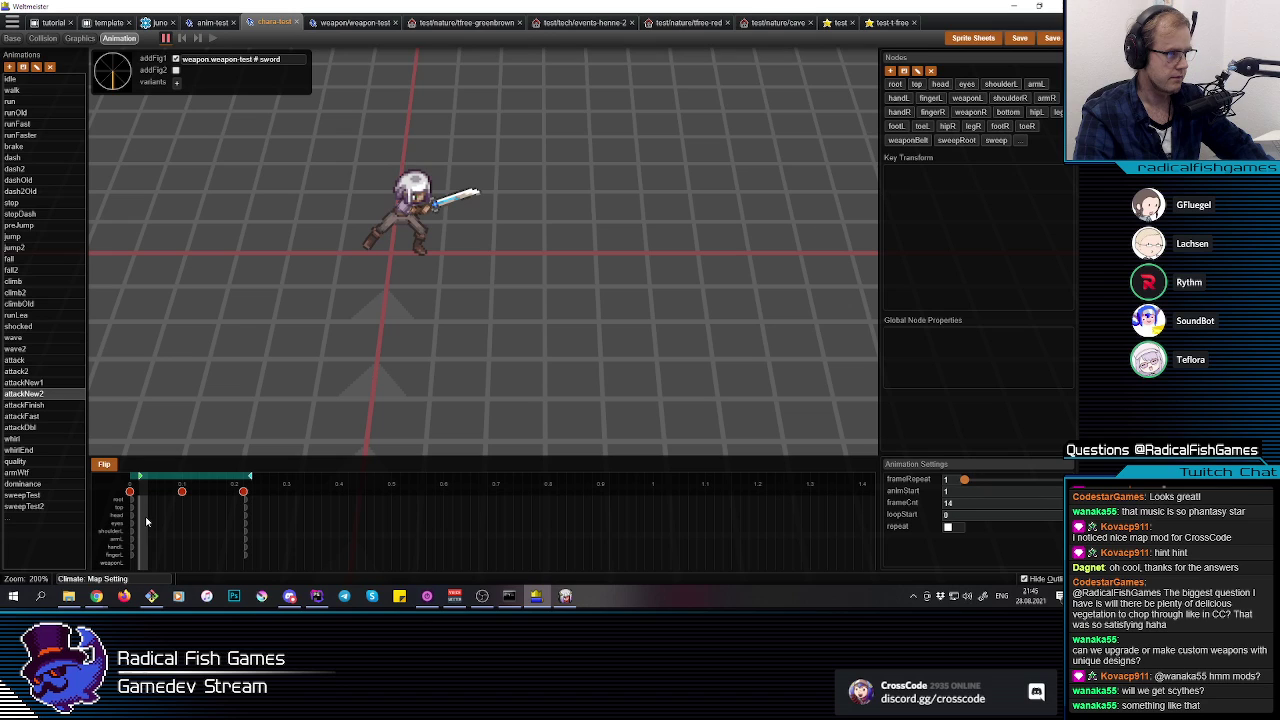
pyautogui.click(418, 212)
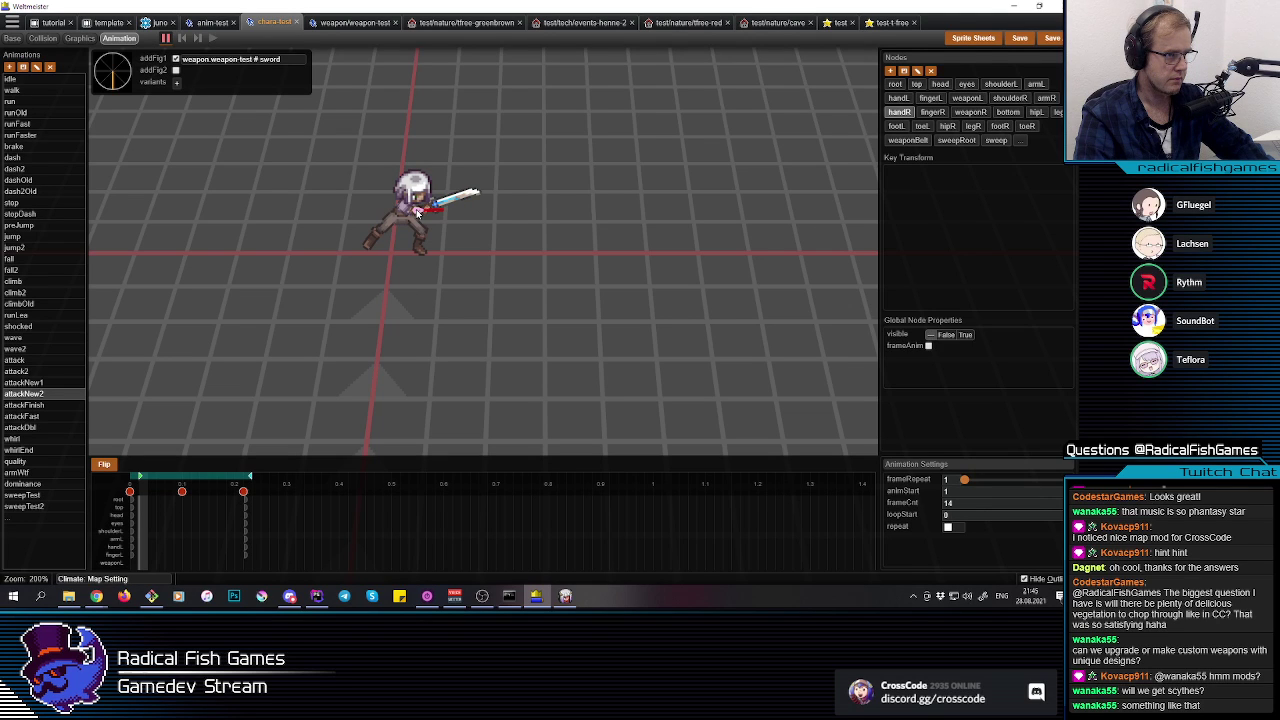
pyautogui.rightClick(506, 235)
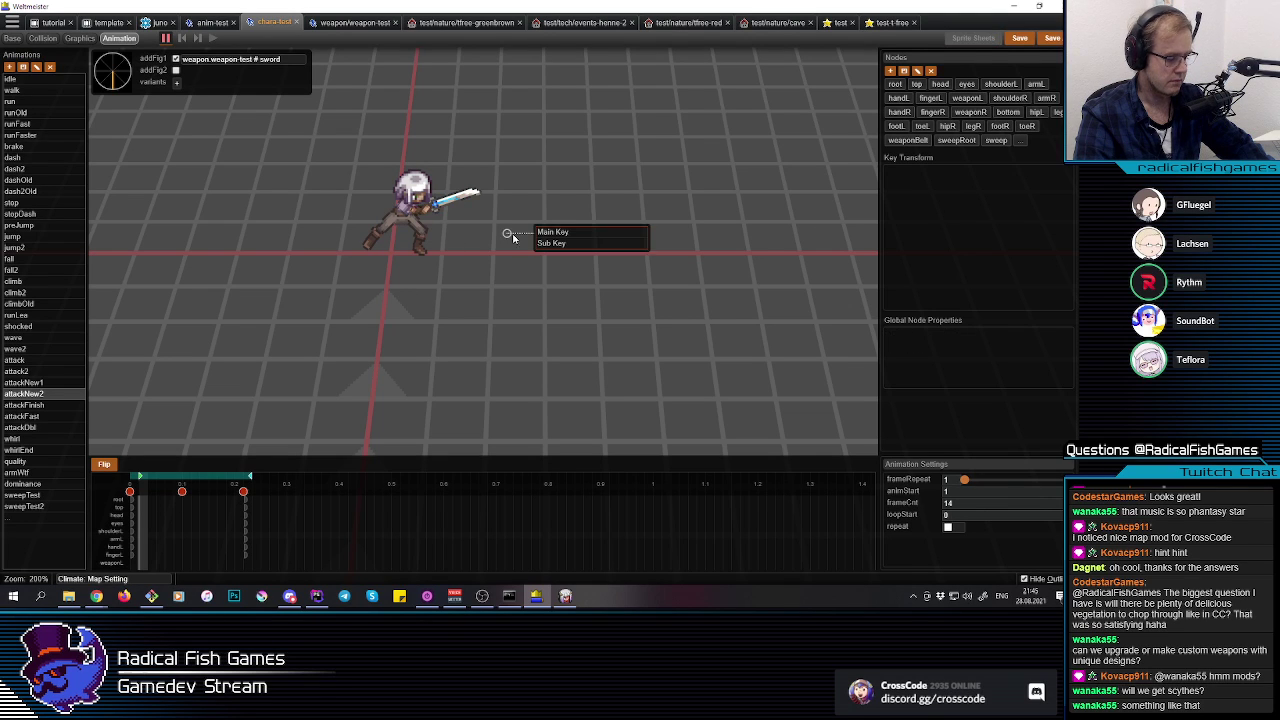
pyautogui.click(534, 246)
# Step: Rotate weaponR at frame 1 to about yaw 101, pitch -47.7 and roll 63.5 so the sword points nearly level
pyautogui.click(418, 212)
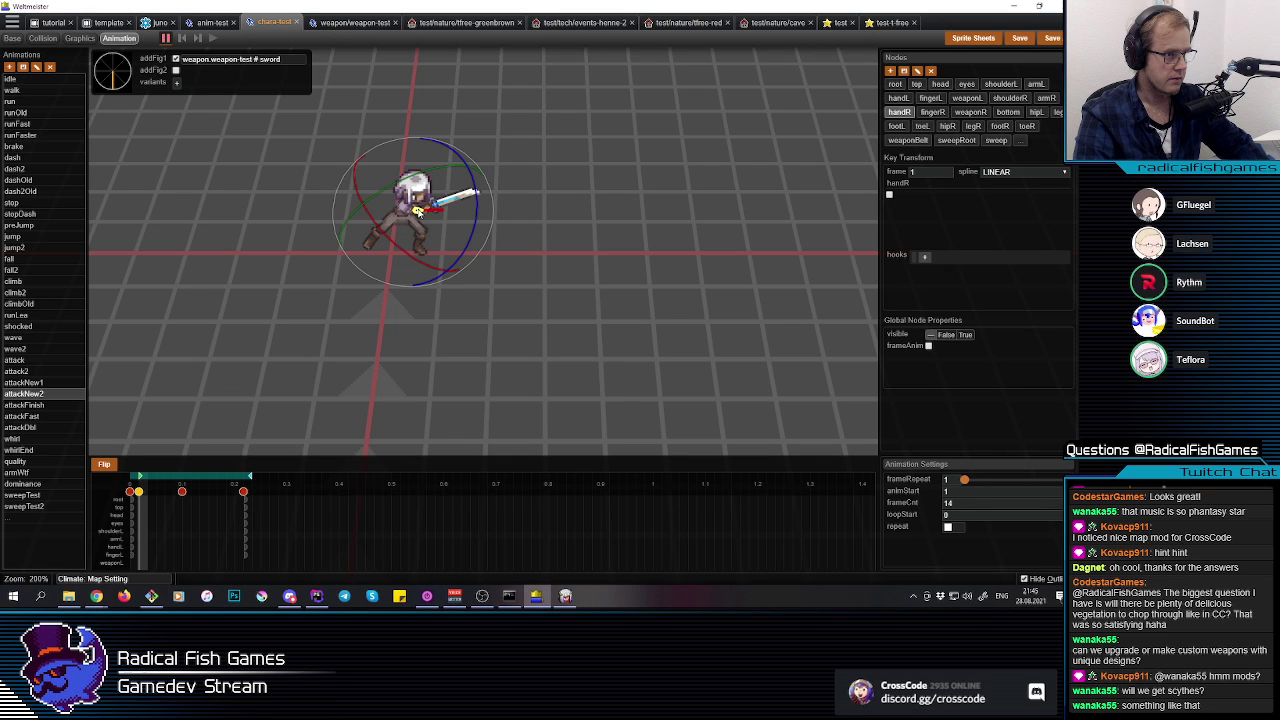
pyautogui.click(441, 205)
pyautogui.moveTo(445, 262); pyautogui.dragTo(433, 269)
pyautogui.moveTo(433, 165); pyautogui.dragTo(425, 159)
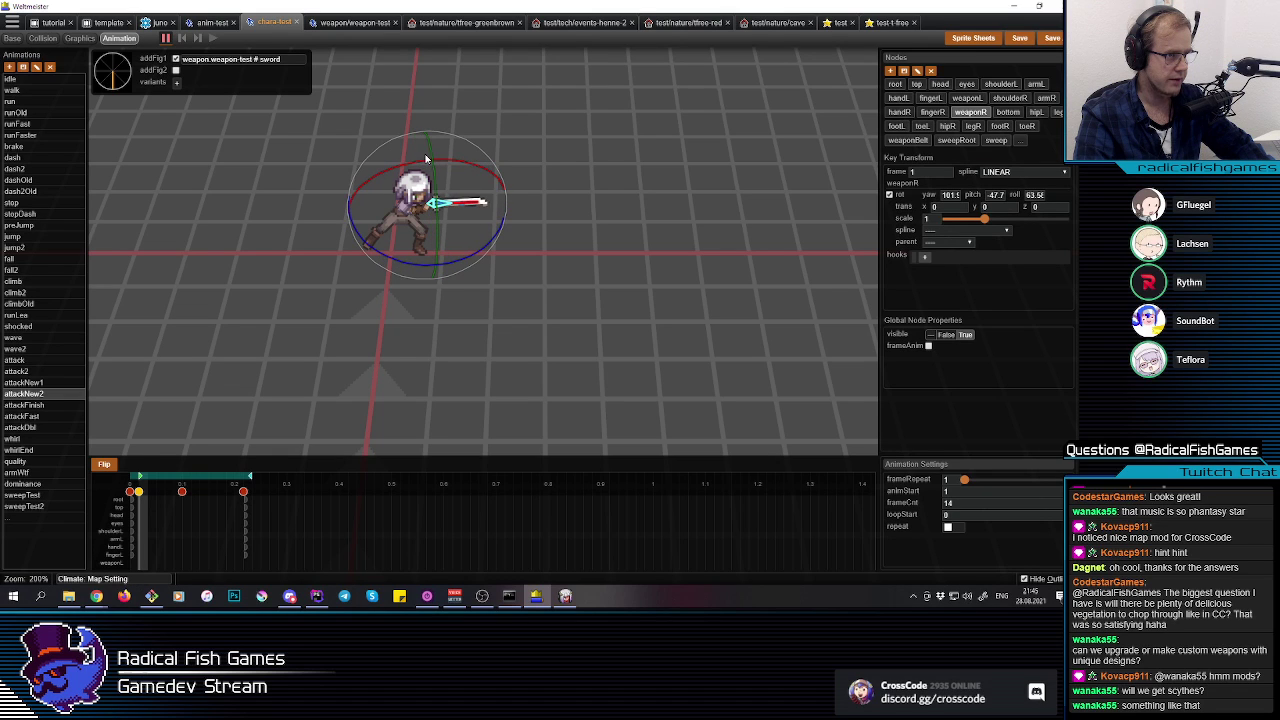
# Step: Rotate the armR and handR nodes in the frame 1 pose
pyautogui.click(417, 209)
pyautogui.click(417, 209)
pyautogui.click(410, 250)
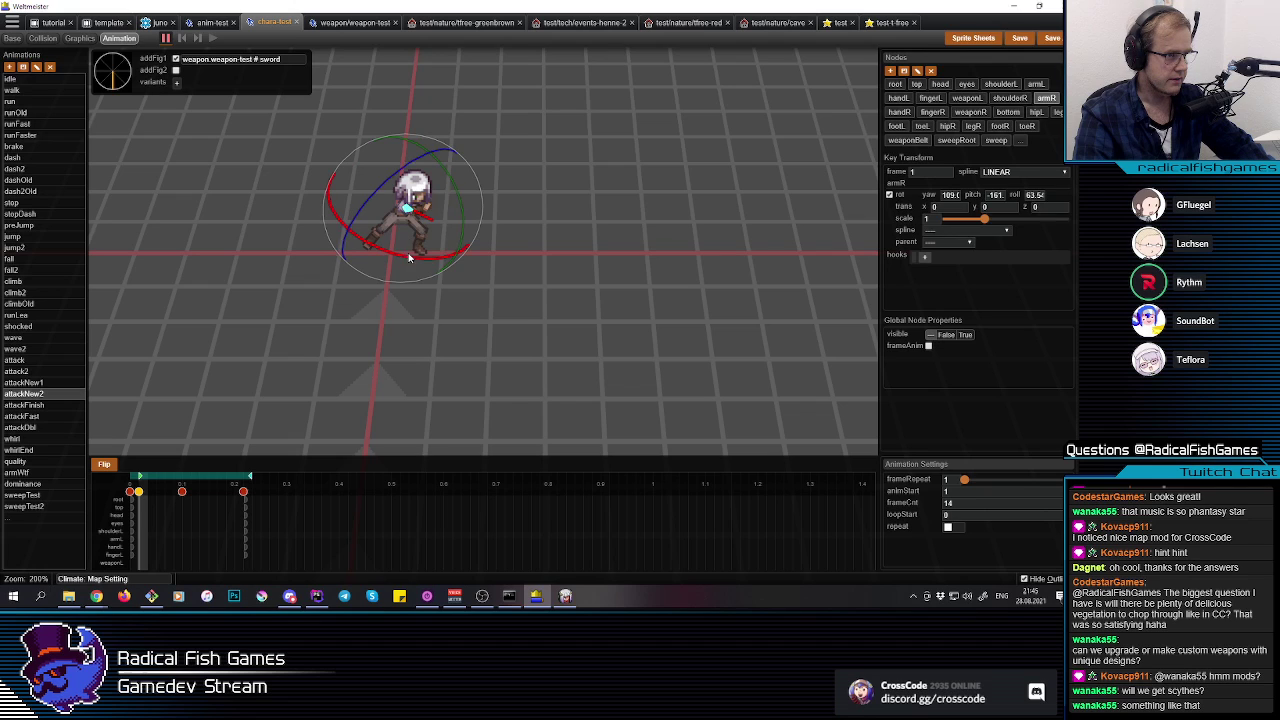
pyautogui.click(411, 257)
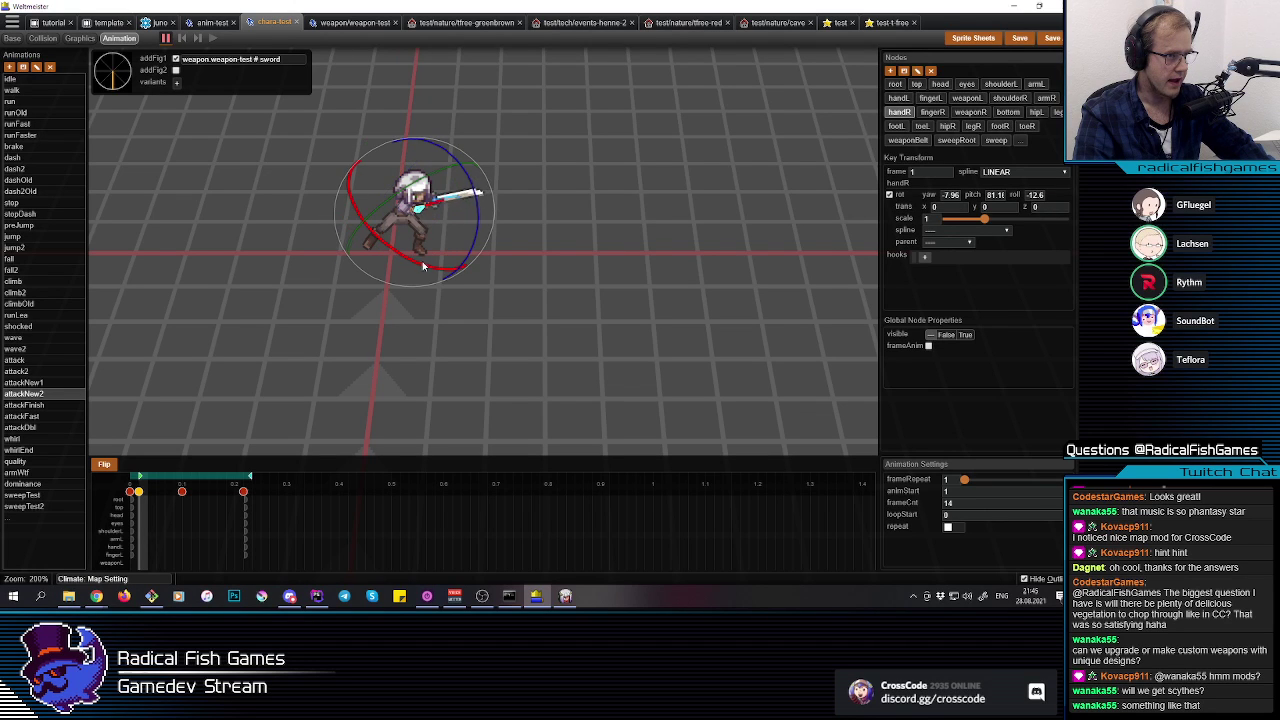
pyautogui.moveTo(407, 261); pyautogui.dragTo(411, 257)
pyautogui.moveTo(441, 191); pyautogui.dragTo(446, 166)
pyautogui.click(554, 191)
pyautogui.moveTo(554, 191); pyautogui.dragTo(440, 340, button='middle')
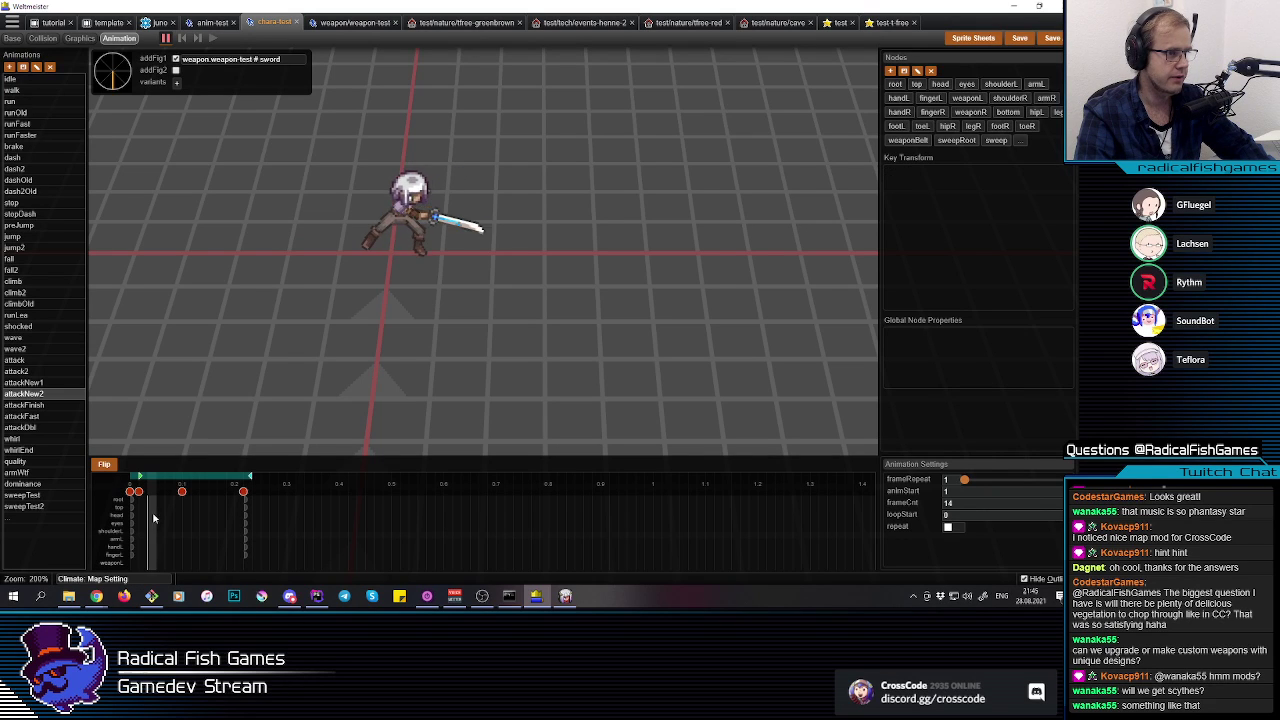
# Step: Adjust the rotation of the legL node in the end pose at frame 13
pyautogui.moveTo(200, 520); pyautogui.dragTo(241, 525)
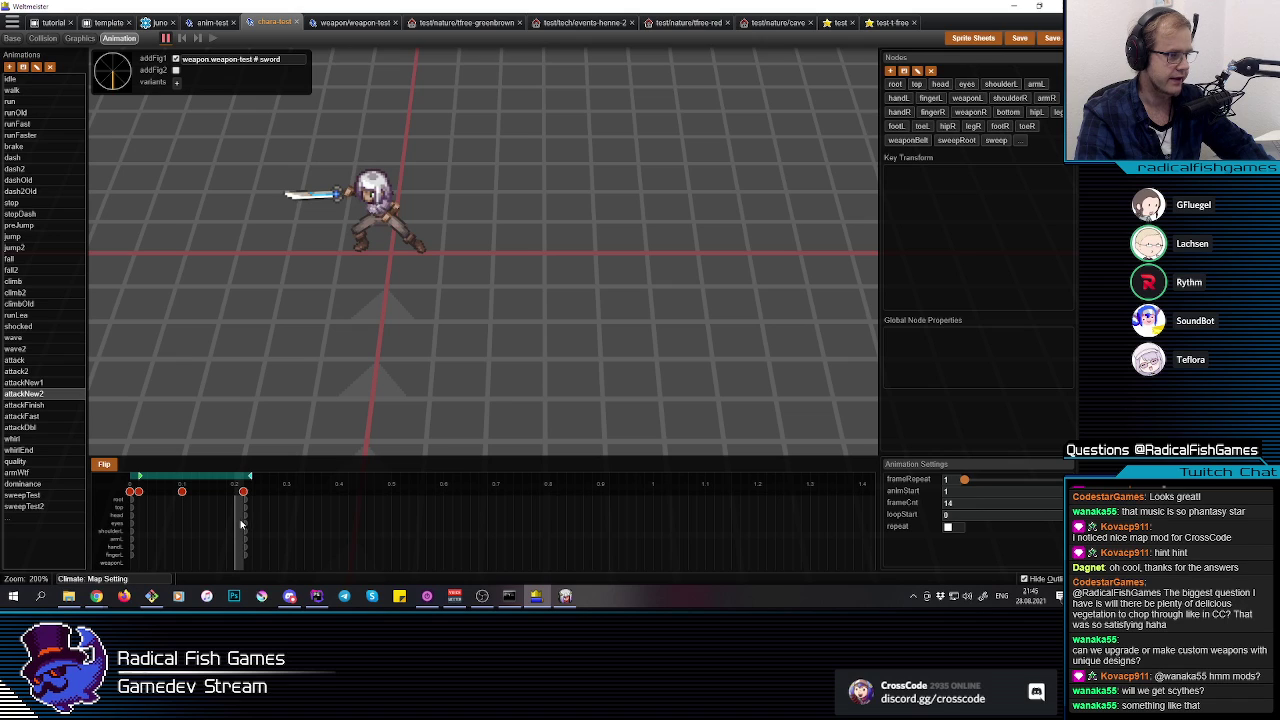
pyautogui.press('q')
pyautogui.press('e')
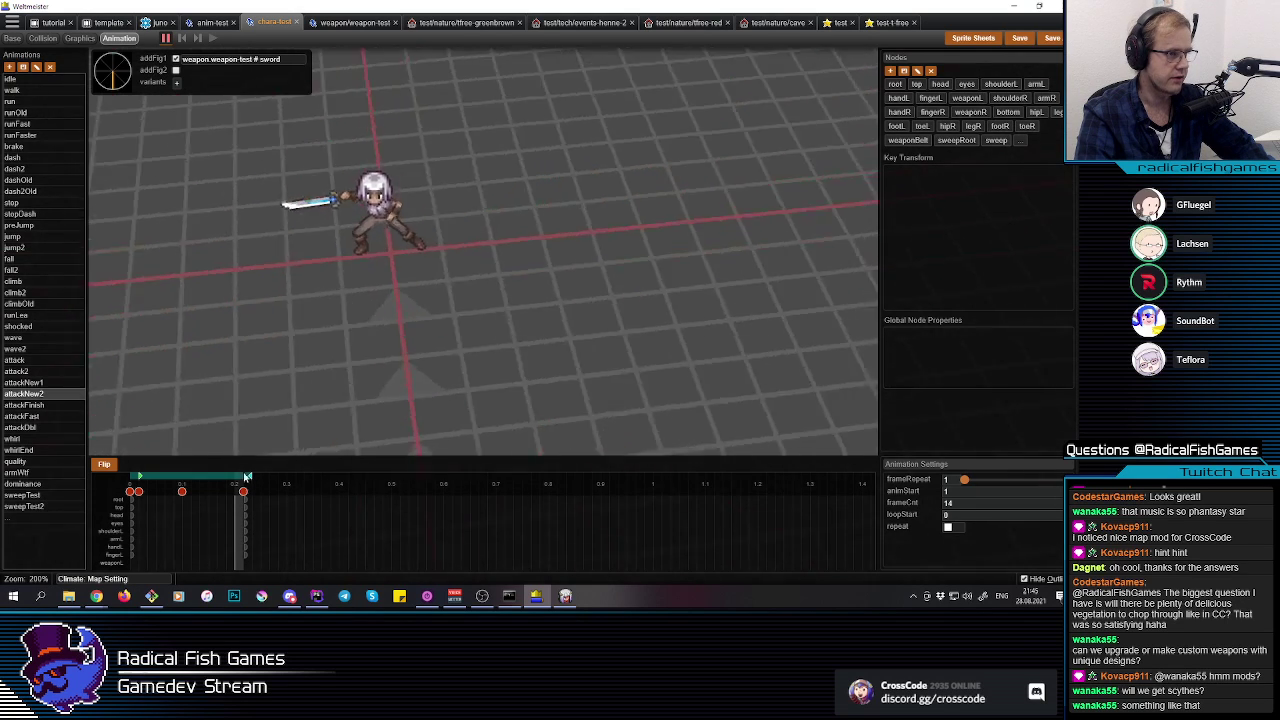
pyautogui.click(396, 204)
pyautogui.press('q')
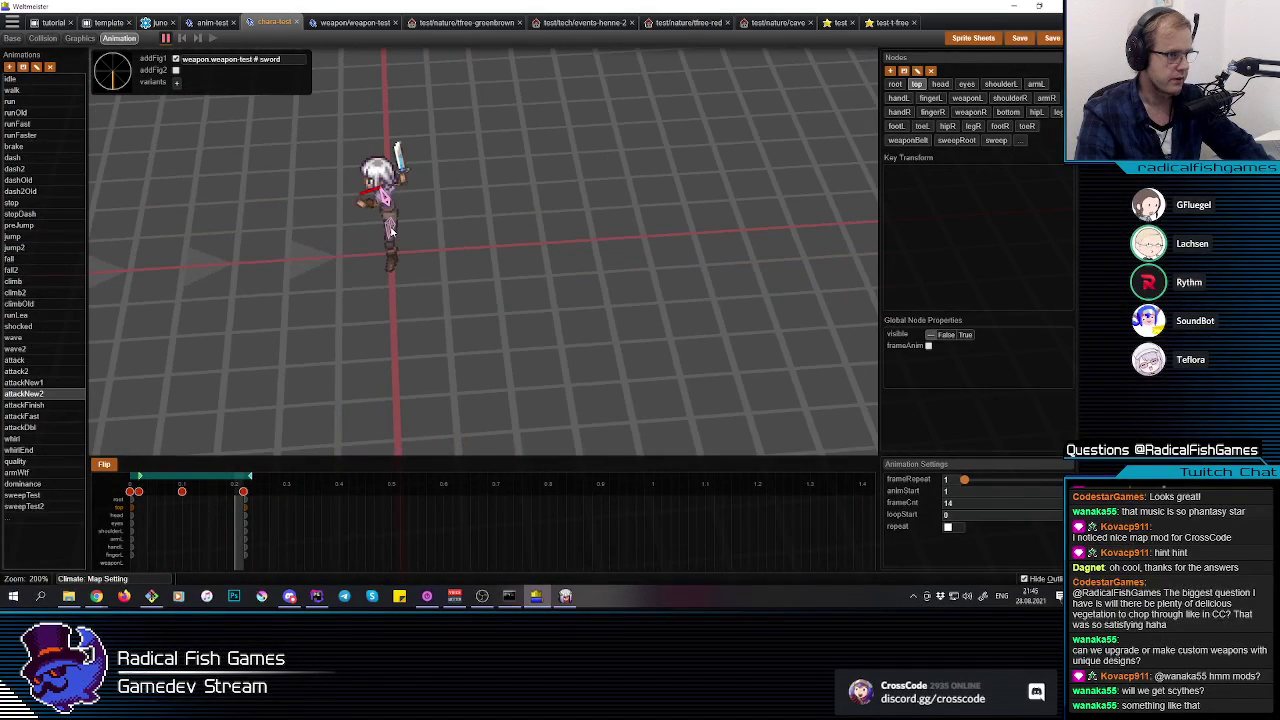
pyautogui.click(244, 490)
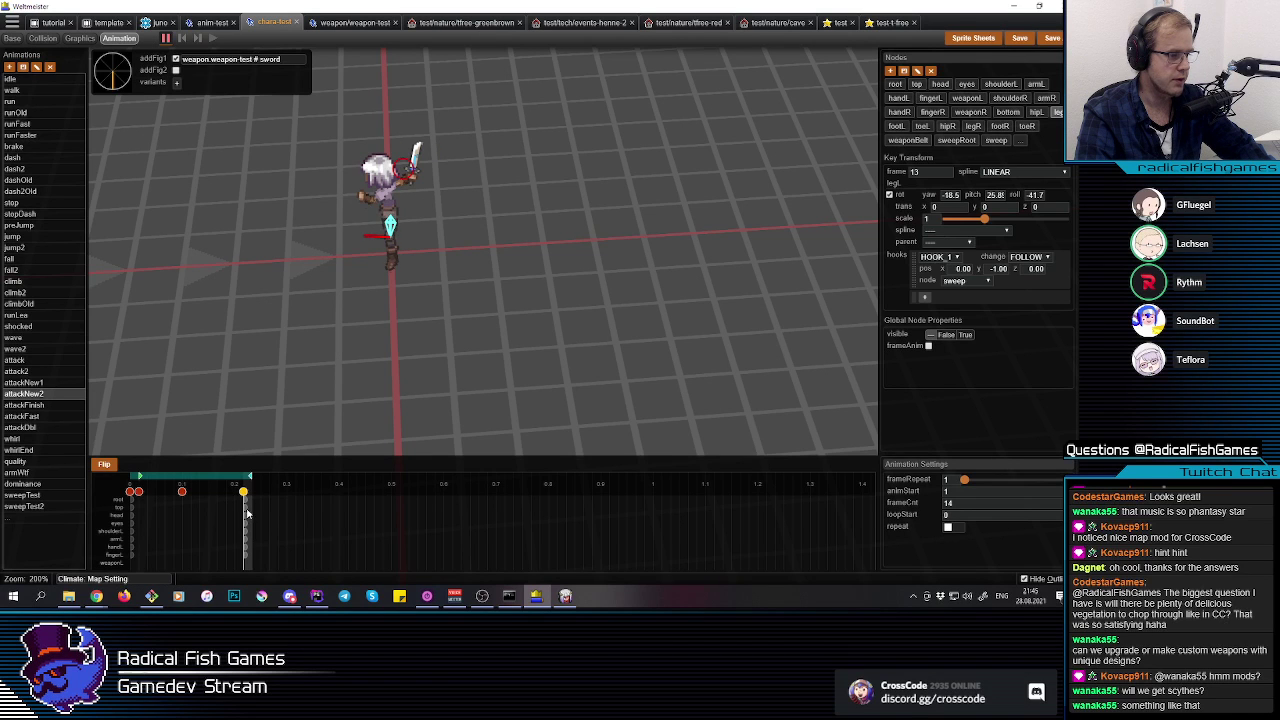
pyautogui.moveTo(342, 168); pyautogui.dragTo(334, 177)
# Step: Adjust the rotation of the legR node in the end pose at frame 13
pyautogui.press('q')
pyautogui.moveTo(433, 291); pyautogui.dragTo(490, 291, button='middle')
pyautogui.click(378, 240)
pyautogui.moveTo(402, 285); pyautogui.dragTo(380, 284, button='middle')
pyautogui.click(381, 241)
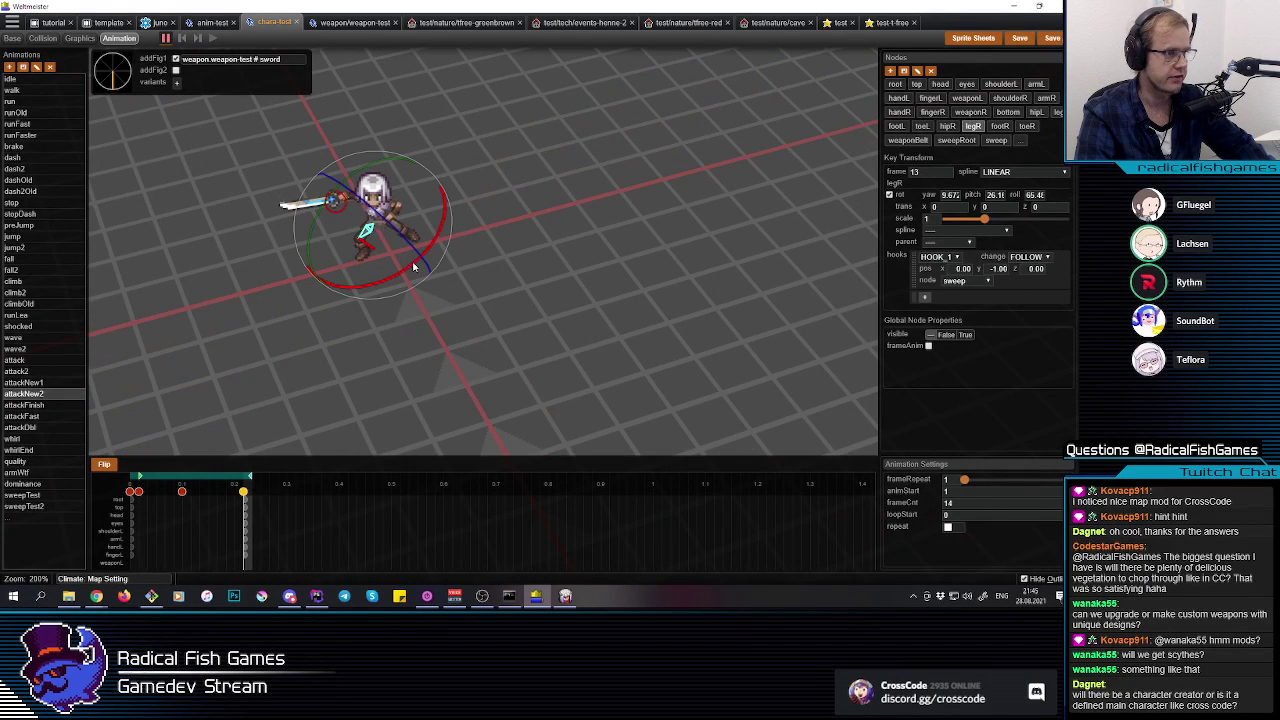
pyautogui.moveTo(418, 263); pyautogui.dragTo(385, 234)
pyautogui.click(371, 226)
pyautogui.moveTo(390, 235); pyautogui.dragTo(521, 246, button='middle')
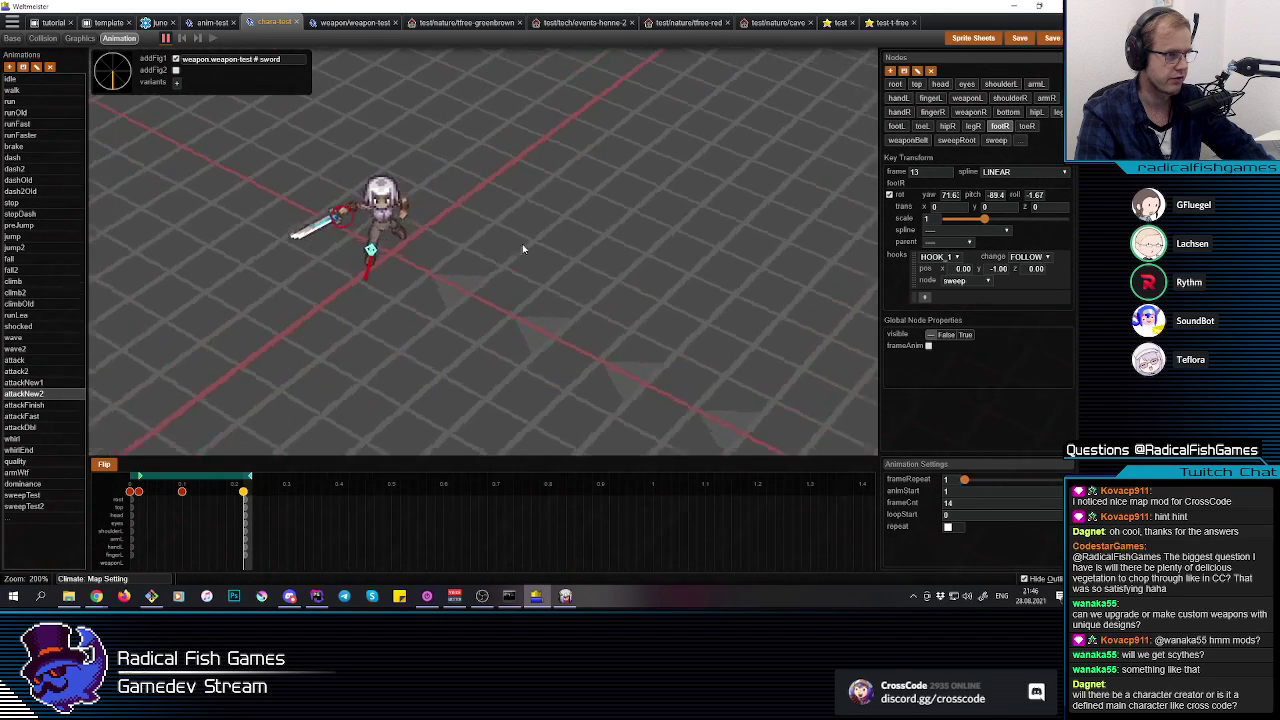
pyautogui.click(525, 233)
# Step: Examine the sword and arm placement of the frame 13 pose from several angles
pyautogui.click(352, 195)
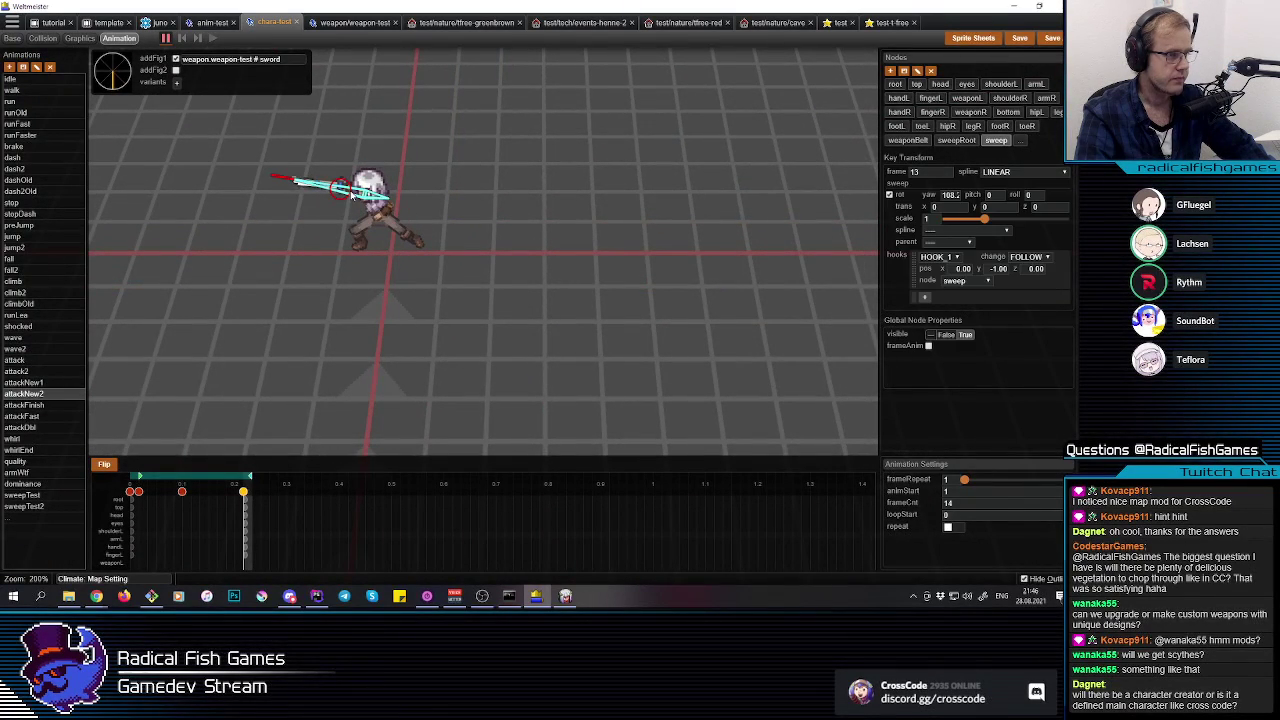
pyautogui.click(491, 257)
pyautogui.moveTo(486, 248); pyautogui.dragTo(385, 228, button='middle')
pyautogui.click(367, 209)
pyautogui.click(368, 203)
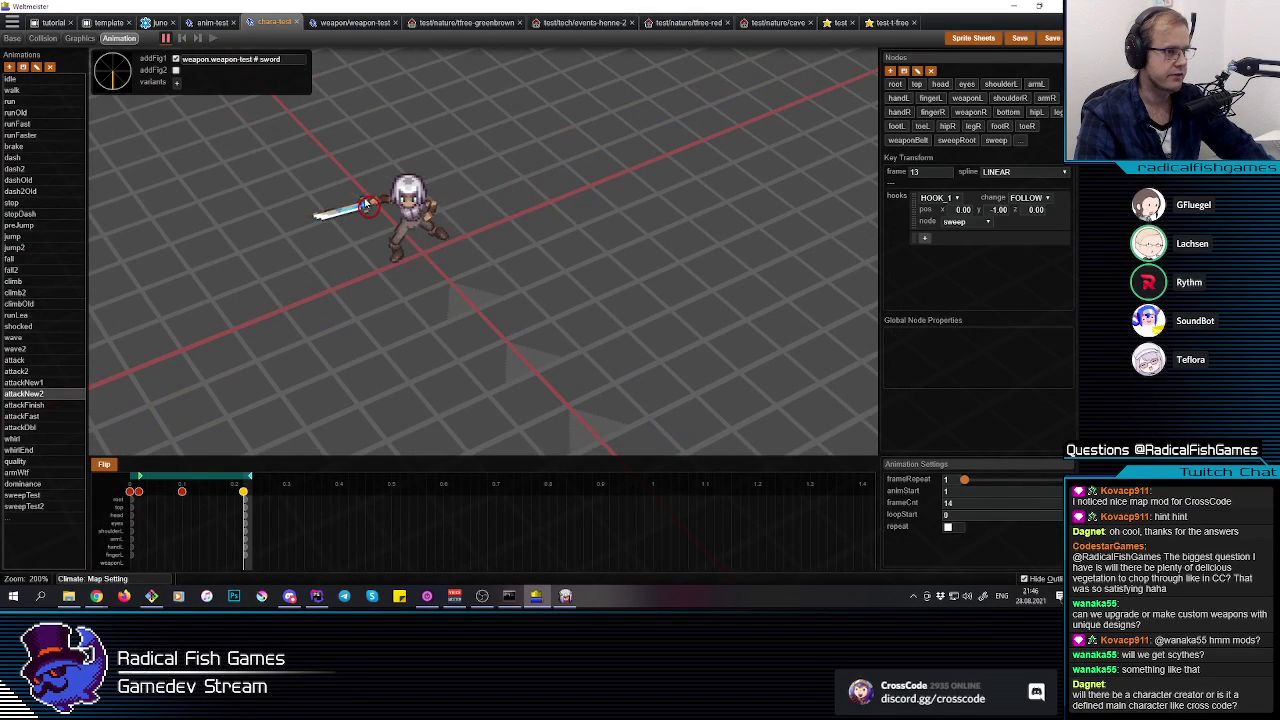
pyautogui.click(348, 211)
pyautogui.moveTo(348, 211); pyautogui.dragTo(395, 286, button='middle')
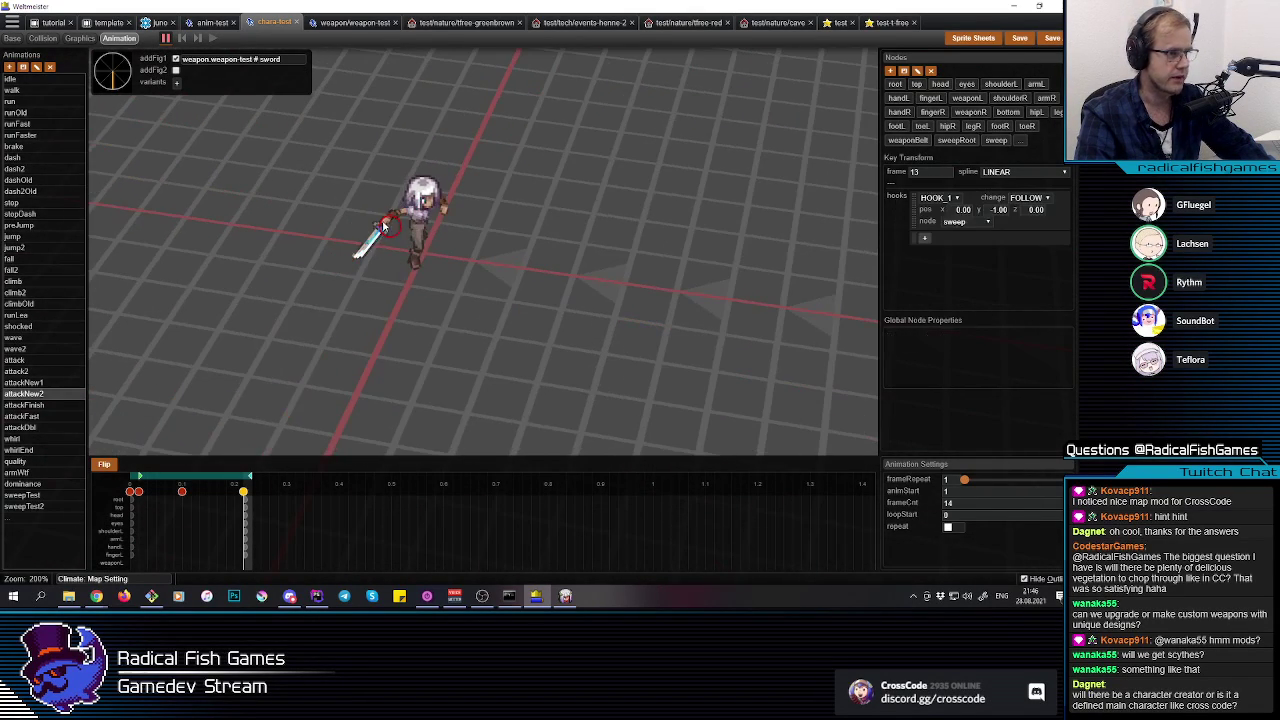
pyautogui.moveTo(380, 237)
pyautogui.mouseDown(button='middle')
pyautogui.moveTo(391, 279)
pyautogui.moveTo(389, 240)
pyautogui.mouseUp(button='middle')
pyautogui.click(366, 203)
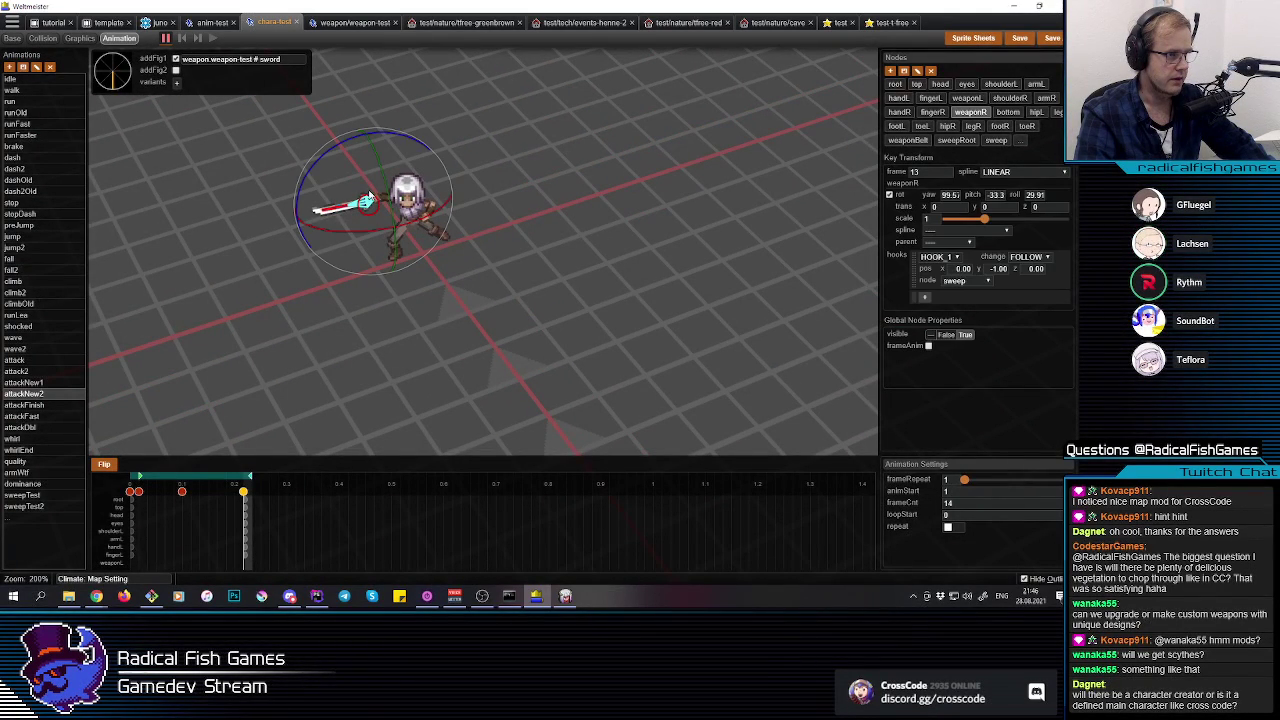
pyautogui.click(500, 296)
pyautogui.moveTo(500, 296); pyautogui.dragTo(434, 213, button='middle')
pyautogui.click(372, 215)
pyautogui.click(379, 208)
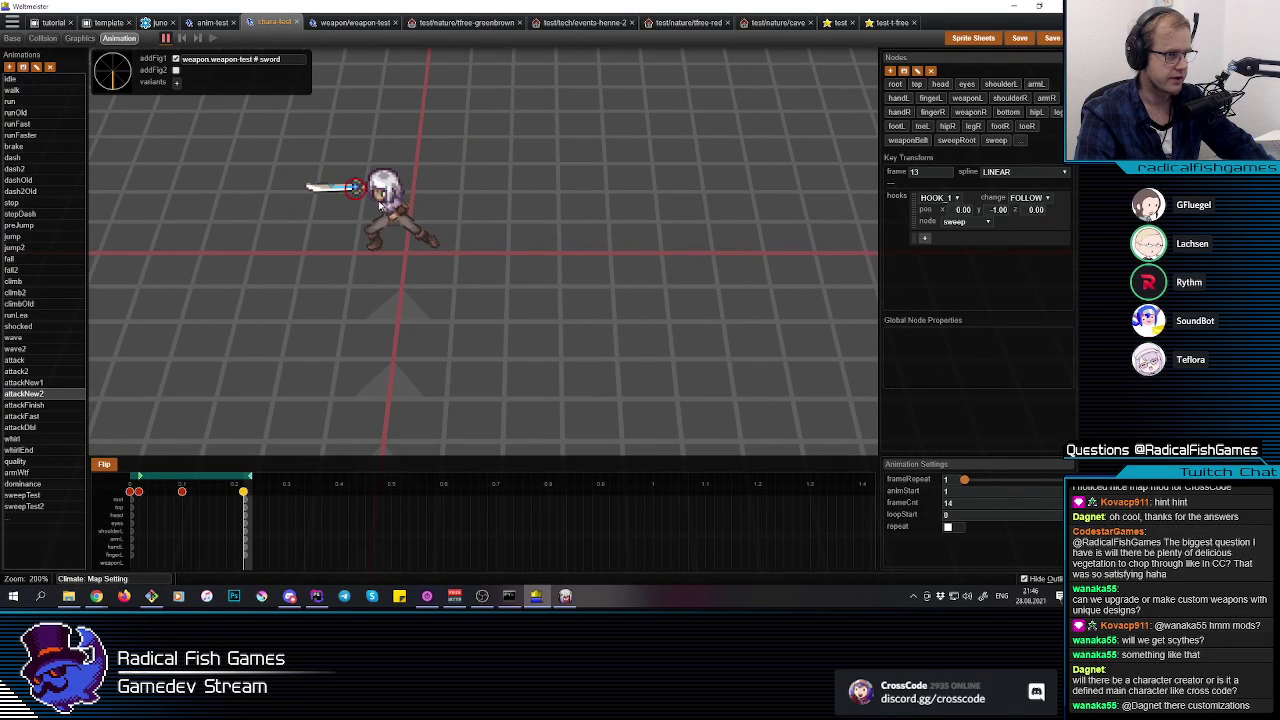
# Step: Turn the head node slightly at frame 13 and compare the pose with the preceding frame
pyautogui.click(390, 205)
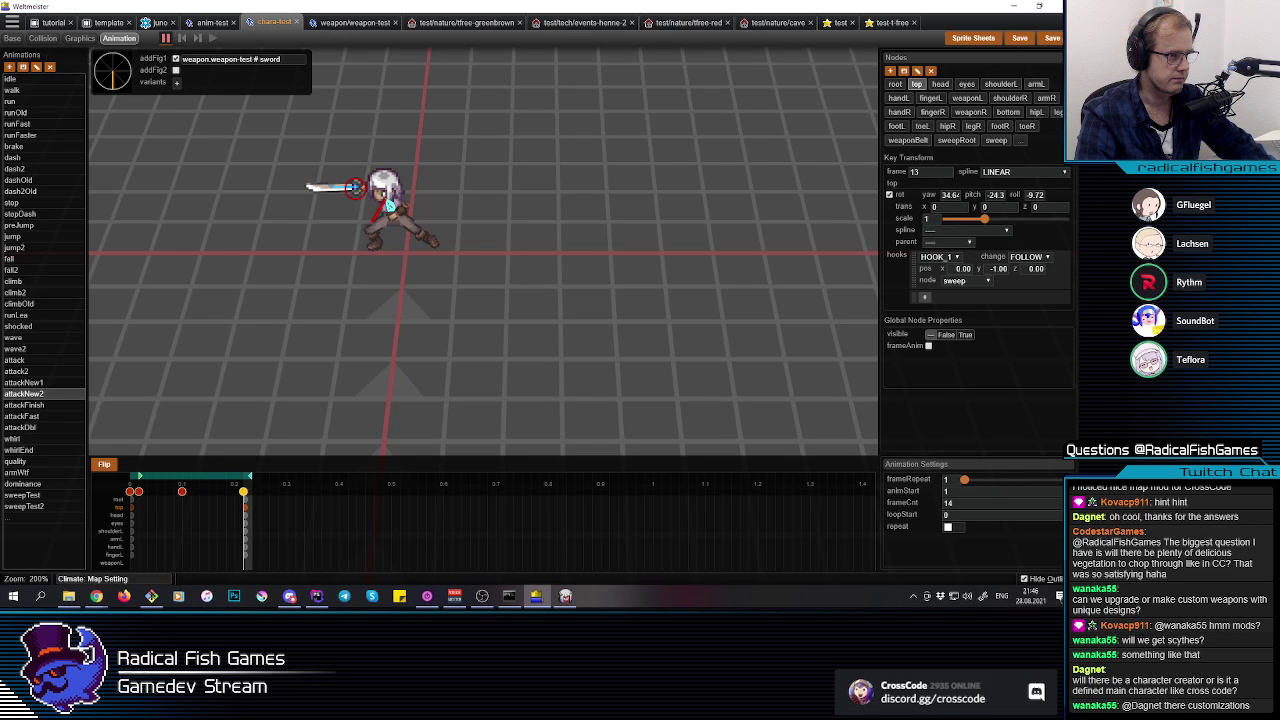
pyautogui.click(940, 84)
pyautogui.moveTo(373, 258)
pyautogui.mouseDown()
pyautogui.moveTo(355, 254)
pyautogui.moveTo(367, 258)
pyautogui.mouseUp()
pyautogui.moveTo(508, 348); pyautogui.dragTo(480, 354)
pyautogui.click(239, 533)
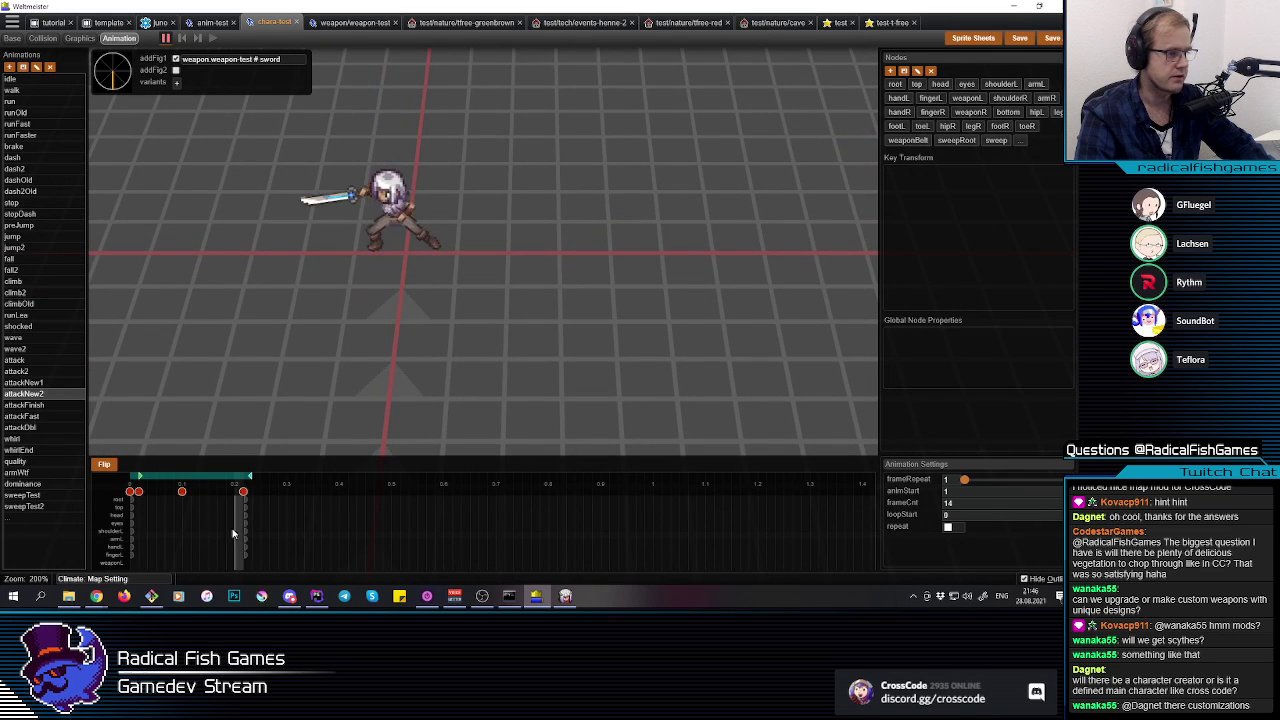
pyautogui.click(248, 538)
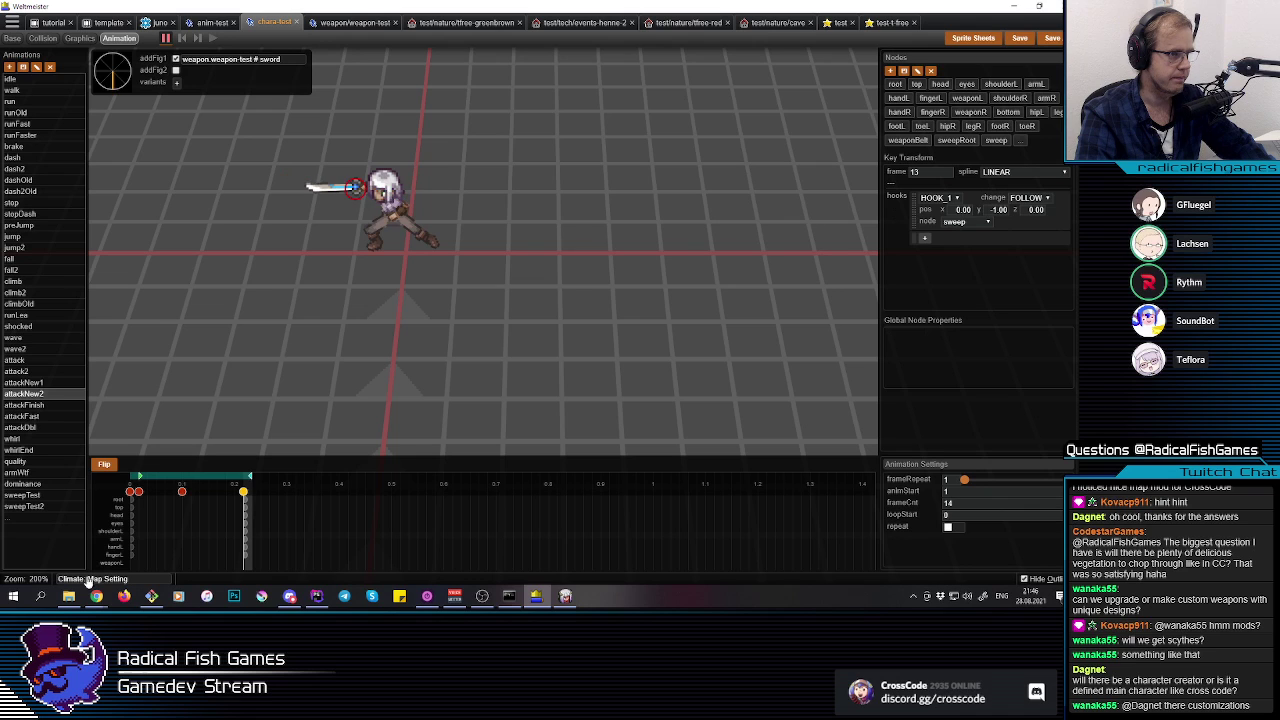
# Step: Rotate the top node slightly in the frame 0 pose to adjust the upper body's tilt
pyautogui.click(131, 537)
pyautogui.click(436, 200)
pyautogui.moveTo(420, 222); pyautogui.dragTo(442, 236)
pyautogui.click(421, 197)
pyautogui.press('r')
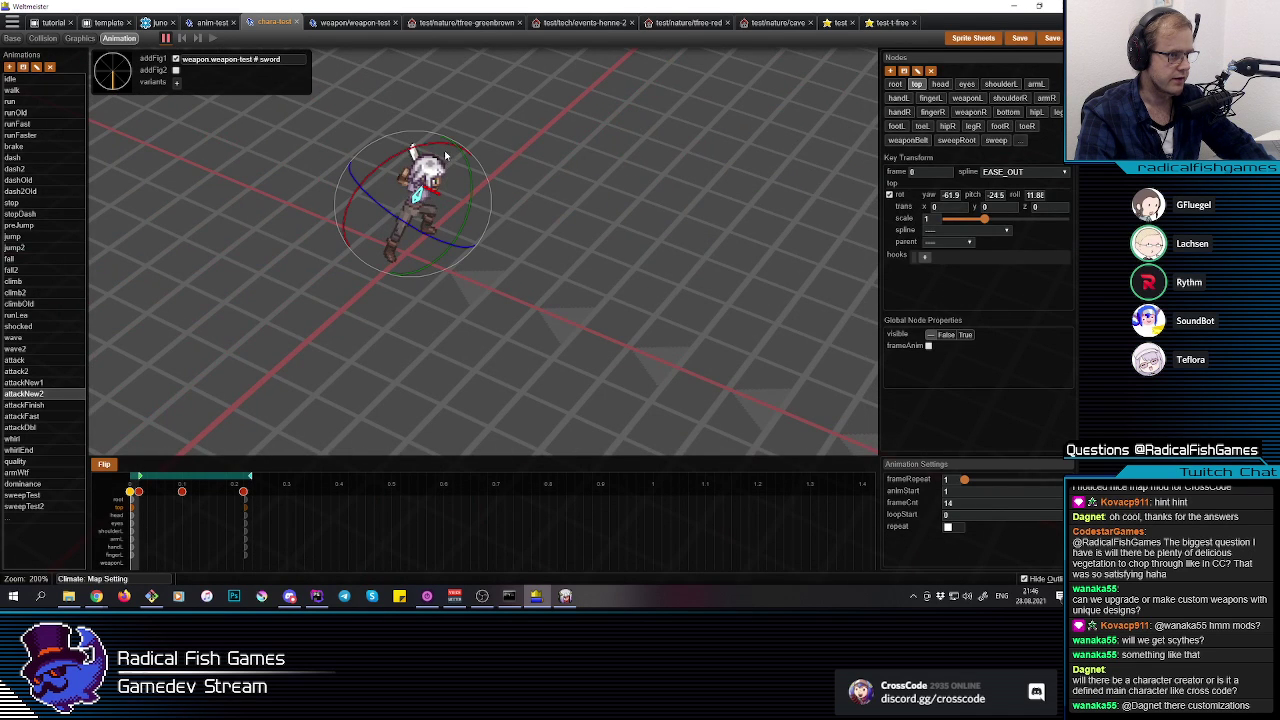
pyautogui.moveTo(438, 149); pyautogui.dragTo(428, 149)
pyautogui.press('r')
pyautogui.moveTo(500, 325); pyautogui.dragTo(388, 368, button='middle')
# Step: Fine-tune the head's rotation at frame 13 and play back the attackNew2 animation
pyautogui.moveTo(131, 520); pyautogui.dragTo(244, 518)
pyautogui.moveTo(432, 199); pyautogui.dragTo(565, 203, button='middle')
pyautogui.click(940, 85)
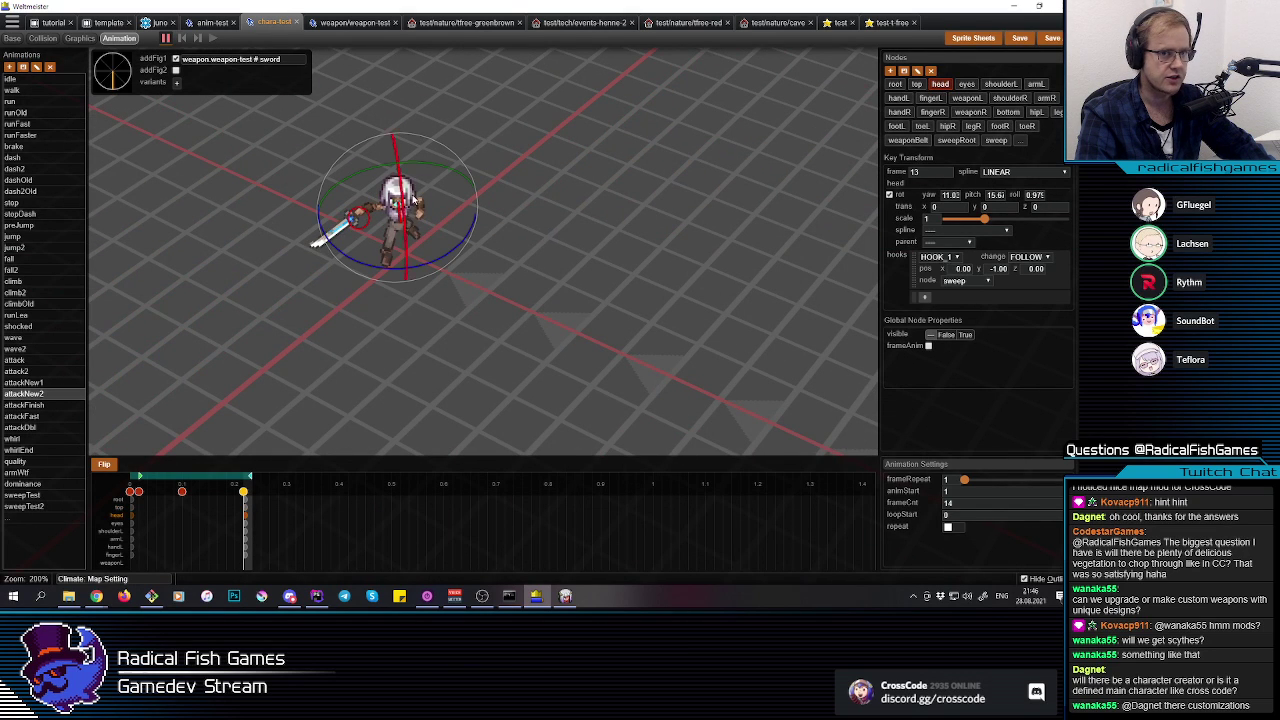
pyautogui.moveTo(405, 202); pyautogui.dragTo(403, 206)
pyautogui.click(601, 261)
pyautogui.moveTo(601, 261); pyautogui.dragTo(395, 438, button='middle')
pyautogui.press('space')
pyautogui.press('space')
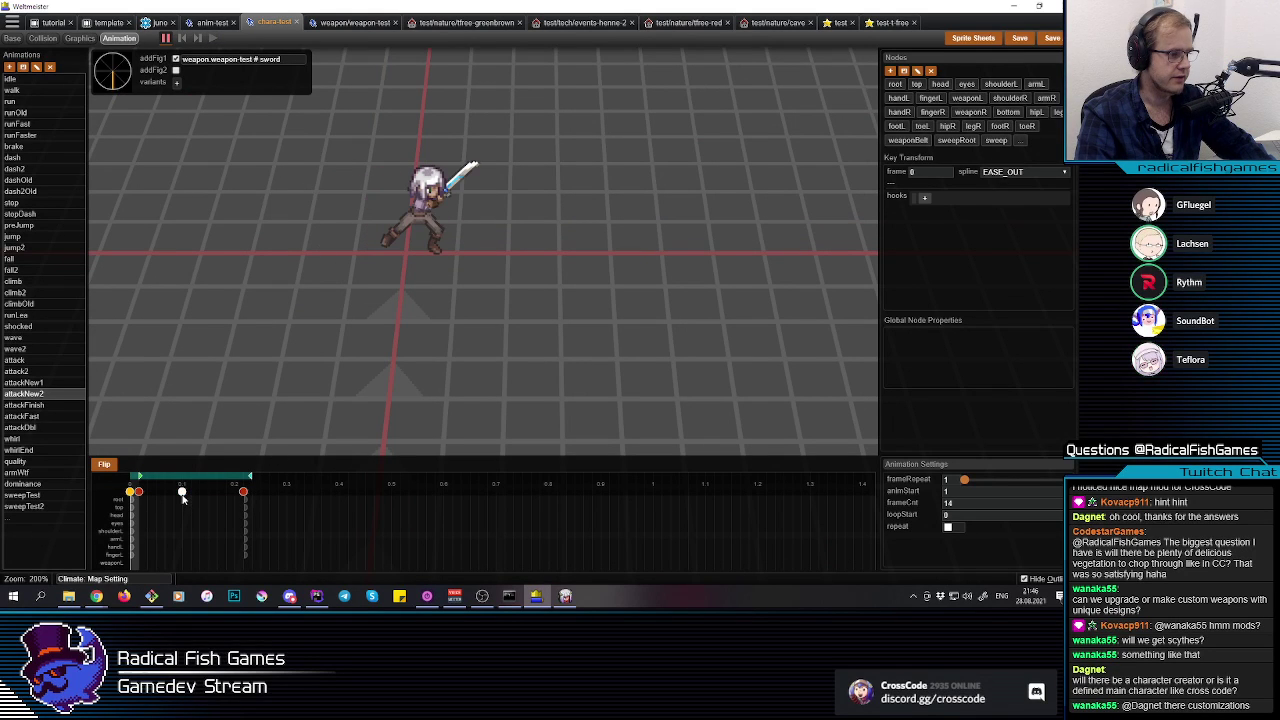
# Step: Copy the full pose from frame 12 of attackNew2 into a new keyframe at frame 5
pyautogui.click(182, 493)
pyautogui.click(190, 512)
pyautogui.click(185, 514)
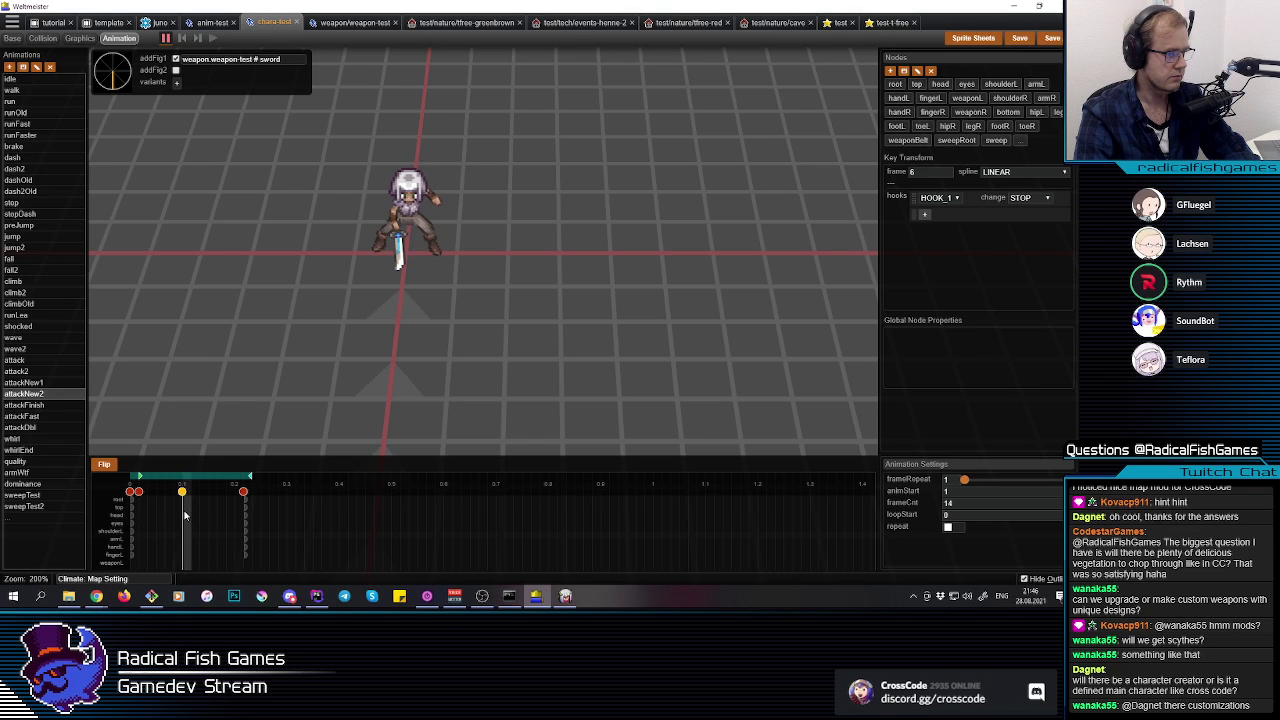
pyautogui.click(244, 500)
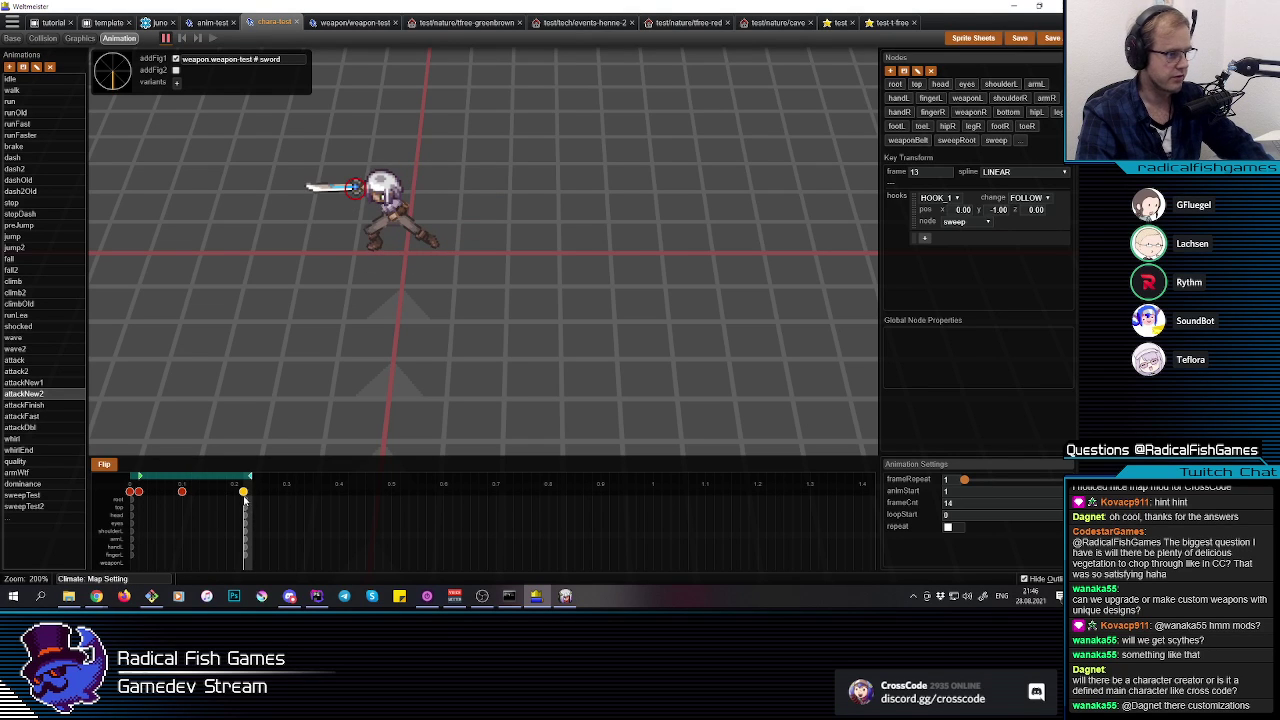
pyautogui.click(241, 503)
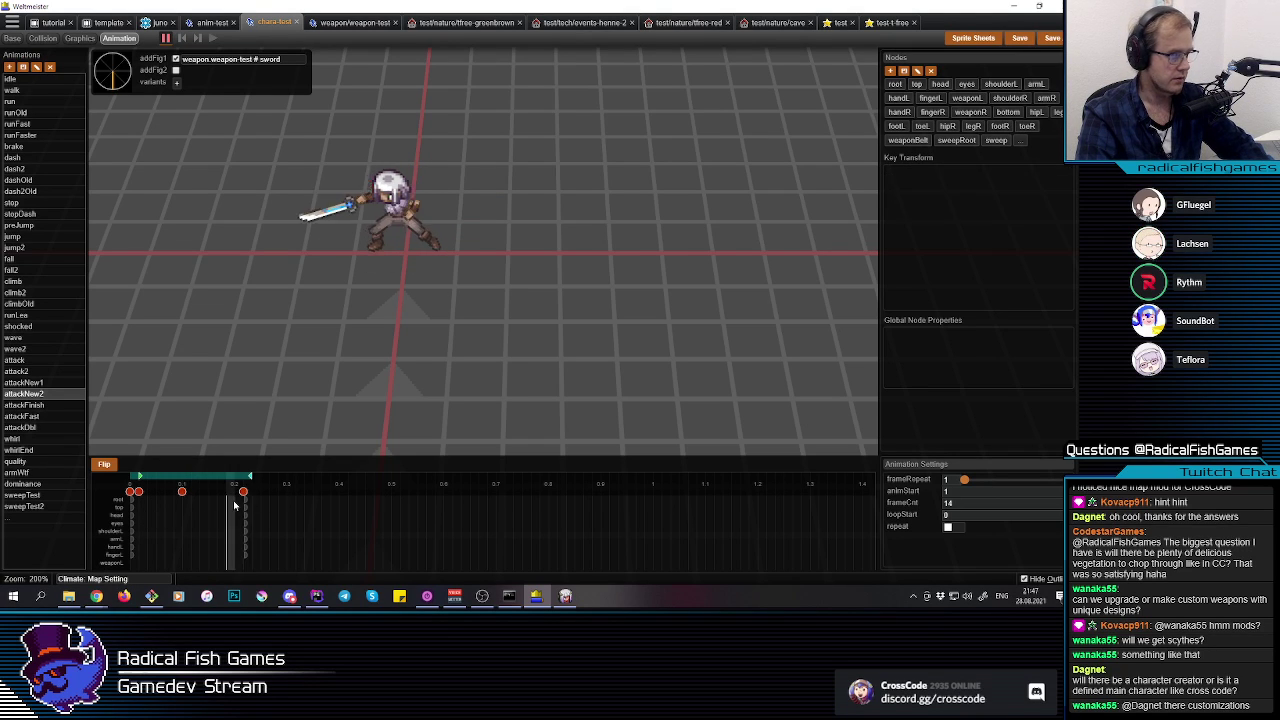
pyautogui.click(397, 191)
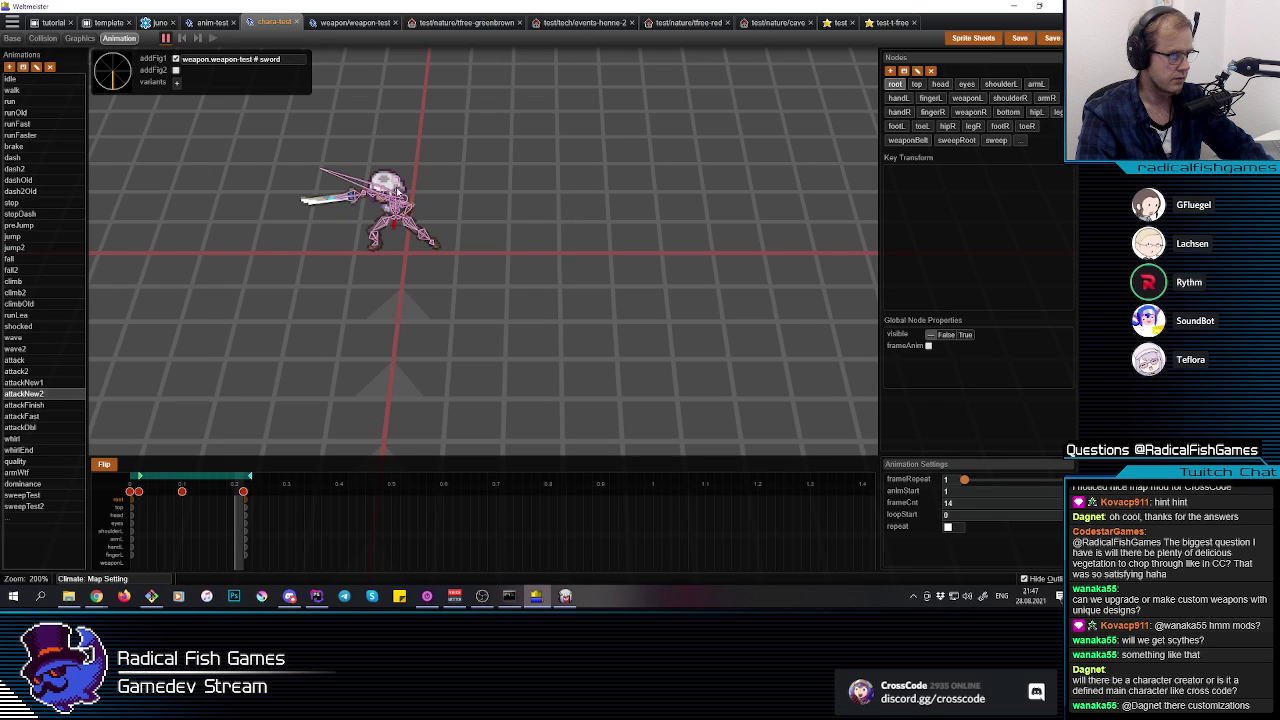
pyautogui.click(176, 502)
pyautogui.click(176, 501)
pyautogui.click(452, 342)
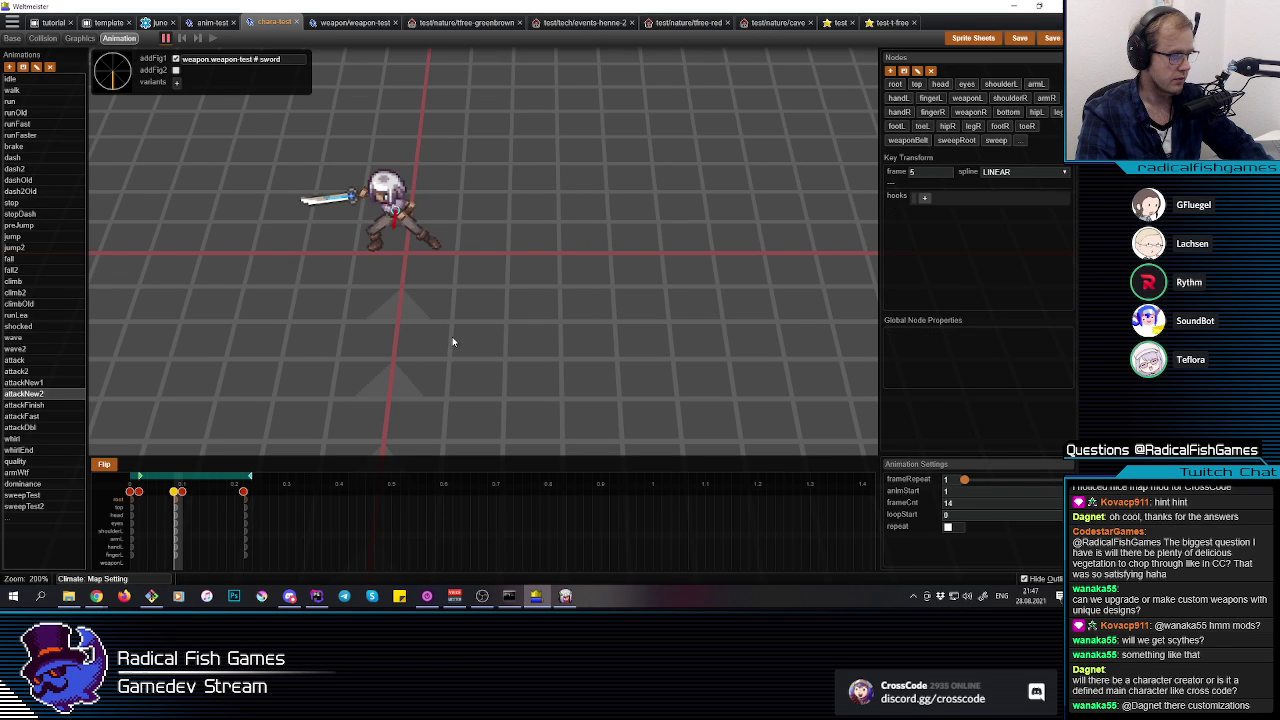
# Step: Add a keyframe at frame 2 and rotate the sweep node to a yaw of about -30, in line with the sword
pyautogui.moveTo(173, 527); pyautogui.dragTo(101, 527)
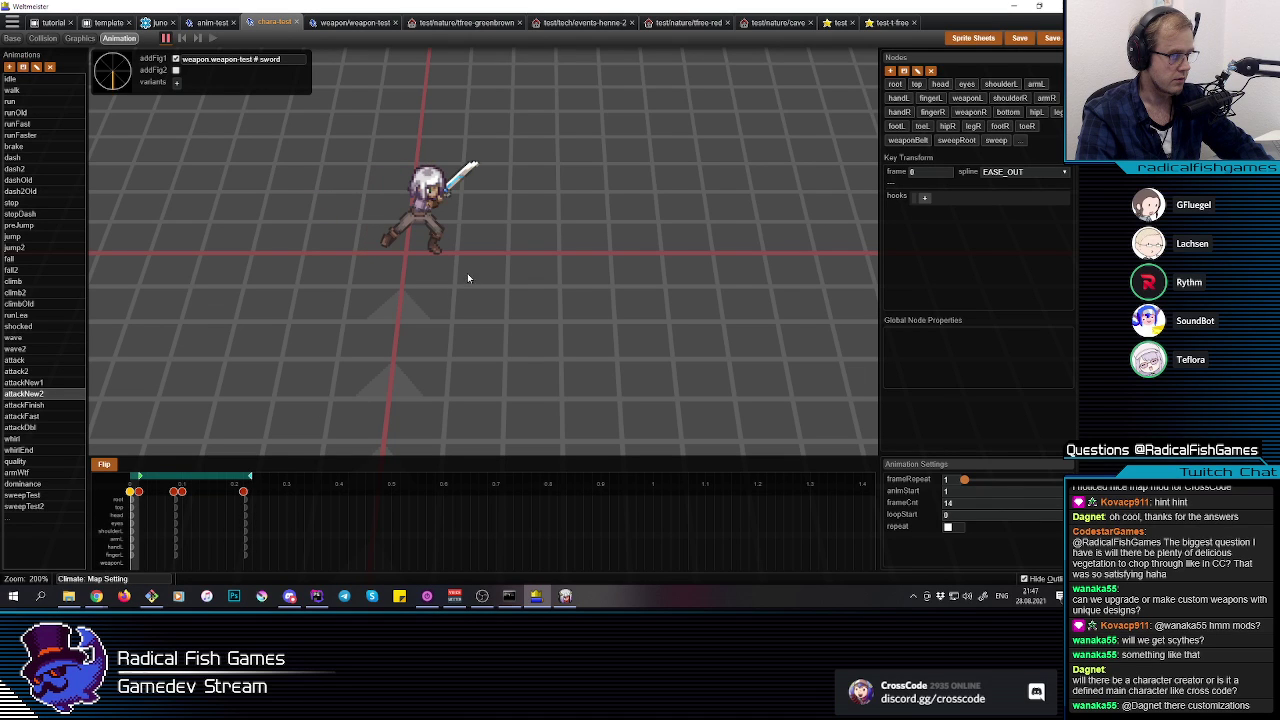
pyautogui.click(956, 141)
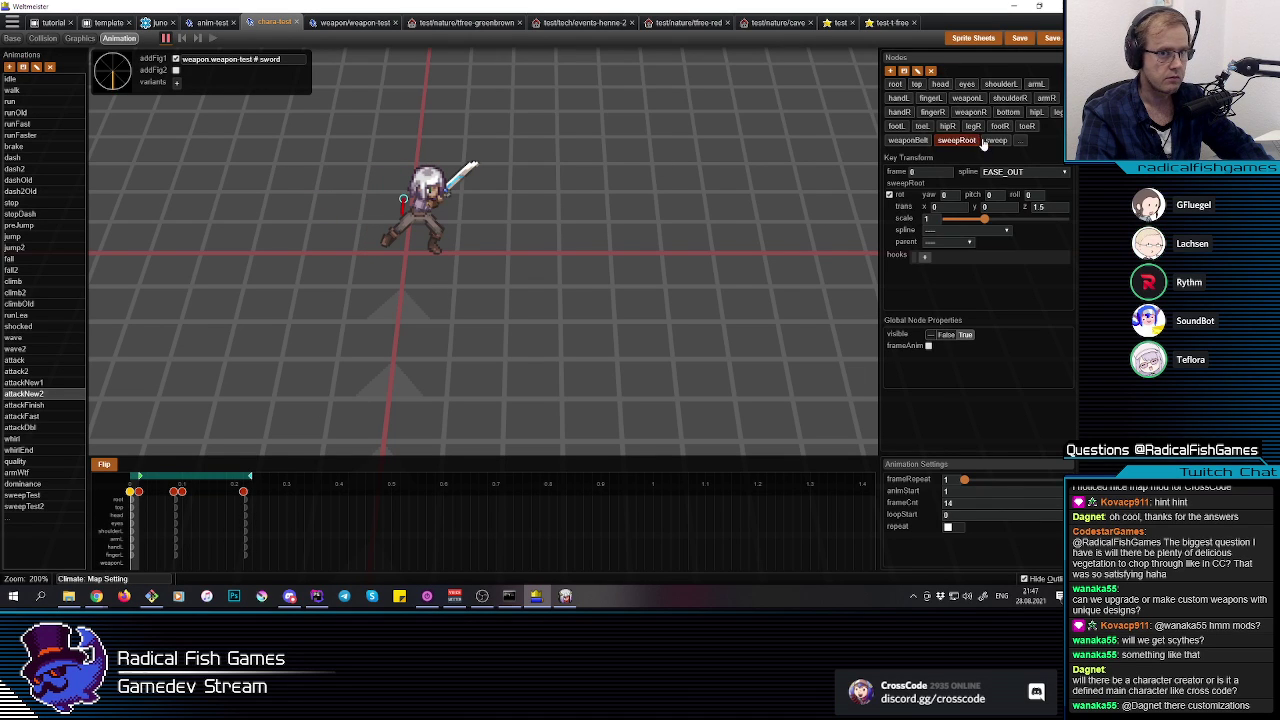
pyautogui.click(994, 141)
pyautogui.click(143, 538)
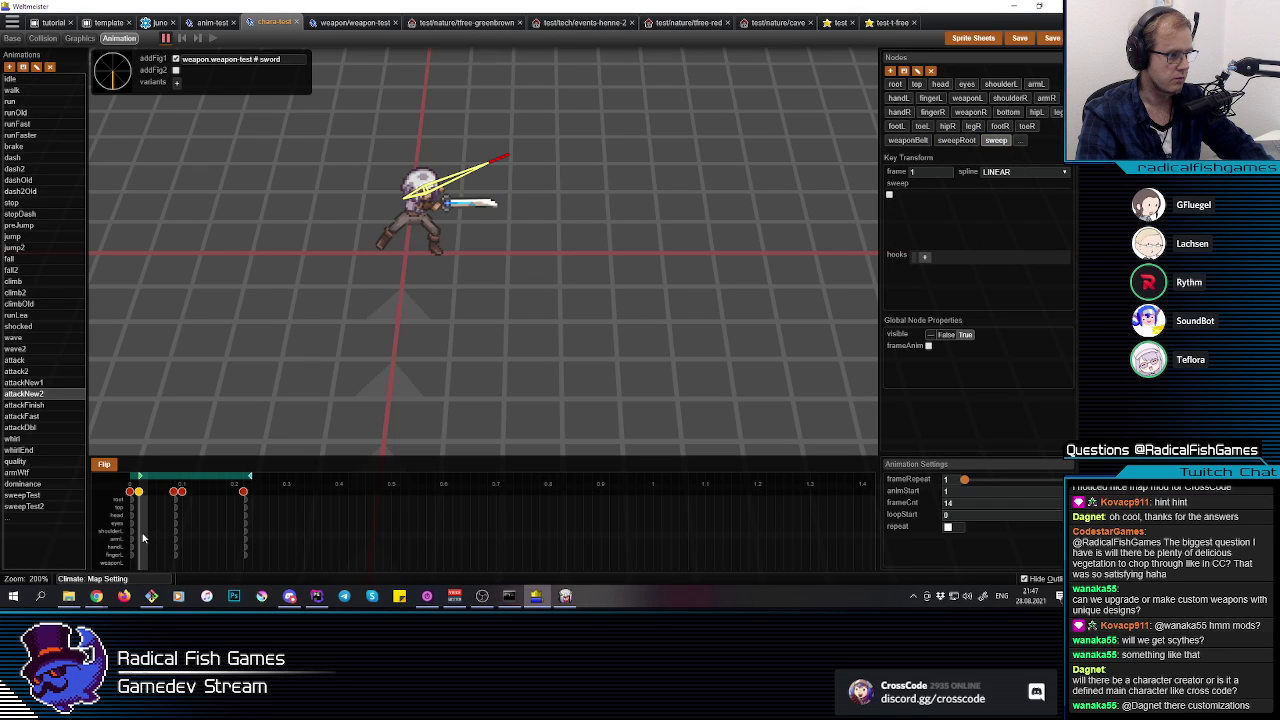
pyautogui.moveTo(143, 538); pyautogui.dragTo(163, 540)
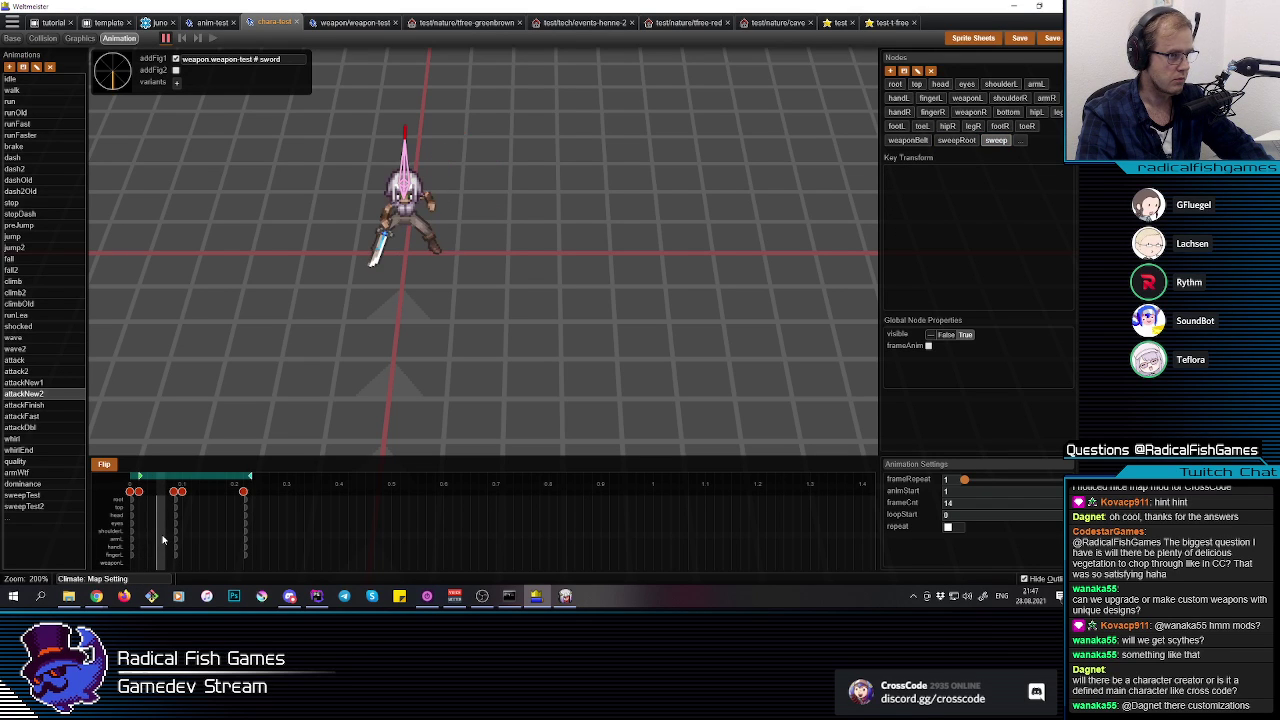
pyautogui.press('q')
pyautogui.press('e')
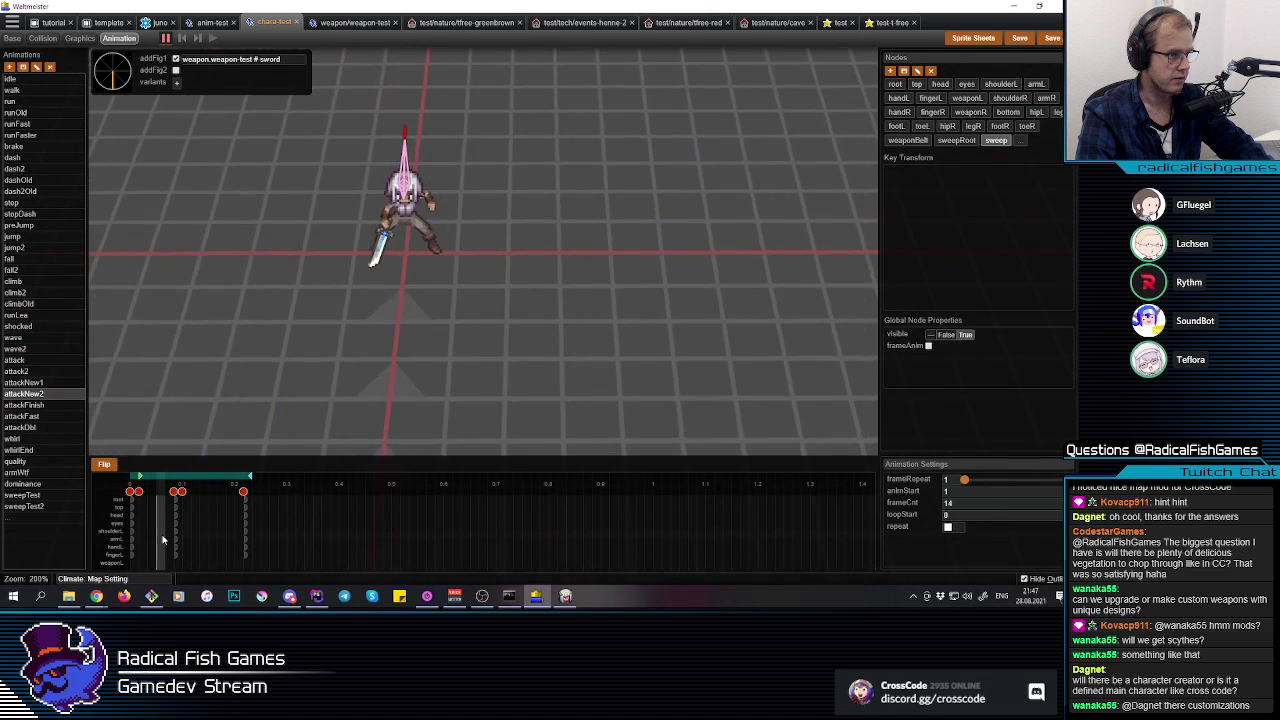
pyautogui.moveTo(158, 542)
pyautogui.mouseDown()
pyautogui.moveTo(177, 544)
pyautogui.moveTo(136, 548)
pyautogui.moveTo(150, 543)
pyautogui.mouseUp()
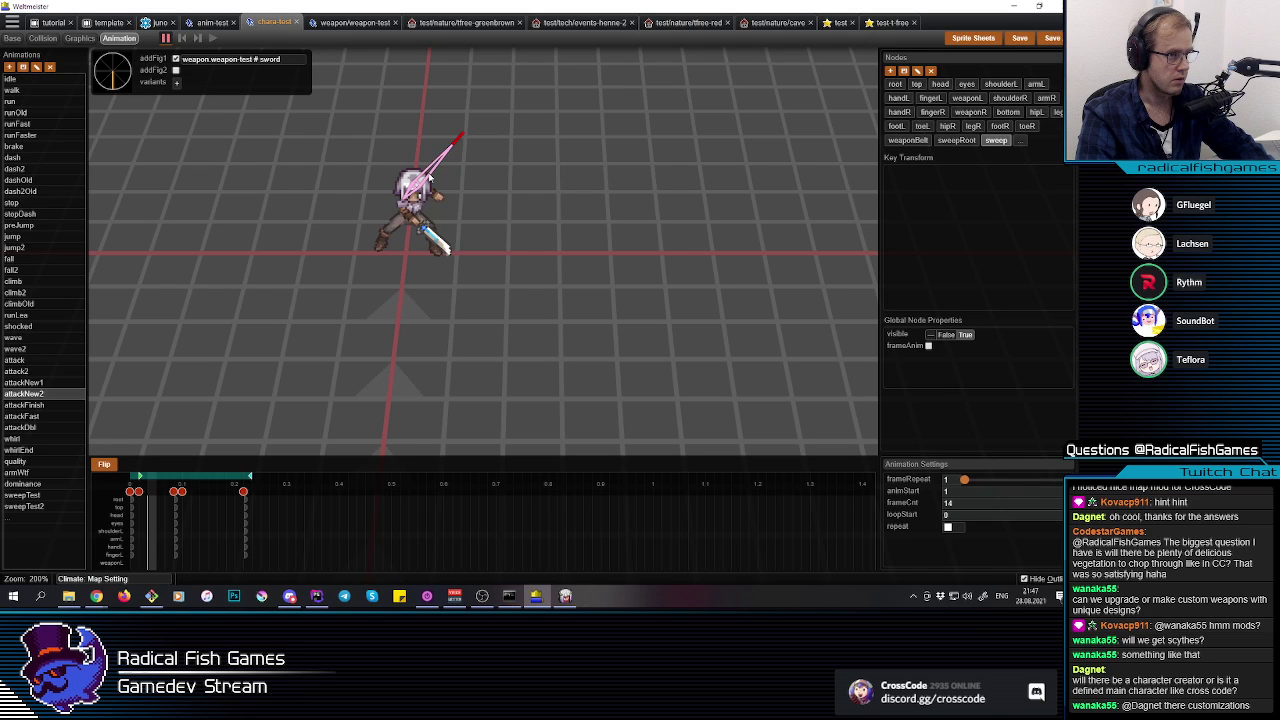
pyautogui.click(468, 184)
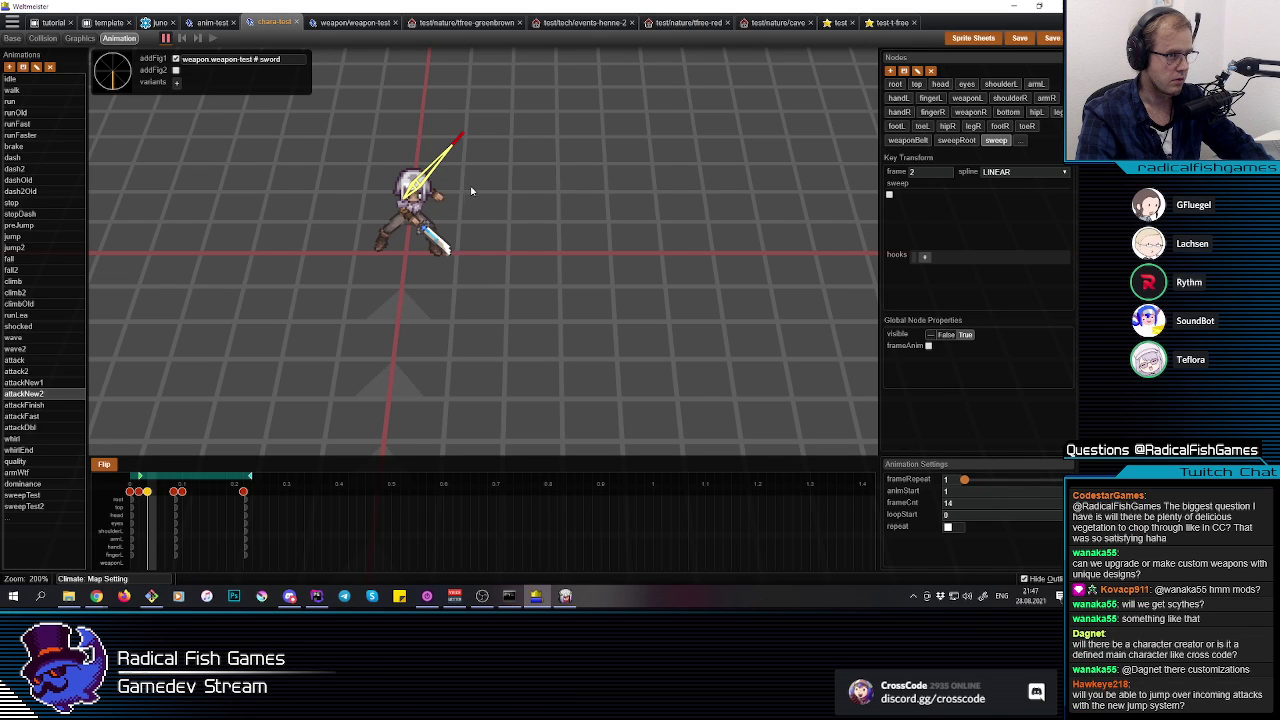
pyautogui.moveTo(440, 248); pyautogui.dragTo(349, 229)
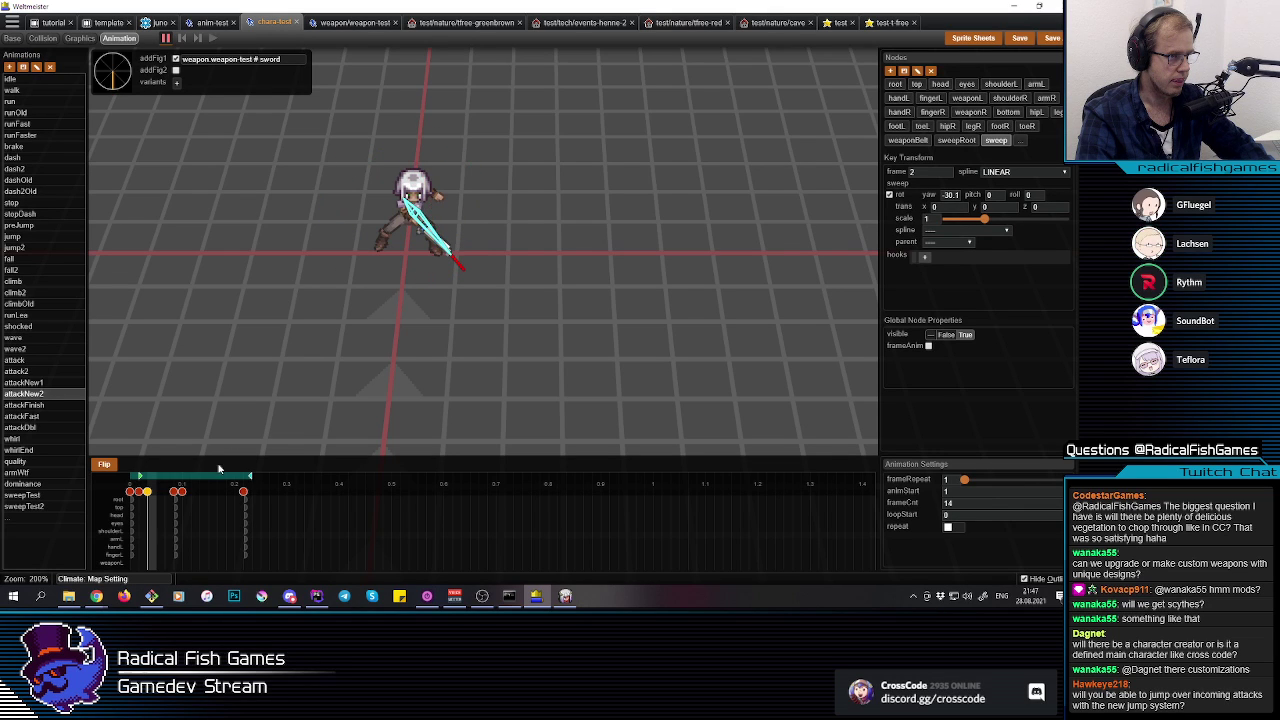
# Step: Nudge the sweep node's rotation and scrub back to frame 0 to check its path against the sword
pyautogui.moveTo(155, 530)
pyautogui.mouseDown()
pyautogui.moveTo(201, 531)
pyautogui.moveTo(177, 533)
pyautogui.mouseUp()
pyautogui.moveTo(432, 256)
pyautogui.moveTo(427, 248); pyautogui.dragTo(446, 249)
pyautogui.moveTo(190, 537); pyautogui.dragTo(119, 540)
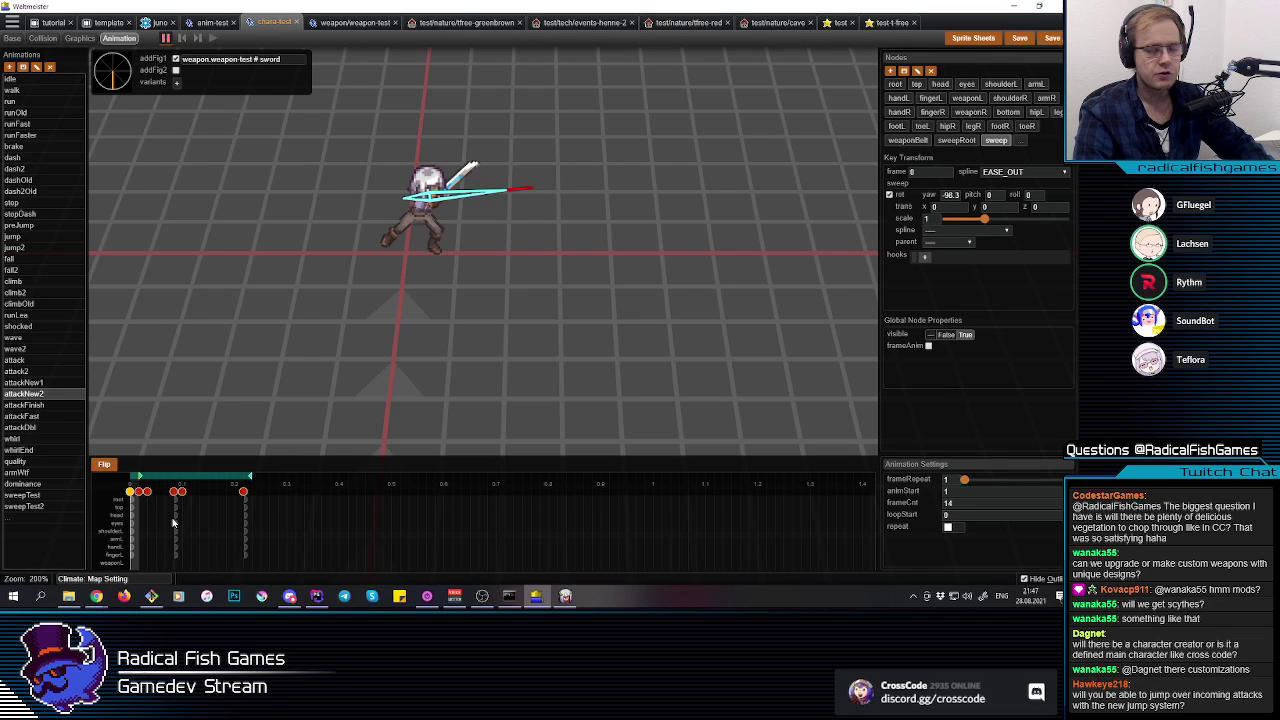
# Step: Switch to the Project Terra prototype window and try out the character's running and jumping on the sandy path
pyautogui.hotkey('alt', 'Tab')
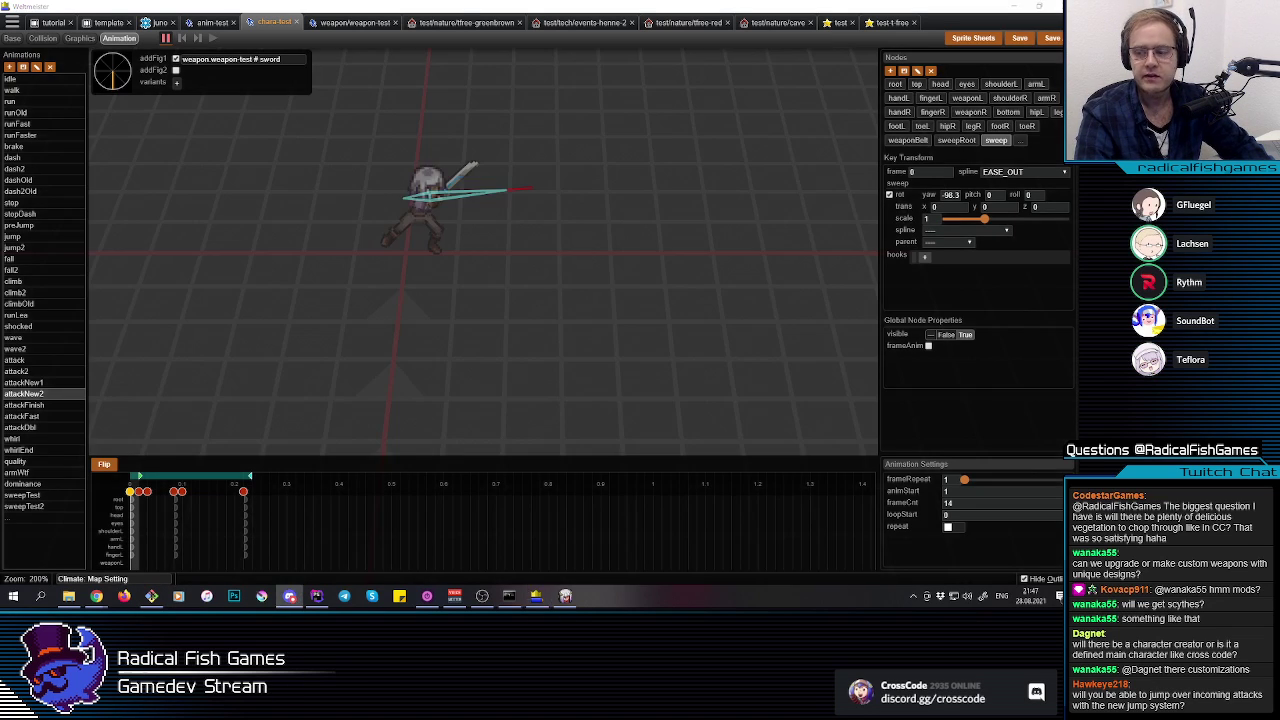
pyautogui.click(663, 236)
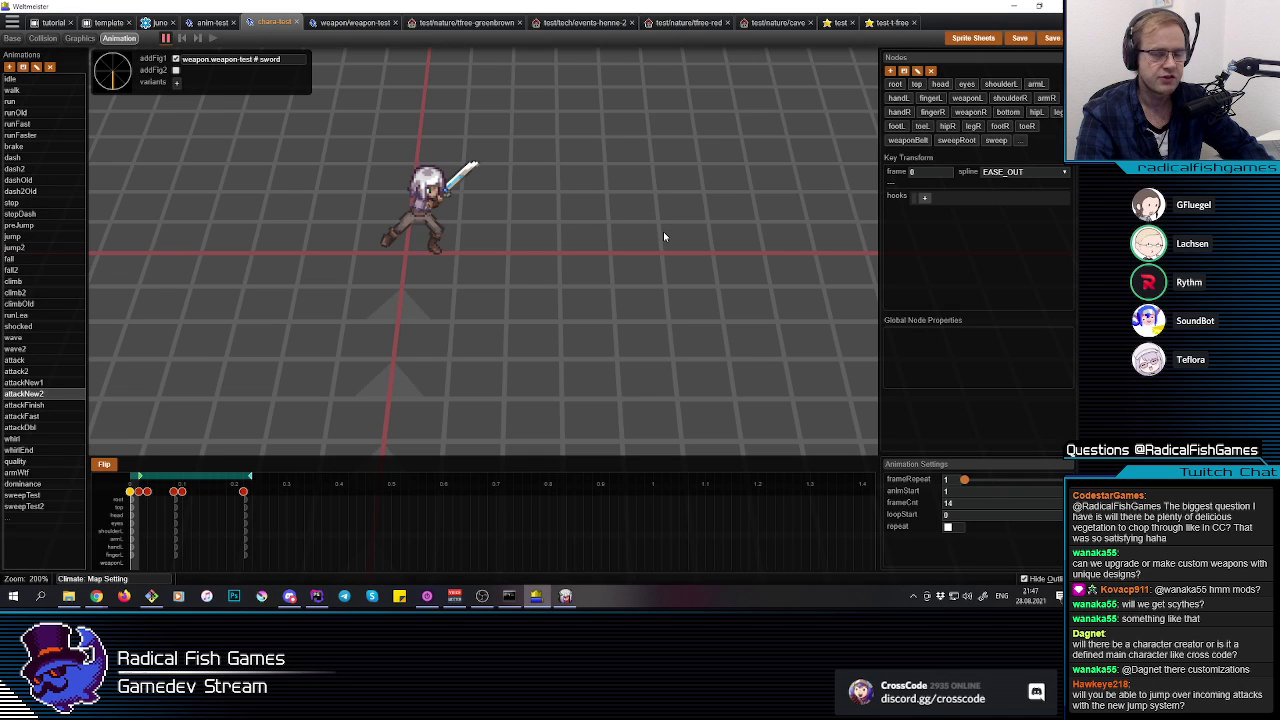
pyautogui.click(566, 597)
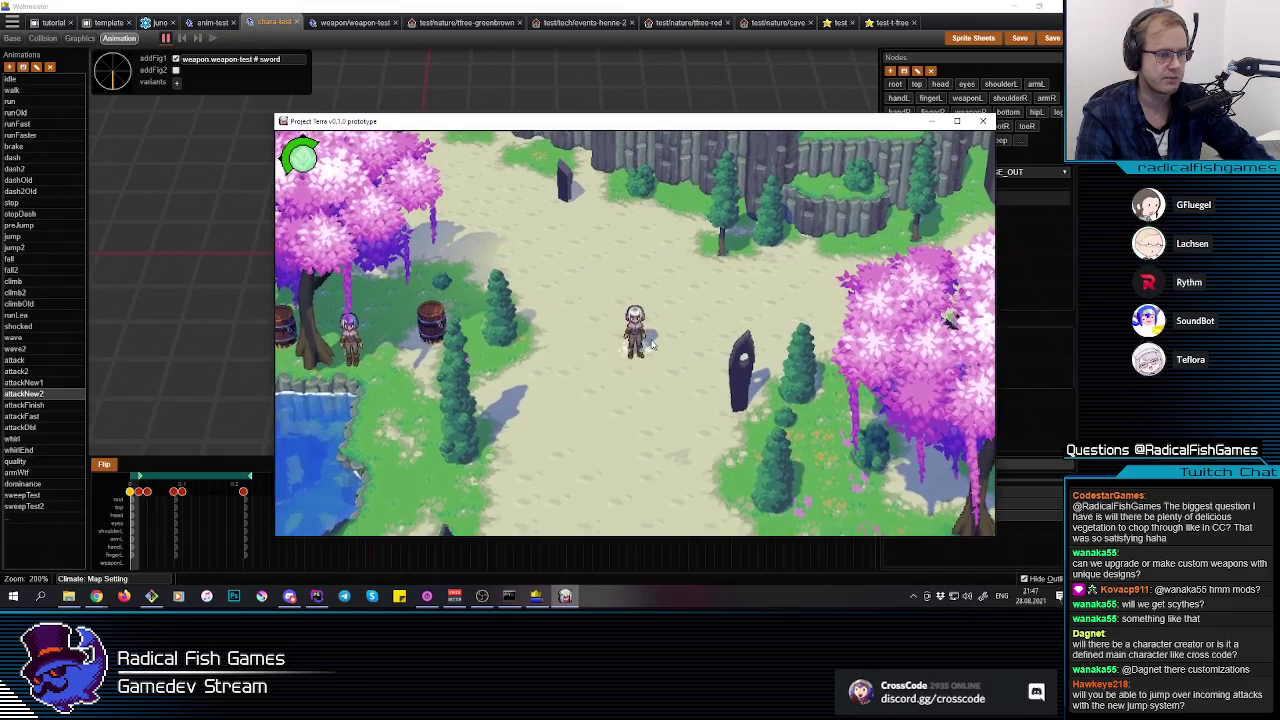
pyautogui.press('space')
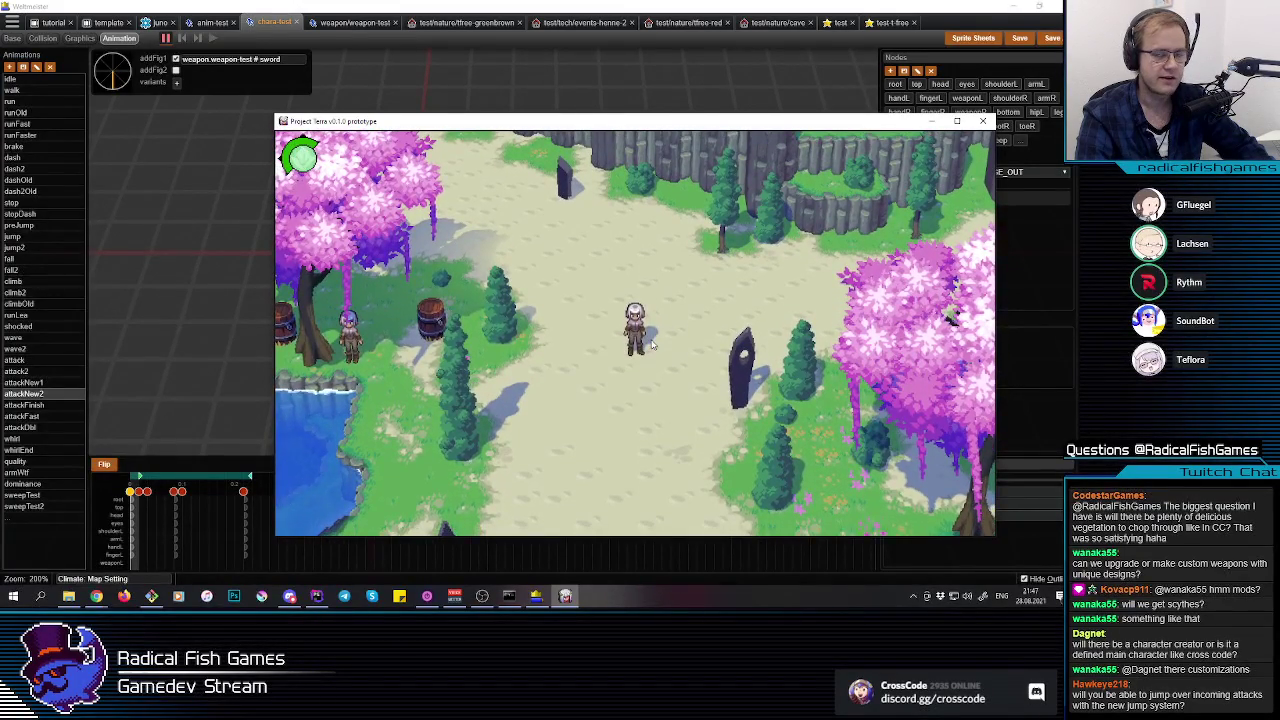
pyautogui.press('space')
pyautogui.press('space')
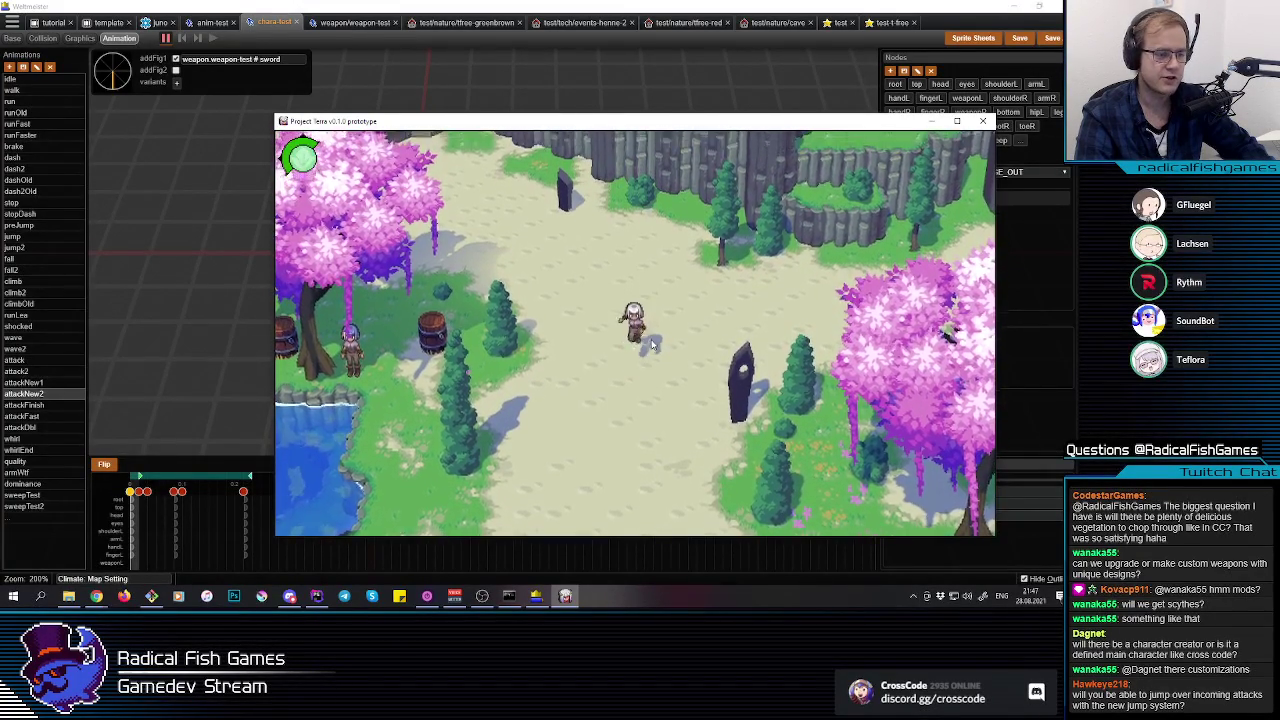
pyautogui.press('Right')
pyautogui.press('Left')
pyautogui.press('Down')
pyautogui.press('Right')
pyautogui.press('a')
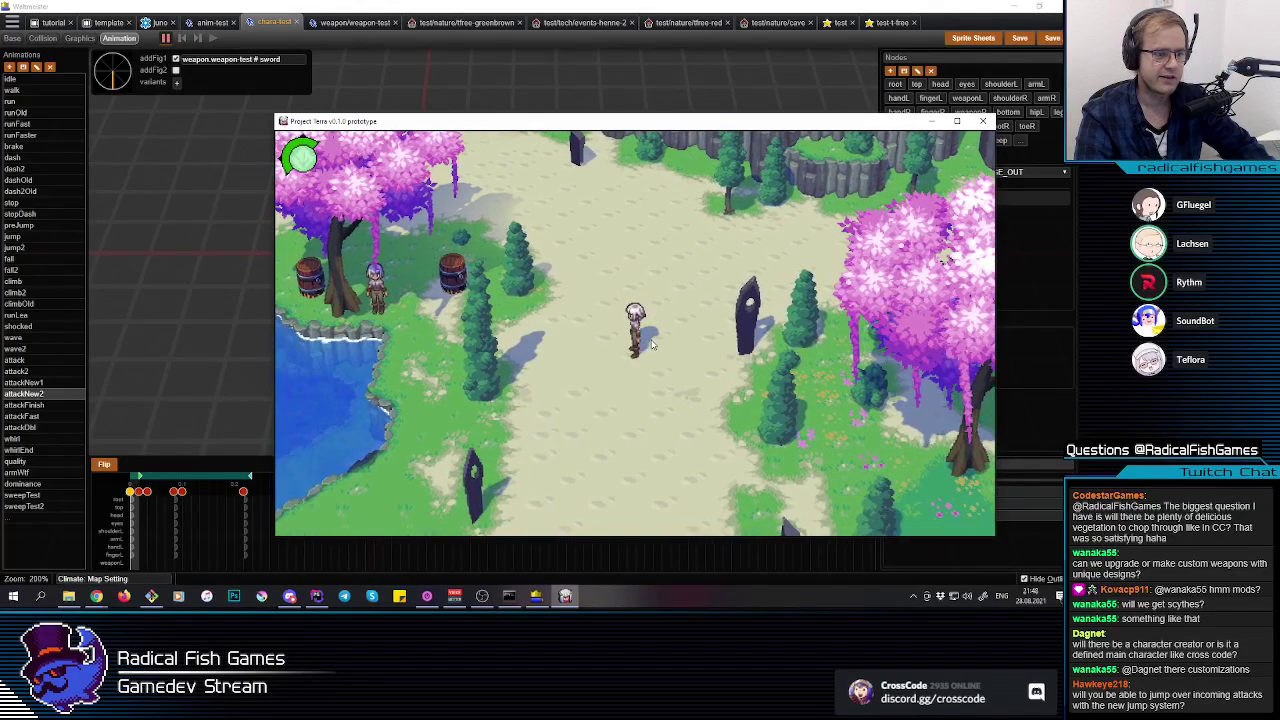
pyautogui.press('space')
pyautogui.press('space')
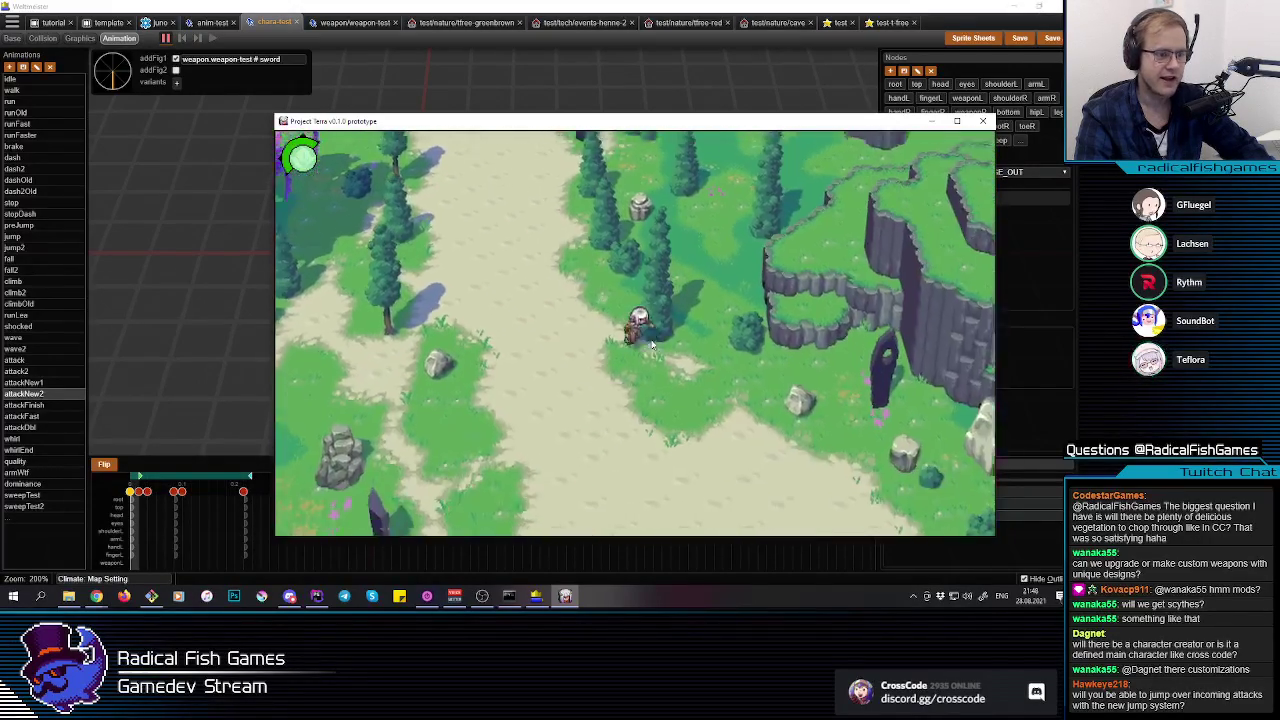
# Step: Run the character past the trees and jump up onto the low grassy cliff ledge
pyautogui.press('w')
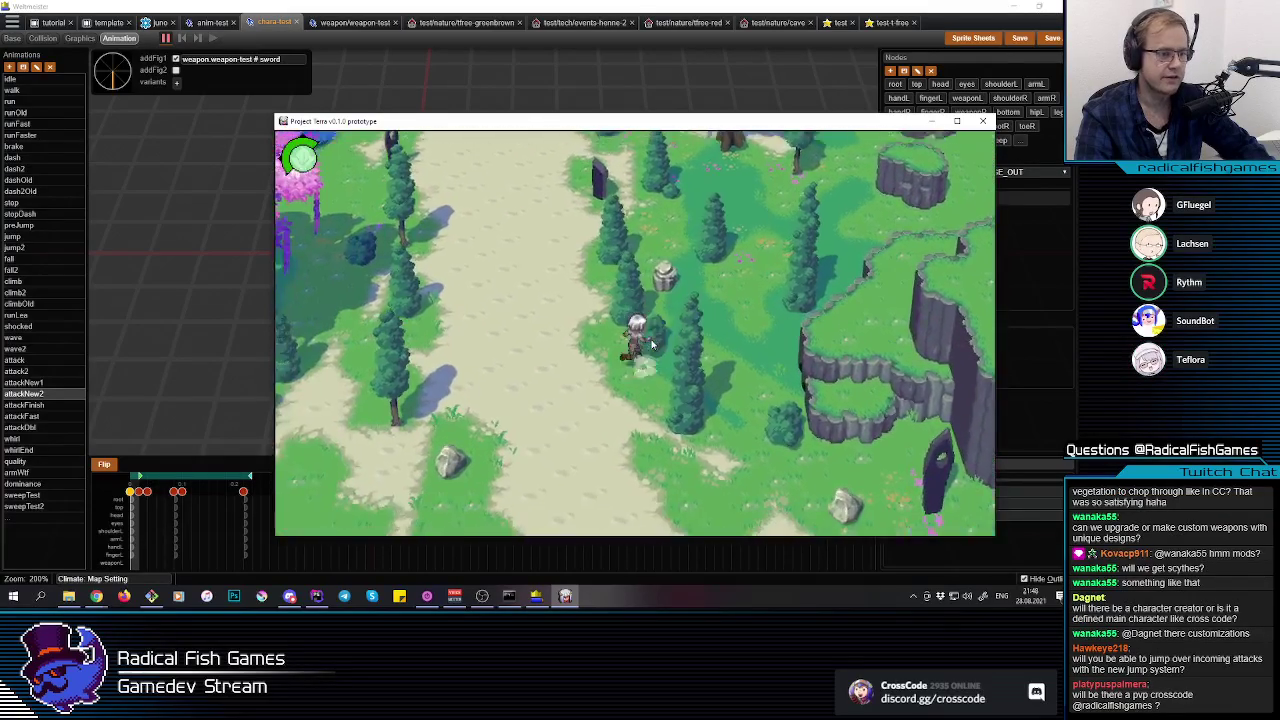
pyautogui.press('d')
pyautogui.press('s')
pyautogui.press('space')
pyautogui.press('s')
pyautogui.press('w')
pyautogui.press('space')
pyautogui.press('a')
pyautogui.press('d')
pyautogui.press('space')
pyautogui.press('w')
pyautogui.press('s')
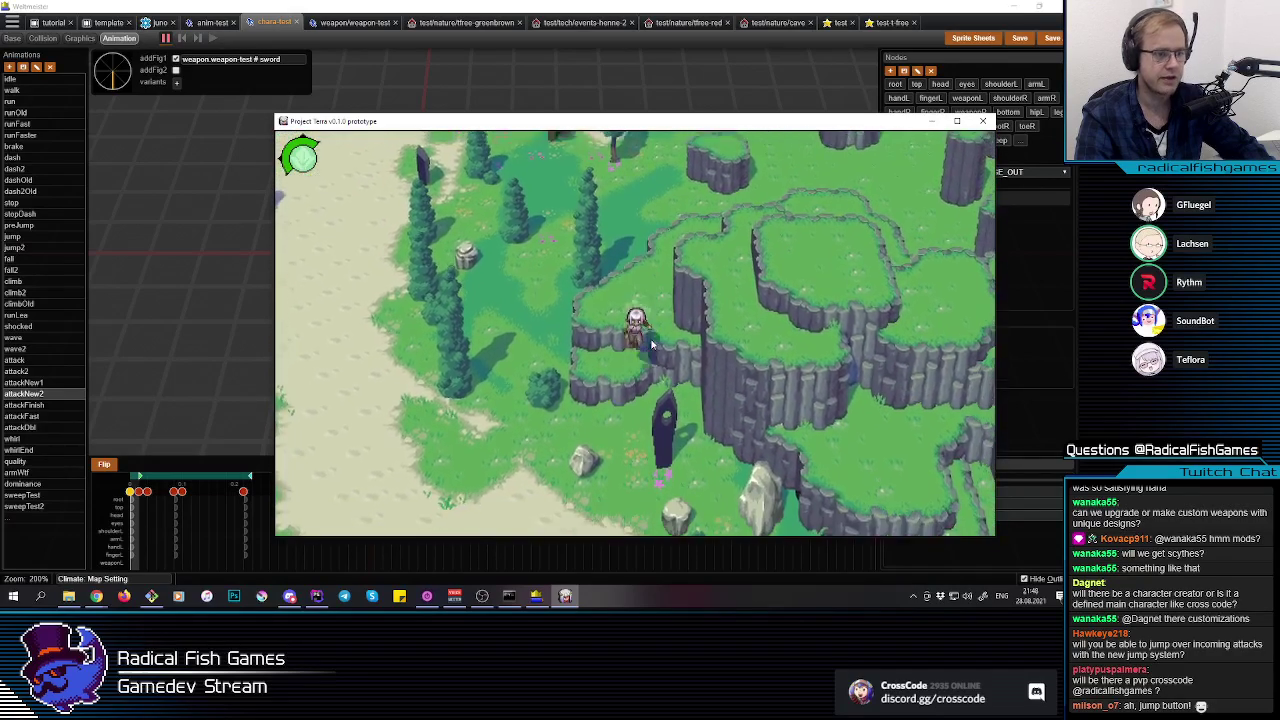
# Step: Drop from the cliff beside the dark stone, climb back up, and return to the sandy path
pyautogui.press('s')
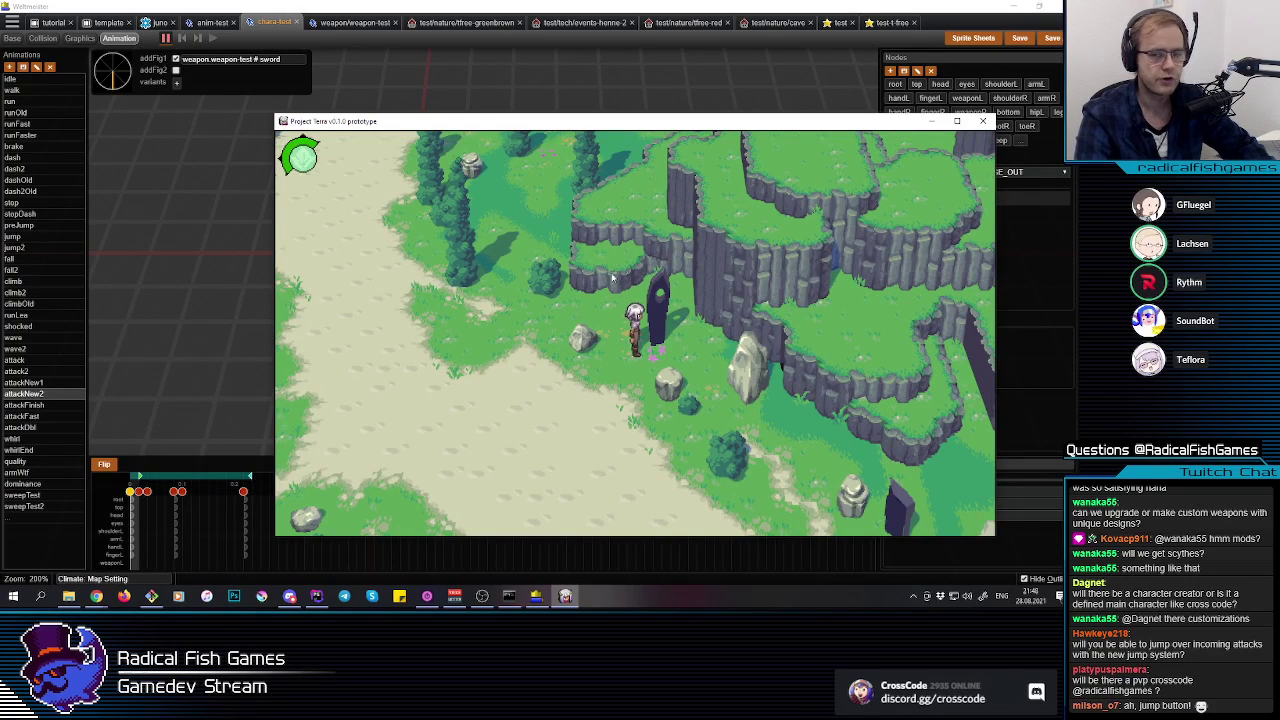
pyautogui.press('a')
pyautogui.press('w')
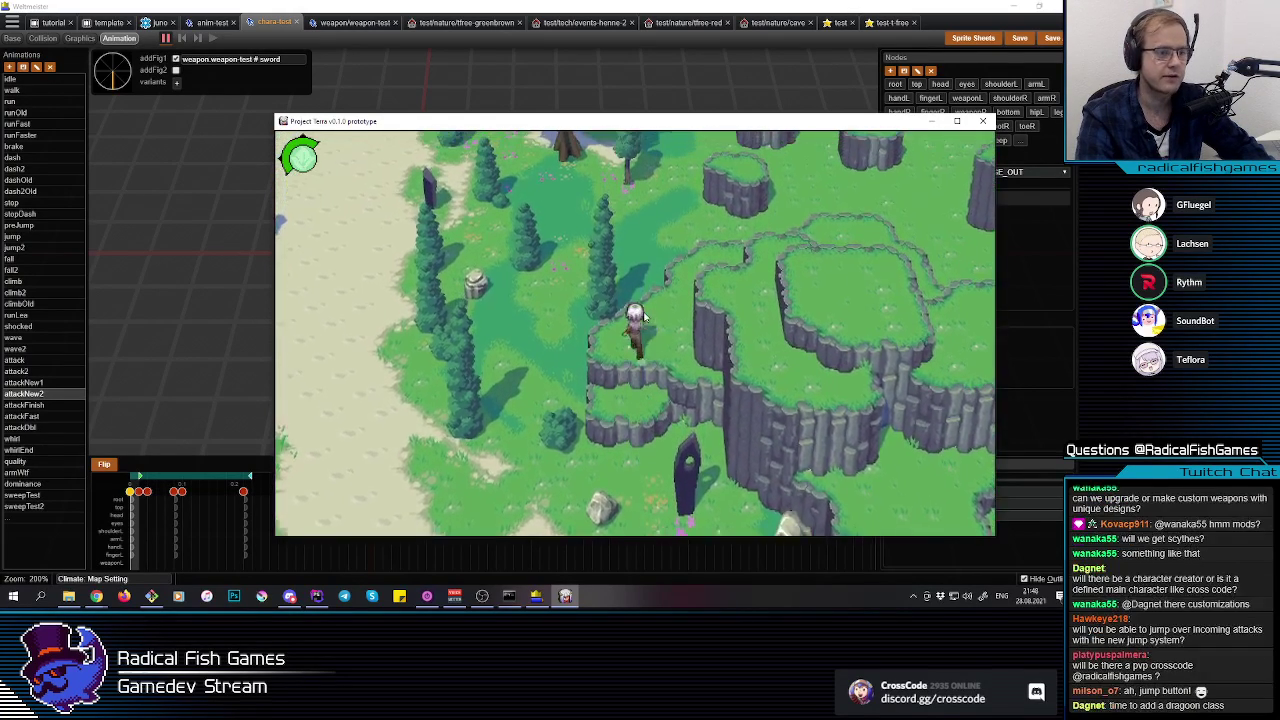
pyautogui.press('a')
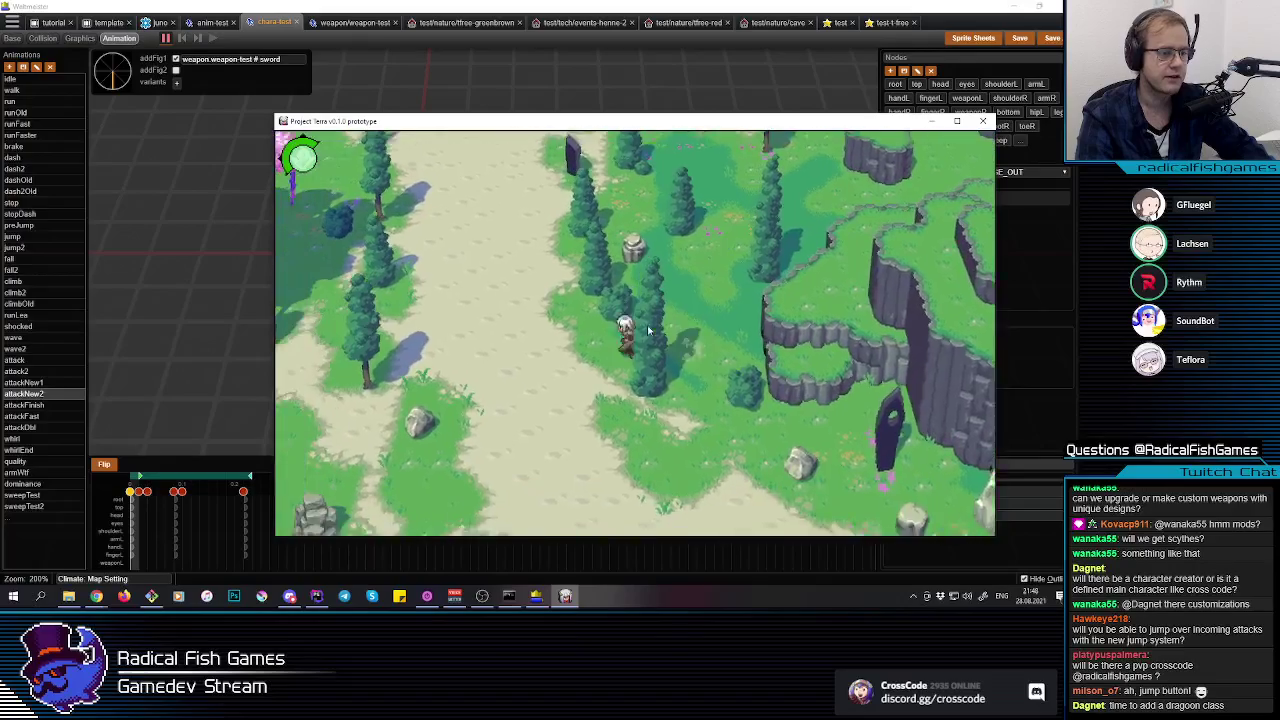
pyautogui.press('d')
pyautogui.press('space')
pyautogui.press('a')
pyautogui.press('s')
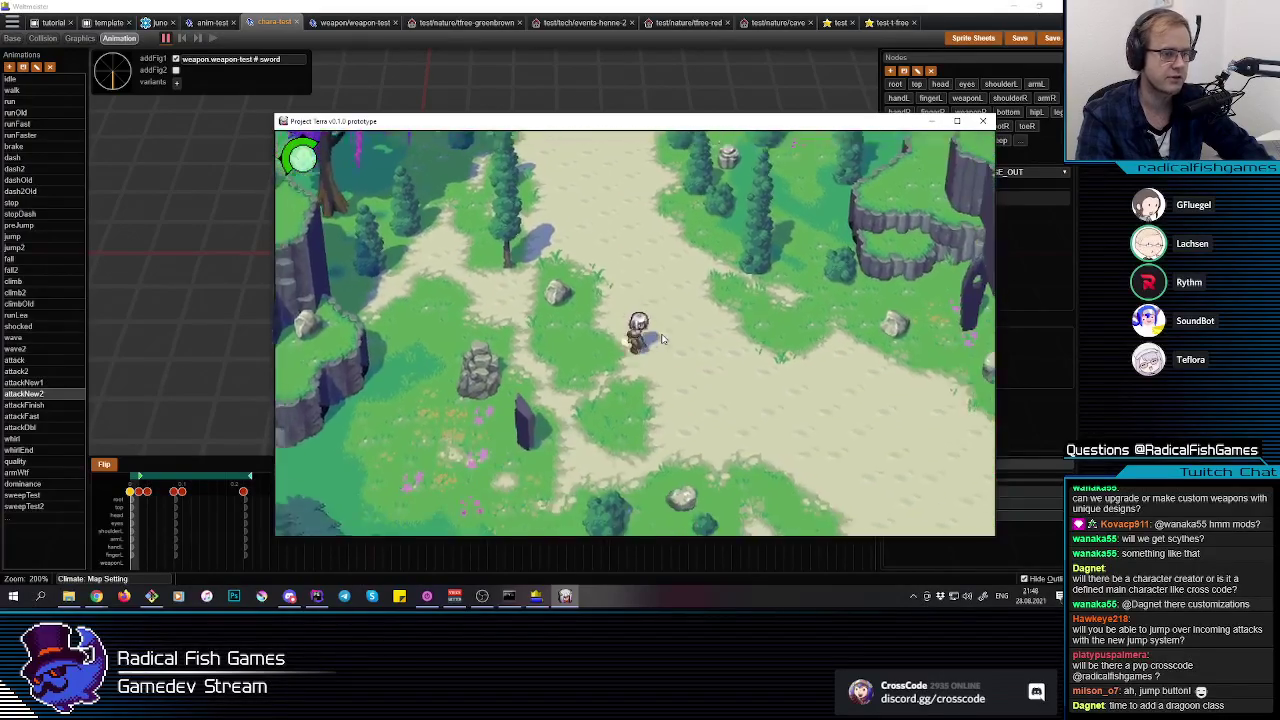
# Step: Jump onto the lower cliff ledge again from the path and hop back down beside the bush
pyautogui.press('d')
pyautogui.press('w')
pyautogui.press('a')
pyautogui.press('d')
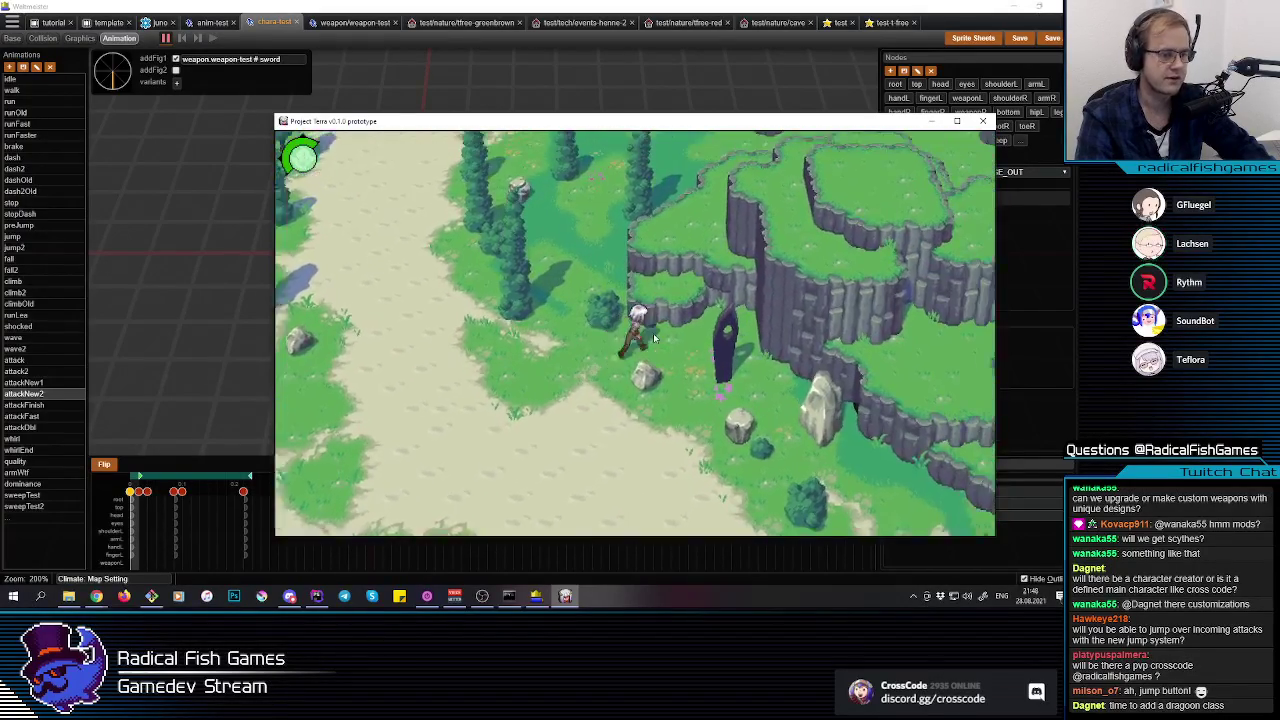
pyautogui.press('w')
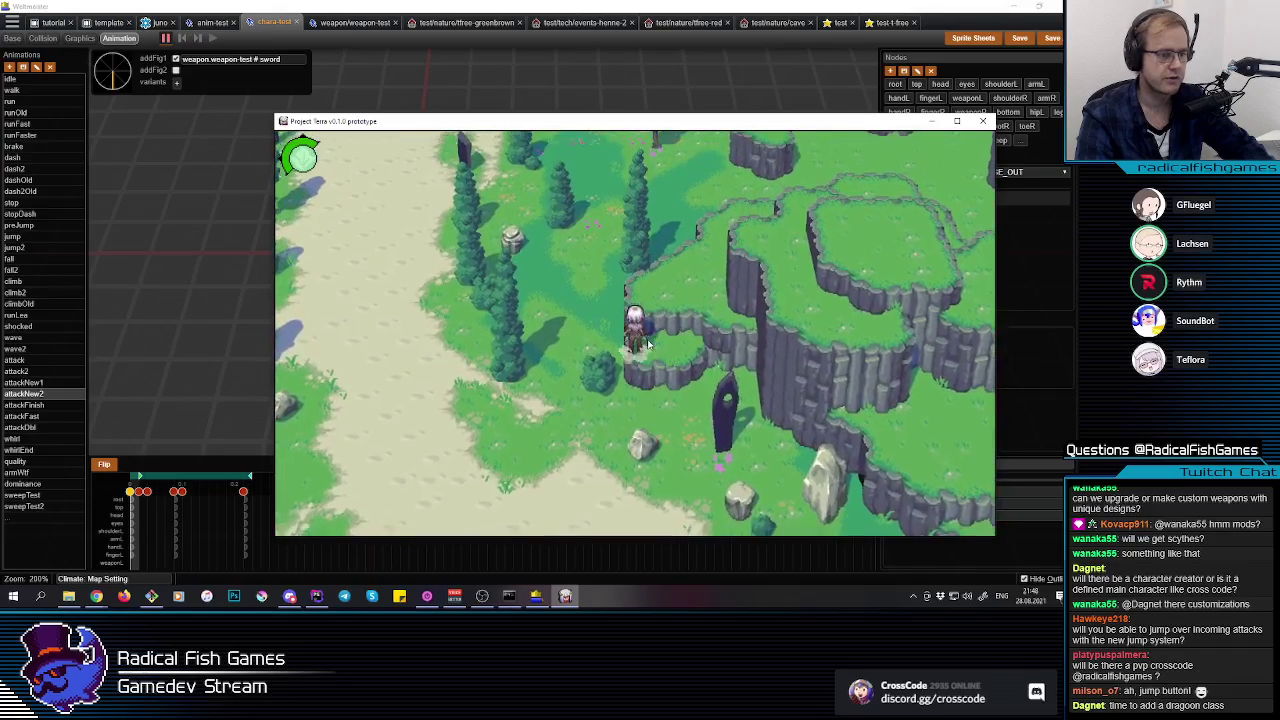
pyautogui.press('a')
pyautogui.press('d')
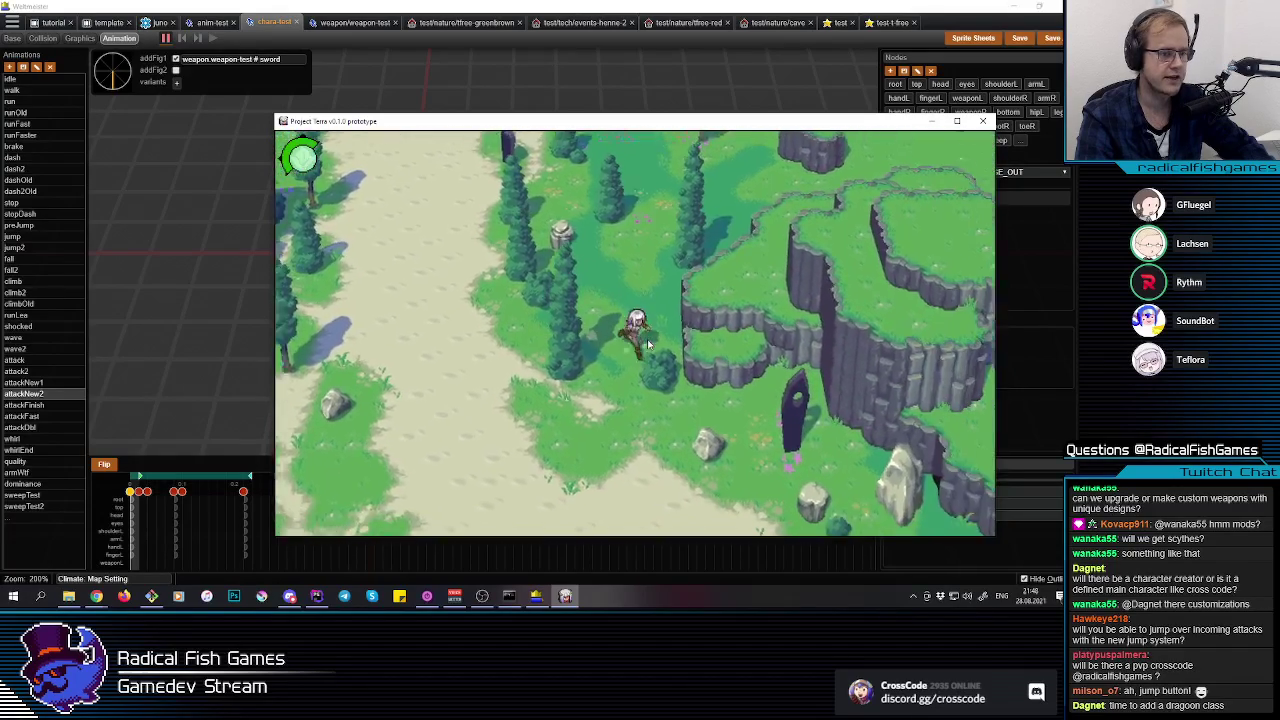
# Step: Cross the raised cliffs and stone pillars, jump beside the pink tree, and run back to the main path
pyautogui.press('w')
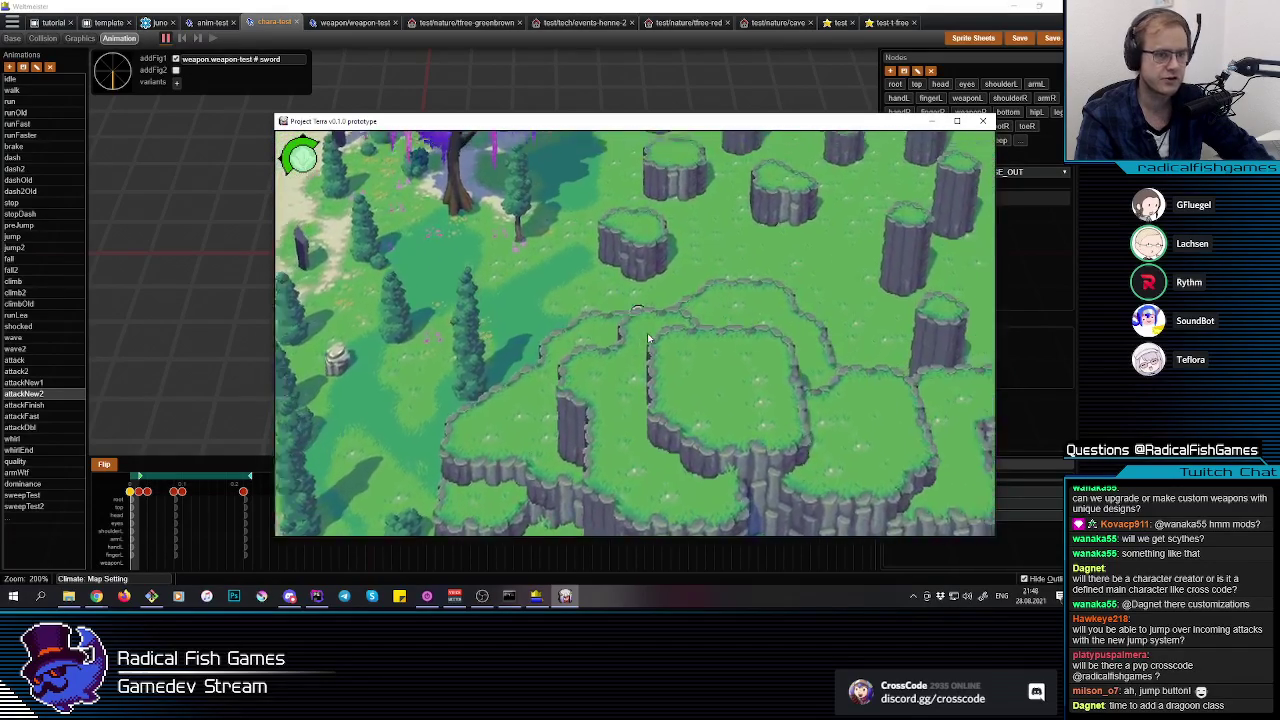
pyautogui.hotkey('w', 'd')
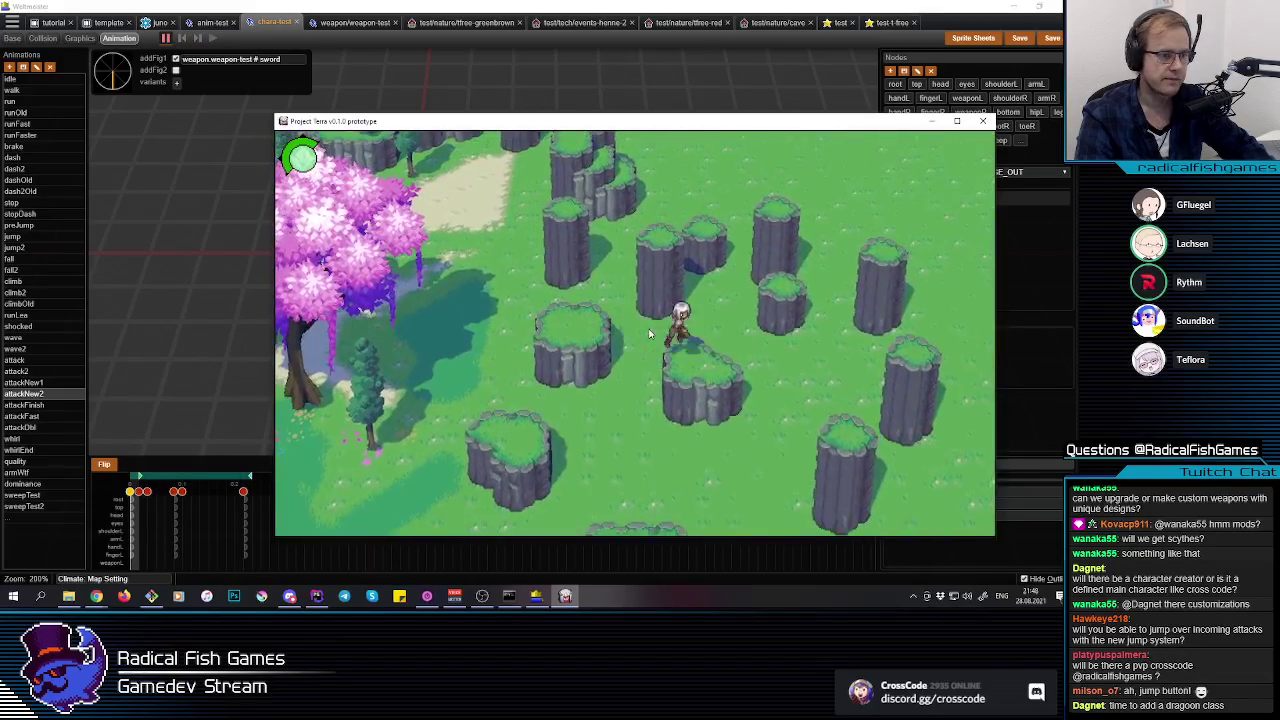
pyautogui.hotkey('w', 'a')
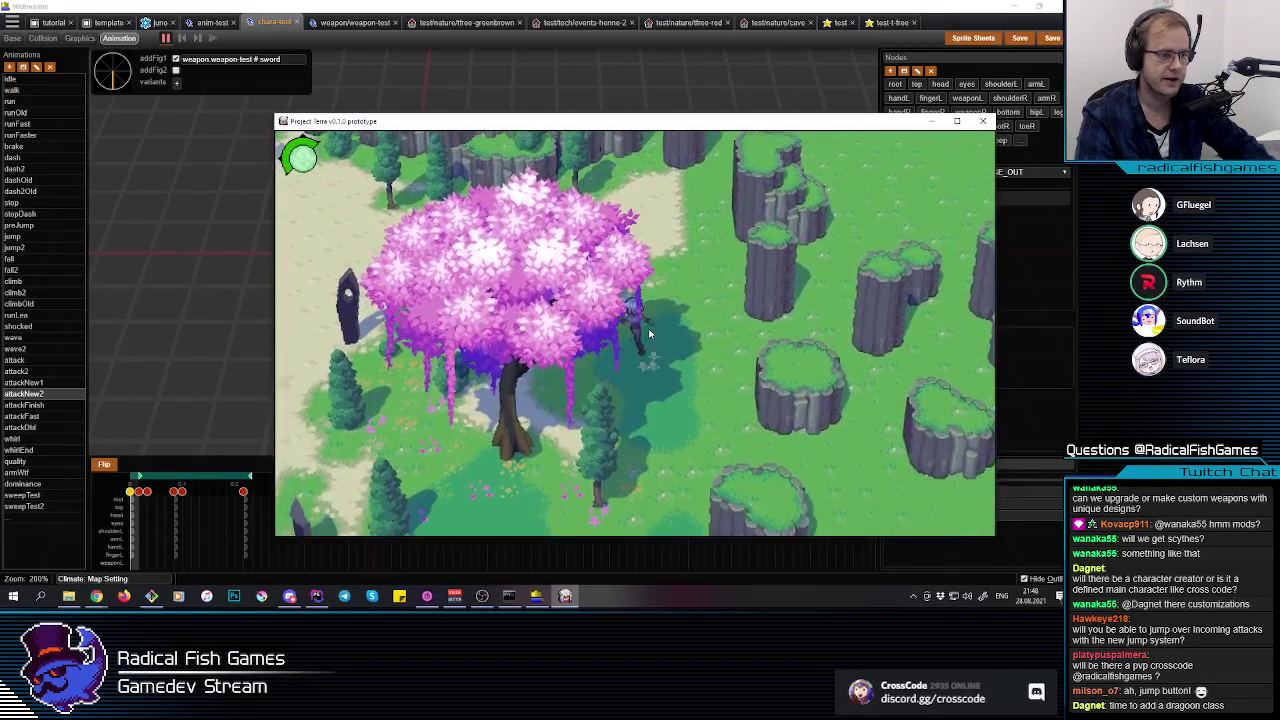
pyautogui.press('space')
pyautogui.press('space')
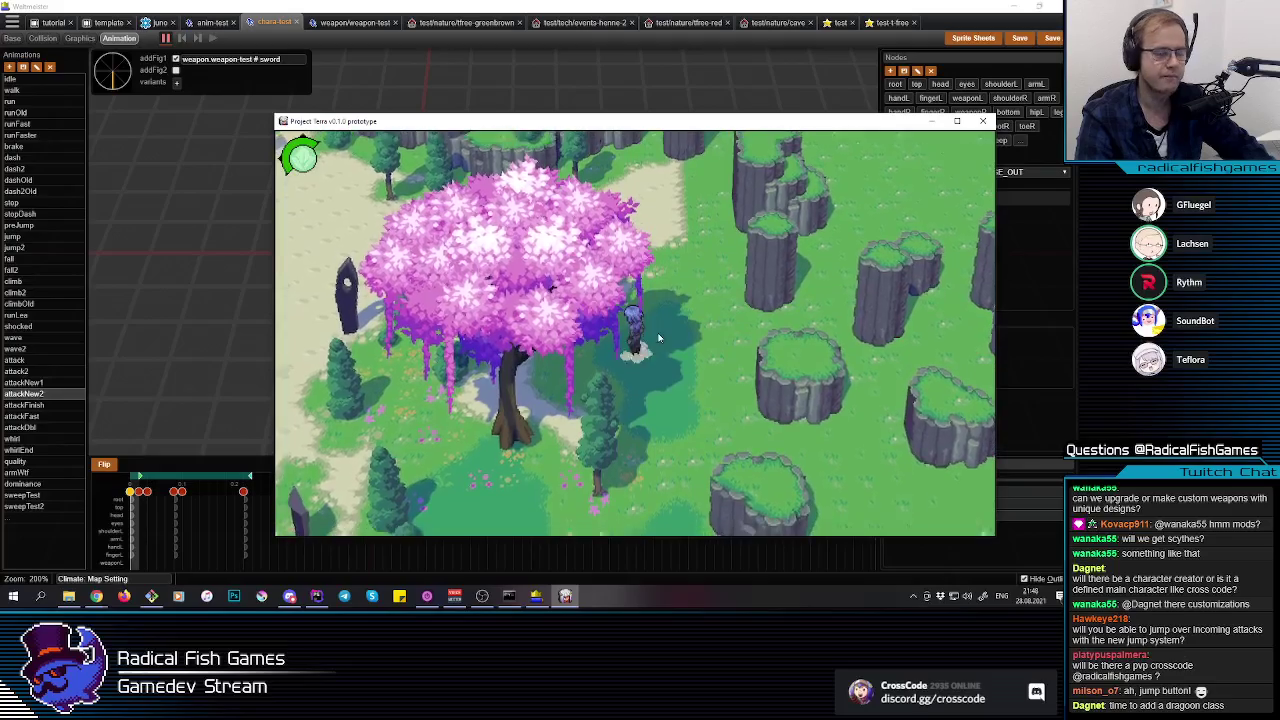
pyautogui.hotkey('s', 'a')
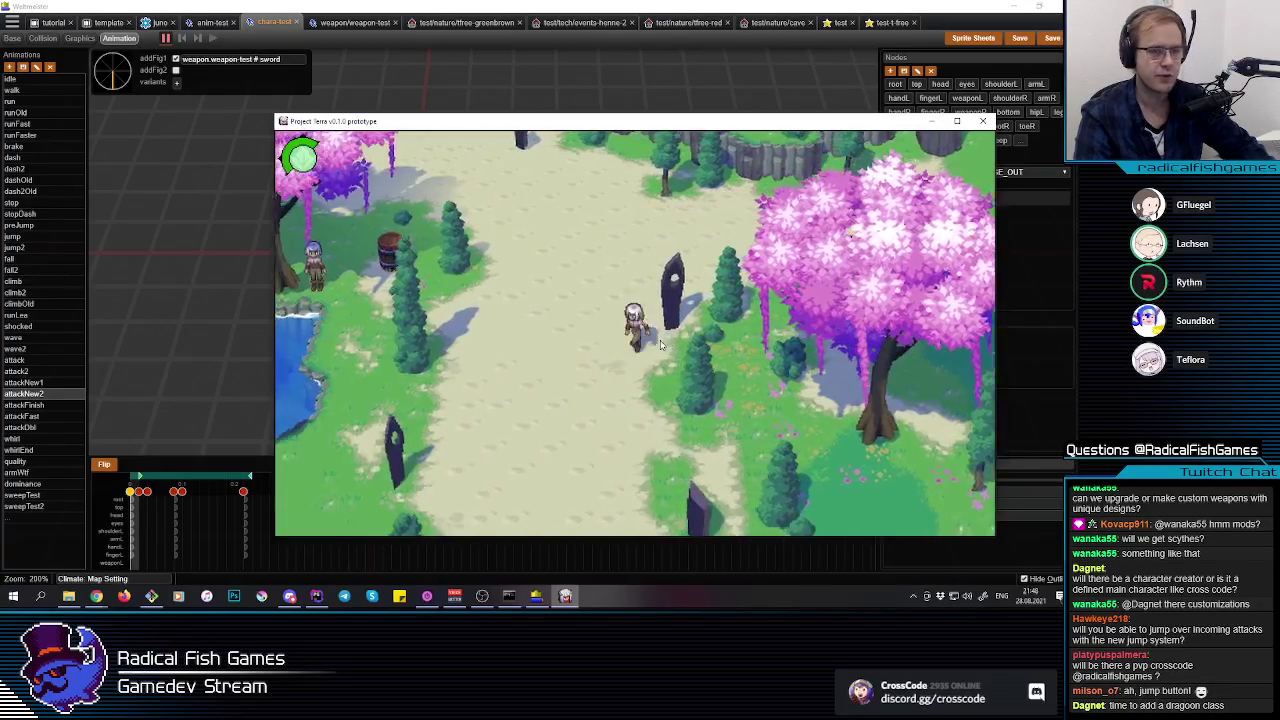
# Step: Run the character down the sandy path to the pale rock and jump repeatedly on the spot beside it
pyautogui.press('s')
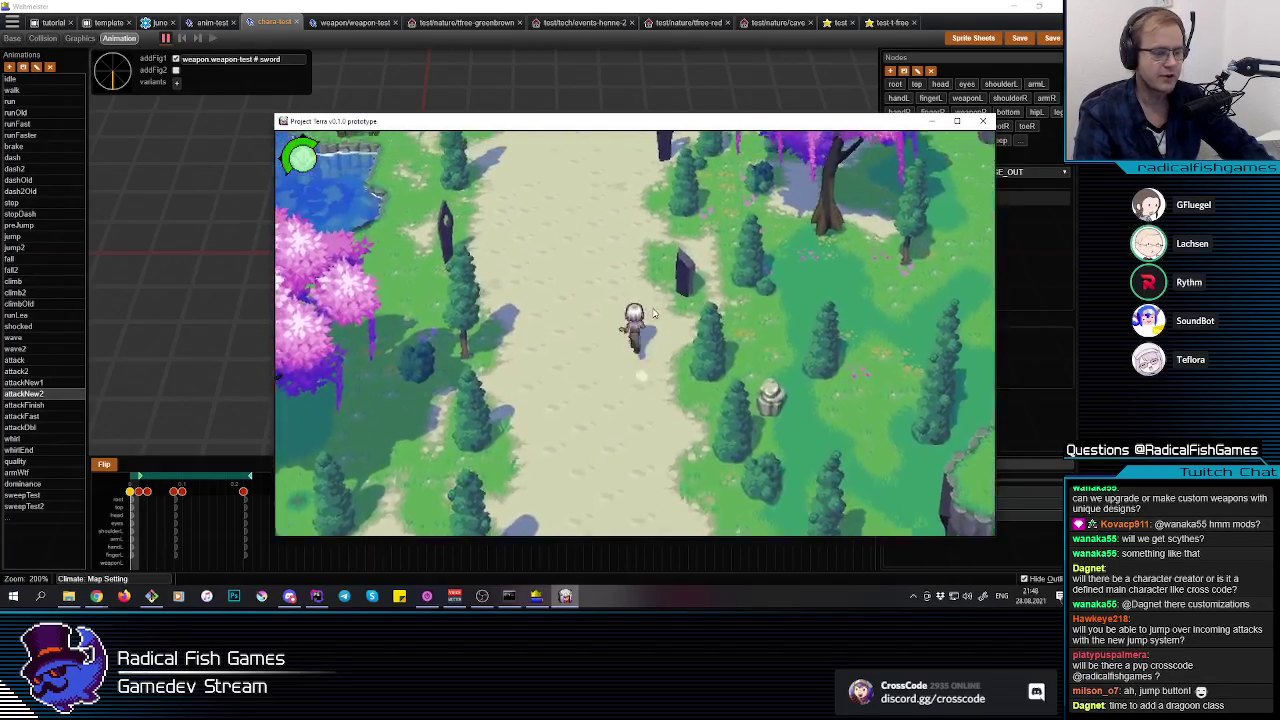
pyautogui.press('s')
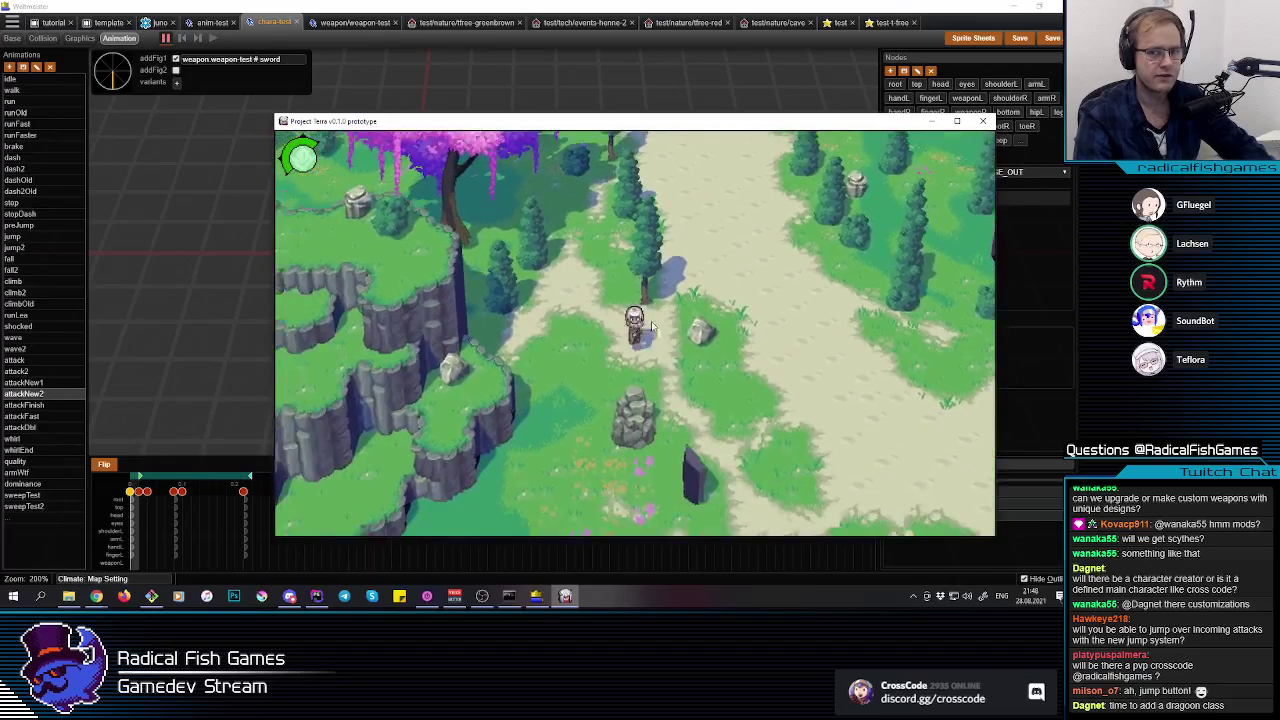
pyautogui.press('w')
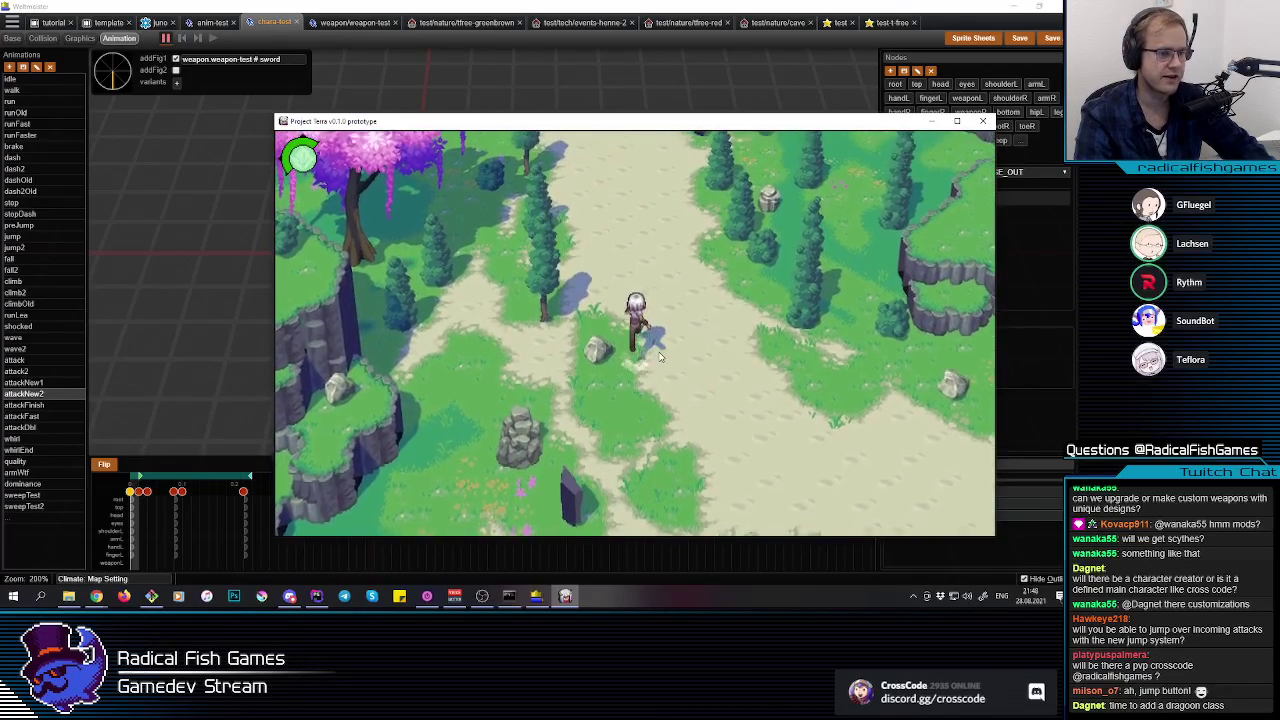
pyautogui.press('s')
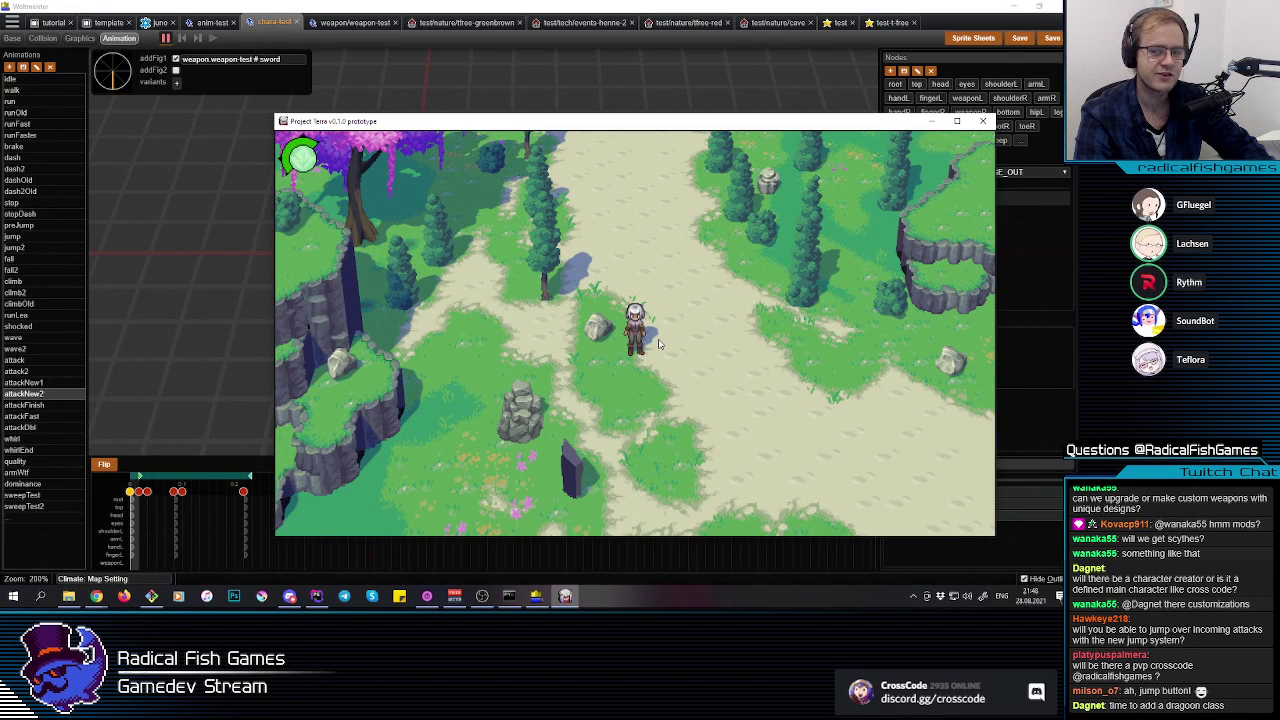
pyautogui.press('space')
pyautogui.press('space')
pyautogui.press('space')
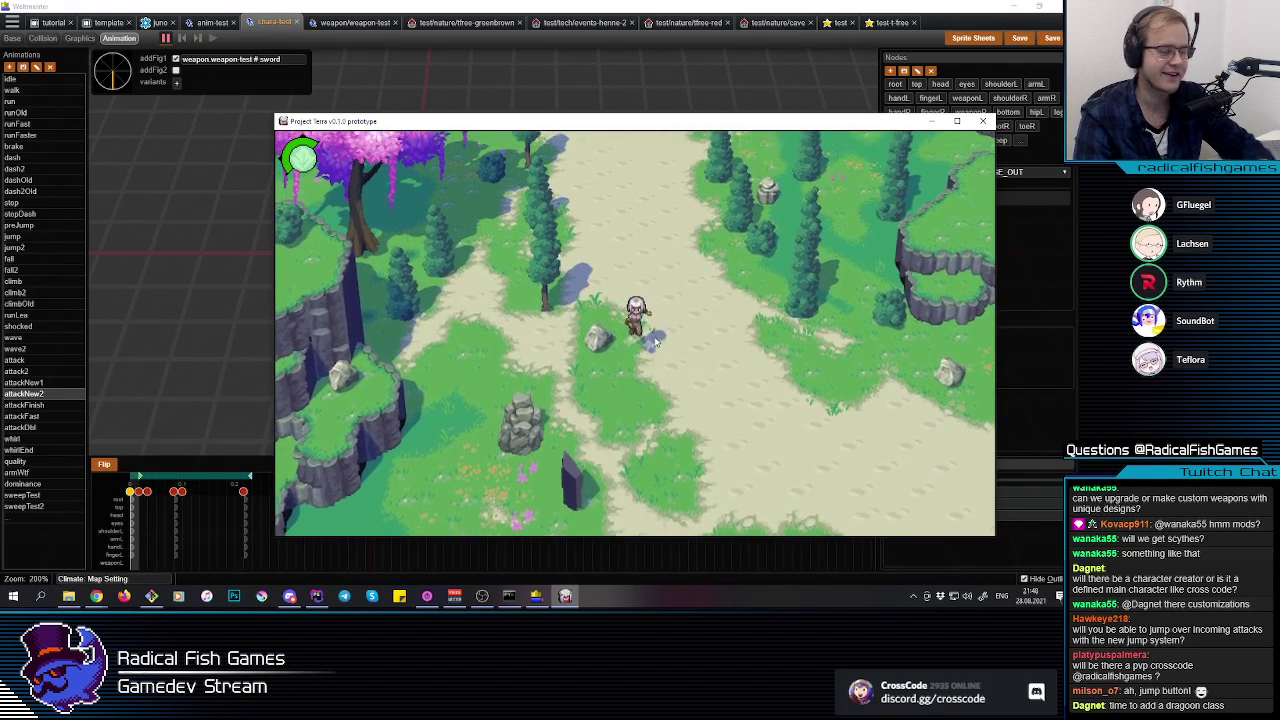
pyautogui.press('space')
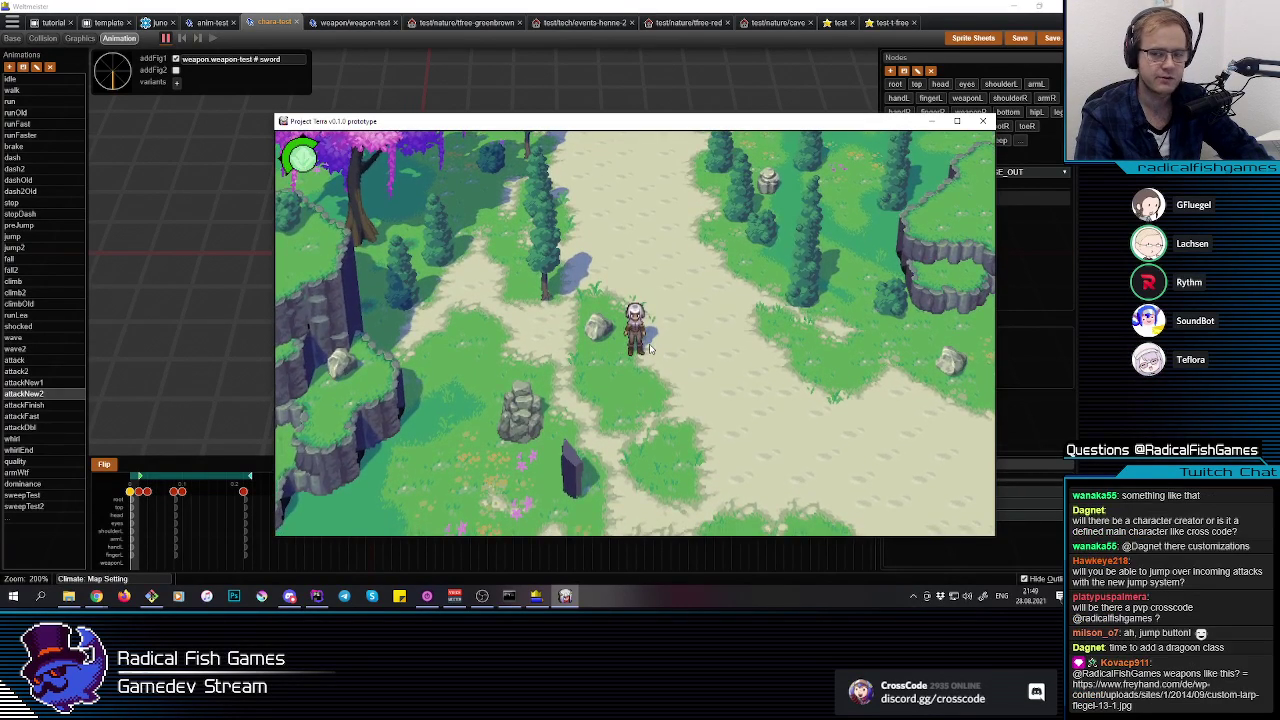
# Step: Run across the sandy fork, climb onto the low cliff ledge, and stop at its edge beside the tall tree
pyautogui.press('s')
pyautogui.press('d')
pyautogui.press('d')
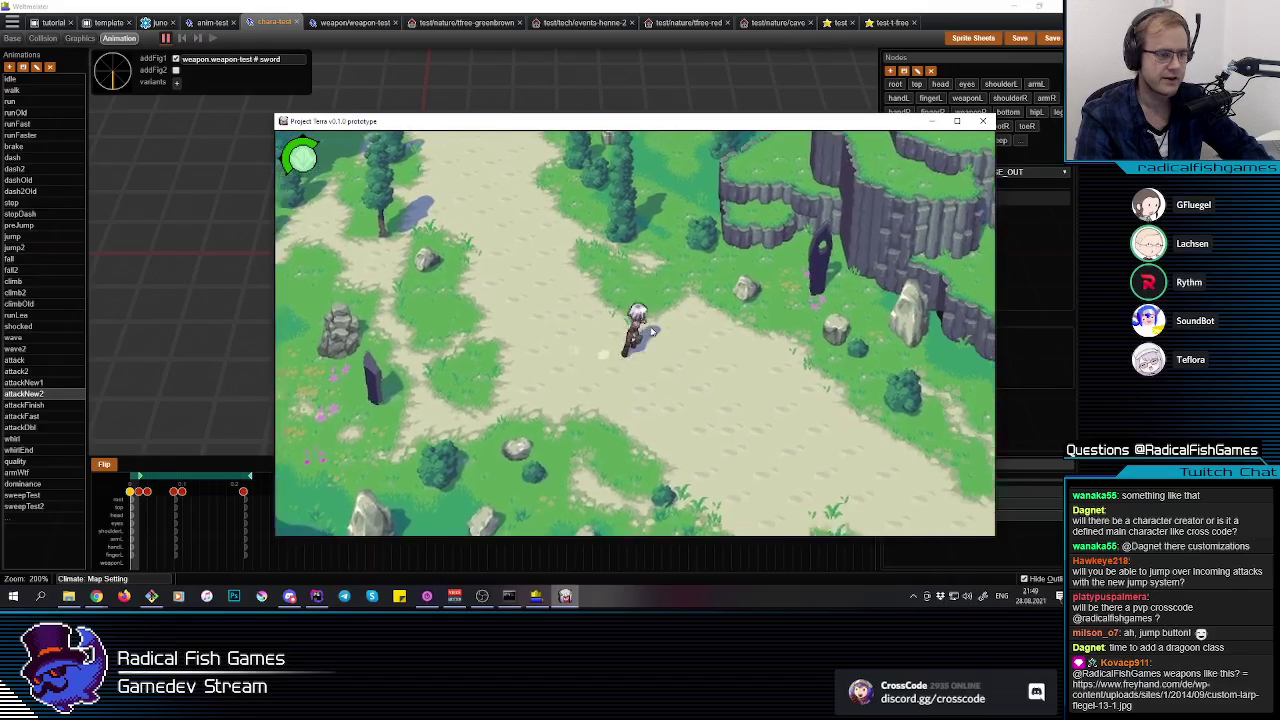
pyautogui.hotkey('w', 'd')
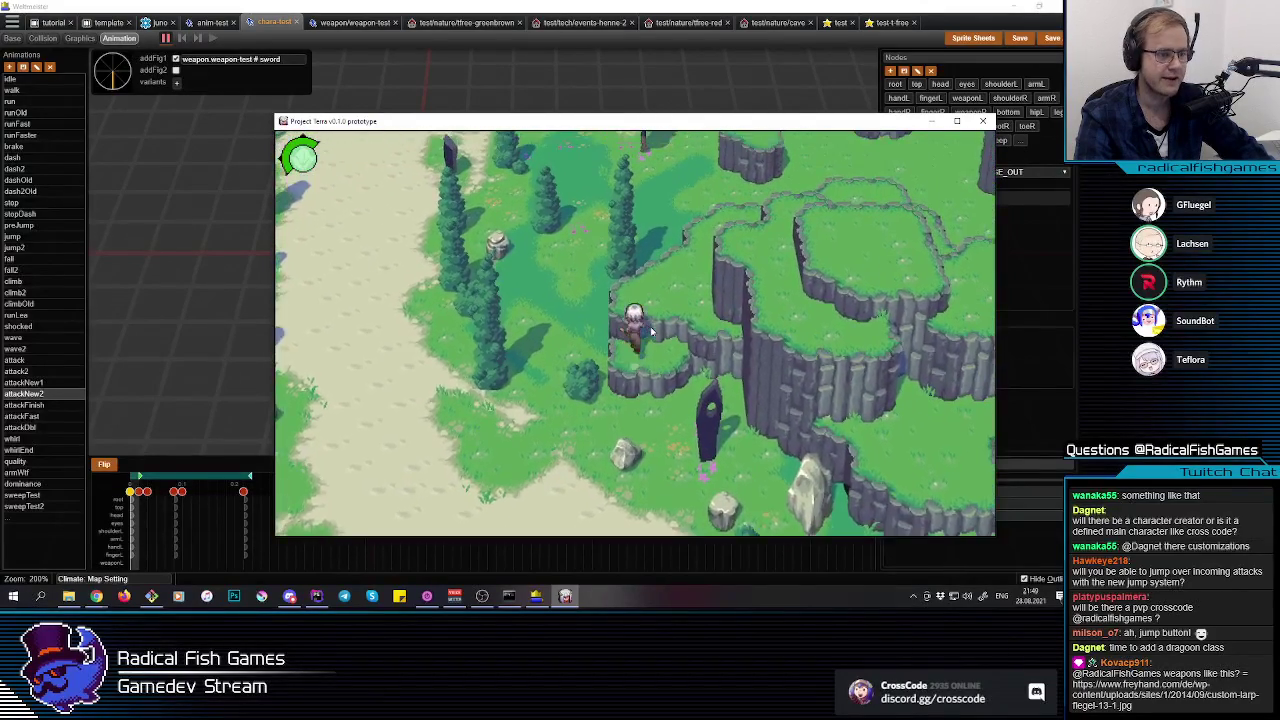
pyautogui.press('w')
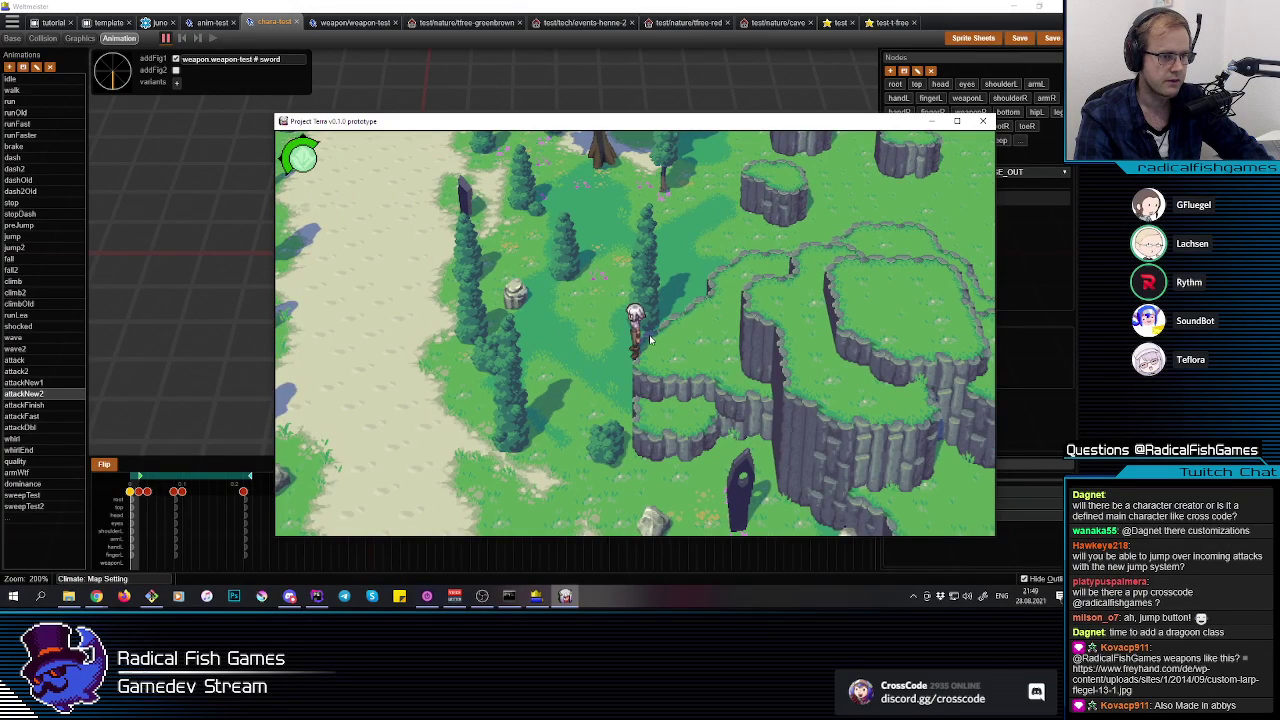
pyautogui.press('a')
pyautogui.press('s')
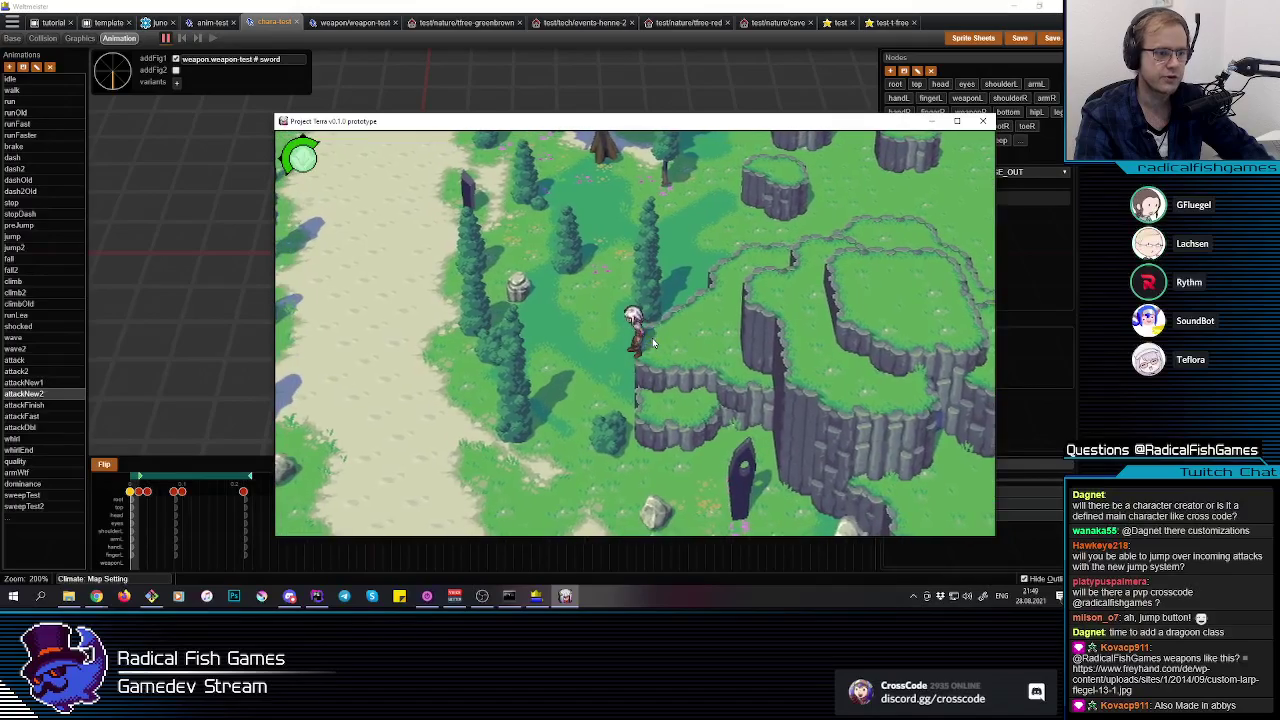
# Step: Cross the grass between the stone pillars and jump up onto the stepped pillar
pyautogui.press('d')
pyautogui.press('space')
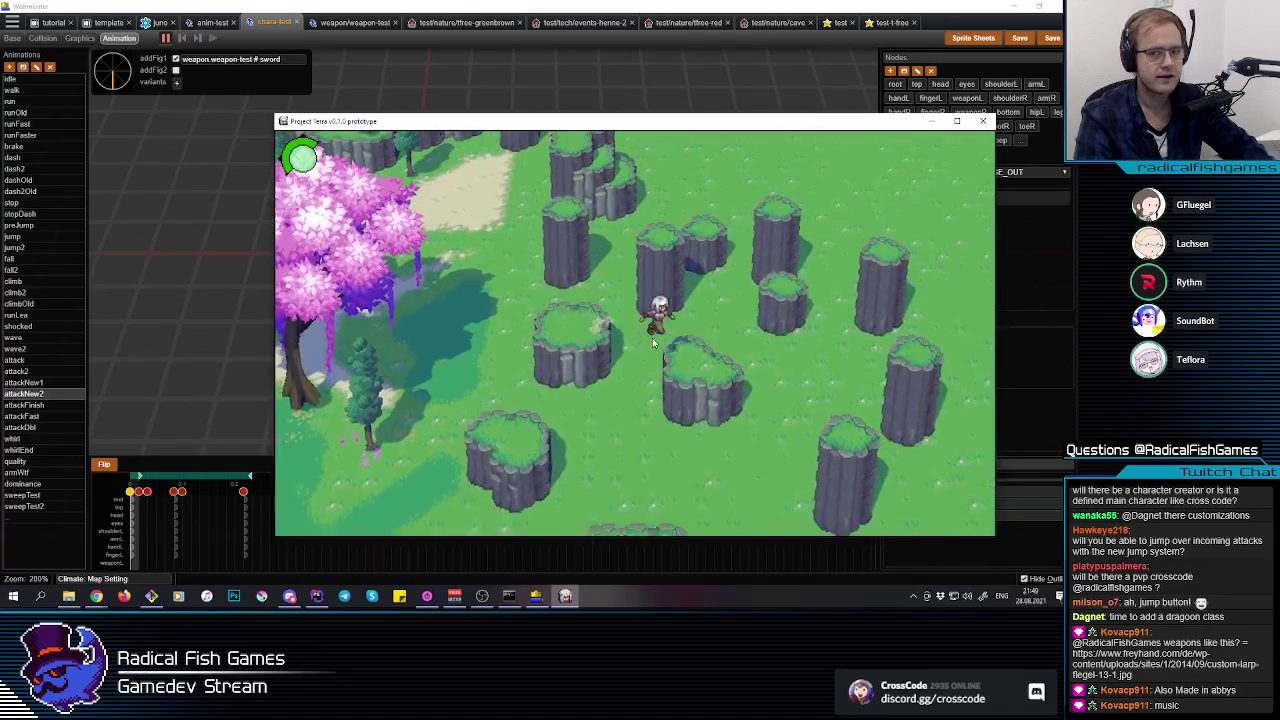
pyautogui.press('w')
pyautogui.press('space')
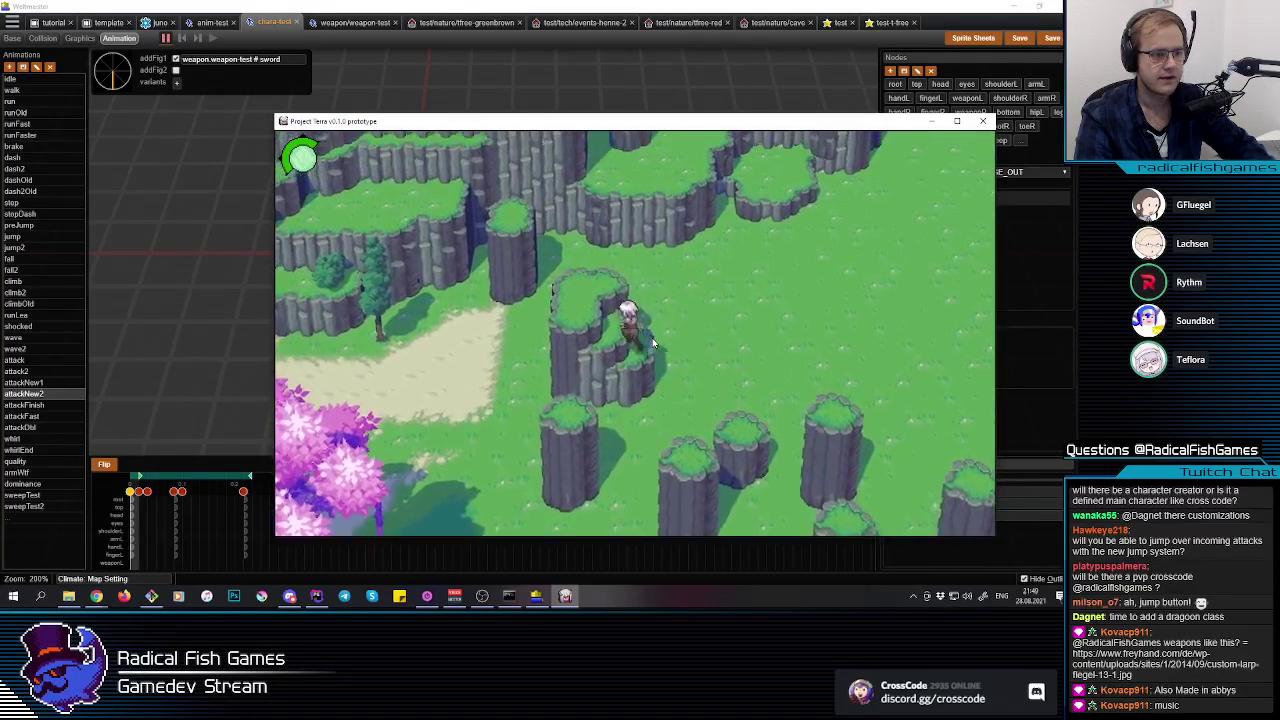
# Step: Jump from the stepped pillar onto the raised cliffs, then hop across the ledges above the sandy path
pyautogui.press('a')
pyautogui.press('a')
pyautogui.press('space')
pyautogui.press('d')
pyautogui.press('space')
pyautogui.press('space')
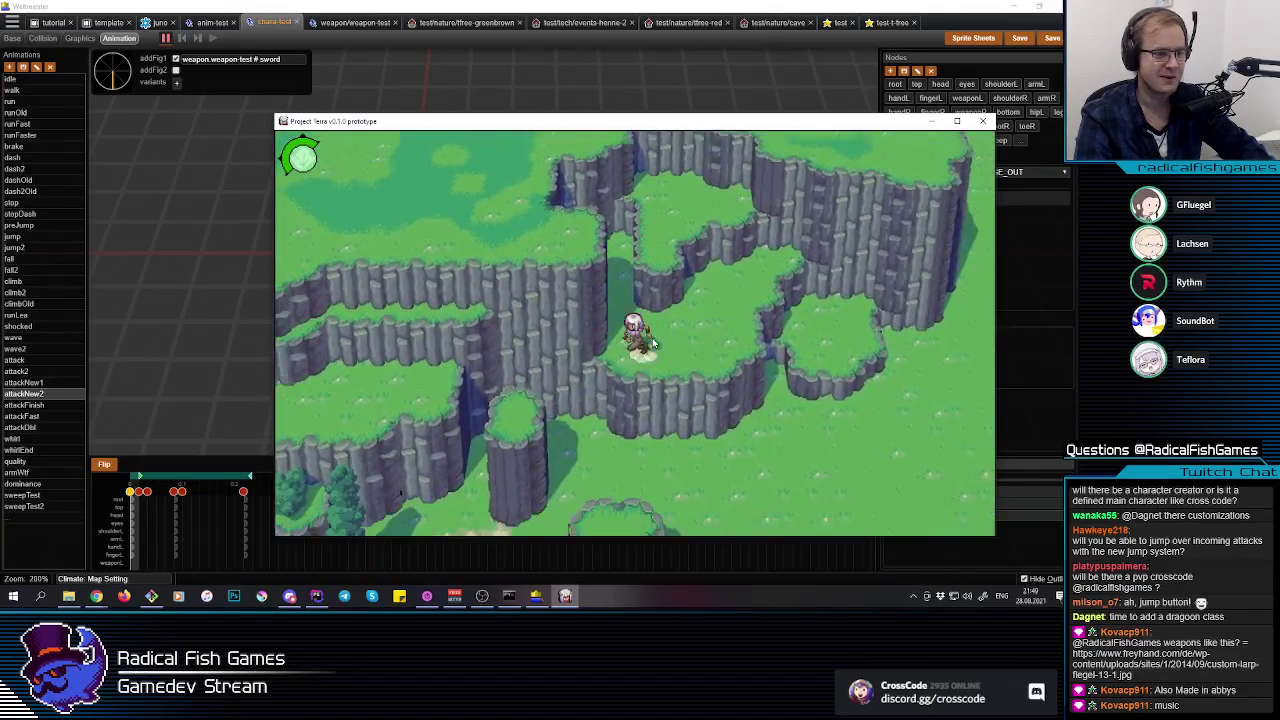
pyautogui.press('a')
pyautogui.press('space')
pyautogui.press('space')
pyautogui.press('s')
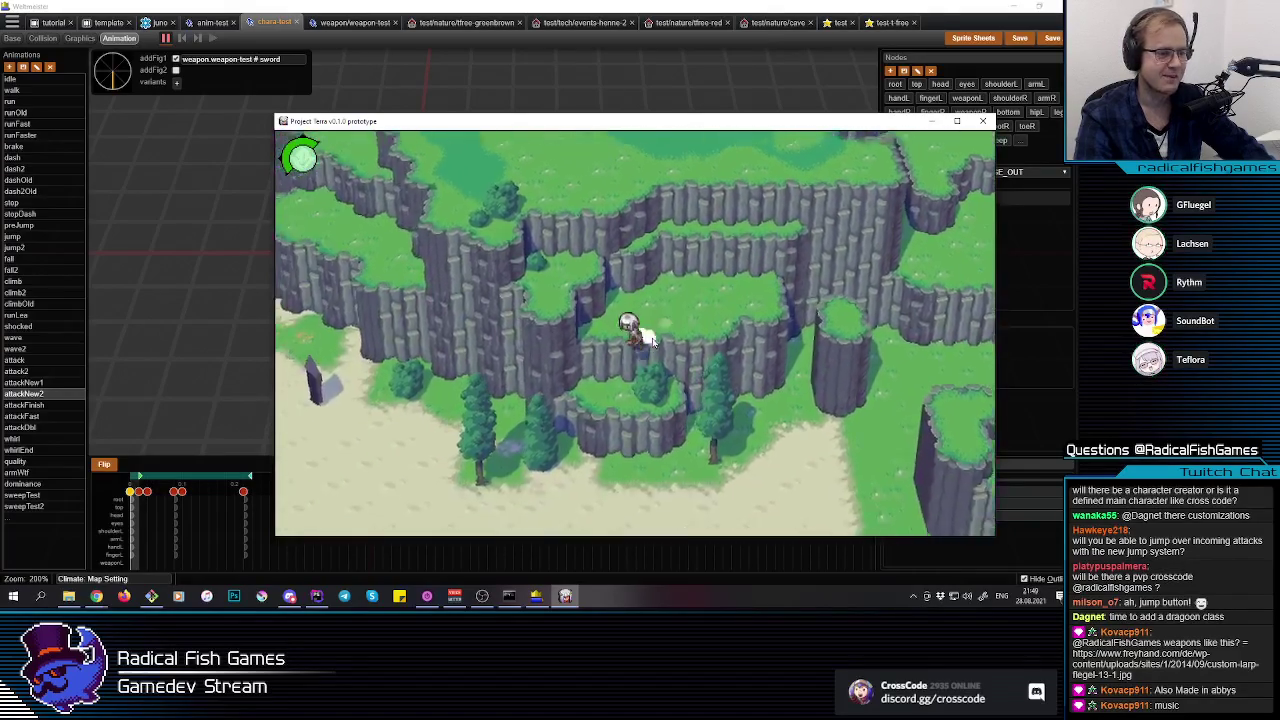
# Step: Return to the main path past the pink tree and swing the sword several times in the prototype
pyautogui.press('a')
pyautogui.click(645, 357)
pyautogui.click(645, 357)
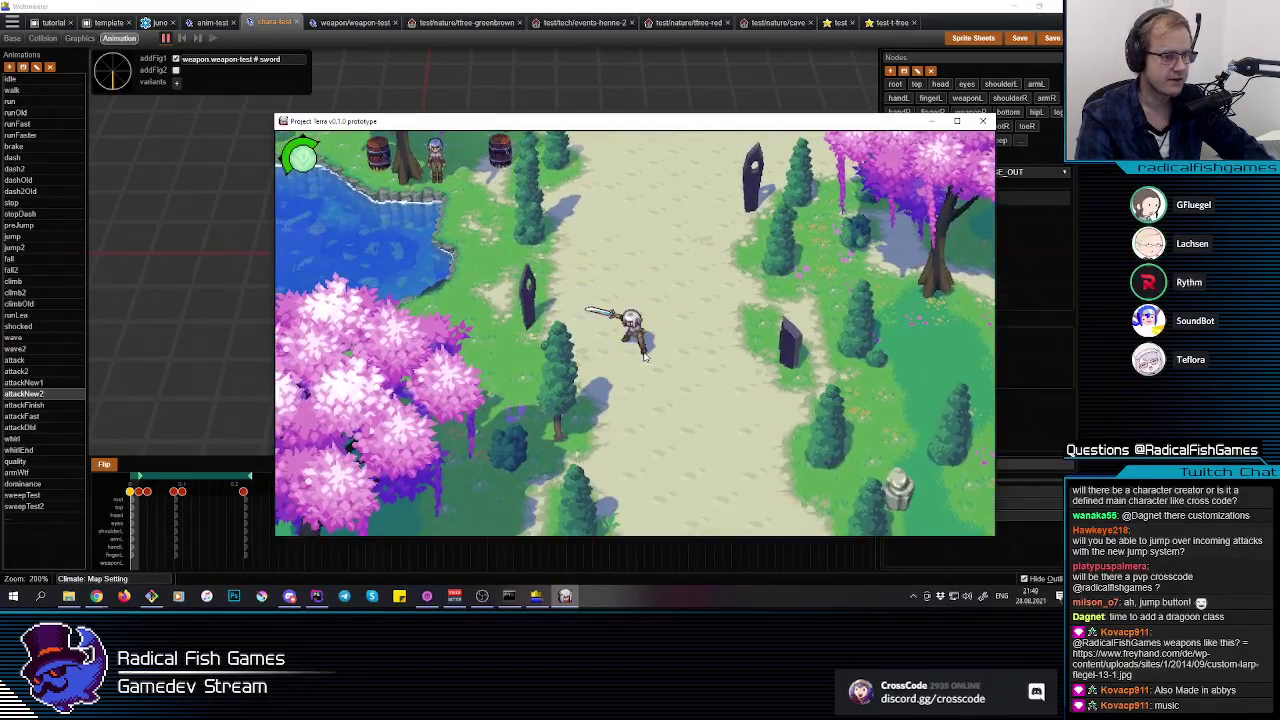
pyautogui.click(645, 357)
pyautogui.click(646, 354)
pyautogui.click(648, 350)
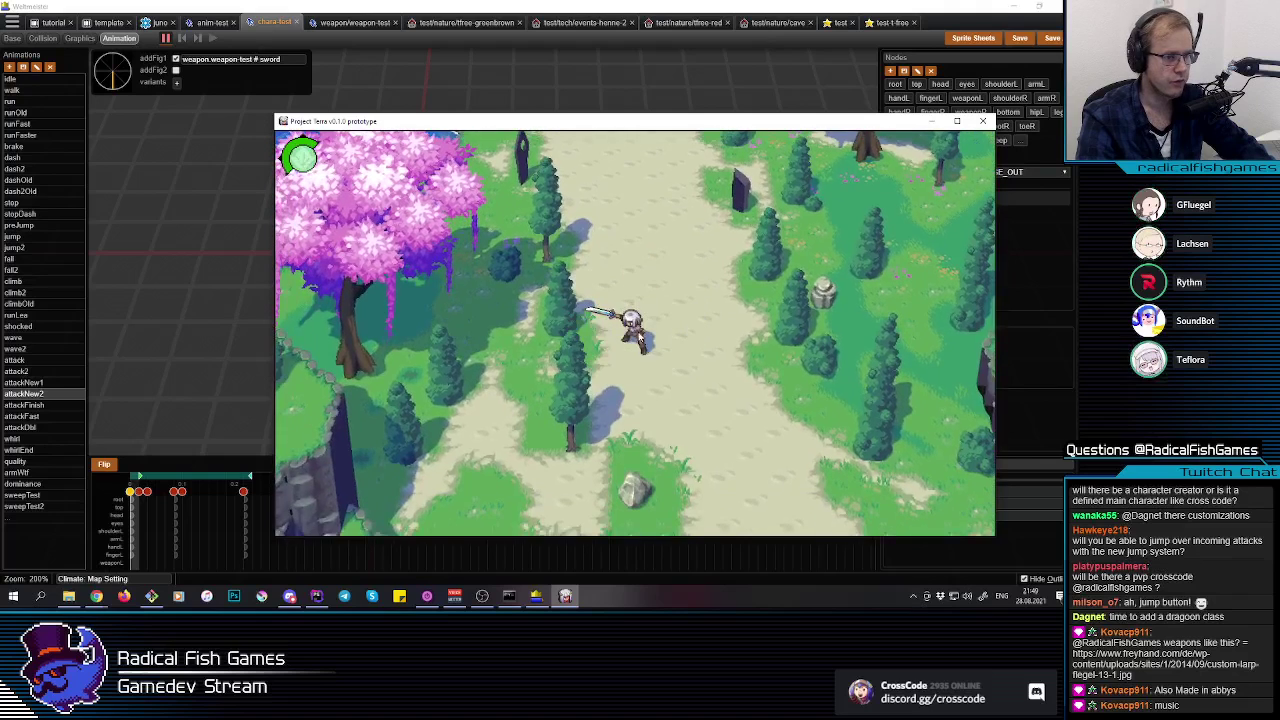
# Step: Switch back to the Weltmeister editor and give the weaponR node a custom frameAnim with frame set to flip
pyautogui.click(785, 5)
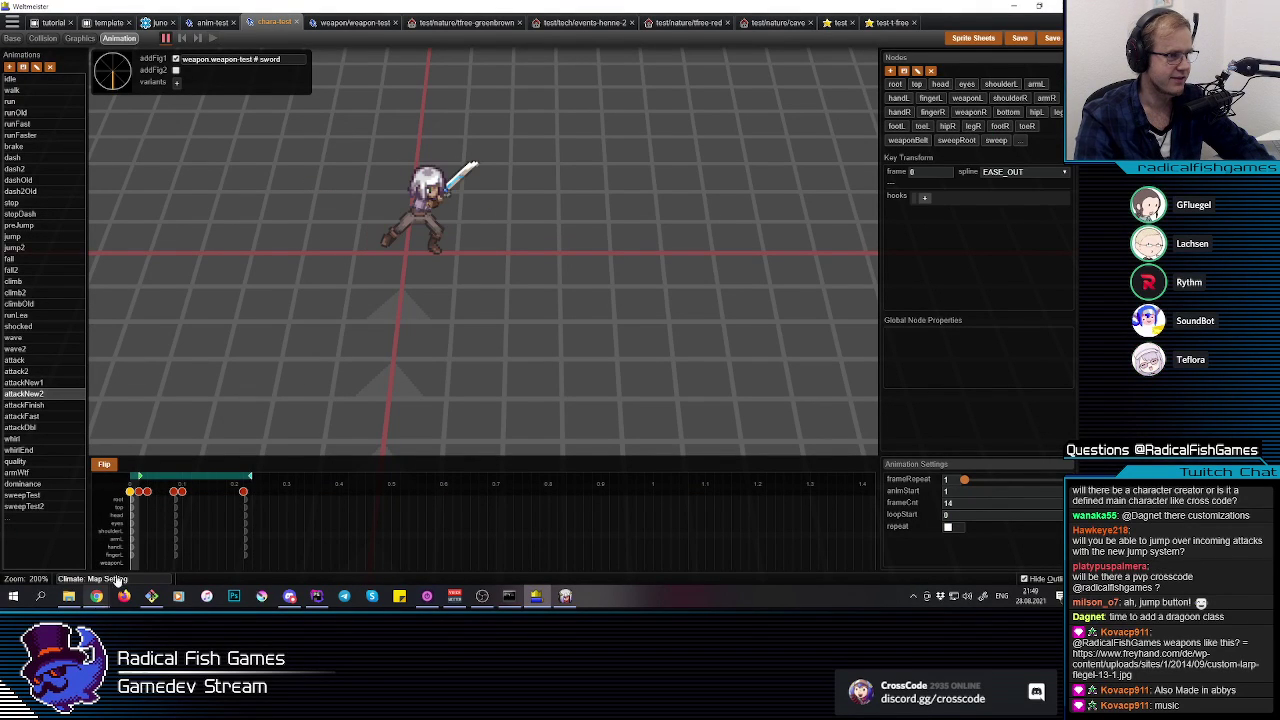
pyautogui.click(968, 112)
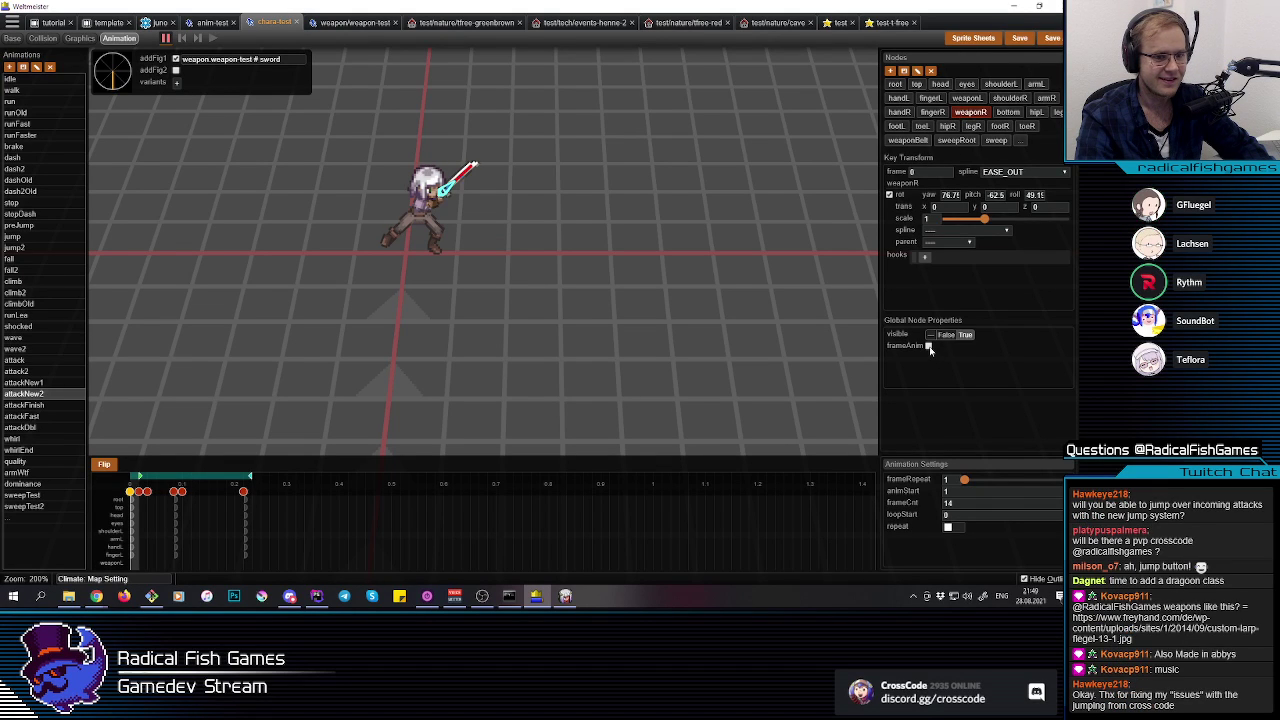
pyautogui.click(928, 346)
pyautogui.click(1012, 370)
pyautogui.click(1005, 391)
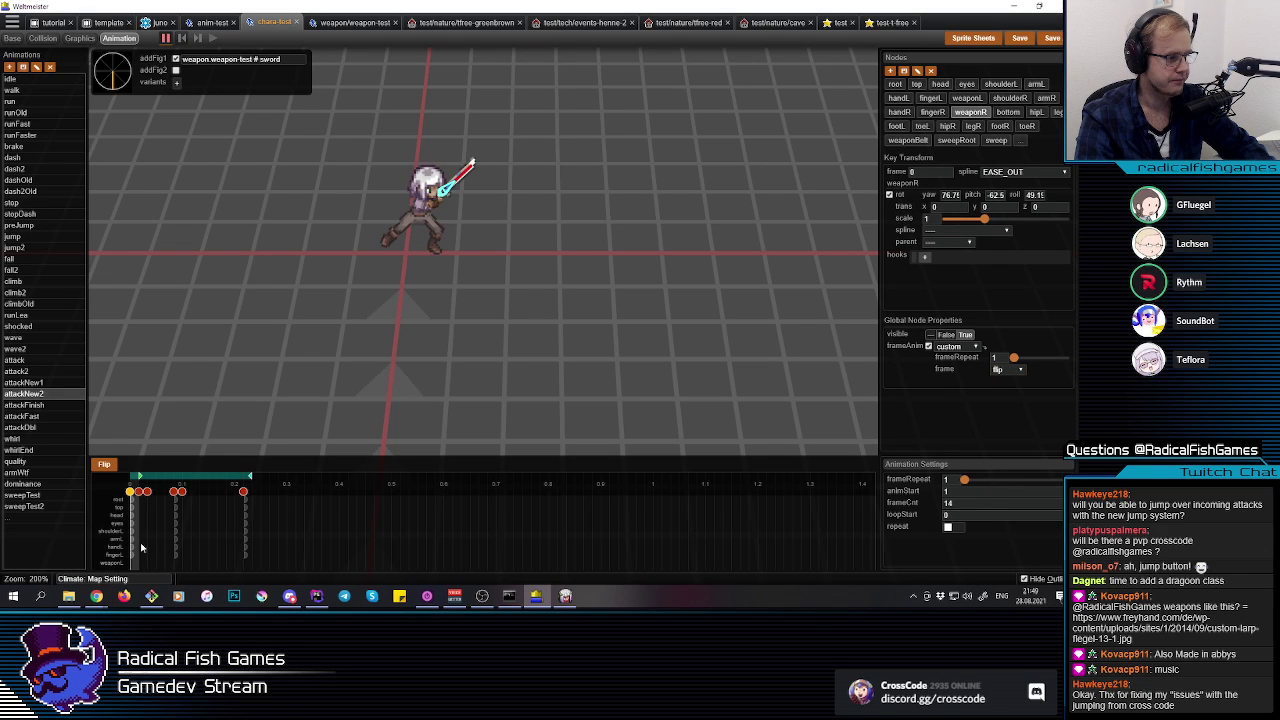
# Step: Set the weaponR custom frame to flip on animation frames 1 through 4
pyautogui.click(1006, 371)
pyautogui.click(1007, 390)
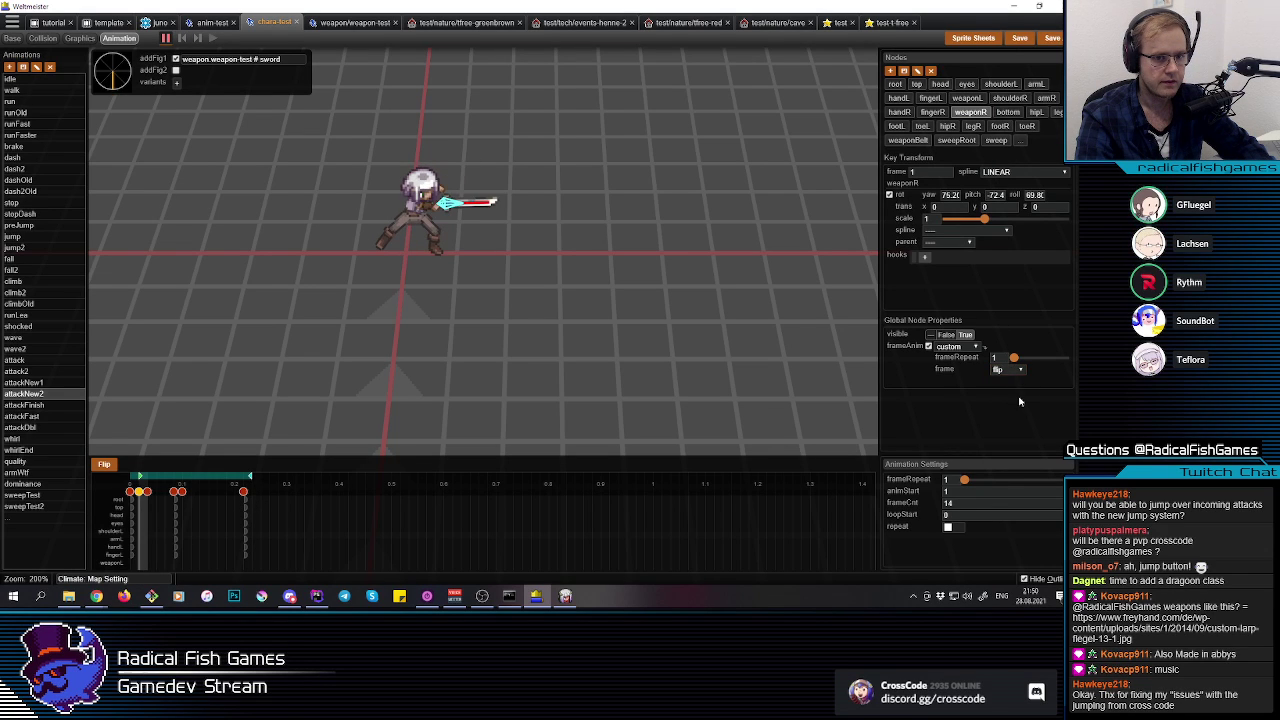
pyautogui.press('Right')
pyautogui.click(1012, 371)
pyautogui.click(1011, 392)
pyautogui.press('Right')
pyautogui.click(1009, 373)
pyautogui.click(1009, 391)
pyautogui.press('Right')
pyautogui.click(1008, 371)
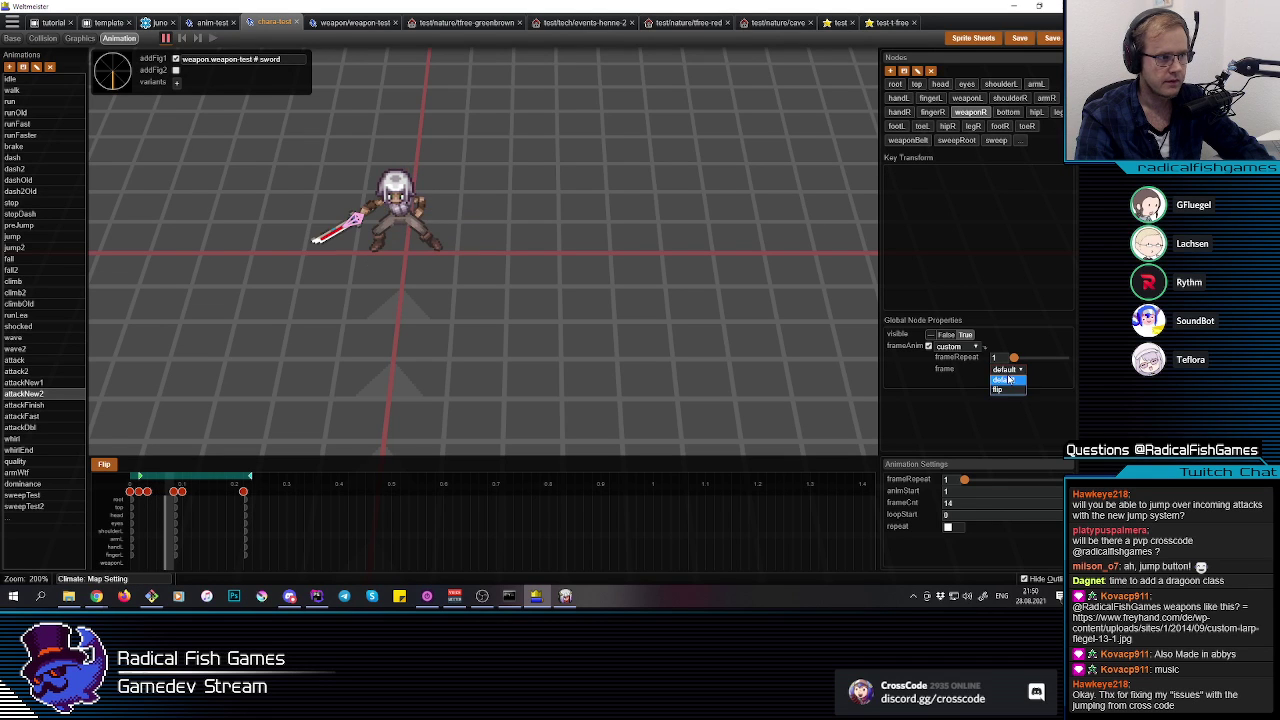
pyautogui.click(1010, 393)
# Step: Set the weaponR custom frame to flip on the remaining attackNew2 frames from frame 5 onward
pyautogui.press('Right')
pyautogui.click(1007, 372)
pyautogui.click(1008, 370)
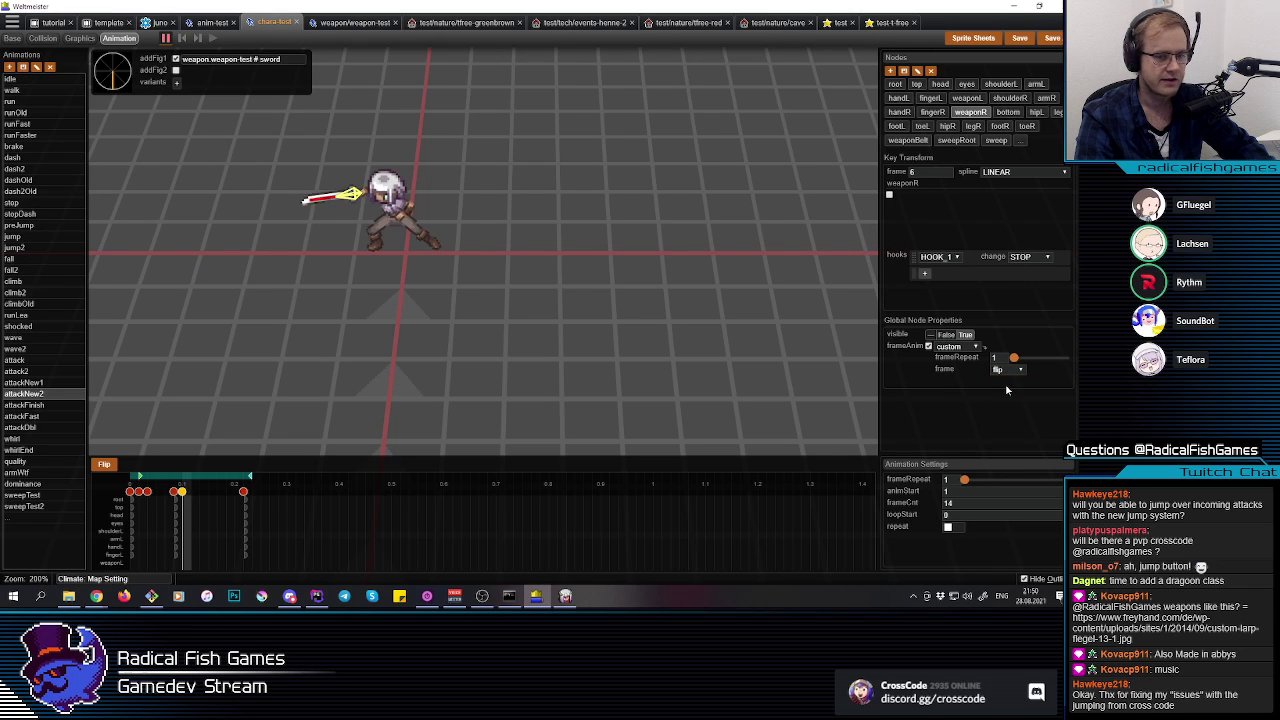
pyautogui.click(1008, 370)
pyautogui.click(1008, 398)
pyautogui.click(1006, 372)
pyautogui.click(1007, 386)
pyautogui.click(1006, 370)
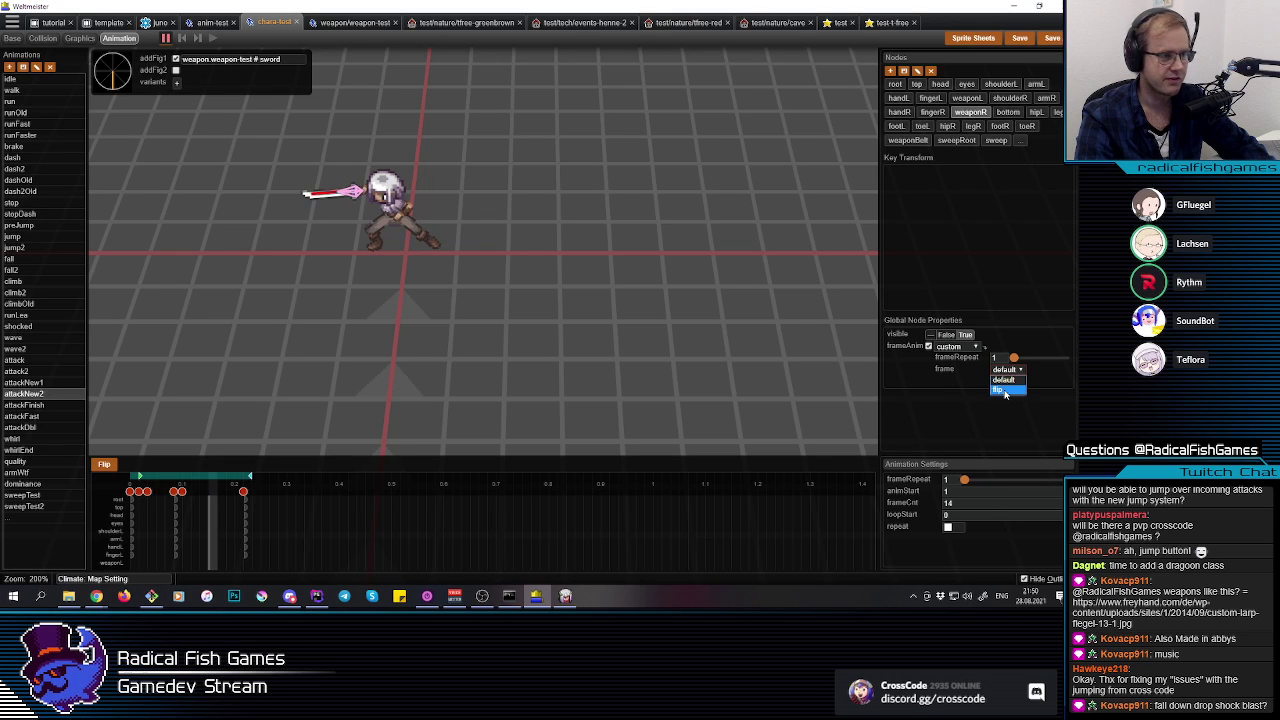
pyautogui.click(1006, 370)
pyautogui.click(1006, 385)
pyautogui.click(1007, 372)
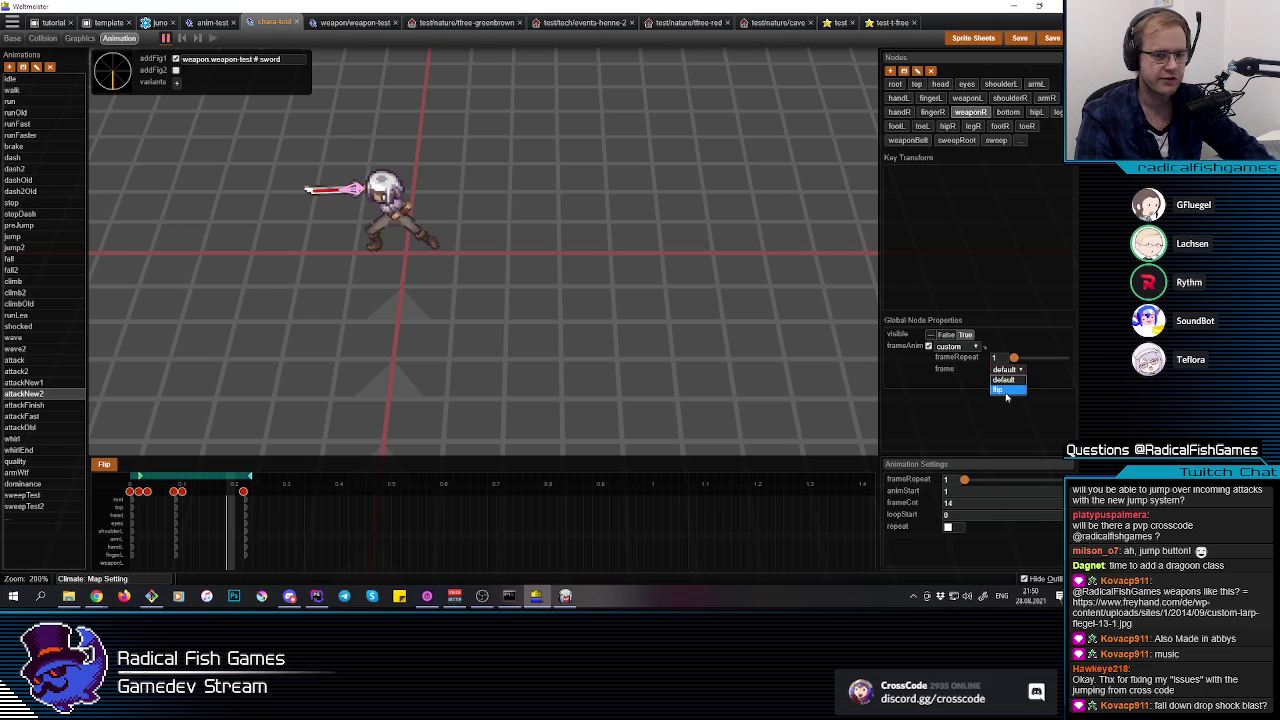
pyautogui.click(1006, 370)
pyautogui.click(1009, 394)
pyautogui.click(1008, 371)
pyautogui.click(1009, 393)
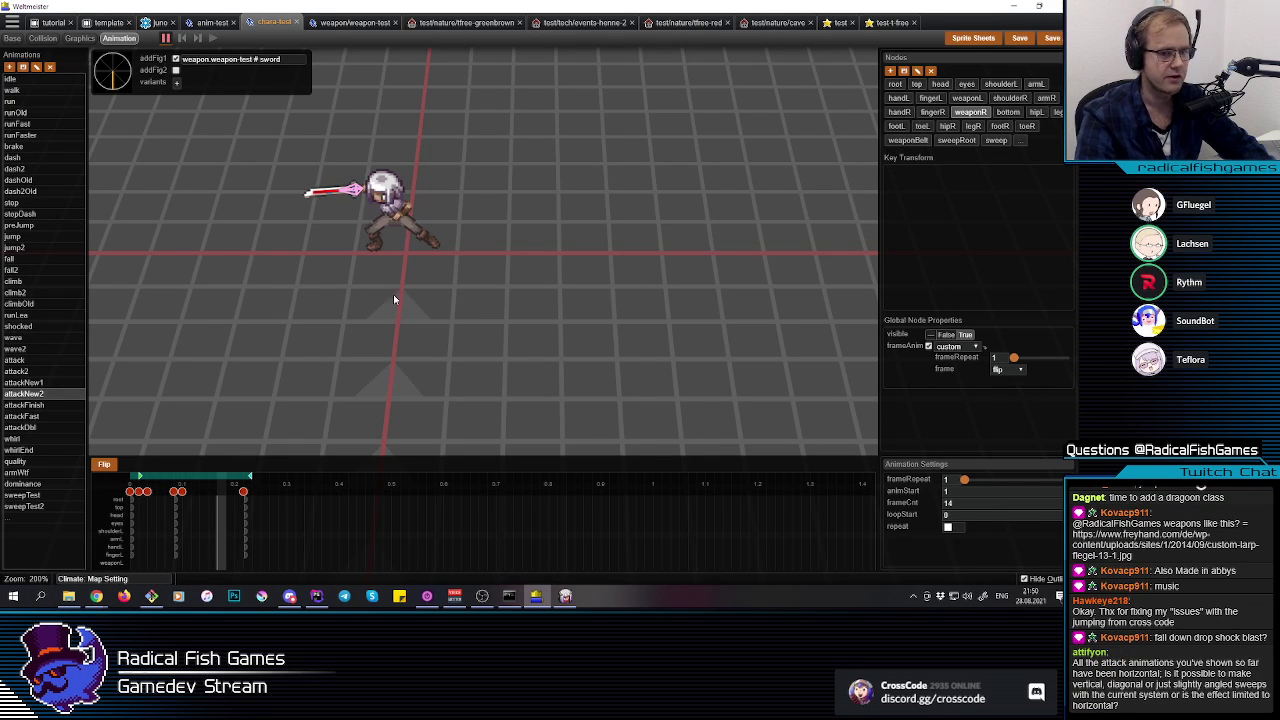
# Step: Deselect weaponR, play back the attackNew2 swing, and save the chara-test file
pyautogui.click(552, 280)
pyautogui.moveTo(560, 302); pyautogui.dragTo(528, 305, button='right')
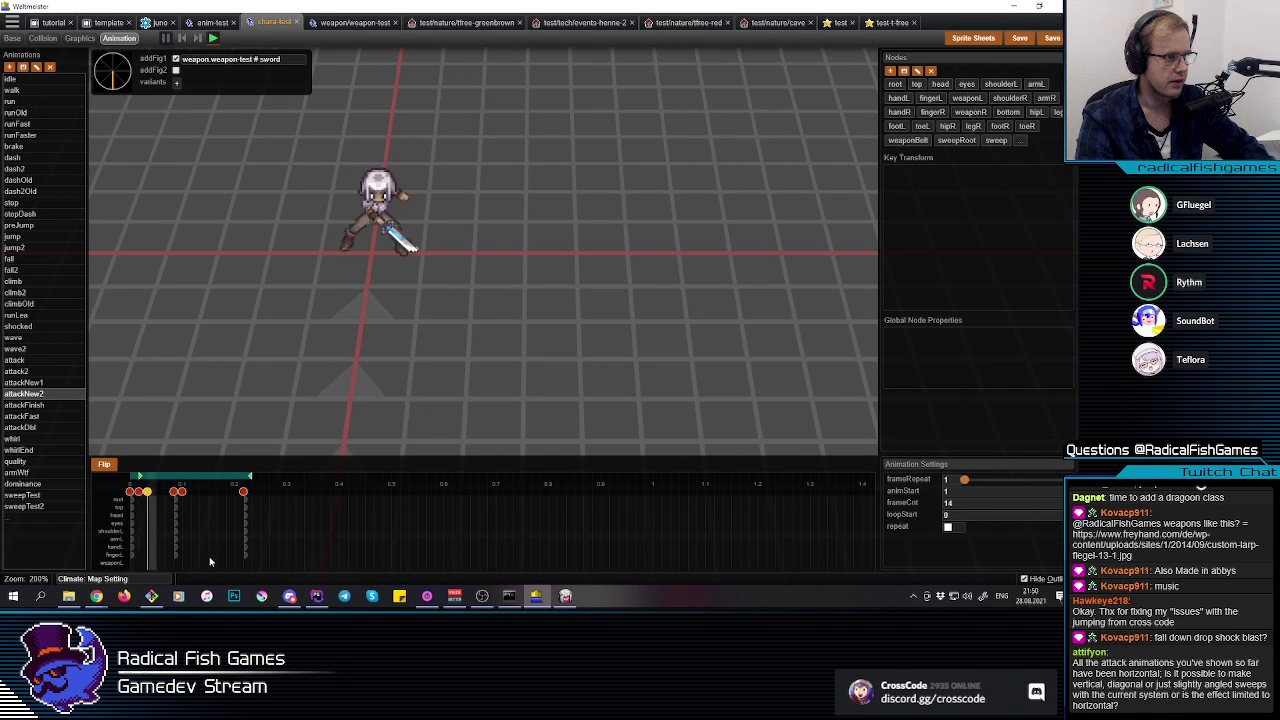
pyautogui.press('space')
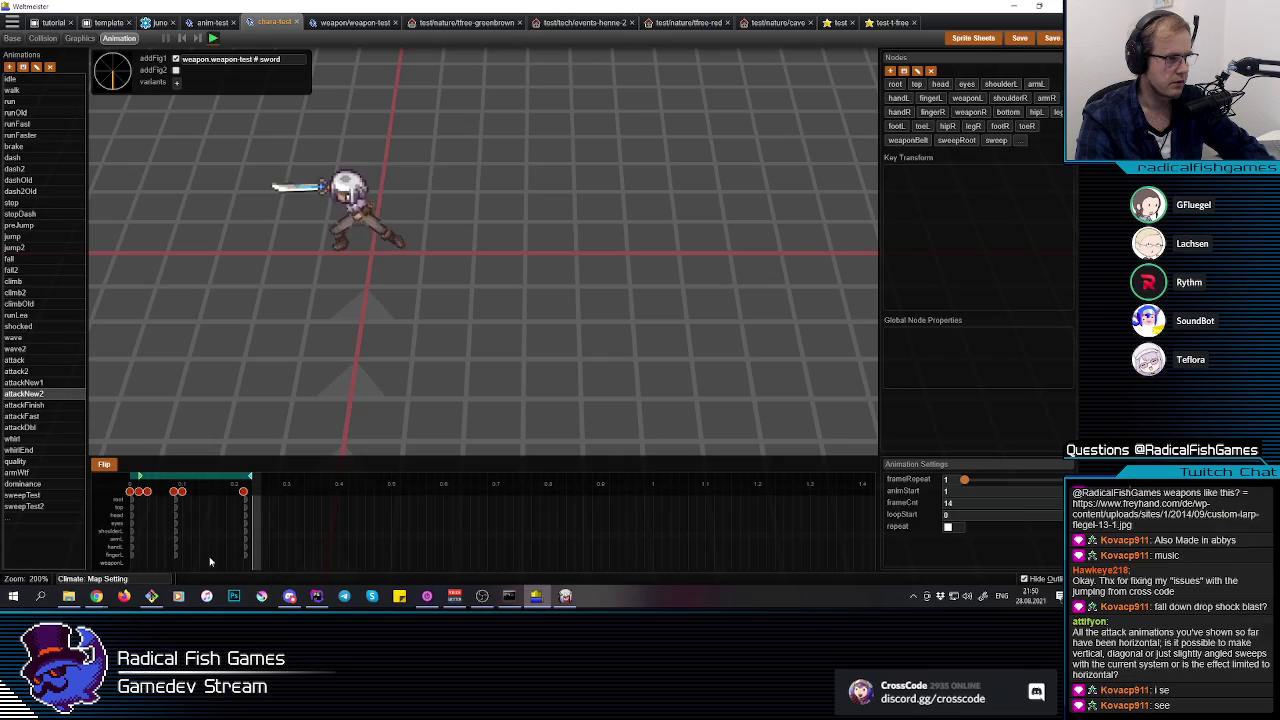
pyautogui.press('q')
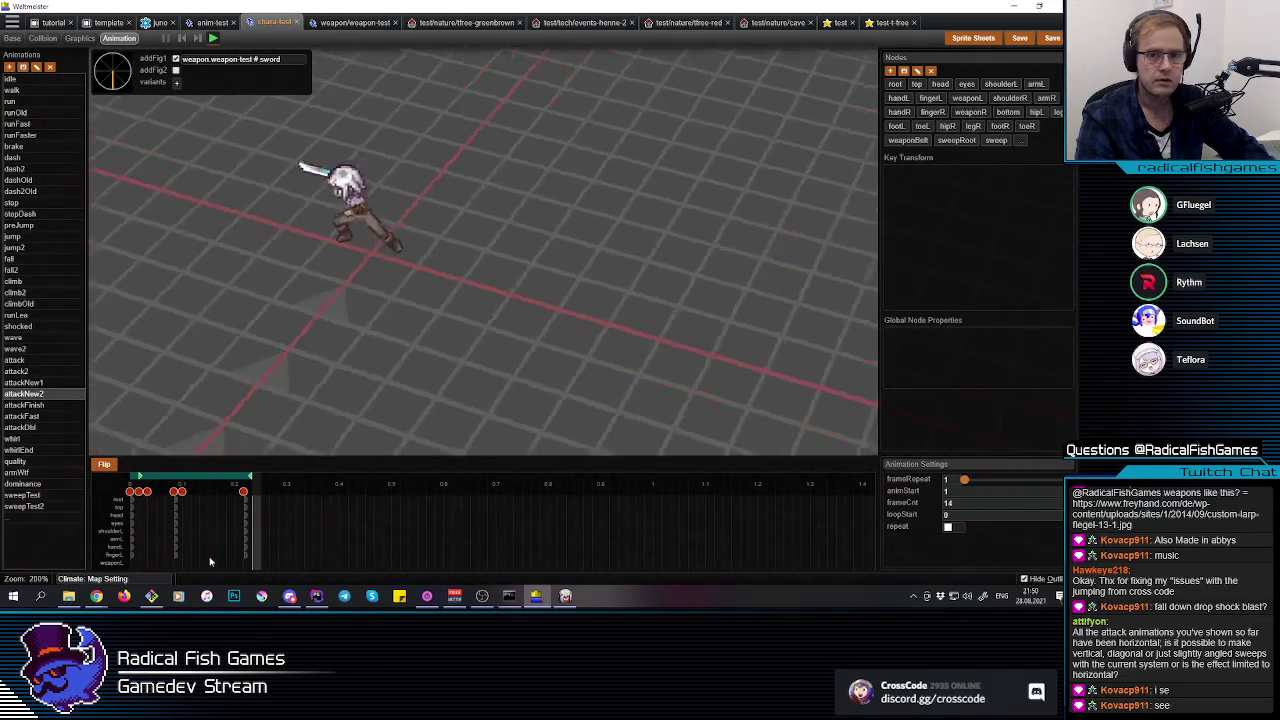
pyautogui.click(1019, 39)
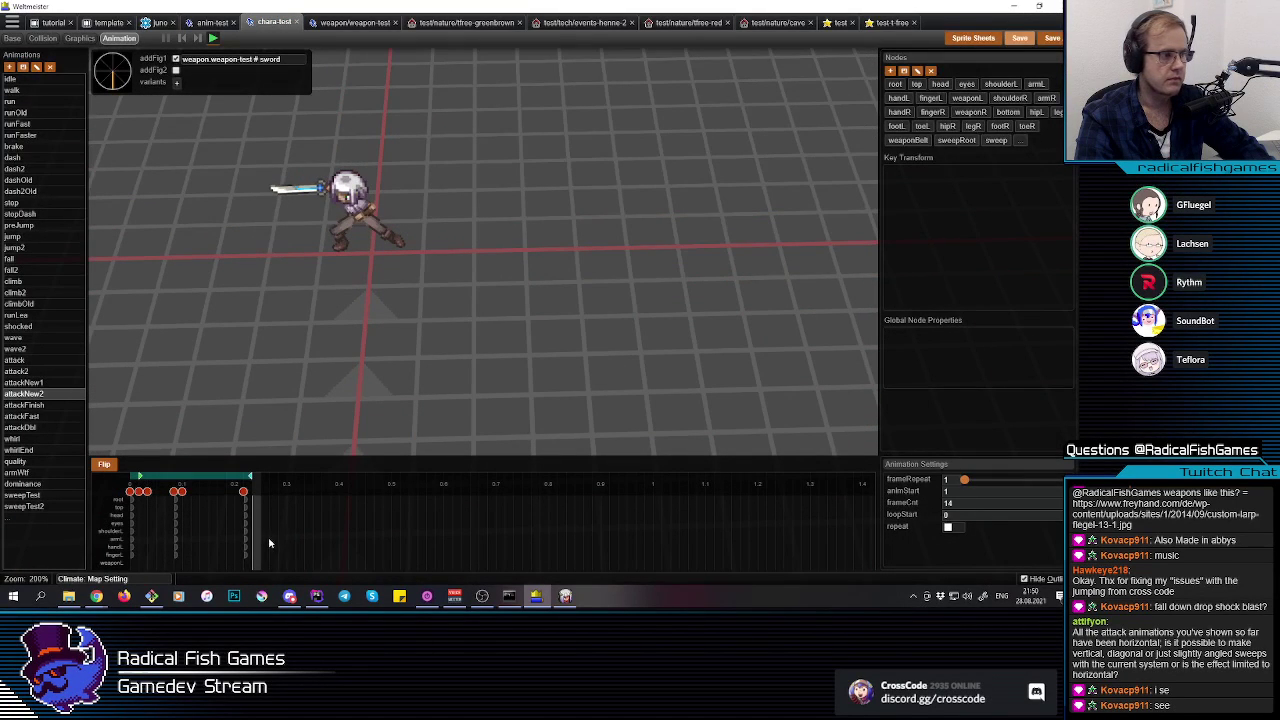
# Step: Inspect the right hand in attackNew2's starting pose, clear the selection, and save the file again
pyautogui.click(141, 481)
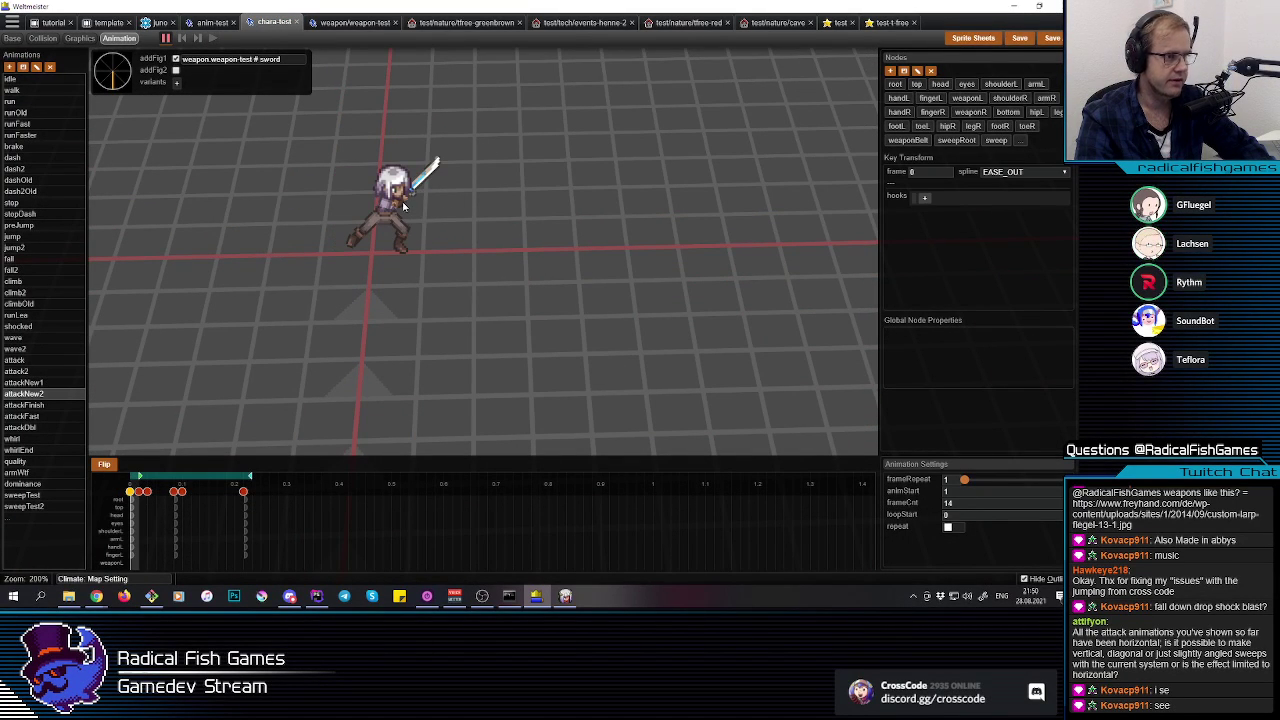
pyautogui.click(404, 205)
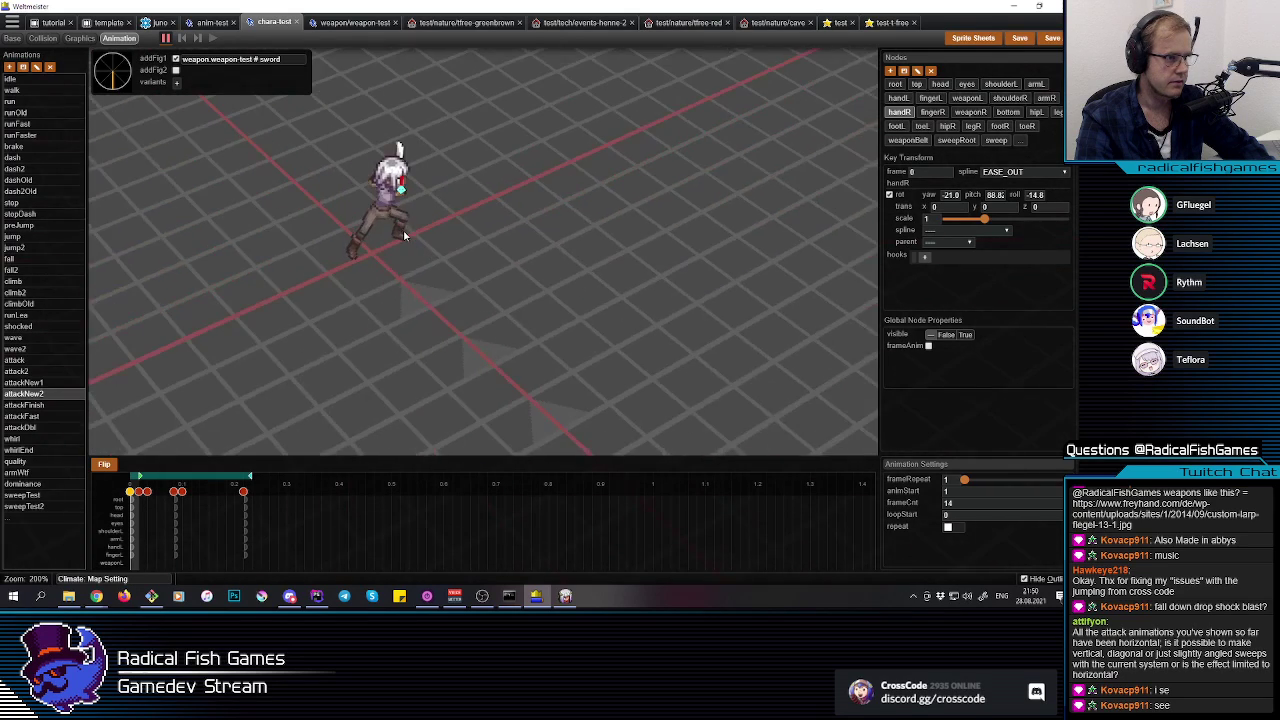
pyautogui.click(389, 210)
pyautogui.click(396, 210)
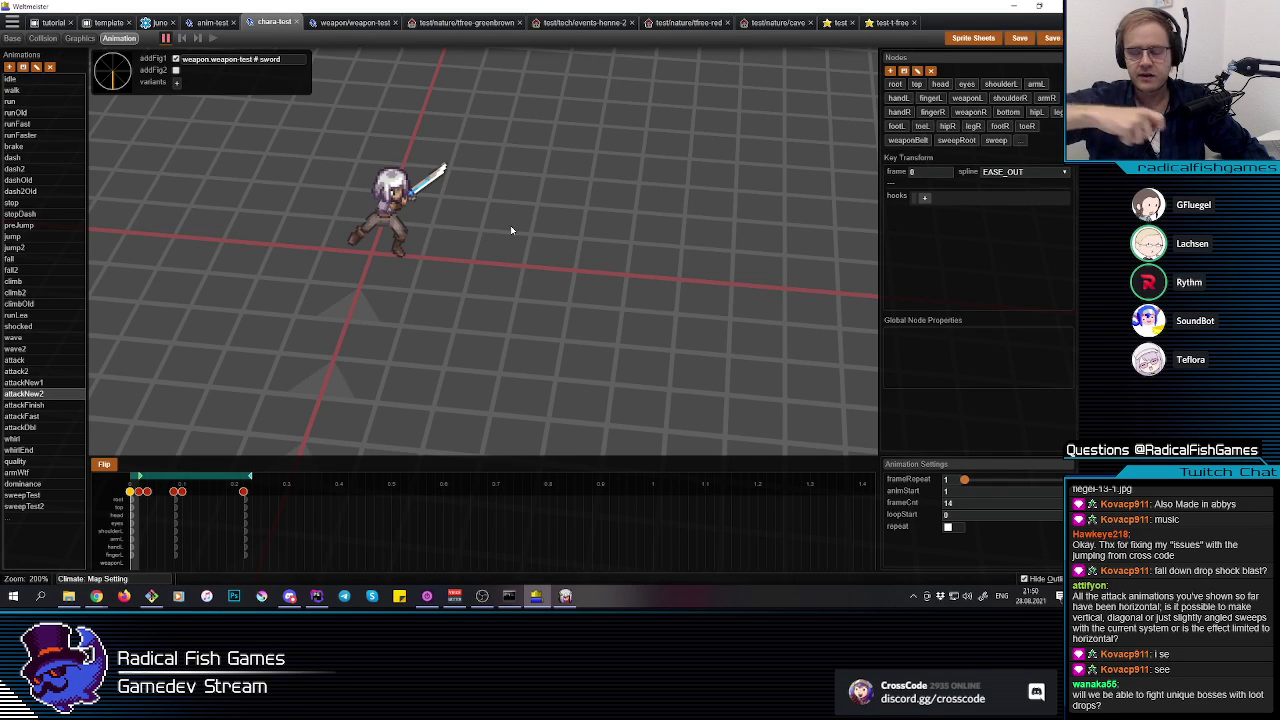
pyautogui.click(1023, 46)
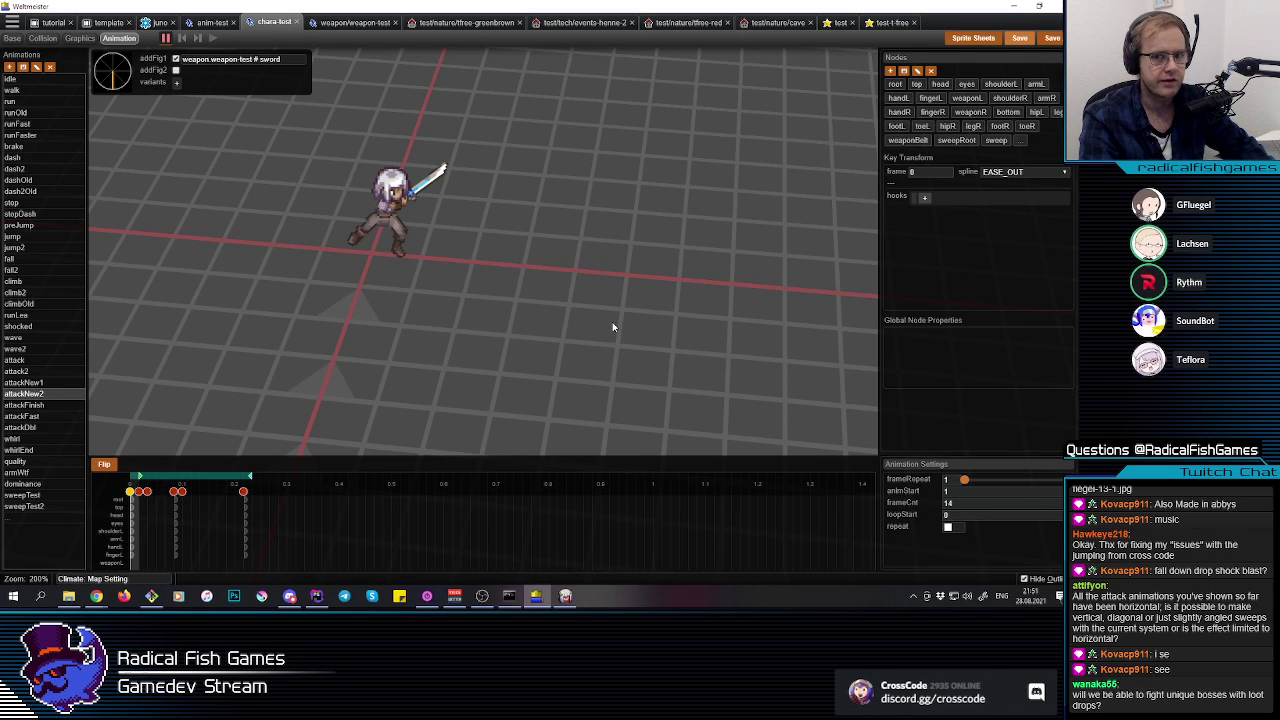
# Step: Tilt the sweep node in attackNew1's first keyframe to about -28.7 pitch and -1.14 roll, and save the file
pyautogui.moveTo(226, 513); pyautogui.dragTo(176, 531, button='middle')
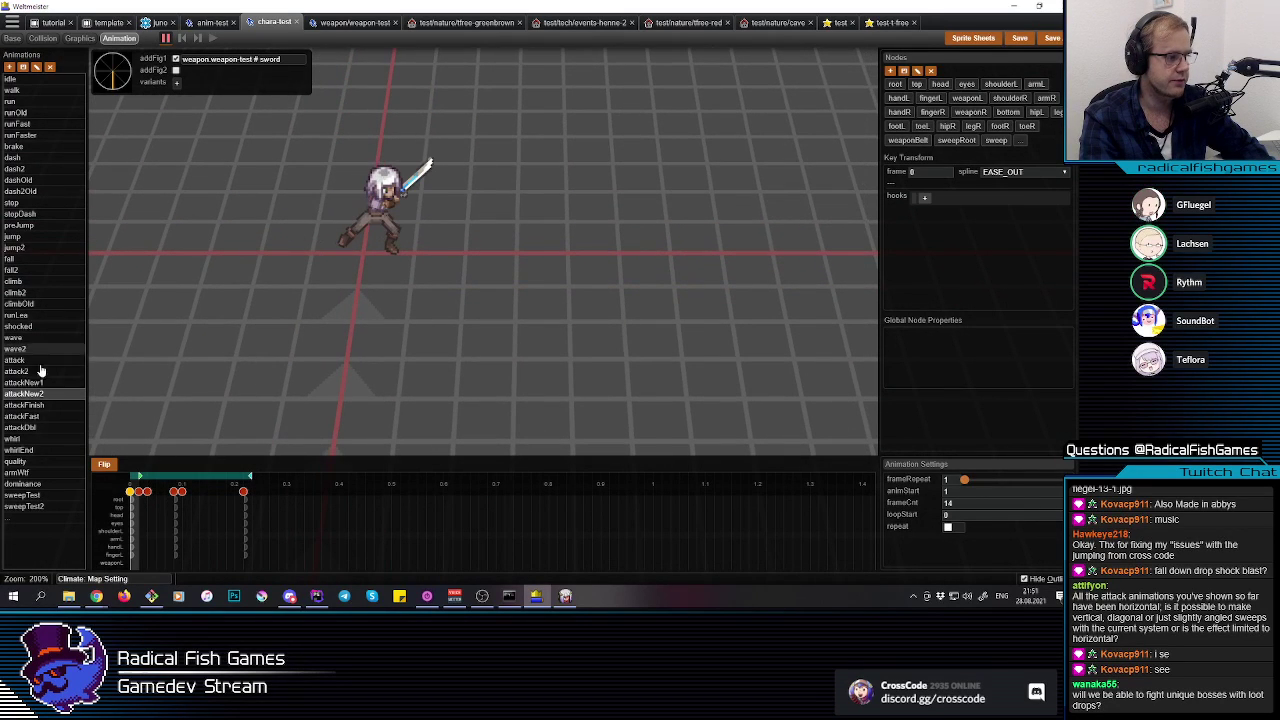
pyautogui.click(30, 382)
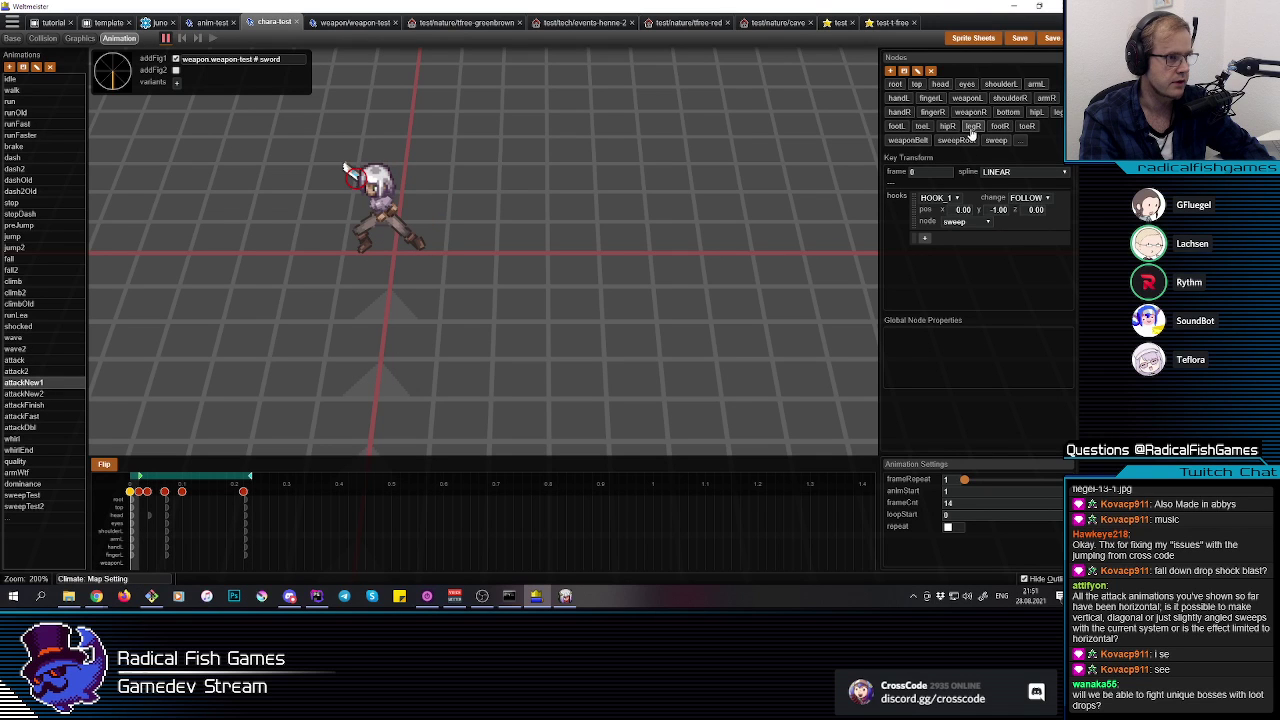
pyautogui.click(995, 140)
pyautogui.moveTo(371, 315); pyautogui.dragTo(435, 285)
pyautogui.click(386, 201)
pyautogui.click(386, 201)
pyautogui.click(385, 205)
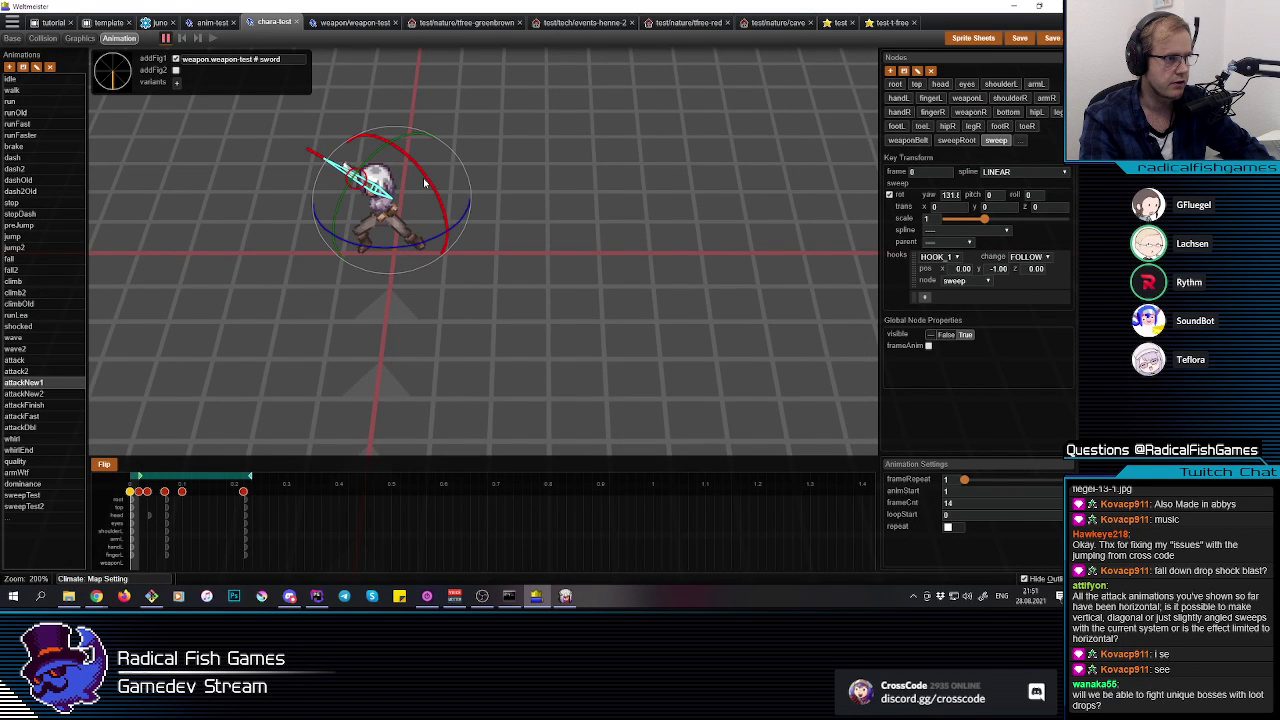
pyautogui.moveTo(424, 183); pyautogui.dragTo(412, 163)
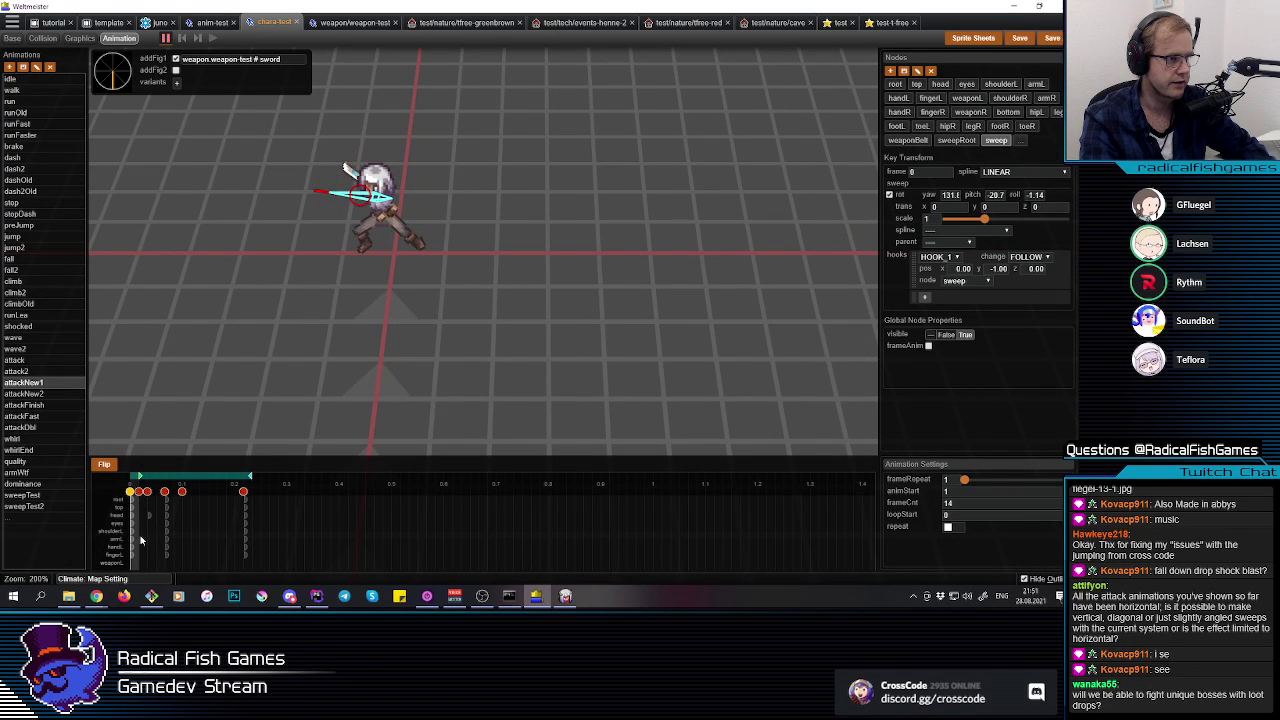
pyautogui.moveTo(140, 538)
pyautogui.mouseDown()
pyautogui.moveTo(238, 529)
pyautogui.moveTo(113, 537)
pyautogui.moveTo(194, 538)
pyautogui.moveTo(124, 536)
pyautogui.mouseUp()
pyautogui.click(1019, 40)
# Step: Switch to the Project Terra prototype and swing the sword repeatedly in different directions to check the tilted sweep
pyautogui.hotkey('alt', 'Tab')
pyautogui.click(675, 352)
pyautogui.click(675, 352)
pyautogui.click(672, 350)
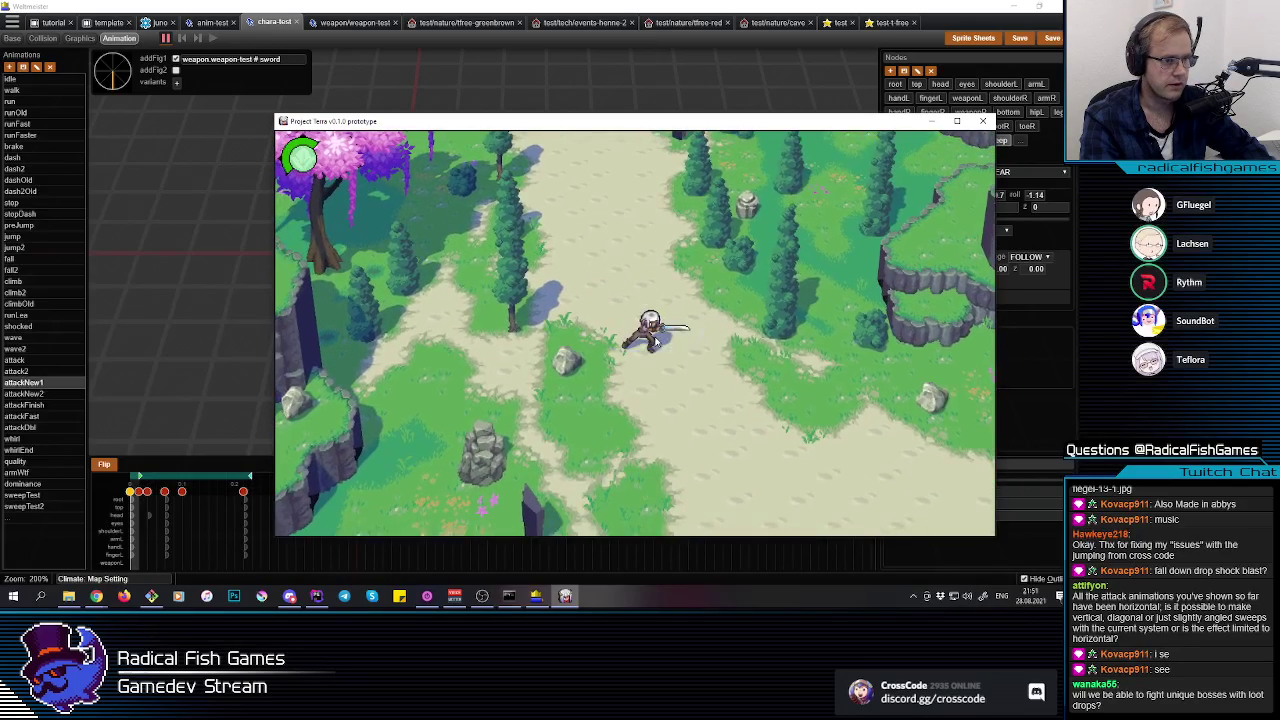
pyautogui.click(657, 343)
pyautogui.click(657, 343)
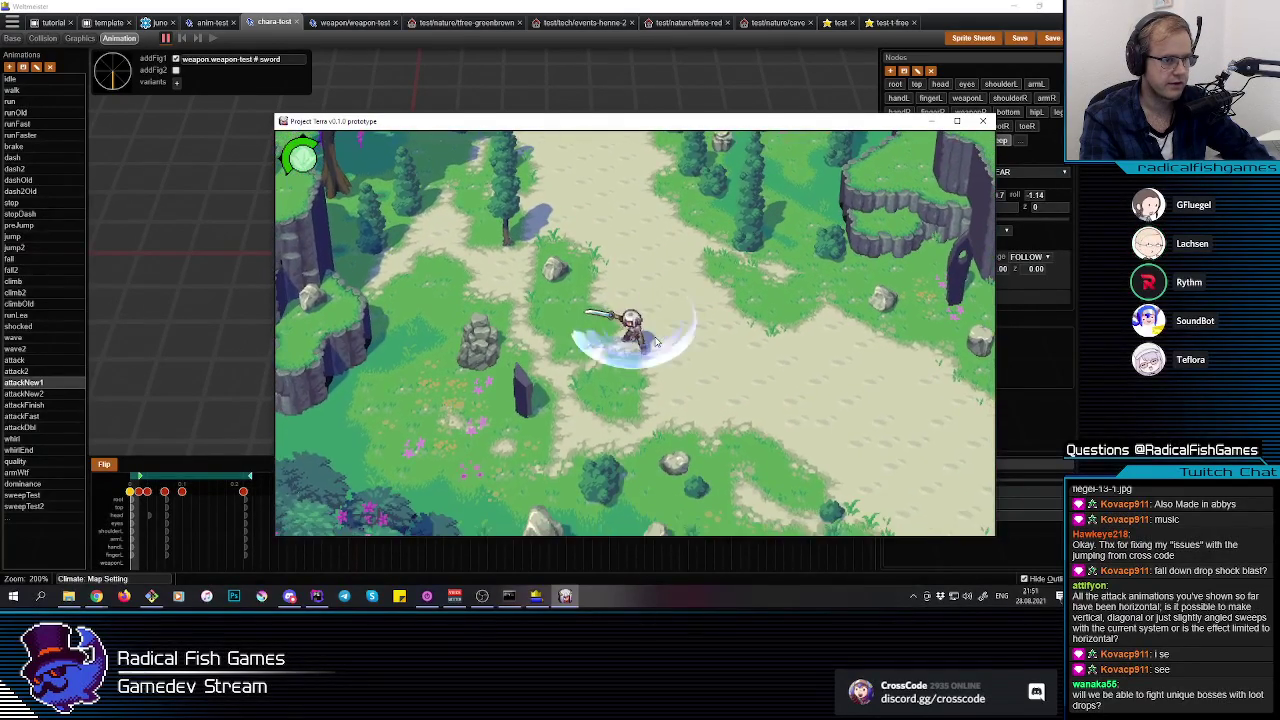
pyautogui.click(657, 343)
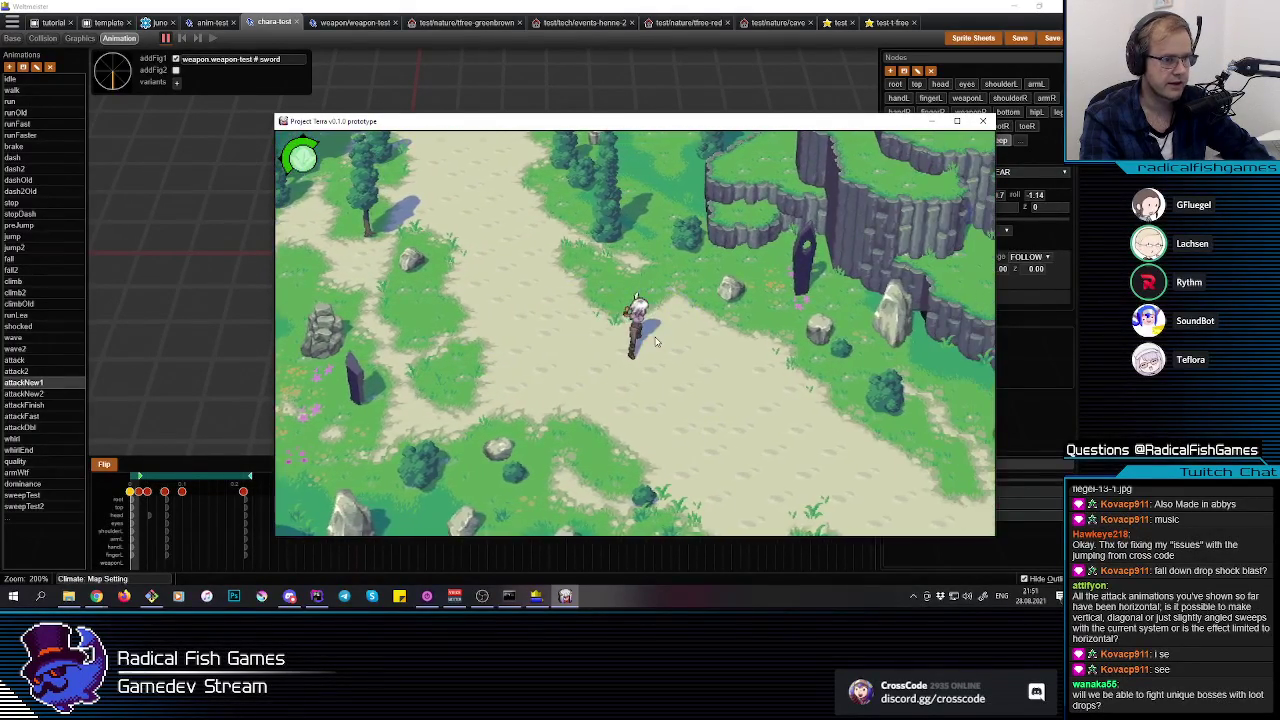
pyautogui.click(657, 343)
pyautogui.click(657, 343)
pyautogui.click(655, 342)
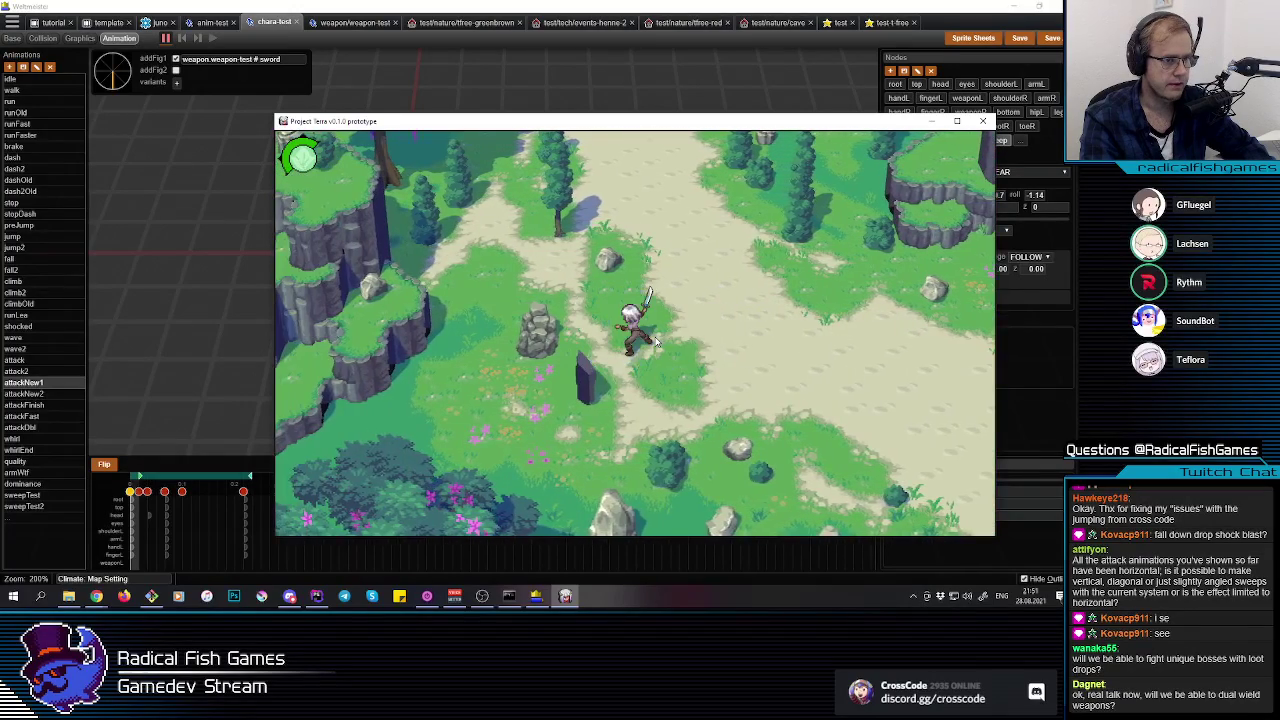
pyautogui.click(655, 342)
pyautogui.press('a')
pyautogui.click(655, 342)
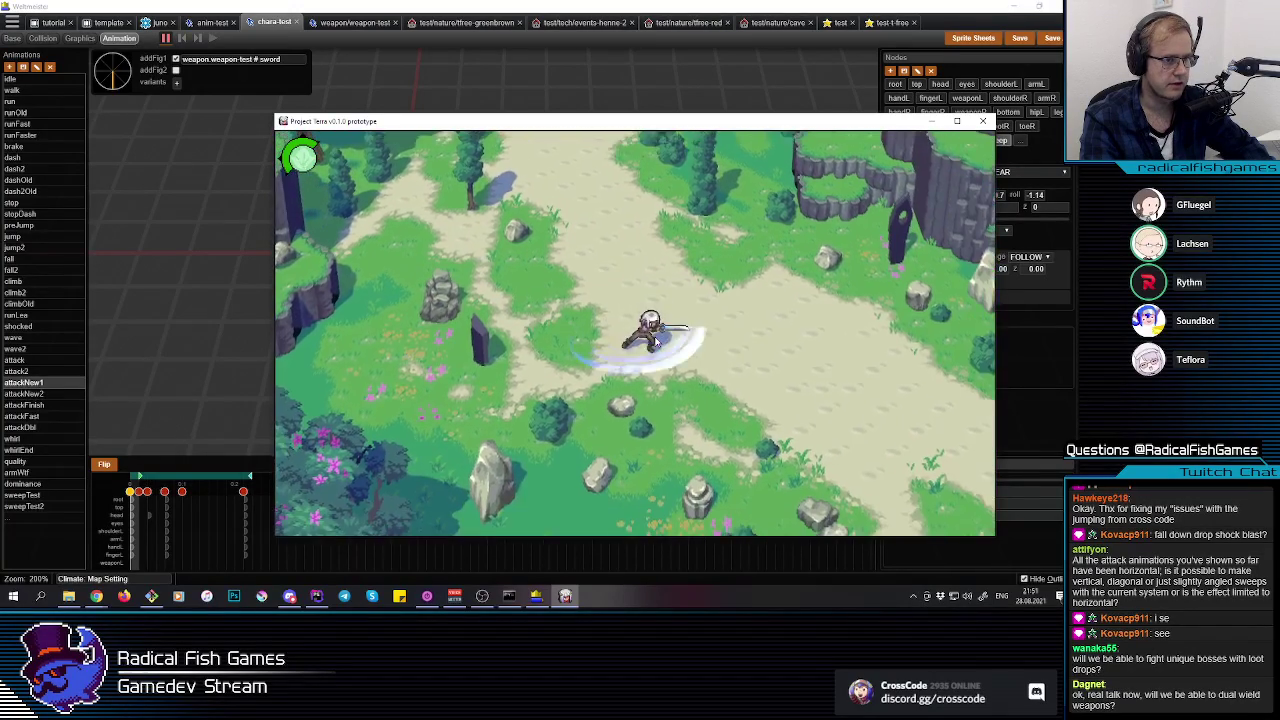
pyautogui.press('d')
pyautogui.click(656, 342)
pyautogui.click(656, 342)
# Step: Return to the Weltmeister editor, tilt the sweep node in attackNew1's frame 13 keyframe to about 9.5 pitch and -1.93 roll, and save
pyautogui.hotkey('alt', 'Tab')
pyautogui.click(243, 491)
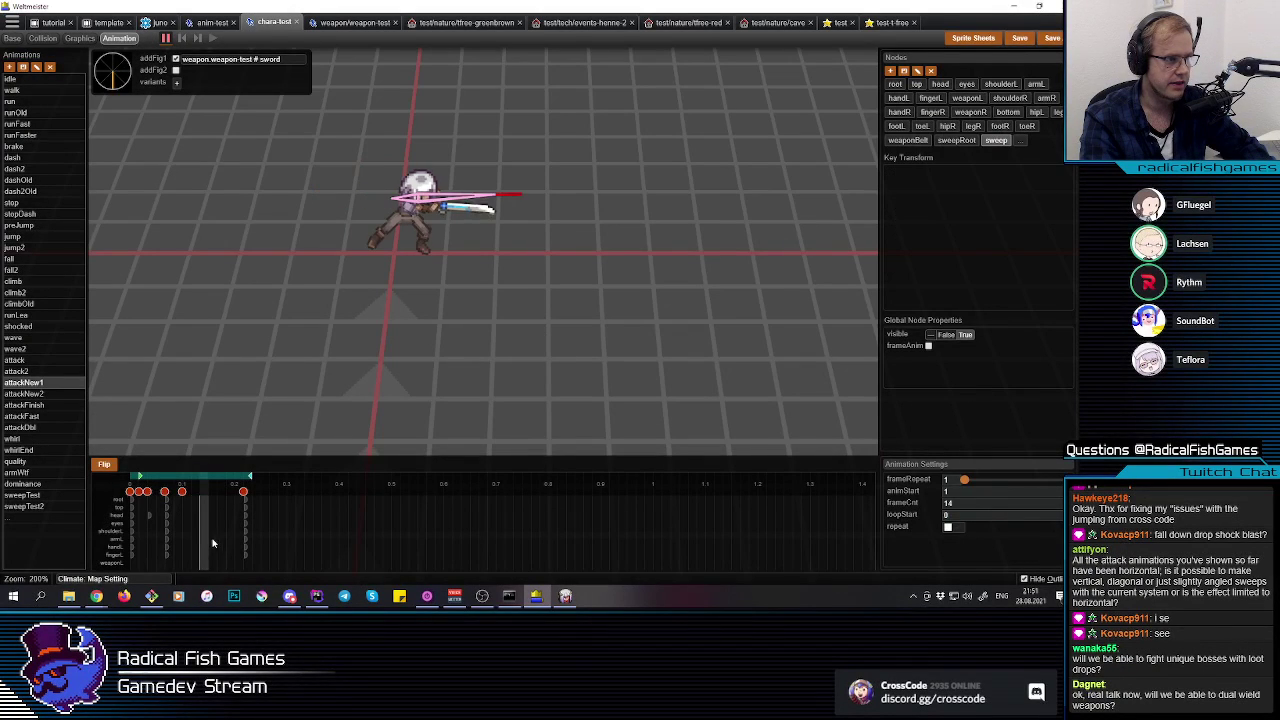
pyautogui.moveTo(400, 146); pyautogui.dragTo(400, 143)
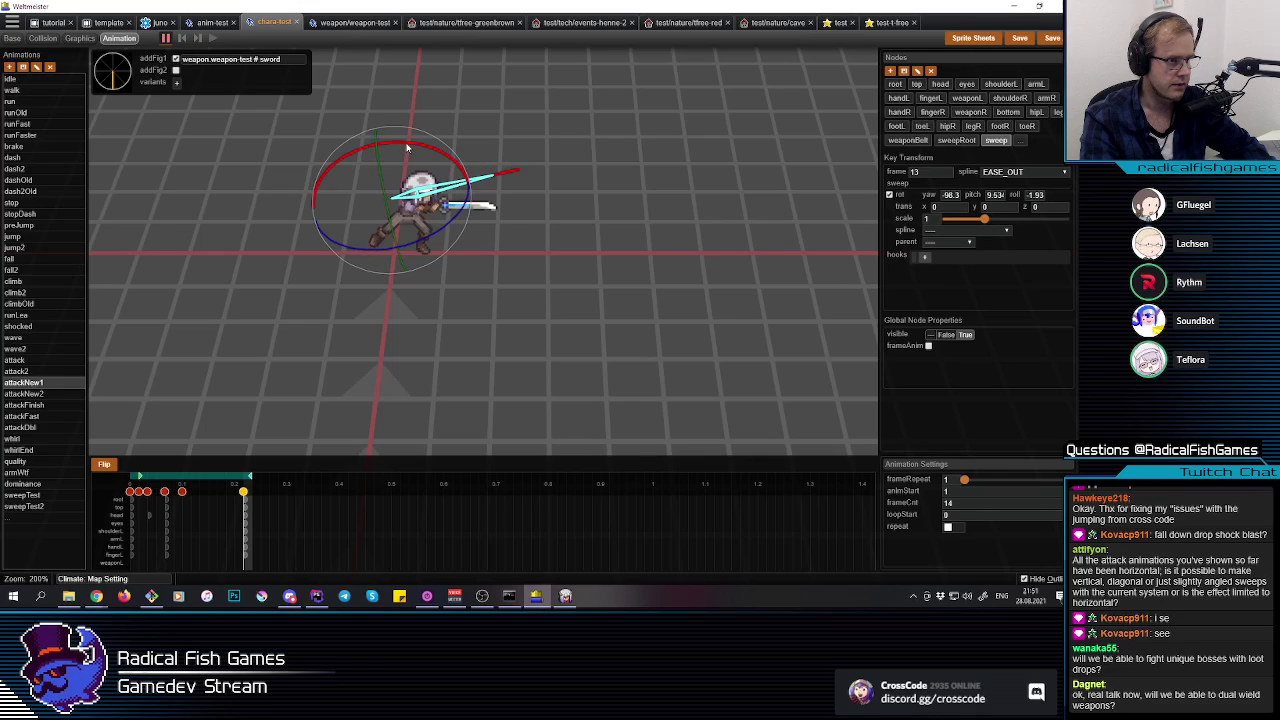
pyautogui.click(1034, 39)
# Step: Switch to the prototype and check the adjusted sweep by attacking while moving the character up and down the path
pyautogui.hotkey('alt', 'Tab')
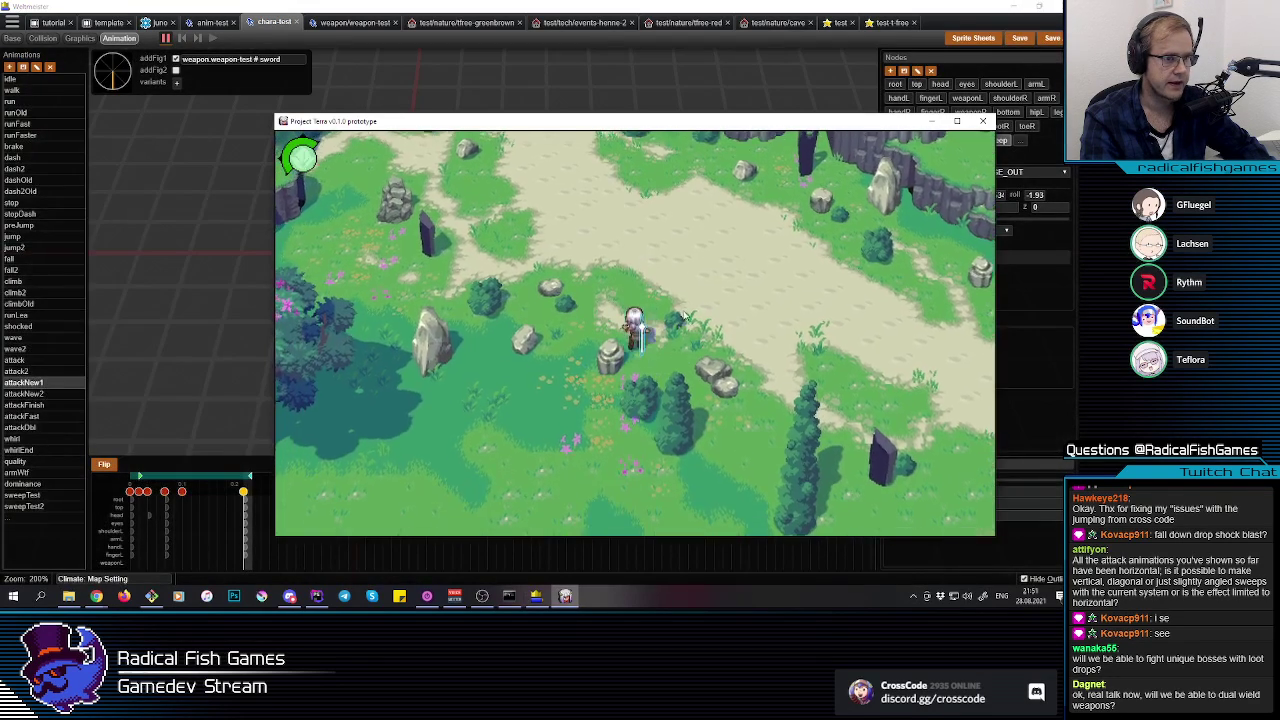
pyautogui.press('w')
pyautogui.click(660, 325)
pyautogui.click(660, 328)
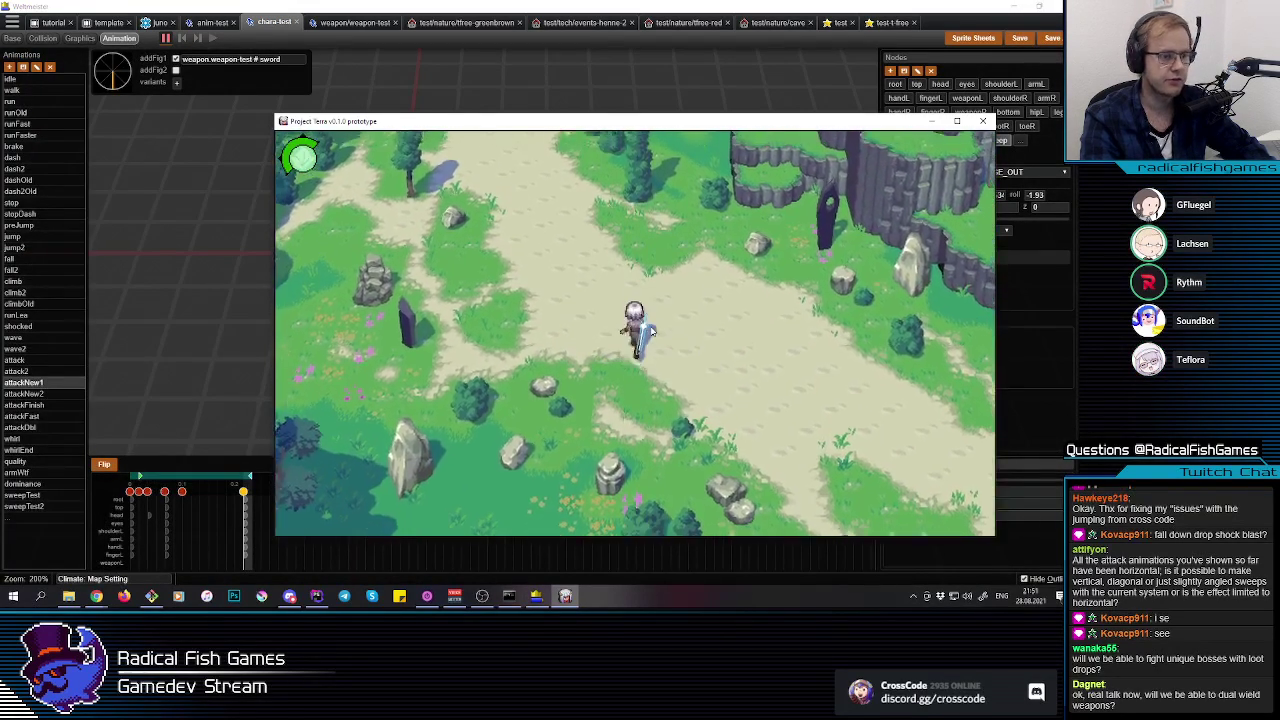
pyautogui.press('s')
pyautogui.click(658, 333)
pyautogui.press('w')
pyautogui.press('a')
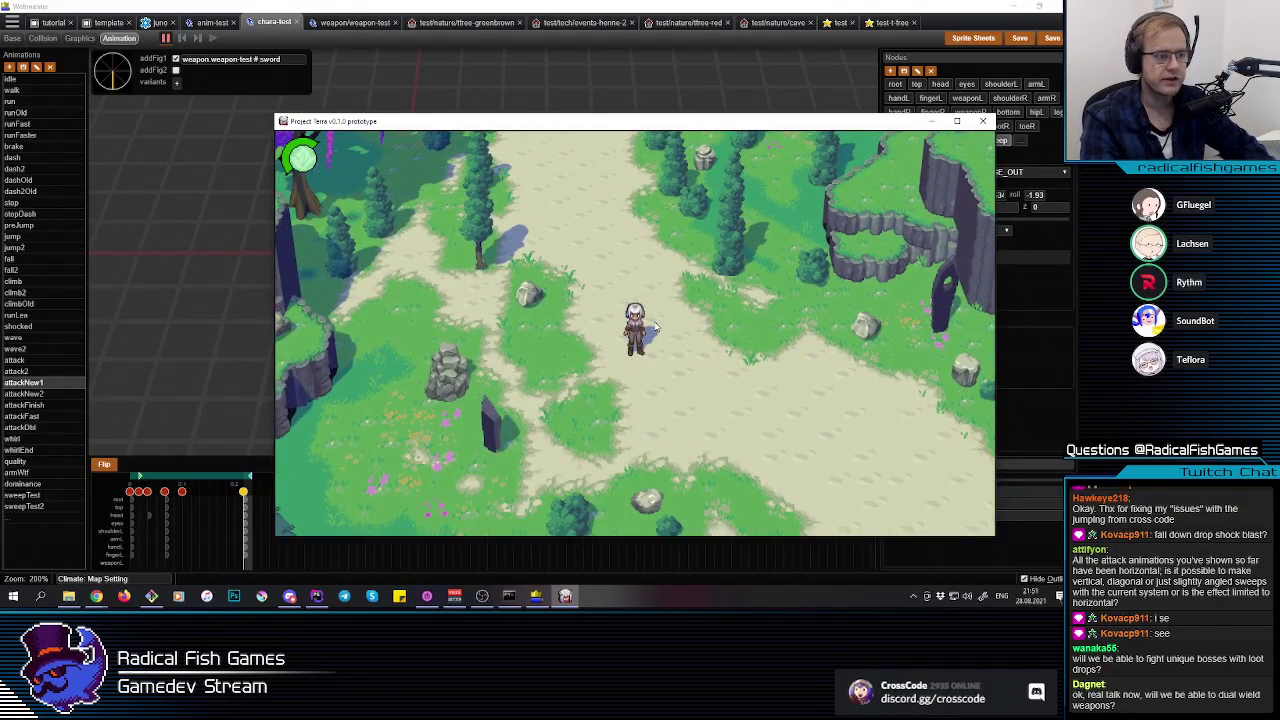
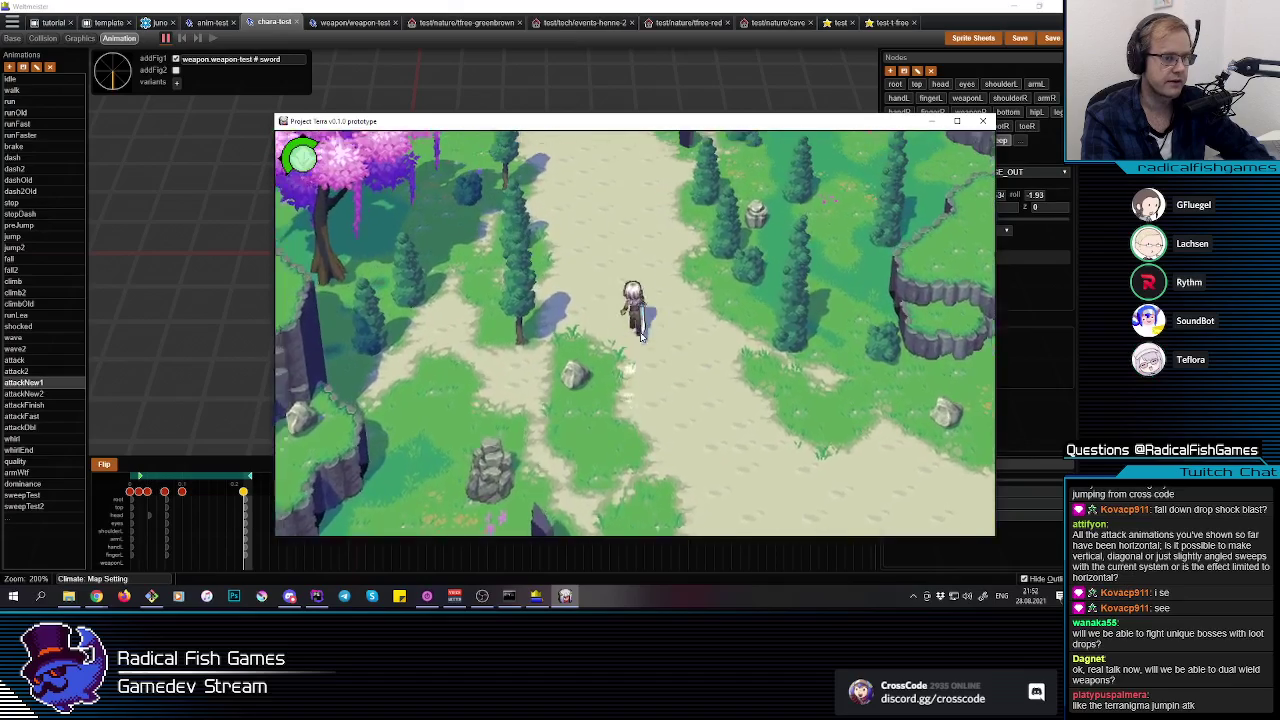
# Step: Perform attack combos while alternating the character's direction to compare the sweeps from each side, and return to the Weltmeister editor
pyautogui.click(641, 336)
pyautogui.press('w')
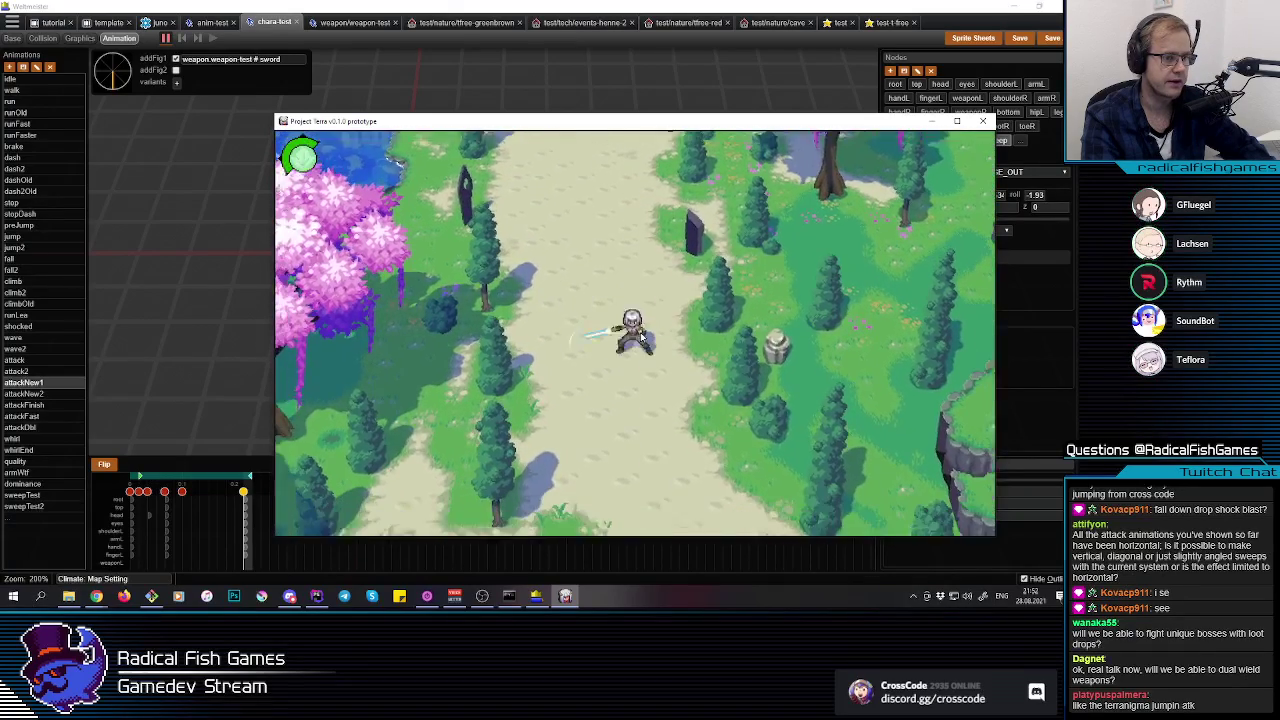
pyautogui.press('s')
pyautogui.click(641, 336)
pyautogui.click(641, 336)
pyautogui.click(641, 336)
pyautogui.press('d')
pyautogui.click(641, 338)
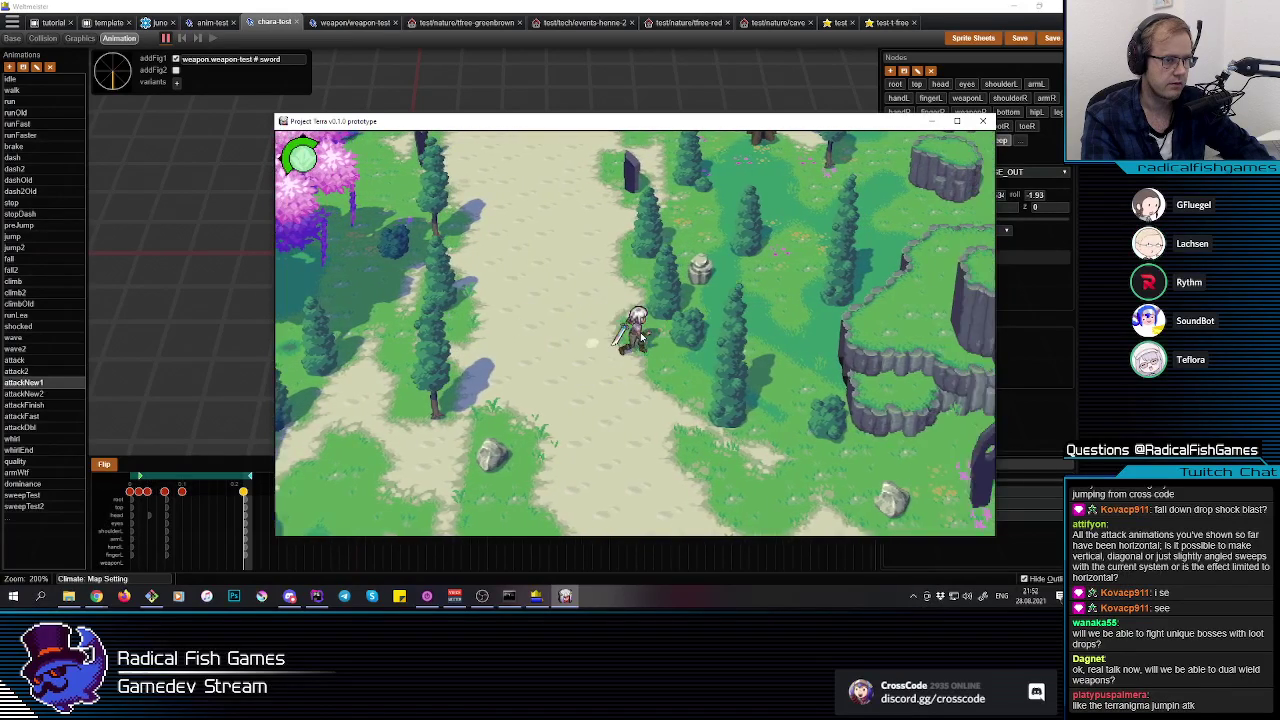
pyautogui.press('a')
pyautogui.click(642, 337)
pyautogui.press('d')
pyautogui.click(642, 337)
pyautogui.press('a')
pyautogui.click(642, 337)
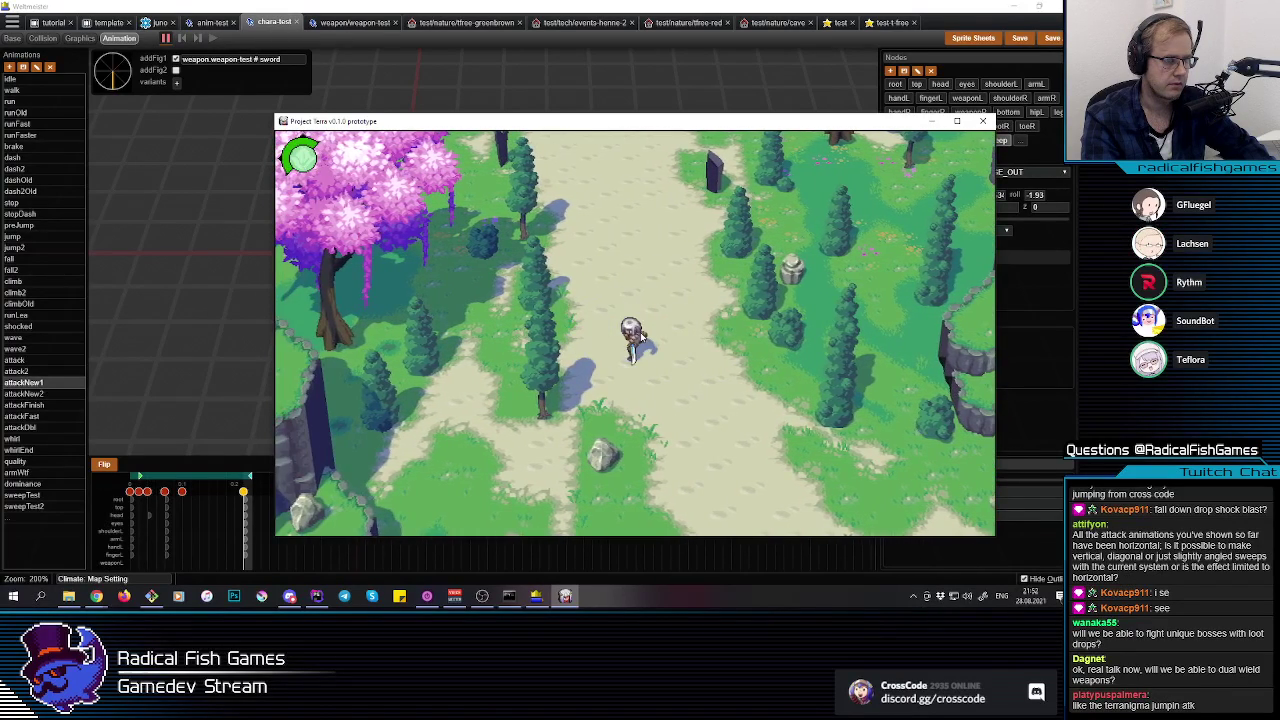
pyautogui.press('d')
pyautogui.click(642, 337)
pyautogui.click(642, 337)
pyautogui.click(642, 337)
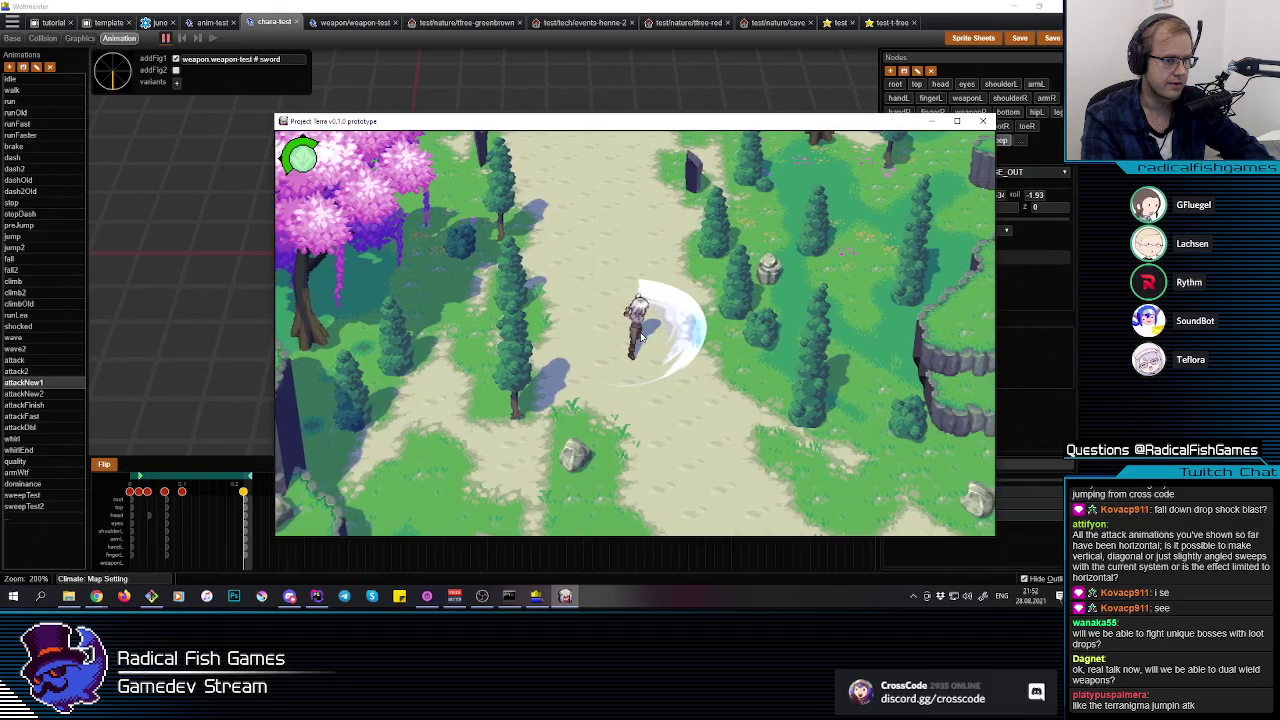
pyautogui.press('a')
pyautogui.click(641, 338)
pyautogui.click(641, 338)
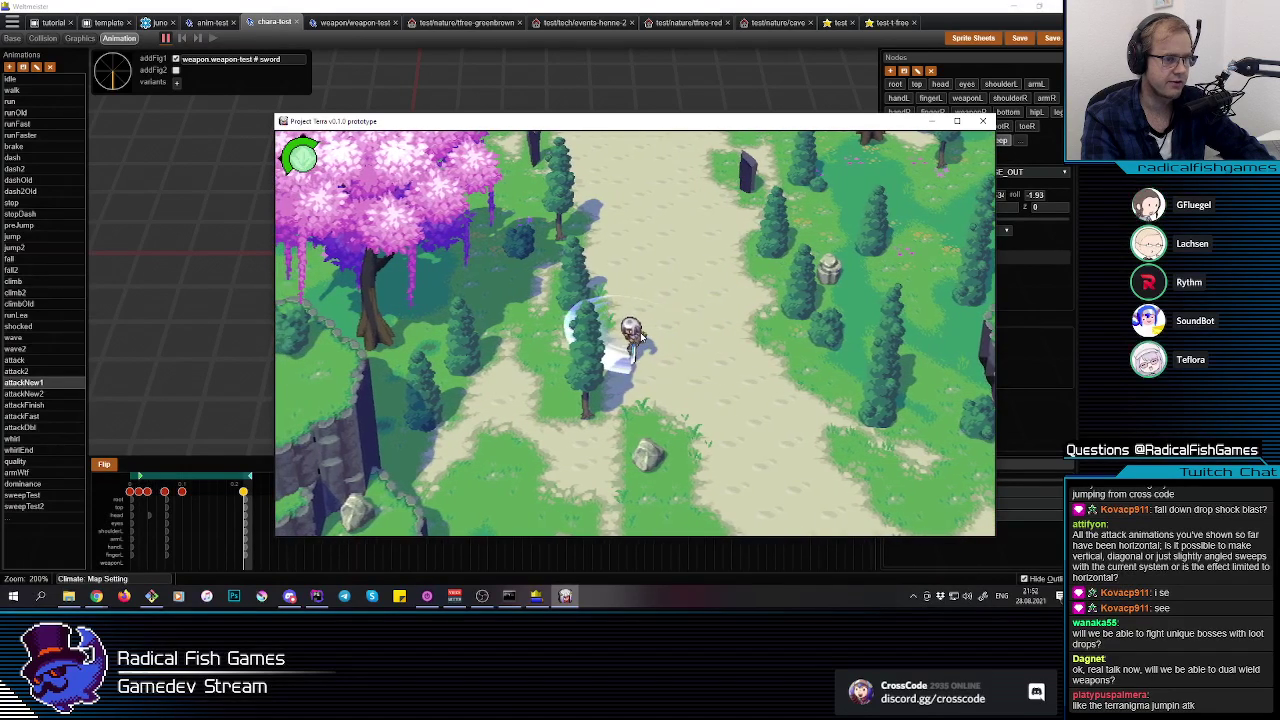
pyautogui.click(1023, 268)
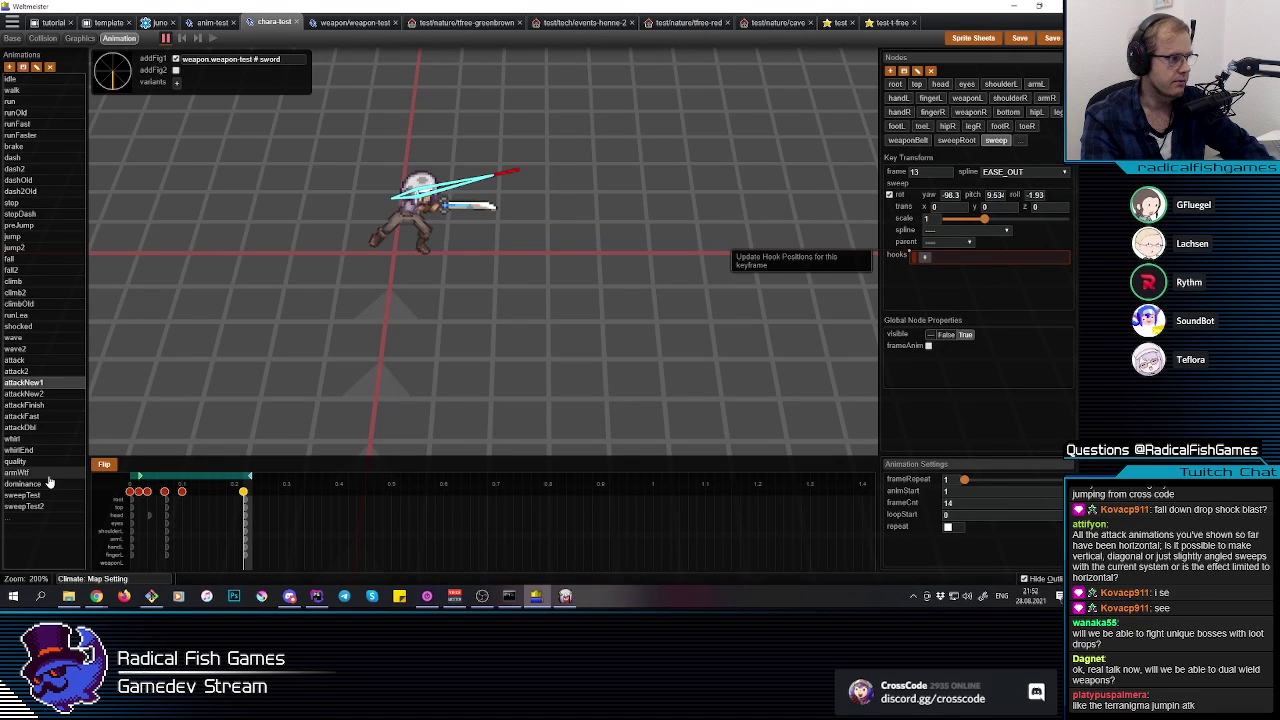
pyautogui.press('Escape')
pyautogui.press('Escape')
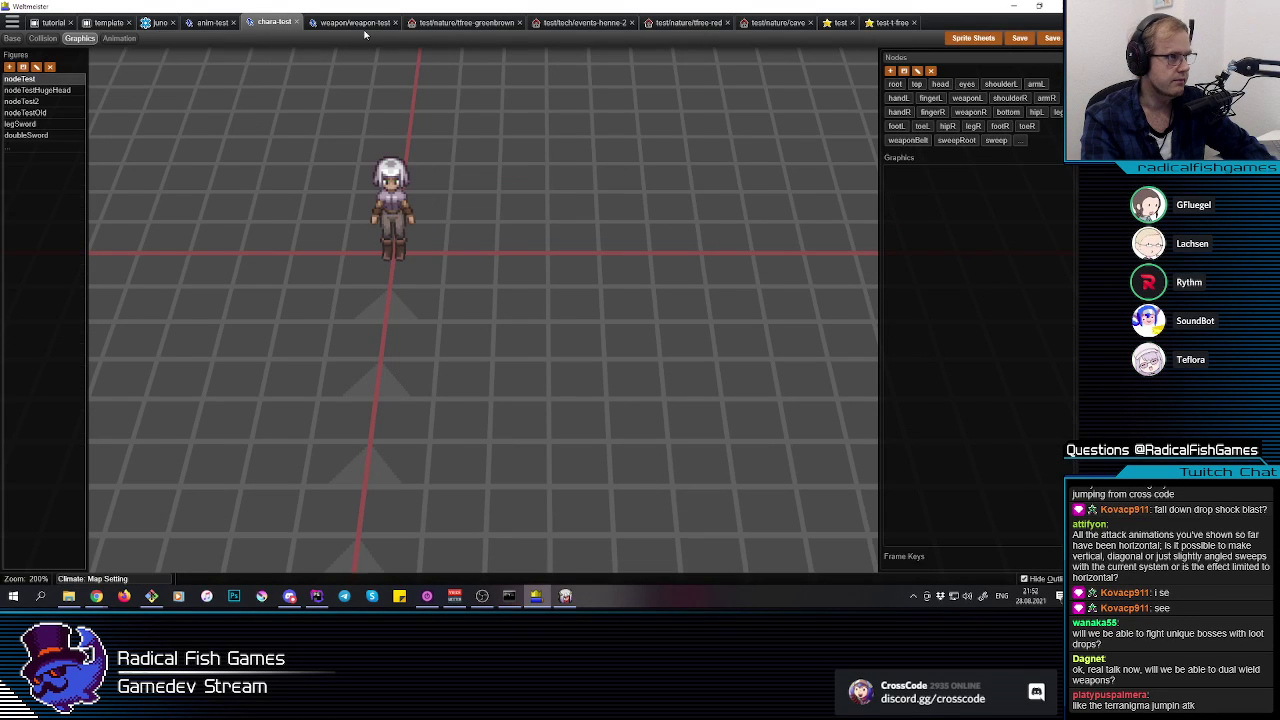
pyautogui.press('Escape')
pyautogui.click(219, 25)
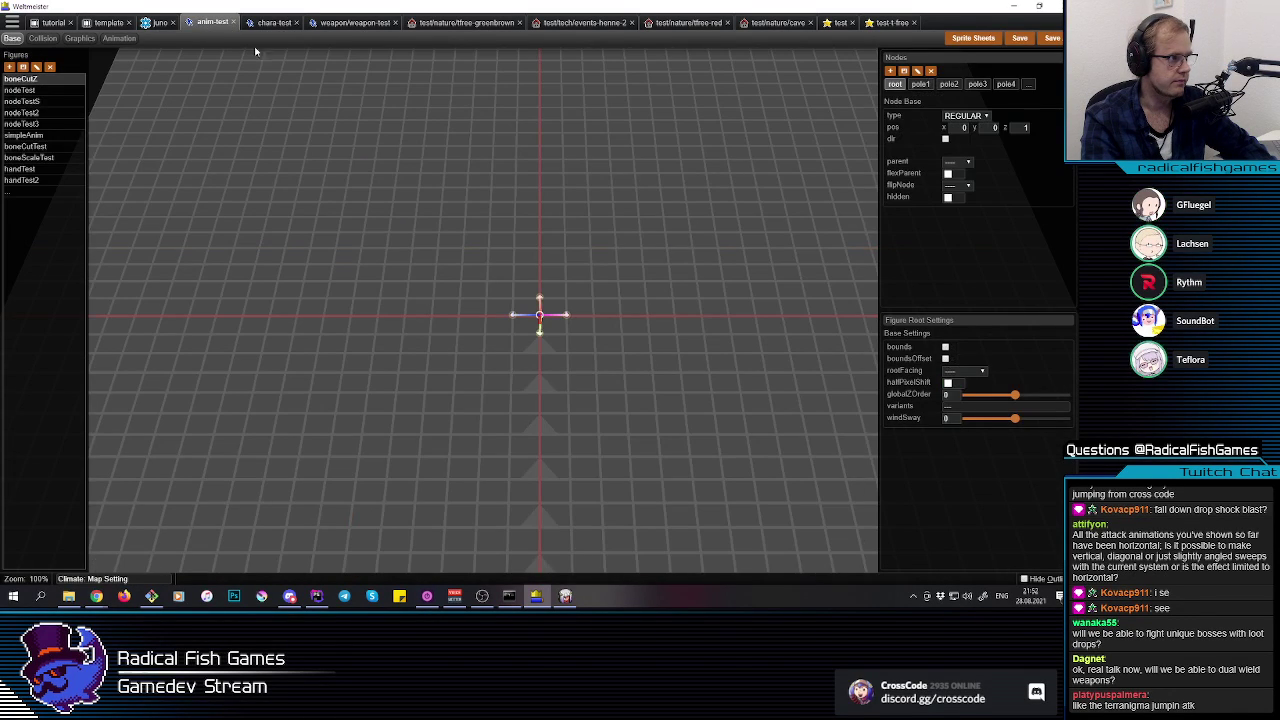
pyautogui.click(270, 22)
pyautogui.click(119, 38)
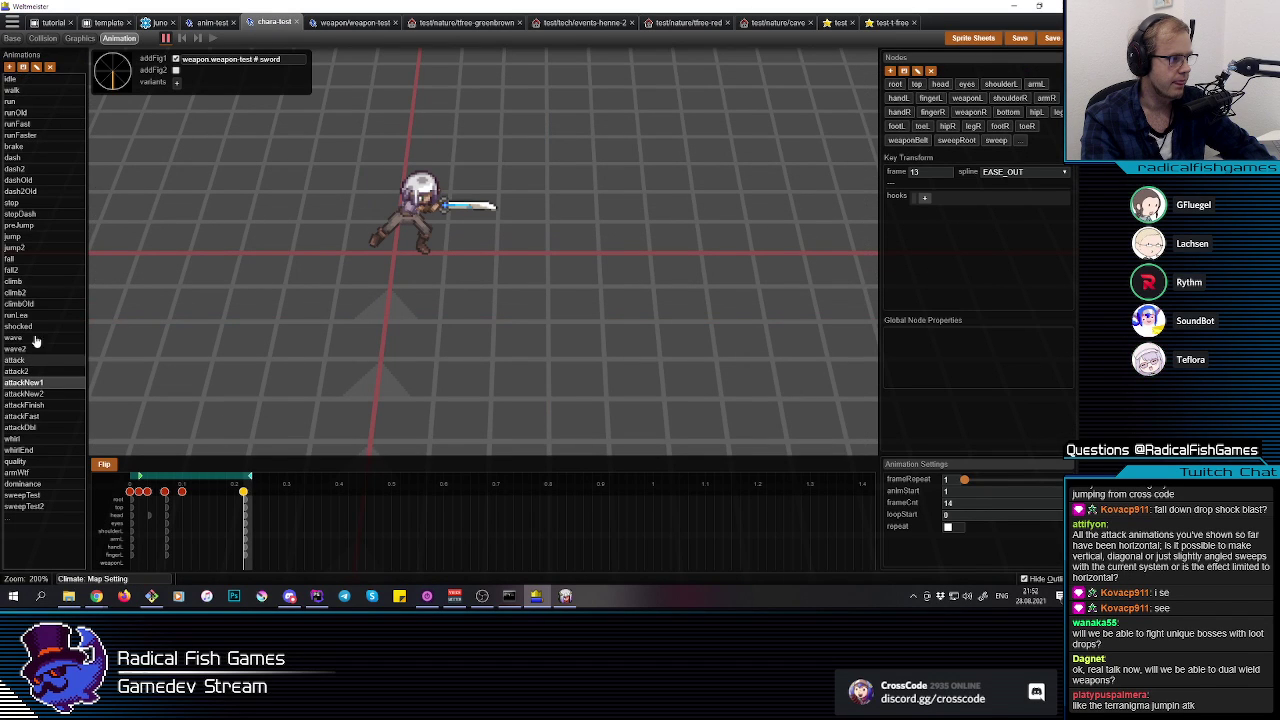
# Step: Open the Sweep effect in the test effects file and try attack2 and attackFast as its preview animation
pyautogui.click(840, 23)
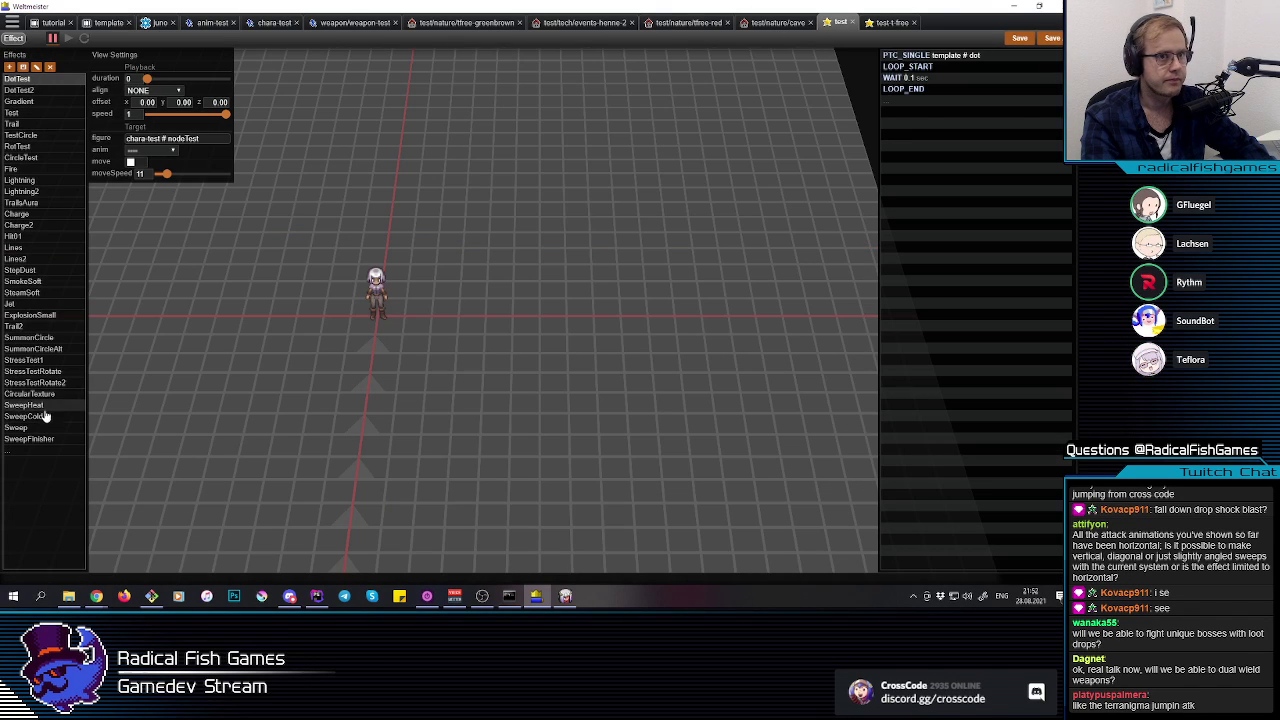
pyautogui.click(922, 89)
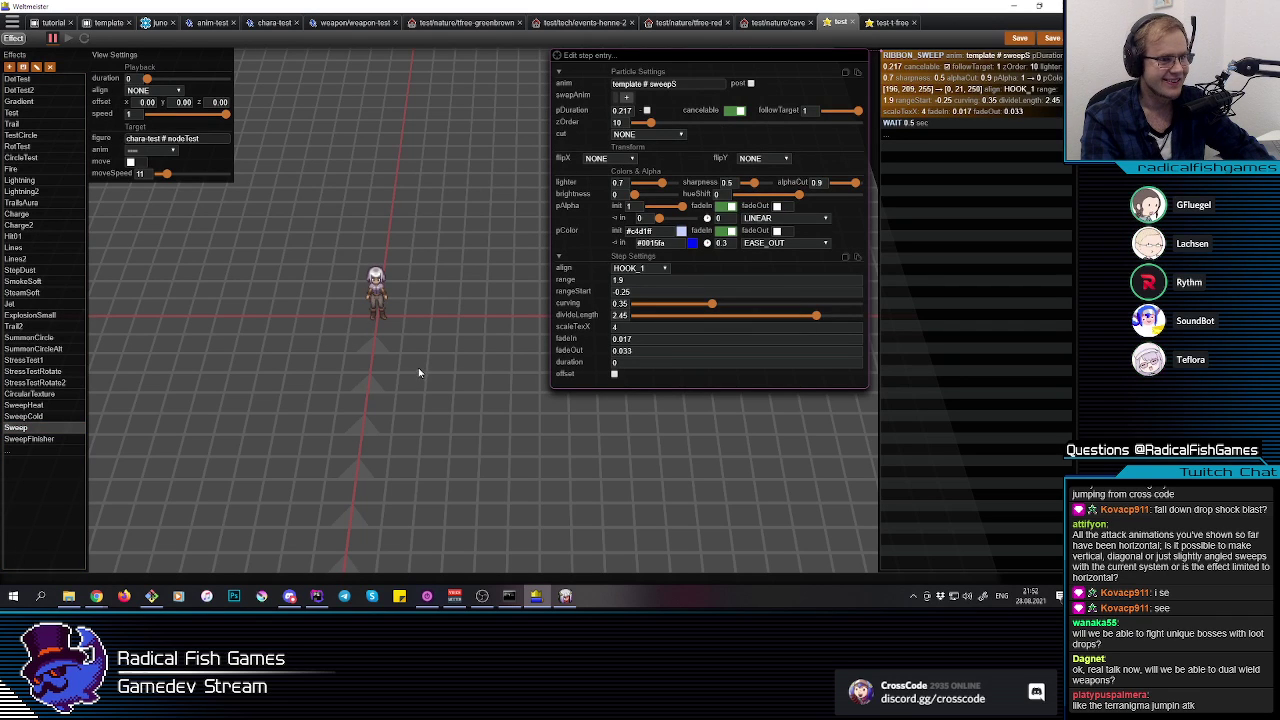
pyautogui.click(163, 149)
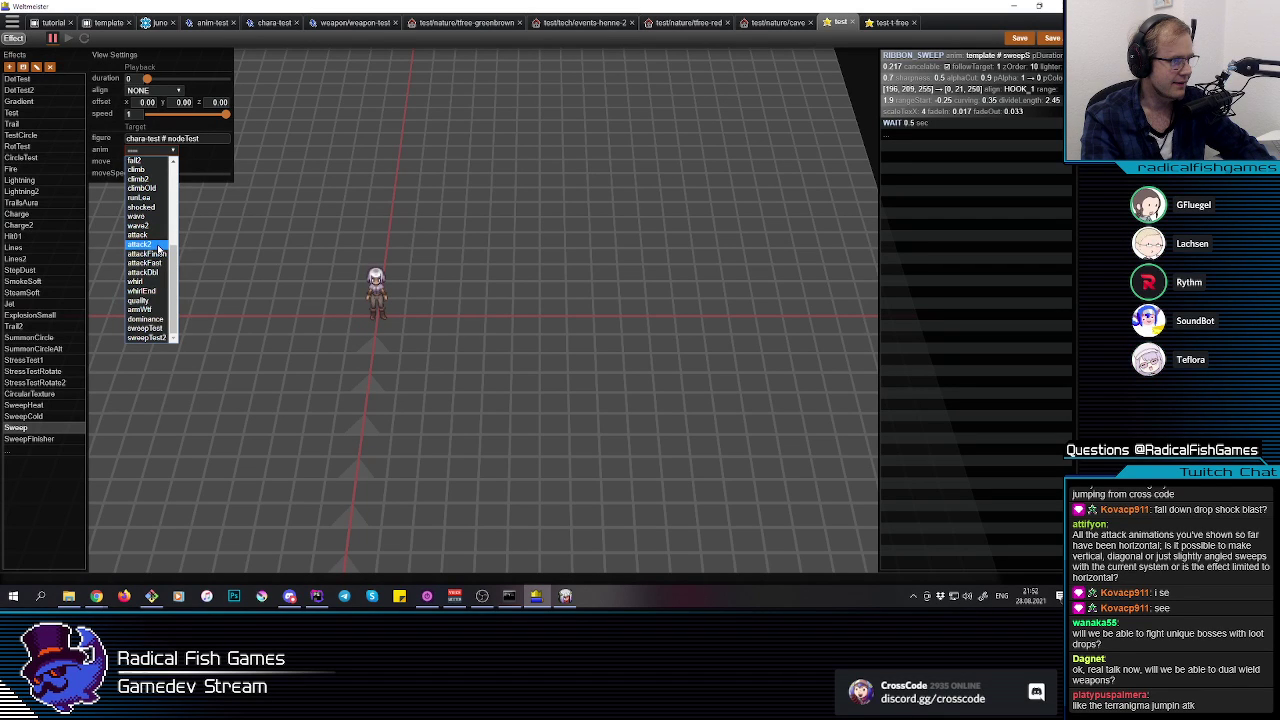
pyautogui.click(157, 244)
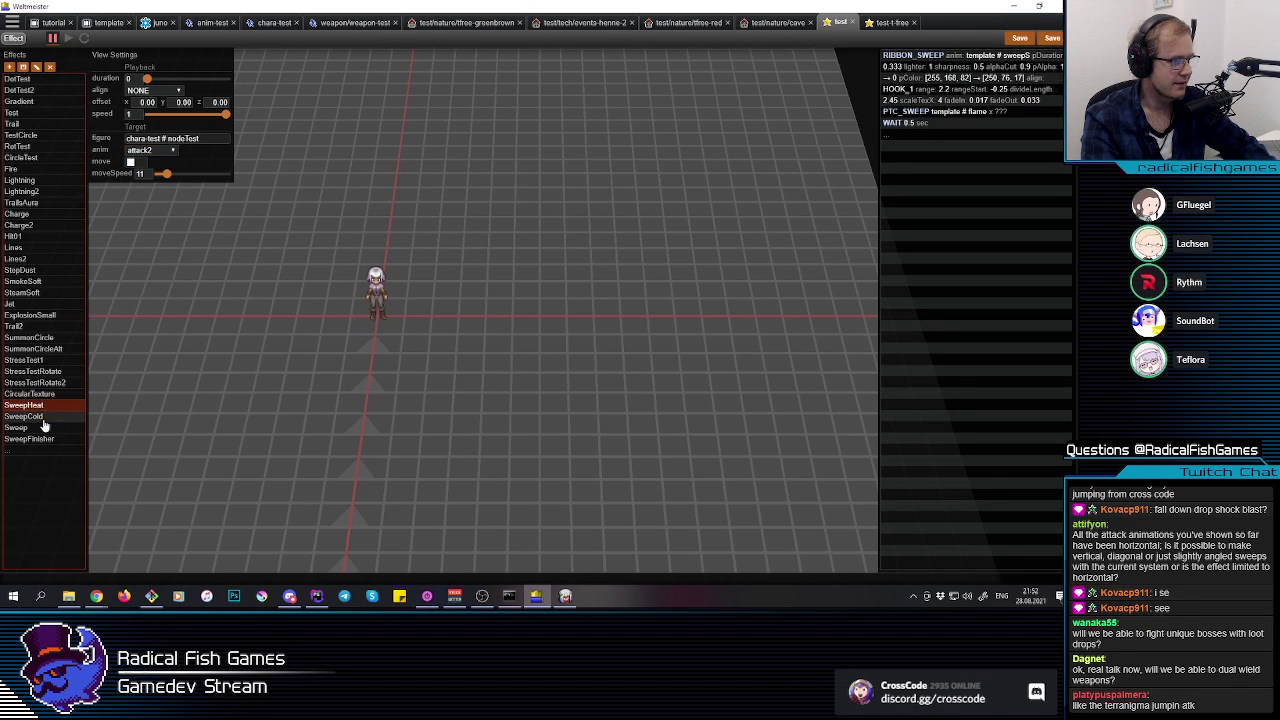
pyautogui.click(148, 151)
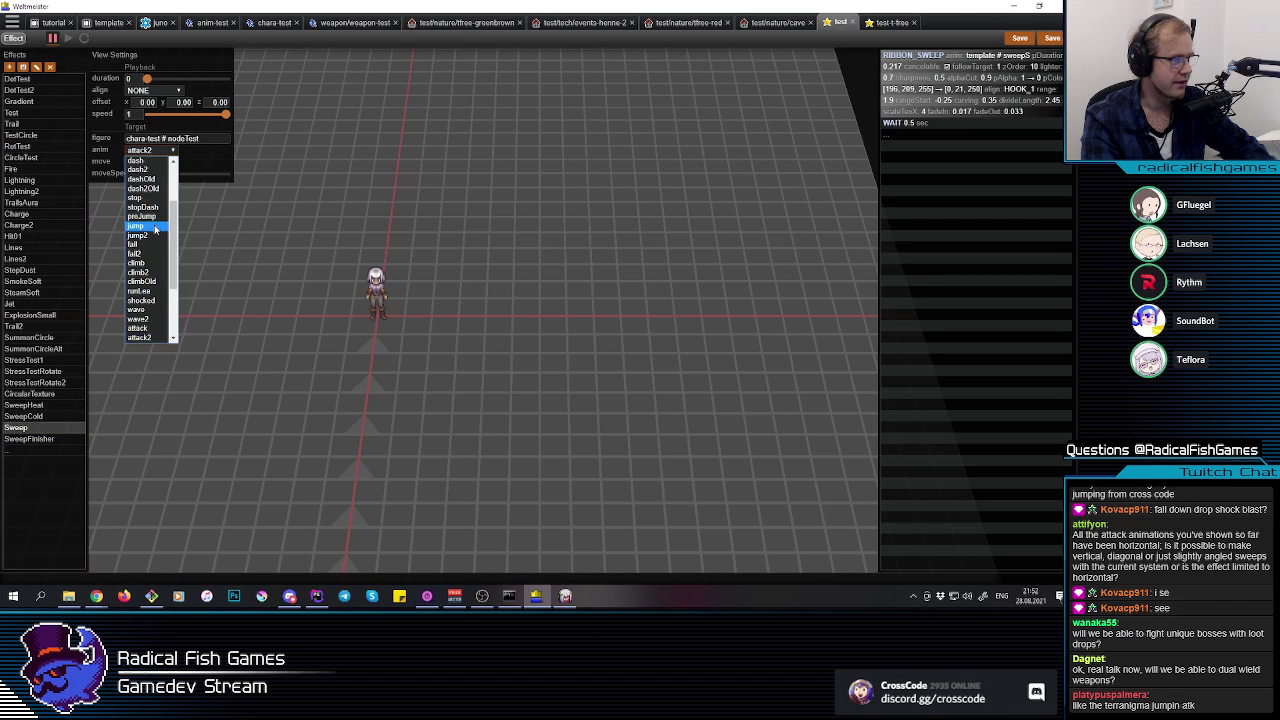
pyautogui.scroll(-2, 155, 230)
pyautogui.click(164, 266)
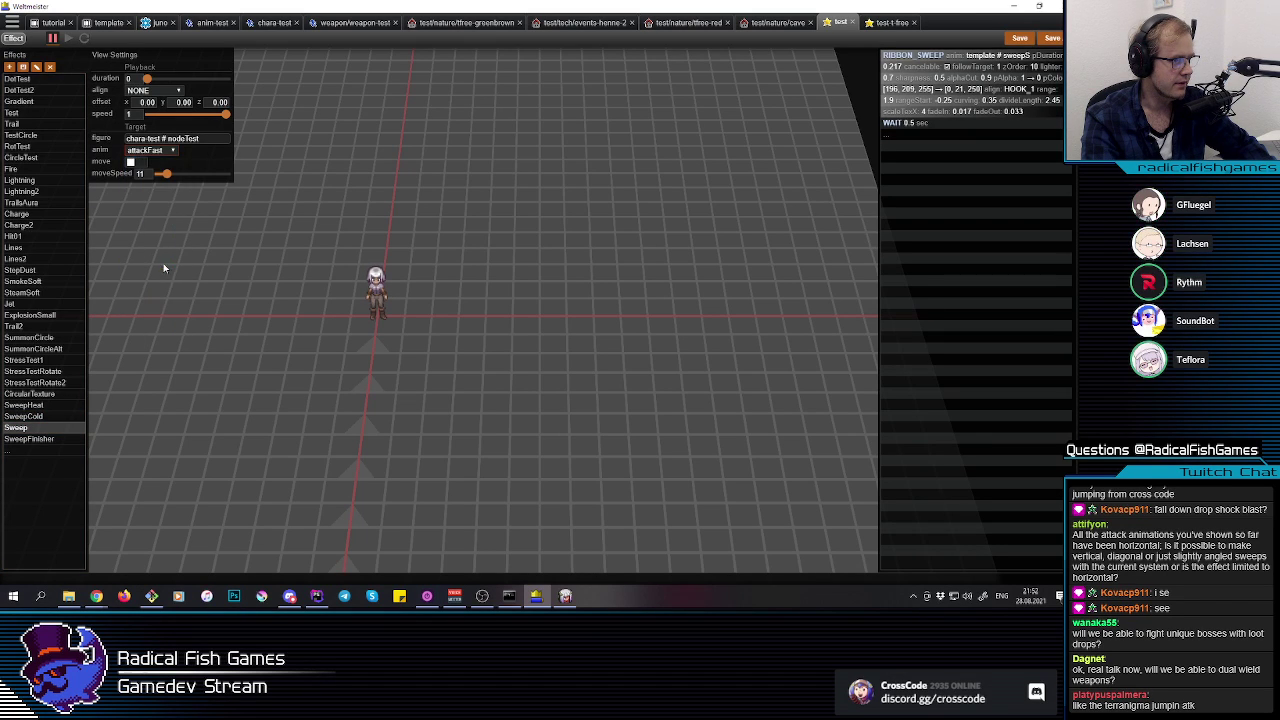
# Step: Close and reopen the test effects file, and preview the Sweep effect with the attackNew1 animation
pyautogui.click(852, 22)
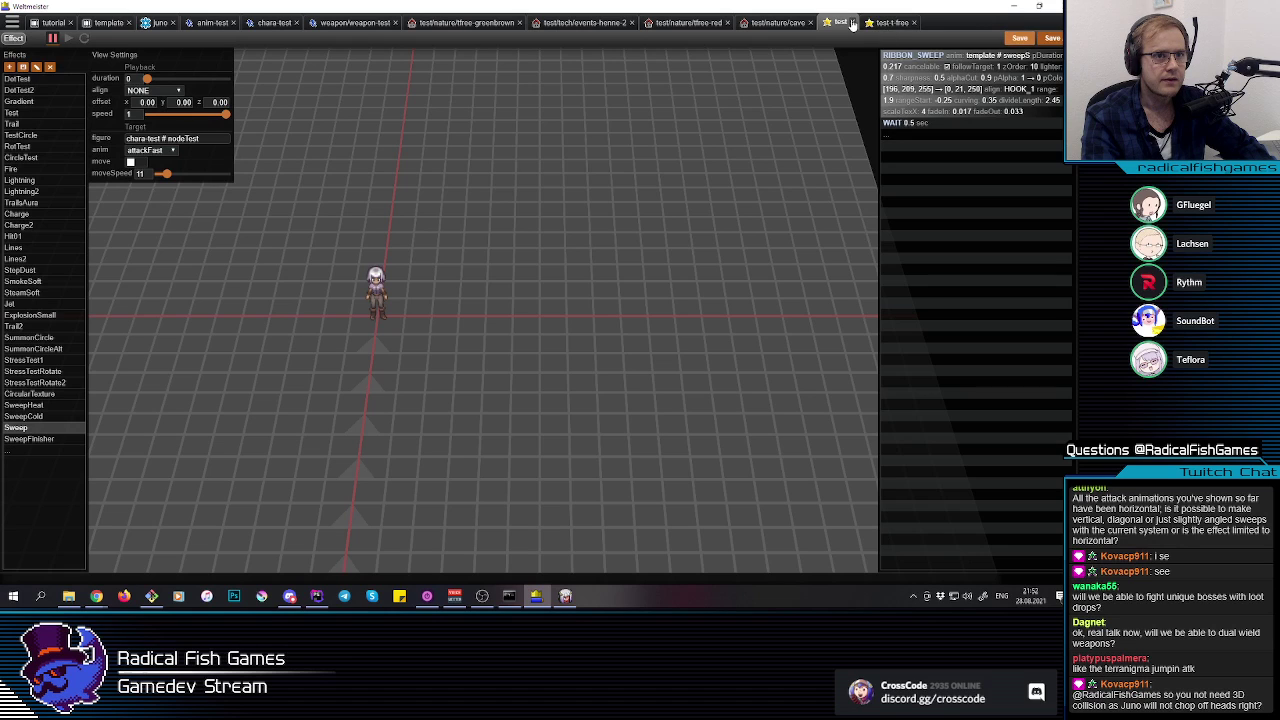
pyautogui.click(8, 38)
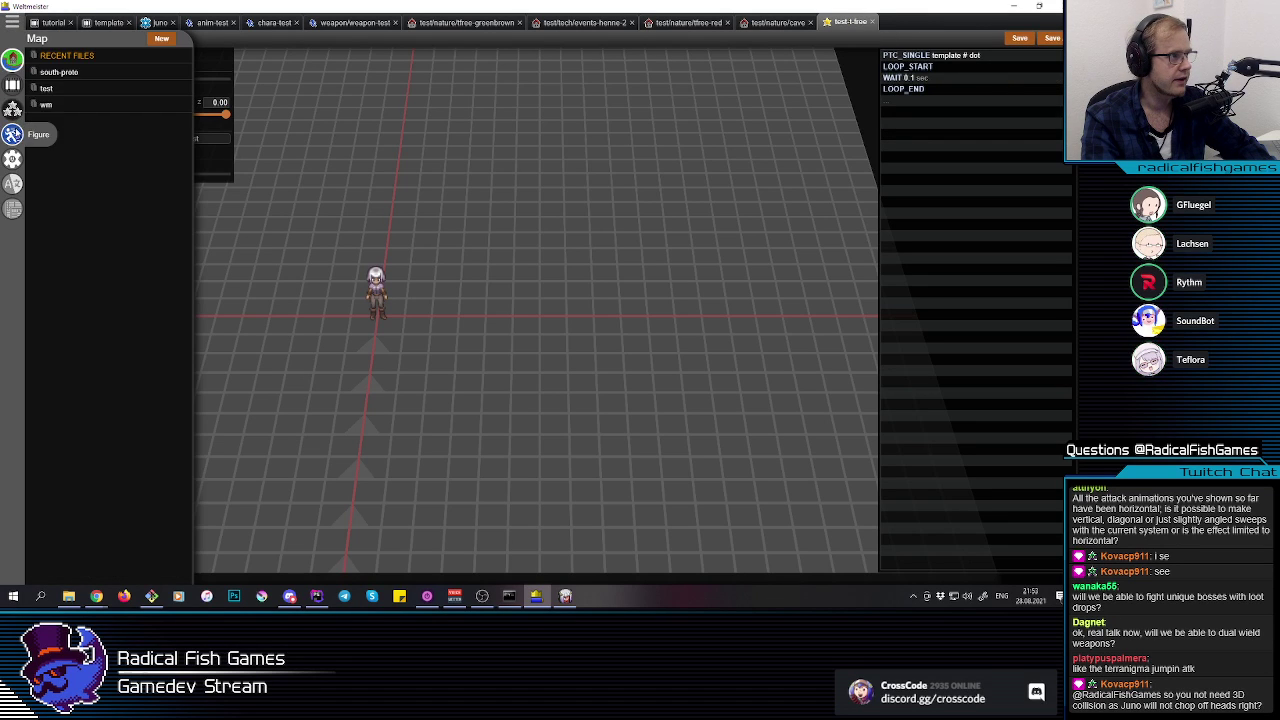
pyautogui.click(55, 108)
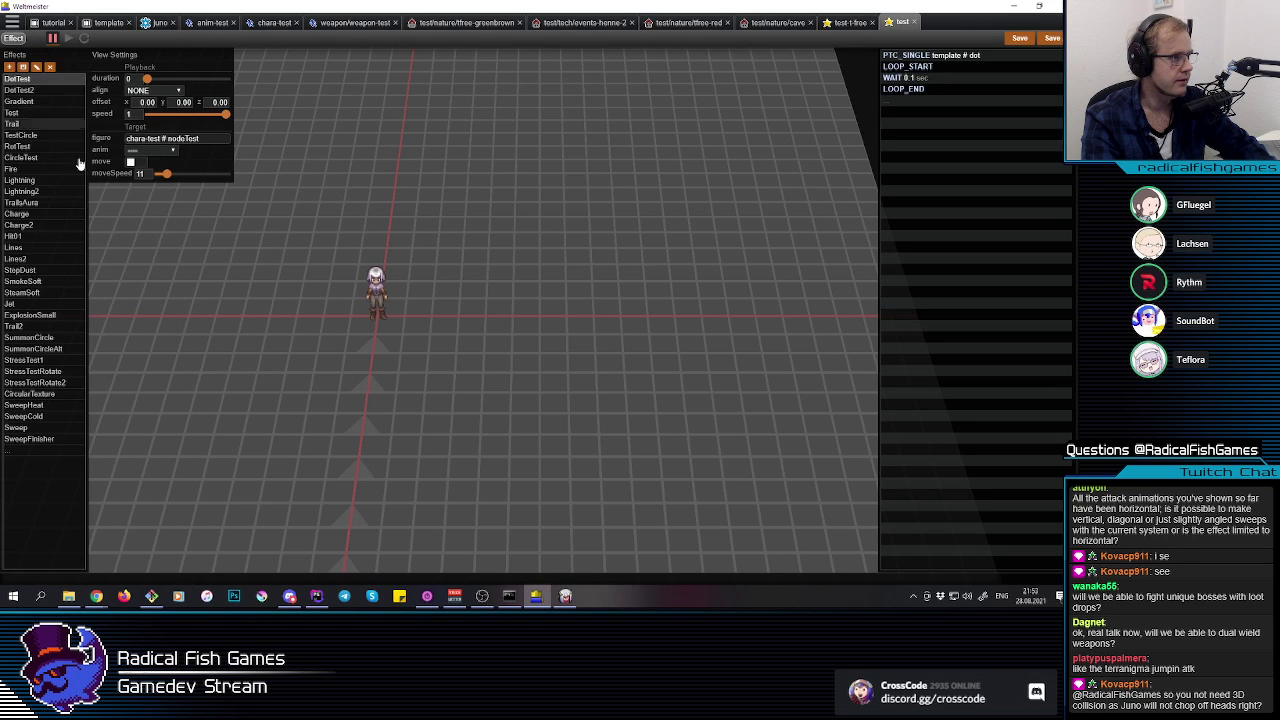
pyautogui.click(152, 149)
pyautogui.click(146, 235)
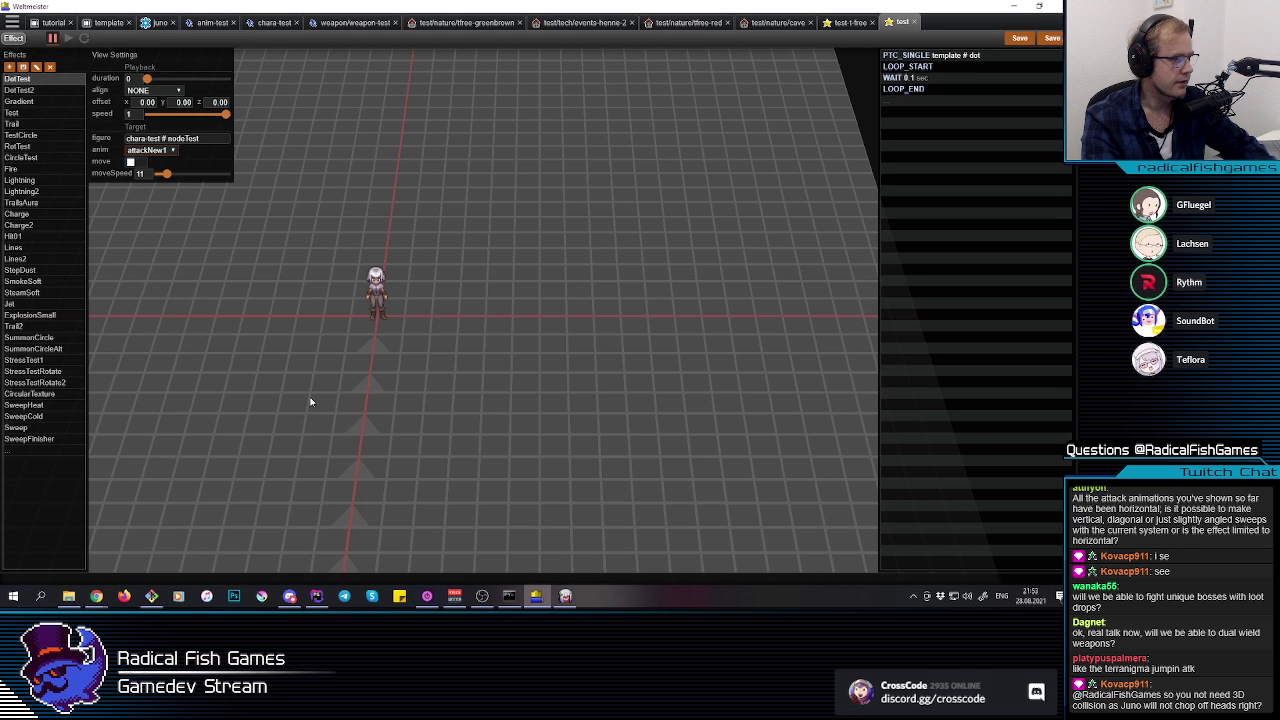
pyautogui.click(30, 428)
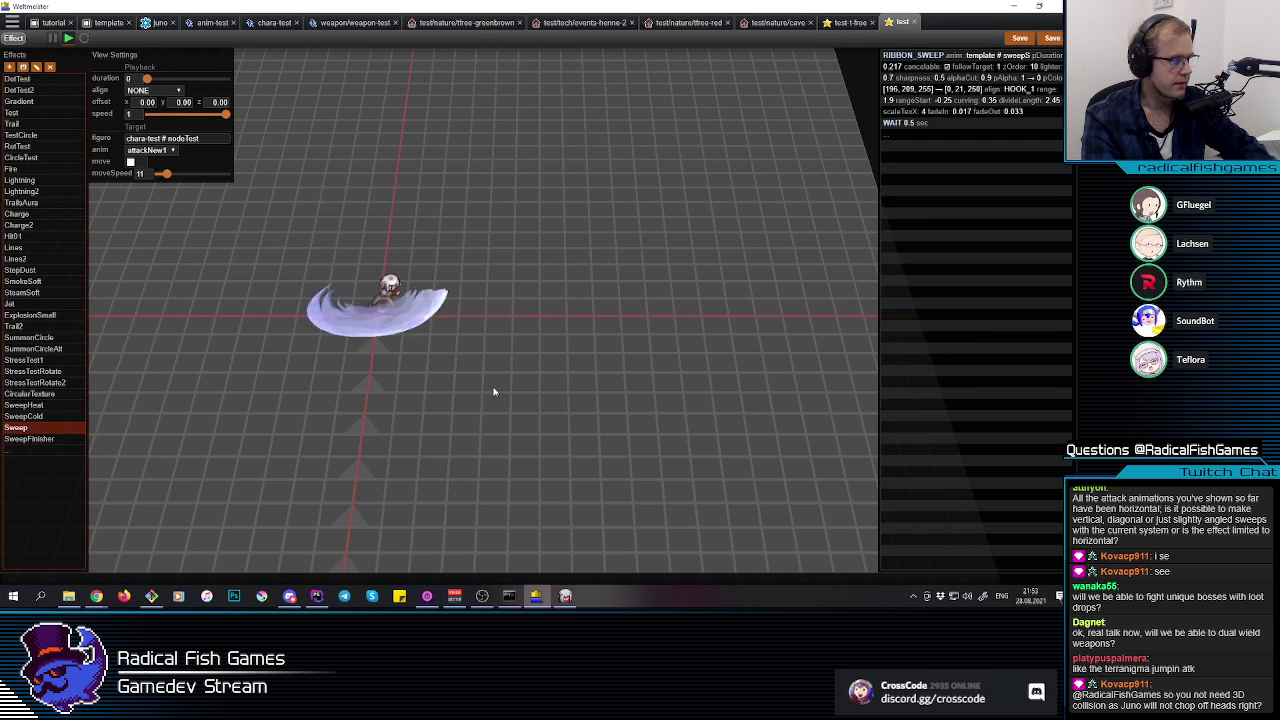
# Step: Set the divideLength of the Sweep effect's RIBBON_SWEEP step to 0.55 and save the test effects file
pyautogui.press('q')
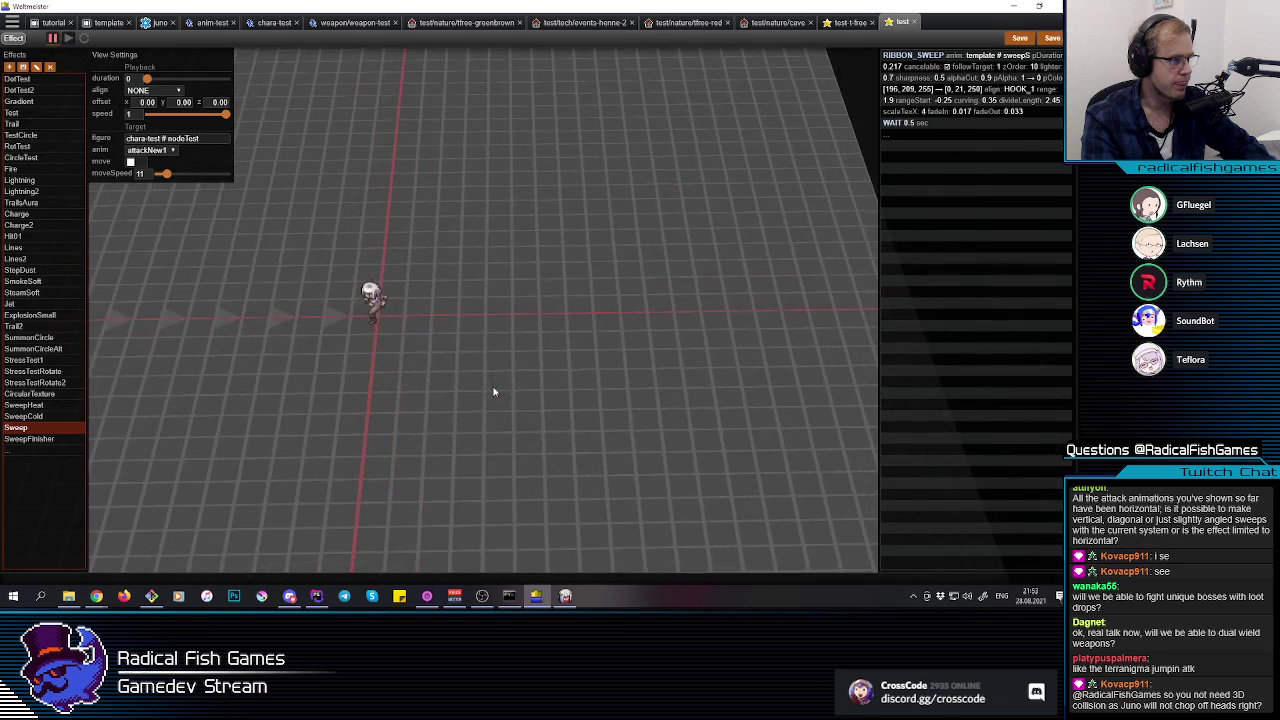
pyautogui.scroll(3, 353, 278)
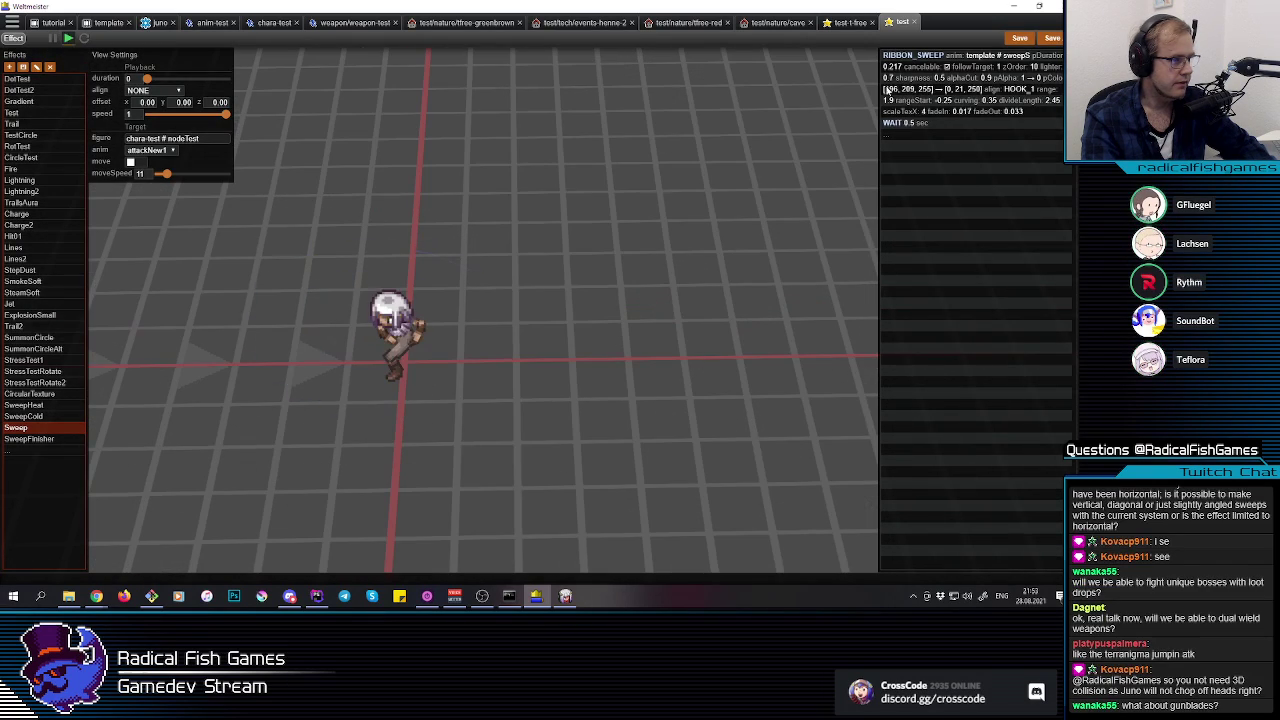
pyautogui.click(999, 86)
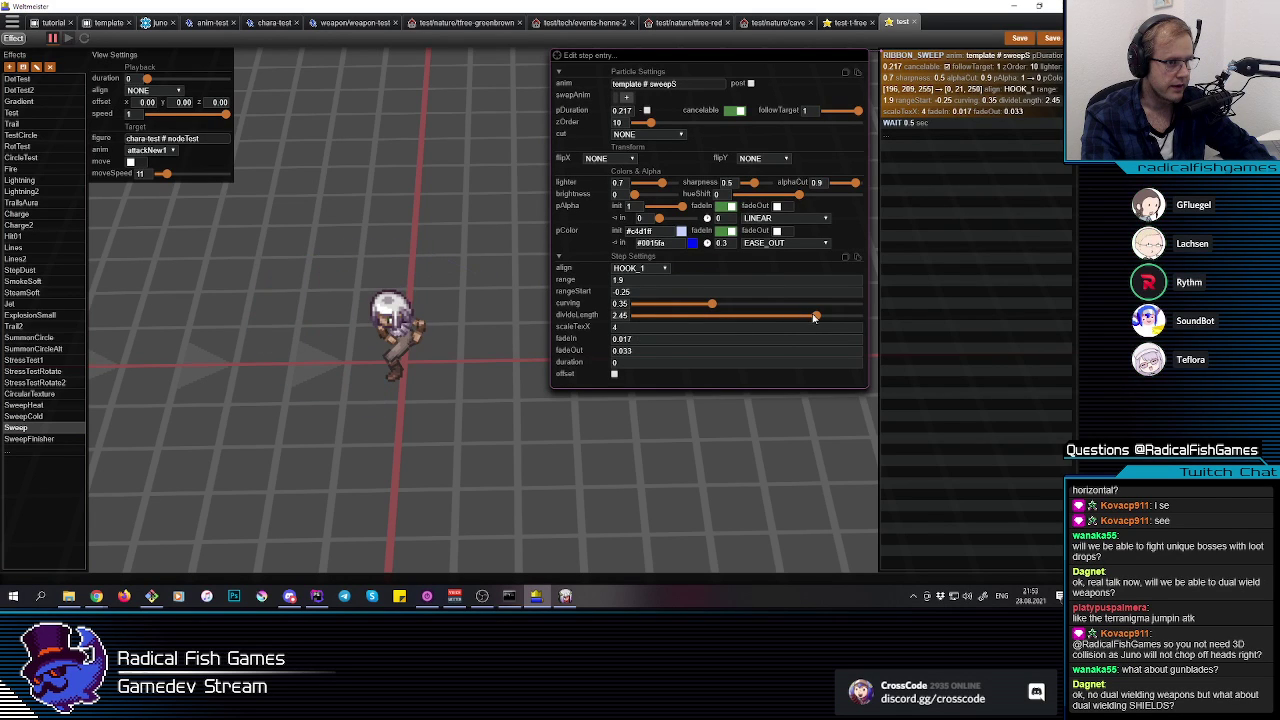
pyautogui.moveTo(816, 316); pyautogui.dragTo(782, 320)
pyautogui.moveTo(673, 322)
pyautogui.mouseDown()
pyautogui.moveTo(752, 320)
pyautogui.moveTo(686, 320)
pyautogui.mouseUp()
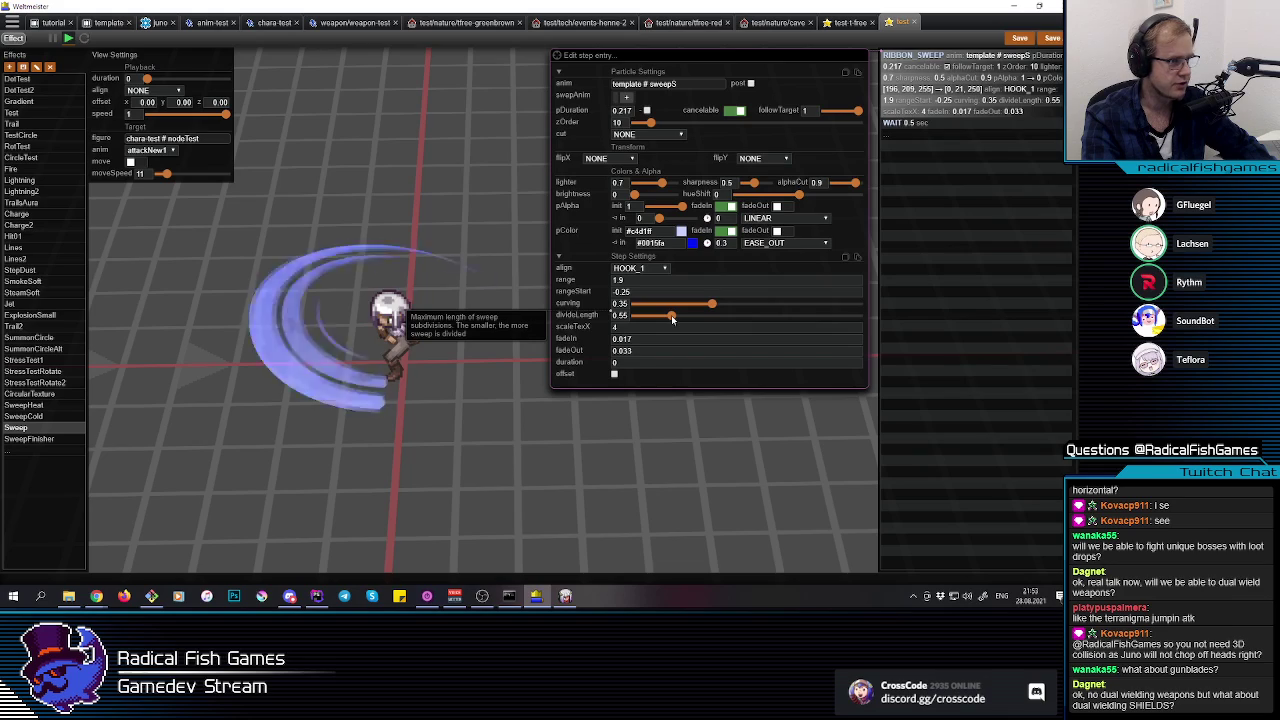
pyautogui.click(1019, 38)
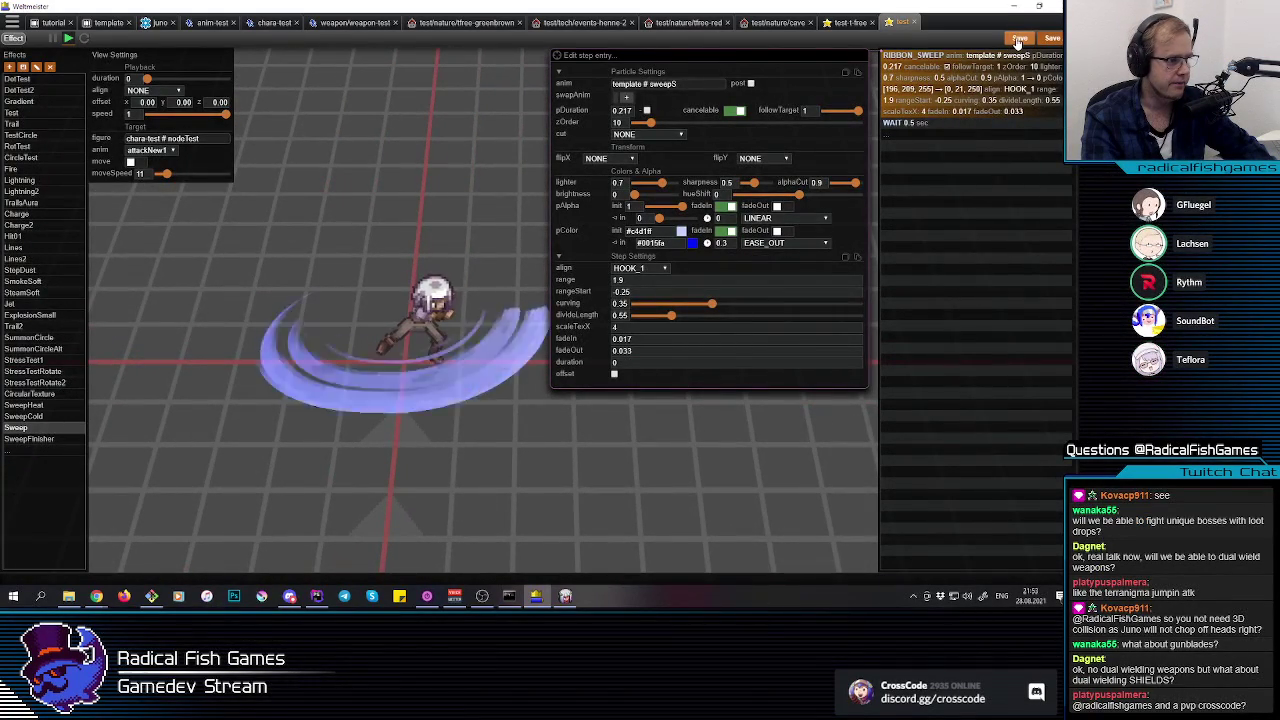
# Step: Look through the open effect, map and figure files and bring up Juno's sword weapon actions
pyautogui.press('Left')
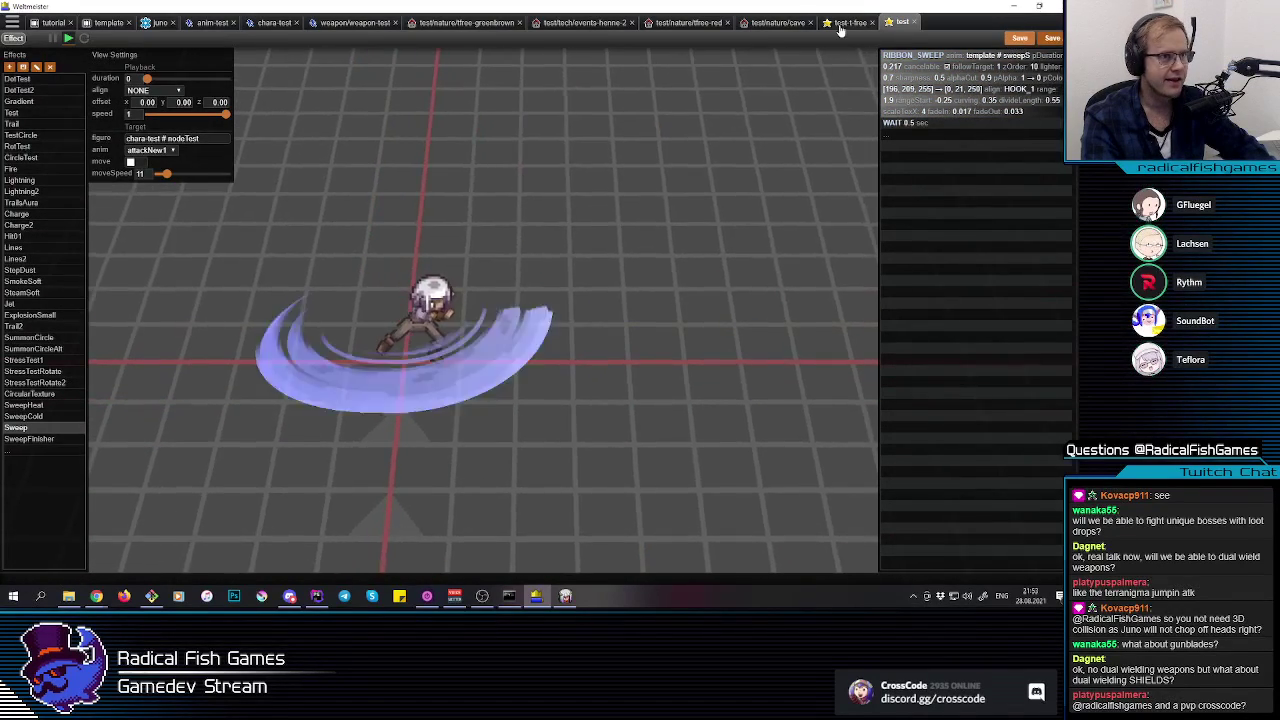
pyautogui.click(840, 25)
pyautogui.click(740, 24)
pyautogui.click(688, 23)
pyautogui.click(585, 23)
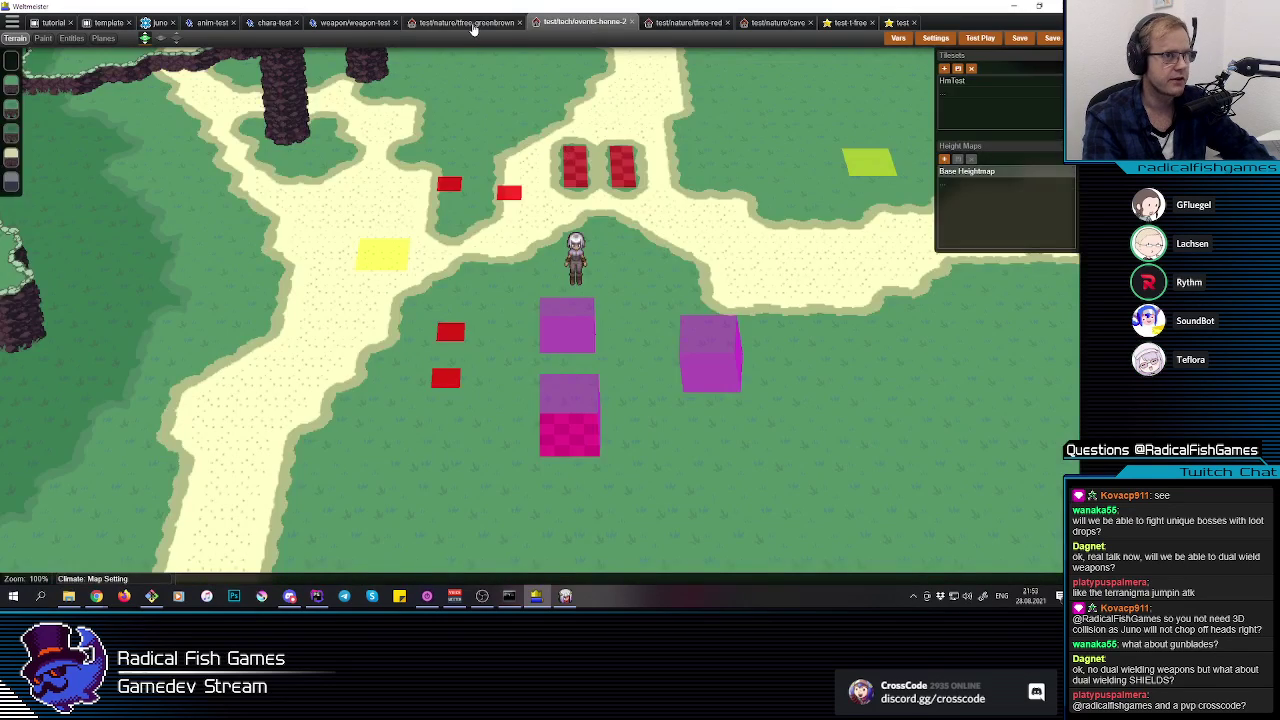
pyautogui.click(474, 28)
pyautogui.click(355, 24)
pyautogui.click(251, 28)
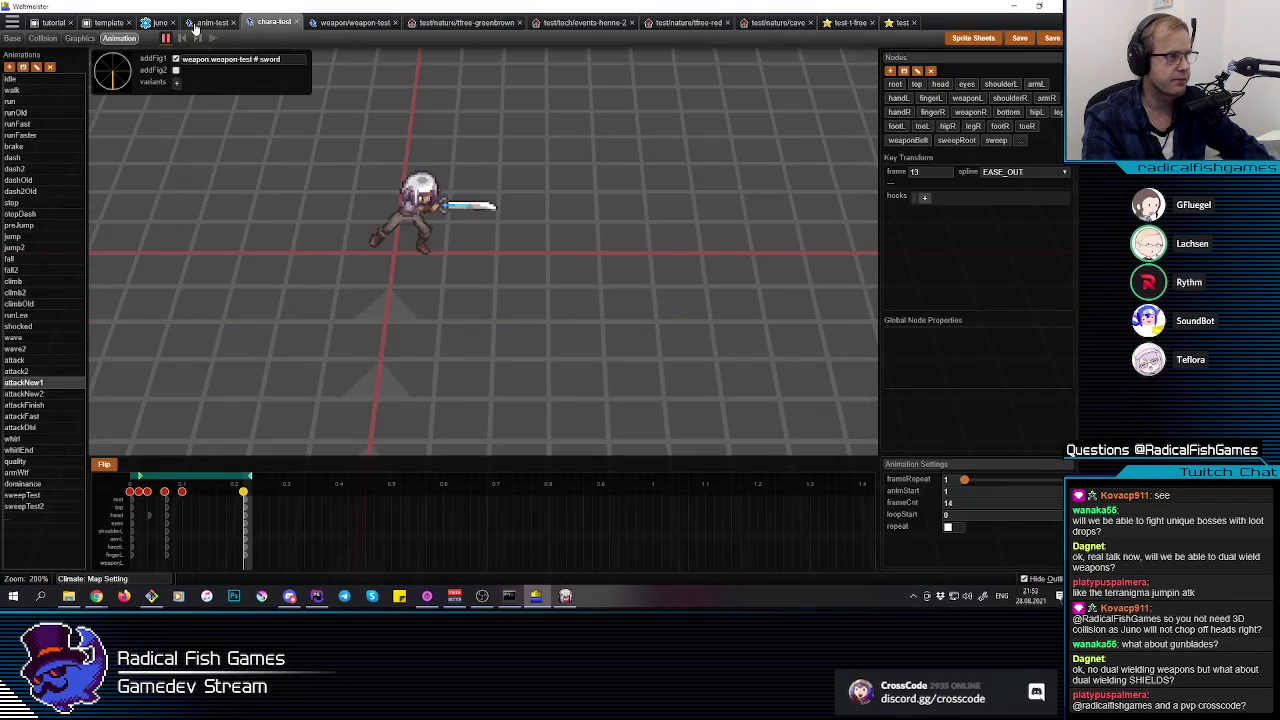
pyautogui.click(207, 23)
pyautogui.click(160, 23)
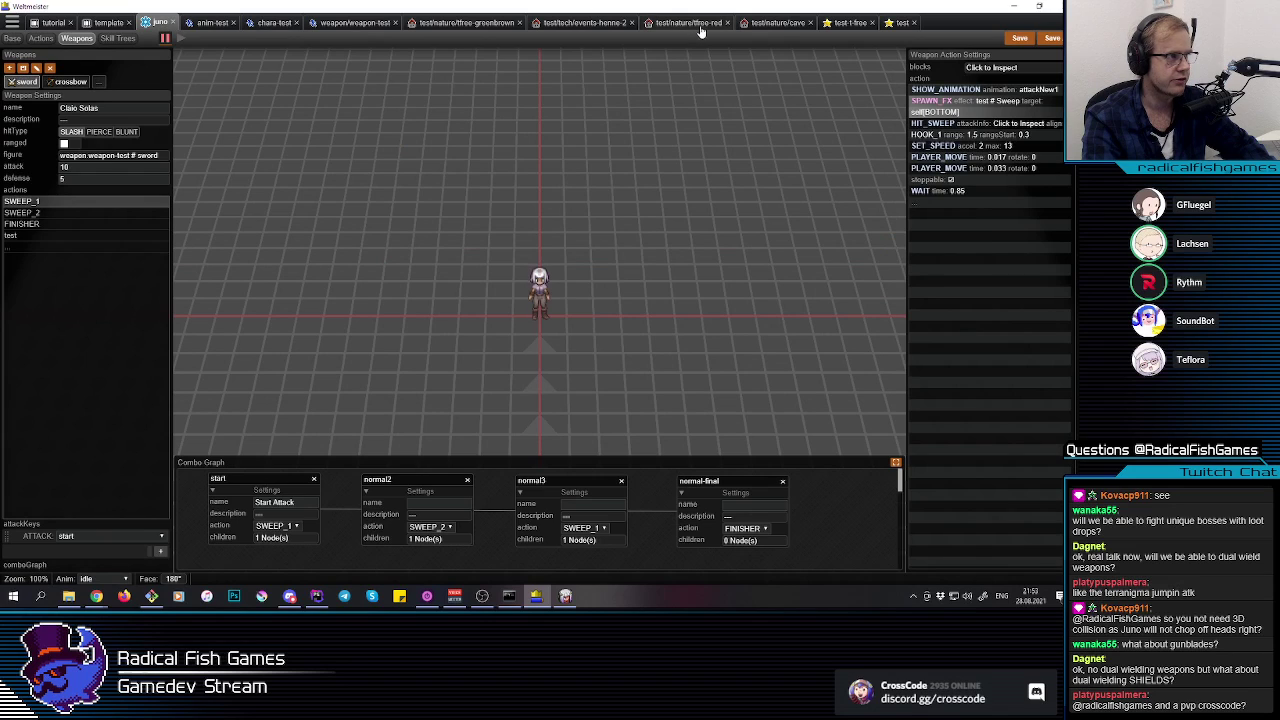
pyautogui.hotkey('alt', 'Tab')
pyautogui.hotkey('alt', 'Tab')
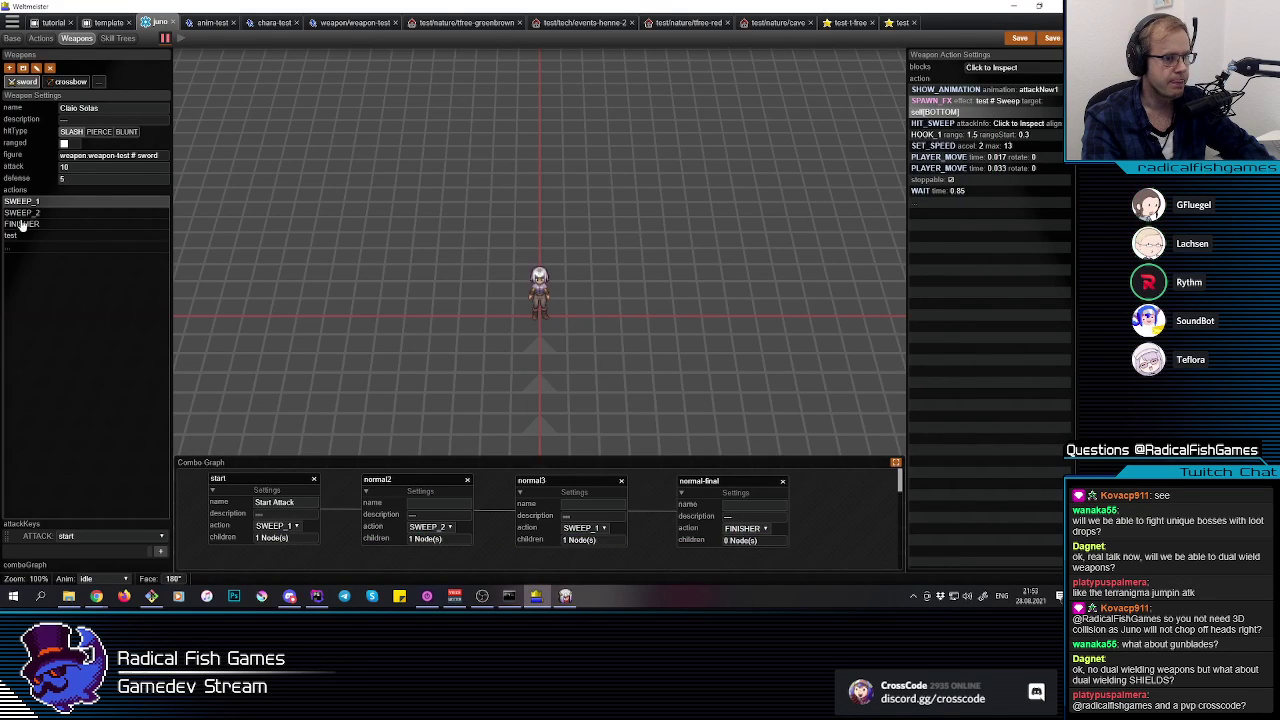
# Step: Go past the open test maps and the weapon-test figure back to the chara-test figure's attackNew1 animation
pyautogui.click(778, 22)
pyautogui.click(688, 22)
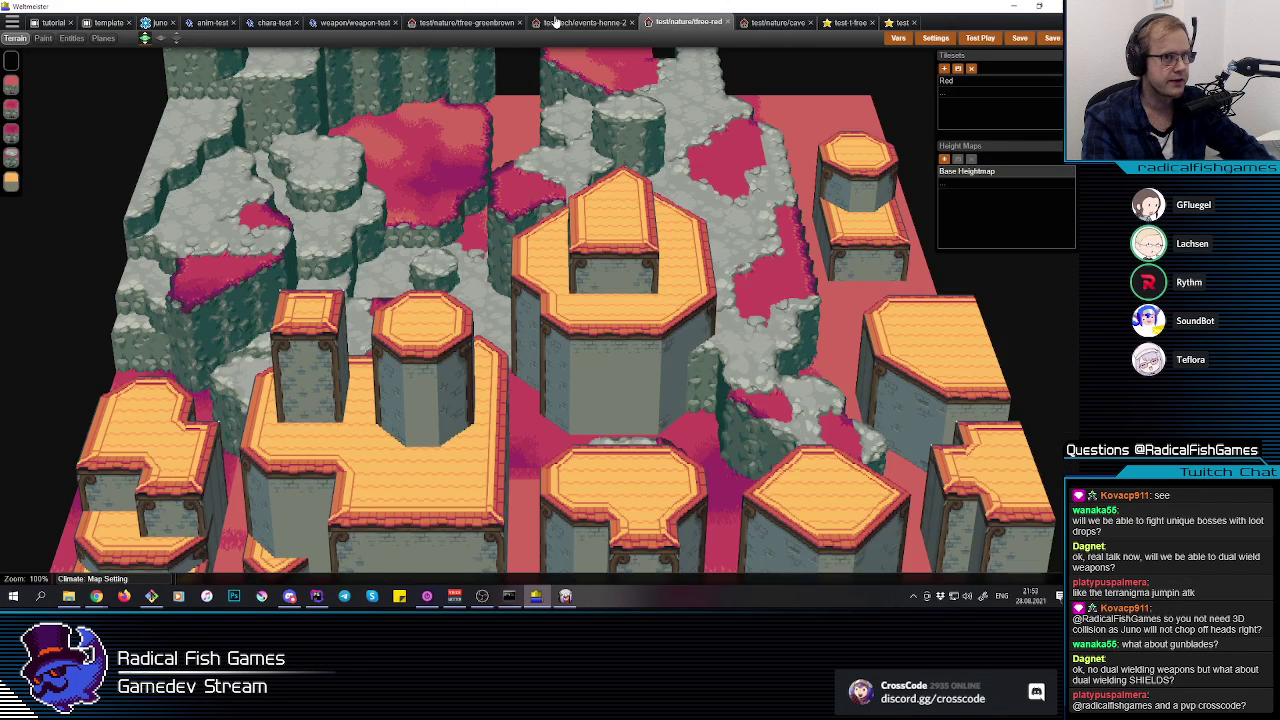
pyautogui.click(585, 22)
pyautogui.click(355, 22)
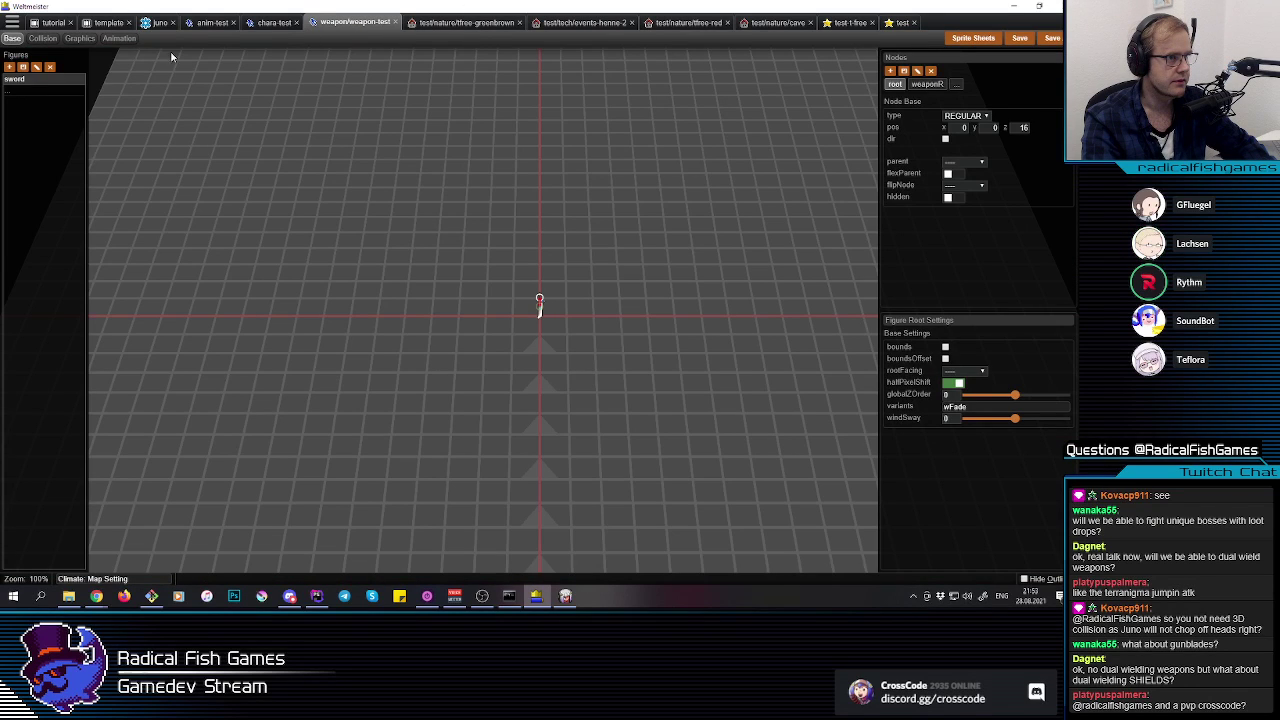
pyautogui.click(274, 23)
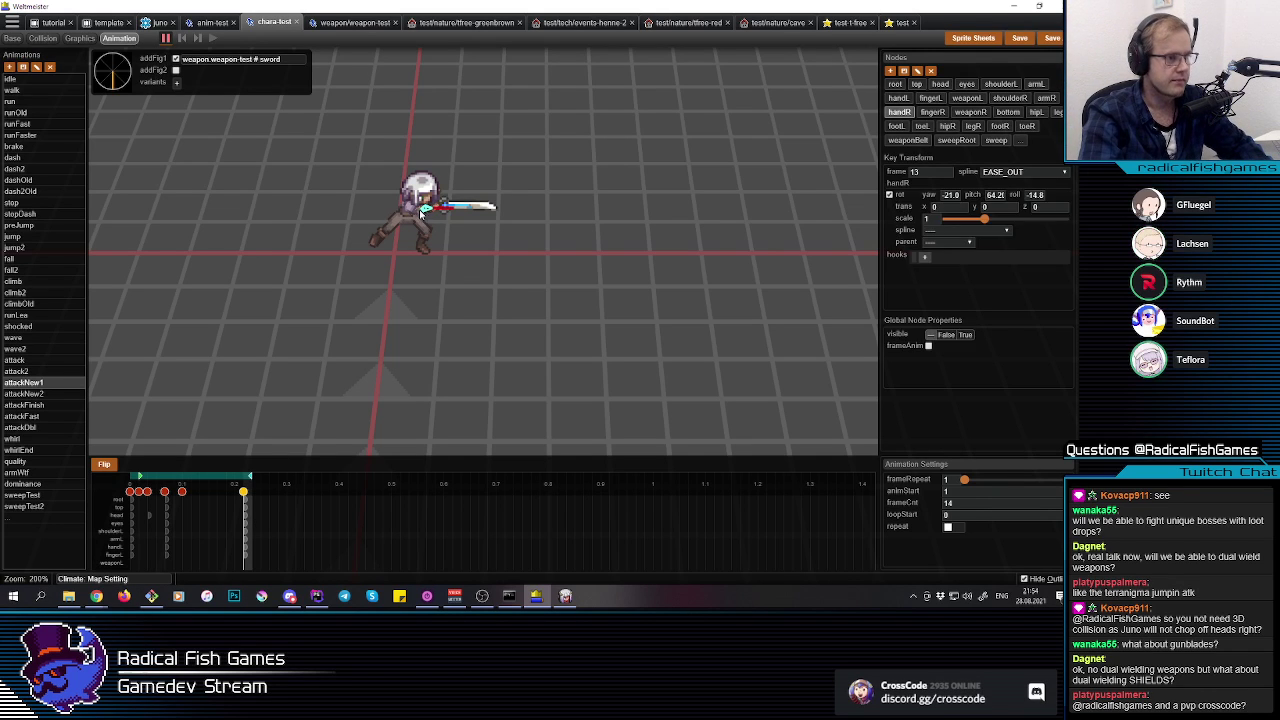
# Step: Rotate the armR node at frame 4 of attackNew1 to about yaw 88, pitch -165 and roll 51
pyautogui.click(164, 540)
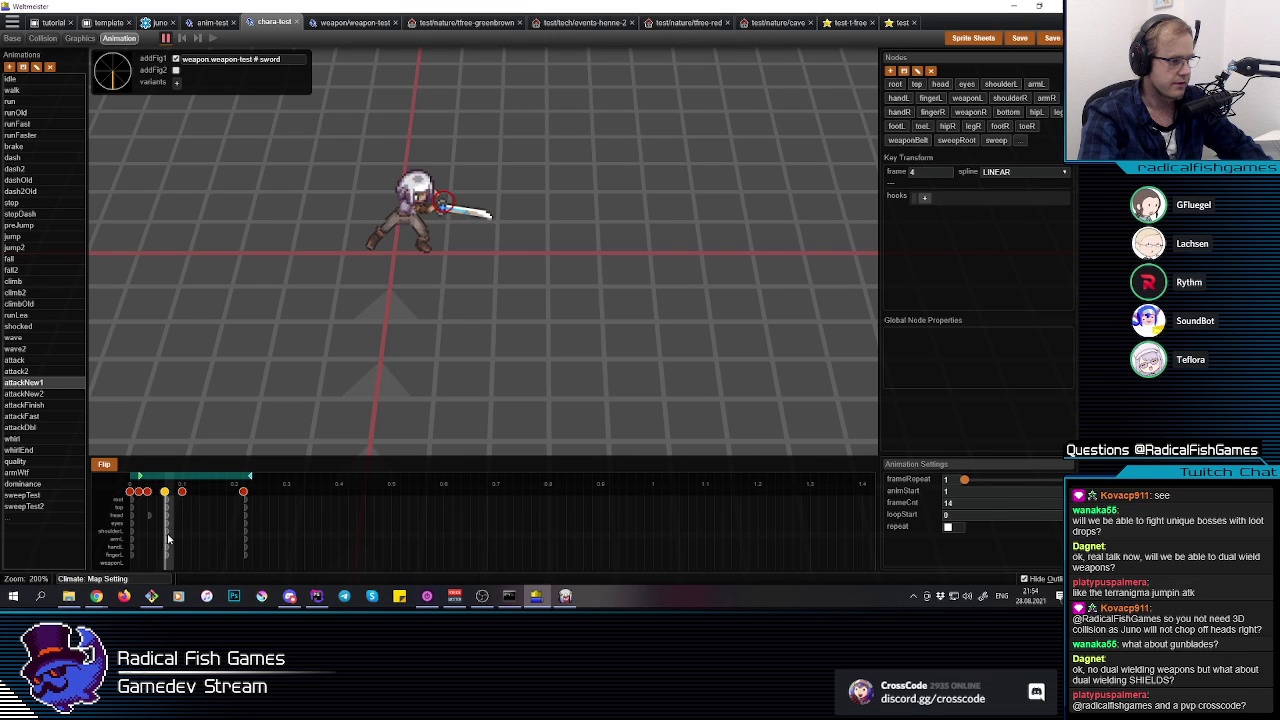
pyautogui.click(166, 540)
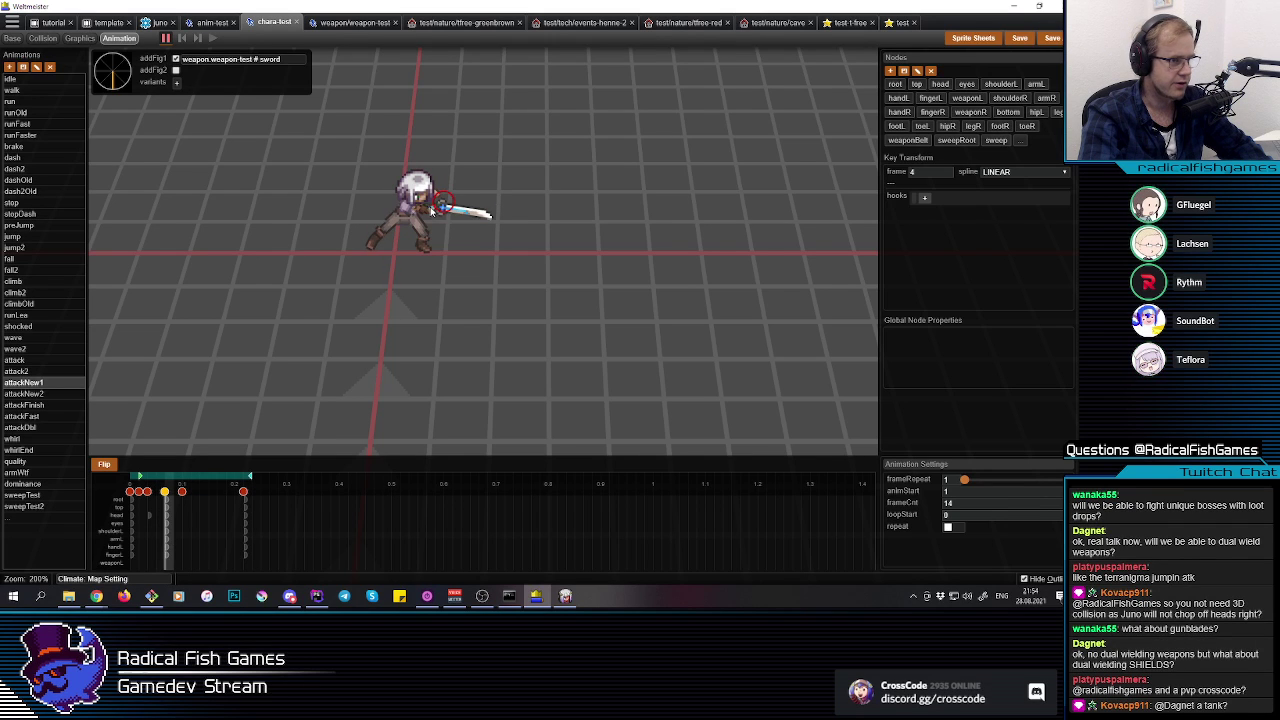
pyautogui.click(420, 212)
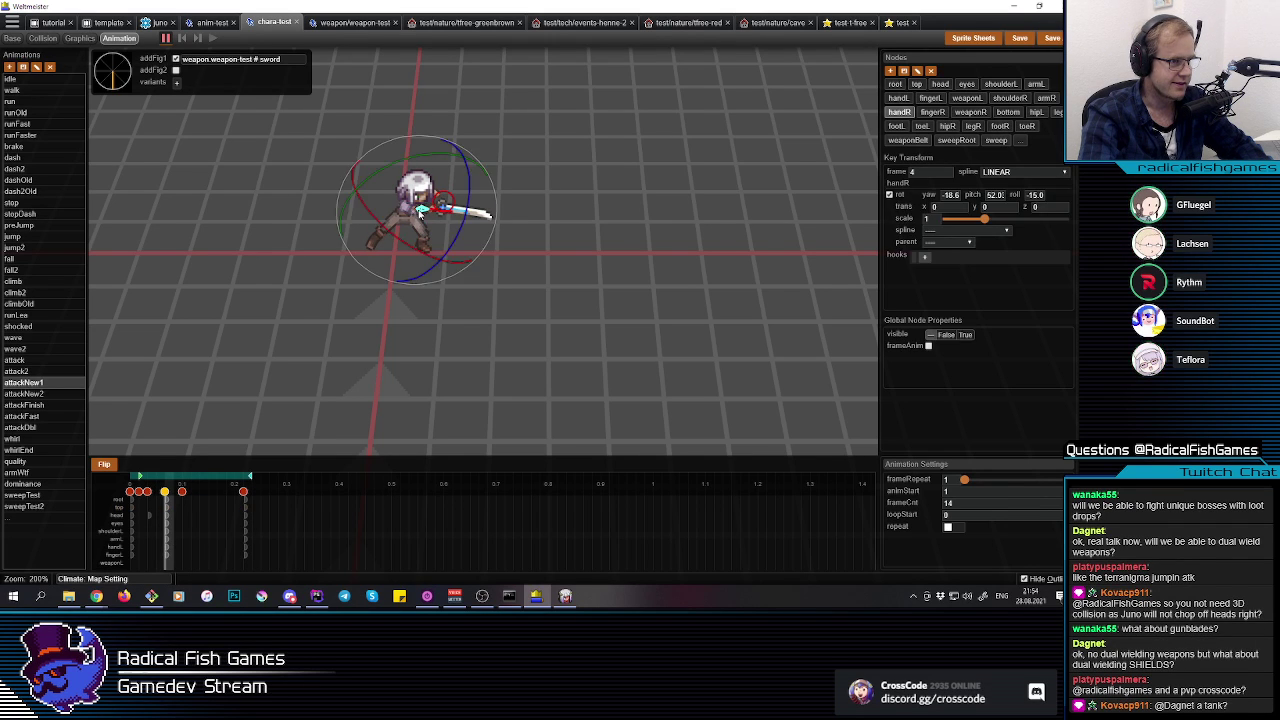
pyautogui.click(1046, 98)
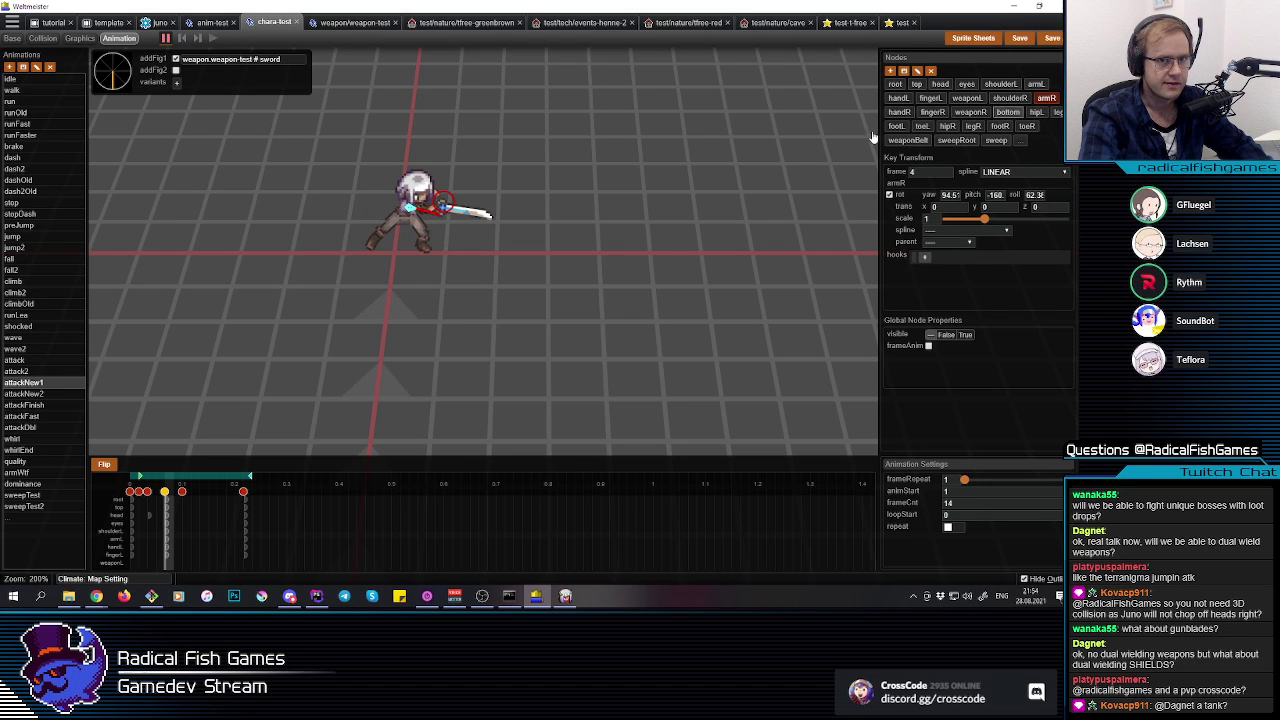
pyautogui.moveTo(455, 182); pyautogui.dragTo(452, 176)
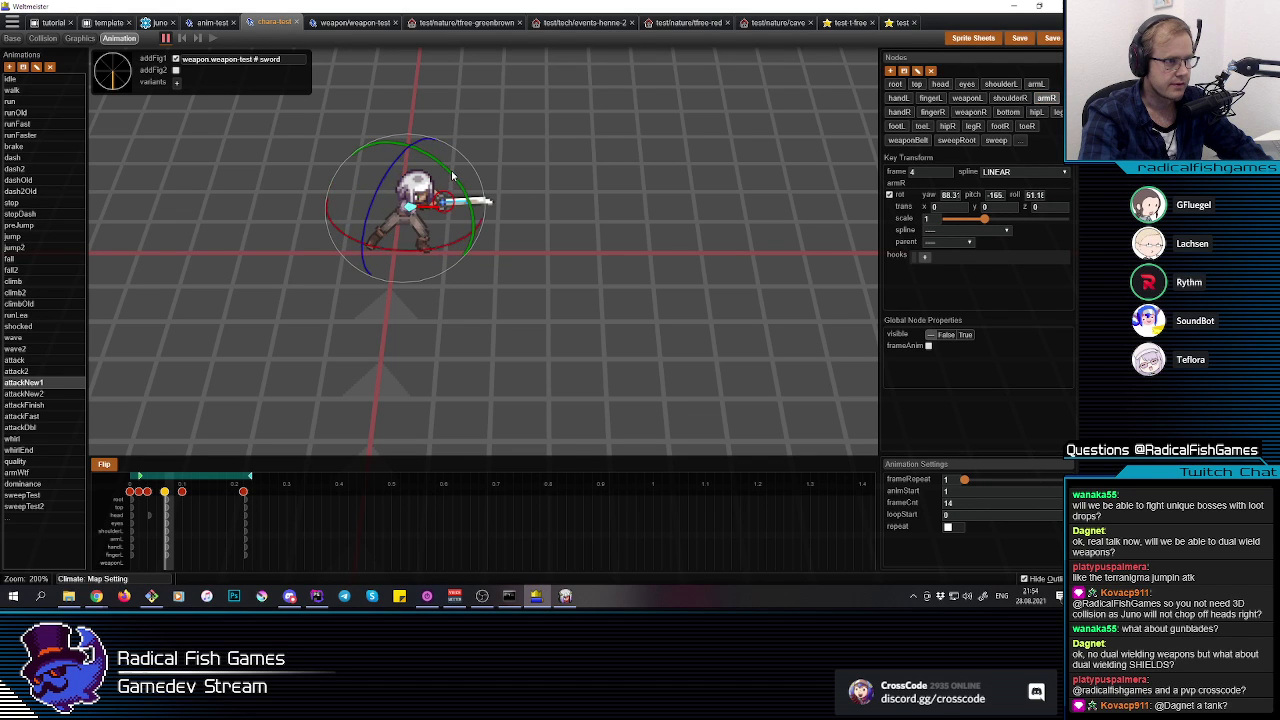
# Step: Rotate armR at frame 13 of attackNew1 to about yaw 94, pitch -171 and roll 44, and compare it with frame 4
pyautogui.moveTo(184, 538); pyautogui.dragTo(247, 542)
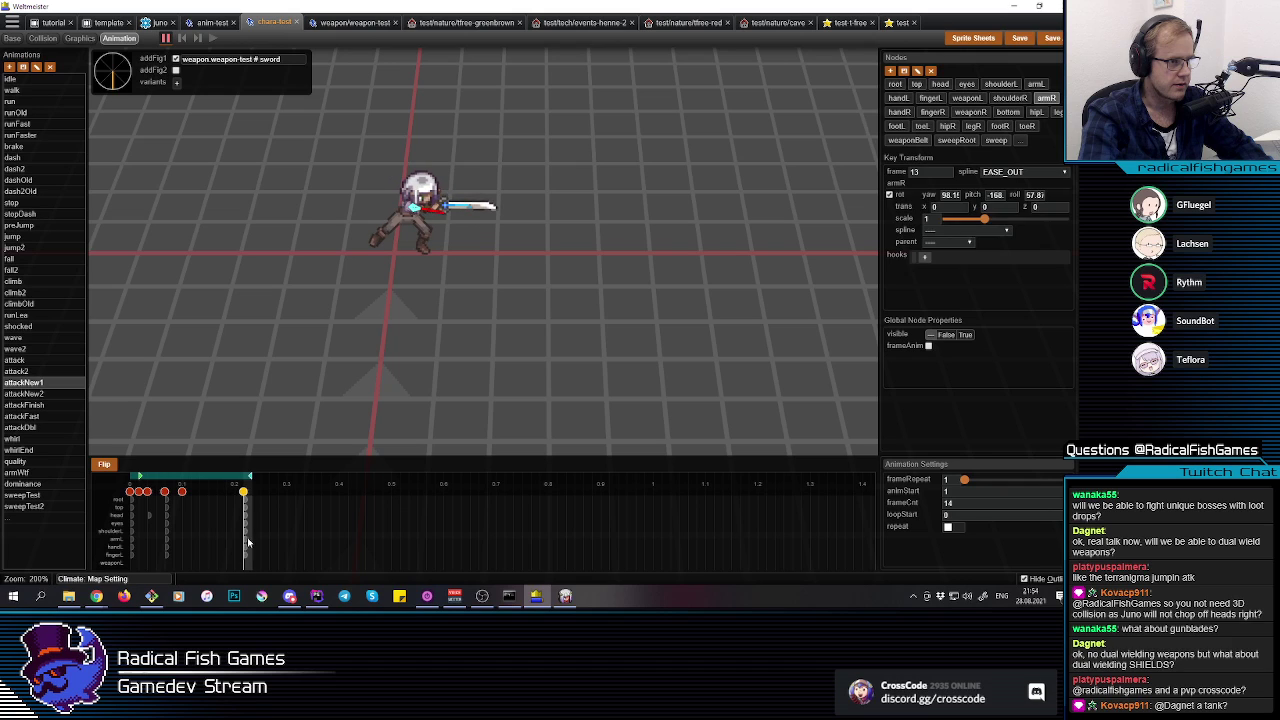
pyautogui.moveTo(487, 171)
pyautogui.moveTo(473, 193); pyautogui.dragTo(468, 186)
pyautogui.moveTo(244, 530); pyautogui.dragTo(159, 525)
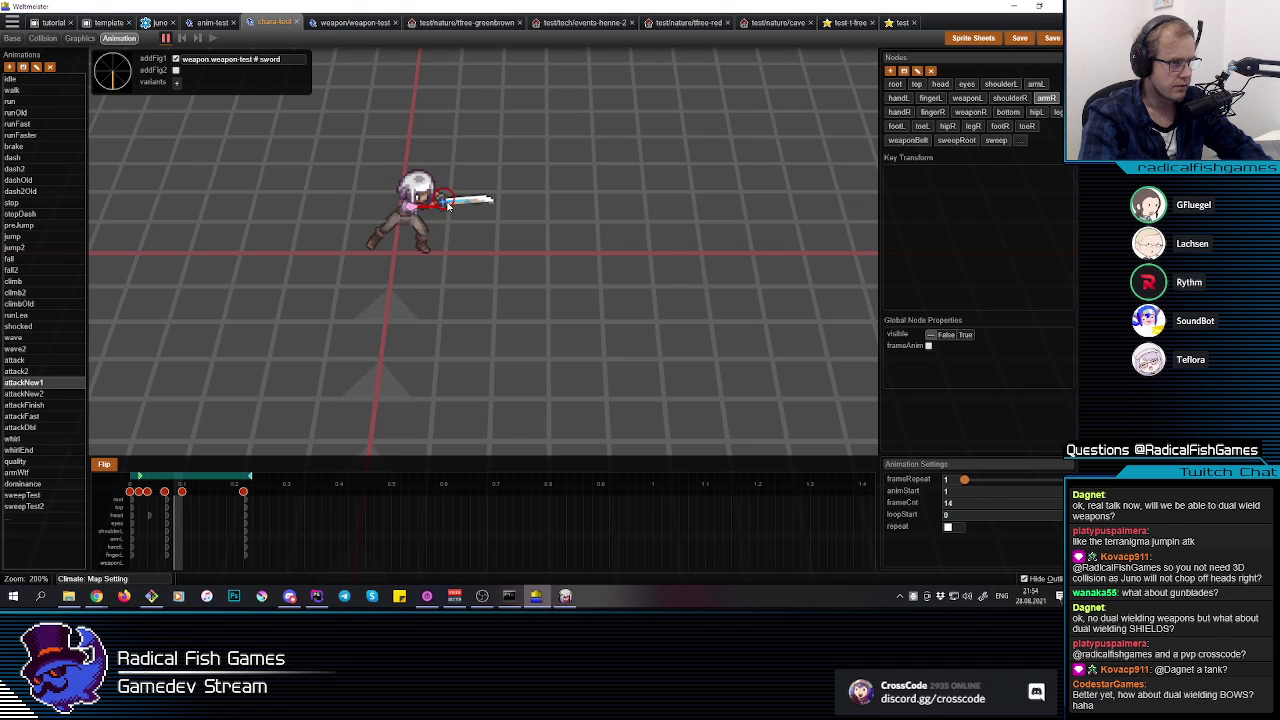
pyautogui.click(165, 518)
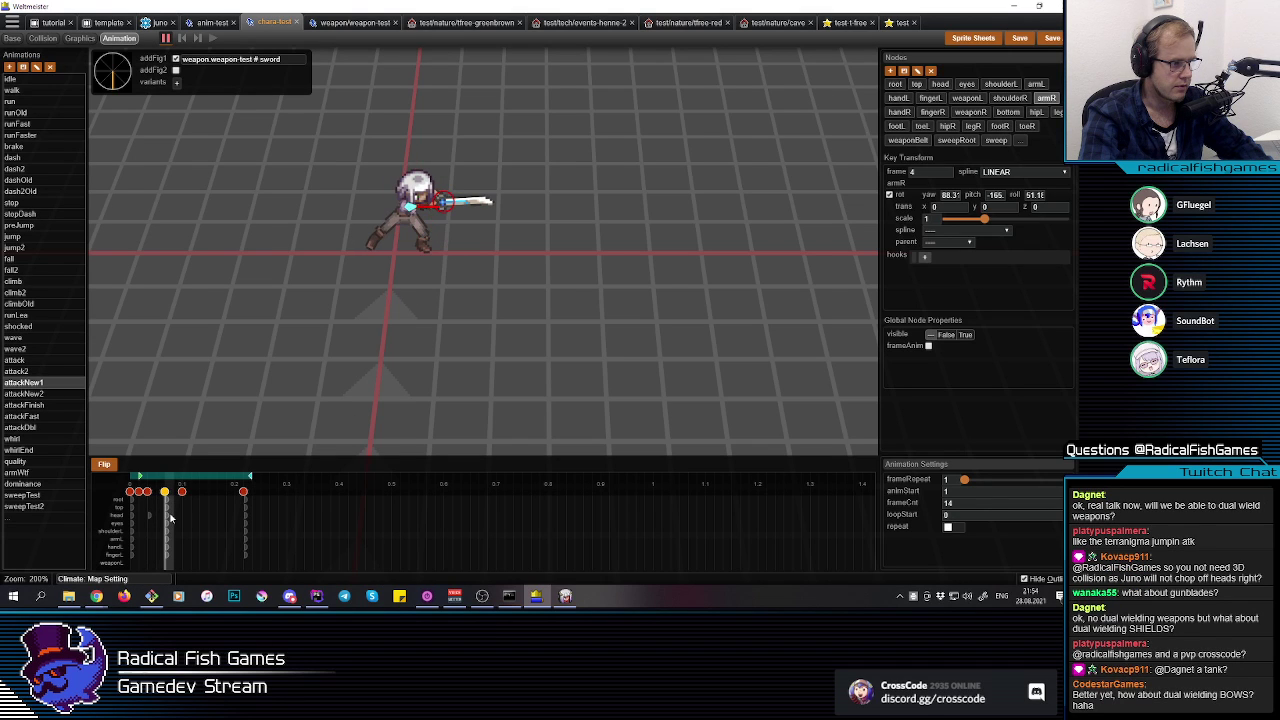
# Step: Check the frame 13 pose of attackNew1 from another angle and rotate the weaponR node to bring the sword closer to horizontal
pyautogui.click(245, 538)
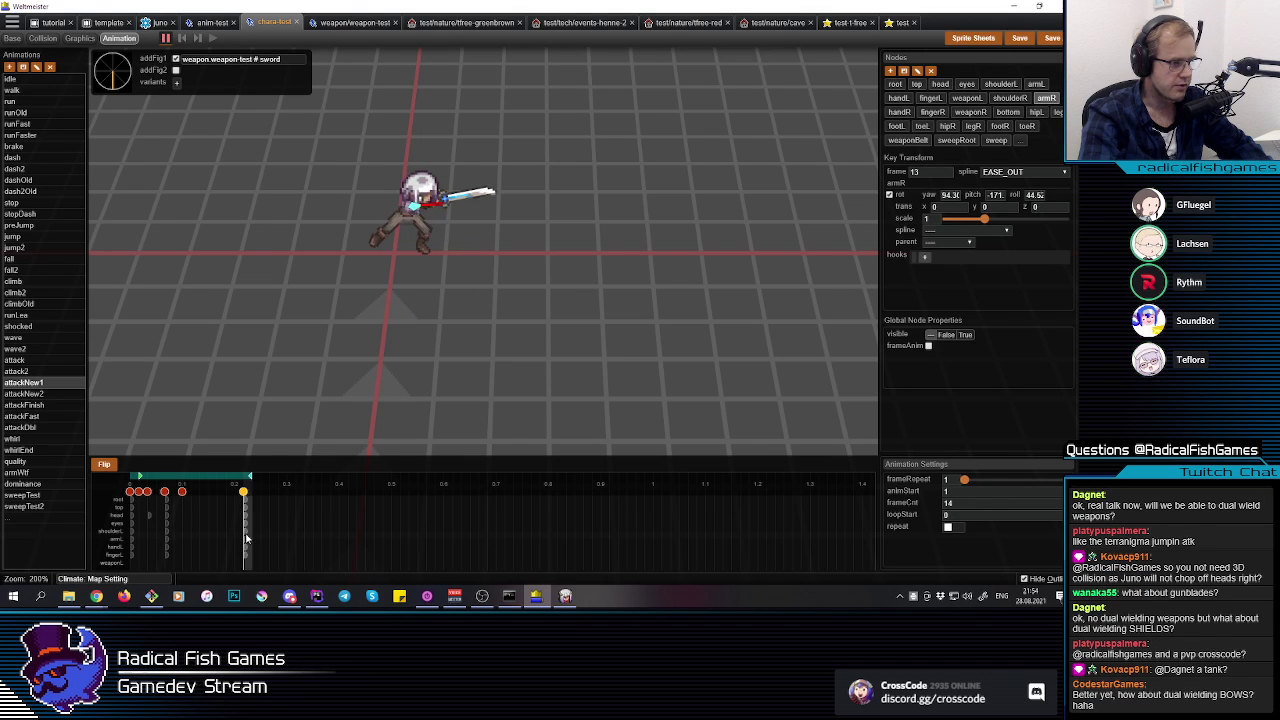
pyautogui.press('r')
pyautogui.moveTo(447, 247); pyautogui.dragTo(459, 210)
pyautogui.click(452, 281)
pyautogui.press('e')
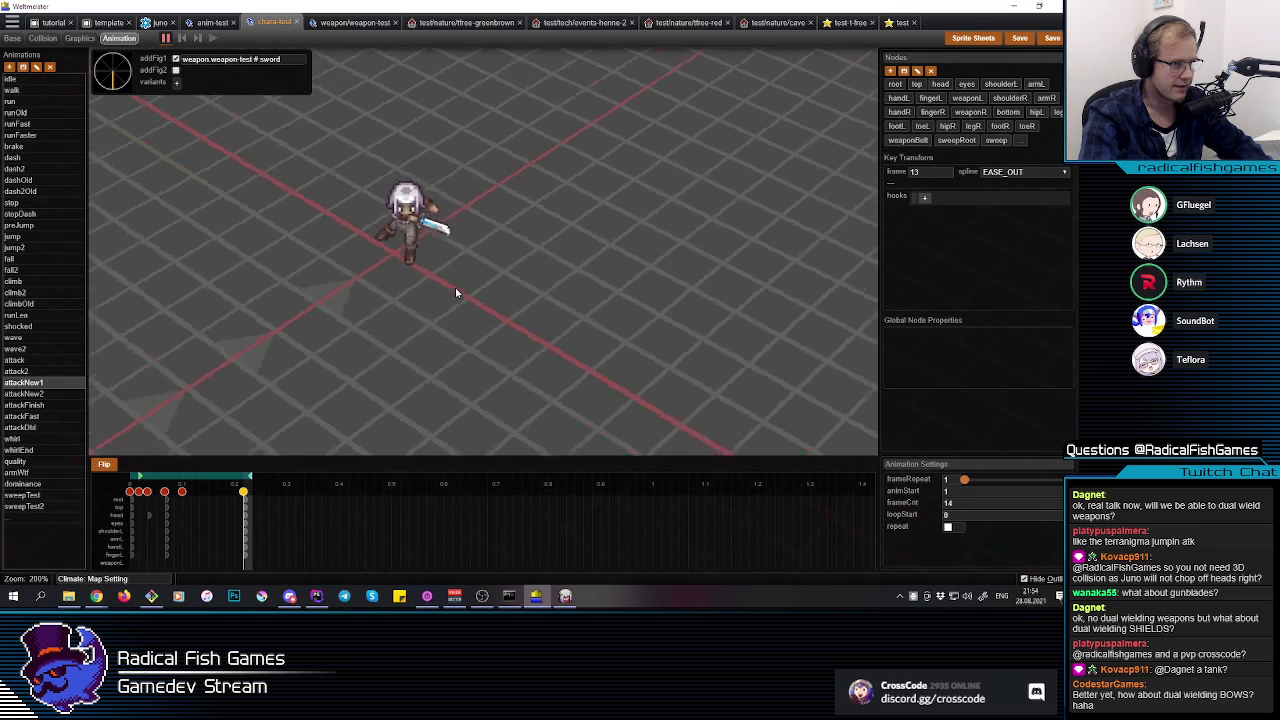
pyautogui.press('e')
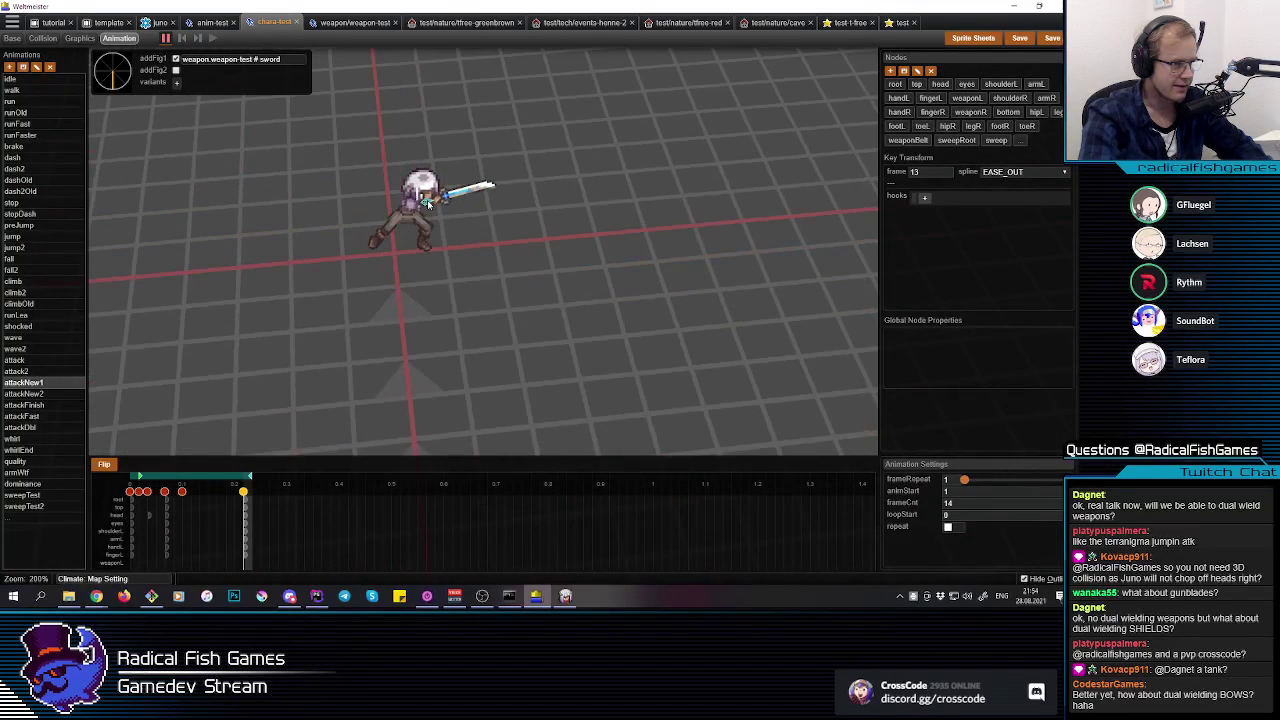
pyautogui.click(429, 201)
pyautogui.moveTo(455, 245); pyautogui.dragTo(472, 205)
pyautogui.click(474, 197)
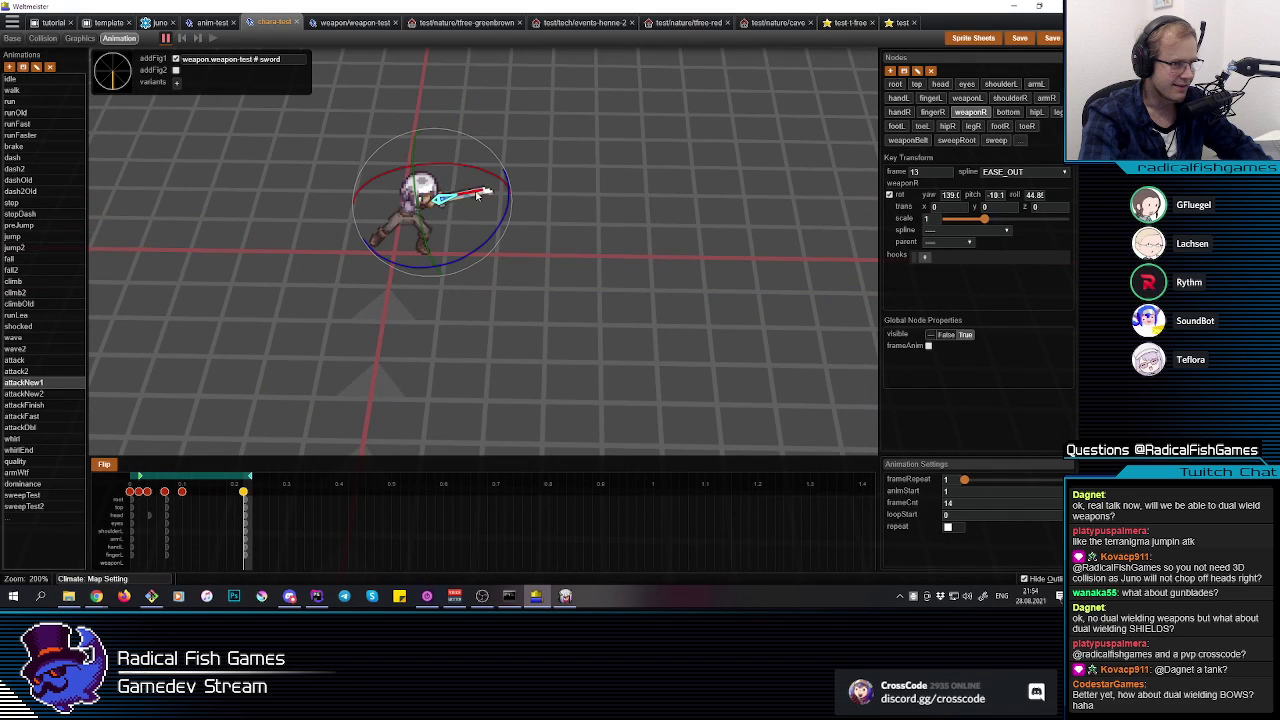
pyautogui.click(493, 297)
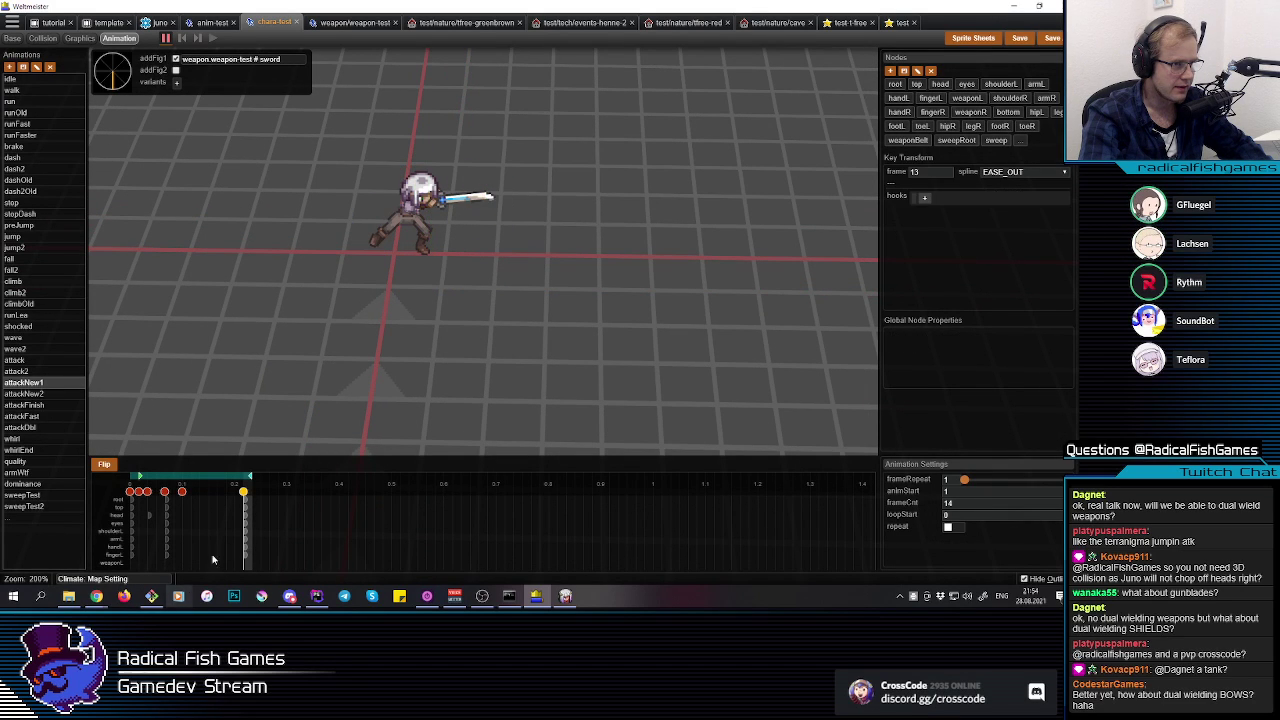
# Step: Review the attackNew1 pose from a rotated view and compare it with the attackNew2 animation
pyautogui.click(246, 539)
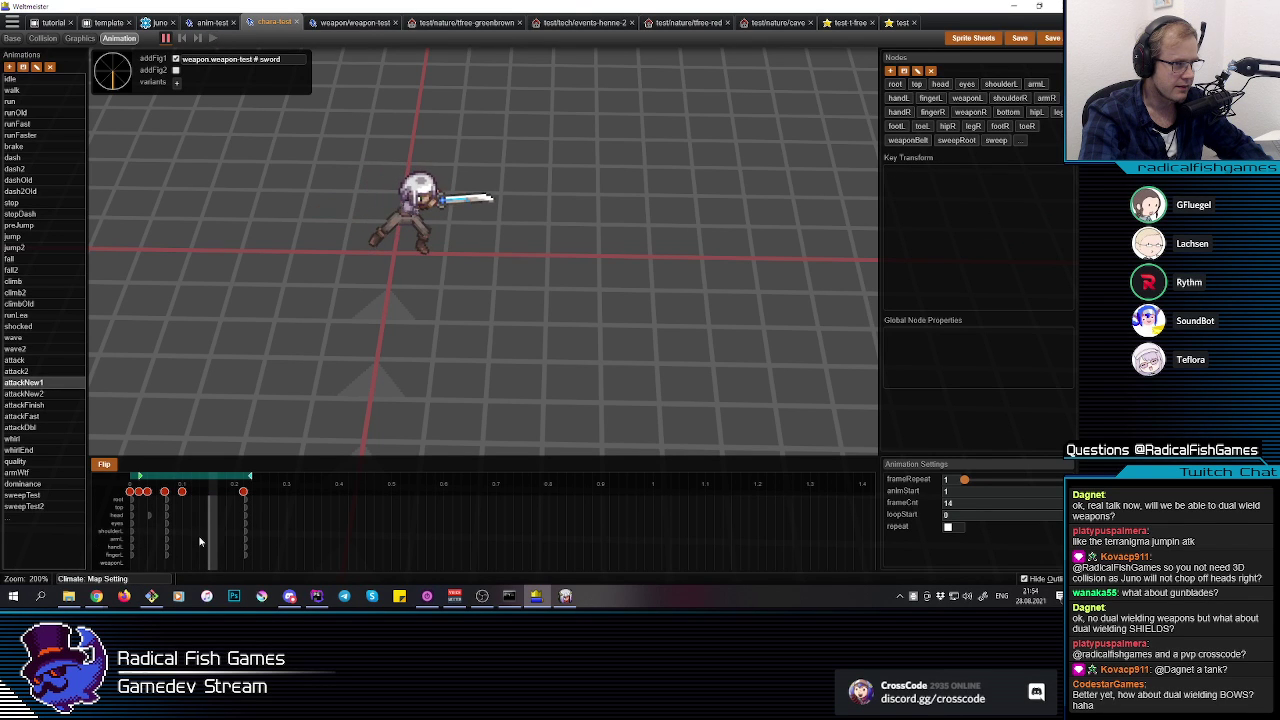
pyautogui.press('q')
pyautogui.press('e')
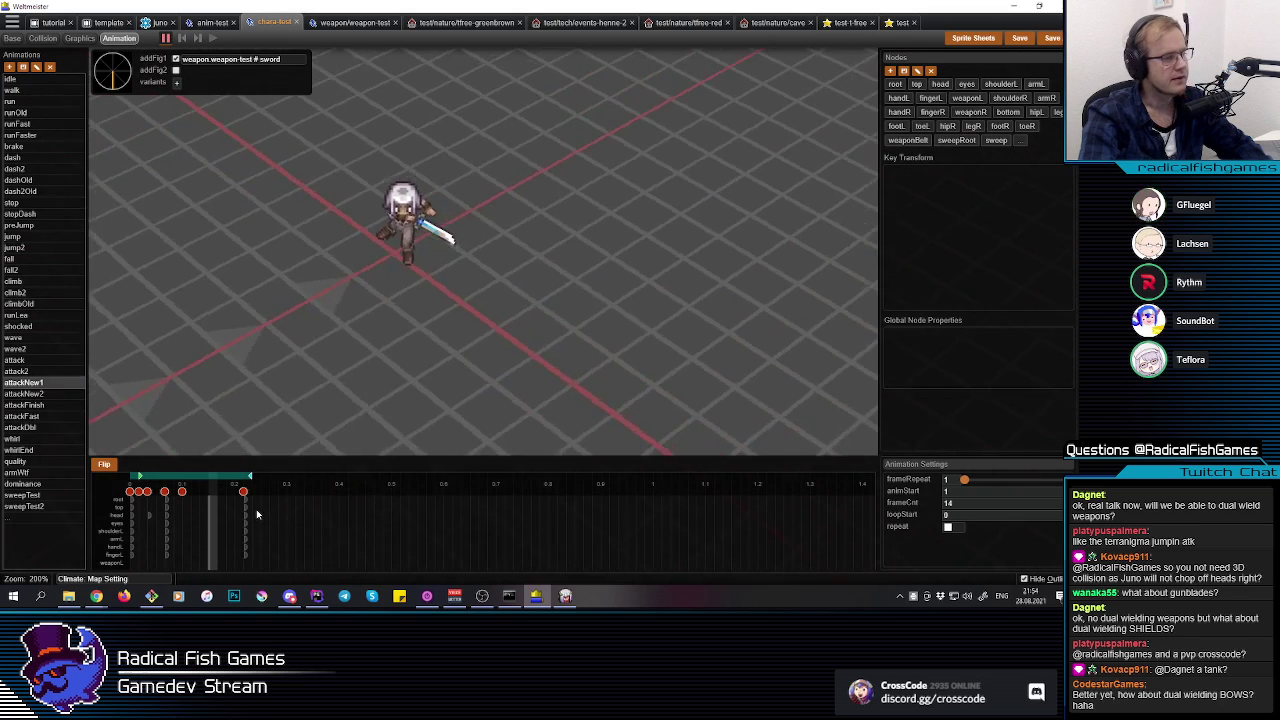
pyautogui.click(44, 385)
pyautogui.click(31, 394)
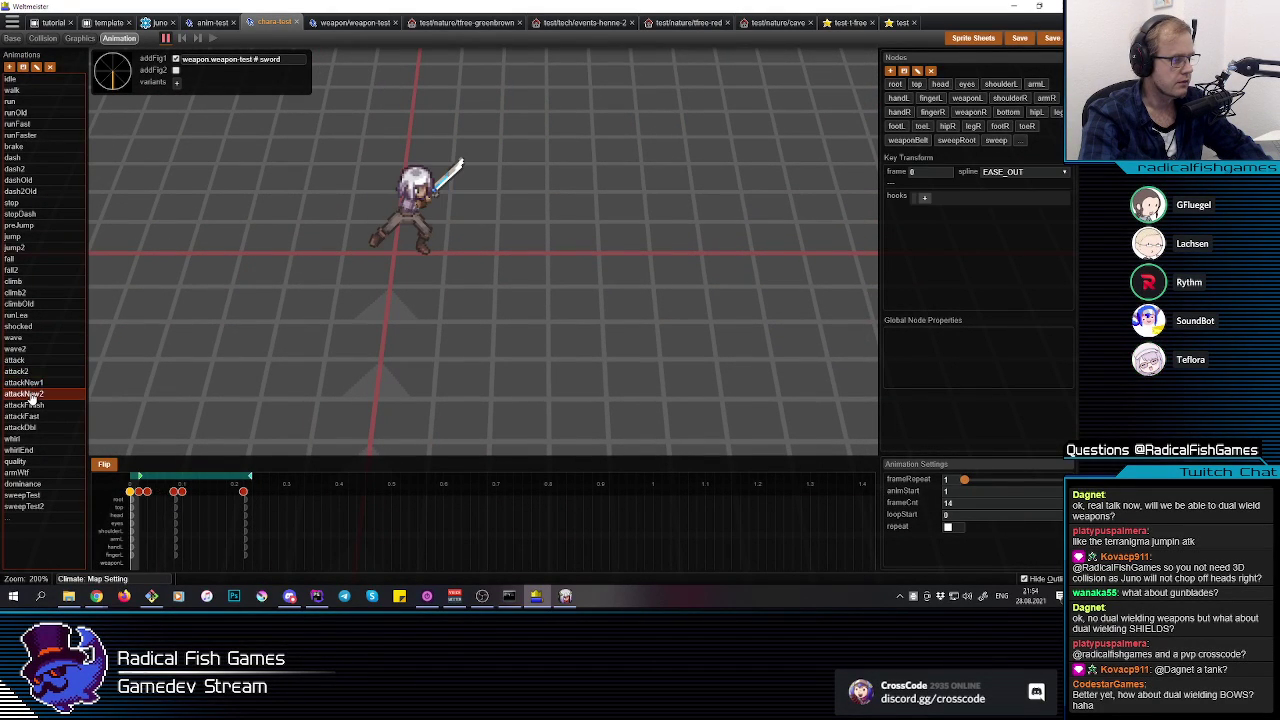
pyautogui.click(30, 384)
pyautogui.click(31, 394)
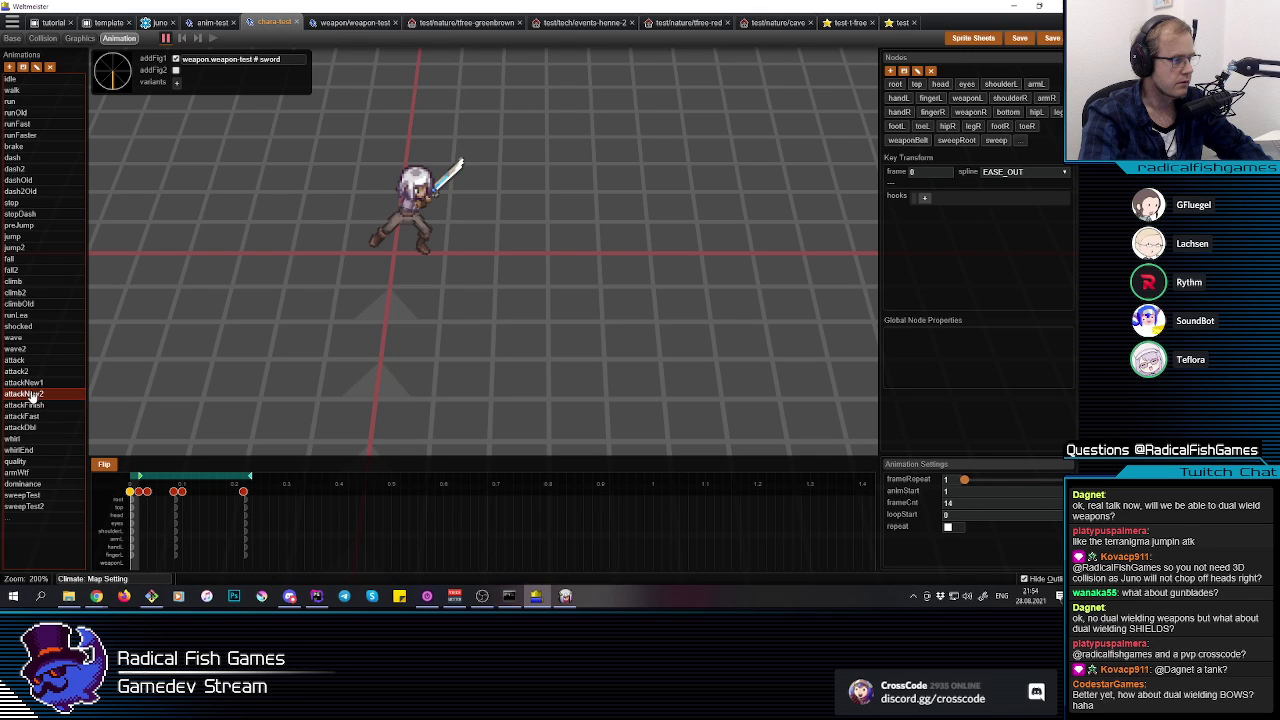
# Step: Delete the frame 5 key of attackNew2 and show the pose at frame 13
pyautogui.moveTo(130, 546); pyautogui.dragTo(177, 548)
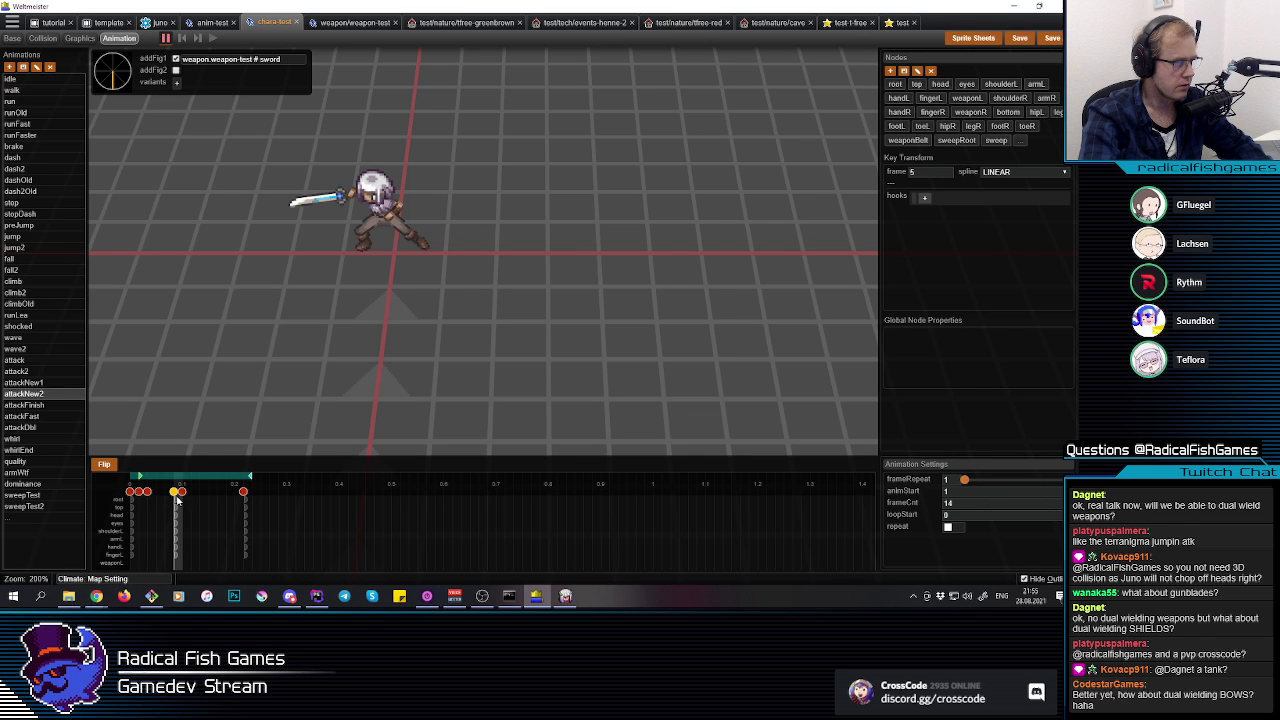
pyautogui.click(180, 495)
pyautogui.click(244, 493)
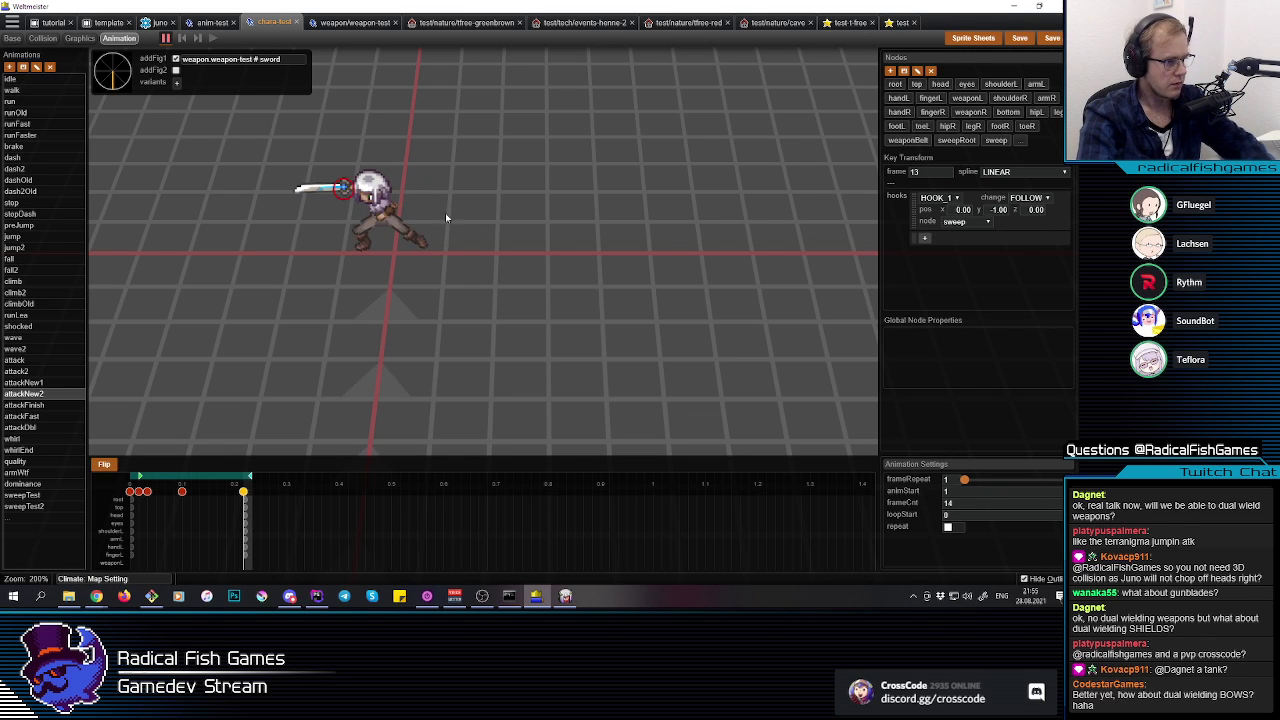
# Step: Rotate the armR node at frame 13 of attackNew2 to about yaw -79, pitch -82 and roll 28
pyautogui.moveTo(448, 220); pyautogui.dragTo(395, 220, button='middle')
pyautogui.moveTo(395, 220); pyautogui.dragTo(364, 214)
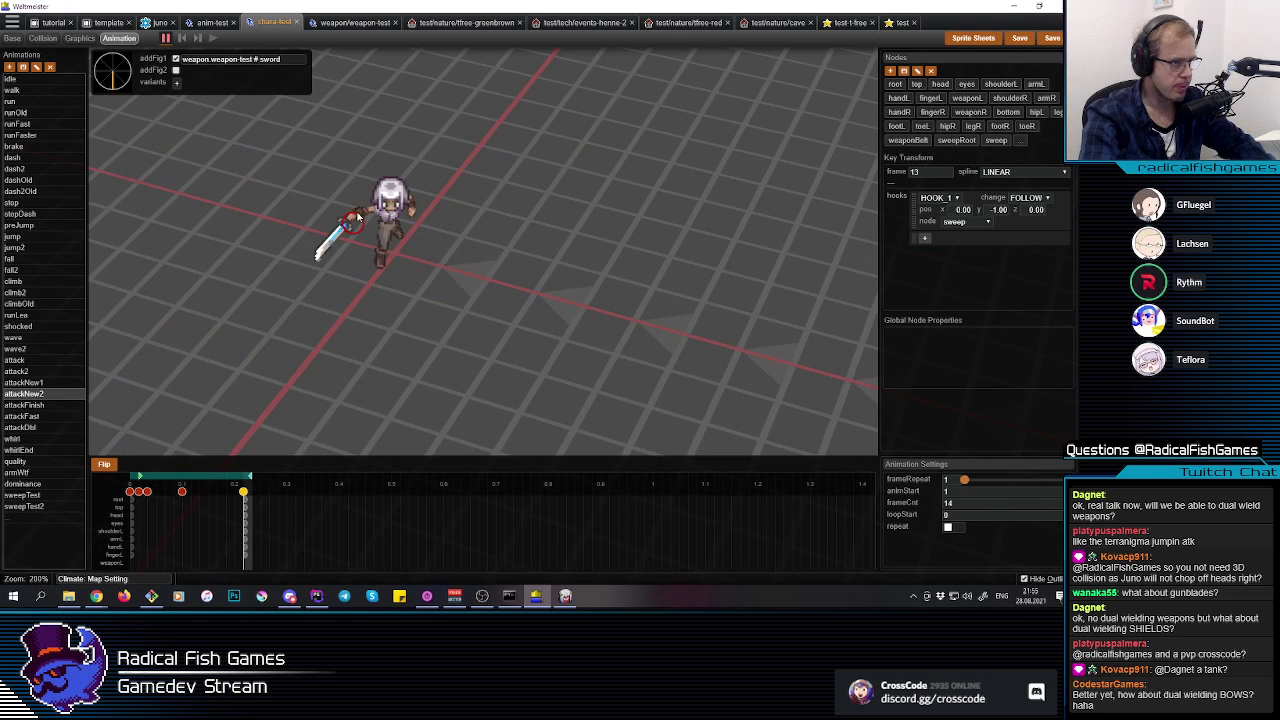
pyautogui.click(358, 216)
pyautogui.moveTo(409, 166); pyautogui.dragTo(424, 170)
pyautogui.moveTo(390, 208); pyautogui.dragTo(371, 215, button='middle')
pyautogui.click(374, 206)
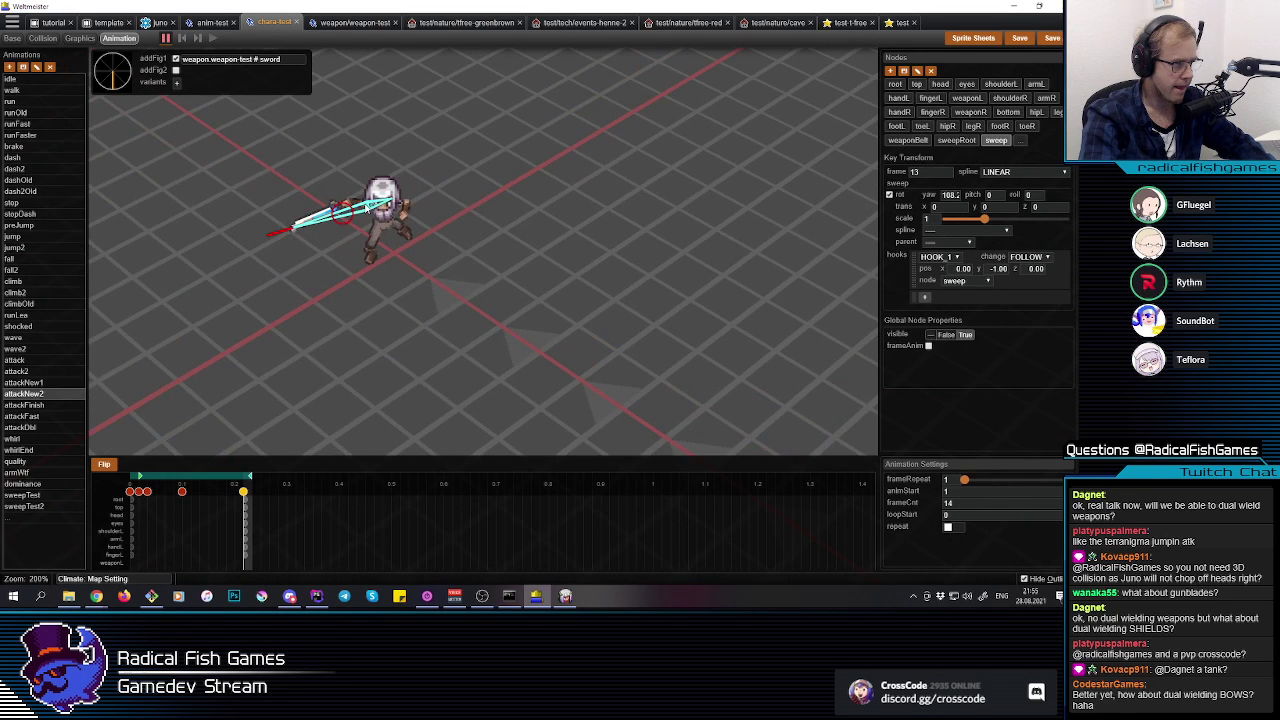
pyautogui.moveTo(373, 205); pyautogui.dragTo(380, 216)
pyautogui.click(380, 218)
pyautogui.click(382, 216)
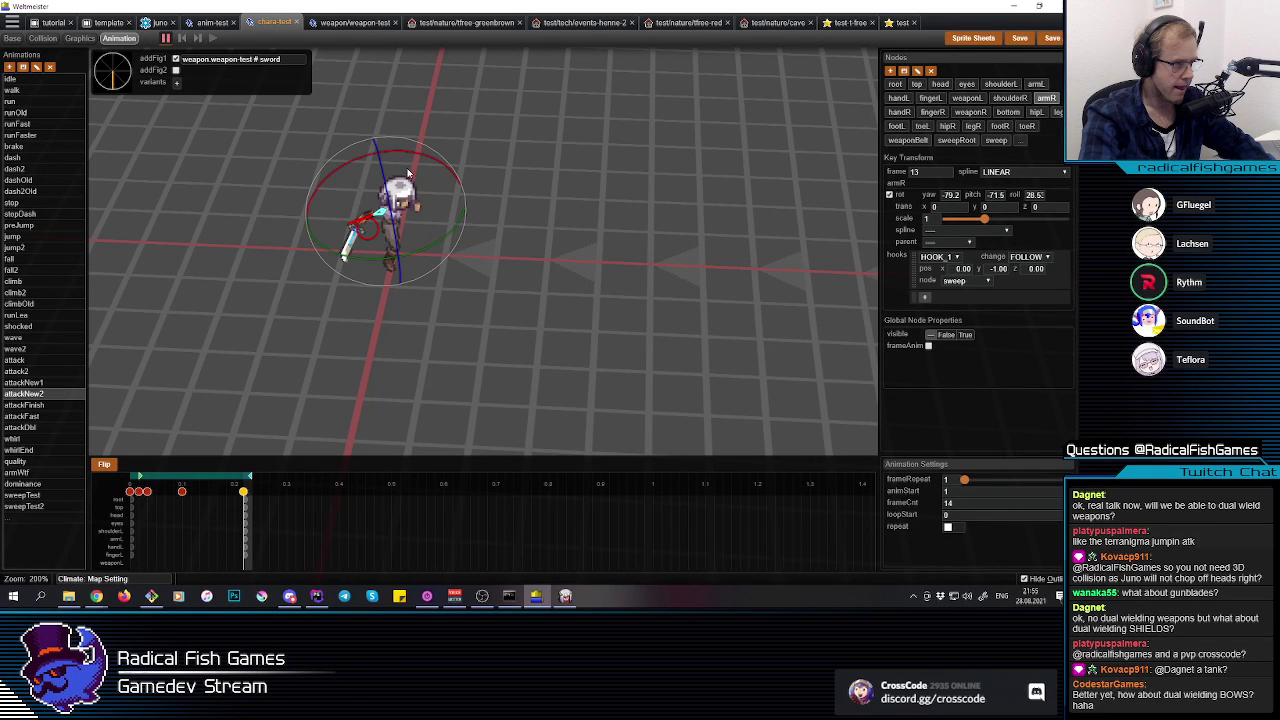
pyautogui.moveTo(413, 157); pyautogui.dragTo(418, 162)
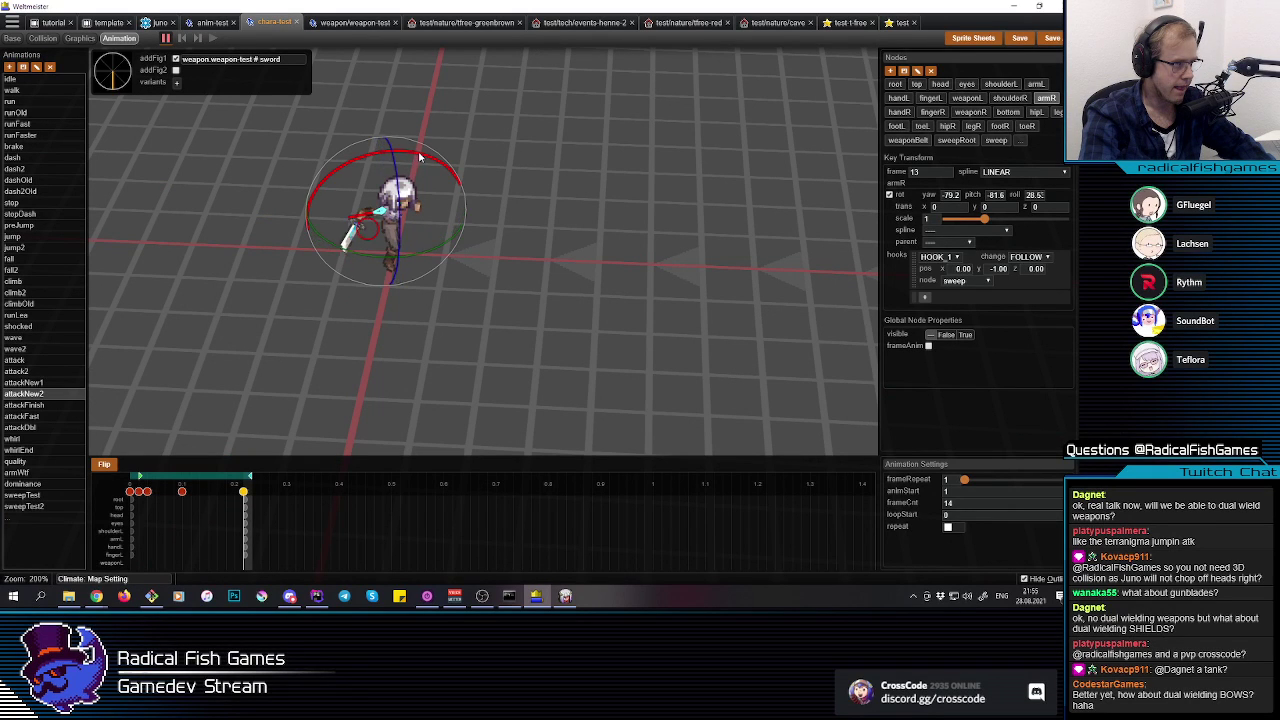
# Step: Rotate the weaponR node at frame 13 of attackNew2 to about yaw 104, pitch -31 and roll 32
pyautogui.click(361, 220)
pyautogui.click(360, 228)
pyautogui.moveTo(360, 226); pyautogui.dragTo(380, 149, button='middle')
pyautogui.moveTo(374, 146); pyautogui.dragTo(384, 152)
pyautogui.moveTo(386, 170); pyautogui.dragTo(471, 343, button='middle')
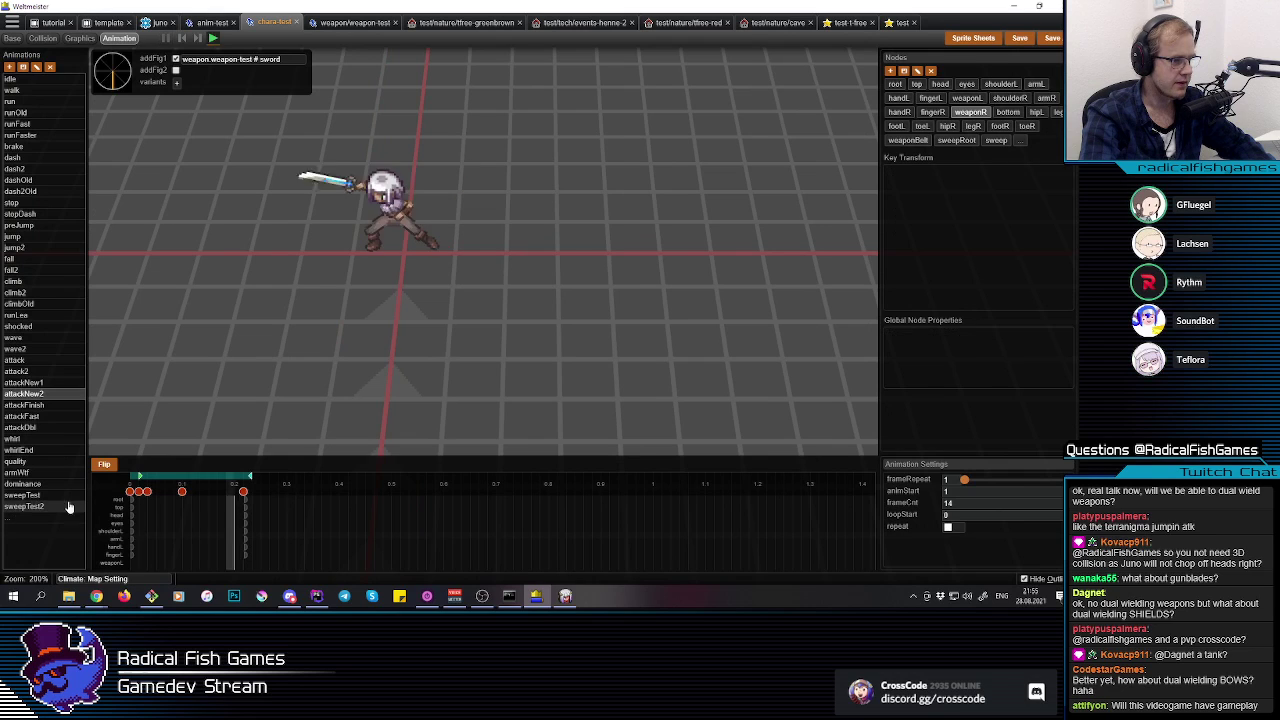
# Step: Rotate the right hand and sword nodes at frame 0 of attackNew2 so the sword points closer to horizontal
pyautogui.moveTo(492, 236); pyautogui.dragTo(437, 210, button='middle')
pyautogui.click(429, 206)
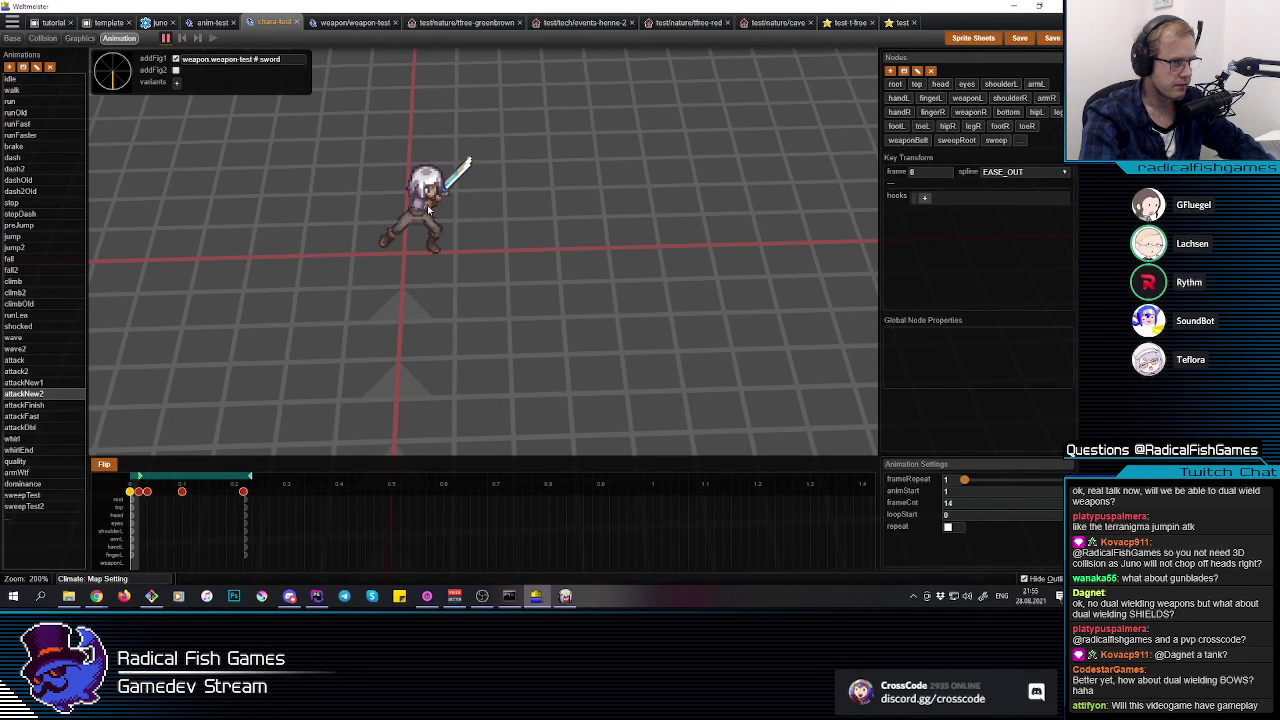
pyautogui.click(431, 203)
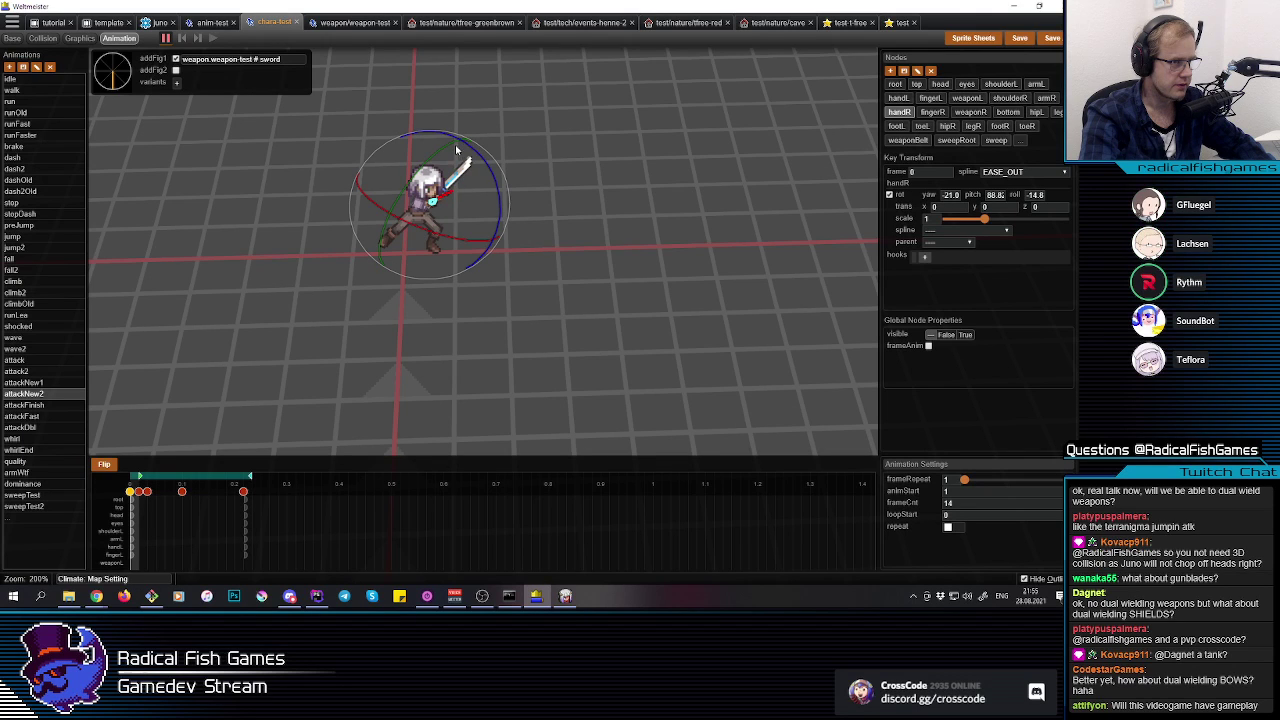
pyautogui.moveTo(449, 150); pyautogui.dragTo(456, 150)
pyautogui.click(433, 207)
pyautogui.click(428, 207)
pyautogui.click(430, 207)
pyautogui.moveTo(470, 168); pyautogui.dragTo(477, 178)
pyautogui.click(436, 206)
pyautogui.click(436, 207)
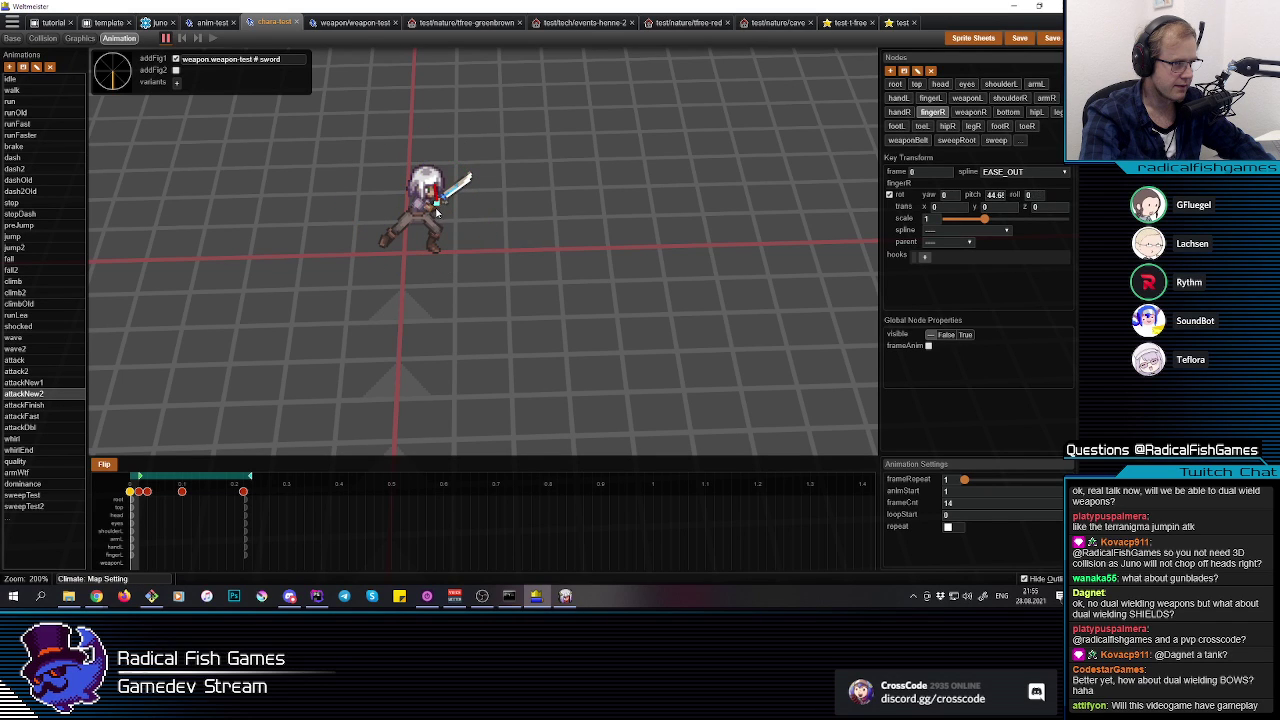
pyautogui.click(440, 230)
pyautogui.click(474, 235)
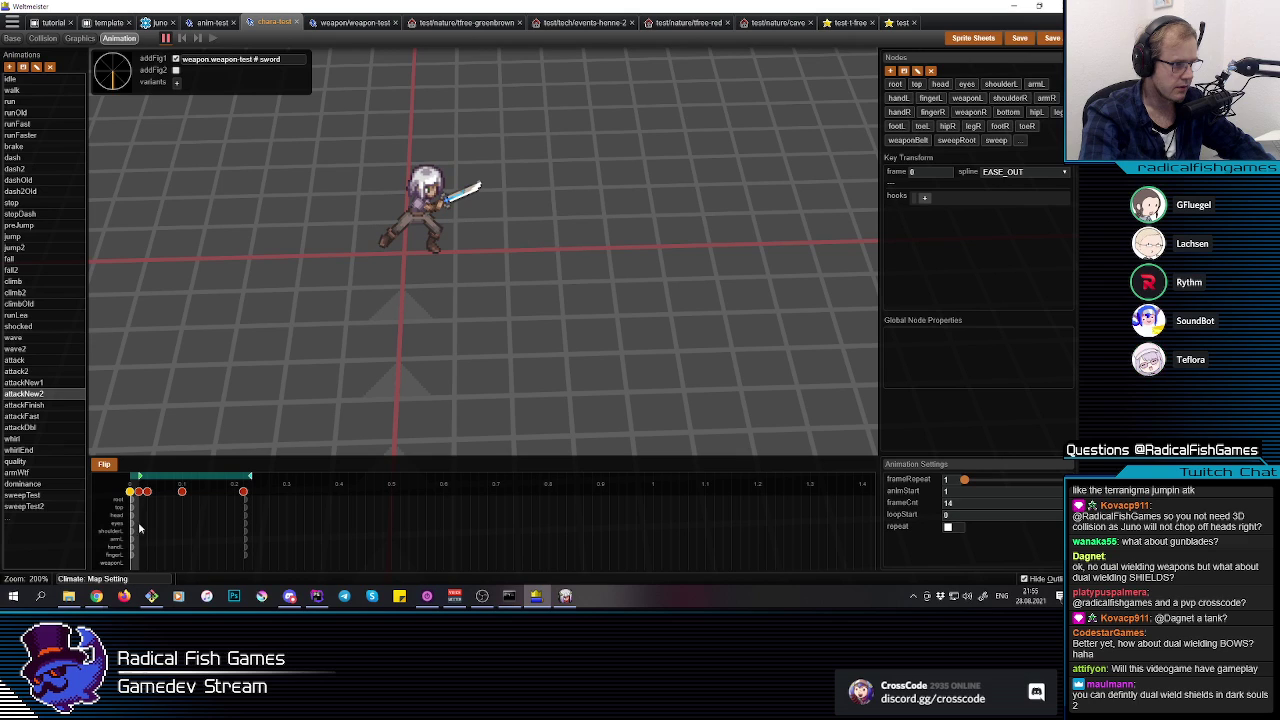
# Step: Adjust the armR rotation at frame 1 of attackNew2 and compare the pose with frame 0
pyautogui.click(142, 528)
pyautogui.click(424, 213)
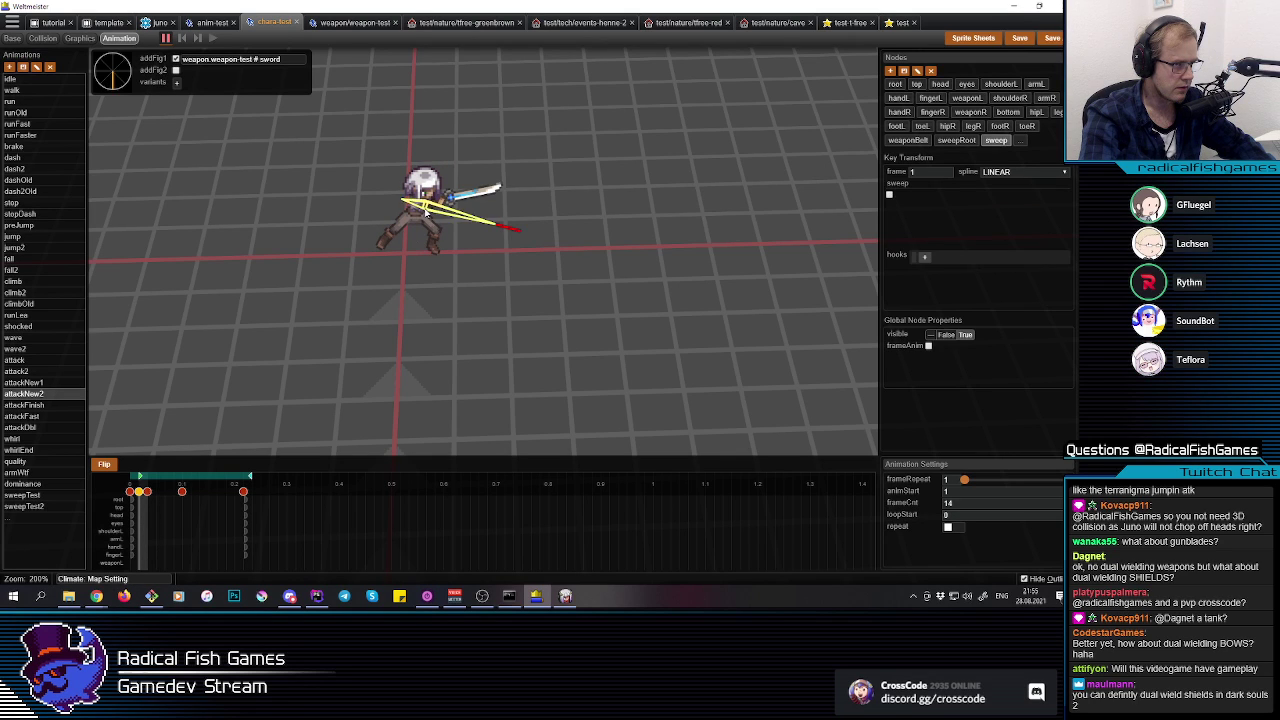
pyautogui.click(420, 212)
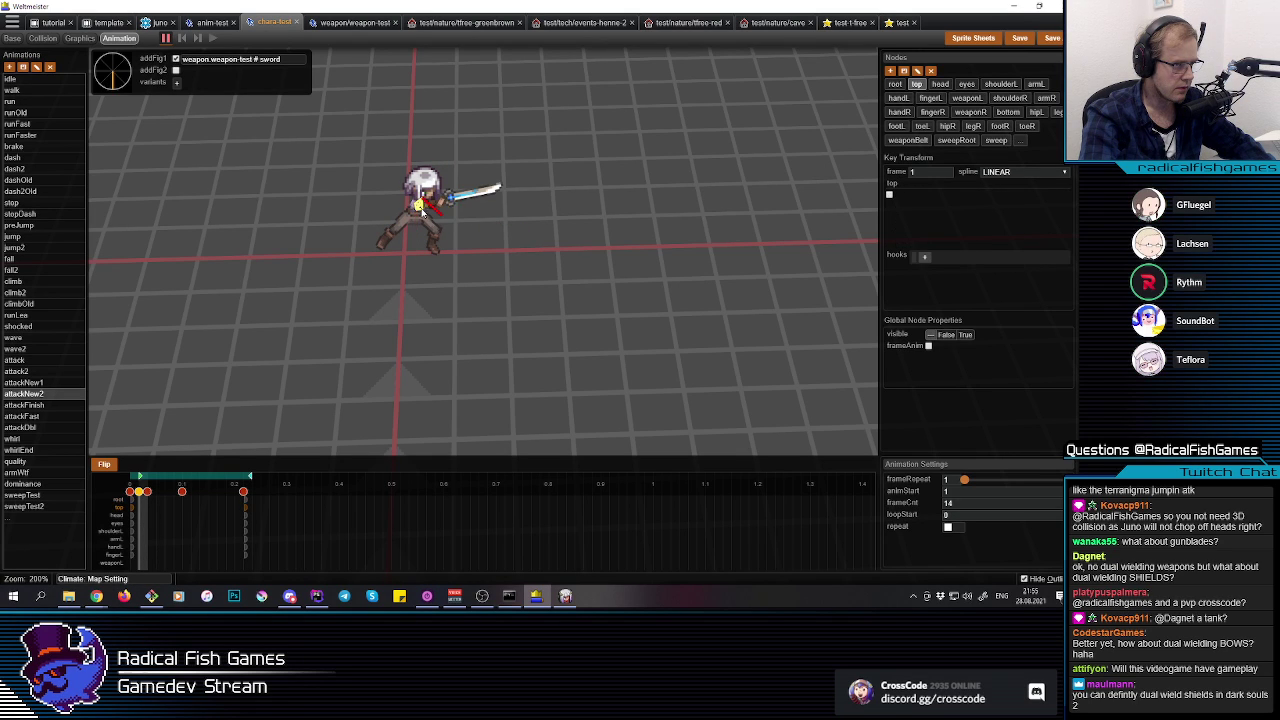
pyautogui.click(424, 211)
pyautogui.click(430, 213)
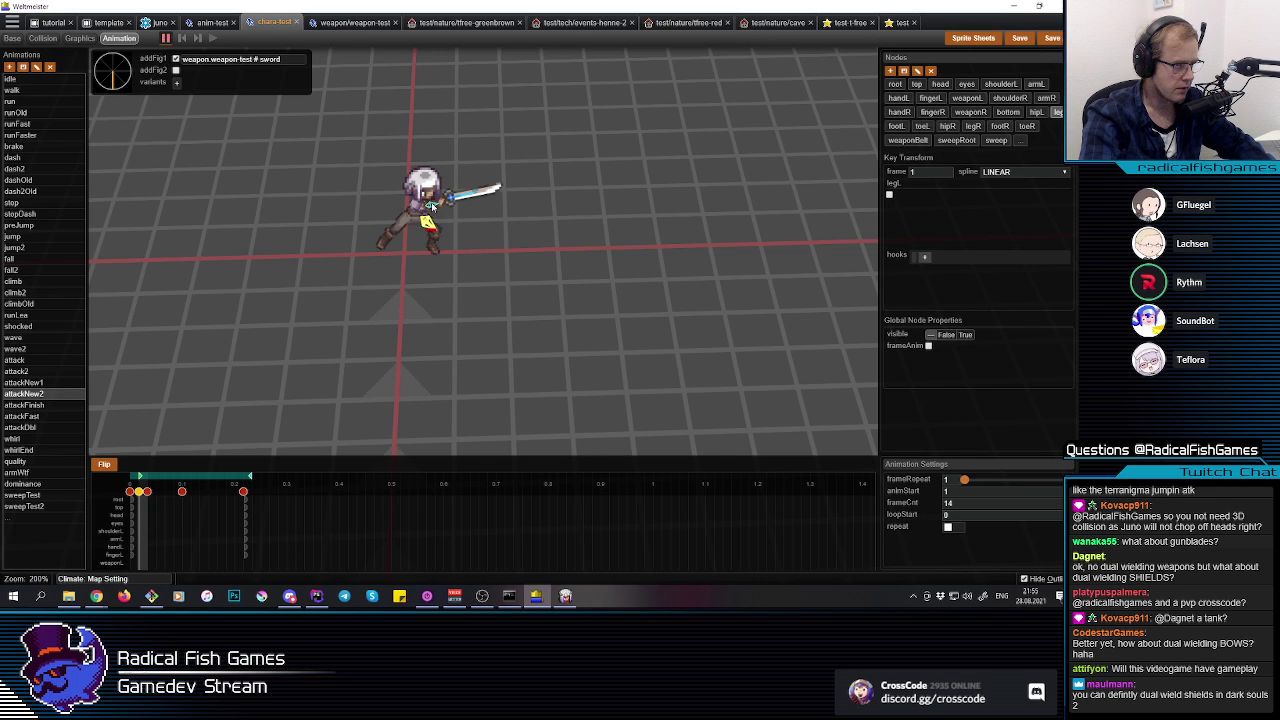
pyautogui.click(431, 206)
pyautogui.click(437, 204)
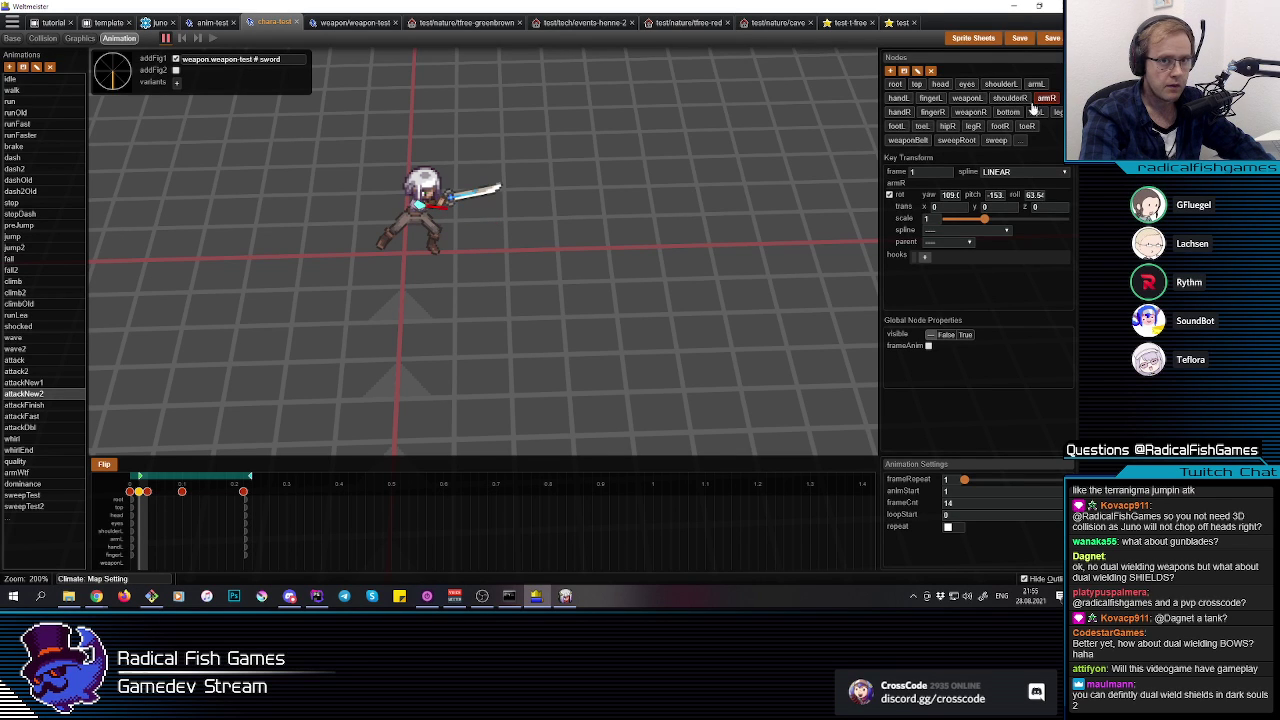
pyautogui.moveTo(463, 177); pyautogui.dragTo(471, 183)
pyautogui.click(130, 491)
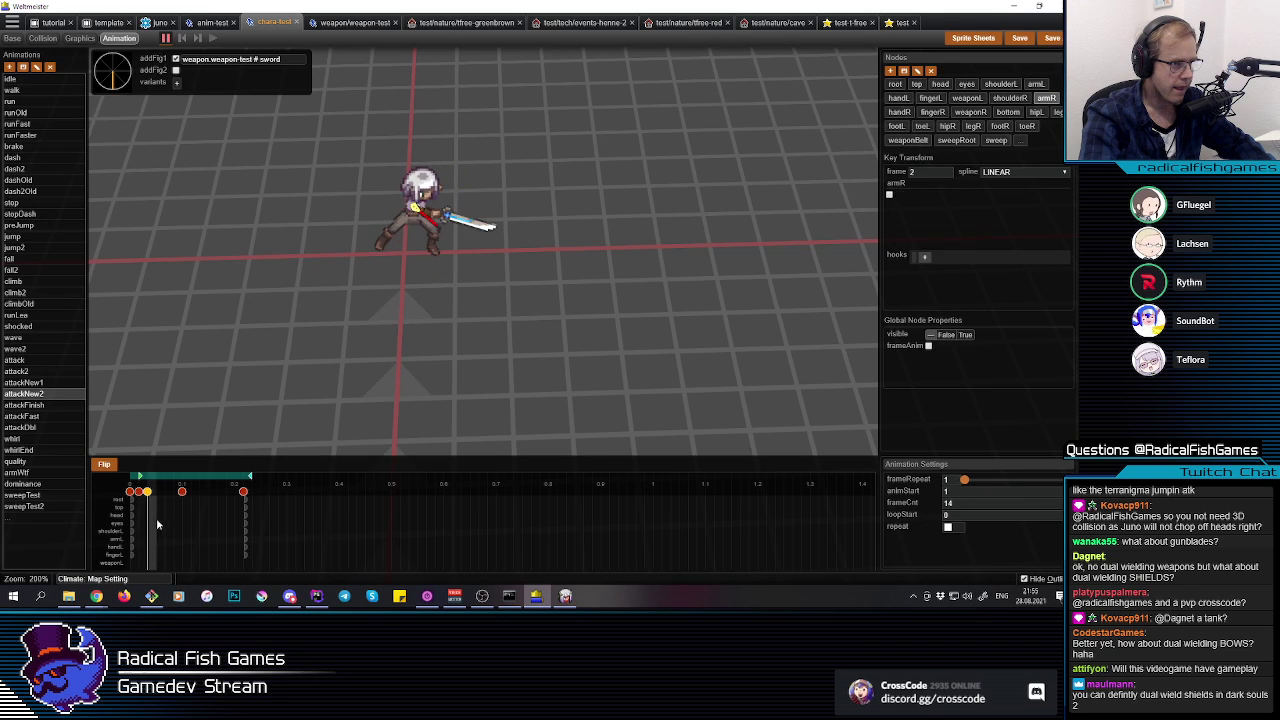
# Step: Copy the full pose of all nodes from frame 12 of attackNew2 to a key at frame 5
pyautogui.click(245, 532)
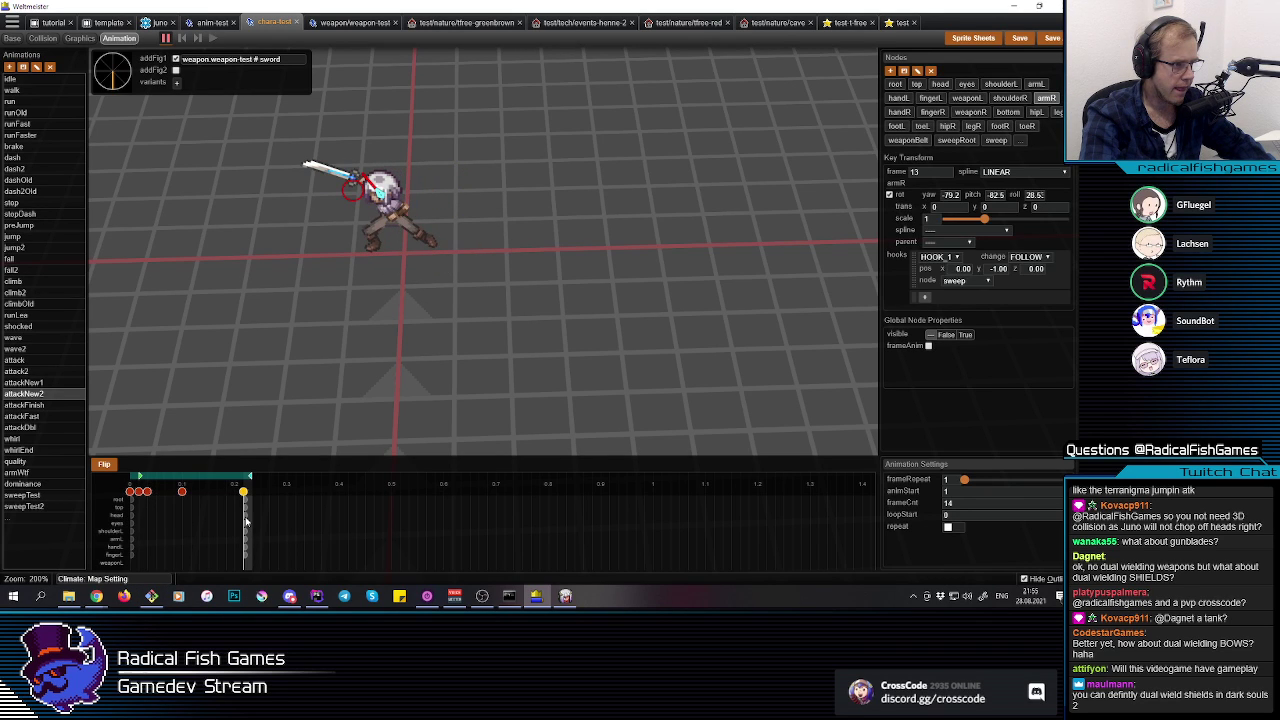
pyautogui.click(238, 512)
pyautogui.moveTo(590, 362); pyautogui.dragTo(278, 140)
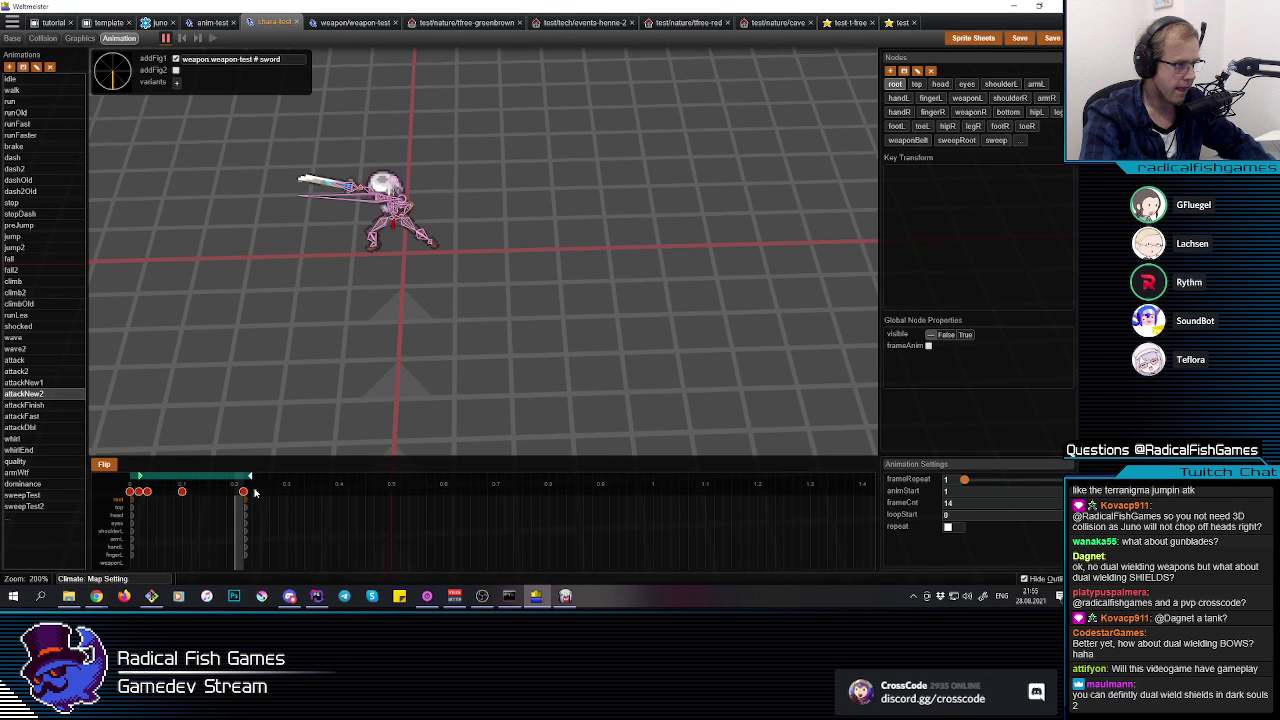
pyautogui.click(495, 340)
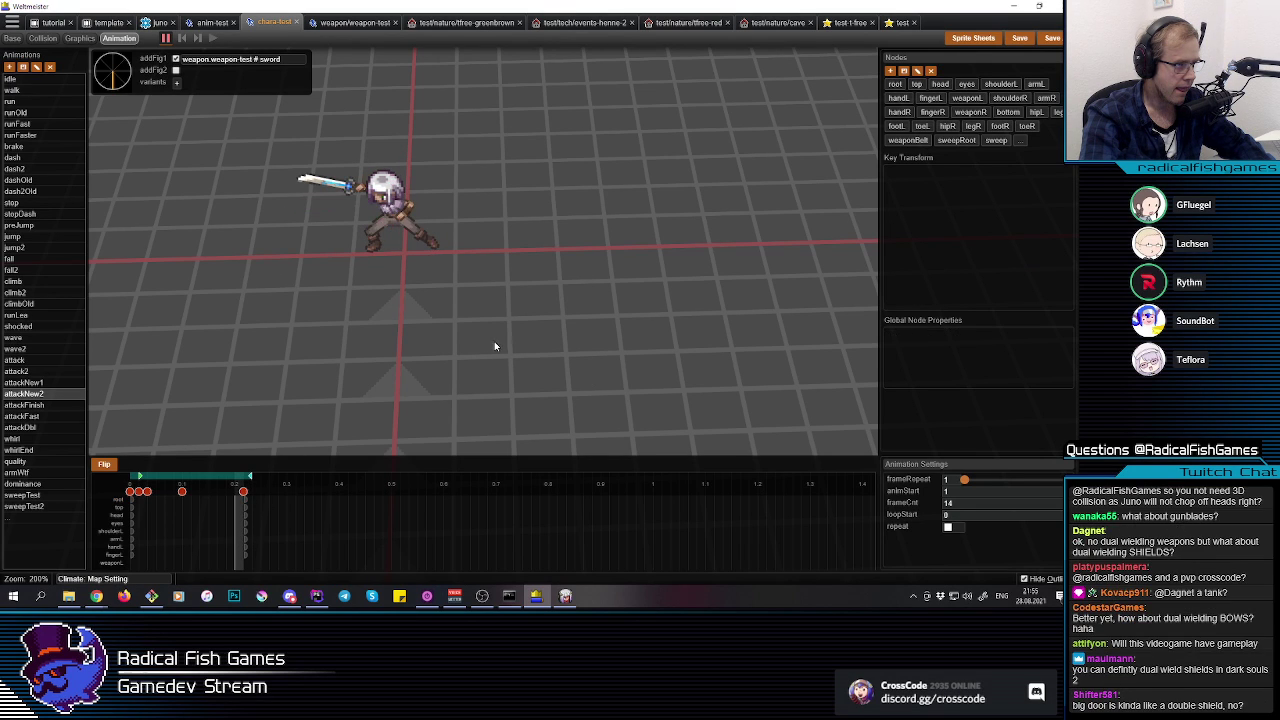
pyautogui.moveTo(493, 338); pyautogui.dragTo(268, 114)
pyautogui.moveTo(188, 537); pyautogui.dragTo(177, 532)
pyautogui.hotkey('ctrl', 'v')
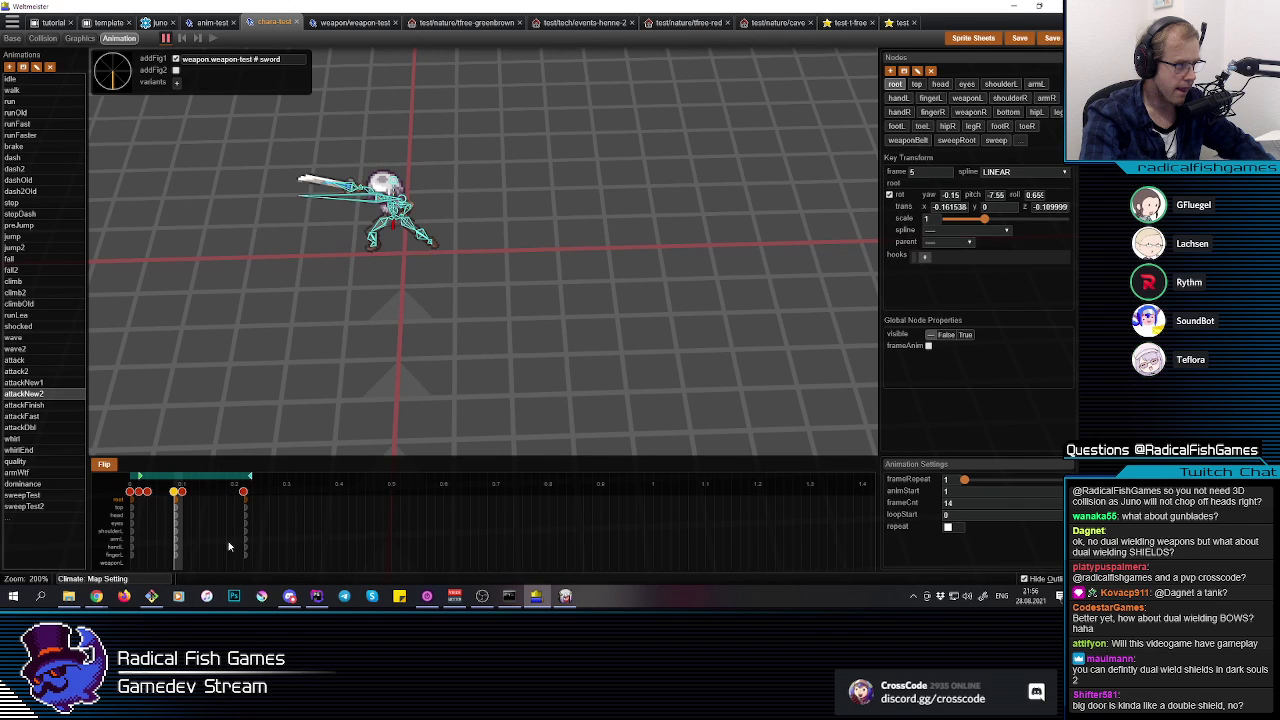
# Step: Key the pose of all nodes at frame 12 of attackNew2 and move that key to frame 4
pyautogui.click(228, 546)
pyautogui.click(485, 331)
pyautogui.moveTo(521, 339); pyautogui.dragTo(250, 118)
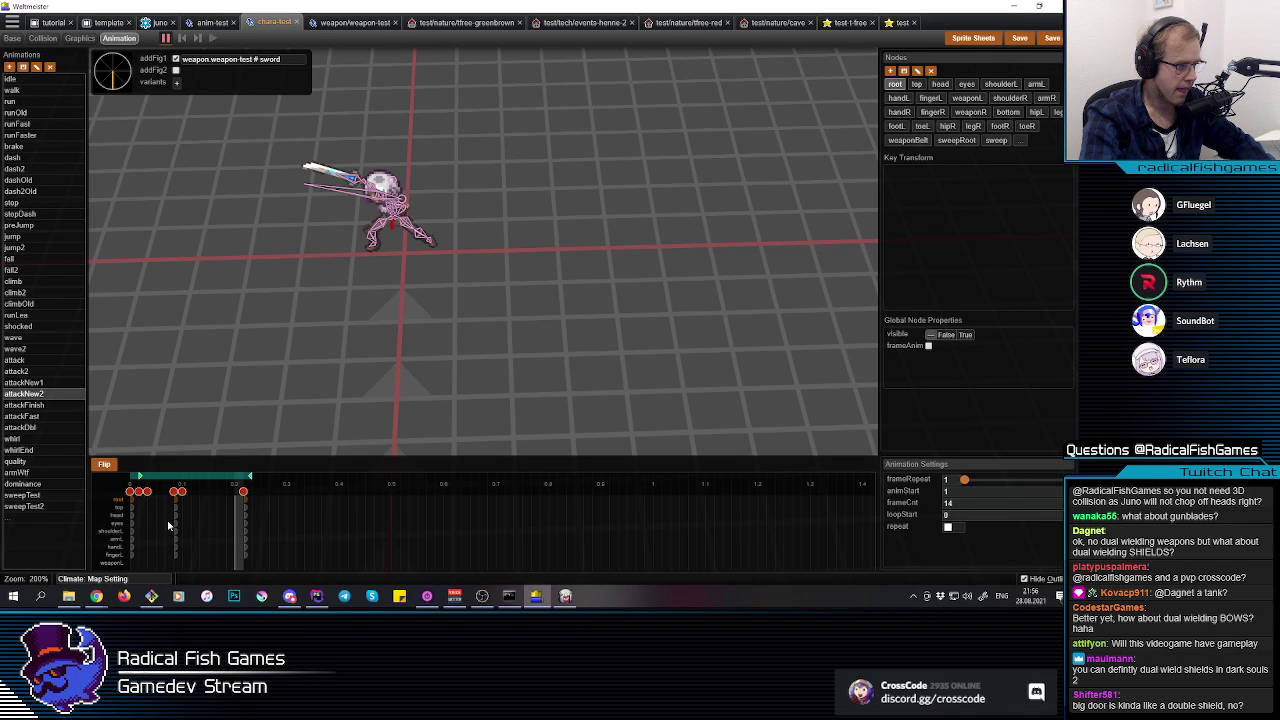
pyautogui.press('i')
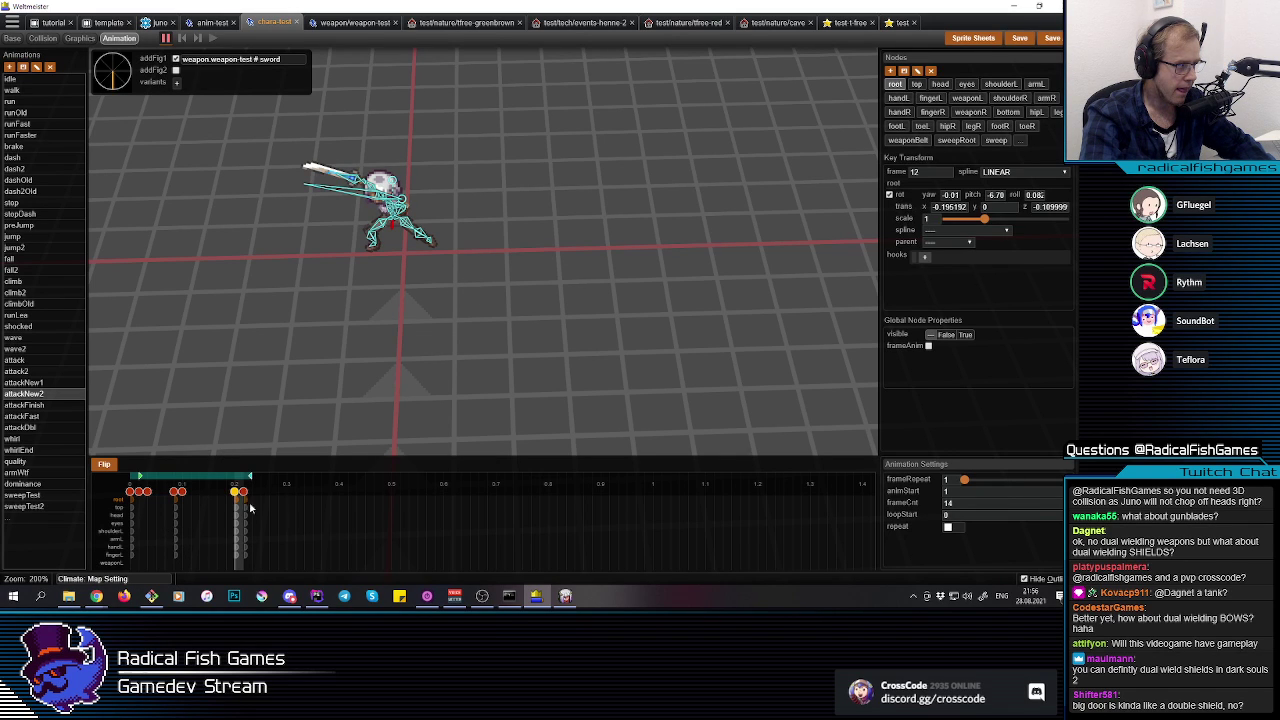
pyautogui.moveTo(236, 492); pyautogui.dragTo(167, 493)
pyautogui.moveTo(158, 494); pyautogui.dragTo(167, 497)
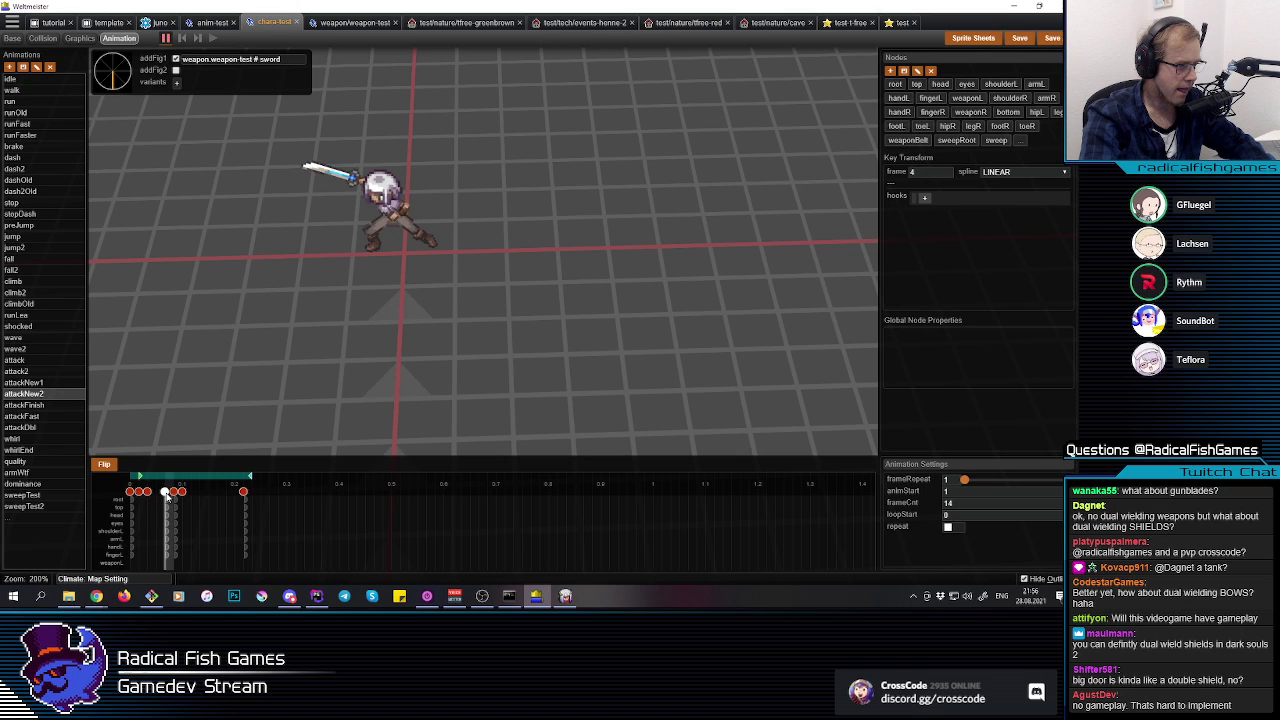
# Step: Play attackNew2 several times and examine the poses around frame 4
pyautogui.moveTo(399, 284); pyautogui.dragTo(402, 284, button='middle')
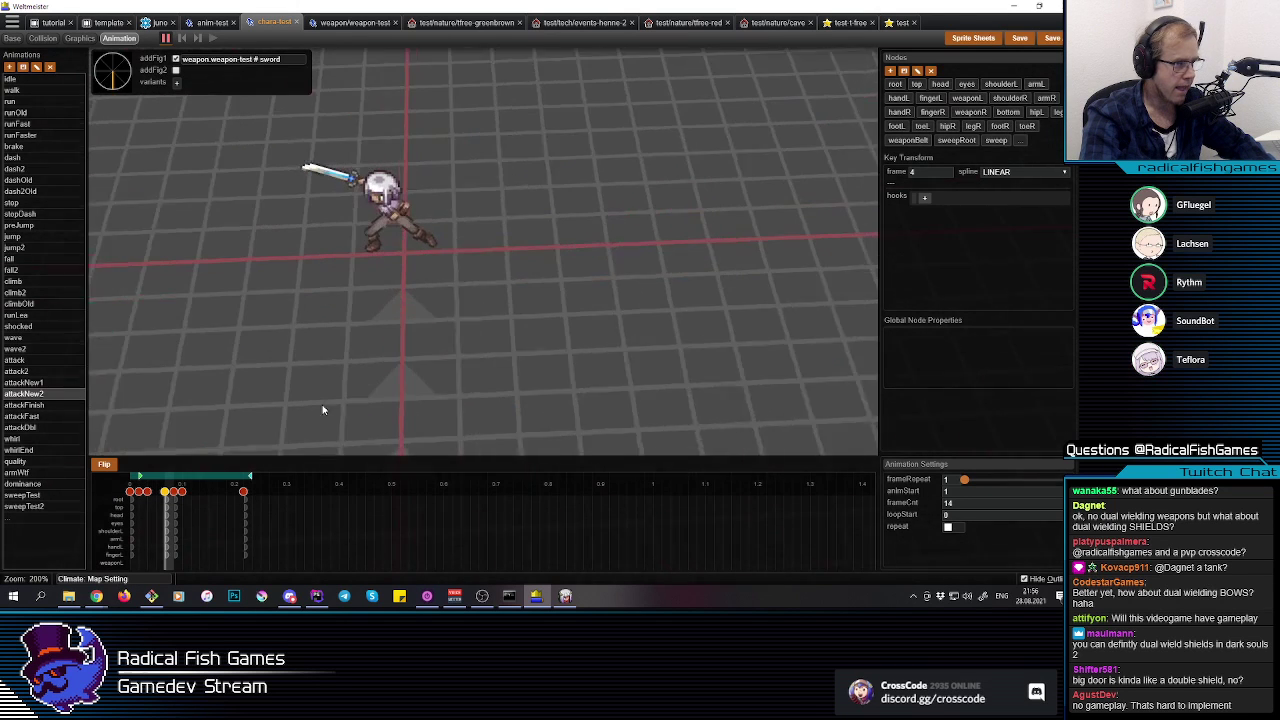
pyautogui.click(108, 535)
pyautogui.press('space')
pyautogui.click(108, 535)
pyautogui.press('space')
pyautogui.click(108, 535)
pyautogui.press('space')
pyautogui.moveTo(152, 530)
pyautogui.mouseDown()
pyautogui.moveTo(200, 537)
pyautogui.moveTo(170, 548)
pyautogui.mouseUp()
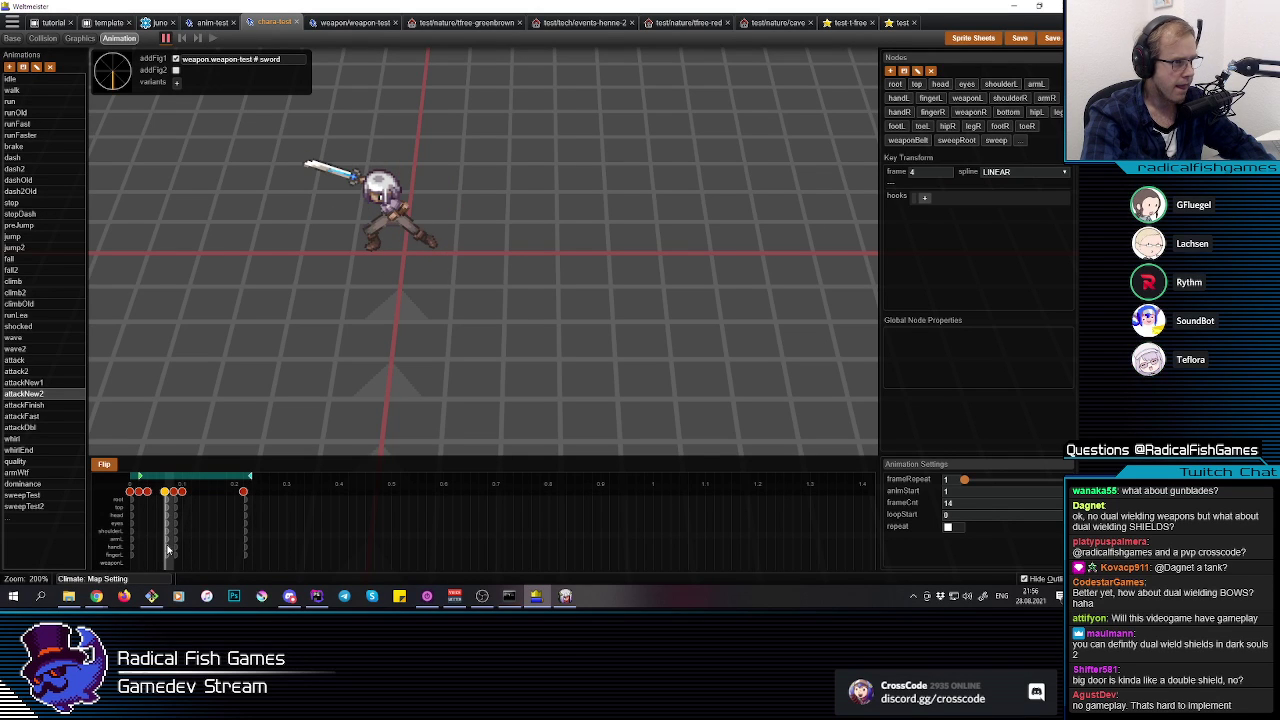
pyautogui.click(357, 180)
pyautogui.moveTo(182, 546)
pyautogui.mouseDown()
pyautogui.moveTo(240, 544)
pyautogui.moveTo(167, 547)
pyautogui.mouseUp()
# Step: Replace the frame 5 key of attackNew2 with the key from frame 4 and play the swing again
pyautogui.click(175, 498)
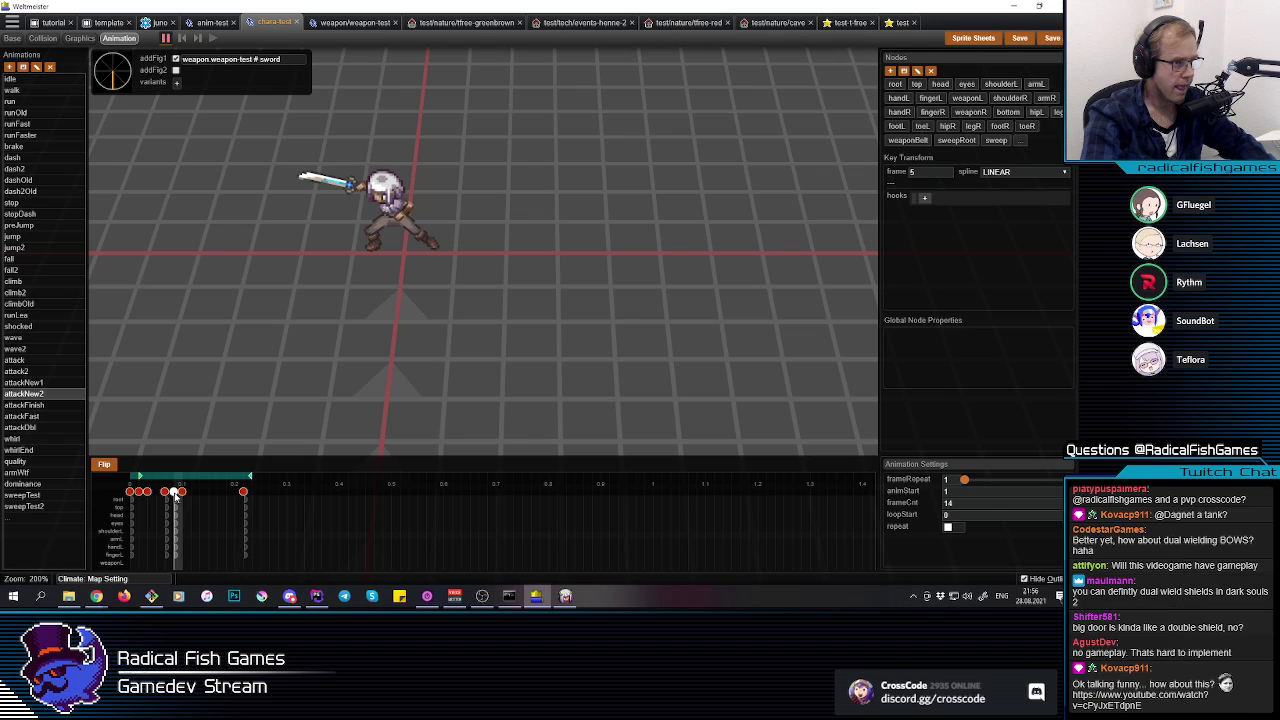
pyautogui.press('Delete')
pyautogui.moveTo(165, 494); pyautogui.dragTo(175, 494)
pyautogui.click(103, 544)
pyautogui.moveTo(103, 544); pyautogui.dragTo(35, 542)
pyautogui.press('space')
pyautogui.press('space')
pyautogui.press('space')
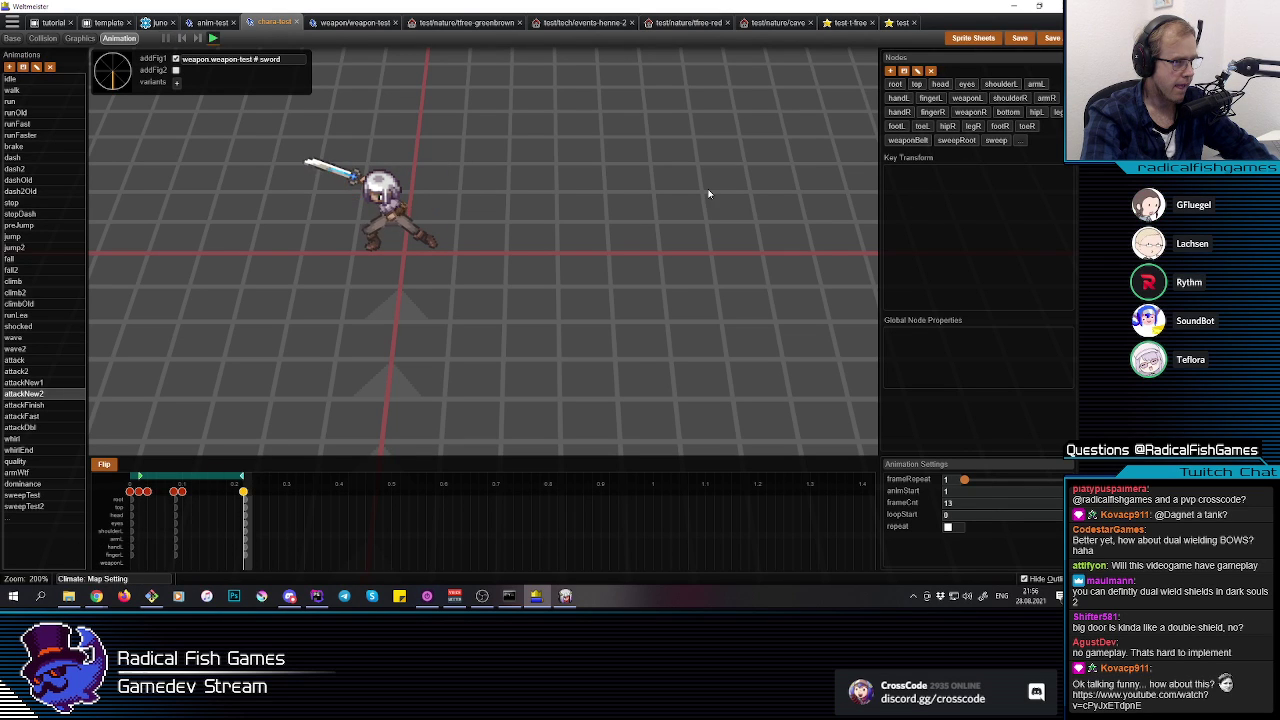
# Step: Set the attackNew2 frame count to 14 and check the frame 13 pose from a rotated view
pyautogui.moveTo(724, 204); pyautogui.dragTo(239, 474, button='middle')
pyautogui.moveTo(243, 478); pyautogui.dragTo(249, 478)
pyautogui.click(247, 517)
pyautogui.click(254, 520)
pyautogui.click(252, 521)
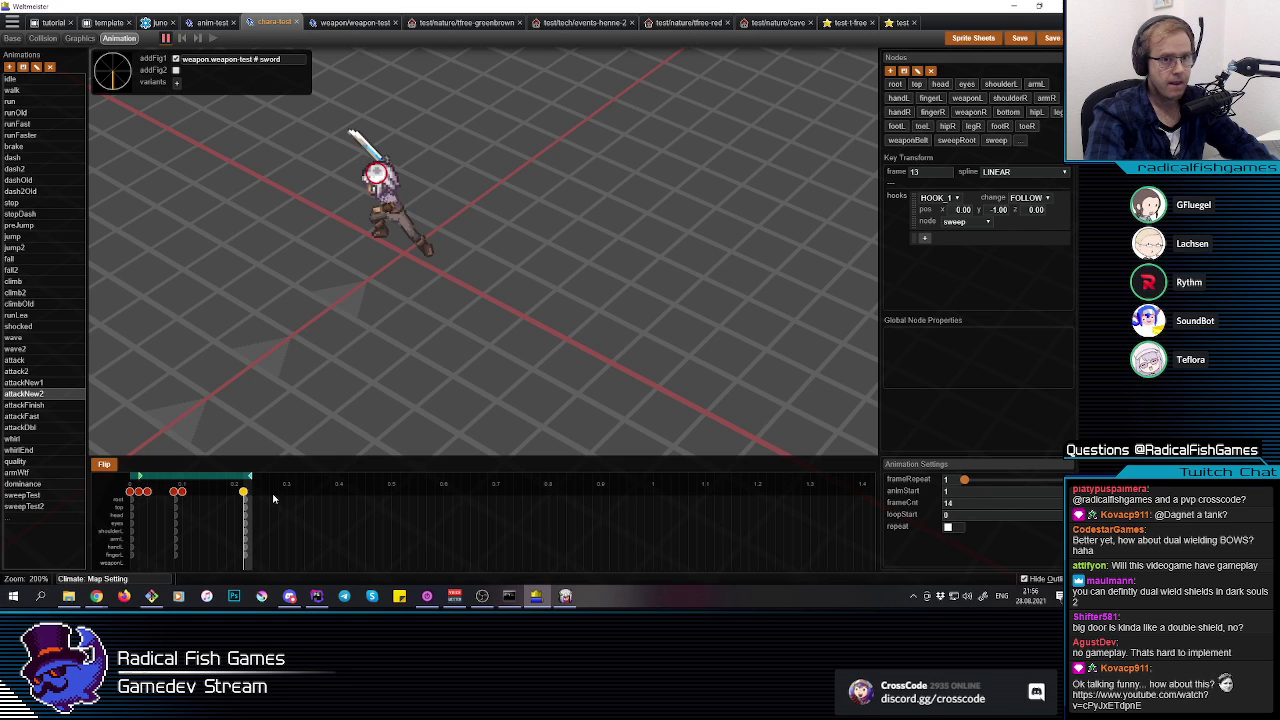
pyautogui.moveTo(676, 256); pyautogui.dragTo(742, 208, button='middle')
pyautogui.press('2')
pyautogui.press('4')
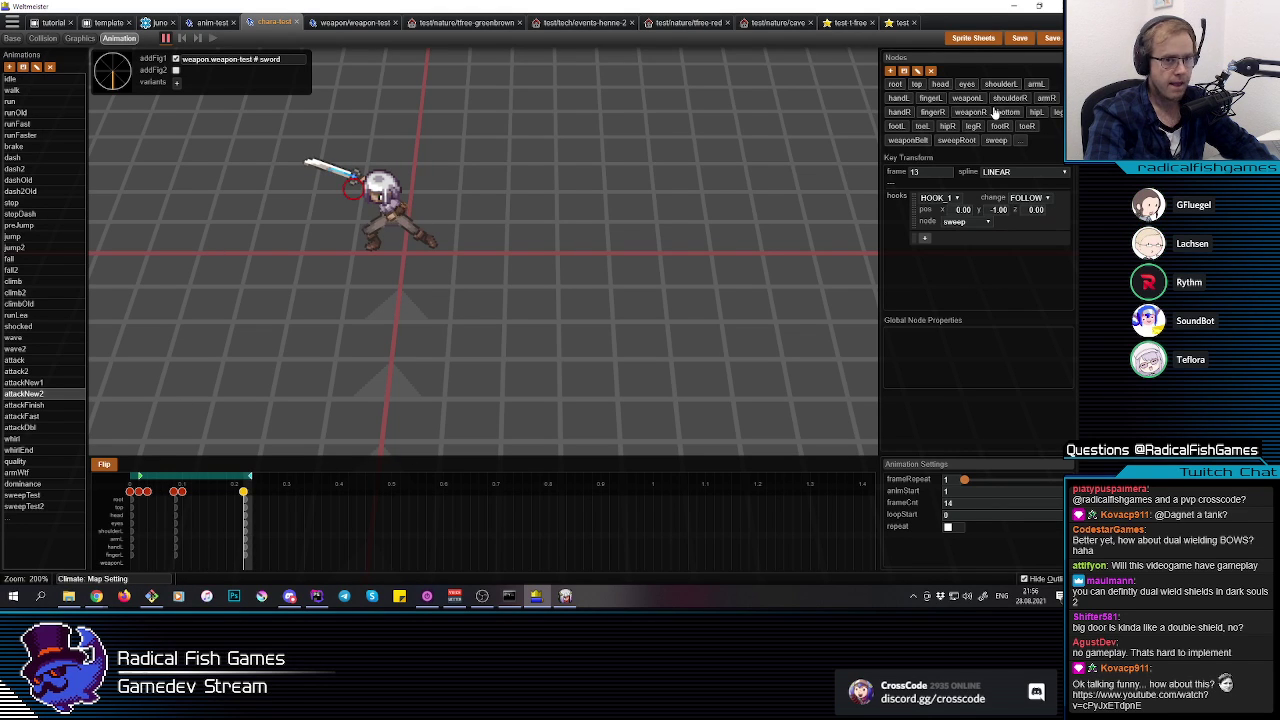
# Step: Set the weaponR node's custom frame animation to flip at frame 14 of attackNew2
pyautogui.click(354, 177)
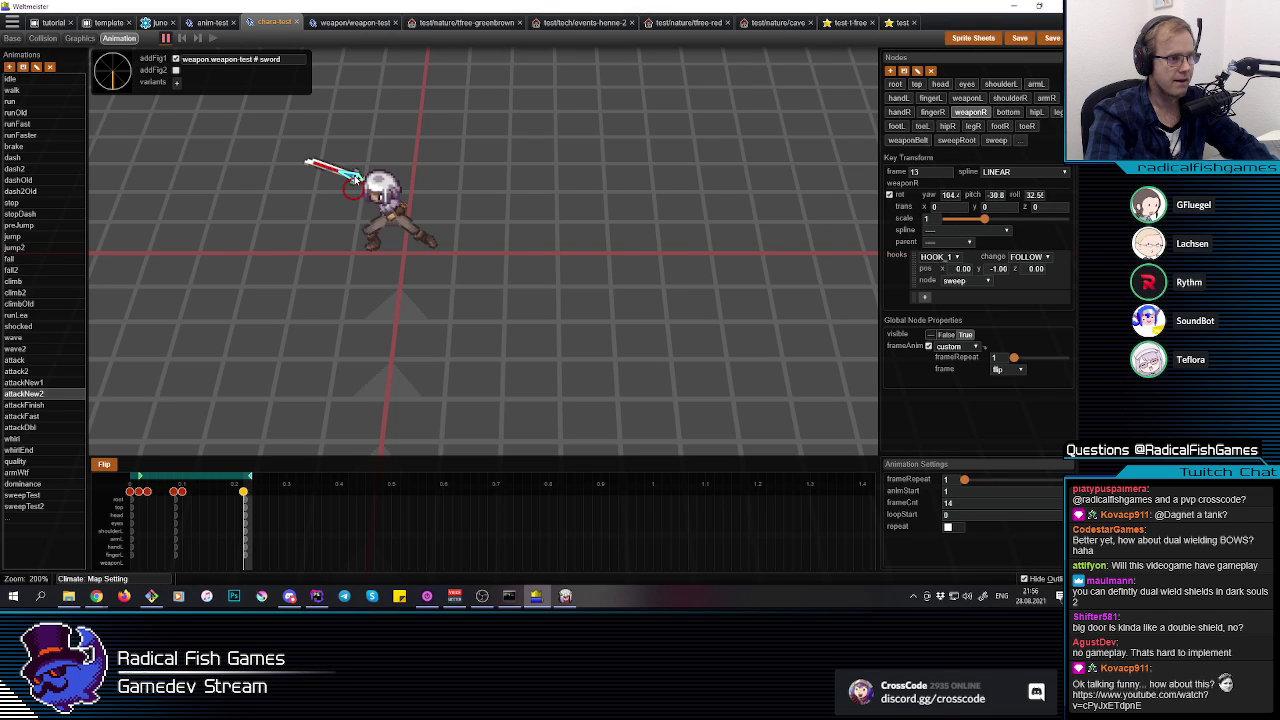
pyautogui.click(997, 372)
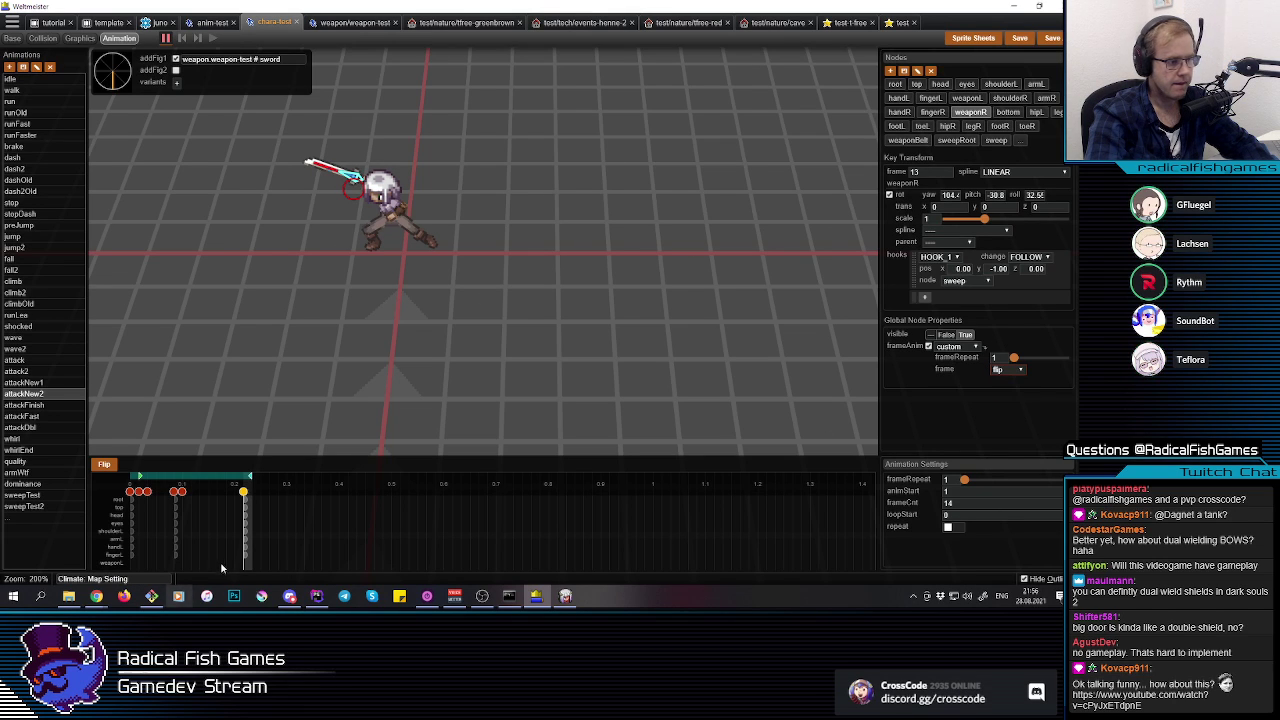
pyautogui.click(254, 537)
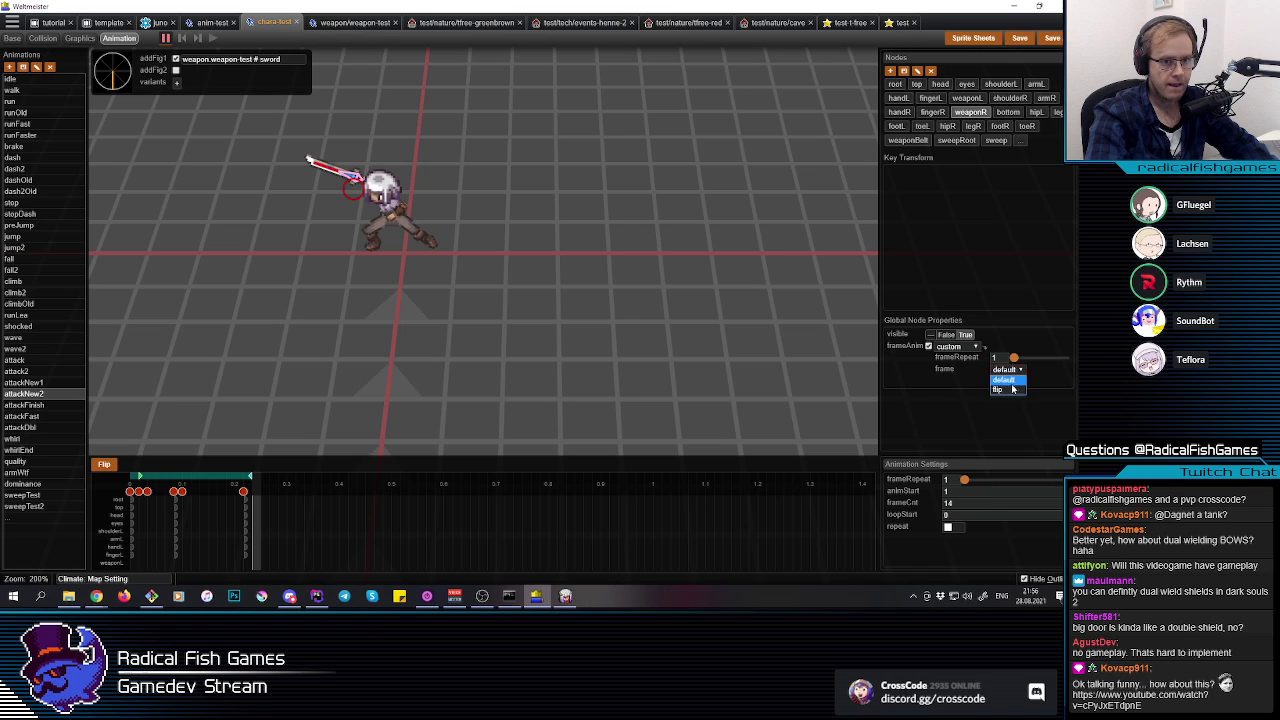
pyautogui.click(1010, 394)
# Step: Play back attackNew2 from the start and save the animation changes
pyautogui.moveTo(307, 526); pyautogui.dragTo(6, 500)
pyautogui.press('space')
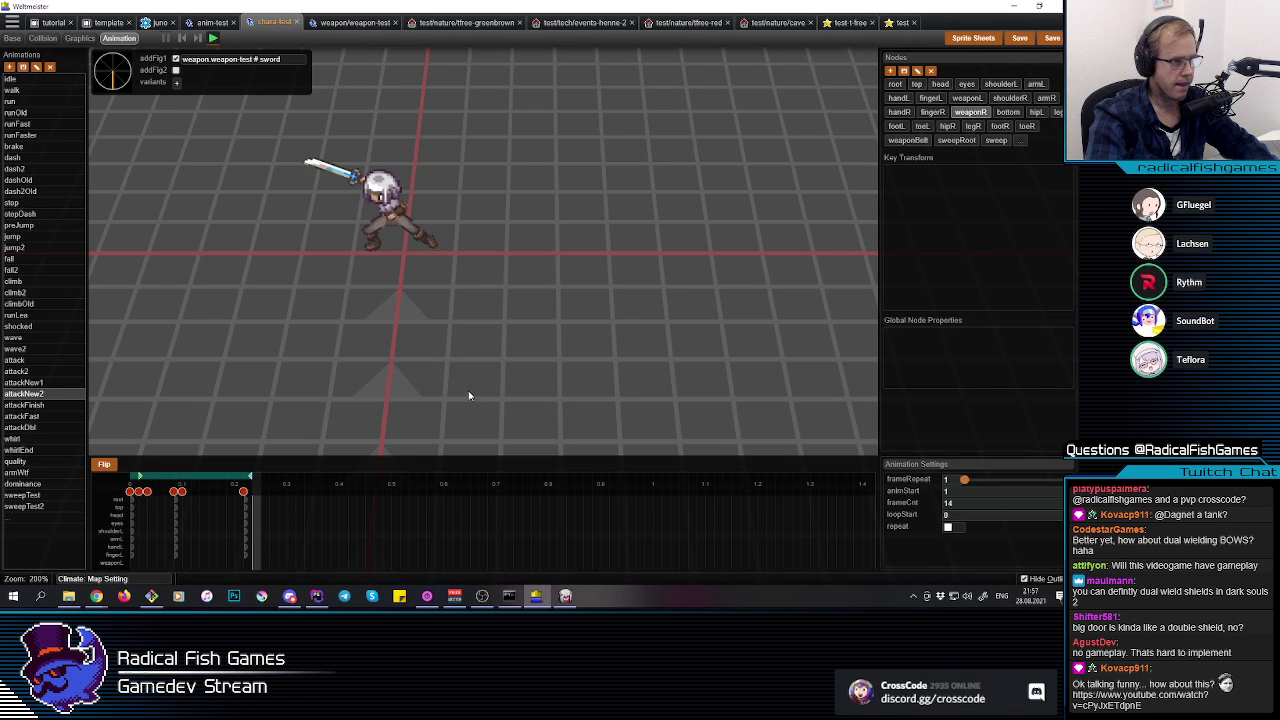
pyautogui.press('space')
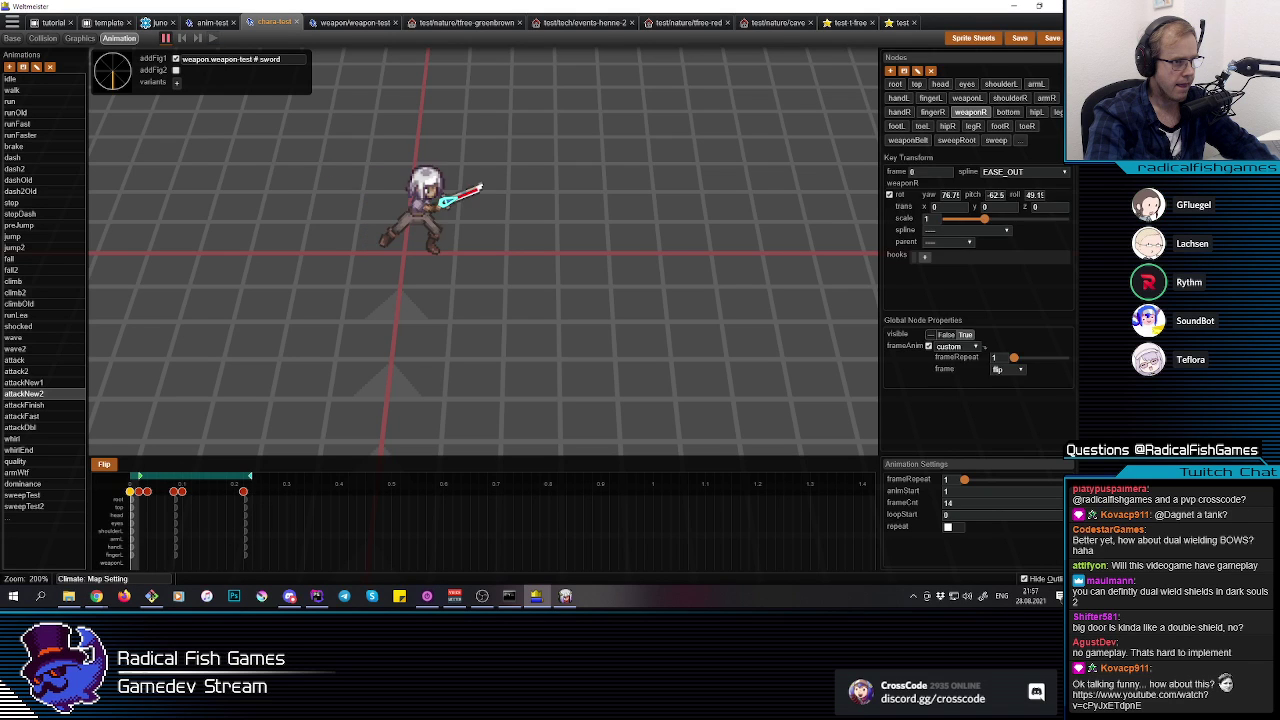
pyautogui.click(1023, 41)
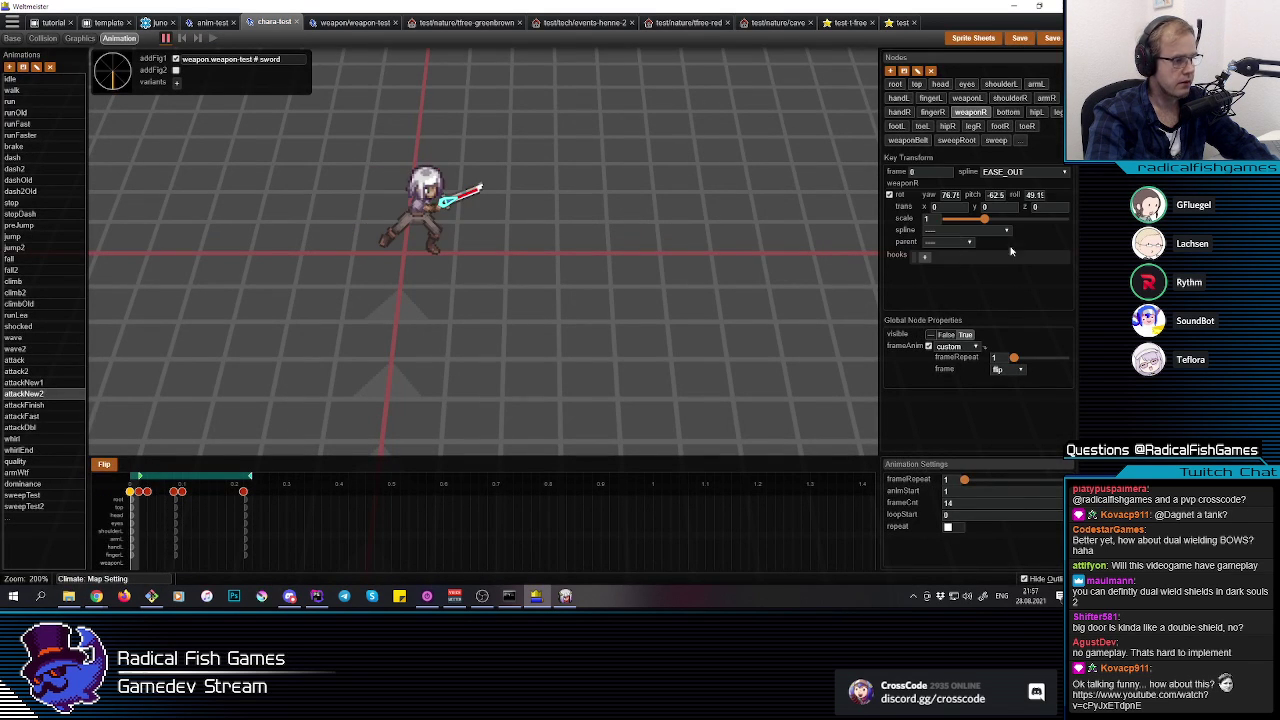
# Step: Rotate the sweep node at the frame 5 key of attackNew2 to align with the sword, with pitch about 8 and roll about 2
pyautogui.click(963, 141)
pyautogui.click(996, 140)
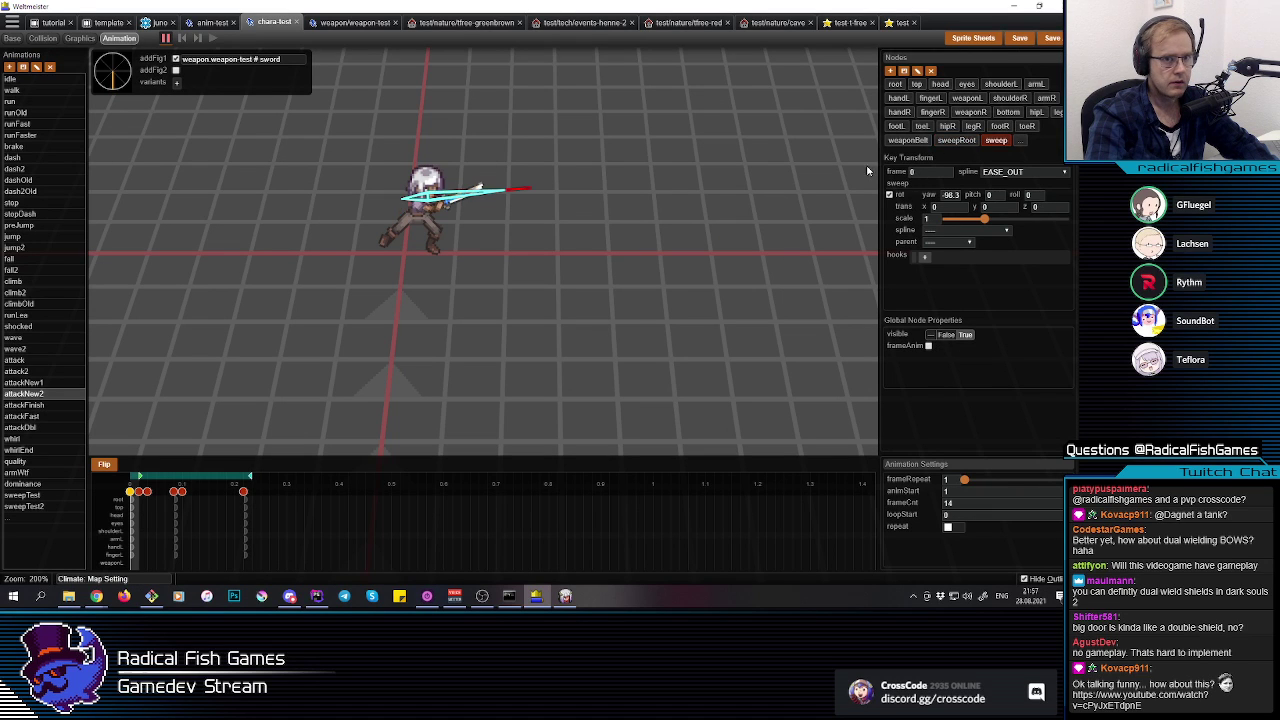
pyautogui.moveTo(438, 147); pyautogui.dragTo(445, 155)
pyautogui.moveTo(148, 530); pyautogui.dragTo(176, 537)
pyautogui.moveTo(460, 205)
pyautogui.moveTo(469, 191); pyautogui.dragTo(478, 191)
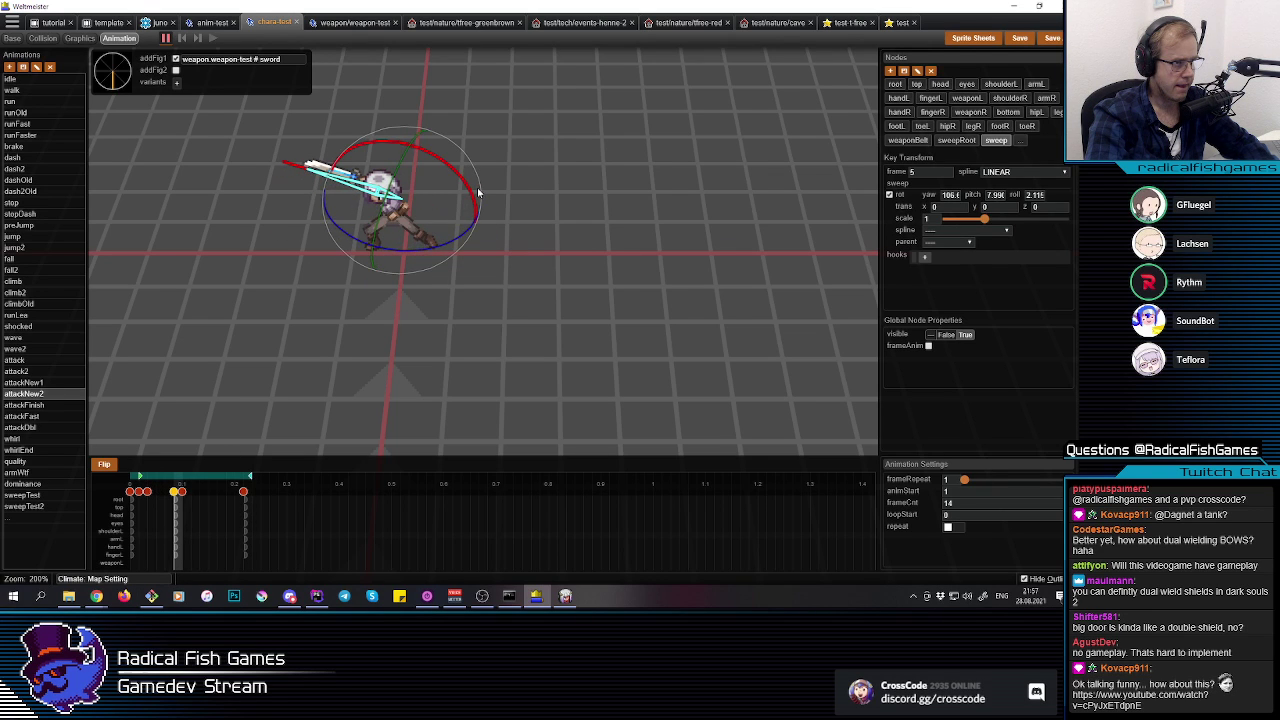
# Step: Rotate the sweep node at frame 13 to about yaw 128, pitch 8.8 and roll -1.9
pyautogui.click(244, 527)
pyautogui.moveTo(487, 139)
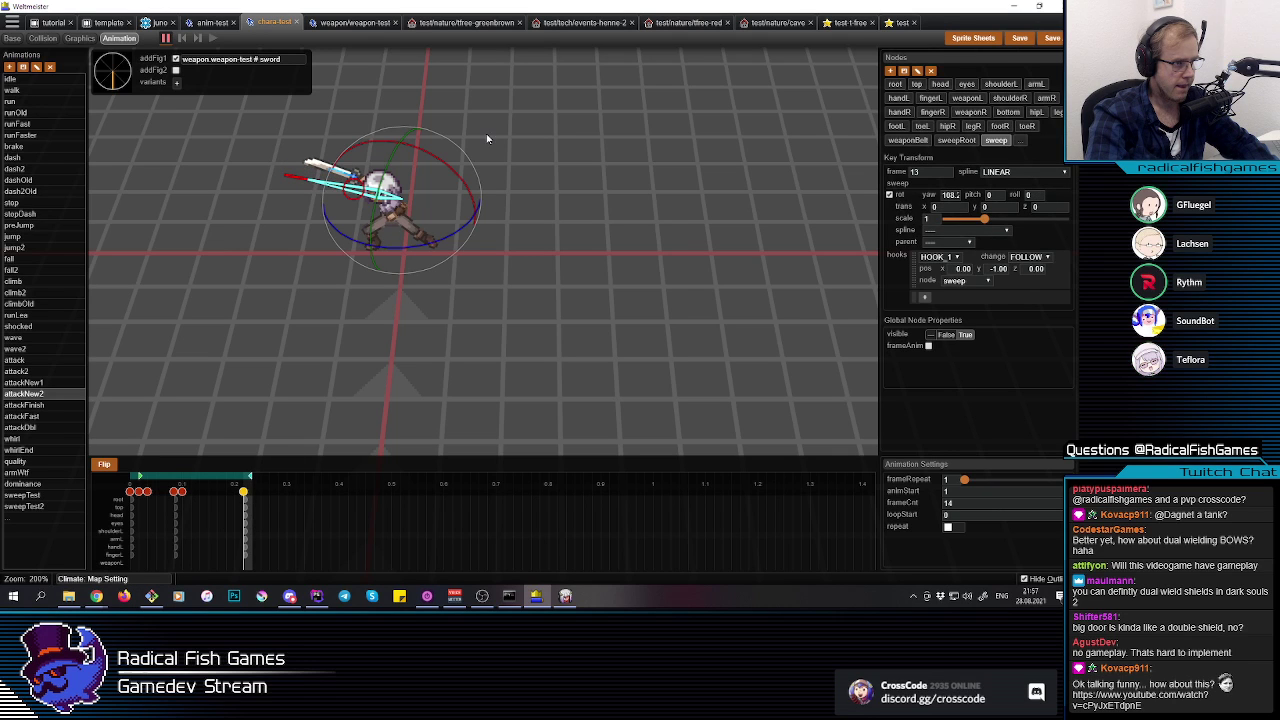
pyautogui.moveTo(463, 183); pyautogui.dragTo(472, 186)
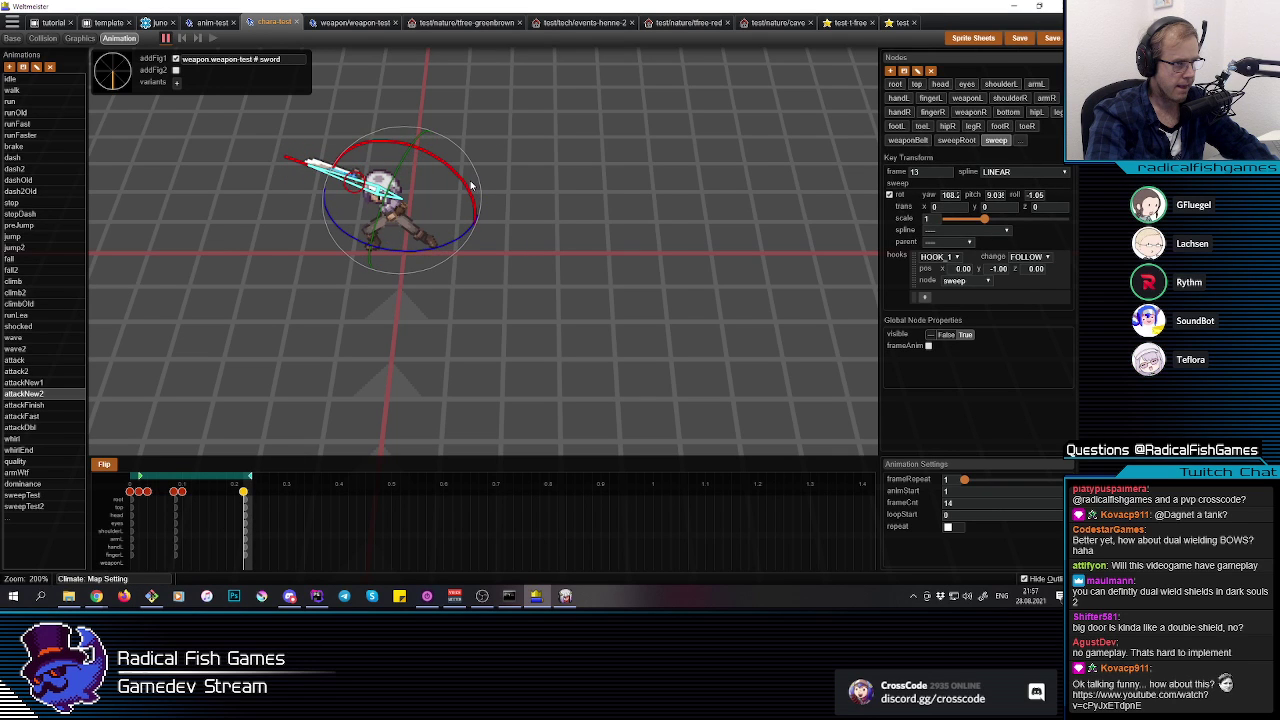
pyautogui.moveTo(419, 255); pyautogui.dragTo(412, 253)
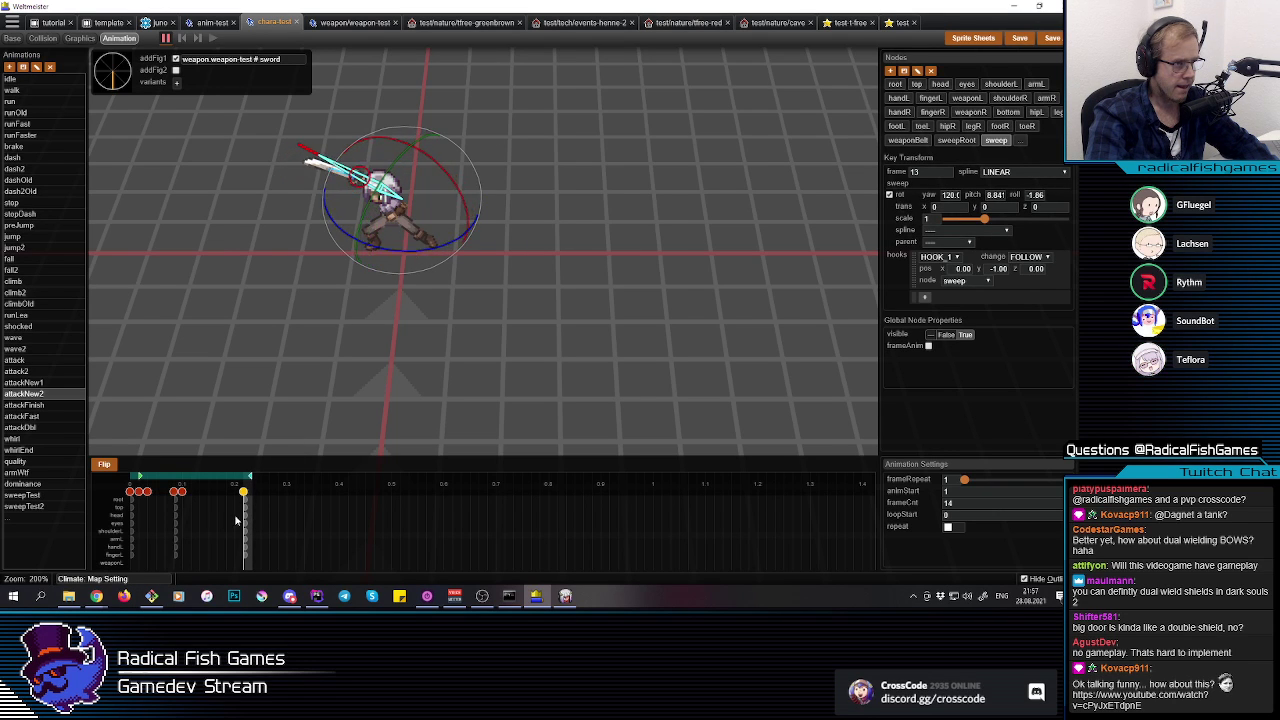
# Step: Play back attackNew2 repeatedly from the start and save the animation changes
pyautogui.moveTo(249, 532); pyautogui.dragTo(86, 539)
pyautogui.press('space')
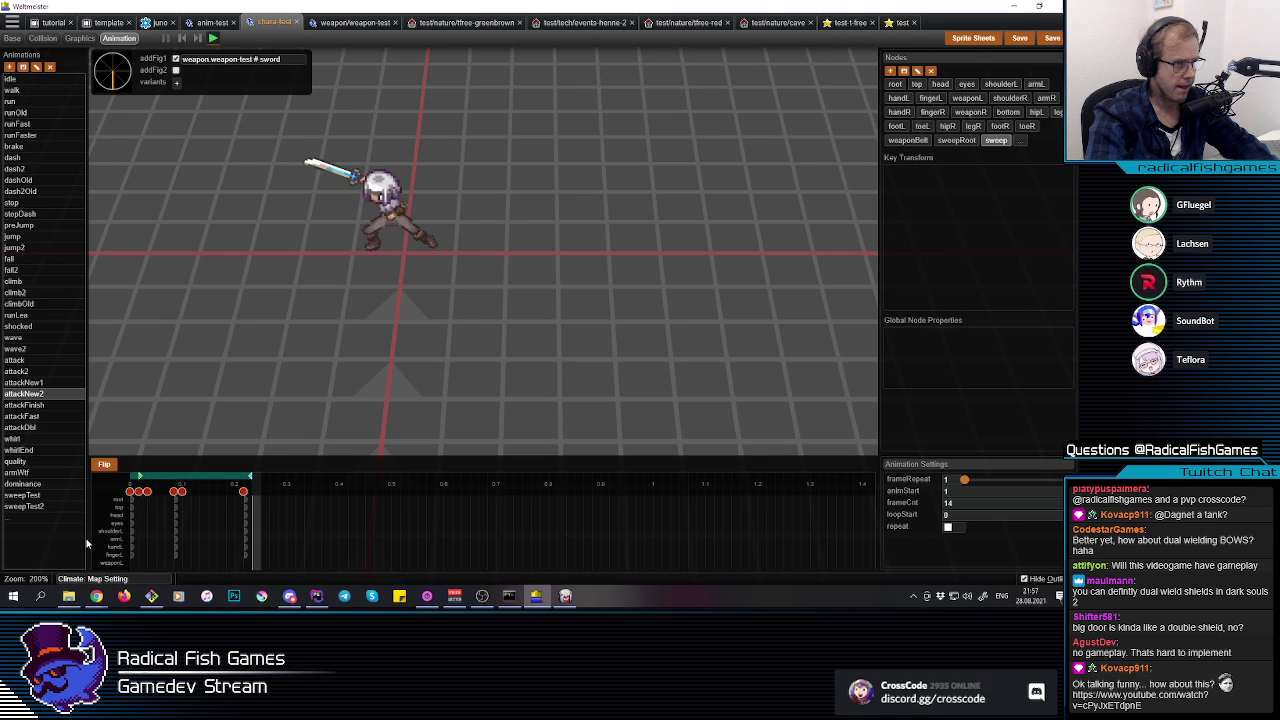
pyautogui.press('space')
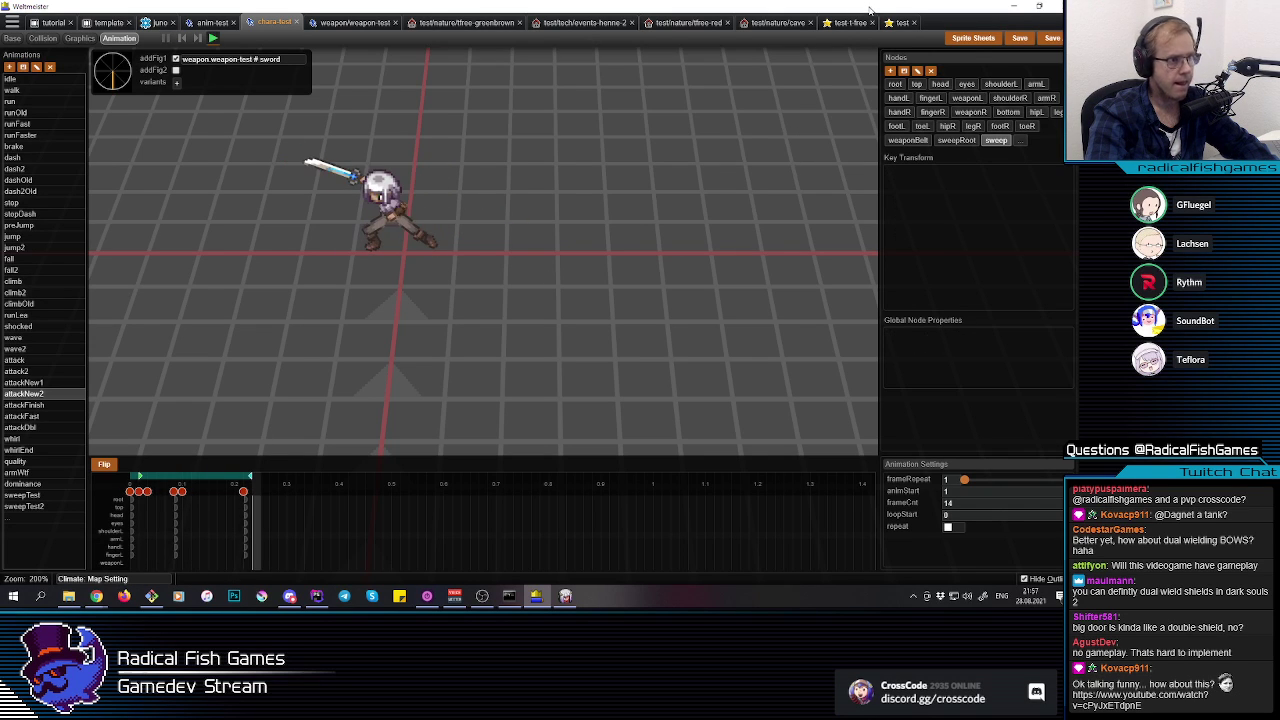
pyautogui.press('space')
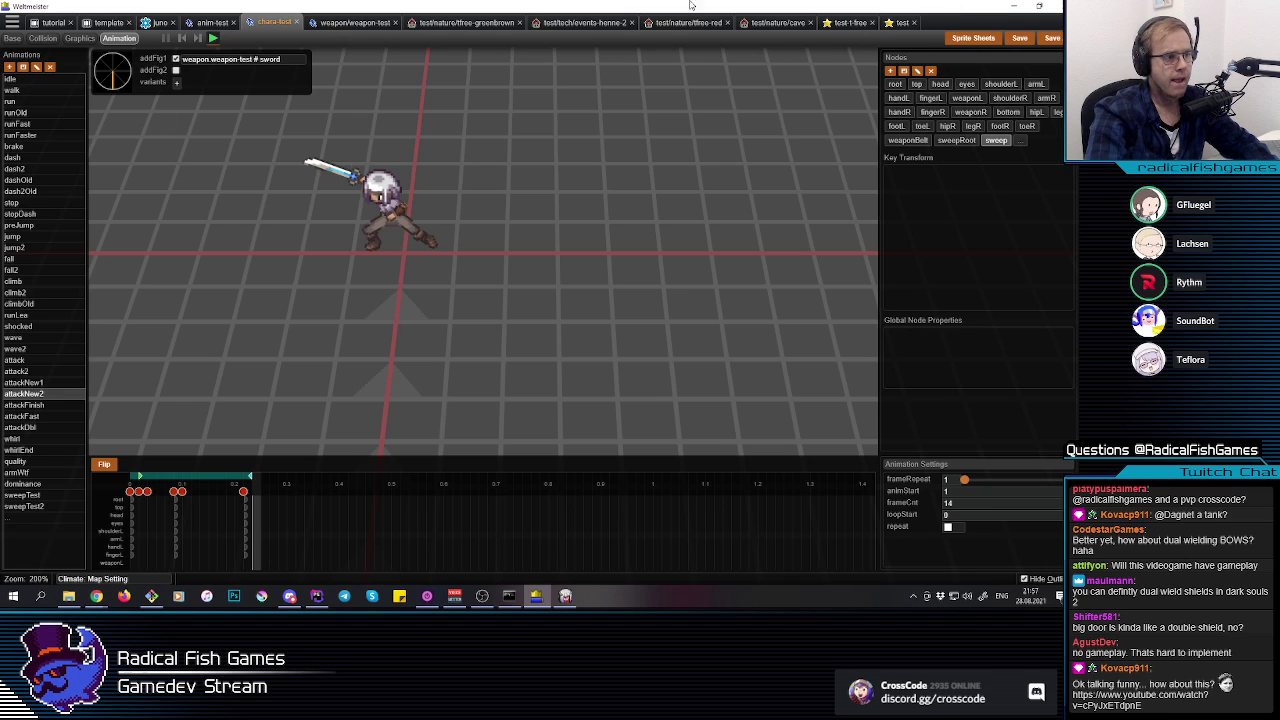
pyautogui.press('space')
pyautogui.press('space')
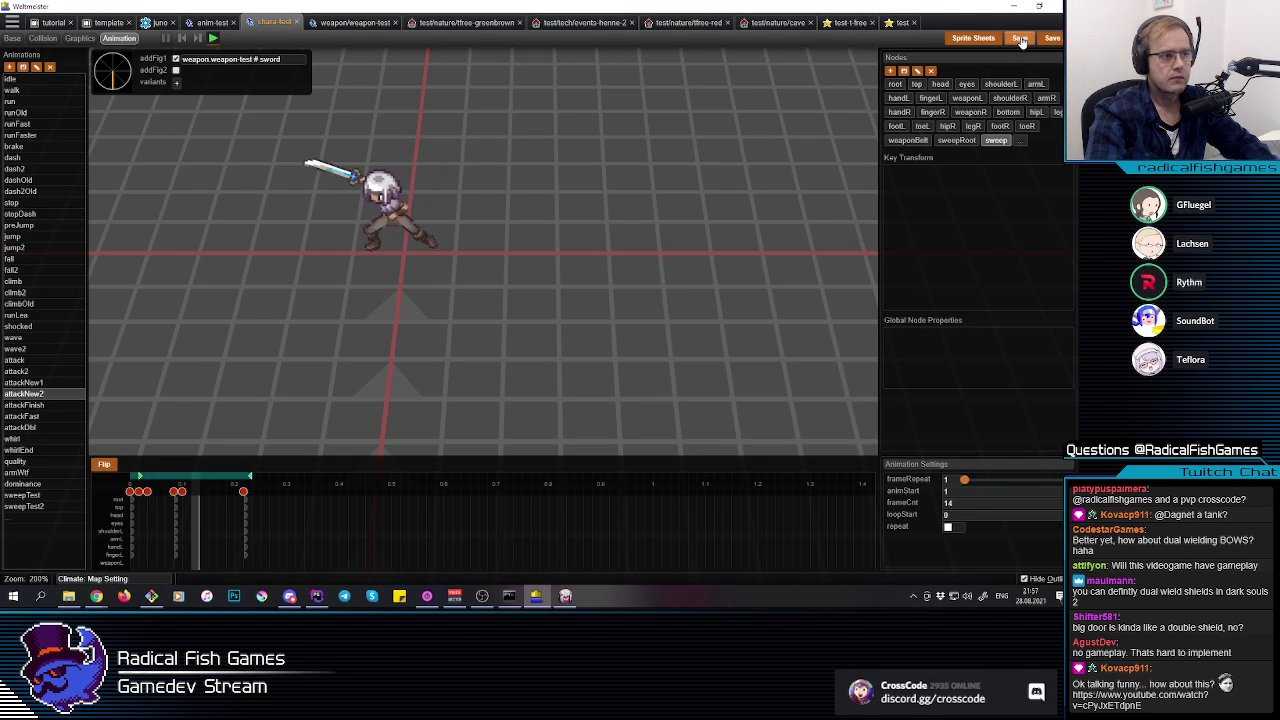
pyautogui.press('space')
pyautogui.press('space')
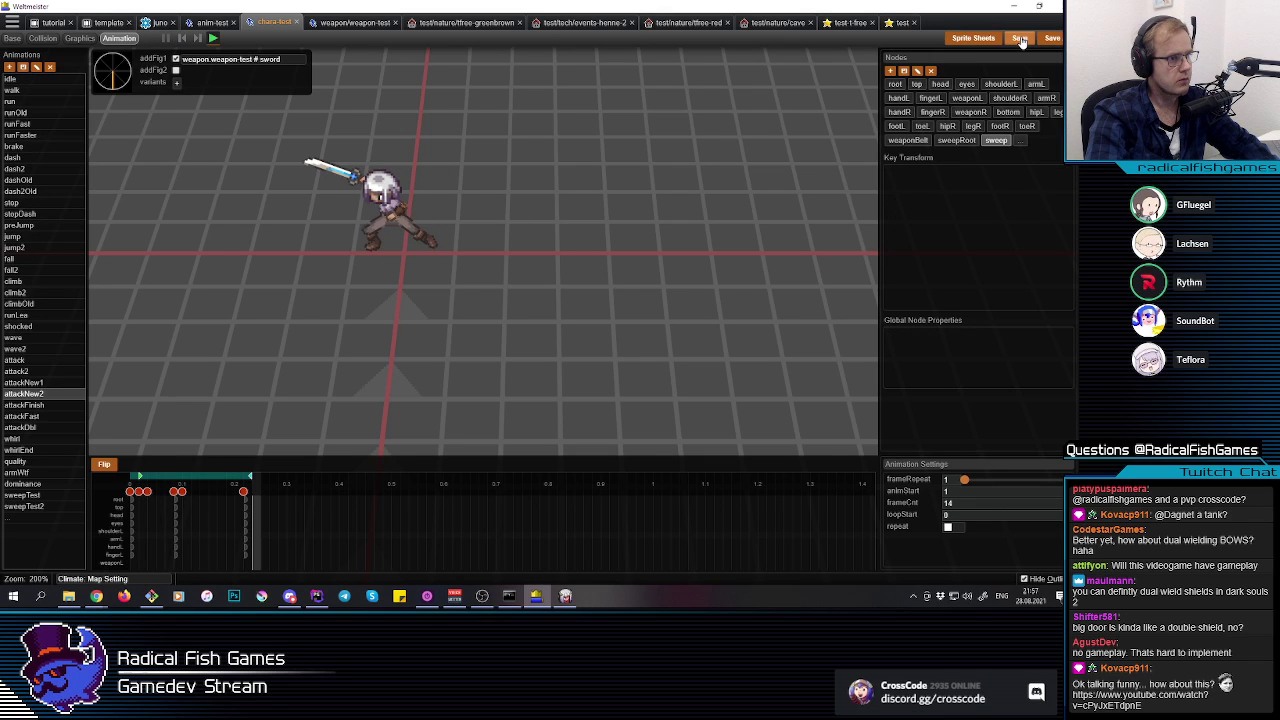
pyautogui.press('space')
pyautogui.press('space')
pyautogui.press('space')
pyautogui.press('space')
pyautogui.press('space')
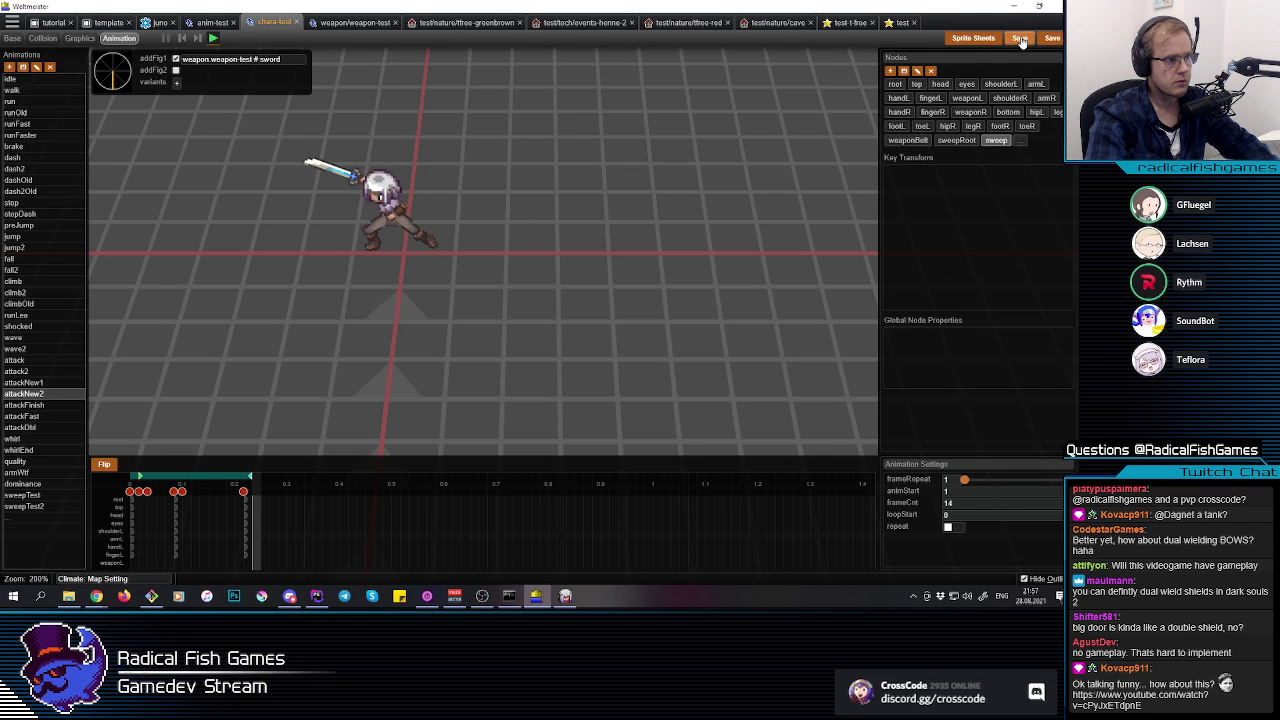
pyautogui.moveTo(569, 284); pyautogui.dragTo(277, 546, button='middle')
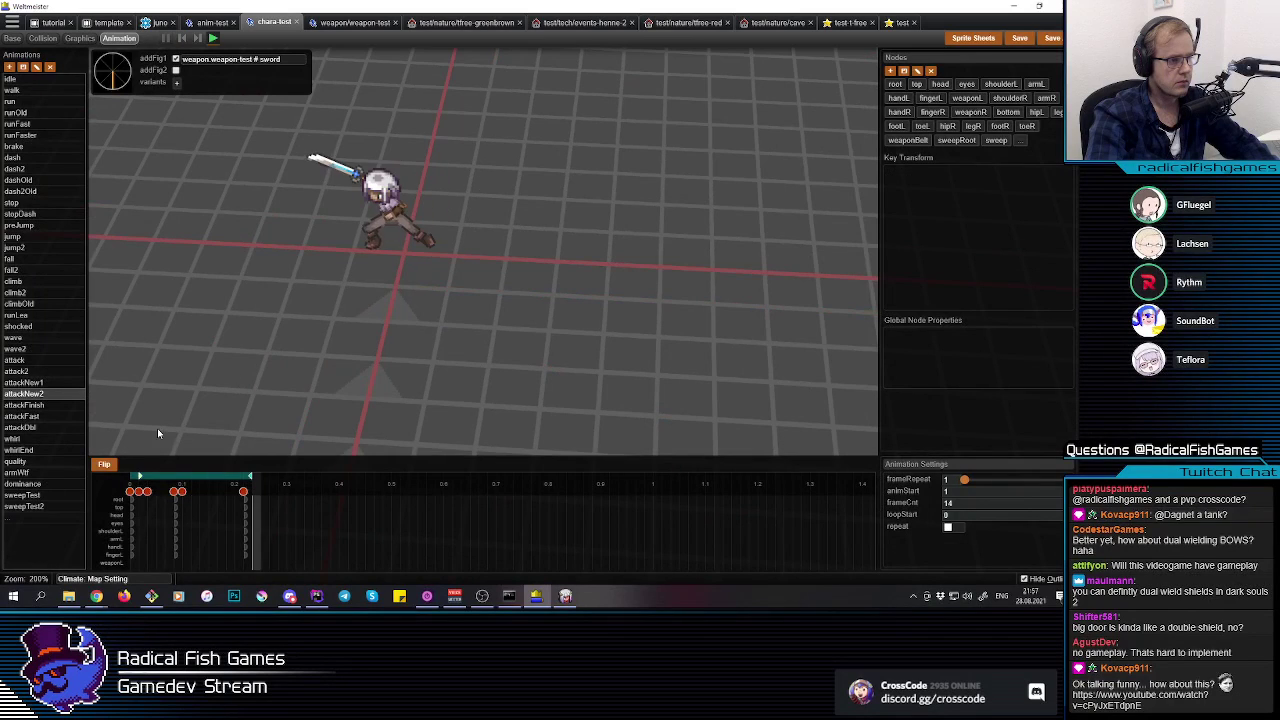
# Step: Open the juno file to view the sword weapon's actions and combo graph
pyautogui.click(211, 22)
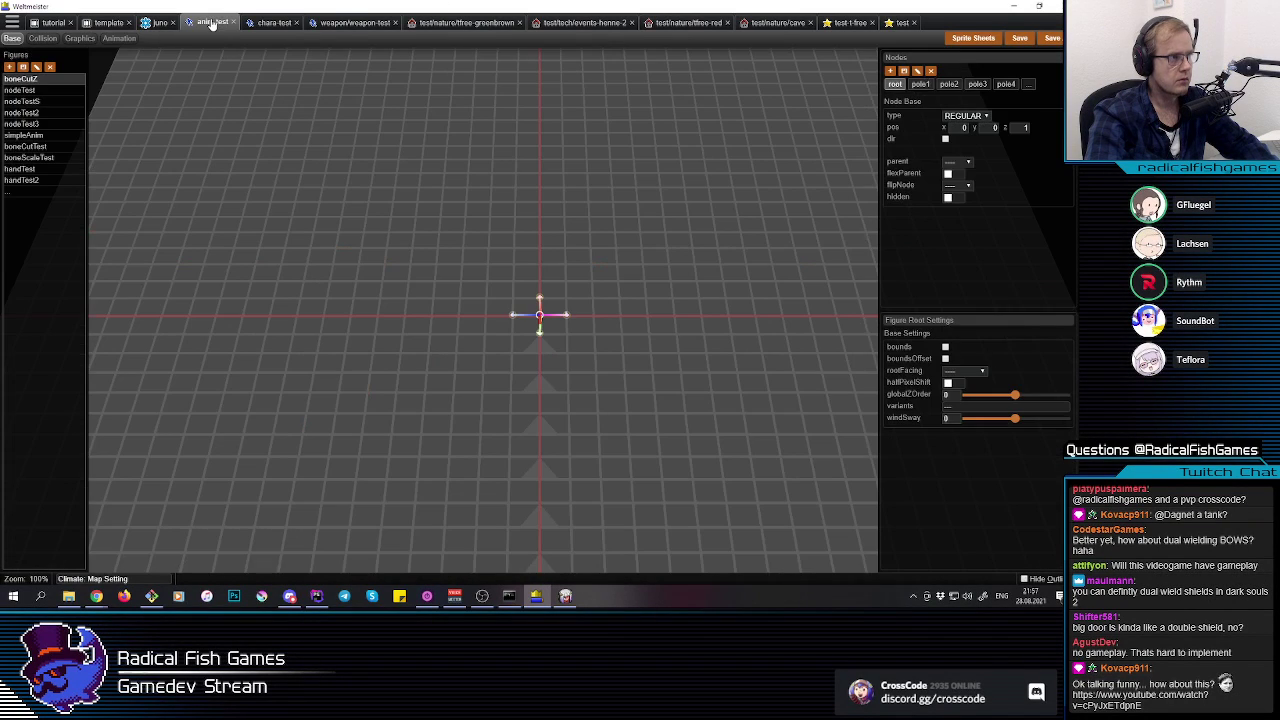
pyautogui.click(159, 22)
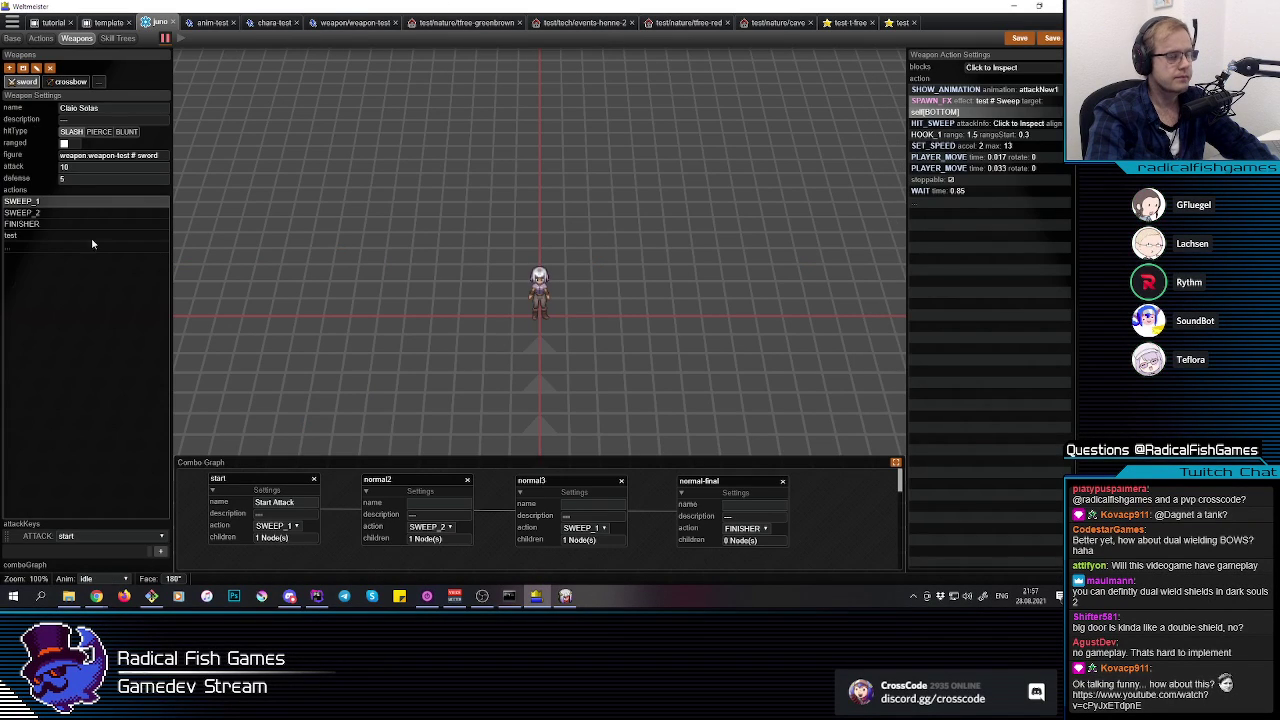
pyautogui.scroll(1, 571, 297)
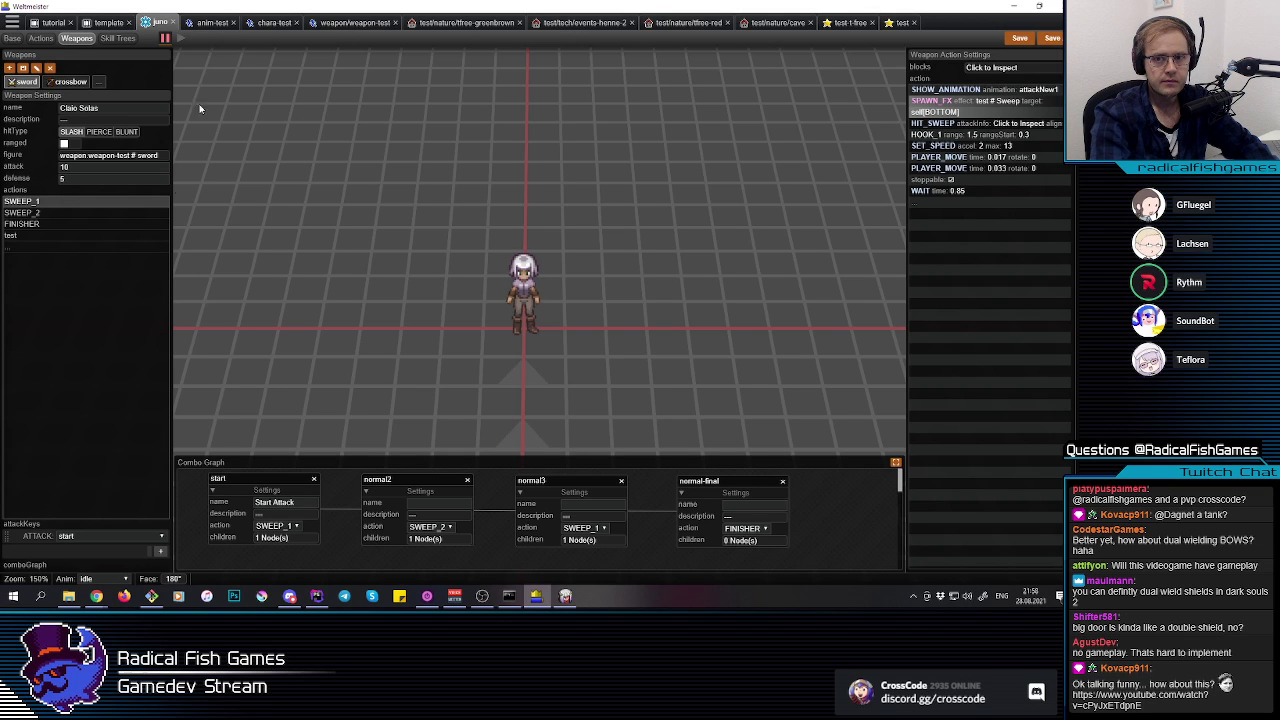
pyautogui.click(102, 22)
pyautogui.click(150, 22)
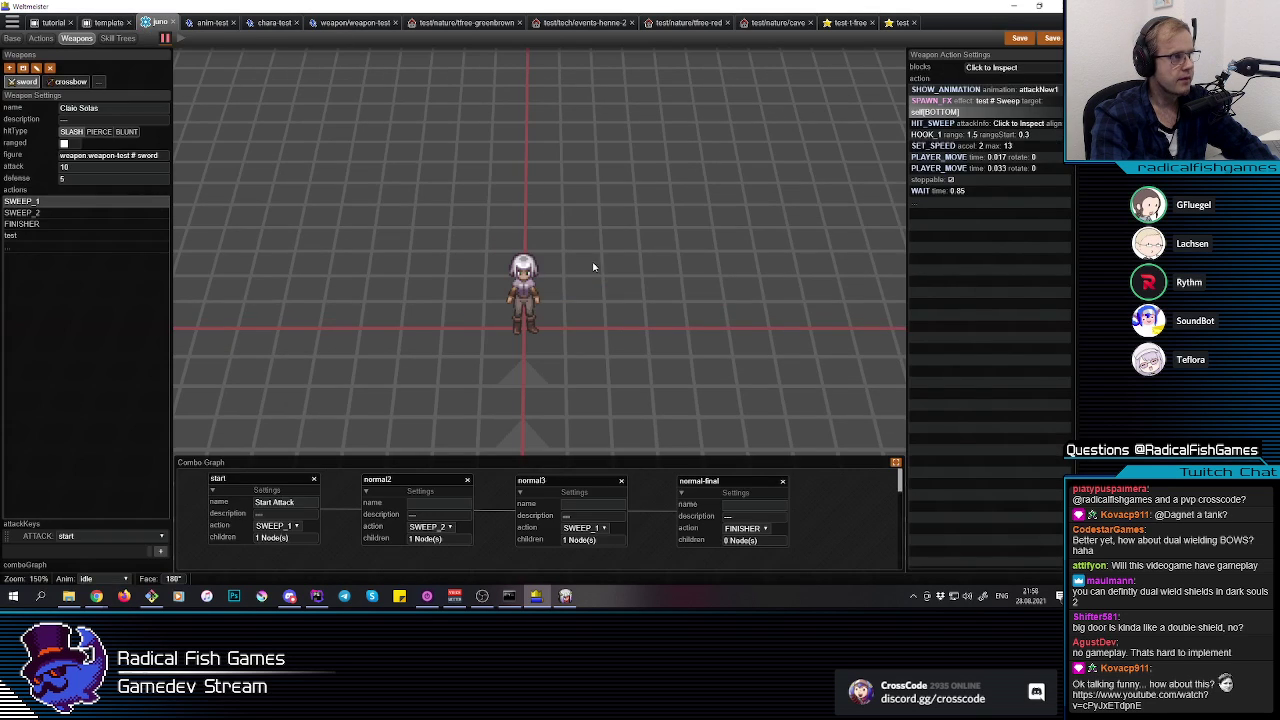
# Step: Switch to the Project Terra game and test the sword combo repeatedly while moving in different directions
pyautogui.hotkey('alt', 'Tab')
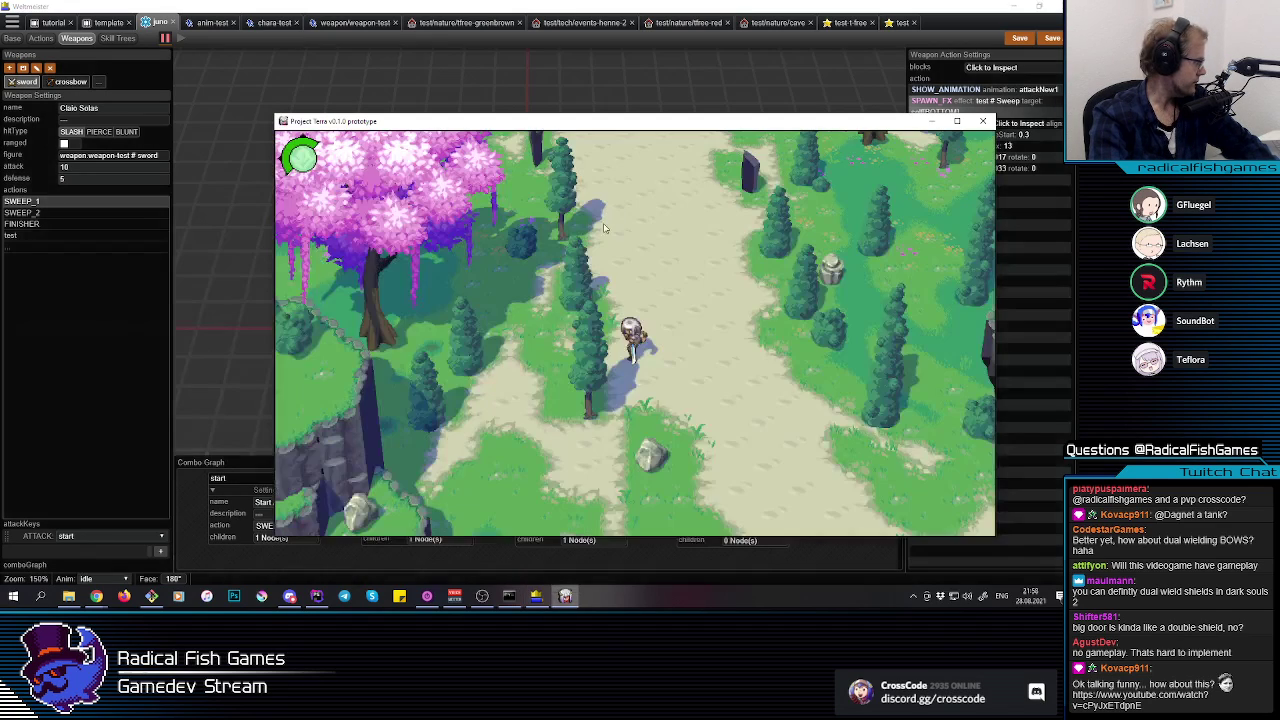
pyautogui.press('w')
pyautogui.click(701, 400)
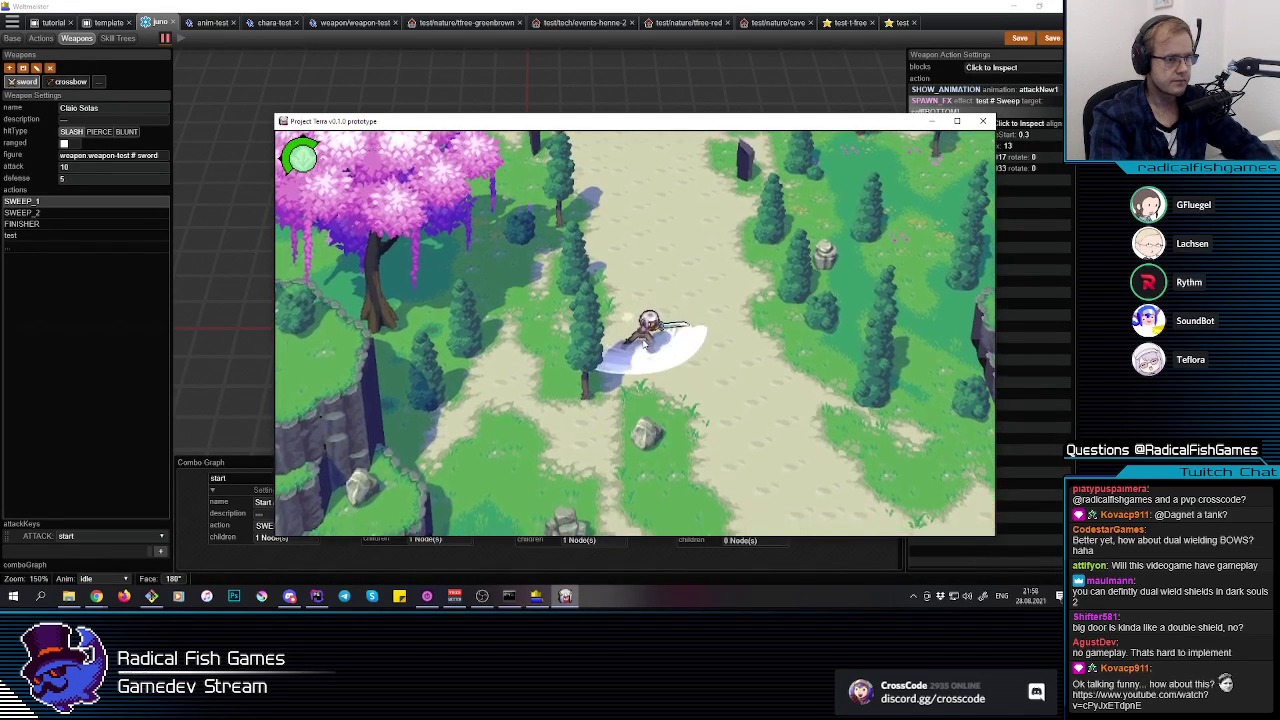
pyautogui.click(645, 346)
pyautogui.click(645, 347)
pyautogui.click(645, 347)
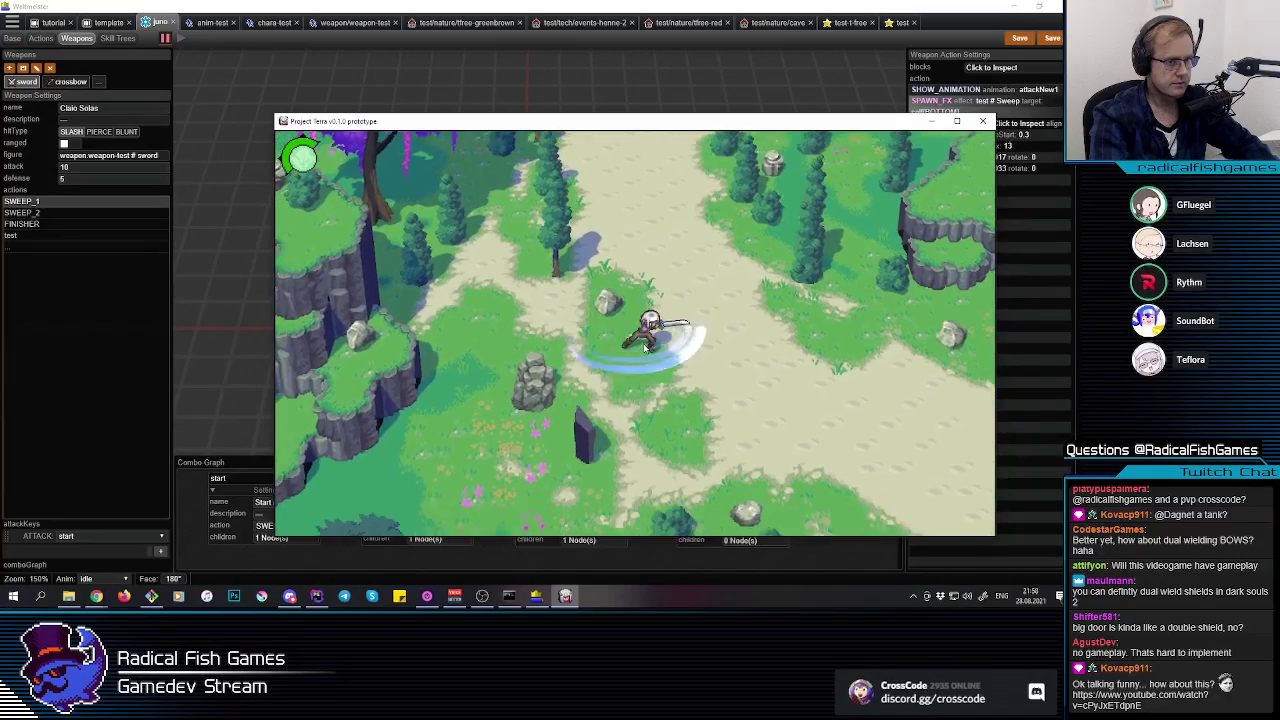
pyautogui.click(644, 348)
pyautogui.press('w')
pyautogui.press('d')
pyautogui.click(645, 345)
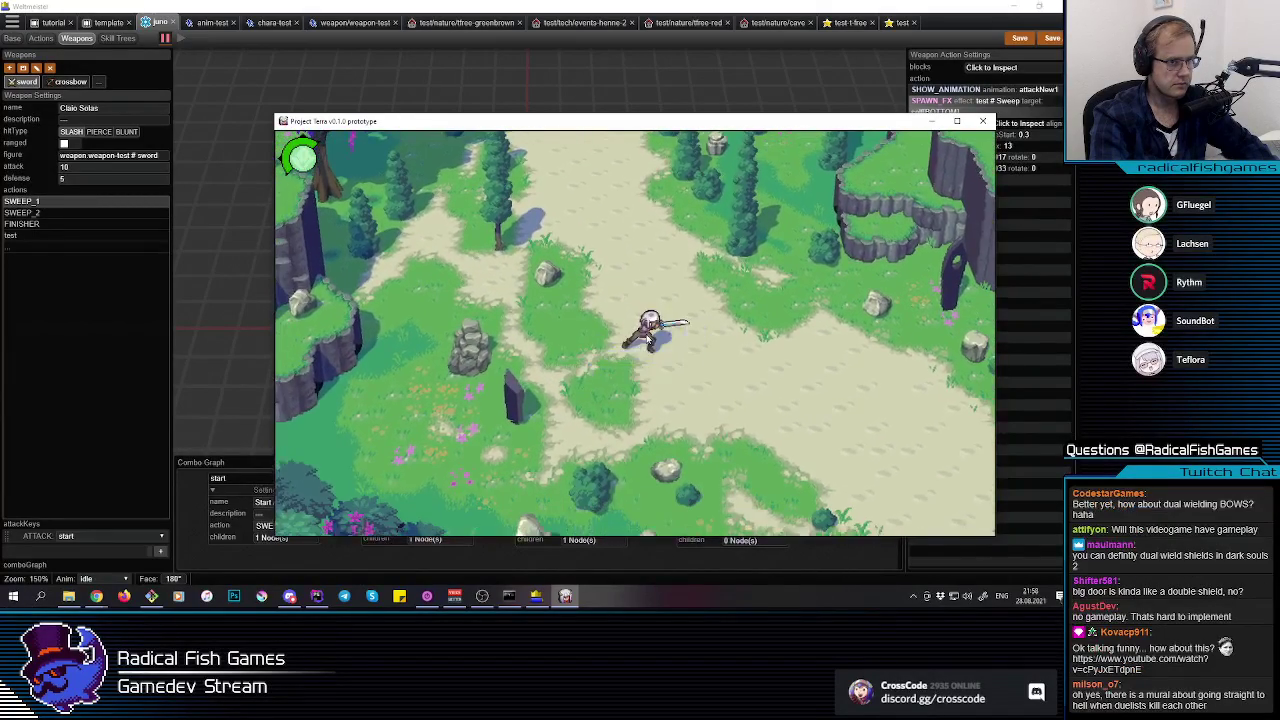
pyautogui.click(647, 340)
pyautogui.click(645, 340)
pyautogui.press('s')
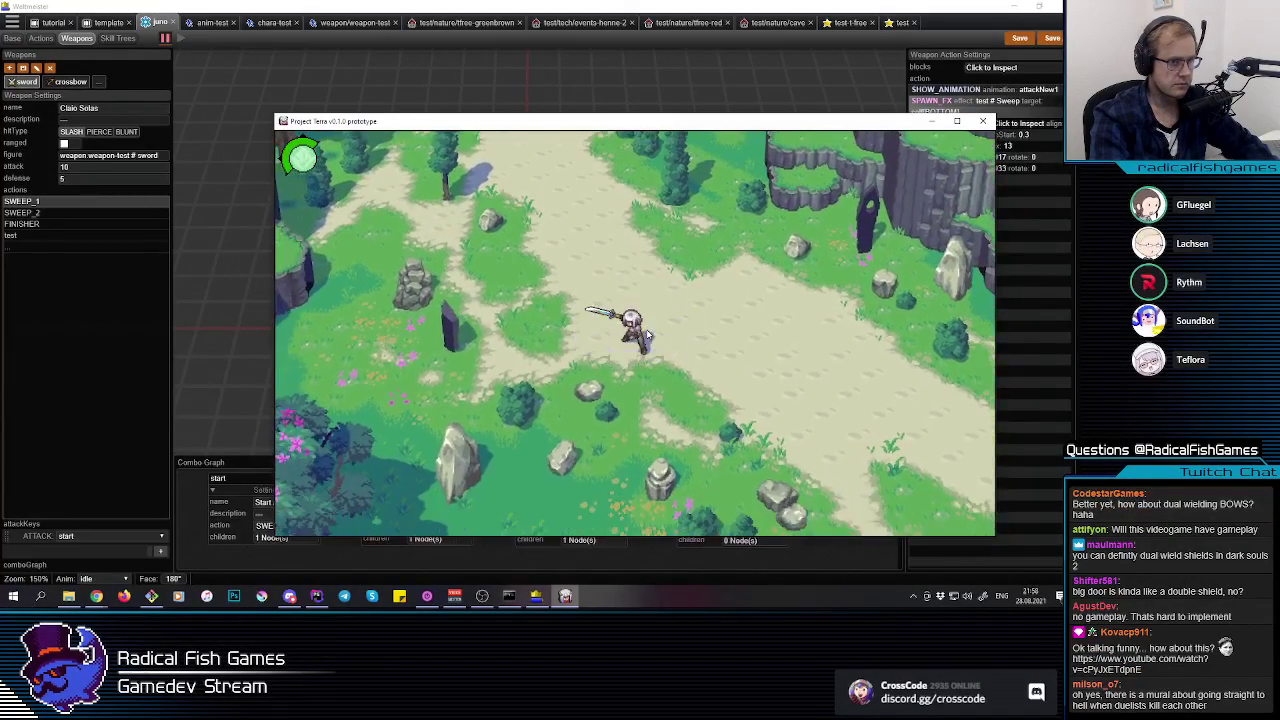
pyautogui.click(647, 335)
pyautogui.click(647, 335)
pyautogui.press('a')
pyautogui.click(647, 335)
pyautogui.click(647, 335)
pyautogui.press('w')
pyautogui.press('s')
pyautogui.click(647, 335)
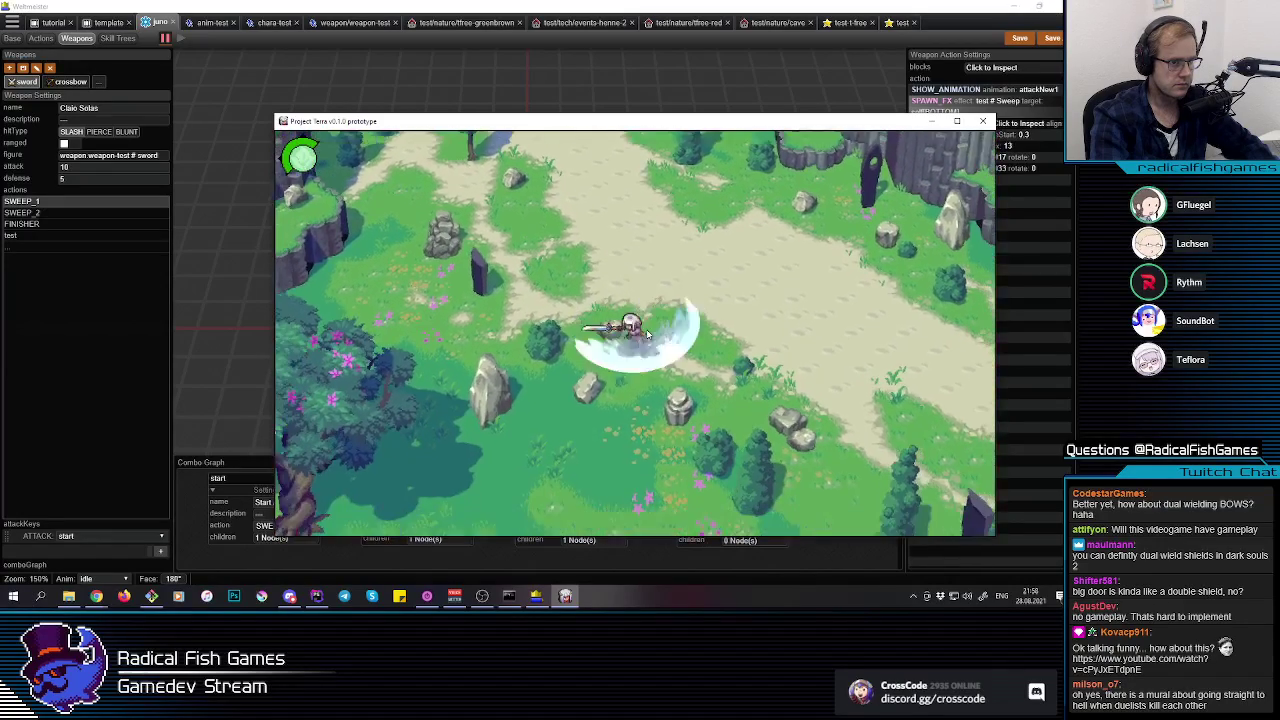
pyautogui.press('w')
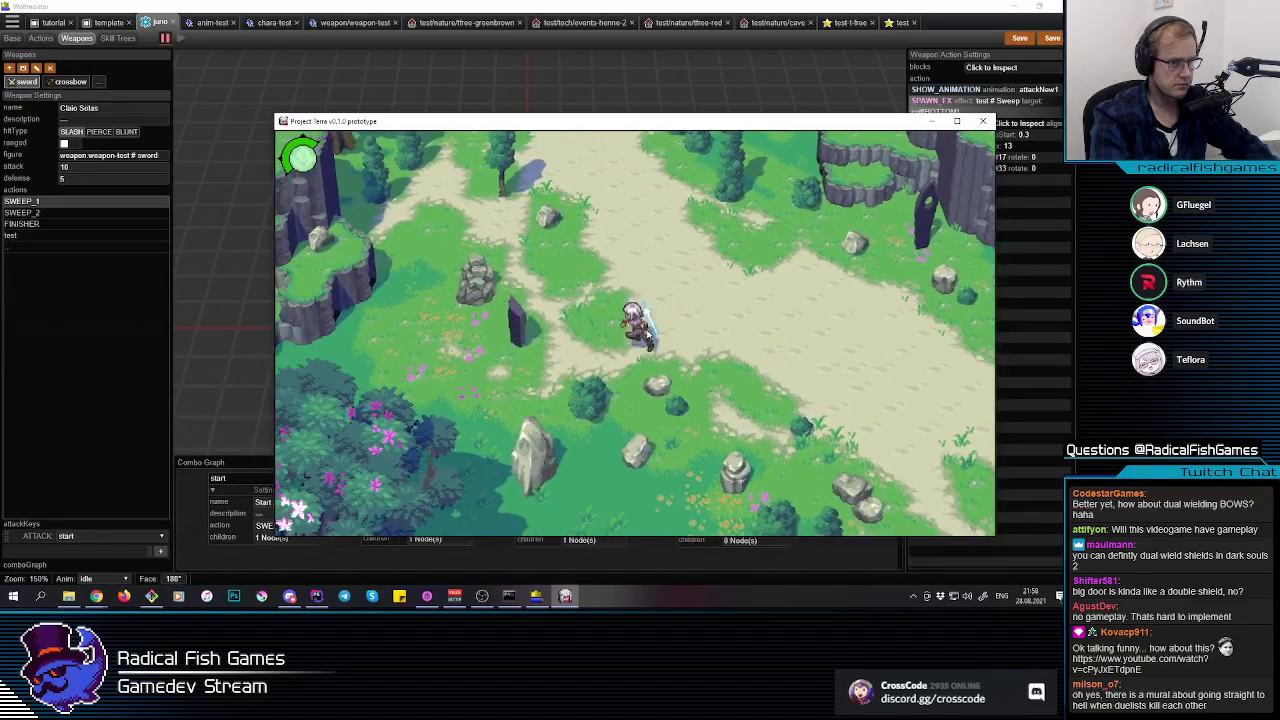
pyautogui.press('a')
pyautogui.click(648, 335)
pyautogui.press('d')
pyautogui.press('s')
pyautogui.click(648, 335)
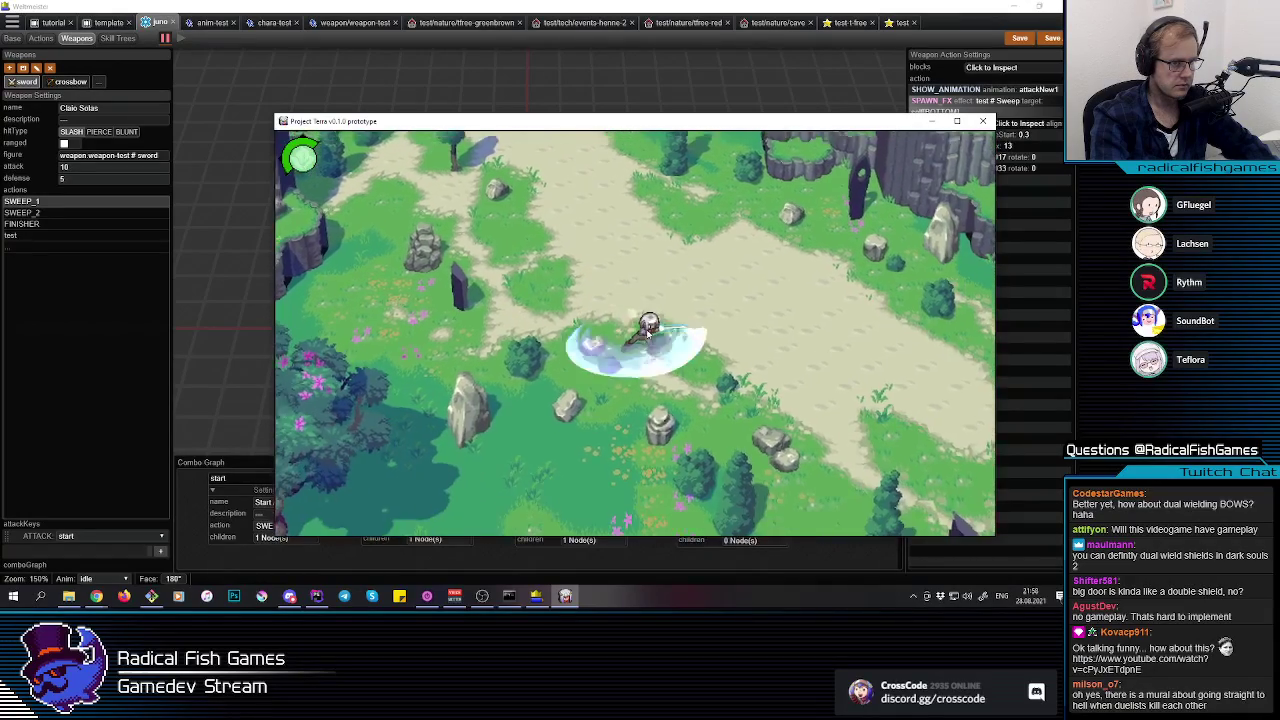
pyautogui.click(648, 335)
pyautogui.press('w')
pyautogui.press('d')
pyautogui.press('s')
pyautogui.click(648, 335)
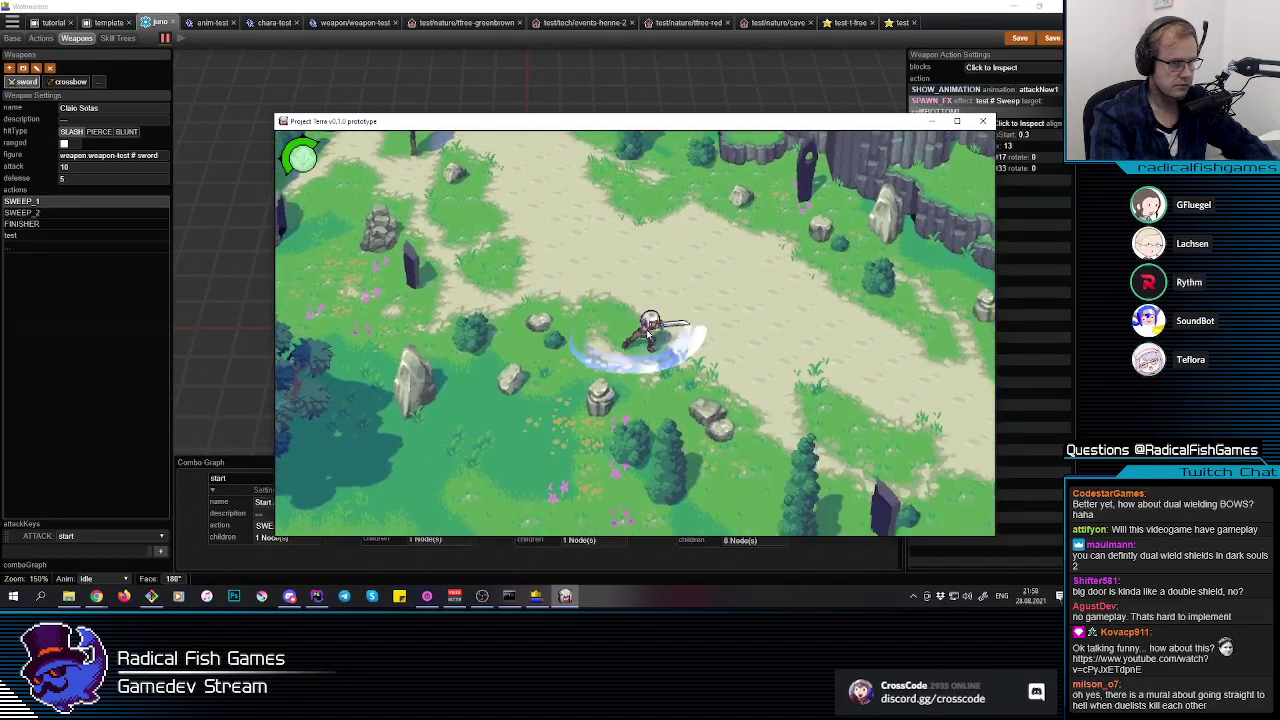
pyautogui.click(648, 335)
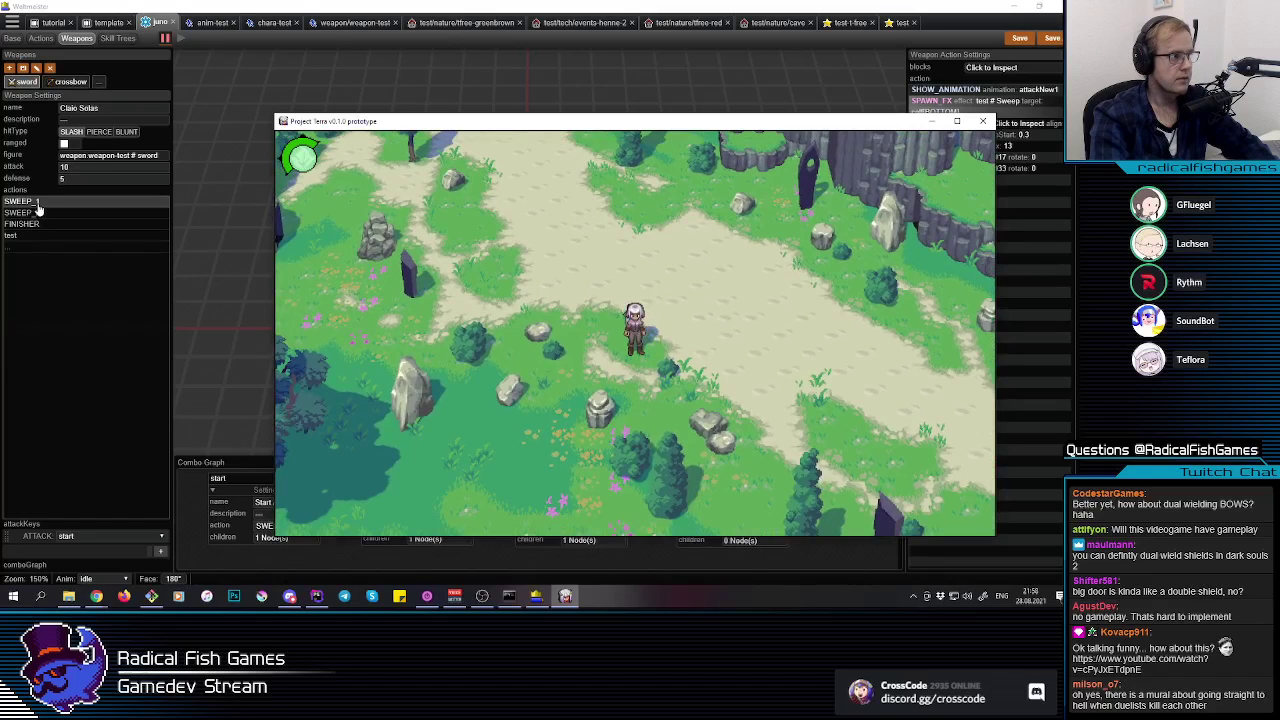
# Step: Set the SHOW_ANIMATION step of the sword's SWEEP_2 action to attackNew2 and save the juno file
pyautogui.click(40, 204)
pyautogui.click(38, 213)
pyautogui.click(990, 102)
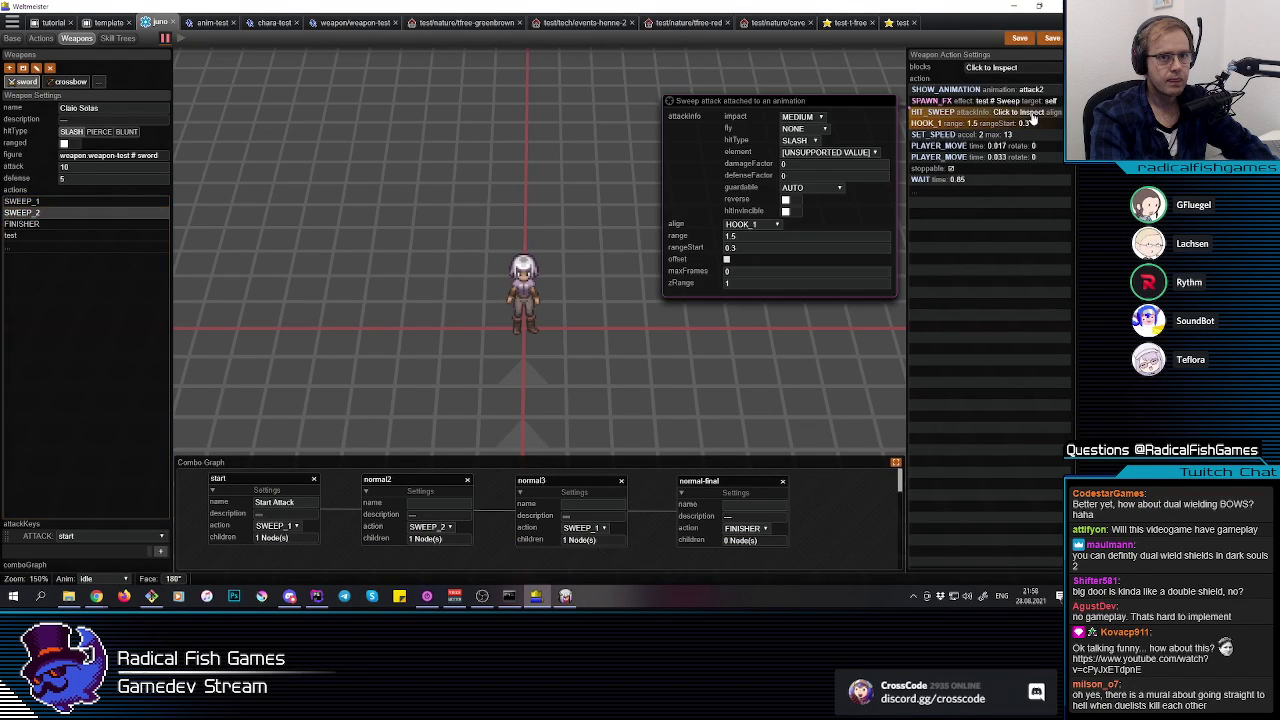
pyautogui.click(752, 118)
pyautogui.click(760, 127)
pyautogui.click(758, 108)
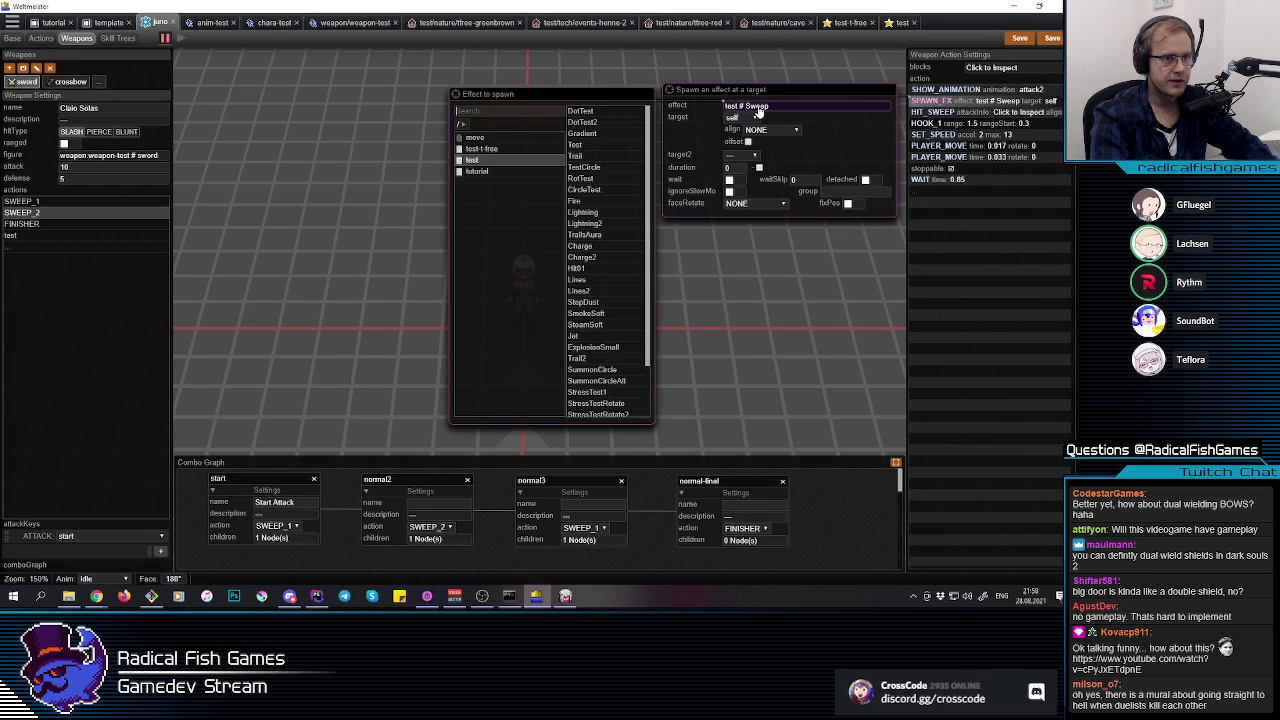
pyautogui.click(1030, 90)
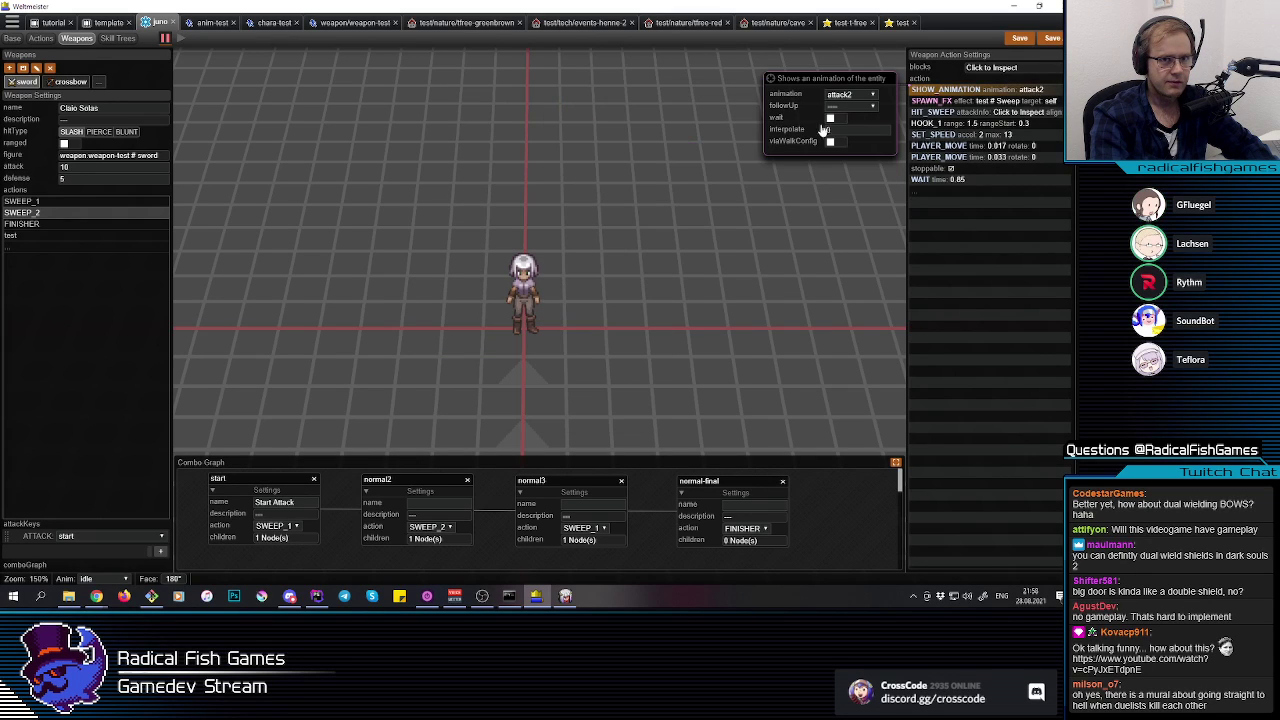
pyautogui.click(850, 94)
pyautogui.click(846, 207)
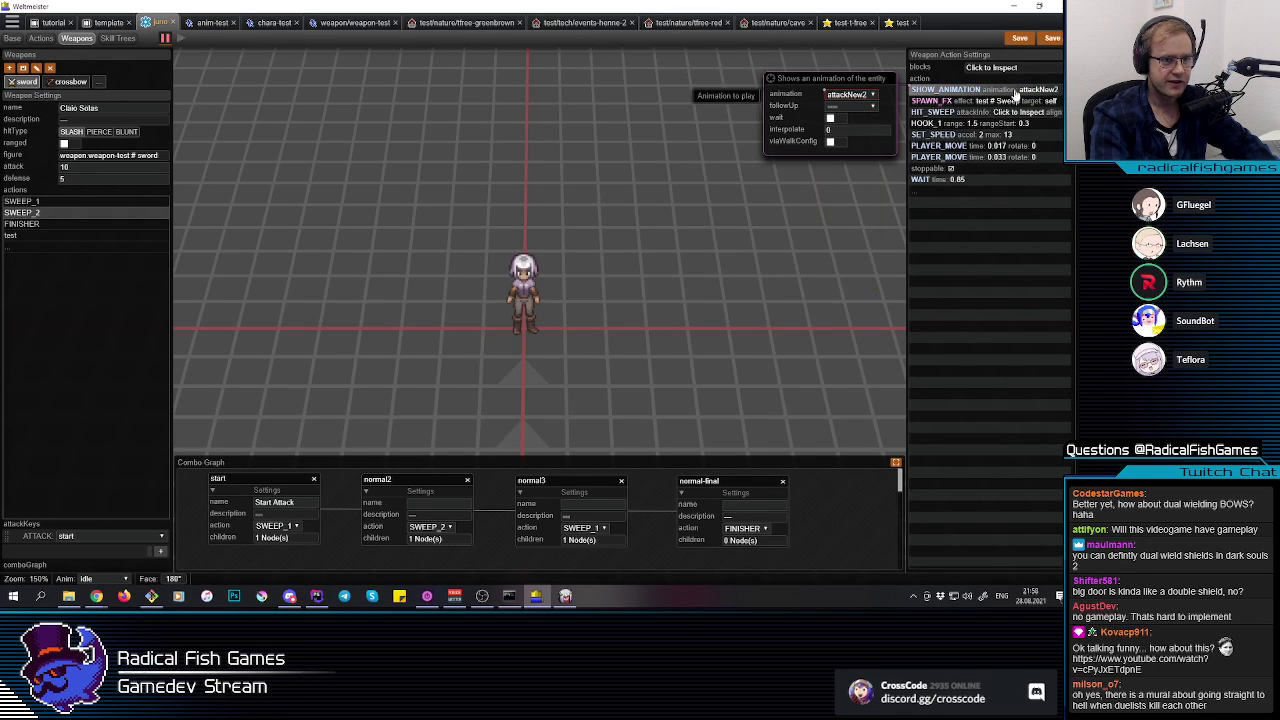
pyautogui.click(1019, 38)
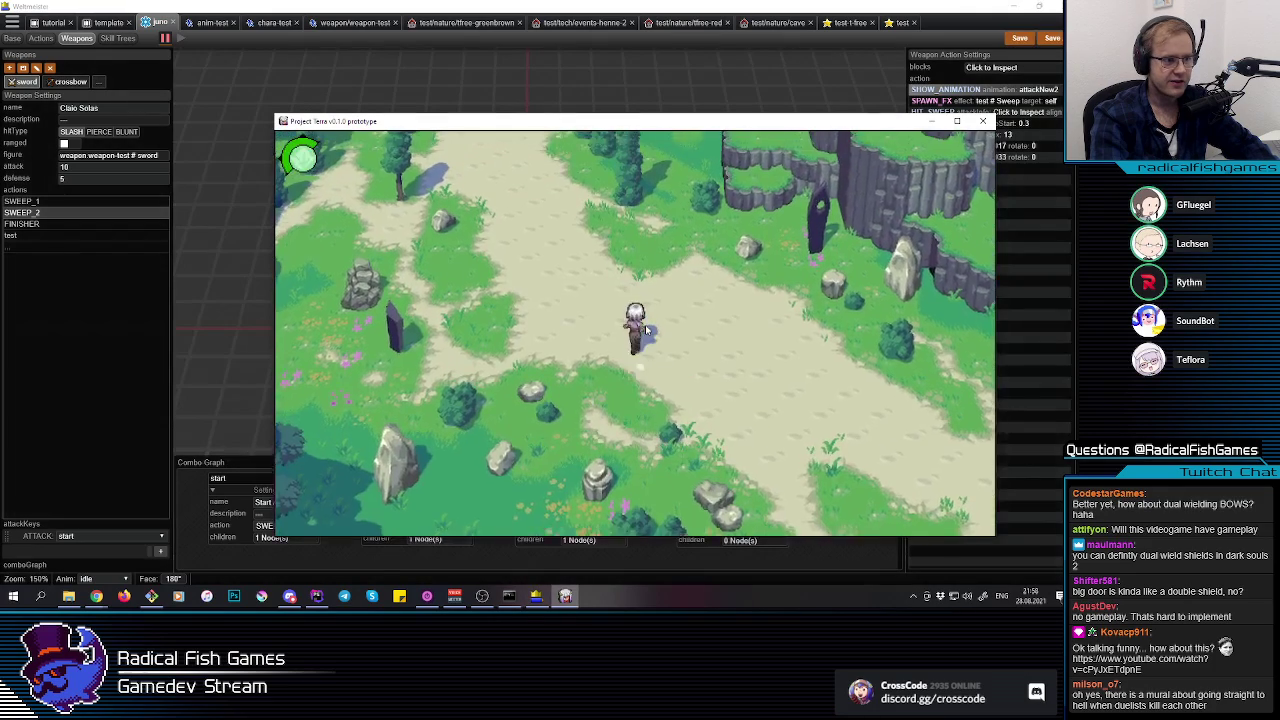
# Step: Test the sword combo with the updated SWEEP_2 action in the Project Terra game
pyautogui.click(650, 342)
pyautogui.click(650, 342)
pyautogui.click(650, 342)
pyautogui.click(650, 342)
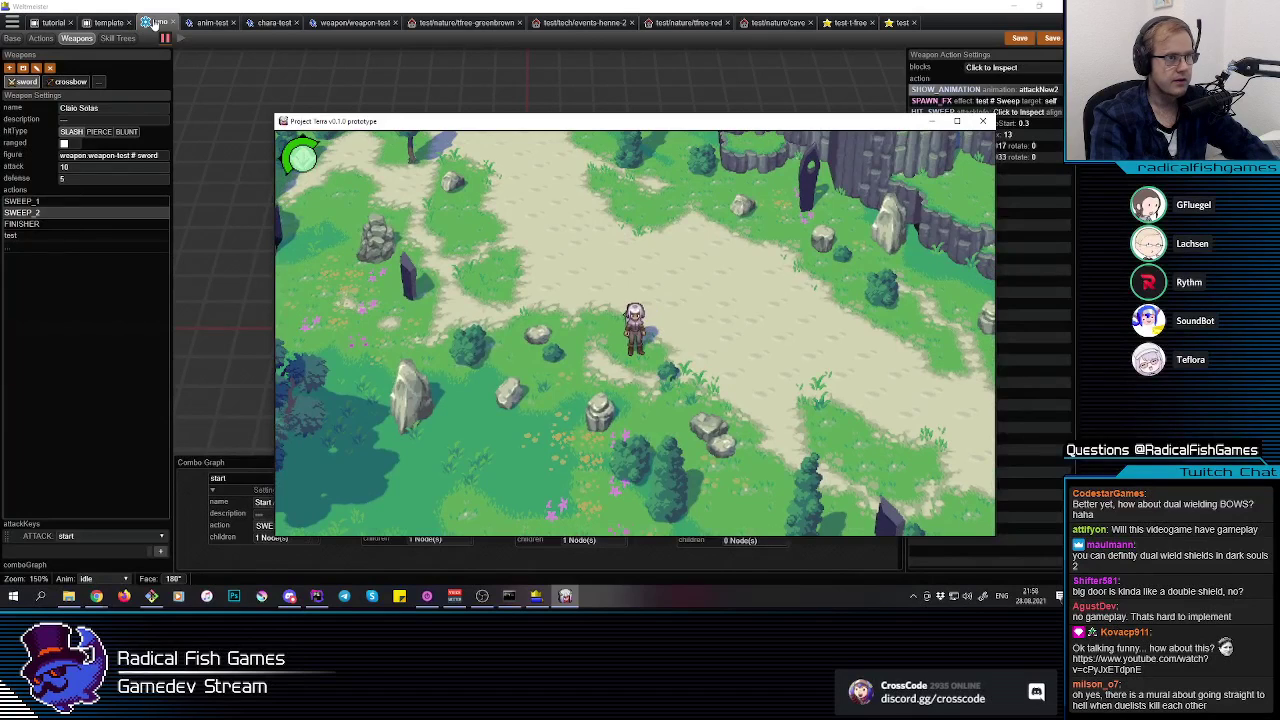
# Step: In chara-test, add a HOOK_1 hook with its change set to FIXED on the frame 1 keyframe of attackNew2
pyautogui.click(155, 23)
pyautogui.click(209, 23)
pyautogui.click(273, 23)
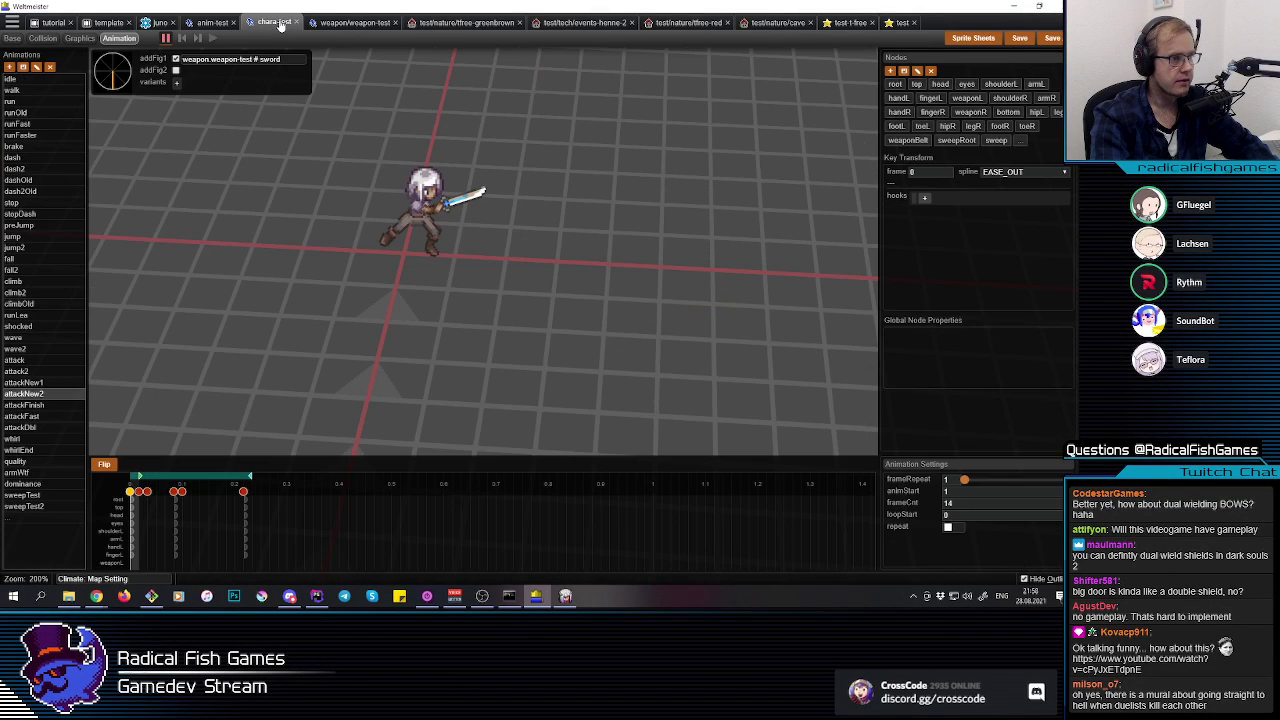
pyautogui.click(143, 533)
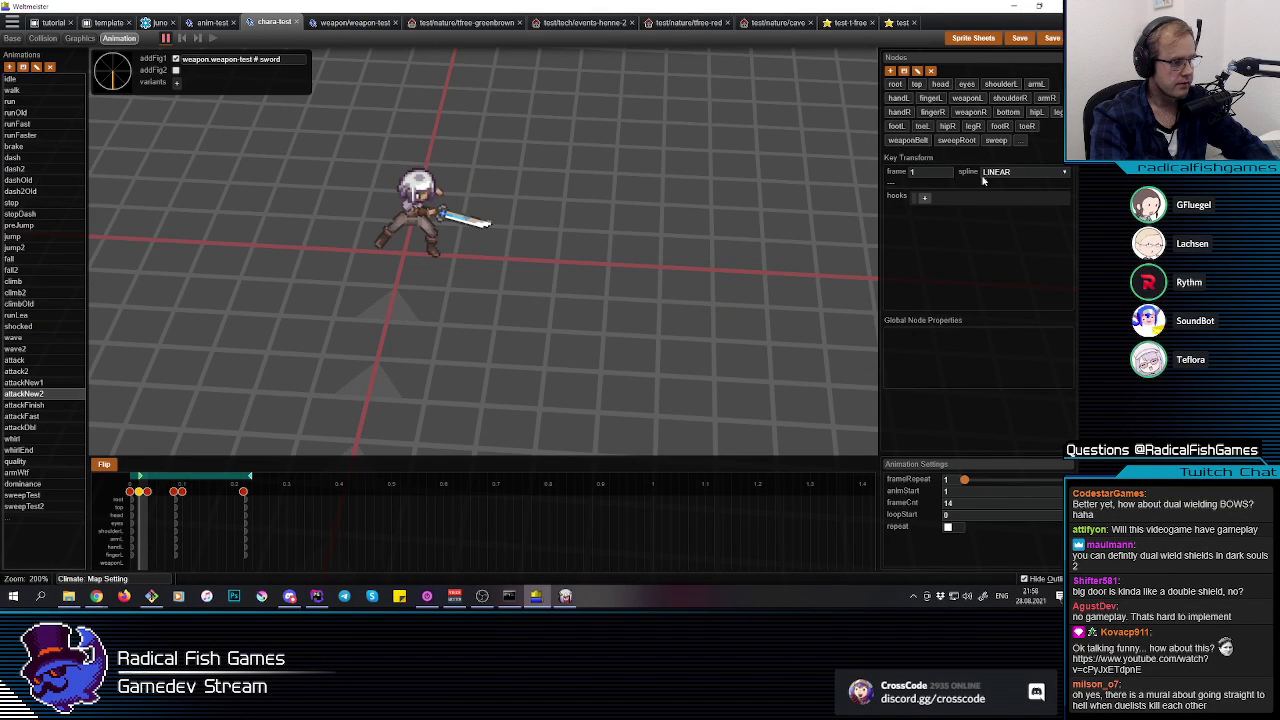
pyautogui.click(925, 199)
pyautogui.click(945, 198)
pyautogui.click(957, 198)
pyautogui.click(1025, 198)
pyautogui.click(1023, 218)
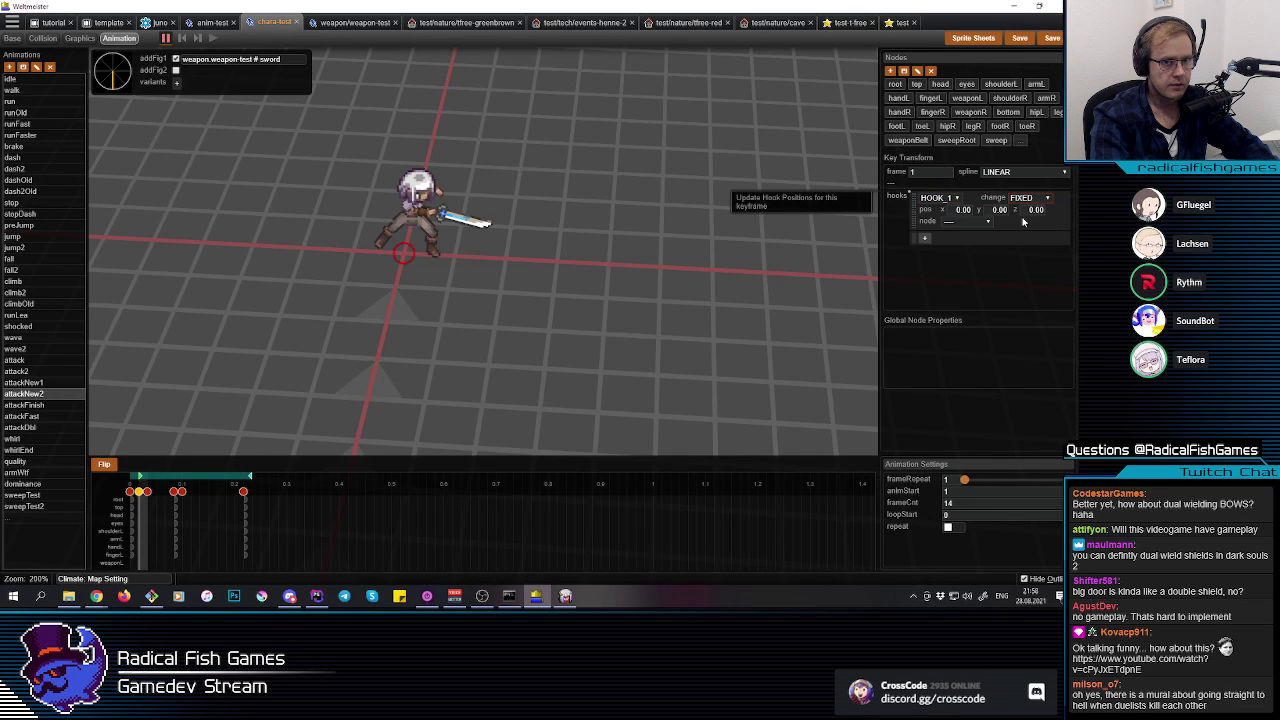
# Step: Attach attackNew2's HOOK_1 to the sweep node, set its y position to -1.00, and save the chara-test file
pyautogui.press('Up')
pyautogui.press('Up')
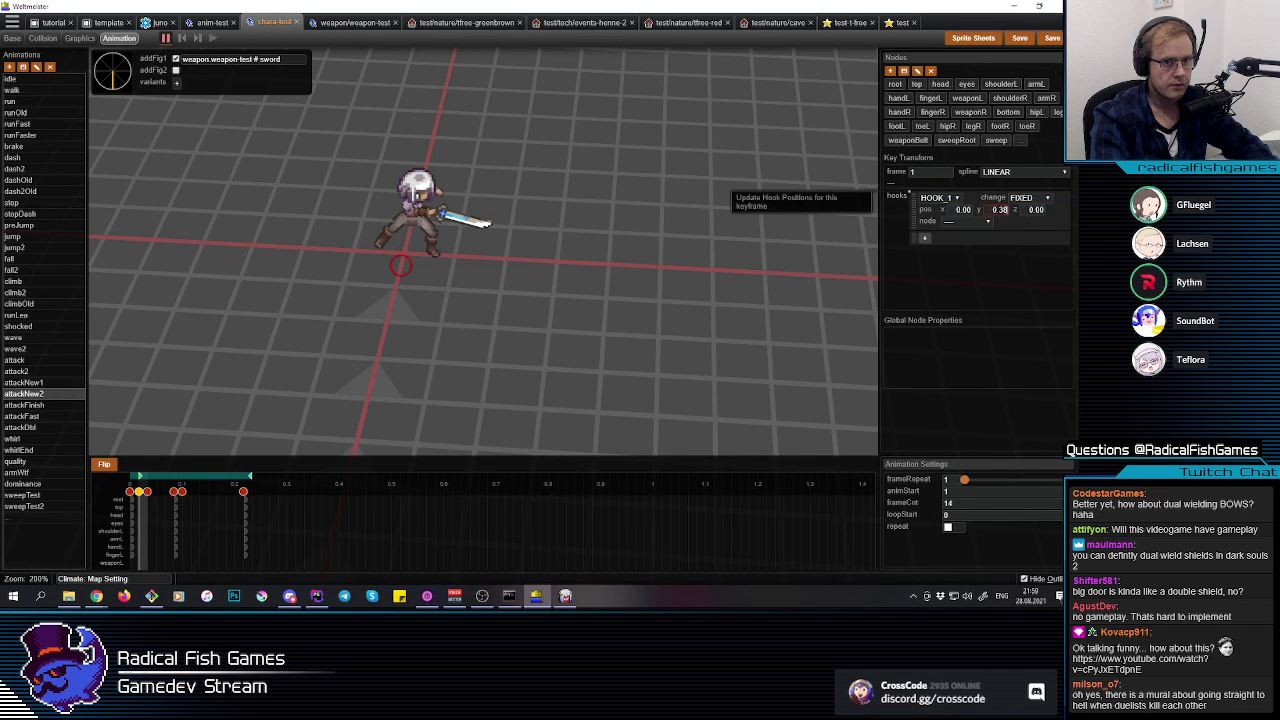
pyautogui.click(986, 222)
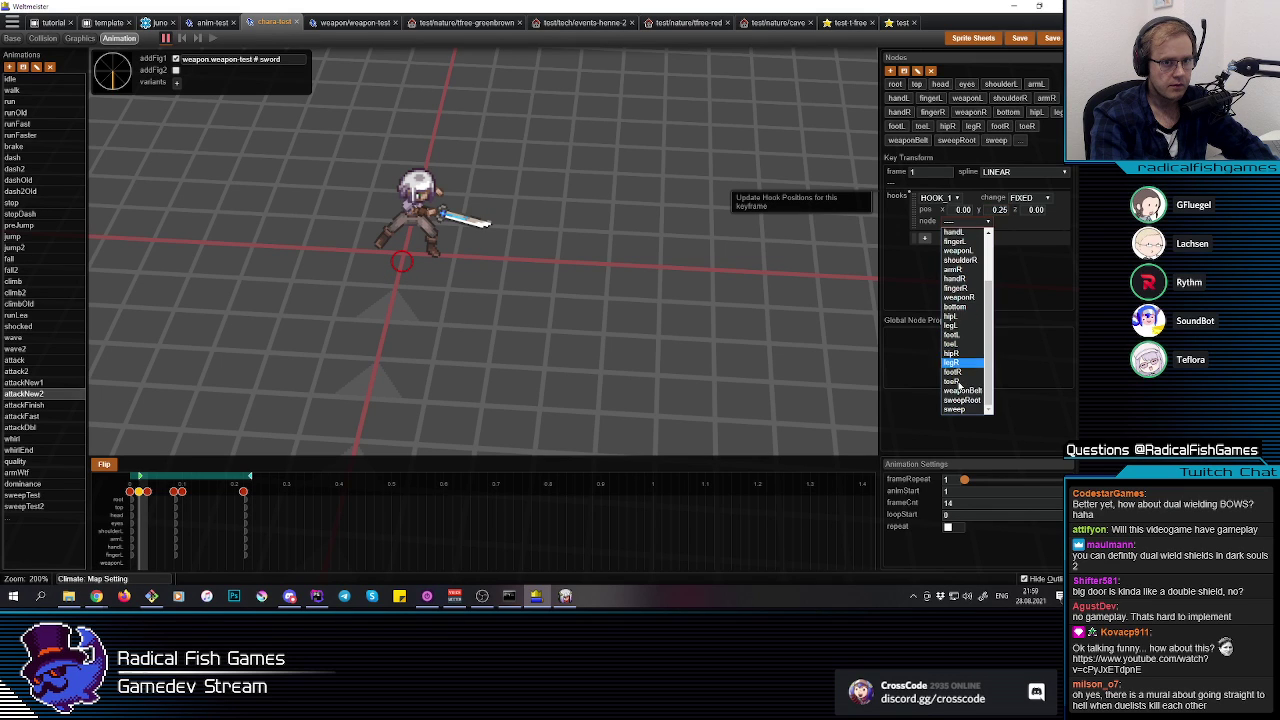
pyautogui.click(960, 404)
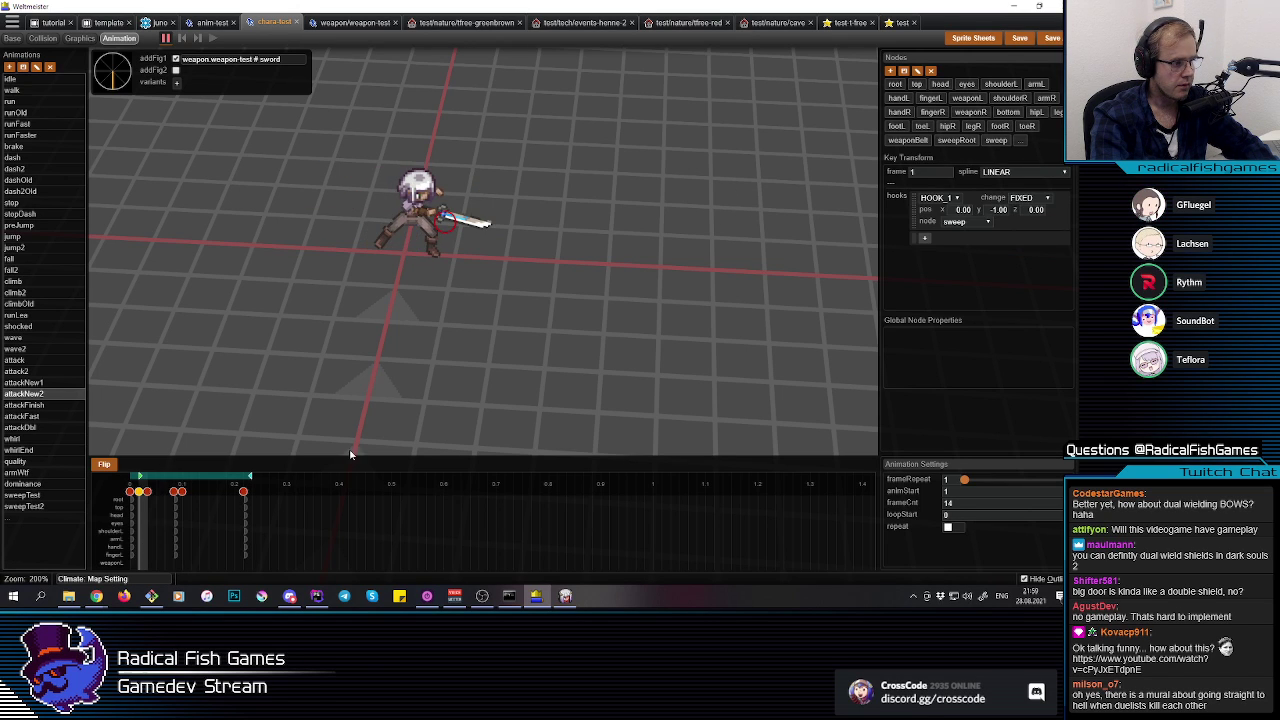
pyautogui.click(1007, 205)
pyautogui.click(1028, 229)
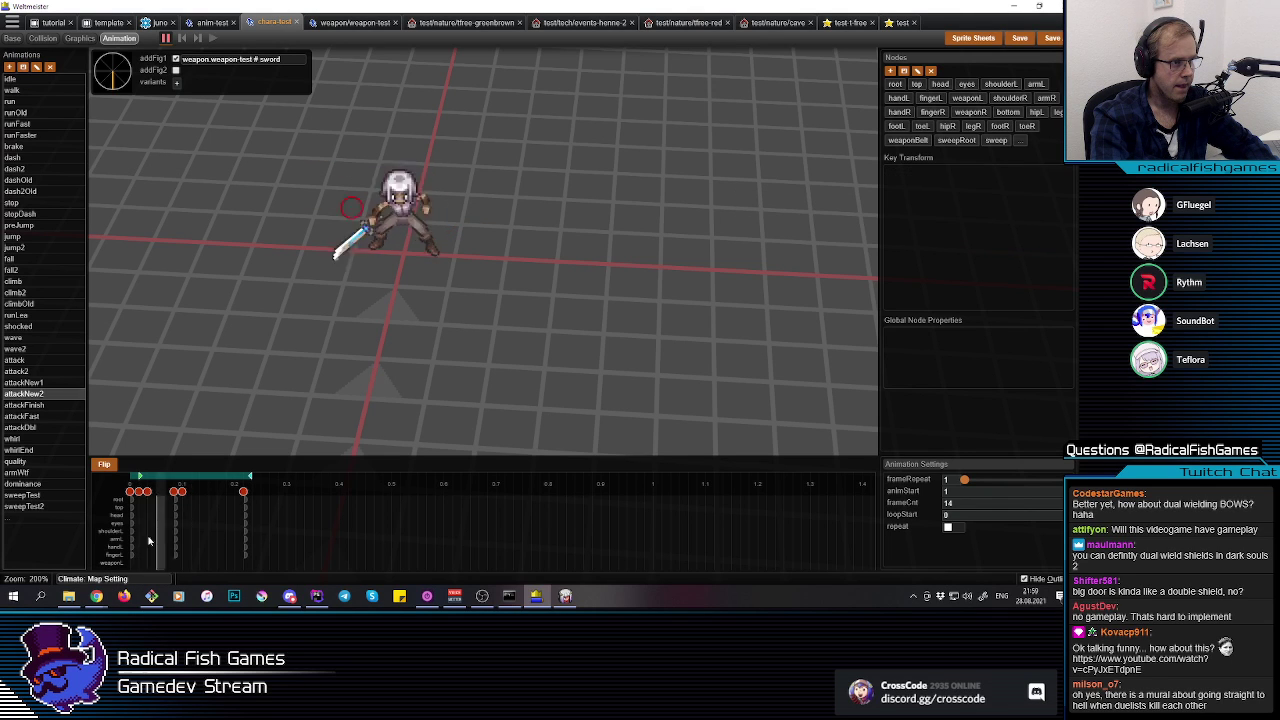
pyautogui.click(1019, 38)
# Step: Switch to the Project Terra game and test the sword combo with attackNew2's new hook while running and changing direction
pyautogui.hotkey('alt', 'Tab')
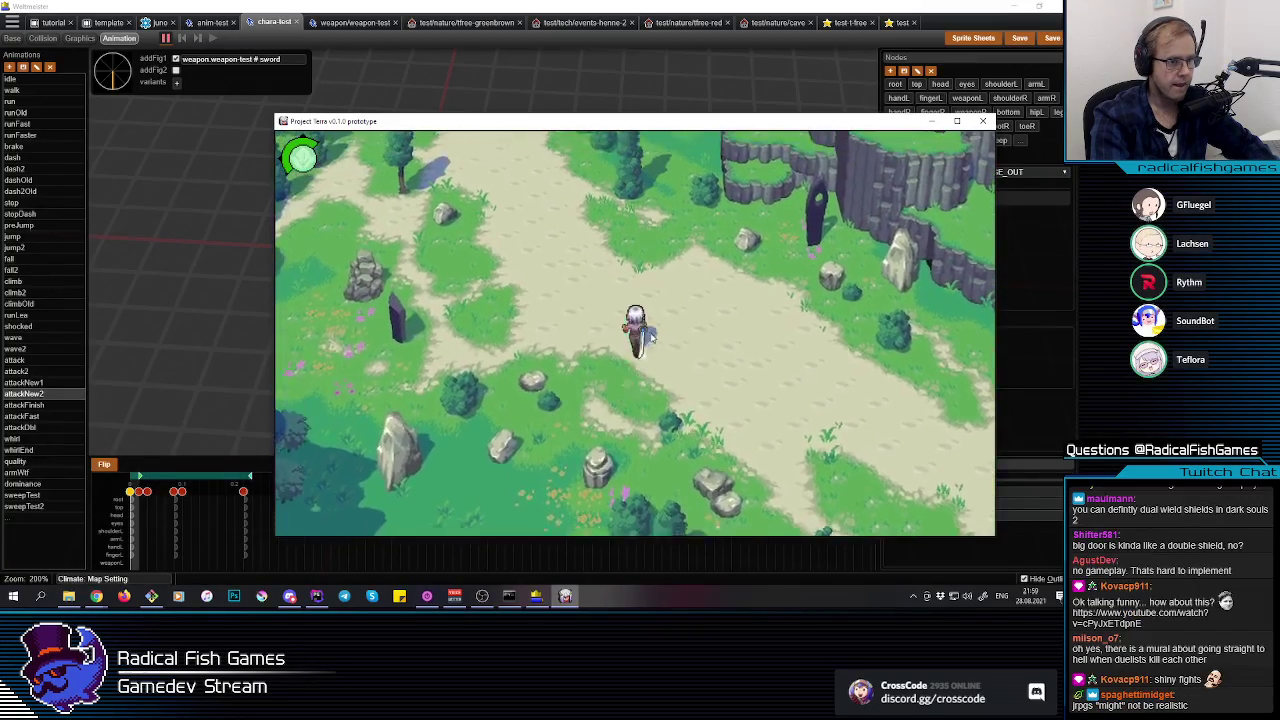
pyautogui.press('s')
pyautogui.click(648, 336)
pyautogui.press('w')
pyautogui.click(642, 332)
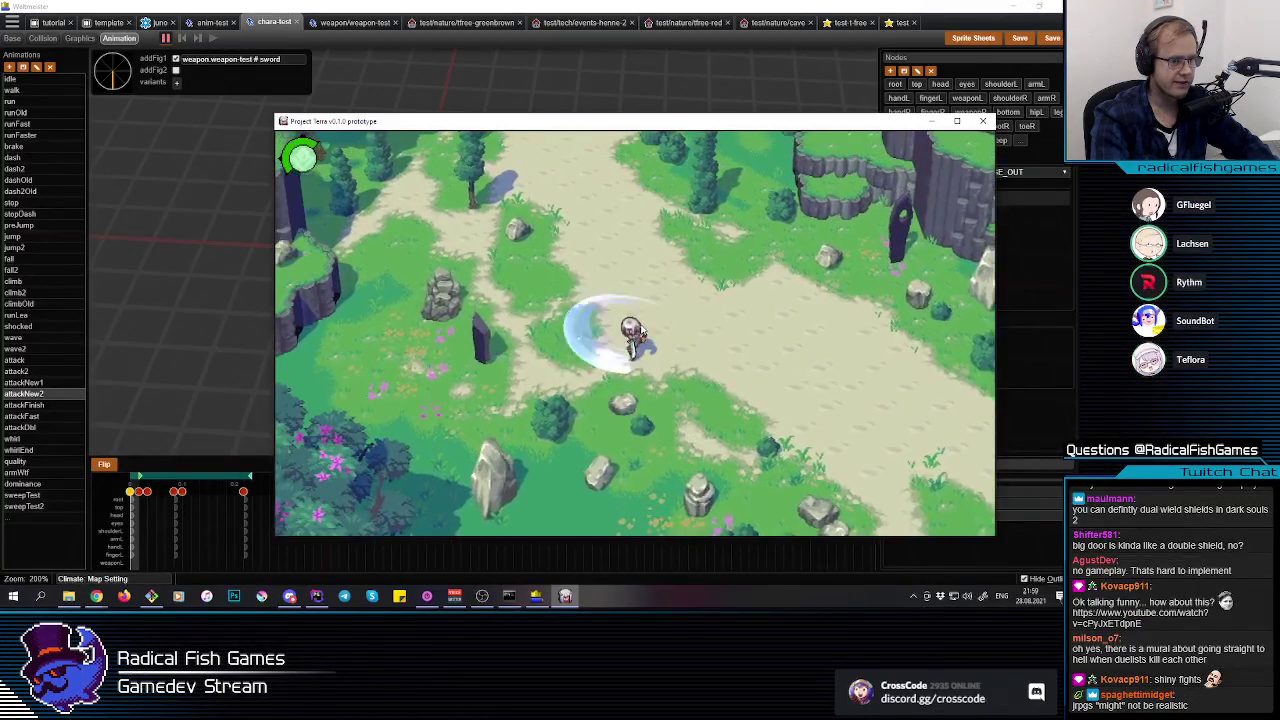
pyautogui.click(642, 332)
pyautogui.click(642, 332)
pyautogui.press('w')
pyautogui.press('d')
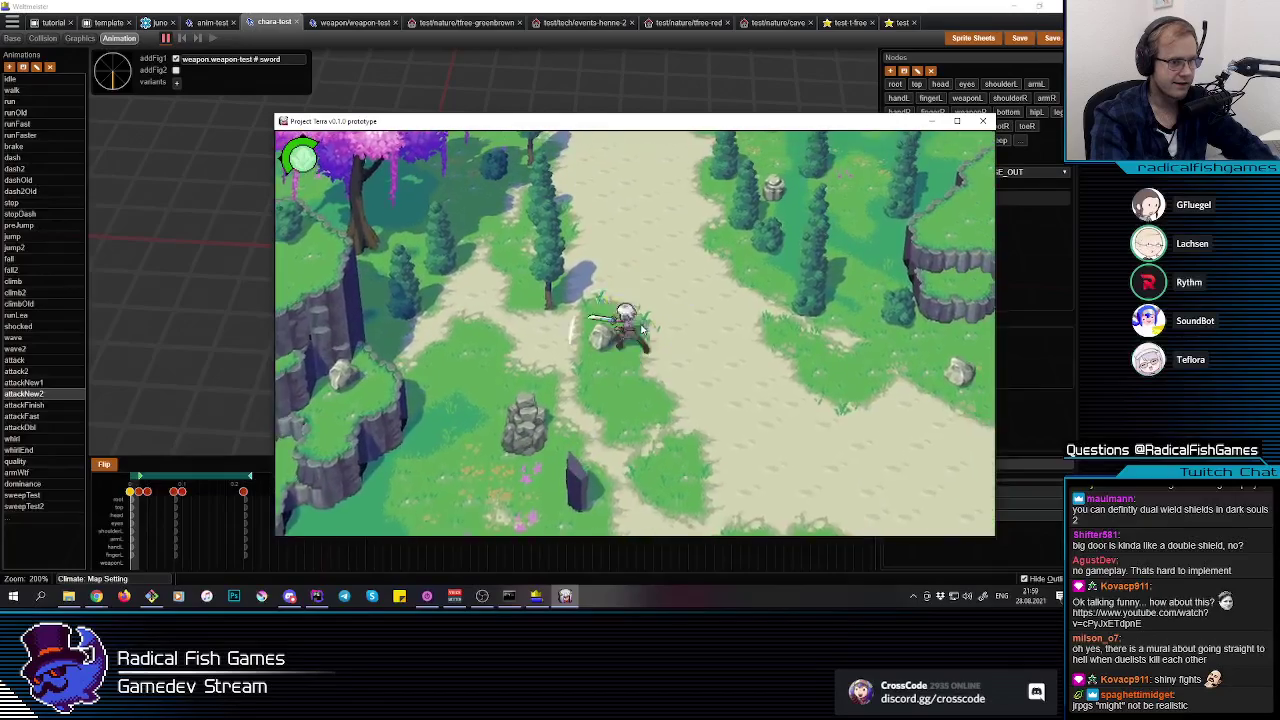
pyautogui.click(642, 330)
pyautogui.click(642, 330)
pyautogui.press('w')
pyautogui.click(642, 330)
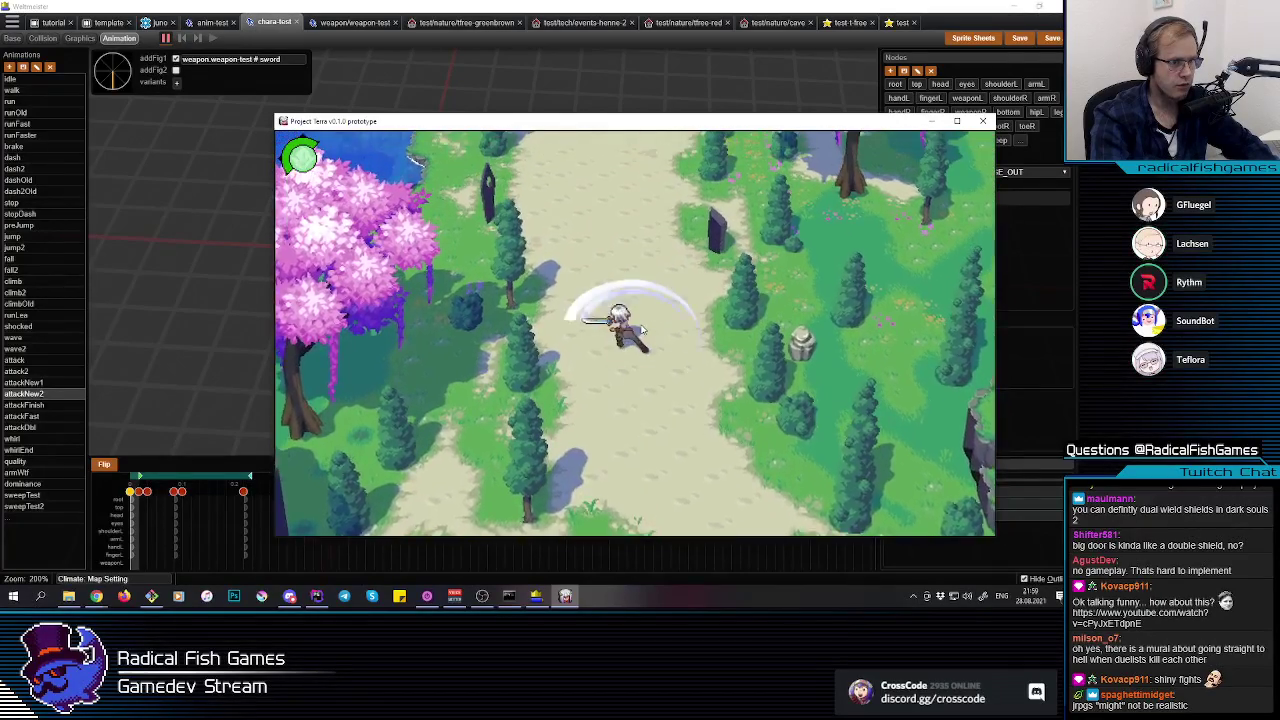
pyautogui.click(643, 330)
pyautogui.click(643, 328)
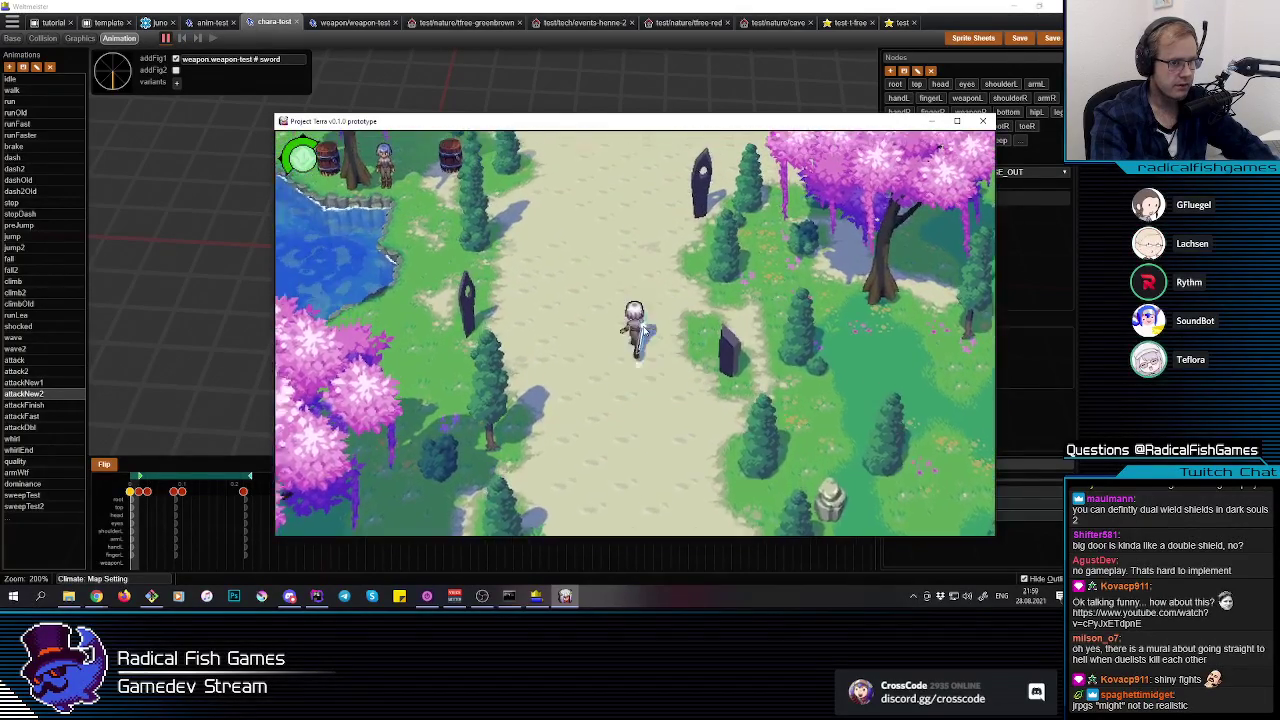
pyautogui.click(643, 328)
pyautogui.click(643, 328)
pyautogui.click(643, 328)
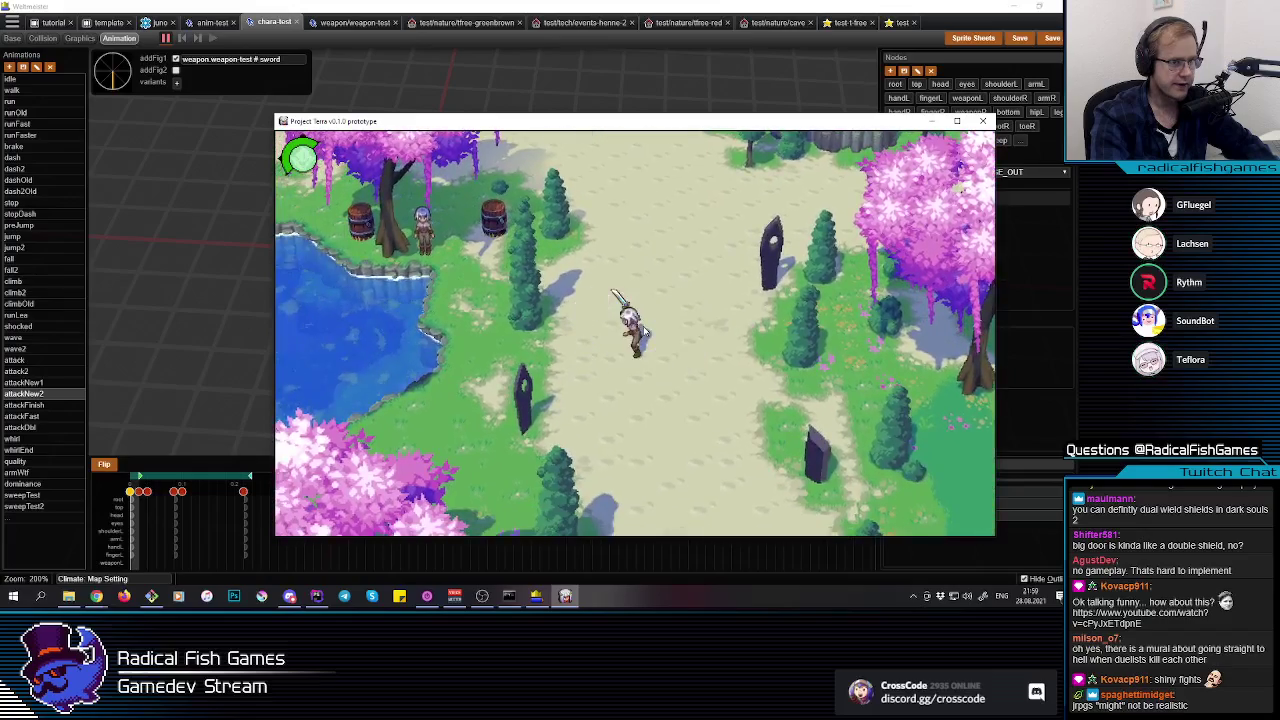
pyautogui.click(643, 330)
pyautogui.click(643, 330)
pyautogui.press('s')
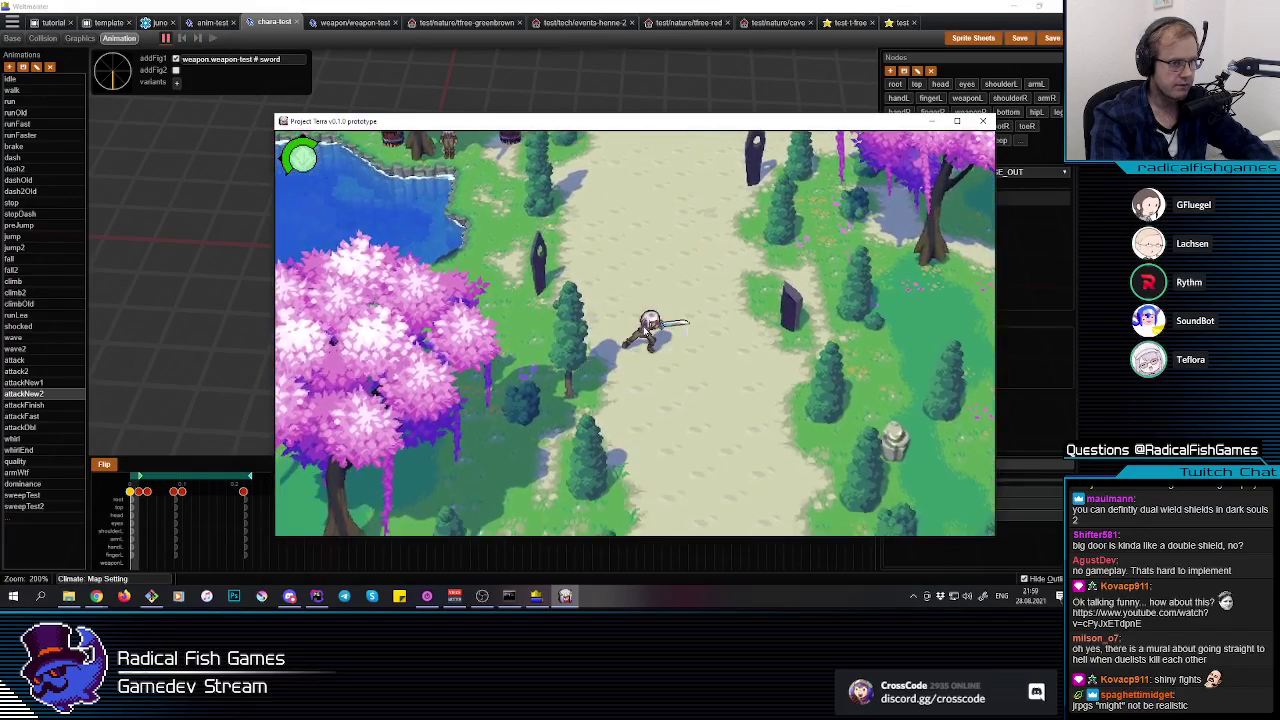
pyautogui.press('w')
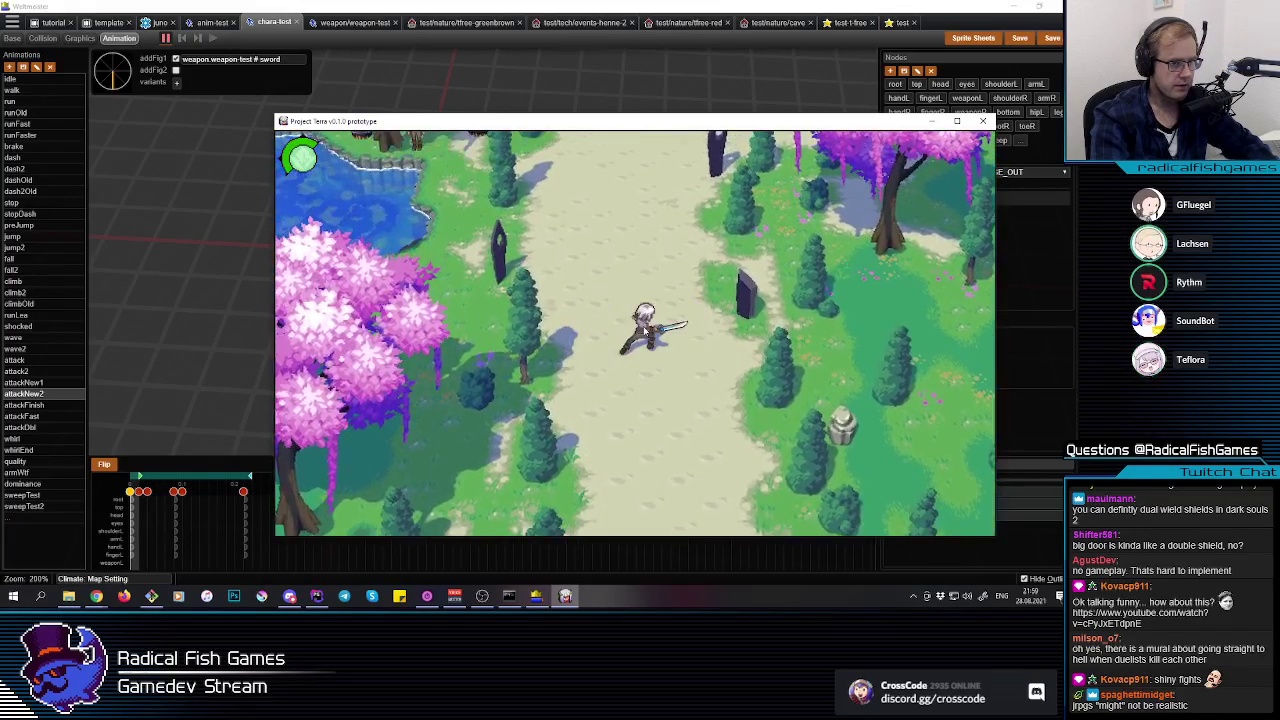
pyautogui.click(645, 331)
pyautogui.click(648, 345)
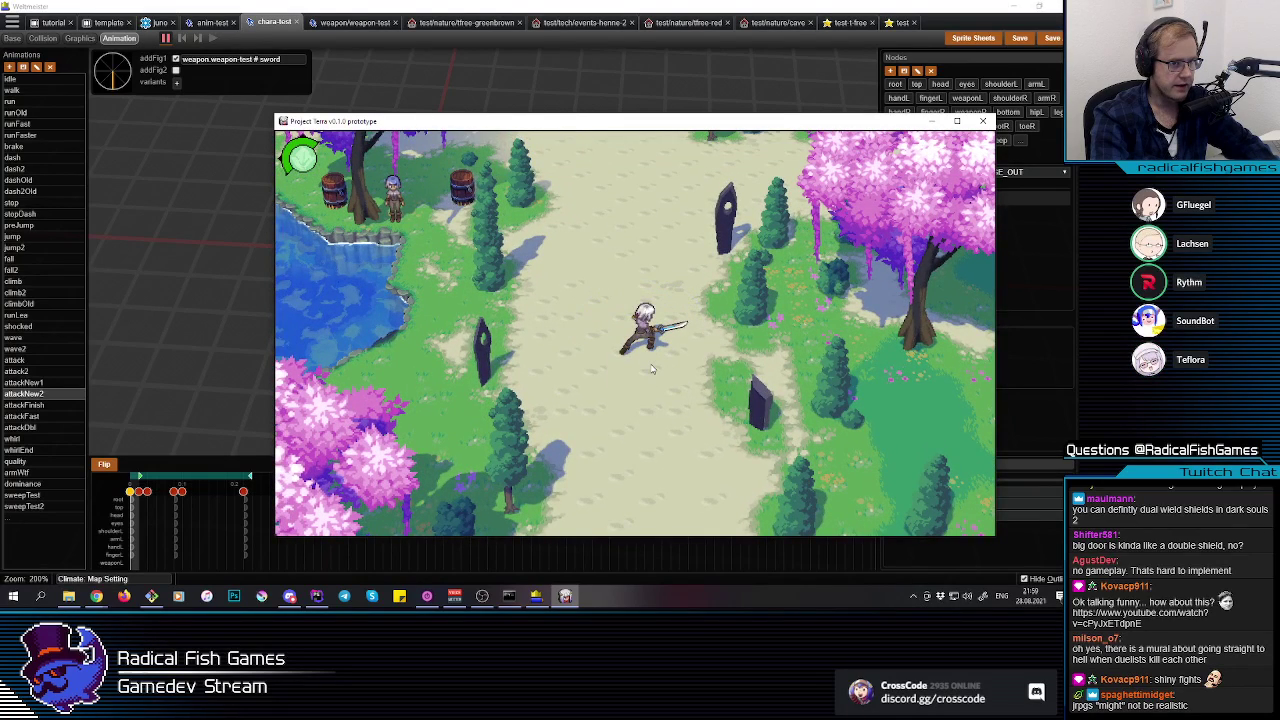
# Step: Inspect the character's sword pose at the frame 5 keyframe of the attackNew2 animation from several angles
pyautogui.click(233, 530)
pyautogui.click(178, 541)
pyautogui.scroll(-10, 445, 283)
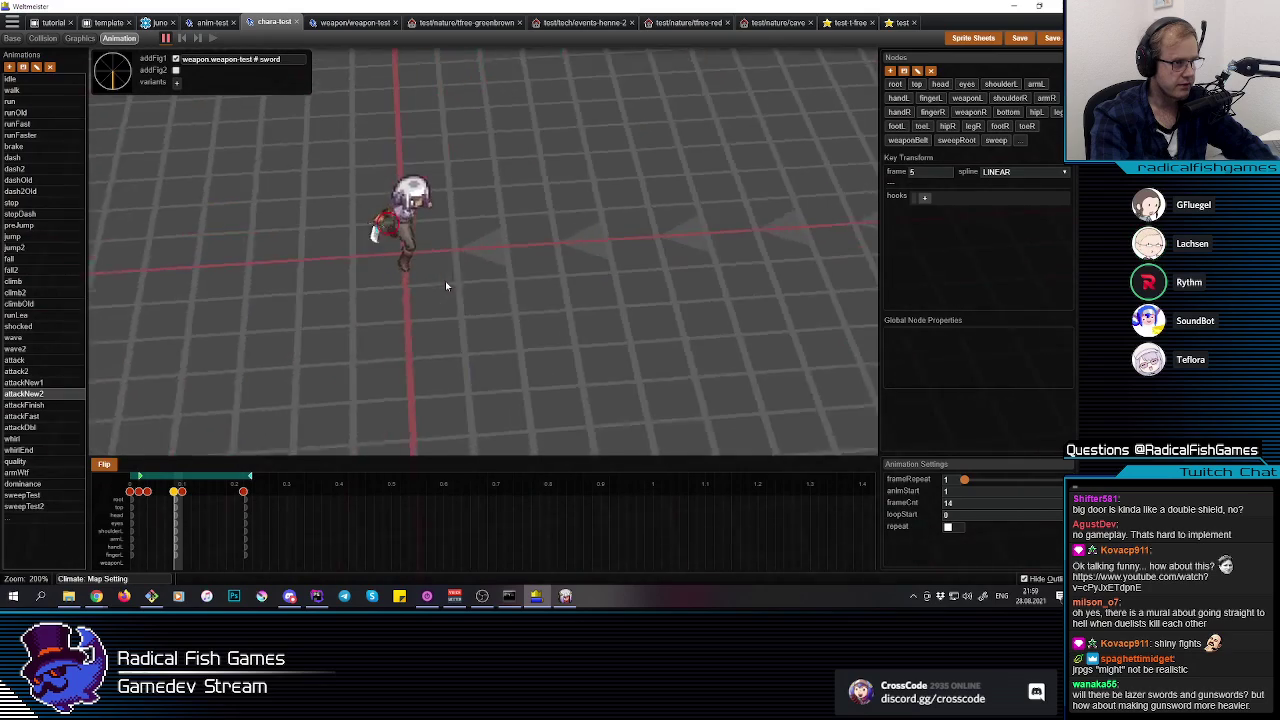
pyautogui.click(462, 180)
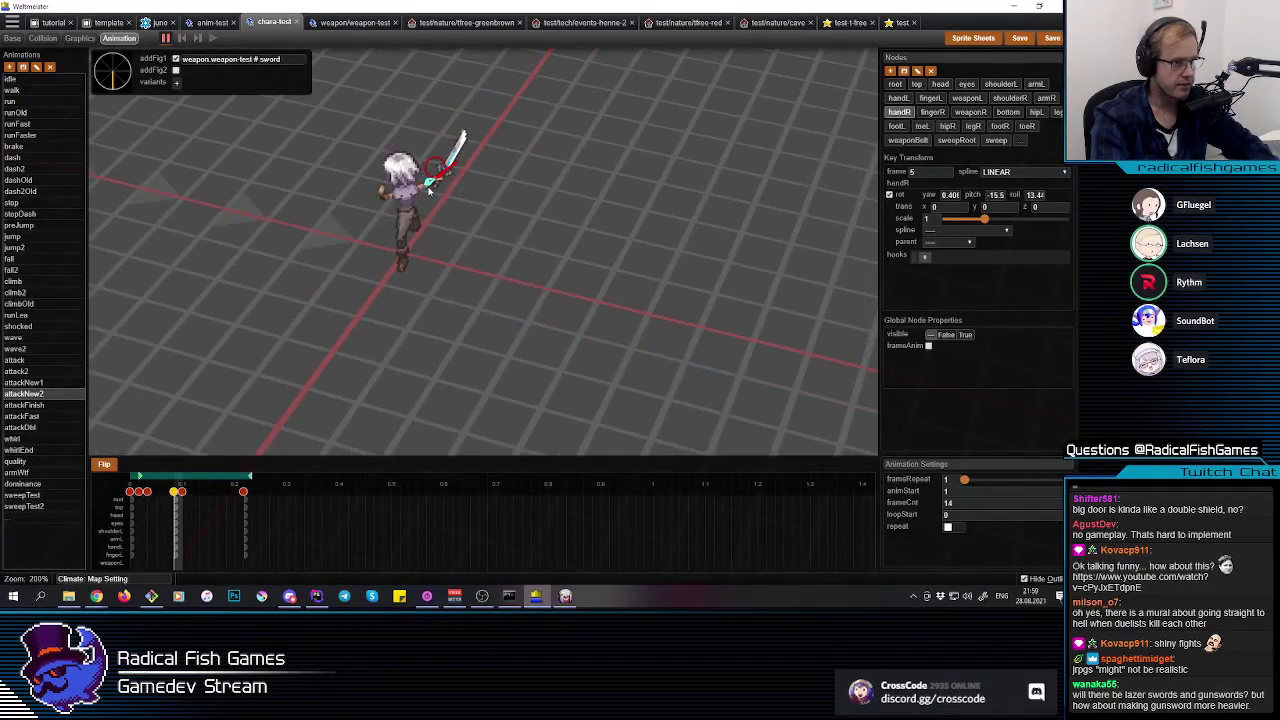
pyautogui.click(432, 201)
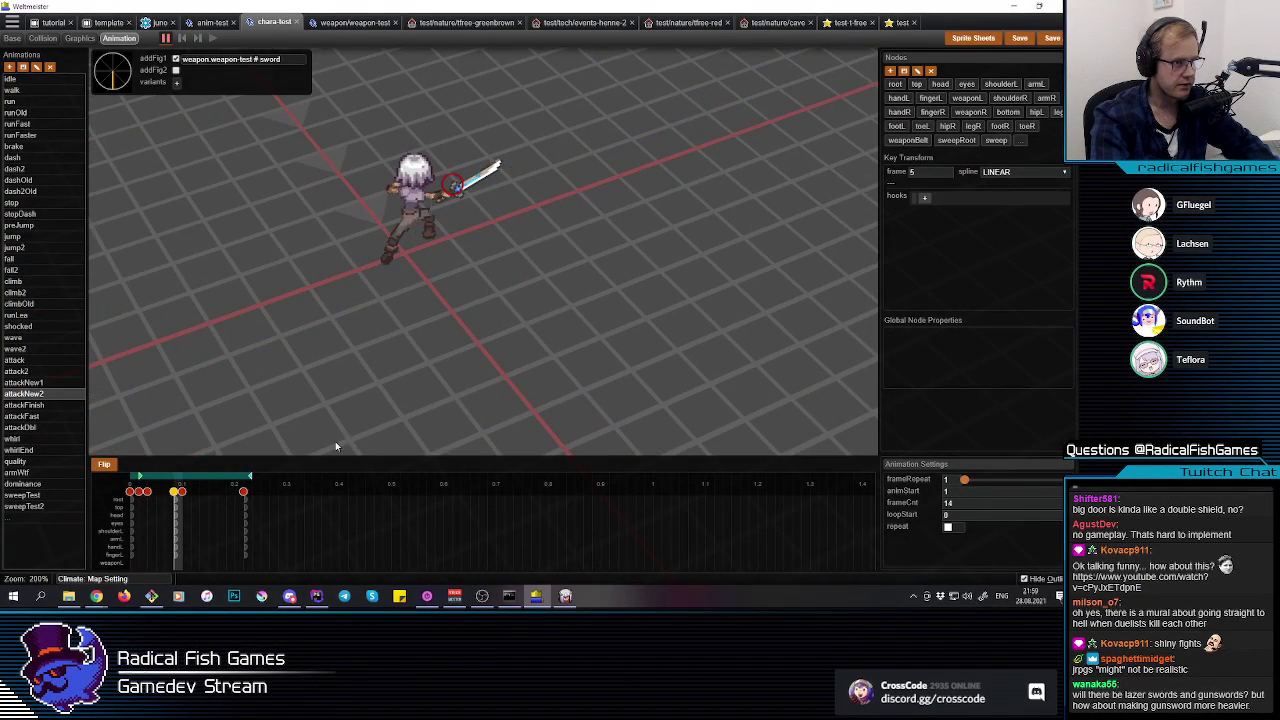
# Step: In the frame 13 keyframe, rotate the weaponR node to a pitch of about -52.8
pyautogui.click(248, 532)
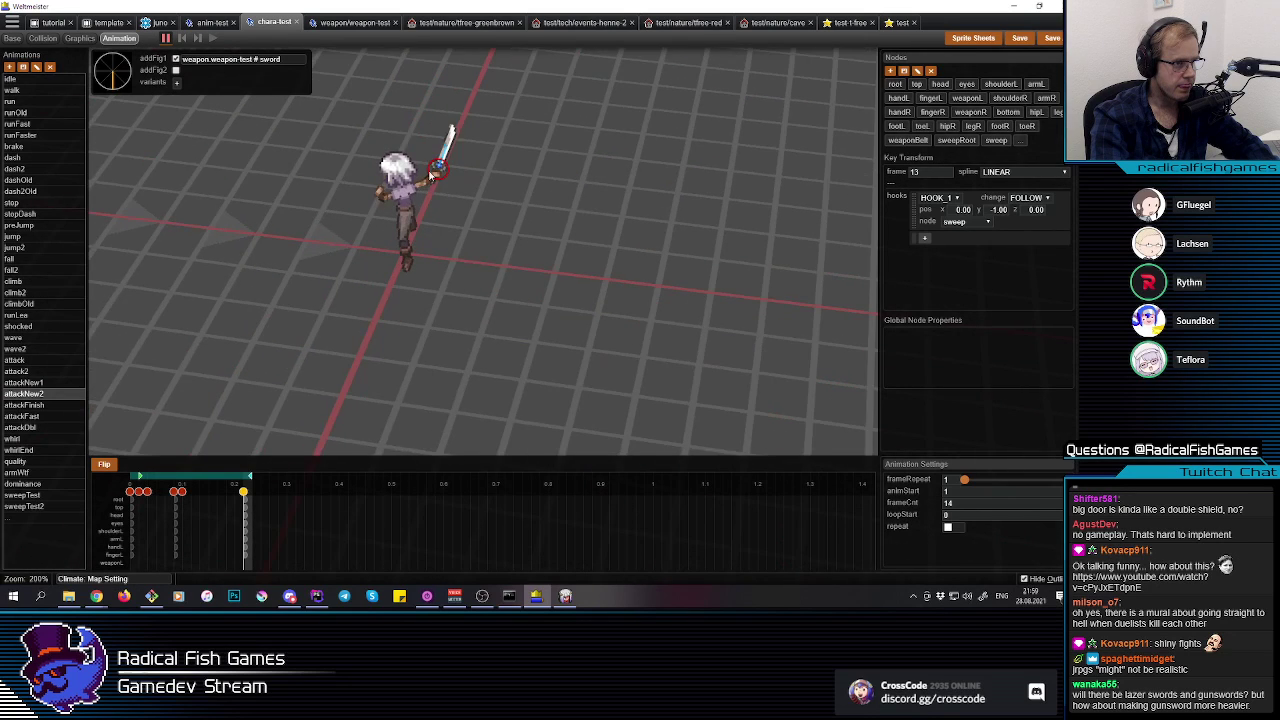
pyautogui.click(440, 202)
pyautogui.click(442, 207)
pyautogui.click(440, 203)
pyautogui.click(439, 207)
pyautogui.click(452, 201)
pyautogui.click(452, 199)
pyautogui.click(456, 196)
pyautogui.moveTo(450, 207); pyautogui.dragTo(437, 264, button='middle')
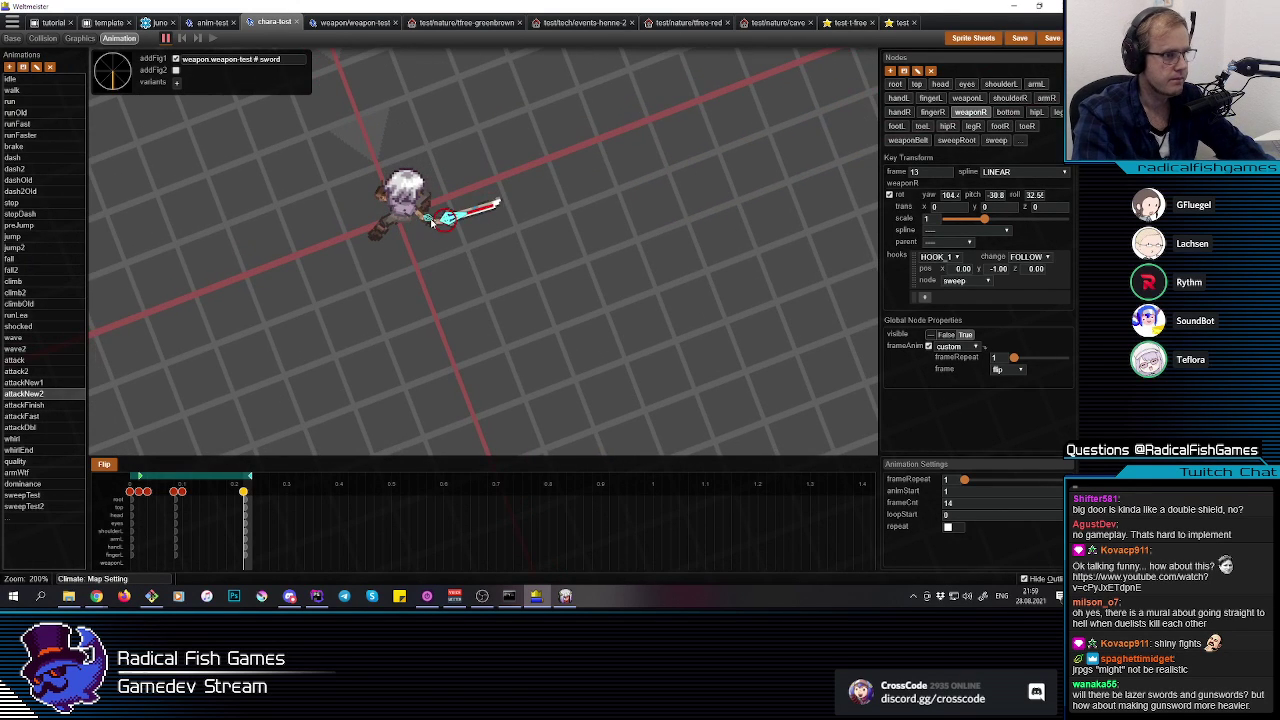
pyautogui.click(432, 222)
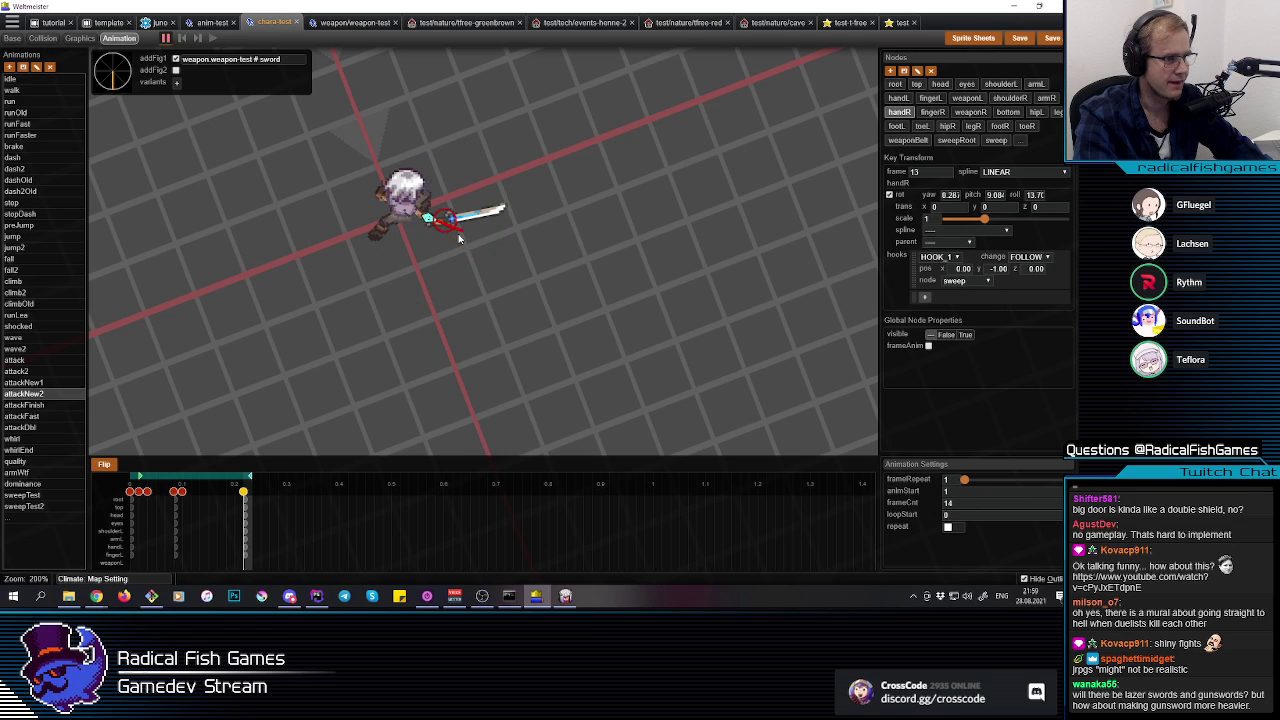
pyautogui.click(459, 240)
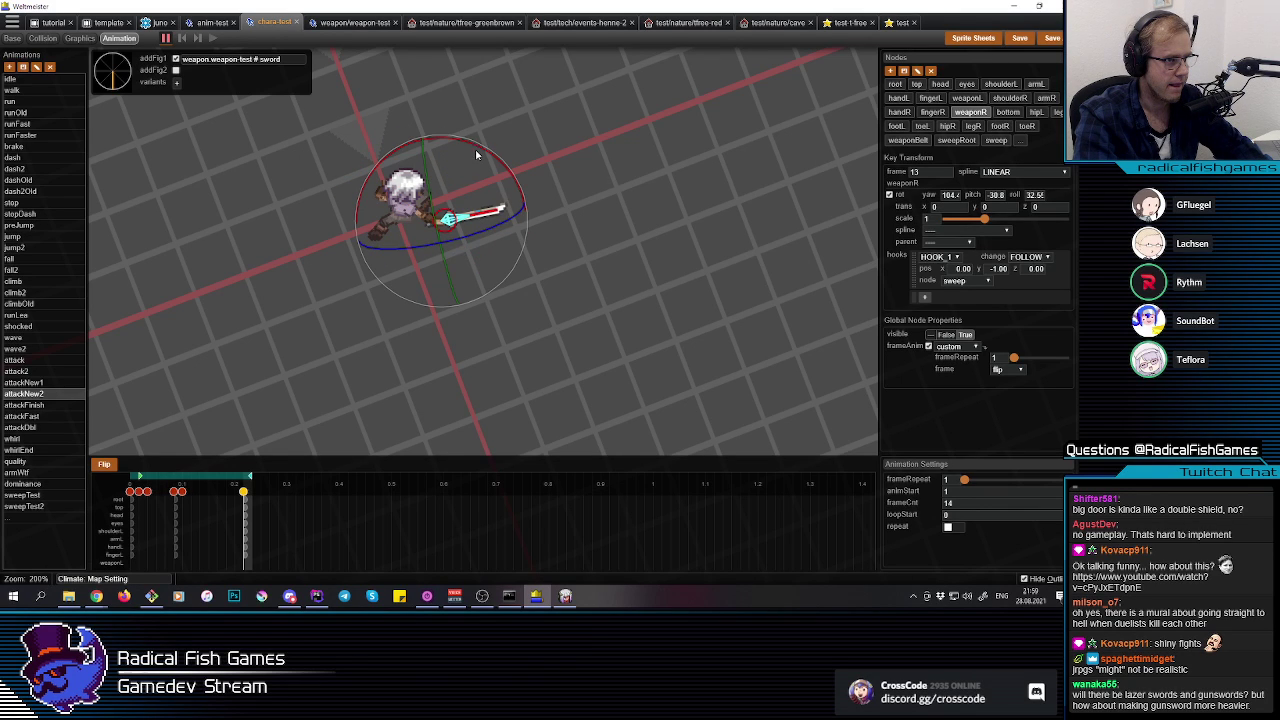
pyautogui.moveTo(493, 153); pyautogui.dragTo(412, 190, button='middle')
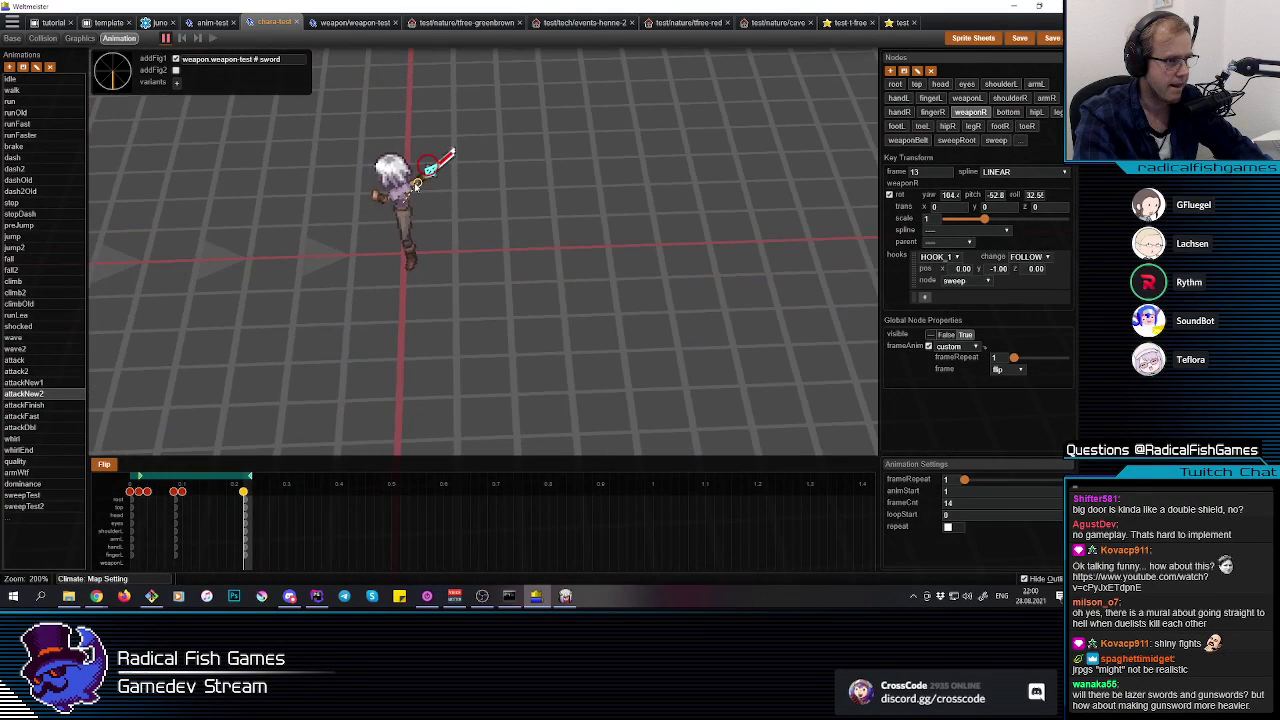
# Step: Rotate the armR node at frame 13 to a yaw of about -97.1 and a pitch of about -102
pyautogui.click(410, 188)
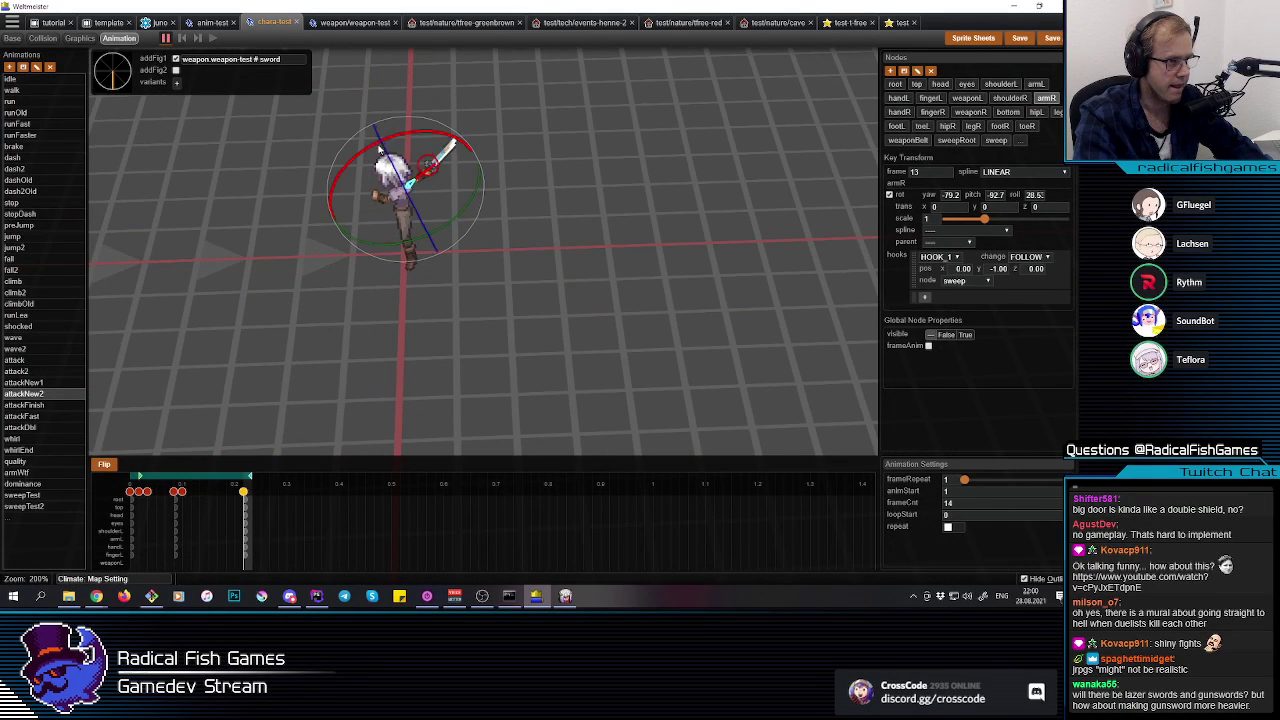
pyautogui.moveTo(378, 150); pyautogui.dragTo(421, 262, button='middle')
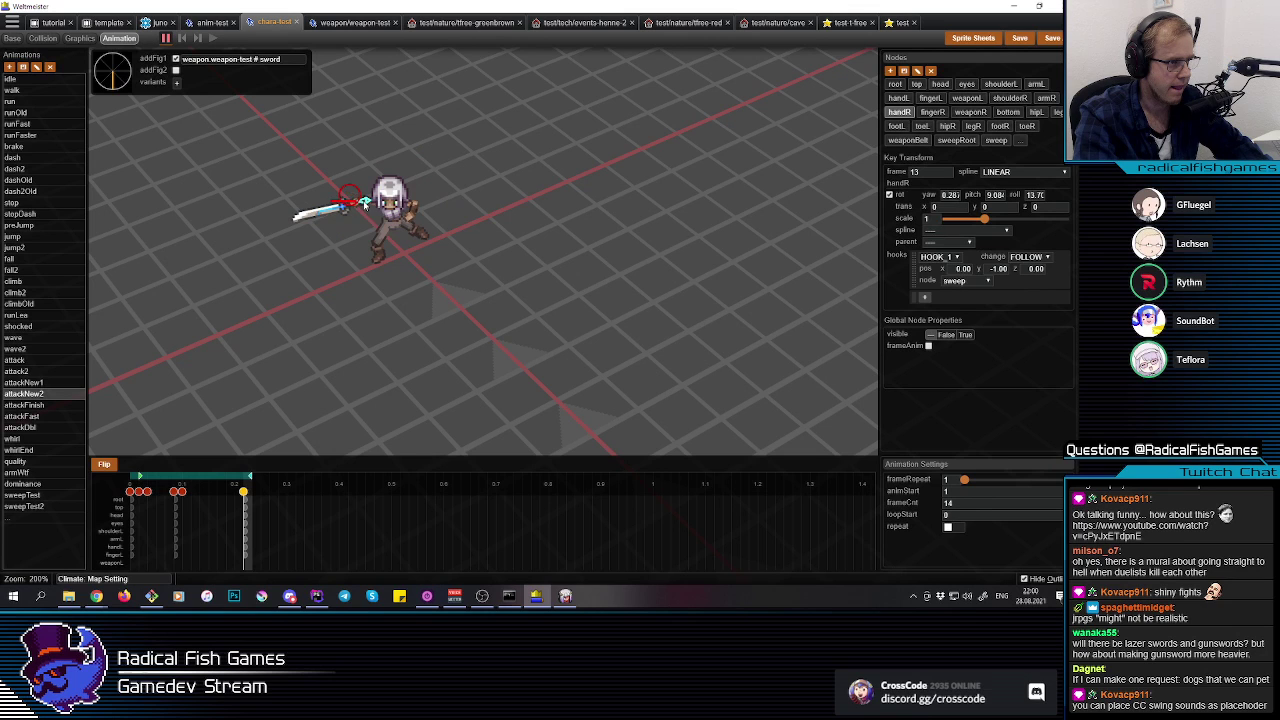
pyautogui.moveTo(375, 260); pyautogui.dragTo(369, 261)
pyautogui.click(332, 309)
pyautogui.moveTo(332, 309); pyautogui.dragTo(352, 198, button='middle')
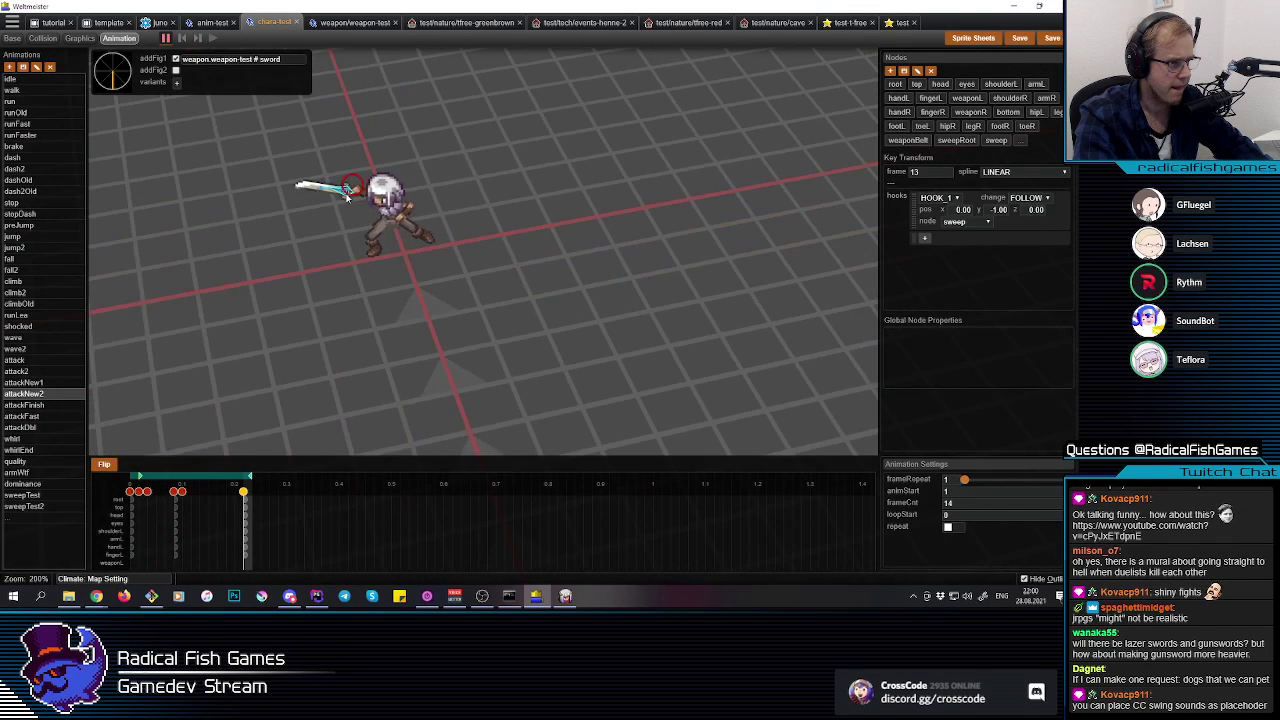
pyautogui.click(347, 193)
pyautogui.click(328, 286)
pyautogui.press('Left')
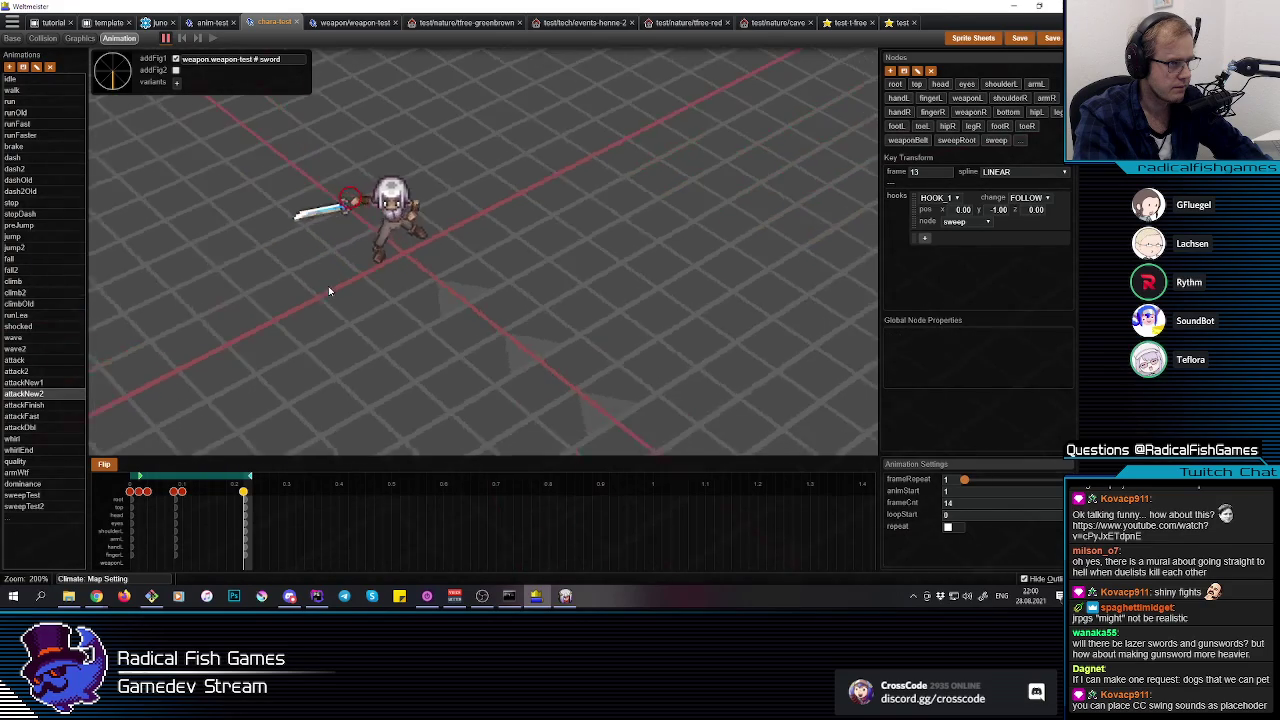
pyautogui.moveTo(340, 311); pyautogui.dragTo(340, 311, button='middle')
pyautogui.moveTo(403, 259); pyautogui.dragTo(213, 68, button='middle')
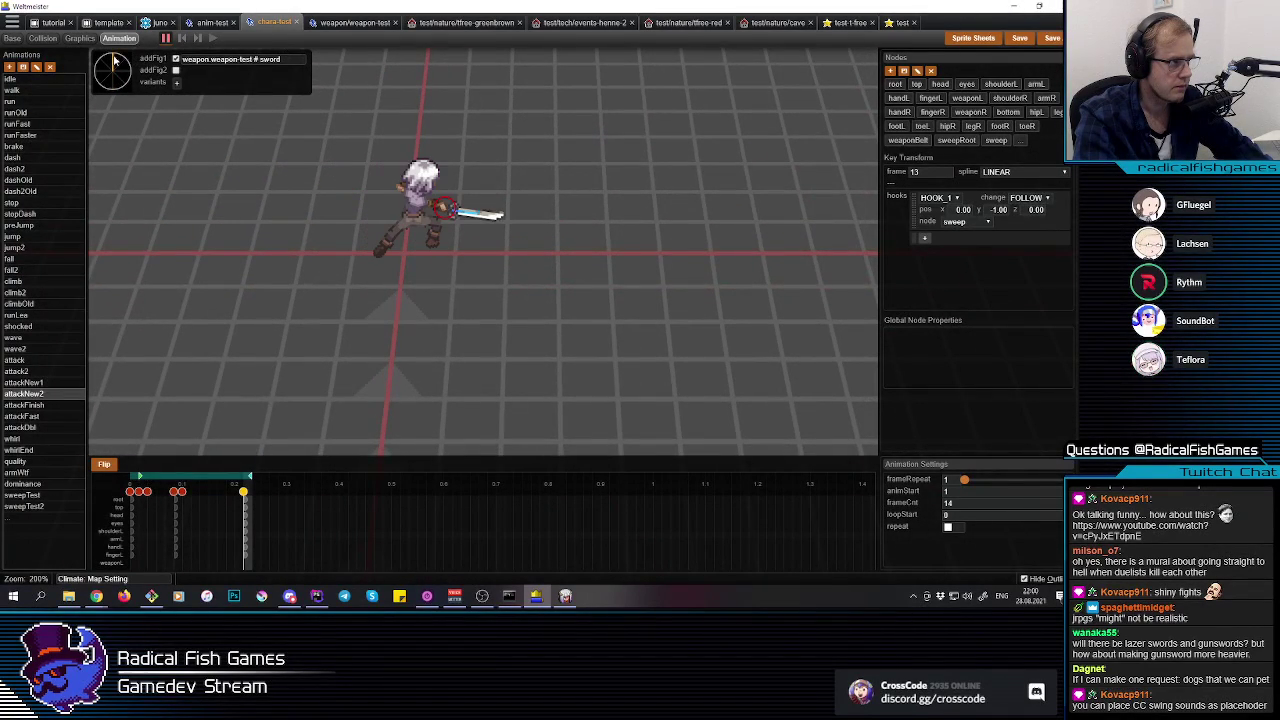
# Step: Adjust the armR node at frame 13 to a pitch of about -94.6 and check the motion around it
pyautogui.click(429, 203)
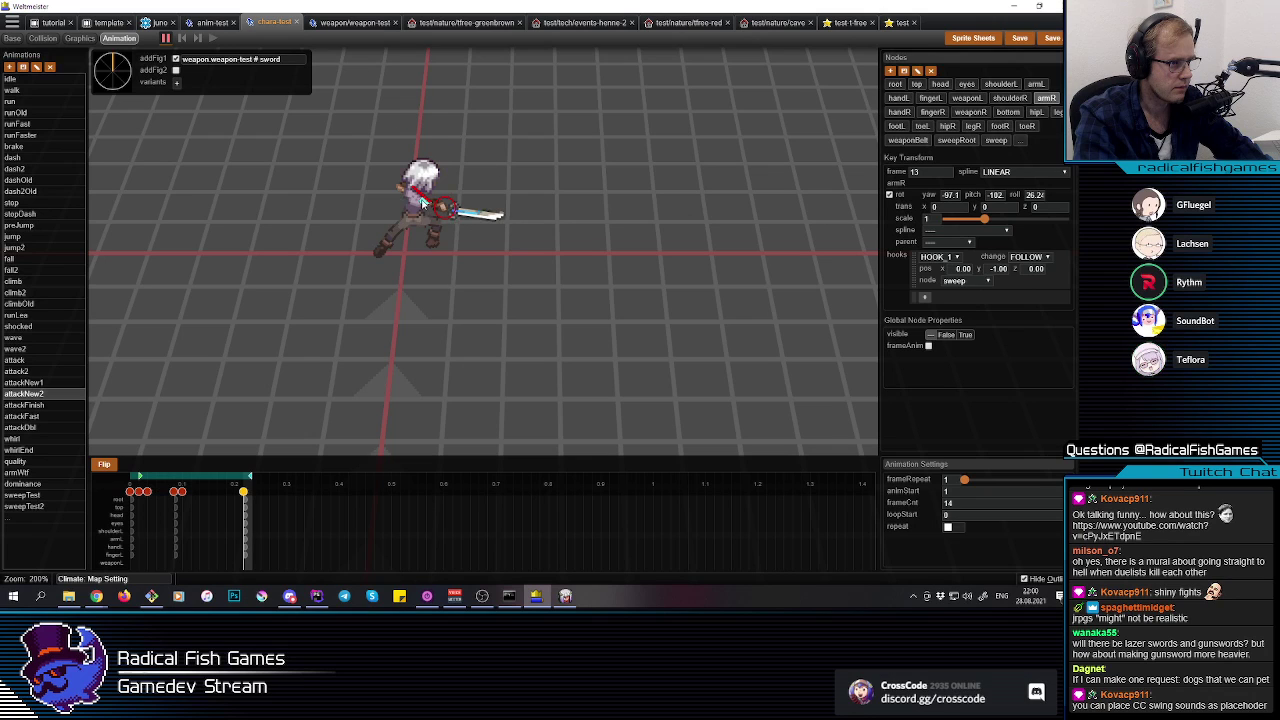
pyautogui.press('q')
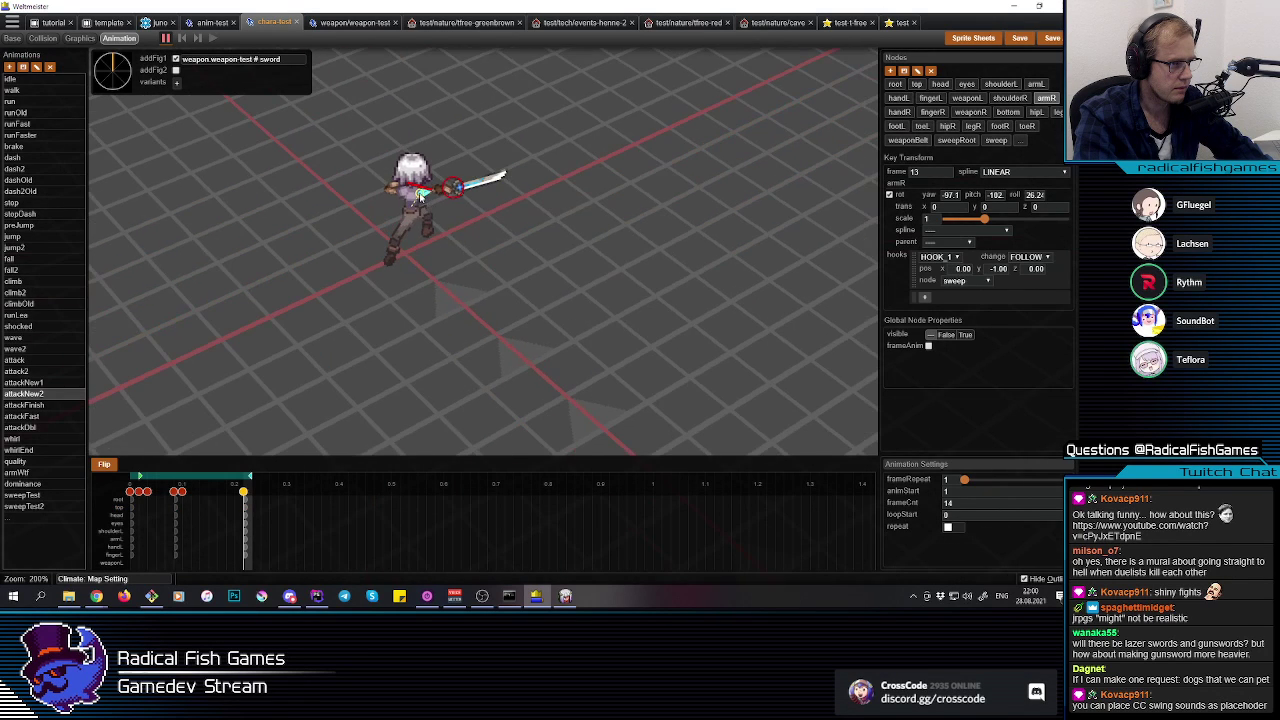
pyautogui.click(434, 196)
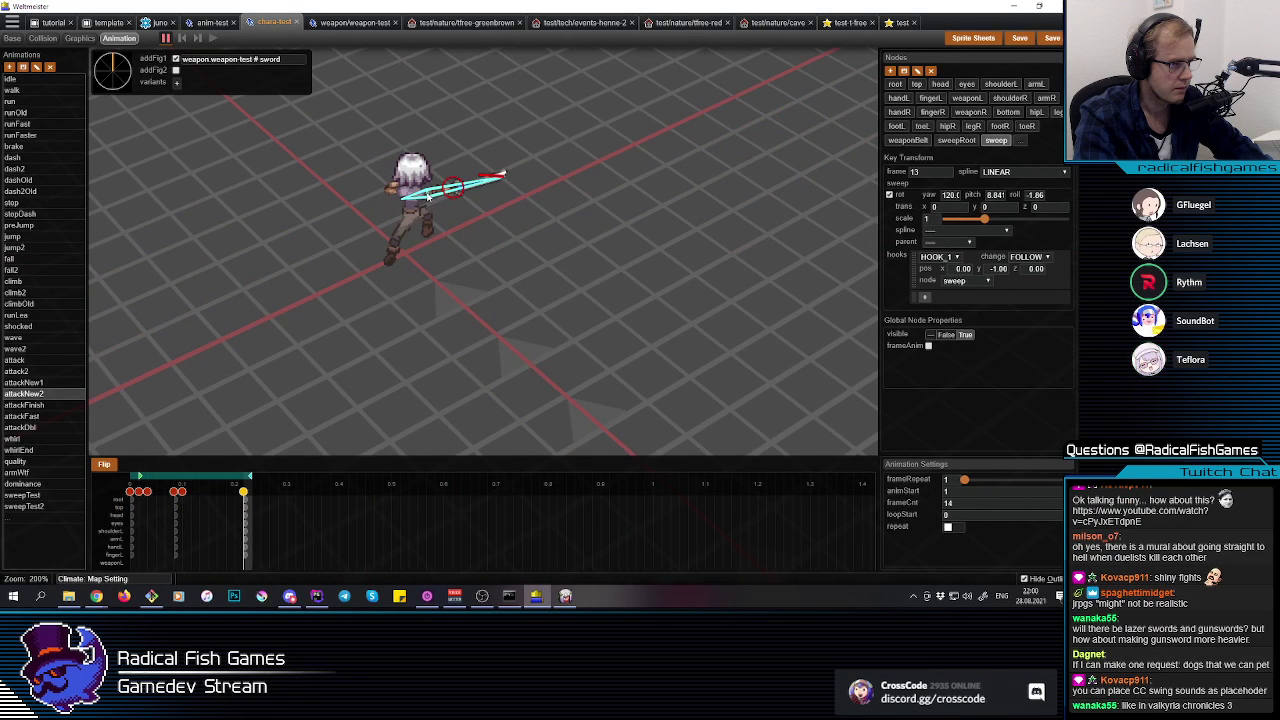
pyautogui.click(423, 193)
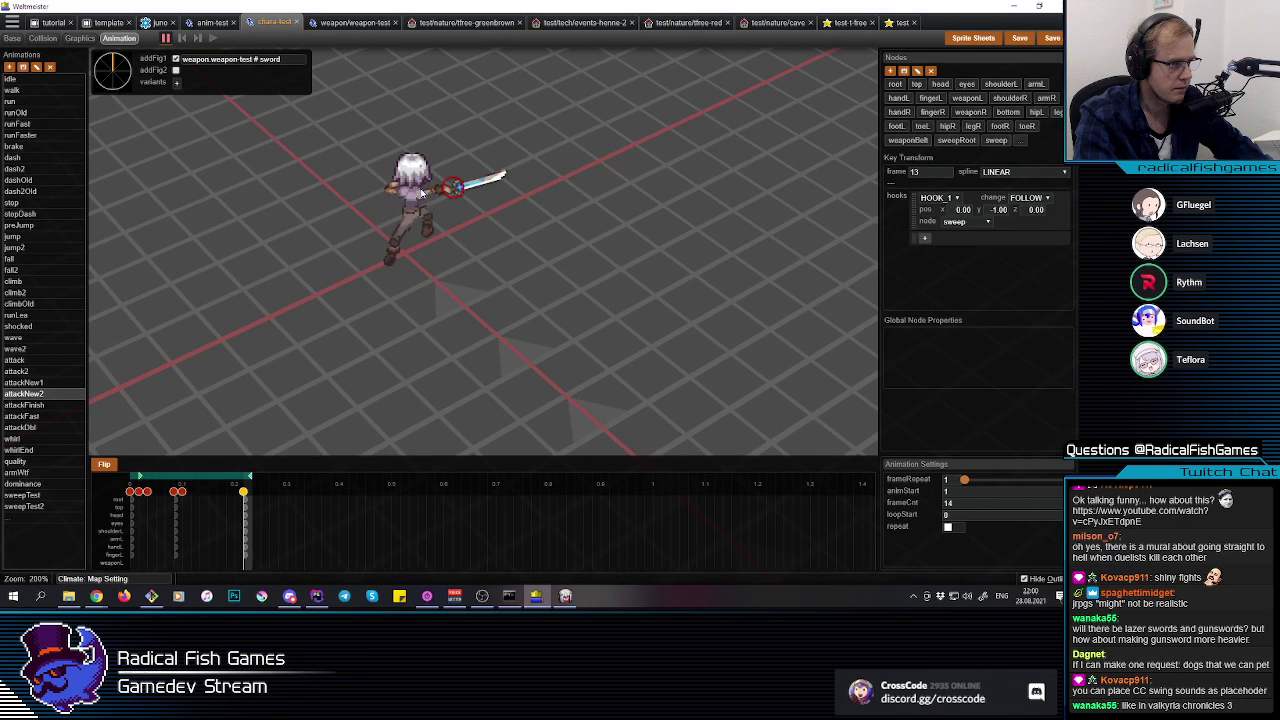
pyautogui.click(1003, 84)
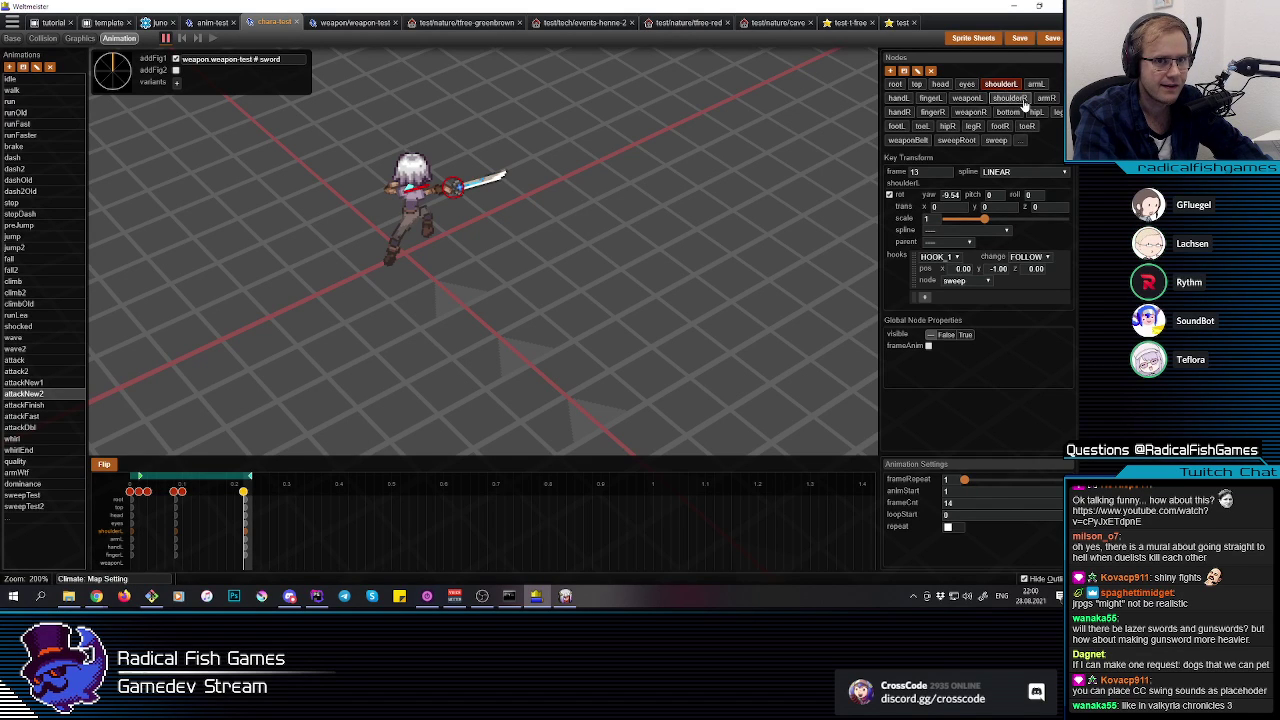
pyautogui.moveTo(476, 163); pyautogui.dragTo(472, 152)
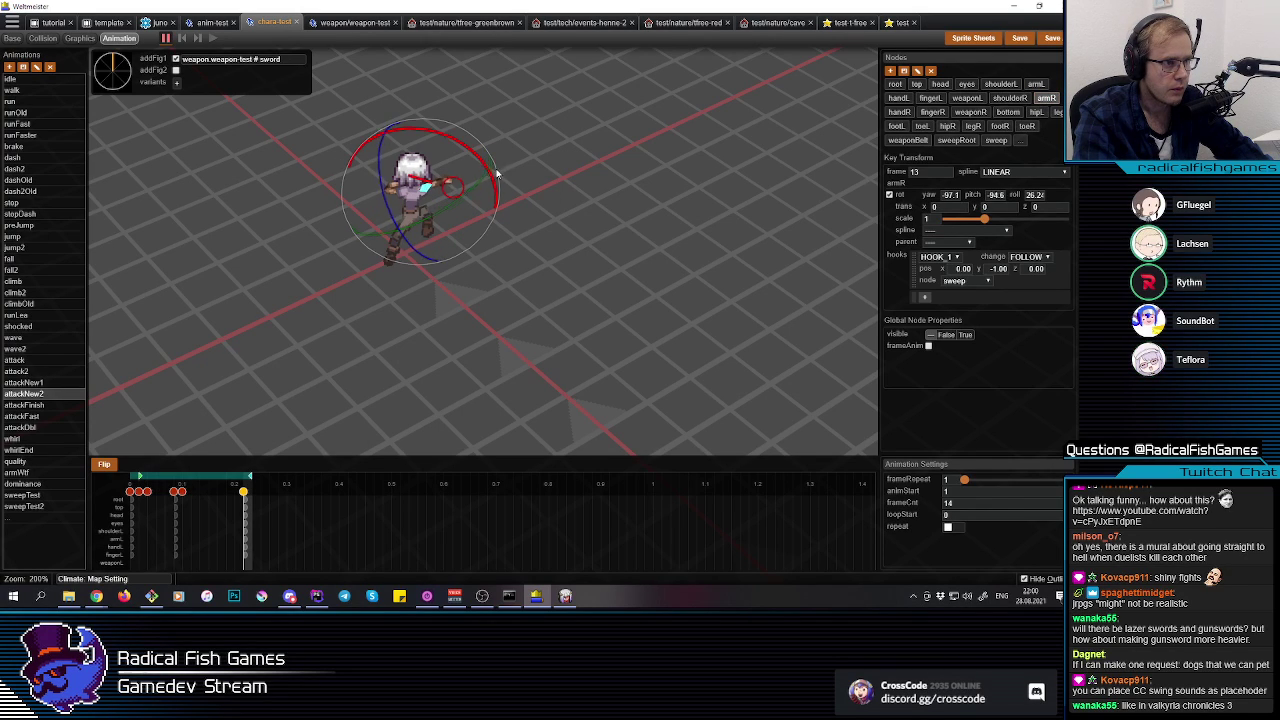
pyautogui.moveTo(484, 226); pyautogui.dragTo(553, 233, button='middle')
pyautogui.moveTo(267, 530)
pyautogui.mouseDown()
pyautogui.moveTo(118, 536)
pyautogui.moveTo(246, 531)
pyautogui.mouseUp()
# Step: Replace the frame 5 keyframe with a whole-skeleton keyframe captured at frame 12, and play the animation
pyautogui.click(176, 495)
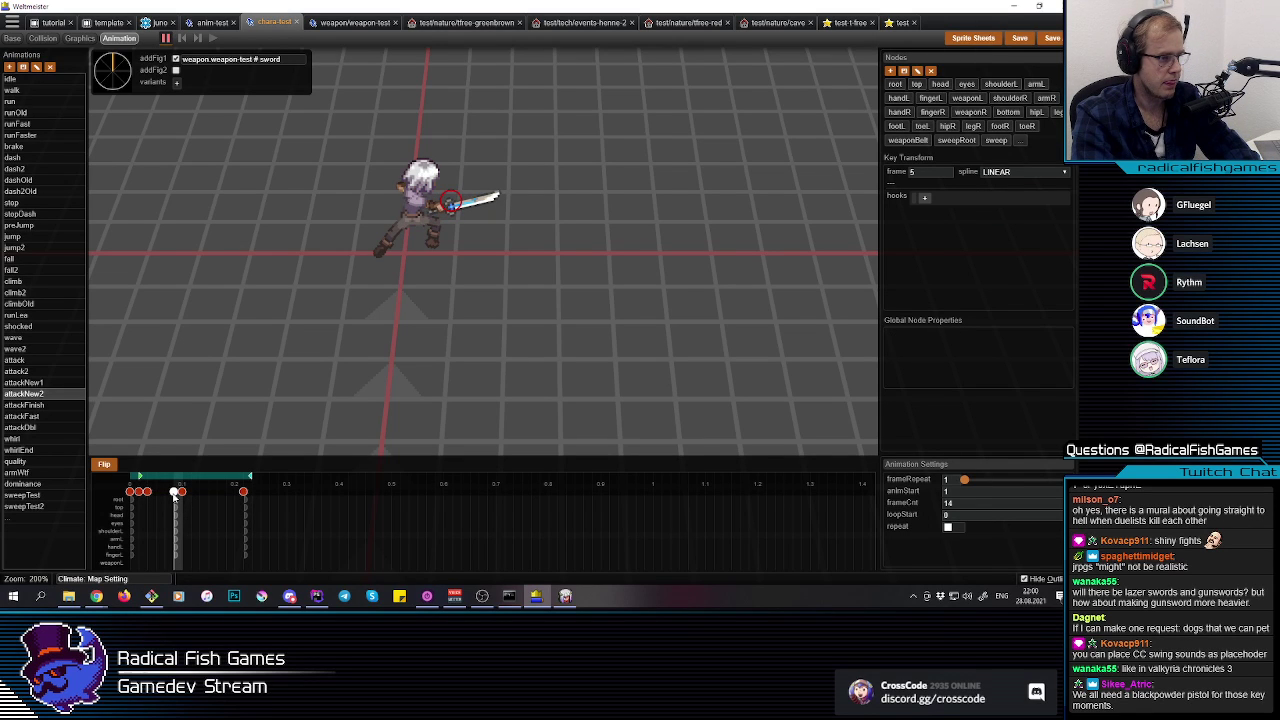
pyautogui.click(237, 519)
pyautogui.click(244, 505)
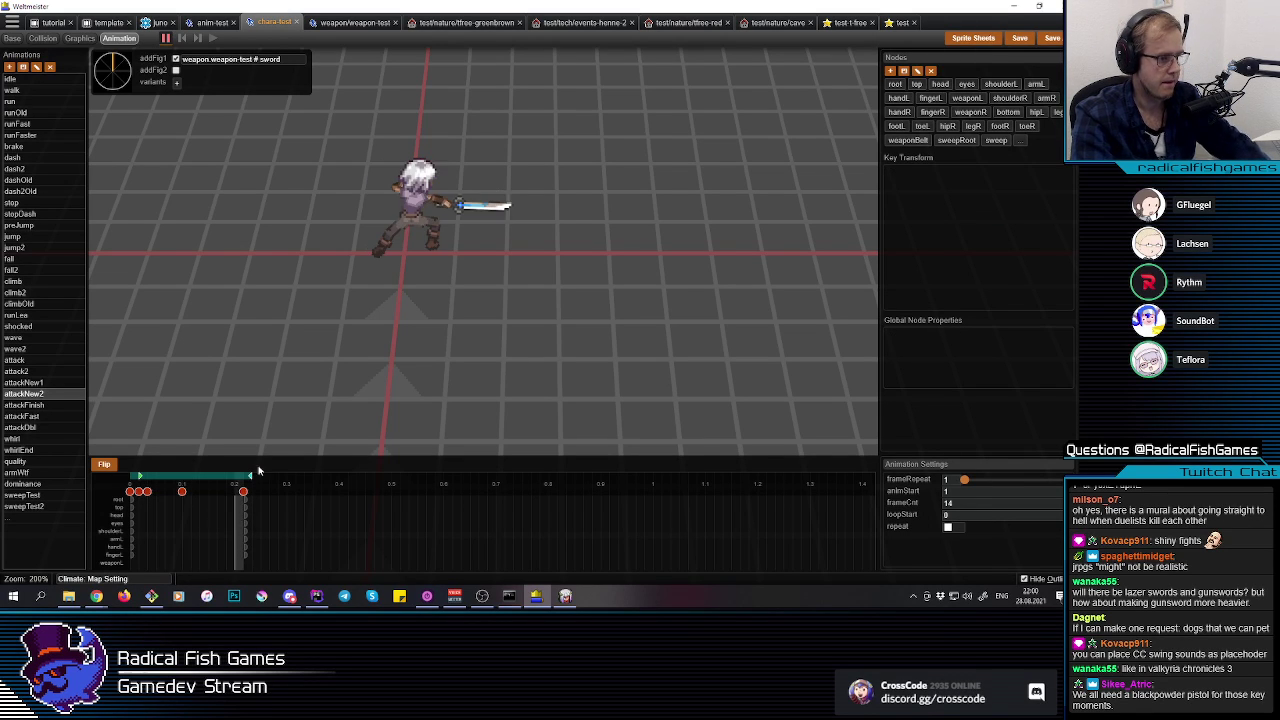
pyautogui.click(432, 204)
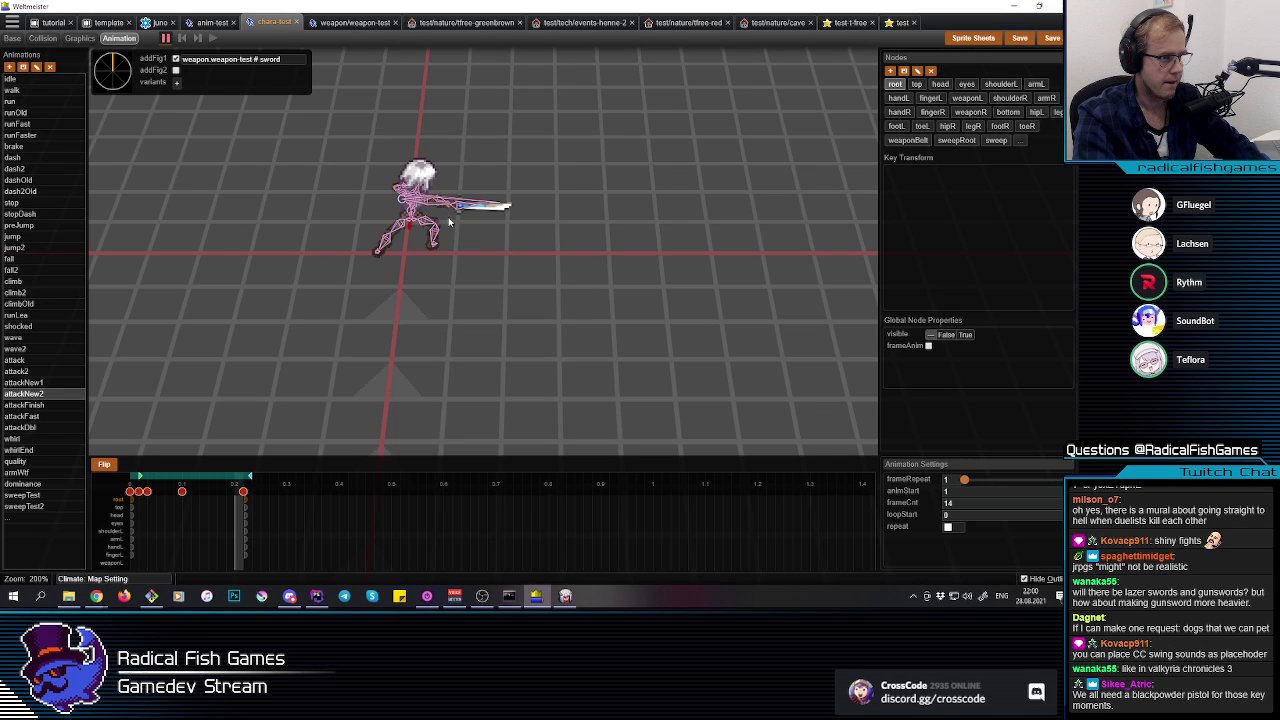
pyautogui.click(236, 491)
pyautogui.click(203, 497)
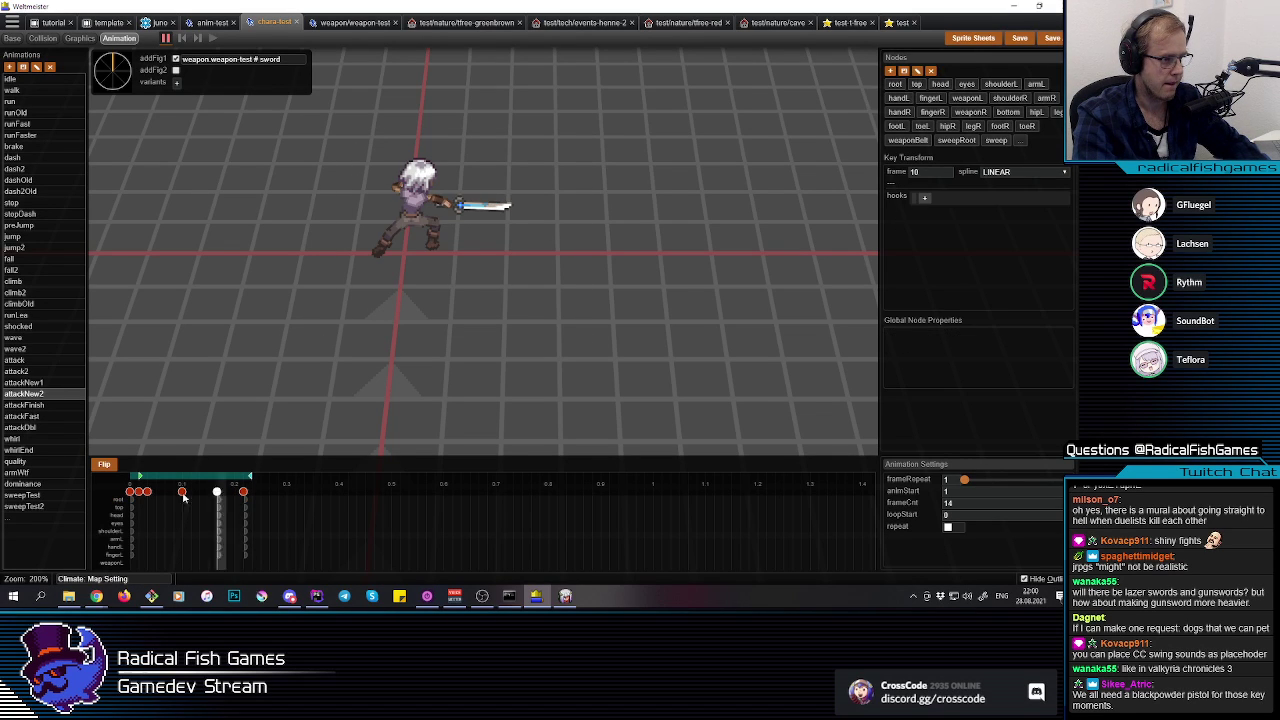
pyautogui.moveTo(172, 497); pyautogui.dragTo(88, 537)
pyautogui.press('space')
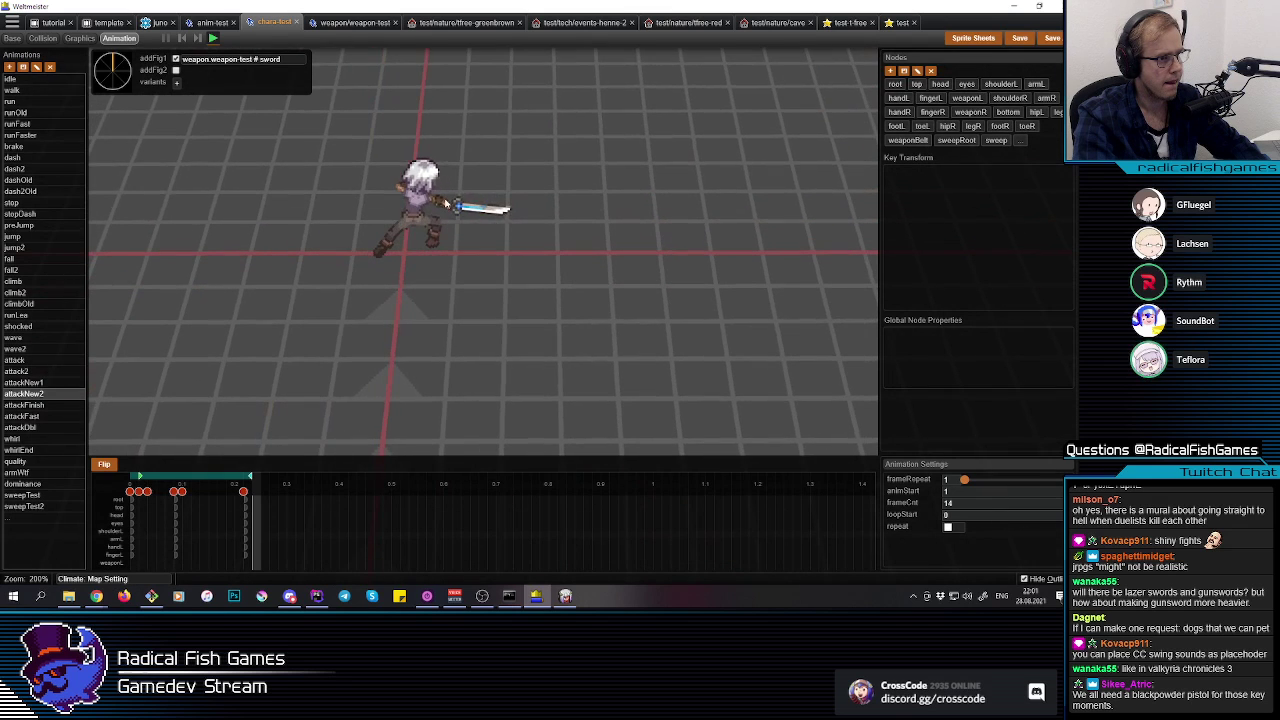
pyautogui.press('space')
# Step: Delete the frame 5 keyframe, and at frame 13 rotate handR to a roll of about 1.6 and weaponR to a pitch of about -44.2
pyautogui.click(176, 492)
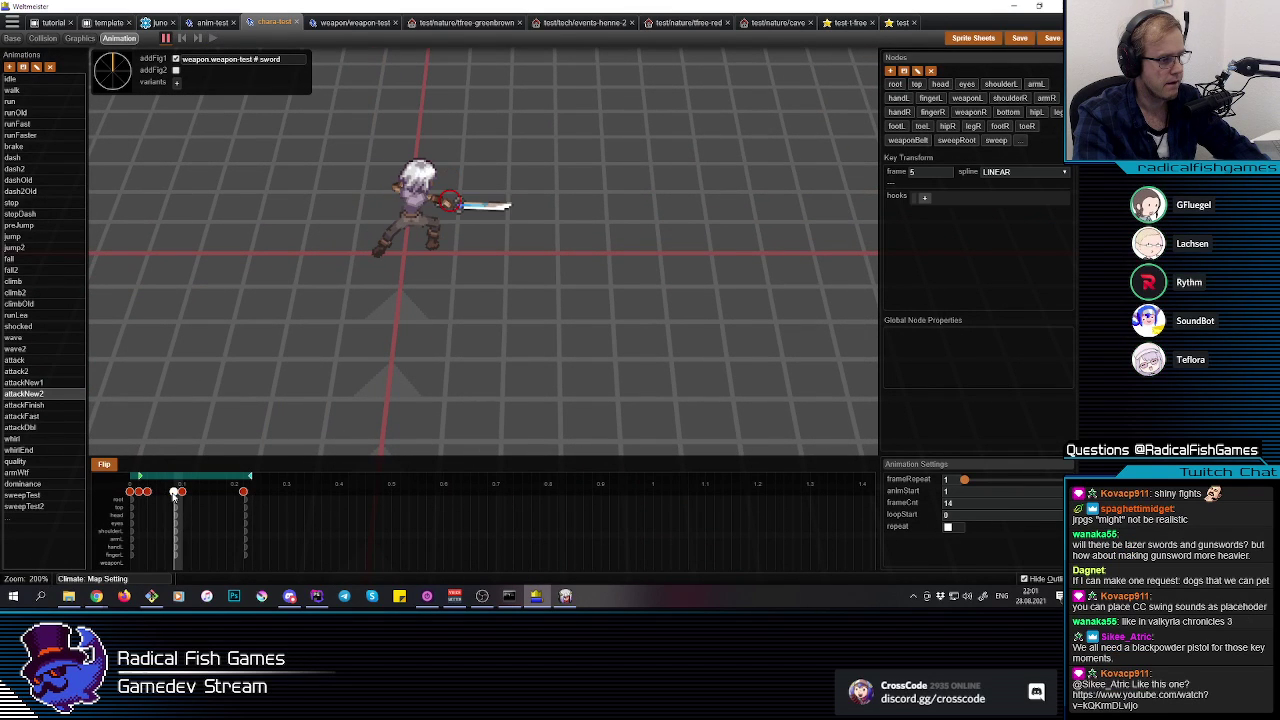
pyautogui.click(246, 517)
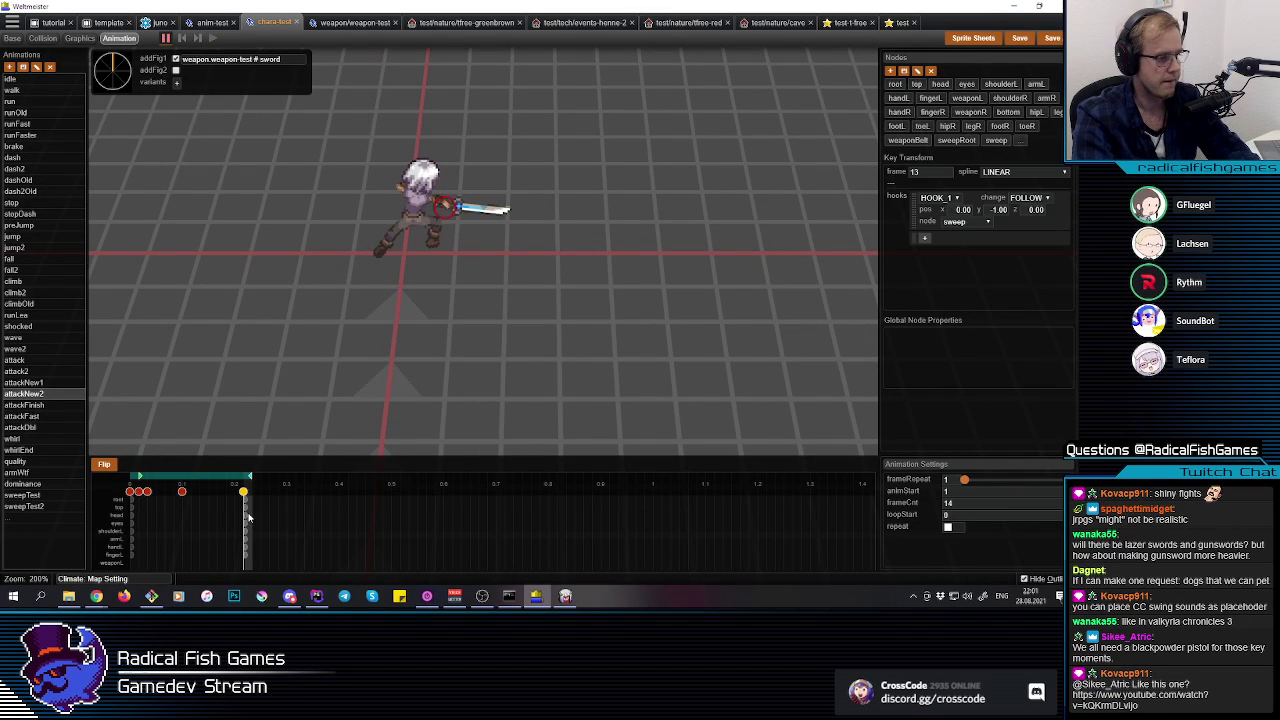
pyautogui.click(432, 203)
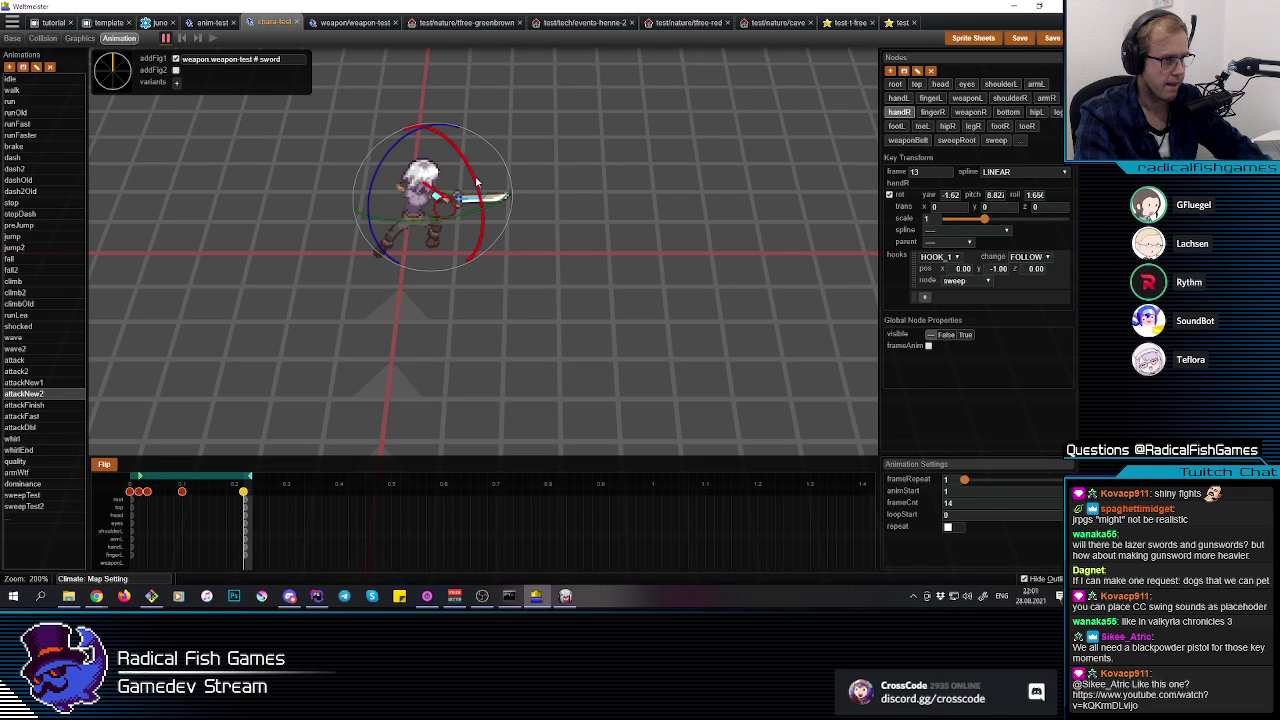
pyautogui.click(466, 261)
pyautogui.moveTo(467, 261); pyautogui.dragTo(458, 265, button='middle')
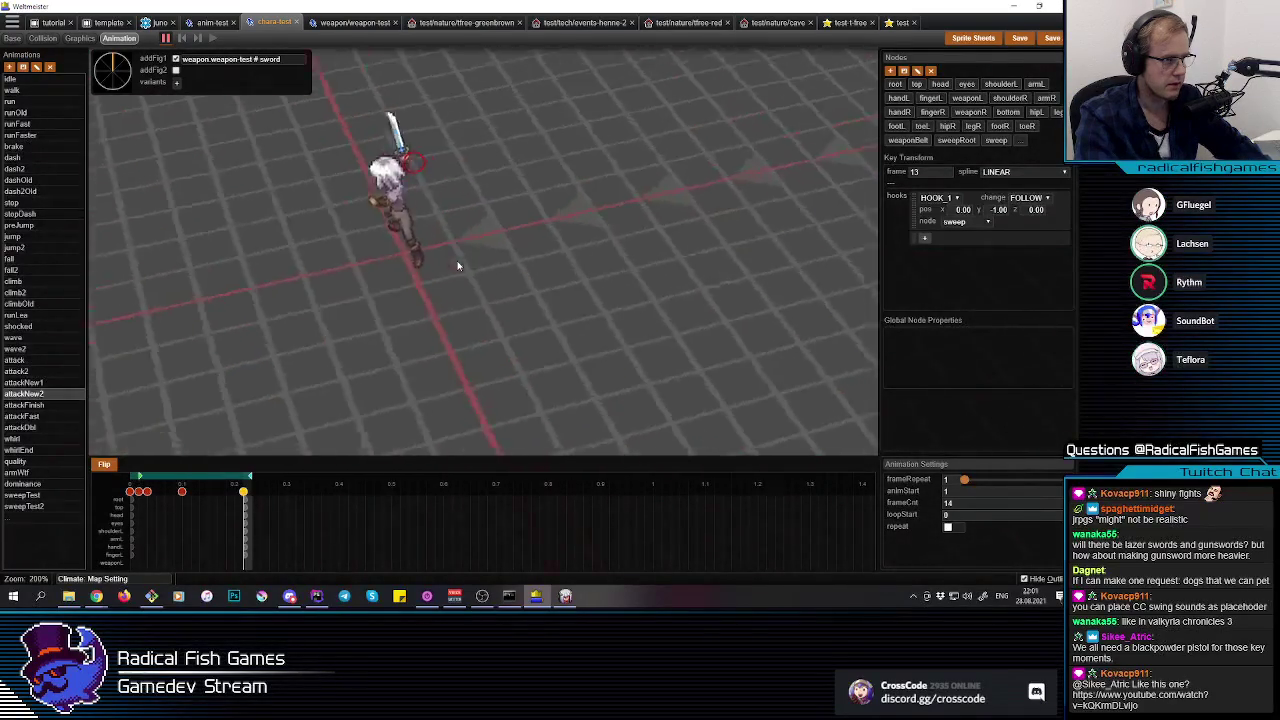
pyautogui.click(455, 196)
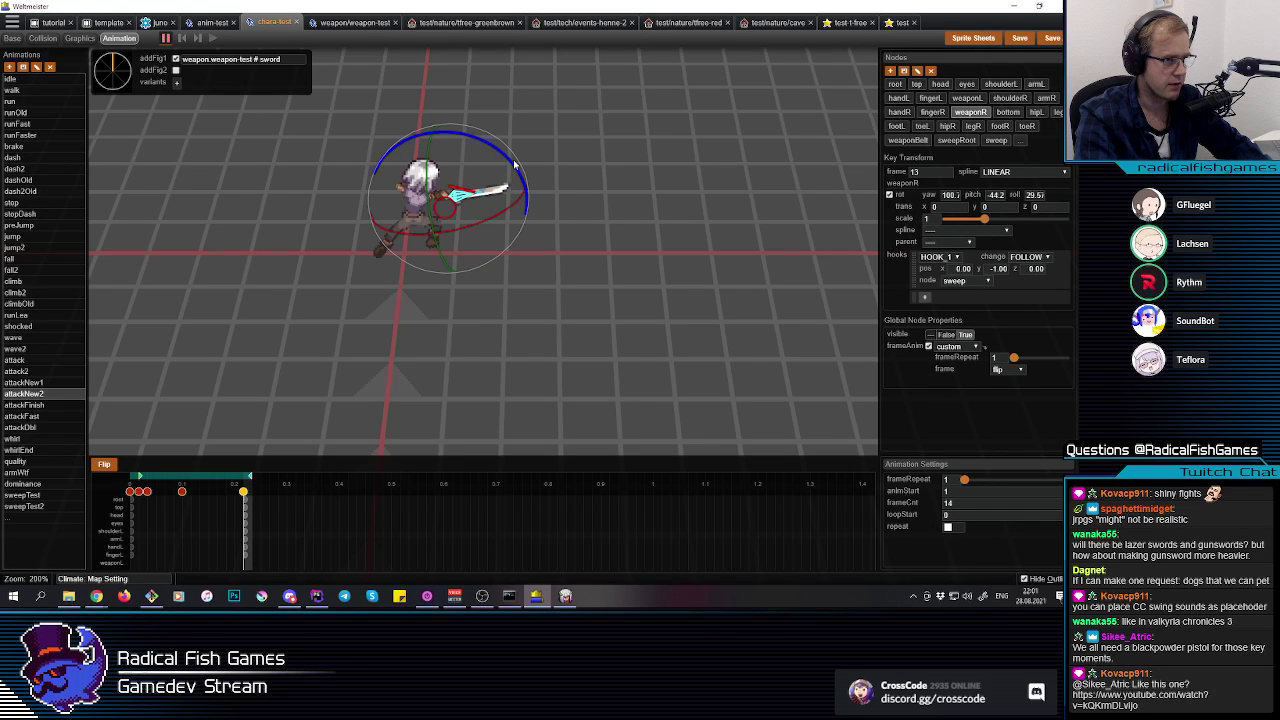
pyautogui.click(555, 262)
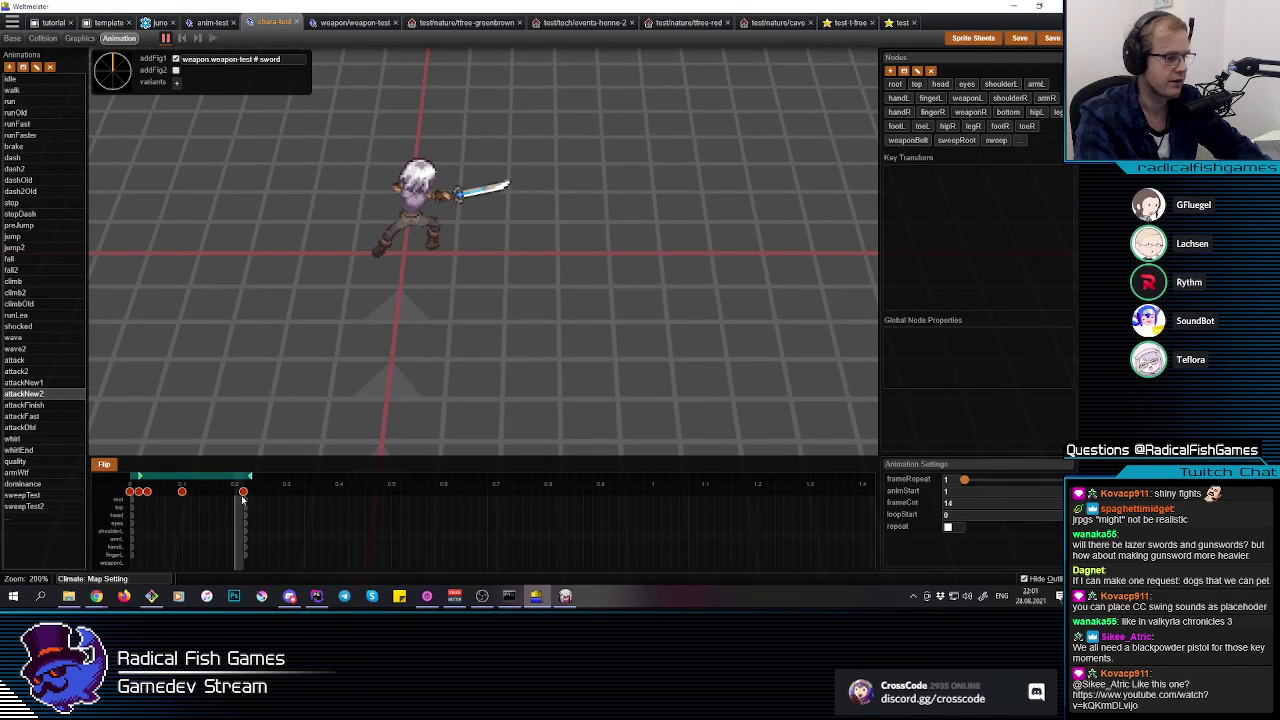
# Step: Keyframe the whole skeleton's in-between pose at frame 11 and move that keyframe to frame 5
pyautogui.click(232, 532)
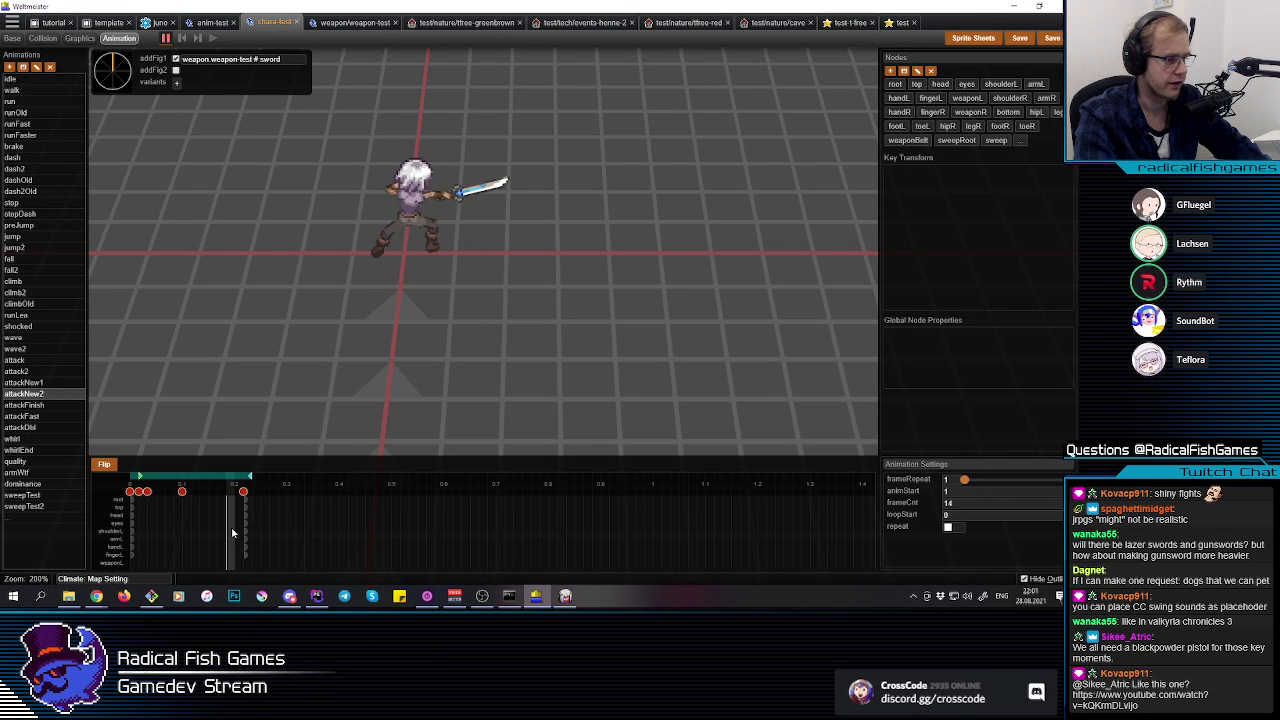
pyautogui.moveTo(602, 272); pyautogui.dragTo(300, 102)
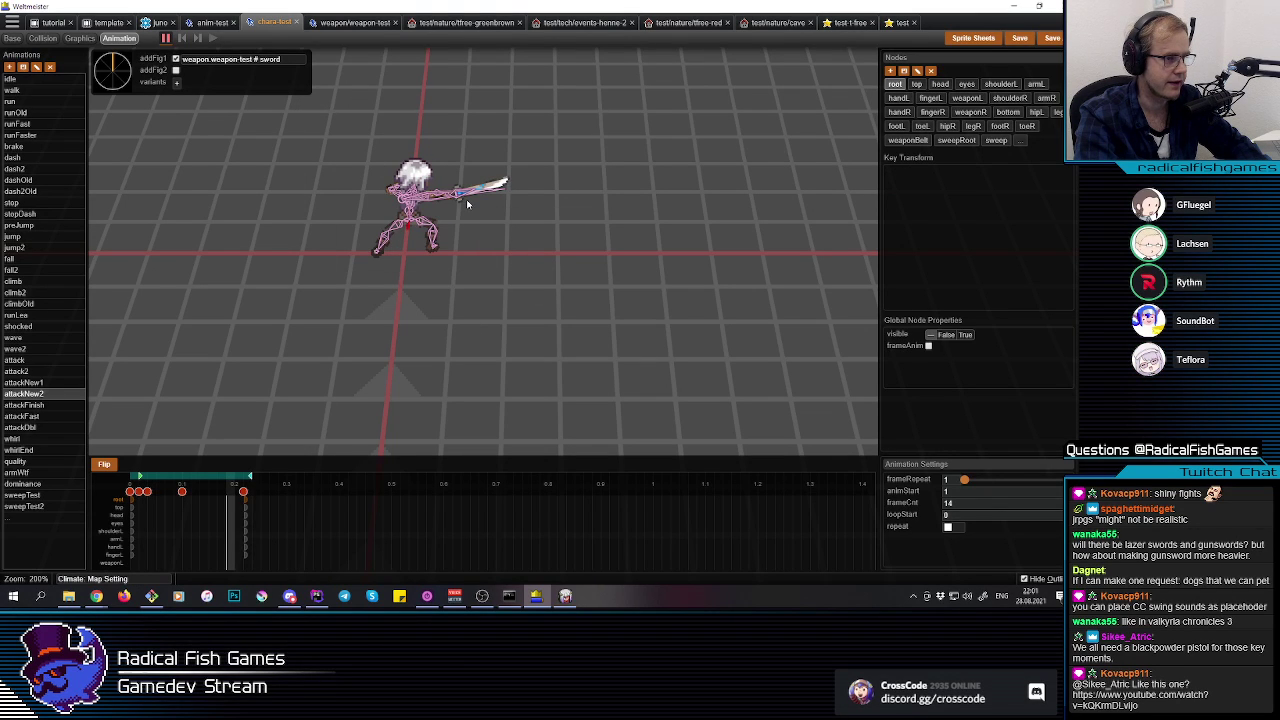
pyautogui.press('k')
pyautogui.click(433, 325)
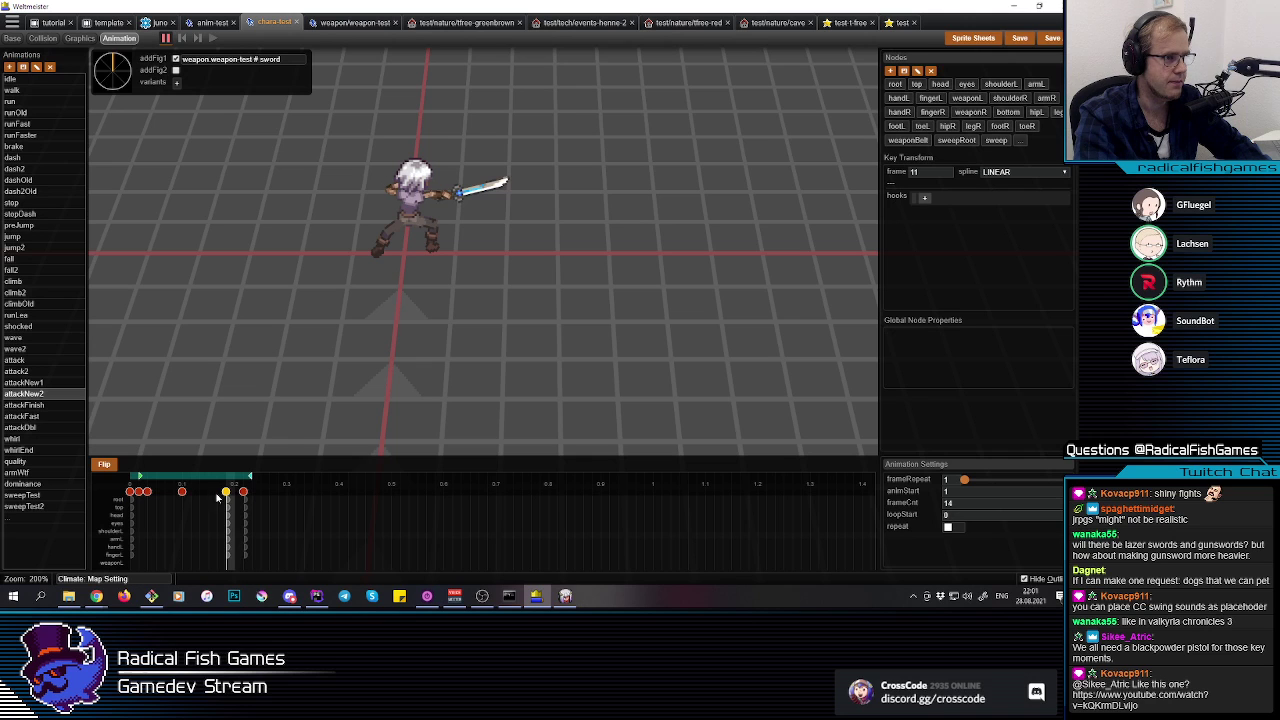
pyautogui.moveTo(228, 500); pyautogui.dragTo(156, 500)
# Step: Play back the attackNew2 animation several times to review the revised sword swing
pyautogui.press('space')
pyautogui.press('space')
pyautogui.press('space')
pyautogui.press('space')
pyautogui.press('space')
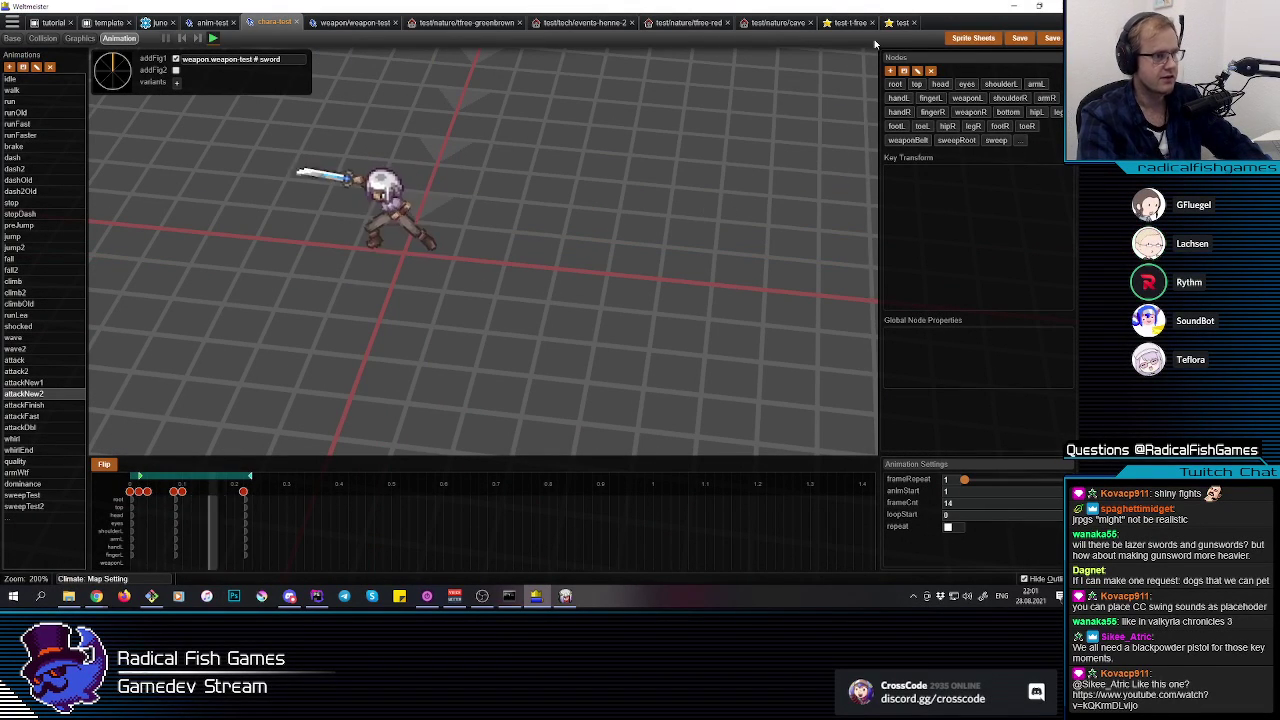
pyautogui.press('space')
pyautogui.press('space')
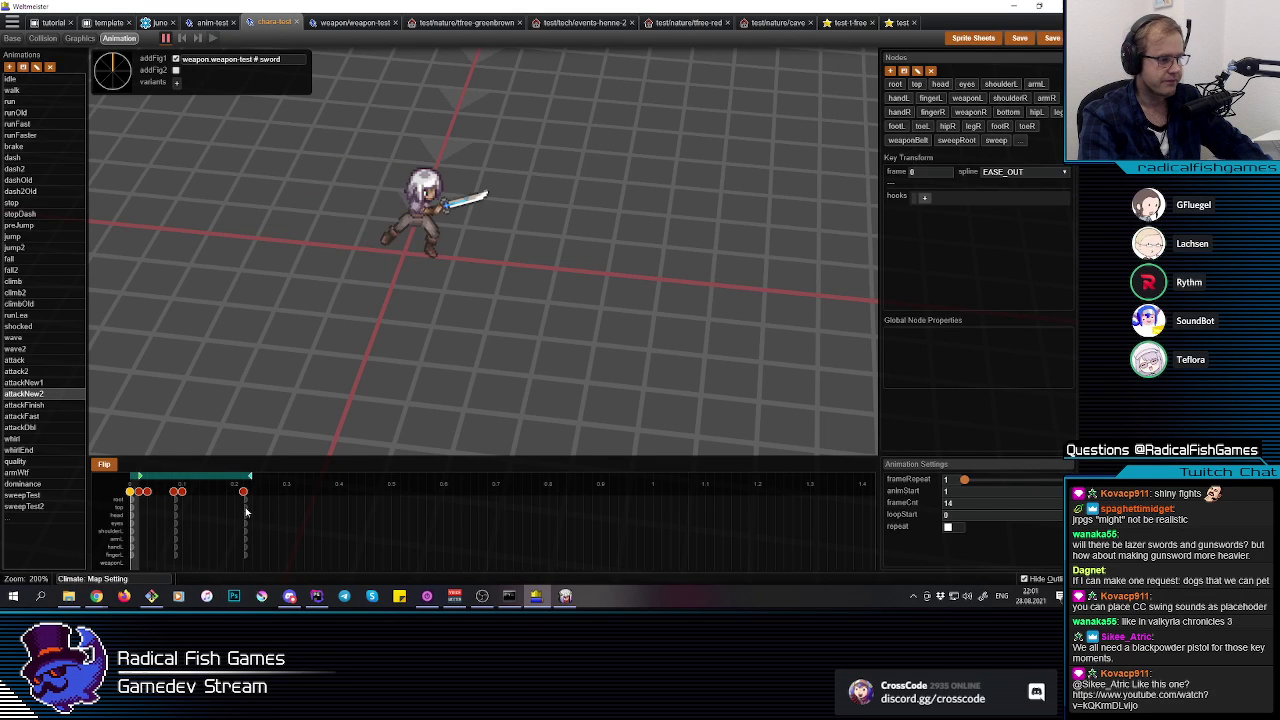
# Step: Set the frame 13 keyframe's spline to EASE_OUT and play back the animation
pyautogui.click(248, 512)
pyautogui.click(1018, 175)
pyautogui.click(1010, 195)
pyautogui.press('space')
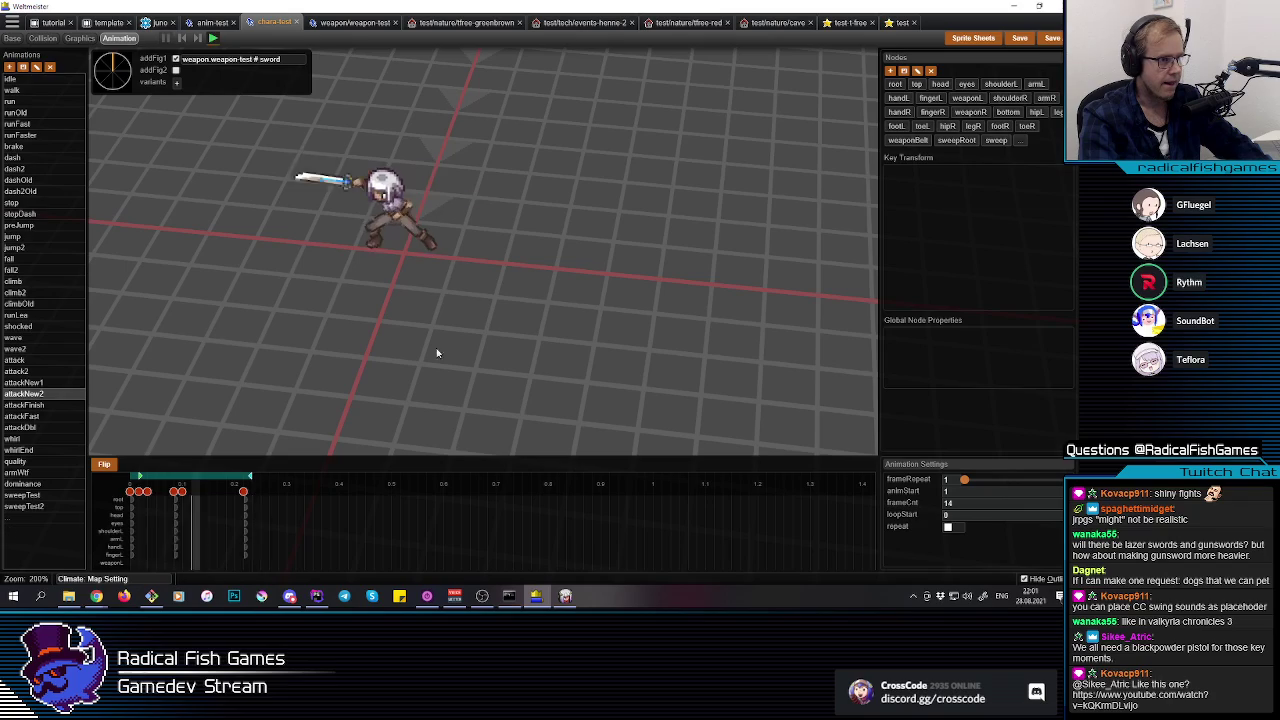
pyautogui.moveTo(420, 342); pyautogui.dragTo(391, 206, button='middle')
pyautogui.press('space')
# Step: Rotate armL in the frame 13 keyframe to a pitch of about -10.1 and a roll of about -35.9
pyautogui.moveTo(229, 527); pyautogui.dragTo(247, 533)
pyautogui.moveTo(290, 345); pyautogui.dragTo(406, 225, button='middle')
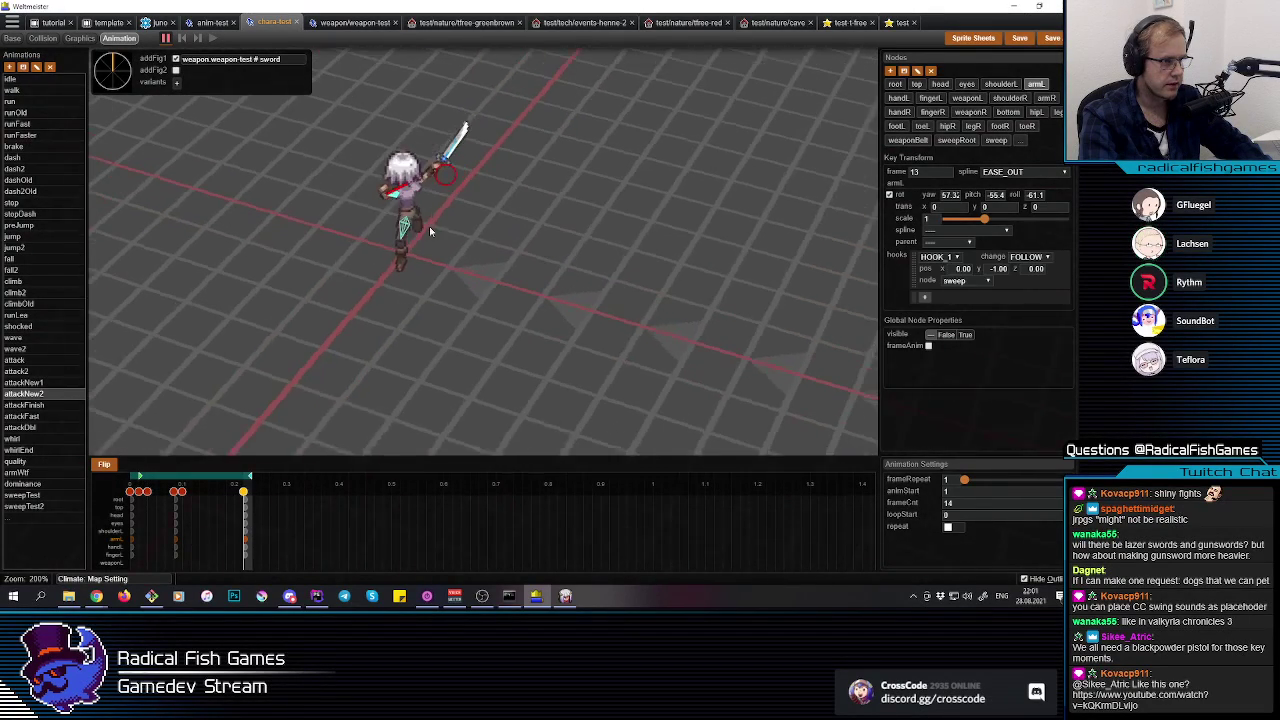
pyautogui.moveTo(405, 224); pyautogui.dragTo(390, 198)
pyautogui.click(388, 196)
pyautogui.click(396, 196)
pyautogui.moveTo(396, 196); pyautogui.dragTo(436, 168, button='middle')
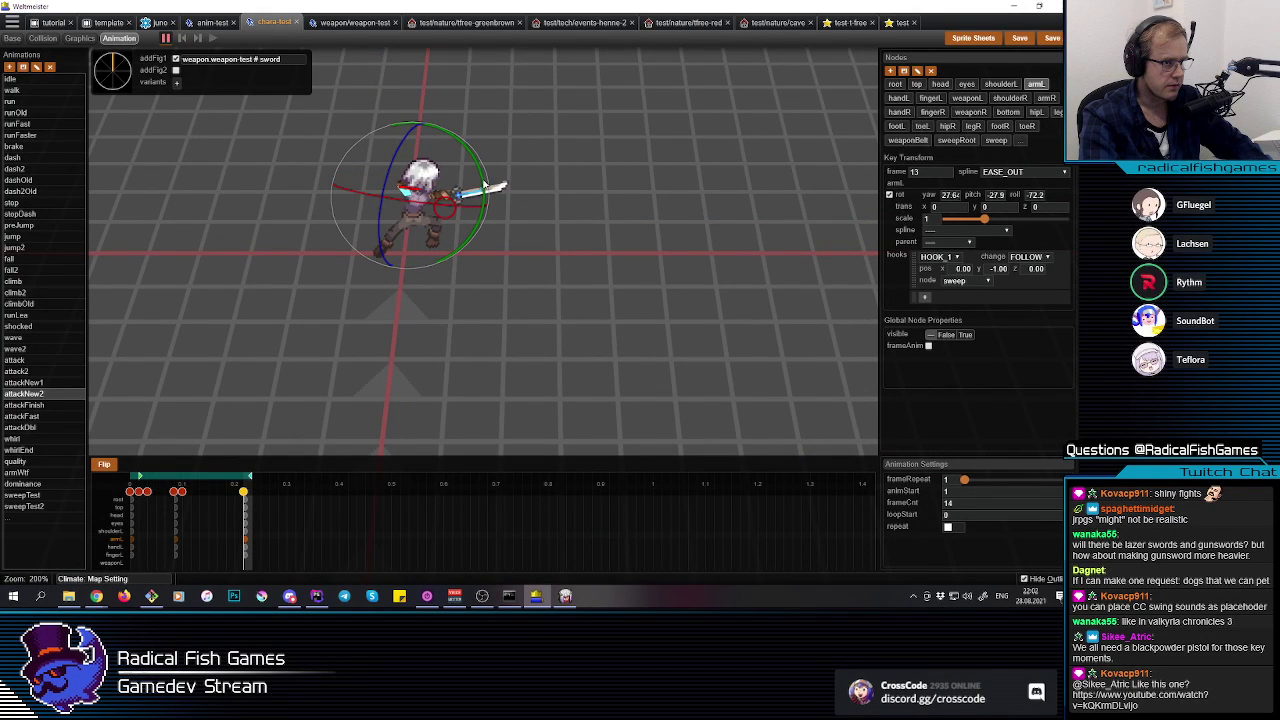
pyautogui.moveTo(479, 173); pyautogui.dragTo(476, 166)
pyautogui.press('q')
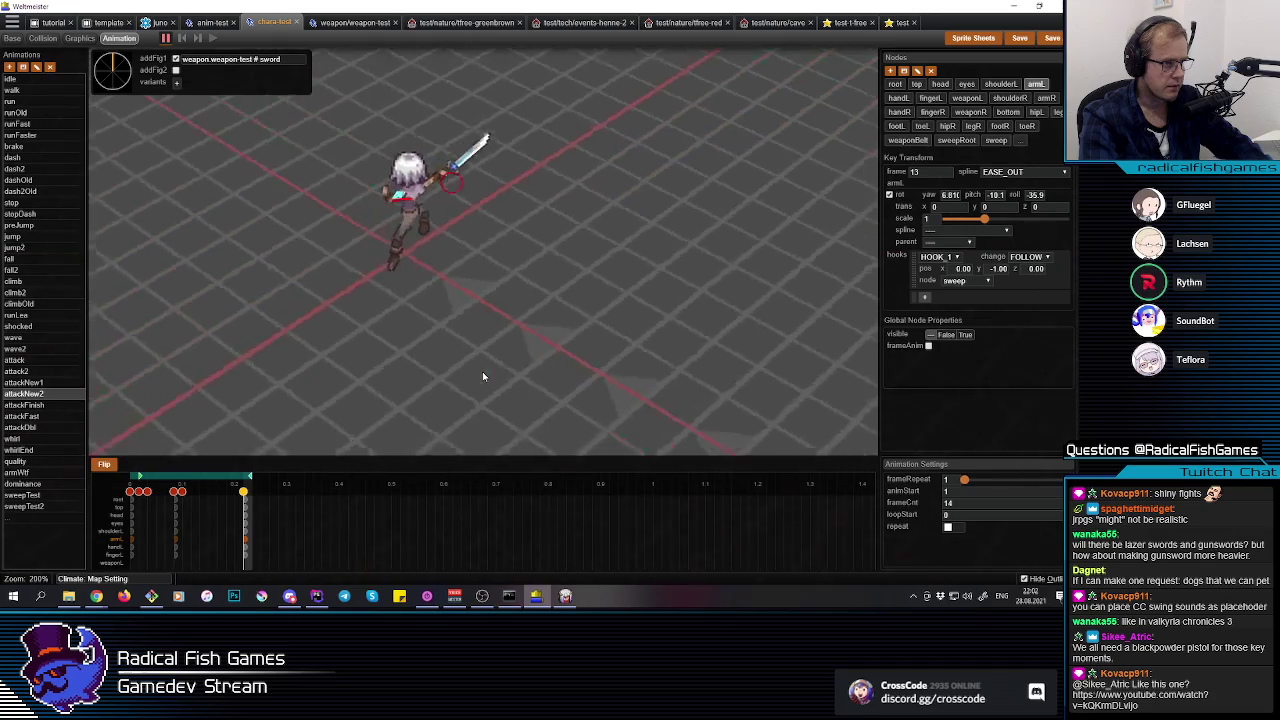
pyautogui.press('e')
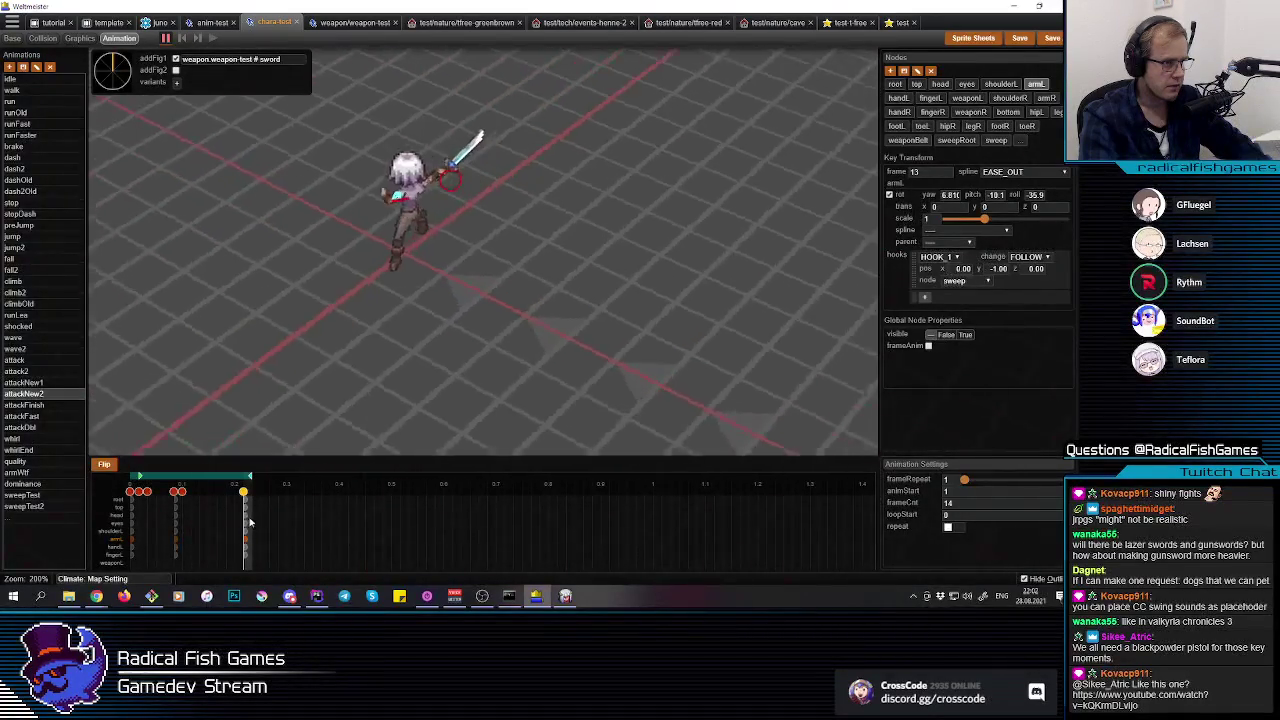
# Step: Scrub through and play the attackNew2 animation, and save the chara-test file
pyautogui.moveTo(246, 516); pyautogui.dragTo(41, 533)
pyautogui.click(246, 527)
pyautogui.press('space')
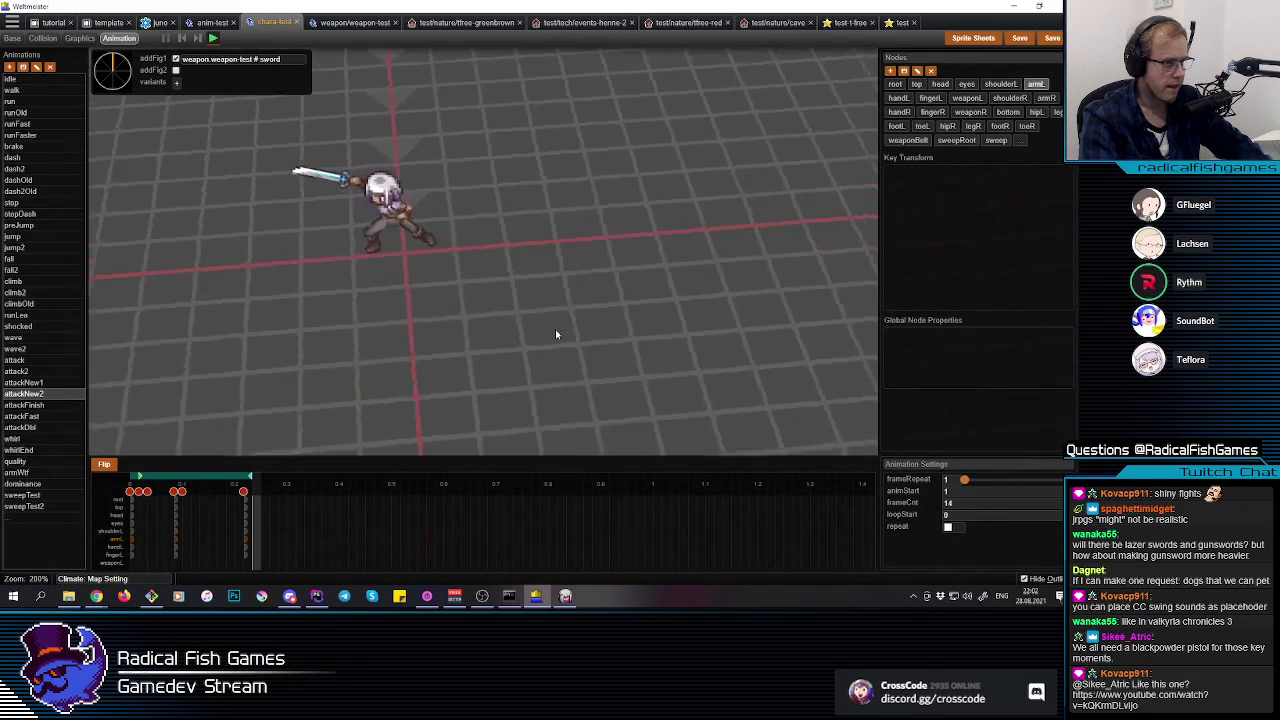
pyautogui.click(1022, 40)
# Step: Switch to the Project Terra game window and test the sword attacks repeatedly while moving the character in different directions
pyautogui.hotkey('alt', 'Tab')
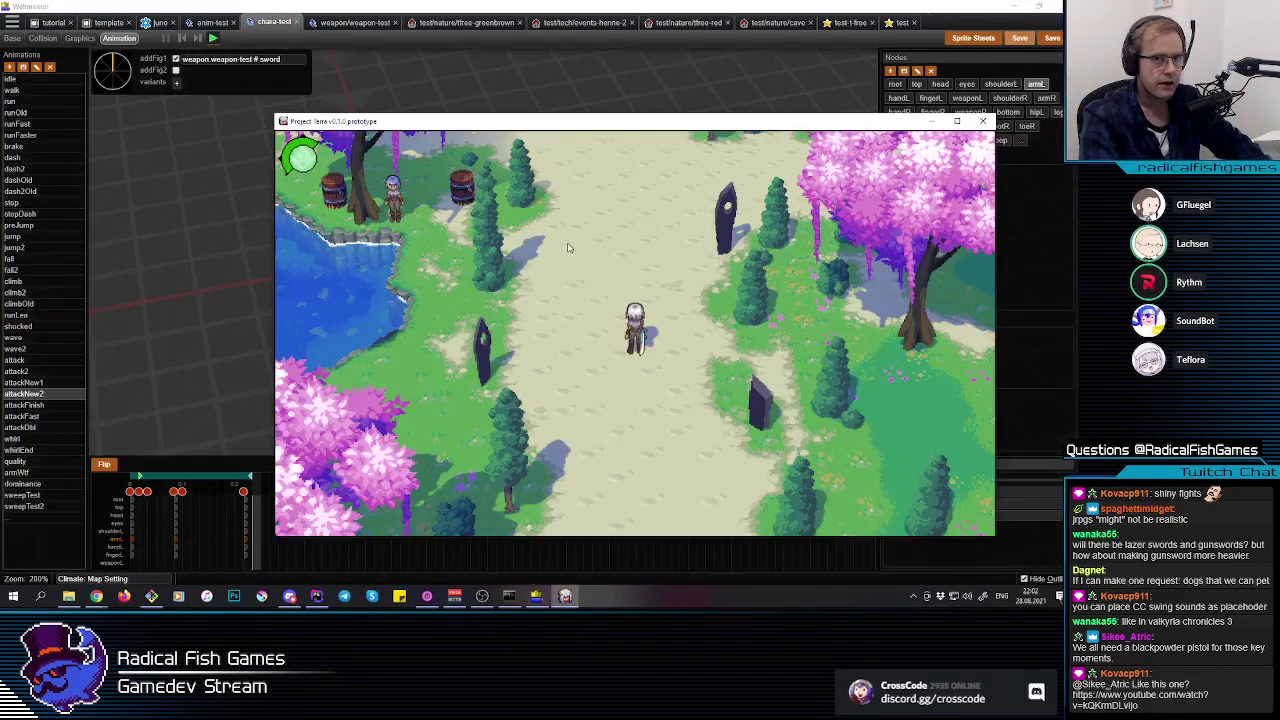
pyautogui.press('w')
pyautogui.click(654, 333)
pyautogui.click(654, 334)
pyautogui.click(655, 337)
pyautogui.click(655, 338)
pyautogui.press('w')
pyautogui.click(655, 338)
pyautogui.press('s')
pyautogui.press('w')
pyautogui.click(655, 339)
pyautogui.press('s')
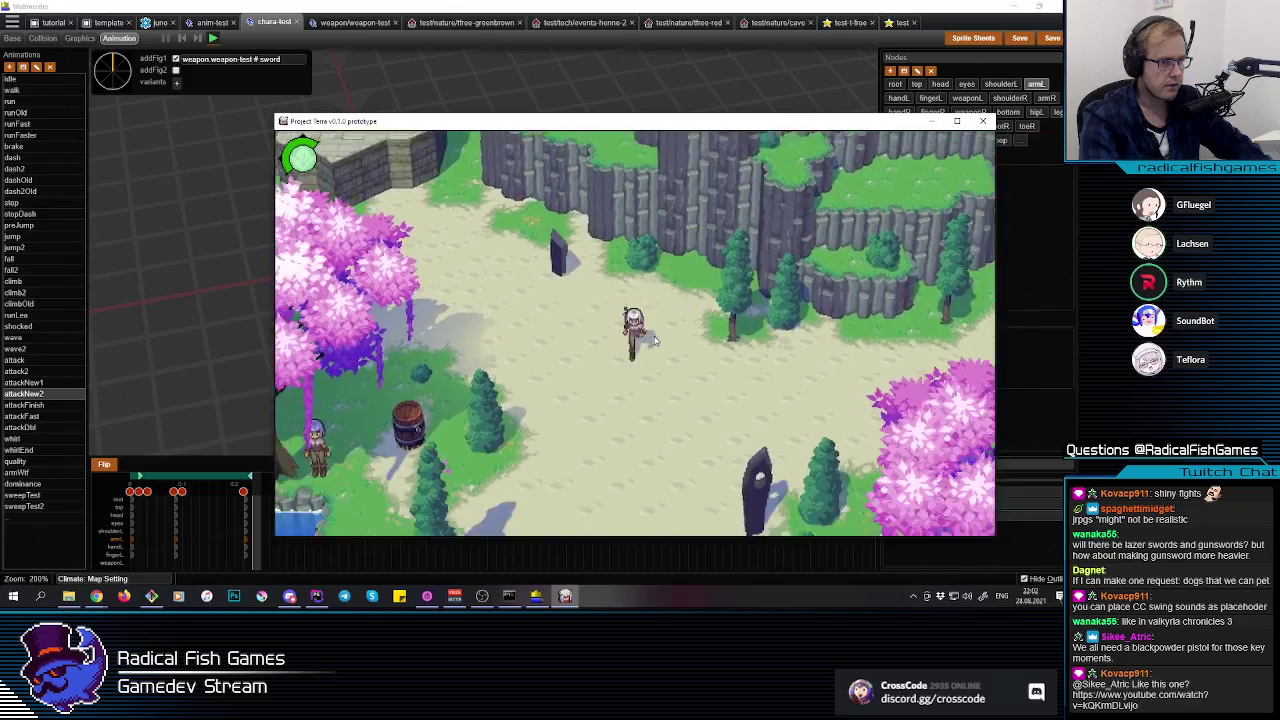
pyautogui.click(655, 341)
pyautogui.press('w')
pyautogui.click(655, 340)
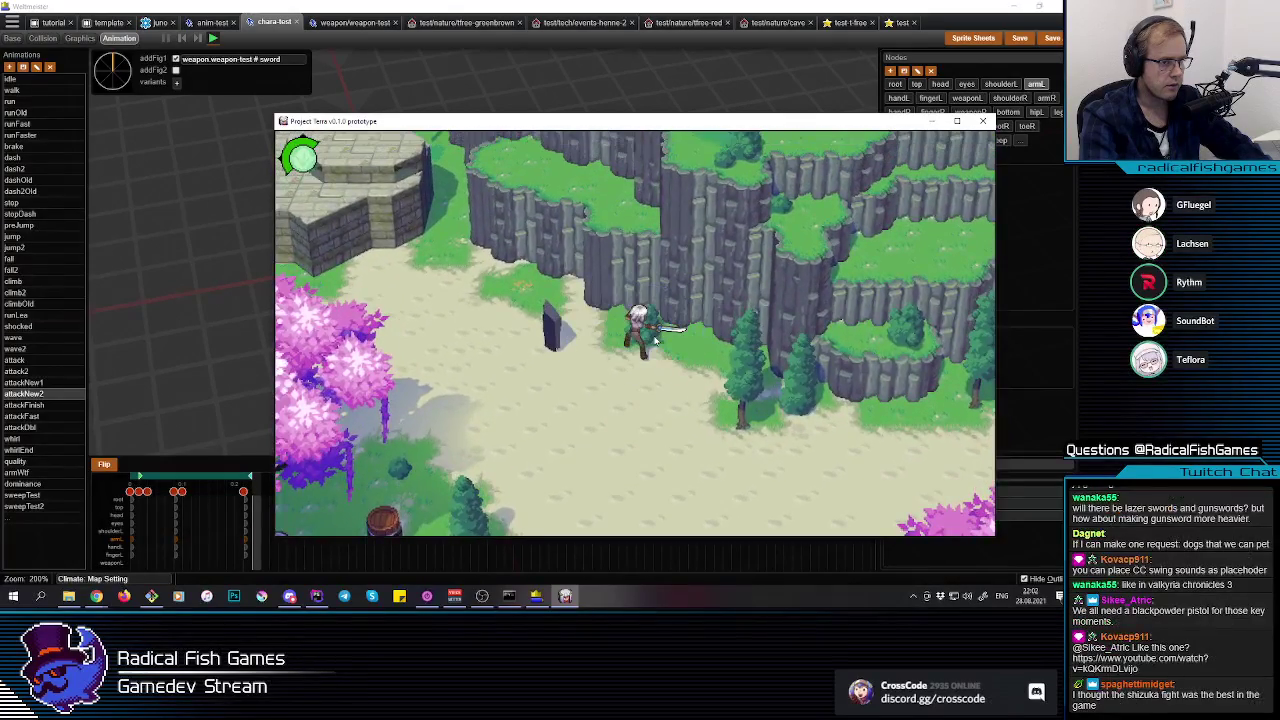
pyautogui.press('w')
pyautogui.click(655, 340)
pyautogui.click(655, 340)
pyautogui.click(655, 340)
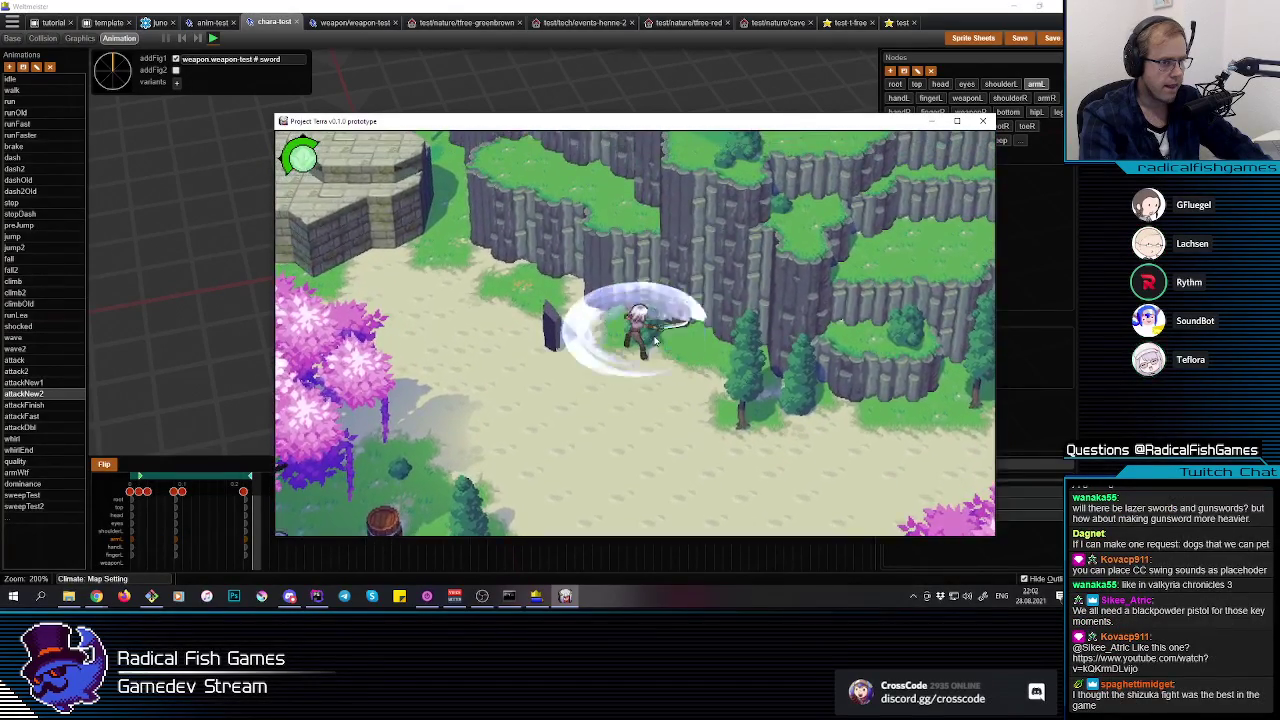
pyautogui.press('s')
pyautogui.press('a')
pyautogui.click(655, 340)
pyautogui.click(655, 340)
pyautogui.click(655, 340)
pyautogui.press('a')
pyautogui.press('a')
pyautogui.click(655, 340)
pyautogui.click(655, 340)
pyautogui.press('w')
pyautogui.click(655, 340)
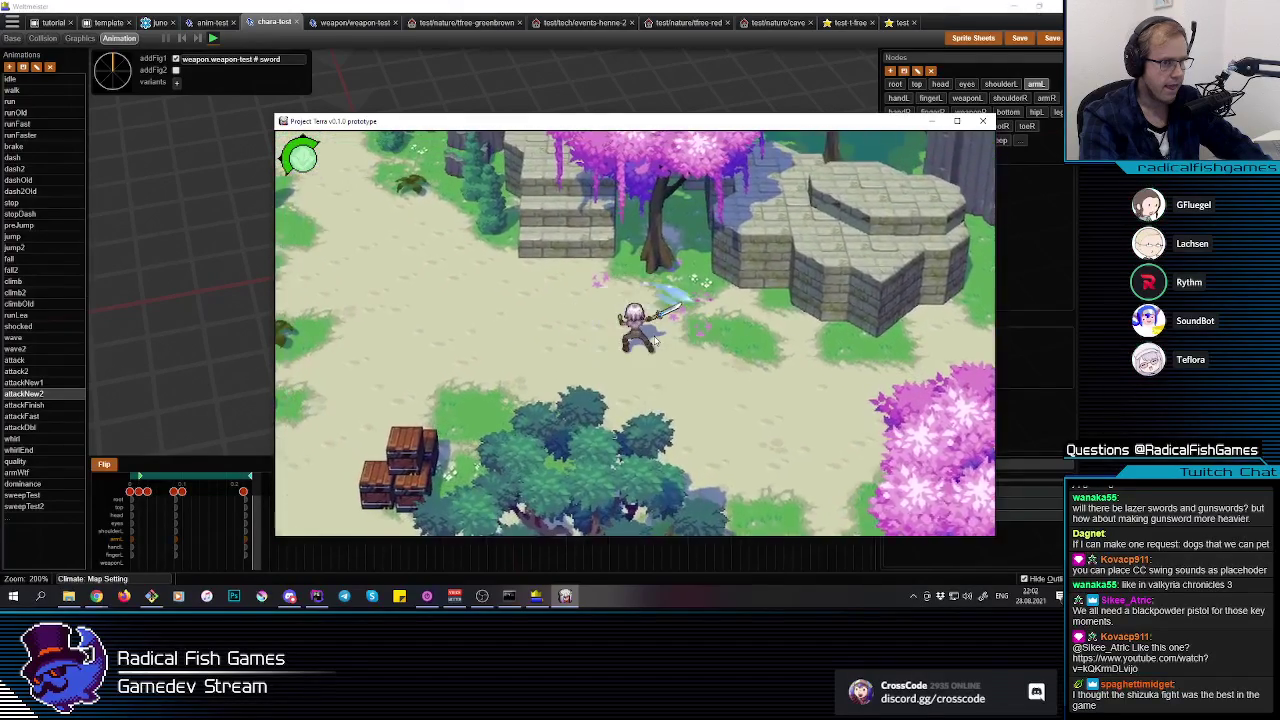
pyautogui.press('a')
pyautogui.click(655, 340)
pyautogui.click(655, 340)
pyautogui.press('w')
pyautogui.click(655, 340)
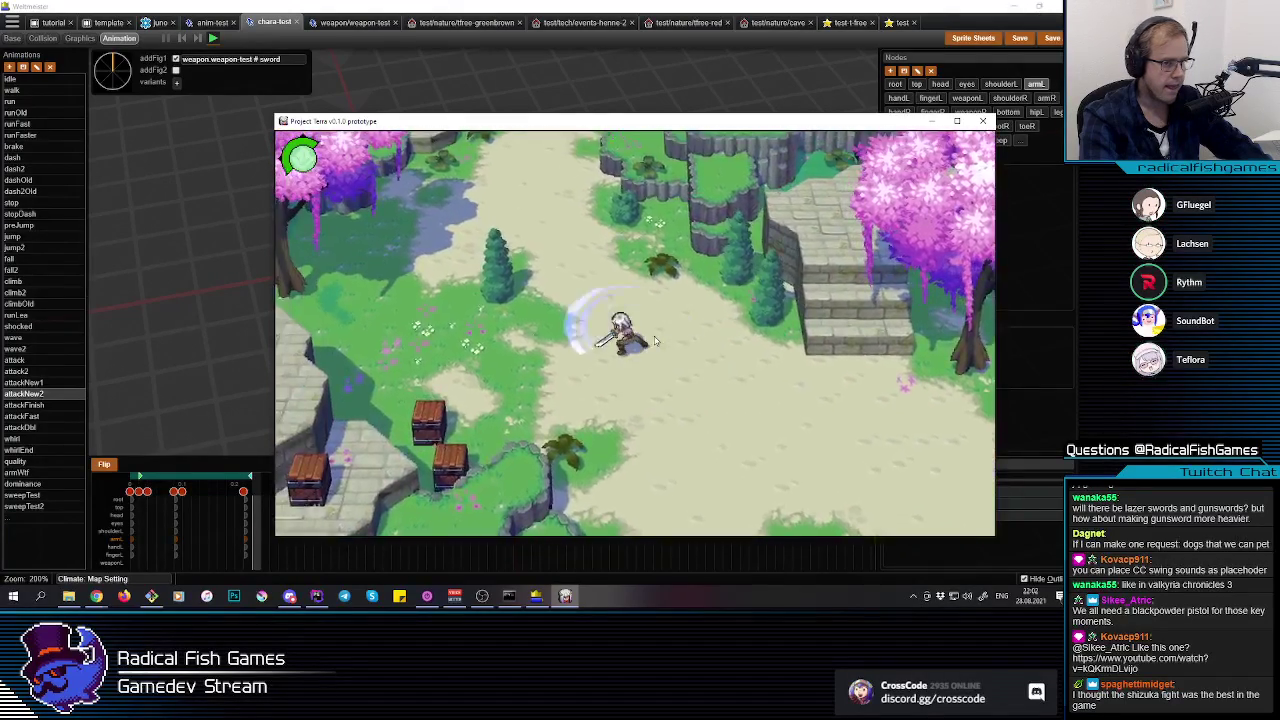
pyautogui.click(655, 340)
pyautogui.press('a')
pyautogui.click(655, 340)
pyautogui.press('w')
pyautogui.click(655, 340)
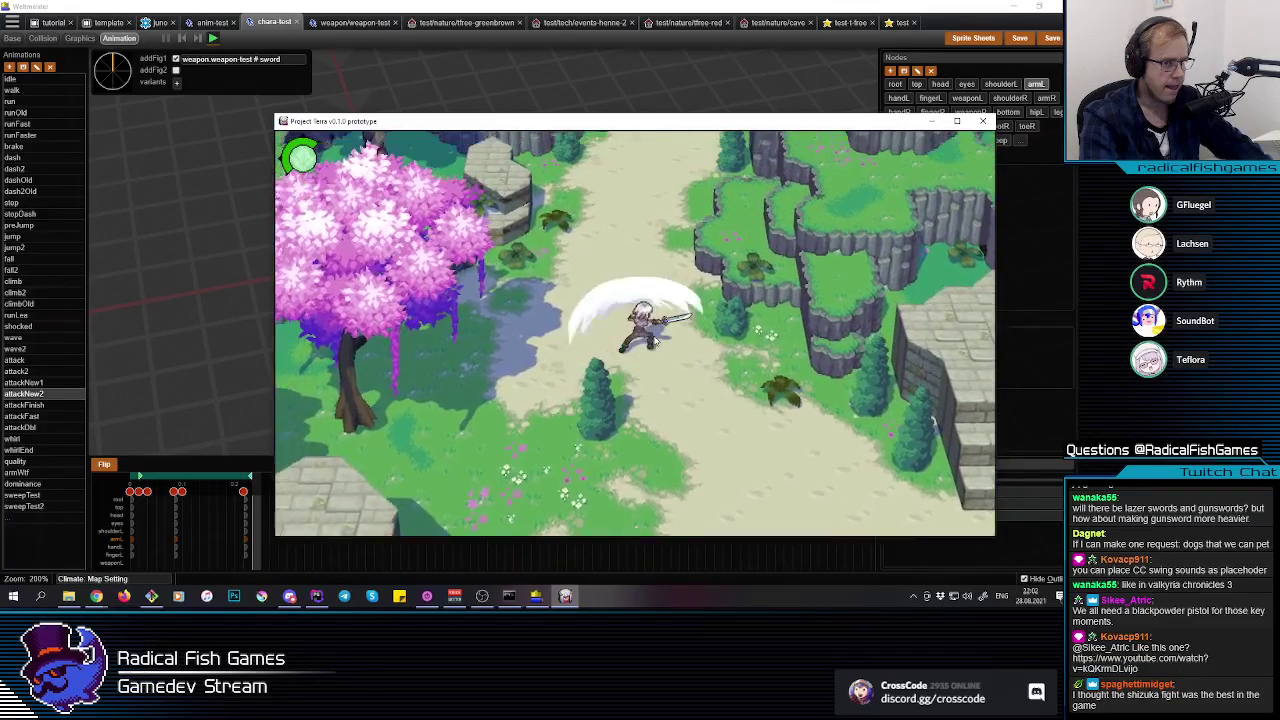
pyautogui.click(655, 340)
pyautogui.click(655, 340)
# Step: Switch back to Weltmeister and rotate armR in attackNew2's frame 13 keyframe to a pitch of about -66.2
pyautogui.hotkey('alt', 'Tab')
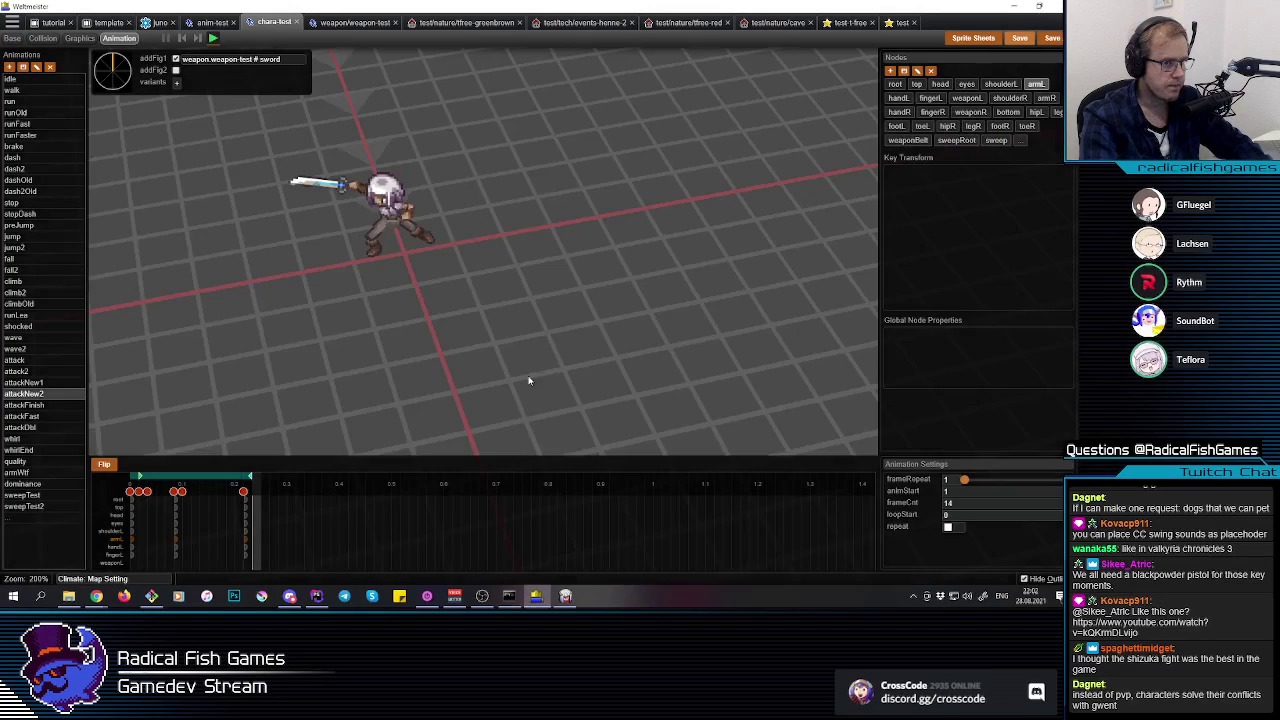
pyautogui.press('space')
pyautogui.press('q')
pyautogui.click(253, 540)
pyautogui.click(249, 539)
pyautogui.moveTo(296, 418); pyautogui.dragTo(420, 238, button='middle')
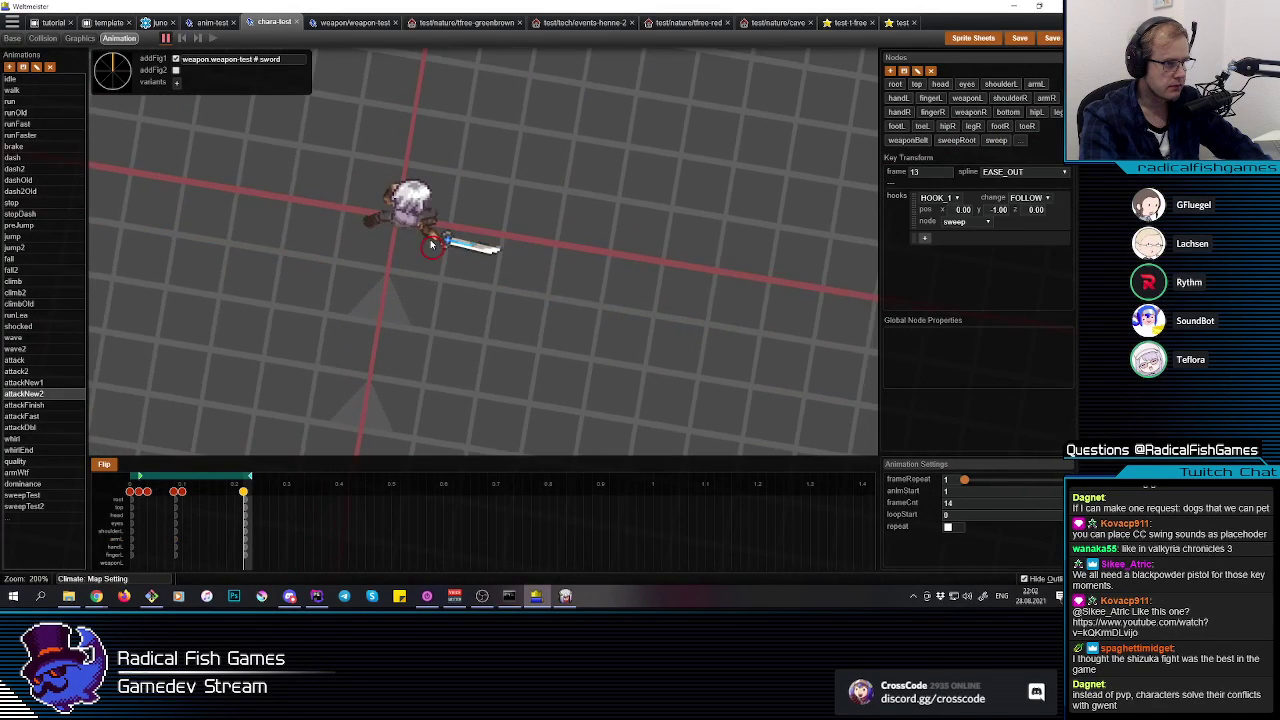
pyautogui.click(418, 230)
pyautogui.moveTo(444, 286); pyautogui.dragTo(423, 294)
pyautogui.moveTo(422, 294); pyautogui.dragTo(442, 285, button='middle')
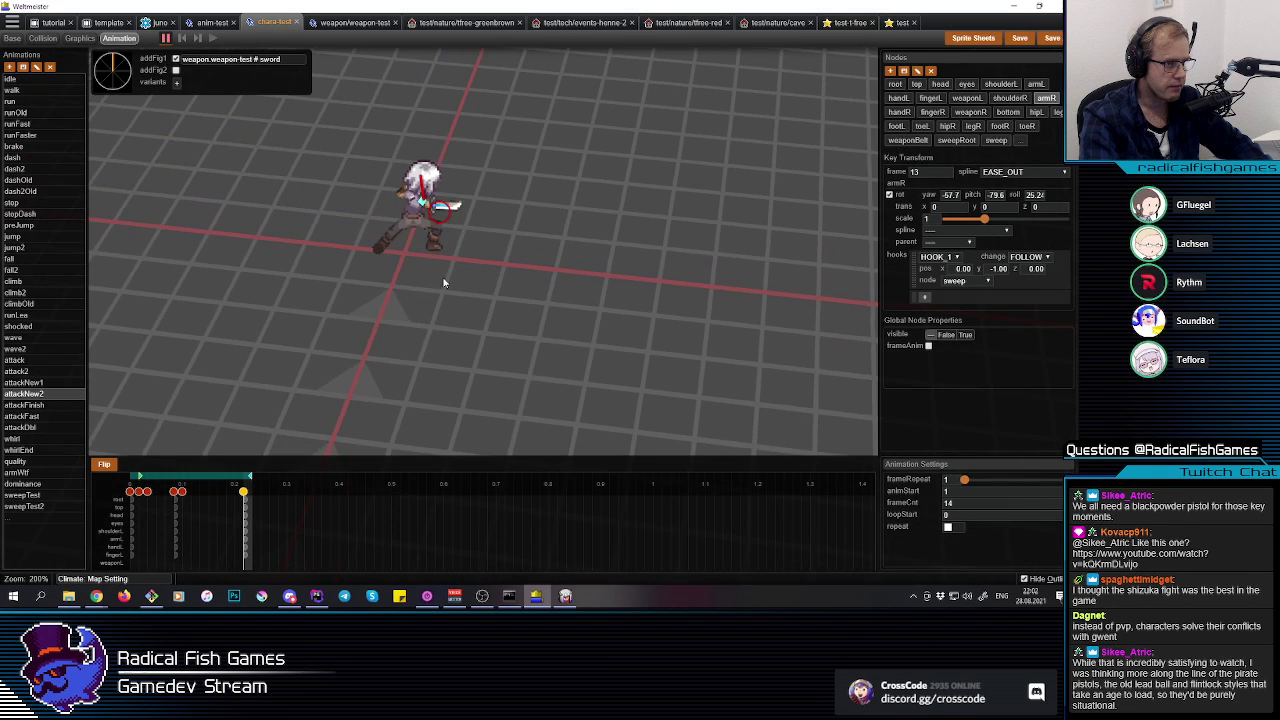
pyautogui.moveTo(453, 236); pyautogui.dragTo(440, 210, button='middle')
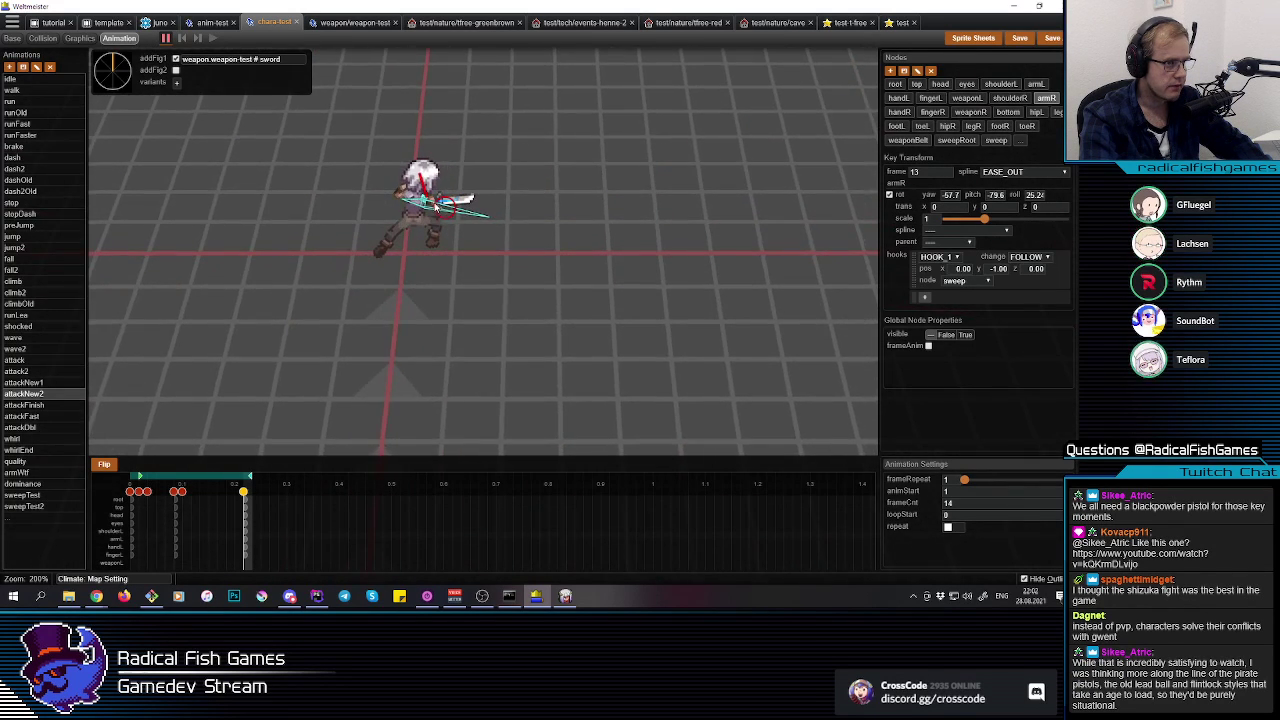
pyautogui.moveTo(437, 203); pyautogui.dragTo(413, 259)
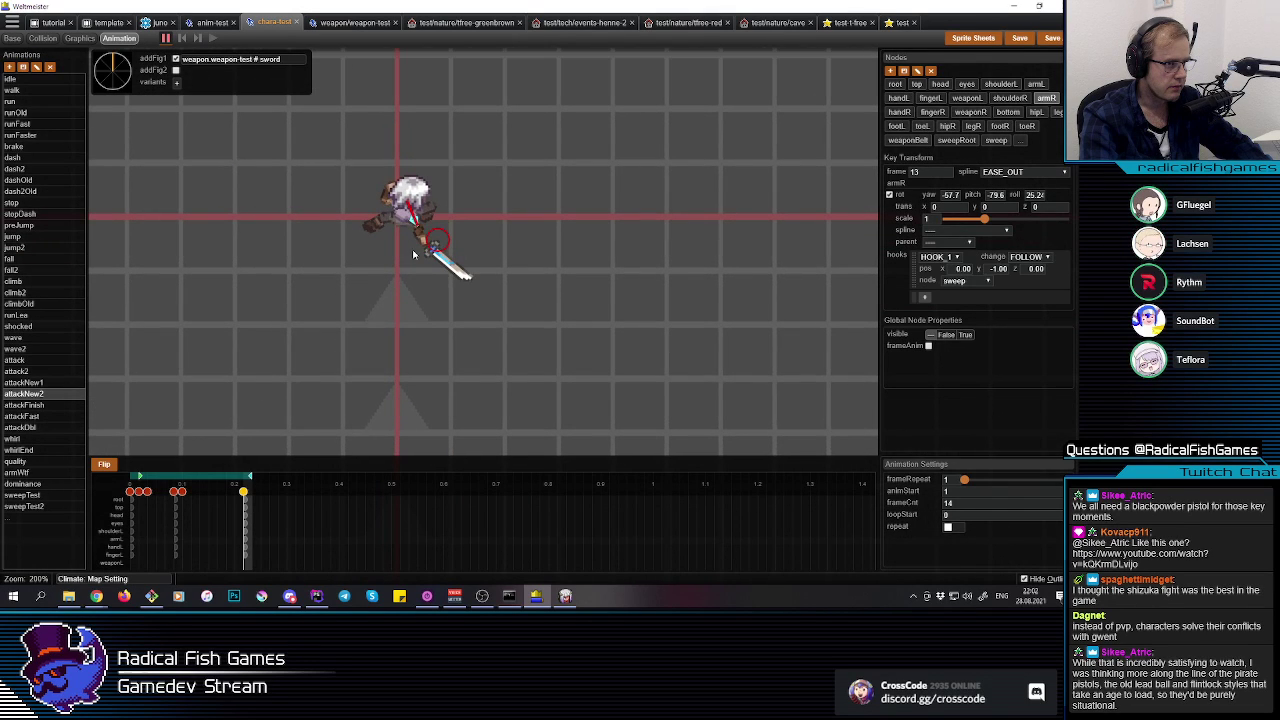
pyautogui.press('r')
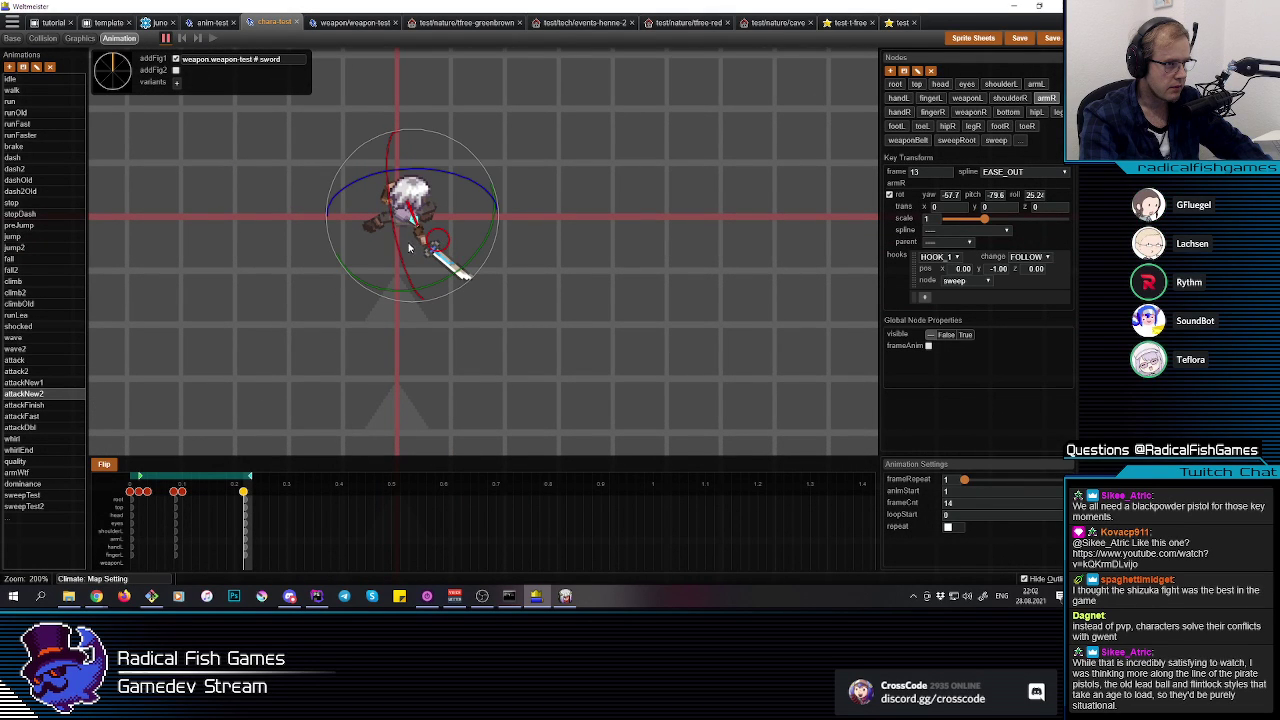
pyautogui.moveTo(408, 263); pyautogui.dragTo(411, 256)
pyautogui.moveTo(411, 256); pyautogui.dragTo(408, 204, button='middle')
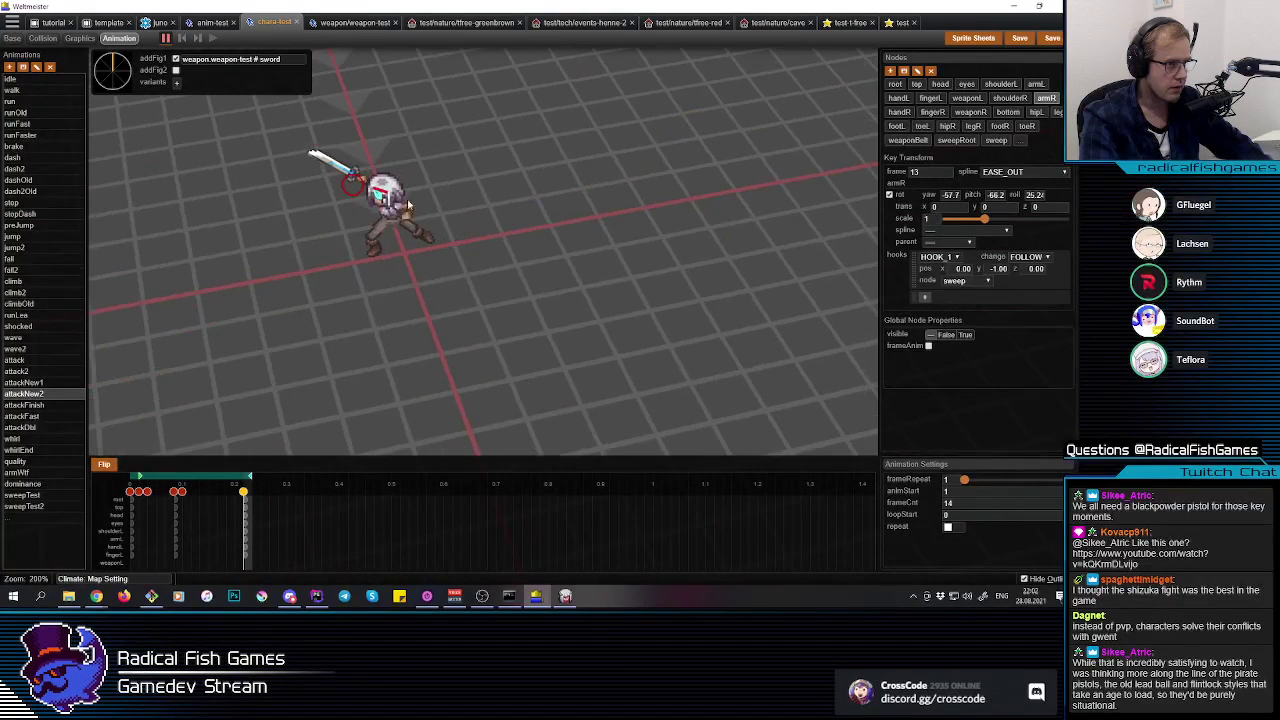
# Step: Rotate weaponR slightly in the frame 13 pose
pyautogui.click(352, 185)
pyautogui.moveTo(411, 145); pyautogui.dragTo(405, 141)
pyautogui.moveTo(405, 141); pyautogui.dragTo(250, 531, button='middle')
# Step: Replace the frame 5 keyframe with a whole-skeleton keyframe captured at frame 11, and play back the revised swing
pyautogui.click(180, 527)
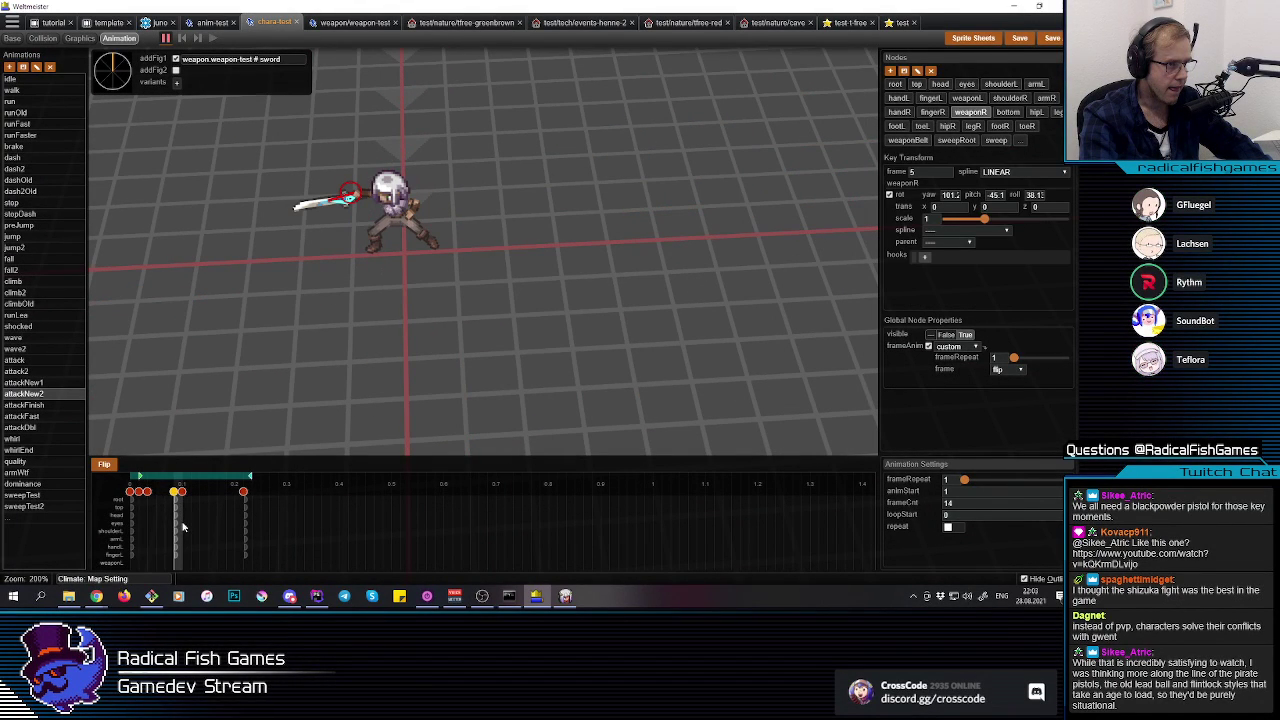
pyautogui.click(228, 508)
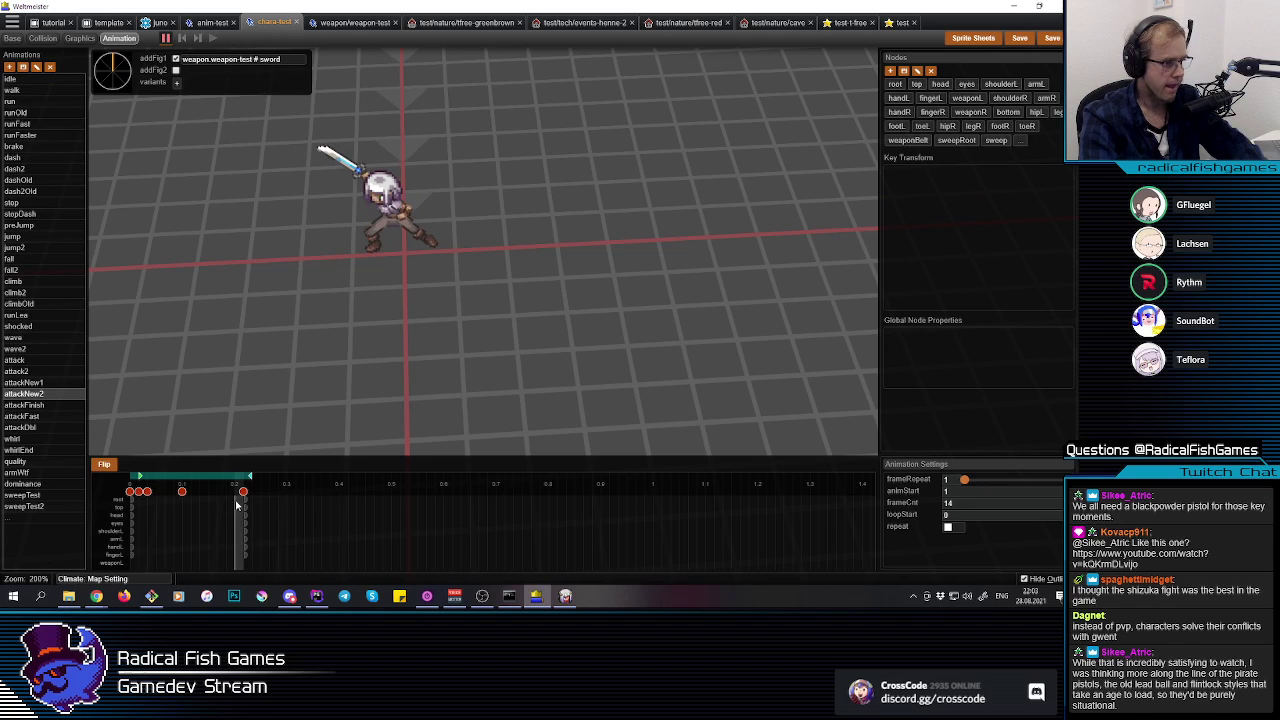
pyautogui.moveTo(510, 316); pyautogui.dragTo(198, 50)
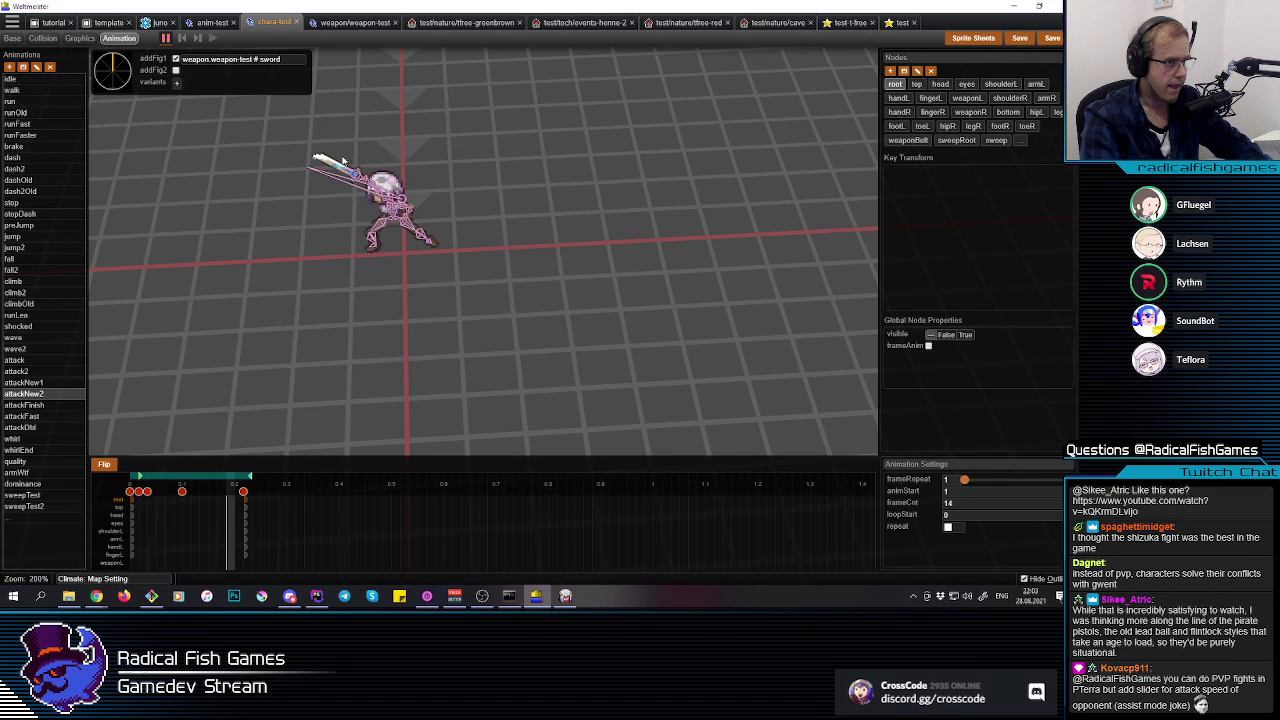
pyautogui.press('i')
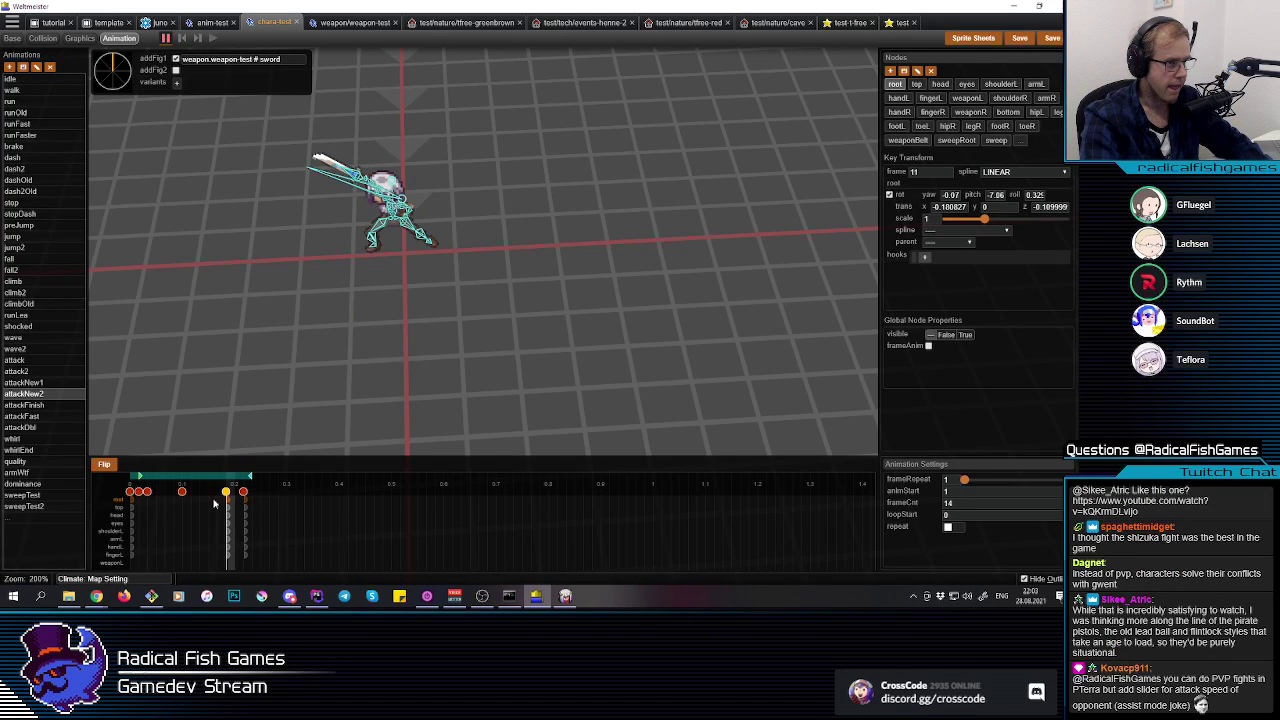
pyautogui.click(176, 495)
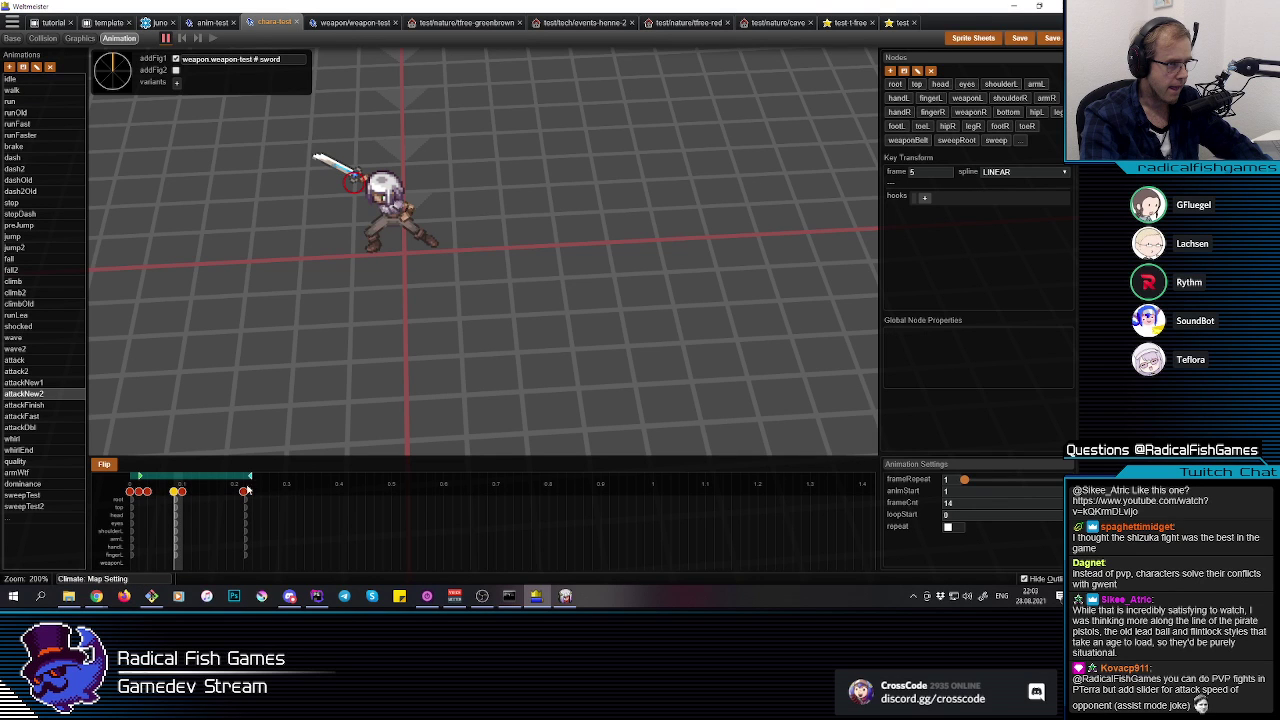
pyautogui.press('space')
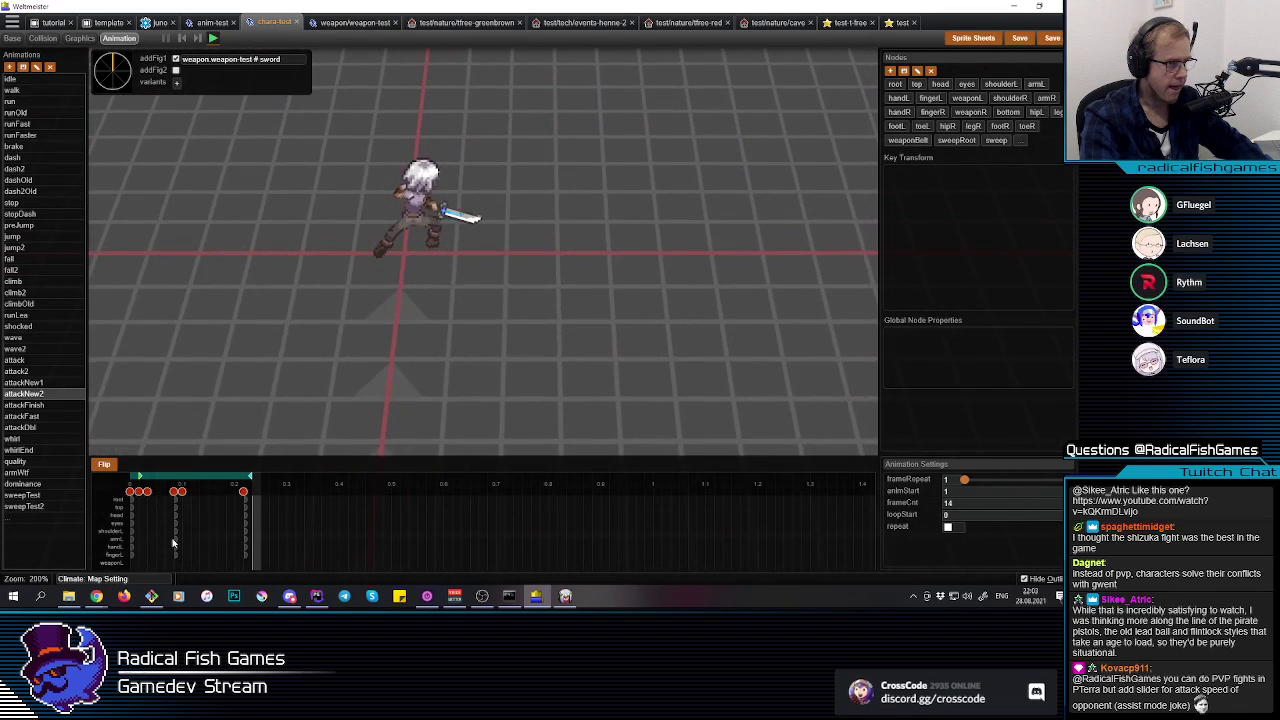
# Step: Check attackNew2's first frame and open the attackNew1 animation at its frame 13 end pose
pyautogui.click(131, 534)
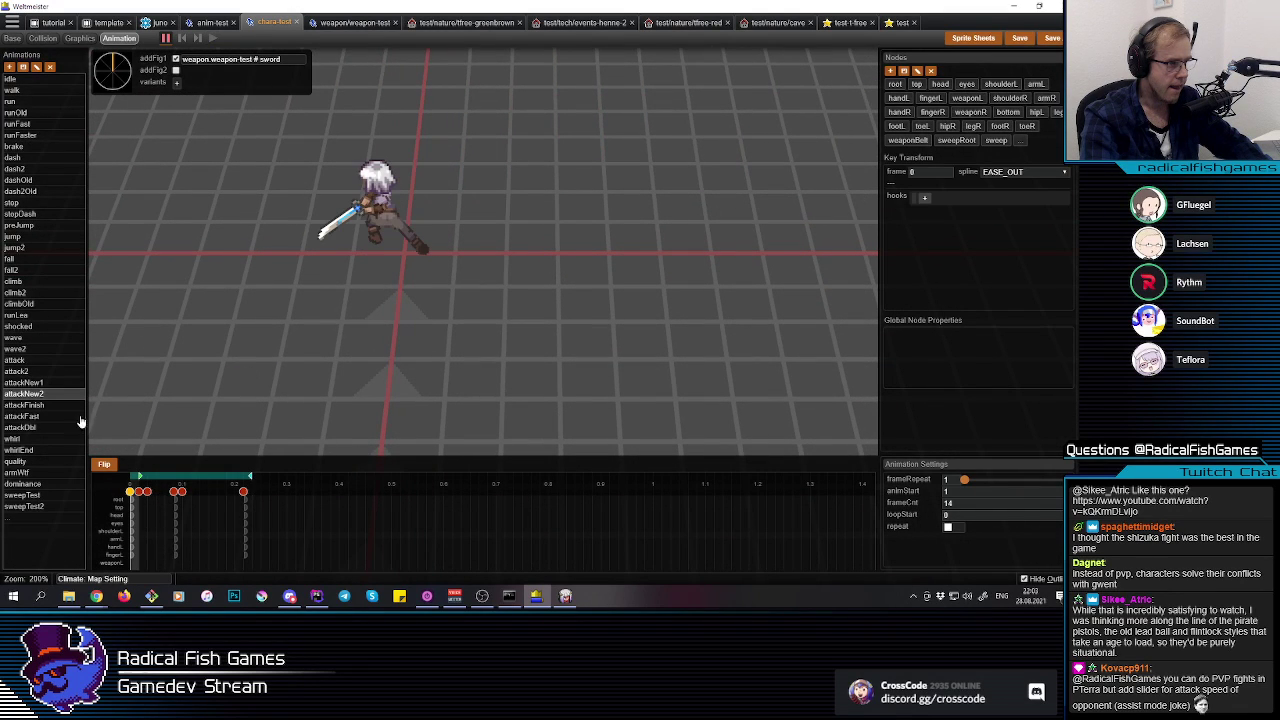
pyautogui.click(45, 384)
pyautogui.moveTo(158, 532); pyautogui.dragTo(250, 531)
pyautogui.press('e')
pyautogui.press('e')
pyautogui.press('e')
pyautogui.press('e')
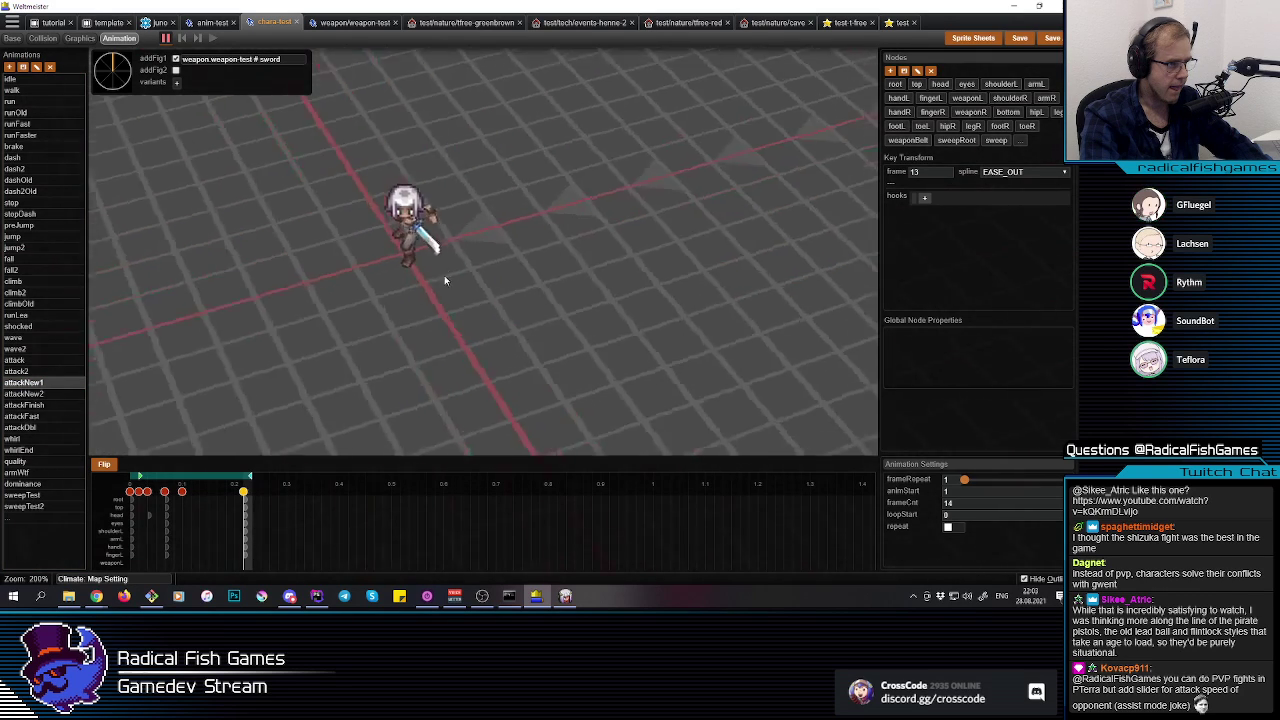
# Step: Rotate weaponR in attackNew1's frame 13 keyframe to a pitch of about -46.9 and a roll of about 49.3
pyautogui.click(452, 203)
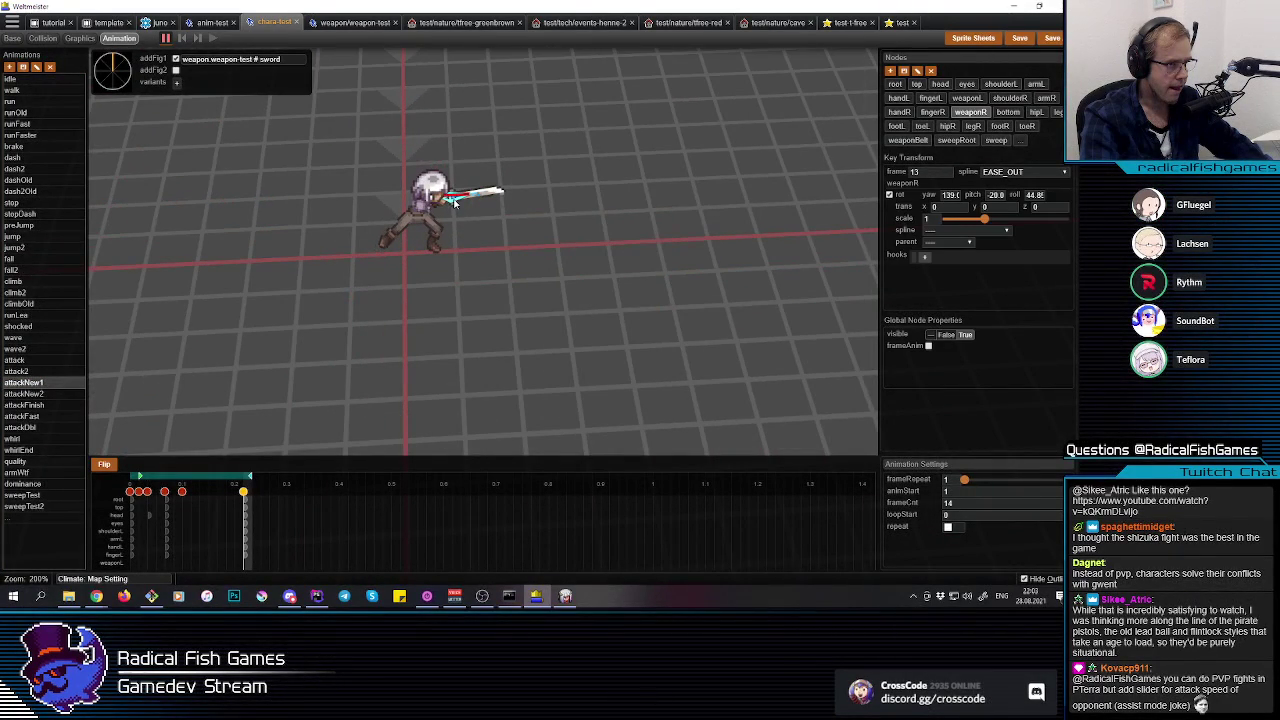
pyautogui.moveTo(481, 259); pyautogui.dragTo(463, 130)
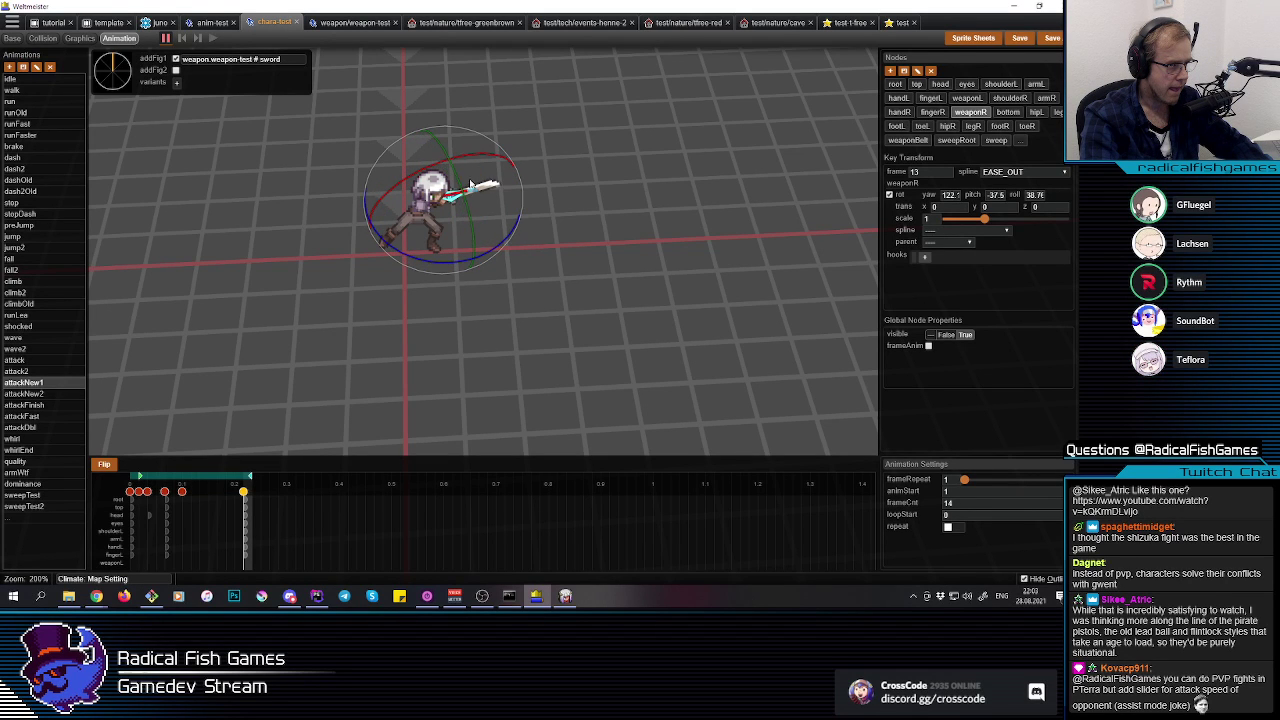
pyautogui.moveTo(463, 198); pyautogui.dragTo(458, 178)
pyautogui.press('e')
pyautogui.press('e')
pyautogui.press('e')
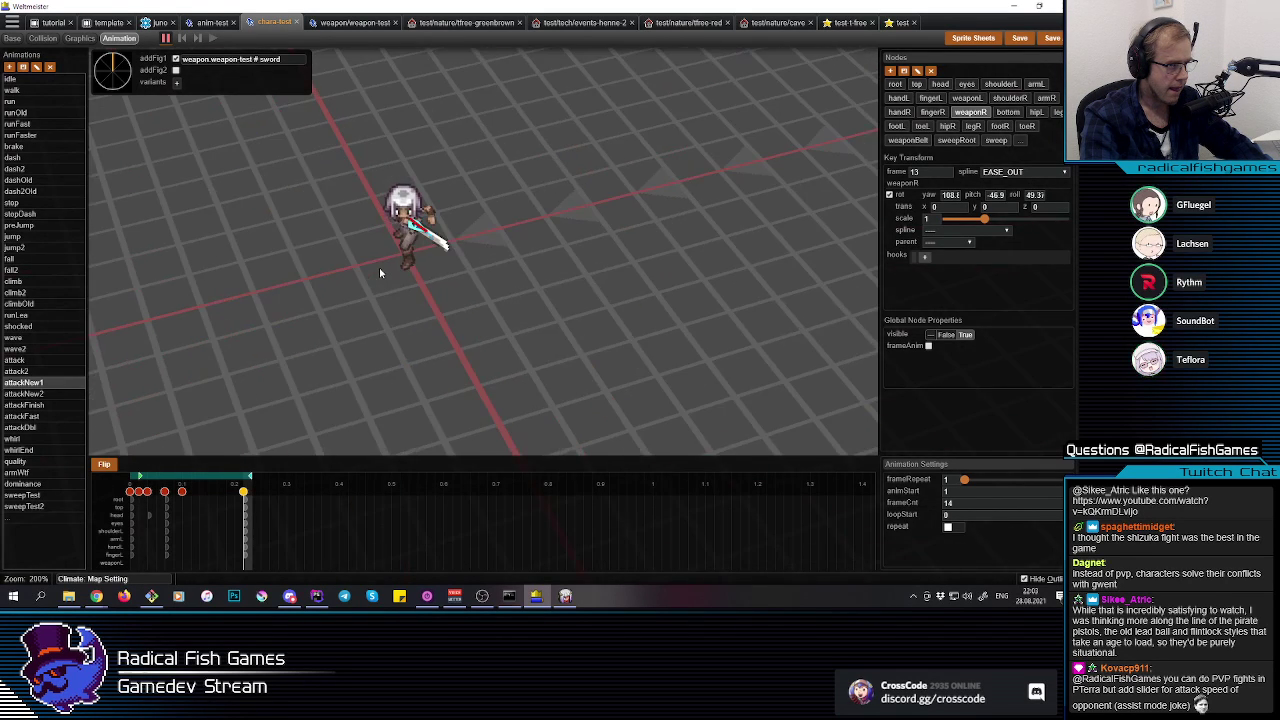
pyautogui.press('q')
pyautogui.press('q')
pyautogui.press('q')
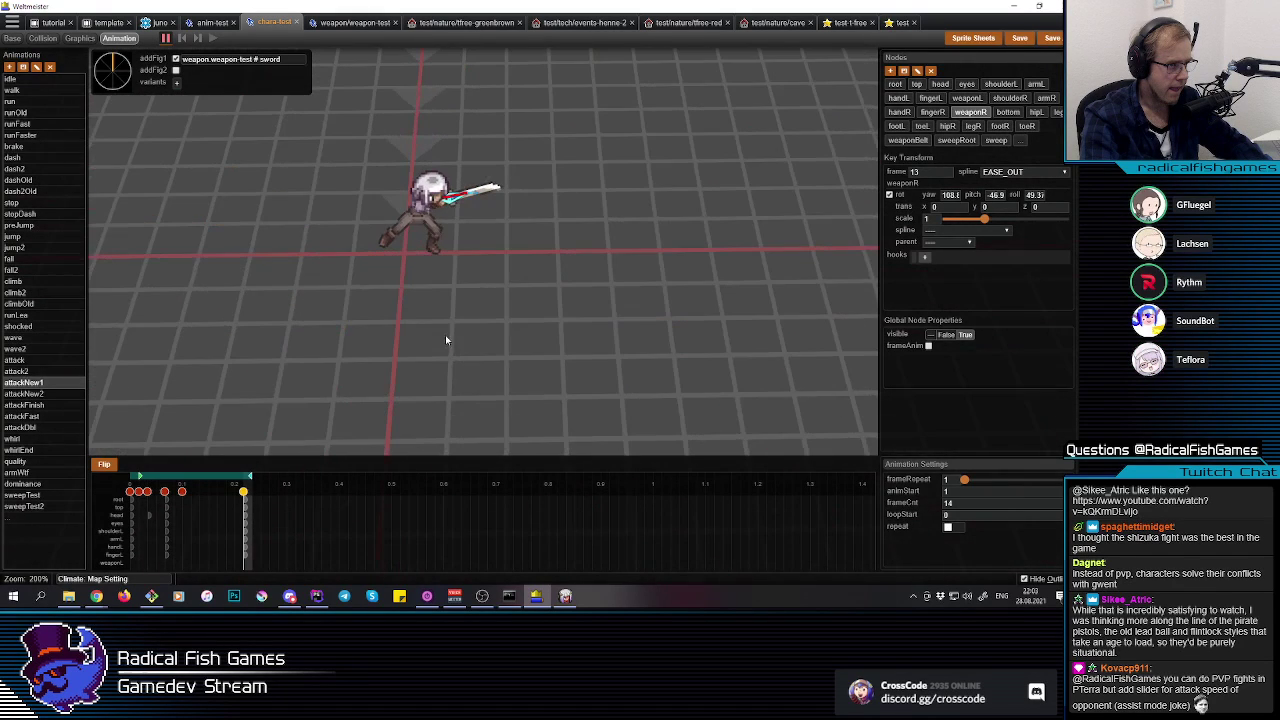
# Step: Rotate handR in attackNew1's frame 13 keyframe to a pitch of about 82.7 and a roll of about -17.0
pyautogui.click(427, 206)
pyautogui.click(433, 205)
pyautogui.press('r')
pyautogui.moveTo(435, 148); pyautogui.dragTo(443, 145)
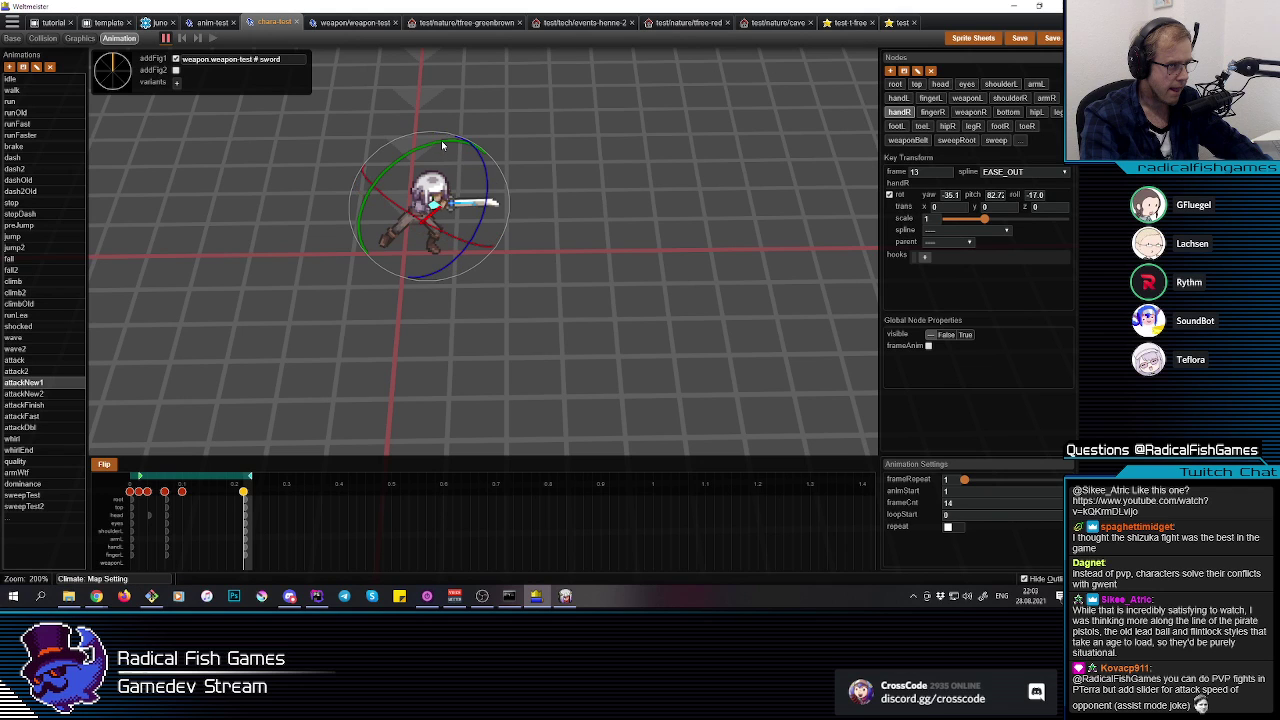
pyautogui.click(525, 312)
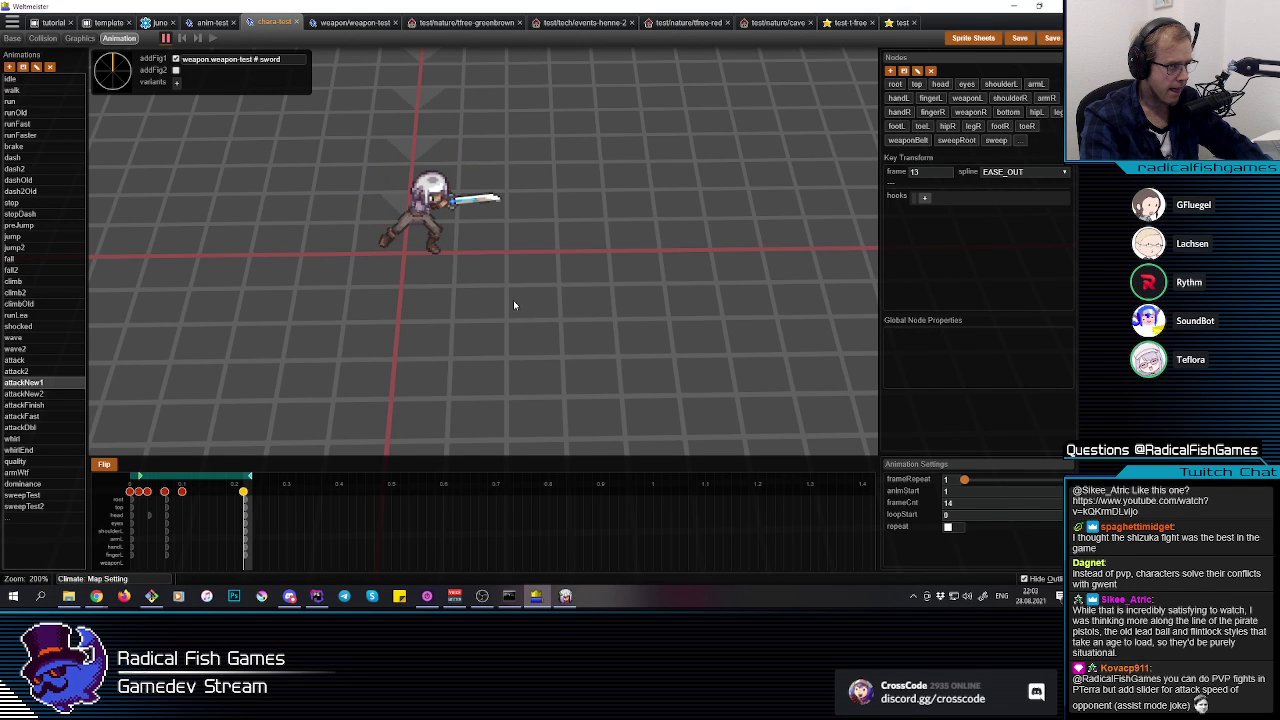
pyautogui.press('q')
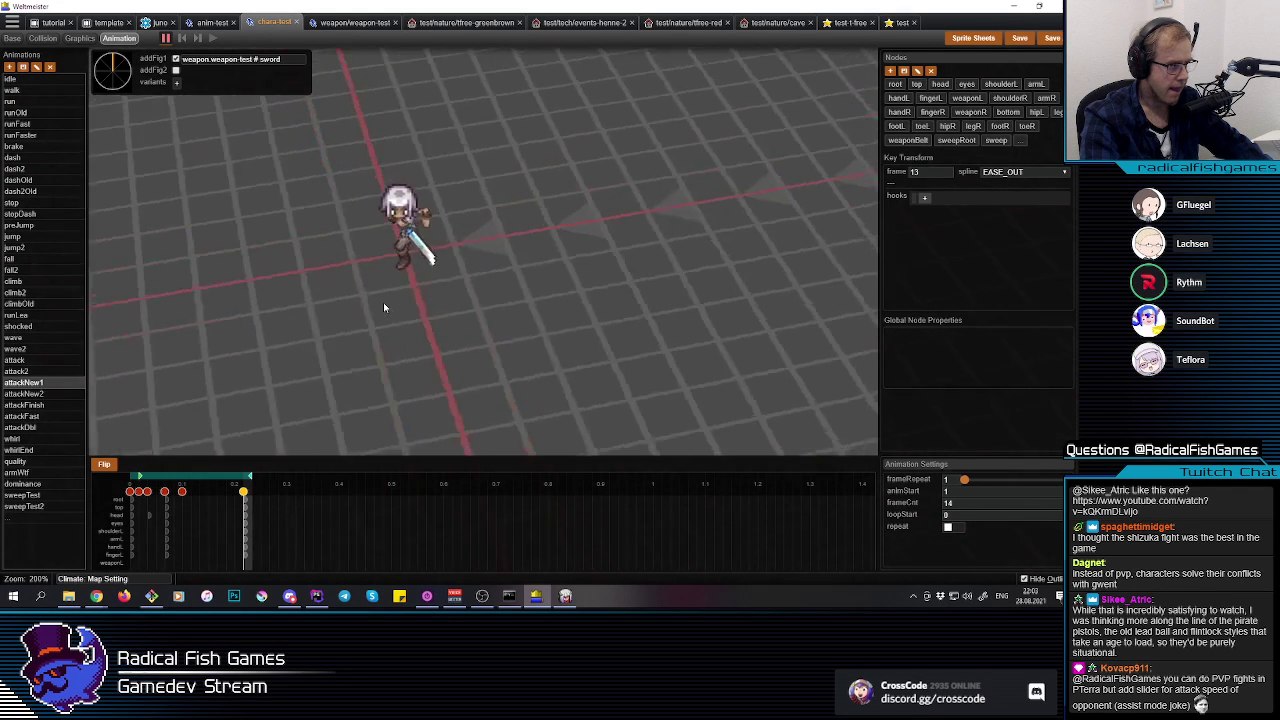
# Step: Replace attackNew1's frame 4 keyframe with a whole-skeleton keyframe captured at frame 11 and moved to frame 5
pyautogui.click(166, 517)
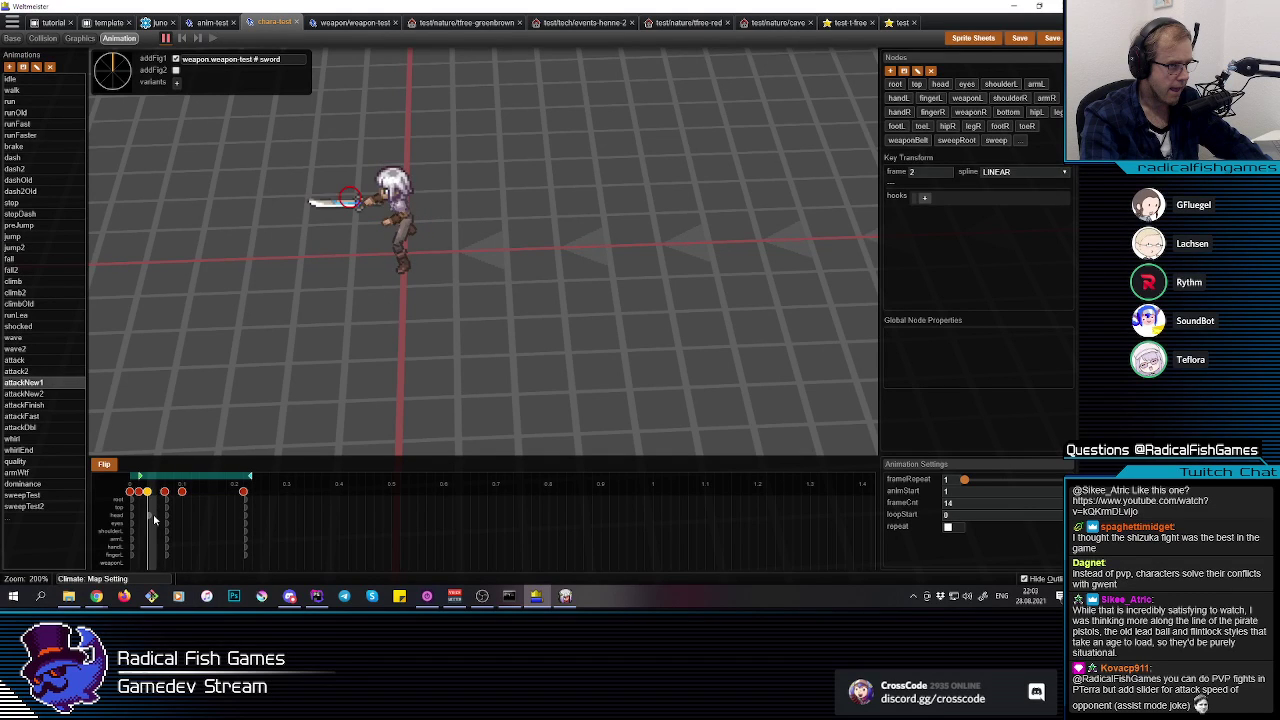
pyautogui.press('Delete')
pyautogui.click(230, 507)
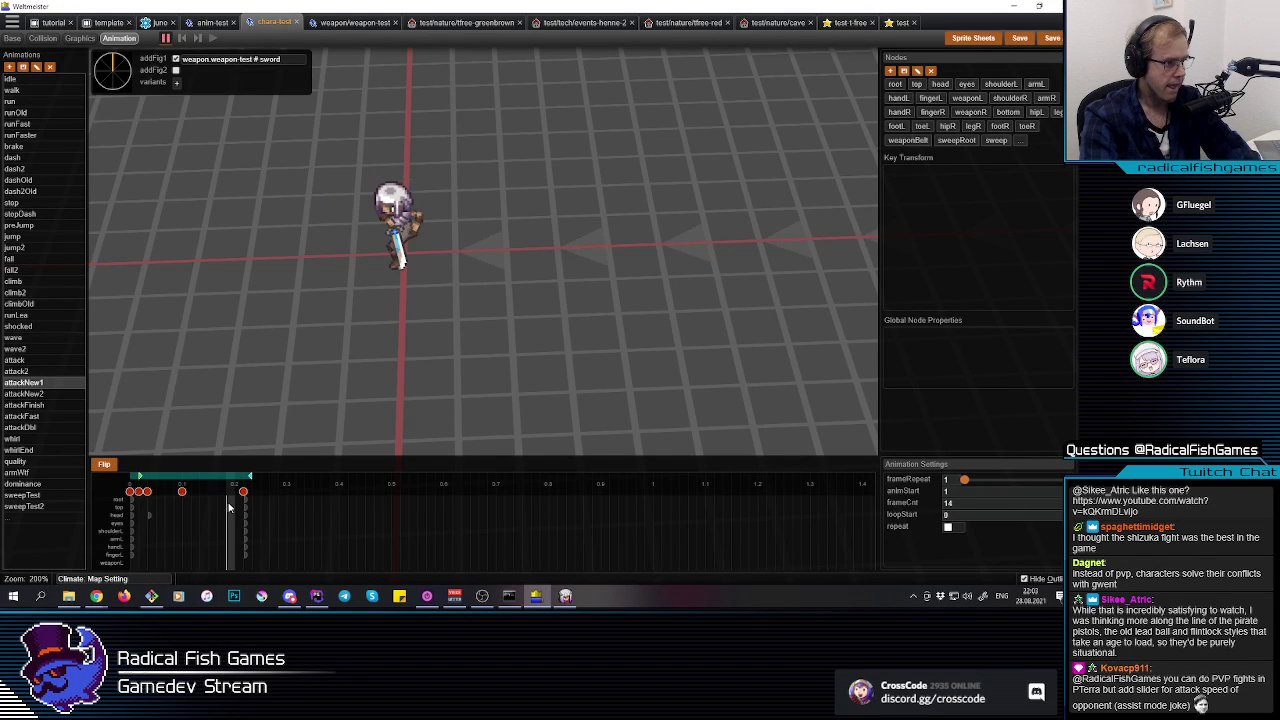
pyautogui.moveTo(501, 369); pyautogui.dragTo(356, 152)
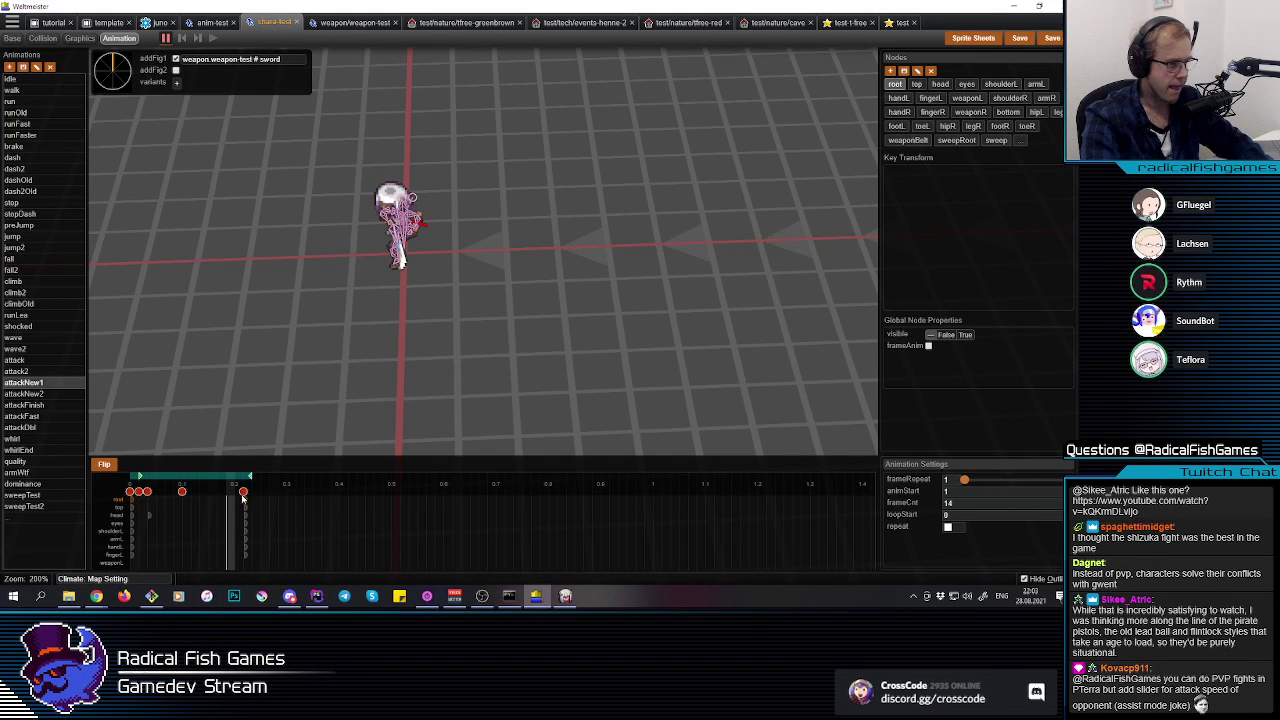
pyautogui.press('i')
pyautogui.moveTo(226, 492); pyautogui.dragTo(175, 494)
pyautogui.press('e')
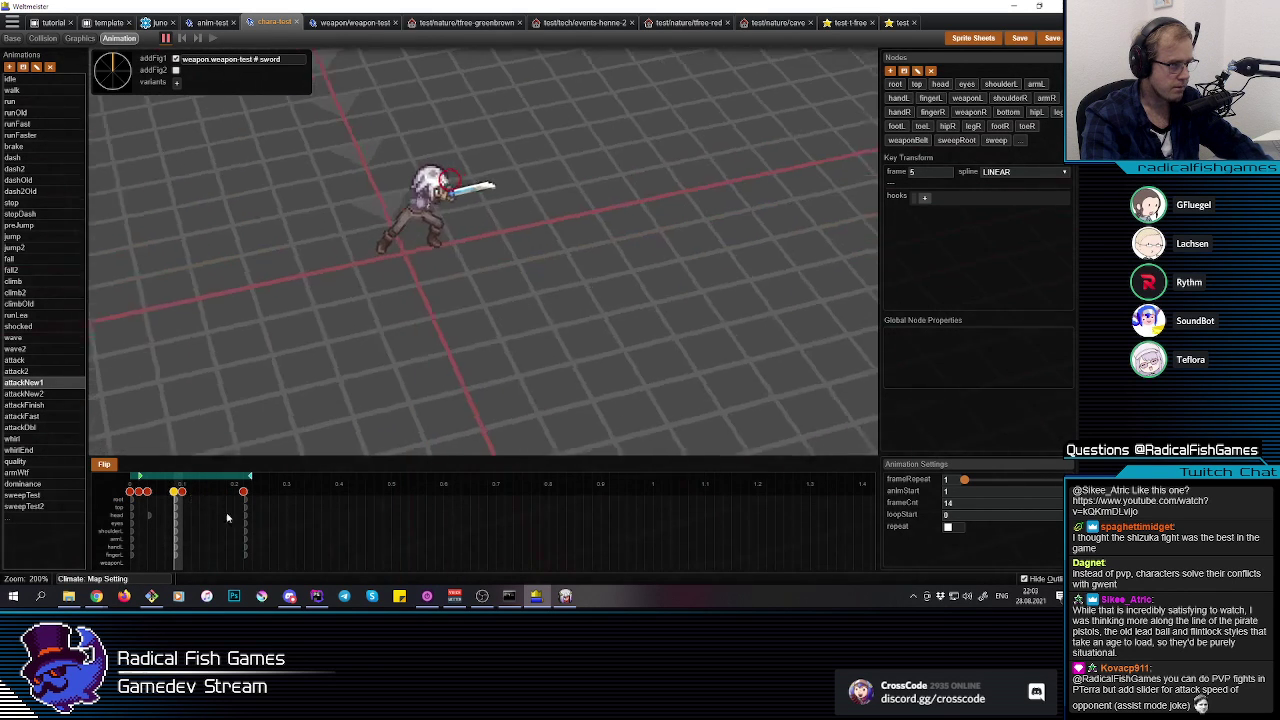
# Step: Play back the attackNew1 swing to review its motion into the end pose
pyautogui.press('q')
pyautogui.press('space')
pyautogui.press('space')
pyautogui.press('space')
pyautogui.press('q')
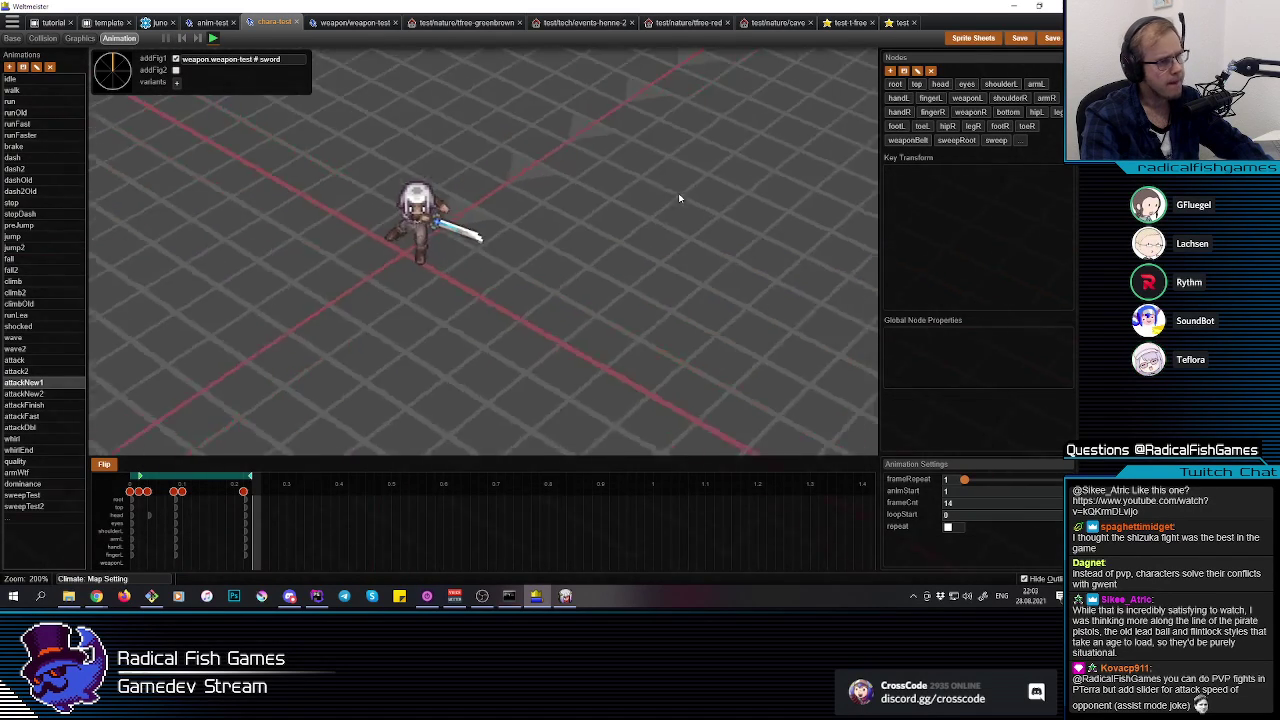
pyautogui.press('e')
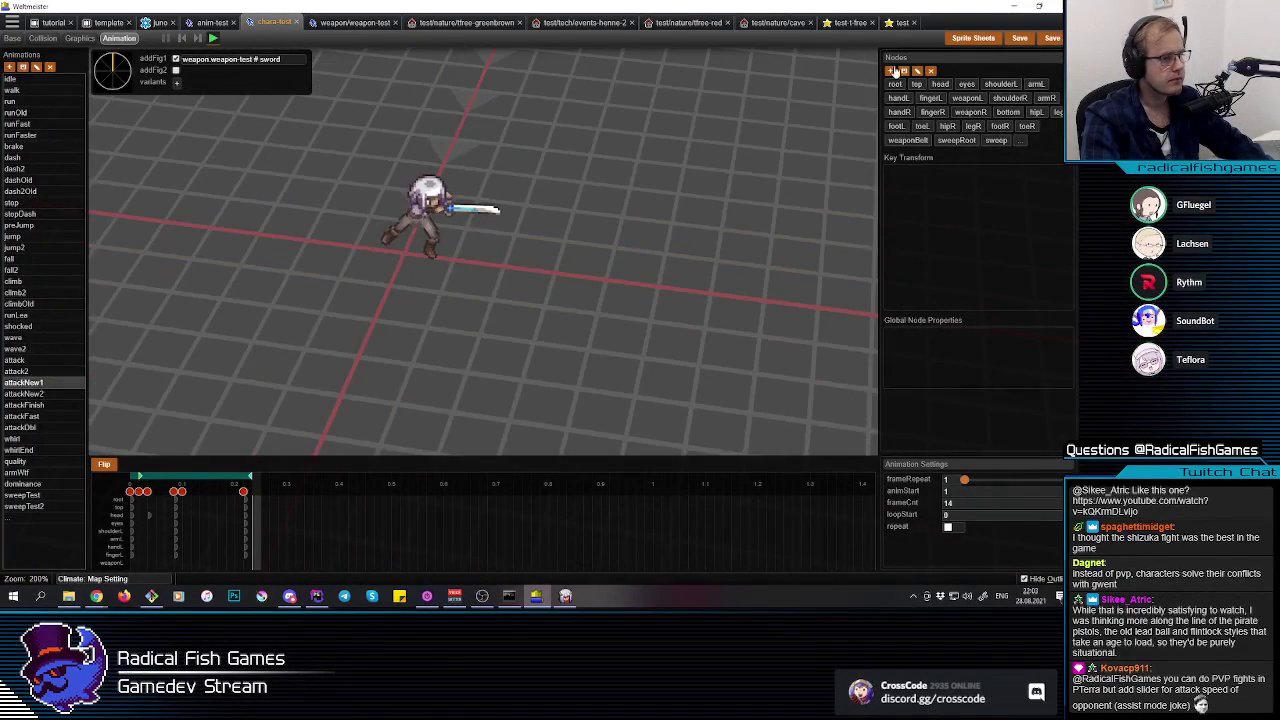
# Step: Rotate weaponR in attackNew1's frame 13 keyframe to a yaw of about 98.5, pitch of about -42.1 and roll of about 43.7
pyautogui.moveTo(896, 68); pyautogui.dragTo(474, 269, button='middle')
pyautogui.moveTo(435, 227)
pyautogui.mouseDown(button='middle')
pyautogui.moveTo(414, 274)
pyautogui.moveTo(391, 272)
pyautogui.moveTo(452, 208)
pyautogui.mouseUp(button='middle')
pyautogui.click(452, 208)
pyautogui.click(178, 537)
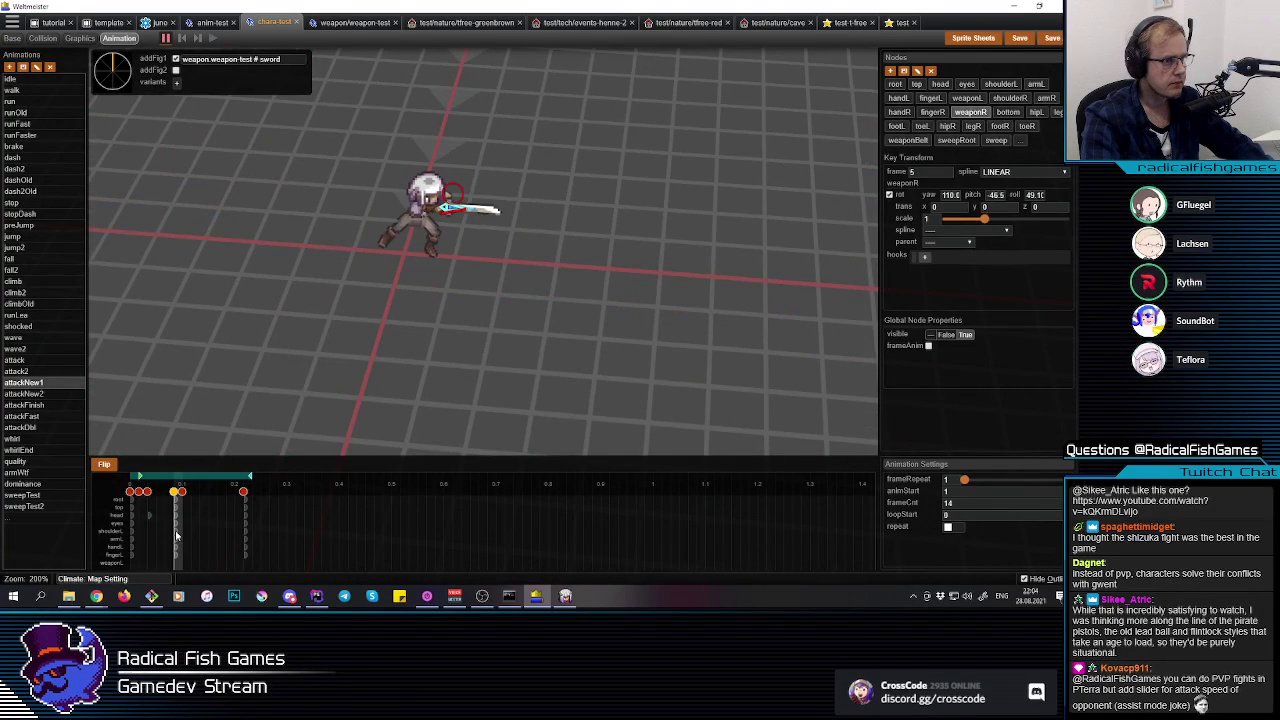
pyautogui.click(245, 514)
pyautogui.press('r')
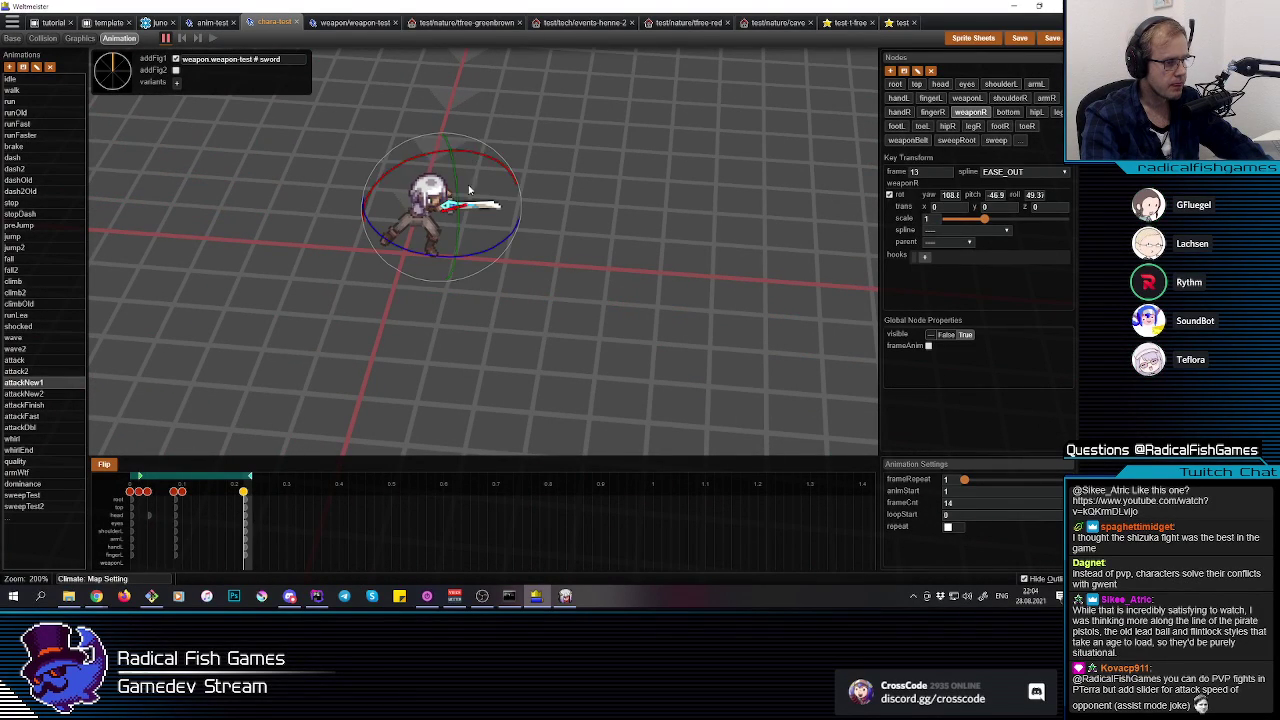
pyautogui.moveTo(487, 160); pyautogui.dragTo(479, 157)
pyautogui.moveTo(486, 247); pyautogui.dragTo(491, 245)
pyautogui.press('e')
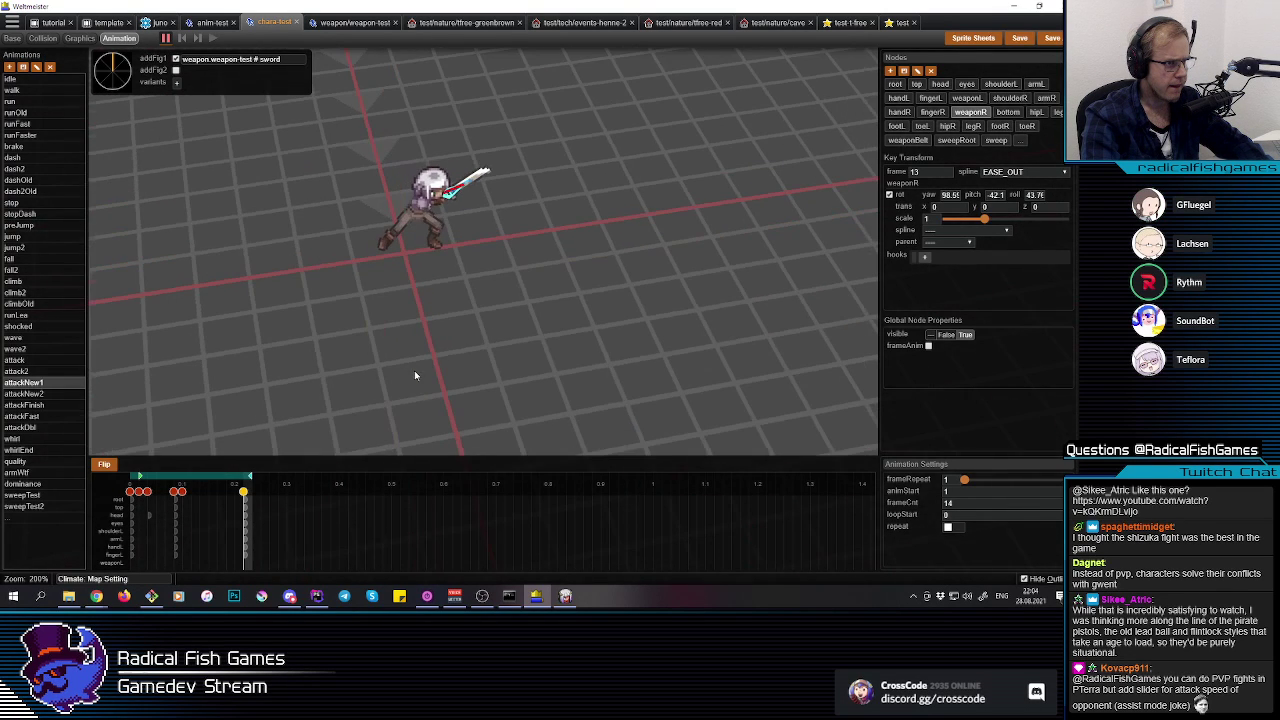
# Step: Delete attackNew1's frame 5 keyframe and replace it with a new whole-skeleton keyframe captured at frame 11
pyautogui.moveTo(636, 301); pyautogui.dragTo(263, 117)
pyautogui.moveTo(226, 531); pyautogui.dragTo(194, 518)
pyautogui.click(174, 493)
pyautogui.press('Delete')
pyautogui.click(221, 510)
pyautogui.click(243, 493)
pyautogui.moveTo(648, 291); pyautogui.dragTo(352, 121)
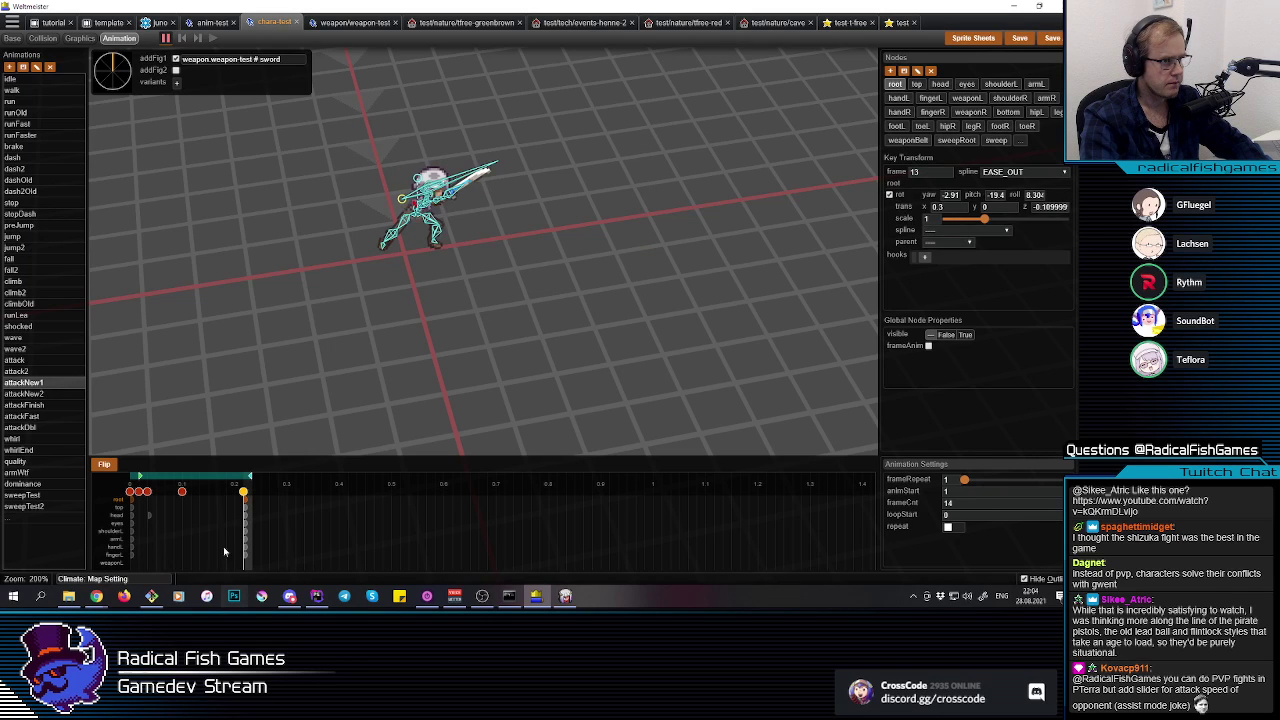
pyautogui.click(518, 272)
pyautogui.moveTo(568, 335); pyautogui.dragTo(623, 325, button='middle')
pyautogui.moveTo(623, 325); pyautogui.dragTo(273, 95)
pyautogui.click(425, 230)
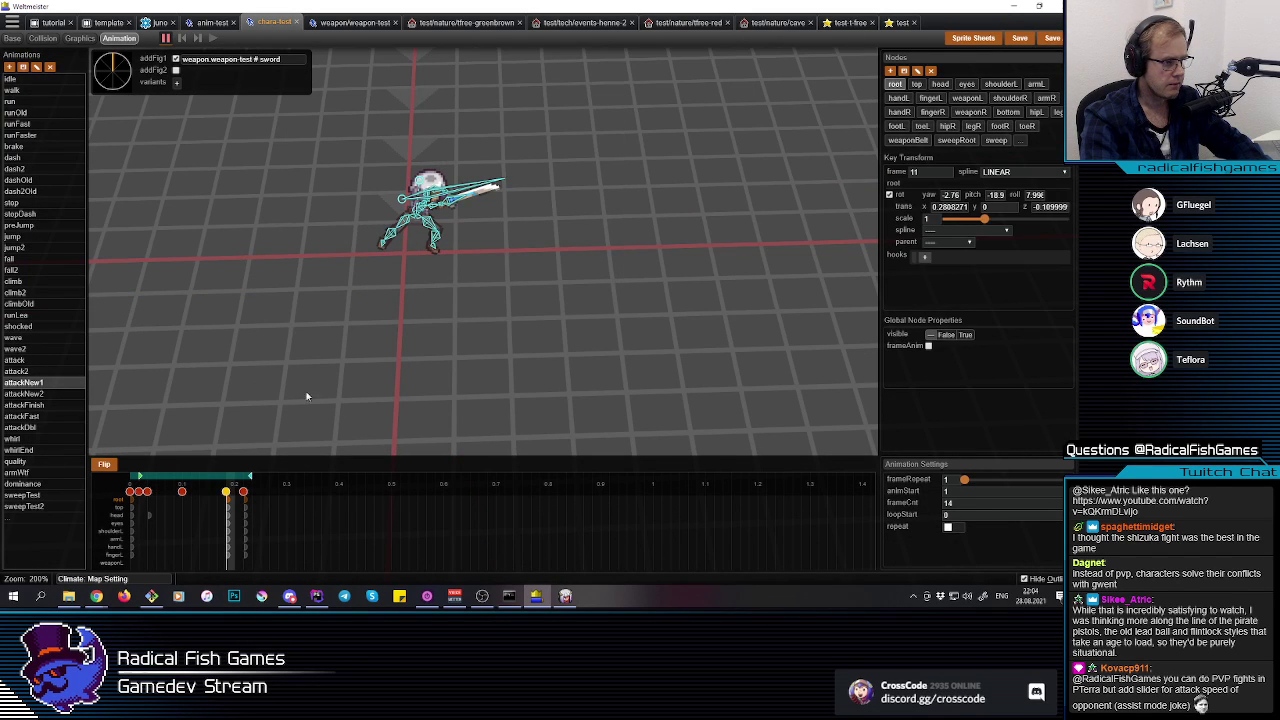
pyautogui.moveTo(226, 492); pyautogui.dragTo(174, 494)
pyautogui.click(175, 492)
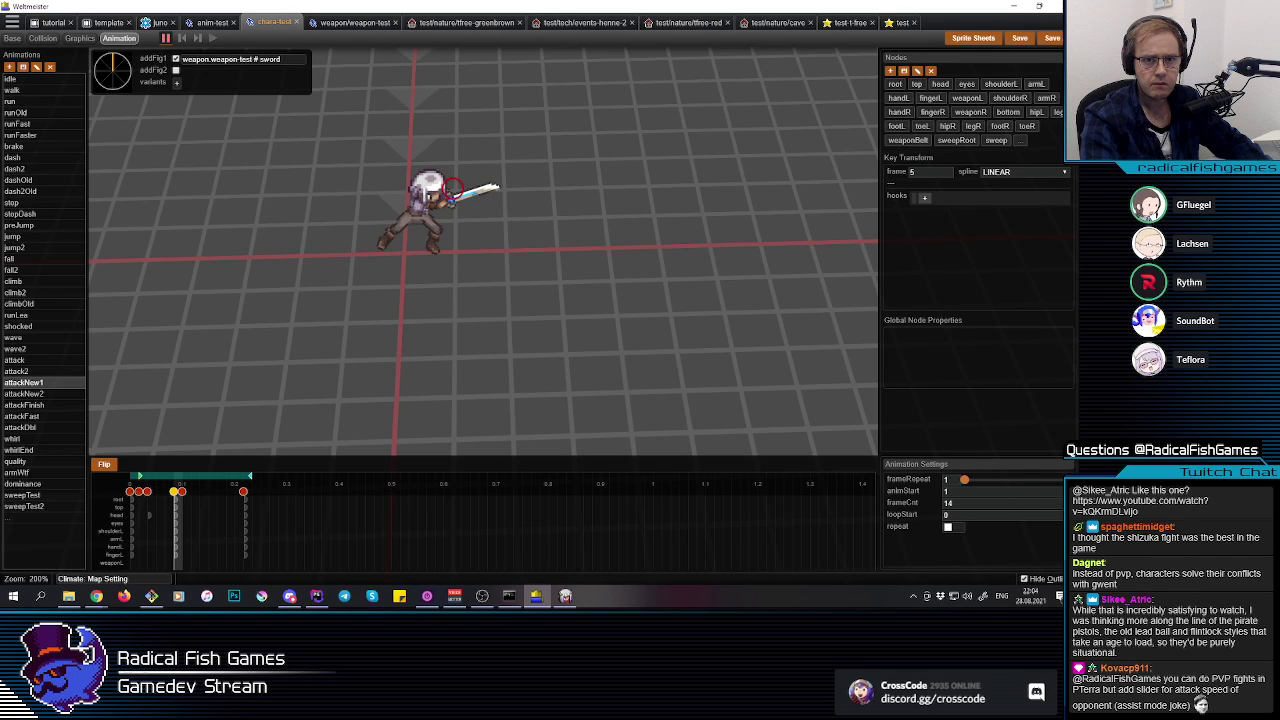
# Step: Play back attackNew1 with the new frame 5 keyframe and save the chara-test animations
pyautogui.hotkey('alt', 'Tab')
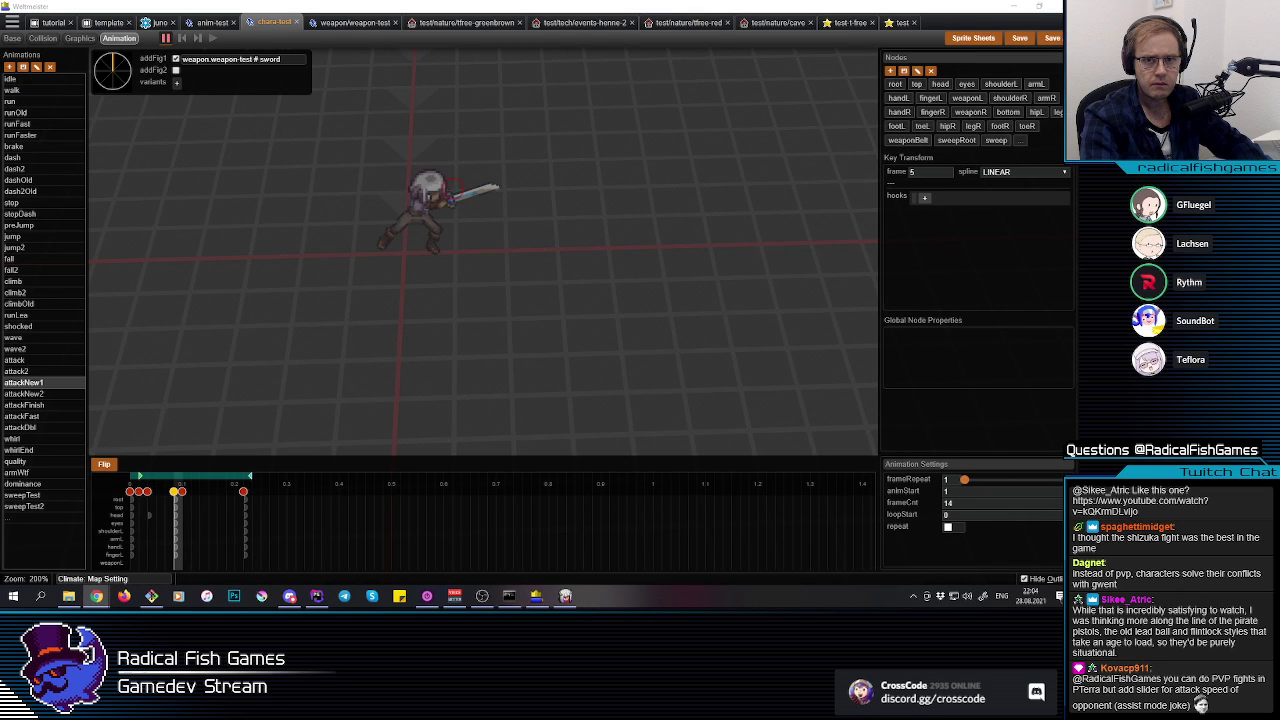
pyautogui.click(206, 514)
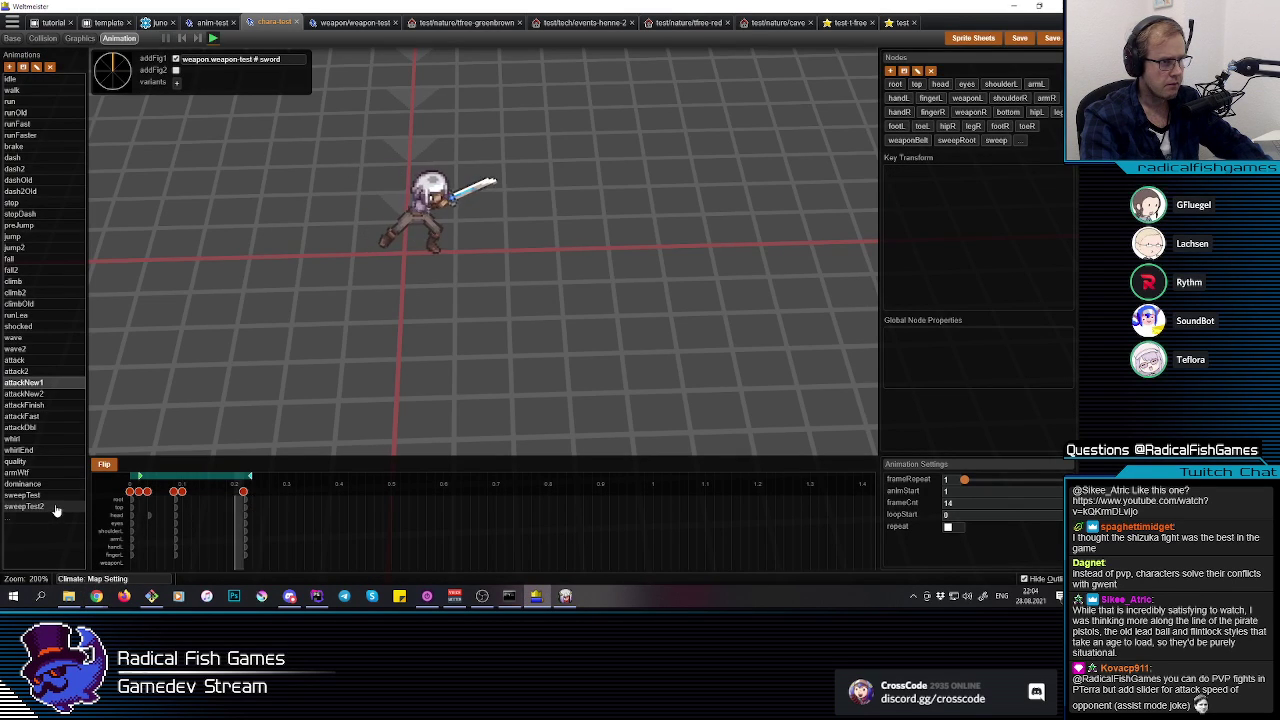
pyautogui.press('q')
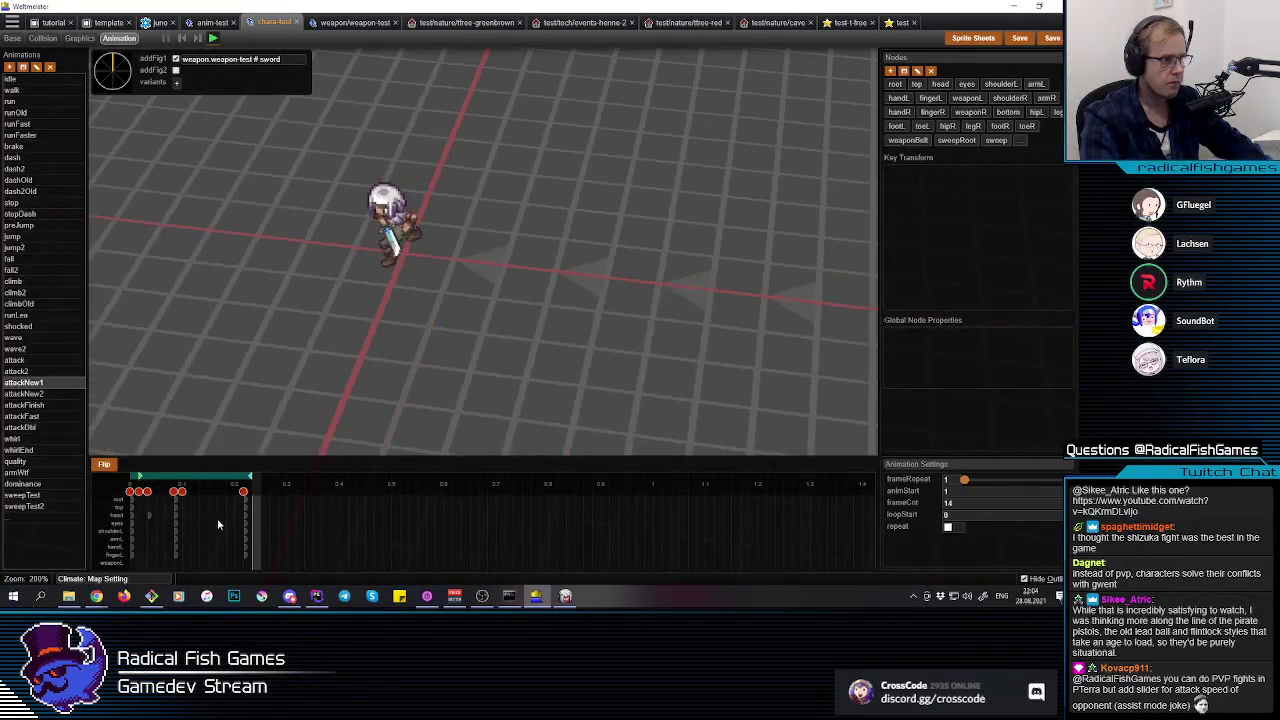
pyautogui.press('space')
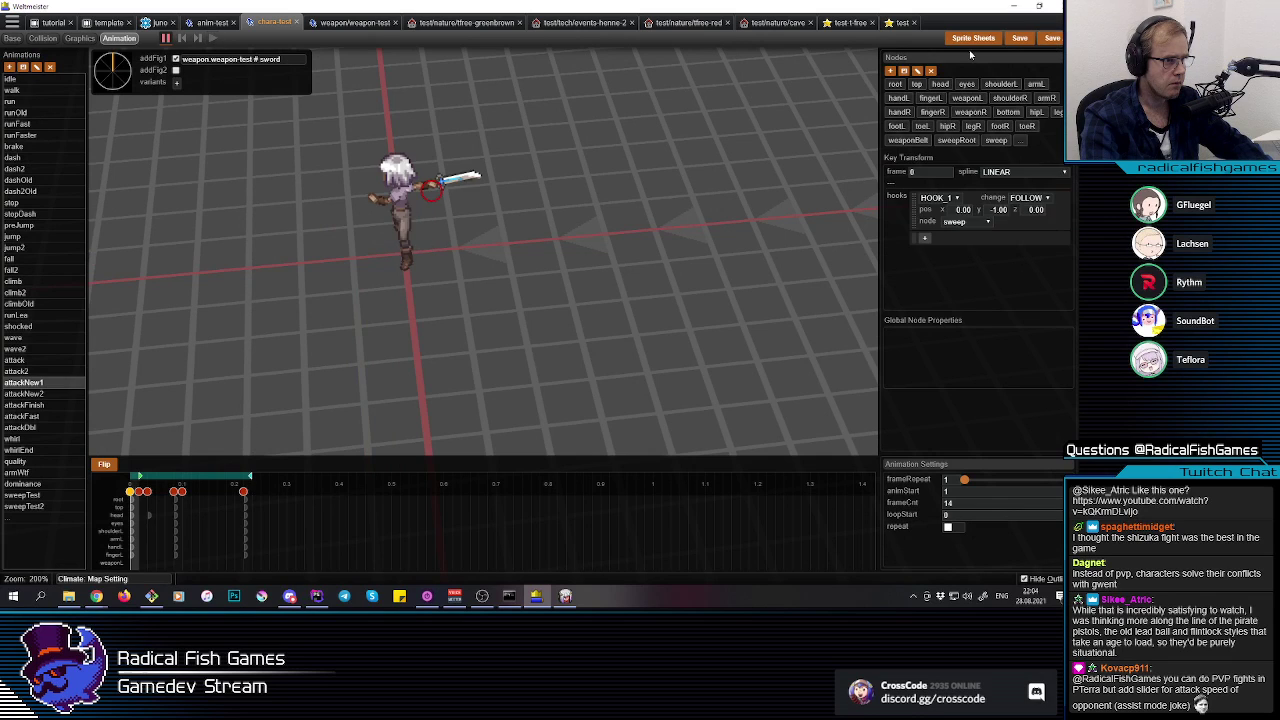
pyautogui.click(1020, 40)
# Step: Switch to the Project Terra game and test the sword swings repeatedly while running in different directions
pyautogui.hotkey('alt', 'Tab')
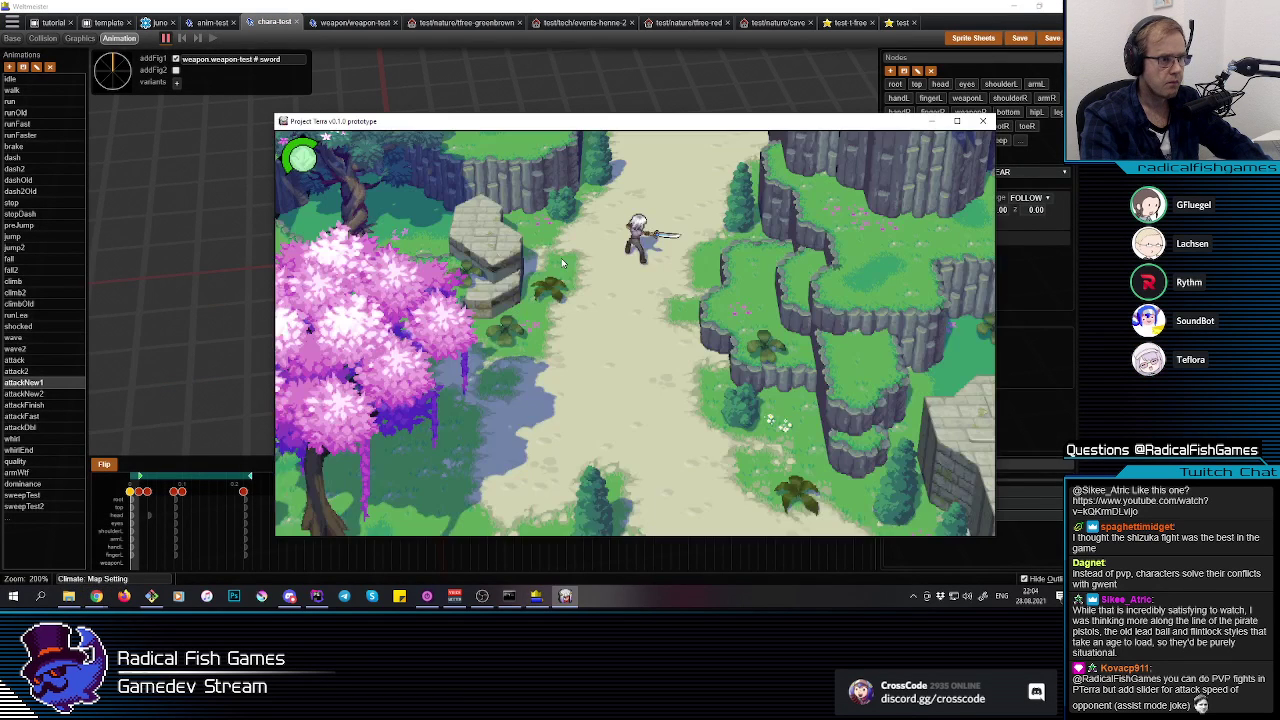
pyautogui.click(645, 270)
pyautogui.click(644, 240)
pyautogui.press('s')
pyautogui.click(690, 296)
pyautogui.click(691, 297)
pyautogui.click(658, 310)
pyautogui.press('s')
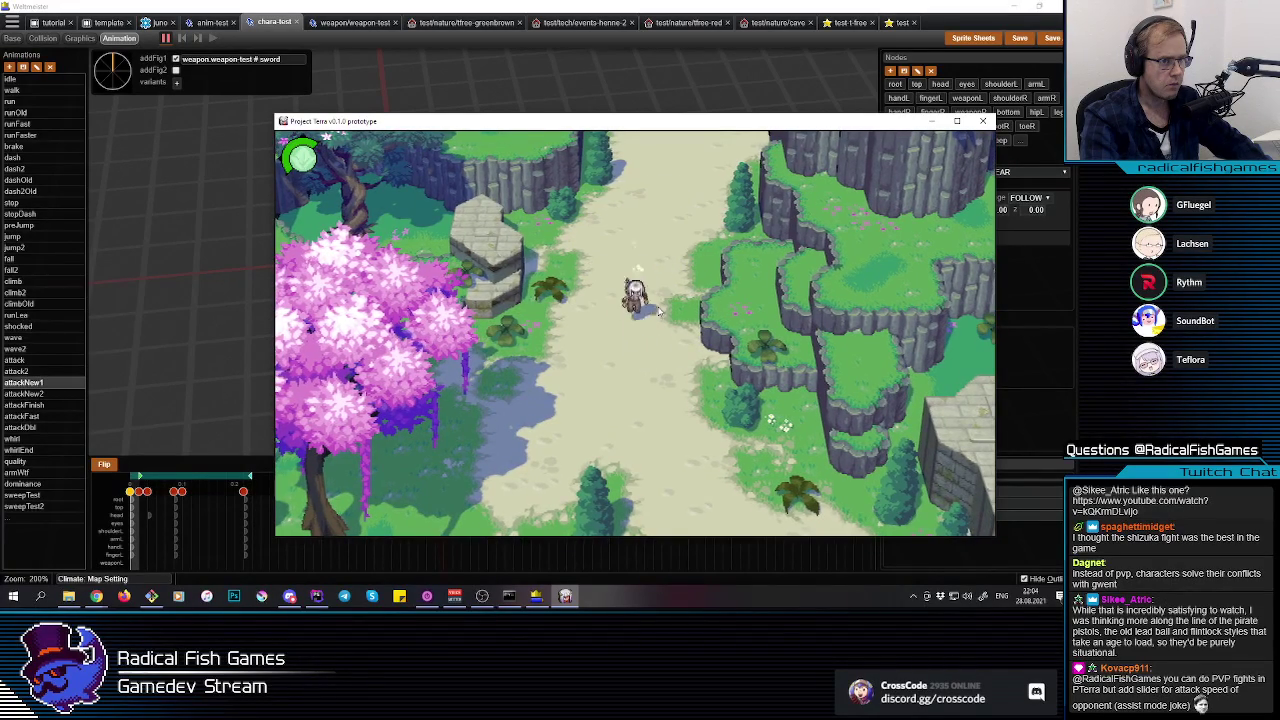
pyautogui.click(645, 325)
pyautogui.click(642, 338)
pyautogui.press('s')
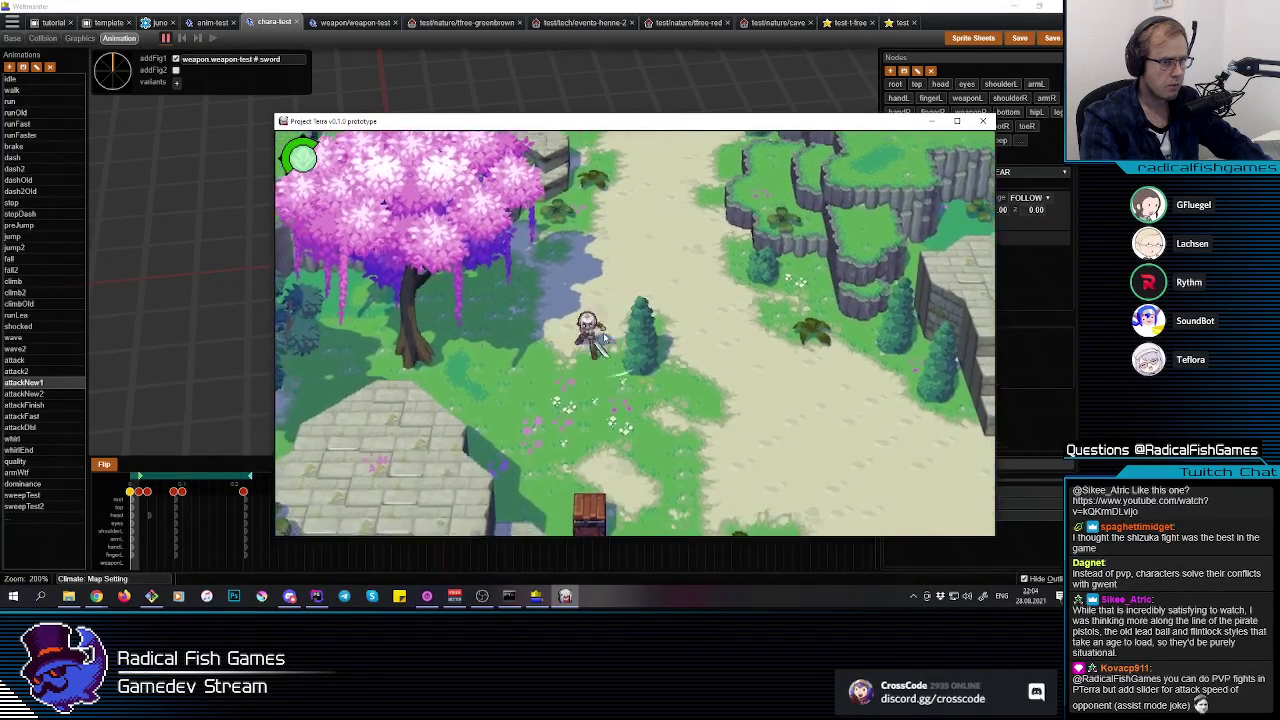
pyautogui.click(620, 344)
pyautogui.click(694, 343)
pyautogui.click(696, 343)
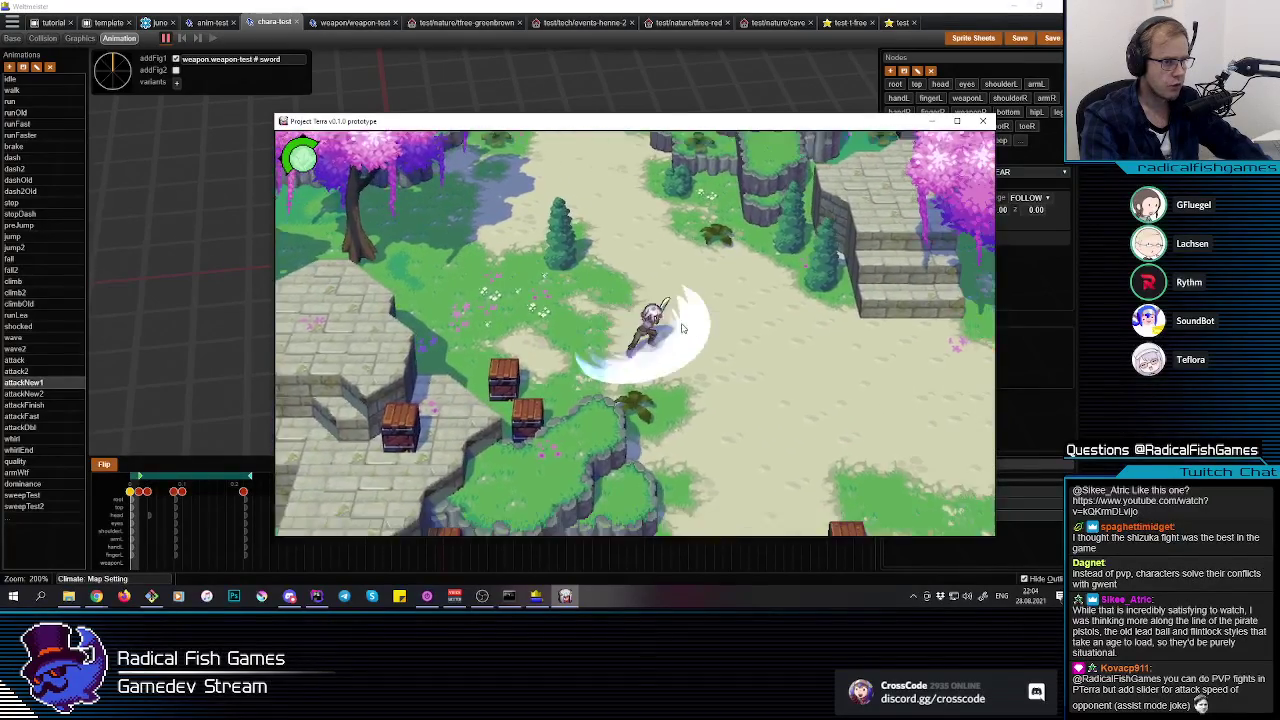
pyautogui.click(690, 342)
pyautogui.press('s')
pyautogui.click(648, 333)
pyautogui.click(648, 333)
pyautogui.press('a')
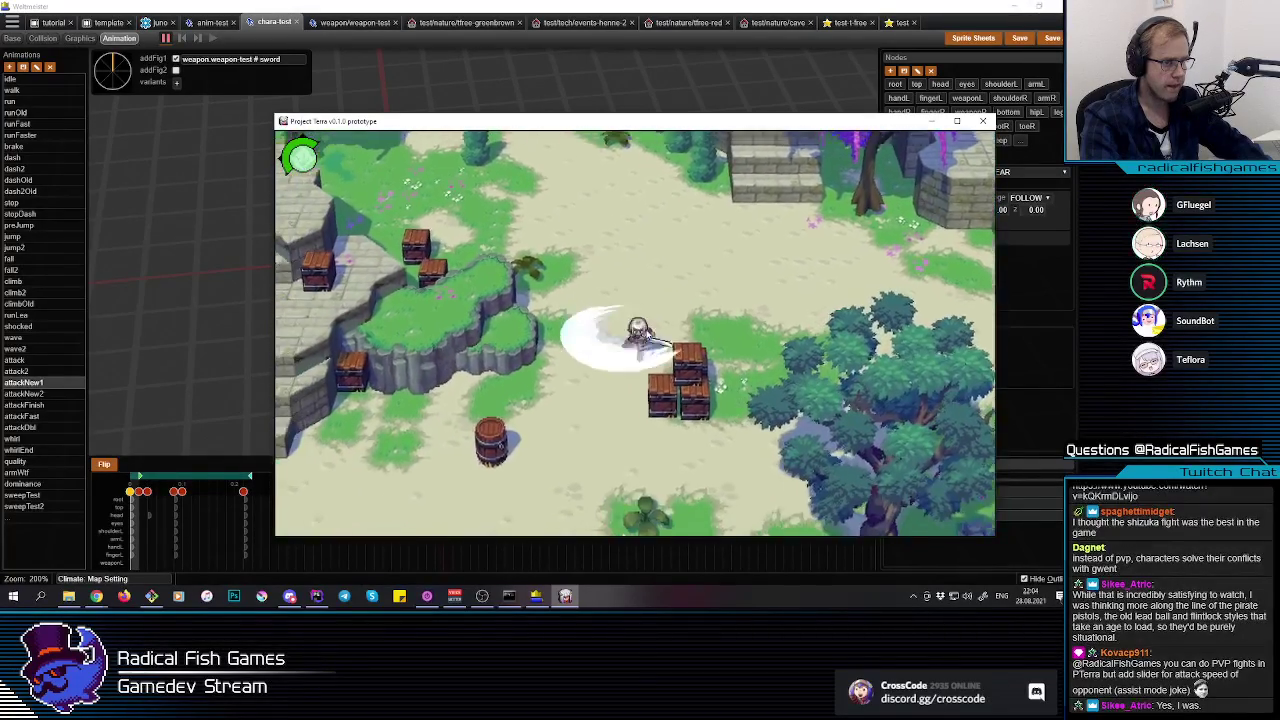
pyautogui.click(648, 334)
pyautogui.click(649, 336)
pyautogui.click(648, 336)
pyautogui.press('a')
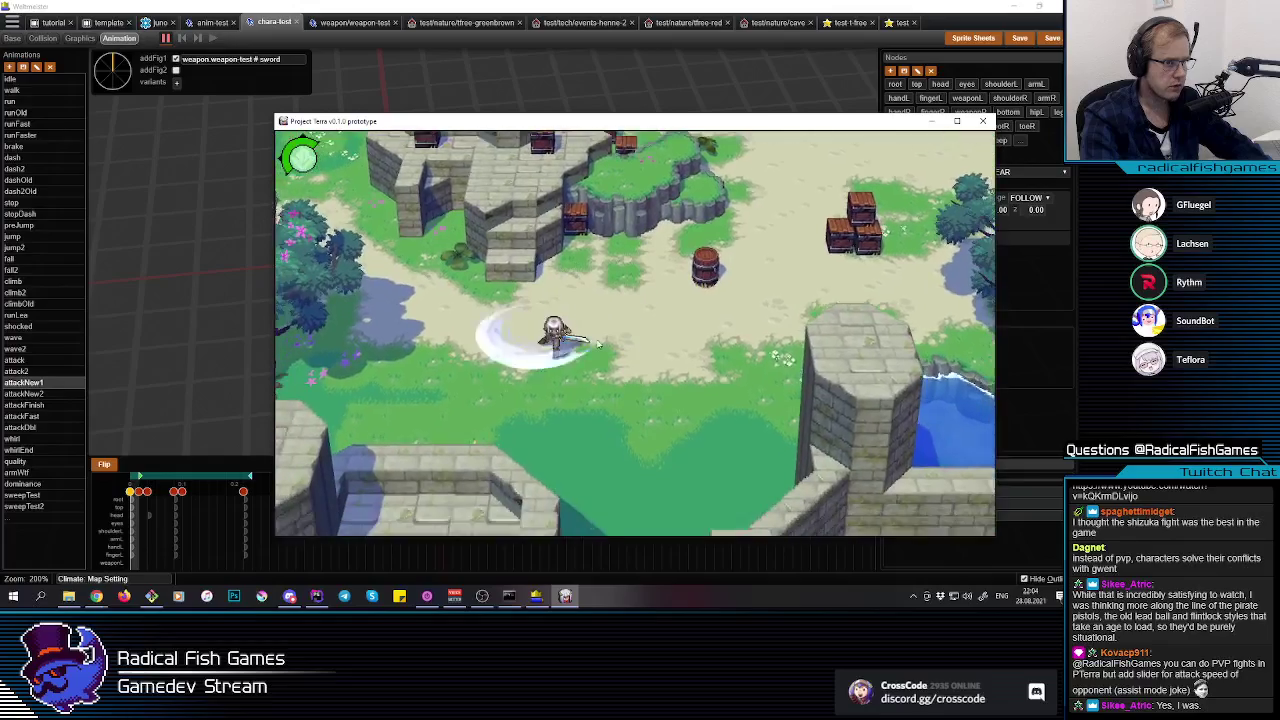
pyautogui.click(602, 345)
pyautogui.press('d')
pyautogui.click(580, 325)
pyautogui.press('w')
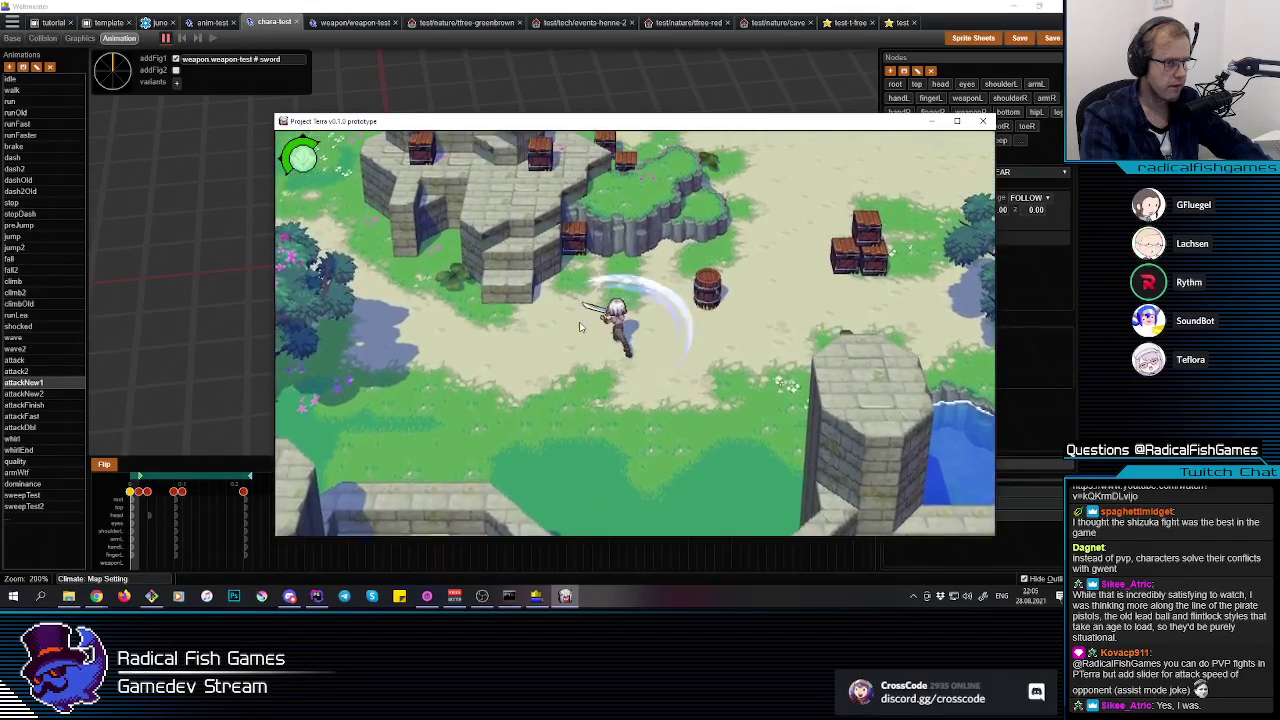
pyautogui.click(650, 322)
pyautogui.click(659, 320)
pyautogui.press('w')
pyautogui.press('d')
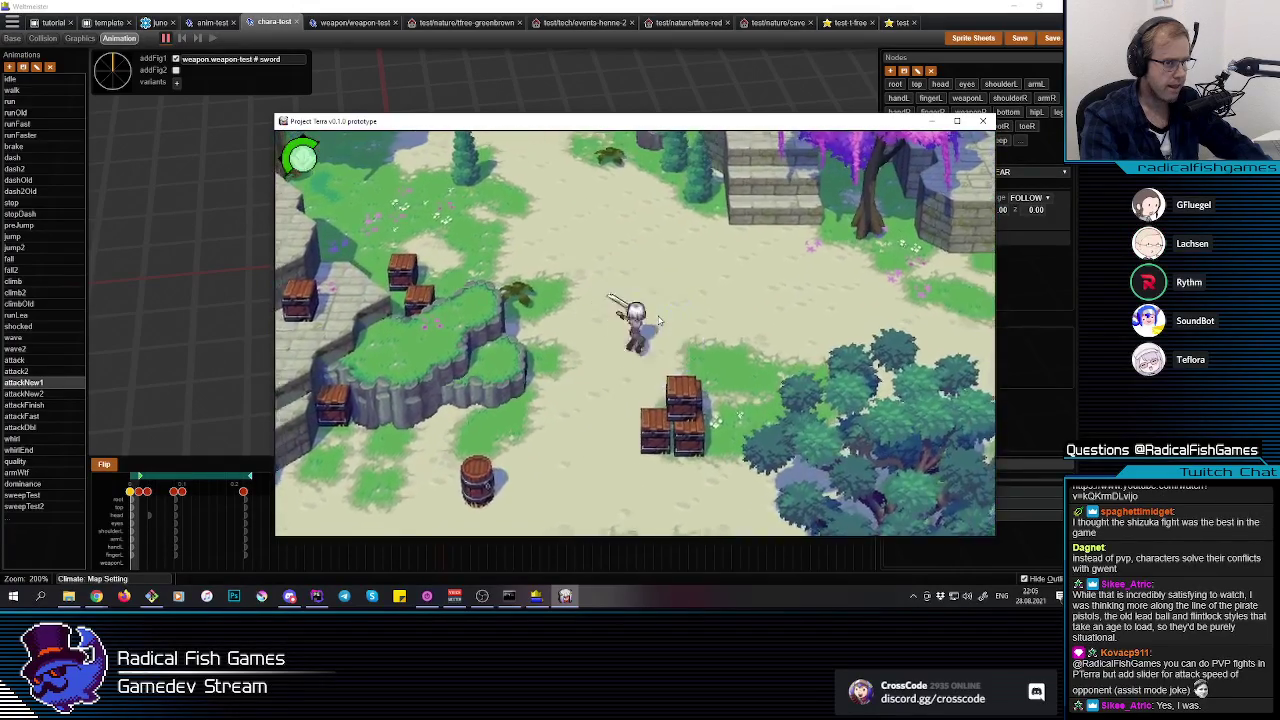
pyautogui.press('a')
pyautogui.click(660, 320)
pyautogui.click(661, 321)
pyautogui.press('a')
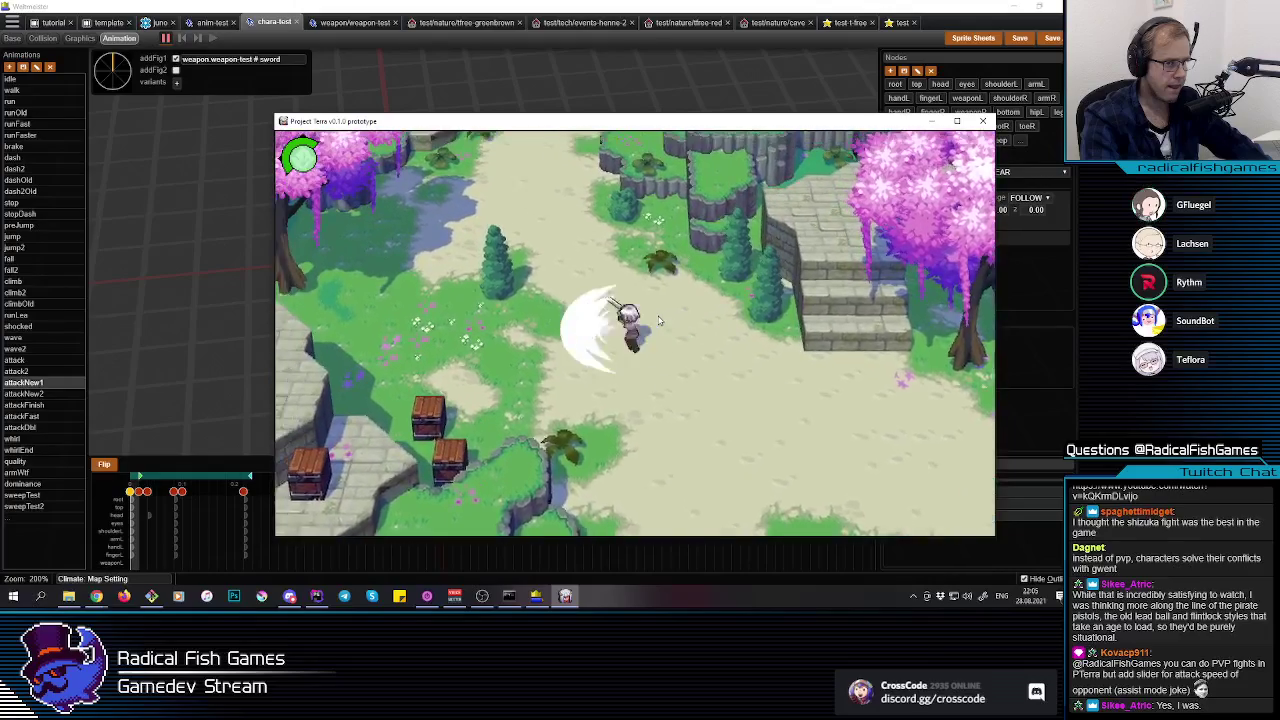
pyautogui.press('d')
pyautogui.click(659, 323)
pyautogui.click(659, 323)
pyautogui.click(658, 324)
pyautogui.press('s')
pyautogui.press('d')
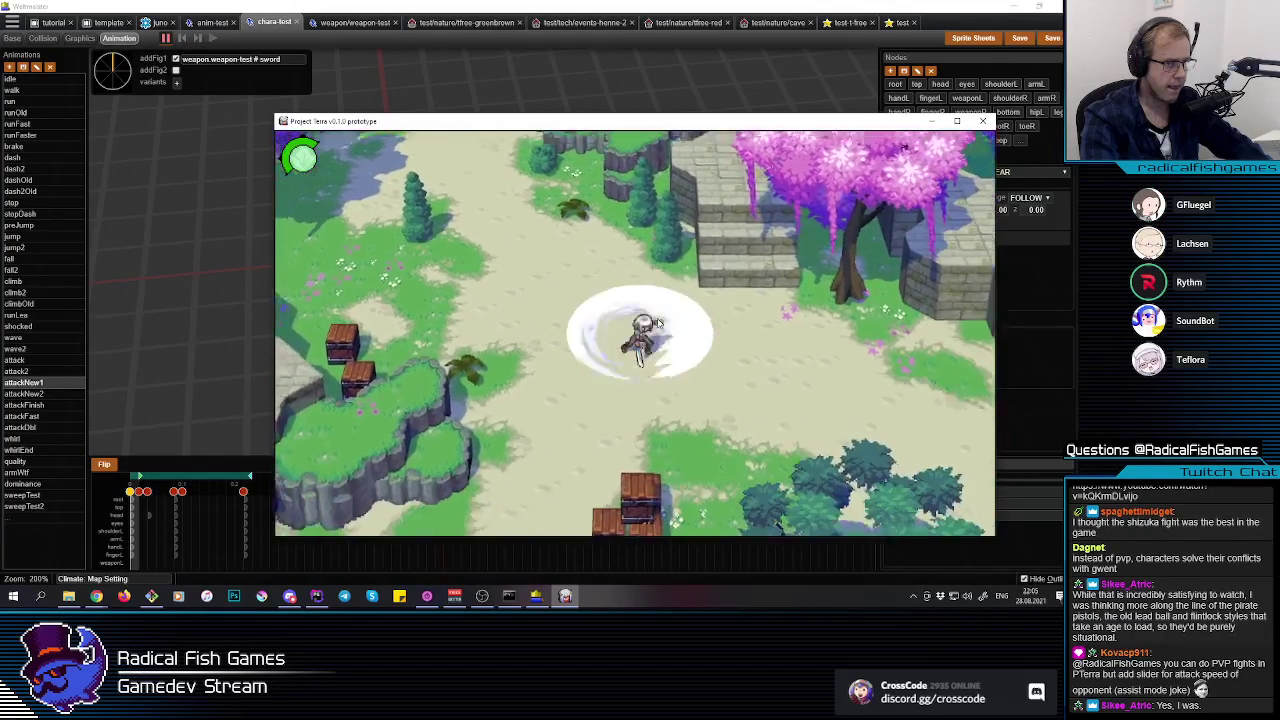
pyautogui.press('a')
pyautogui.click(654, 330)
pyautogui.click(653, 331)
pyautogui.click(650, 332)
pyautogui.press('a')
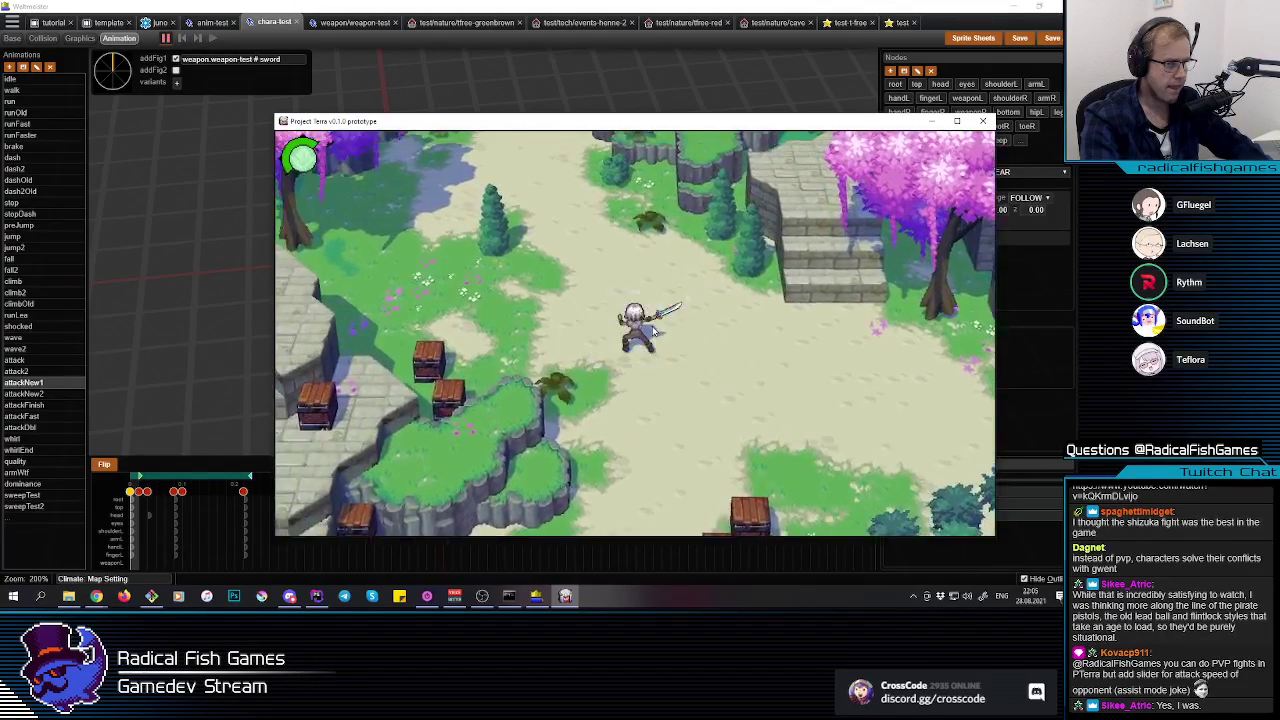
pyautogui.click(643, 333)
pyautogui.press('w')
pyautogui.click(638, 334)
pyautogui.click(634, 335)
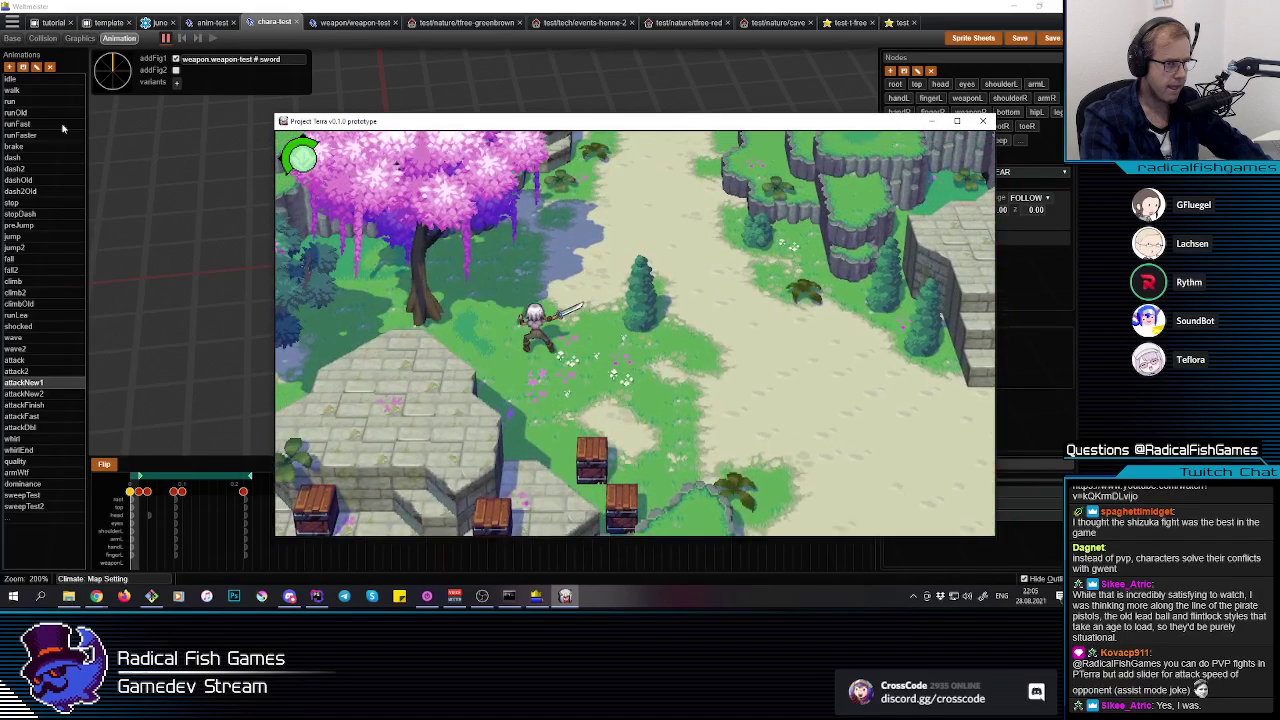
# Step: Return to Weltmeister, check attack2's first-frame hook, and set HOOK_1's y position to -1.25 in attackNew1's frame 0 and attackNew2's frame 1
pyautogui.click(576, 4)
pyautogui.click(40, 371)
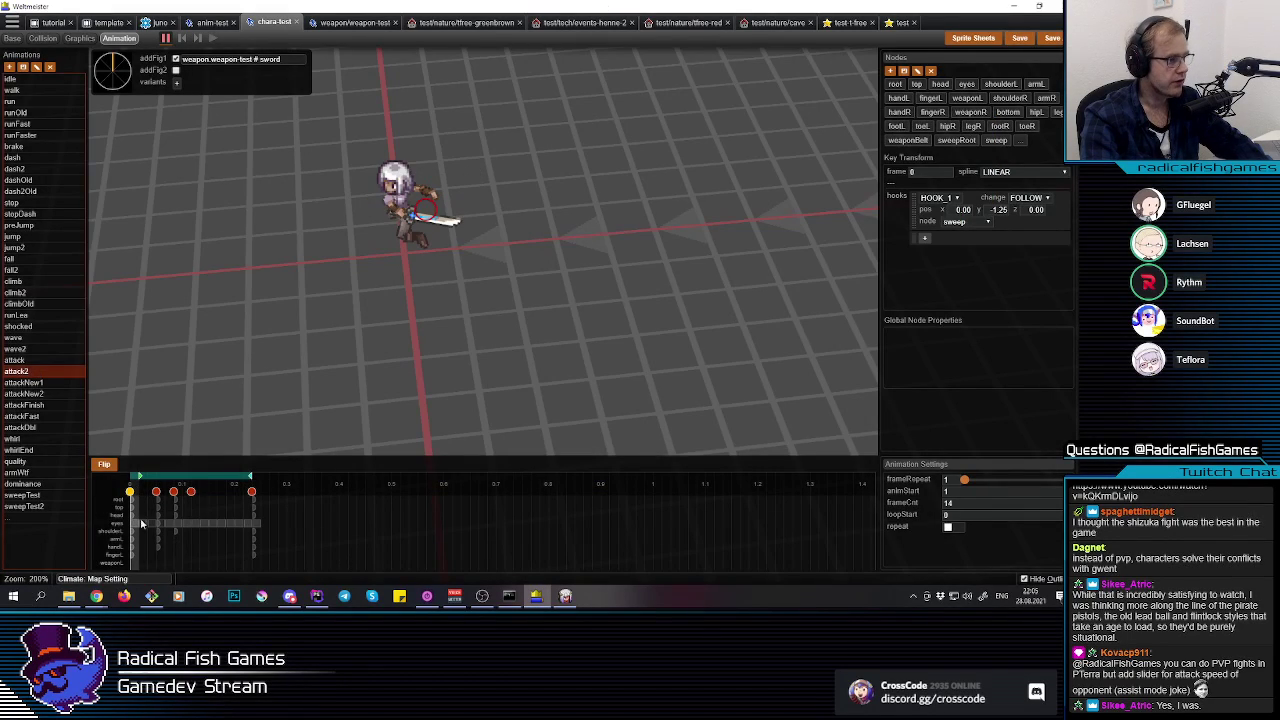
pyautogui.click(80, 382)
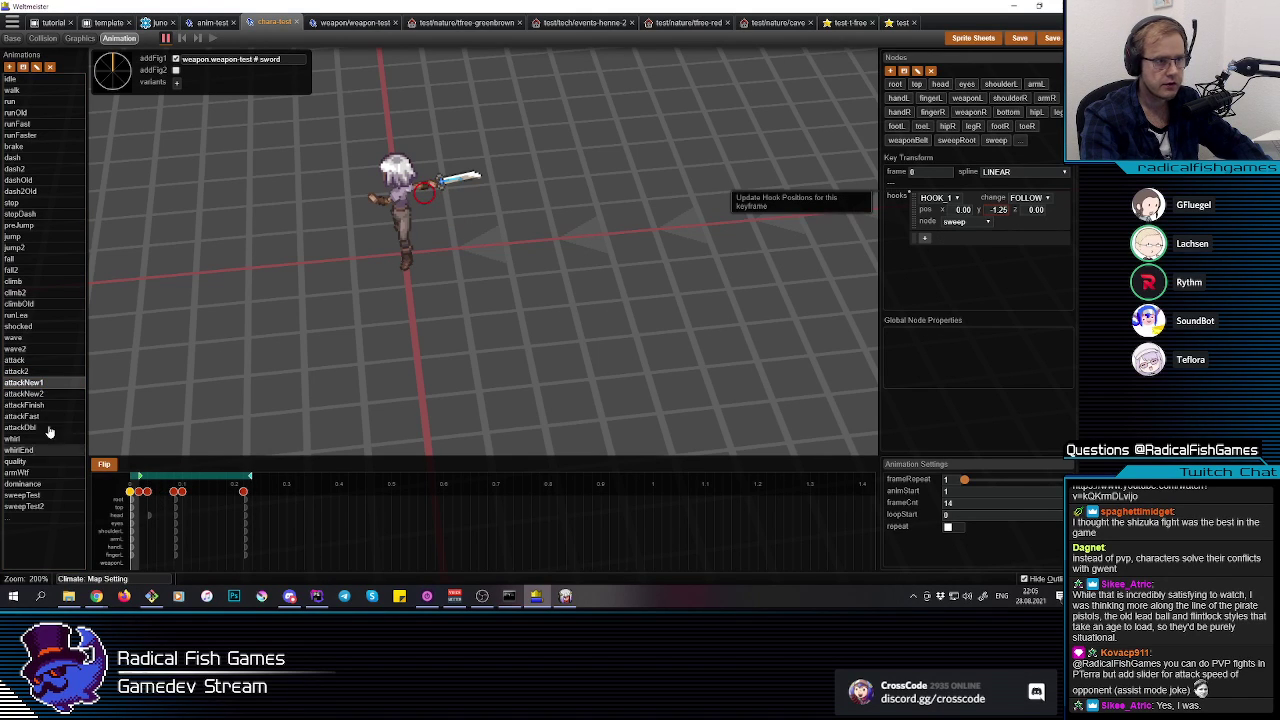
pyautogui.click(31, 394)
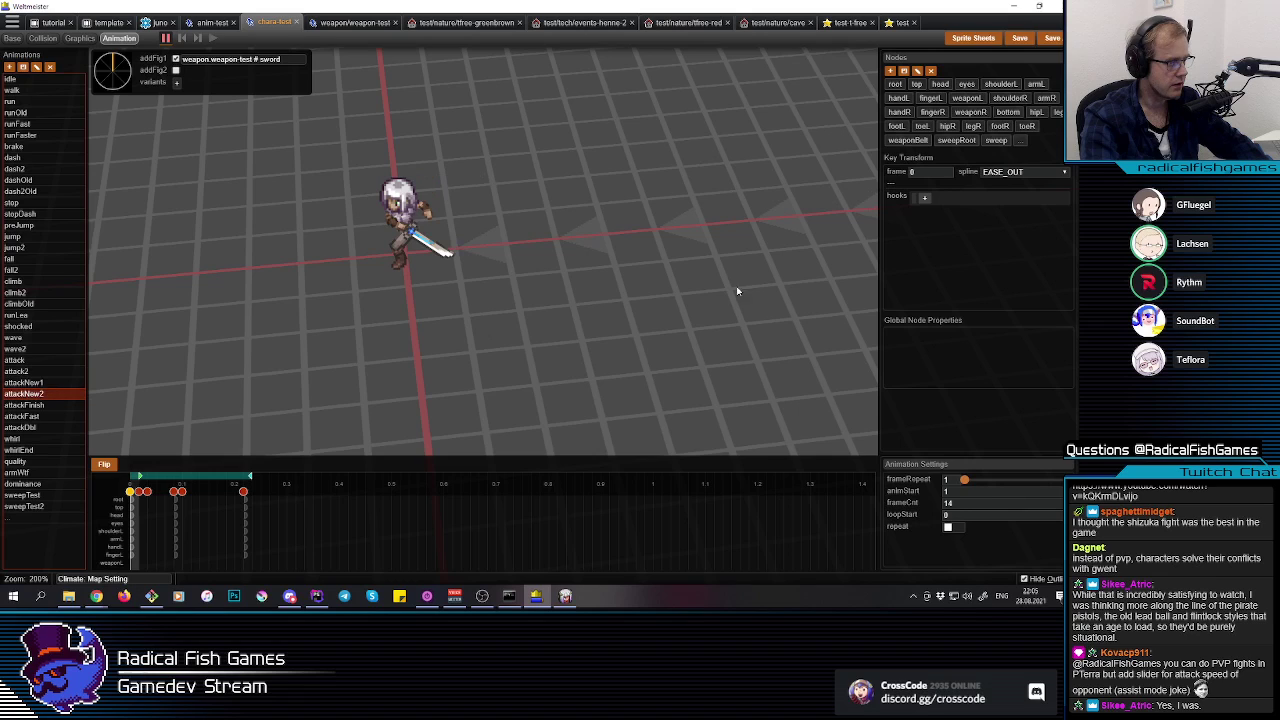
pyautogui.click(144, 515)
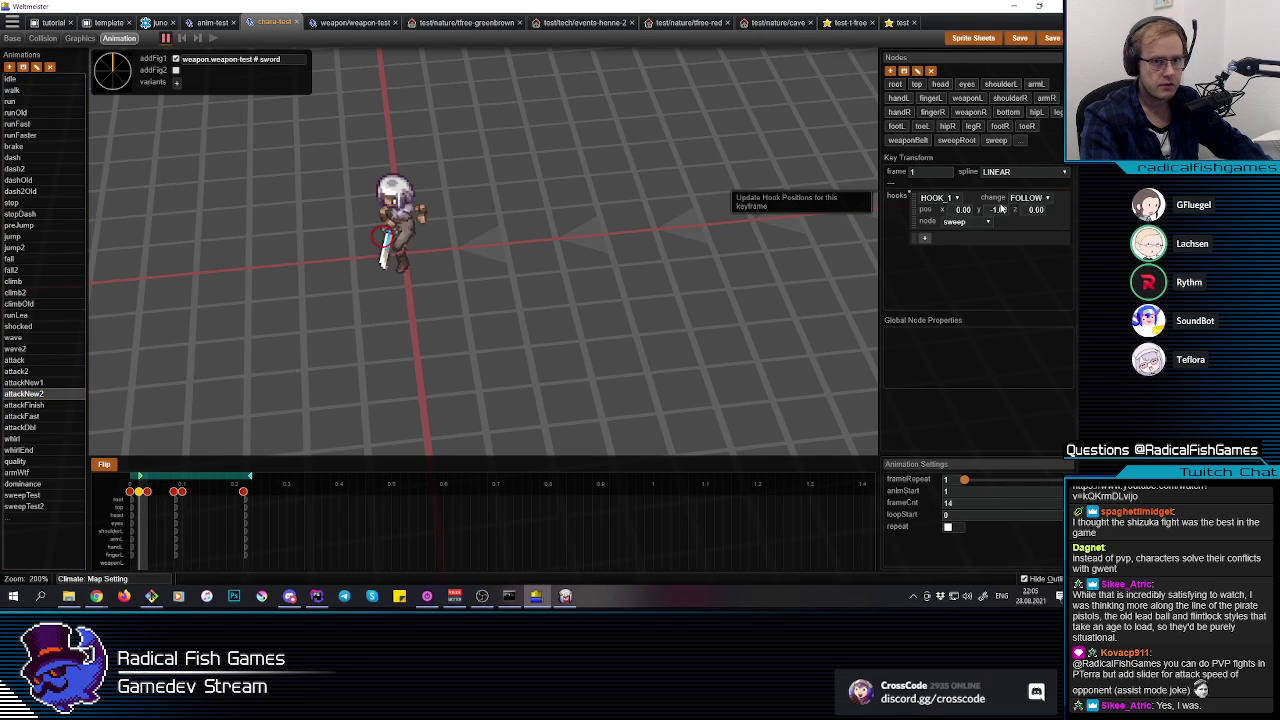
# Step: Compare the hook keyframes of attackNew1 and attackNew2, ending on attackNew1's frame 1
pyautogui.click(30, 384)
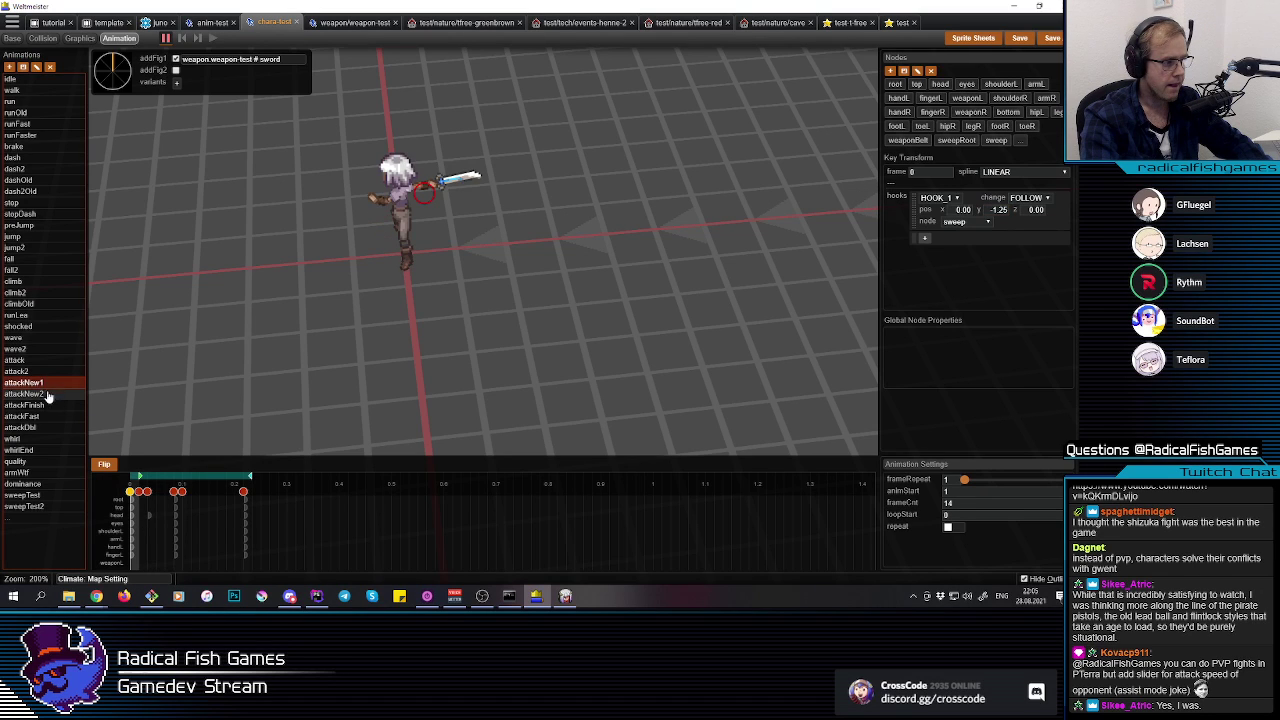
pyautogui.click(48, 395)
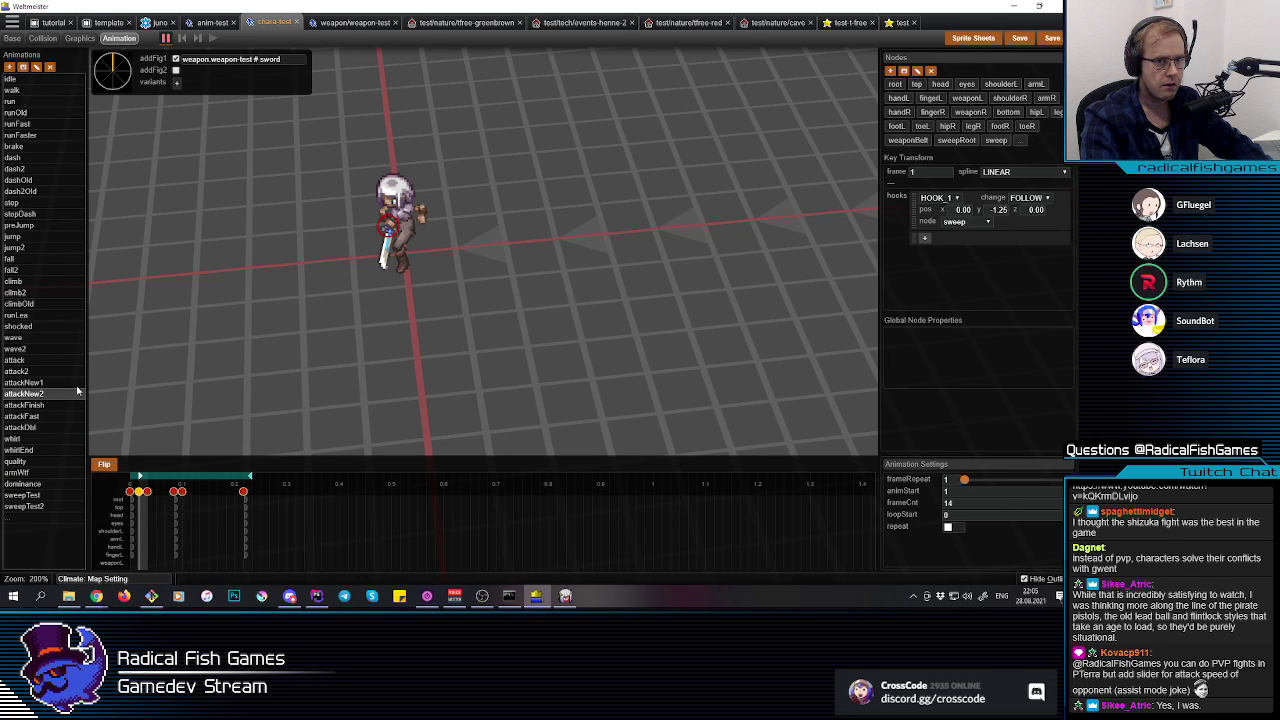
pyautogui.click(36, 385)
pyautogui.click(140, 527)
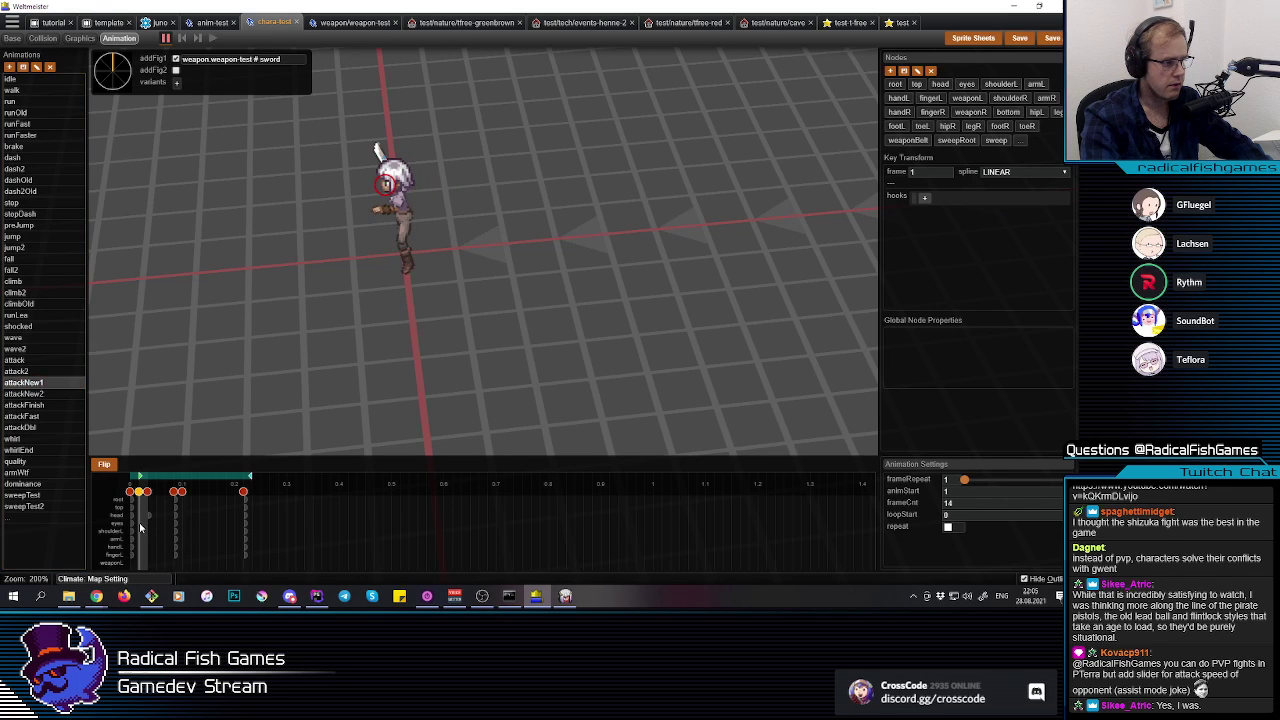
# Step: Compare the hooks of attackNew1's frames 0 and 1, remove HOOK_1 from frame 0, and save the animations
pyautogui.click(131, 522)
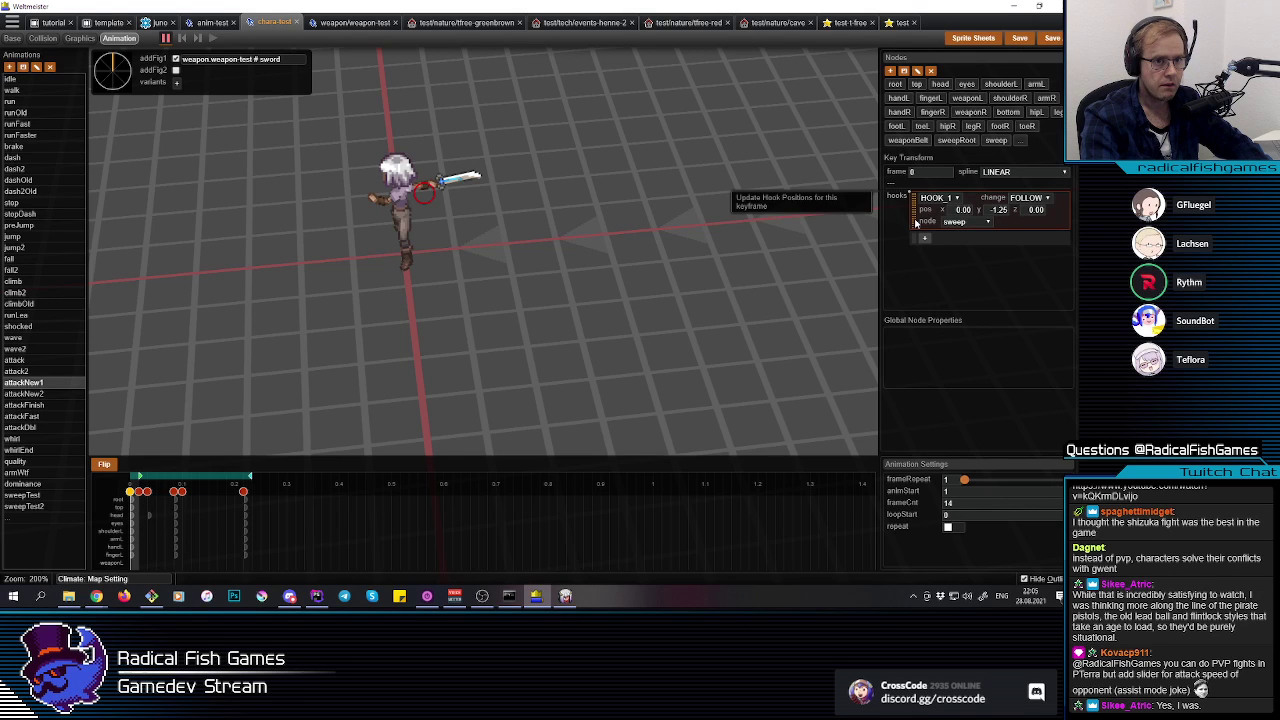
pyautogui.click(141, 494)
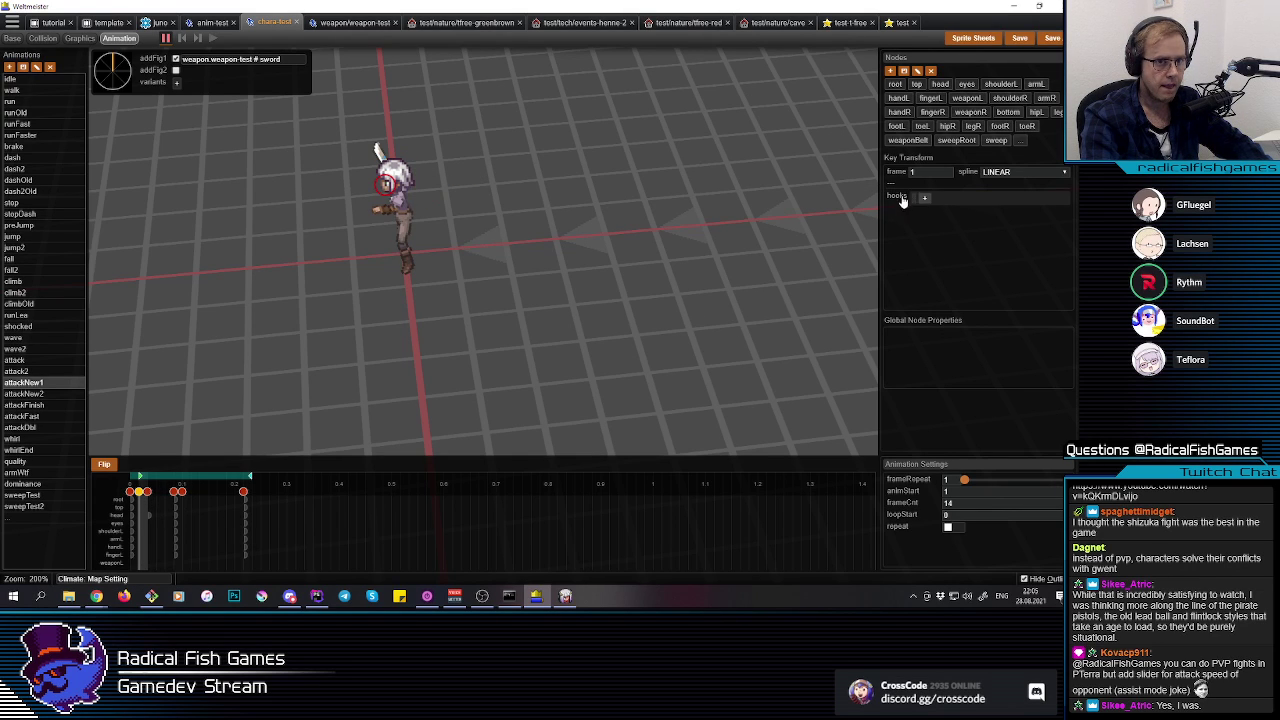
pyautogui.click(131, 493)
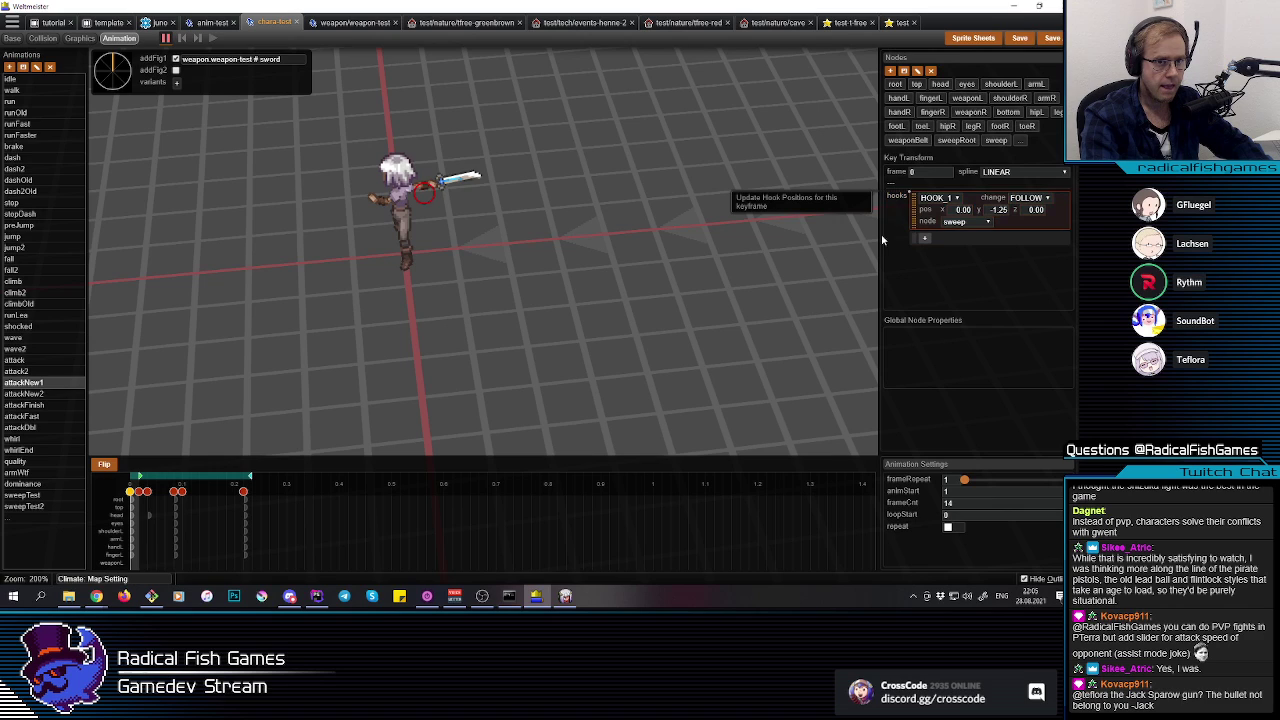
pyautogui.click(143, 510)
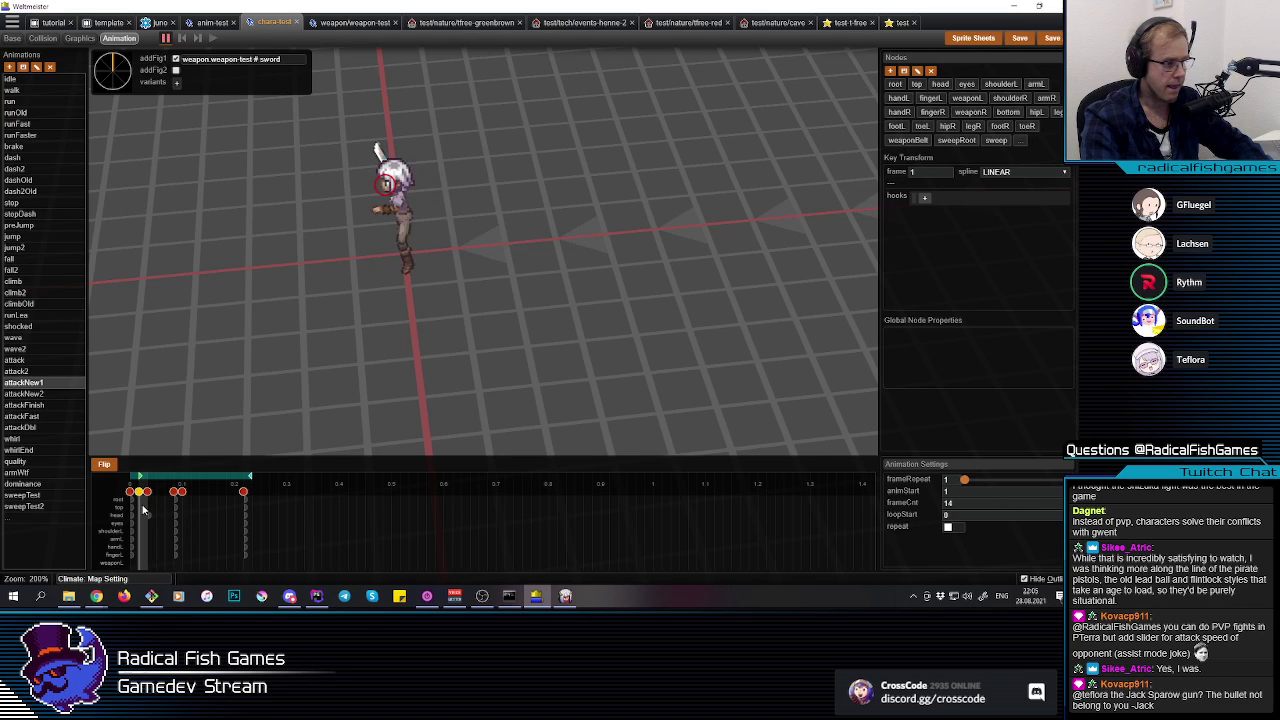
pyautogui.click(922, 198)
pyautogui.moveTo(180, 537); pyautogui.dragTo(113, 525)
pyautogui.click(912, 209)
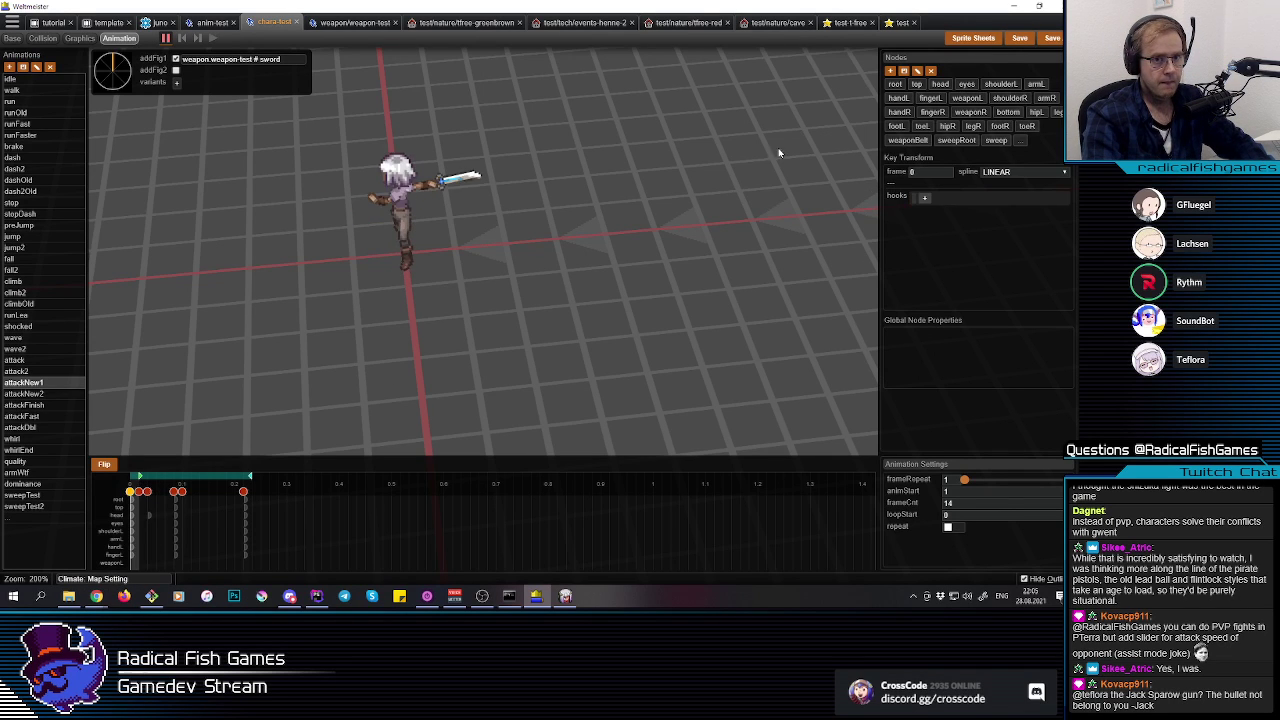
pyautogui.click(1018, 40)
# Step: Switch to the Project Terra game and test the sword swings while standing and running in different directions along the path
pyautogui.hotkey('alt', 'Tab')
pyautogui.press('w')
pyautogui.click(572, 324)
pyautogui.click(592, 328)
pyautogui.click(635, 338)
pyautogui.click(648, 346)
pyautogui.click(650, 349)
pyautogui.click(649, 349)
pyautogui.click(647, 350)
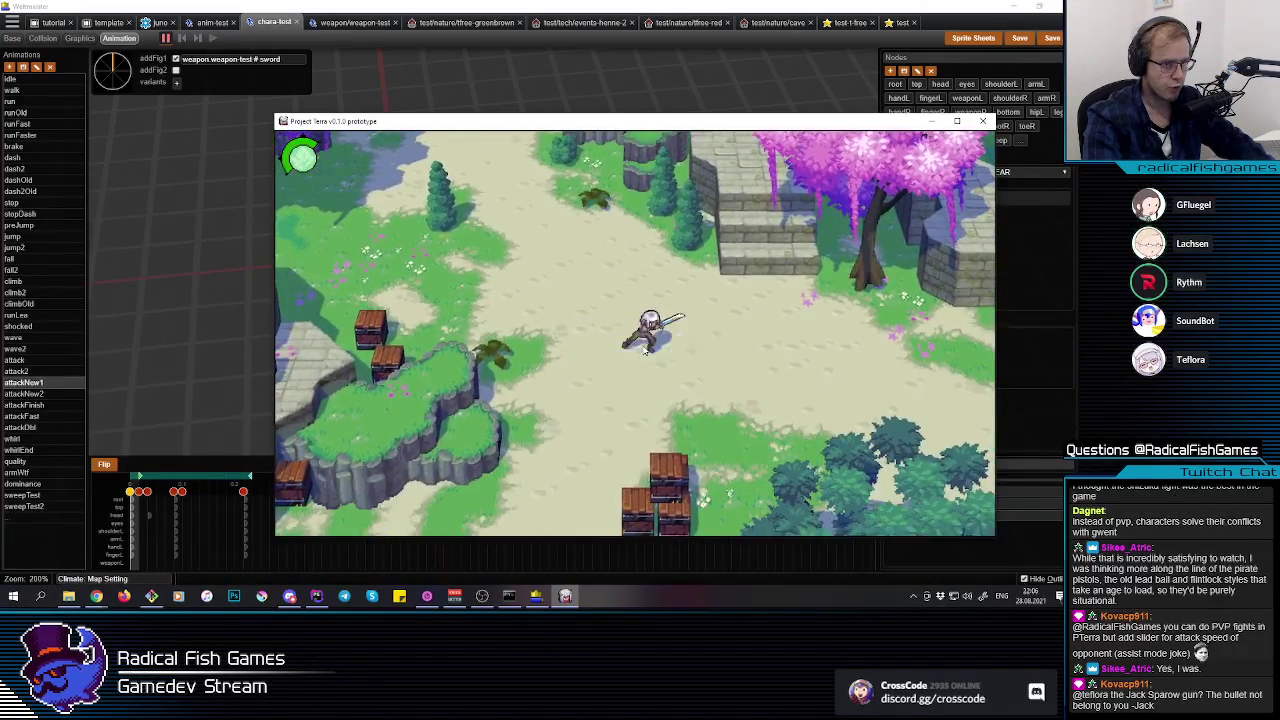
pyautogui.click(644, 350)
pyautogui.click(644, 350)
pyautogui.press('w')
pyautogui.click(644, 337)
pyautogui.click(643, 336)
pyautogui.press('w')
pyautogui.click(642, 336)
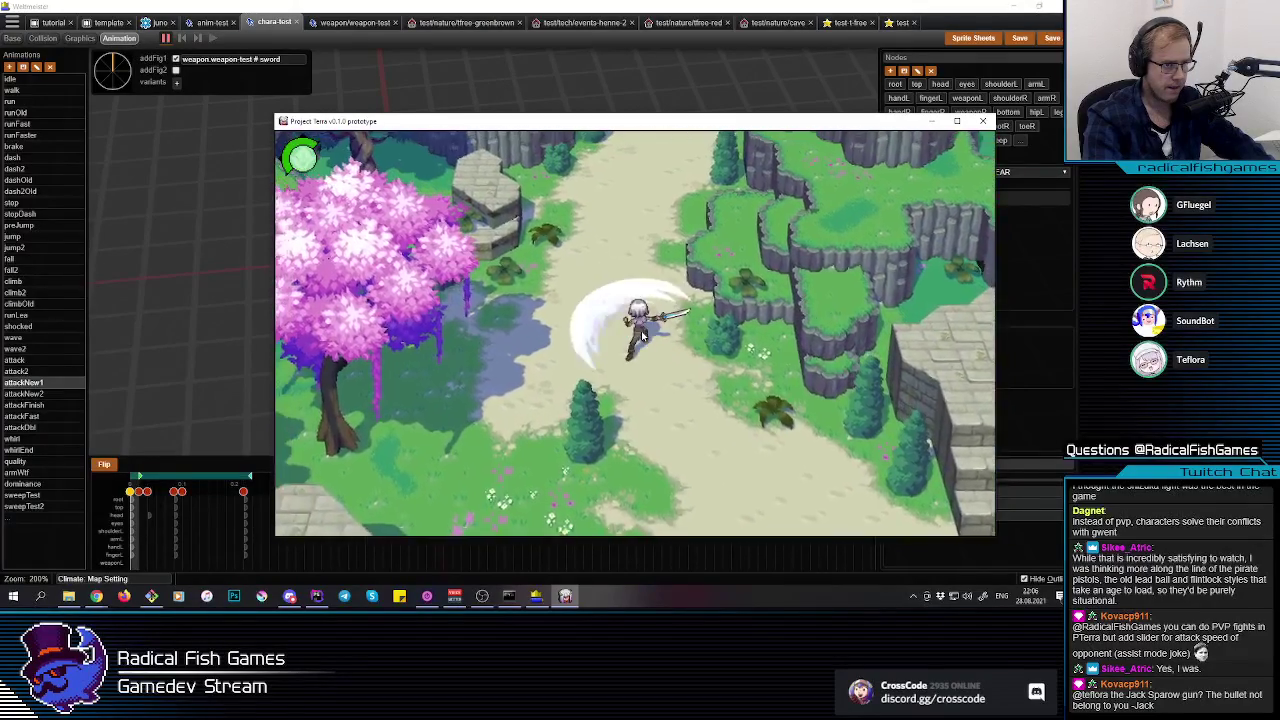
pyautogui.click(643, 337)
pyautogui.press('w')
pyautogui.click(643, 205)
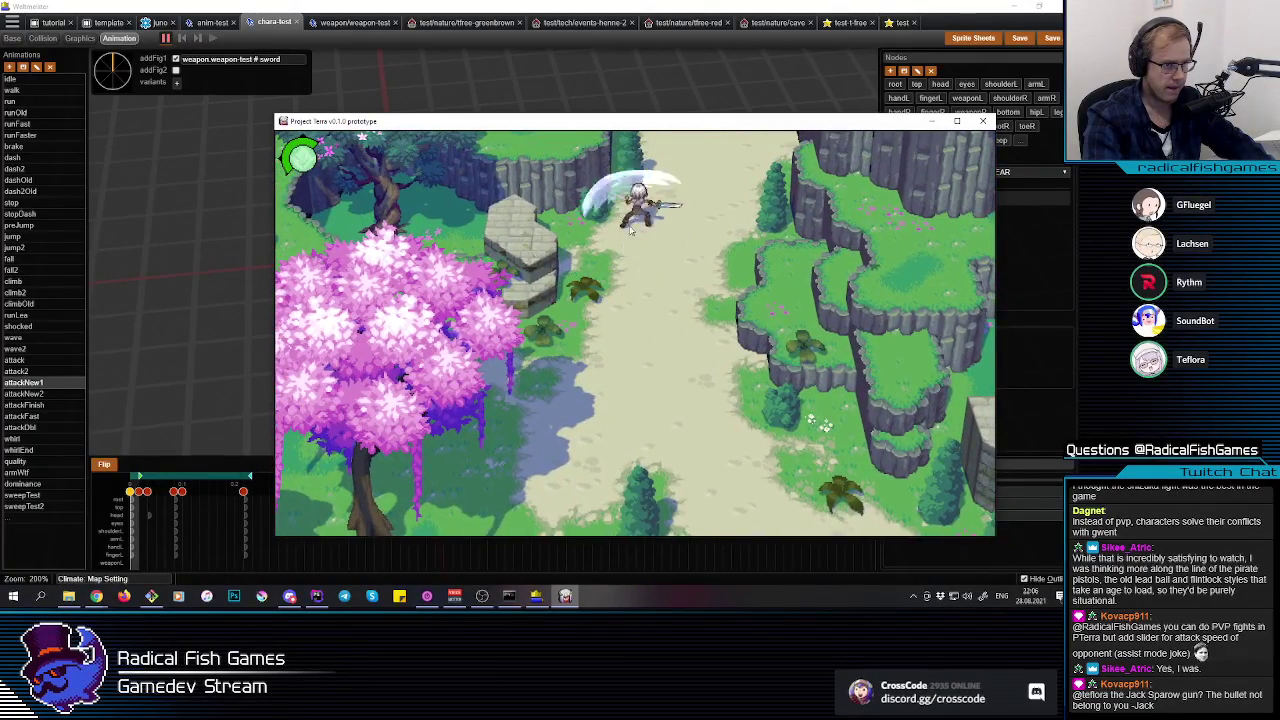
pyautogui.press('s')
pyautogui.click(618, 490)
pyautogui.click(618, 490)
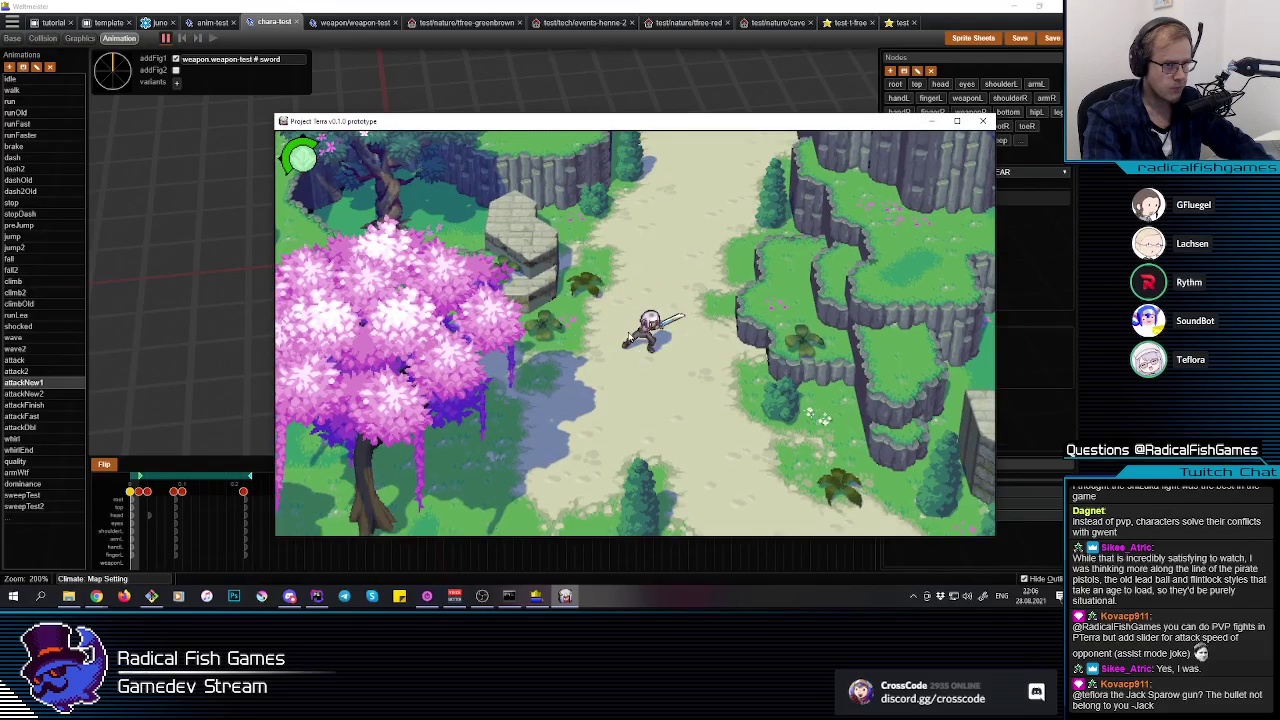
pyautogui.click(618, 490)
pyautogui.press('s')
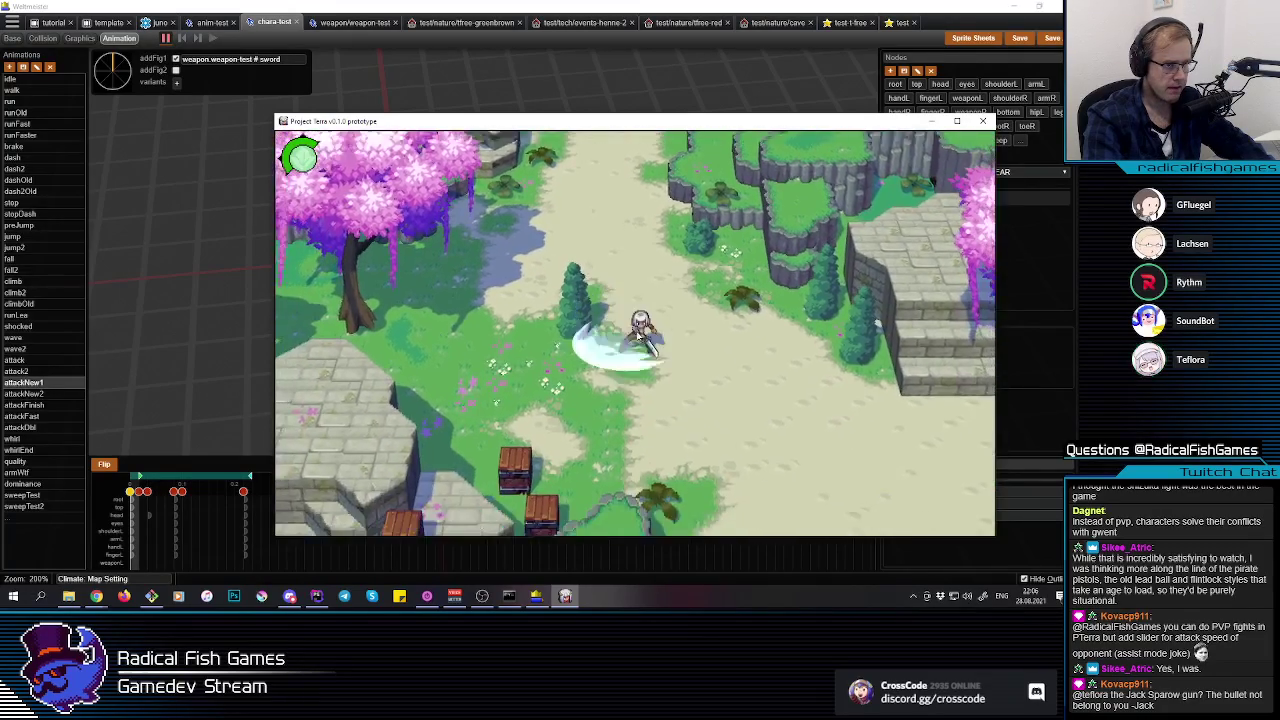
pyautogui.press('s')
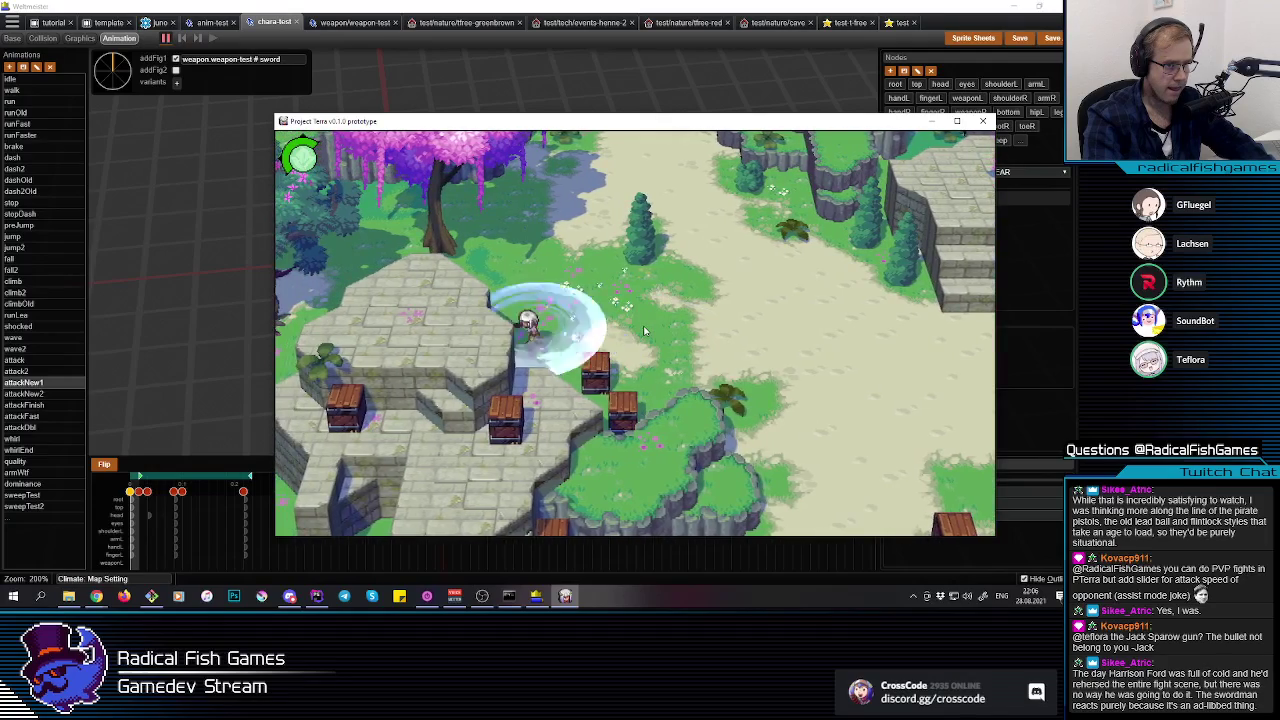
pyautogui.click(631, 336)
pyautogui.click(636, 336)
pyautogui.click(643, 336)
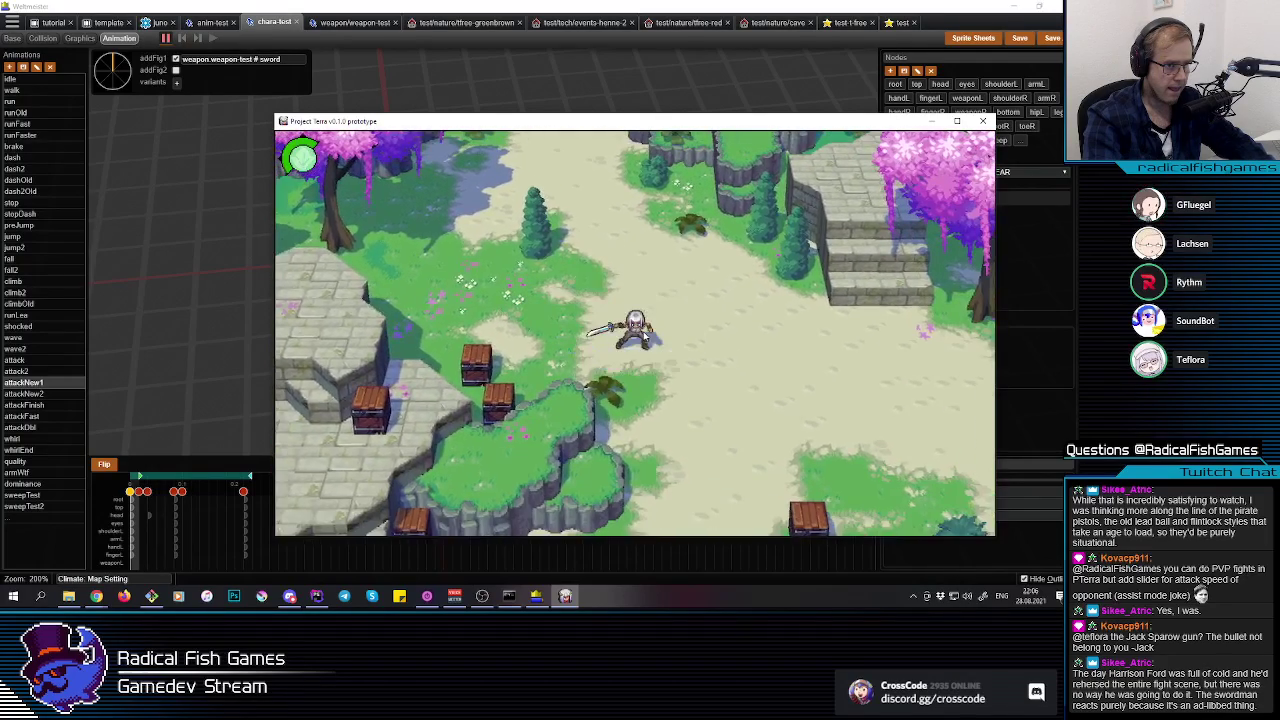
pyautogui.click(645, 336)
pyautogui.click(645, 336)
pyautogui.click(635, 337)
pyautogui.click(634, 337)
pyautogui.click(634, 337)
pyautogui.click(634, 337)
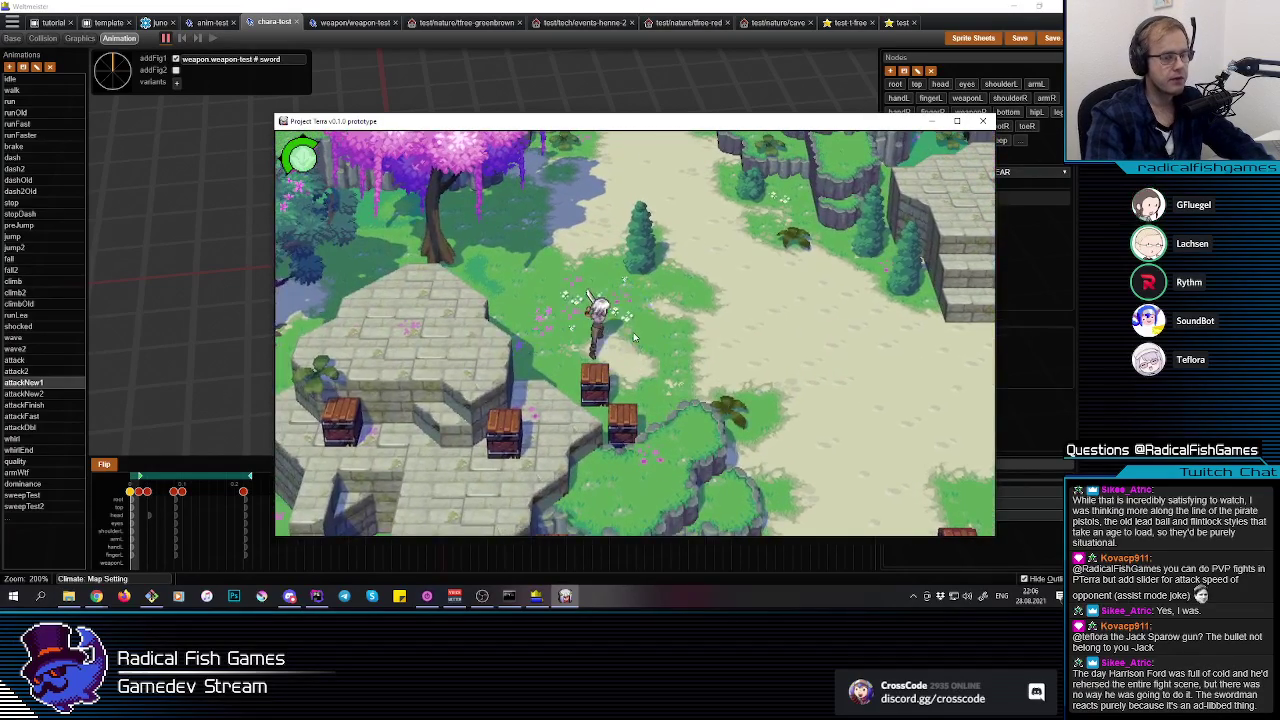
pyautogui.click(643, 336)
pyautogui.click(643, 336)
pyautogui.click(622, 346)
pyautogui.click(621, 347)
pyautogui.click(670, 344)
pyautogui.click(685, 345)
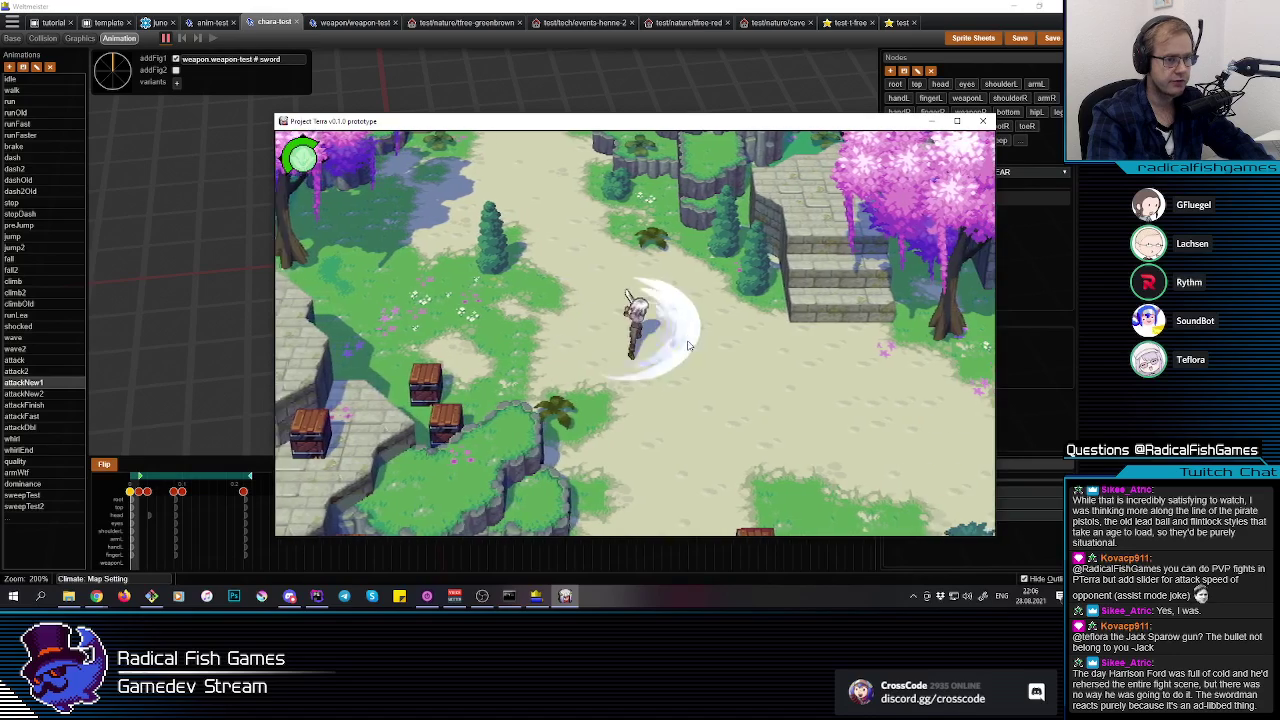
pyautogui.click(688, 346)
pyautogui.click(660, 344)
pyautogui.click(640, 345)
pyautogui.click(625, 347)
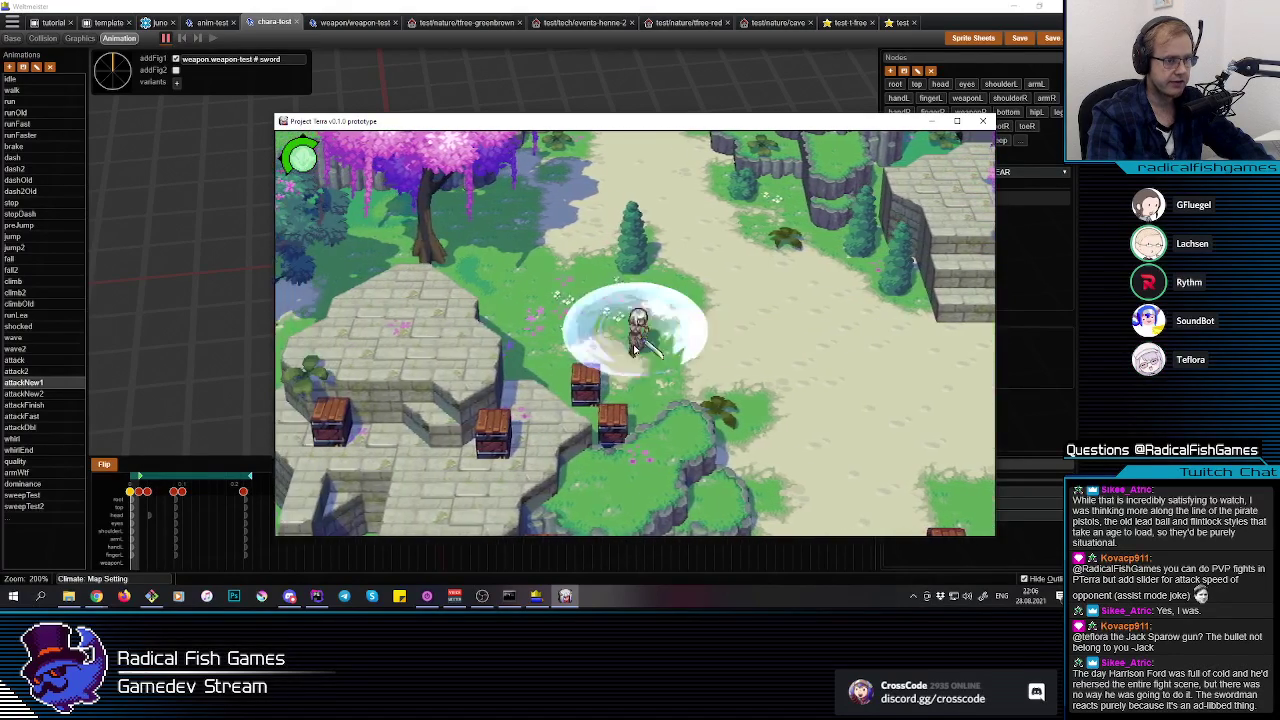
# Step: Return to Weltmeister and rotate the right leg's nodes, including toeR, to refine attackNew1's end pose at frame 13
pyautogui.click(229, 524)
pyautogui.click(243, 491)
pyautogui.moveTo(330, 390); pyautogui.dragTo(453, 238)
pyautogui.moveTo(453, 238); pyautogui.dragTo(463, 188, button='middle')
pyautogui.click(399, 226)
pyautogui.moveTo(395, 148); pyautogui.dragTo(427, 163)
pyautogui.moveTo(462, 275); pyautogui.dragTo(417, 289, button='middle')
pyautogui.moveTo(416, 288); pyautogui.dragTo(420, 277)
pyautogui.click(396, 241)
pyautogui.moveTo(416, 330); pyautogui.dragTo(390, 259)
pyautogui.click(401, 222)
pyautogui.click(382, 257)
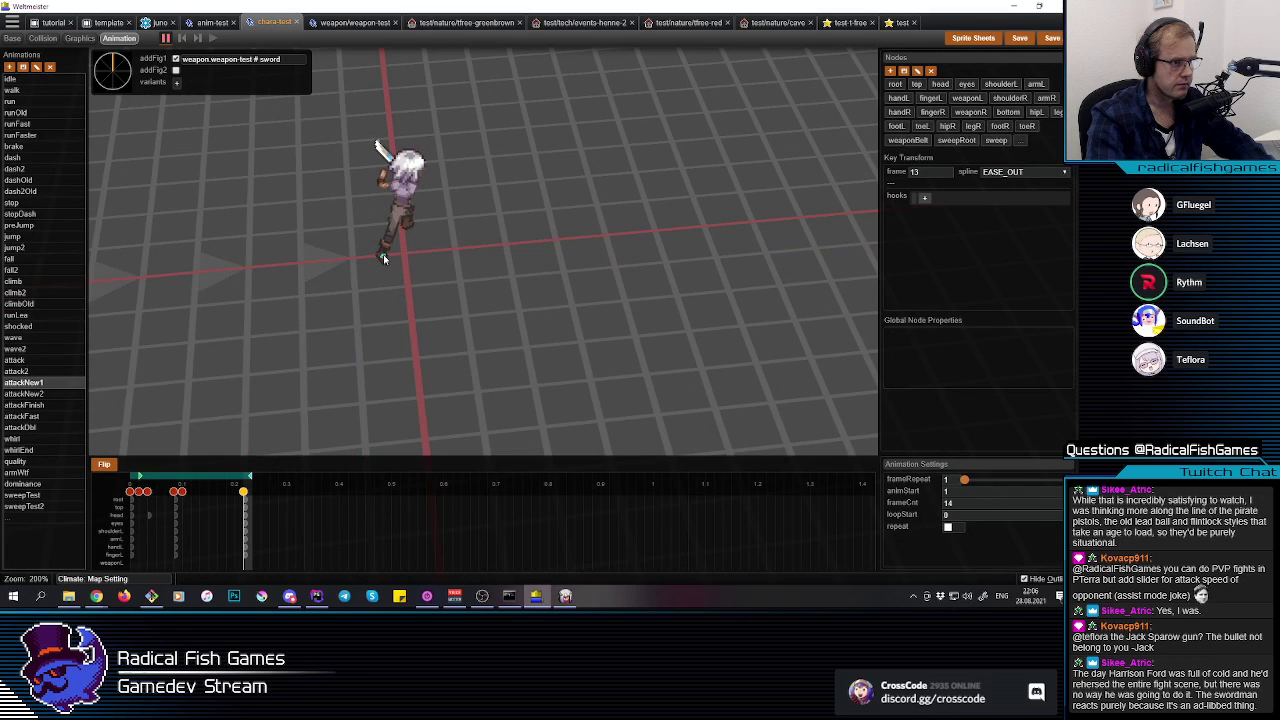
pyautogui.click(383, 257)
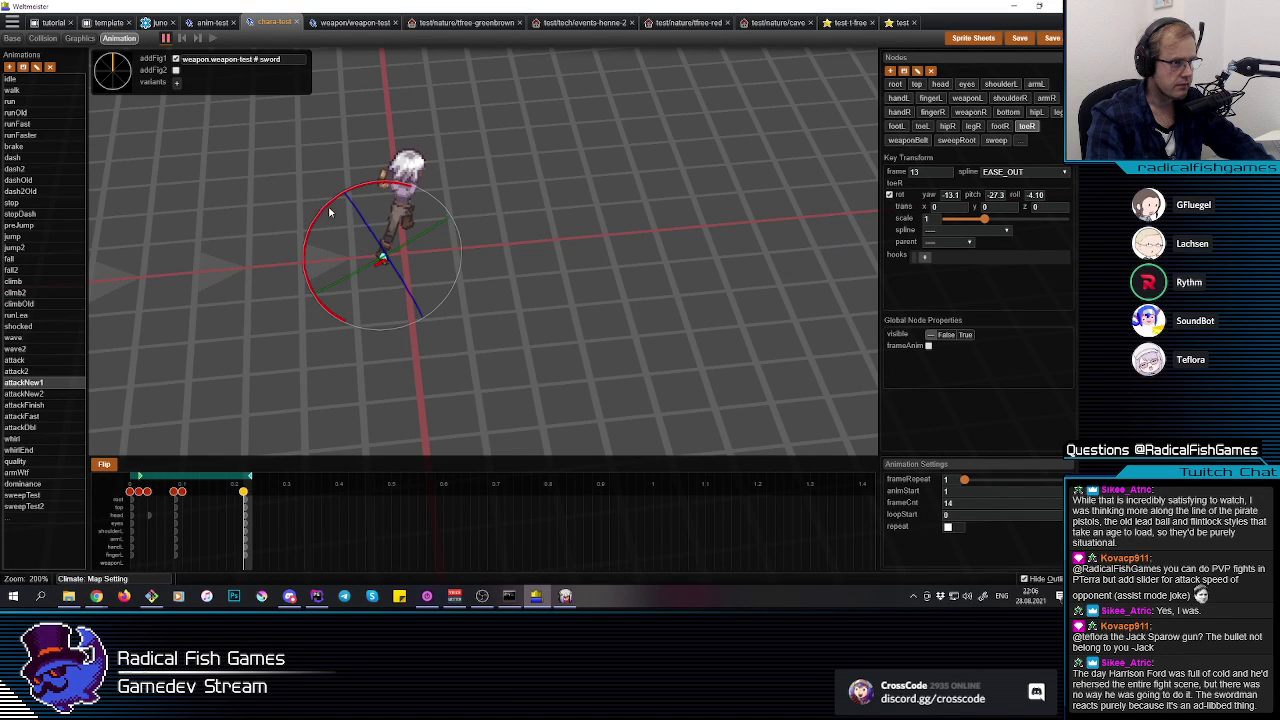
pyautogui.moveTo(398, 263); pyautogui.dragTo(423, 291)
# Step: Play back attackNew1 and examine the adjusted end pose from different angles
pyautogui.moveTo(318, 435); pyautogui.dragTo(120, 532)
pyautogui.press('space')
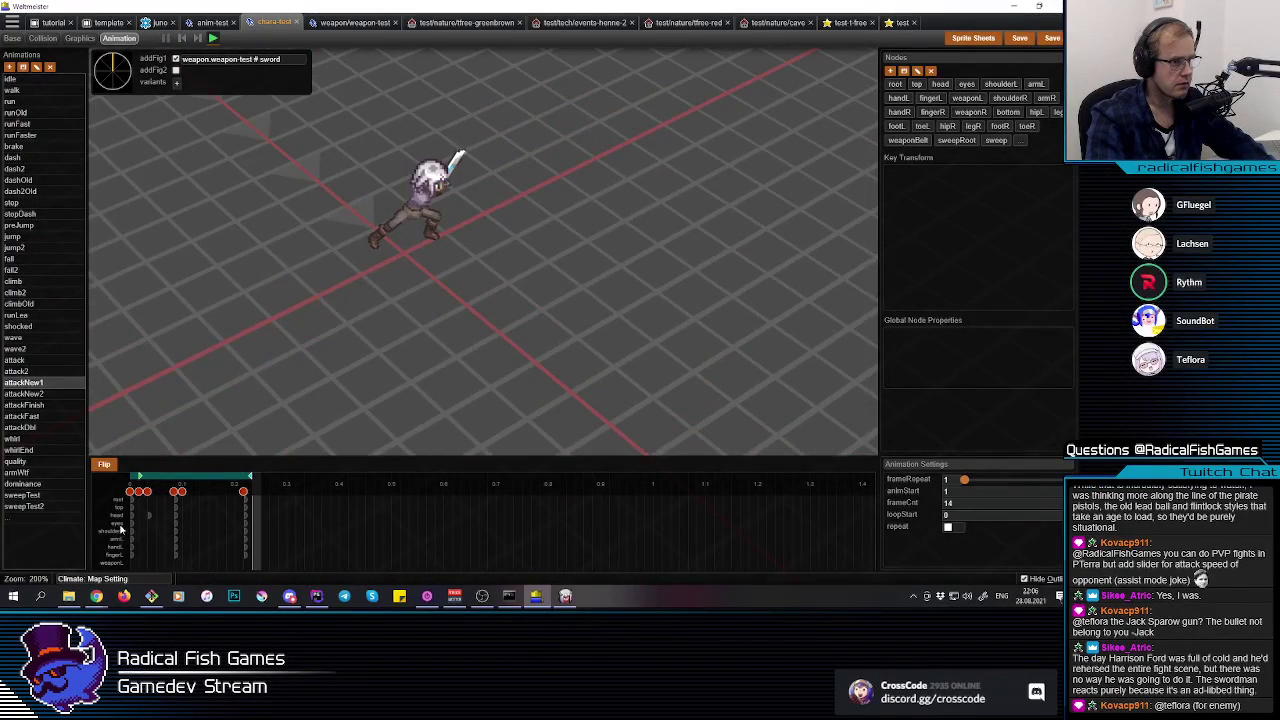
pyautogui.moveTo(322, 438); pyautogui.dragTo(271, 455)
pyautogui.press('space')
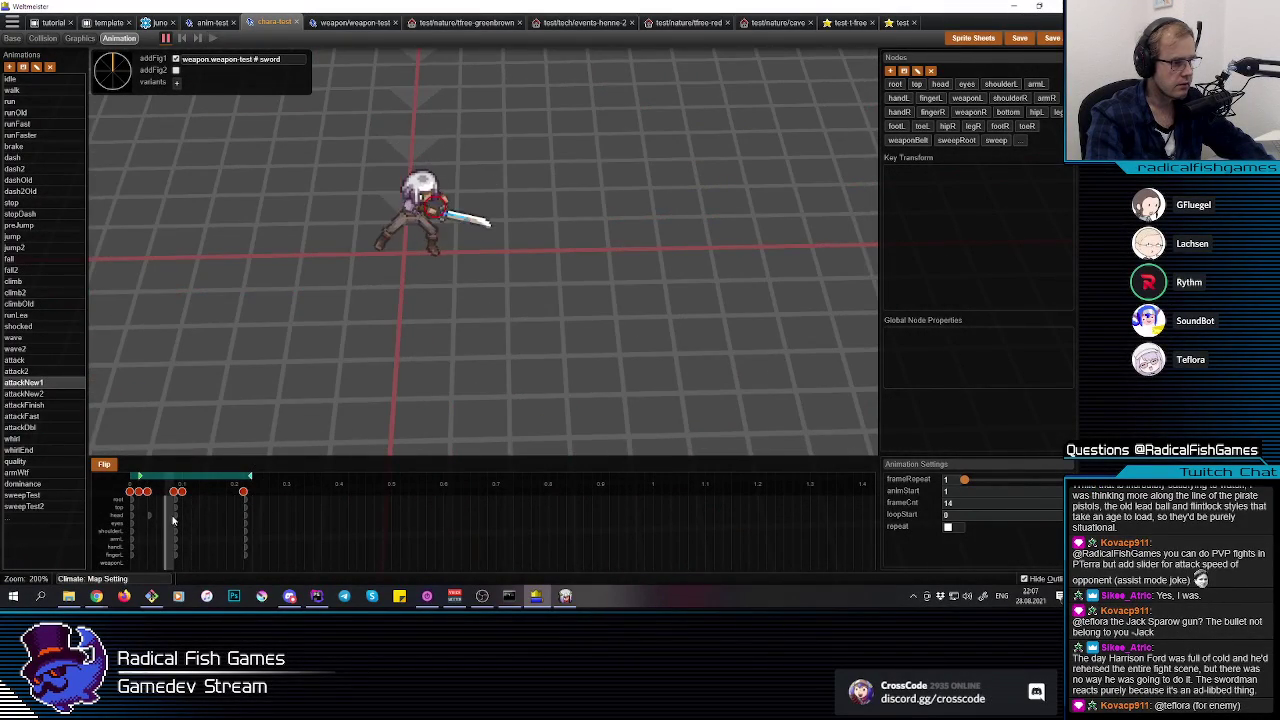
# Step: Try keying the whole pose at frame 11, moving that keyframe to frame 5, and playing back attackNew1
pyautogui.click(231, 511)
pyautogui.moveTo(546, 377); pyautogui.dragTo(340, 139)
pyautogui.press('i')
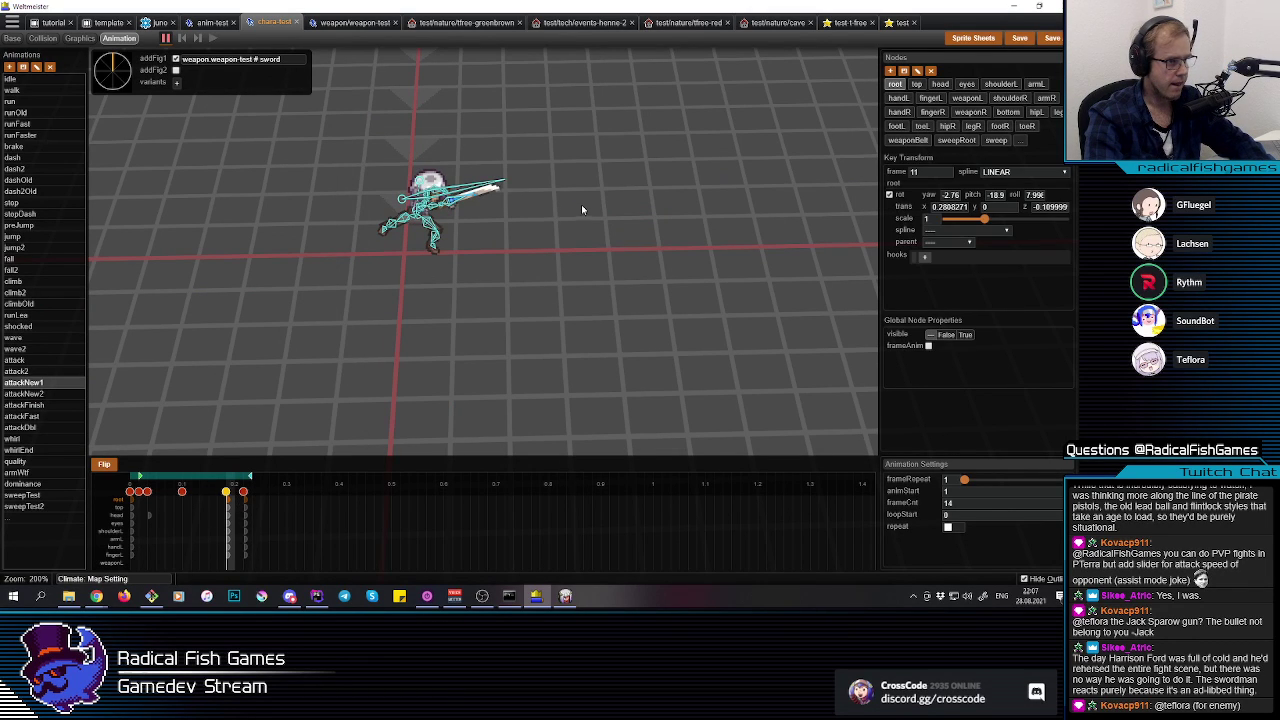
pyautogui.moveTo(227, 494); pyautogui.dragTo(175, 494)
pyautogui.press('space')
pyautogui.moveTo(320, 395); pyautogui.dragTo(620, 275, button='middle')
pyautogui.press('space')
# Step: Rotate legR at attackNew1's frame 13 to a yaw of about 19.4, pitch 4.3 and roll 20.9
pyautogui.moveTo(393, 229); pyautogui.dragTo(187, 547, button='middle')
pyautogui.moveTo(187, 547); pyautogui.dragTo(249, 533)
pyautogui.press('q')
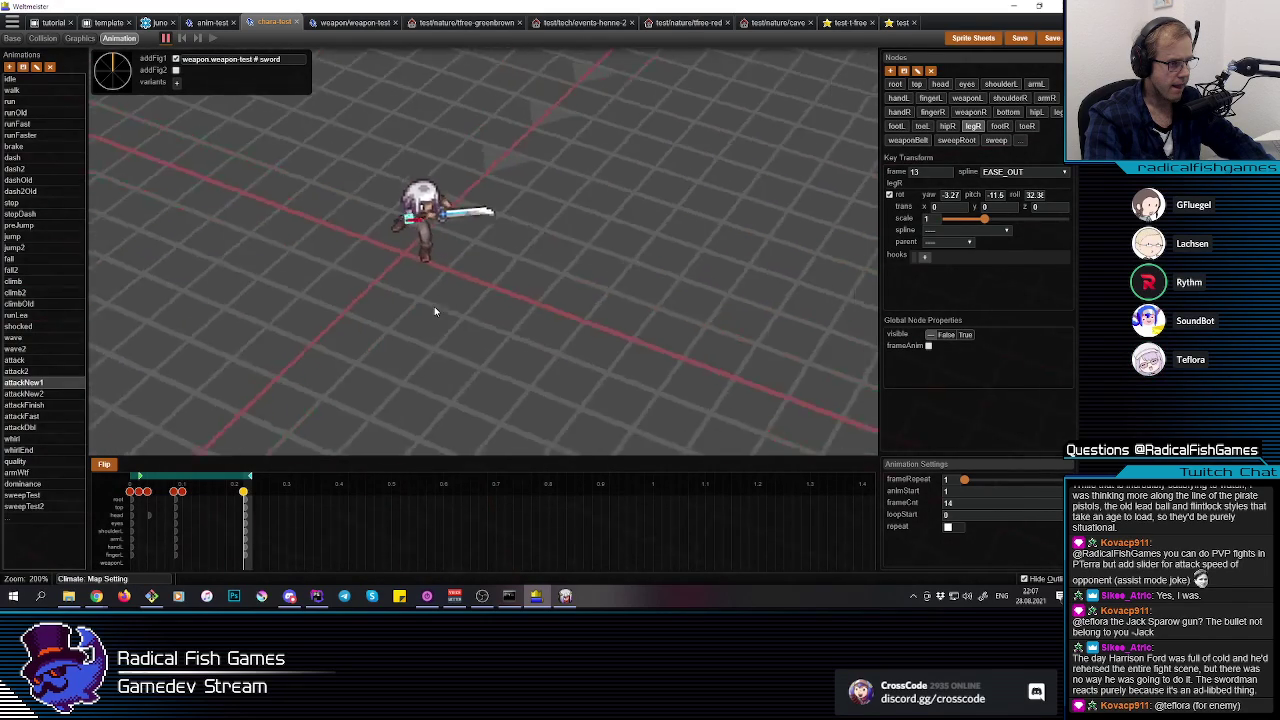
pyautogui.press('r')
pyautogui.moveTo(406, 283); pyautogui.dragTo(403, 284)
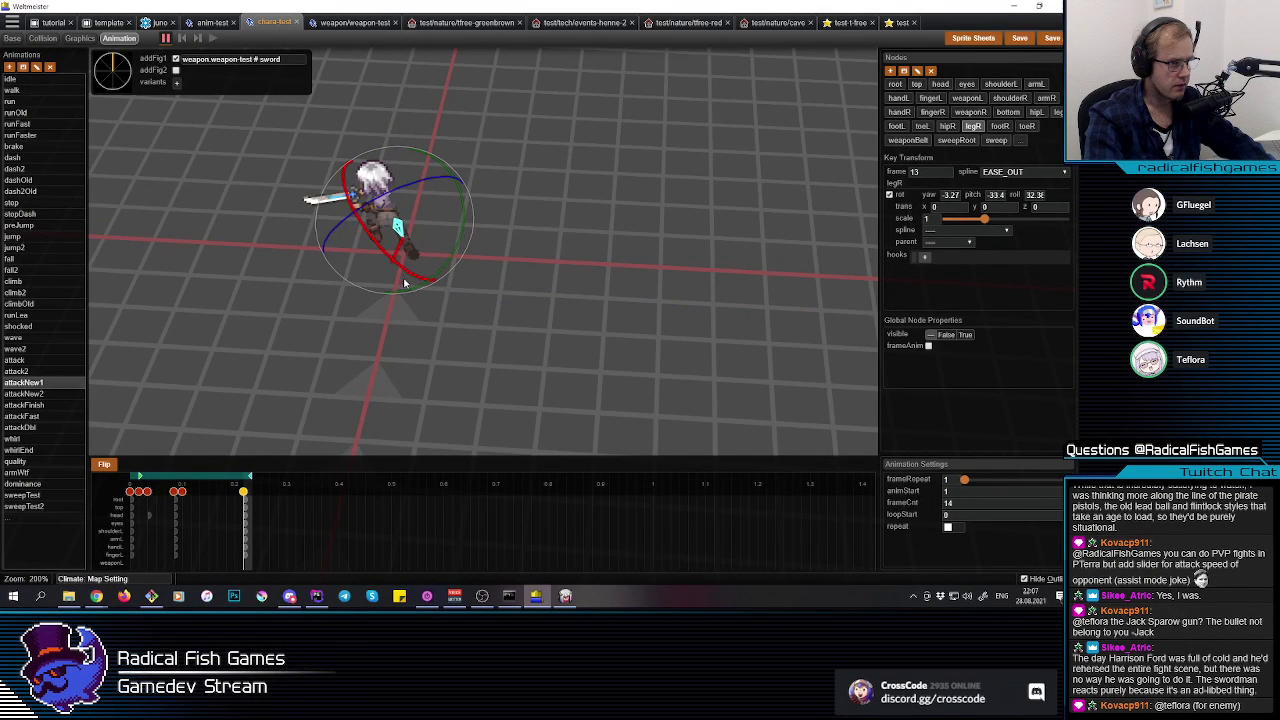
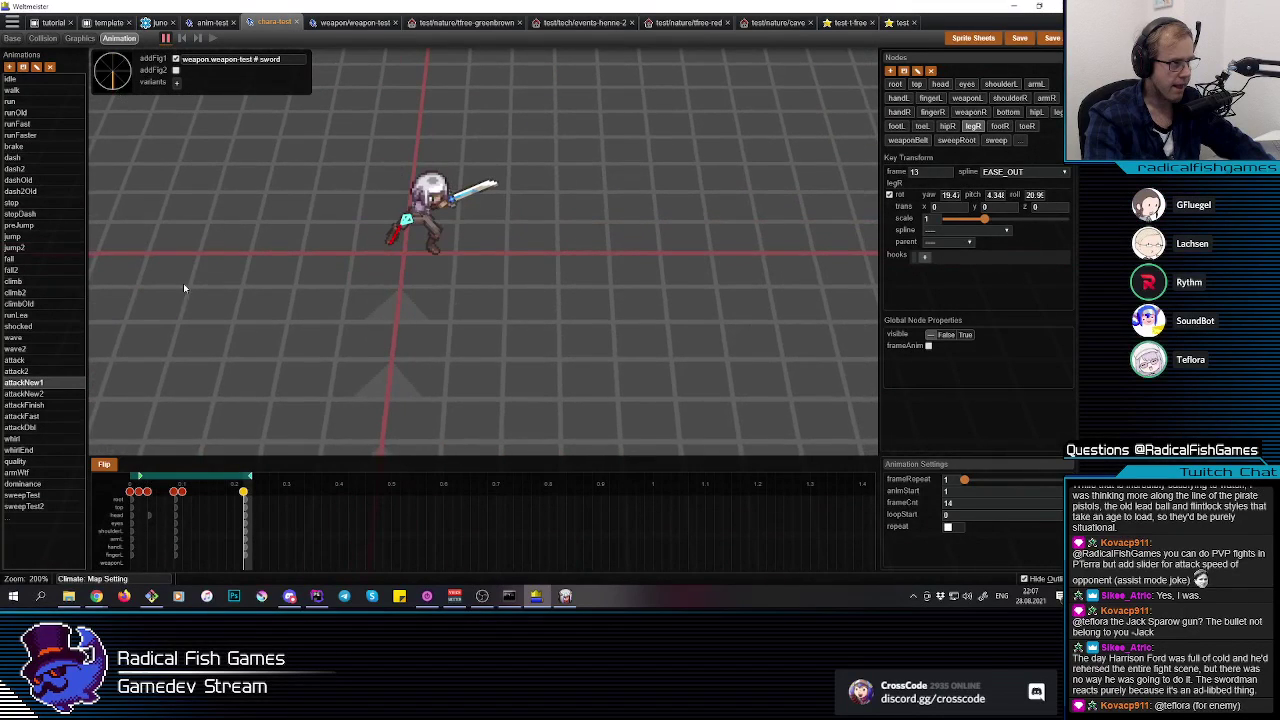
# Step: Play back attackNew1 from its first frame and delete the keyframe at frame 5
pyautogui.click(130, 491)
pyautogui.press('space')
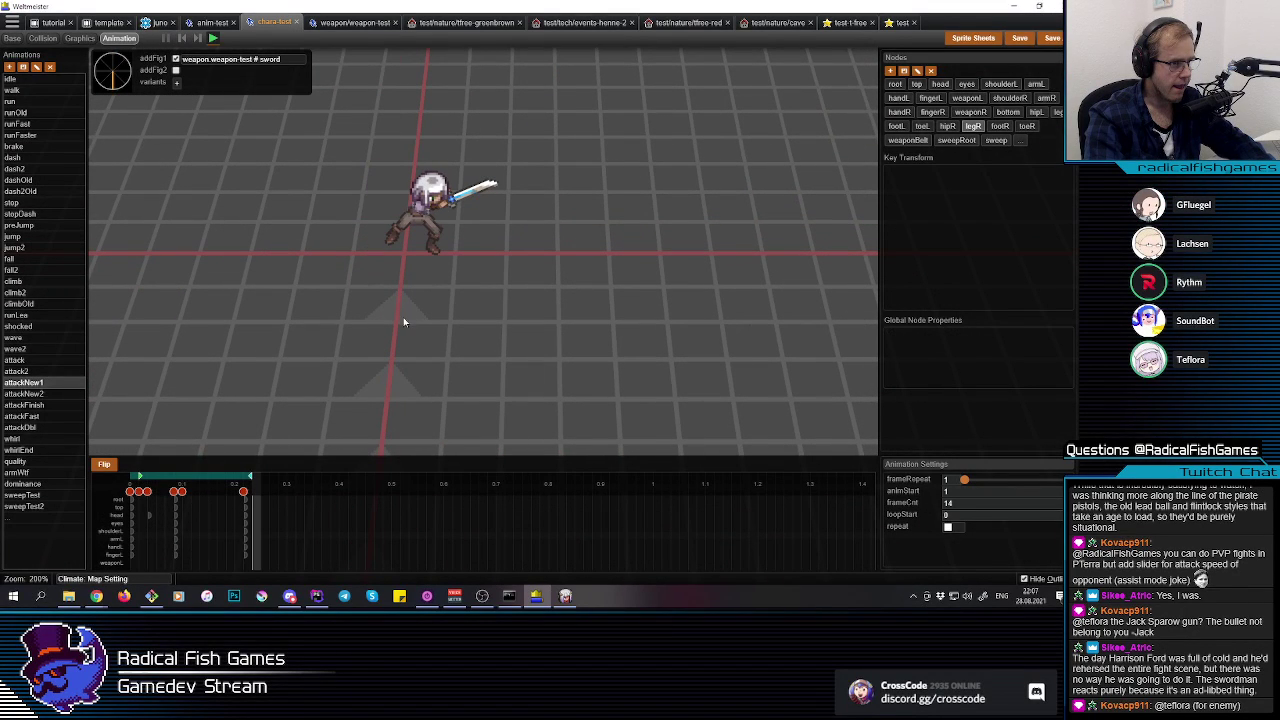
pyautogui.press('space')
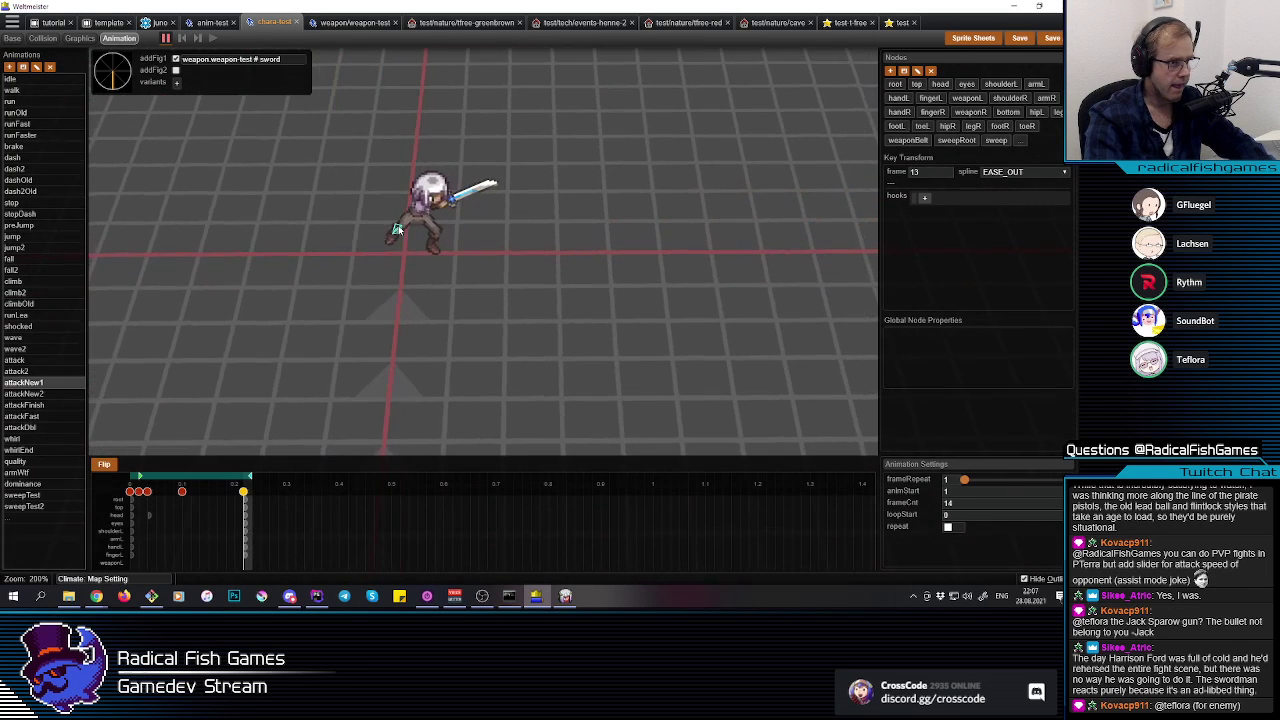
# Step: Rotate footR at frame 13 to a yaw of about 22.6, pitch 3.8 and roll 1.7
pyautogui.click(398, 225)
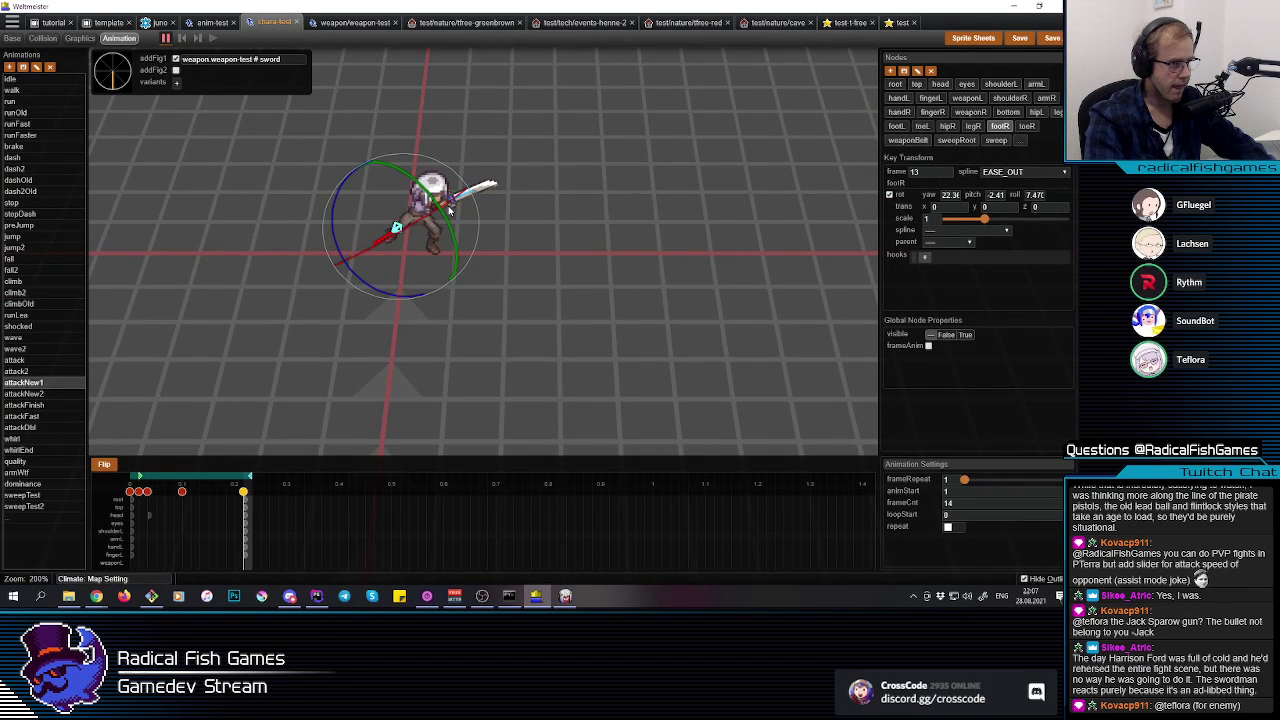
pyautogui.click(364, 307)
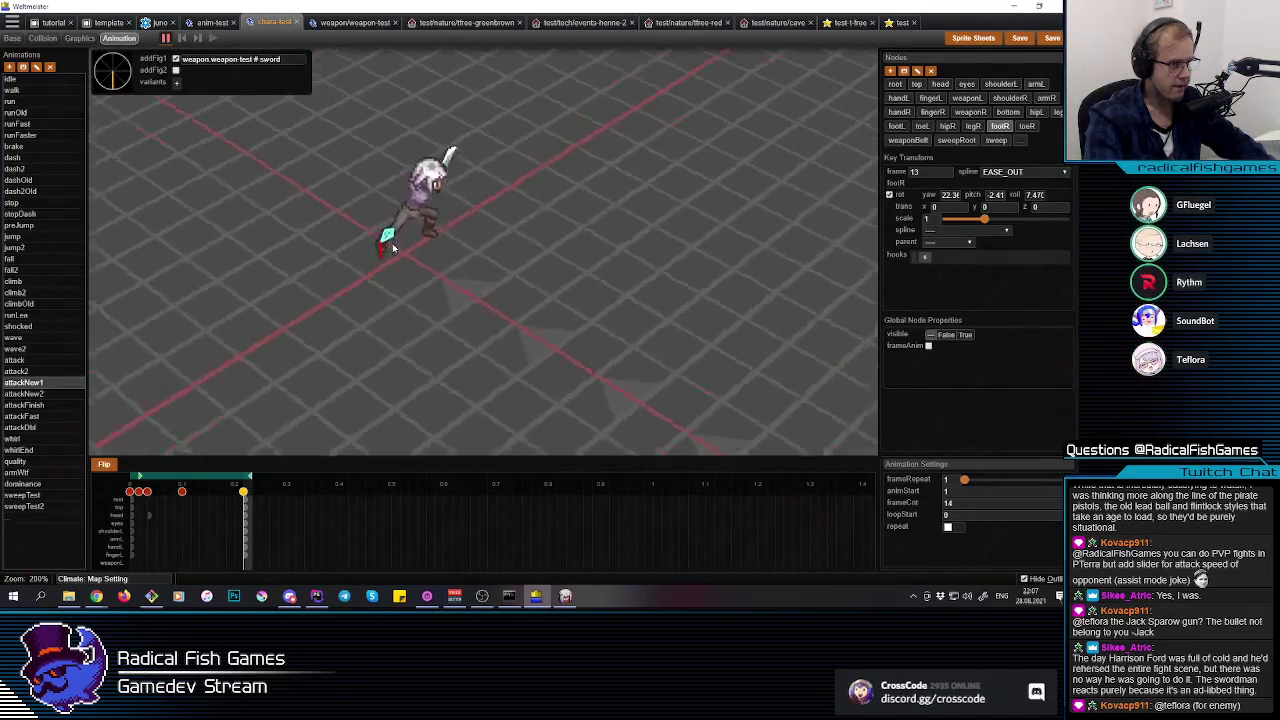
pyautogui.click(396, 229)
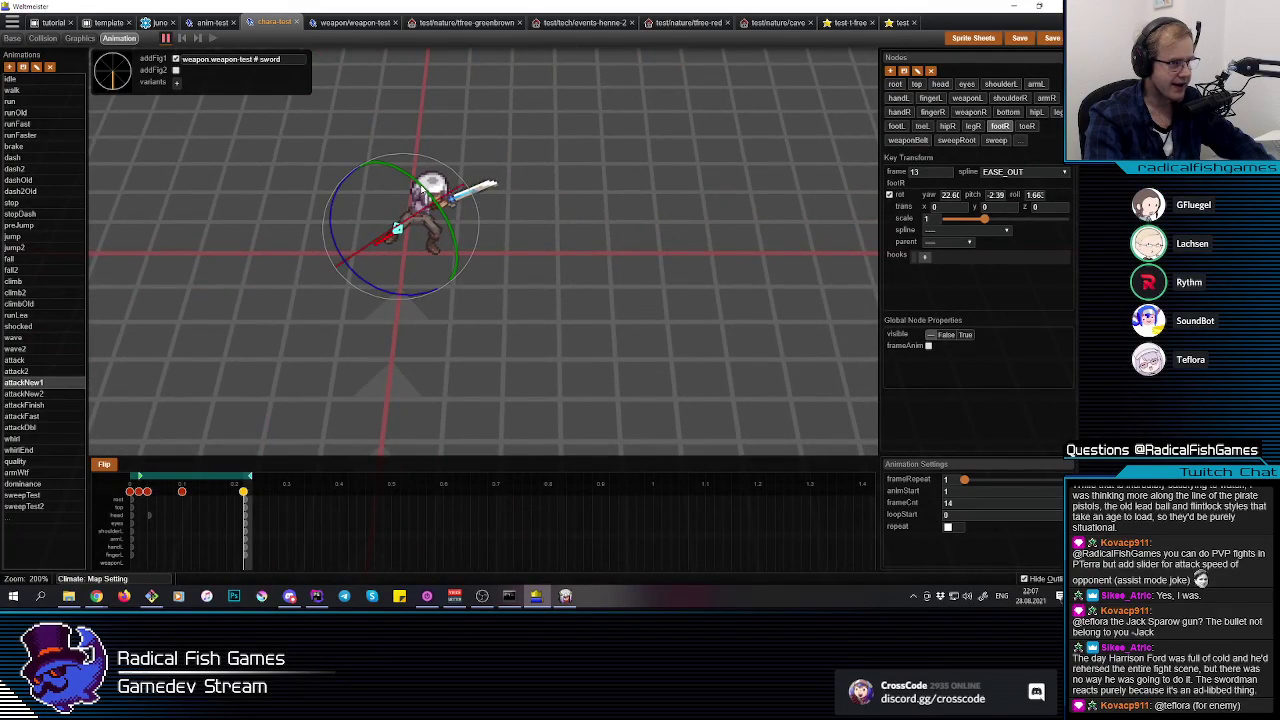
pyautogui.click(423, 276)
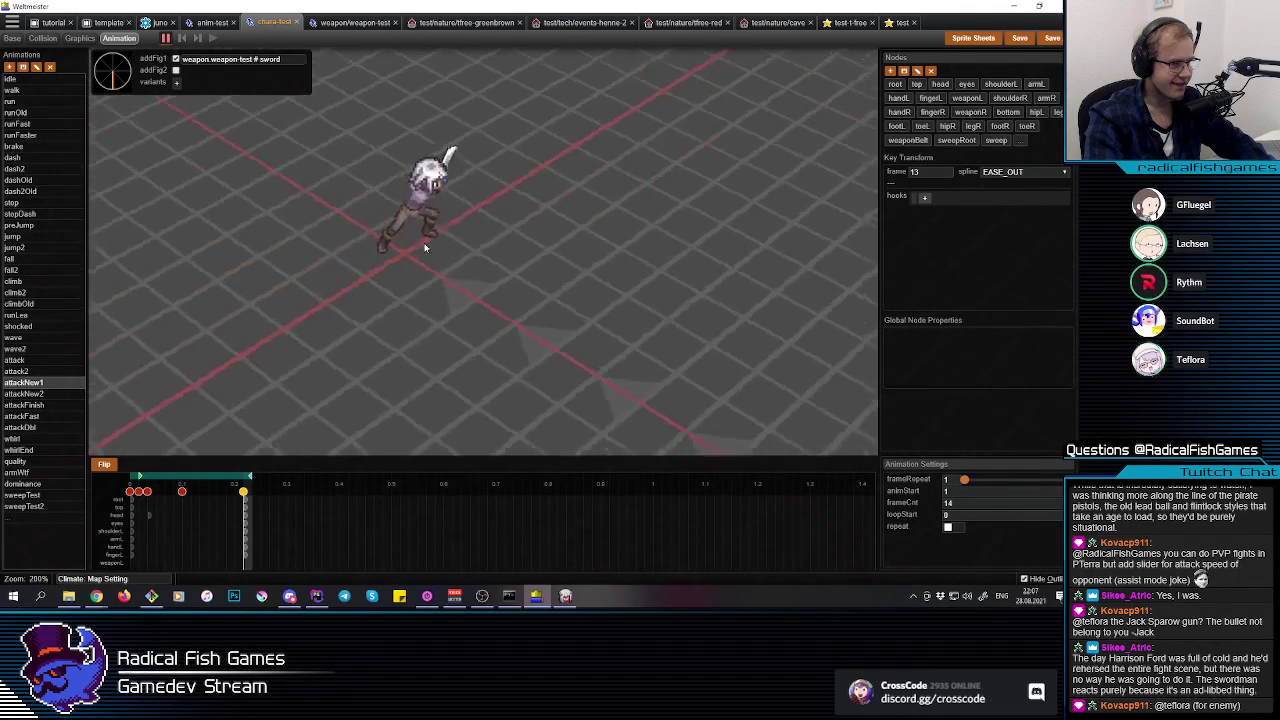
pyautogui.click(391, 247)
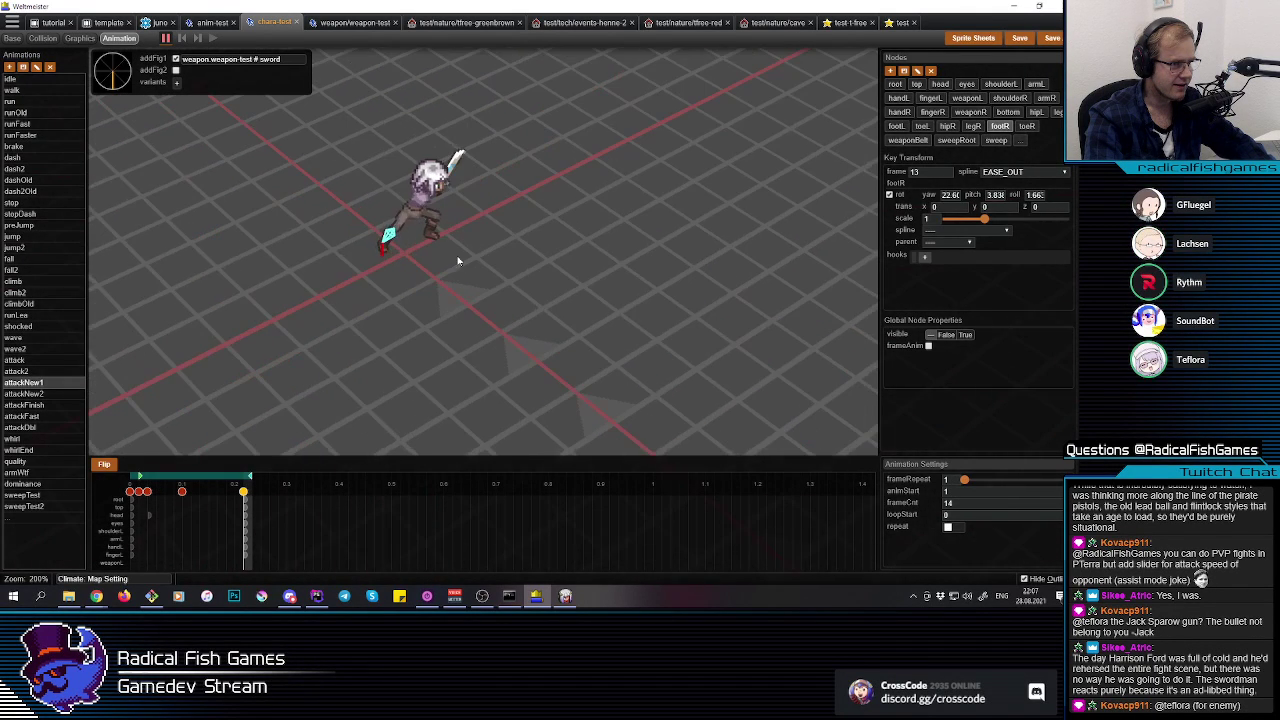
# Step: Rotate legR at frame 13 to a pitch of about -8.6 and toeR to yaw -14, pitch -7.9, roll 2.8
pyautogui.click(419, 208)
pyautogui.moveTo(455, 205); pyautogui.dragTo(453, 215)
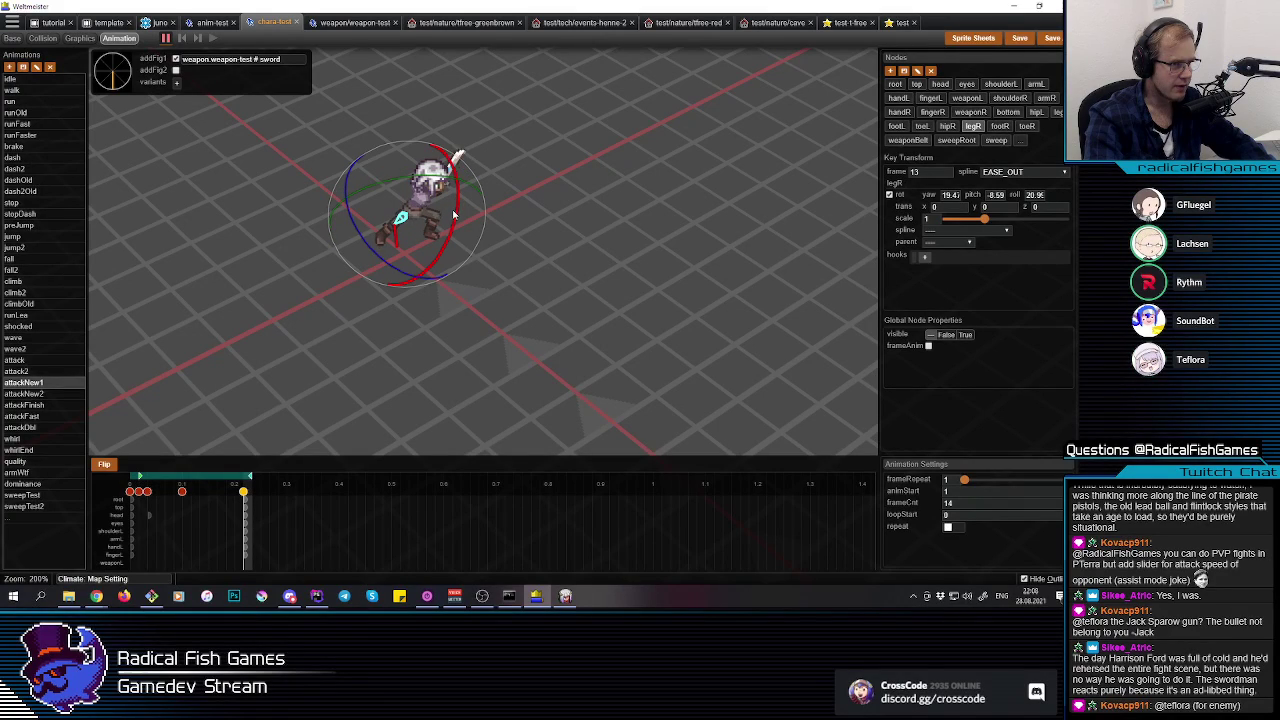
pyautogui.click(473, 277)
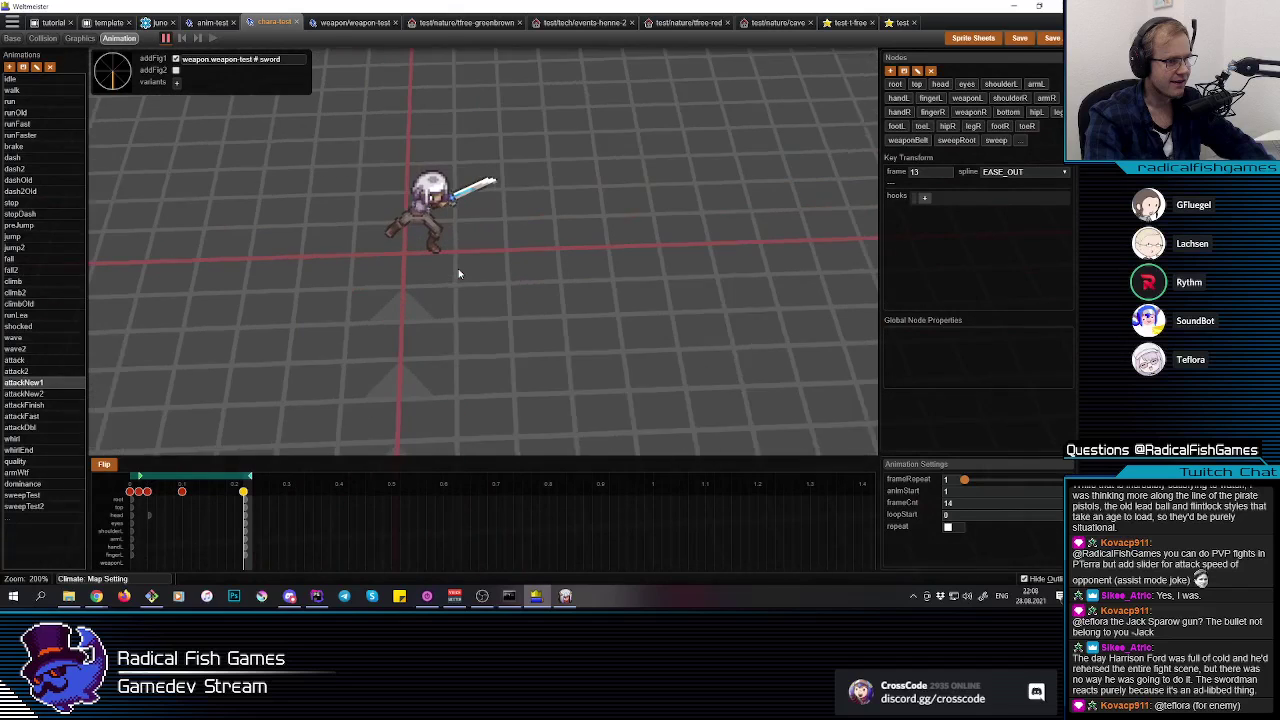
pyautogui.click(394, 229)
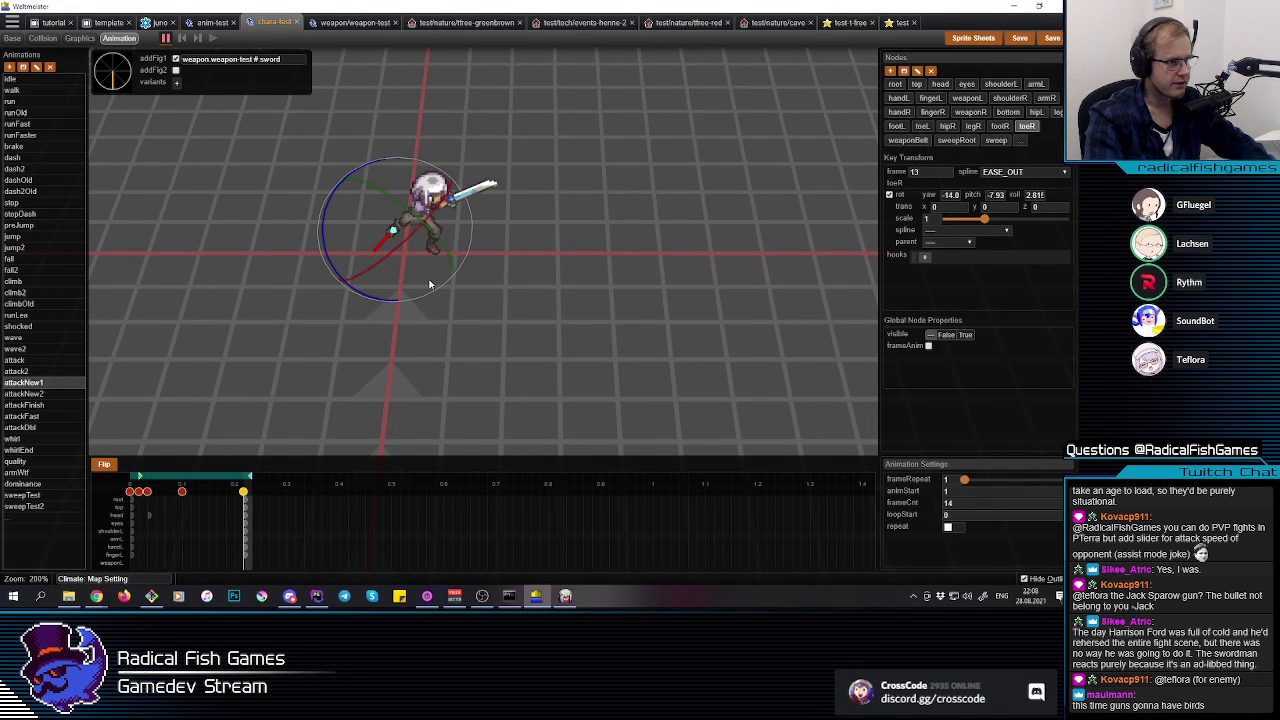
pyautogui.click(425, 301)
# Step: Turn the character's preview direction sideways and play back attackNew1 to examine the swing from that facing
pyautogui.press('e')
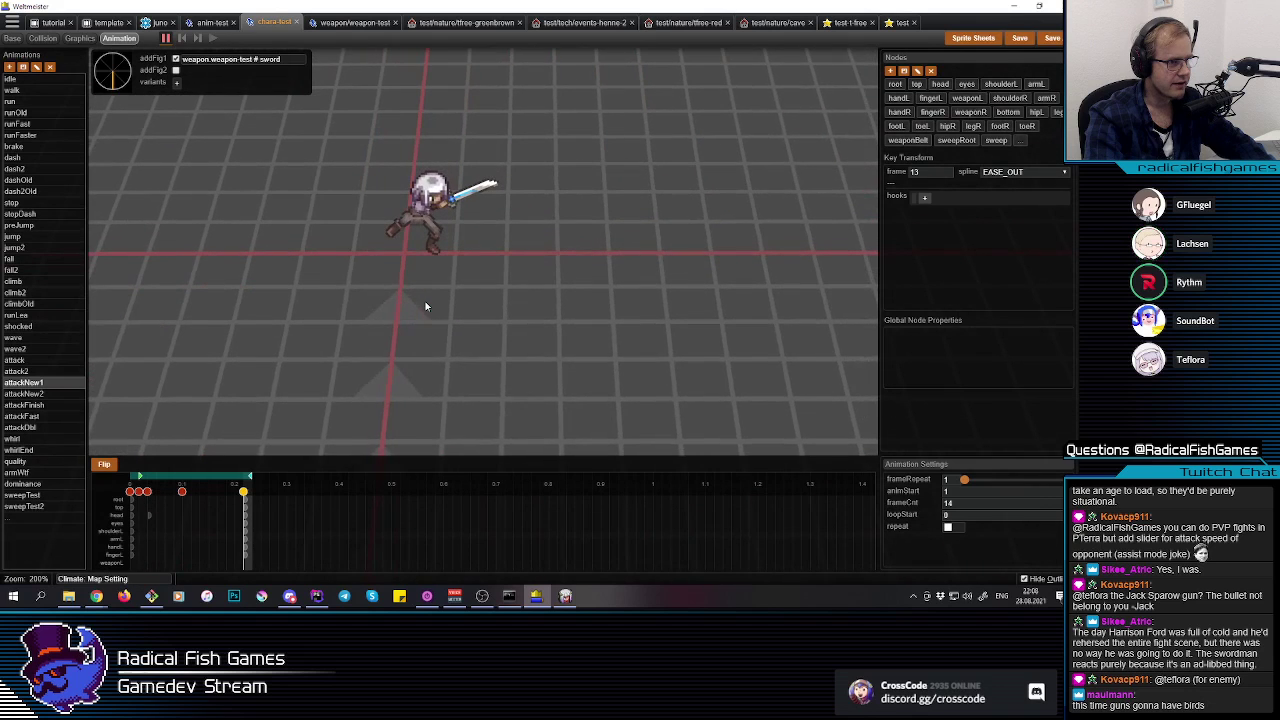
pyautogui.press('q')
pyautogui.press('e')
pyautogui.click(108, 68)
pyautogui.moveTo(108, 68); pyautogui.dragTo(80, 84)
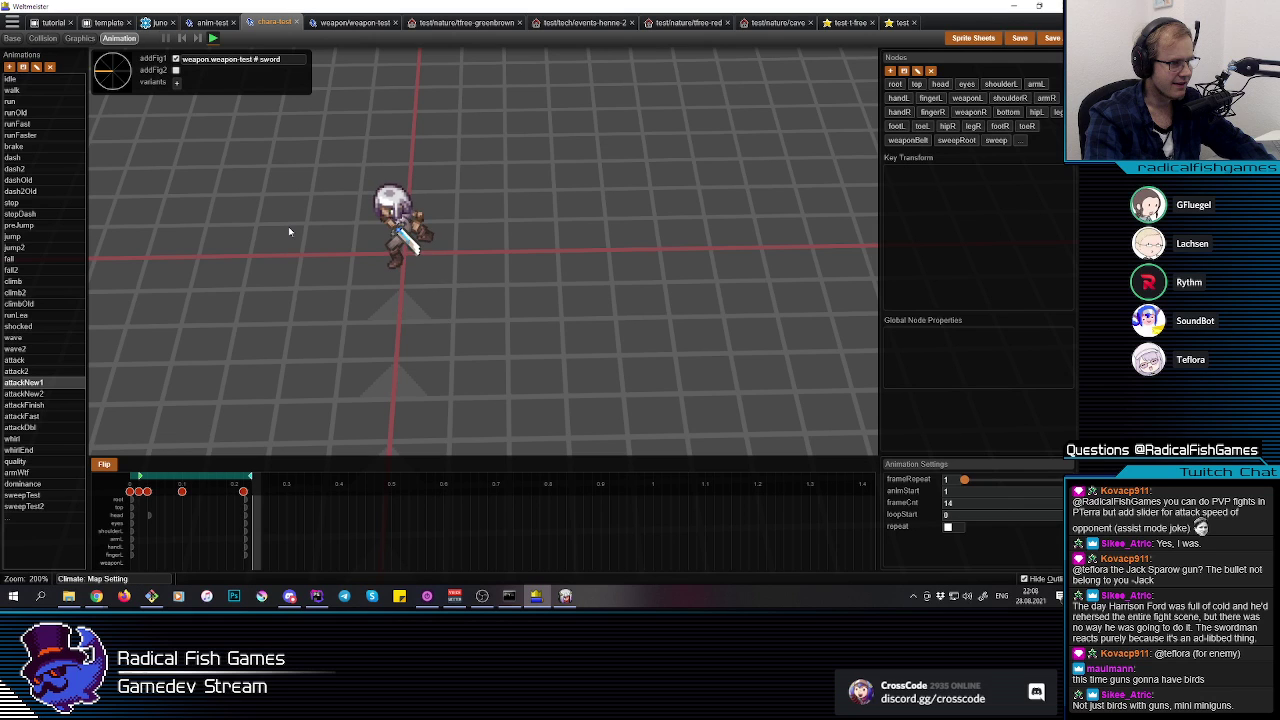
# Step: Key all nodes of attackNew1 at frame 11, move that new keyframe to frame 5 and play back the swing
pyautogui.press('q')
pyautogui.click(248, 527)
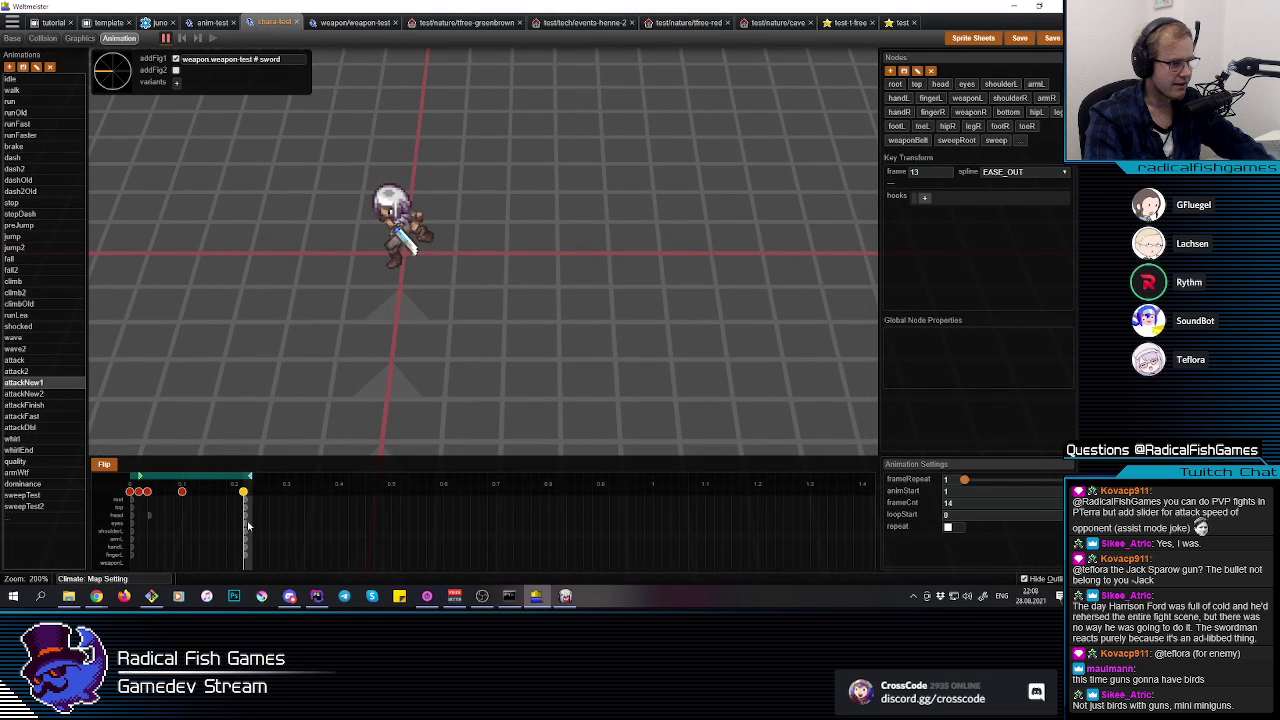
pyautogui.click(229, 508)
pyautogui.moveTo(581, 357); pyautogui.dragTo(363, 133)
pyautogui.press('i')
pyautogui.moveTo(228, 503); pyautogui.dragTo(167, 497)
pyautogui.press('space')
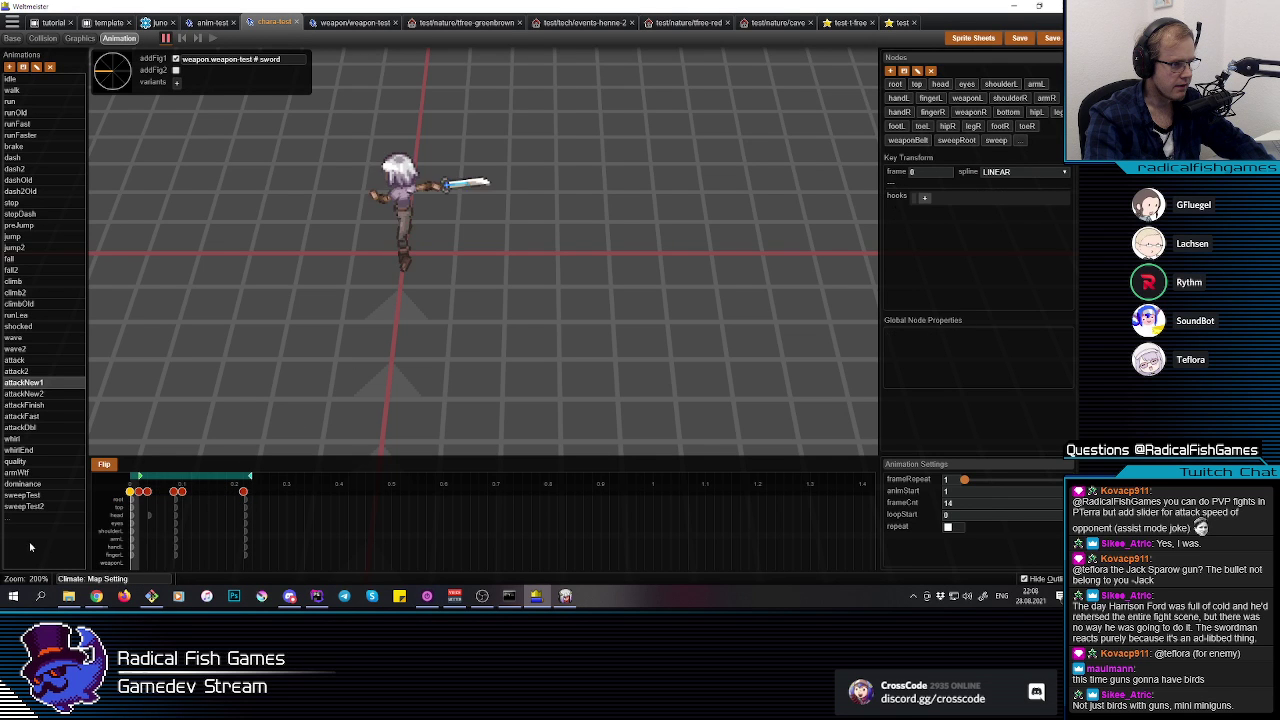
pyautogui.press('e')
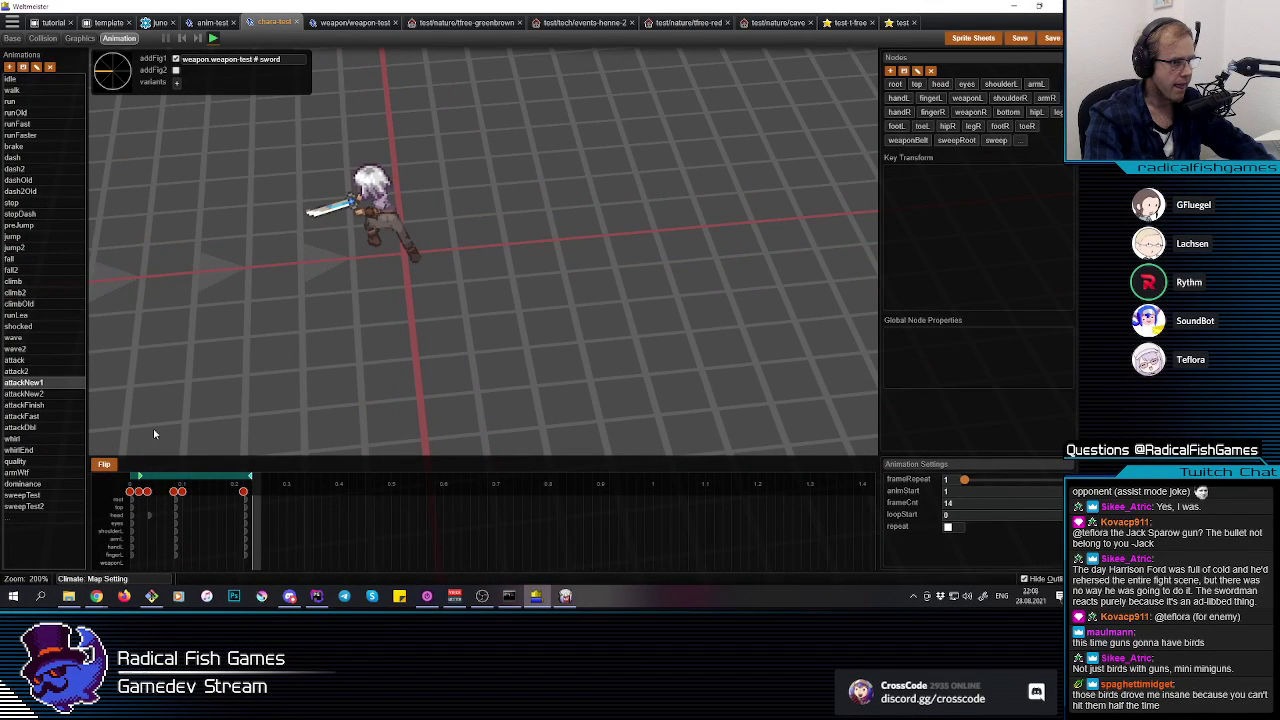
# Step: Rotate legL at frame 13 of attackNew2 to a pitch of about -6.7
pyautogui.click(53, 395)
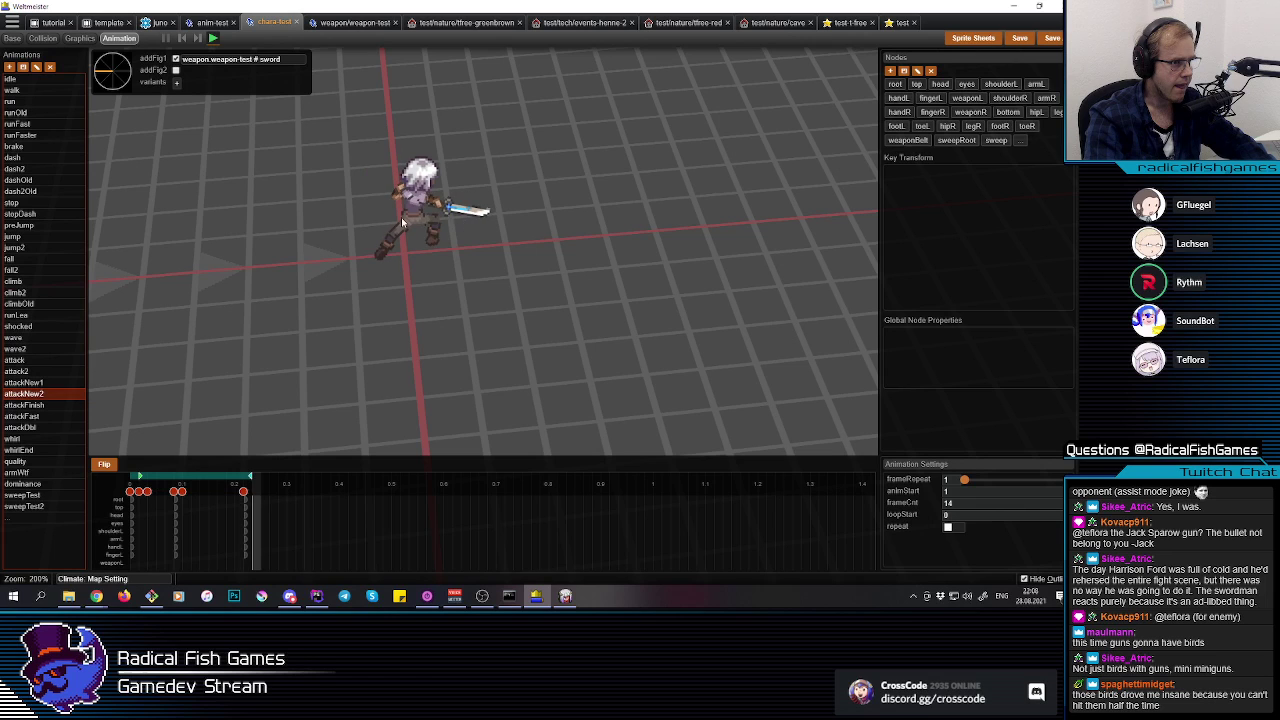
pyautogui.click(244, 507)
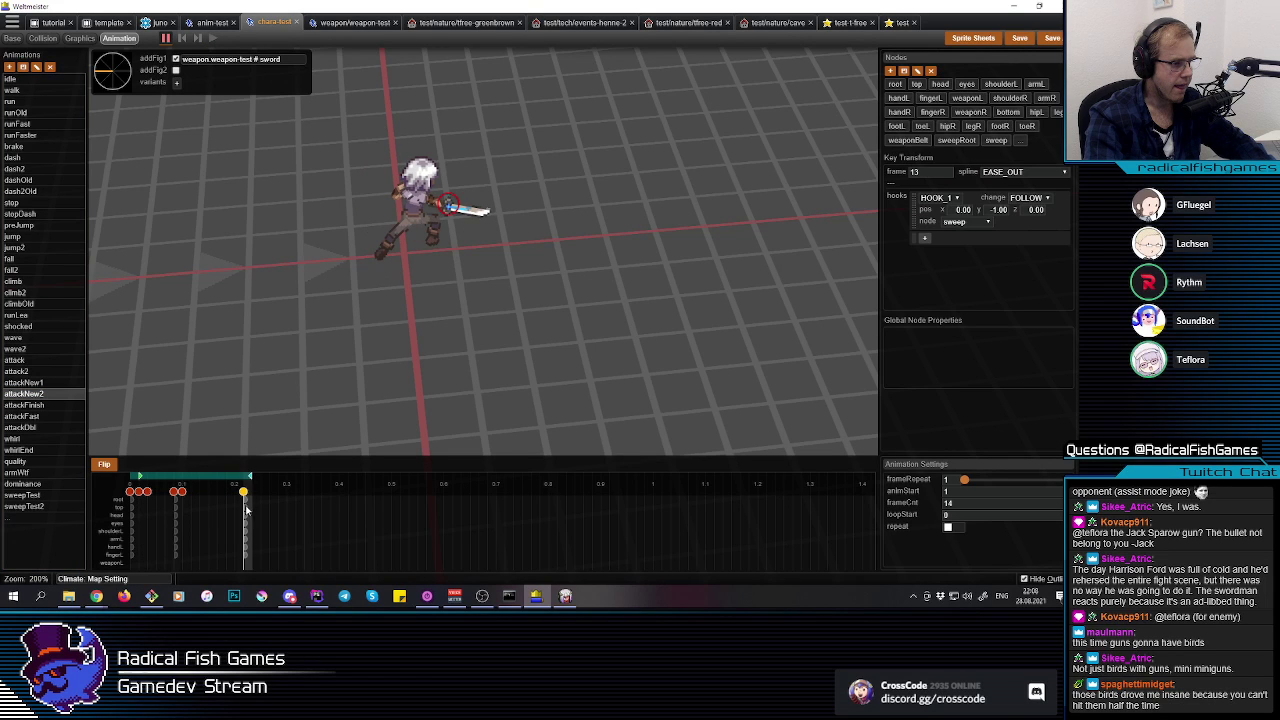
pyautogui.moveTo(461, 255); pyautogui.dragTo(413, 236, button='middle')
pyautogui.click(408, 236)
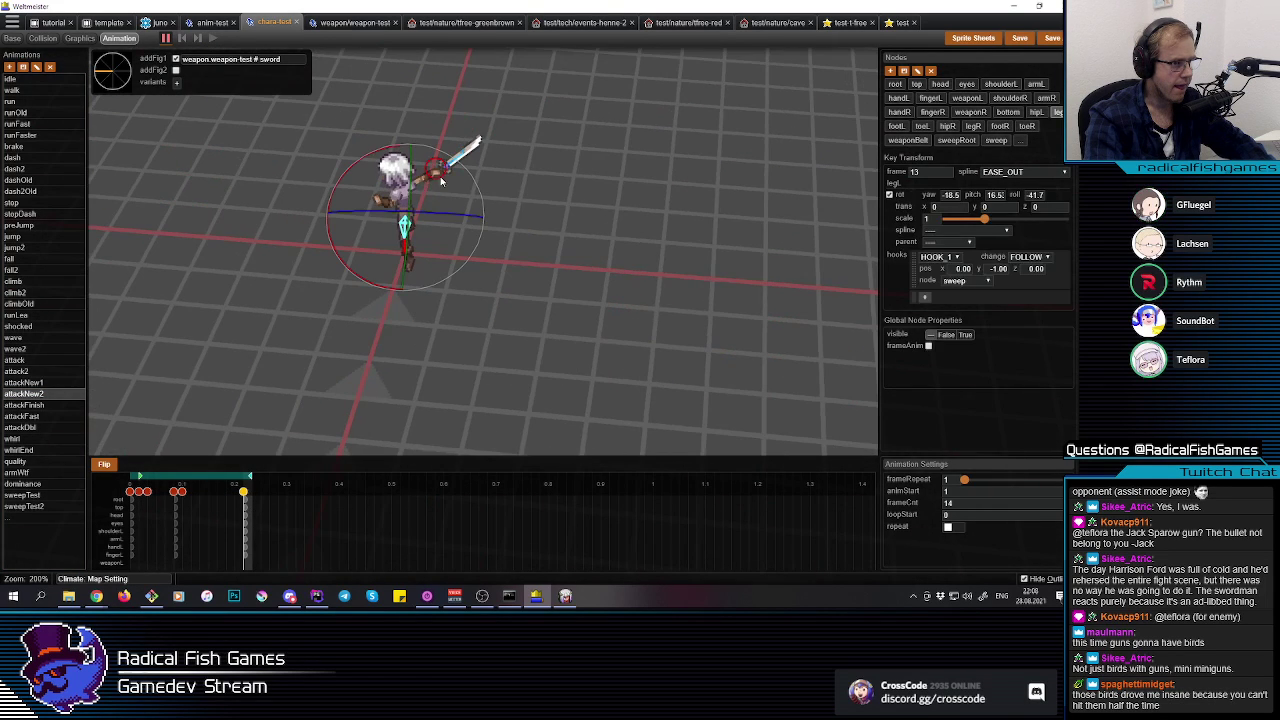
pyautogui.moveTo(367, 163); pyautogui.dragTo(360, 179)
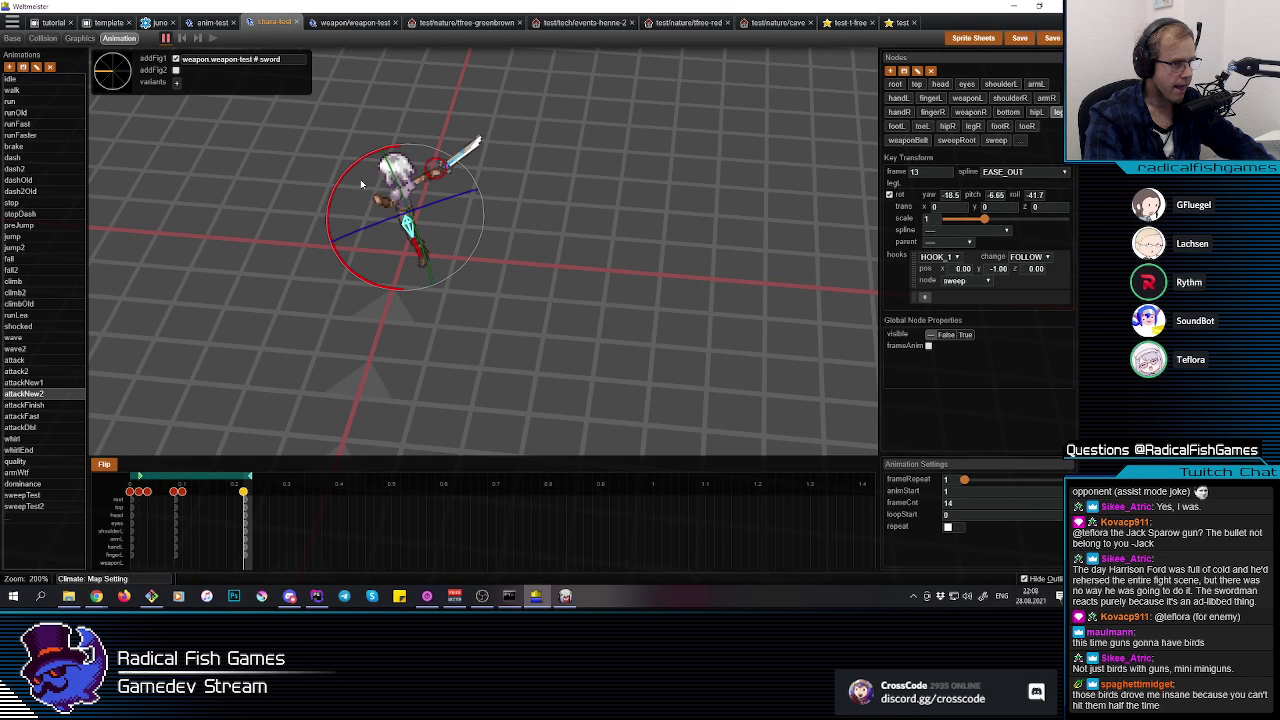
pyautogui.moveTo(391, 220); pyautogui.dragTo(428, 262, button='middle')
# Step: Rotate toeL at frame 13 to a yaw of about 18.5 and roll of about 26, and adjust its pitch
pyautogui.click(388, 262)
pyautogui.click(384, 262)
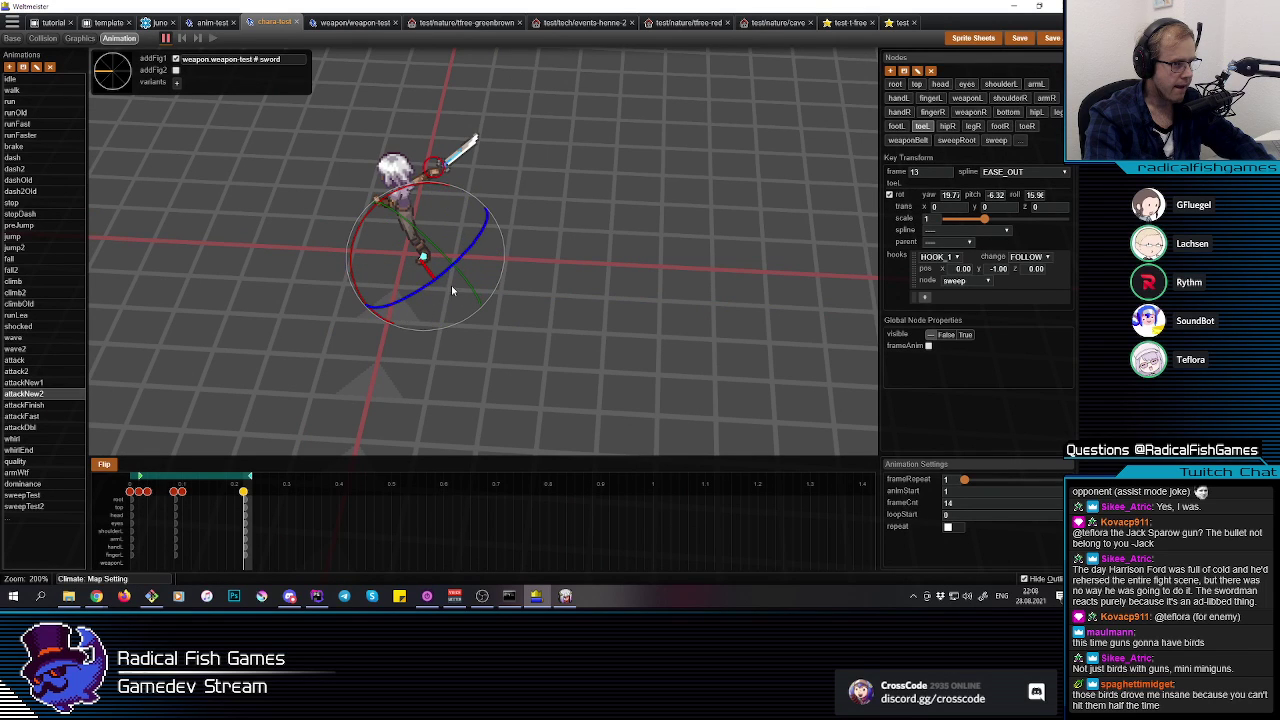
pyautogui.moveTo(460, 273); pyautogui.dragTo(457, 270)
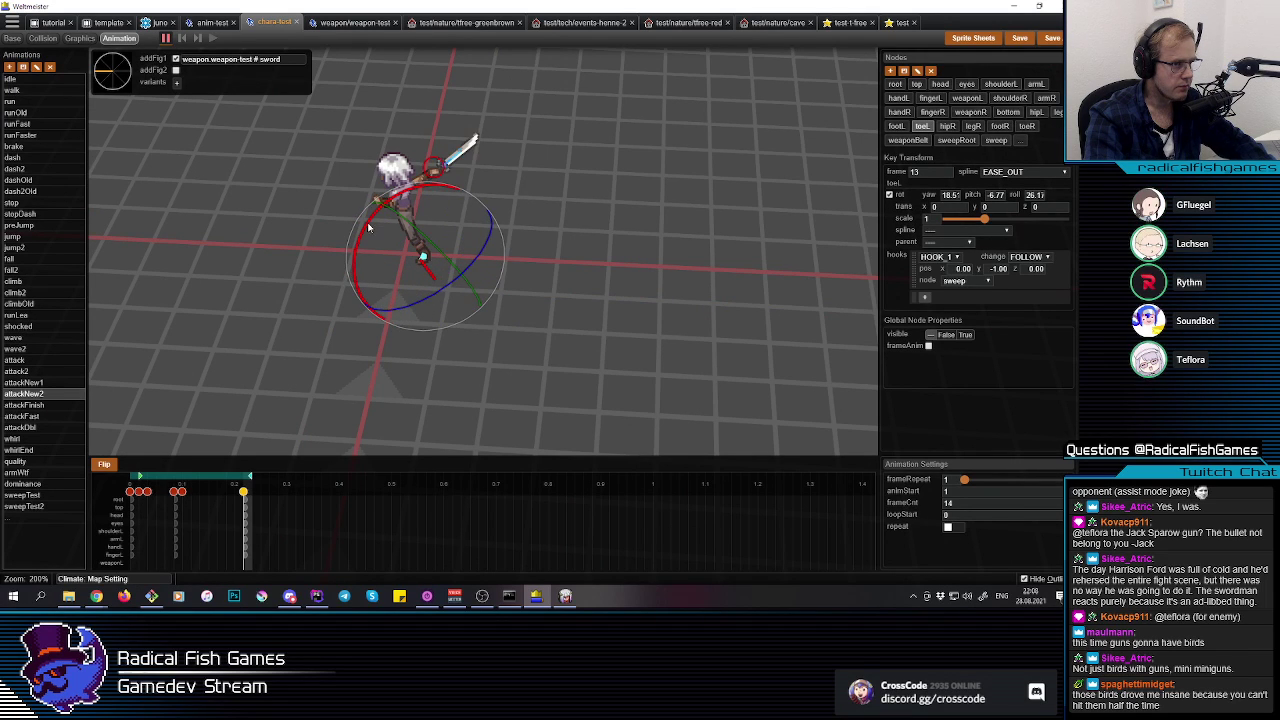
pyautogui.moveTo(383, 218); pyautogui.dragTo(373, 219)
# Step: Rotate legL at frame 13 further to a yaw of about -26.7 and fine-tune its remaining rotation
pyautogui.moveTo(446, 283); pyautogui.dragTo(417, 235, button='middle')
pyautogui.press('r')
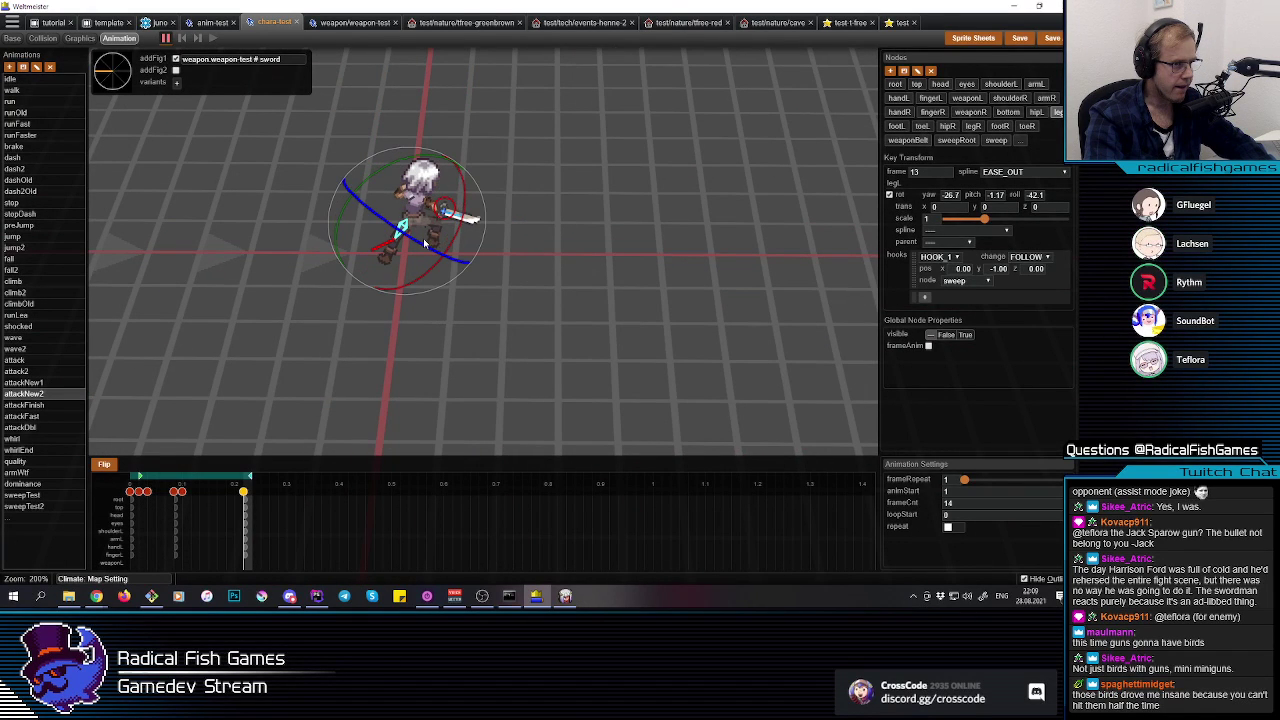
pyautogui.moveTo(464, 184); pyautogui.dragTo(466, 196)
pyautogui.moveTo(505, 309); pyautogui.dragTo(432, 236, button='middle')
pyautogui.moveTo(443, 270); pyautogui.dragTo(435, 270)
pyautogui.moveTo(435, 270); pyautogui.dragTo(447, 293, button='middle')
# Step: Examine attackNew2's end pose from several directions and play back the swing
pyautogui.press('e')
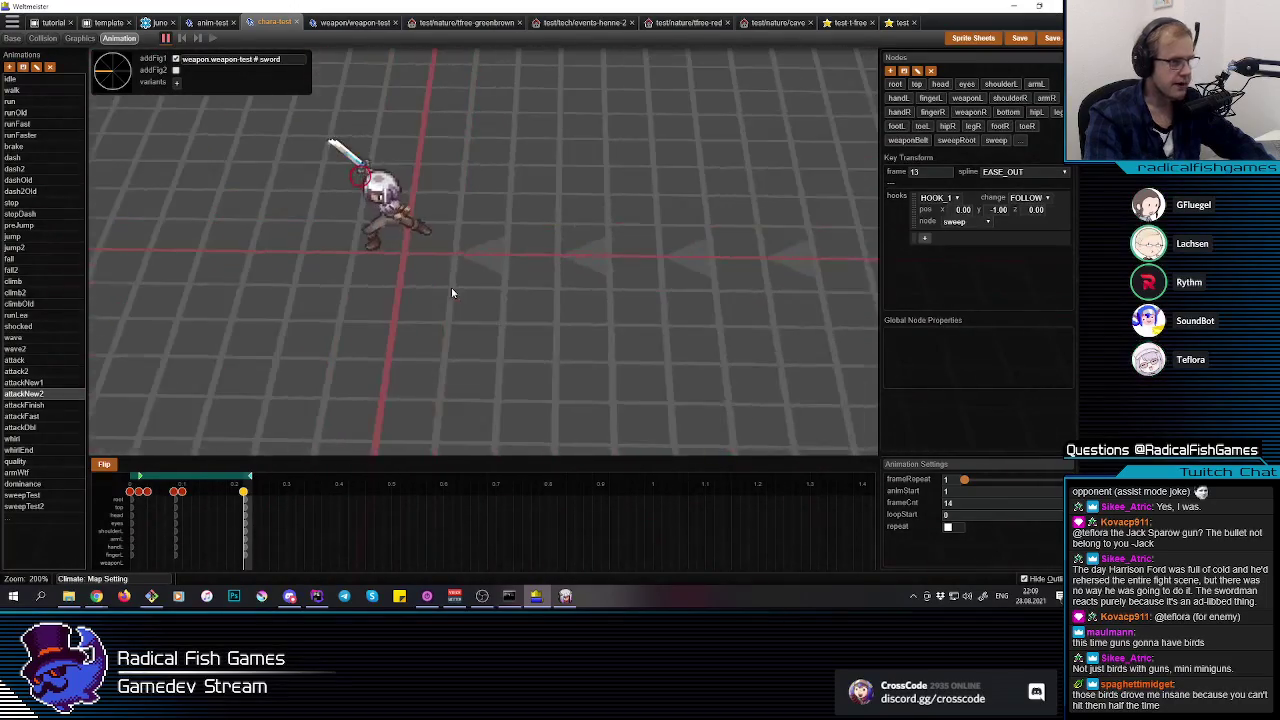
pyautogui.press('e')
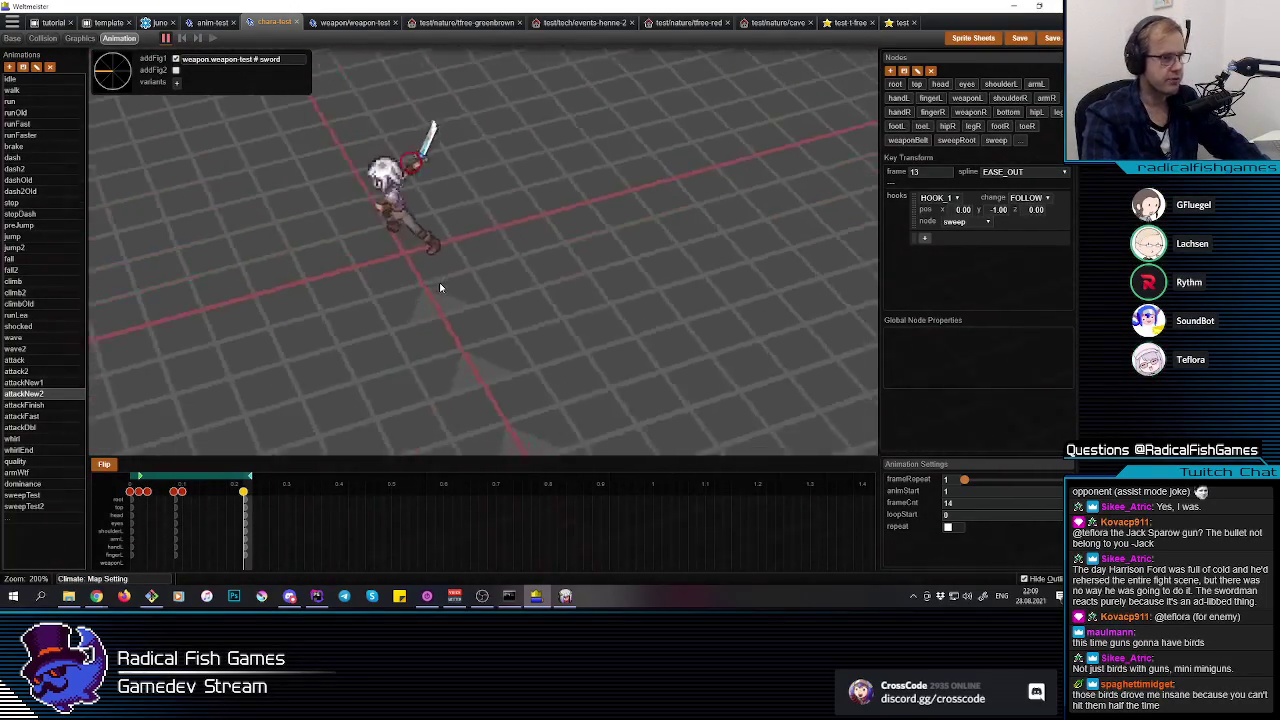
pyautogui.press('q')
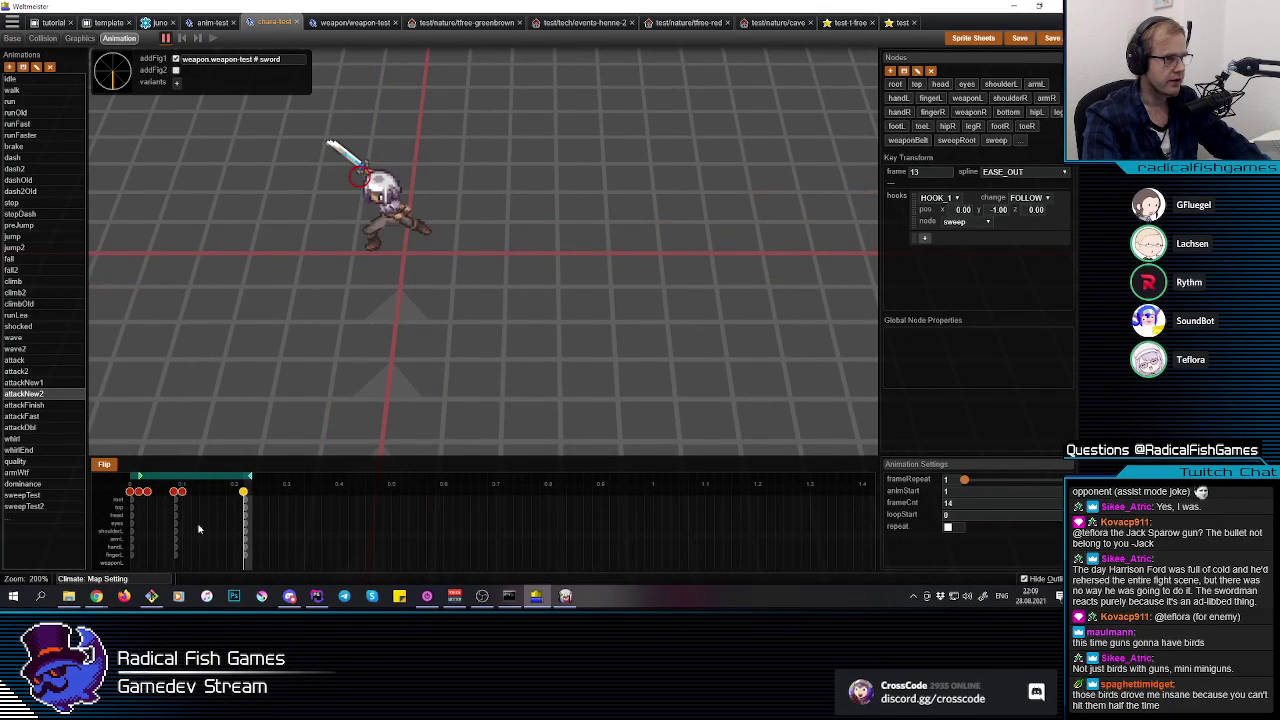
pyautogui.press('space')
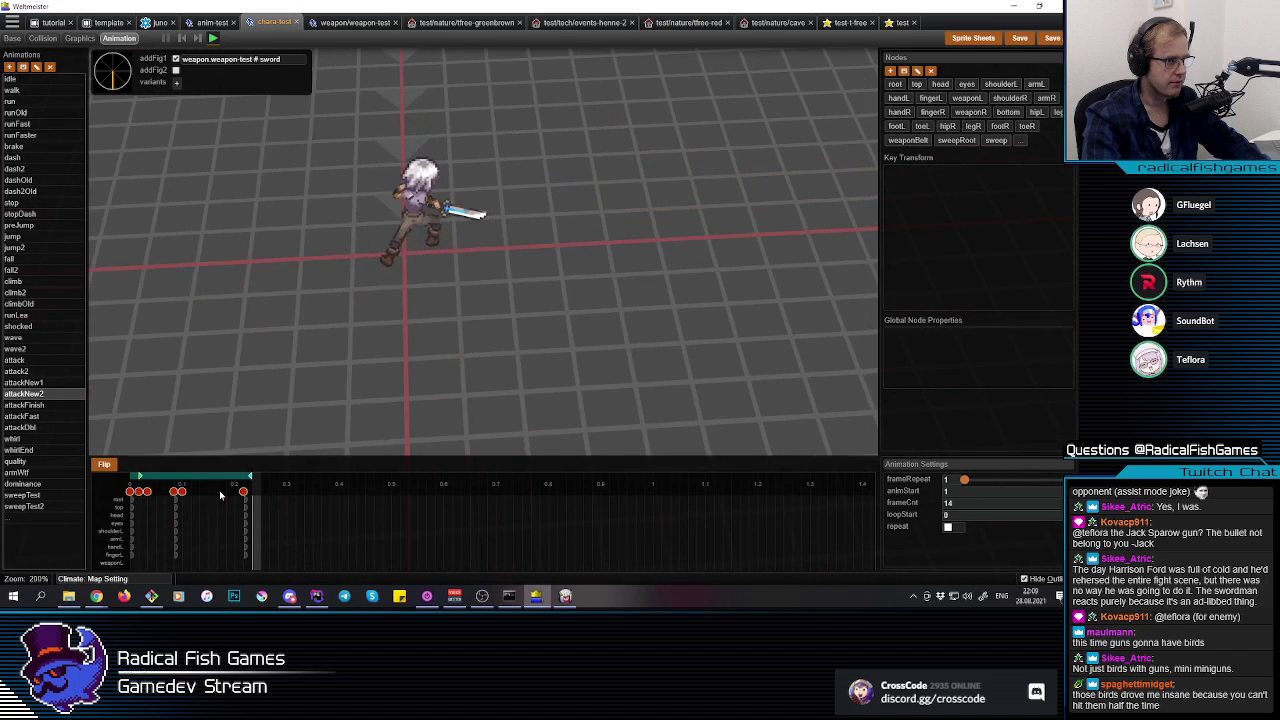
# Step: Delete attackNew2's keyframe at frame 5 and replace it with a keyframe of all nodes taken from frame 11
pyautogui.click(247, 543)
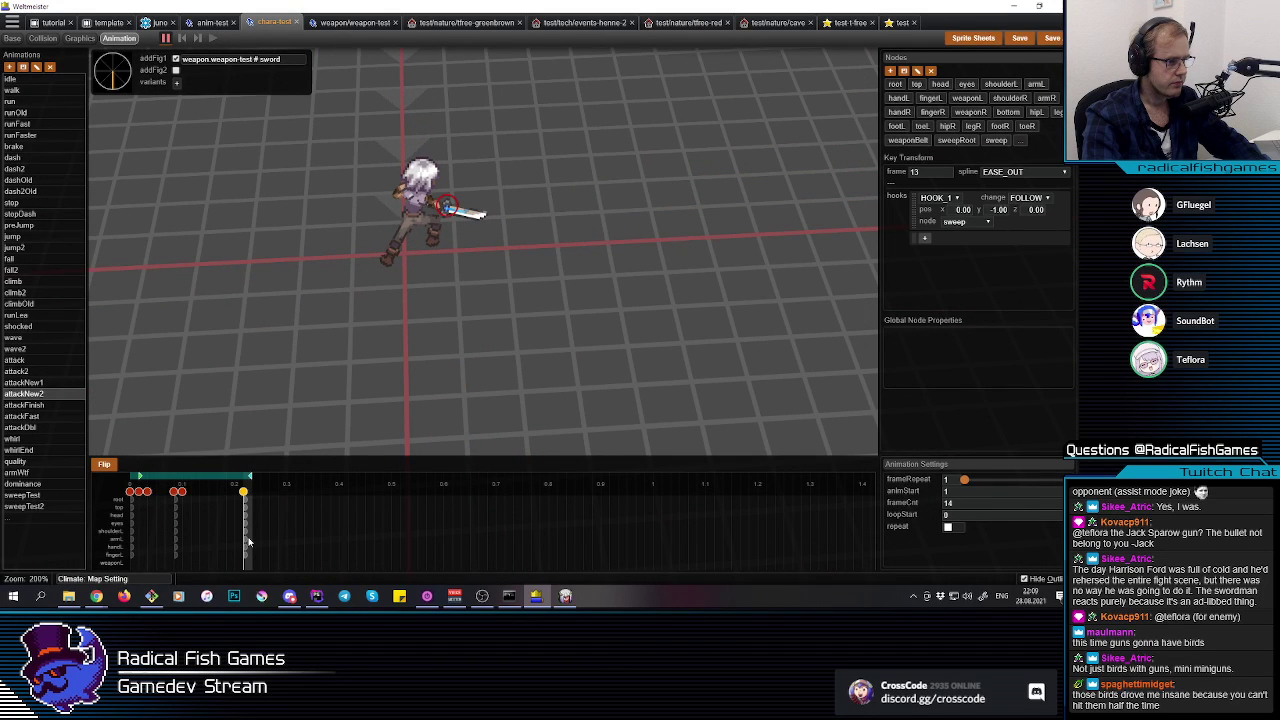
pyautogui.click(178, 493)
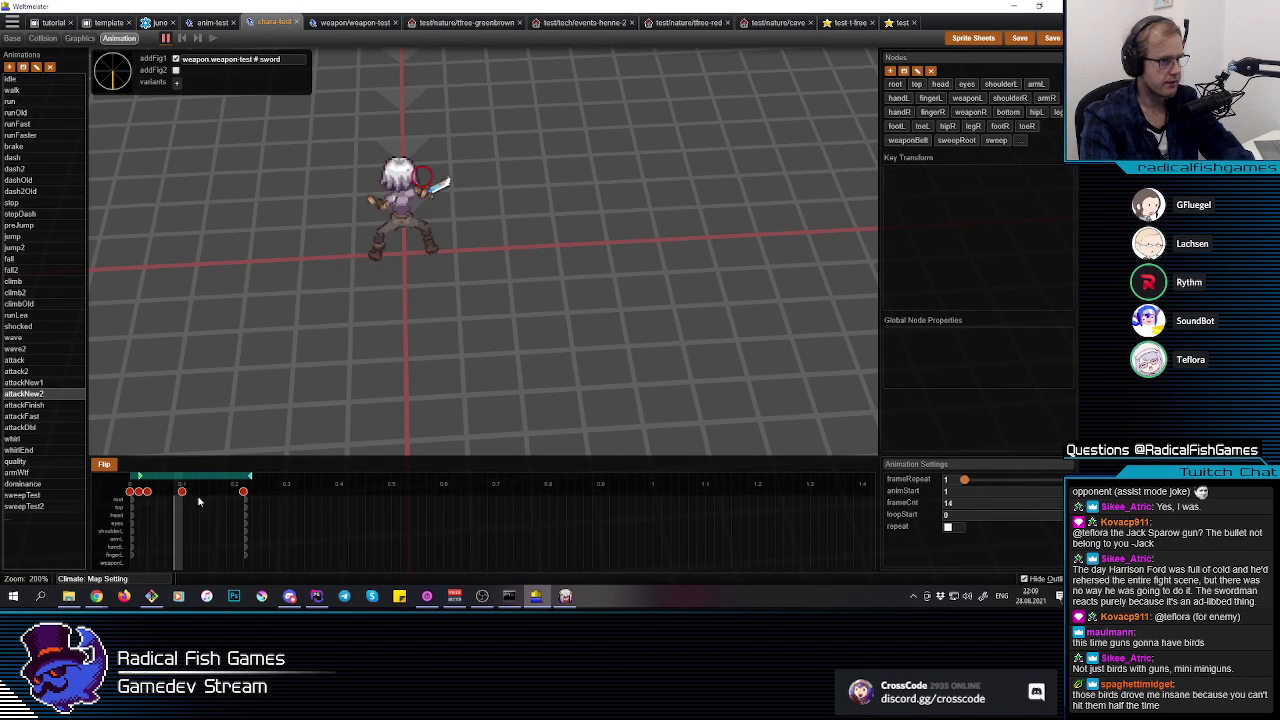
pyautogui.click(229, 507)
pyautogui.moveTo(615, 337); pyautogui.dragTo(223, 80)
pyautogui.press('i')
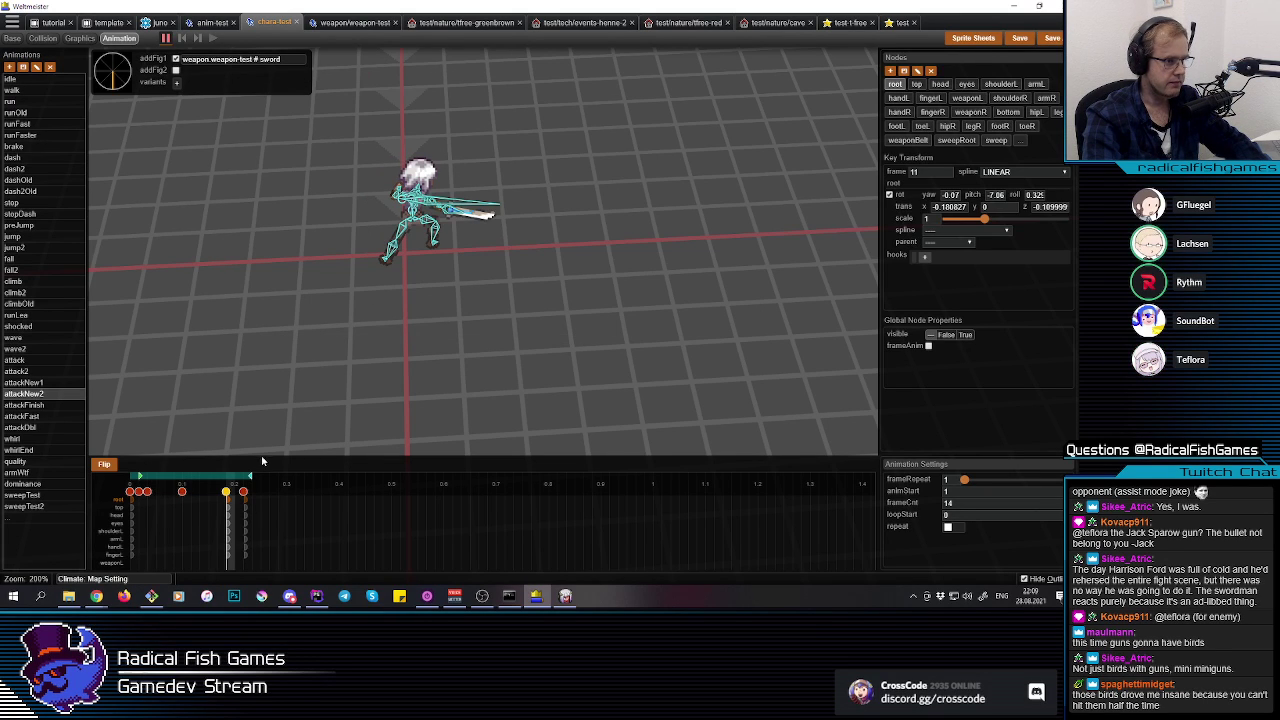
pyautogui.moveTo(226, 493); pyautogui.dragTo(174, 495)
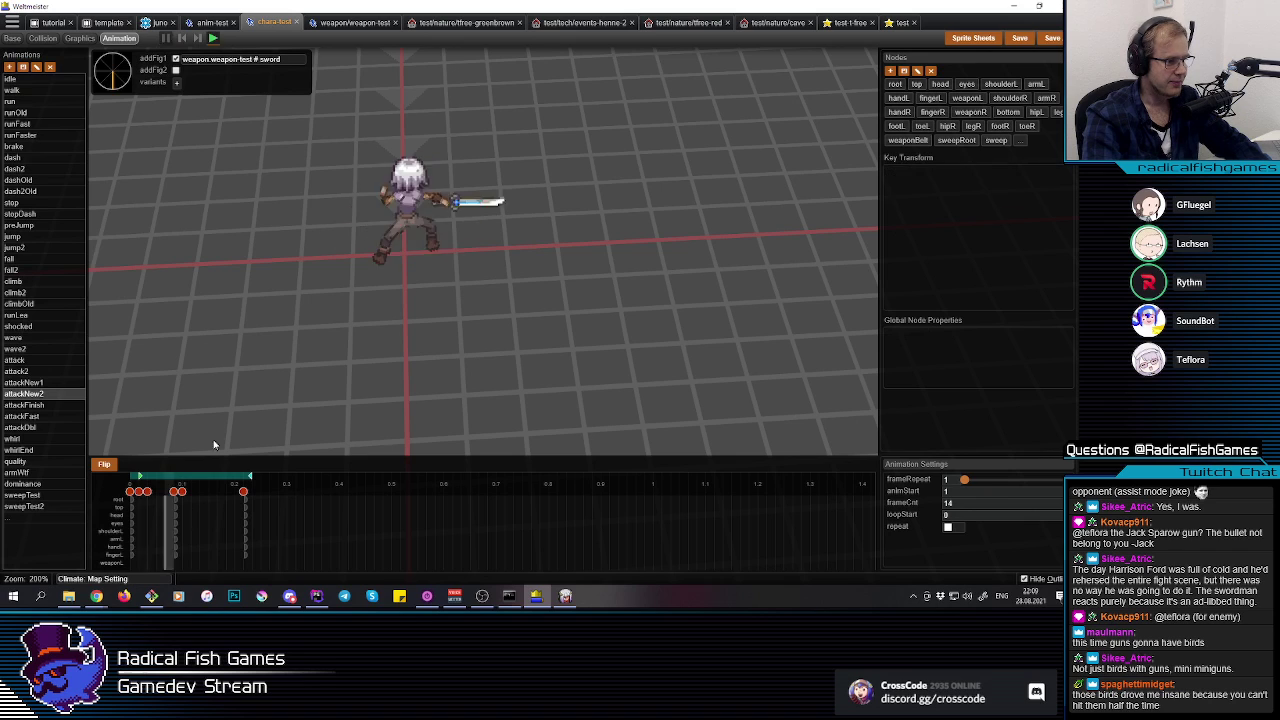
# Step: Examine the attackNew2 playback and compare the starting poses of attackNew2 and attackNew1
pyautogui.moveTo(281, 490); pyautogui.dragTo(206, 514, button='middle')
pyautogui.click(130, 491)
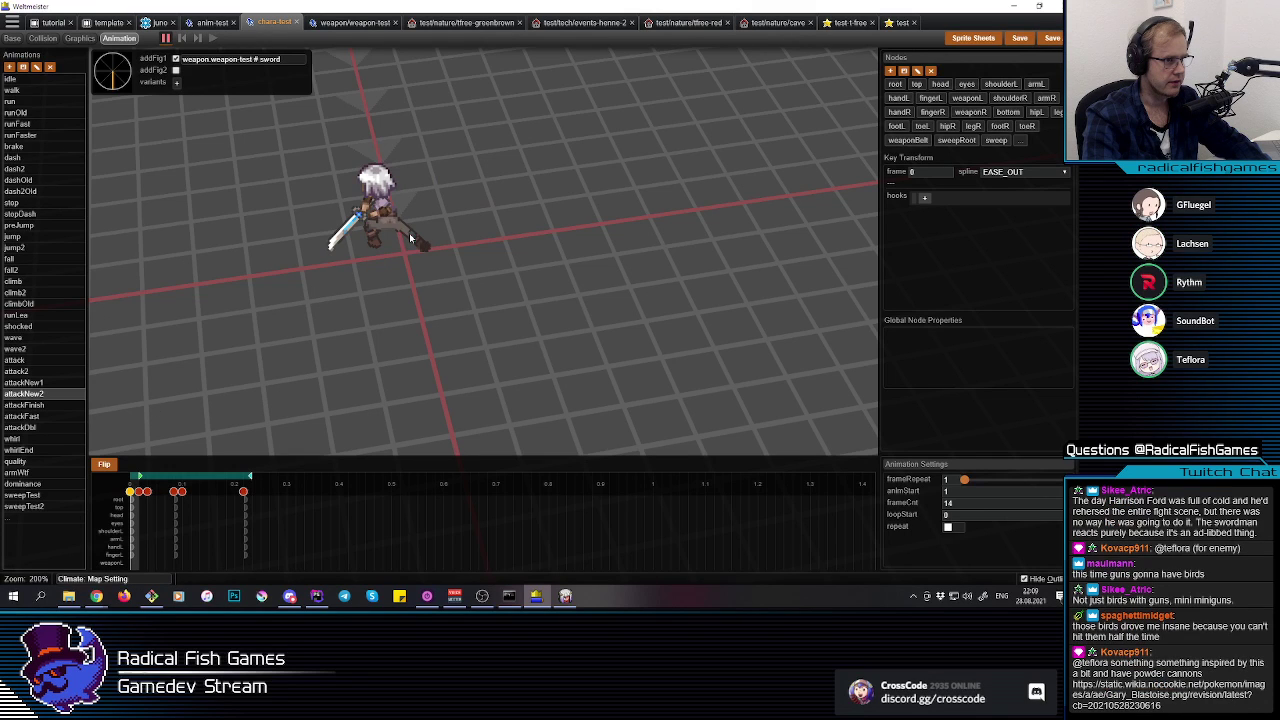
pyautogui.click(46, 373)
pyautogui.click(30, 383)
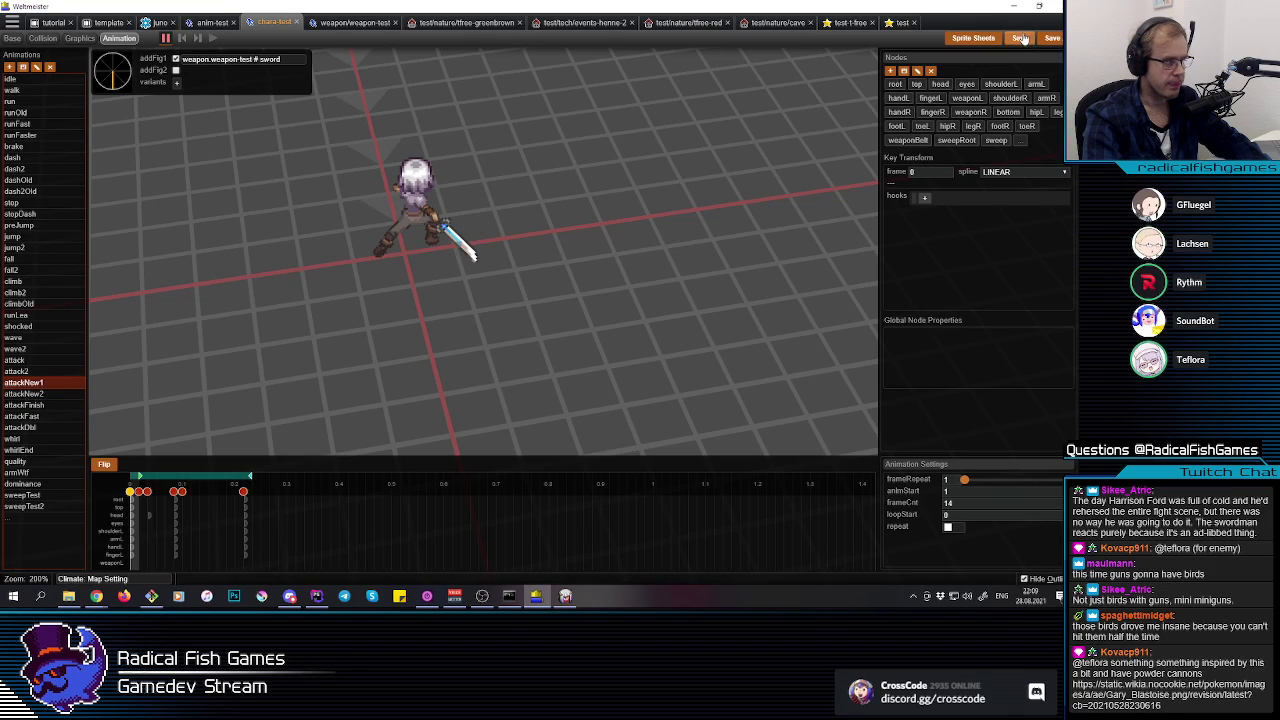
# Step: Save the character's animations and switch to the Project Terra prototype to test sword swings near the stone stairs
pyautogui.click(1027, 38)
pyautogui.click(565, 594)
pyautogui.press('d')
pyautogui.click(667, 347)
pyautogui.click(667, 347)
pyautogui.click(660, 345)
pyautogui.press('w')
pyautogui.click(645, 338)
pyautogui.press('d')
pyautogui.press('s')
pyautogui.press('a')
pyautogui.click(648, 343)
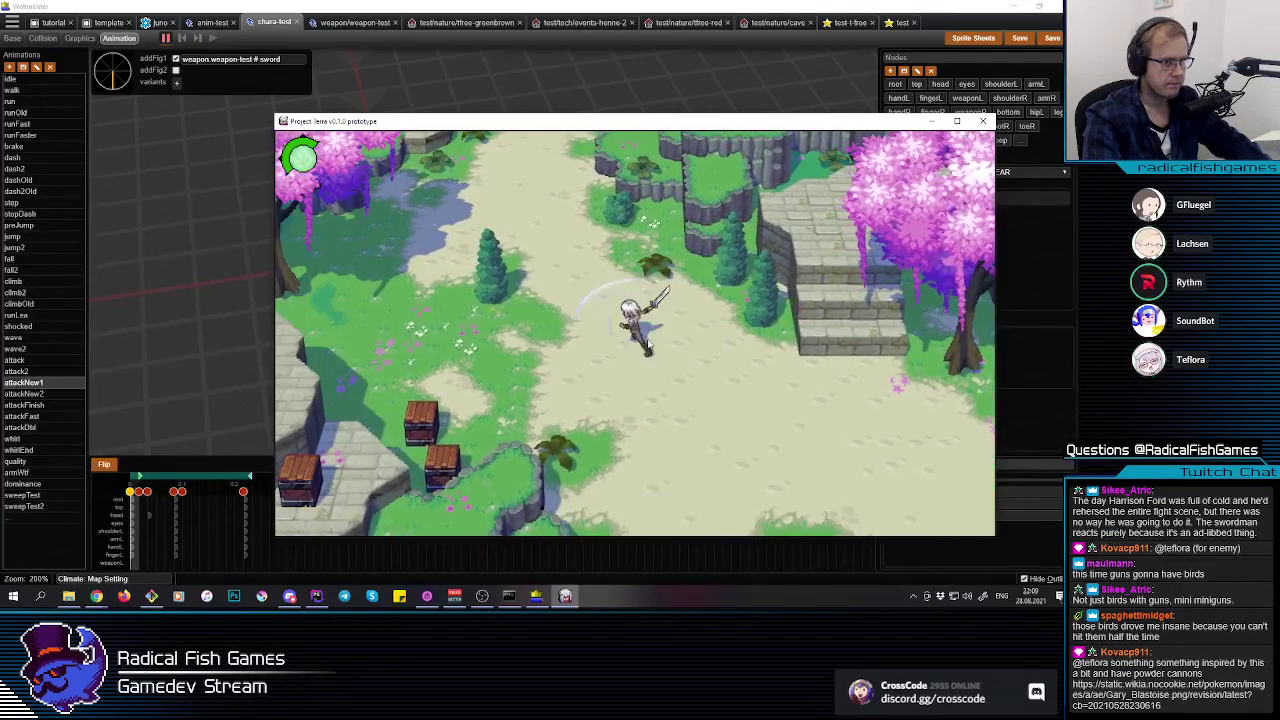
pyautogui.press('a')
pyautogui.click(648, 343)
pyautogui.press('s')
pyautogui.click(648, 343)
pyautogui.press('d')
pyautogui.click(646, 343)
pyautogui.press('d')
pyautogui.press('s')
pyautogui.press('d')
pyautogui.press('w')
# Step: Test the attack combo in the game while running down the path from the cherry tree to the southern meadow
pyautogui.click(657, 348)
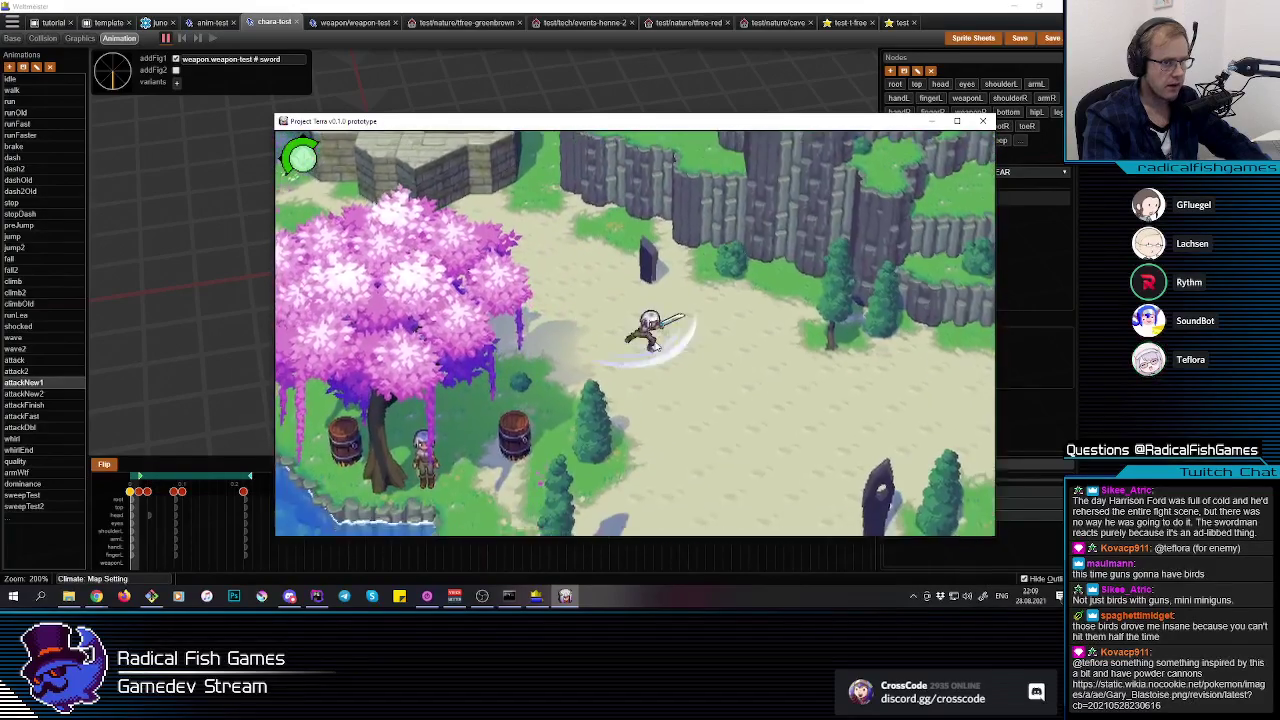
pyautogui.click(657, 348)
pyautogui.press('s')
pyautogui.click(657, 346)
pyautogui.click(657, 341)
pyautogui.press('s')
pyautogui.click(662, 345)
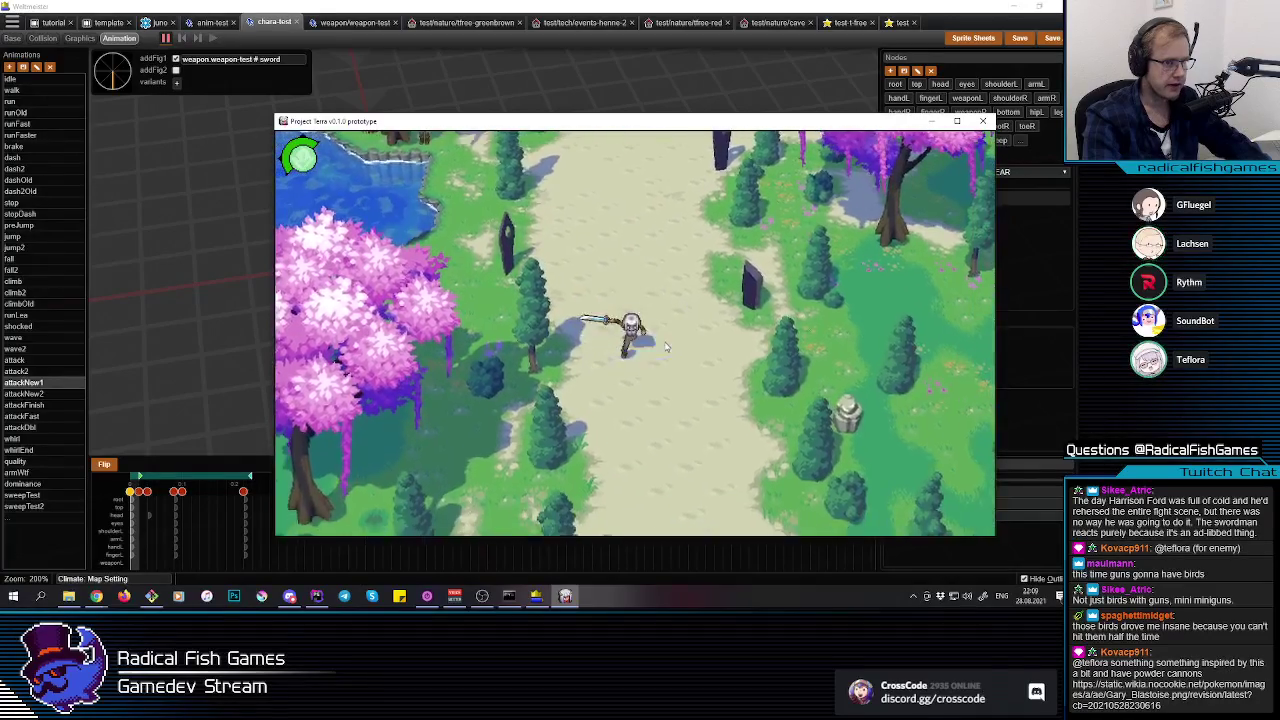
pyautogui.click(666, 347)
pyautogui.press('d')
pyautogui.press('s')
pyautogui.press('a')
pyautogui.click(644, 351)
pyautogui.press('s')
pyautogui.click(643, 350)
pyautogui.click(642, 350)
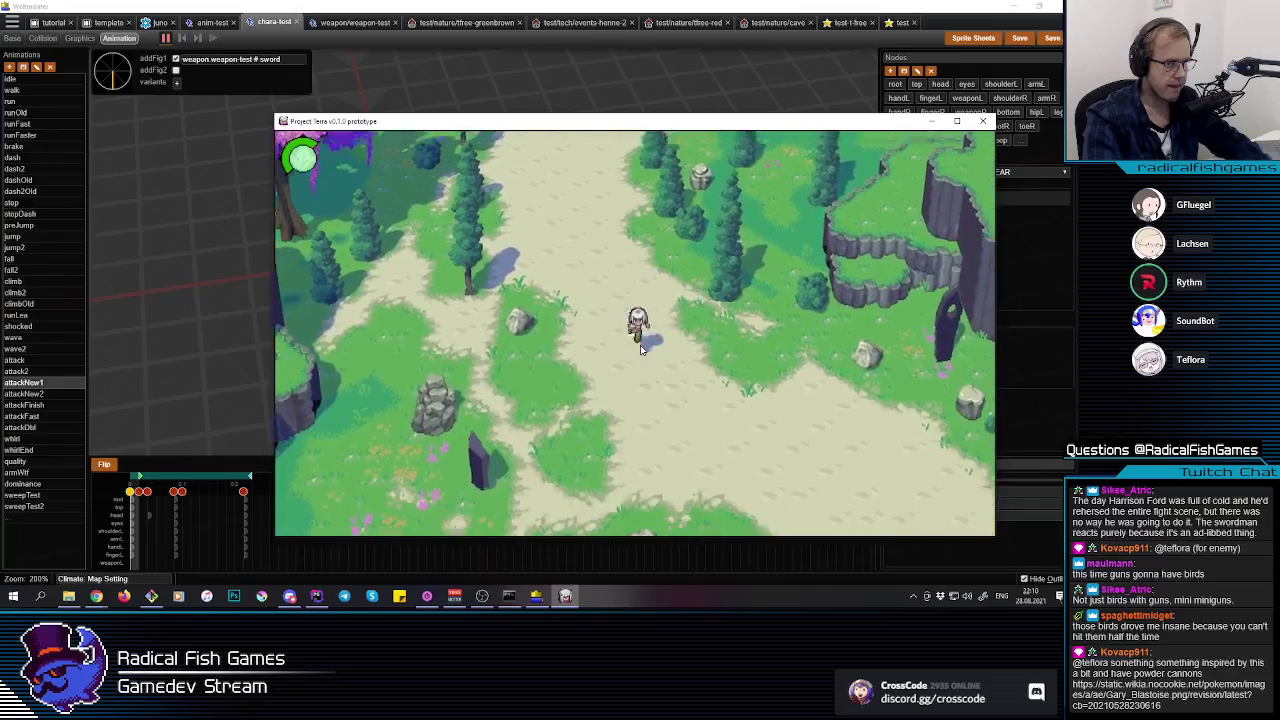
pyautogui.press('s')
pyautogui.press('a')
pyautogui.click(642, 350)
pyautogui.click(642, 350)
pyautogui.click(642, 349)
pyautogui.press('d')
pyautogui.click(642, 349)
pyautogui.press('space')
pyautogui.click(650, 424)
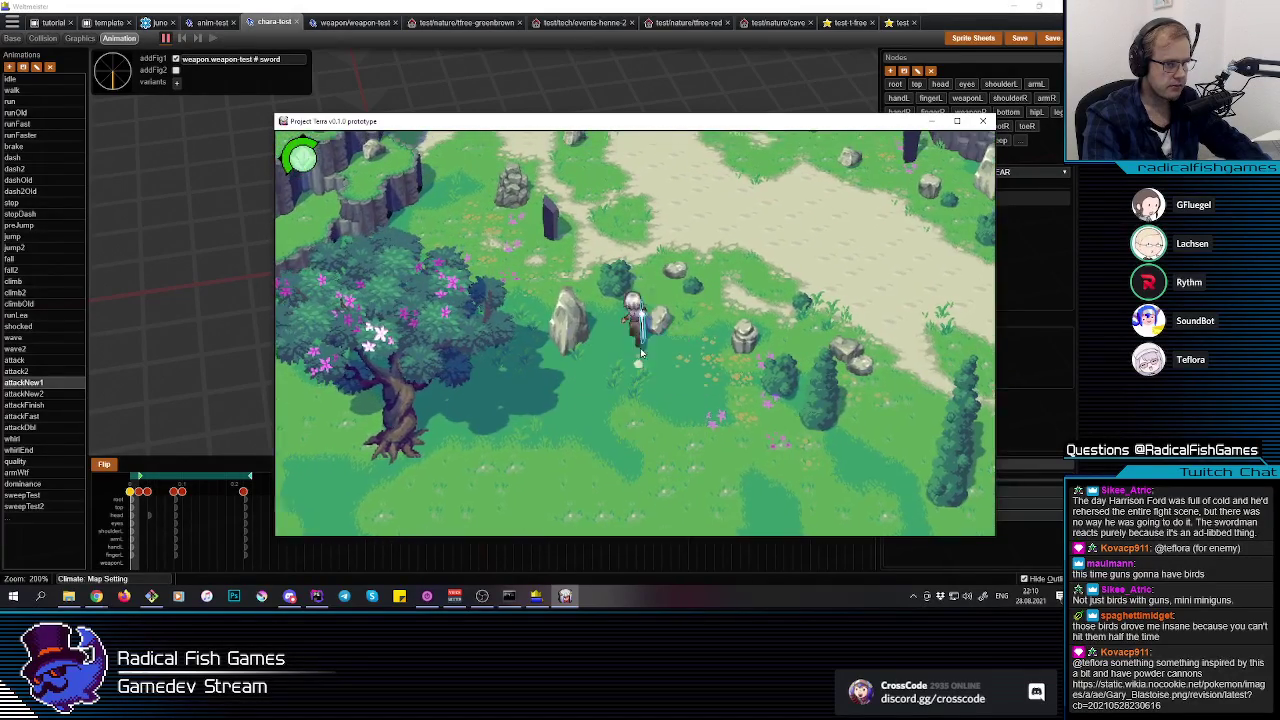
# Step: Run back up the path to the cliffs, performing repeated sword combos facing right, left and upward
pyautogui.press('w')
pyautogui.click(642, 350)
pyautogui.click(650, 349)
pyautogui.press('d')
pyautogui.click(657, 348)
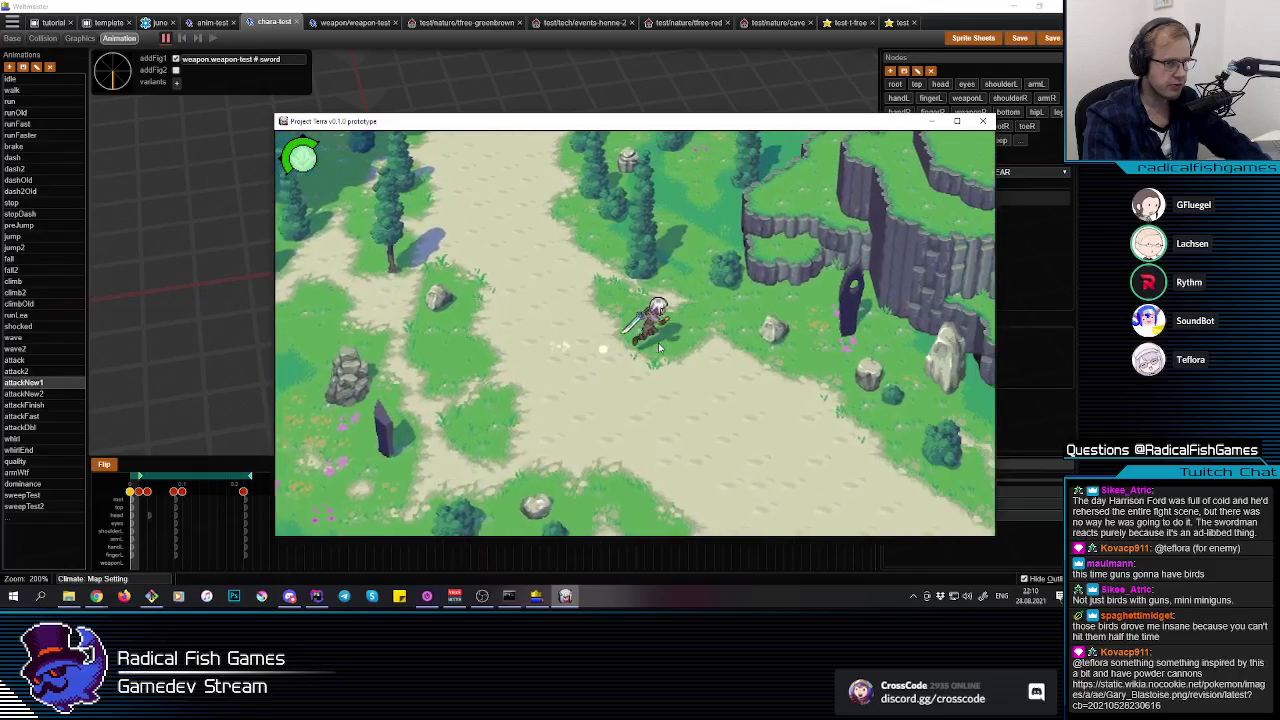
pyautogui.press('a')
pyautogui.click(655, 346)
pyautogui.click(653, 345)
pyautogui.click(652, 343)
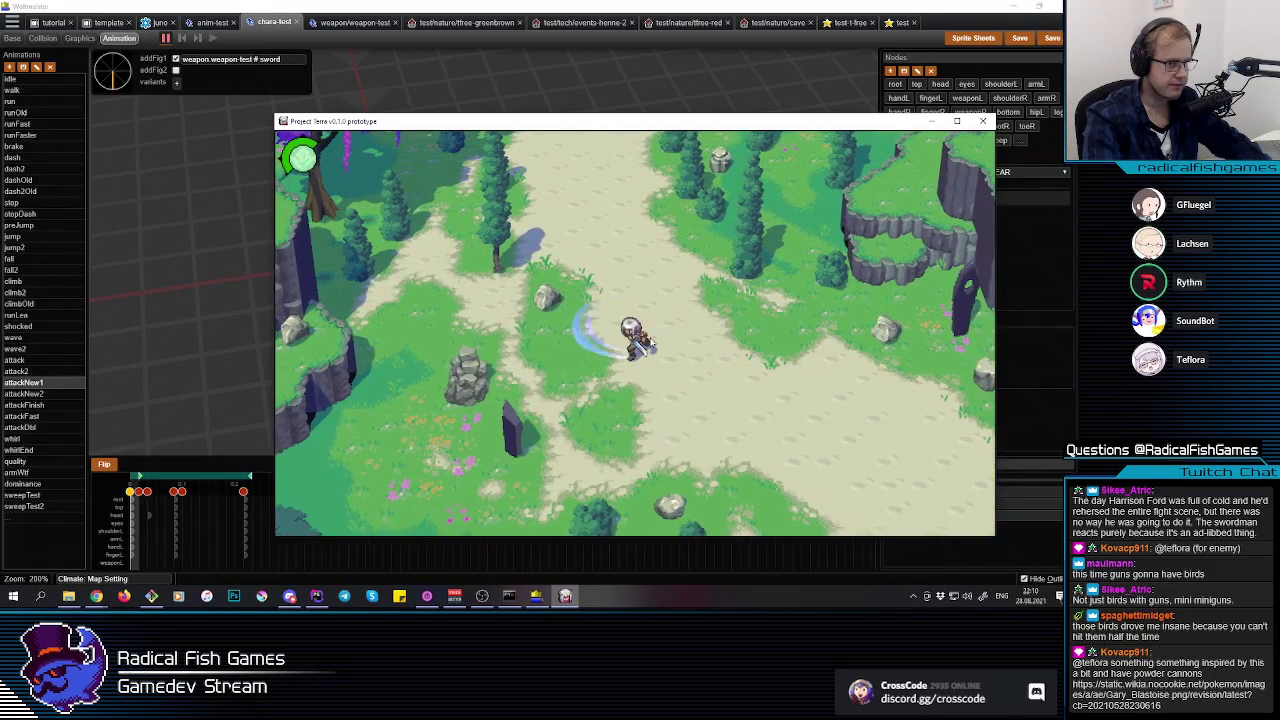
pyautogui.click(651, 342)
pyautogui.click(650, 341)
pyautogui.press('w')
pyautogui.click(648, 340)
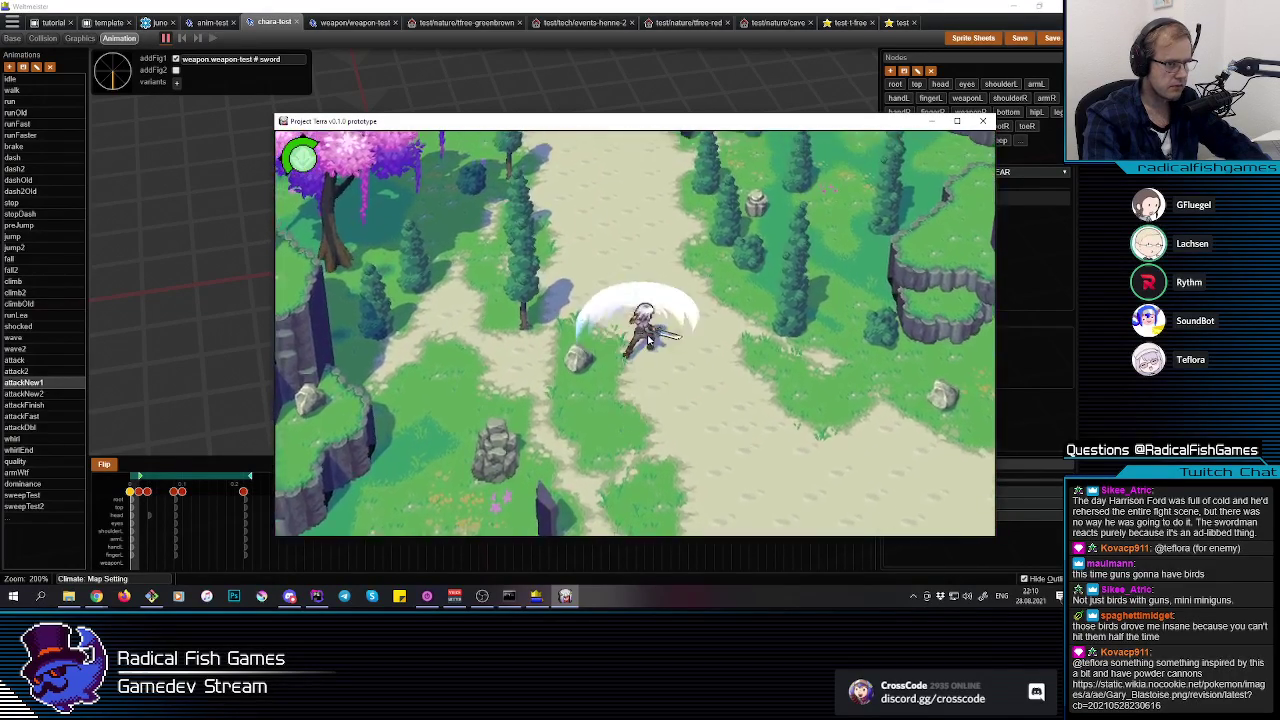
pyautogui.click(648, 340)
pyautogui.click(646, 341)
pyautogui.click(644, 342)
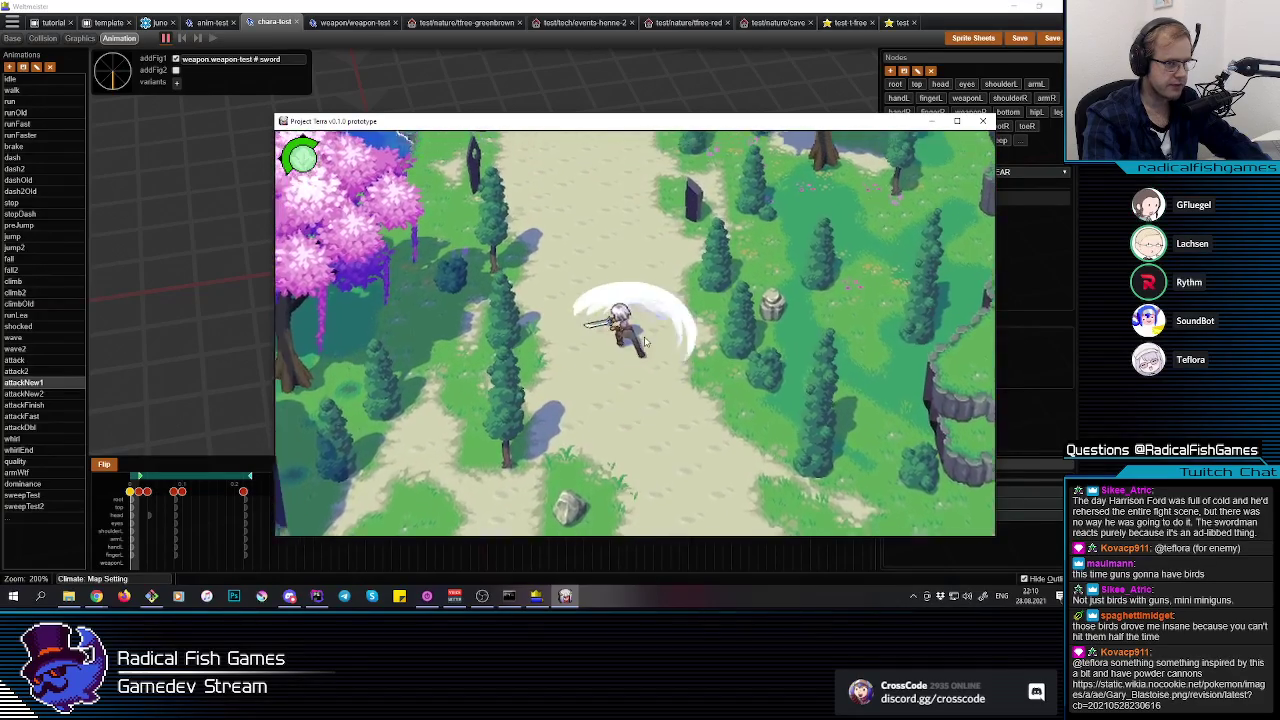
pyautogui.click(645, 341)
pyautogui.press('w')
pyautogui.click(650, 340)
pyautogui.click(652, 339)
pyautogui.press('w')
pyautogui.click(651, 339)
pyautogui.click(651, 339)
pyautogui.click(651, 340)
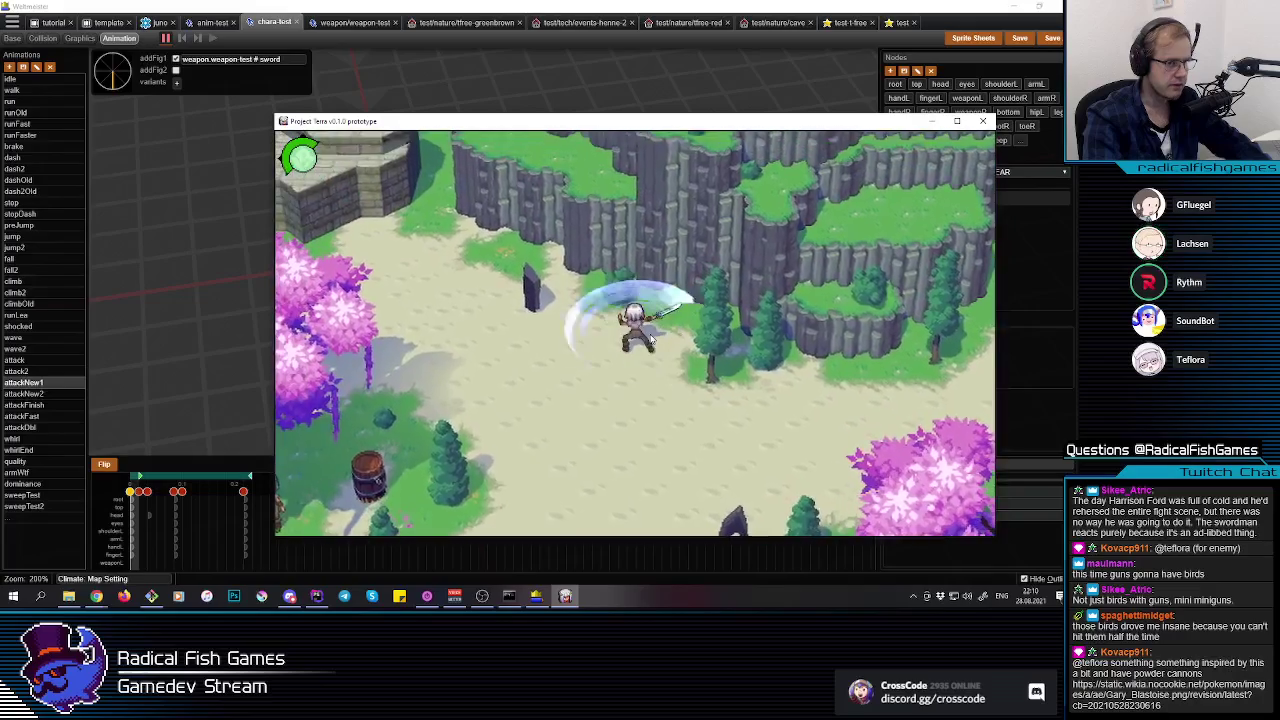
pyautogui.press('a')
pyautogui.press('w')
pyautogui.click(648, 340)
pyautogui.click(647, 341)
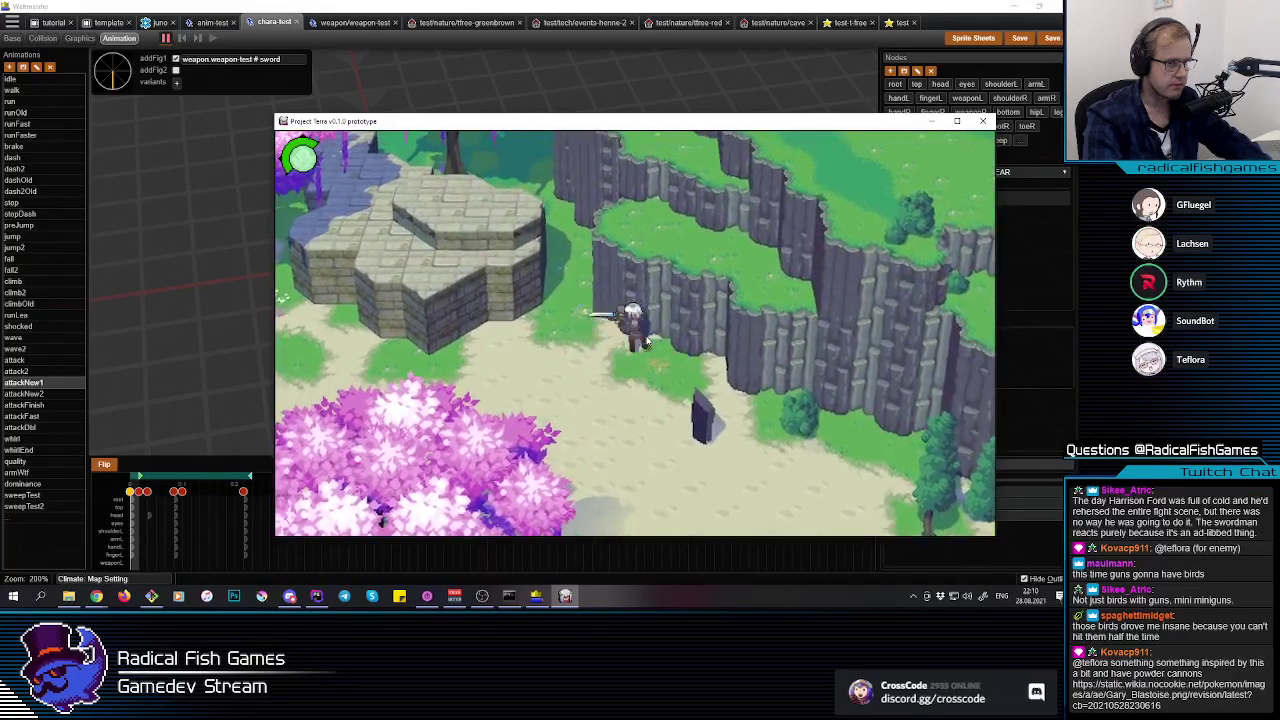
# Step: Run from the cliffs down past the cherry tree while testing sword swings and combos facing down
pyautogui.press('s')
pyautogui.click(652, 344)
pyautogui.click(656, 347)
pyautogui.click(659, 349)
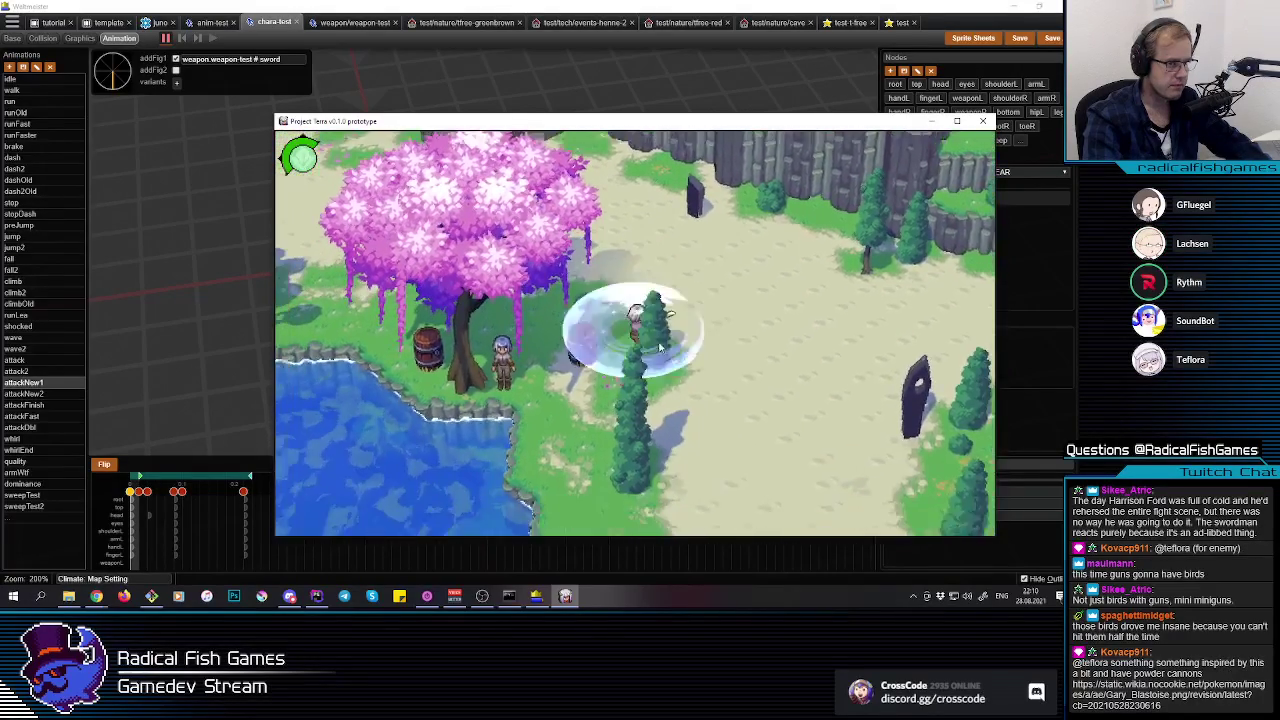
pyautogui.press('w')
pyautogui.press('d')
pyautogui.press('s')
pyautogui.click(657, 347)
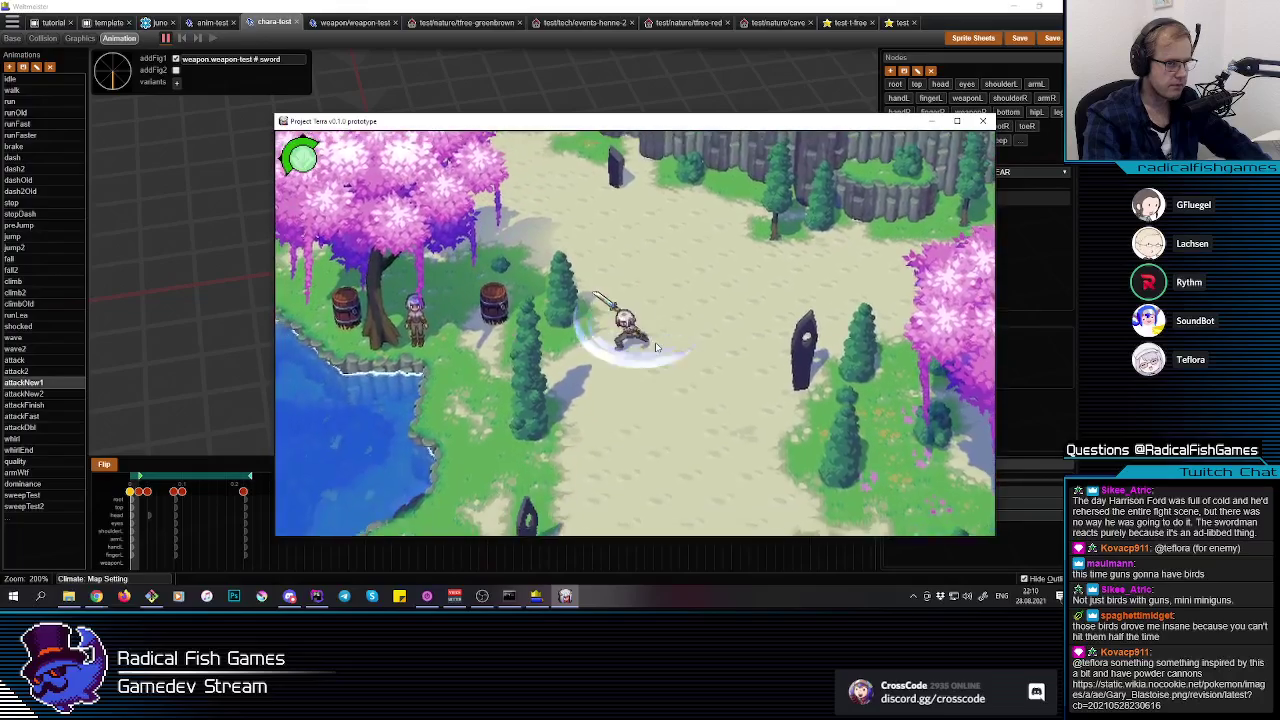
pyautogui.press('s')
pyautogui.click(657, 347)
# Step: Run back up toward the cliffs, testing sword swings facing right, up and down beside the cherry tree
pyautogui.press('w')
pyautogui.click(648, 343)
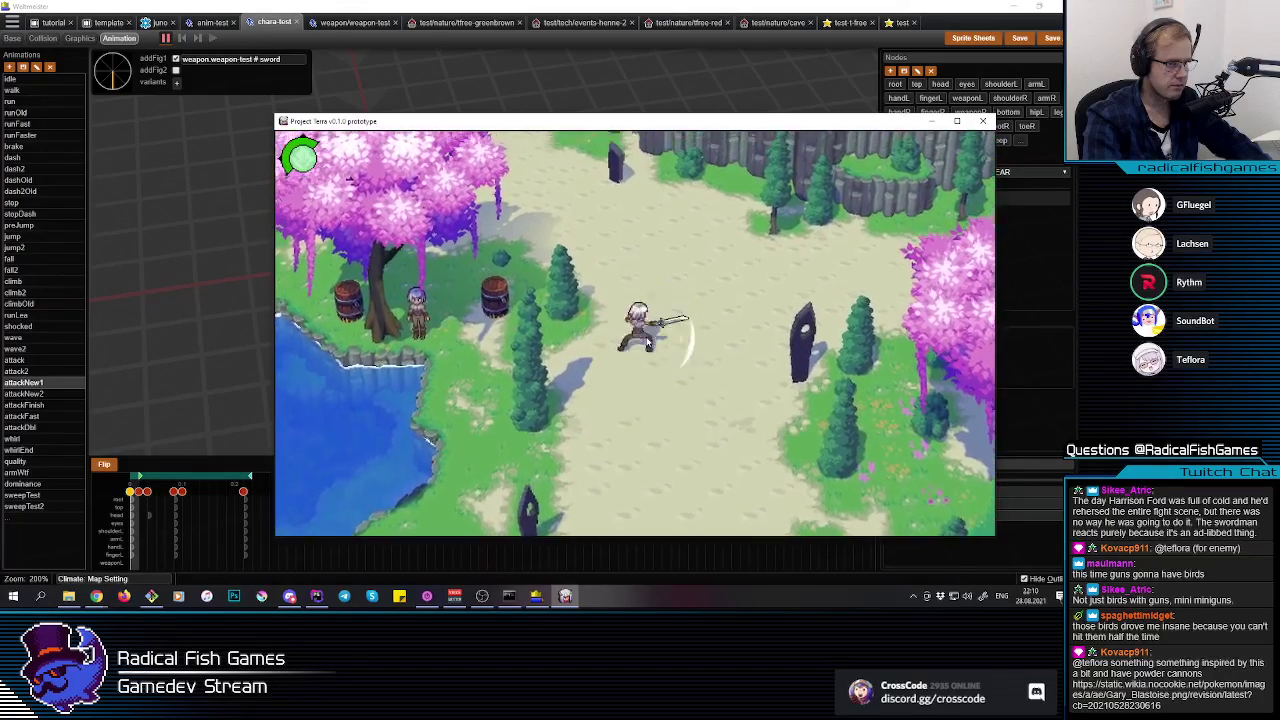
pyautogui.click(648, 343)
pyautogui.press('w')
pyautogui.press('a')
pyautogui.click(642, 343)
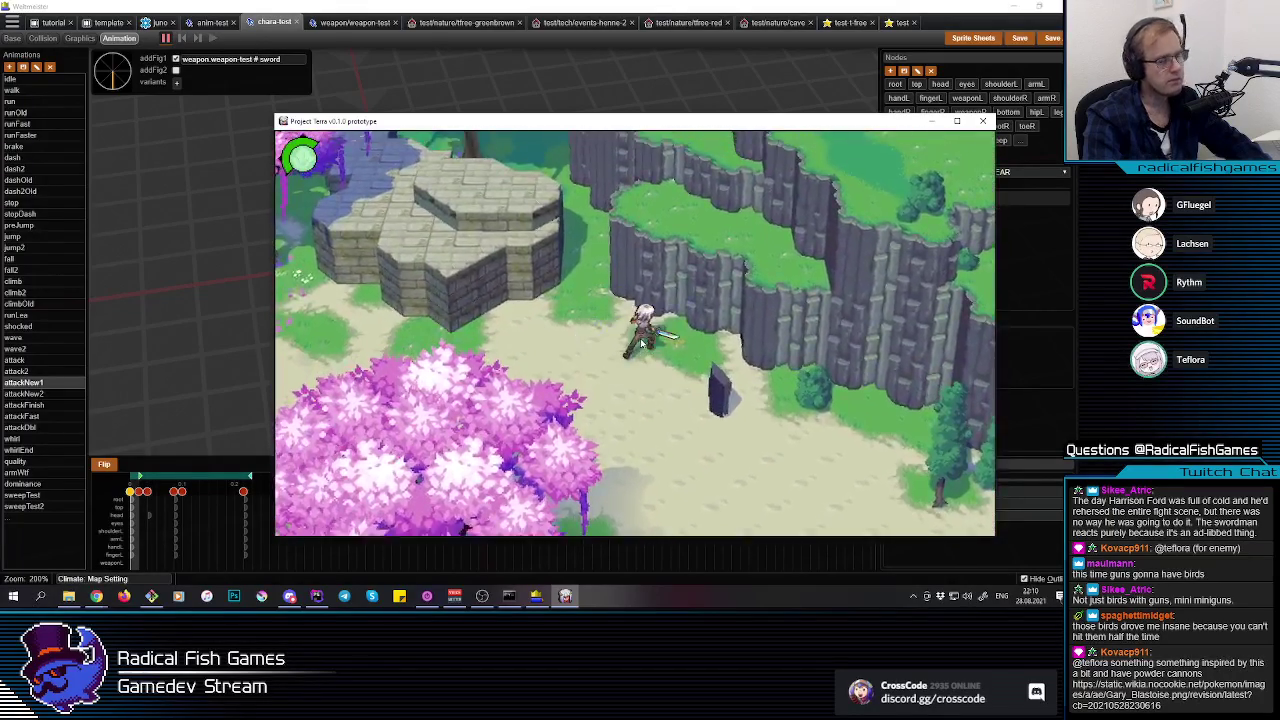
pyautogui.click(642, 343)
pyautogui.press('s')
pyautogui.click(641, 348)
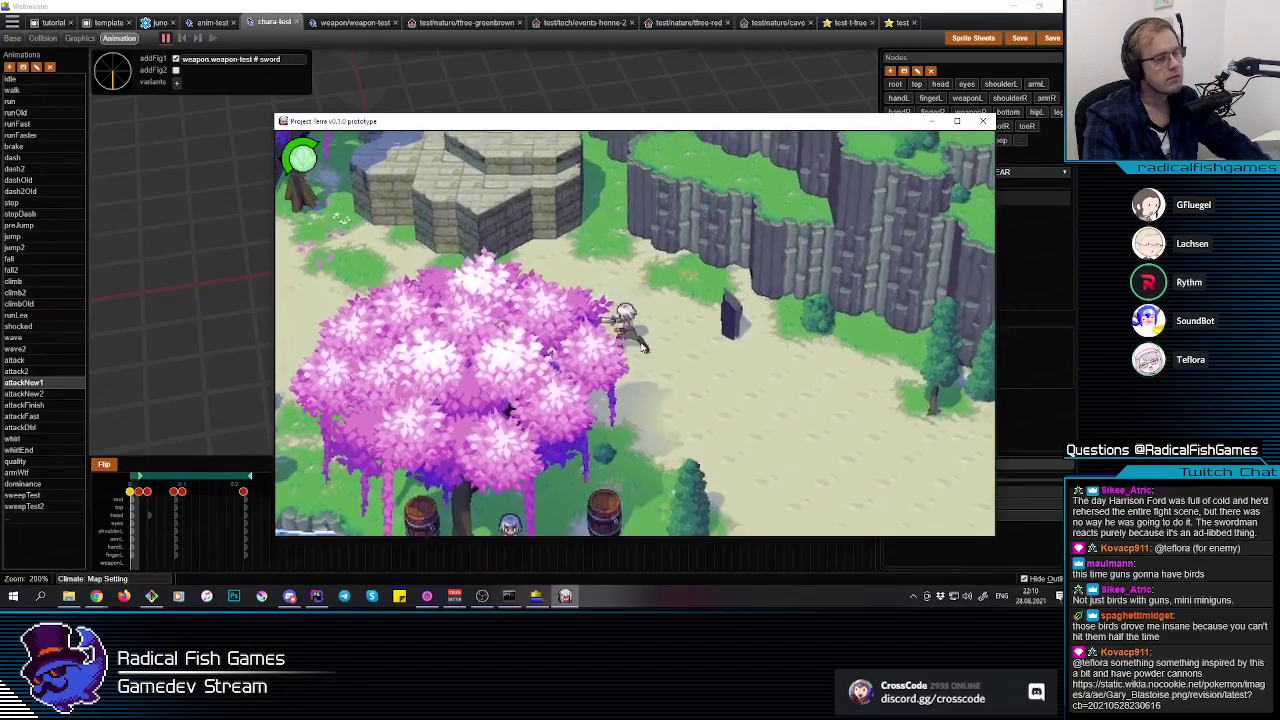
pyautogui.press('w')
pyautogui.click(641, 348)
pyautogui.click(643, 350)
pyautogui.press('s')
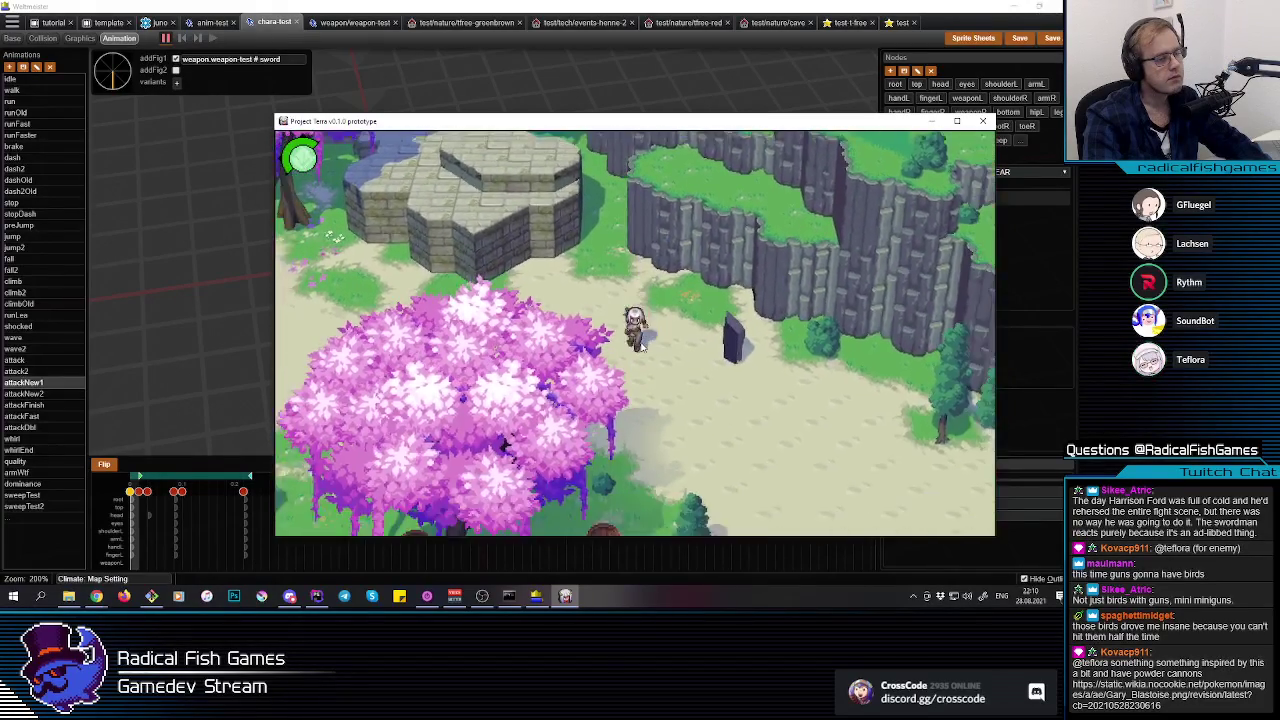
# Step: Run past the stone stairs to the northern path, testing swings facing left and upward along the way
pyautogui.press('a')
pyautogui.click(642, 347)
pyautogui.press('w')
pyautogui.click(642, 347)
pyautogui.press('w')
pyautogui.press('a')
pyautogui.press('s')
pyautogui.press('w')
pyautogui.click(640, 338)
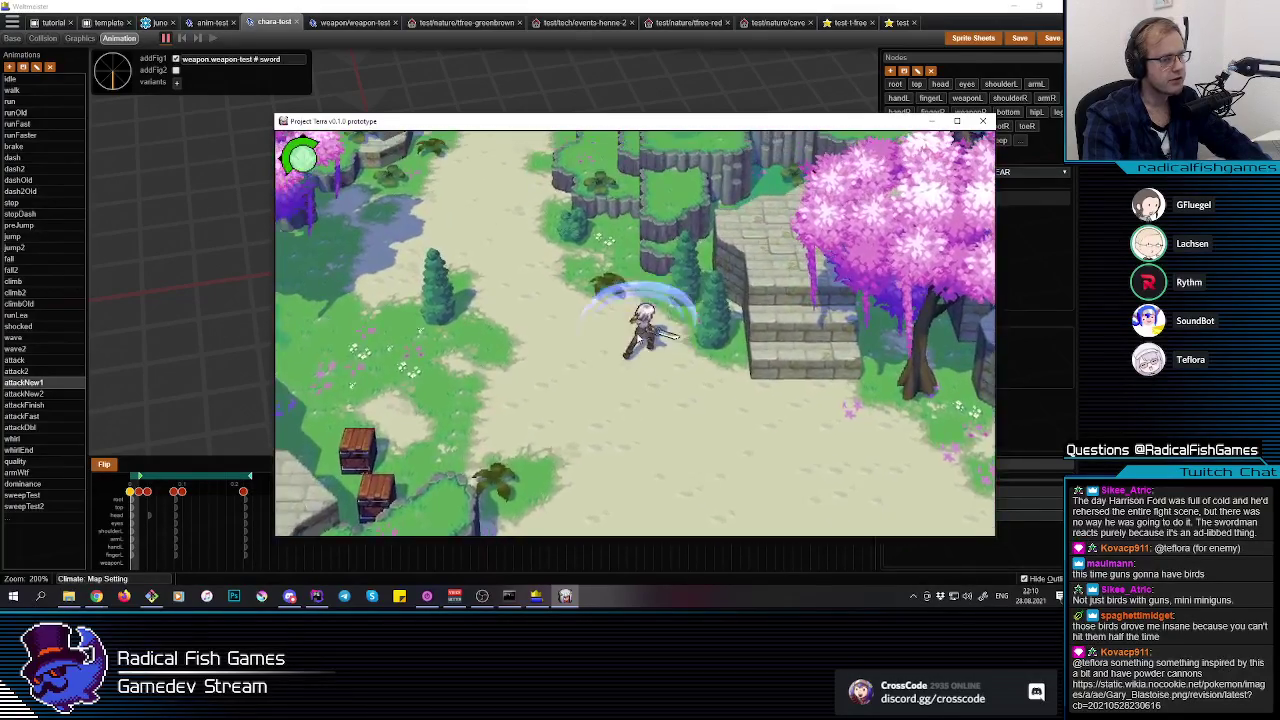
pyautogui.click(640, 338)
pyautogui.press('a')
pyautogui.click(638, 337)
pyautogui.press('w')
pyautogui.click(637, 336)
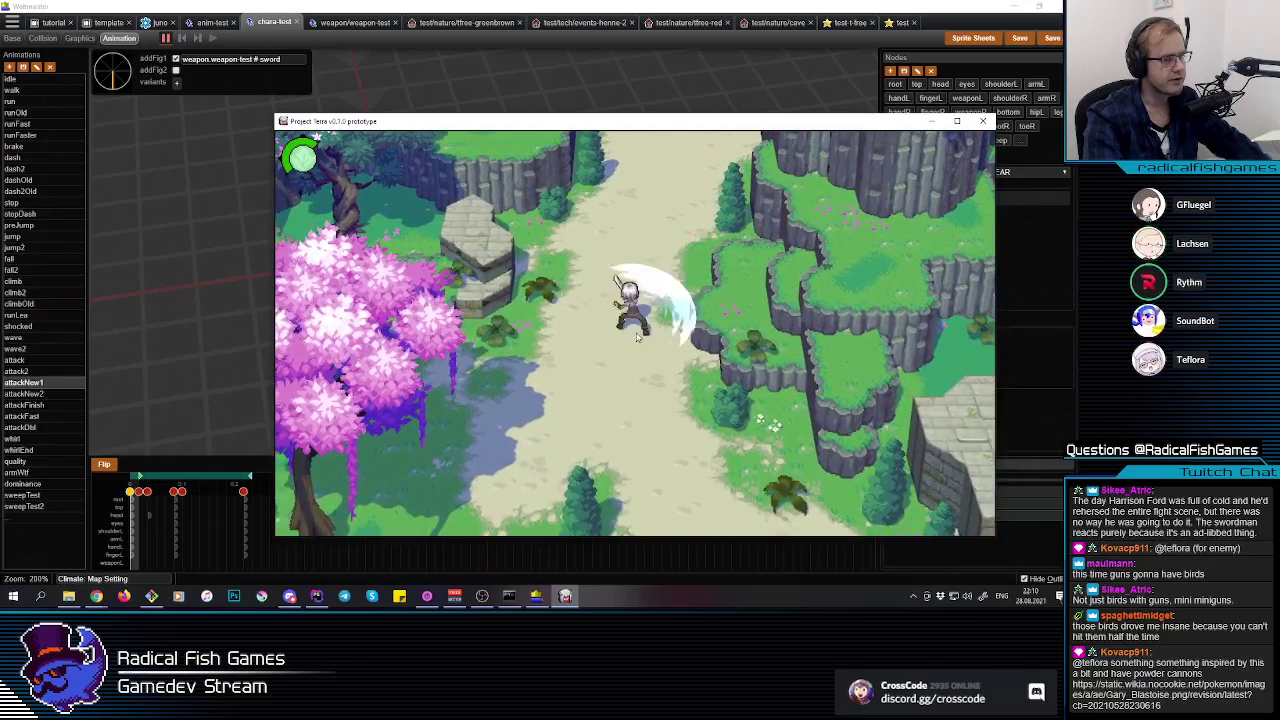
# Step: Test repeated sword combos facing down and up on the northern path between the stone ruin and the cliffs
pyautogui.press('s')
pyautogui.click(643, 330)
pyautogui.click(644, 336)
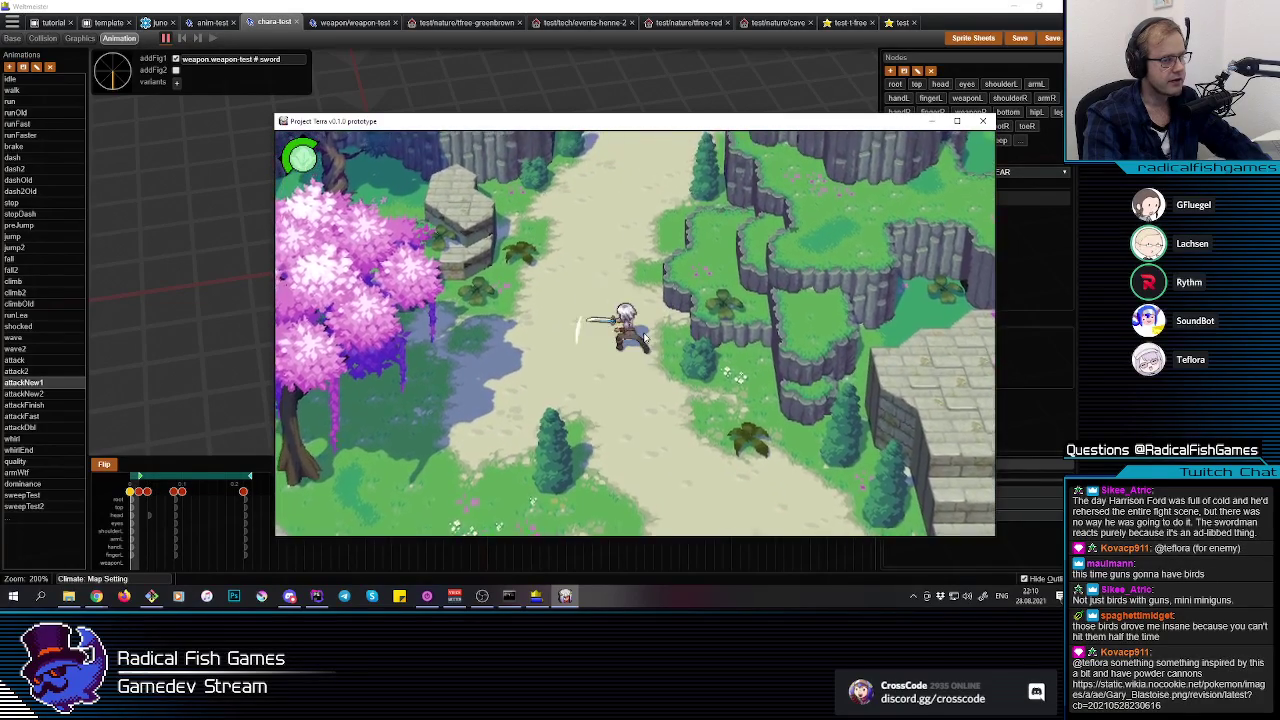
pyautogui.click(645, 337)
pyautogui.click(645, 337)
pyautogui.press('w')
pyautogui.click(645, 336)
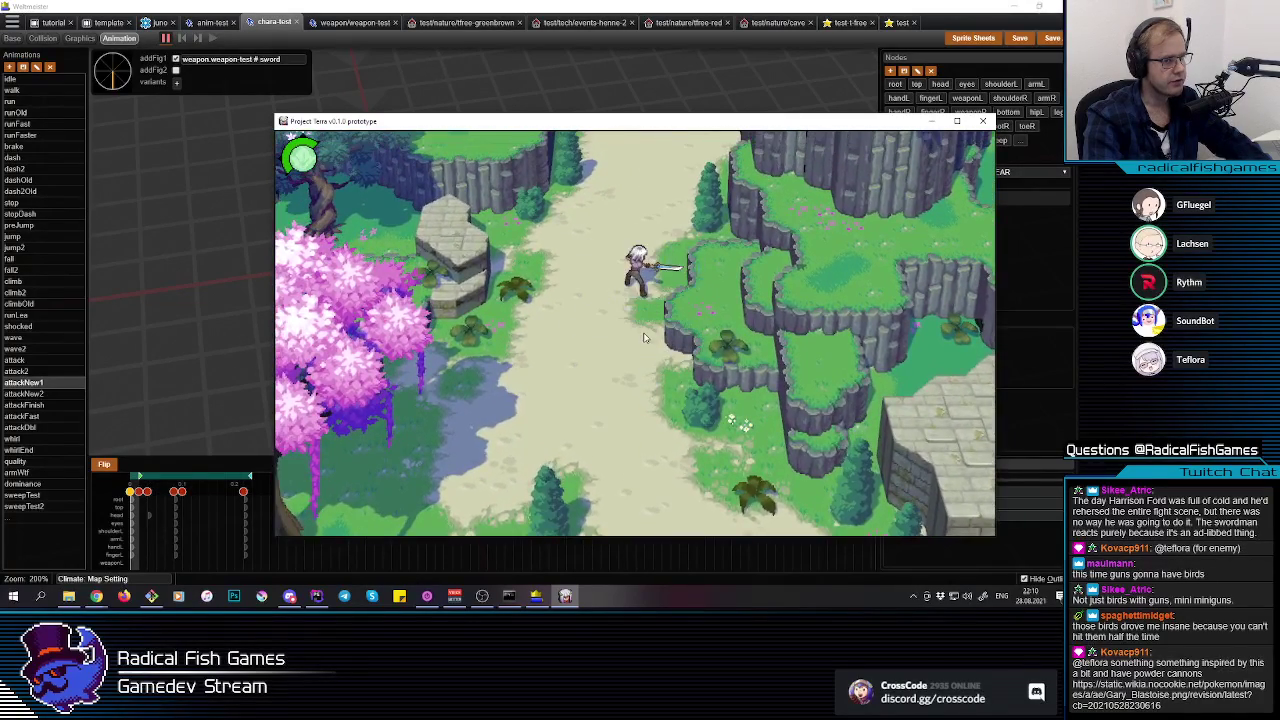
pyautogui.click(649, 339)
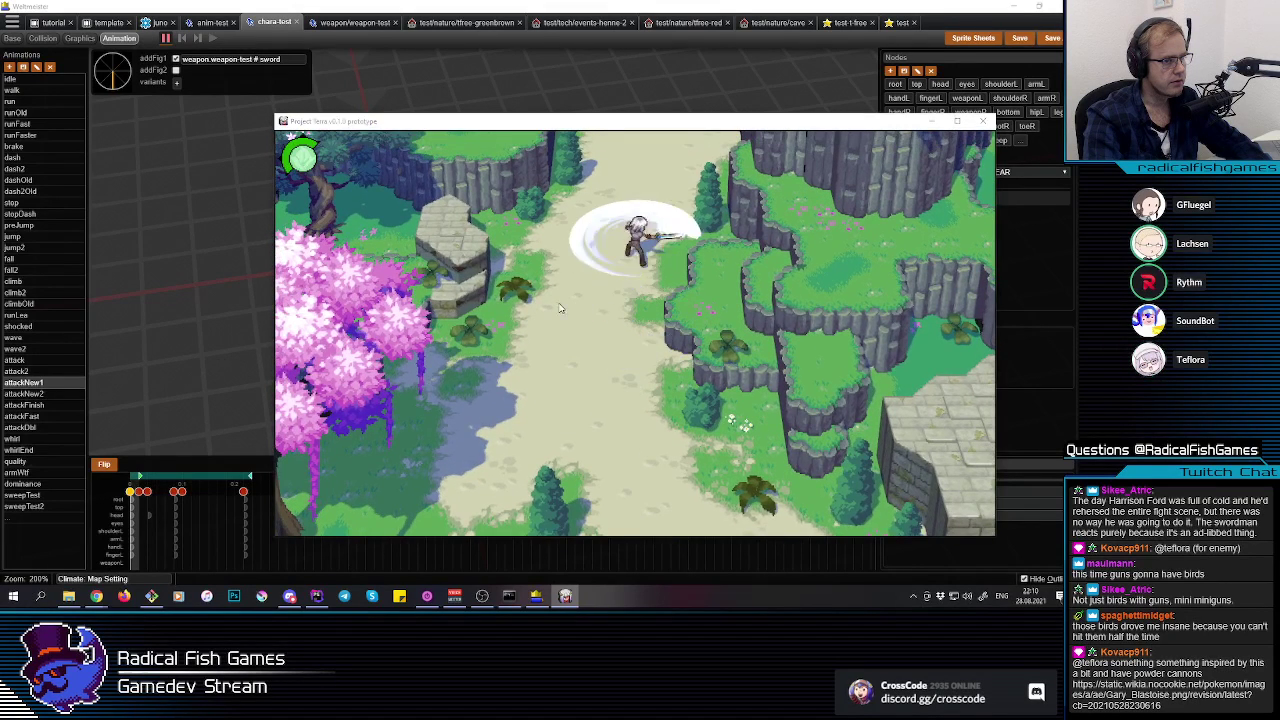
# Step: Switch to Weltmeister and rotate the sweep node at frame 13 of attackNew1 to about yaw -122, pitch 8.66 and roll 3.99
pyautogui.hotkey('alt', 'Tab')
pyautogui.moveTo(183, 511); pyautogui.dragTo(267, 515)
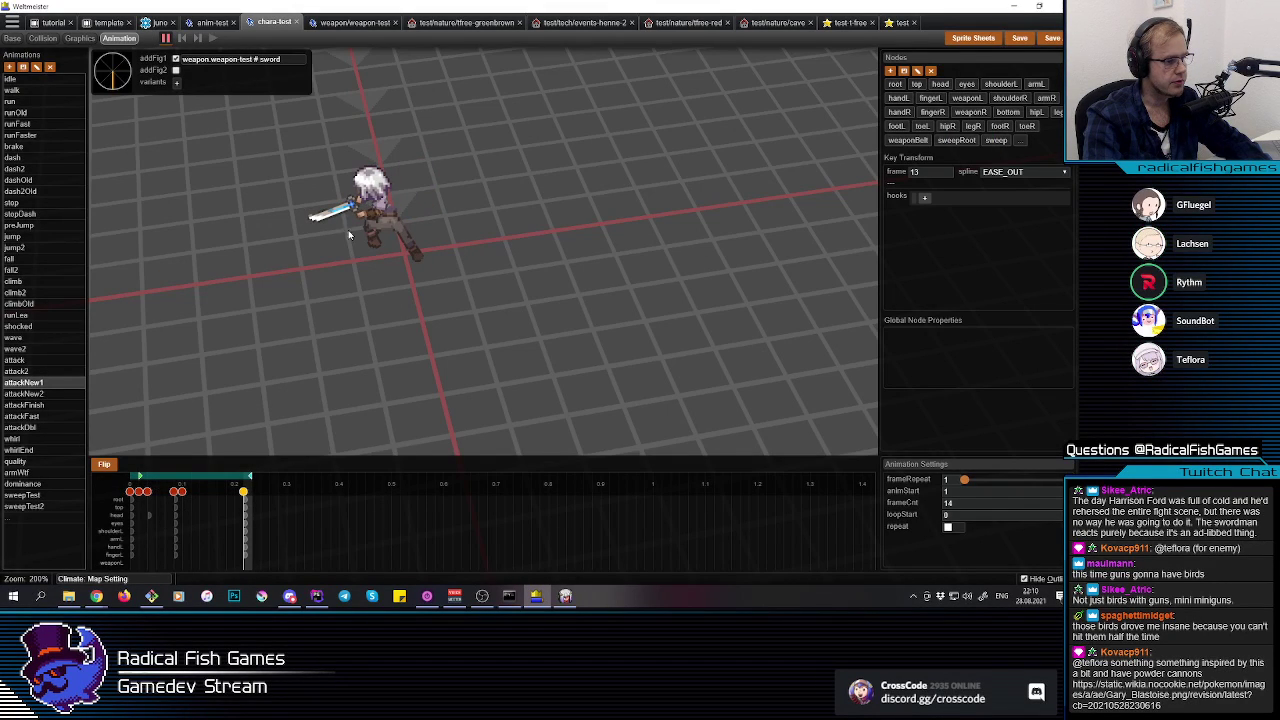
pyautogui.click(998, 141)
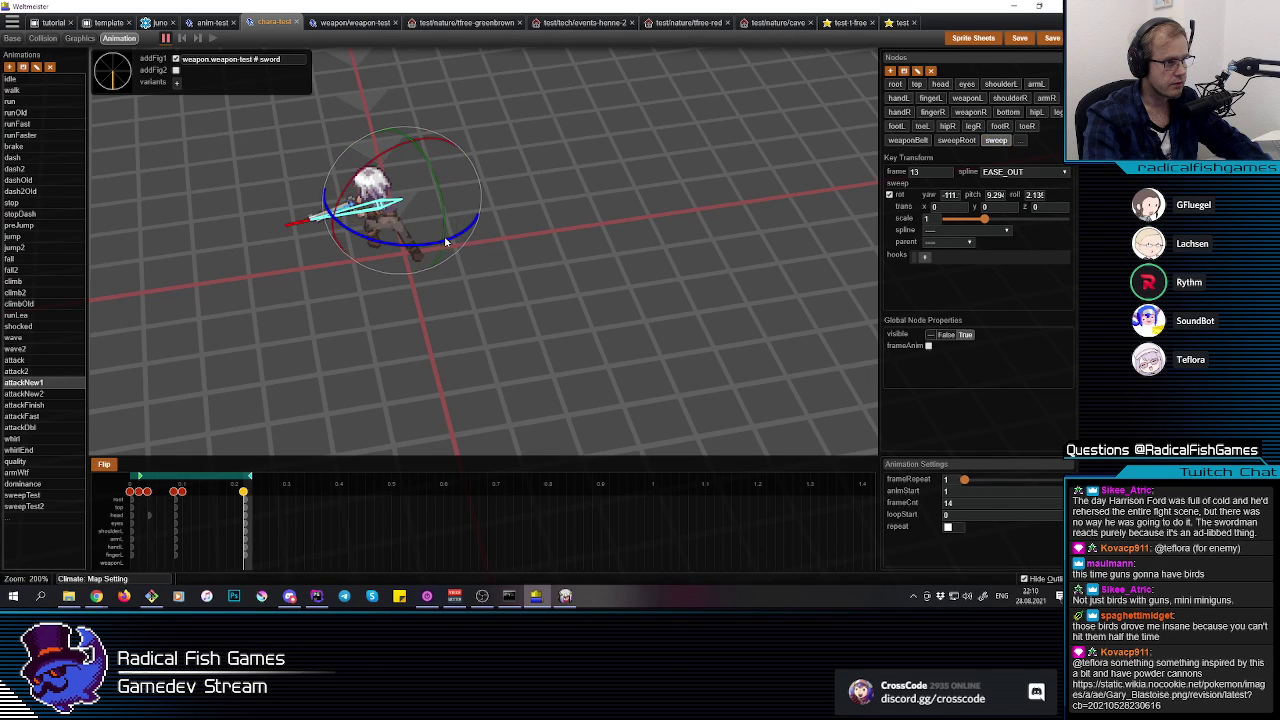
pyautogui.moveTo(453, 242); pyautogui.dragTo(285, 529, button='middle')
pyautogui.press('q')
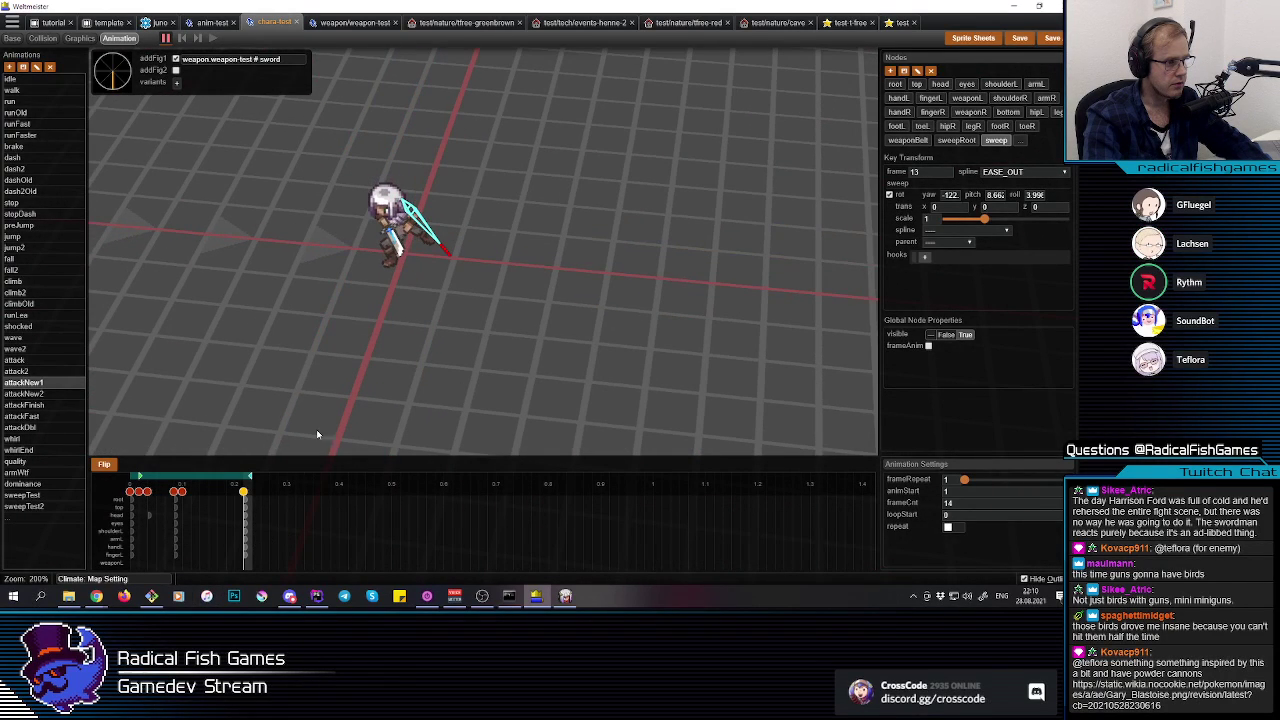
# Step: Adjust the sweep node's rotation at frame 5 of attackNew1 and at frame 5 of attackNew2, the latter to roll about -2.06
pyautogui.click(227, 535)
pyautogui.click(180, 540)
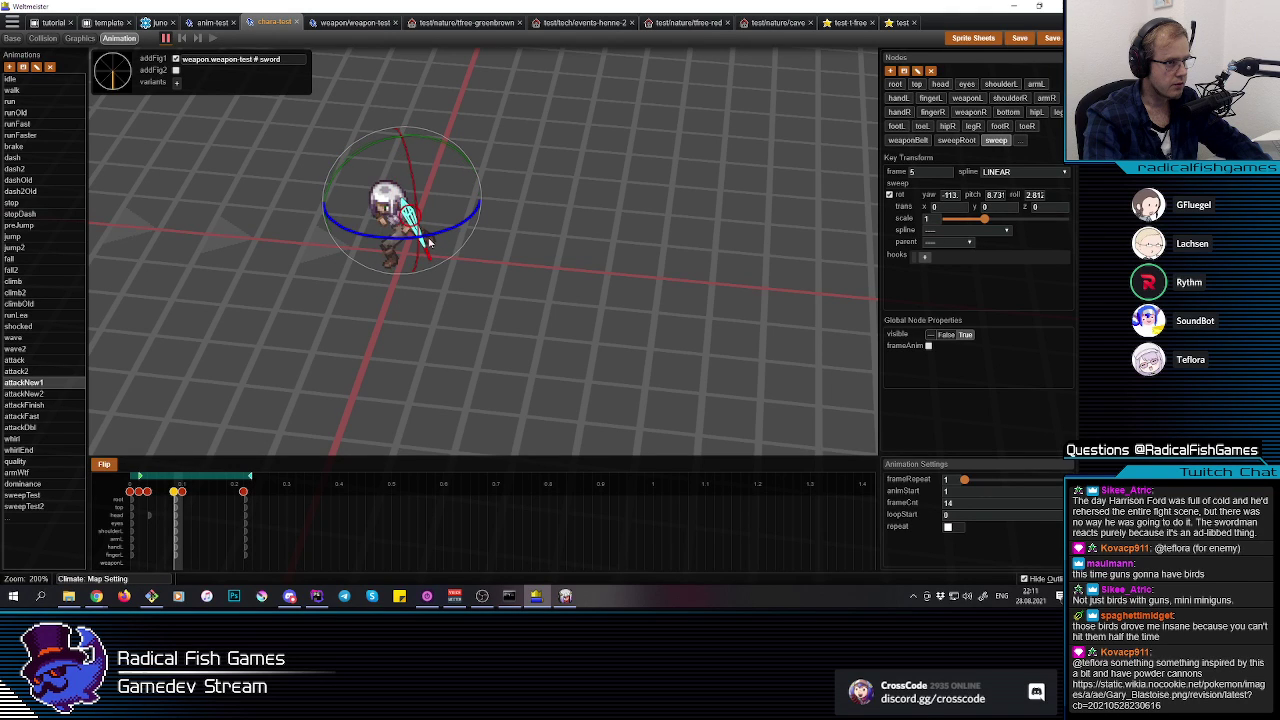
pyautogui.moveTo(189, 537)
pyautogui.mouseDown()
pyautogui.moveTo(226, 534)
pyautogui.moveTo(123, 539)
pyautogui.moveTo(207, 543)
pyautogui.moveTo(138, 548)
pyautogui.moveTo(188, 552)
pyautogui.mouseUp()
pyautogui.click(189, 541)
pyautogui.click(50, 395)
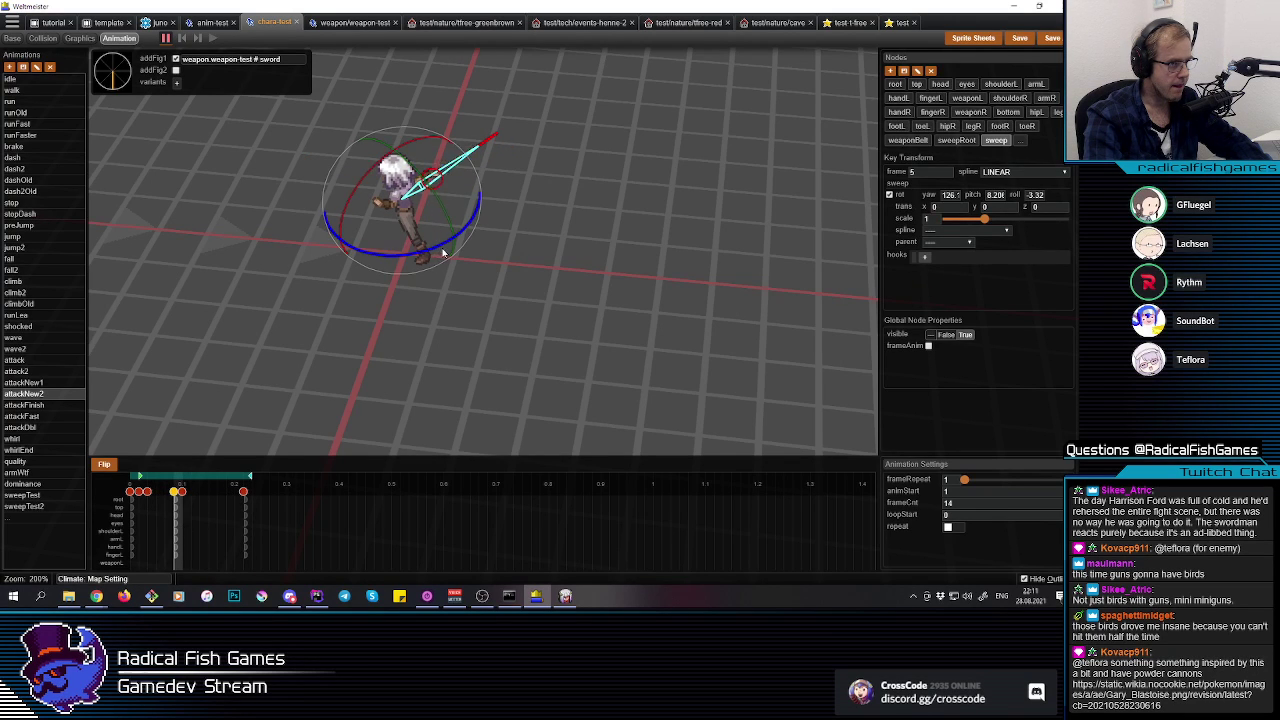
# Step: Switch to the Project Terra prototype and test sword combos in place on the northern path
pyautogui.hotkey('alt', 'Tab')
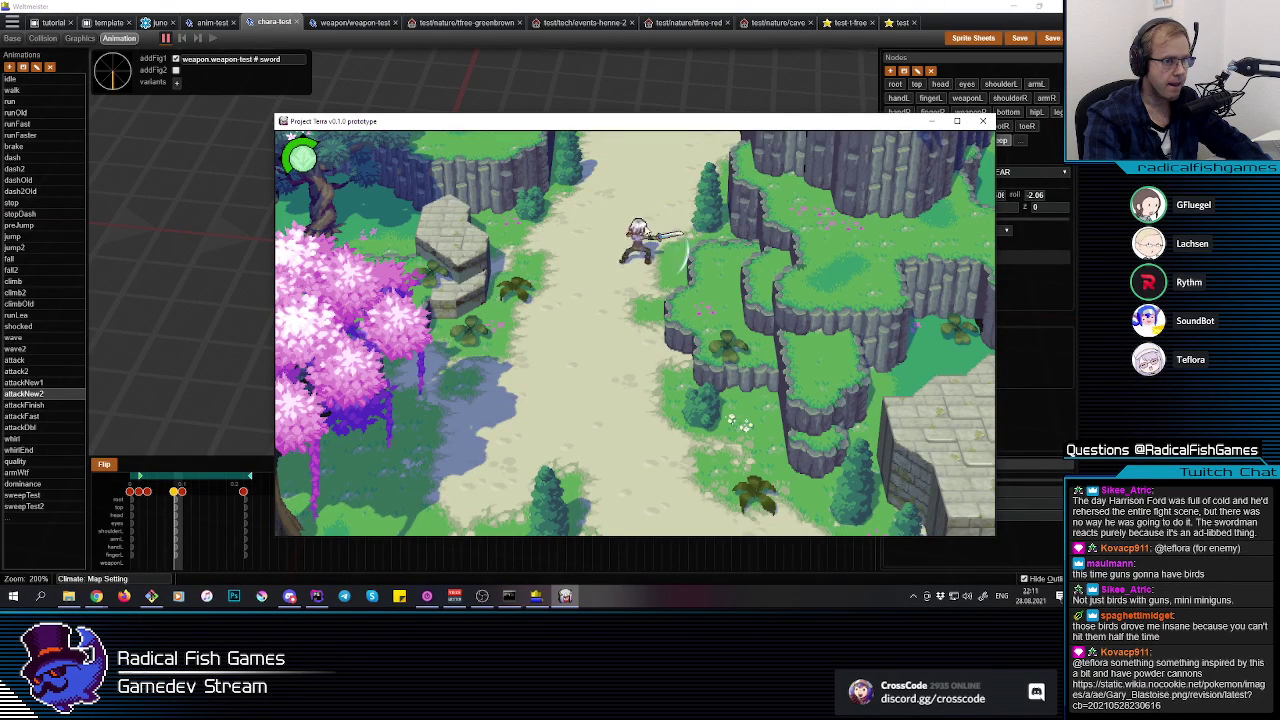
pyautogui.press('a')
pyautogui.click(640, 298)
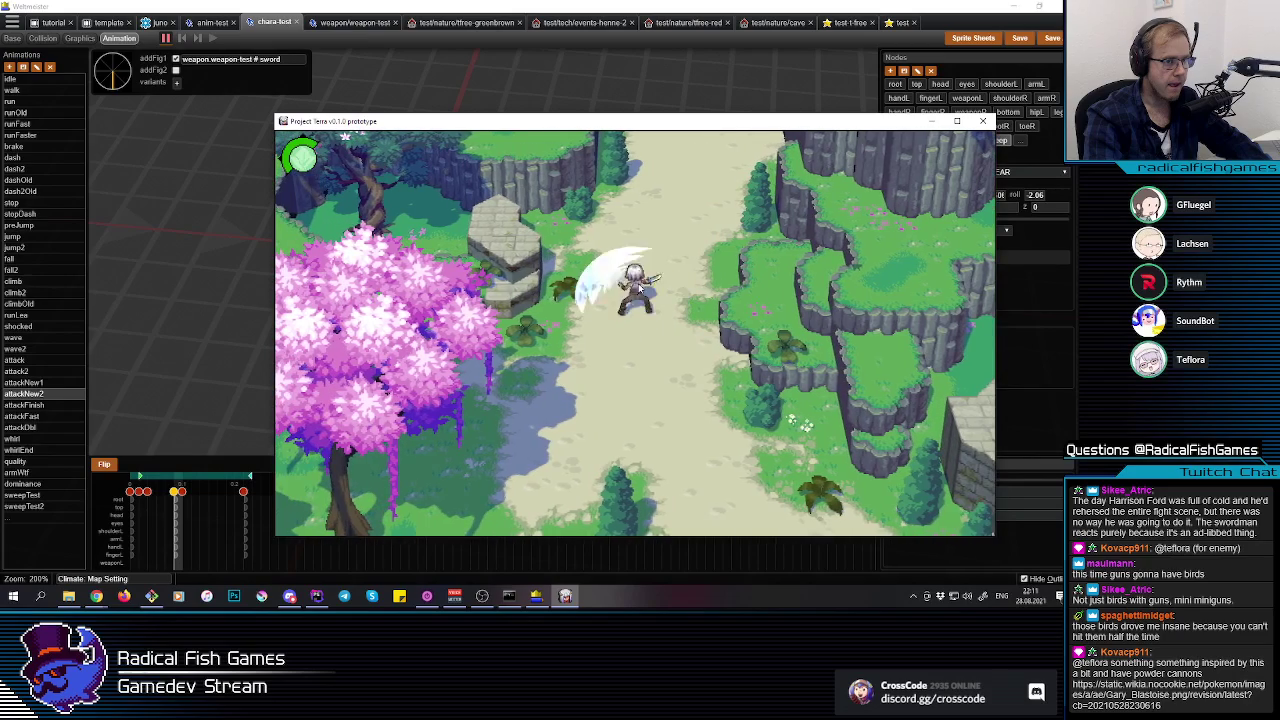
pyautogui.press('s')
pyautogui.click(650, 320)
pyautogui.click(650, 320)
pyautogui.click(647, 320)
pyautogui.click(645, 323)
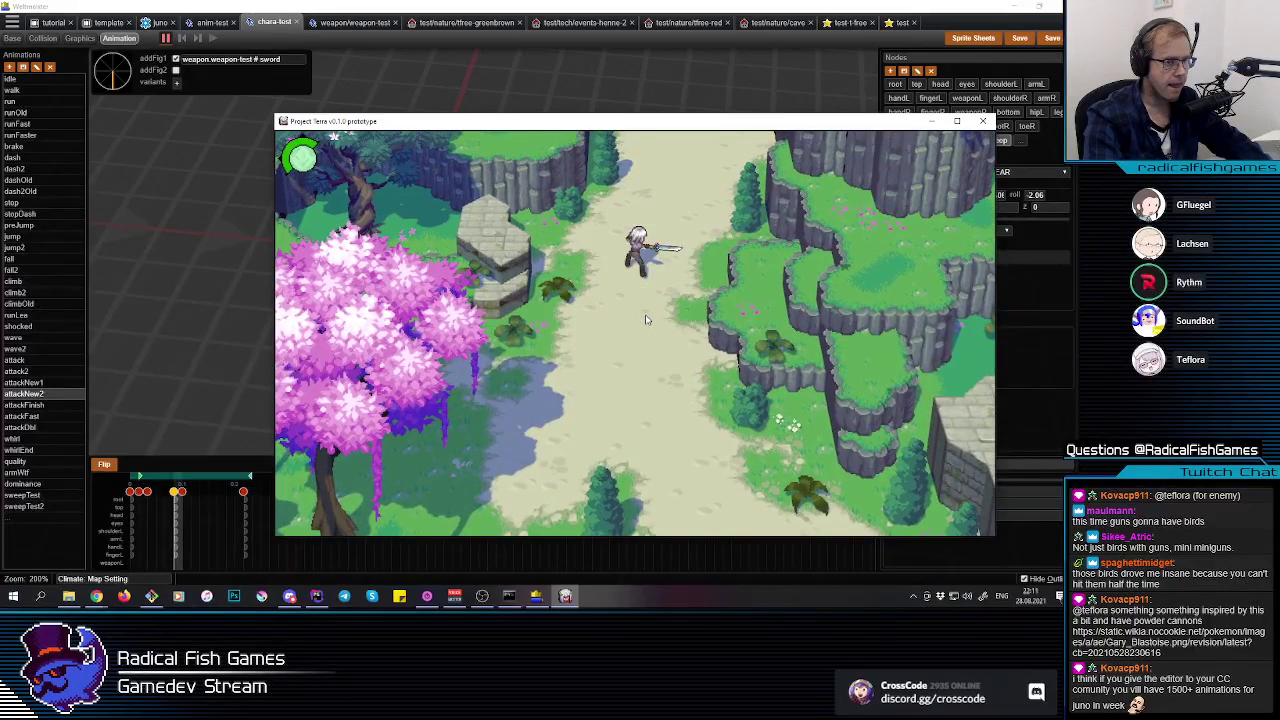
pyautogui.click(643, 330)
pyautogui.click(646, 326)
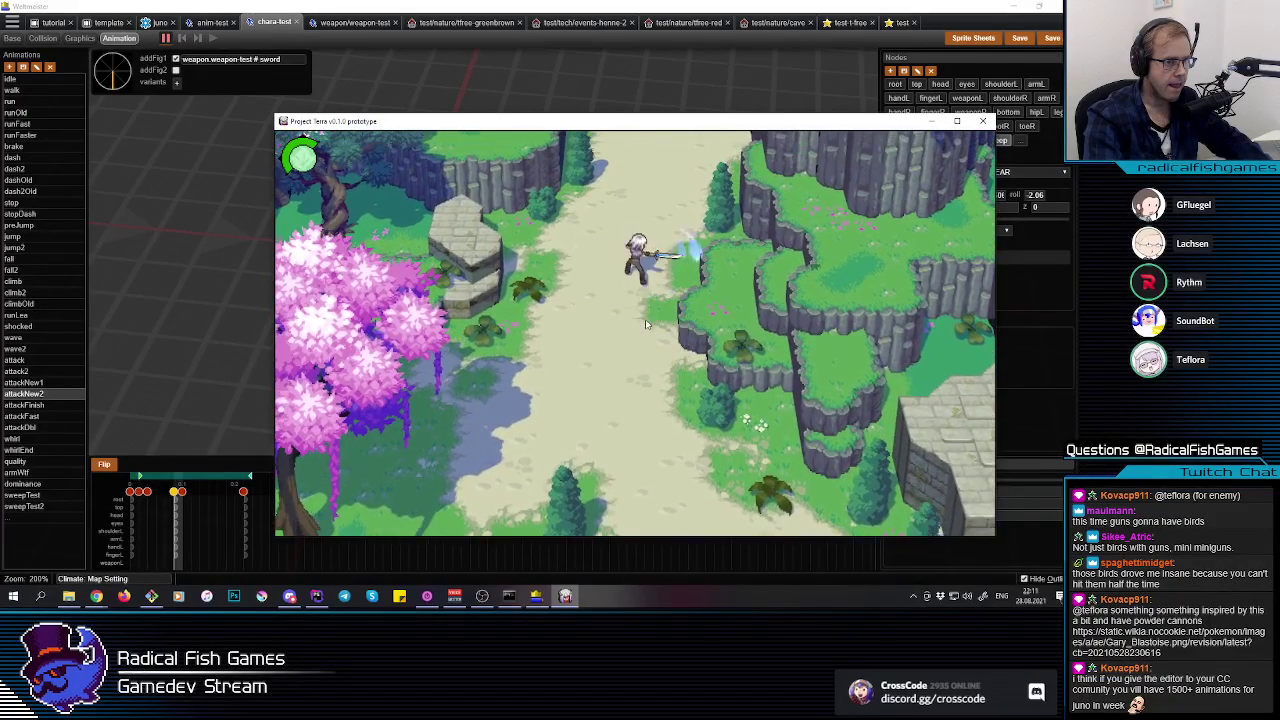
# Step: Run down from the northern path with continuous sword combos facing down
pyautogui.press('s')
pyautogui.click(652, 345)
pyautogui.click(657, 353)
pyautogui.click(662, 361)
pyautogui.click(661, 359)
pyautogui.click(660, 350)
pyautogui.click(655, 340)
pyautogui.press('s')
pyautogui.click(650, 340)
pyautogui.click(652, 350)
pyautogui.click(655, 360)
# Step: Test the sword combo facing right, down and left while moving around to the cherry tree by the pond
pyautogui.press('d')
pyautogui.click(655, 357)
pyautogui.click(656, 355)
pyautogui.click(657, 354)
pyautogui.click(656, 354)
pyautogui.click(655, 353)
pyautogui.press('s')
pyautogui.click(655, 353)
pyautogui.click(655, 353)
pyautogui.press('a')
pyautogui.click(642, 347)
pyautogui.press('w')
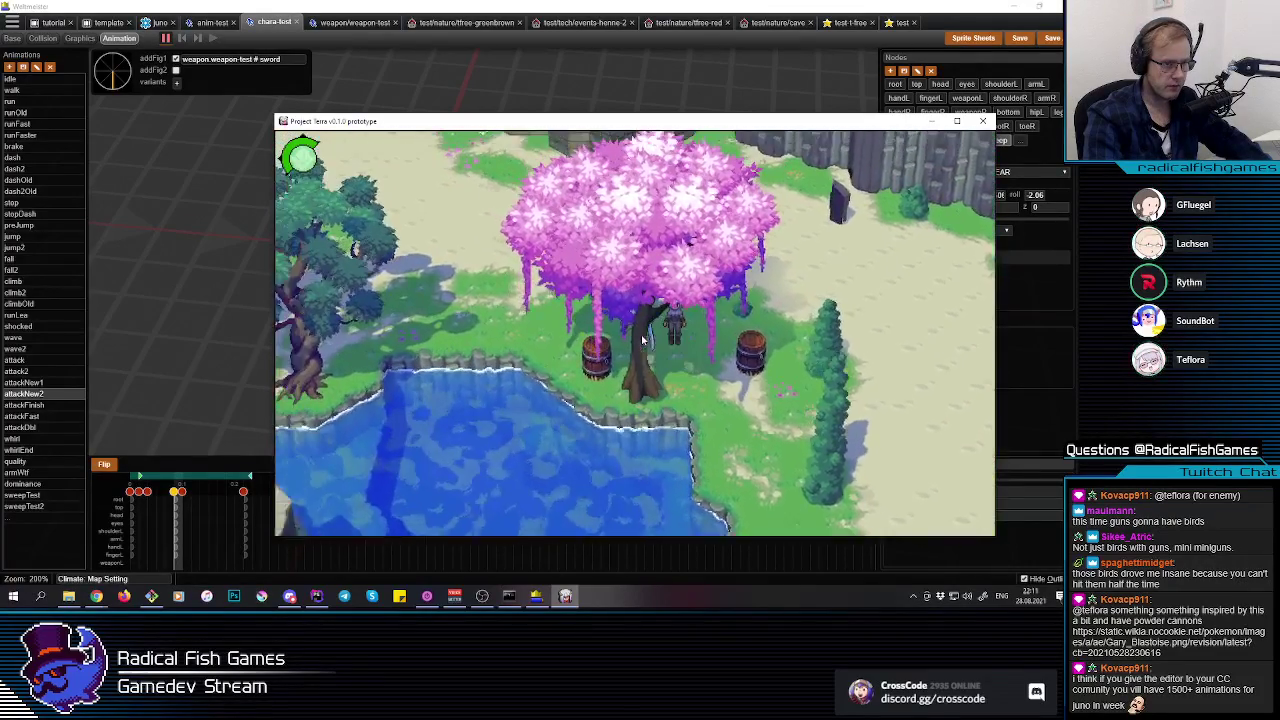
# Step: Run up past the stone stairs to the upper end of the northern path, testing swings facing left and up
pyautogui.press('a')
pyautogui.click(643, 341)
pyautogui.press('w')
pyautogui.click(643, 341)
pyautogui.click(642, 342)
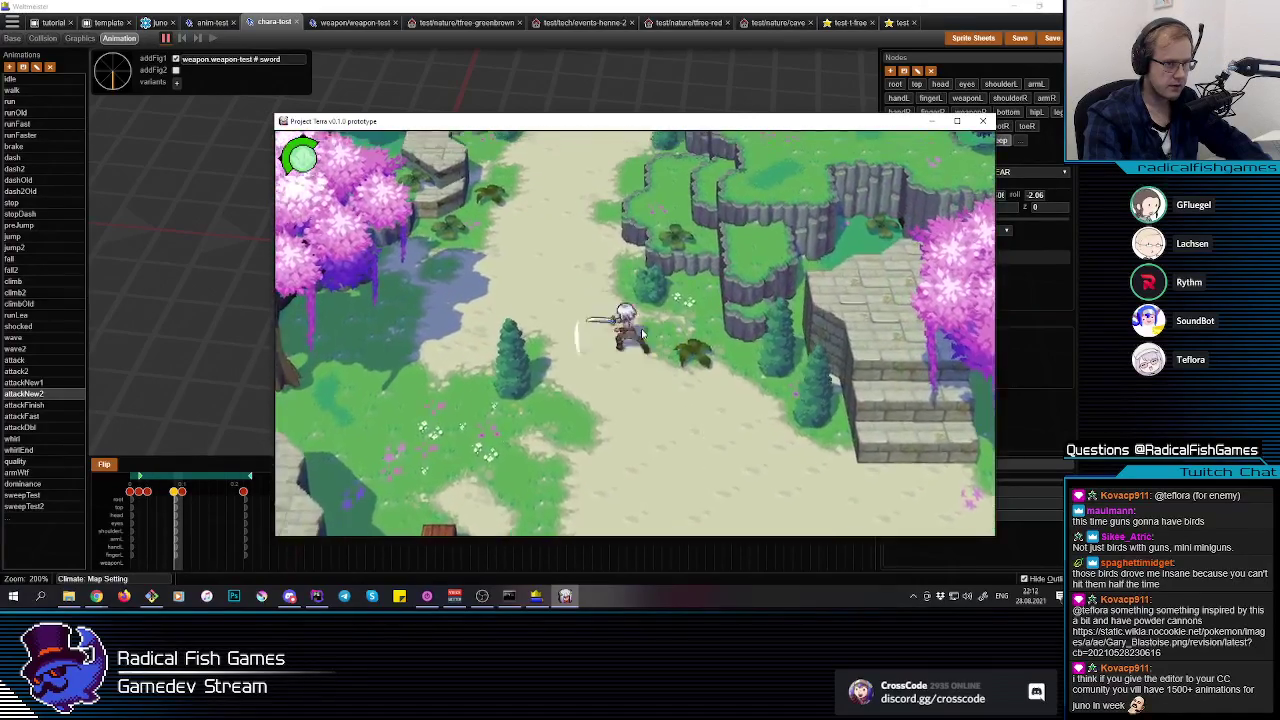
pyautogui.press('w')
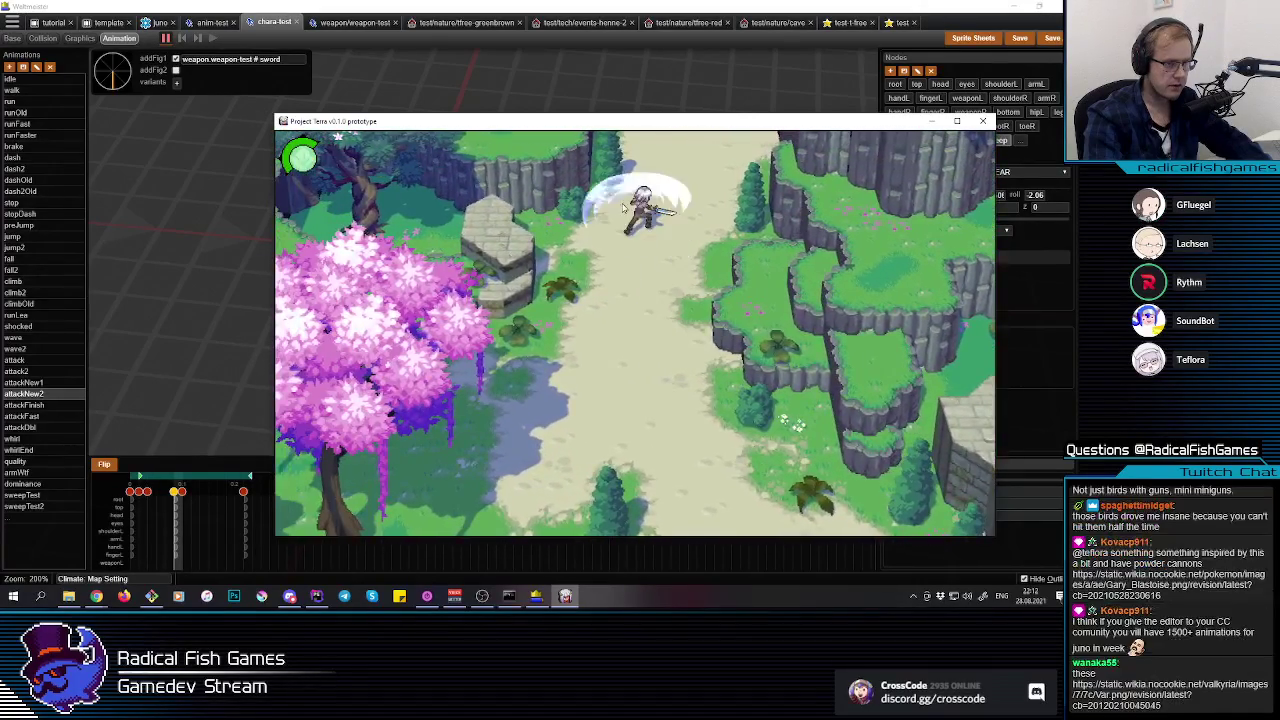
pyautogui.click(650, 335)
# Step: Run down to the wooden crates and test sword combos facing down and right
pyautogui.press('s')
pyautogui.press('d')
pyautogui.click(638, 350)
pyautogui.click(634, 352)
pyautogui.press('s')
pyautogui.click(634, 352)
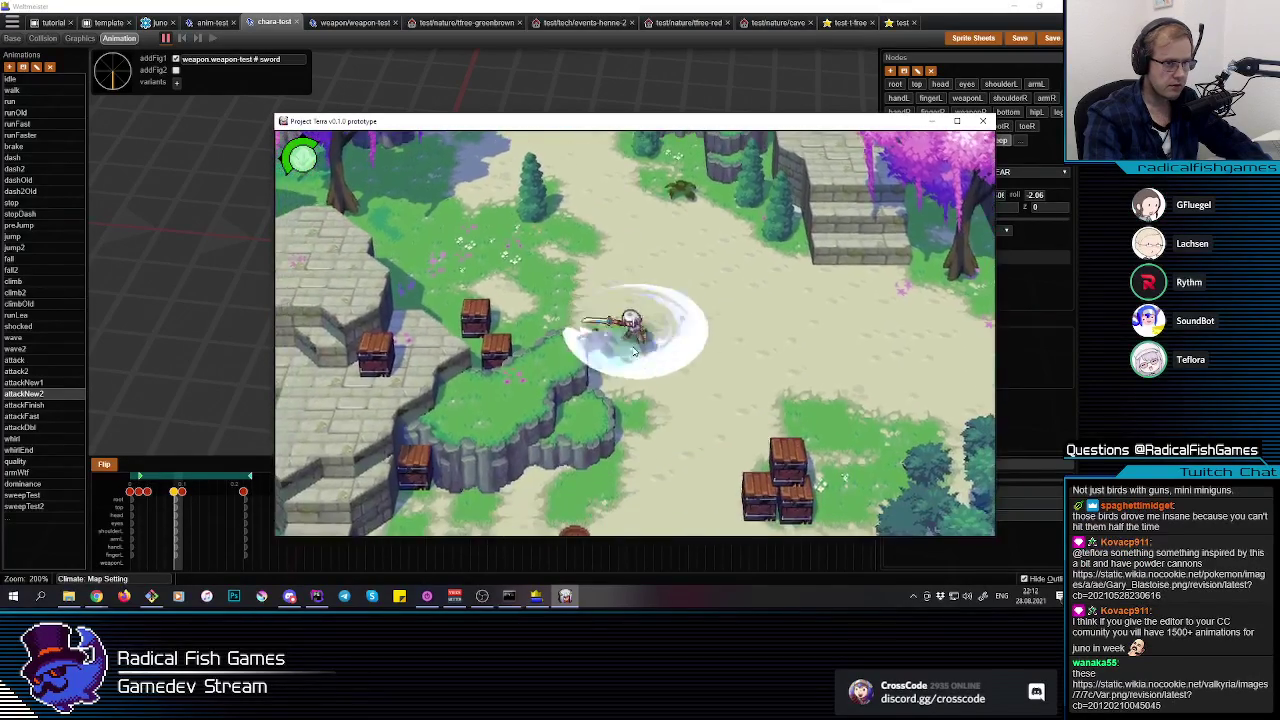
pyautogui.press('w')
pyautogui.press('d')
pyautogui.click(641, 349)
pyautogui.click(643, 348)
pyautogui.click(642, 346)
# Step: Return to the northern path and test an upward combo followed by downward swings
pyautogui.press('w')
pyautogui.press('a')
pyautogui.click(636, 335)
pyautogui.press('w')
pyautogui.click(637, 338)
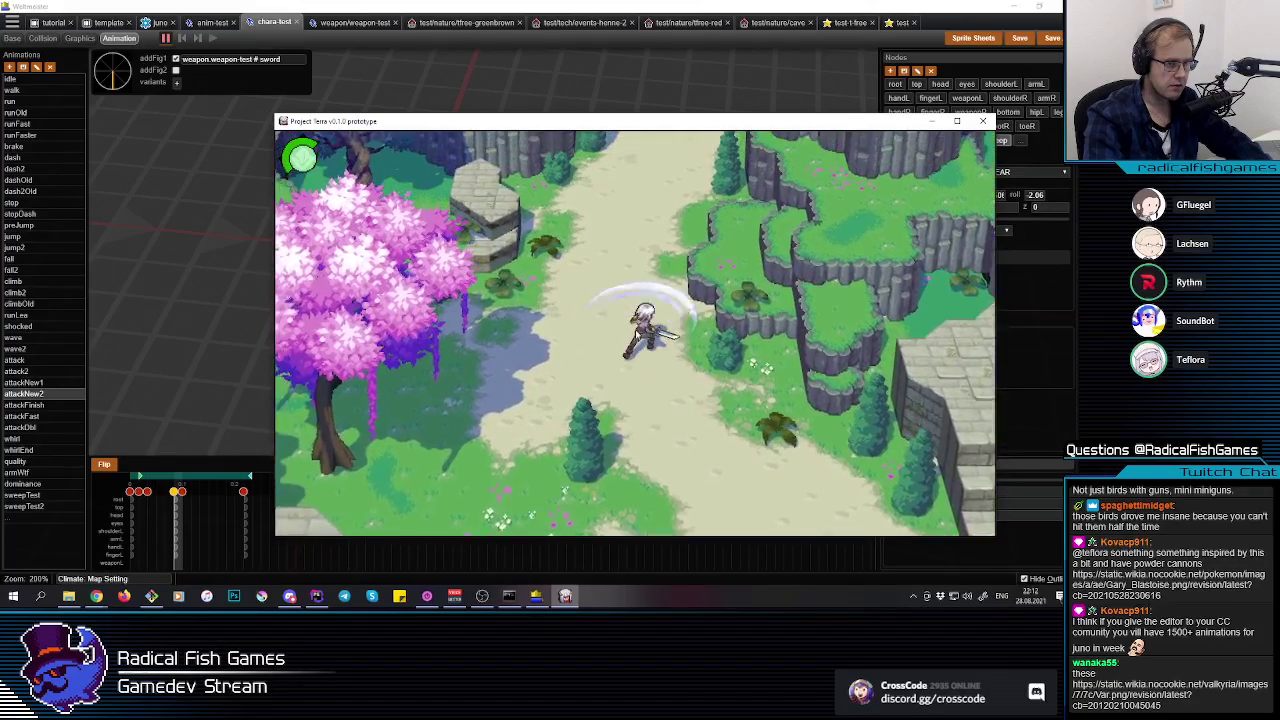
pyautogui.click(639, 344)
pyautogui.press('s')
pyautogui.click(641, 347)
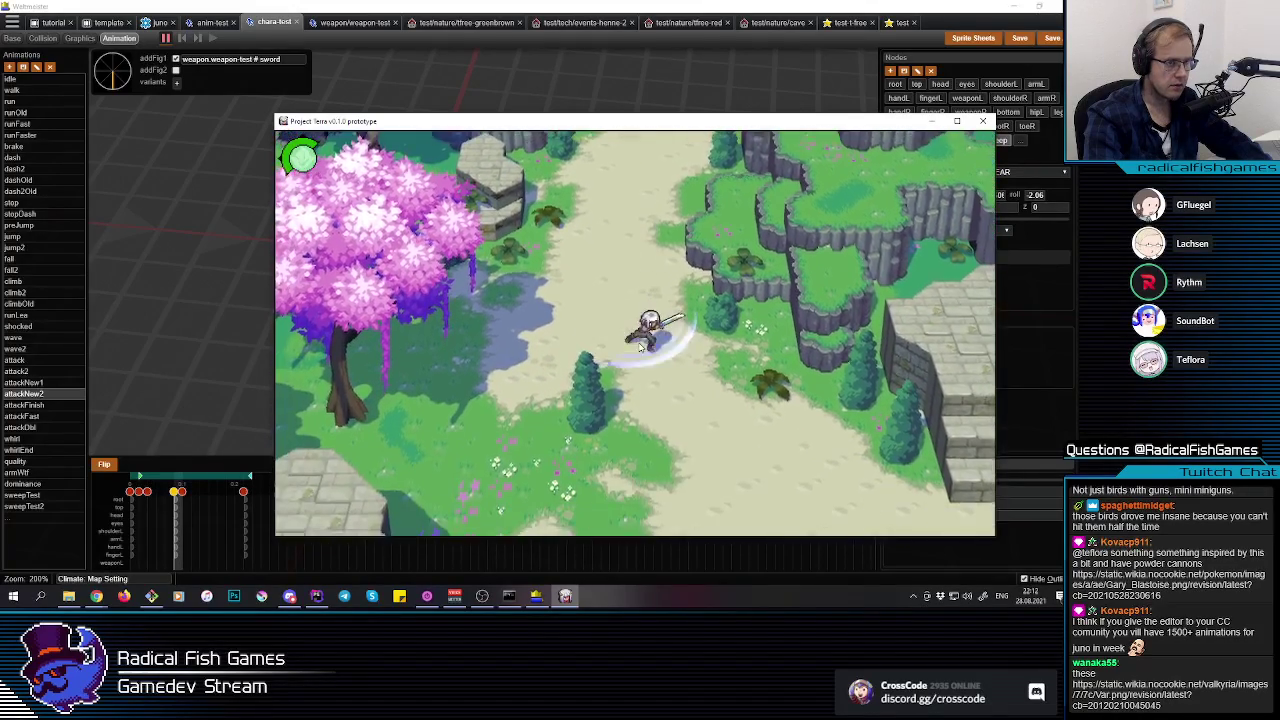
pyautogui.click(641, 347)
pyautogui.click(641, 347)
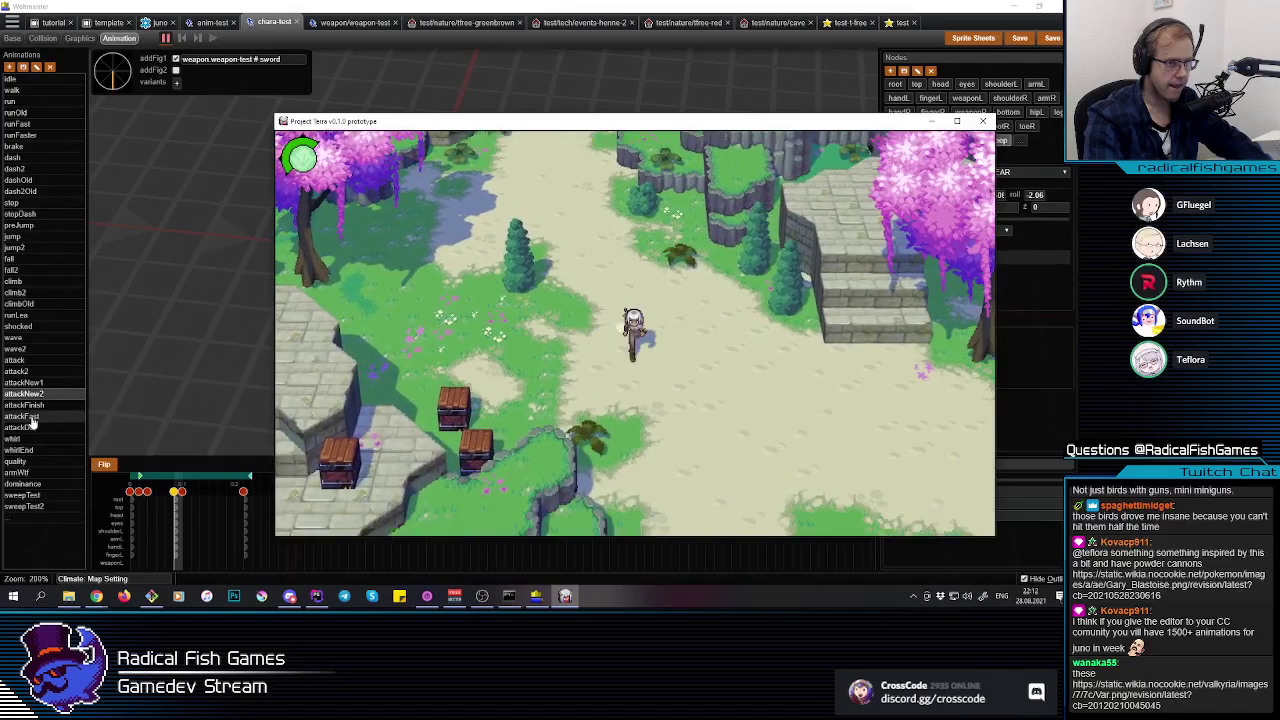
# Step: Switch to Weltmeister and examine the attackNew2 pose and left leg around frame 5
pyautogui.click(178, 530)
pyautogui.click(172, 530)
pyautogui.click(180, 531)
pyautogui.click(172, 531)
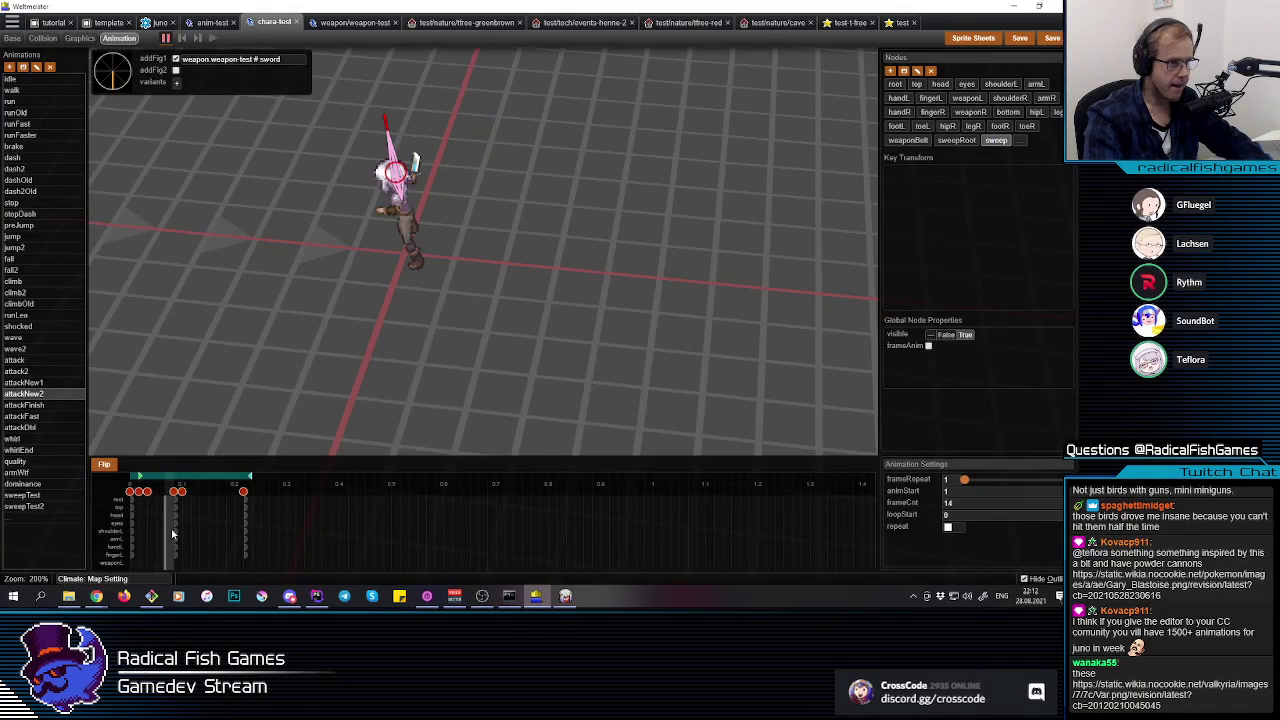
pyautogui.click(183, 531)
pyautogui.press('e')
pyautogui.moveTo(468, 337); pyautogui.dragTo(401, 316)
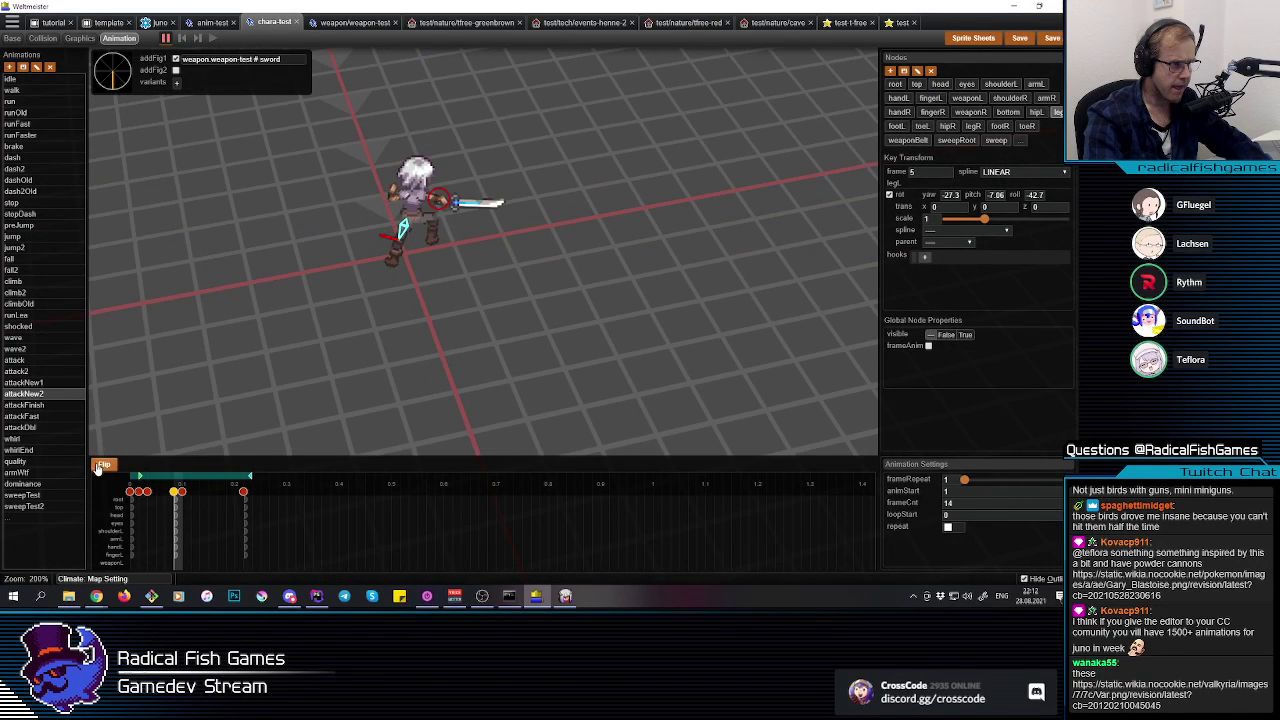
# Step: Rotate the left leg at frame 13 of attackNew2 to a pitch of about -8, keeping yaw at -29.5 and roll at -29.2
pyautogui.click(254, 543)
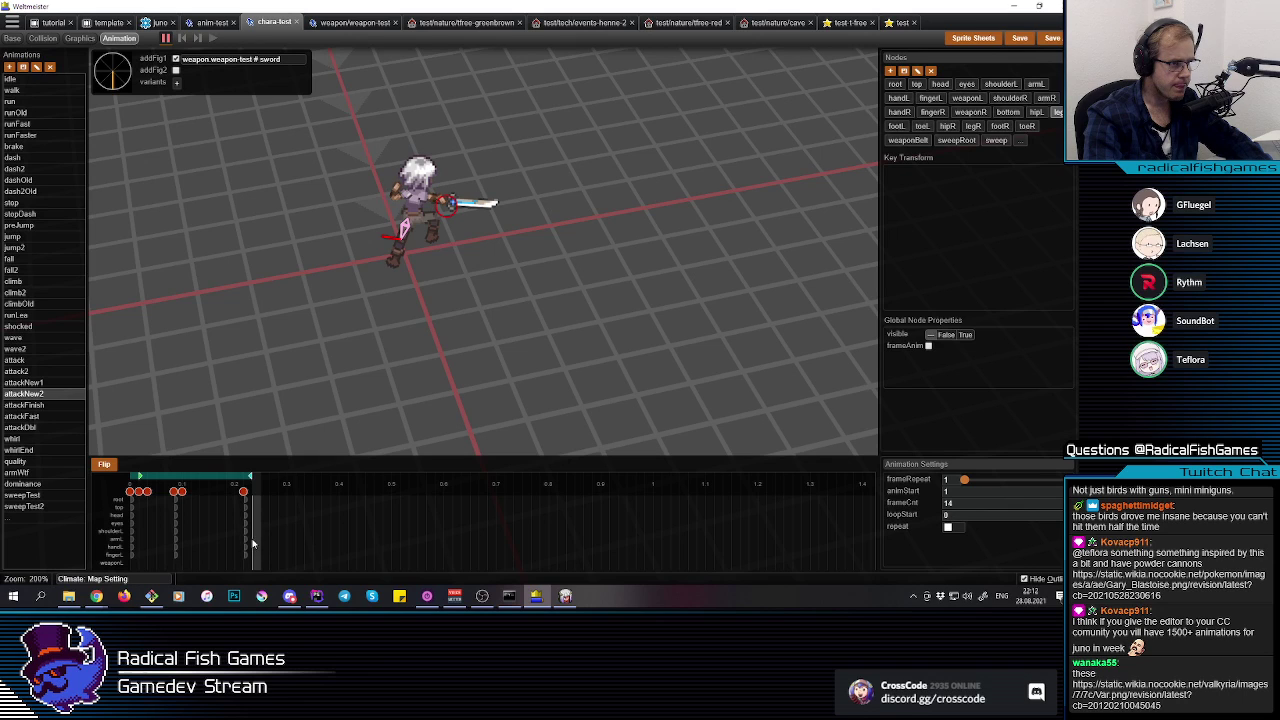
pyautogui.moveTo(237, 543); pyautogui.dragTo(247, 543)
pyautogui.moveTo(478, 228); pyautogui.dragTo(426, 208, button='middle')
pyautogui.moveTo(425, 207); pyautogui.dragTo(420, 210)
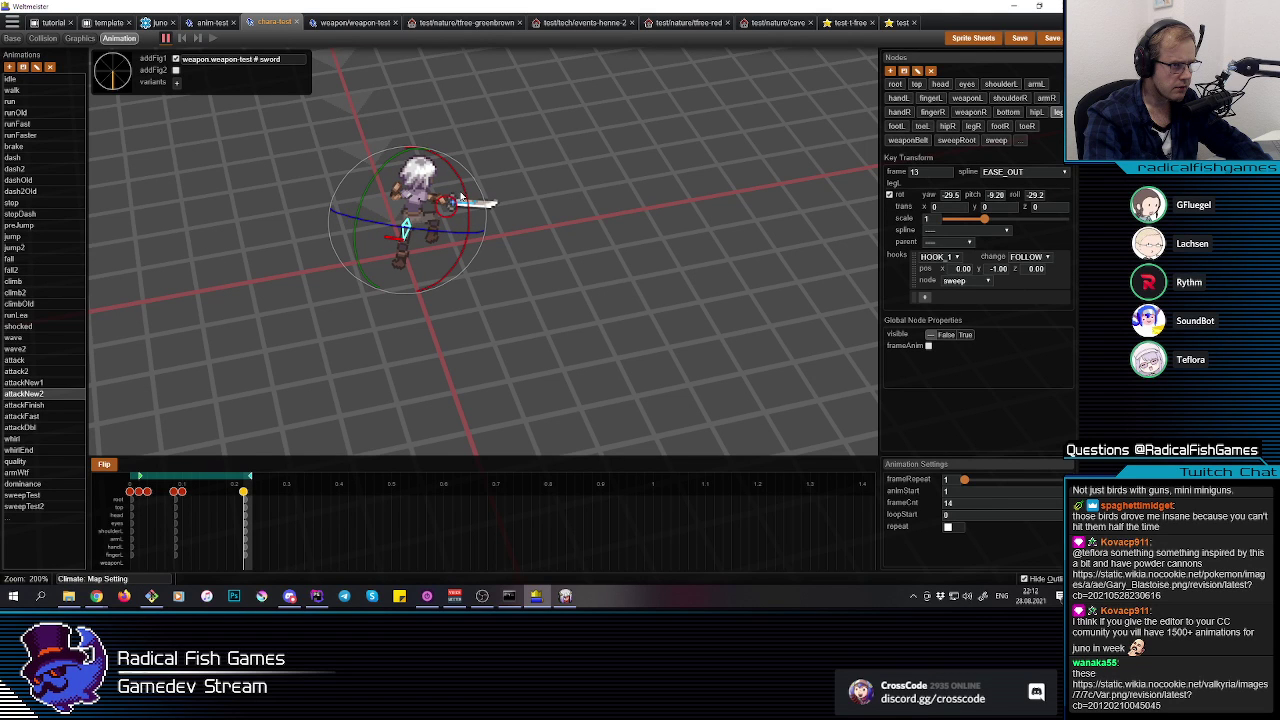
pyautogui.click(497, 260)
pyautogui.moveTo(499, 261)
pyautogui.mouseDown(button='middle')
pyautogui.moveTo(469, 268)
pyautogui.moveTo(430, 226)
pyautogui.mouseUp(button='middle')
pyautogui.click(423, 215)
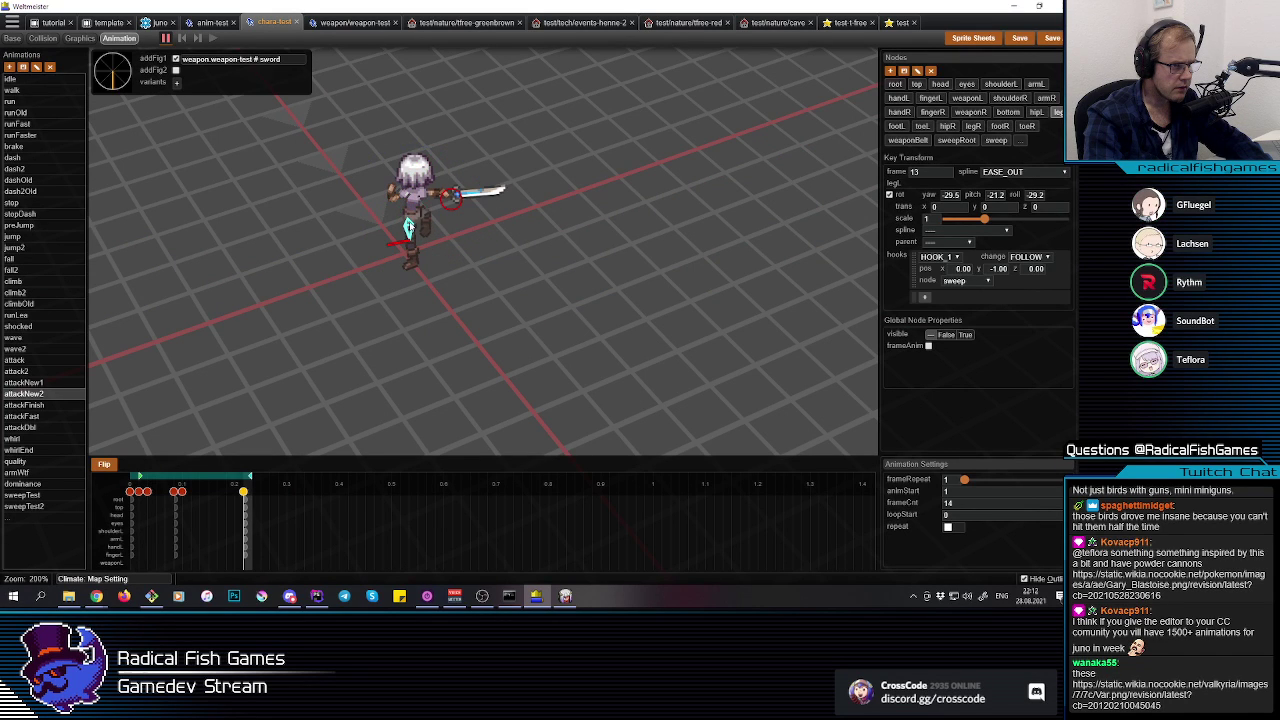
pyautogui.moveTo(453, 228); pyautogui.dragTo(460, 262, button='middle')
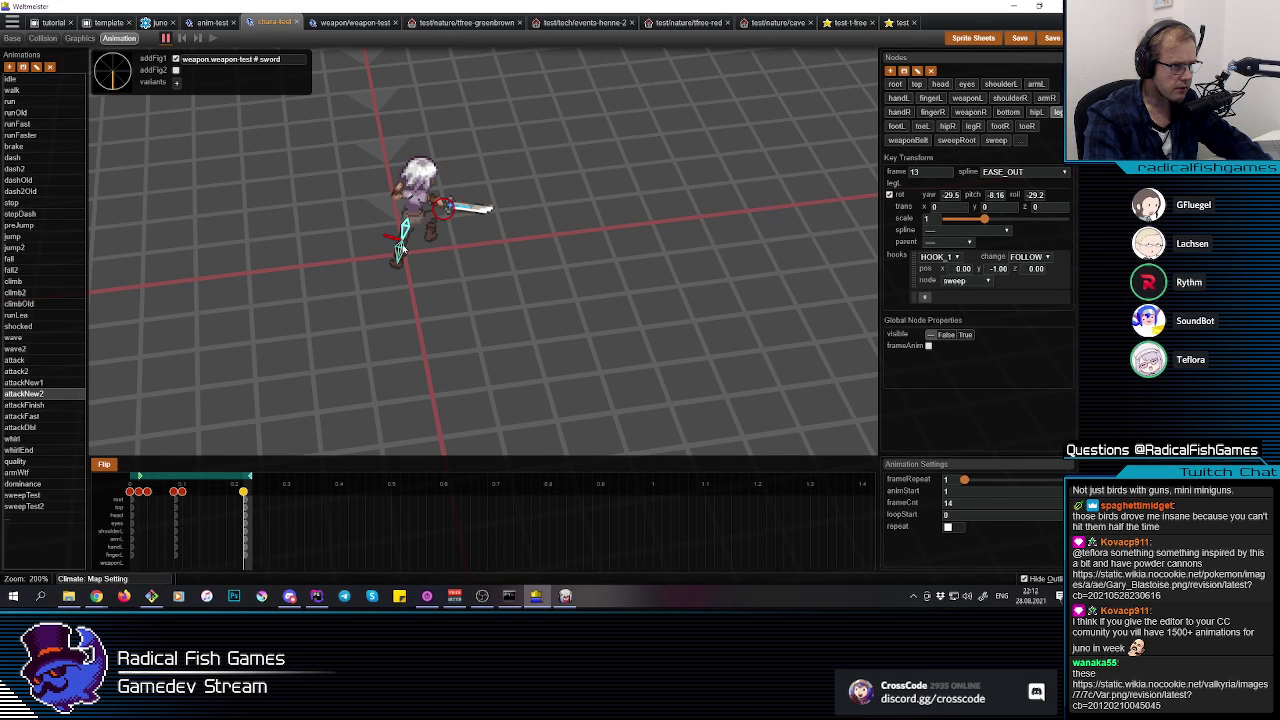
# Step: Check the left foot at frame 13 of attackNew2 from the other side and fine-tune the left leg's rotation
pyautogui.moveTo(402, 250); pyautogui.dragTo(237, 452)
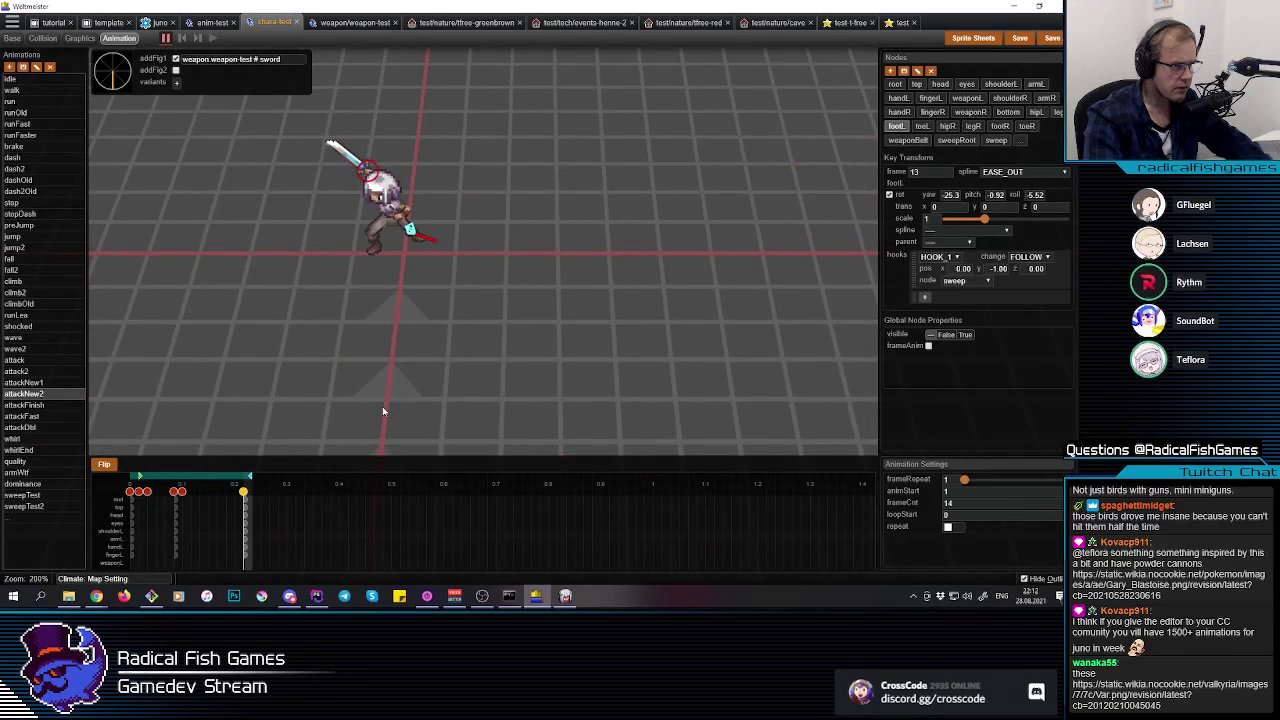
pyautogui.click(403, 222)
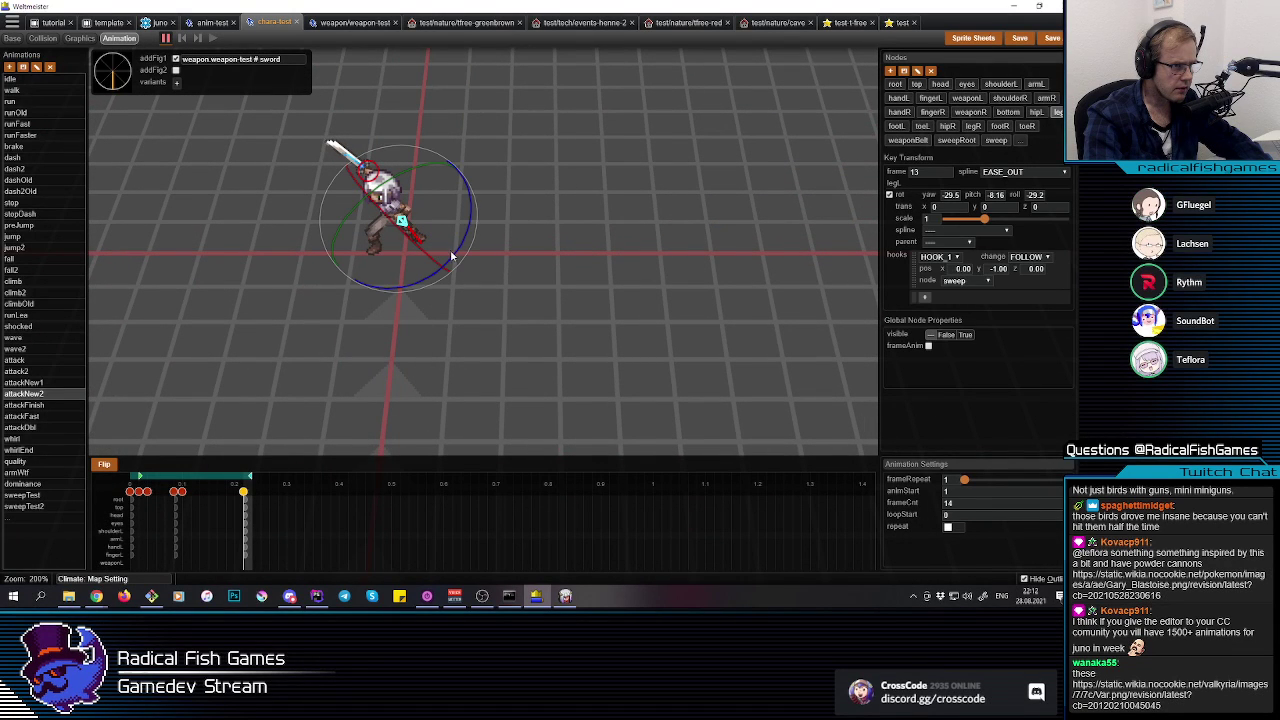
pyautogui.moveTo(451, 258); pyautogui.dragTo(443, 277)
pyautogui.click(431, 307)
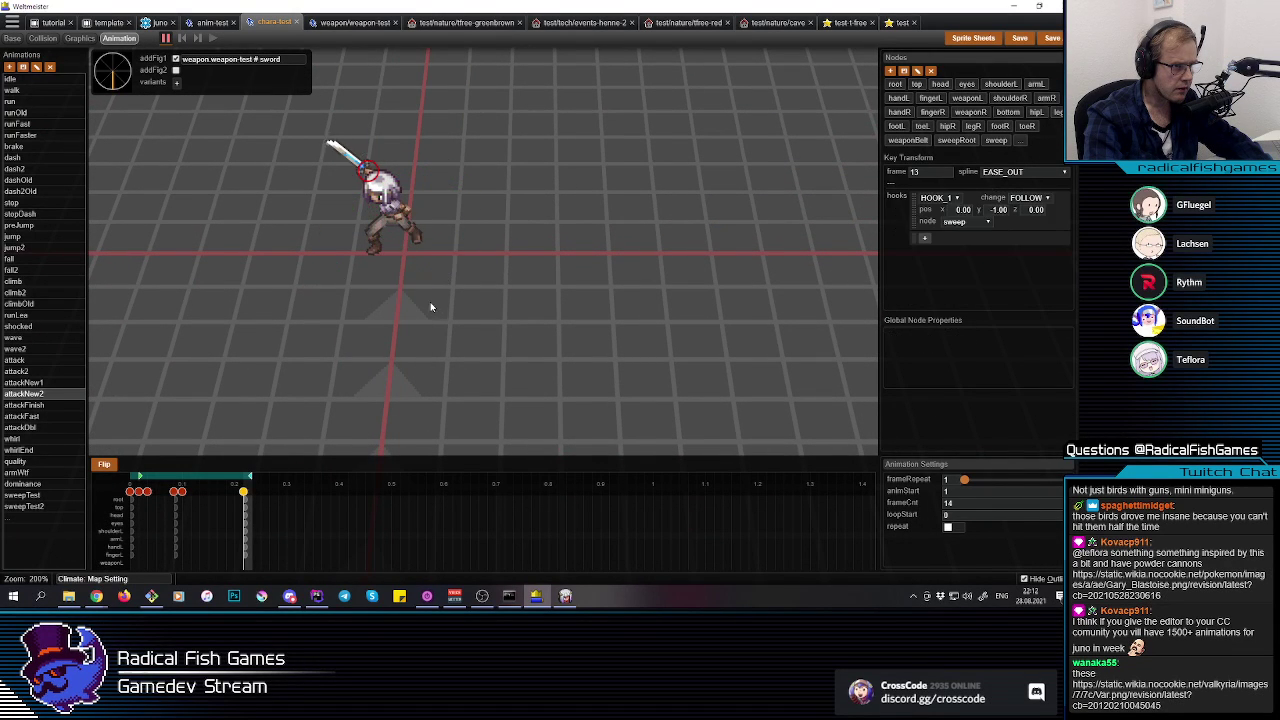
pyautogui.press('e')
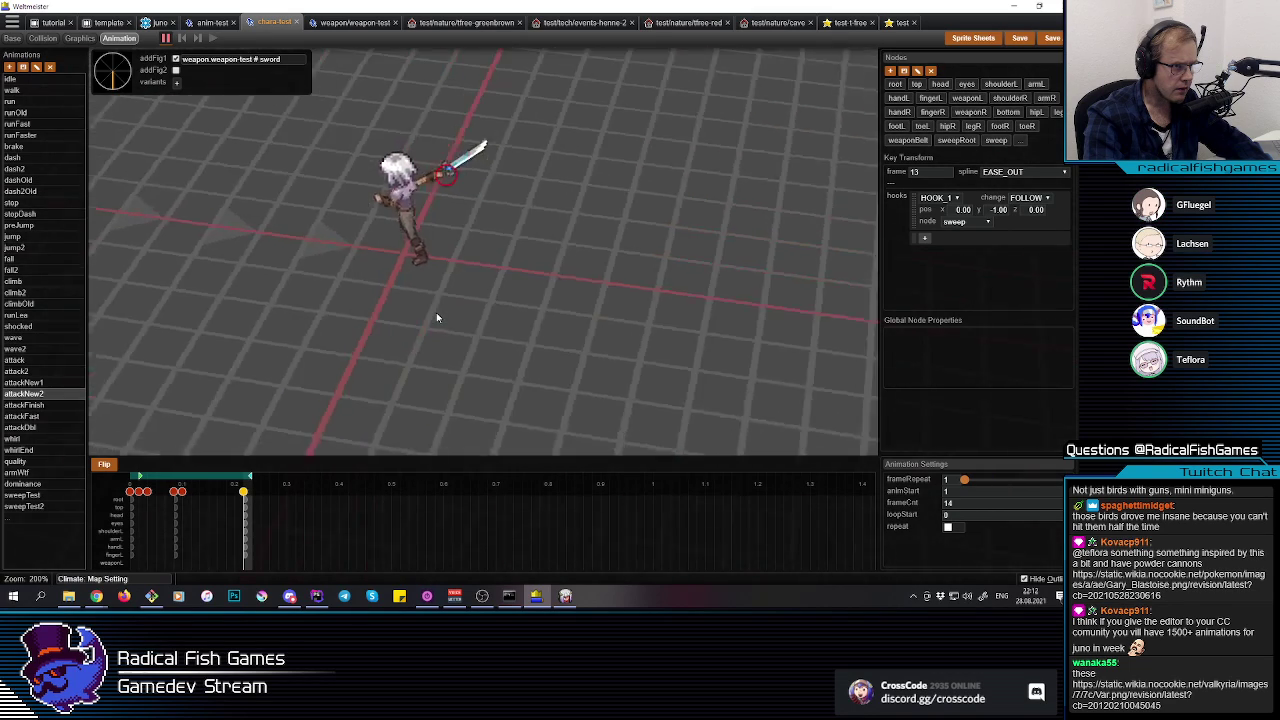
# Step: Clear the node keys at frame 5 of attackNew2 and remove that keyframe
pyautogui.moveTo(238, 530)
pyautogui.mouseDown()
pyautogui.moveTo(146, 537)
pyautogui.moveTo(228, 534)
pyautogui.mouseUp()
pyautogui.click(175, 538)
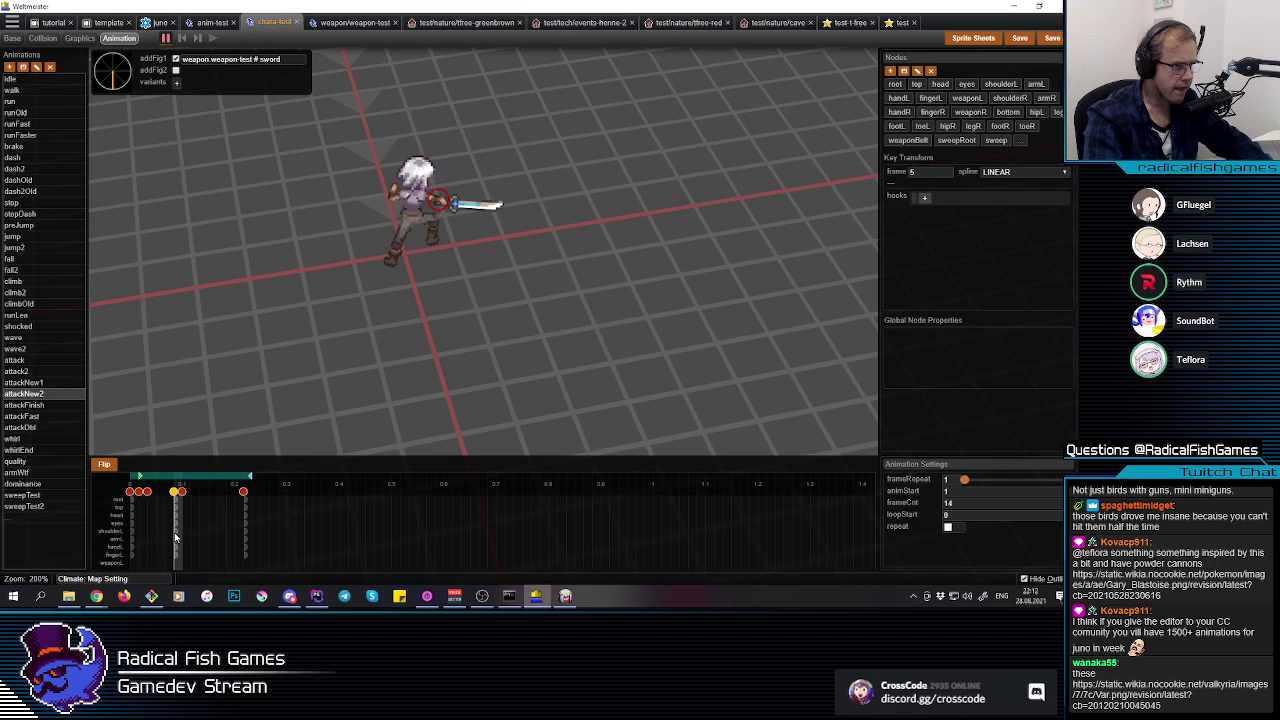
pyautogui.click(408, 212)
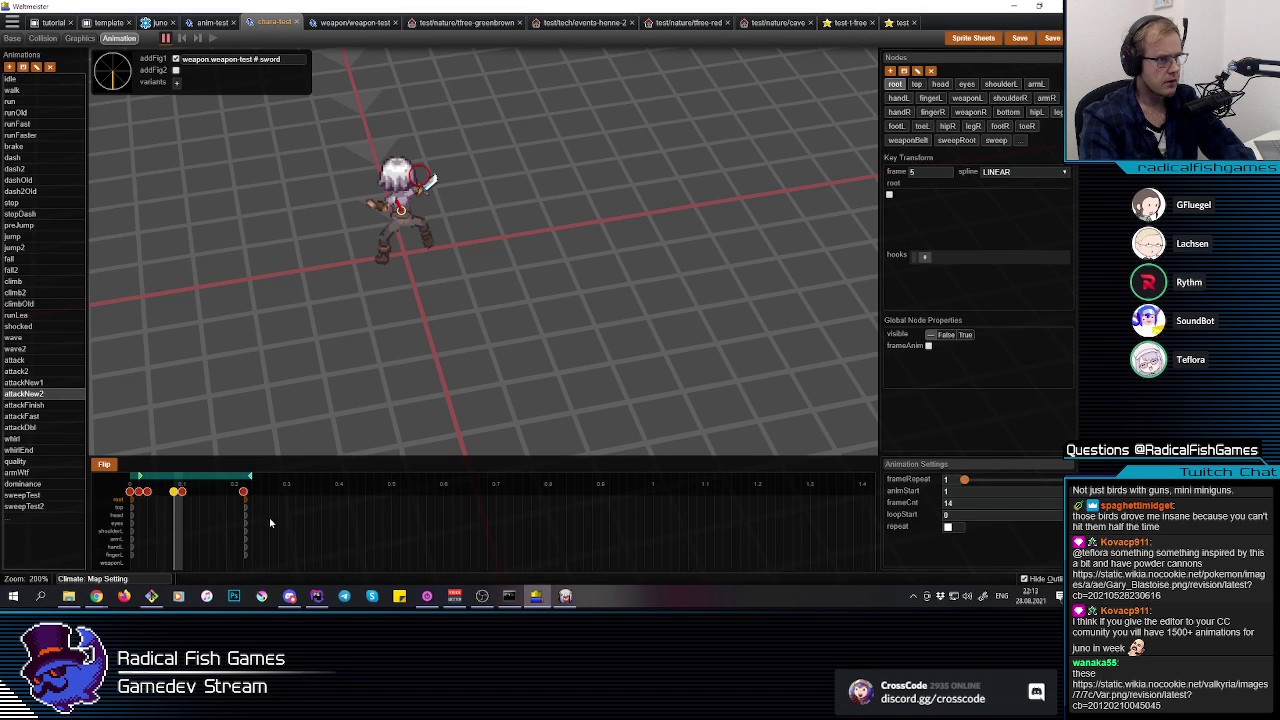
pyautogui.click(240, 525)
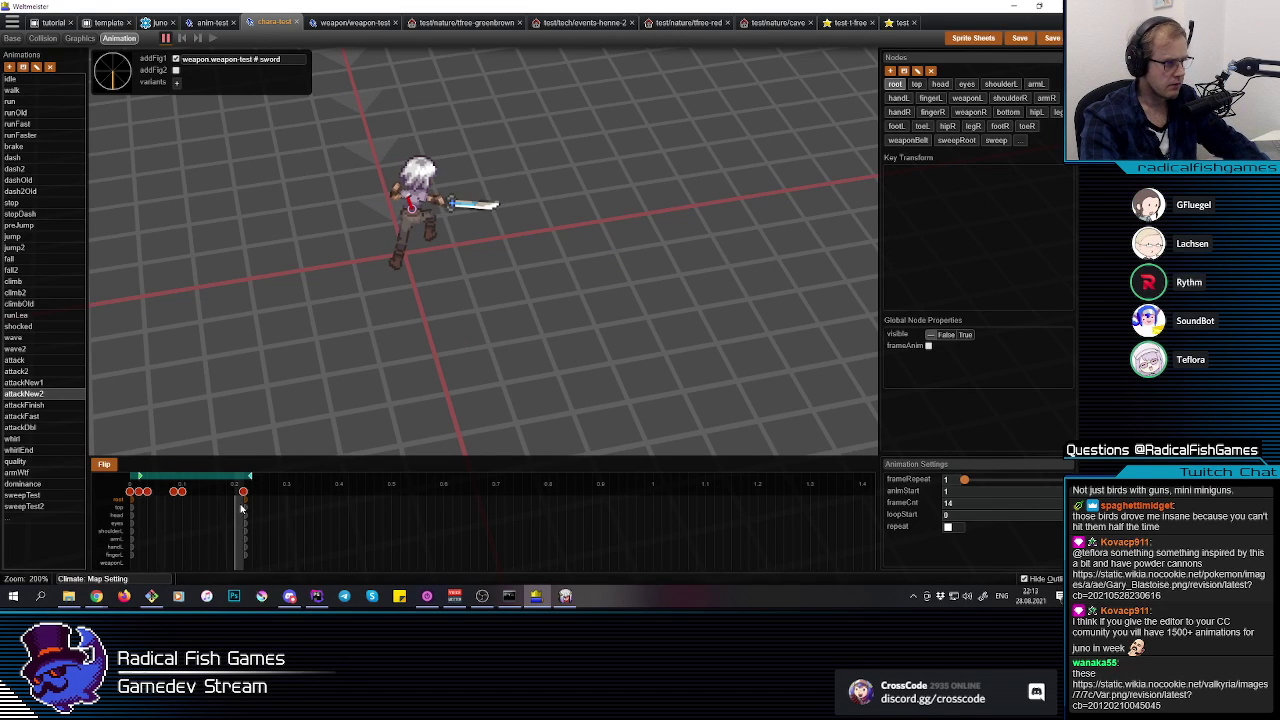
pyautogui.click(180, 491)
pyautogui.click(242, 494)
pyautogui.click(242, 494)
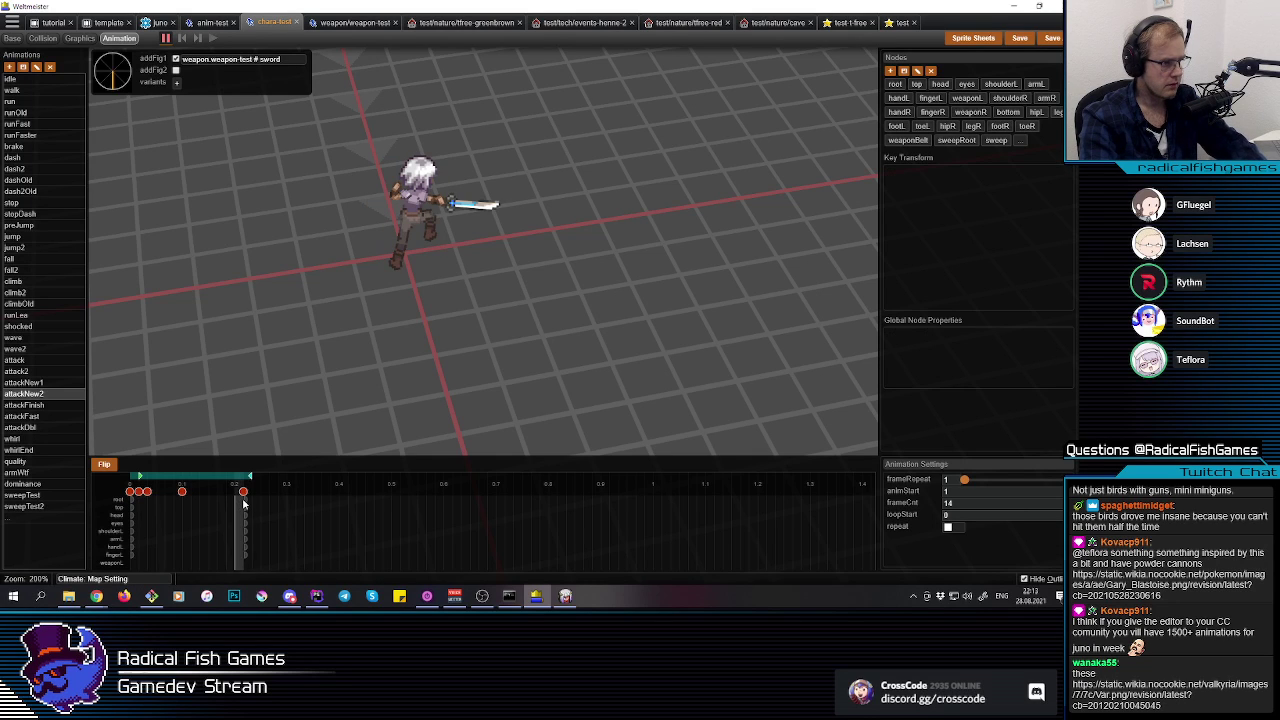
pyautogui.click(243, 492)
# Step: Key all nodes in the follow-through pose before frame 13, move that keyframe to frame 5, and save the animations
pyautogui.moveTo(657, 344); pyautogui.dragTo(345, 123)
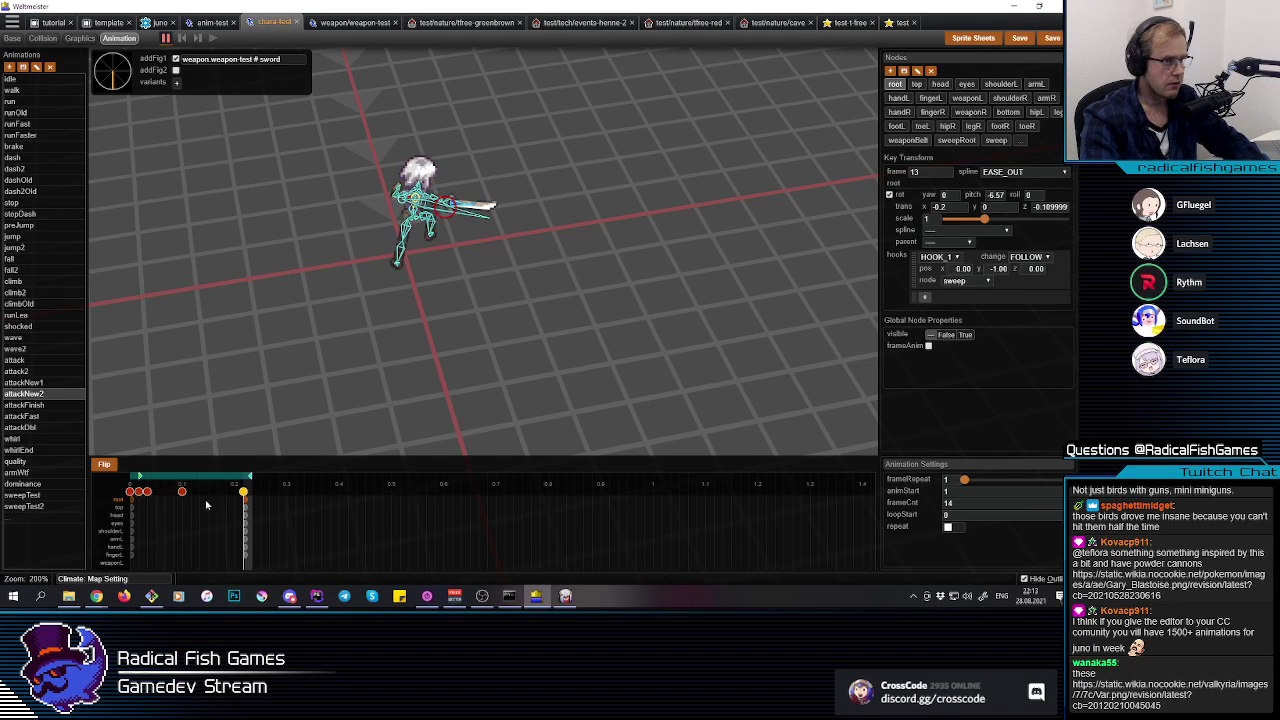
pyautogui.moveTo(621, 383); pyautogui.dragTo(364, 132)
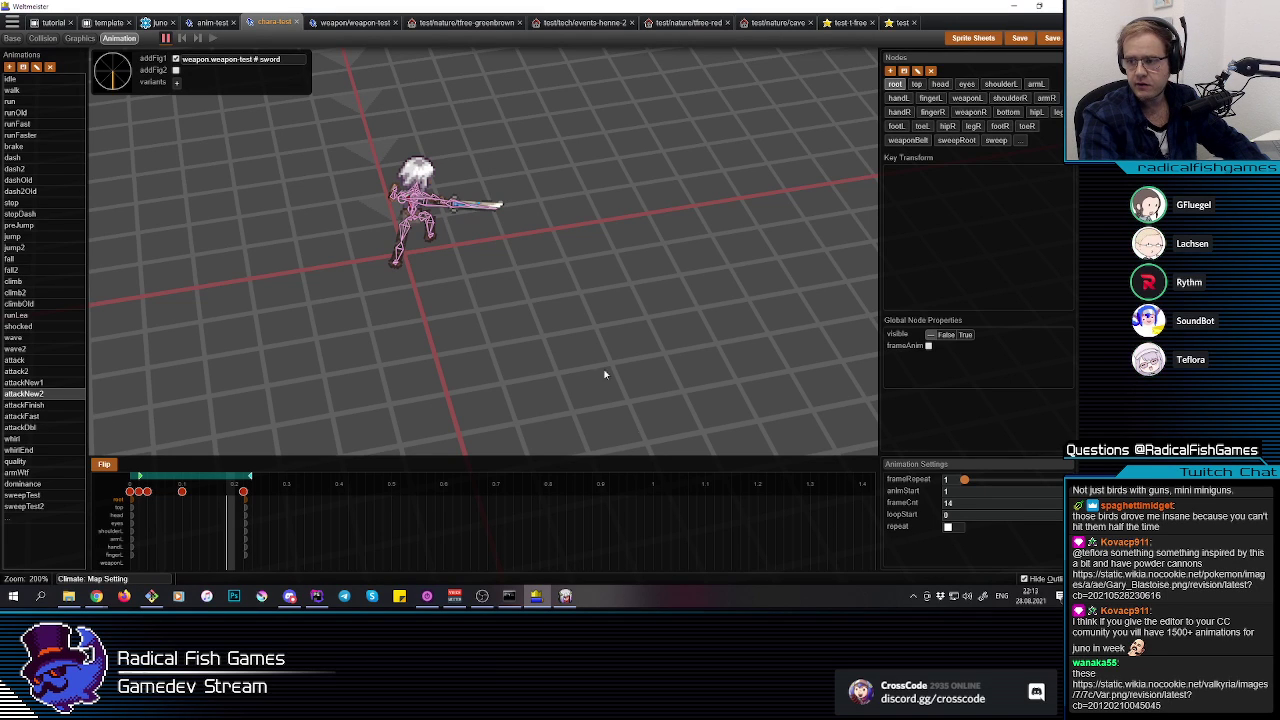
pyautogui.press('k')
pyautogui.moveTo(227, 492); pyautogui.dragTo(173, 500)
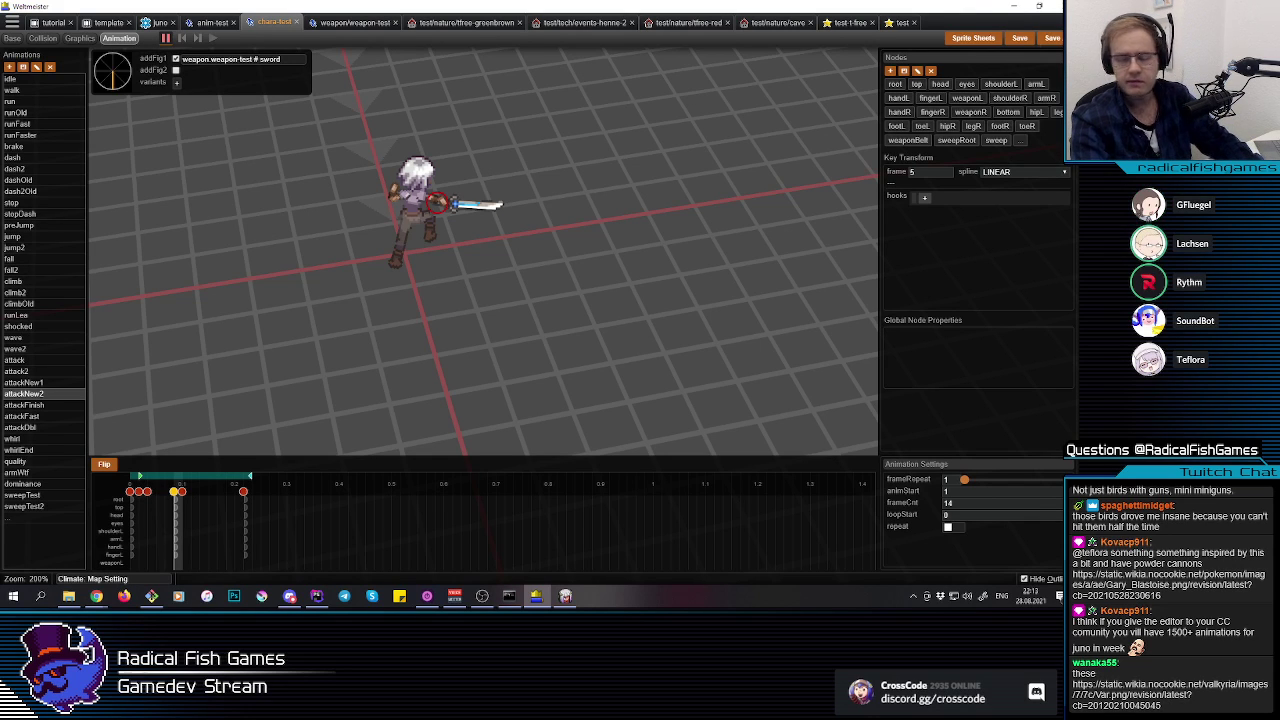
pyautogui.click(1020, 39)
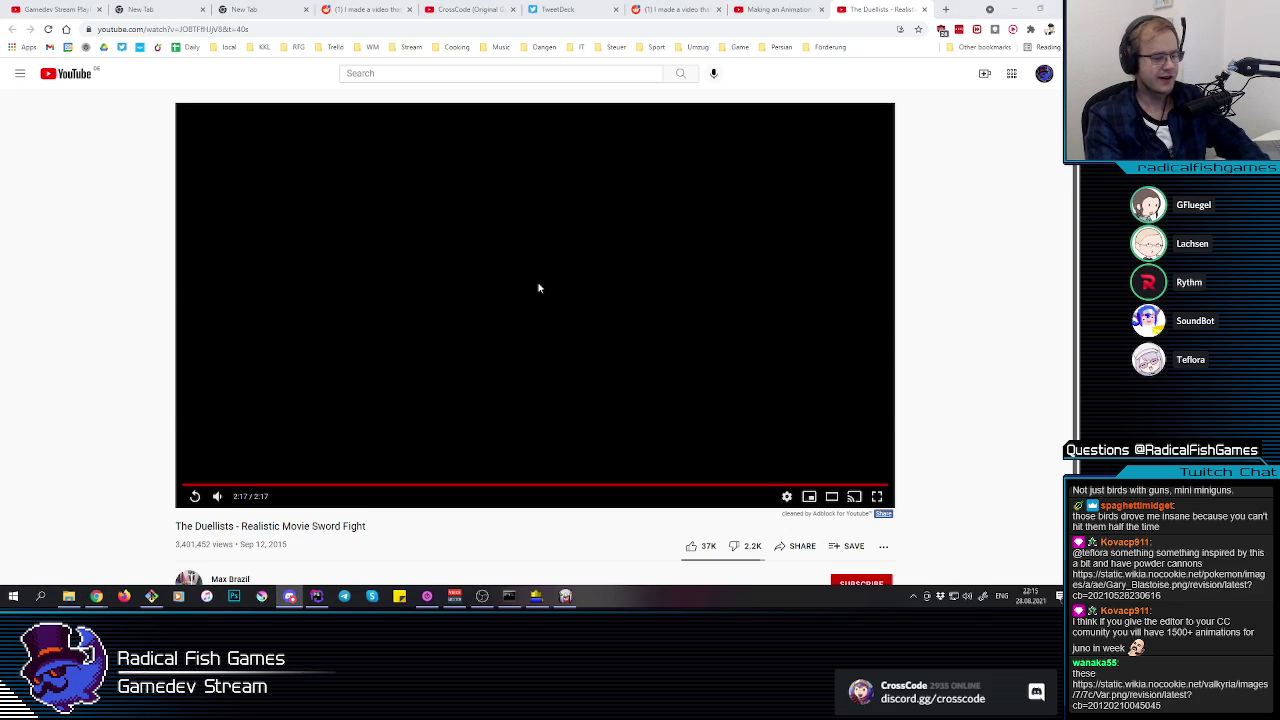
# Step: Switch to the Project Terra game and test the sword swings facing down at the wooden crates
pyautogui.hotkey('alt', 'Tab')
pyautogui.hotkey('alt', 'Tab')
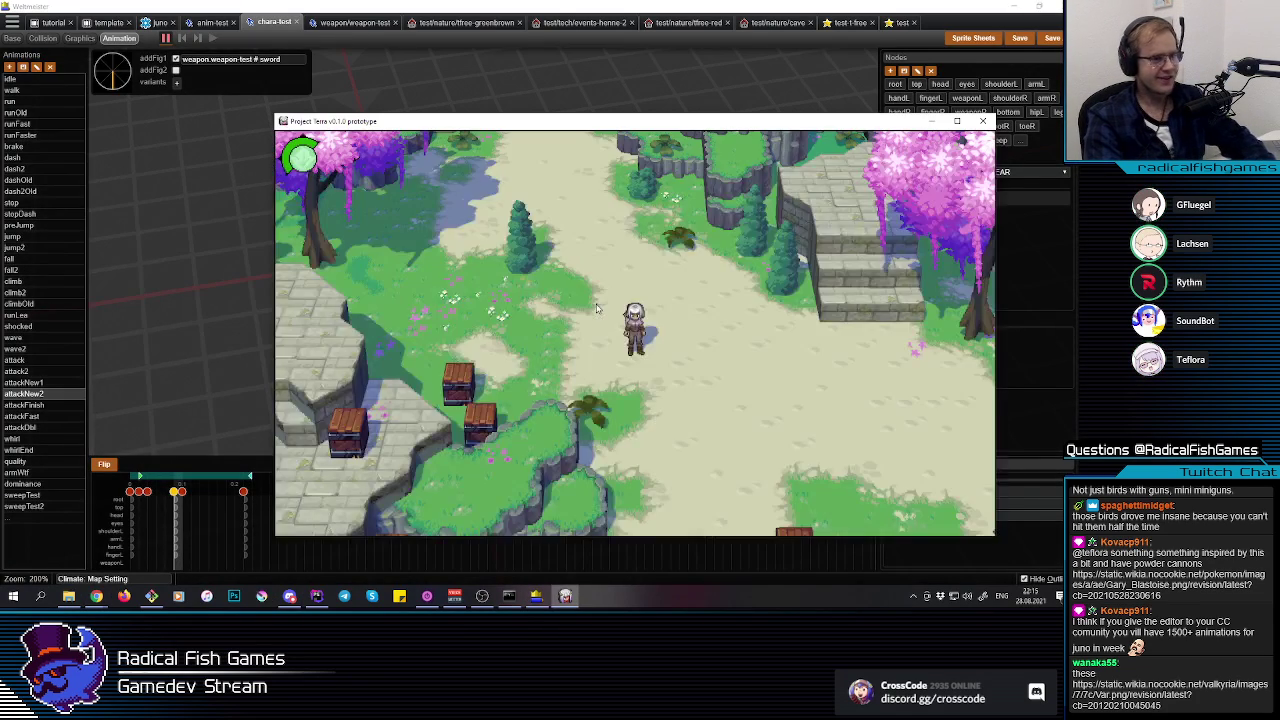
pyautogui.click(653, 330)
pyautogui.click(652, 329)
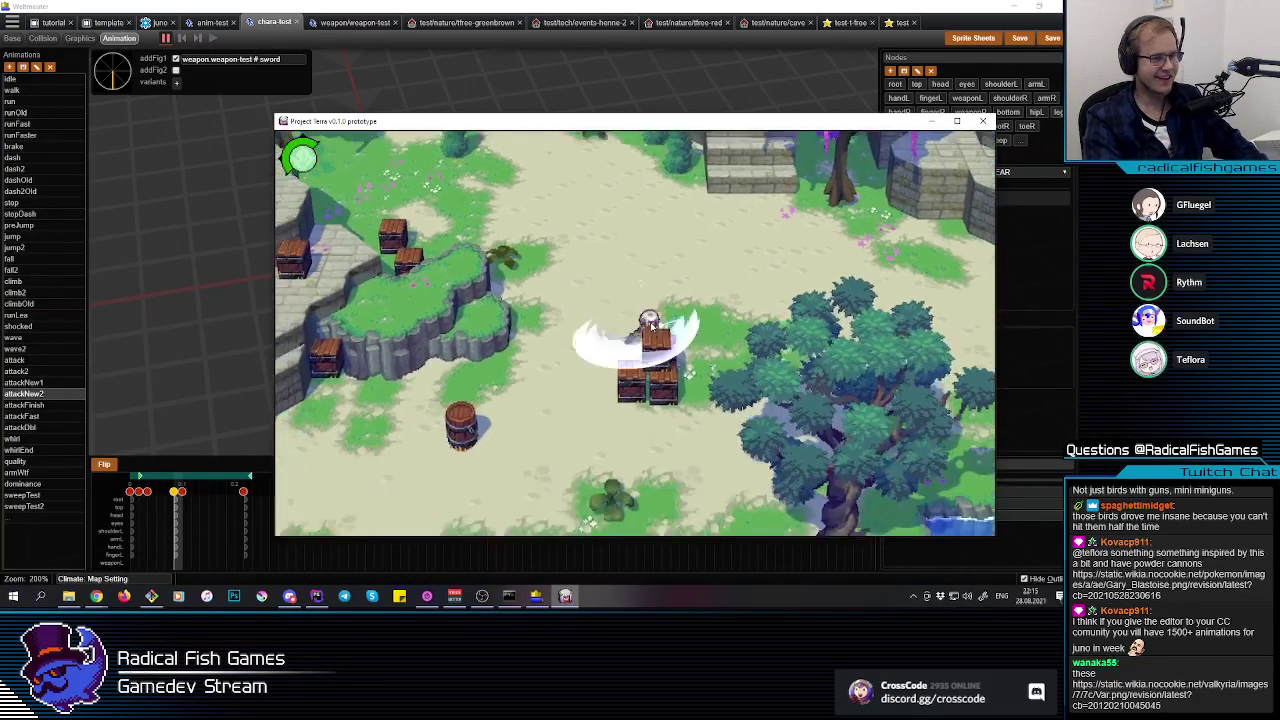
pyautogui.click(651, 327)
pyautogui.press('w')
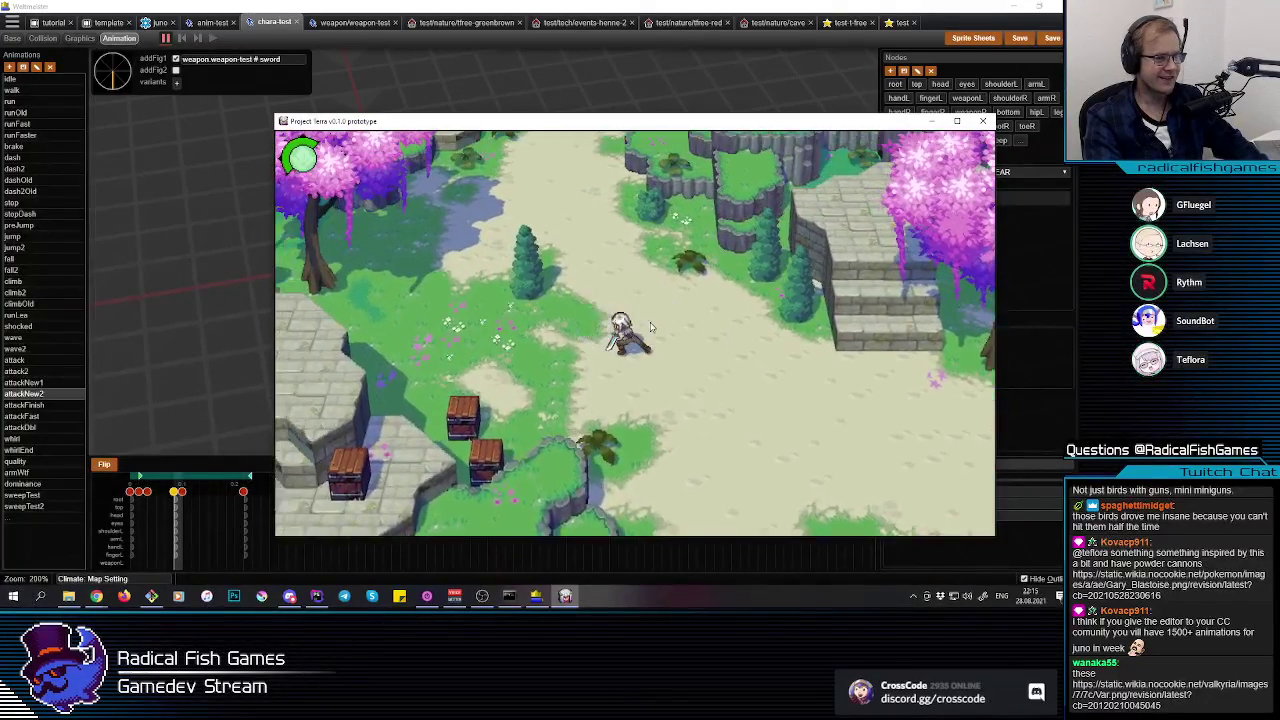
# Step: Run up the northern path and test sword swings in several directions between the pink tree and the cliffs
pyautogui.click(648, 350)
pyautogui.click(648, 352)
pyautogui.press('w')
pyautogui.press('a')
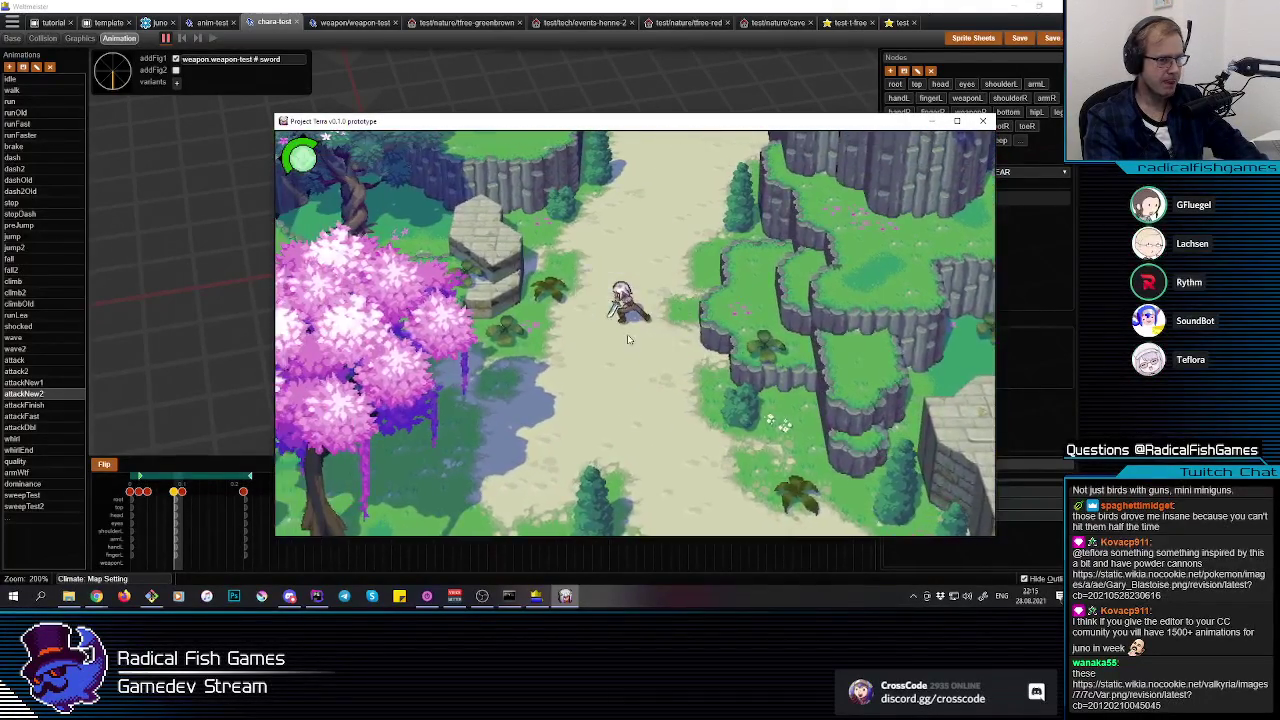
pyautogui.press('s')
pyautogui.click(648, 344)
pyautogui.click(648, 344)
pyautogui.press('d')
pyautogui.press('w')
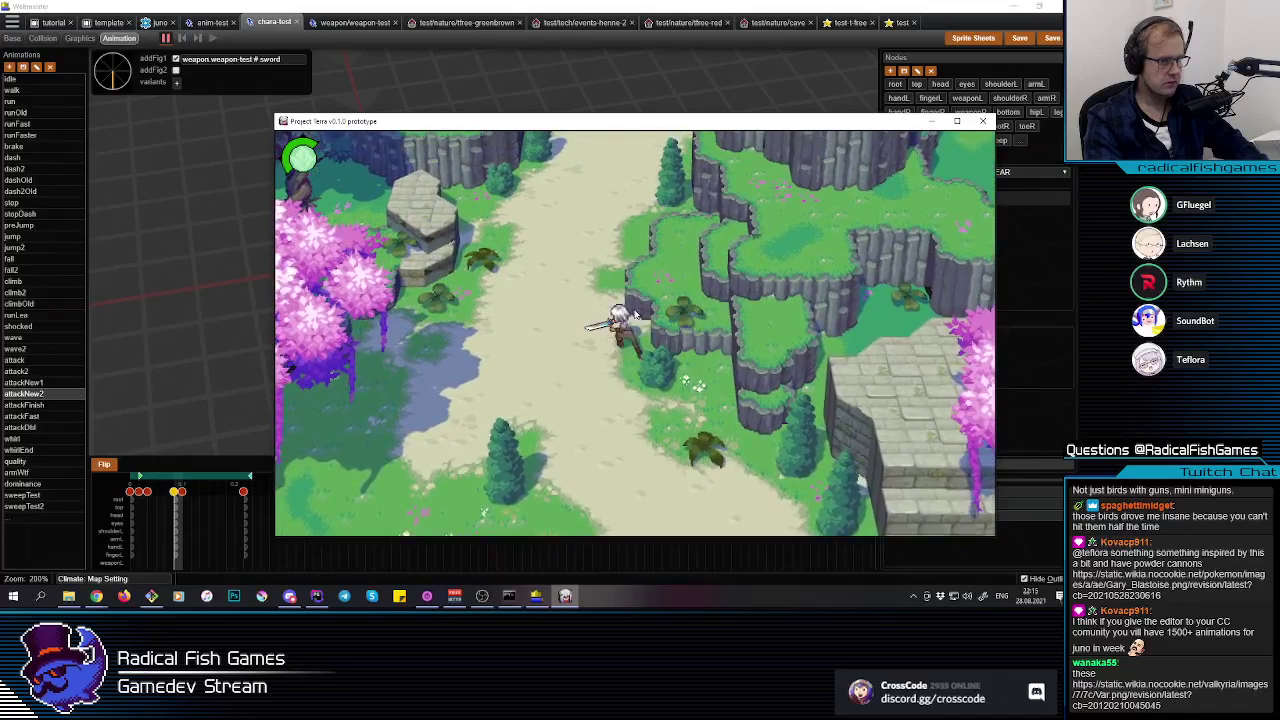
# Step: Test an upward sword combo beside the cliff bushes, followed by swings while heading back down the path
pyautogui.click(642, 300)
pyautogui.click(641, 298)
pyautogui.click(641, 298)
pyautogui.press('s')
pyautogui.click(639, 302)
pyautogui.click(638, 303)
pyautogui.press('s')
pyautogui.click(640, 306)
pyautogui.click(655, 335)
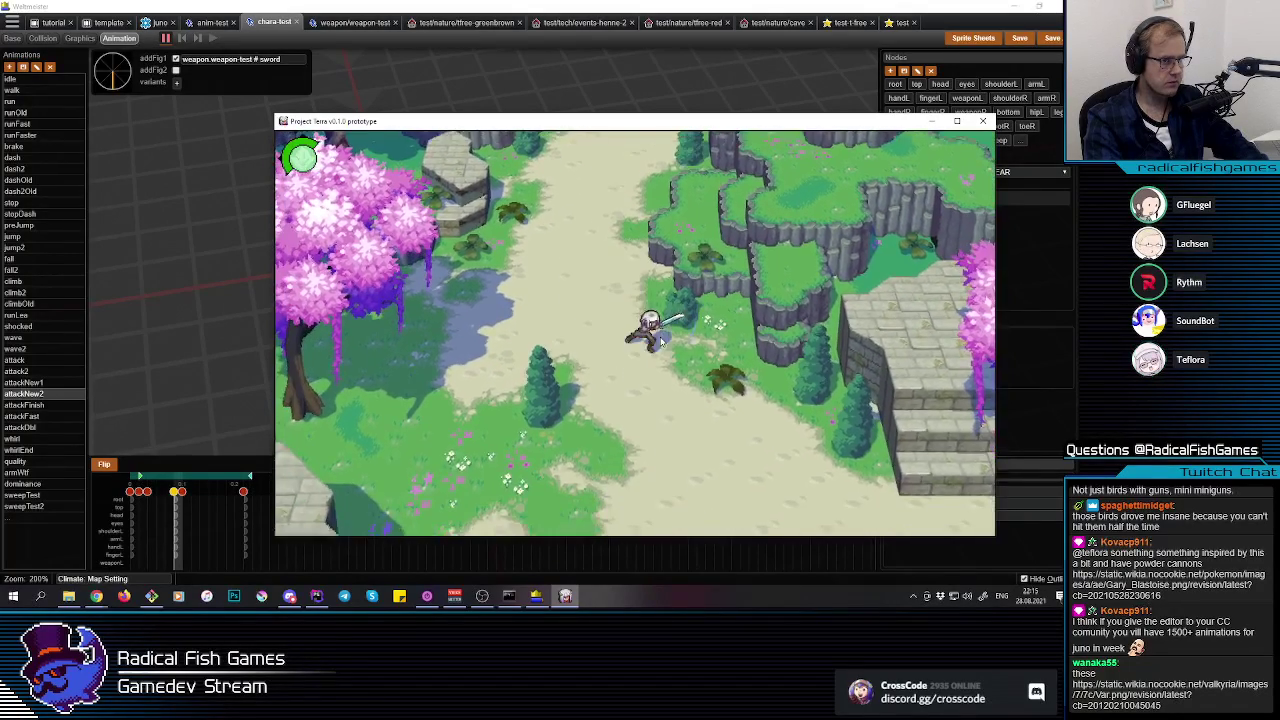
pyautogui.click(660, 341)
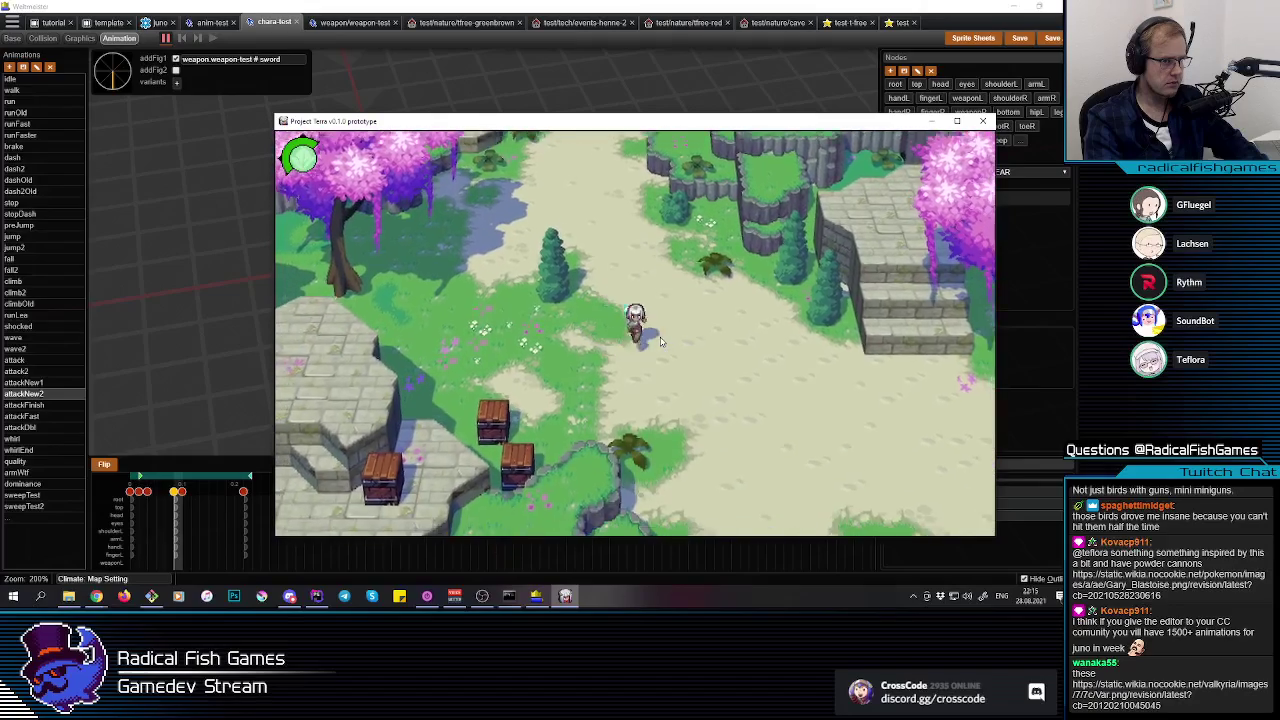
# Step: Run up the northern path again and repeat the upward combo, finishing with downward swings
pyautogui.press('w')
pyautogui.click(658, 340)
pyautogui.click(654, 339)
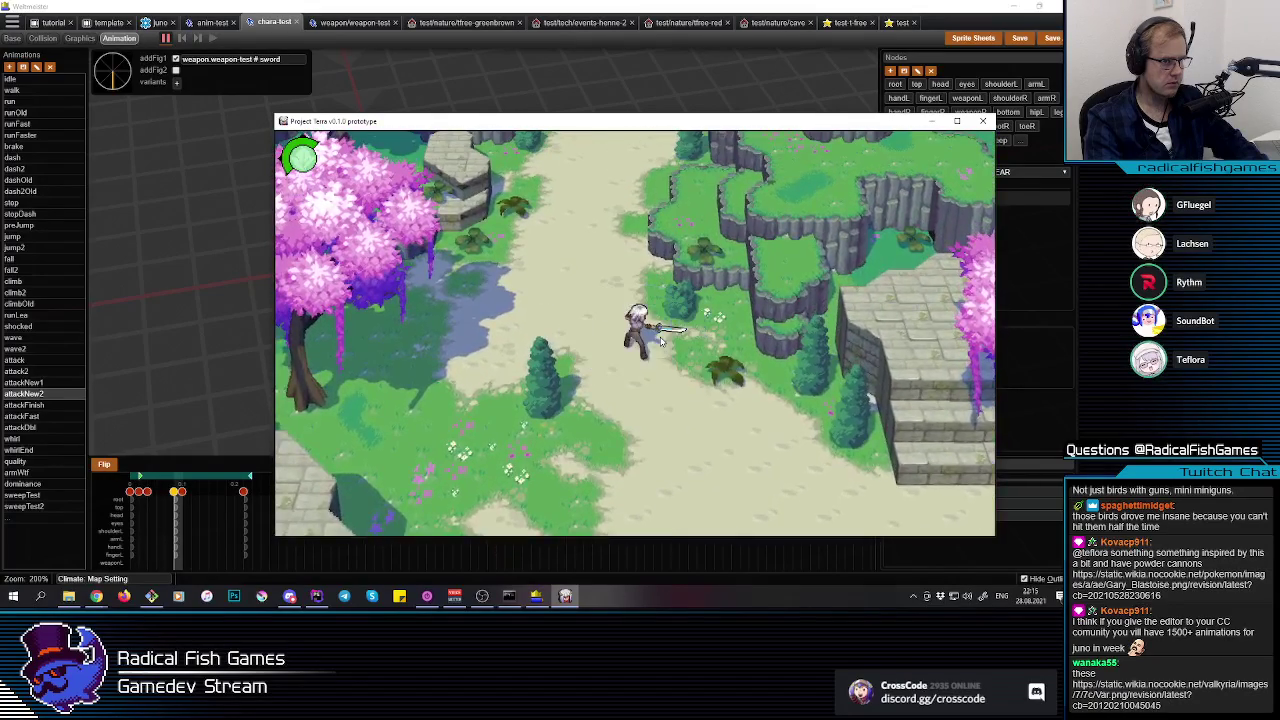
pyautogui.click(648, 337)
pyautogui.click(648, 337)
pyautogui.press('s')
pyautogui.click(650, 339)
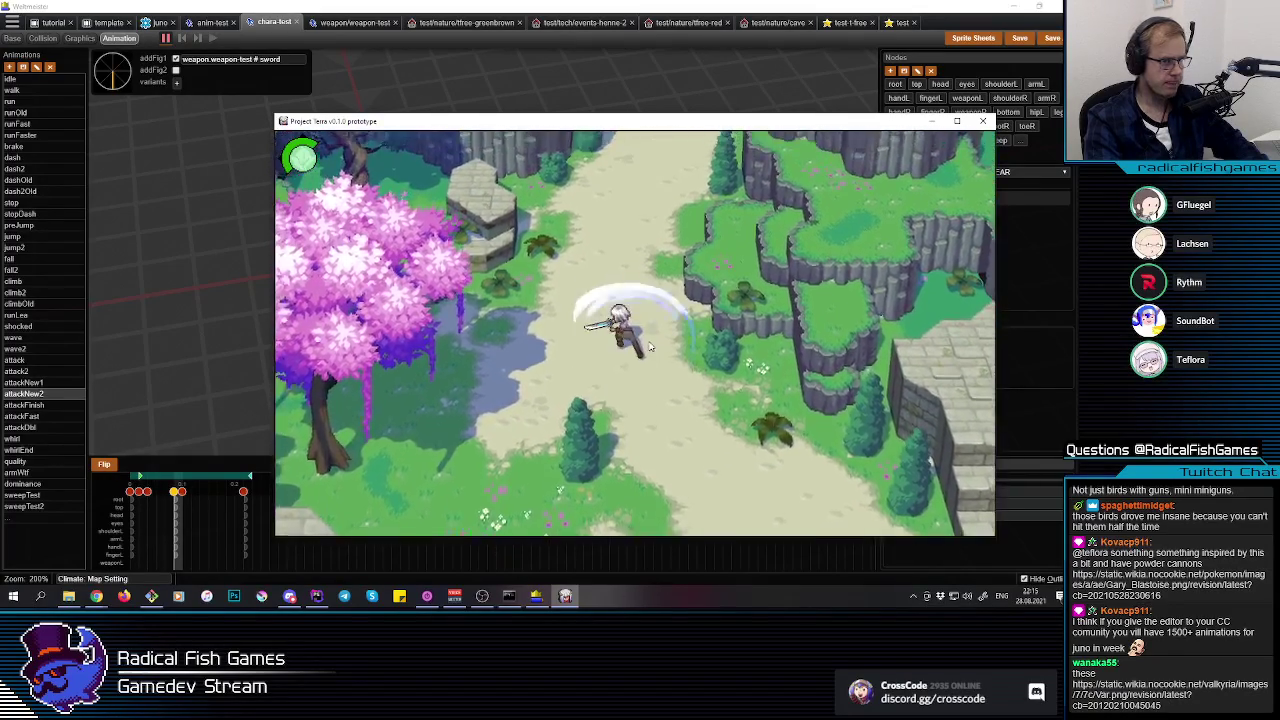
pyautogui.click(651, 340)
pyautogui.click(651, 340)
pyautogui.press('s')
pyautogui.click(651, 340)
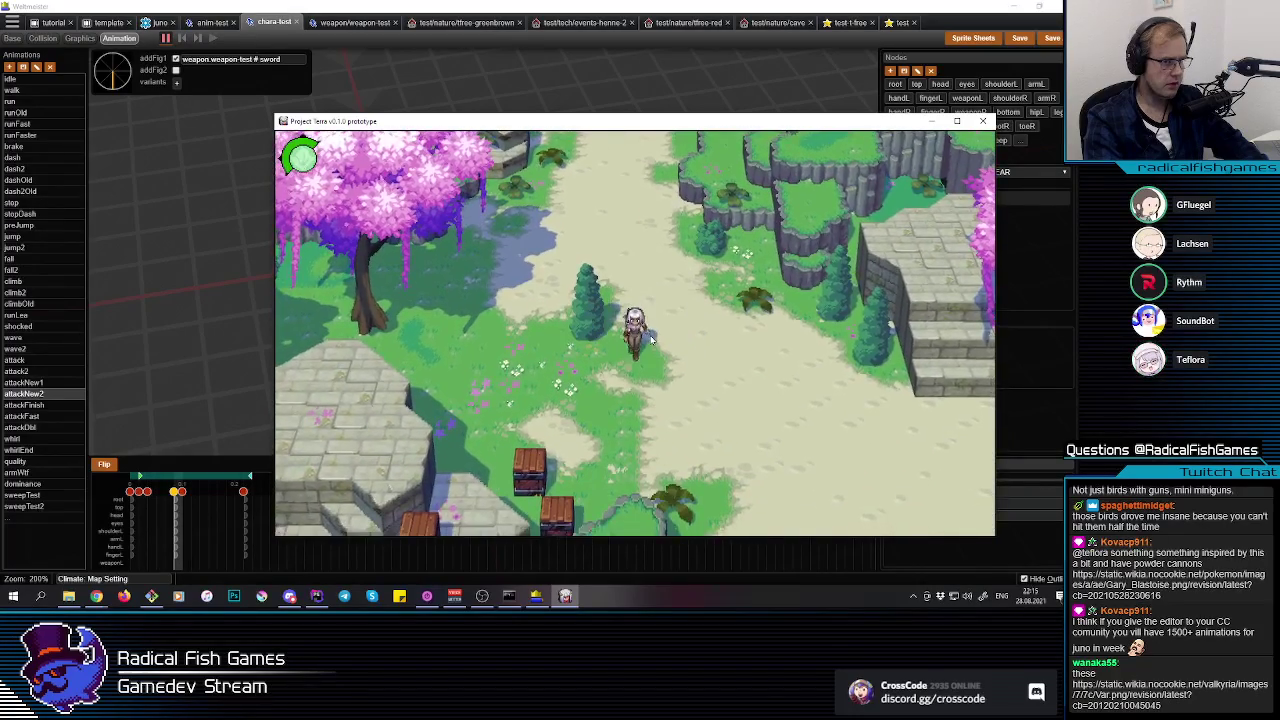
# Step: Run down past the stacked crates near the large tree, testing sword swings on the way
pyautogui.click(652, 340)
pyautogui.press('s')
pyautogui.click(654, 343)
pyautogui.press('d')
pyautogui.click(657, 347)
pyautogui.press('s')
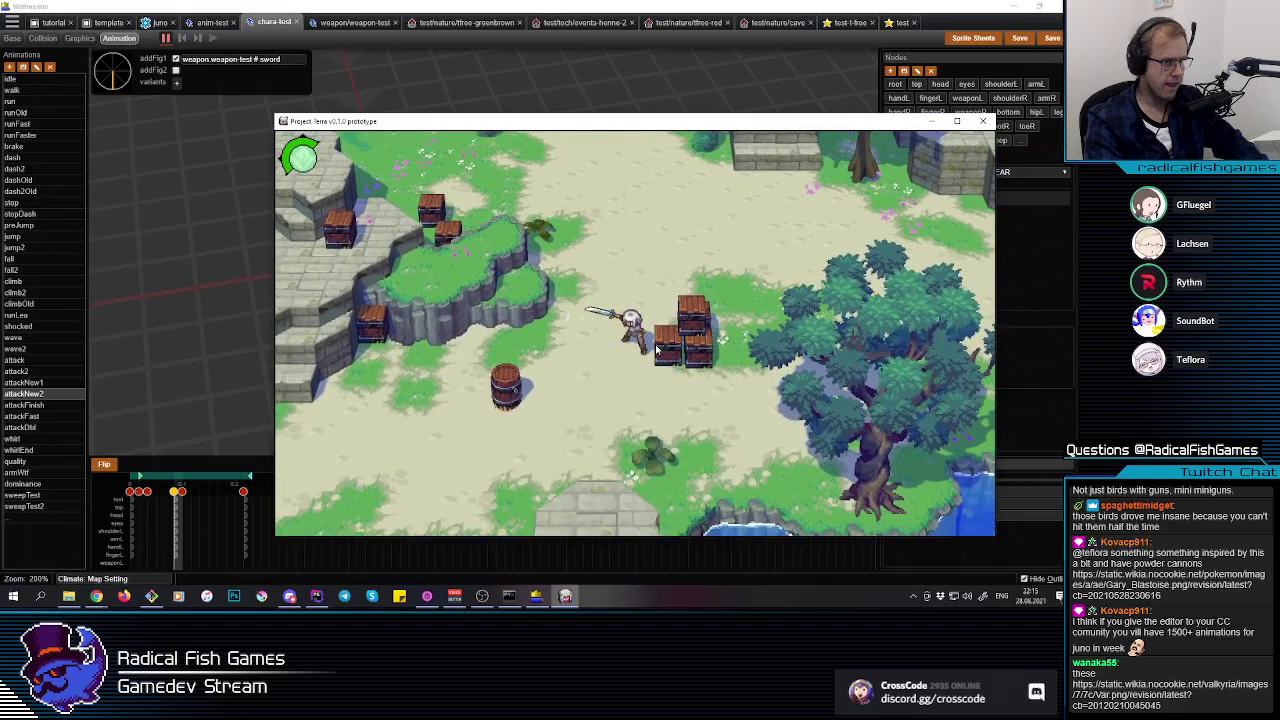
pyautogui.click(657, 348)
pyautogui.press('s')
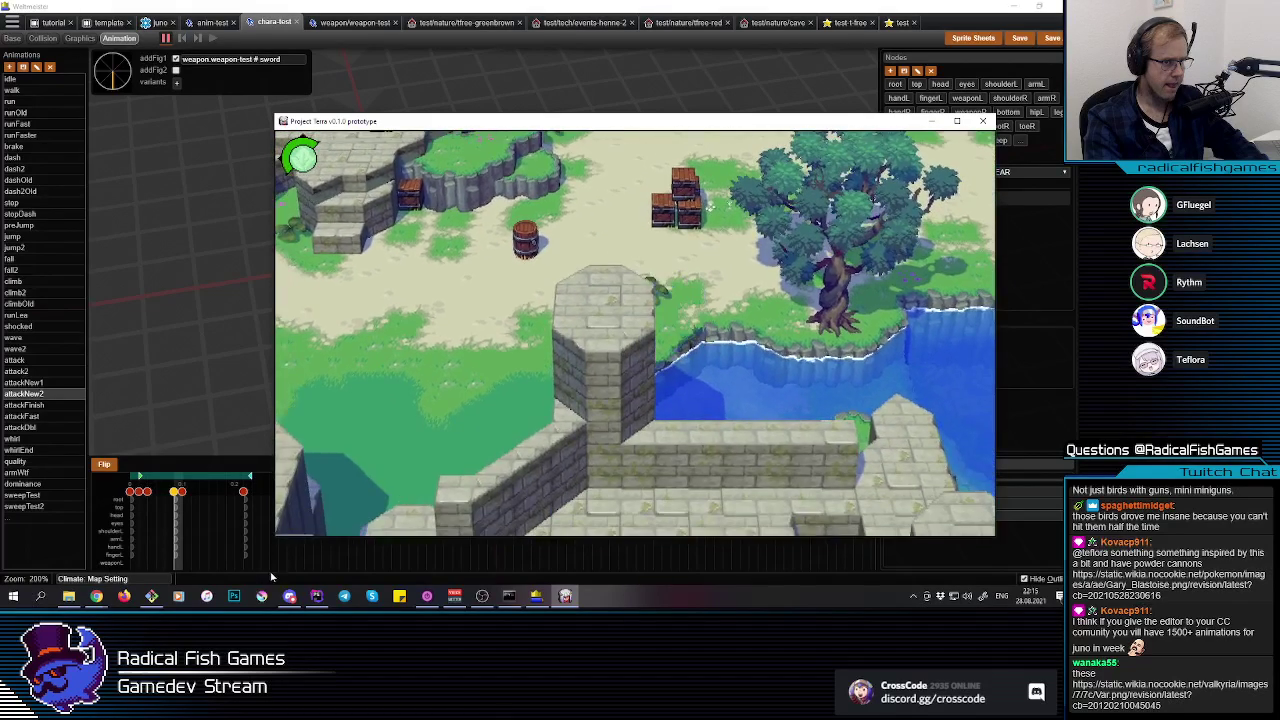
# Step: Switch to Weltmeister and rotate the left leg at frame 13 of attackNew1 to about yaw -54, pitch 107, roll -53
pyautogui.click(249, 556)
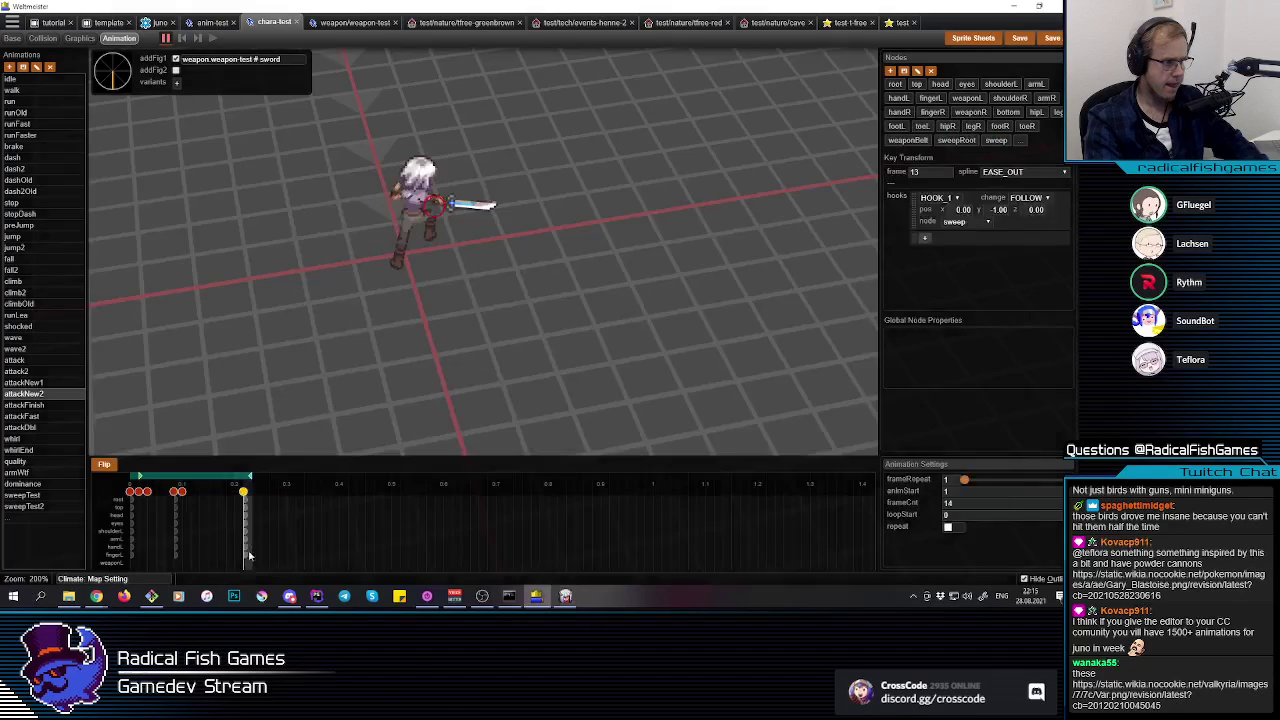
pyautogui.click(45, 383)
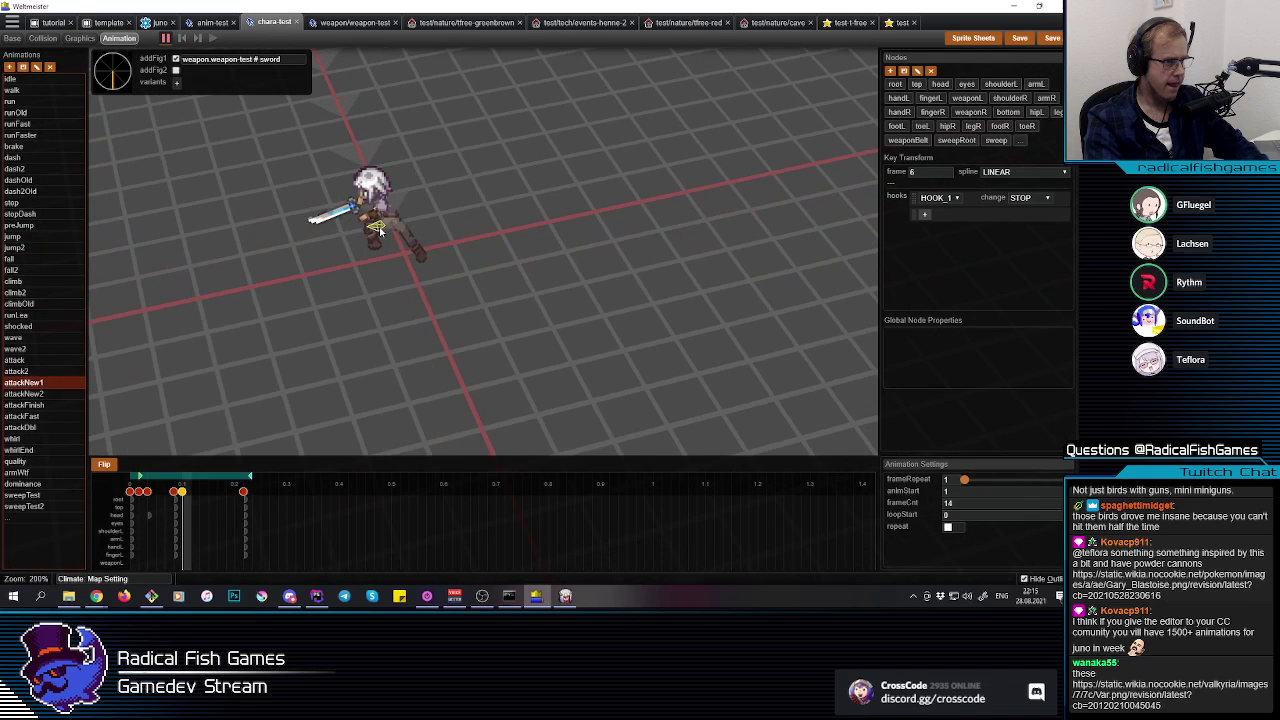
pyautogui.click(380, 229)
pyautogui.moveTo(380, 269); pyautogui.dragTo(335, 275, button='middle')
pyautogui.click(248, 530)
pyautogui.click(382, 225)
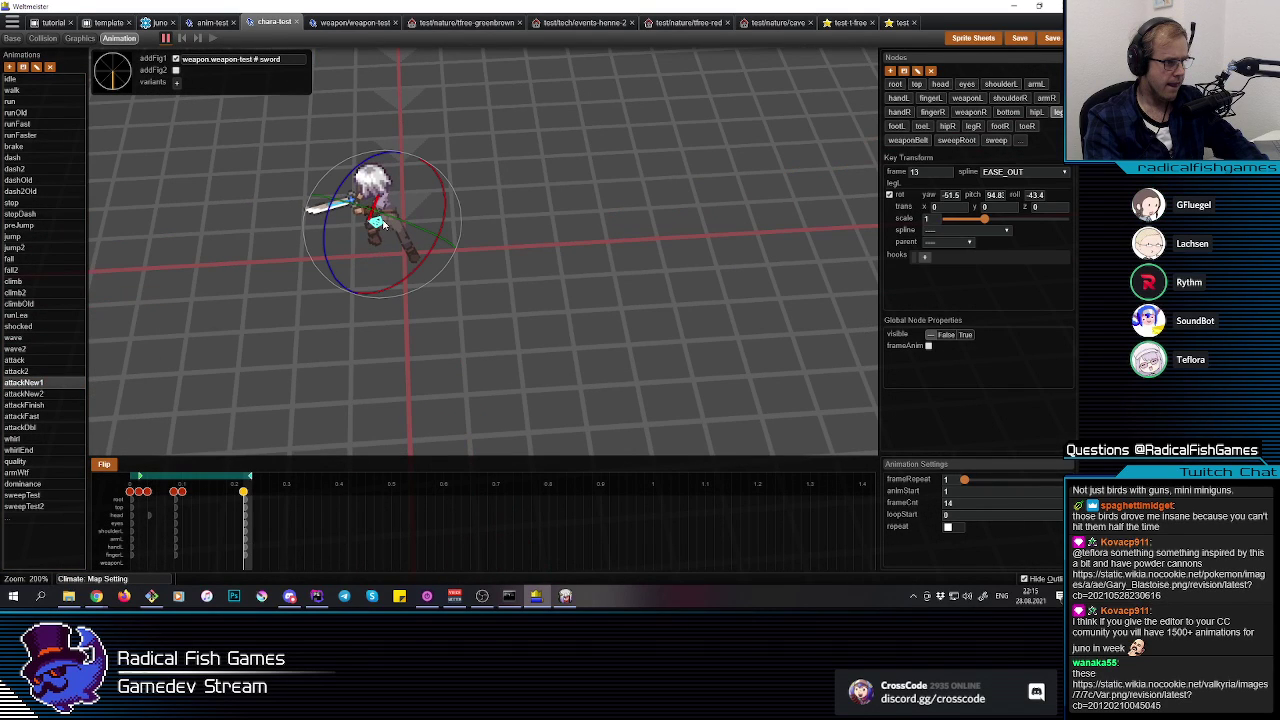
pyautogui.moveTo(415, 272); pyautogui.dragTo(401, 276)
pyautogui.moveTo(343, 211); pyautogui.dragTo(343, 211)
pyautogui.moveTo(374, 281); pyautogui.dragTo(403, 317, button='middle')
pyautogui.moveTo(403, 317); pyautogui.dragTo(483, 263)
pyautogui.click(453, 222)
pyautogui.moveTo(471, 220); pyautogui.dragTo(425, 270)
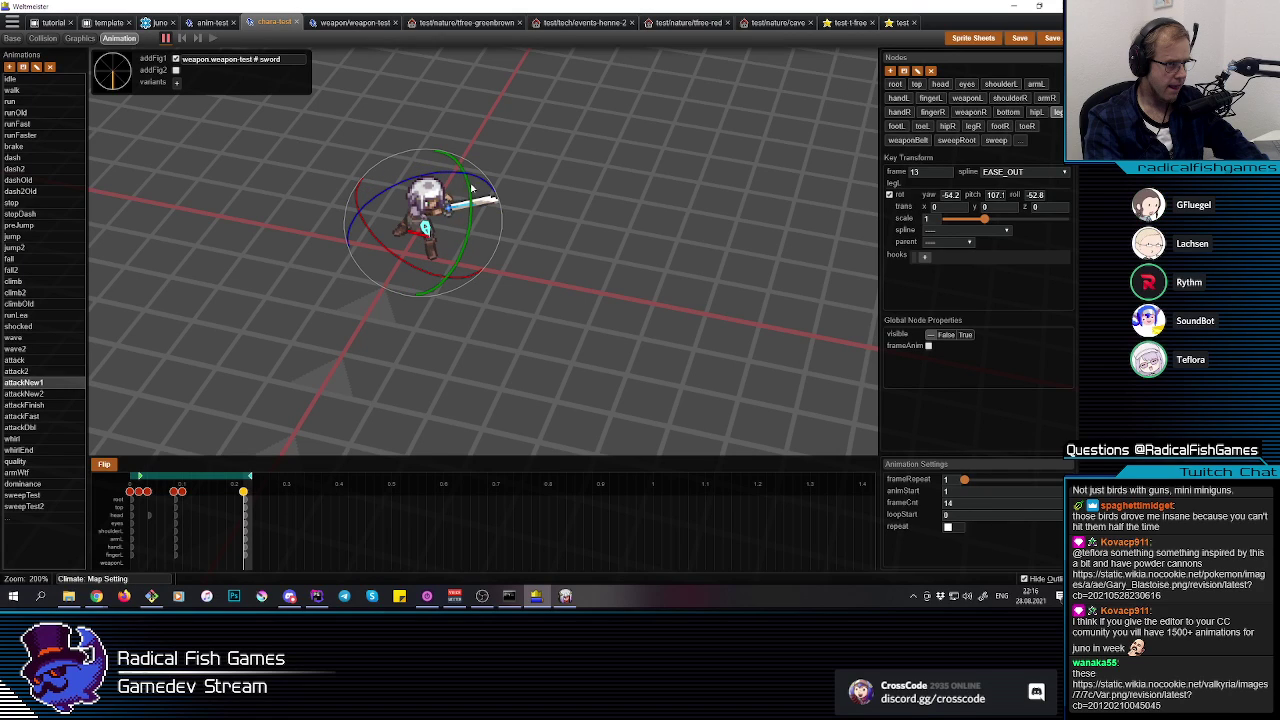
# Step: Fine-tune the left leg's rotation at frame 13 of attackNew1 and inspect the pose from behind
pyautogui.moveTo(460, 178); pyautogui.dragTo(452, 179)
pyautogui.click(548, 251)
pyautogui.moveTo(548, 251); pyautogui.dragTo(522, 279)
pyautogui.press('e')
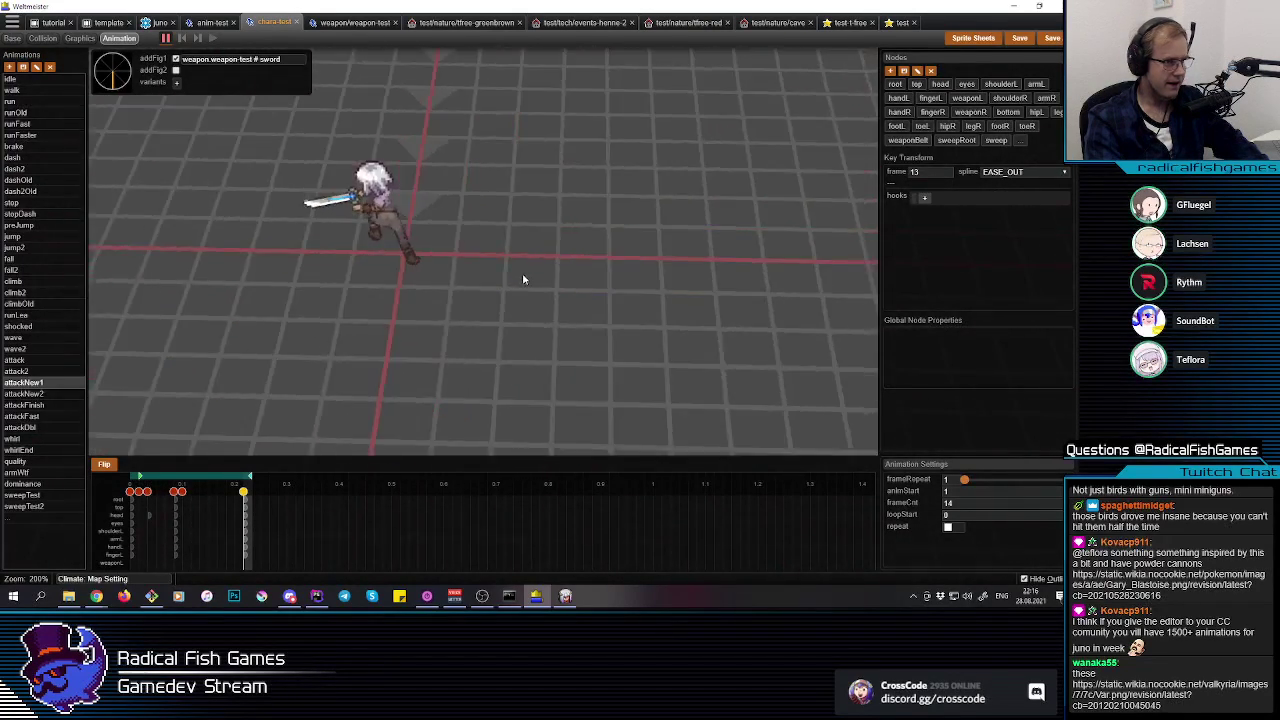
# Step: At frame 13 of attackNew1, rotate the right leg to about yaw 22, pitch -1, roll 9 and the left to yaw -40, pitch 96, roll -47
pyautogui.click(399, 232)
pyautogui.click(416, 242)
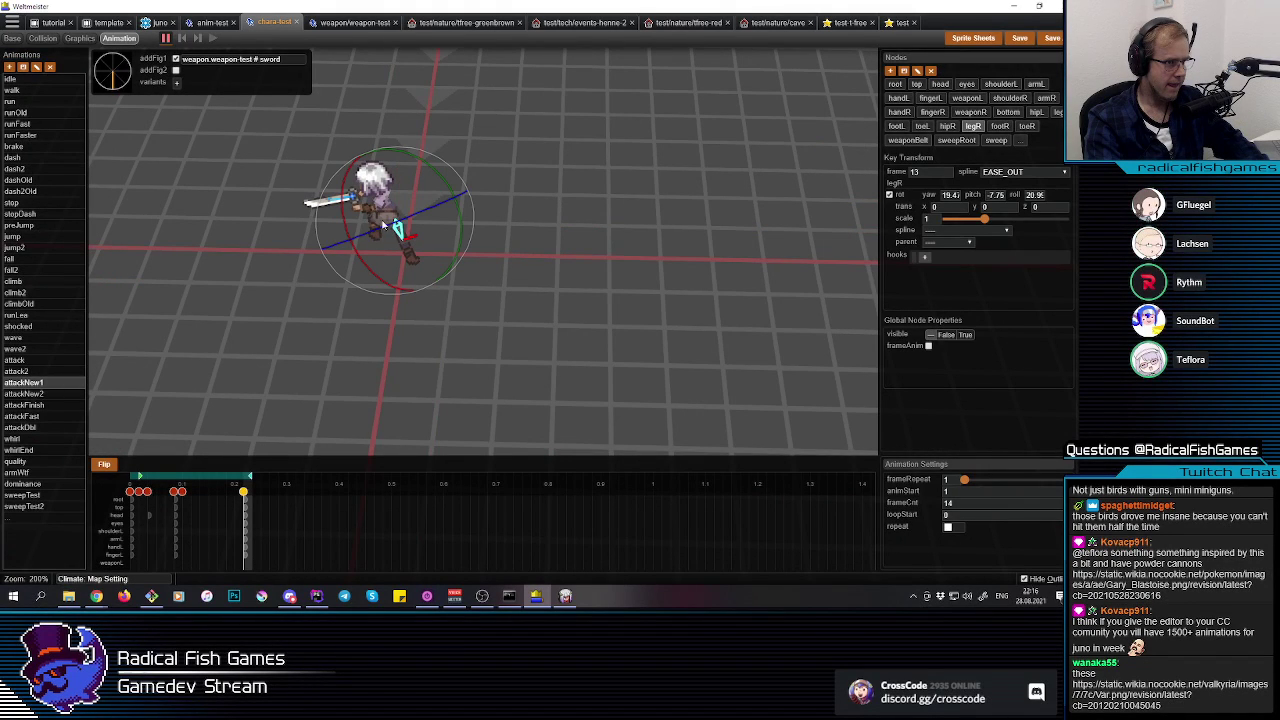
pyautogui.moveTo(445, 184); pyautogui.dragTo(455, 190)
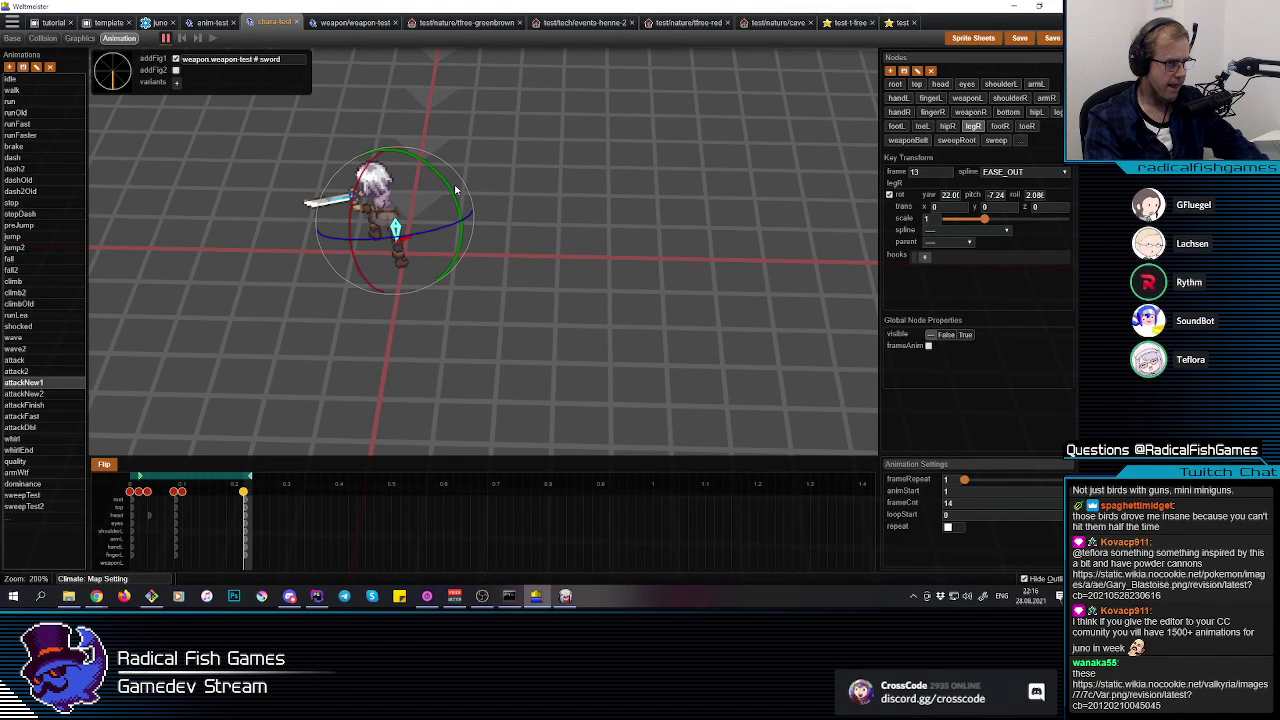
pyautogui.moveTo(347, 213); pyautogui.dragTo(352, 207)
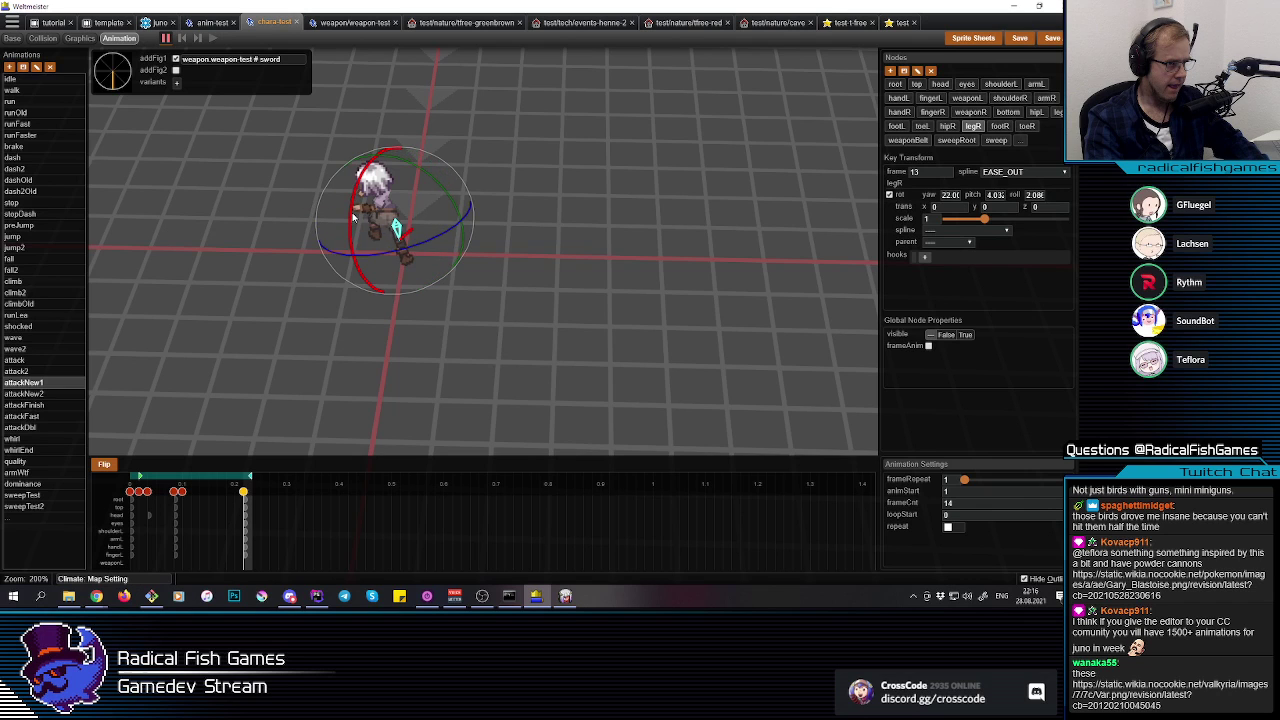
pyautogui.moveTo(353, 217); pyautogui.dragTo(442, 276, button='middle')
pyautogui.click(447, 199)
pyautogui.press('Left')
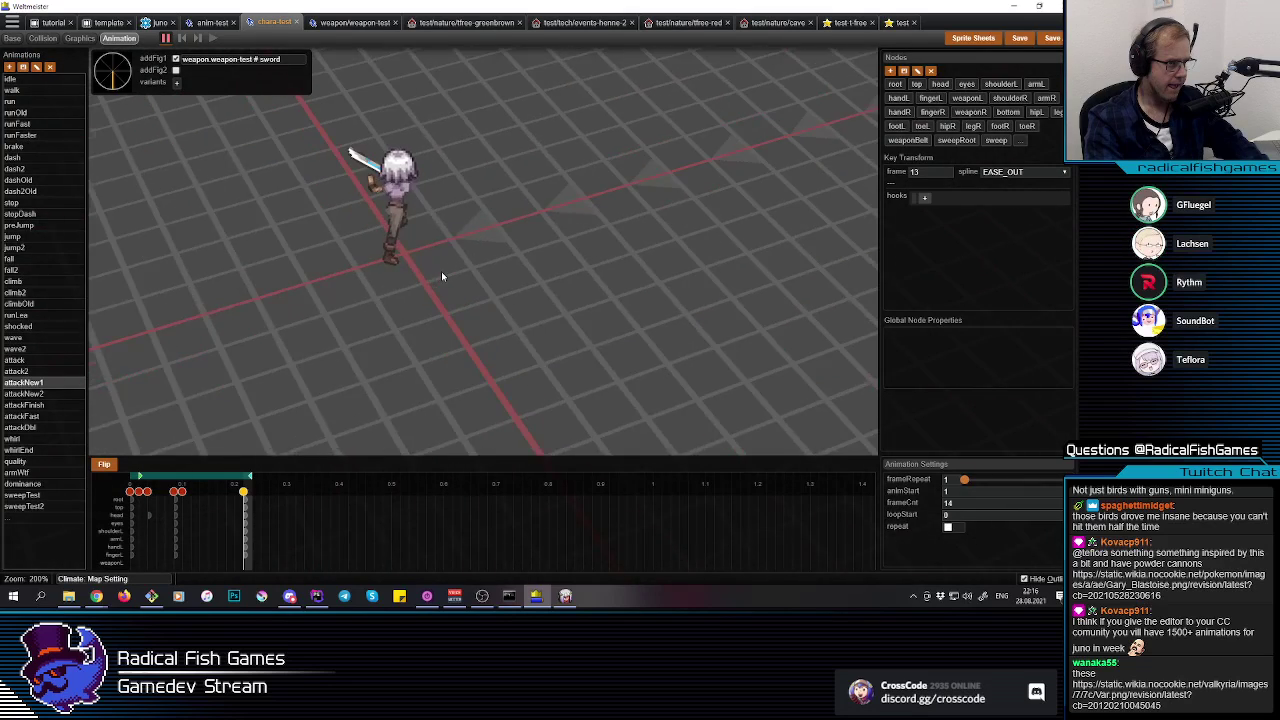
pyautogui.press('Right')
pyautogui.click(396, 227)
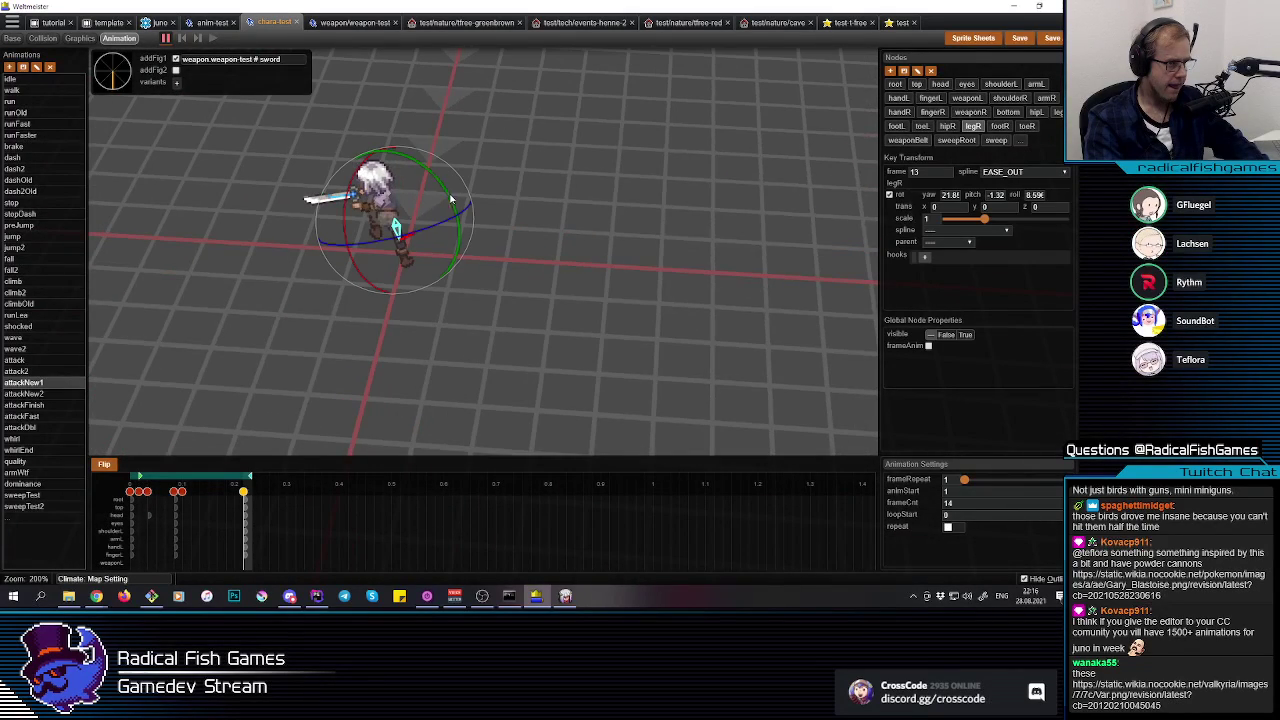
pyautogui.click(503, 309)
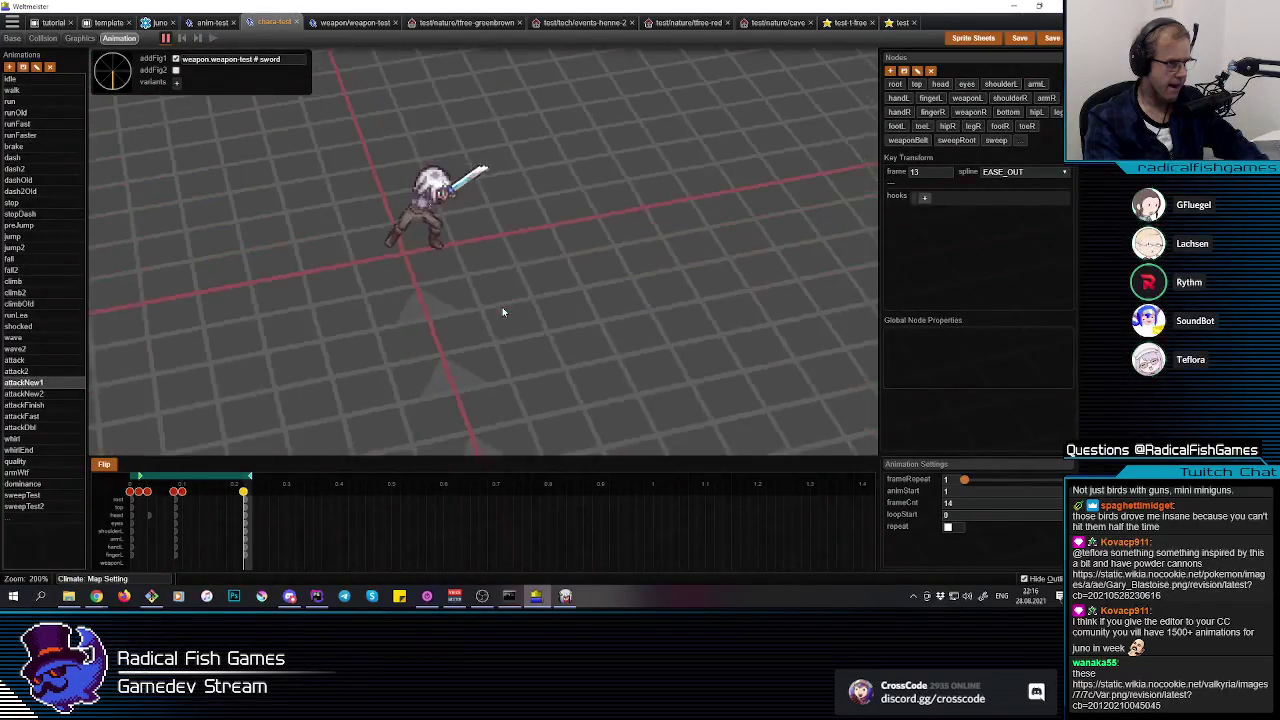
pyautogui.click(430, 224)
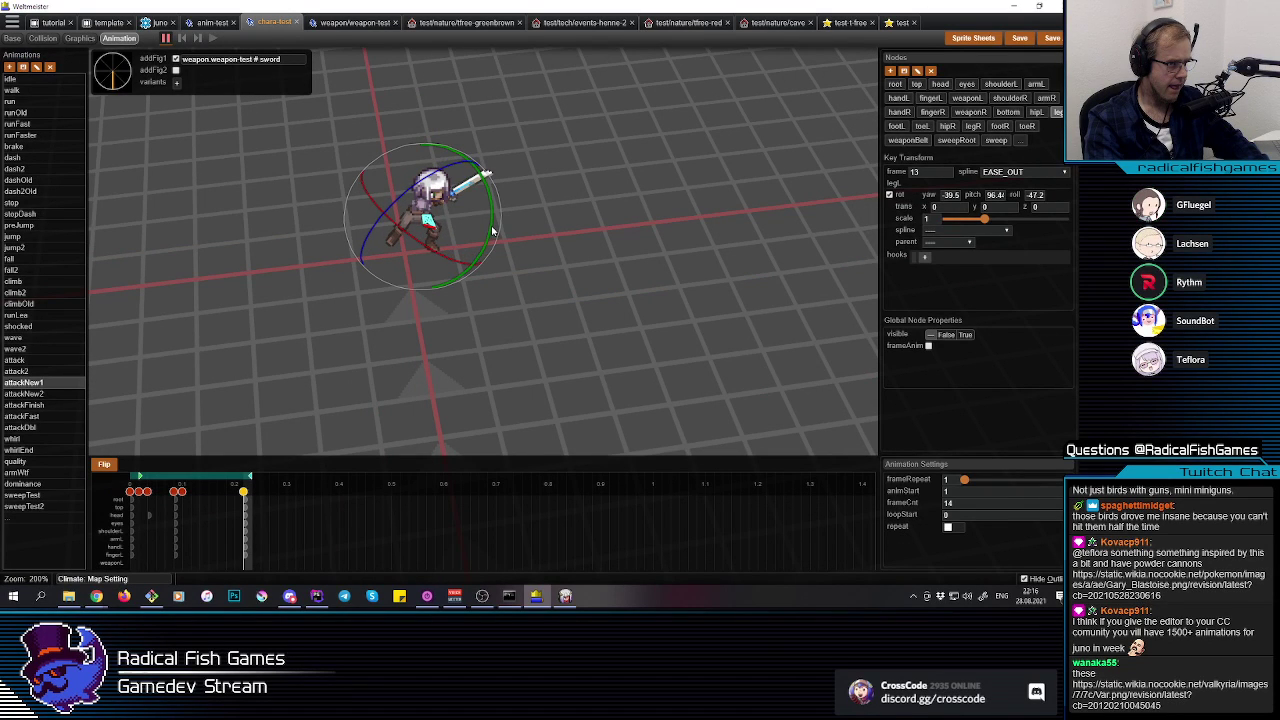
pyautogui.click(540, 263)
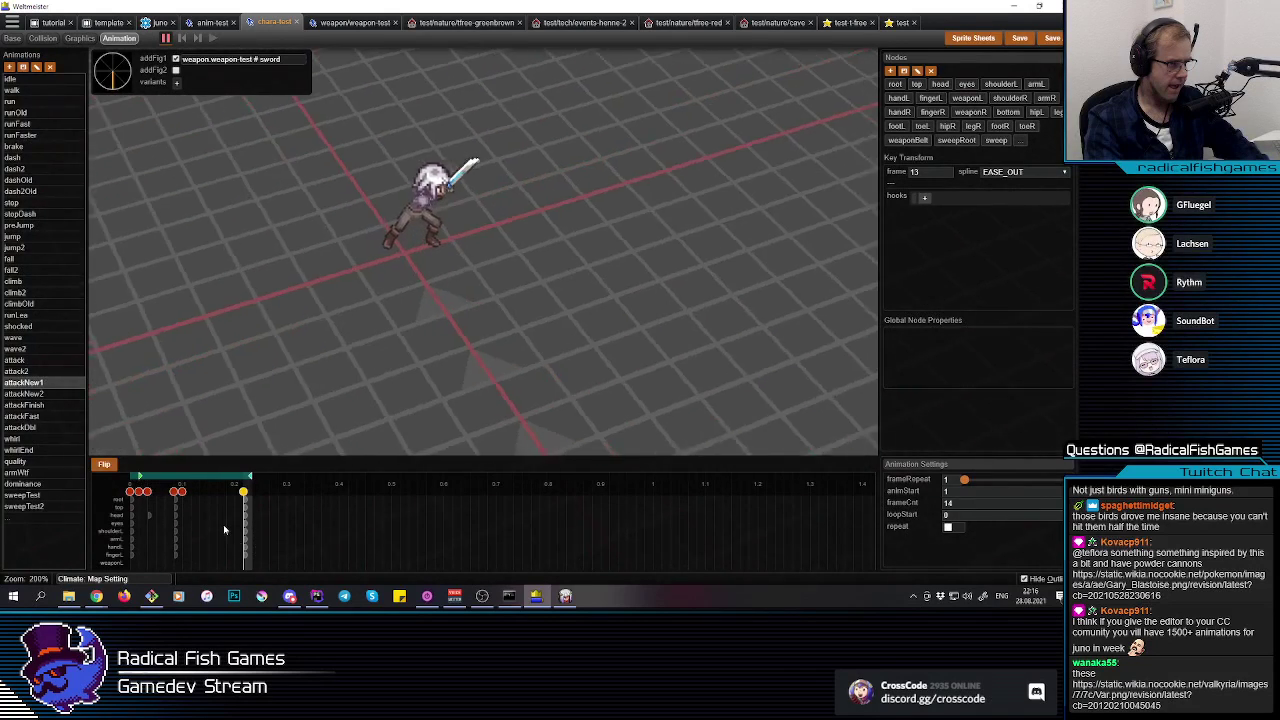
# Step: Delete the keyframe at frame 5 of attackNew1 and move the playhead to frame 11 to check the in-between pose
pyautogui.click(185, 533)
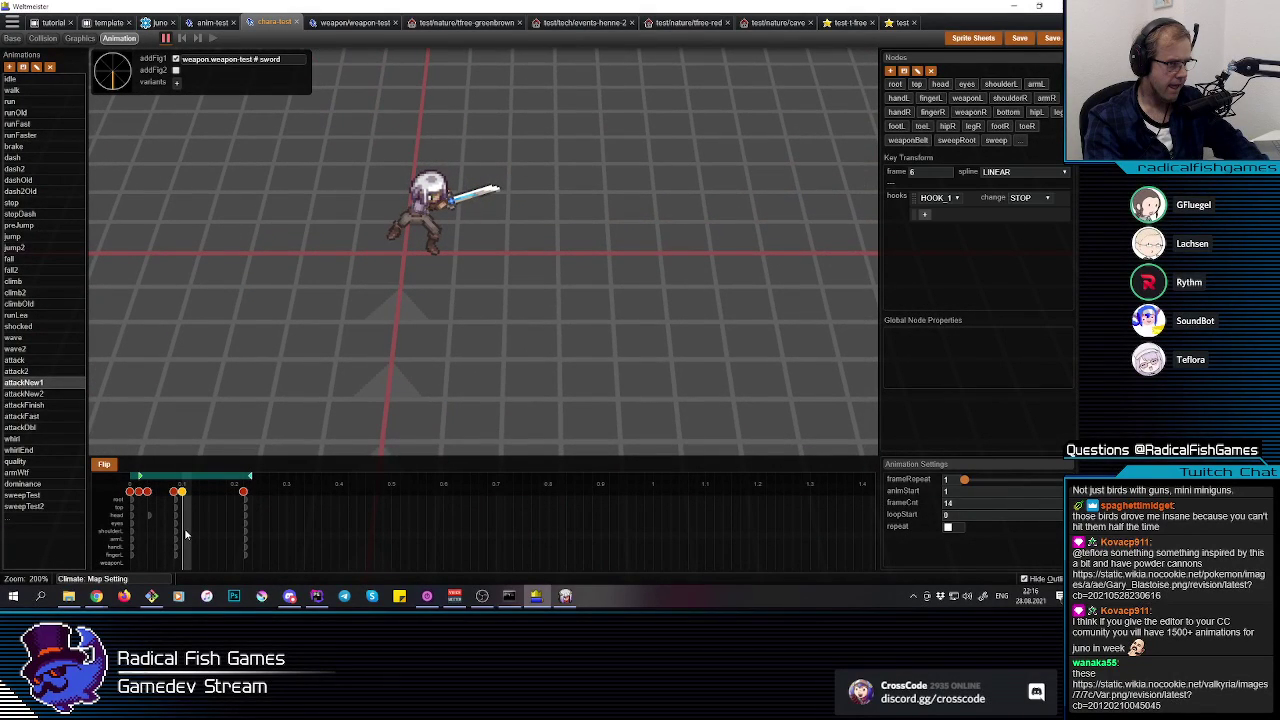
pyautogui.click(182, 535)
pyautogui.click(181, 535)
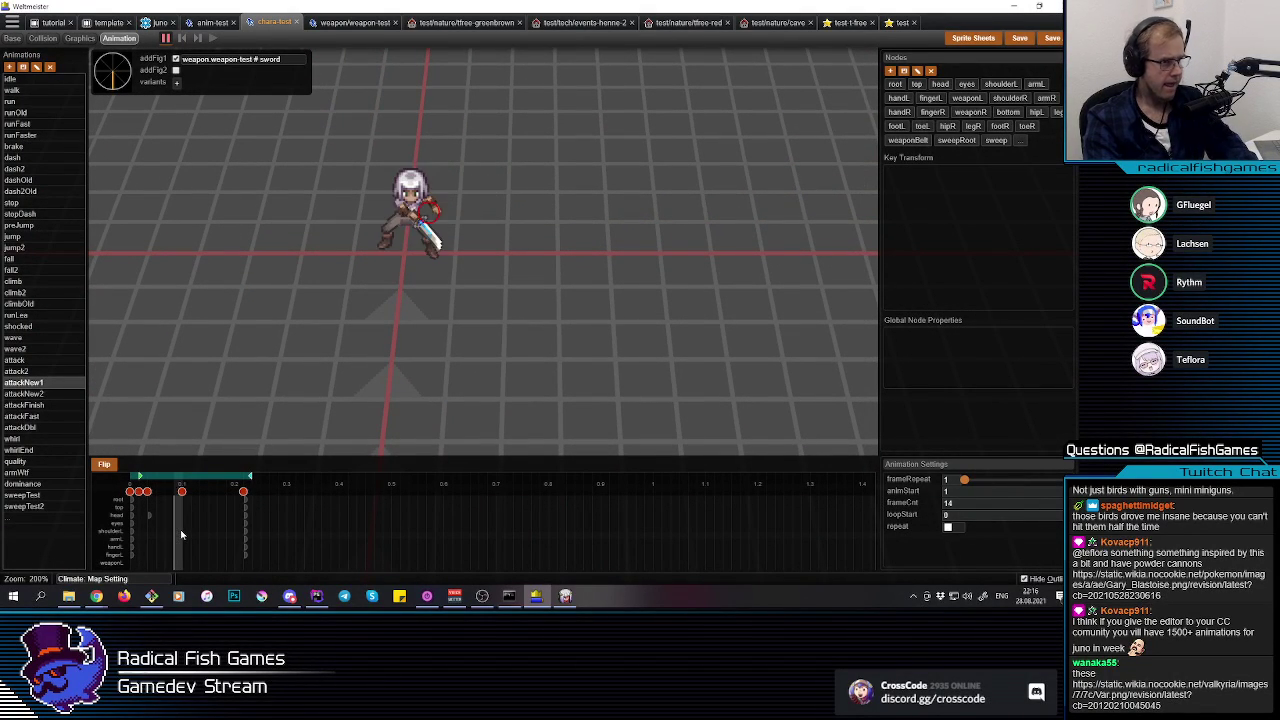
pyautogui.moveTo(205, 532); pyautogui.dragTo(233, 529)
pyautogui.moveTo(605, 352); pyautogui.dragTo(345, 86)
pyautogui.click(527, 255)
pyautogui.moveTo(527, 255); pyautogui.dragTo(506, 246, button='middle')
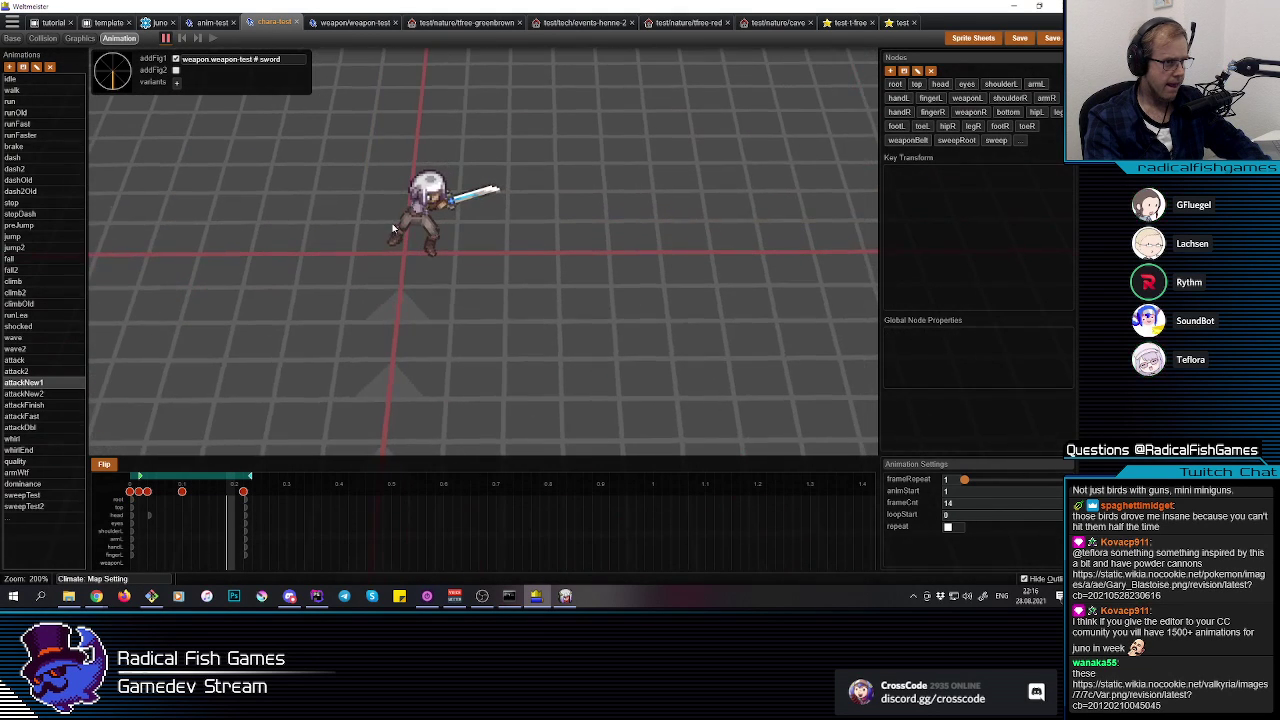
# Step: Rotate the left leg at frame 13 of attackNew1 to about yaw -42, pitch 107, roll -47
pyautogui.click(253, 531)
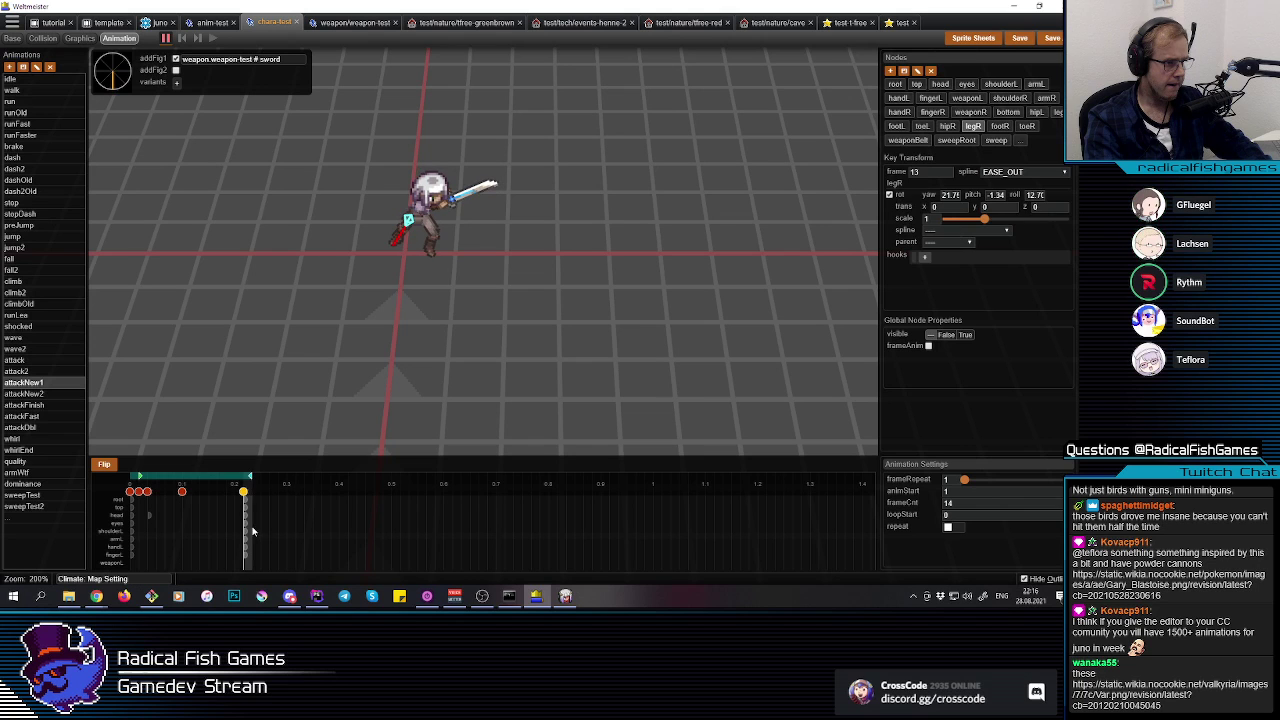
pyautogui.click(492, 247)
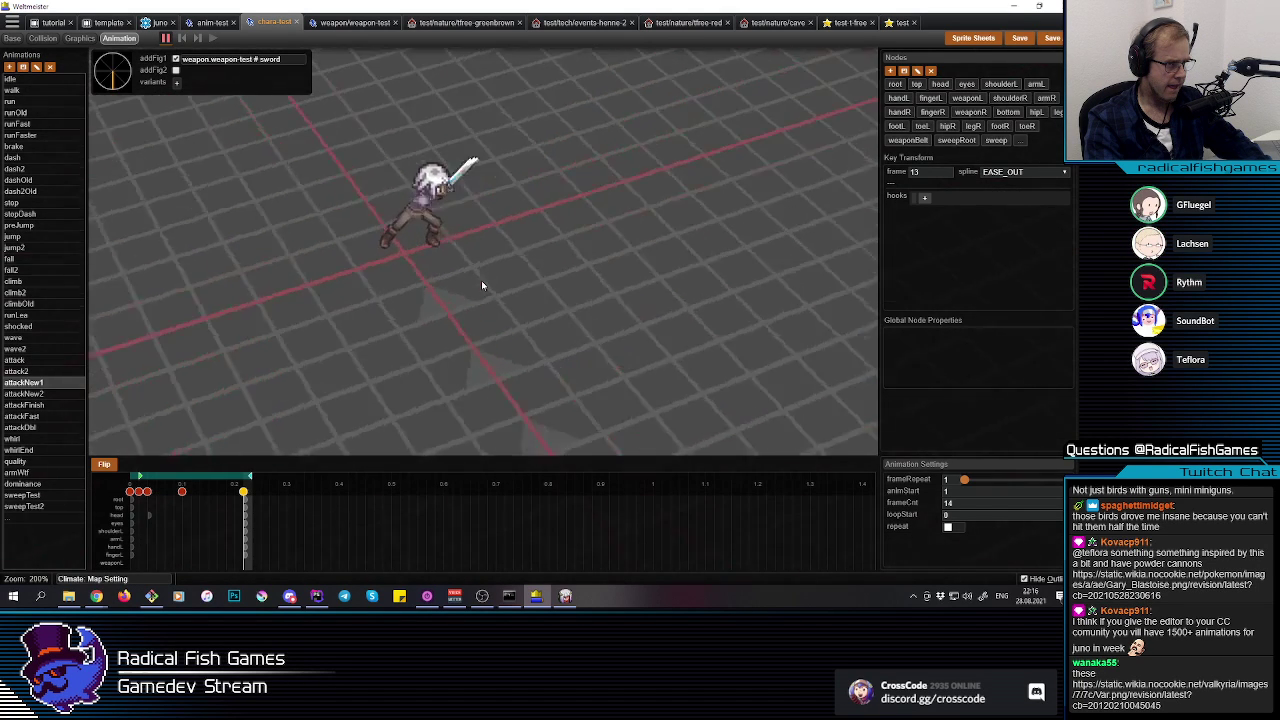
pyautogui.click(428, 231)
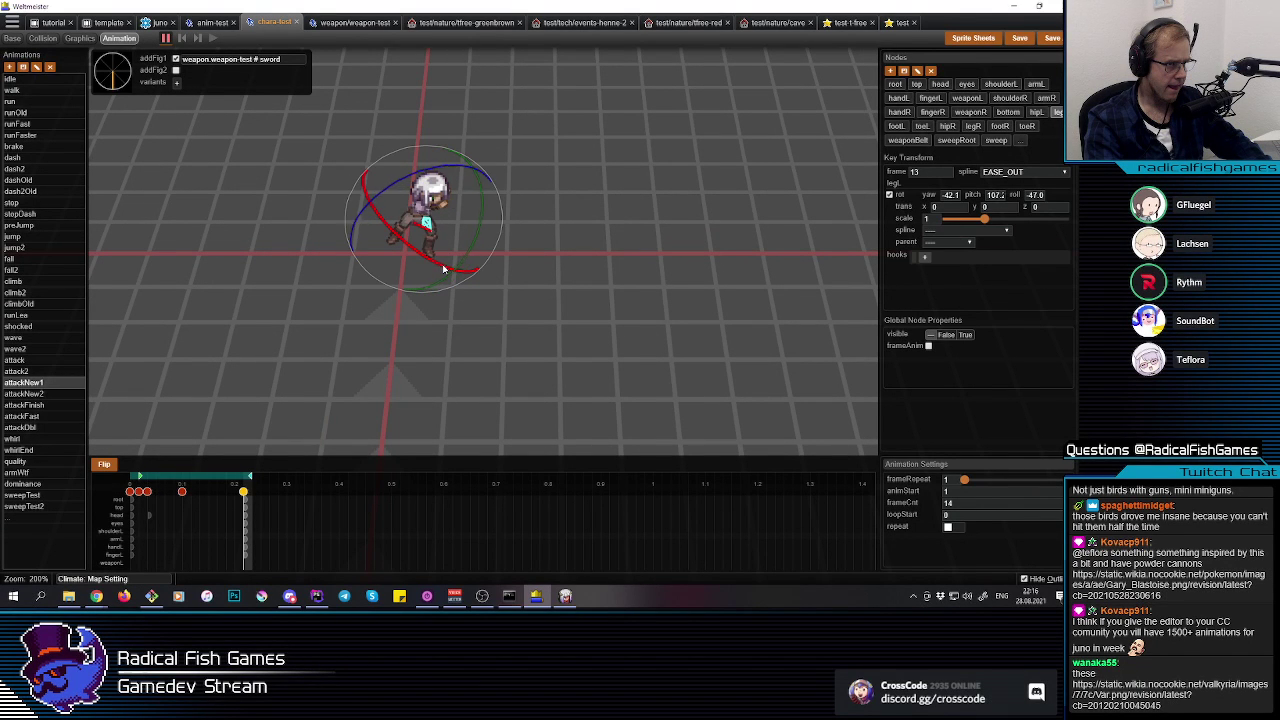
pyautogui.click(543, 309)
# Step: Rotate the right leg at frame 13 to about yaw 22, pitch -5, roll 13, and inspect the right toe and overall pose
pyautogui.press('a')
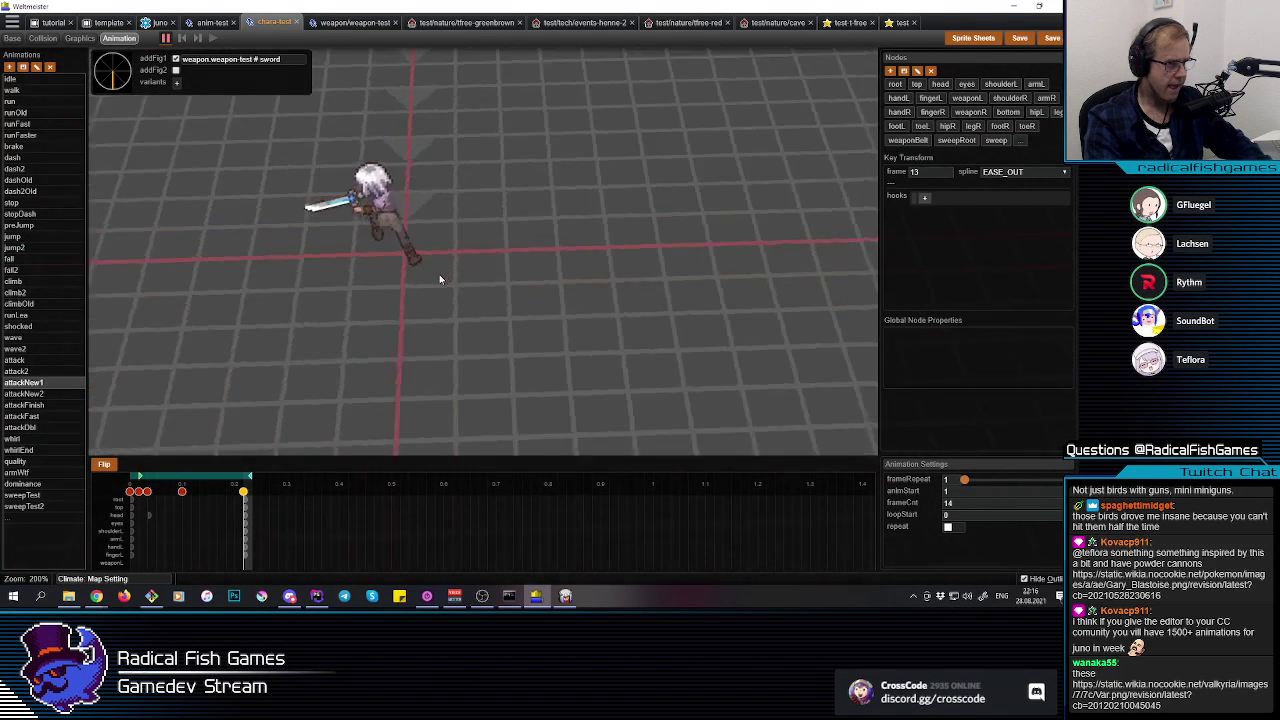
pyautogui.moveTo(424, 239); pyautogui.dragTo(437, 278)
pyautogui.click(398, 237)
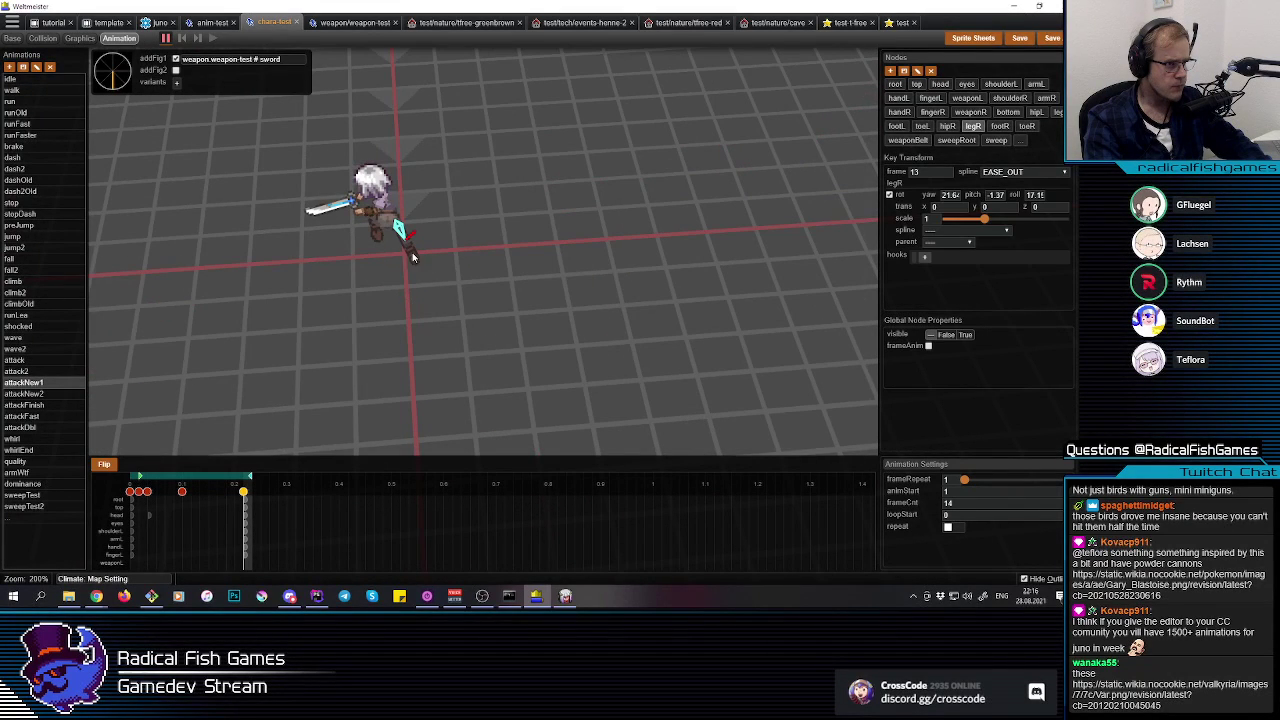
pyautogui.moveTo(454, 191); pyautogui.dragTo(457, 192)
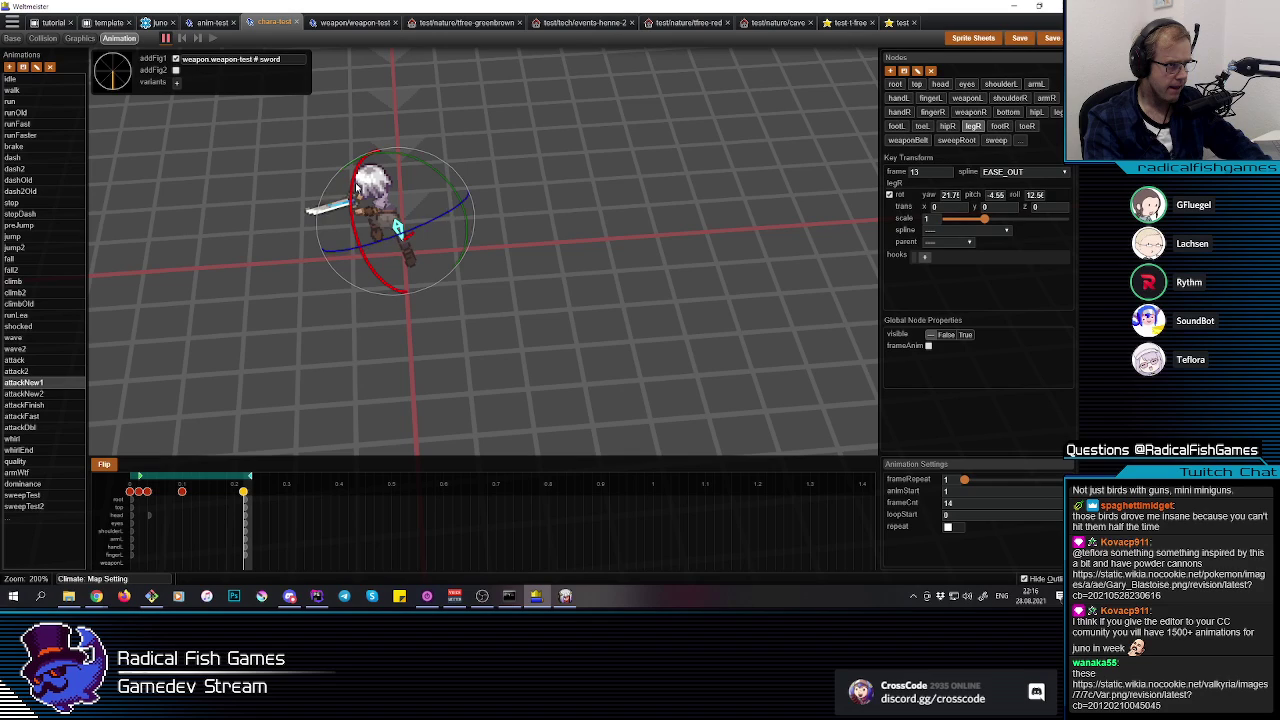
pyautogui.click(397, 226)
pyautogui.press('q')
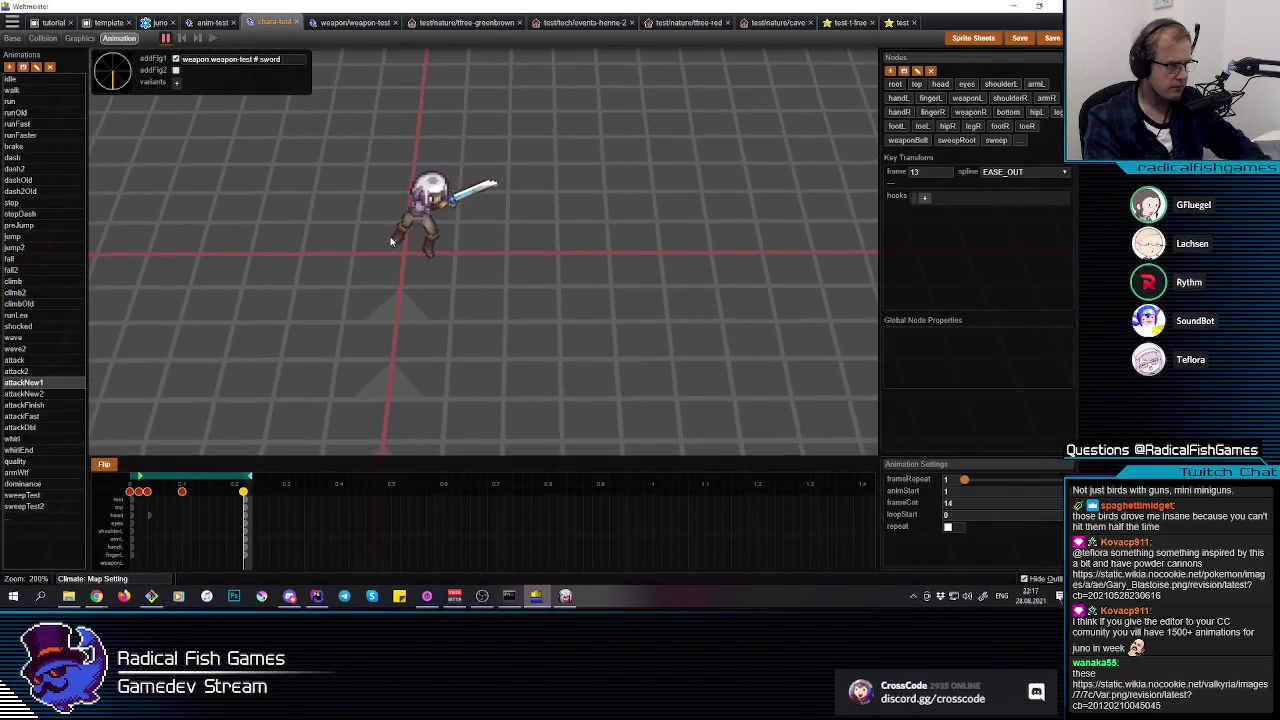
pyautogui.click(397, 238)
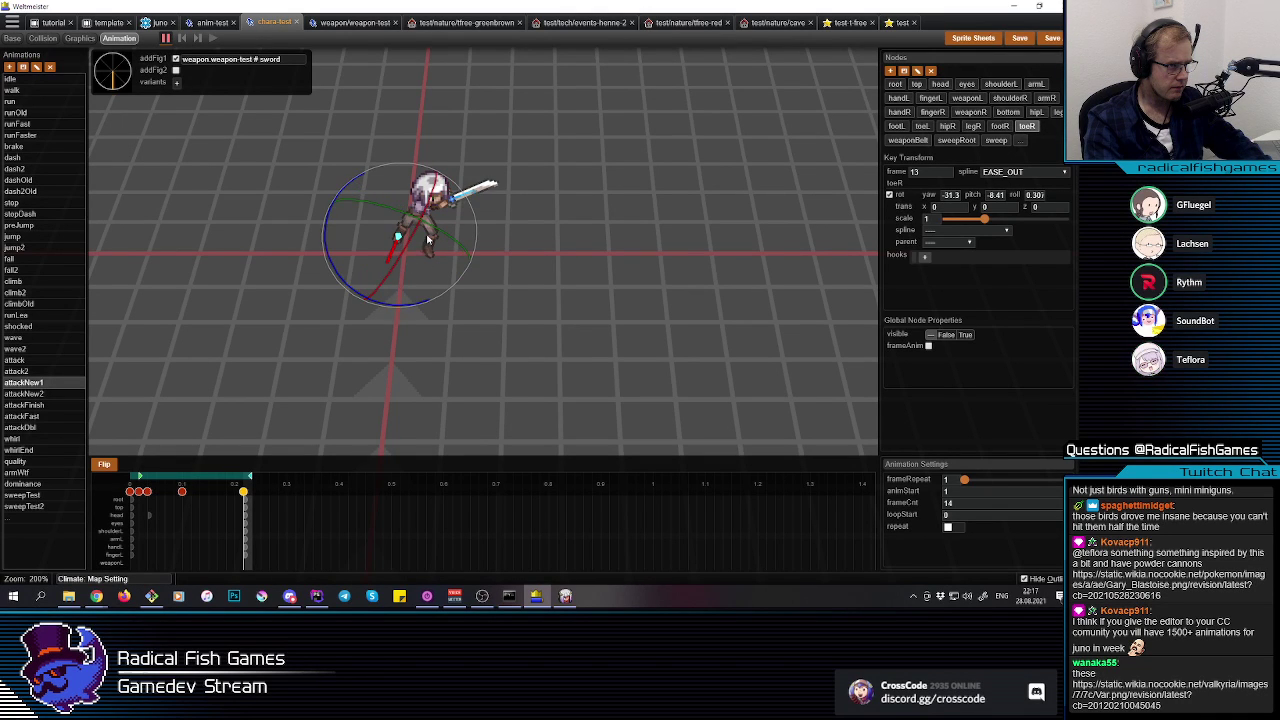
pyautogui.click(632, 294)
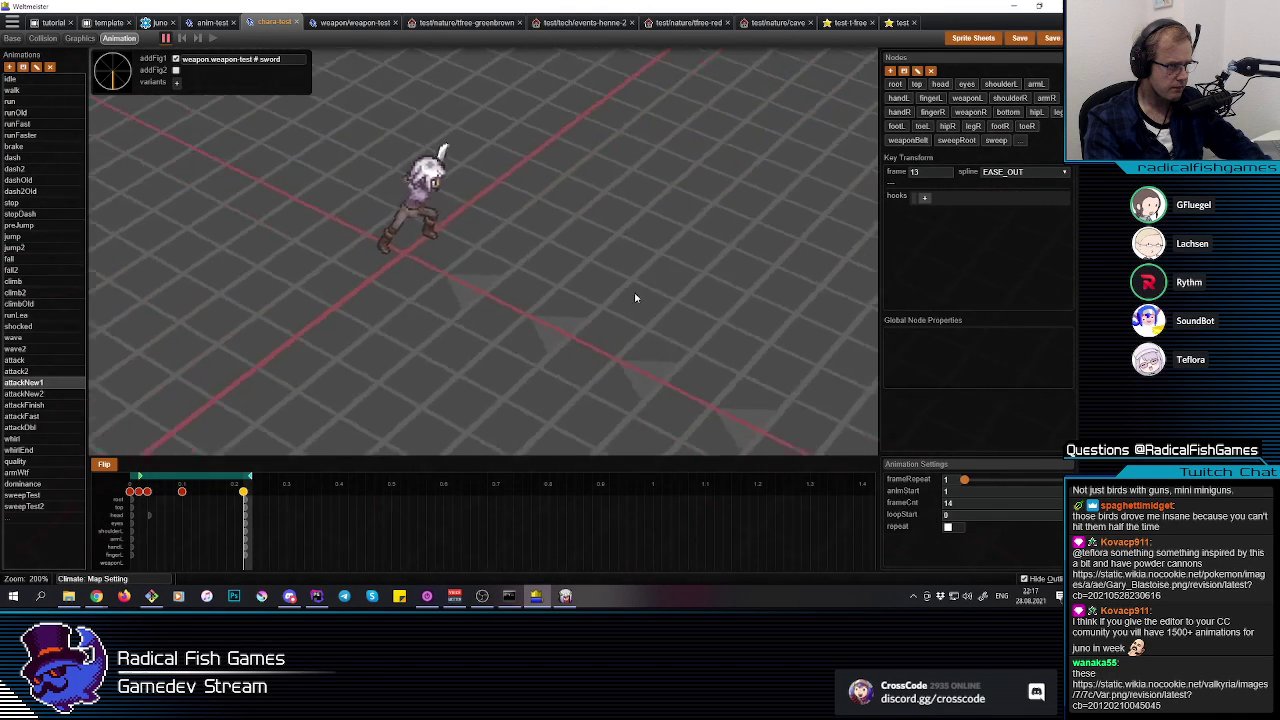
pyautogui.press('e')
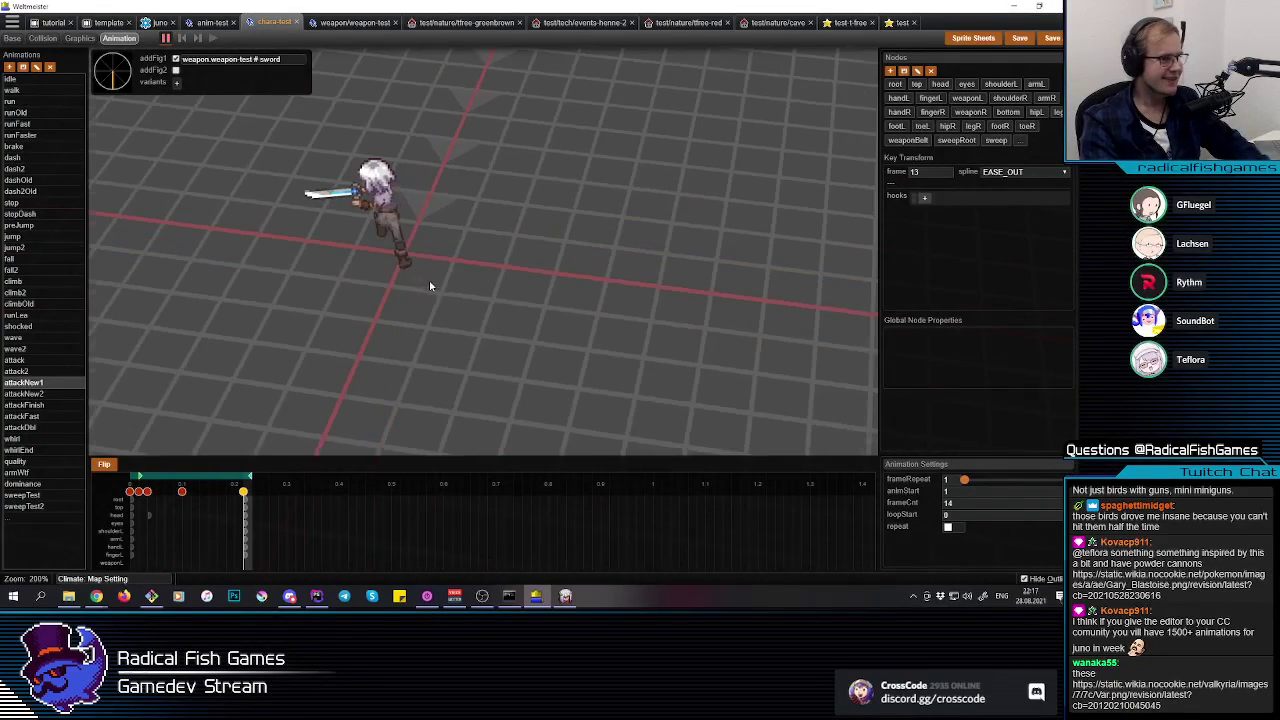
# Step: Insert a keyframe for all nodes at frame 11 of attackNew1 and move it to frame 5
pyautogui.click(228, 503)
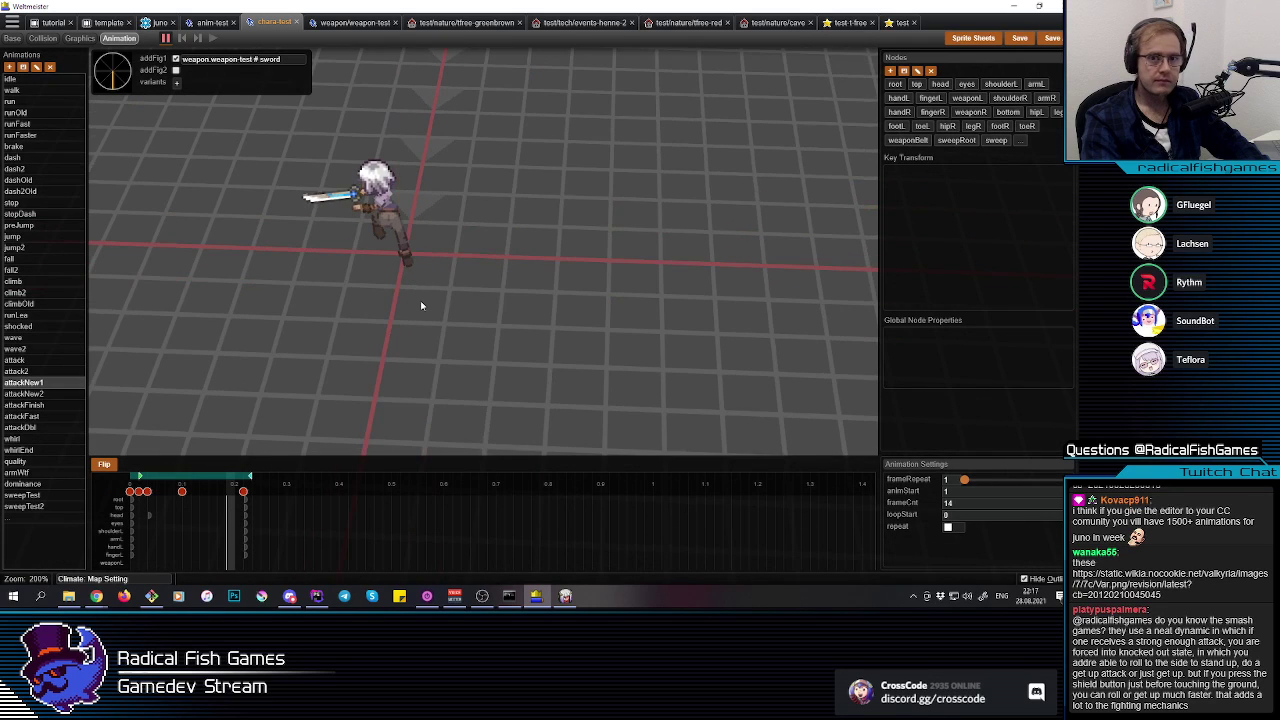
pyautogui.moveTo(573, 407); pyautogui.dragTo(241, 78)
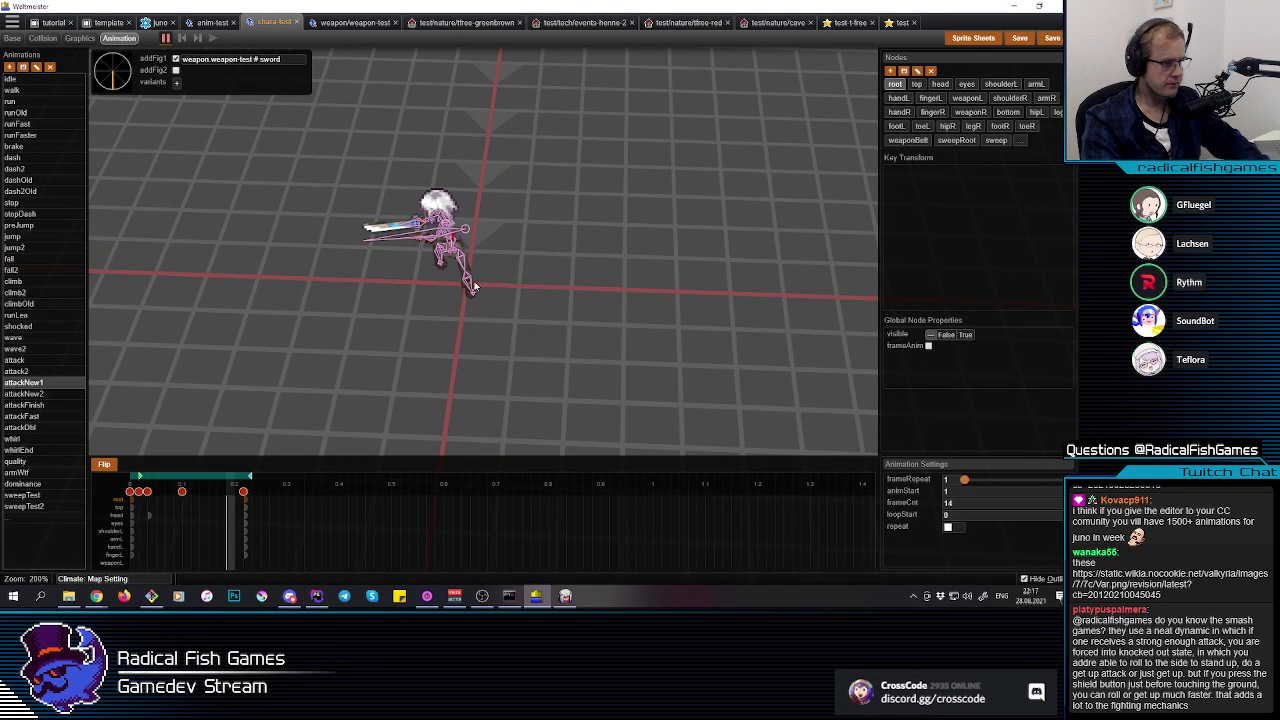
pyautogui.press('i')
pyautogui.moveTo(228, 493); pyautogui.dragTo(176, 497)
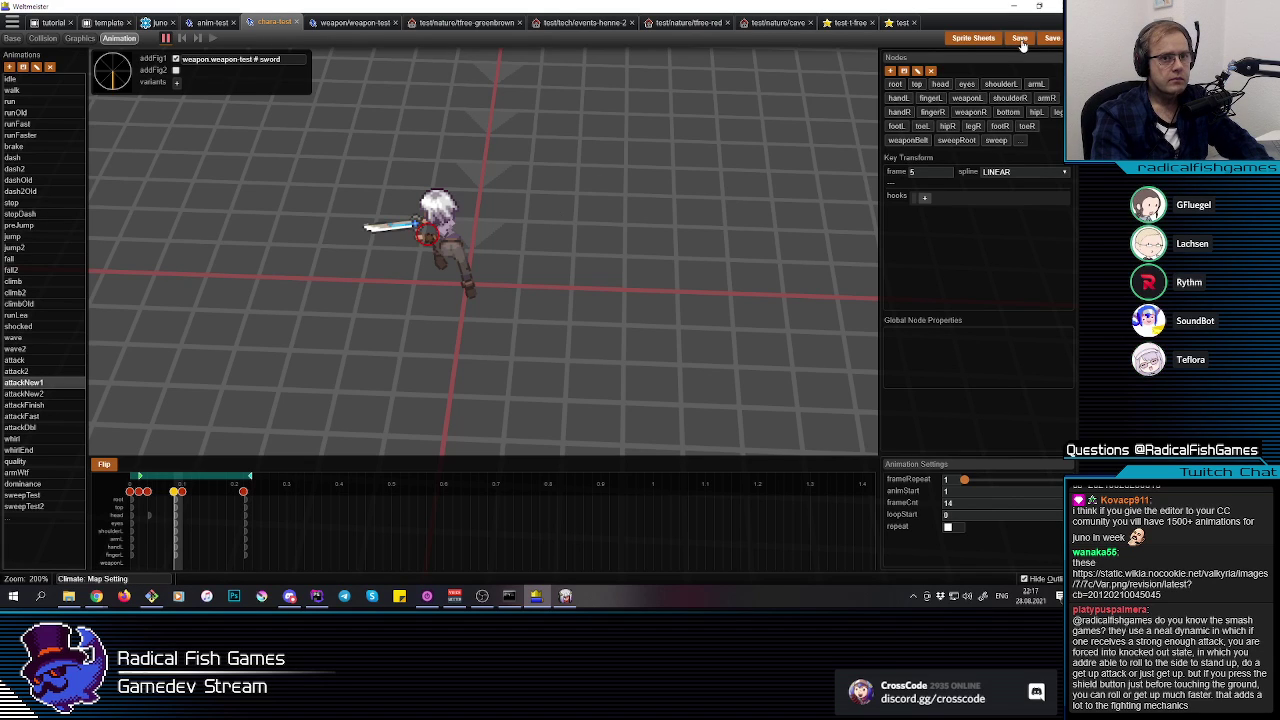
# Step: Switch to the Project Terra game and run up the path, testing upward sword swings along the way
pyautogui.hotkey('alt', 'Tab')
pyautogui.press('w')
pyautogui.click(636, 322)
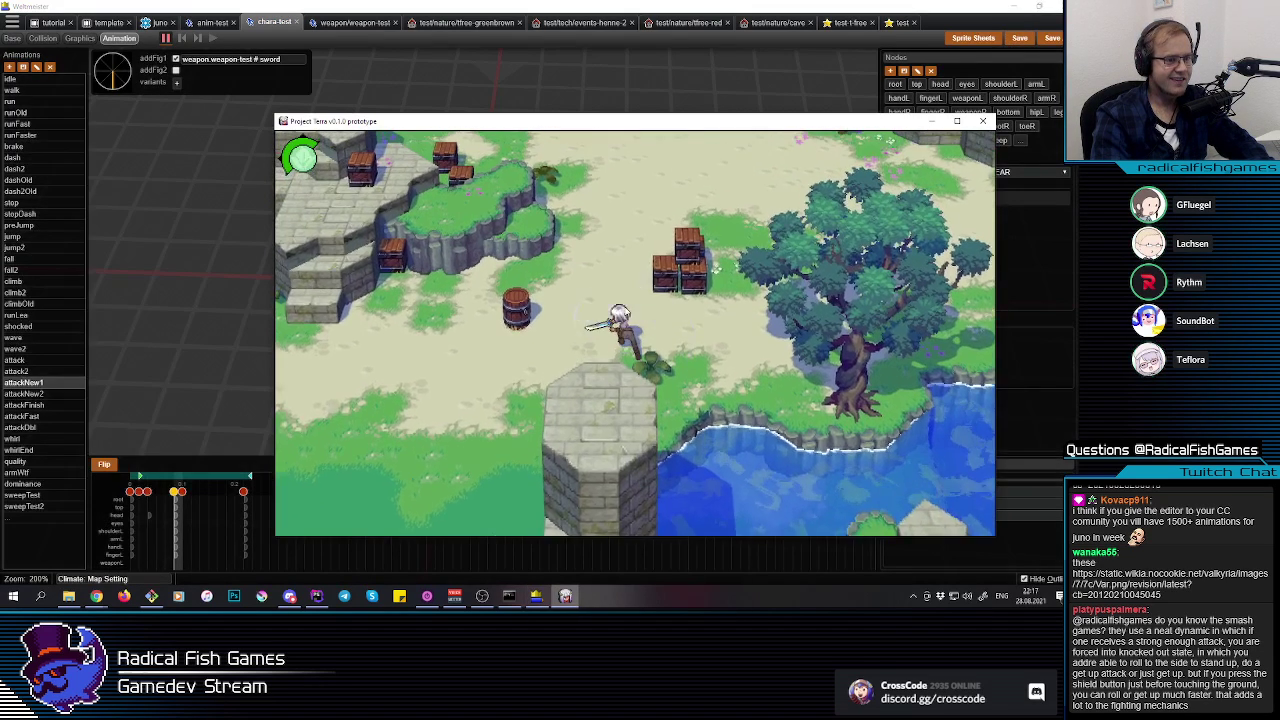
pyautogui.click(638, 326)
pyautogui.press('w')
pyautogui.click(638, 326)
pyautogui.click(638, 327)
pyautogui.click(637, 328)
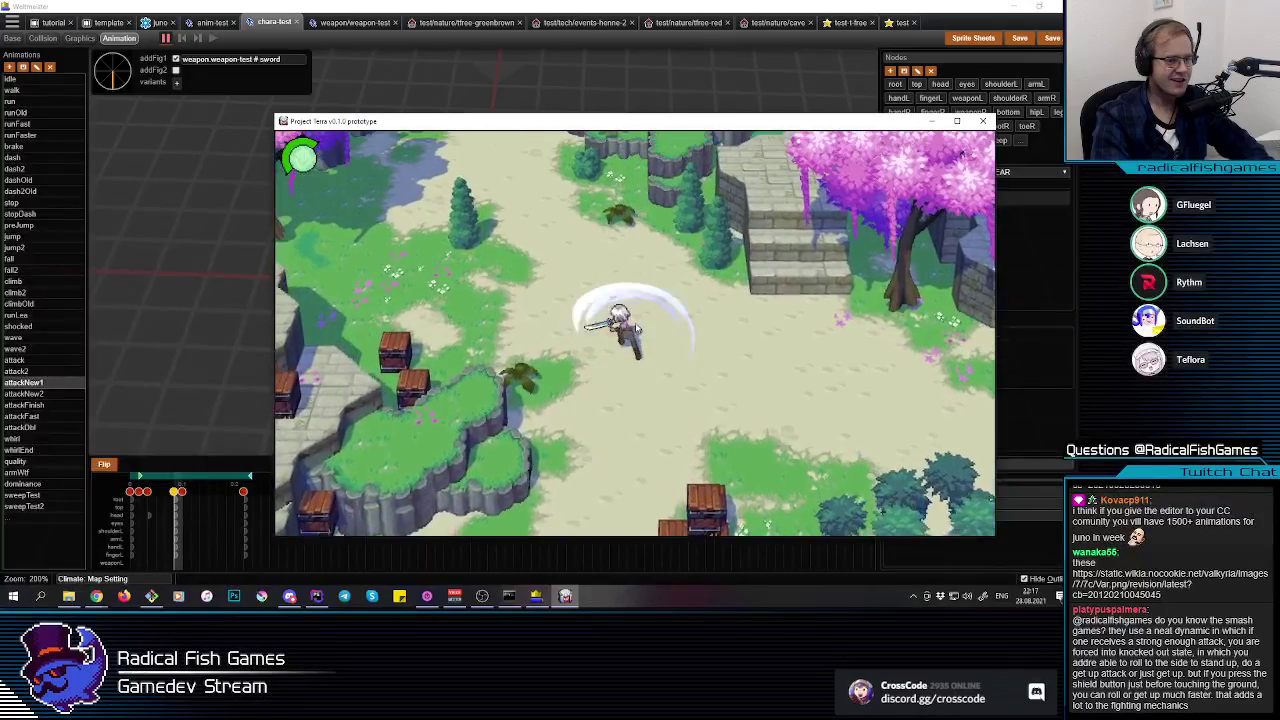
pyautogui.click(636, 330)
# Step: Climb the grassy ledges beside the northern path and test sword swings against the cliff in several directions
pyautogui.press('w')
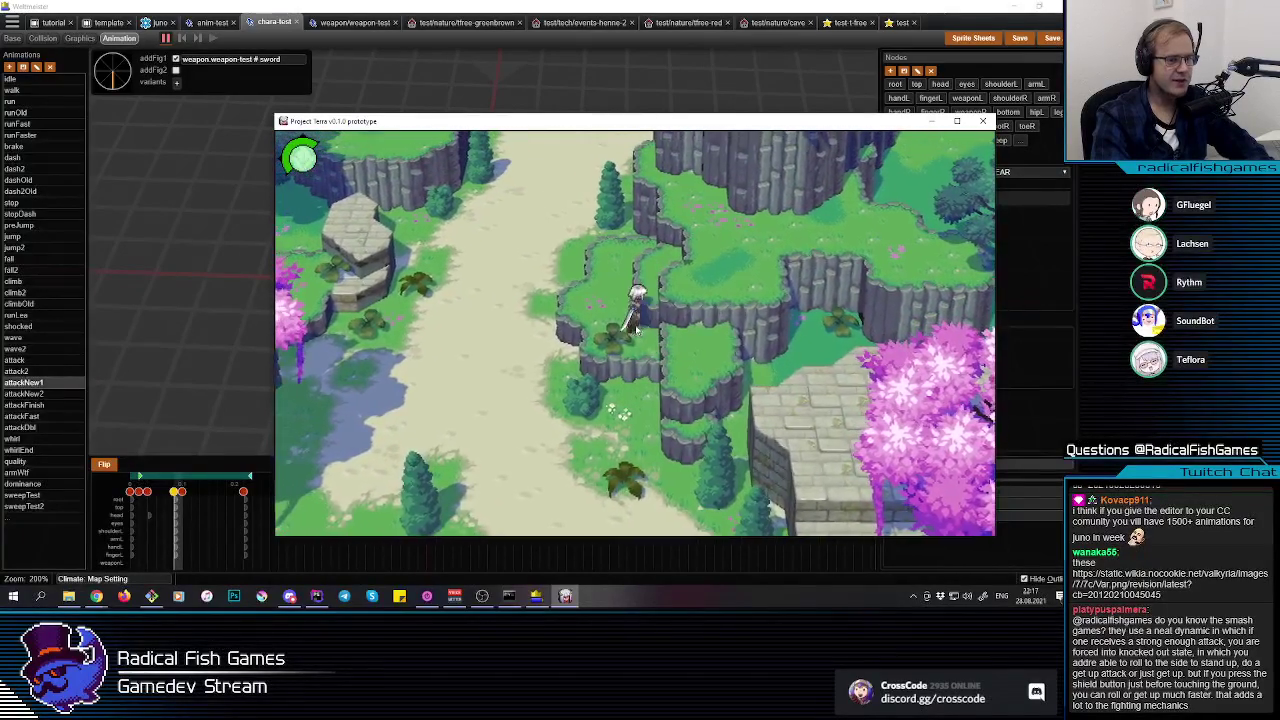
pyautogui.press('d')
pyautogui.click(643, 180)
pyautogui.click(644, 178)
pyautogui.click(644, 178)
pyautogui.press('d')
pyautogui.press('a')
pyautogui.click(668, 200)
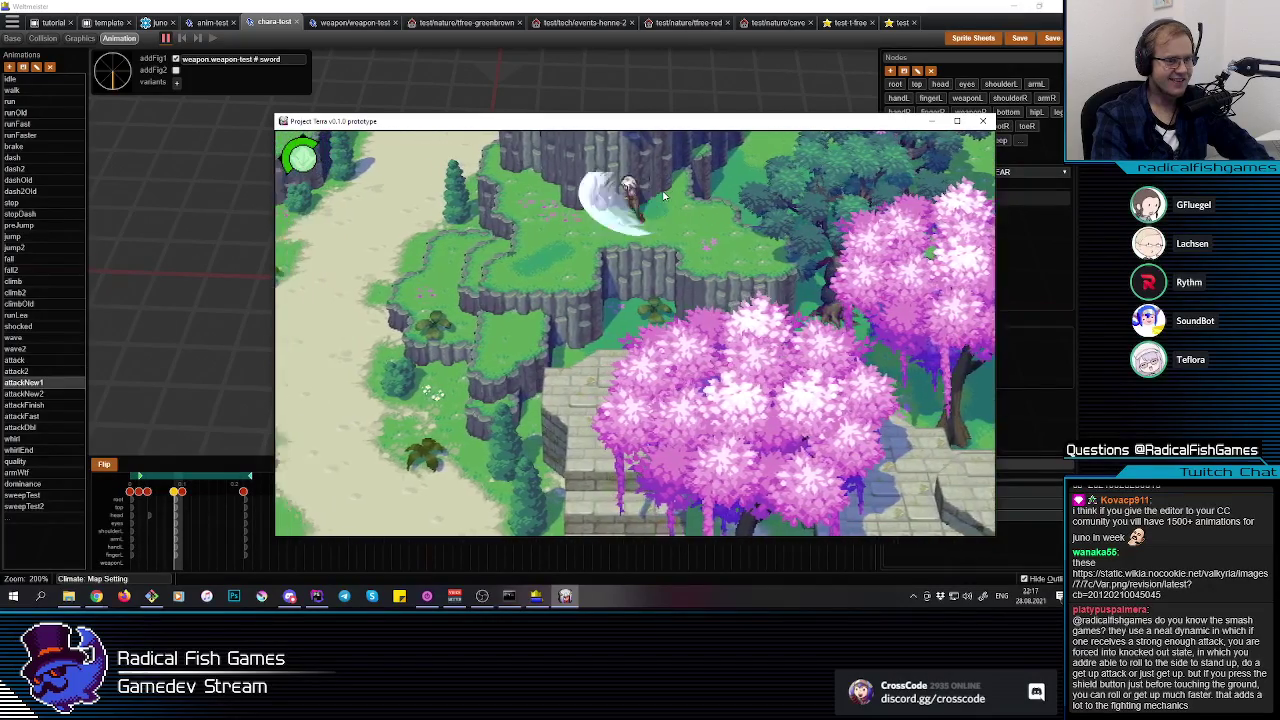
pyautogui.press('a')
pyautogui.click(655, 215)
# Step: Go back down to the path near the stacked crates and test combos of downward and upward sword swings
pyautogui.press('s')
pyautogui.click(643, 332)
pyautogui.click(643, 332)
pyautogui.click(643, 332)
pyautogui.press('s')
pyautogui.press('w')
pyautogui.press('s')
pyautogui.click(644, 325)
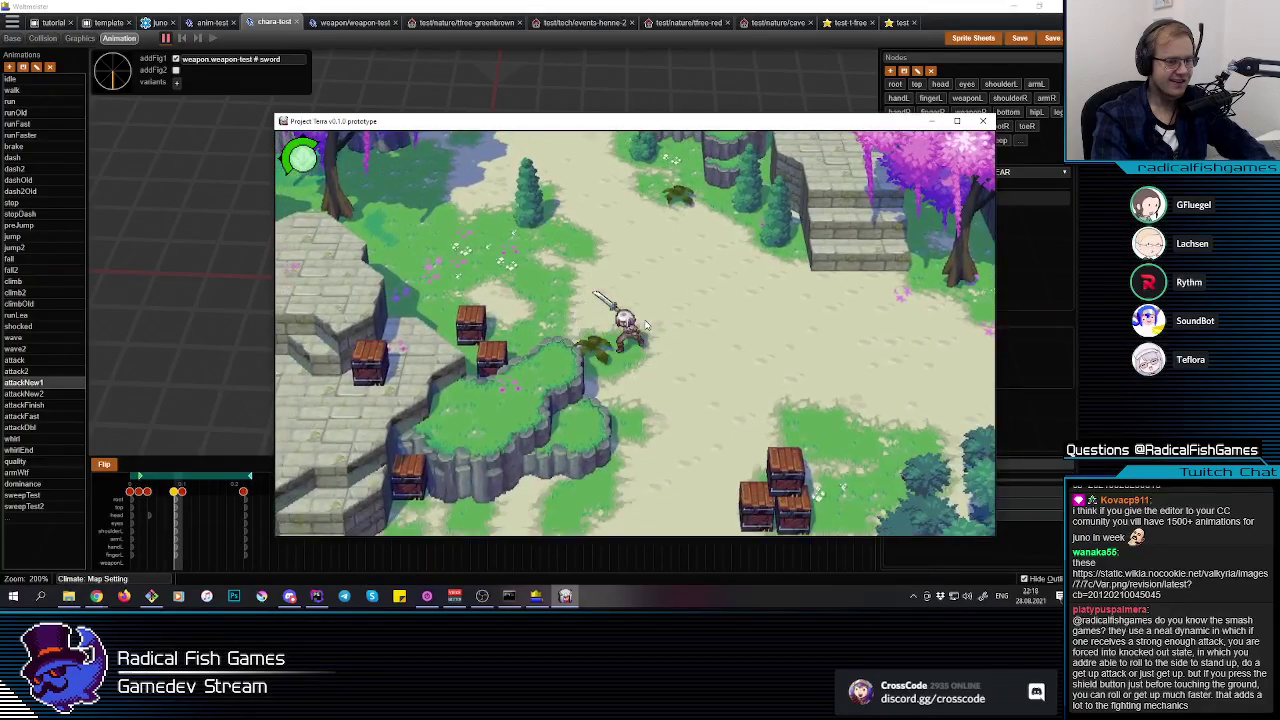
pyautogui.press('s')
pyautogui.press('w')
pyautogui.click(645, 325)
pyautogui.click(645, 325)
# Step: Run up the path past the conifer and test sword swings upward and to both sides
pyautogui.press('d')
pyautogui.press('w')
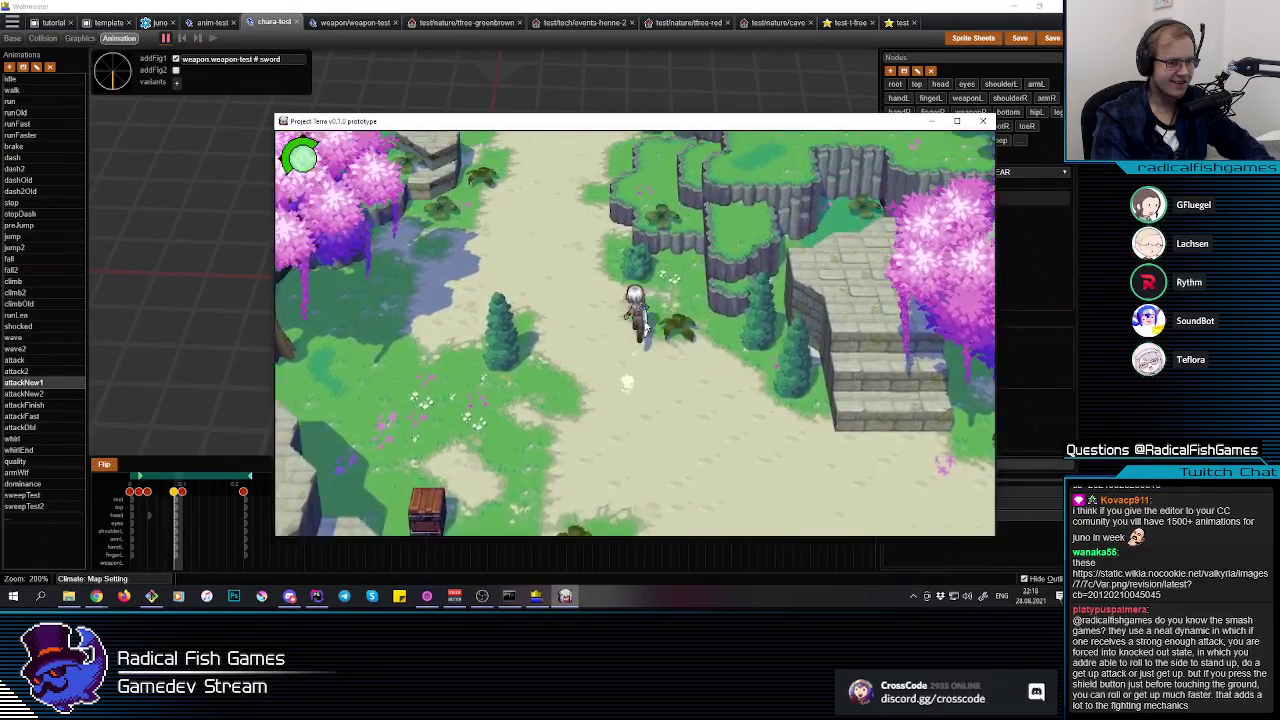
pyautogui.press('a')
pyautogui.click(645, 325)
pyautogui.click(645, 325)
pyautogui.press('w')
pyautogui.press('d')
pyautogui.click(645, 325)
# Step: Alternate single swings in different directions near the pink tree, finishing with downward swings on the path
pyautogui.press('s')
pyautogui.click(645, 324)
pyautogui.press('d')
pyautogui.click(645, 324)
pyautogui.press('w')
pyautogui.click(645, 323)
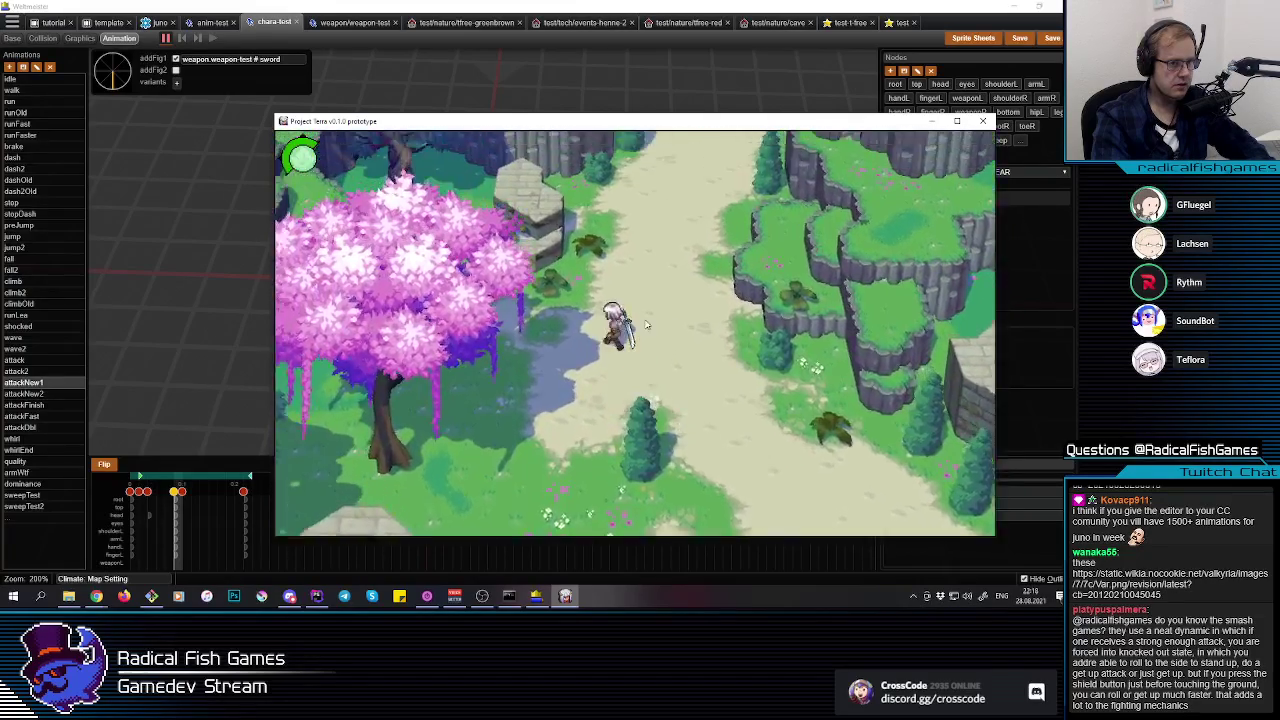
pyautogui.press('s')
pyautogui.click(645, 323)
pyautogui.click(647, 325)
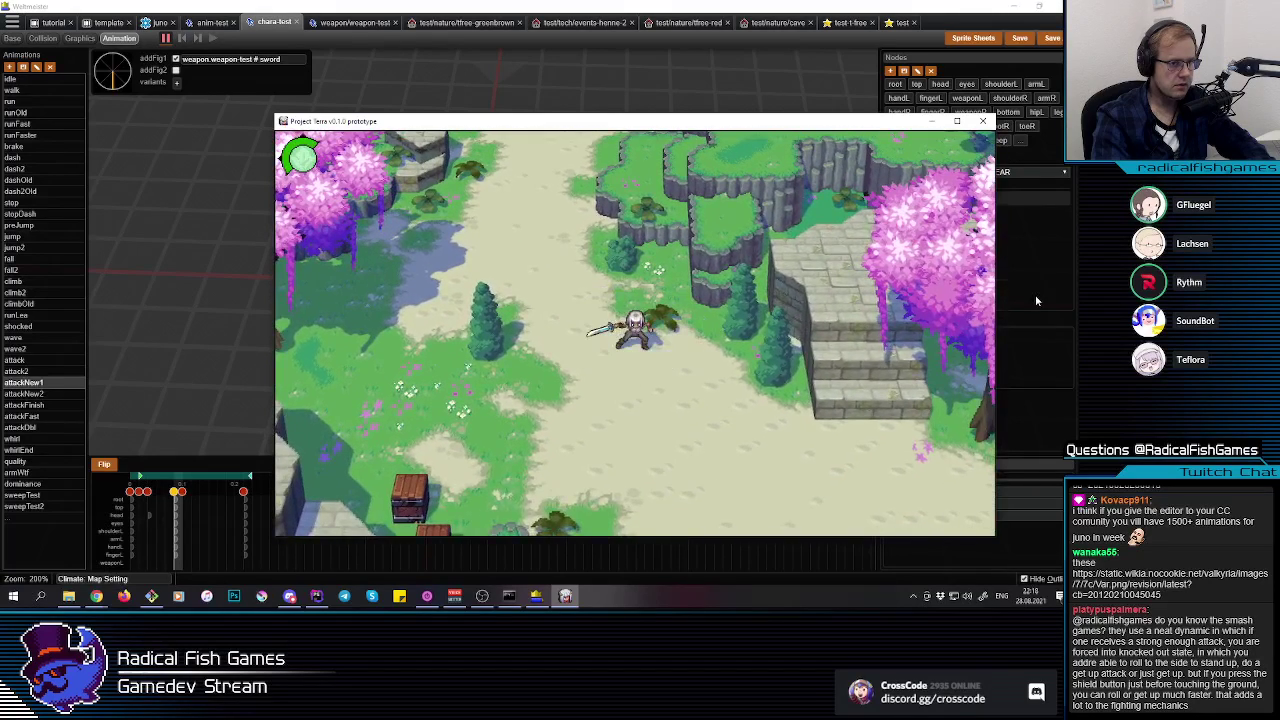
# Step: Switch back to the Weltmeister editor, review the attackNew2 and attackNew1 animations, and bring up the Sweep effect in the test file
pyautogui.click(1035, 294)
pyautogui.click(37, 397)
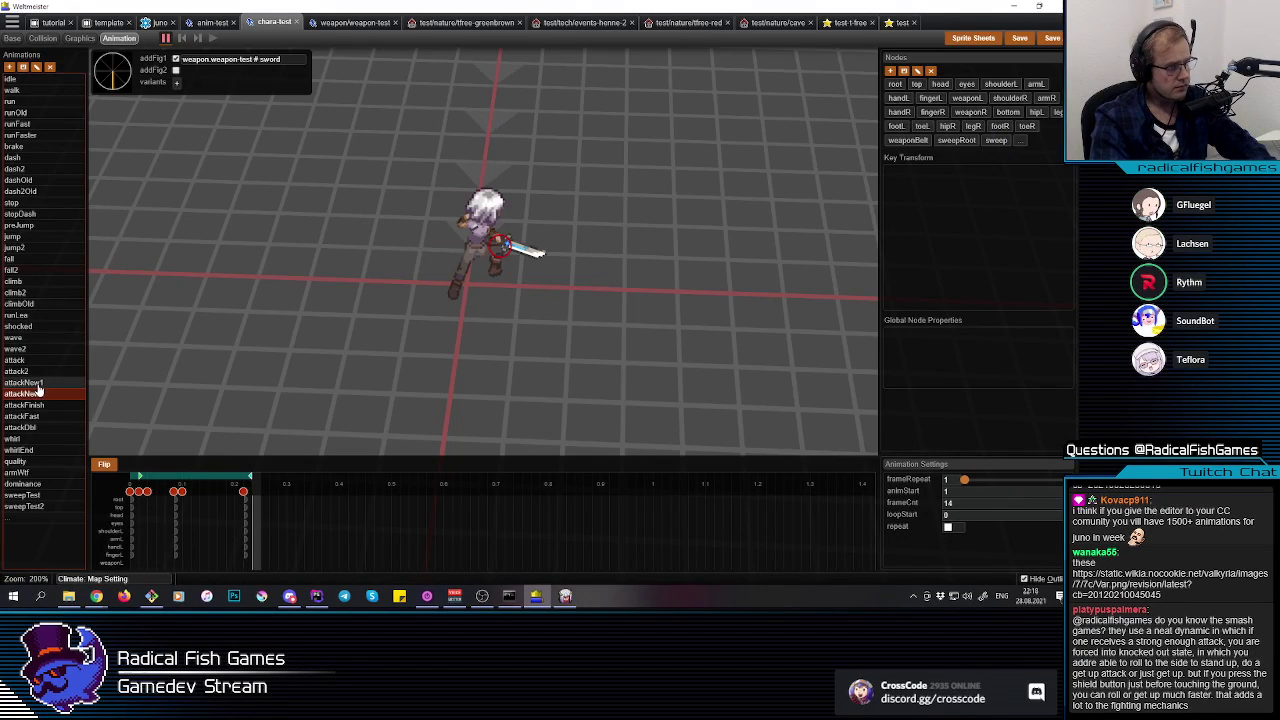
pyautogui.click(38, 385)
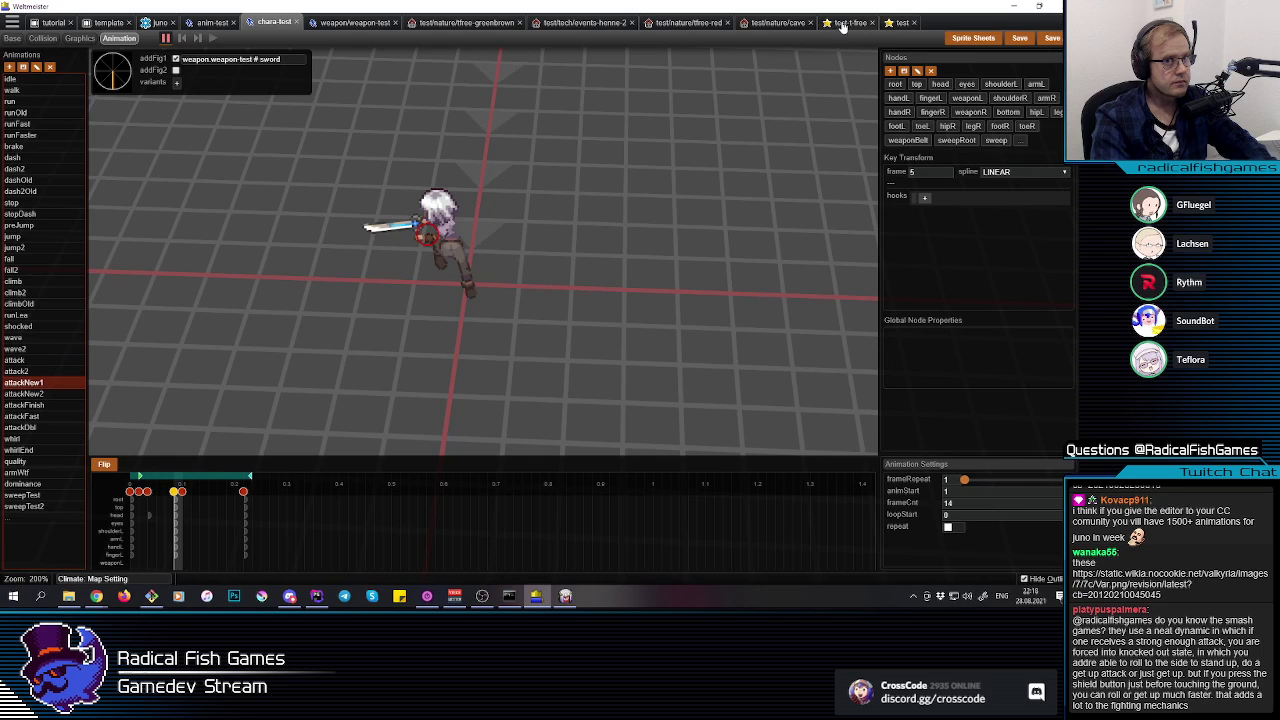
pyautogui.click(842, 23)
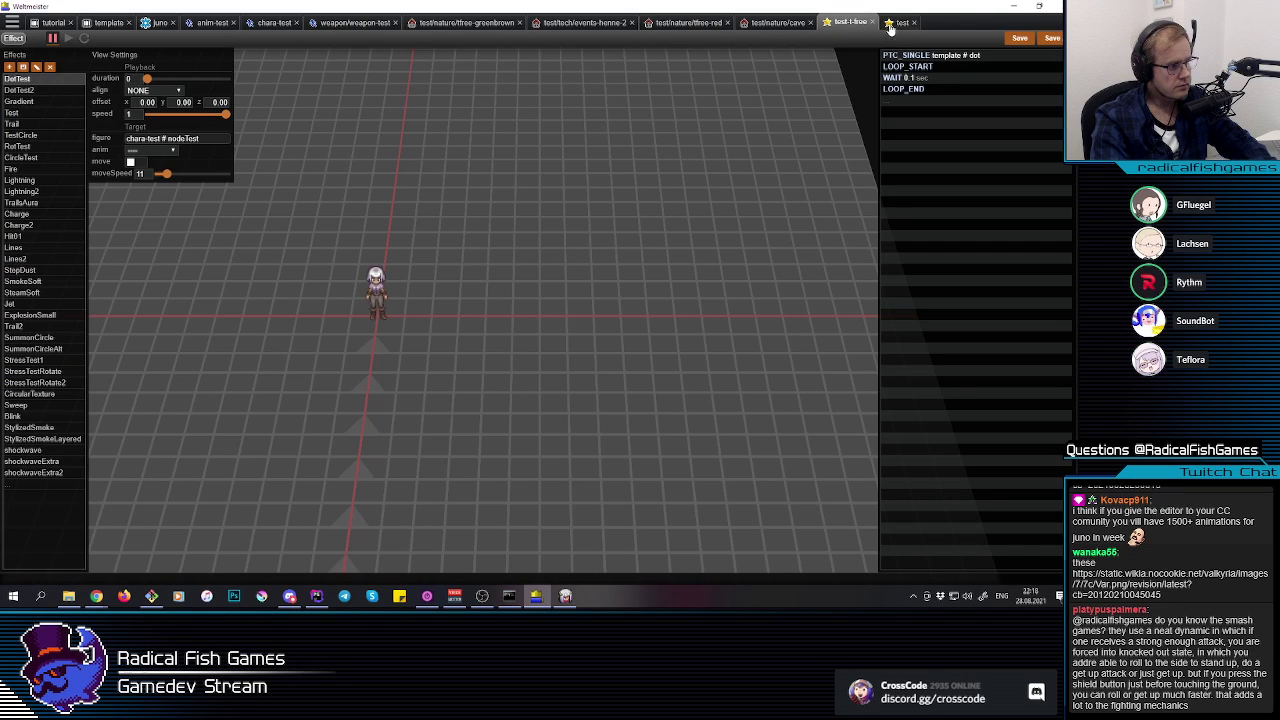
pyautogui.click(890, 27)
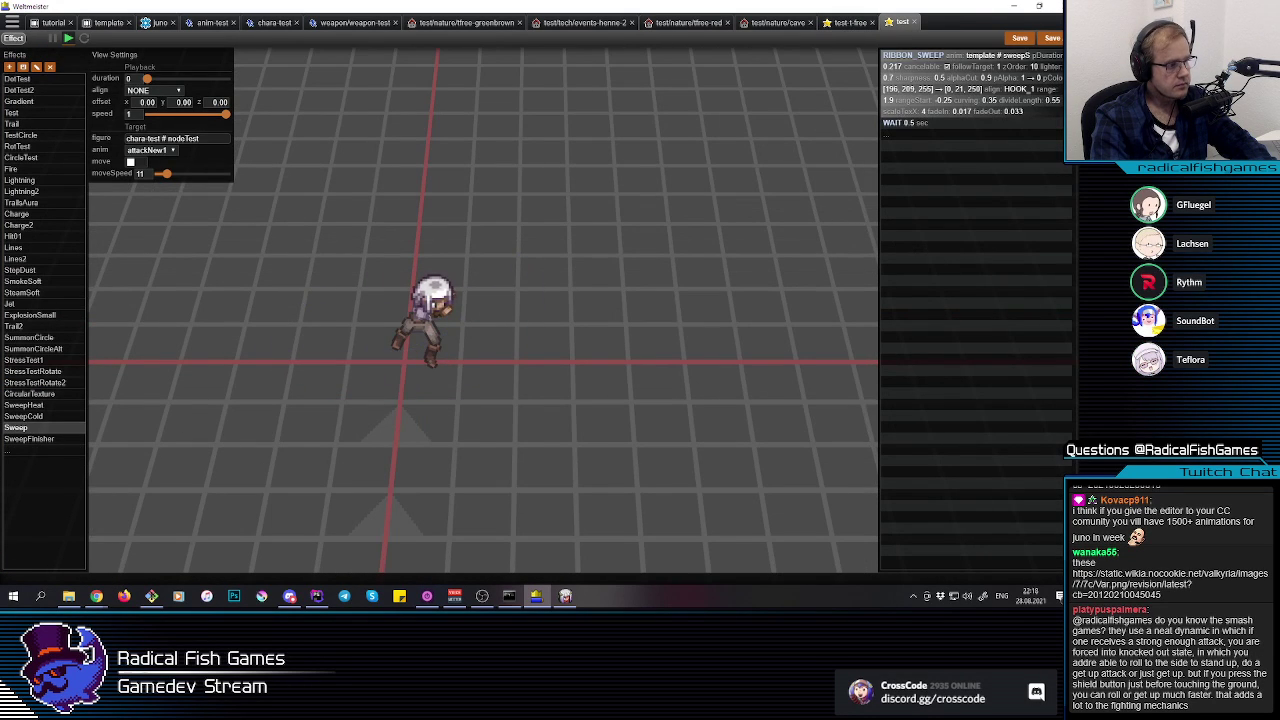
# Step: Set the fadeIn of the Sweep effect's RIBBON_SWEEP step to 0.108 and save the effect file
pyautogui.click(919, 101)
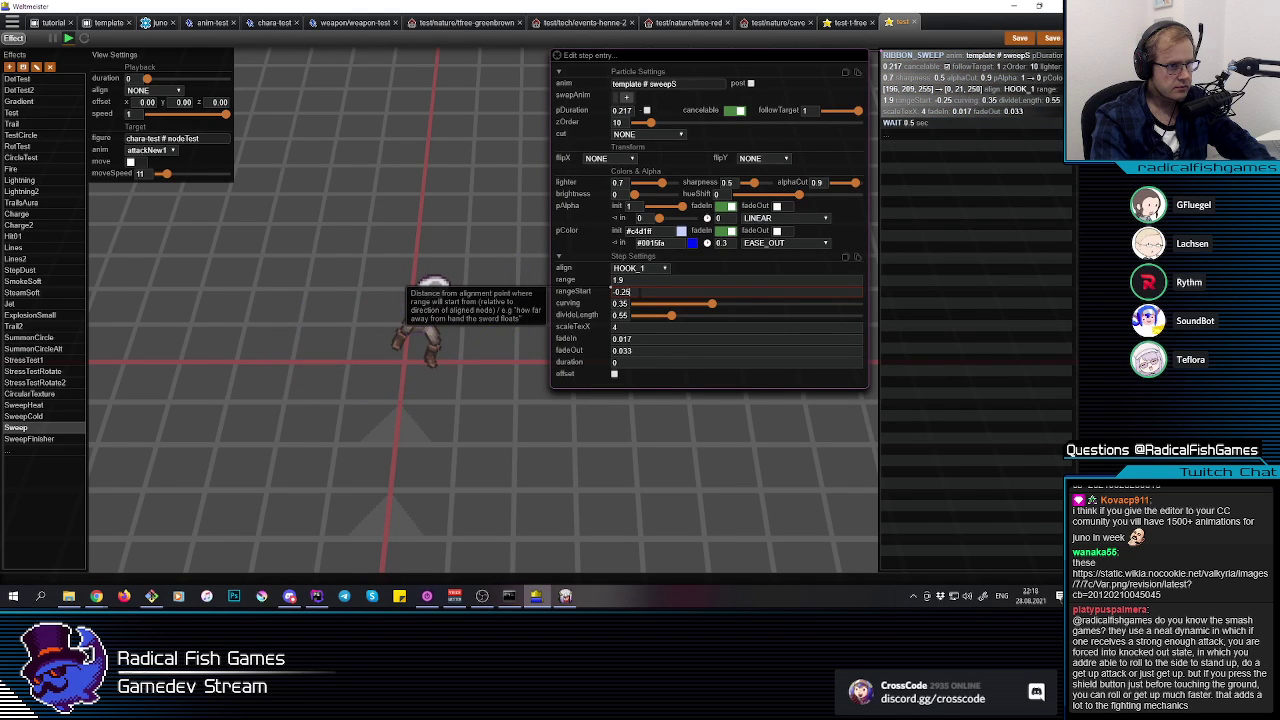
pyautogui.hotkey('ctrl', 'z')
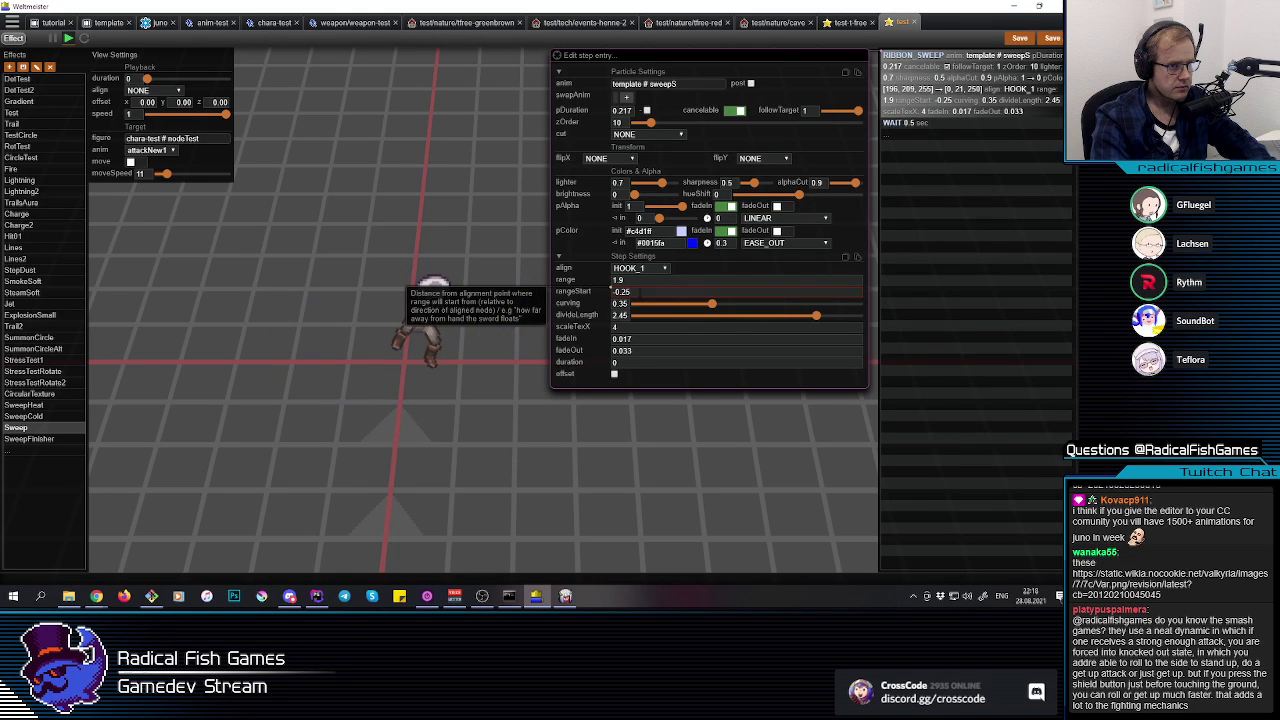
pyautogui.hotkey('ctrl', 'y')
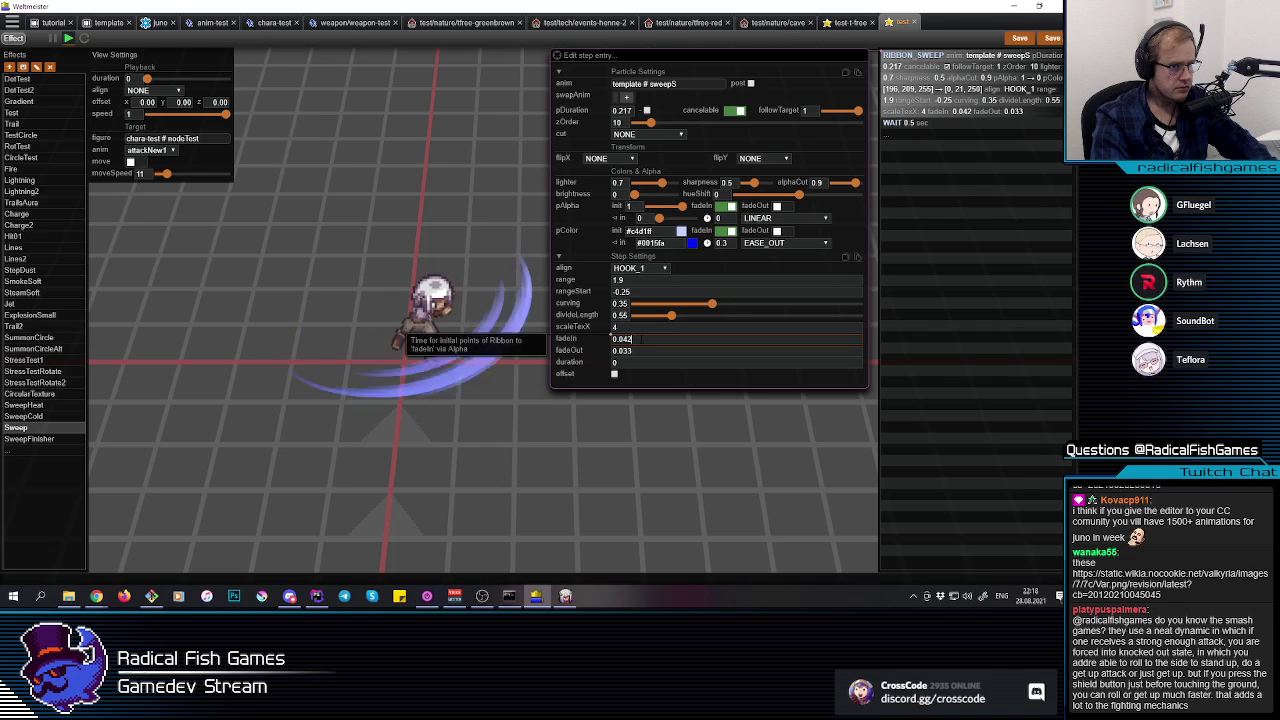
pyautogui.press('Up')
pyautogui.press('Up')
pyautogui.press('Up')
pyautogui.scroll(2, 625, 339)
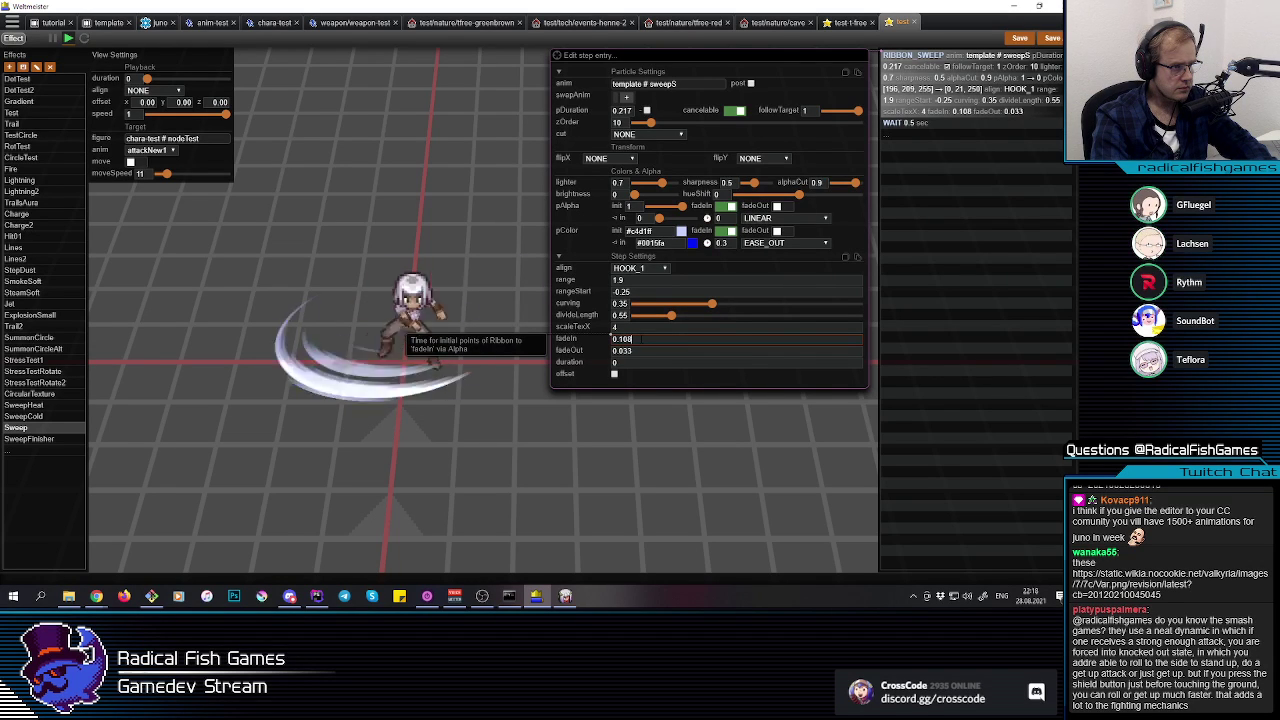
pyautogui.write('08')
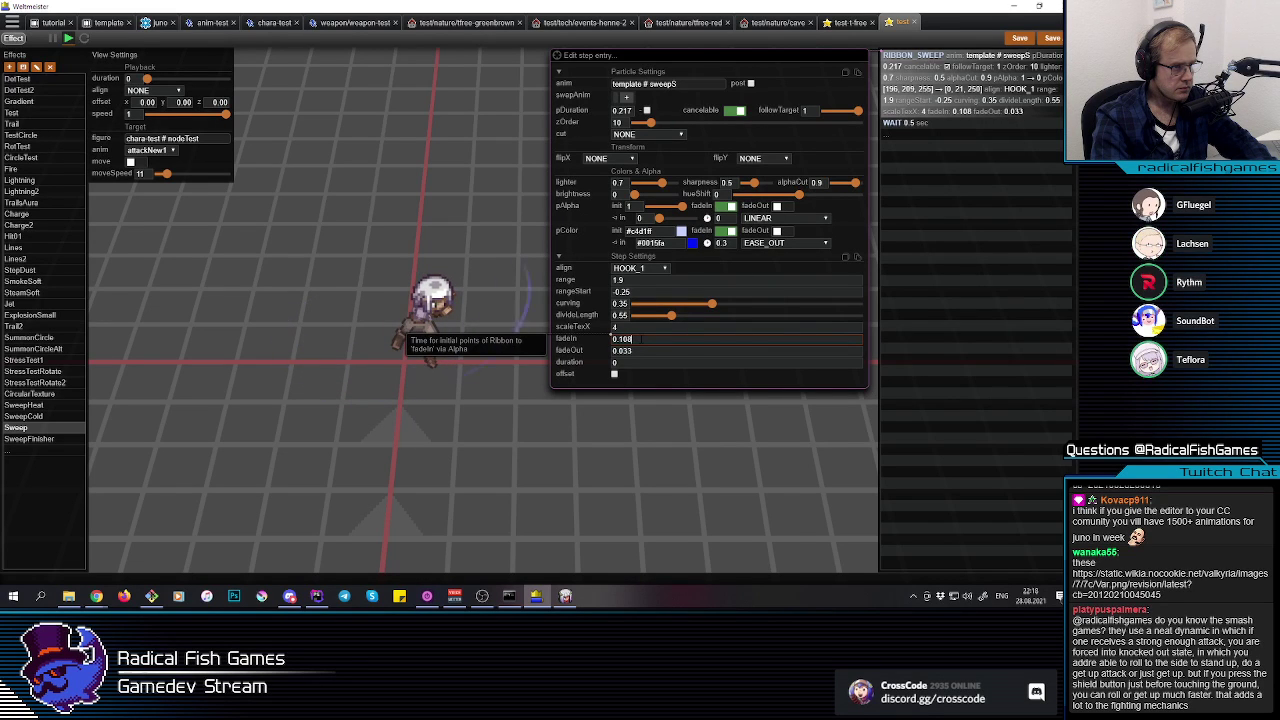
pyautogui.click(1018, 39)
# Step: Switch to the Project Terra game and test combos of downward and upward sword swings on the path near the stacked crates
pyautogui.hotkey('alt', 'Tab')
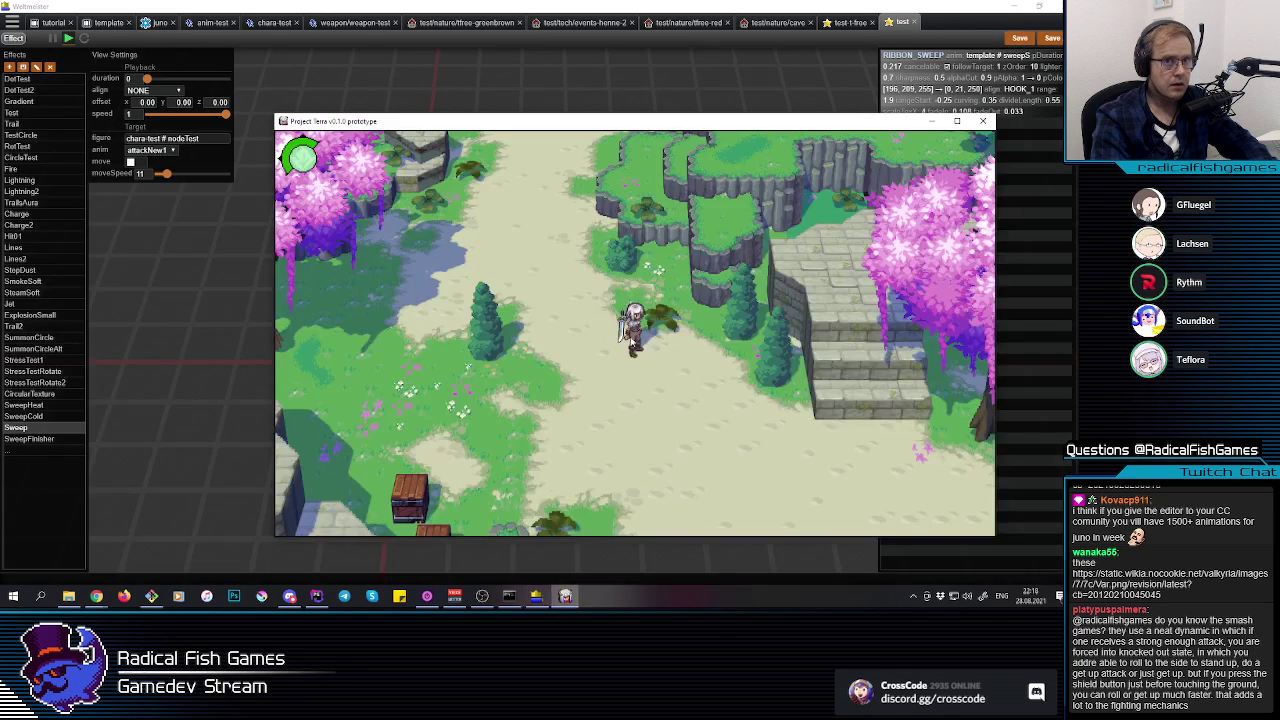
pyautogui.click(646, 345)
pyautogui.click(646, 343)
pyautogui.click(646, 340)
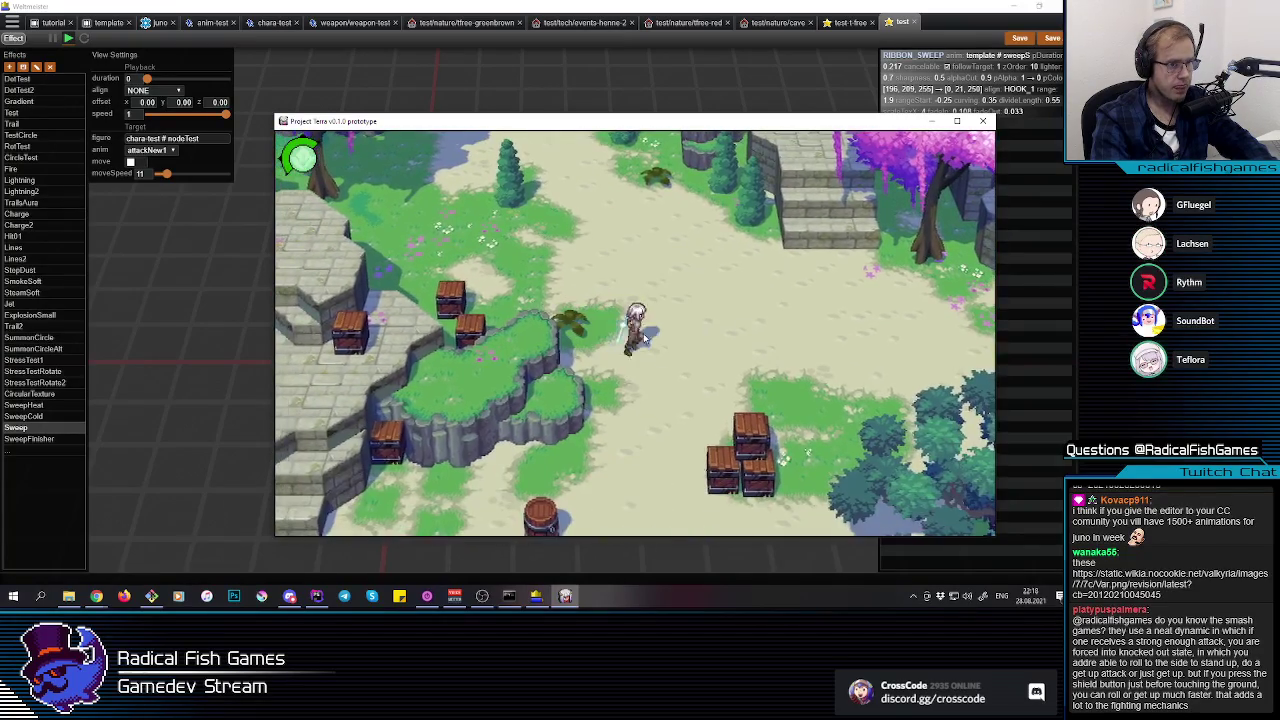
pyautogui.press('s')
pyautogui.click(645, 336)
pyautogui.click(645, 336)
pyautogui.press('w')
pyautogui.click(643, 336)
pyautogui.click(643, 336)
pyautogui.click(643, 336)
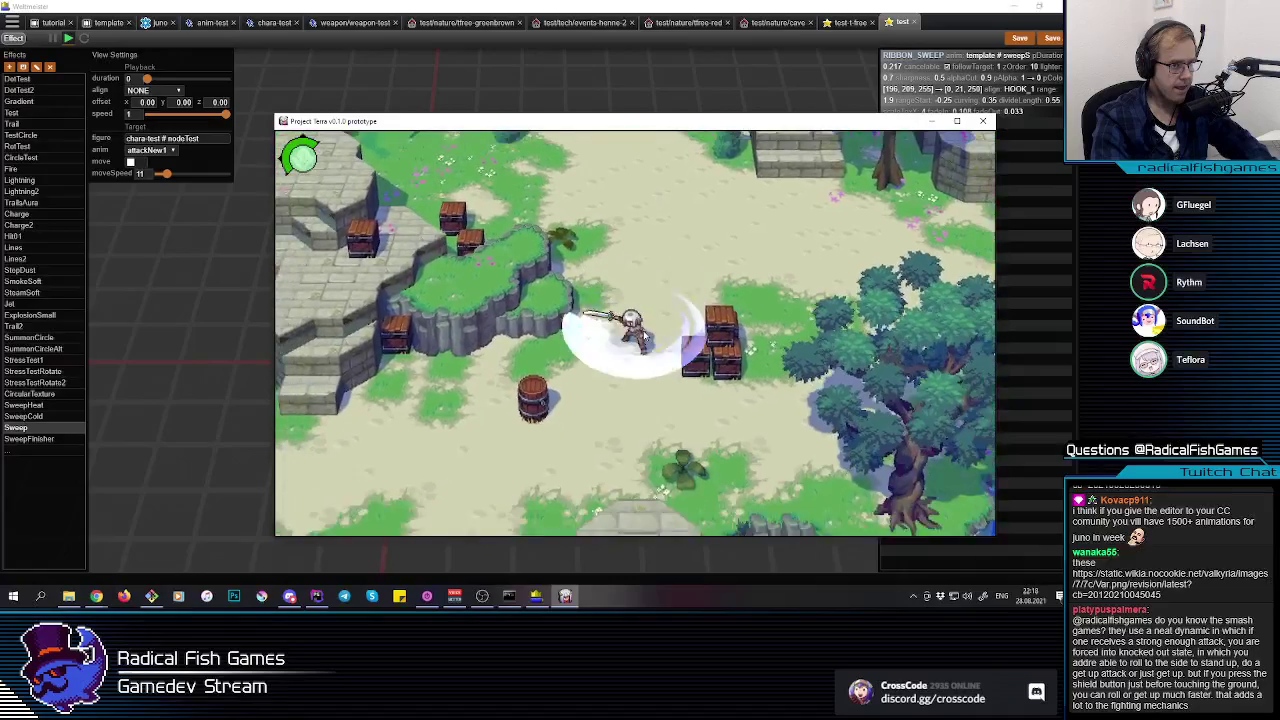
# Step: Run up the northern path beside the cliff ledges and test repeated upward sword swings
pyautogui.press('w')
pyautogui.press('w')
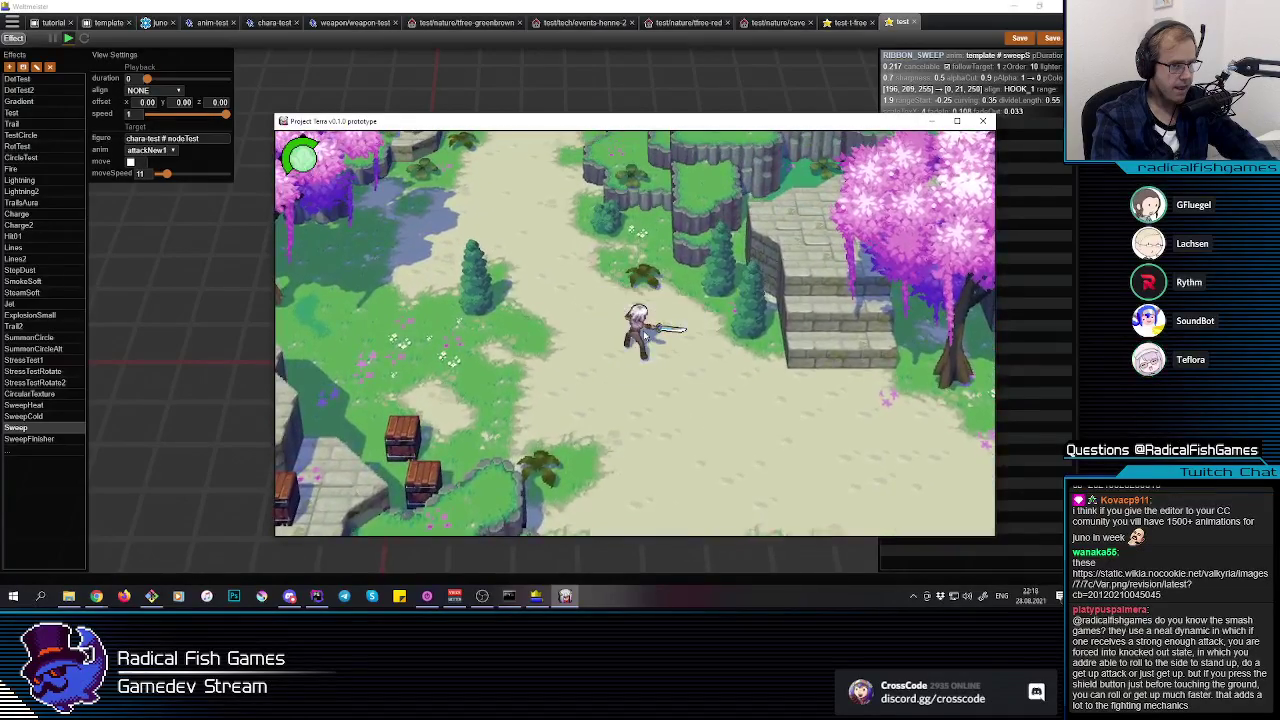
pyautogui.click(645, 336)
pyautogui.click(645, 336)
pyautogui.click(645, 336)
pyautogui.press('w')
pyautogui.click(645, 336)
pyautogui.click(645, 336)
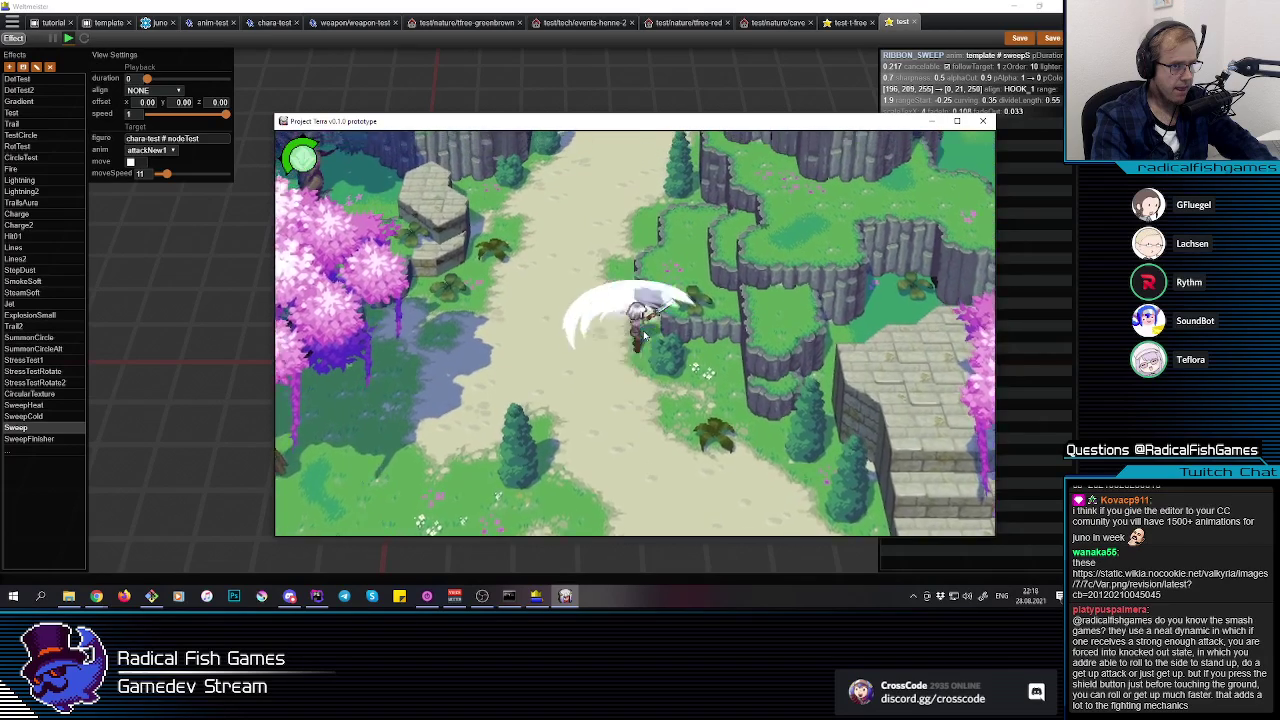
pyautogui.click(645, 336)
pyautogui.click(645, 336)
pyautogui.click(645, 336)
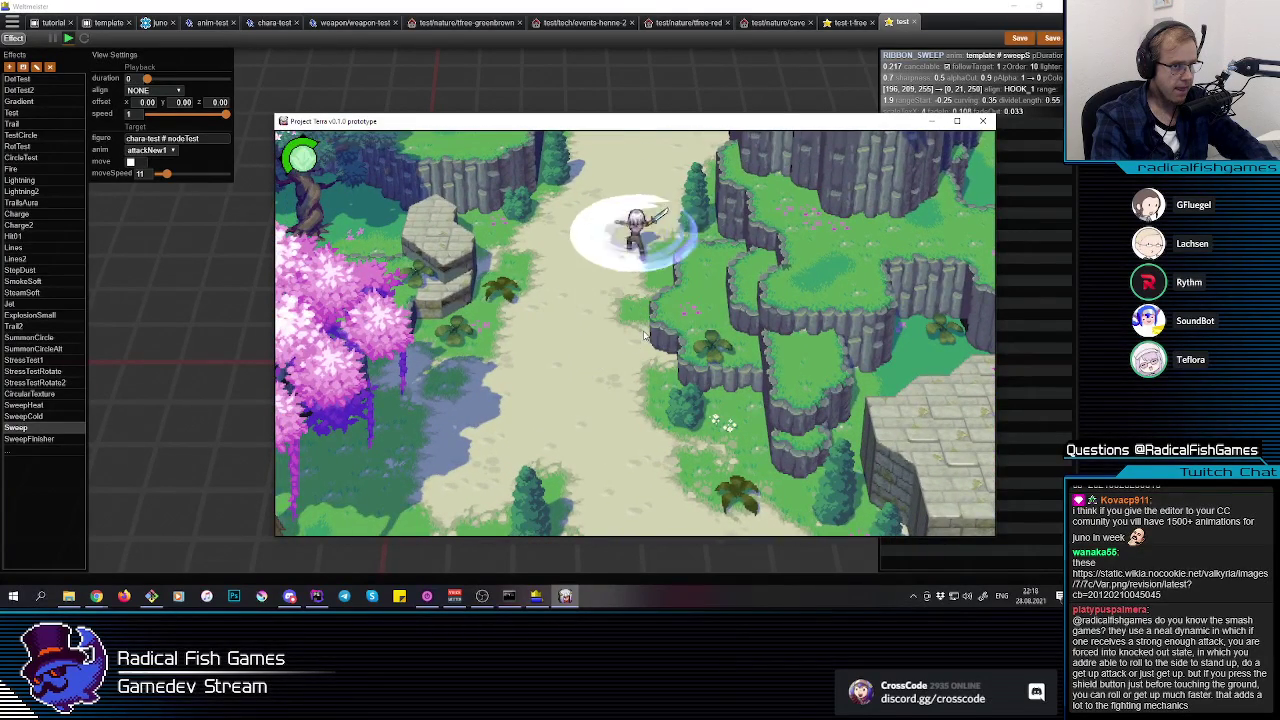
# Step: Switch back to the Weltmeister editor and bring up the chara-test animations
pyautogui.click(155, 431)
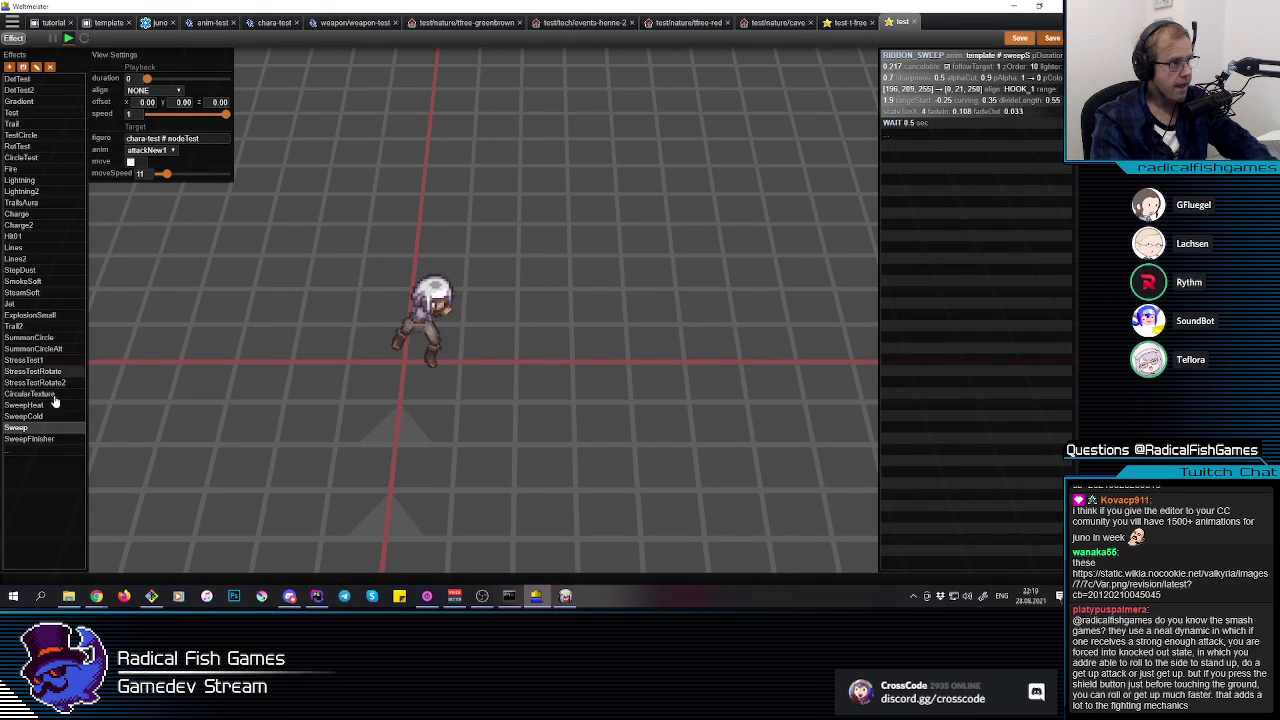
pyautogui.click(188, 23)
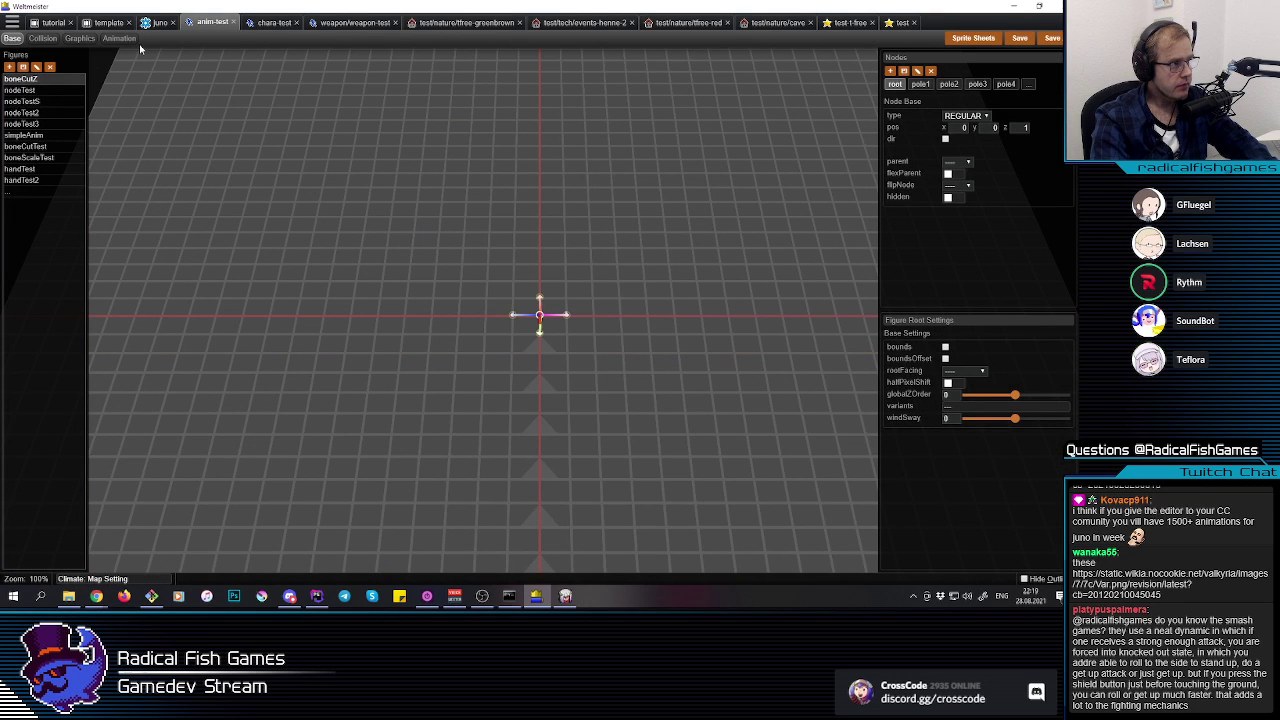
pyautogui.click(113, 39)
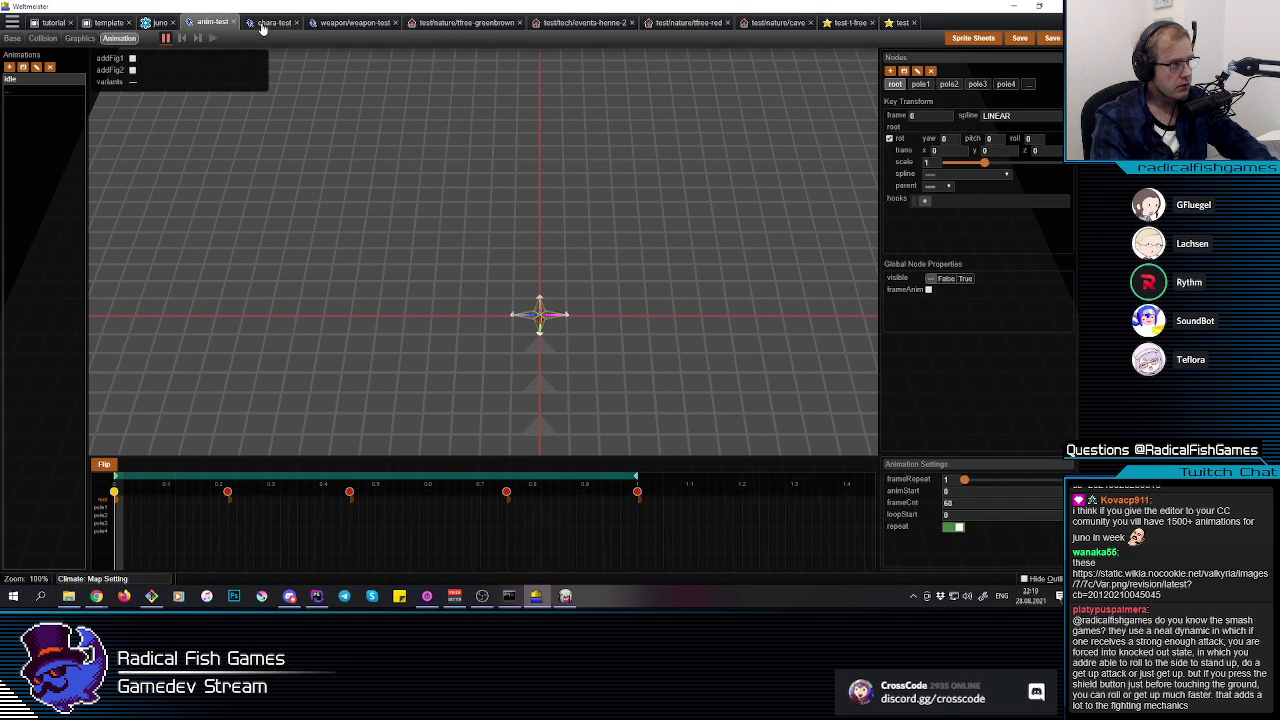
pyautogui.click(270, 23)
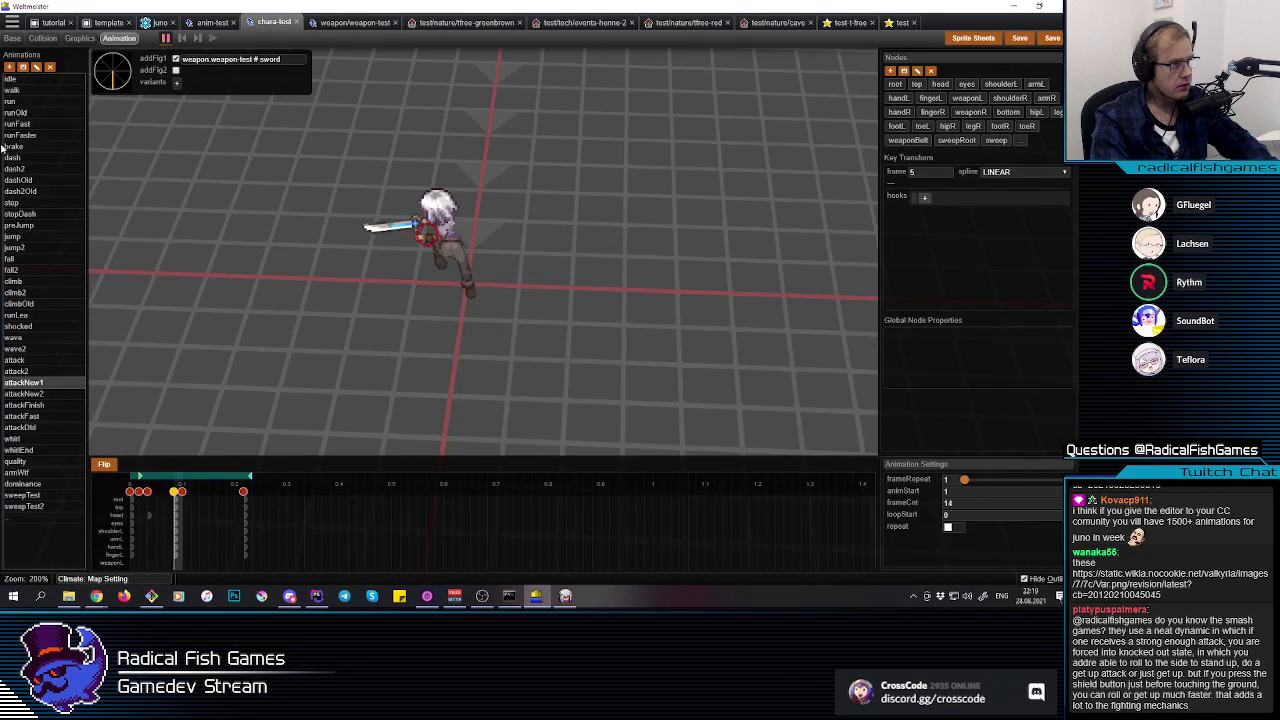
# Step: Move the HOOK_1 STOP keyframe to frame 7 in attackNew1 and attackNew2, and save the file
pyautogui.click(181, 492)
pyautogui.click(191, 492)
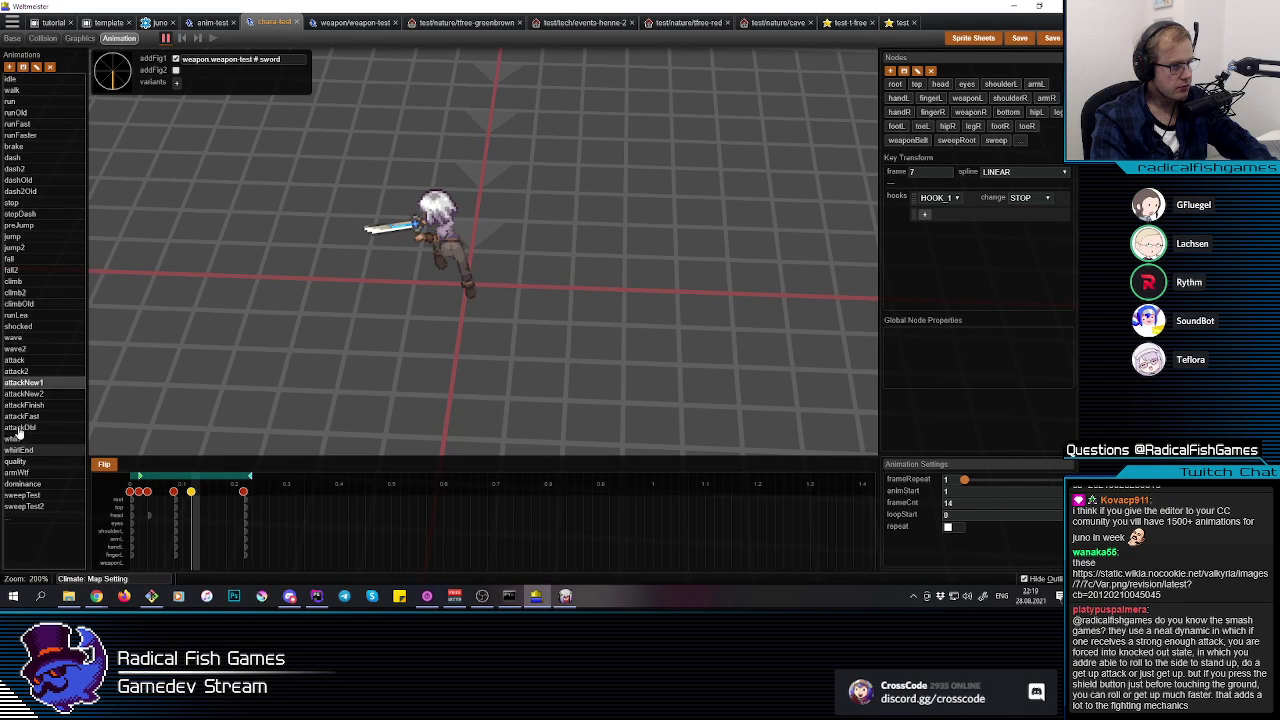
pyautogui.click(35, 394)
pyautogui.click(191, 492)
pyautogui.moveTo(204, 521); pyautogui.dragTo(135, 521)
pyautogui.click(1020, 39)
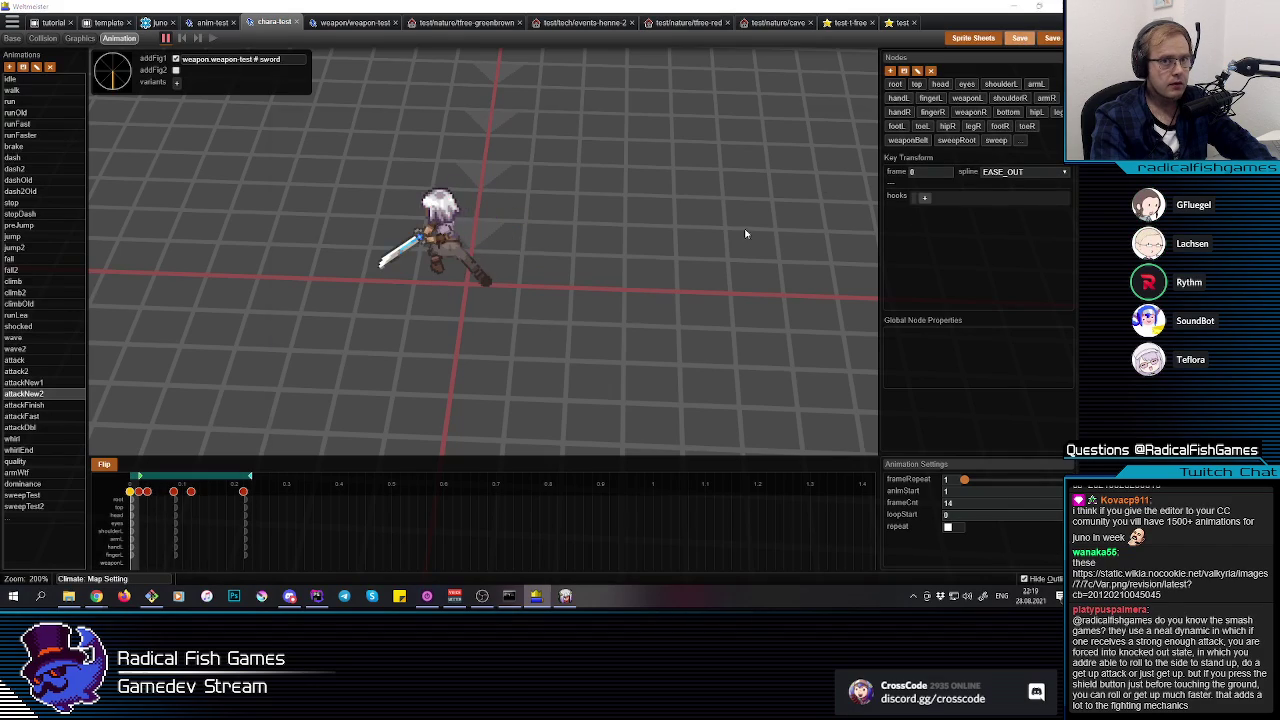
# Step: Switch to the Project Terra game and test sword swings downward and to the side on the open path
pyautogui.hotkey('alt', 'Tab')
pyautogui.click(760, 230)
pyautogui.press('s')
pyautogui.click(647, 344)
pyautogui.click(647, 344)
pyautogui.press('d')
pyautogui.click(648, 342)
pyautogui.click(650, 338)
# Step: Alternate upward and downward sword swings on the path between the stacked crates and the stone stairs
pyautogui.press('w')
pyautogui.click(652, 336)
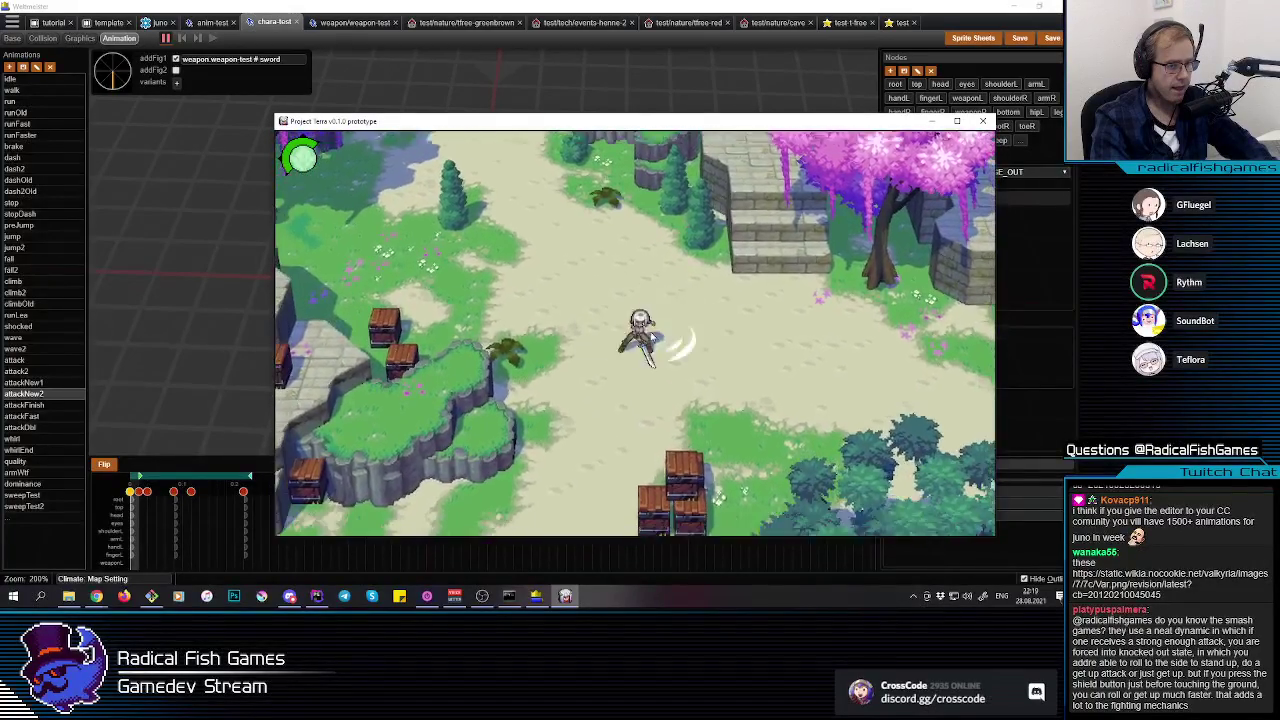
pyautogui.press('s')
pyautogui.click(652, 336)
pyautogui.click(652, 336)
pyautogui.press('w')
pyautogui.click(651, 337)
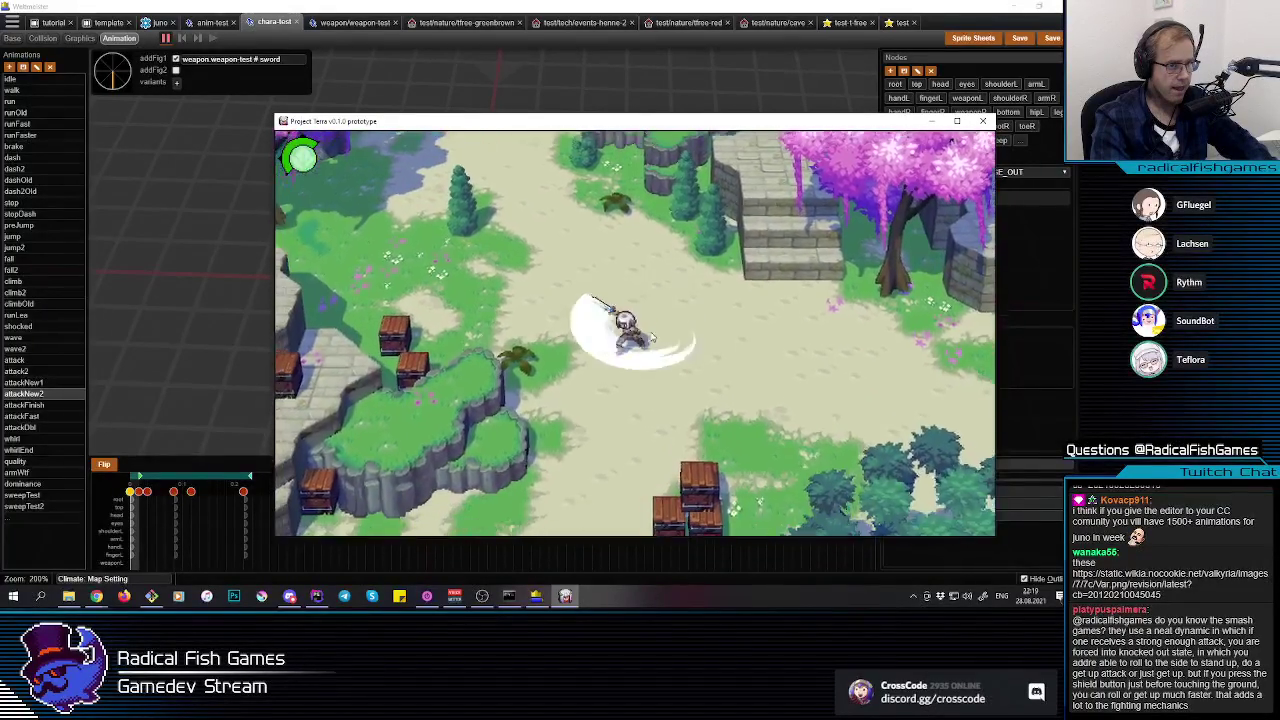
# Step: Back in the Weltmeister editor, move attackNew1's HOOK_1 STOP keyframe back to frame 6 and save the file
pyautogui.click(180, 535)
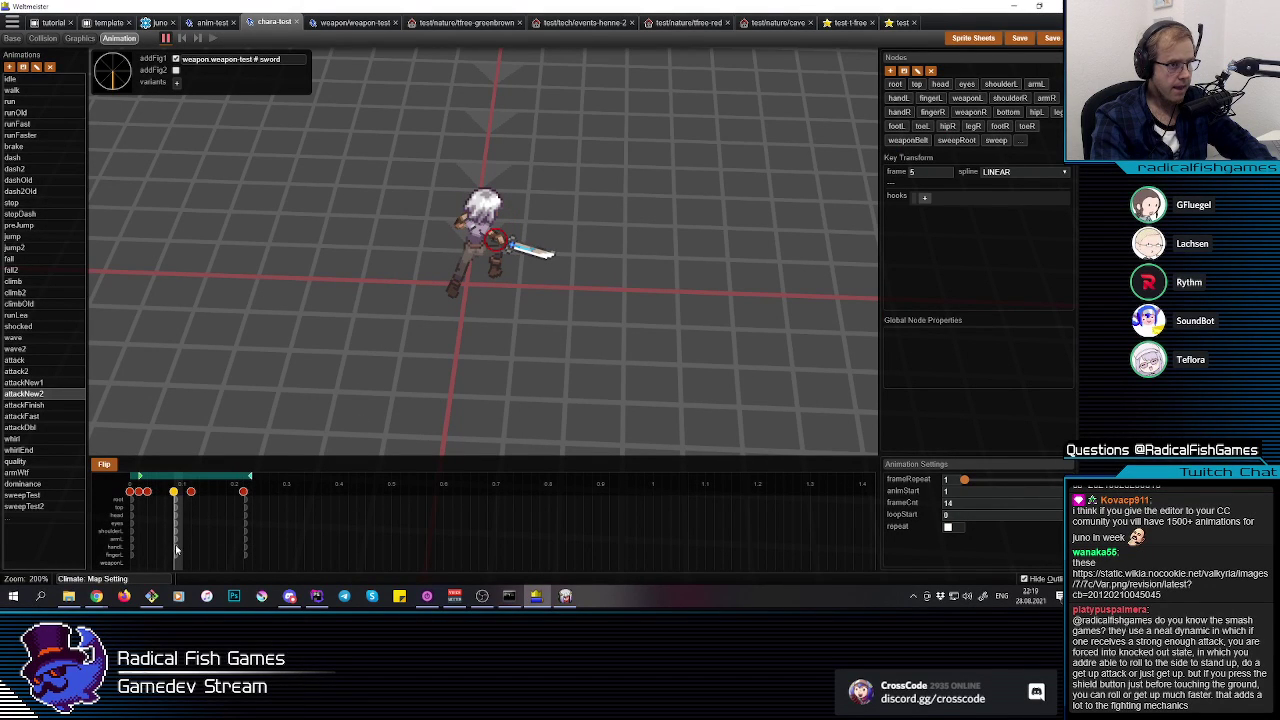
pyautogui.click(192, 525)
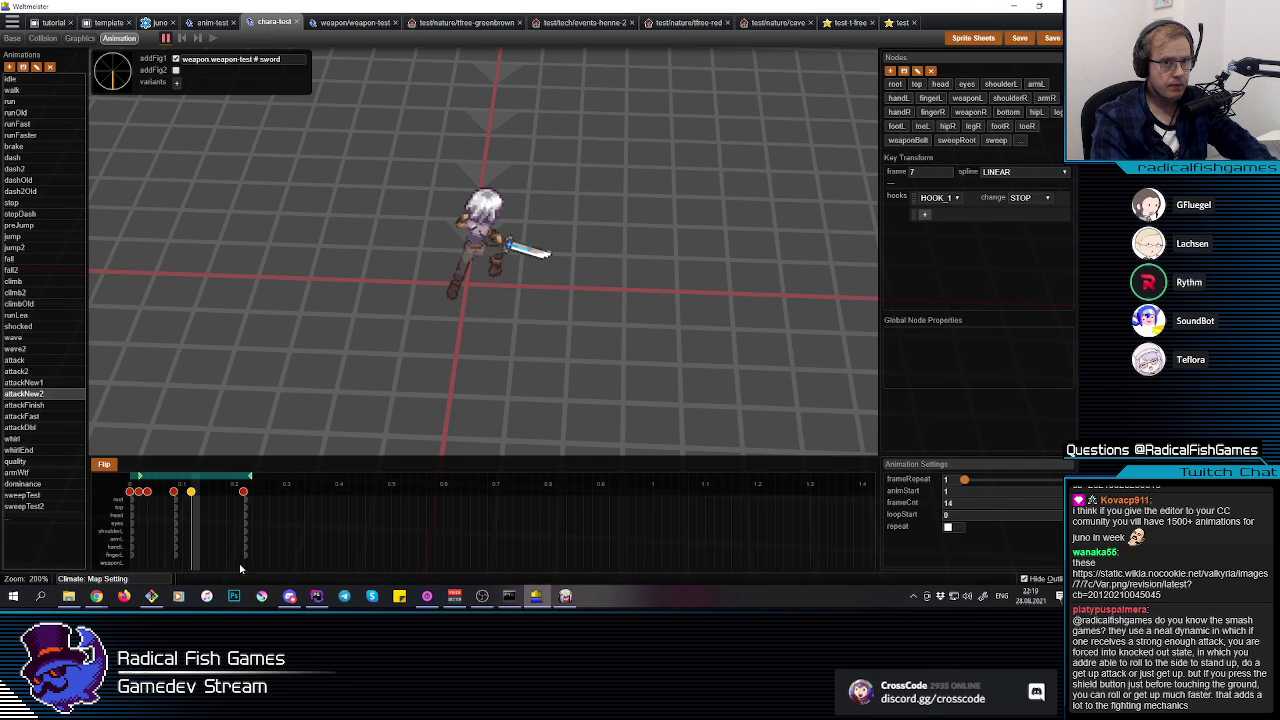
pyautogui.click(37, 383)
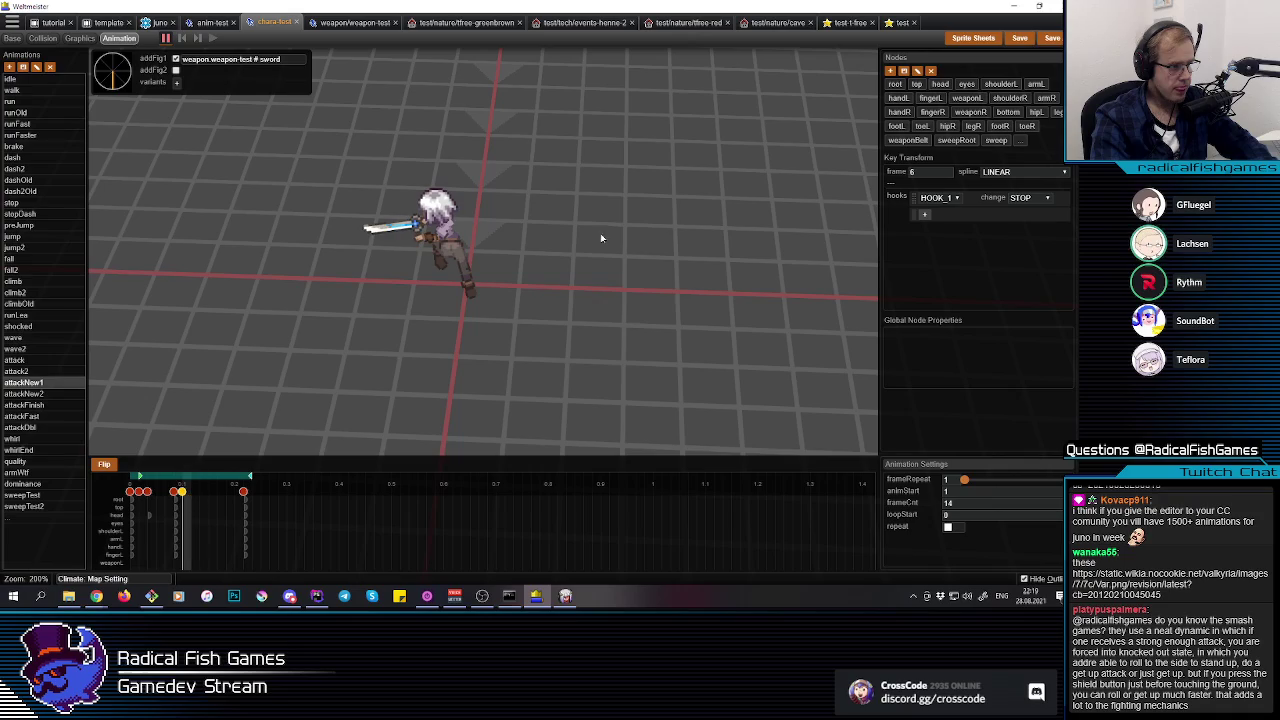
pyautogui.click(1019, 38)
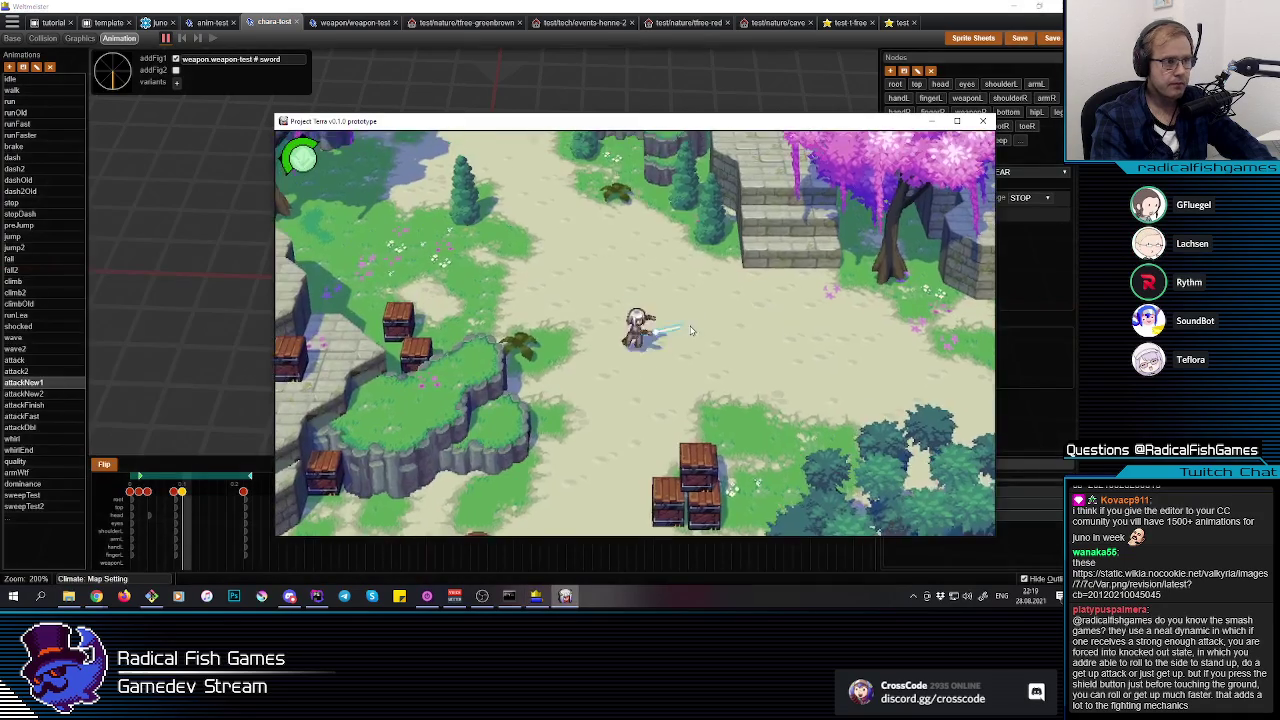
# Step: In the game, test downward swings toward the stone pillar by the water and upward swings while returning up the path
pyautogui.press('s')
pyautogui.click(673, 346)
pyautogui.press('s')
pyautogui.click(647, 340)
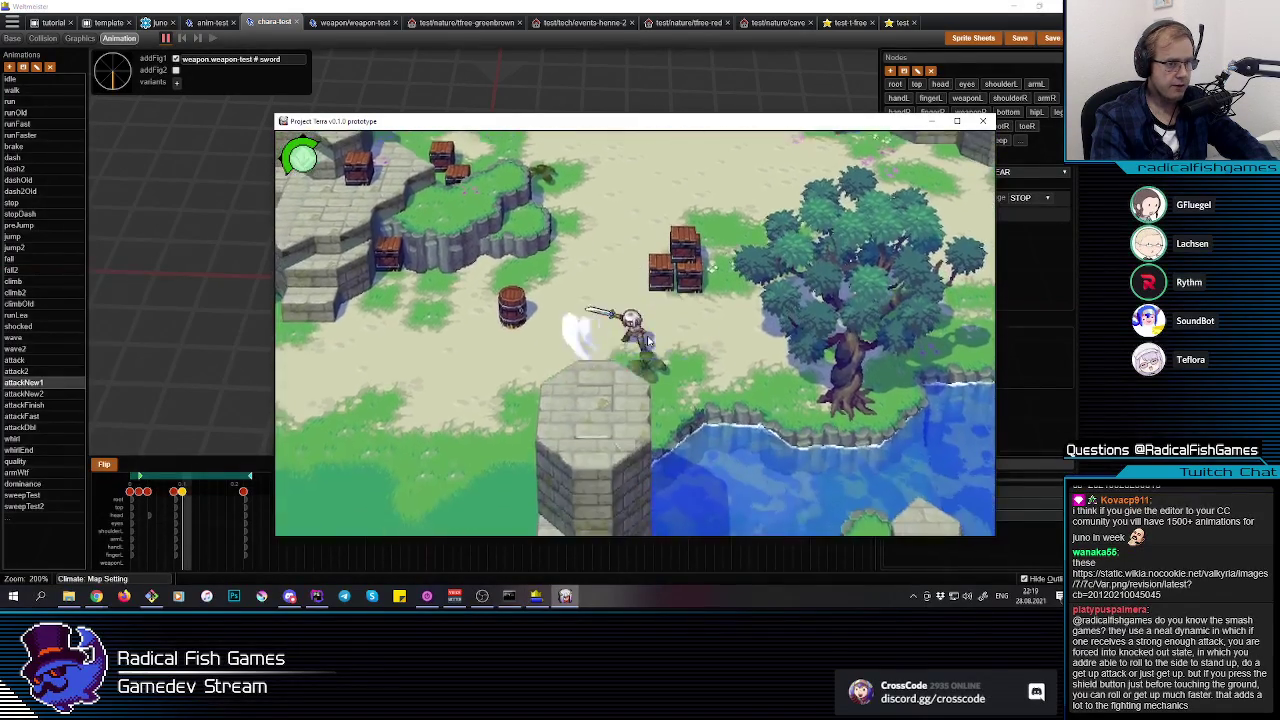
pyautogui.press('w')
pyautogui.click(645, 328)
pyautogui.press('w')
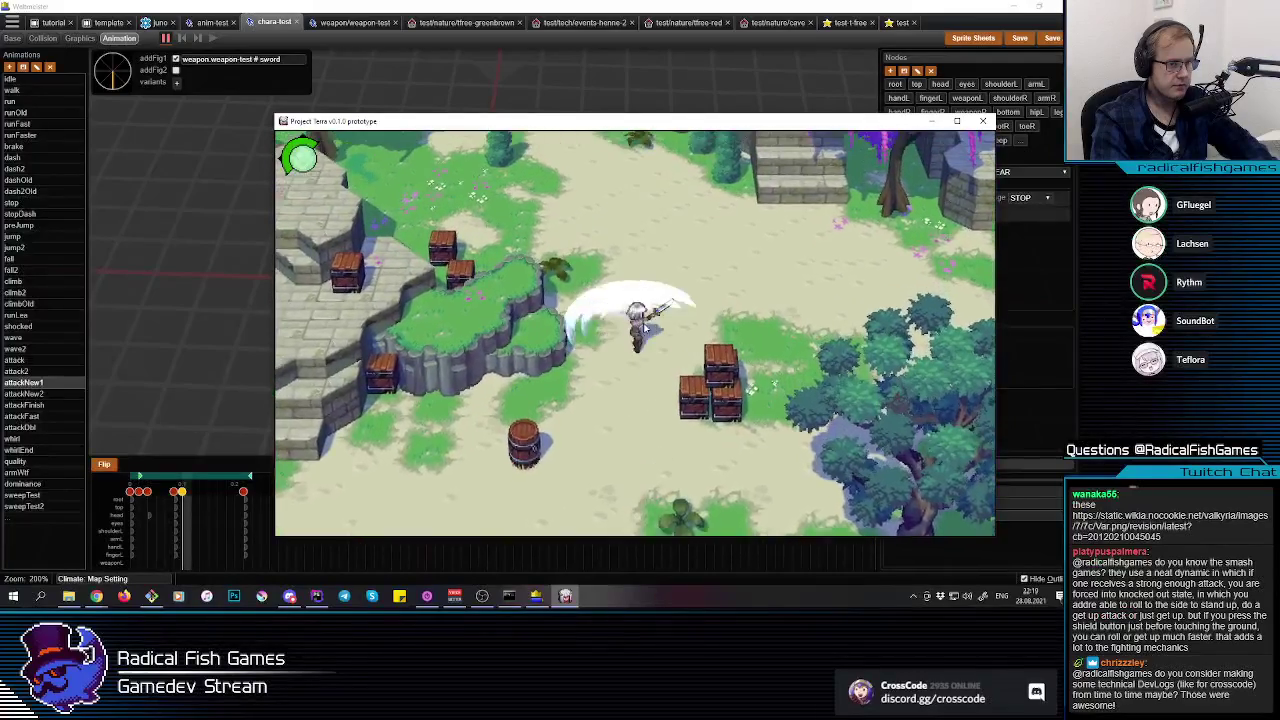
pyautogui.click(645, 328)
pyautogui.click(645, 328)
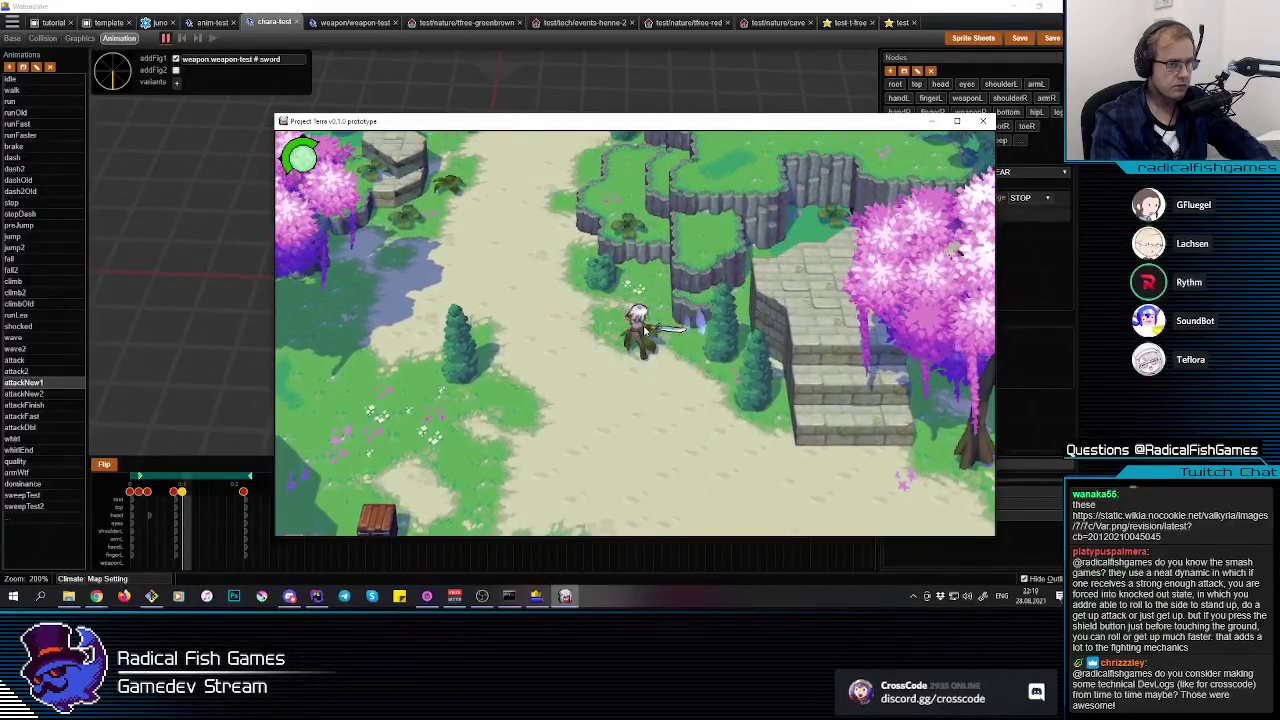
# Step: Alternate sword swings to both sides around the path near the conifers and stone stairs
pyautogui.press('a')
pyautogui.press('d')
pyautogui.click(648, 335)
pyautogui.click(650, 338)
pyautogui.press('d')
pyautogui.click(650, 340)
pyautogui.click(650, 341)
pyautogui.press('a')
pyautogui.click(648, 340)
pyautogui.click(648, 340)
pyautogui.press('d')
pyautogui.click(648, 340)
# Step: Run up the path past the pink tree and test sword swings upward, sideways and downward near the cliff ledges
pyautogui.press('w')
pyautogui.click(606, 312)
pyautogui.click(606, 314)
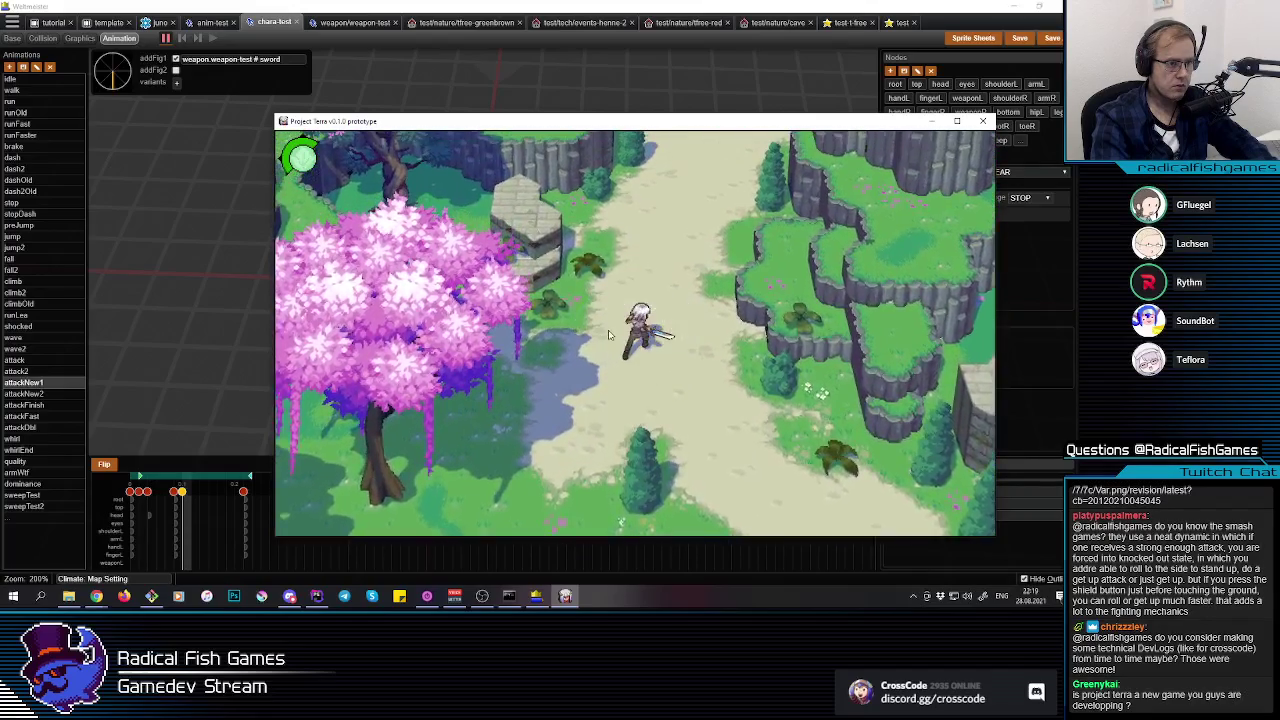
pyautogui.press('w')
pyautogui.press('d')
pyautogui.press('a')
pyautogui.click(643, 300)
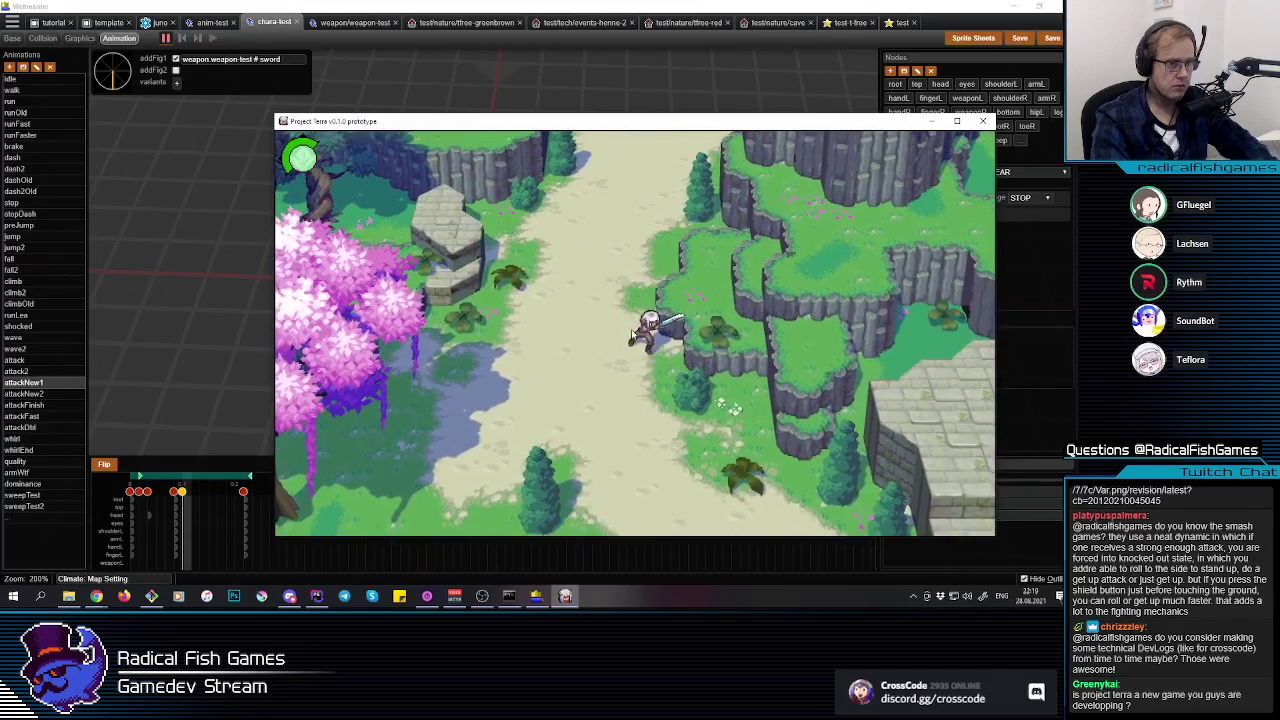
pyautogui.press('s')
pyautogui.click(640, 328)
pyautogui.click(638, 332)
# Step: Run back down the path and around the grassy ledge to the crates beside the stone ruins
pyautogui.press('d')
pyautogui.press('s')
pyautogui.press('w')
pyautogui.press('s')
pyautogui.press('d')
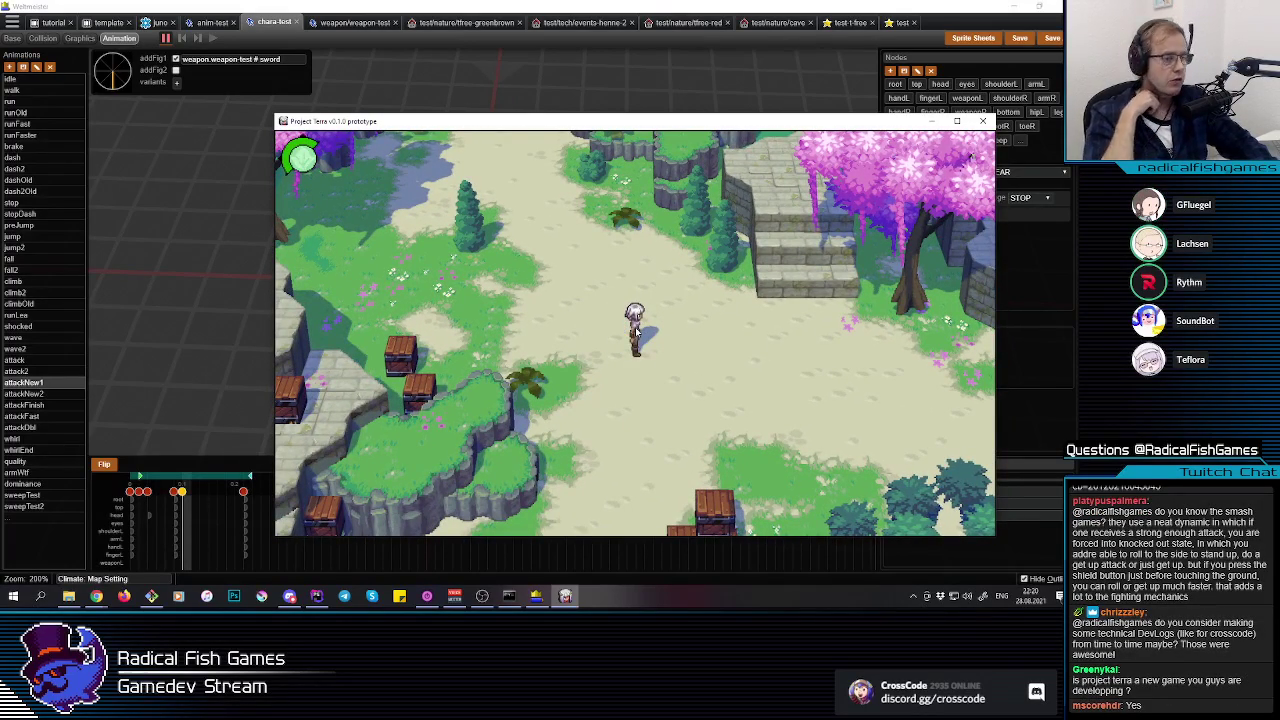
pyautogui.press('s')
pyautogui.press('a')
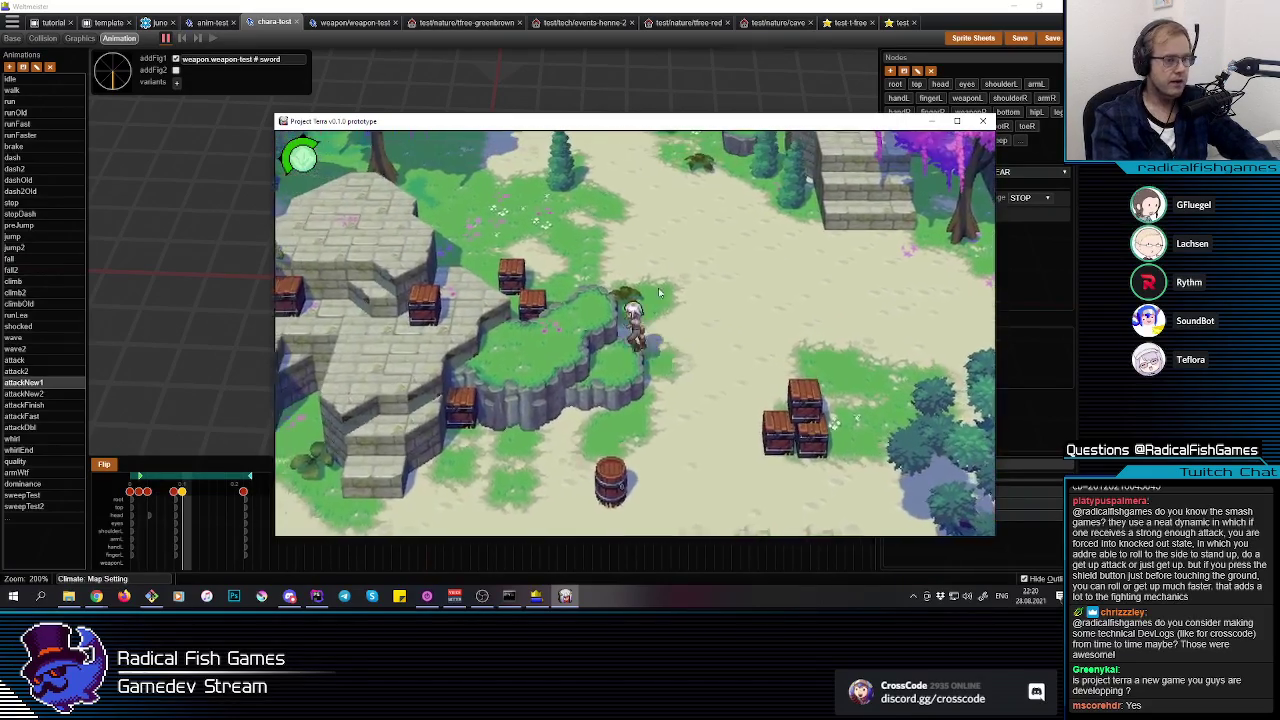
pyautogui.press('w')
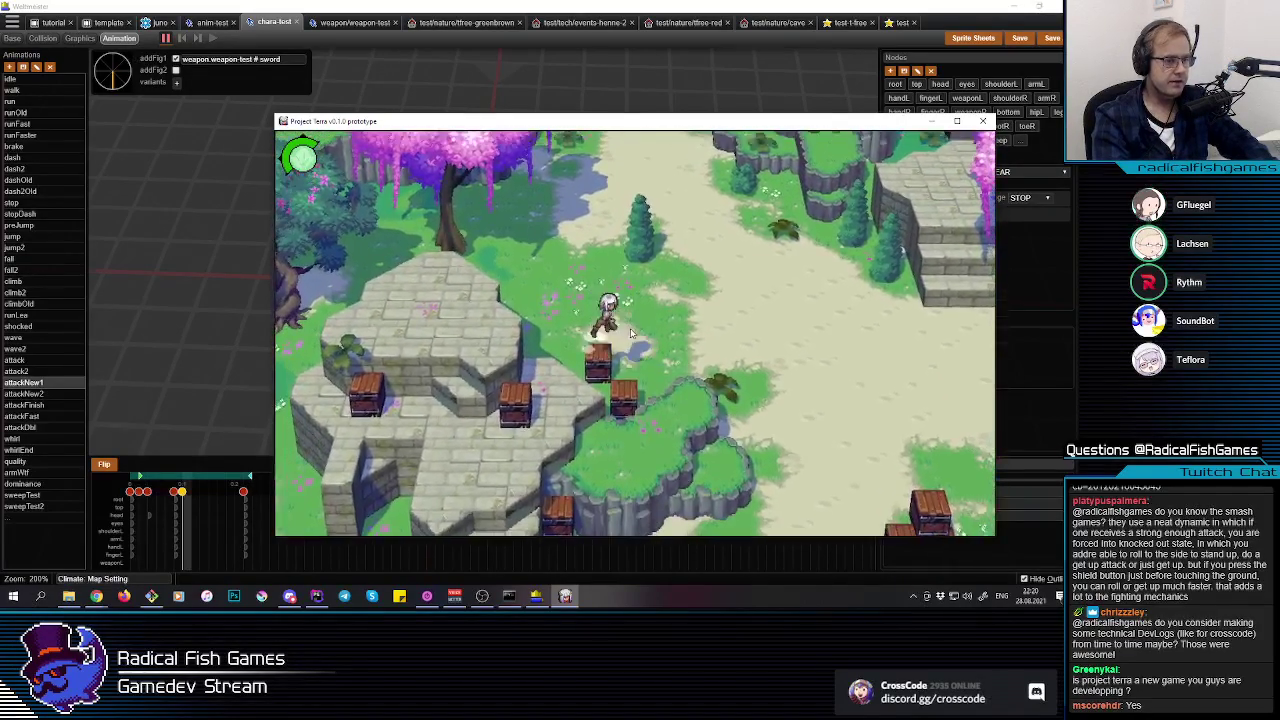
# Step: Run around the crates beside the stone ruins and test repeated sword swings on the nearby grass
pyautogui.press('s')
pyautogui.press('w')
pyautogui.press('s')
pyautogui.press('w')
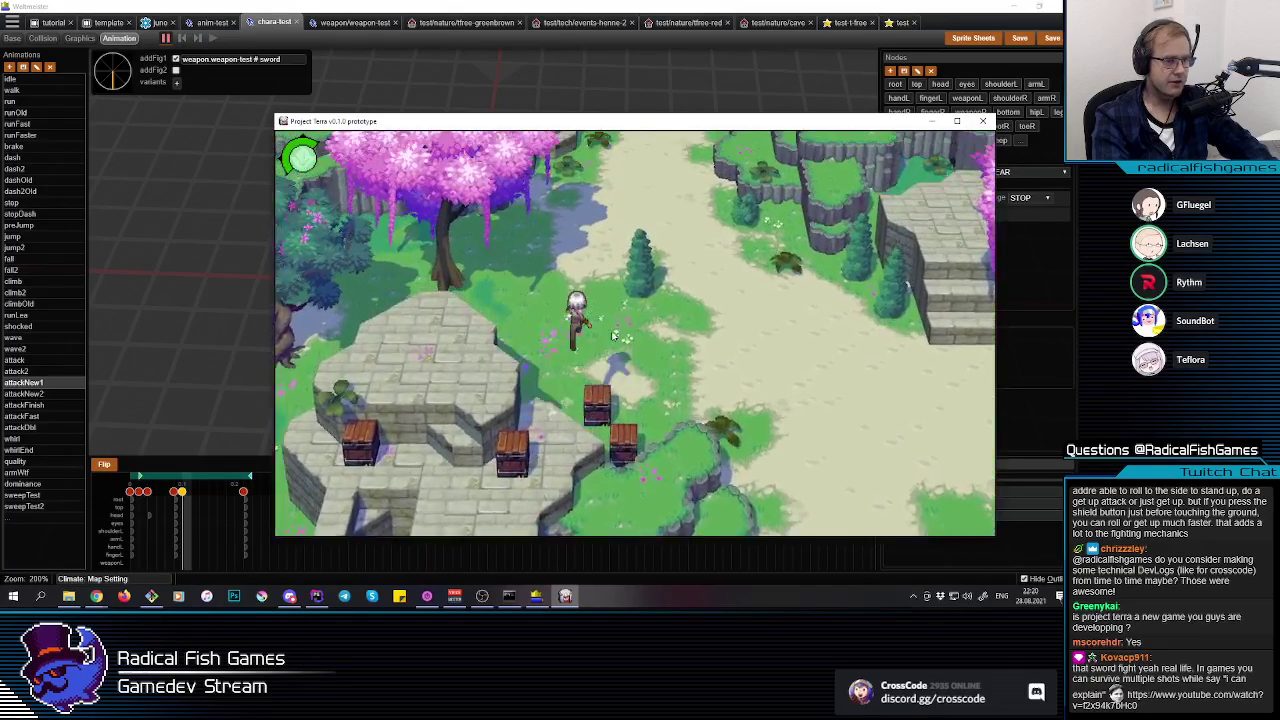
pyautogui.press('d')
pyautogui.click(615, 336)
pyautogui.click(620, 338)
pyautogui.click(625, 339)
pyautogui.click(627, 339)
pyautogui.click(628, 340)
pyautogui.press('w')
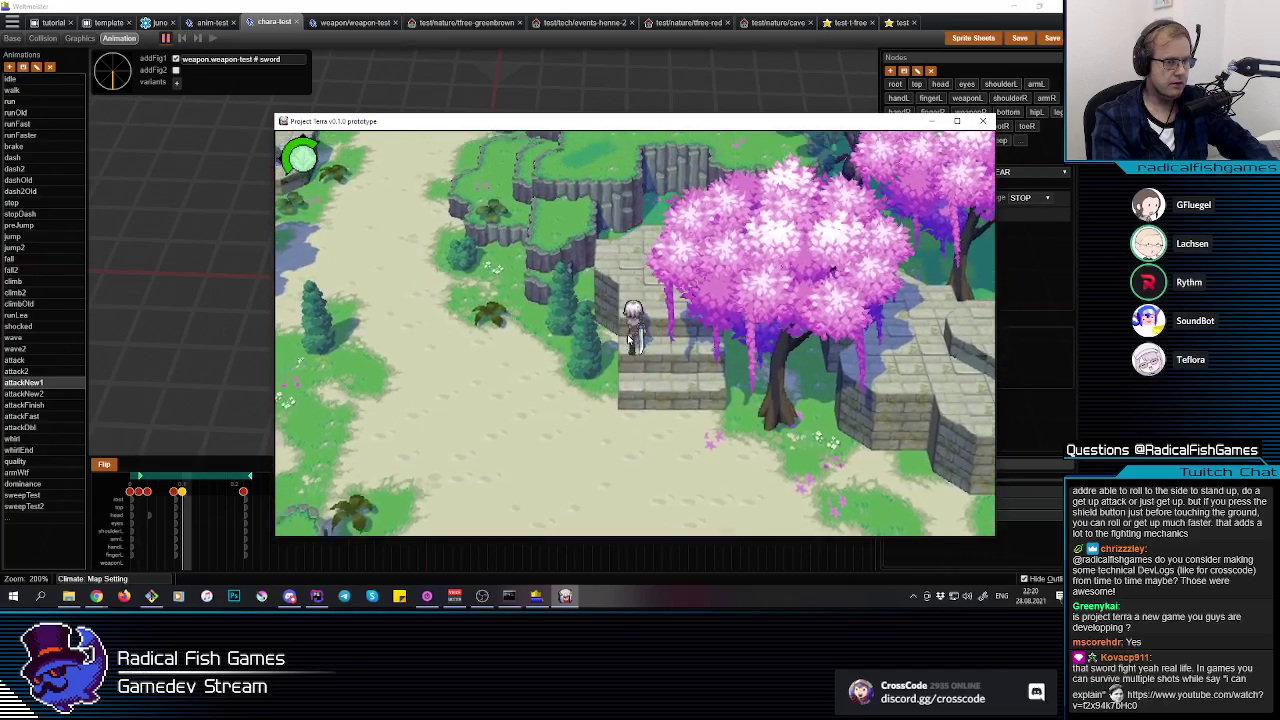
# Step: Move over the stone steps by the pink tree and test swings down toward the large leafy tree
pyautogui.press('d')
pyautogui.press('w')
pyautogui.press('s')
pyautogui.press('d')
pyautogui.press('a')
pyautogui.press('s')
pyautogui.click(633, 340)
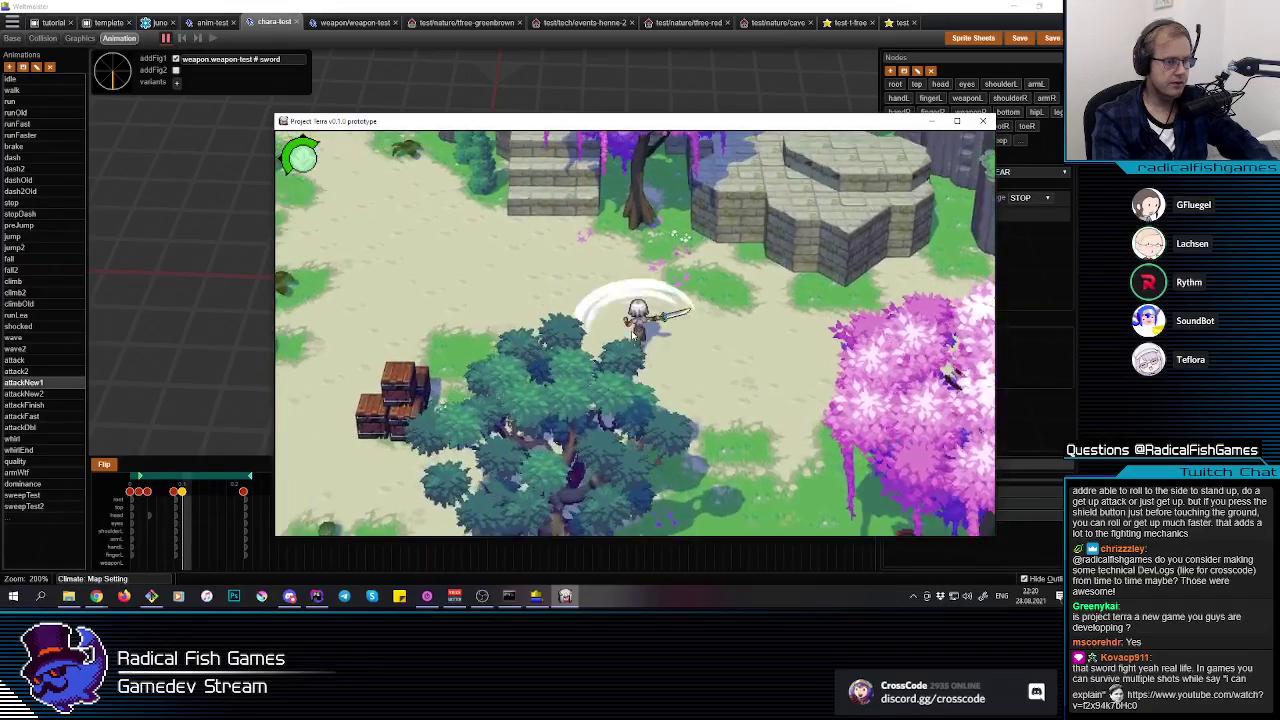
# Step: Test upward and sideways sword swings while returning to the conifers beside the stone steps
pyautogui.press('w')
pyautogui.press('a')
pyautogui.click(632, 337)
pyautogui.click(632, 337)
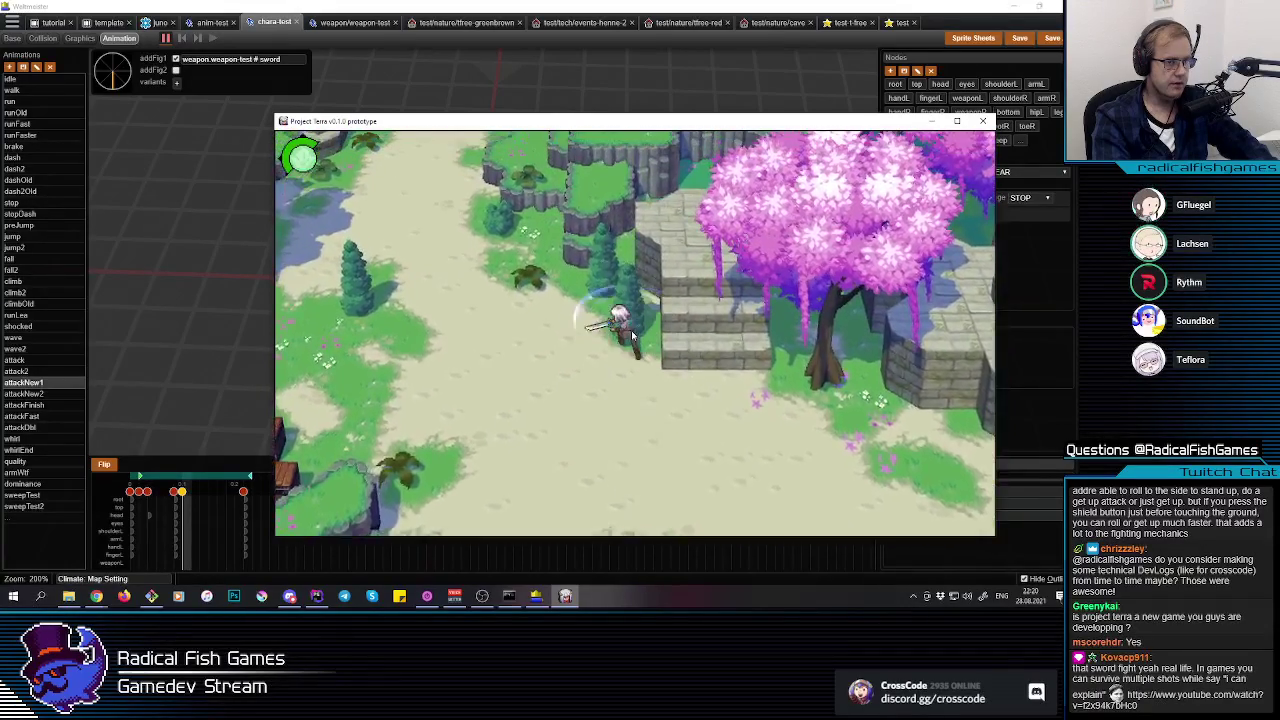
pyautogui.click(632, 337)
pyautogui.click(632, 337)
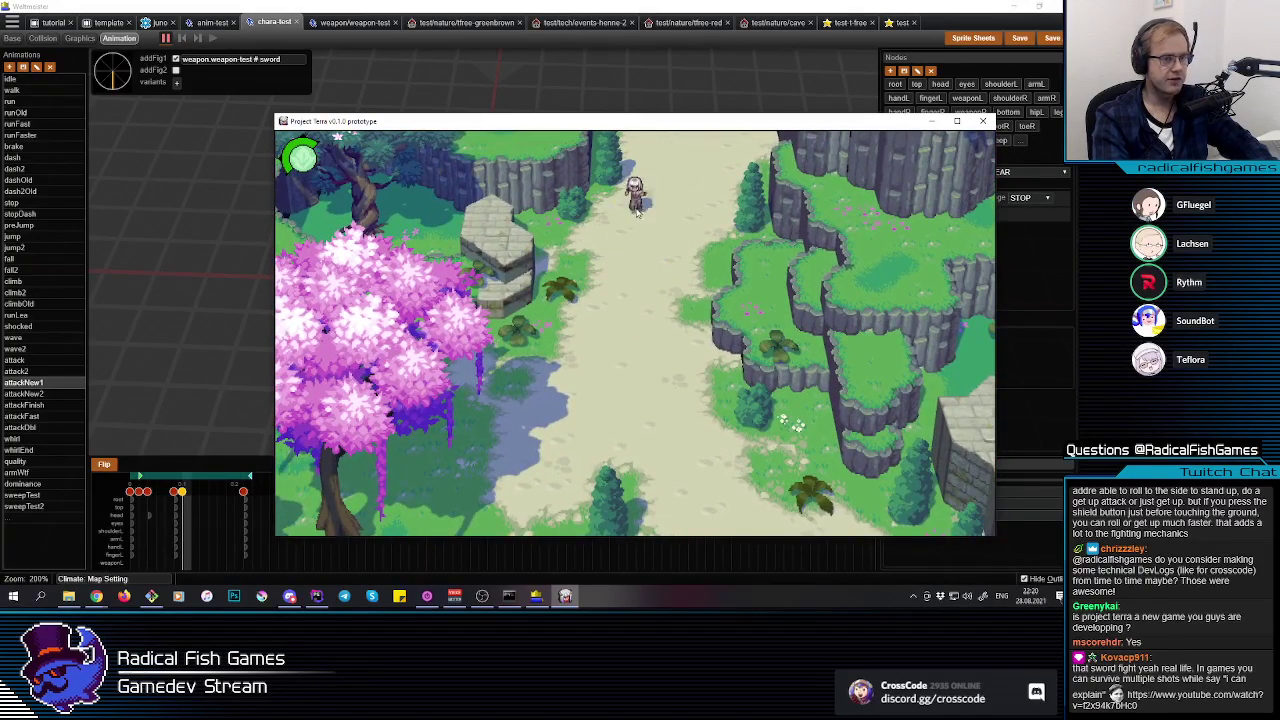
# Step: Test downward sword swings on the upper path between the cliff ledges and the pink tree
pyautogui.press('s')
pyautogui.click(635, 317)
pyautogui.click(634, 317)
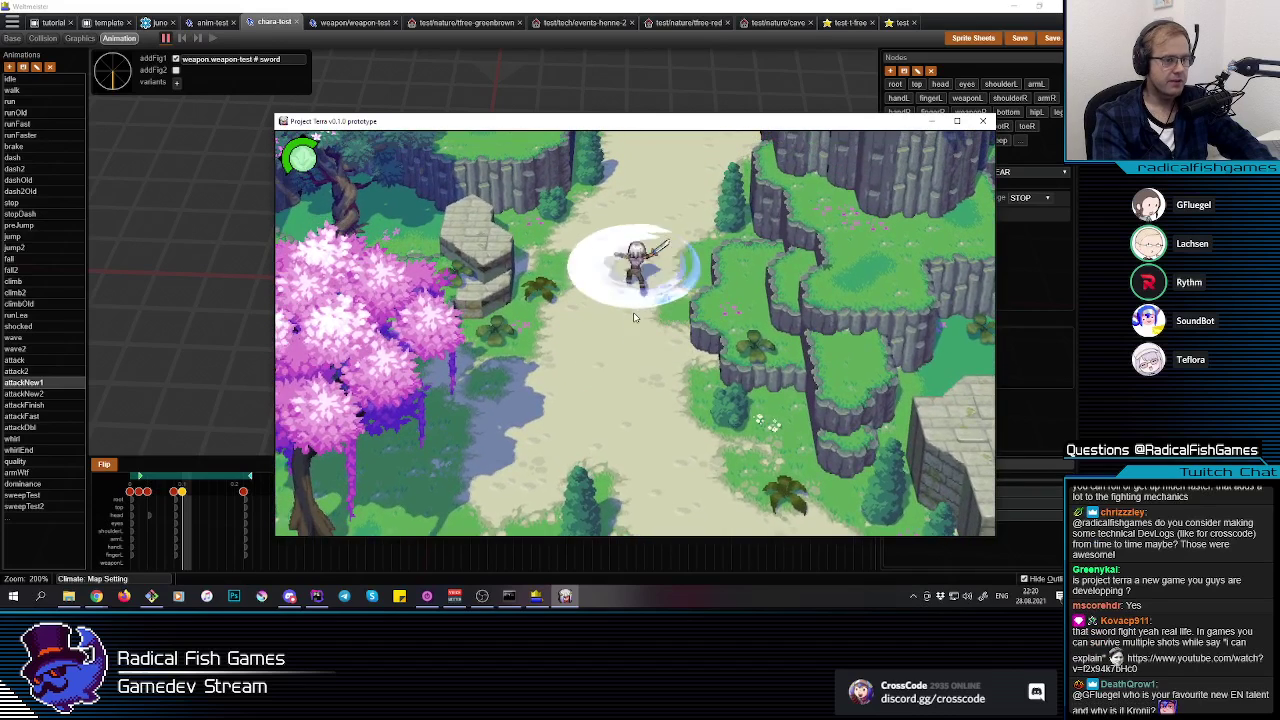
pyautogui.press('s')
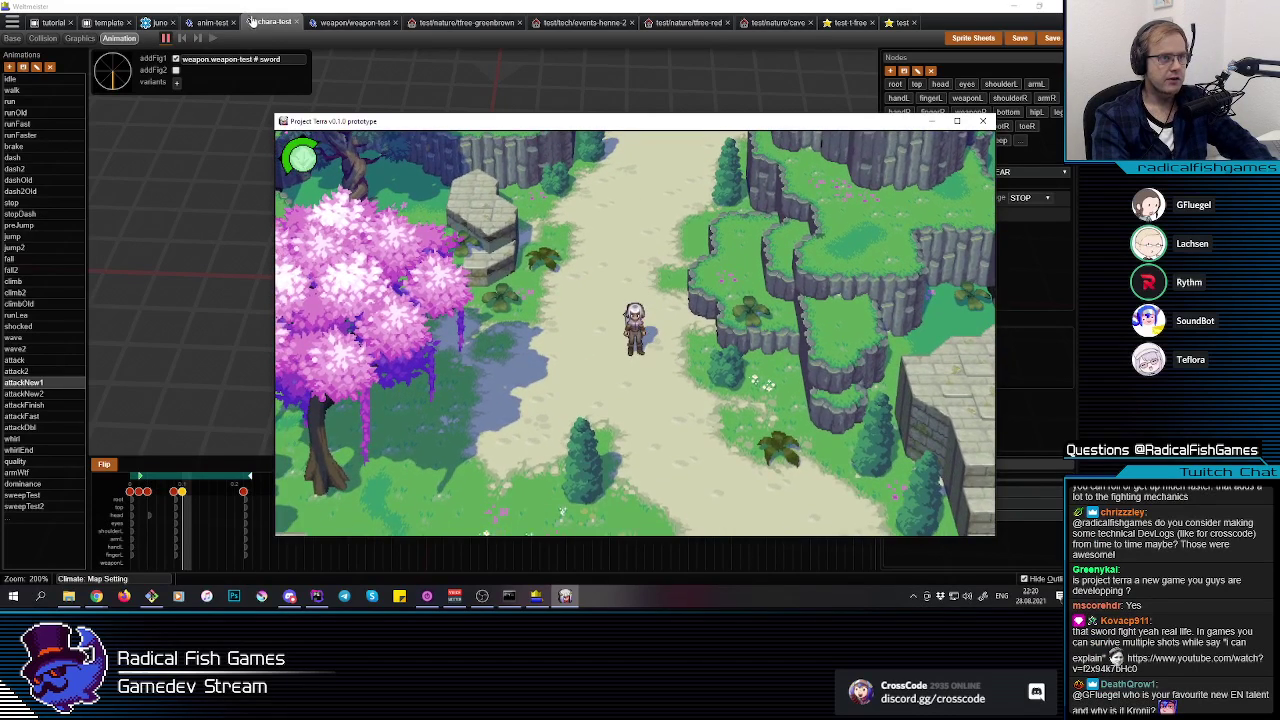
# Step: In the Weltmeister editor, set fadeIn of the Sweep effect's RIBBON_SWEEP step to 0.075 and save the effect file
pyautogui.click(251, 177)
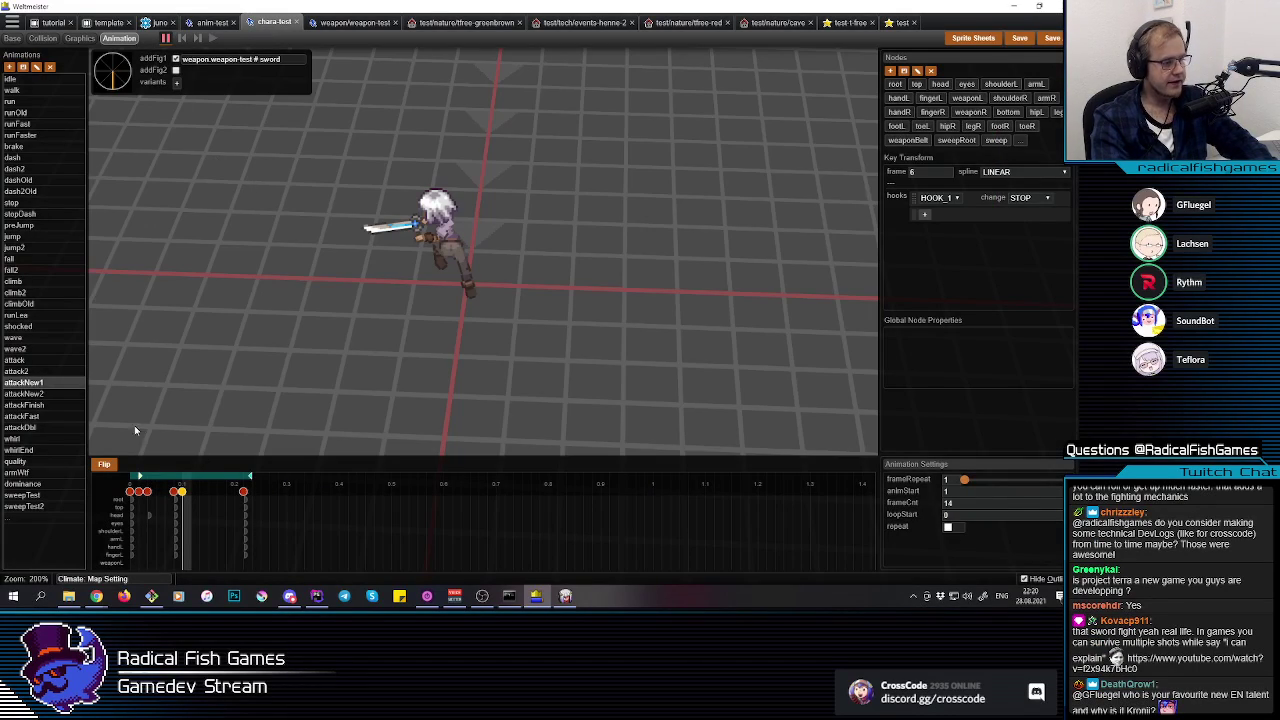
pyautogui.click(846, 22)
pyautogui.click(898, 23)
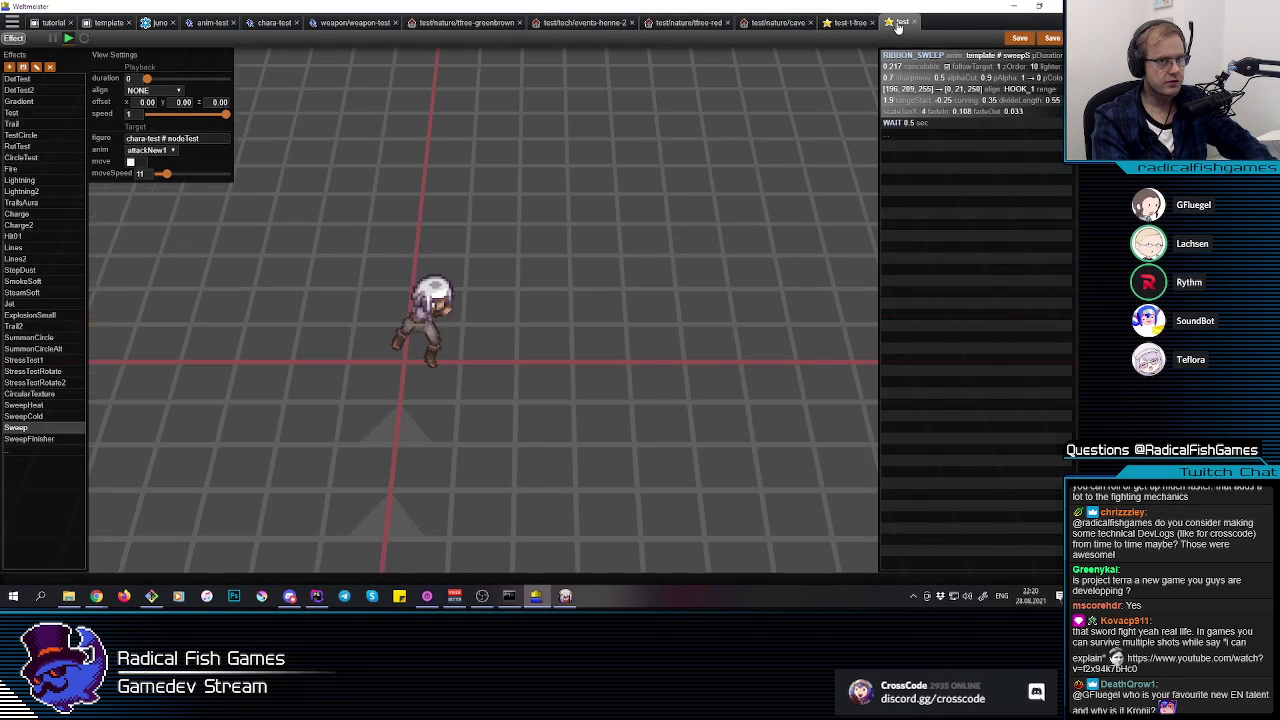
pyautogui.click(947, 79)
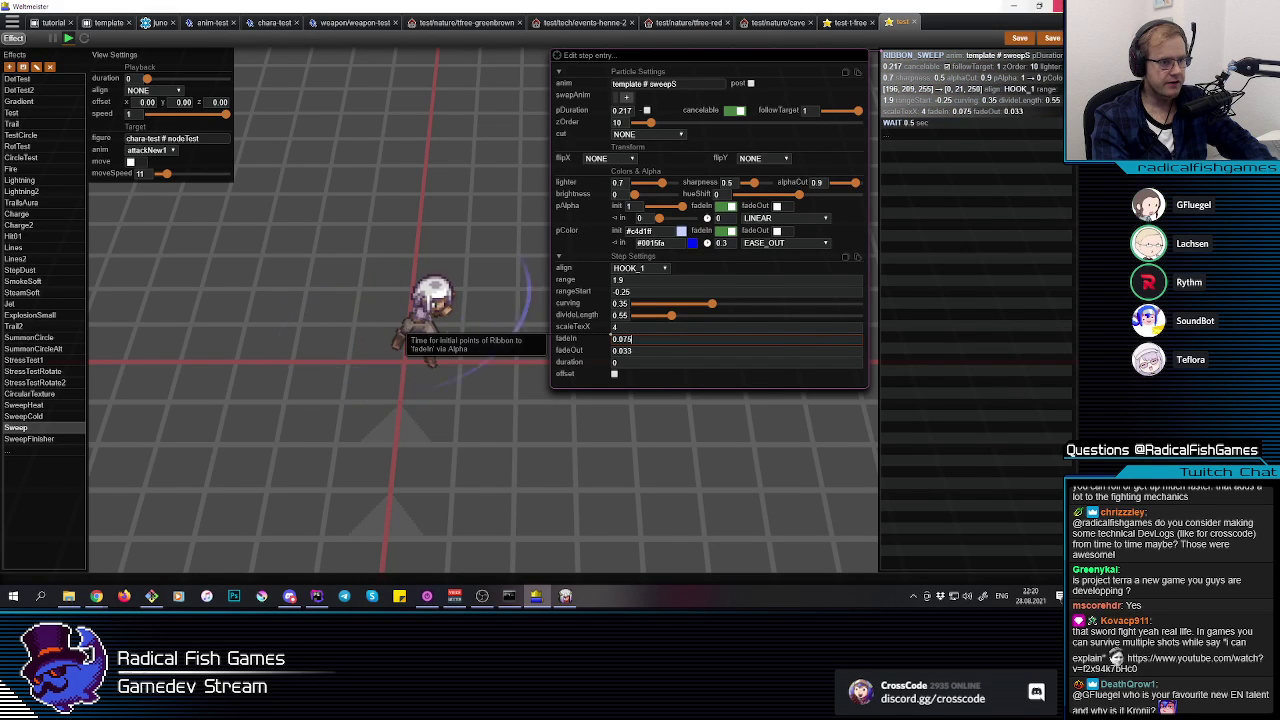
pyautogui.click(1020, 38)
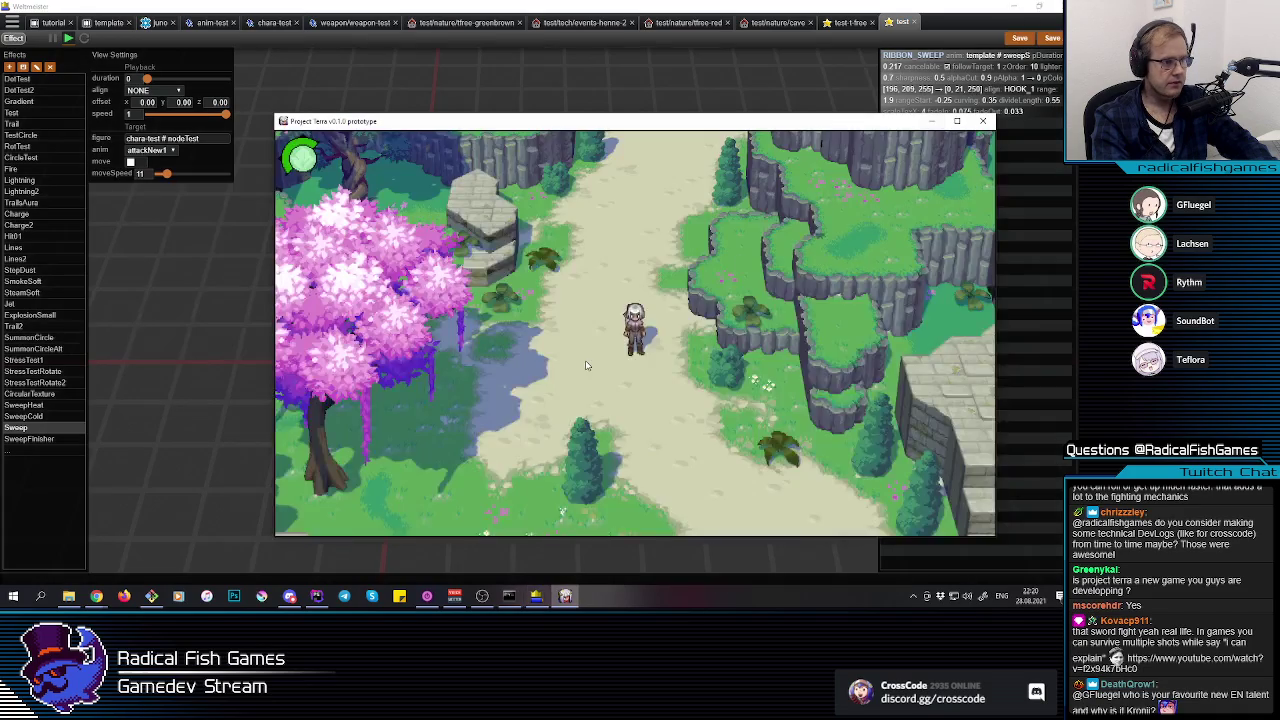
# Step: Switch back to the Project Terra game and test the adjusted sweep along the path between cliffs and conifers
pyautogui.click(645, 330)
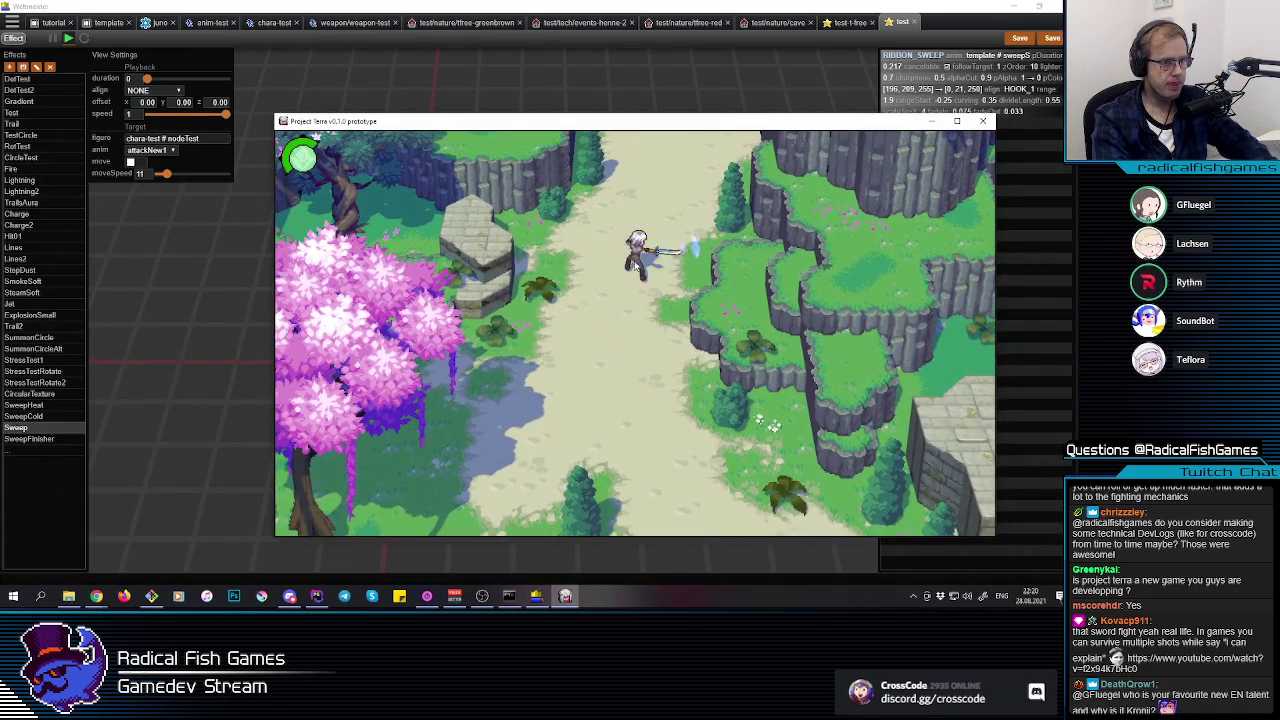
pyautogui.press('s')
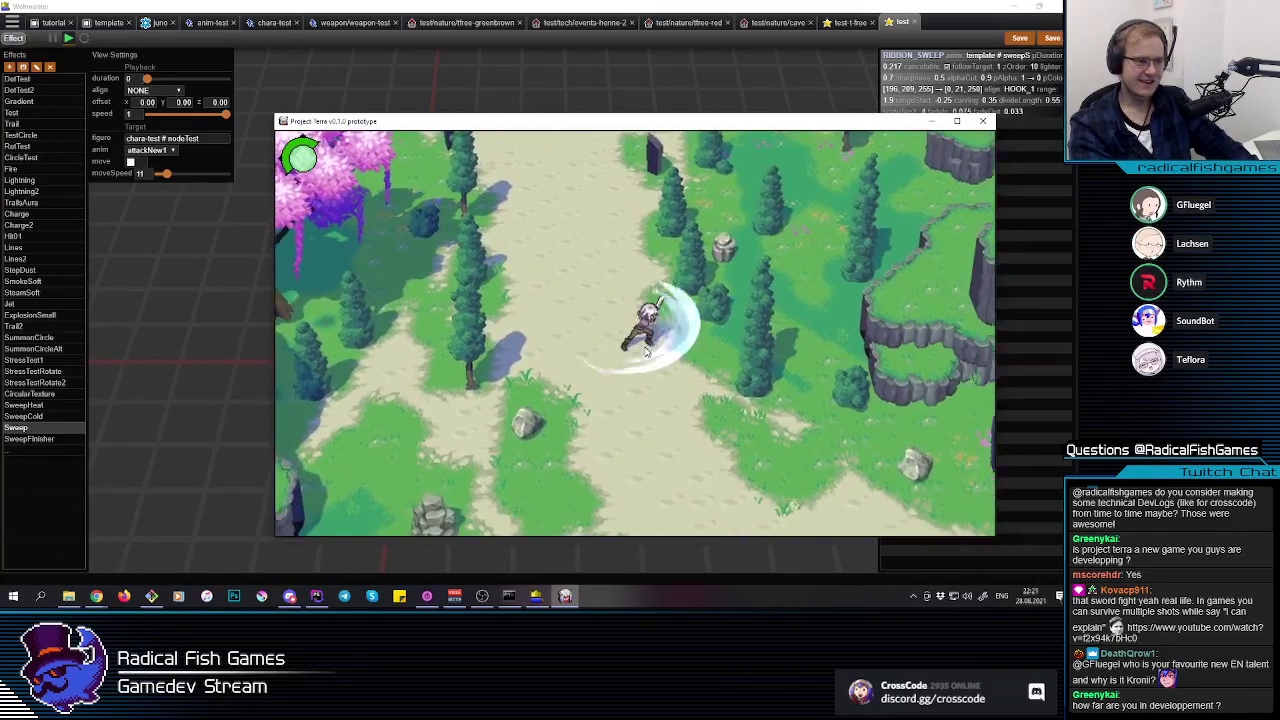
pyautogui.press('d')
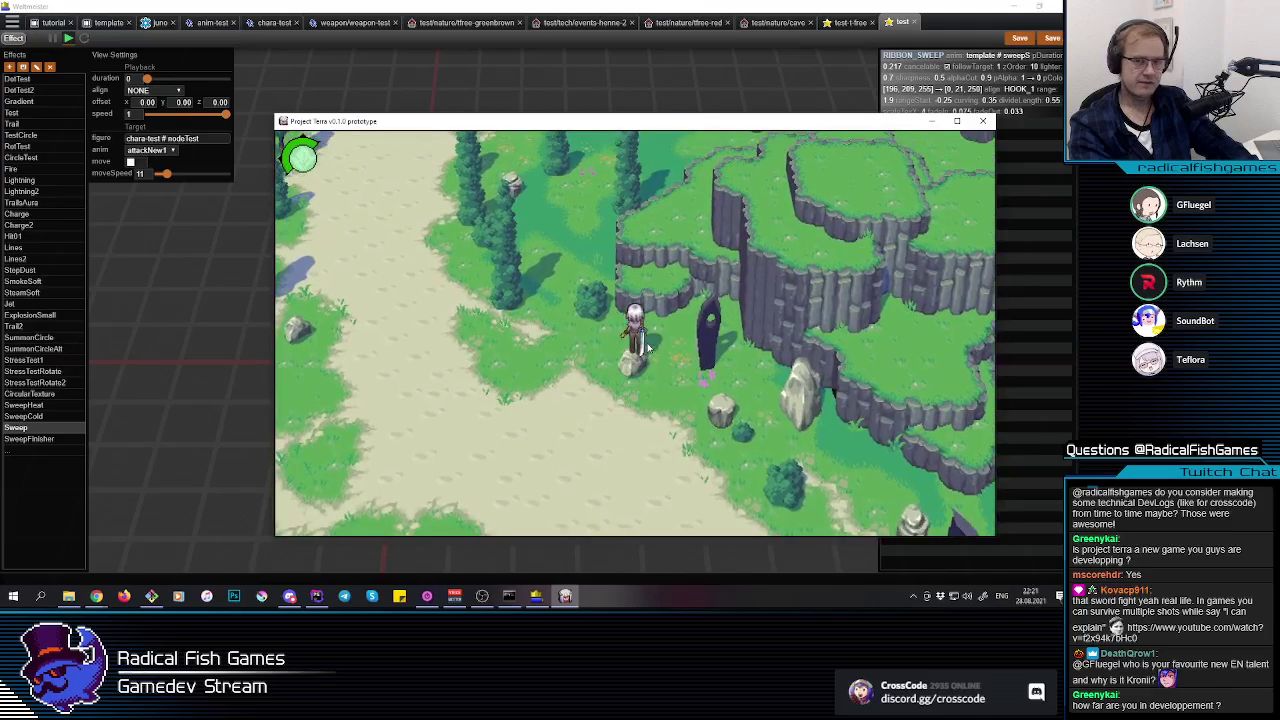
# Step: Jump up the low grassy cliff ledges beside the dark stone marker and cross the plateau to the pillars
pyautogui.press('w')
pyautogui.press('s')
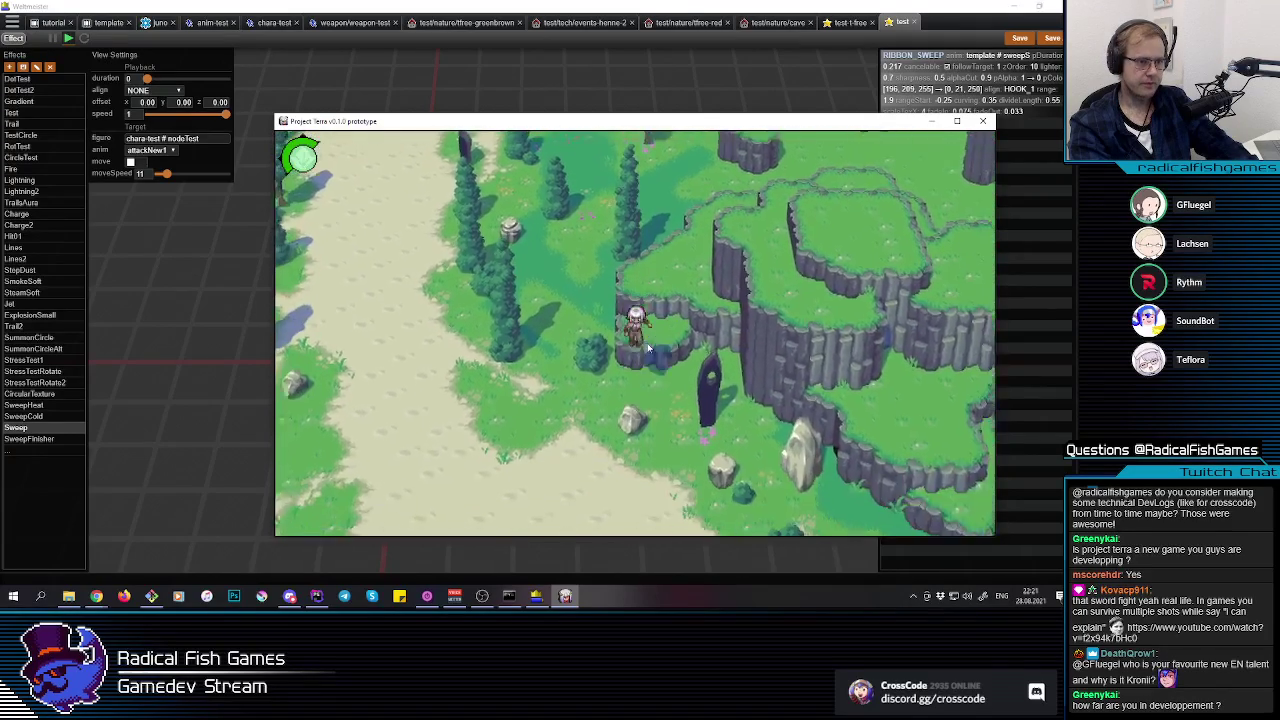
pyautogui.press('d')
pyautogui.press('a')
pyautogui.press('w')
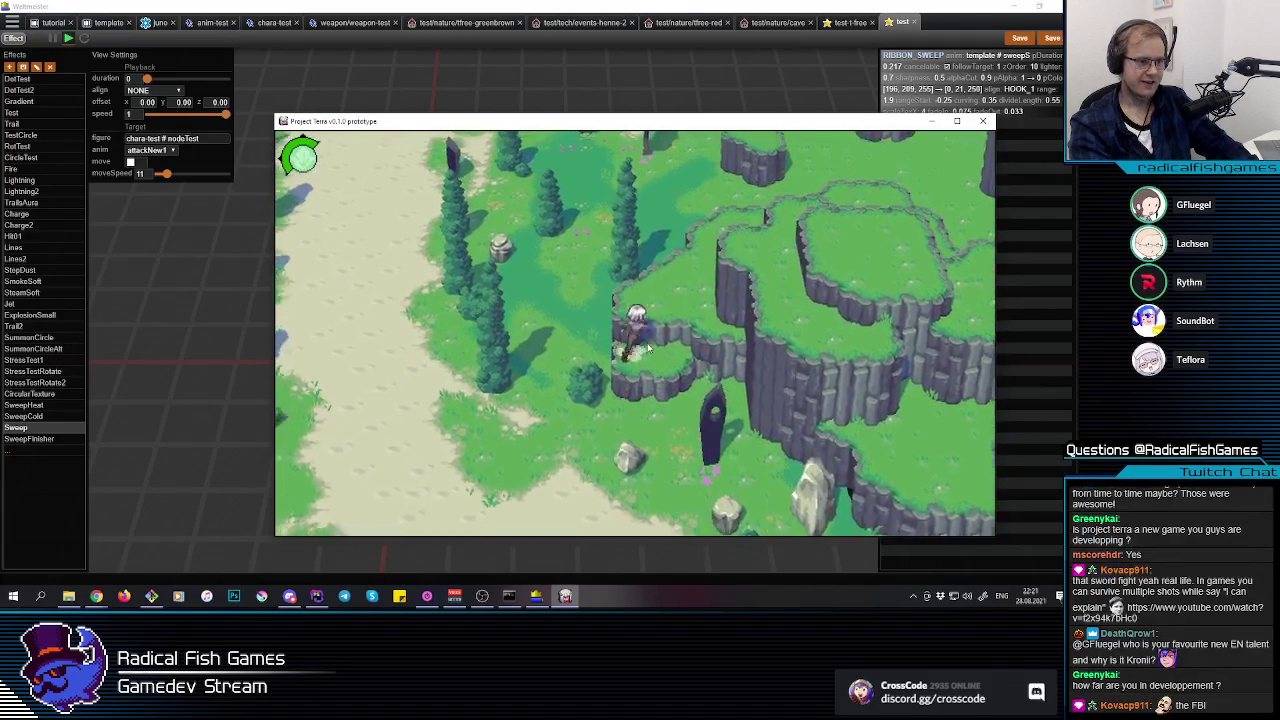
pyautogui.press('d')
pyautogui.press('s')
pyautogui.press('w')
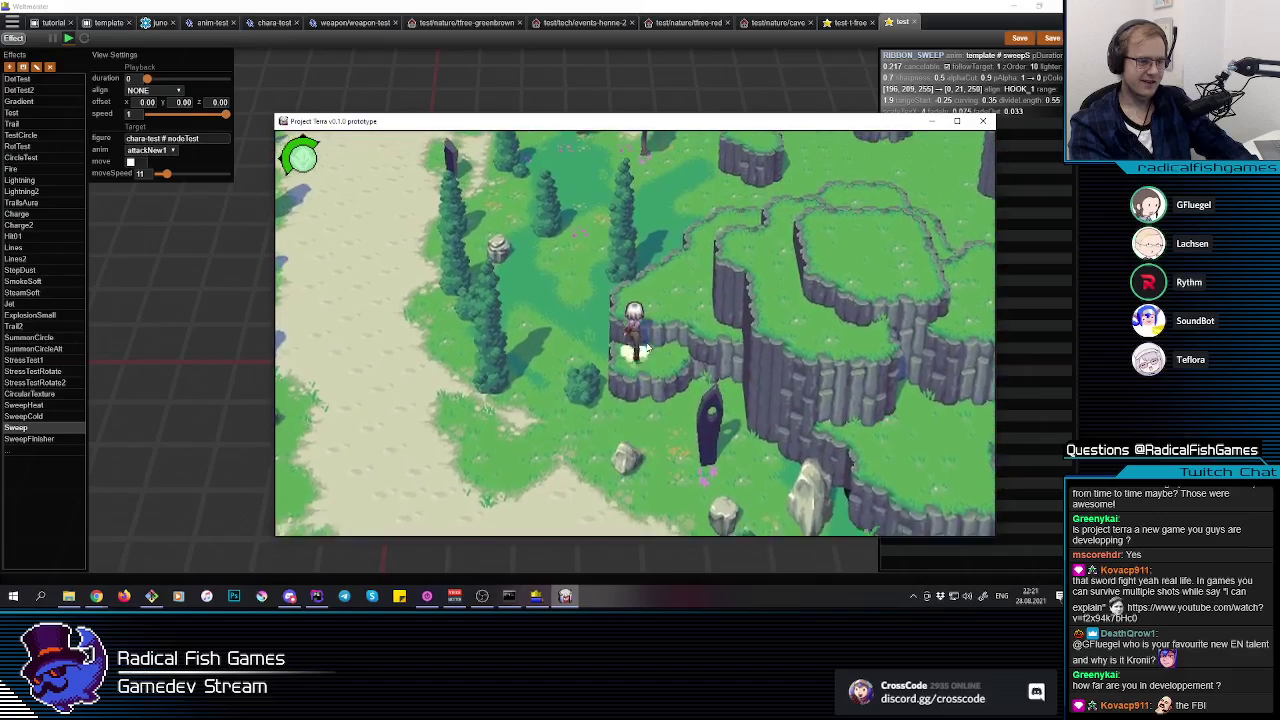
pyautogui.press('w')
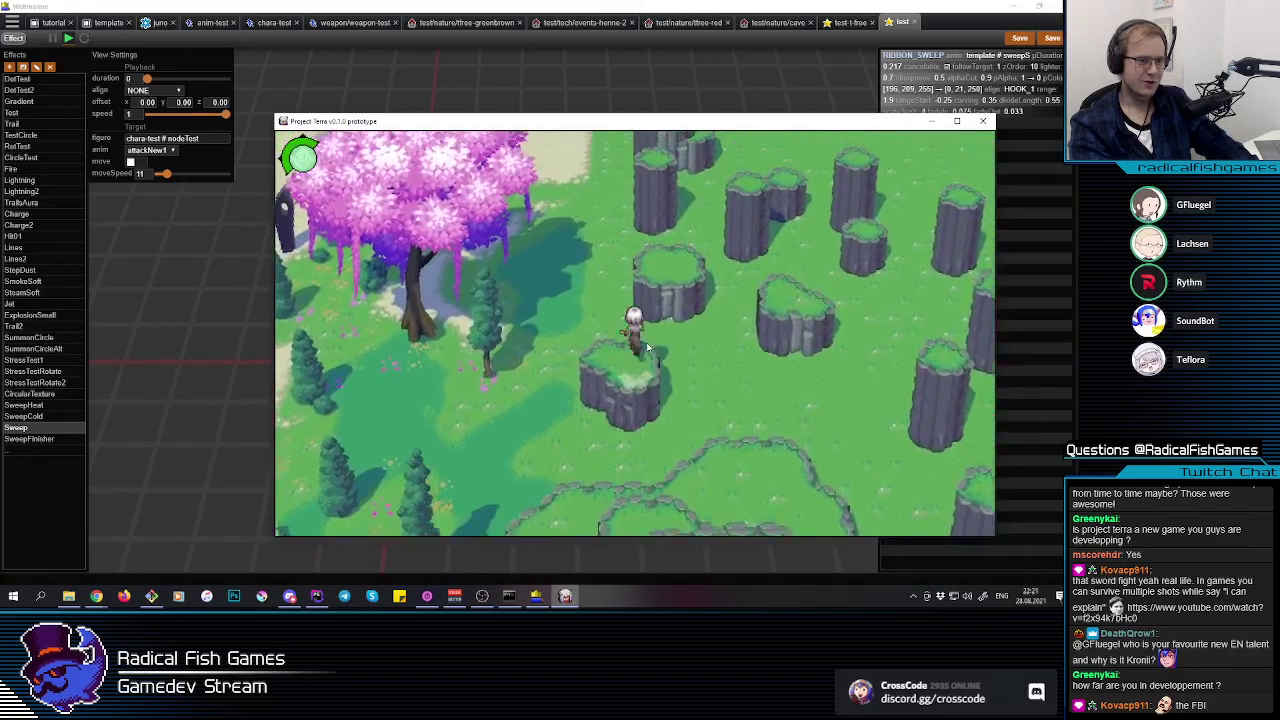
# Step: Hop across the grass-topped rock pillars, then return over the plateau to the conifers beside the path
pyautogui.press('w')
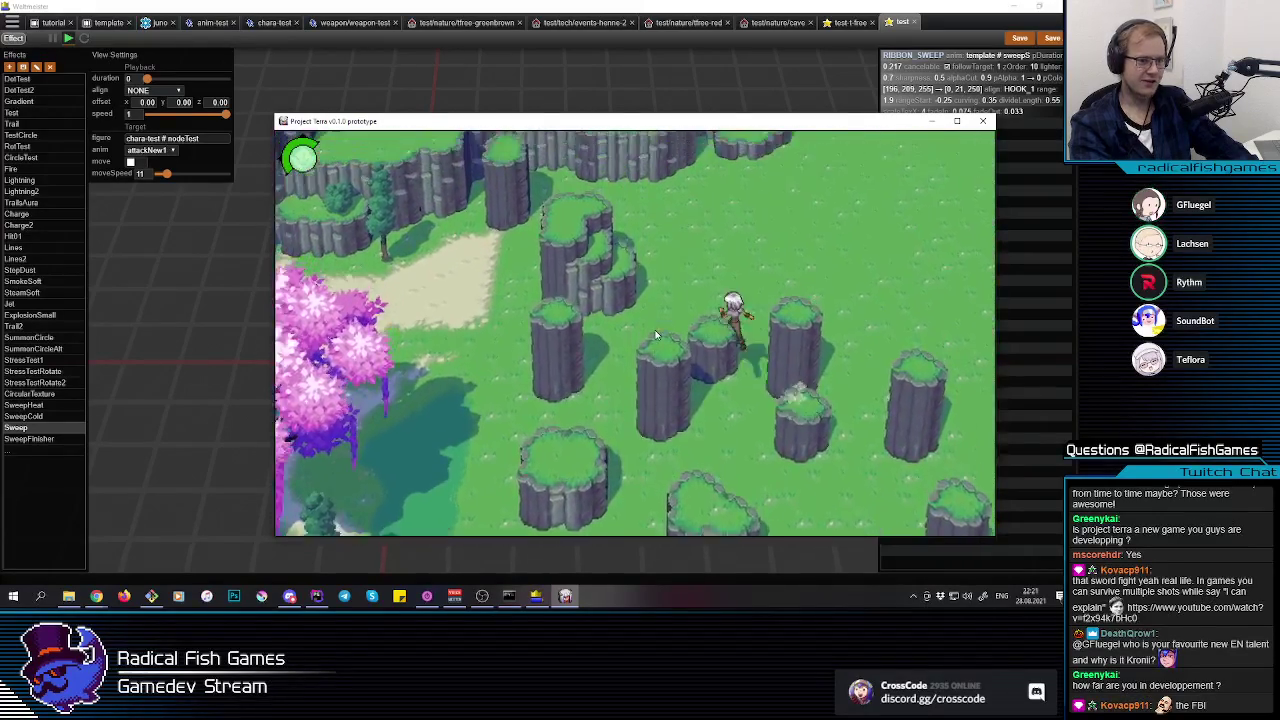
pyautogui.press('s')
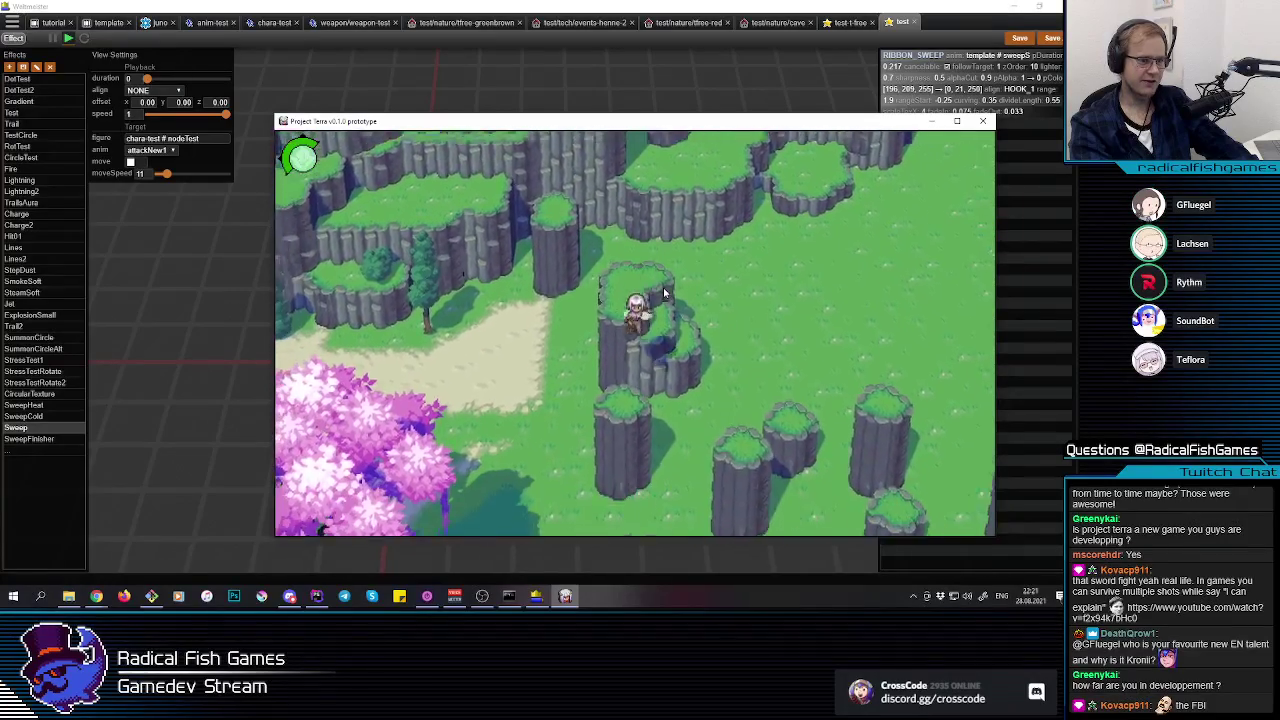
pyautogui.press('d')
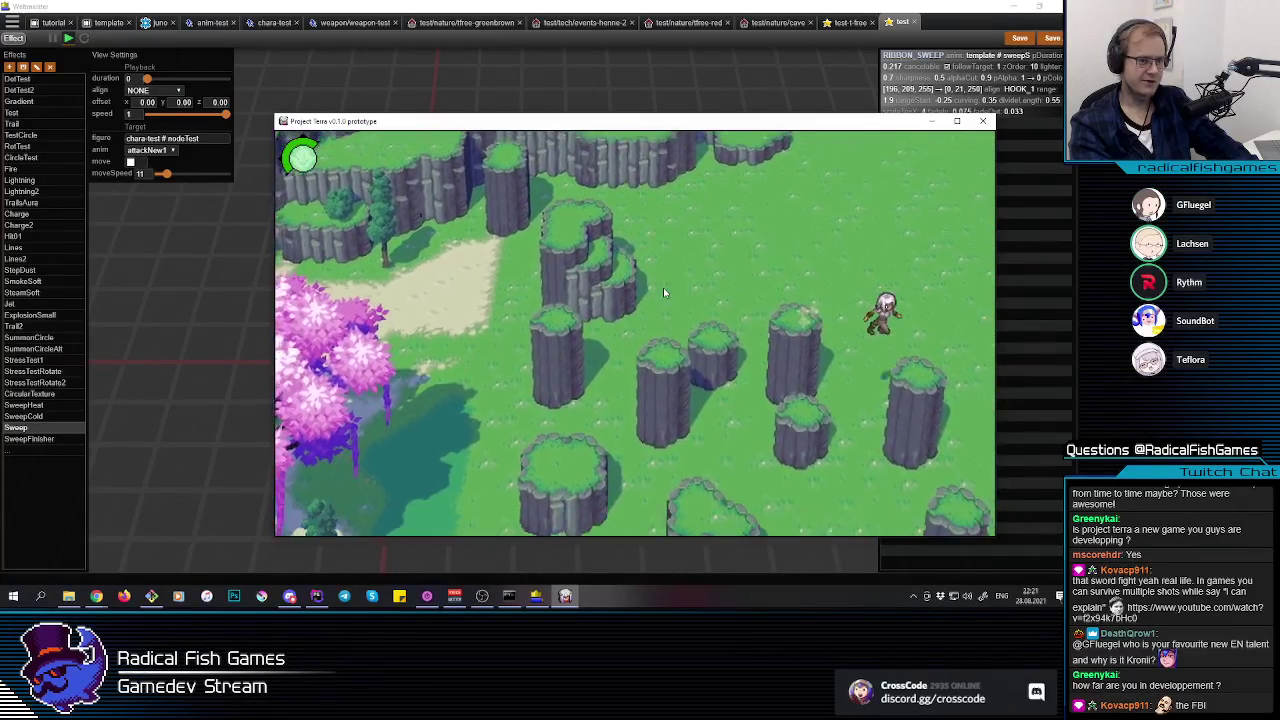
pyautogui.press('s')
pyautogui.press('s')
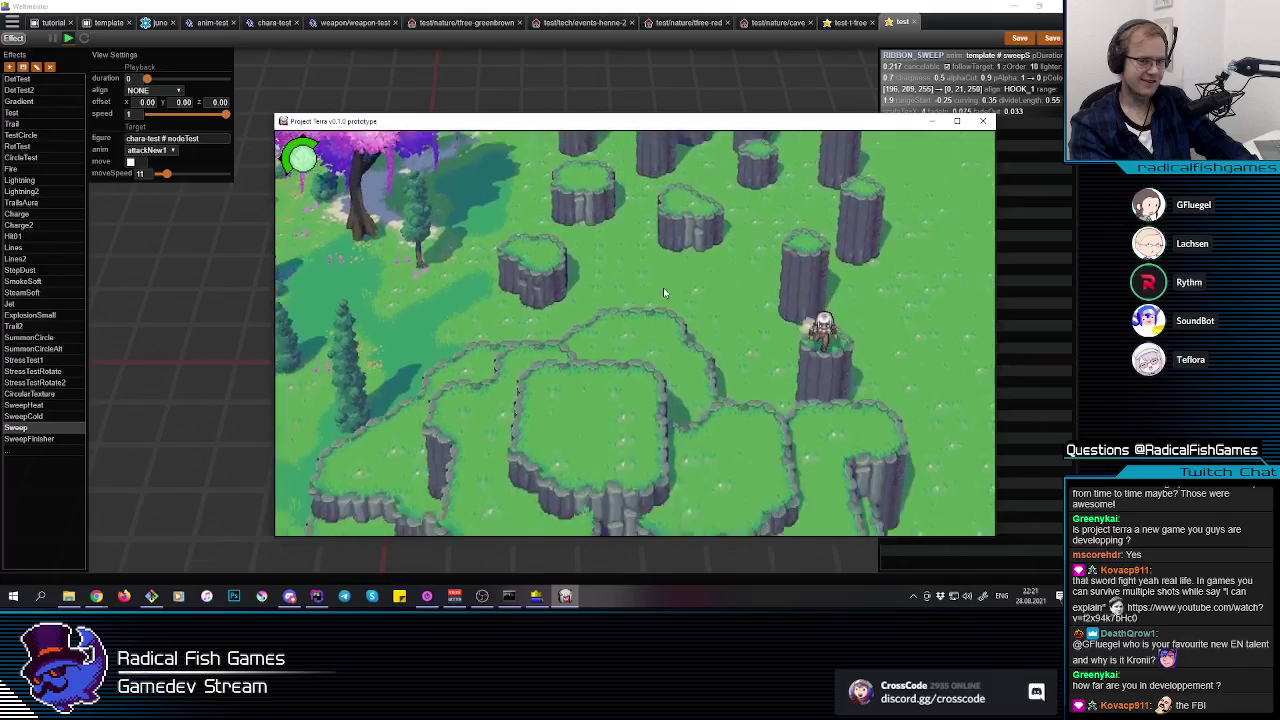
pyautogui.press('a')
pyautogui.press('w')
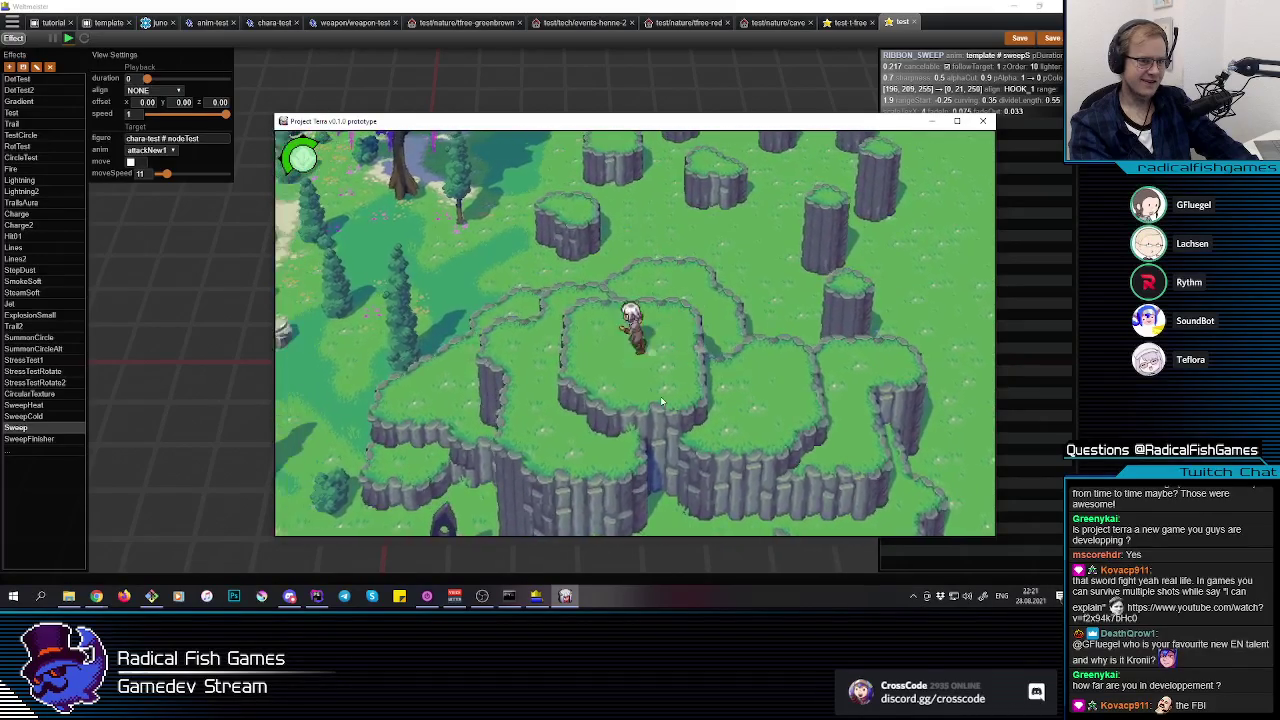
pyautogui.press('a')
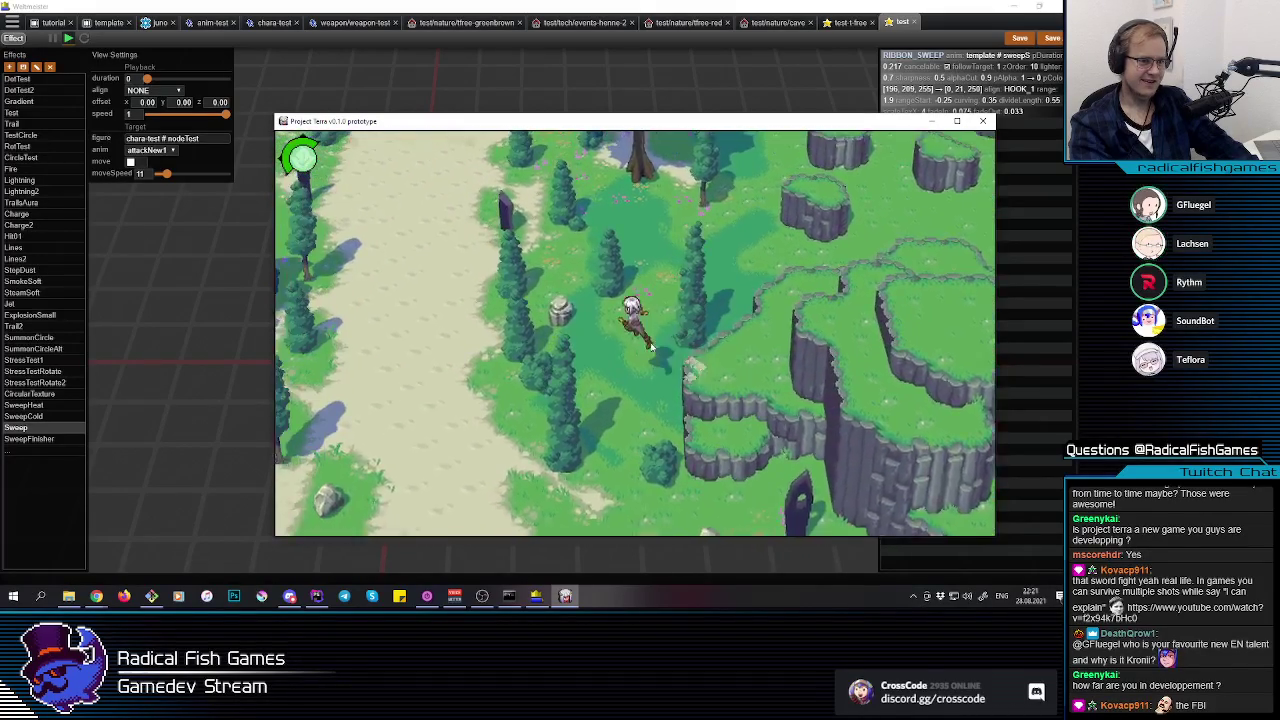
pyautogui.press('a')
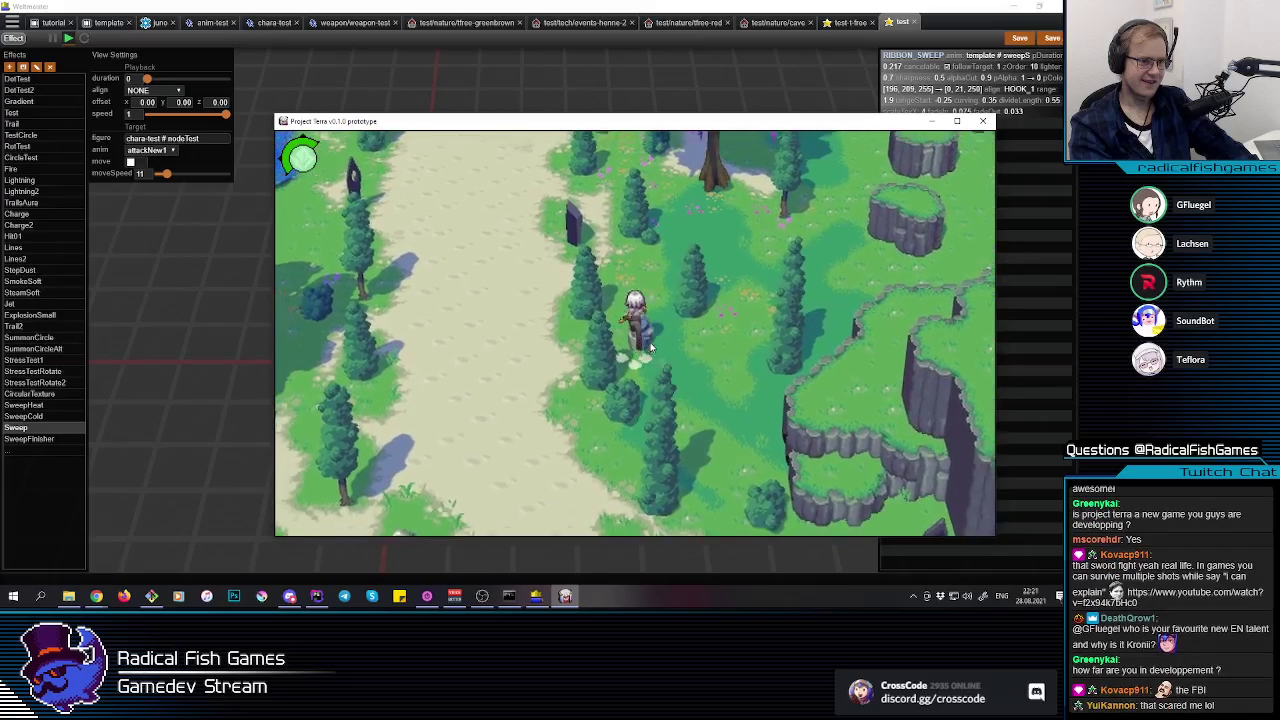
# Step: Test sword swings upward, sideways and downward on the path between the dark stone markers by the water
pyautogui.press('w')
pyautogui.click(623, 336)
pyautogui.click(626, 336)
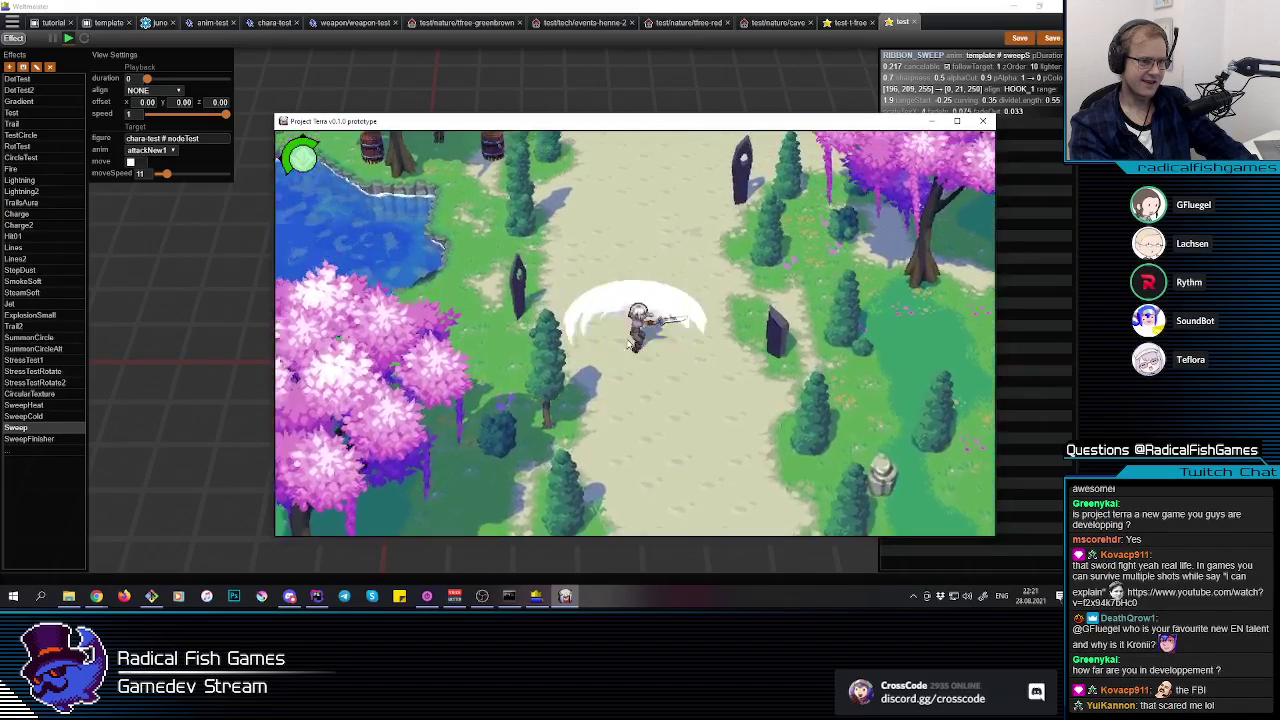
pyautogui.press('d')
pyautogui.click(634, 336)
pyautogui.press('s')
pyautogui.click(633, 343)
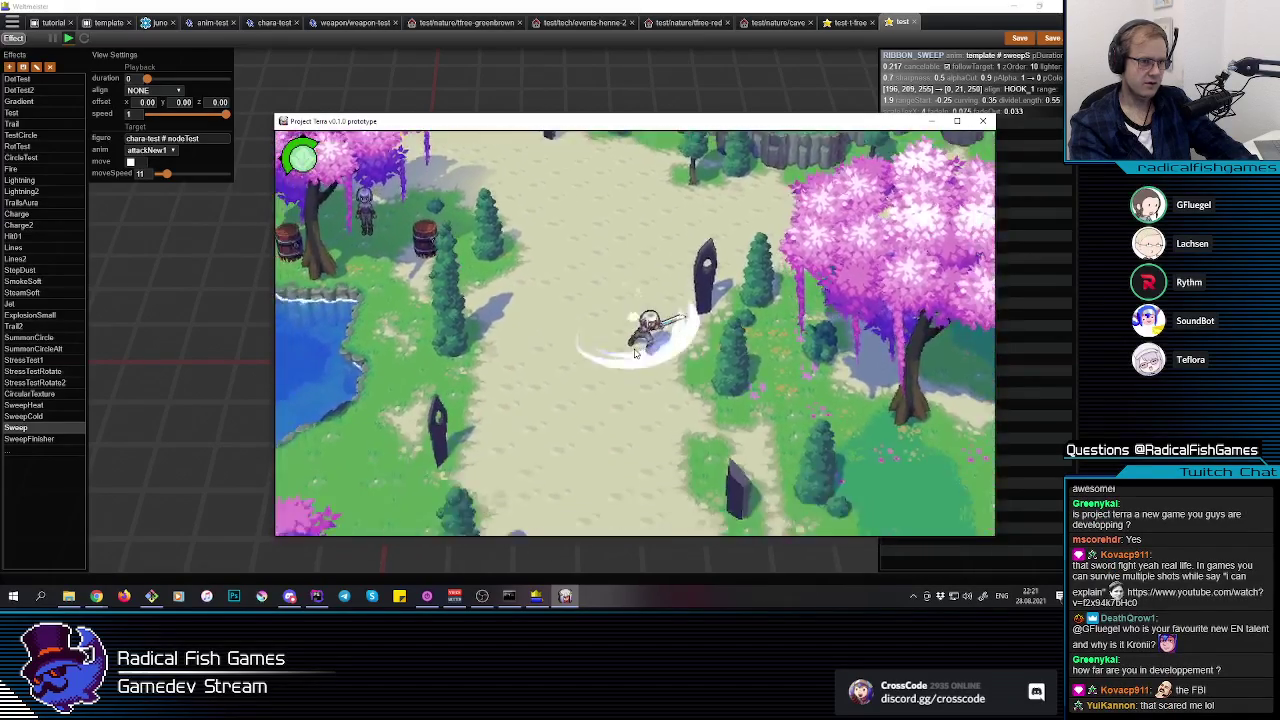
pyautogui.press('a')
pyautogui.click(633, 348)
pyautogui.press('w')
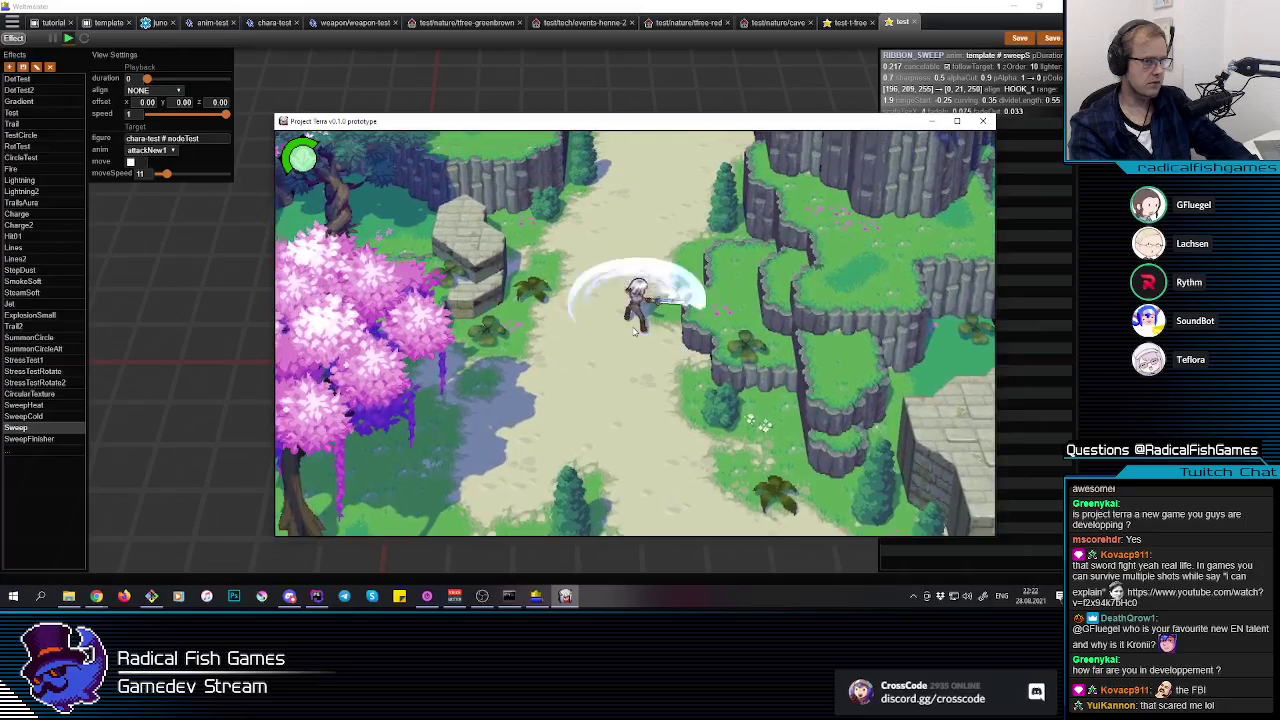
# Step: Run down the path from the cliff ledges to the stacked crates, testing sword swings in changing directions
pyautogui.press('s')
pyautogui.click(633, 352)
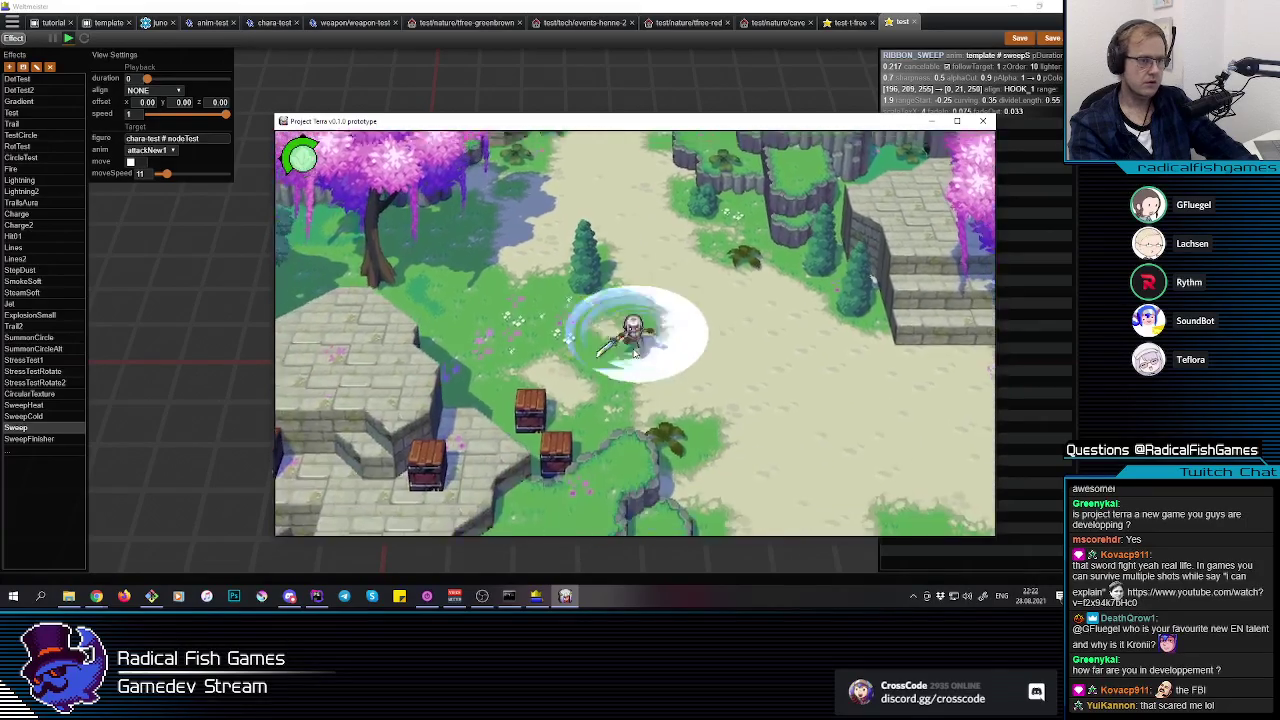
pyautogui.click(633, 352)
pyautogui.press('d')
pyautogui.press('s')
pyautogui.press('w')
pyautogui.click(643, 337)
pyautogui.press('s')
pyautogui.click(643, 337)
pyautogui.press('a')
pyautogui.click(643, 337)
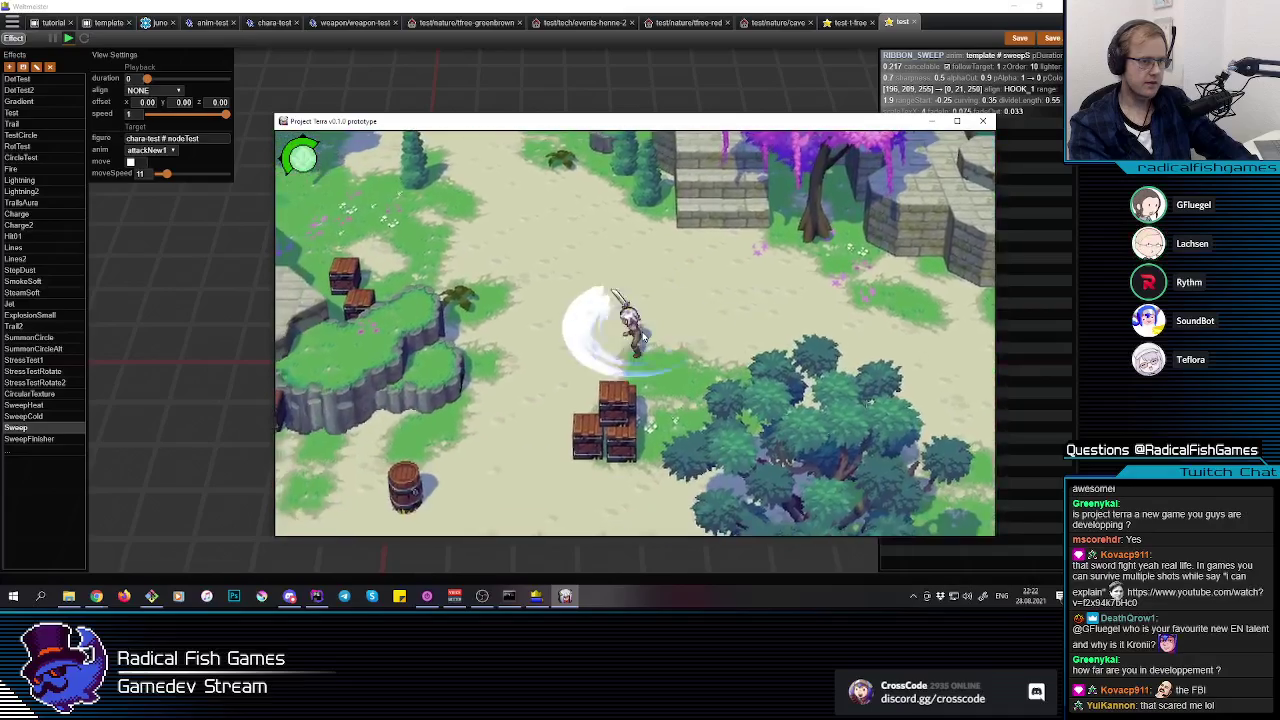
# Step: Continue testing varied sword swings from the stacked crates past the barrel to the grass above the ruins
pyautogui.click(642, 337)
pyautogui.press('s')
pyautogui.click(640, 338)
pyautogui.press('s')
pyautogui.press('a')
pyautogui.click(639, 335)
pyautogui.click(639, 335)
pyautogui.press('a')
pyautogui.press('w')
pyautogui.click(638, 335)
pyautogui.press('d')
pyautogui.press('s')
pyautogui.press('d')
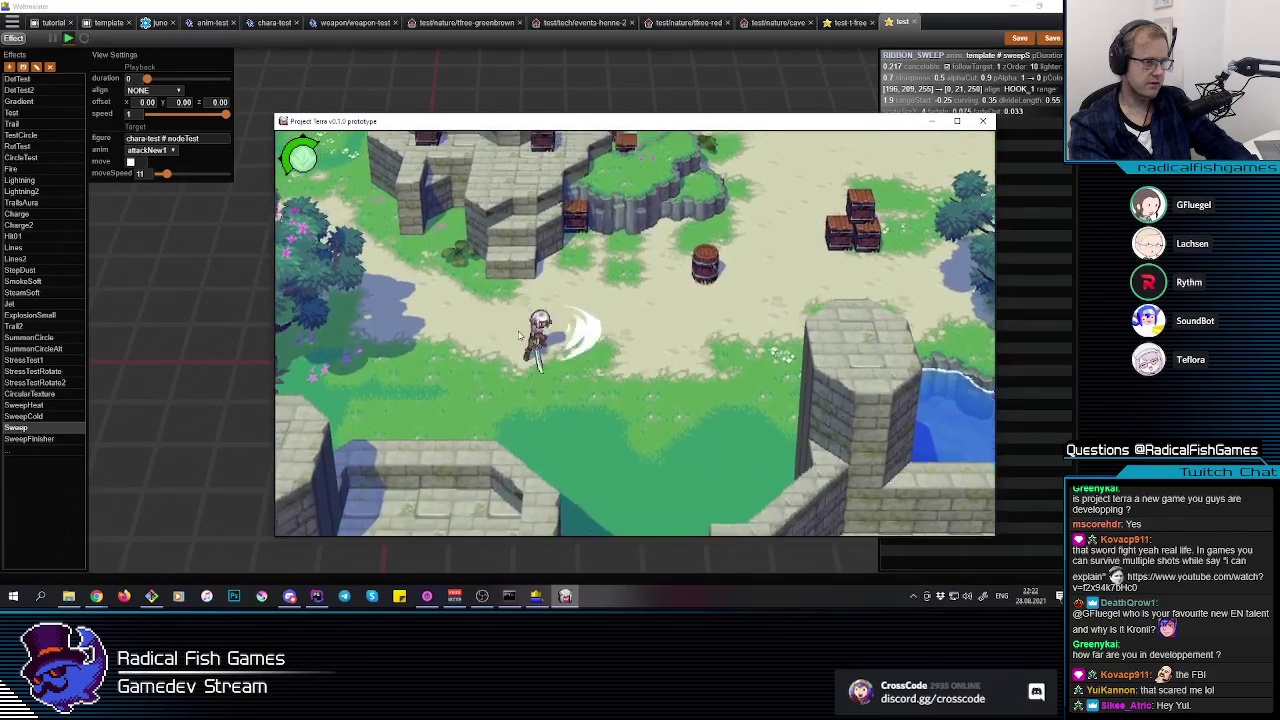
pyautogui.click(540, 330)
pyautogui.click(560, 326)
# Step: Run through the walled stone ruins to the lower stairs while testing downward and sideways sword swings
pyautogui.press('s')
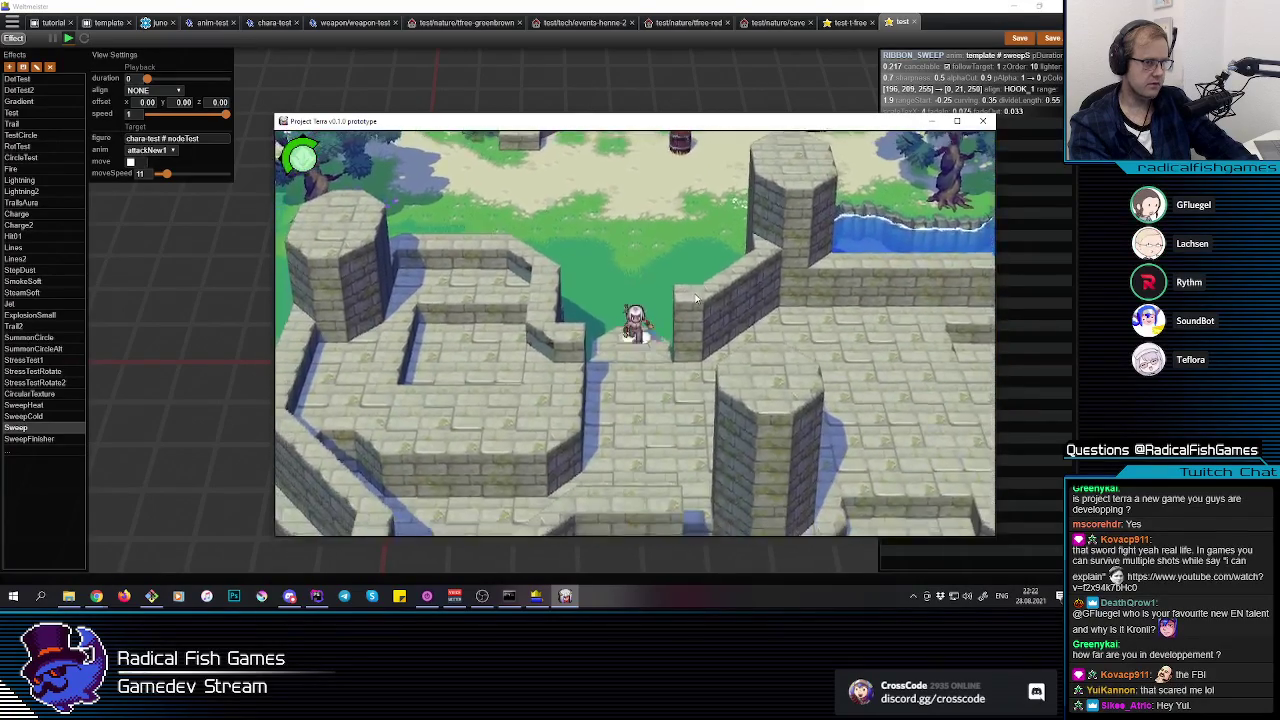
pyautogui.press('d')
pyautogui.press('s')
pyautogui.click(598, 369)
pyautogui.press('s')
pyautogui.press('d')
pyautogui.click(638, 338)
pyautogui.press('s')
pyautogui.press('d')
pyautogui.press('w')
pyautogui.press('w')
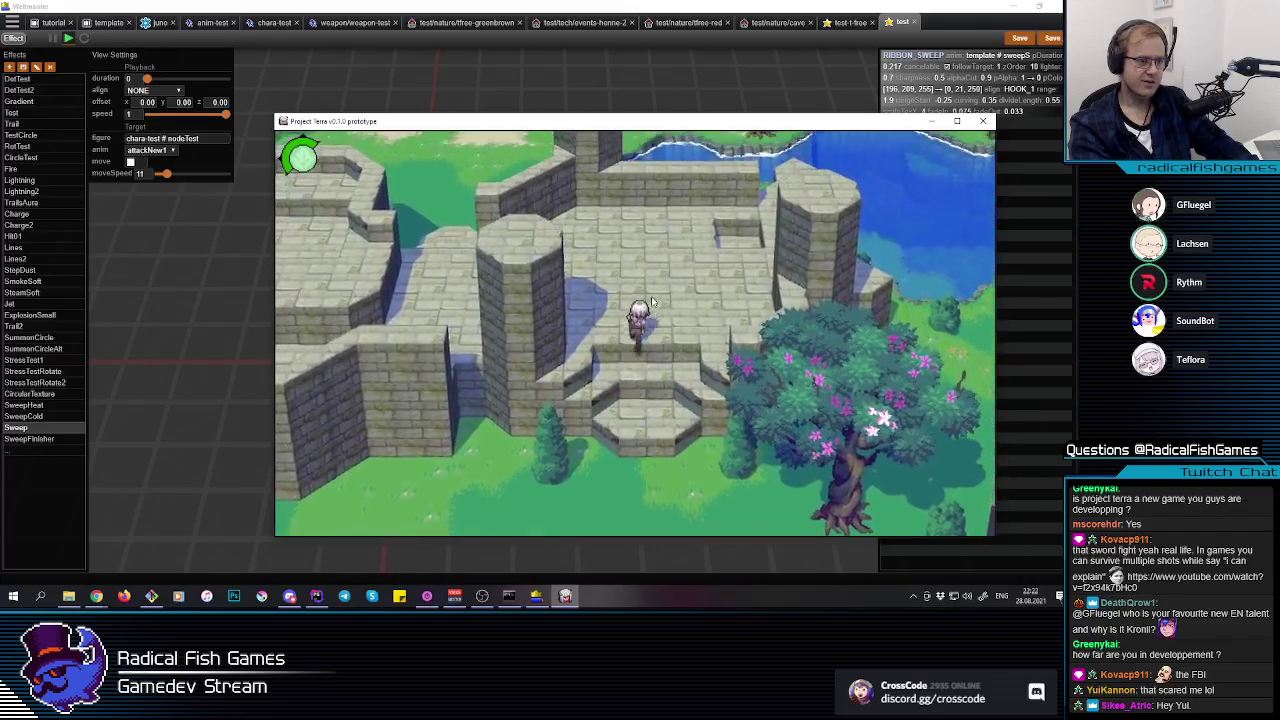
# Step: Return through the ruins' entrance to the grass below the barrel and test another sword swing
pyautogui.press('a')
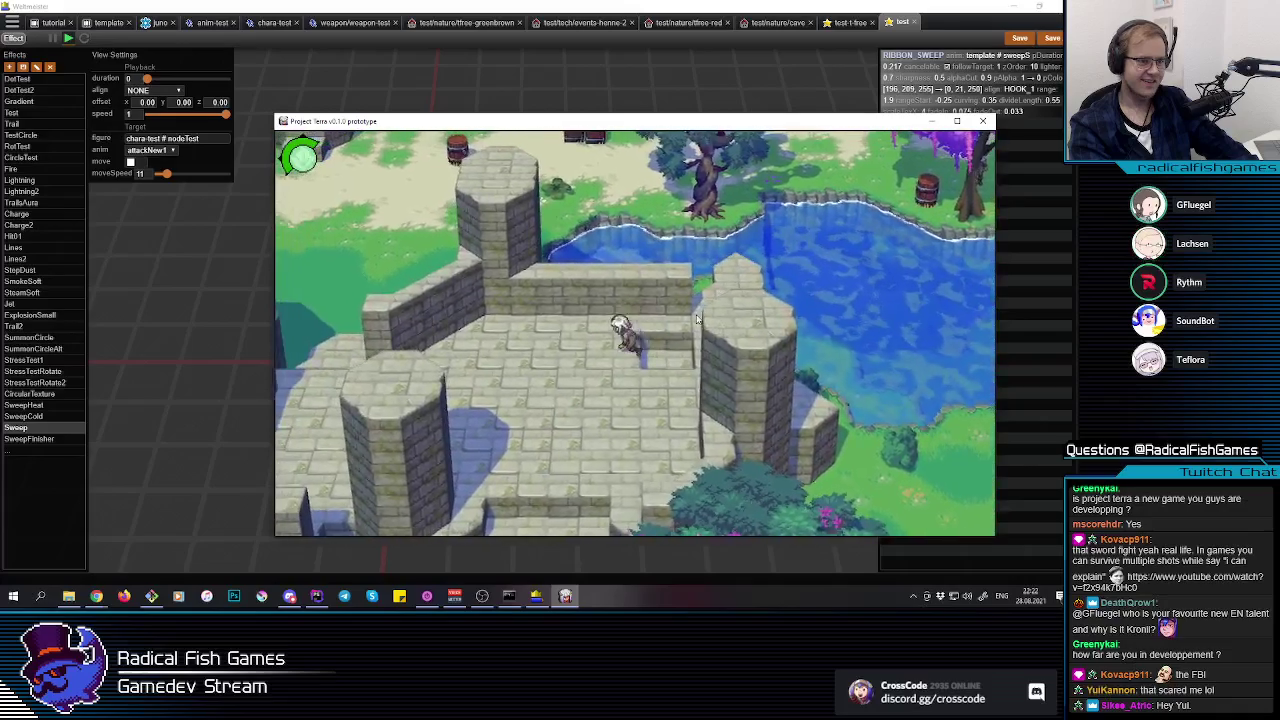
pyautogui.click(643, 328)
pyautogui.press('w')
pyautogui.press('w')
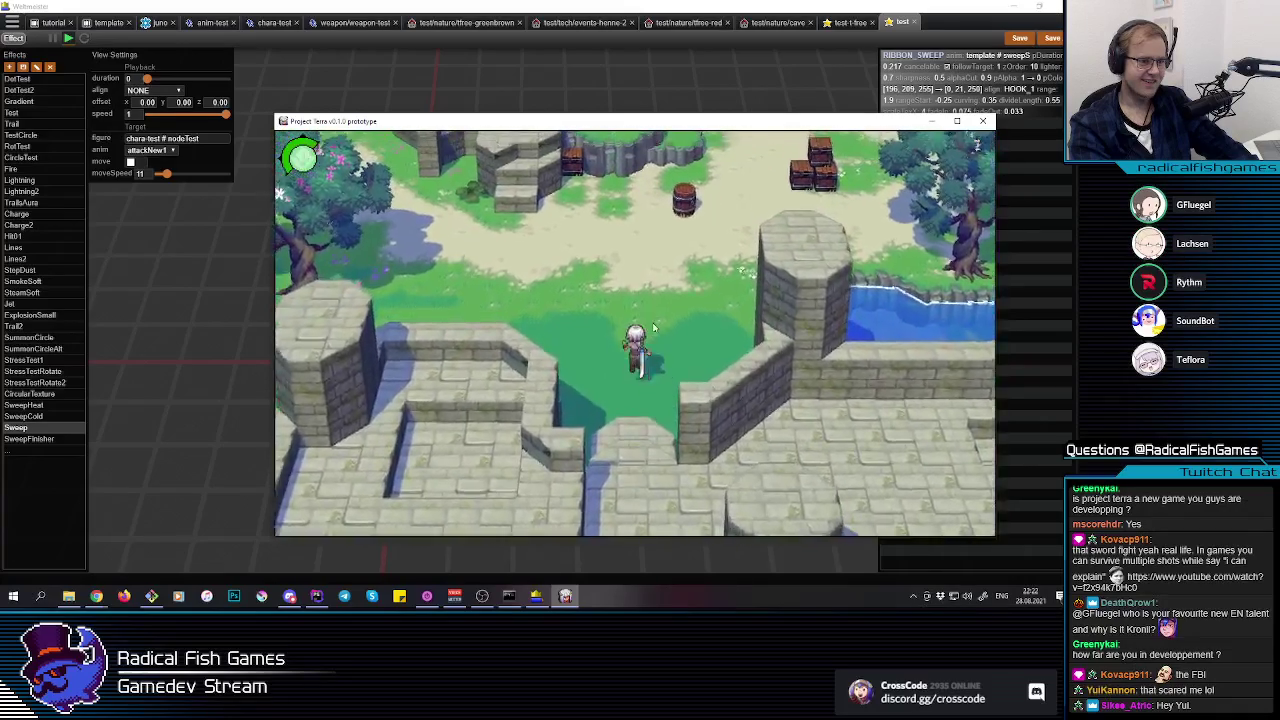
# Step: Test repeated sword swings in changing directions on the grass between the barrel and the ruins' entrance
pyautogui.click(644, 331)
pyautogui.click(645, 333)
pyautogui.click(646, 335)
pyautogui.press('d')
pyautogui.press('w')
pyautogui.click(645, 333)
pyautogui.press('a')
pyautogui.click(645, 333)
# Step: Circle the character up to the barrel on the dirt path and test a downward sword swing beside it
pyautogui.press('w')
pyautogui.press('a')
pyautogui.press('s')
pyautogui.press('d')
pyautogui.click(640, 338)
pyautogui.click(640, 338)
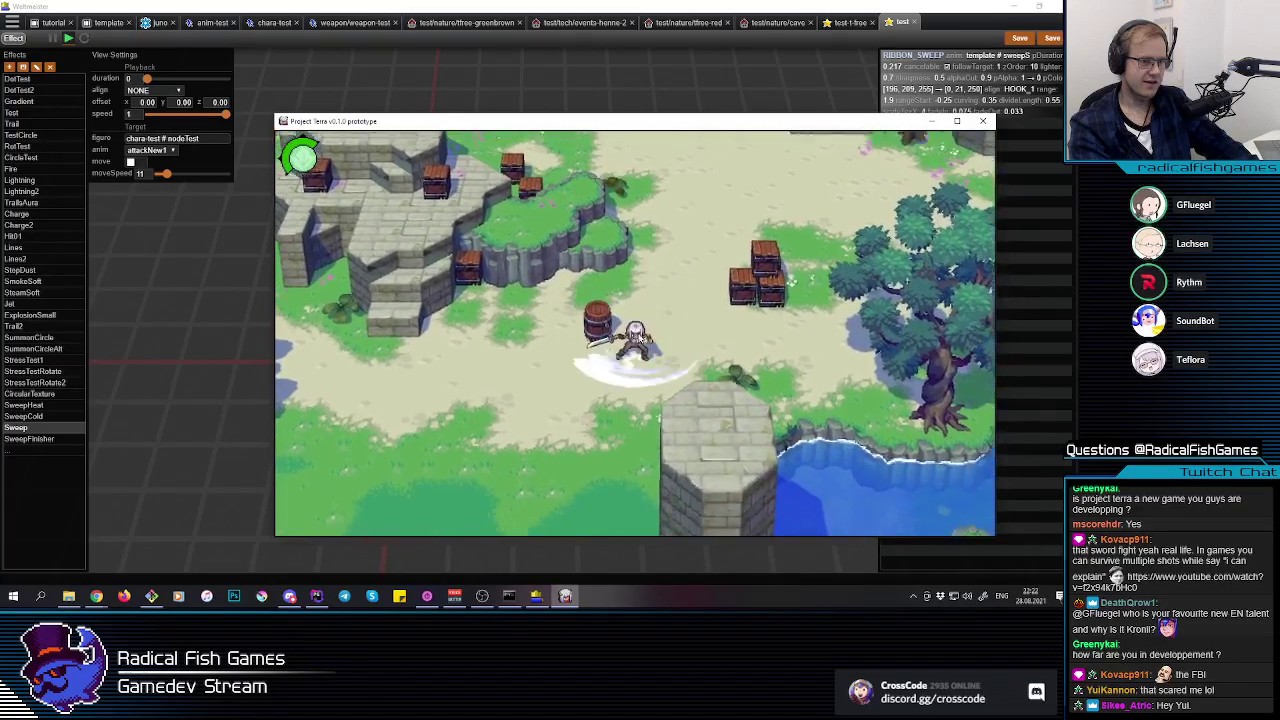
# Step: Run from the barrel past the stacked crates and the pink tree to the cliff, testing sword swings along the way
pyautogui.press('w')
pyautogui.press('a')
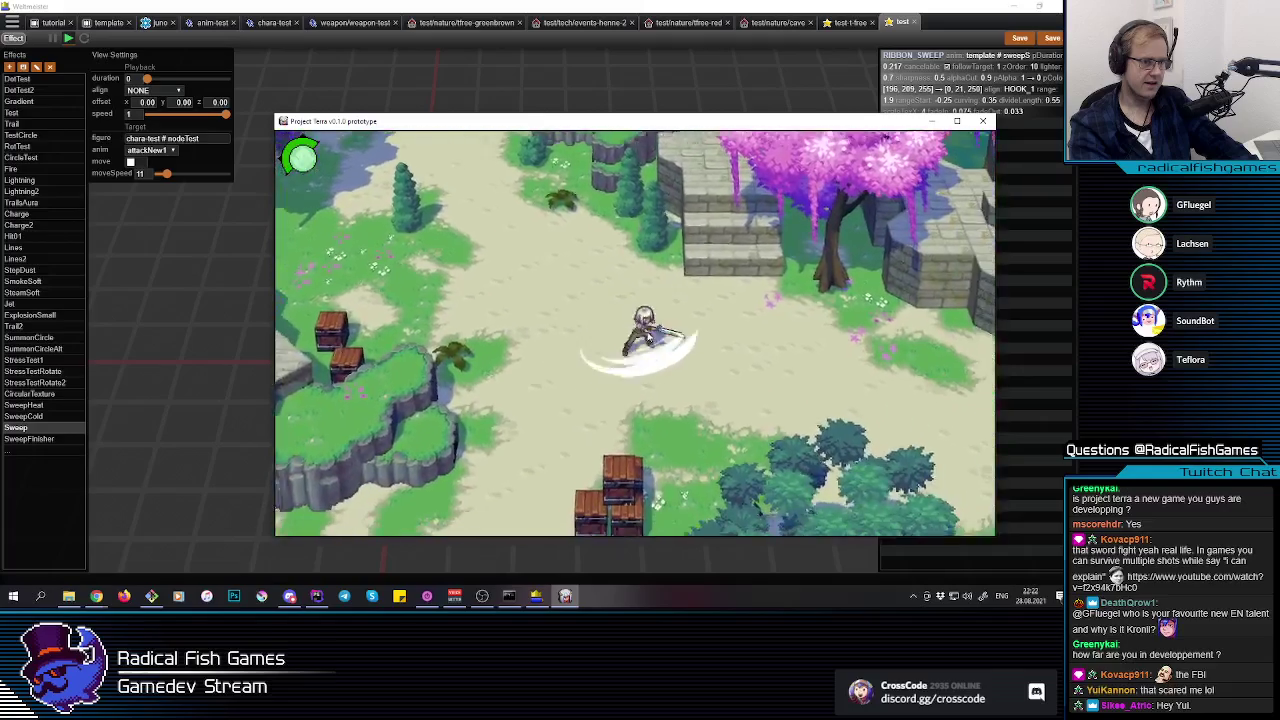
pyautogui.click(648, 331)
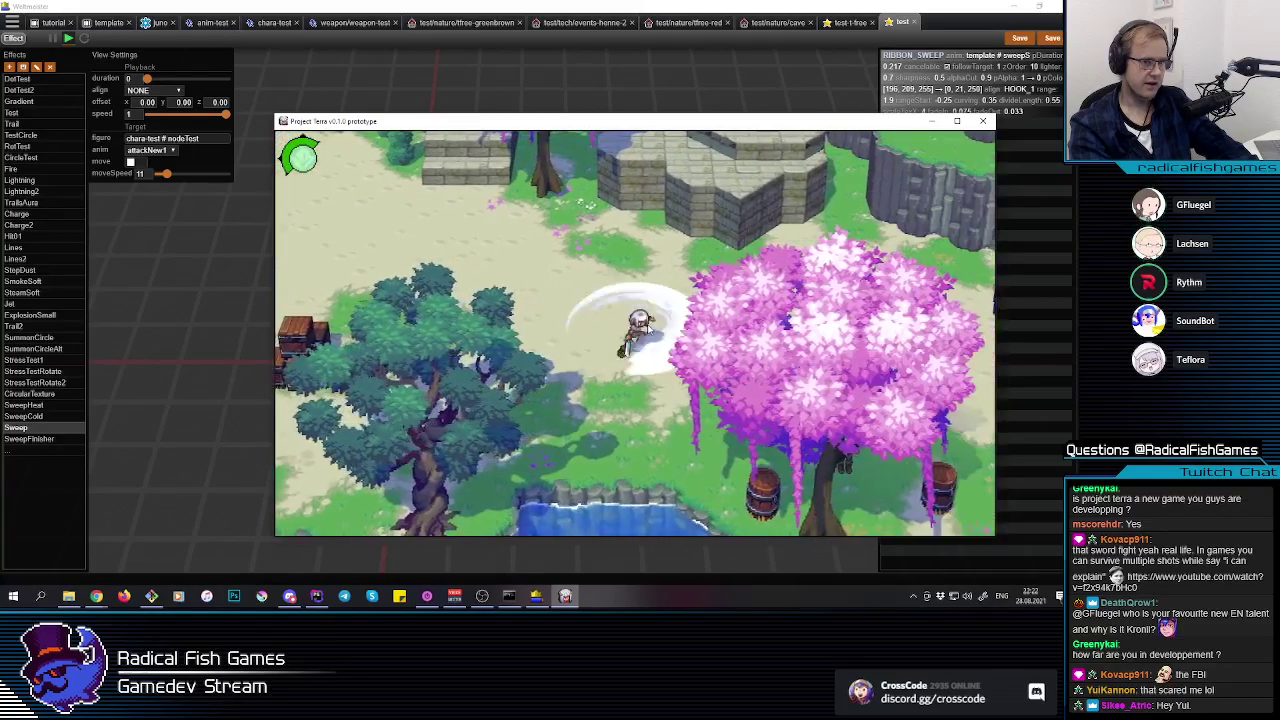
pyautogui.press('d')
pyautogui.press('w')
pyautogui.click(656, 337)
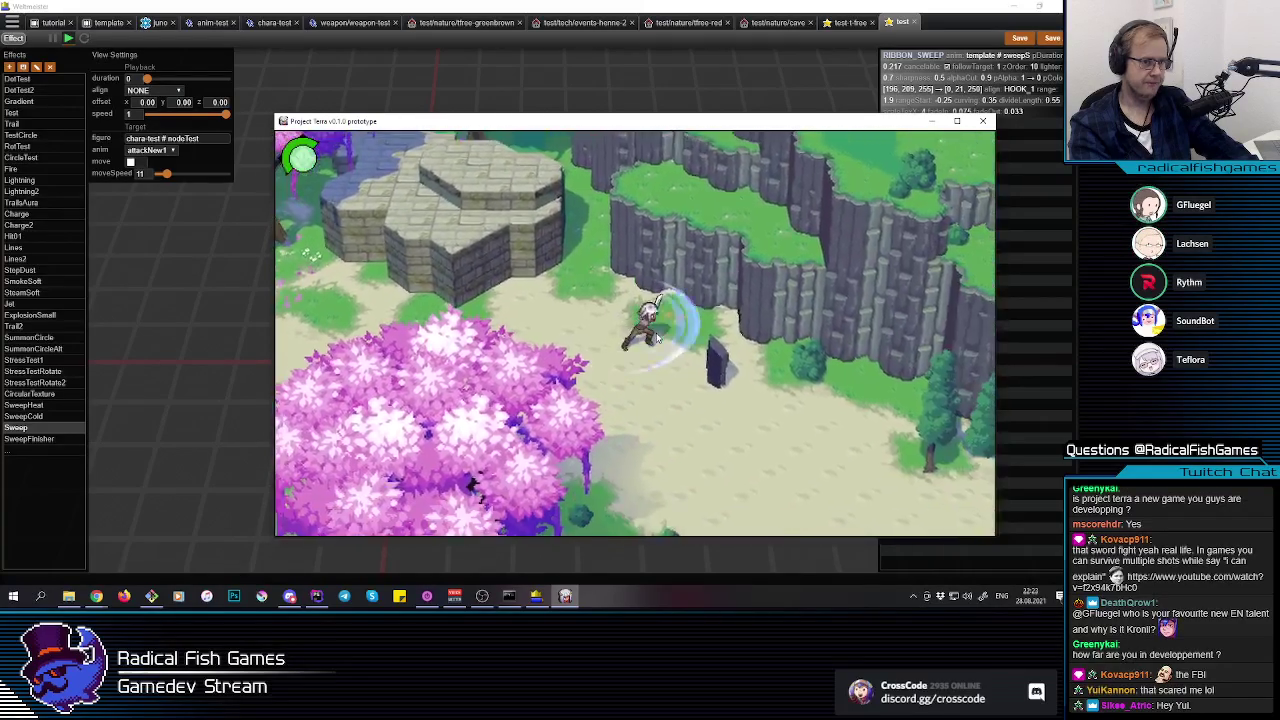
# Step: Test sword swings beside the dark standing stone, then run along the path to the next pink tree
pyautogui.press('s')
pyautogui.click(652, 338)
pyautogui.click(650, 338)
pyautogui.press('d')
pyautogui.press('w')
pyautogui.press('a')
pyautogui.press('s')
pyautogui.press('d')
pyautogui.press('d')
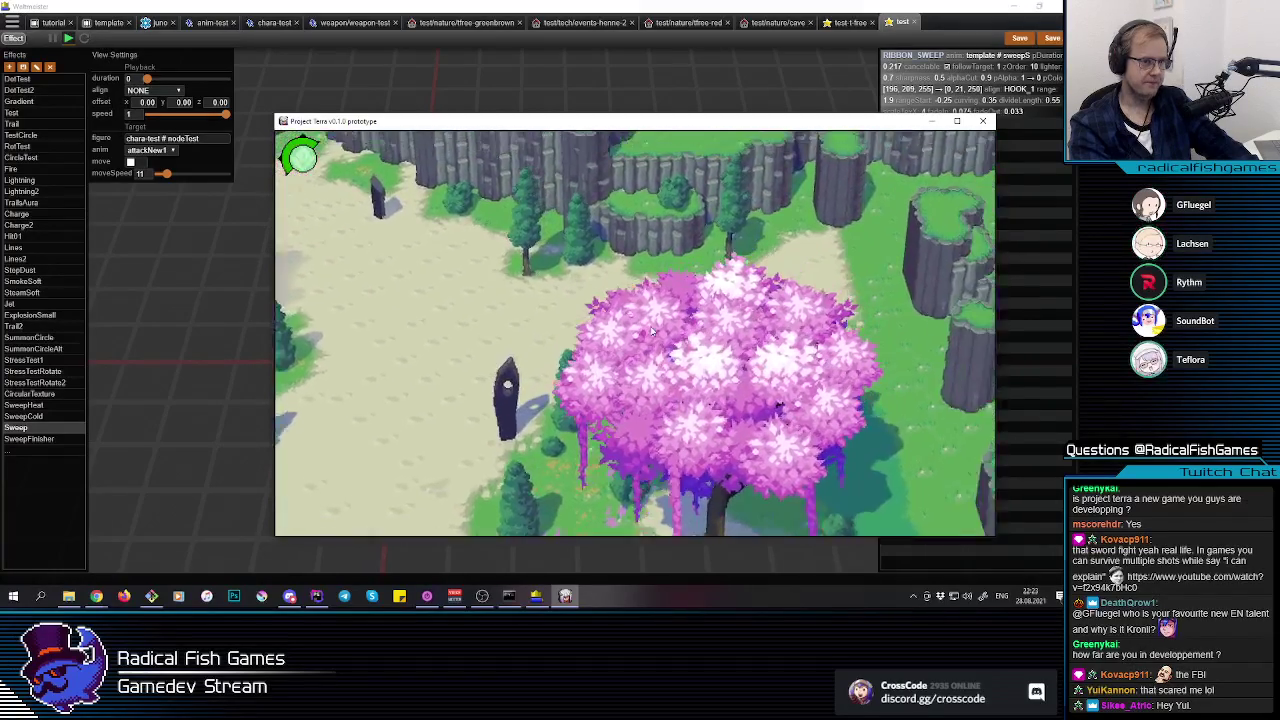
# Step: Run down from the pink tree through the conifers to the low cliff ledge while testing leftward sword swings
pyautogui.click(651, 331)
pyautogui.press('s')
pyautogui.press('a')
pyautogui.click(650, 331)
pyautogui.press('a')
pyautogui.click(651, 331)
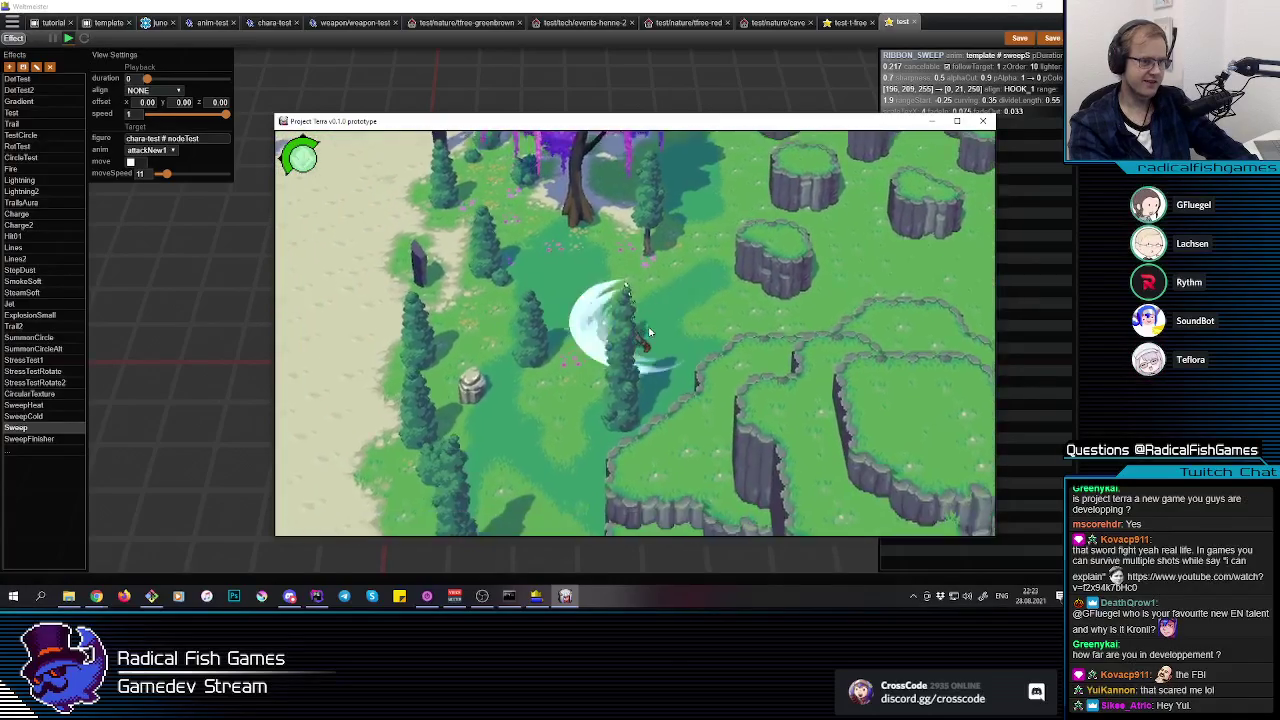
pyautogui.press('s')
pyautogui.press('a')
pyautogui.press('d')
pyautogui.click(651, 330)
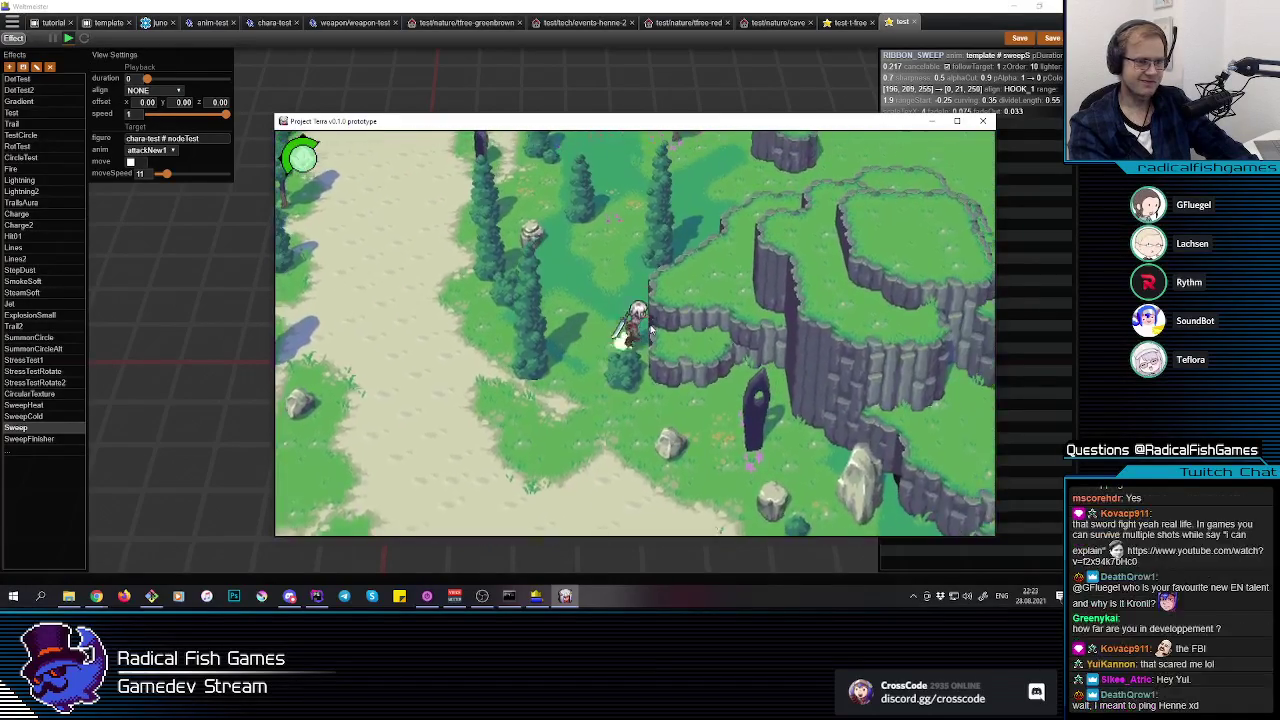
# Step: Run up through the field of rock pillars and jump onto the tall pillar beside the cliff
pyautogui.press('w')
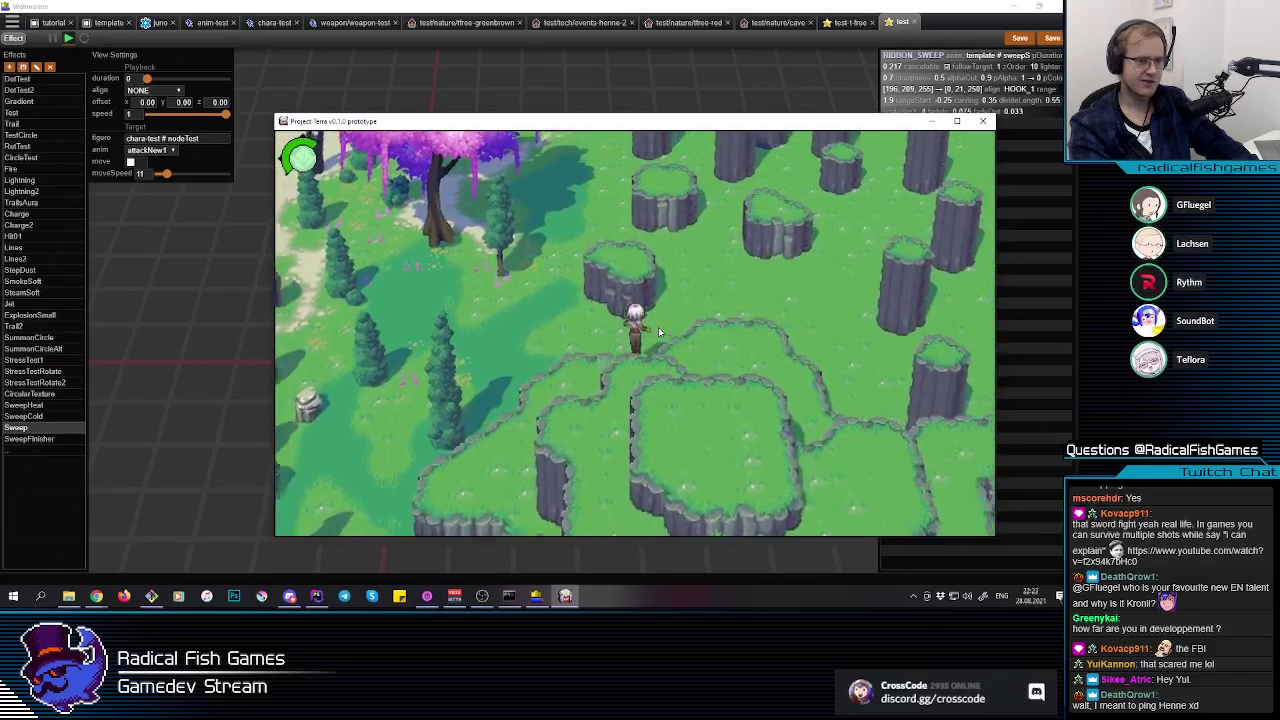
pyautogui.press('d')
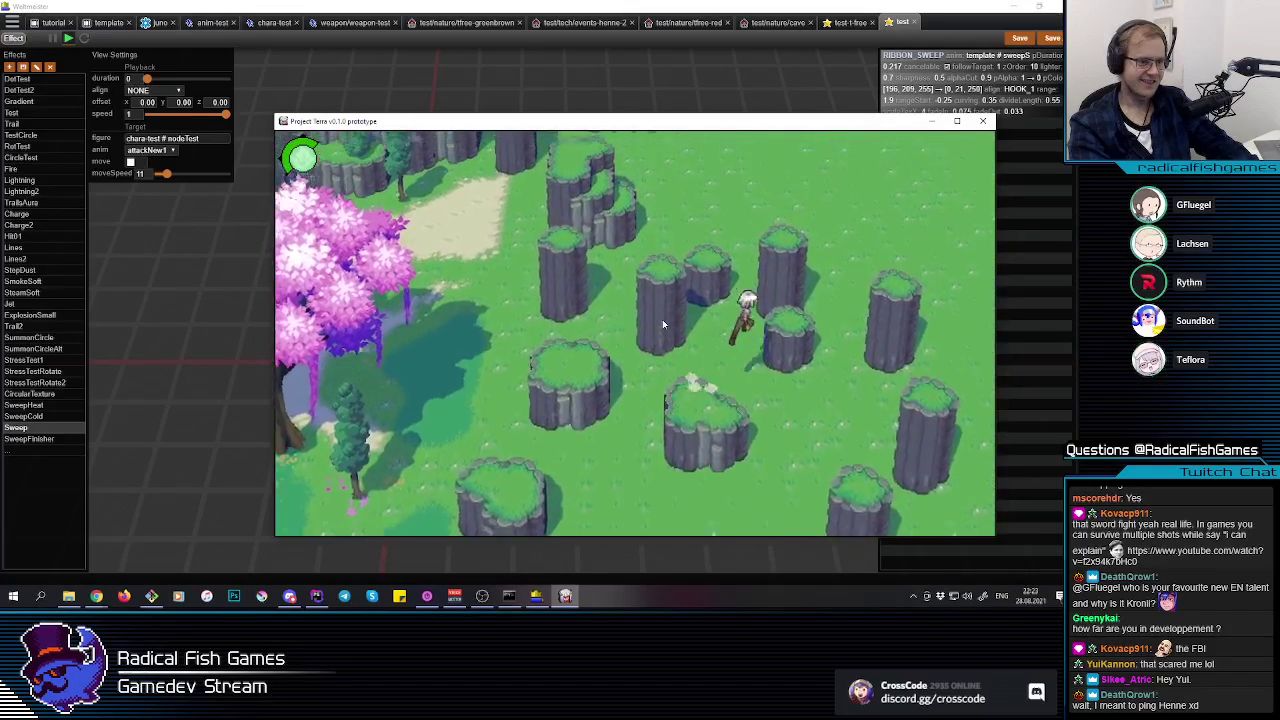
pyautogui.press('w')
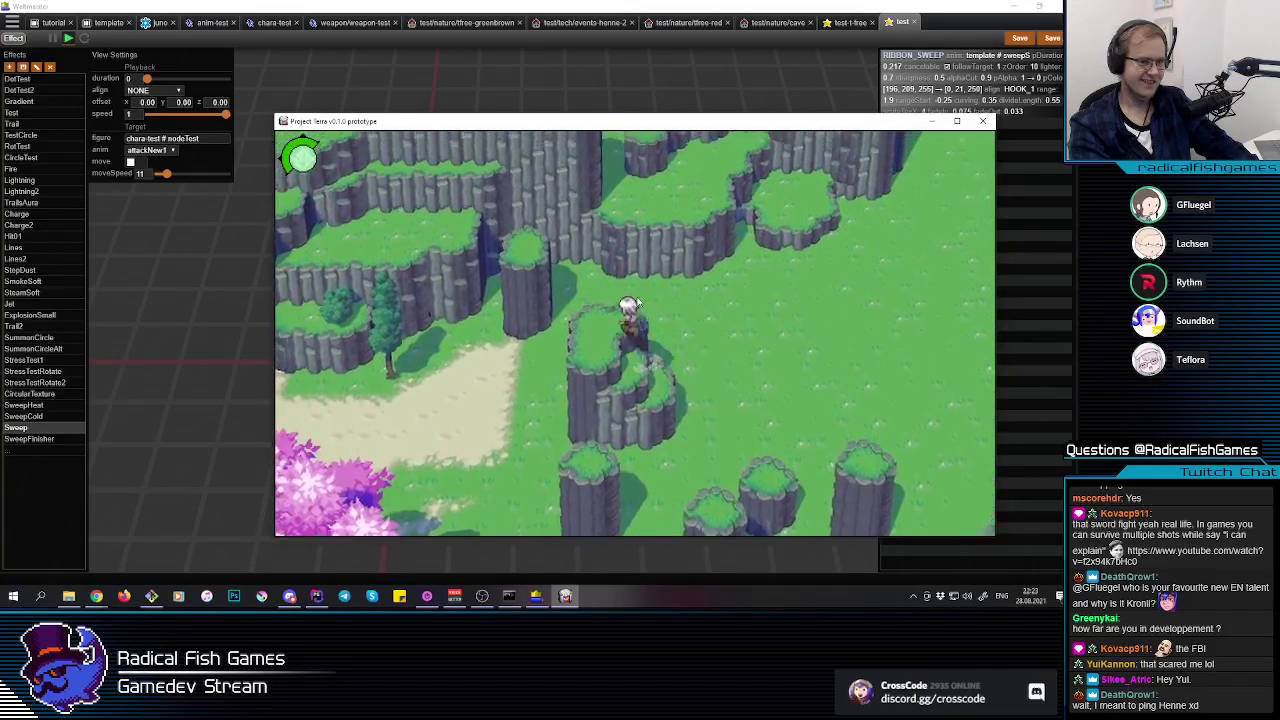
pyautogui.press('s')
pyautogui.press('w')
pyautogui.press('a')
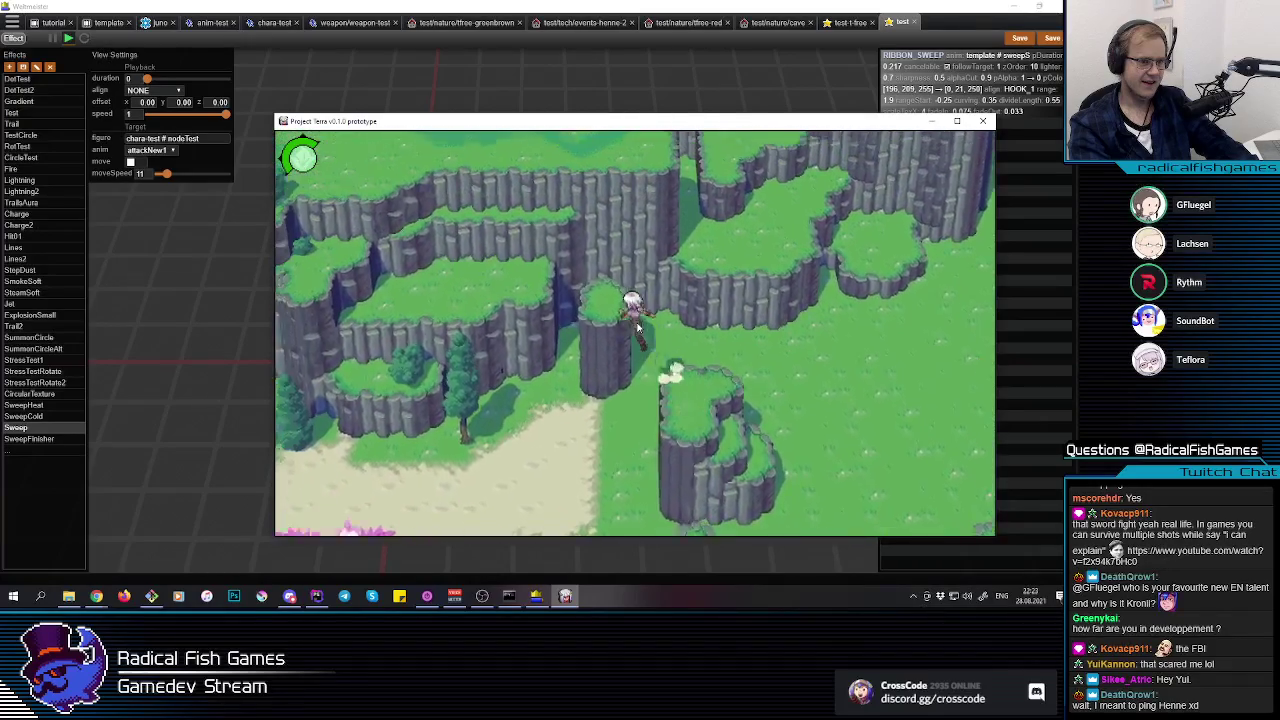
pyautogui.press('s')
pyautogui.press('d')
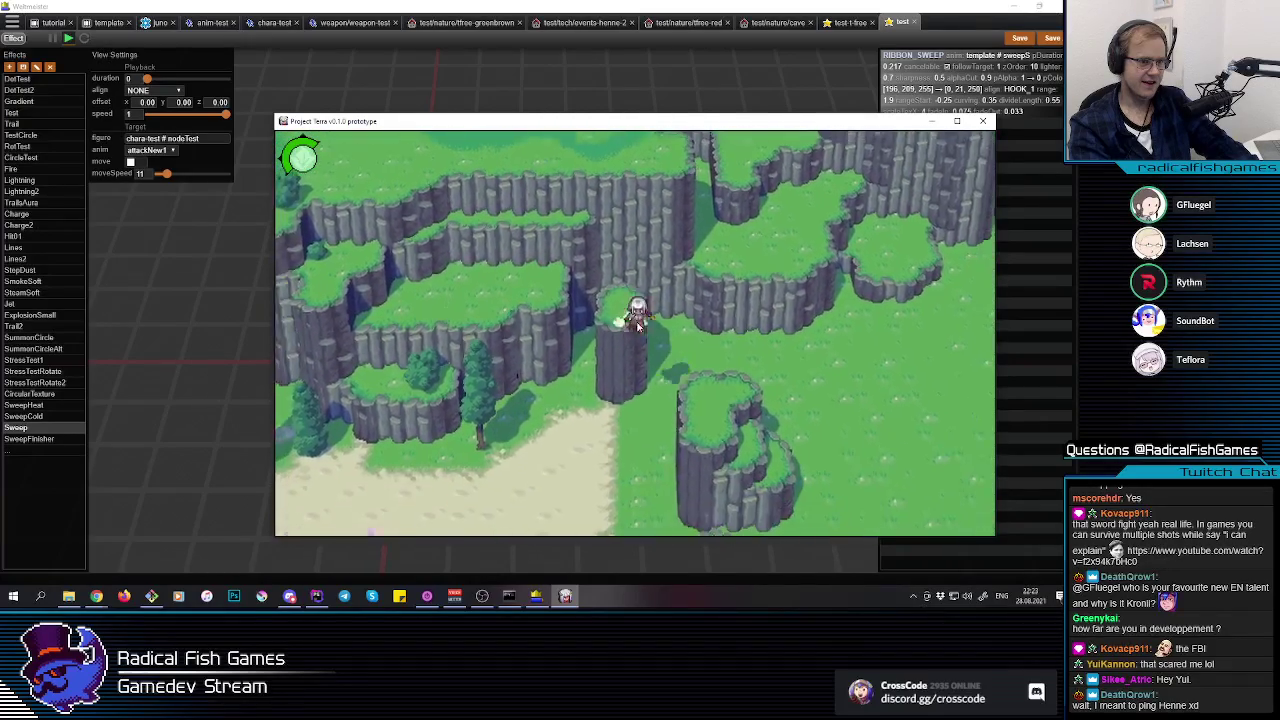
# Step: Jump from the tall pillar onto the stepped rock and continue down toward the lower pillars
pyautogui.press('s')
pyautogui.press('s')
pyautogui.press('w')
pyautogui.press('s')
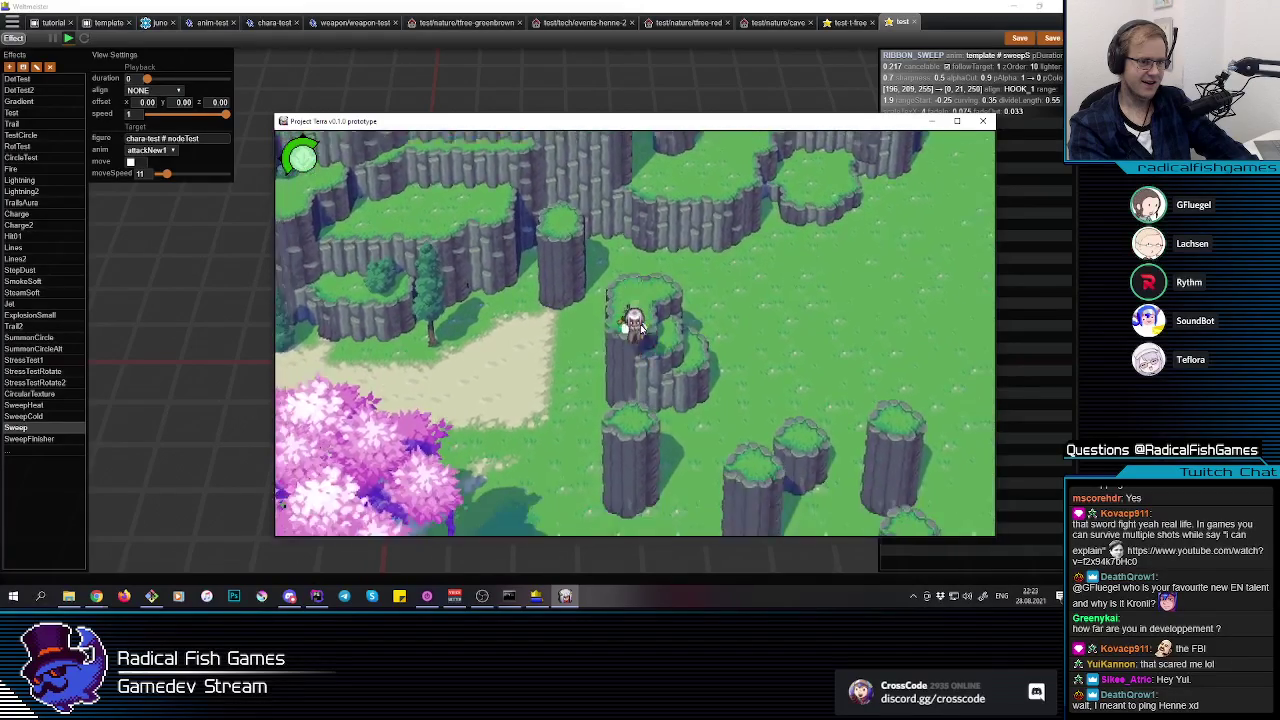
pyautogui.press('s')
pyautogui.click(642, 330)
pyautogui.press('w')
pyautogui.press('s')
pyautogui.press('d')
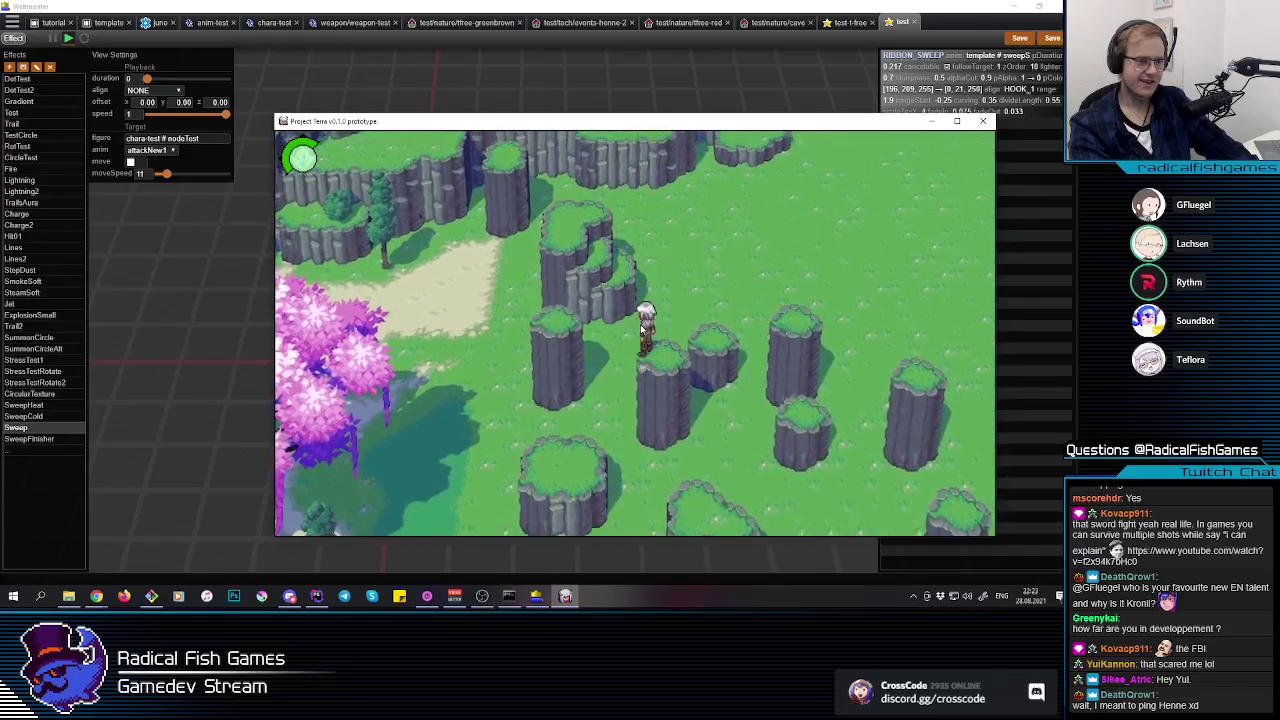
# Step: Run from the pillars back to the conifers by the dirt path, testing a sword swing below the pink tree
pyautogui.press('a')
pyautogui.press('s')
pyautogui.press('a')
pyautogui.click(637, 338)
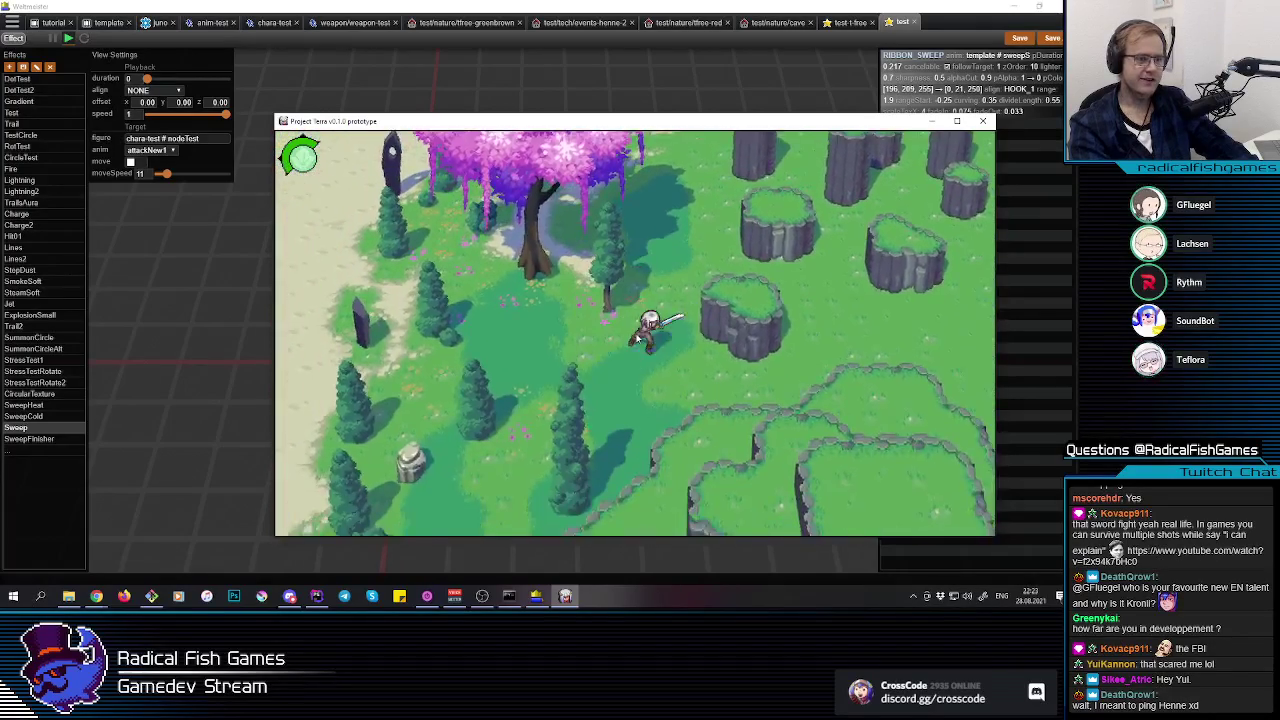
pyautogui.press('s')
pyautogui.press('a')
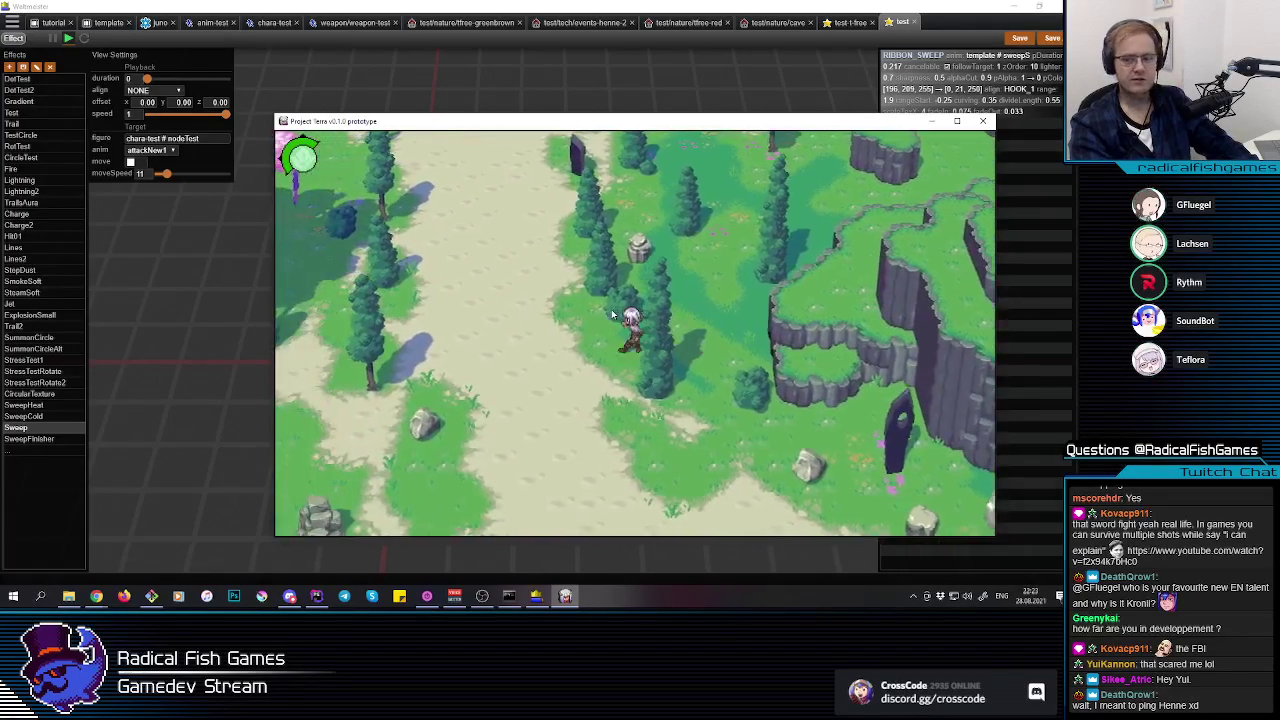
# Step: Resume the game in full-screen view and run across the dirt path and back toward the boulder
pyautogui.press('d')
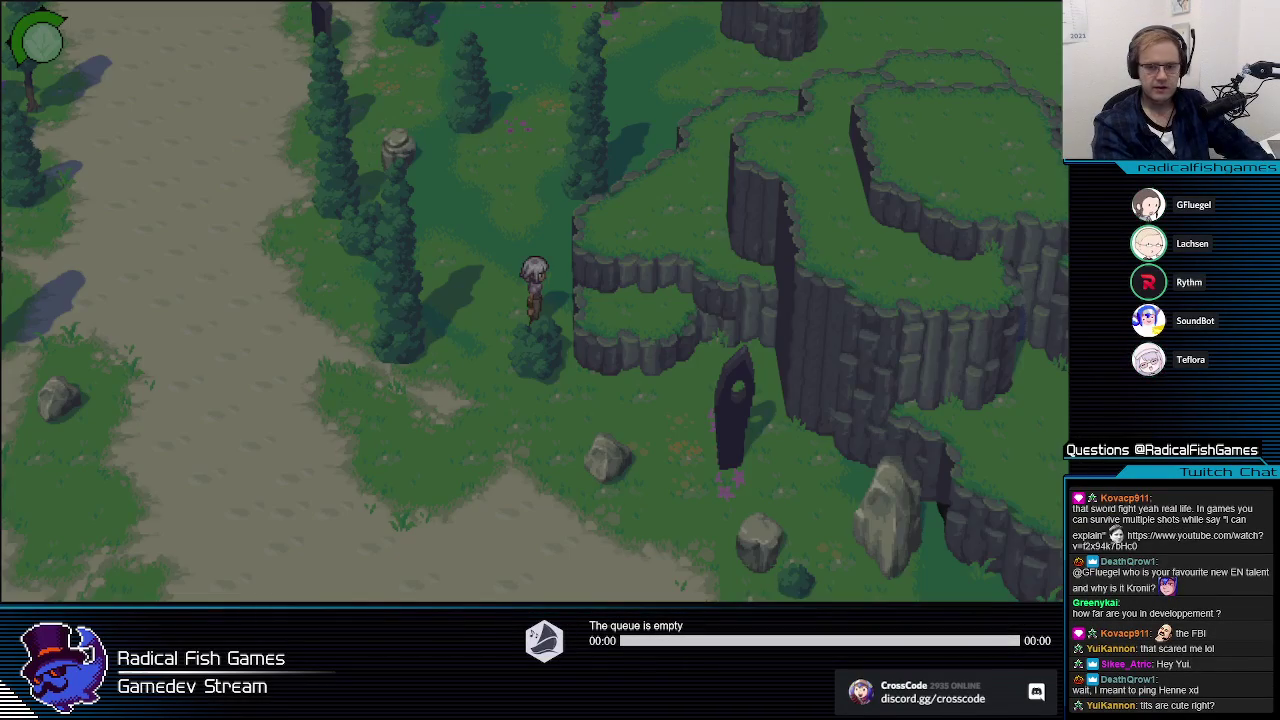
pyautogui.click(629, 366)
pyautogui.press('a')
pyautogui.press('s')
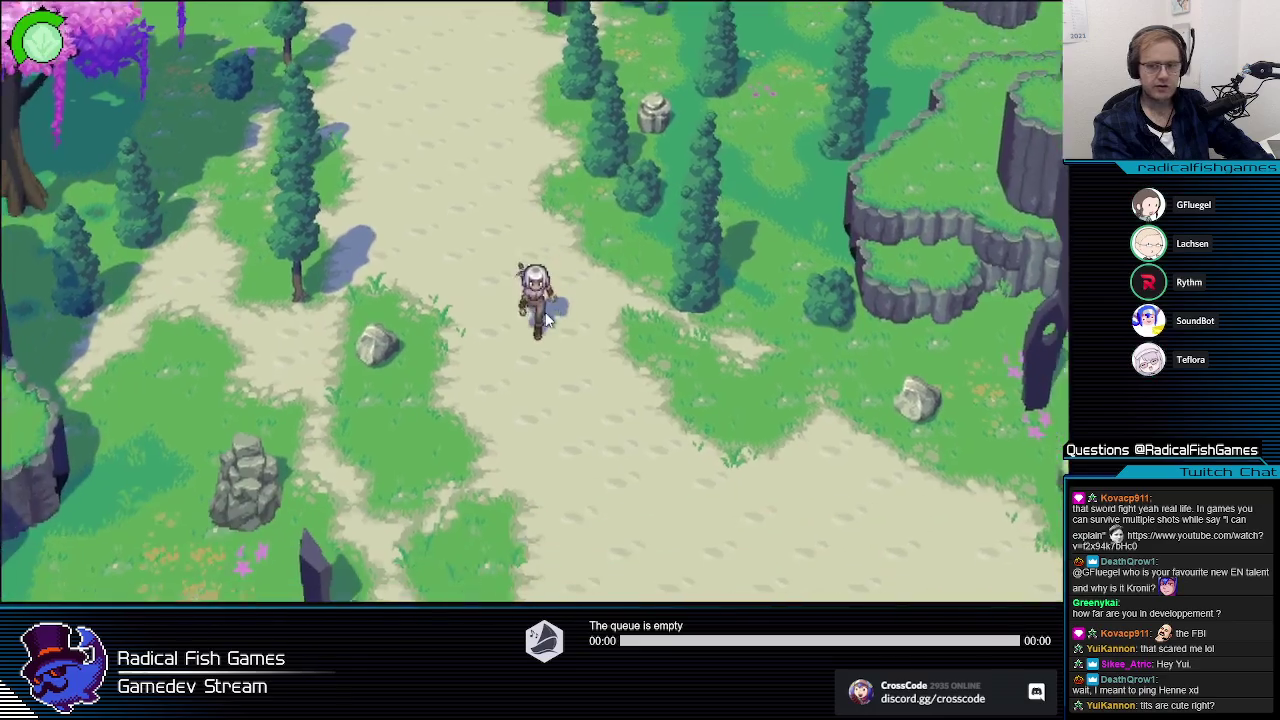
pyautogui.press('d')
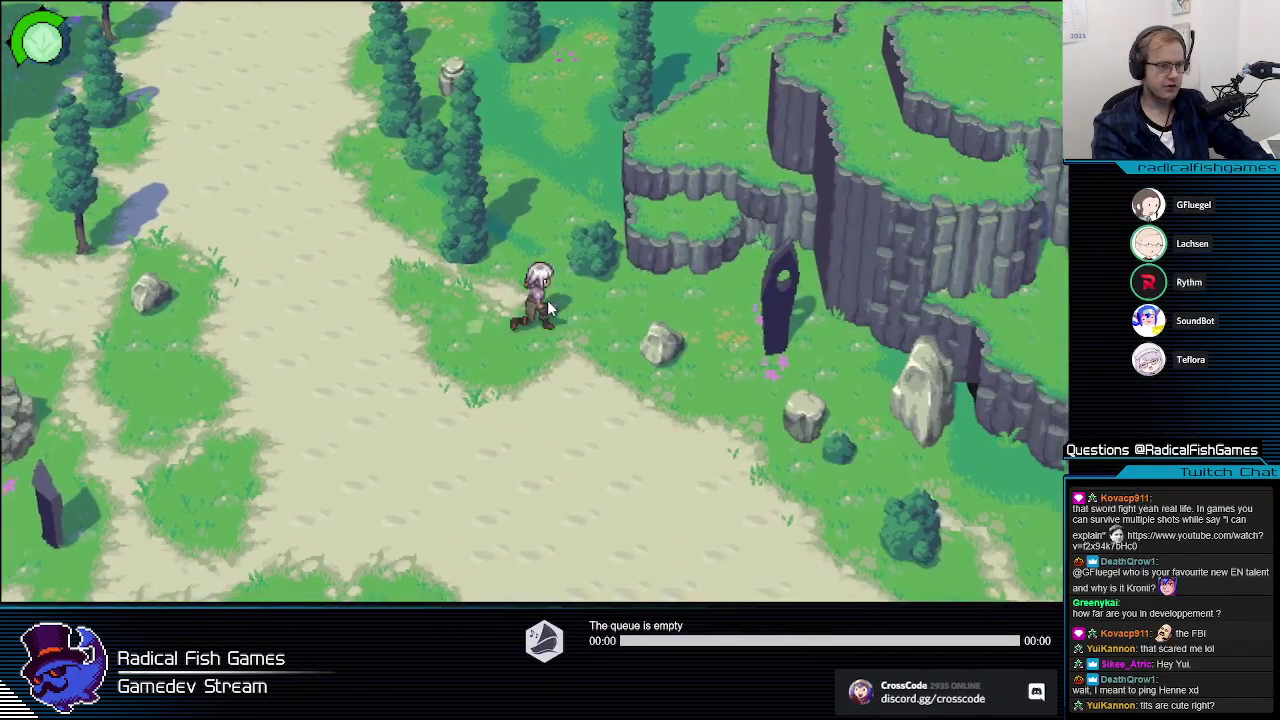
pyautogui.press('s')
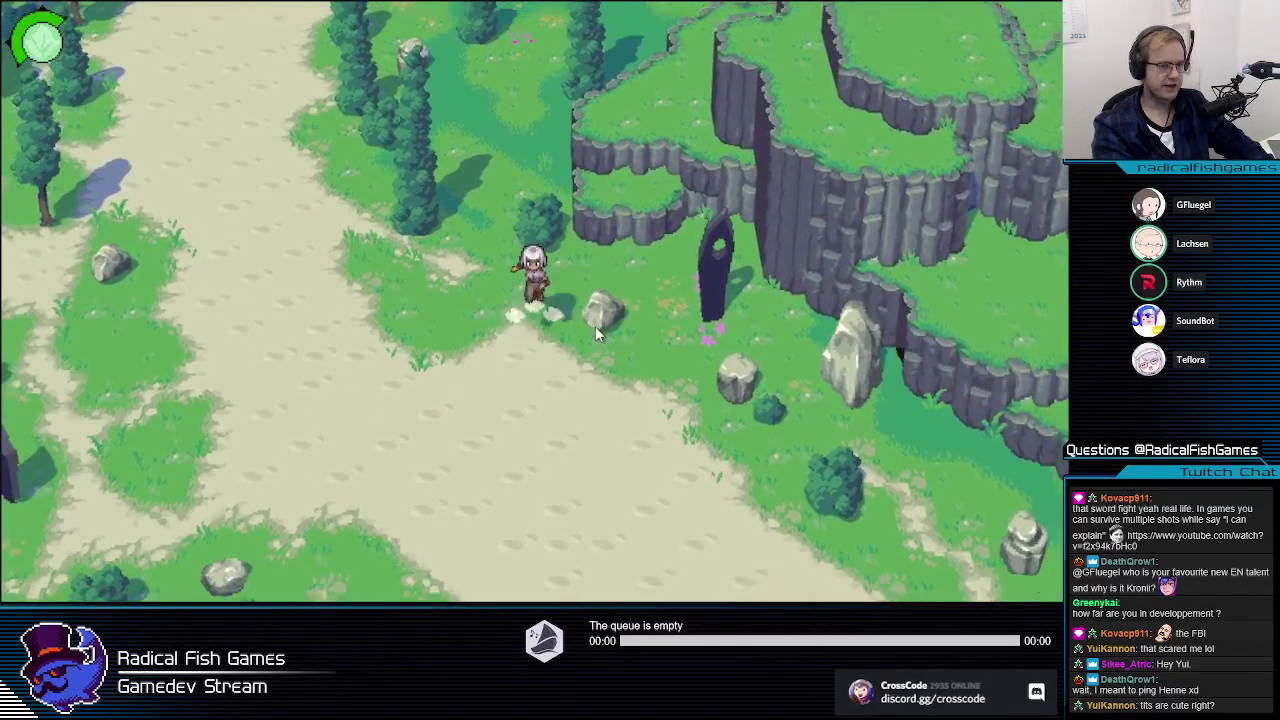
pyautogui.press('d')
pyautogui.press('a')
pyautogui.press('d')
pyautogui.press('d')
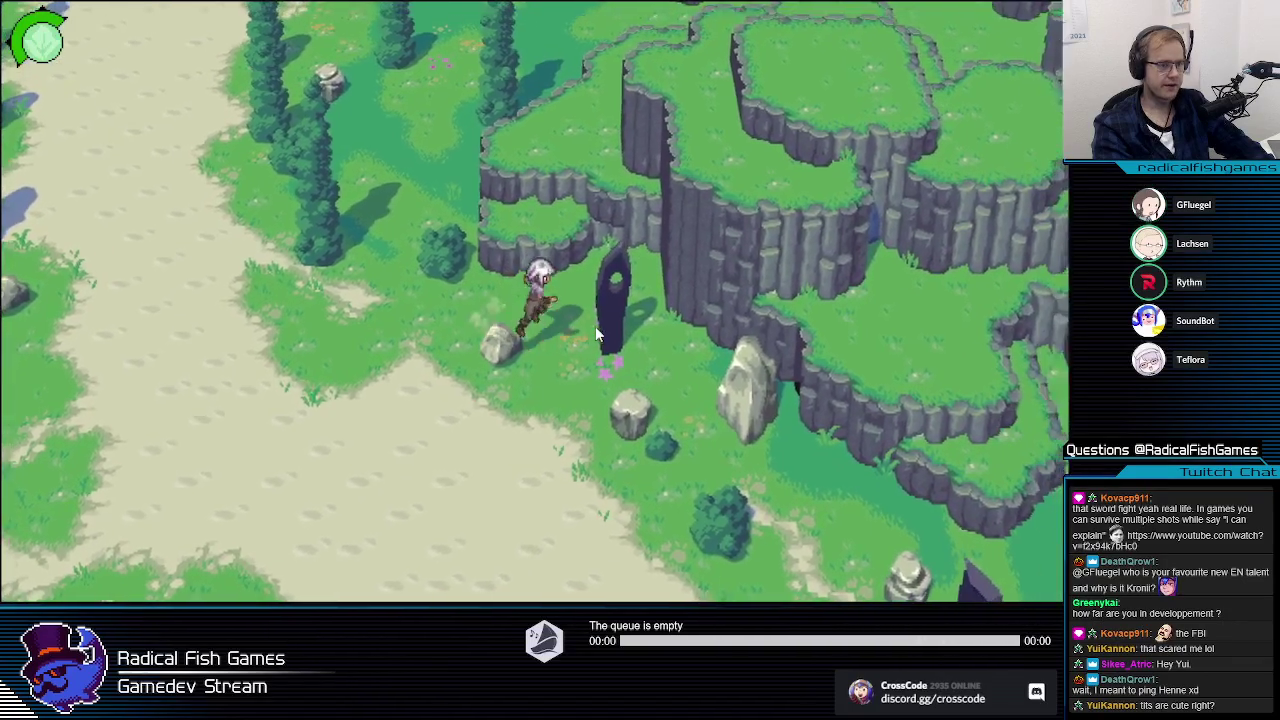
pyautogui.press('a')
pyautogui.press('s')
pyautogui.press('d')
pyautogui.press('w')
pyautogui.press('a')
pyautogui.press('s')
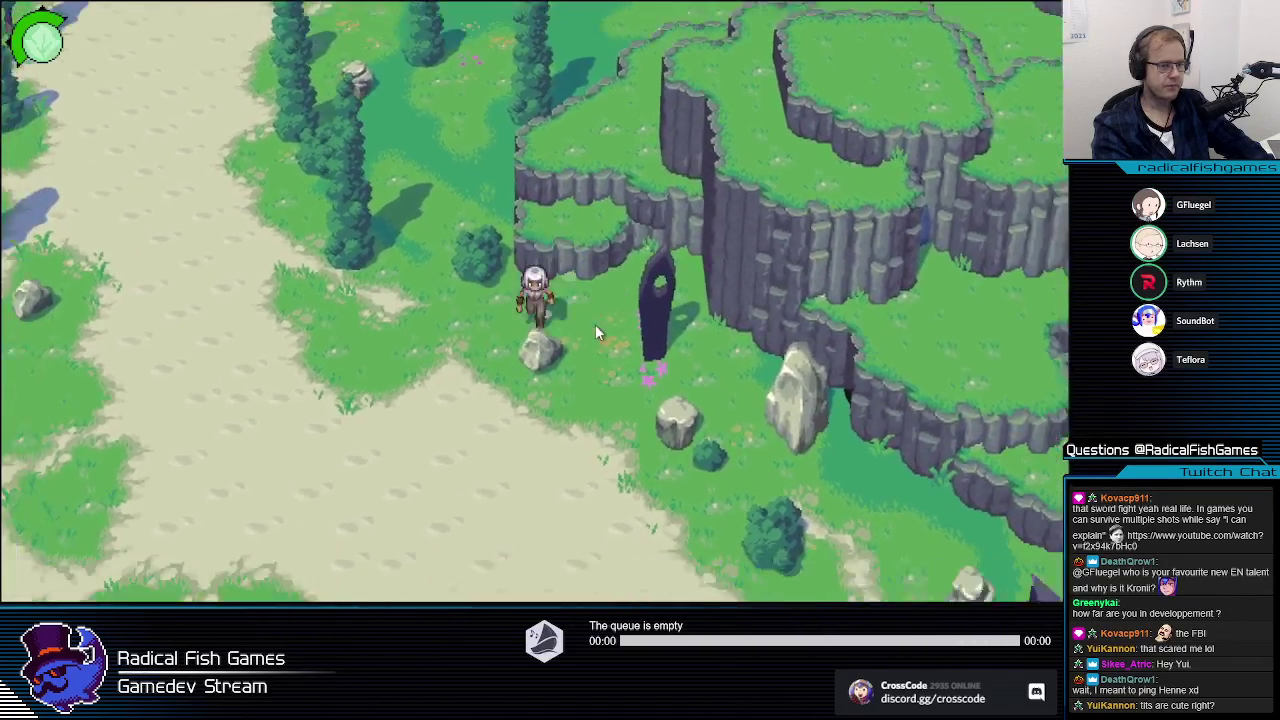
pyautogui.press('a')
pyautogui.press('d')
pyautogui.press('d')
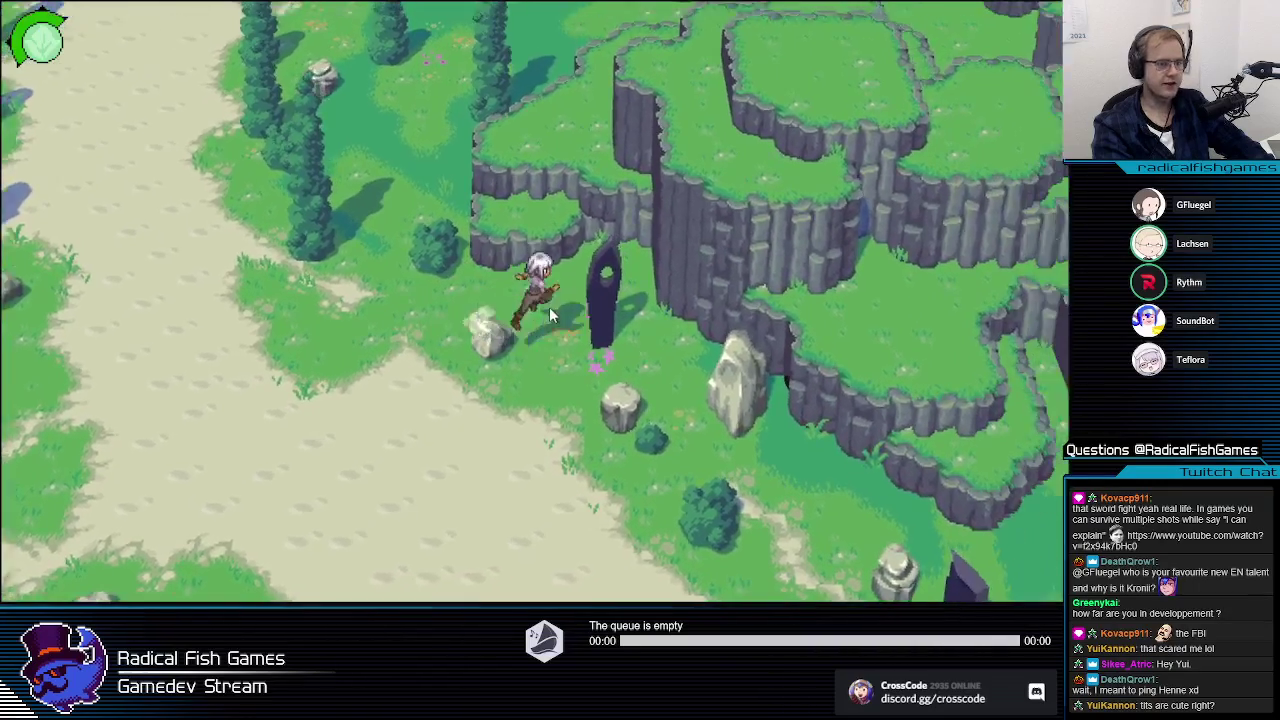
pyautogui.press('a')
pyautogui.press('d')
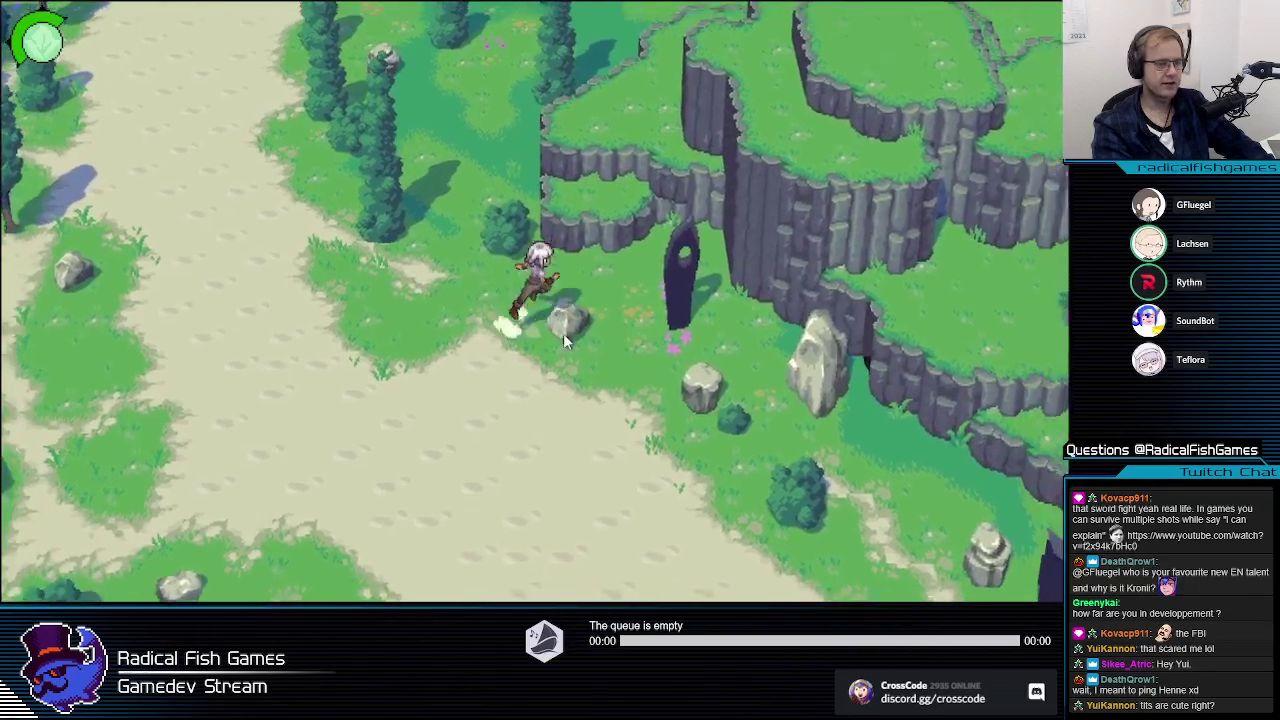
pyautogui.press('s')
pyautogui.press('d')
pyautogui.press('s')
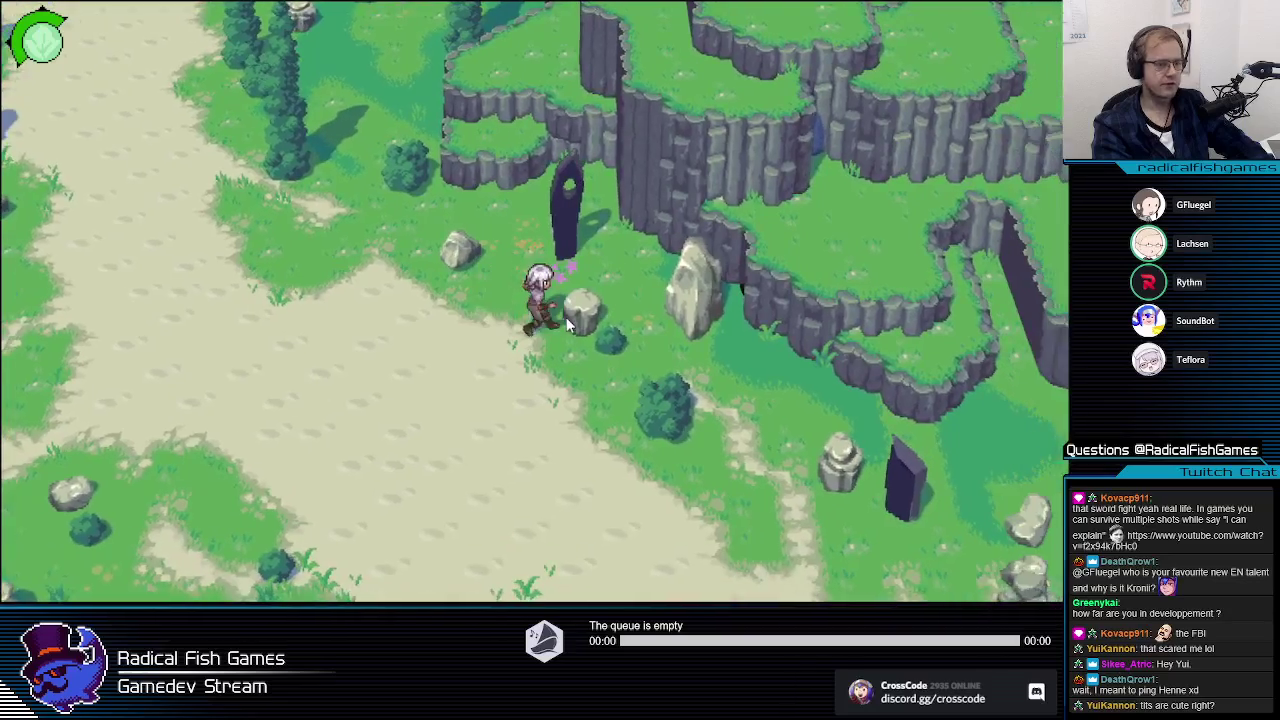
pyautogui.press('d')
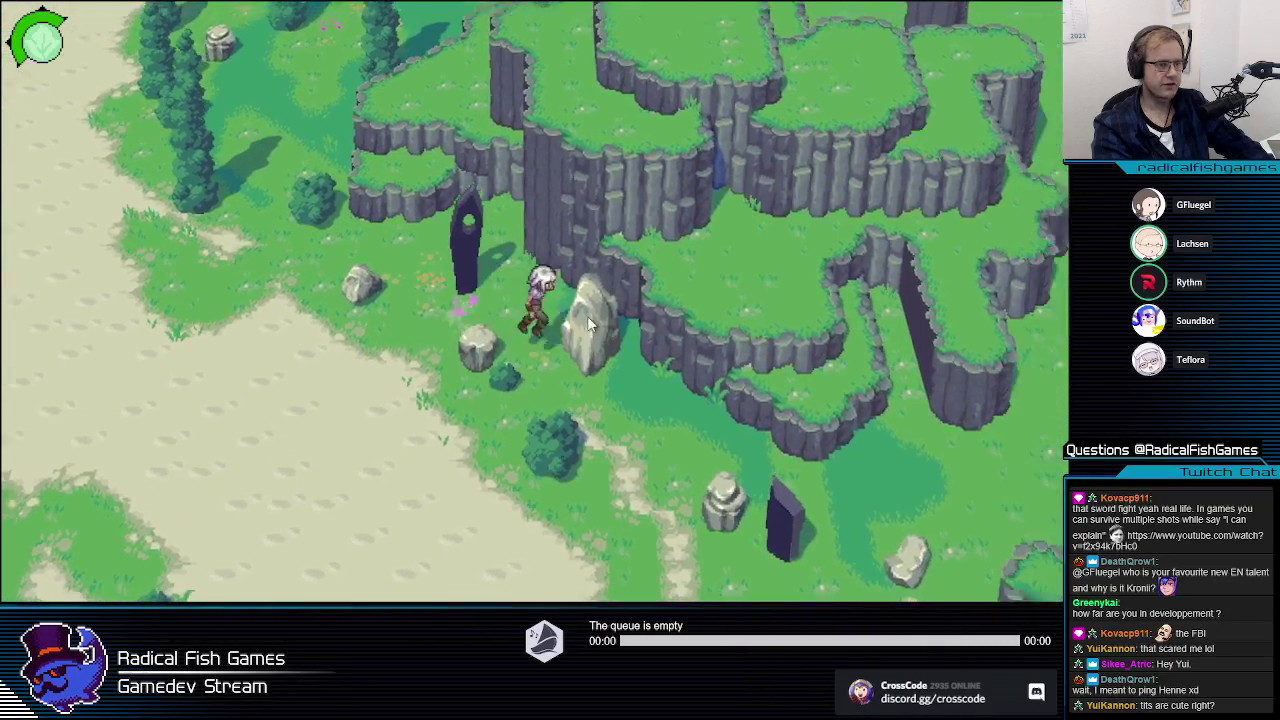
pyautogui.press('a')
pyautogui.press('w')
pyautogui.press('a')
pyautogui.press('d')
pyautogui.press('w')
pyautogui.press('w')
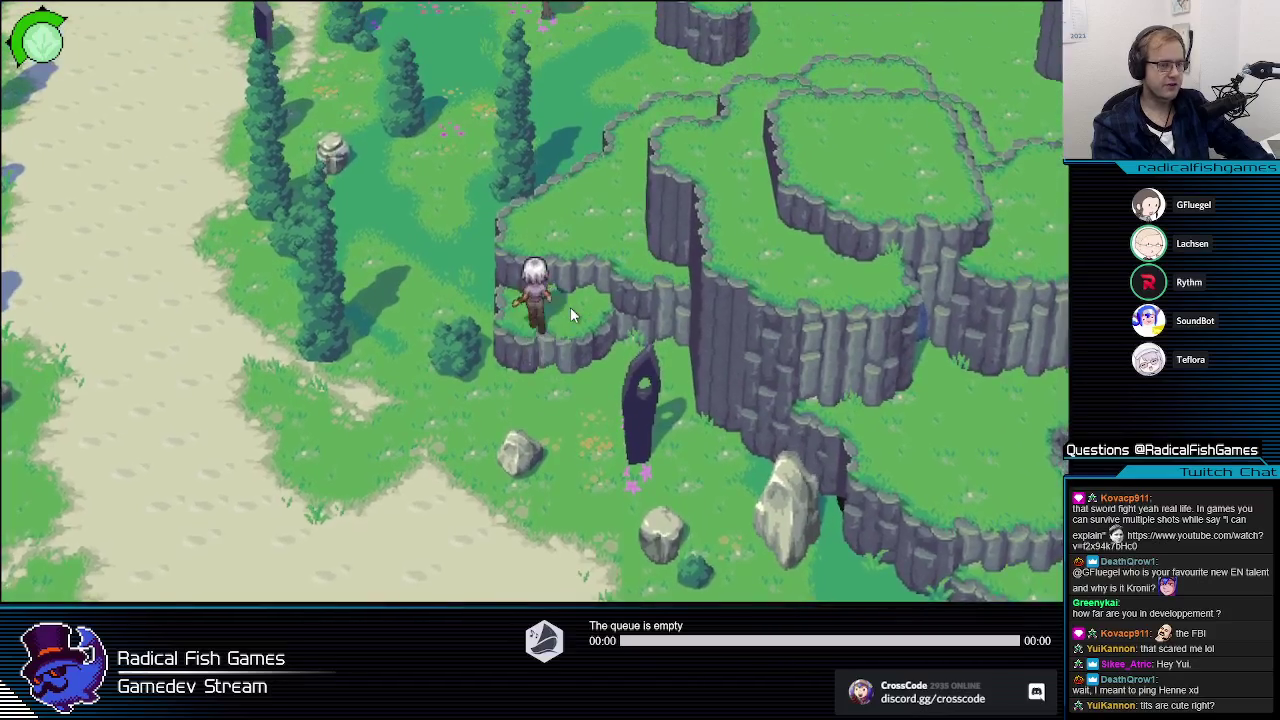
pyautogui.press('a')
pyautogui.press('d')
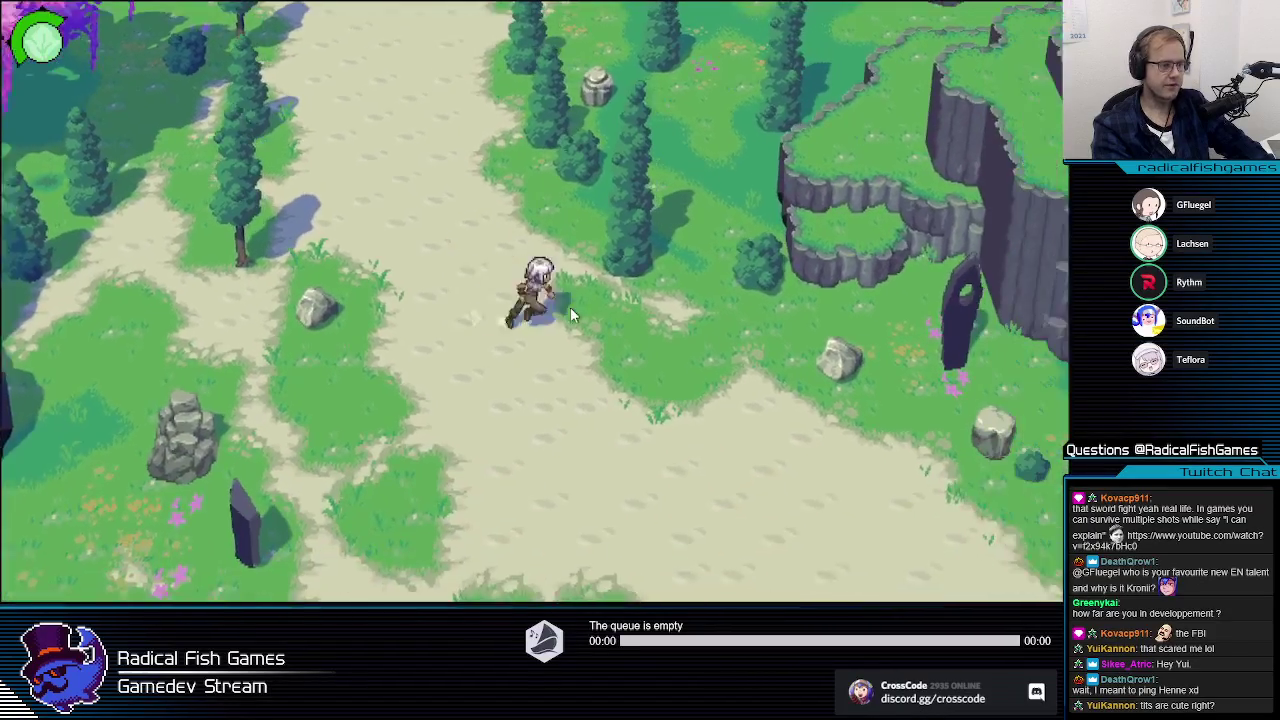
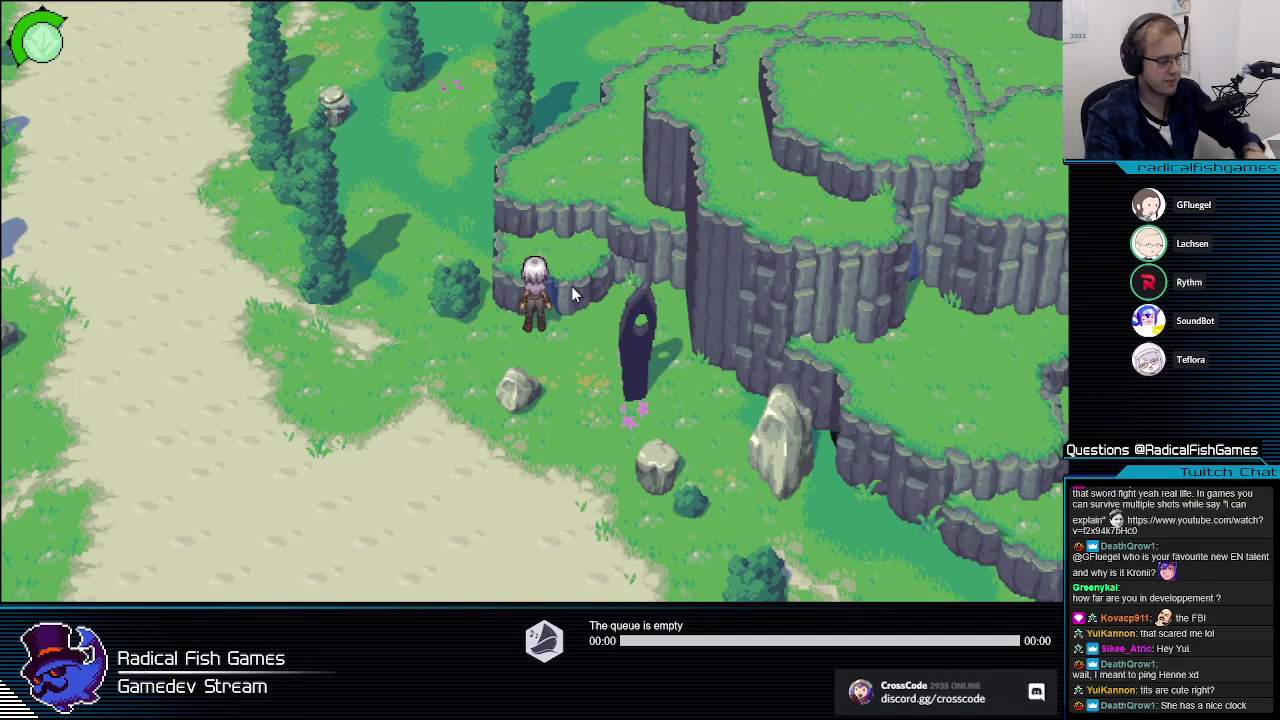
pyautogui.hotkey('s', 'd')
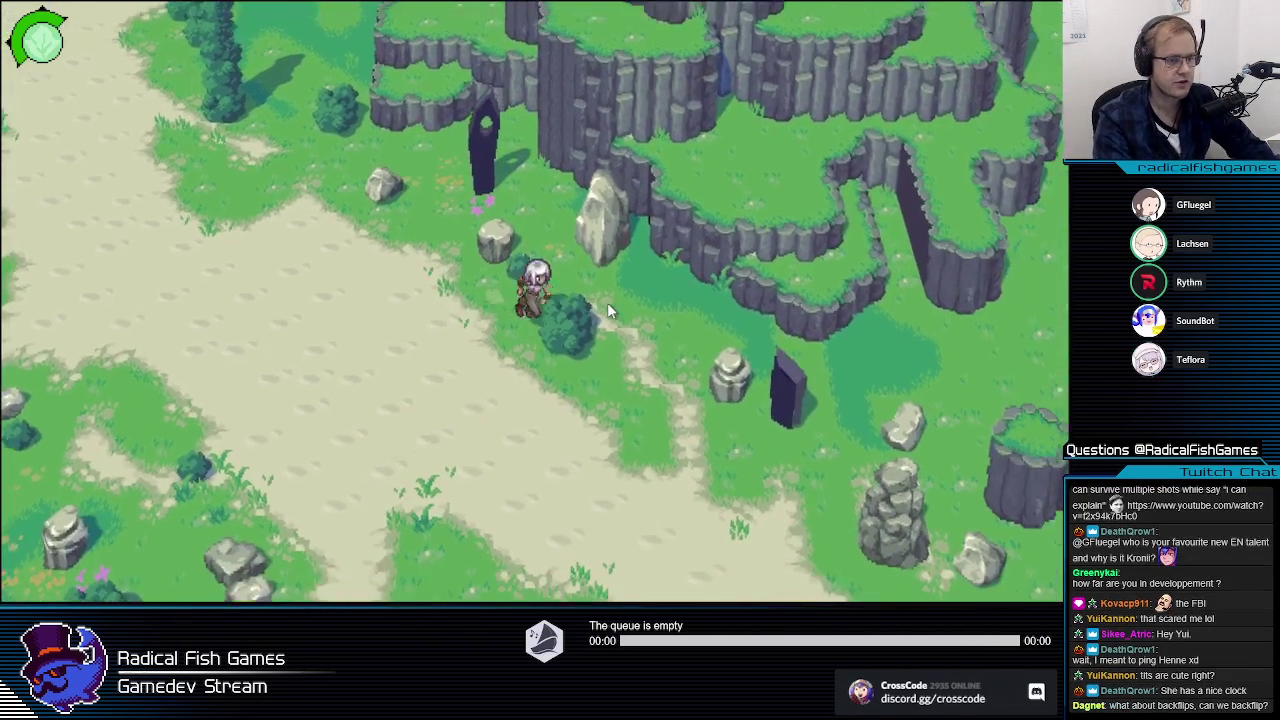
pyautogui.hotkey('w', 'd')
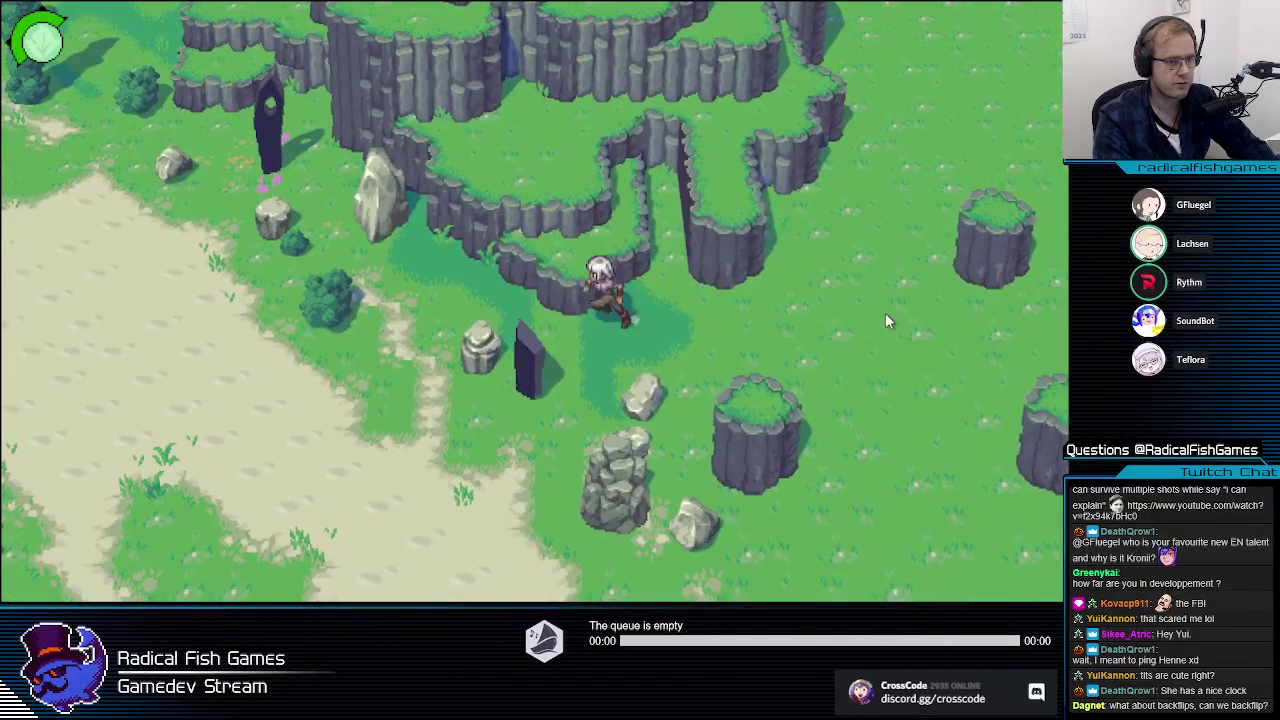
pyautogui.press('w')
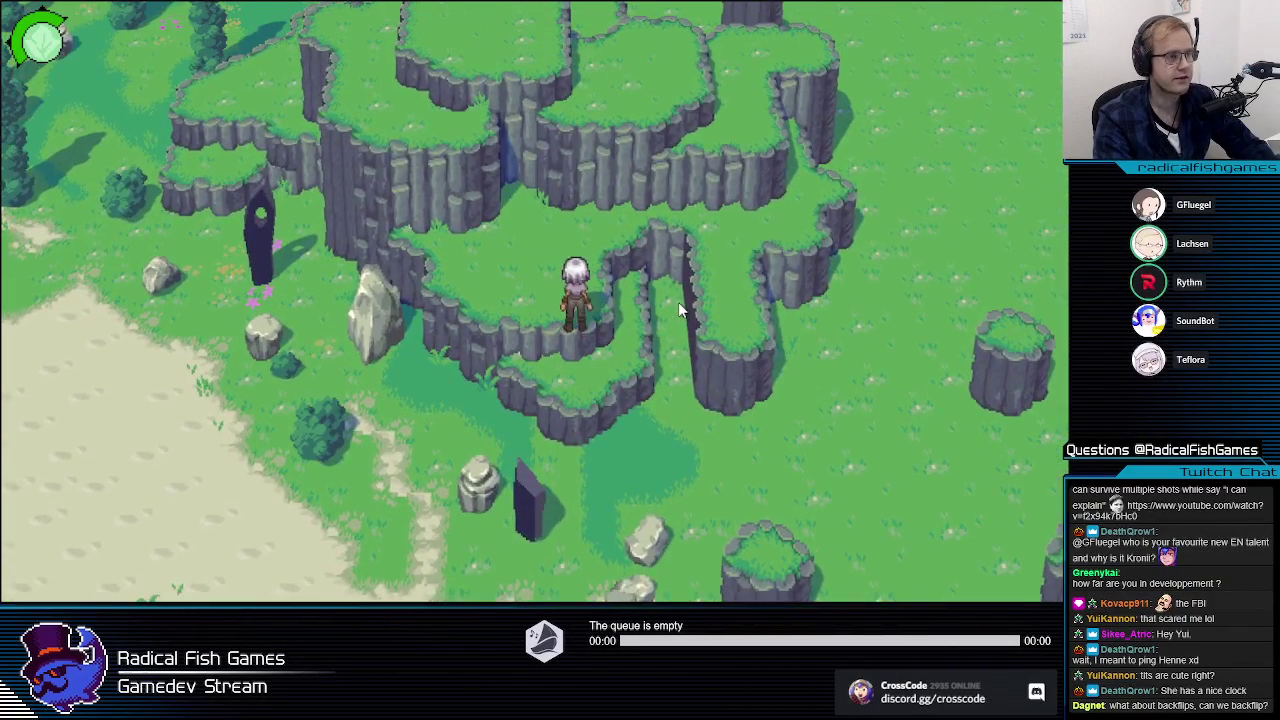
pyautogui.hotkey('w', 'd')
pyautogui.press('d')
pyautogui.press('a')
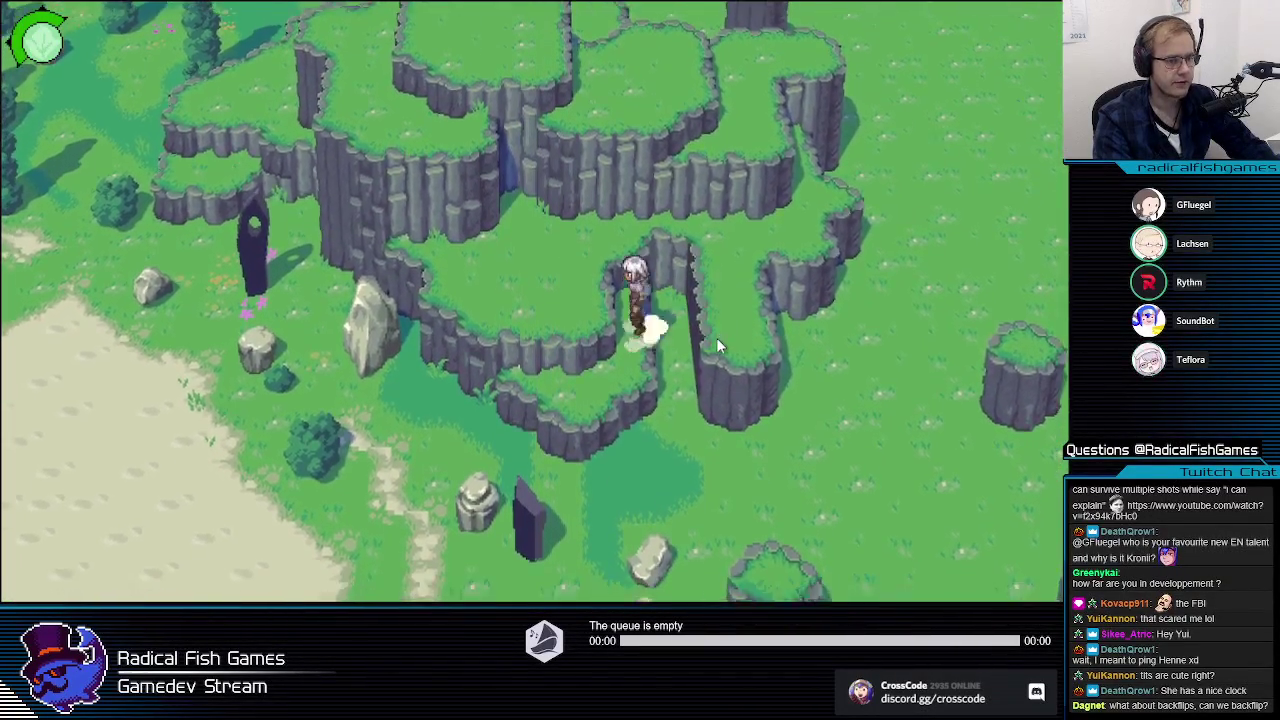
pyautogui.press('d')
pyautogui.press('a')
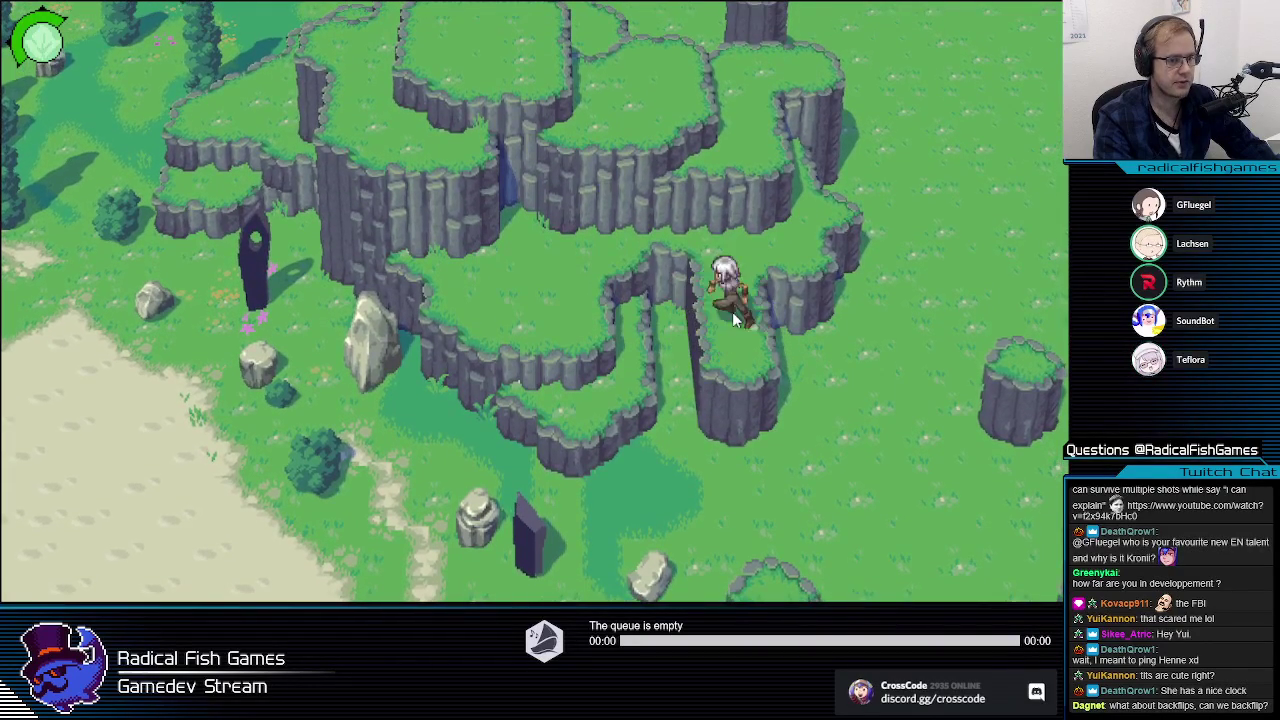
pyautogui.press('a')
pyautogui.press('d')
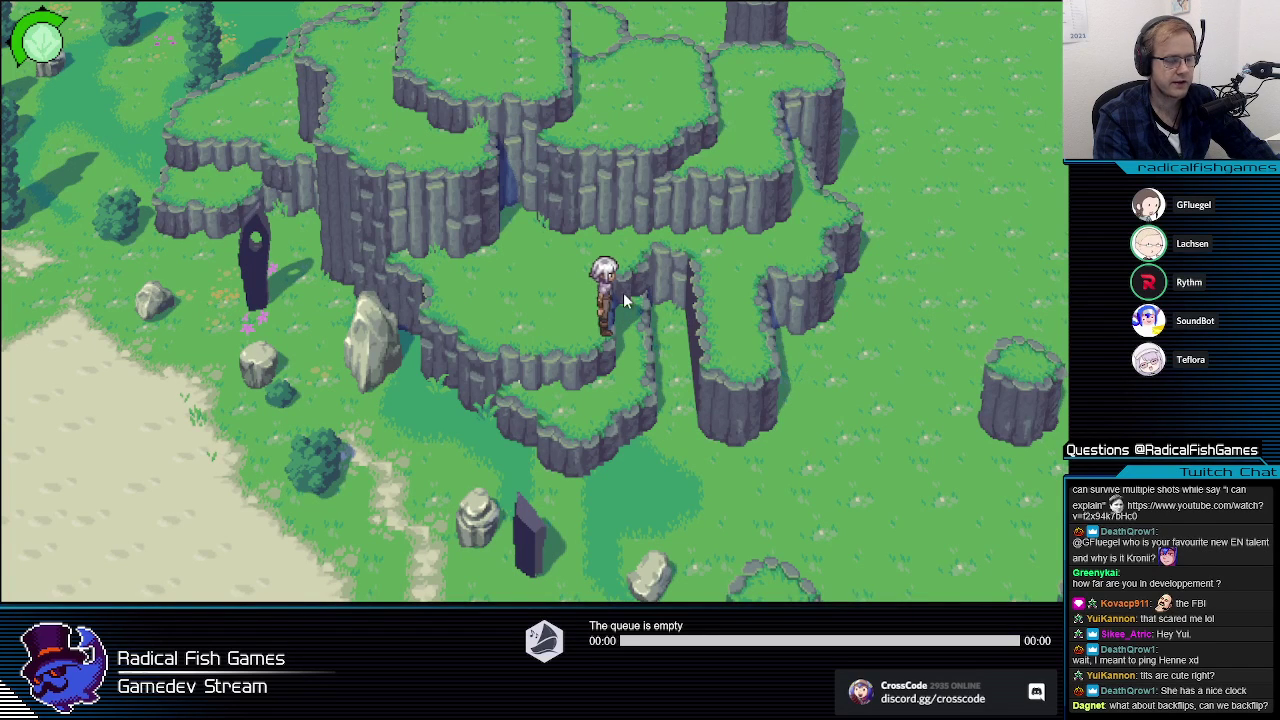
pyautogui.press('d')
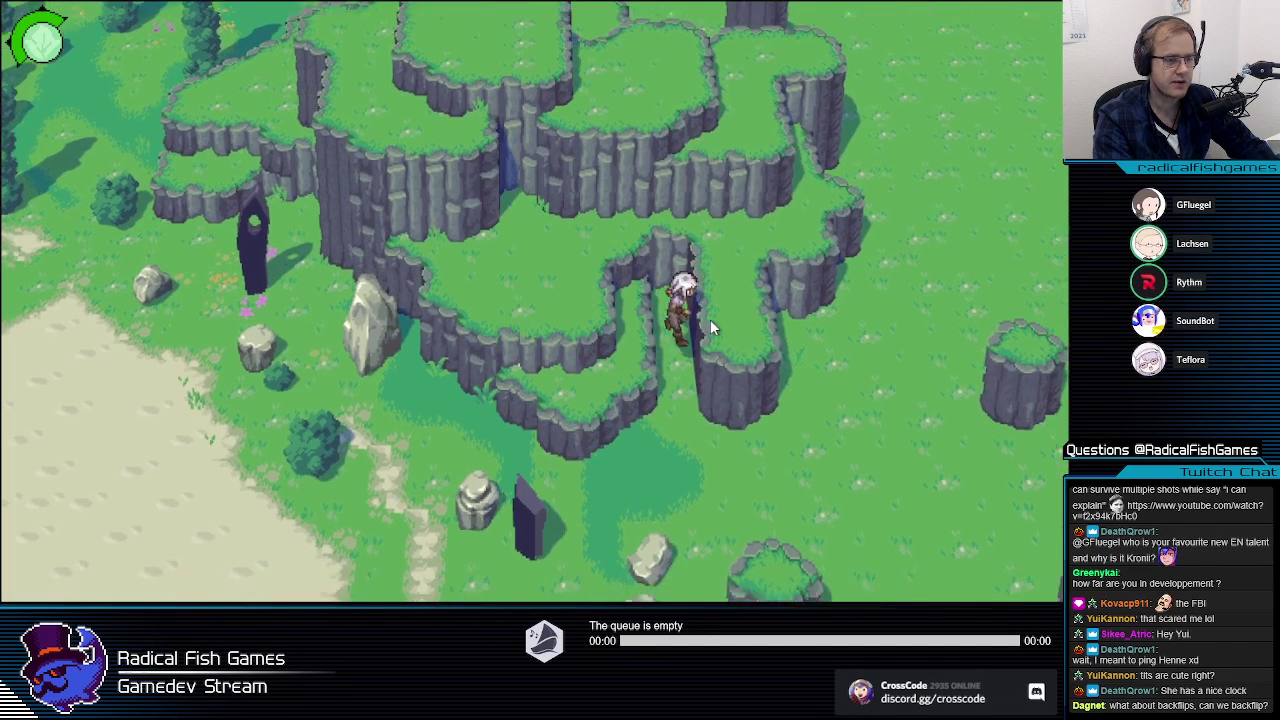
pyautogui.press('a')
pyautogui.press('d')
pyautogui.press('a')
pyautogui.press('d')
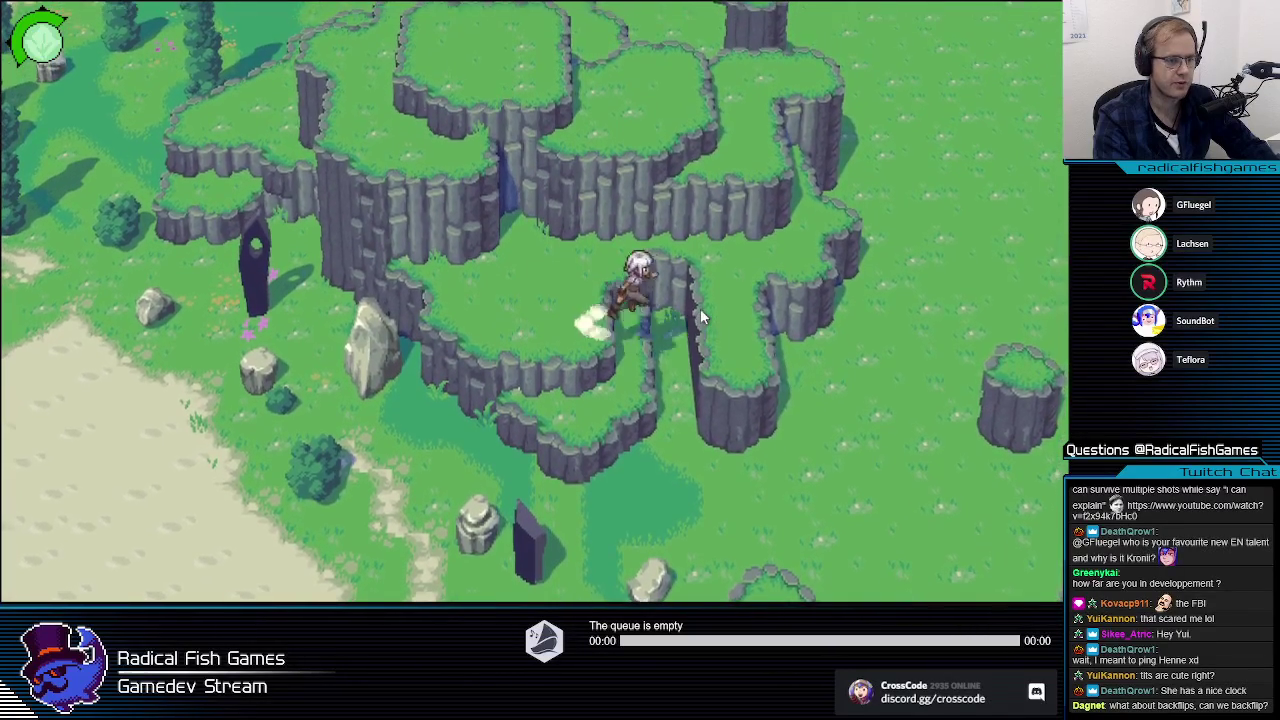
pyautogui.press('a')
pyautogui.press('d')
pyautogui.press('a')
pyautogui.press('d')
pyautogui.press('a')
pyautogui.press('d')
pyautogui.press('s')
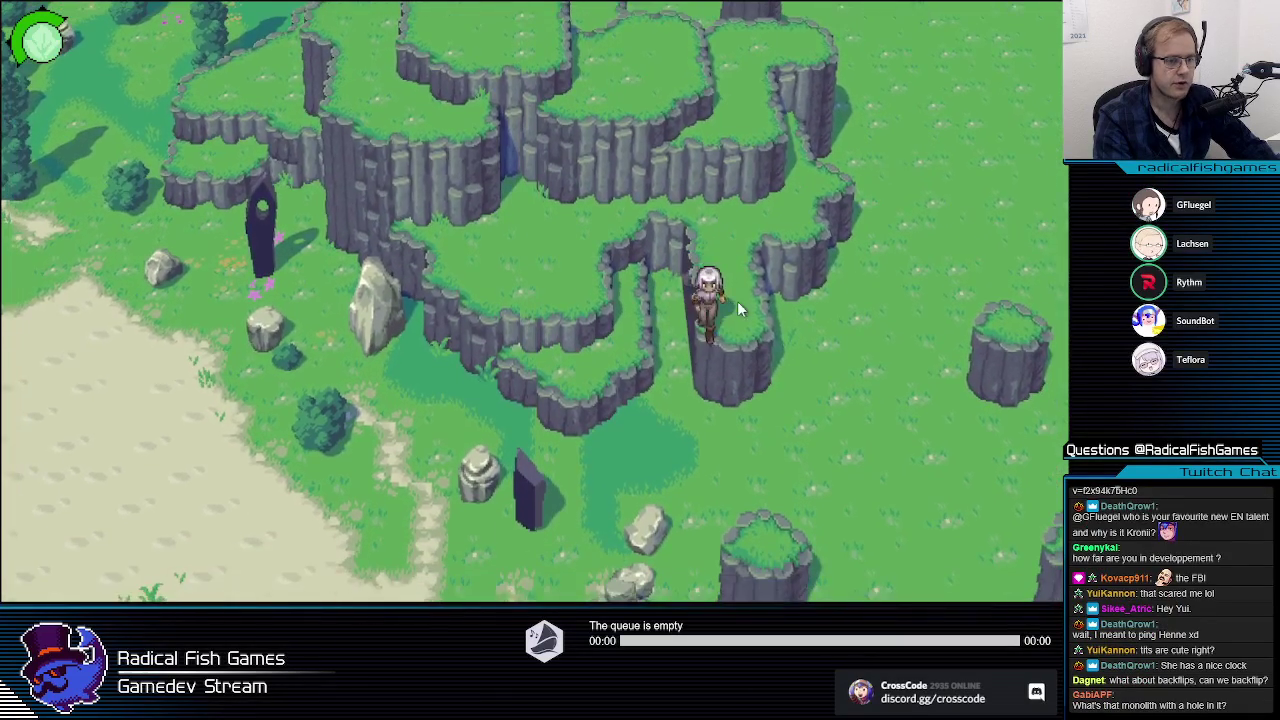
pyautogui.press('a')
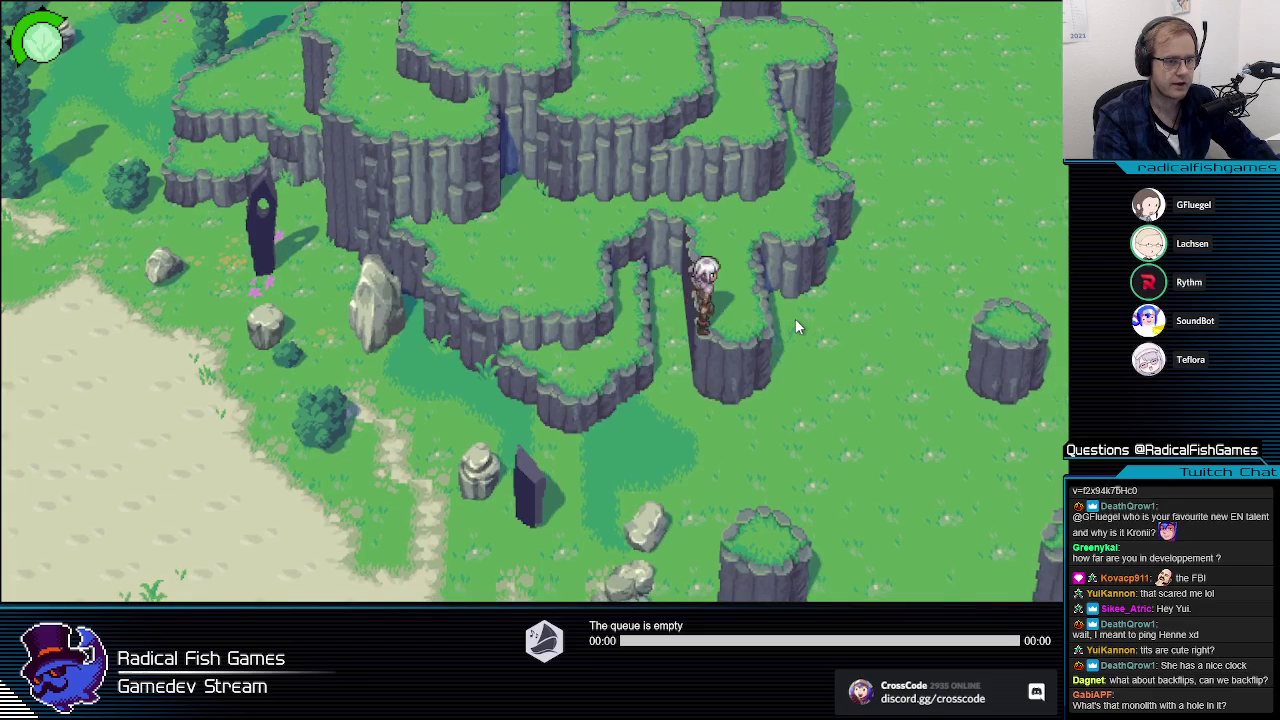
pyautogui.press('d')
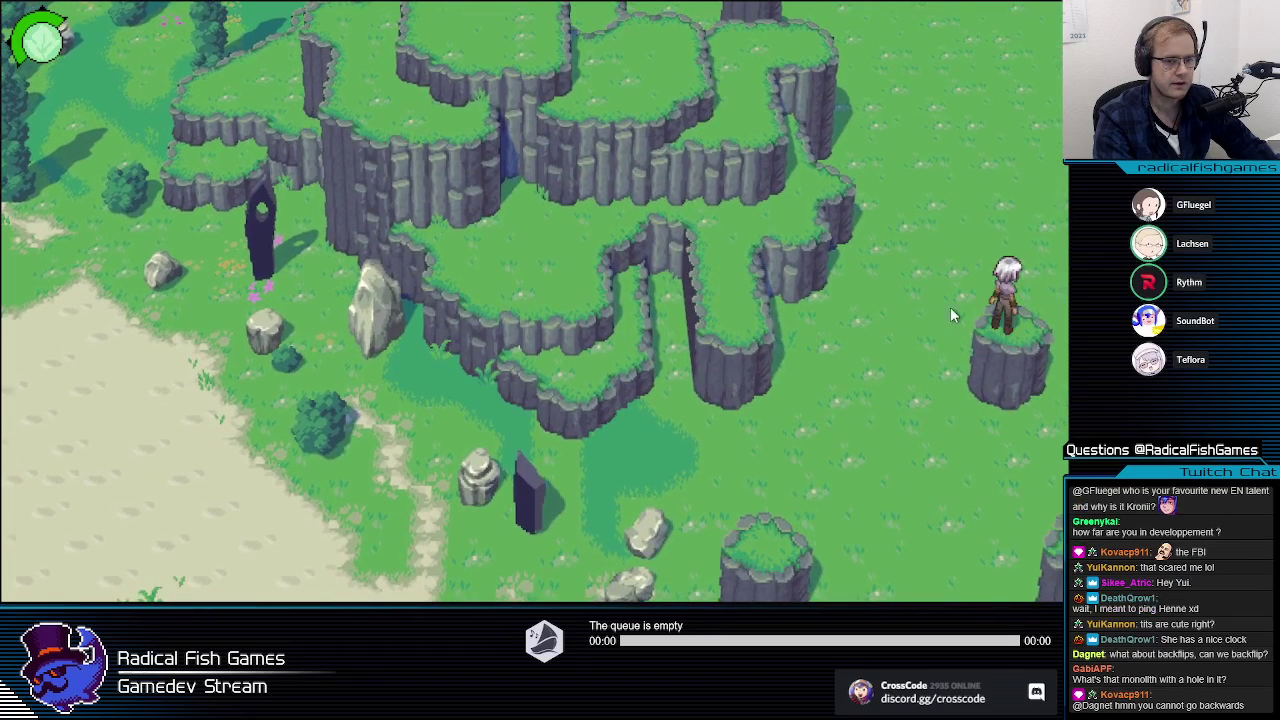
pyautogui.press('d')
pyautogui.press('a')
pyautogui.press('d')
pyautogui.press('a')
pyautogui.press('d')
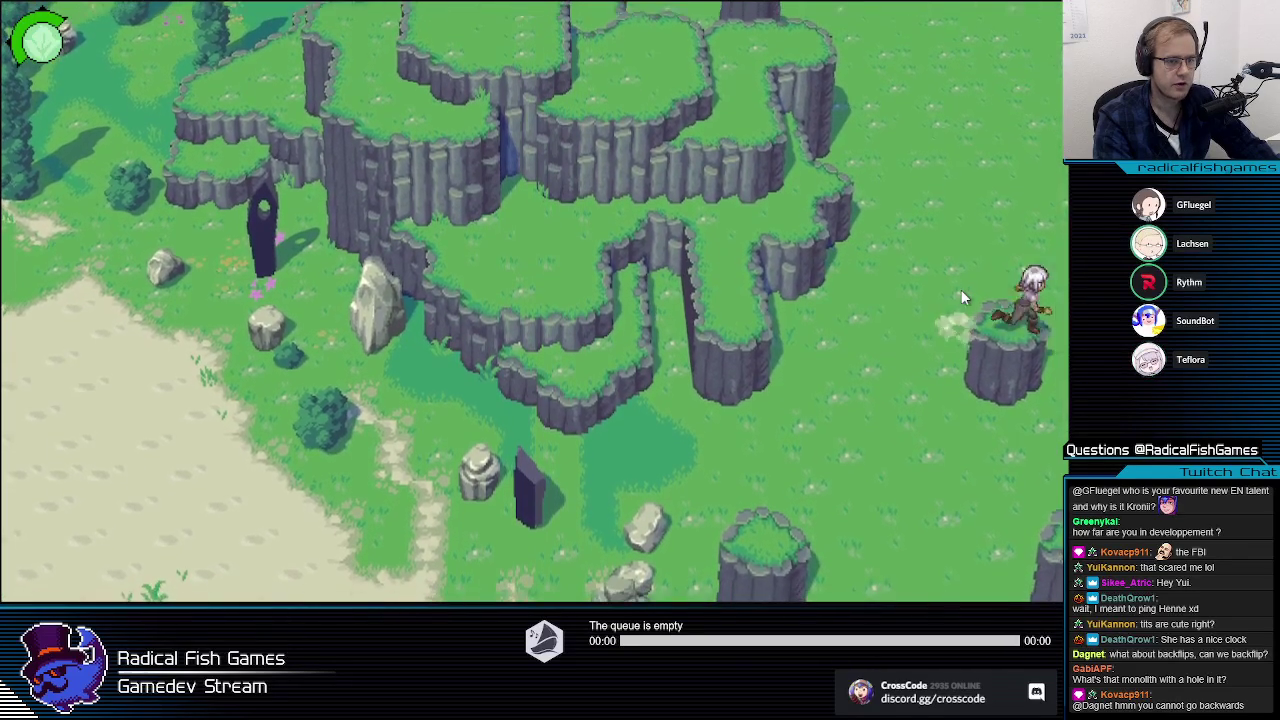
pyautogui.press('a')
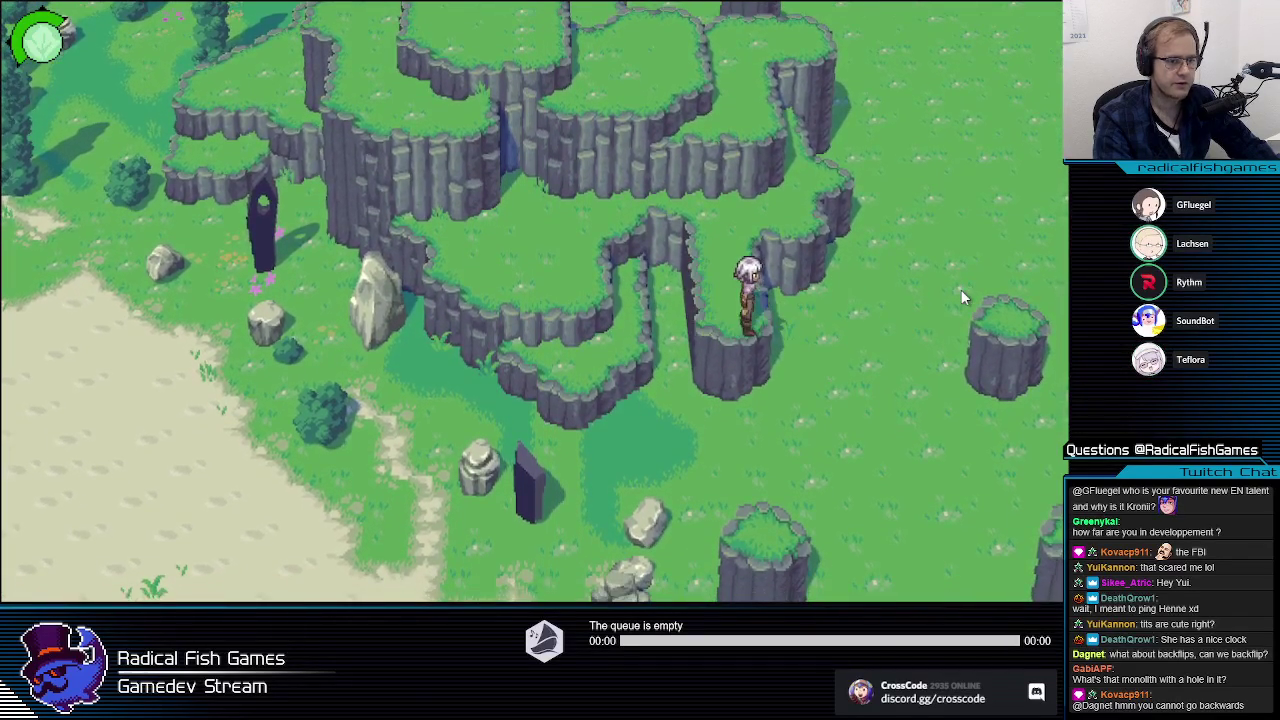
pyautogui.press('d')
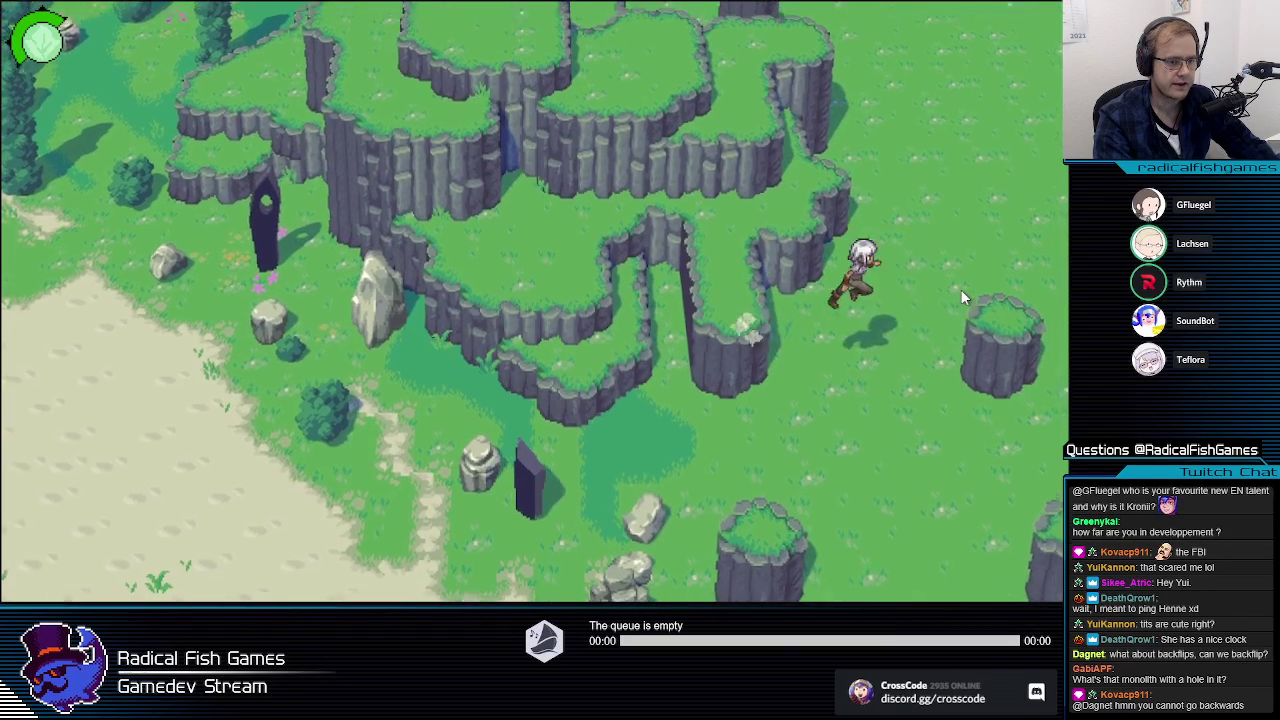
pyautogui.press('a')
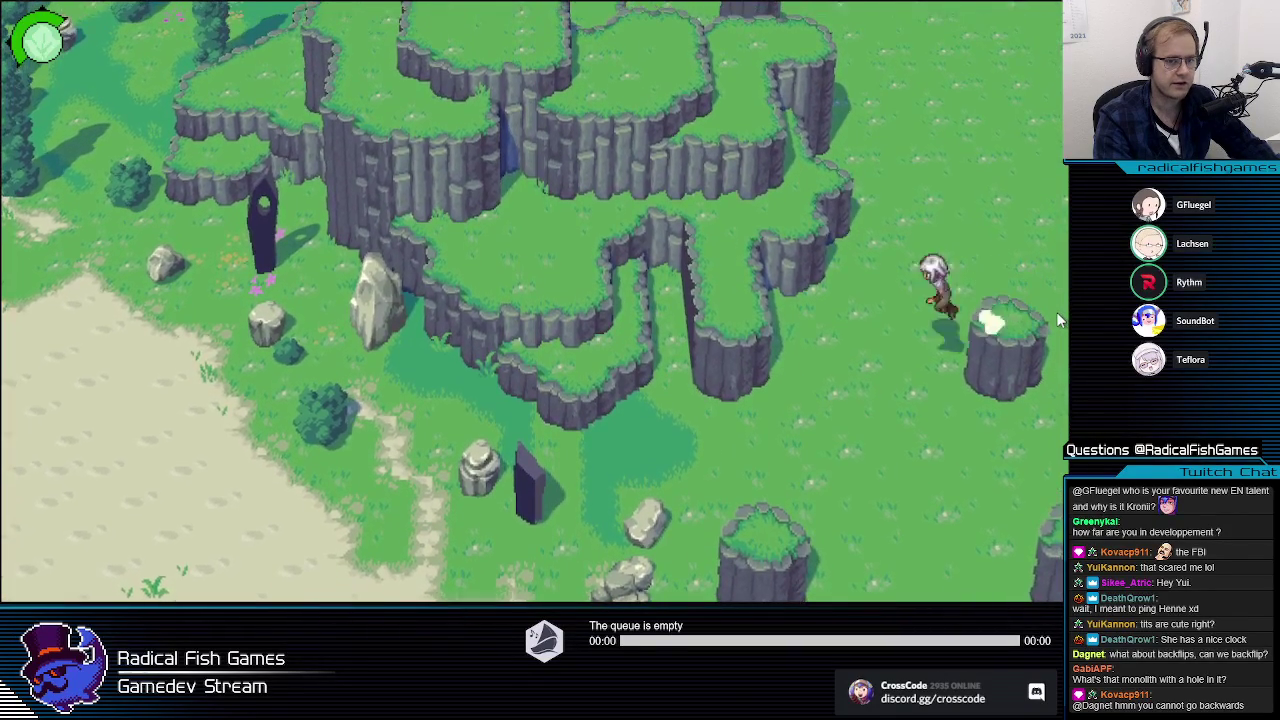
pyautogui.press('s')
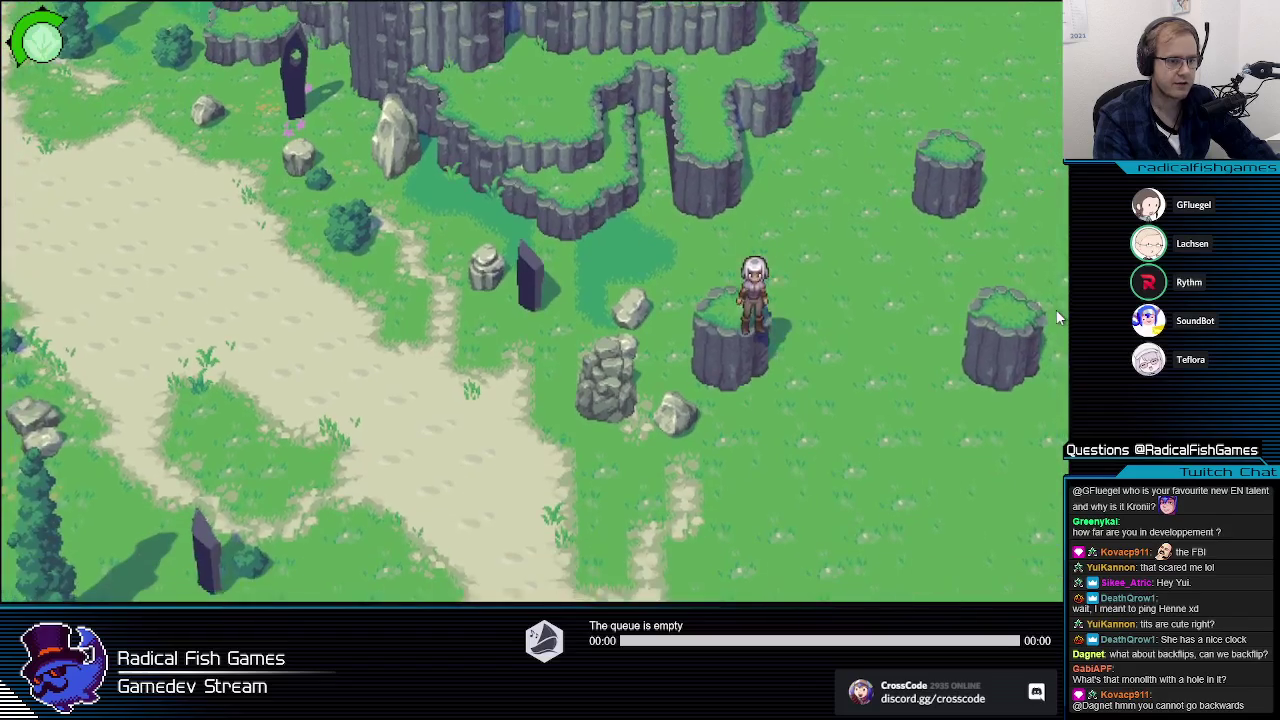
pyautogui.press('d')
pyautogui.press('a')
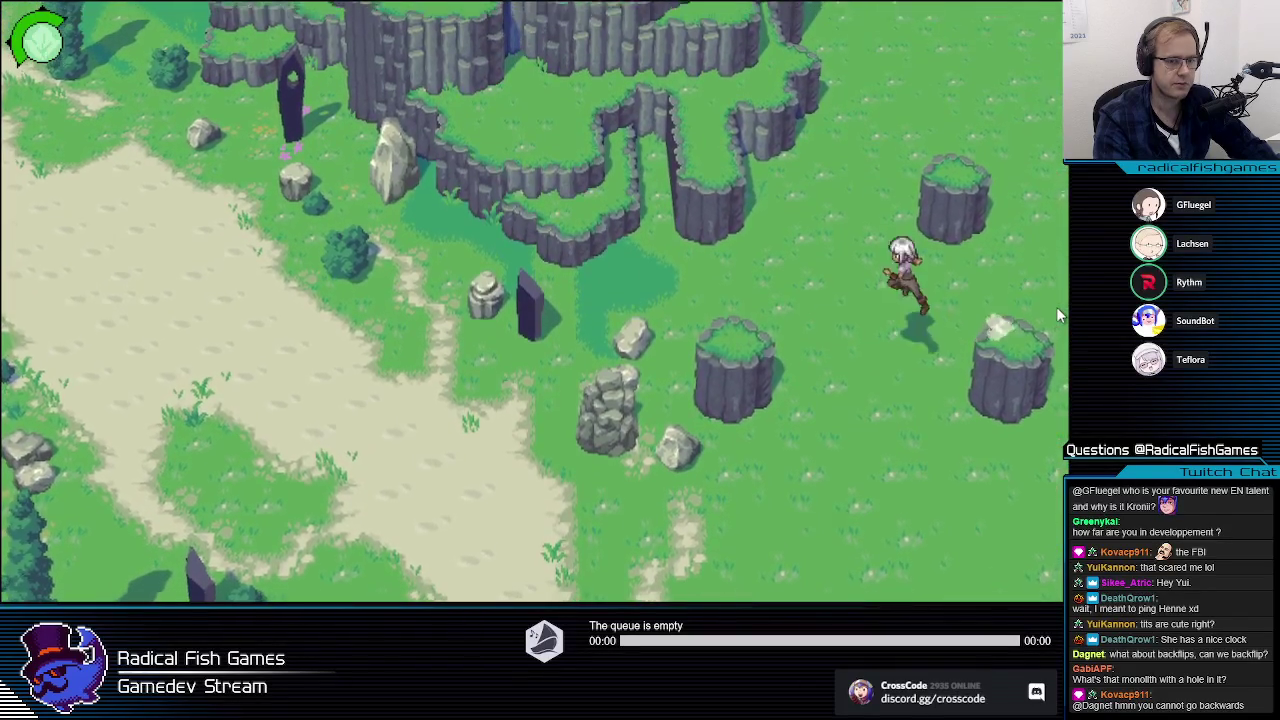
pyautogui.press('w')
pyautogui.press('d')
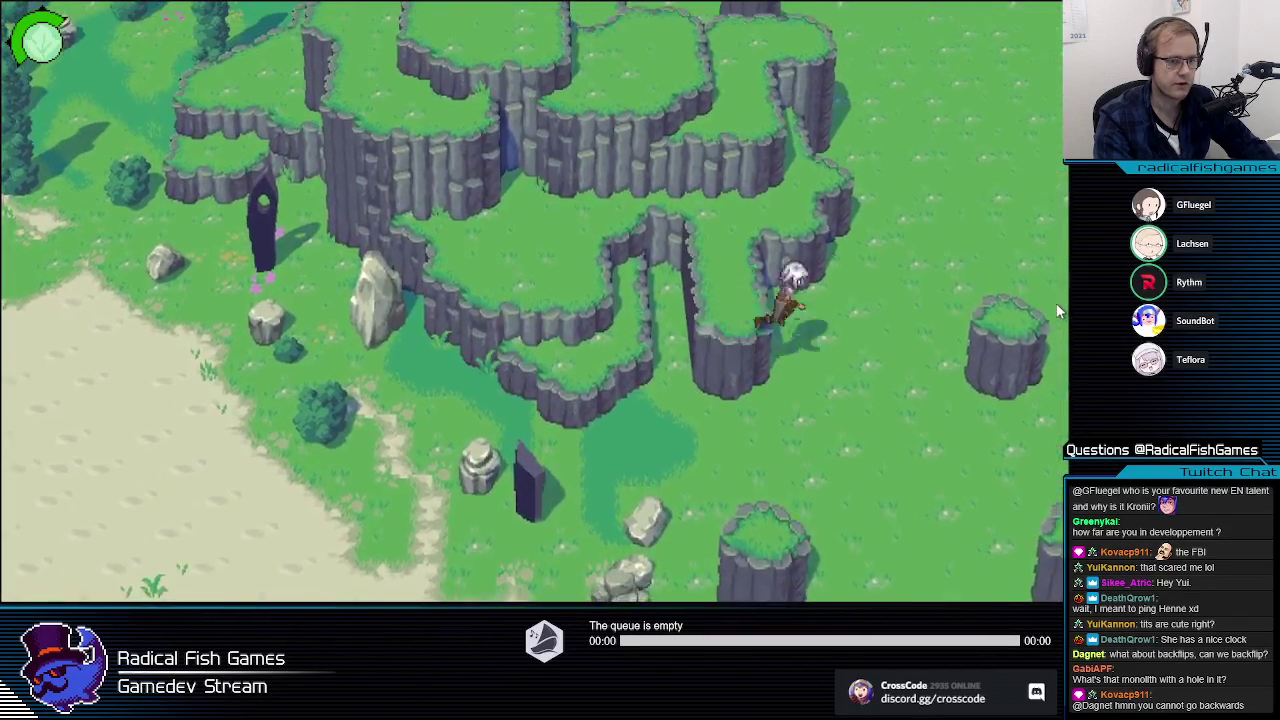
pyautogui.press('a')
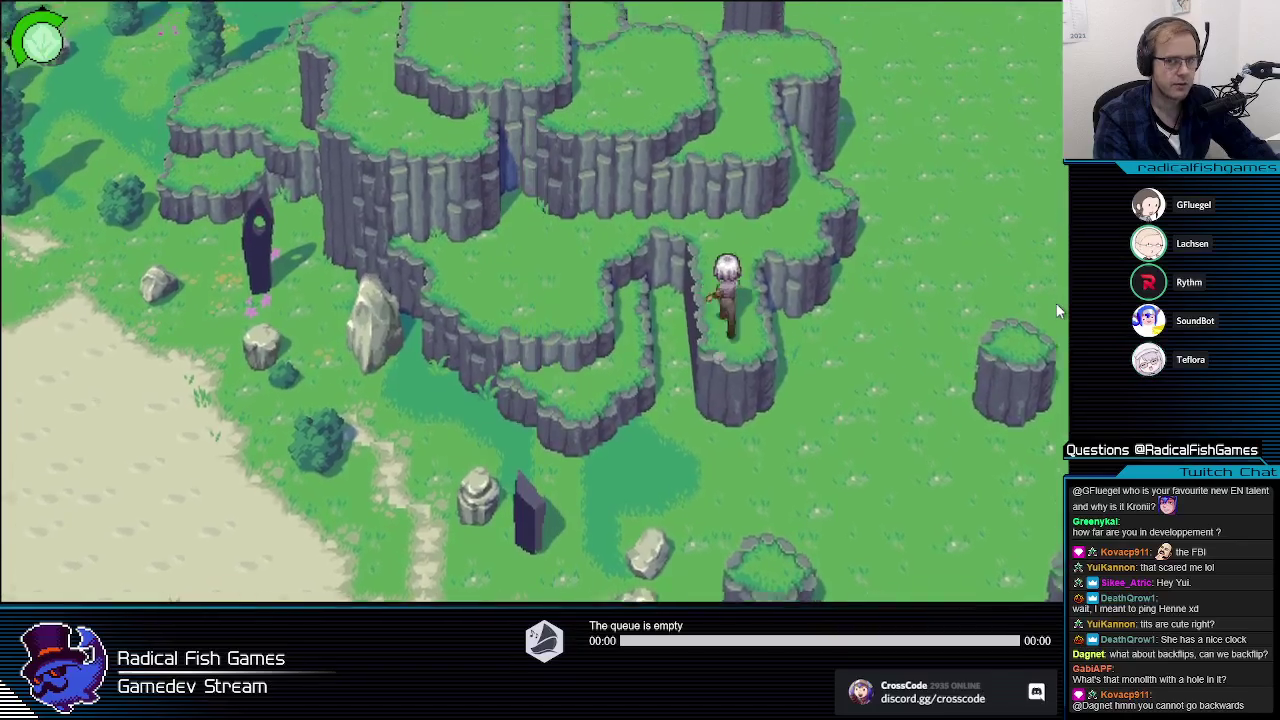
pyautogui.press('s')
pyautogui.press('w')
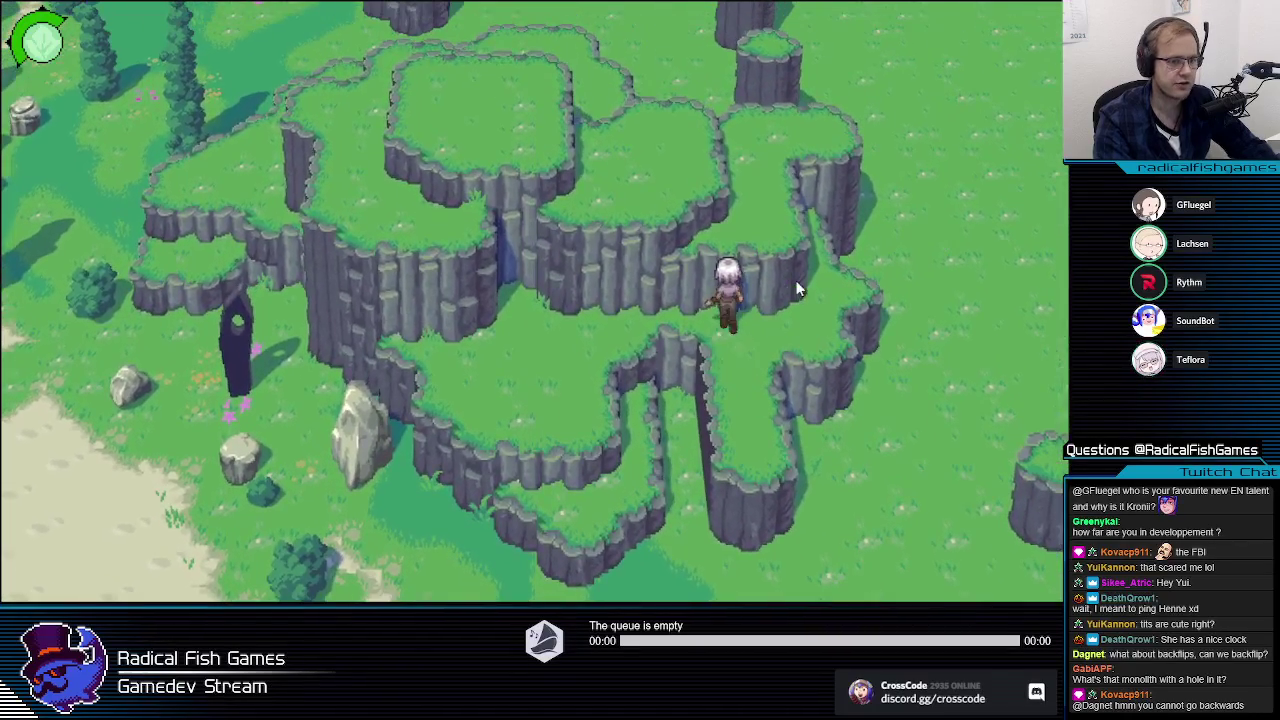
pyautogui.press('s')
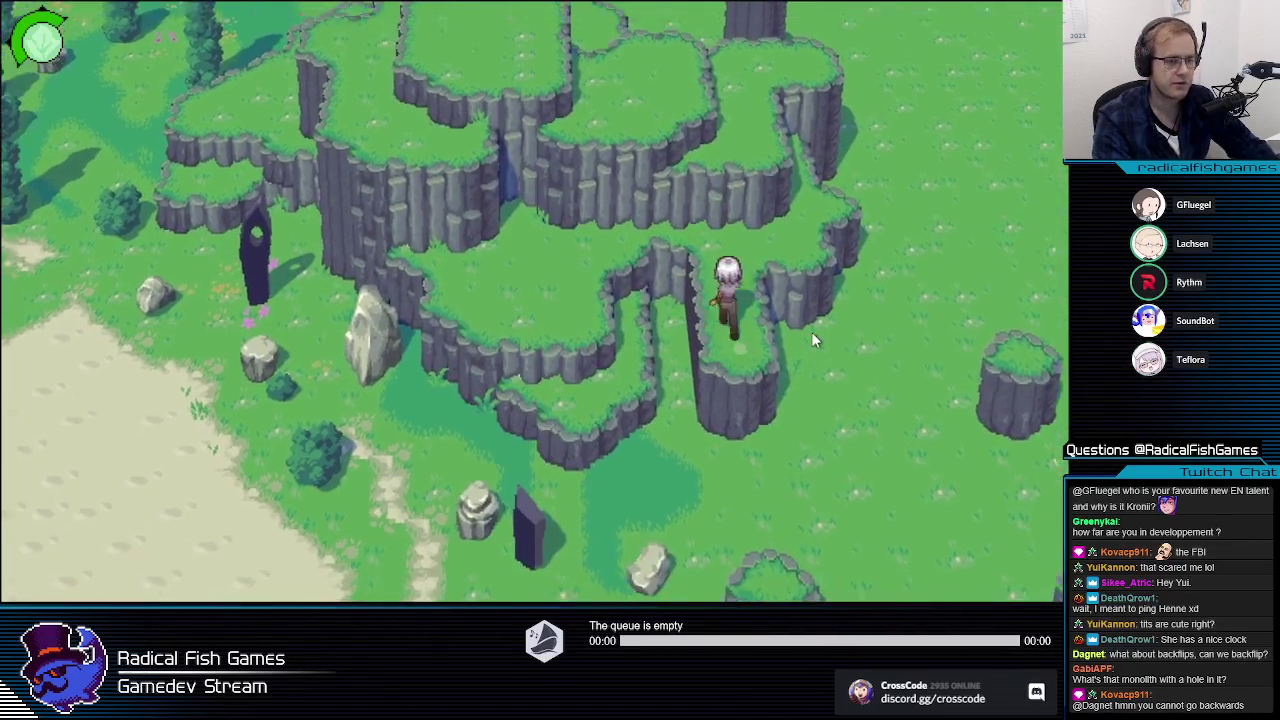
pyautogui.press('d')
pyautogui.press('a')
pyautogui.press('d')
pyautogui.press('a')
pyautogui.press('w')
pyautogui.press('s')
pyautogui.press('w')
pyautogui.press('s')
pyautogui.press('w')
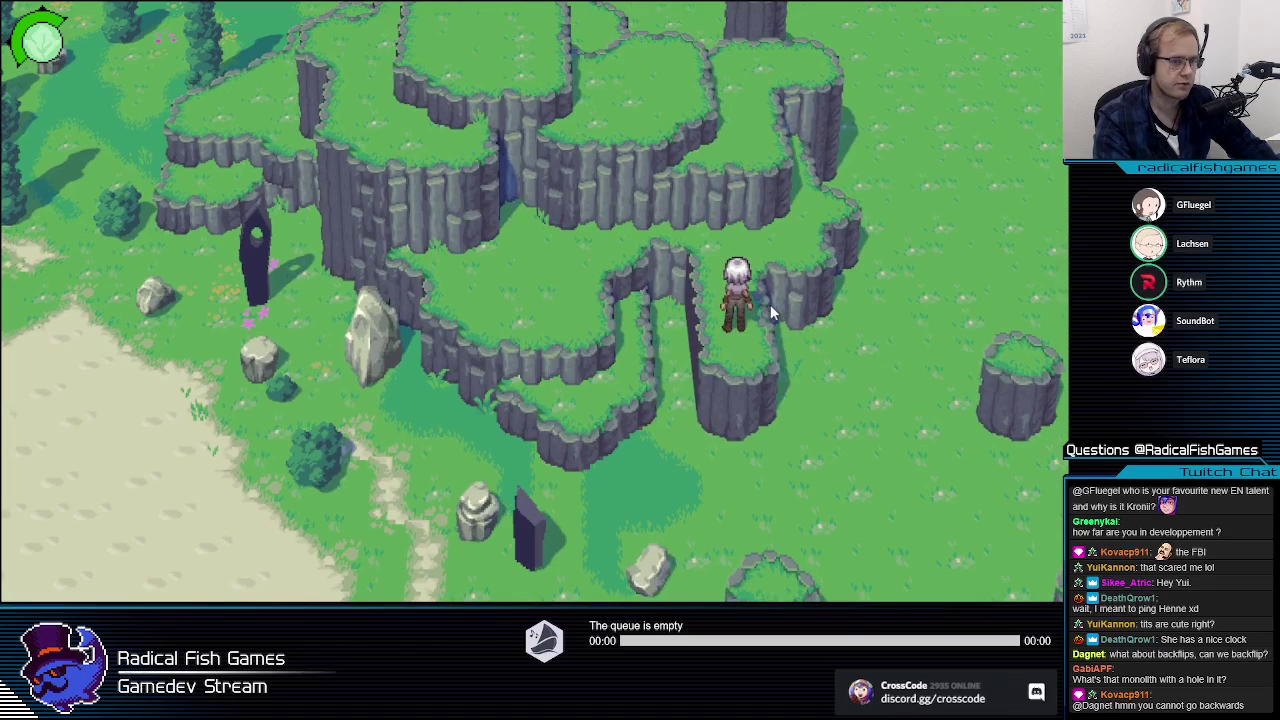
pyautogui.press('d')
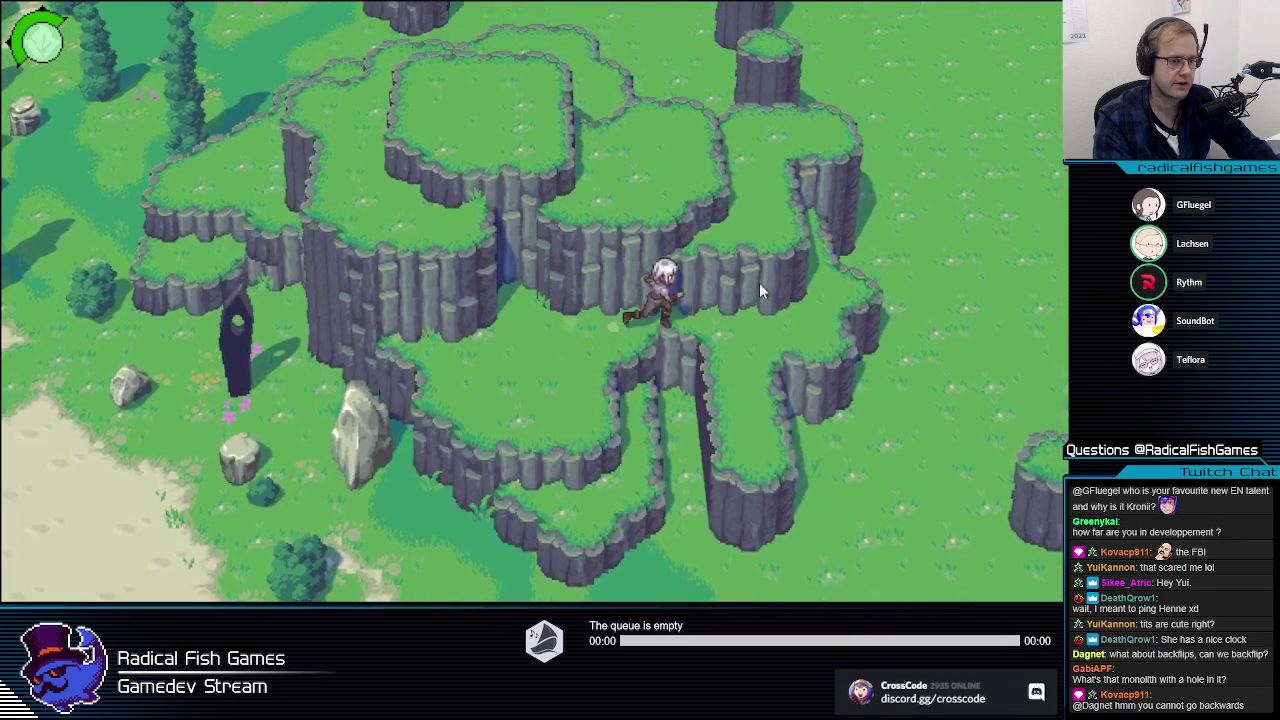
pyautogui.press('a')
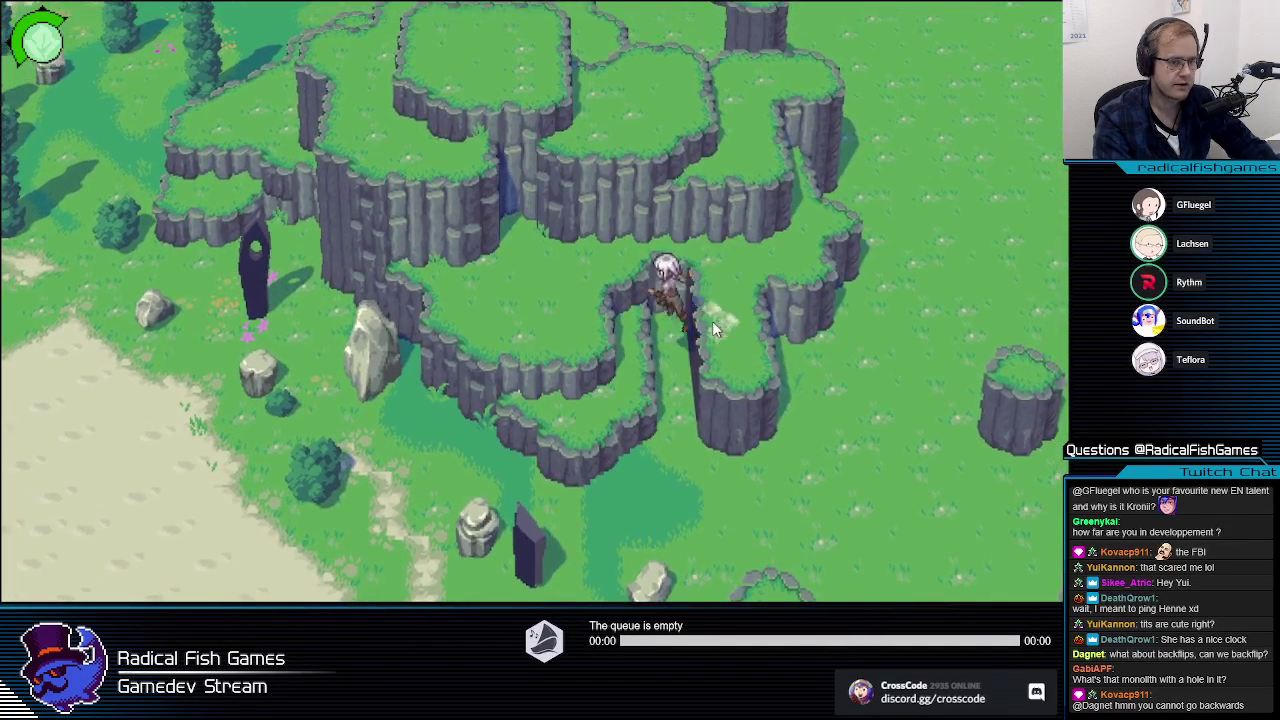
pyautogui.press('d')
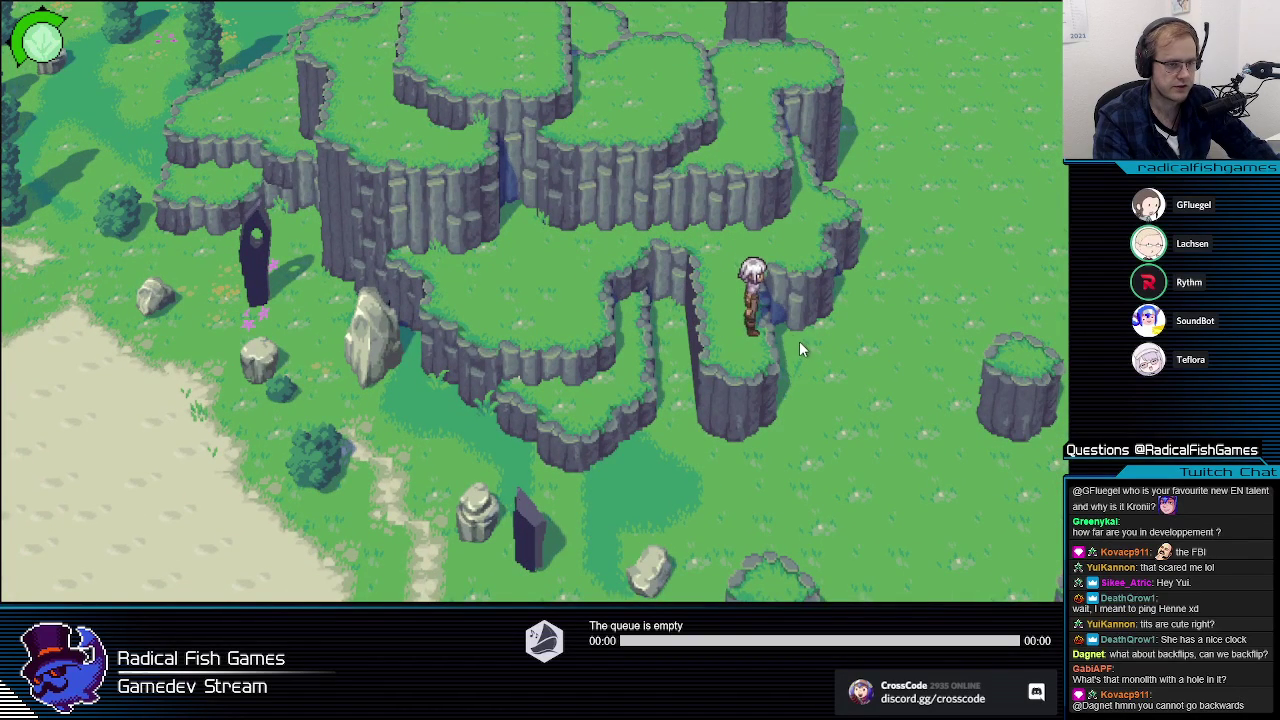
pyautogui.press('a')
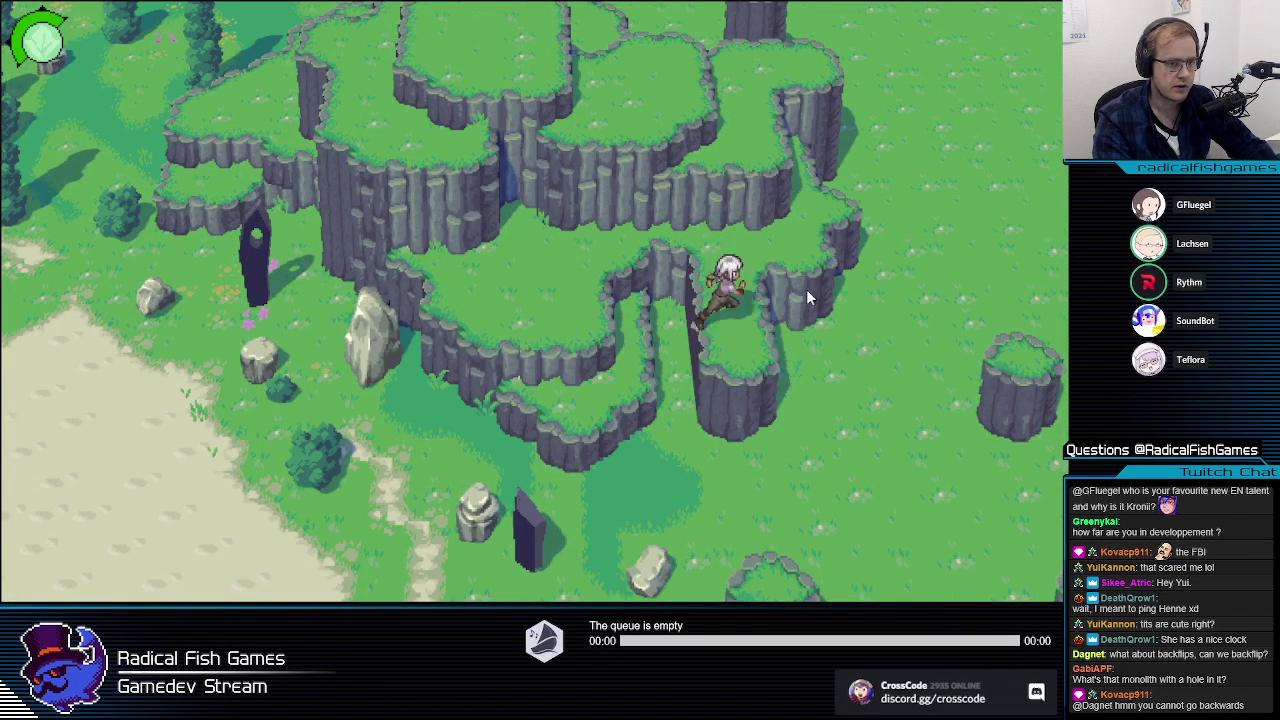
pyautogui.press('a')
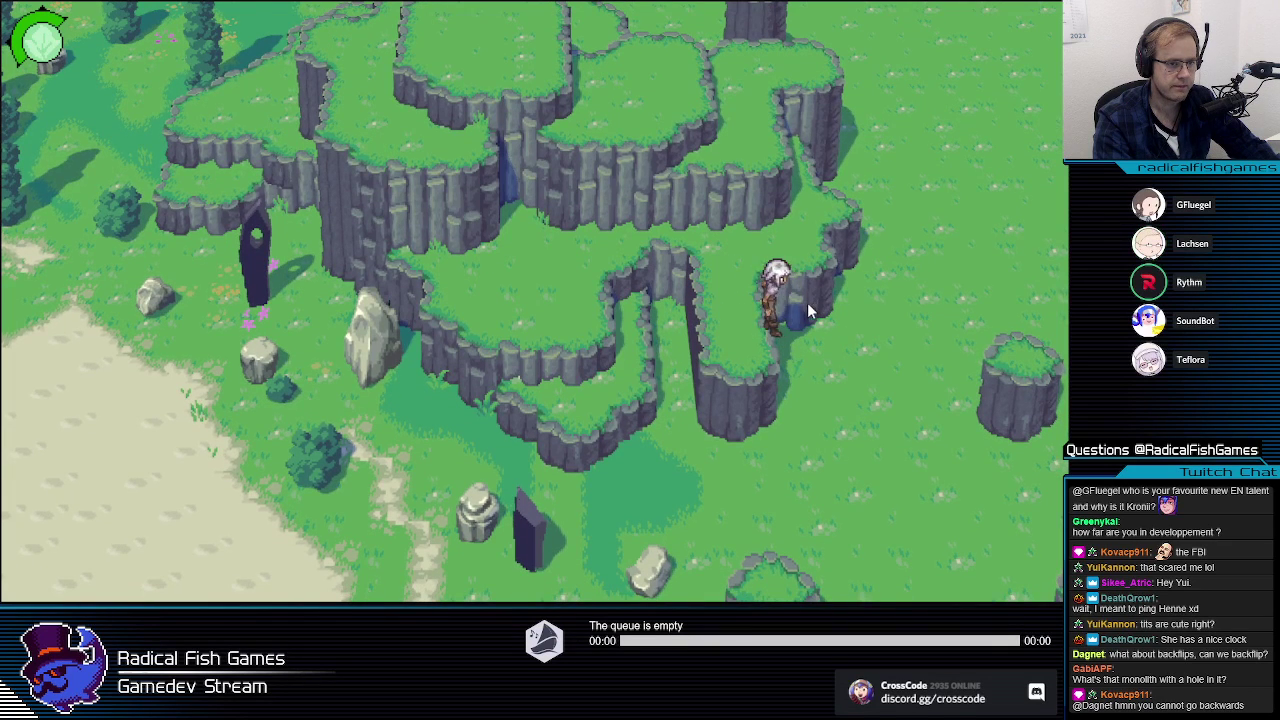
pyautogui.press('Escape')
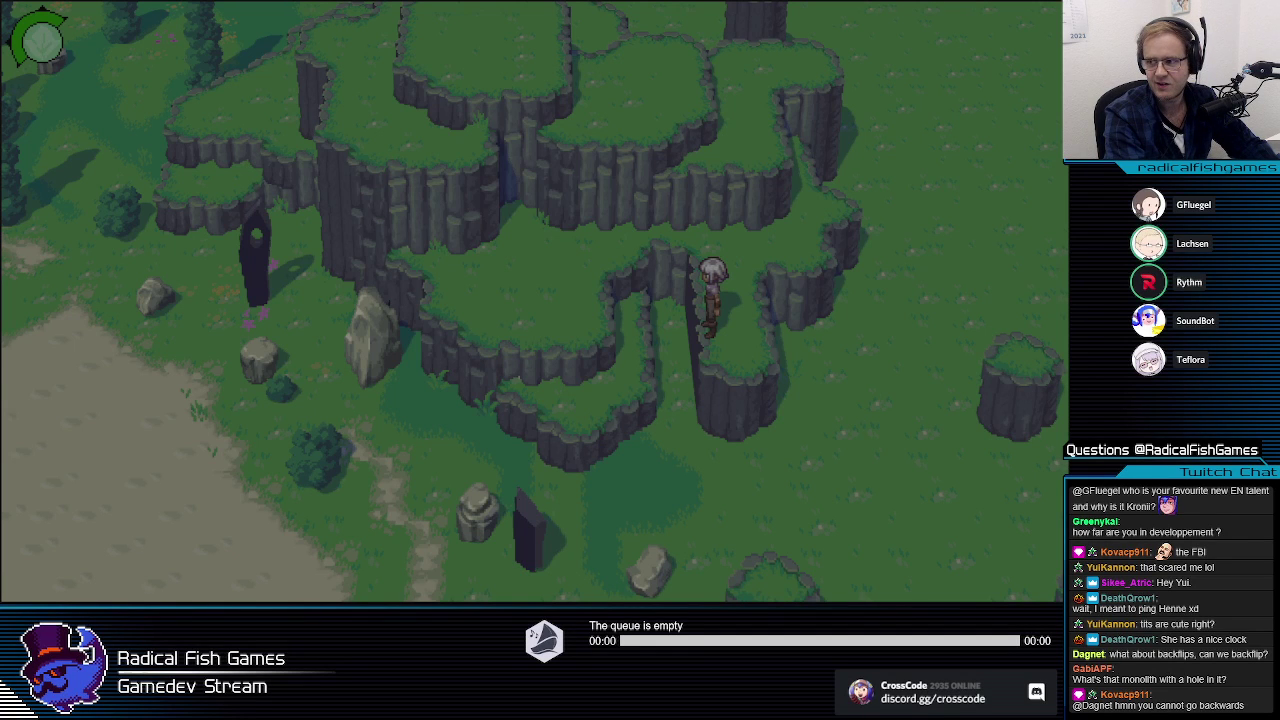
pyautogui.click(750, 287)
pyautogui.press('d')
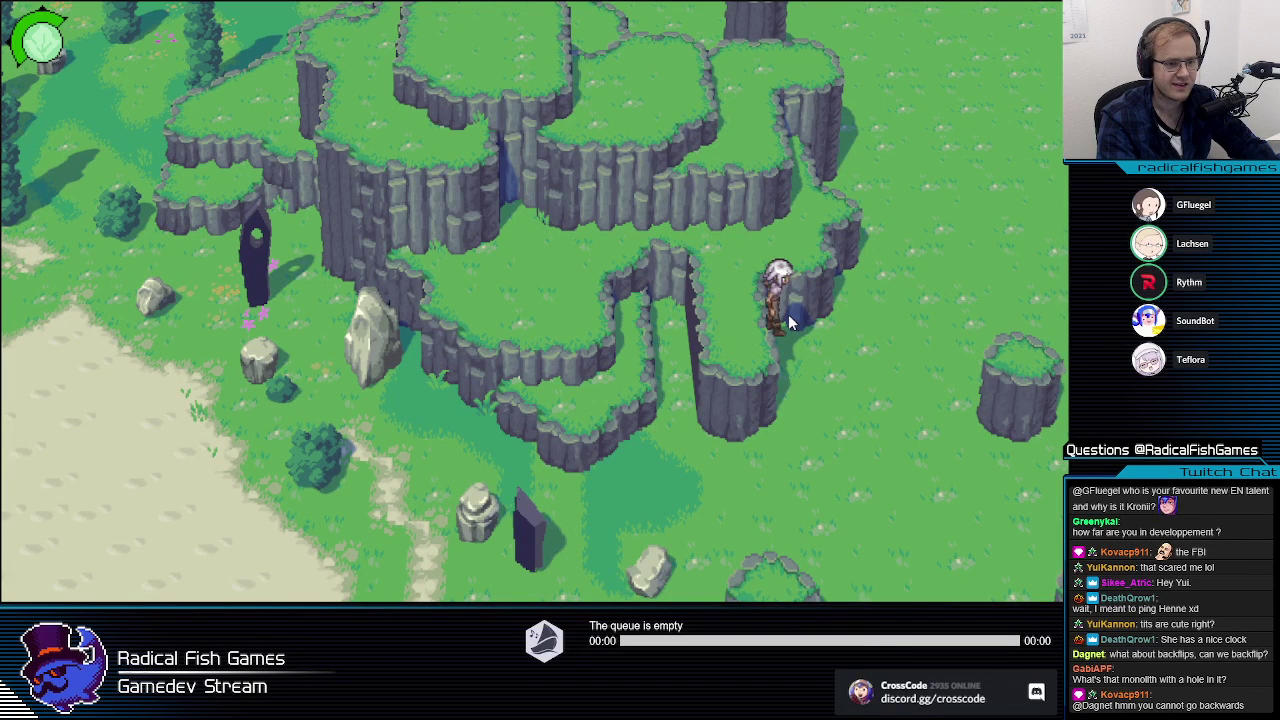
pyautogui.press('a')
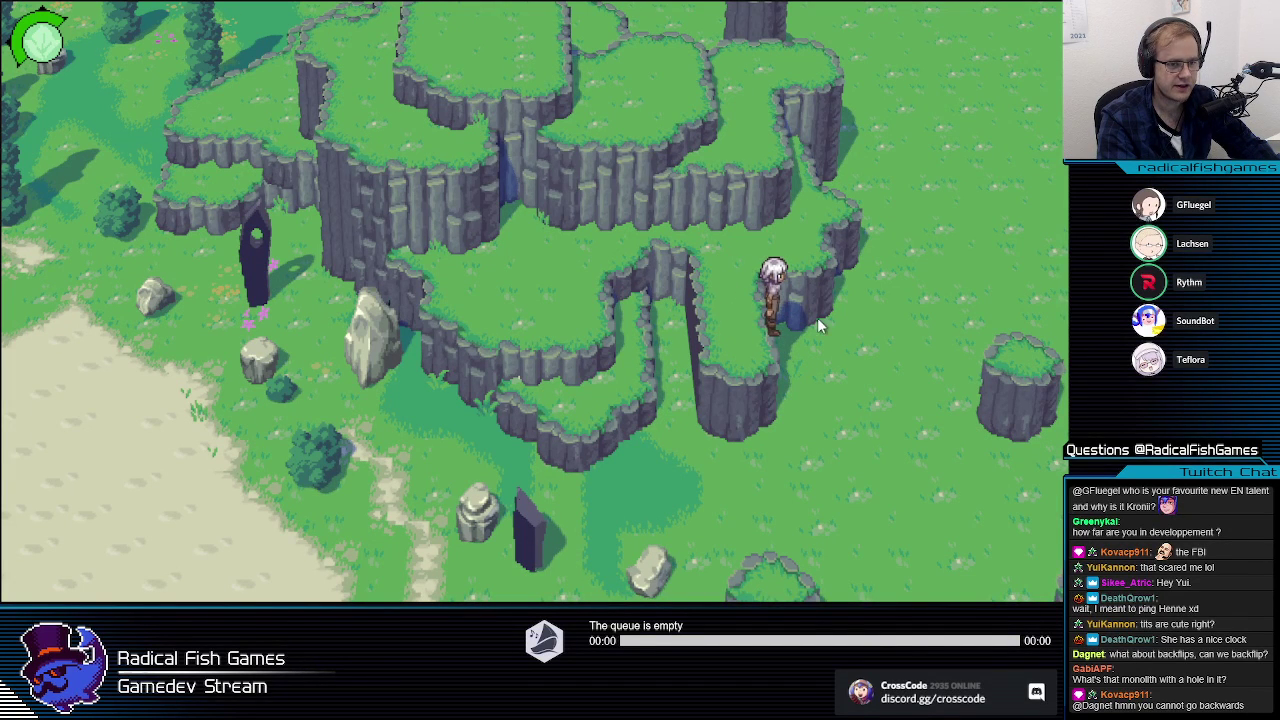
pyautogui.press('a')
pyautogui.press('a')
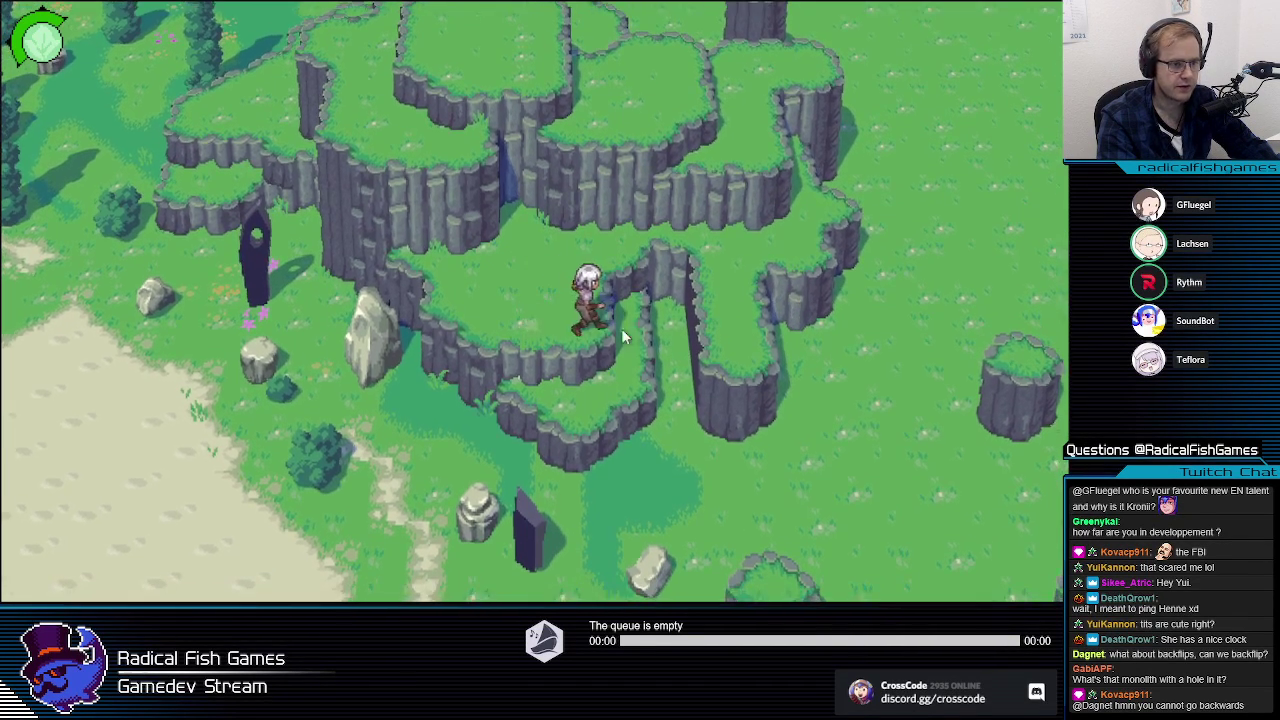
pyautogui.press('d')
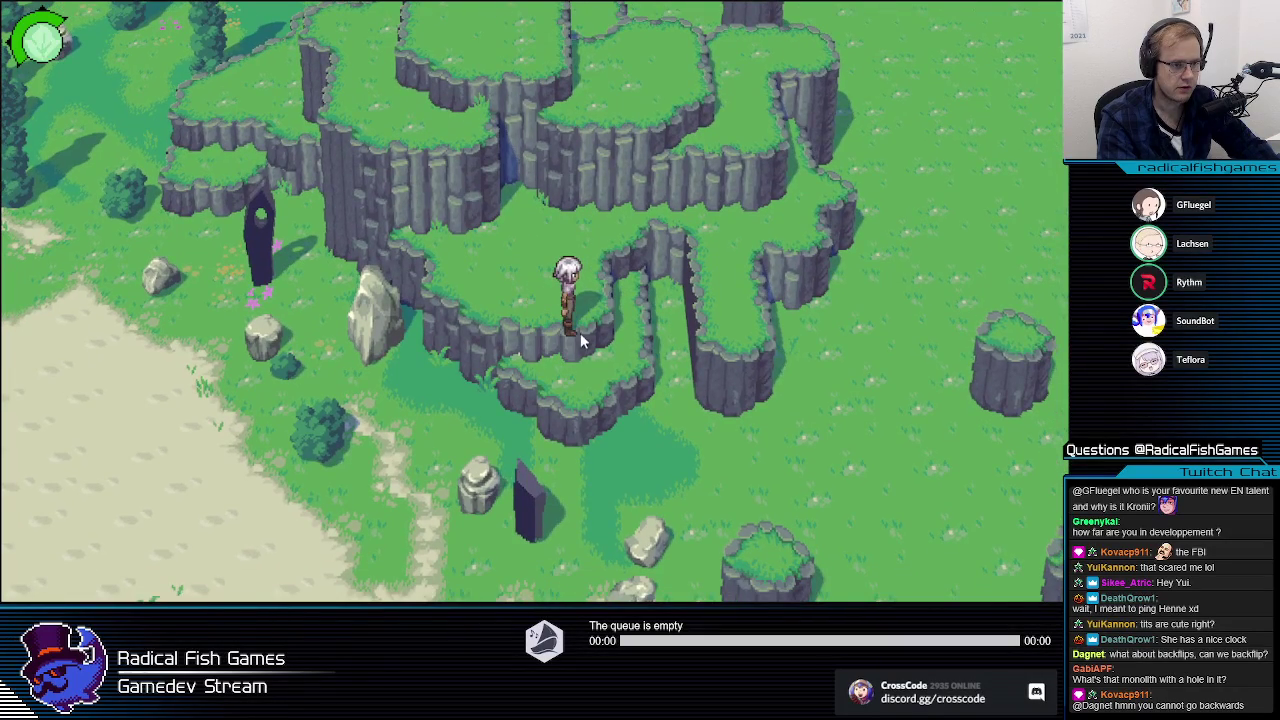
pyautogui.press('s')
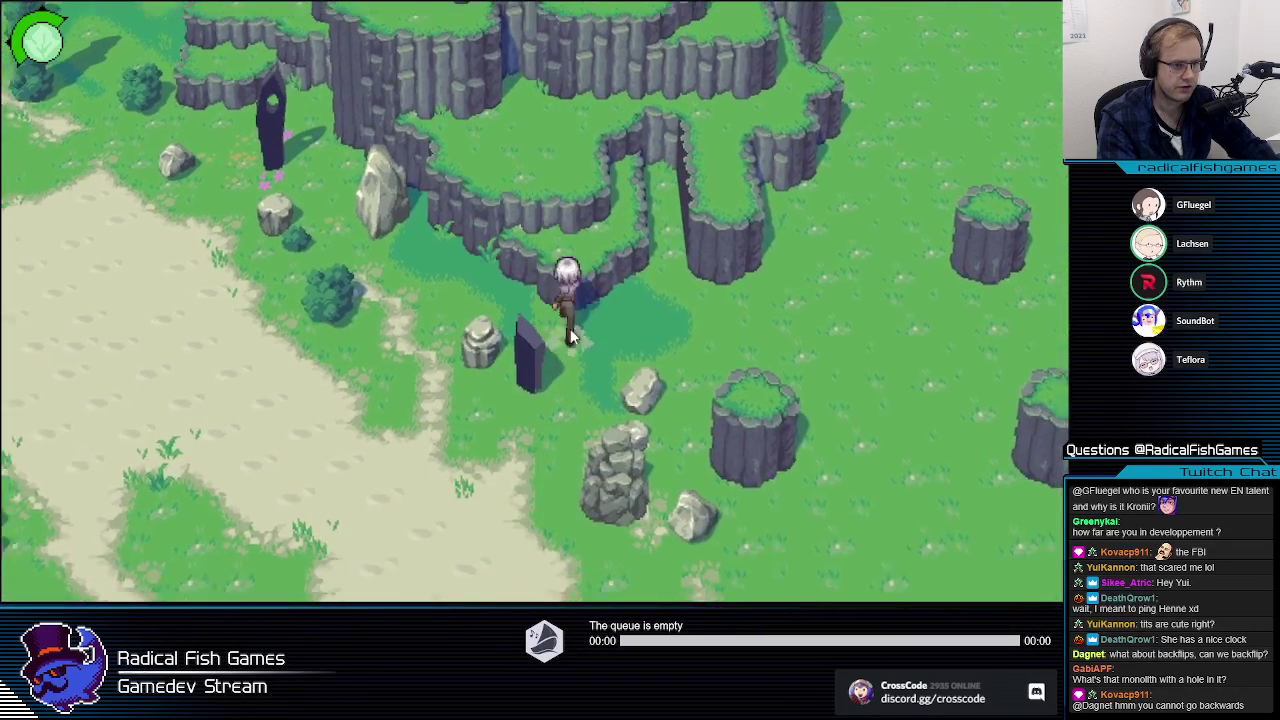
pyautogui.press('s')
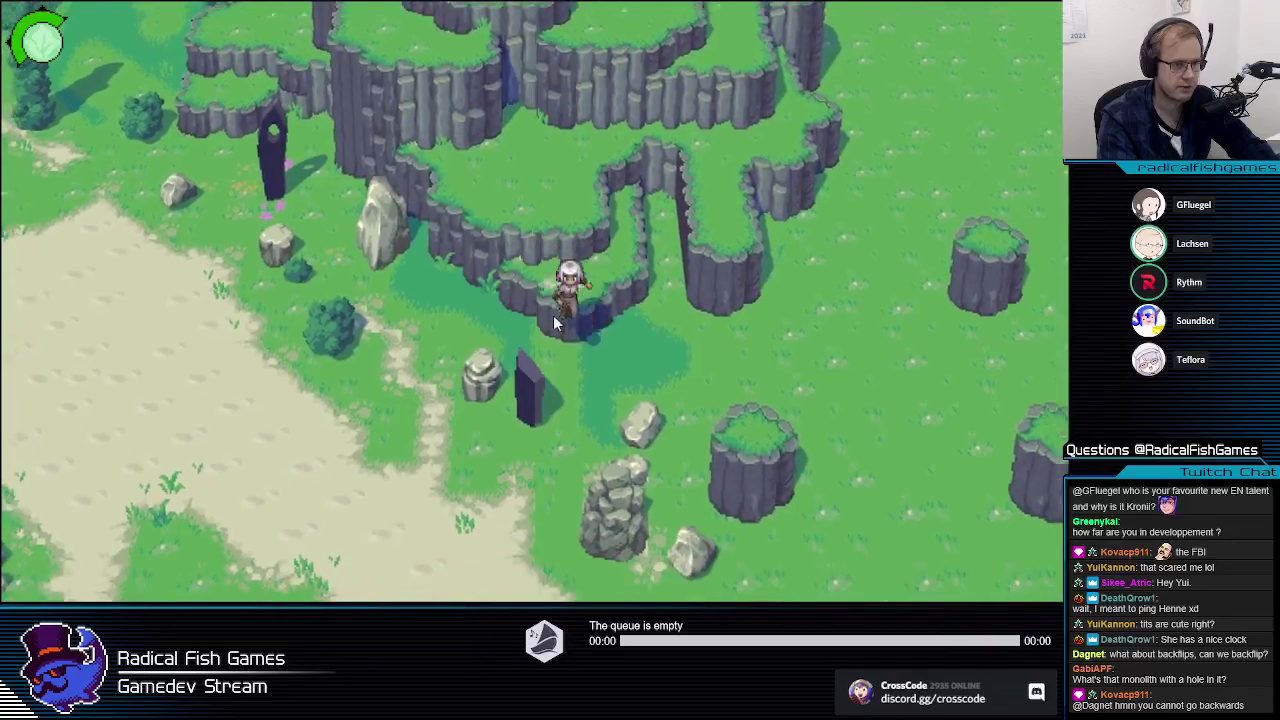
pyautogui.press('w')
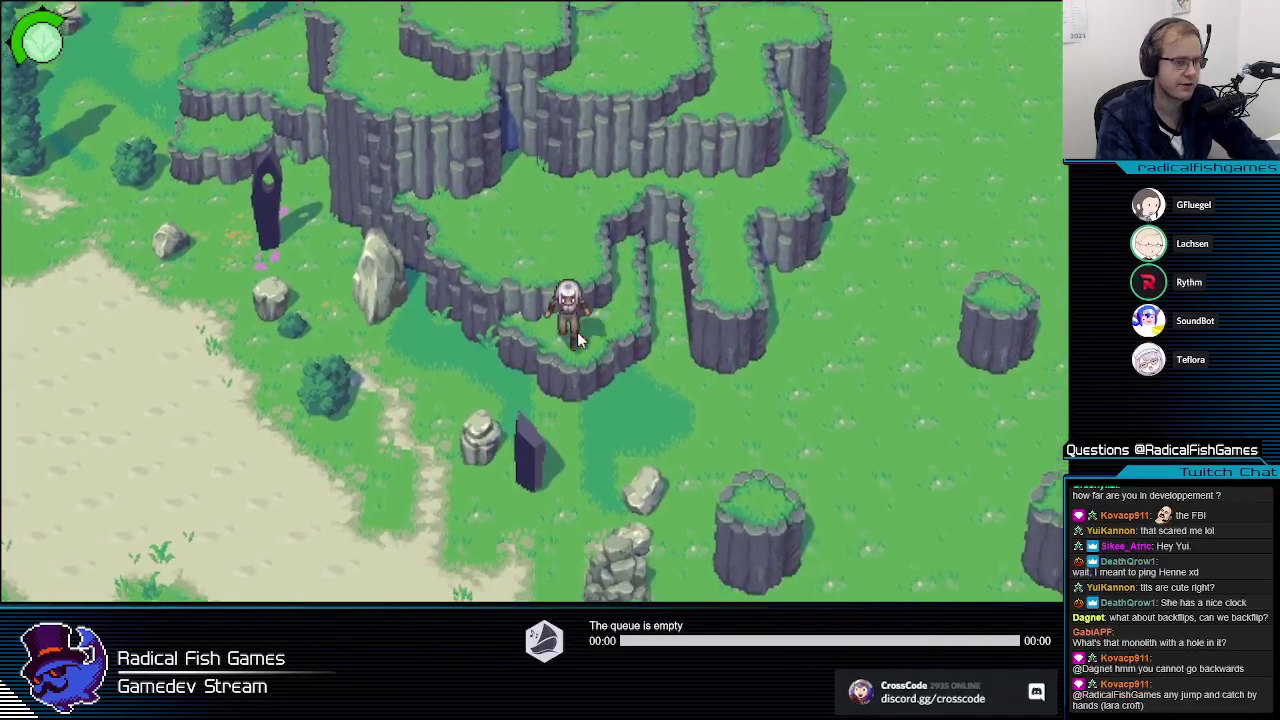
pyautogui.press('w')
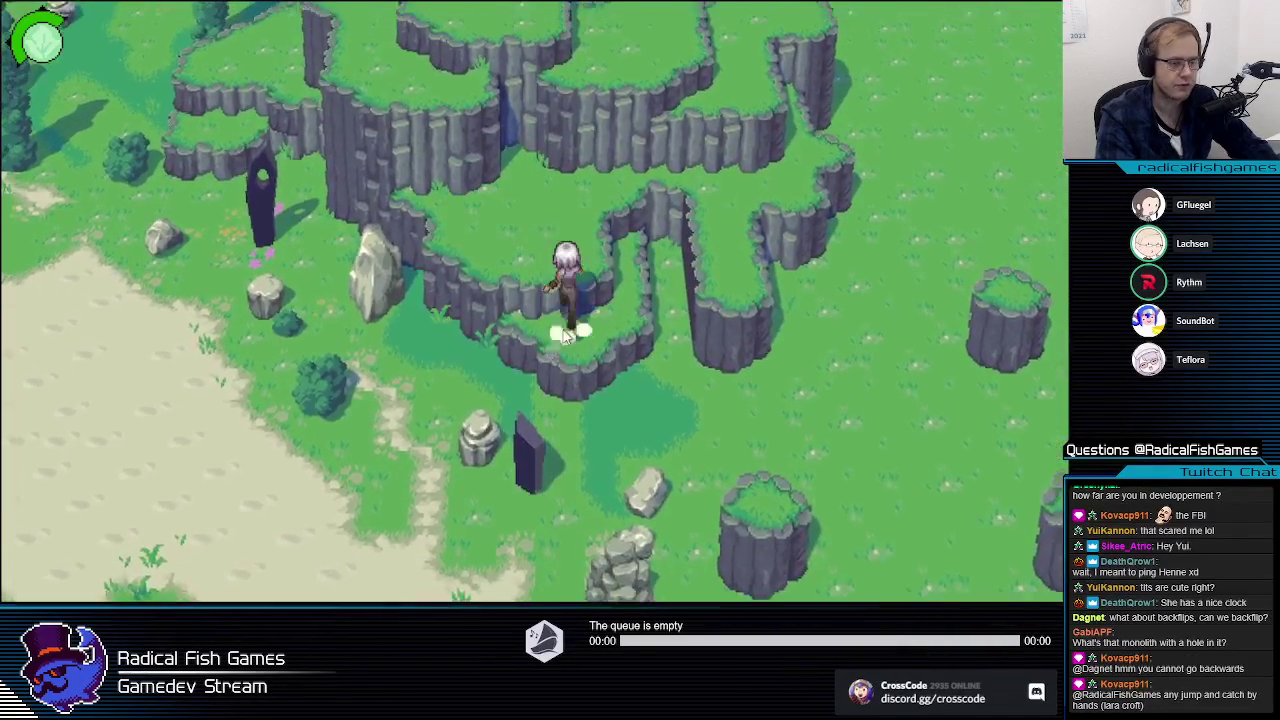
pyautogui.press('w')
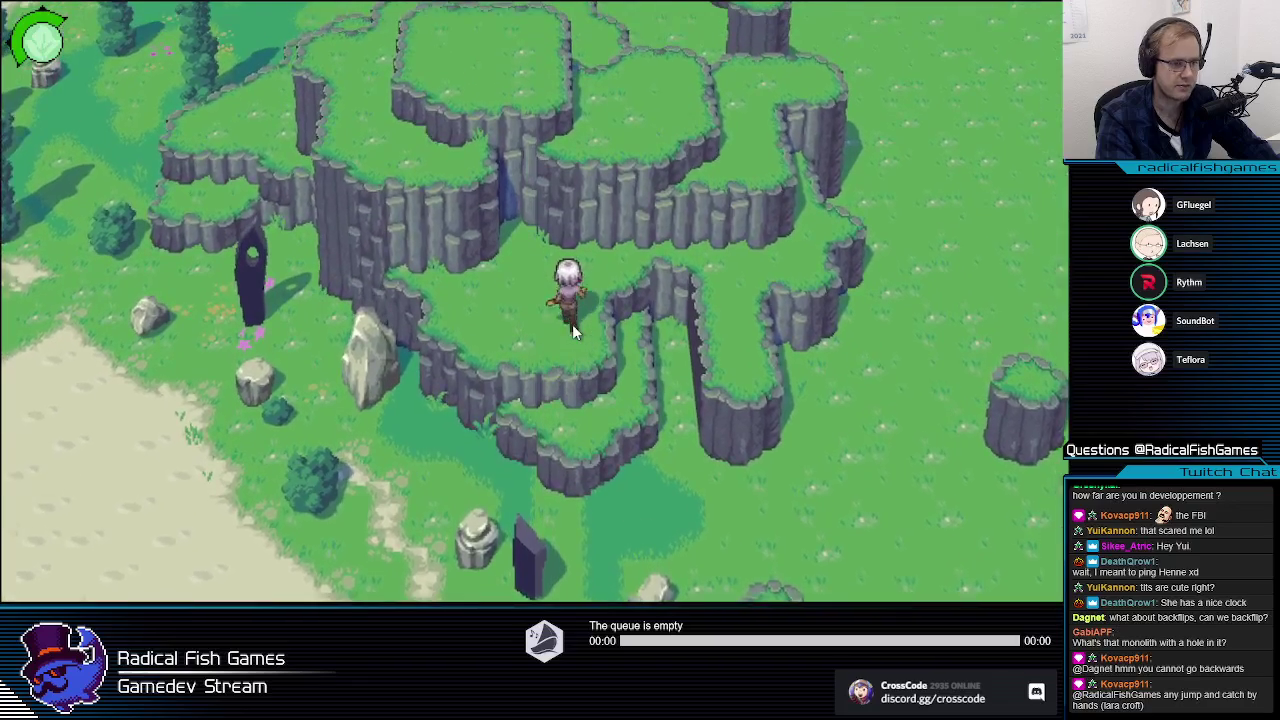
pyautogui.press('d')
pyautogui.press('s')
pyautogui.press('w')
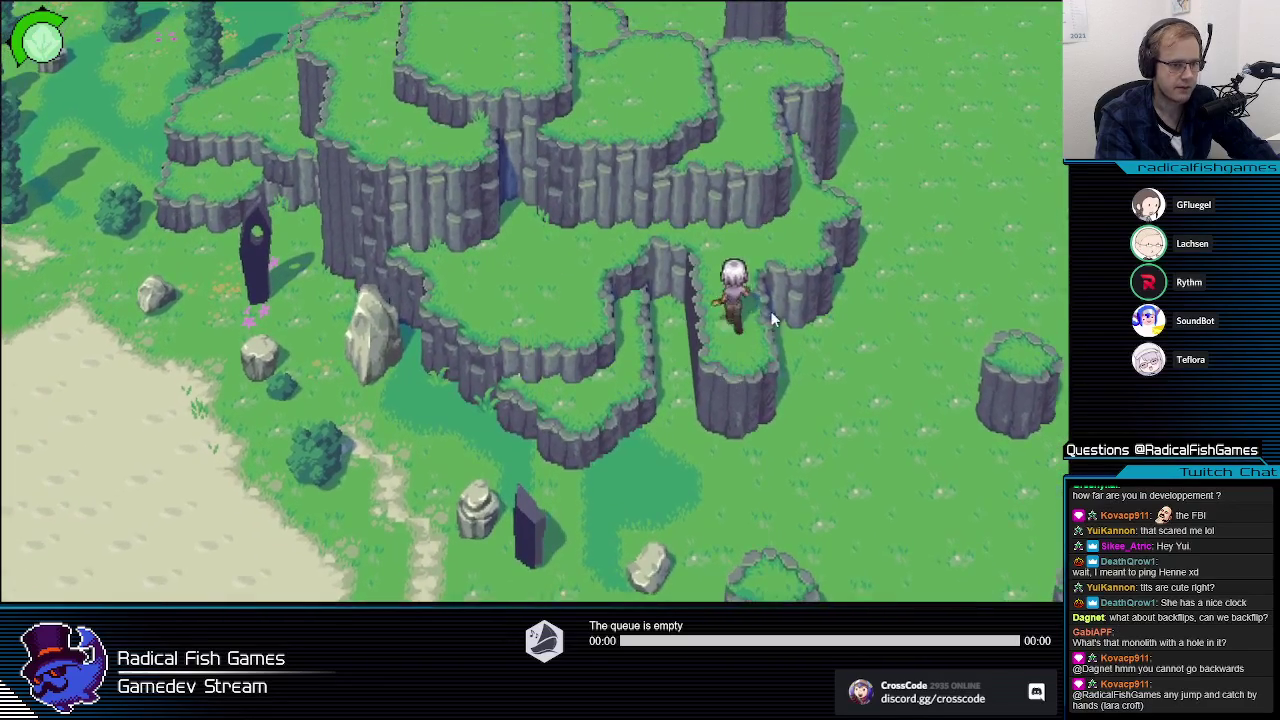
pyautogui.press('d')
pyautogui.press('a')
pyautogui.press('d')
pyautogui.press('a')
pyautogui.press('d')
pyautogui.press('w')
pyautogui.press('s')
pyautogui.press('a')
pyautogui.press('d')
pyautogui.press('a')
pyautogui.press('w')
pyautogui.press('d')
pyautogui.press('s')
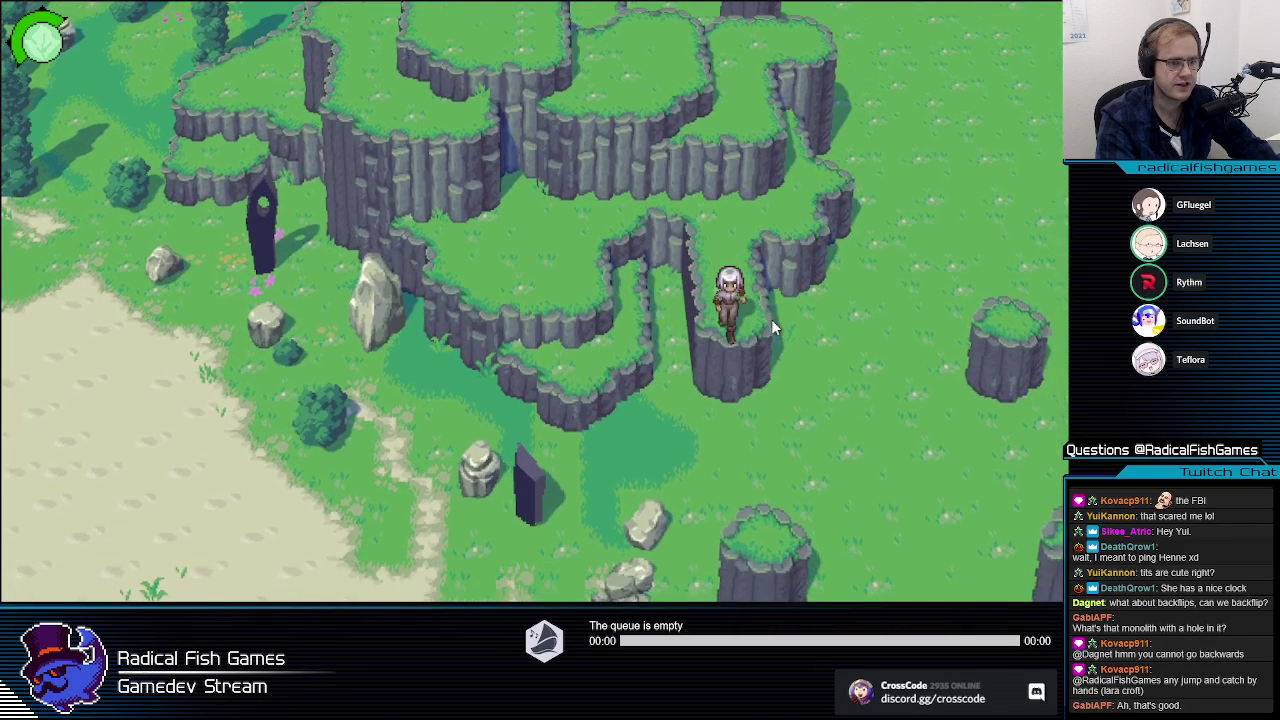
pyautogui.press('w')
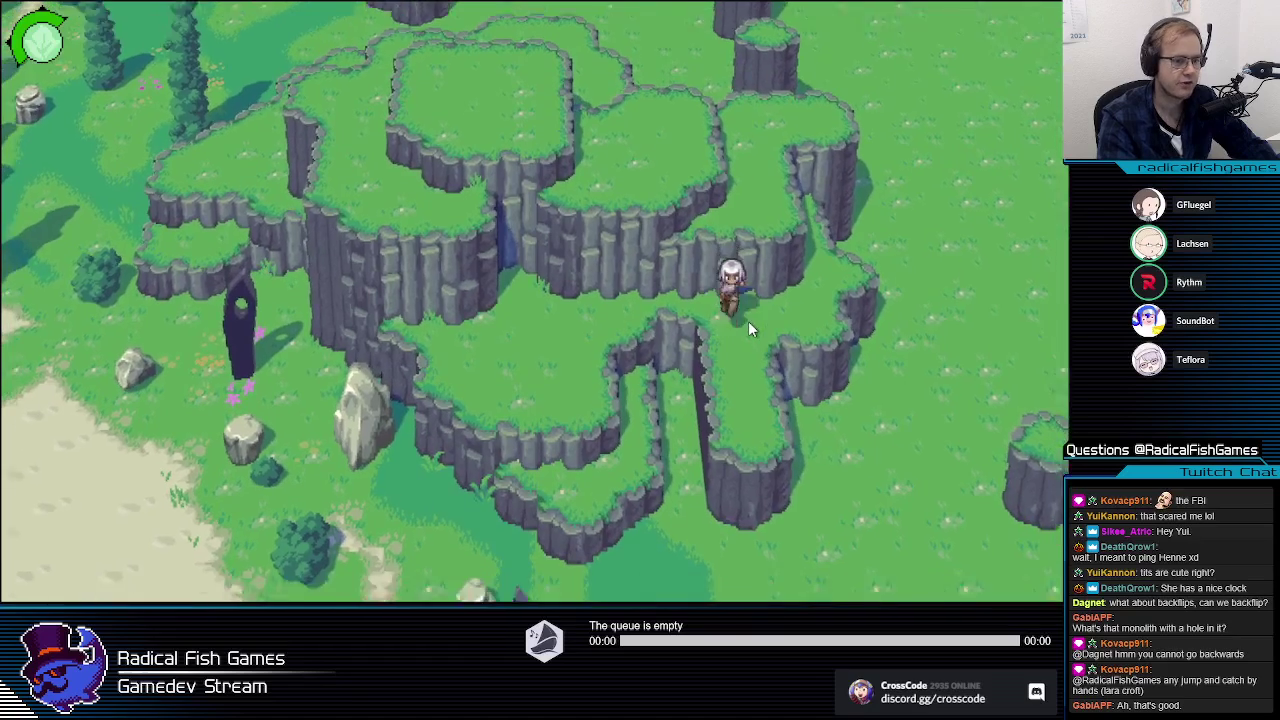
pyautogui.press('s')
pyautogui.press('s')
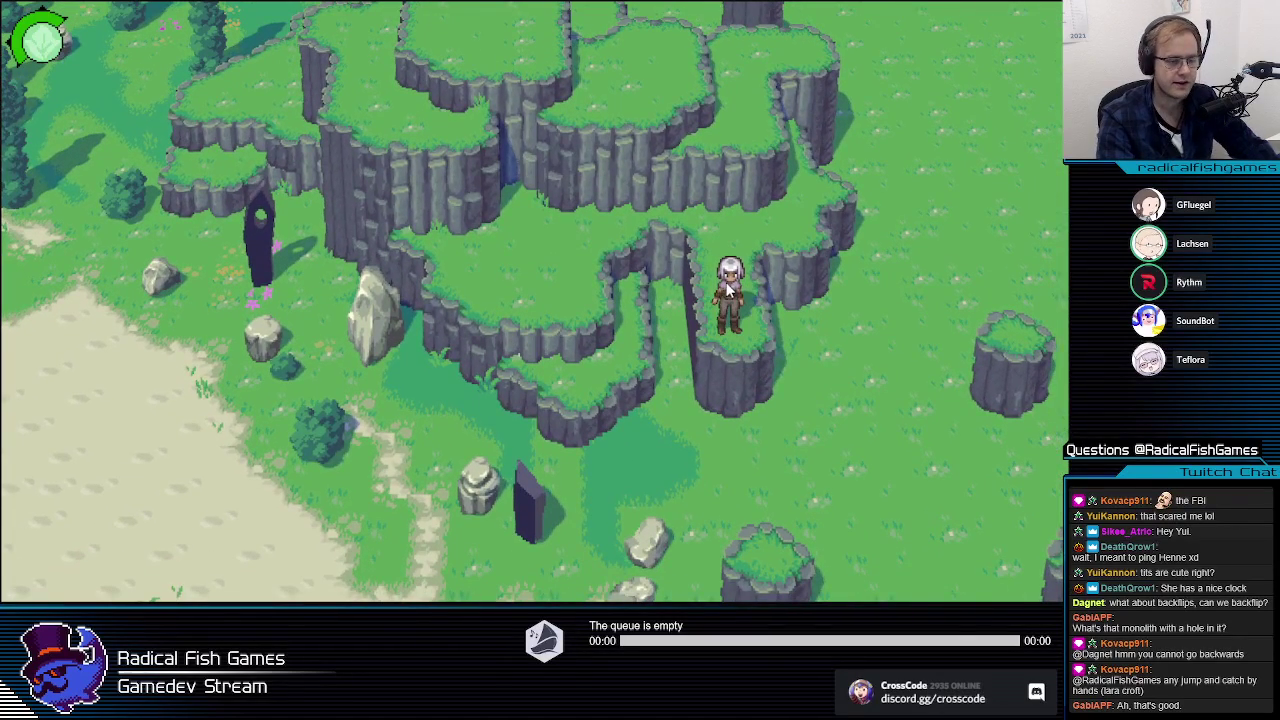
pyautogui.press('w')
pyautogui.press('s')
pyautogui.press('s')
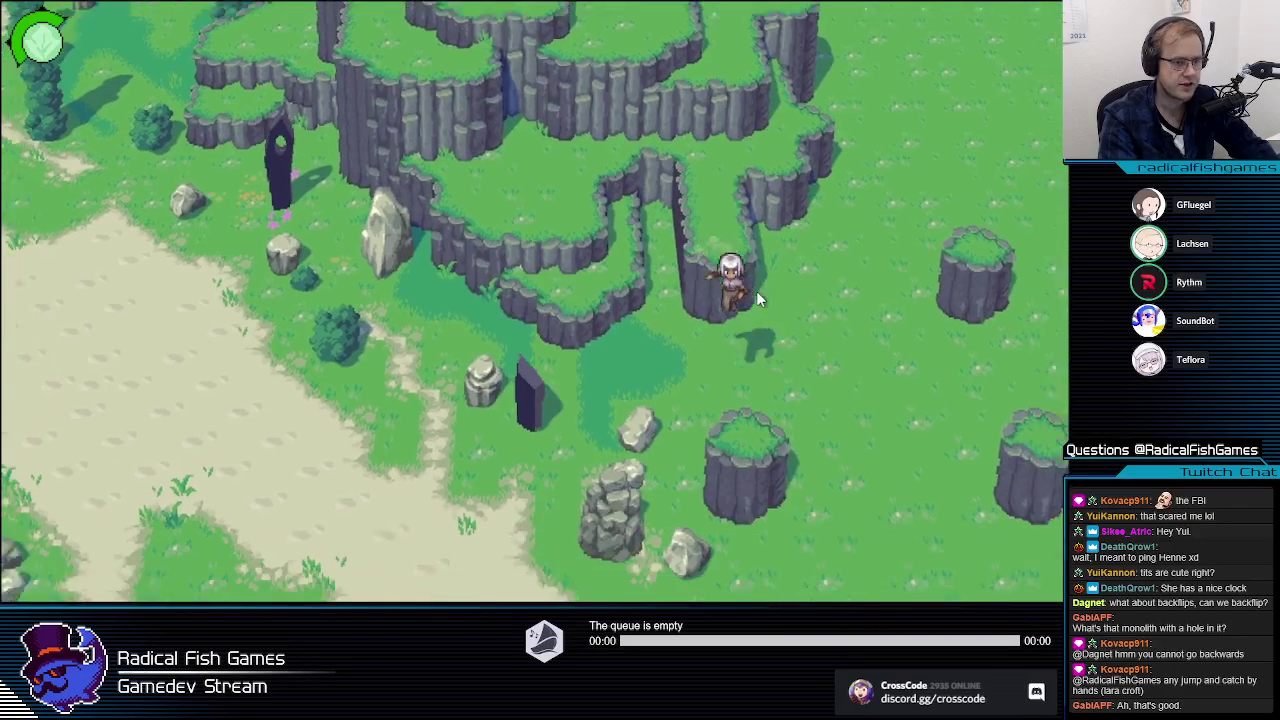
pyautogui.press('w')
pyautogui.press('d')
pyautogui.press('a')
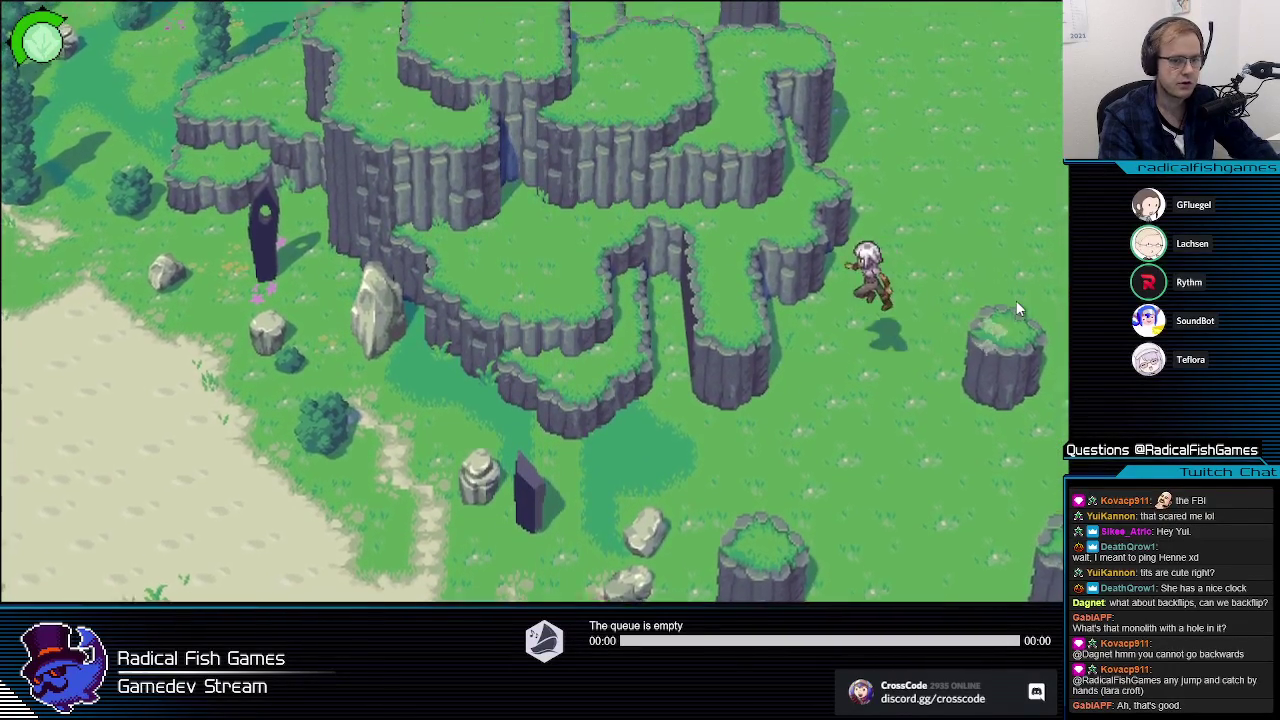
pyautogui.press('d')
pyautogui.press('a')
pyautogui.press('d')
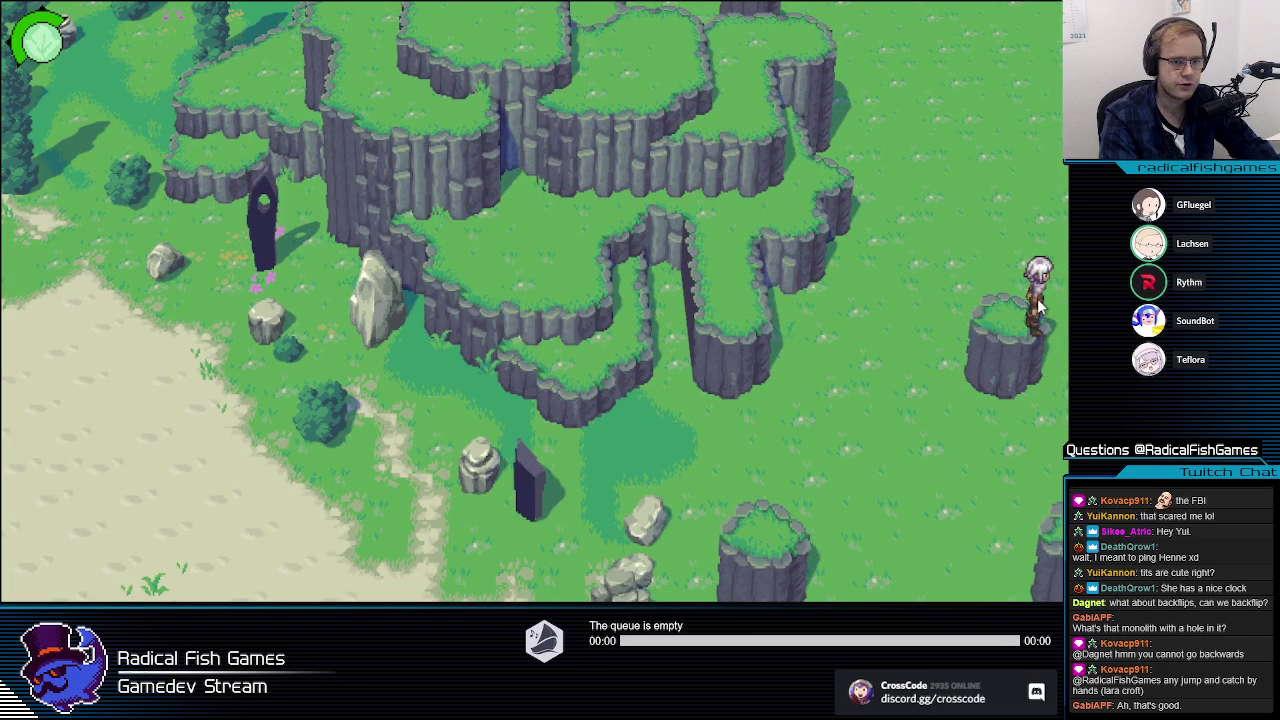
pyautogui.press('a')
pyautogui.press('d')
pyautogui.press('a')
pyautogui.press('d')
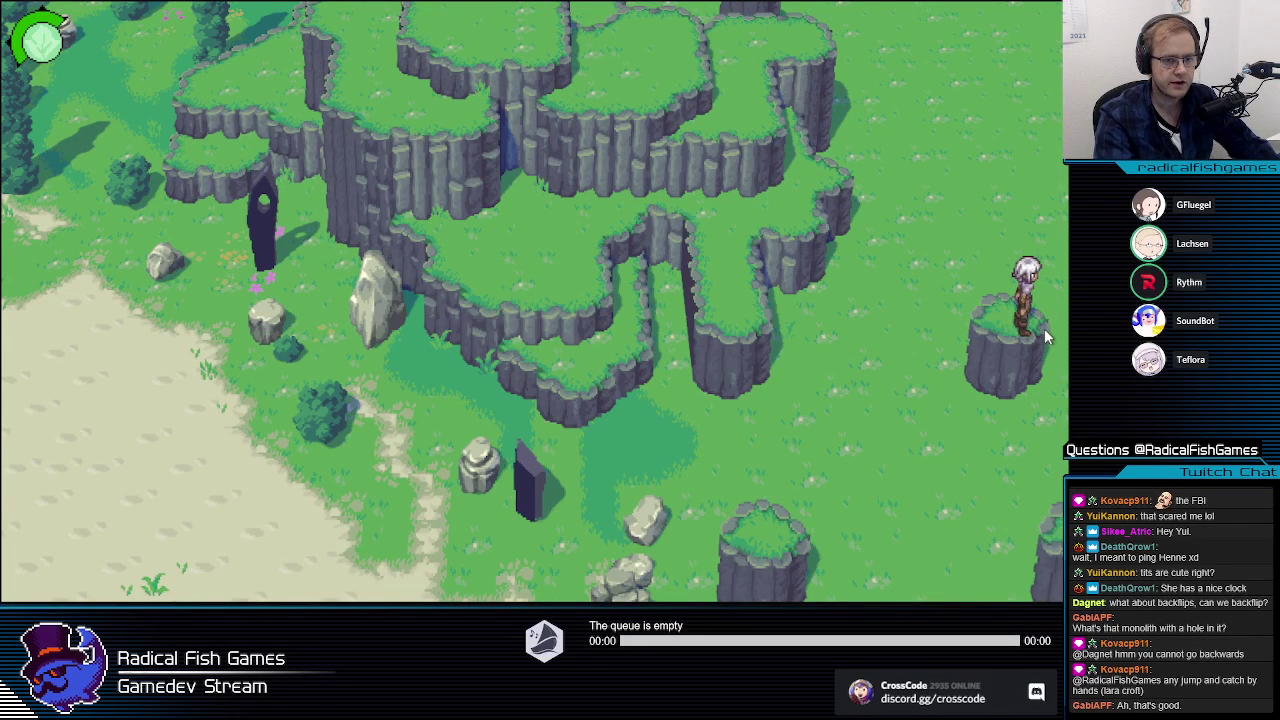
pyautogui.press('a')
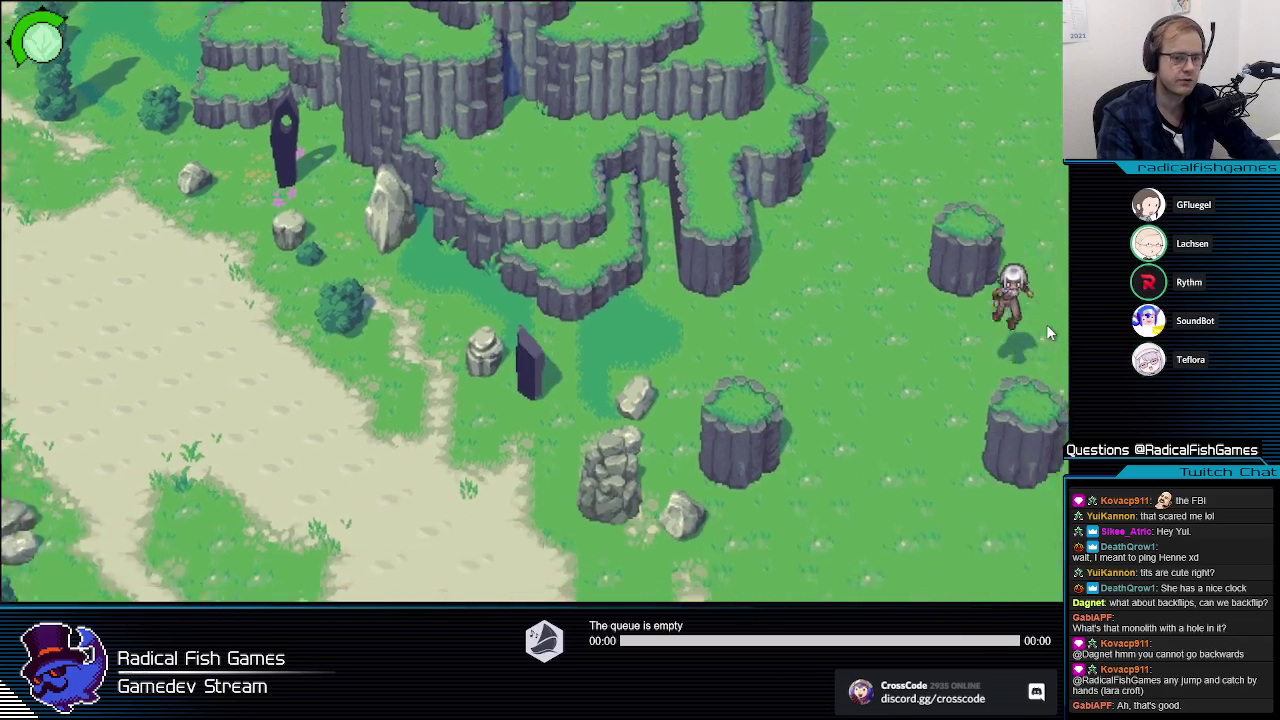
pyautogui.press('a')
pyautogui.press('w')
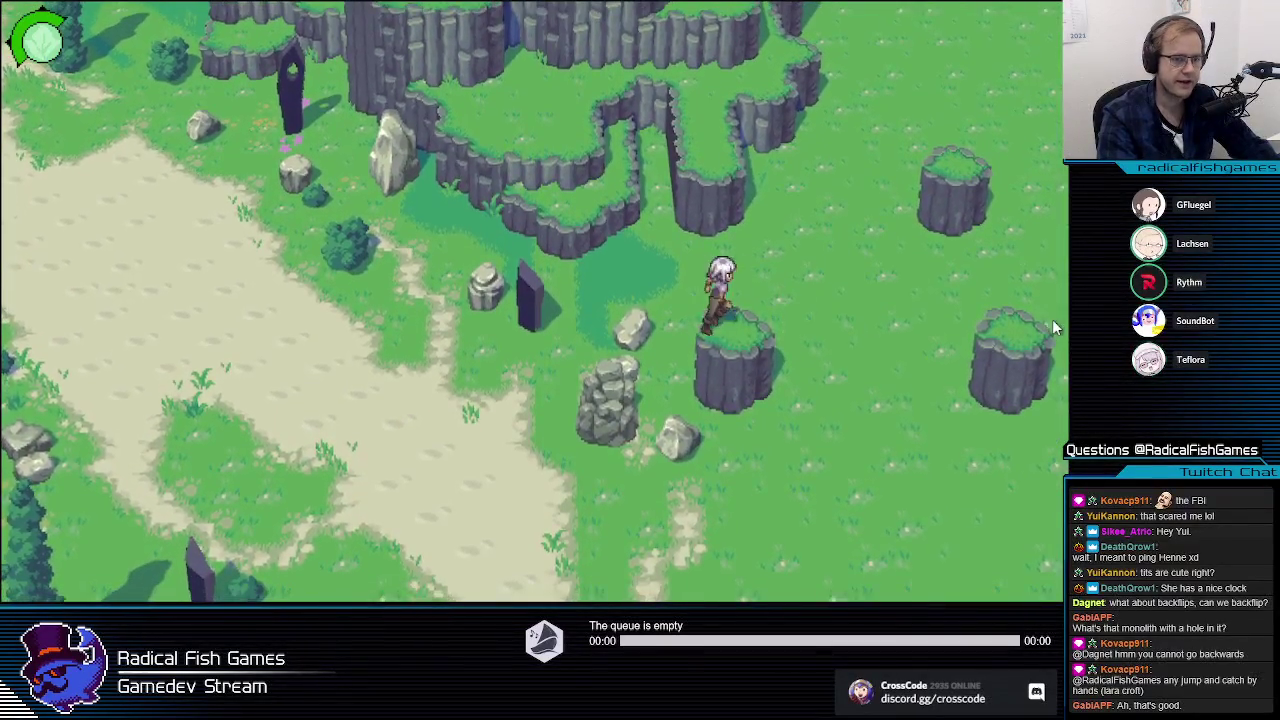
pyautogui.press('a')
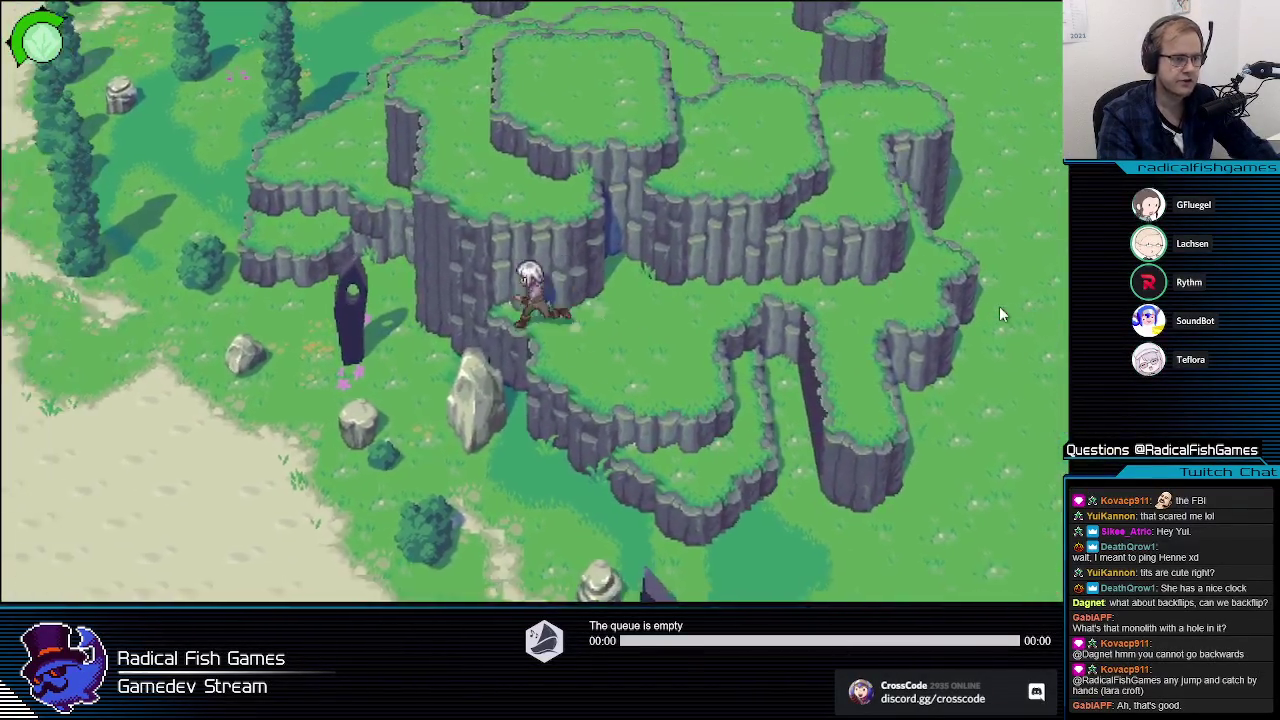
pyautogui.press('w')
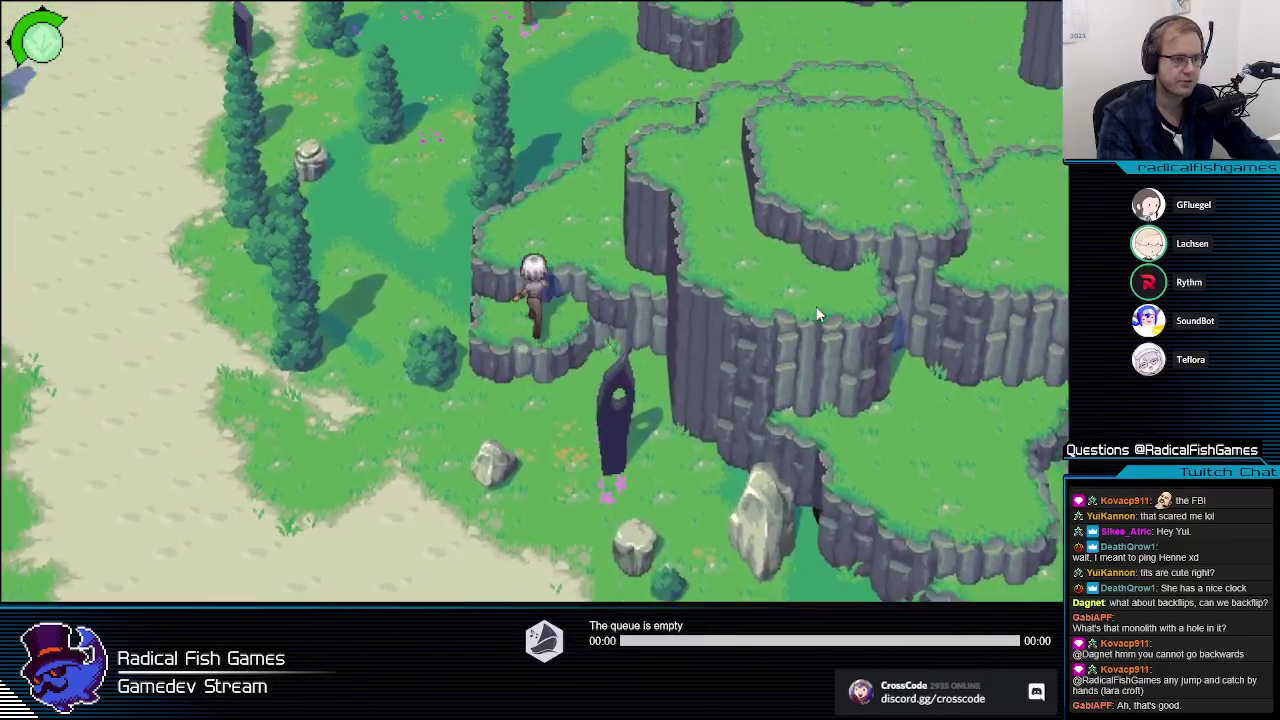
pyautogui.press('w')
pyautogui.press('d')
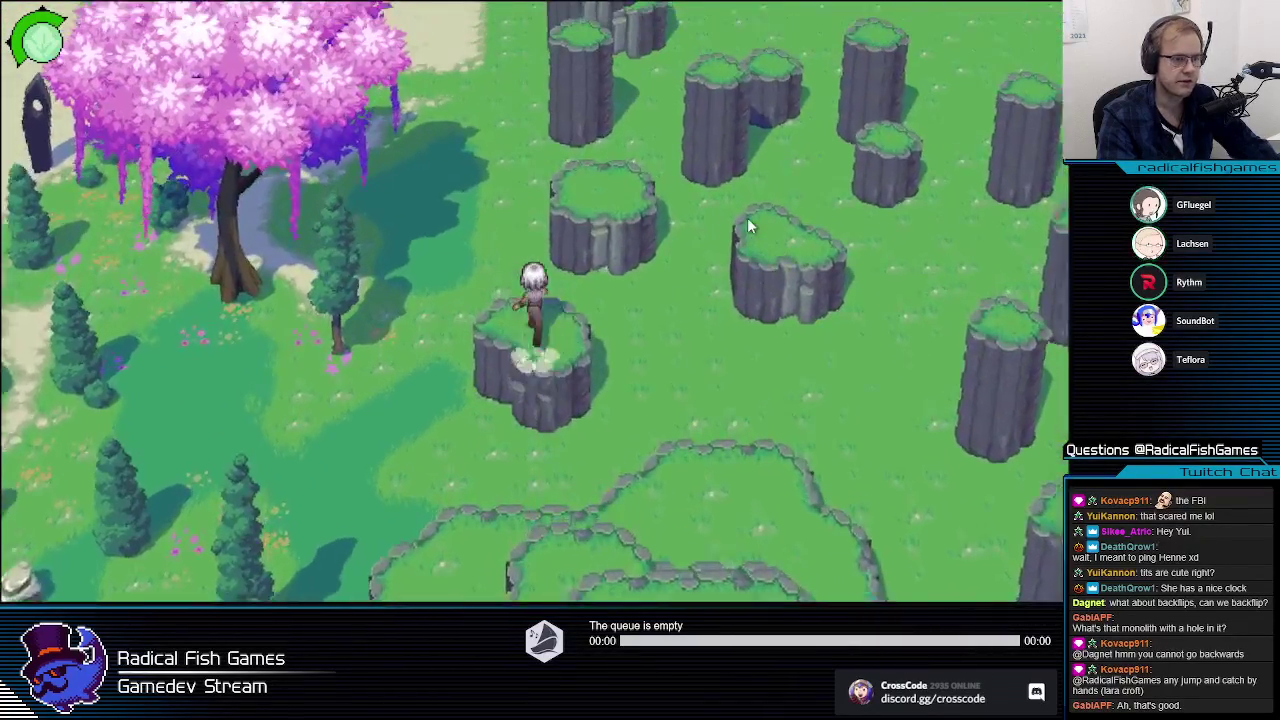
pyautogui.press('w')
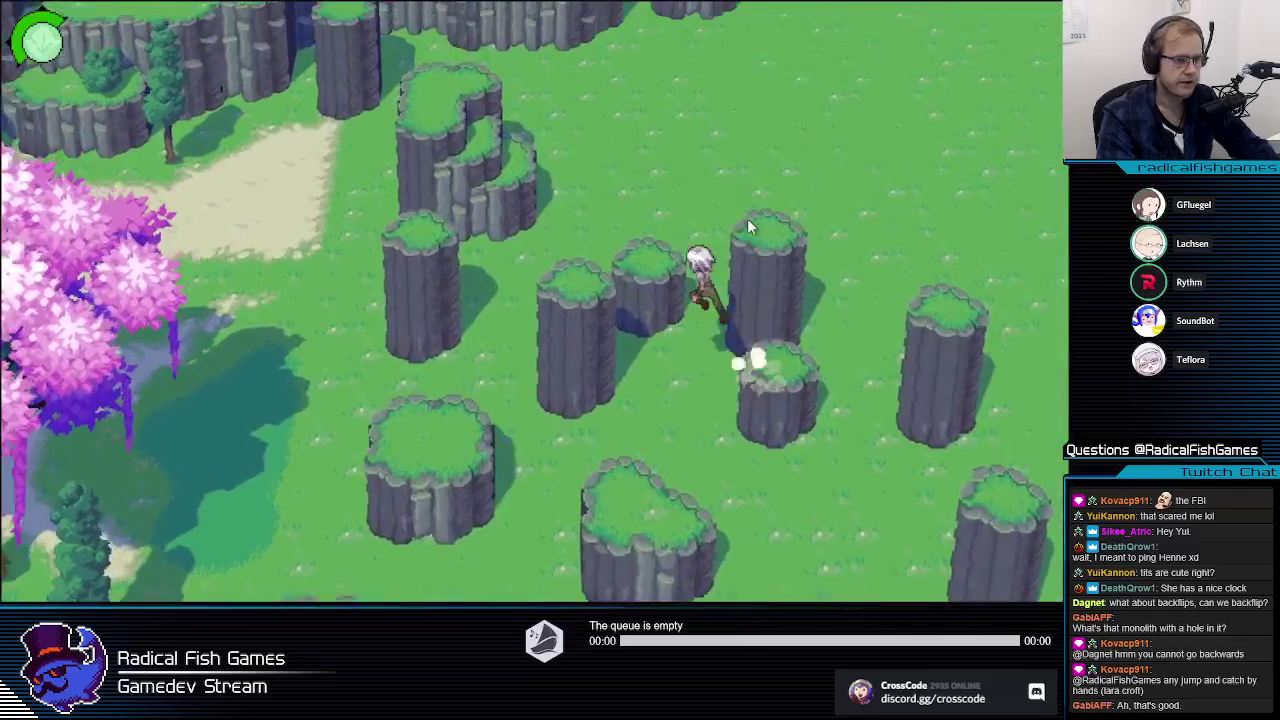
pyautogui.press('a')
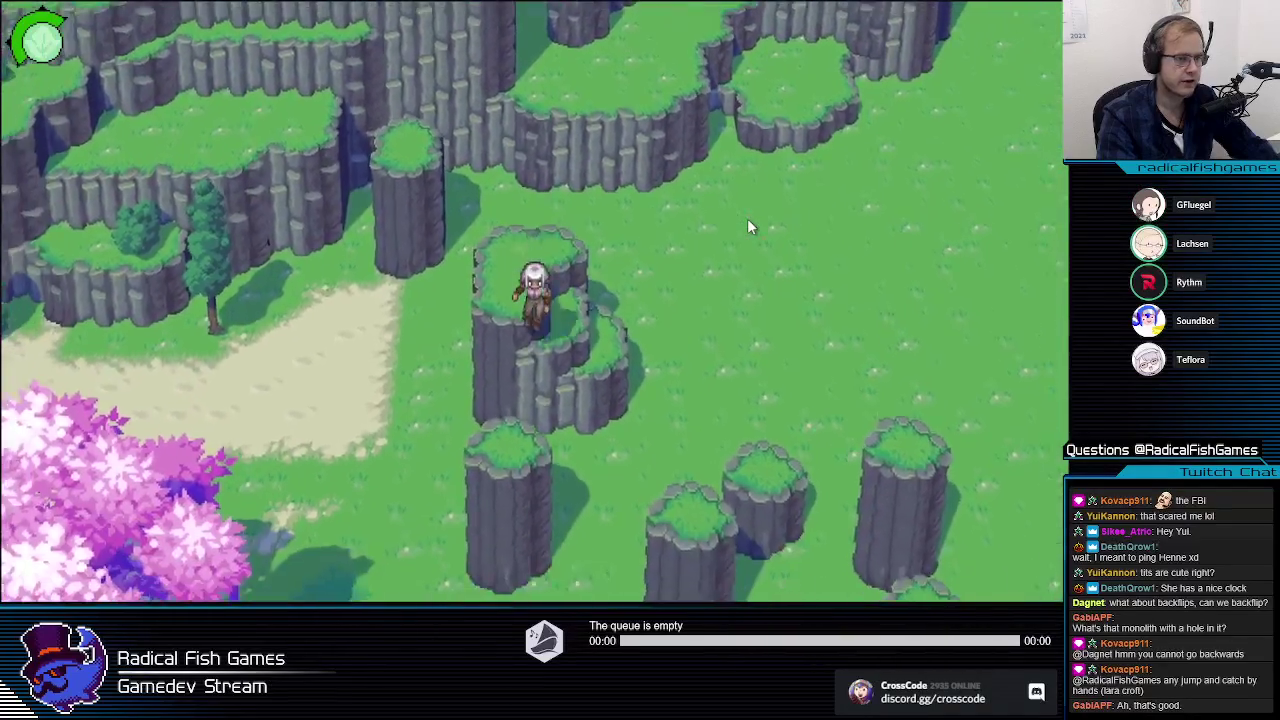
pyautogui.press('s')
pyautogui.press('d')
pyautogui.press('s')
pyautogui.press('d')
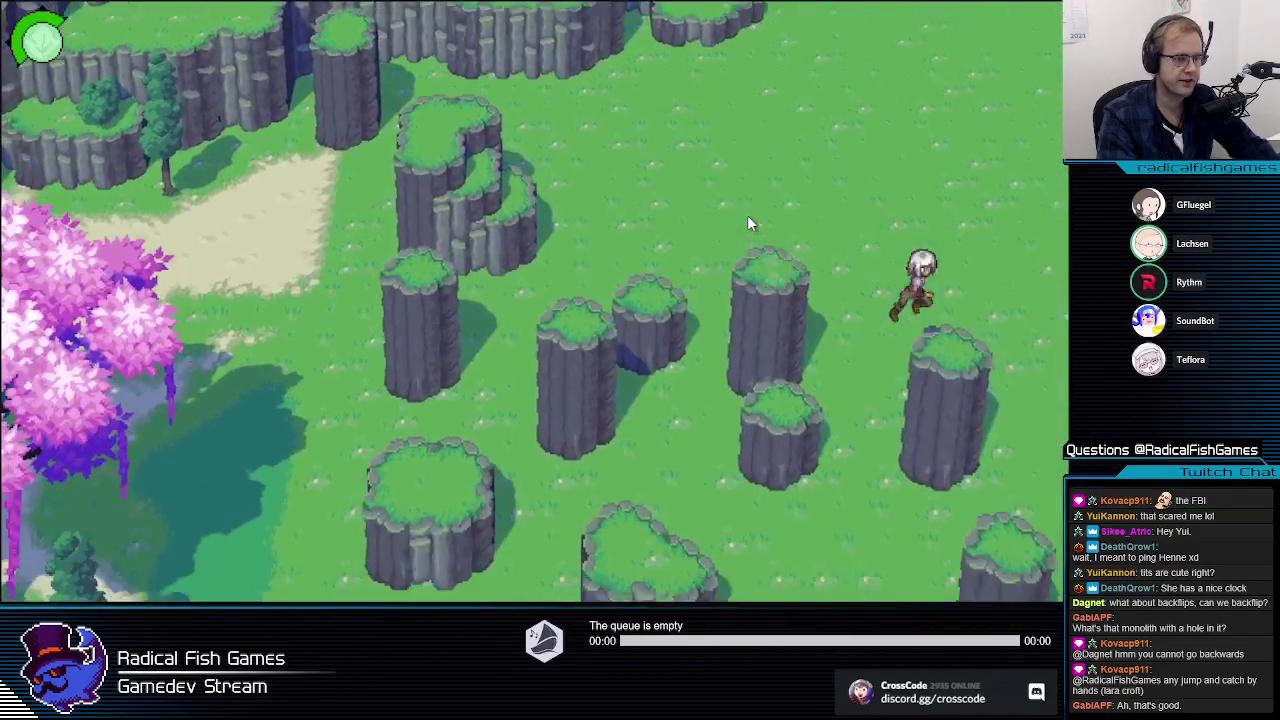
pyautogui.press('a')
pyautogui.press('w')
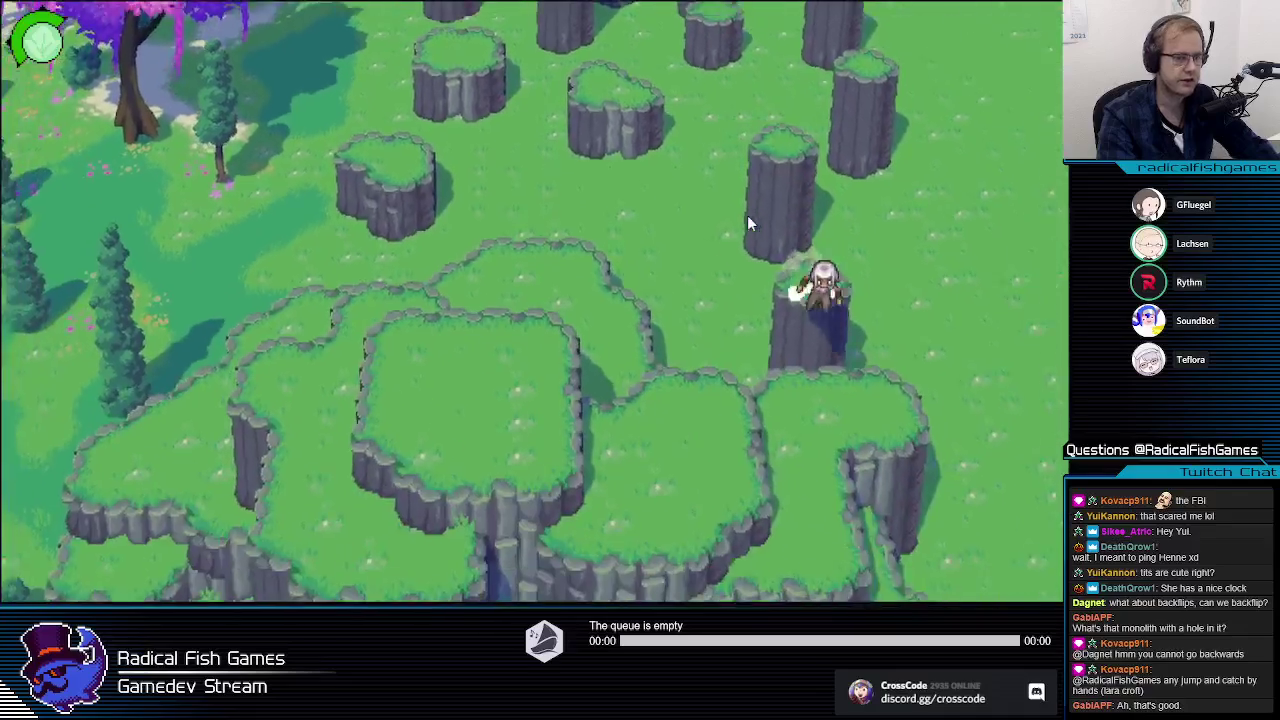
pyautogui.press('a')
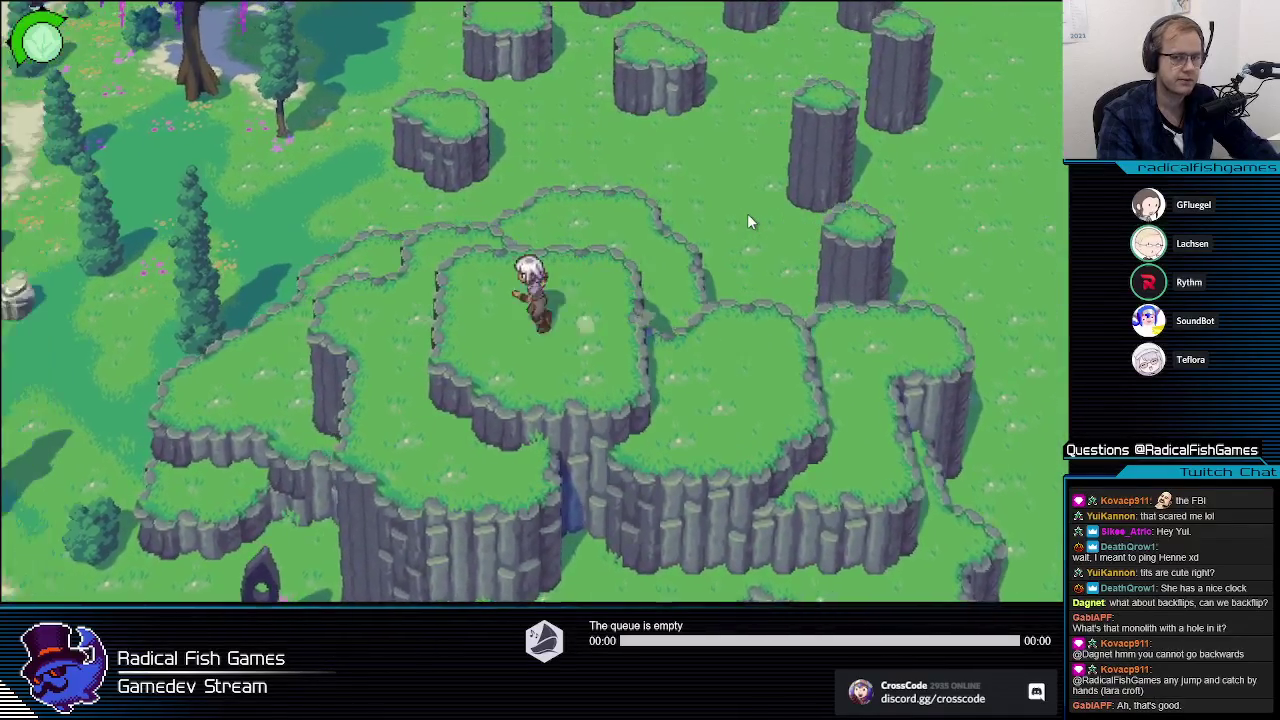
pyautogui.press('d')
pyautogui.press('a')
pyautogui.press('a')
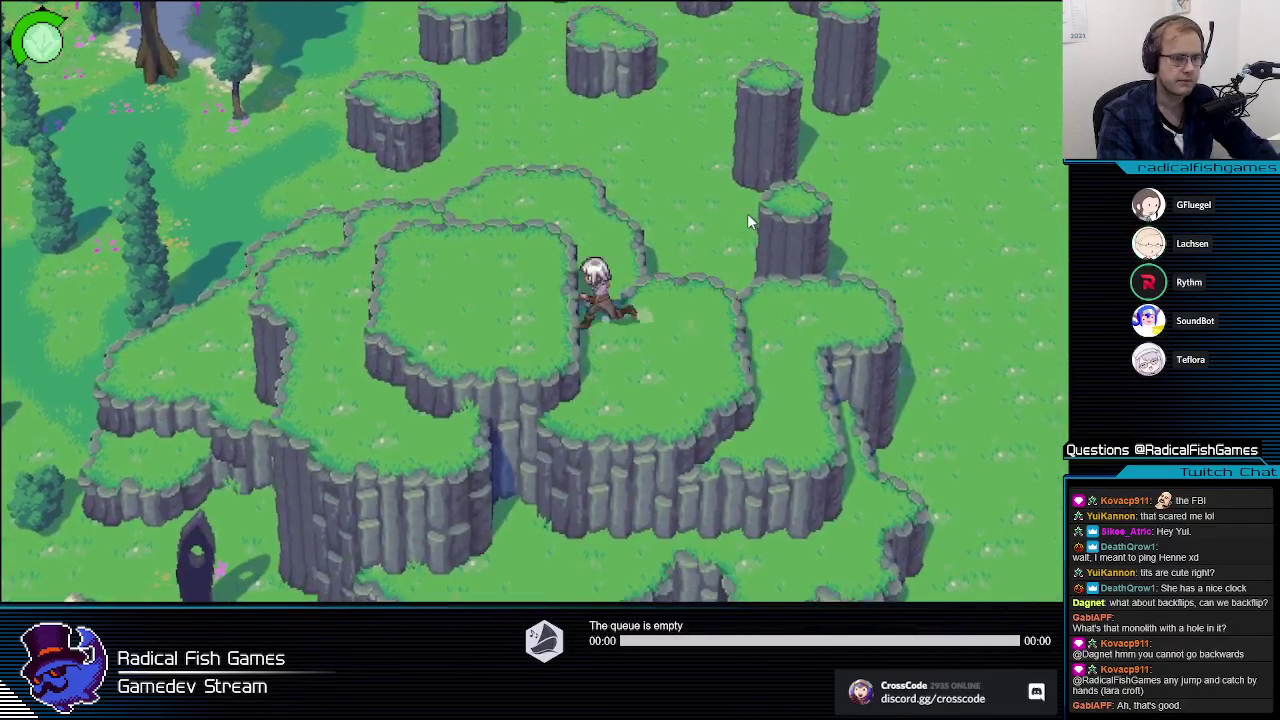
pyautogui.press('w')
pyautogui.press('d')
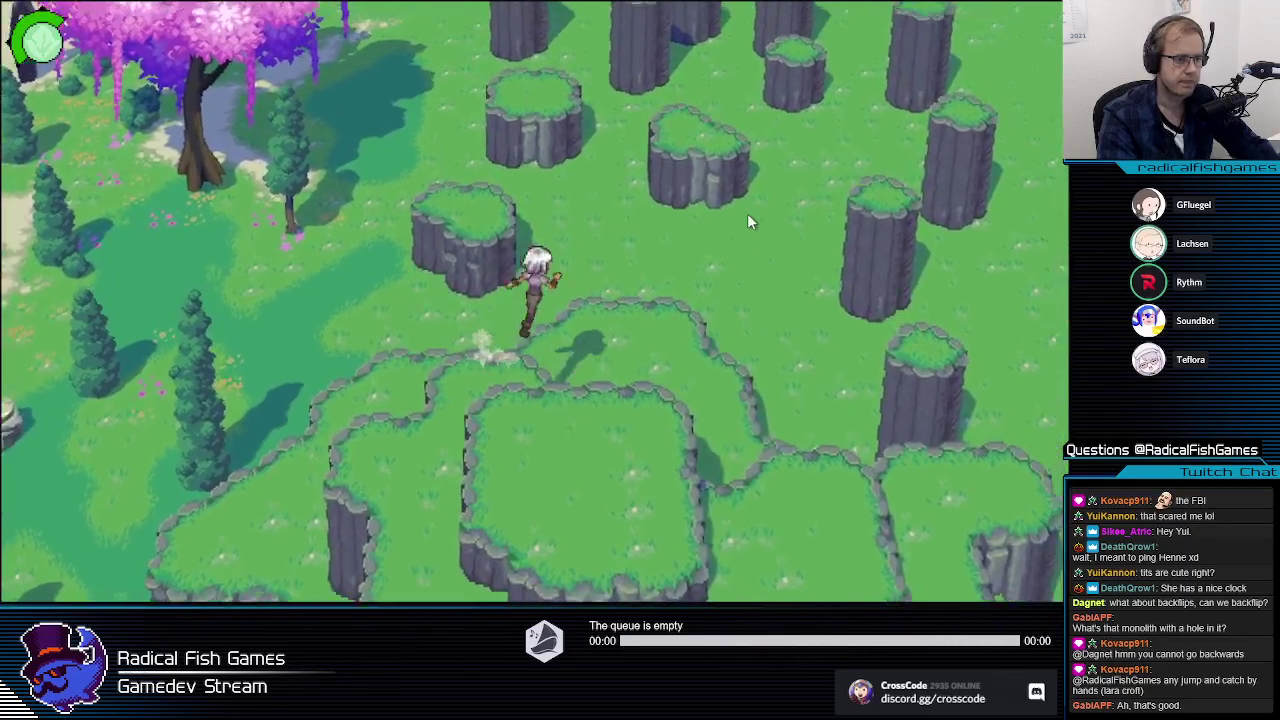
pyautogui.press('a')
pyautogui.press('w')
pyautogui.press('w')
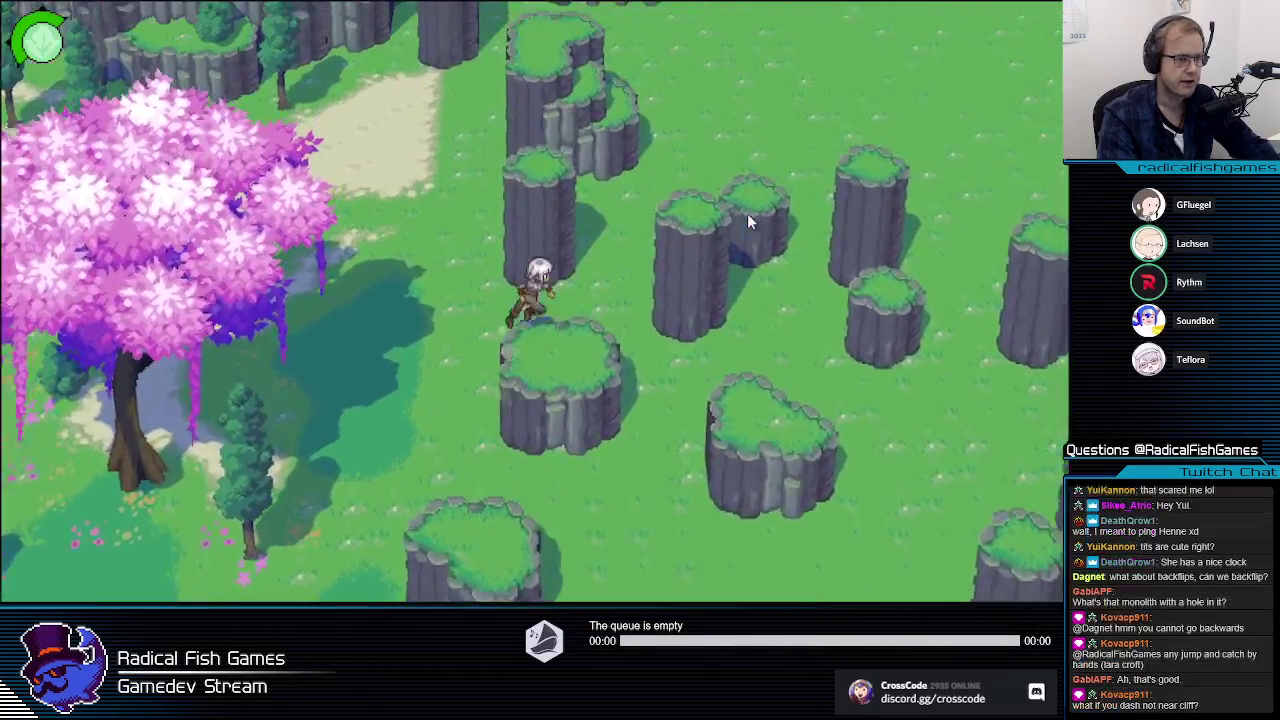
pyautogui.press('d')
pyautogui.press('a')
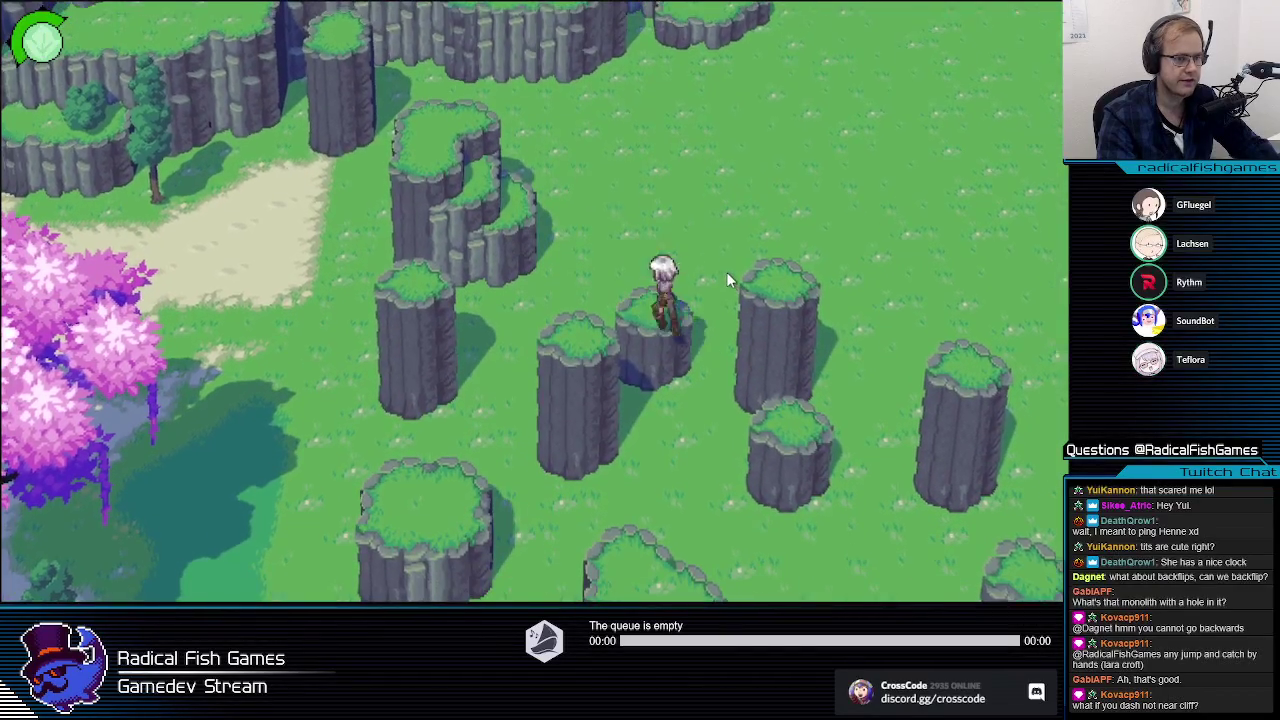
pyautogui.press('a')
pyautogui.press('w')
pyautogui.press('a')
pyautogui.press('s')
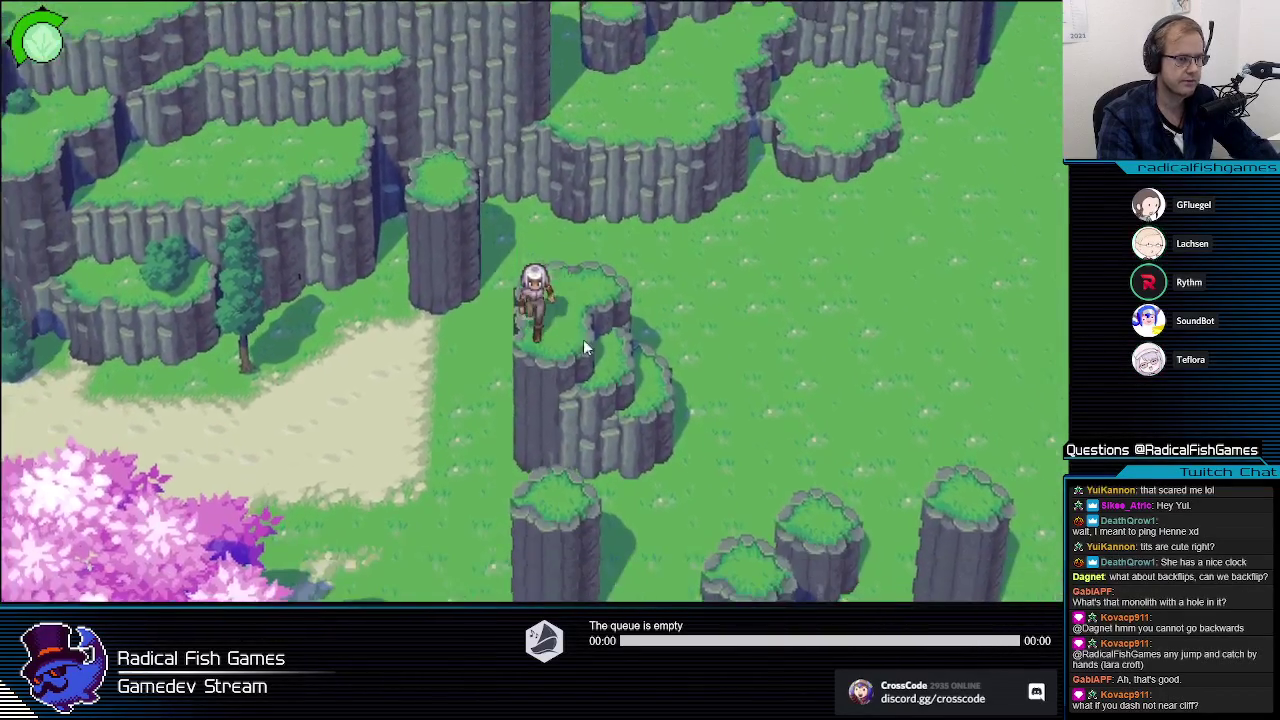
pyautogui.press('d')
pyautogui.press('a')
pyautogui.press('d')
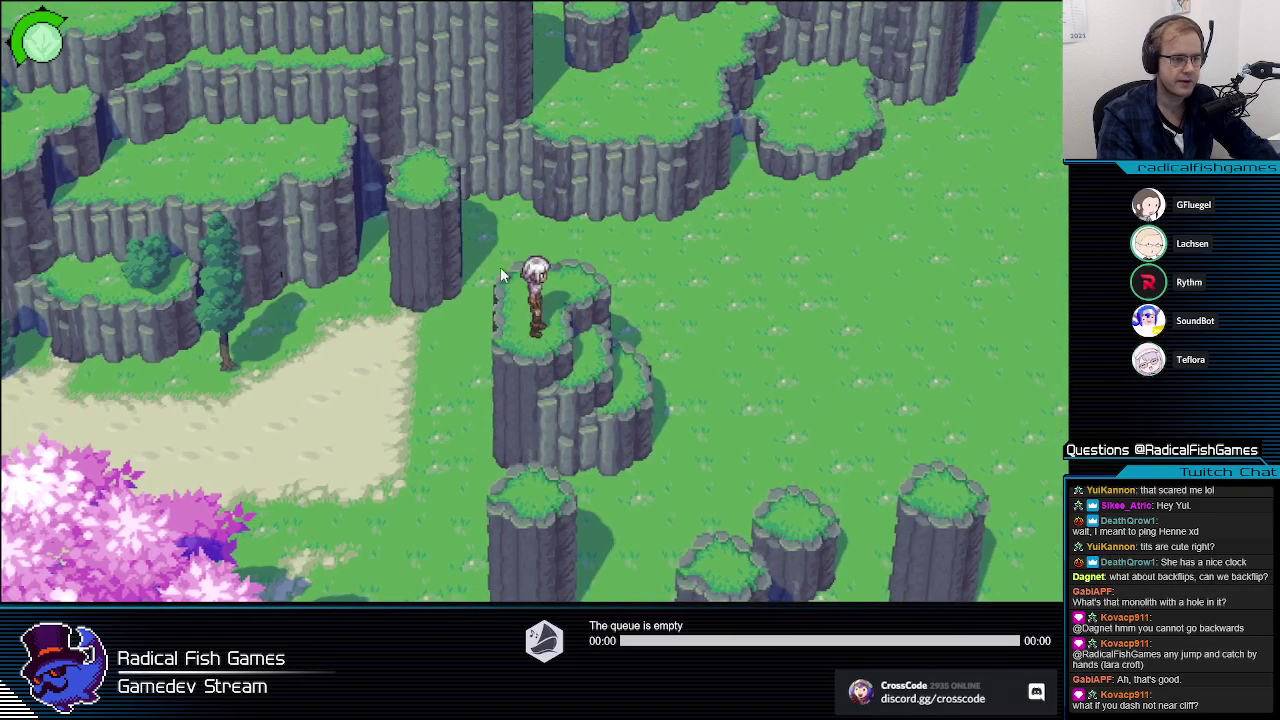
pyautogui.press('w')
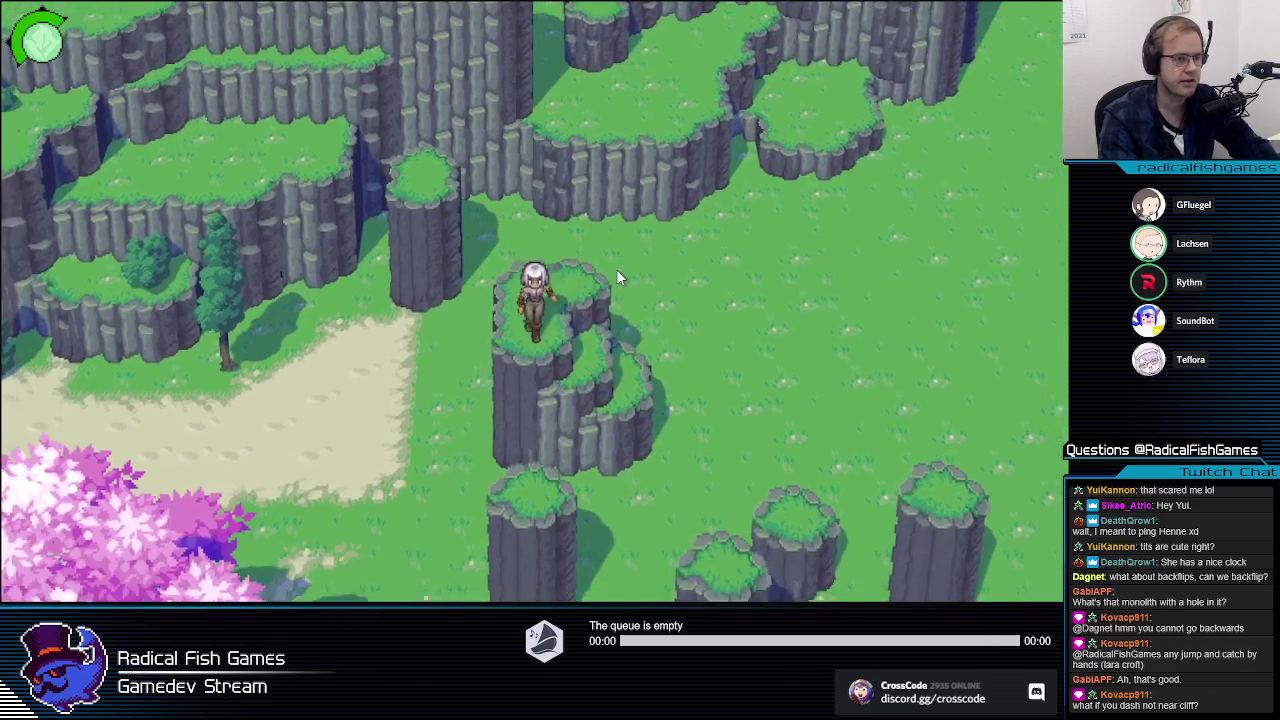
pyautogui.press('w')
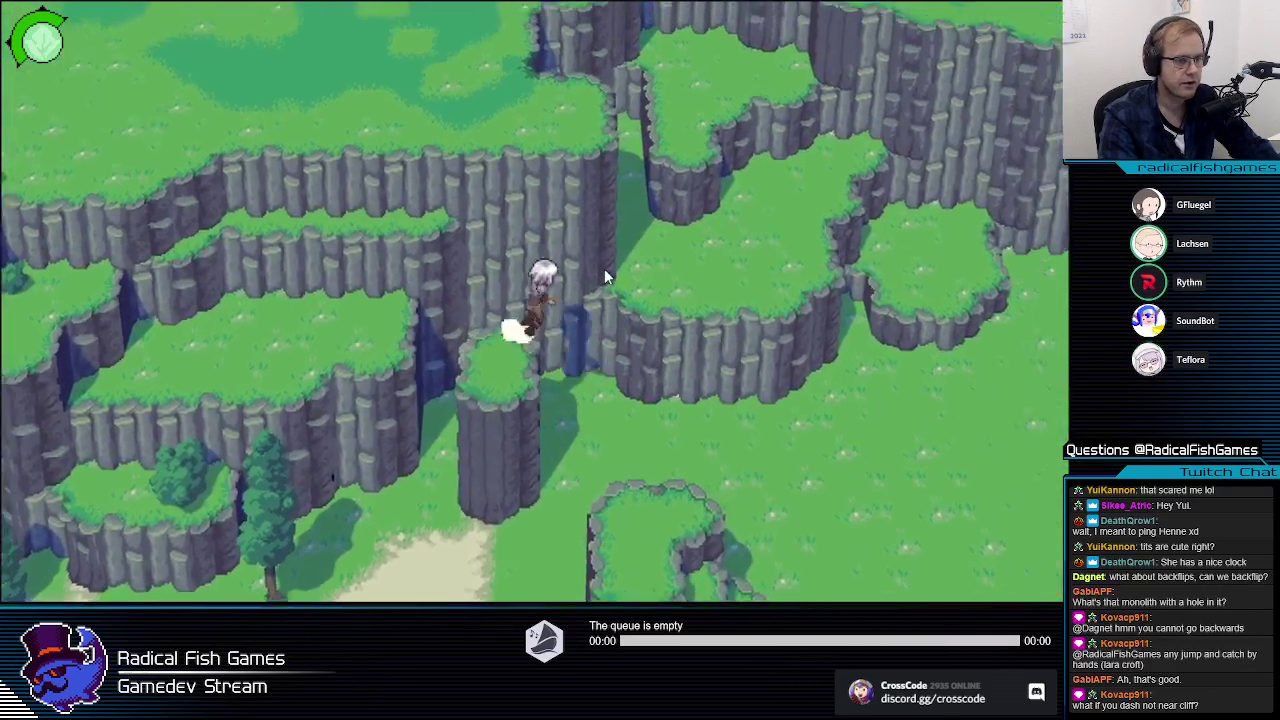
pyautogui.press('d')
pyautogui.press('a')
pyautogui.press('d')
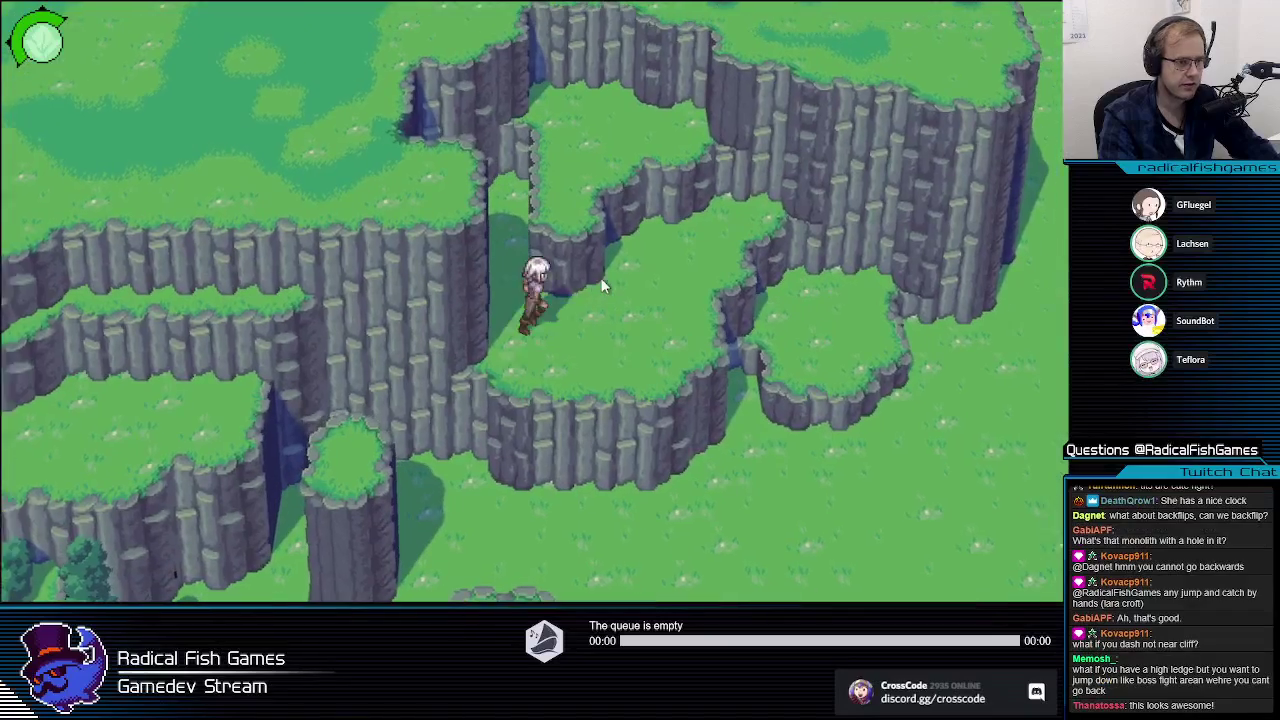
pyautogui.press('a')
pyautogui.press('d')
pyautogui.press('w')
pyautogui.press('s')
pyautogui.press('a')
pyautogui.press('a')
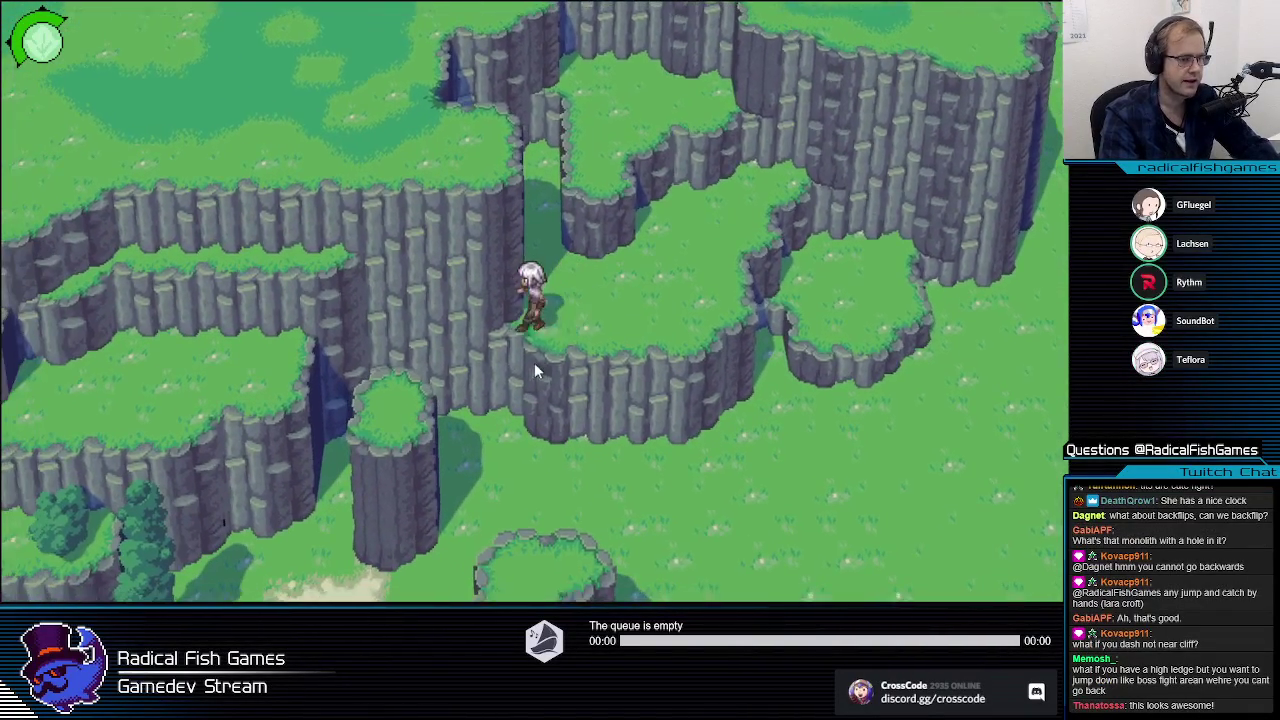
pyautogui.press('s')
pyautogui.press('d')
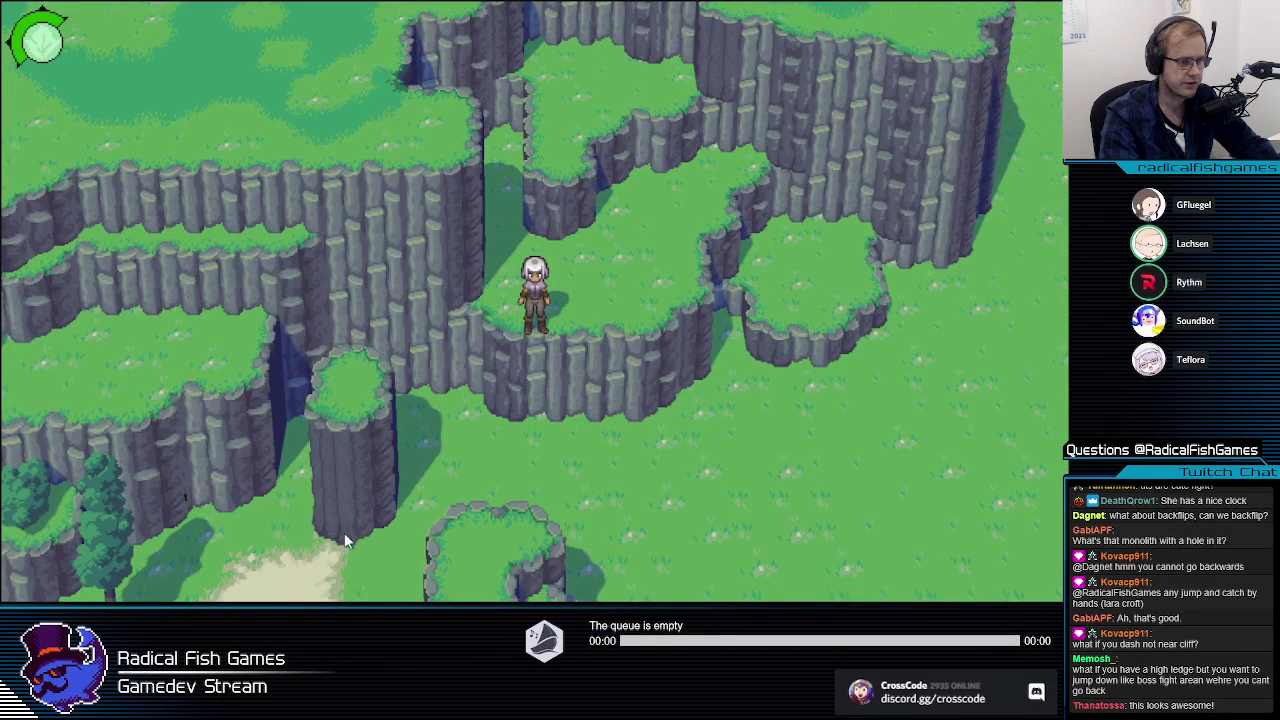
pyautogui.press('a')
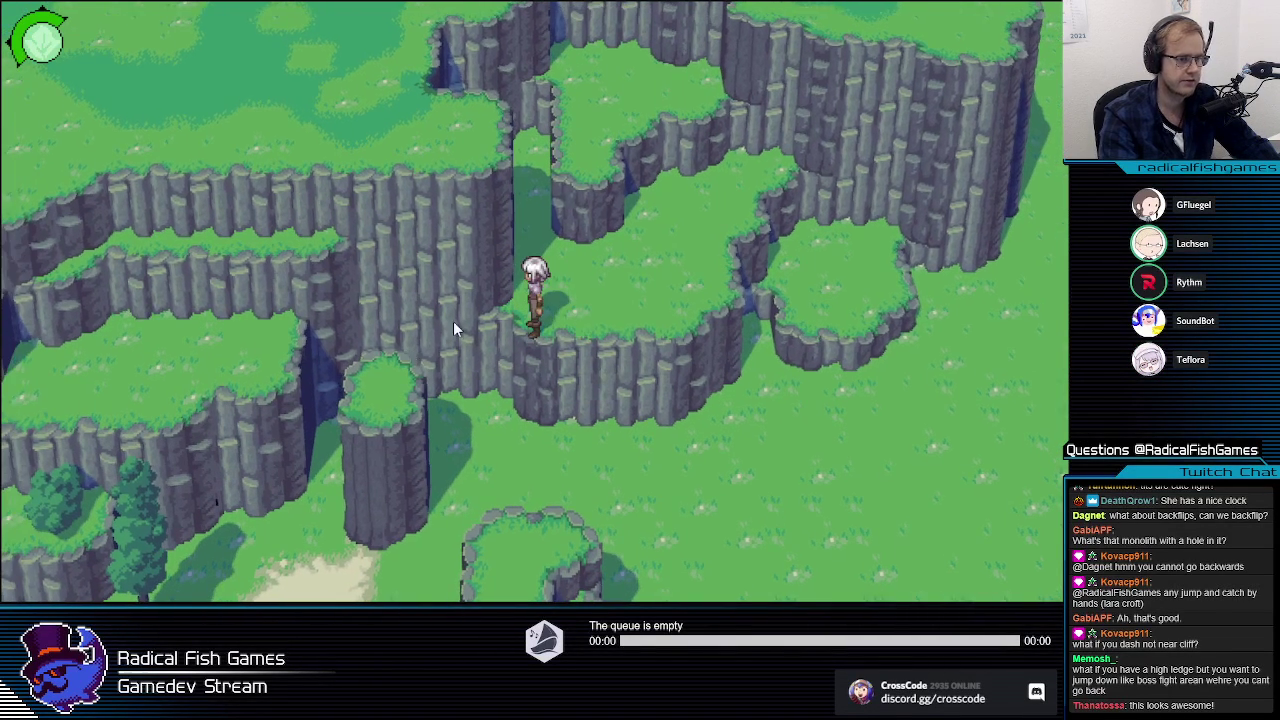
pyautogui.press('w')
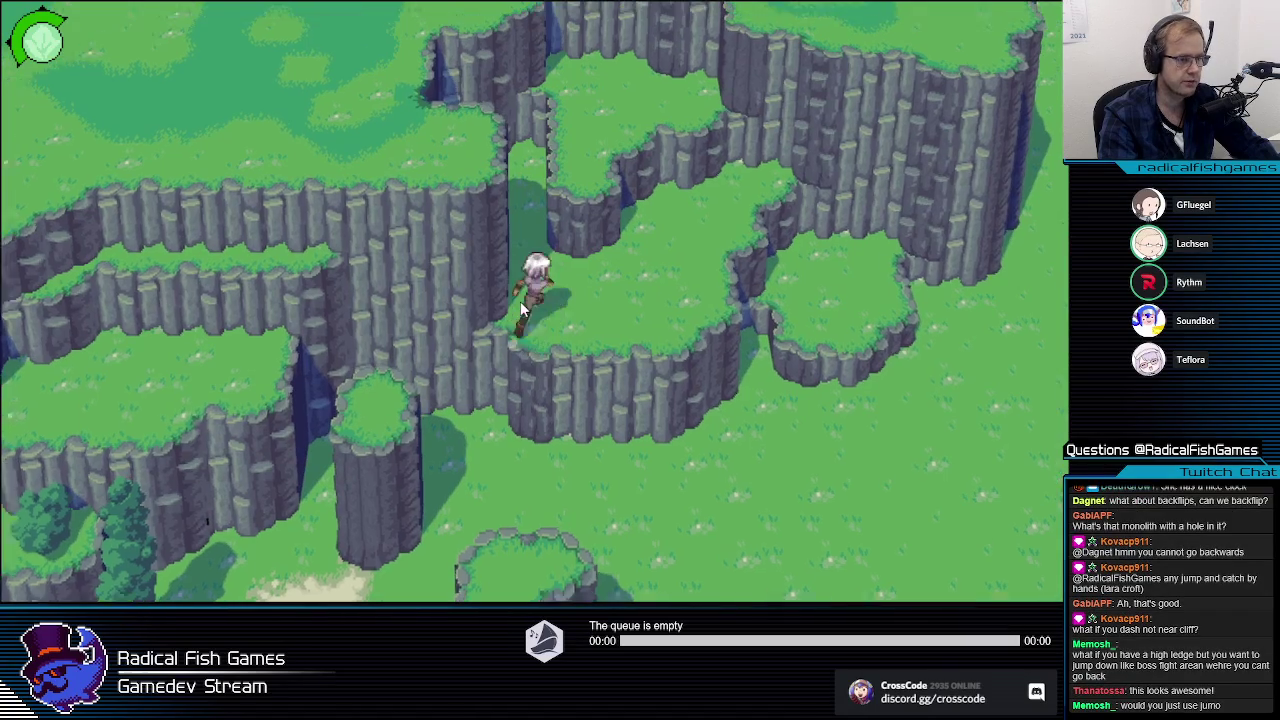
pyautogui.press('d')
pyautogui.press('a')
pyautogui.press('s')
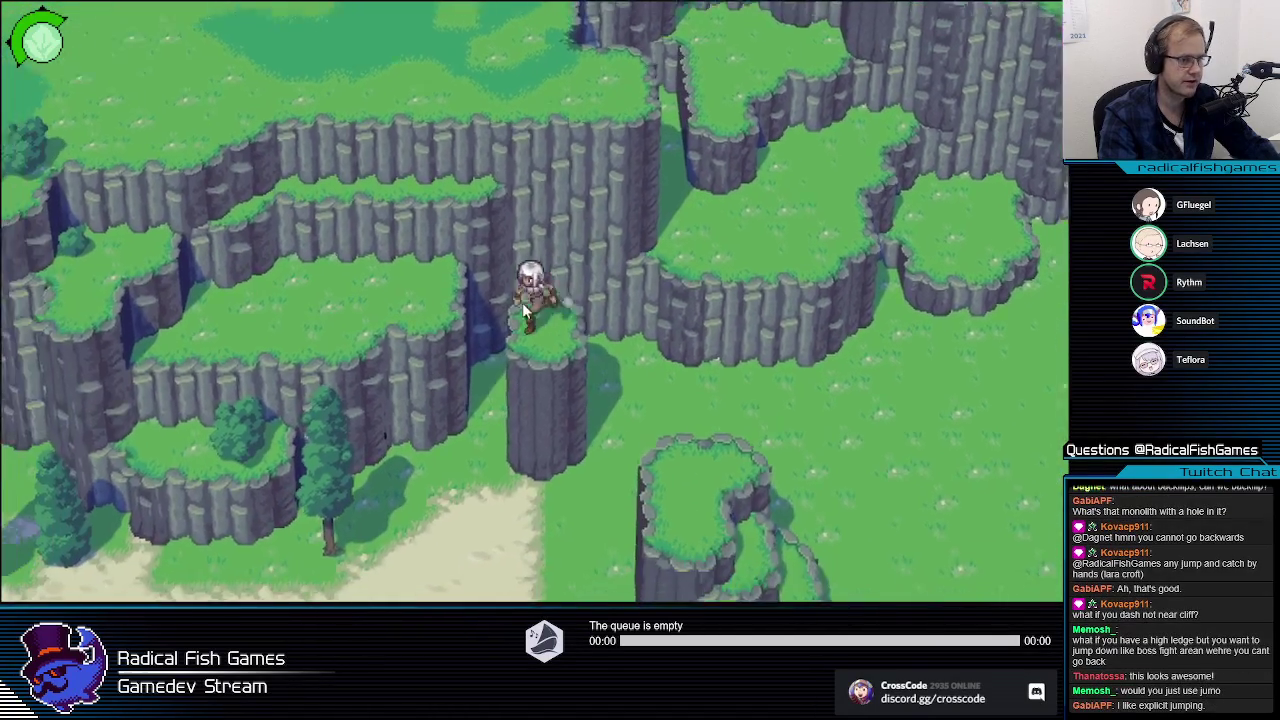
pyautogui.press('w')
pyautogui.press('d')
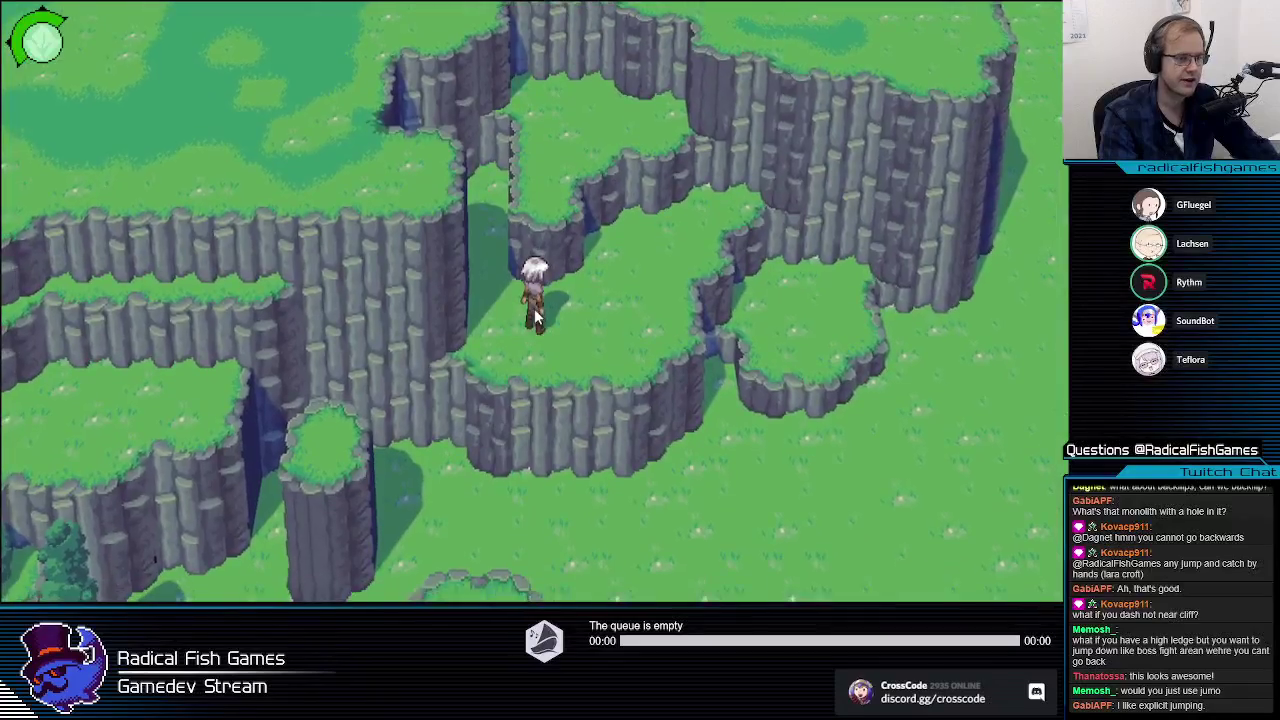
pyautogui.press('a')
pyautogui.press('s')
pyautogui.press('w')
pyautogui.press('d')
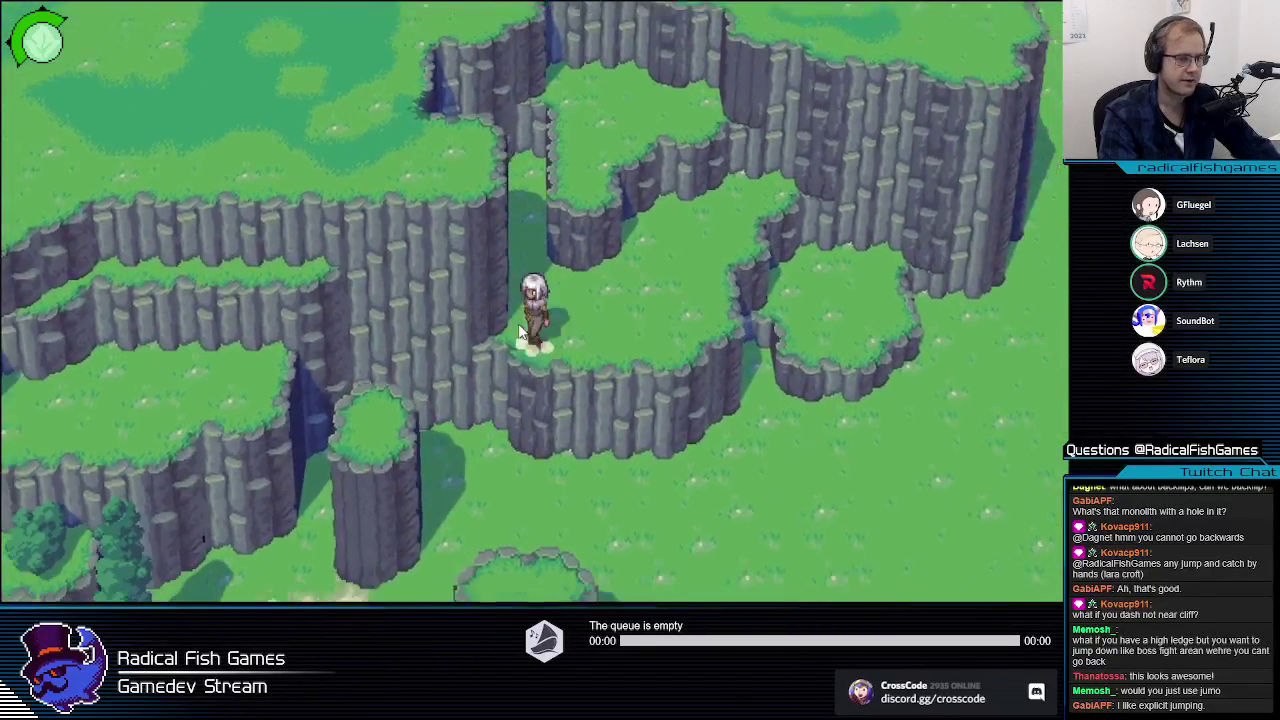
pyautogui.press('a')
pyautogui.press('s')
pyautogui.press('a')
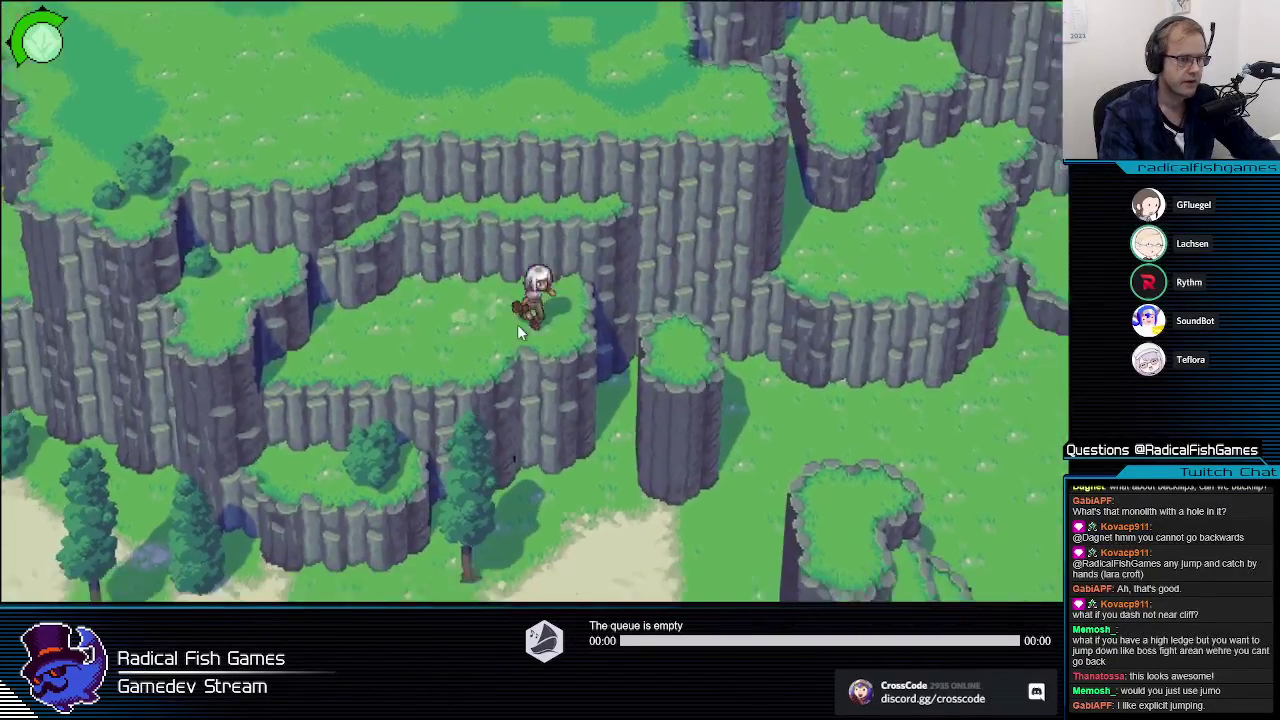
pyautogui.press('d')
pyautogui.press('w')
pyautogui.press('d')
pyautogui.press('a')
pyautogui.press('s')
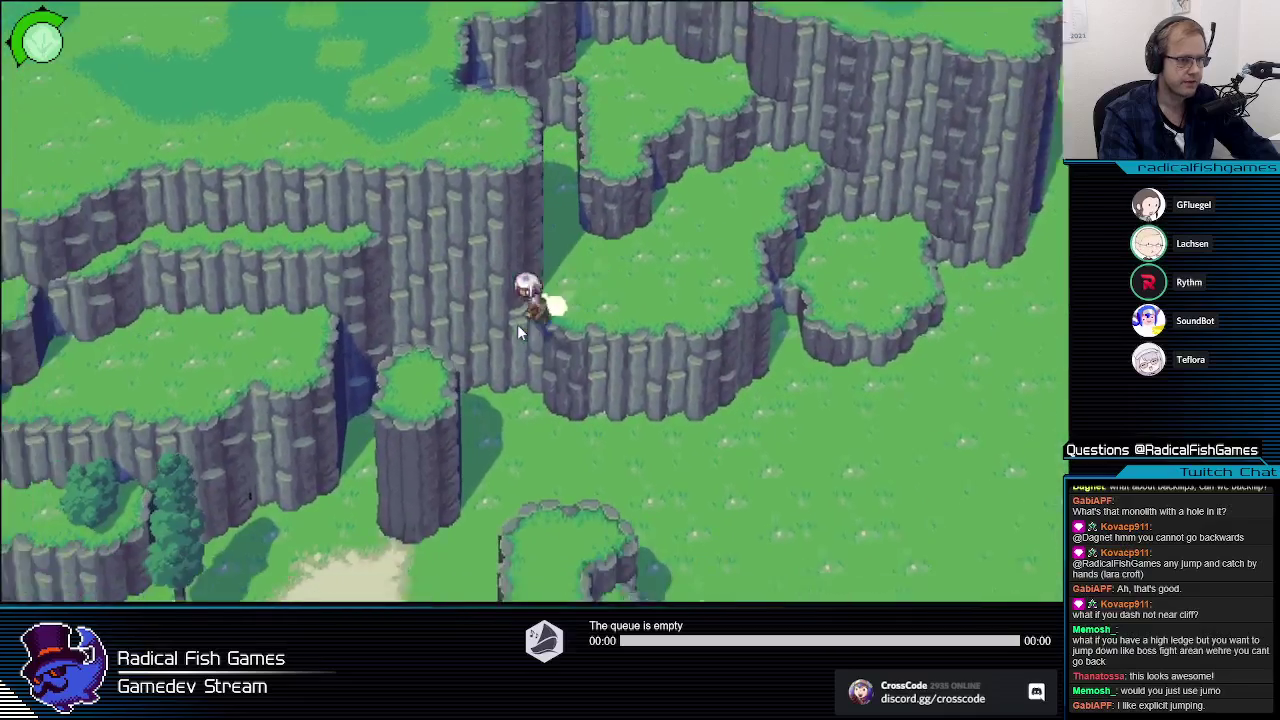
pyautogui.press('w')
pyautogui.press('d')
pyautogui.press('d')
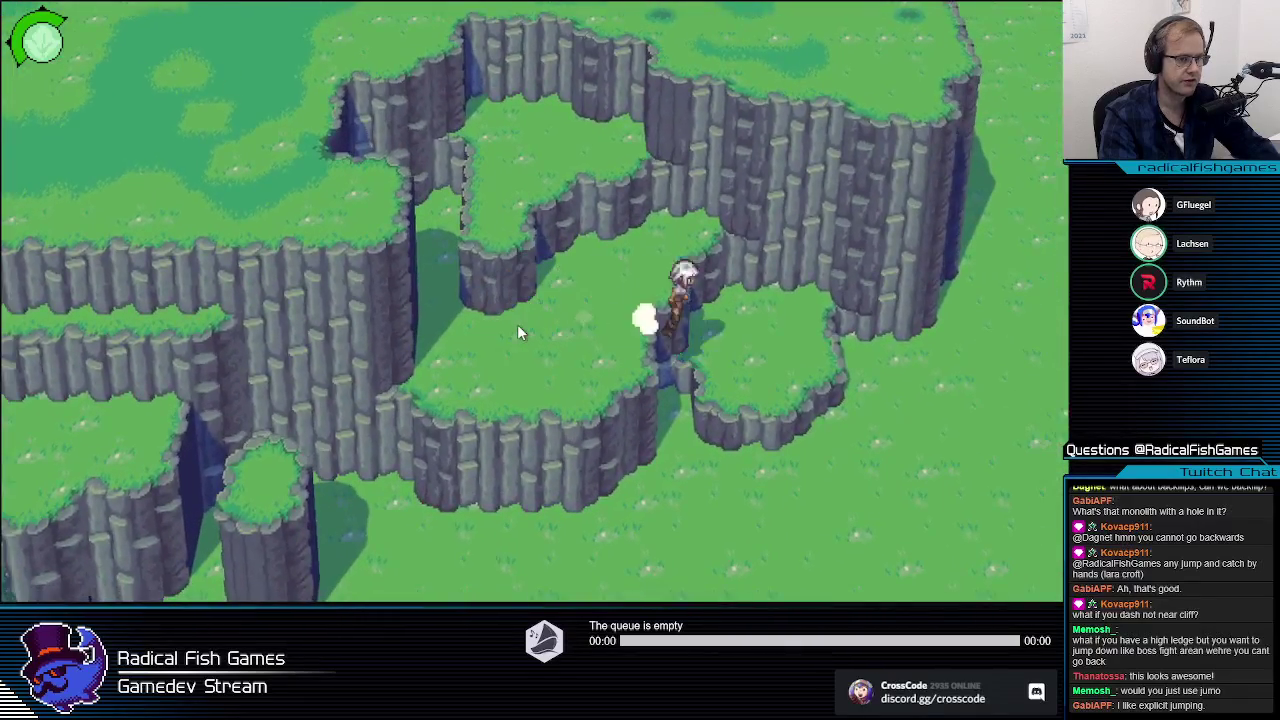
pyautogui.press('s')
pyautogui.press('a')
pyautogui.press('a')
pyautogui.press('s')
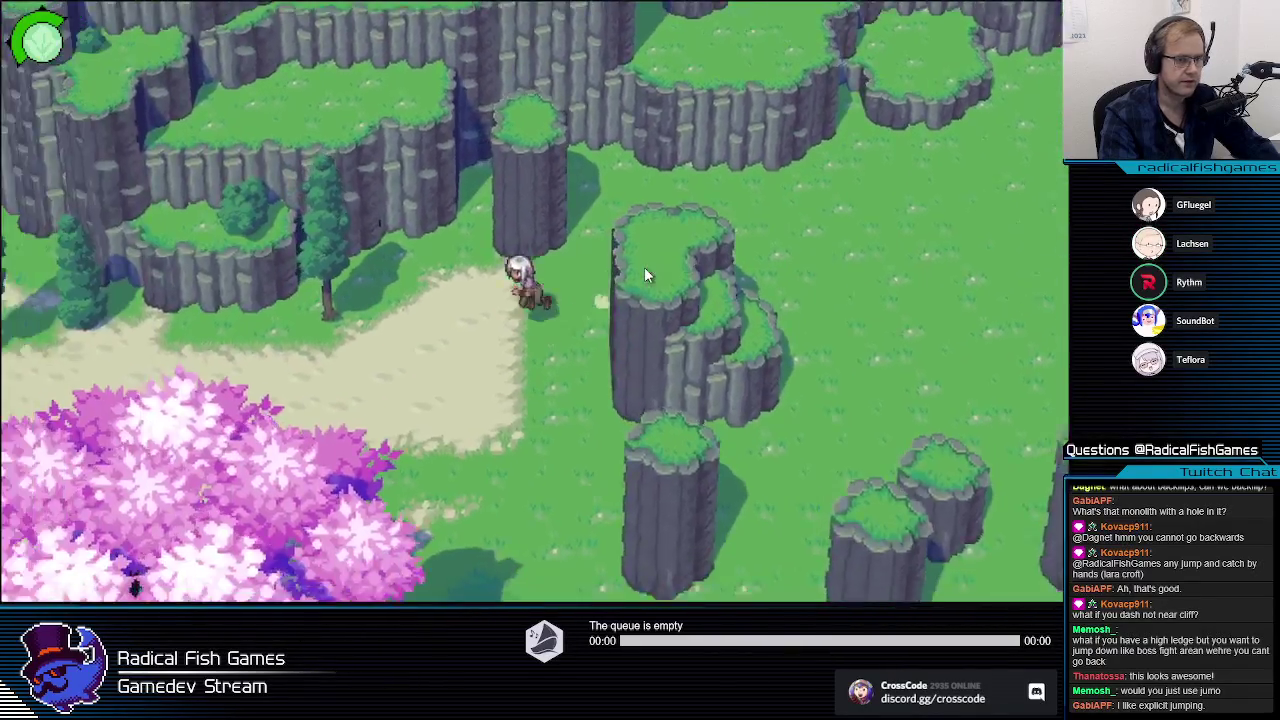
pyautogui.press('w')
pyautogui.press('a')
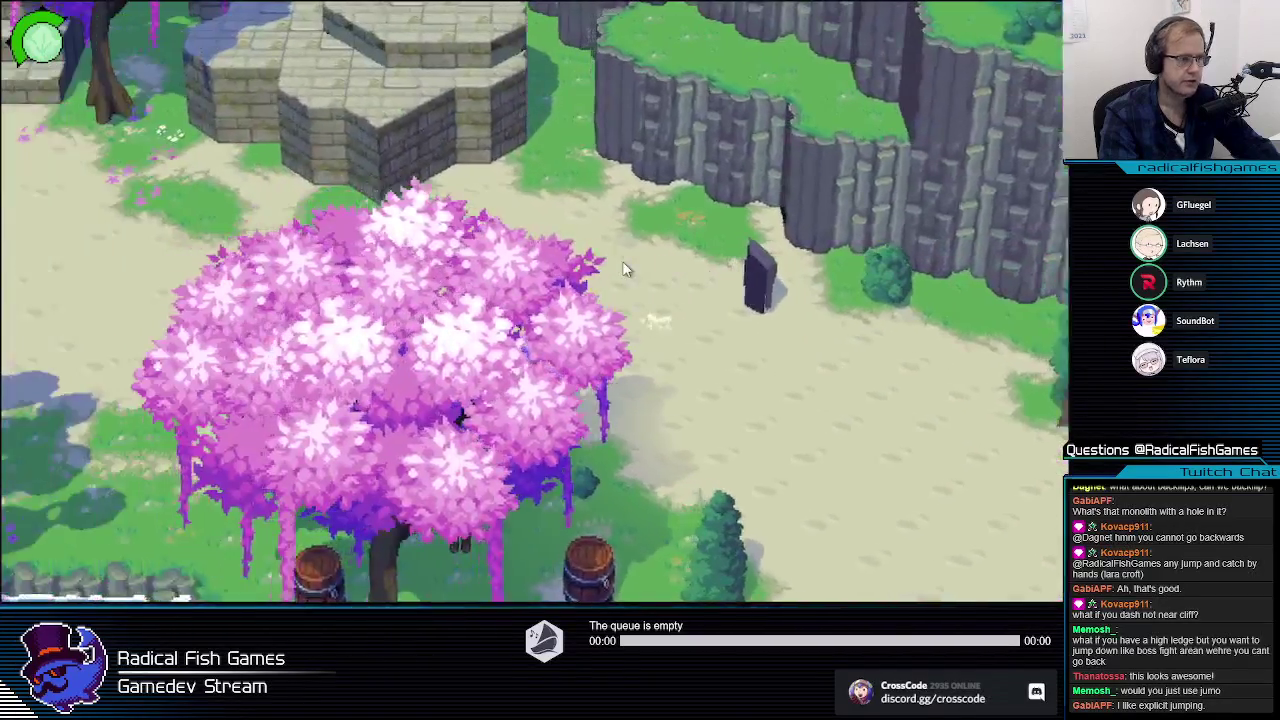
pyautogui.press('a')
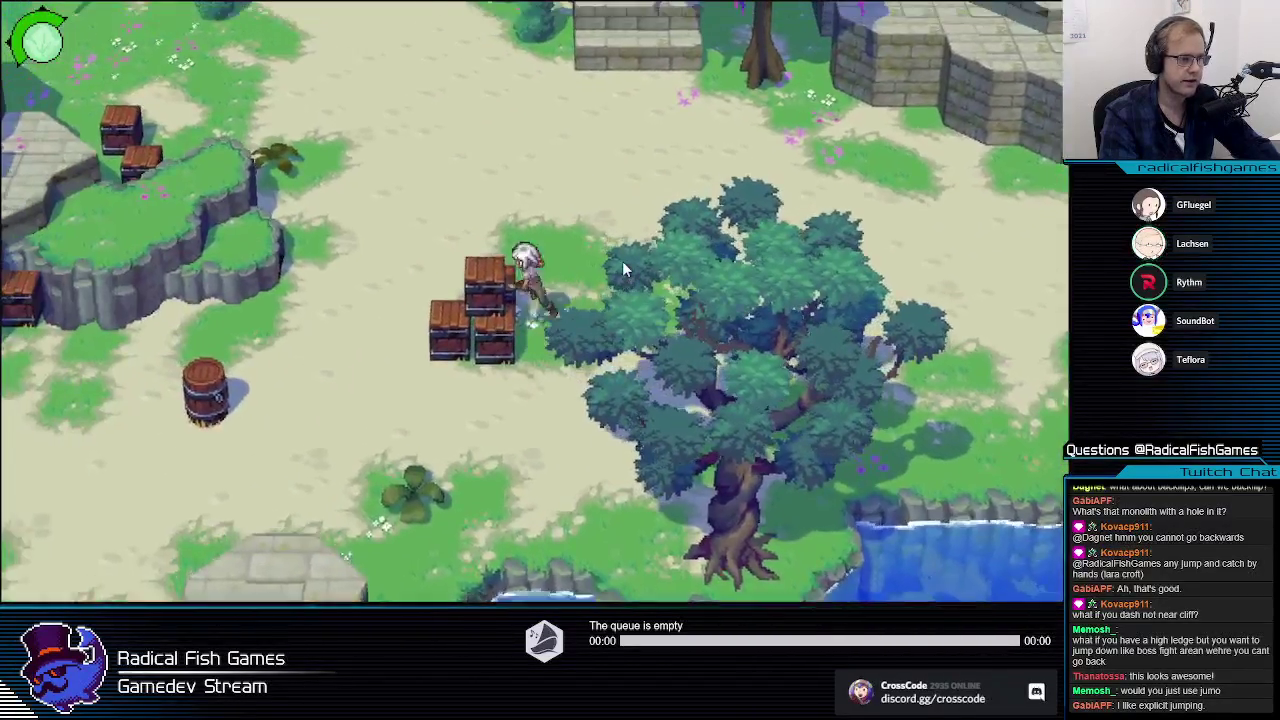
pyautogui.press('w')
pyautogui.press('a')
pyautogui.press('a')
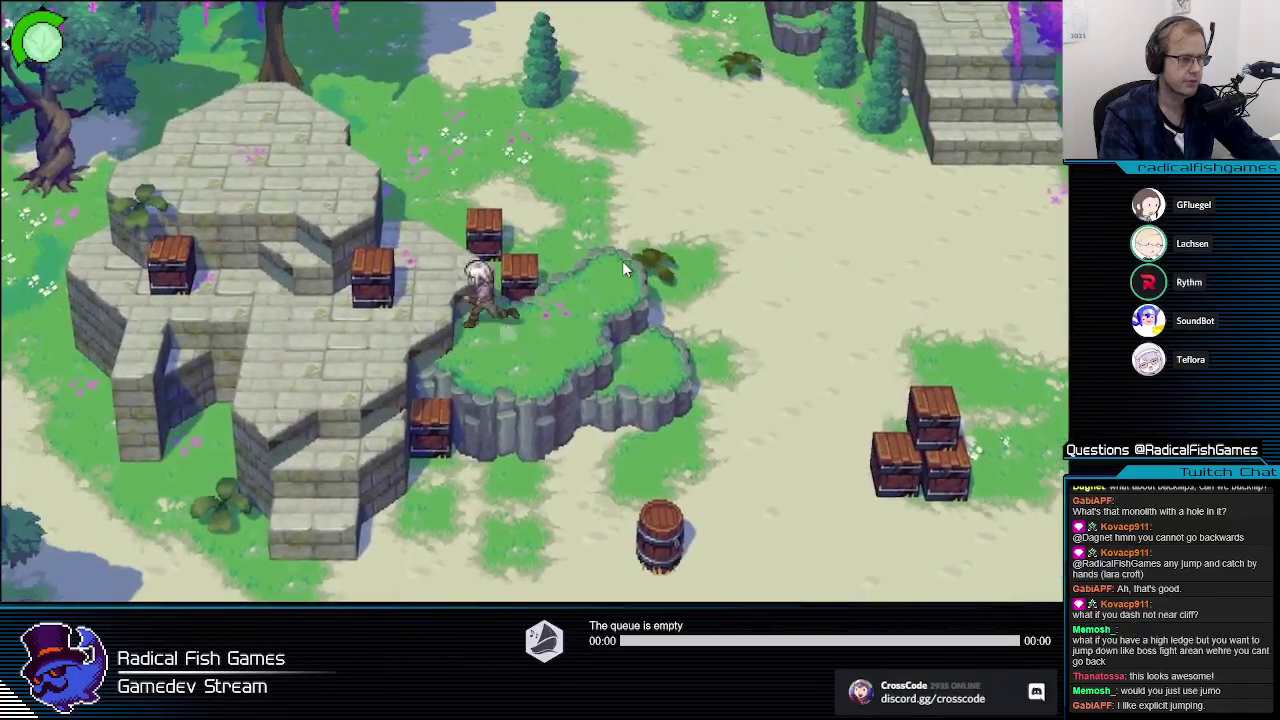
pyautogui.press('s')
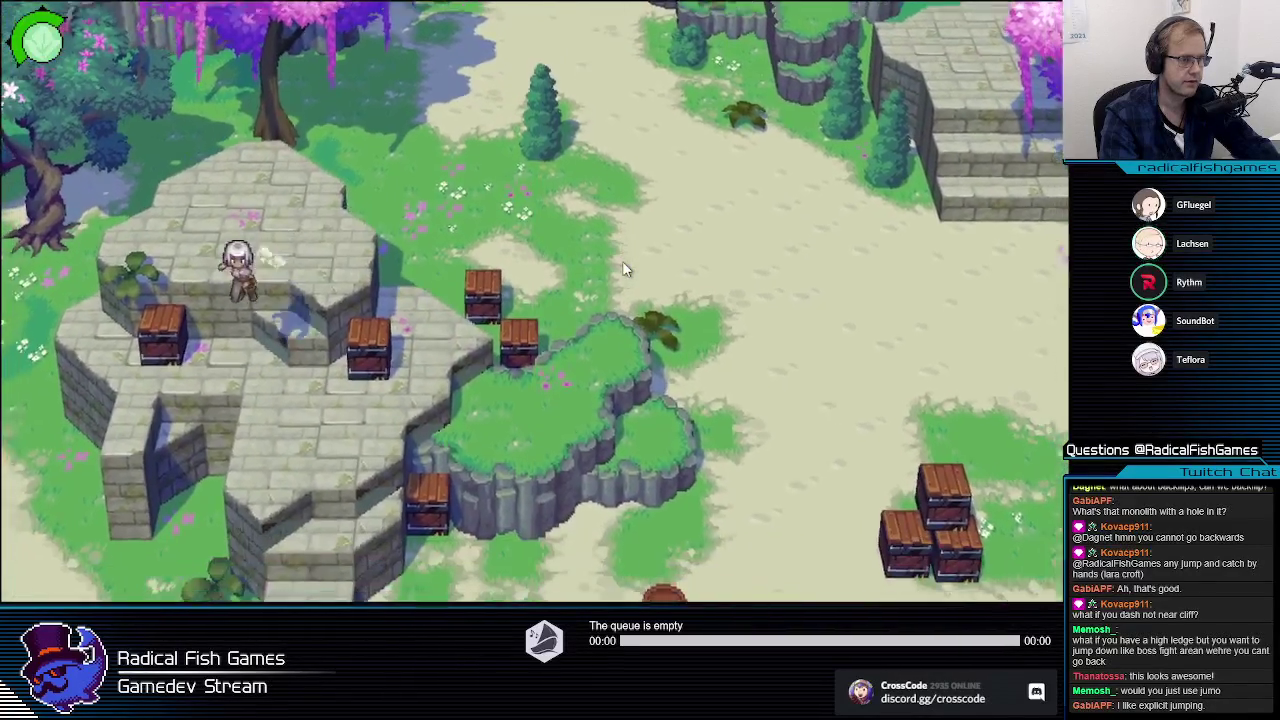
pyautogui.press('d')
pyautogui.press('s')
pyautogui.press('w')
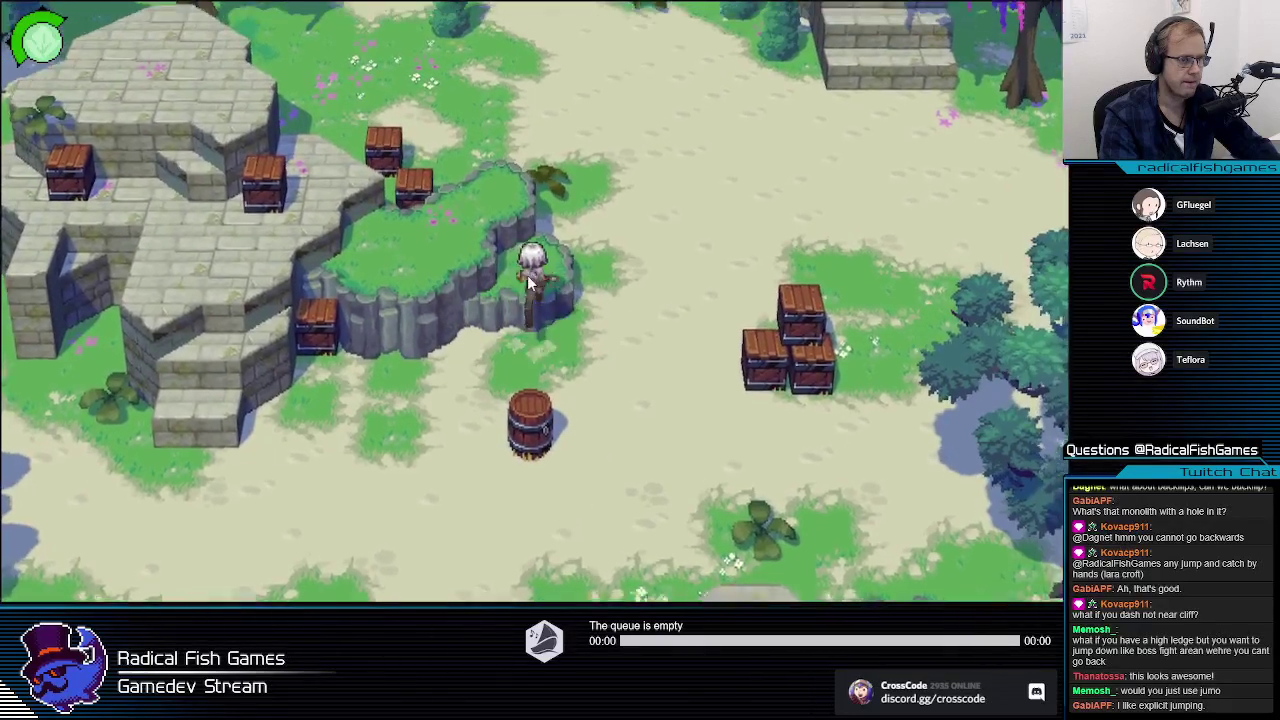
pyautogui.press('d')
pyautogui.click(532, 288)
pyautogui.click(533, 292)
pyautogui.click(535, 297)
pyautogui.press('s')
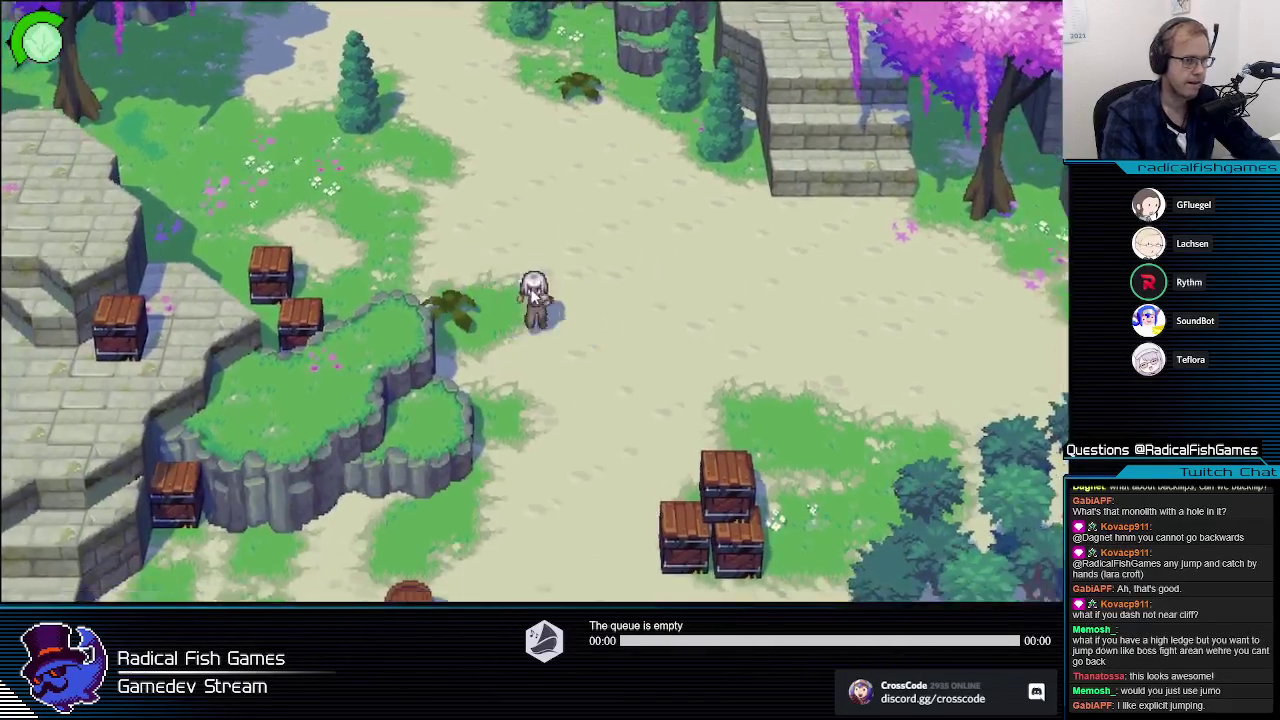
pyautogui.click(538, 303)
pyautogui.click(541, 310)
pyautogui.click(543, 316)
pyautogui.press('s')
pyautogui.click(545, 315)
pyautogui.press('s')
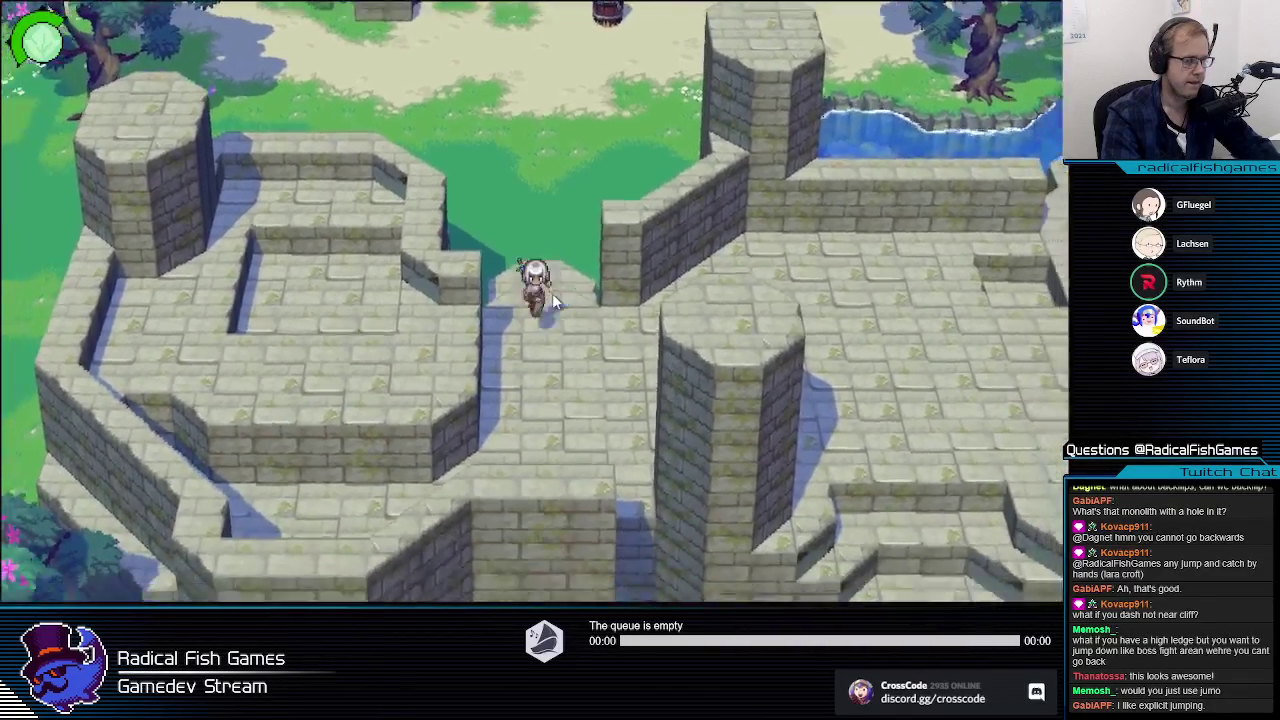
pyautogui.click(554, 302)
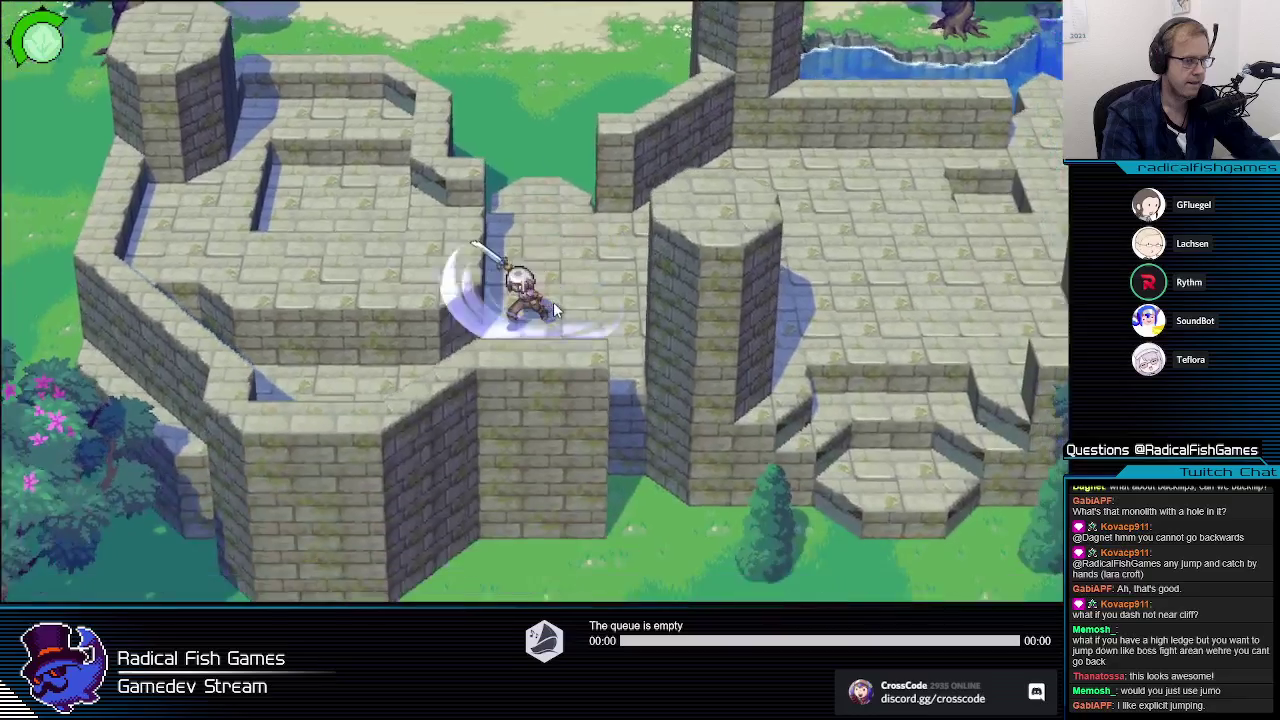
pyautogui.press('d')
pyautogui.click(556, 310)
pyautogui.click(553, 306)
pyautogui.press('s')
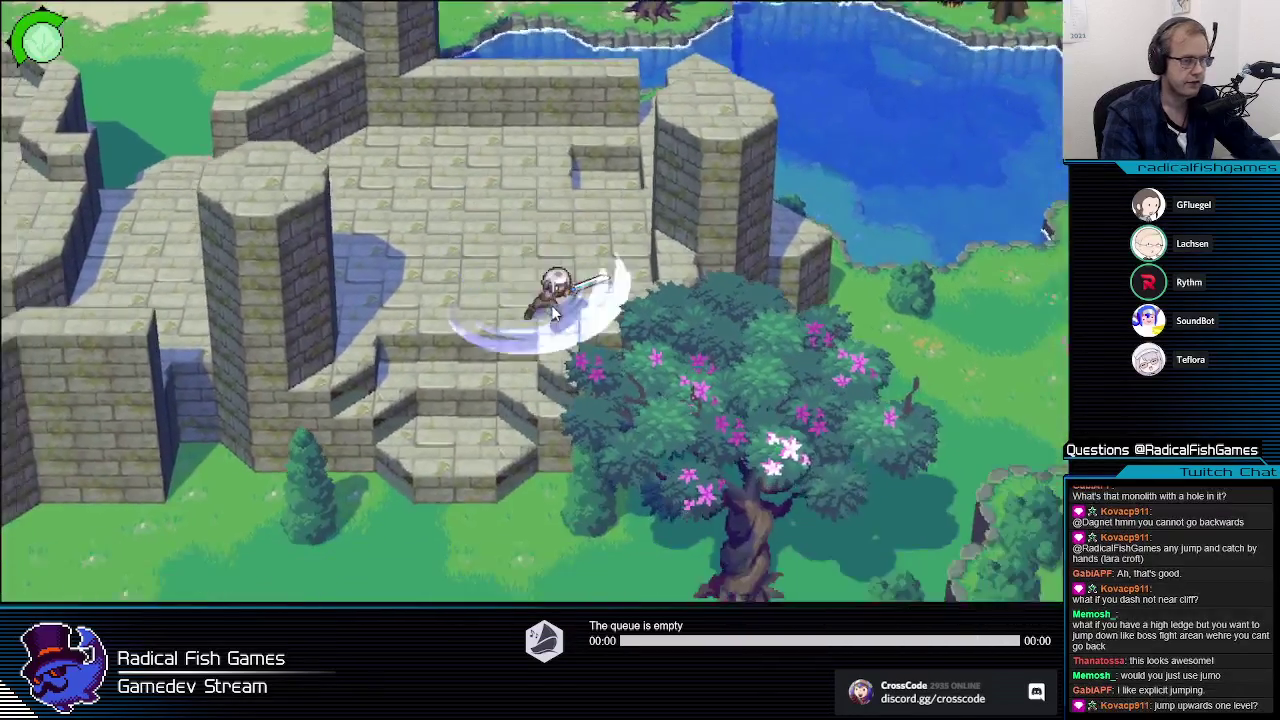
pyautogui.click(550, 312)
pyautogui.click(548, 314)
pyautogui.press('s')
pyautogui.press('w')
pyautogui.press('s')
pyautogui.click(547, 322)
pyautogui.click(546, 323)
pyautogui.click(556, 318)
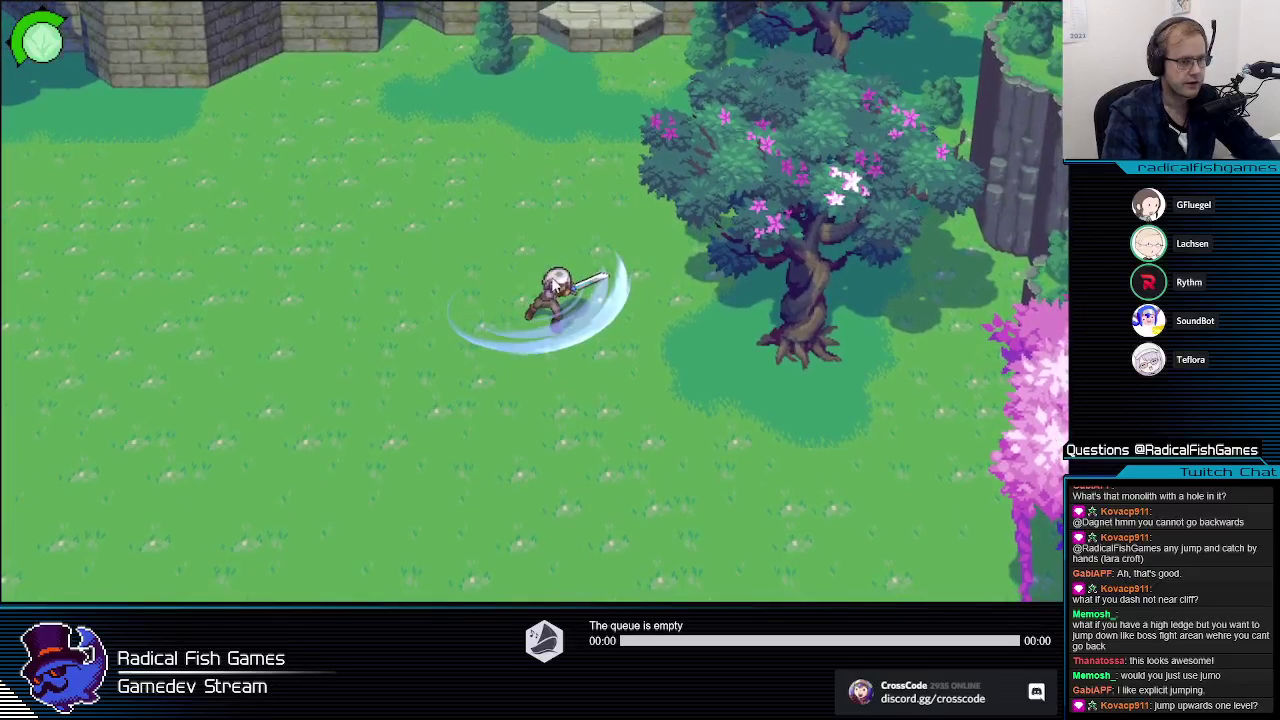
pyautogui.click(556, 317)
pyautogui.click(558, 324)
pyautogui.click(558, 325)
pyautogui.press('Escape')
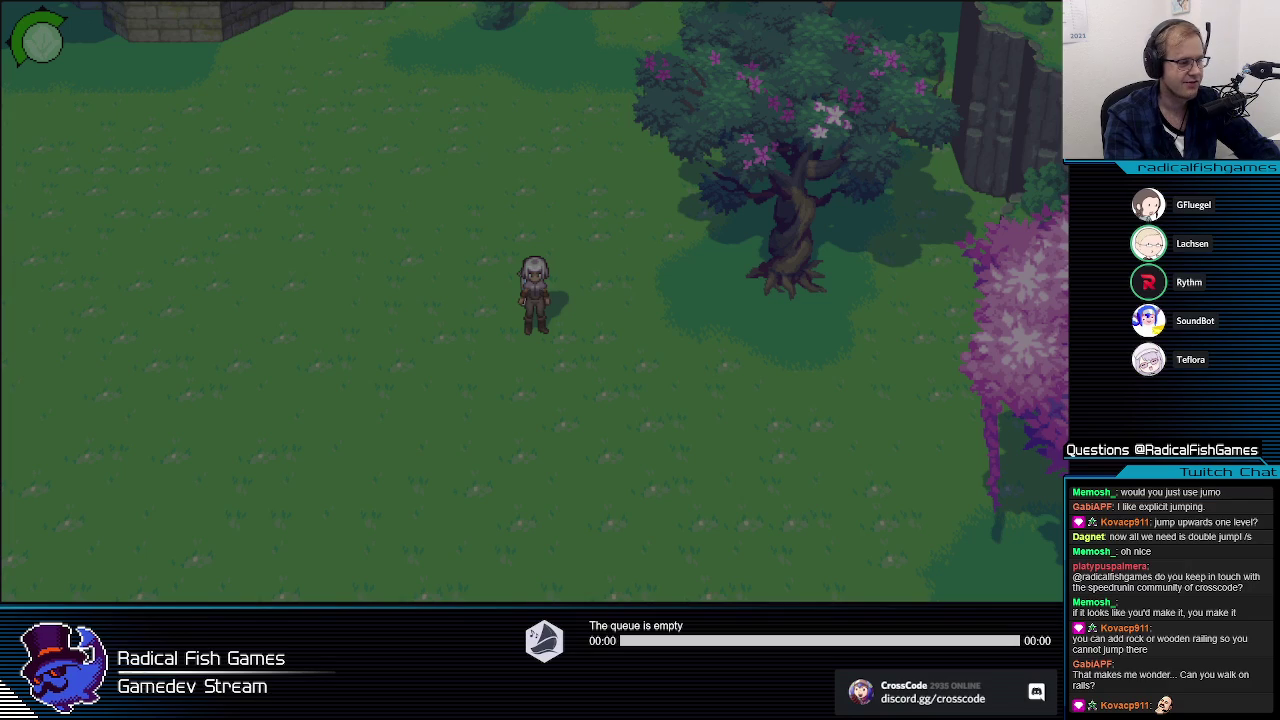
pyautogui.click(504, 251)
pyautogui.press('w')
pyautogui.click(545, 316)
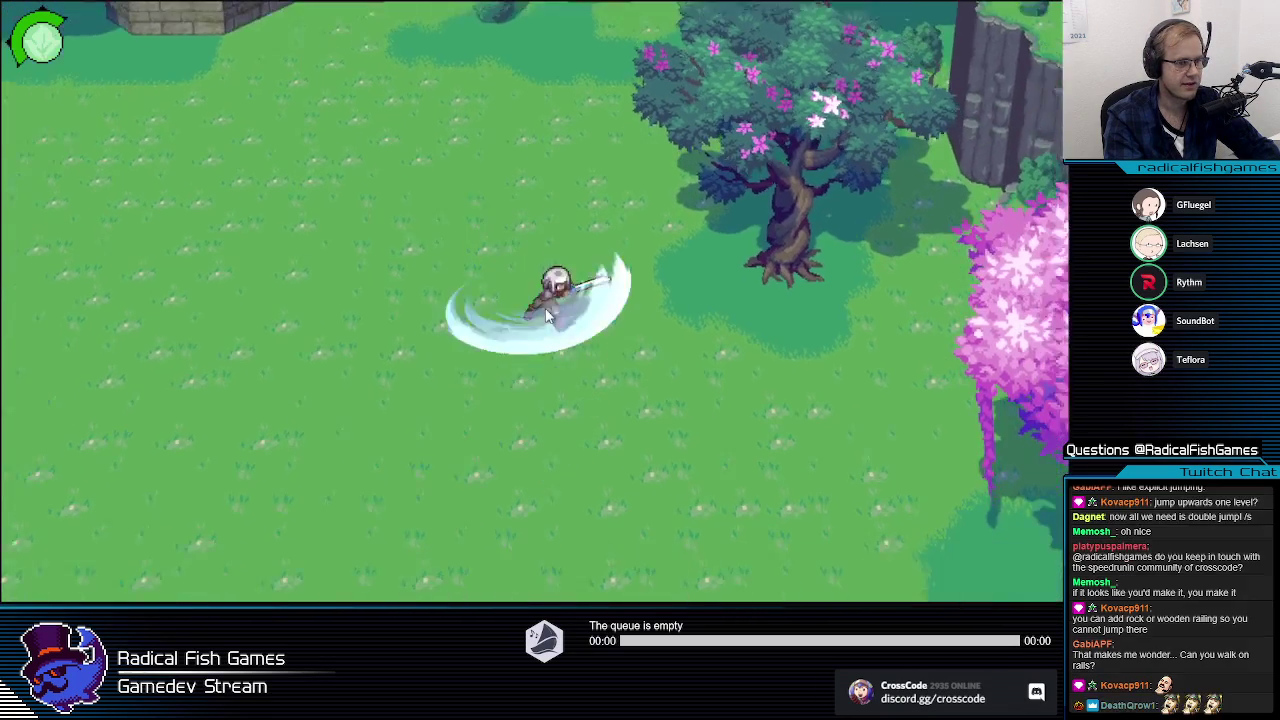
pyautogui.click(545, 316)
pyautogui.press('w')
pyautogui.click(545, 316)
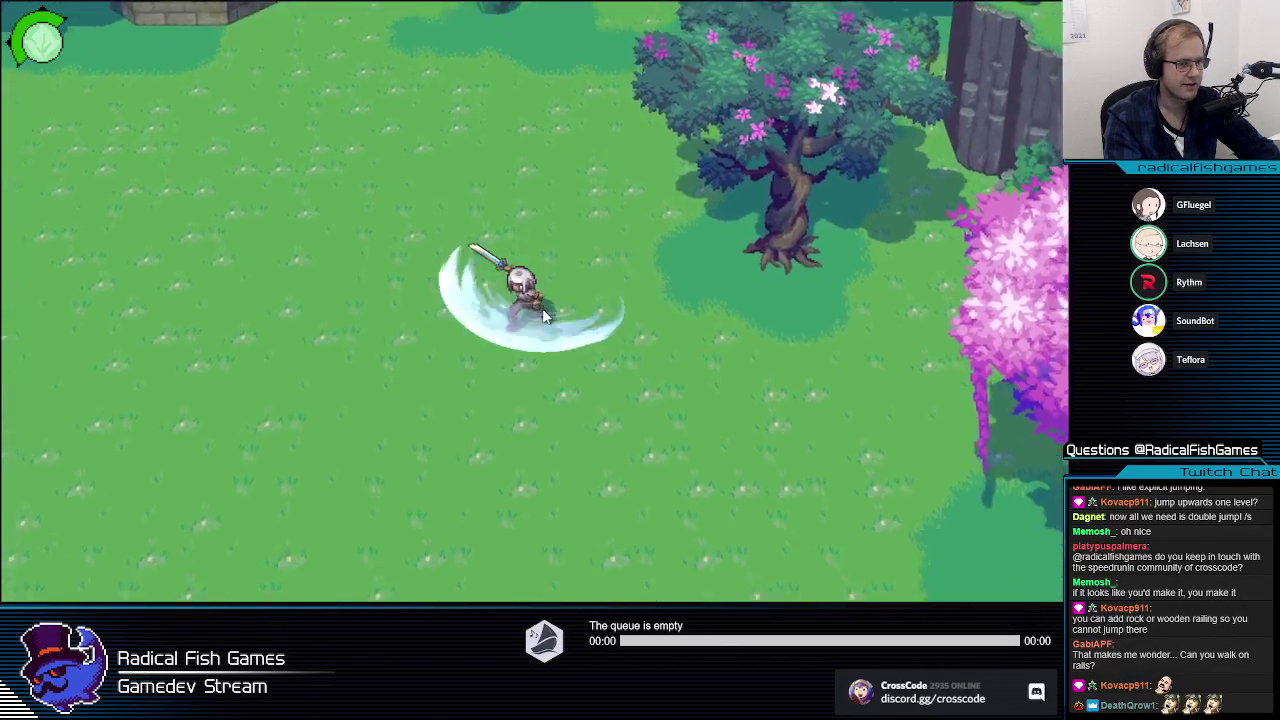
pyautogui.click(545, 316)
pyautogui.click(545, 316)
pyautogui.press('a')
pyautogui.press('w')
pyautogui.click(537, 324)
pyautogui.press('s')
pyautogui.click(537, 330)
pyautogui.click(537, 325)
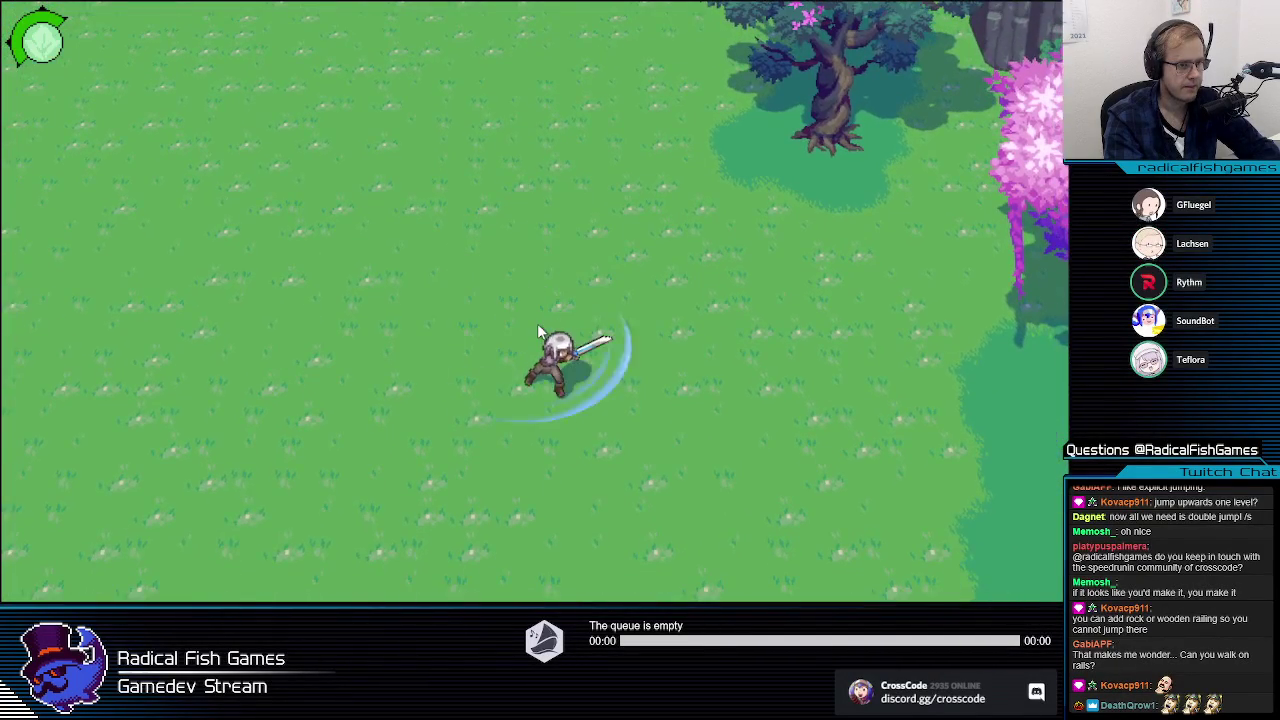
pyautogui.click(533, 340)
pyautogui.press('s')
pyautogui.click(531, 427)
pyautogui.press('w')
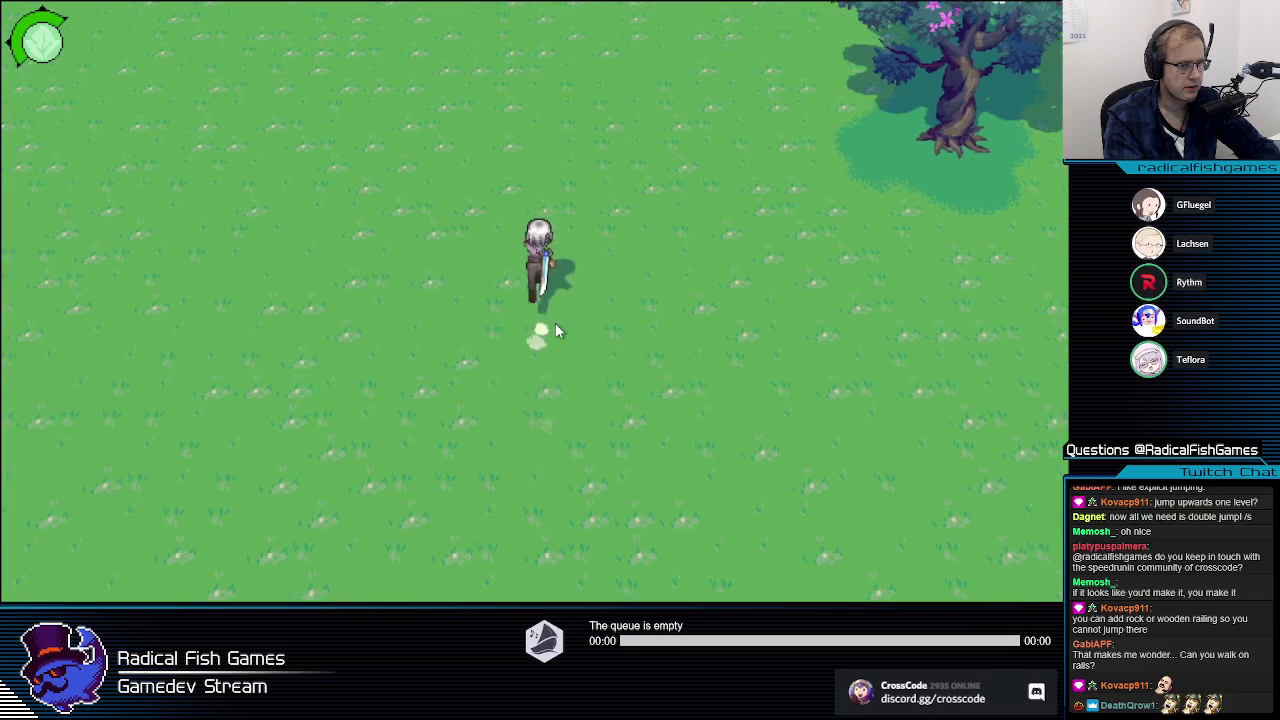
pyautogui.click(555, 338)
pyautogui.press('a')
pyautogui.click(479, 309)
pyautogui.click(443, 327)
pyautogui.press('w')
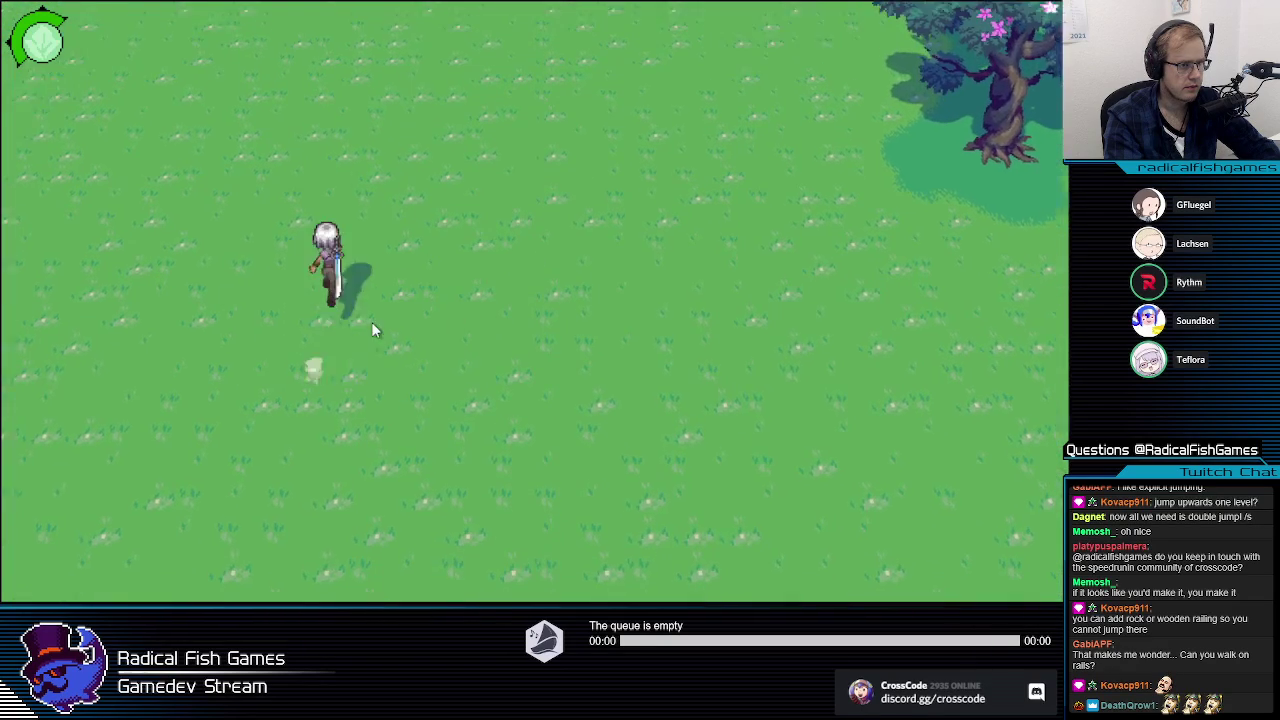
pyautogui.click(343, 274)
pyautogui.press('s')
pyautogui.click(324, 301)
pyautogui.click(324, 301)
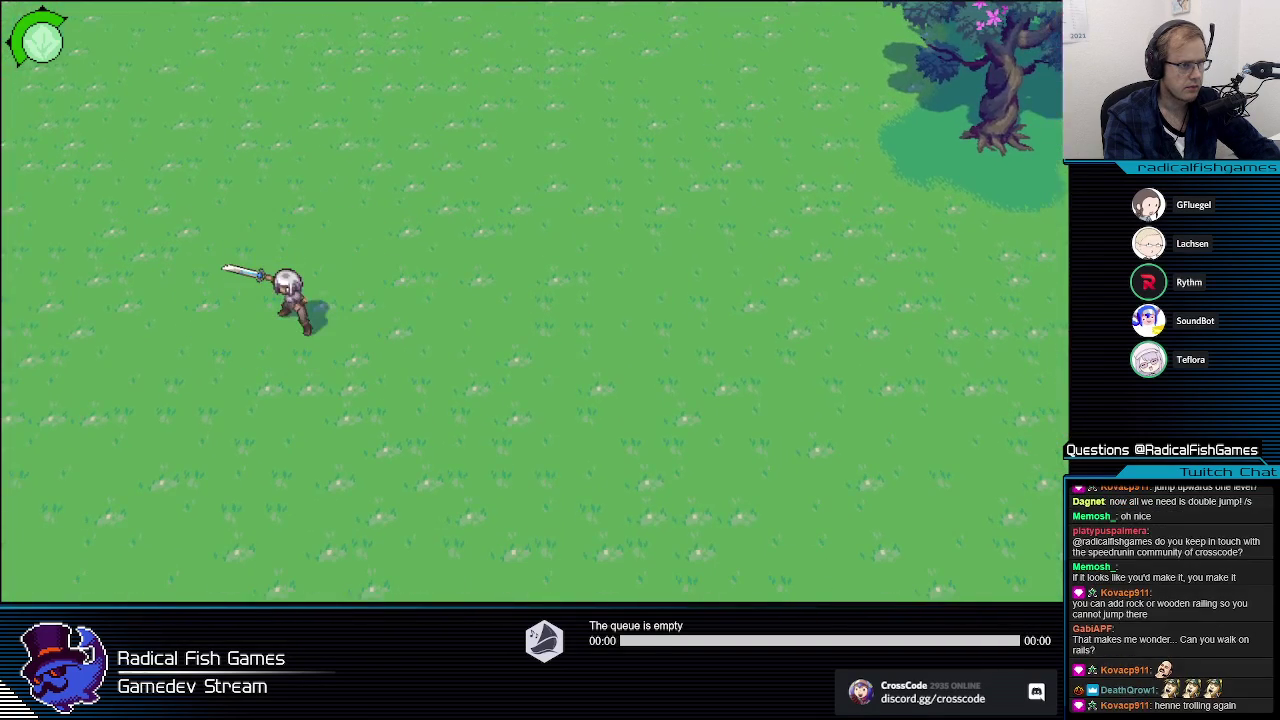
pyautogui.press('Escape')
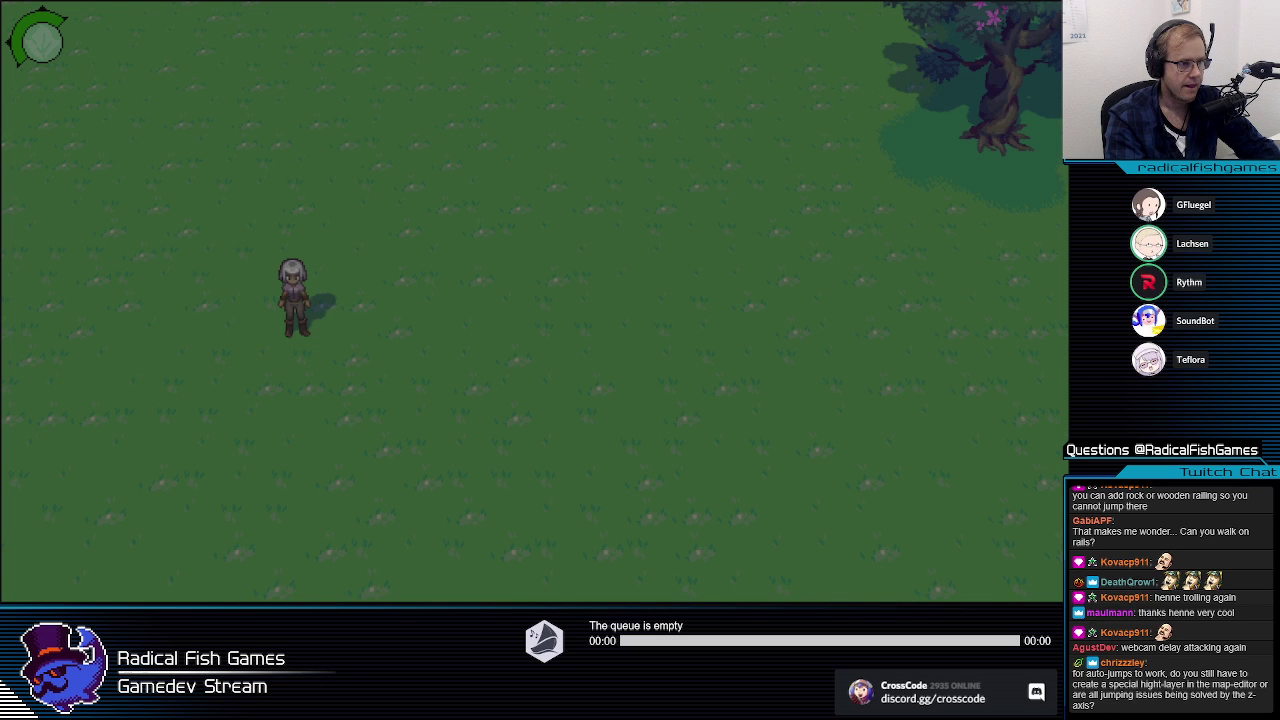
pyautogui.click(384, 311)
pyautogui.click(276, 313)
pyautogui.click(277, 316)
pyautogui.click(278, 320)
pyautogui.press('d')
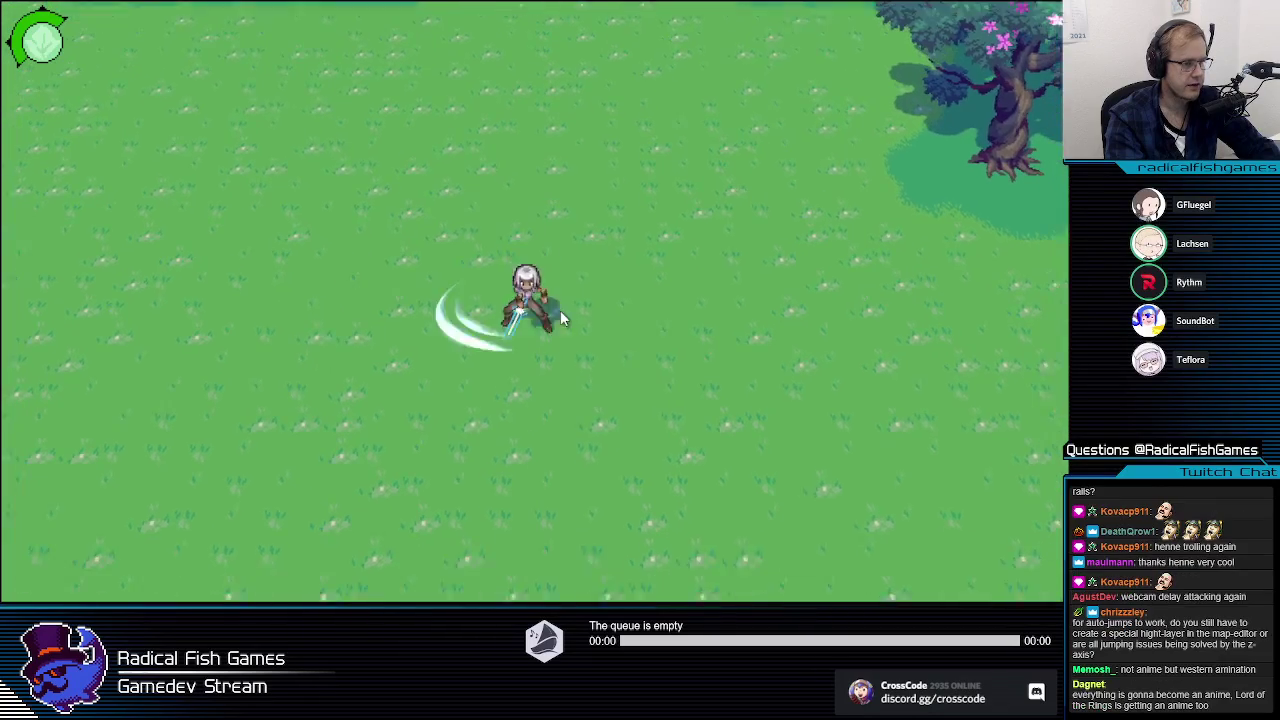
pyautogui.click(562, 315)
pyautogui.click(564, 318)
pyautogui.press('w')
pyautogui.click(570, 272)
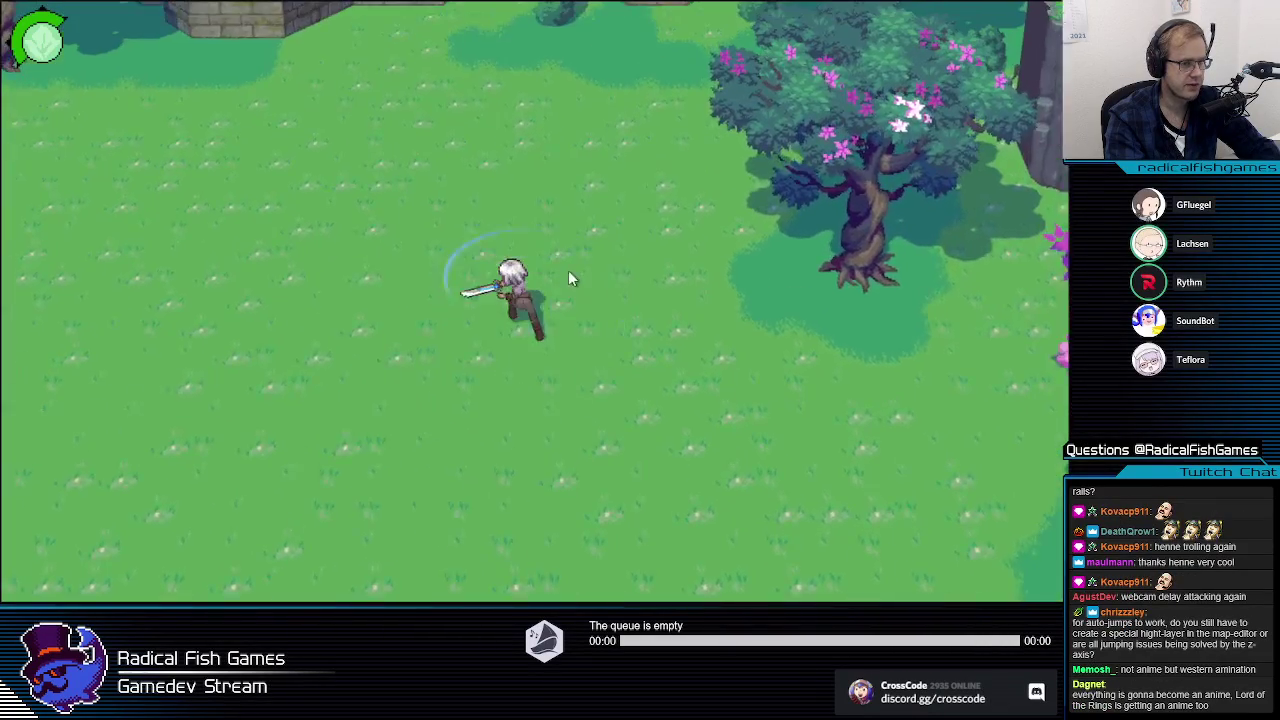
# Step: Test repeated sword slashes while moving the character southwest across the open meadow
pyautogui.click(552, 294)
pyautogui.click(549, 299)
pyautogui.press('a')
pyautogui.press('s')
pyautogui.click(532, 312)
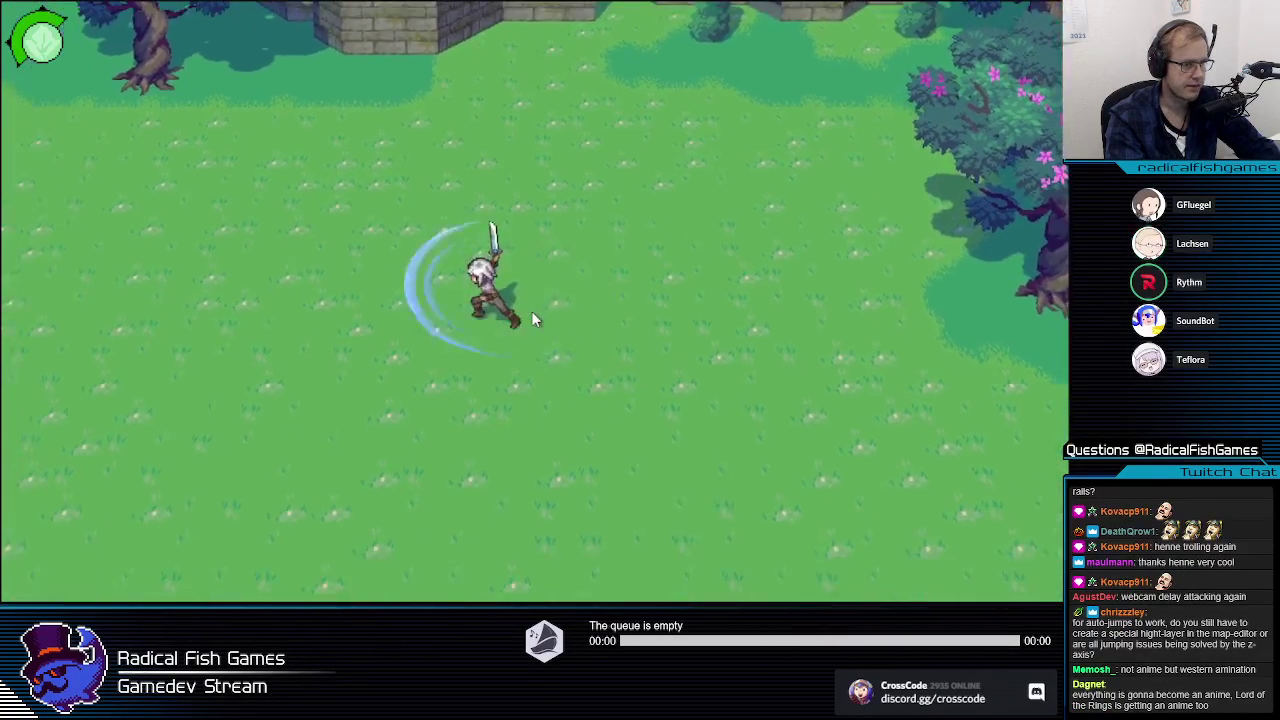
pyautogui.click(532, 312)
# Step: Test sword slashes with quick direction changes between west, east and south, and run back north across the meadow
pyautogui.press('a')
pyautogui.click(431, 320)
pyautogui.press('d')
pyautogui.click(400, 316)
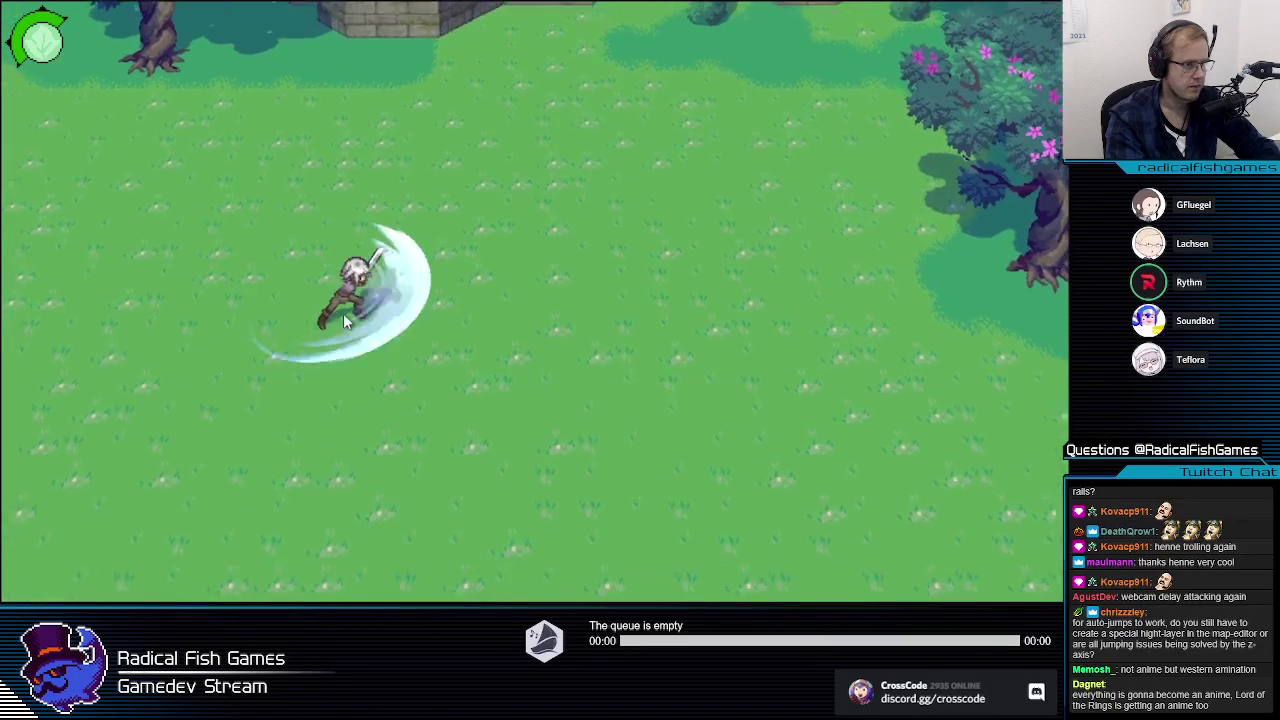
pyautogui.press('s')
pyautogui.click(382, 310)
pyautogui.press('d')
pyautogui.press('s')
pyautogui.press('w')
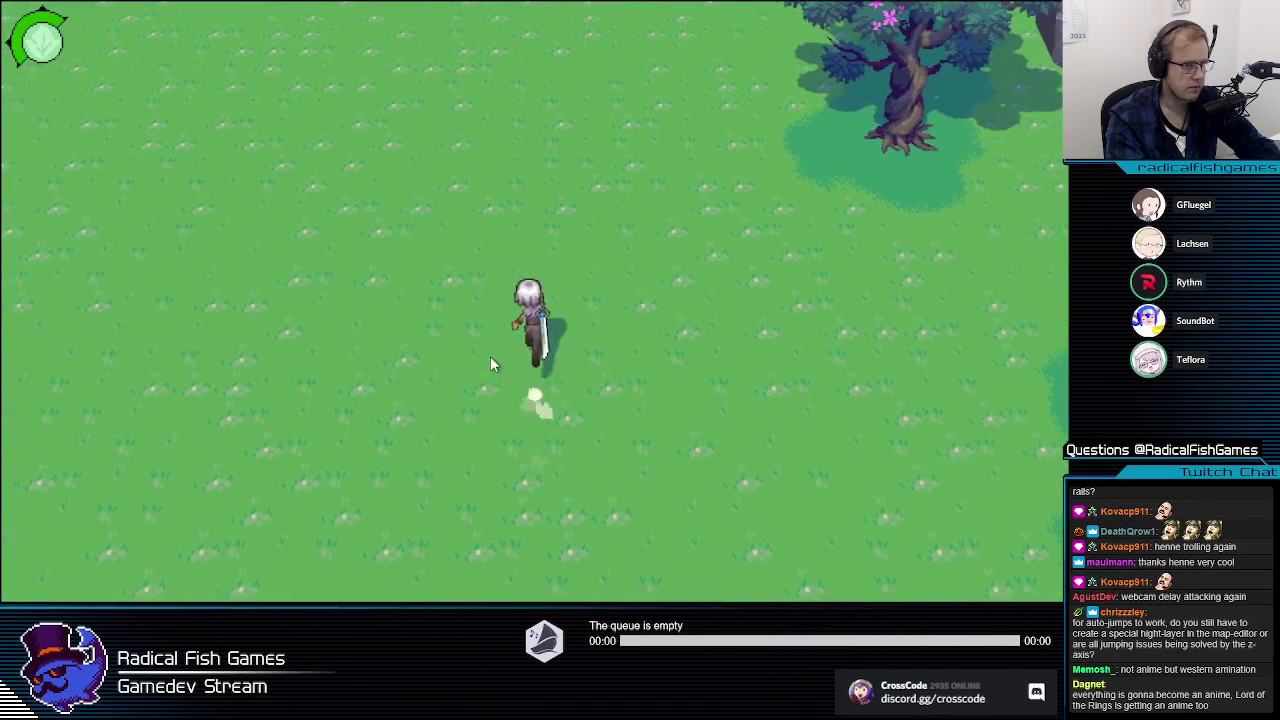
# Step: Run southwest and test chained sword slashes in the meadow, including swings after turning east and south
pyautogui.press('a')
pyautogui.press('s')
pyautogui.click(367, 363)
pyautogui.click(379, 360)
pyautogui.click(491, 360)
pyautogui.click(490, 356)
pyautogui.click(486, 354)
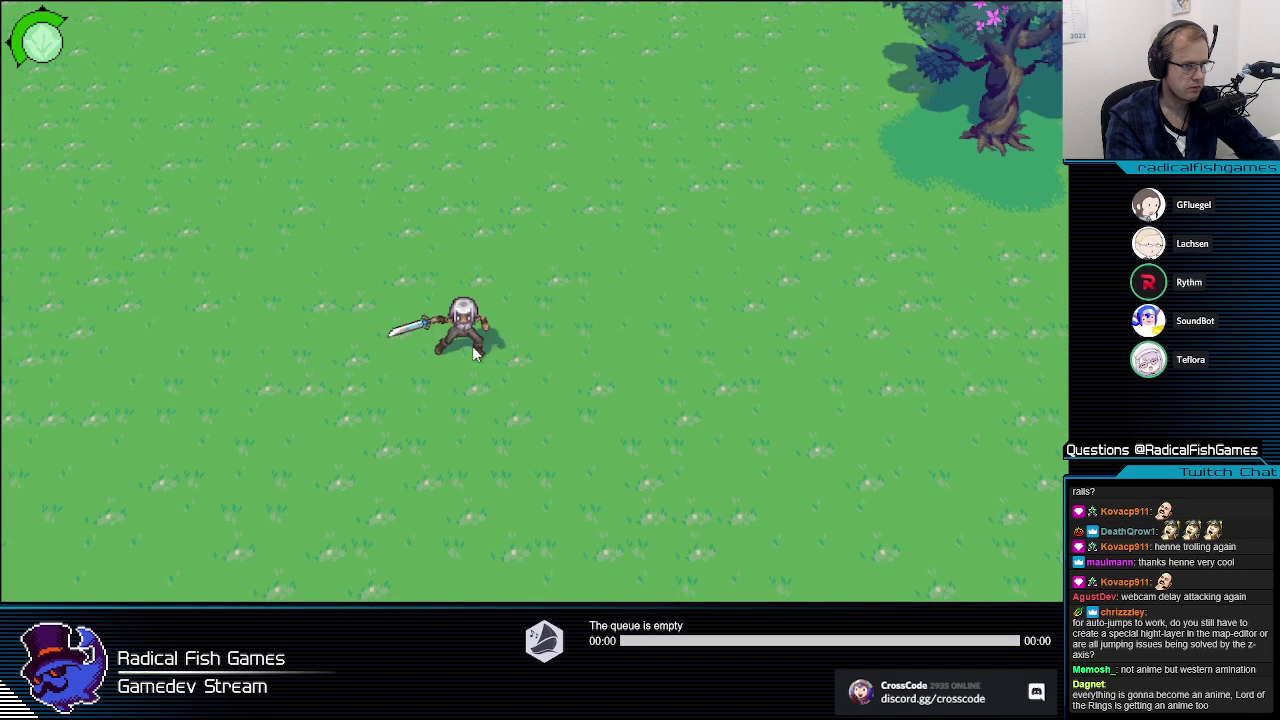
pyautogui.press('d')
pyautogui.press('s')
pyautogui.click(474, 349)
# Step: Turn the character northwest and perform a three-swing sword combo in the meadow
pyautogui.press('w')
pyautogui.press('a')
pyautogui.click(418, 353)
pyautogui.click(428, 352)
pyautogui.click(433, 353)
# Step: Run from the meadow past the pink blossom tree to the east side of the stepped cliff
pyautogui.press('d')
pyautogui.press('w')
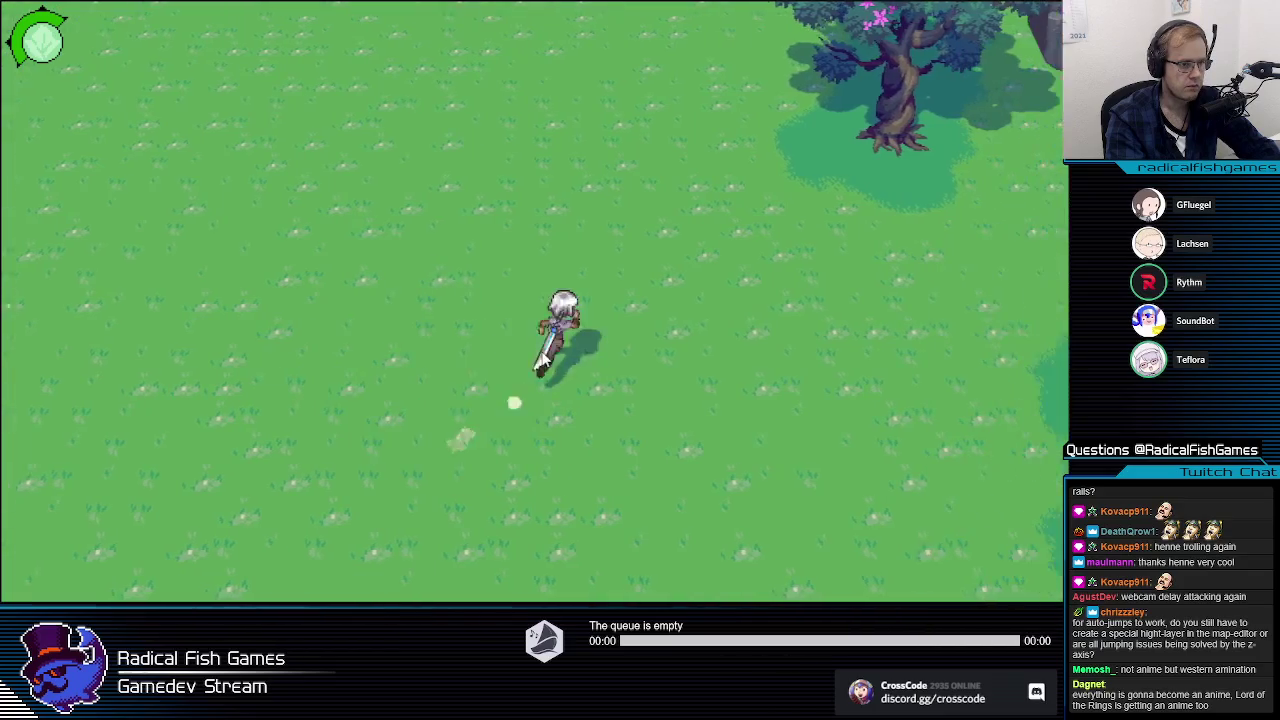
pyautogui.press('w')
pyautogui.press('d')
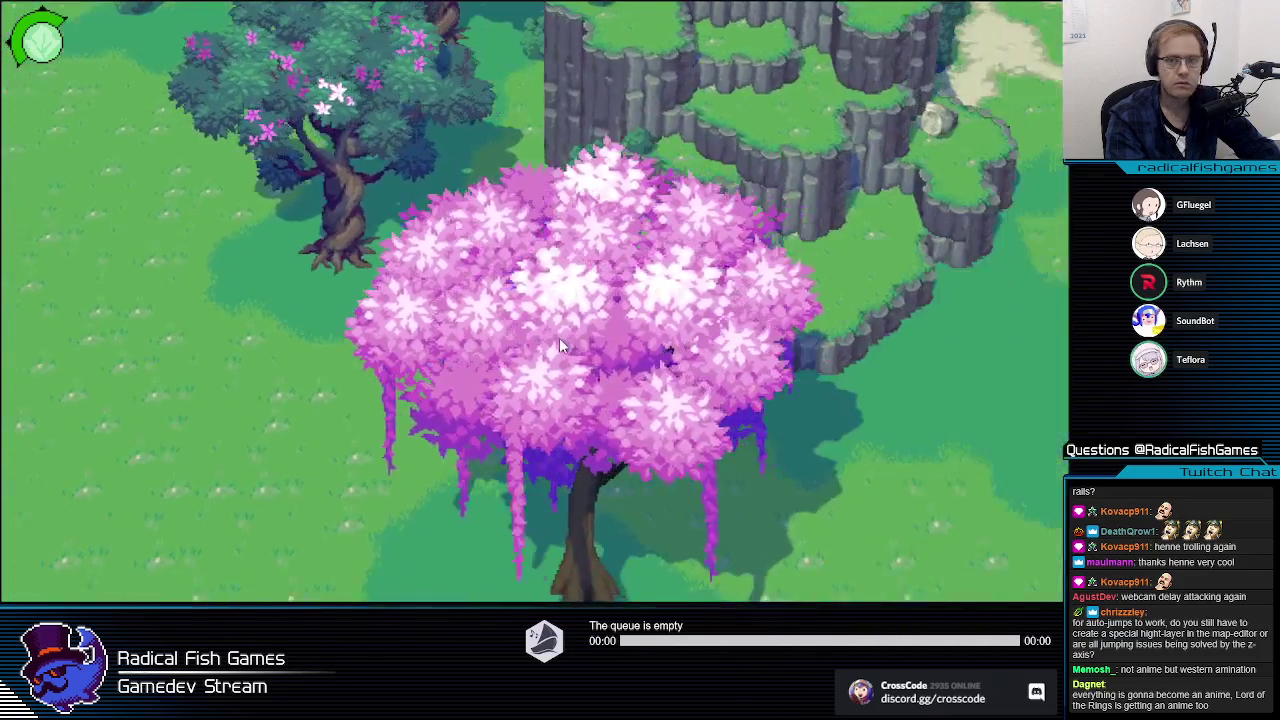
pyautogui.press('s')
pyautogui.press('d')
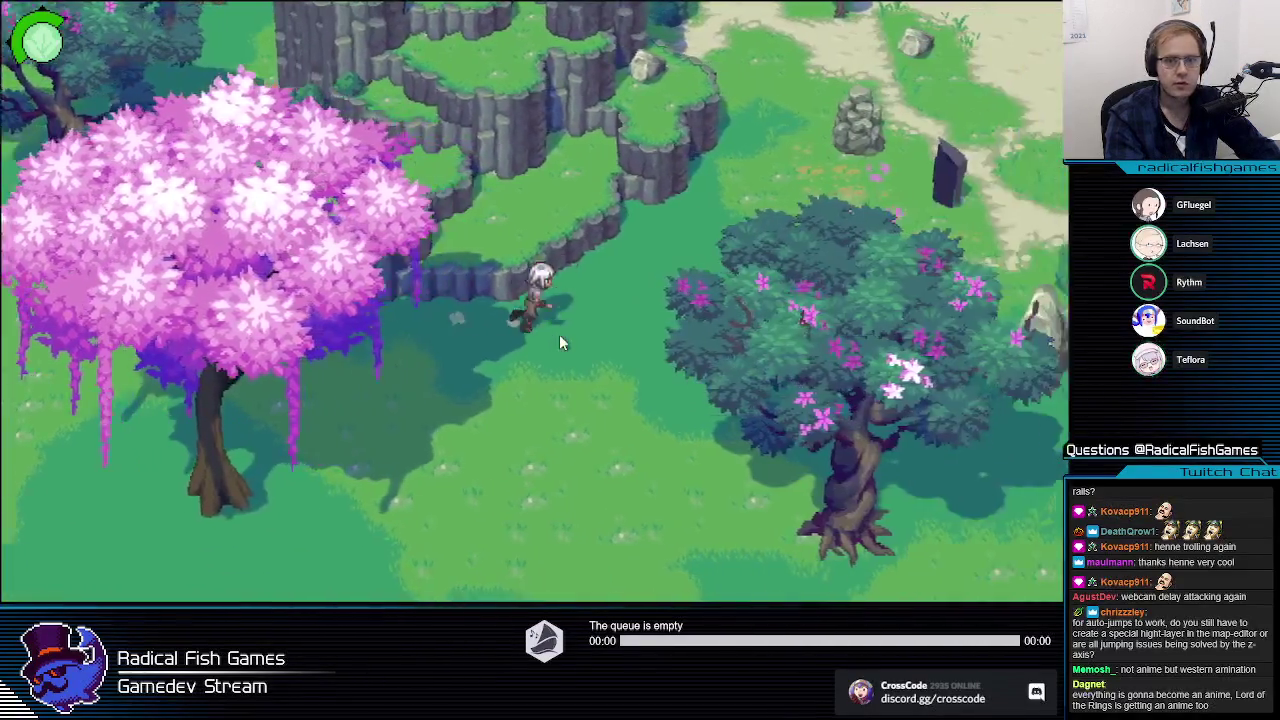
pyautogui.press('w')
pyautogui.press('d')
pyautogui.press('w')
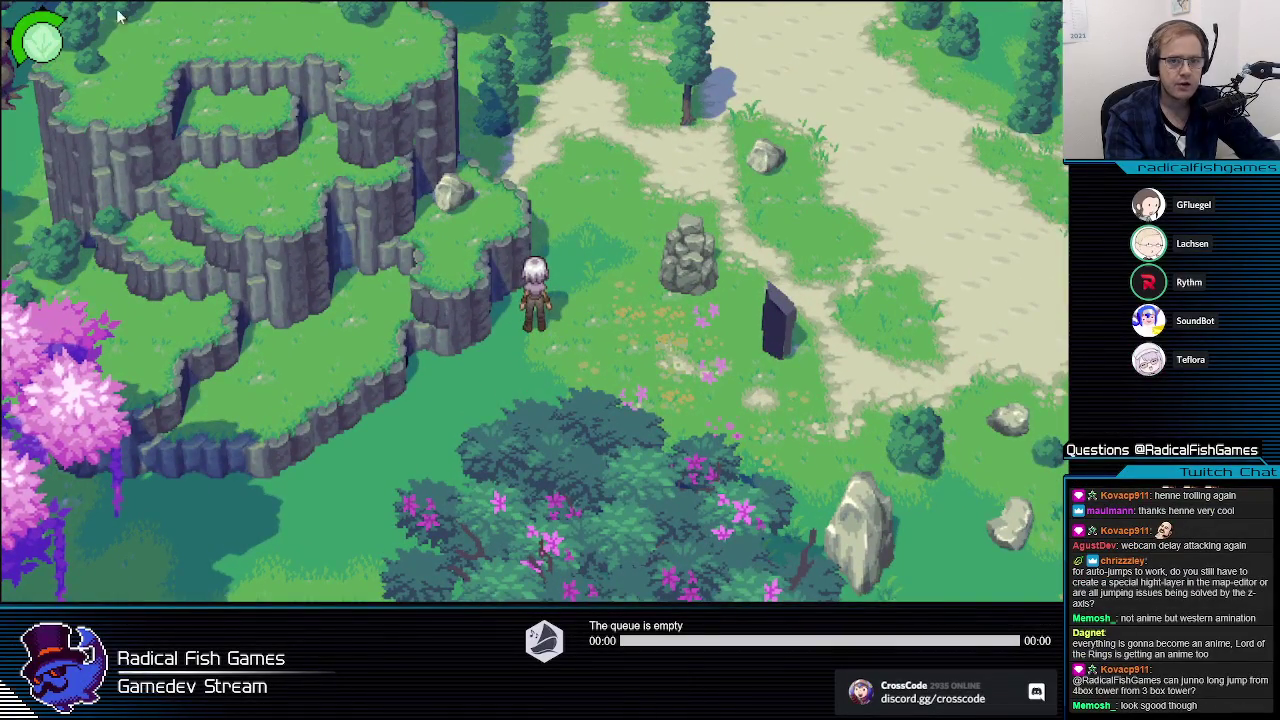
# Step: Walk the character to the edge of the flower patch below the stepped cliff and pause the game
pyautogui.press('a')
pyautogui.press('s')
pyautogui.press('d')
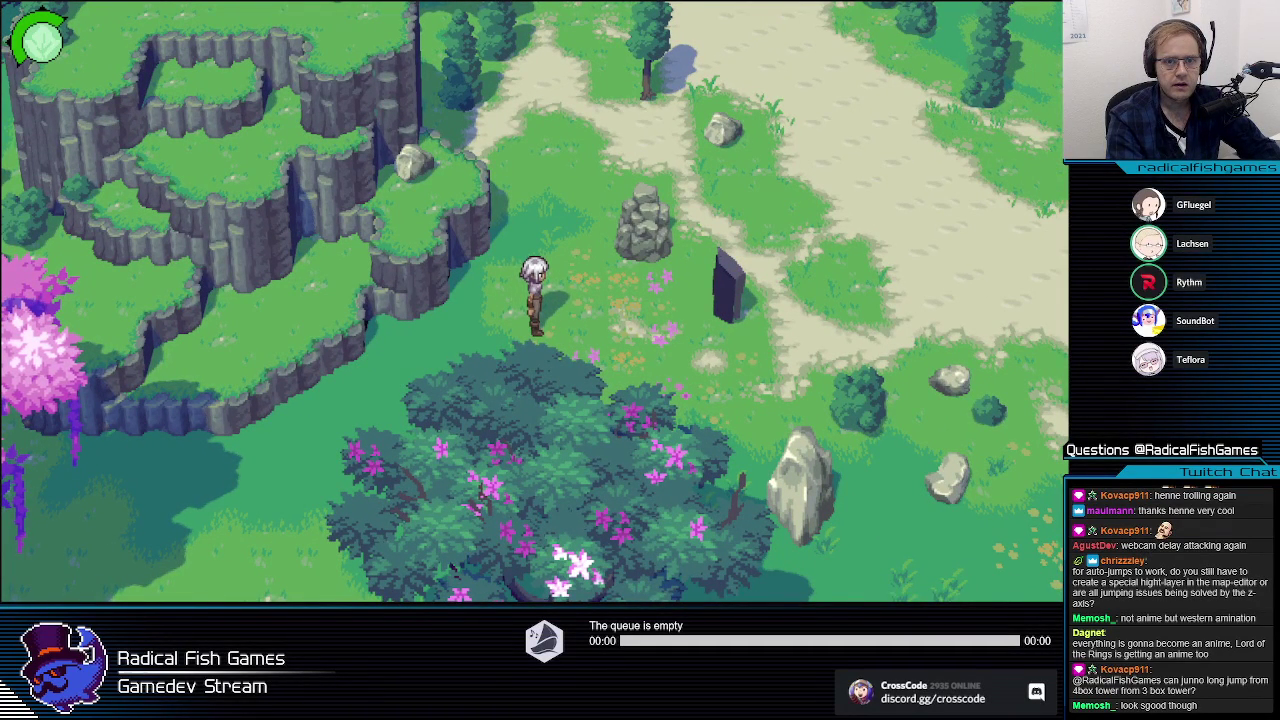
pyautogui.press('Escape')
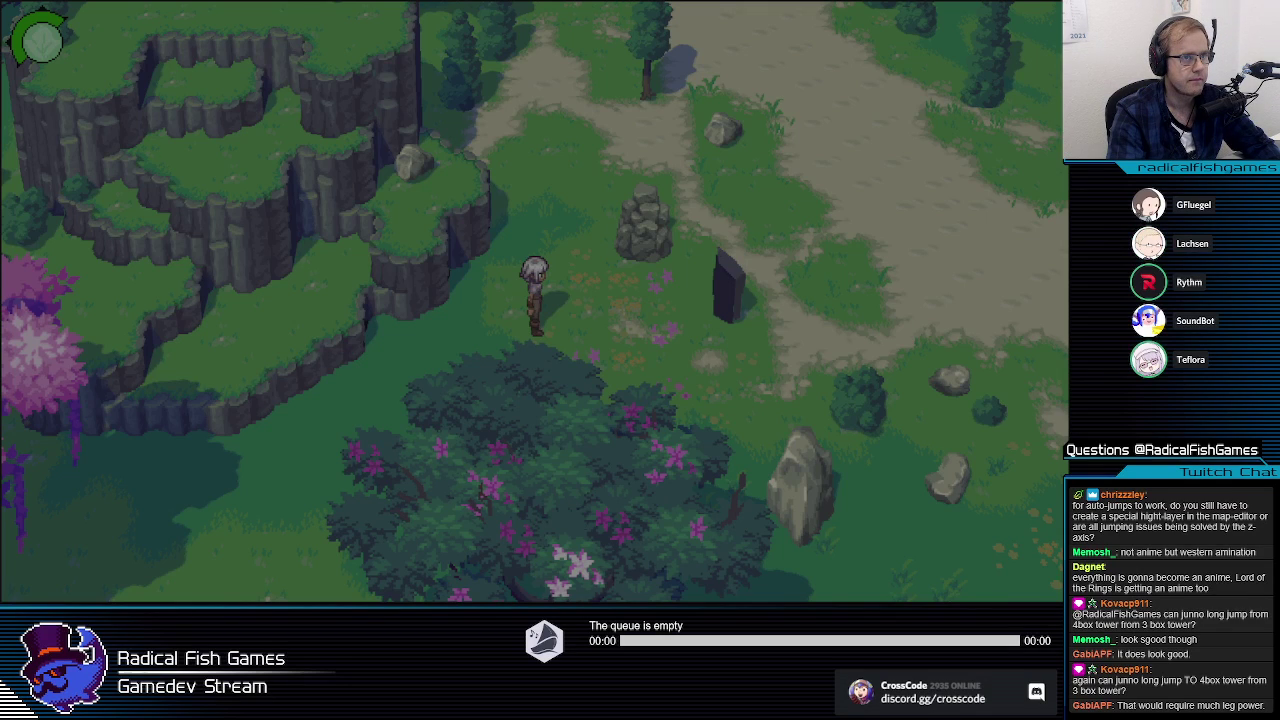
# Step: Resume the game, run across the sandy path toward the eastern standing stone and test a sword slash there
pyautogui.click(551, 150)
pyautogui.press('d')
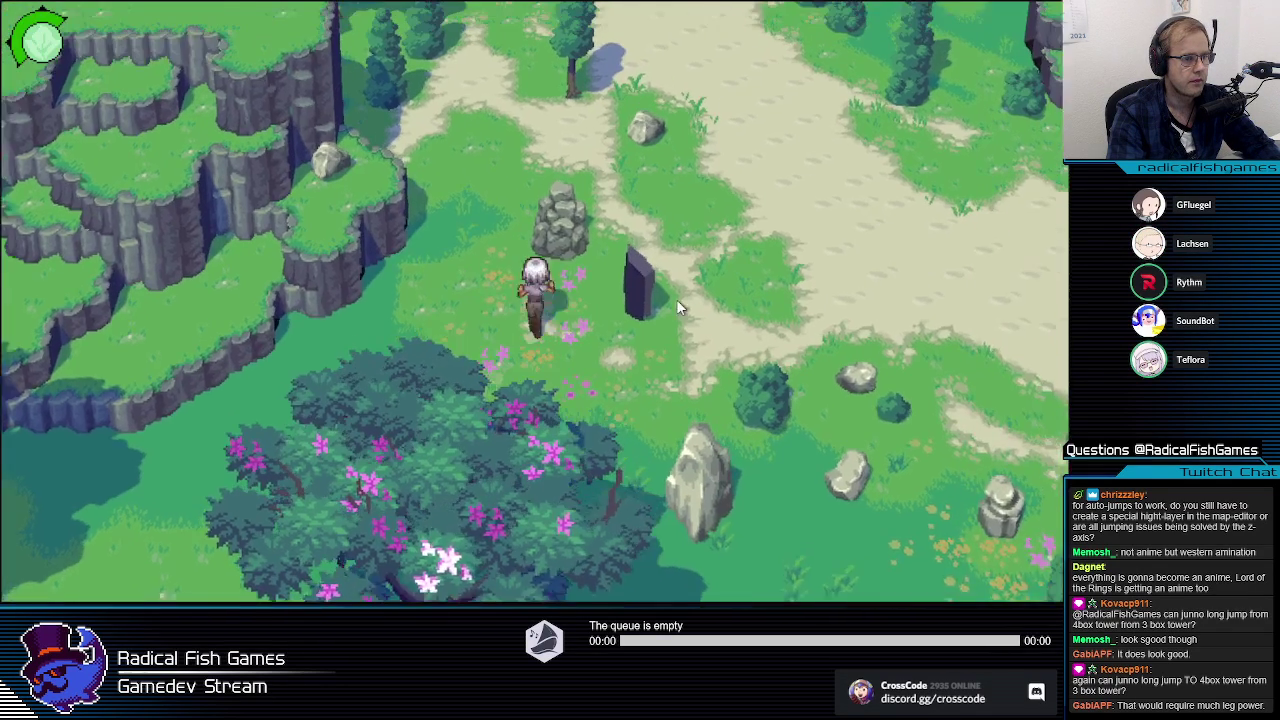
pyautogui.press('w')
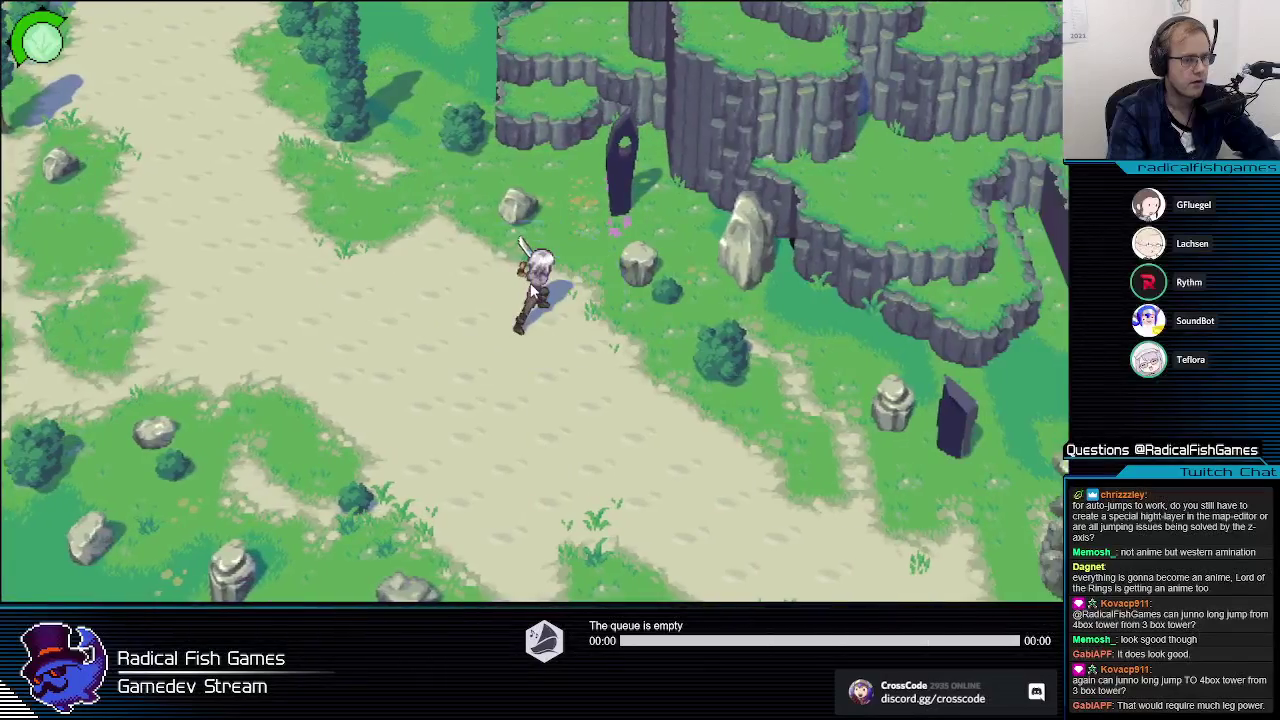
pyautogui.press('a')
pyautogui.click(532, 291)
# Step: Return west and jump up the stepped cliff's ledges to its grassy top plateau
pyautogui.press('a')
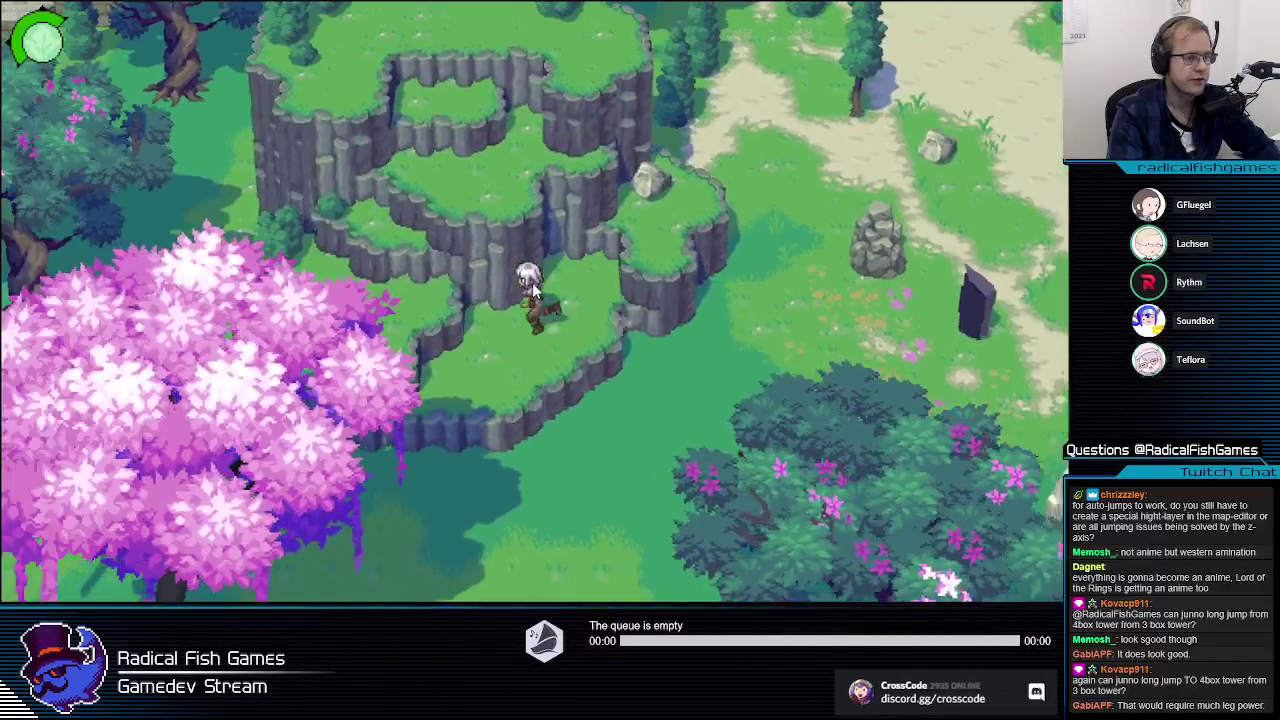
pyautogui.press('w')
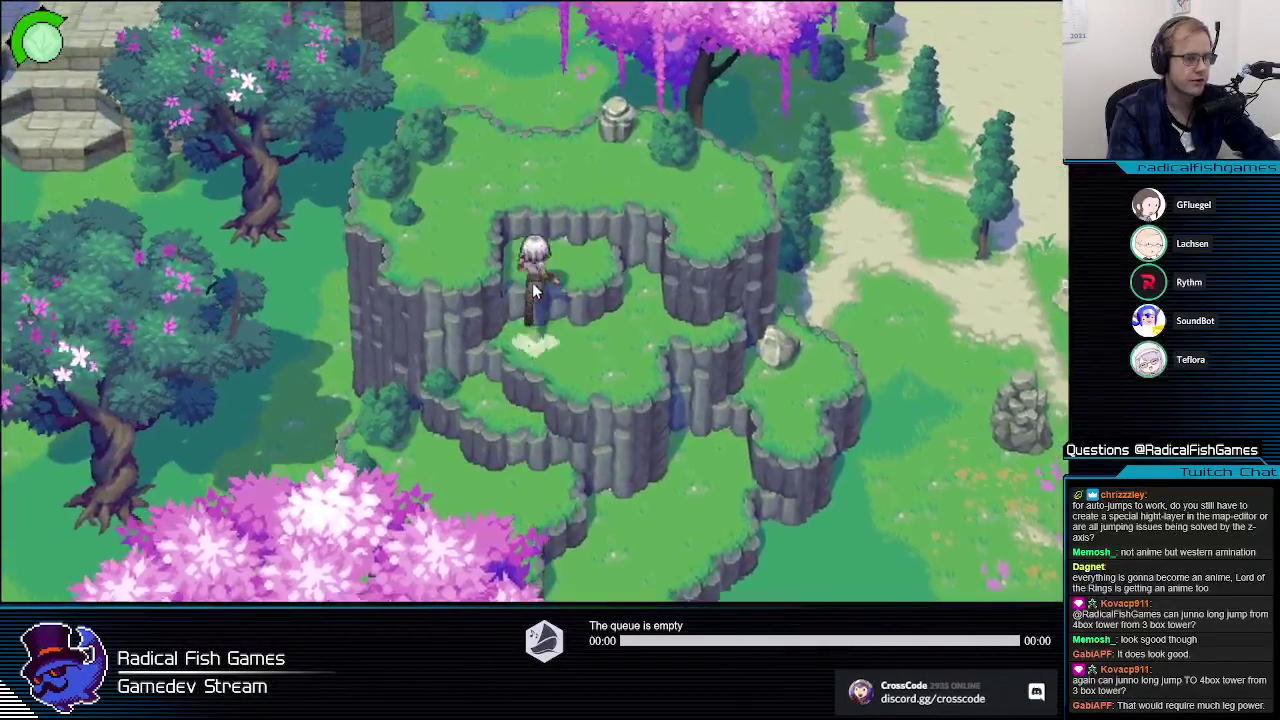
pyautogui.press('d')
pyautogui.press('a')
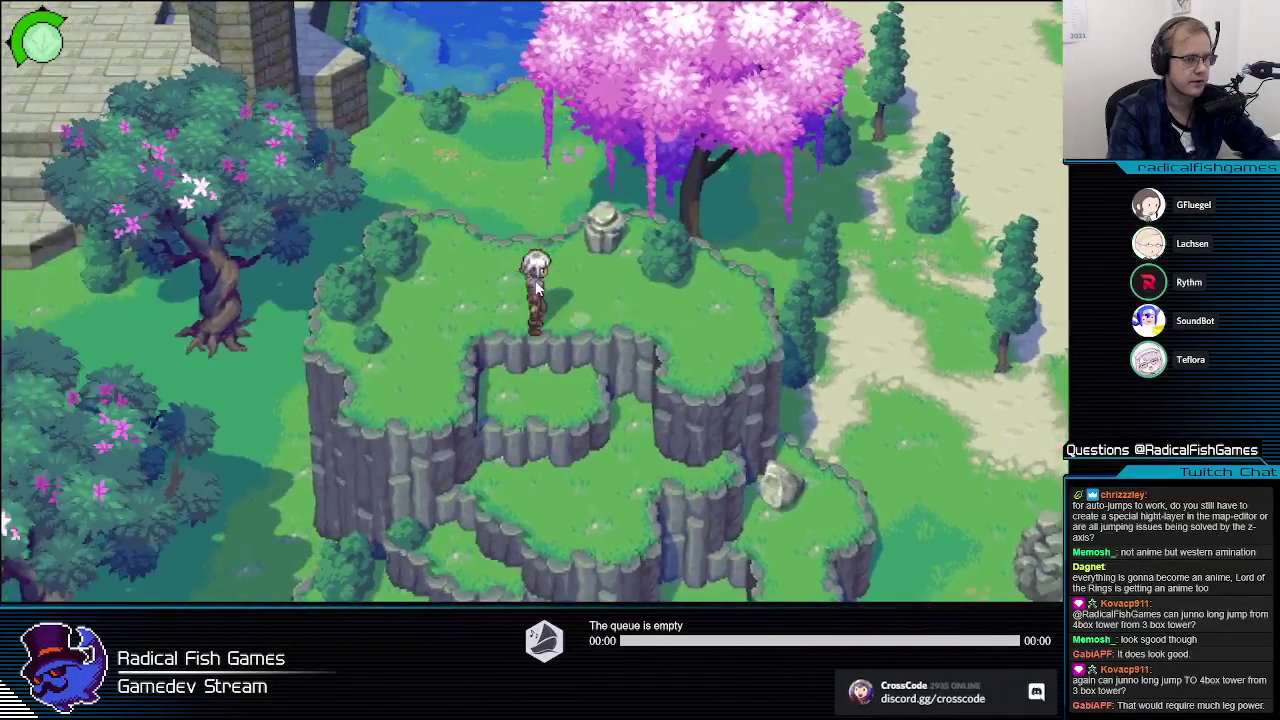
# Step: Run east off the plateau across the path, climb the eastern cliff's low ledges and drop off their western edge
pyautogui.press('d')
pyautogui.press('d')
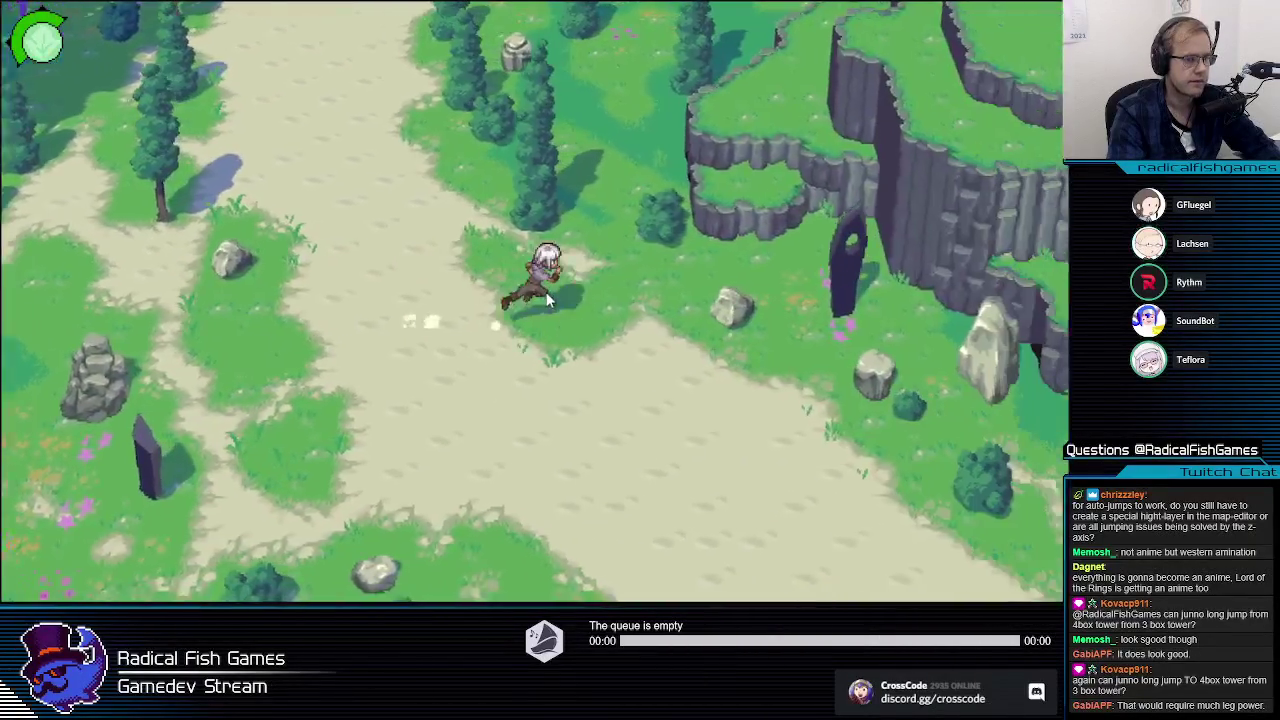
pyautogui.press('w')
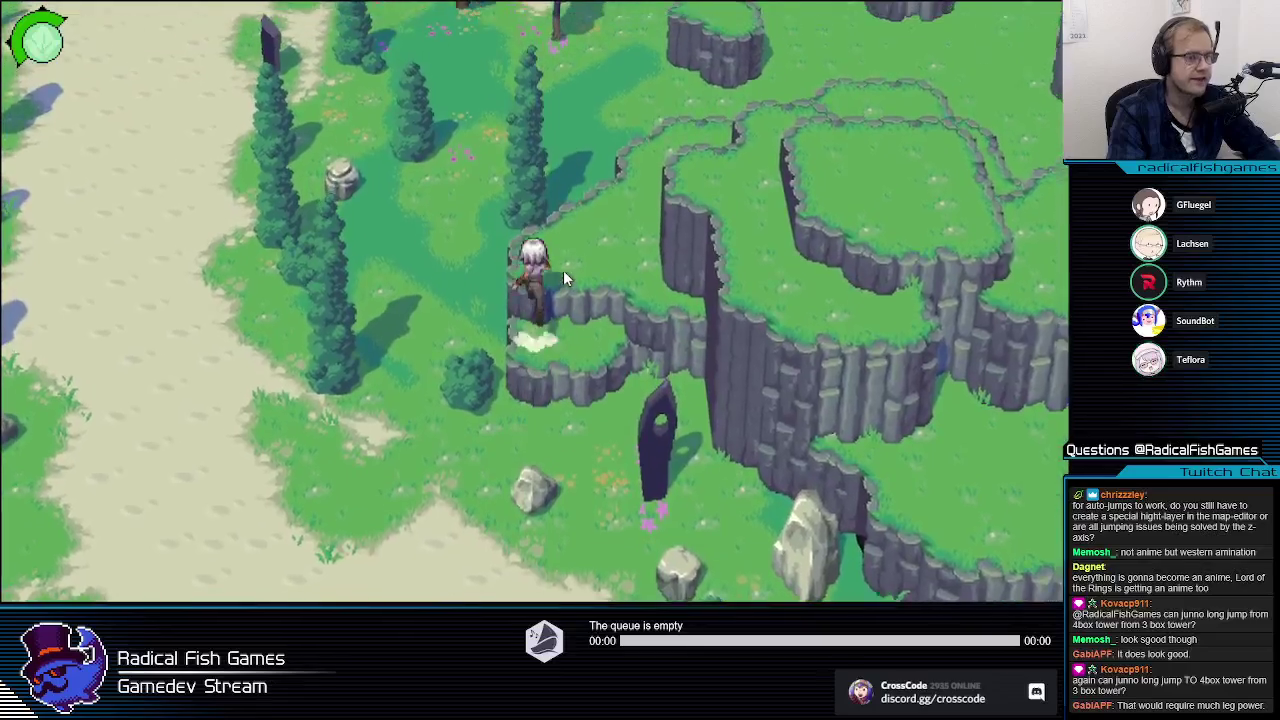
pyautogui.press('a')
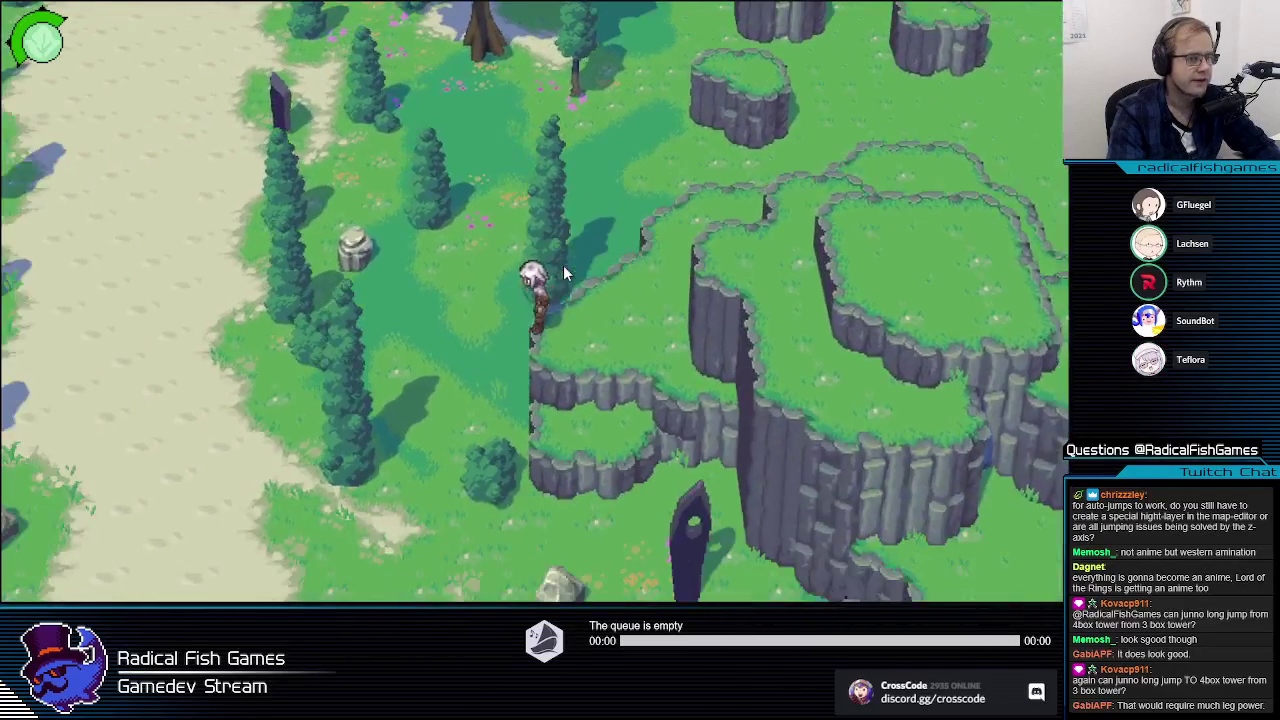
pyautogui.press('s')
pyautogui.press('d')
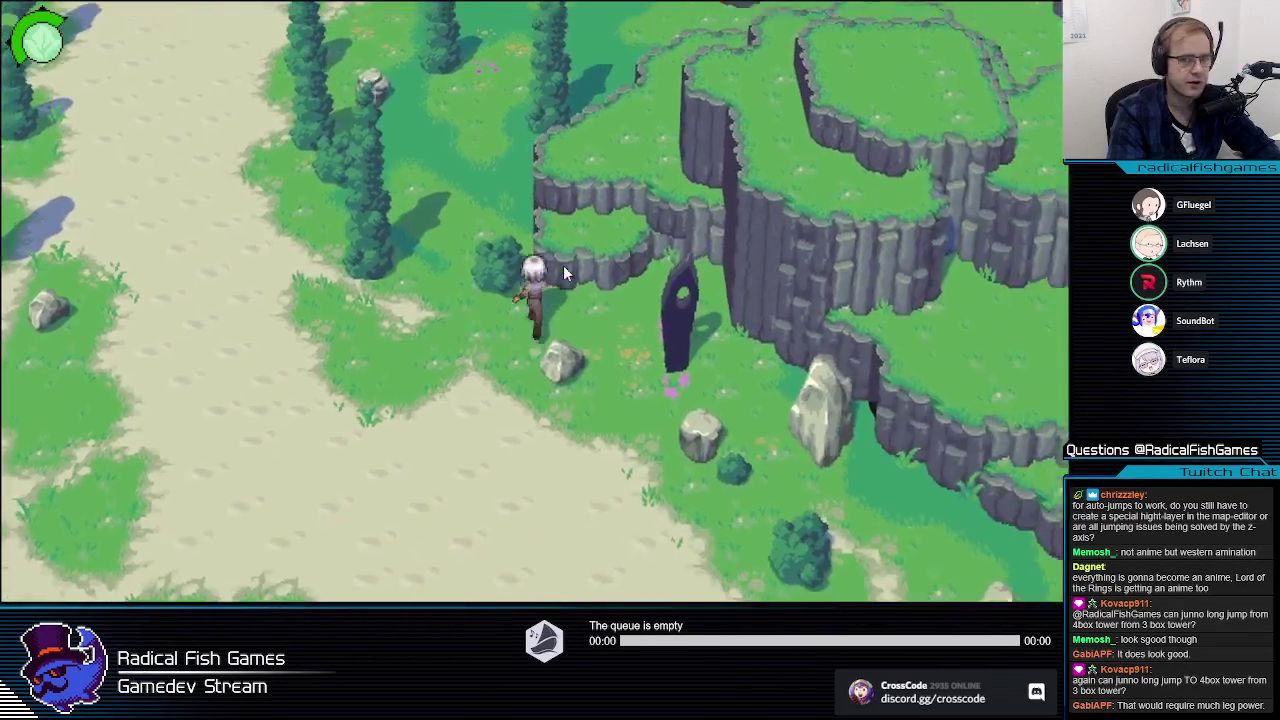
# Step: Climb the eastern cliff's low ledges again, drop off and run southeast to the boulders near the rock pillars
pyautogui.press('w')
pyautogui.press('w')
pyautogui.press('a')
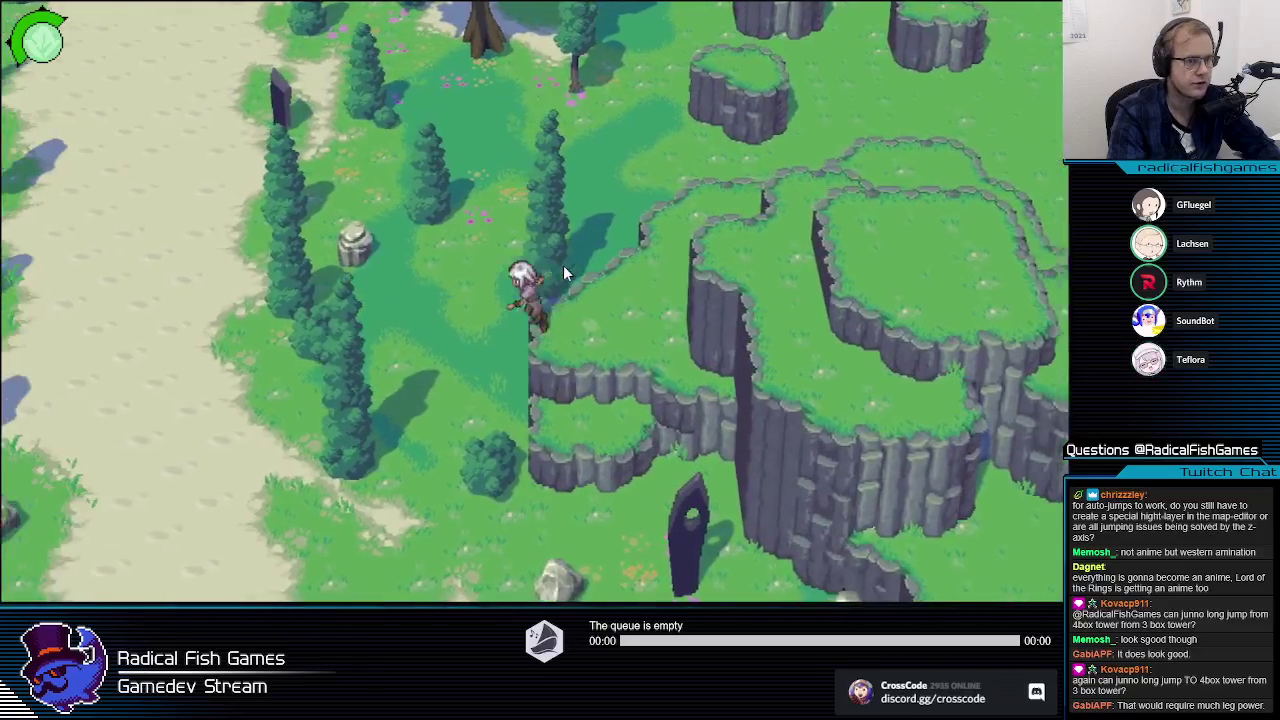
pyautogui.press('s')
pyautogui.press('d')
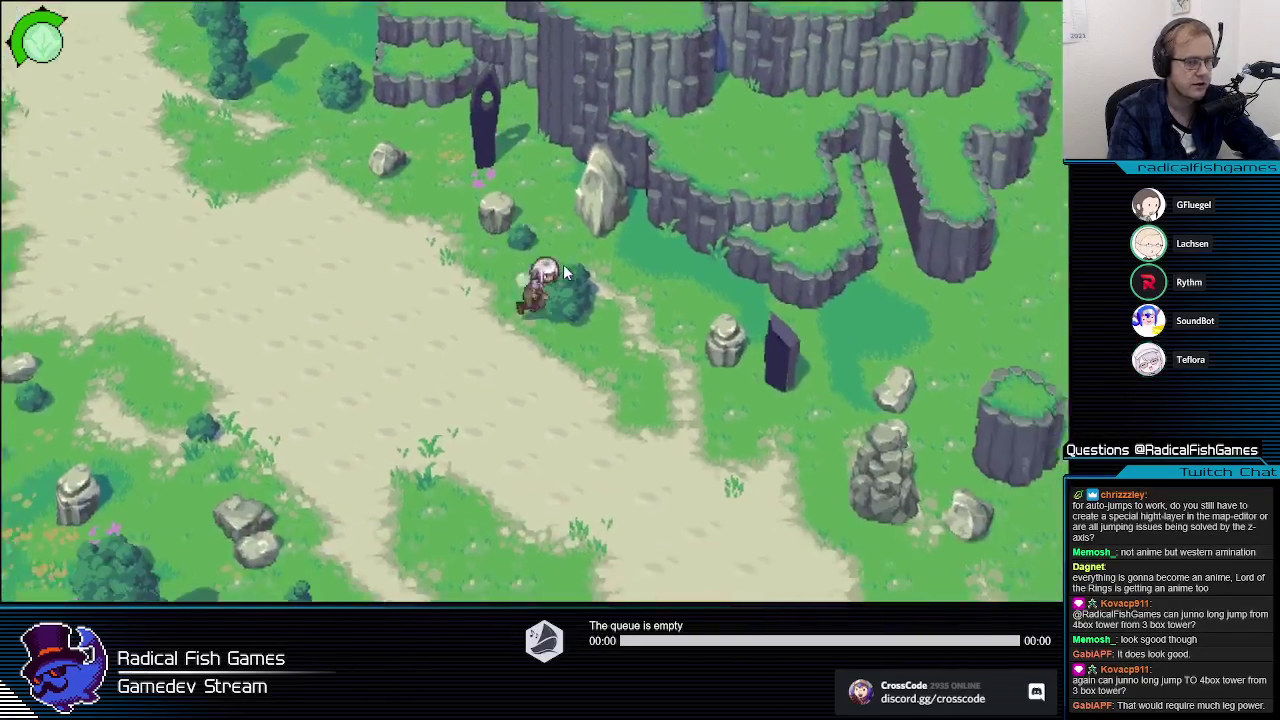
pyautogui.press('d')
pyautogui.press('s')
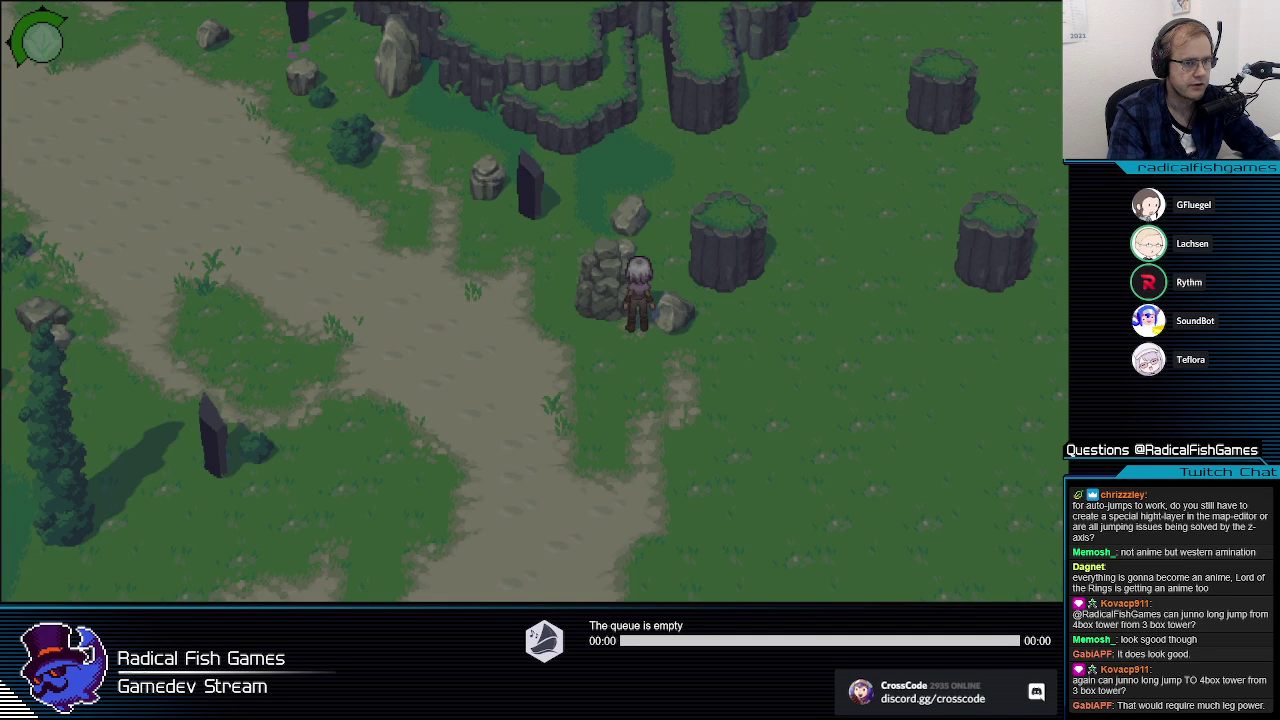
# Step: Resume the game, move the character beside the short rock pillar and reload the map
pyautogui.click(677, 378)
pyautogui.press('w')
pyautogui.press('d')
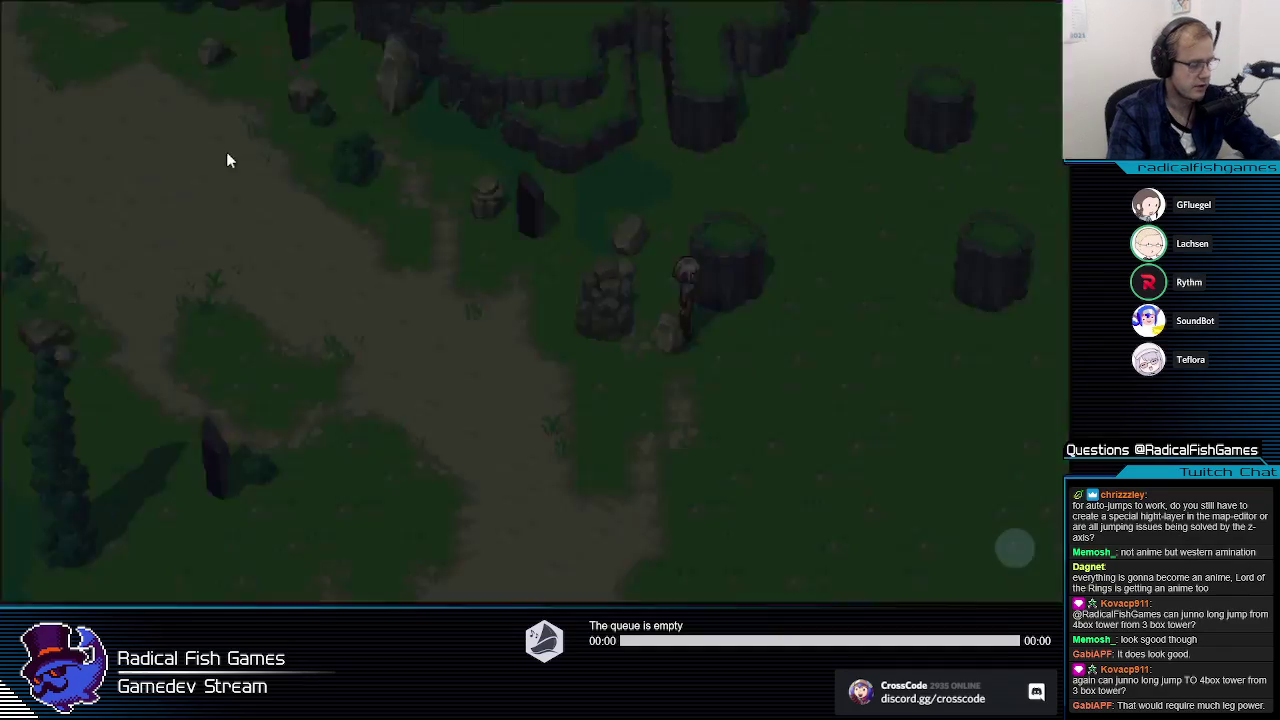
# Step: Run from the eastern cliff's western edge past the standing stones to the boulder north of the short rock pillar
pyautogui.press('d')
pyautogui.press('s')
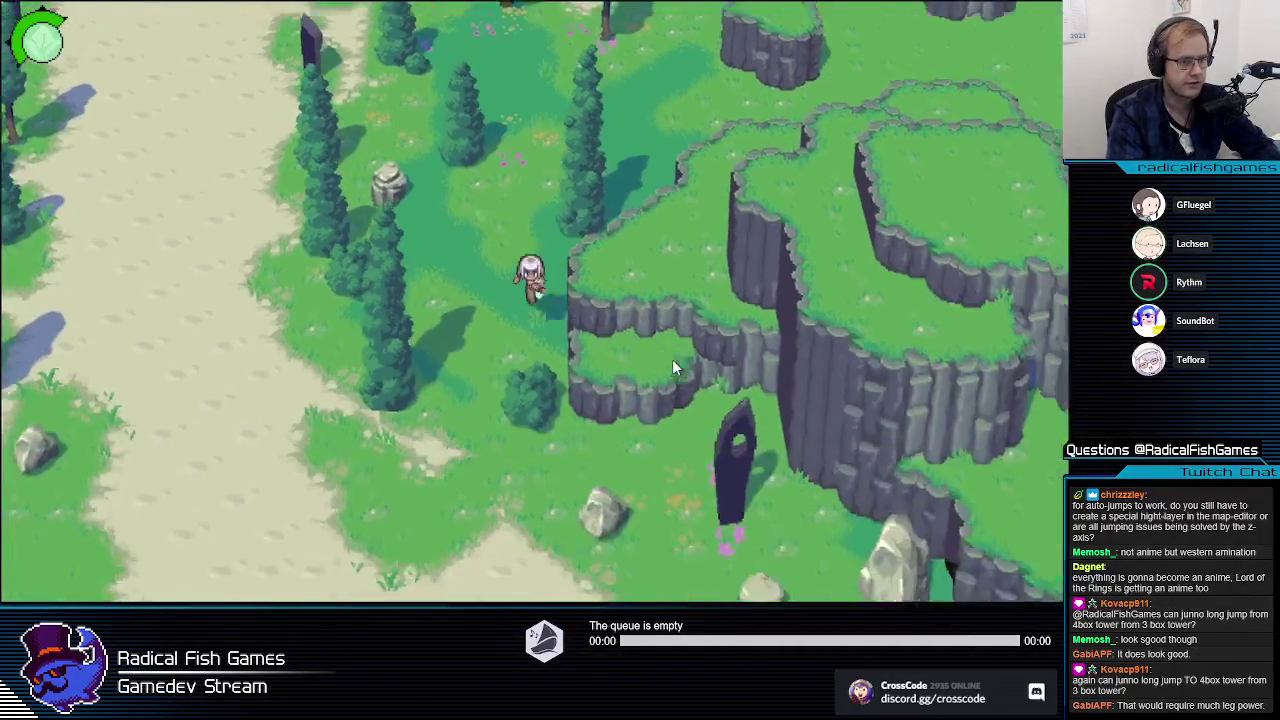
pyautogui.press('a')
pyautogui.press('s')
pyautogui.press('d')
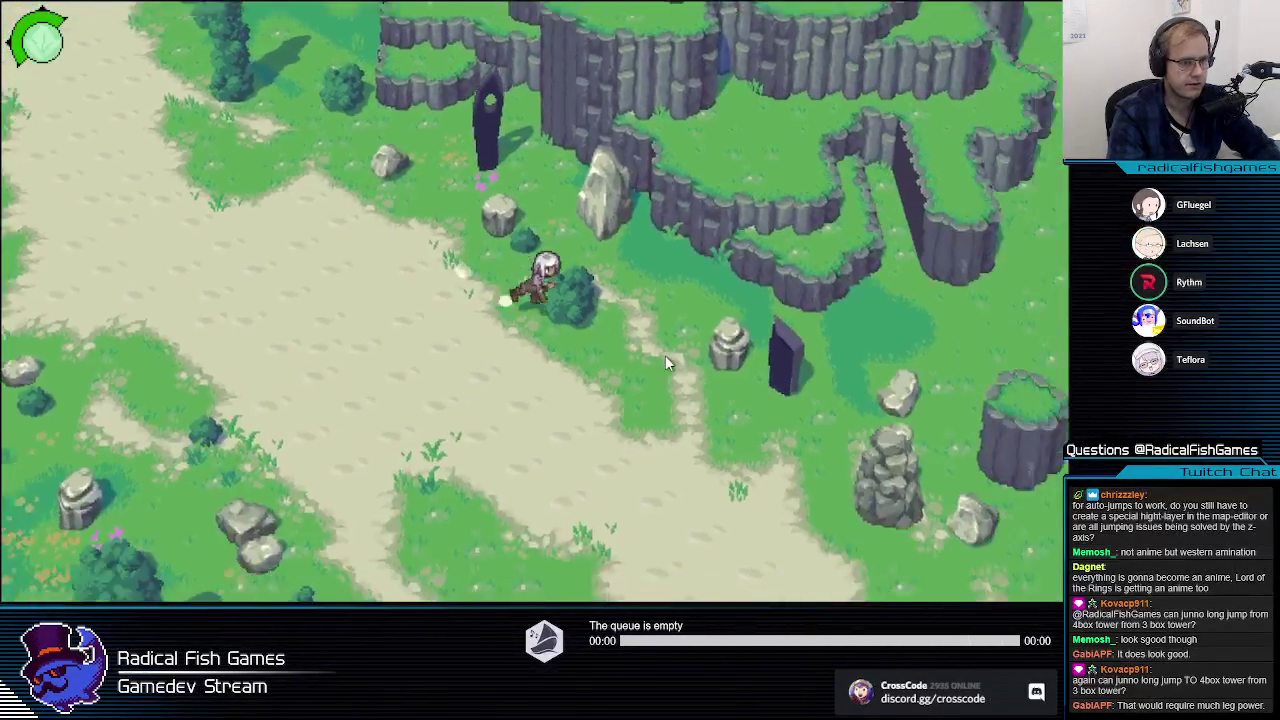
pyautogui.press('w')
pyautogui.press('w')
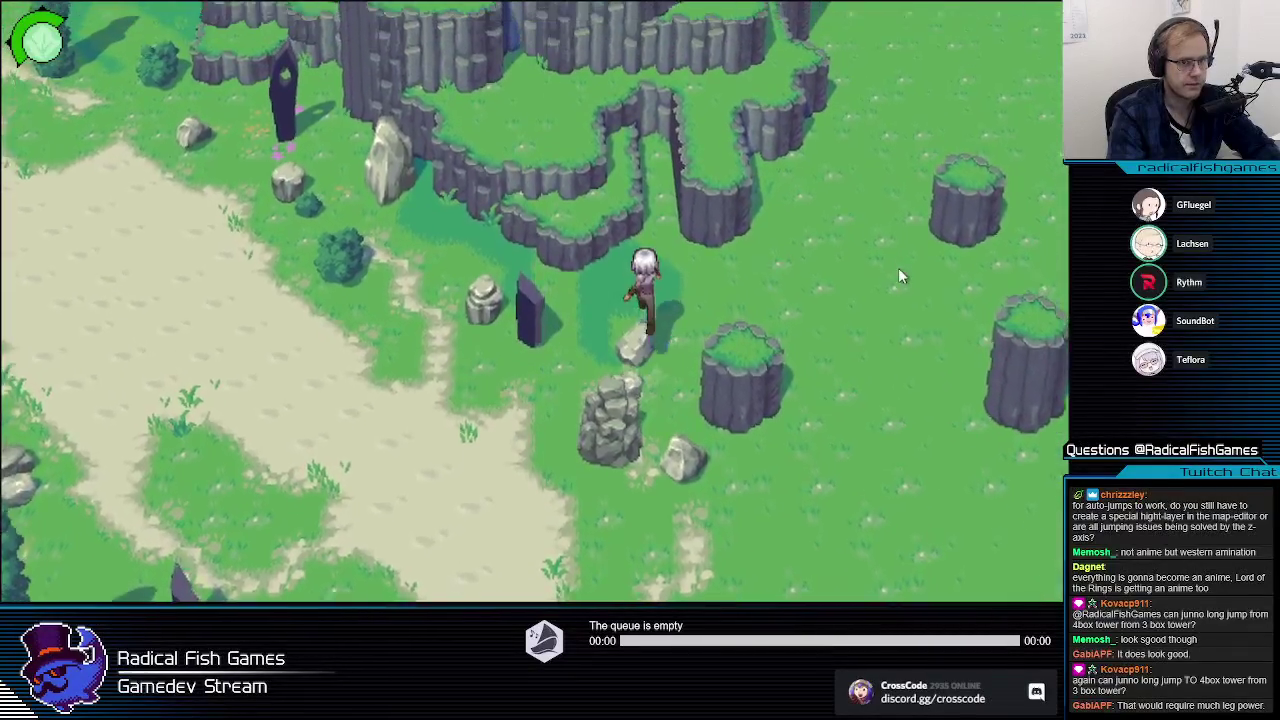
# Step: Get the character onto the top of the short rock pillar south of the cliff spur
pyautogui.press('a')
pyautogui.press('d')
pyautogui.press('s')
pyautogui.press('s')
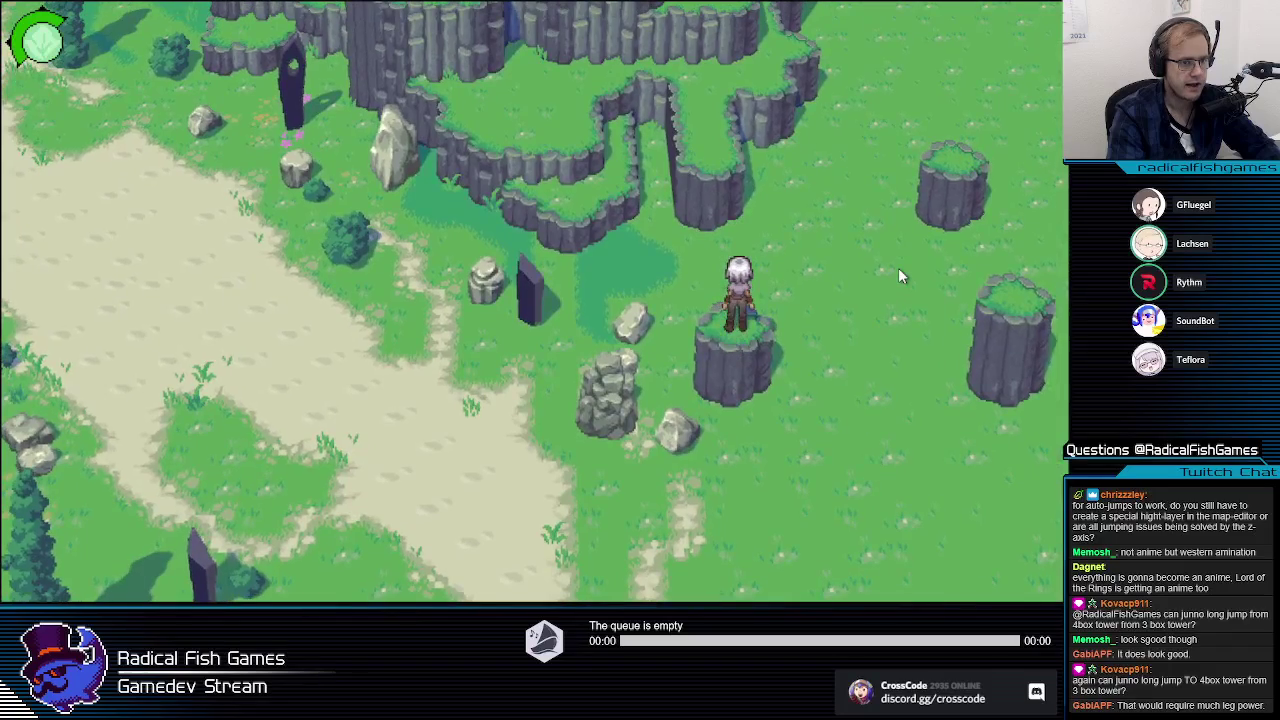
# Step: Leave the short pillar eastward, climb back up the cliff ledges and try the jump south toward the short pillar
pyautogui.press('d')
pyautogui.press('a')
pyautogui.press('w')
pyautogui.press('w')
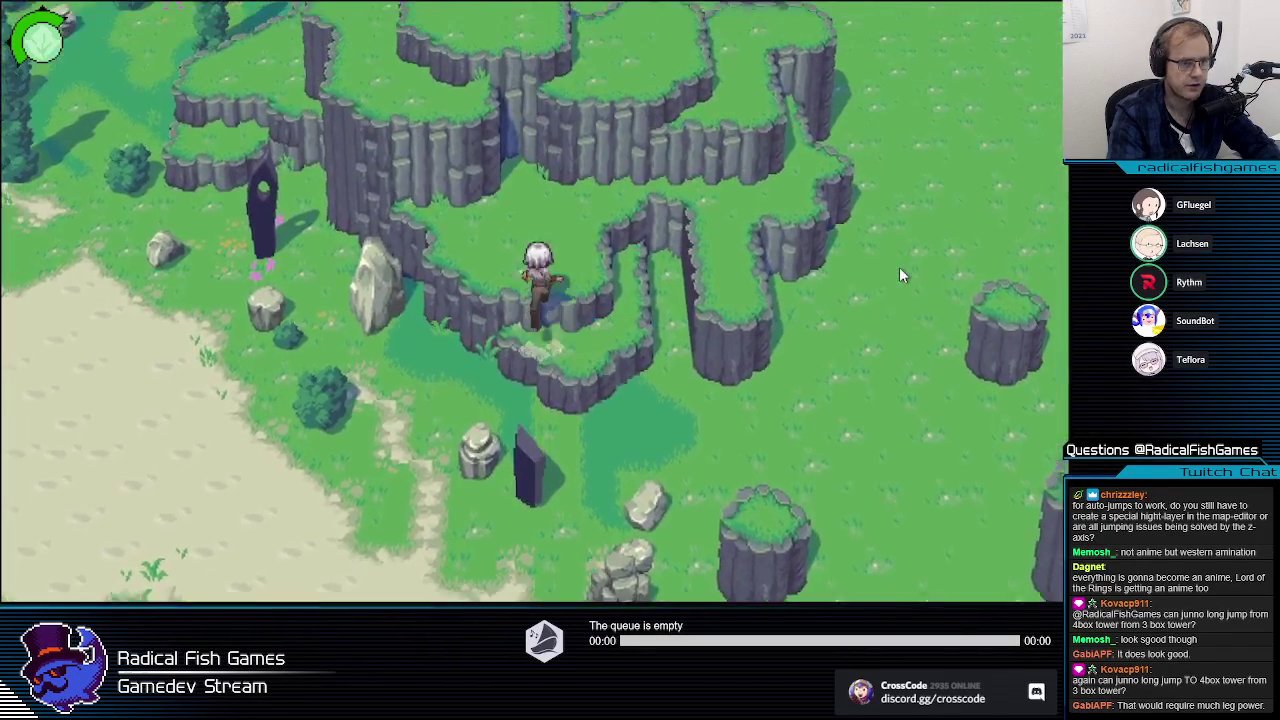
pyautogui.press('s')
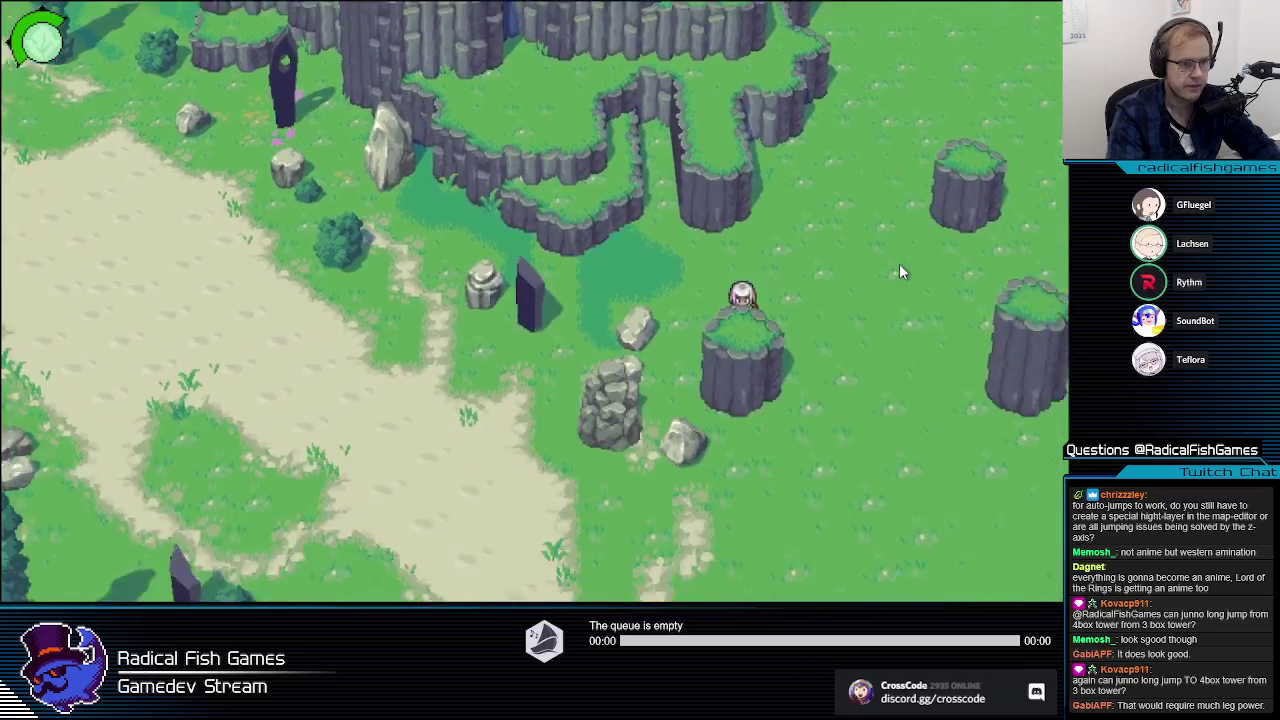
# Step: Climb back onto the cliff spur and try jumping via the short pillar to the tall pillar farther east
pyautogui.press('a')
pyautogui.press('w')
pyautogui.press('d')
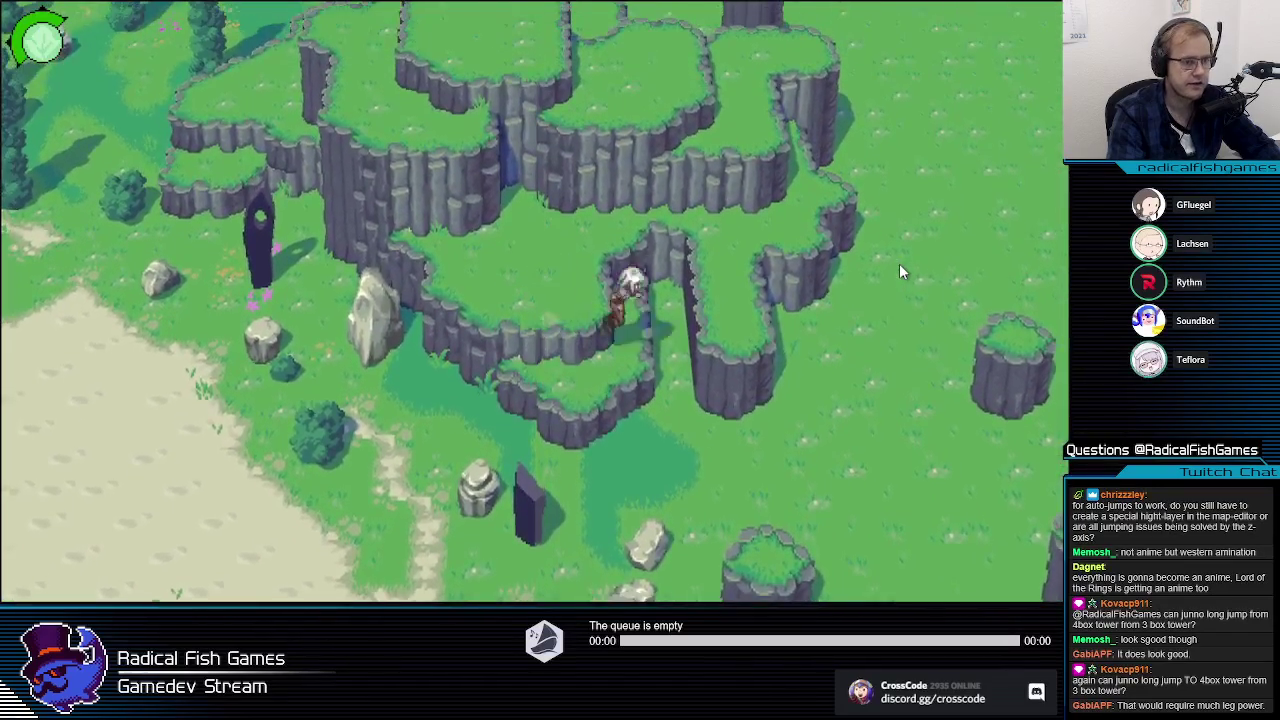
pyautogui.press('a')
pyautogui.press('d')
pyautogui.press('s')
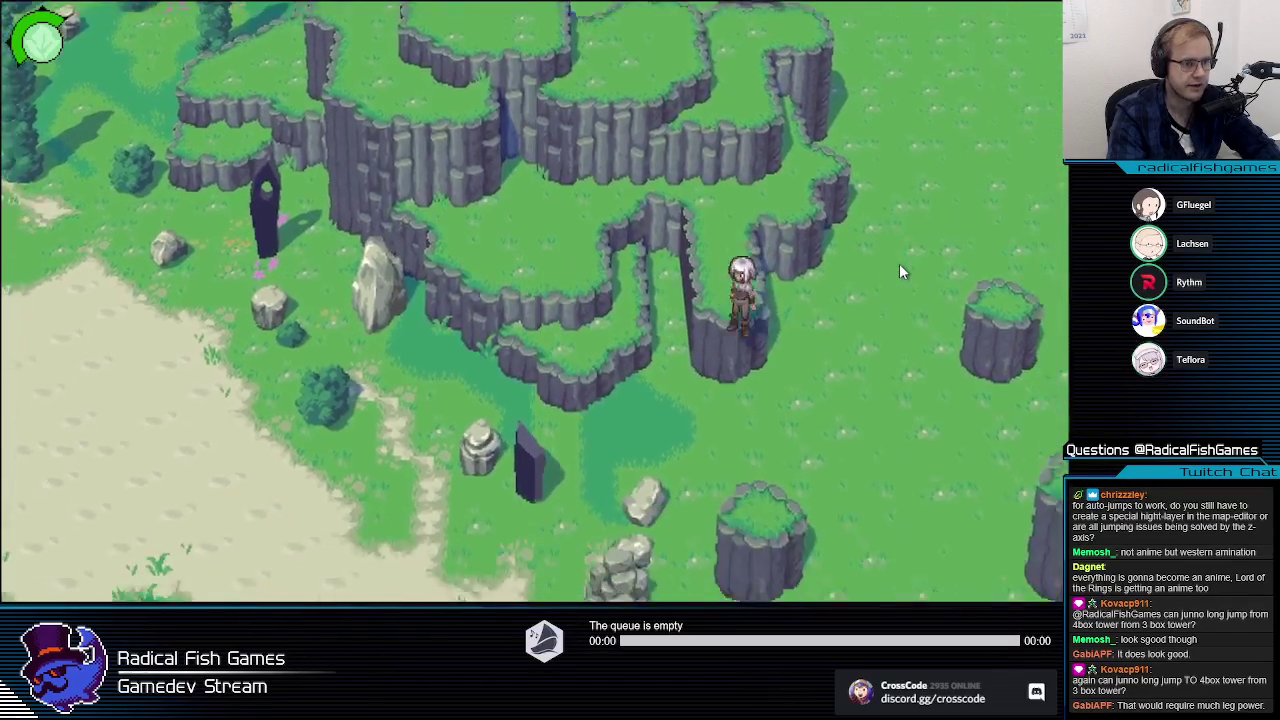
pyautogui.press('d')
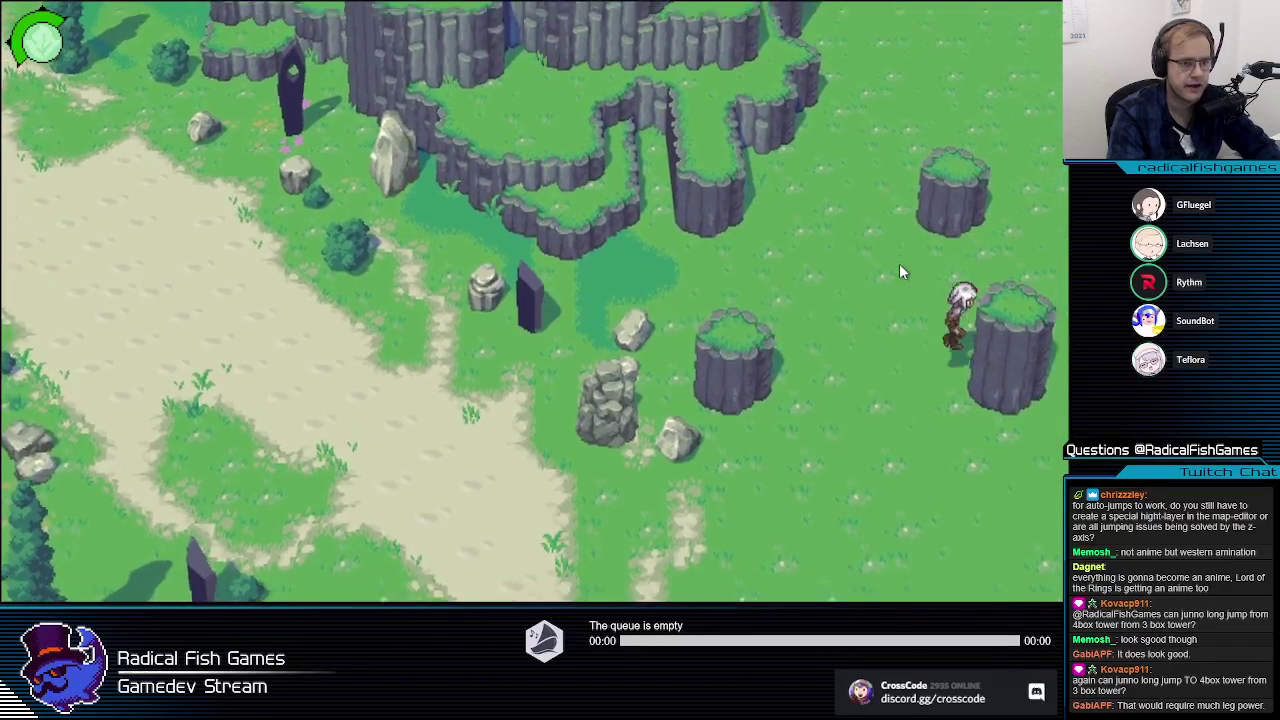
# Step: Return to the cliff spur and repeat the southward jump, continuing east toward the tall pillar
pyautogui.press('a')
pyautogui.press('w')
pyautogui.press('d')
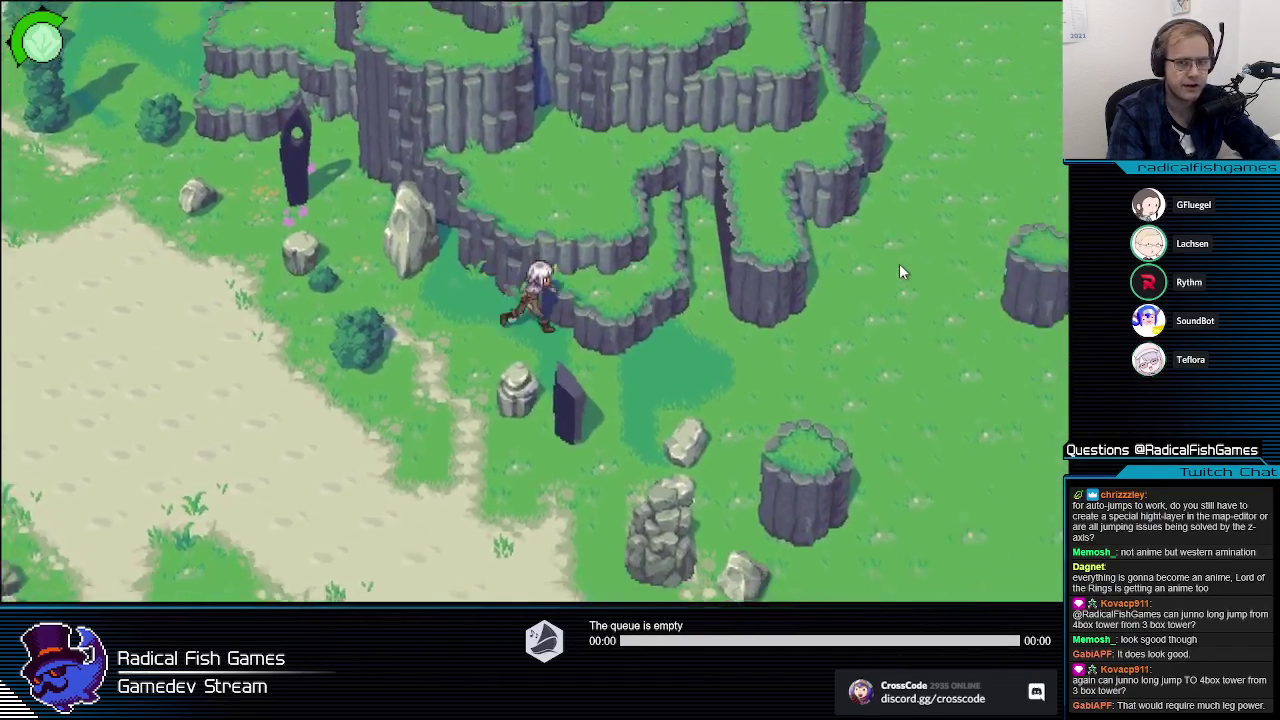
pyautogui.press('d')
pyautogui.press('s')
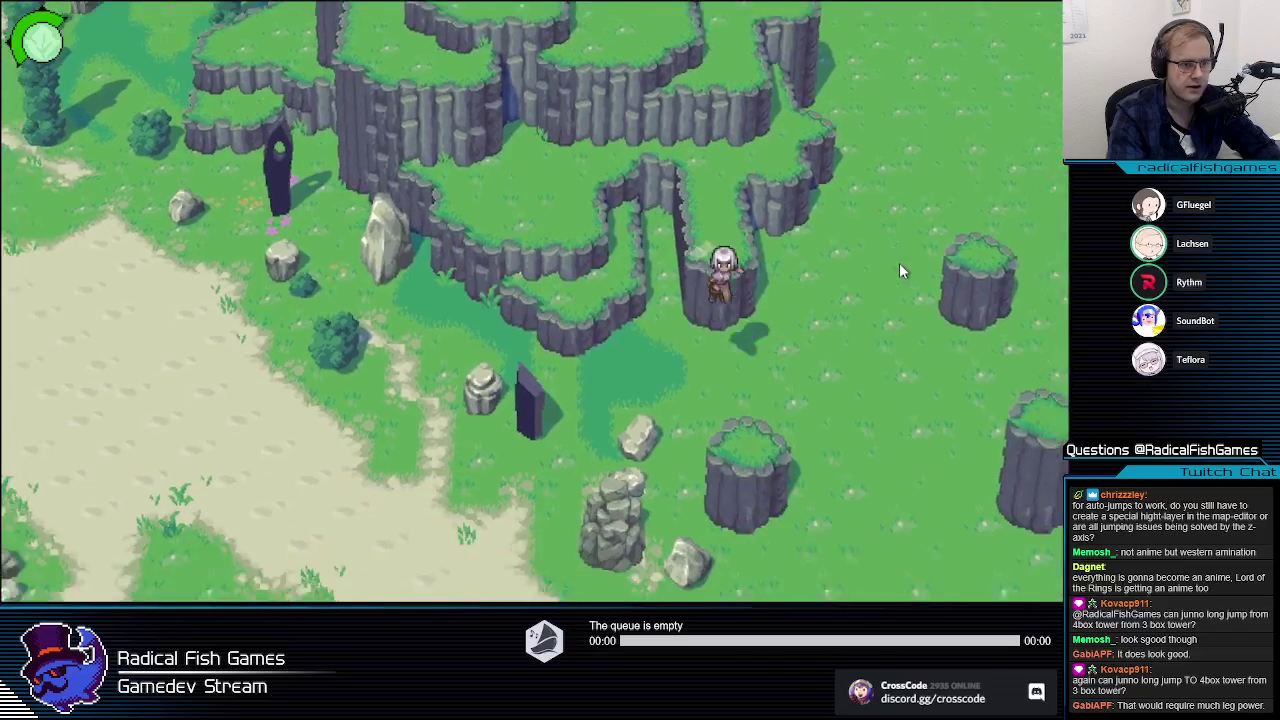
pyautogui.press('d')
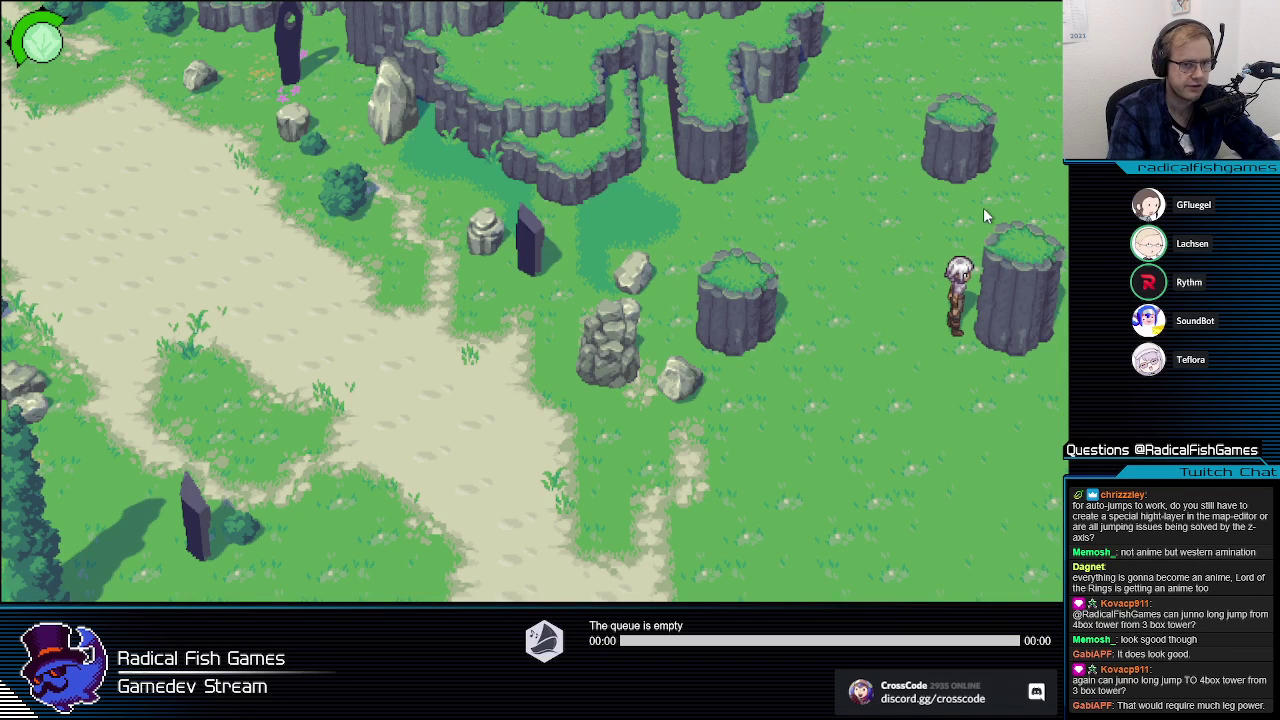
# Step: Return to the paused game, move the character toward the cliff spur and reload the map
pyautogui.hotkey('alt', 'Tab')
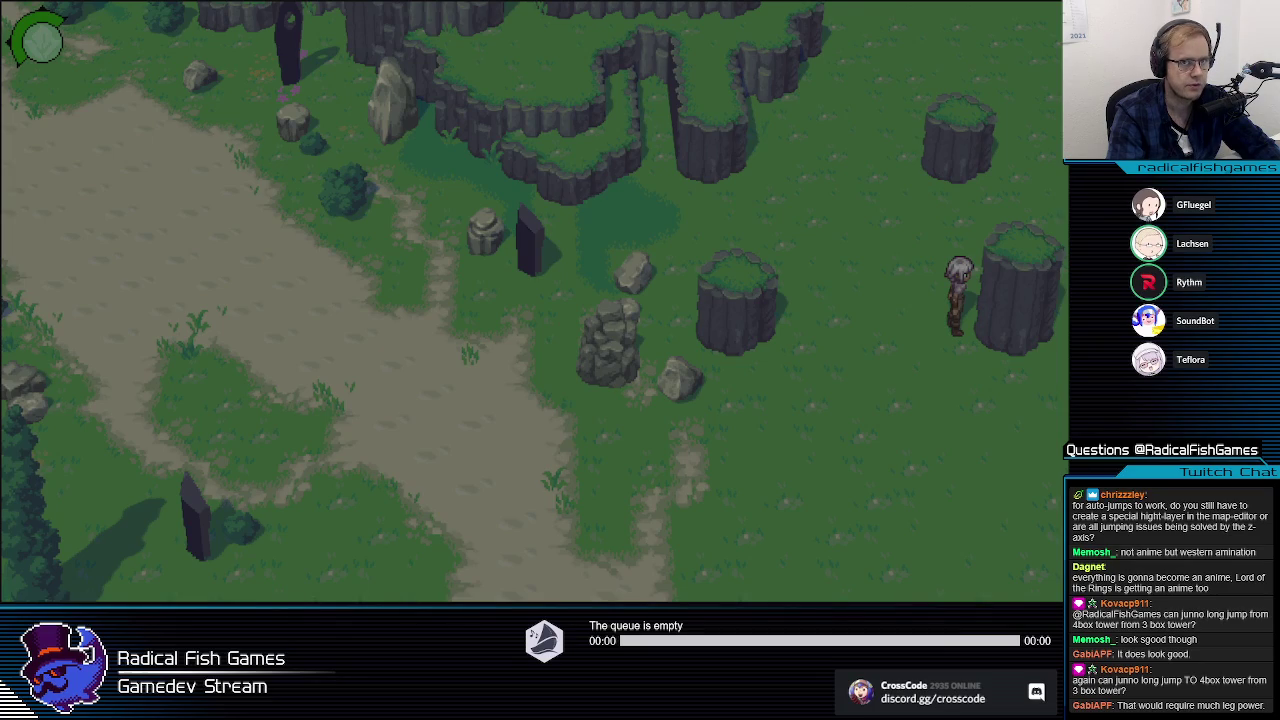
pyautogui.click(785, 483)
pyautogui.press('a')
pyautogui.press('w')
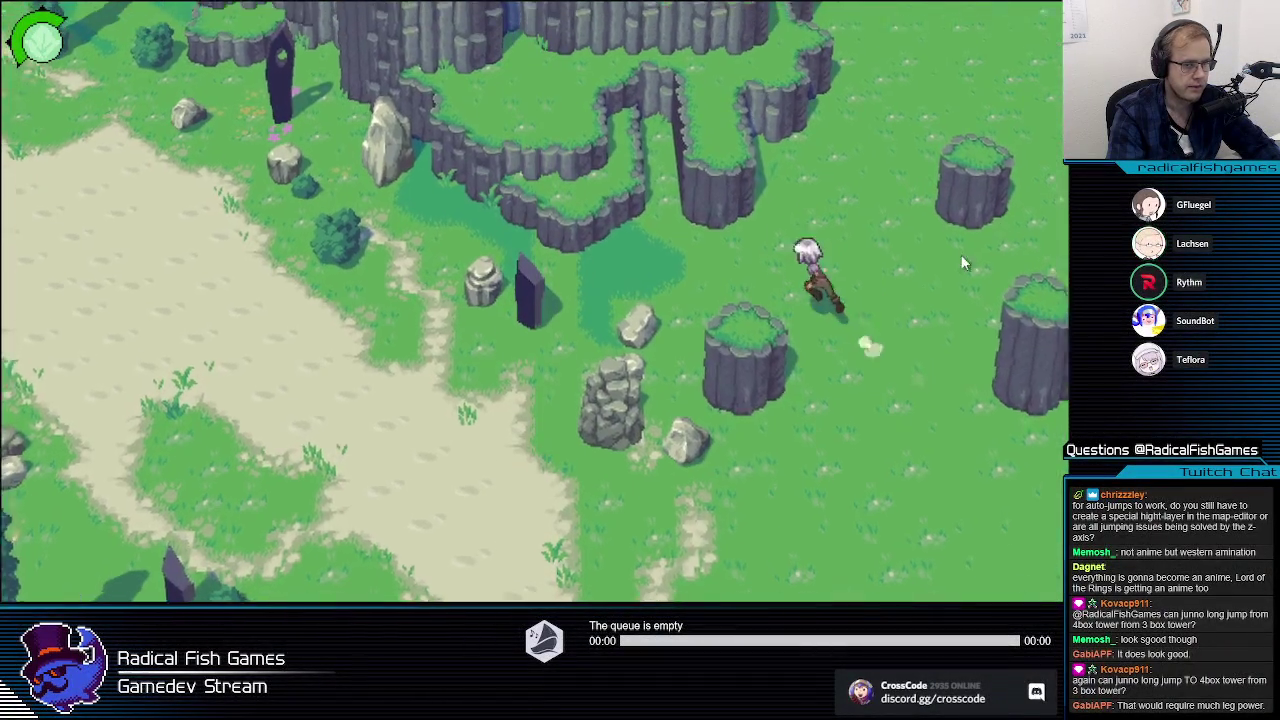
pyautogui.press('F9')
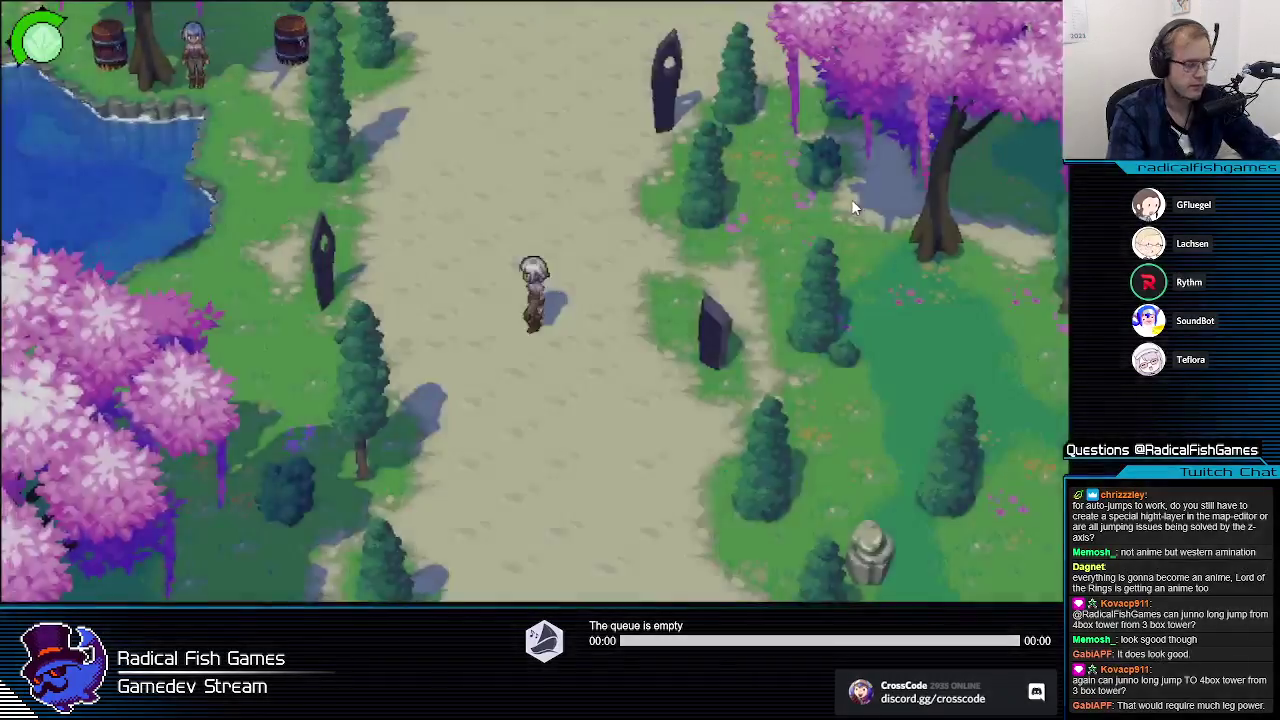
# Step: Run southeast from the map start, cross the cliff ledges and spur, and land on the short rock pillar south of them
pyautogui.press('s')
pyautogui.press('d')
pyautogui.press('s')
pyautogui.press('w')
pyautogui.press('d')
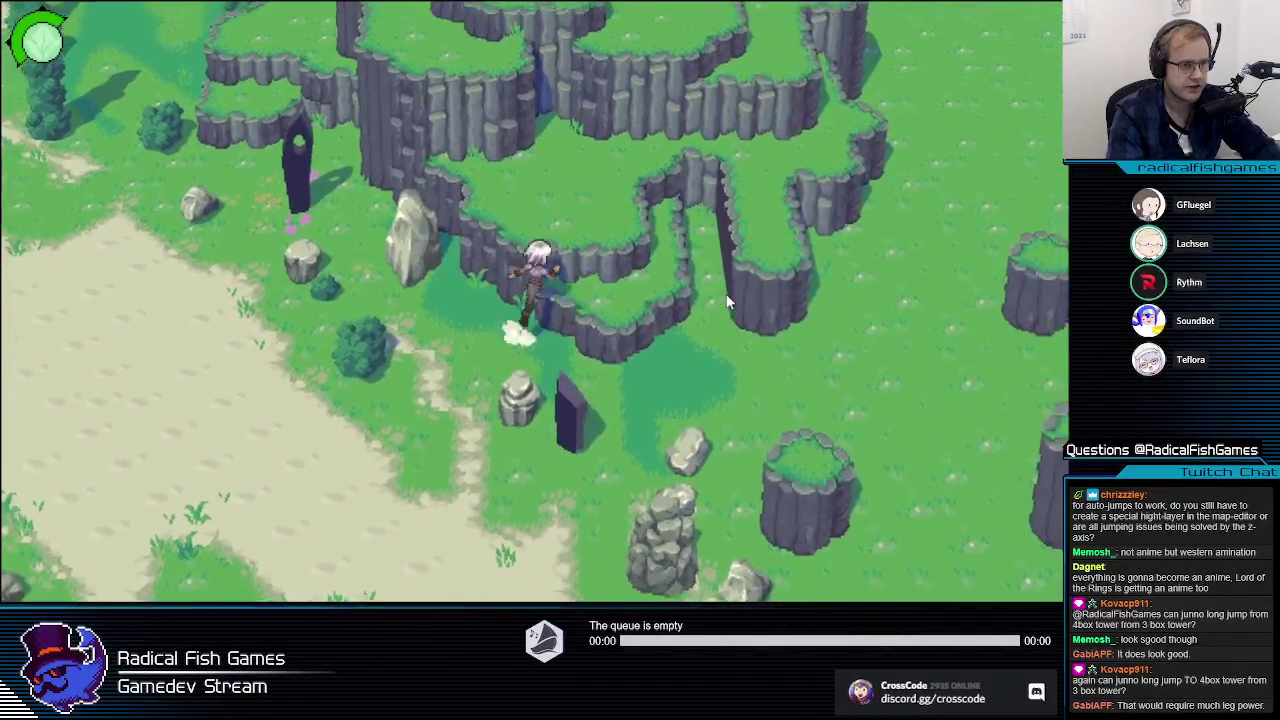
pyautogui.press('w')
pyautogui.press('d')
pyautogui.press('s')
pyautogui.press('s')
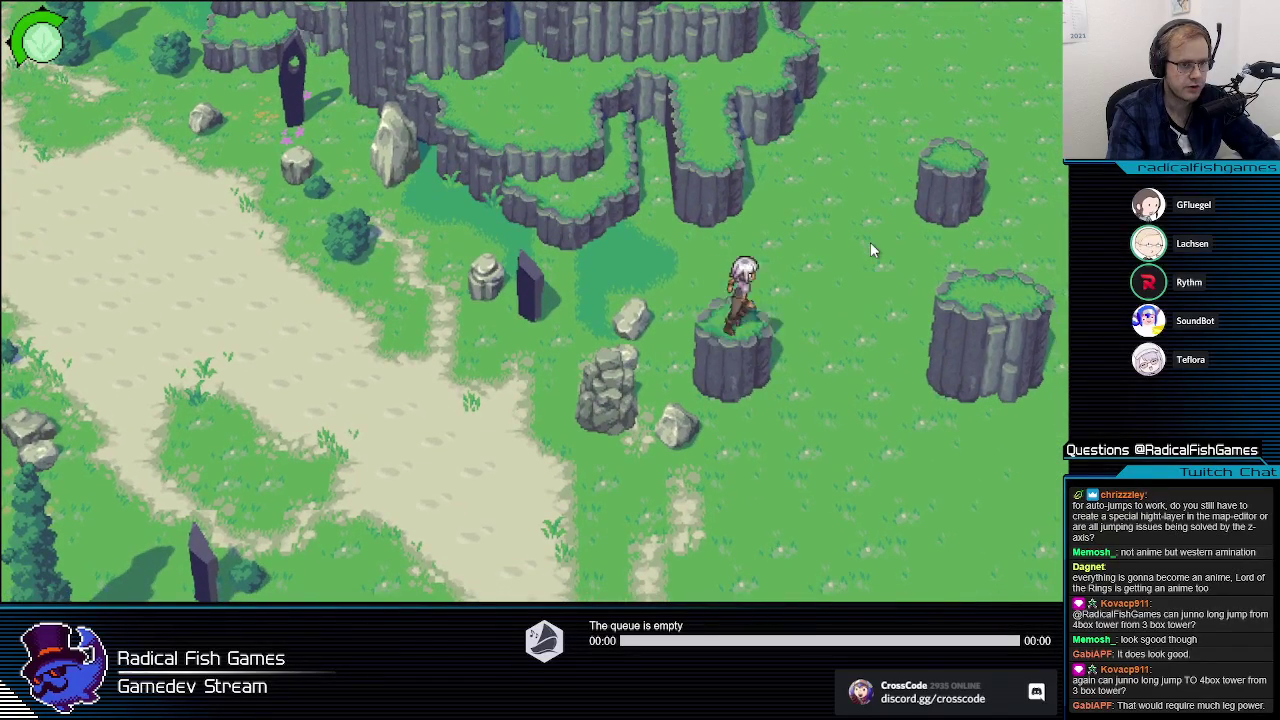
# Step: Jump east from the short pillar onto the widened rock pillar
pyautogui.press('d')
pyautogui.press('a')
pyautogui.press('d')
pyautogui.press('a')
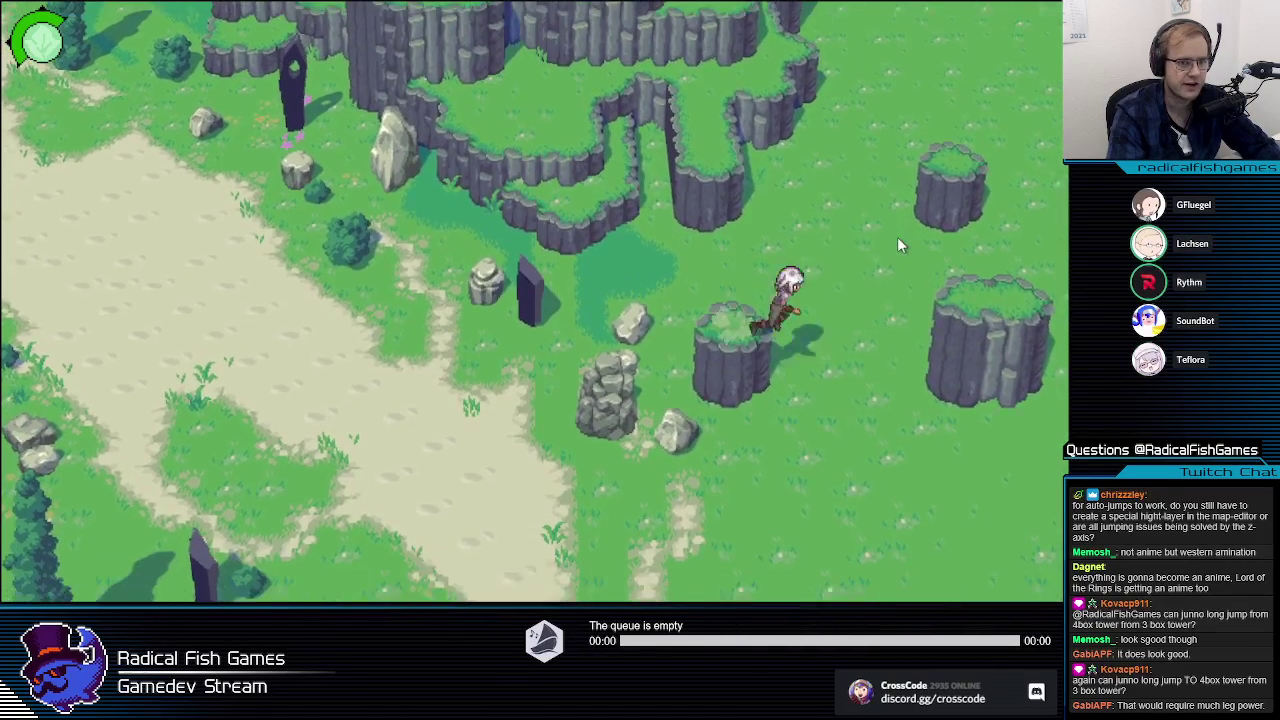
pyautogui.press('d')
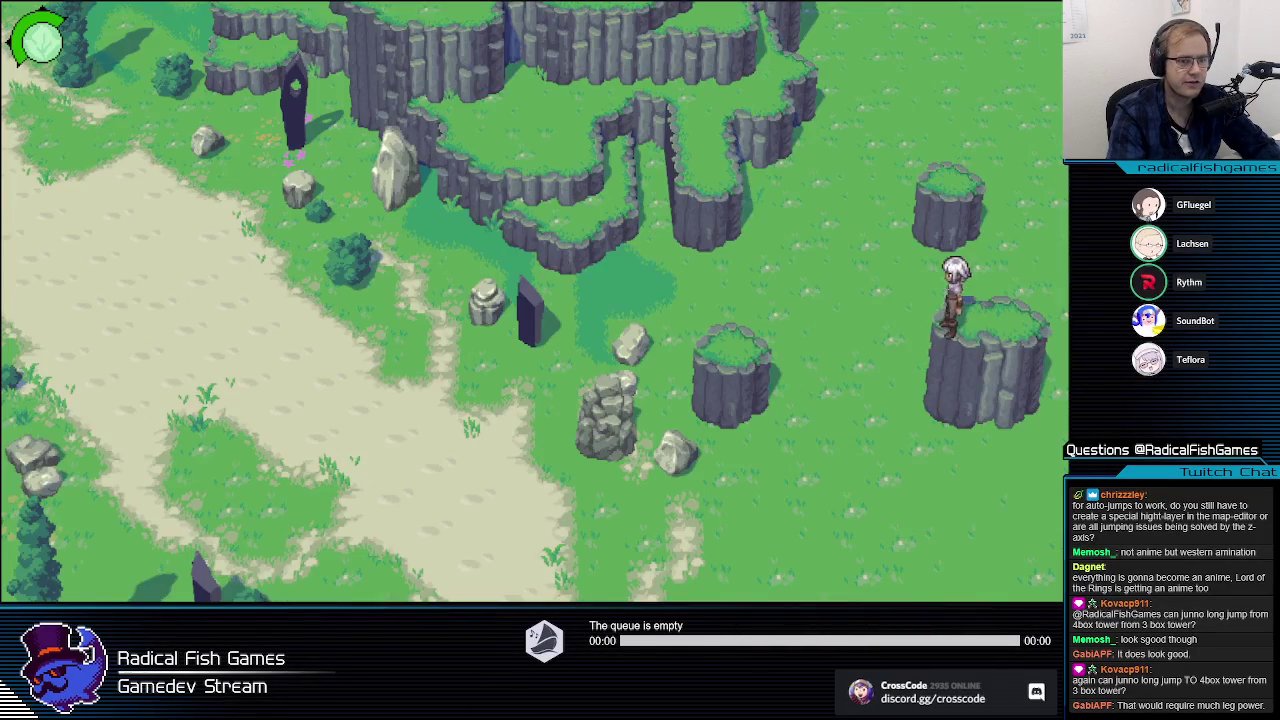
# Step: Test westward jumps from the wide pillar to the short pillar, returning east between attempts
pyautogui.press('a')
pyautogui.press('a')
pyautogui.press('d')
pyautogui.press('a')
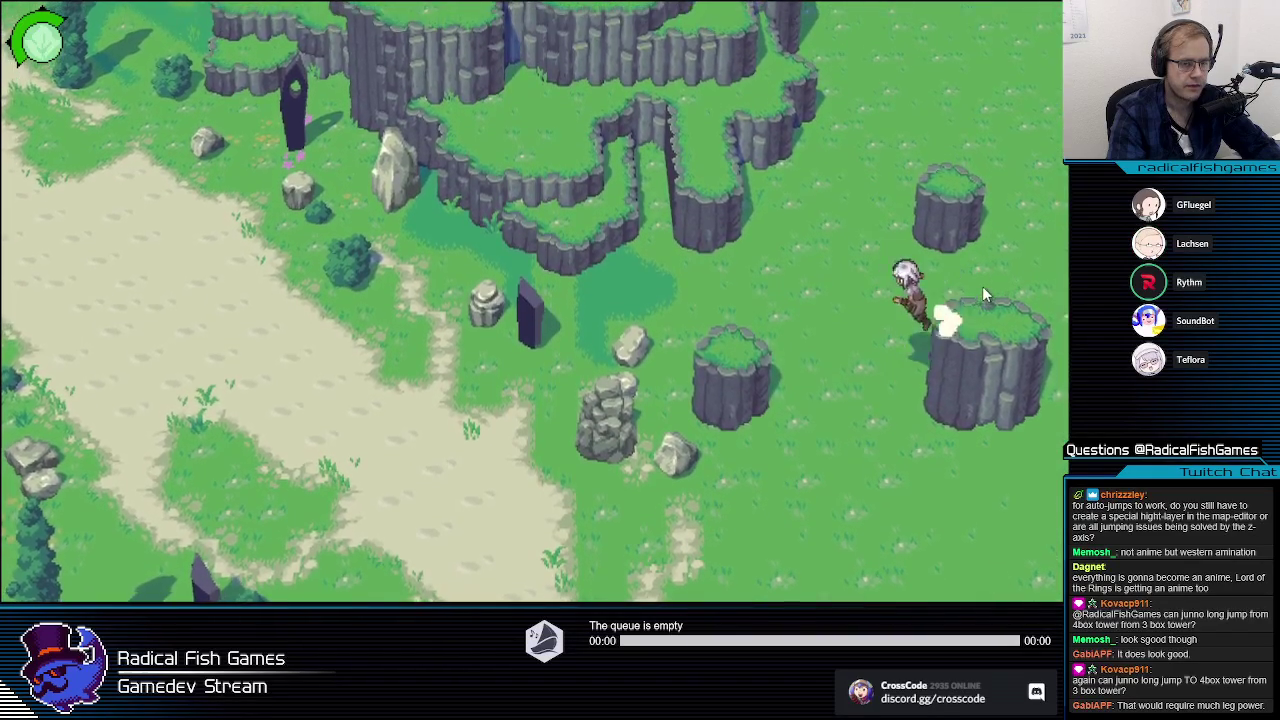
pyautogui.press('d')
pyautogui.press('a')
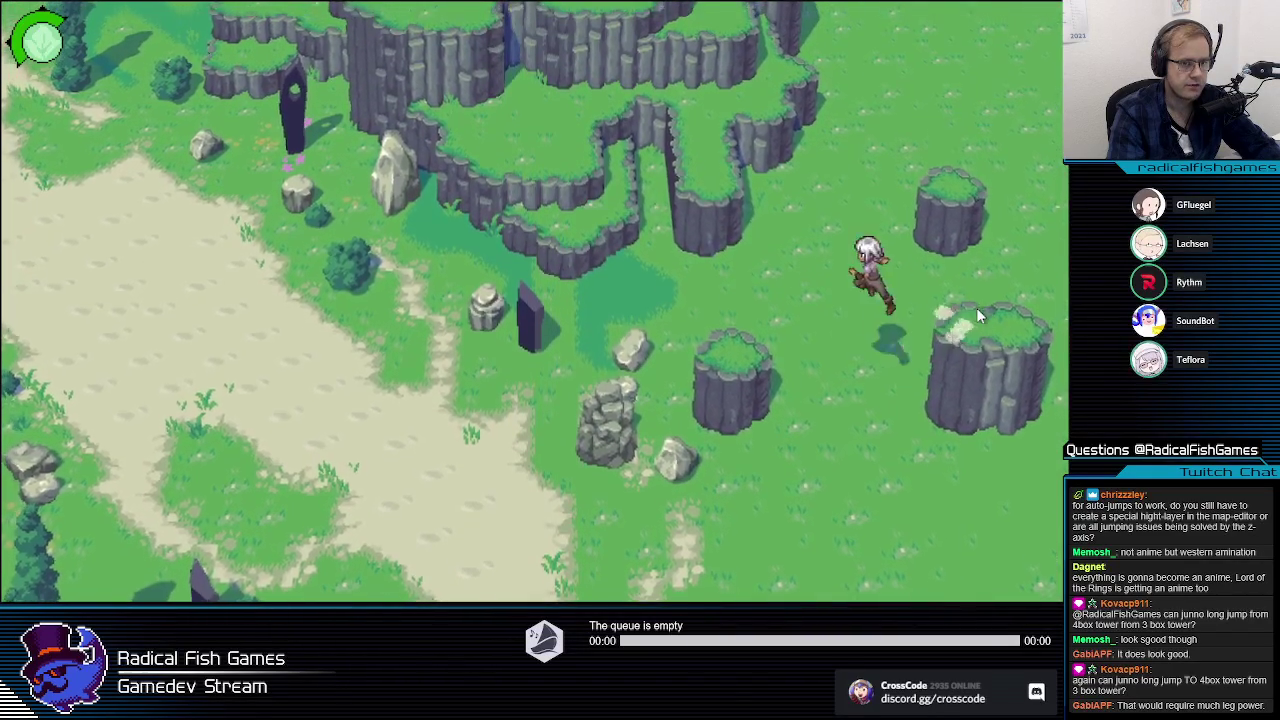
# Step: Jump from the wide pillar to the northeast pillar and west back to the cliff spur
pyautogui.press('d')
pyautogui.press('w')
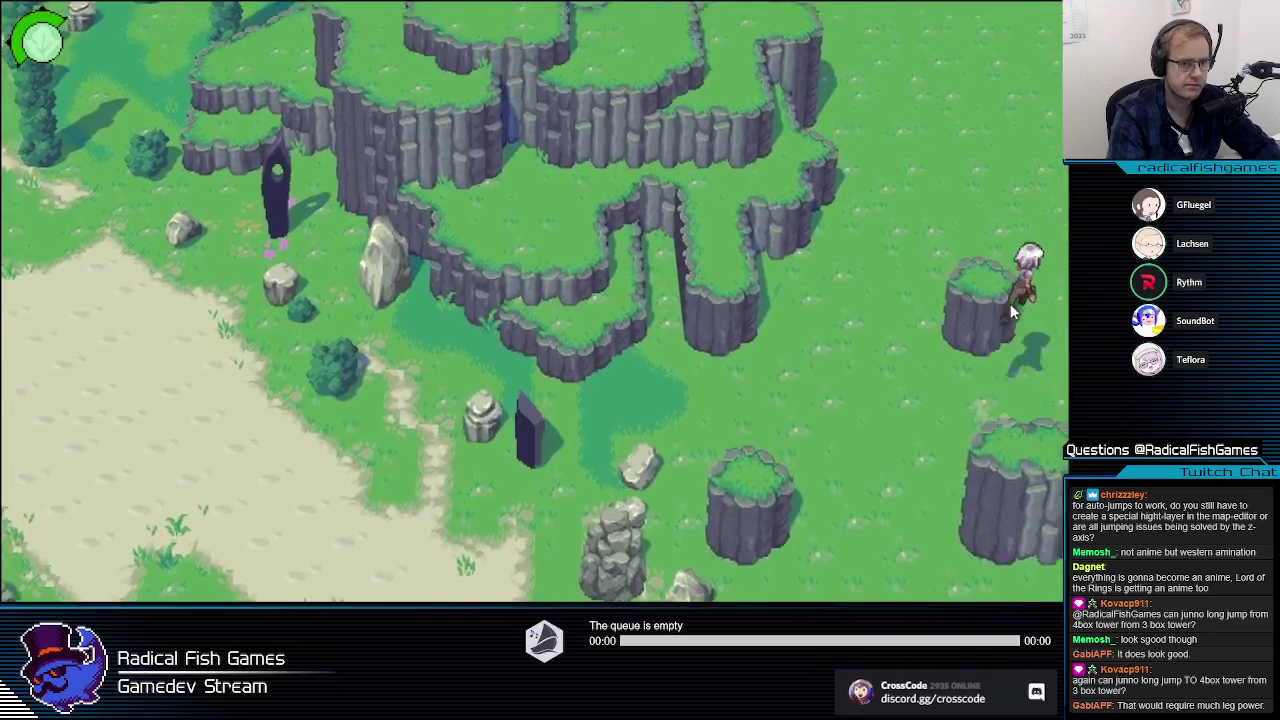
pyautogui.press('a')
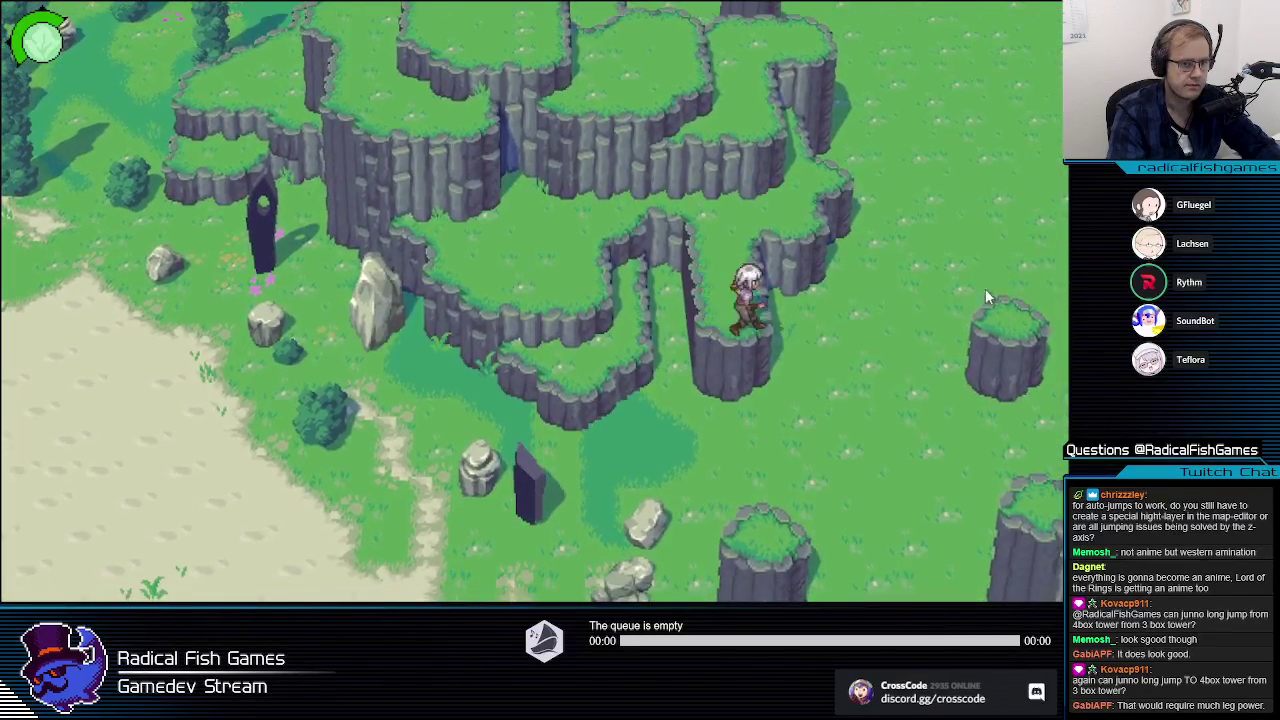
# Step: Jump south from the spur to the short pillar and go back and forth between it and the wide pillar
pyautogui.press('s')
pyautogui.press('d')
pyautogui.press('d')
pyautogui.press('a')
pyautogui.press('d')
pyautogui.press('a')
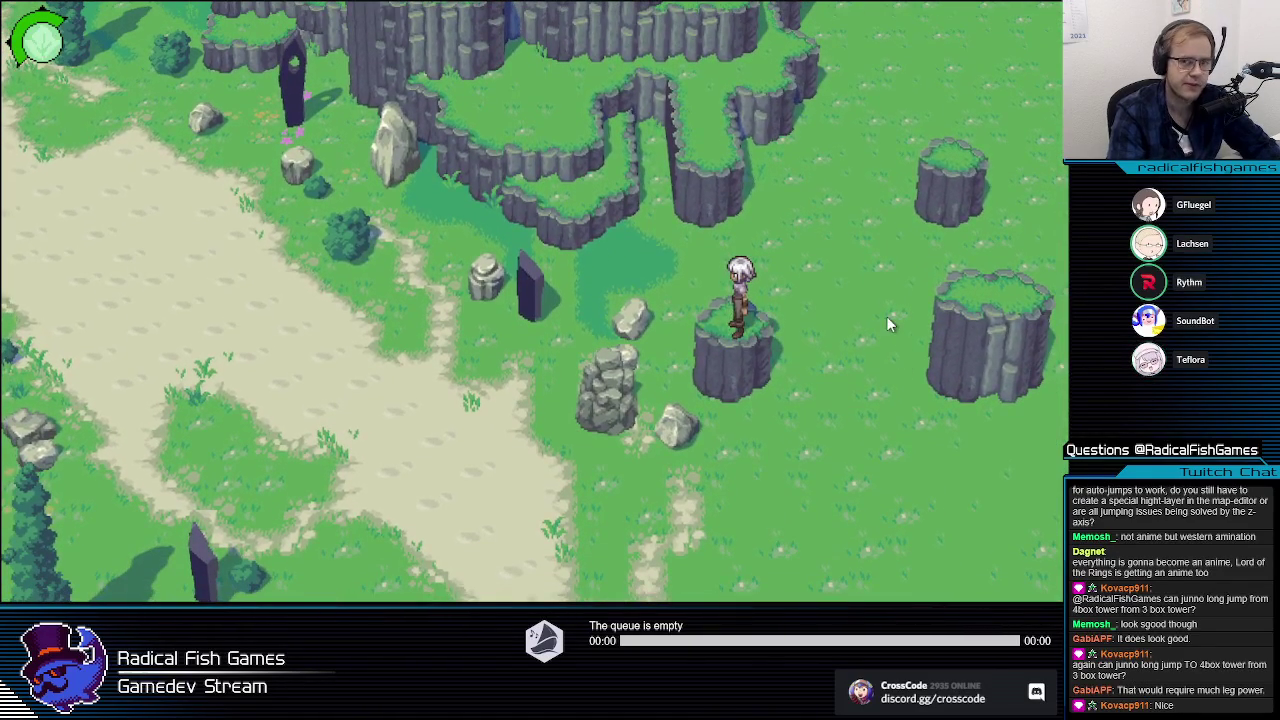
# Step: Circle from the short pillar via the wide and northeast pillars to the spur and jump east off it
pyautogui.press('d')
pyautogui.press('w')
pyautogui.press('a')
pyautogui.press('a')
pyautogui.press('d')
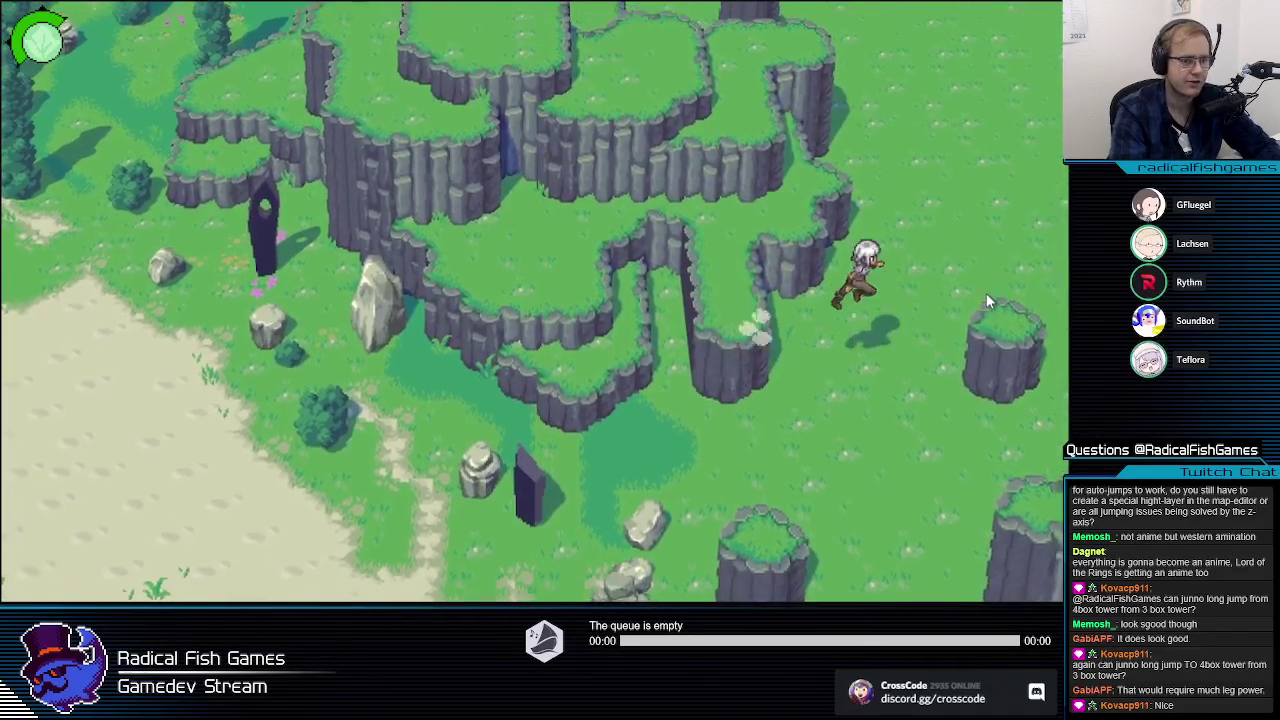
# Step: Try the jump south toward the wide pillar and return over the cliff ledges to the northeast pillar
pyautogui.press('s')
pyautogui.press('a')
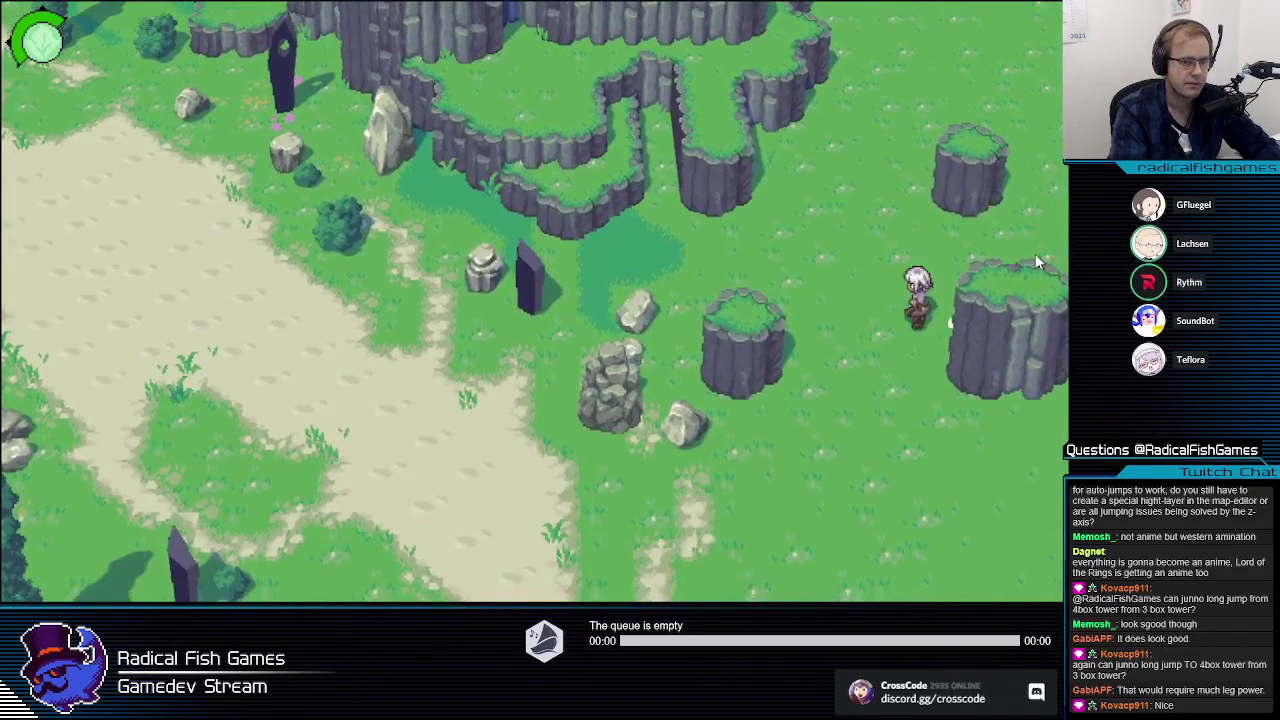
pyautogui.press('w')
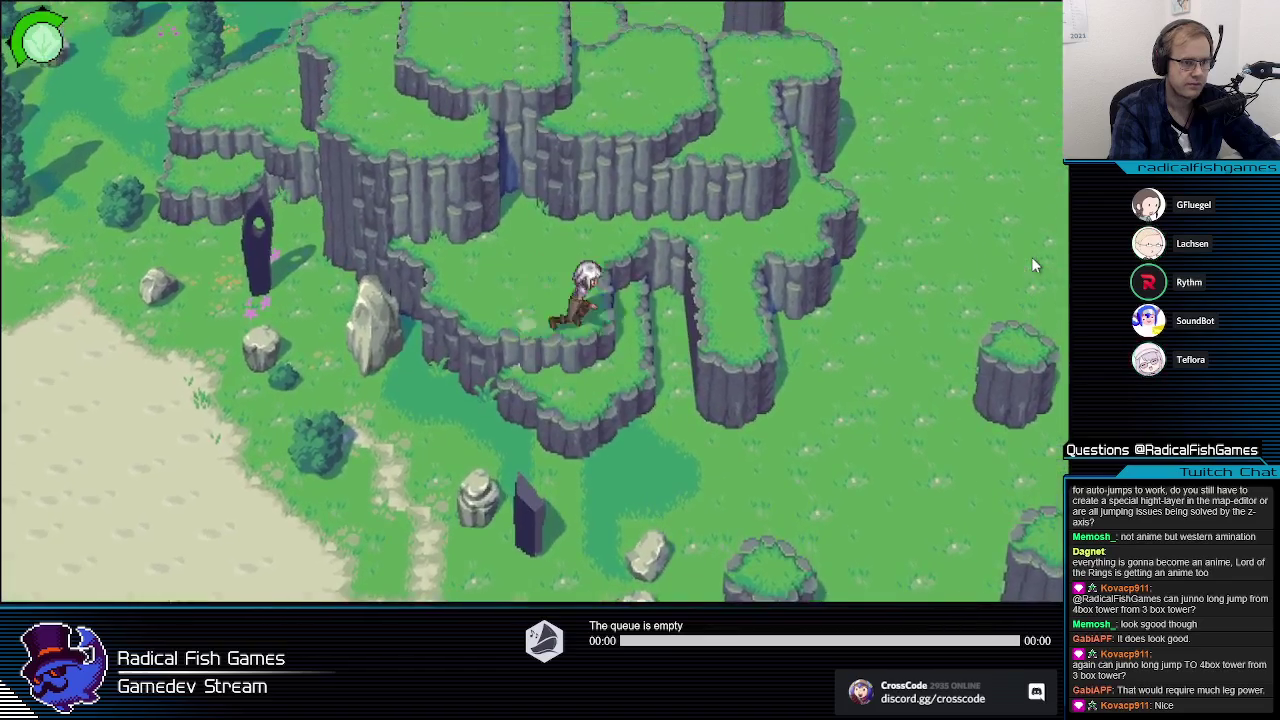
pyautogui.press('d')
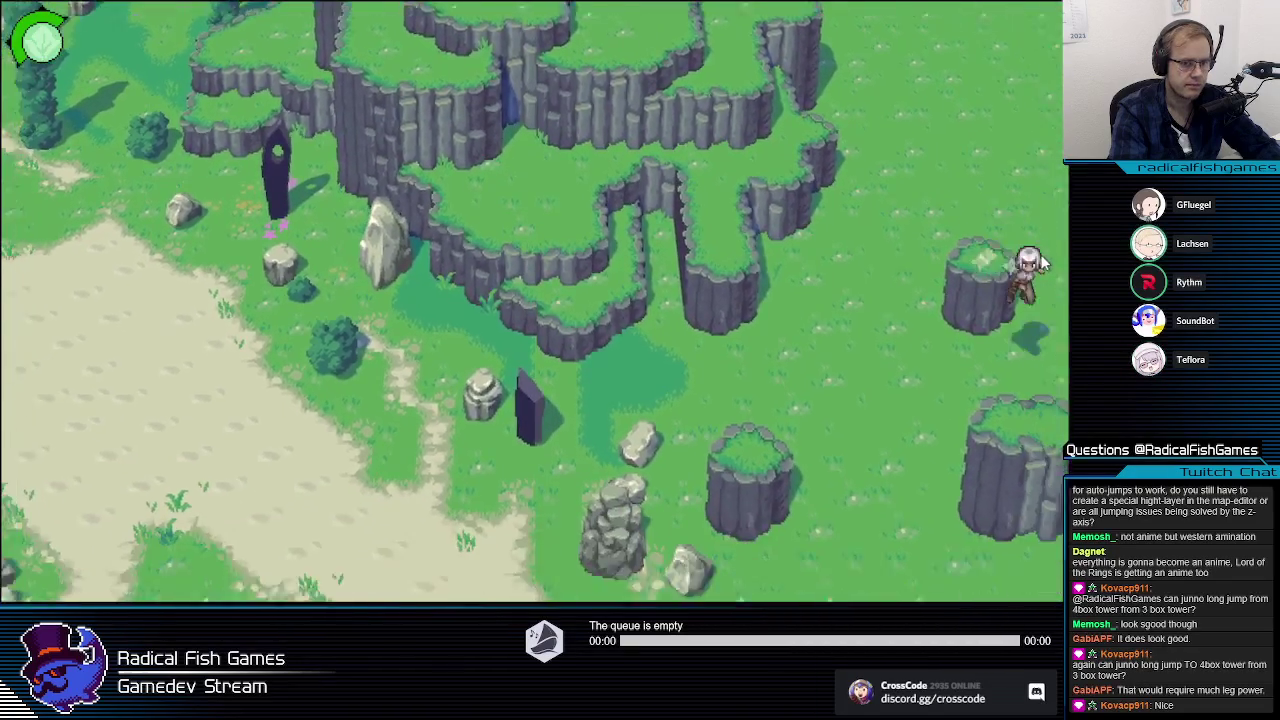
# Step: Repeat the jumps around the northeast pillar and spur, finishing on the ground just west of the wide pillar
pyautogui.press('a')
pyautogui.press('d')
pyautogui.press('w')
pyautogui.press('s')
pyautogui.press('a')
pyautogui.press('d')
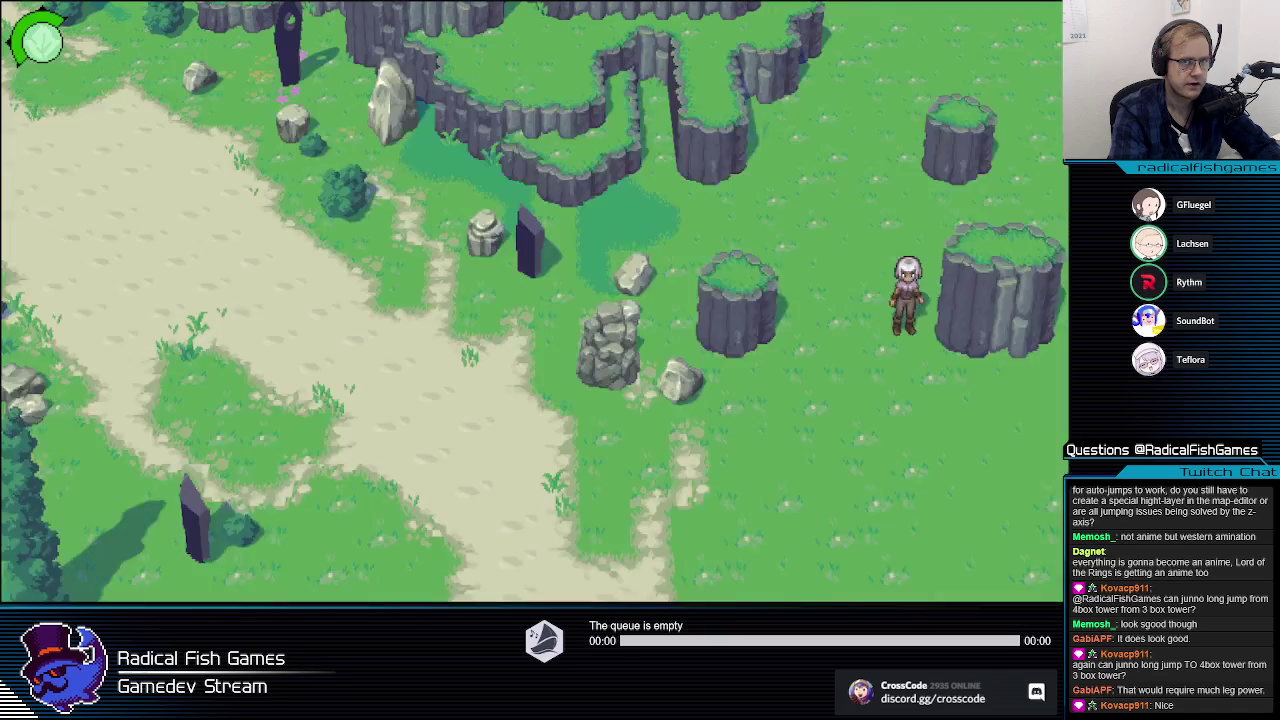
# Step: Run southeast along the path to the cliffs, swing the sword and climb onto the lower grassy plateau
pyautogui.press('s')
pyautogui.press('d')
pyautogui.press('w')
pyautogui.press('d')
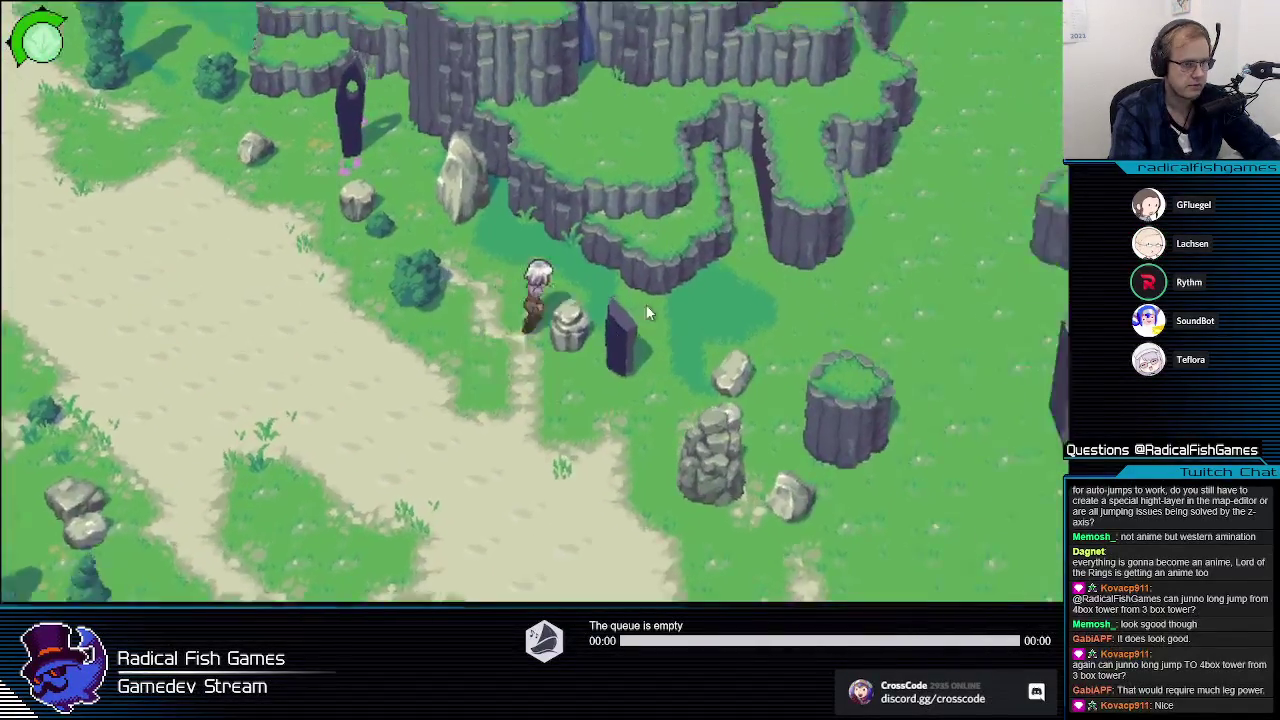
pyautogui.click(563, 306)
pyautogui.click(556, 296)
pyautogui.press('w')
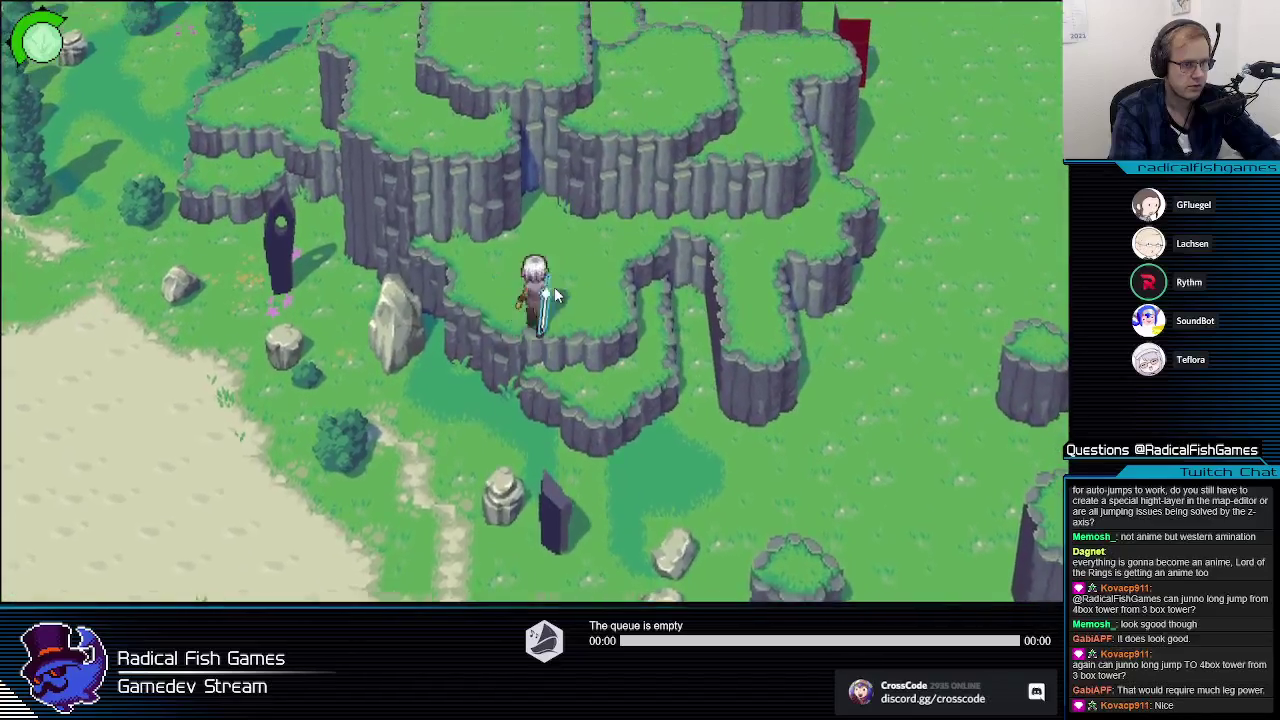
# Step: Jump from the spur to the northeast pillar, continue south toward the deepened big pillar and come back north
pyautogui.press('d')
pyautogui.press('s')
pyautogui.press('d')
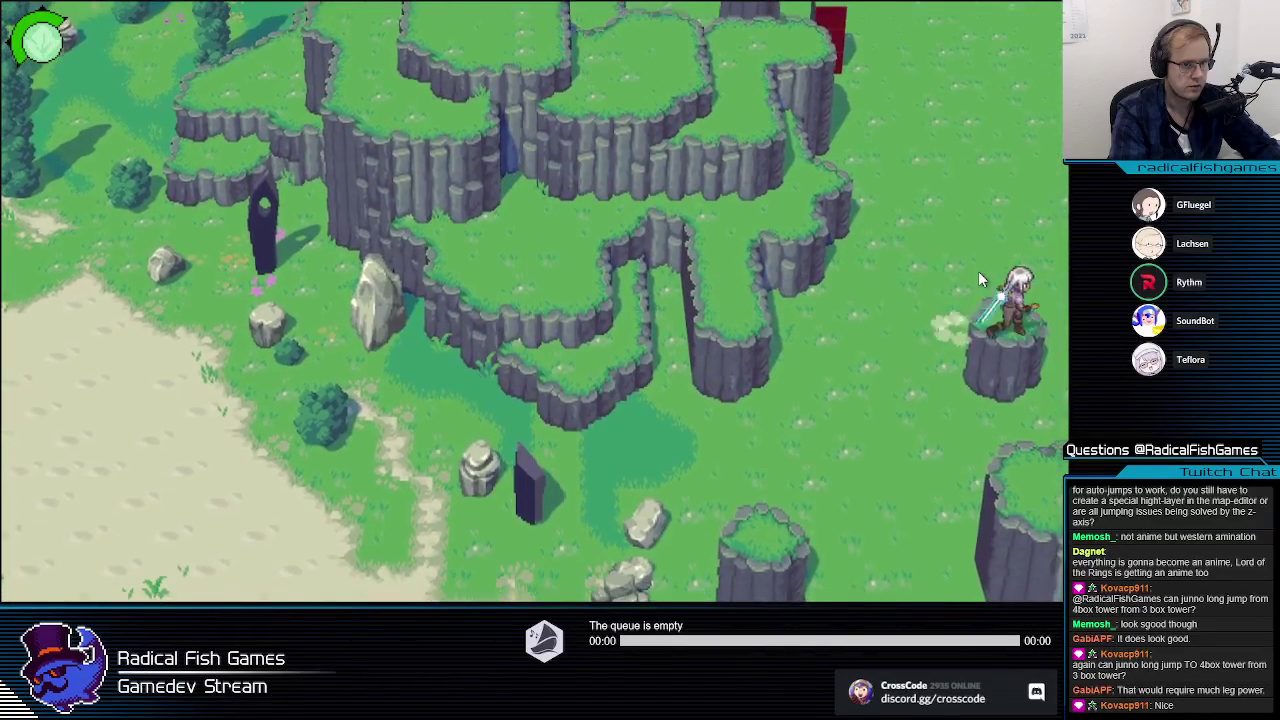
pyautogui.press('s')
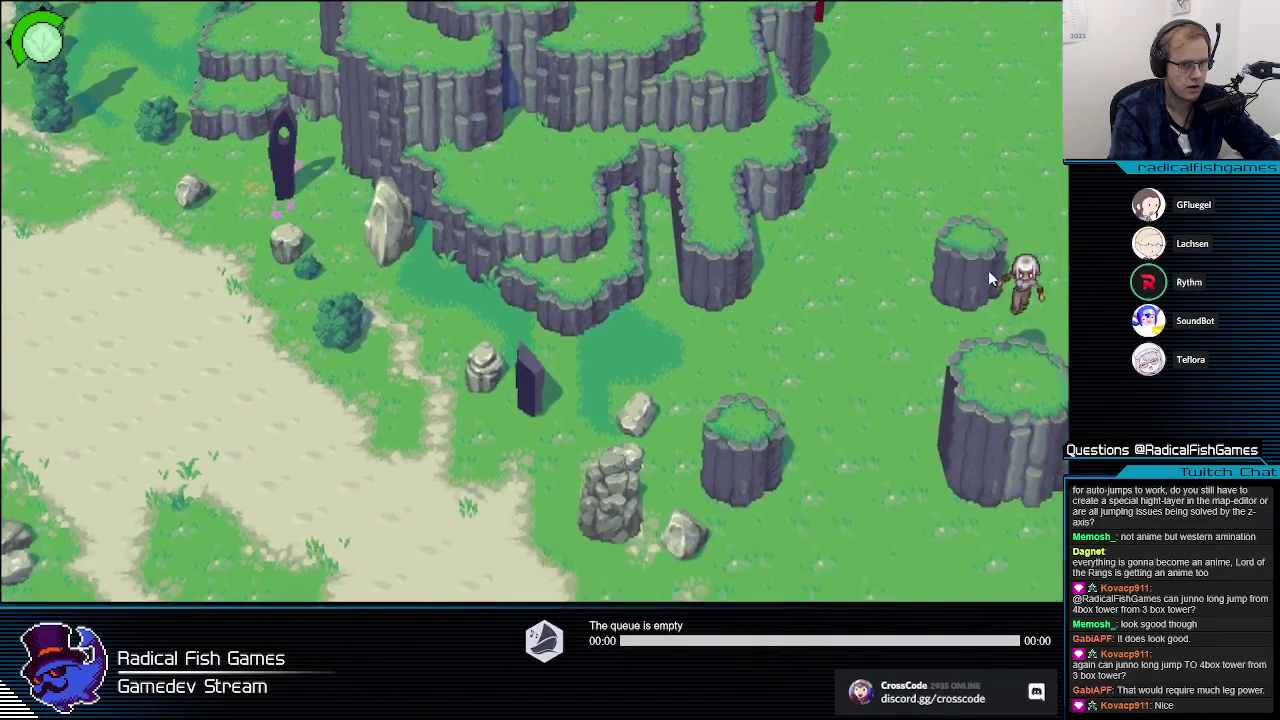
pyautogui.press('w')
pyautogui.press('d')
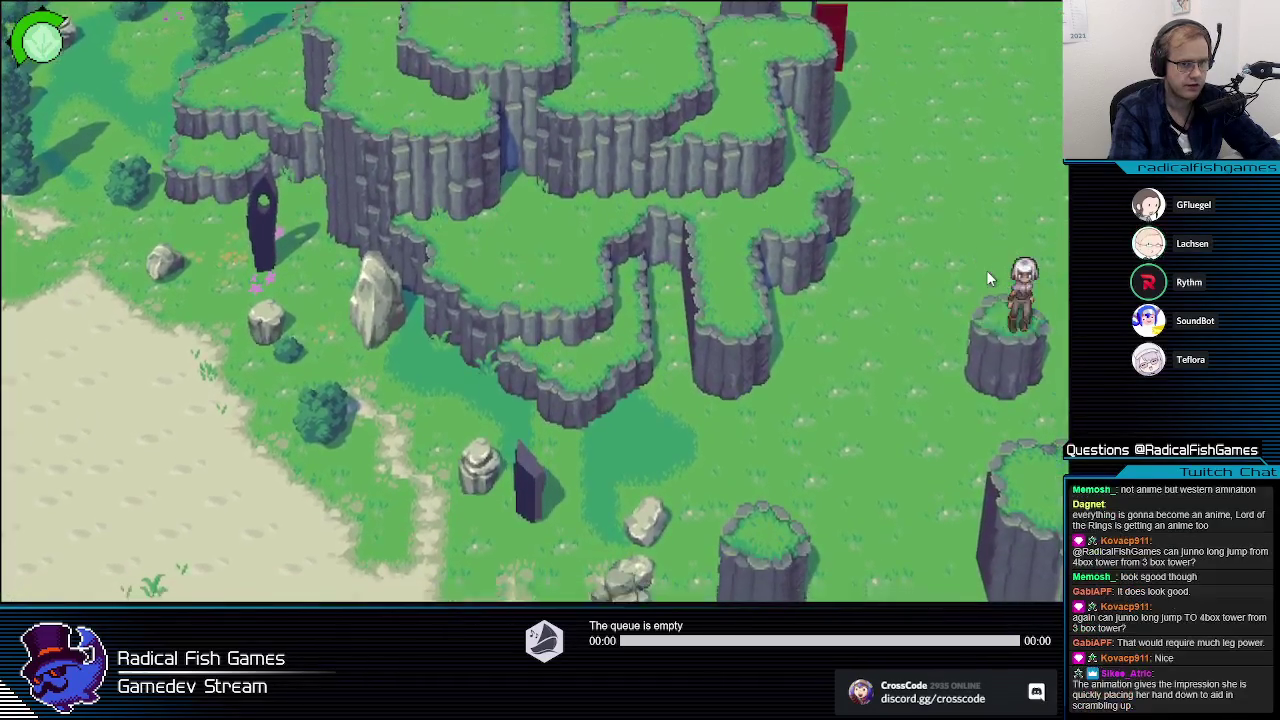
# Step: Jump in a circuit over the big pillar and short pillar, heading north to the cliff spur
pyautogui.press('s')
pyautogui.press('a')
pyautogui.press('d')
pyautogui.press('w')
pyautogui.press('s')
pyautogui.press('a')
pyautogui.press('w')
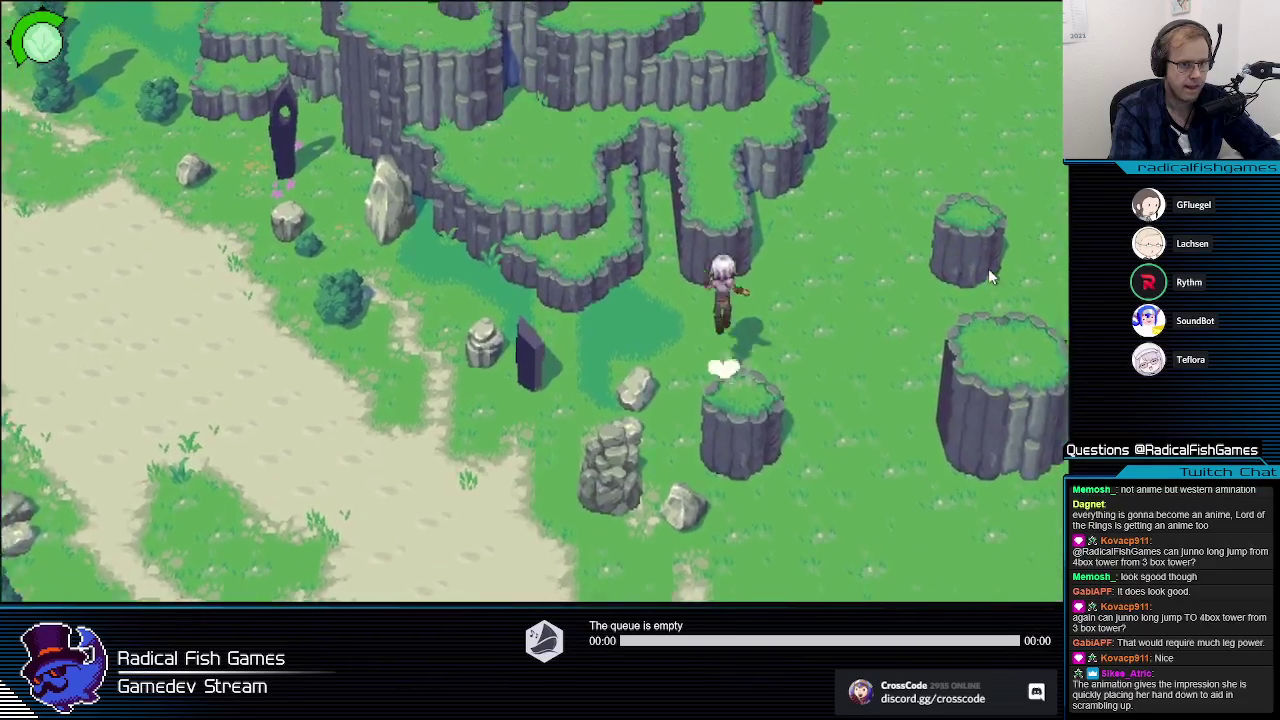
# Step: Leave the cliffs westward and test sword swings while running across the sandy path
pyautogui.press('a')
pyautogui.press('s')
pyautogui.click(560, 330)
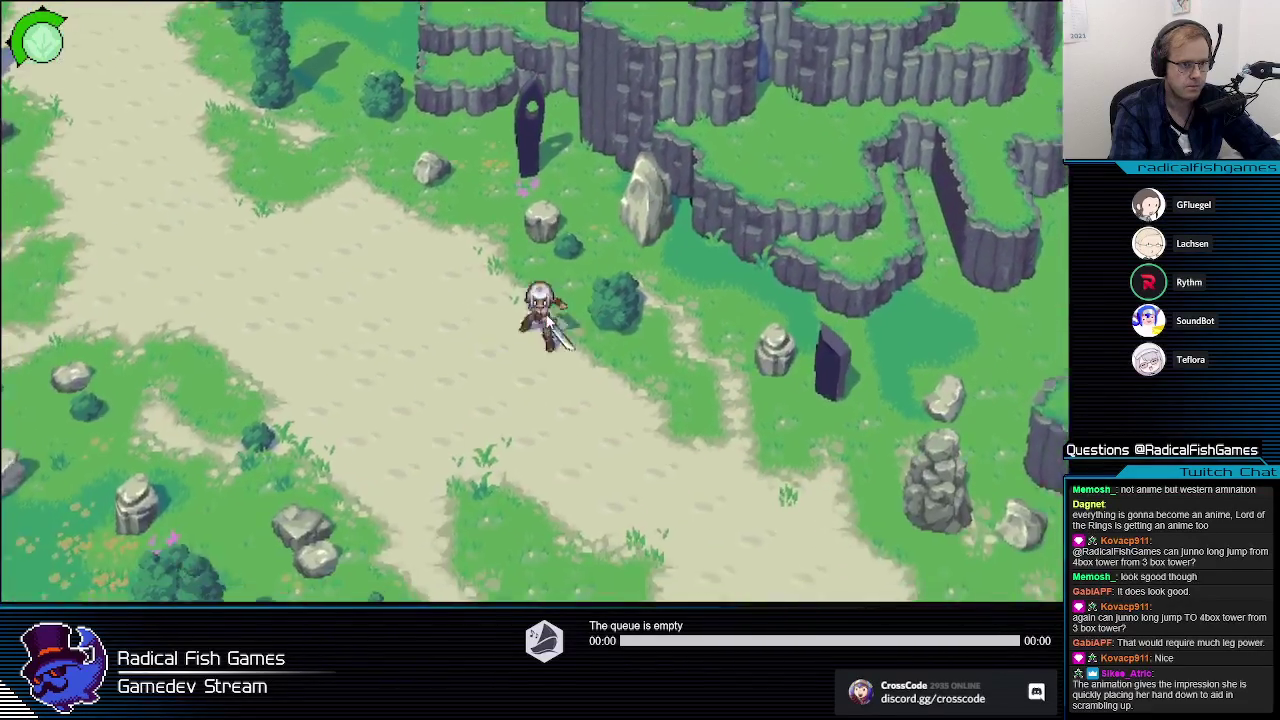
pyautogui.click(550, 333)
pyautogui.click(548, 333)
pyautogui.press('a')
pyautogui.press('w')
pyautogui.click(543, 327)
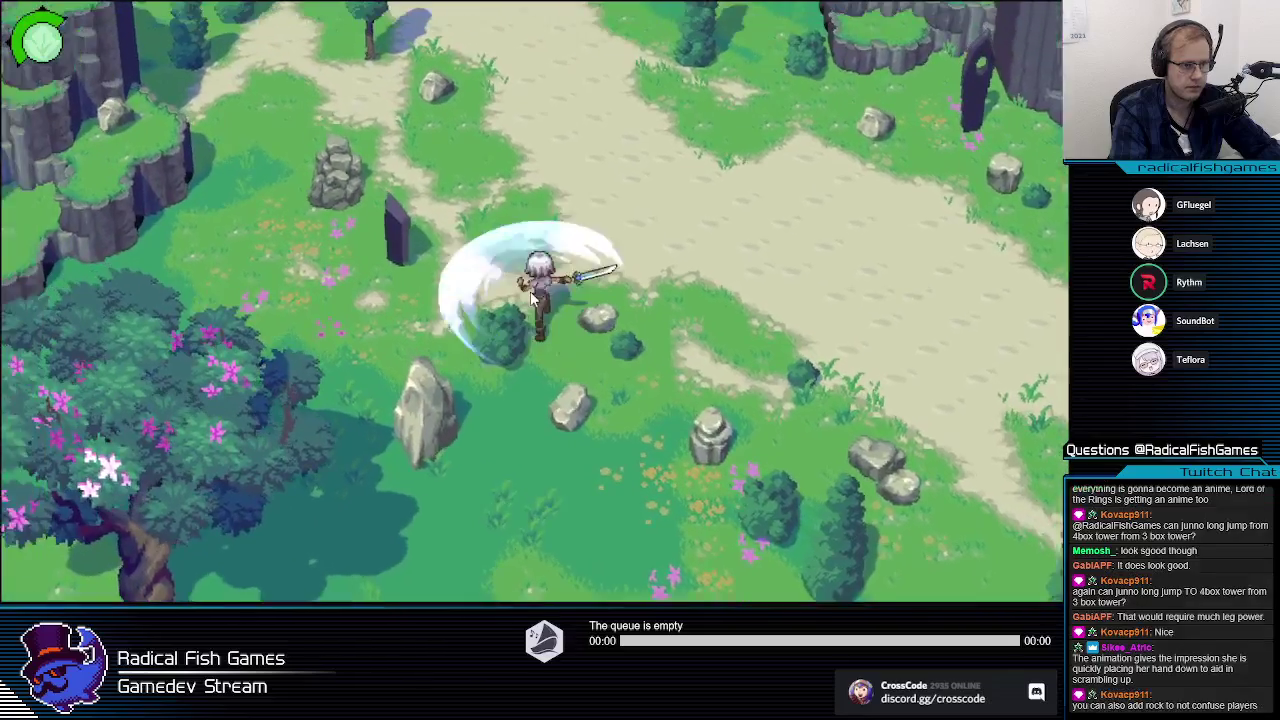
# Step: Chain sword attacks near the path's grassy southwest edge while turning back east across the path
pyautogui.click(537, 319)
pyautogui.click(531, 311)
pyautogui.press('d')
pyautogui.press('s')
pyautogui.click(540, 315)
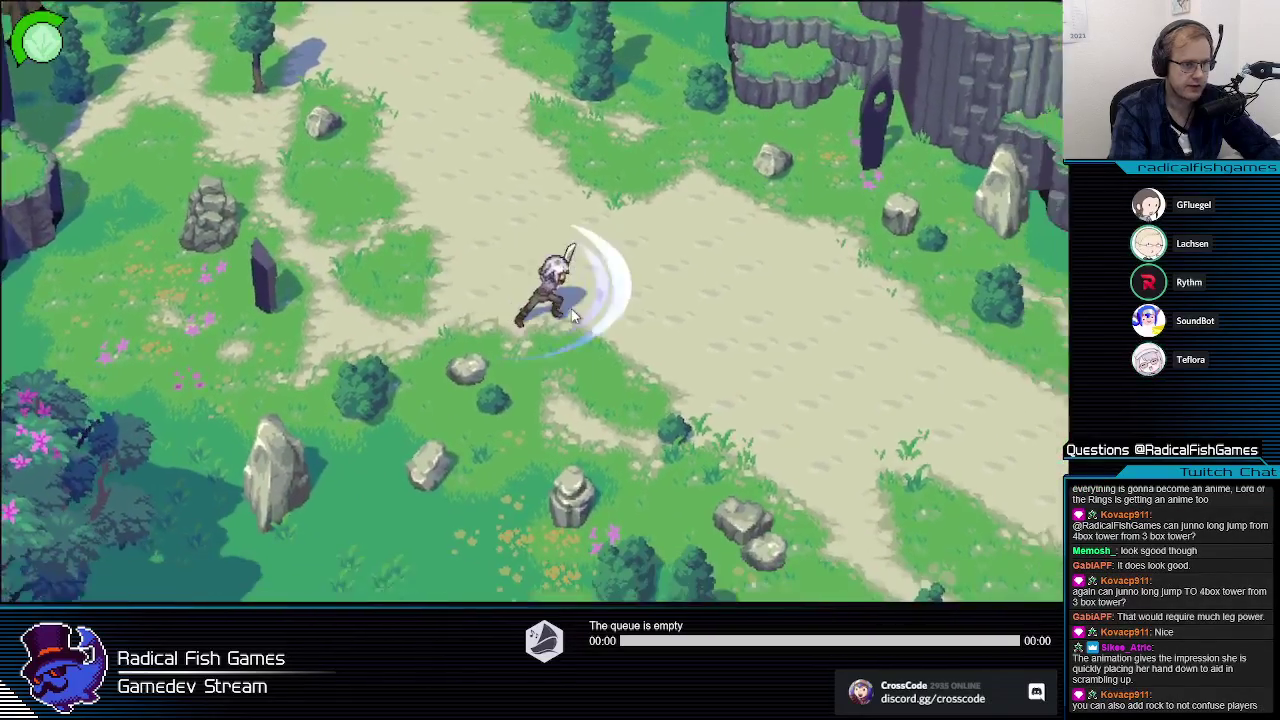
pyautogui.click(552, 319)
pyautogui.press('w')
pyautogui.click(558, 314)
pyautogui.press('a')
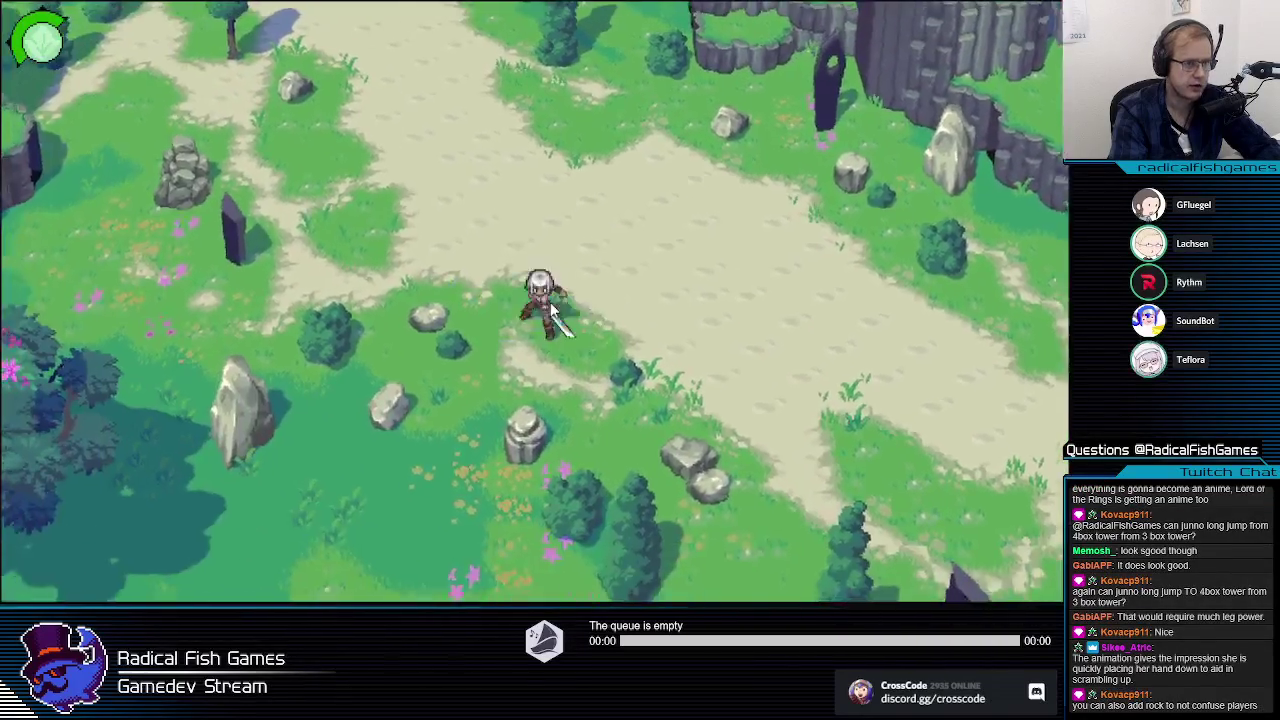
# Step: Test further sword combos while changing direction south and north along the sandy path
pyautogui.click(552, 306)
pyautogui.click(550, 303)
pyautogui.click(547, 302)
pyautogui.press('s')
pyautogui.click(554, 432)
pyautogui.press('w')
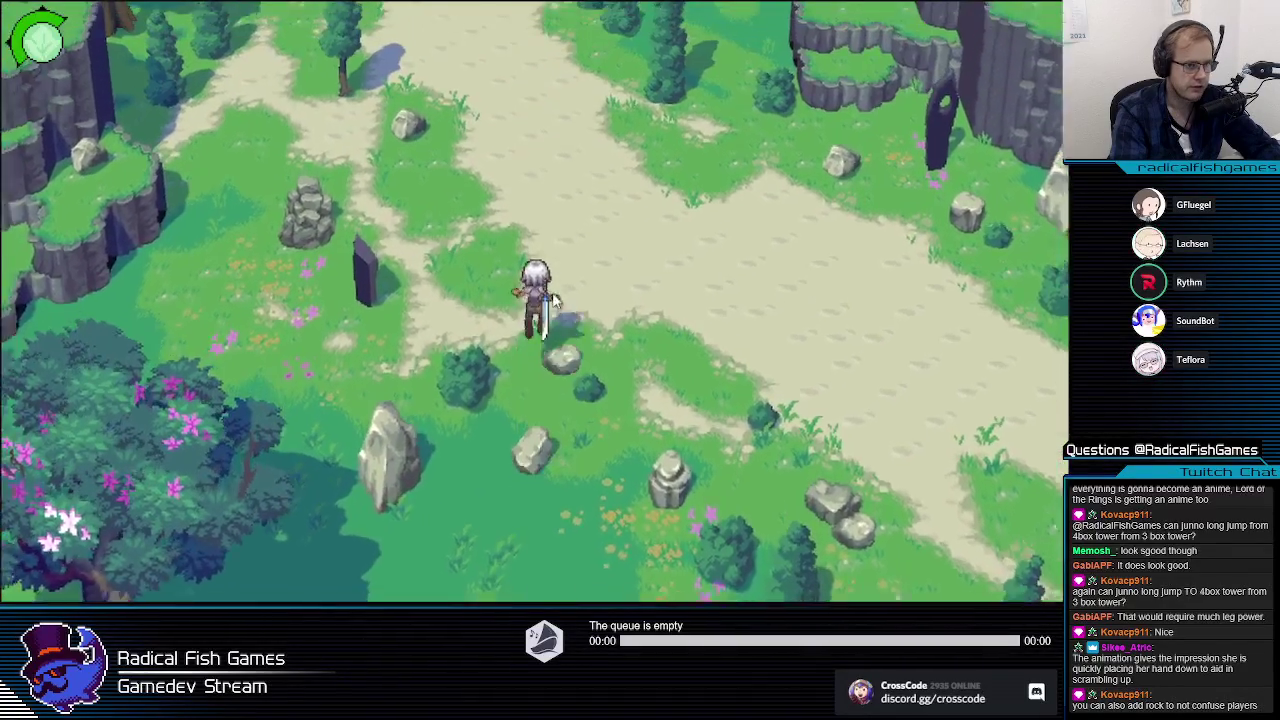
pyautogui.press('d')
pyautogui.click(556, 318)
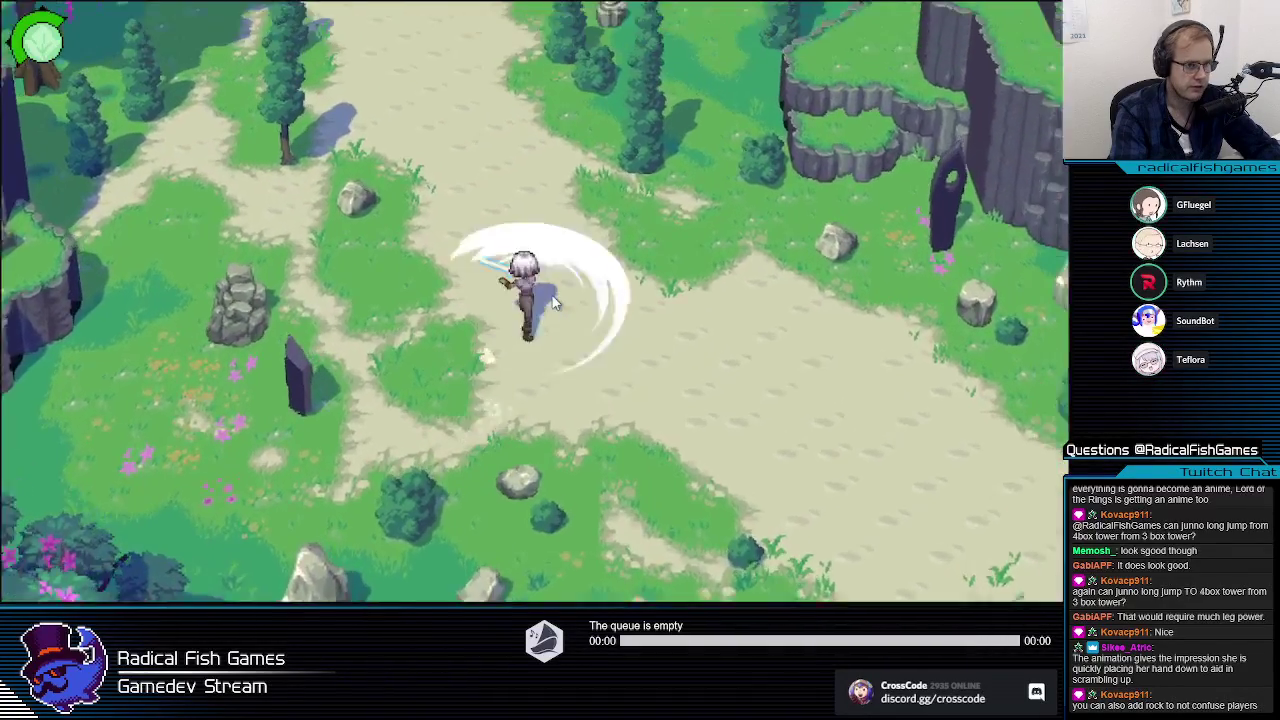
pyautogui.click(554, 312)
# Step: Run southwest with sword swings onto the lowest terrace of the western cliff
pyautogui.press('s')
pyautogui.press('a')
pyautogui.click(548, 320)
pyautogui.press('a')
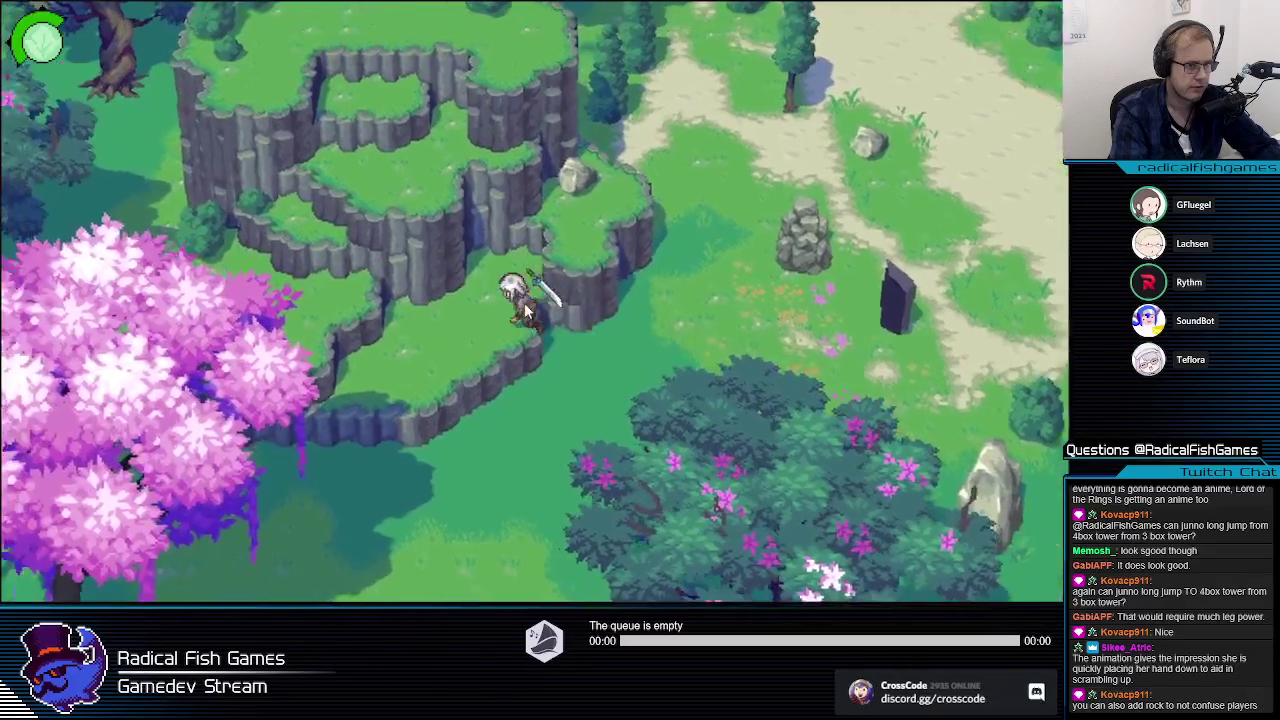
pyautogui.click(527, 311)
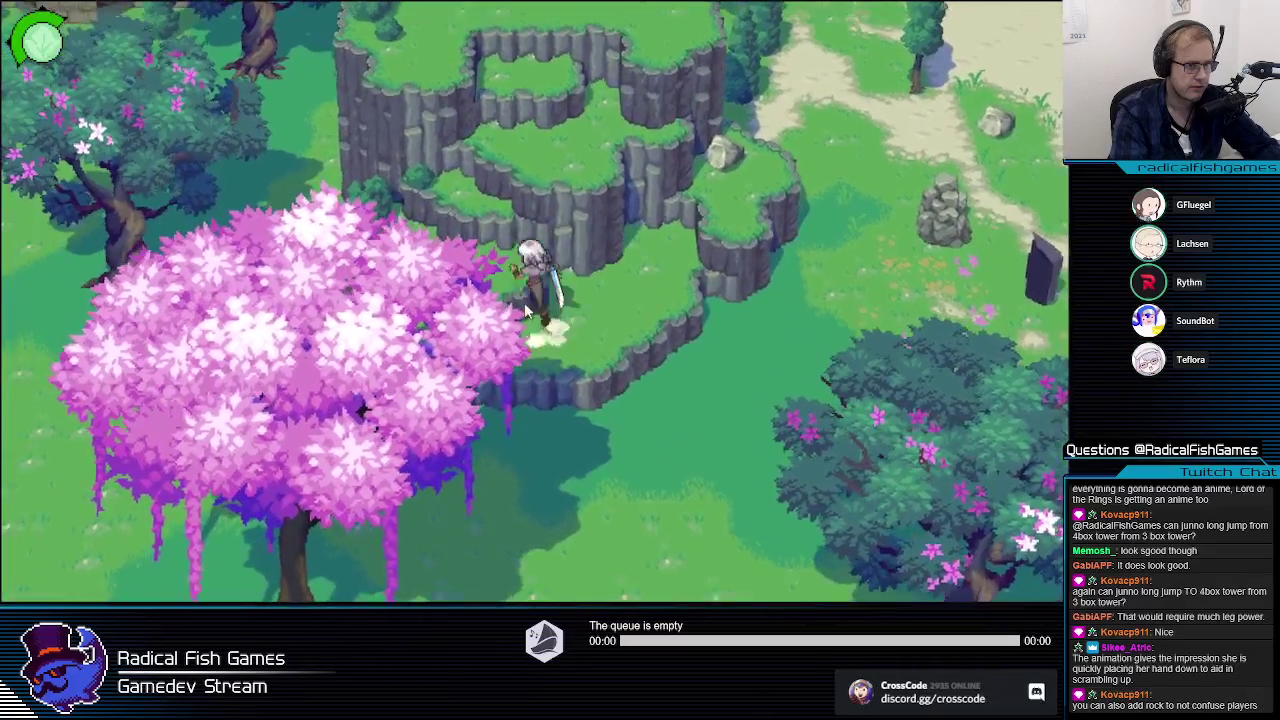
# Step: Climb the western cliff's ledges to its top plateau, pausing and resuming the game there
pyautogui.press('w')
pyautogui.press('w')
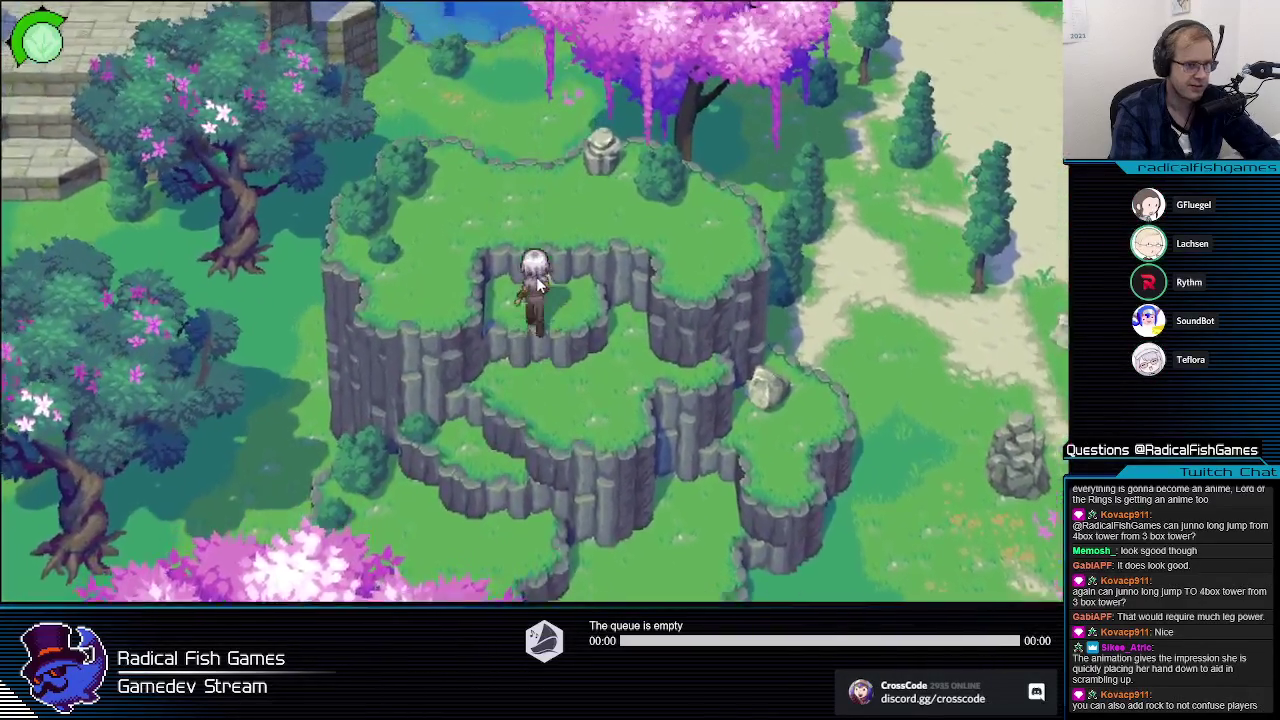
pyautogui.press('Escape')
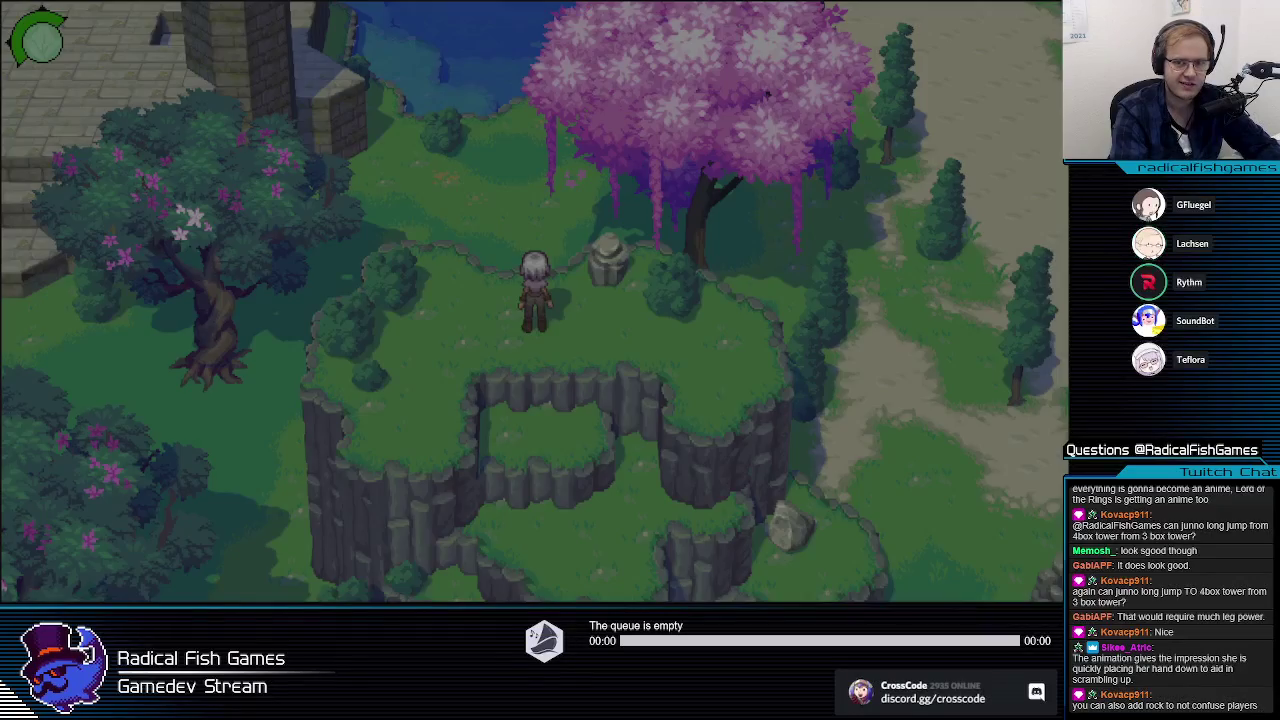
pyautogui.press('Escape')
pyautogui.click(497, 292)
# Step: Run around the western cliff's top plateau and drop to the inset ledge below it while swinging the sword
pyautogui.press('w')
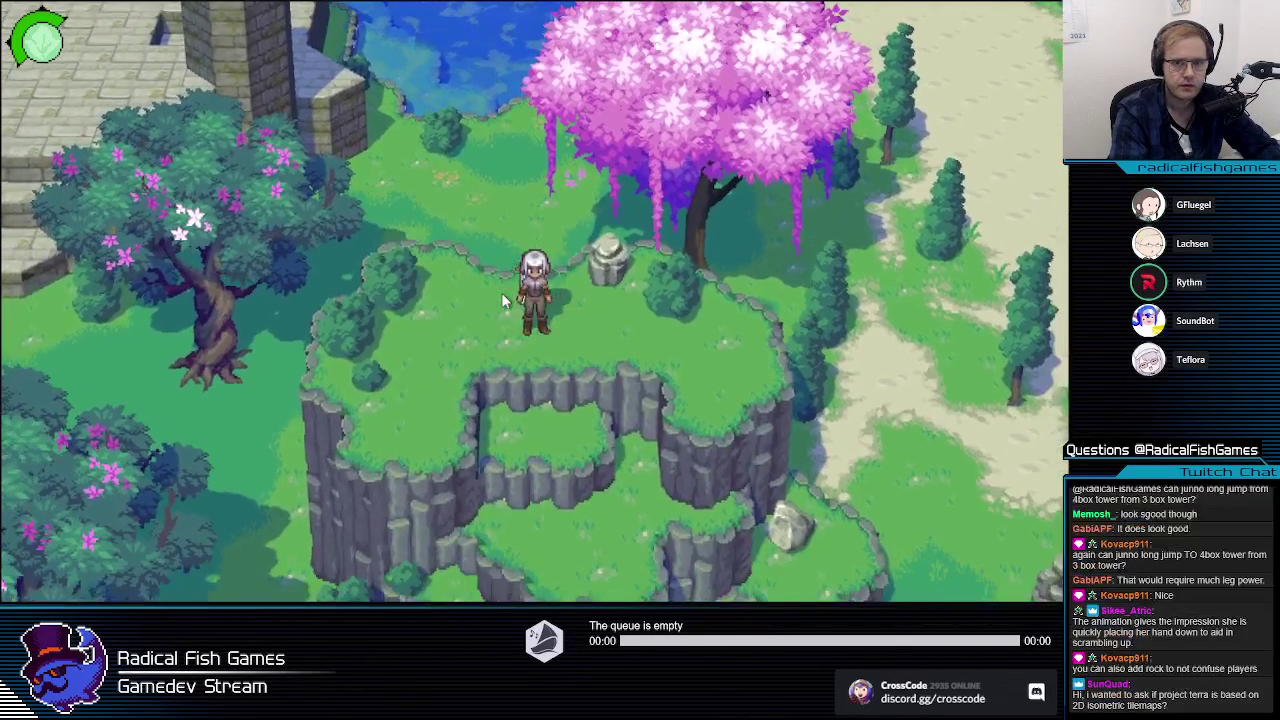
pyautogui.press('w')
pyautogui.press('s')
pyautogui.press('a')
pyautogui.click(502, 293)
pyautogui.press('s')
pyautogui.click(502, 293)
pyautogui.press('w')
pyautogui.press('d')
pyautogui.press('s')
pyautogui.click(569, 303)
pyautogui.press('s')
pyautogui.press('a')
pyautogui.click(538, 311)
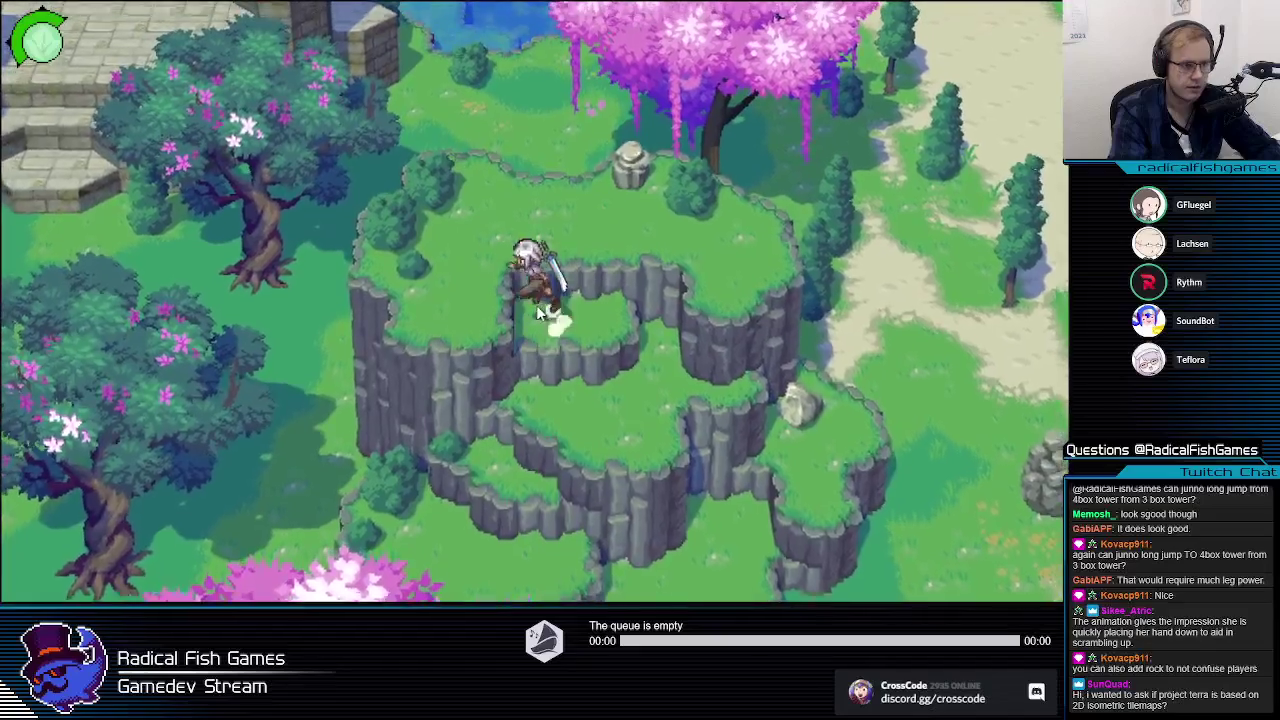
# Step: Climb from the inset ledge onto the western cliff's top plateau and run east and back west across it with sword swings
pyautogui.press('w')
pyautogui.press('d')
pyautogui.click(541, 305)
pyautogui.press('d')
pyautogui.click(541, 305)
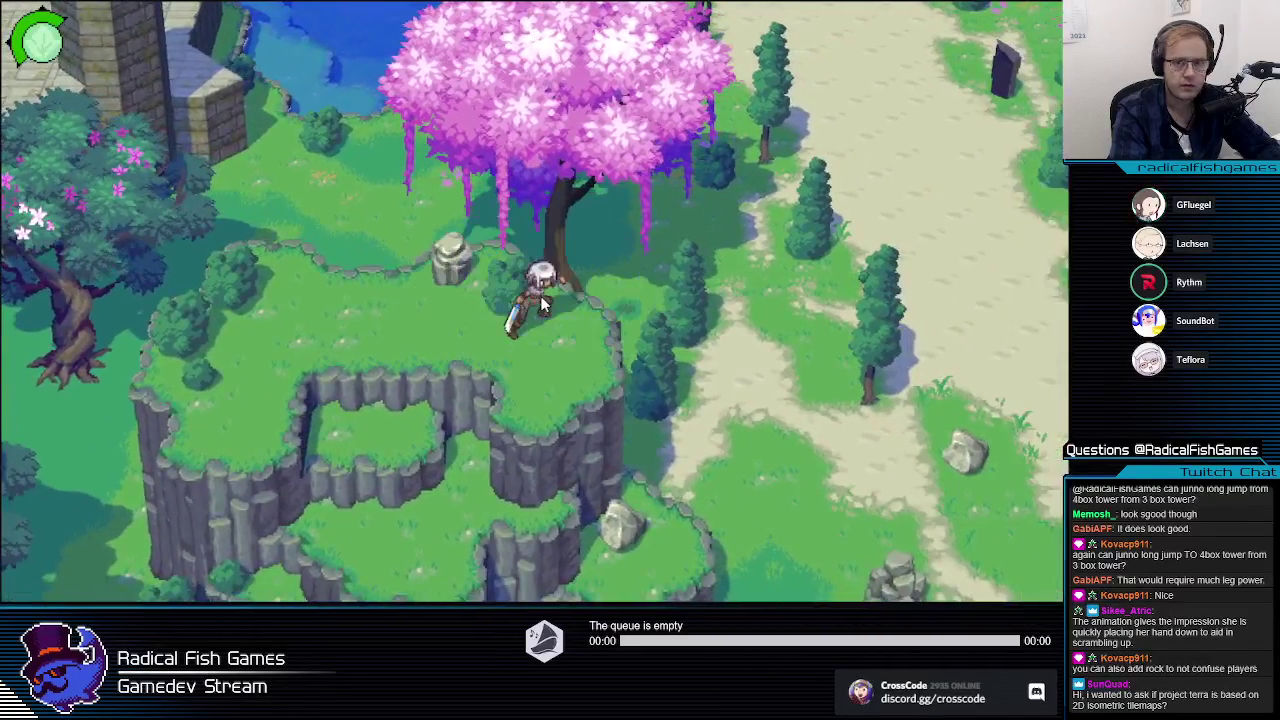
pyautogui.press('a')
pyautogui.press('d')
pyautogui.press('d')
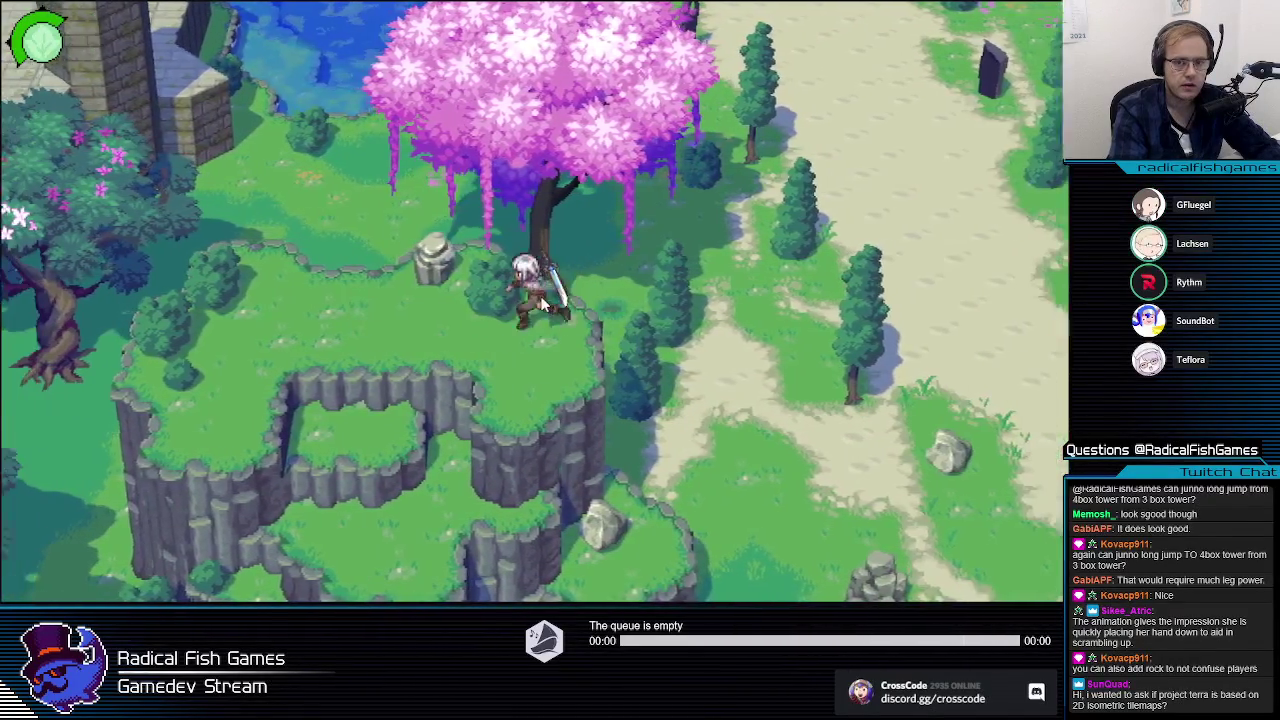
pyautogui.press('a')
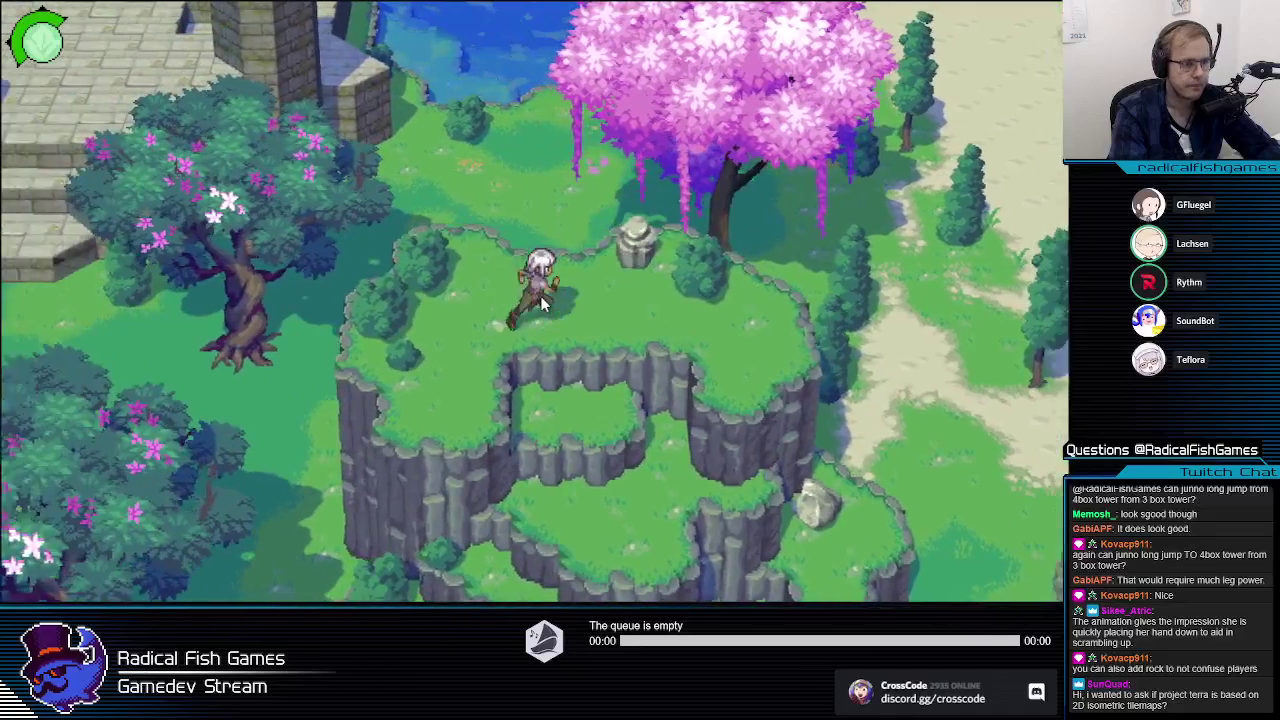
# Step: Pause and resume the game on the plateau and run to the bushes at its western end
pyautogui.press('Escape')
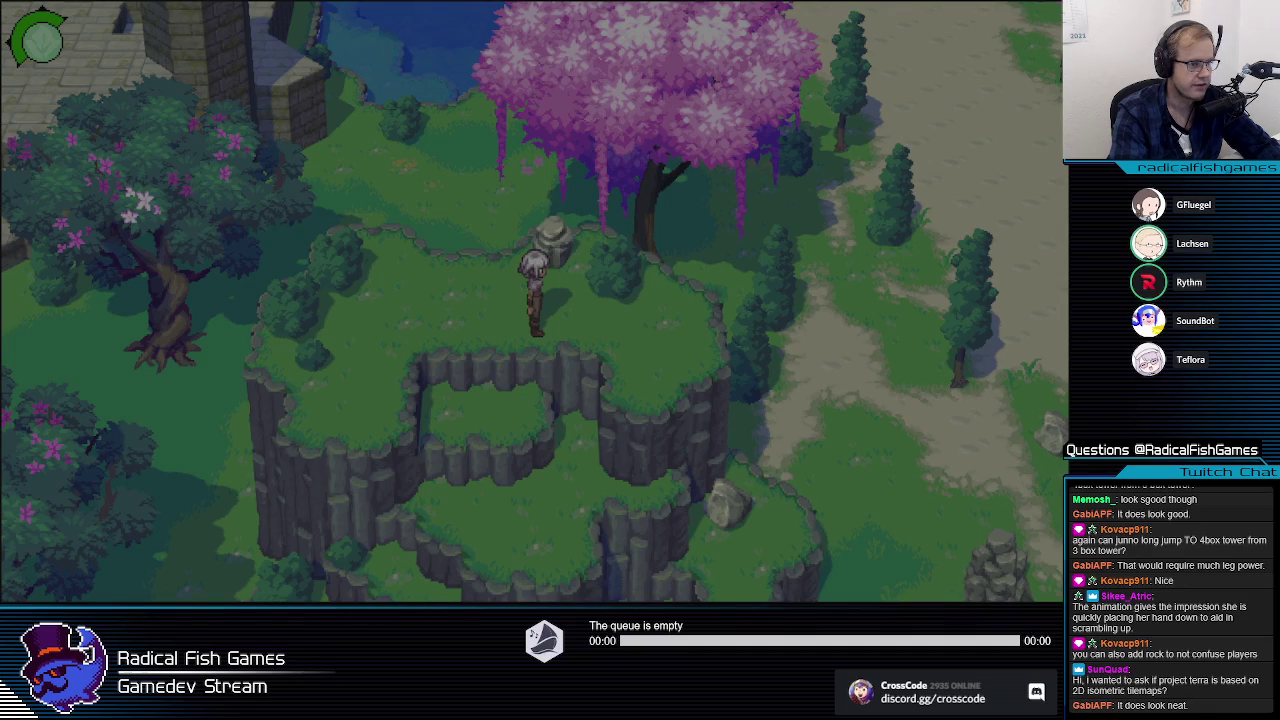
pyautogui.click(651, 302)
pyautogui.press('d')
pyautogui.press('a')
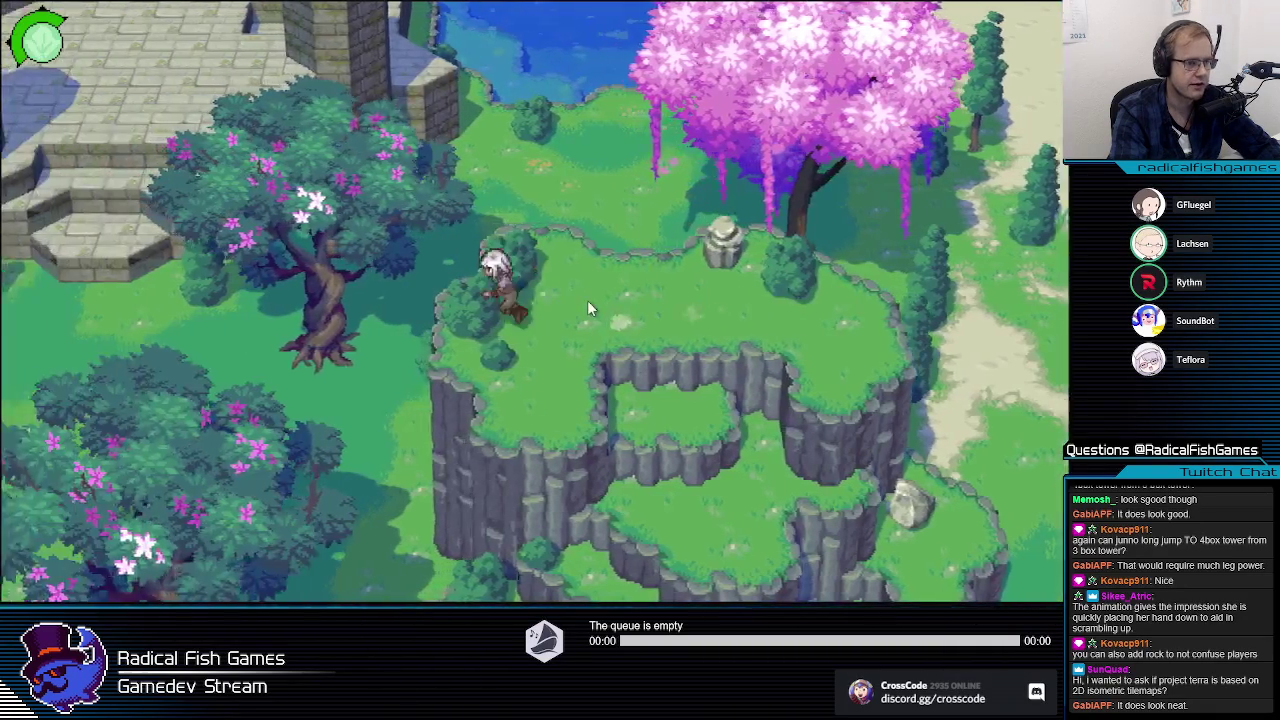
# Step: Leave the western cliff's plateau, run north along the sandy path, and head west to the stacked crates beyond the pond
pyautogui.press('d')
pyautogui.press('s')
pyautogui.press('w')
pyautogui.press('w')
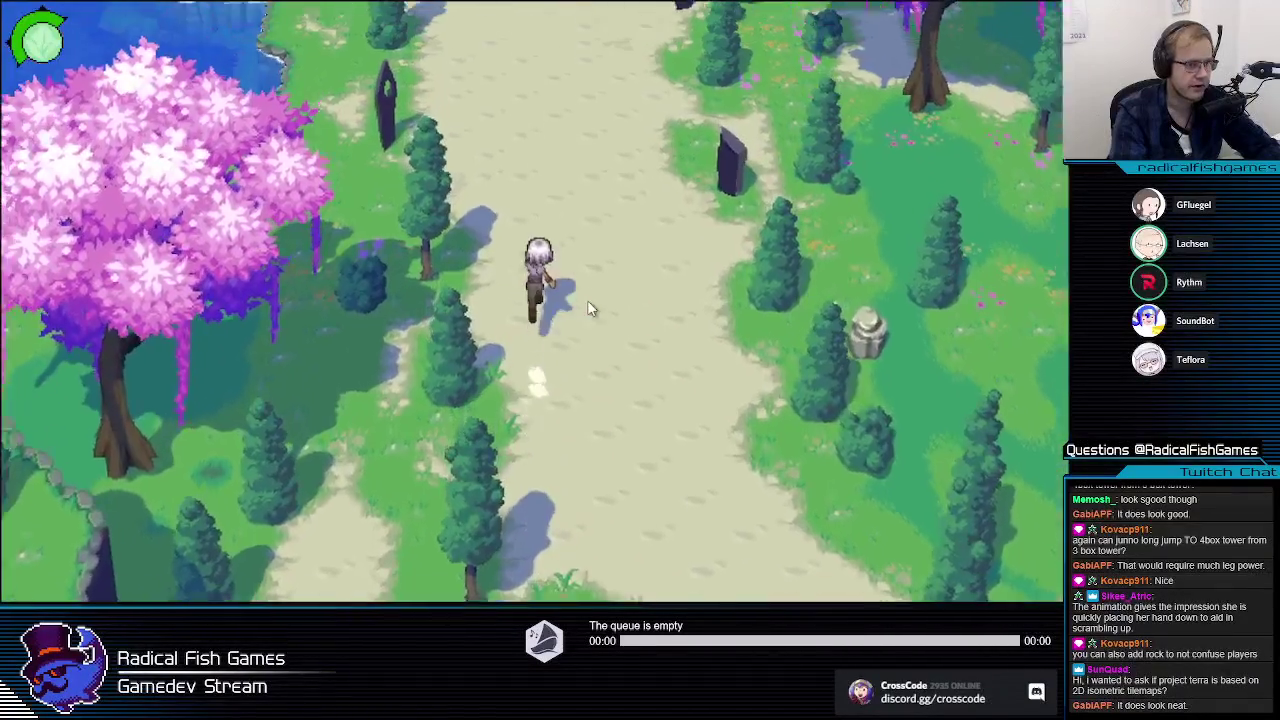
pyautogui.press('w')
pyautogui.press('a')
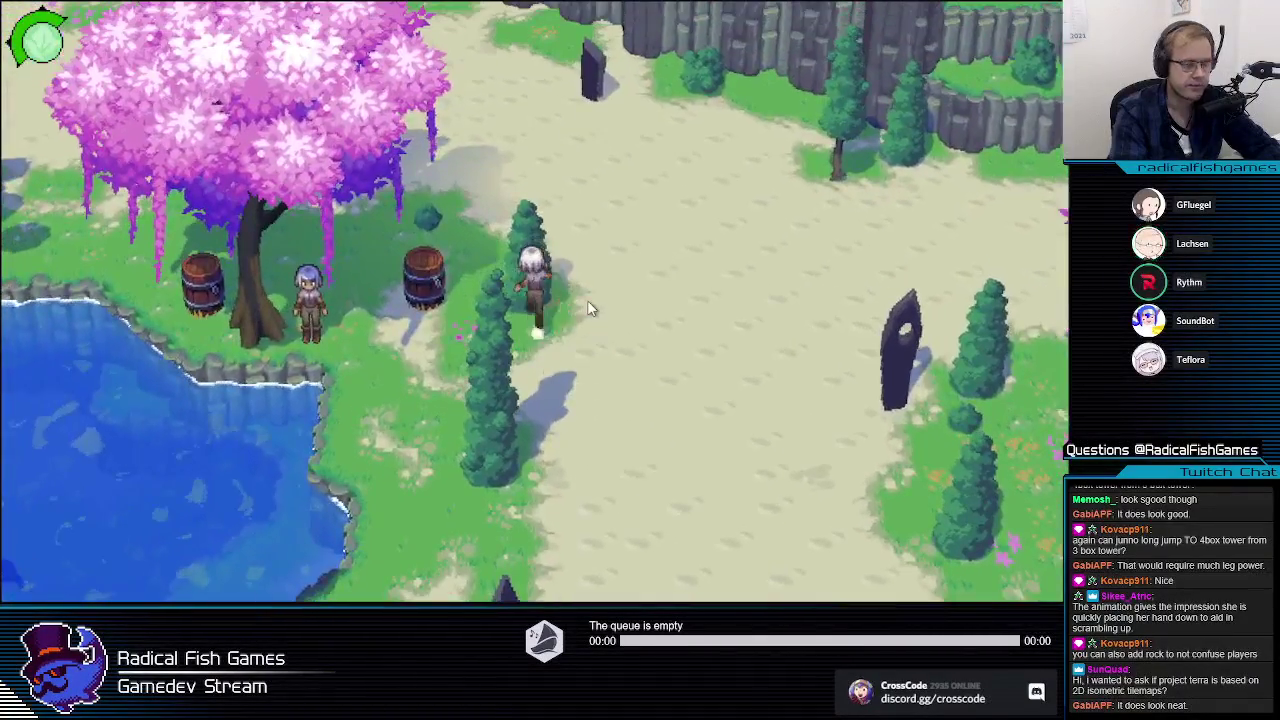
pyautogui.press('a')
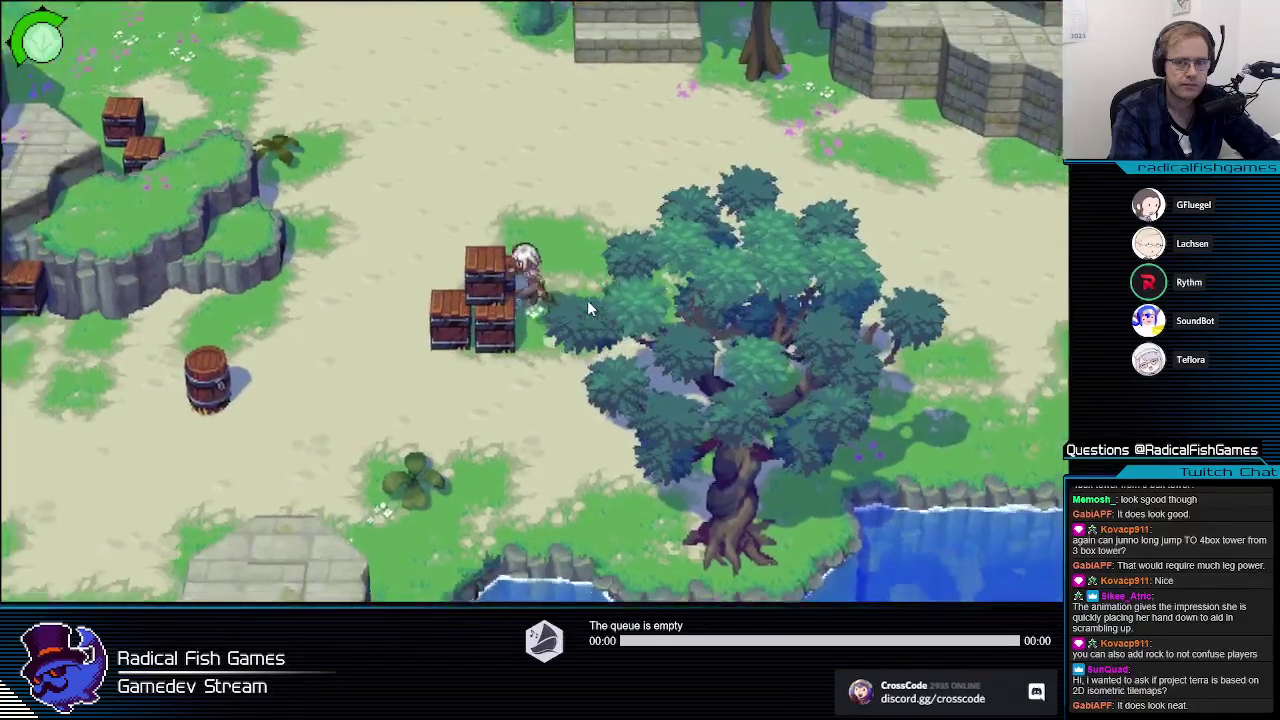
# Step: Run southwest from the stacked crates past the lone barrel while swinging the sword
pyautogui.press('w')
pyautogui.press('a')
pyautogui.click(535, 322)
pyautogui.click(507, 332)
pyautogui.press('s')
pyautogui.press('a')
pyautogui.click(507, 334)
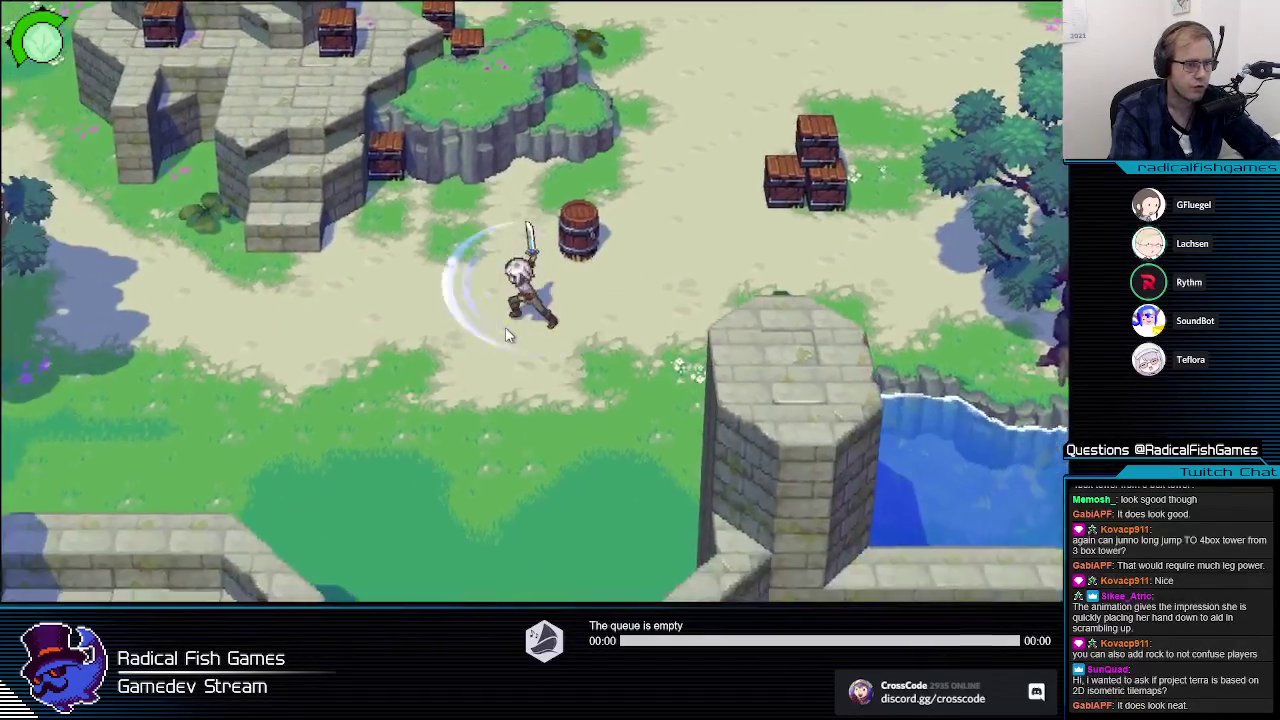
pyautogui.click(507, 334)
# Step: Run south across the grass into the stone ruins, swinging the sword at the entrance, and head east behind the central pillar
pyautogui.press('a')
pyautogui.press('s')
pyautogui.press('d')
pyautogui.press('s')
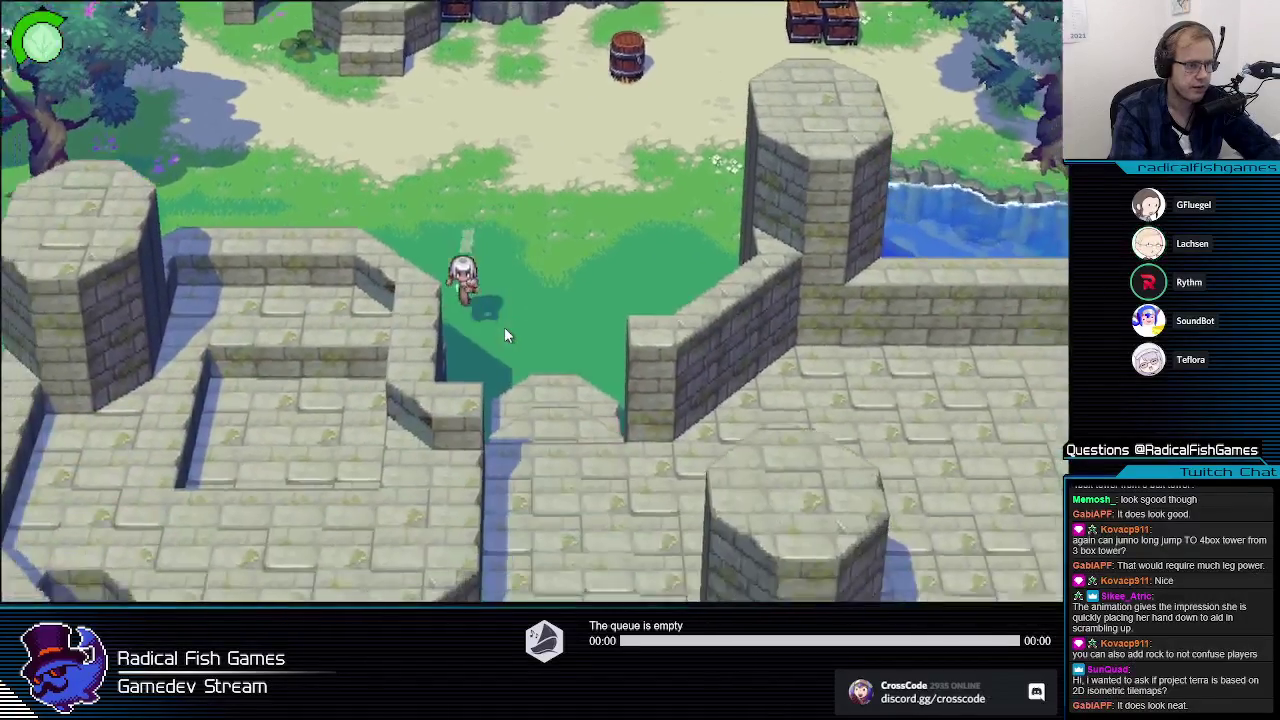
pyautogui.press('s')
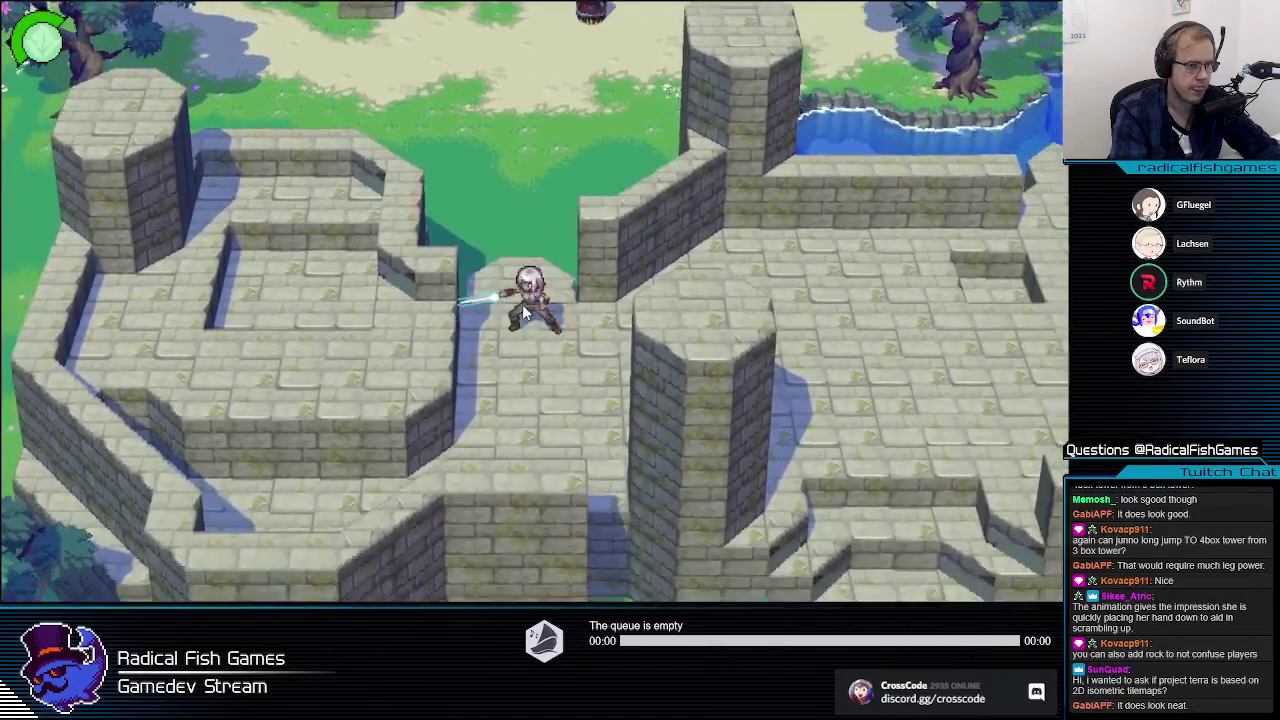
pyautogui.click(523, 314)
pyautogui.press('d')
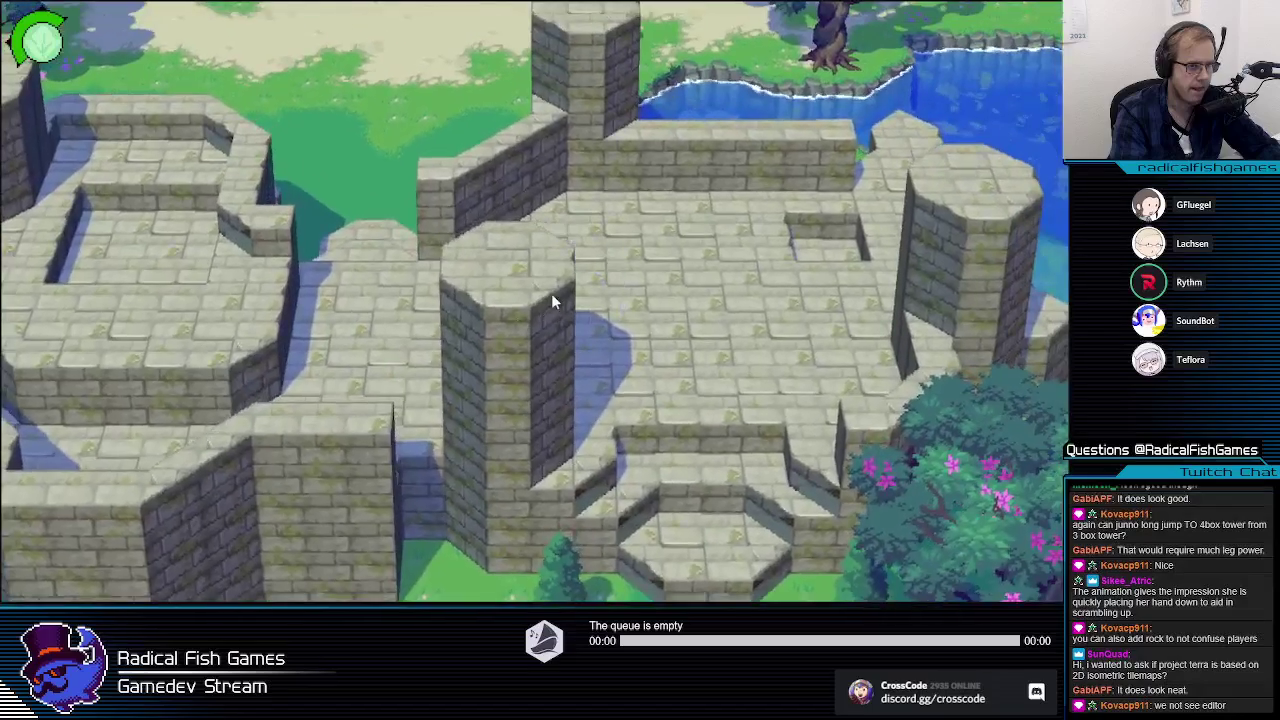
# Step: Descend the southern steps of the ruins and run southwest across the meadow with sword swings
pyautogui.click(553, 300)
pyautogui.press('s')
pyautogui.click(515, 332)
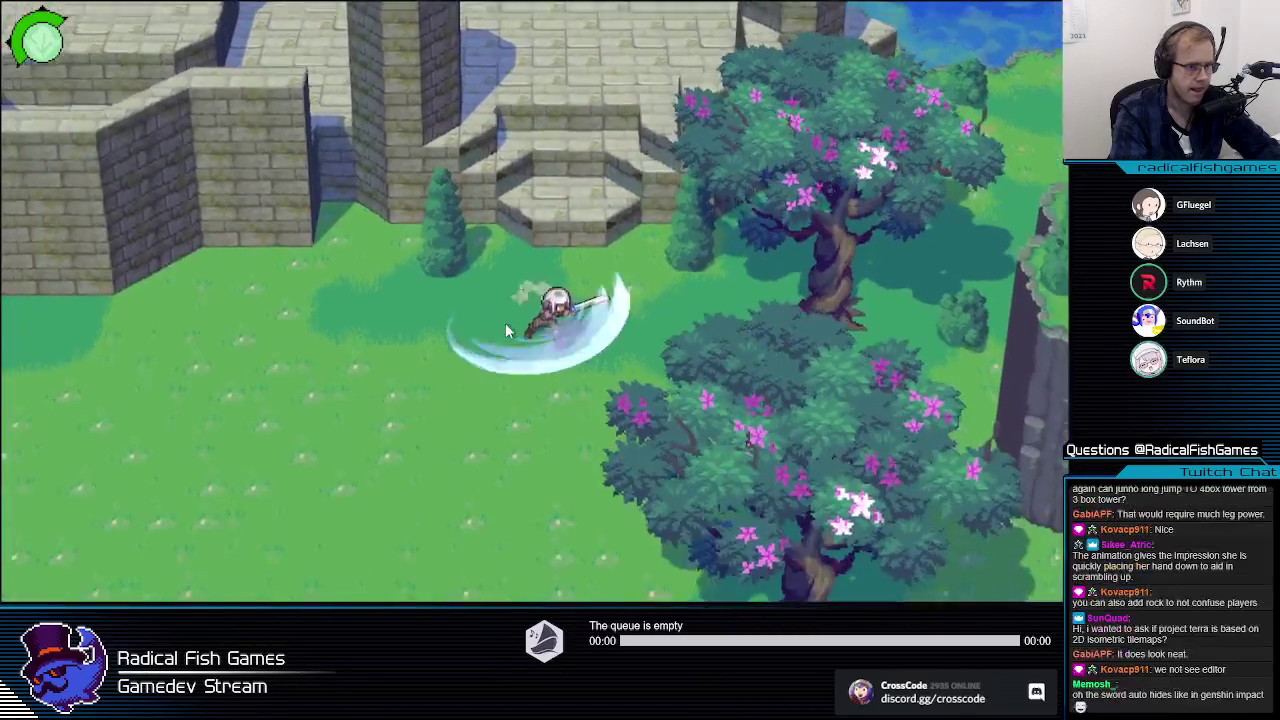
pyautogui.click(516, 331)
pyautogui.press('a')
pyautogui.press('s')
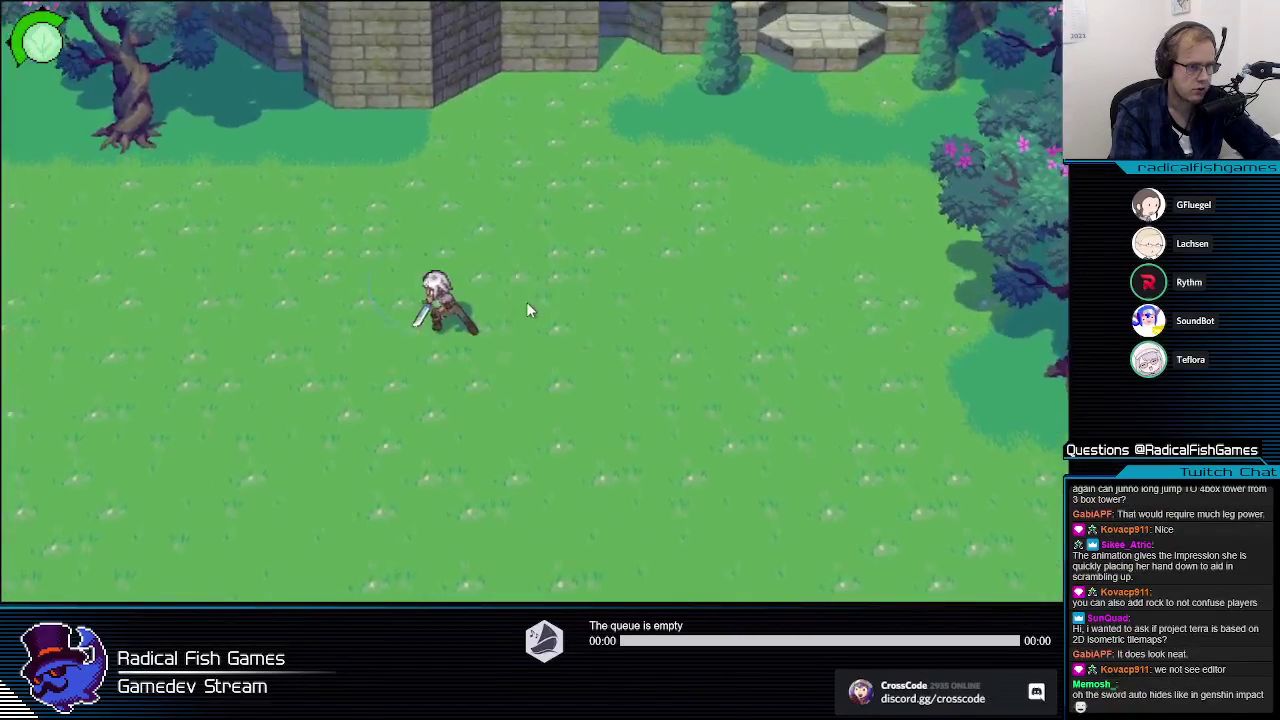
# Step: Test sword combos on the meadow while changing direction northeast and south
pyautogui.press('w')
pyautogui.click(513, 302)
pyautogui.press('d')
pyautogui.click(516, 303)
pyautogui.click(525, 303)
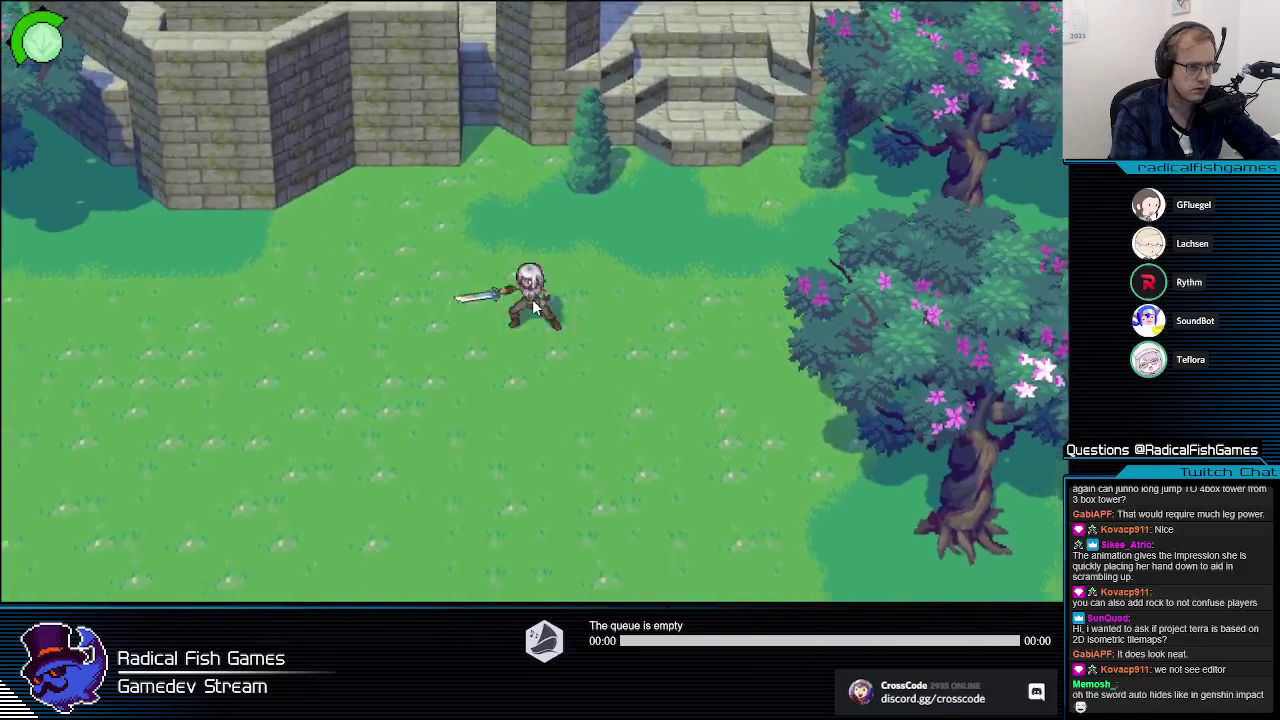
pyautogui.press('s')
pyautogui.click(532, 302)
pyautogui.press('s')
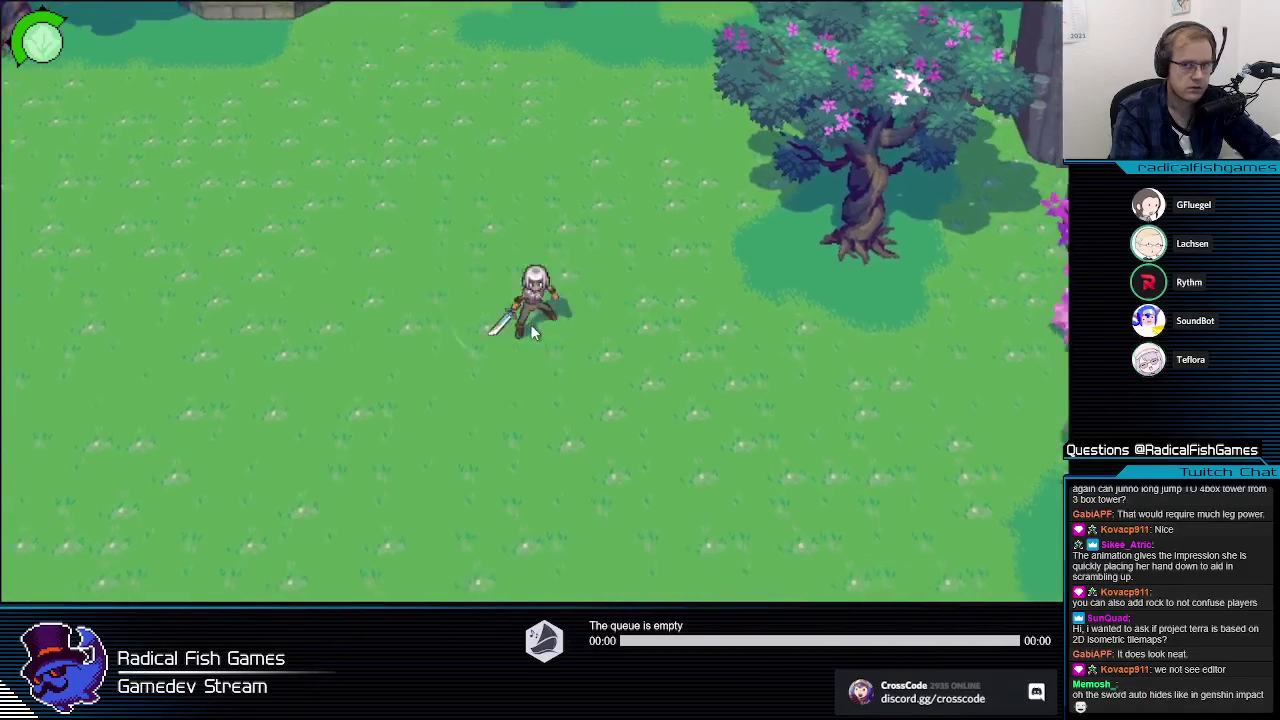
# Step: Run southeast across the meadow to the pink blossom tree south of the cliff while swinging the sword
pyautogui.press('d')
pyautogui.press('s')
pyautogui.click(536, 325)
pyautogui.click(576, 428)
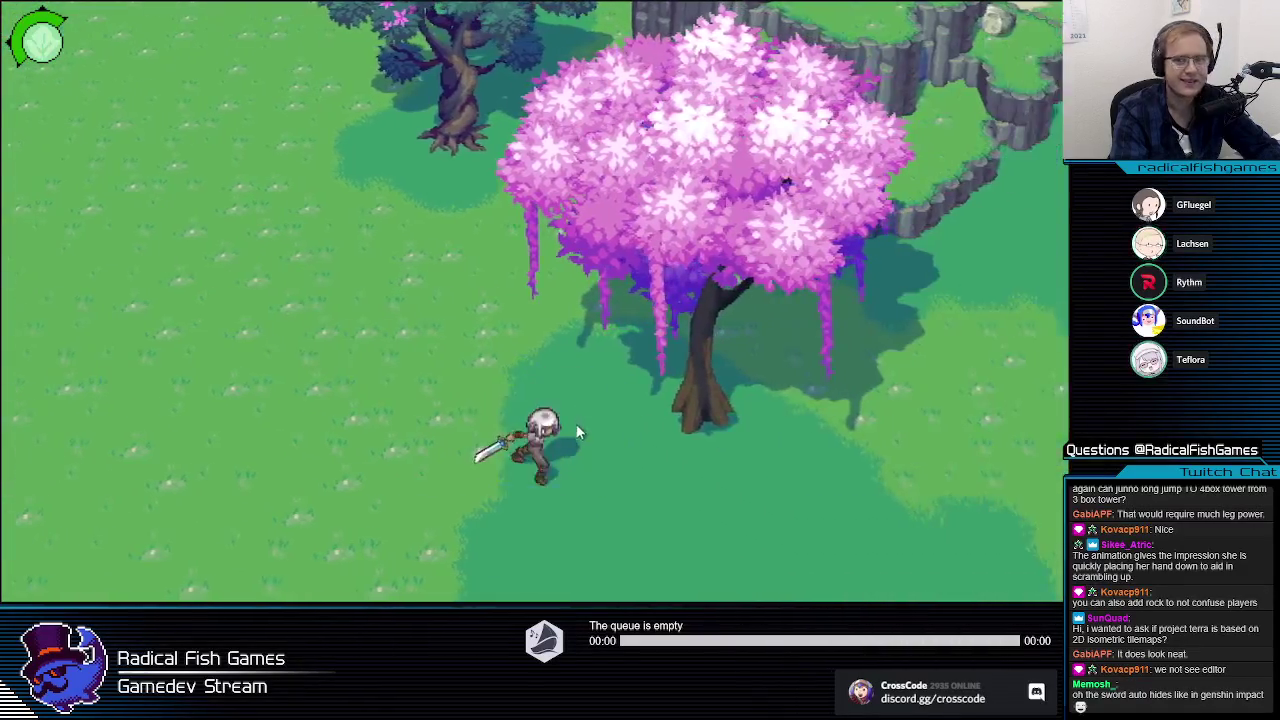
pyautogui.click(574, 438)
# Step: Run around the pink tree to the western cliff and climb its terraces to the top plateau
pyautogui.press('d')
pyautogui.press('w')
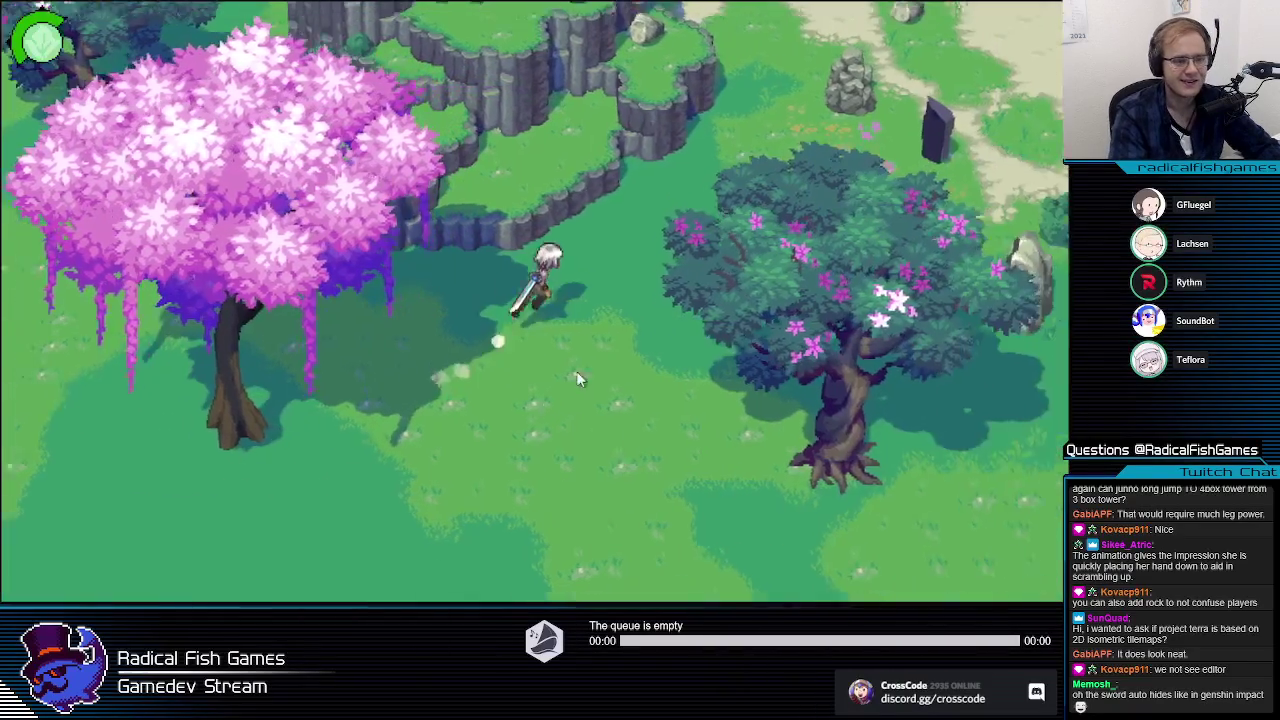
pyautogui.press('w')
pyautogui.press('a')
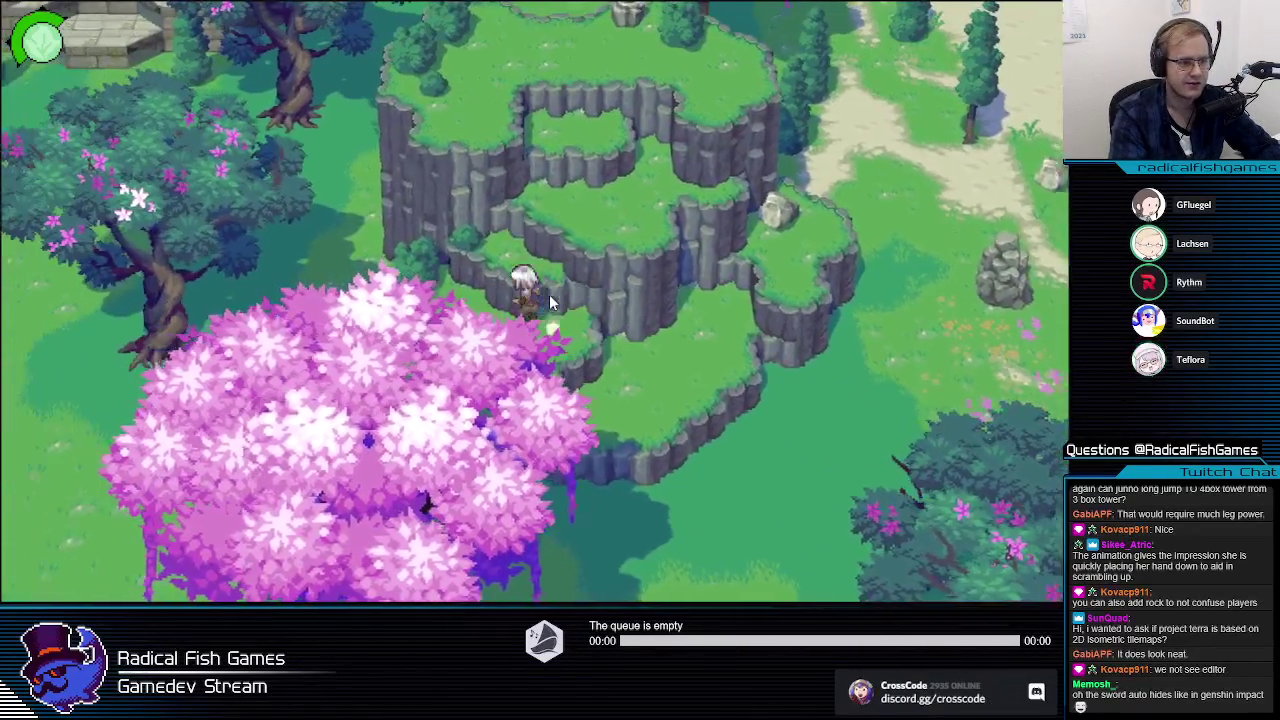
pyautogui.press('w')
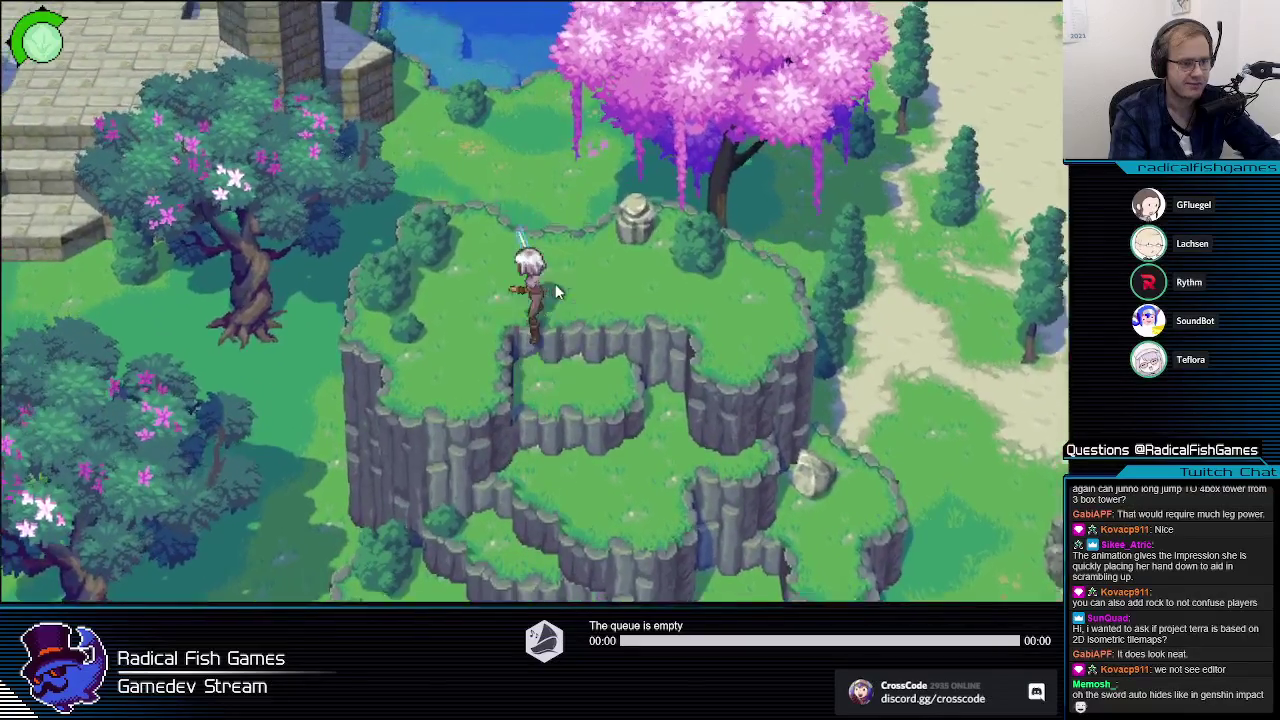
# Step: Swing the sword while running between the plateau's northern edge and its southeastern corner
pyautogui.click(557, 291)
pyautogui.press('d')
pyautogui.press('a')
pyautogui.press('w')
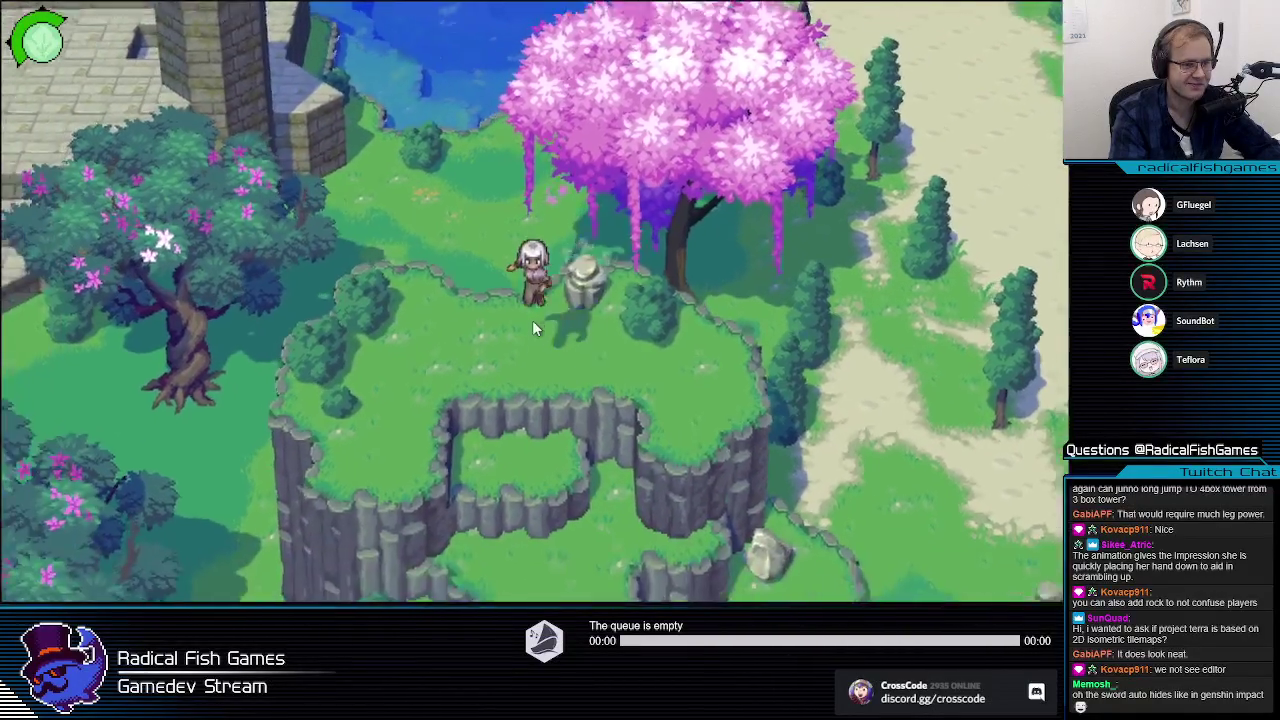
pyautogui.click(532, 320)
pyautogui.press('d')
pyautogui.press('s')
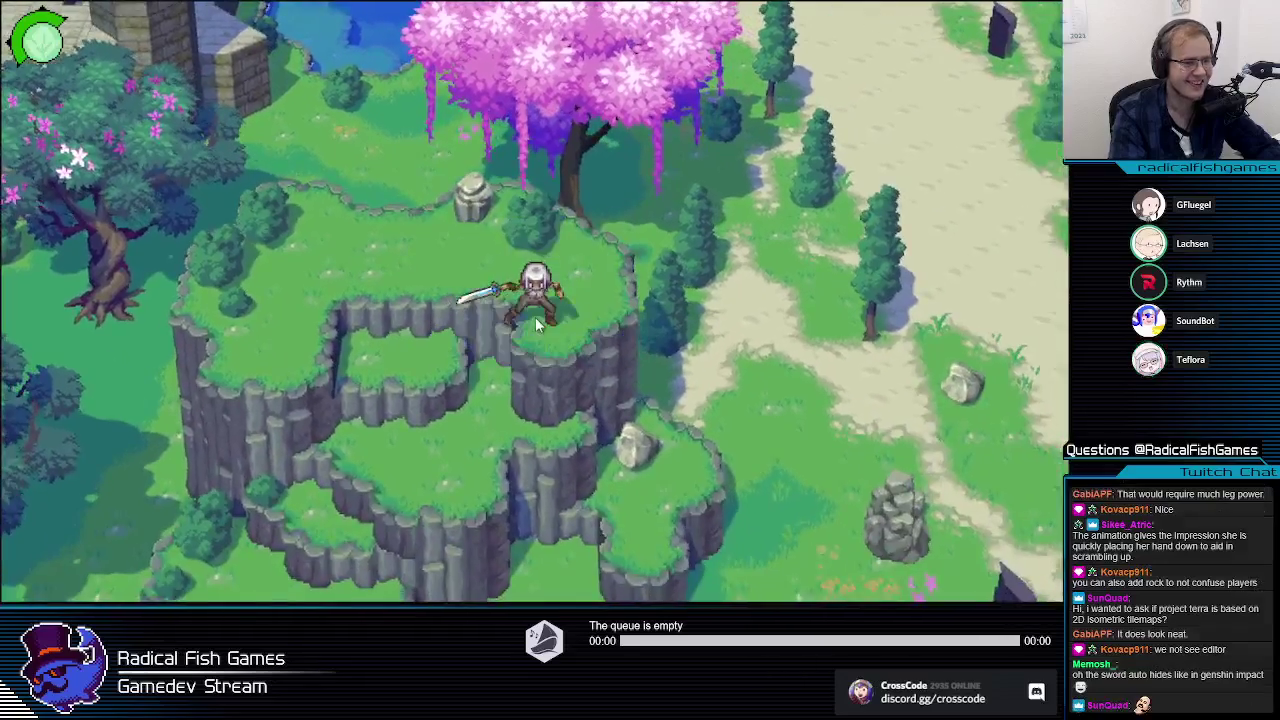
# Step: Leave the cliff plateau eastward for the sandy path and run north along it with repeated sword swings
pyautogui.press('a')
pyautogui.press('w')
pyautogui.press('a')
pyautogui.press('d')
pyautogui.click(543, 322)
pyautogui.press('d')
pyautogui.click(543, 324)
pyautogui.press('w')
pyautogui.press('a')
pyautogui.click(544, 326)
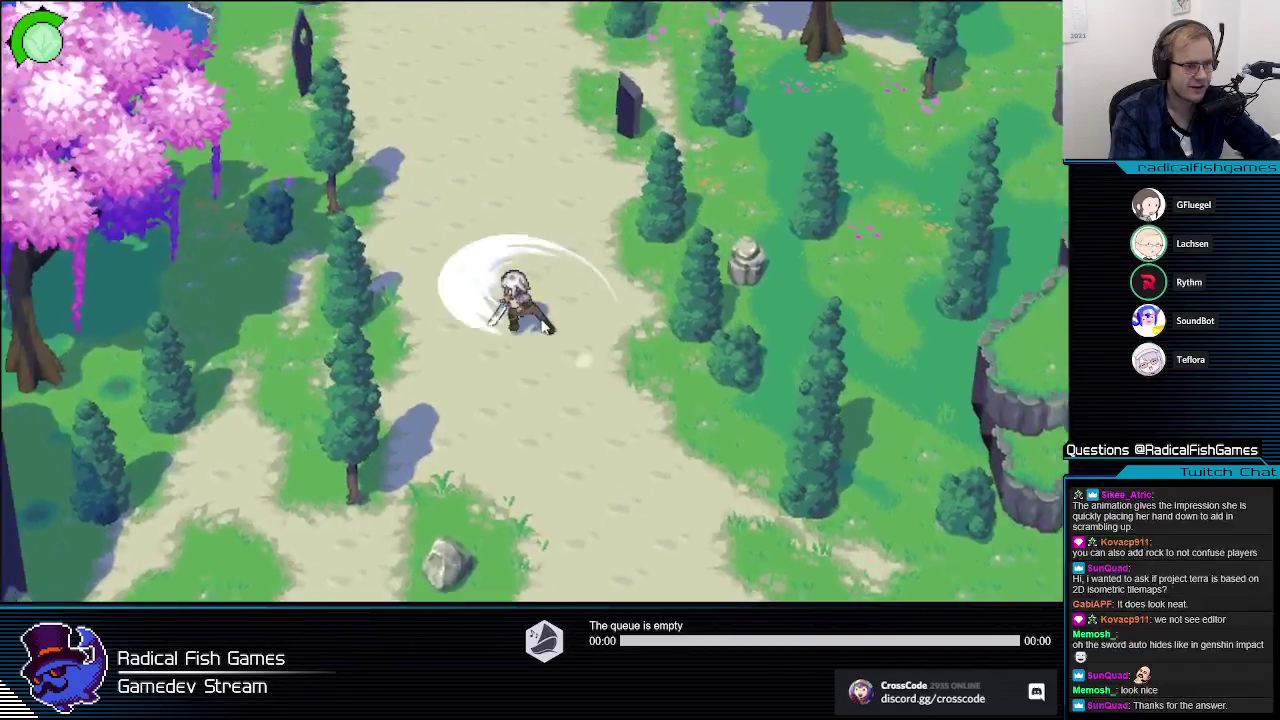
pyautogui.click(541, 323)
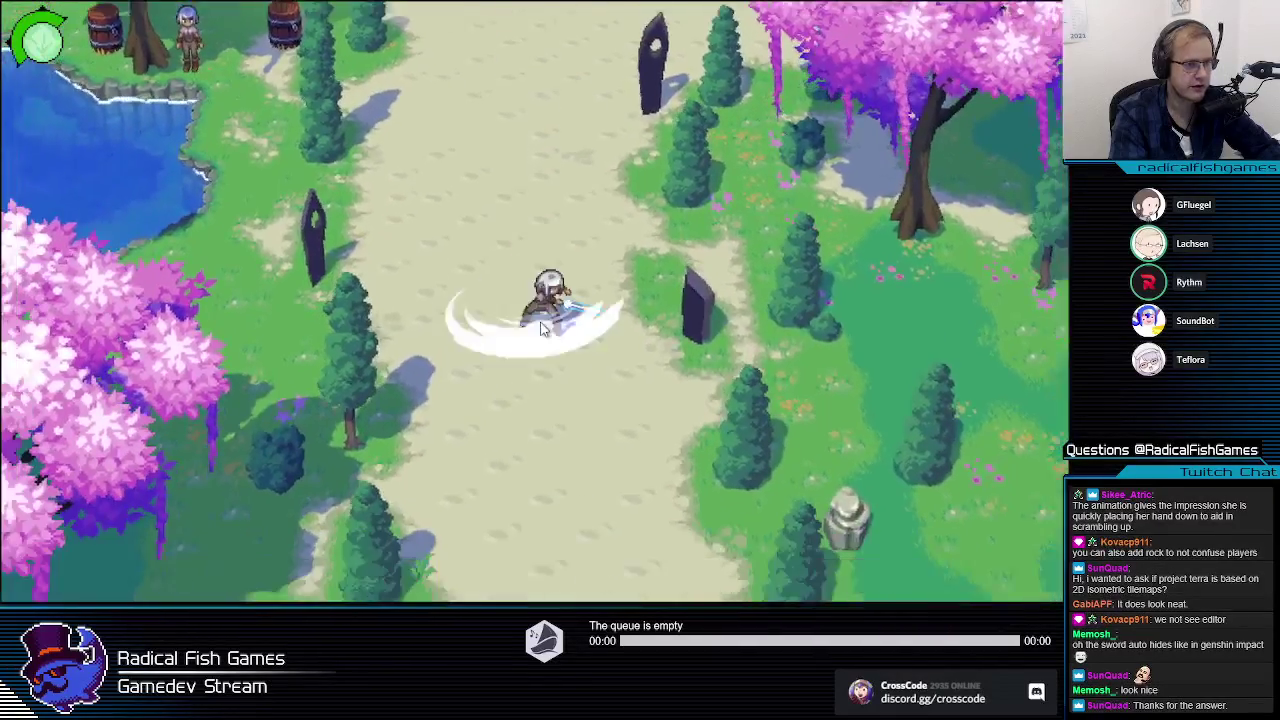
# Step: Run south along the sandy path with repeated sword combos to the fork, turn northeast, and pause the game
pyautogui.press('s')
pyautogui.click(540, 321)
pyautogui.click(540, 323)
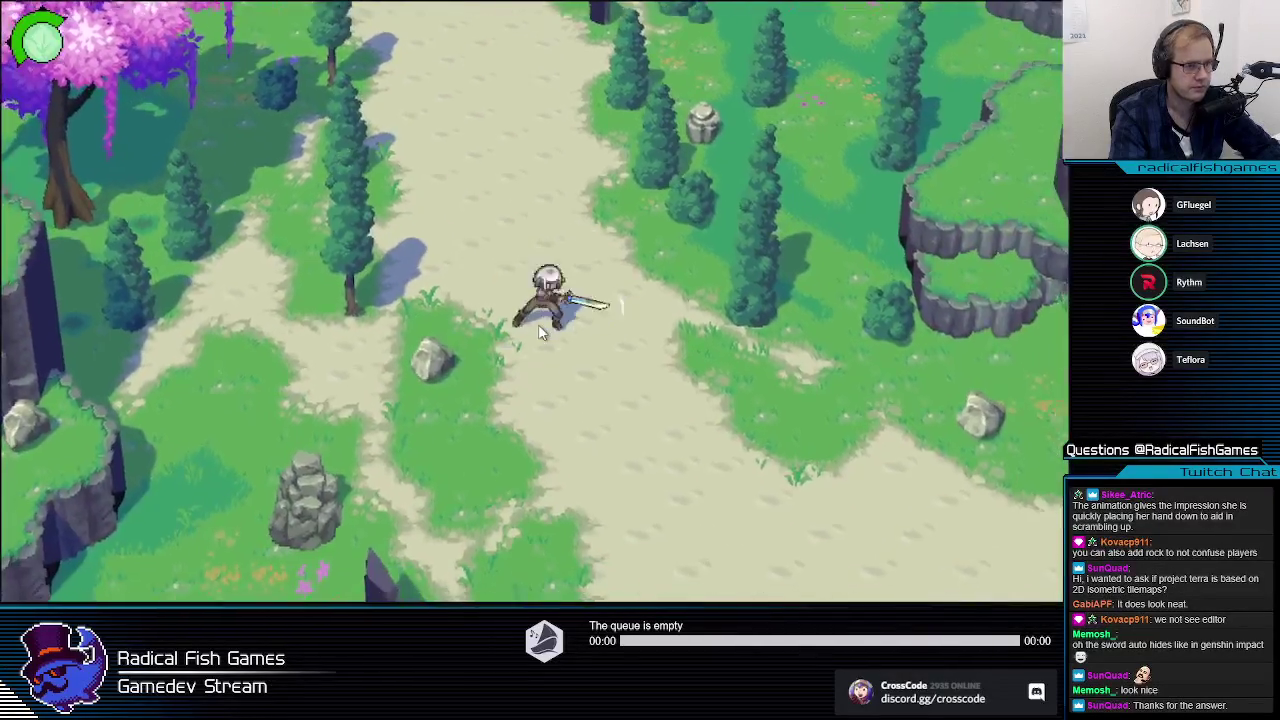
pyautogui.click(538, 324)
pyautogui.click(538, 328)
pyautogui.click(532, 330)
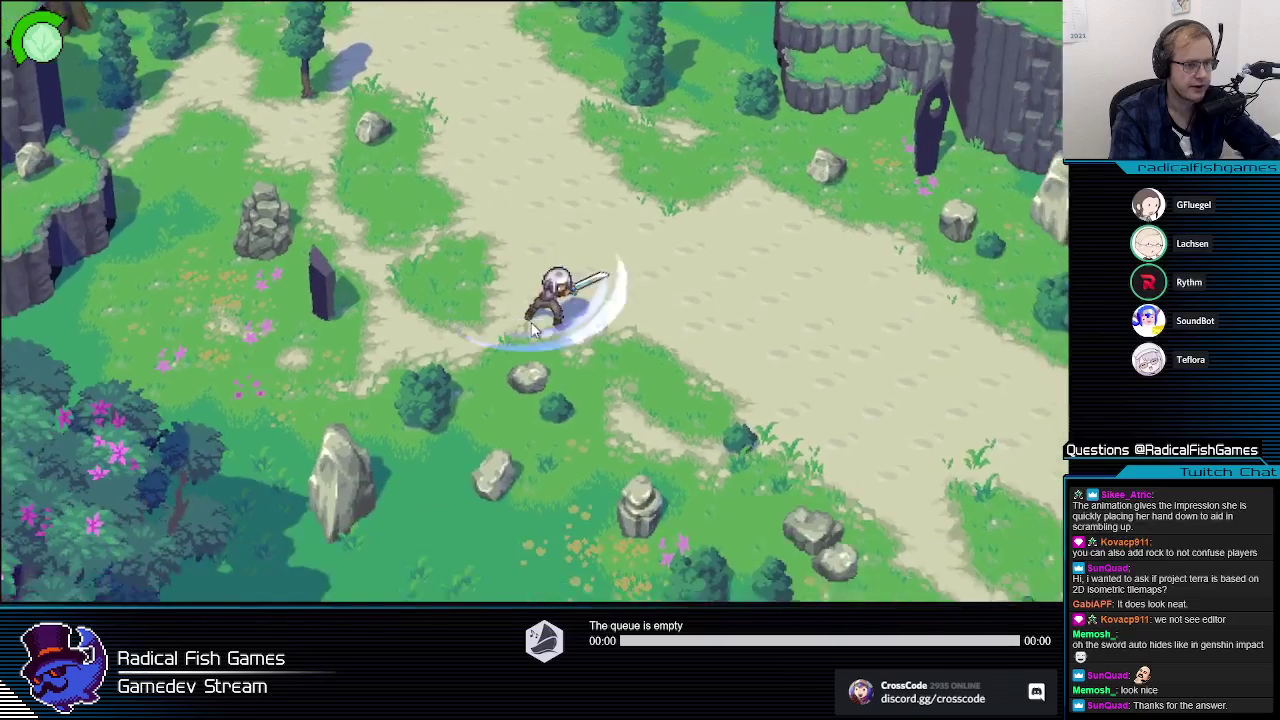
pyautogui.click(532, 330)
pyautogui.click(532, 330)
pyautogui.press('w')
pyautogui.press('d')
pyautogui.press('Escape')
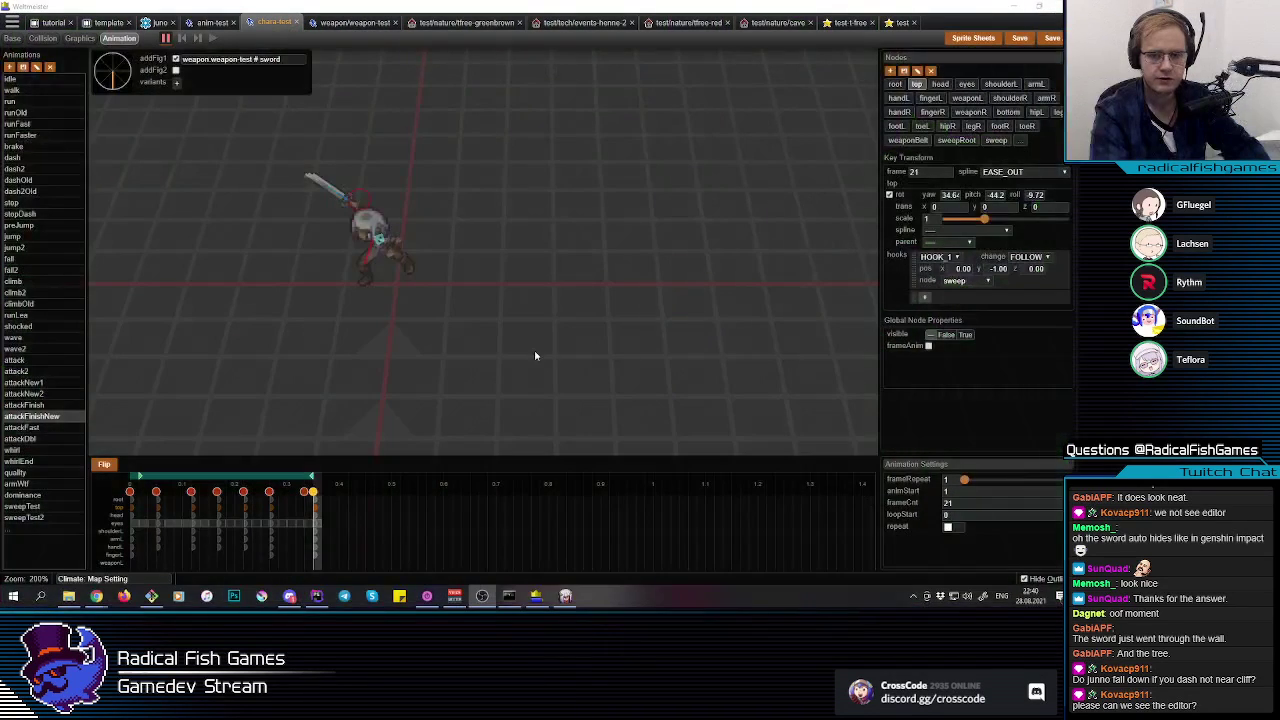
# Step: Switch to the Weltmeister animation editor and examine the attackFinishNew pose at frame 21 from several angles, including the left arm node
pyautogui.click(535, 356)
pyautogui.moveTo(334, 266); pyautogui.dragTo(430, 259, button='middle')
pyautogui.click(400, 256)
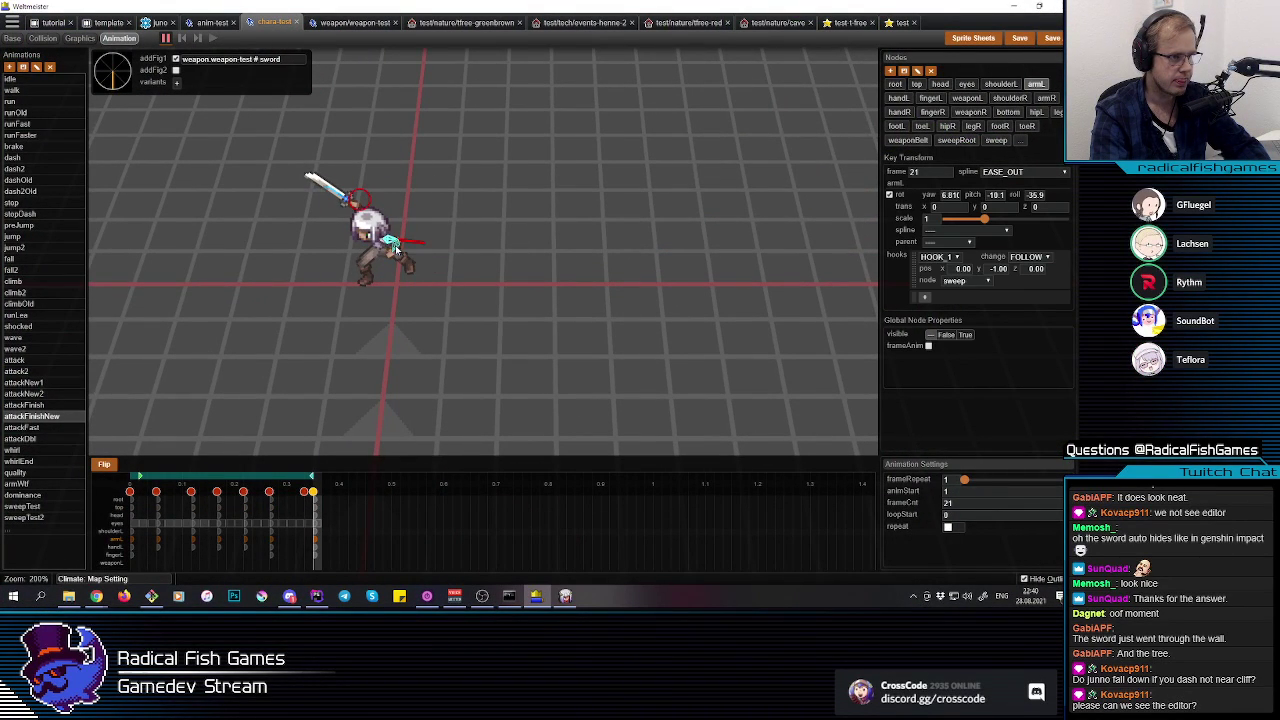
pyautogui.moveTo(430, 307); pyautogui.dragTo(464, 292)
pyautogui.click(339, 321)
pyautogui.moveTo(339, 321); pyautogui.dragTo(346, 320, button='middle')
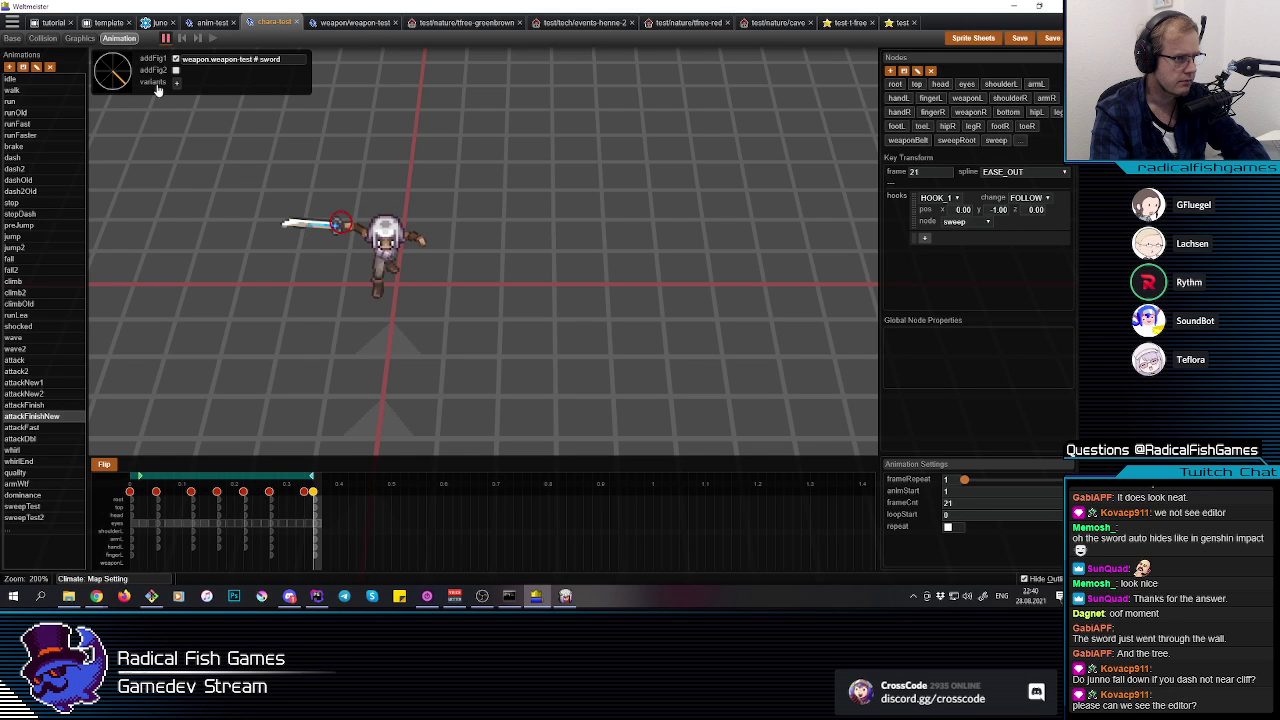
pyautogui.moveTo(277, 169); pyautogui.dragTo(393, 279)
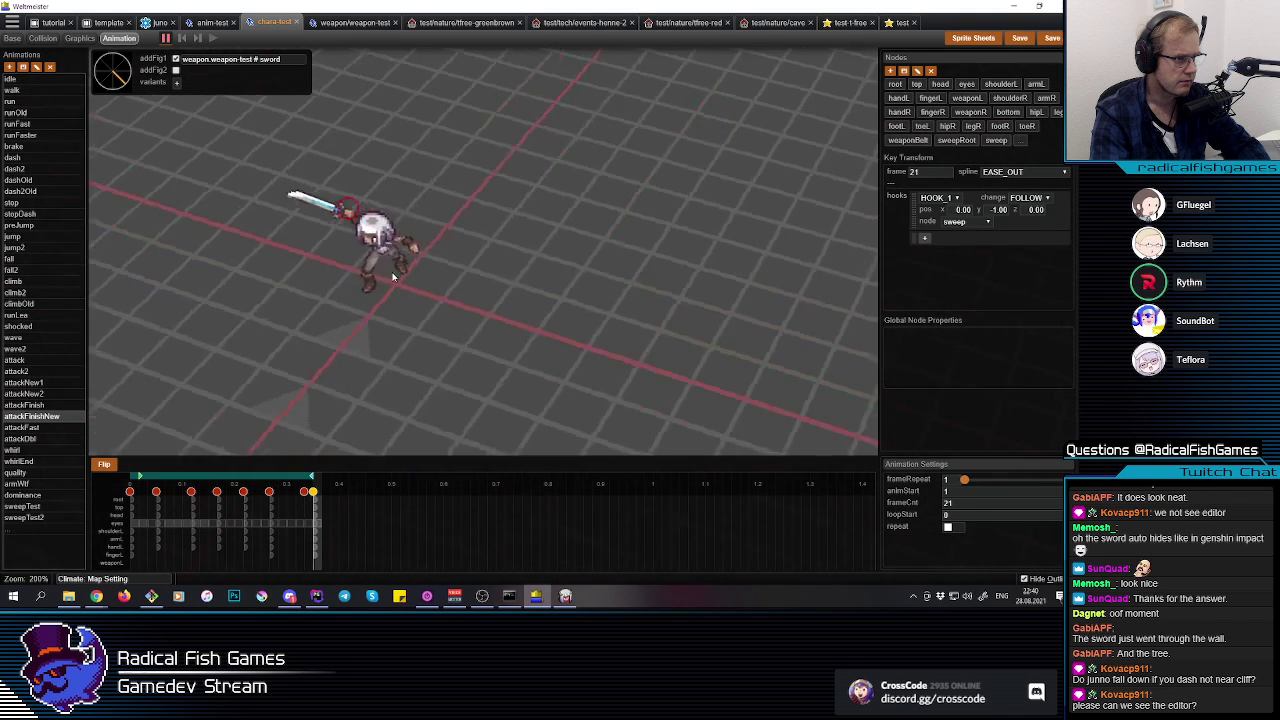
# Step: Examine the left shoulder and head nodes of the frame 21 pose from the side and front, and toggle the animation's playback
pyautogui.click(374, 230)
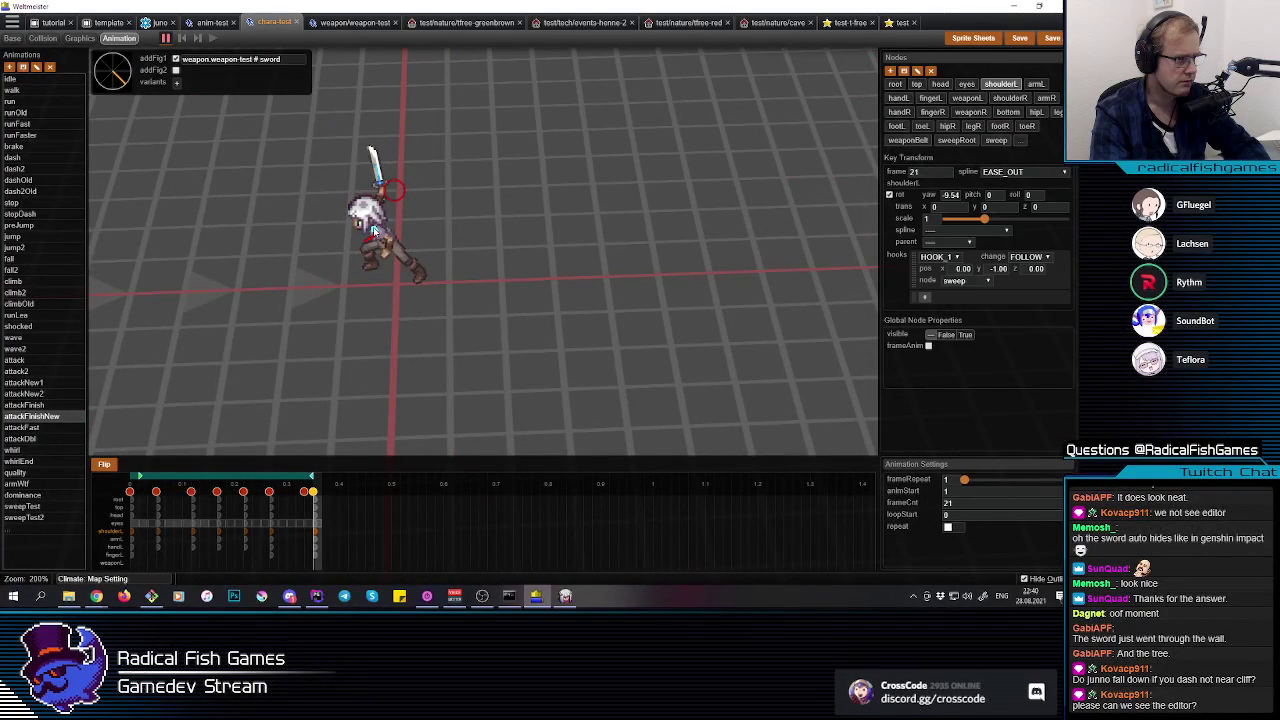
pyautogui.click(940, 86)
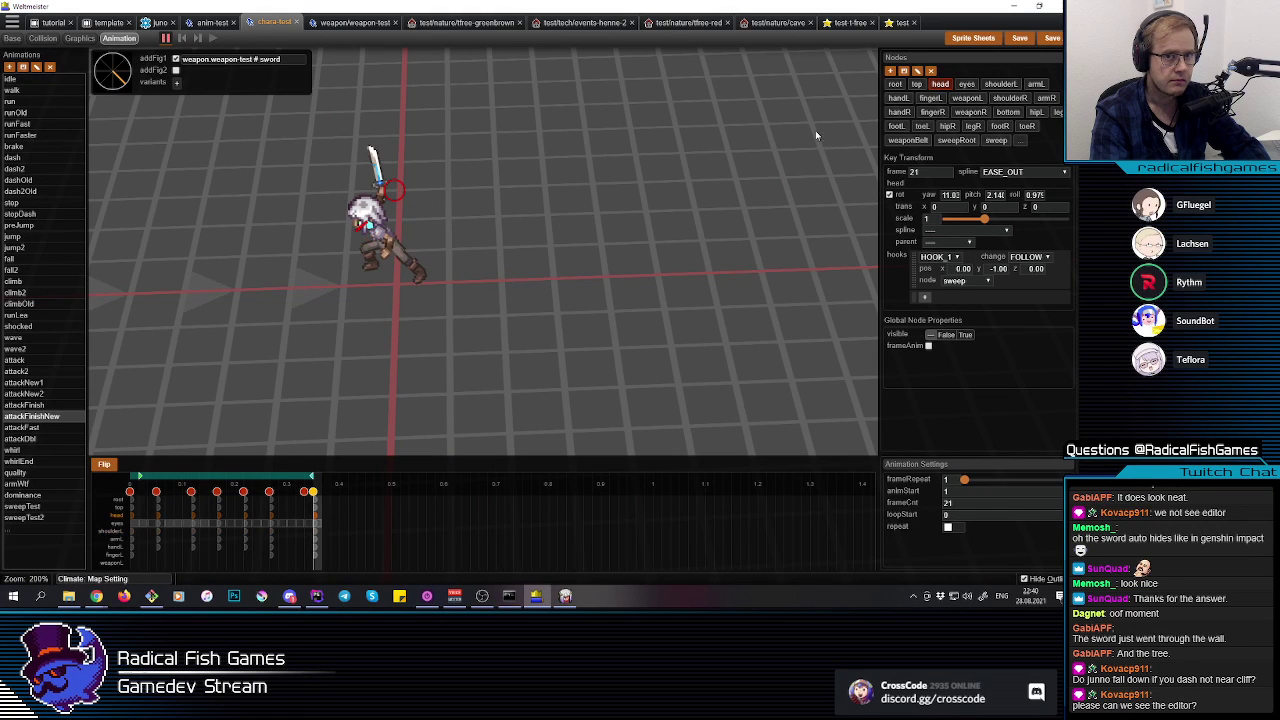
pyautogui.click(418, 182)
pyautogui.moveTo(420, 182); pyautogui.dragTo(426, 182)
pyautogui.moveTo(436, 304); pyautogui.dragTo(476, 397, button='middle')
pyautogui.click(473, 396)
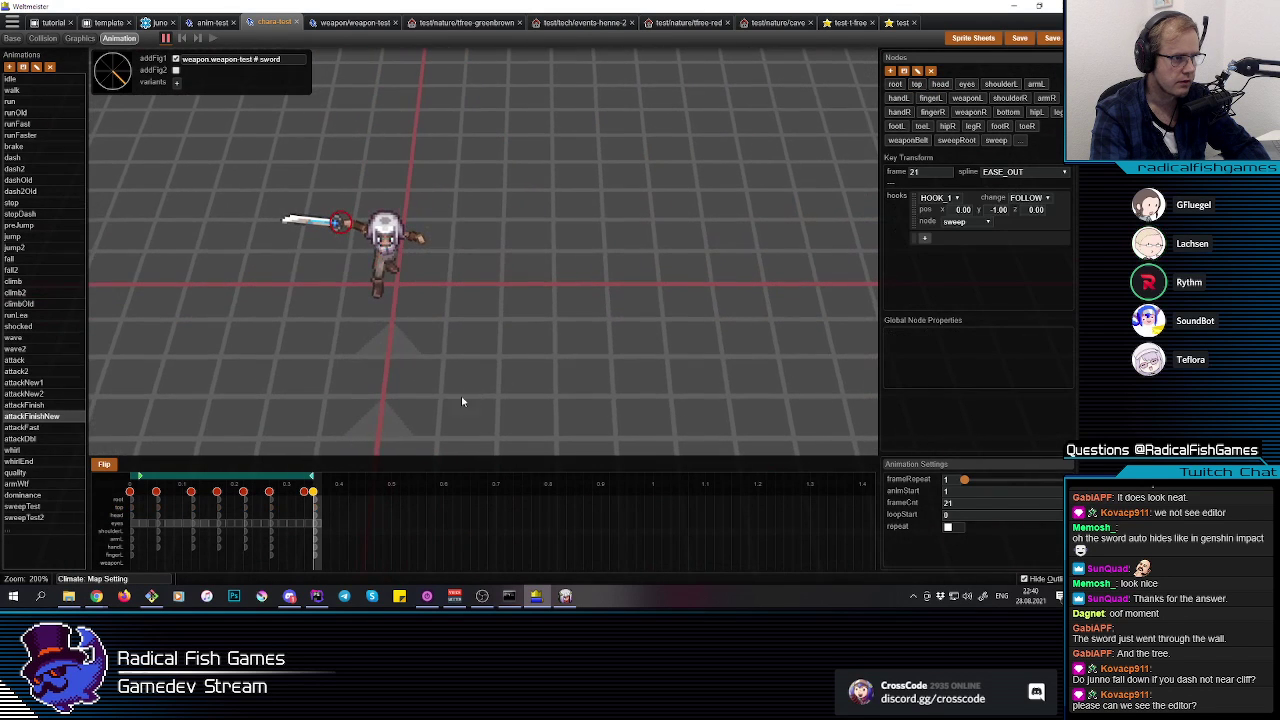
pyautogui.press('space')
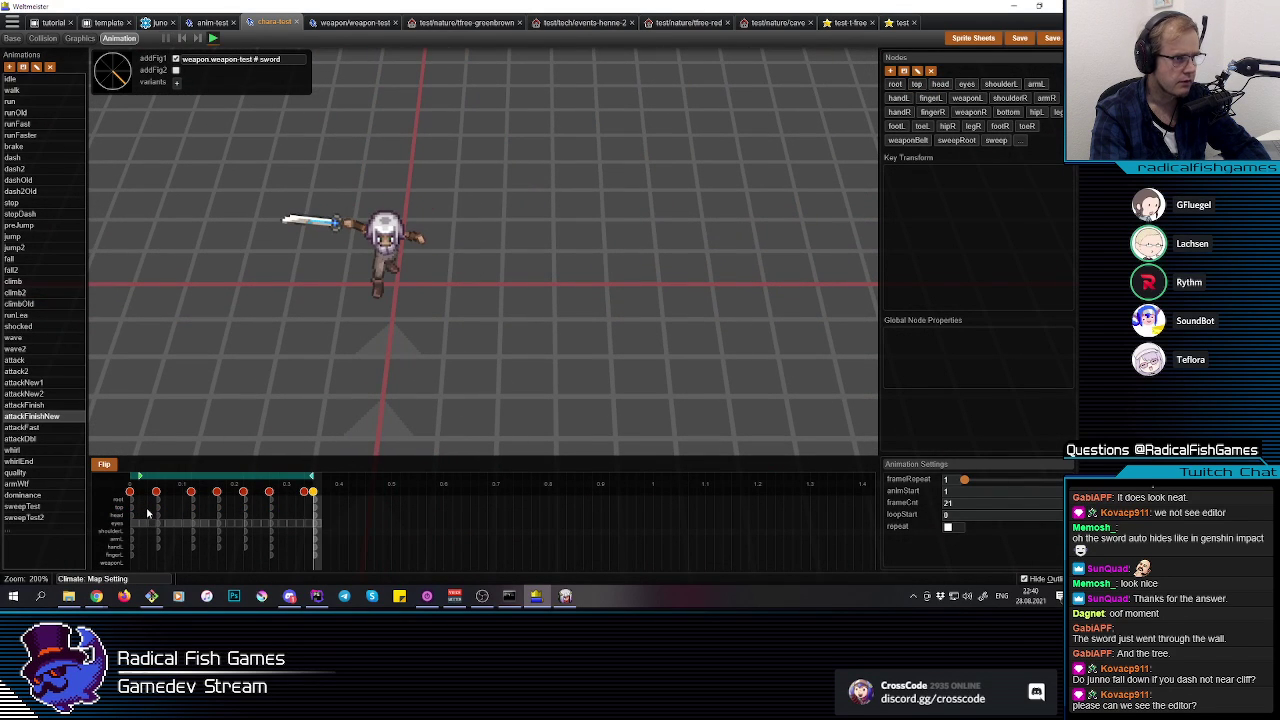
pyautogui.click(148, 513)
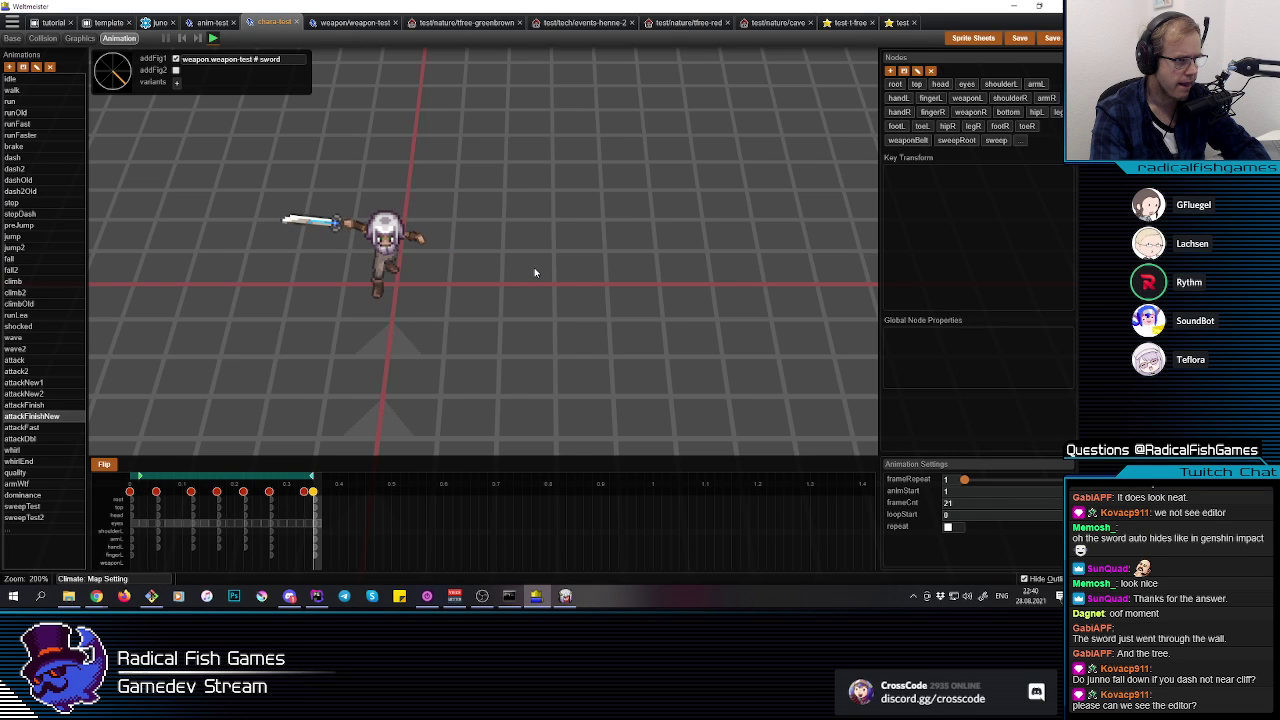
# Step: Play attackFinishNew briefly and return to frame 21 to inspect the right foot node's rotation
pyautogui.moveTo(534, 271); pyautogui.dragTo(535, 272, button='middle')
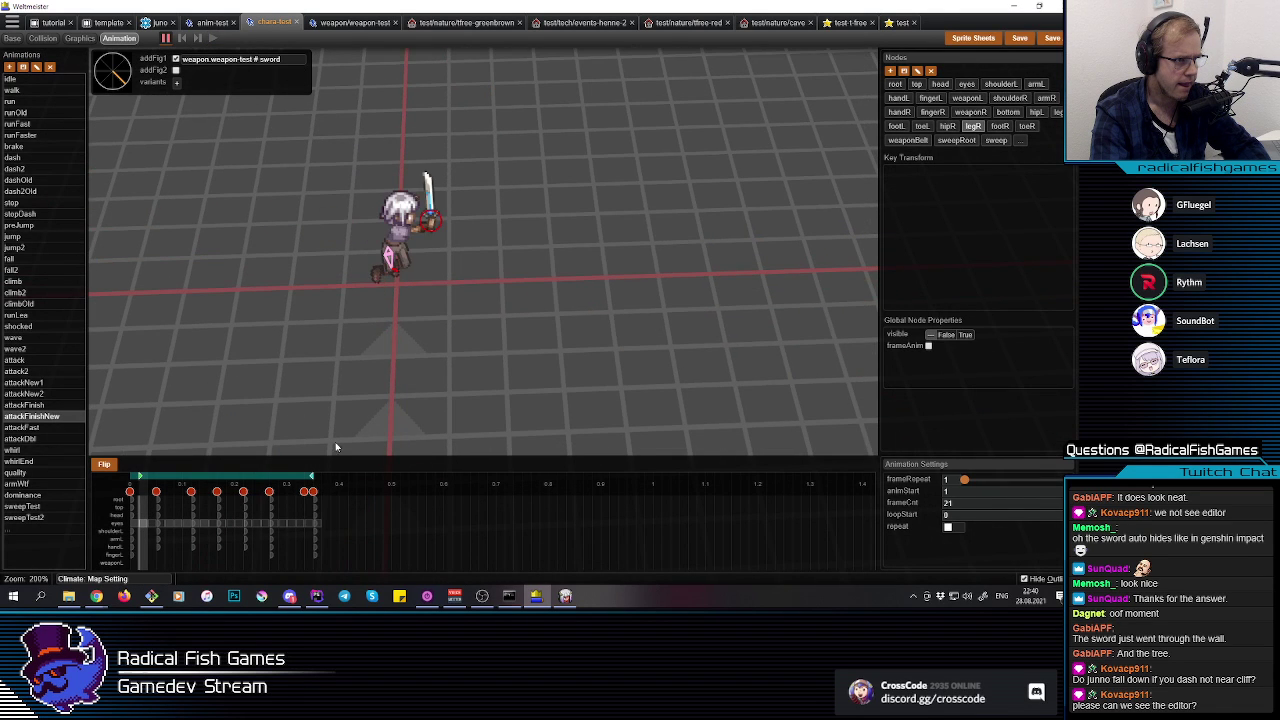
pyautogui.click(312, 527)
pyautogui.click(313, 526)
pyautogui.moveTo(396, 329); pyautogui.dragTo(386, 332)
pyautogui.click(372, 284)
pyautogui.moveTo(385, 250); pyautogui.dragTo(379, 246)
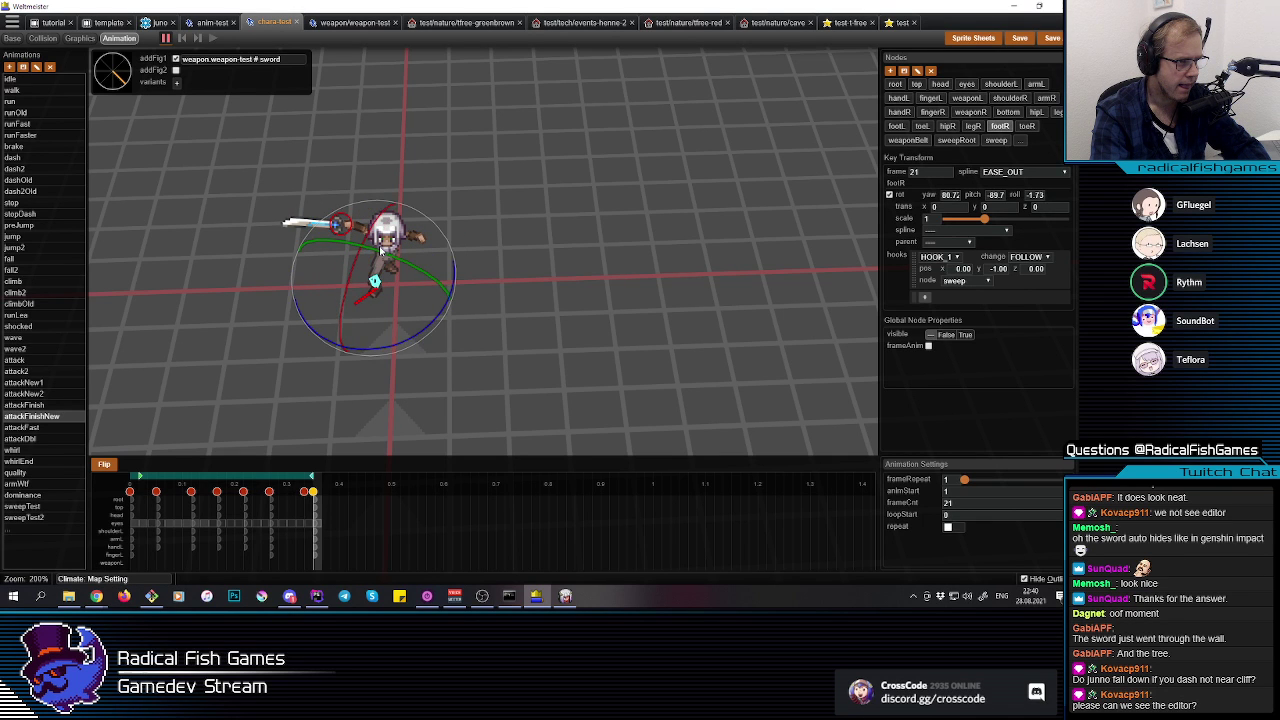
# Step: Rotate the left leg node (legL) in frame 21 to a pitch of about -7, checking it from behind
pyautogui.click(434, 311)
pyautogui.press('e')
pyautogui.moveTo(430, 318); pyautogui.dragTo(465, 220)
pyautogui.click(467, 215)
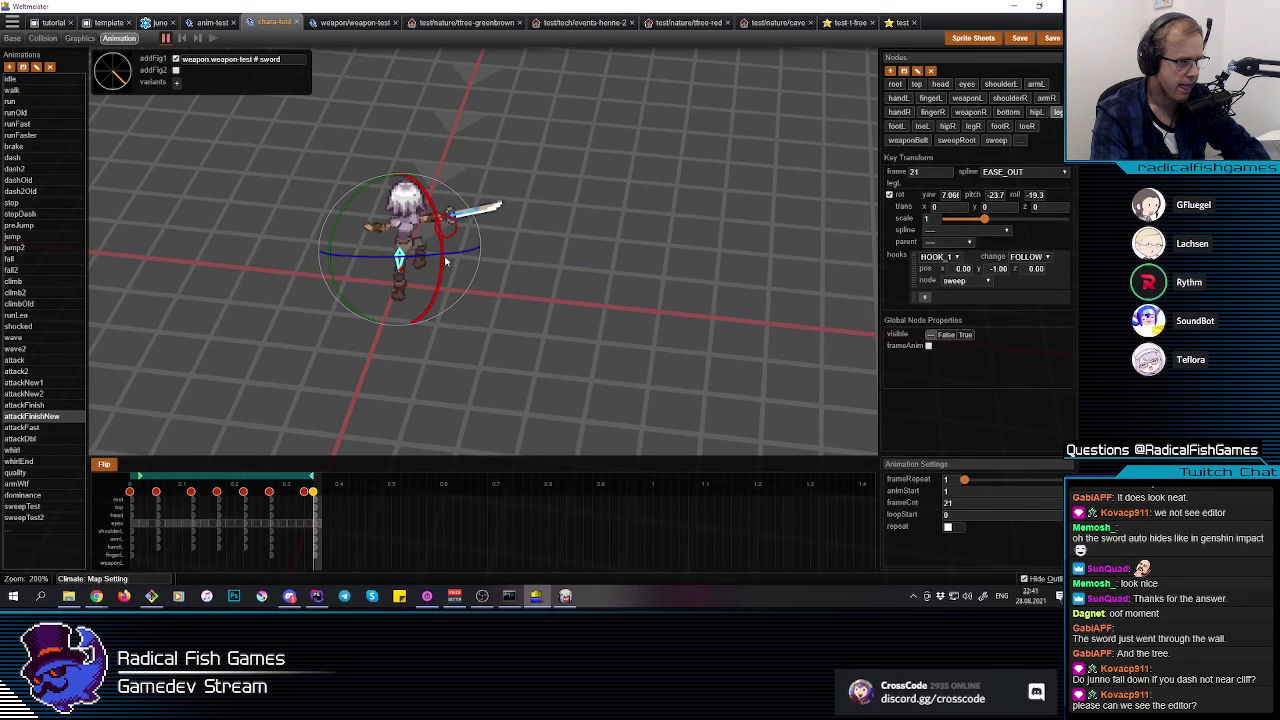
pyautogui.moveTo(443, 268); pyautogui.dragTo(457, 270)
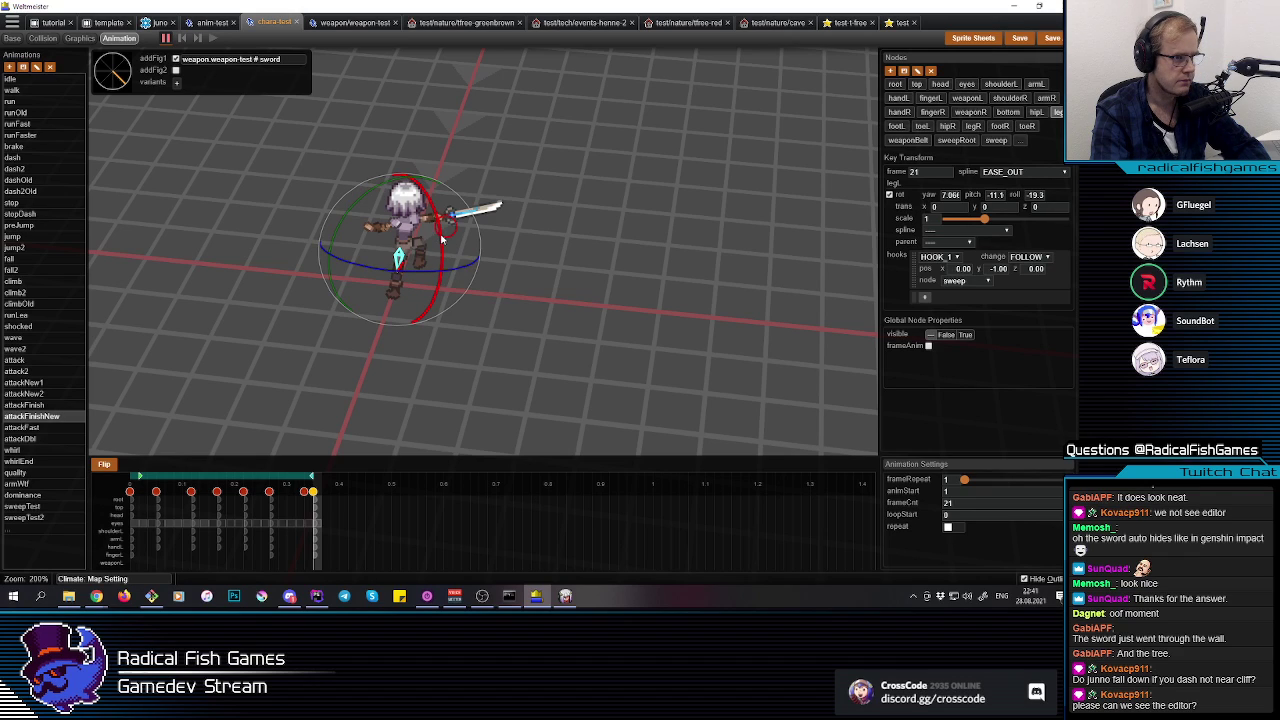
pyautogui.moveTo(442, 238); pyautogui.dragTo(444, 246, button='middle')
pyautogui.press('q')
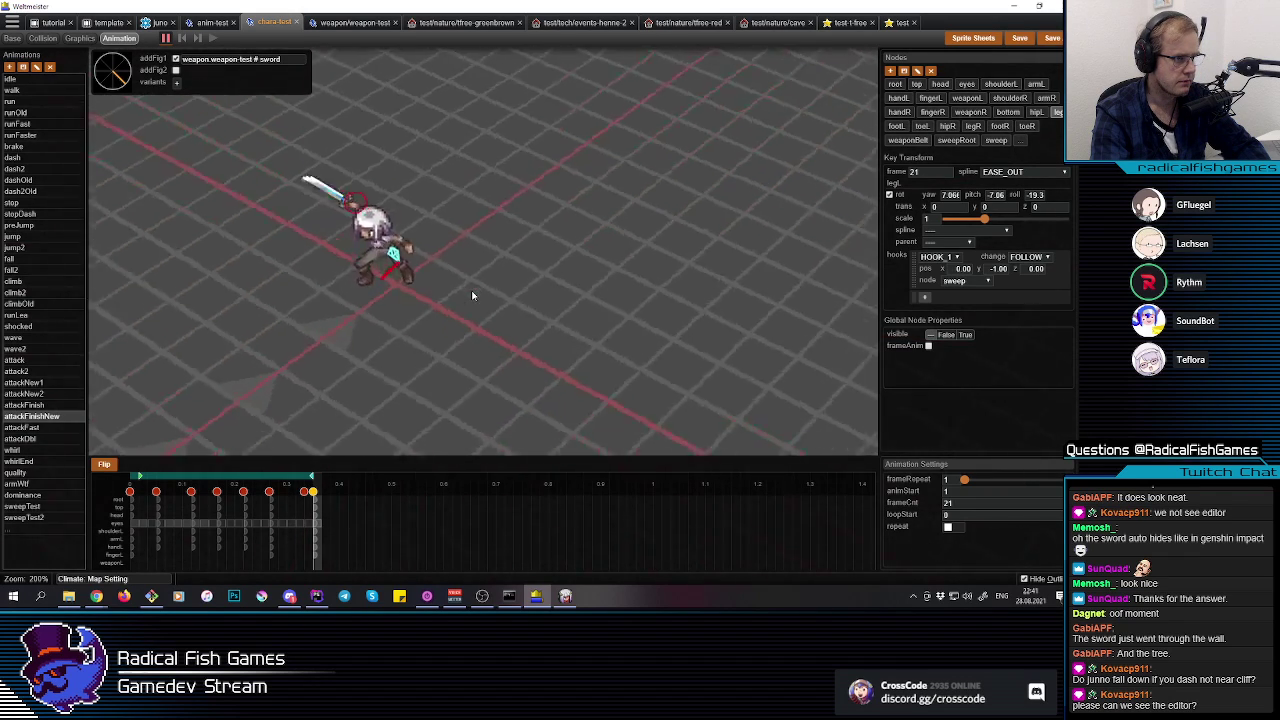
# Step: Compare the attackFinish animation with attackFinishNew by scrubbing the closing frames up to frame 21
pyautogui.moveTo(473, 295); pyautogui.dragTo(470, 300)
pyautogui.click(40, 406)
pyautogui.moveTo(294, 528); pyautogui.dragTo(316, 530)
pyautogui.click(52, 417)
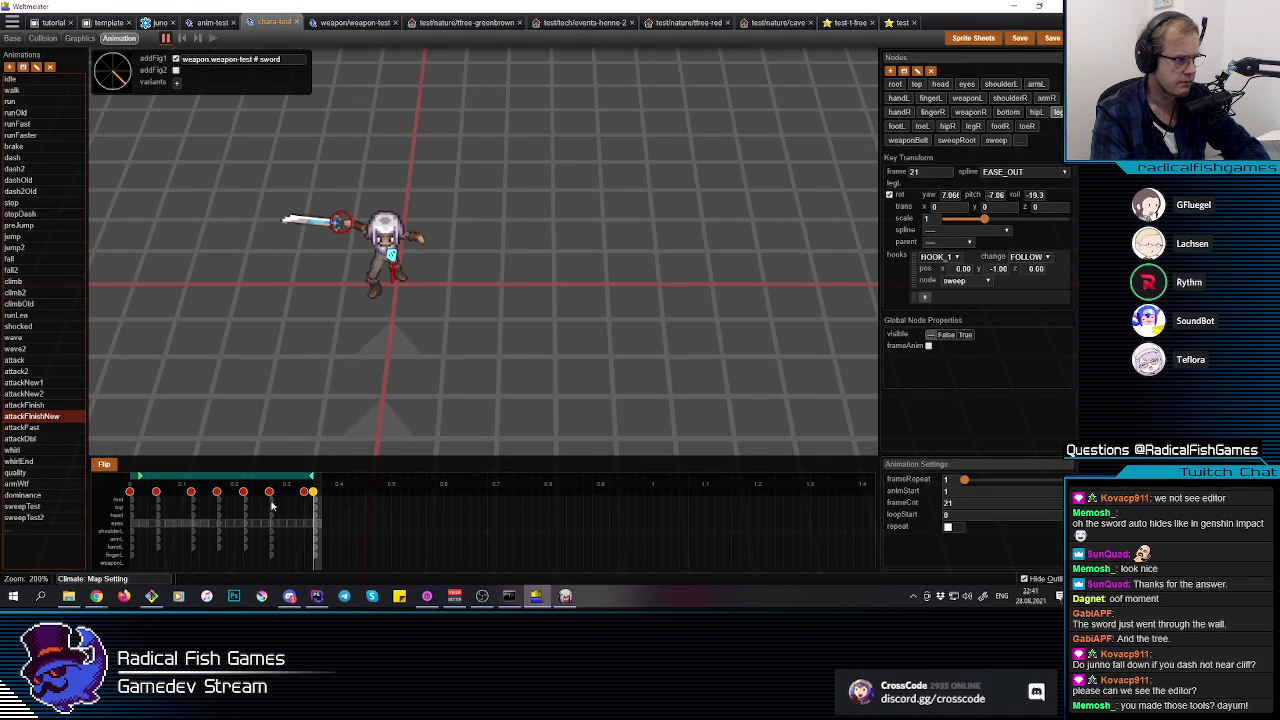
pyautogui.click(272, 531)
pyautogui.moveTo(273, 533); pyautogui.dragTo(316, 536)
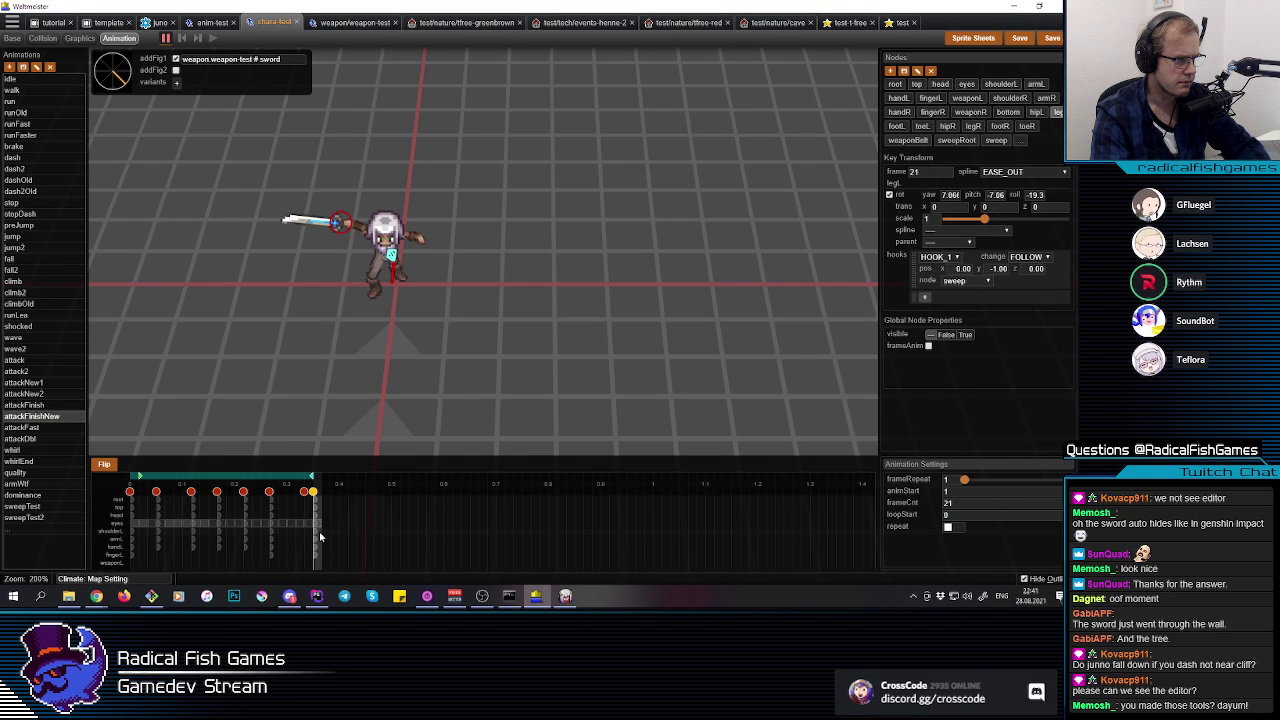
pyautogui.press('q')
pyautogui.press('e')
# Step: Examine the attackNew2 animation's keyed pose at frame 13 and replay the animation
pyautogui.click(45, 394)
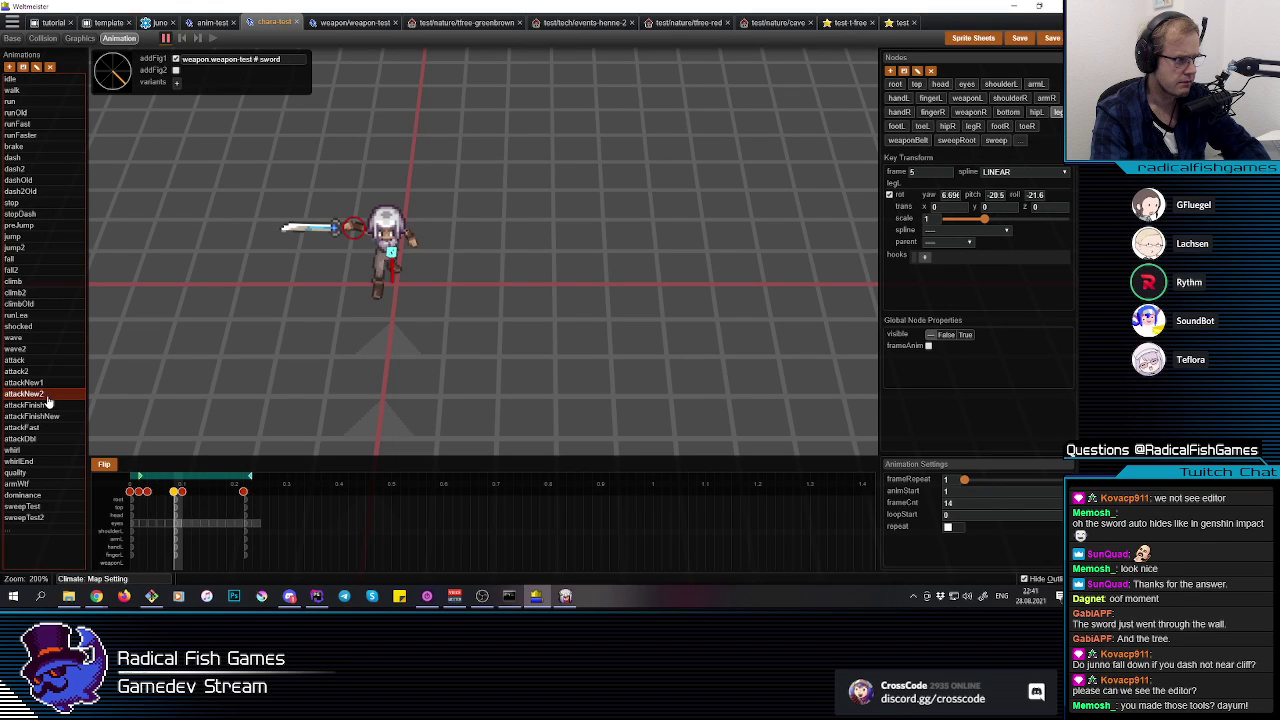
pyautogui.click(250, 523)
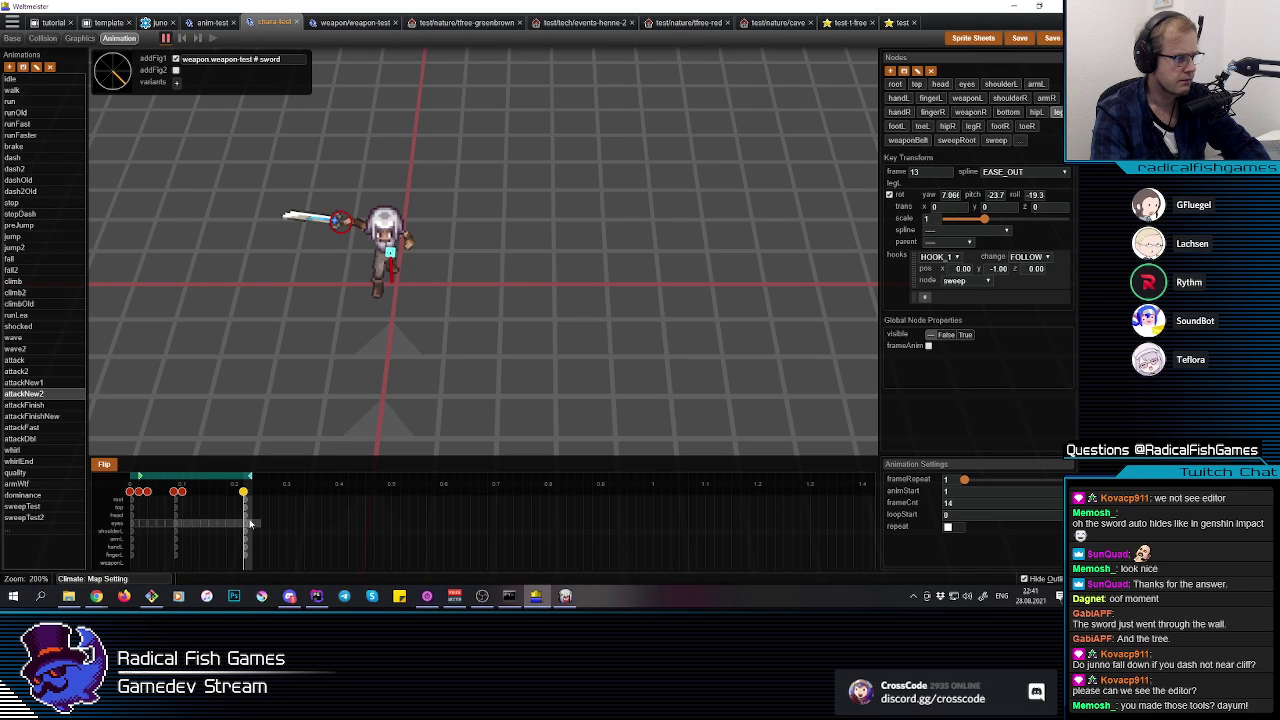
pyautogui.click(121, 521)
pyautogui.press('space')
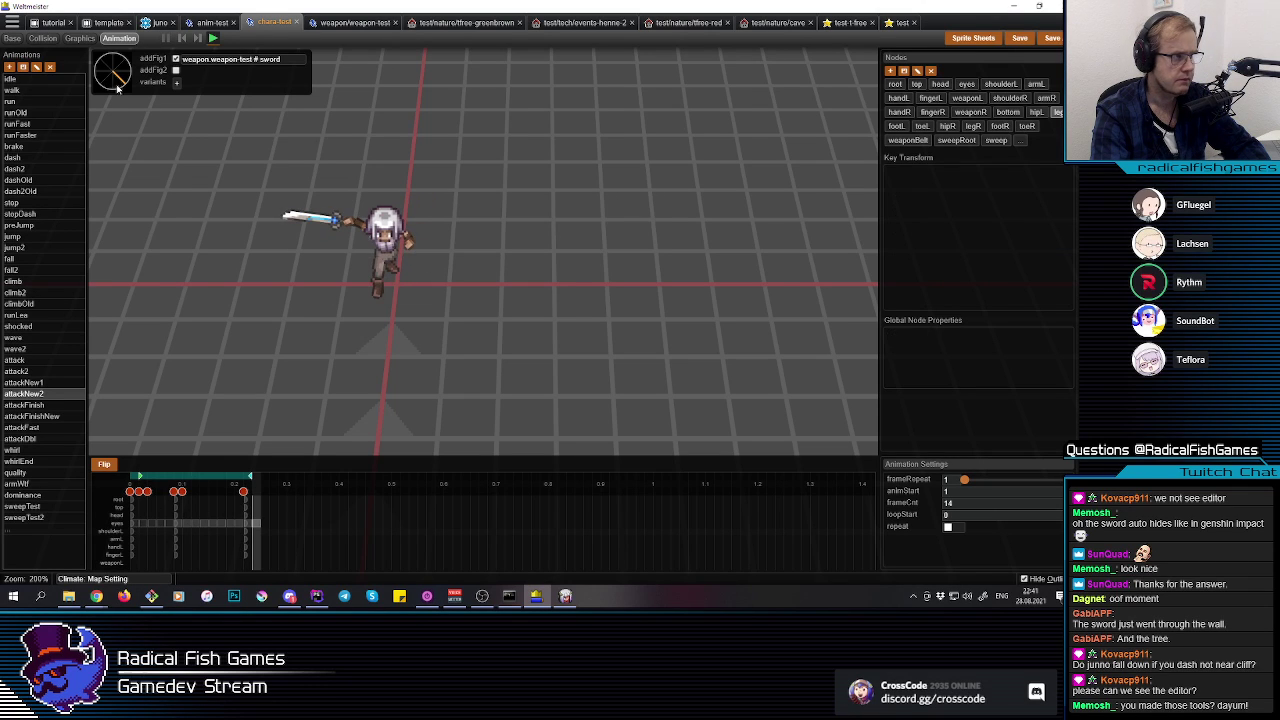
# Step: Rotate the left leg node in frame 21 of attackFinishNew to about yaw 9.4, pitch -17.7 and roll -26.2
pyautogui.click(44, 418)
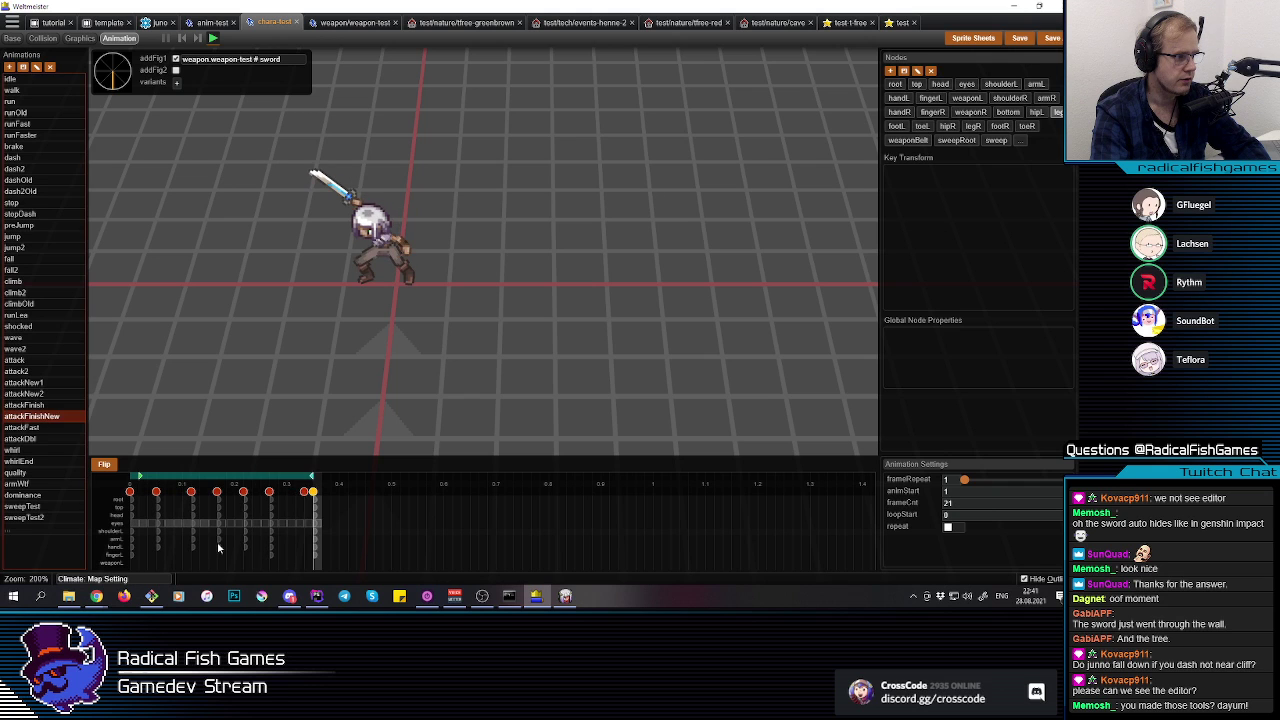
pyautogui.click(318, 545)
pyautogui.moveTo(486, 293); pyautogui.dragTo(440, 268, button='middle')
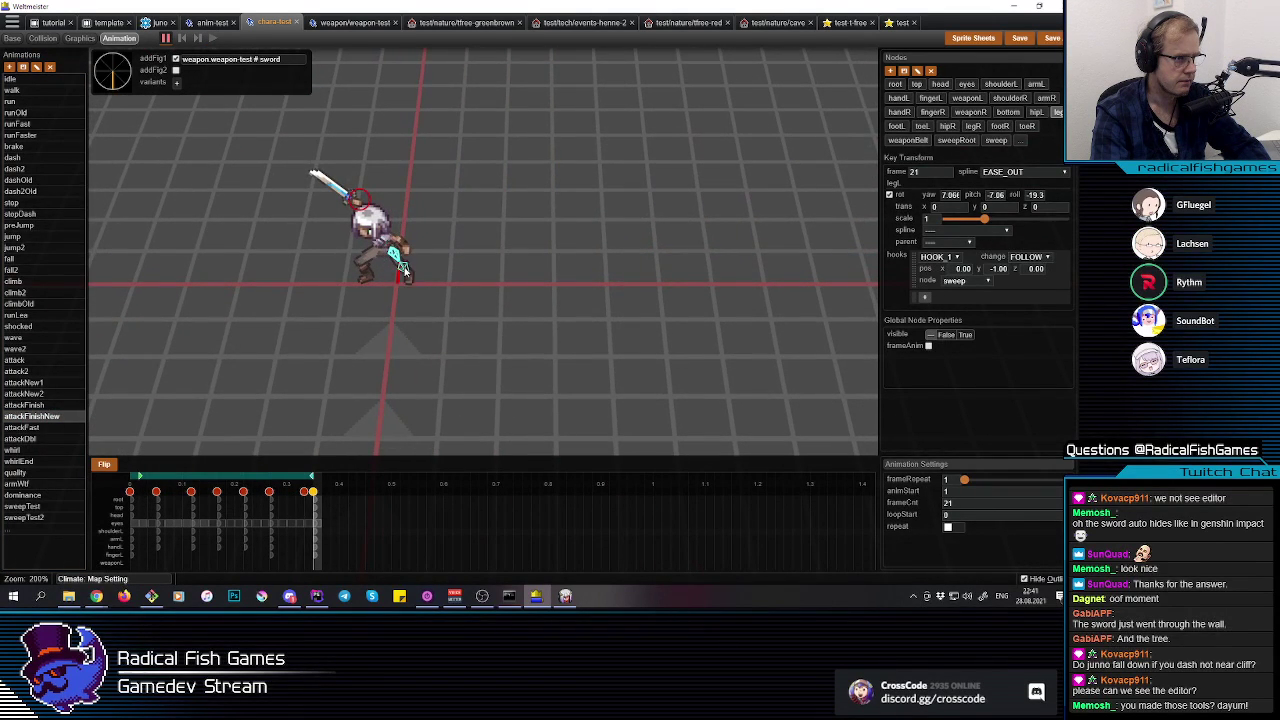
pyautogui.click(404, 269)
pyautogui.moveTo(366, 189); pyautogui.dragTo(391, 215)
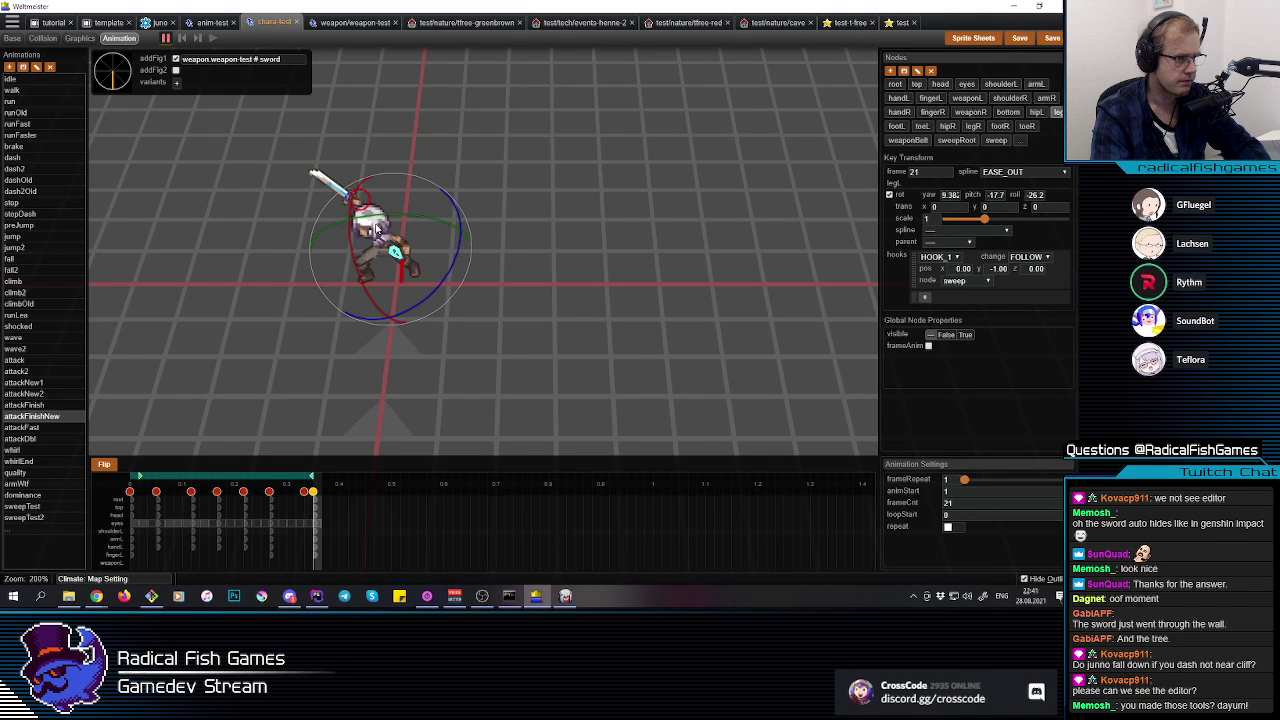
pyautogui.click(367, 258)
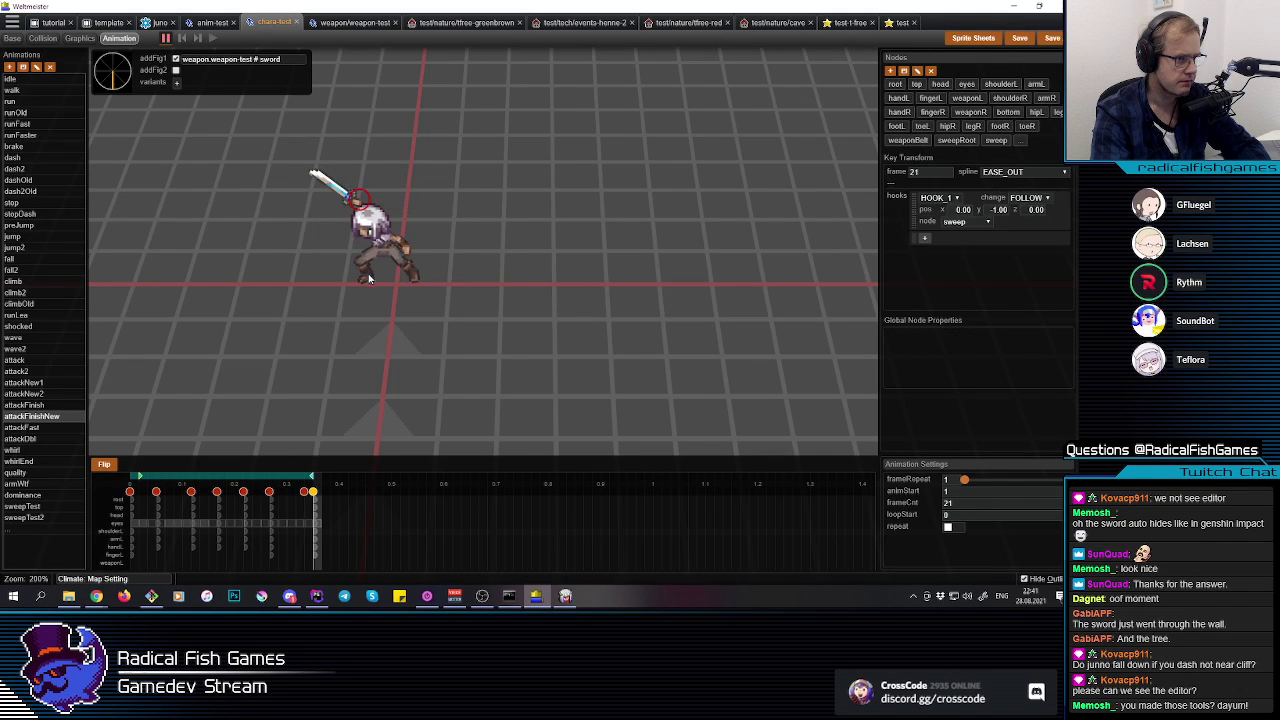
pyautogui.click(368, 258)
pyautogui.moveTo(415, 289); pyautogui.dragTo(381, 263)
# Step: Set the eyes node's frame to lookLeft on frames 21 and 20 of attackFinishNew
pyautogui.click(940, 84)
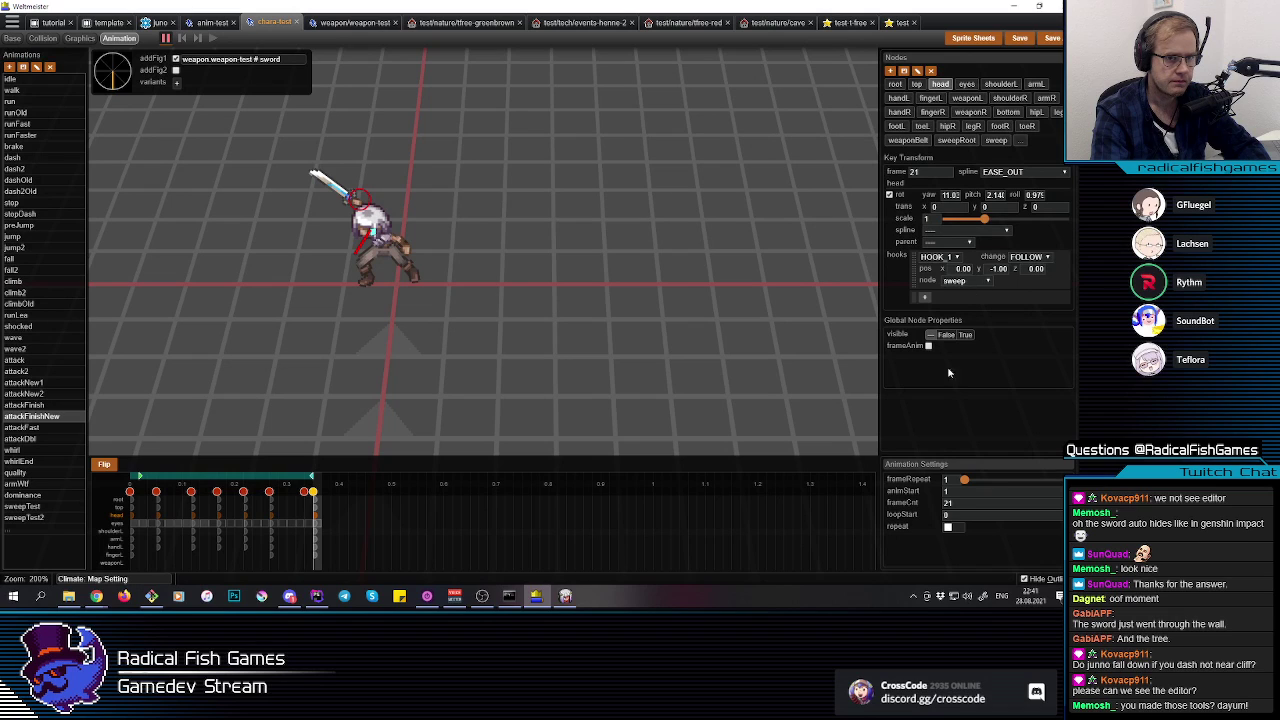
pyautogui.click(966, 84)
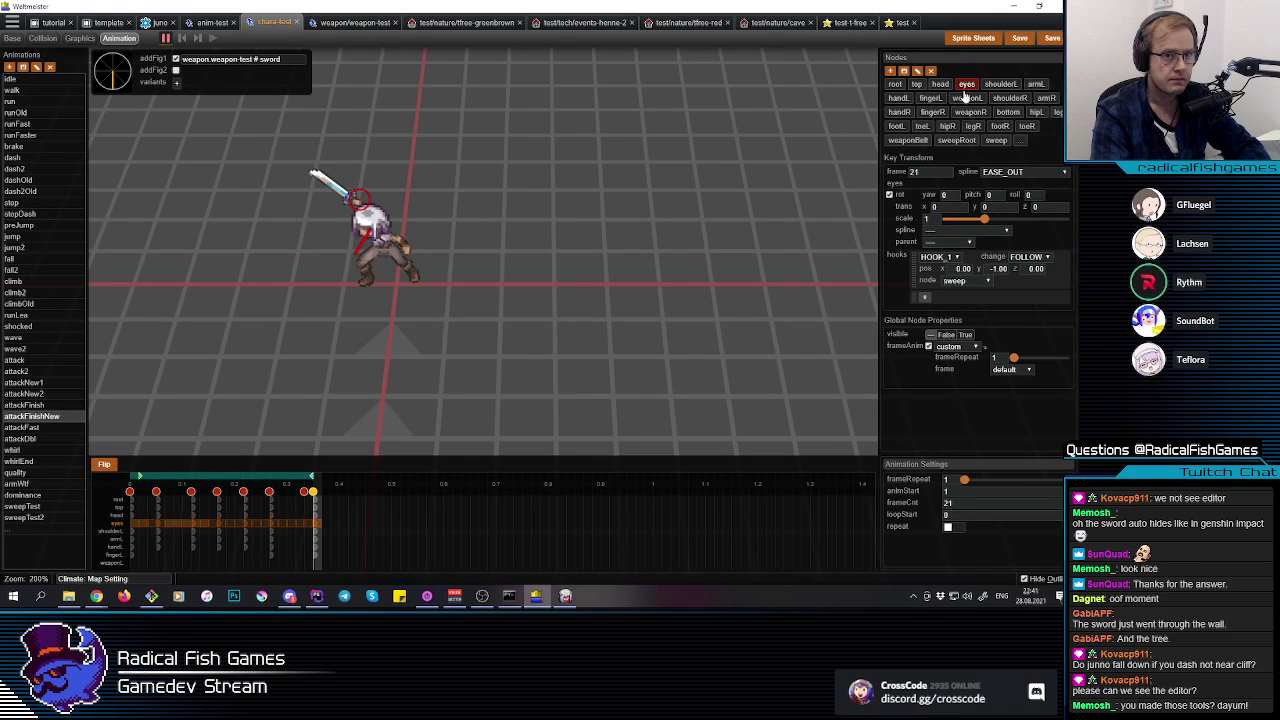
pyautogui.click(1016, 370)
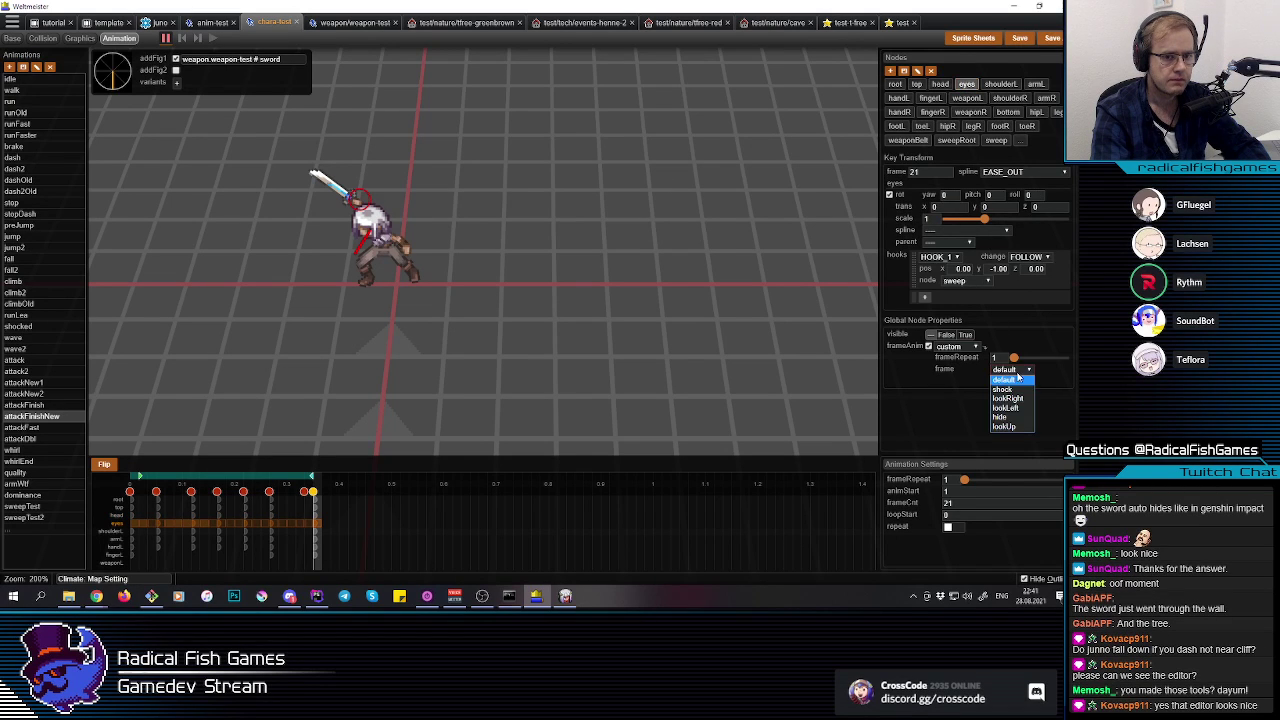
pyautogui.click(1007, 408)
pyautogui.click(307, 527)
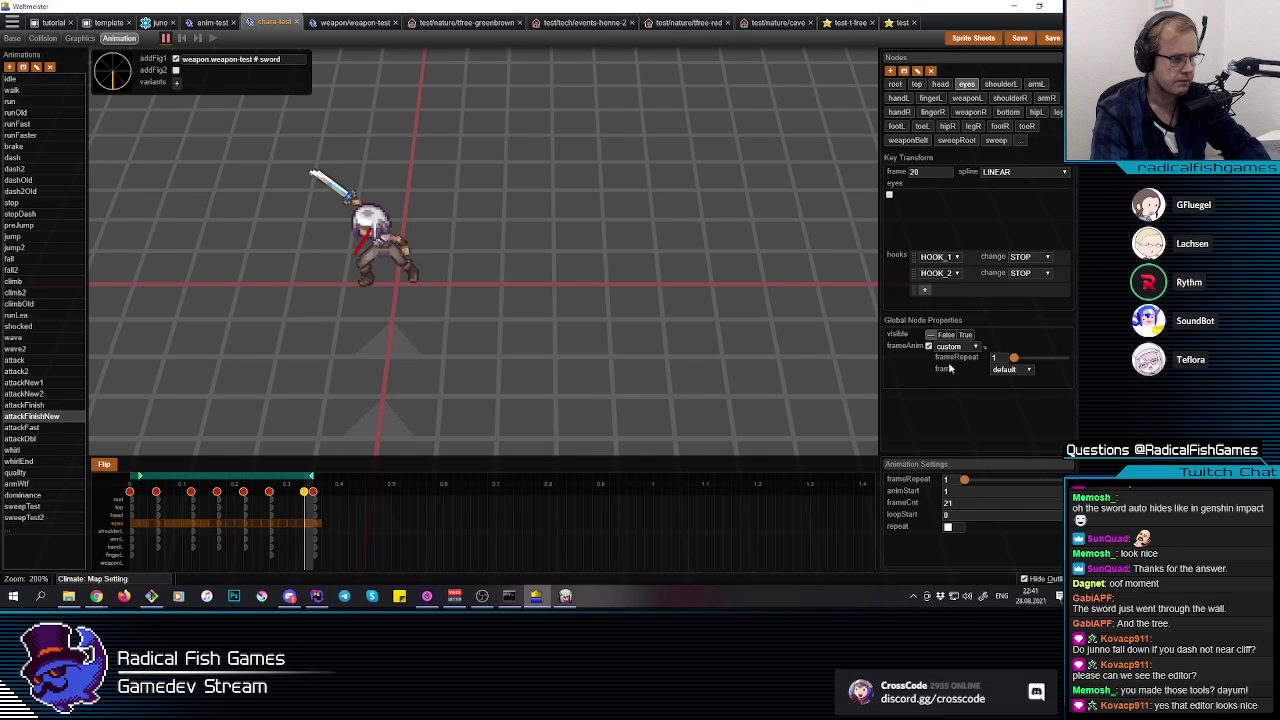
pyautogui.click(1008, 370)
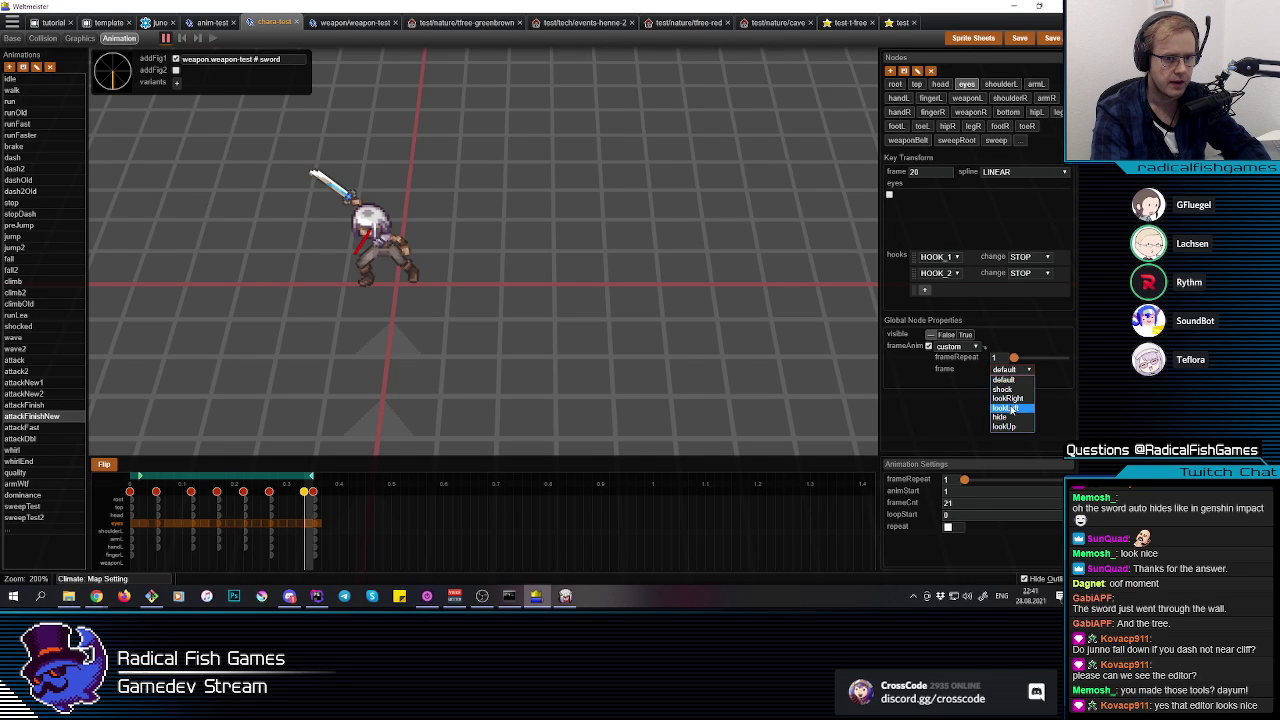
pyautogui.click(1006, 408)
# Step: Set the eyes node's frame to lookLeft on frames 19, 18 and 17 as well
pyautogui.click(300, 537)
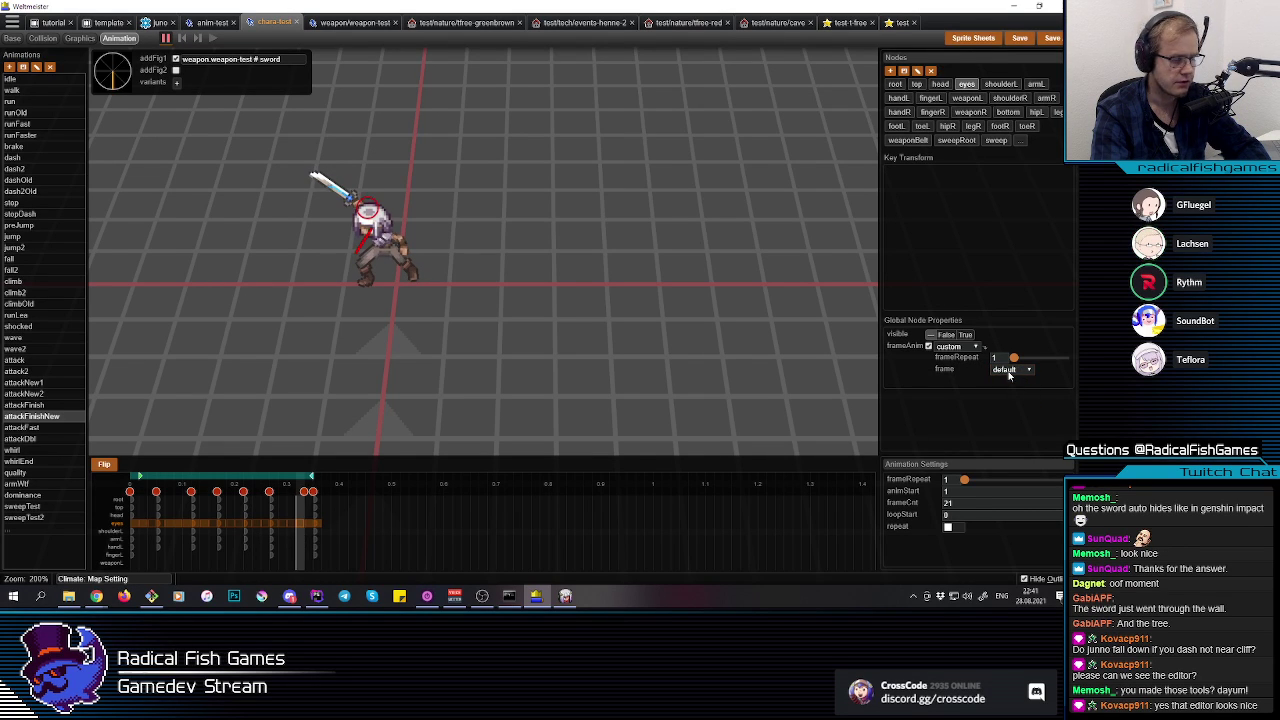
pyautogui.click(1008, 370)
pyautogui.click(1007, 410)
pyautogui.click(290, 538)
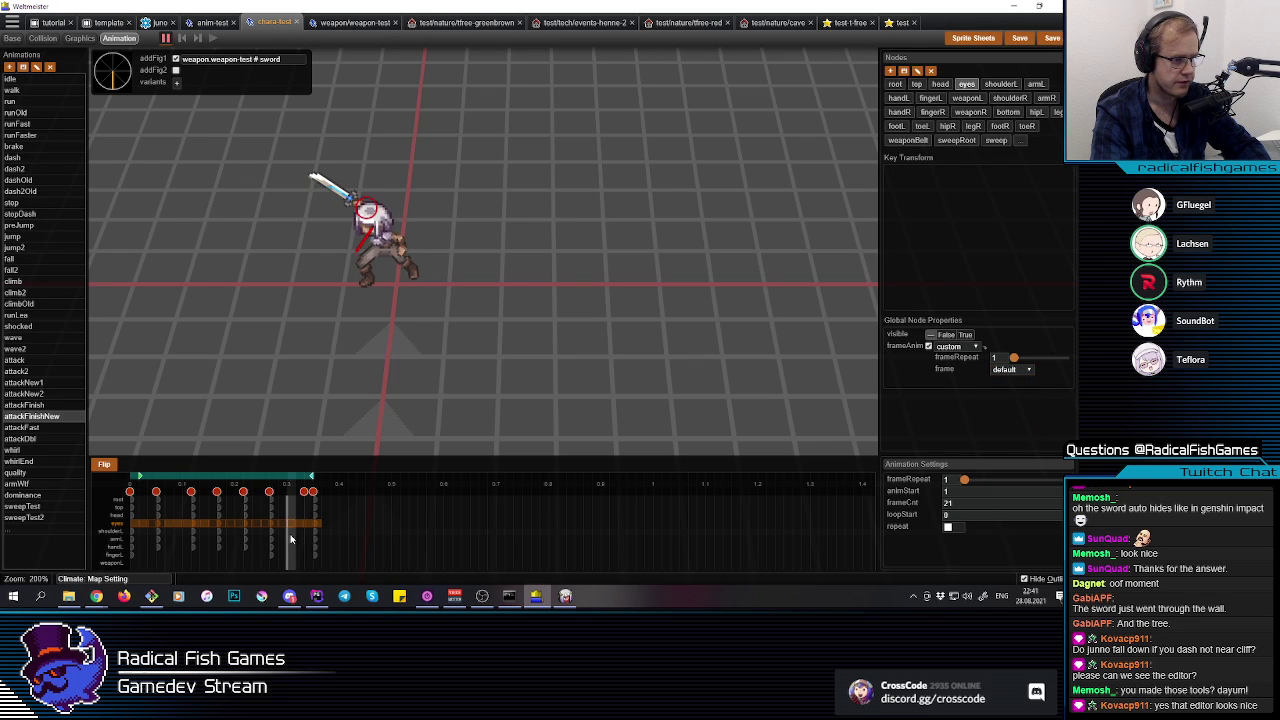
pyautogui.click(1030, 372)
pyautogui.click(1007, 410)
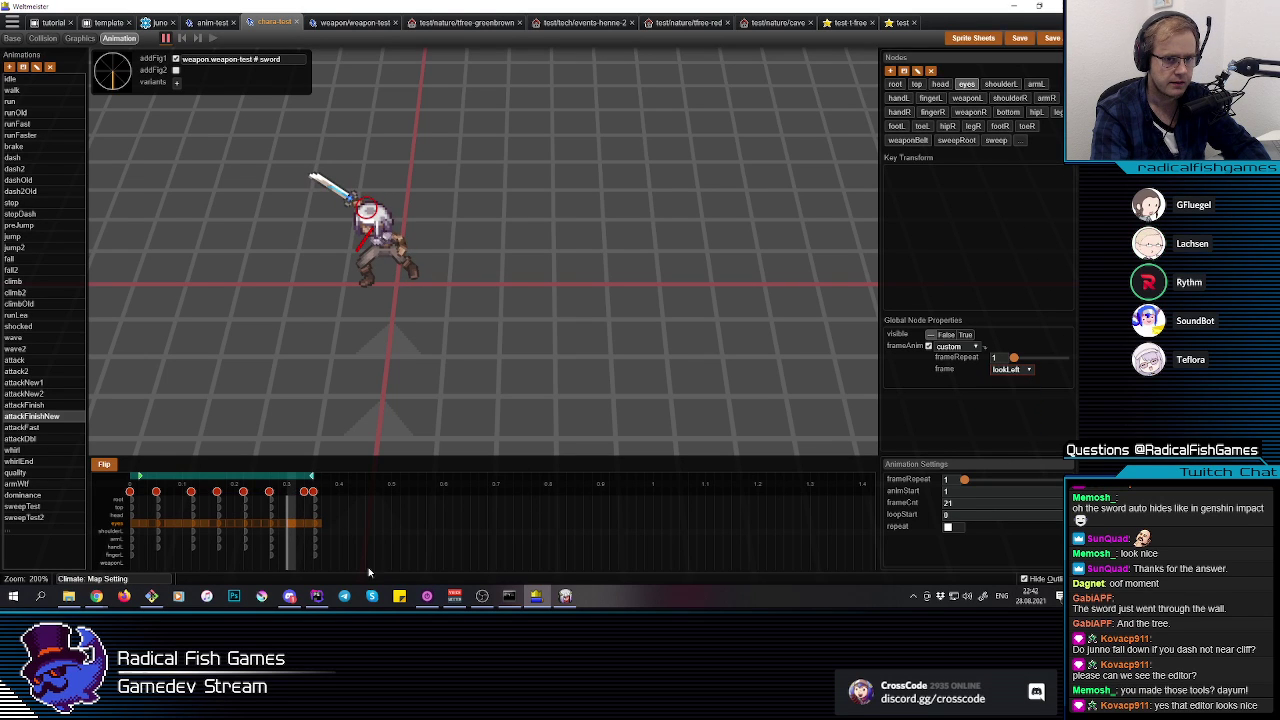
pyautogui.click(283, 537)
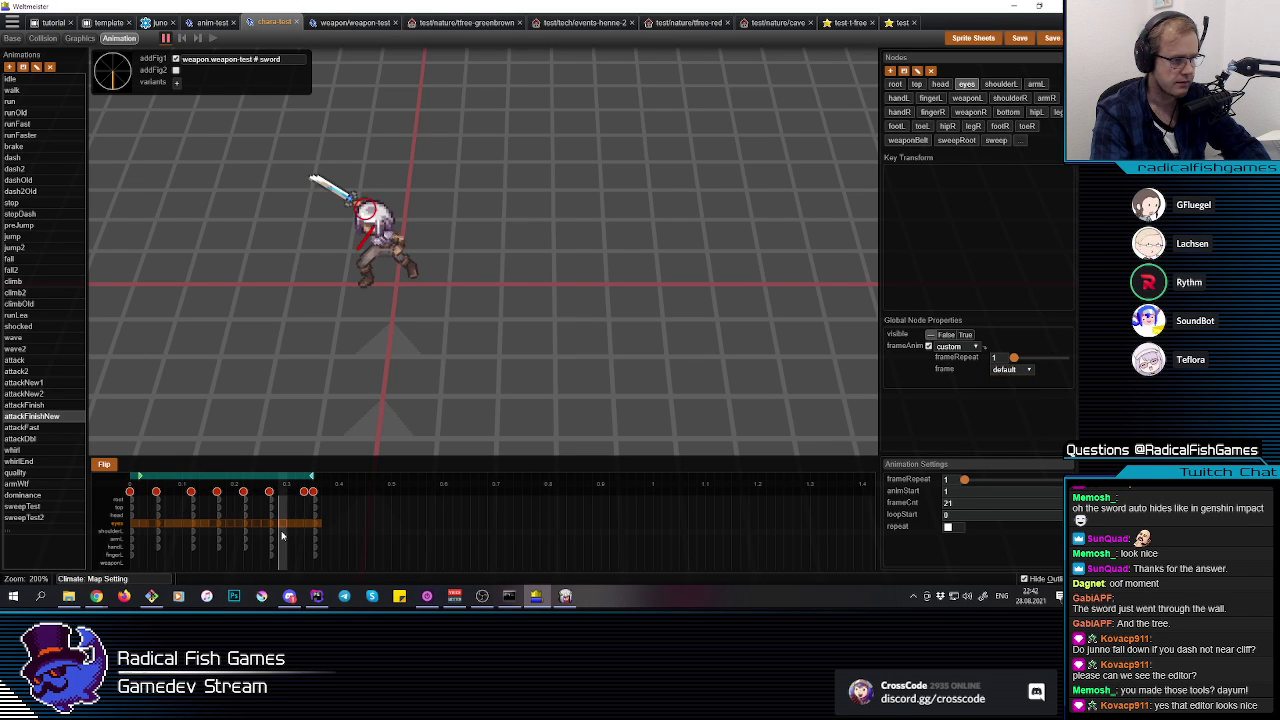
pyautogui.click(1008, 370)
pyautogui.click(1007, 410)
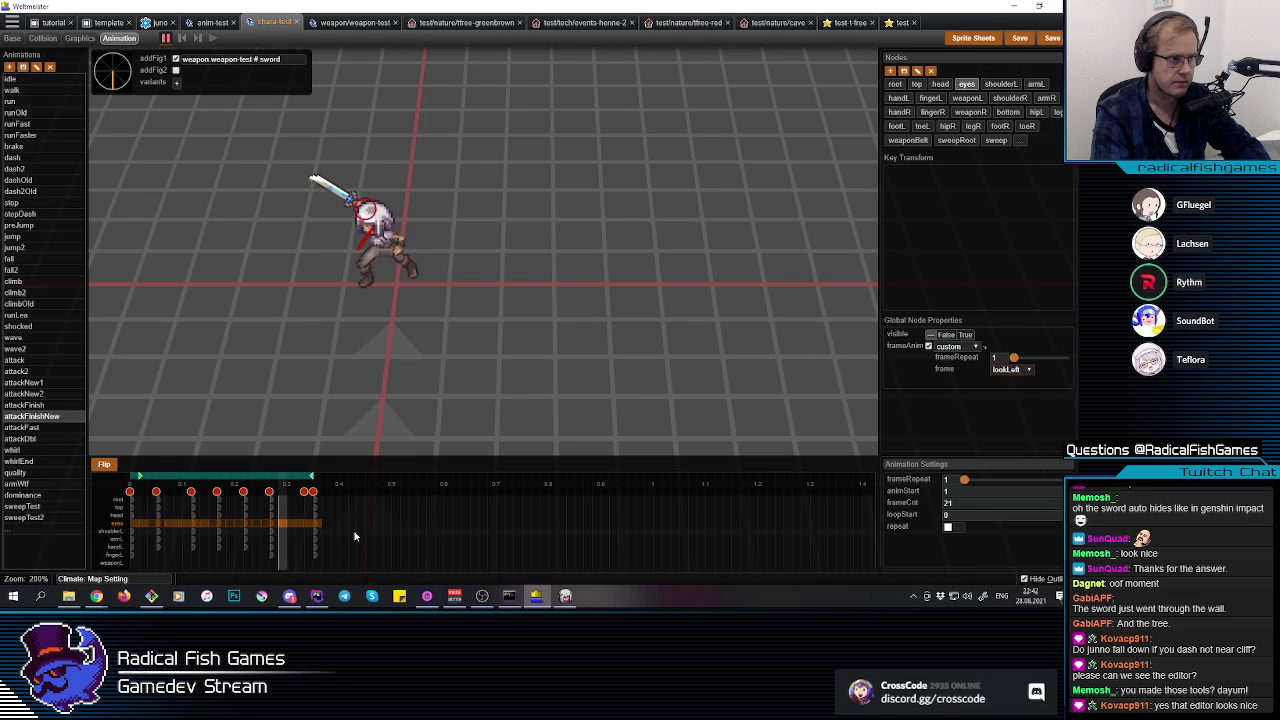
# Step: Scrub through the closing frames of attackFinishNew and delete the keyframe at frame 16
pyautogui.click(336, 527)
pyautogui.moveTo(325, 531); pyautogui.dragTo(257, 535)
pyautogui.click(320, 533)
pyautogui.click(271, 537)
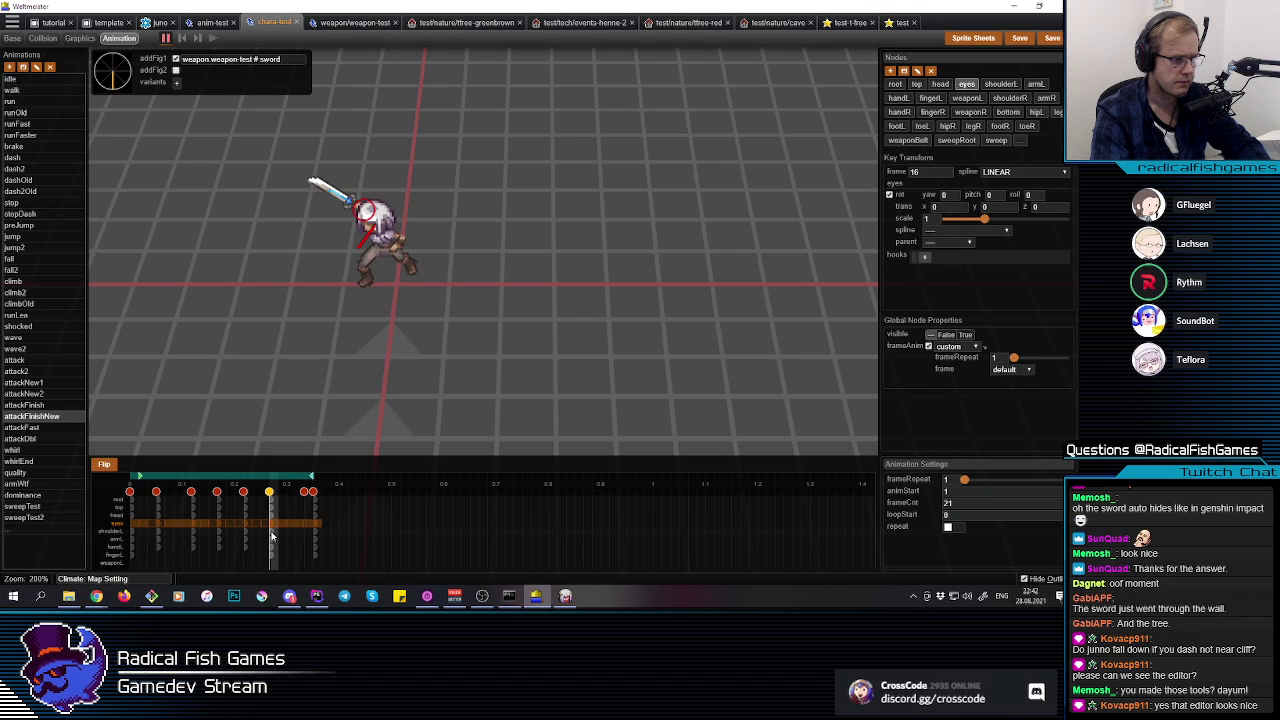
pyautogui.click(270, 492)
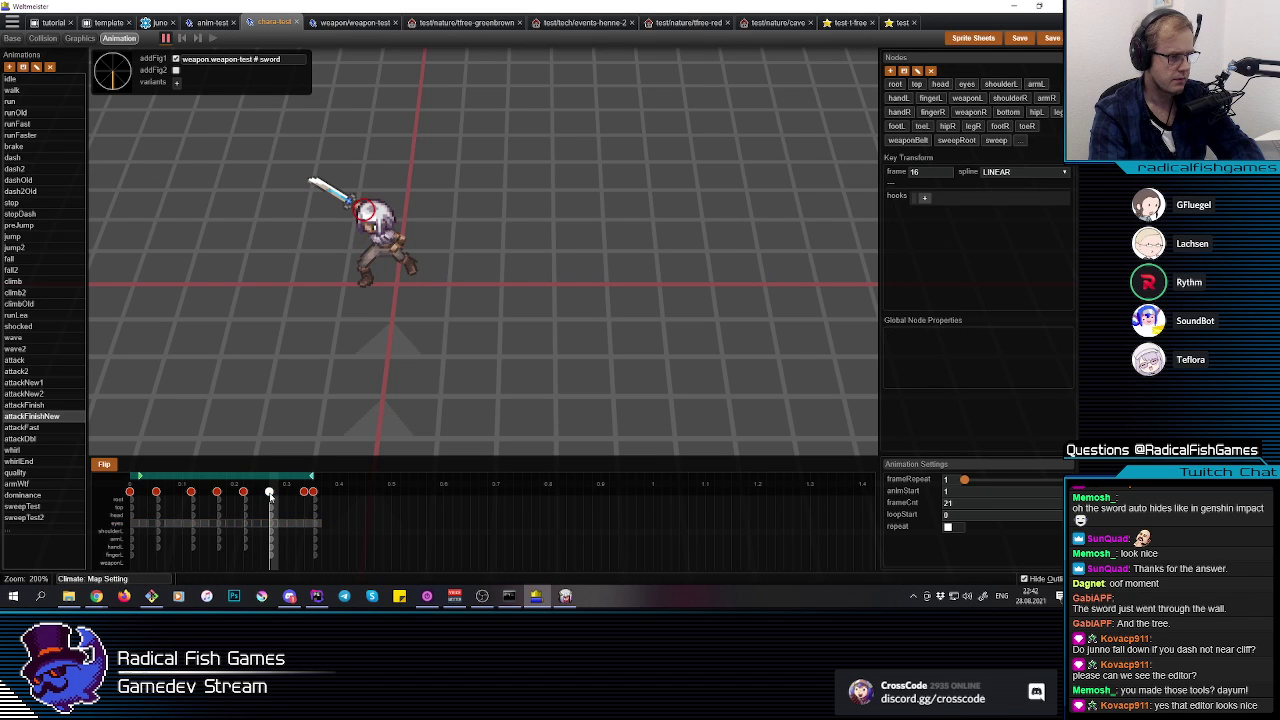
pyautogui.press('Delete')
# Step: Key all of the character's nodes in the in-between pose at frame 19 and move that keyframe to frame 15
pyautogui.click(300, 516)
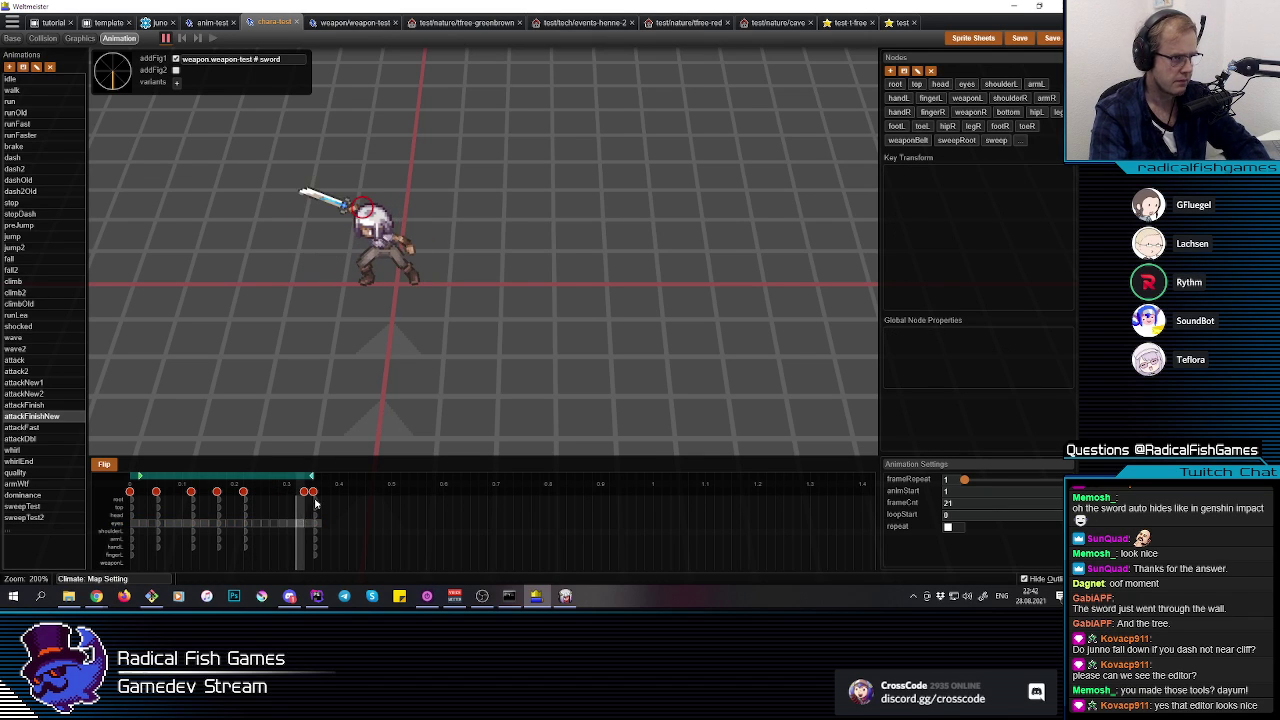
pyautogui.moveTo(537, 405); pyautogui.dragTo(243, 206)
pyautogui.click(285, 513)
pyautogui.click(291, 514)
pyautogui.moveTo(370, 289); pyautogui.dragTo(244, 155)
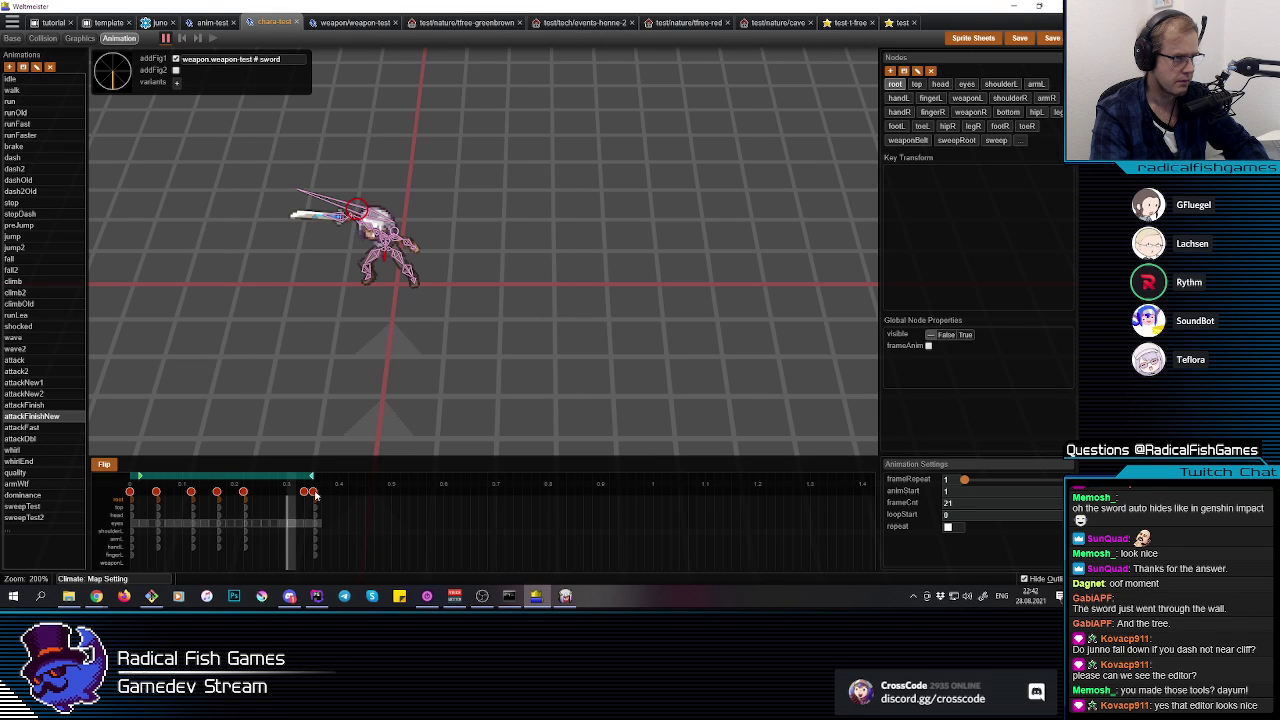
pyautogui.click(299, 516)
pyautogui.moveTo(540, 378); pyautogui.dragTo(180, 114)
pyautogui.press('k')
pyautogui.moveTo(297, 494); pyautogui.dragTo(262, 498)
pyautogui.press('space')
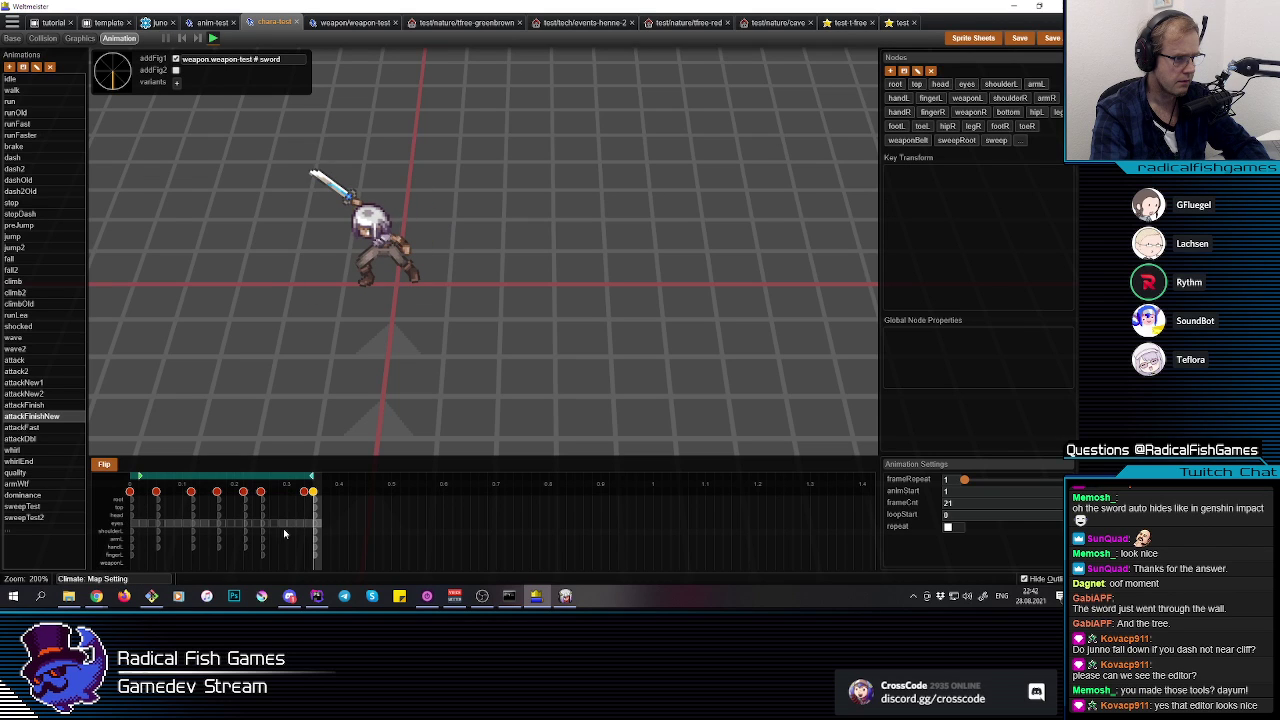
# Step: Scrub and replay the retimed attackFinishNew animation, and save the chara-test figure
pyautogui.click(260, 493)
pyautogui.moveTo(253, 518); pyautogui.dragTo(79, 549)
pyautogui.press('space')
pyautogui.press('space')
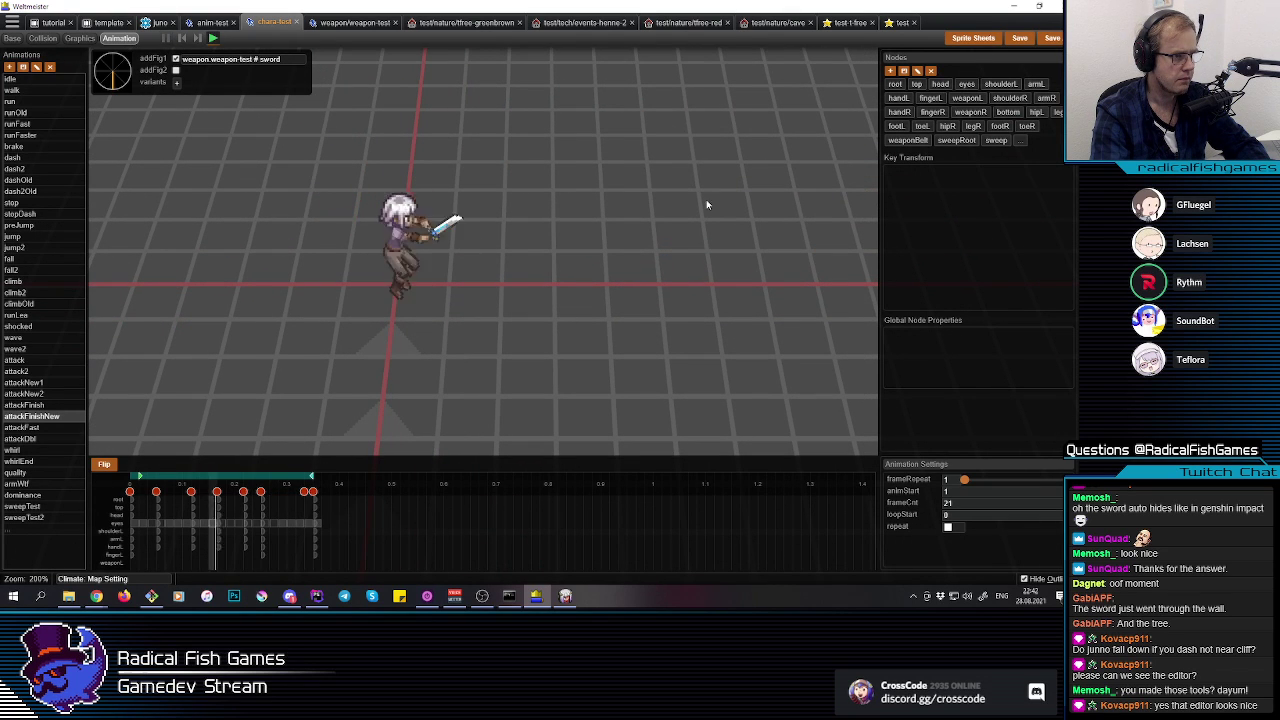
pyautogui.click(1021, 38)
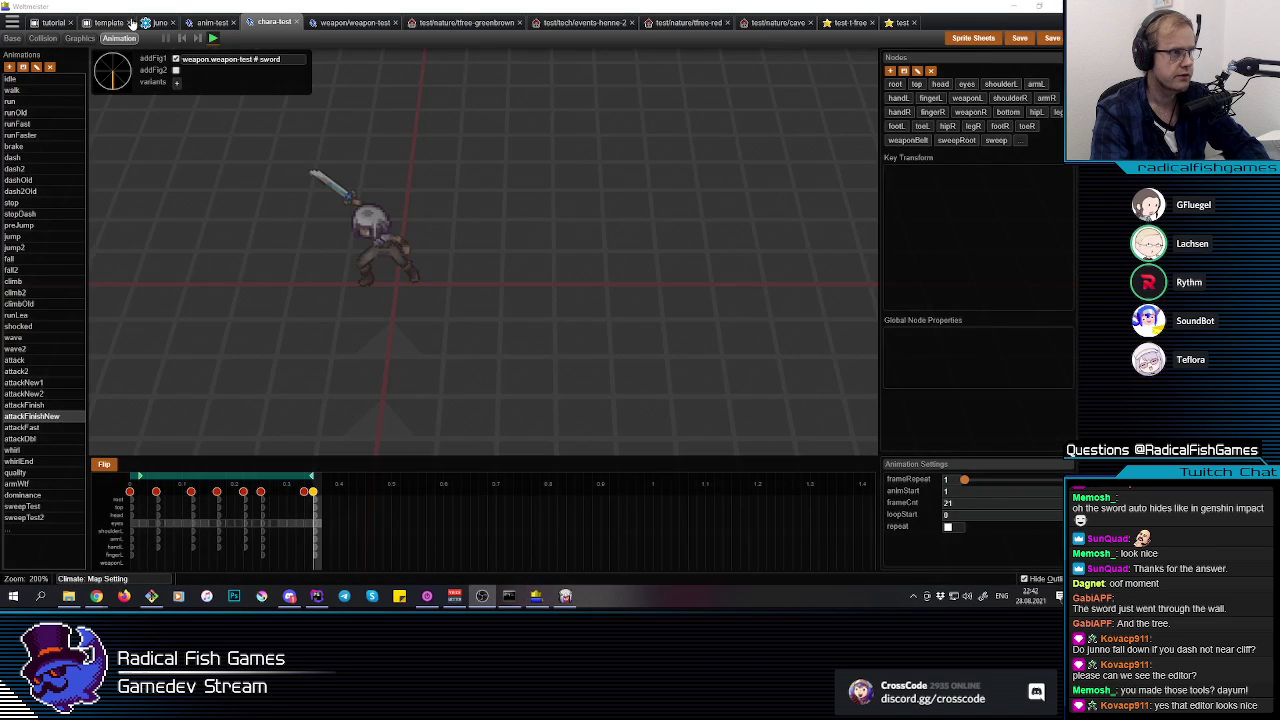
# Step: In juno's sword weapon, change the FINISHER action's SHOW_ANIMATION to attackFinishNew and save
pyautogui.click(155, 22)
pyautogui.click(21, 224)
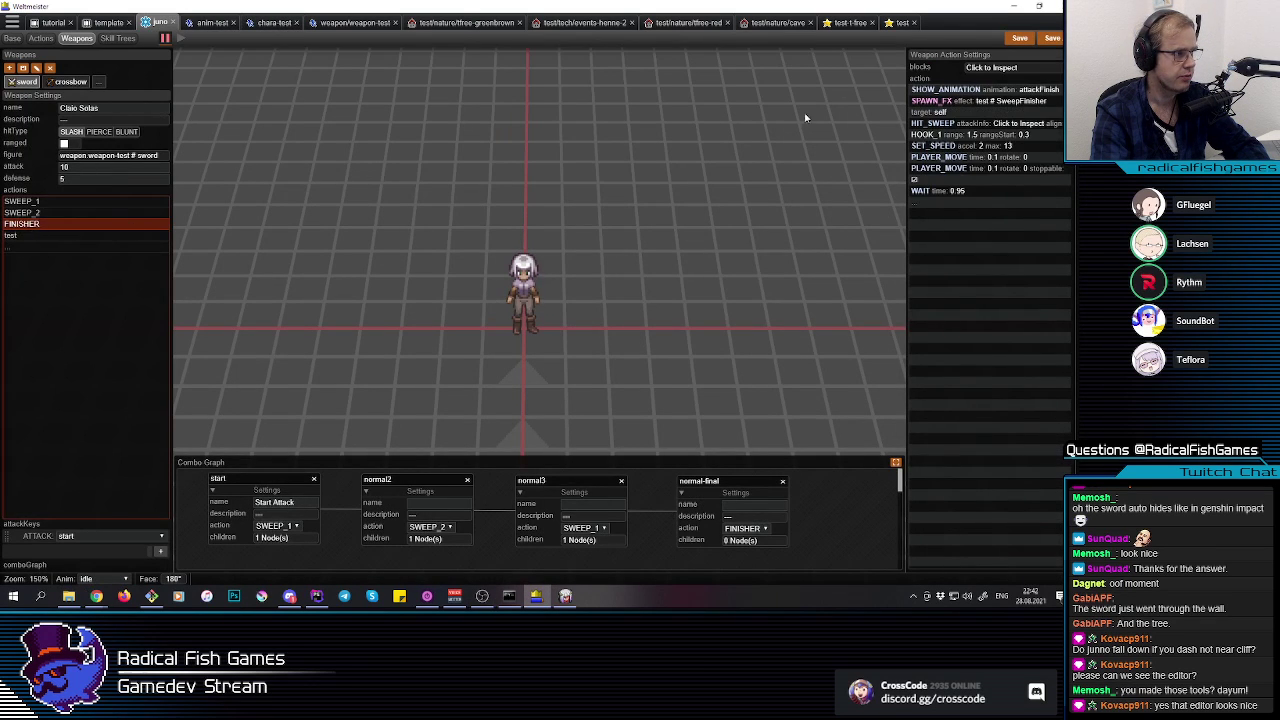
pyautogui.click(1036, 90)
pyautogui.click(859, 97)
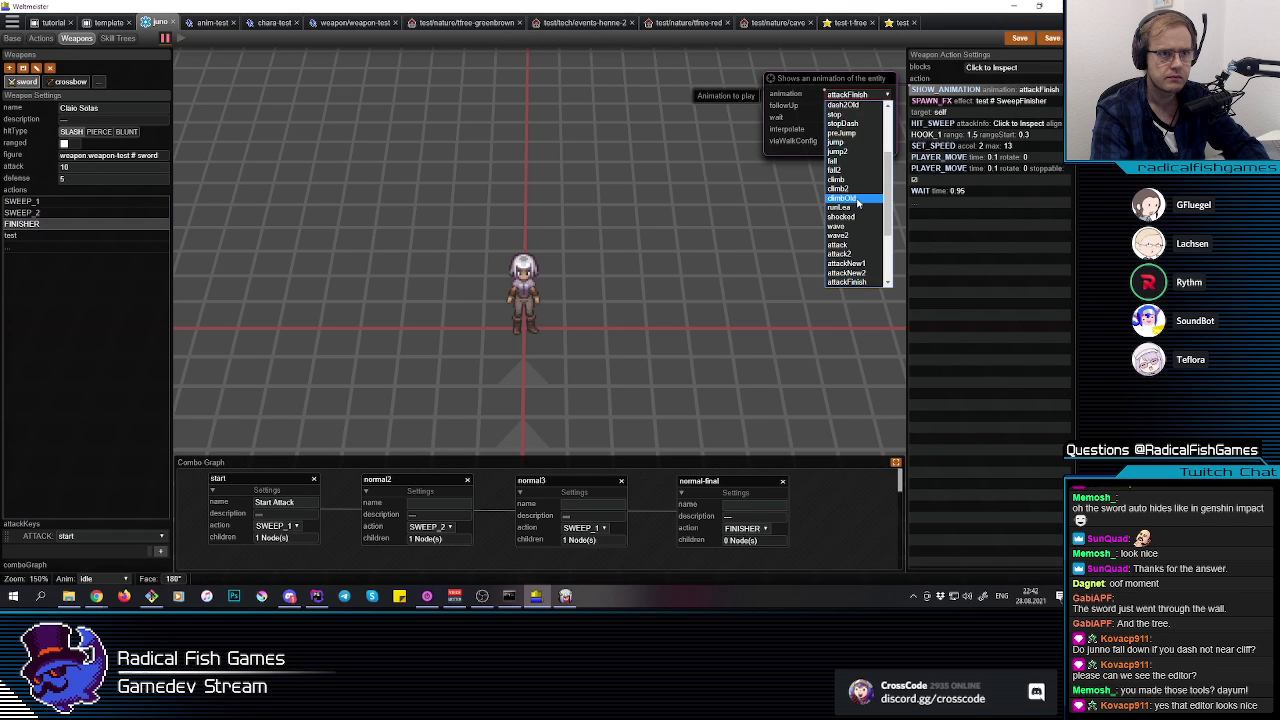
pyautogui.click(852, 200)
pyautogui.click(1022, 39)
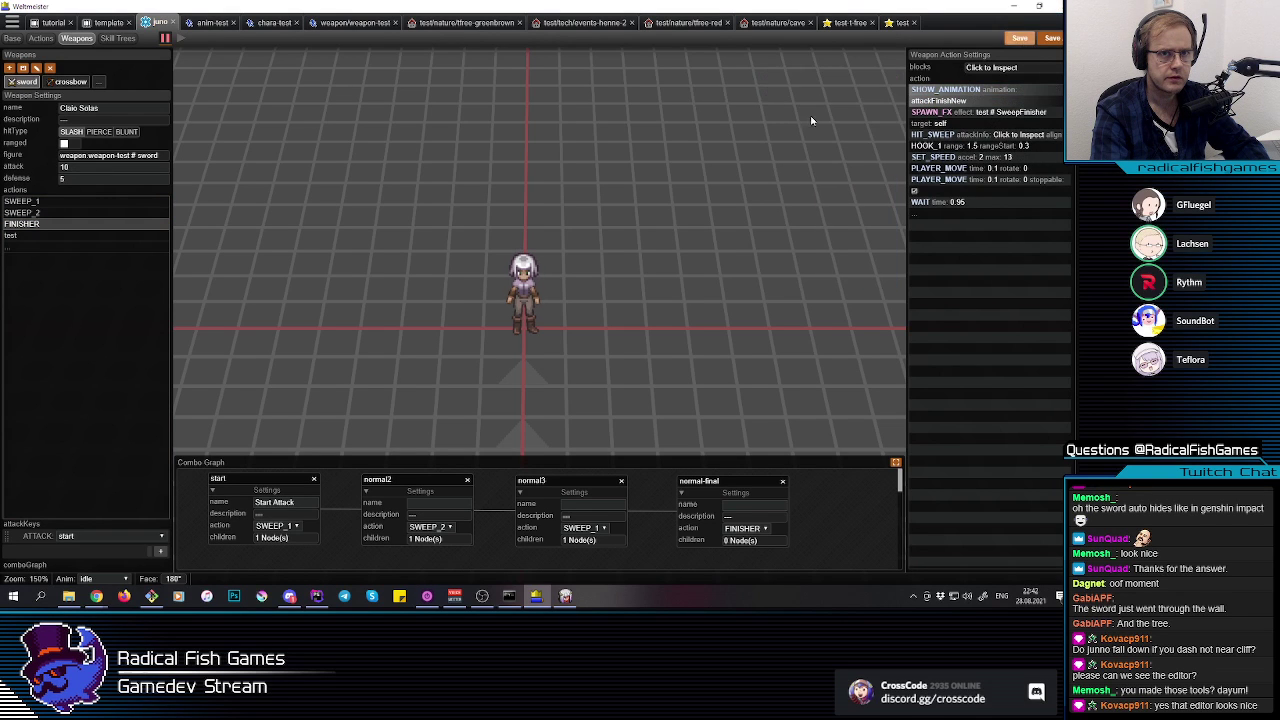
# Step: Switch to the Project Terra game window and test the sword combo with its finisher on the sandy path
pyautogui.hotkey('alt', 'Tab')
pyautogui.click(659, 339)
pyautogui.click(657, 339)
pyautogui.click(650, 336)
pyautogui.click(621, 316)
pyautogui.click(624, 317)
pyautogui.click(627, 318)
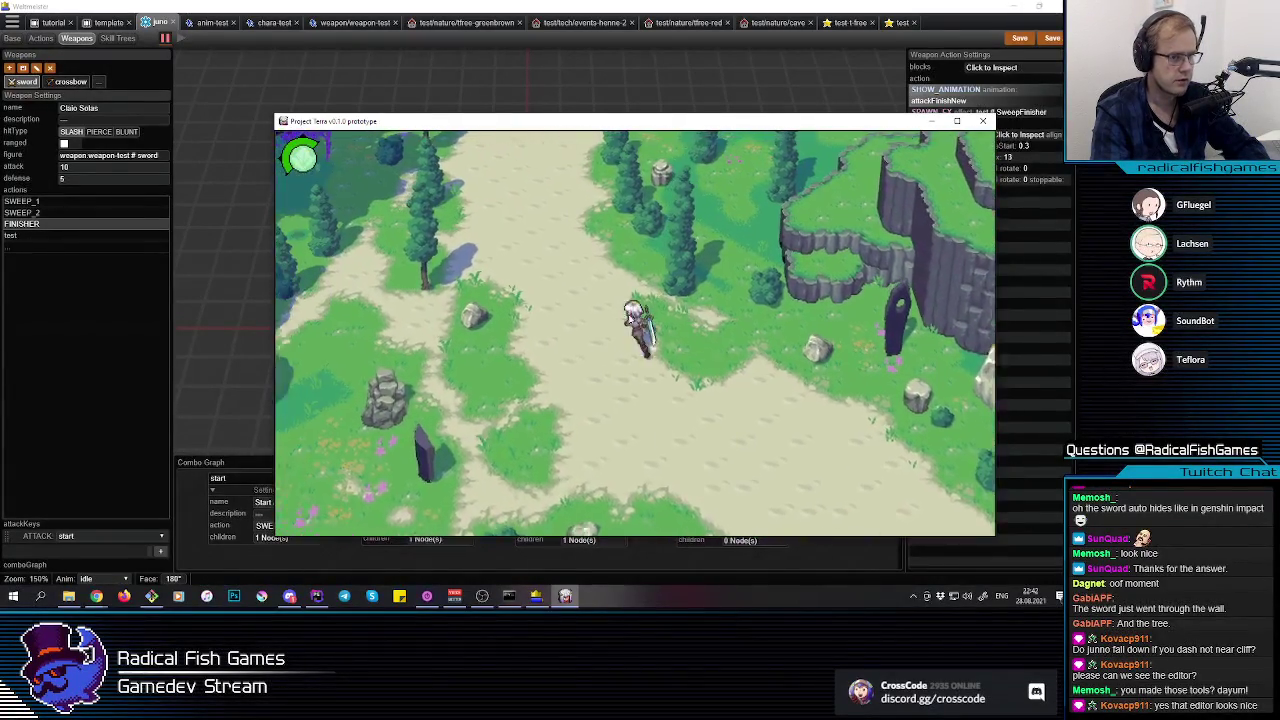
# Step: Playtest the sword attacks while running juno along the sandy path toward the pink tree by the lake
pyautogui.click(630, 319)
pyautogui.click(631, 319)
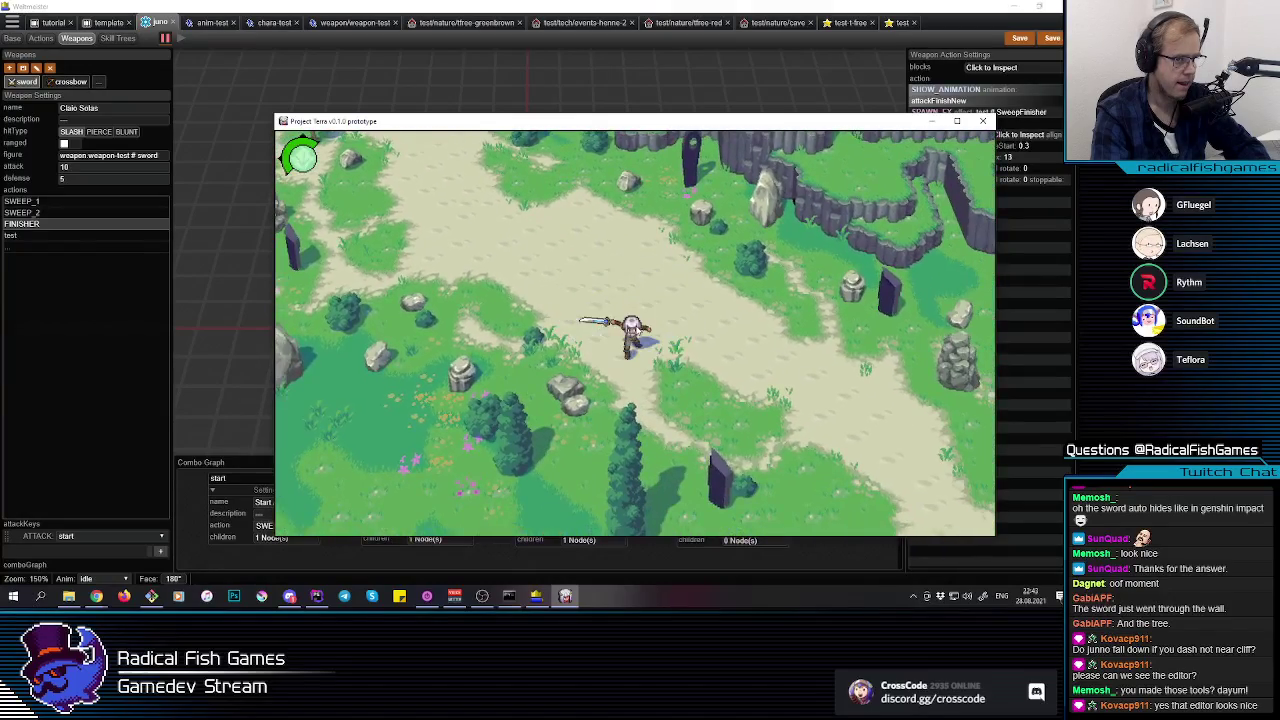
pyautogui.press('w')
pyautogui.press('a')
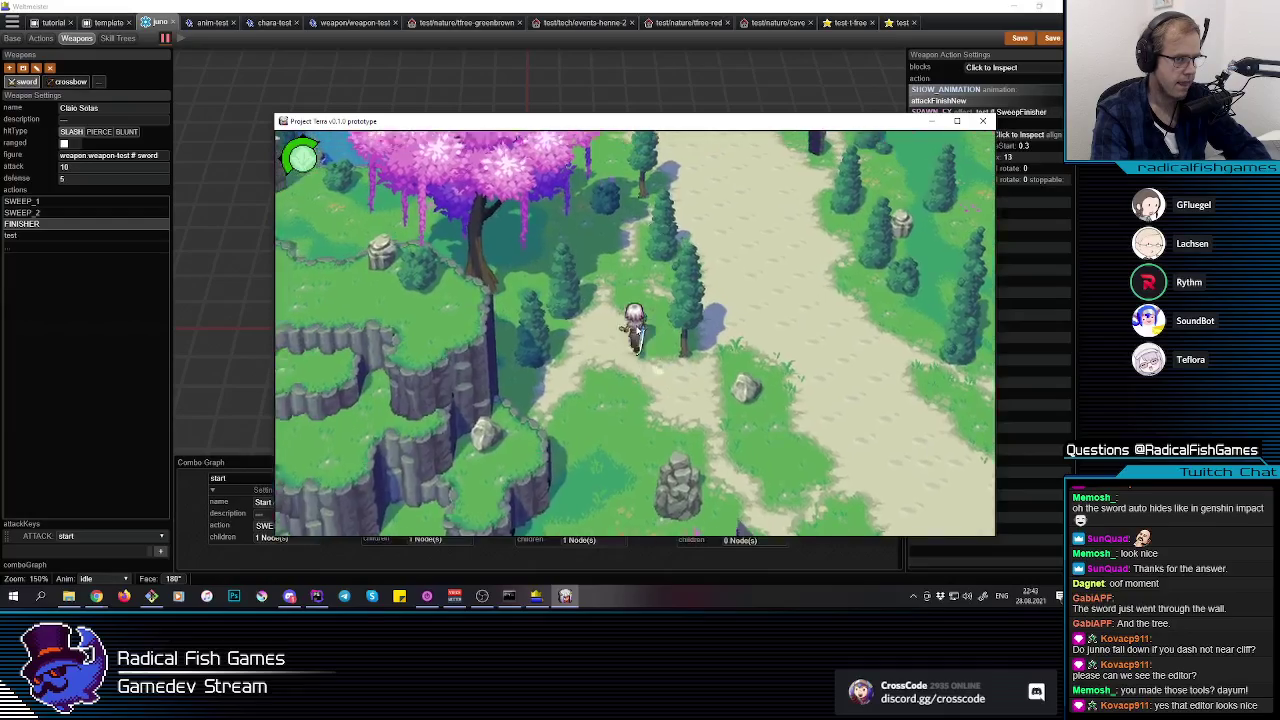
pyautogui.press('w')
pyautogui.press('a')
pyautogui.press('d')
pyautogui.press('w')
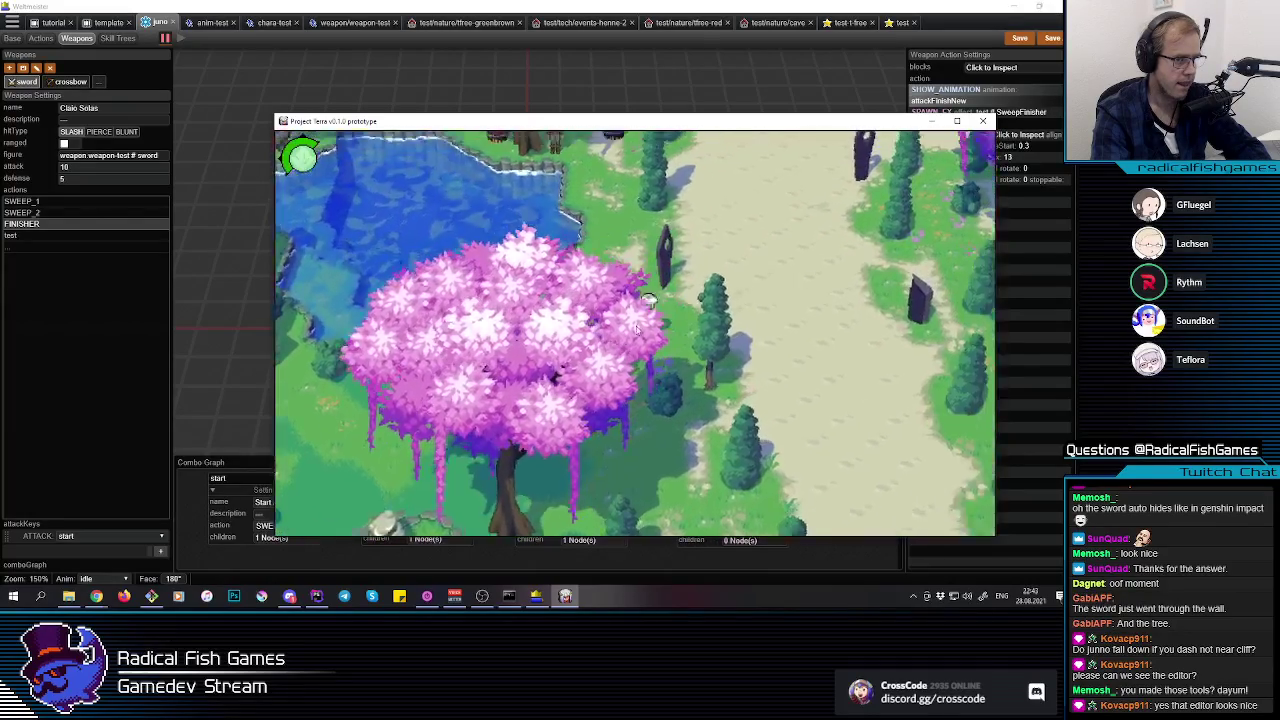
pyautogui.press('a')
pyautogui.press('a')
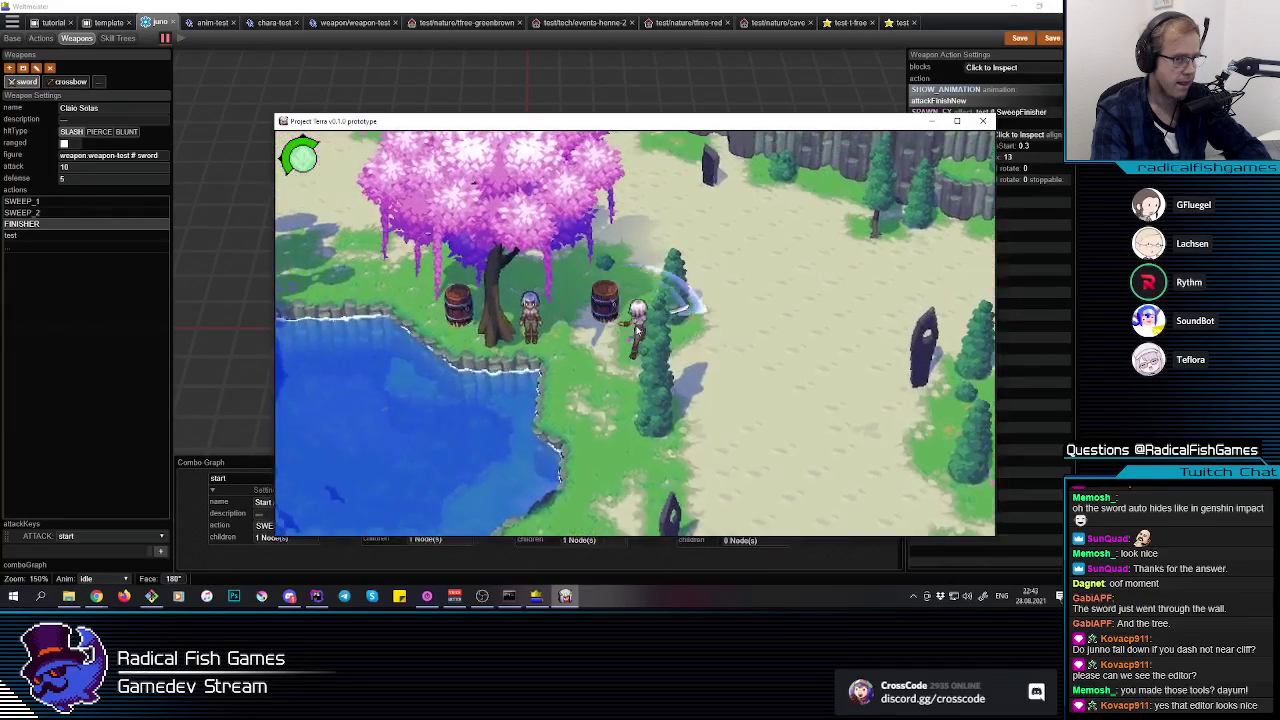
# Step: Switch back to Weltmeister, open the chara-test figure, and zero the sweep node's pitch and roll at frame 21 of attackFinishNew
pyautogui.click(494, 5)
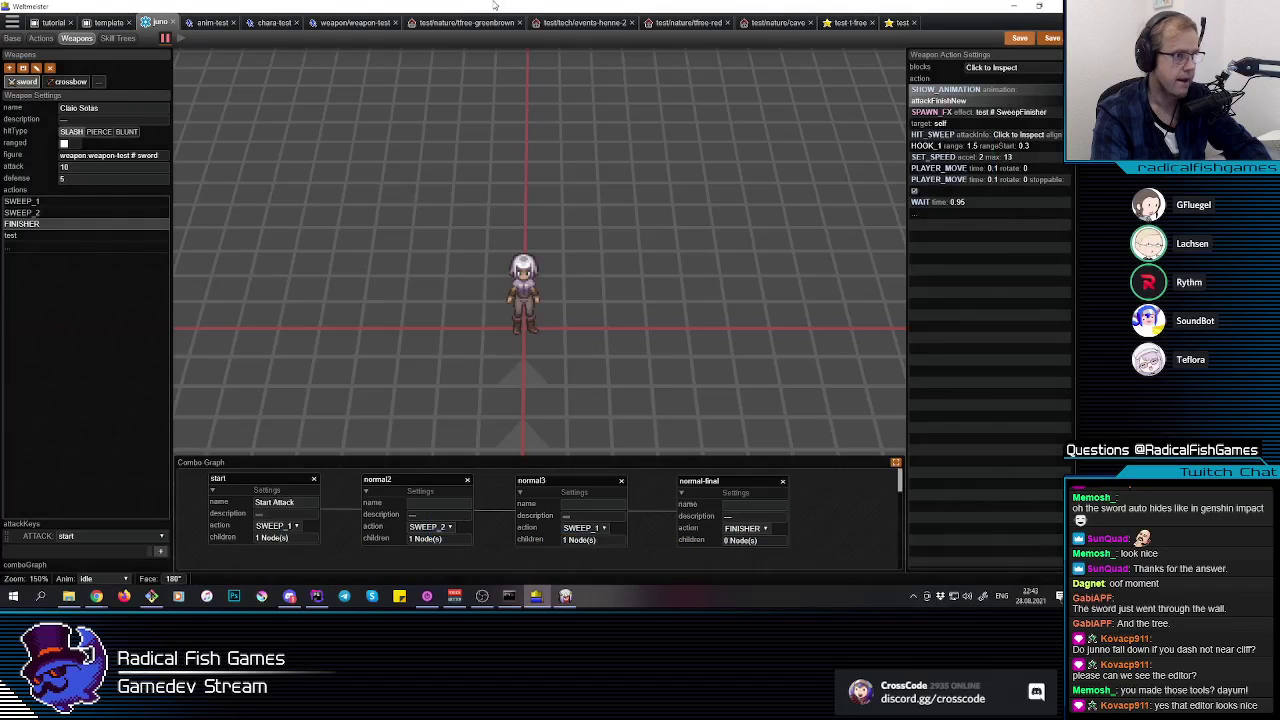
pyautogui.click(214, 21)
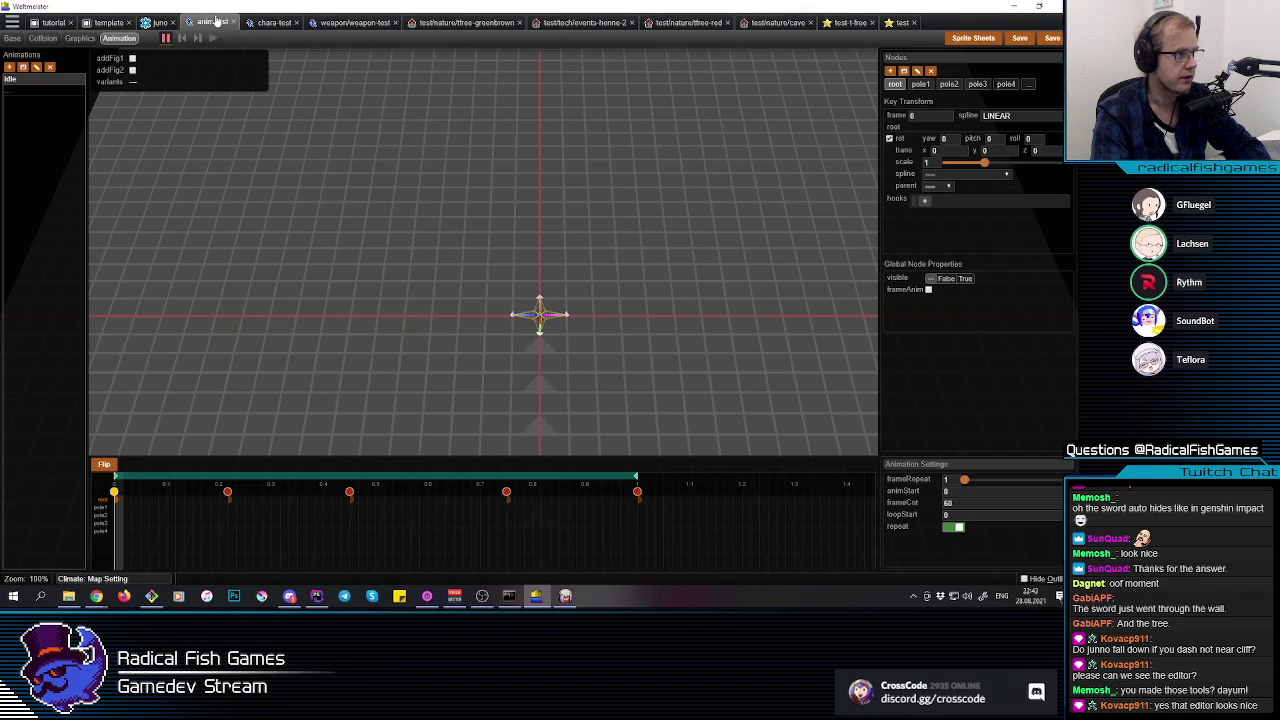
pyautogui.click(266, 22)
pyautogui.click(313, 526)
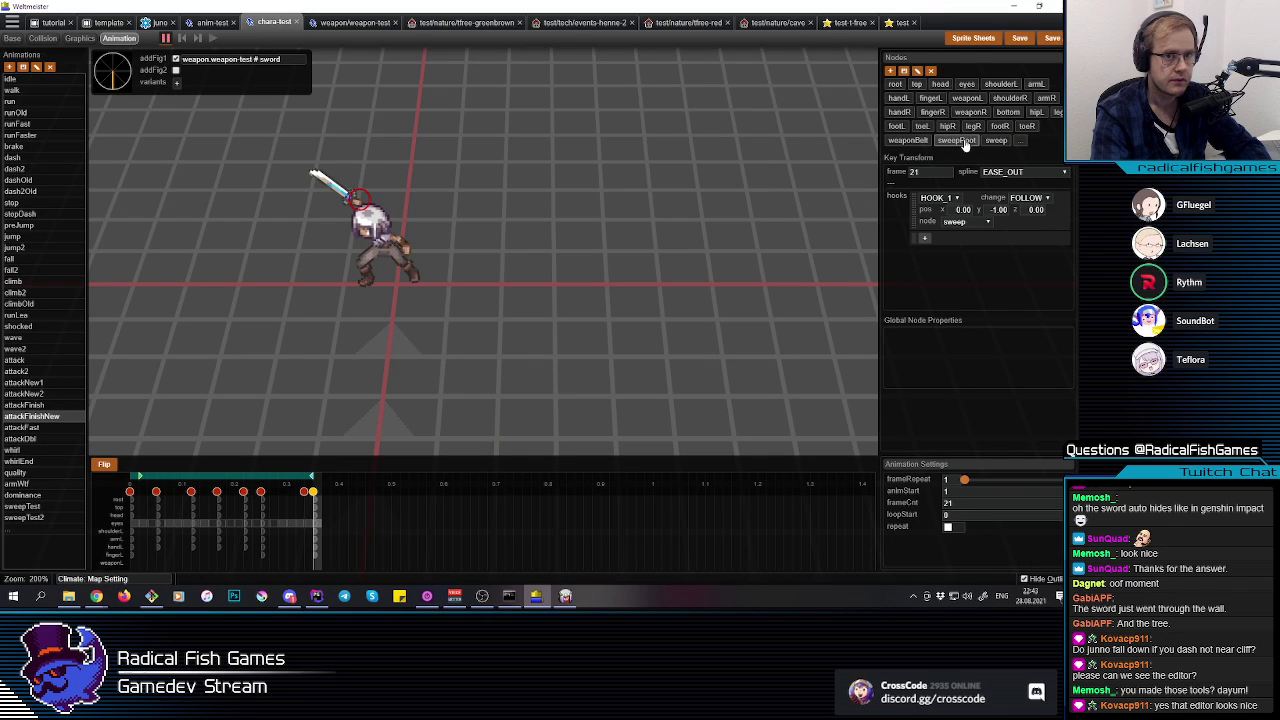
pyautogui.click(960, 141)
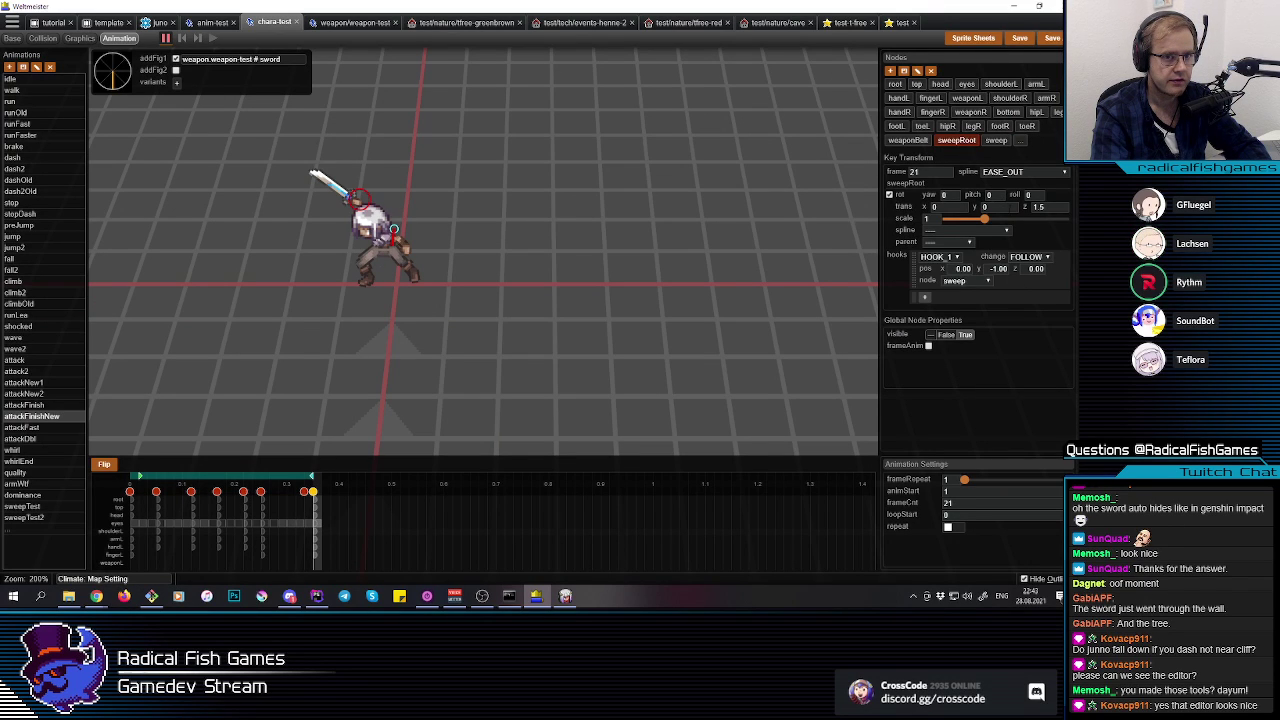
pyautogui.click(996, 141)
pyautogui.moveTo(1003, 195); pyautogui.dragTo(922, 192)
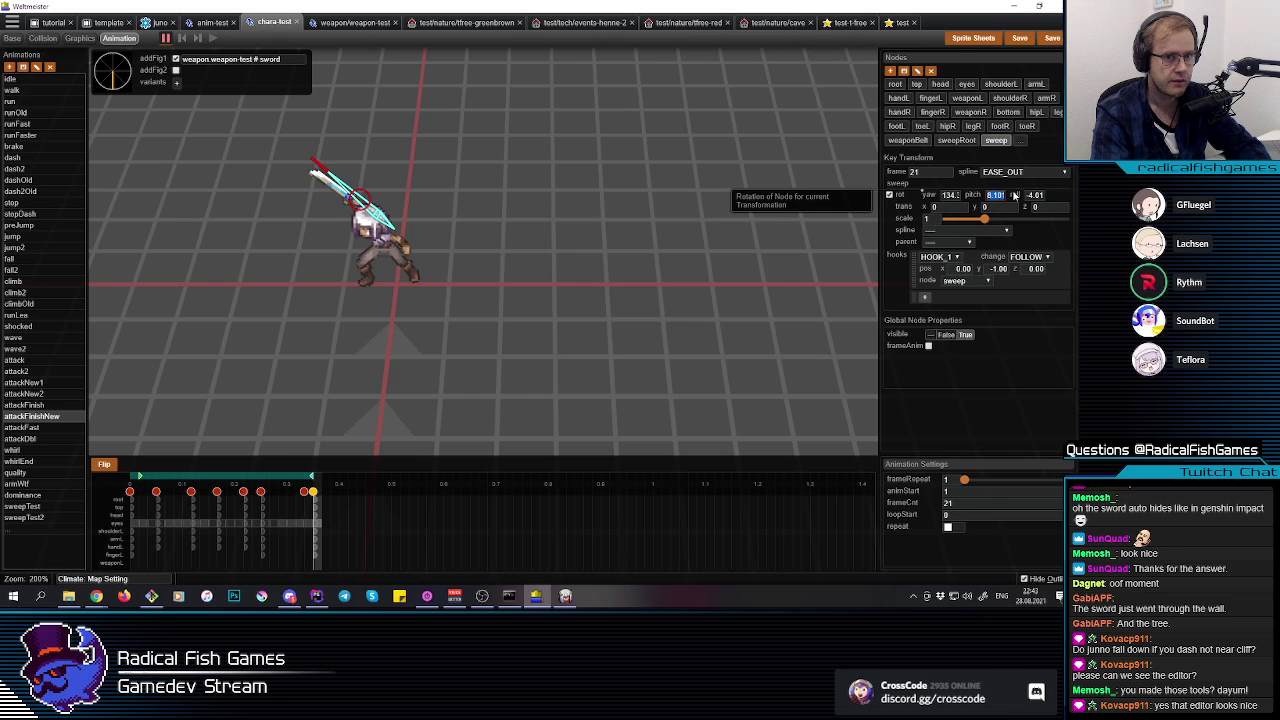
pyautogui.write('0')
pyautogui.press('Tab')
pyautogui.write('0')
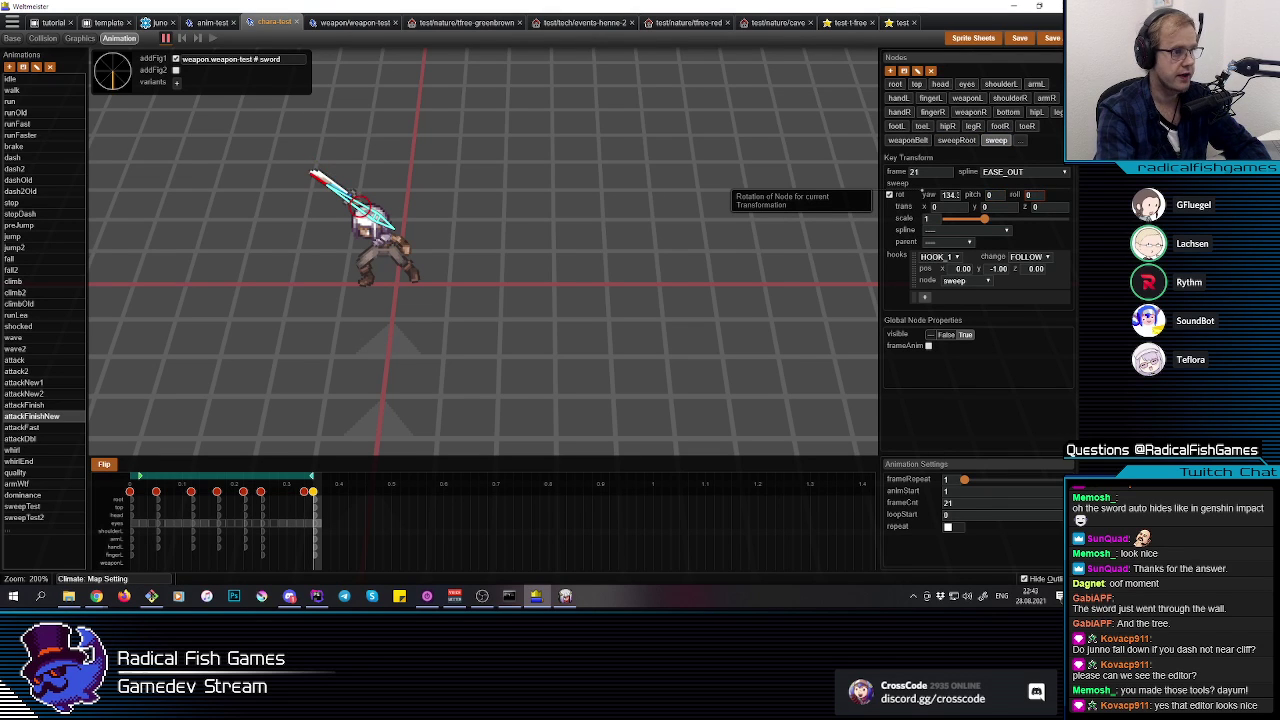
# Step: Set the sweep node's pitch and roll to 0 at the frame 15 keyframe
pyautogui.moveTo(316, 518); pyautogui.dragTo(267, 528)
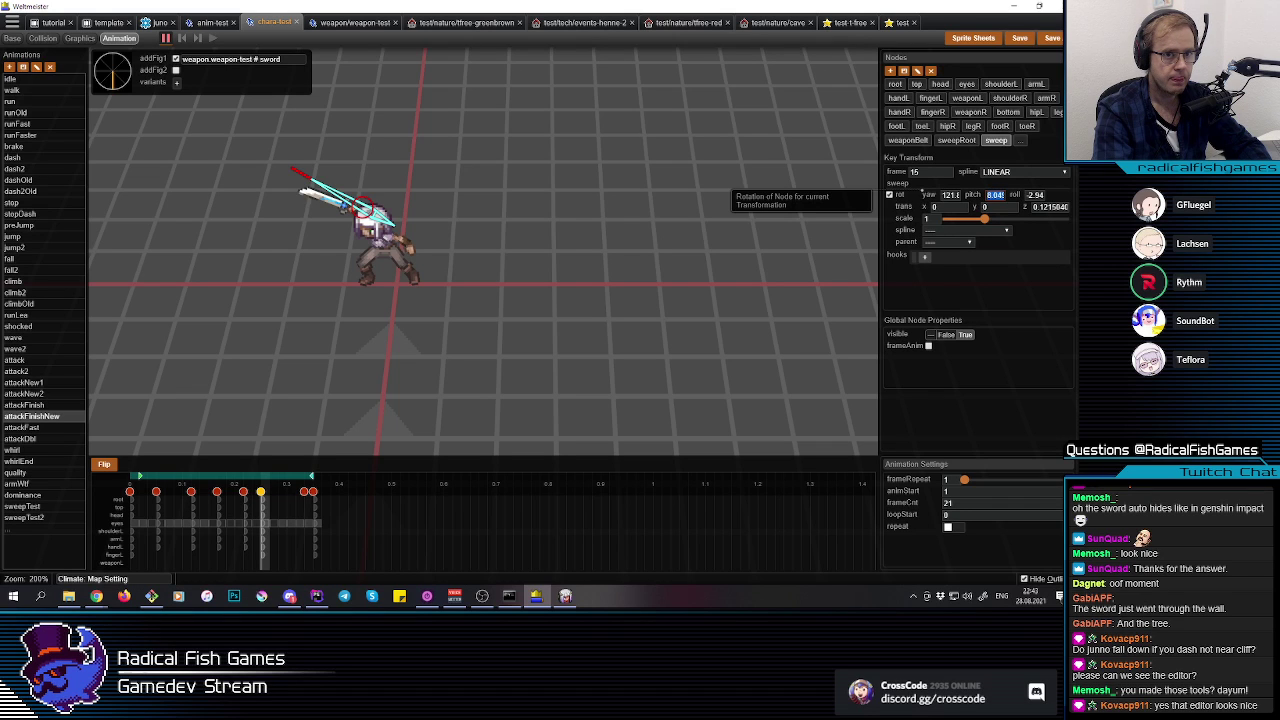
pyautogui.write('0')
pyautogui.press('Tab')
pyautogui.write('0')
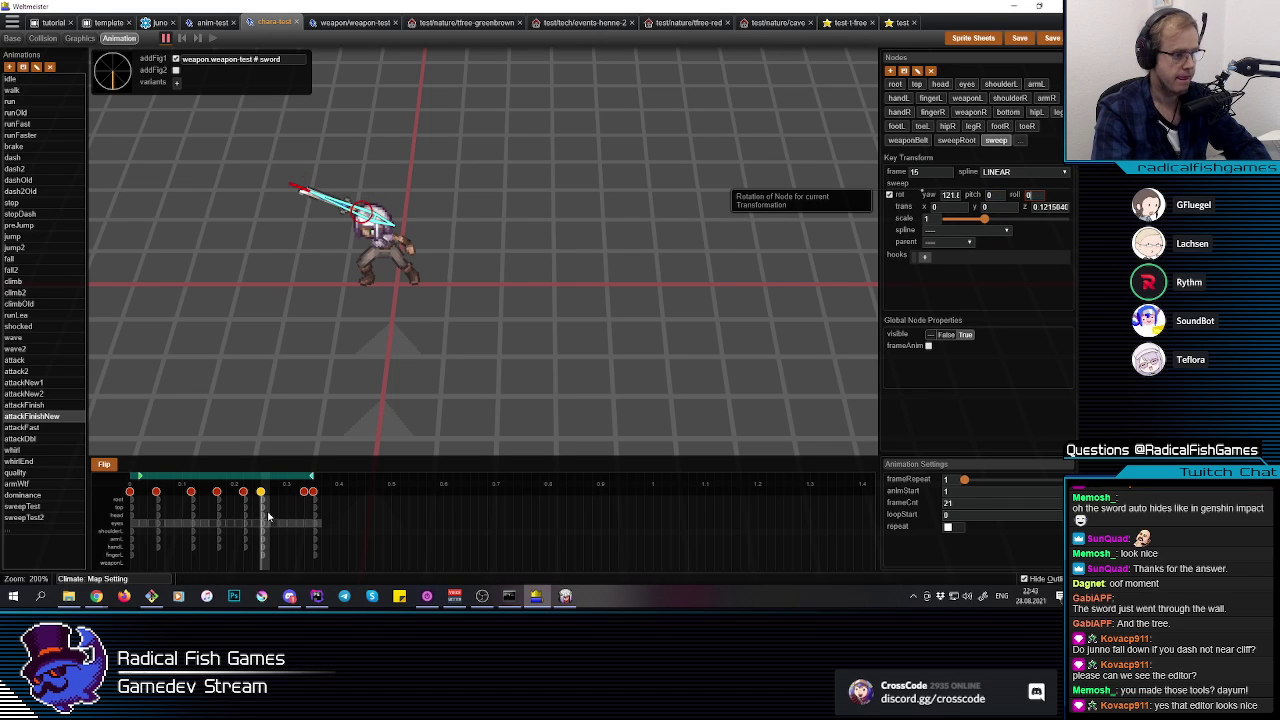
# Step: Set the sweep node's z translation to 1.3 at frames 15 and 21, matching its frame 0 keyframe
pyautogui.moveTo(268, 522); pyautogui.dragTo(118, 524)
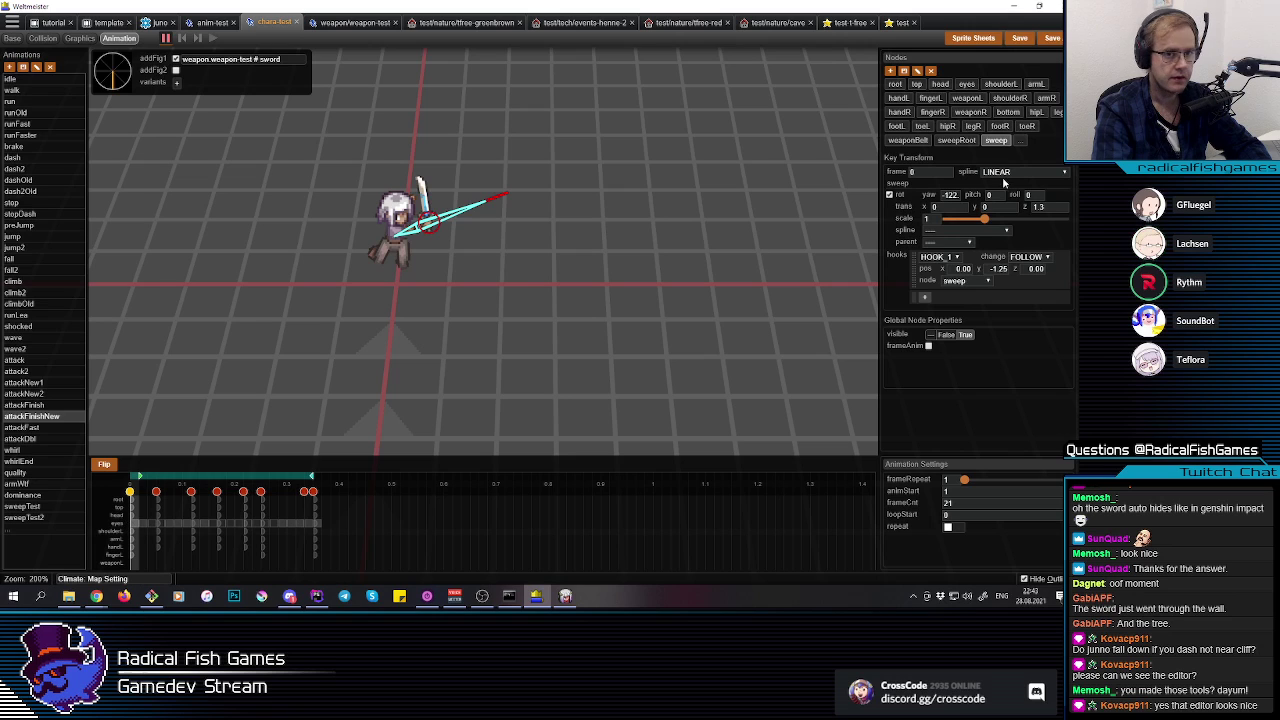
pyautogui.click(1038, 206)
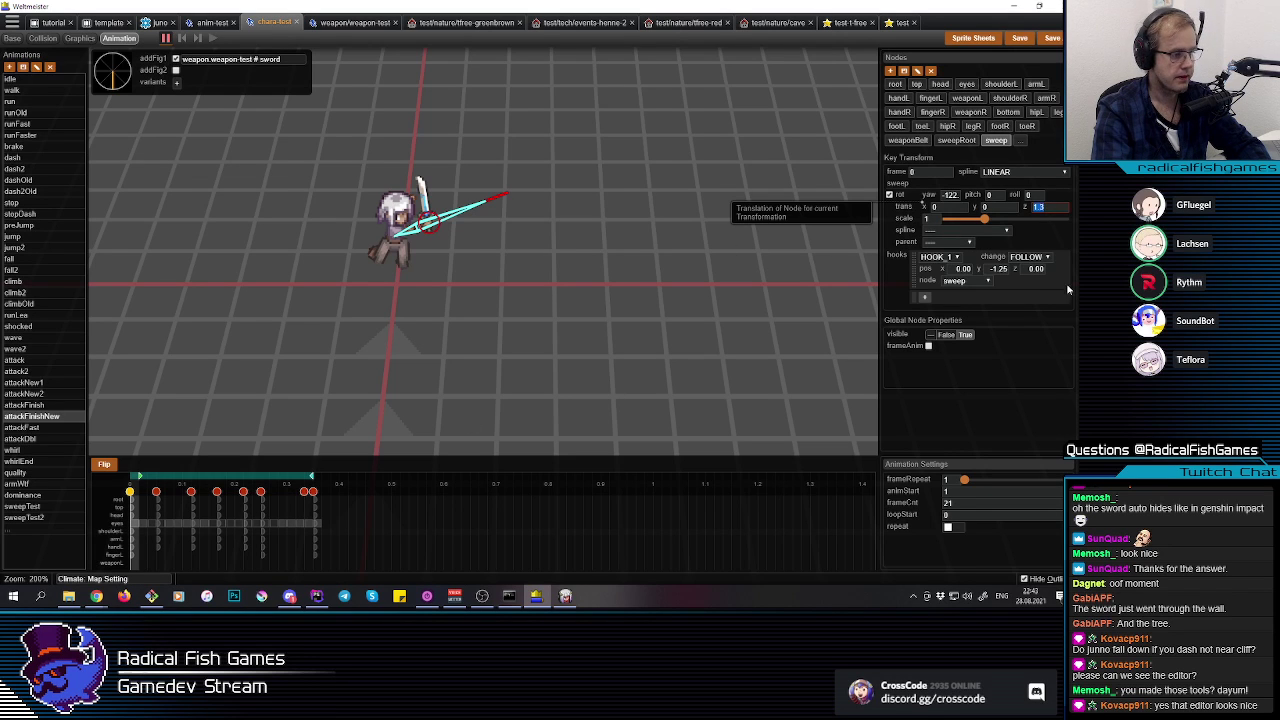
pyautogui.click(269, 534)
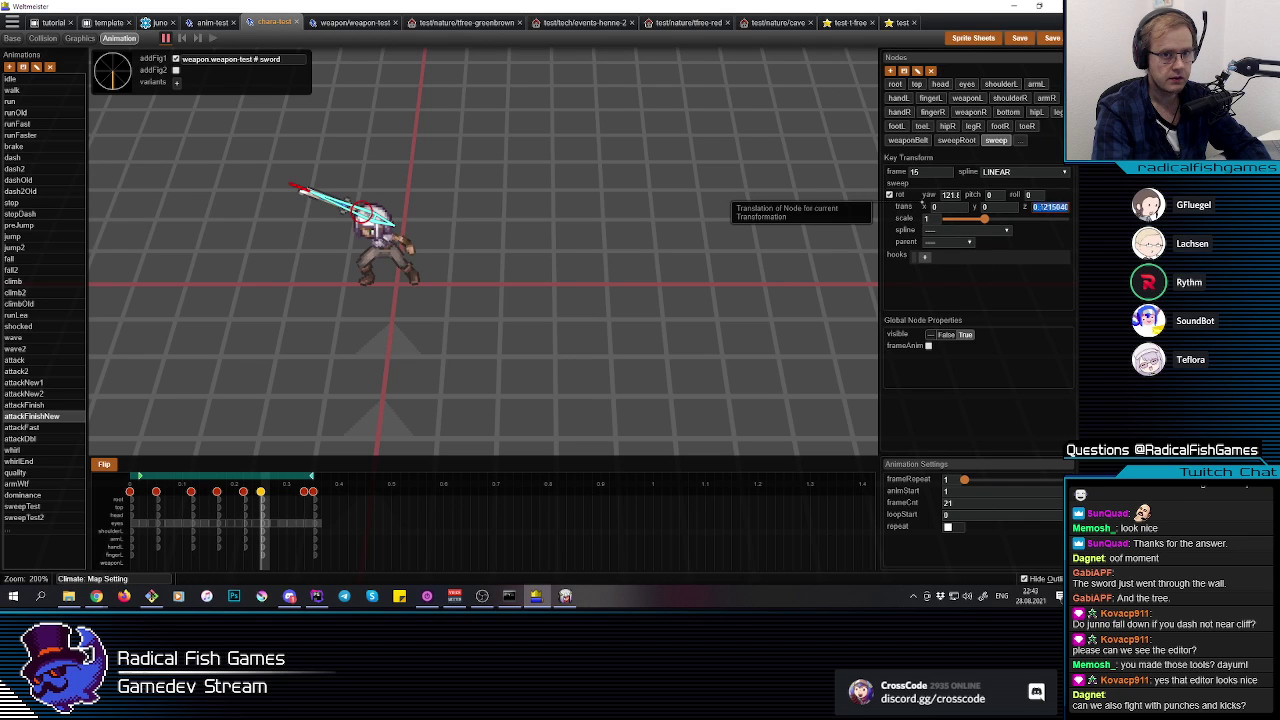
pyautogui.write('1.3')
pyautogui.click(318, 524)
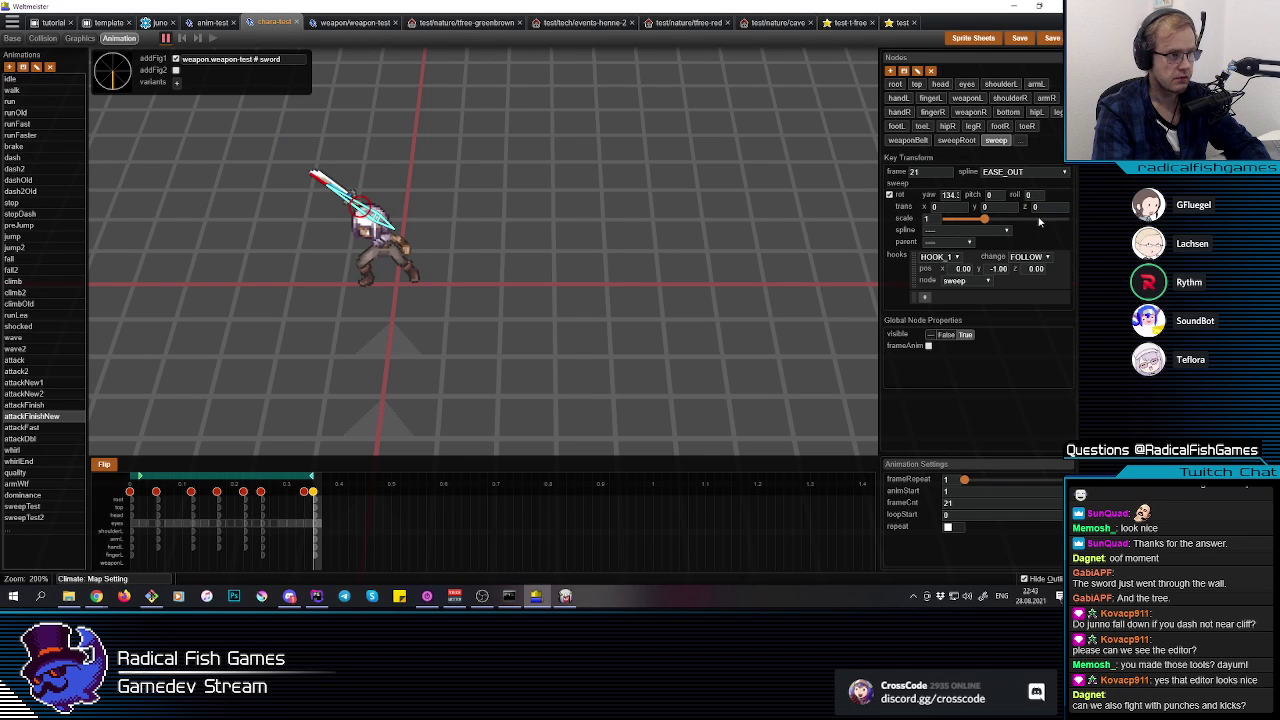
pyautogui.moveTo(1052, 206); pyautogui.dragTo(922, 204)
pyautogui.write('1.3')
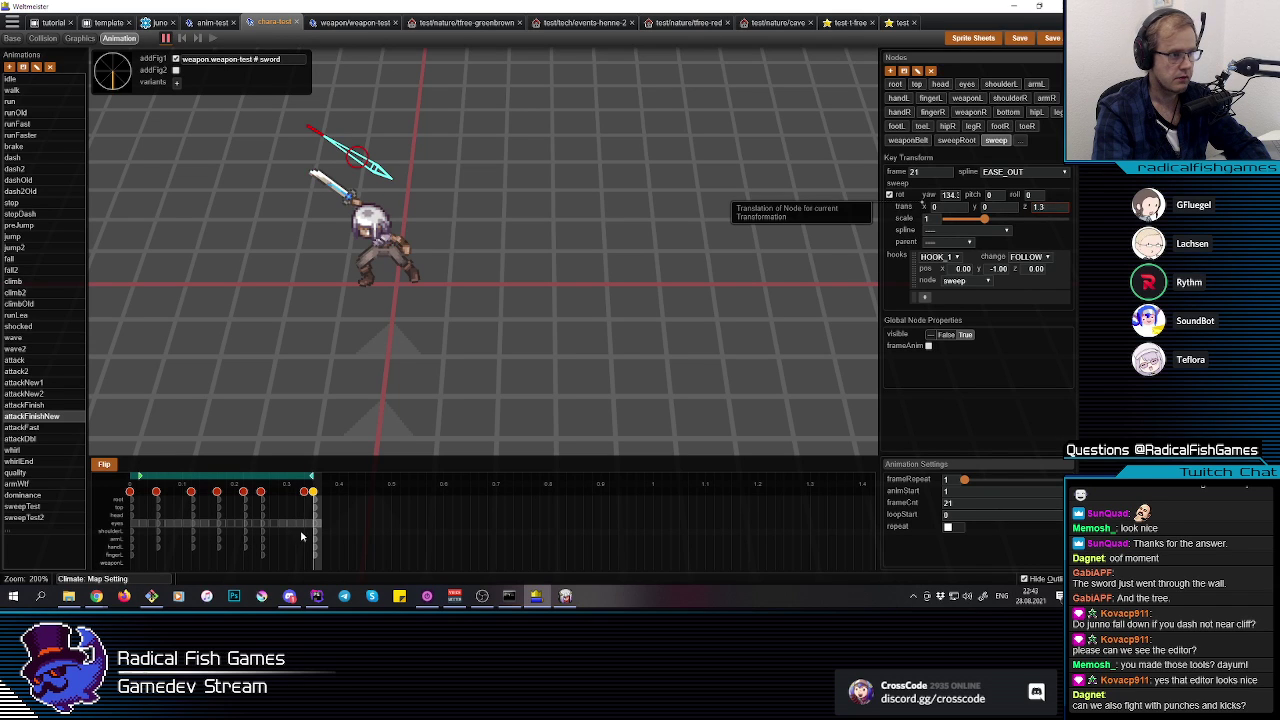
# Step: Set the sweepRoot node's z translation to 0 at frames 15 and 21, copying the 1.5 value from frame 21 for reuse
pyautogui.click(256, 538)
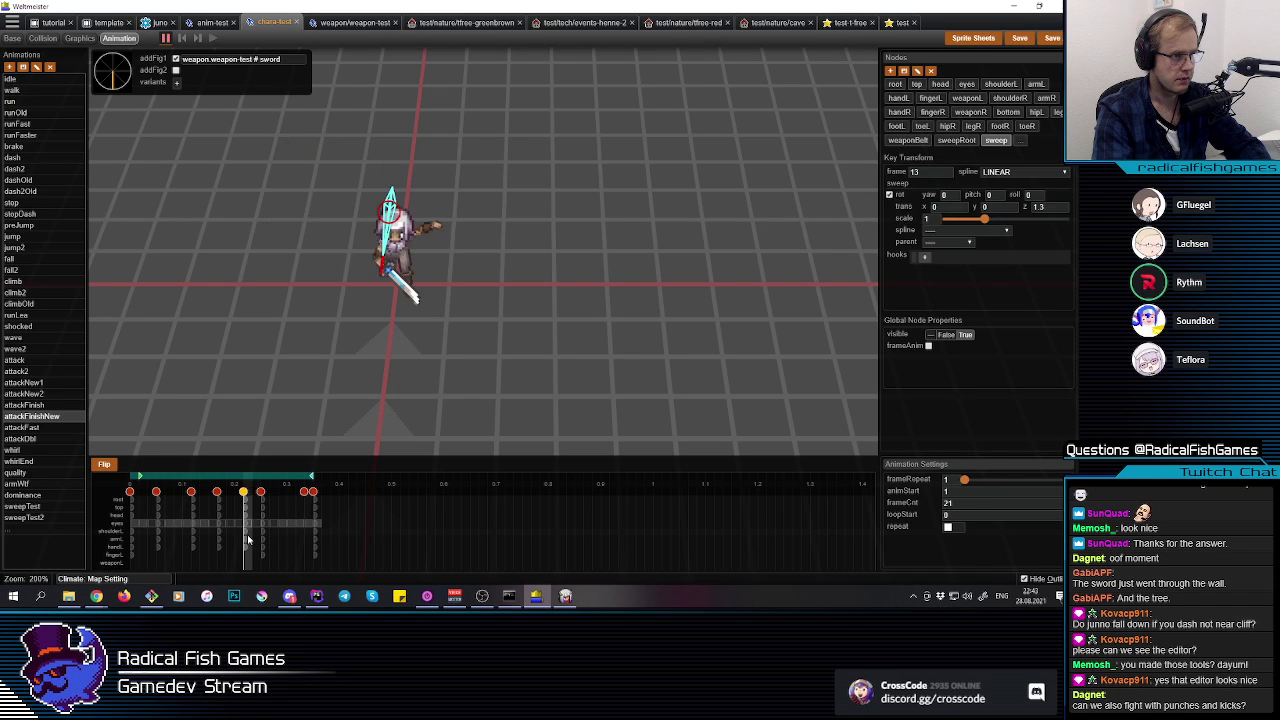
pyautogui.moveTo(249, 540)
pyautogui.mouseDown()
pyautogui.moveTo(164, 543)
pyautogui.moveTo(268, 549)
pyautogui.mouseUp()
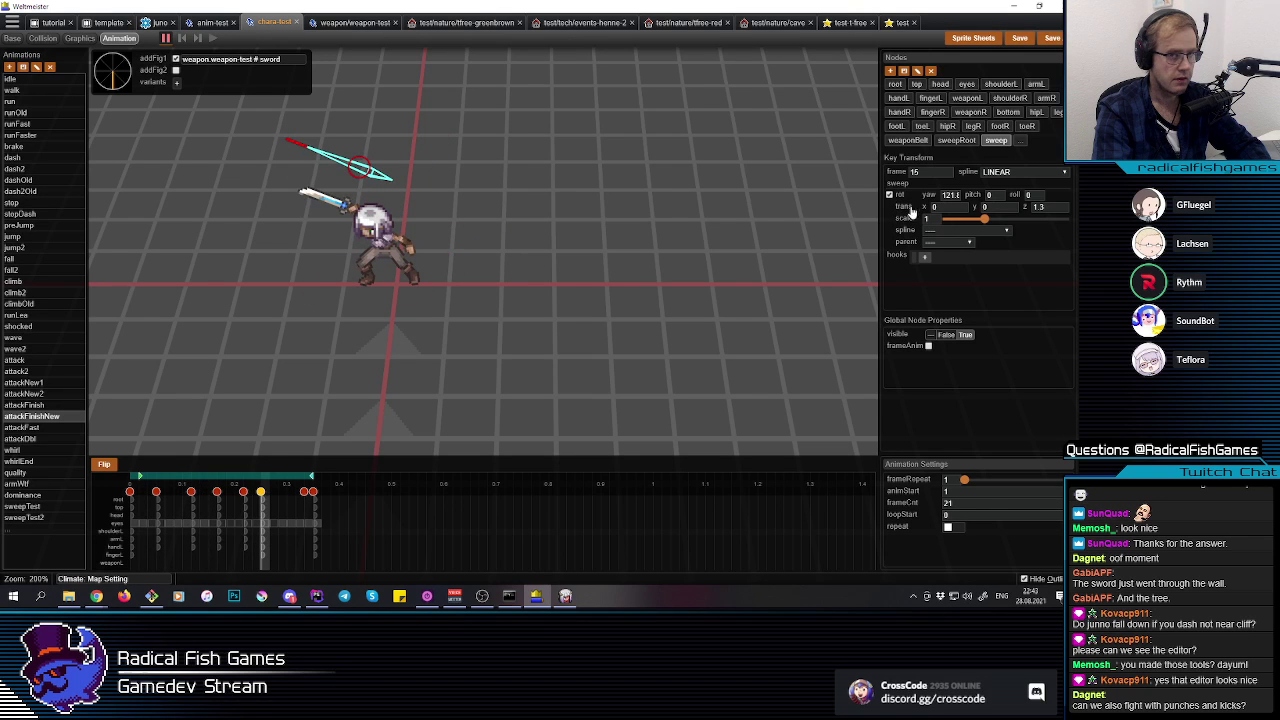
pyautogui.click(960, 140)
pyautogui.click(1034, 208)
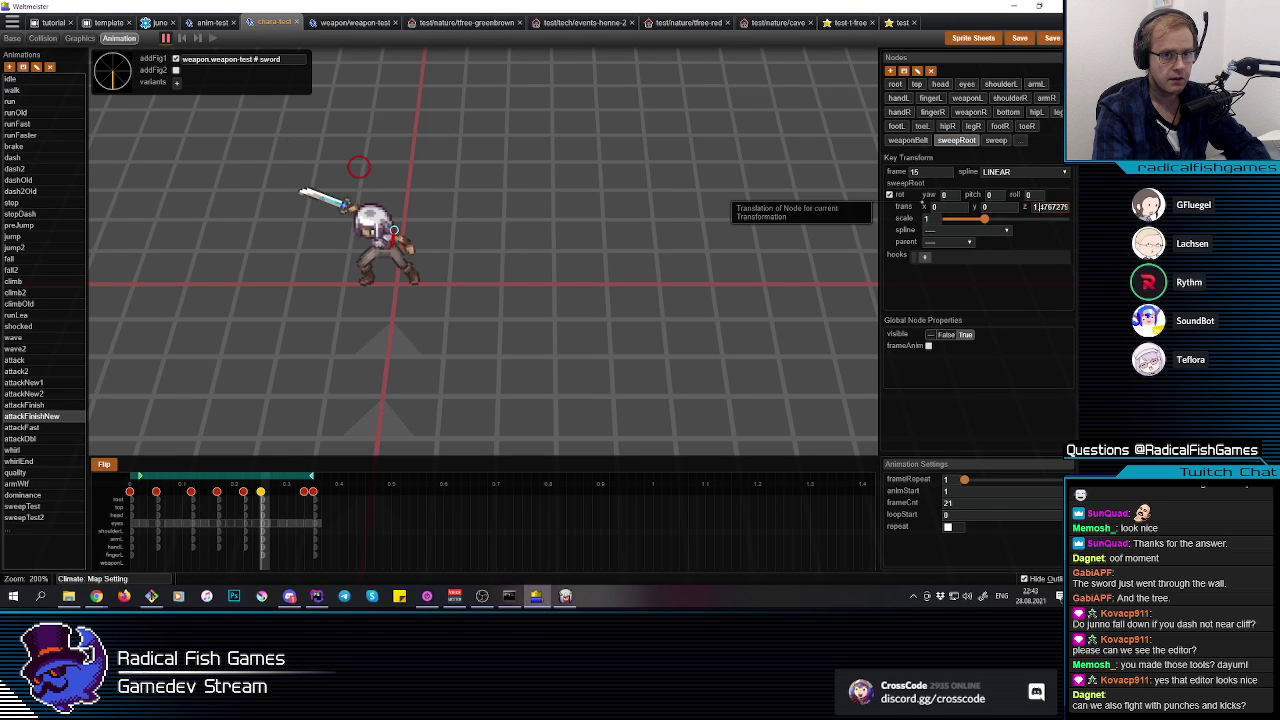
pyautogui.write('0')
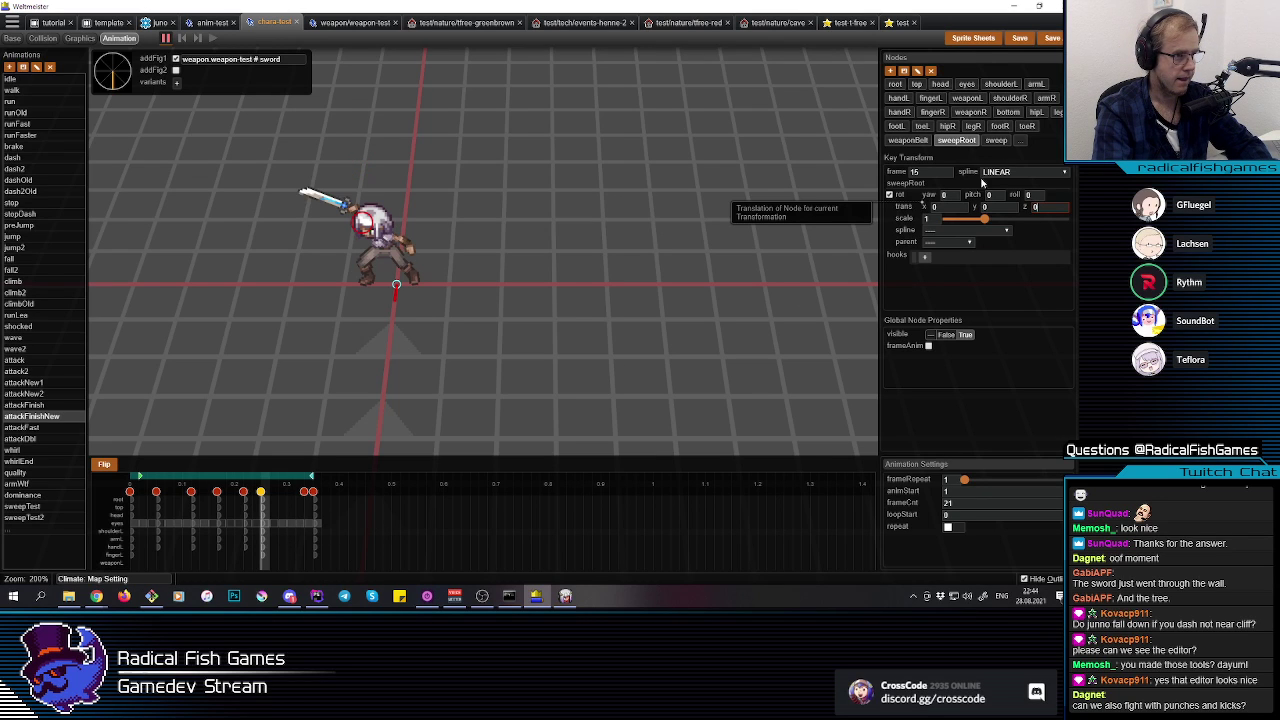
pyautogui.click(316, 551)
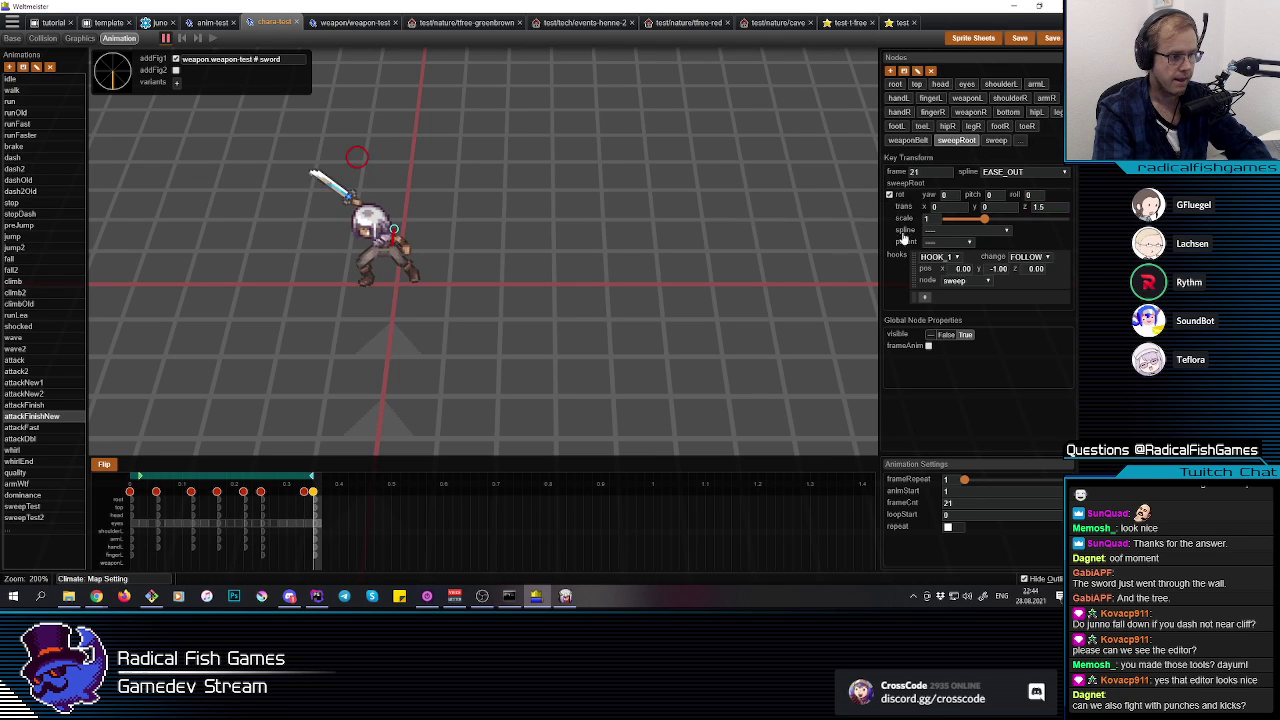
pyautogui.doubleClick(1038, 207)
pyautogui.hotkey('ctrl', 'c')
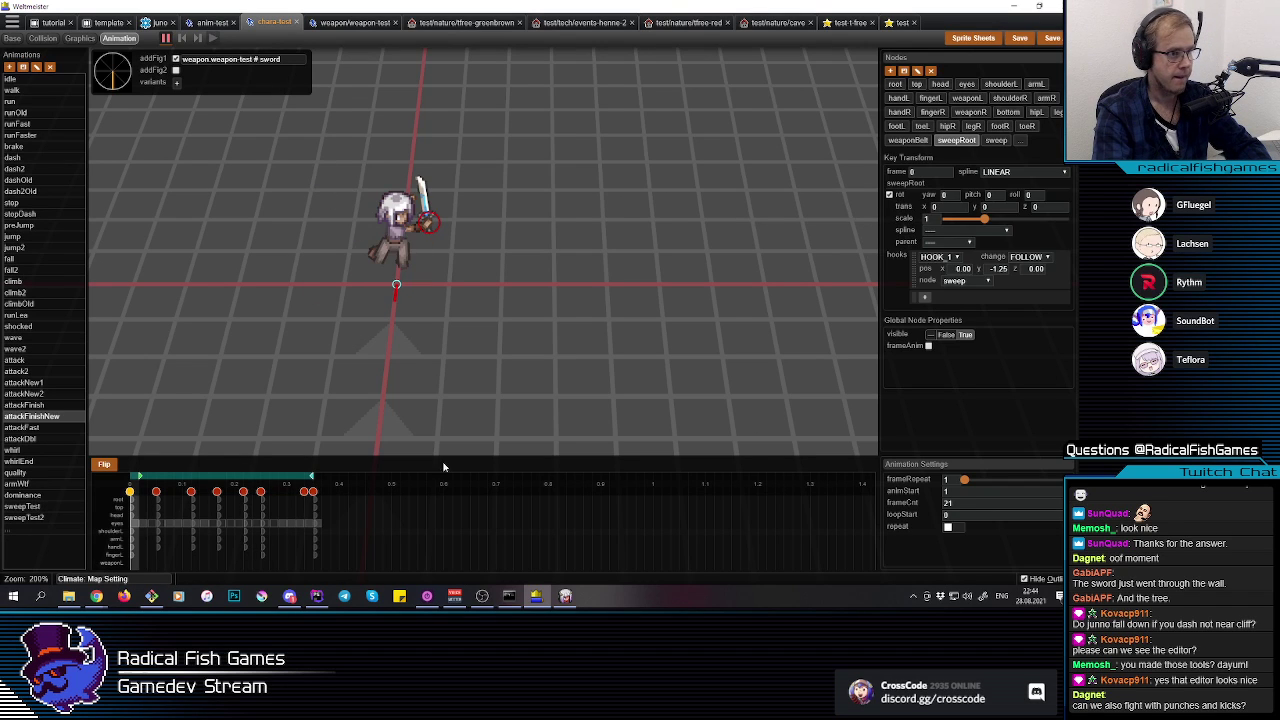
# Step: Paste a z translation of 1.5 for the sweep node at the keyframes on frames 0, 3 and 7
pyautogui.click(996, 141)
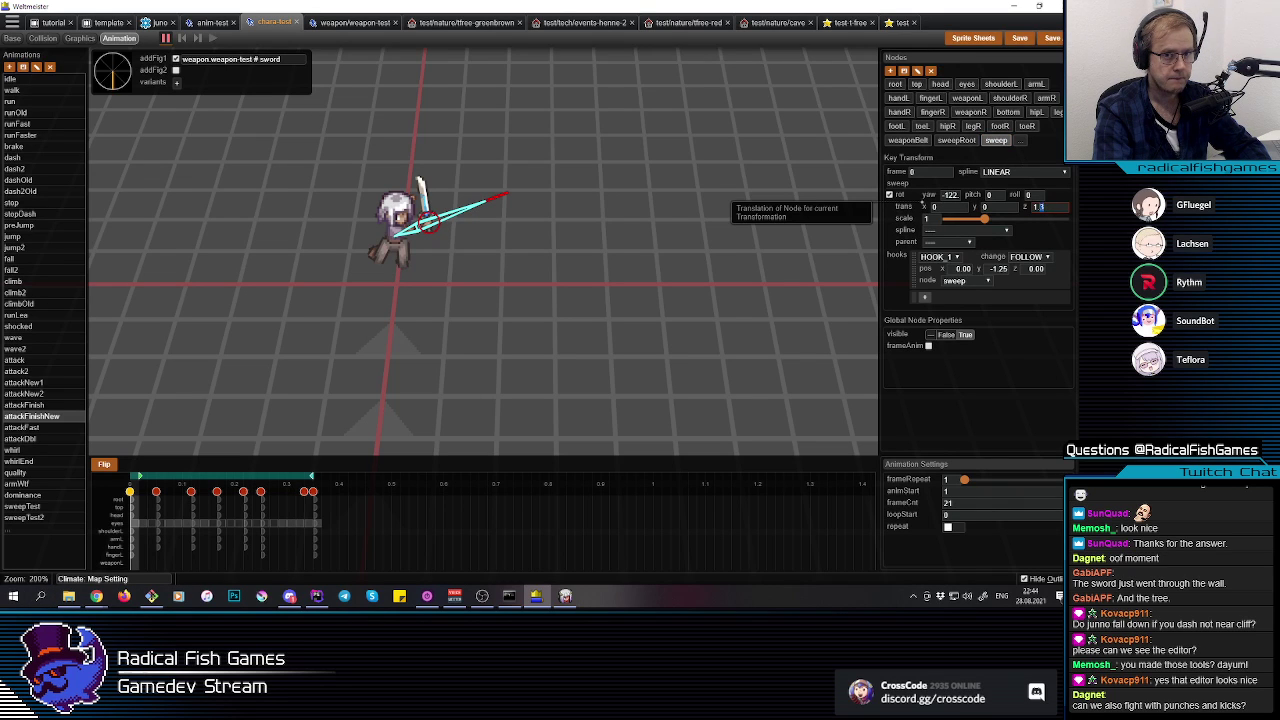
pyautogui.click(158, 535)
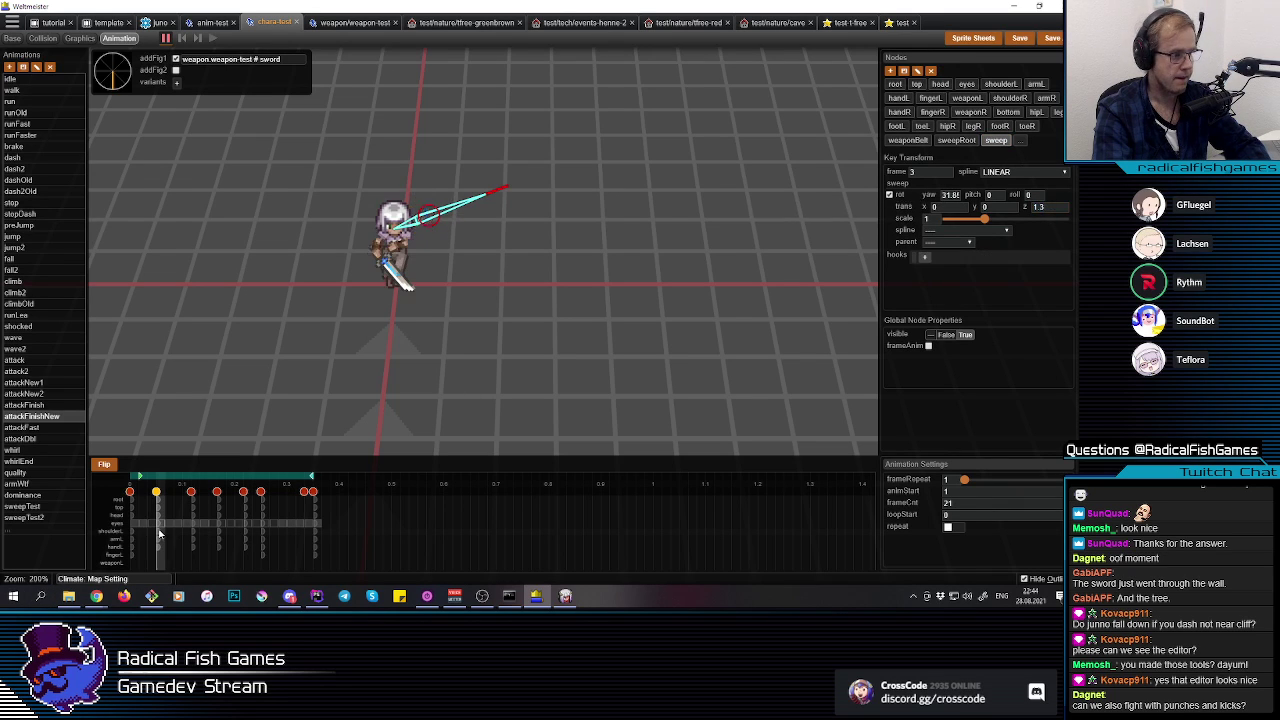
pyautogui.moveTo(1050, 207); pyautogui.dragTo(922, 205)
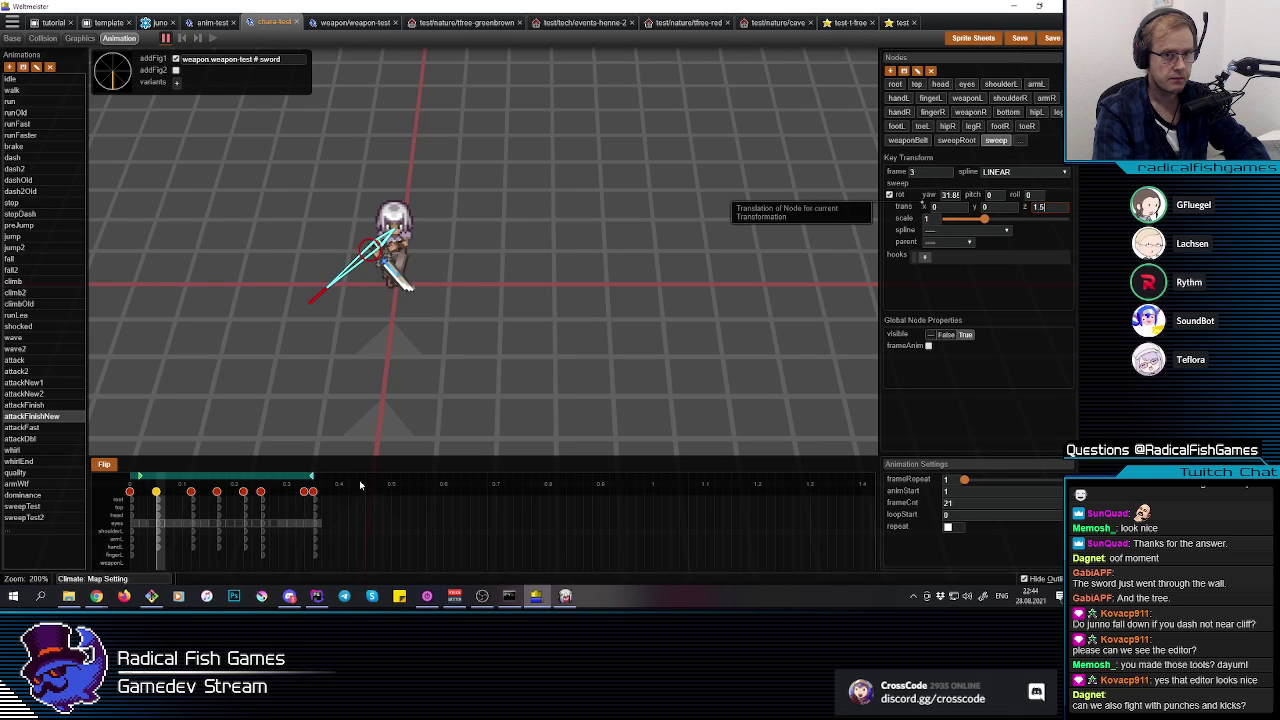
pyautogui.click(196, 536)
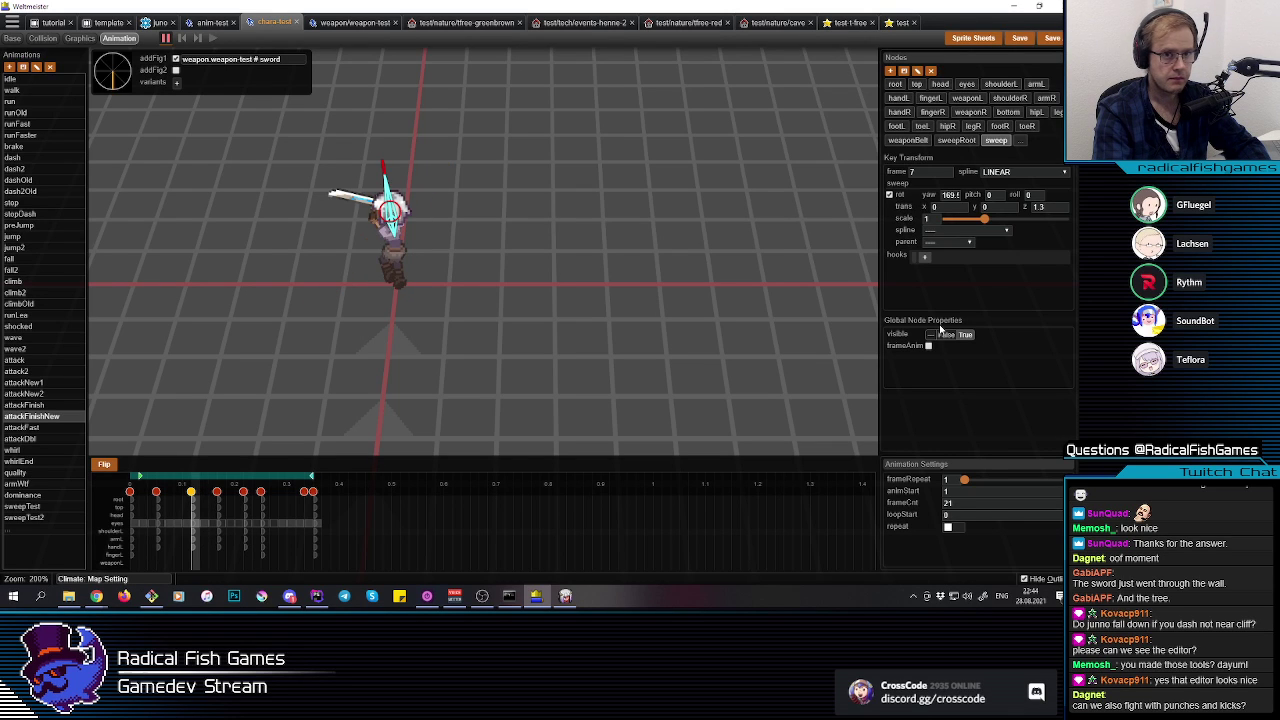
pyautogui.moveTo(1052, 207); pyautogui.dragTo(1000, 206)
pyautogui.hotkey('ctrl', 'v')
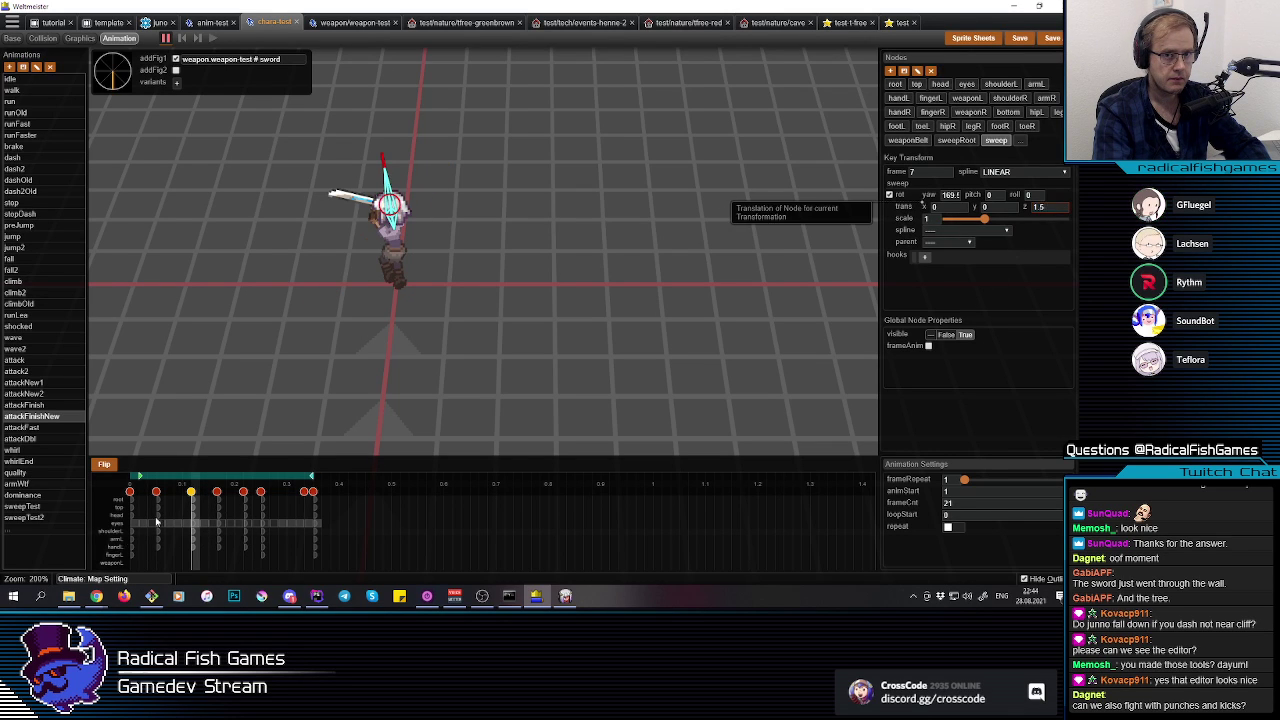
# Step: Paste the sweep node's 1.5 z translation at the keyframes on frames 10, 13, 15 and 21
pyautogui.click(224, 536)
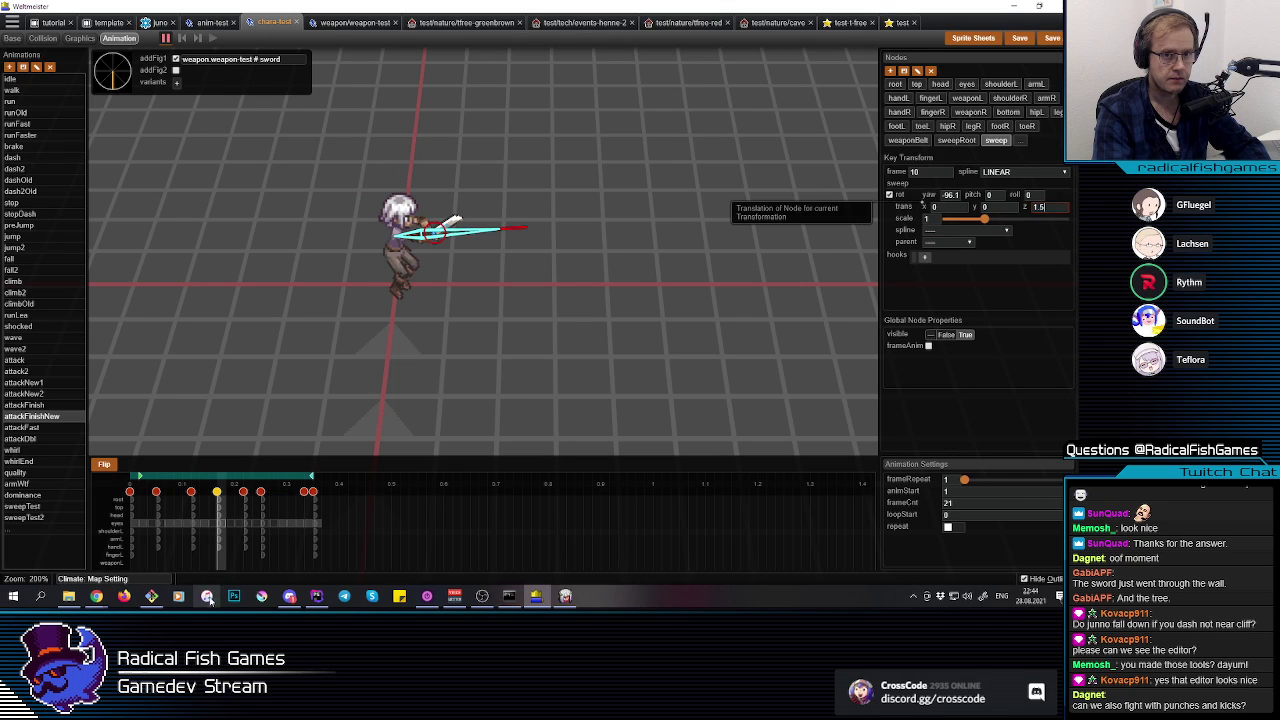
pyautogui.click(245, 537)
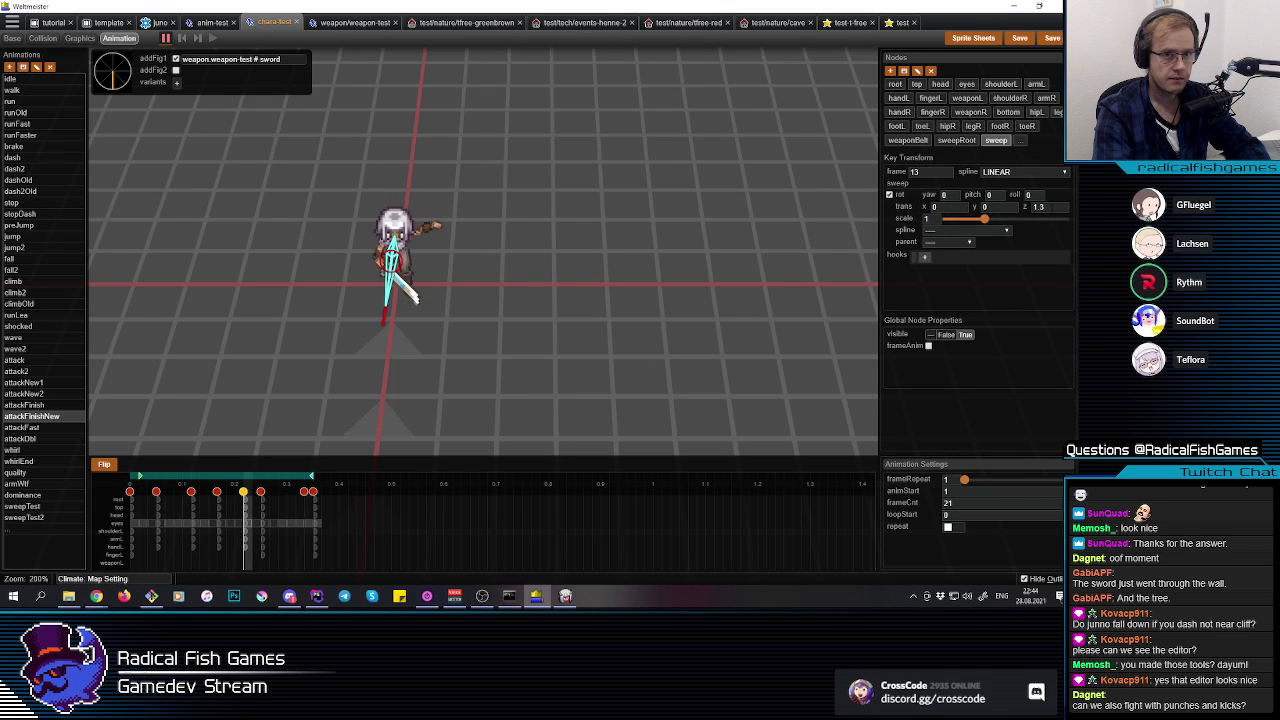
pyautogui.moveTo(1052, 207); pyautogui.dragTo(1010, 207)
pyautogui.hotkey('ctrl', 'v')
pyautogui.click(265, 541)
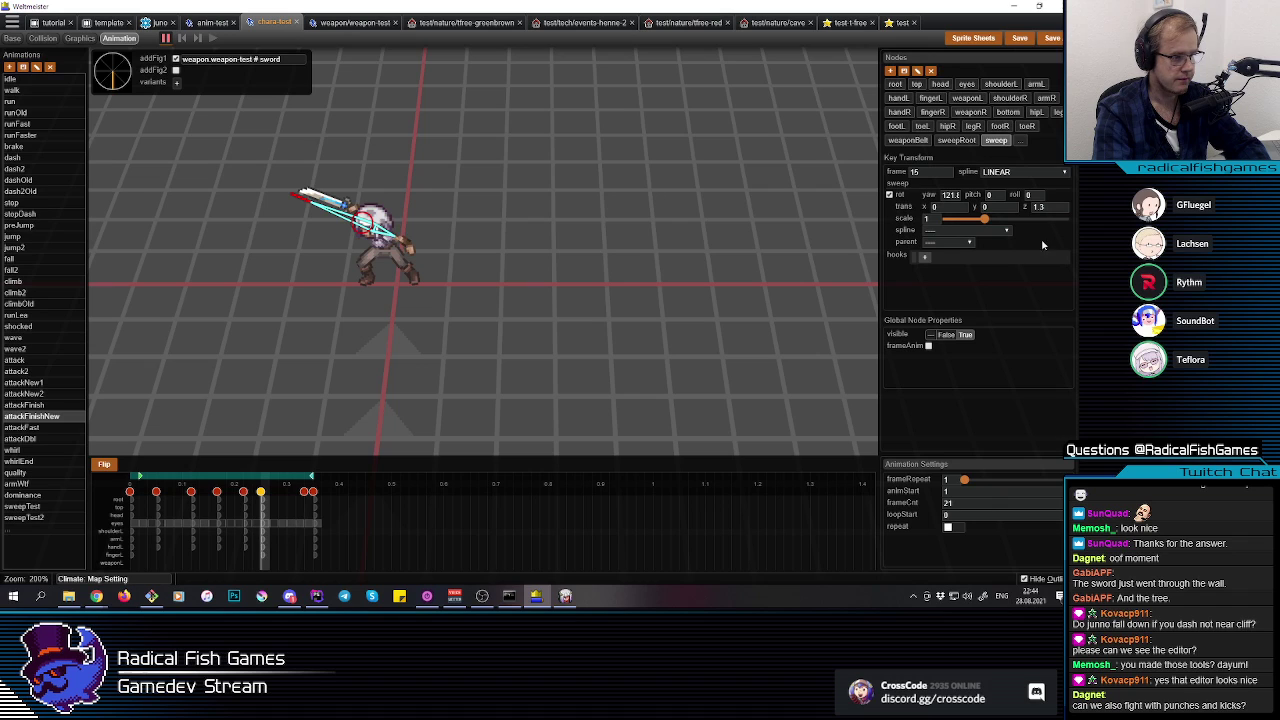
pyautogui.doubleClick(1038, 206)
pyautogui.click(416, 490)
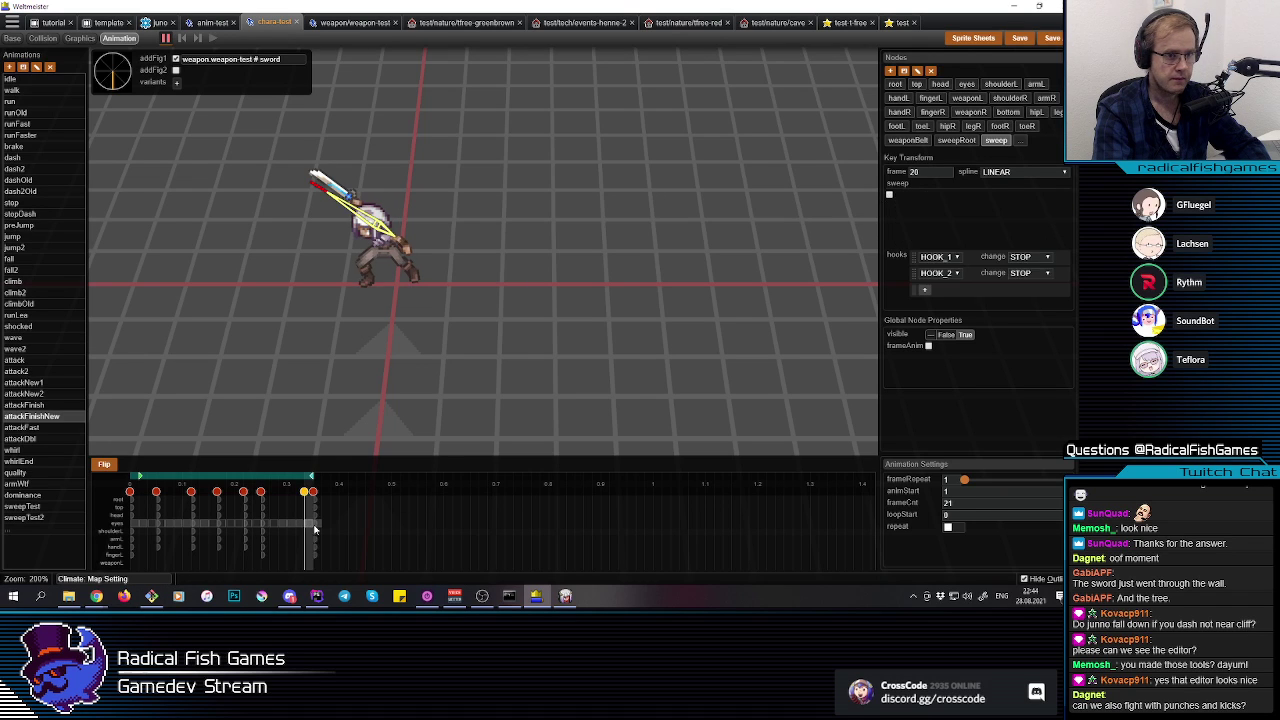
pyautogui.click(1042, 207)
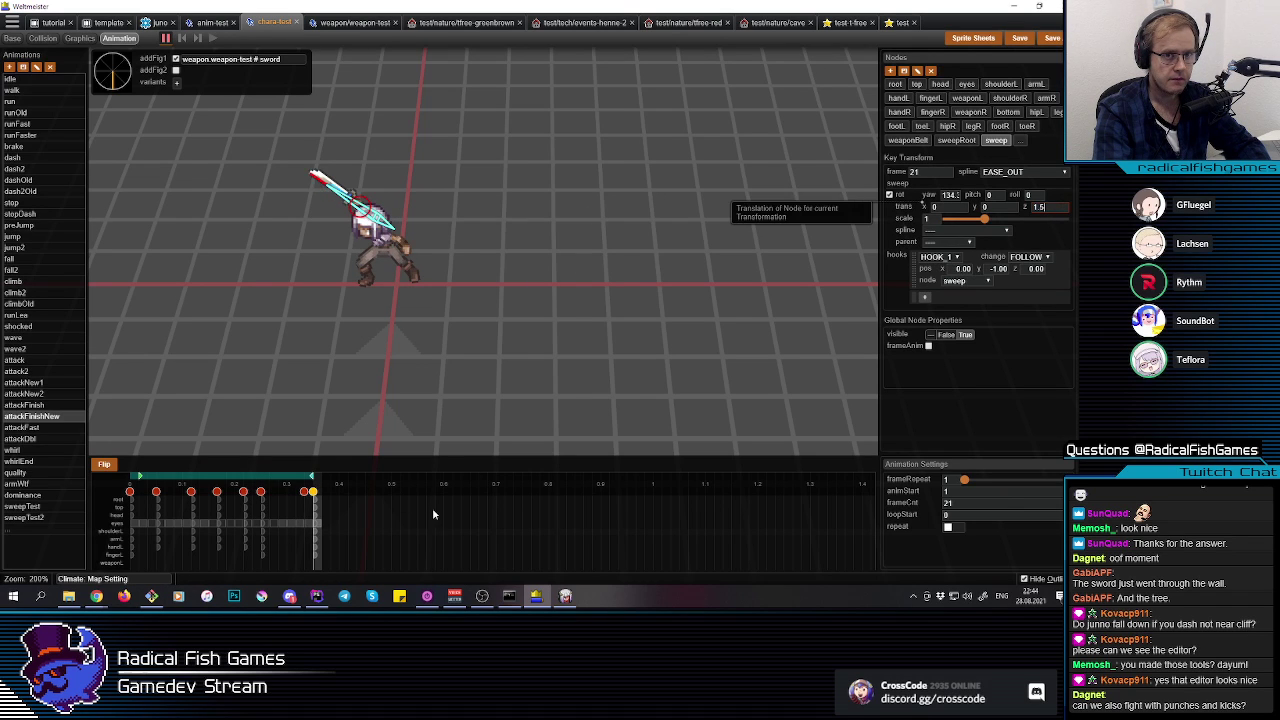
# Step: Scrub through the adjusted attackFinishNew sweep, save the chara-test figure, and switch to the Project Terra game window
pyautogui.moveTo(444, 518); pyautogui.dragTo(51, 506)
pyautogui.press('space')
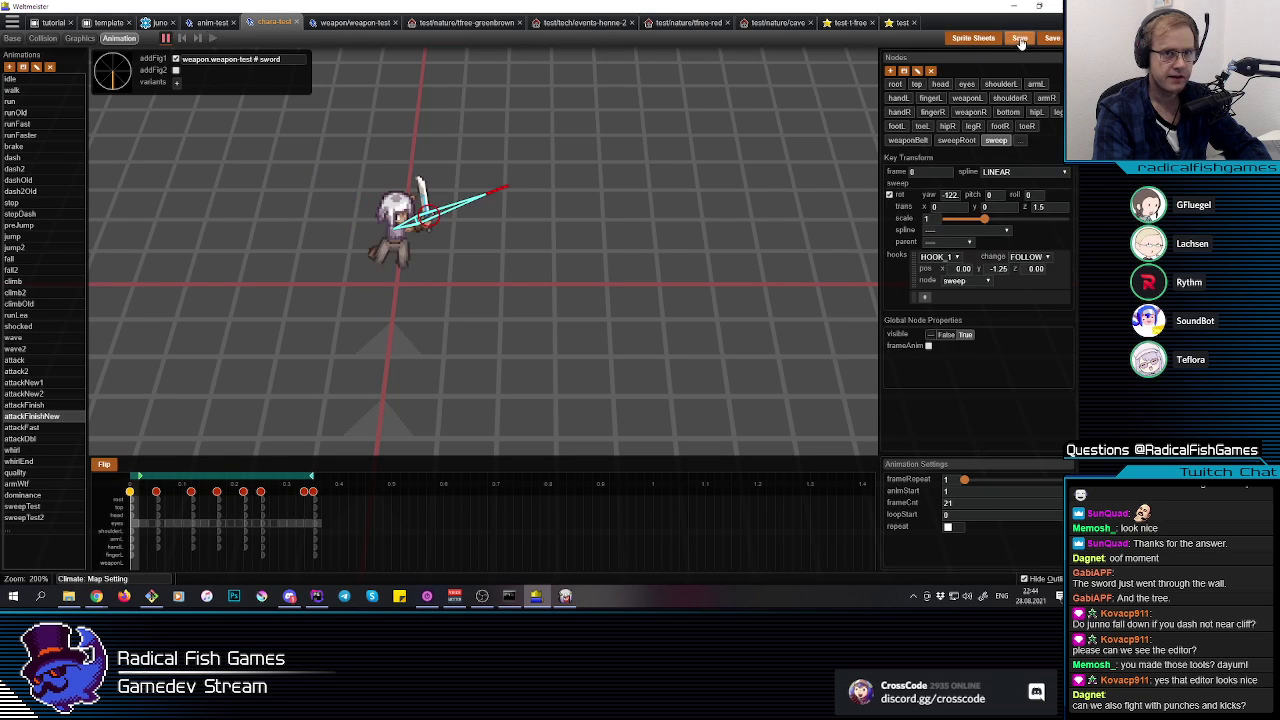
pyautogui.hotkey('alt', 'Tab')
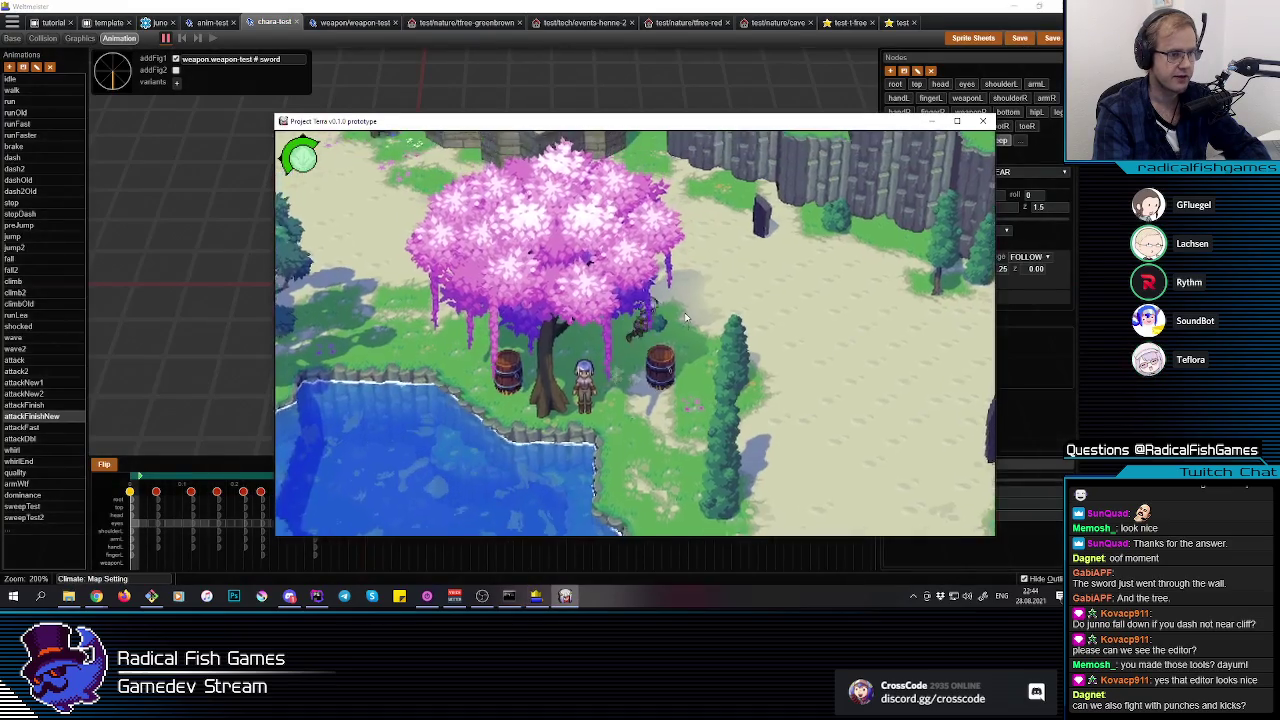
# Step: Run juno down from the barrels to the sandy path and perform the full sword combo there
pyautogui.press('d')
pyautogui.press('s')
pyautogui.click(662, 353)
pyautogui.click(660, 353)
pyautogui.click(657, 352)
pyautogui.click(656, 352)
pyautogui.click(654, 351)
pyautogui.click(652, 350)
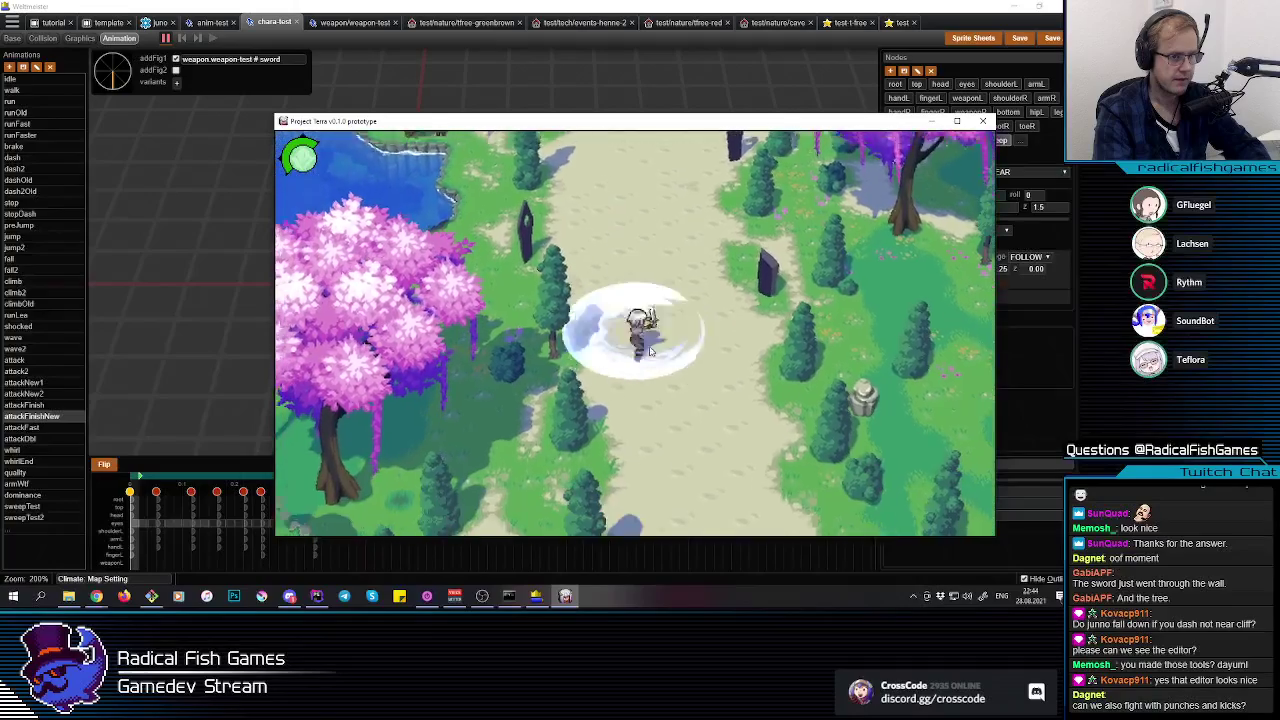
# Step: Playtest sword attacks under the pink tree, heading west to the open meadow
pyautogui.press('a')
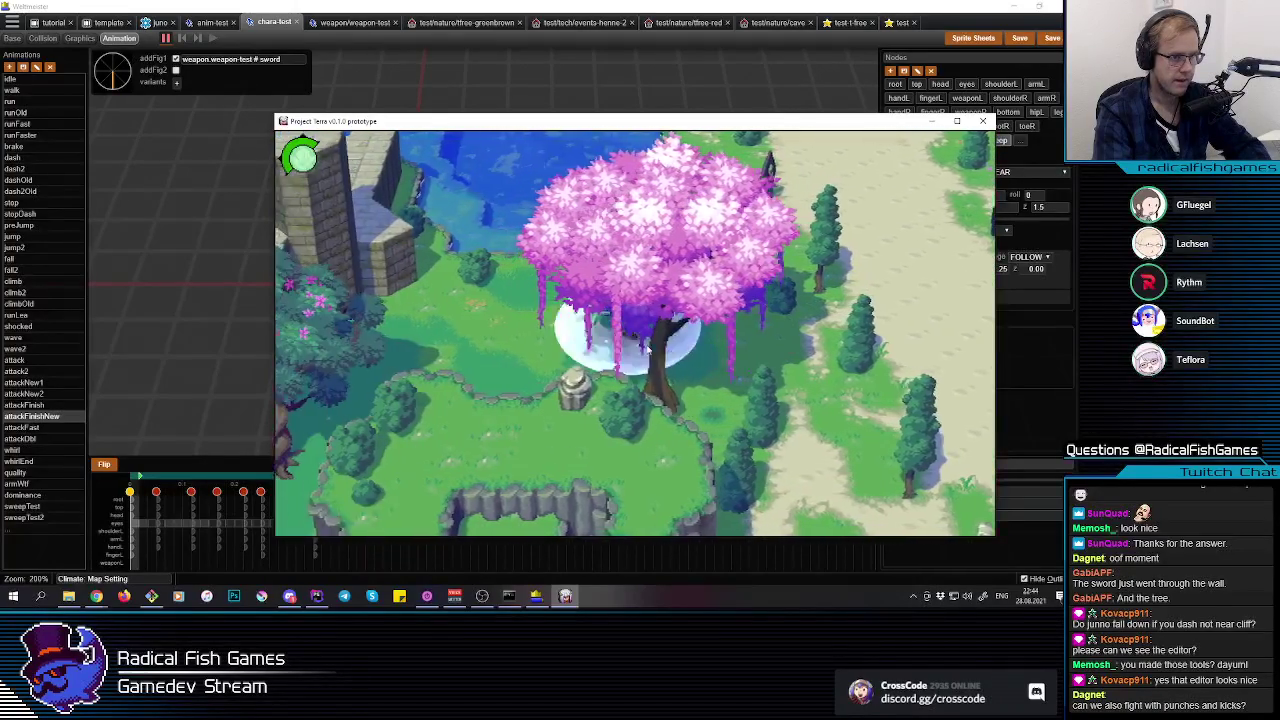
pyautogui.click(647, 349)
pyautogui.press('s')
pyautogui.click(647, 349)
pyautogui.press('a')
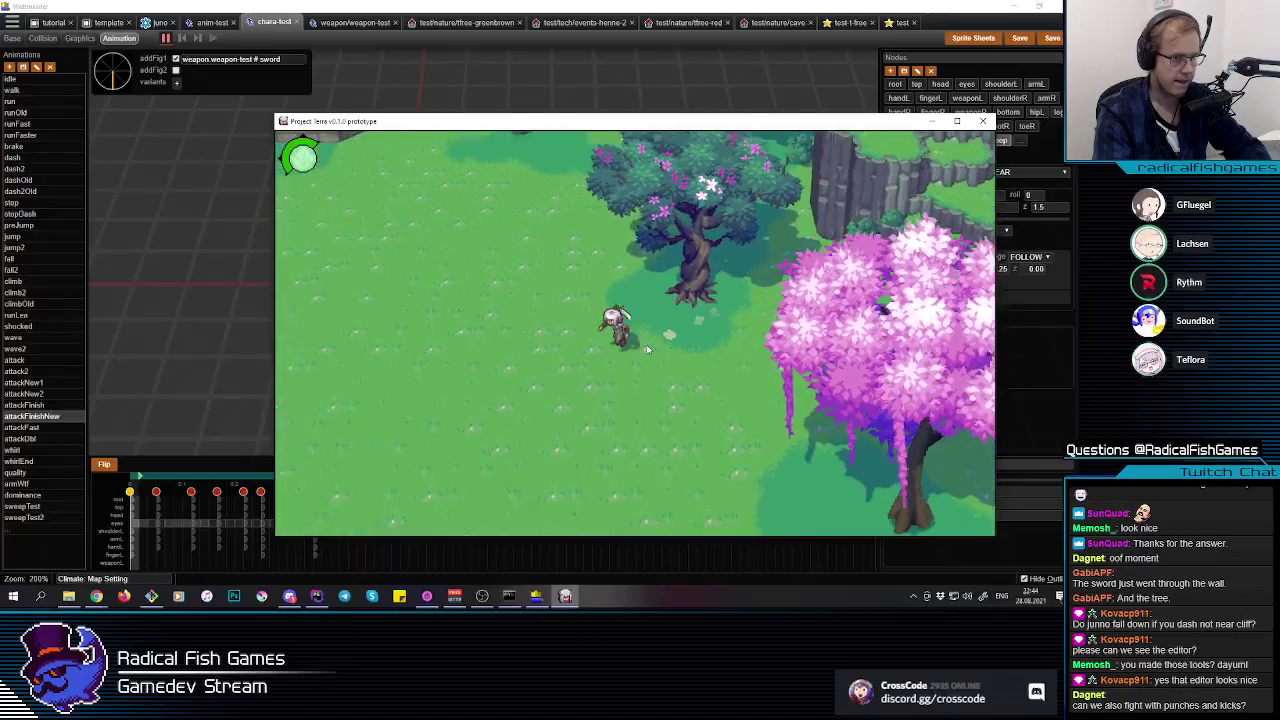
# Step: Test single and chained sword swings in different directions on the meadow south of the stone ruins
pyautogui.click(640, 343)
pyautogui.press('w')
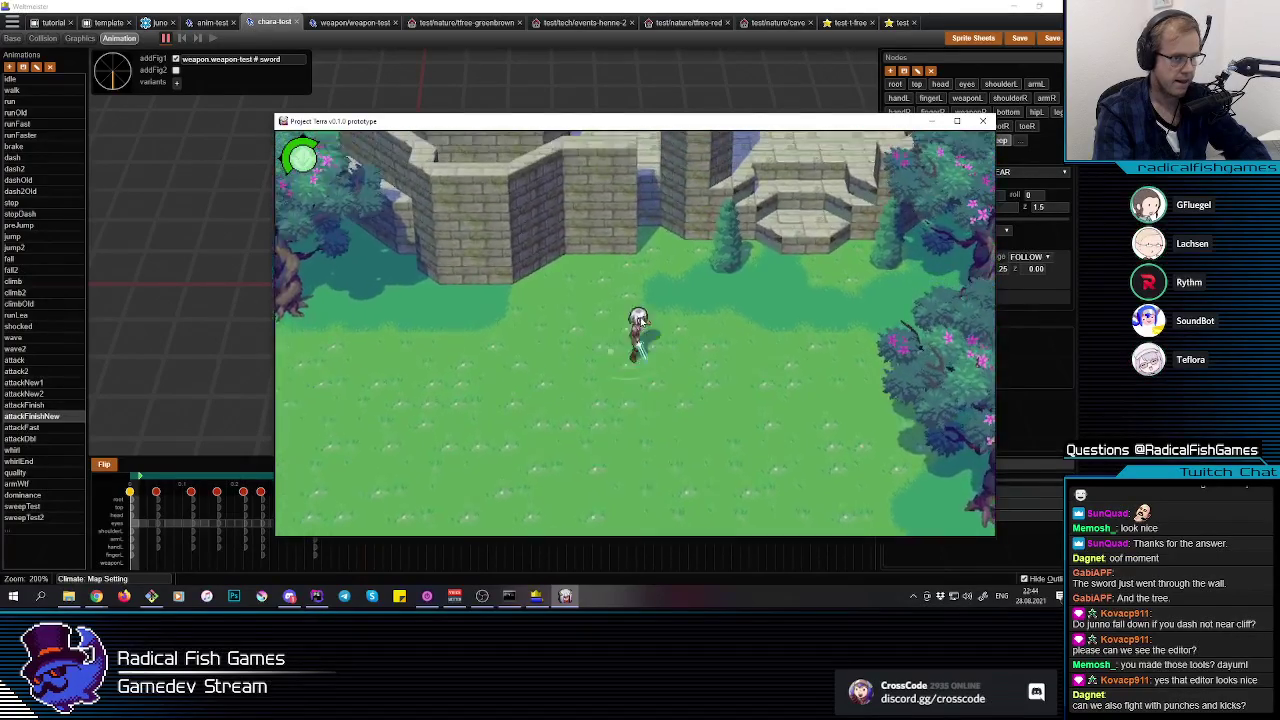
pyautogui.click(642, 341)
pyautogui.press('s')
pyautogui.click(644, 343)
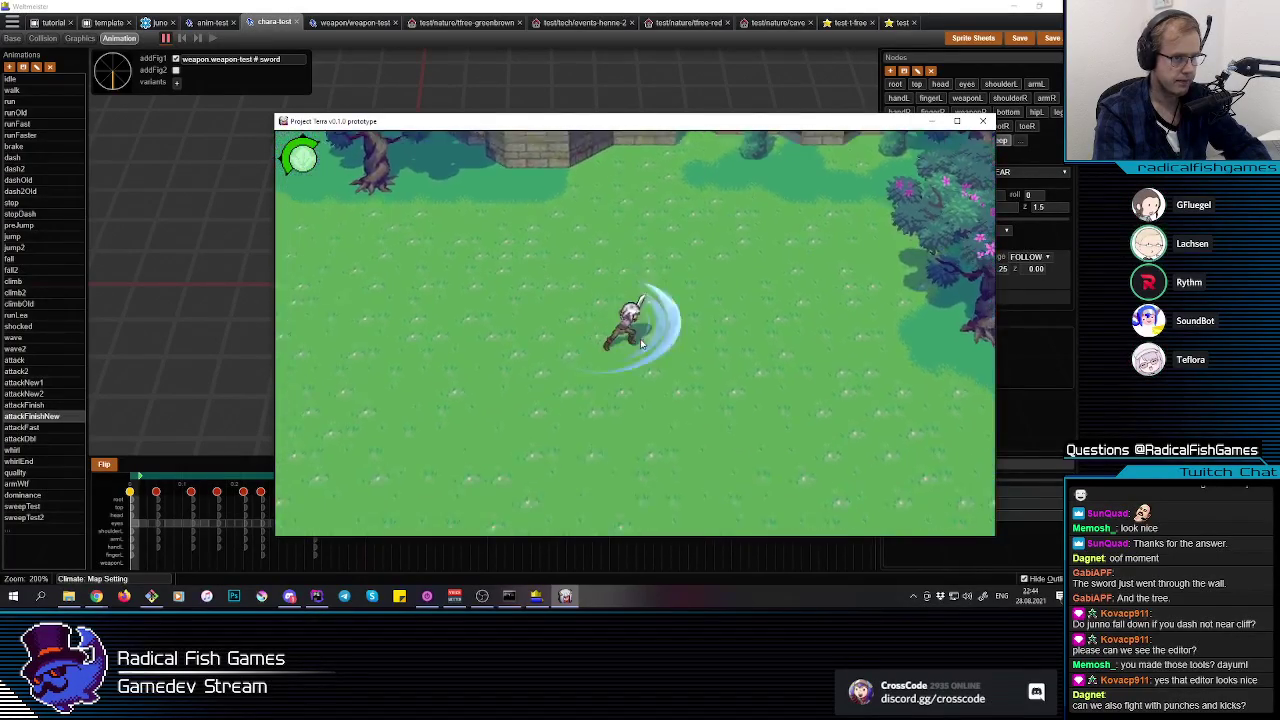
pyautogui.click(647, 351)
pyautogui.press('d')
pyautogui.click(647, 352)
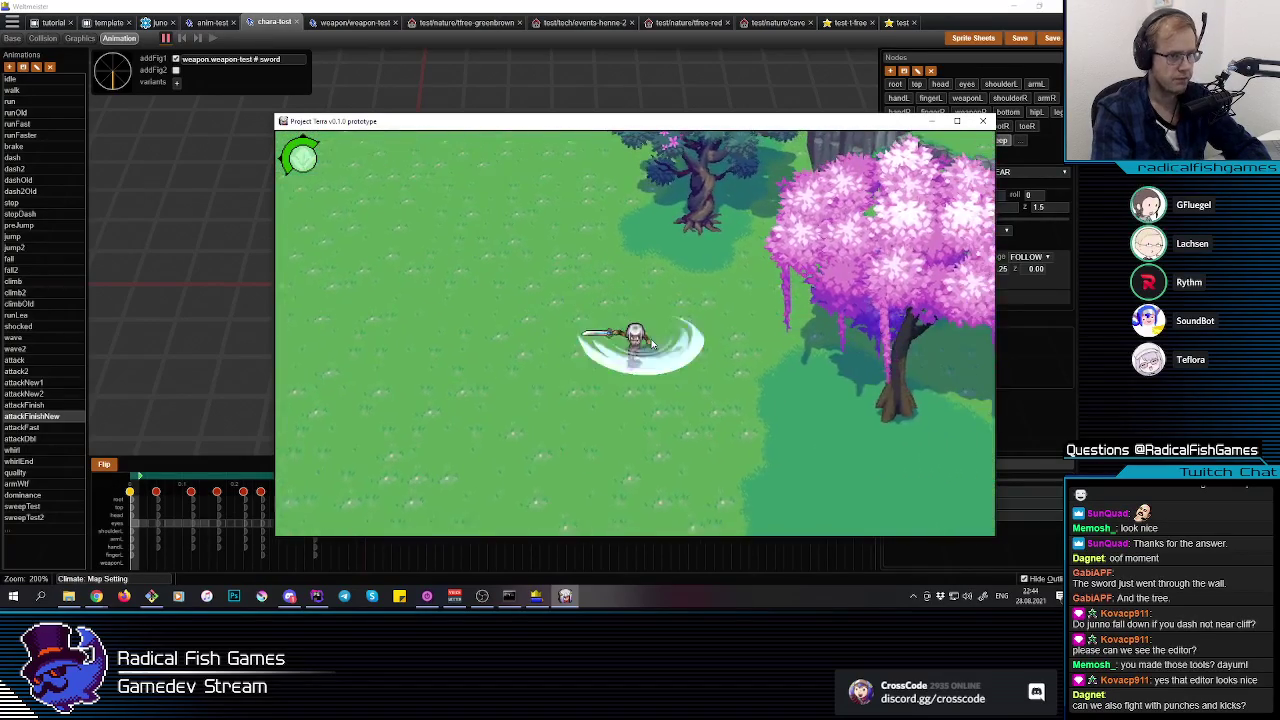
# Step: Attack while passing the pink tree by the meadow, then run juno northeast to the rock pile beside the path
pyautogui.click(650, 368)
pyautogui.press('d')
pyautogui.click(649, 440)
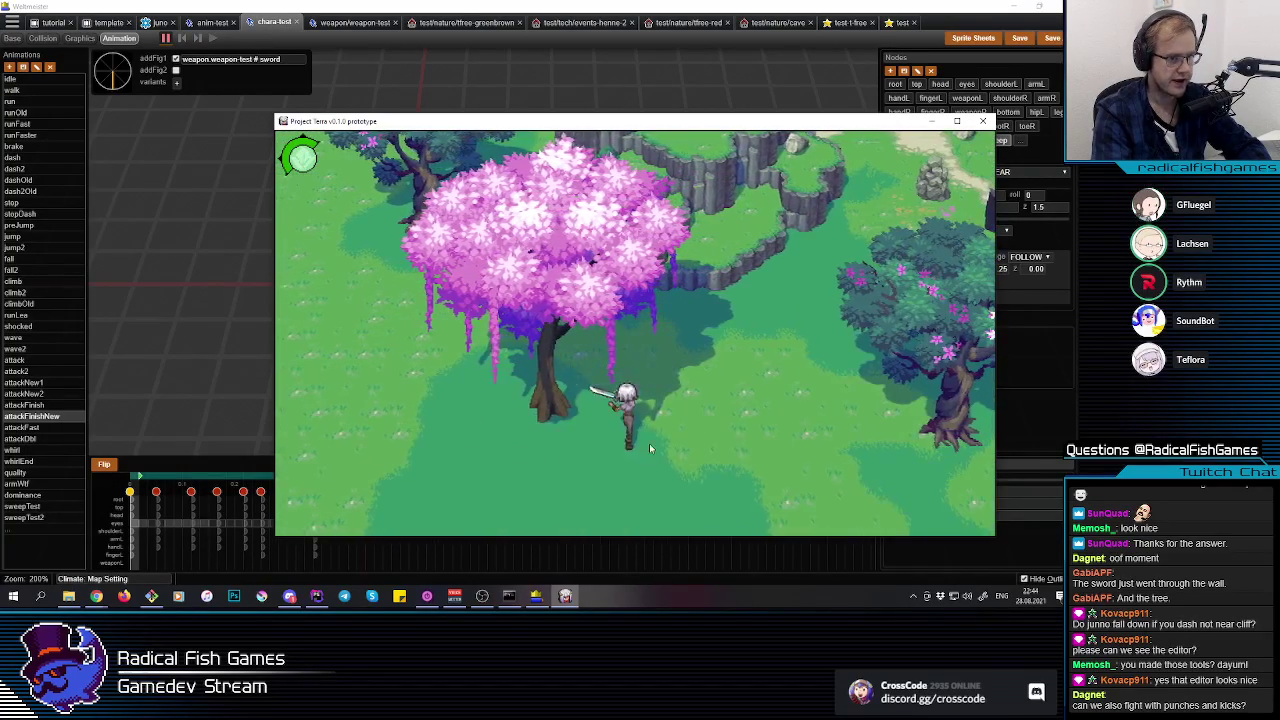
pyautogui.click(631, 396)
pyautogui.press('d')
pyautogui.press('w')
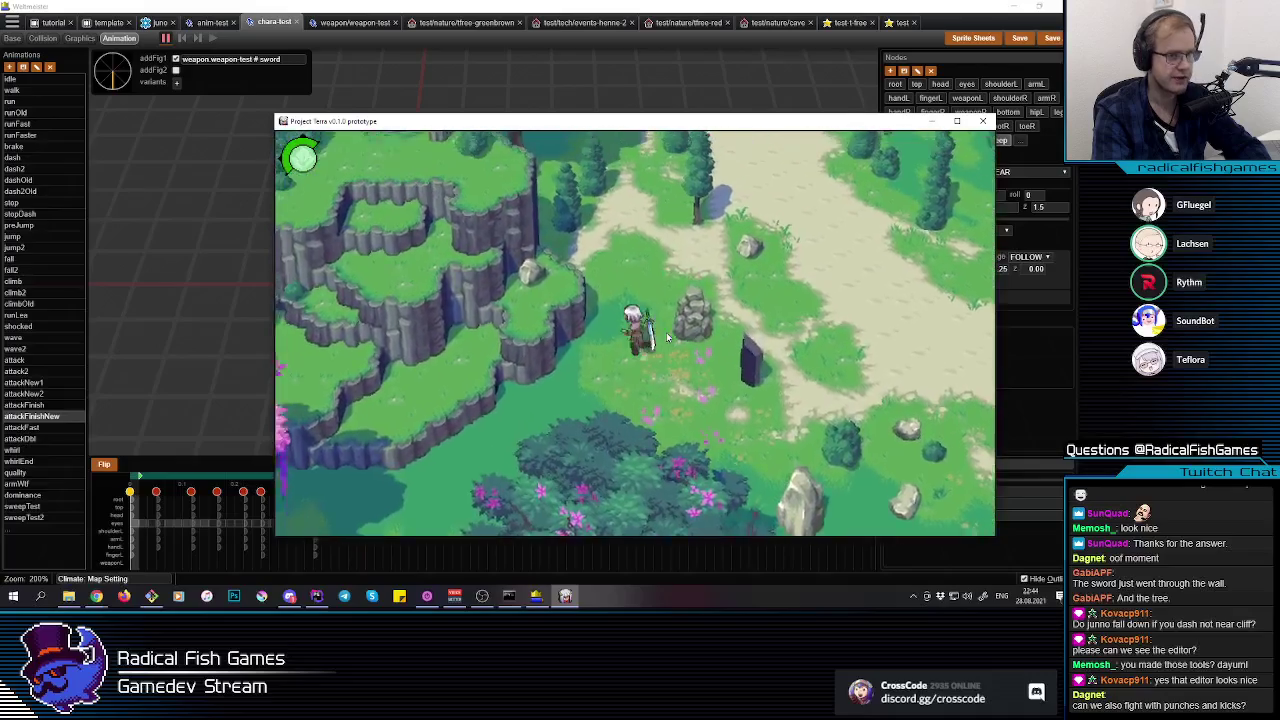
# Step: Run juno north along the sandy path while swinging the sword to check the upward-facing attacks
pyautogui.press('w')
pyautogui.click(674, 328)
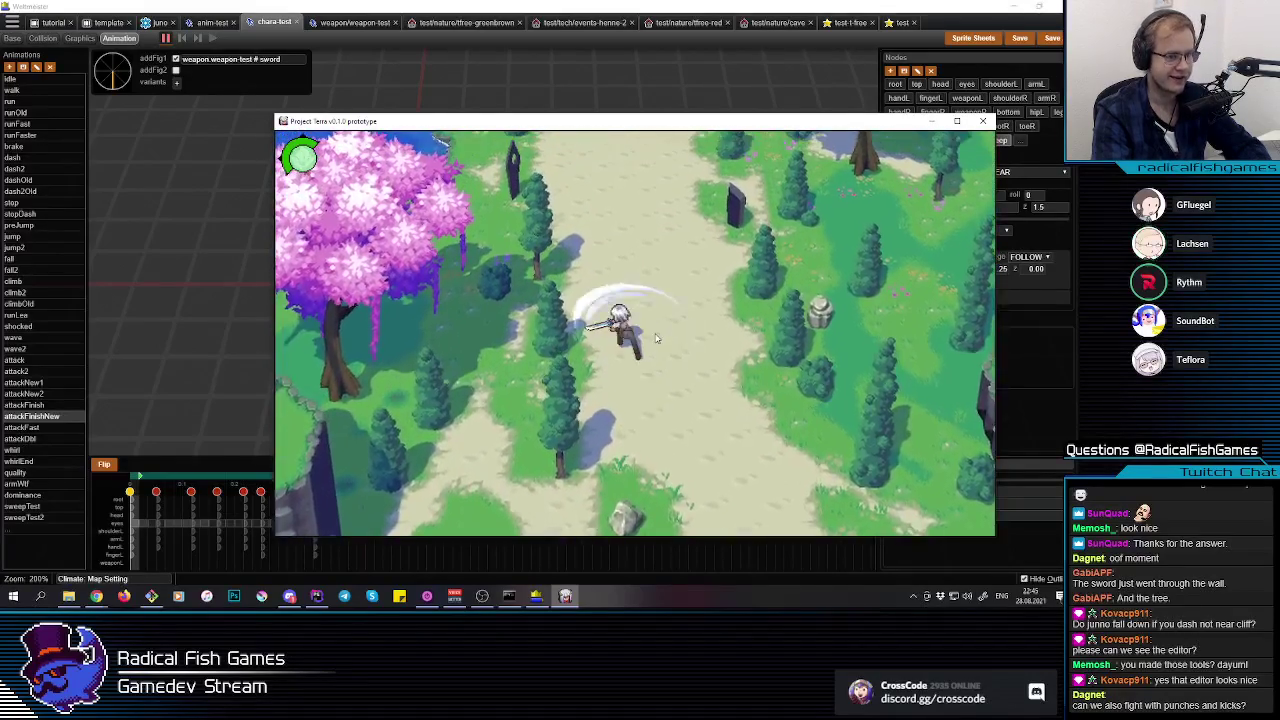
pyautogui.press('w')
pyautogui.click(676, 322)
pyautogui.click(670, 332)
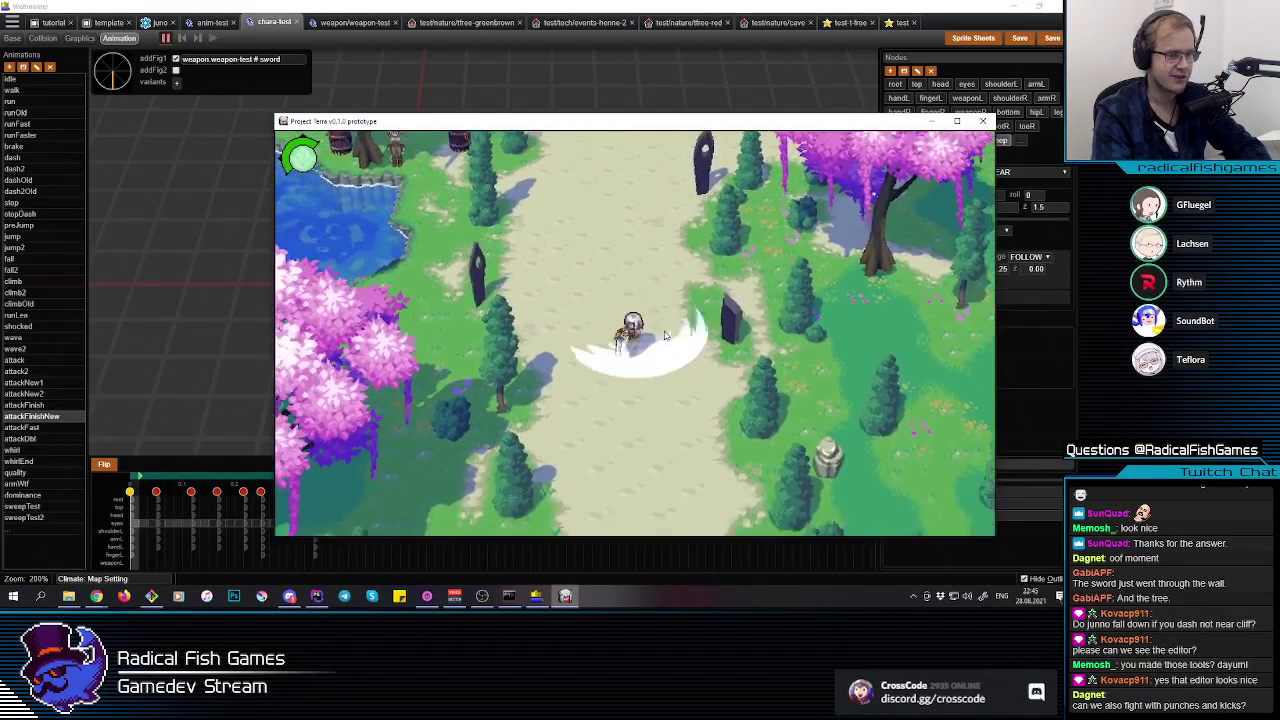
# Step: Perform the sword combo while moving southeast down the path to check the downward-facing sweeps
pyautogui.press('s')
pyautogui.press('d')
pyautogui.press('s')
pyautogui.click(668, 336)
pyautogui.click(669, 336)
pyautogui.click(670, 336)
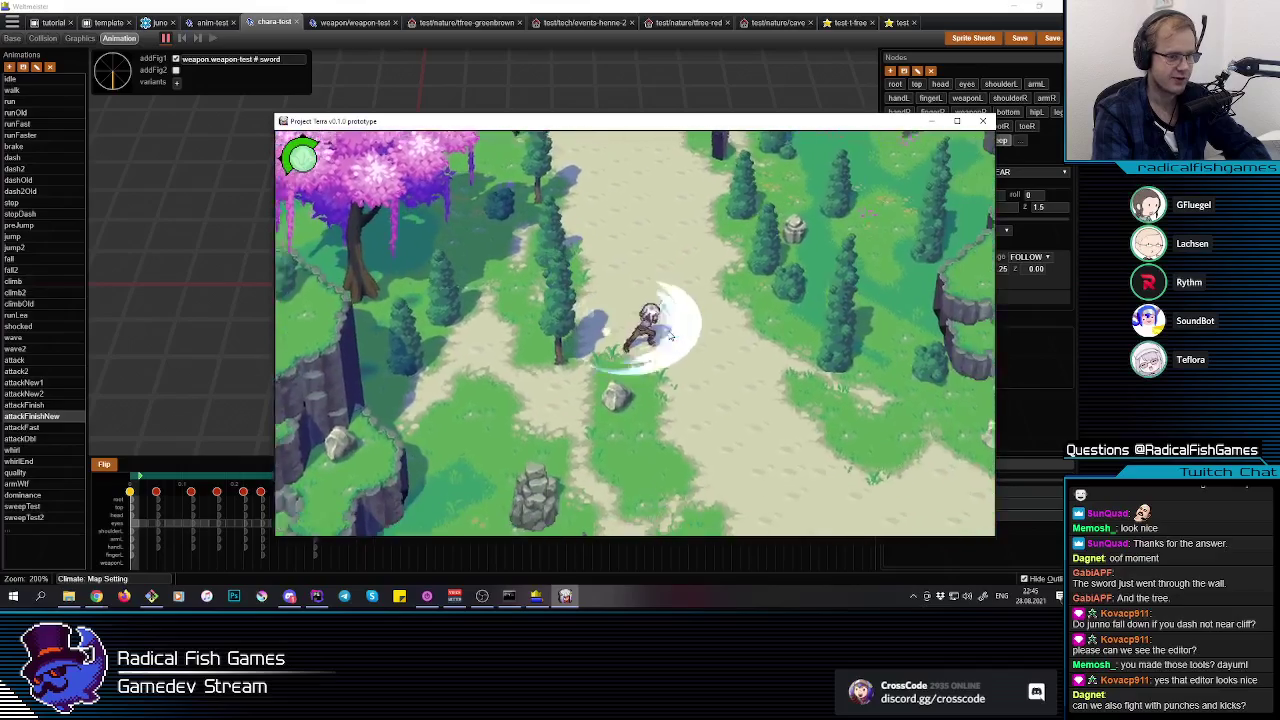
pyautogui.click(671, 336)
pyautogui.press('s')
pyautogui.press('d')
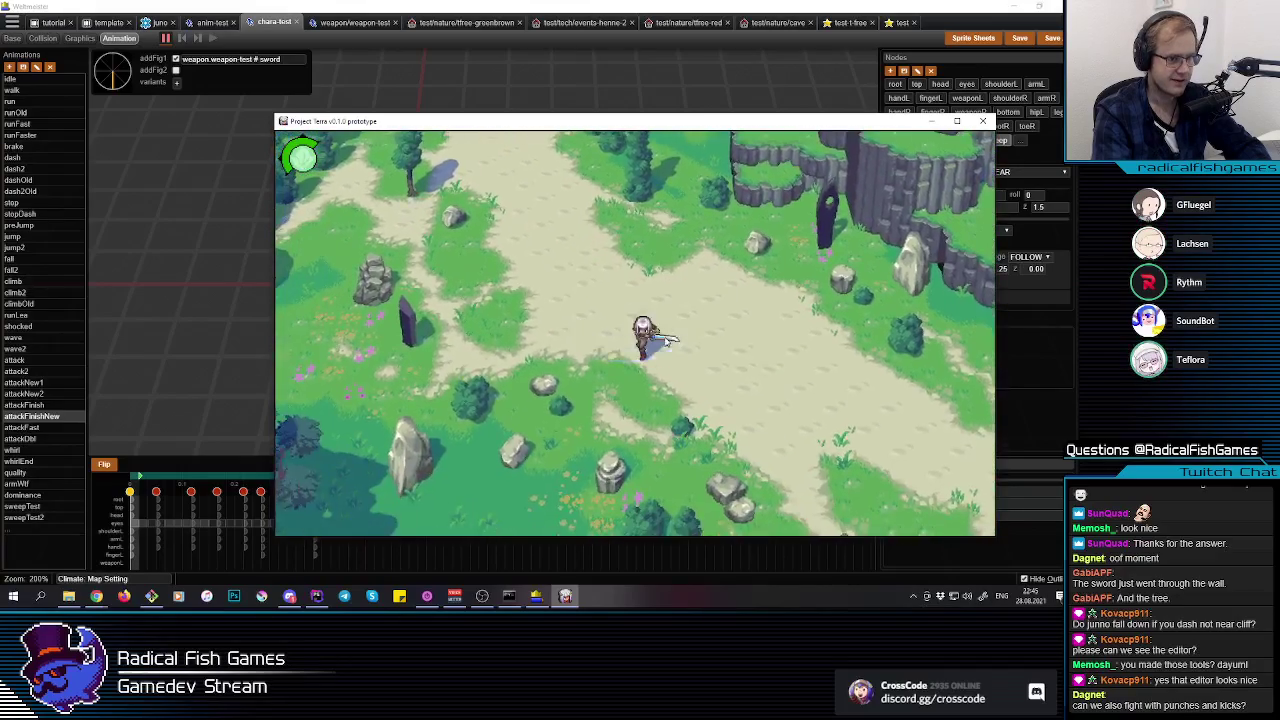
# Step: Run juno to the standing rock near the flowering tree and back, performing the combo at the path's edge
pyautogui.press('a')
pyautogui.click(669, 343)
pyautogui.click(668, 343)
pyautogui.press('a')
pyautogui.press('s')
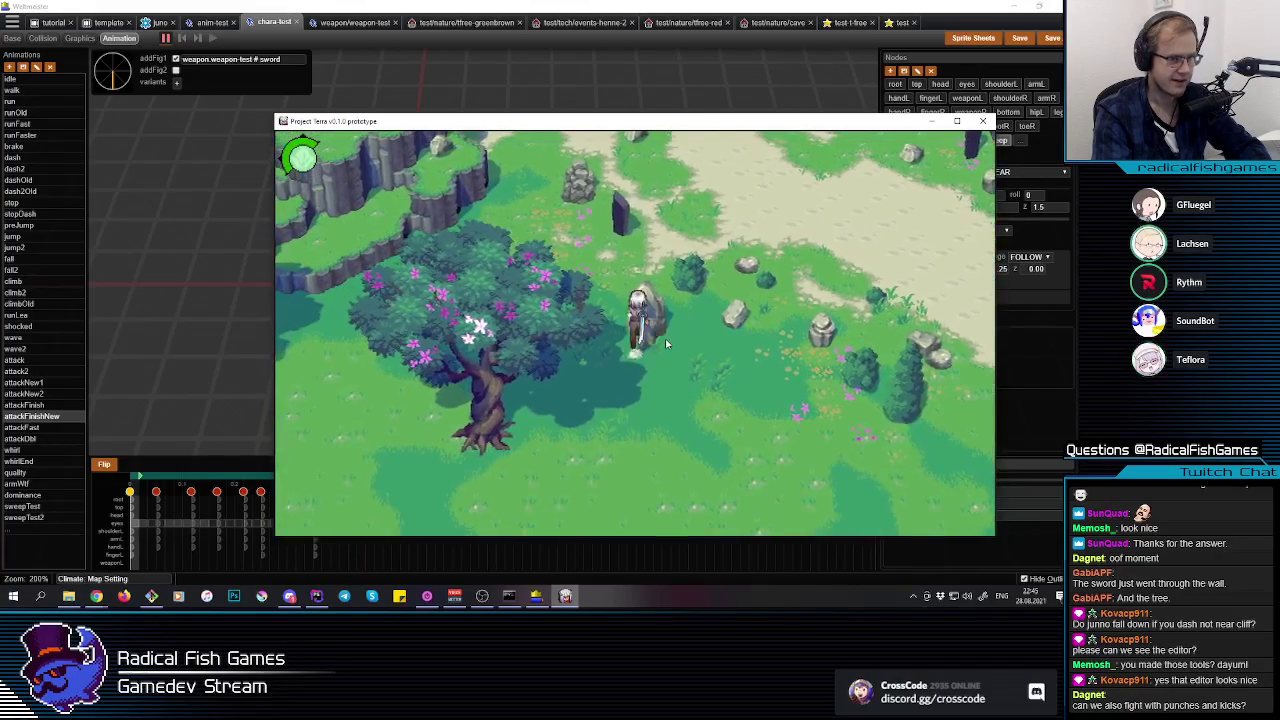
pyautogui.press('w')
pyautogui.press('d')
pyautogui.click(659, 340)
pyautogui.click(659, 339)
pyautogui.click(659, 338)
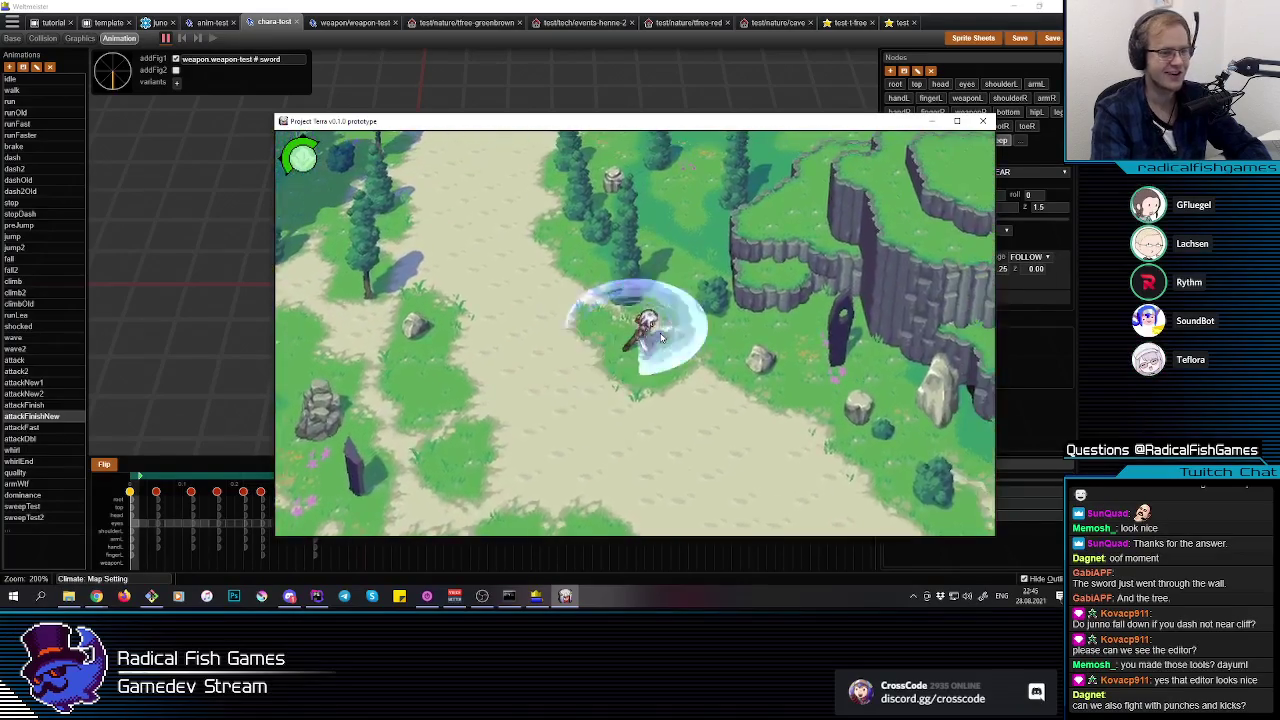
# Step: Swing the sword to the west, north, south and east on the path to compare the sweep directions
pyautogui.press('a')
pyautogui.click(659, 337)
pyautogui.click(659, 337)
pyautogui.press('a')
pyautogui.click(659, 338)
pyautogui.press('w')
pyautogui.click(667, 365)
pyautogui.press('s')
pyautogui.click(660, 357)
pyautogui.press('d')
pyautogui.click(653, 350)
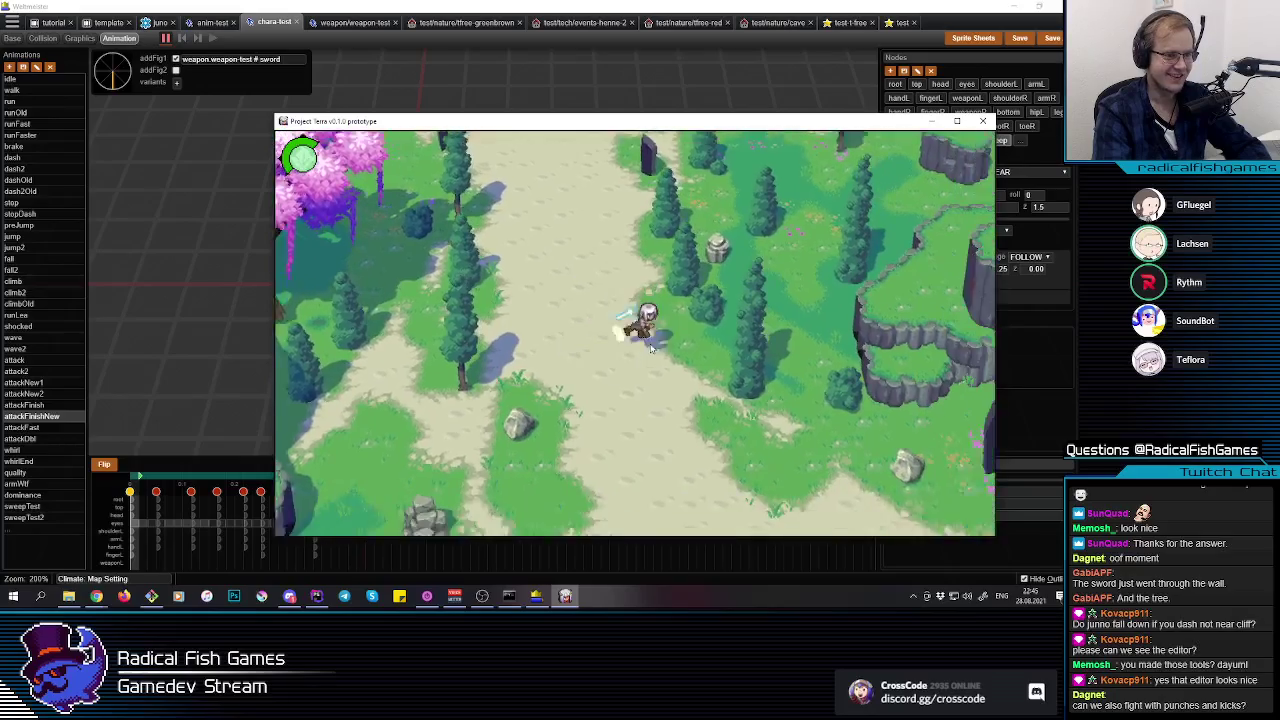
# Step: Test the combo at the path junction, then circle juno around and run north between the gravestones
pyautogui.click(652, 349)
pyautogui.press('d')
pyautogui.press('s')
pyautogui.click(650, 348)
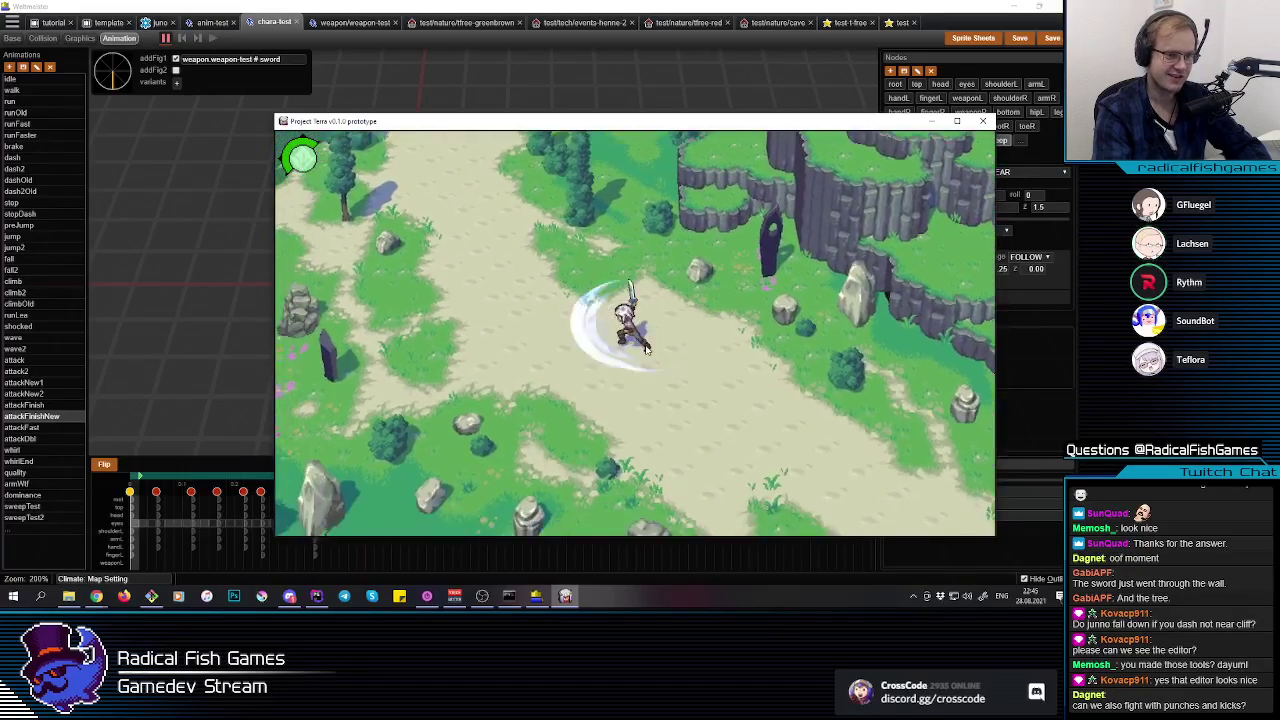
pyautogui.click(649, 347)
pyautogui.press('s')
pyautogui.press('a')
pyautogui.press('w')
pyautogui.press('d')
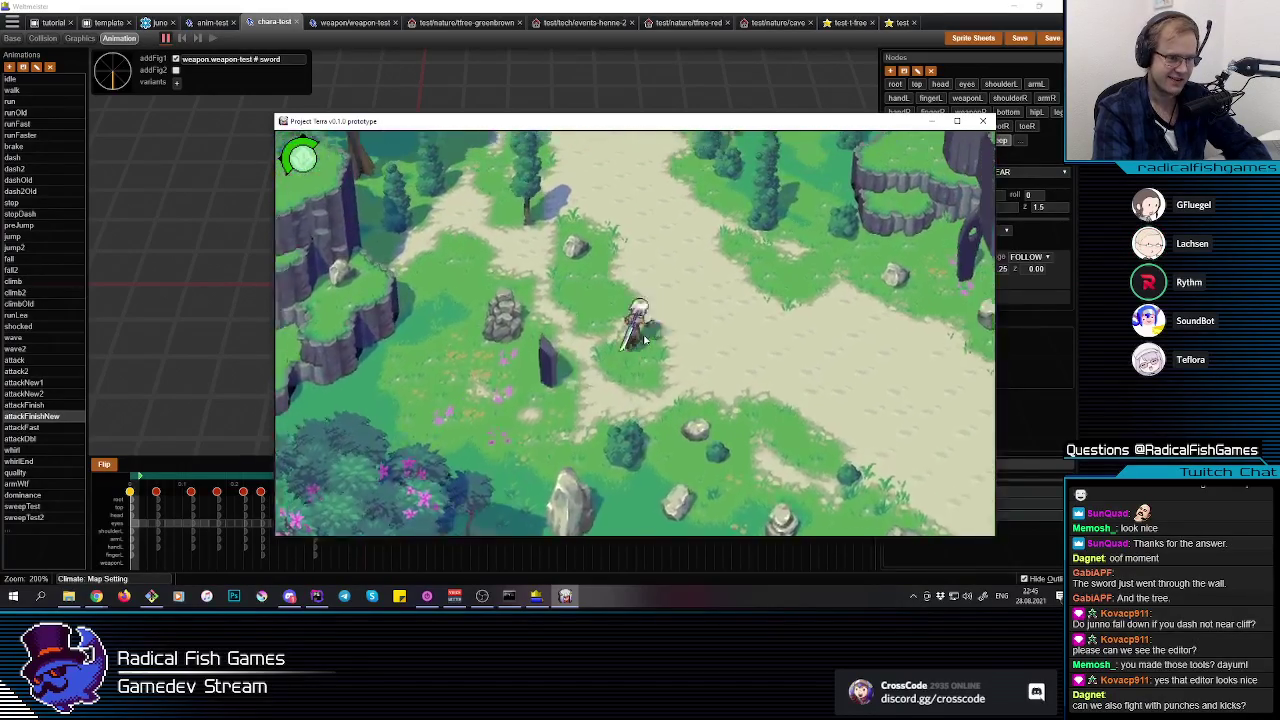
pyautogui.press('w')
pyautogui.press('a')
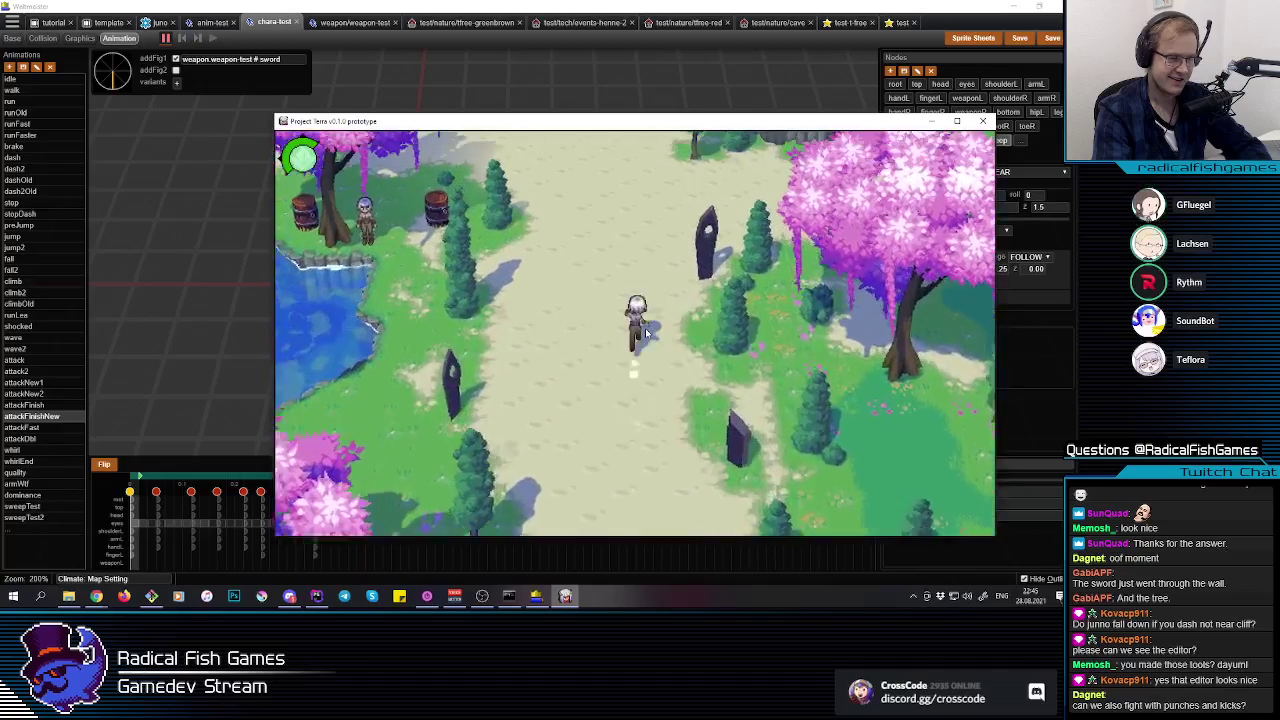
# Step: Perform attack combos in changing directions on the path east of the lake, finishing beside the lower gravestone
pyautogui.press('a')
pyautogui.press('s')
pyautogui.click(647, 334)
pyautogui.click(648, 334)
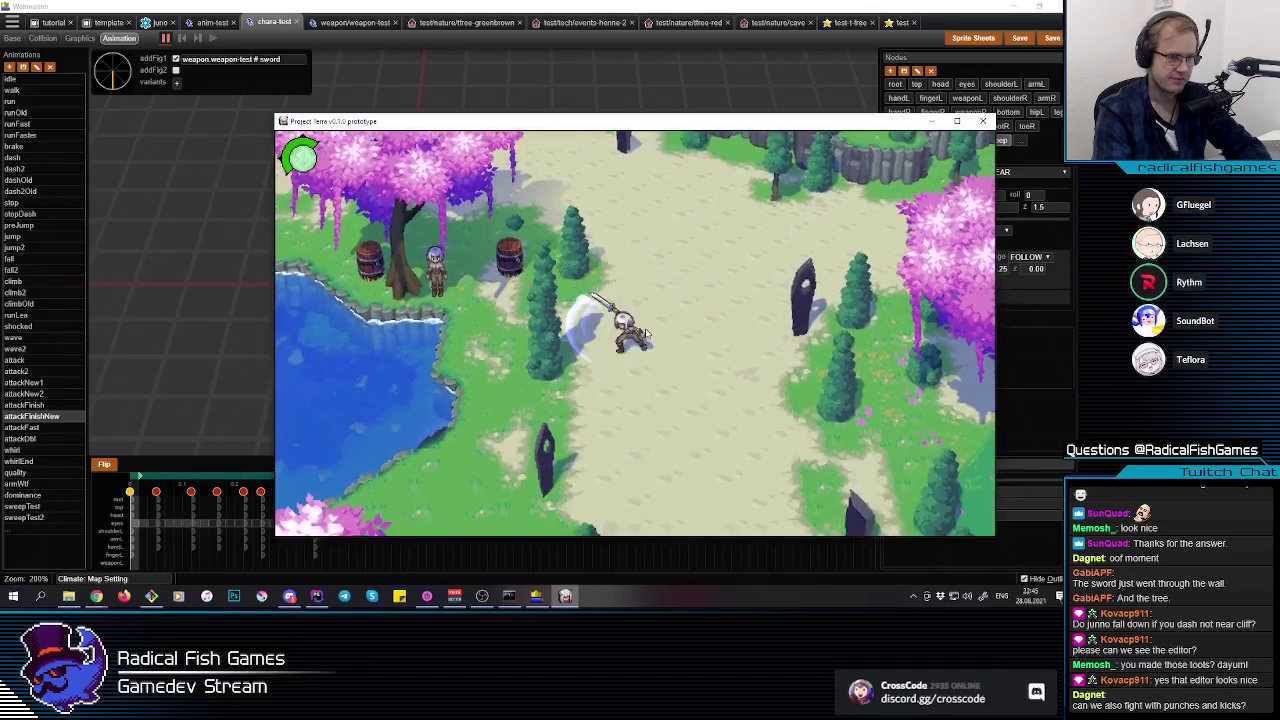
pyautogui.press('d')
pyautogui.click(649, 335)
pyautogui.press('s')
pyautogui.click(649, 335)
pyautogui.click(649, 335)
pyautogui.press('a')
pyautogui.press('w')
pyautogui.press('d')
pyautogui.click(648, 334)
pyautogui.click(648, 334)
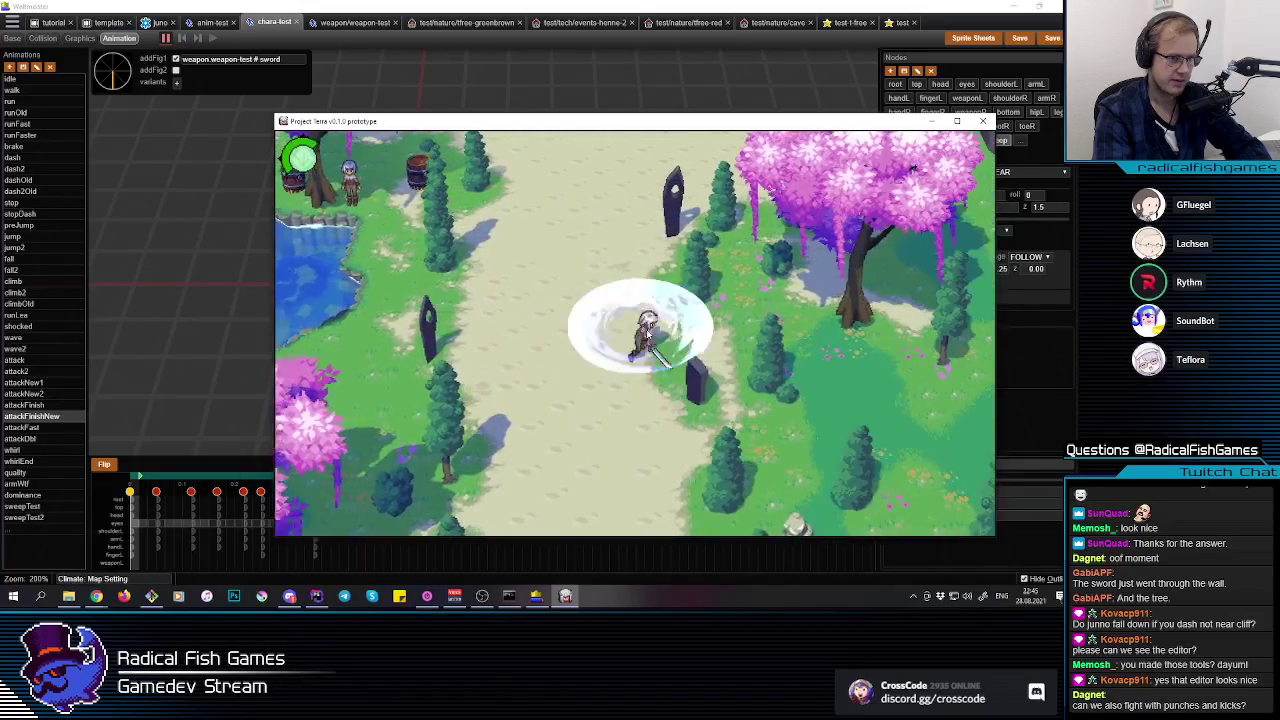
# Step: Chain upward sword attacks on the path between the gravestones, then run juno north past the barrels
pyautogui.press('a')
pyautogui.press('w')
pyautogui.click(648, 334)
pyautogui.click(648, 334)
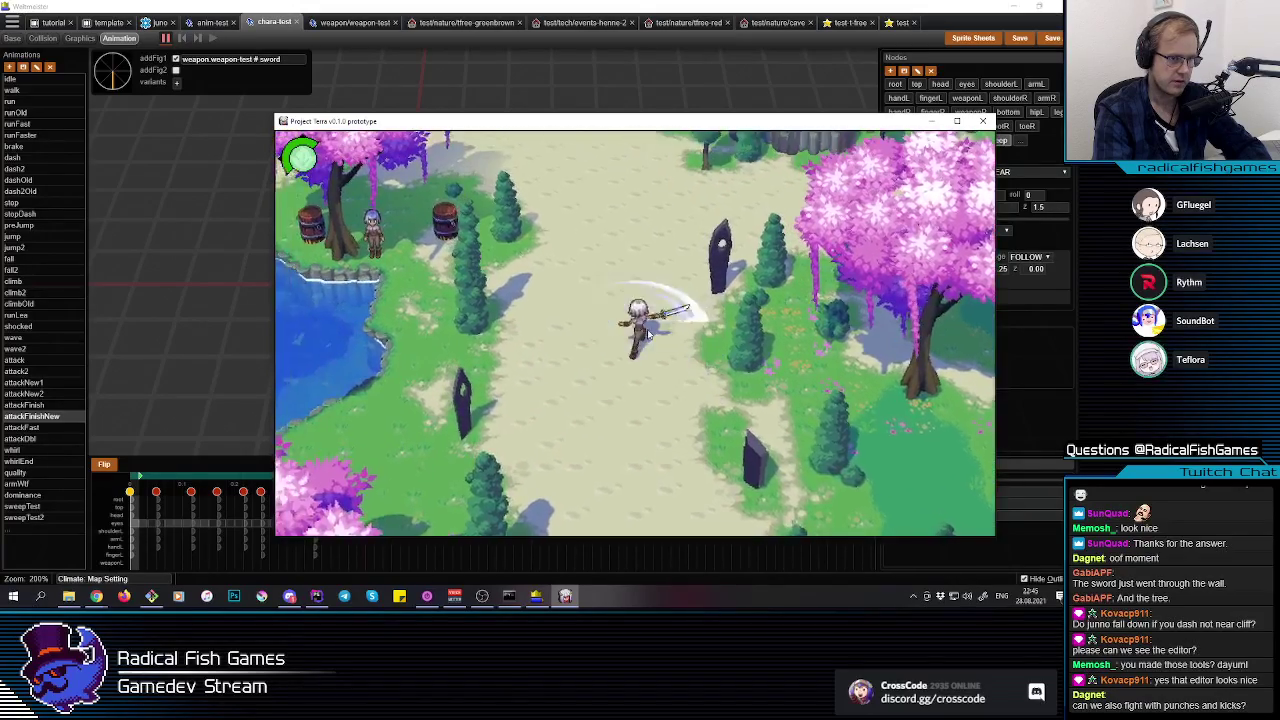
pyautogui.click(648, 334)
pyautogui.click(648, 334)
pyautogui.click(648, 334)
pyautogui.press('w')
pyautogui.press('a')
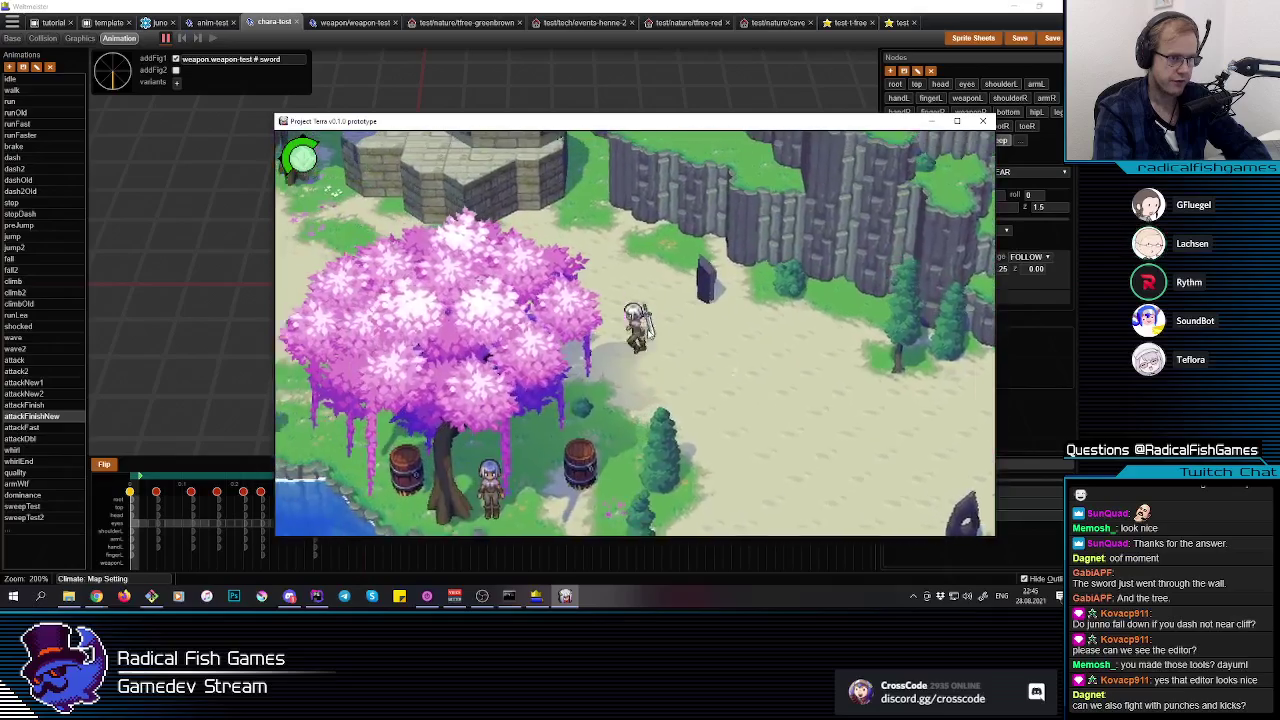
# Step: Run juno west past the stacked crates while attacking, completing a combo next to the lone barrel
pyautogui.press('a')
pyautogui.press('w')
pyautogui.click(648, 334)
pyautogui.click(648, 334)
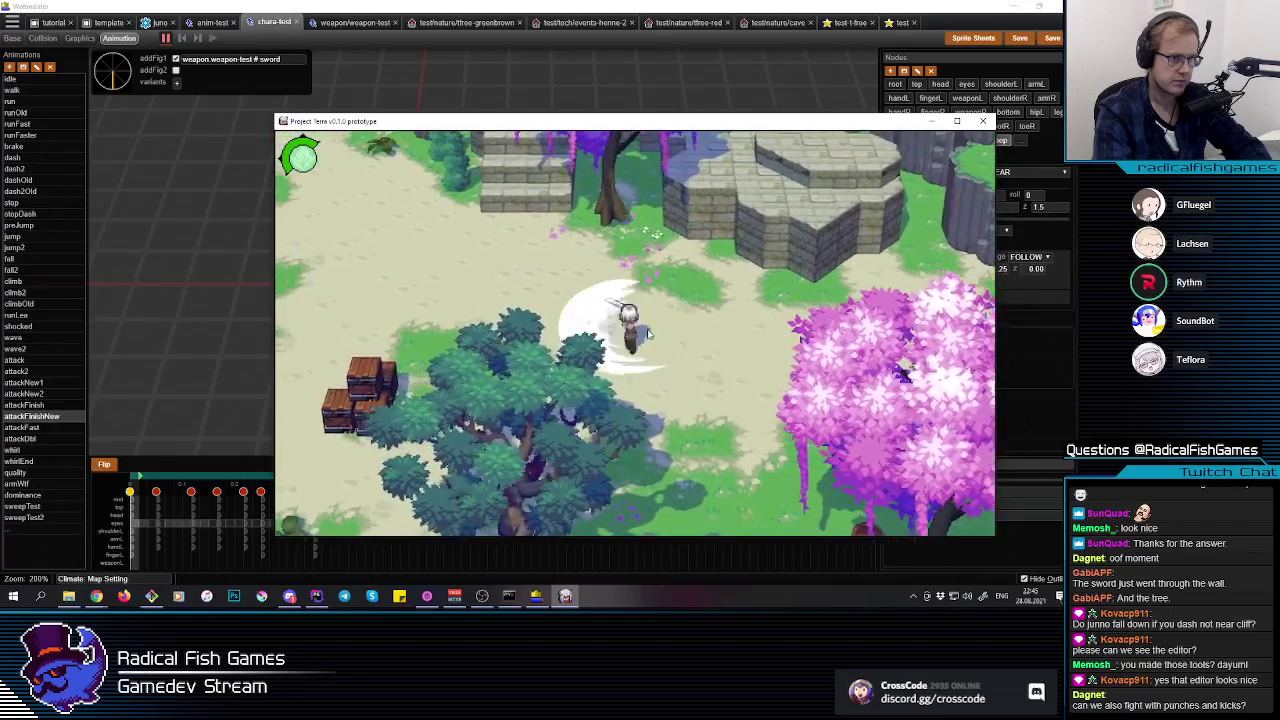
pyautogui.press('a')
pyautogui.click(648, 334)
pyautogui.press('s')
pyautogui.click(648, 334)
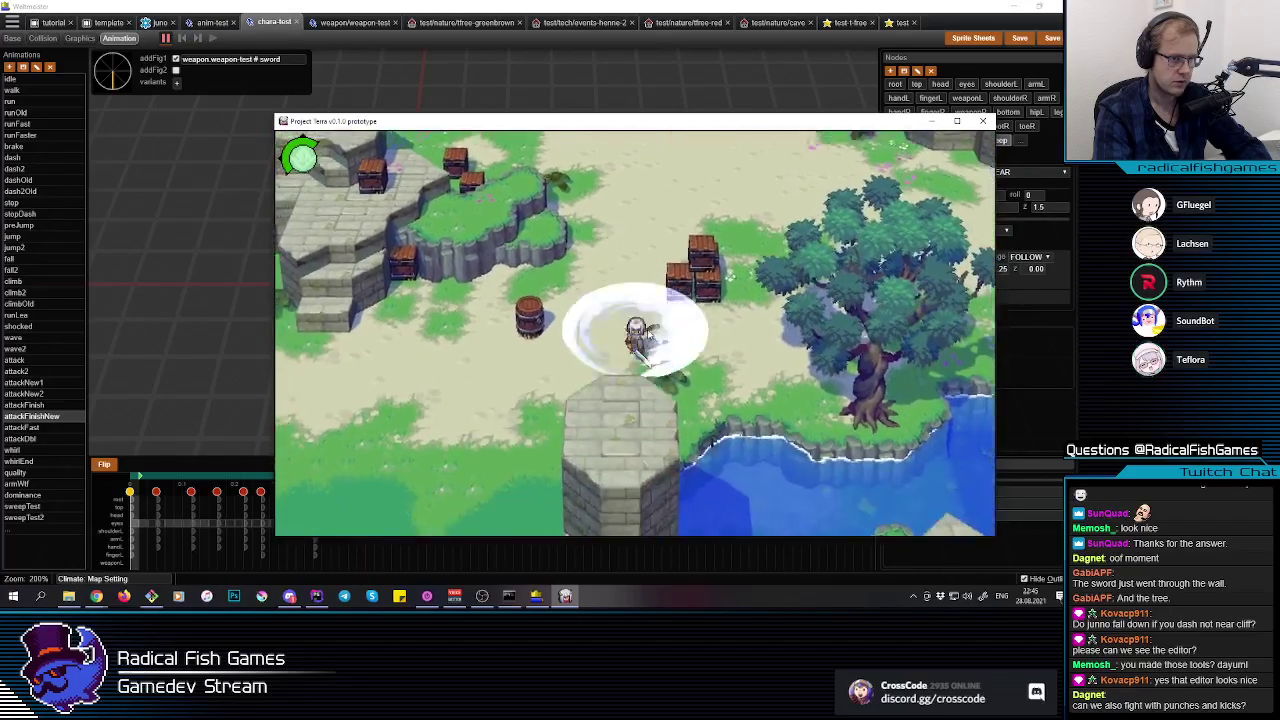
# Step: Test attacks at the stone ruins to the southwest, then bring juno back up to the crates
pyautogui.press('a')
pyautogui.press('s')
pyautogui.click(648, 334)
pyautogui.click(648, 334)
pyautogui.press('a')
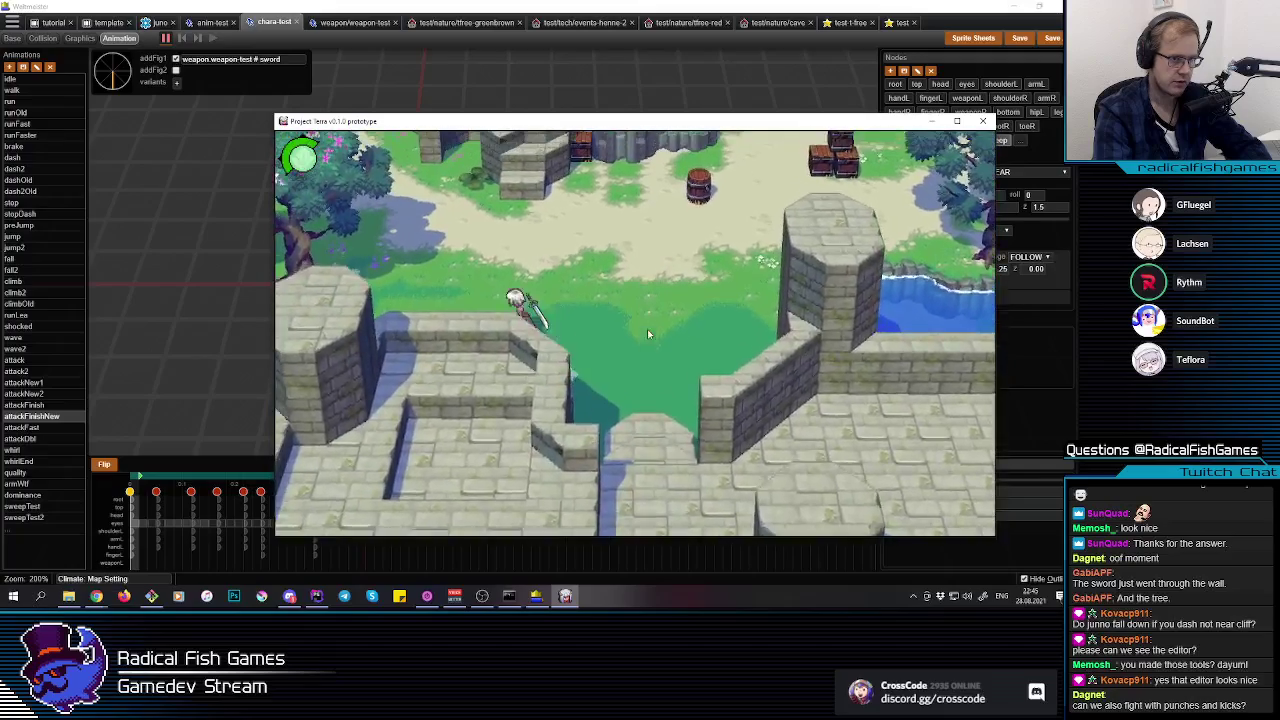
pyautogui.press('w')
pyautogui.click(522, 316)
pyautogui.press('d')
pyautogui.press('w')
pyautogui.click(773, 446)
pyautogui.press('d')
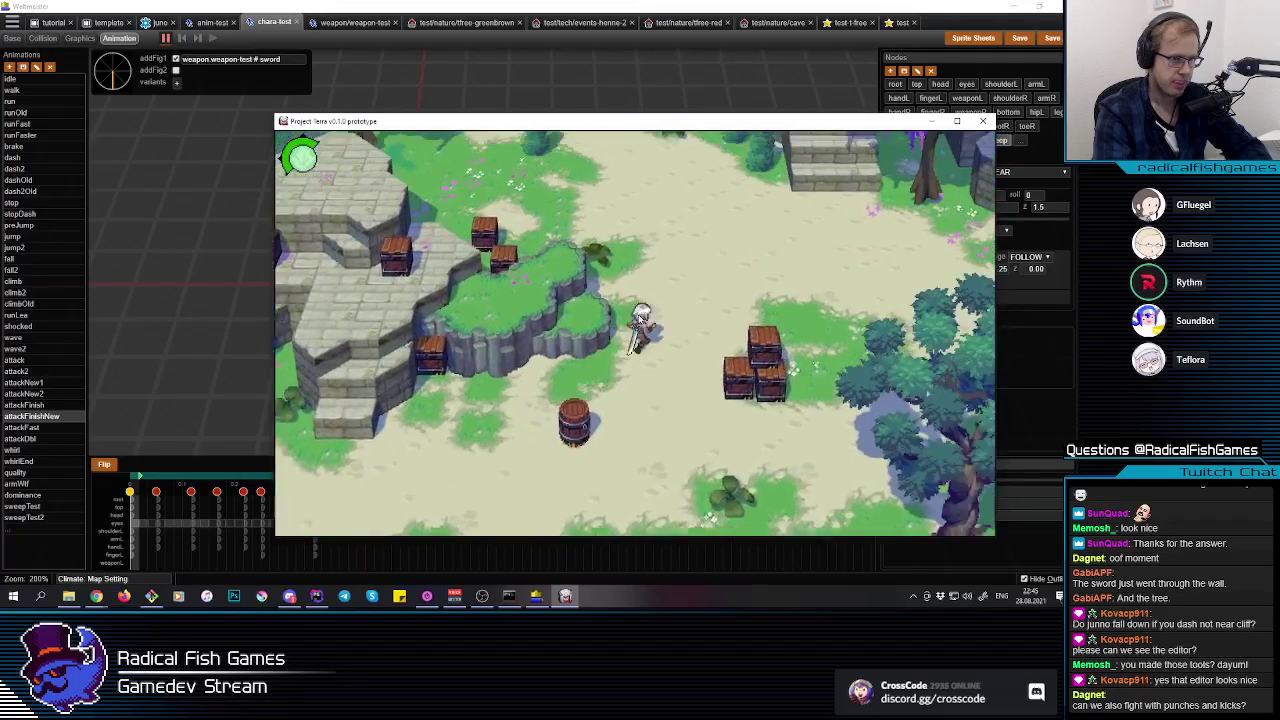
# Step: Perform sword combos facing up and down in the clearing between the grassy cliff and the stacked crates
pyautogui.press('w')
pyautogui.click(641, 326)
pyautogui.click(642, 328)
pyautogui.click(642, 330)
pyautogui.press('s')
pyautogui.press('a')
pyautogui.click(643, 332)
pyautogui.click(645, 331)
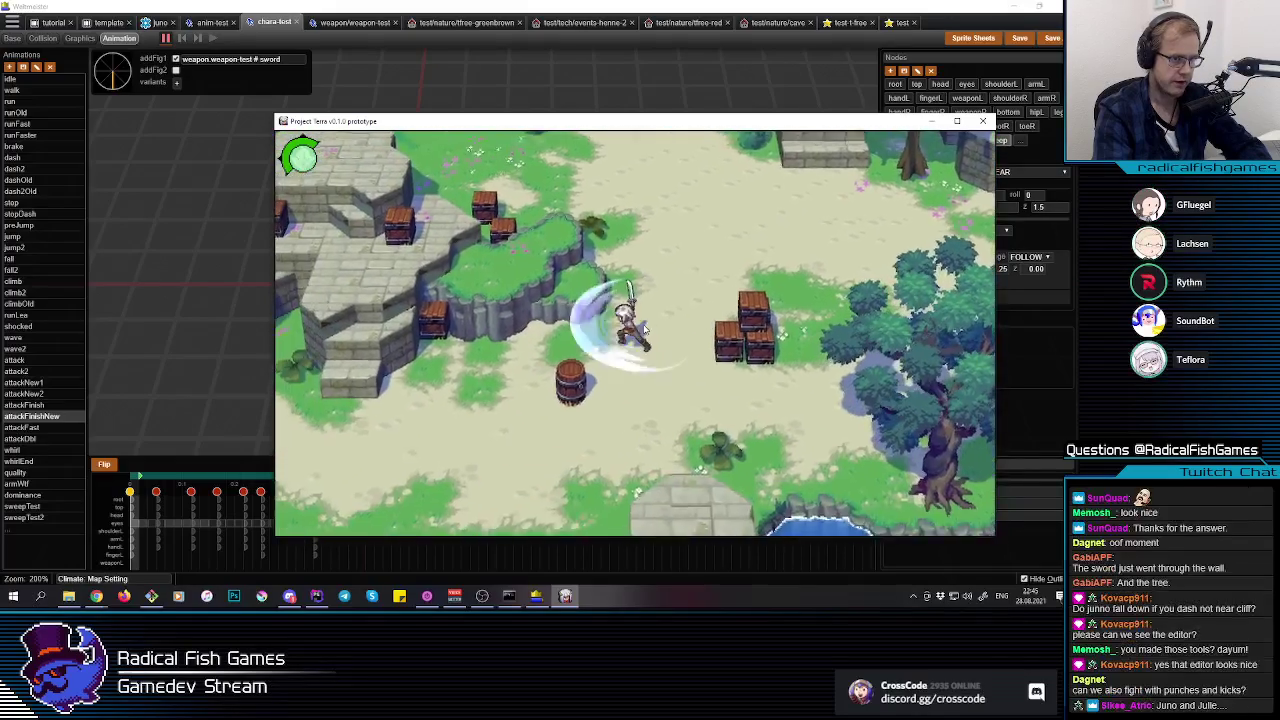
pyautogui.click(645, 329)
# Step: Alternate sword swings and direction changes around the clearing, then run juno east behind the large green tree
pyautogui.press('a')
pyautogui.press('s')
pyautogui.click(612, 334)
pyautogui.press('w')
pyautogui.click(606, 336)
pyautogui.press('d')
pyautogui.press('w')
pyautogui.click(648, 327)
pyautogui.click(651, 326)
pyautogui.press('d')
pyautogui.click(651, 326)
pyautogui.press('w')
pyautogui.click(650, 327)
pyautogui.click(650, 328)
pyautogui.press('a')
pyautogui.press('d')
pyautogui.click(649, 329)
pyautogui.press('a')
pyautogui.click(649, 329)
pyautogui.press('d')
pyautogui.press('s')
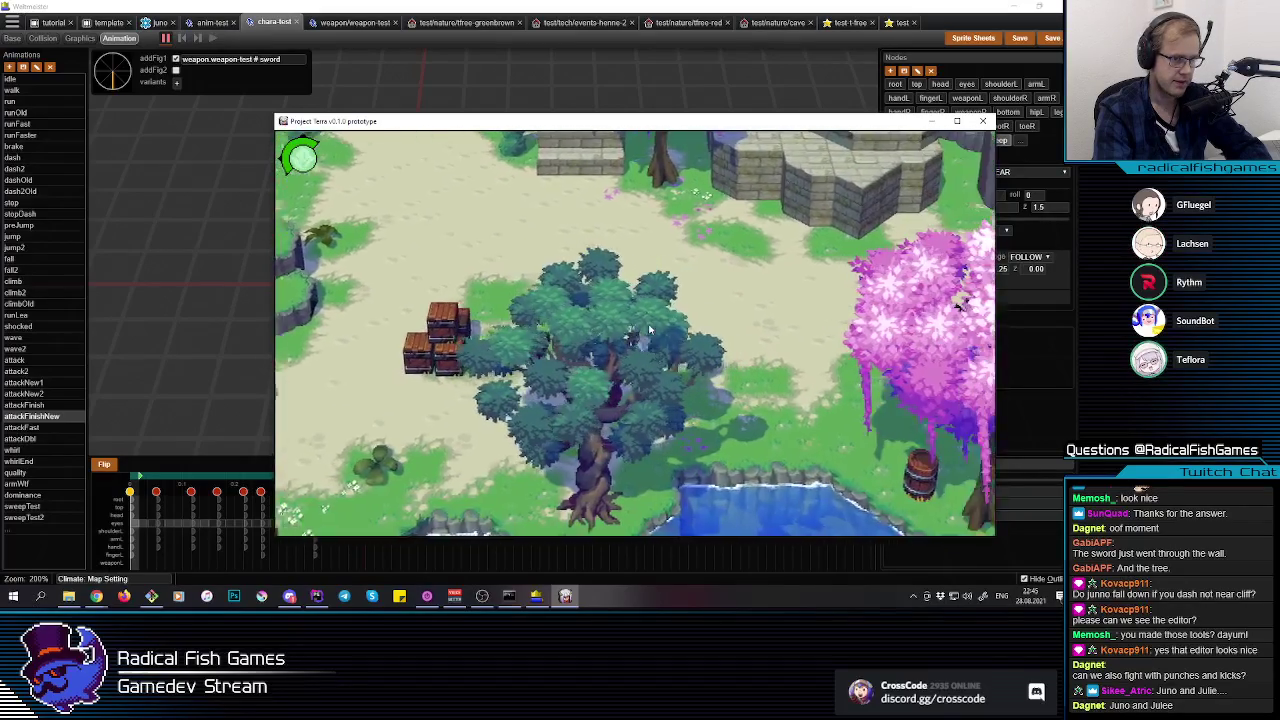
# Step: Check the sword combo again from the pink tree near the cliffs down to the path between the gravestones
pyautogui.click(648, 328)
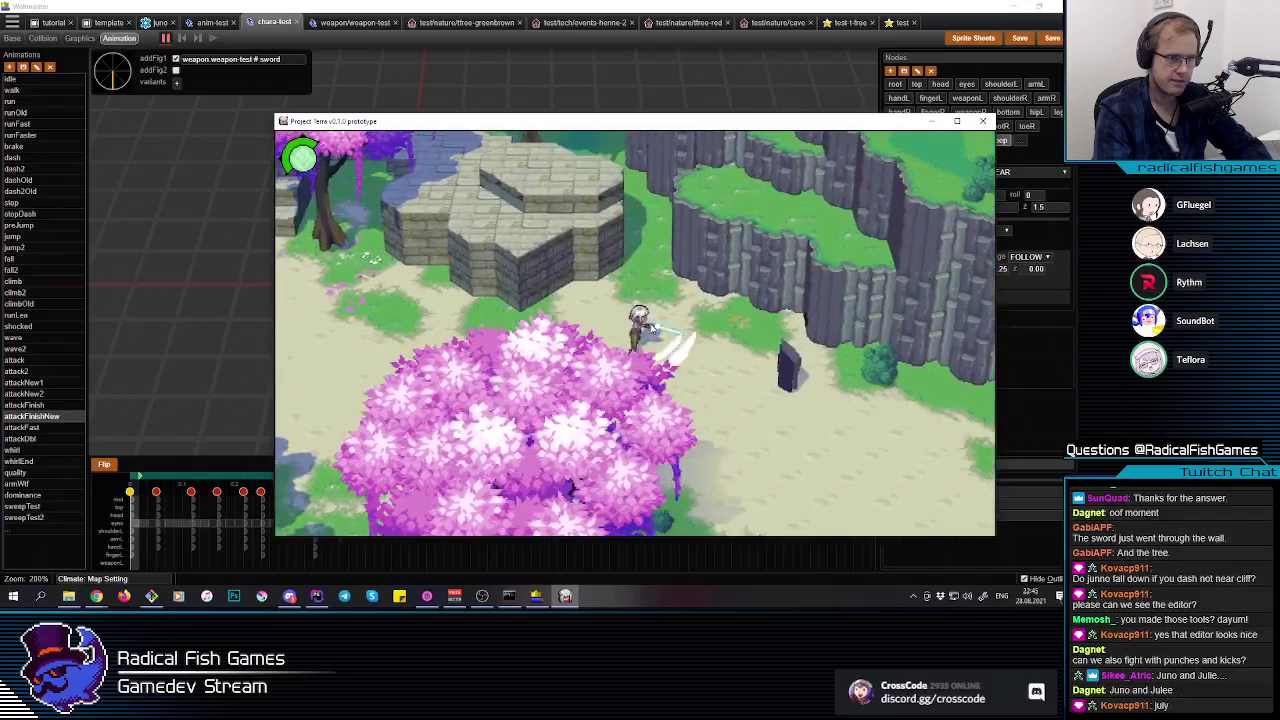
pyautogui.click(650, 331)
pyautogui.click(650, 331)
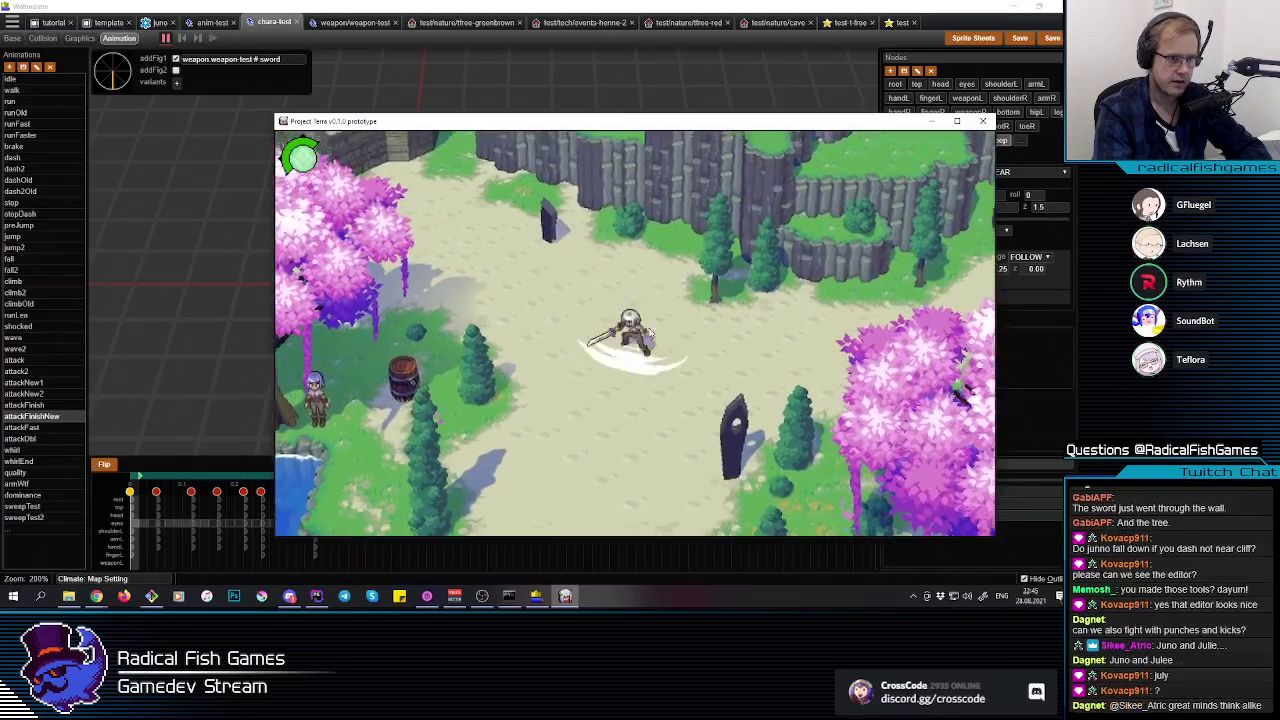
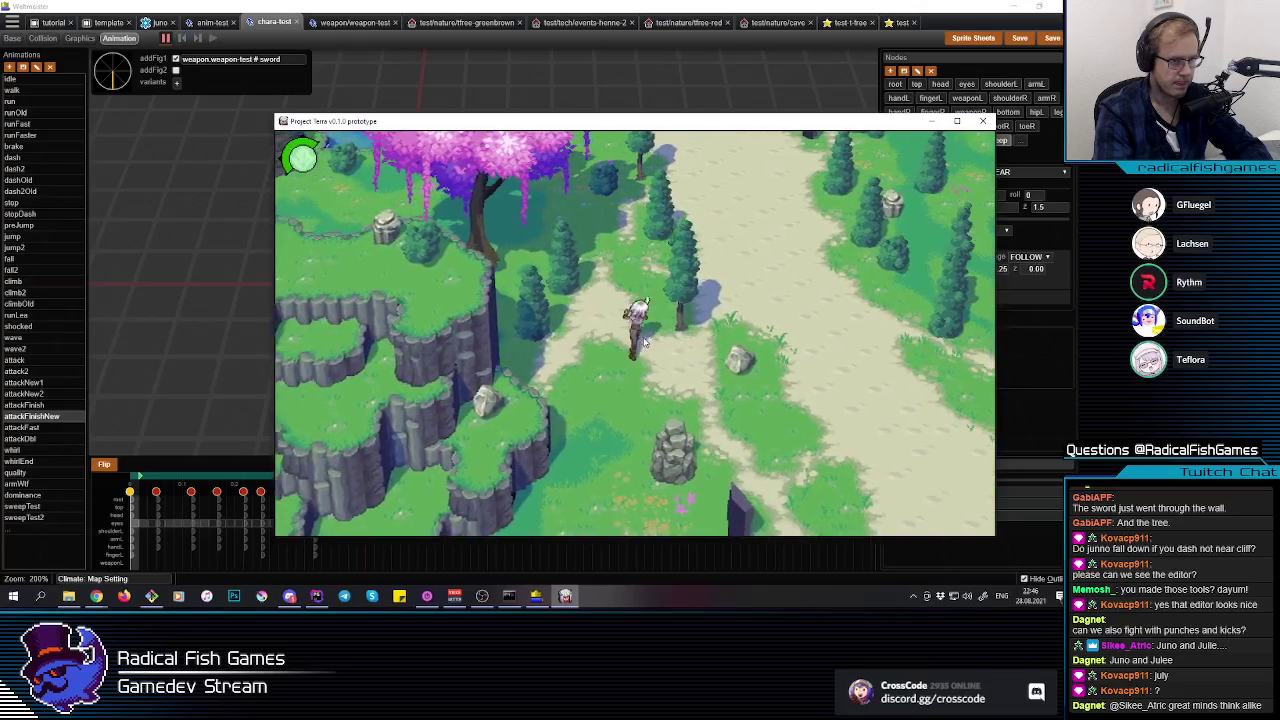
pyautogui.click(648, 342)
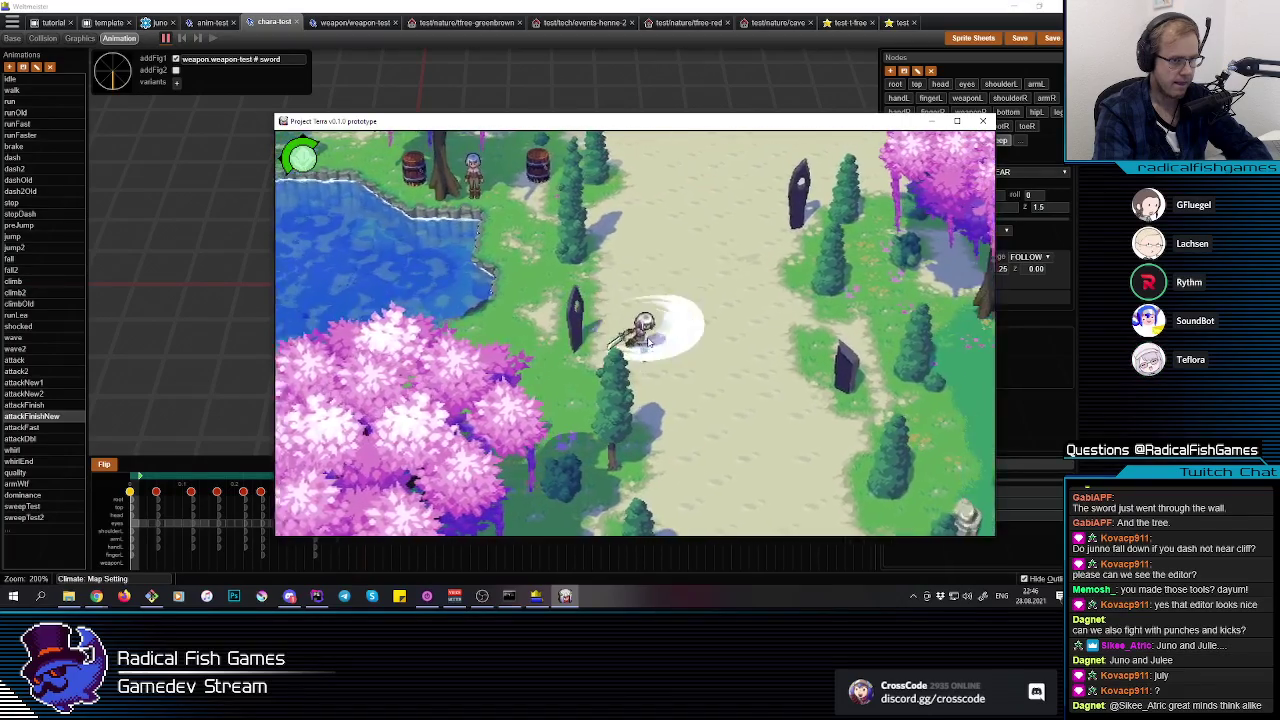
pyautogui.press('d')
pyautogui.click(648, 340)
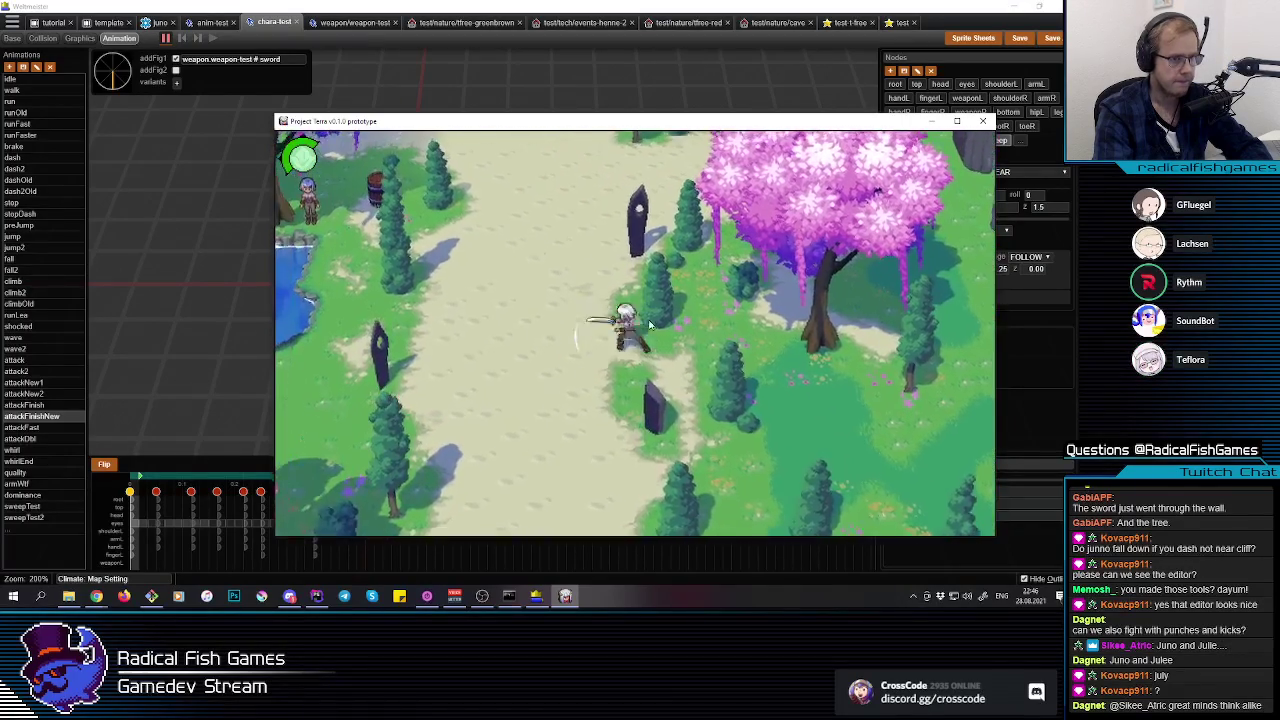
# Step: Perform repeated sword combos facing west and north on the path between the gravestones
pyautogui.press('a')
pyautogui.click(648, 320)
pyautogui.click(644, 326)
pyautogui.click(638, 333)
pyautogui.click(634, 337)
pyautogui.press('w')
pyautogui.click(634, 337)
pyautogui.click(634, 337)
pyautogui.click(634, 337)
# Step: Mix sword swings with direction changes while running juno southeast to the low cliff steps
pyautogui.press('w')
pyautogui.press('d')
pyautogui.click(634, 337)
pyautogui.click(634, 337)
pyautogui.press('d')
pyautogui.press('s')
pyautogui.press('a')
pyautogui.press('a')
pyautogui.press('s')
pyautogui.press('d')
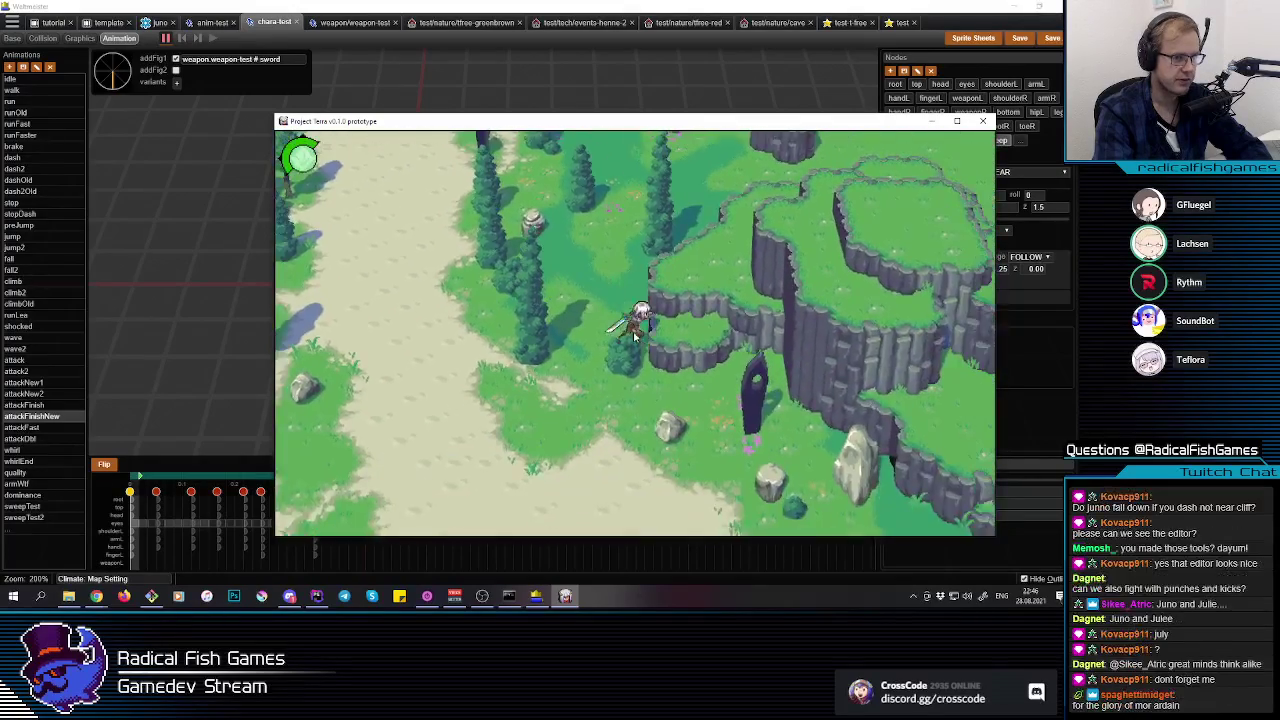
# Step: Run juno north over the grassy cliffs and across the rock pillars to the stepped pillar near the sand patch
pyautogui.press('w')
pyautogui.press('w')
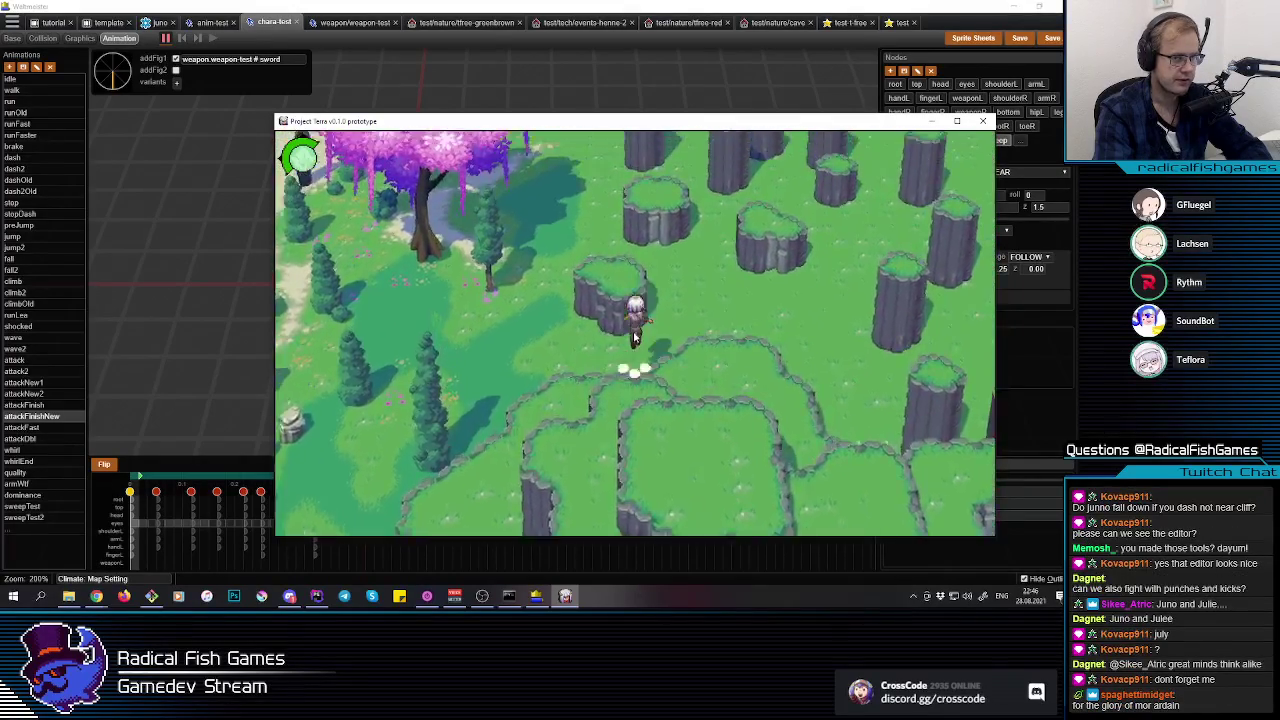
pyautogui.press('w')
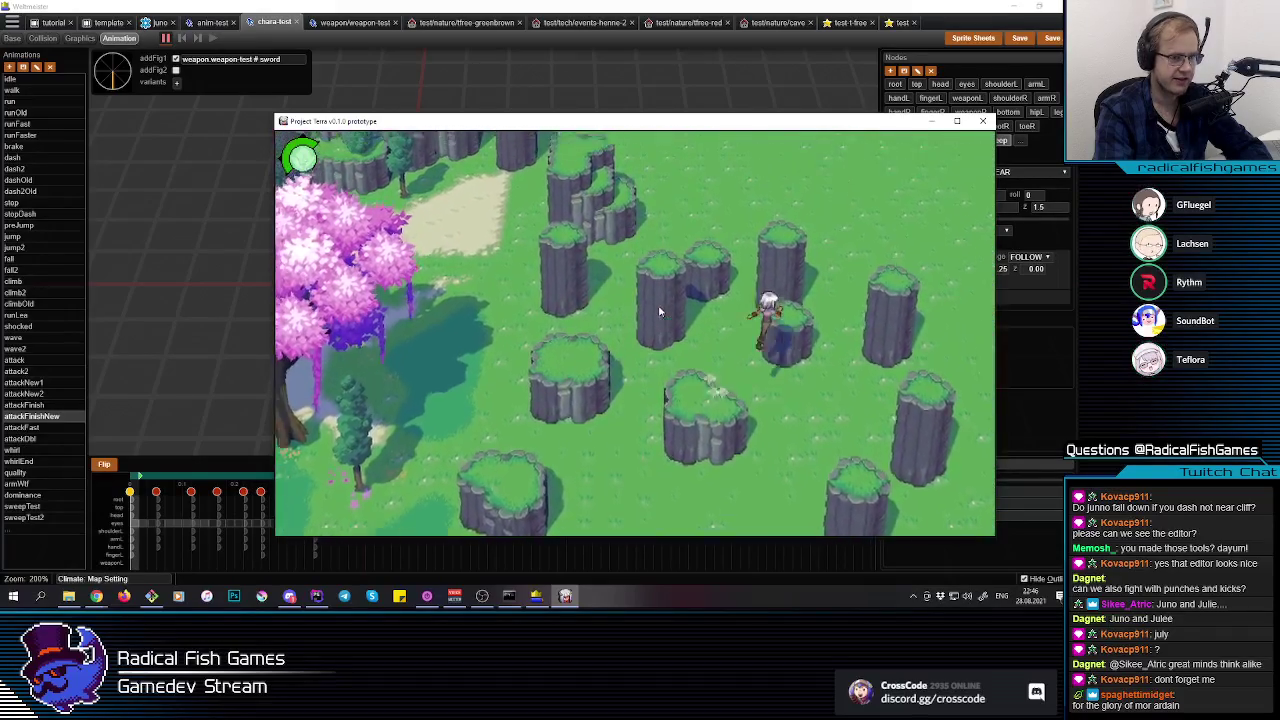
pyautogui.press('w')
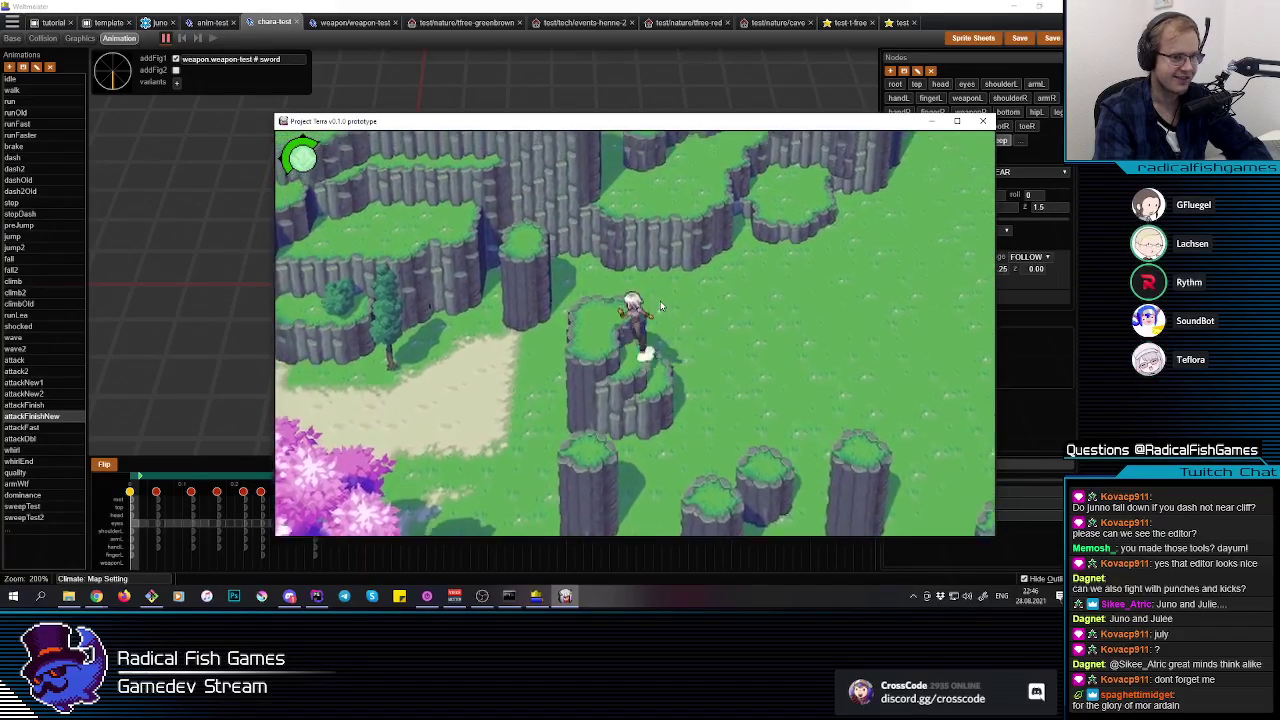
# Step: Test jumps from the northern cliff wall back south across the rock pillars to the layered grassy plateau
pyautogui.press('s')
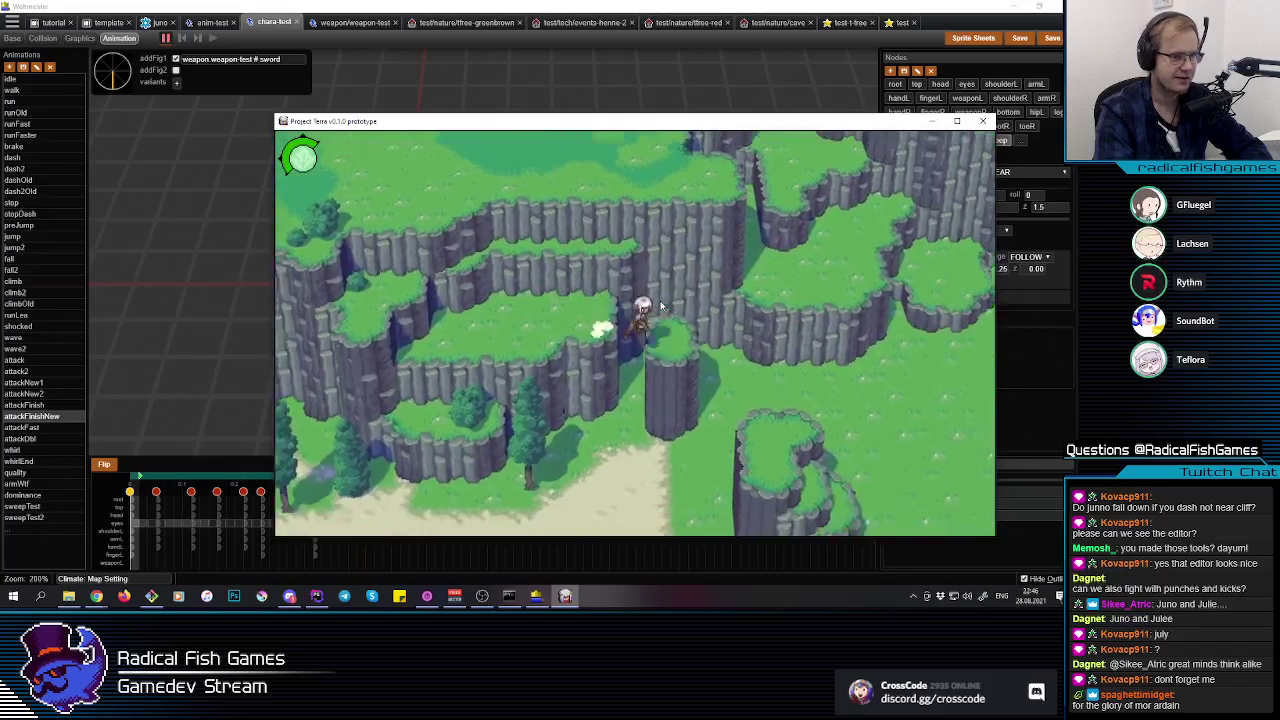
pyautogui.press('d')
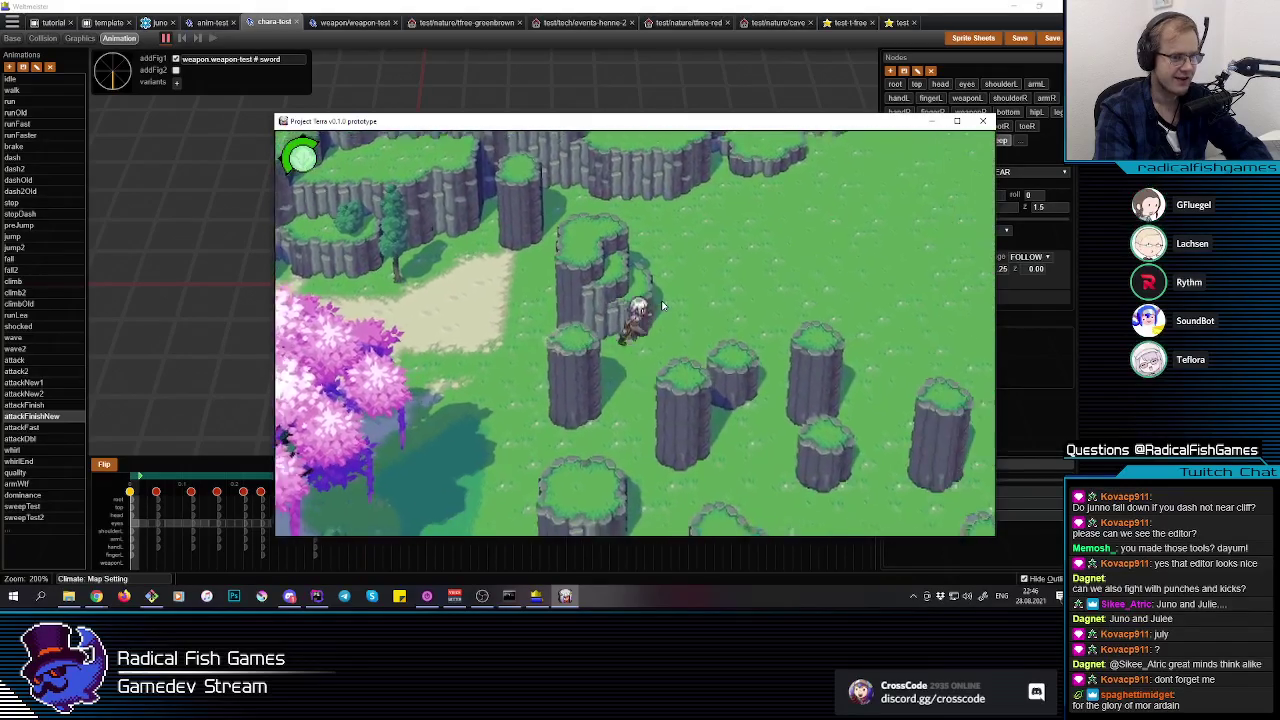
pyautogui.press('s')
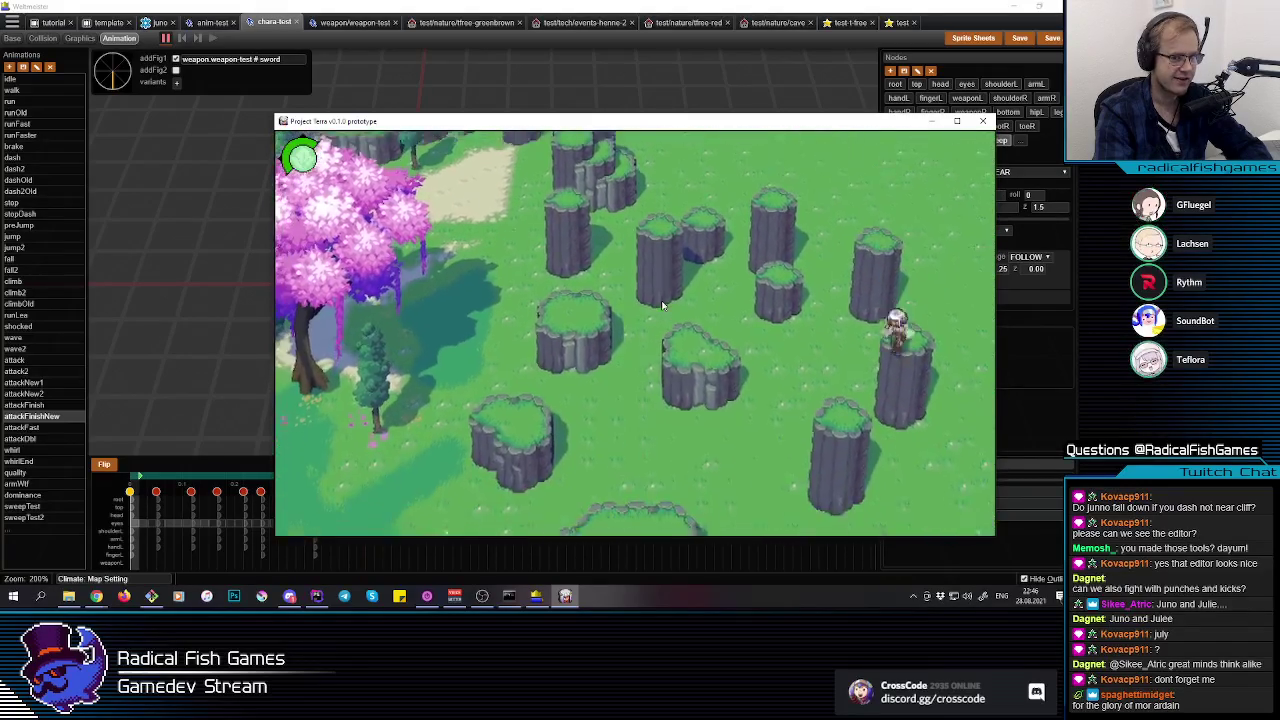
pyautogui.press('a')
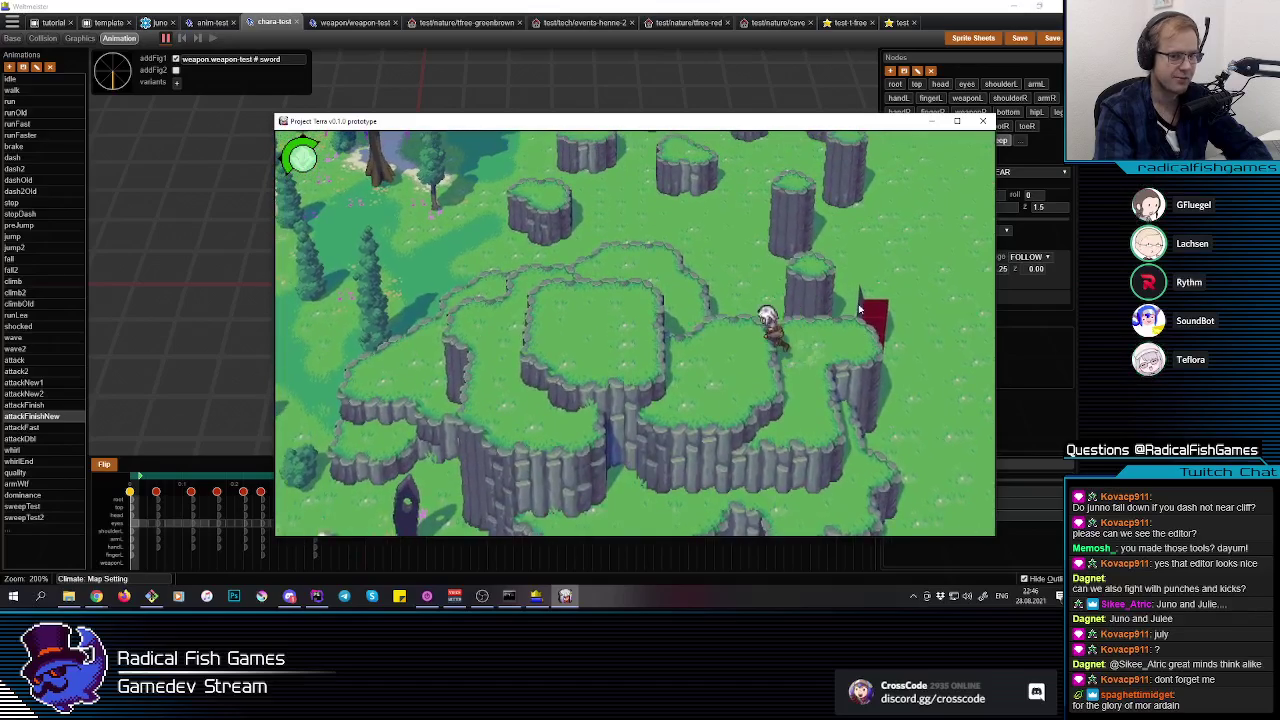
# Step: Hop juno around the red block at the plateau's edge and onto the neighbouring short rock pillar
pyautogui.press('d')
pyautogui.press('w')
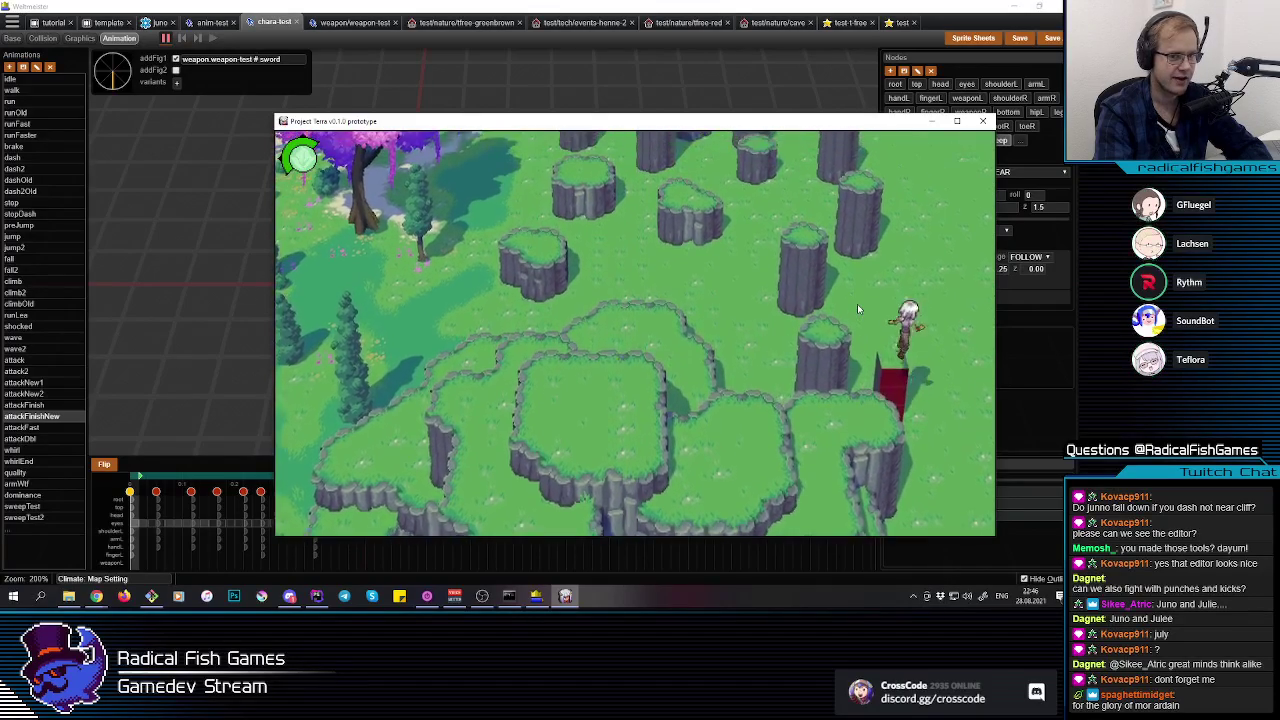
pyautogui.press('s')
pyautogui.press('w')
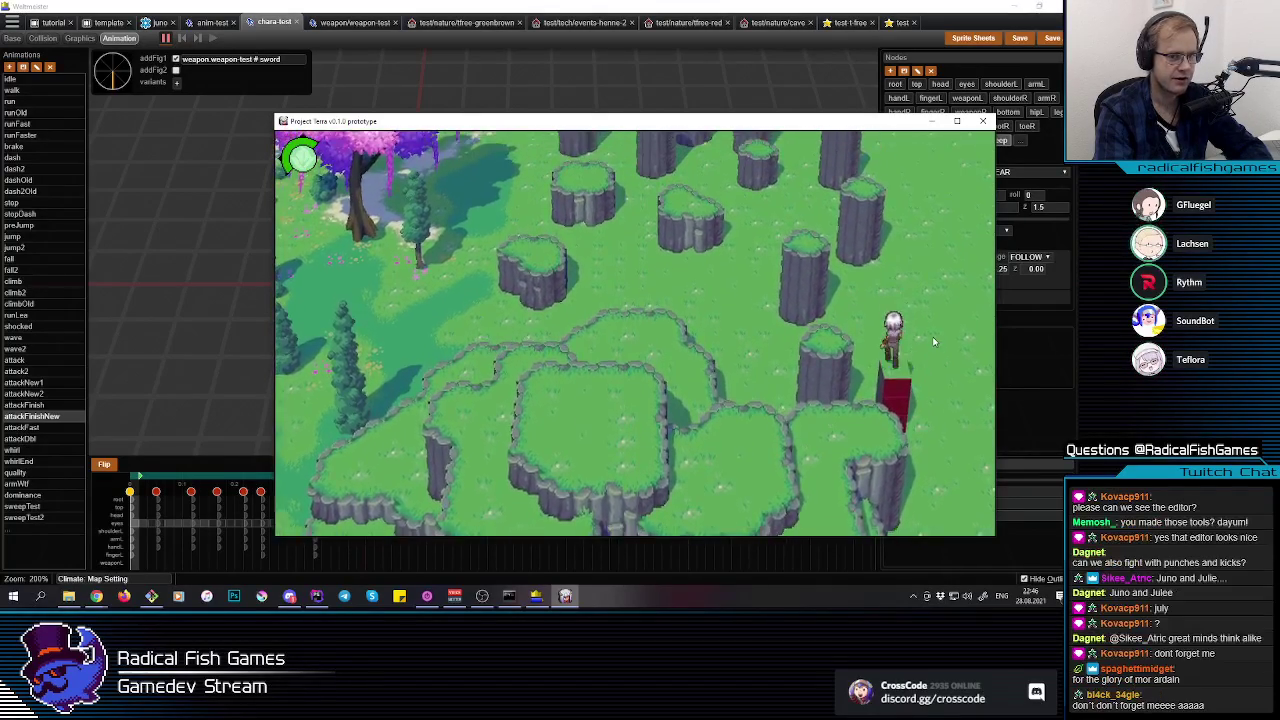
pyautogui.press('s')
pyautogui.press('a')
pyautogui.press('w')
pyautogui.press('a')
# Step: Switch to Weltmeister and open the greenbrown nature test map to inspect the terrain around the pillars and plateau
pyautogui.hotkey('alt', 'Tab')
pyautogui.hotkey('alt', 'Tab')
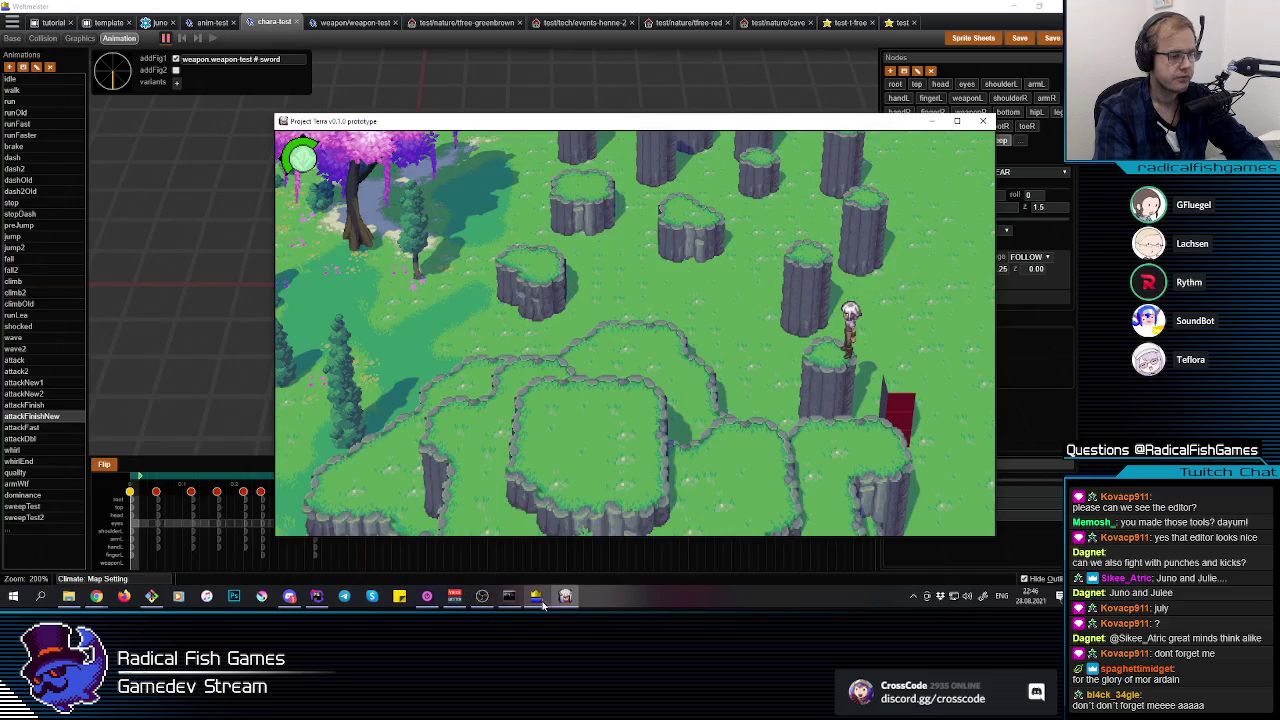
pyautogui.click(546, 598)
pyautogui.click(355, 22)
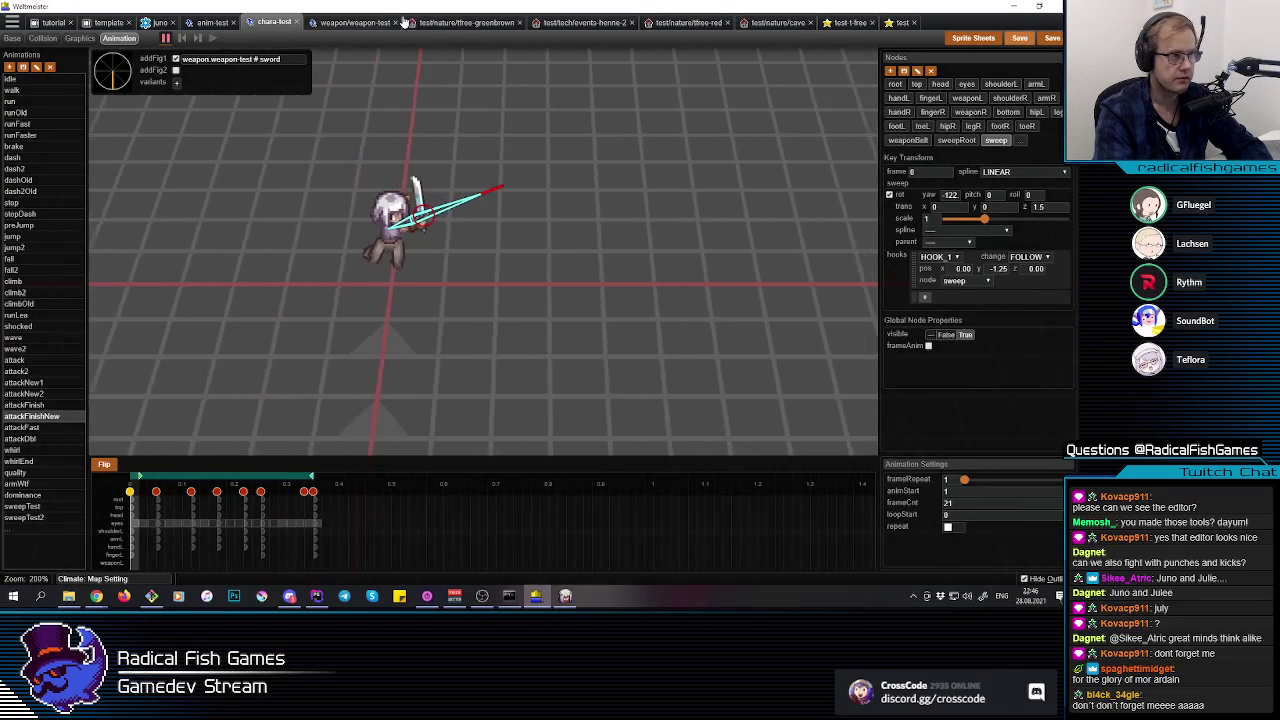
pyautogui.click(466, 22)
pyautogui.press('d')
pyautogui.press('s')
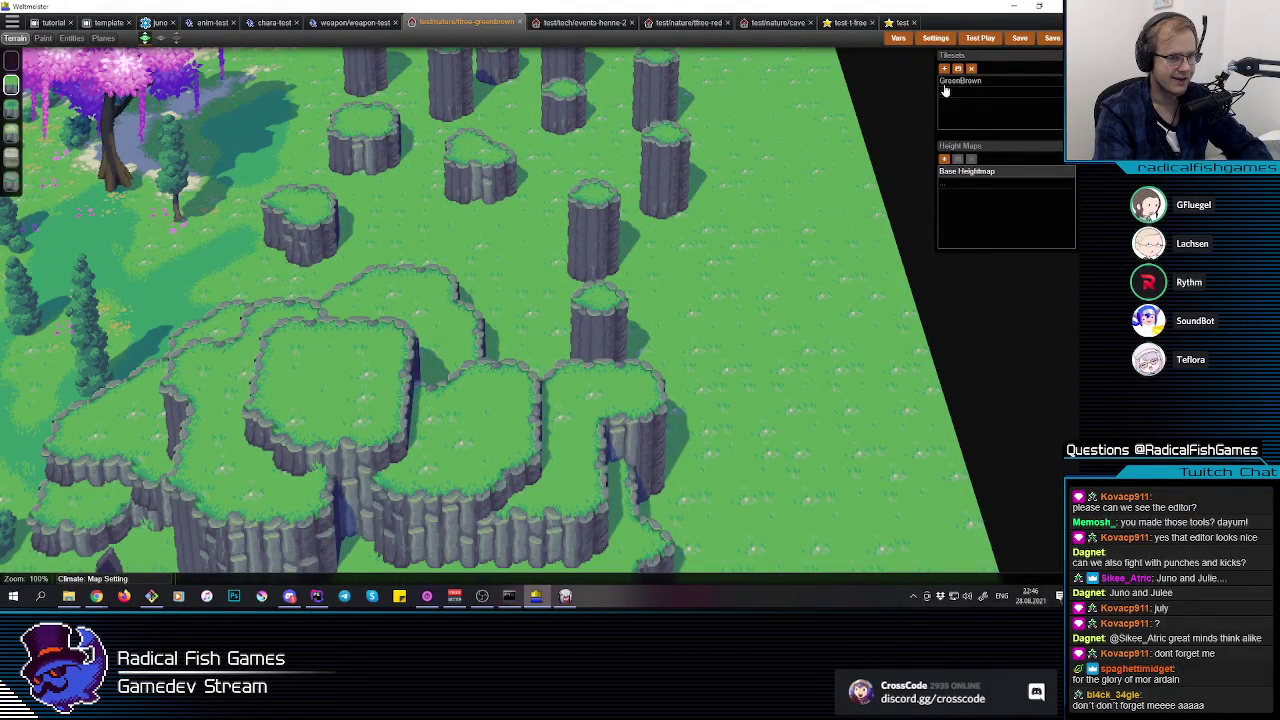
# Step: Return to the running game and take juno west across the plateau, dropping down beside the dark gravestone
pyautogui.hotkey('alt', 'Tab')
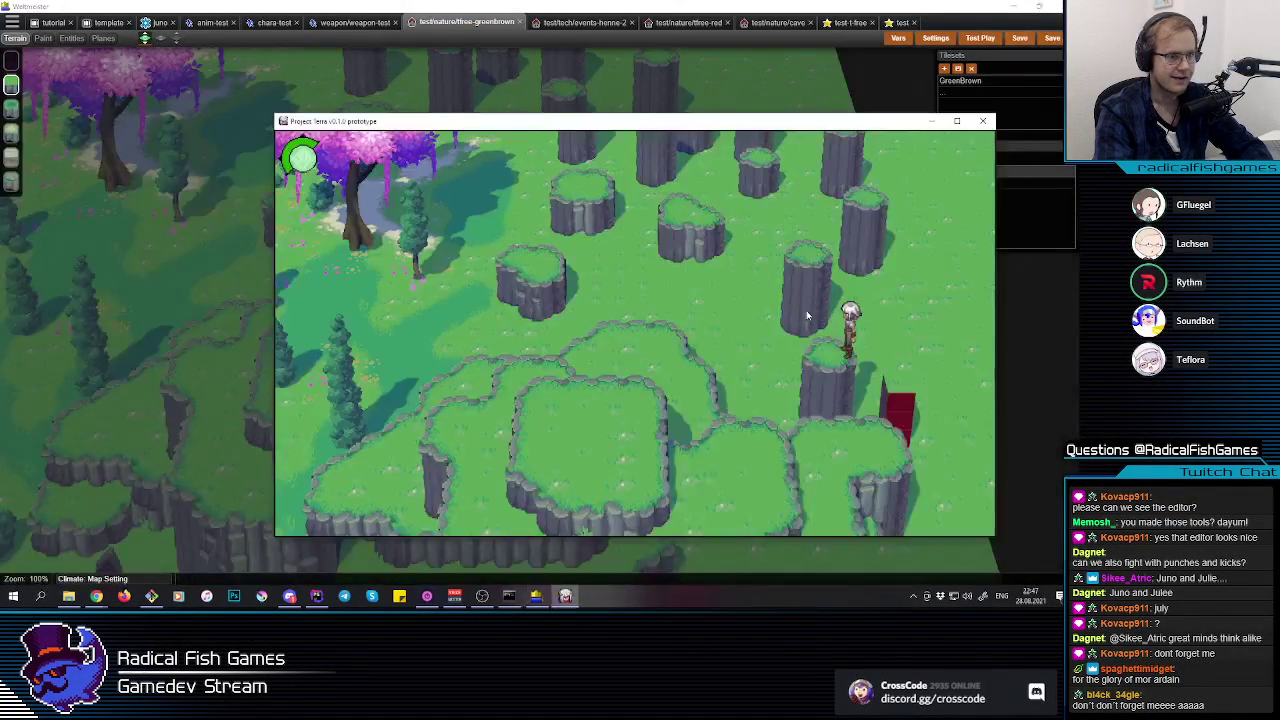
pyautogui.press('a')
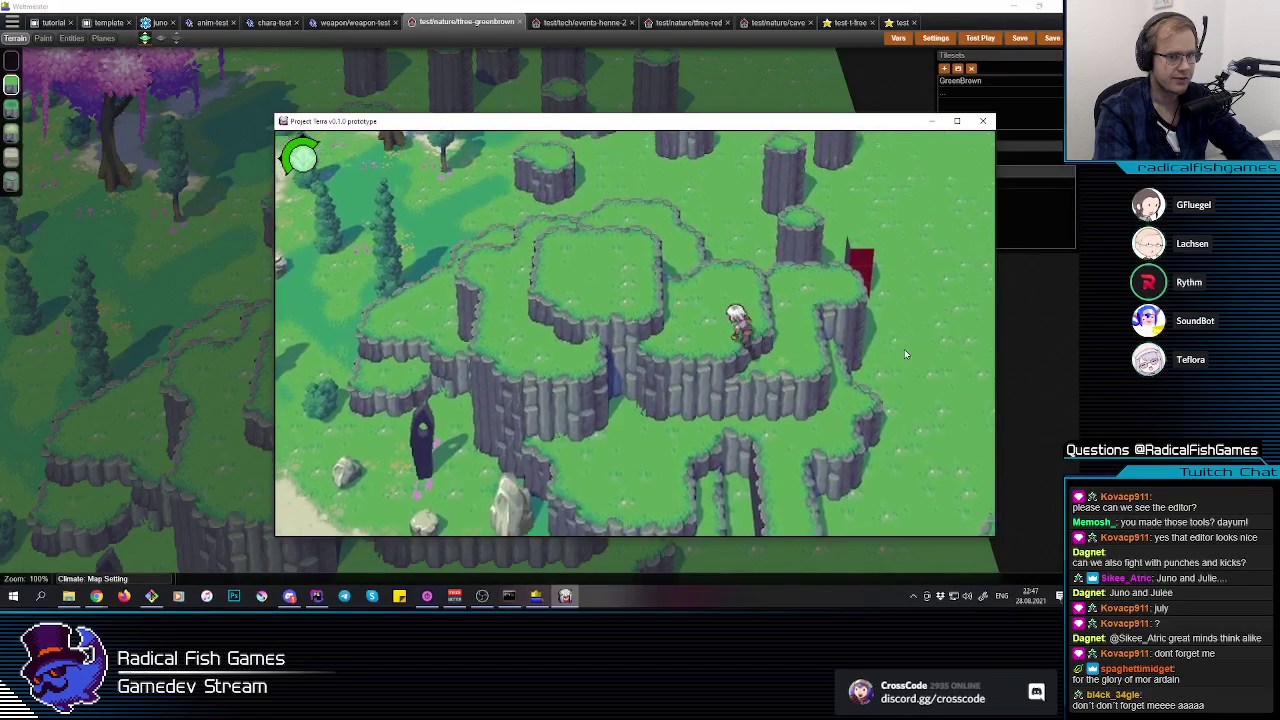
pyautogui.press('a')
pyautogui.press('s')
pyautogui.press('s')
pyautogui.press('d')
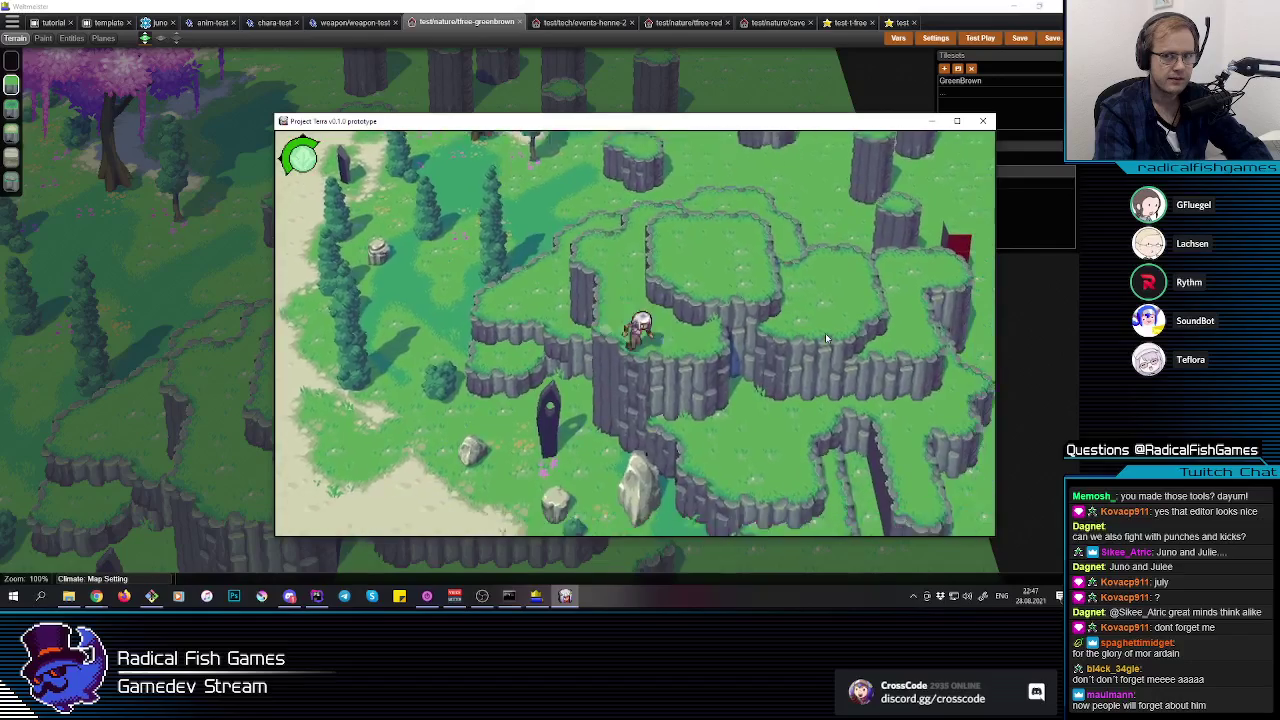
pyautogui.press('a')
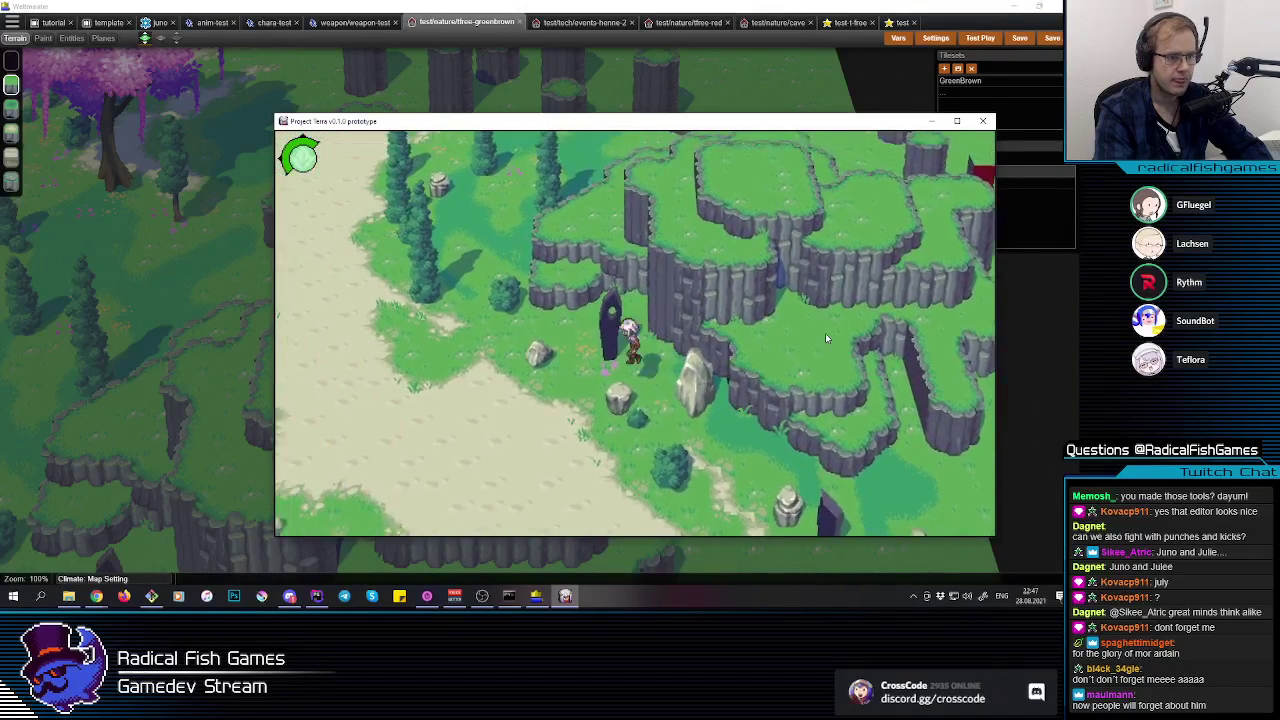
# Step: Run juno back up over the cliff steps and heart-shaped pillar, then behind the large pink tree
pyautogui.press('w')
pyautogui.press('a')
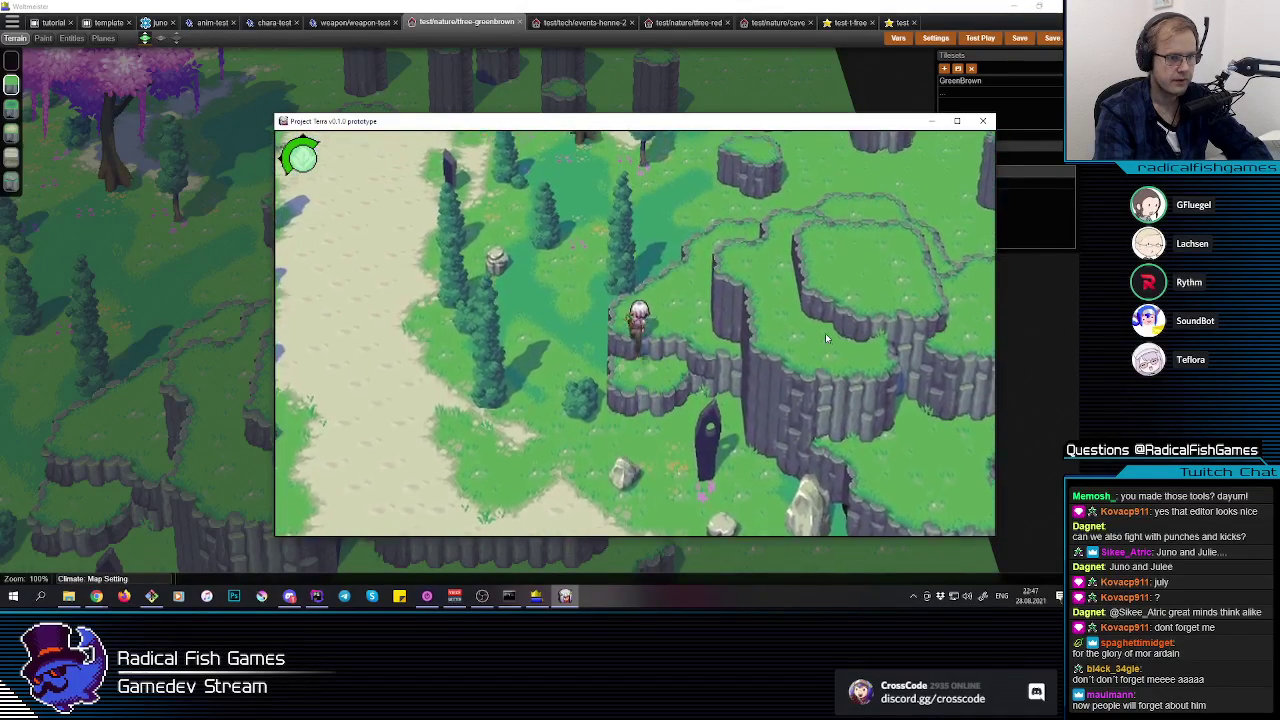
pyautogui.press('w')
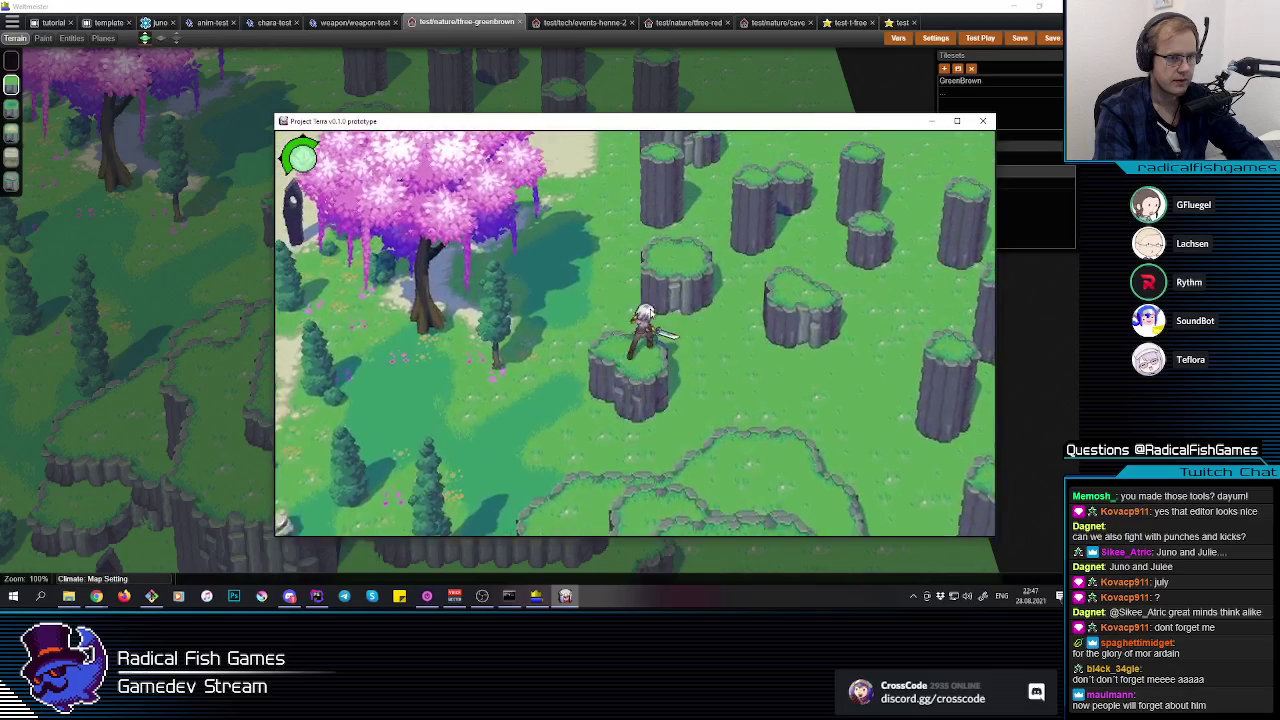
pyautogui.press('a')
pyautogui.press('w')
pyautogui.press('a')
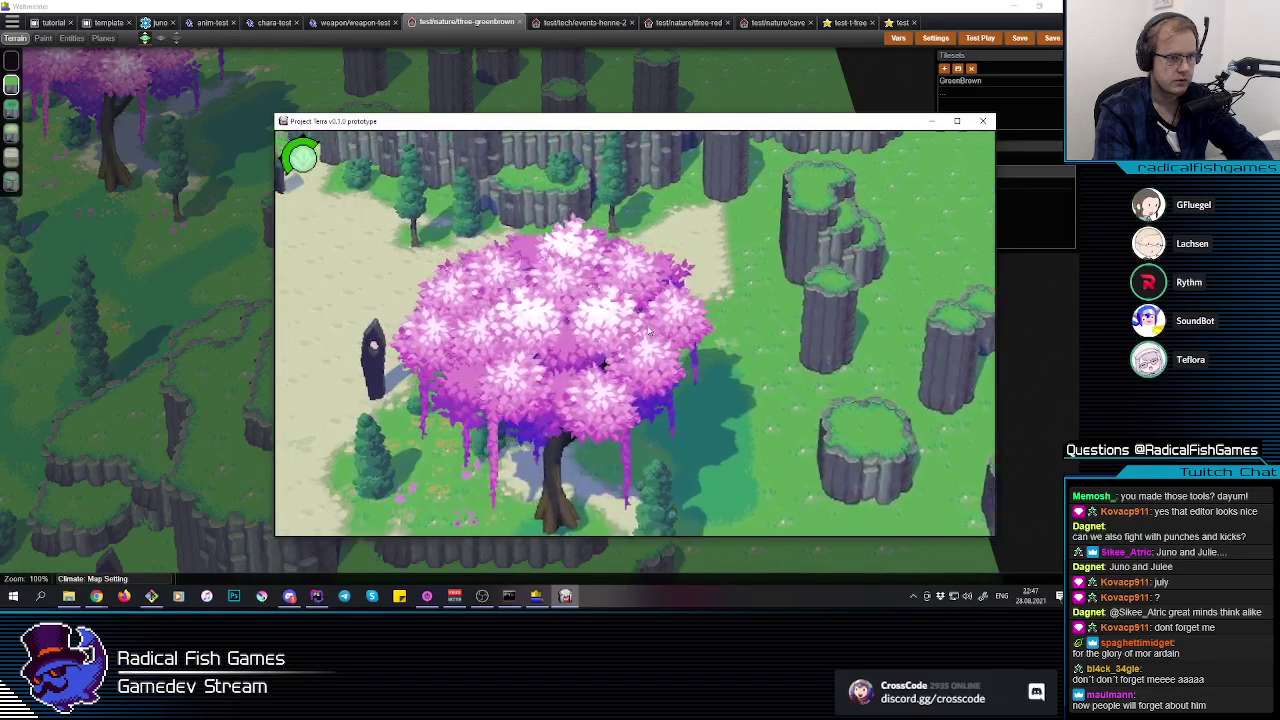
# Step: Swing the sword while running northwest along the sandy path past the stone ruins and the green tree
pyautogui.press('w')
pyautogui.press('a')
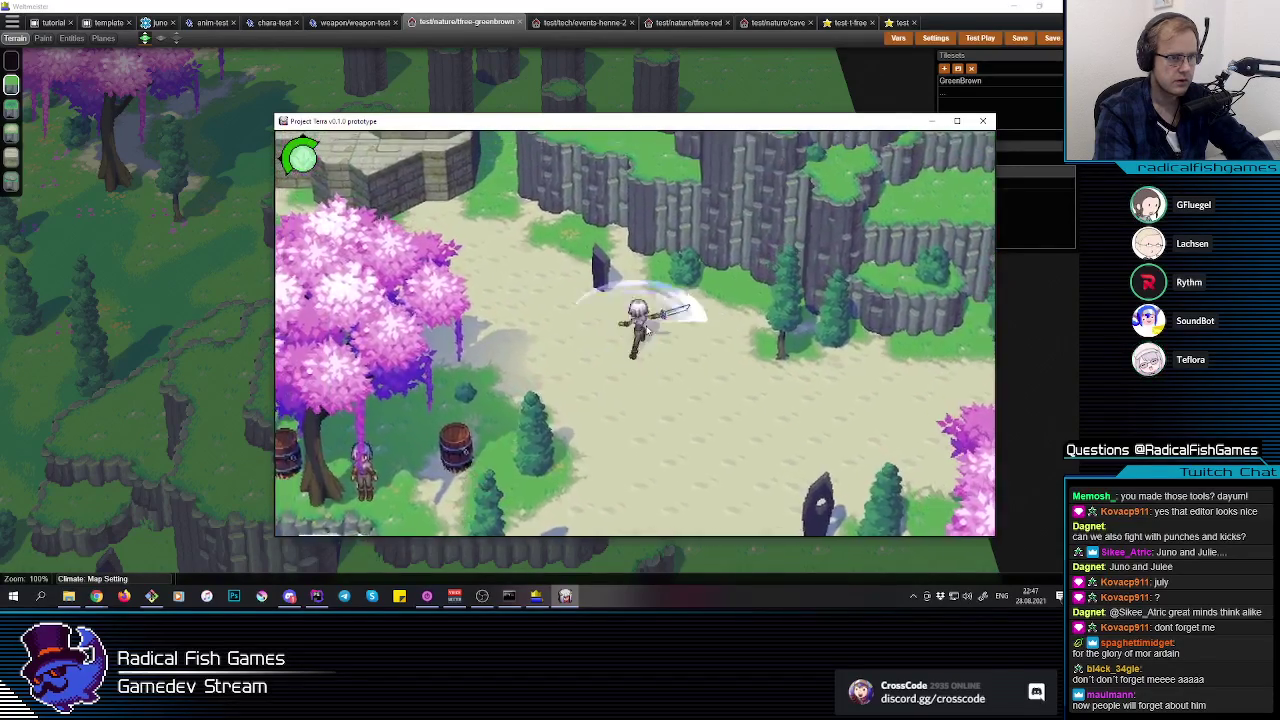
pyautogui.press('w')
pyautogui.press('a')
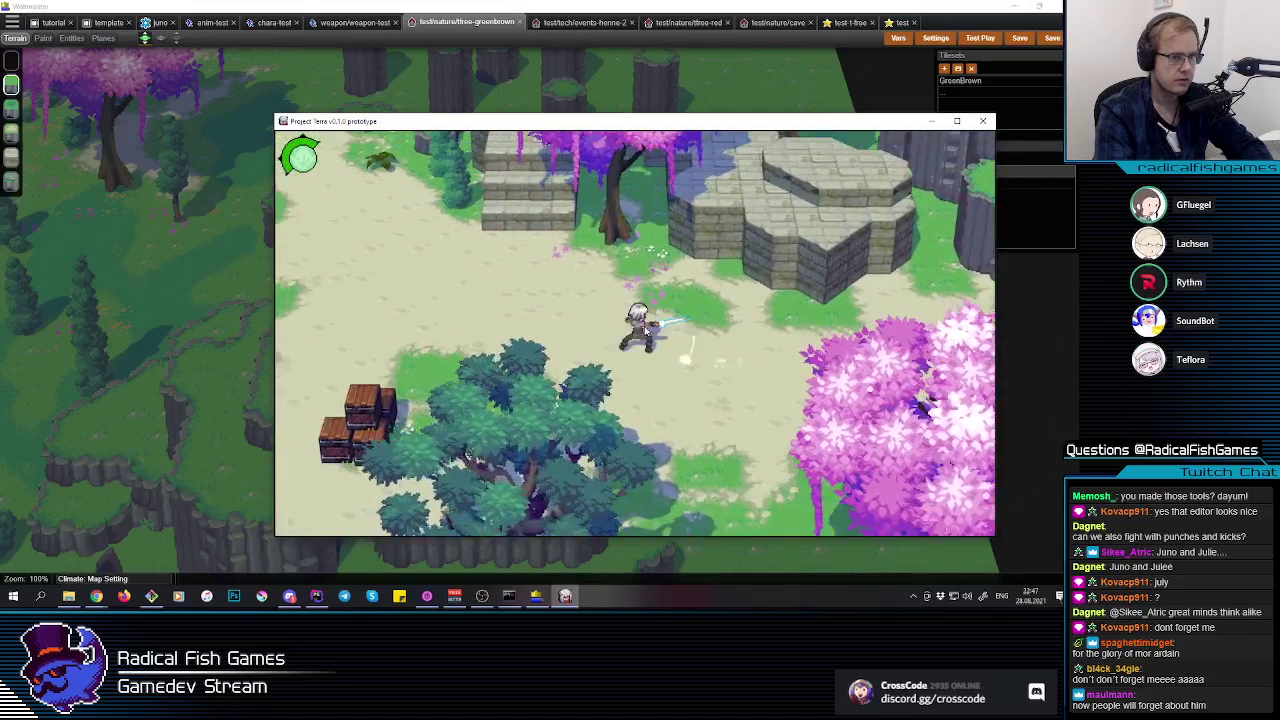
pyautogui.press('w')
pyautogui.press('a')
# Step: Perform sword combos facing different directions beside the crates next to the western stone ruins
pyautogui.click(642, 333)
pyautogui.press('w')
pyautogui.click(637, 335)
pyautogui.press('a')
pyautogui.press('s')
pyautogui.click(637, 335)
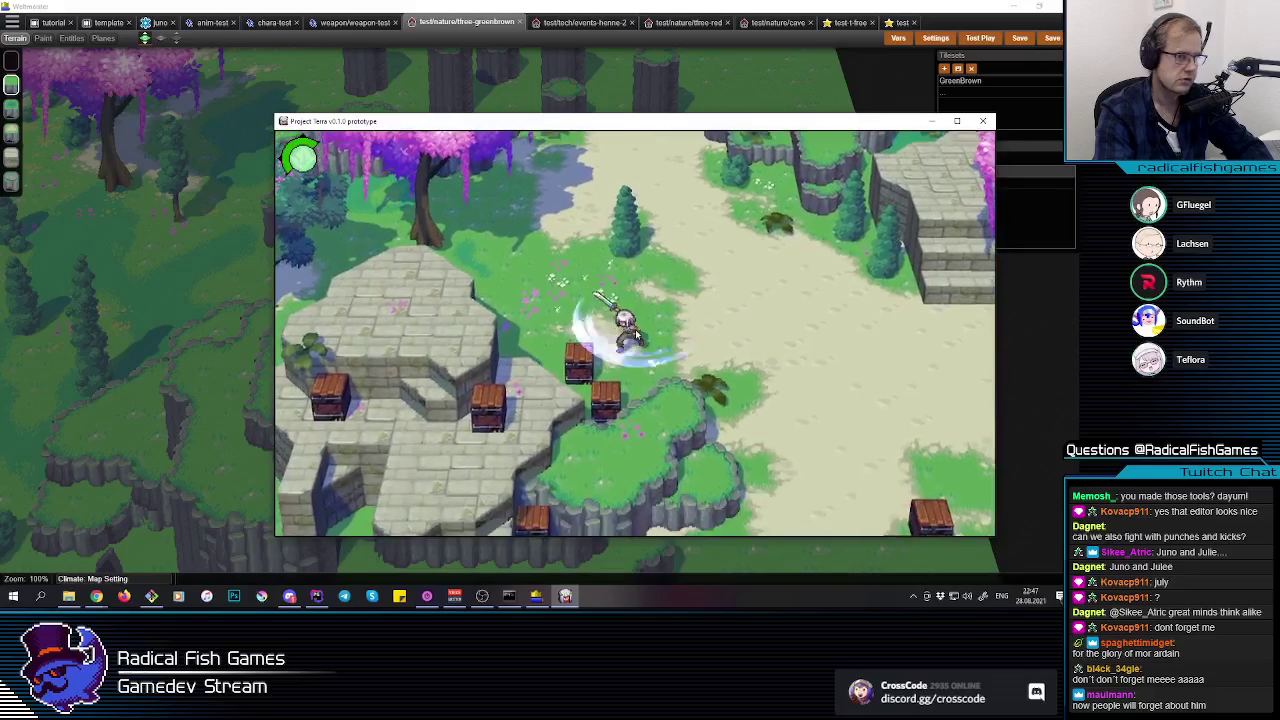
pyautogui.click(637, 335)
# Step: Test downward sword swings from the open sandy path south to the stone block by the water
pyautogui.press('d')
pyautogui.press('w')
pyautogui.press('s')
pyautogui.click(647, 335)
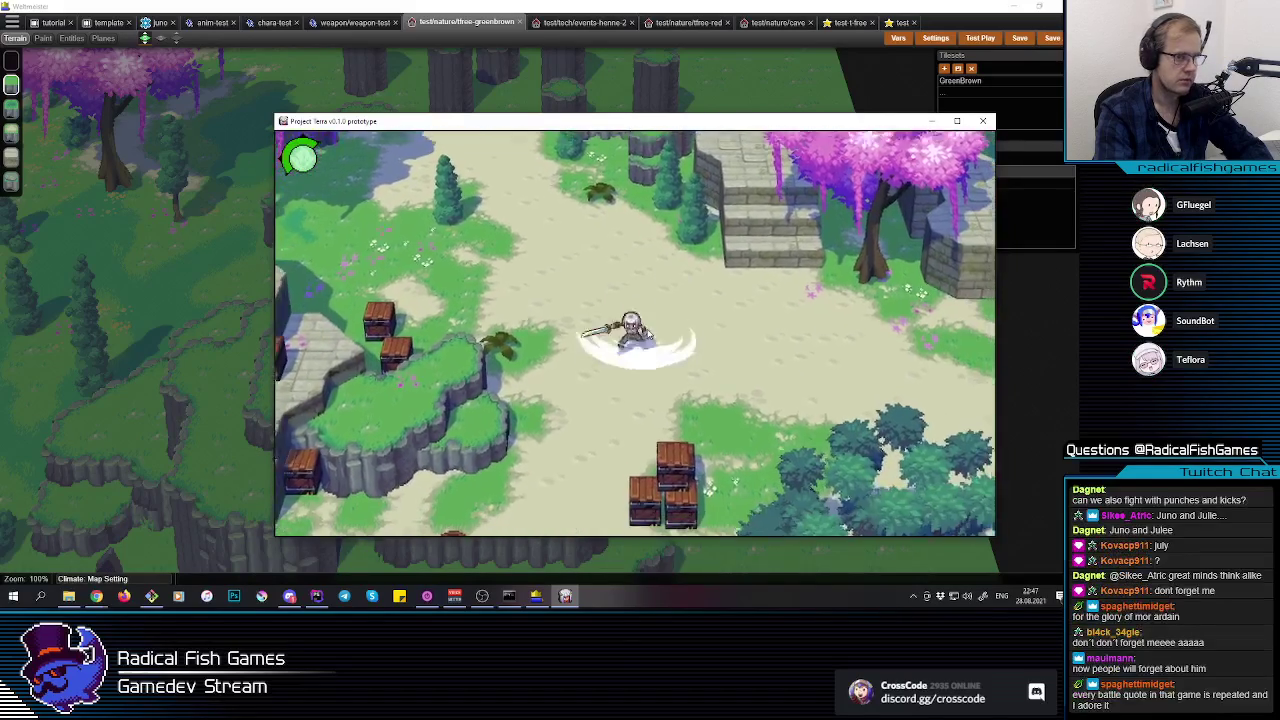
pyautogui.click(648, 335)
pyautogui.press('s')
pyautogui.click(648, 336)
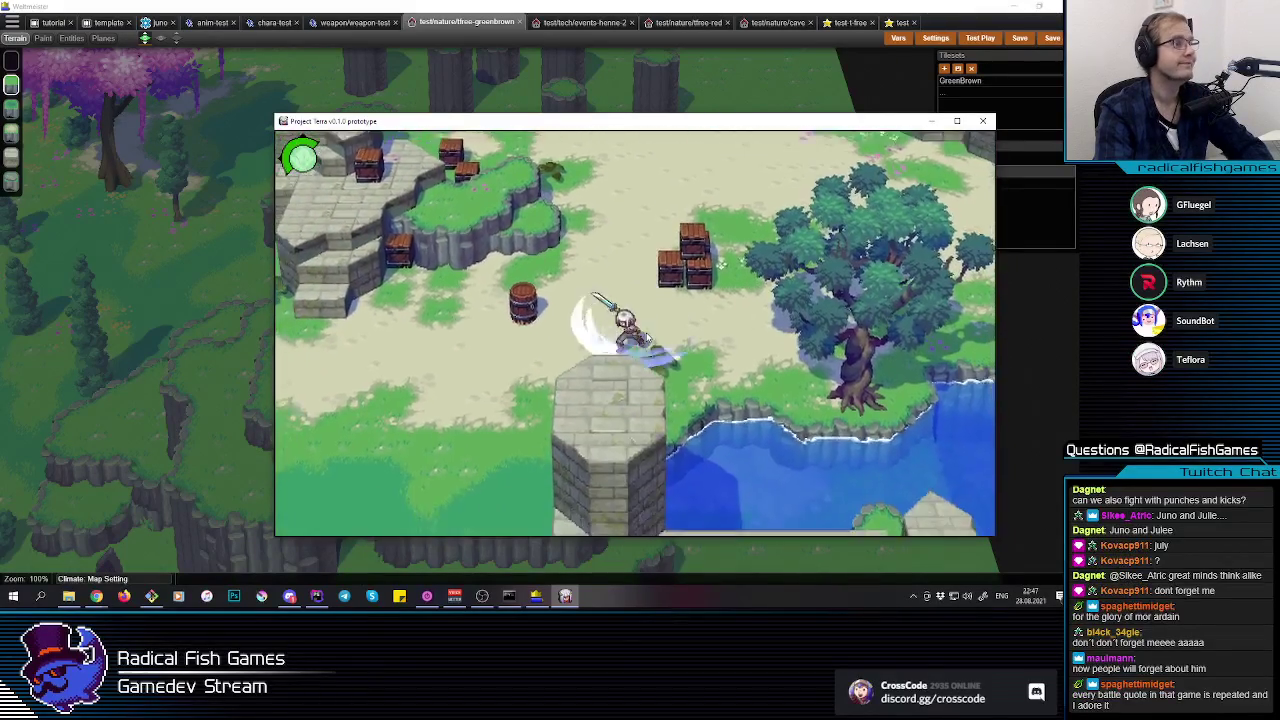
# Step: Alternate sword swings and short runs between the barrel and the stacked crates
pyautogui.press('a')
pyautogui.click(647, 337)
pyautogui.press('w')
pyautogui.press('d')
pyautogui.press('w')
pyautogui.click(647, 338)
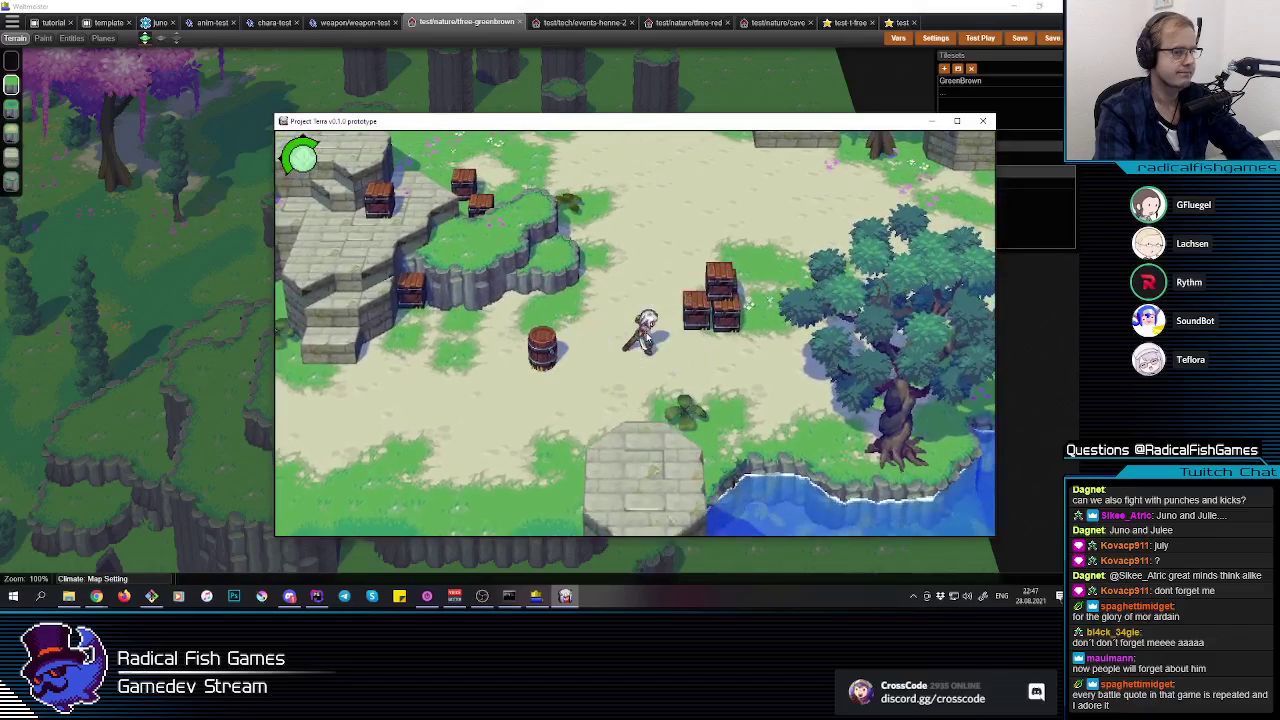
pyautogui.press('w')
pyautogui.press('w')
pyautogui.press('d')
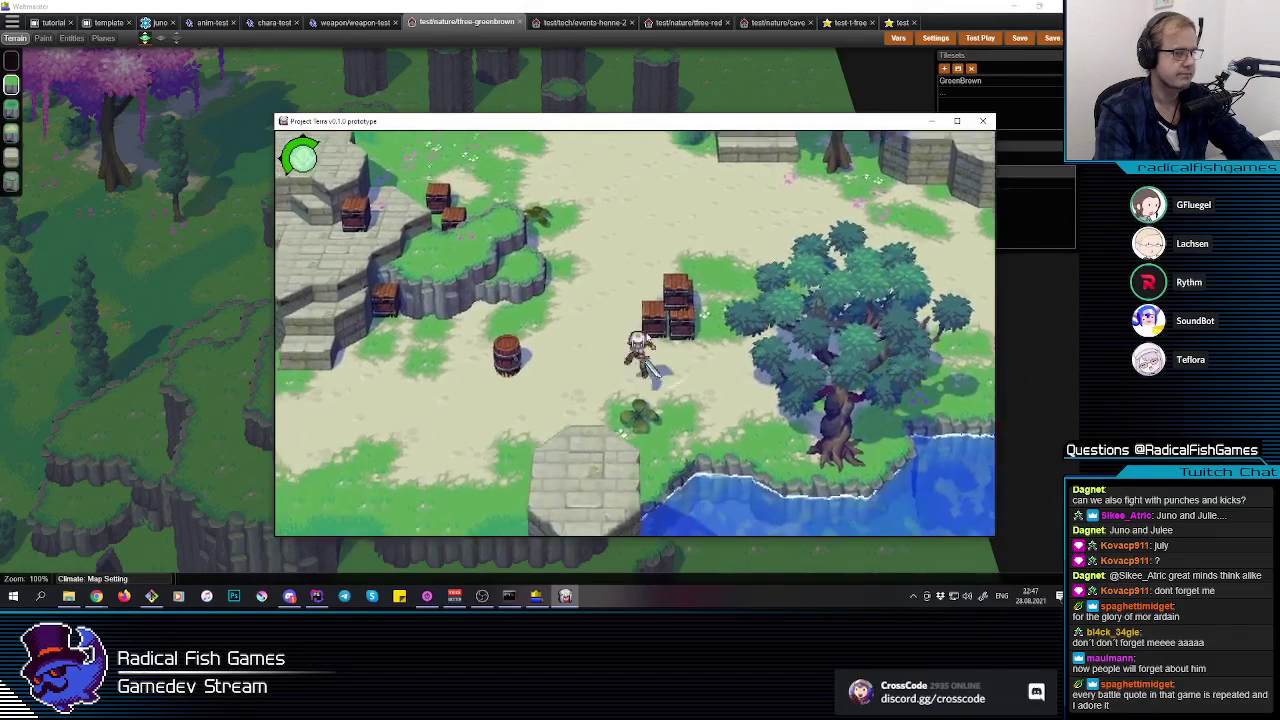
# Step: Run juno west past the barrel and climb the steps of the stone ruins
pyautogui.press('s')
pyautogui.press('a')
pyautogui.press('w')
pyautogui.press('a')
pyautogui.press('w')
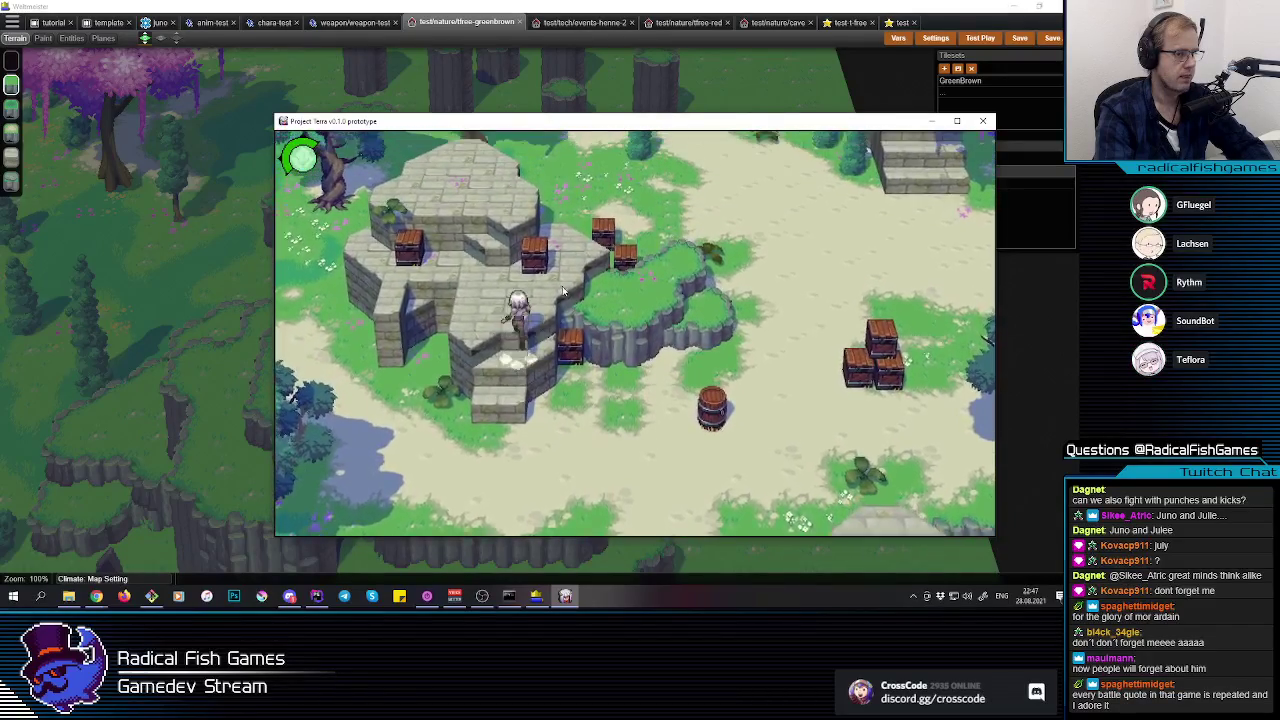
# Step: Run juno east behind the large green tree, then back west to swing the sword near the barrel
pyautogui.press('d')
pyautogui.press('d')
pyautogui.press('d')
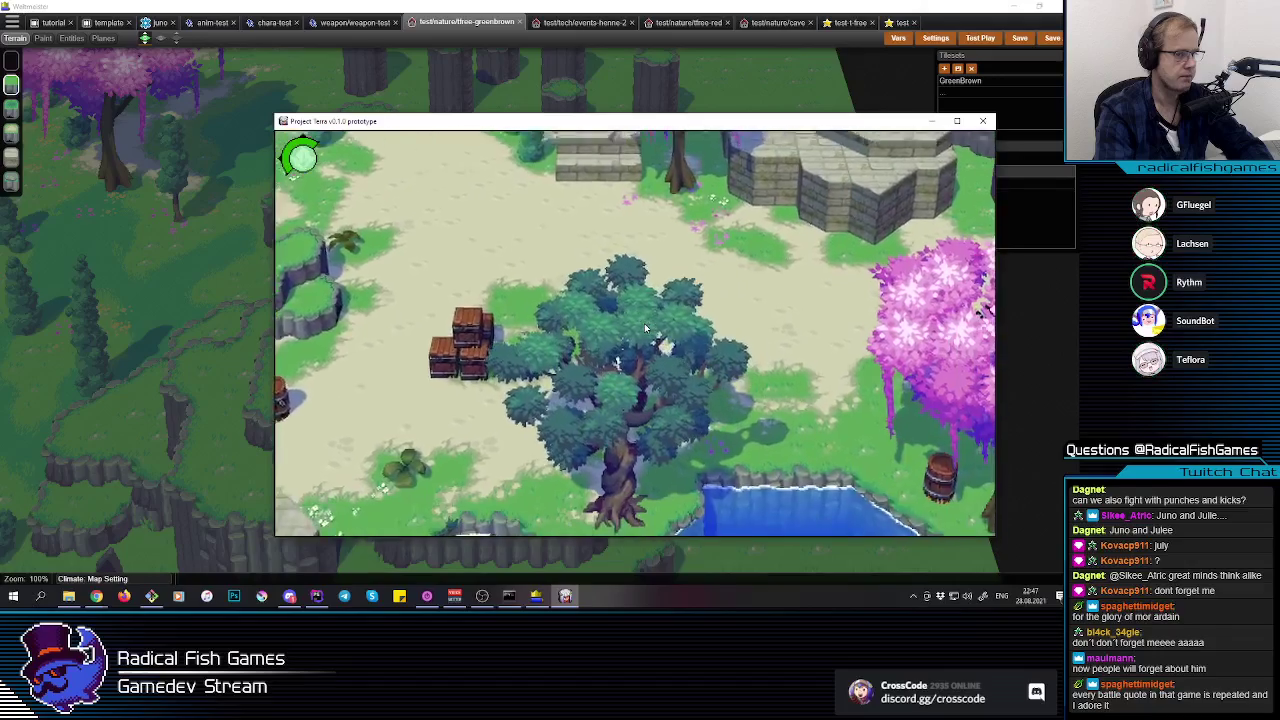
pyautogui.press('a')
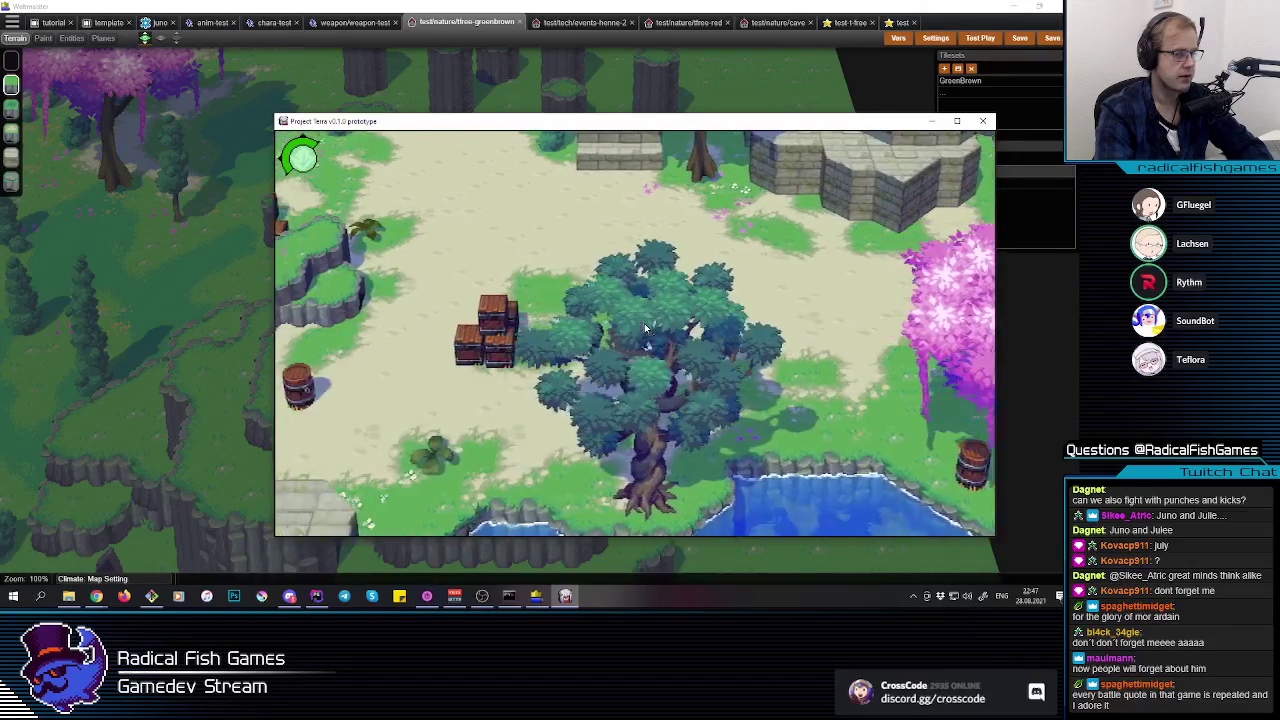
pyautogui.press('a')
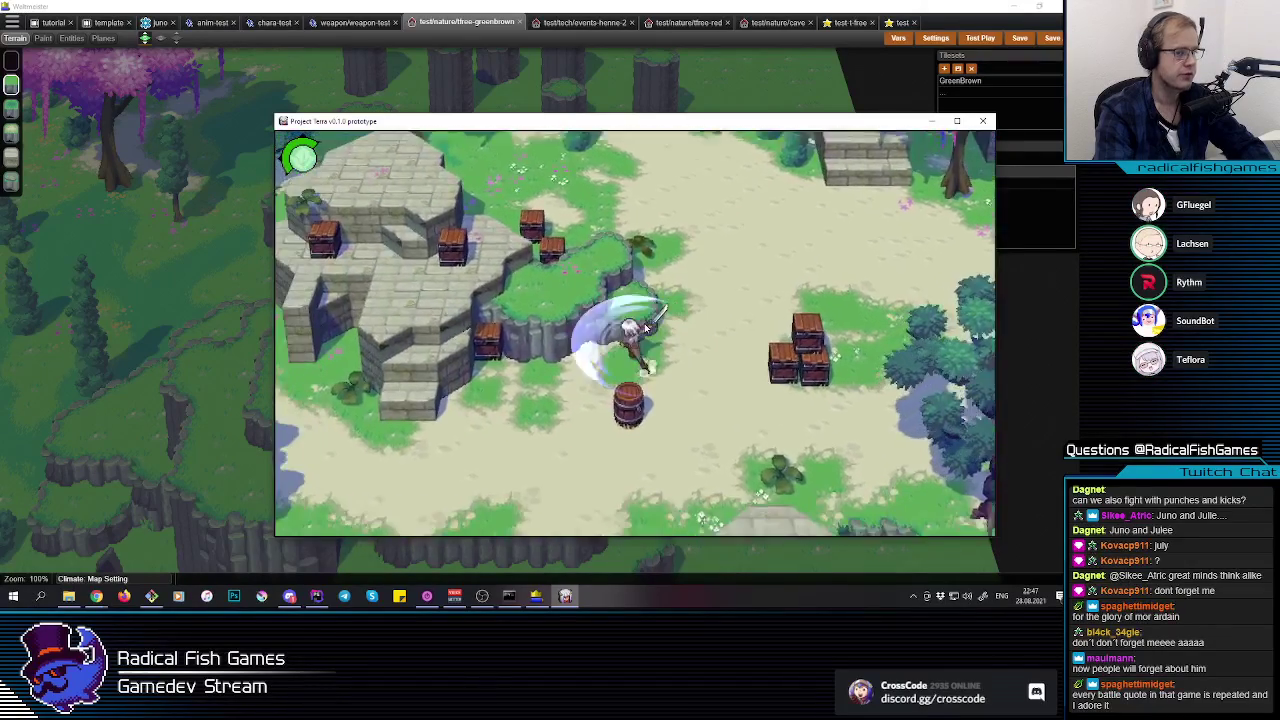
# Step: Climb the grassy ledge and stone ruins with juno, then test sword swings at the ledge's eastern edge
pyautogui.press('d')
pyautogui.press('w')
pyautogui.press('a')
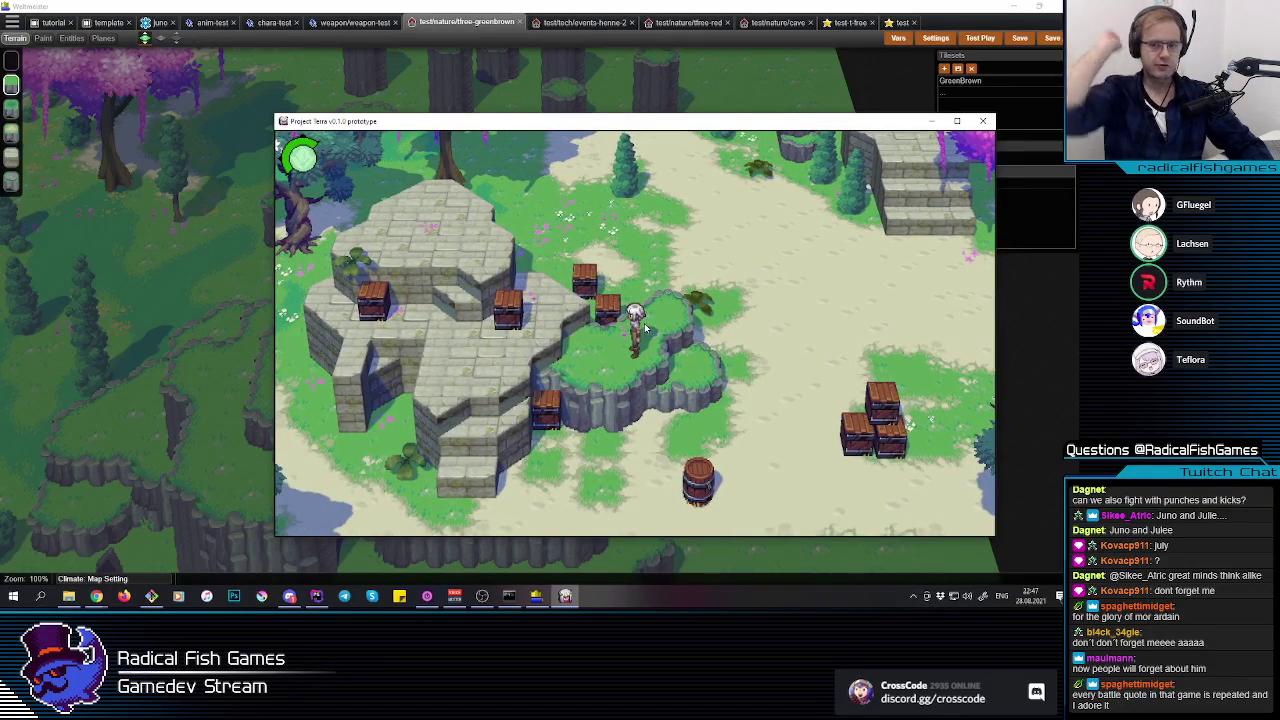
pyautogui.hotkey('w', 'a')
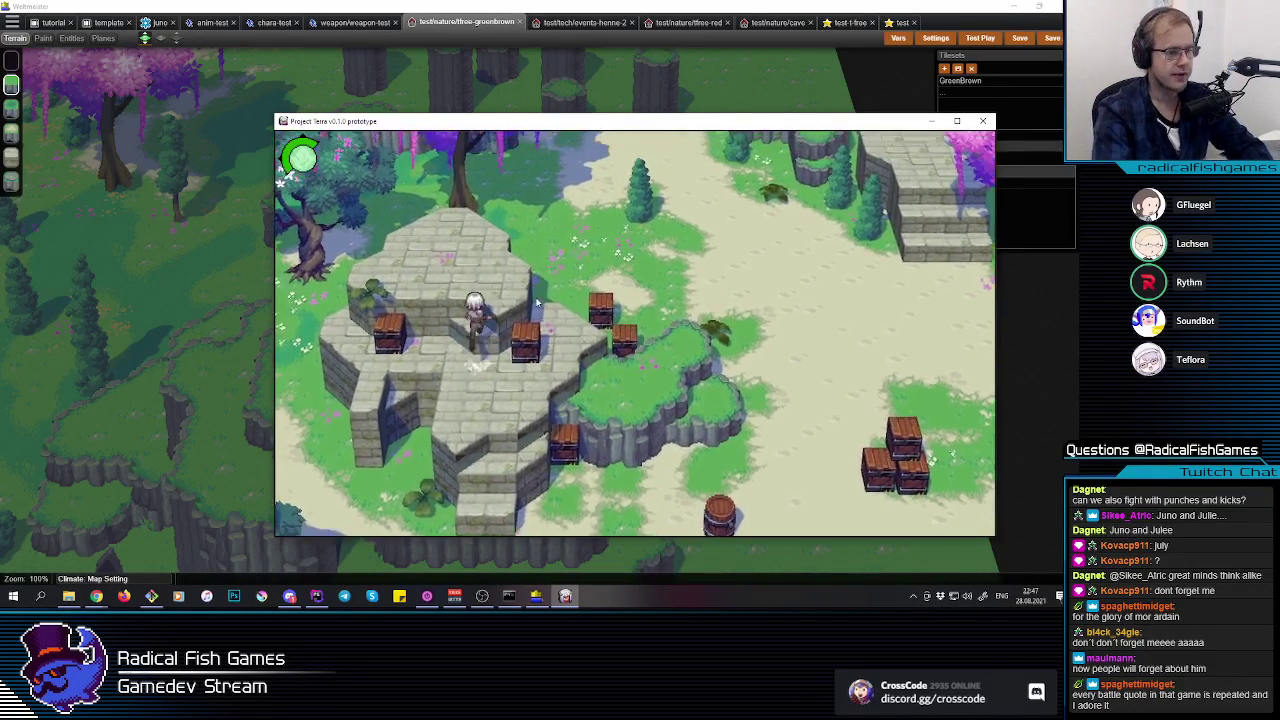
pyautogui.press('d')
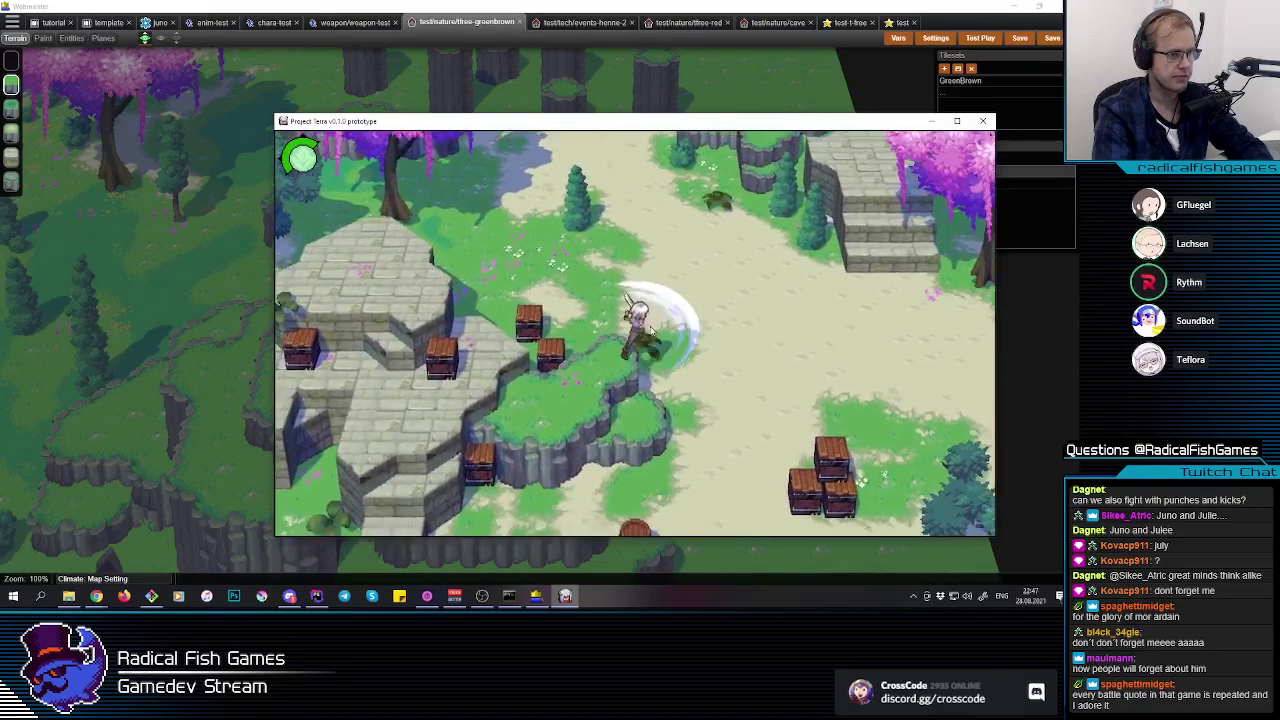
pyautogui.press('s')
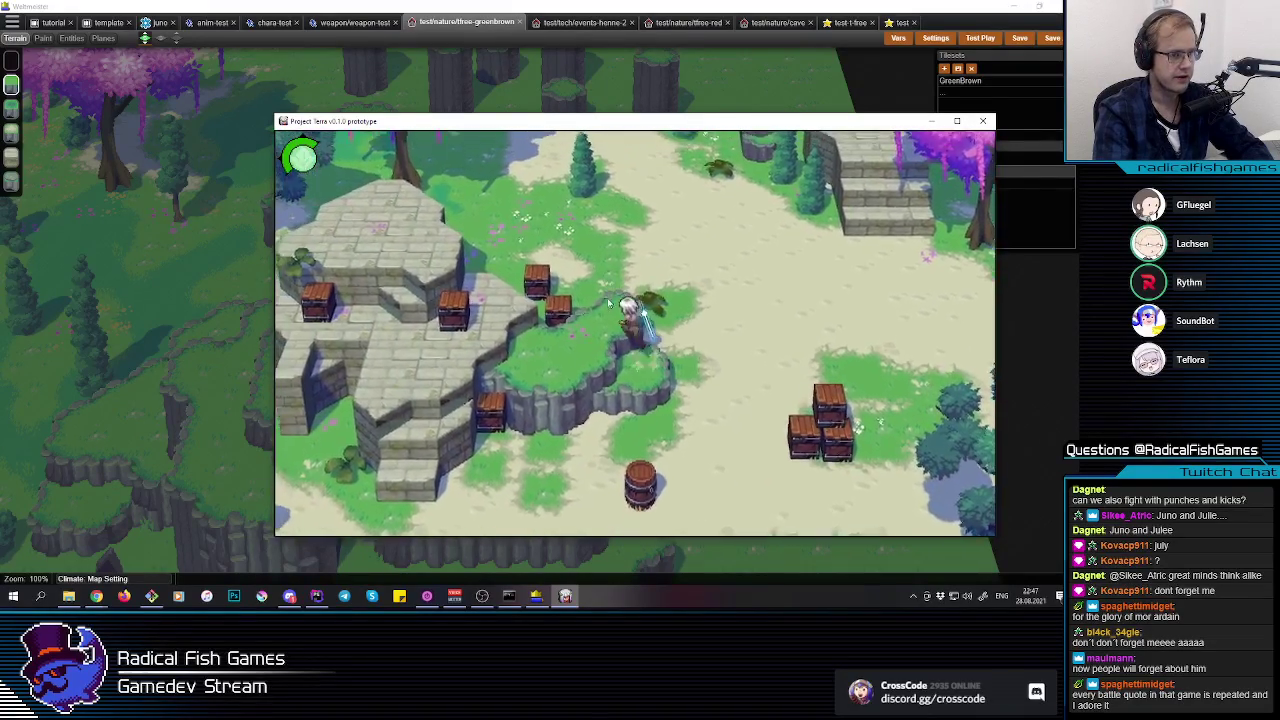
# Step: Run juno east from the grassy ledge to the large tree beside the stacked crates, then return west onto the ledge
pyautogui.click(658, 312)
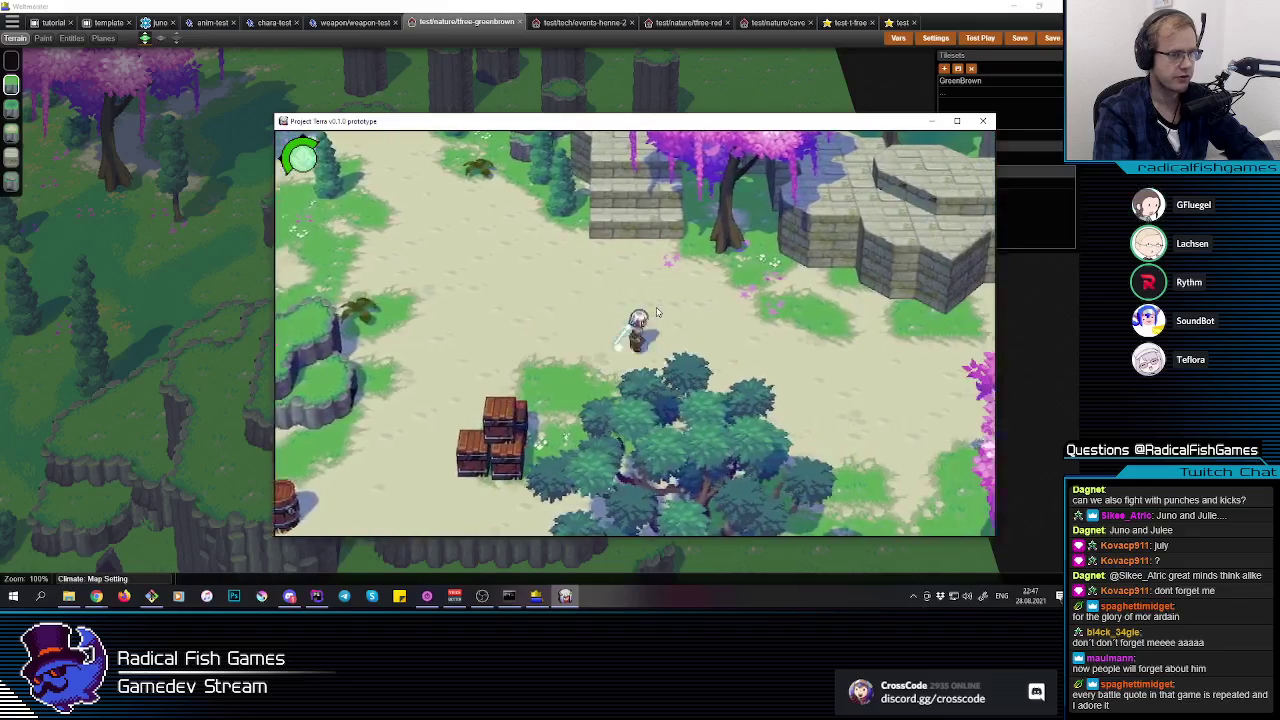
pyautogui.press('d')
pyautogui.press('a')
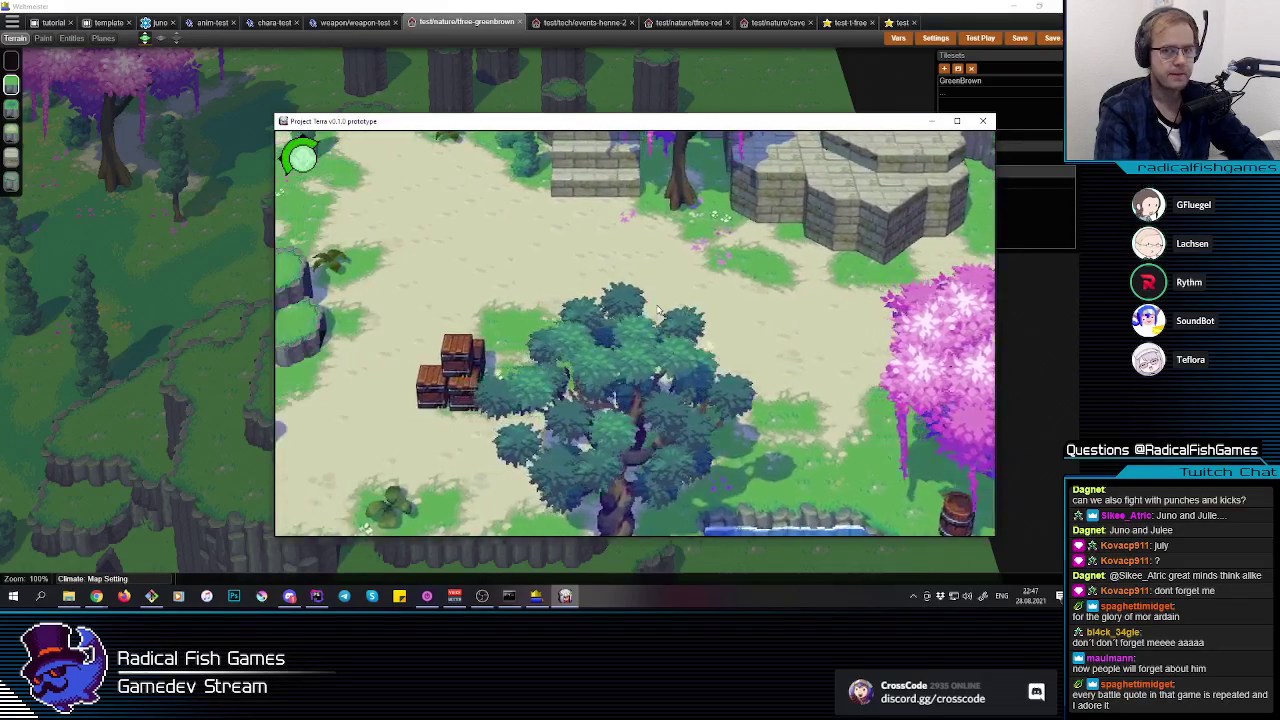
pyautogui.press('w')
pyautogui.press('a')
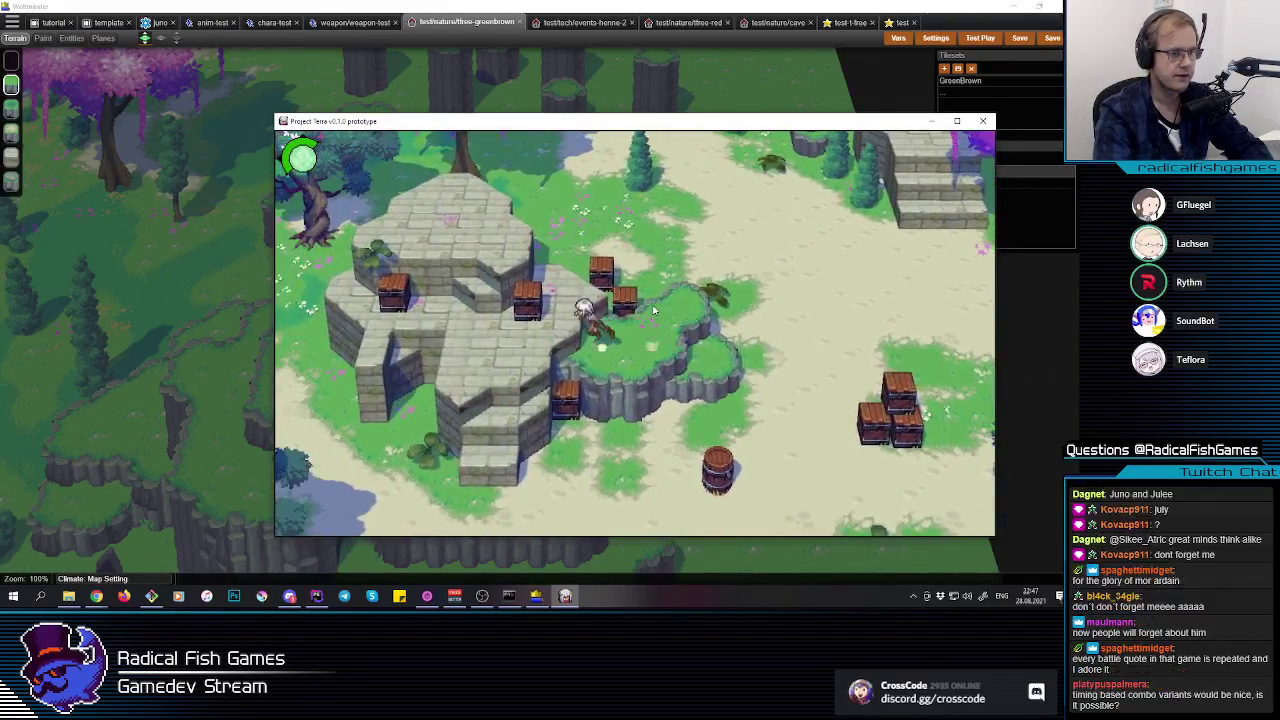
# Step: Move juno around the grassy ledge and stone ruins, testing sword swings between changes of direction
pyautogui.press('a')
pyautogui.press('w')
pyautogui.press('d')
pyautogui.click(610, 311)
pyautogui.click(645, 315)
pyautogui.press('d')
pyautogui.press('w')
pyautogui.press('s')
pyautogui.press('a')
# Step: Head south with juno to the gateway of the stone fortress, mixing sword swings into the run
pyautogui.click(650, 330)
pyautogui.click(648, 331)
pyautogui.press('s')
pyautogui.press('a')
pyautogui.click(647, 333)
pyautogui.click(645, 336)
pyautogui.press('d')
pyautogui.click(644, 337)
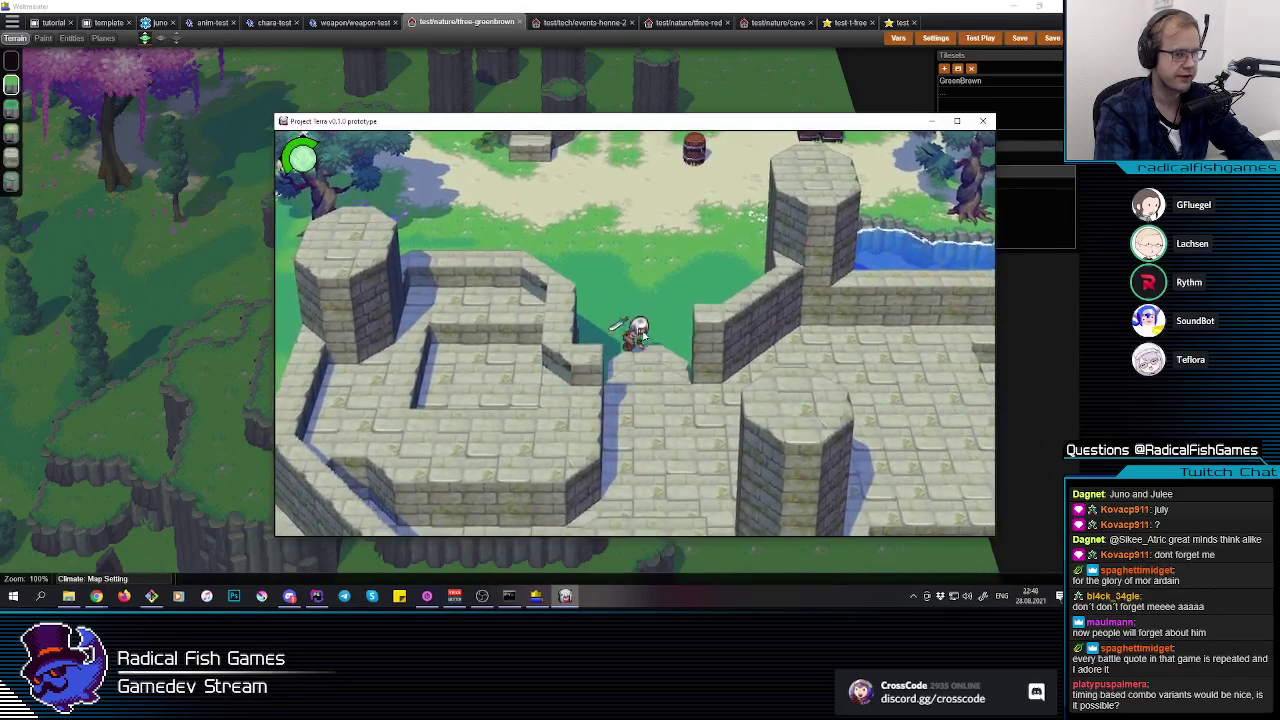
# Step: Run juno south-east through the stone fortress while testing sword swings along the way
pyautogui.press('d')
pyautogui.press('s')
pyautogui.click(645, 336)
pyautogui.click(648, 335)
pyautogui.press('d')
pyautogui.click(652, 333)
pyautogui.press('s')
pyautogui.click(651, 333)
# Step: Enter the open meadow south of the fortress and chain juno's sword attacks into a full combo
pyautogui.press('s')
pyautogui.click(646, 336)
pyautogui.click(640, 342)
pyautogui.click(632, 345)
pyautogui.click(627, 347)
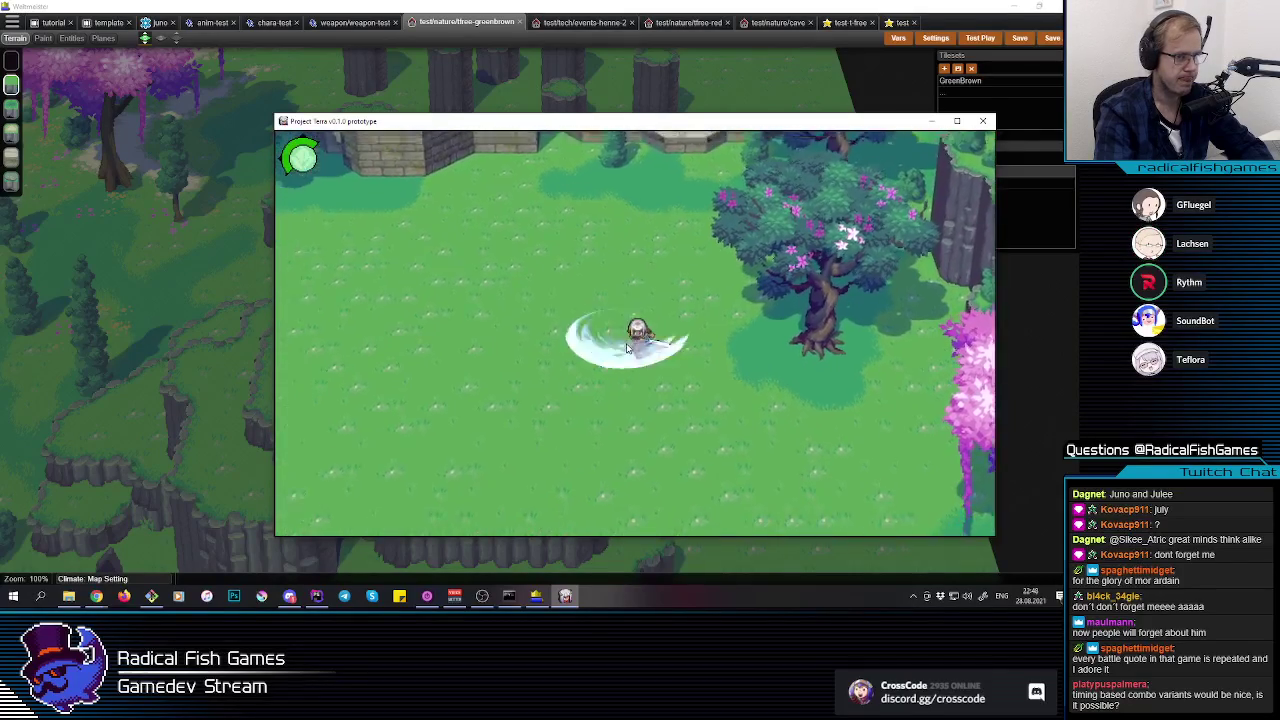
# Step: Test single sword swings to the west, south and east while moving juno across the meadow
pyautogui.press('a')
pyautogui.click(626, 344)
pyautogui.press('s')
pyautogui.click(626, 344)
pyautogui.press('d')
pyautogui.click(659, 341)
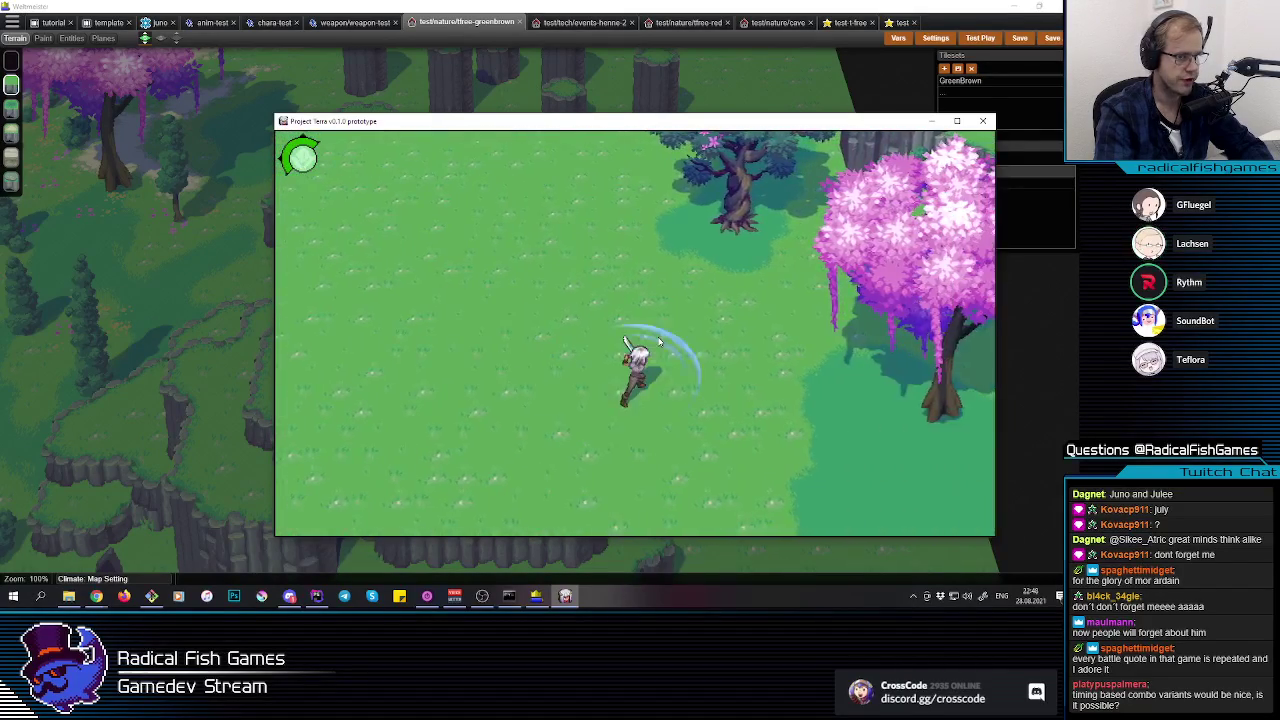
# Step: Swing the sword toward the south-east, then run juno past the pink blossom tree toward the rocky ledges
pyautogui.click(680, 355)
pyautogui.press('s')
pyautogui.click(696, 368)
pyautogui.press('d')
pyautogui.press('w')
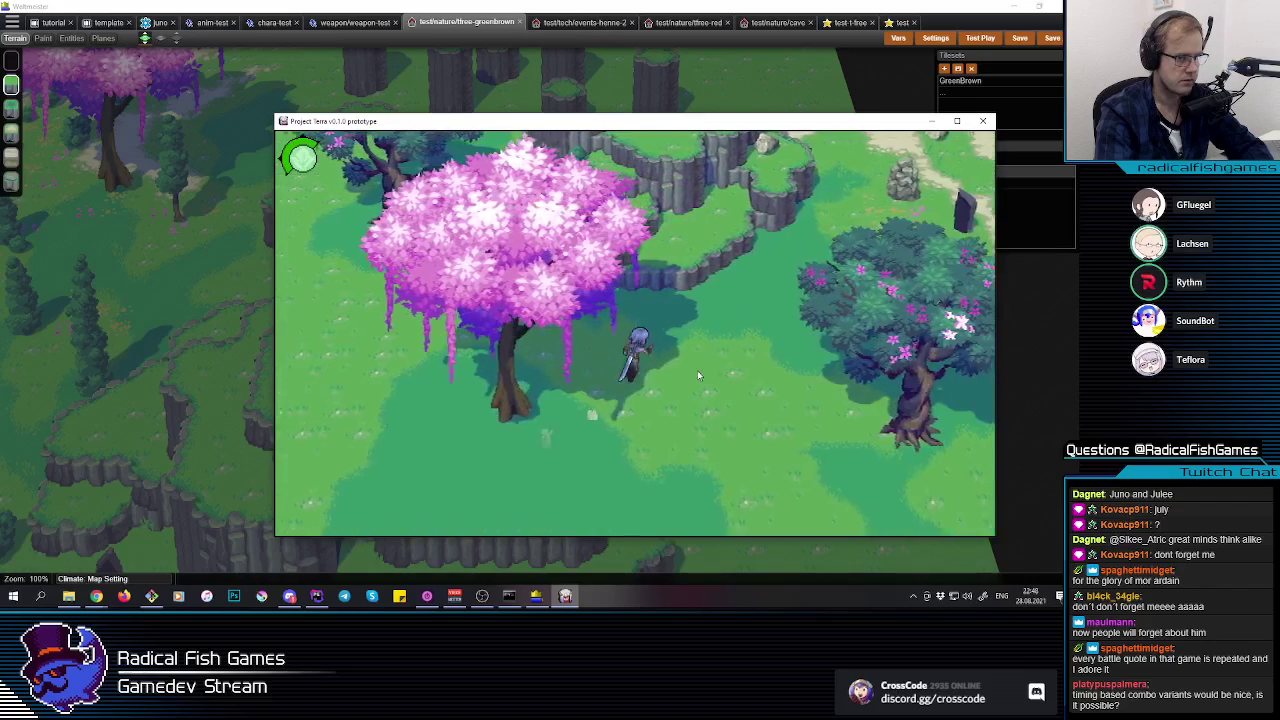